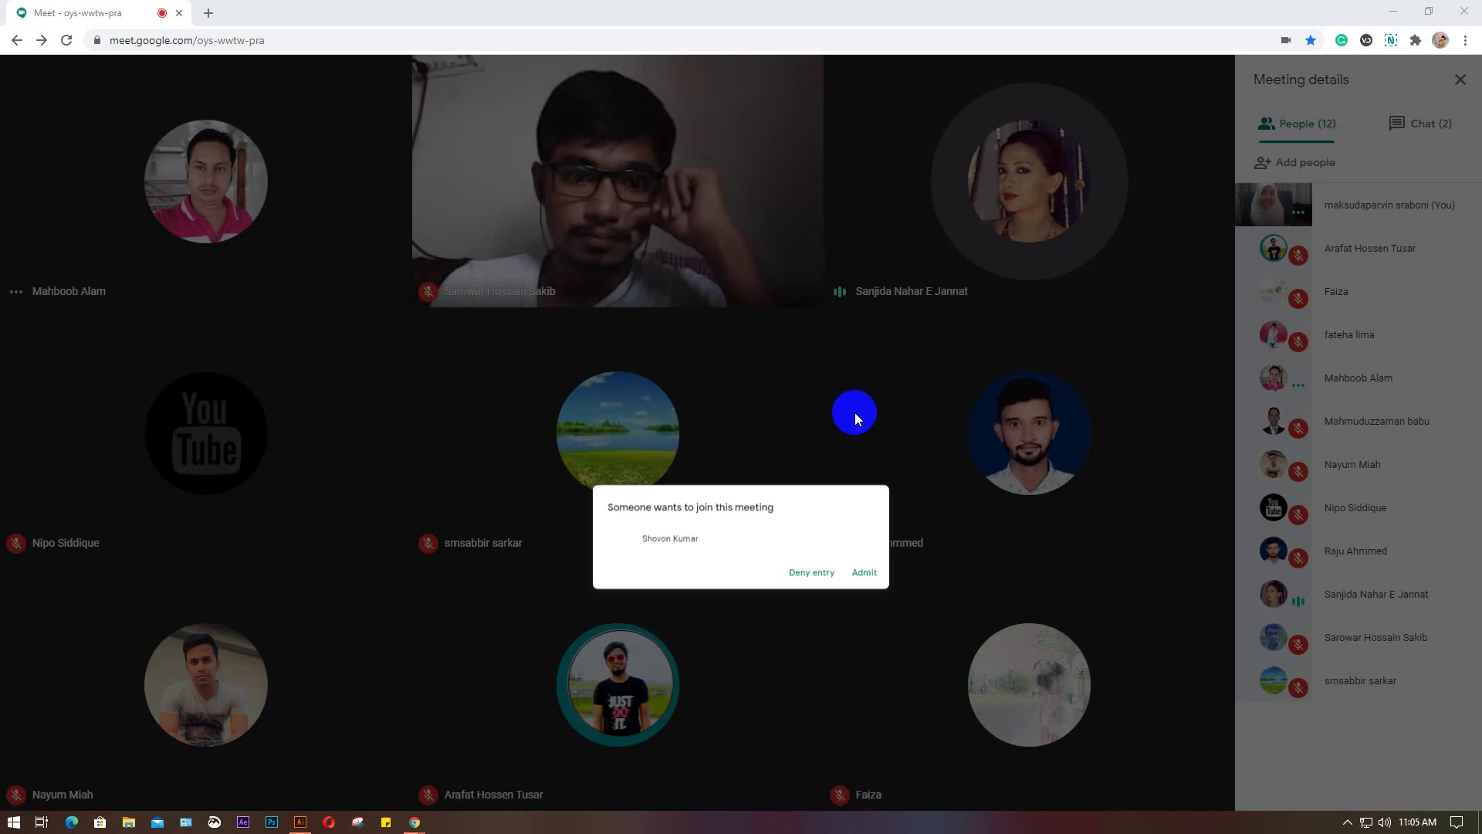
Admit the two people asking to join, then present the entire screen to the meeting
left_click(855, 415)
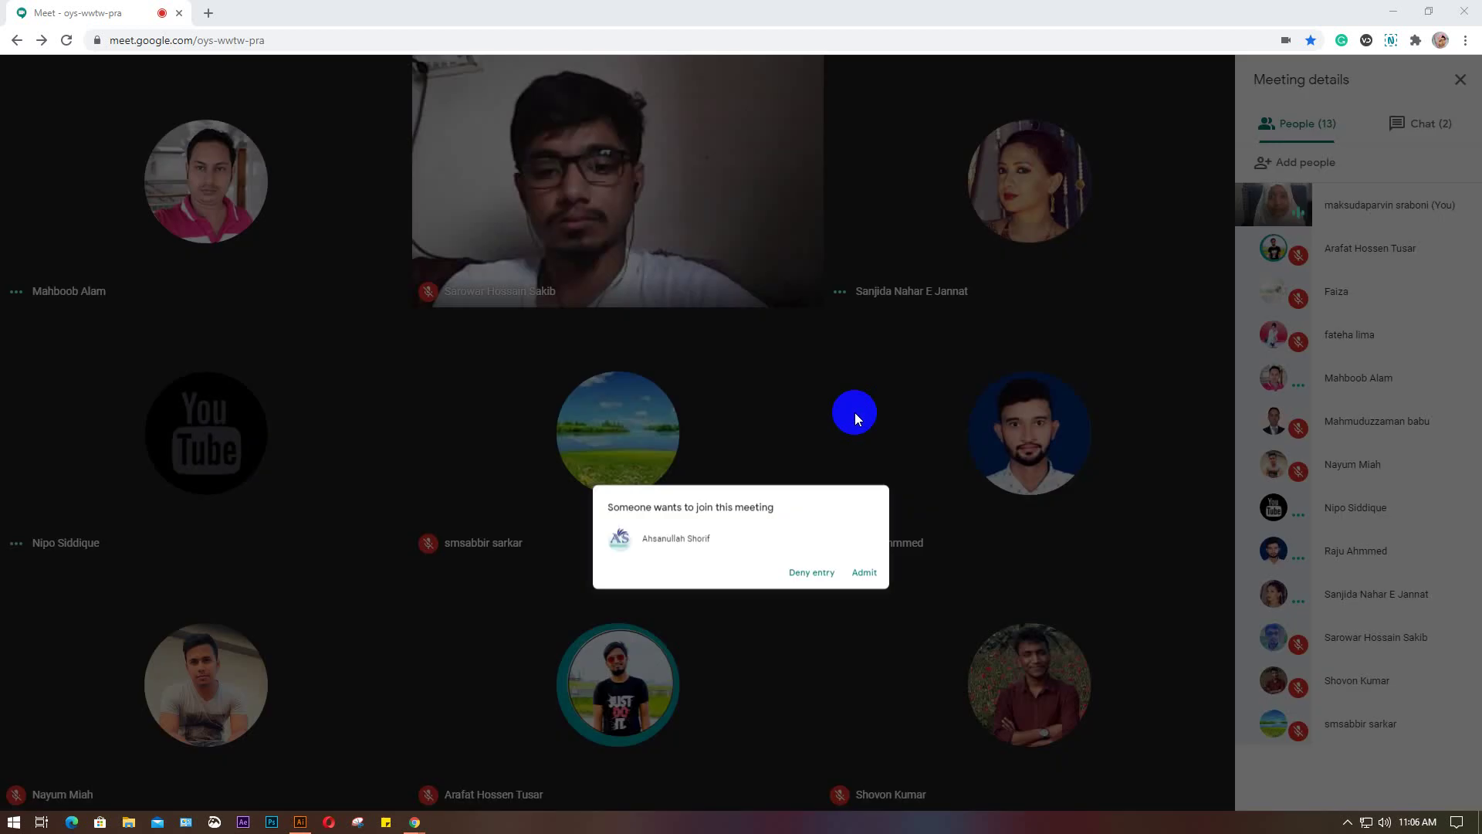
left_click(855, 419)
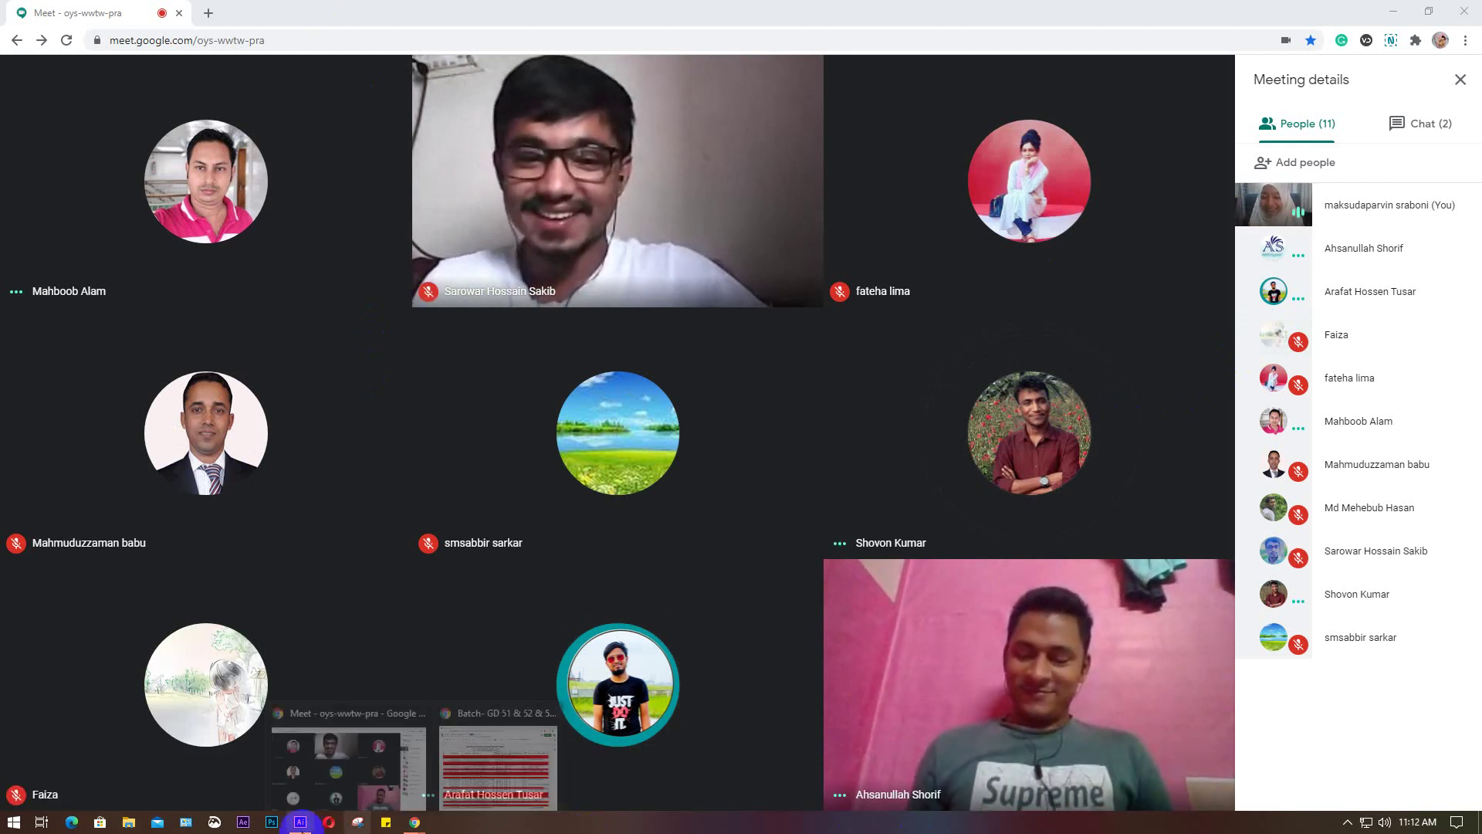
mouse_move(300, 825)
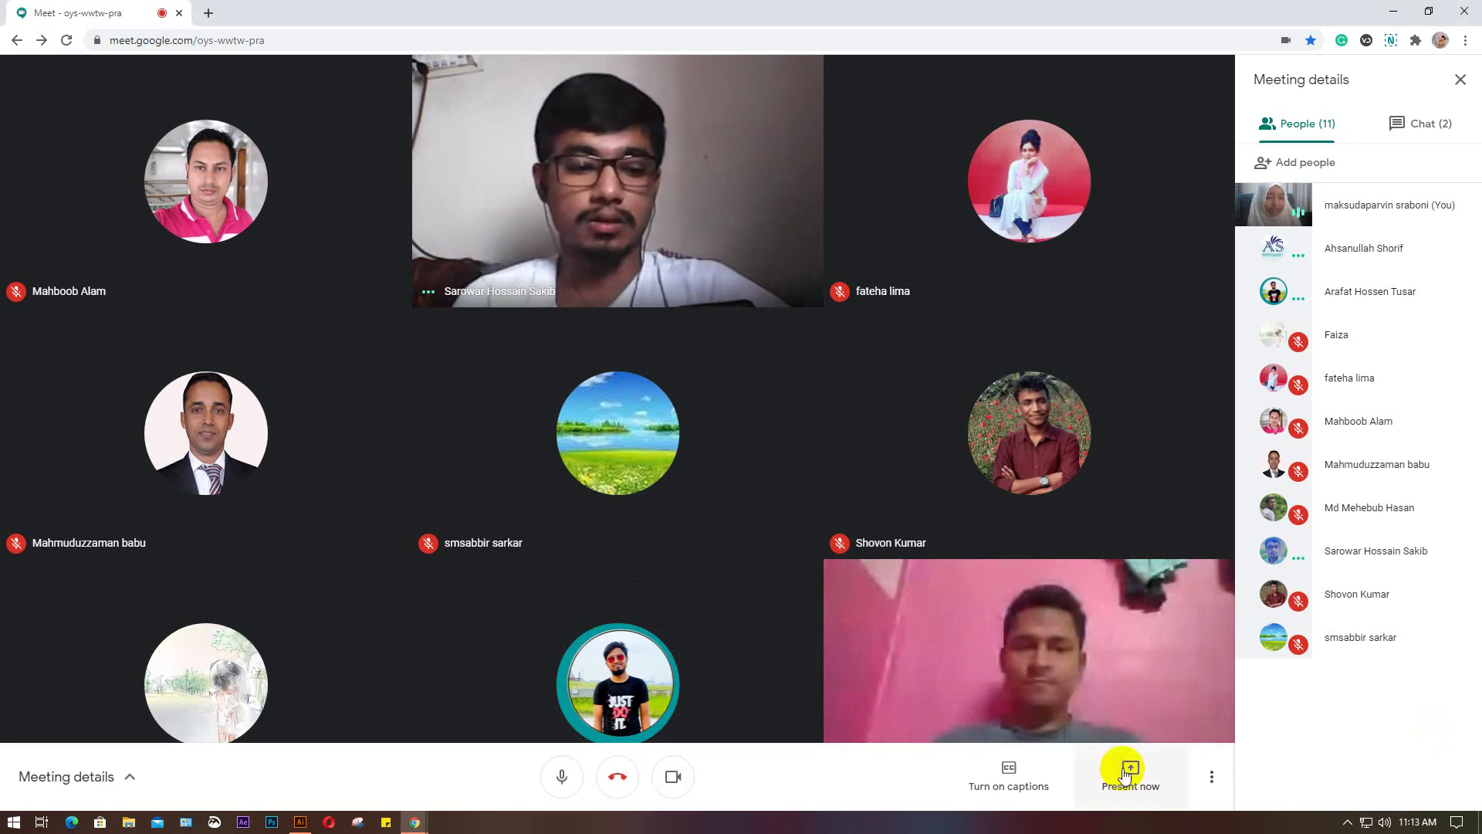
left_click(1135, 780)
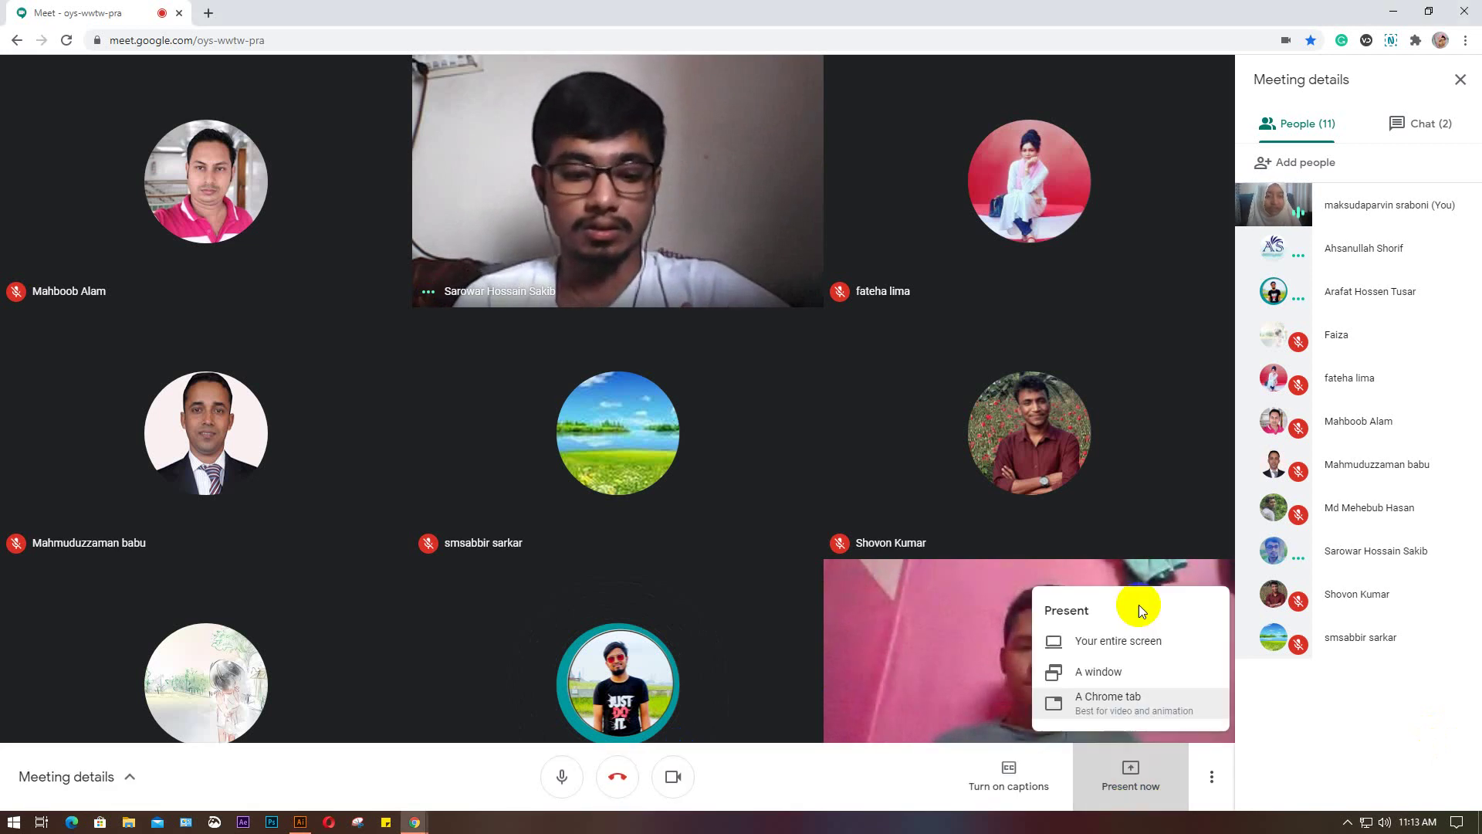
left_click(1124, 641)
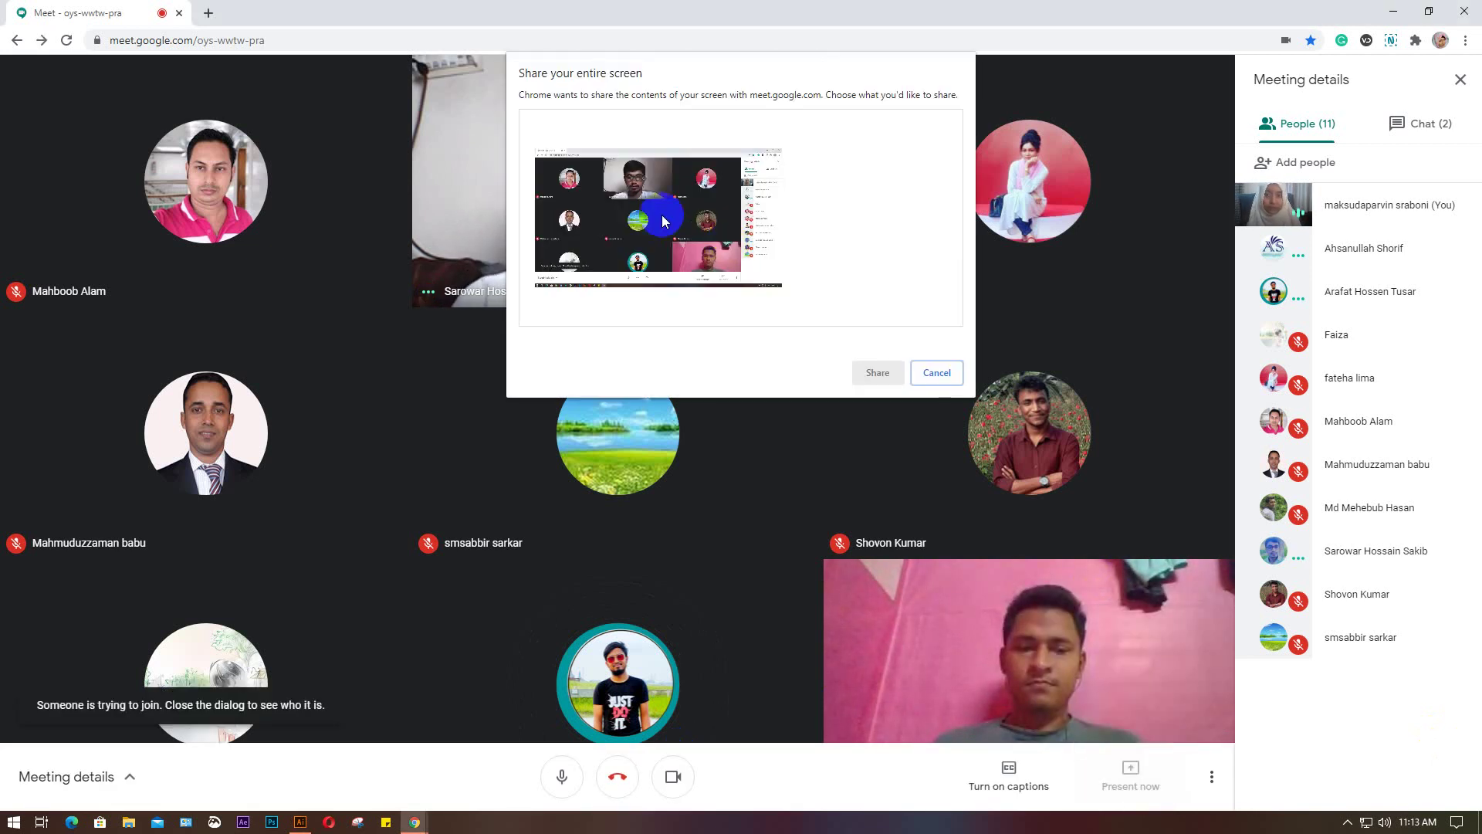
left_click(661, 215)
left_click(876, 373)
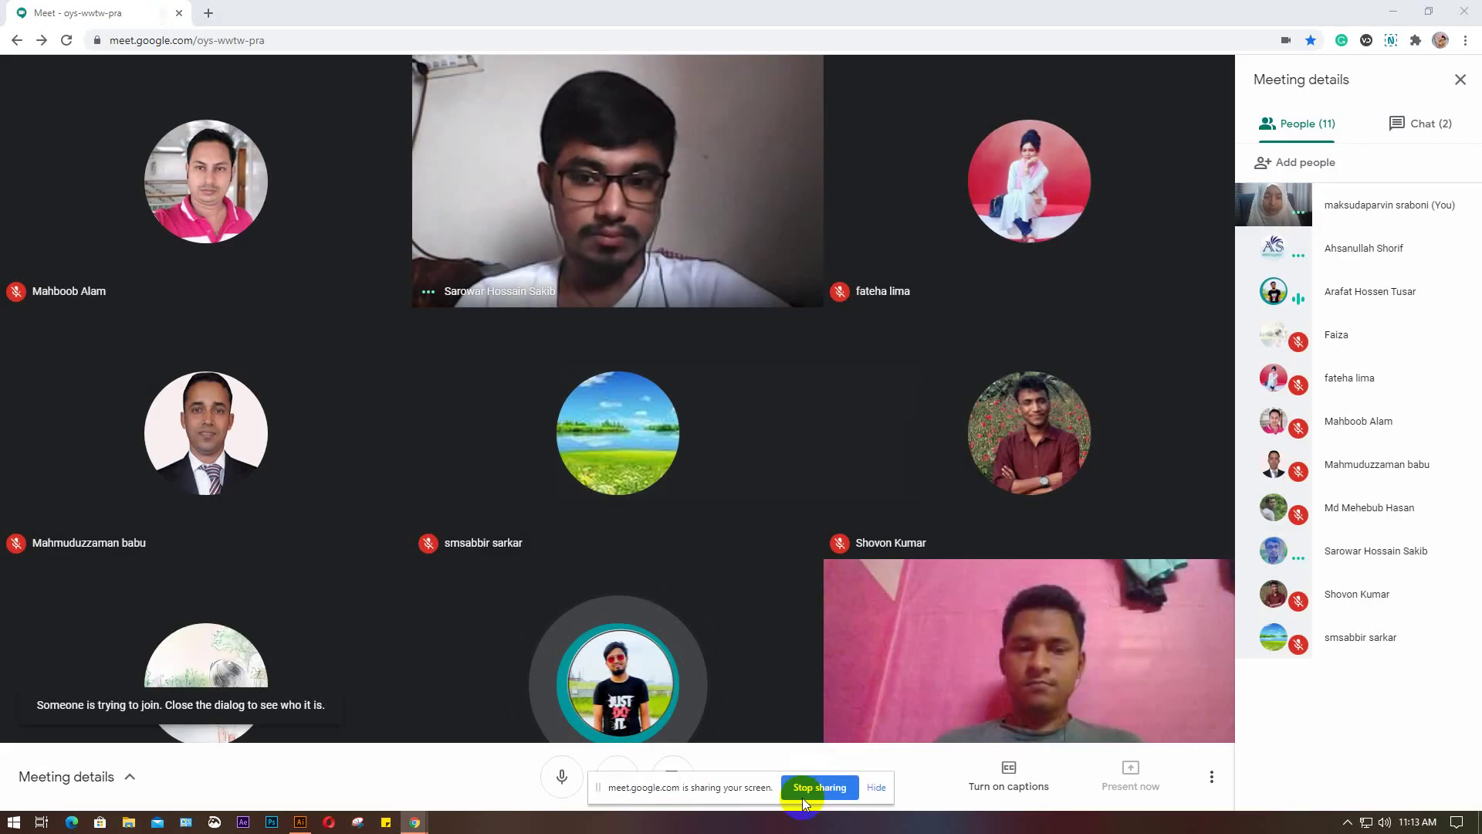
Hide Chrome's 'meet.google.com is sharing your screen' notice bar
left_click(879, 787)
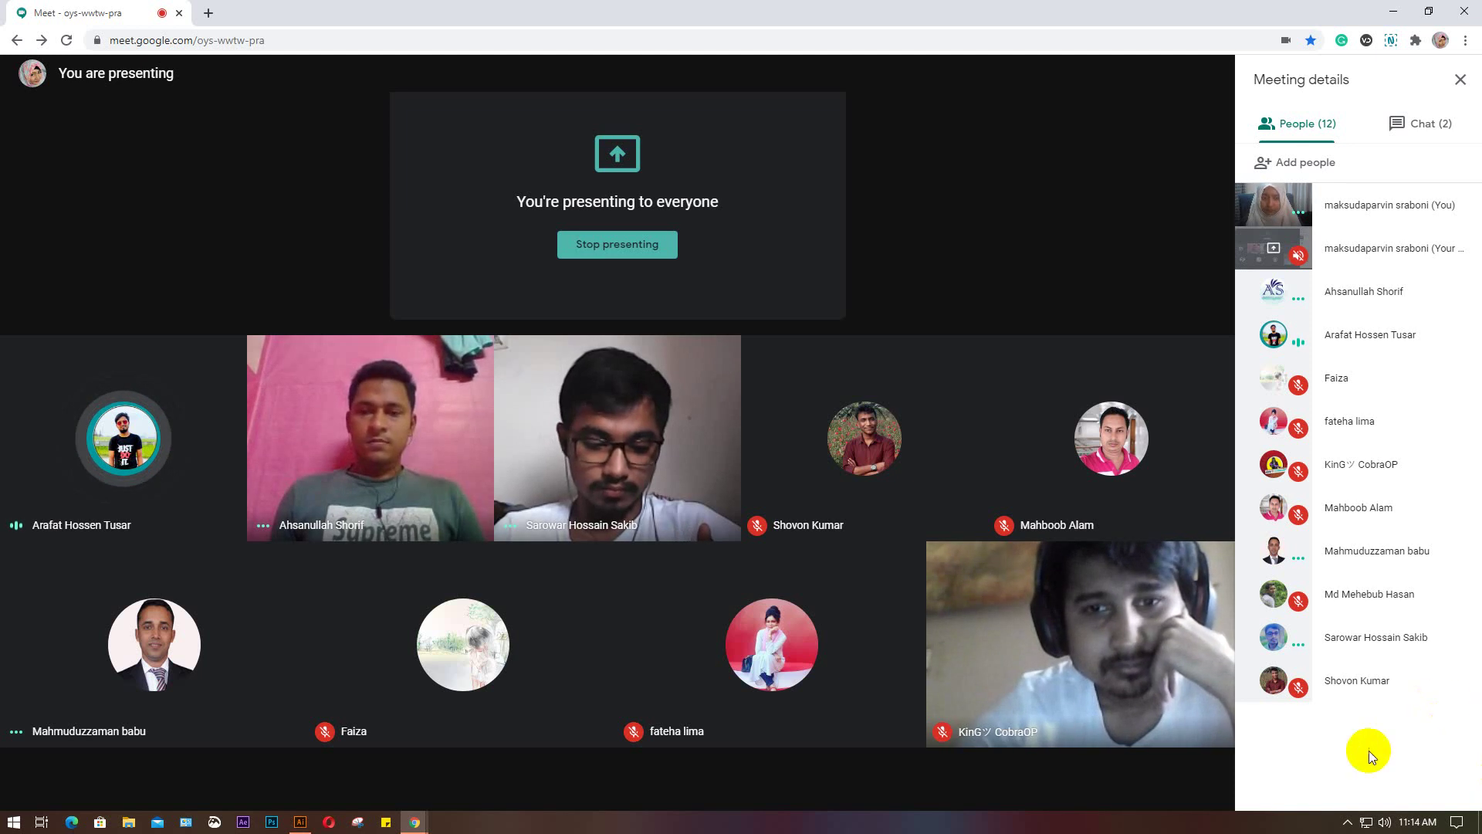
mouse_move(1374, 749)
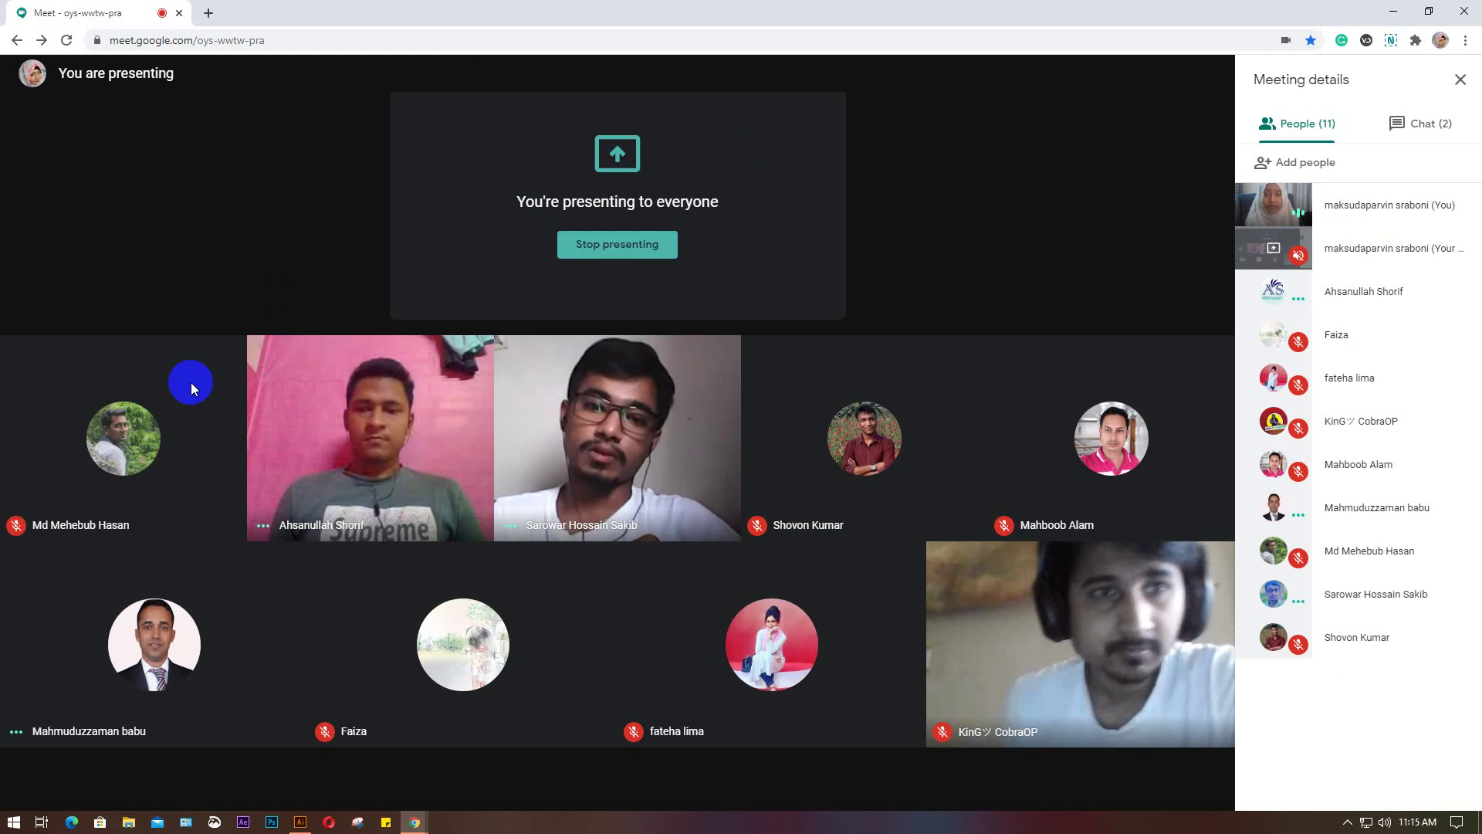
mouse_move(150, 477)
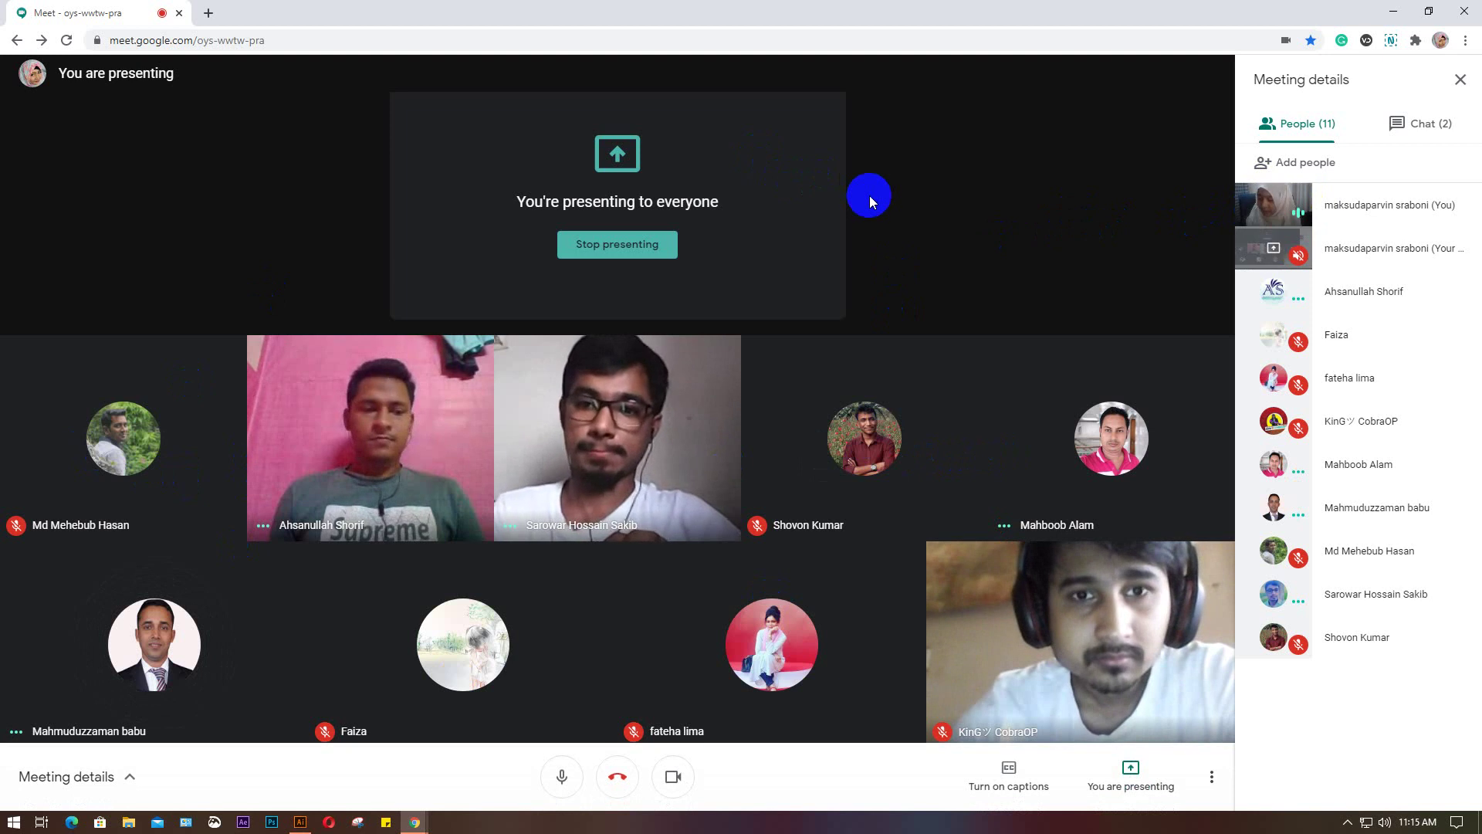
left_click(1262, 204)
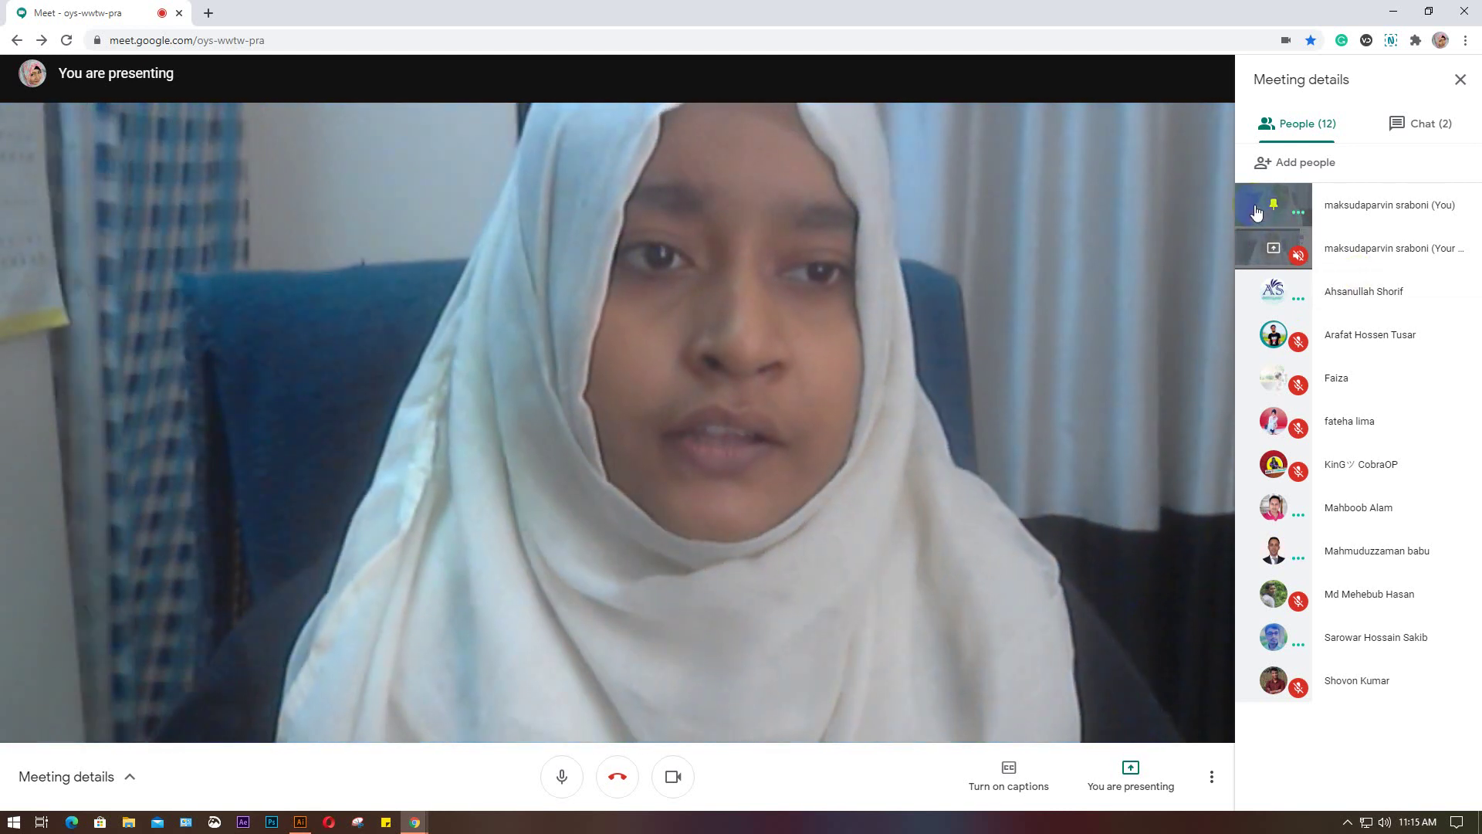
left_click(1256, 211)
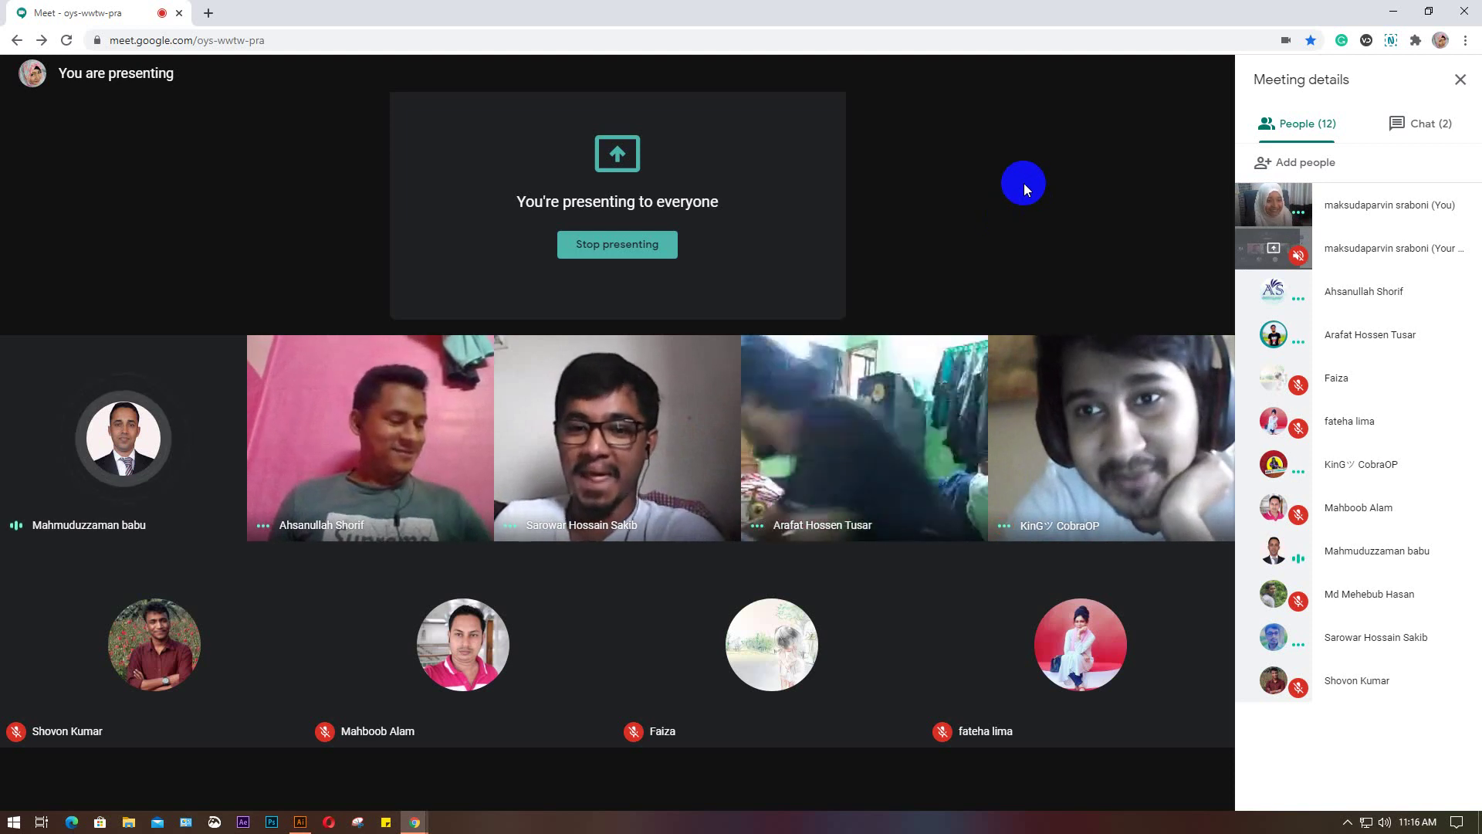
mouse_move(1023, 183)
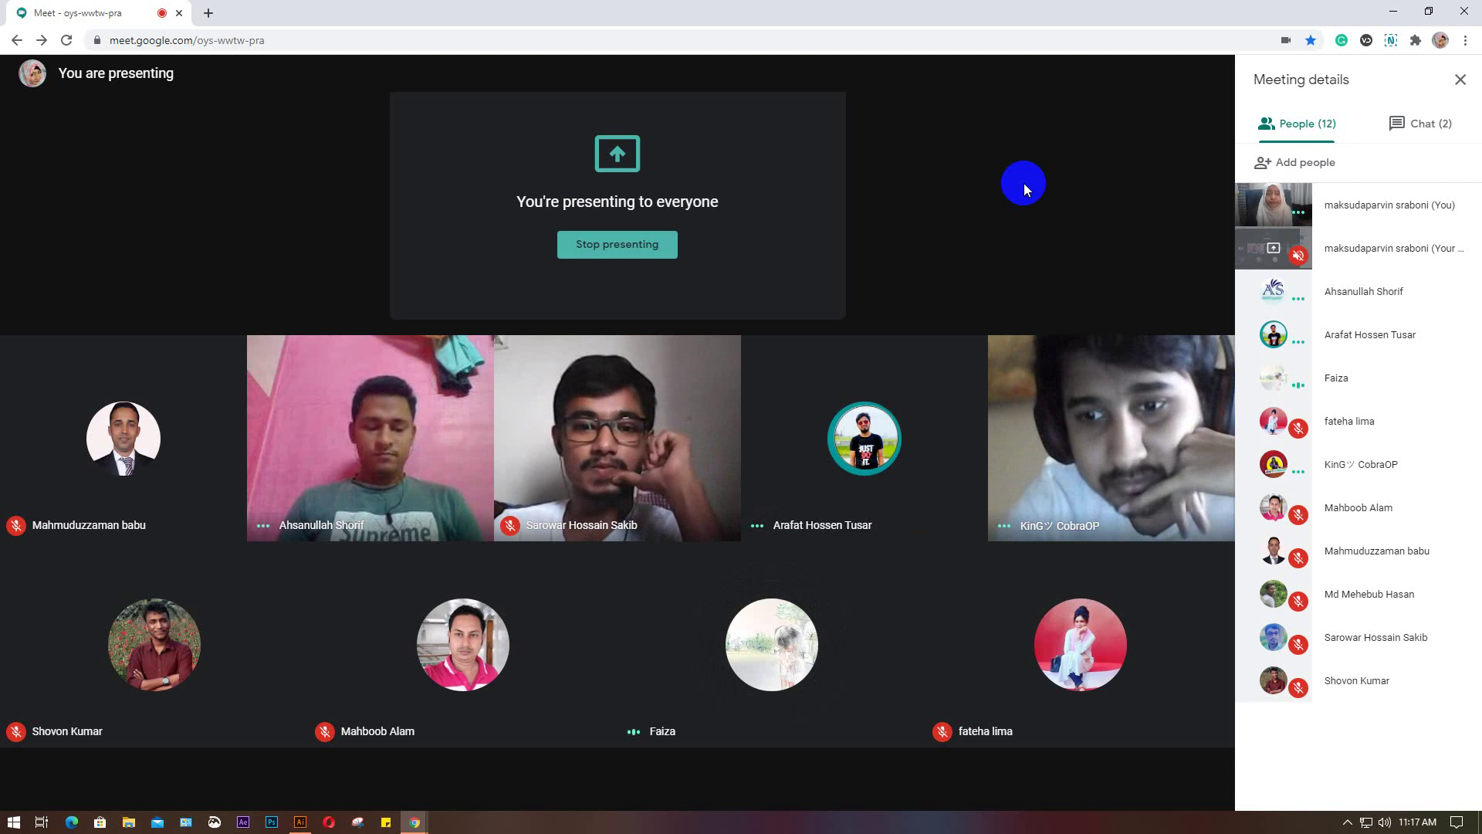
mouse_move(1053, 787)
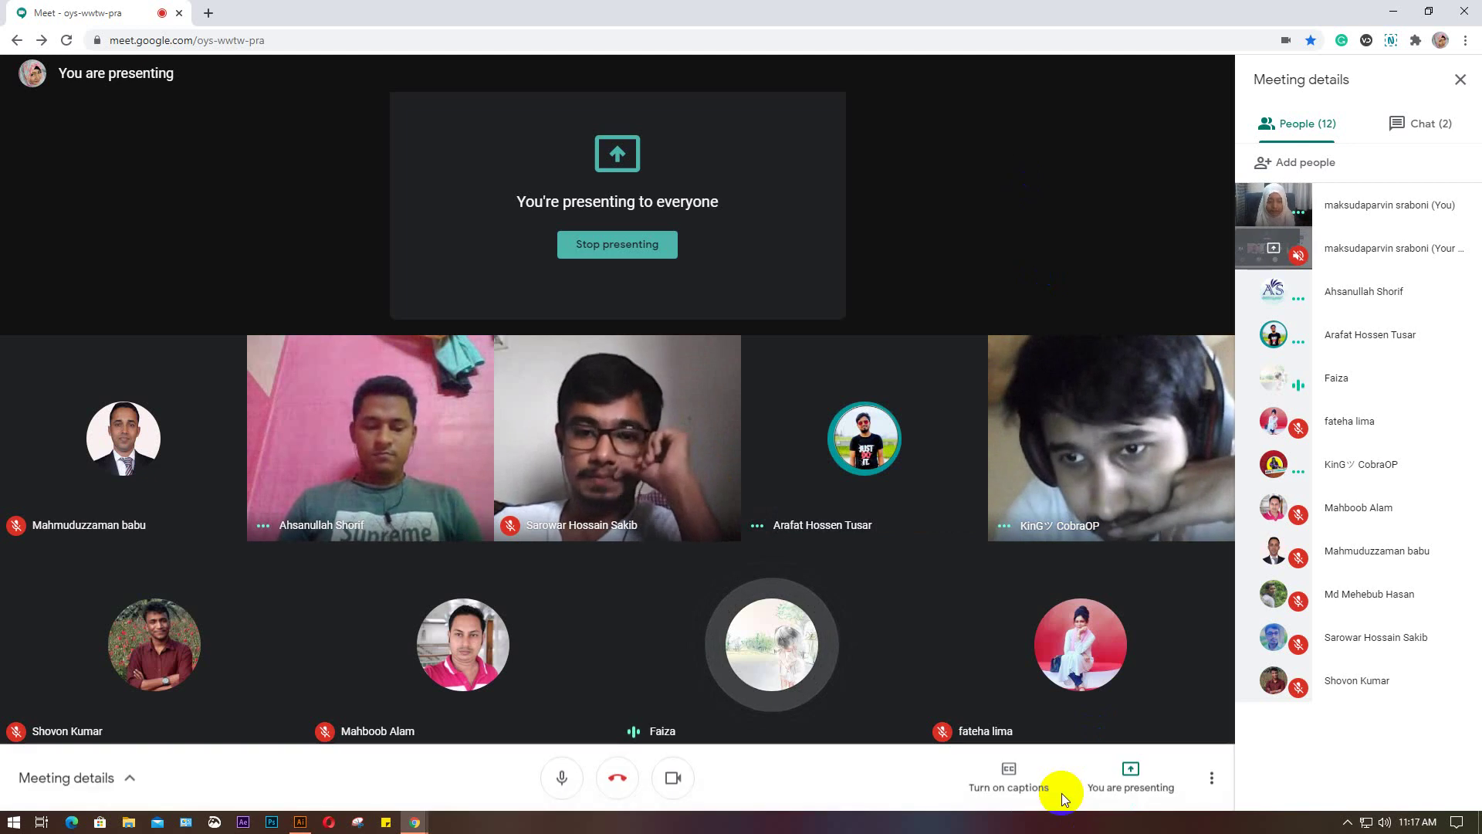
left_click(1132, 783)
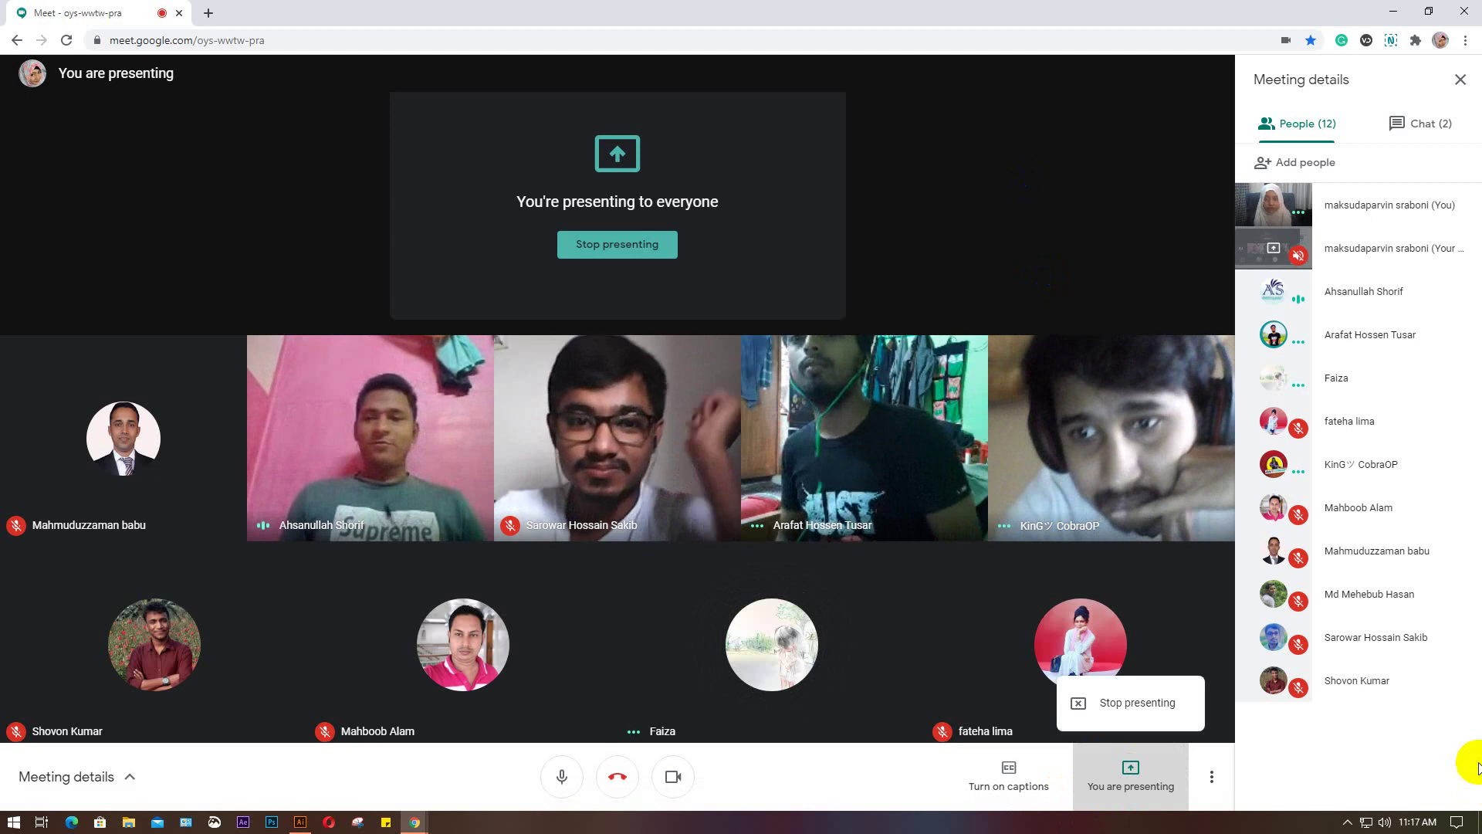
left_click(609, 248)
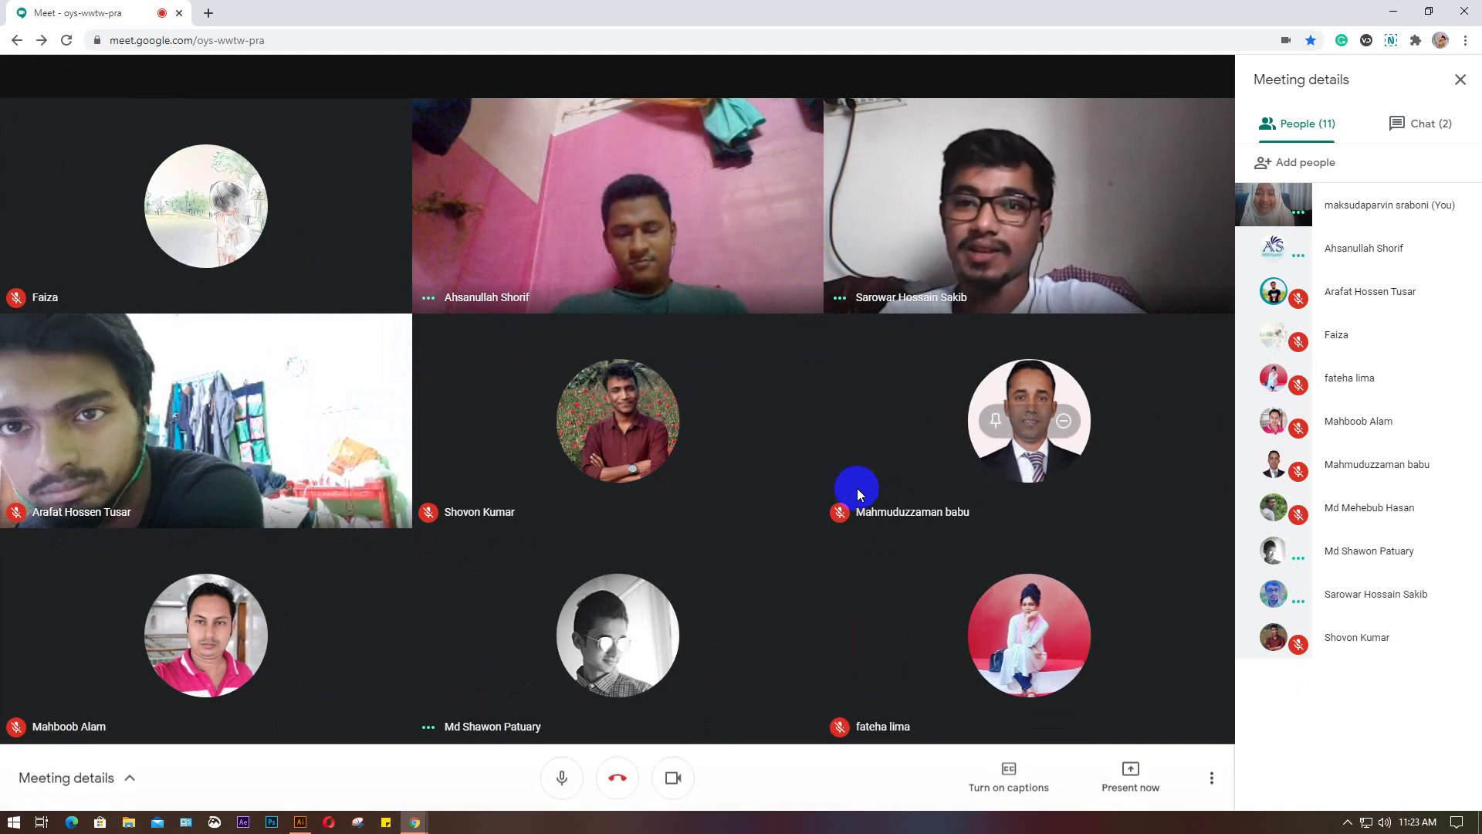
Present the entire screen to the call again and hide Chrome's sharing notice bar
left_click(1135, 772)
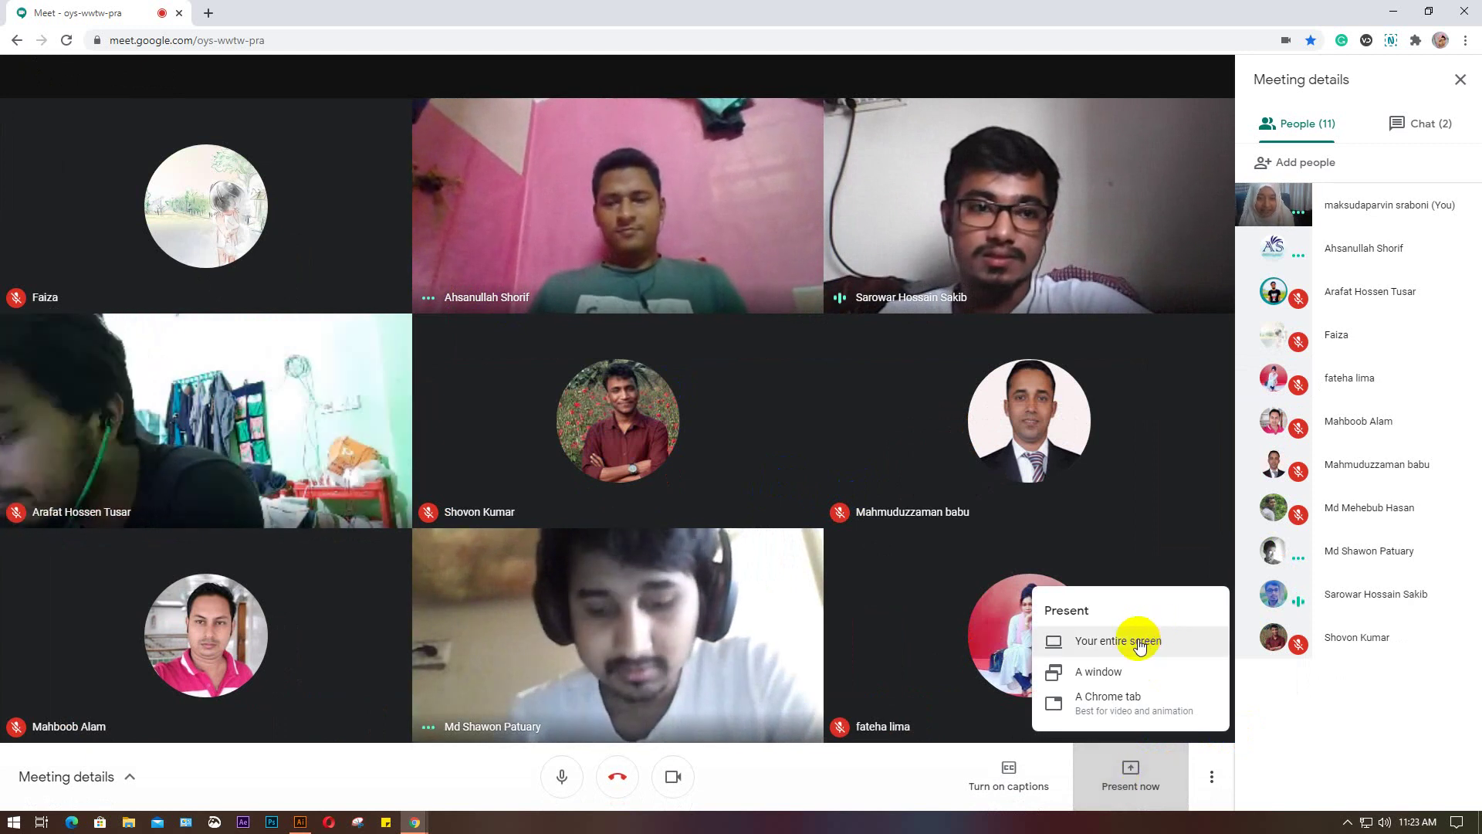
left_click(1139, 644)
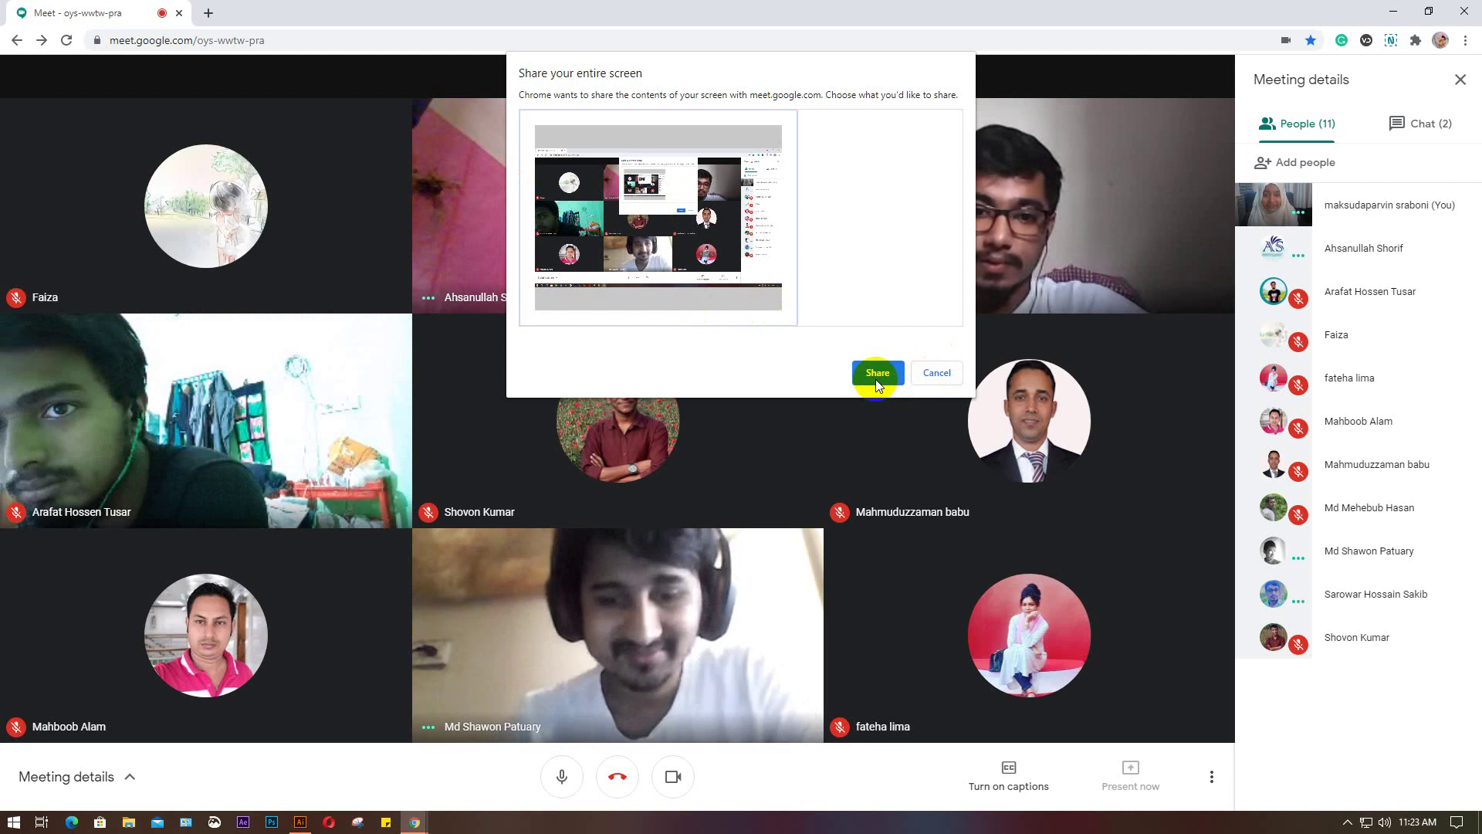
left_click(876, 375)
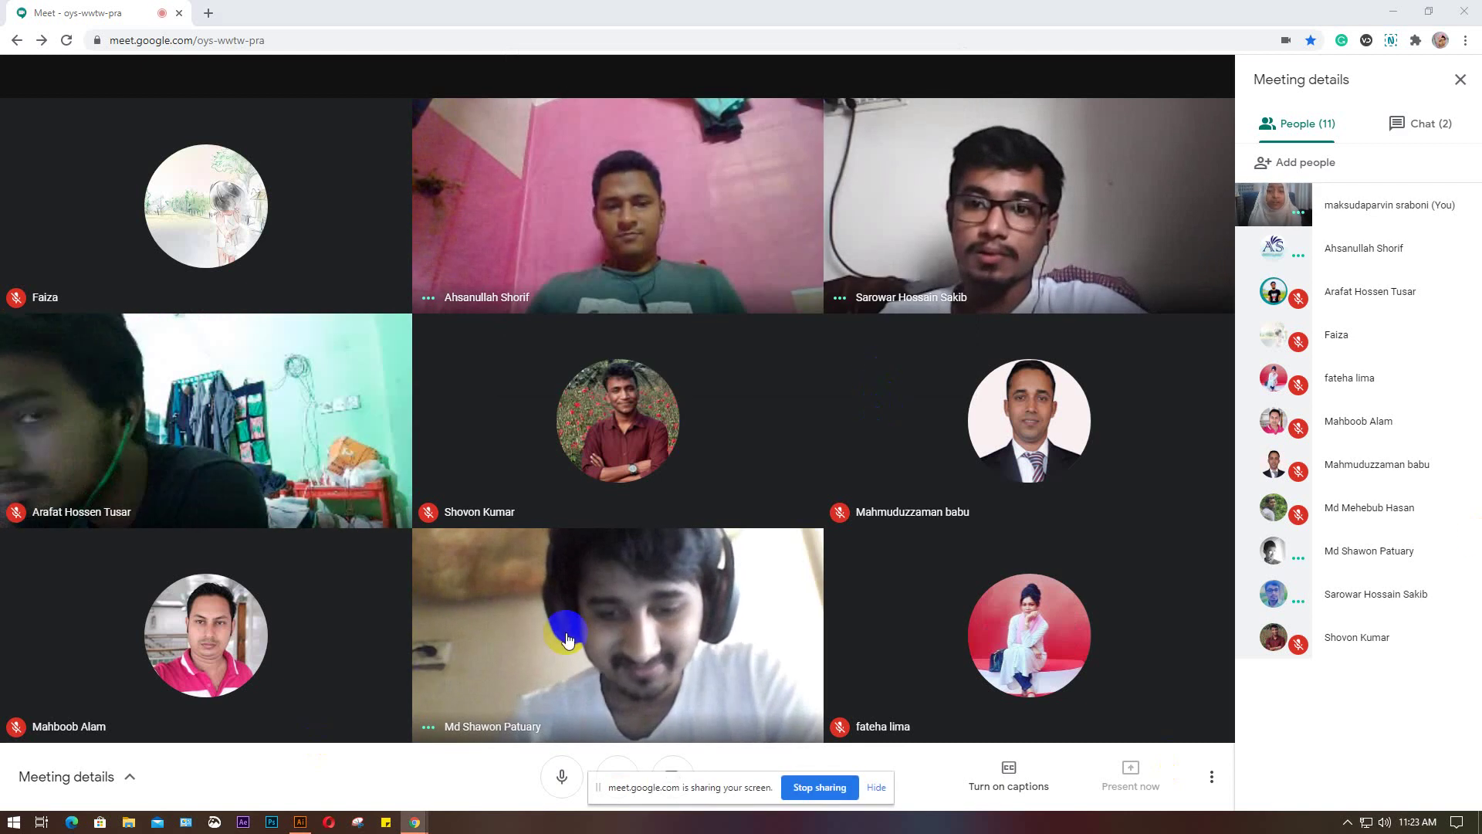
left_click(877, 787)
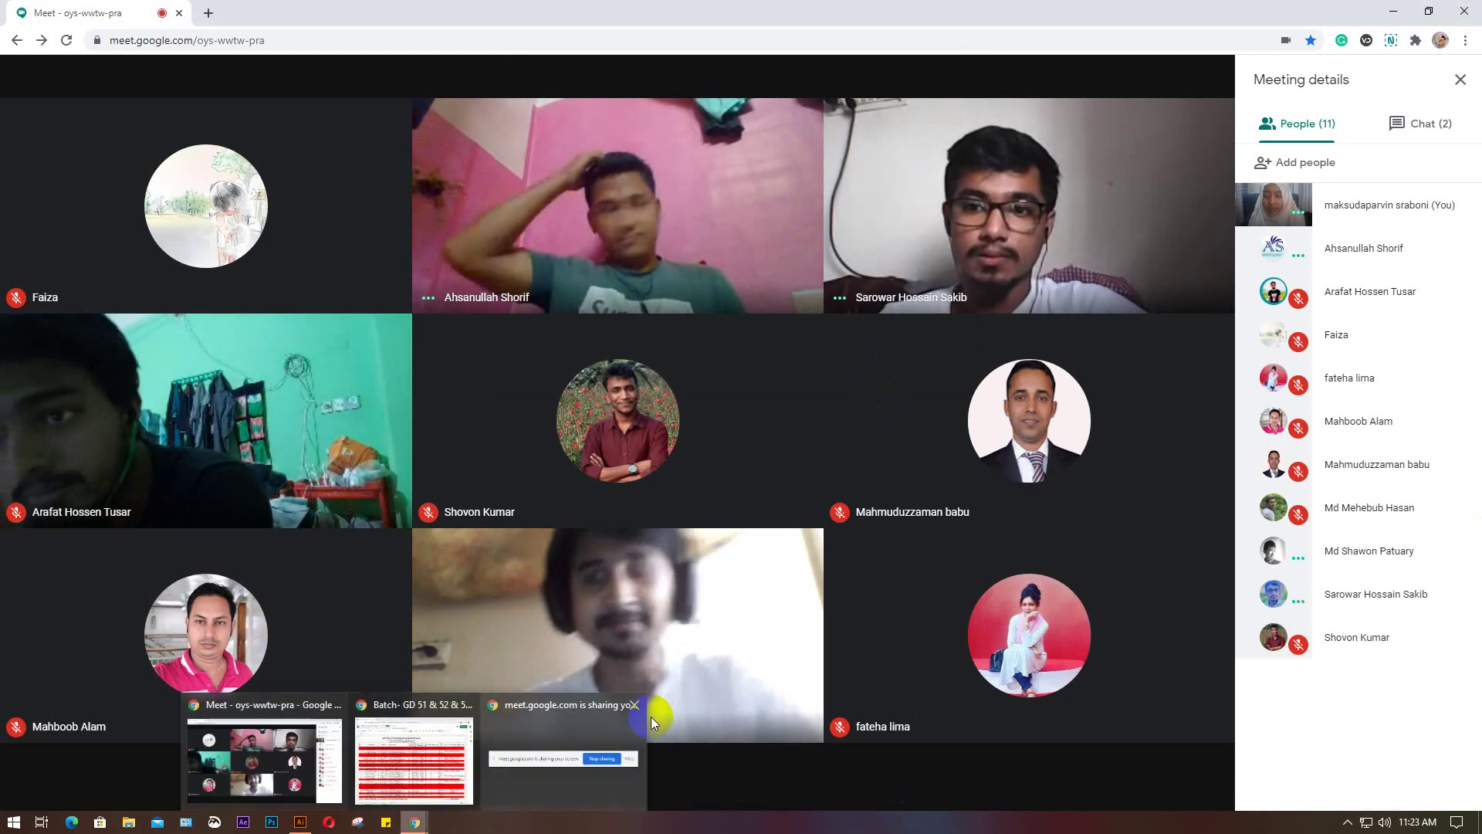
Switch to Illustrator and delete all artwork across both artboards
left_click(301, 820)
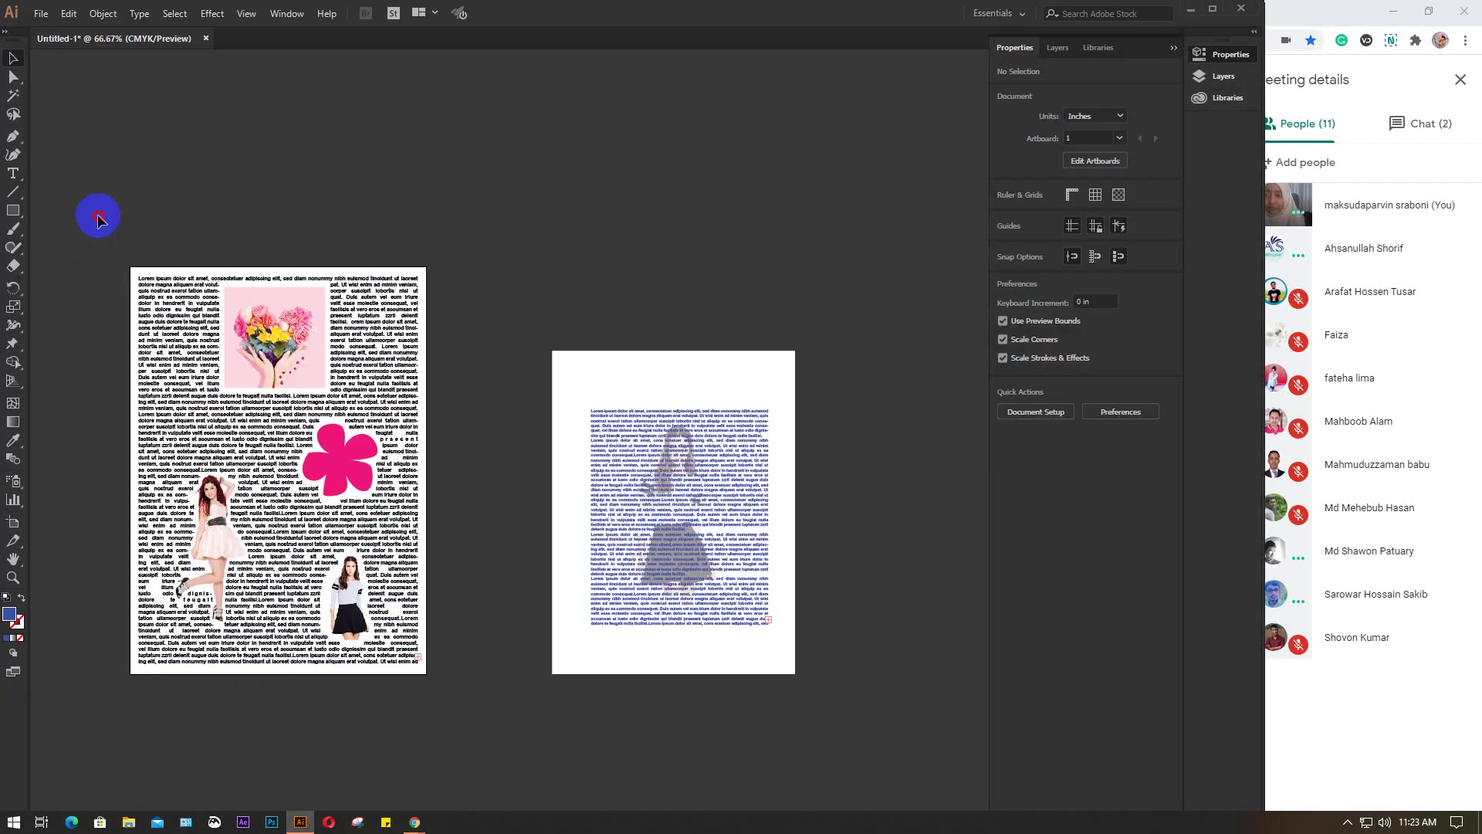
left_click_drag(98, 219, 1027, 803)
key("Delete")
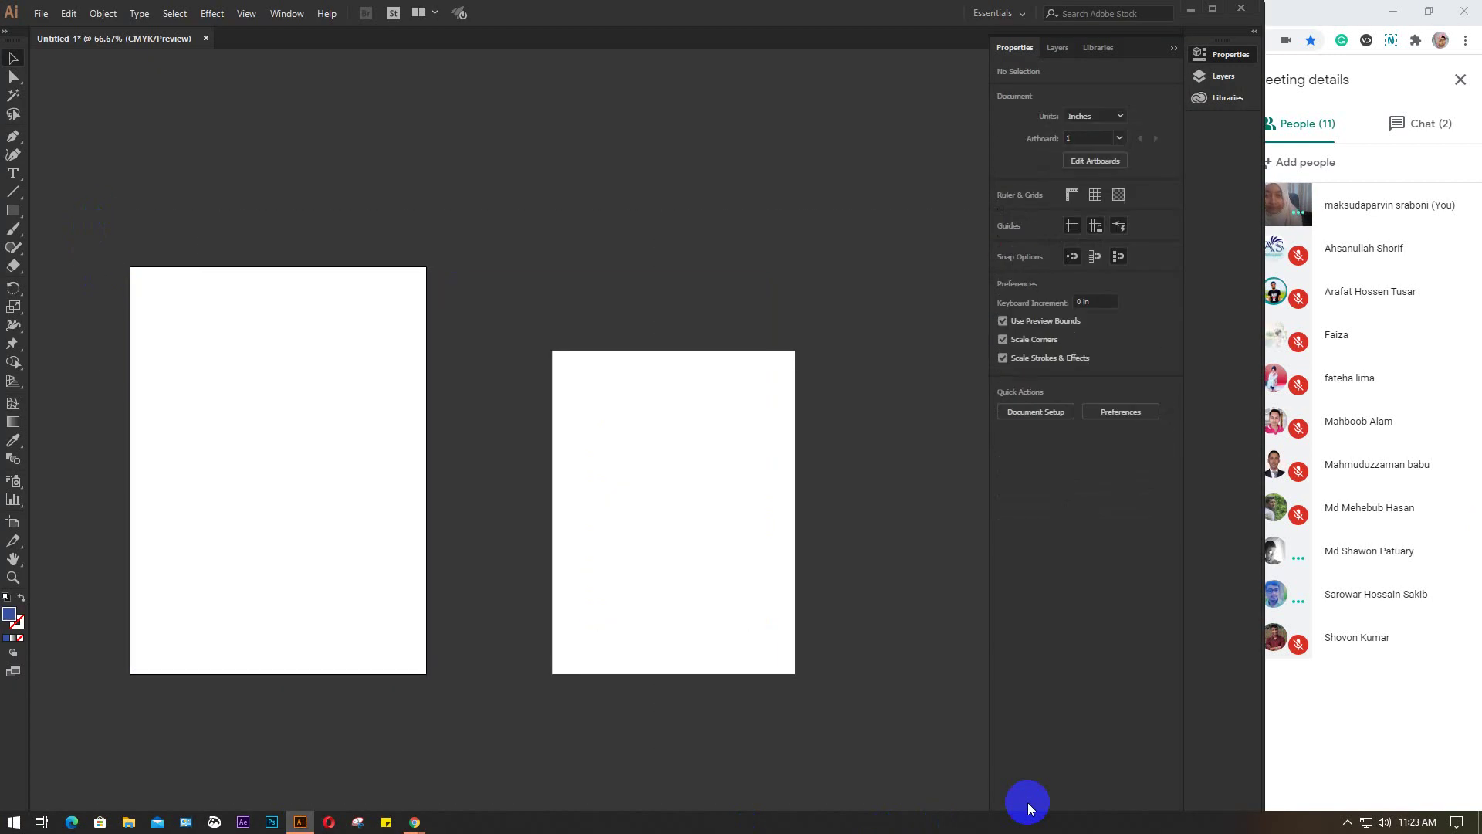
Delete the leftover white rectangle on the right artboard
left_click(718, 550)
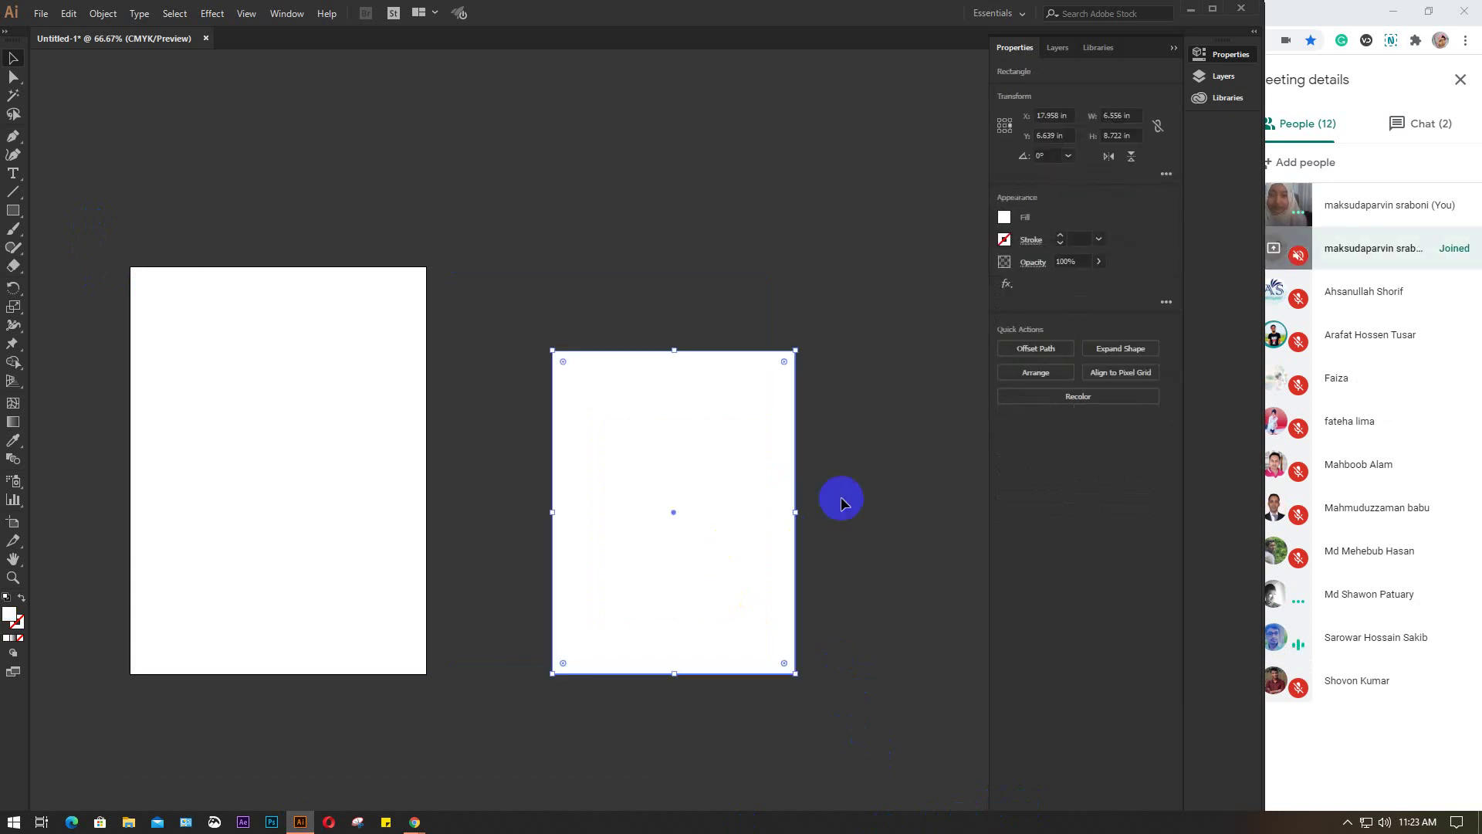
left_click(842, 503)
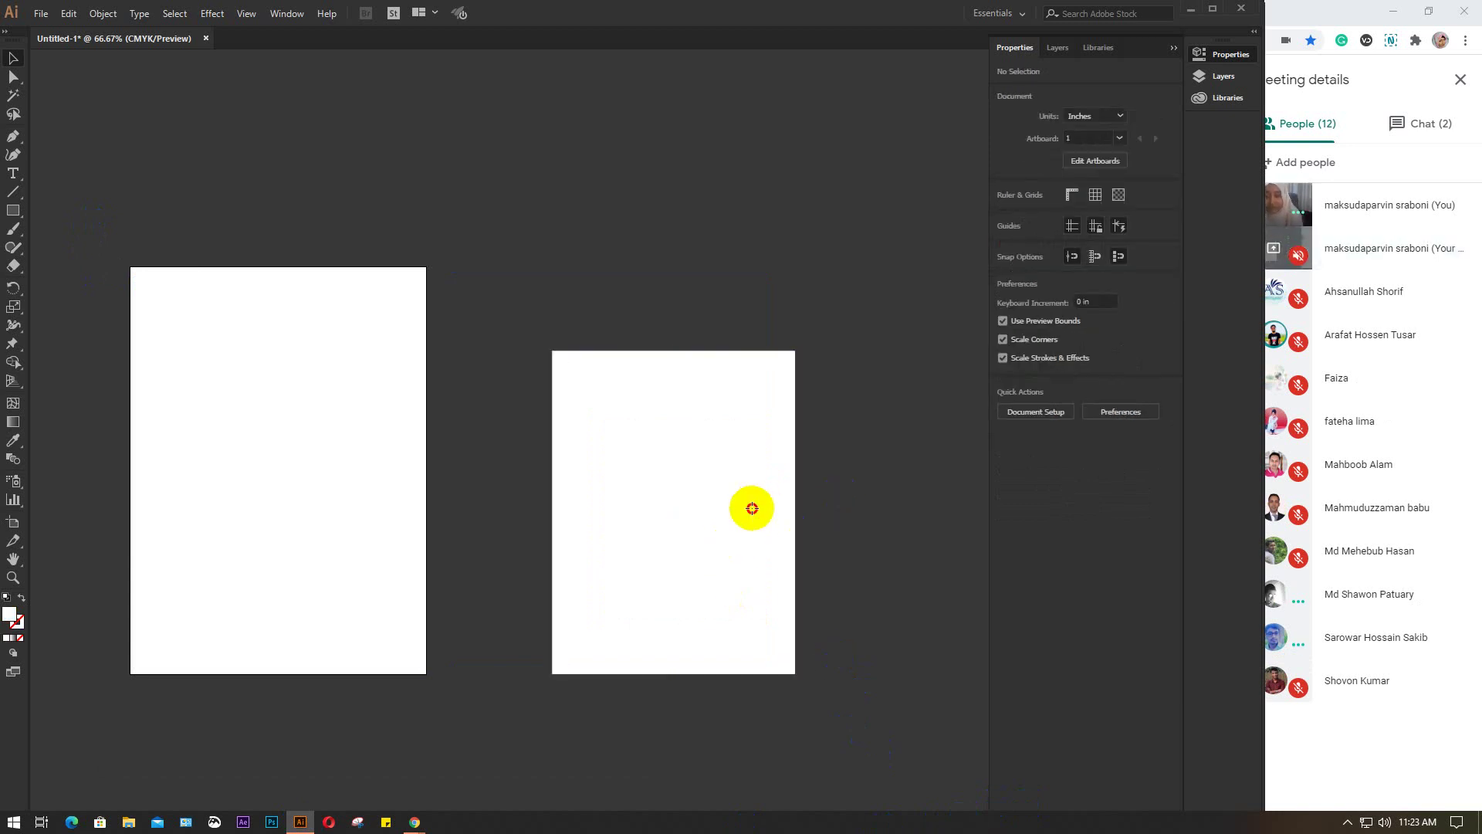
left_click(752, 510)
key("Delete")
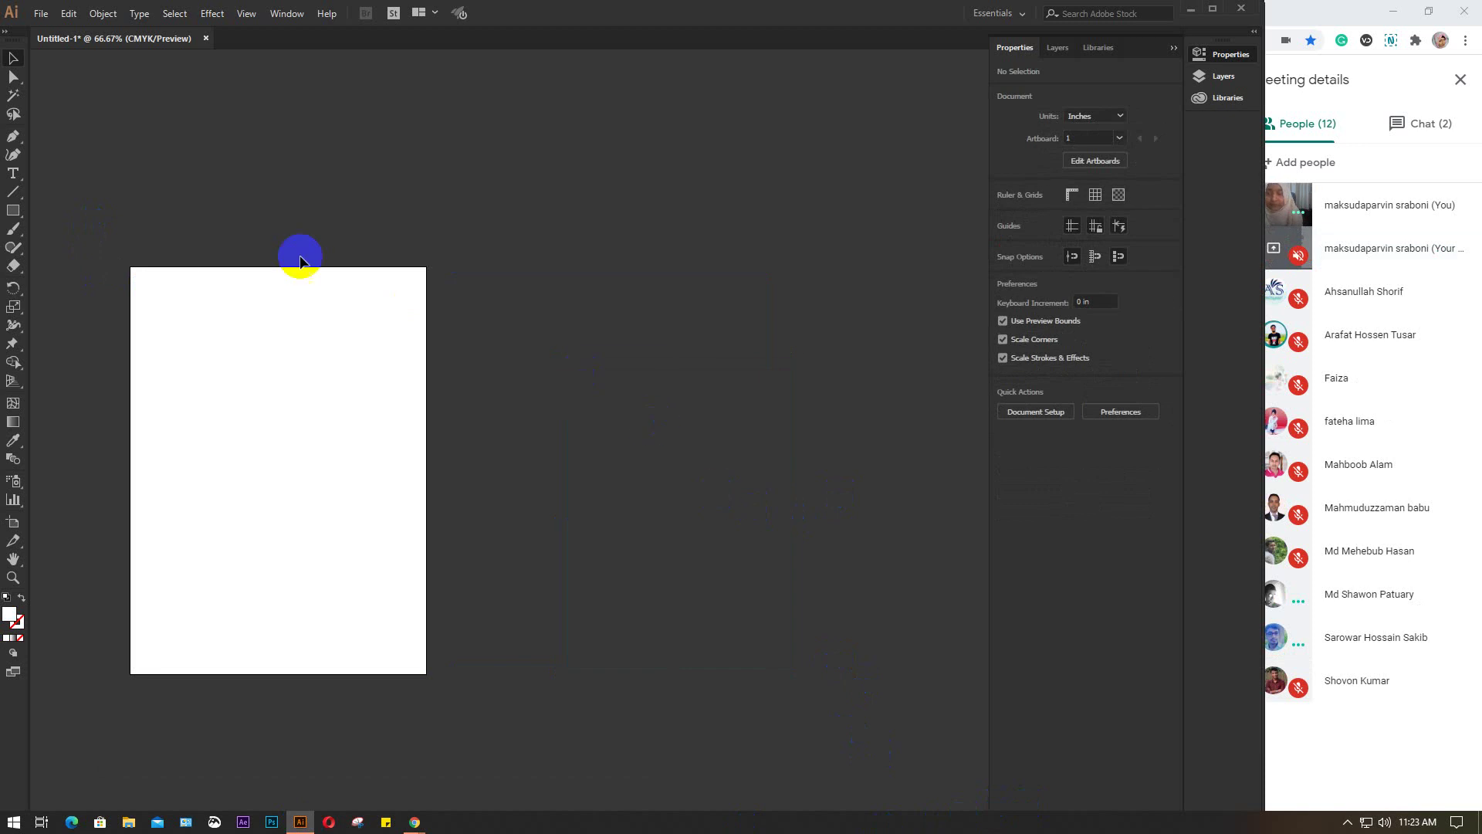
Bring the 'Today's topic:' list into view and select its four green lines
scroll(300, 260, "down", 2)
left_click_drag(262, 211, 586, 503)
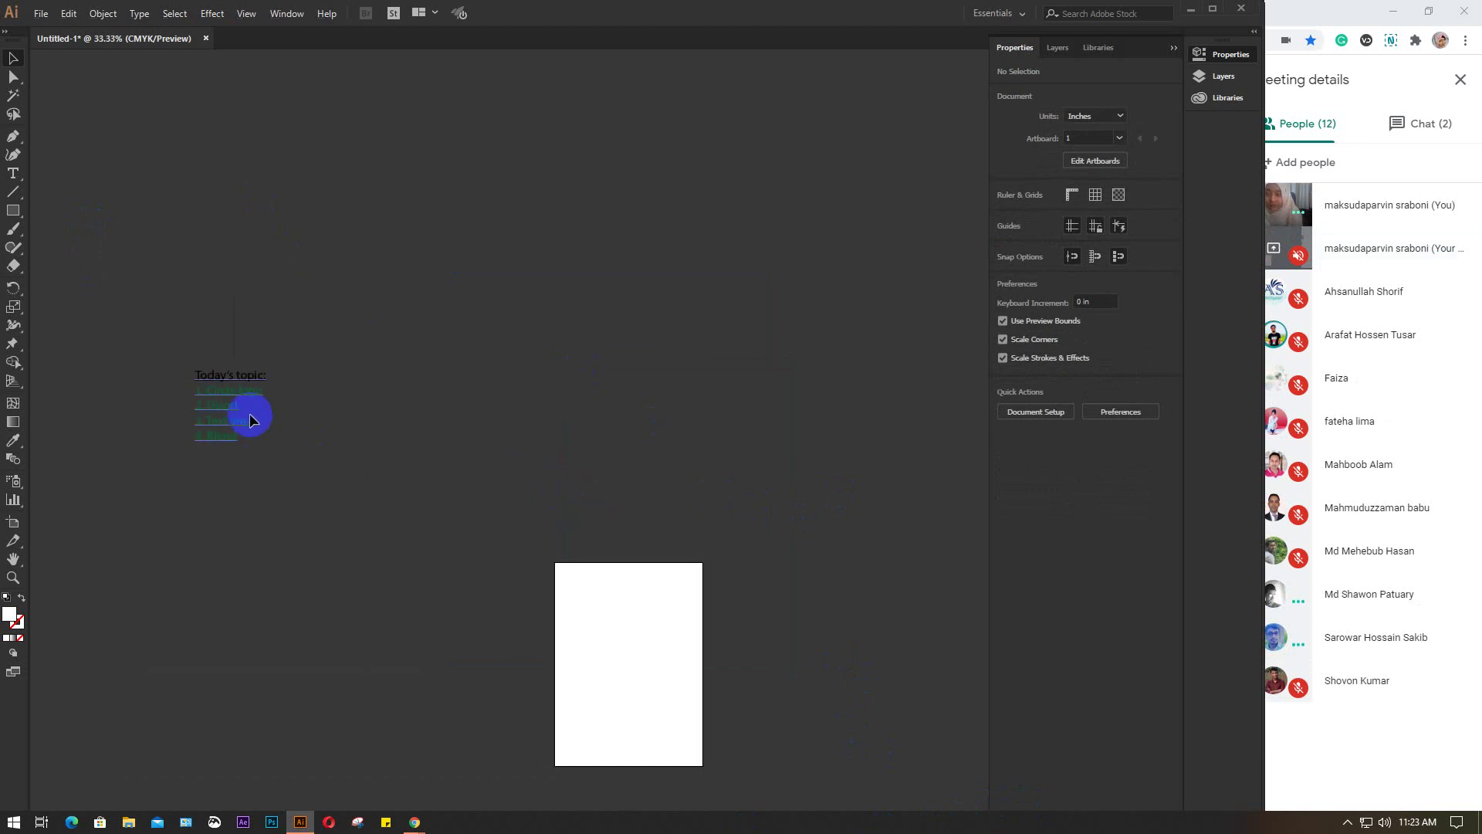
scroll(212, 409, "up", 4)
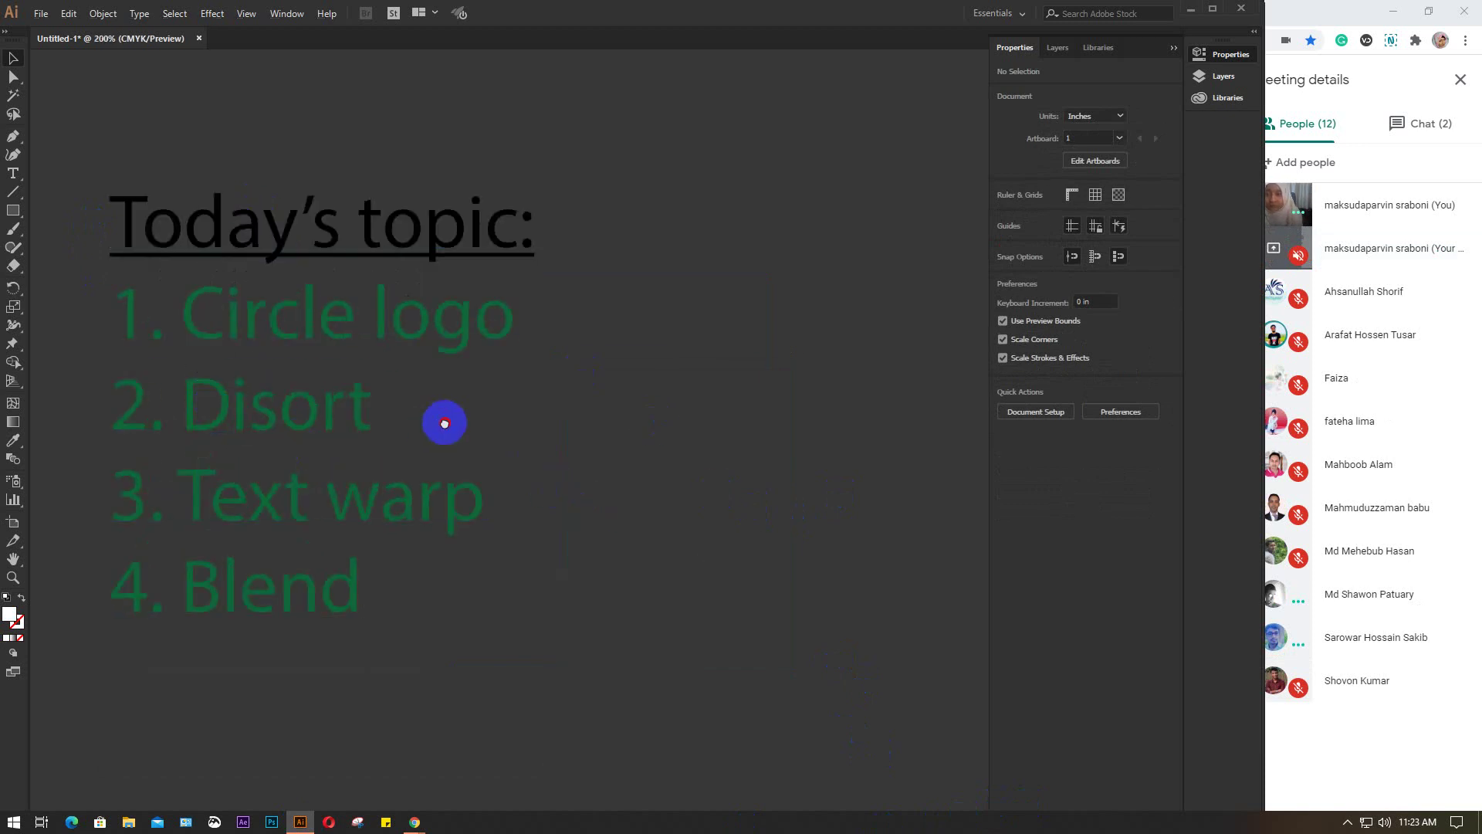
left_click_drag(443, 420, 676, 404)
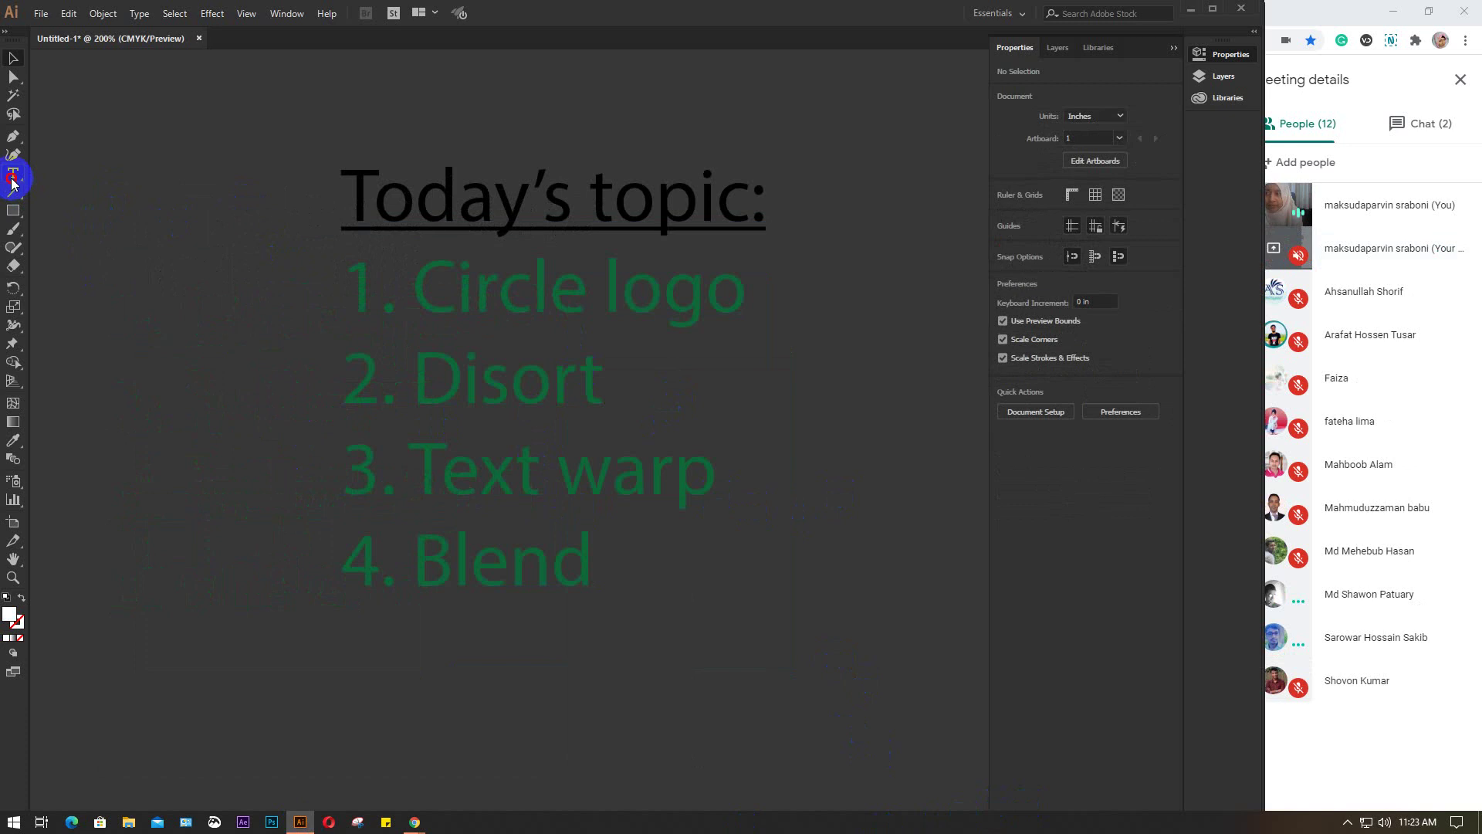
left_click_drag(361, 282, 697, 615)
Make the four topic list lines white and delete the placeholder text box
left_click(1003, 217)
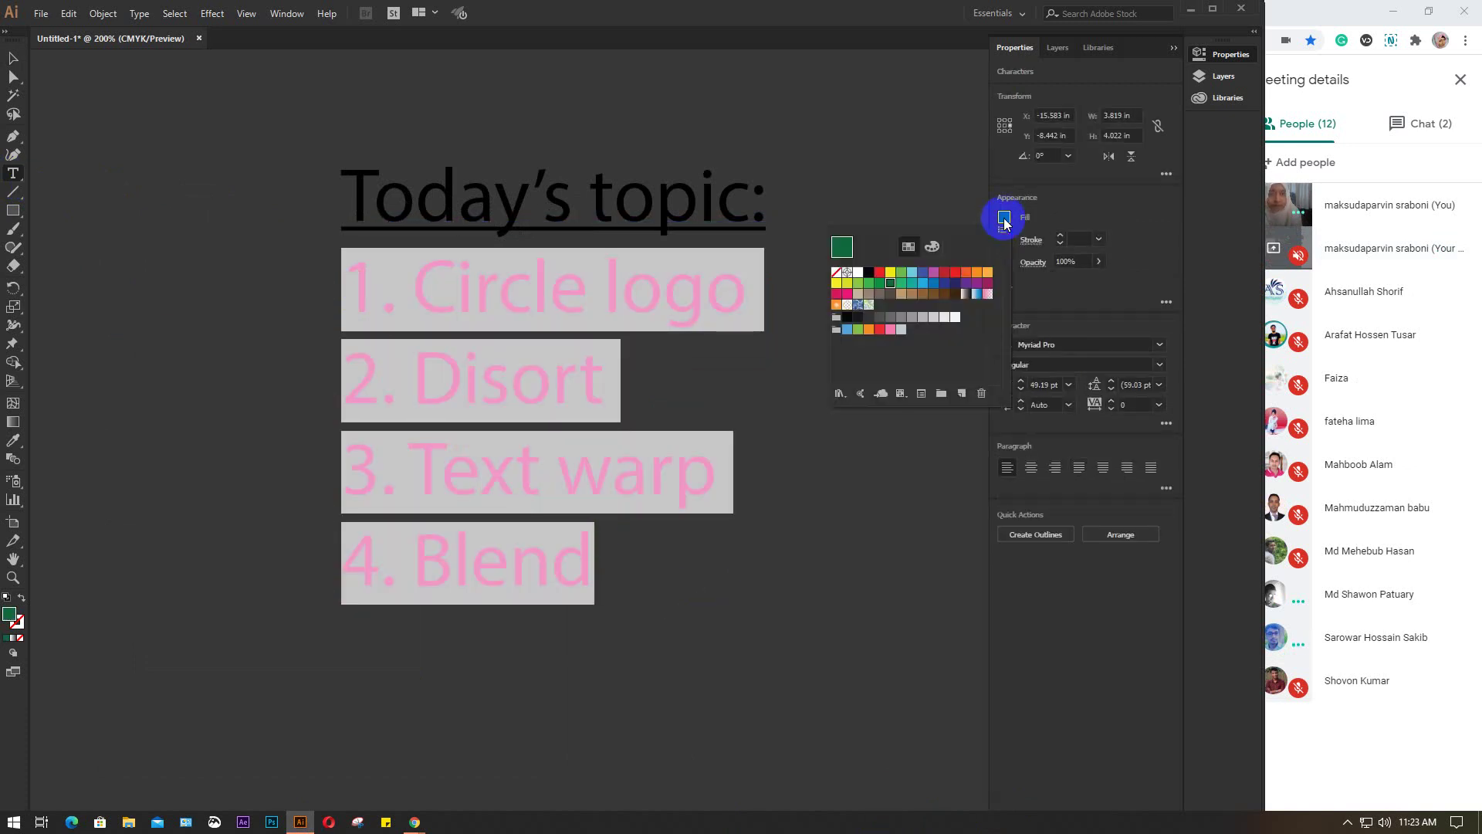
left_click(861, 274)
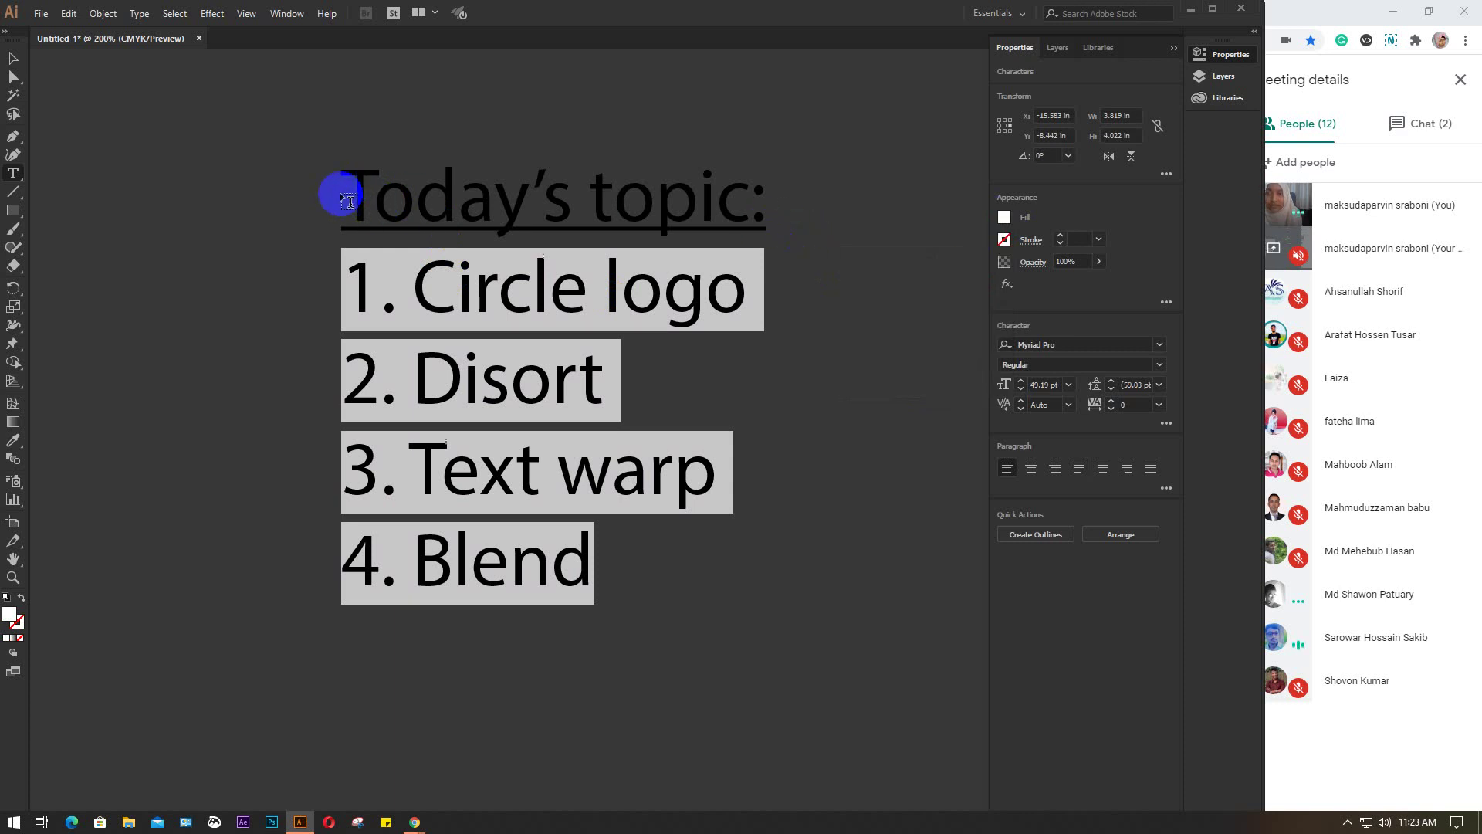
left_click_drag(341, 194, 881, 611)
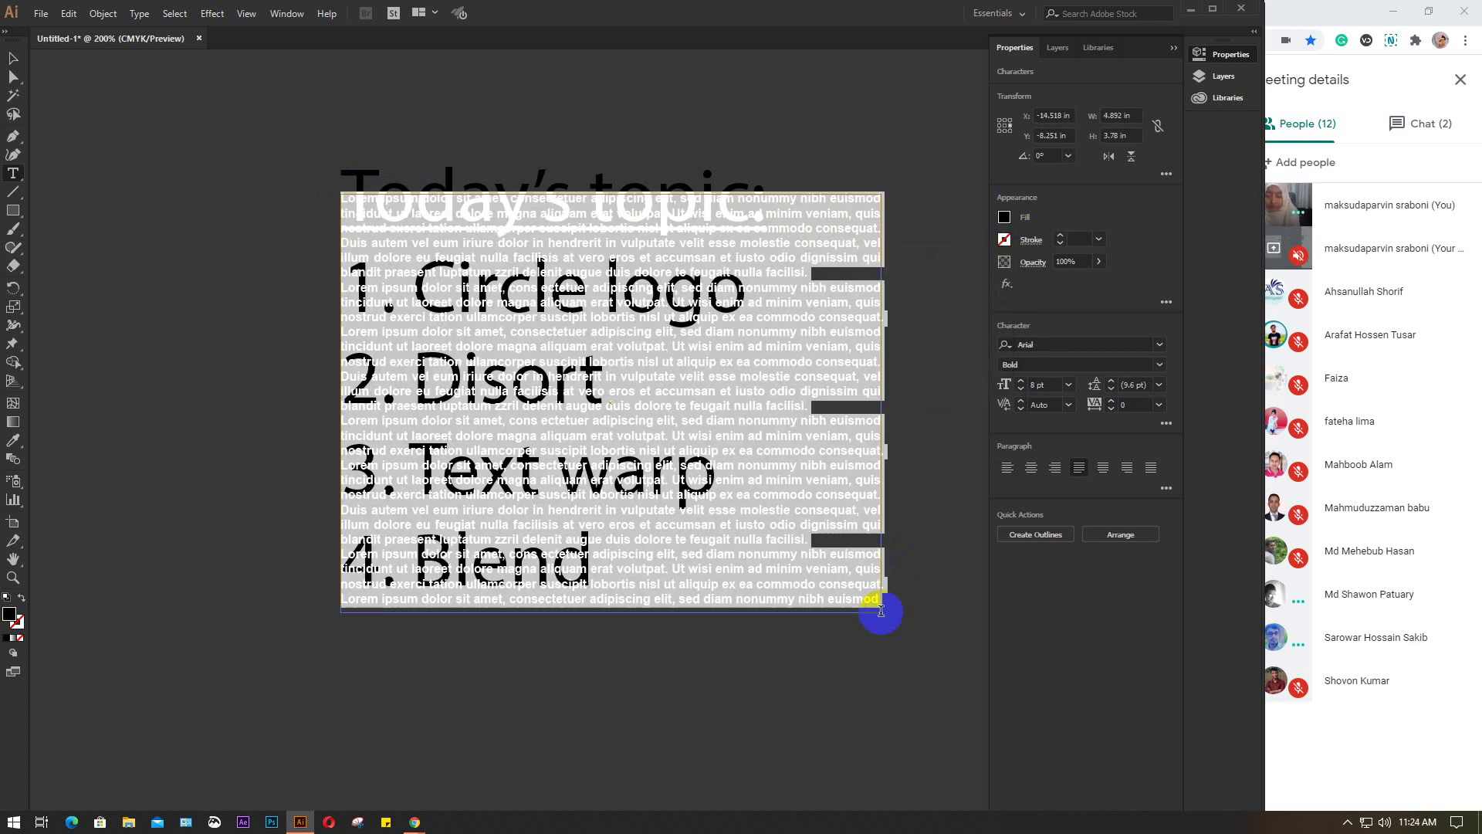
left_click(13, 58)
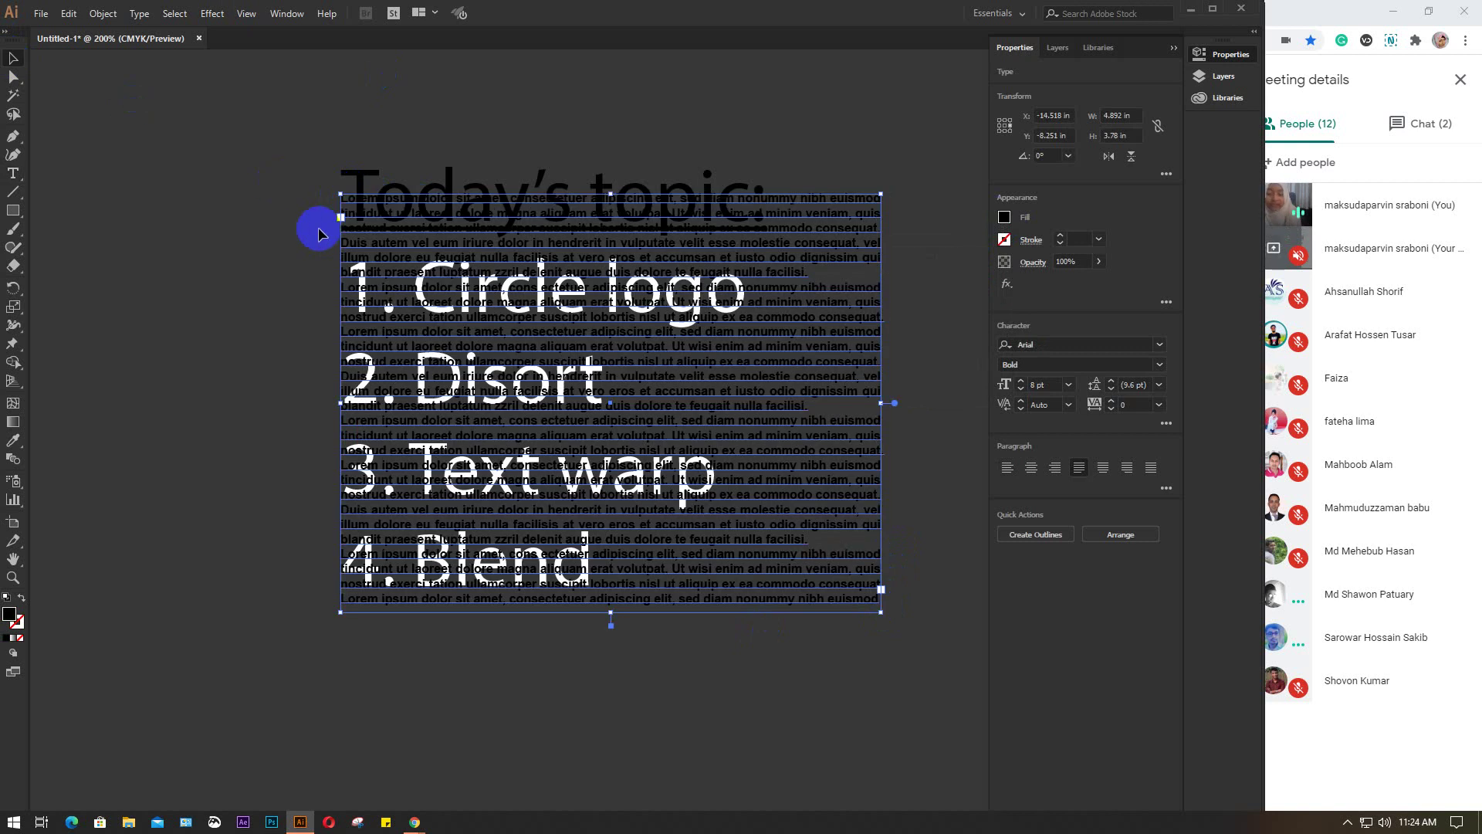
key("Delete")
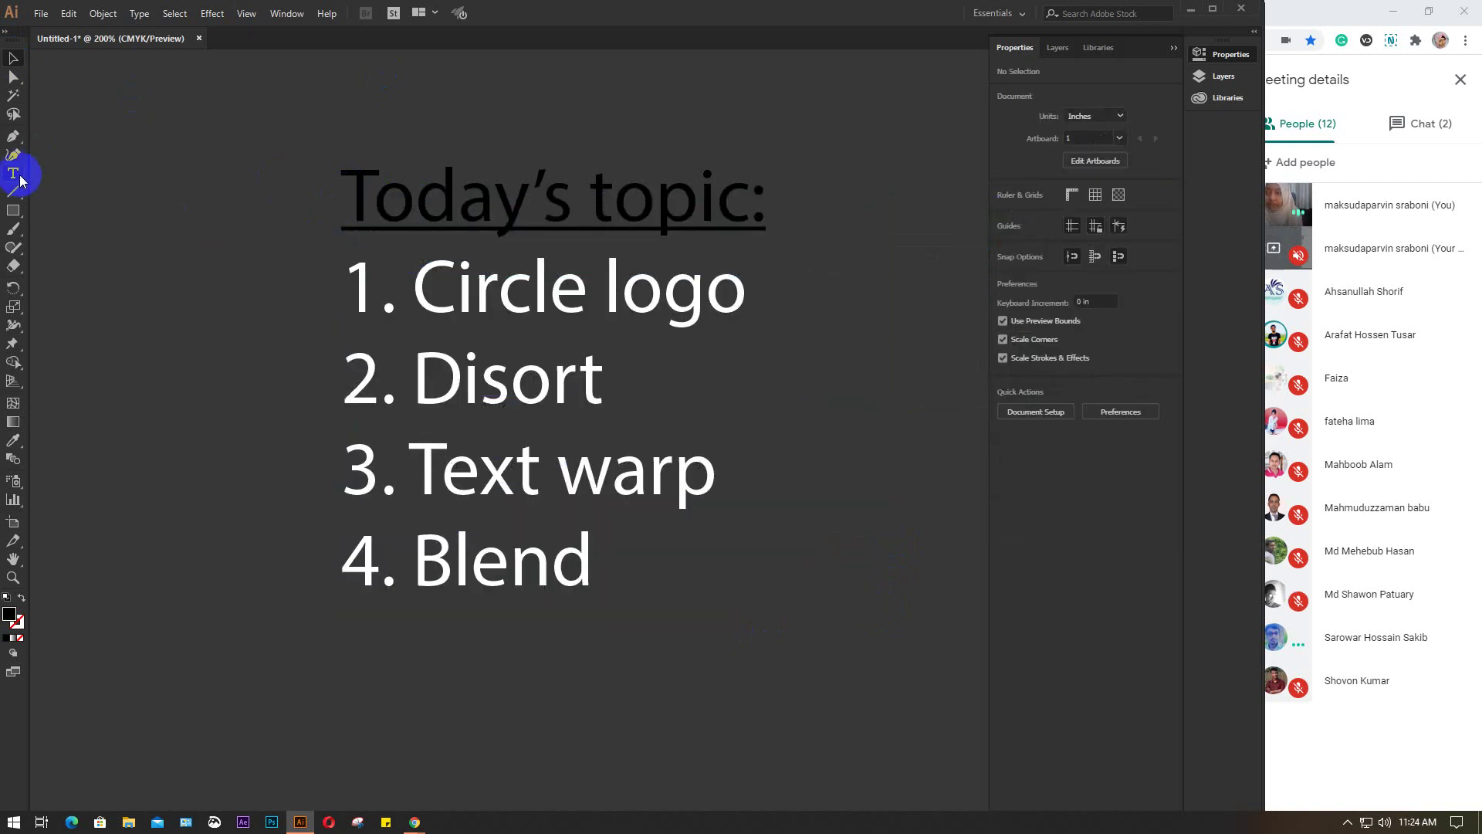
Make the 'Today's topic:' heading yellow and bold
left_click(13, 173)
left_click(350, 186)
left_click_drag(349, 186, 860, 199)
left_click(1004, 219)
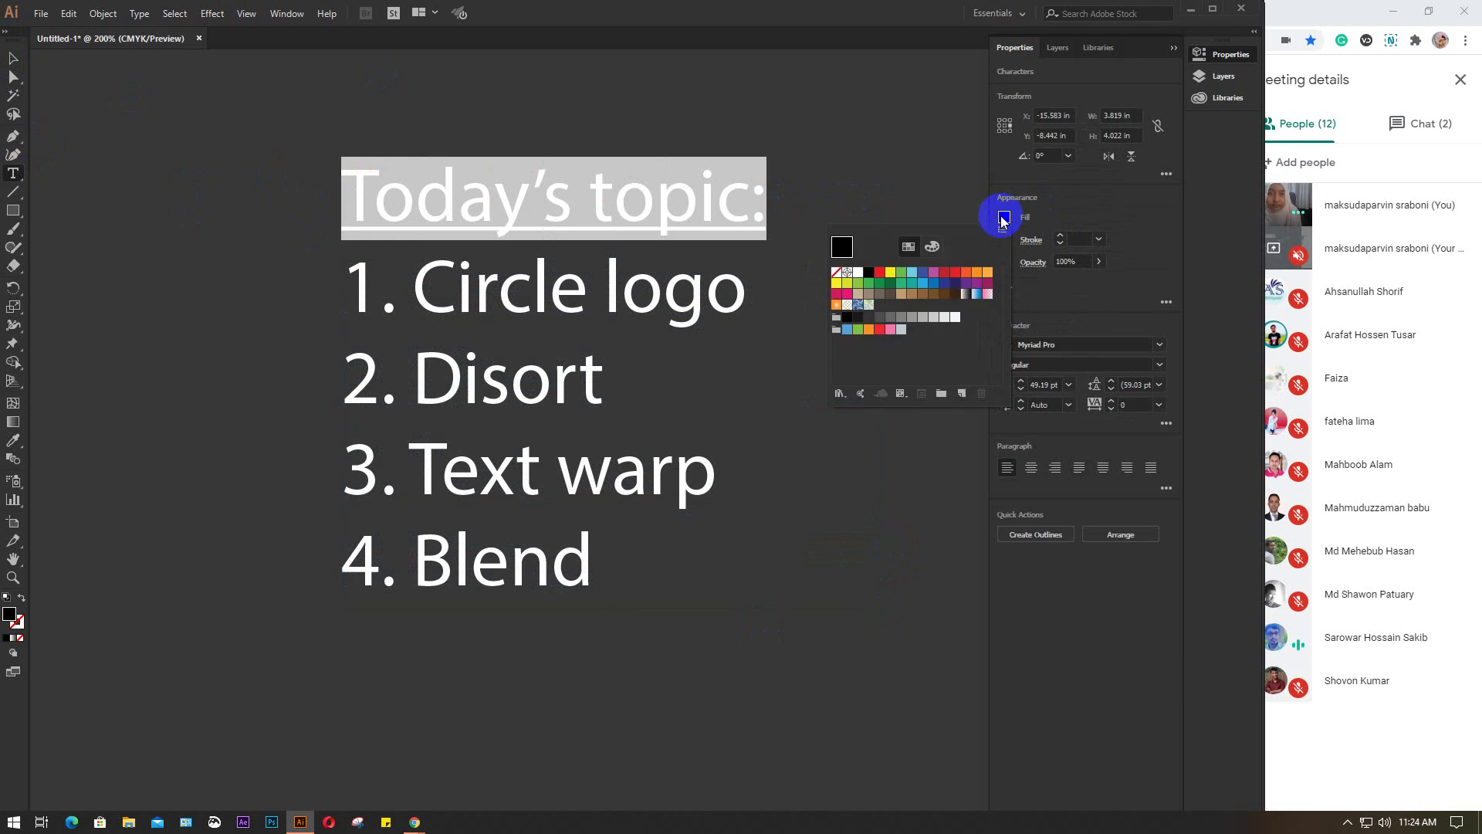
left_click(928, 287)
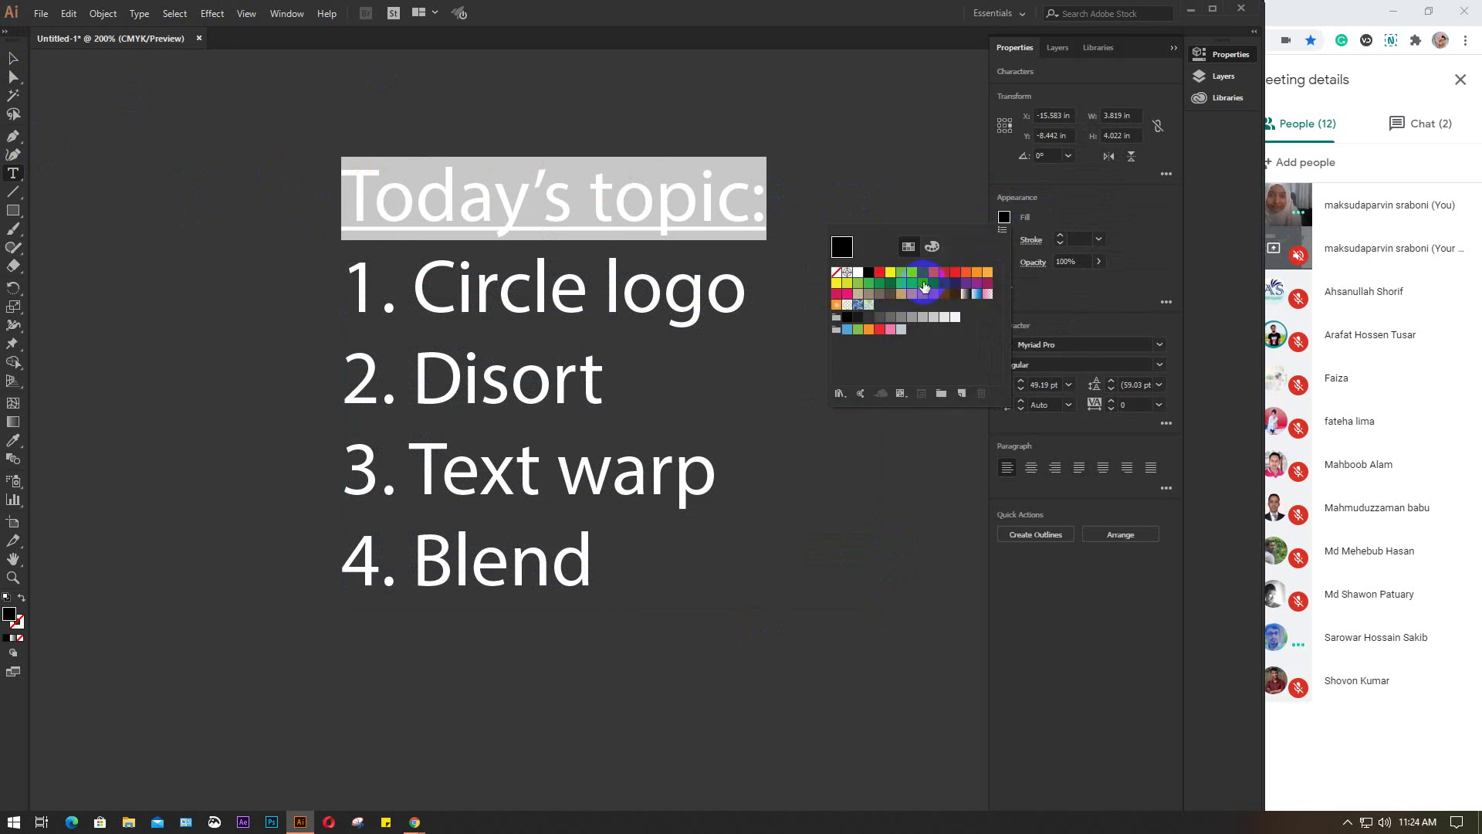
left_click(988, 274)
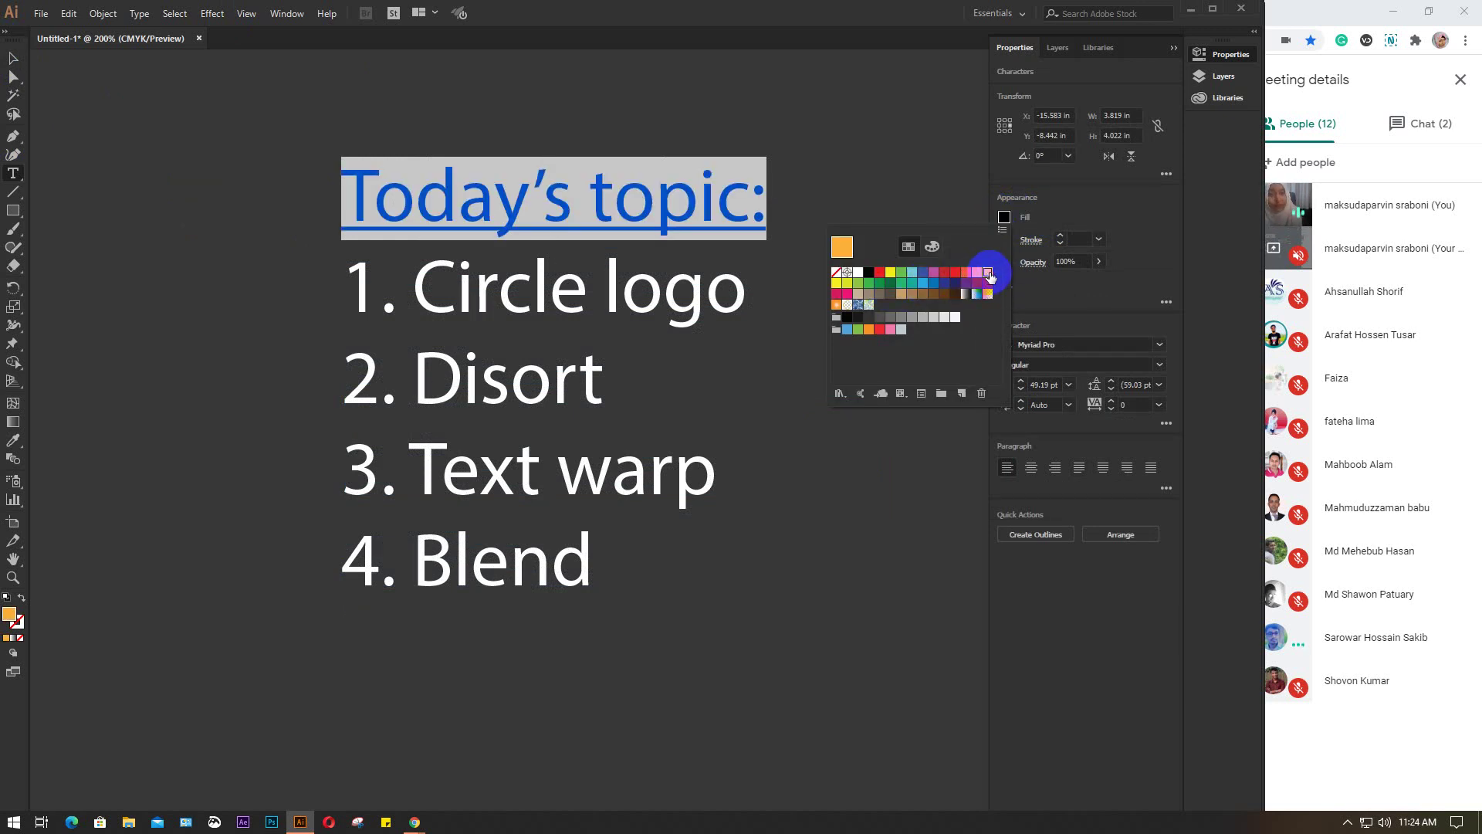
left_click(836, 282)
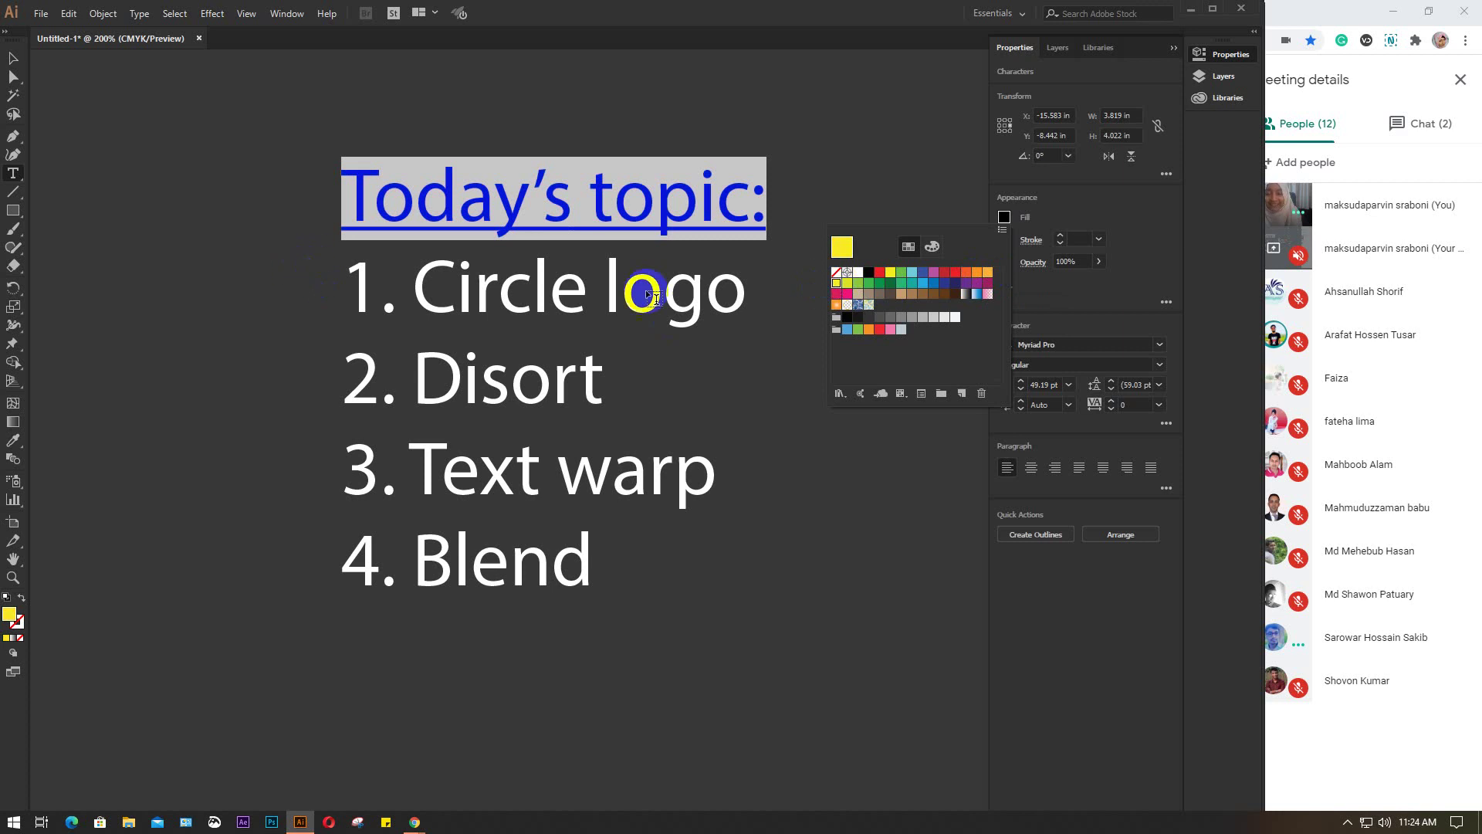
left_click(1159, 366)
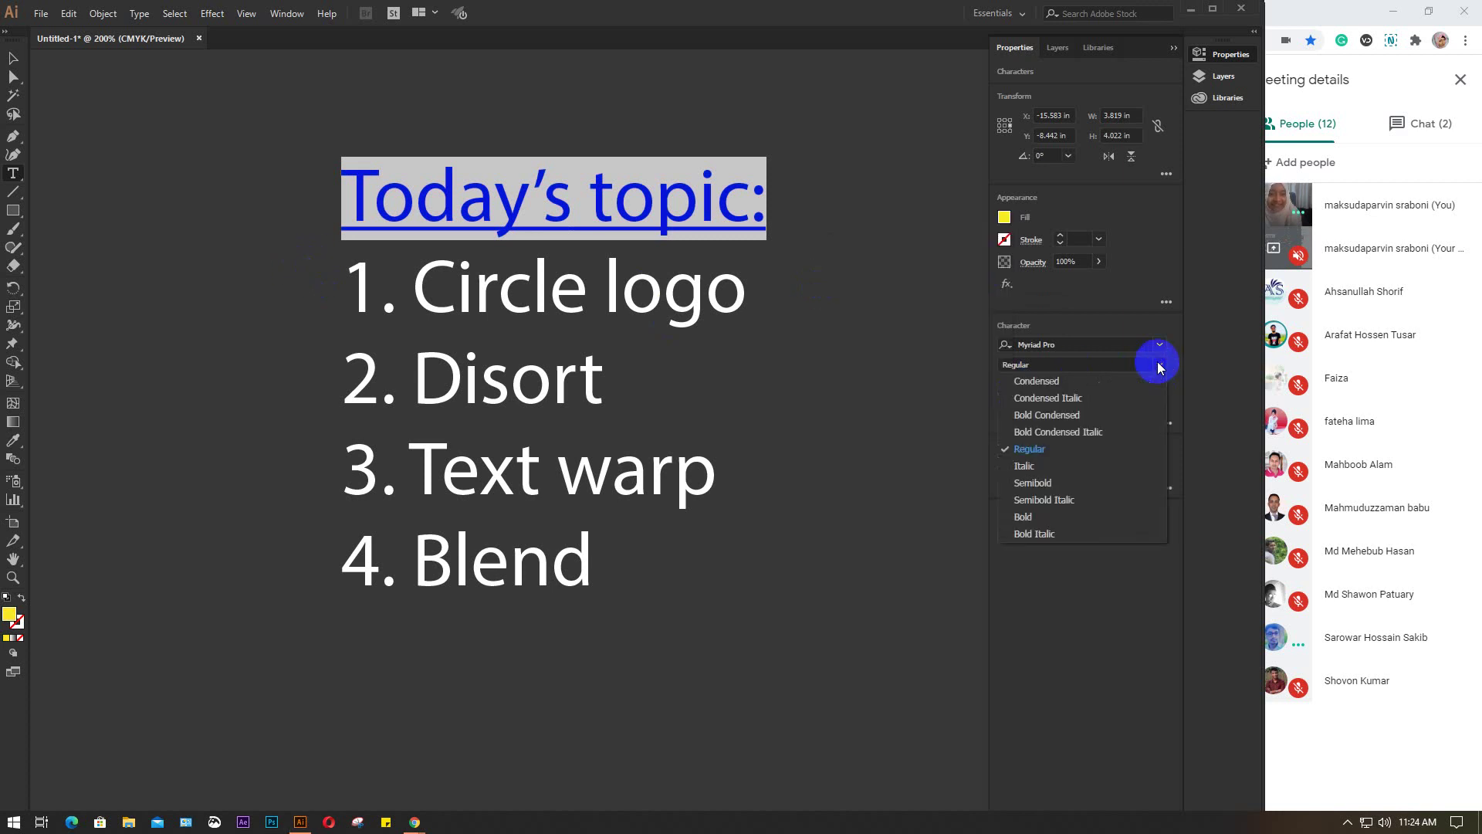
left_click(1043, 516)
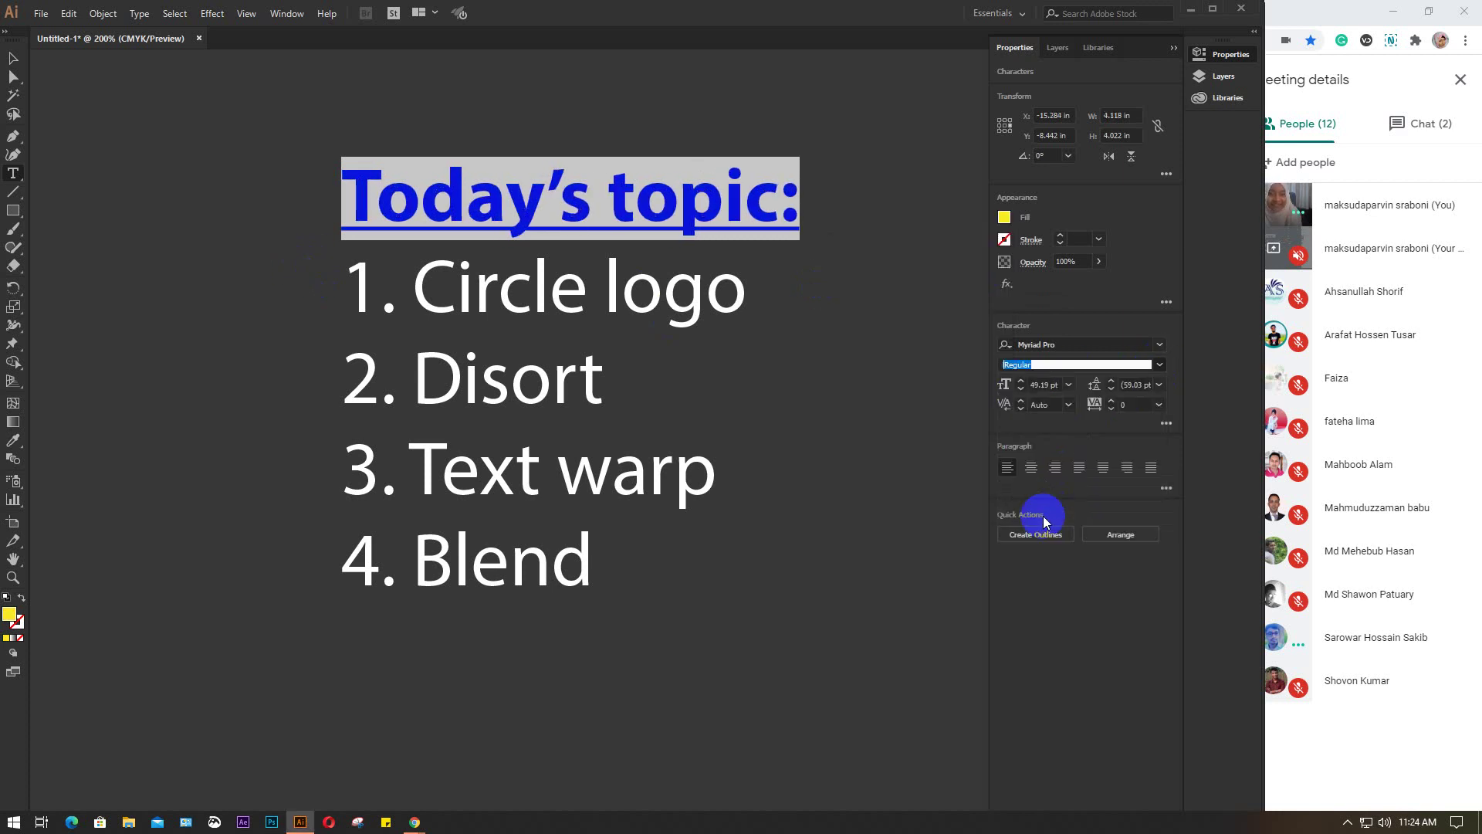
Leave text editing and deselect the topic list
left_click(13, 58)
left_click(163, 240)
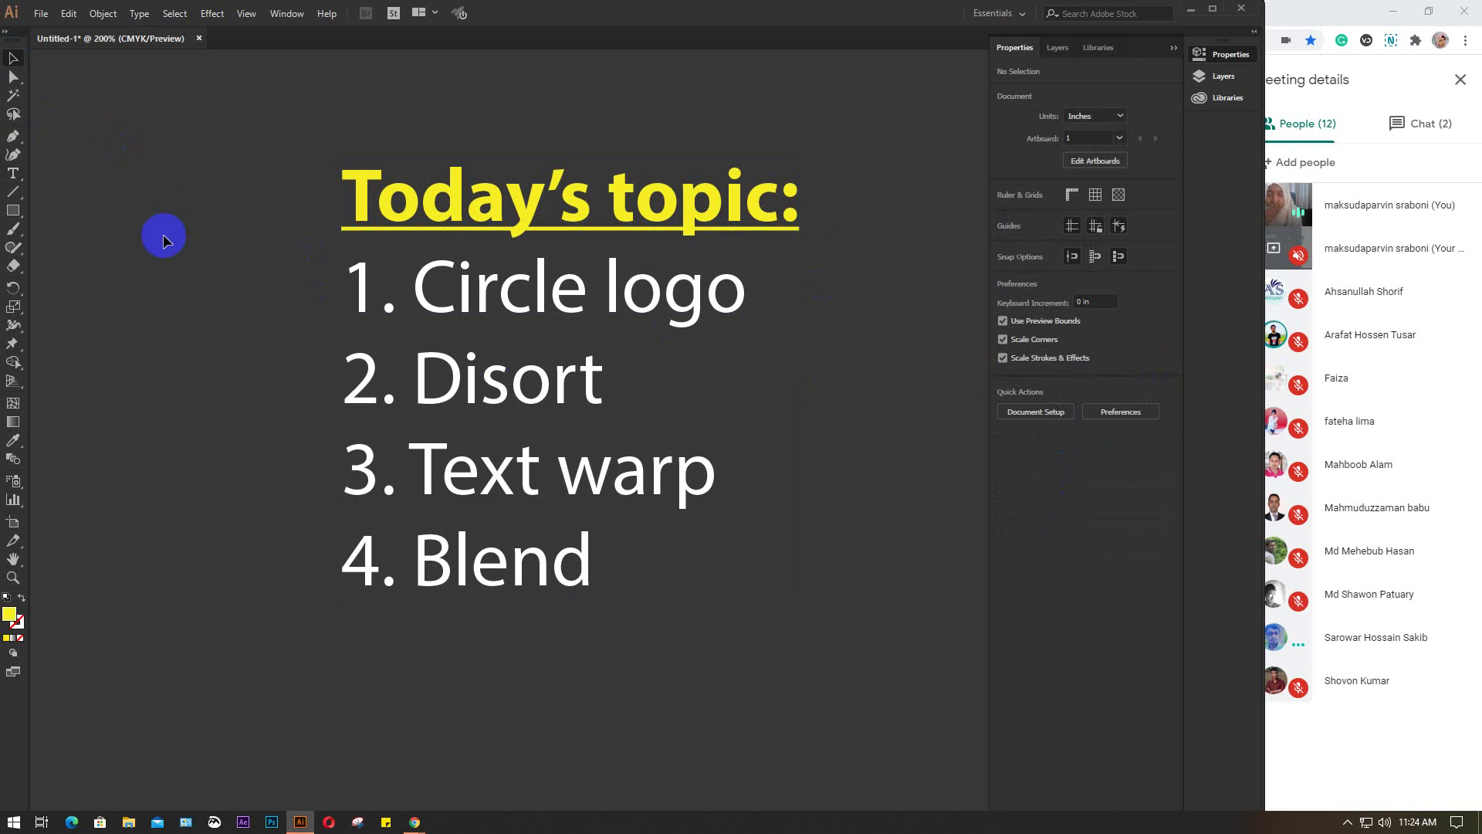
left_click(589, 277)
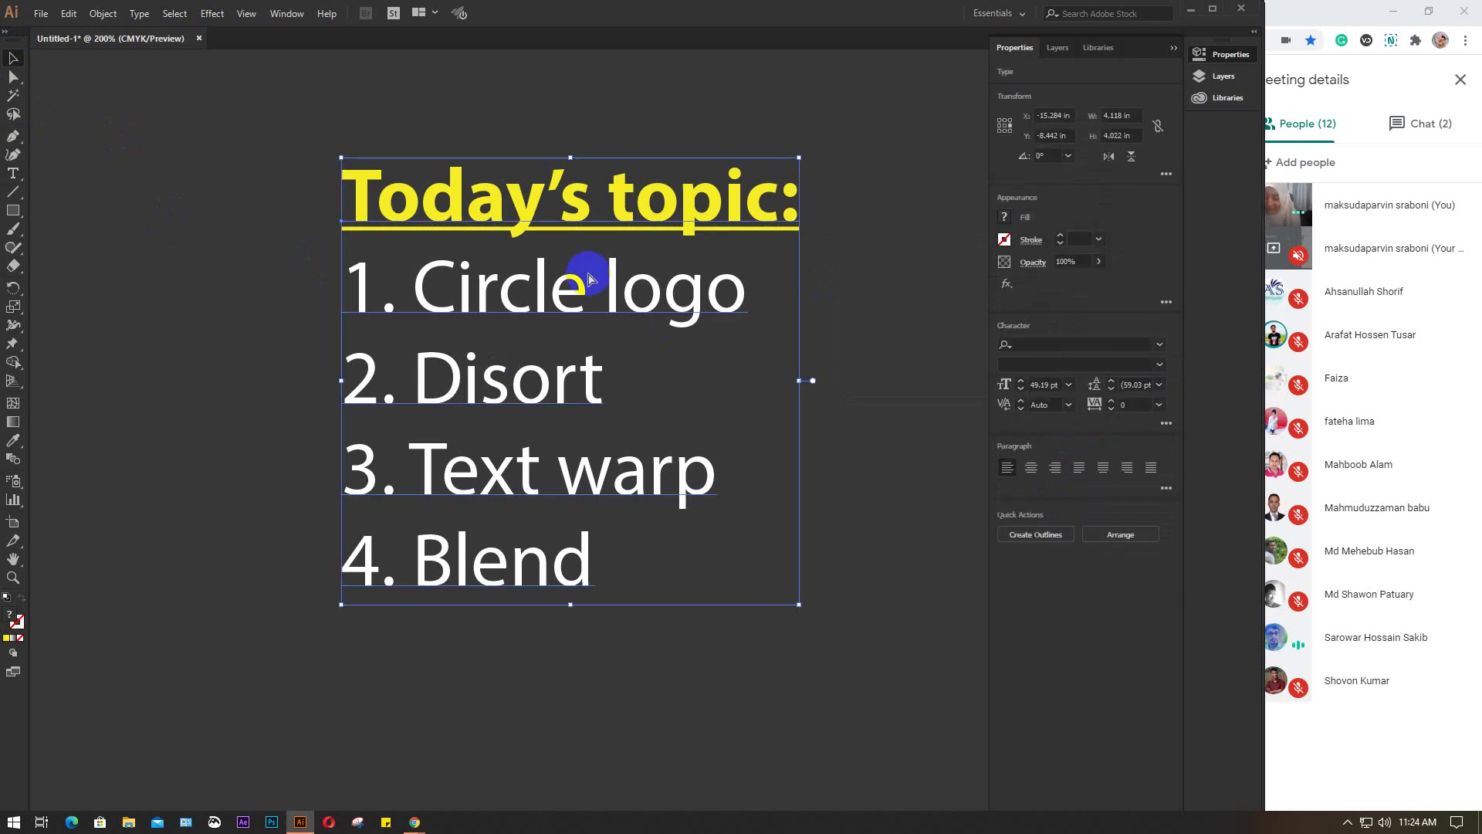
left_click(589, 276)
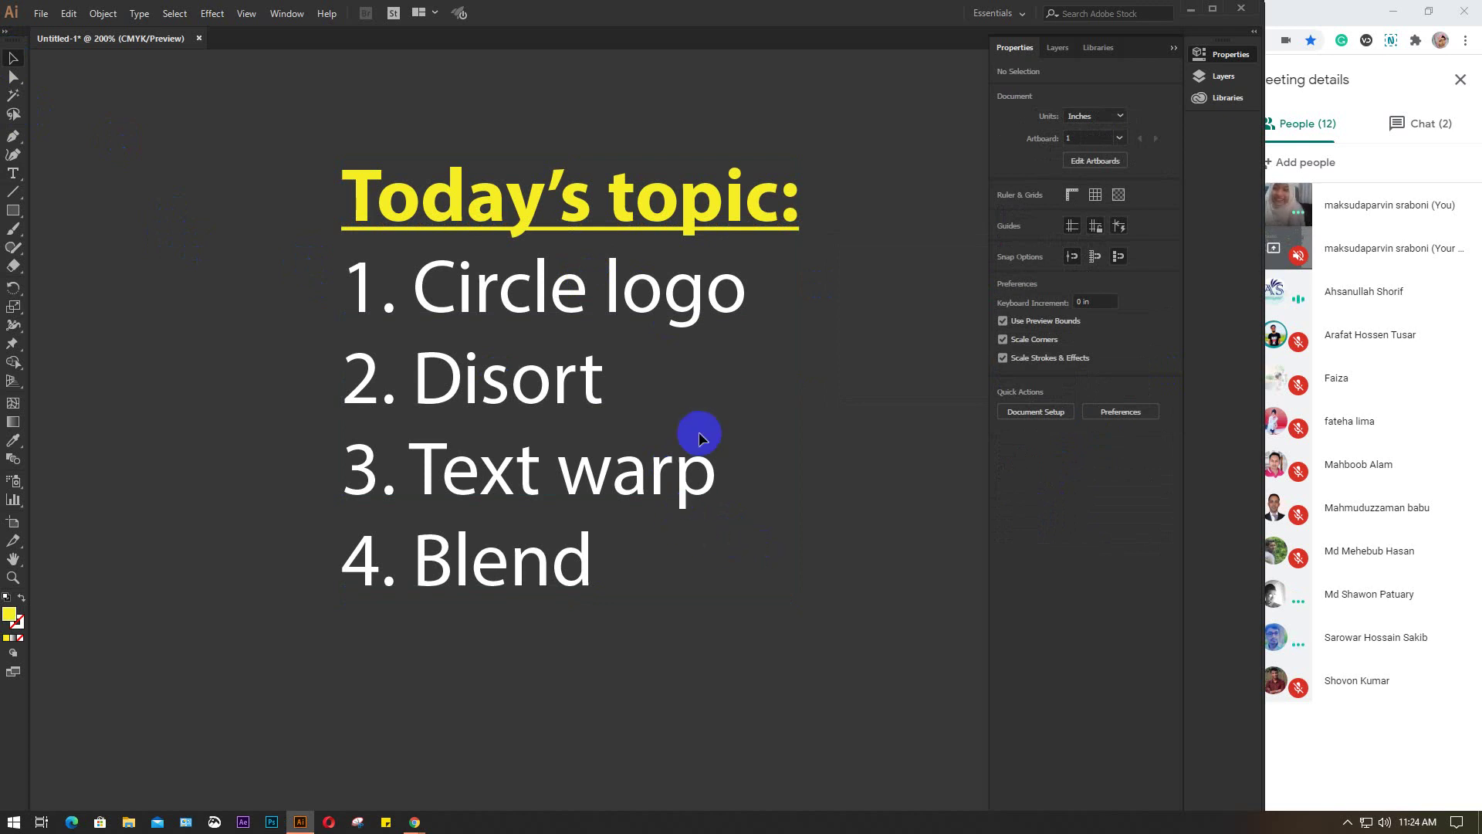
left_click_drag(742, 374, 690, 410)
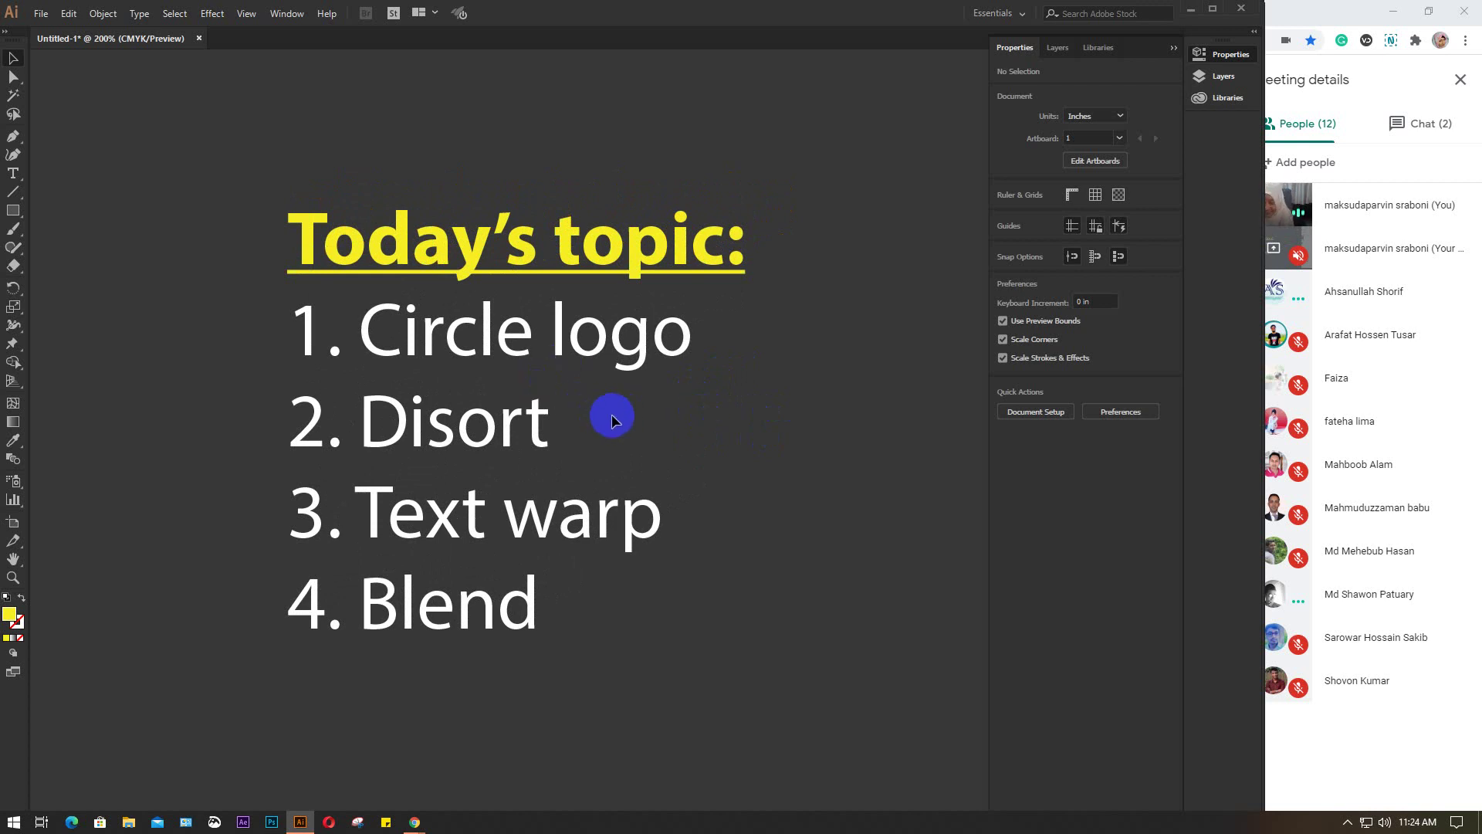
scroll(599, 422, "up", 1)
left_click_drag(680, 449, 659, 486)
scroll(719, 456, "down", 1)
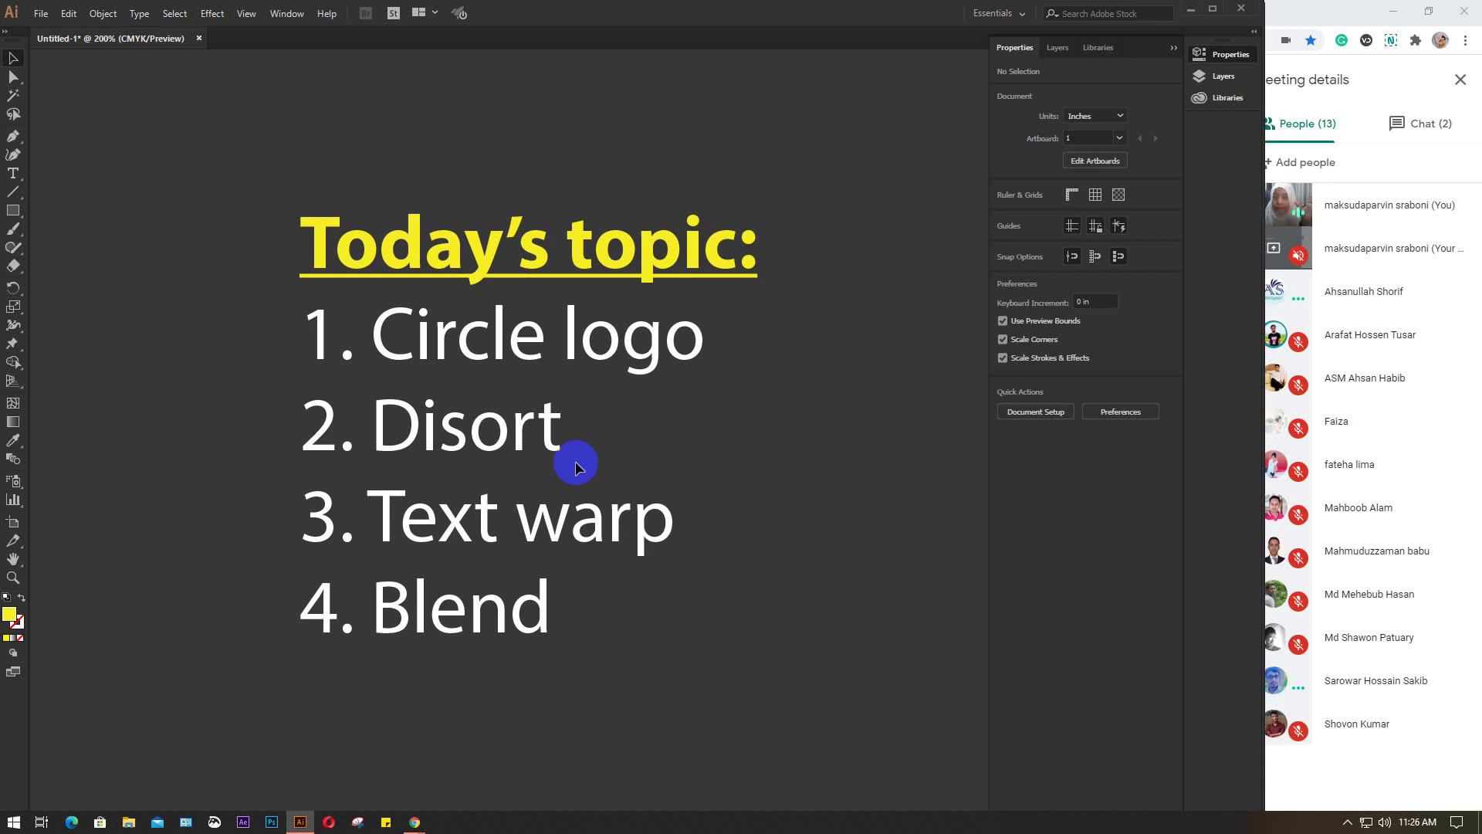
left_click(210, 14)
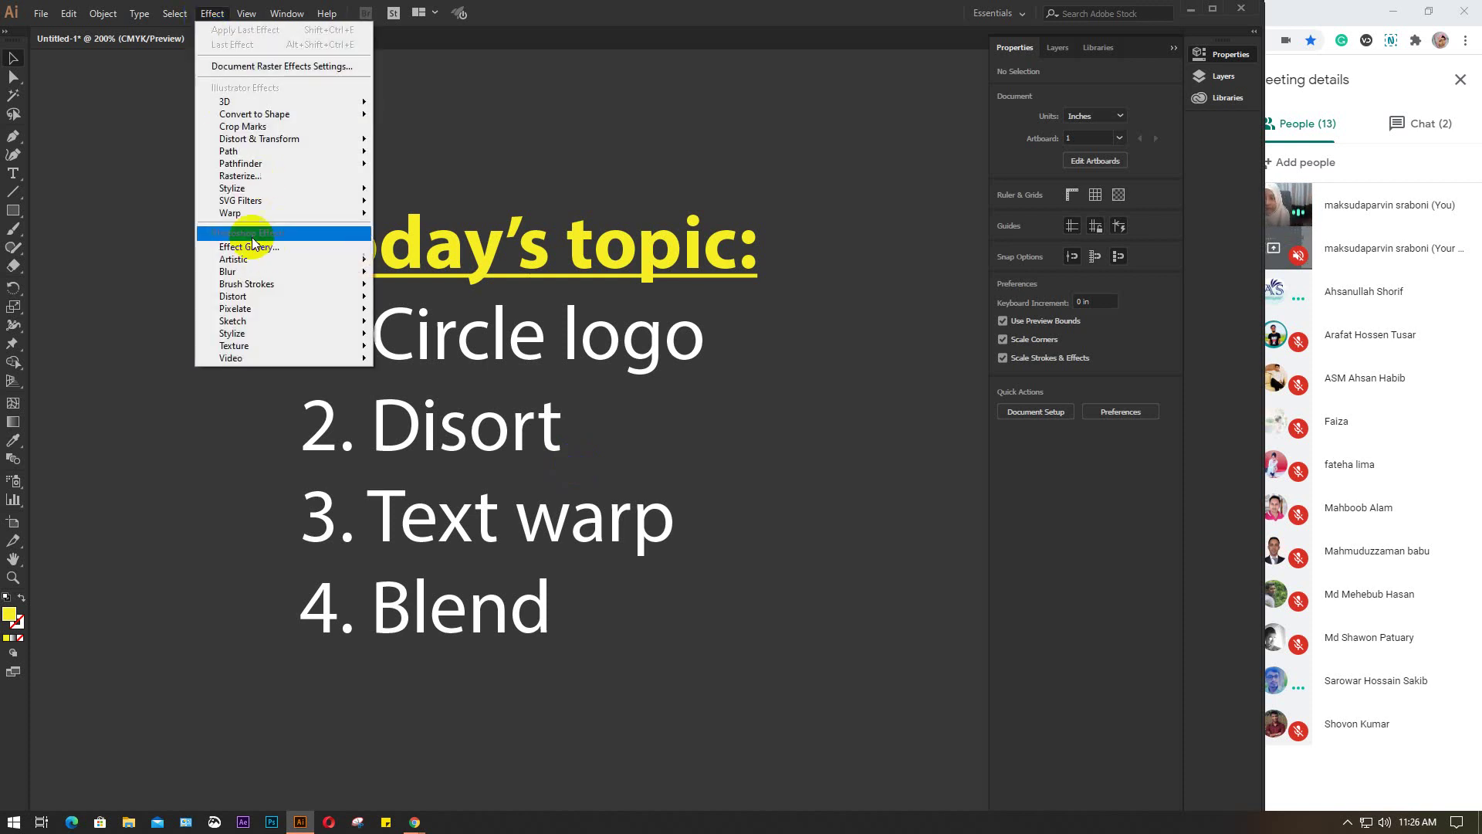
mouse_move(248, 215)
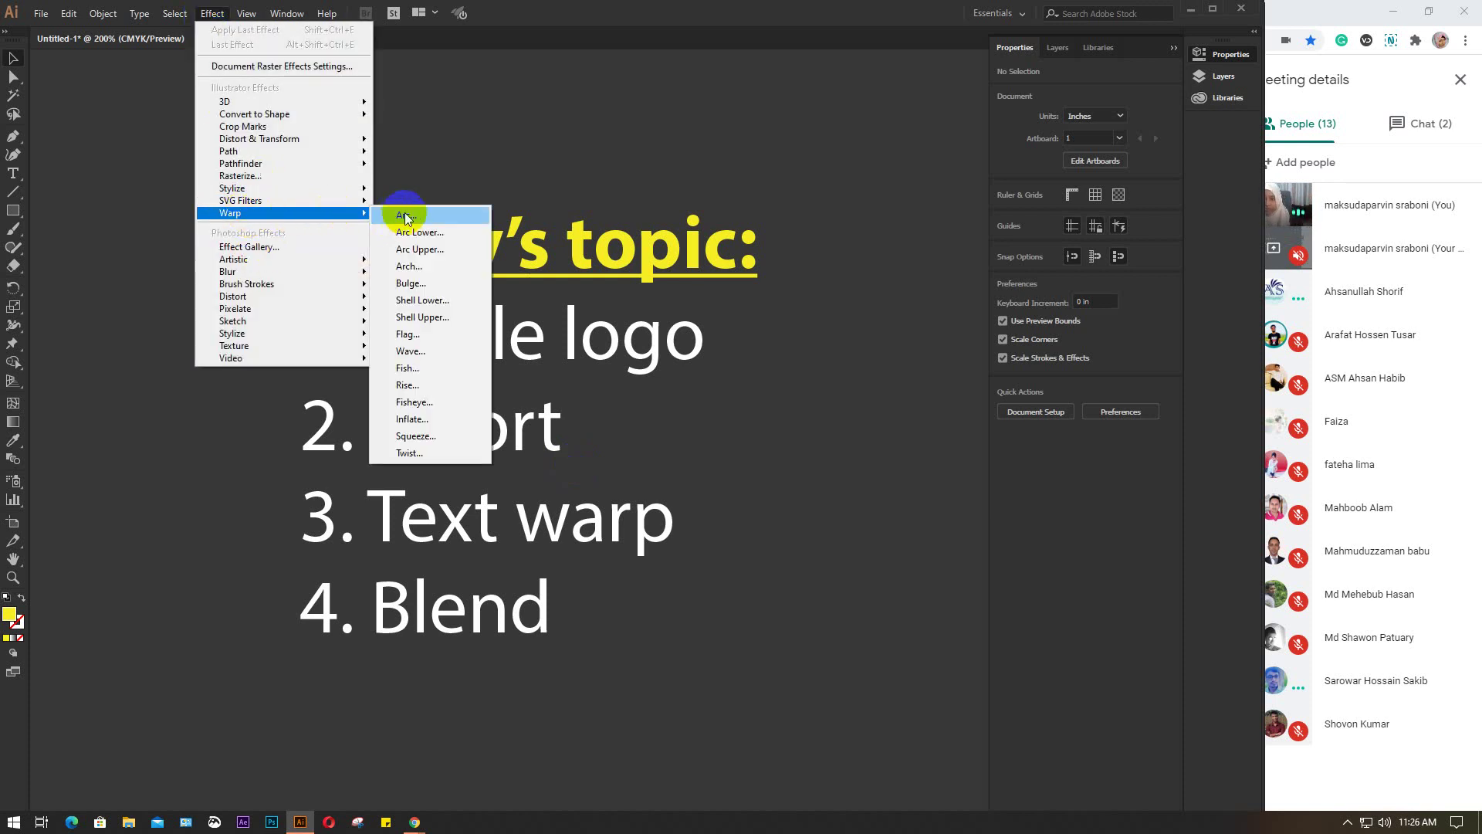
left_click(825, 392)
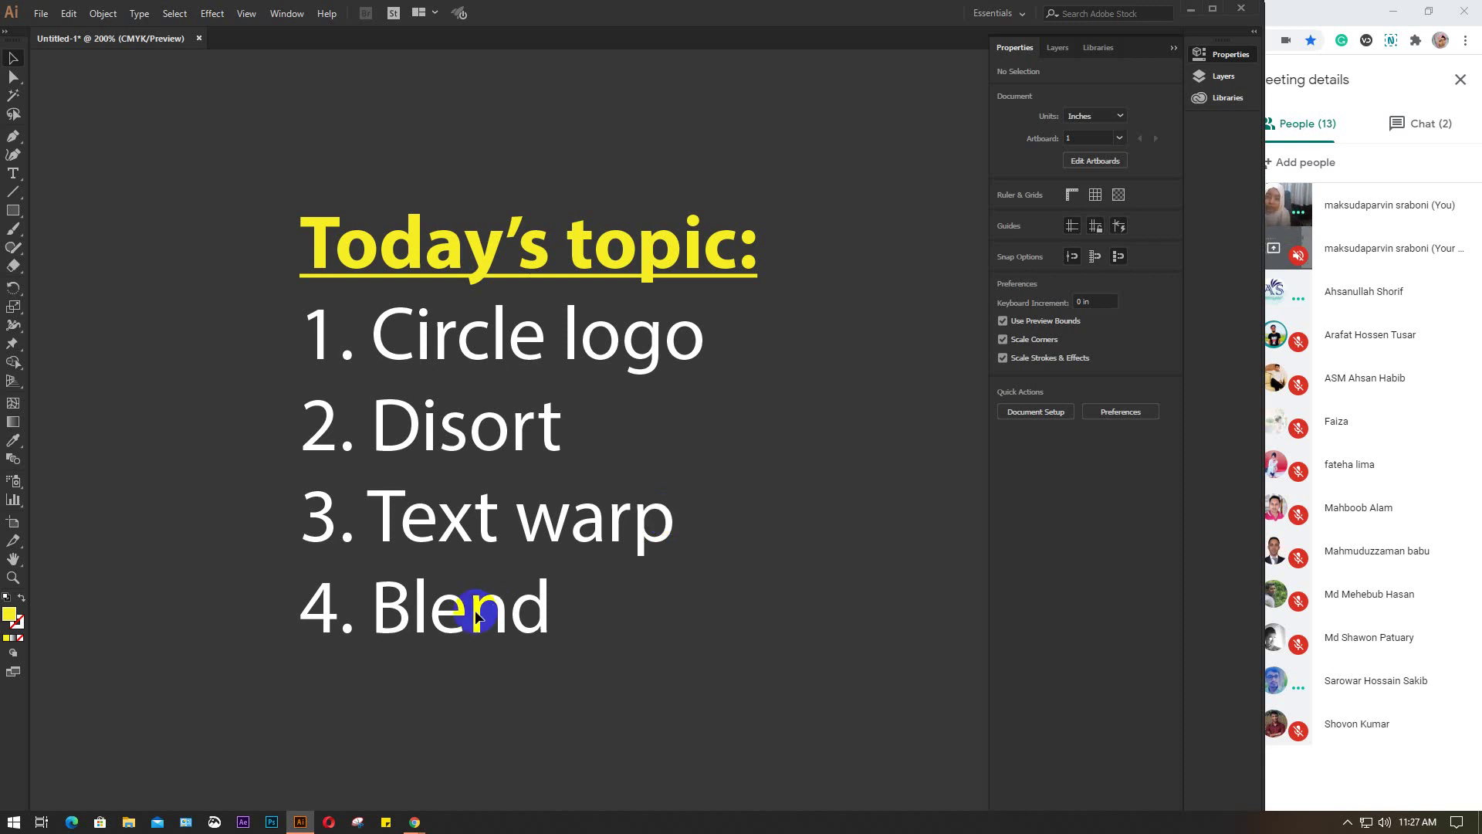
Zoom out and pan to the blank portrait artboard, then enter artboard editing mode
key("ctrl+1")
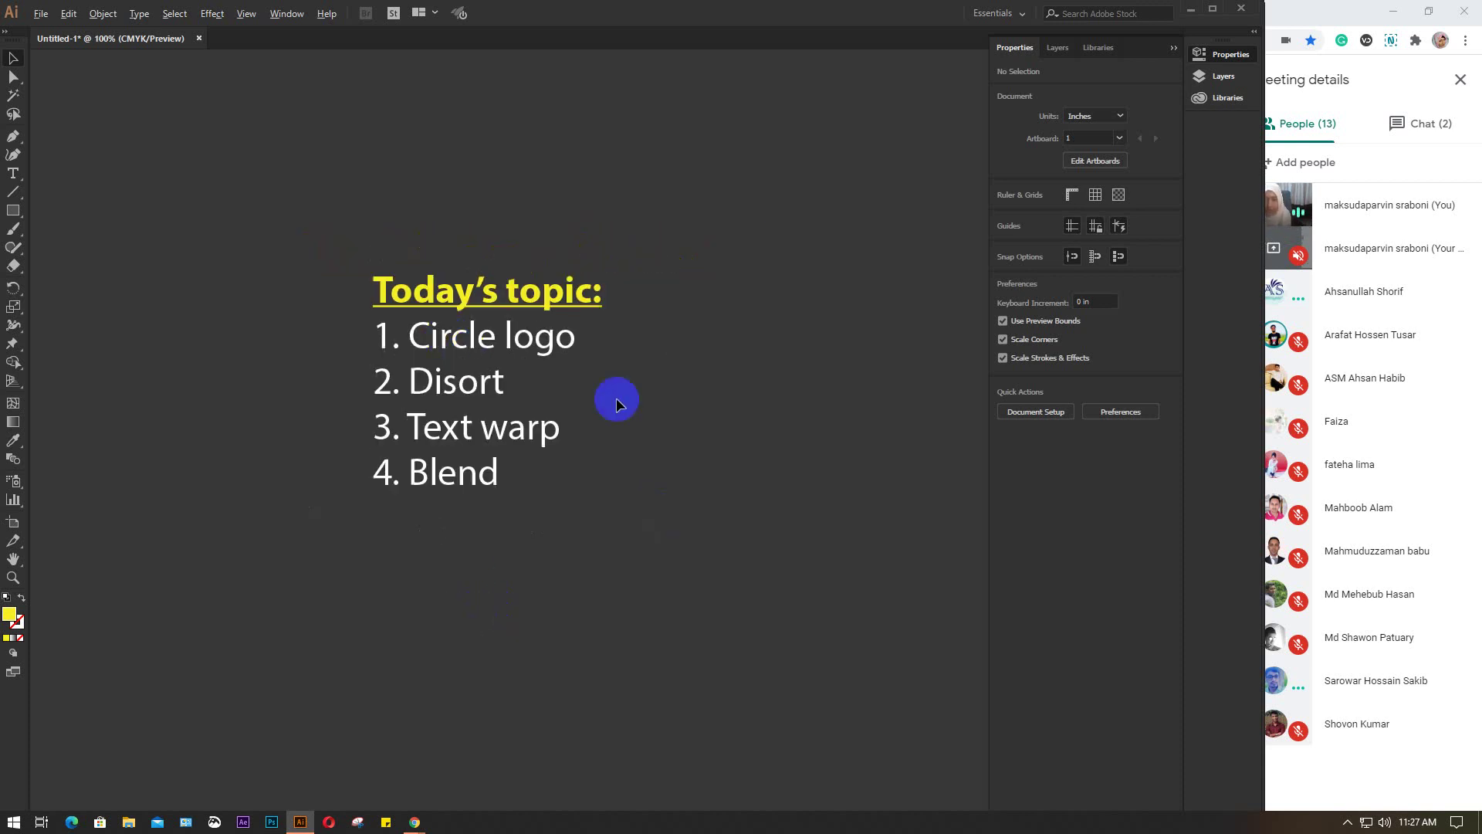
scroll(670, 460, "down", 3)
left_click_drag(754, 556, 363, 352)
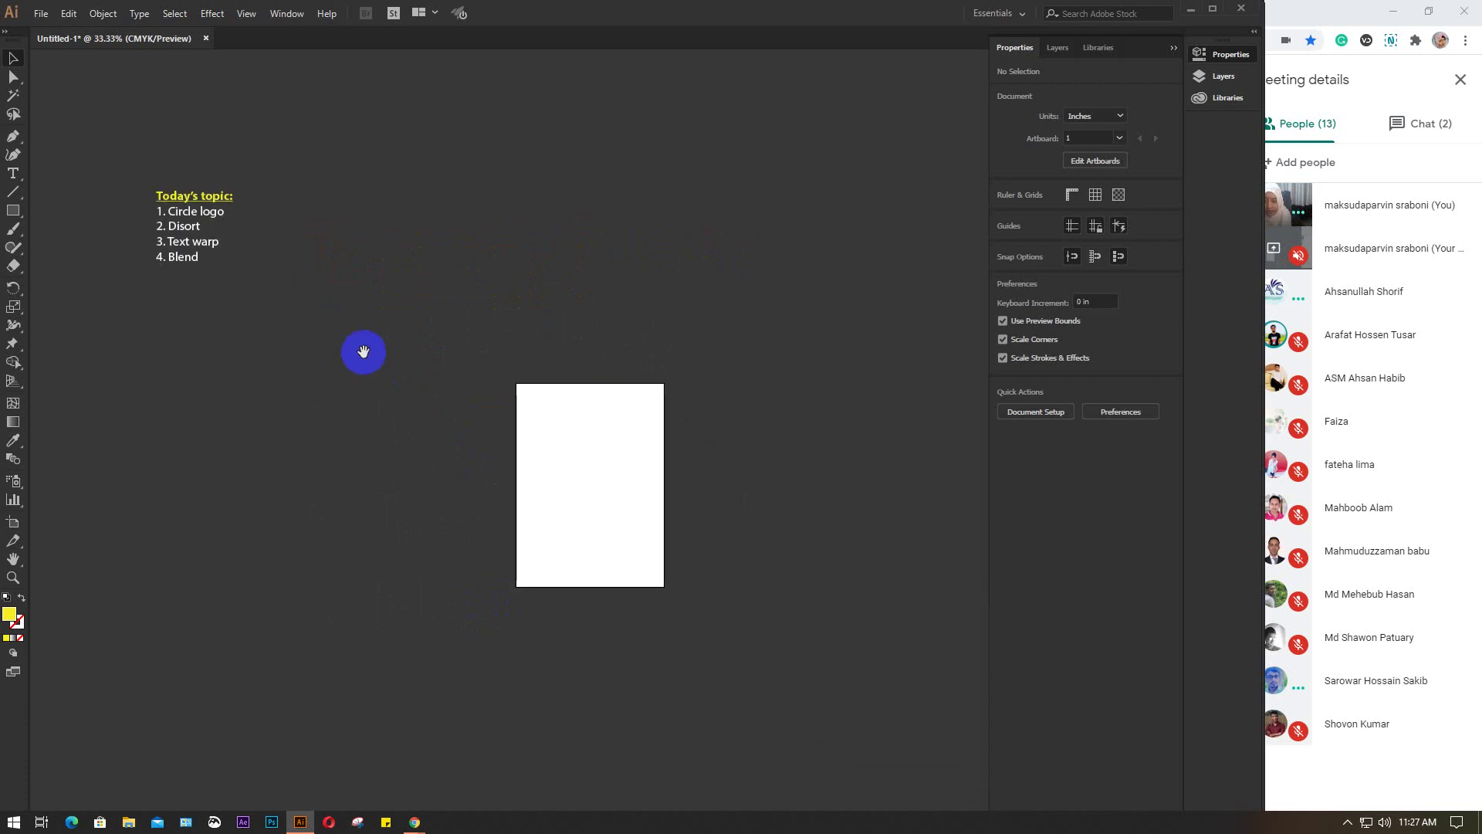
left_click(599, 447)
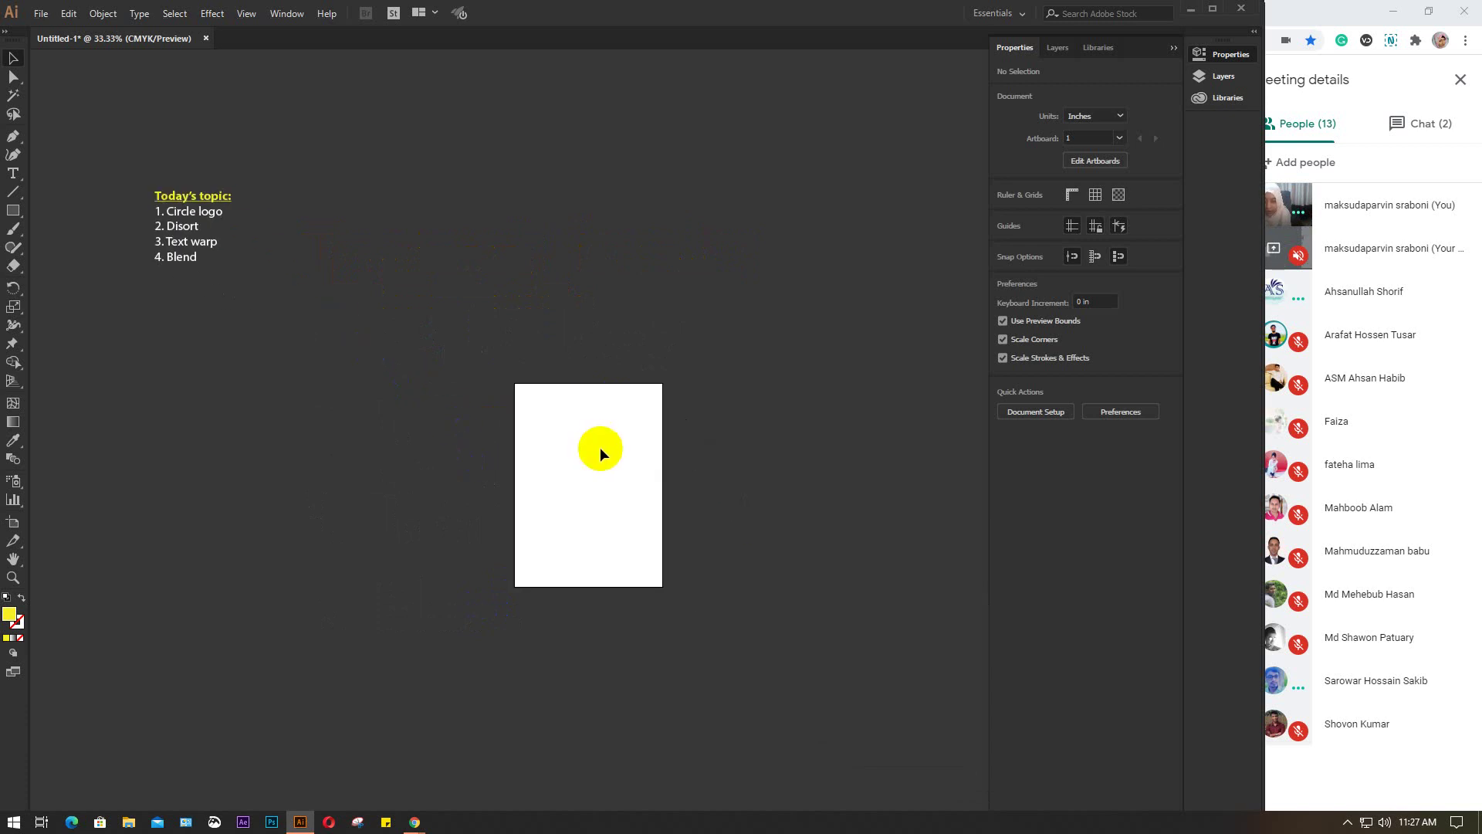
left_click(10, 525)
Resize Artboard 1 to 7 in wide by 5 in tall and exit artboard editing
left_click(1125, 114)
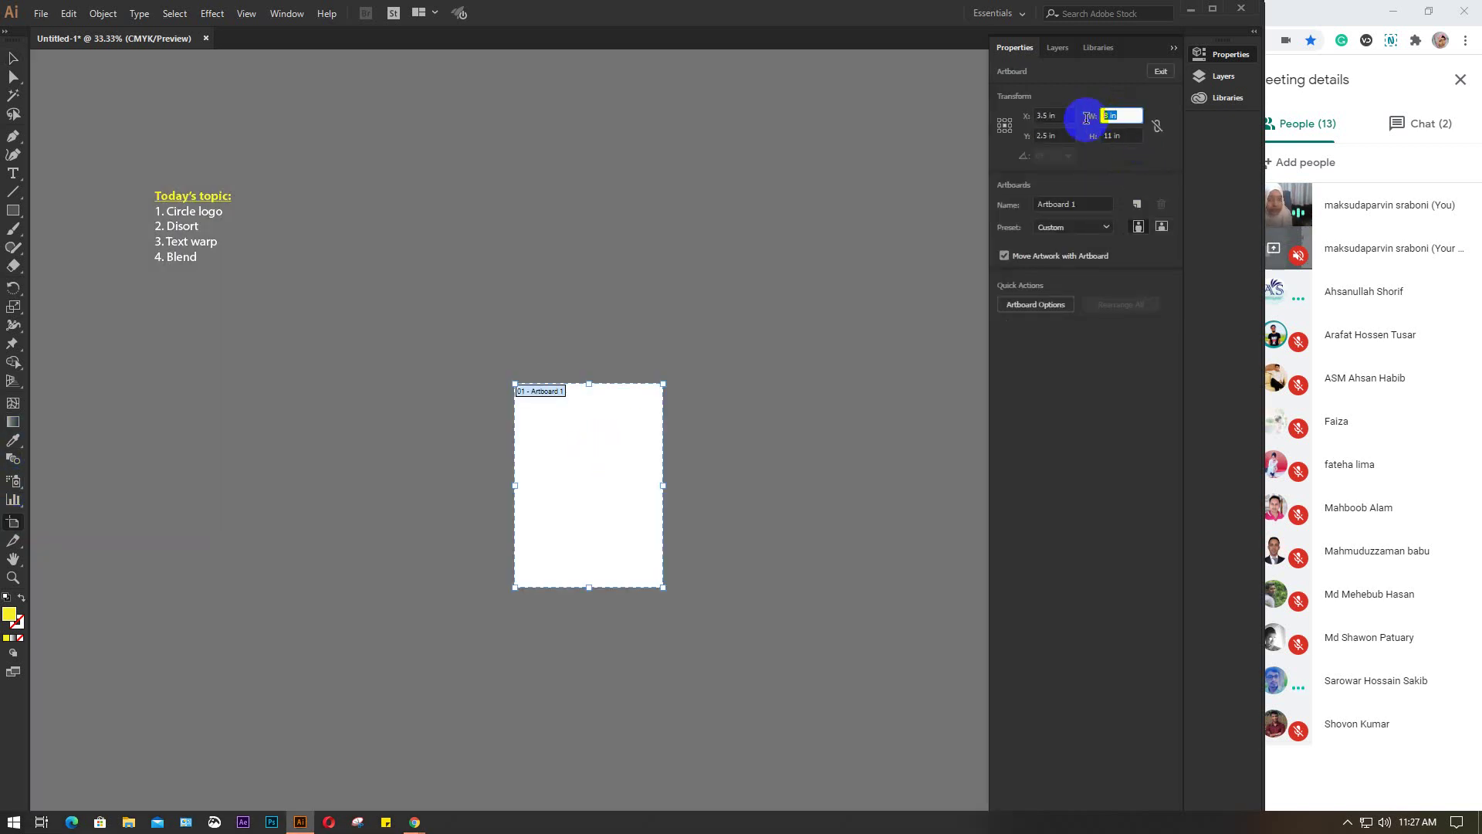
type("7")
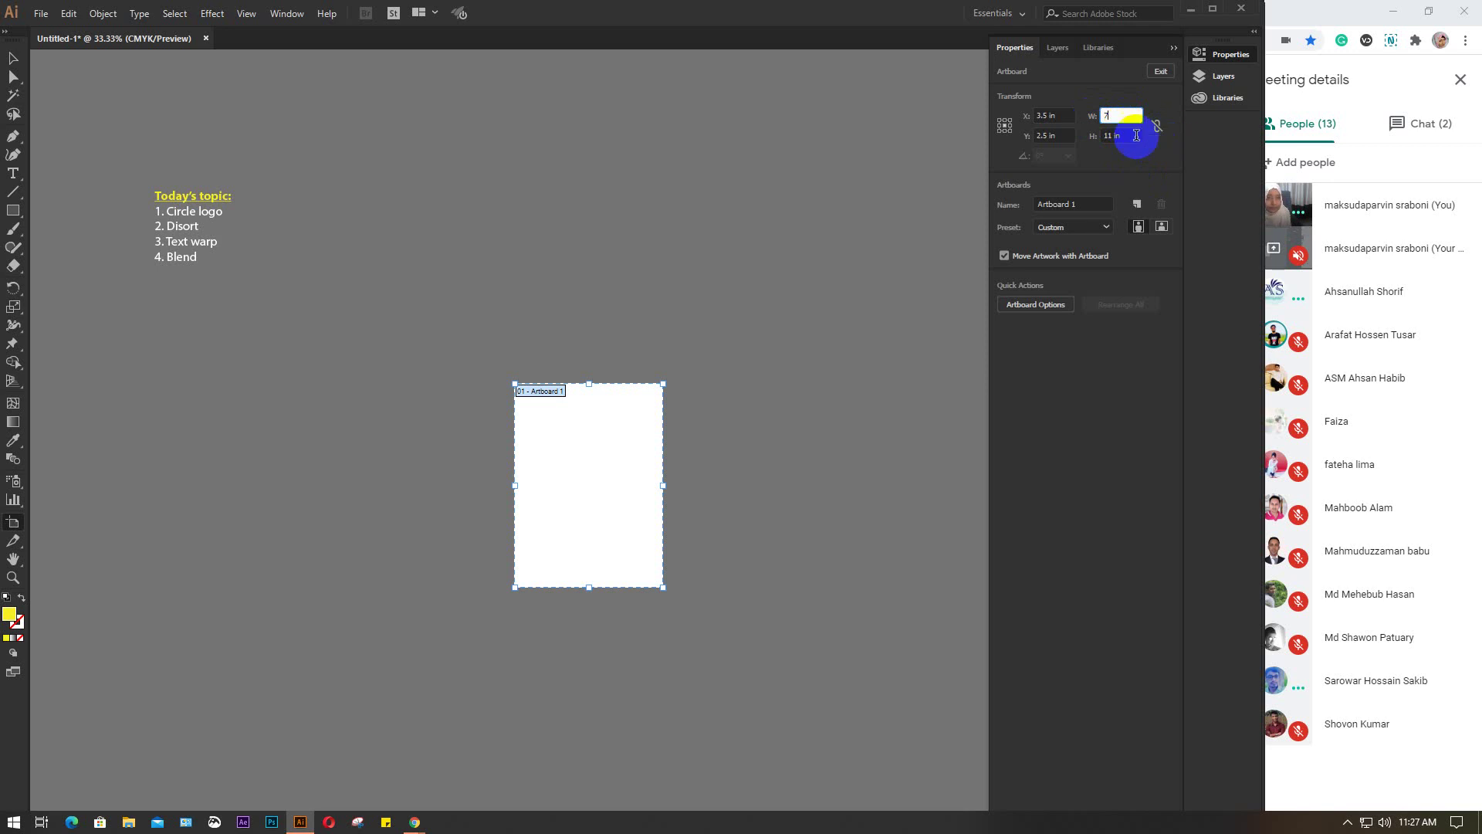
left_click(1134, 136)
type("5")
key("Return")
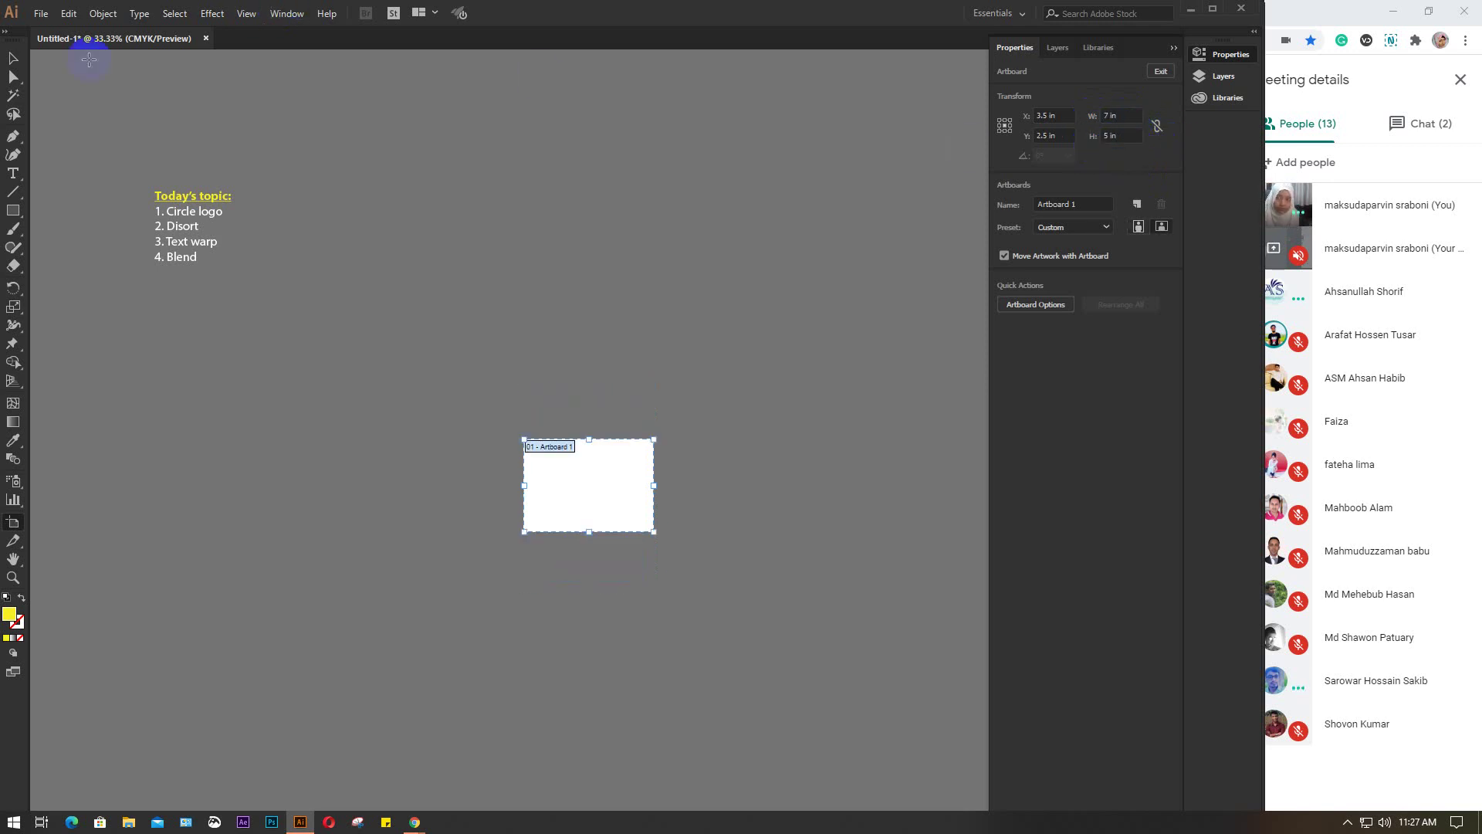
left_click(13, 59)
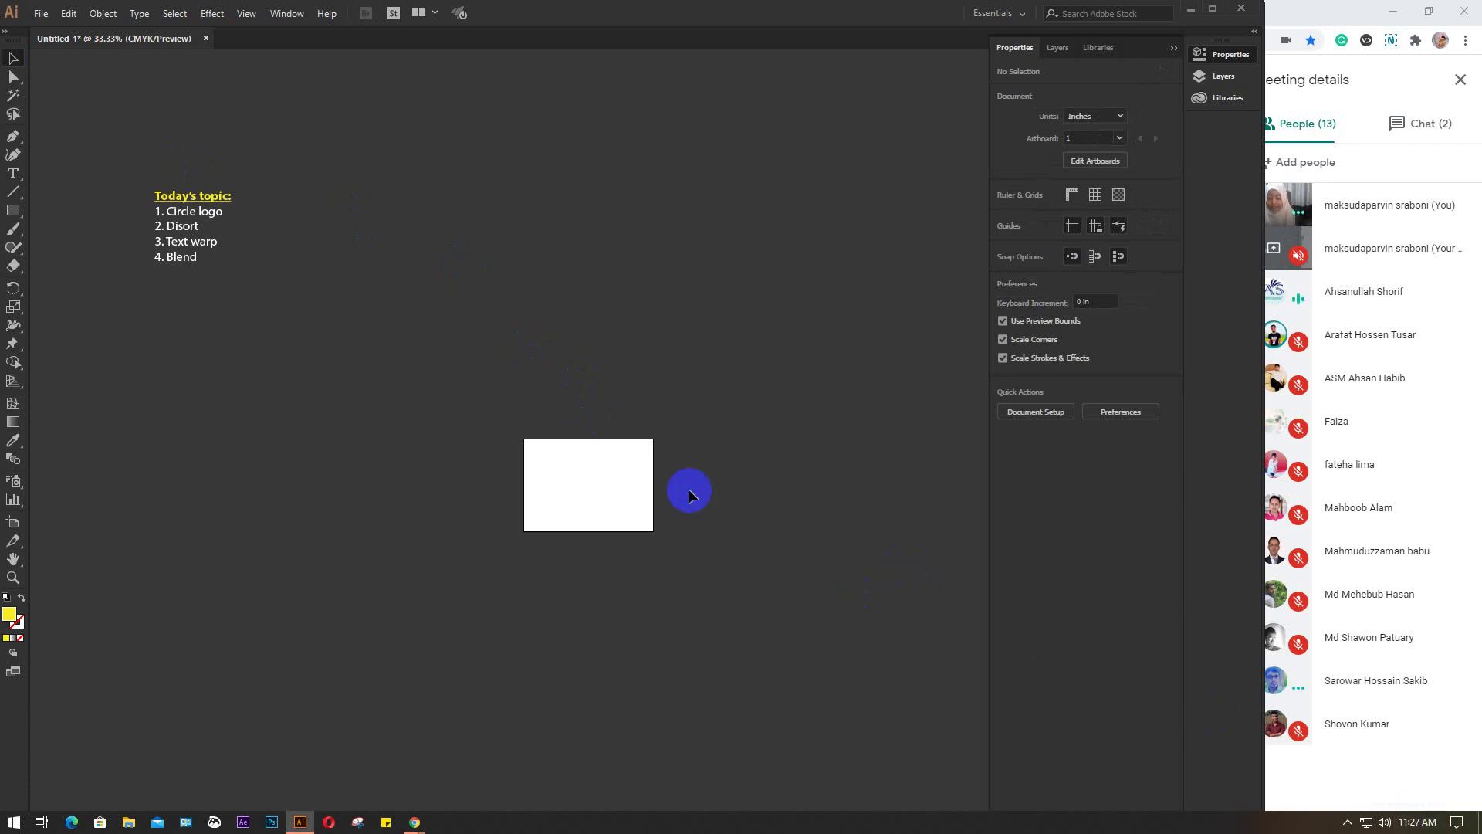
key("ctrl+1")
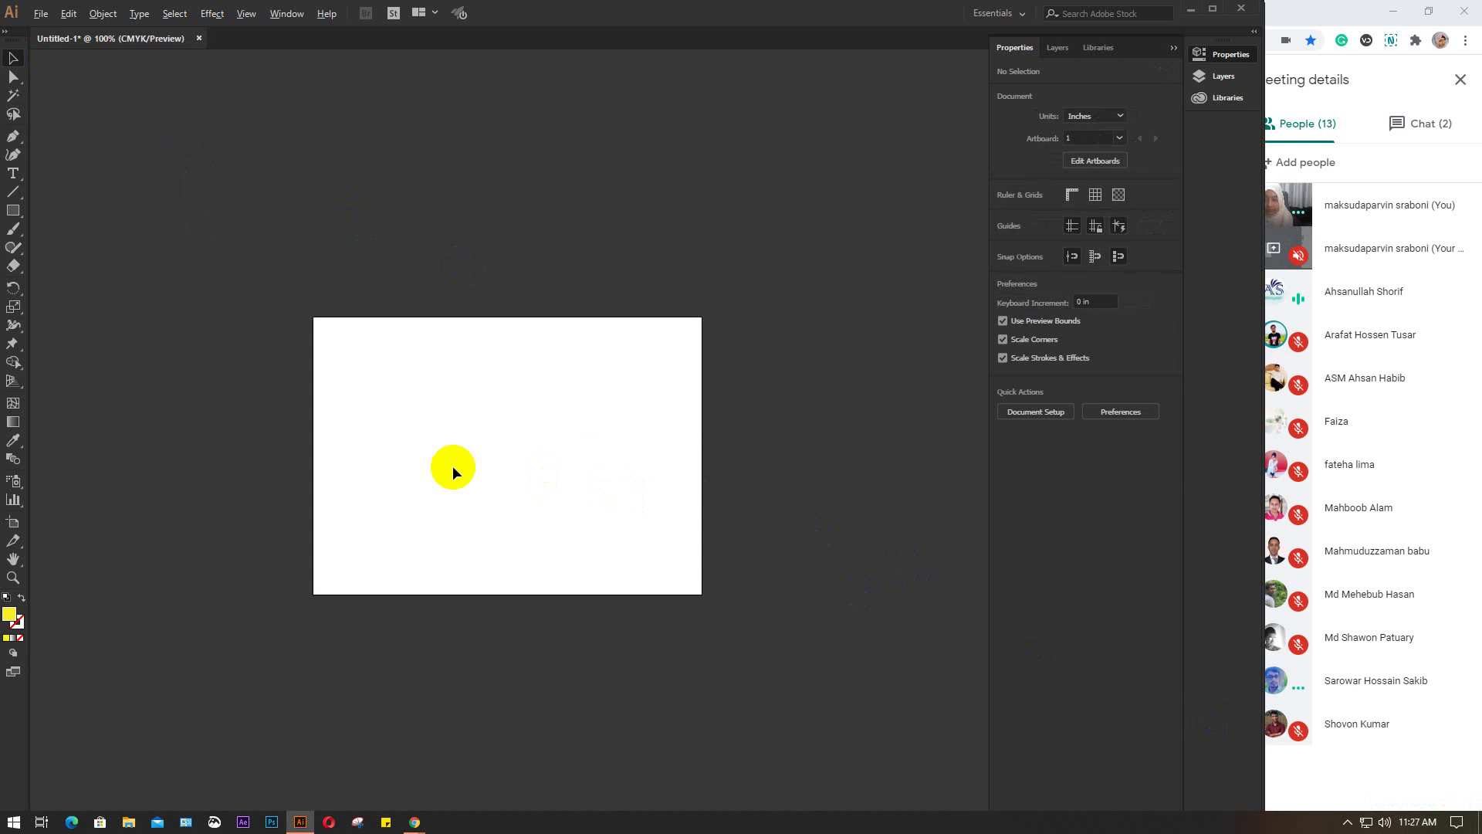
scroll(453, 465, "up", 1)
left_click_drag(530, 430, 520, 374)
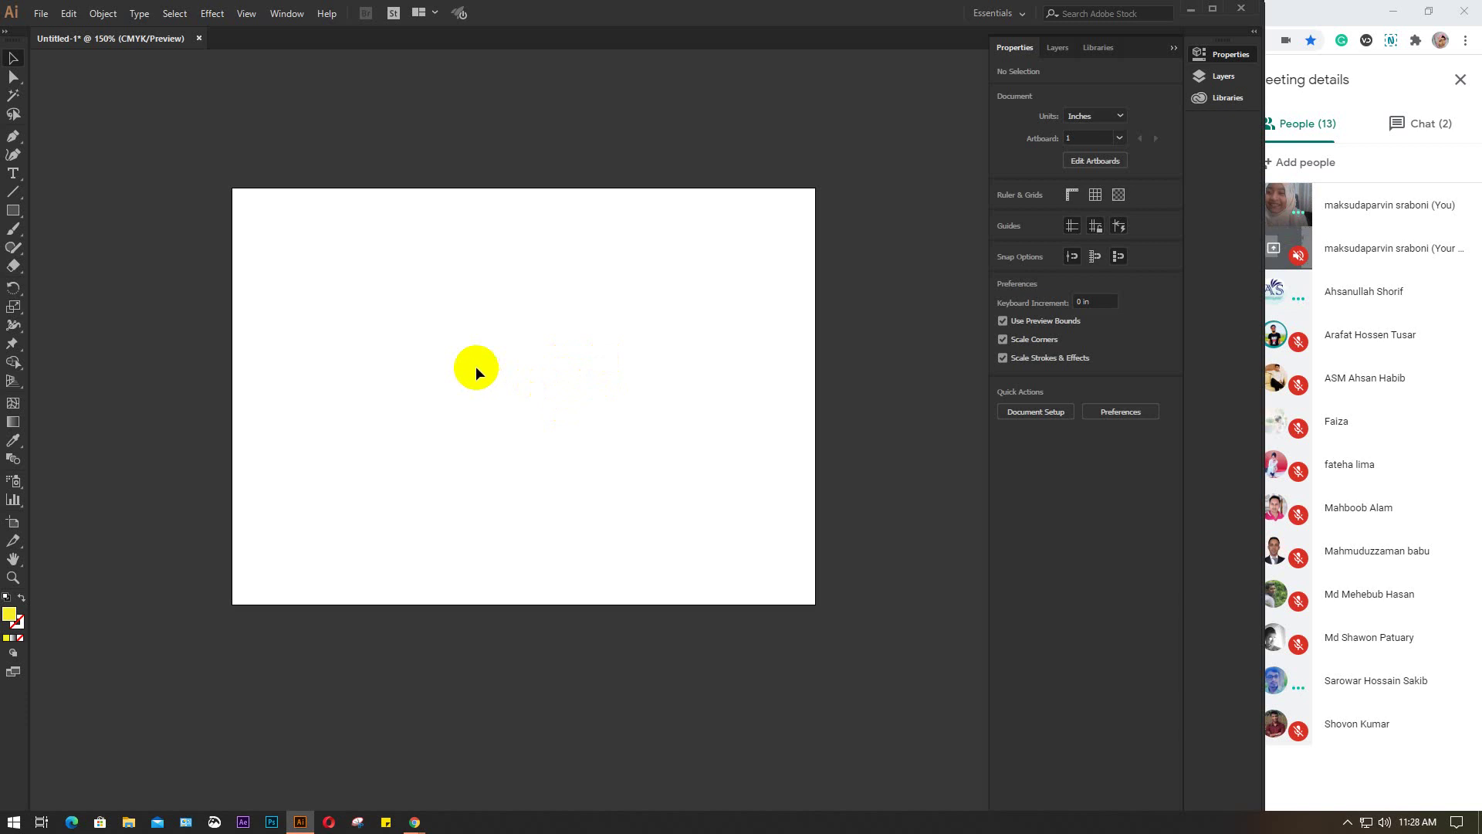
scroll(476, 335, "up", 1)
key("ctrl+=")
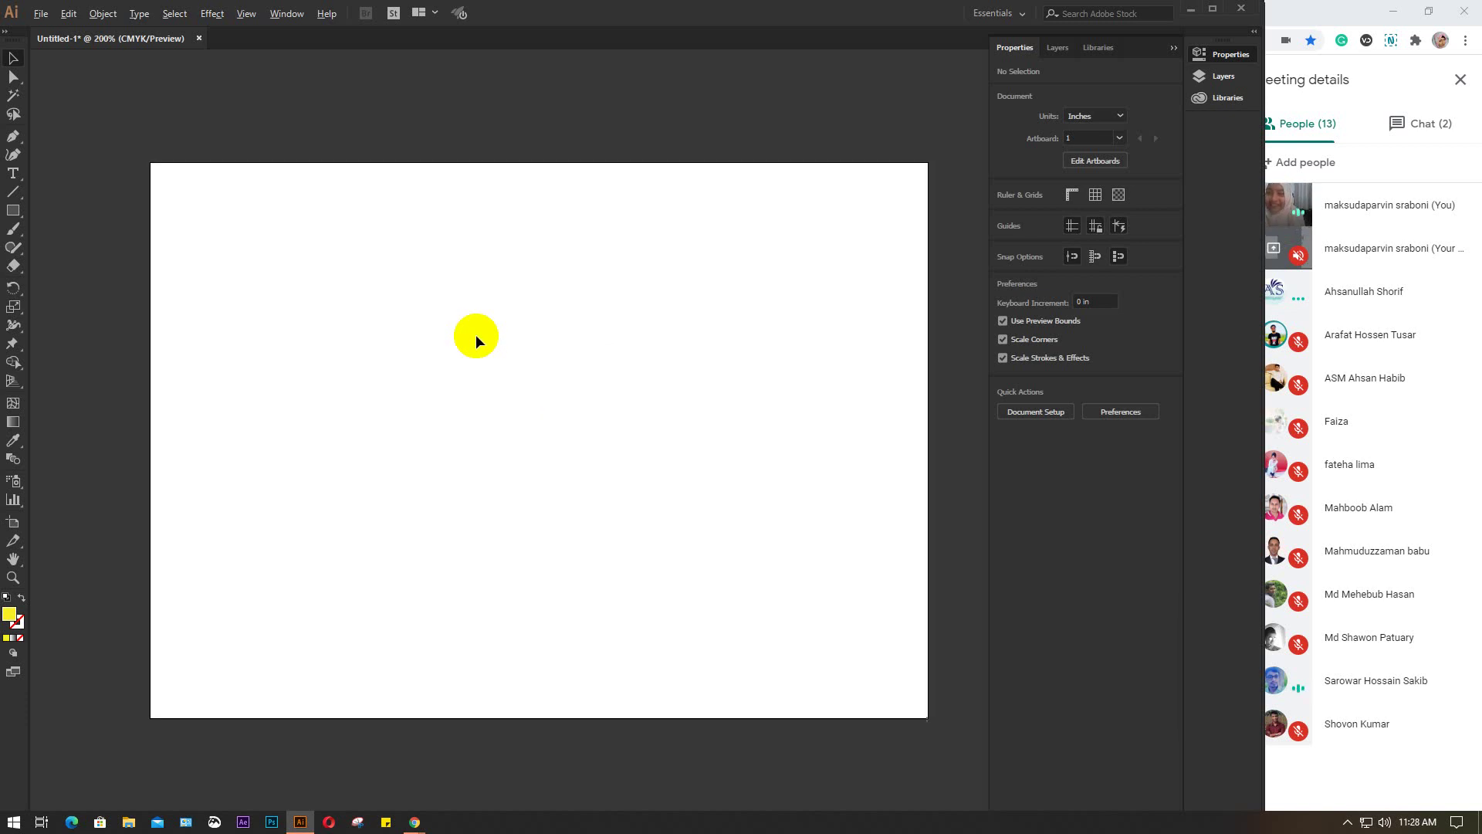
left_click_drag(509, 375, 476, 347)
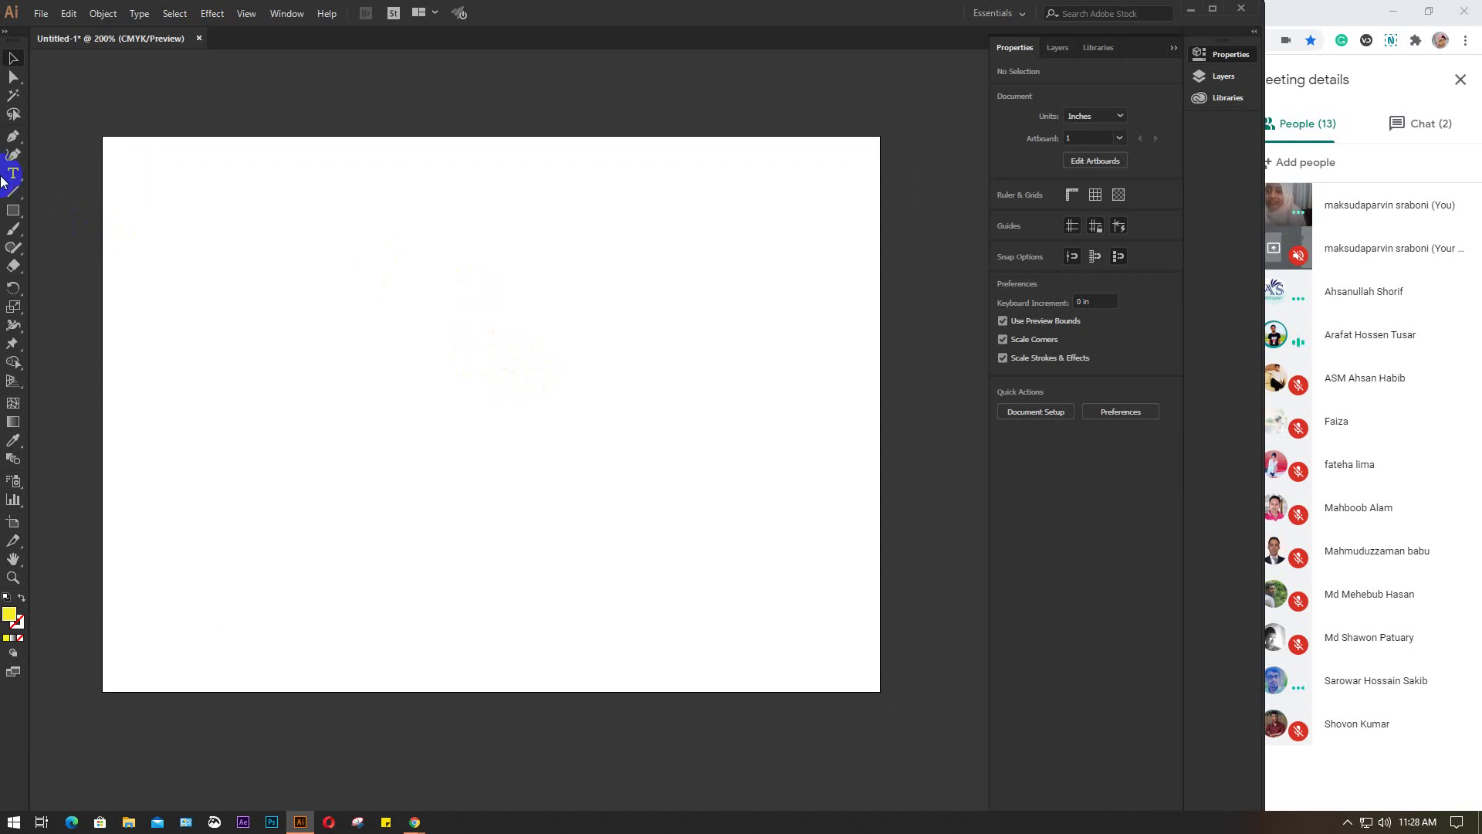
Draw a yellow circle about 3.18 in across with the Ellipse tool and show its fill swatches
left_click(14, 209)
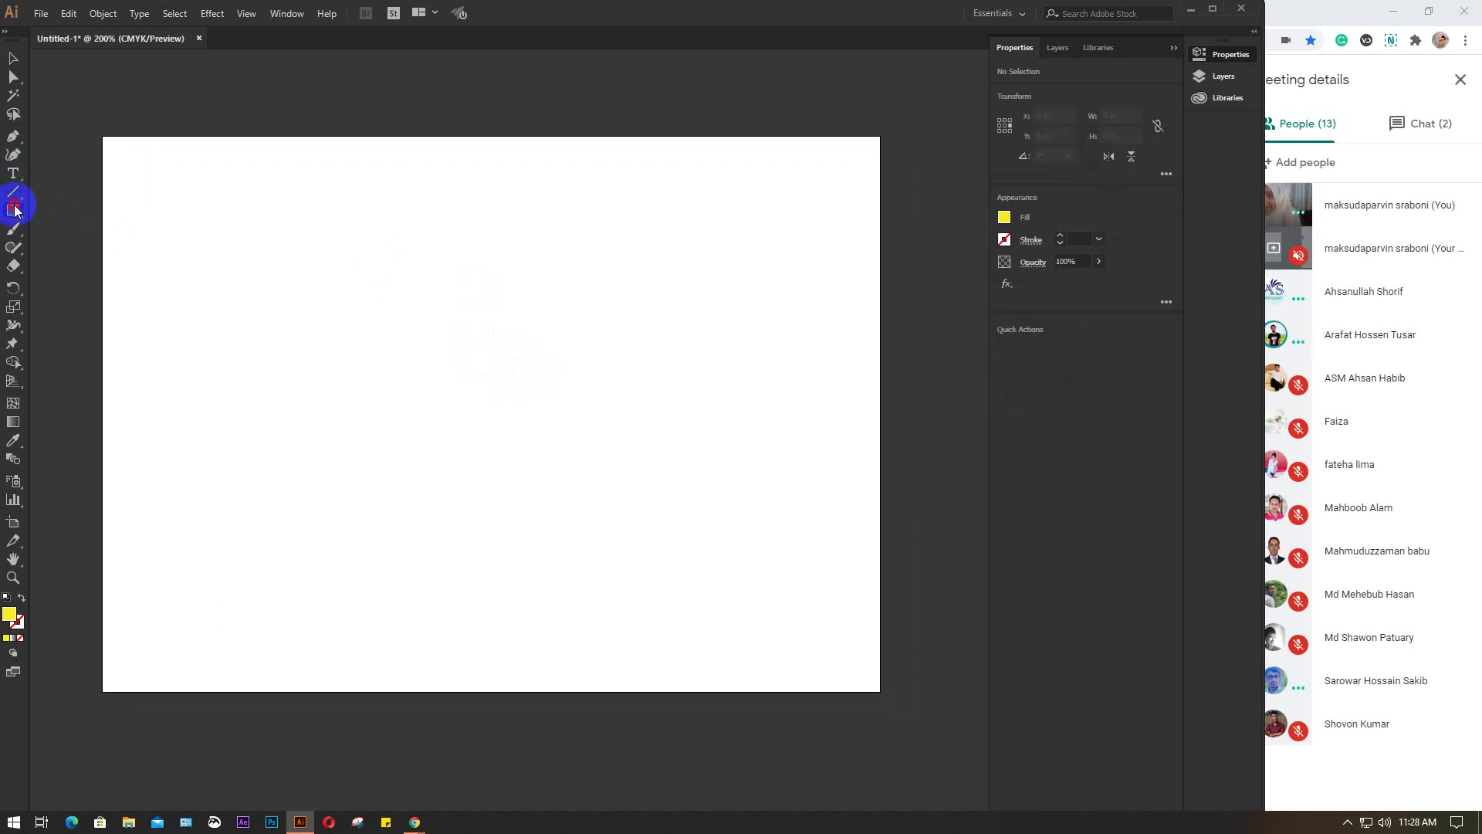
left_click_drag(13, 209, 123, 249)
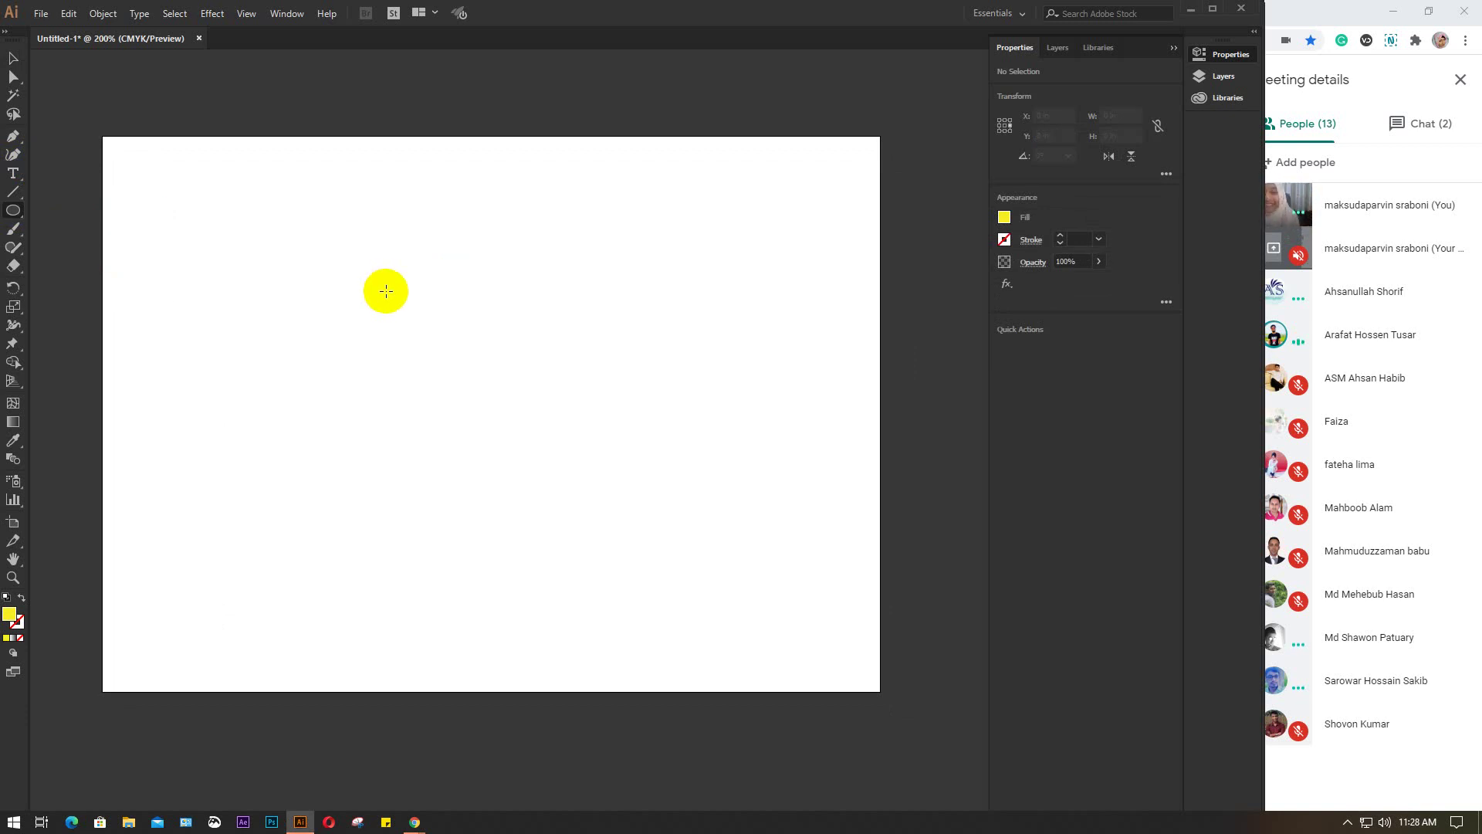
left_click_drag(333, 264, 617, 579)
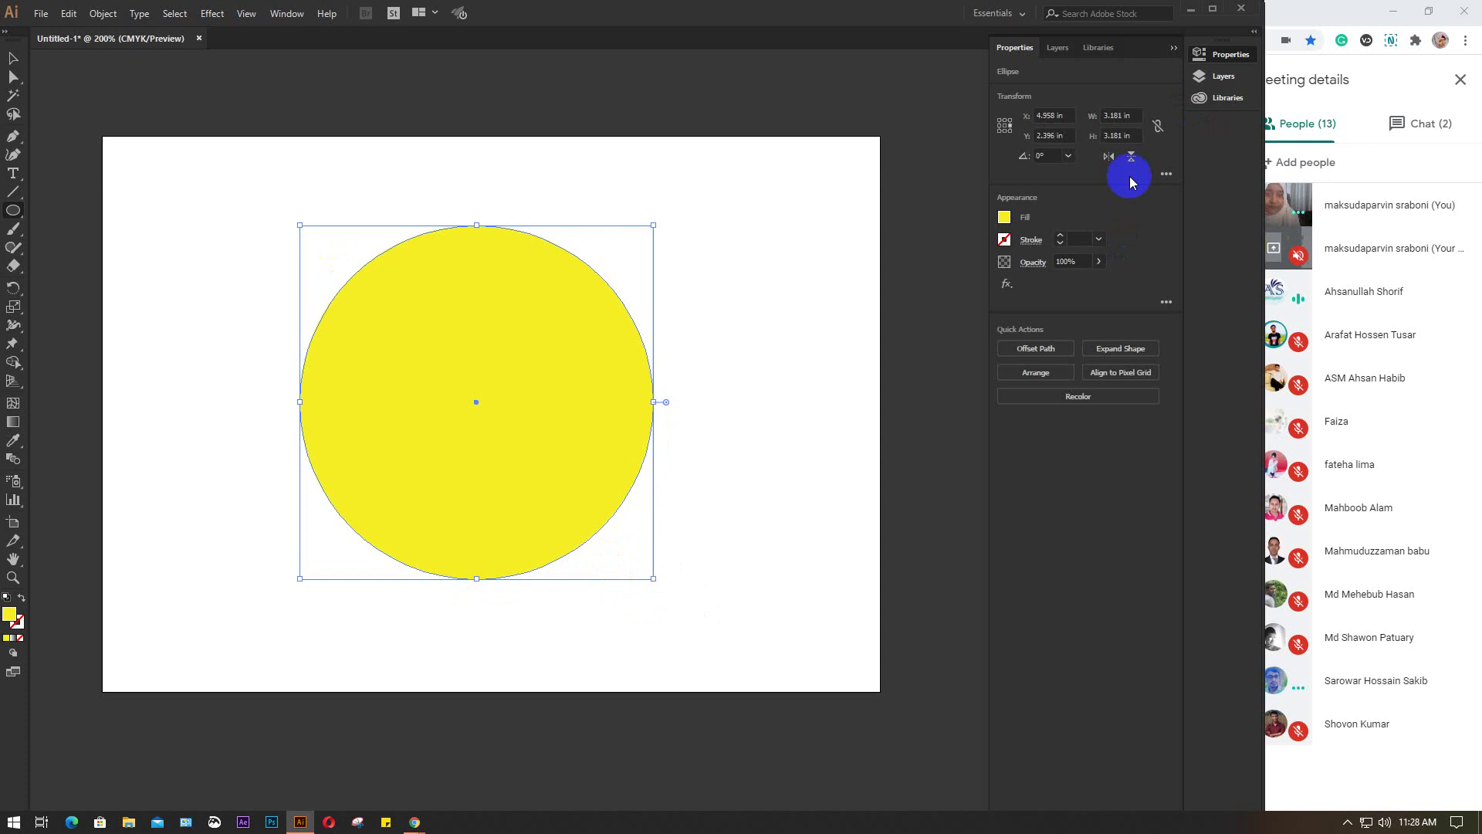
left_click(1004, 218)
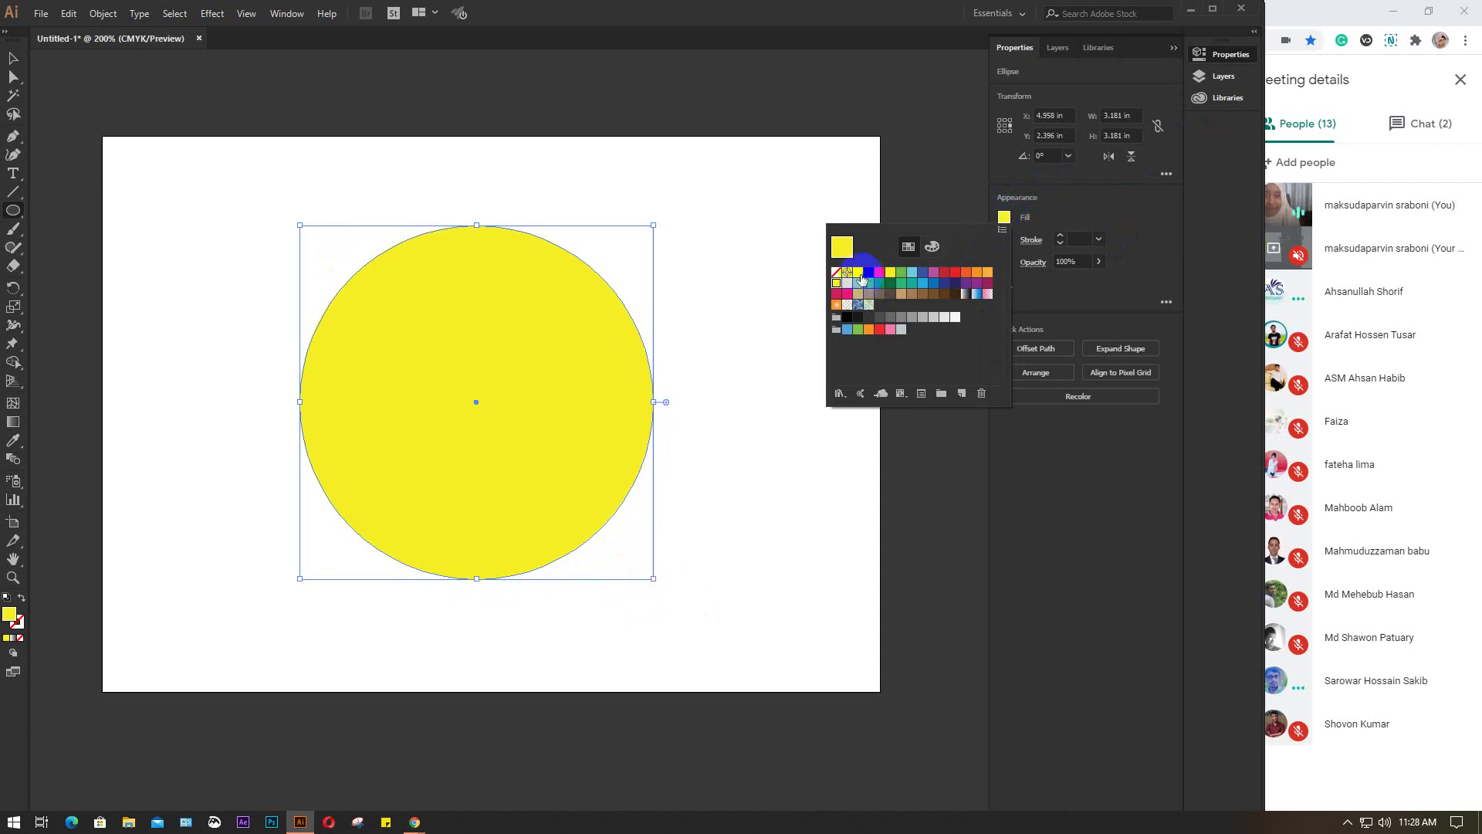
Change the circle's fill to RGB Blue and reselect it with the Selection tool
left_click(924, 276)
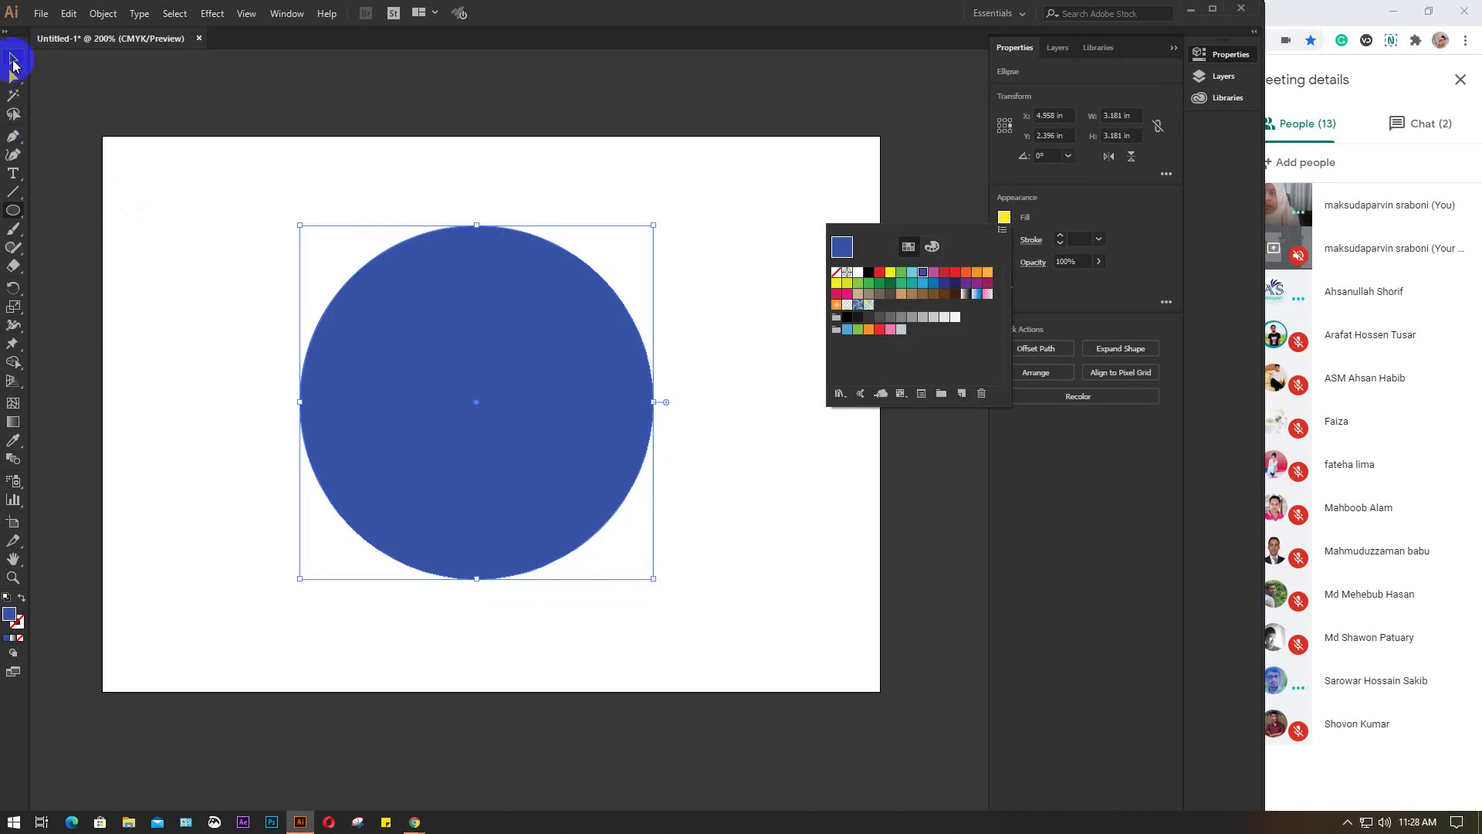
key("Escape")
left_click(13, 59)
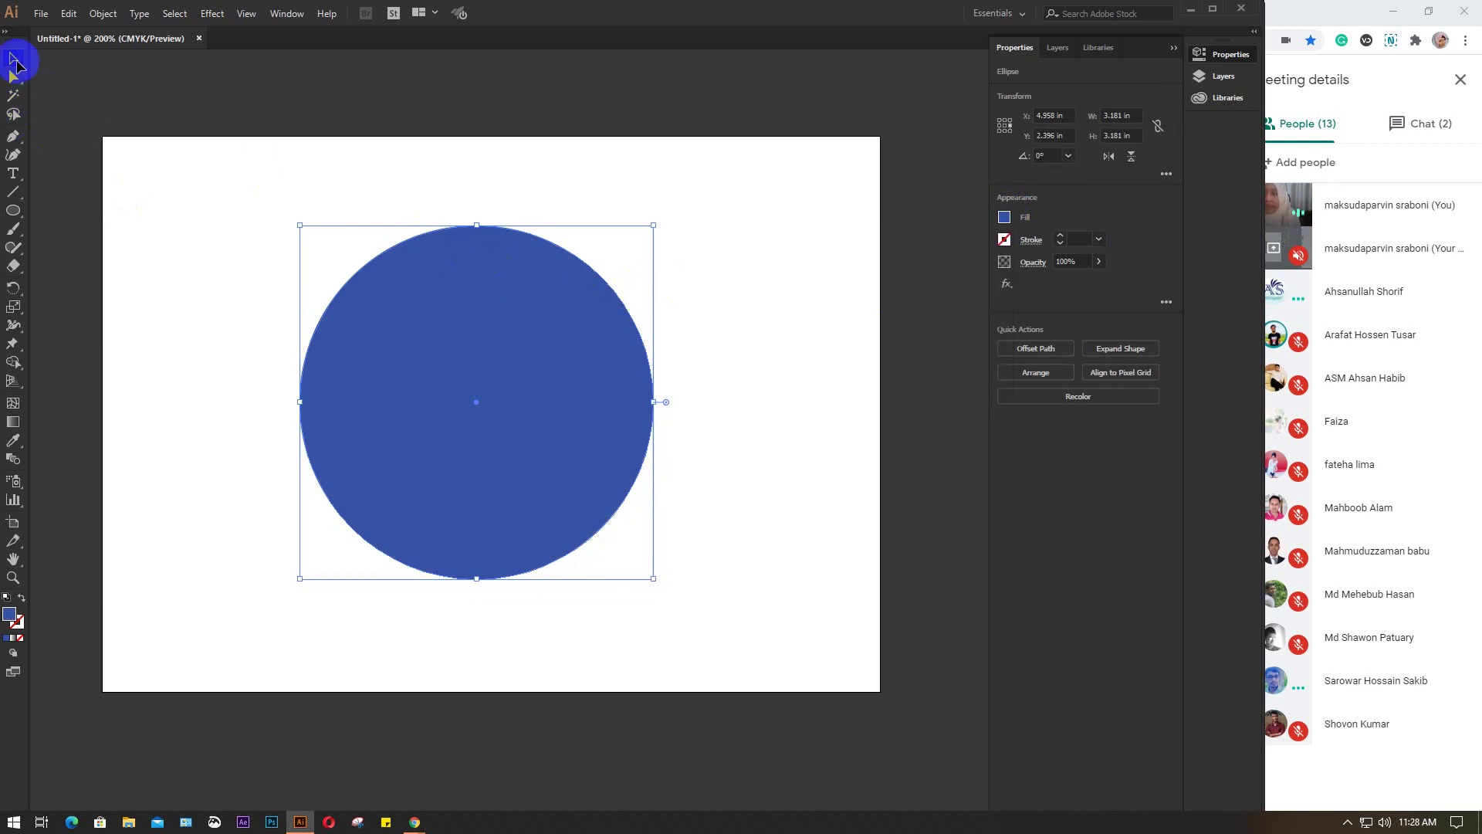
left_click(756, 257)
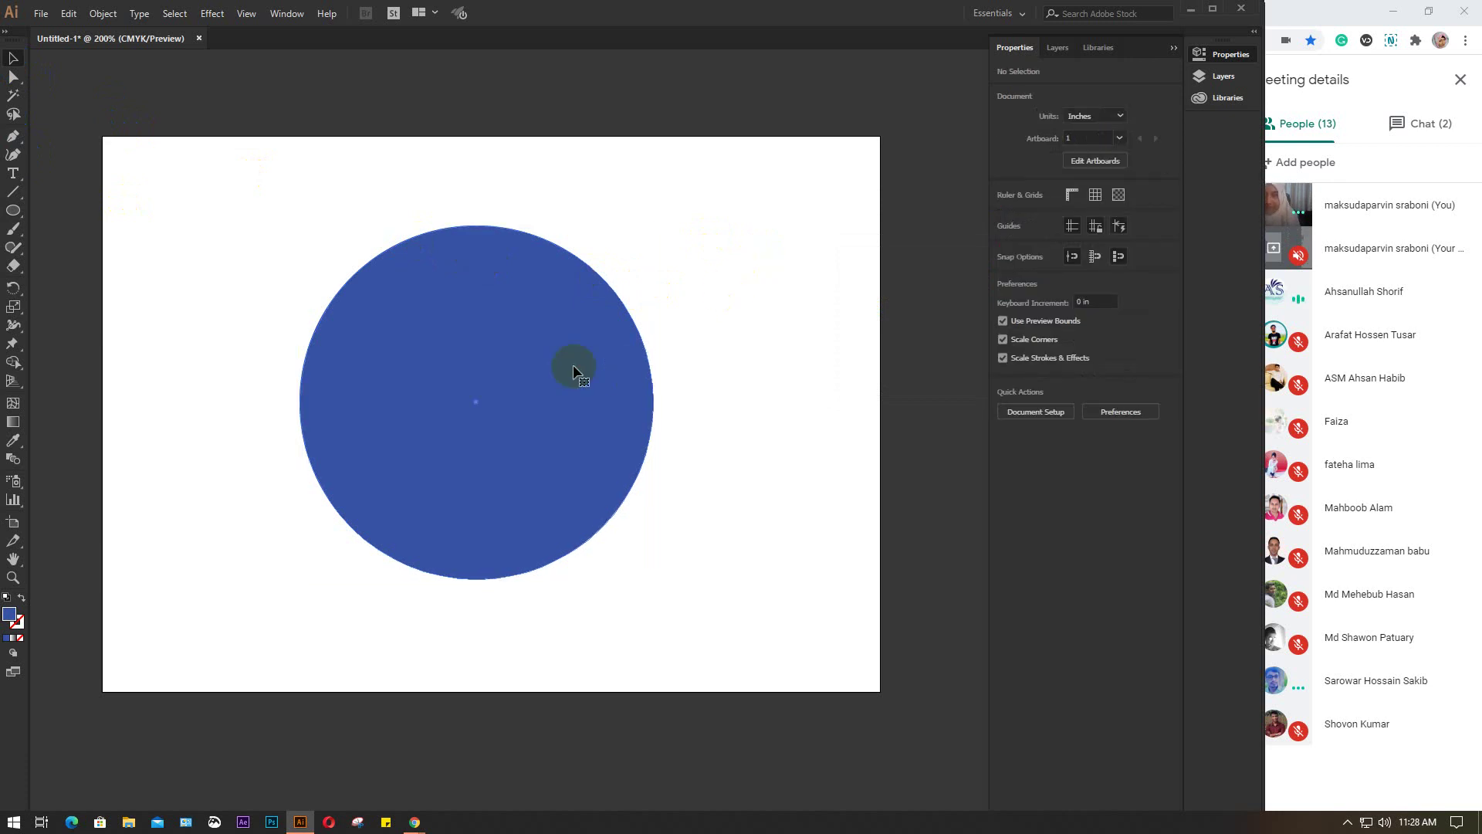
left_click_drag(576, 371, 568, 370)
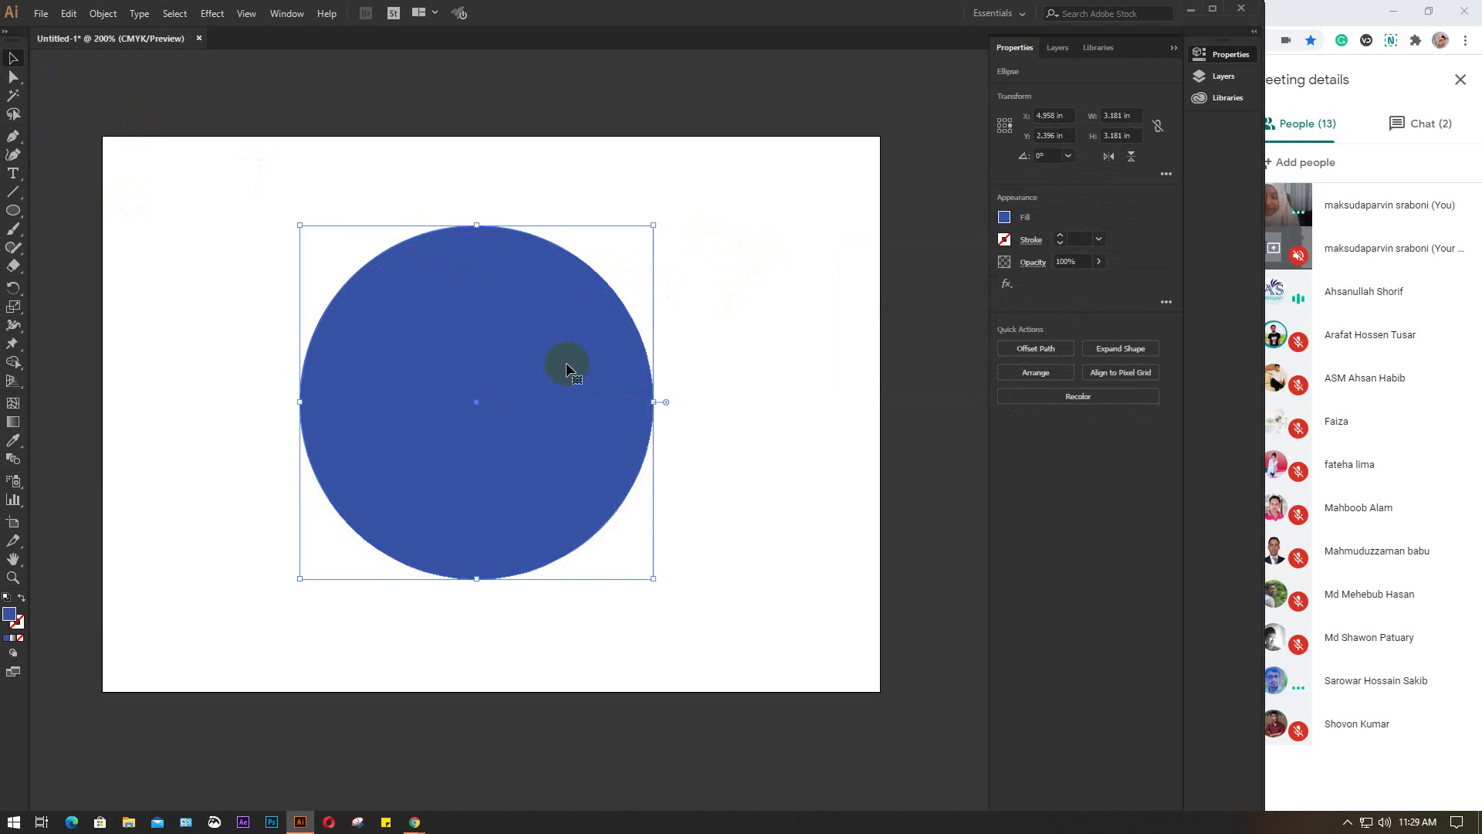
left_click(776, 356)
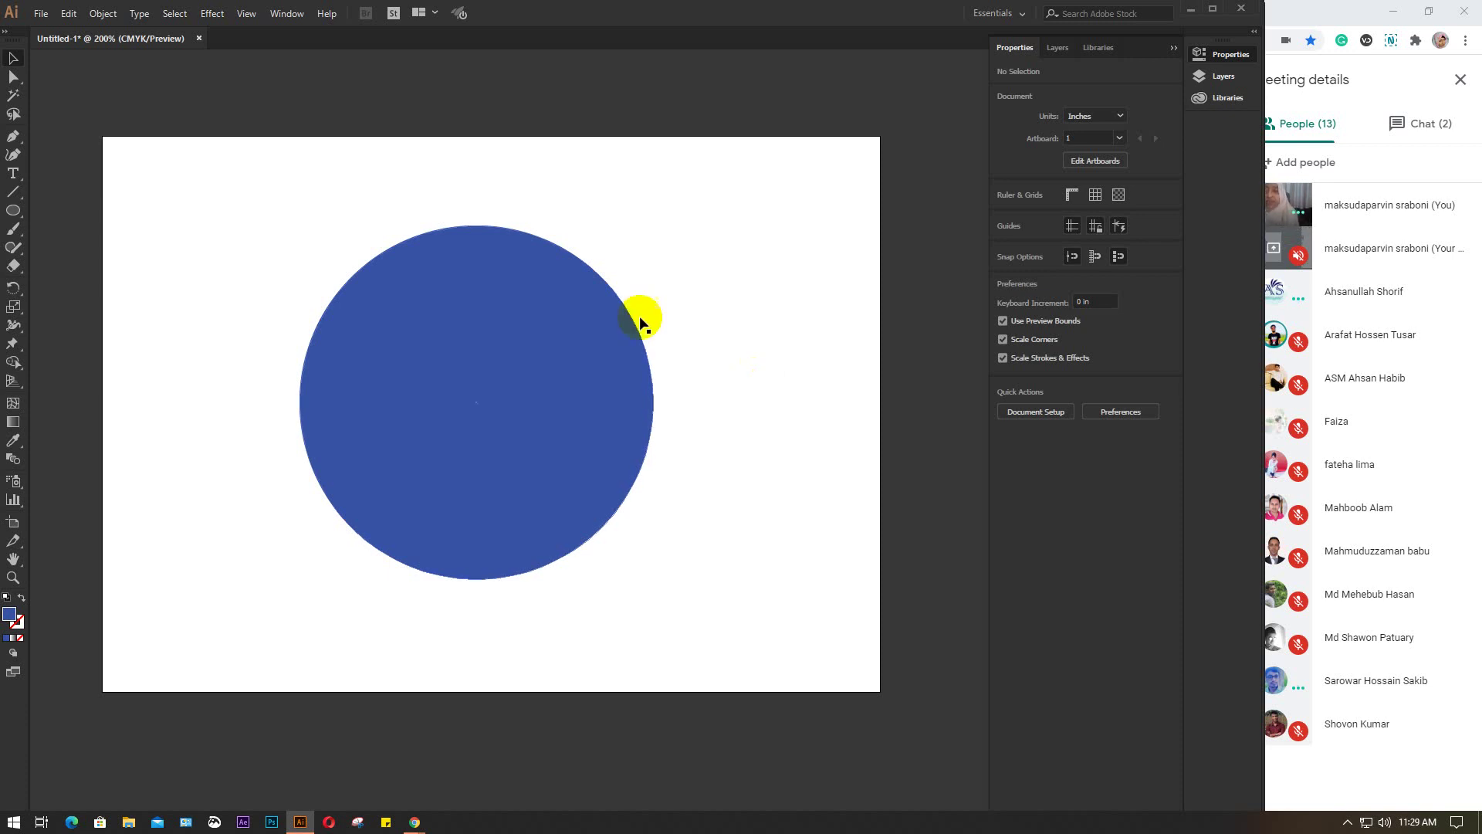
left_click(486, 311)
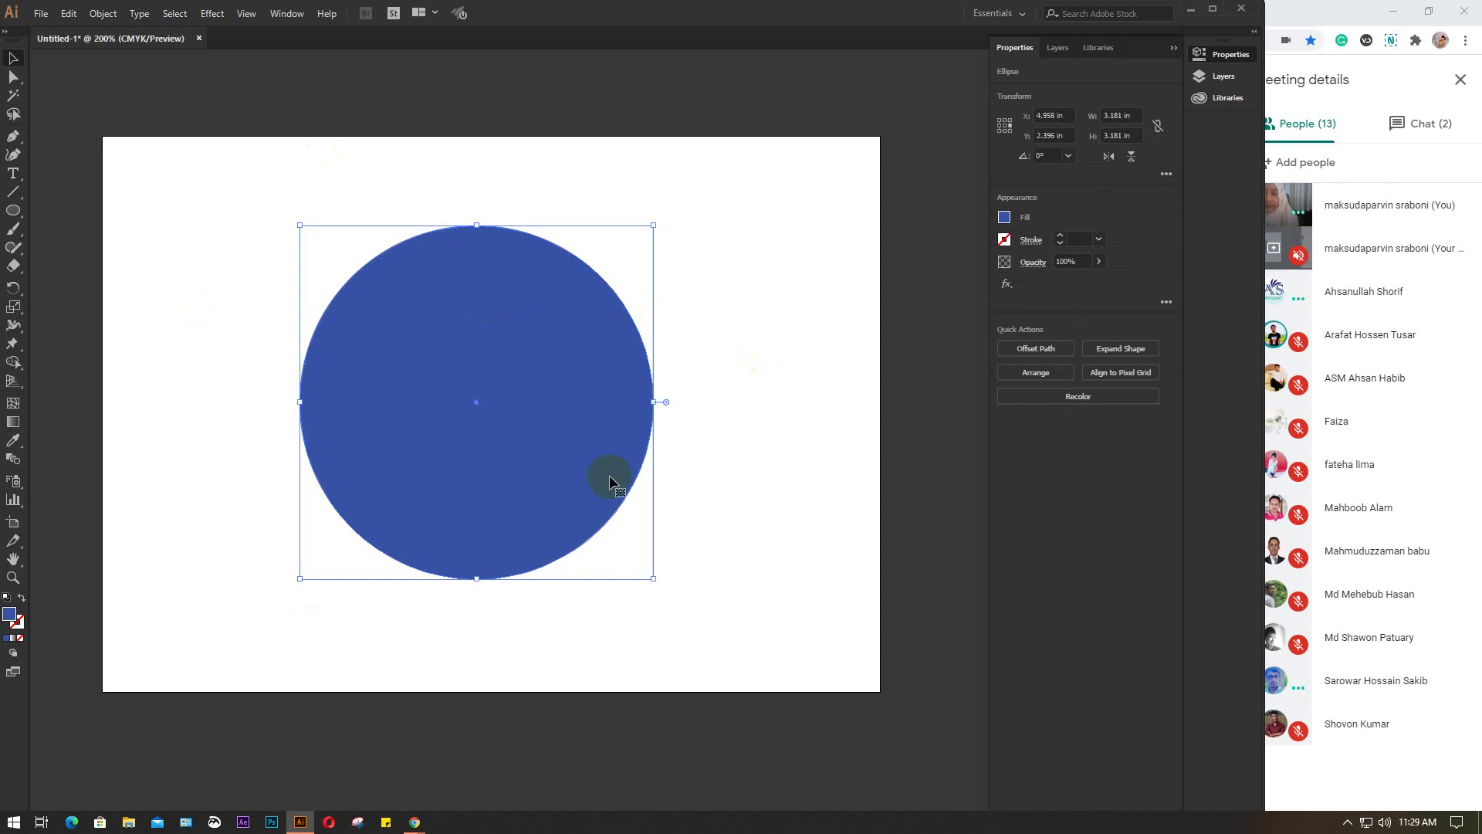
Type 'Learning & Earning Development Project 2020' along the circle's edge with Type on a Path
left_click(12, 173)
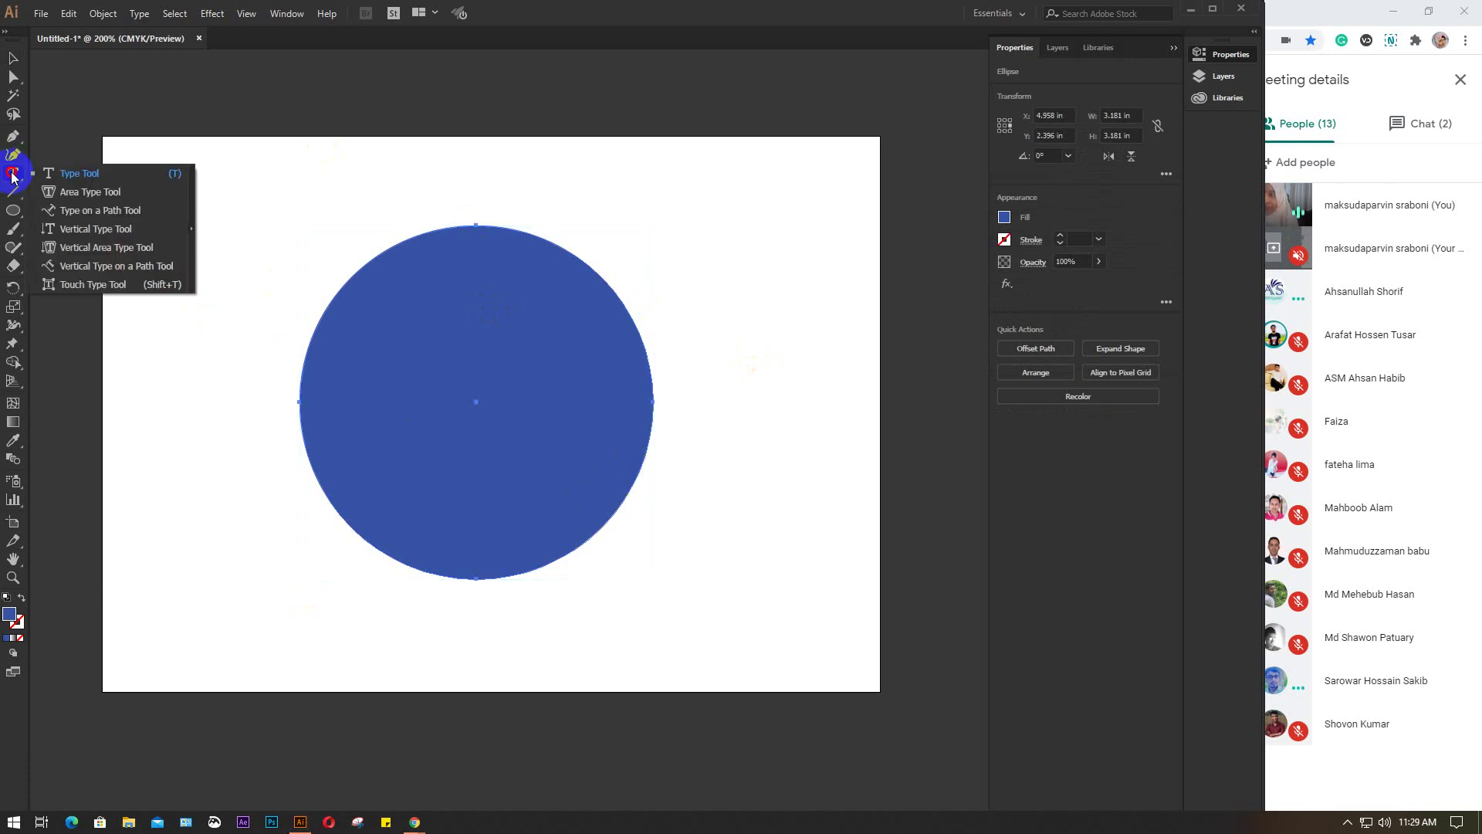
left_click(103, 210)
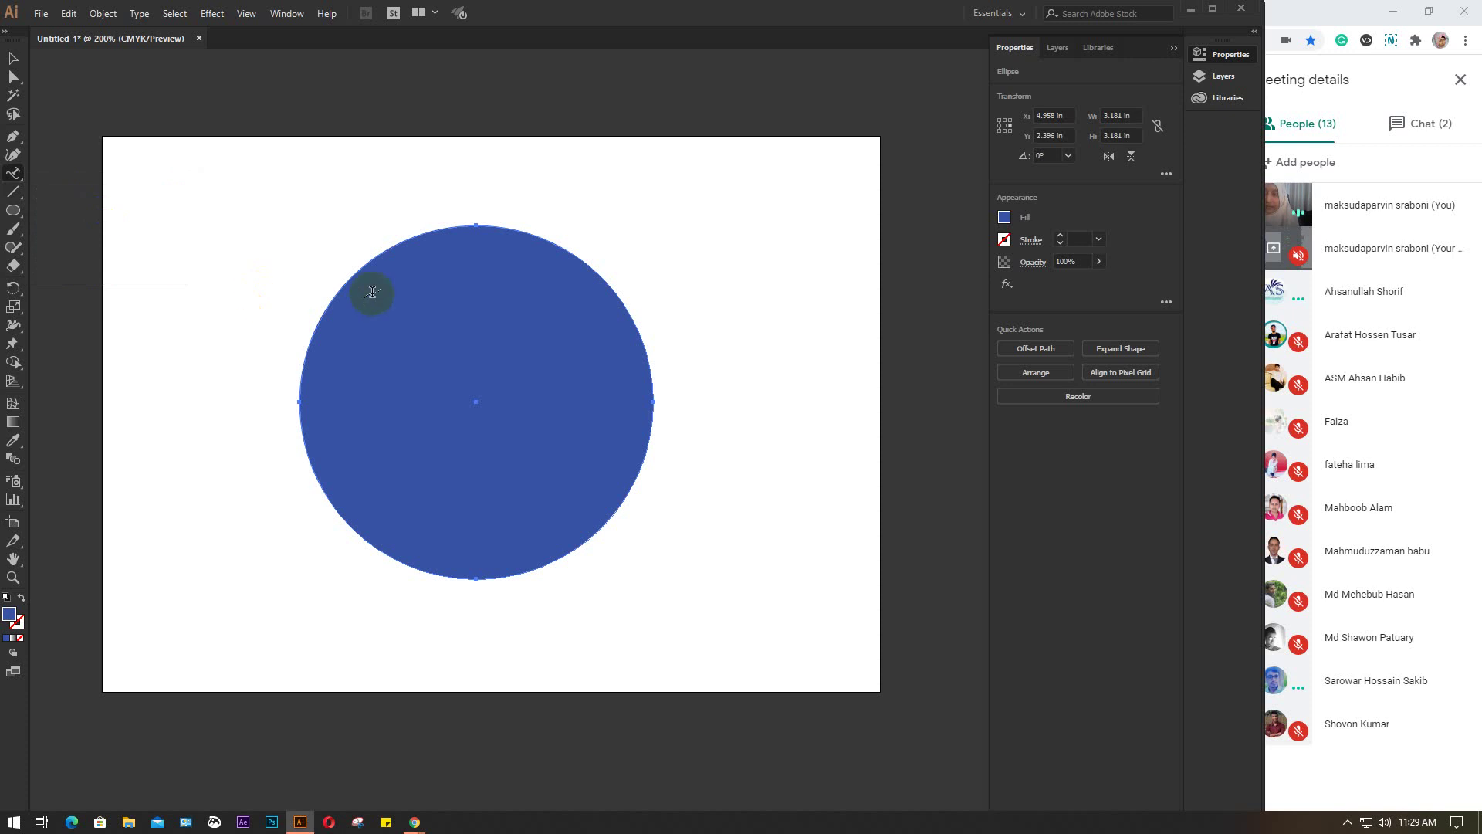
left_click(320, 317)
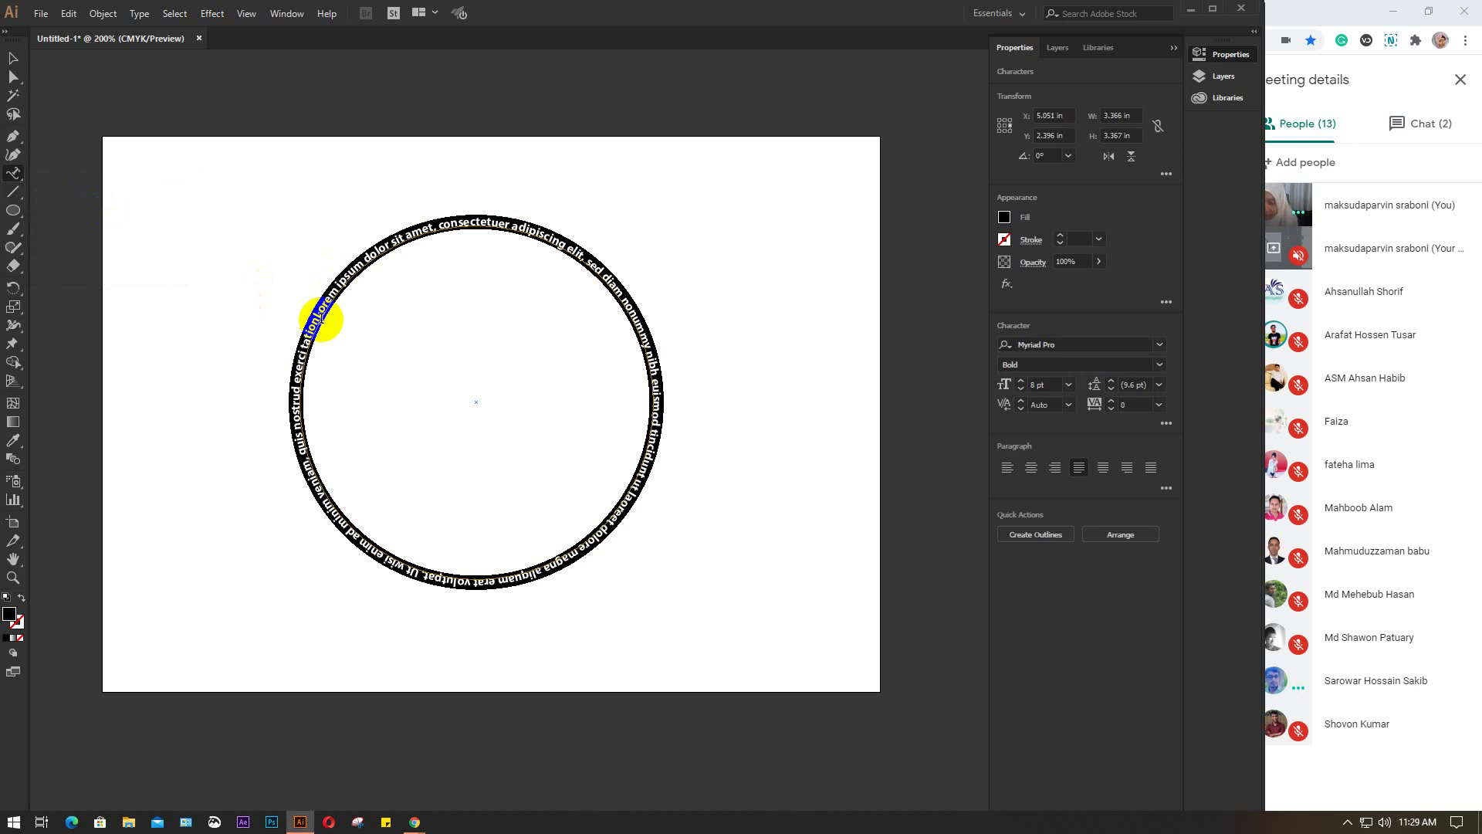
type("Lear")
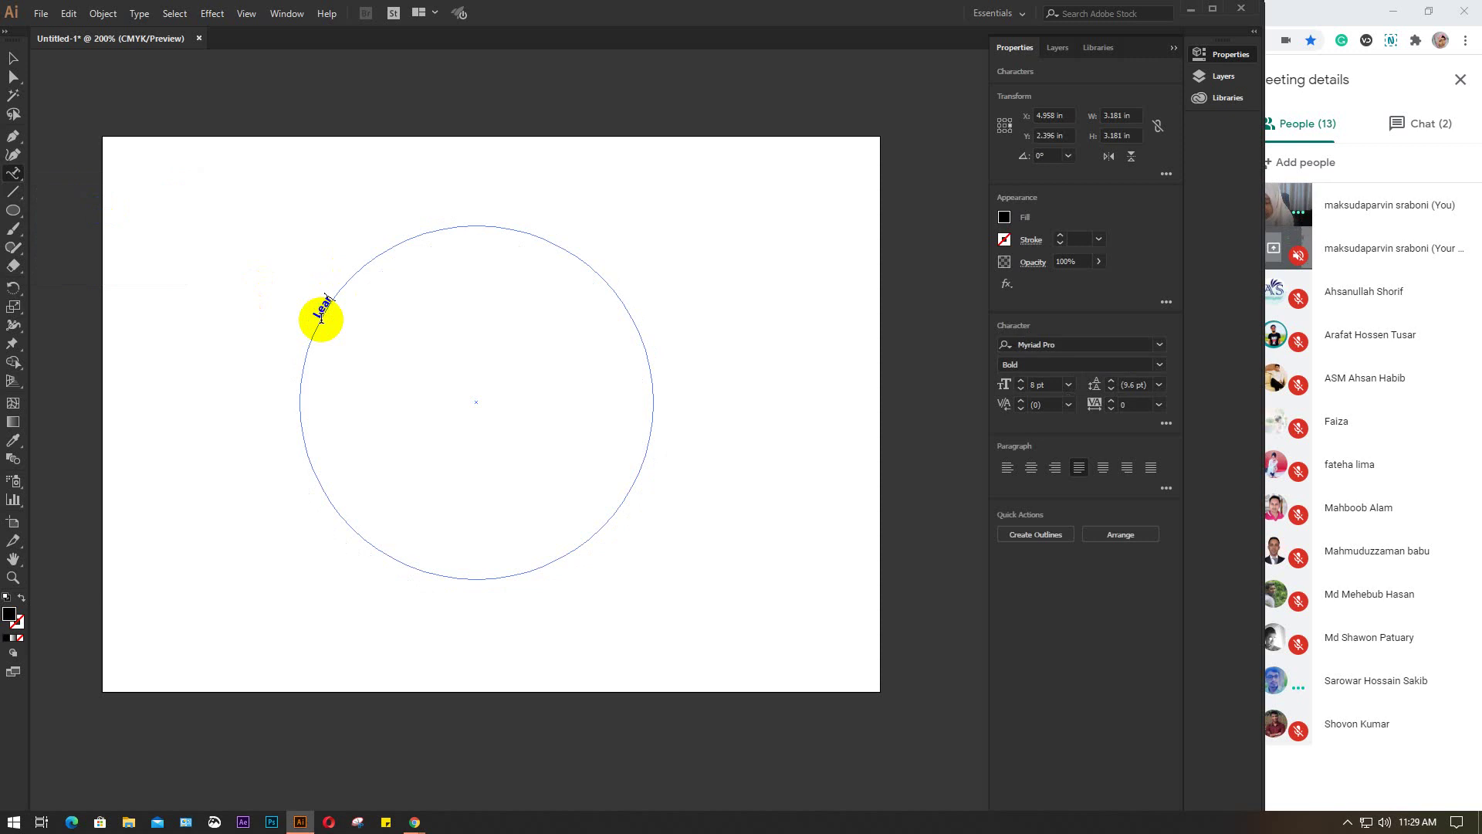
type("ning")
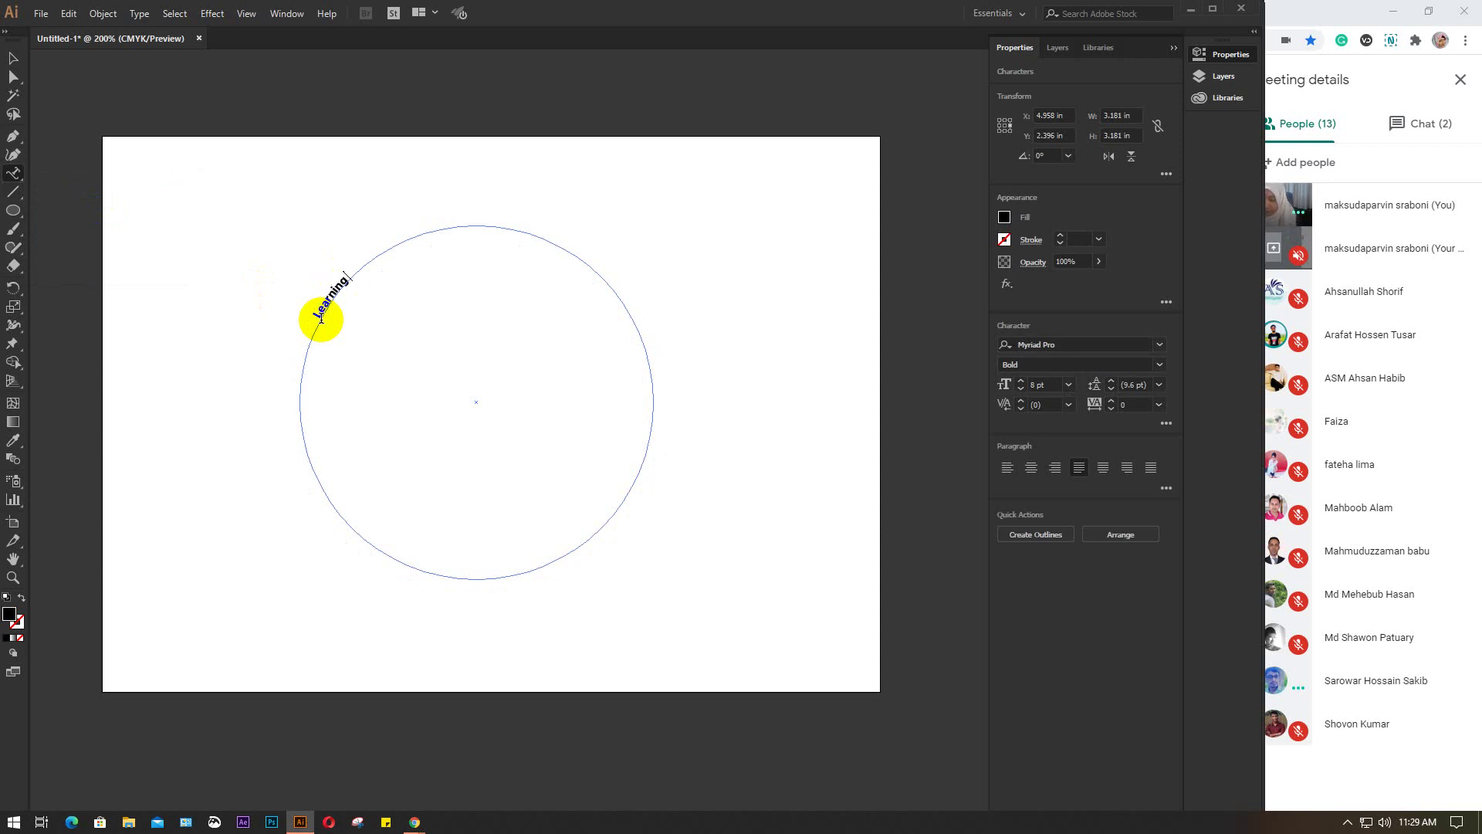
type(" & Earning")
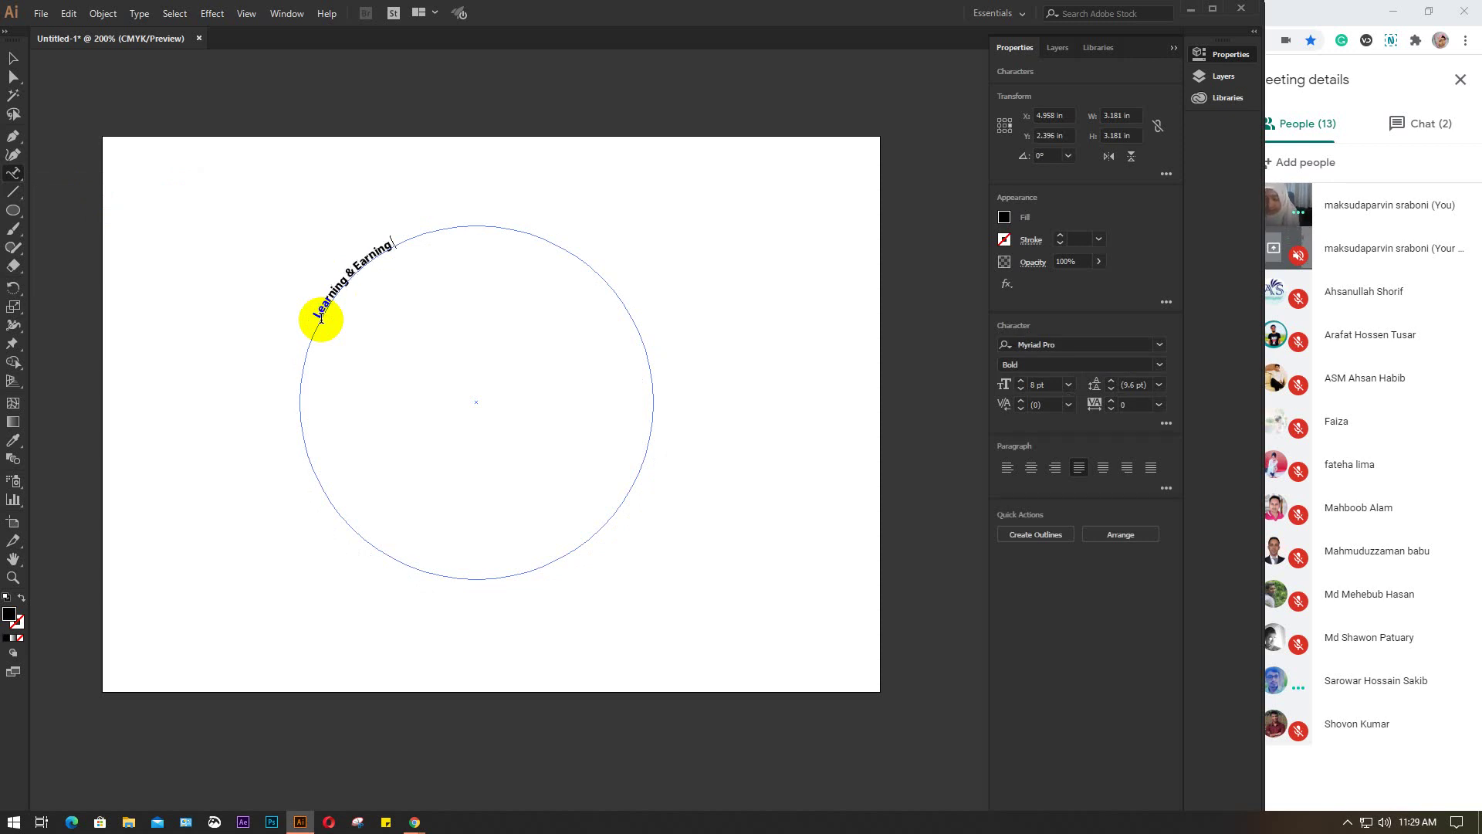
type(" Development Project")
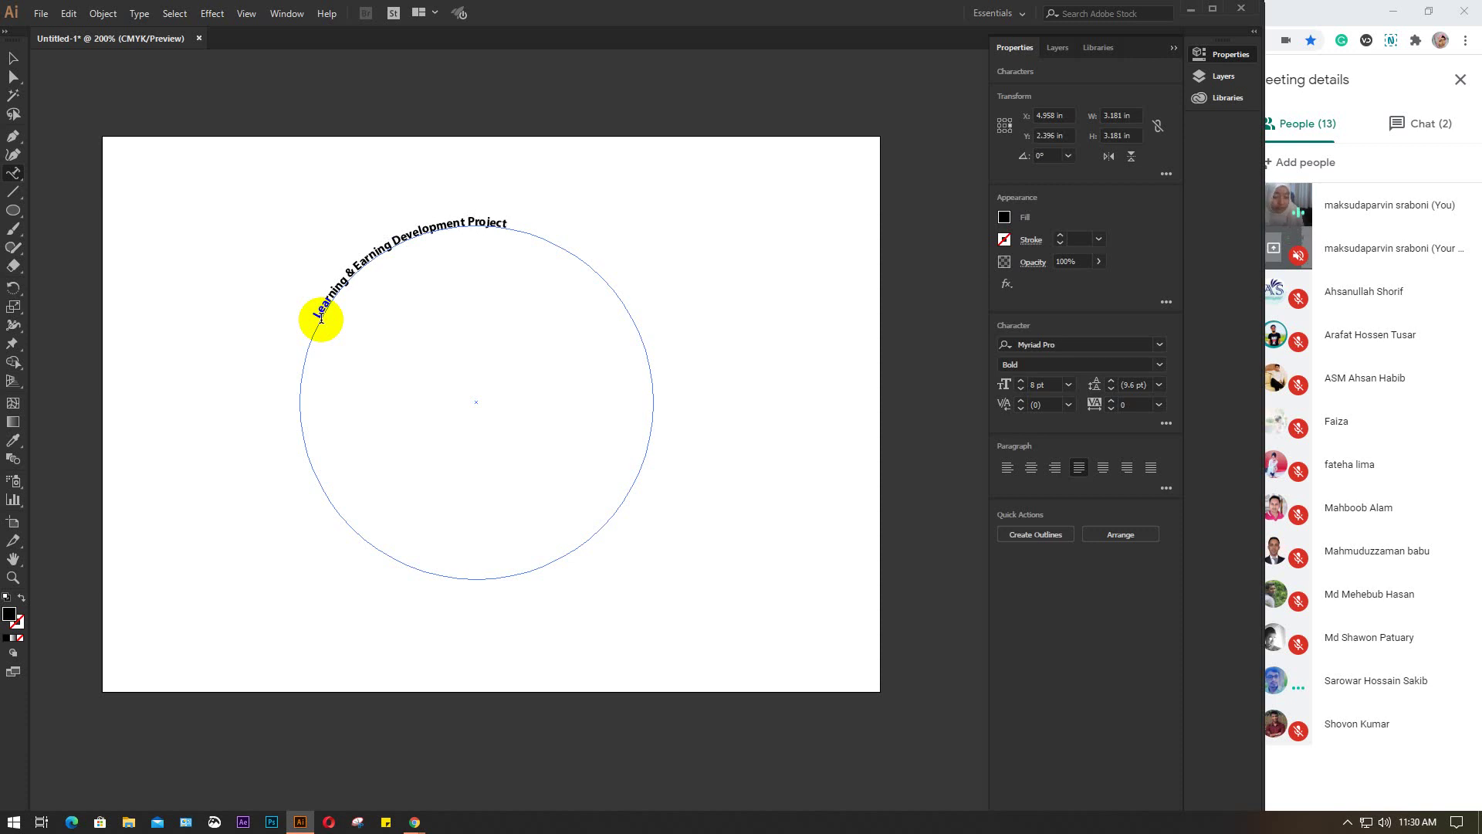
type(" 200")
key("BackSpace")
type("20")
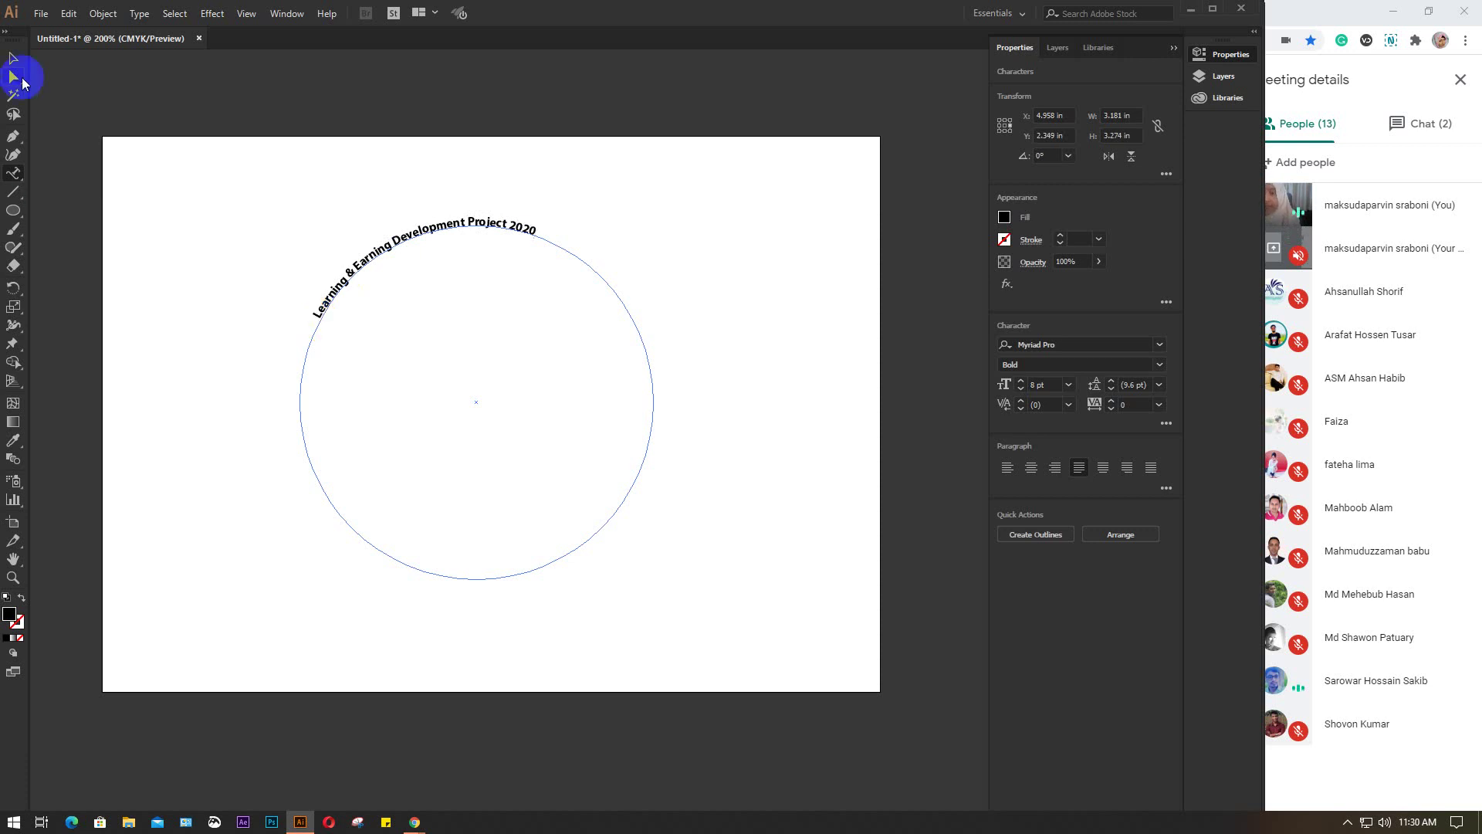
Select the curved text and set its font size to 15 pt
left_click(13, 60)
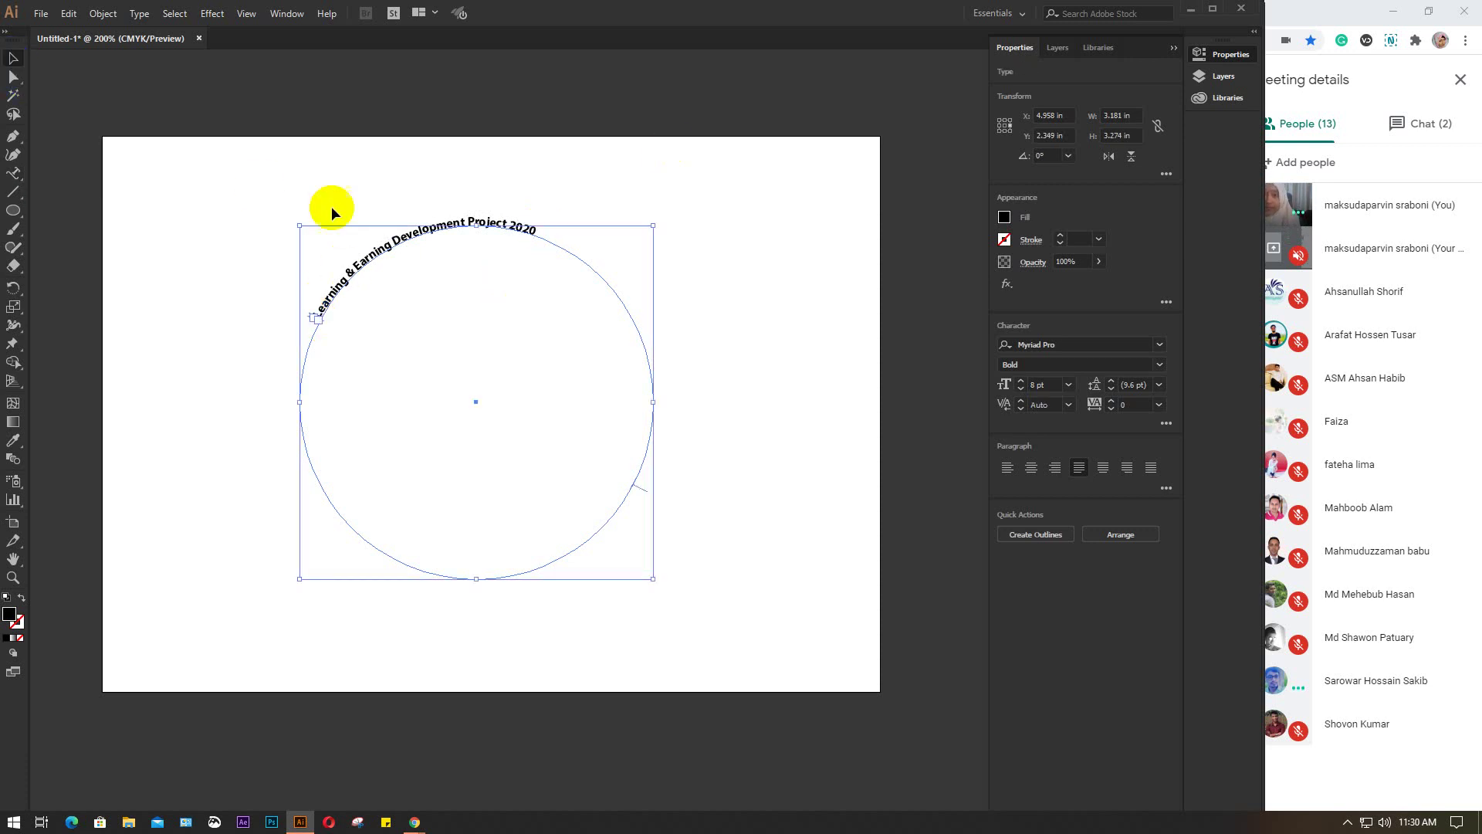
left_click(1049, 386)
type("11")
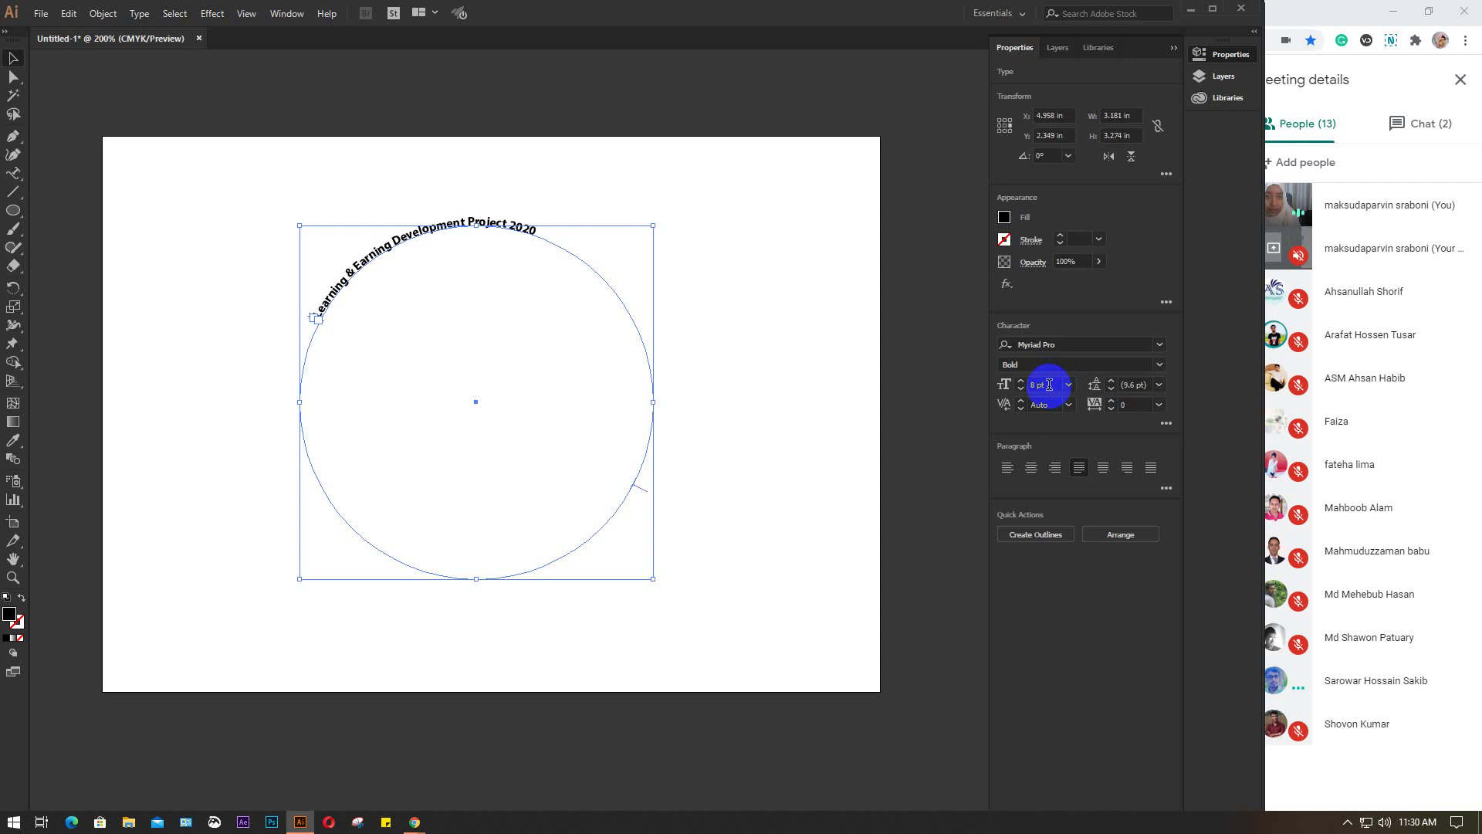
key("Return")
key("Up")
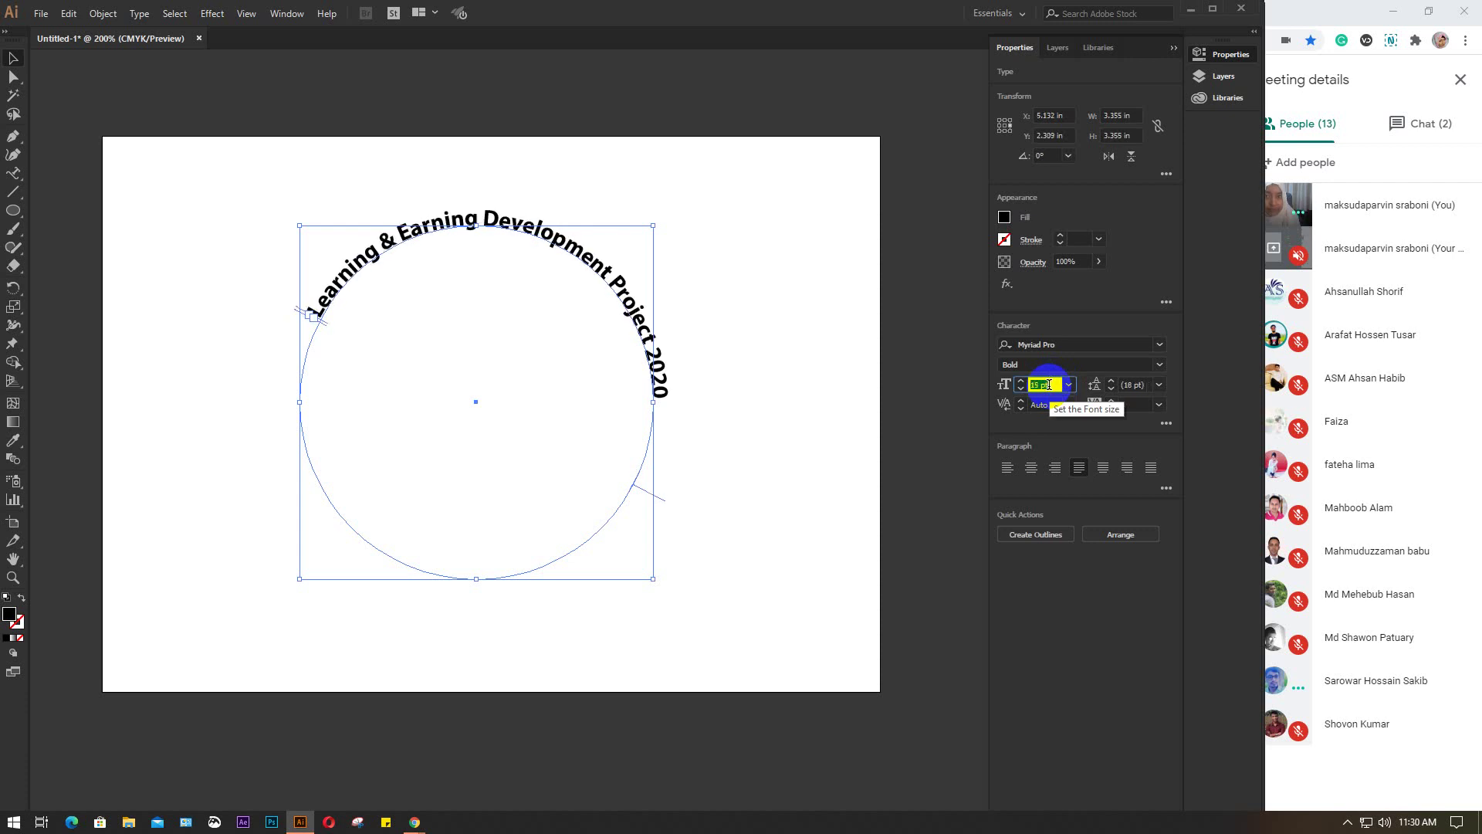
key("Down")
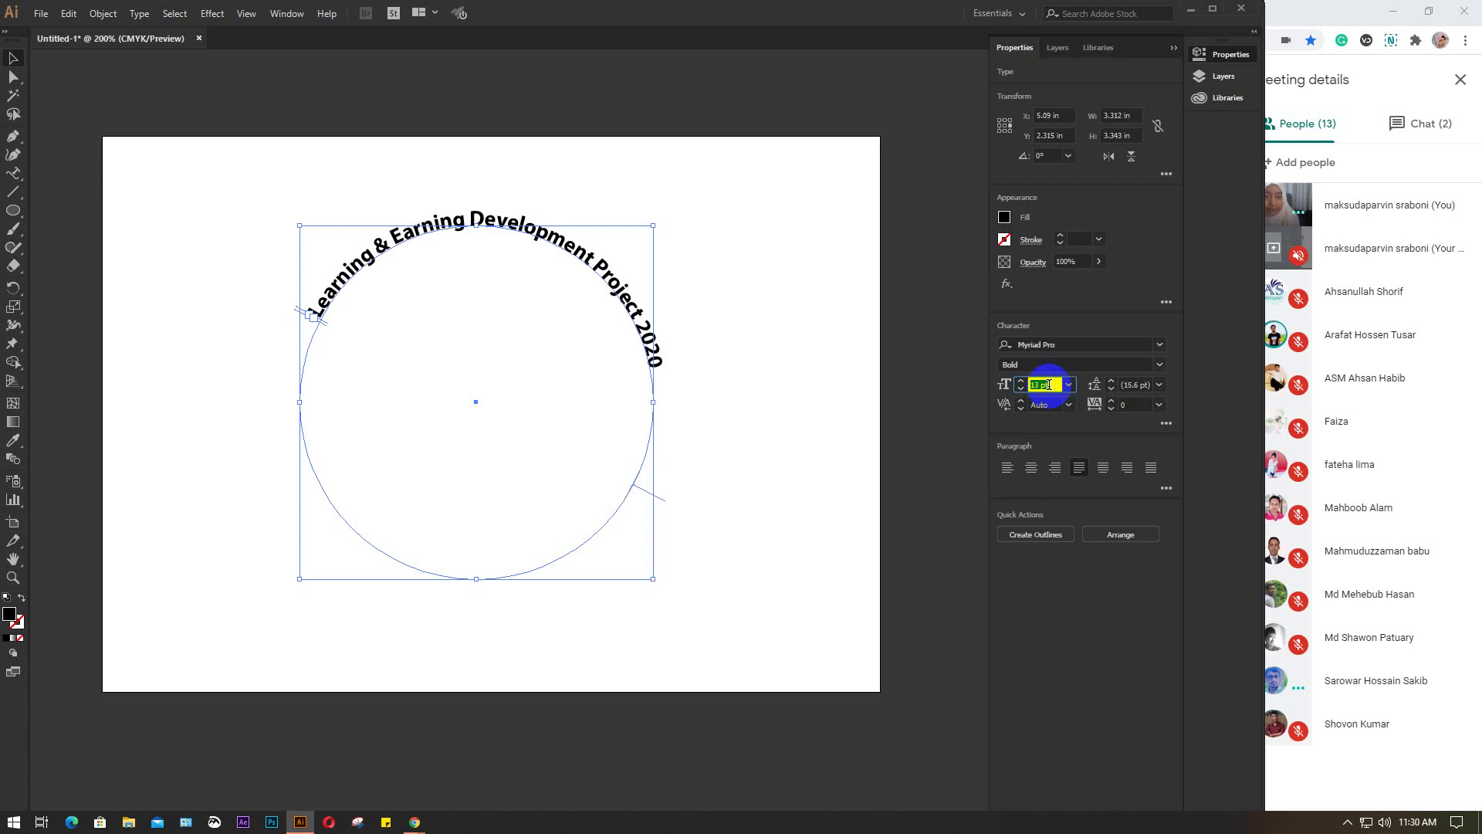
key("Down")
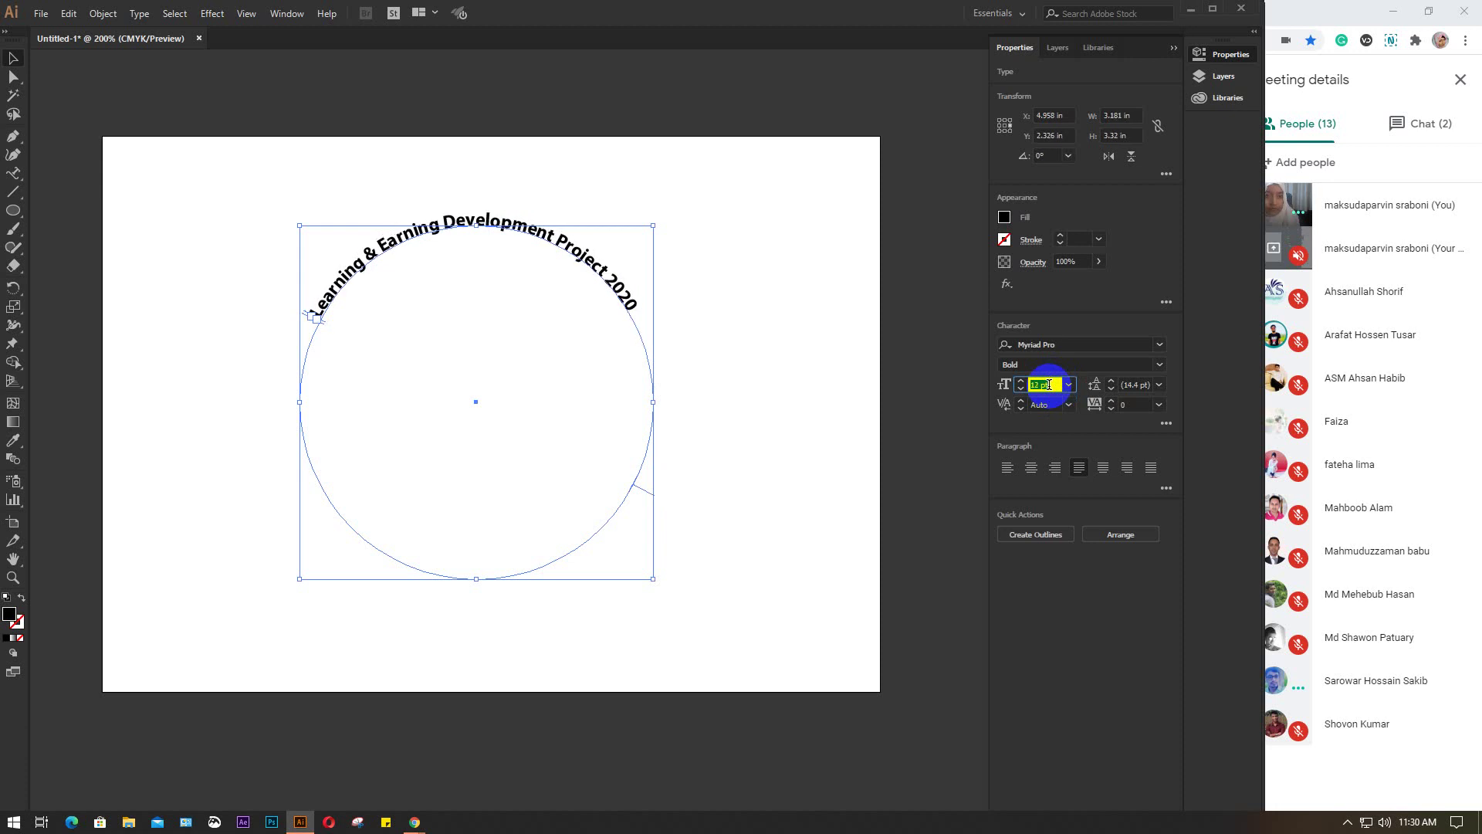
key("Up")
key("Up")
key("Up")
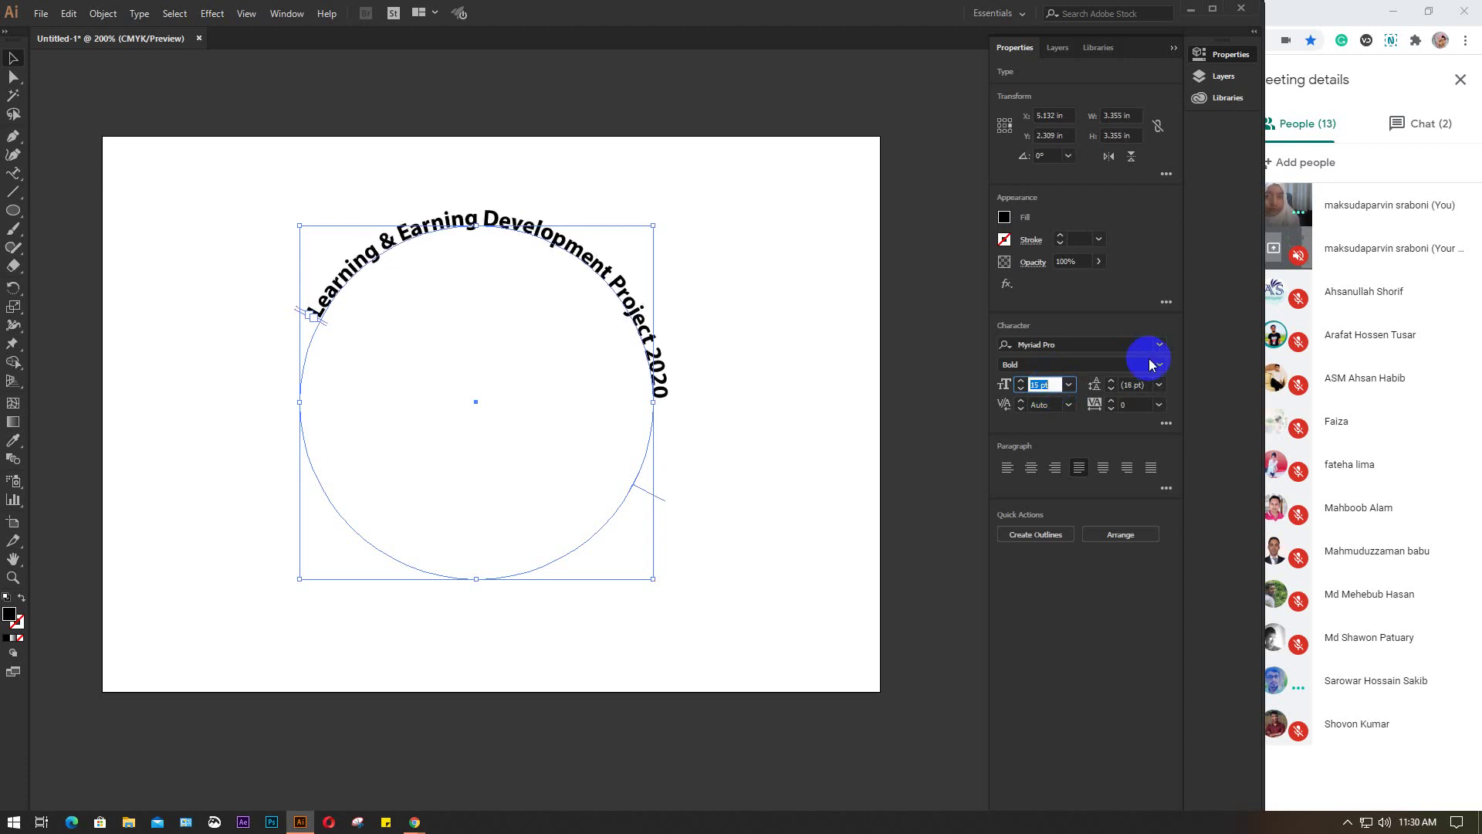
Apply Hobo Std Medium to the curved text, keeping 15 pt, then deselect it
left_click(1159, 347)
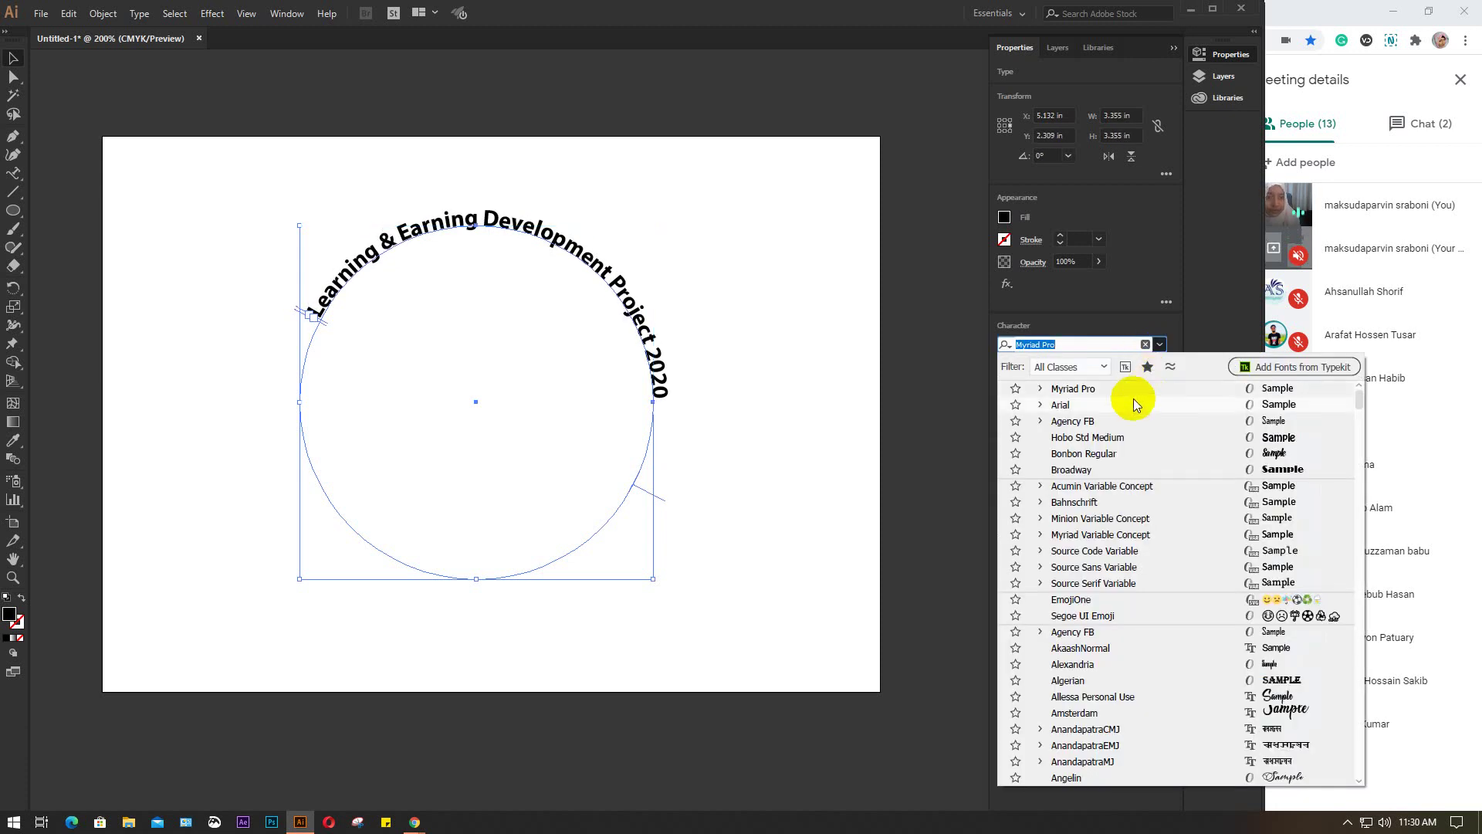
left_click(1120, 445)
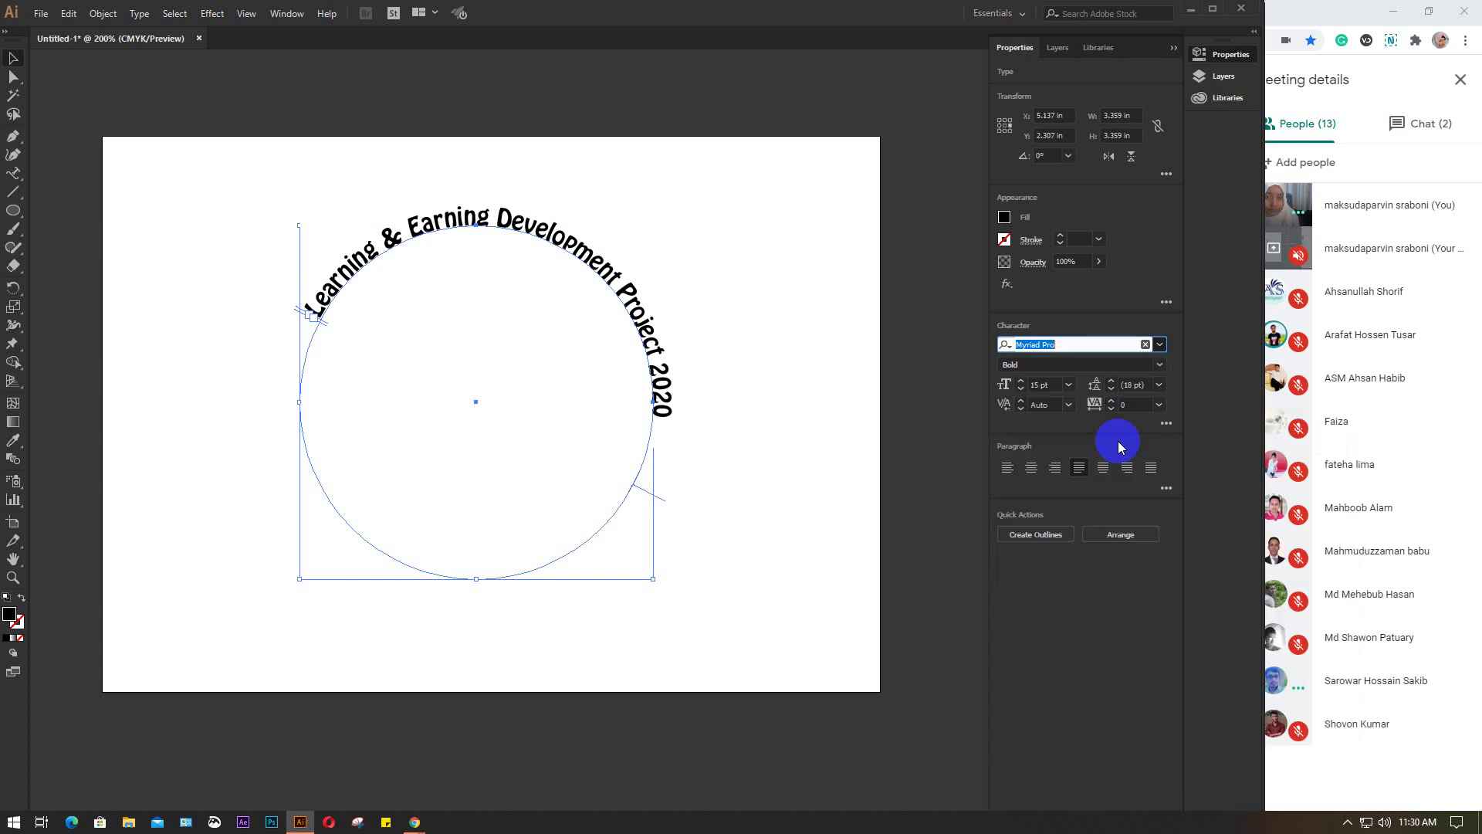
left_click(1052, 384)
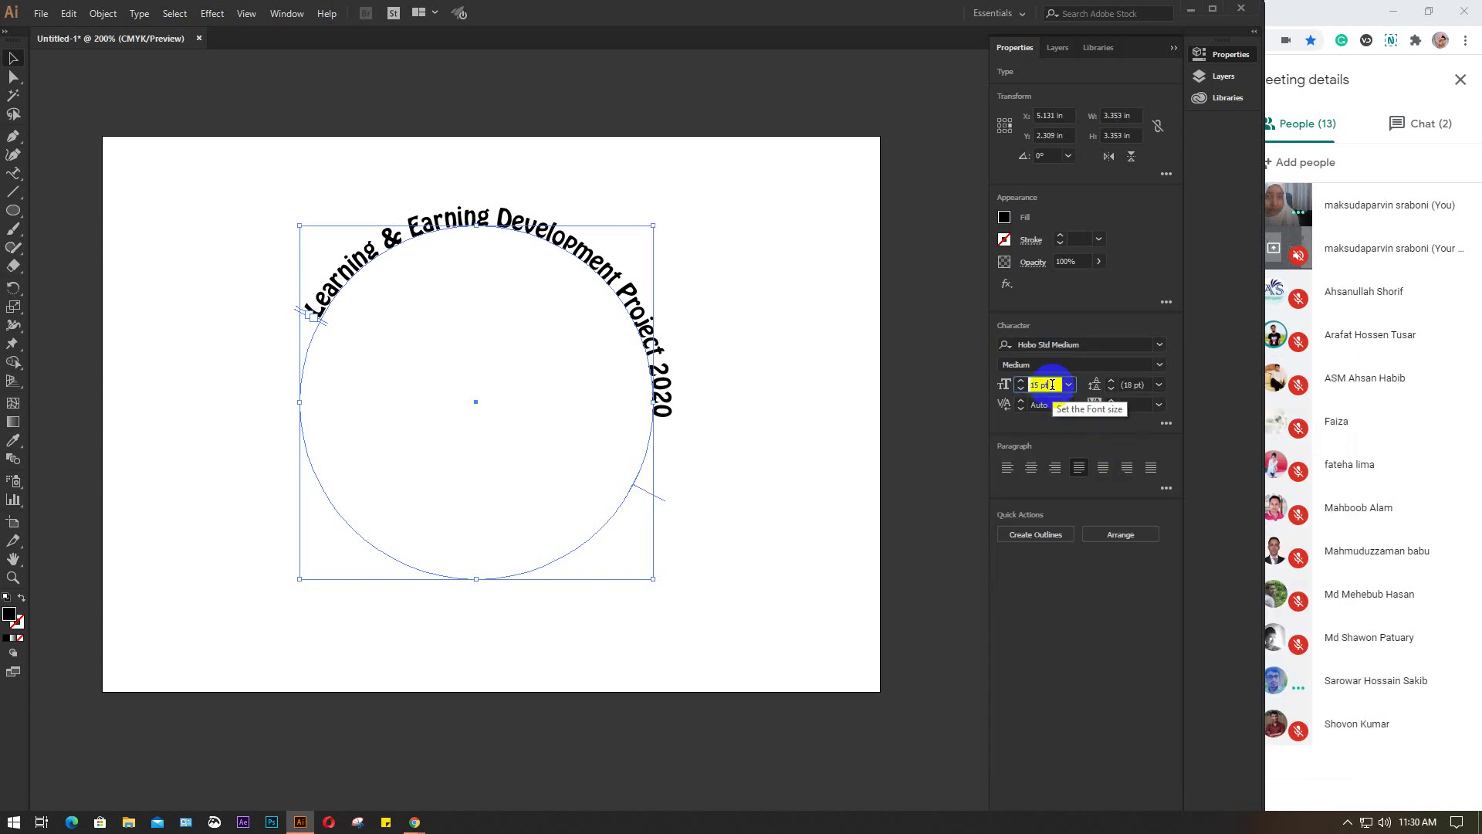
left_click(1160, 368)
left_click(1159, 368)
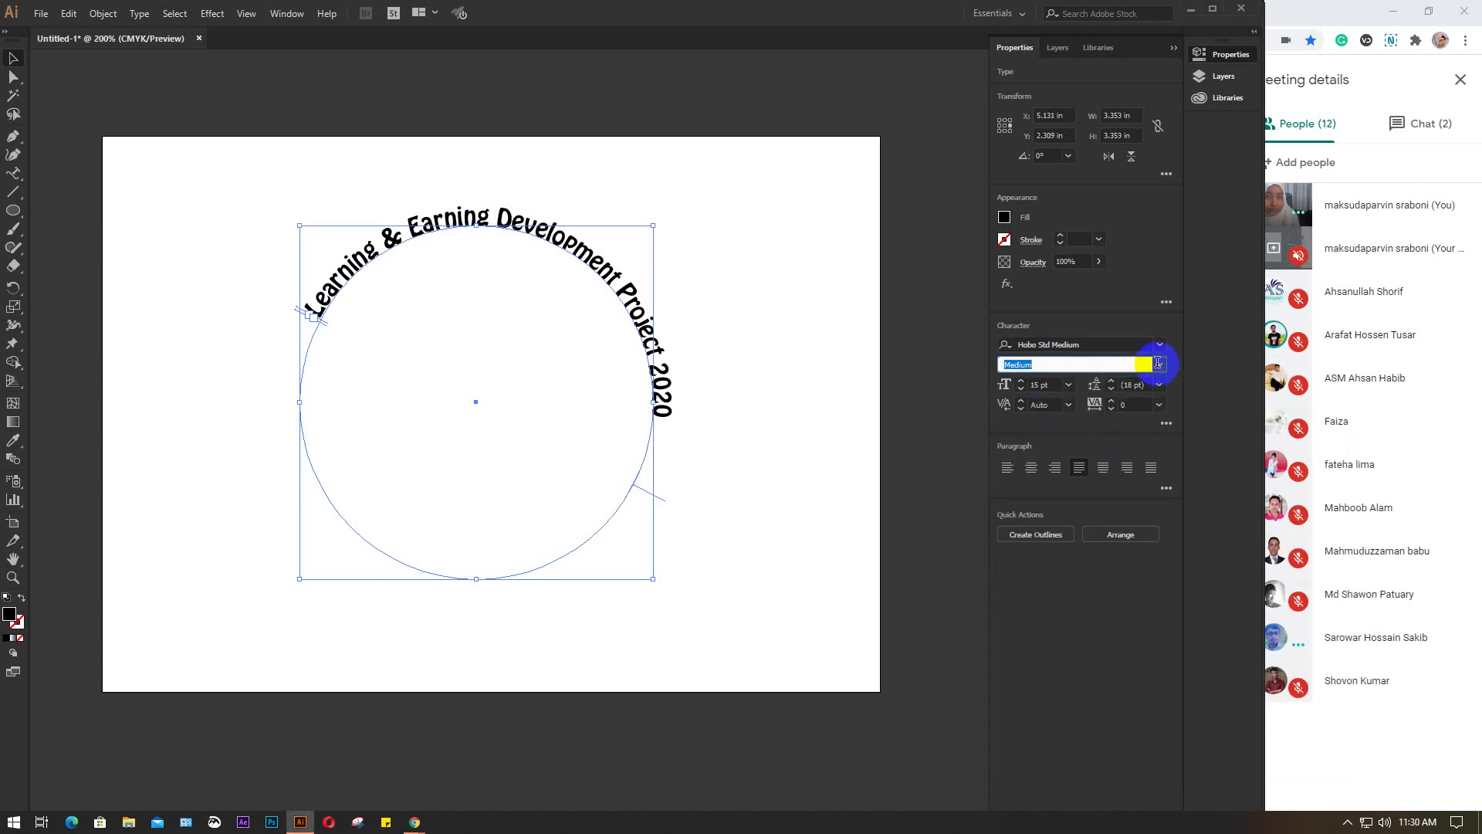
left_click(1056, 386)
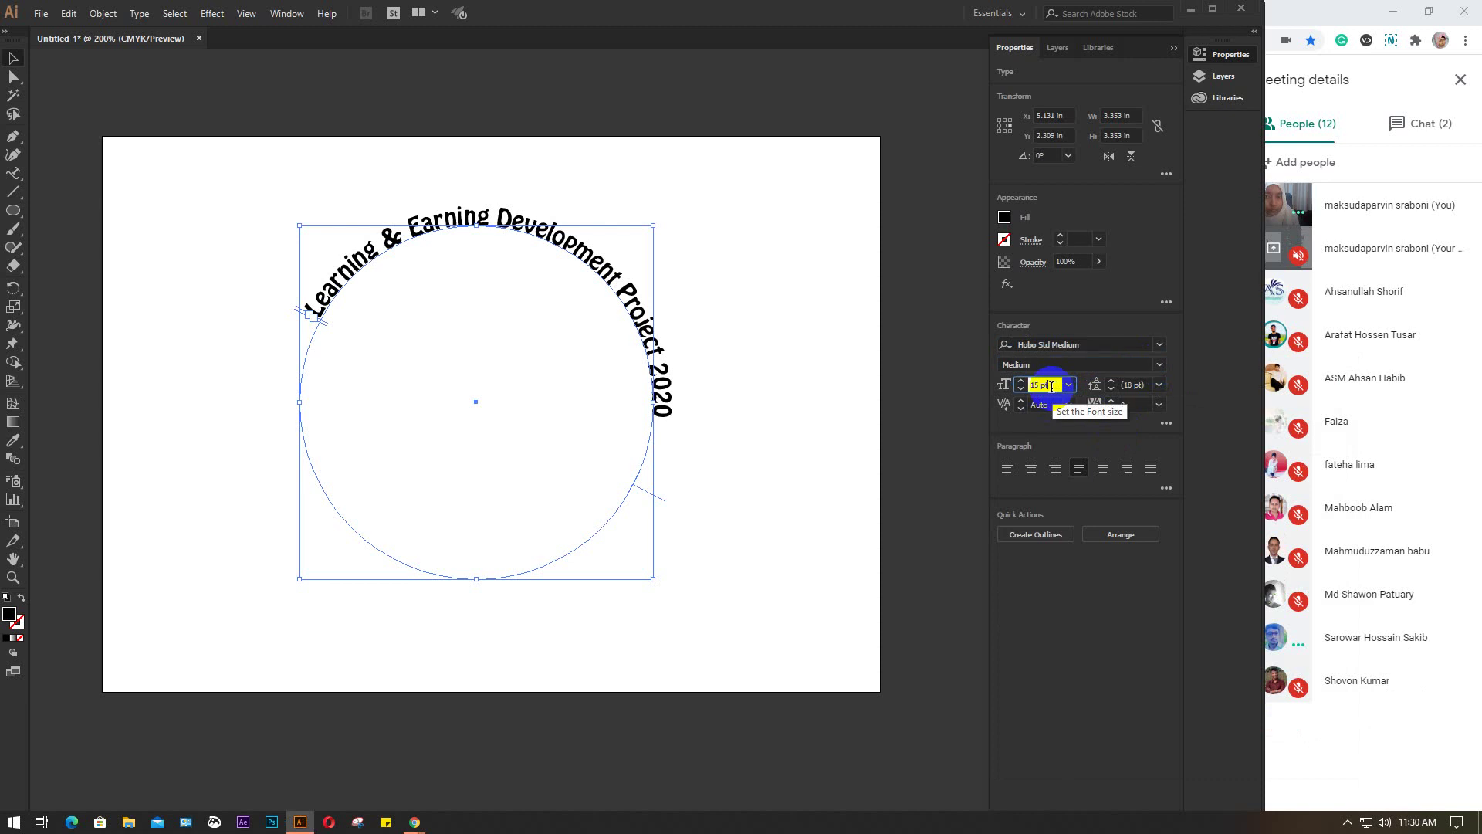
left_click(722, 294)
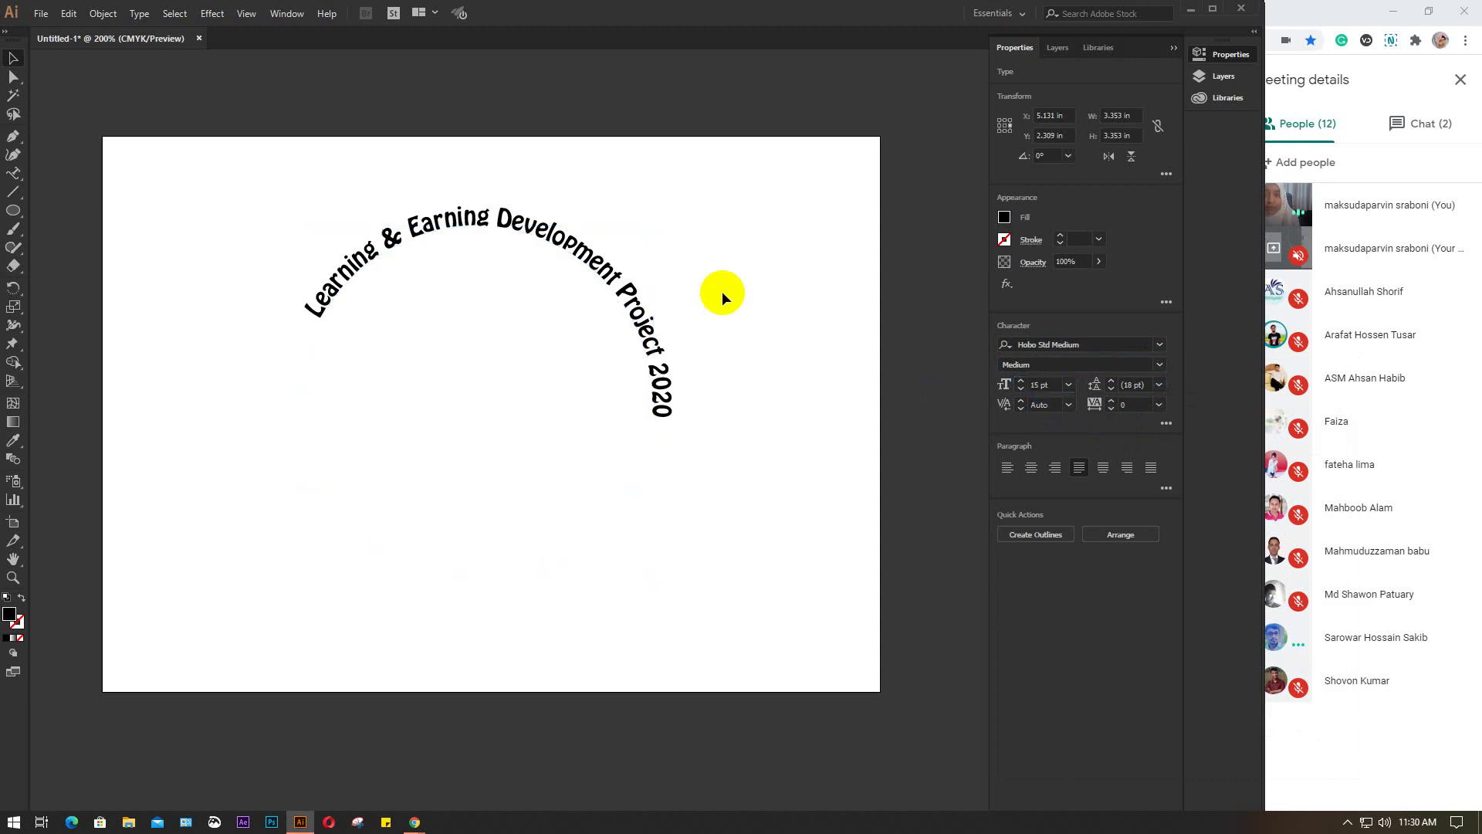
Rotate the curved text with its bounding box, then undo the rotation
left_click(393, 241)
key("Escape")
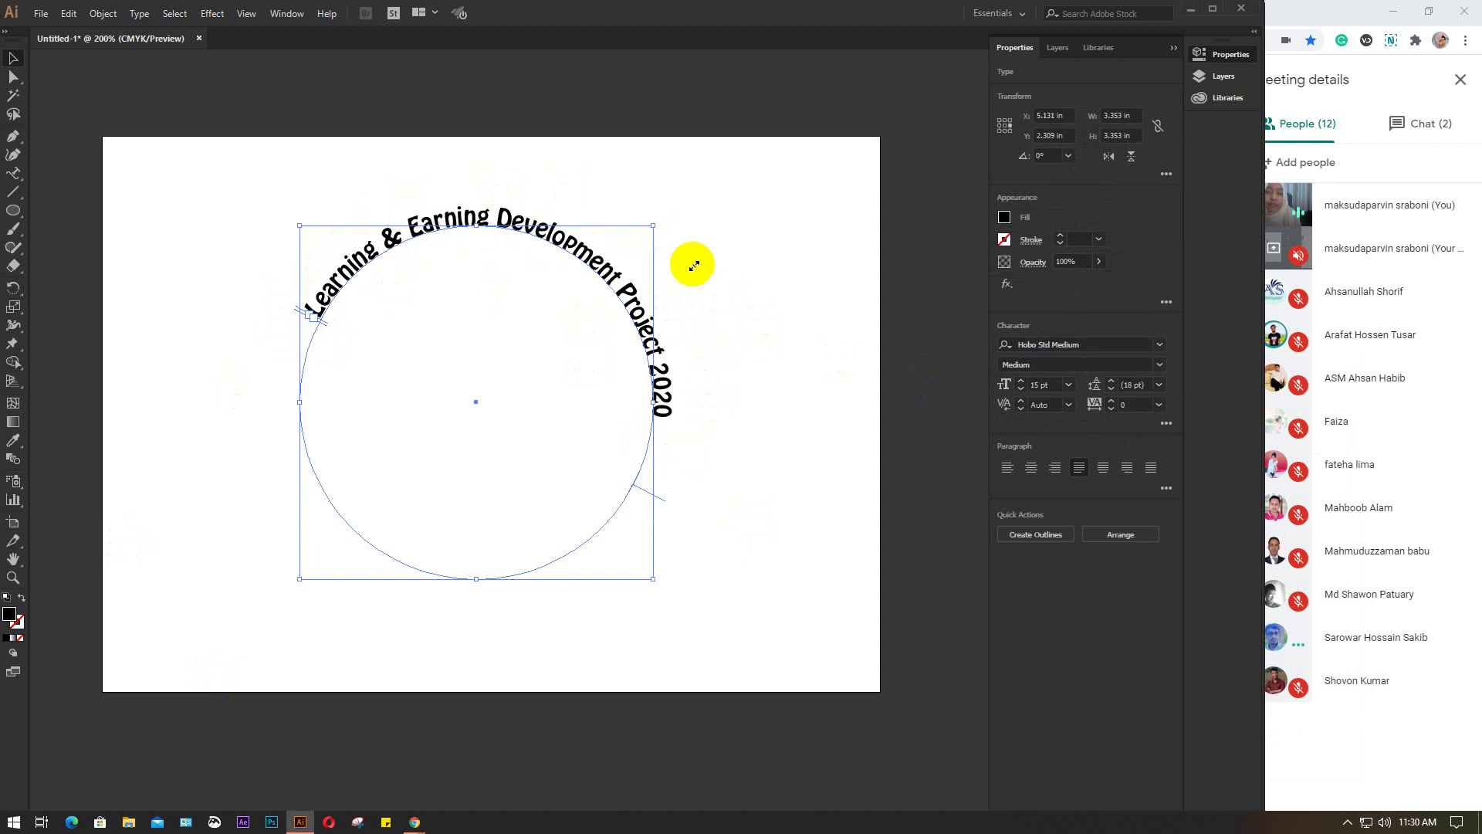
left_click(769, 390)
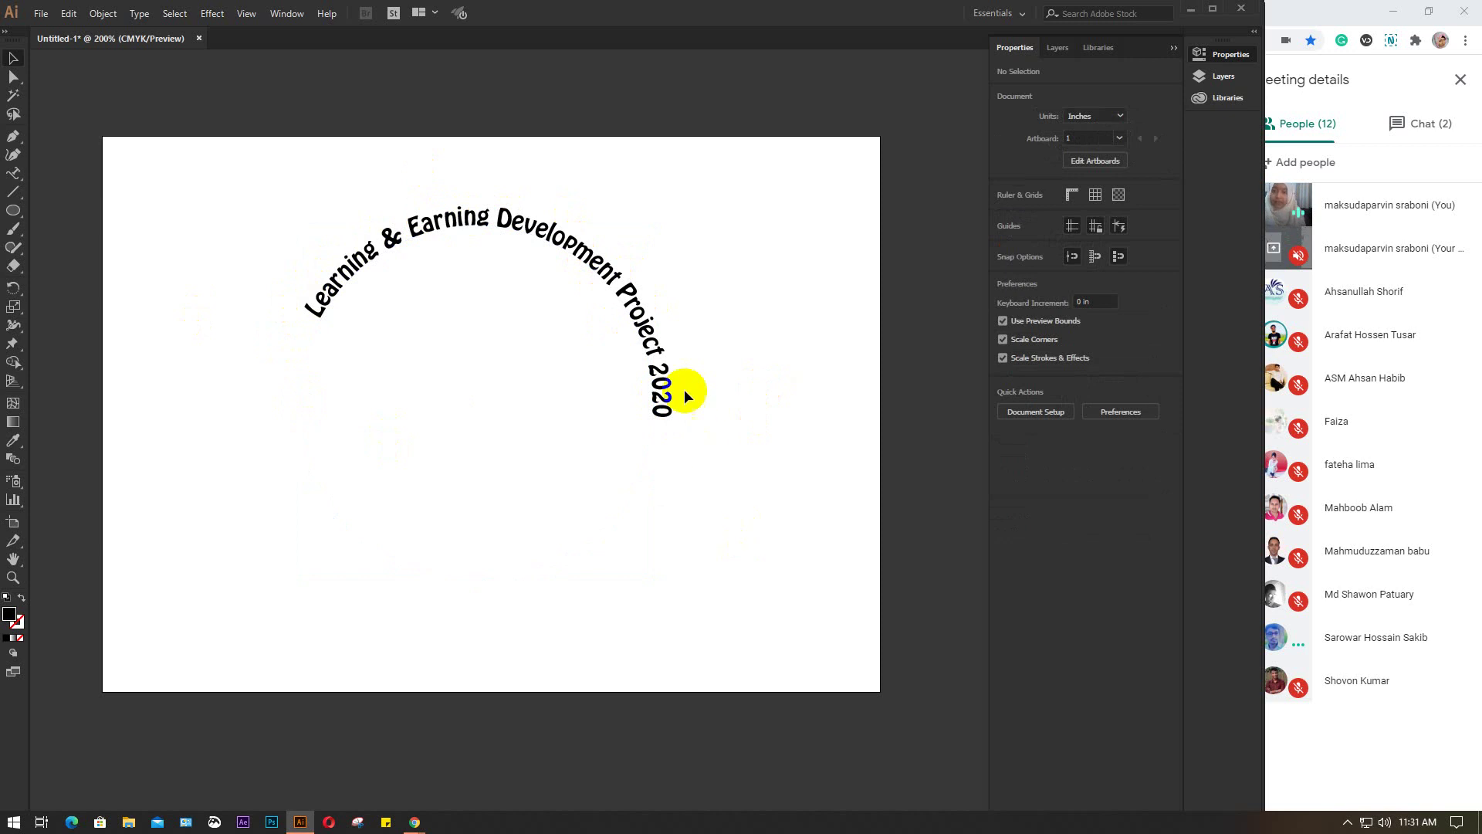
left_click(661, 394)
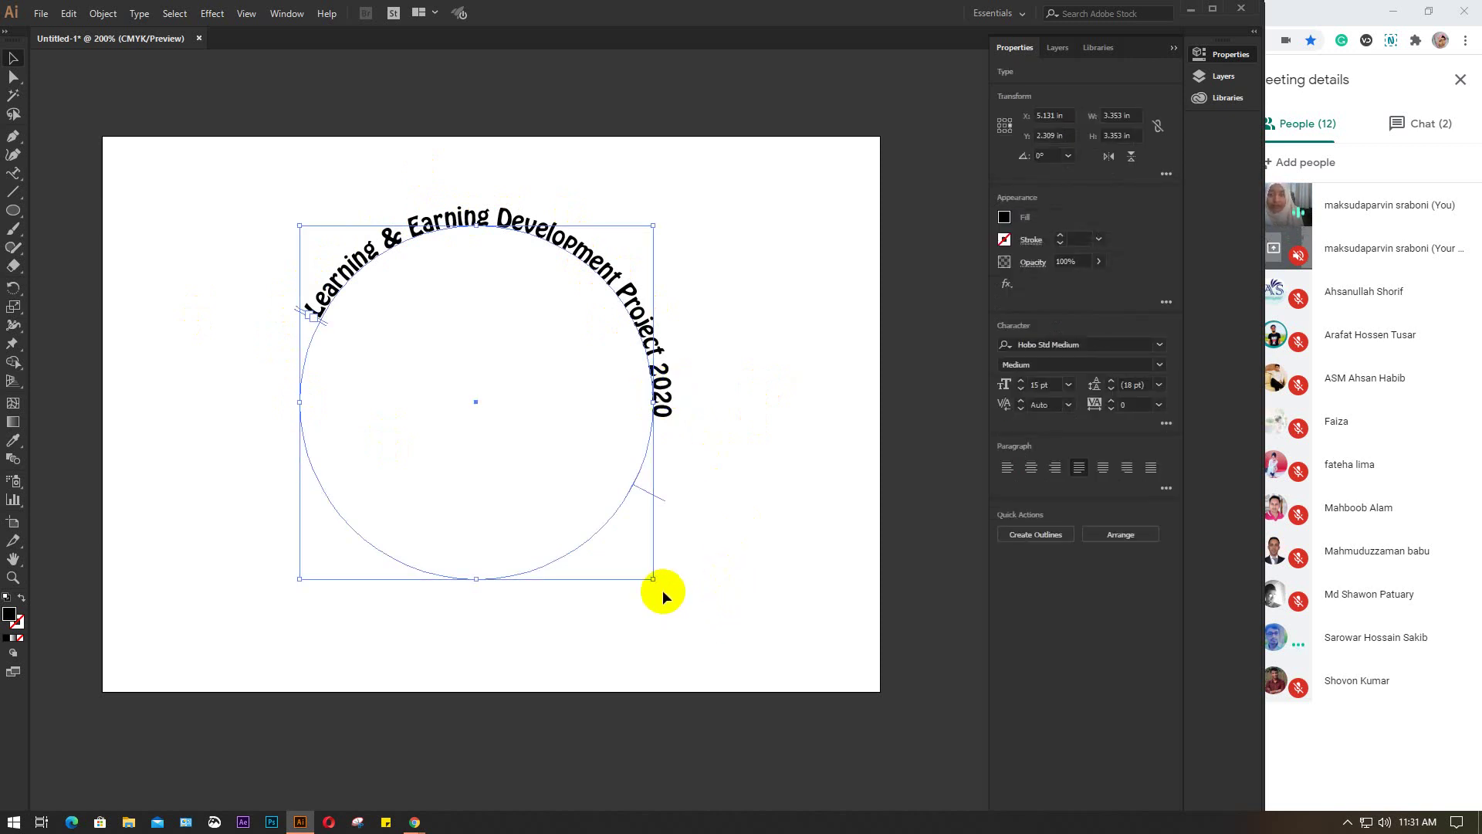
left_click_drag(663, 590, 706, 531)
left_click(799, 422)
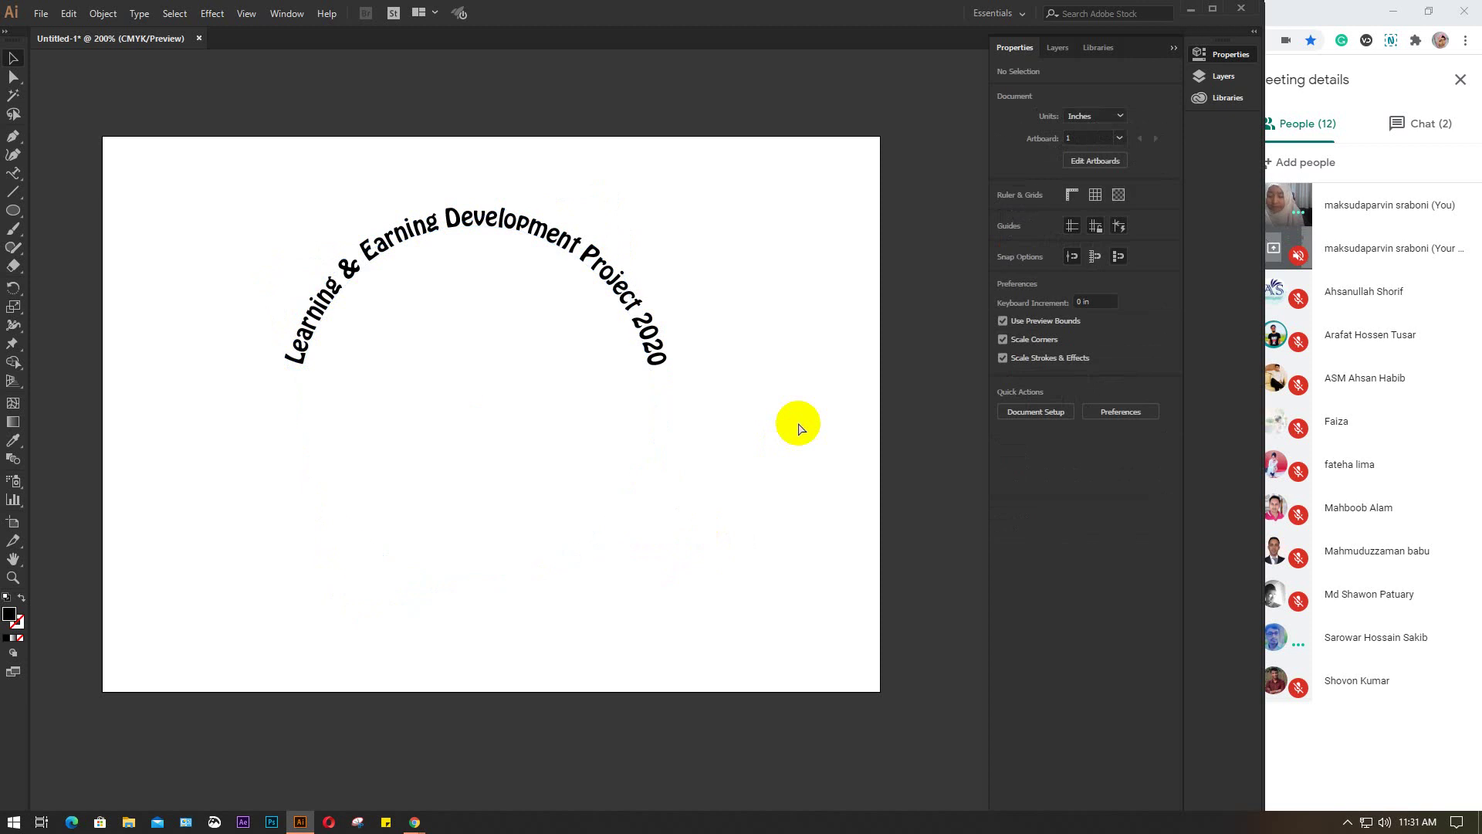
key("ctrl+z")
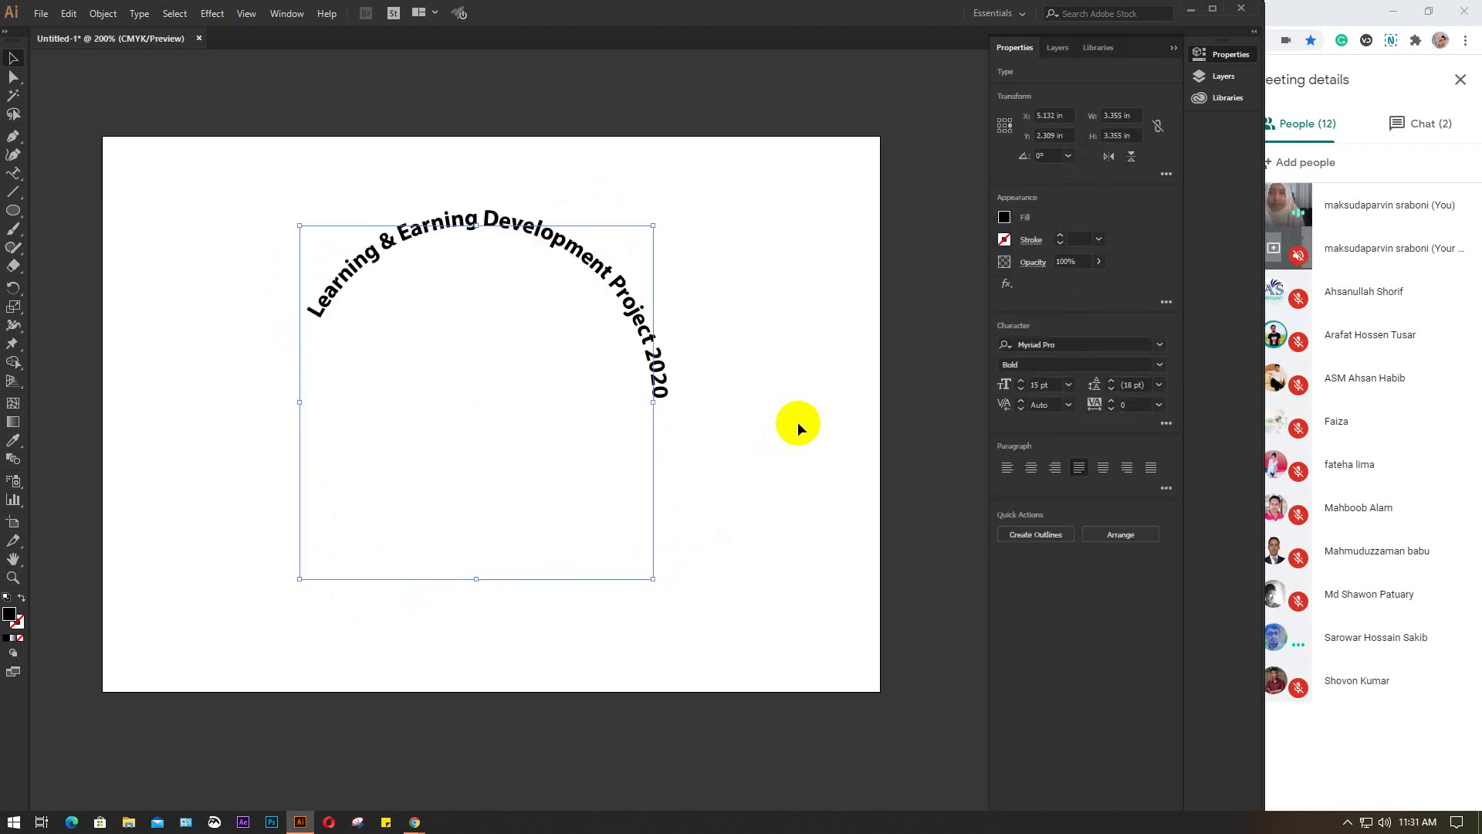
Restore the Hobo Std Medium font on the curved title and select it
key("ctrl+z")
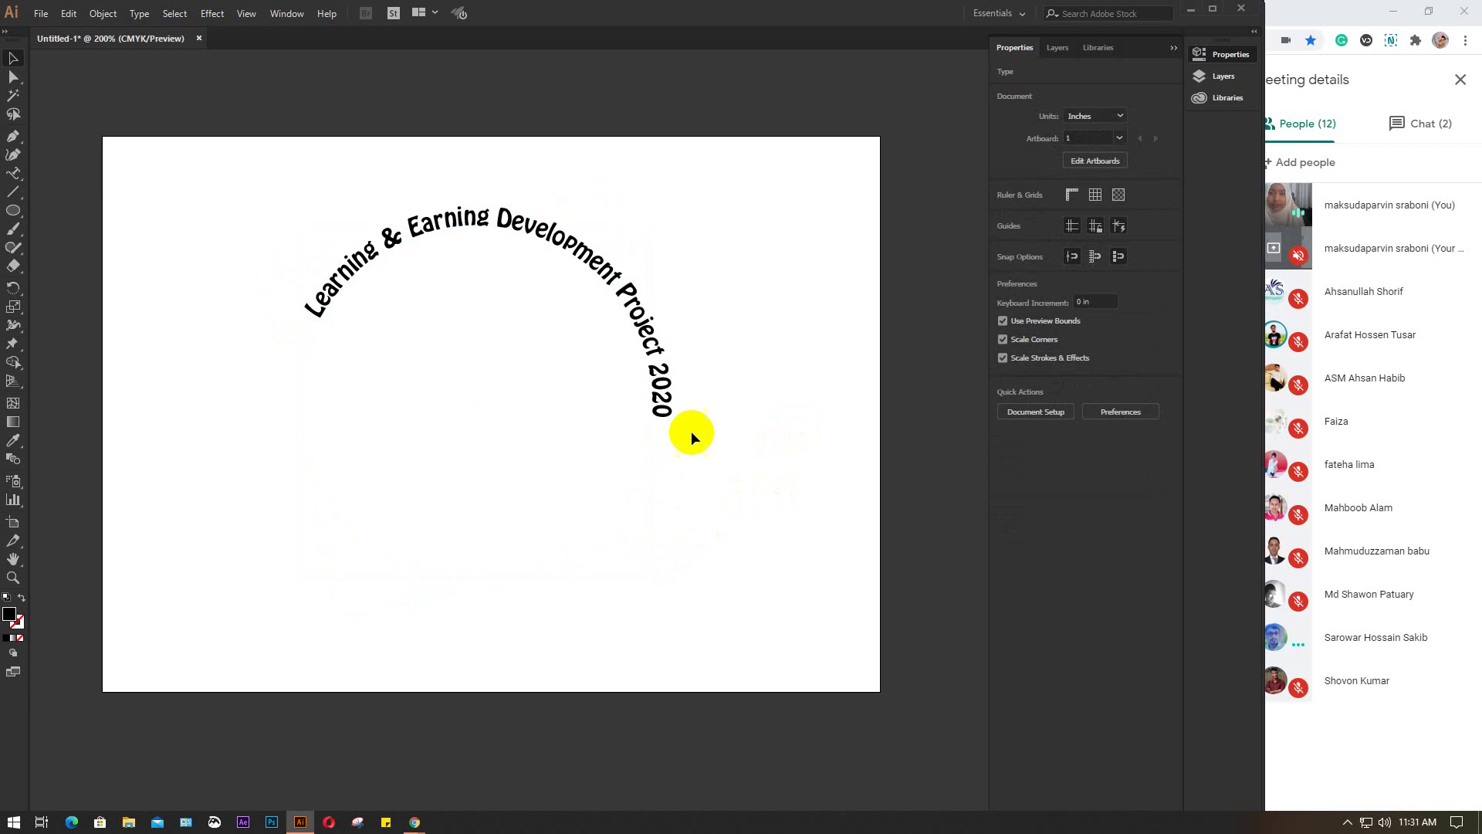
left_click(618, 274)
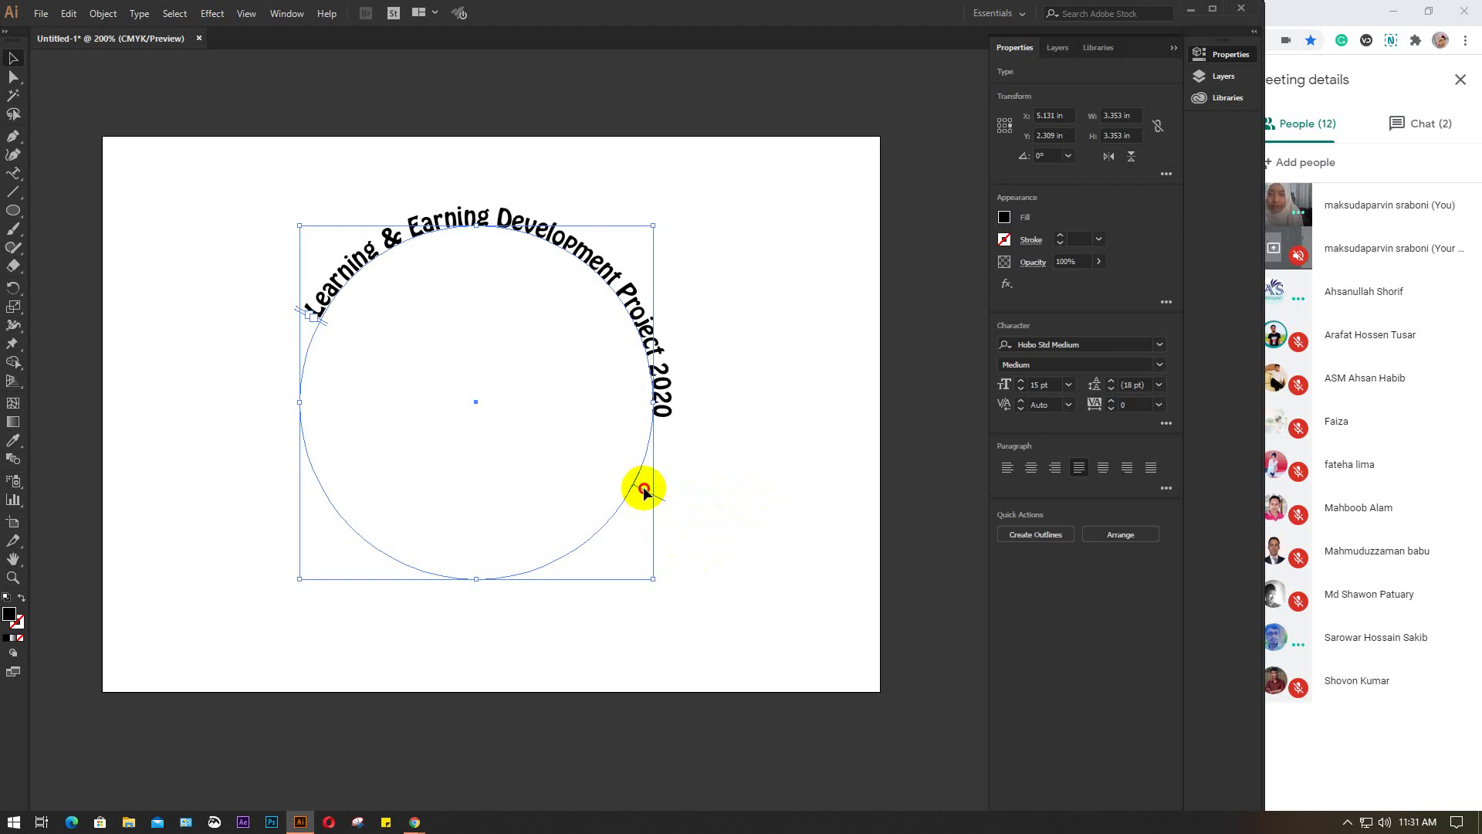
Drag the path bracket so the title runs down the circle's left side and across the bottom
left_click_drag(643, 492, 813, 475)
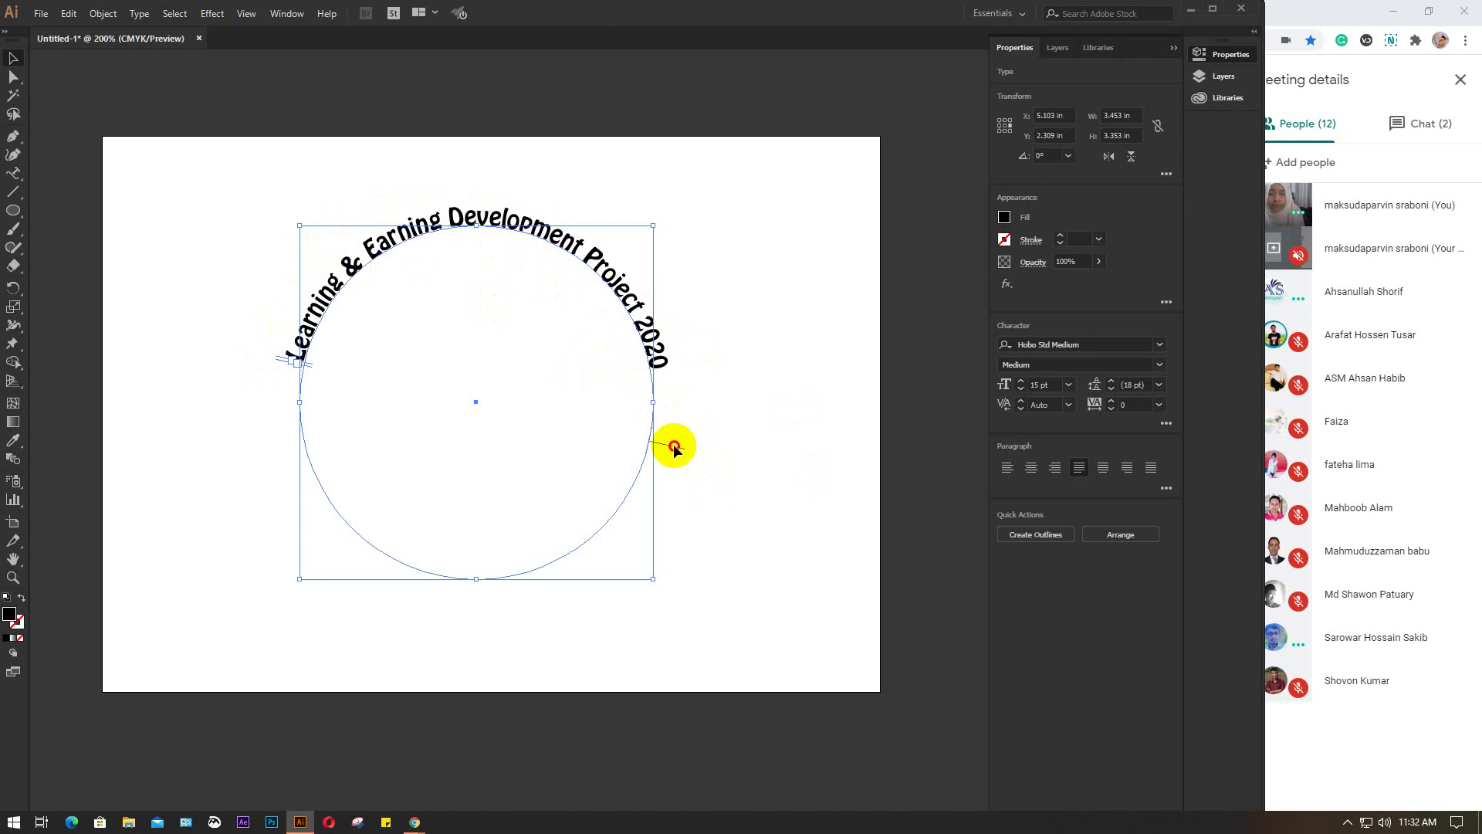
left_click_drag(673, 448, 477, 437)
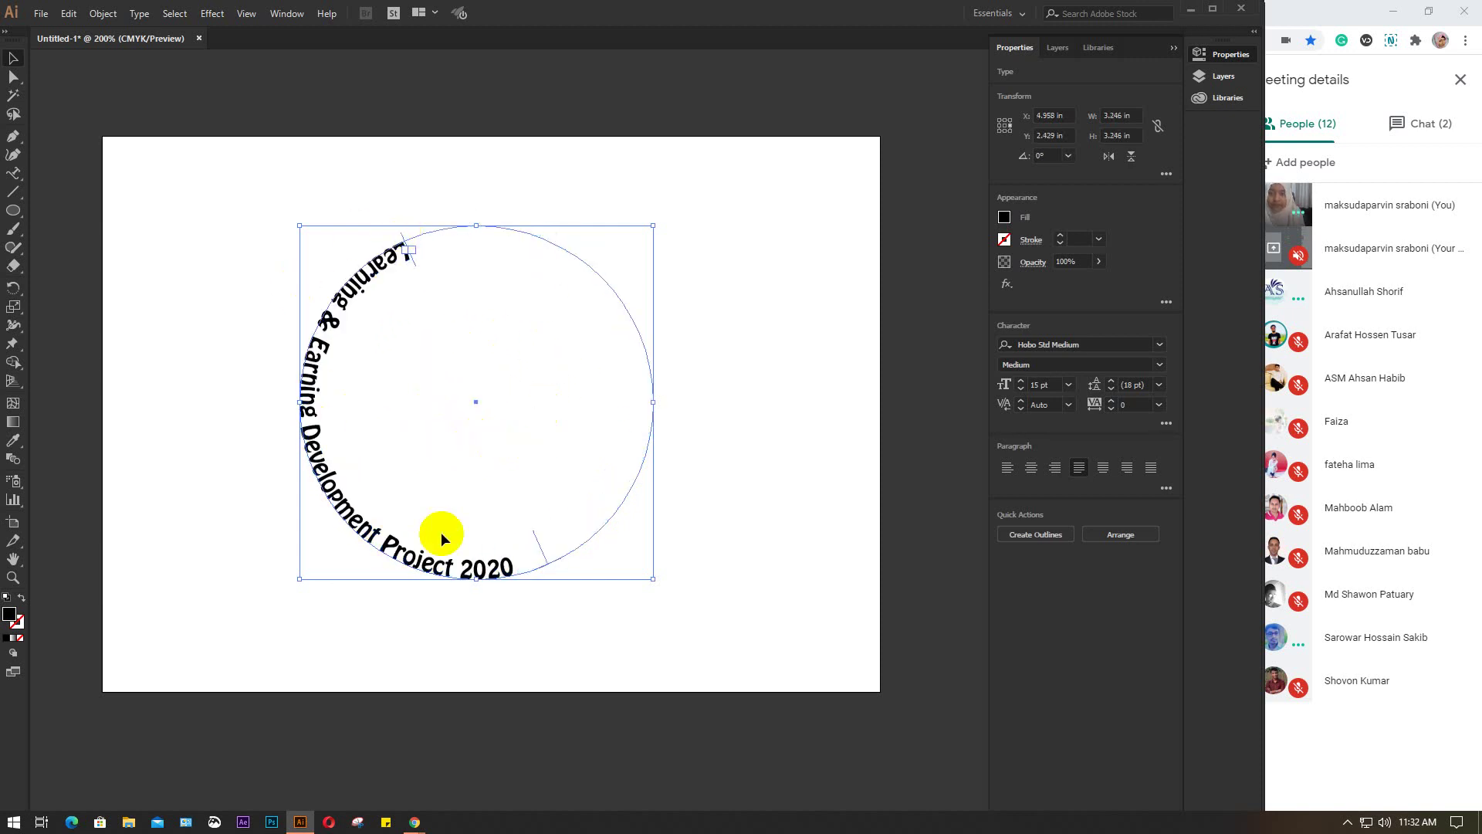
Shift the title along the circle to fill the lower arc from left side to right side
left_click(538, 545)
left_click_drag(538, 545, 629, 379)
left_click(768, 423)
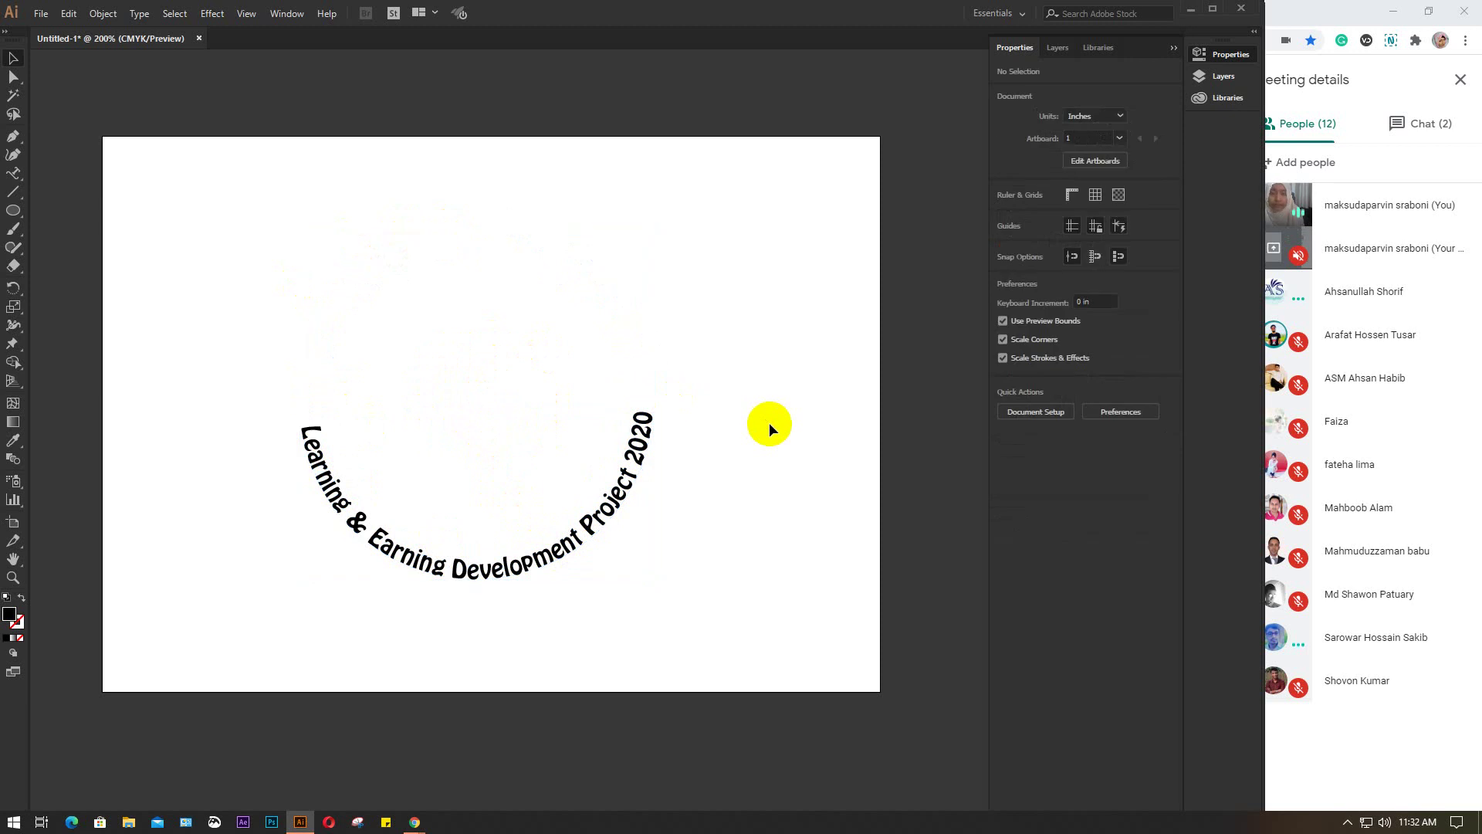
left_click(622, 483)
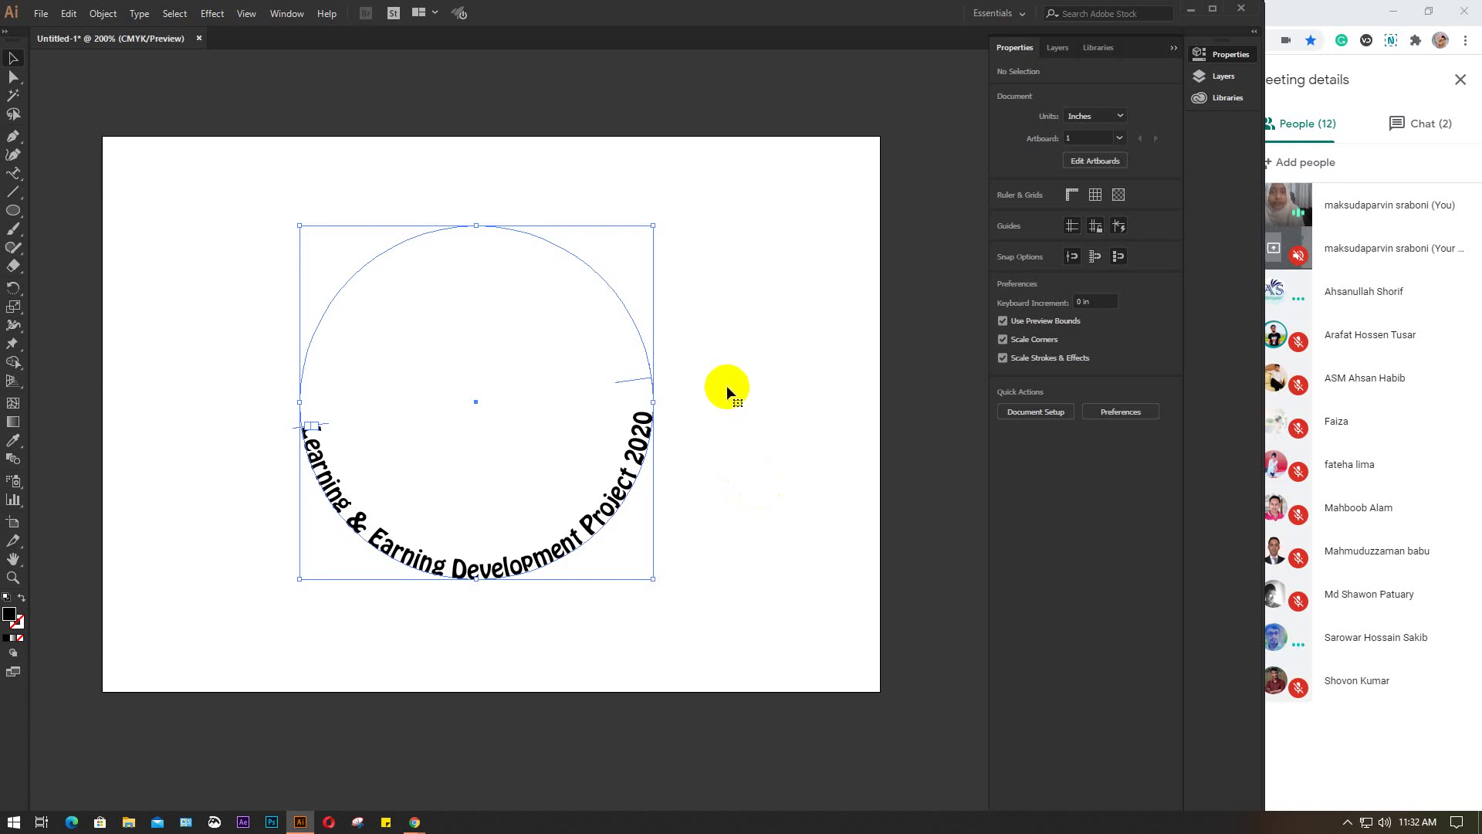
left_click(624, 381)
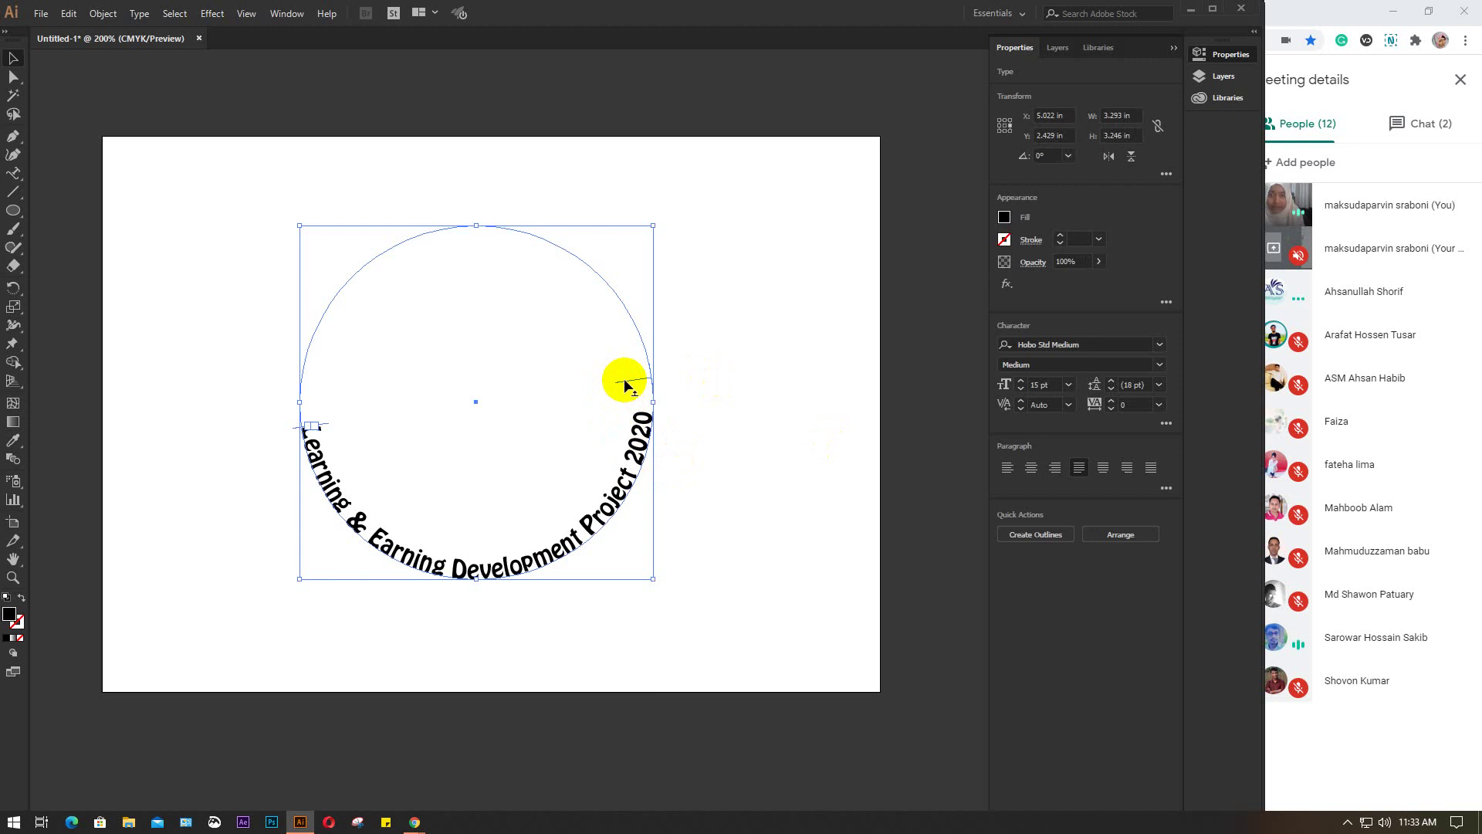
Drag the title up around the circle so it arches over the top, then reselect it to check
left_click_drag(624, 378, 738, 447)
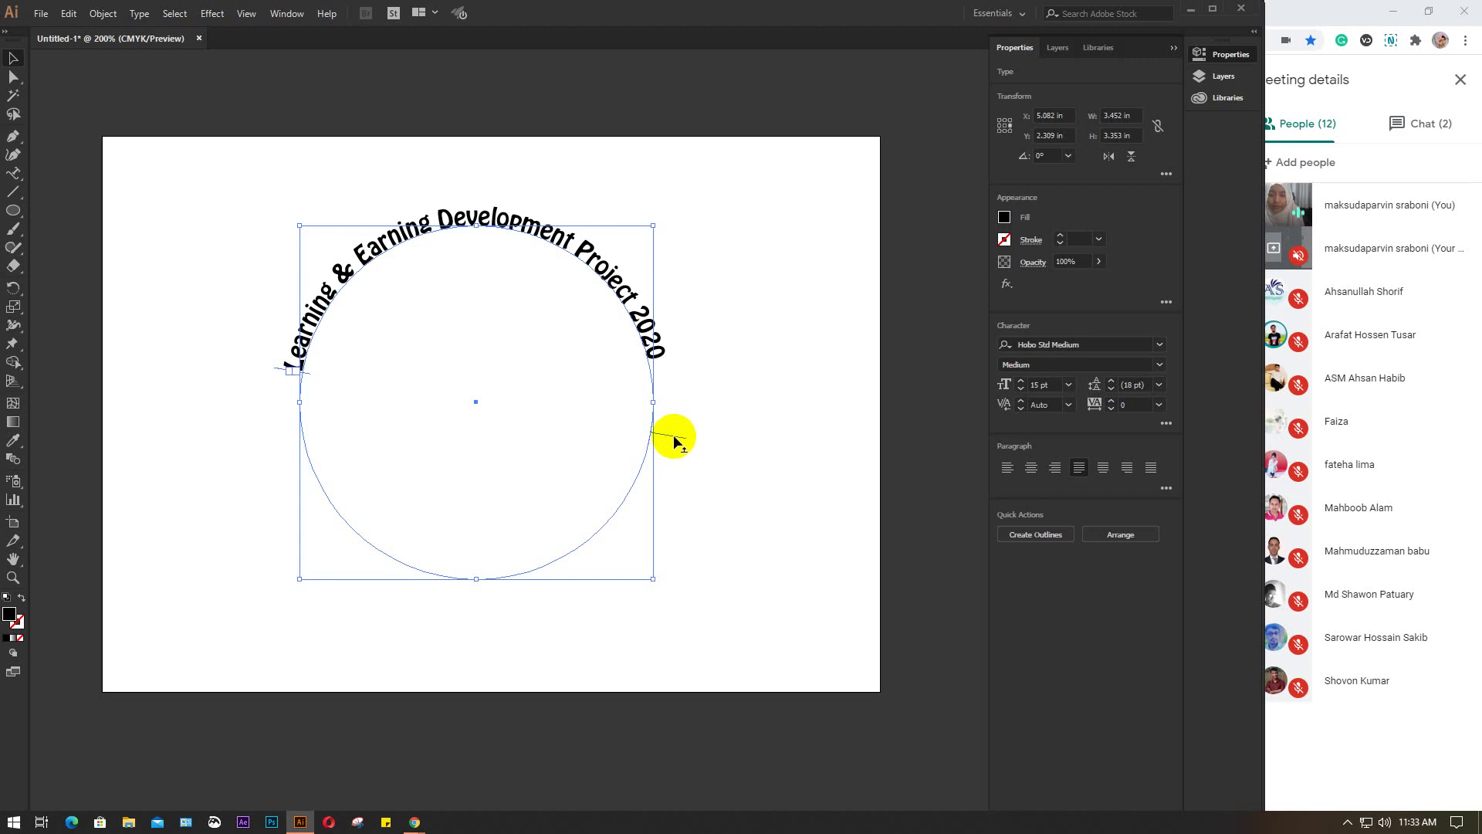
left_click_drag(673, 434, 757, 286)
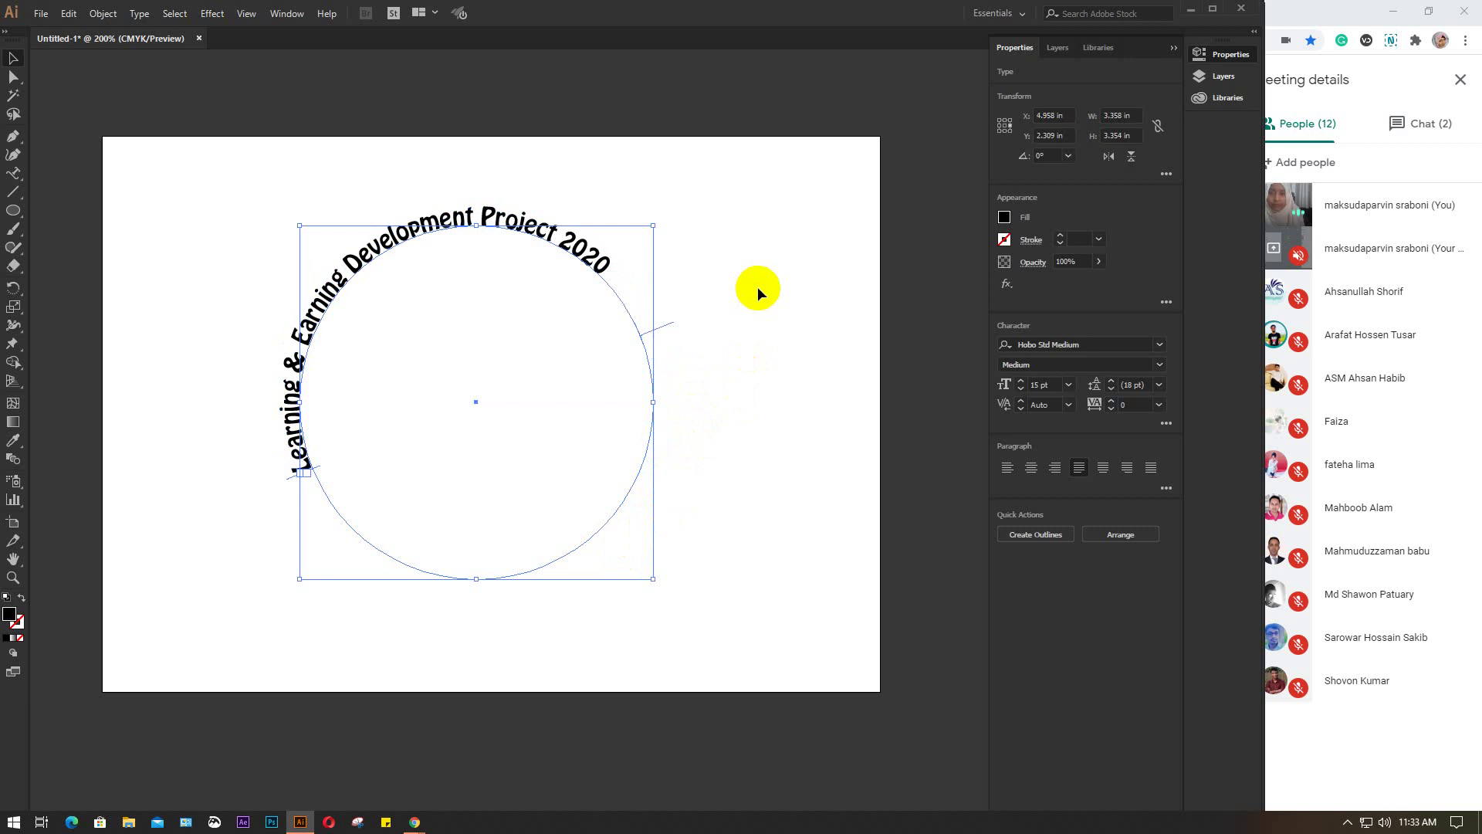
left_click(397, 207)
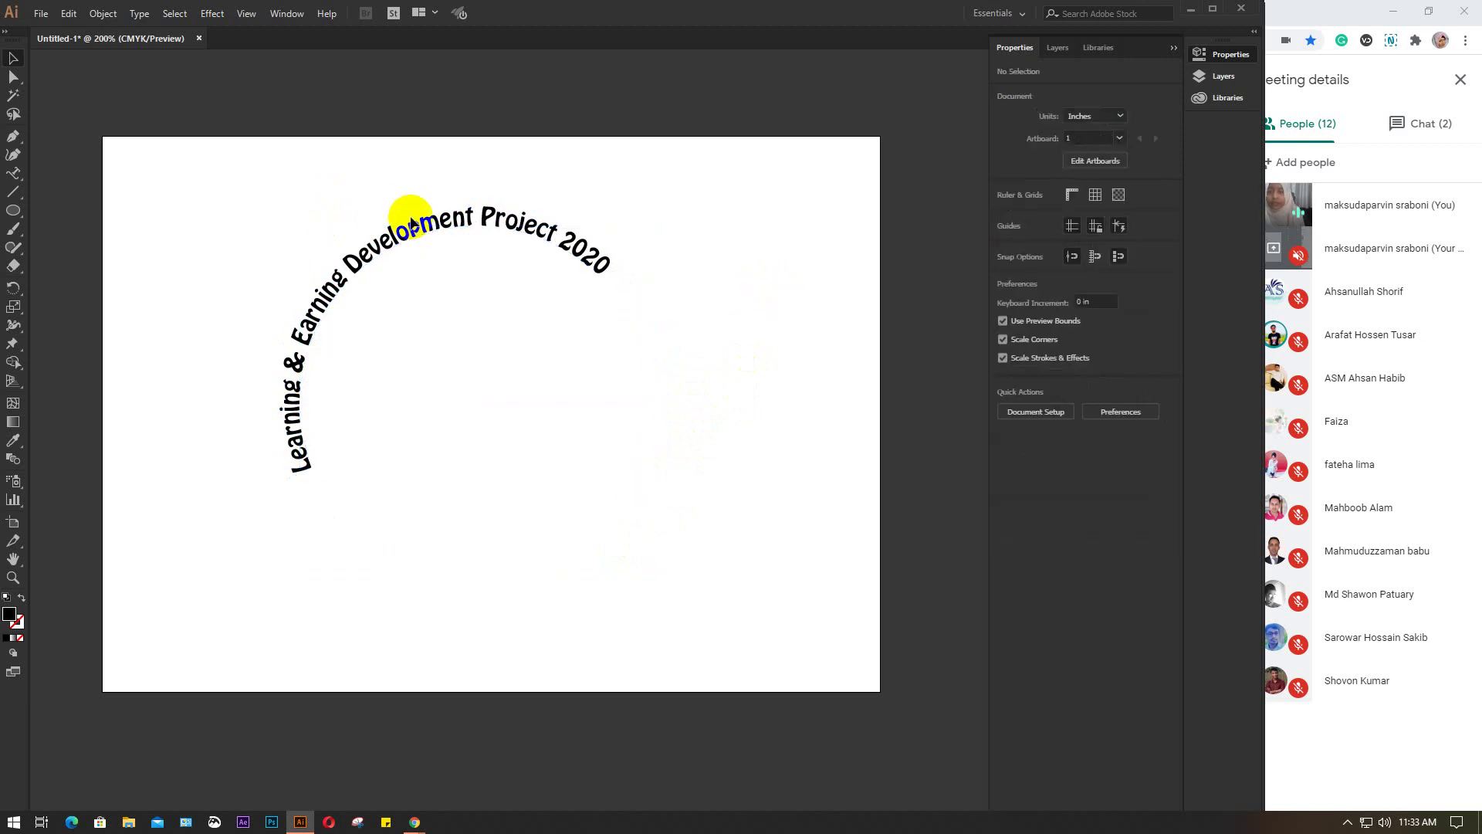
left_click(405, 222)
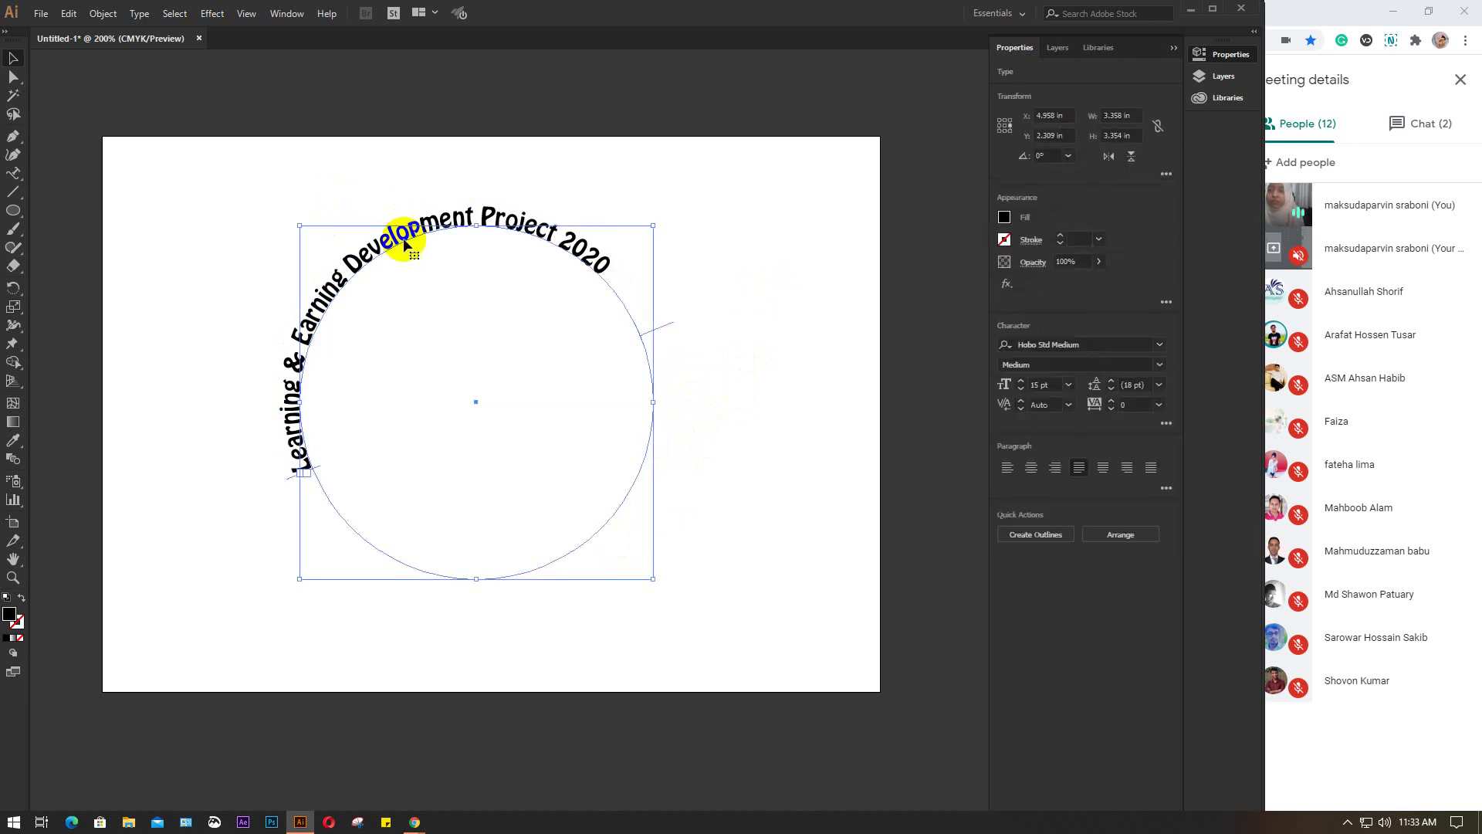
Open Type on a Path Options and move the dialog near the artwork
left_click(138, 14)
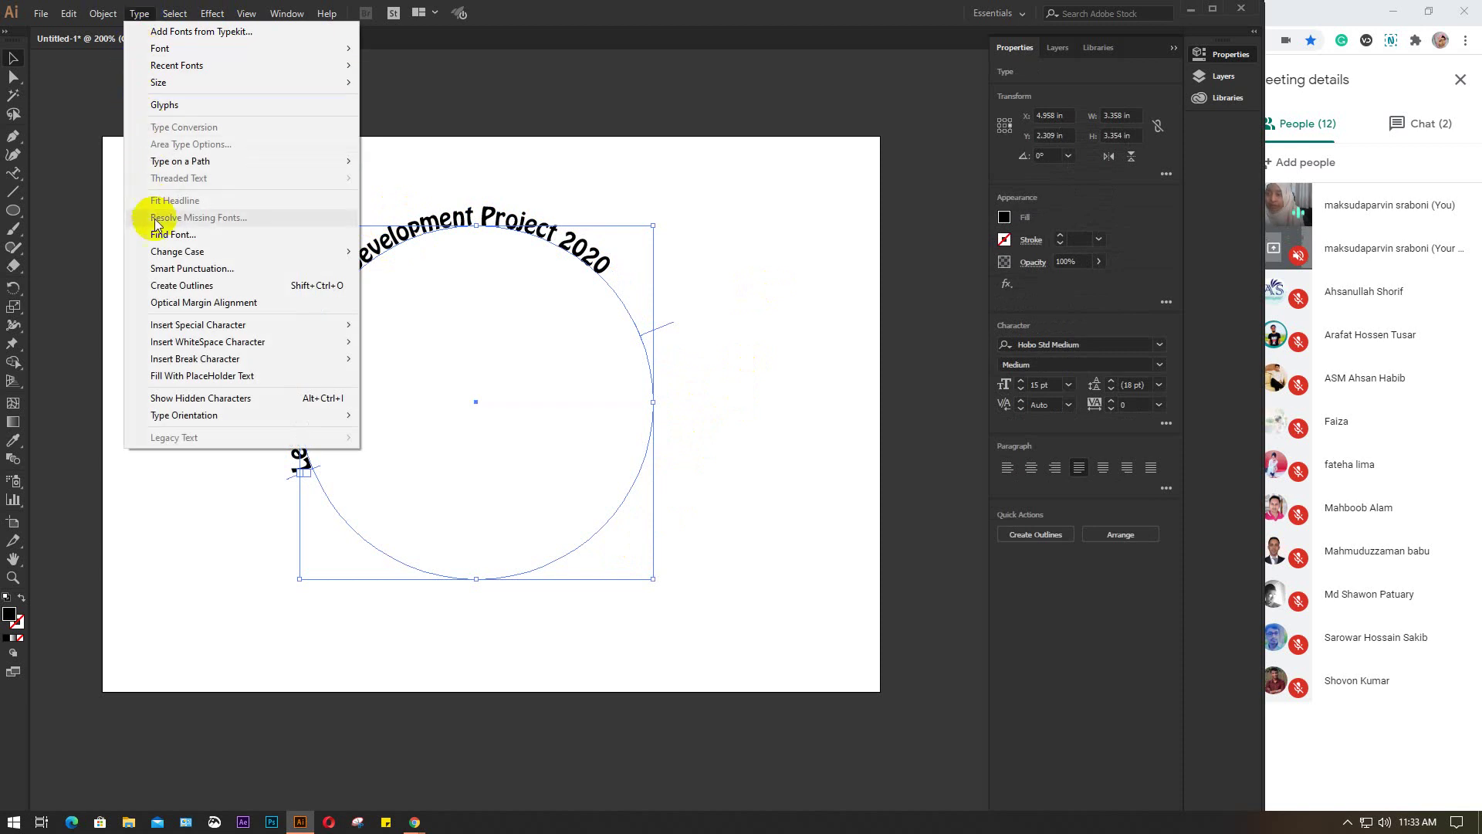
mouse_move(185, 162)
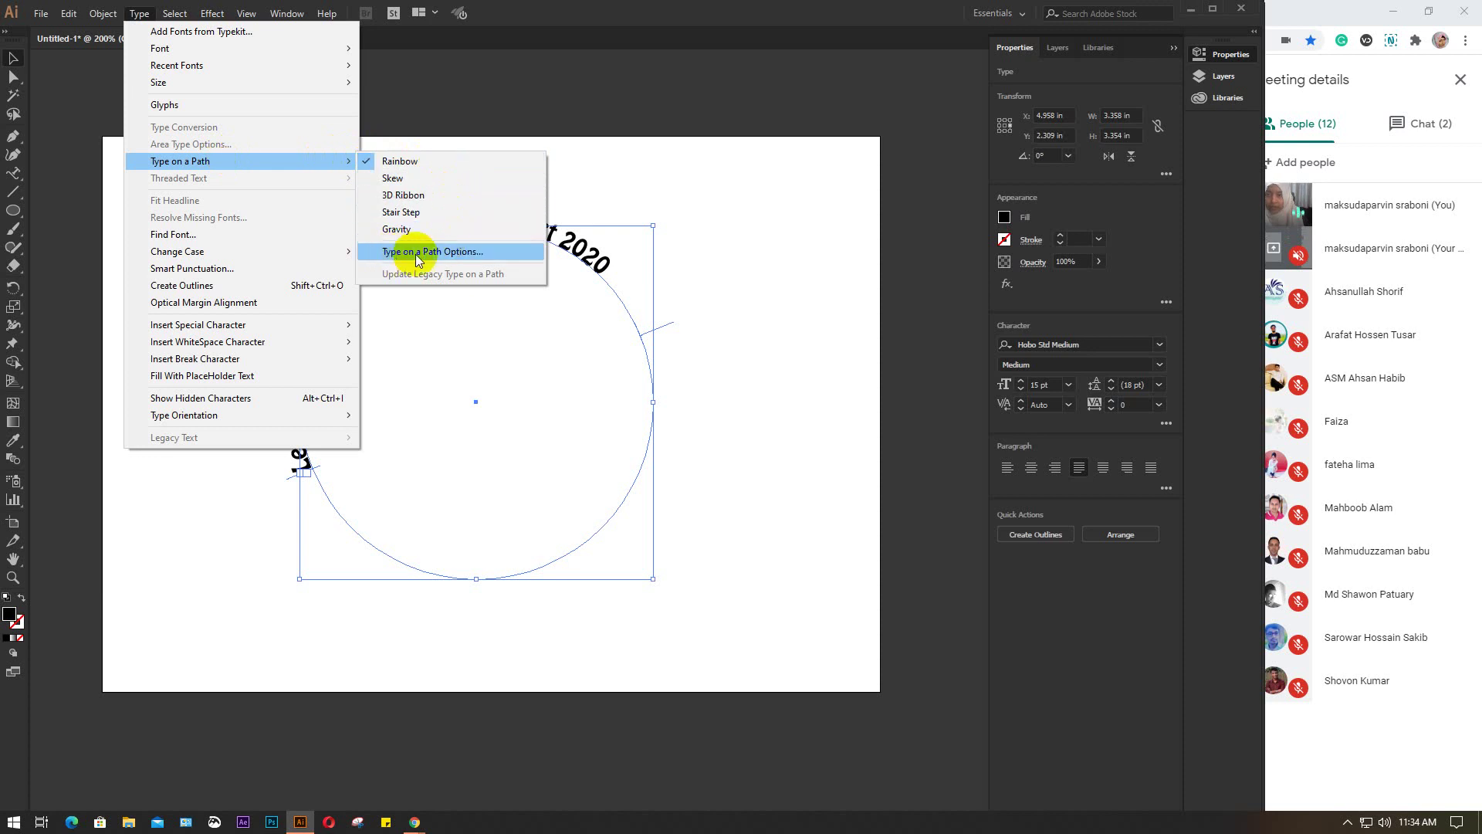
left_click(467, 251)
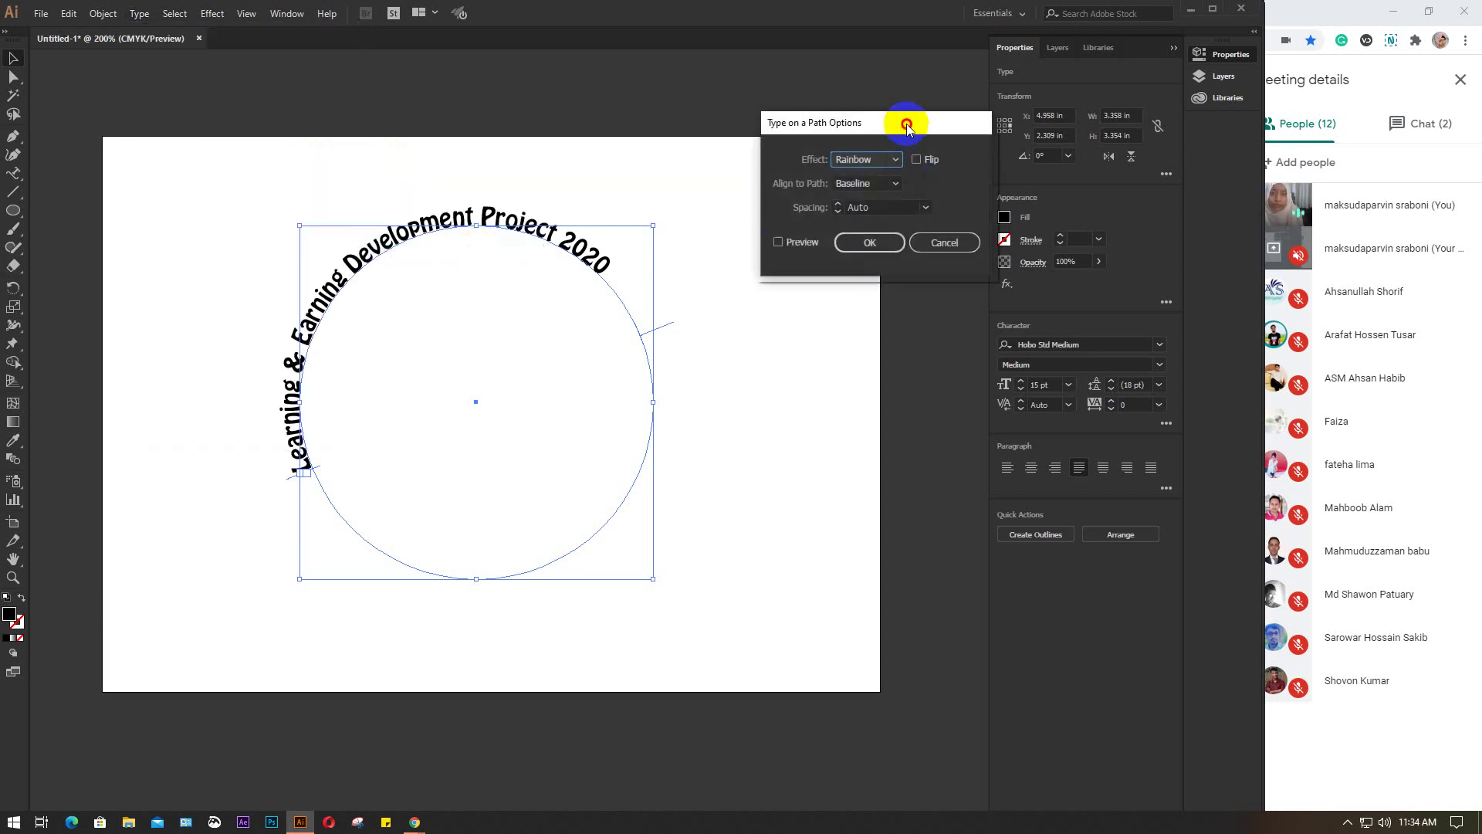
left_click_drag(908, 125, 846, 207)
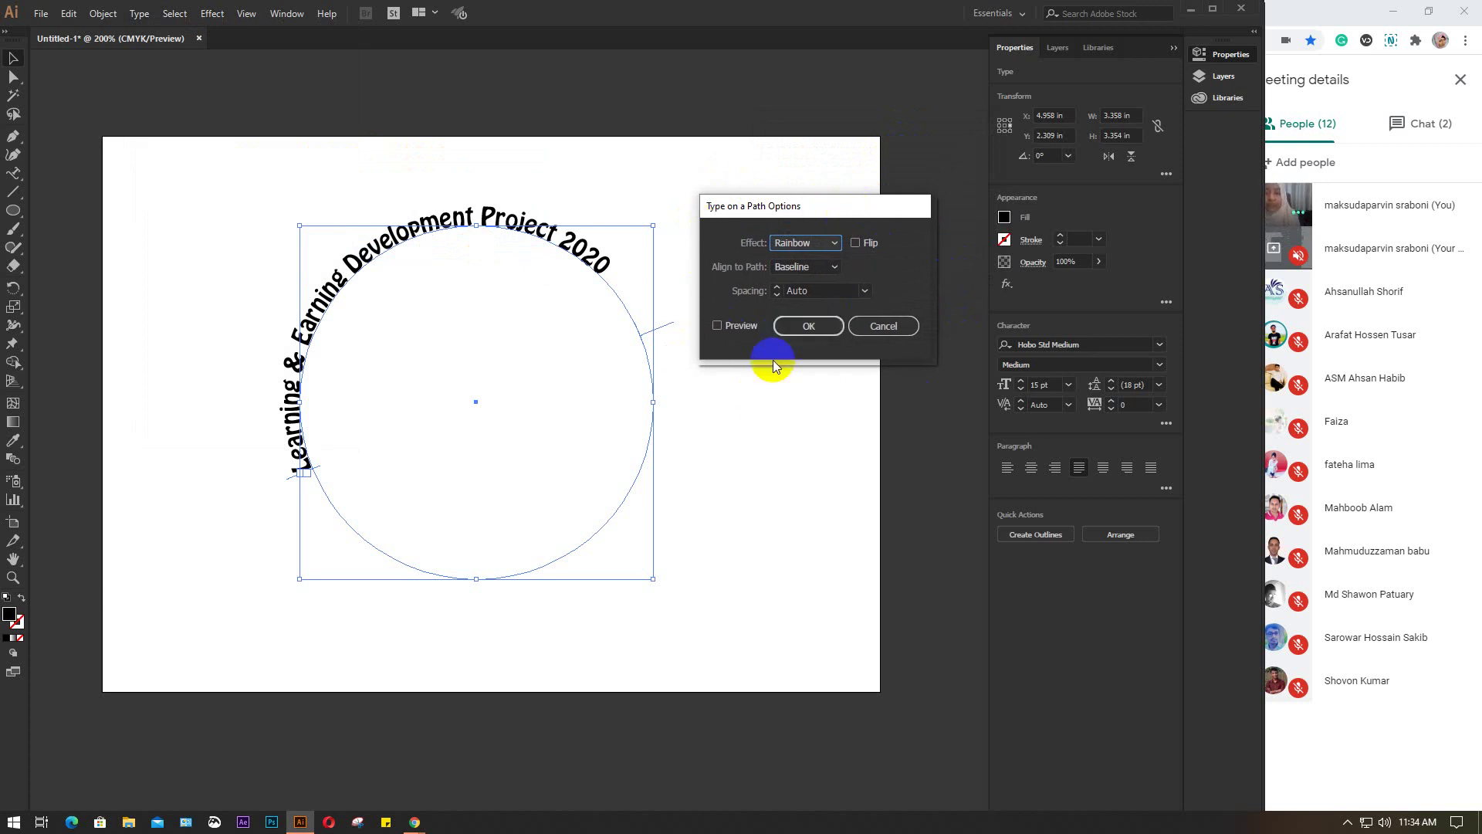
Preview the Rainbow, Skew and 3D Ribbon path effects on the curved title
left_click(832, 243)
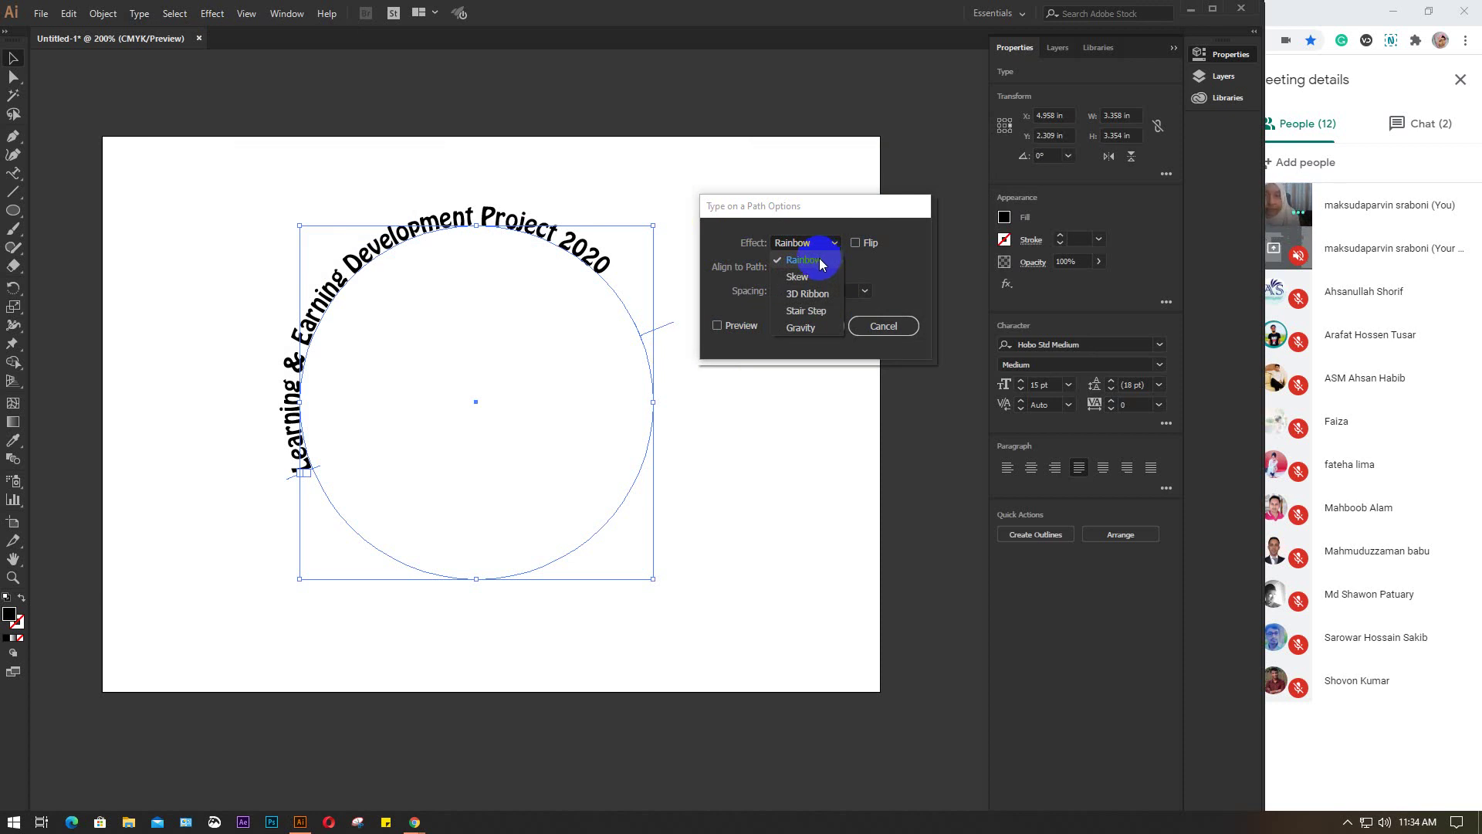
left_click(799, 280)
key("Down")
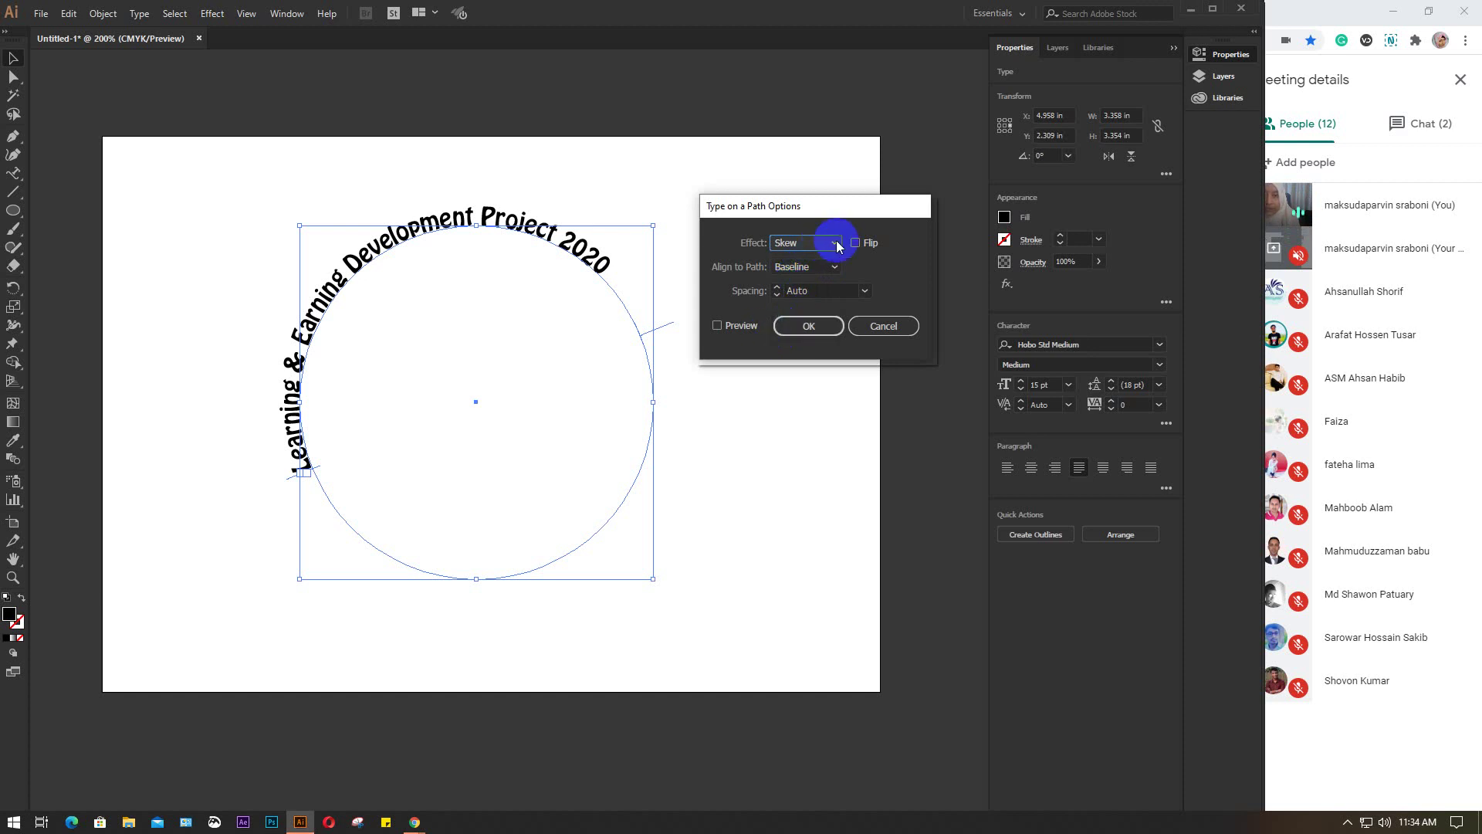
left_click(832, 244)
left_click(807, 261)
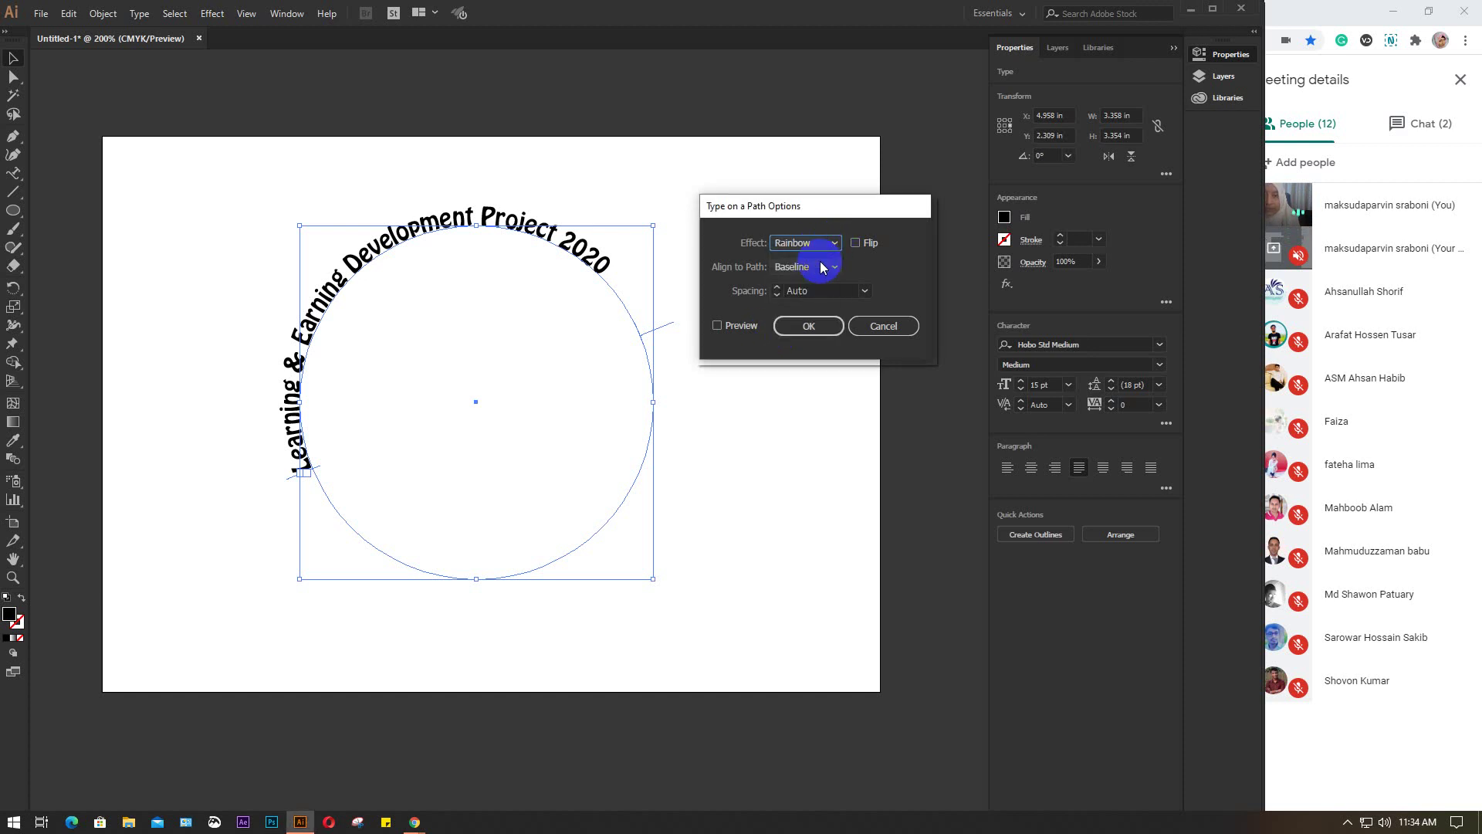
left_click(717, 325)
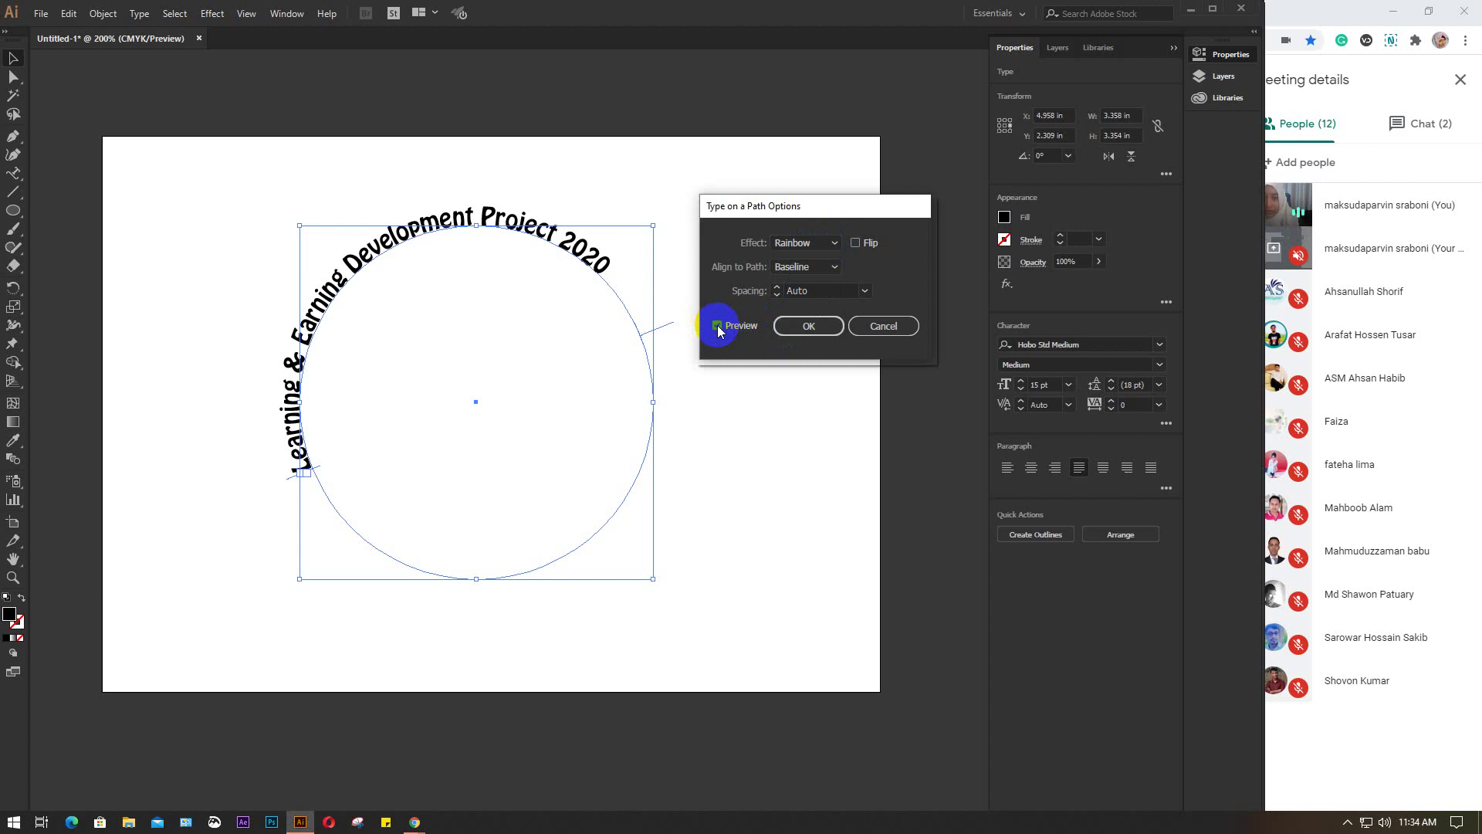
left_click(835, 243)
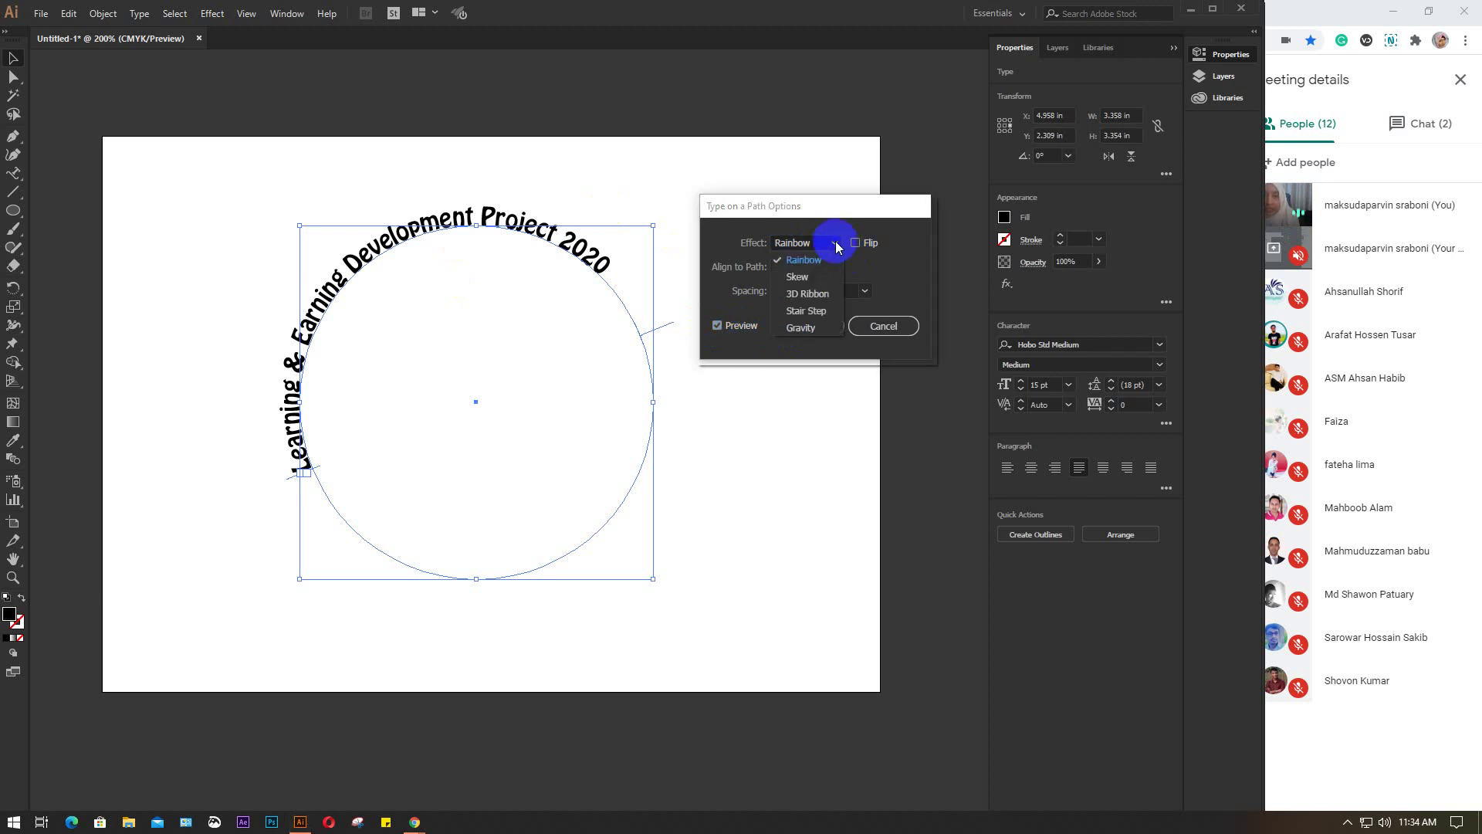
left_click(803, 278)
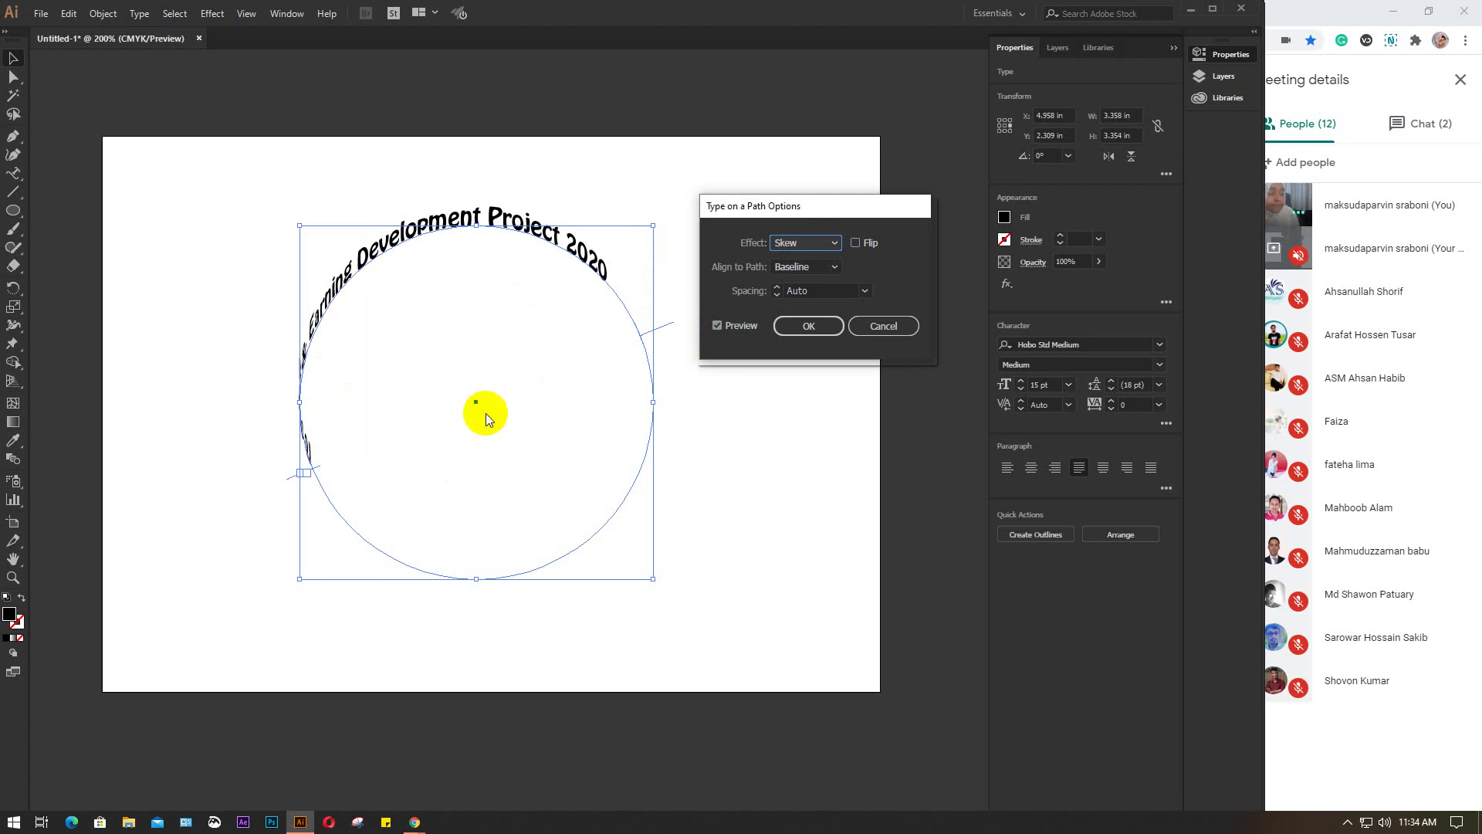
left_click(835, 243)
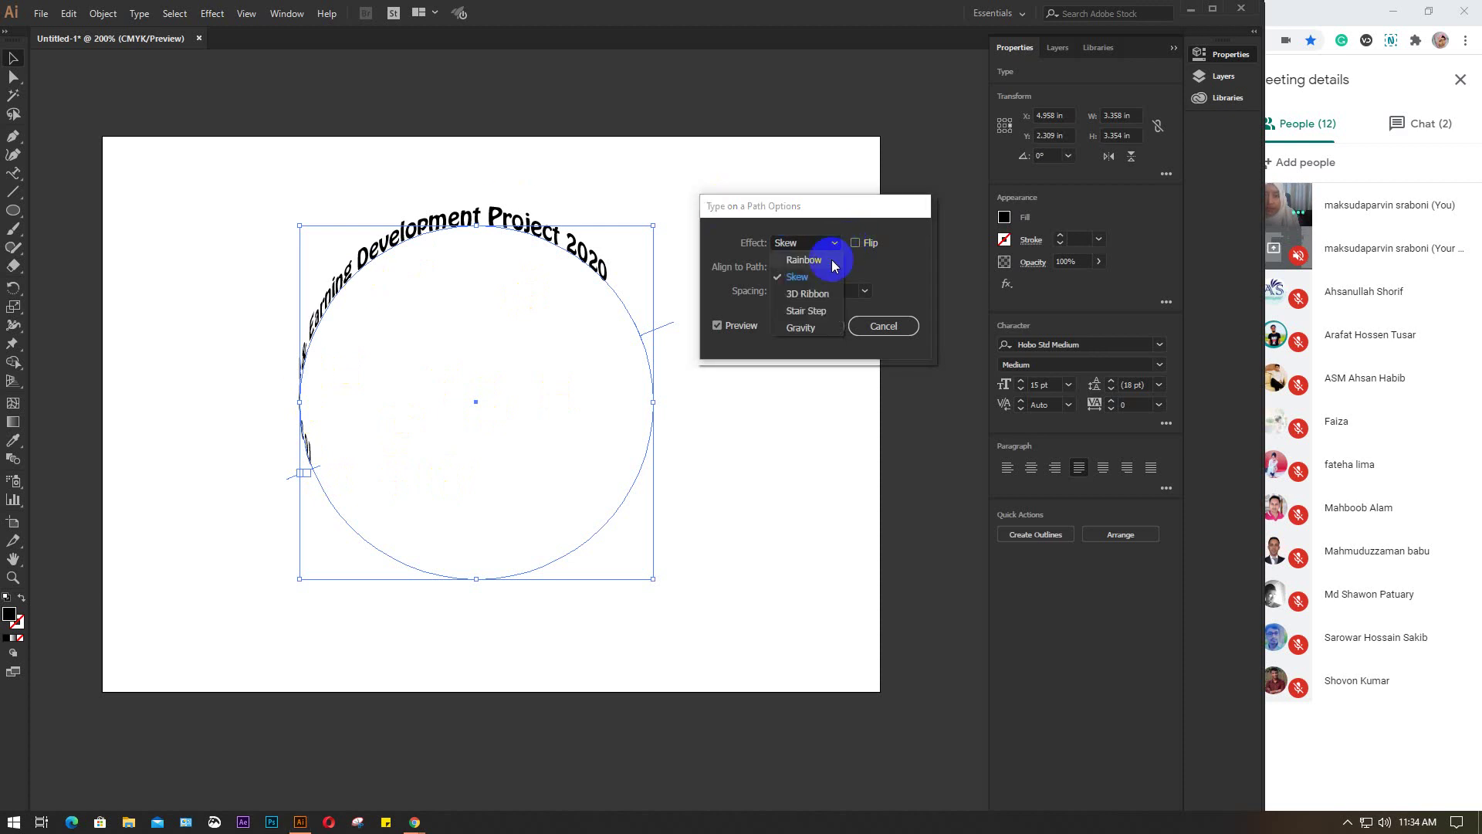
left_click(806, 294)
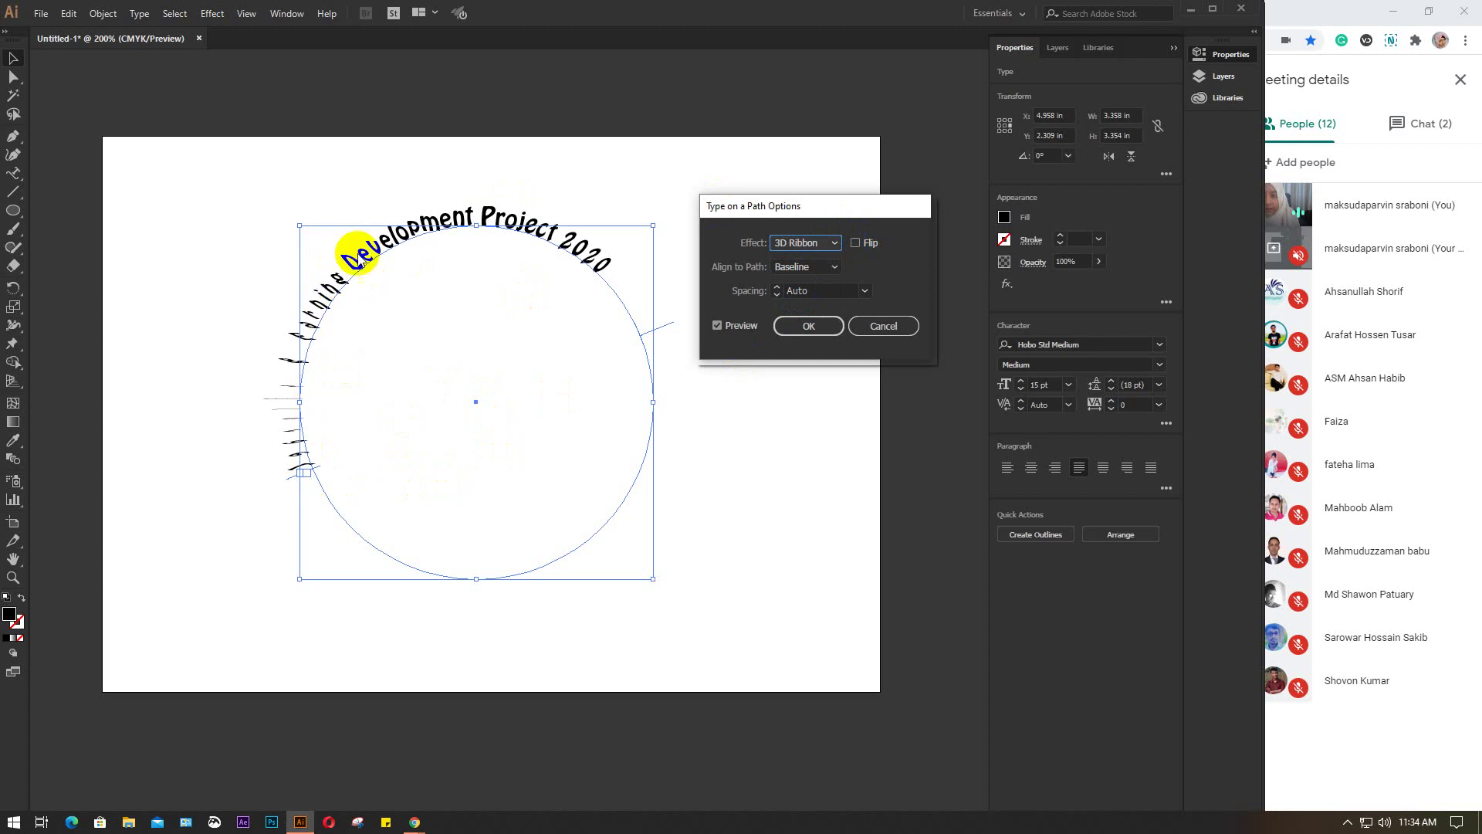
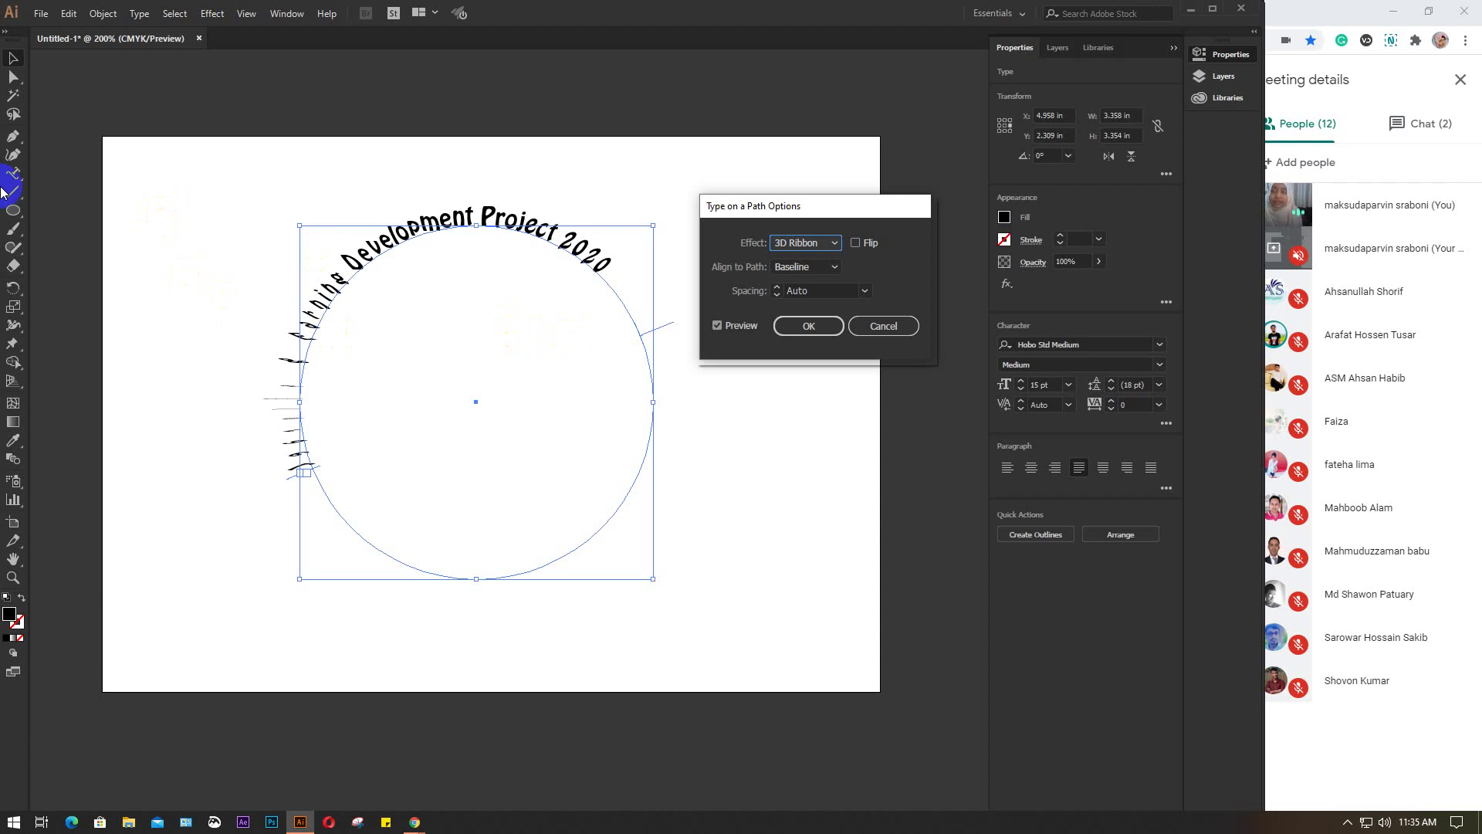
Try the Stair Step and Gravity path text effects on the title, then settle on Rainbow
left_click(15, 77)
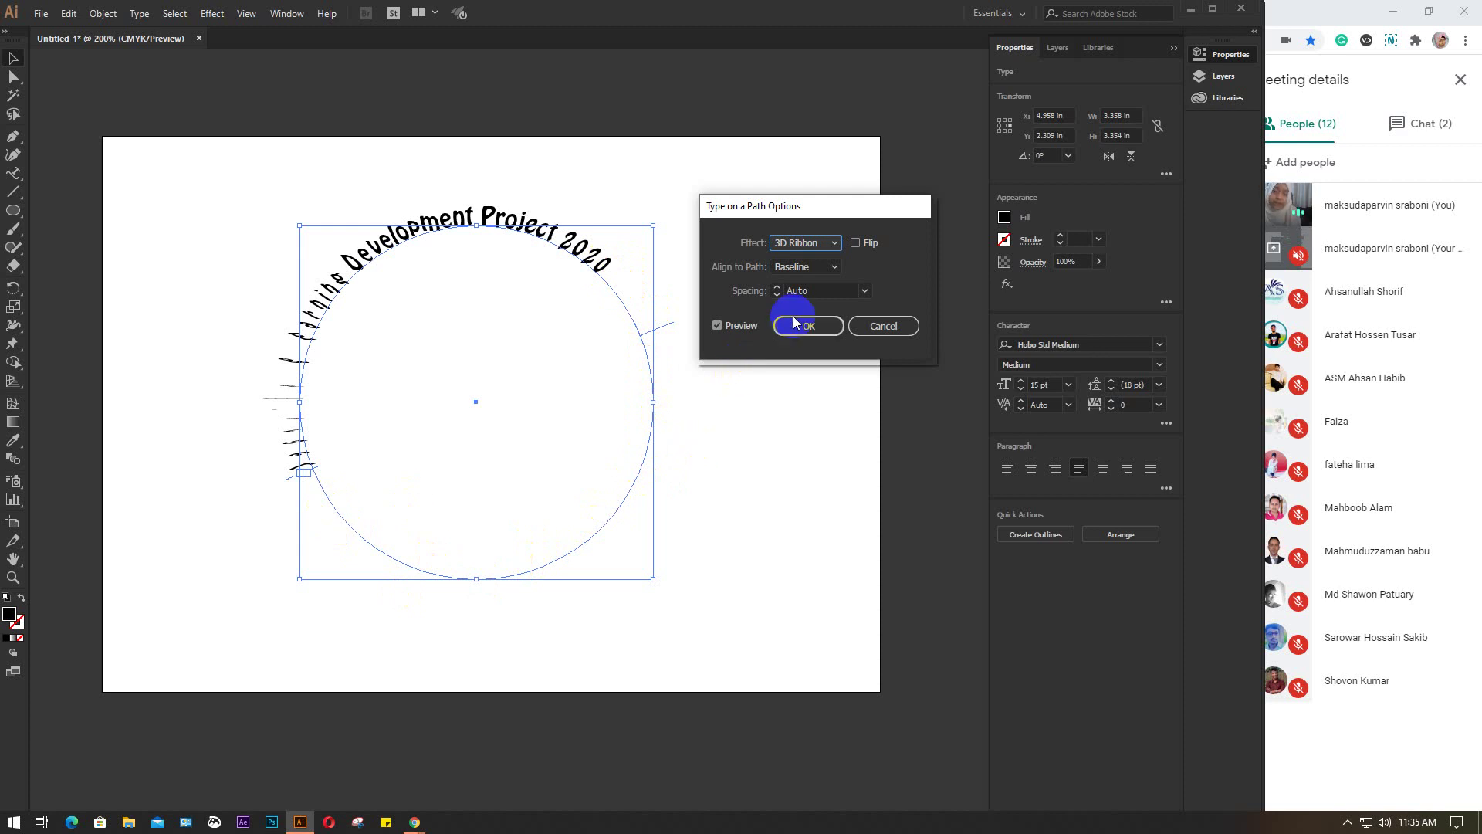
left_click(836, 244)
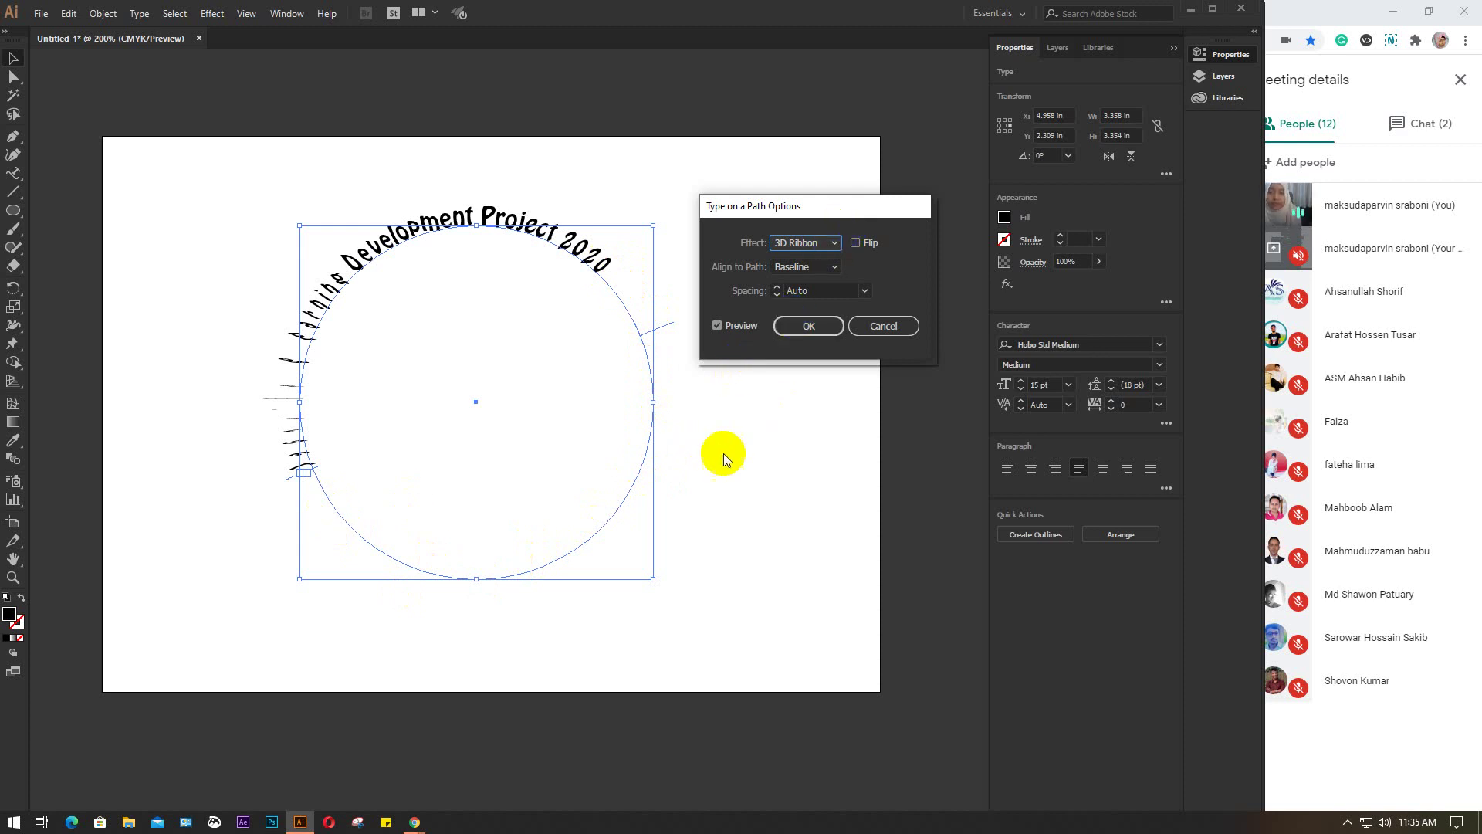
left_click(839, 249)
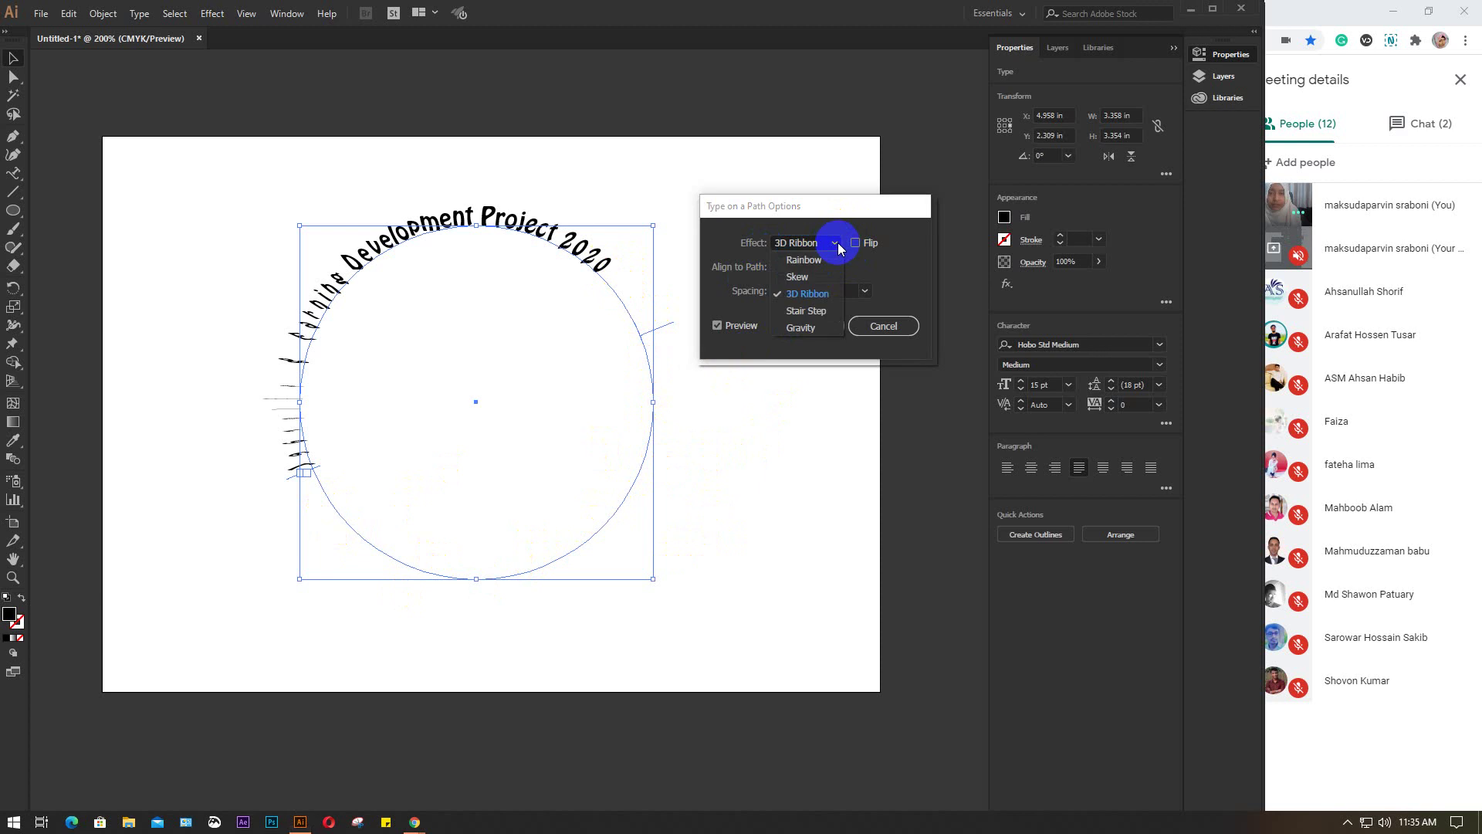
left_click(807, 311)
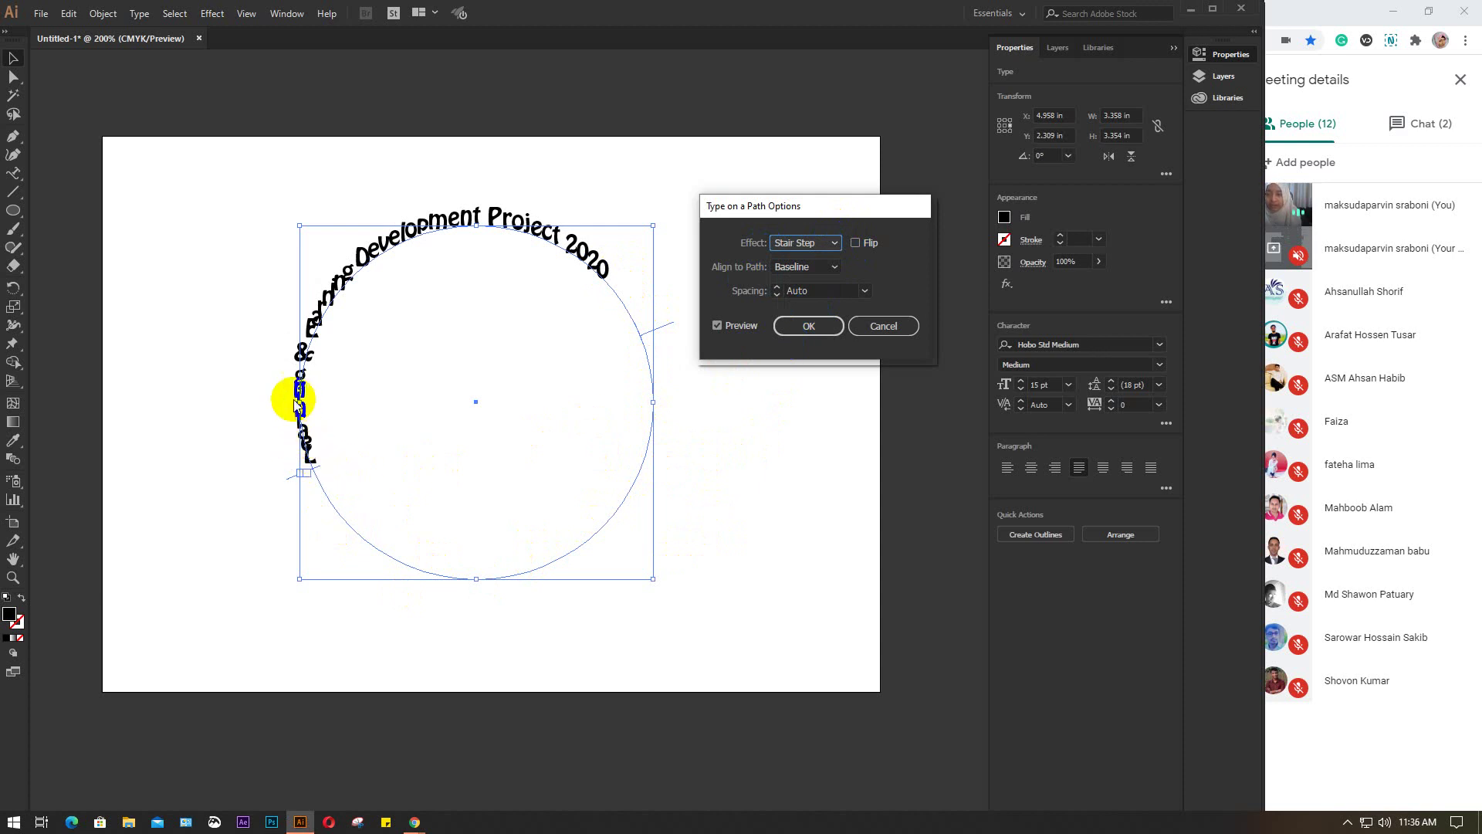
left_click(837, 249)
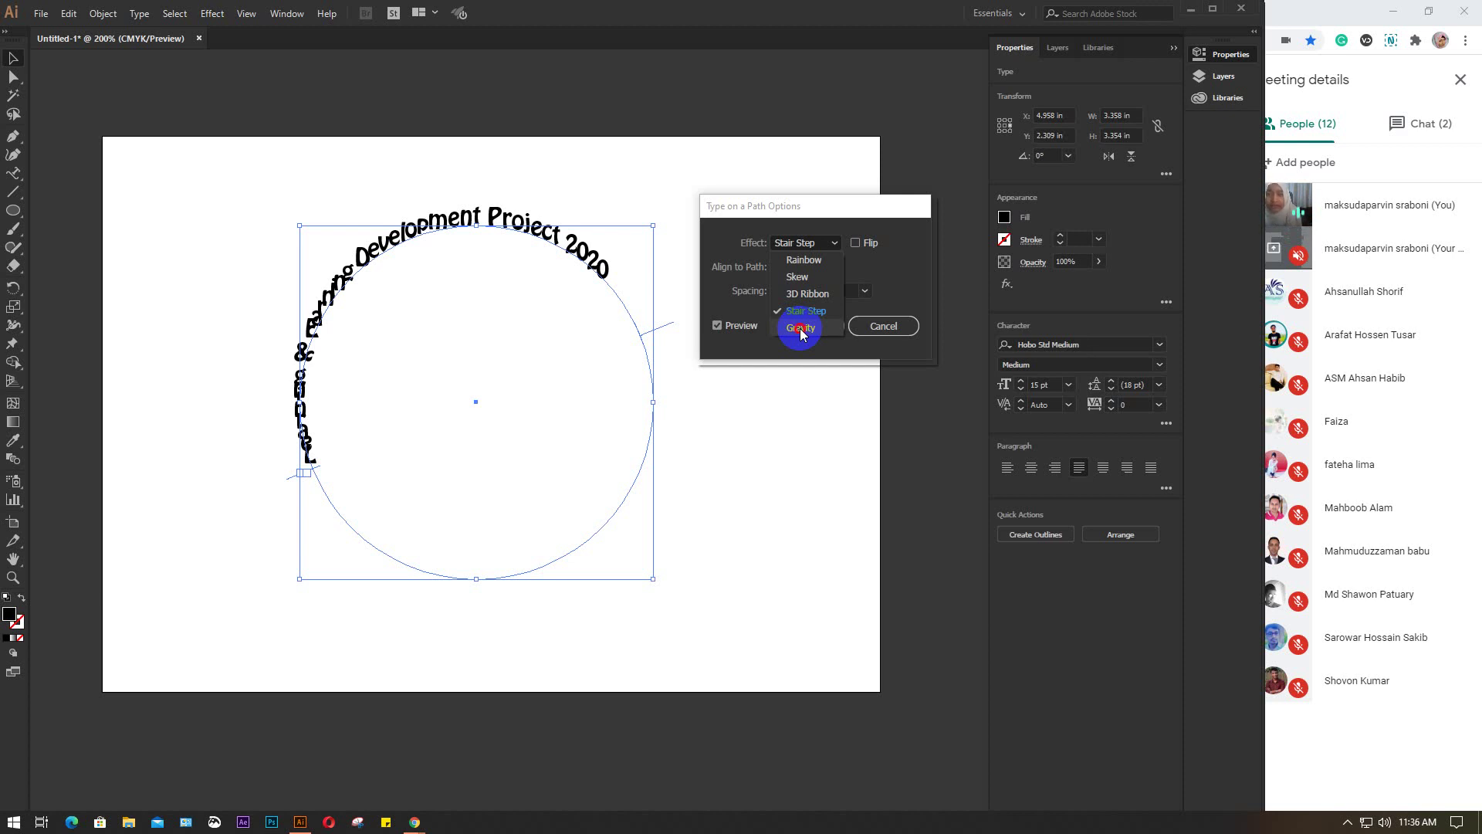
left_click(801, 329)
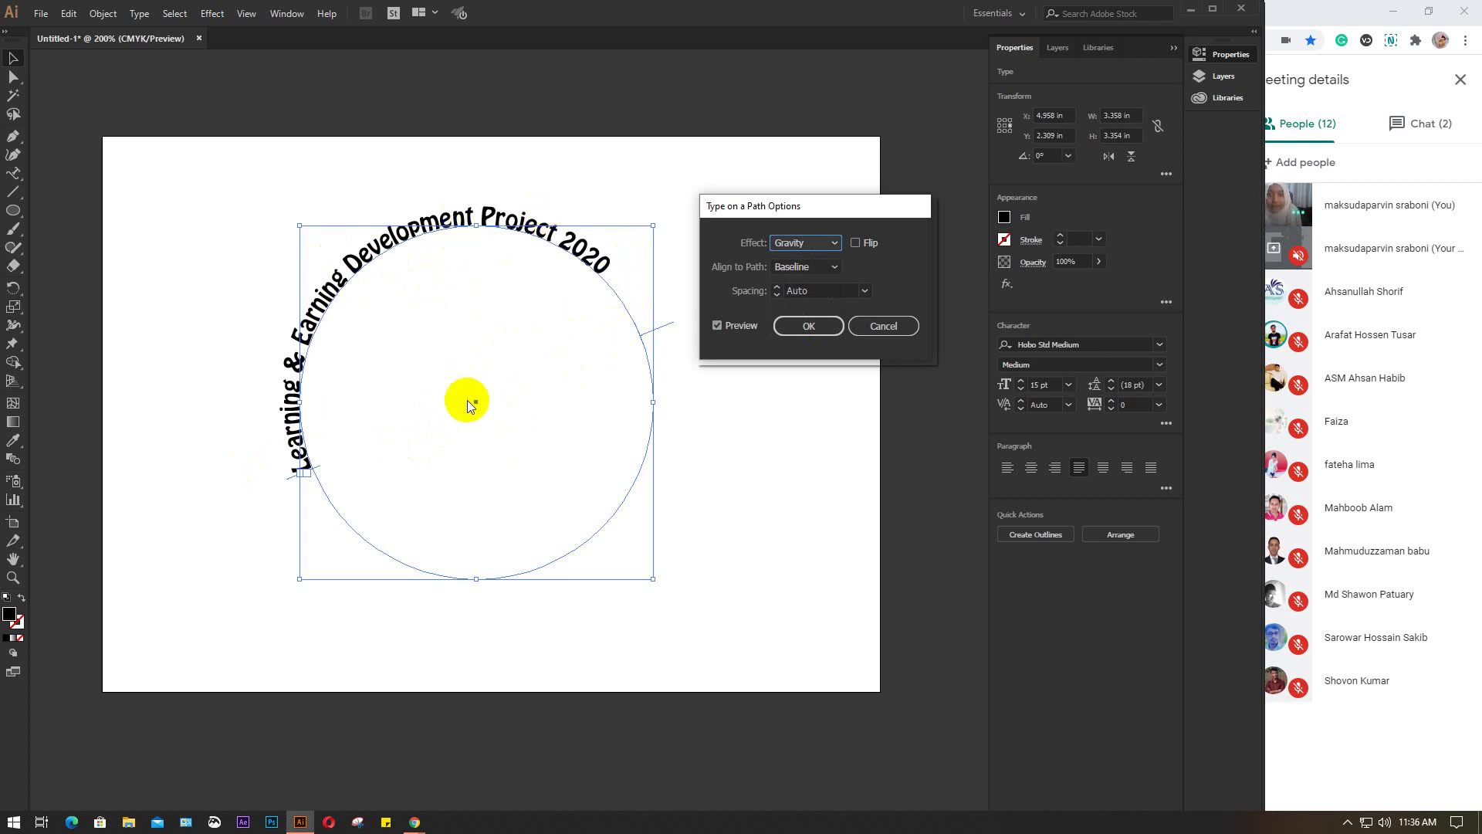
left_click(834, 243)
left_click(798, 259)
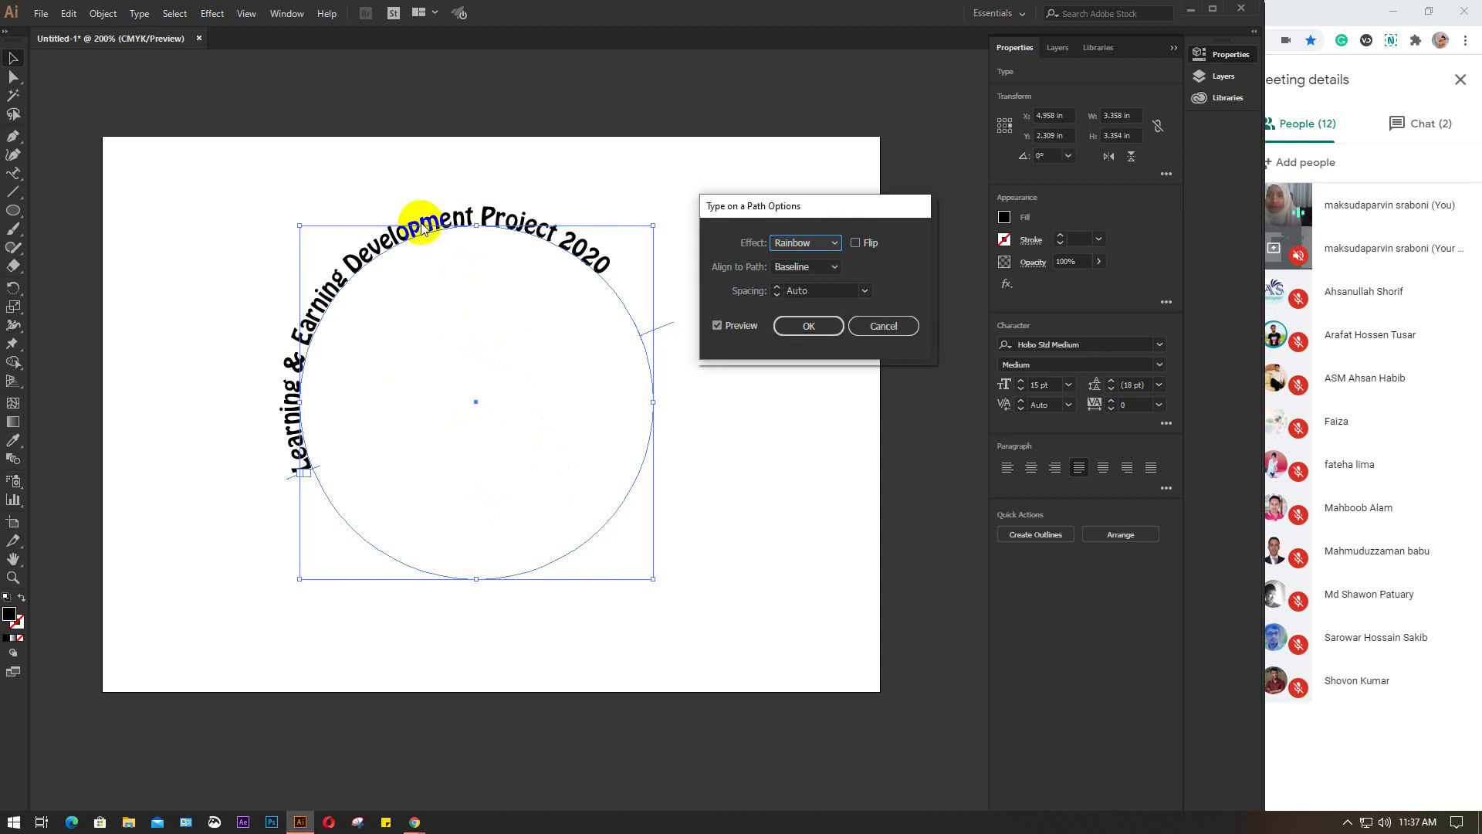
left_click(856, 243)
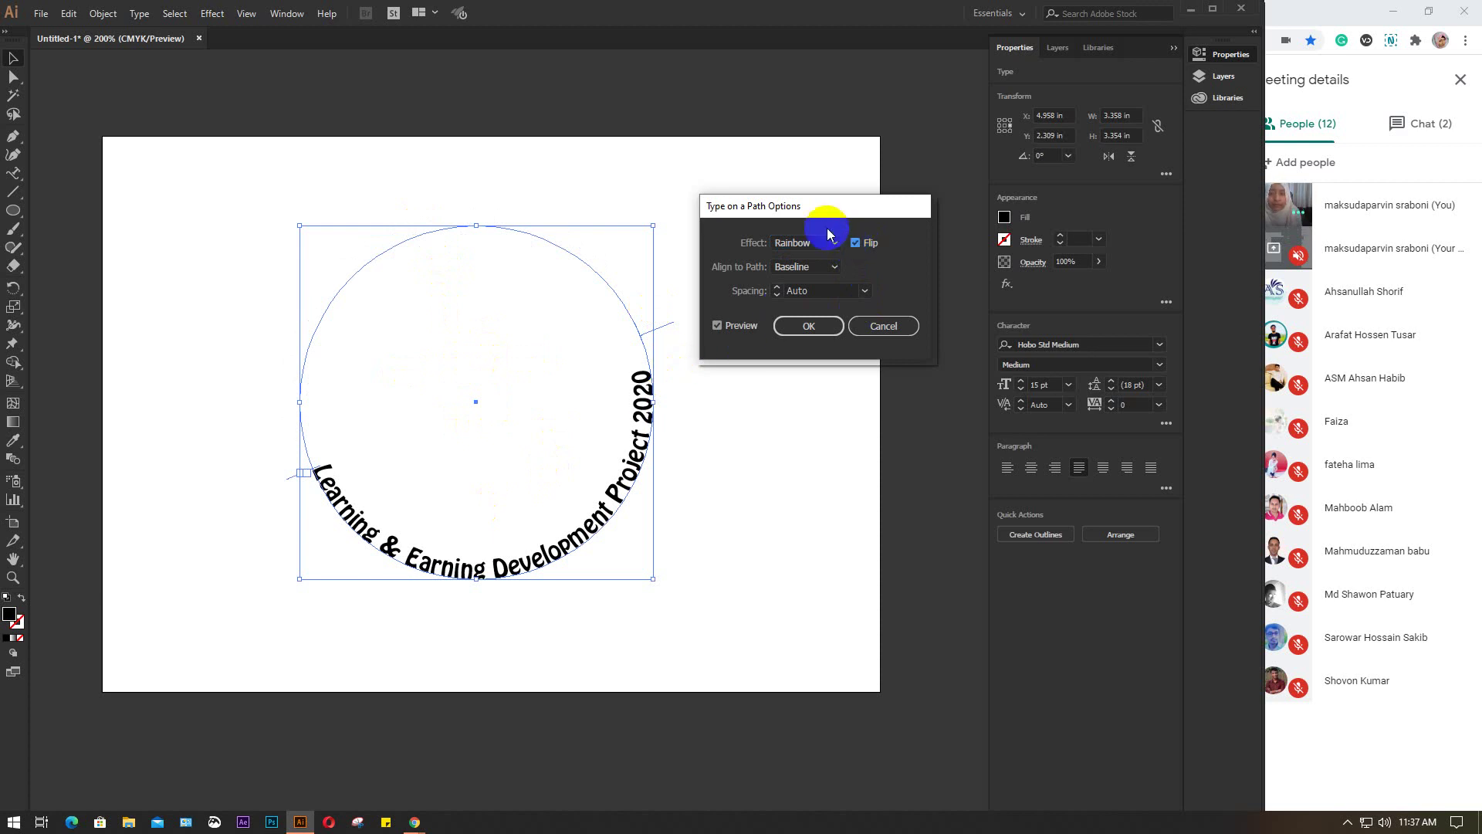
left_click(855, 243)
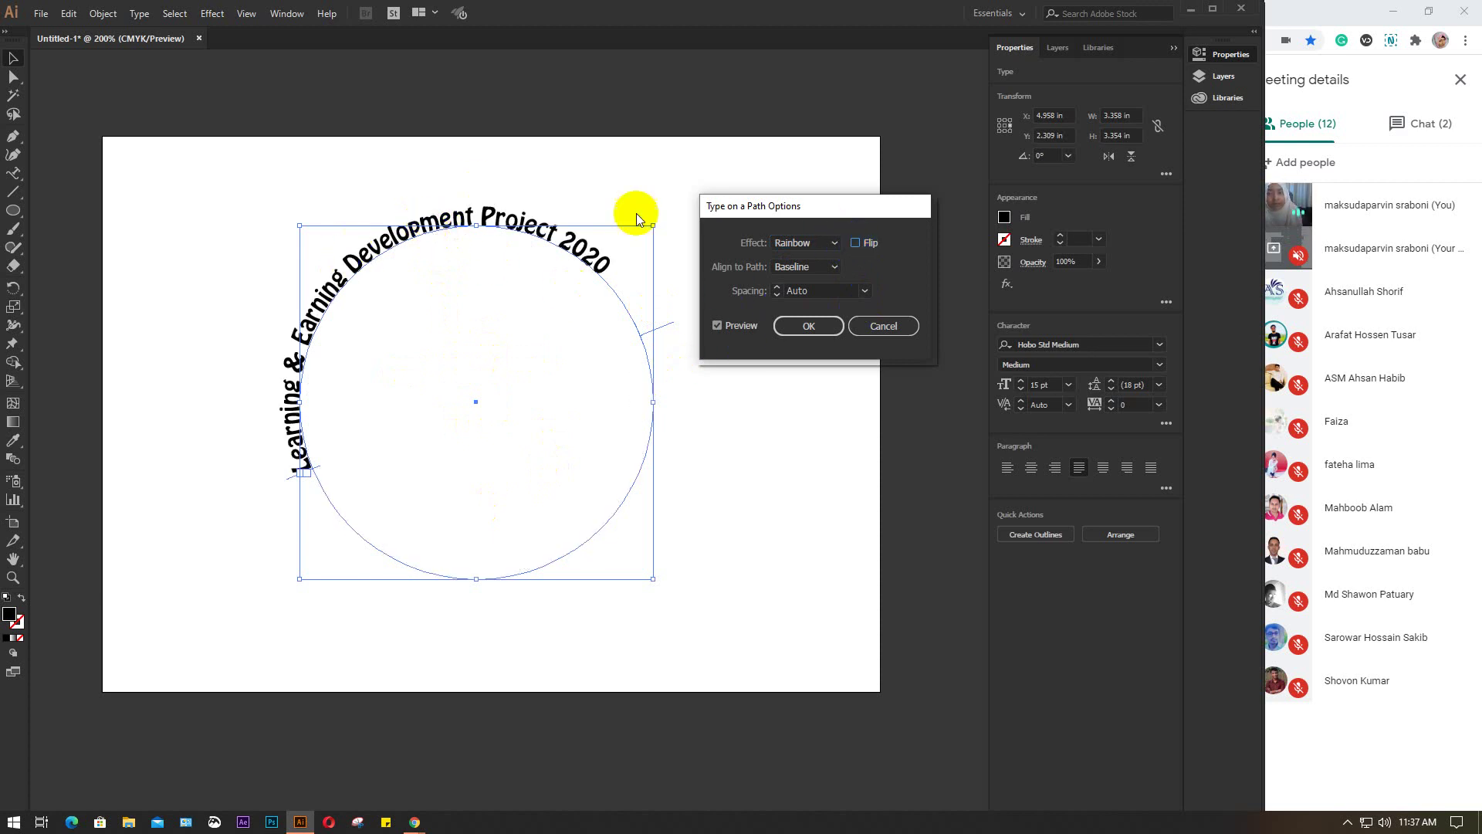
left_click(856, 244)
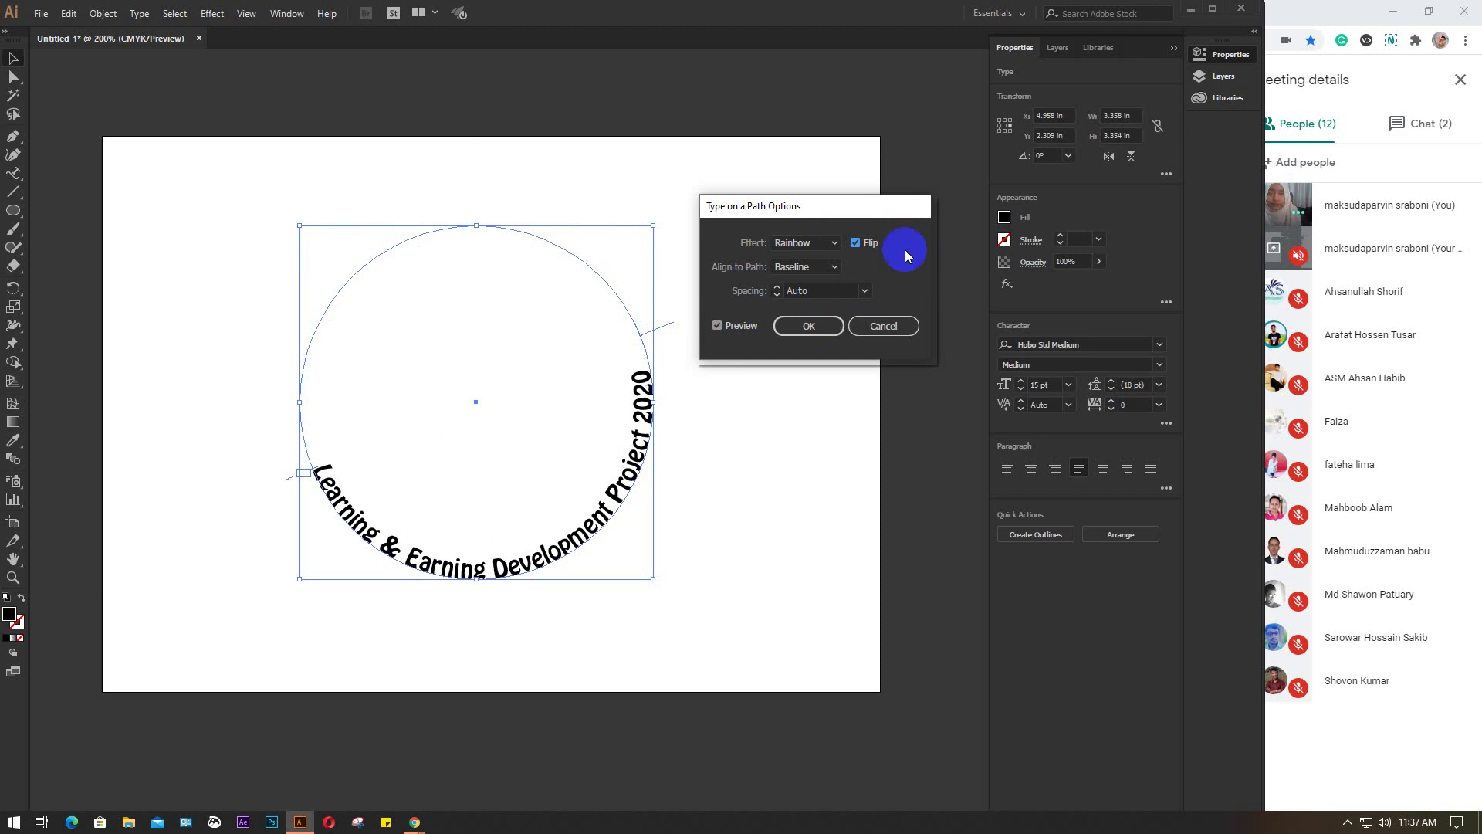
left_click(857, 243)
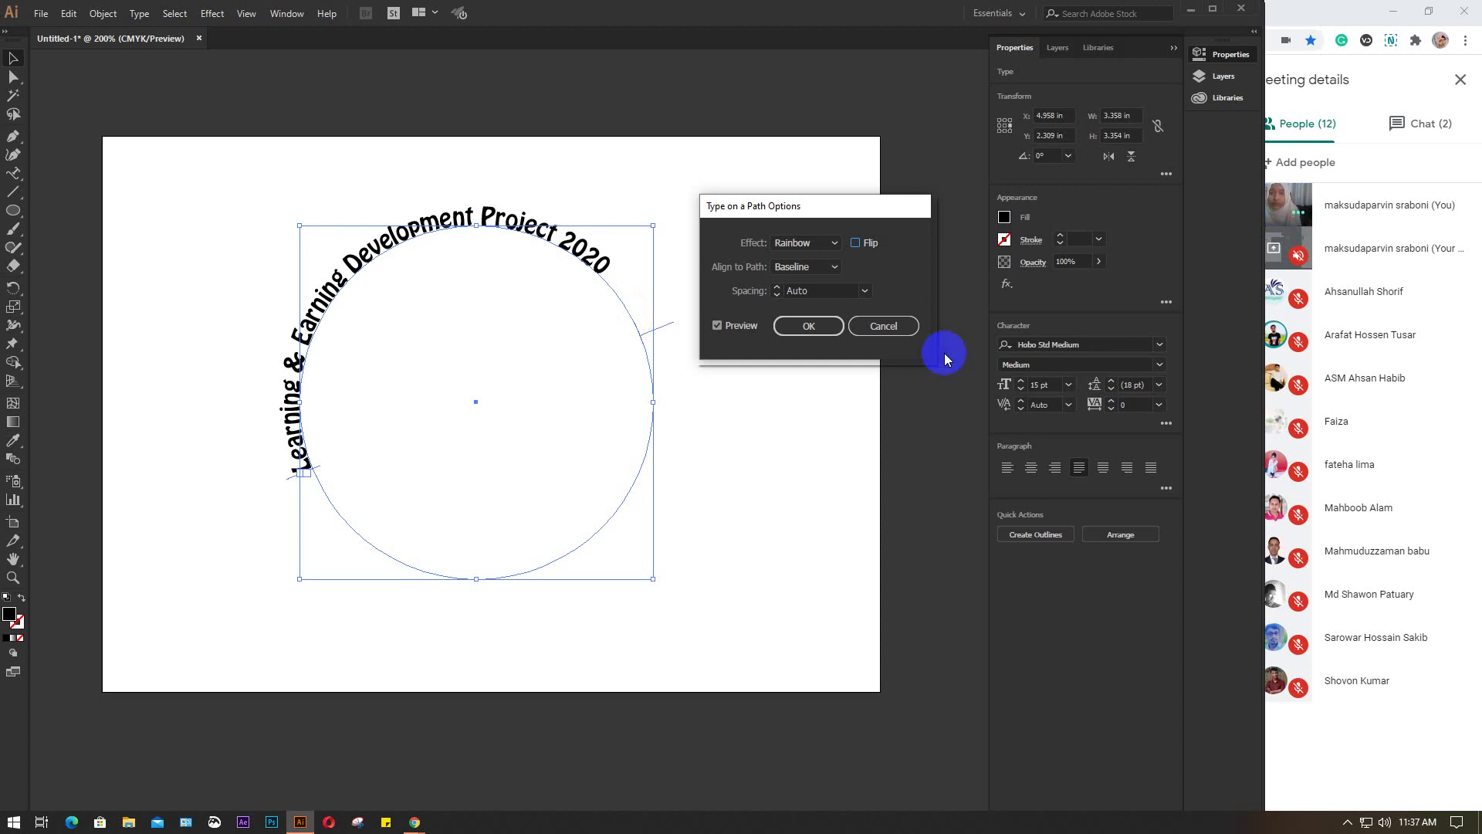
left_click(831, 268)
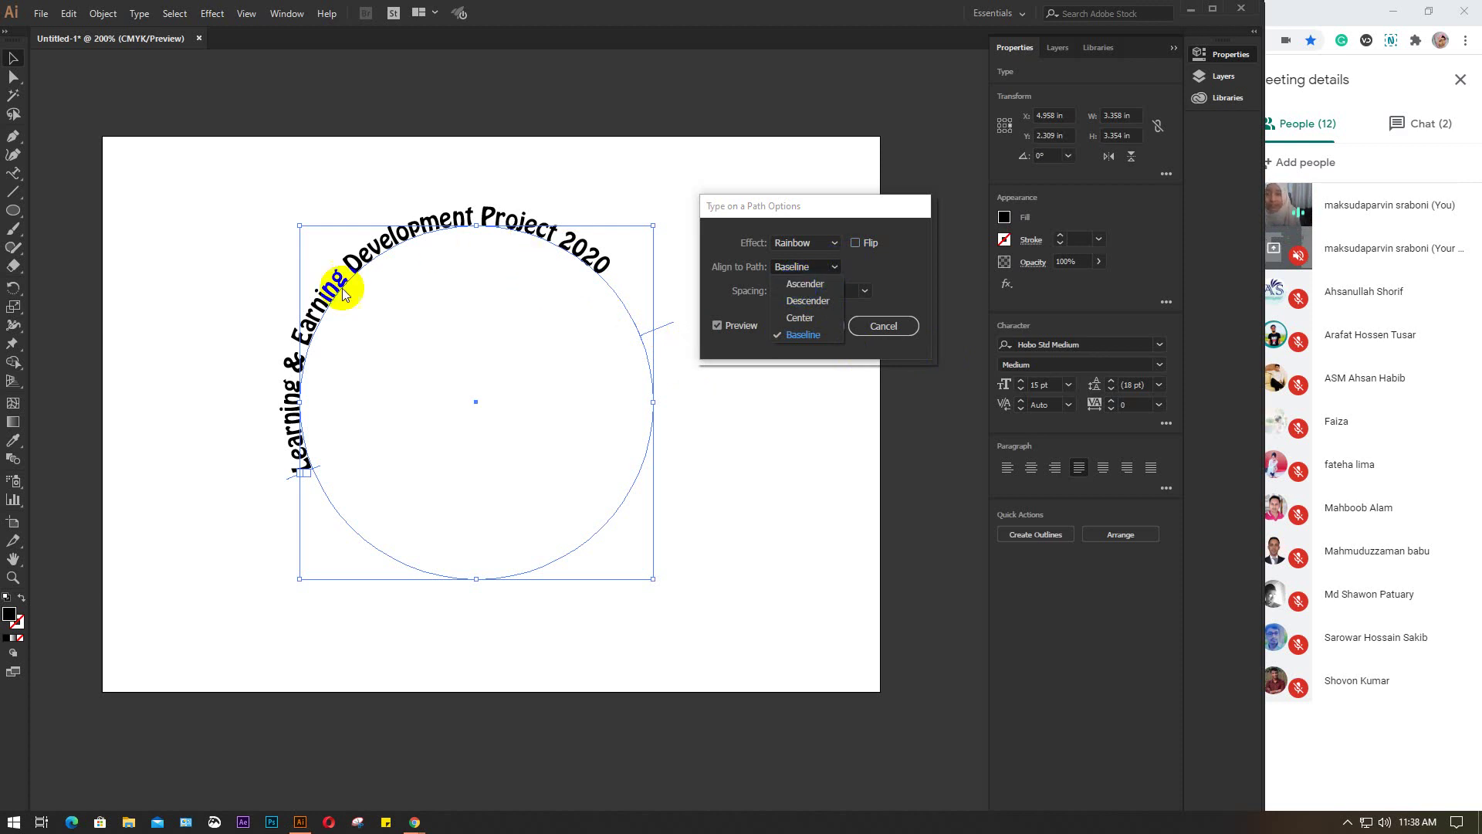
left_click(804, 284)
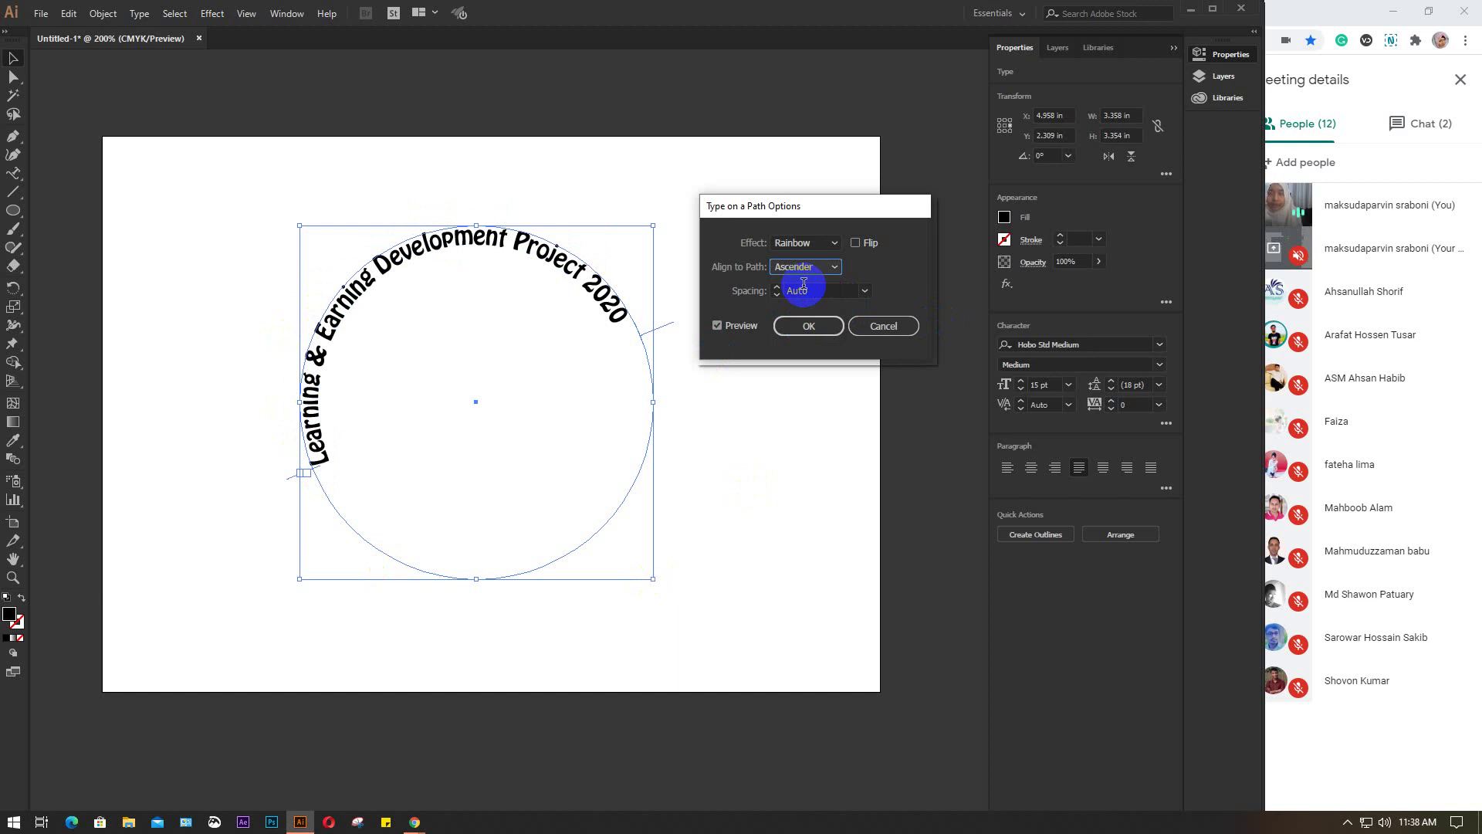
left_click(834, 269)
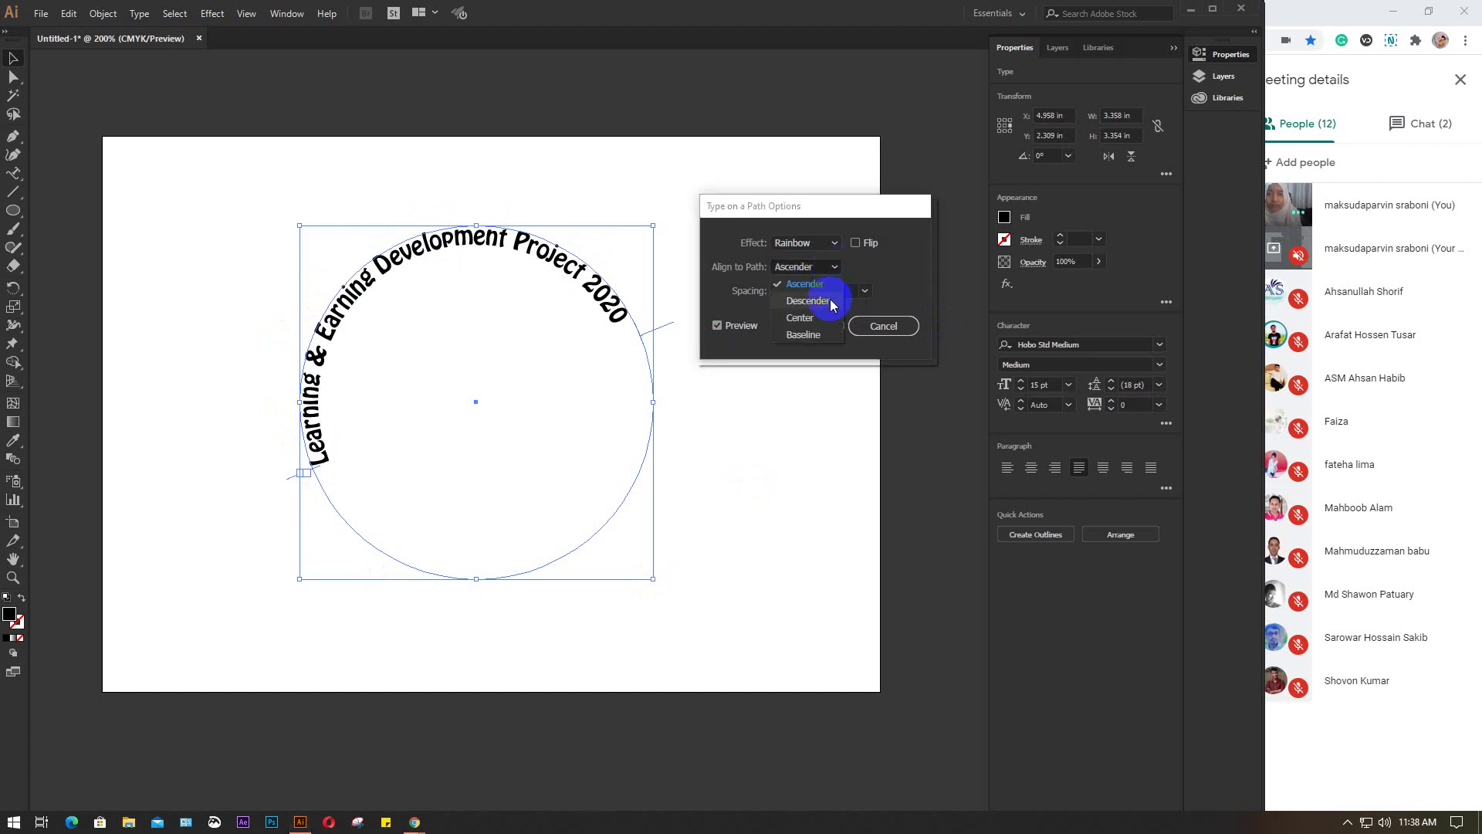
left_click(809, 301)
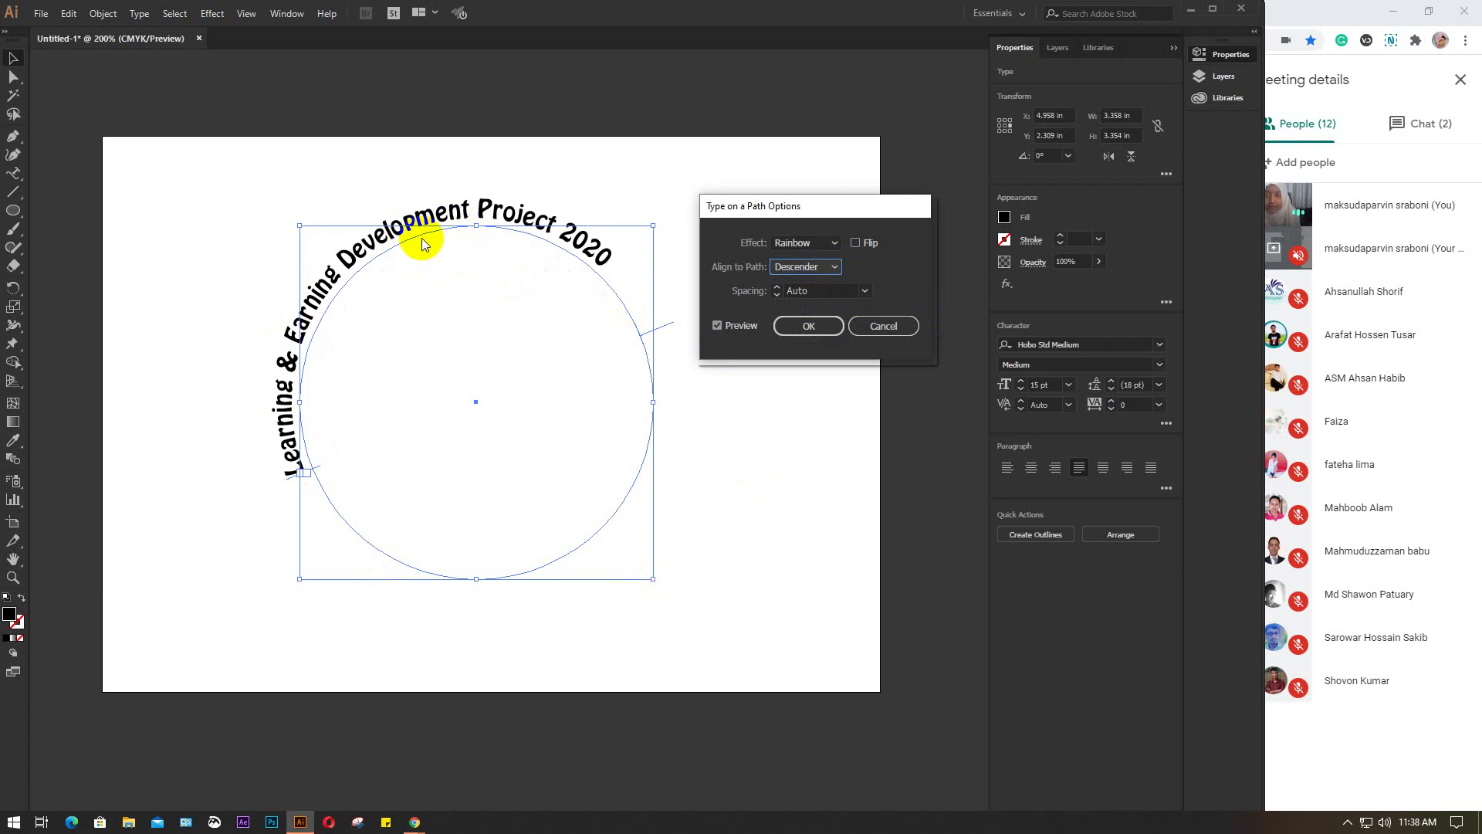
left_click(834, 269)
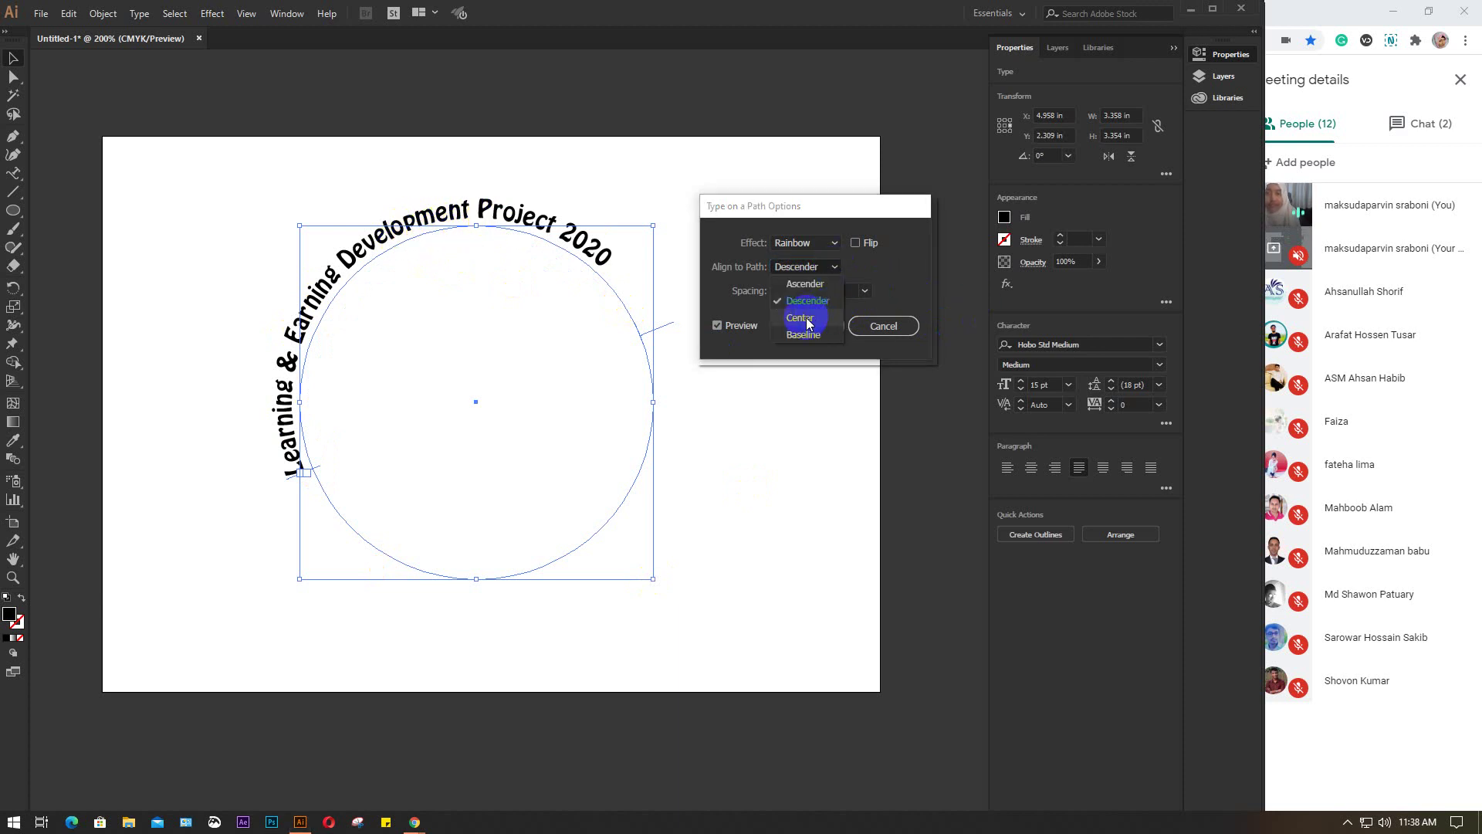
left_click(807, 320)
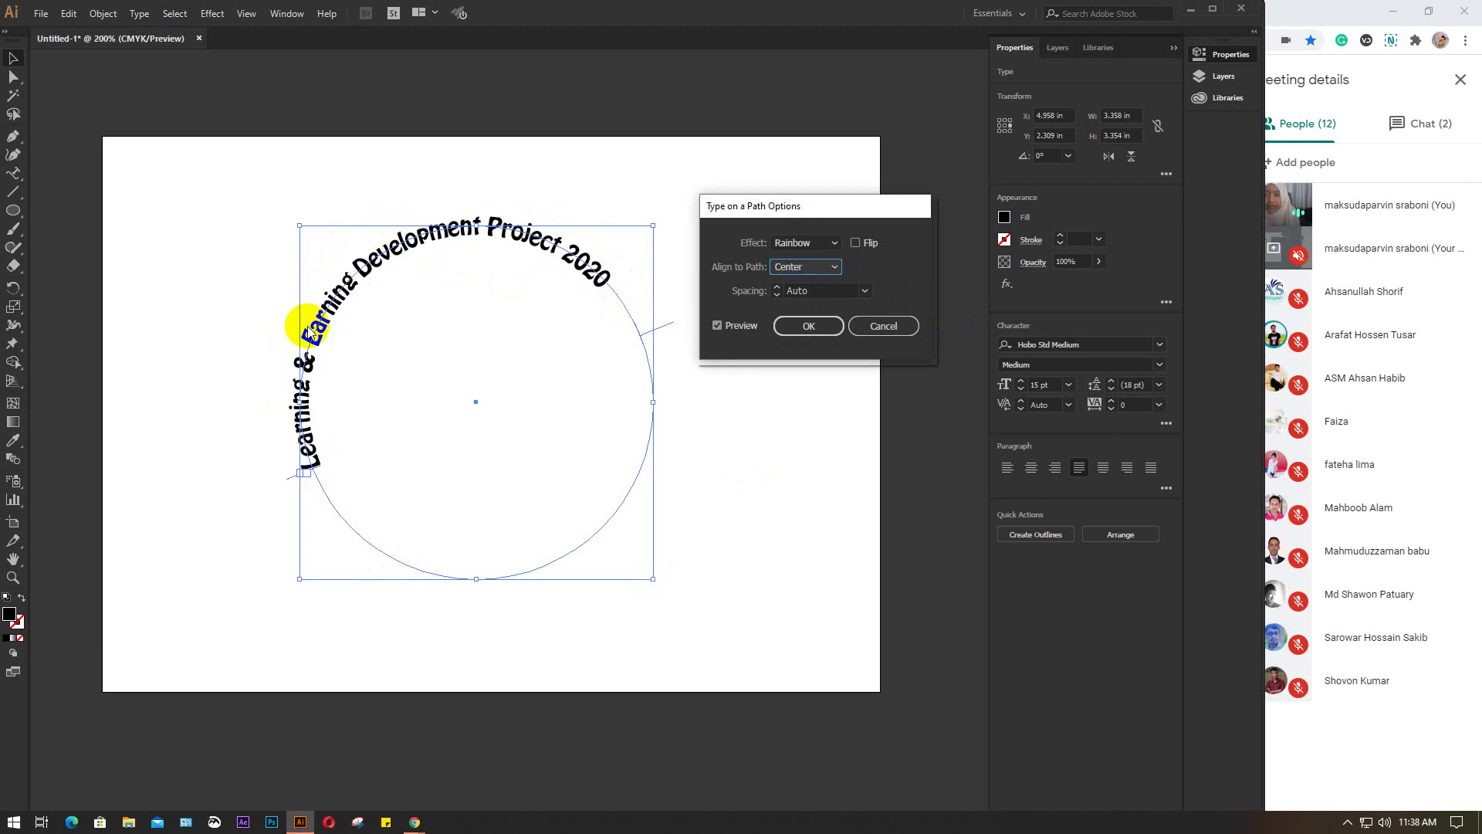
left_click(837, 268)
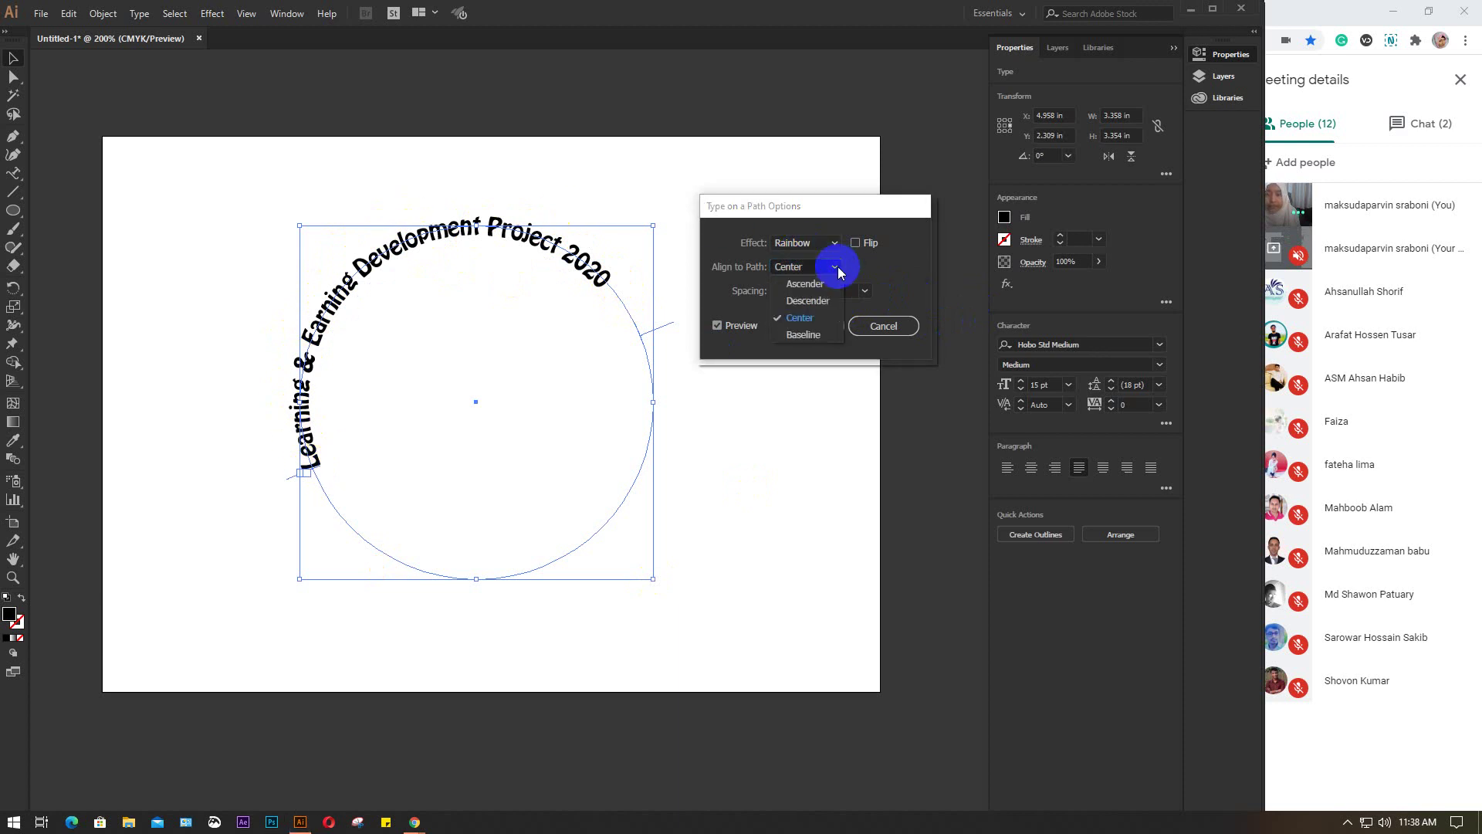
left_click(806, 335)
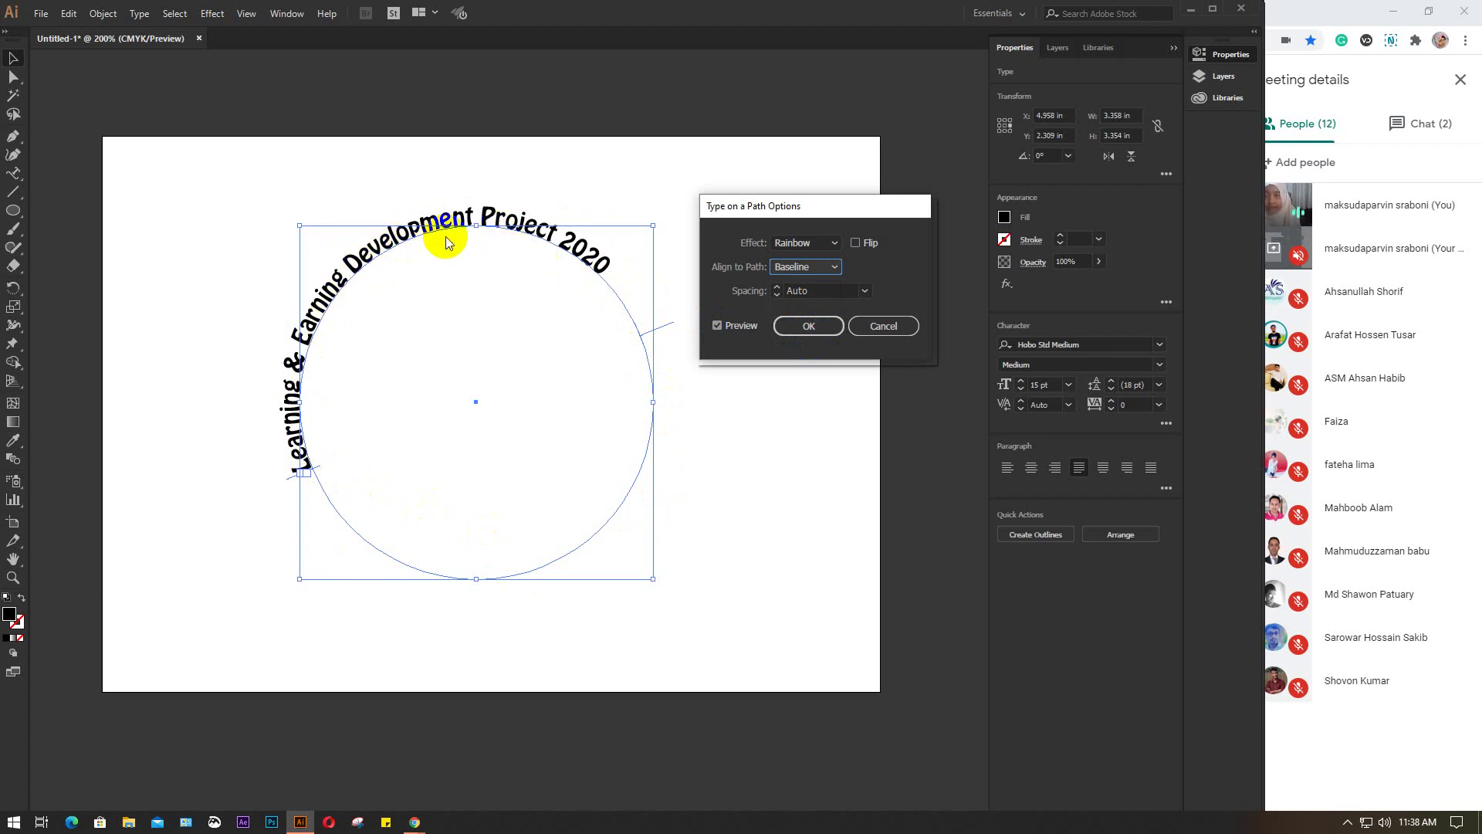
left_click(834, 267)
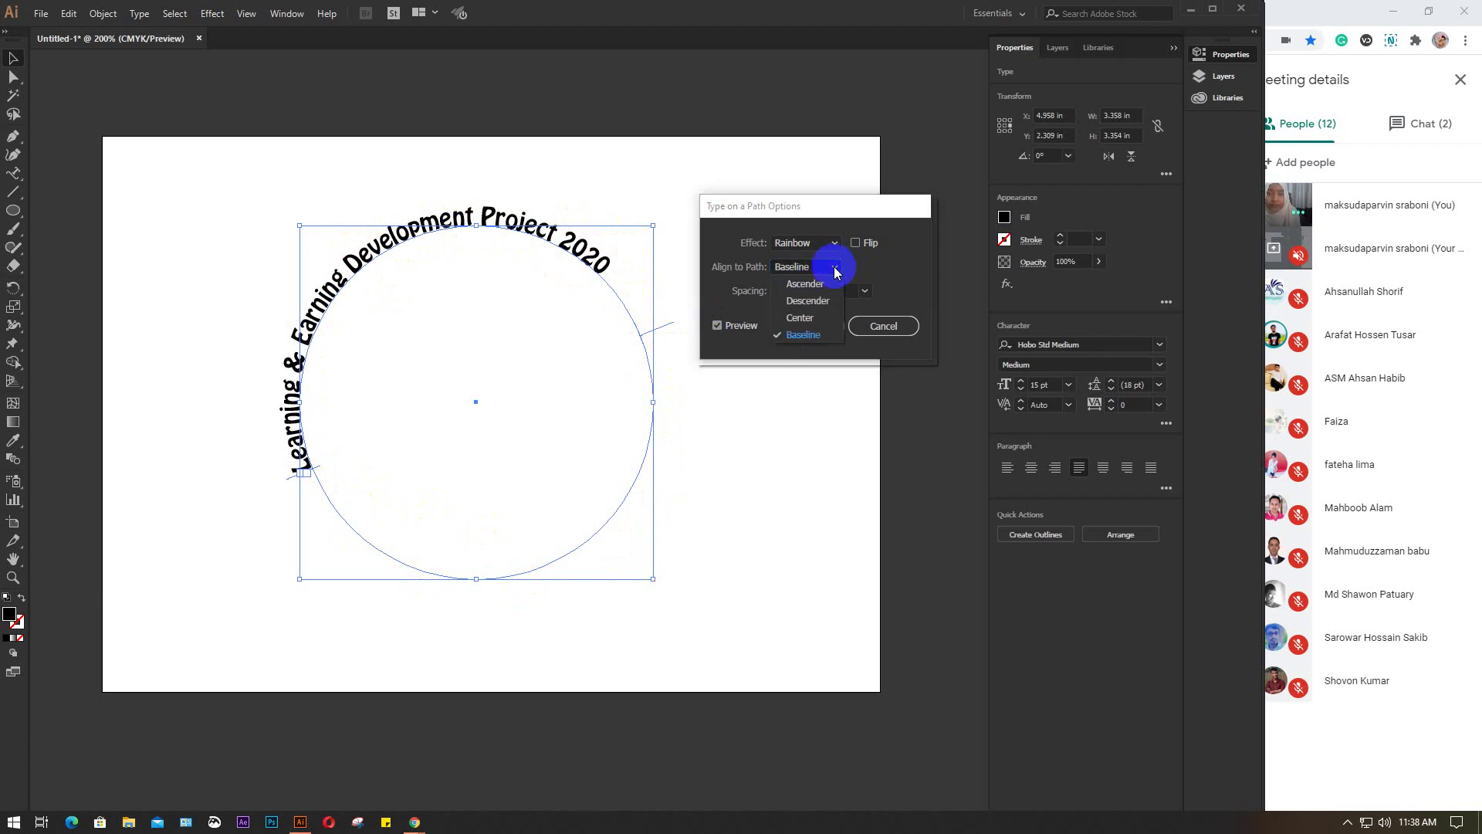
left_click(823, 283)
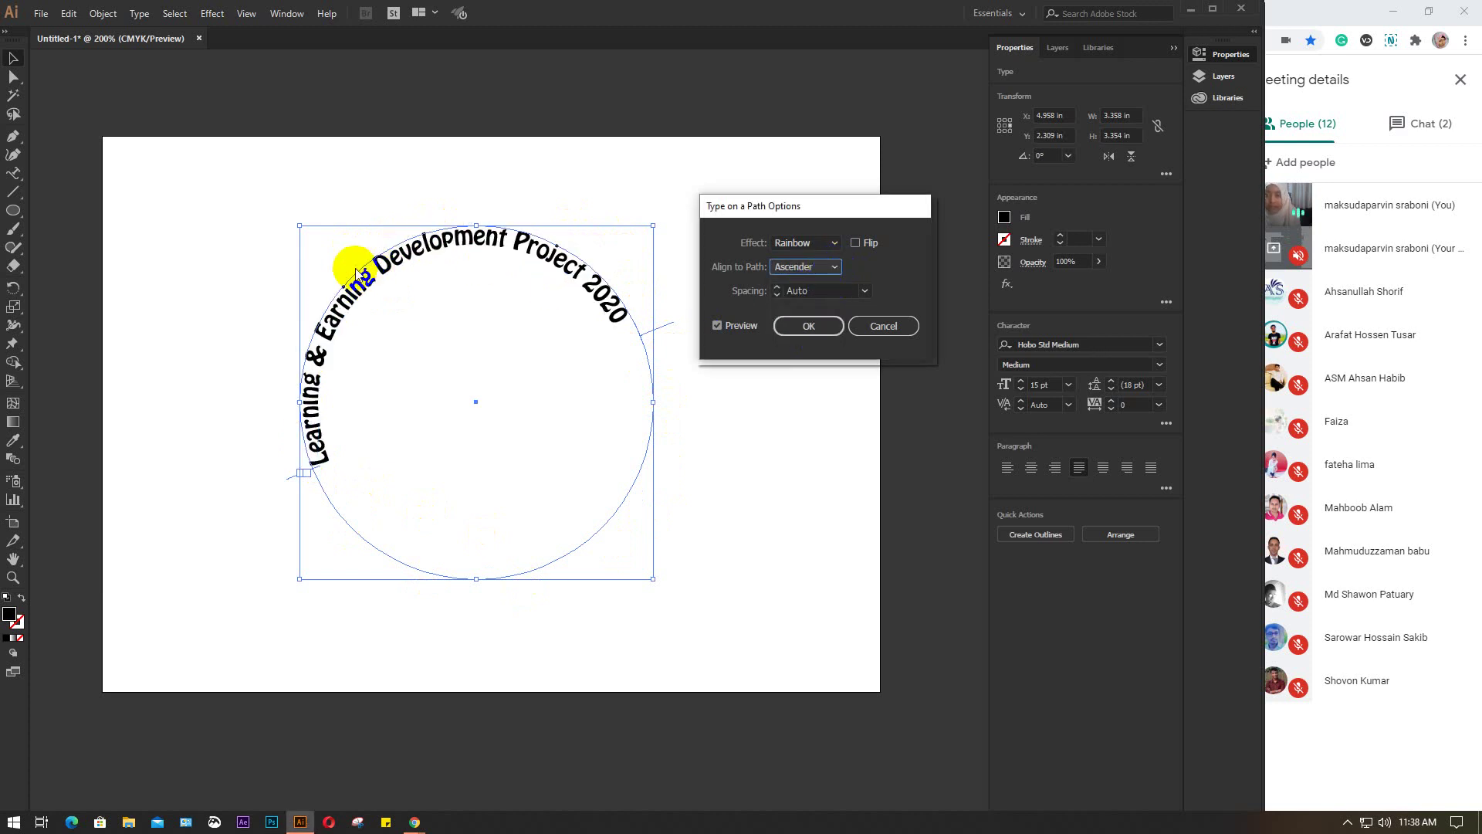
left_click_drag(356, 274, 351, 319)
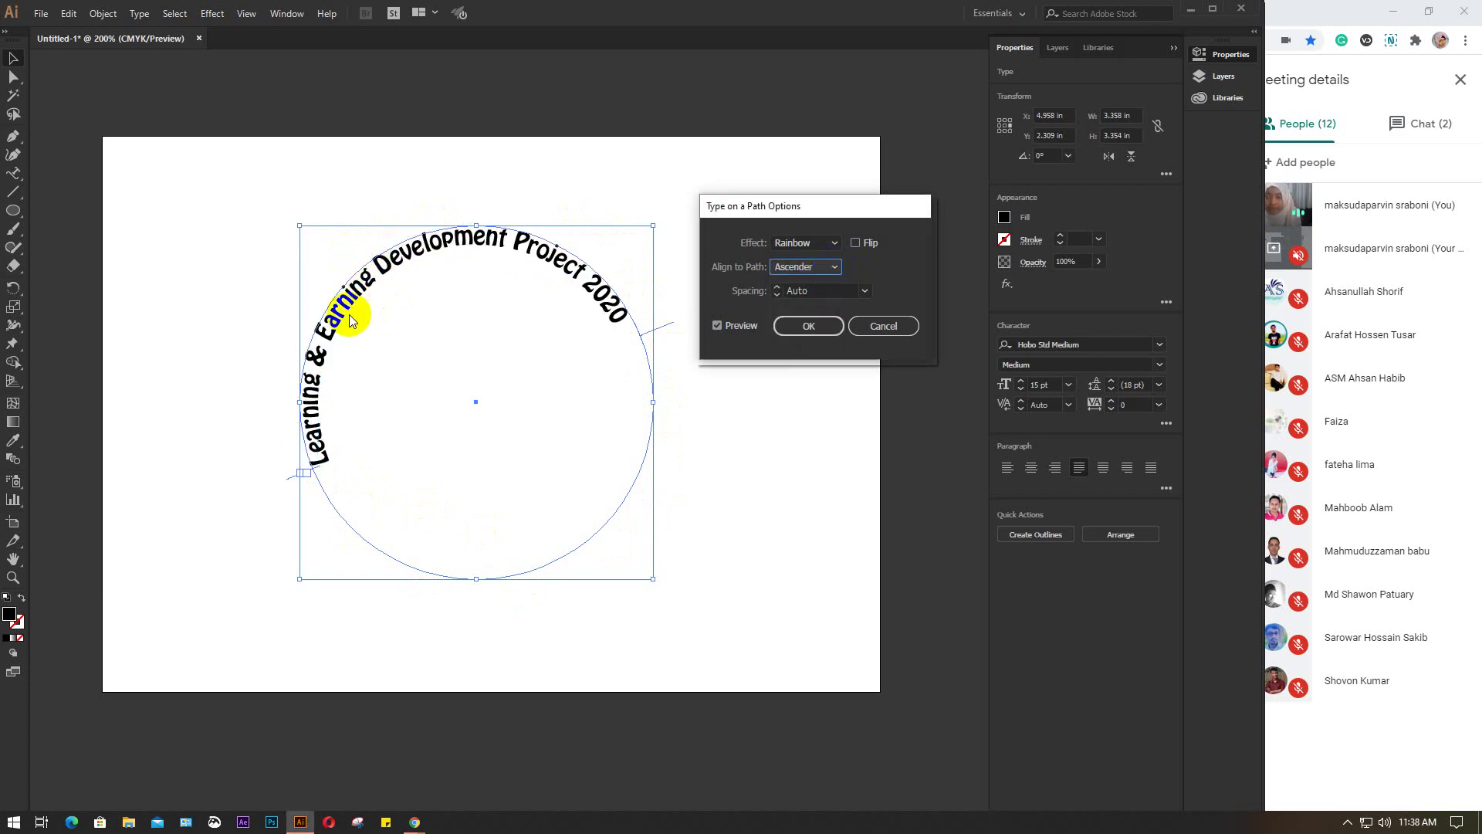
left_click(829, 270)
left_click(821, 284)
key("Down")
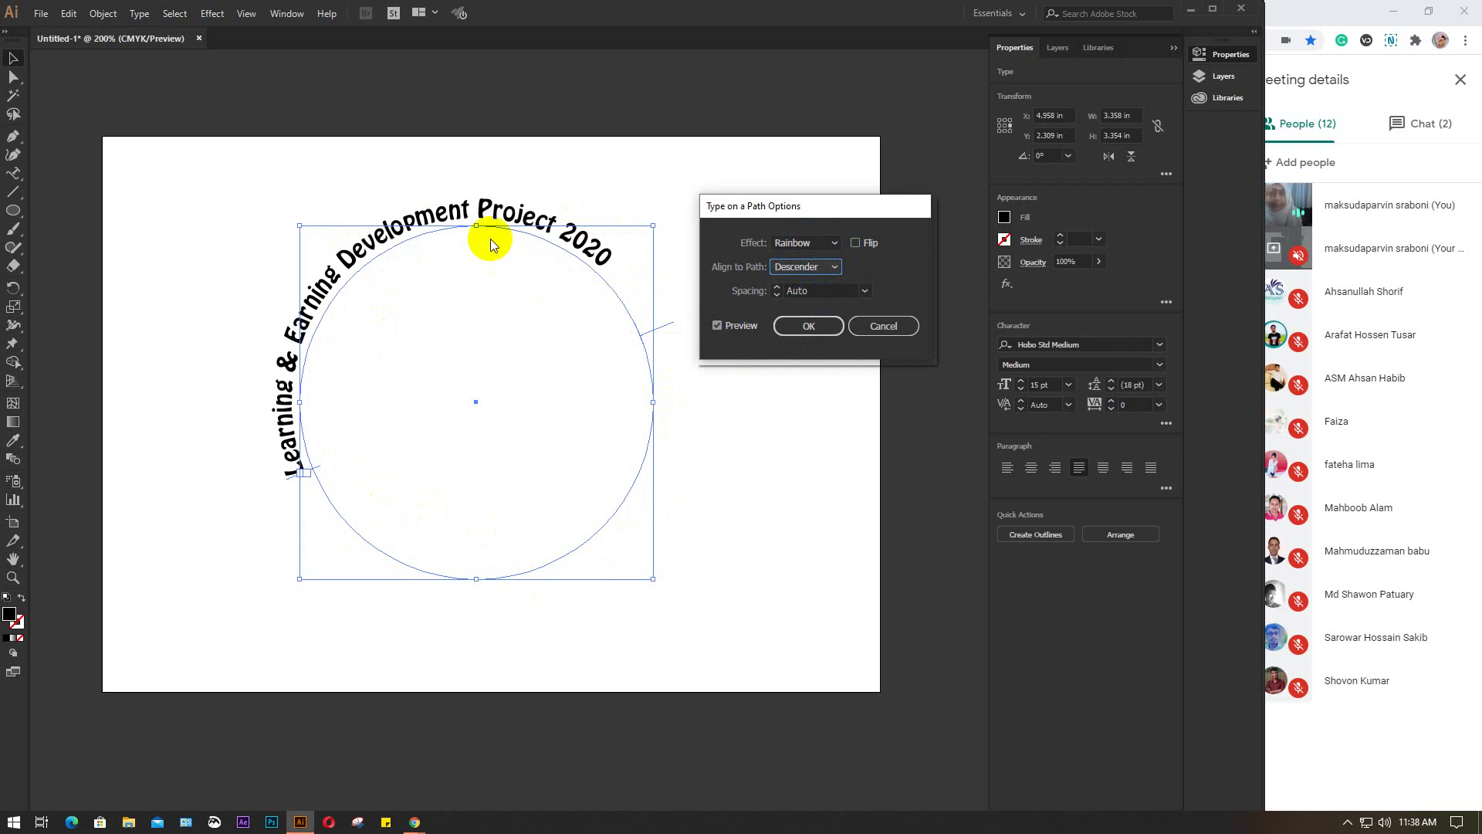
left_click(836, 268)
left_click(800, 317)
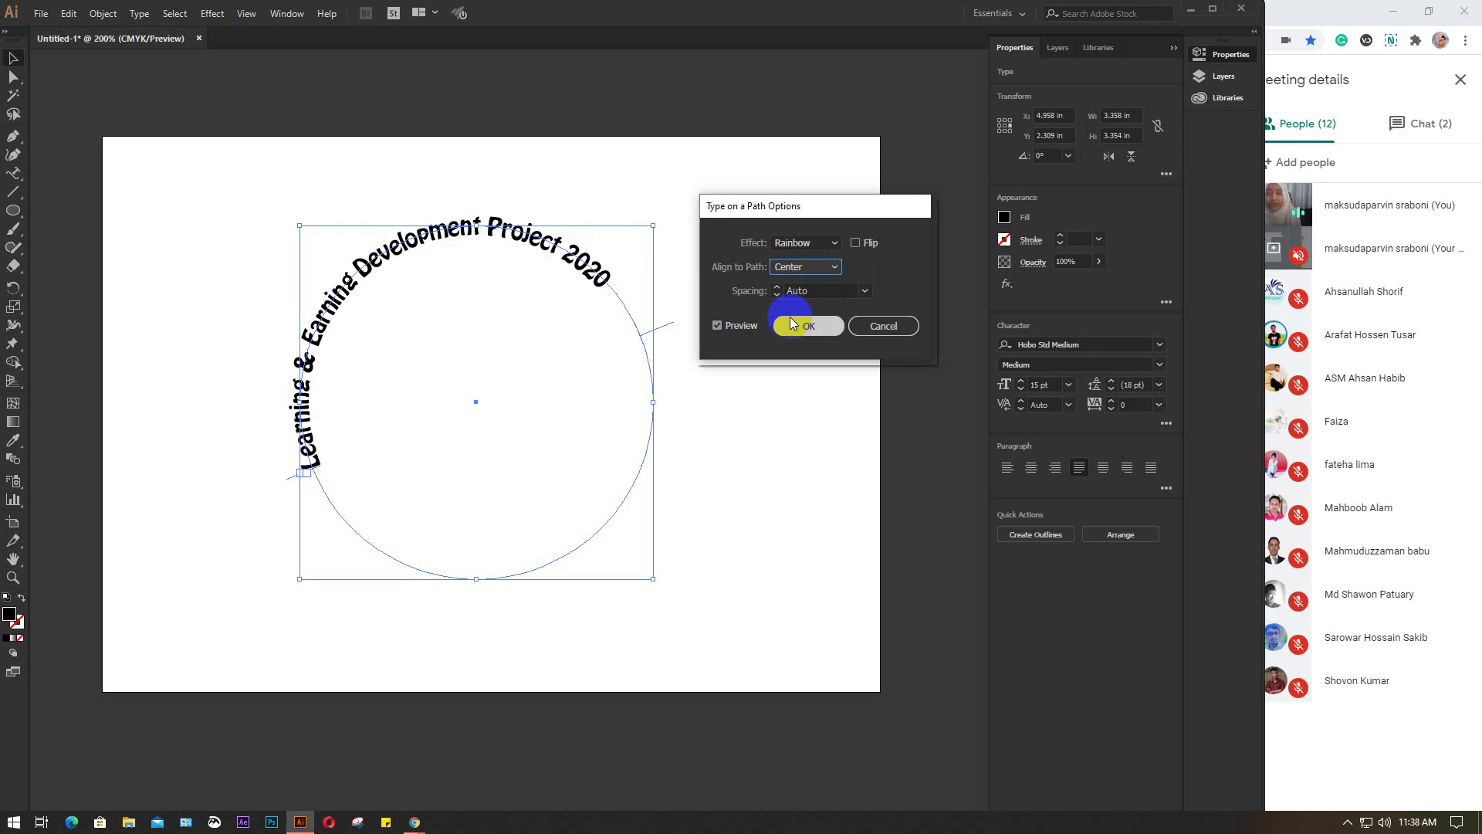
left_click(835, 267)
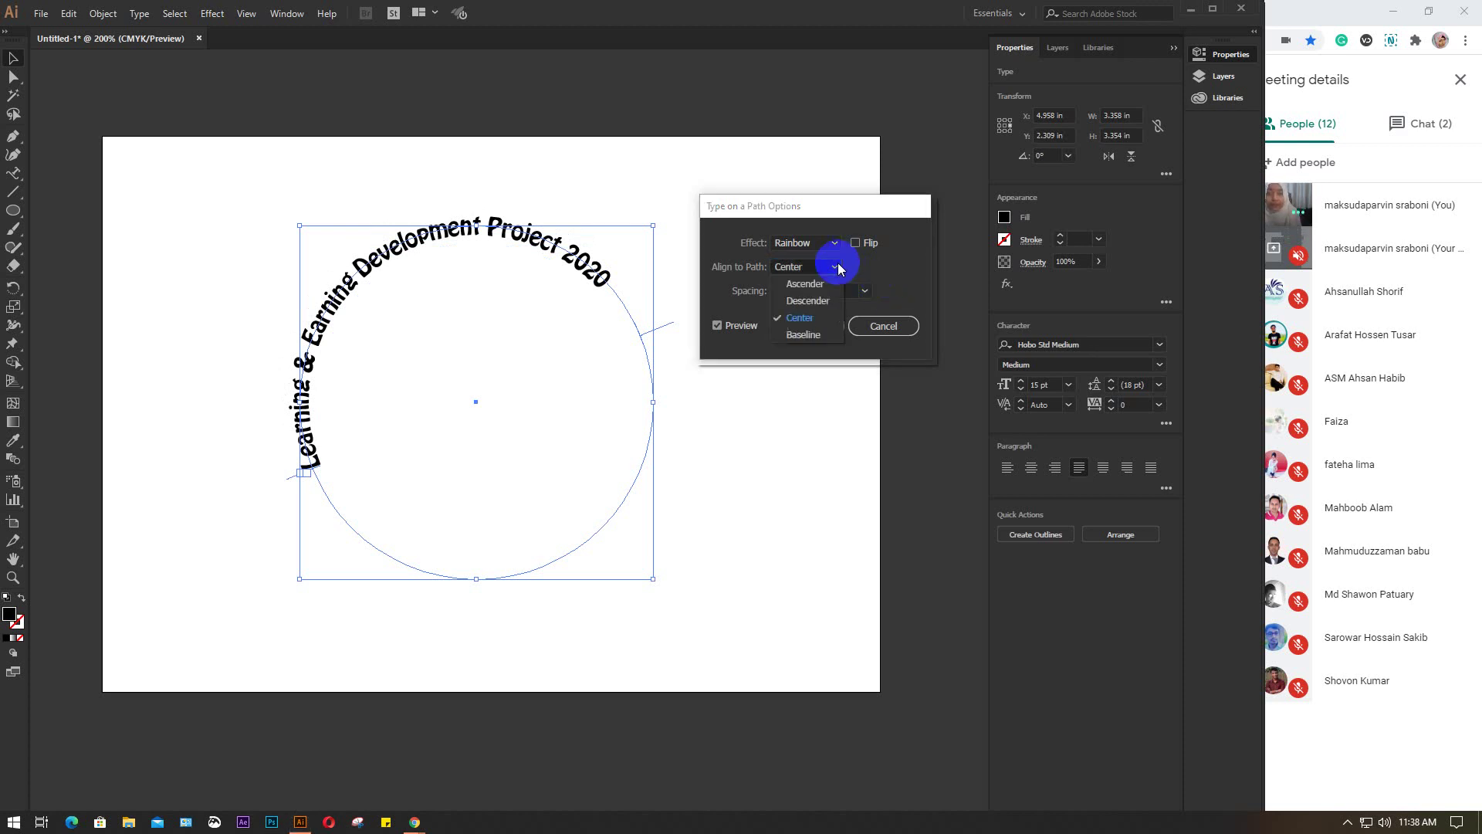
left_click(812, 332)
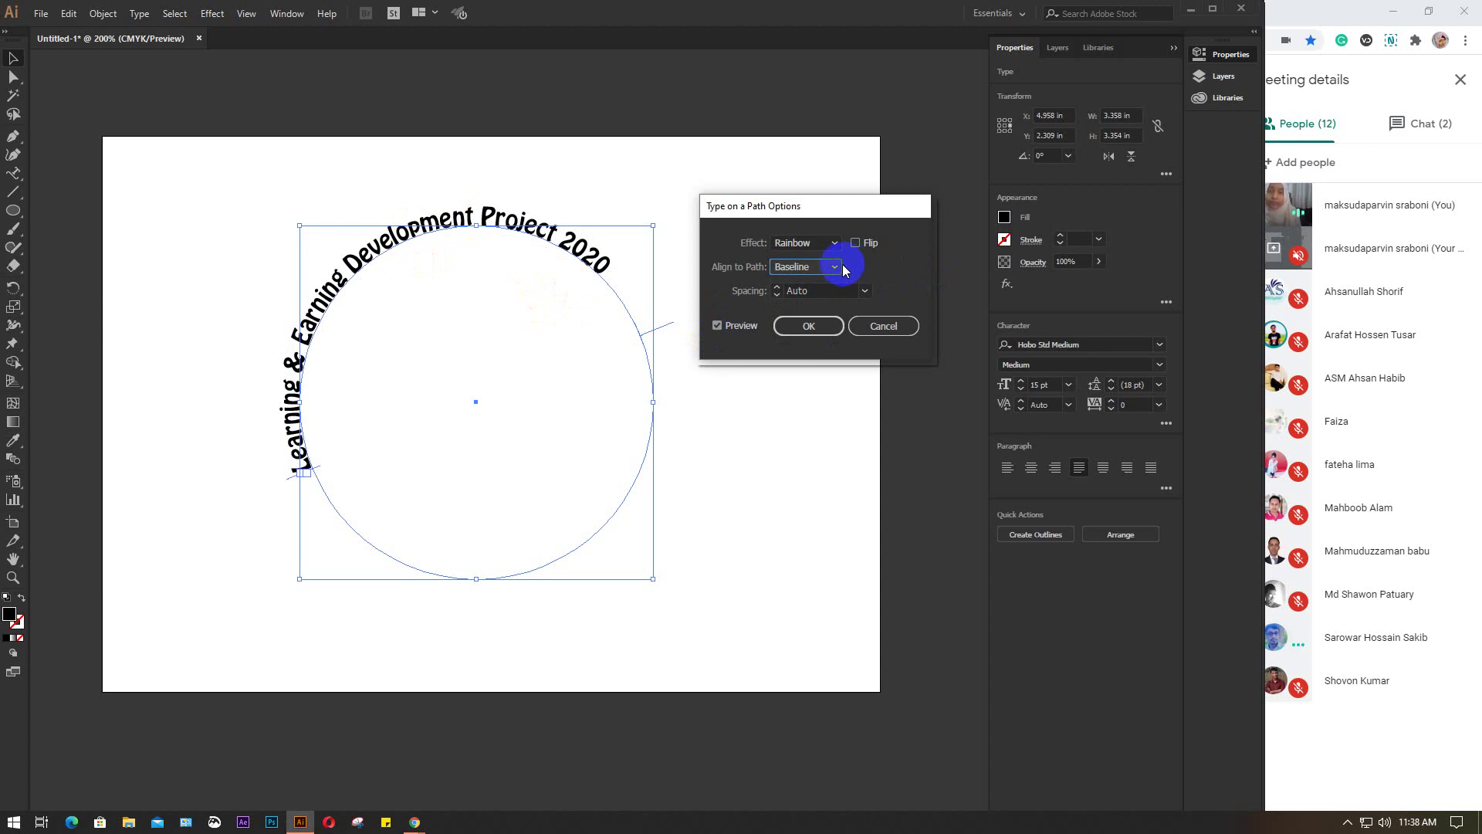
Try path text spacing values from 15 pt up to 94 pt and back down to 38 pt
left_click(866, 291)
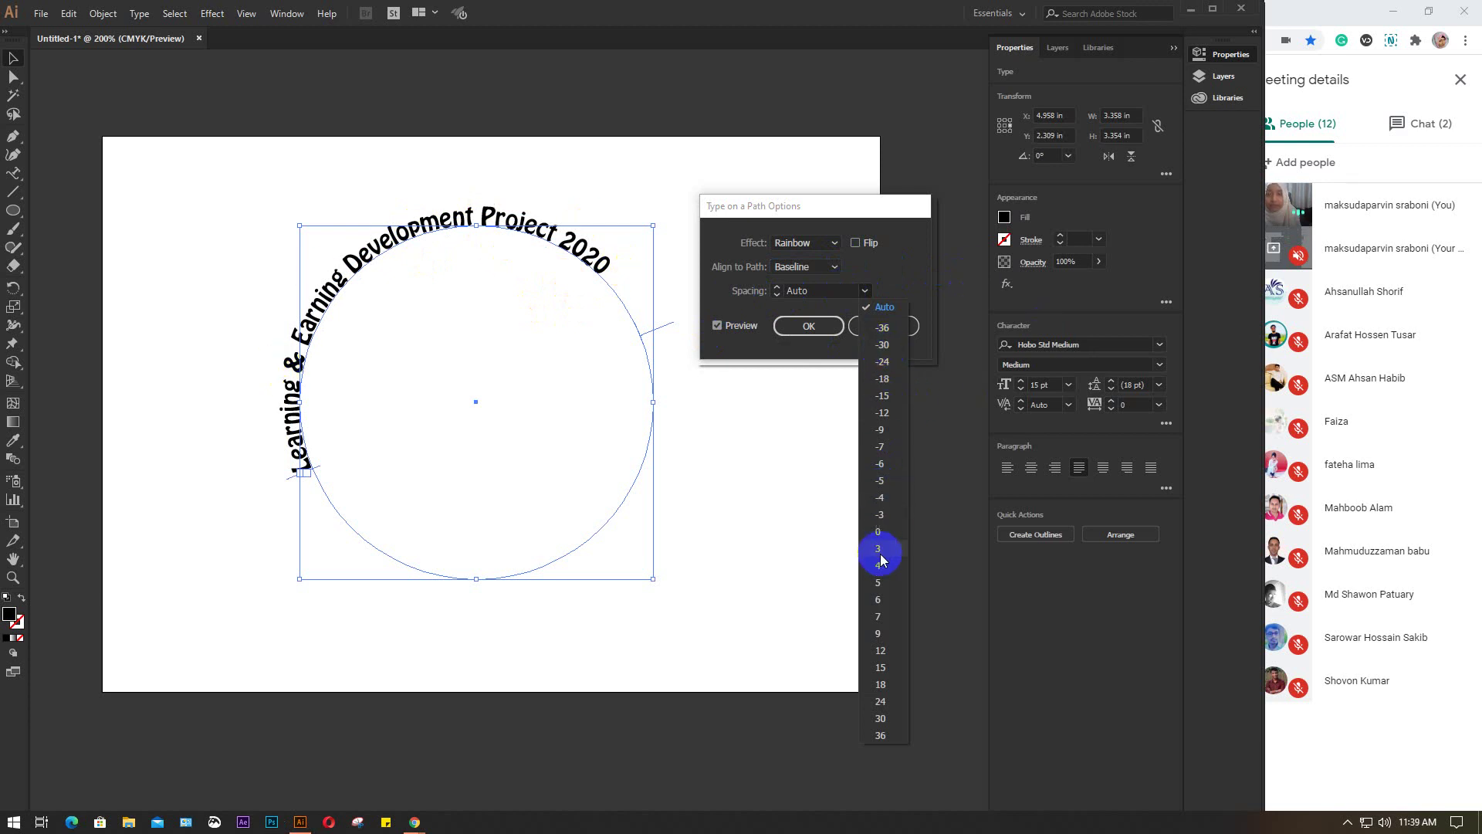
left_click(887, 665)
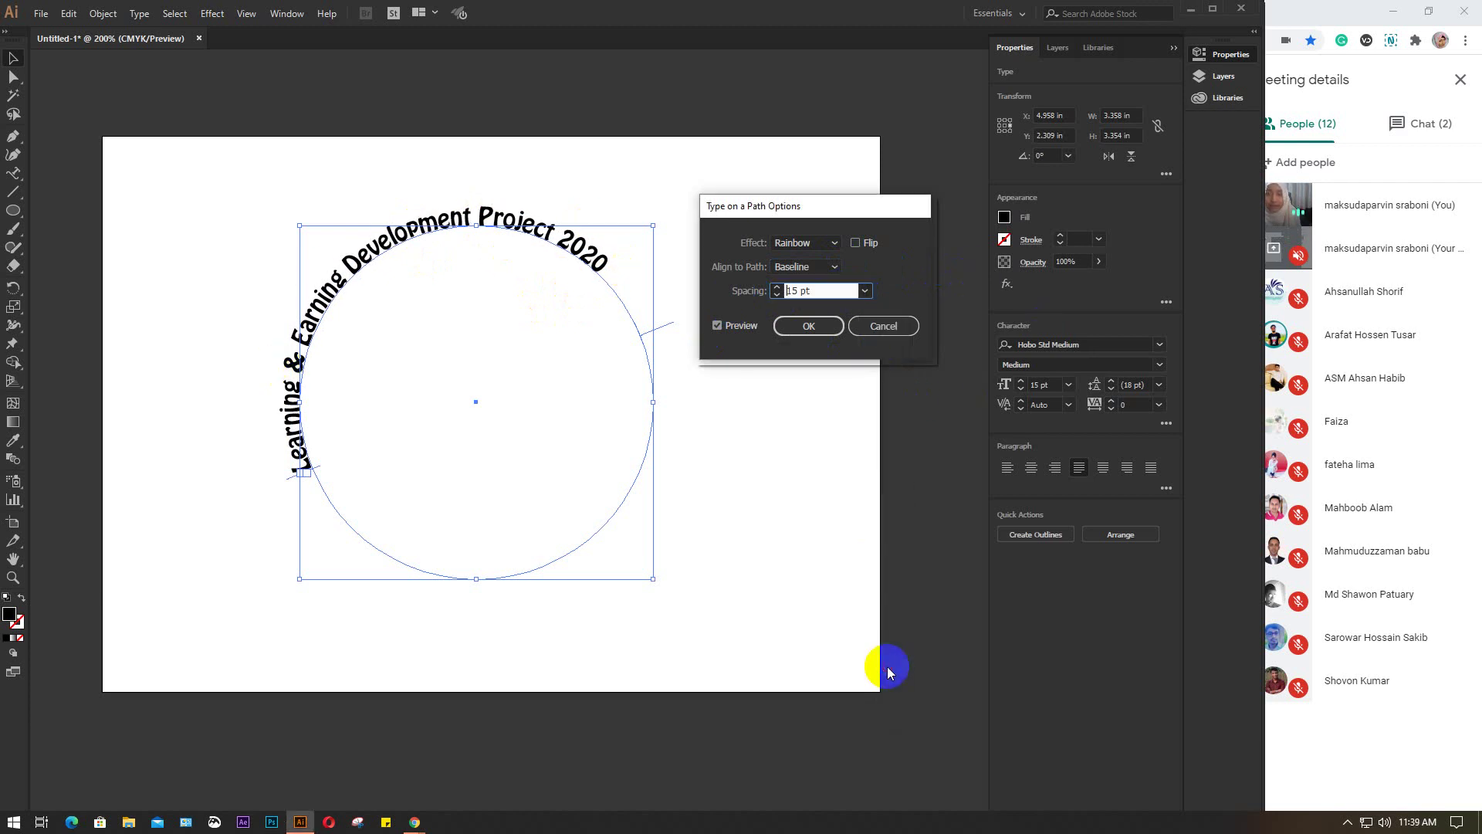
left_click(866, 293)
left_click(882, 719)
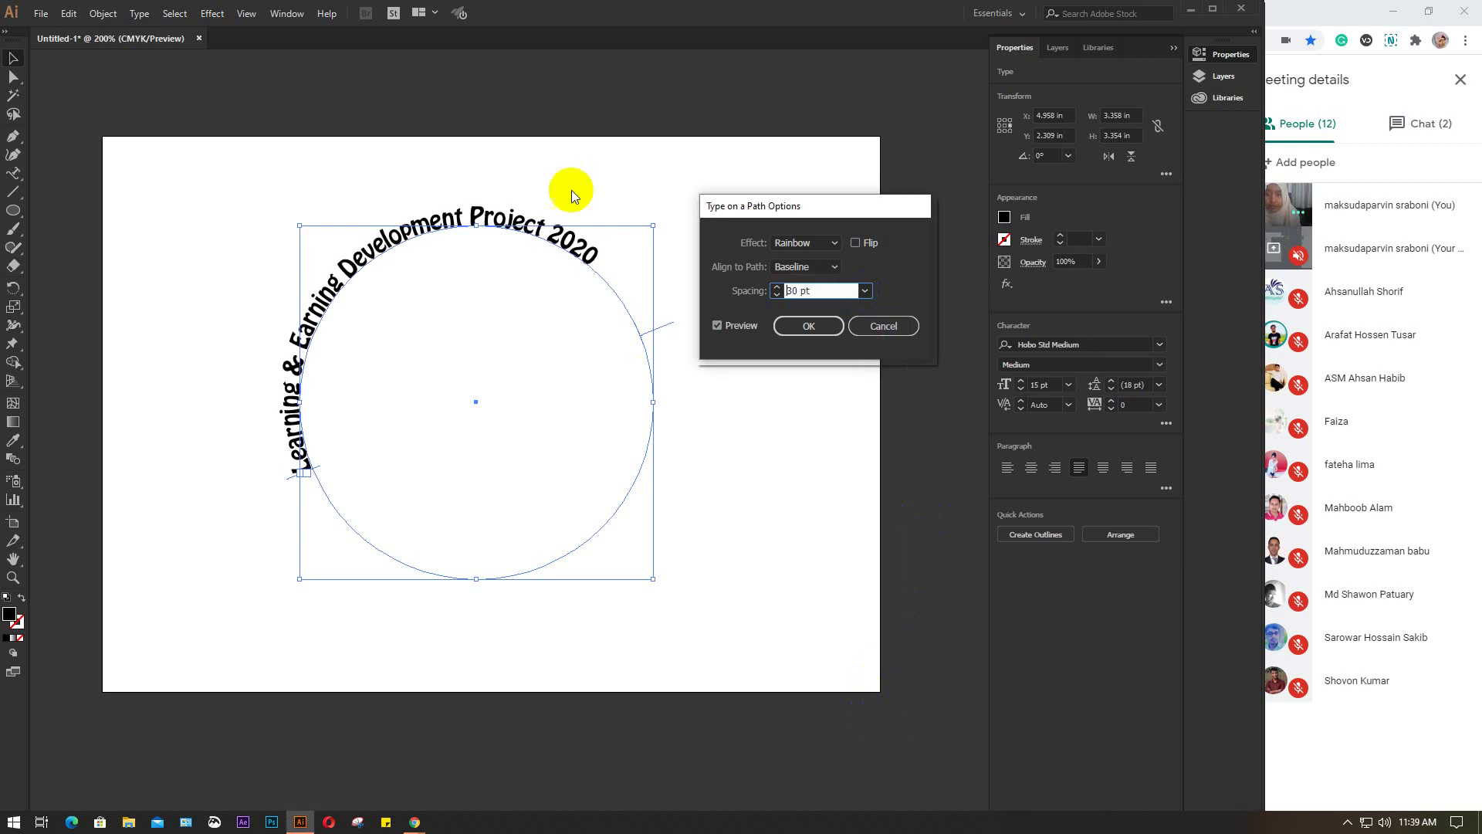
left_click(834, 292)
key("Up")
key("Up")
key("Up")
key("Up")
key("Up")
key("Up")
key("Up")
key("Up")
key("Up")
key("Up")
key("Up")
key("Up")
key("Up")
key("Up")
key("Up")
key("Up")
key("Up")
key("Up")
key("Up")
key("Up")
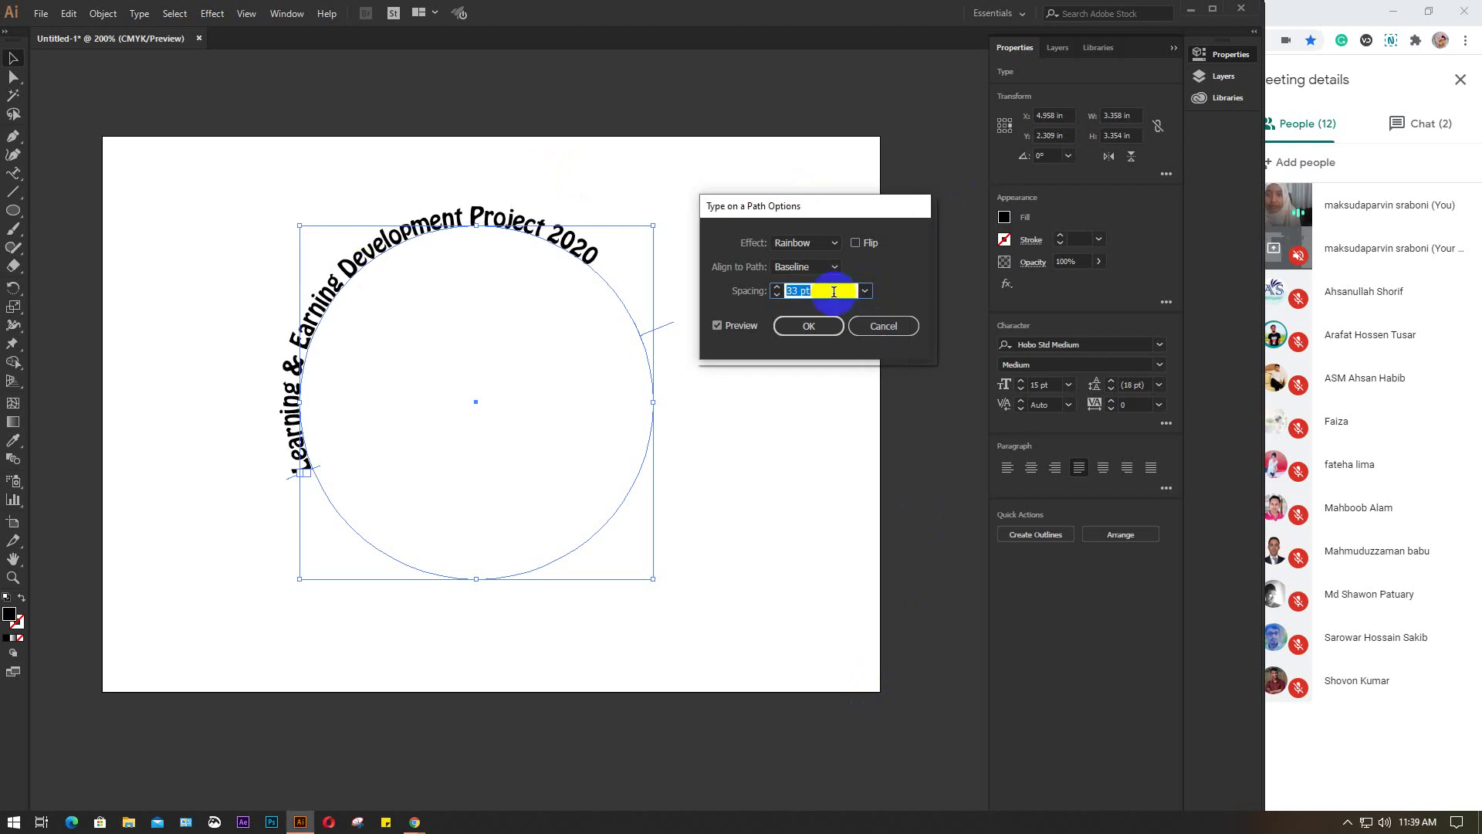
key("Up")
key("Up")
key("Up")
key("Up")
key("Up")
key("Up")
key("Up")
key("Up")
key("Up")
key("Up")
key("Up")
key("Up")
key("Up")
key("Up")
key("Up")
key("Up")
key("Up")
key("Up")
key("Up")
key("Up")
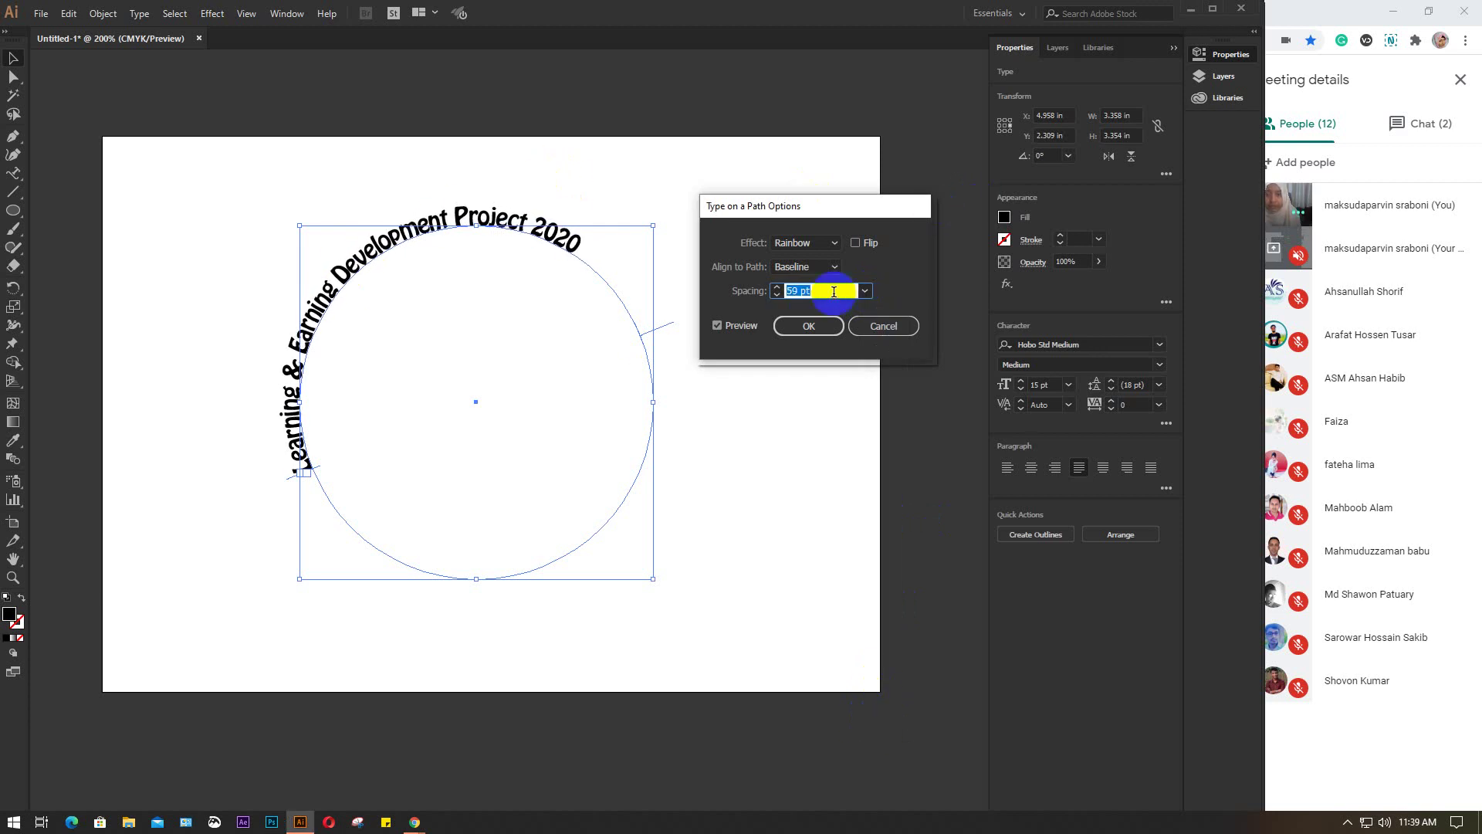
key("Up")
key("Up")
key("Up")
key("Up")
key("Up")
key("Up")
key("Up")
key("Up")
key("Up")
key("Up")
key("Up")
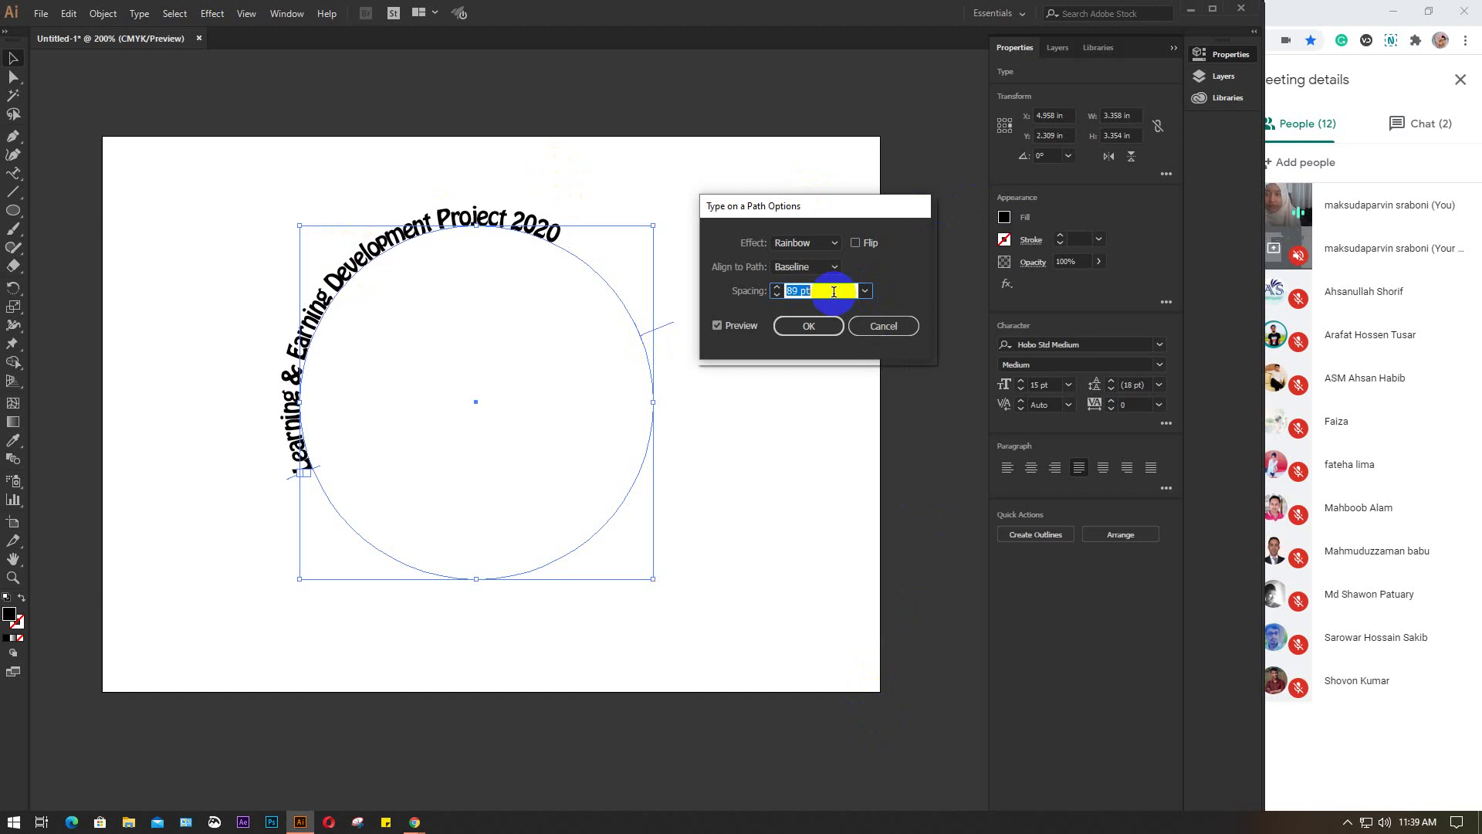
key("Down")
key("Down")
key("Down")
key("Down")
key("Down")
key("Down")
key("Down")
key("Down")
key("Down")
key("Down")
key("Down")
key("Down")
key("Down")
key("Down")
key("Down")
key("Down")
key("Down")
key("Down")
key("Down")
key("Down")
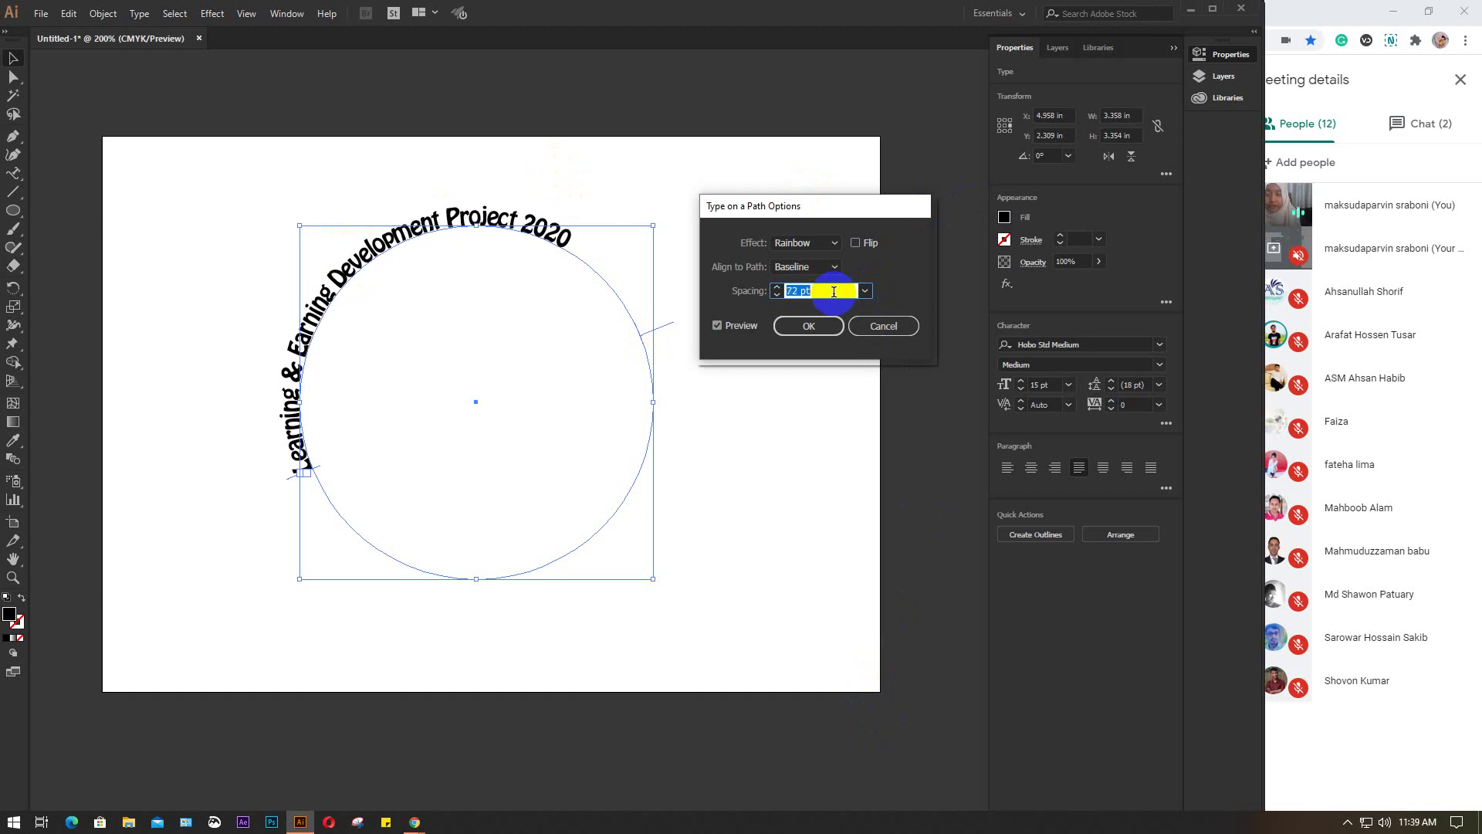
key("Down")
key("Down")
key("Down")
key("Down")
key("Down")
key("Down")
key("Down")
key("Down")
key("Down")
key("Down")
key("Down")
key("Down")
key("Down")
key("Down")
key("Down")
key("Down")
key("Down")
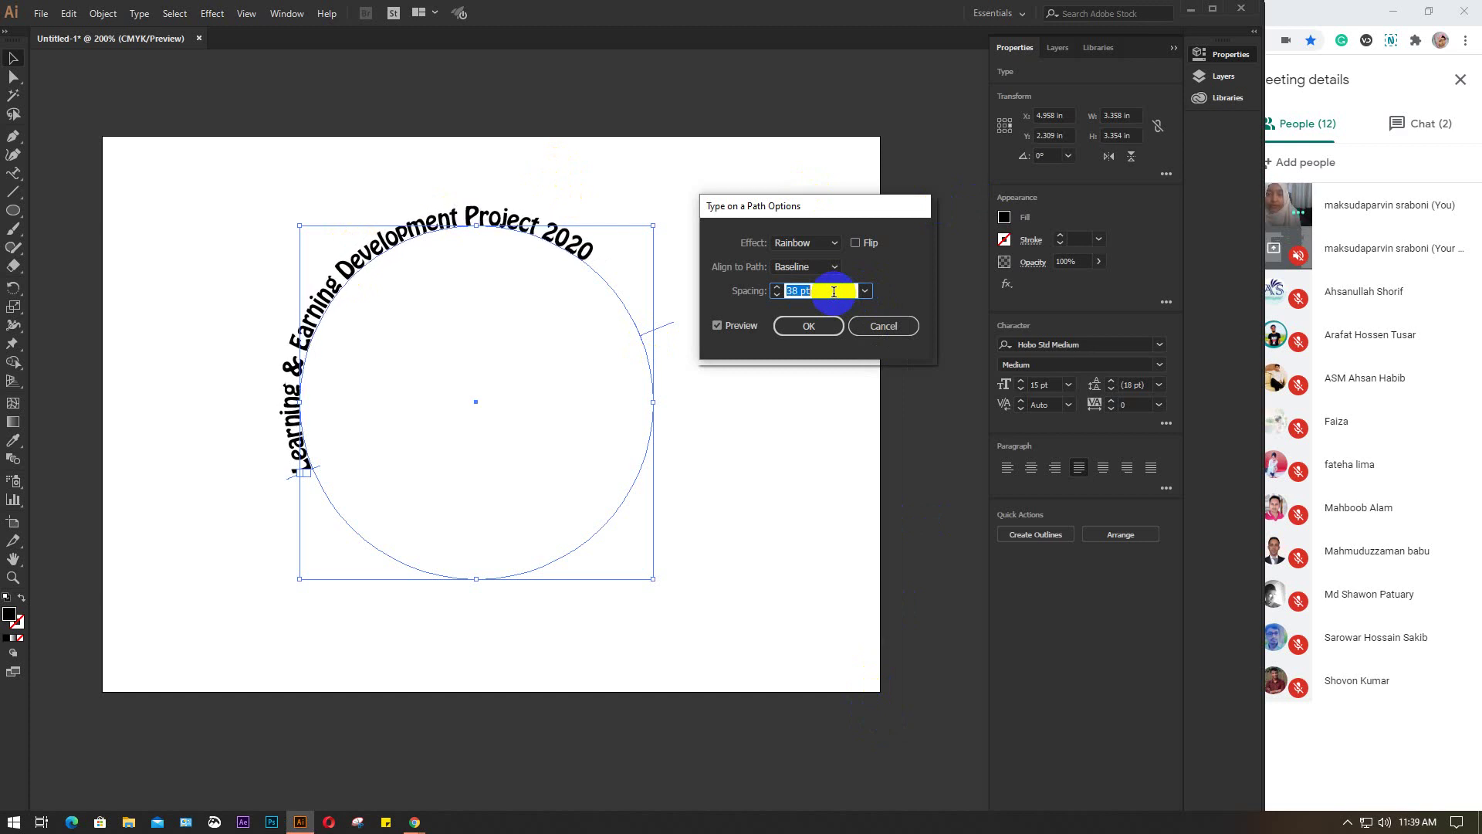
Try -36 and -56 pt spacing, then reset Spacing to Auto and confirm the options
left_click(865, 290)
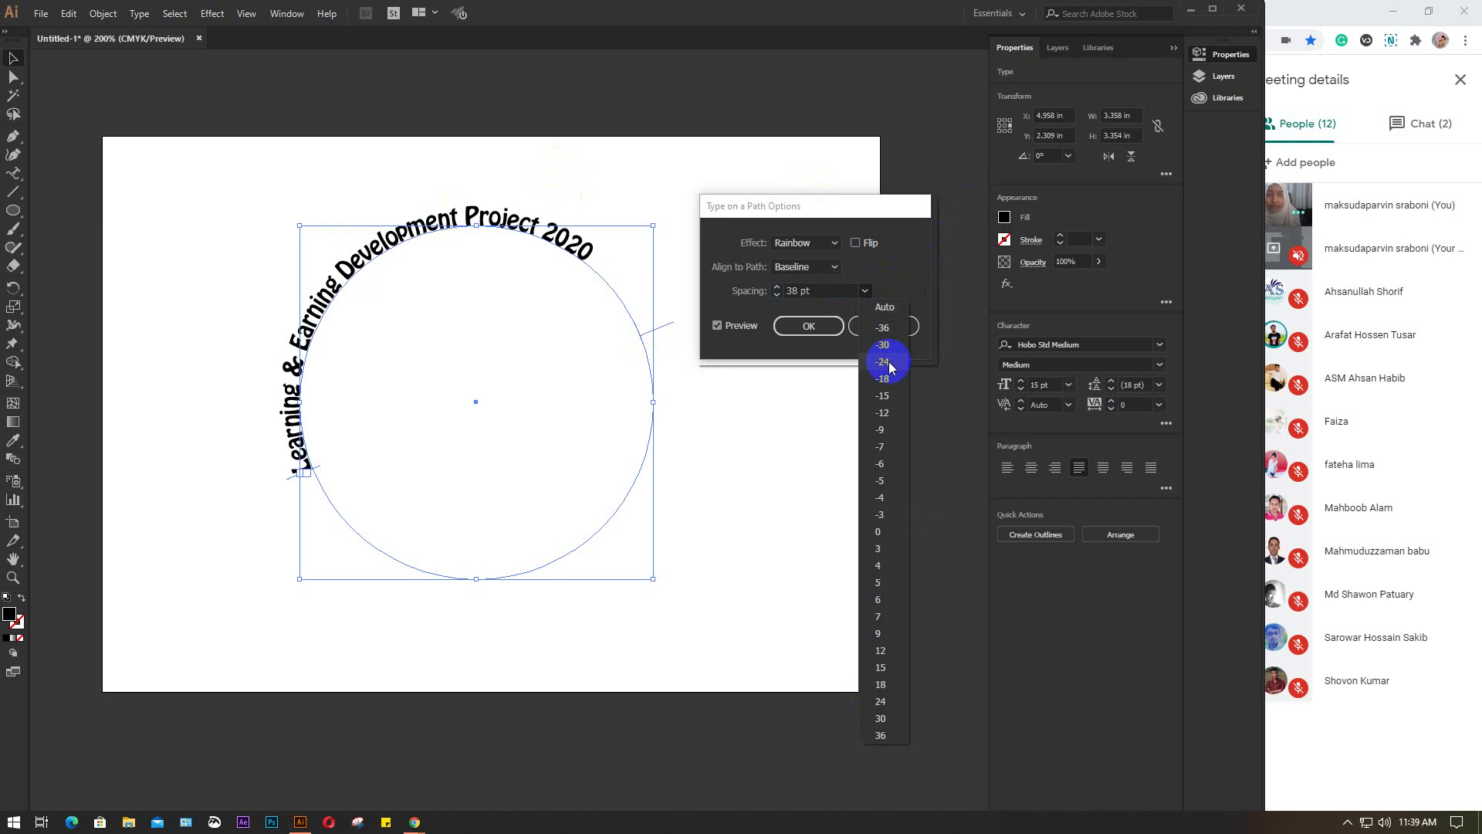
left_click(886, 330)
left_click(851, 290)
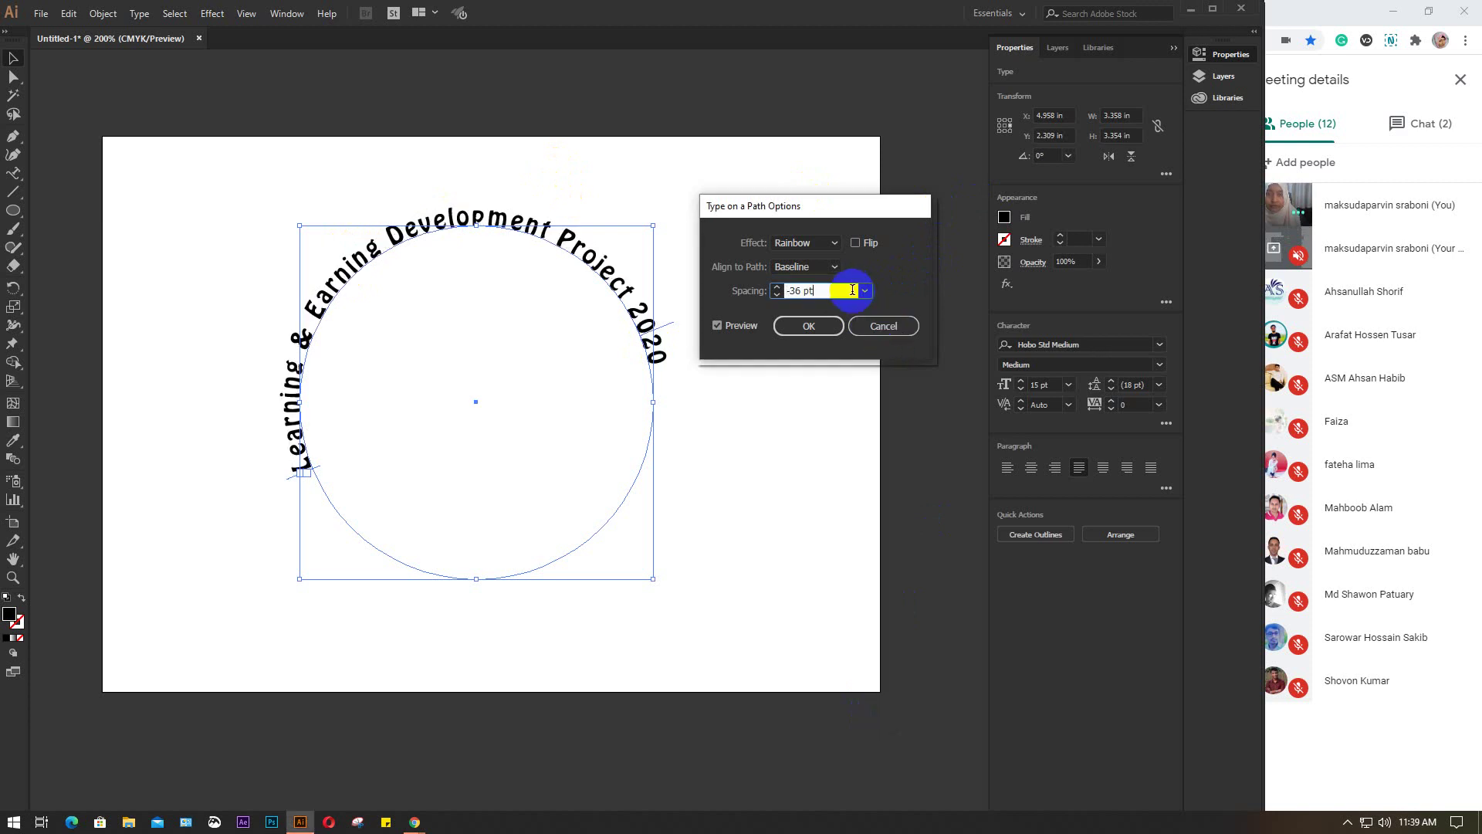
key("Down")
key("Down")
key("Down")
key("Down")
key("Down")
key("Down")
key("Down")
key("Down")
key("Down")
key("Down")
key("Down")
key("Down")
key("Down")
key("Down")
key("Down")
key("Down")
key("Down")
key("Down")
key("Down")
key("Down")
key("Down")
key("Down")
key("Down")
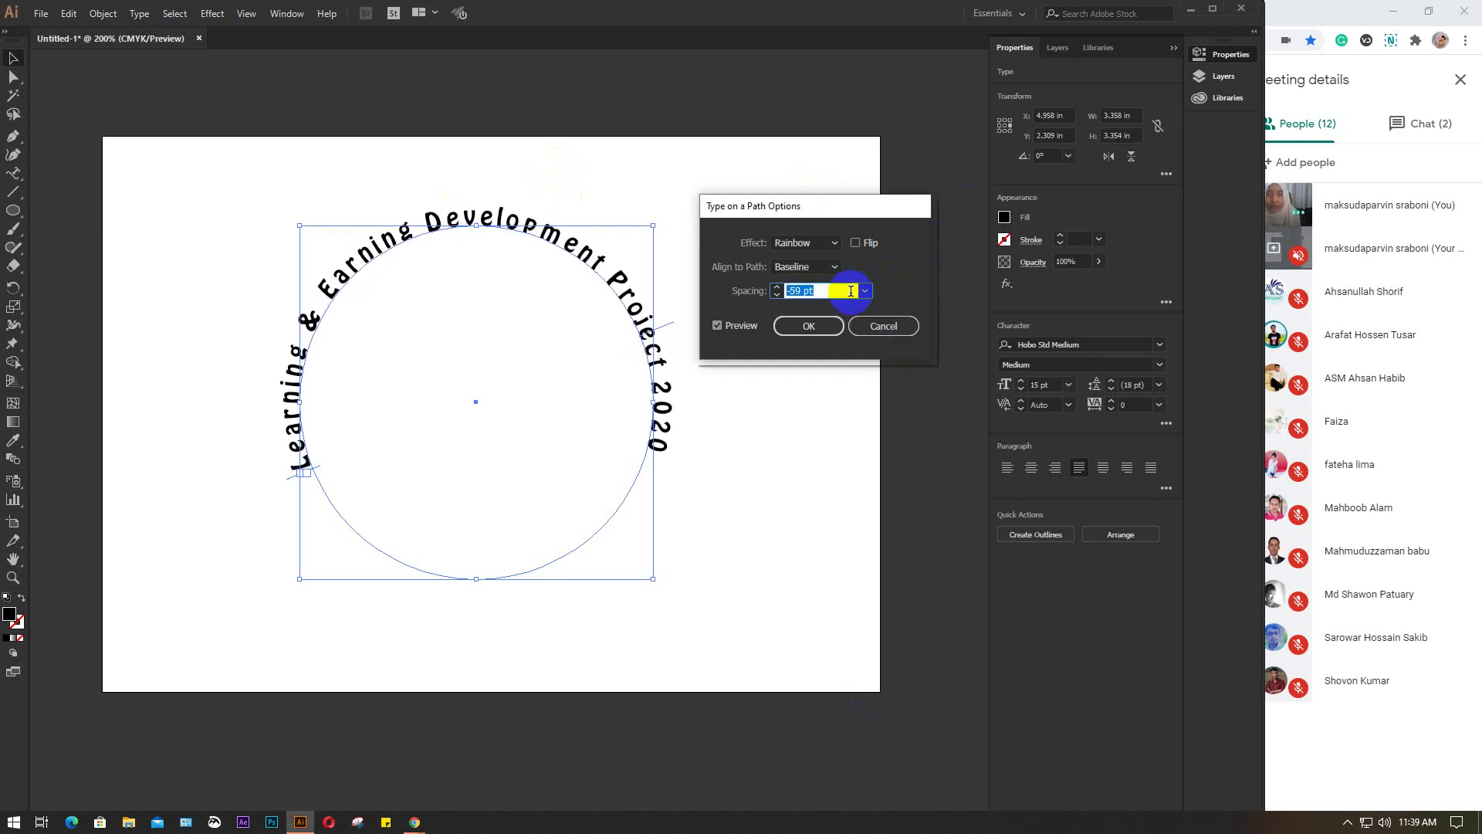
key("Up")
key("Up")
key("Up")
left_click(865, 291)
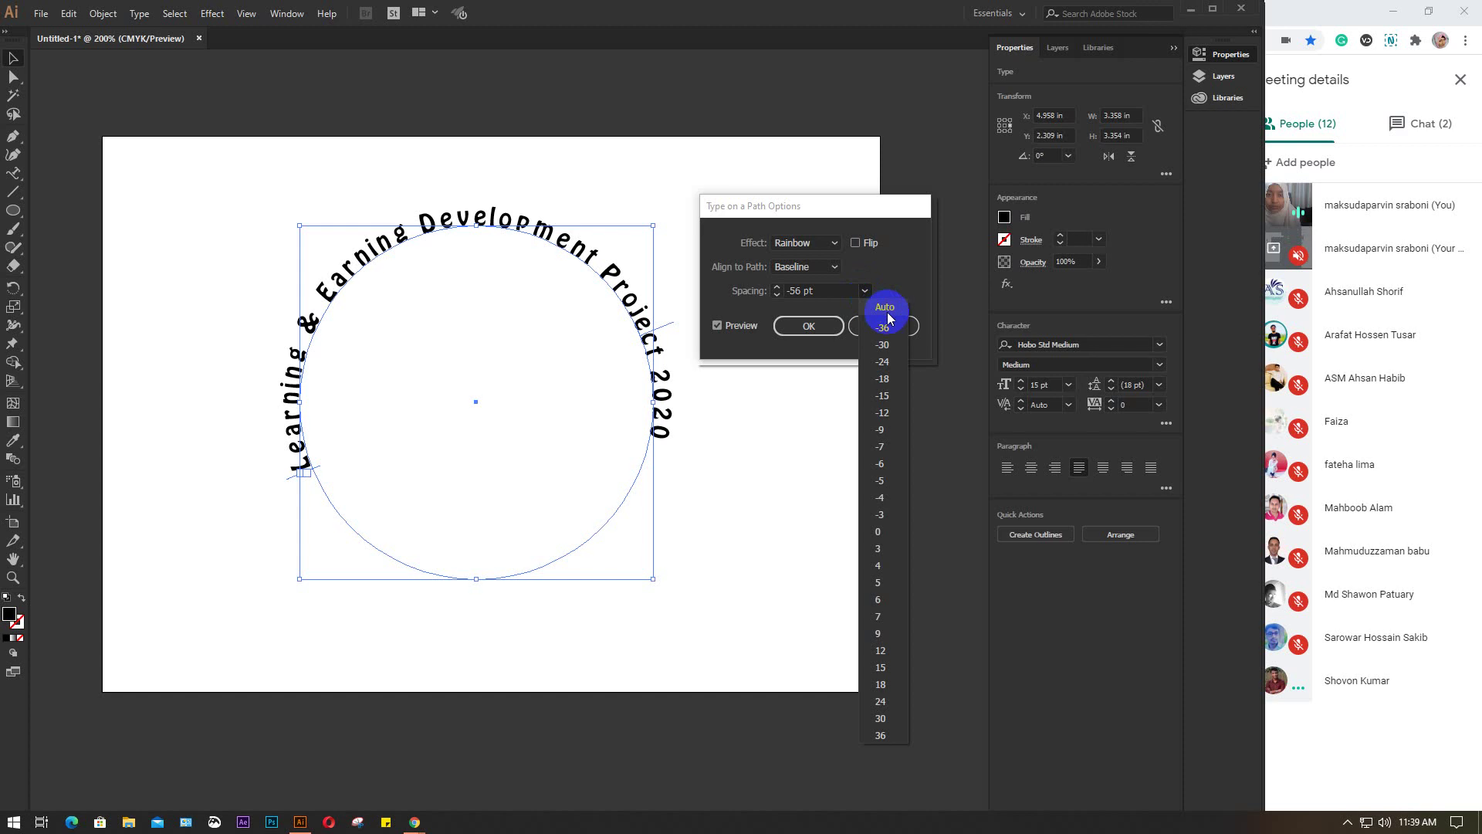
left_click(885, 307)
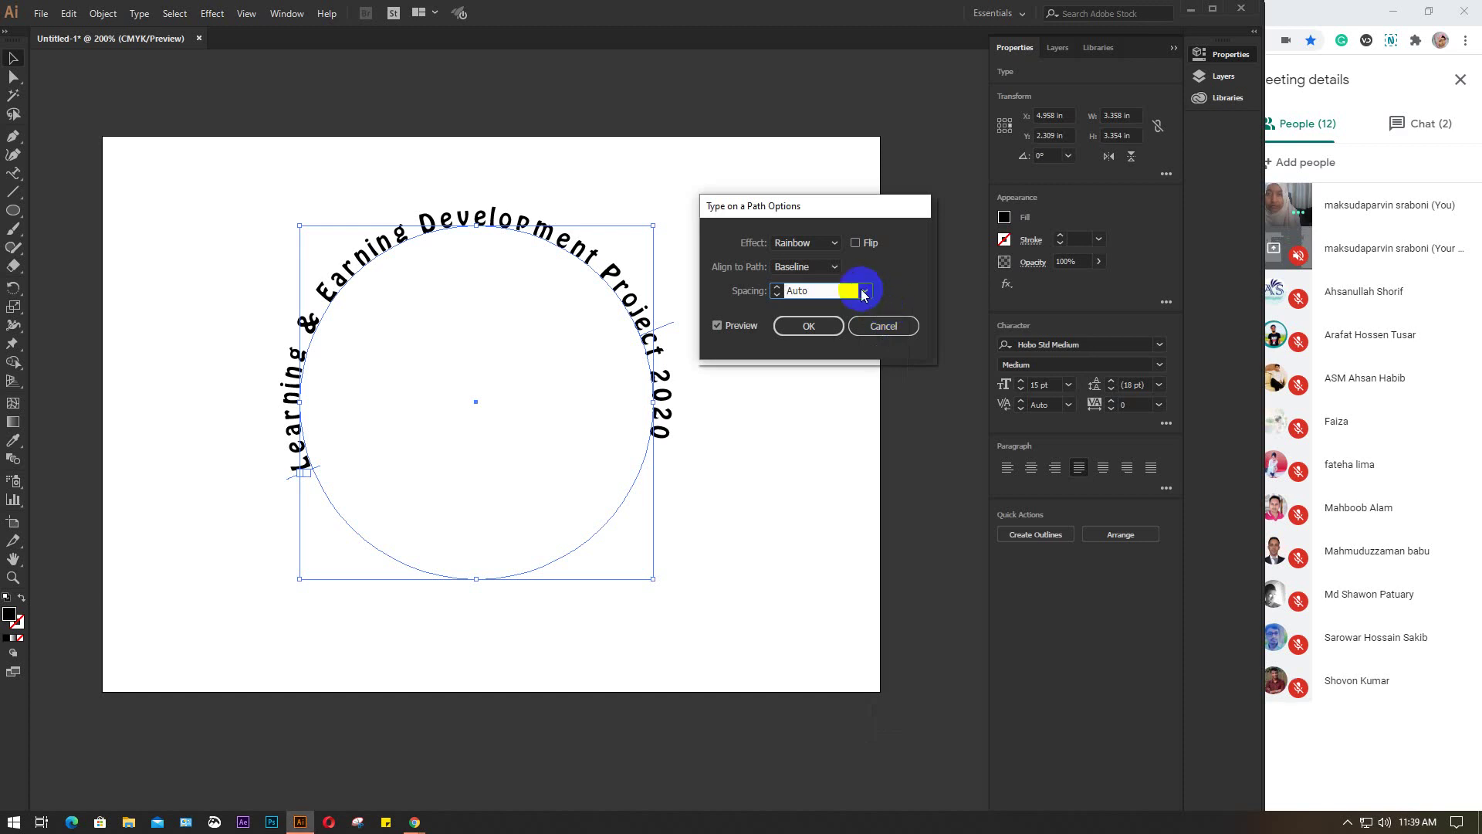
left_click(741, 325)
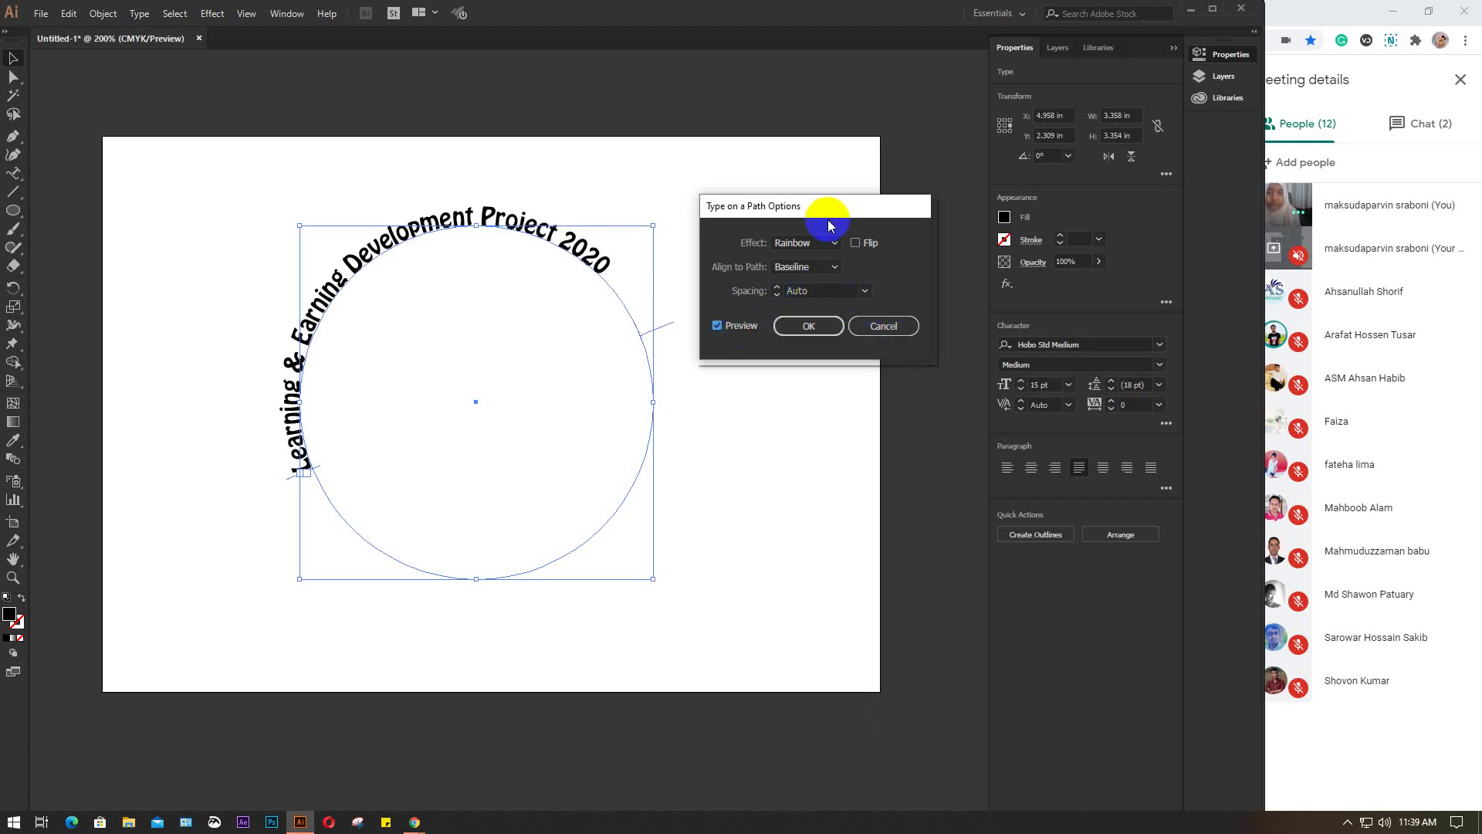
left_click(817, 328)
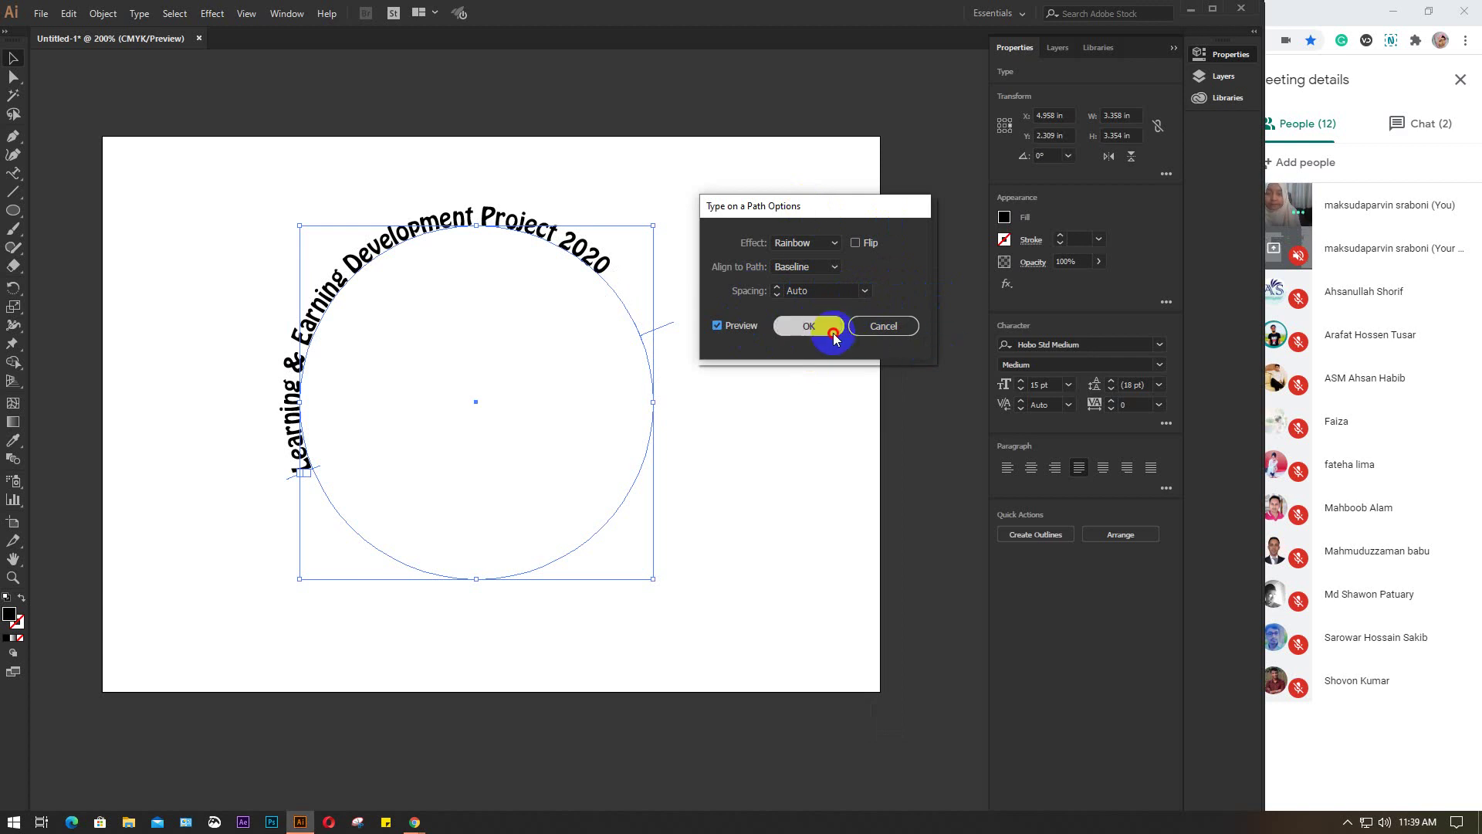
left_click(826, 328)
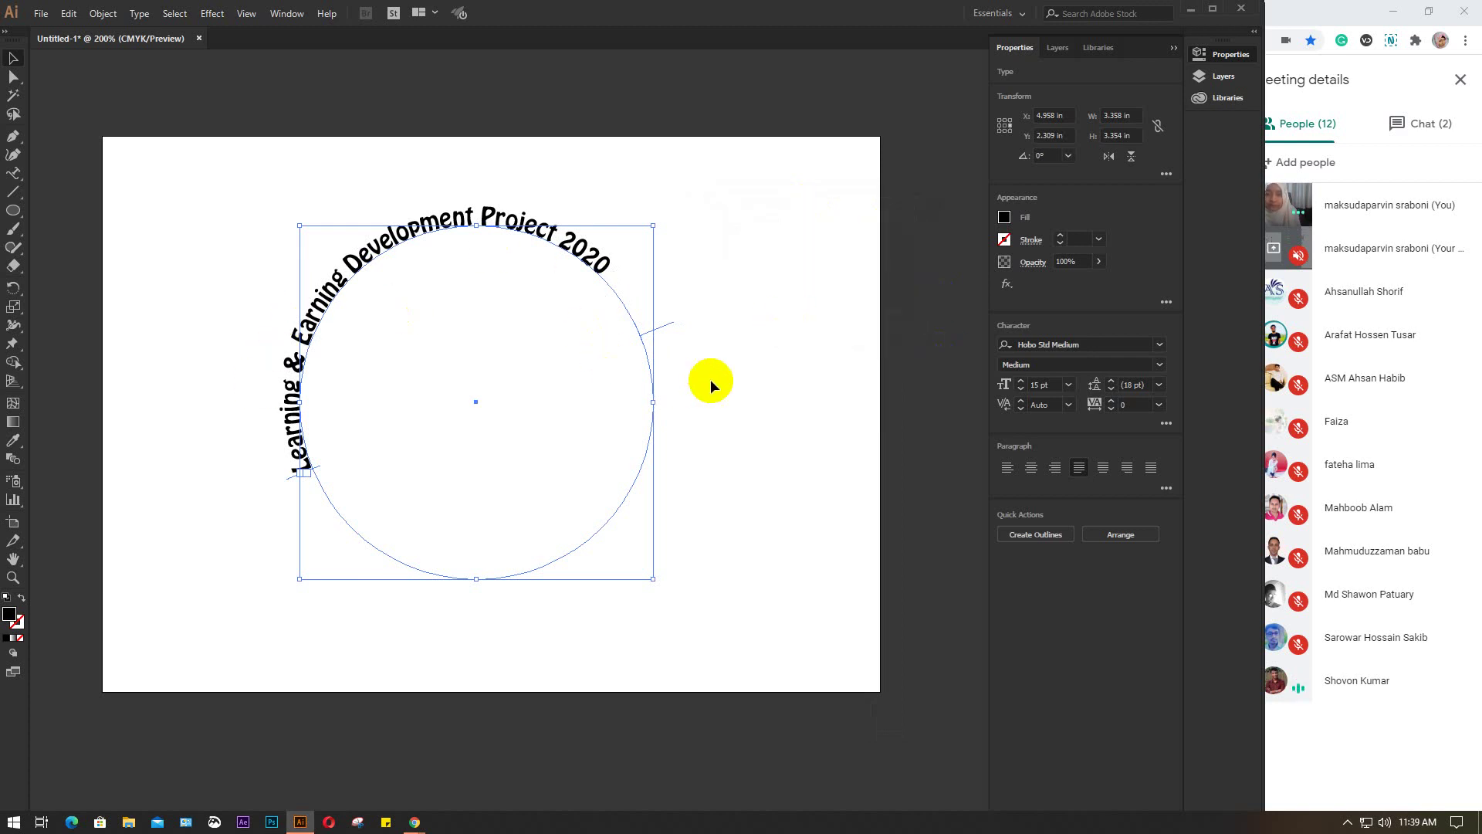
left_click_drag(176, 183, 436, 226)
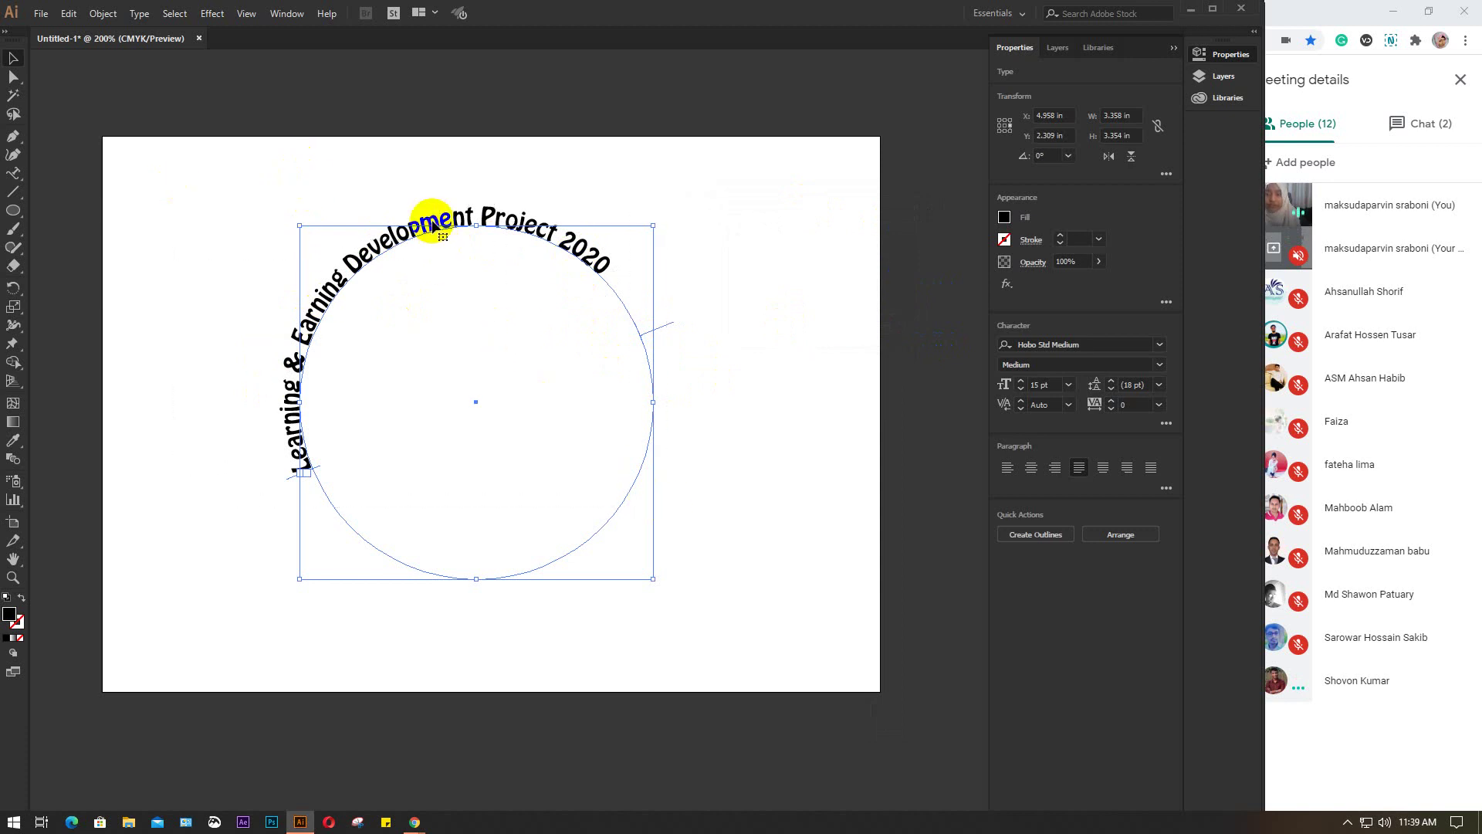
left_click(139, 14)
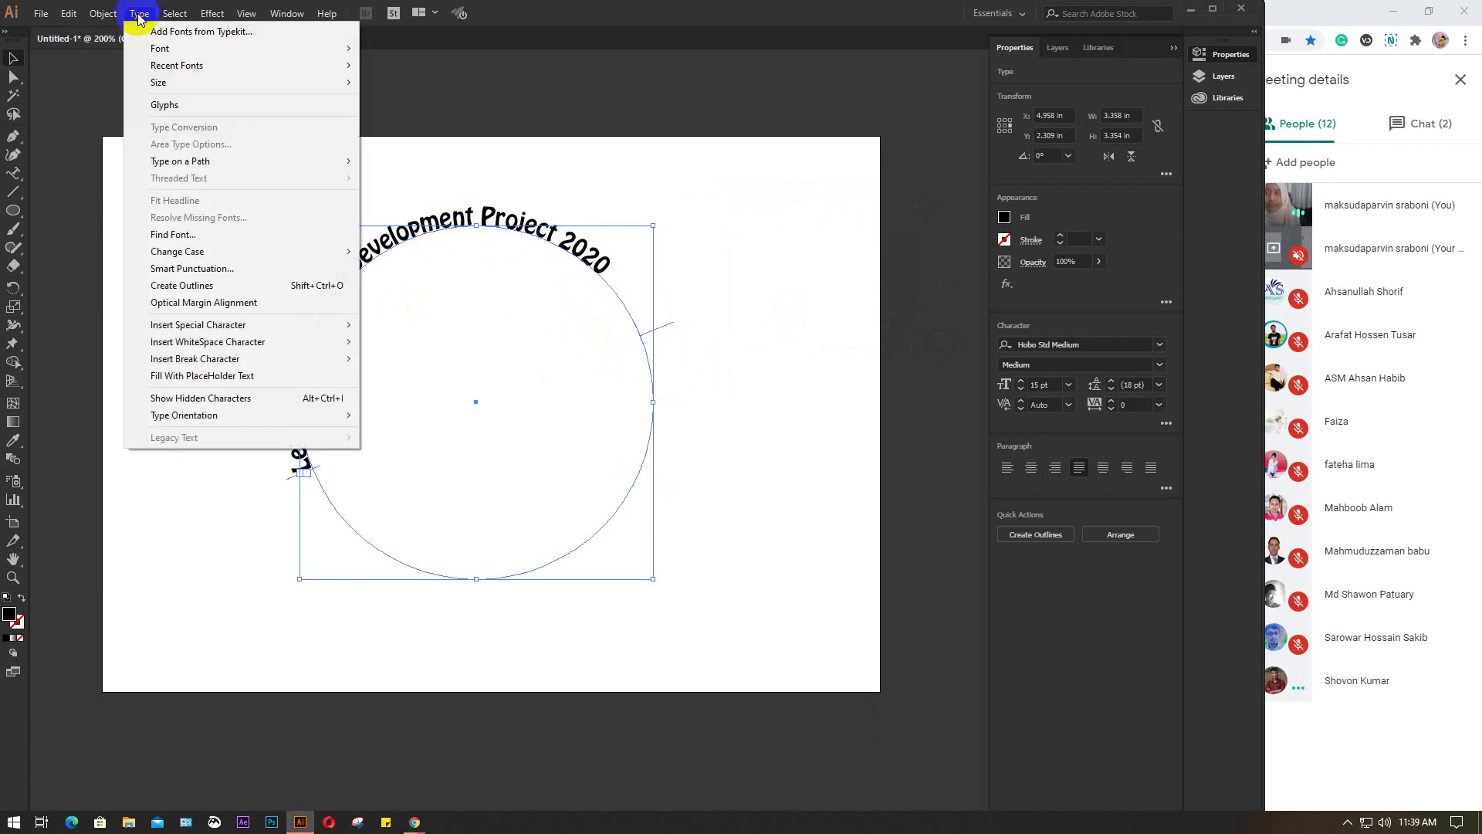
mouse_move(199, 165)
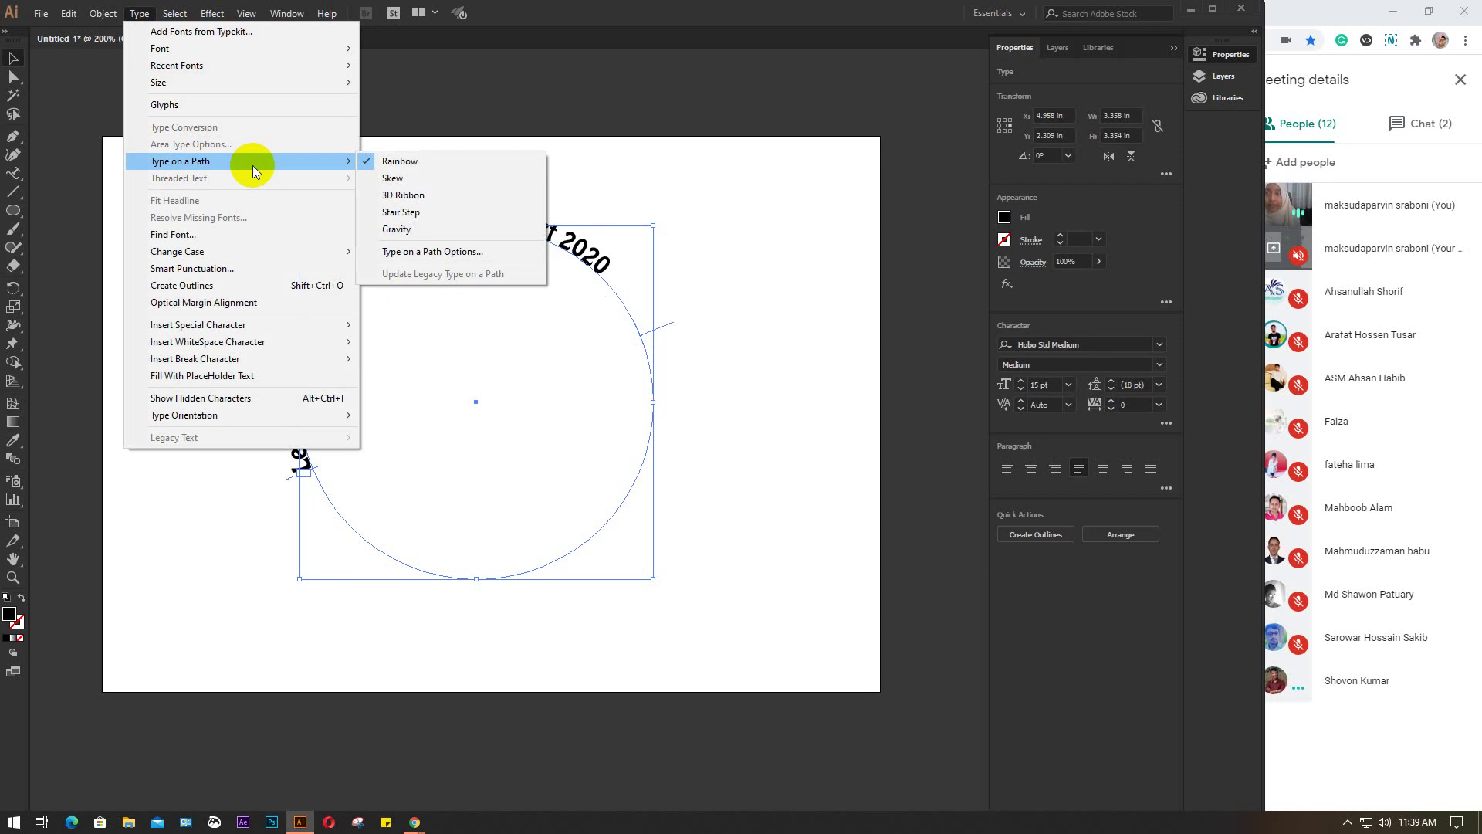
left_click(487, 254)
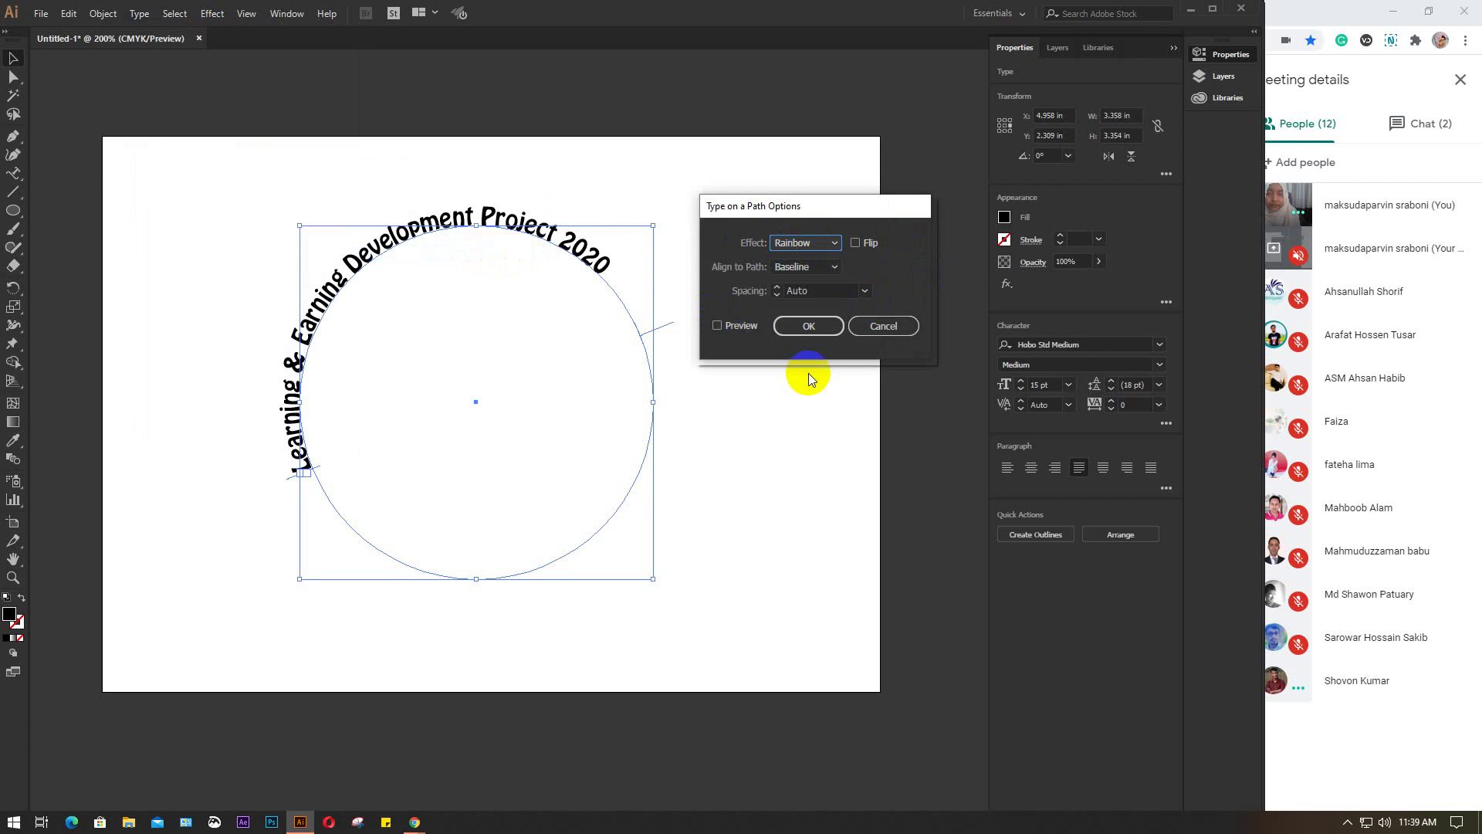
left_click(726, 328)
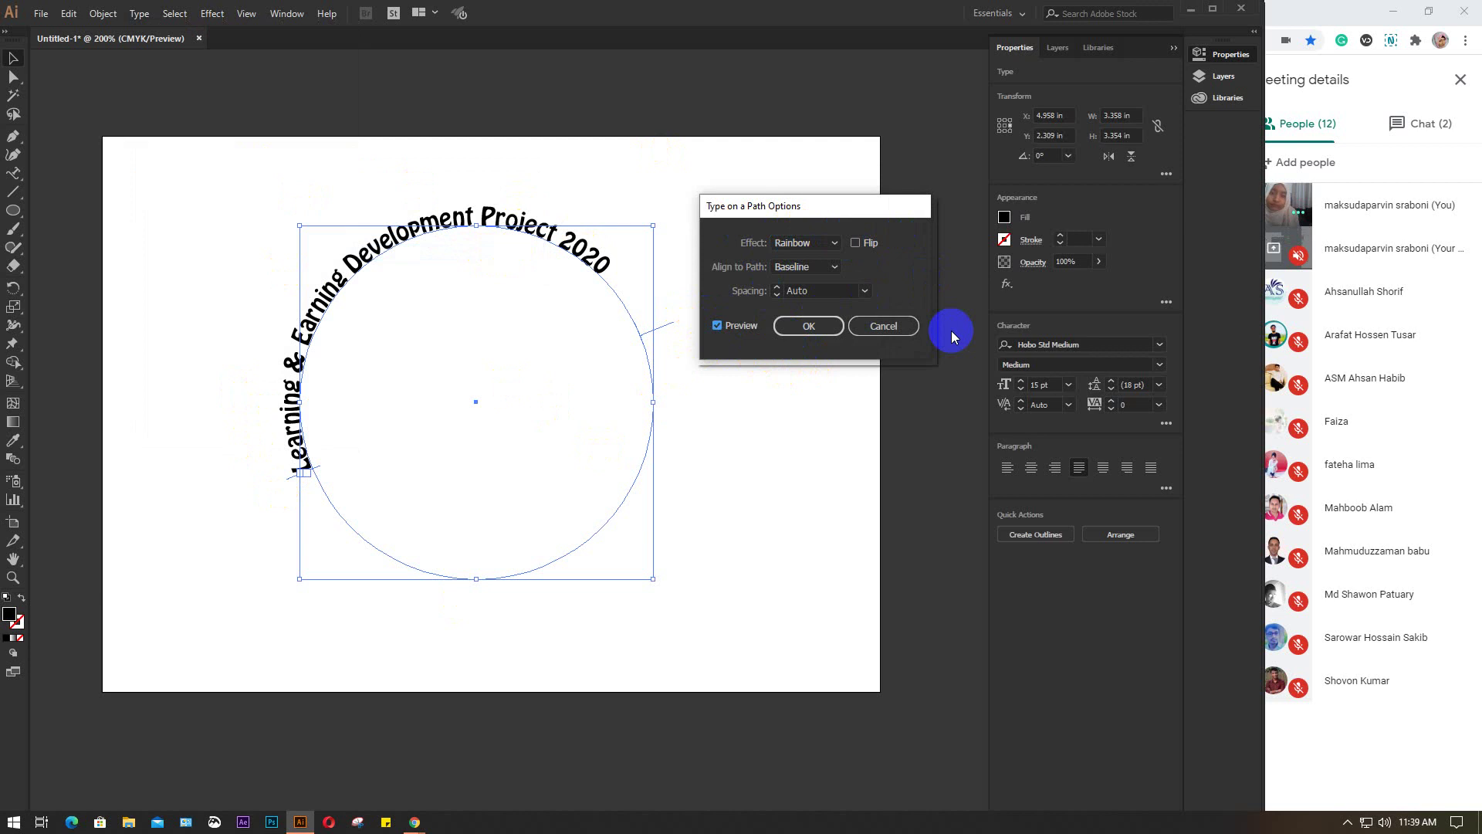
left_click(894, 328)
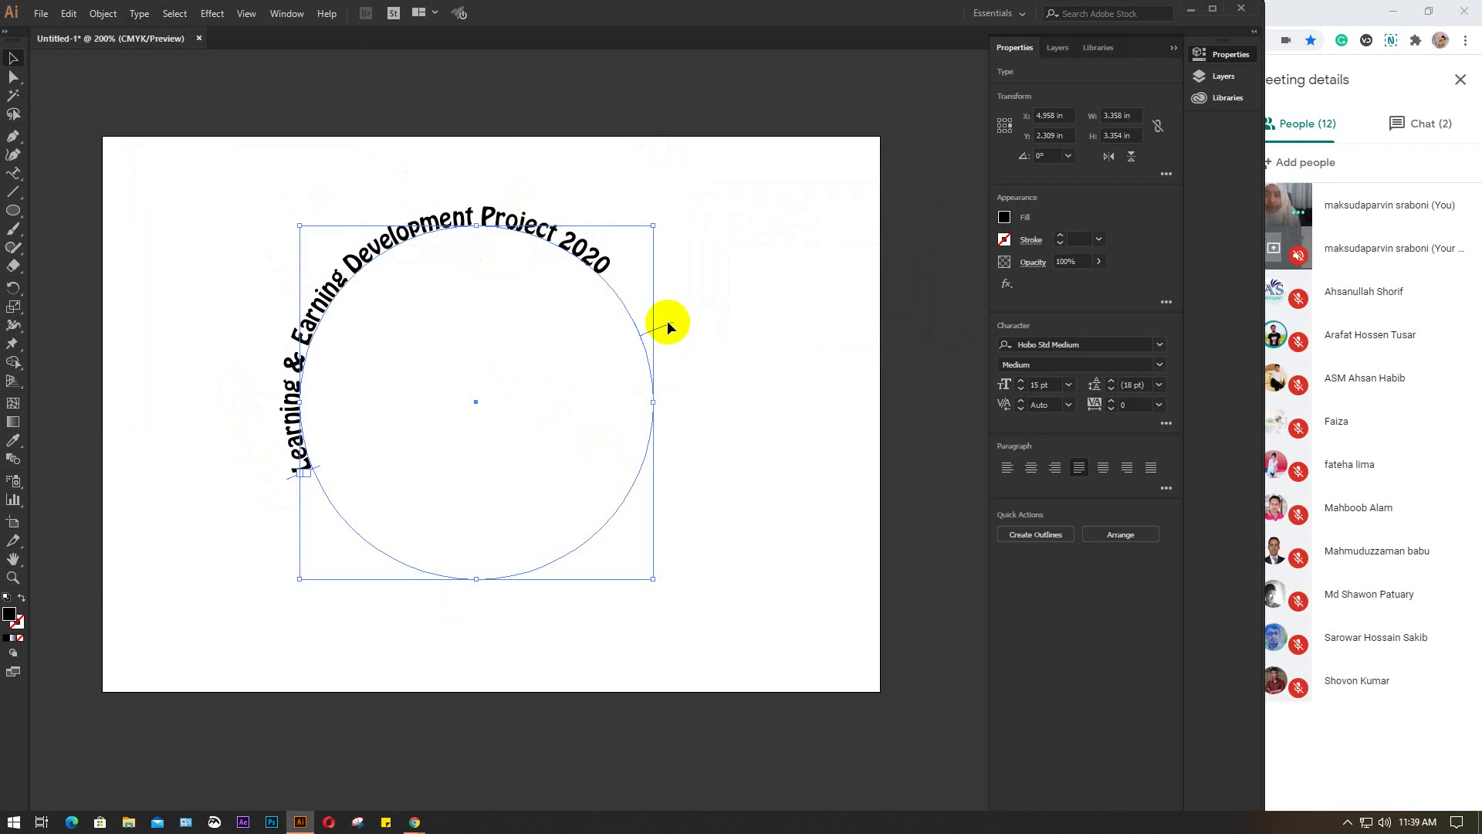
Drag the title's center bracket clockwise so it's centred over the circle's top, then reselect it
left_click_drag(669, 322, 693, 444)
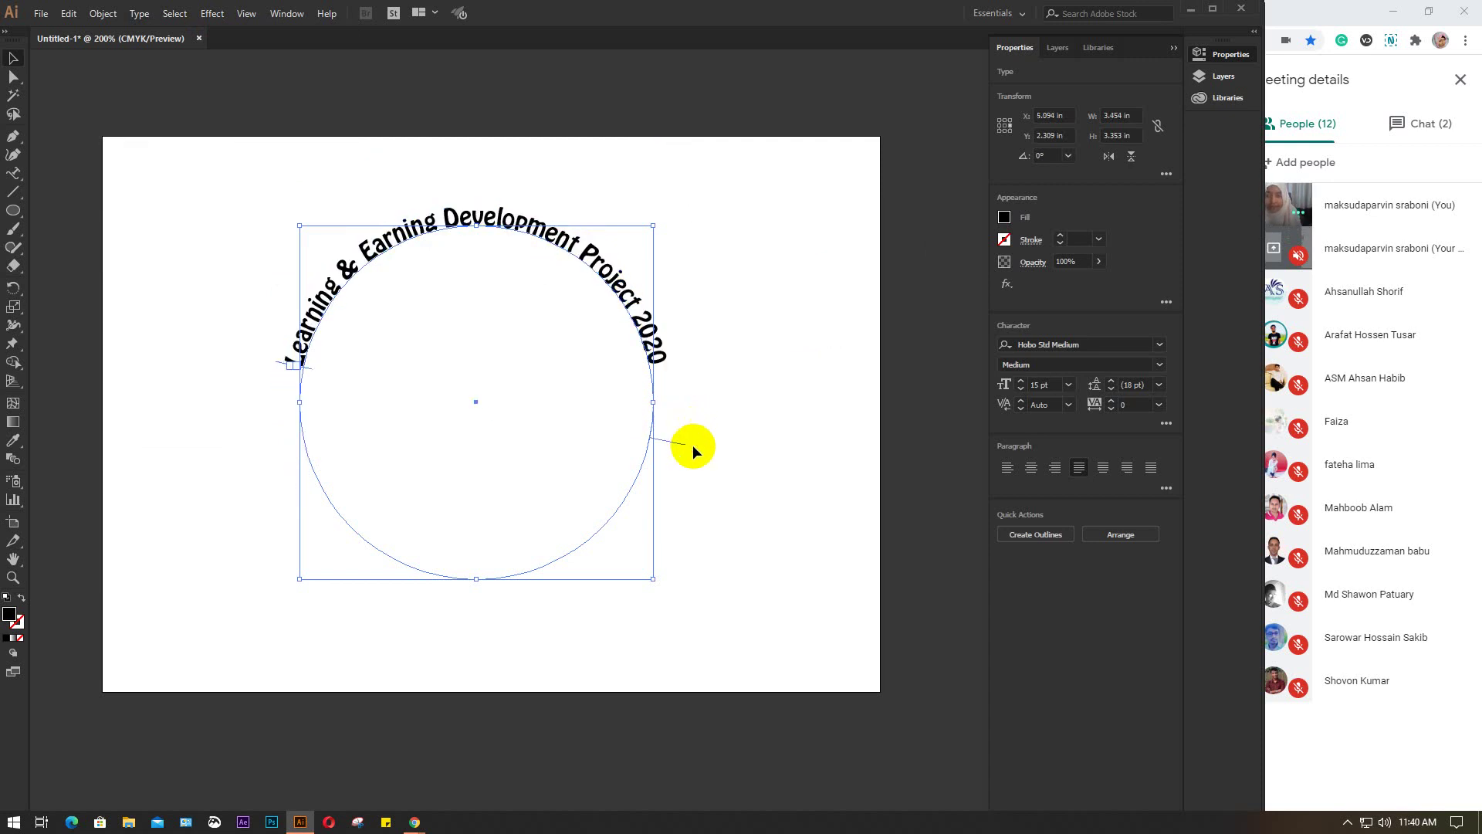
left_click(774, 297)
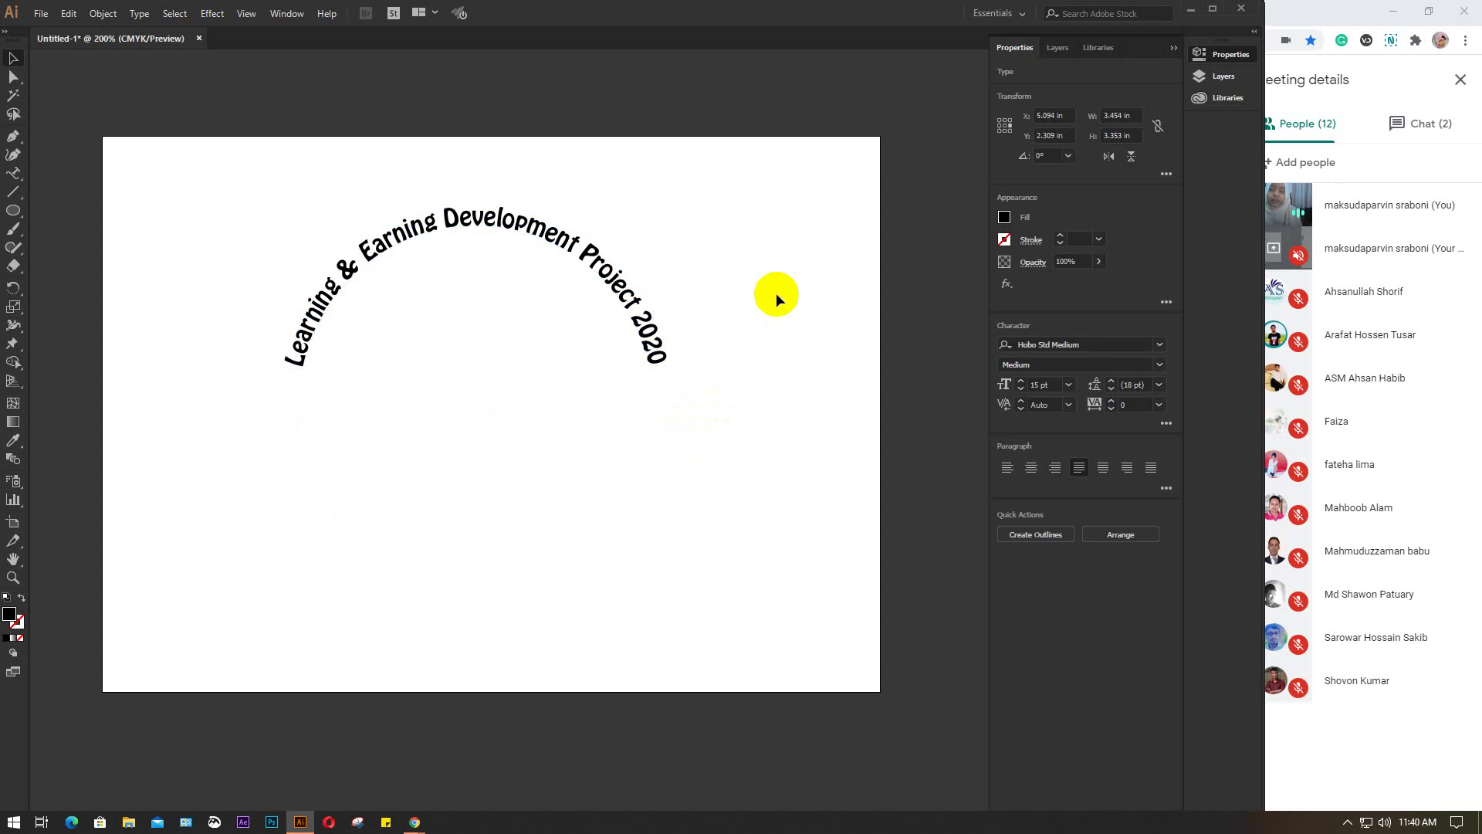
left_click(540, 236)
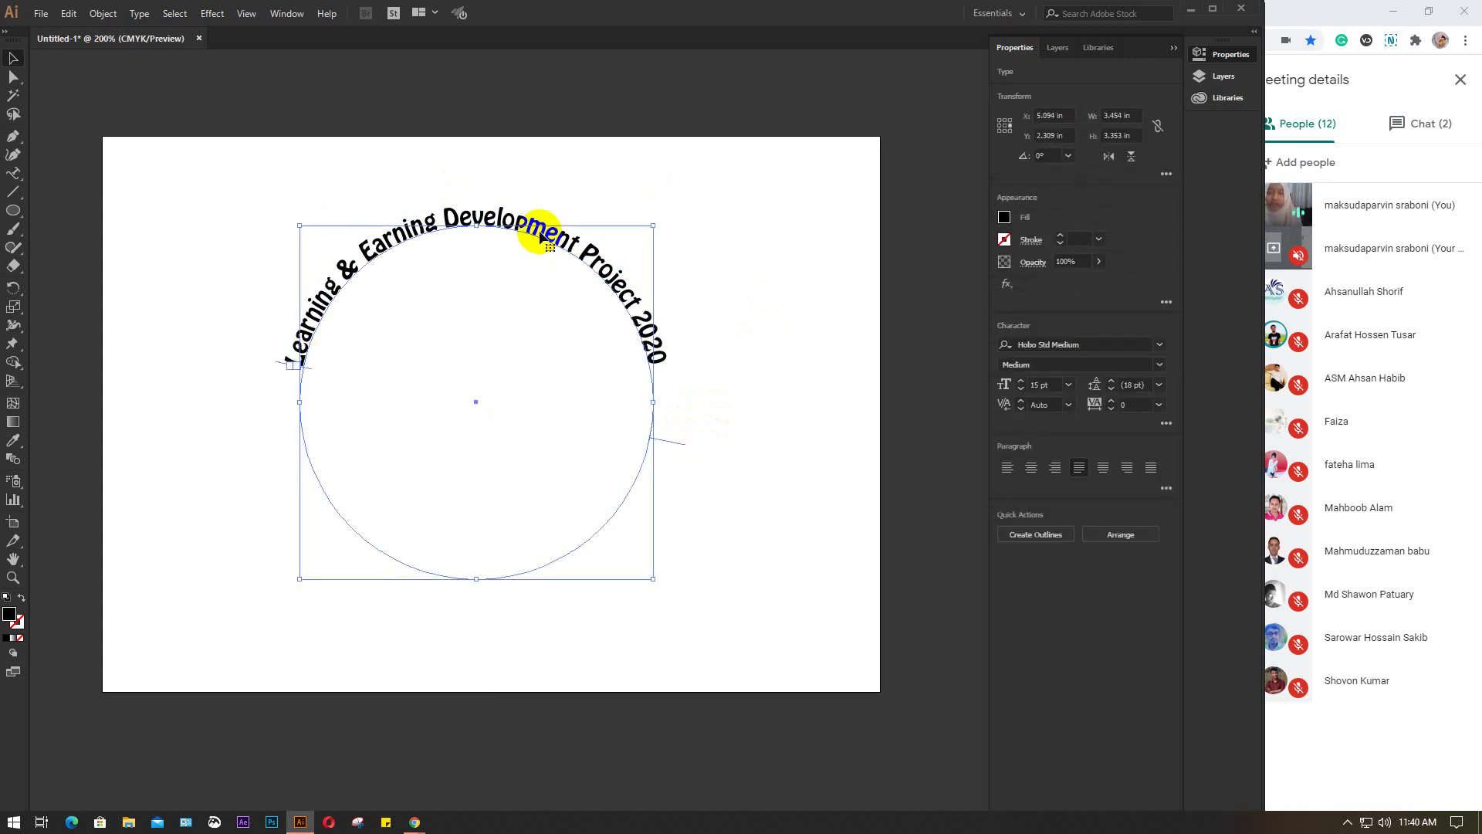
left_click(785, 274)
left_click(424, 236)
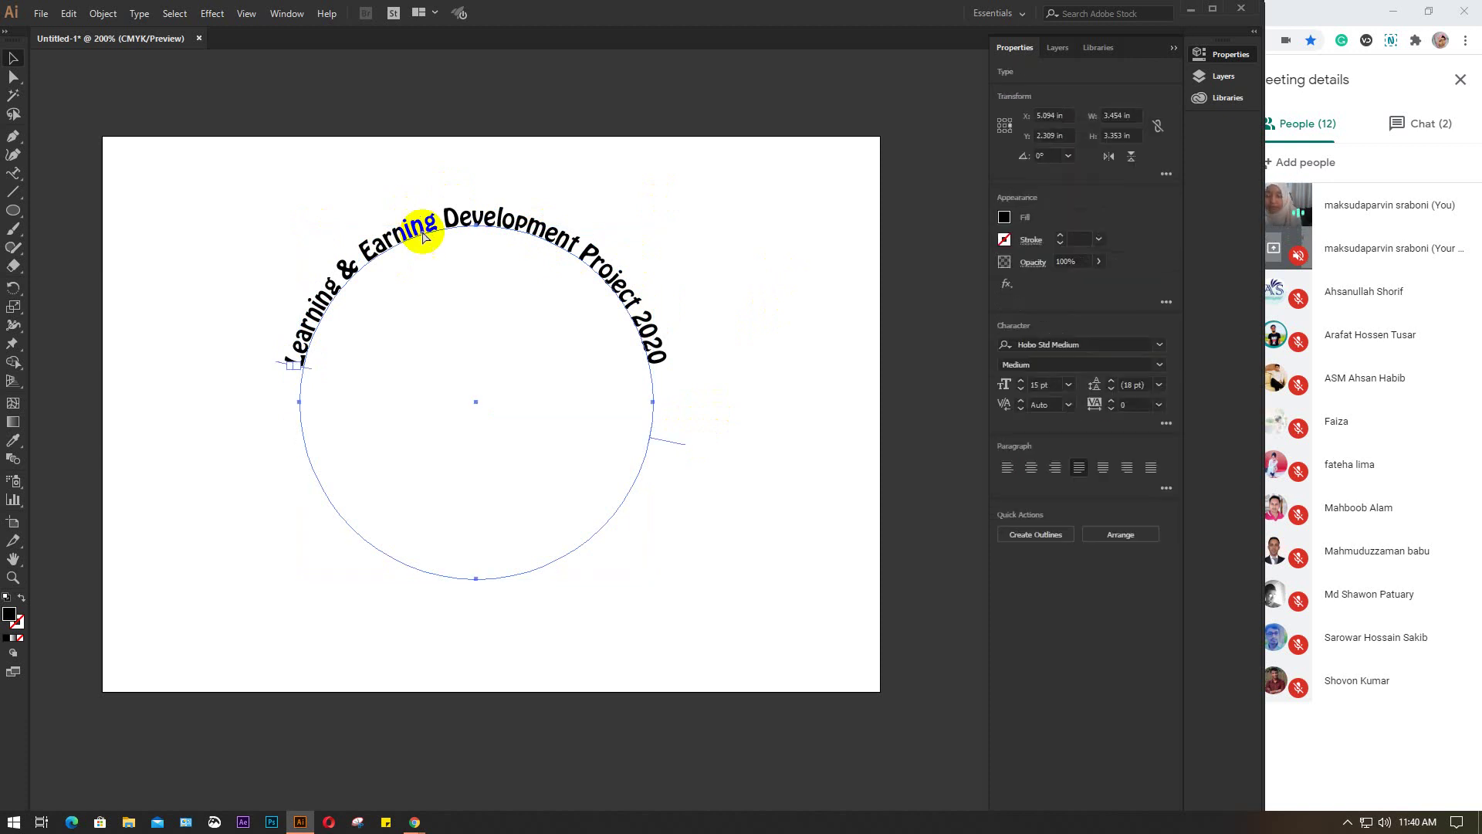
left_click(424, 237)
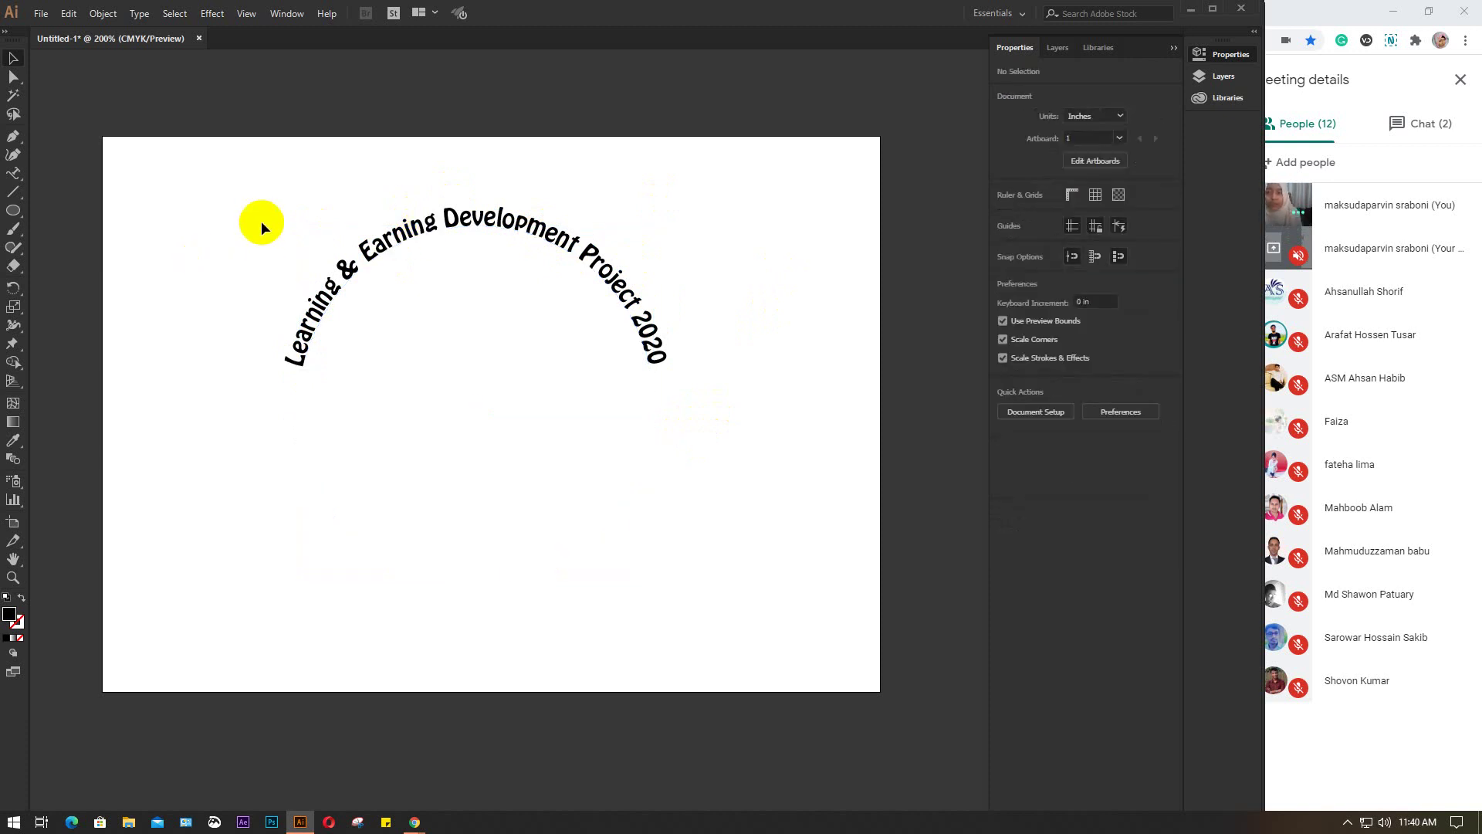
left_click_drag(261, 221, 803, 524)
key("ctrl+a")
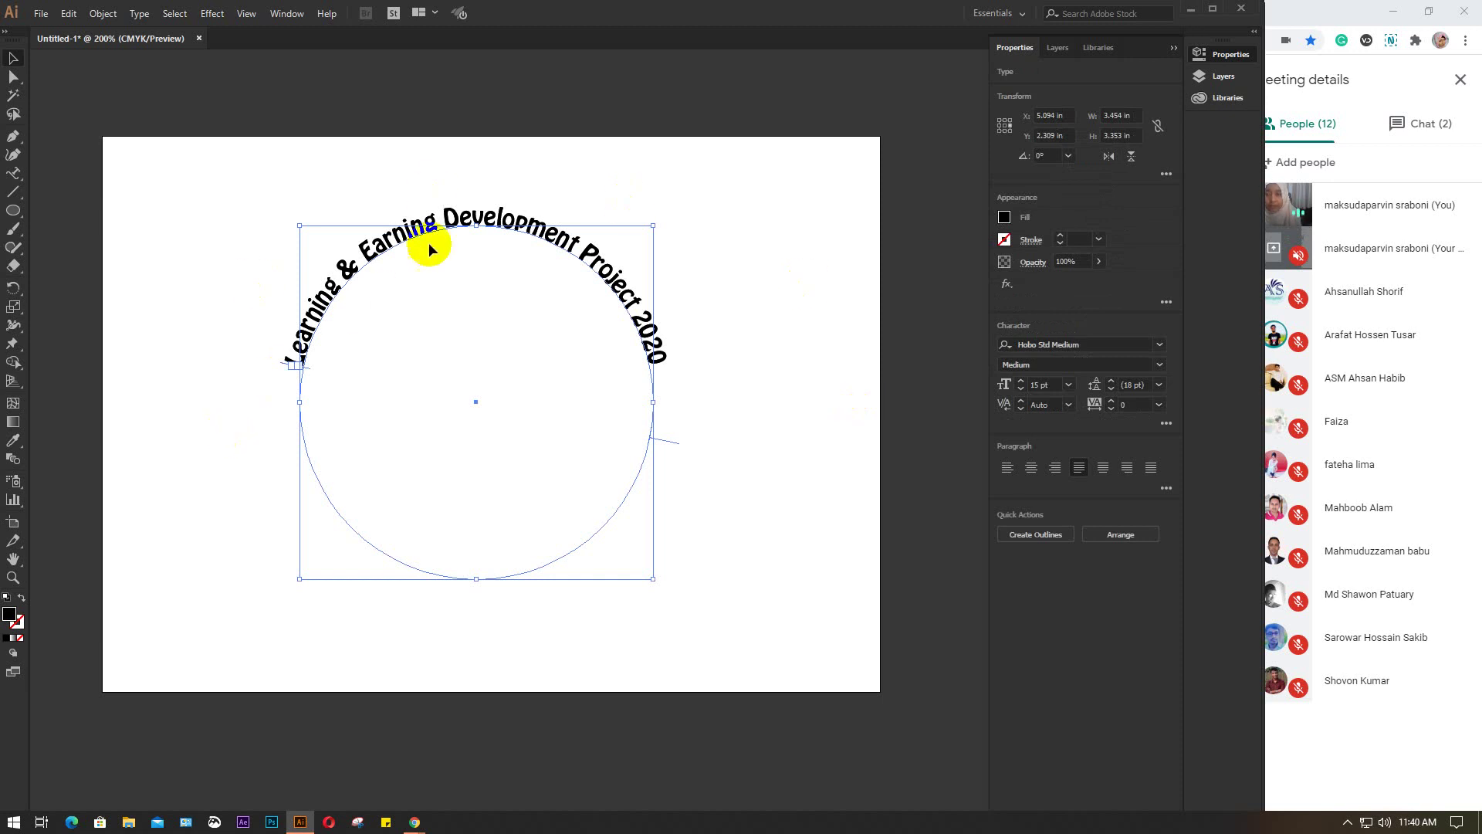
Retype the copied path text as 'Graphics Design Batch 53' and flip it to the circle's bottom
left_click(13, 173)
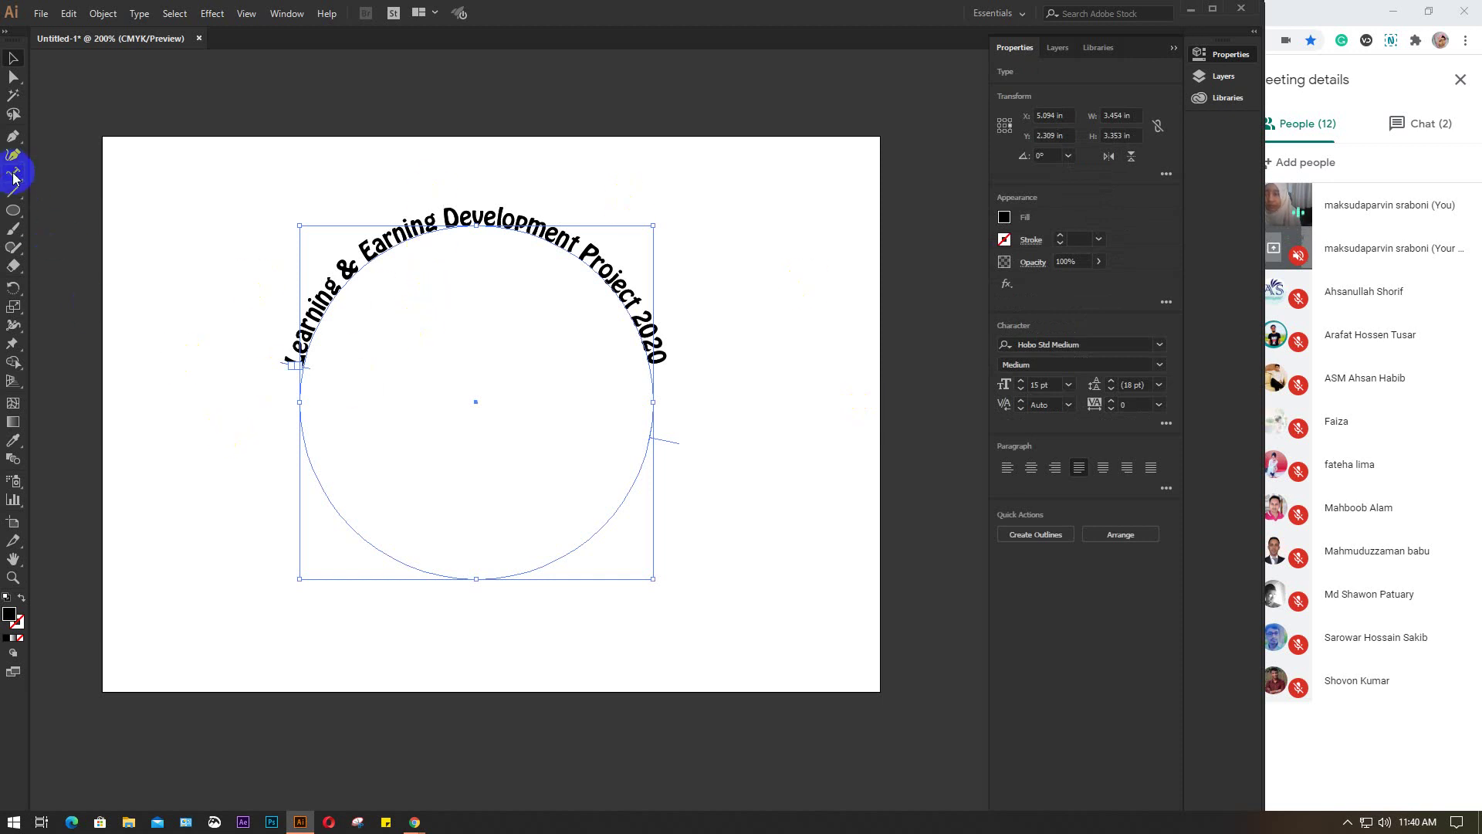
left_click_drag(287, 361, 701, 388)
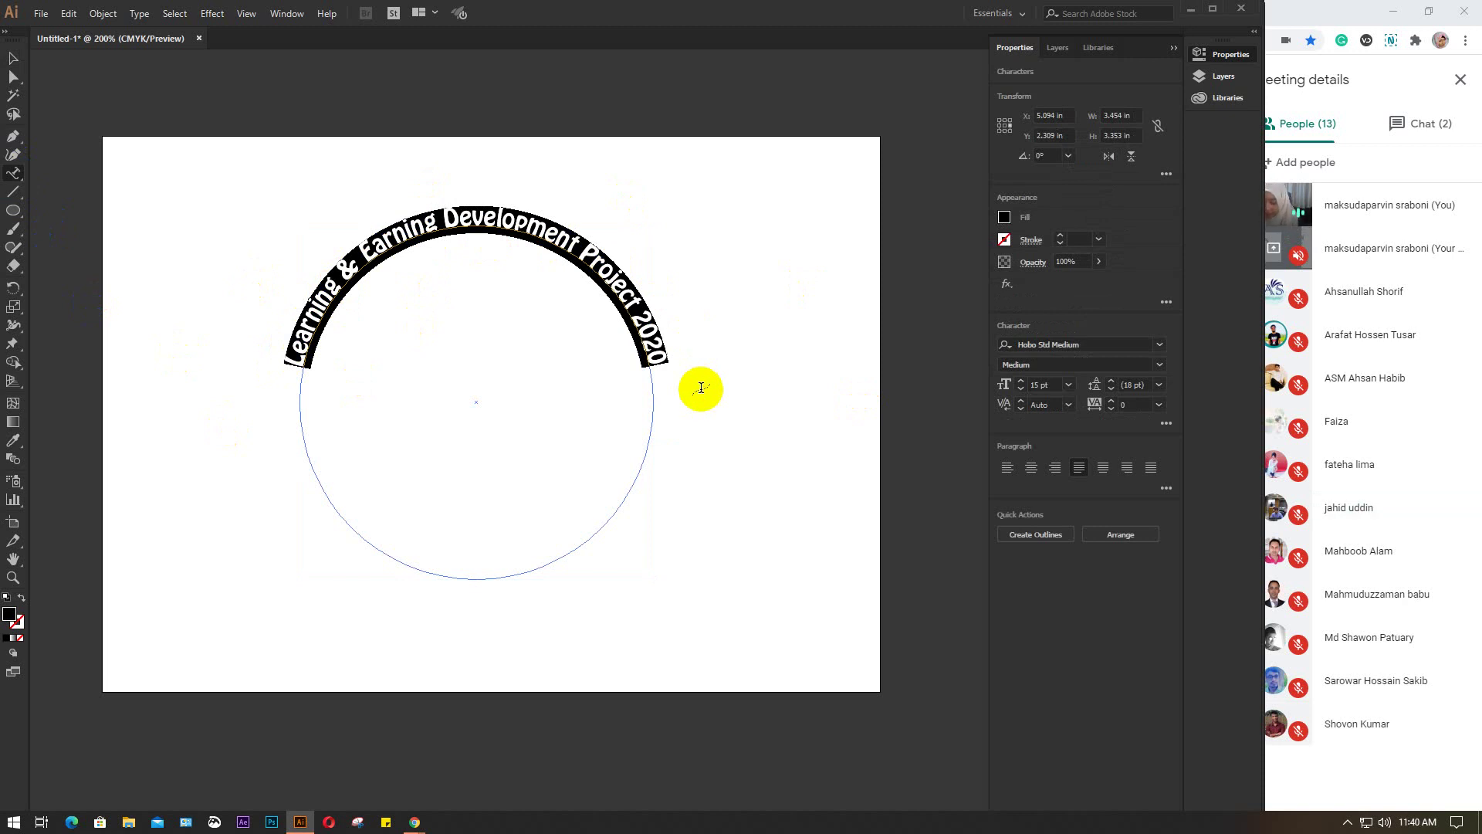
key("Left")
type("G")
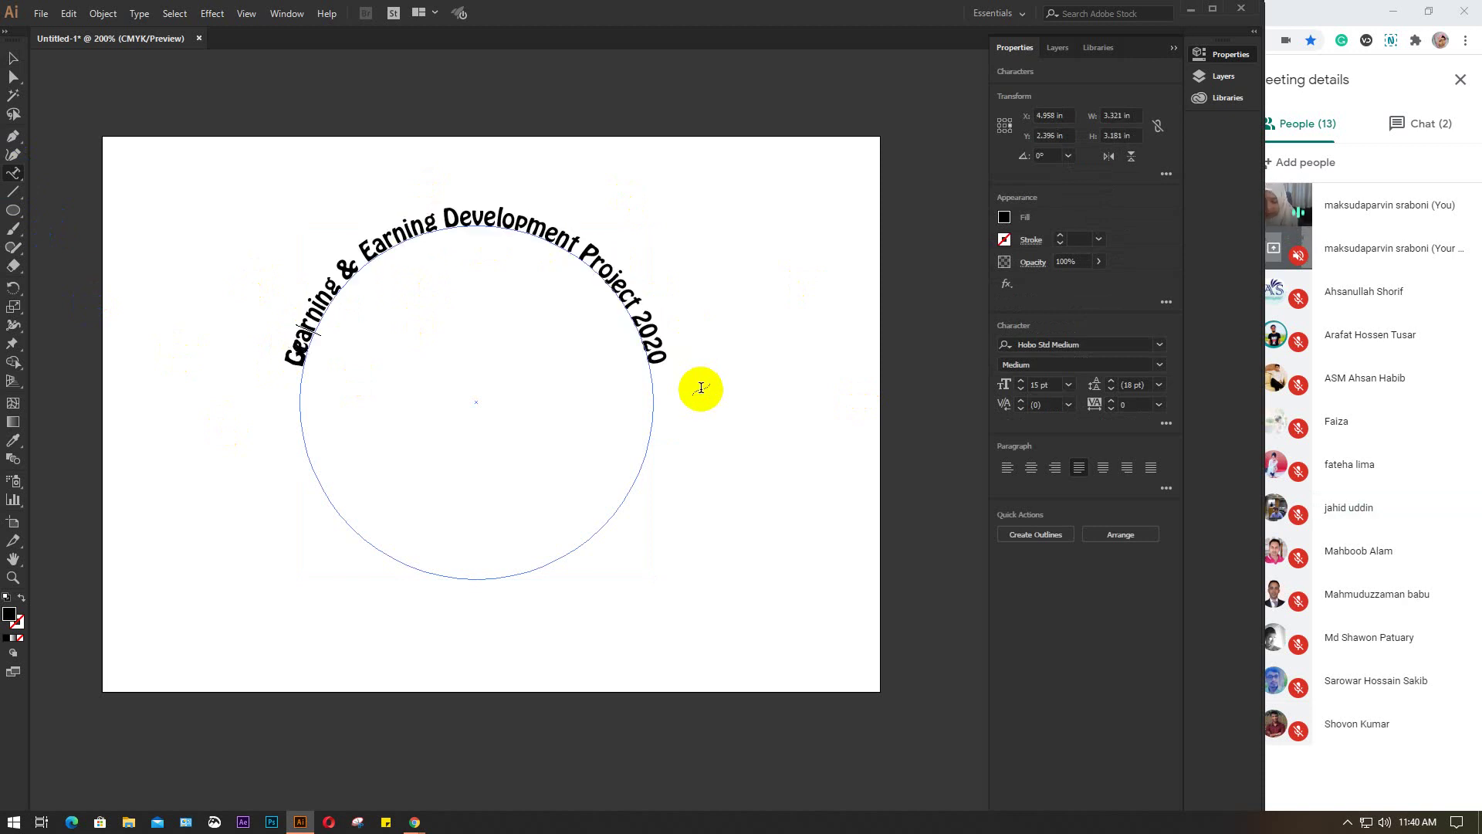
type("raphics Des")
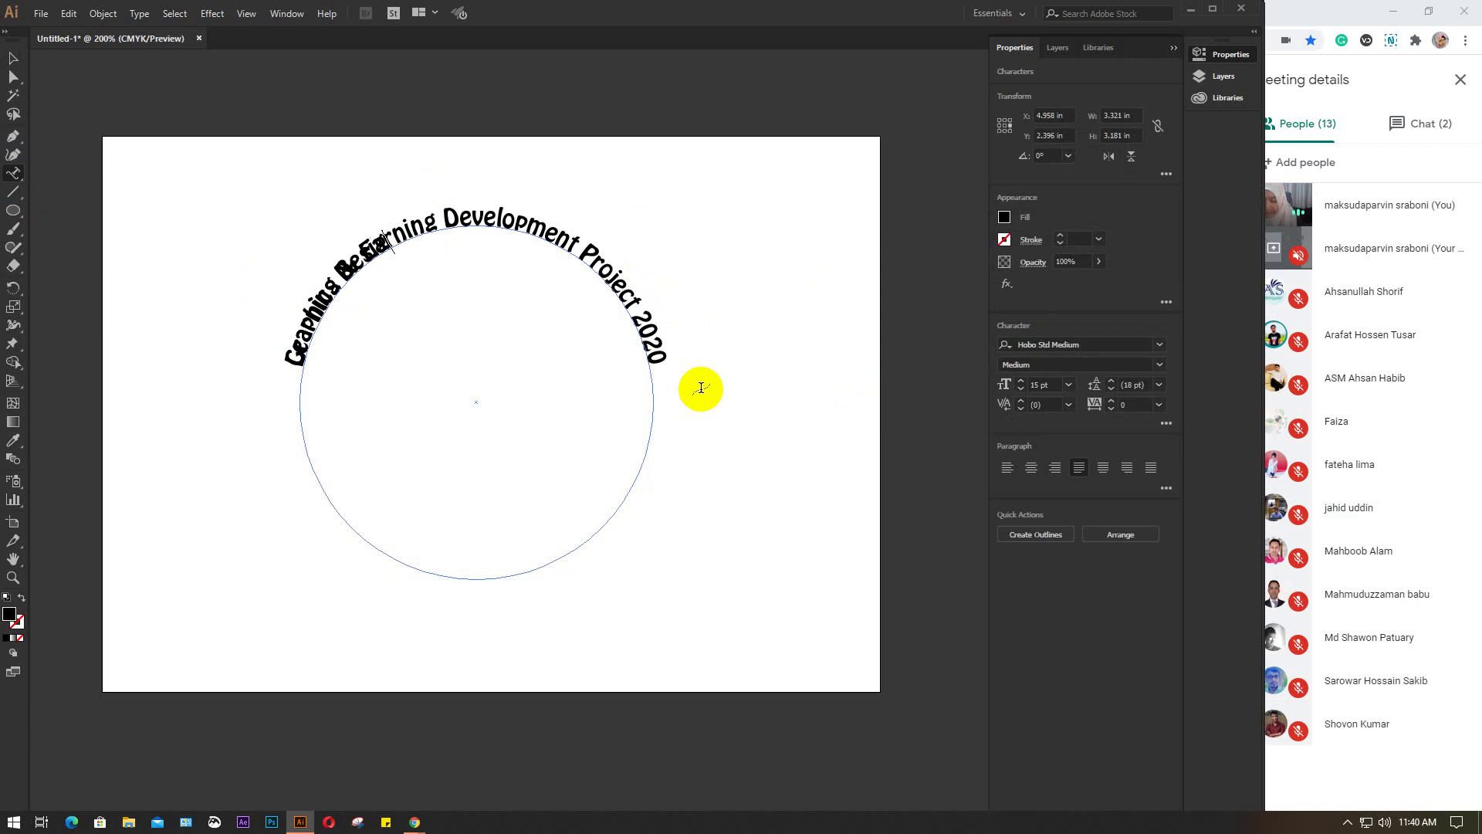
type("ig")
type("Batch 53")
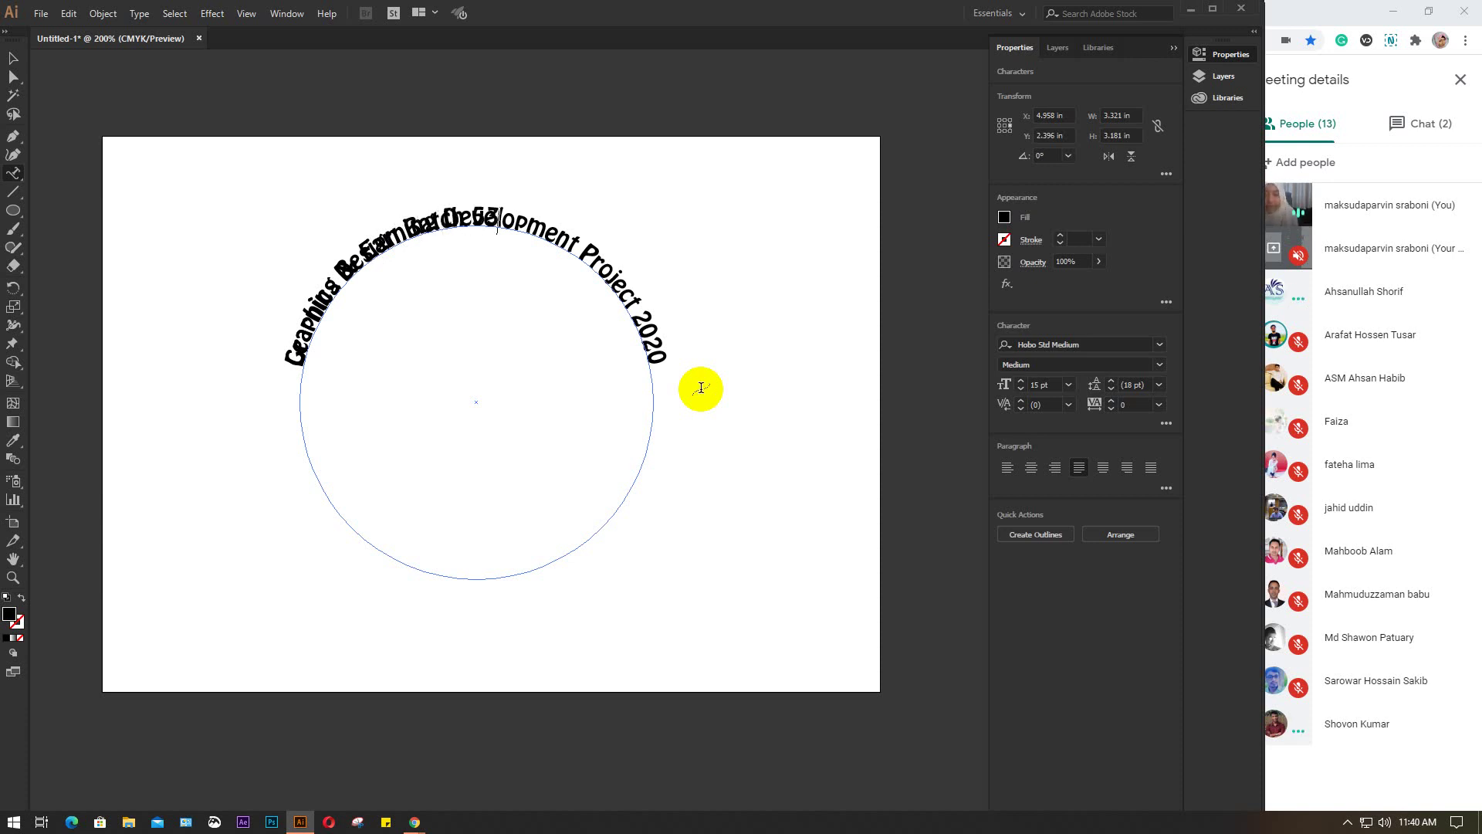
left_click(14, 58)
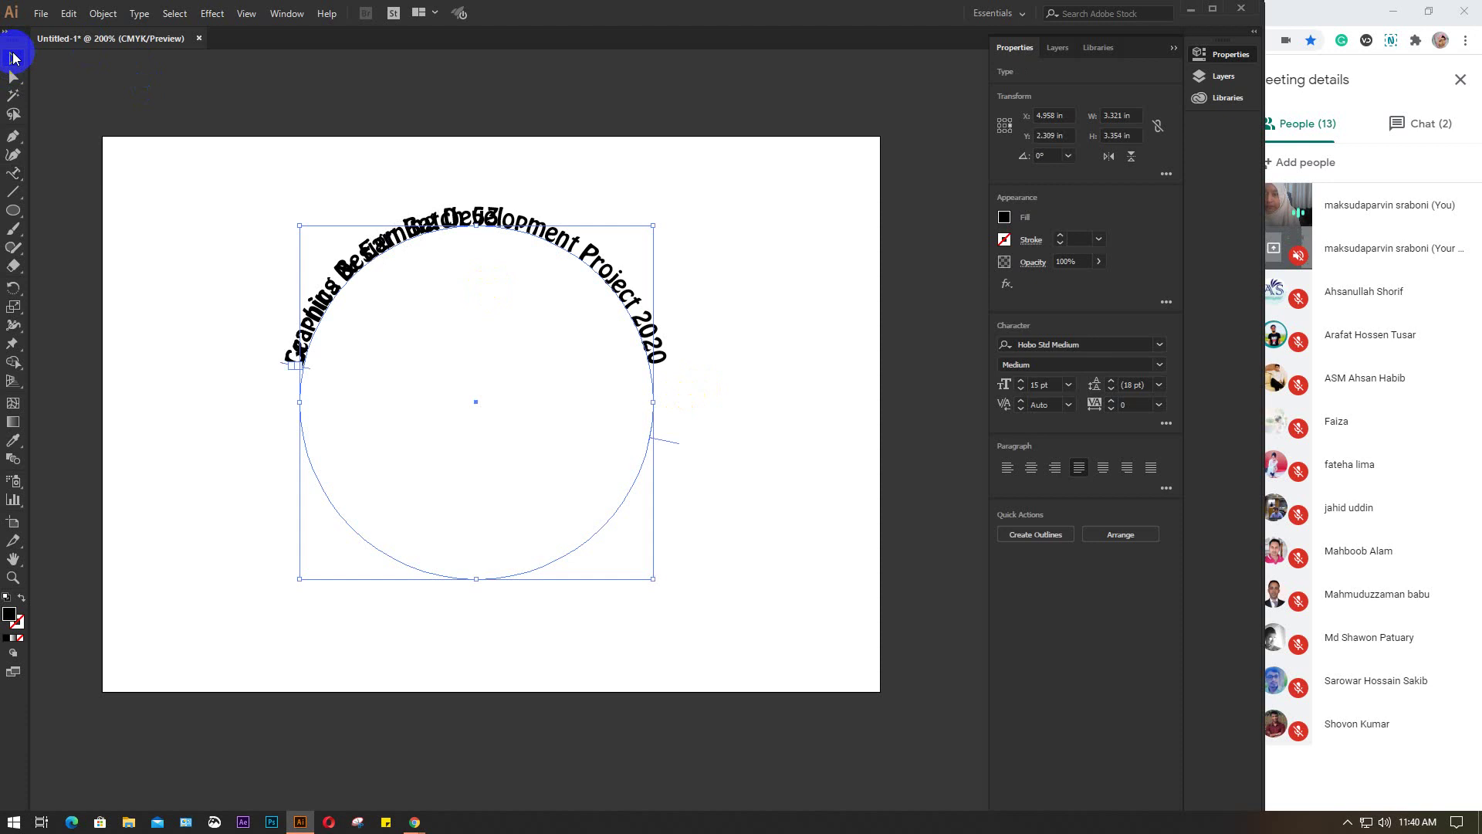
left_click_drag(672, 442, 251, 170)
Slide 'Graphics Design Batch 53' along the circle's bottom until it reads upright and centred
scroll(516, 437, "down", 3)
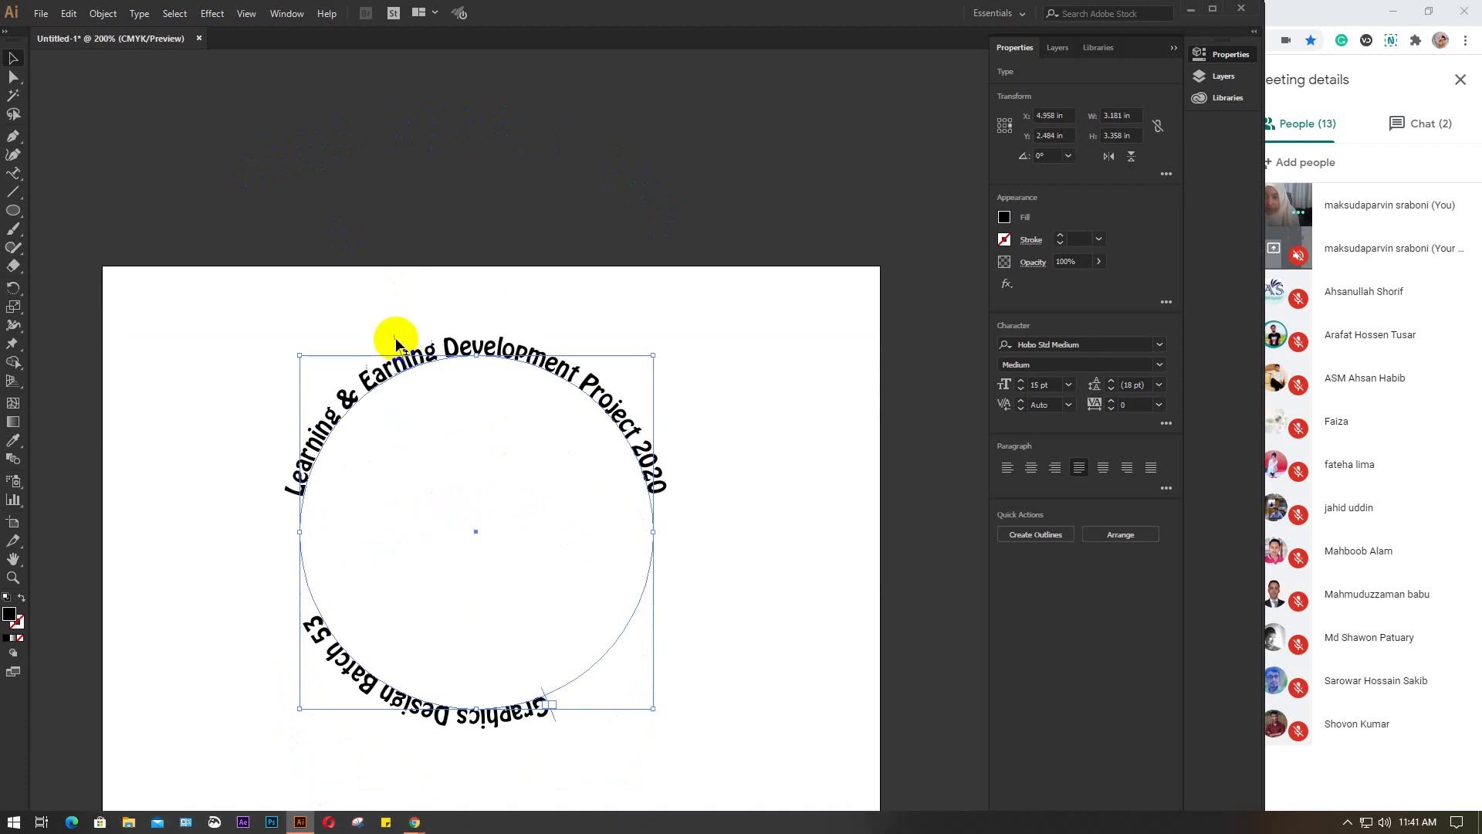
left_click_drag(394, 340, 323, 357)
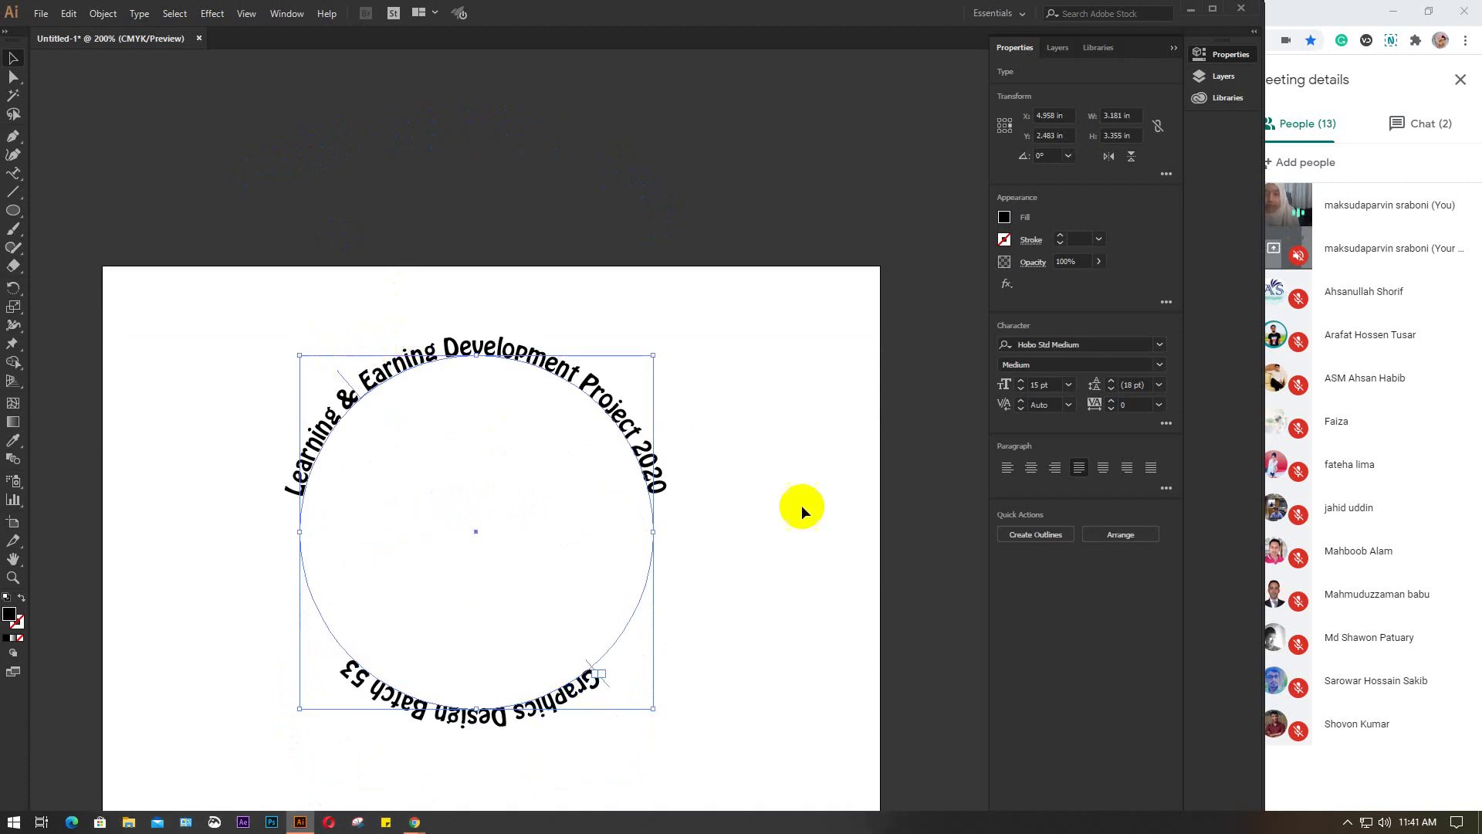
left_click(759, 591)
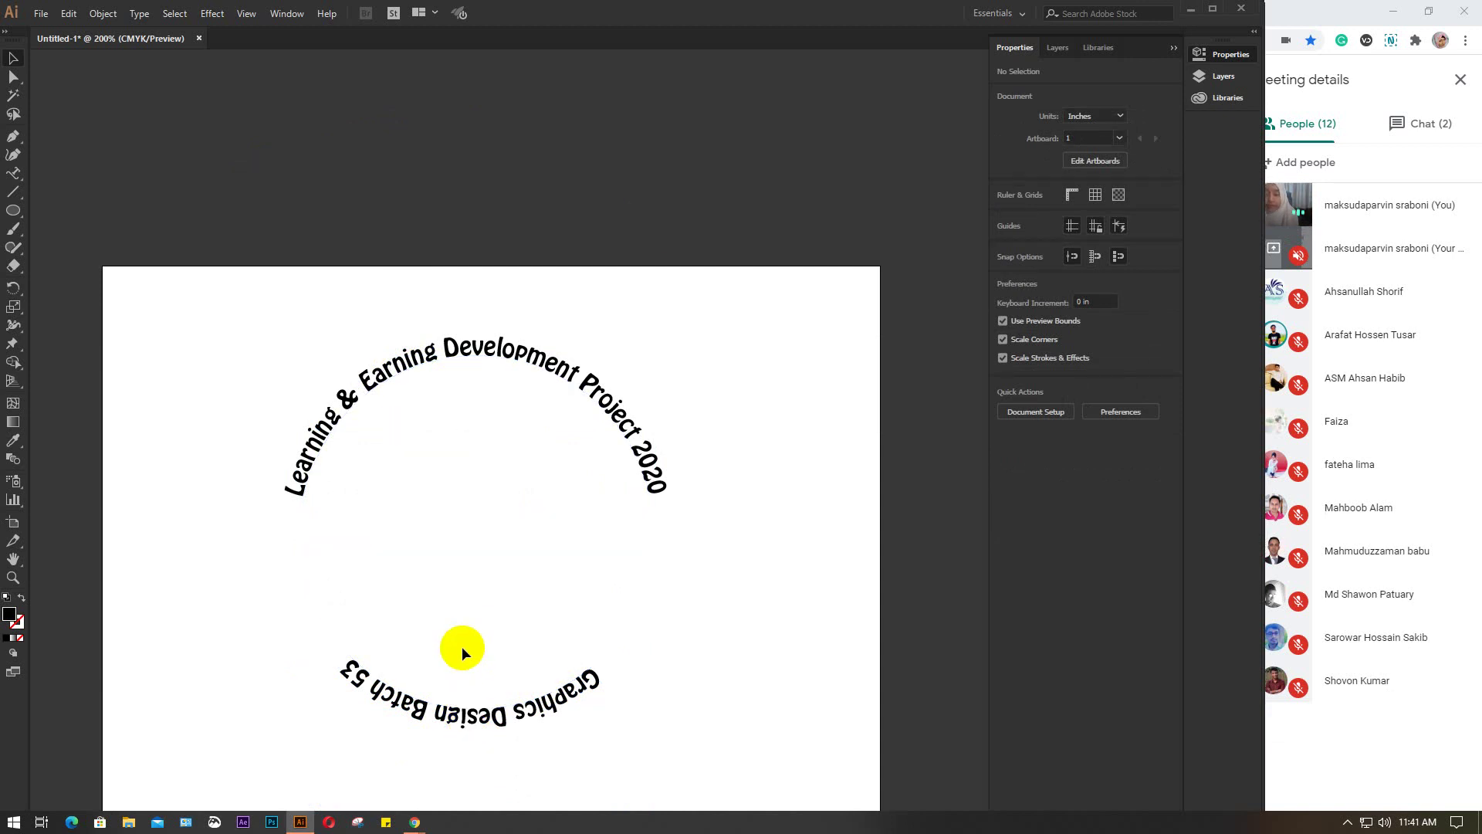
left_click(544, 709)
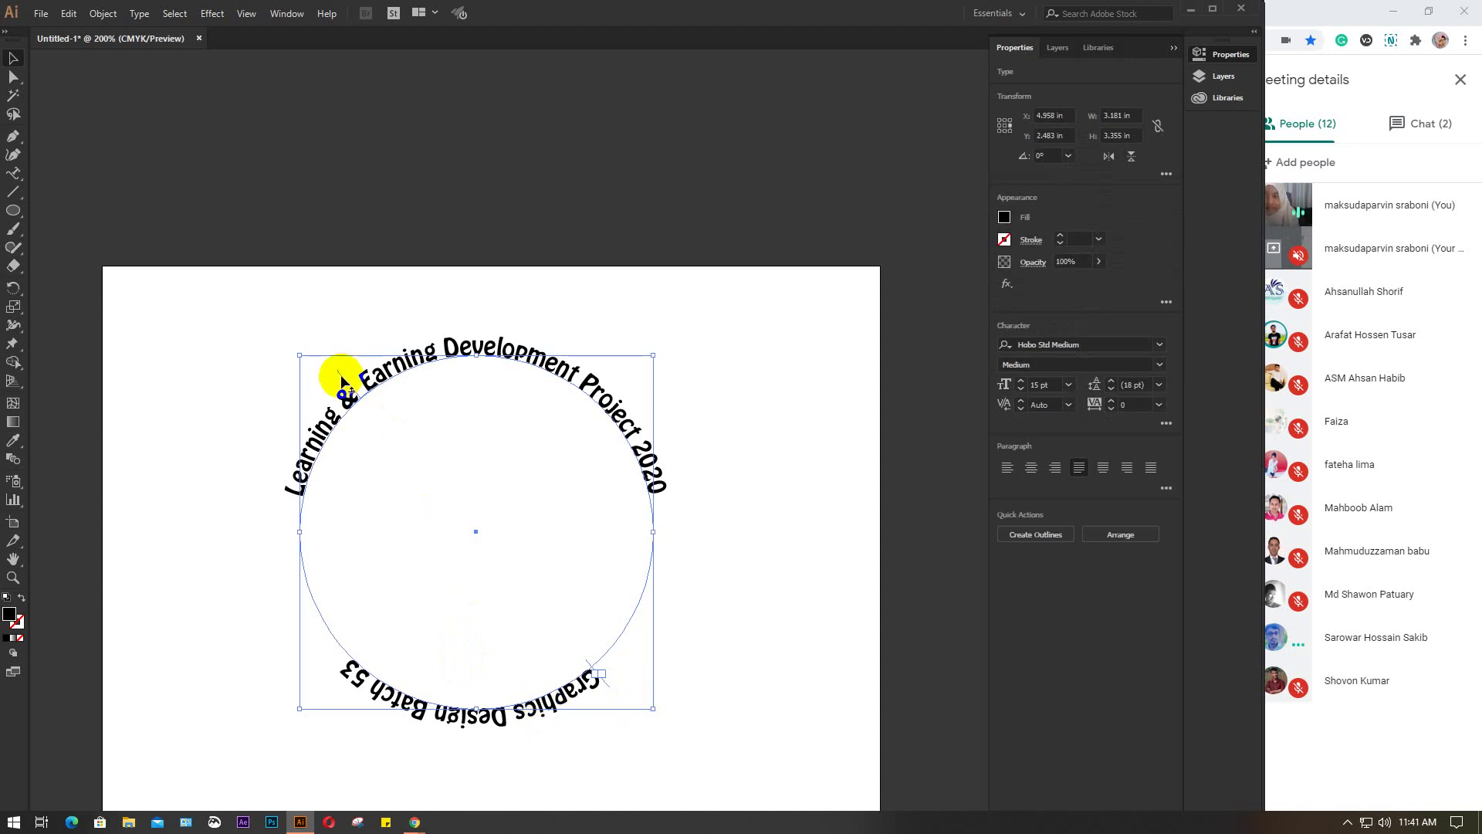
left_click_drag(342, 378, 552, 461)
left_click(790, 363)
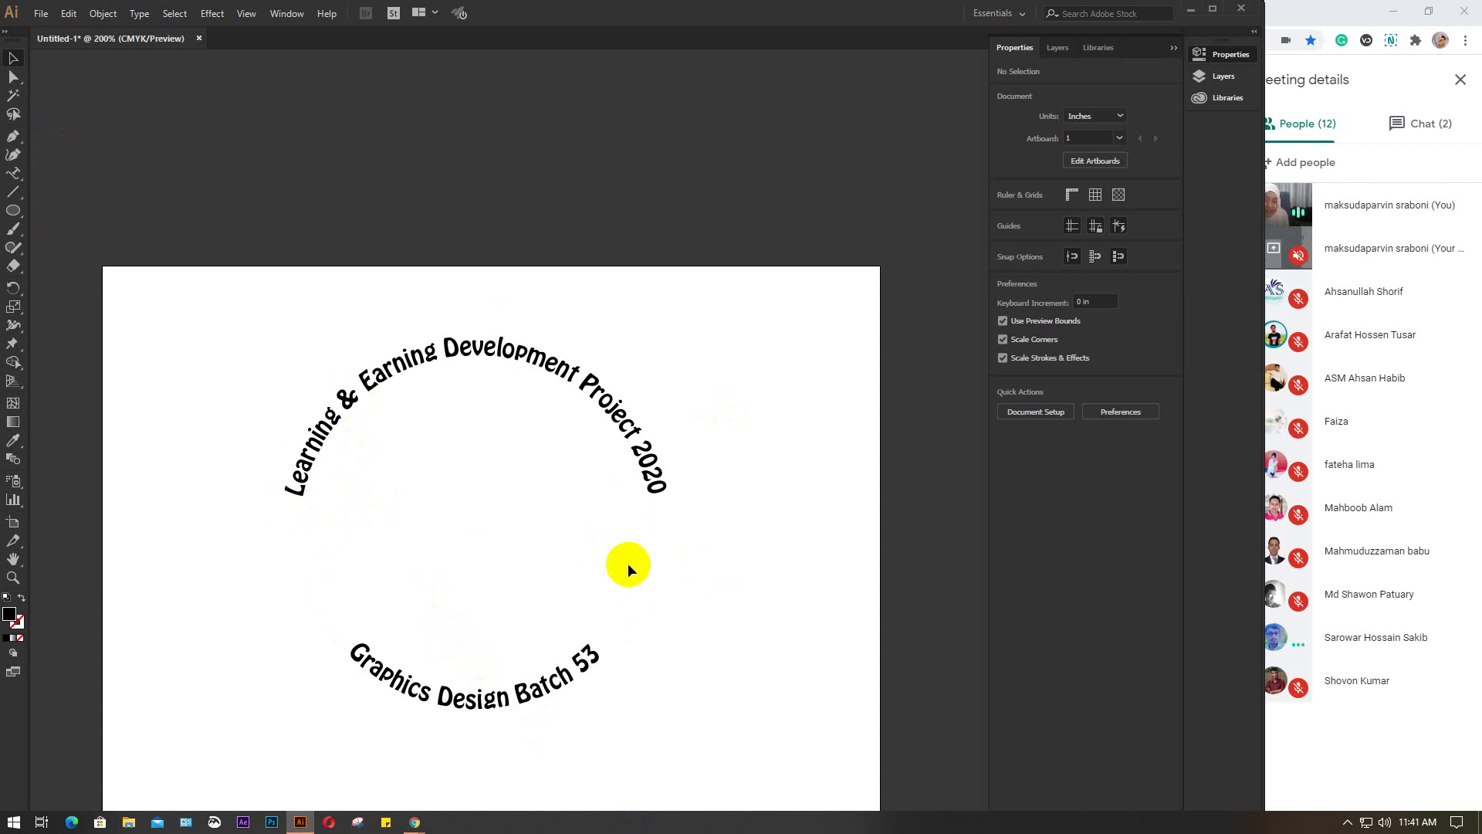
left_click(649, 563)
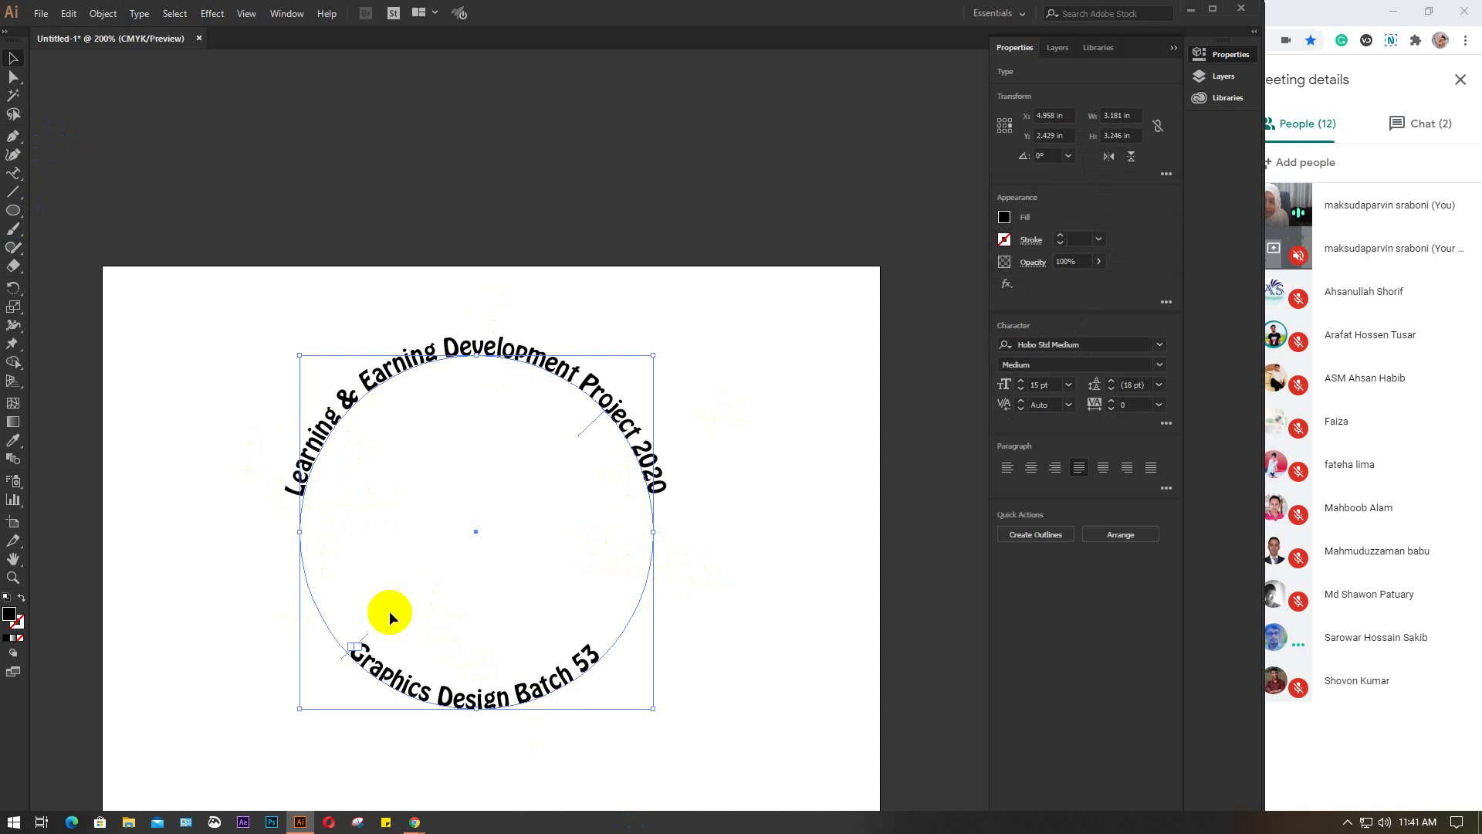
left_click(12, 173)
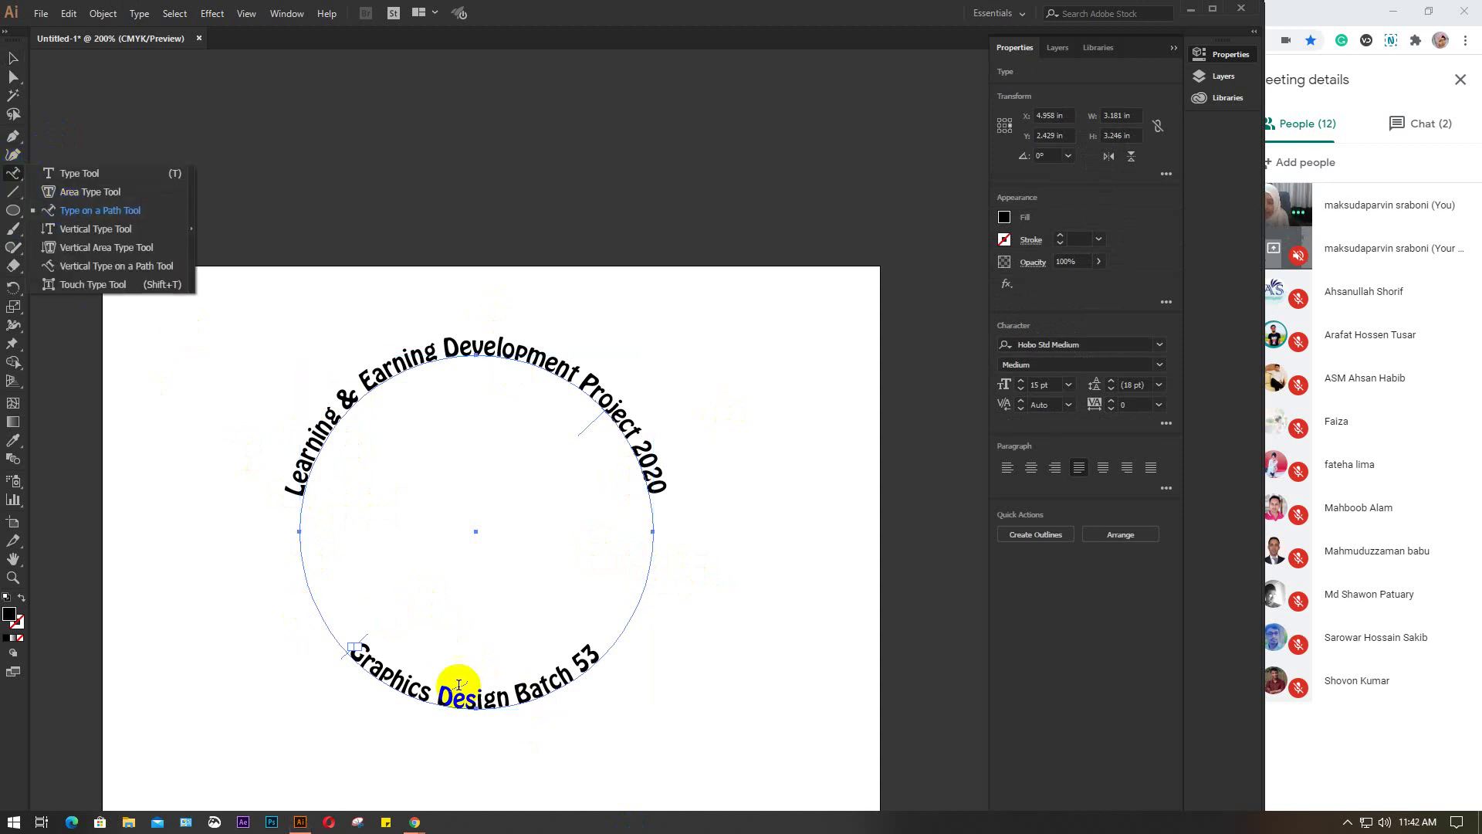
left_click(15, 59)
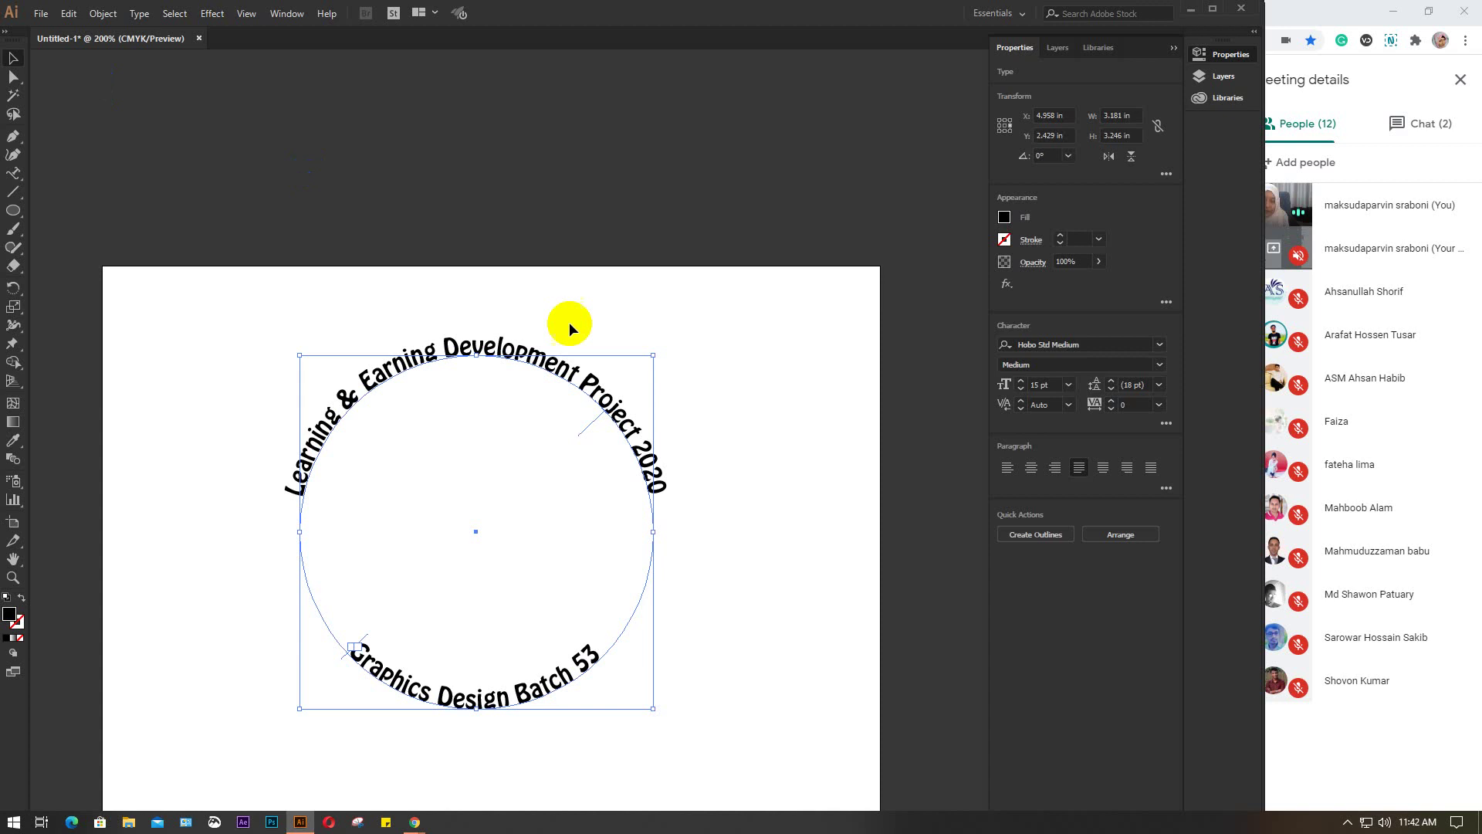
left_click(718, 489)
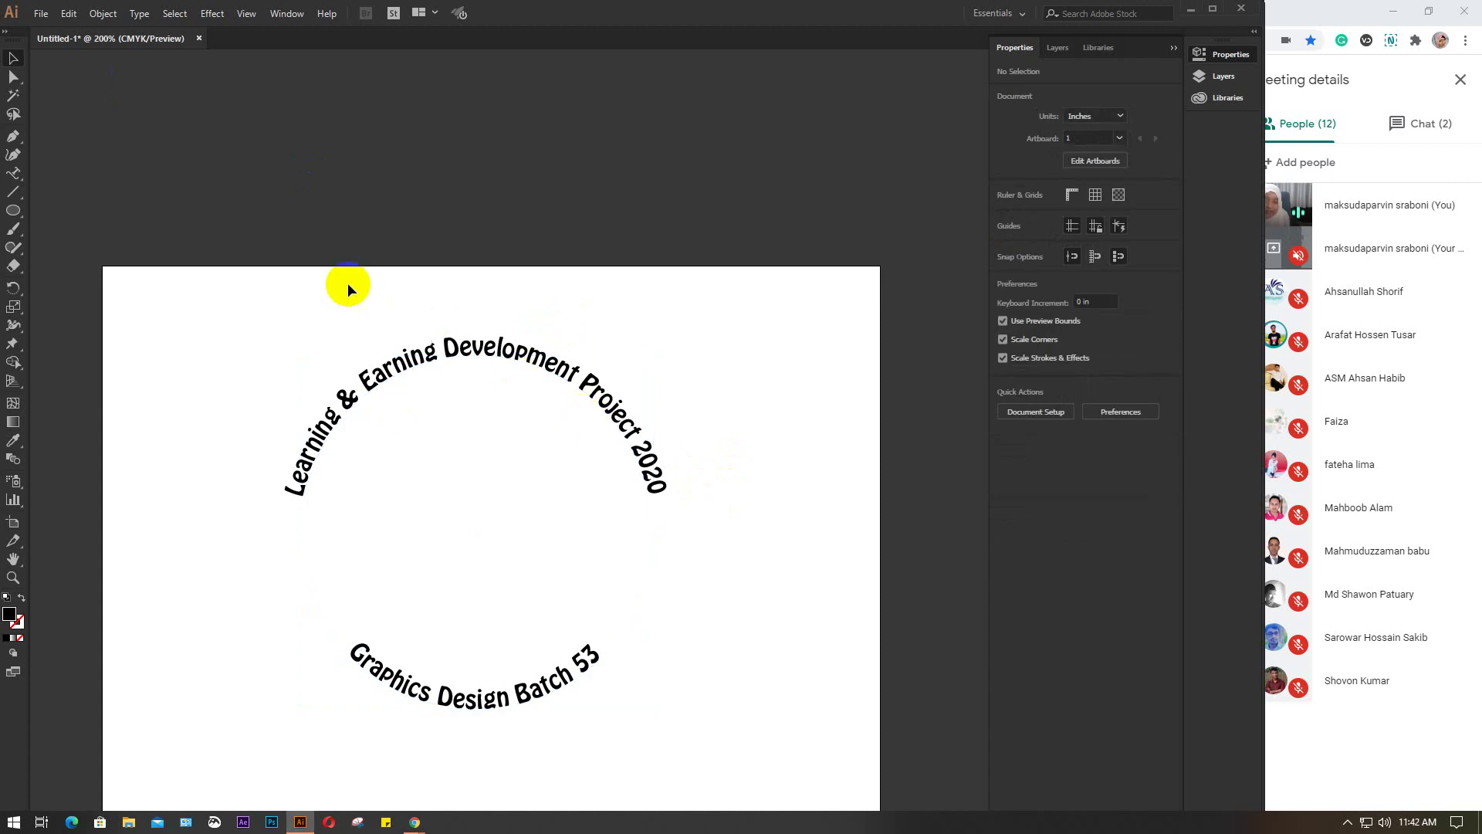
left_click_drag(347, 284, 478, 410)
left_click(401, 360)
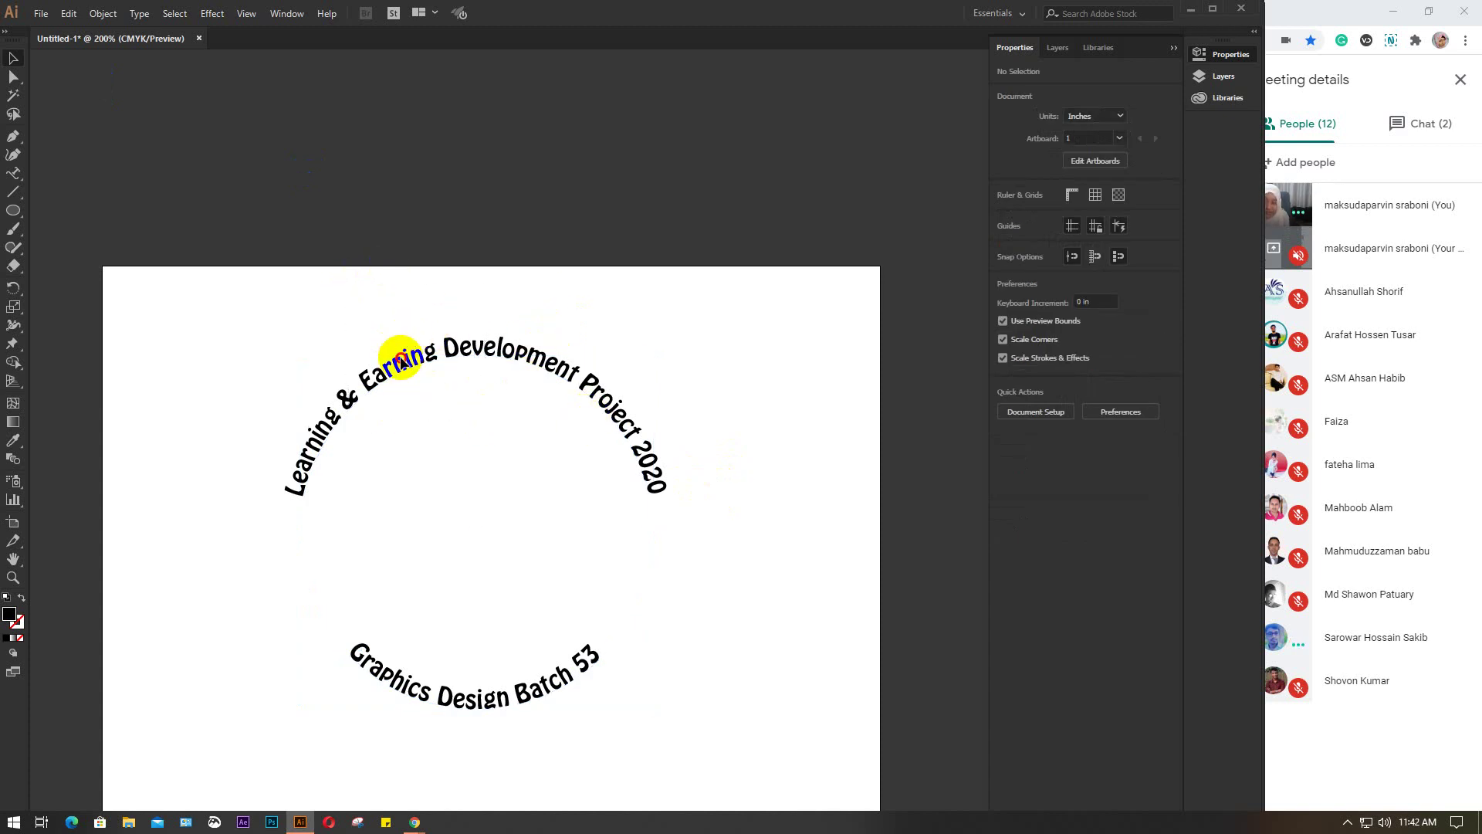
key("Escape")
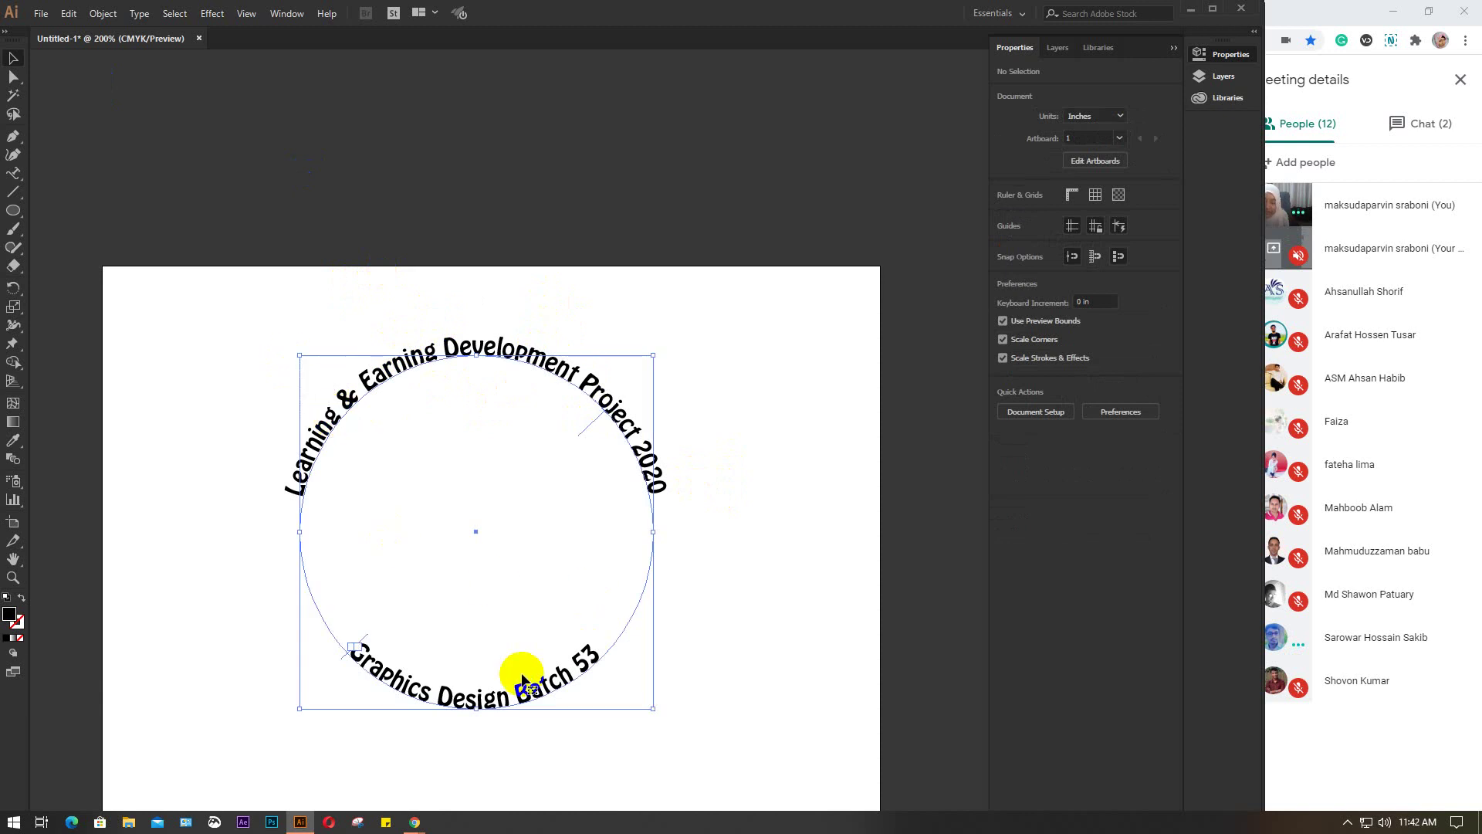
left_click(744, 663)
left_click(599, 652)
left_click(723, 615)
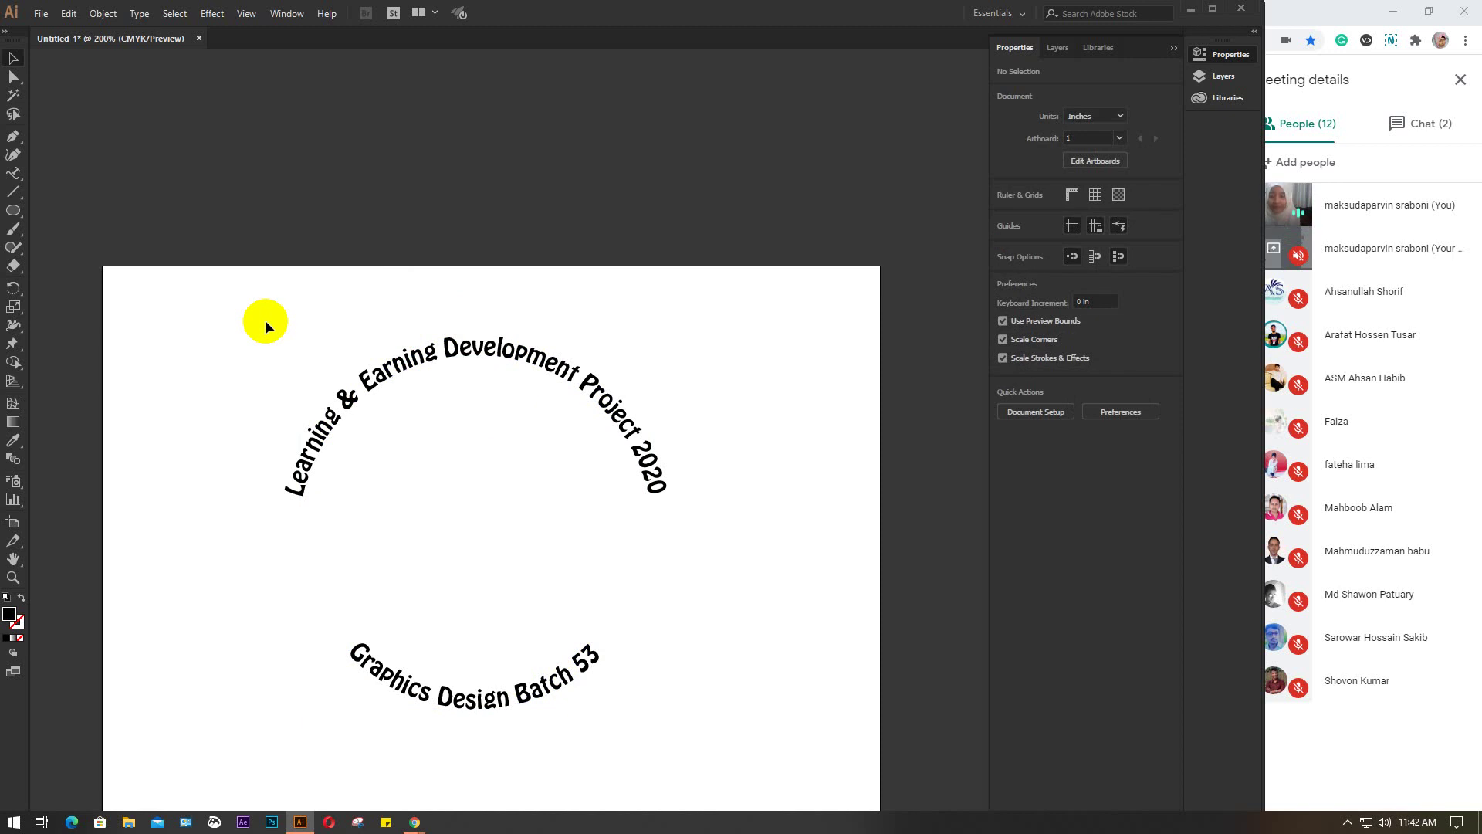
left_click(386, 384)
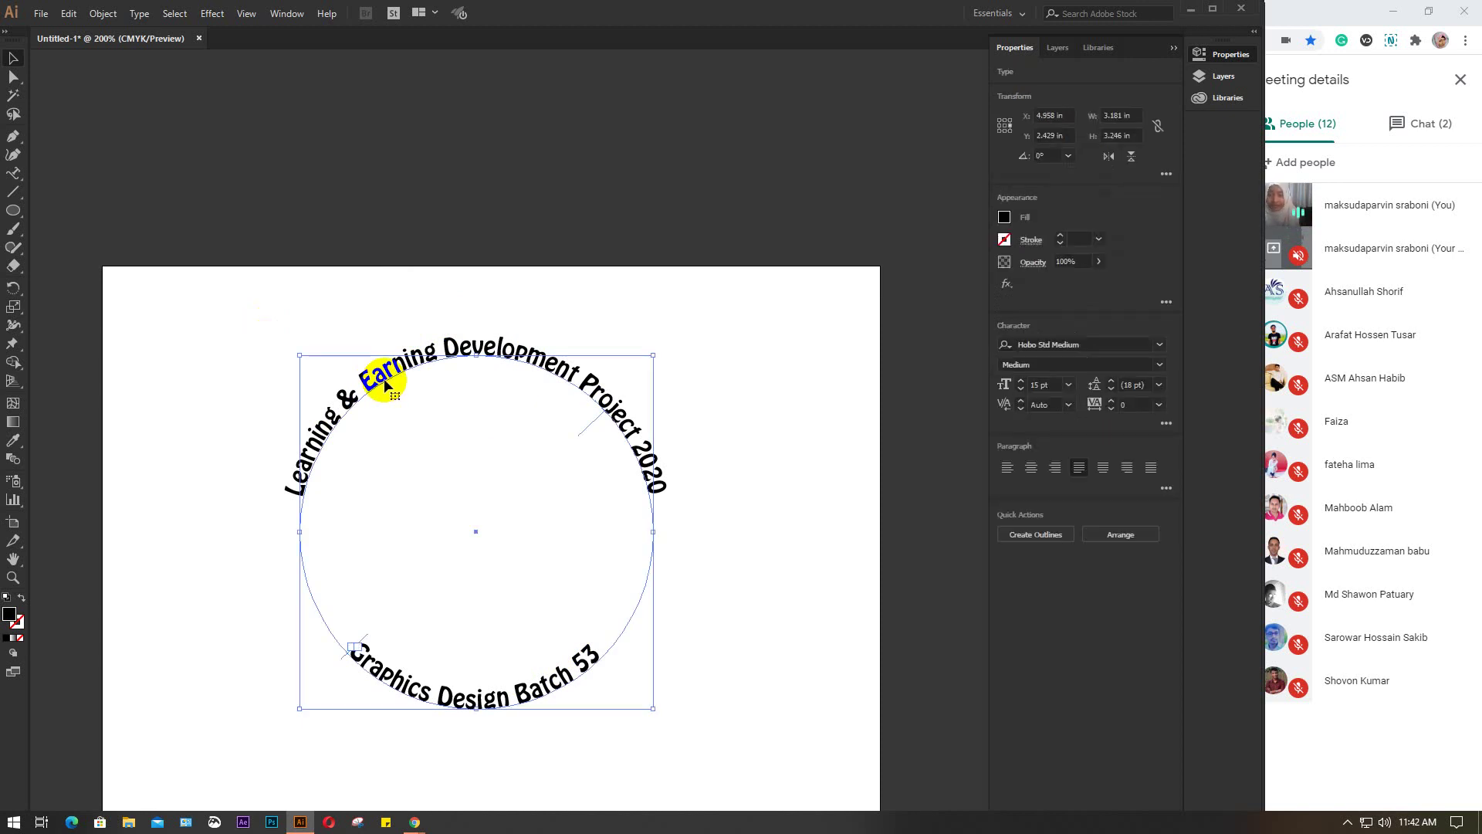
left_click(732, 658)
scroll(554, 738, "down", 1)
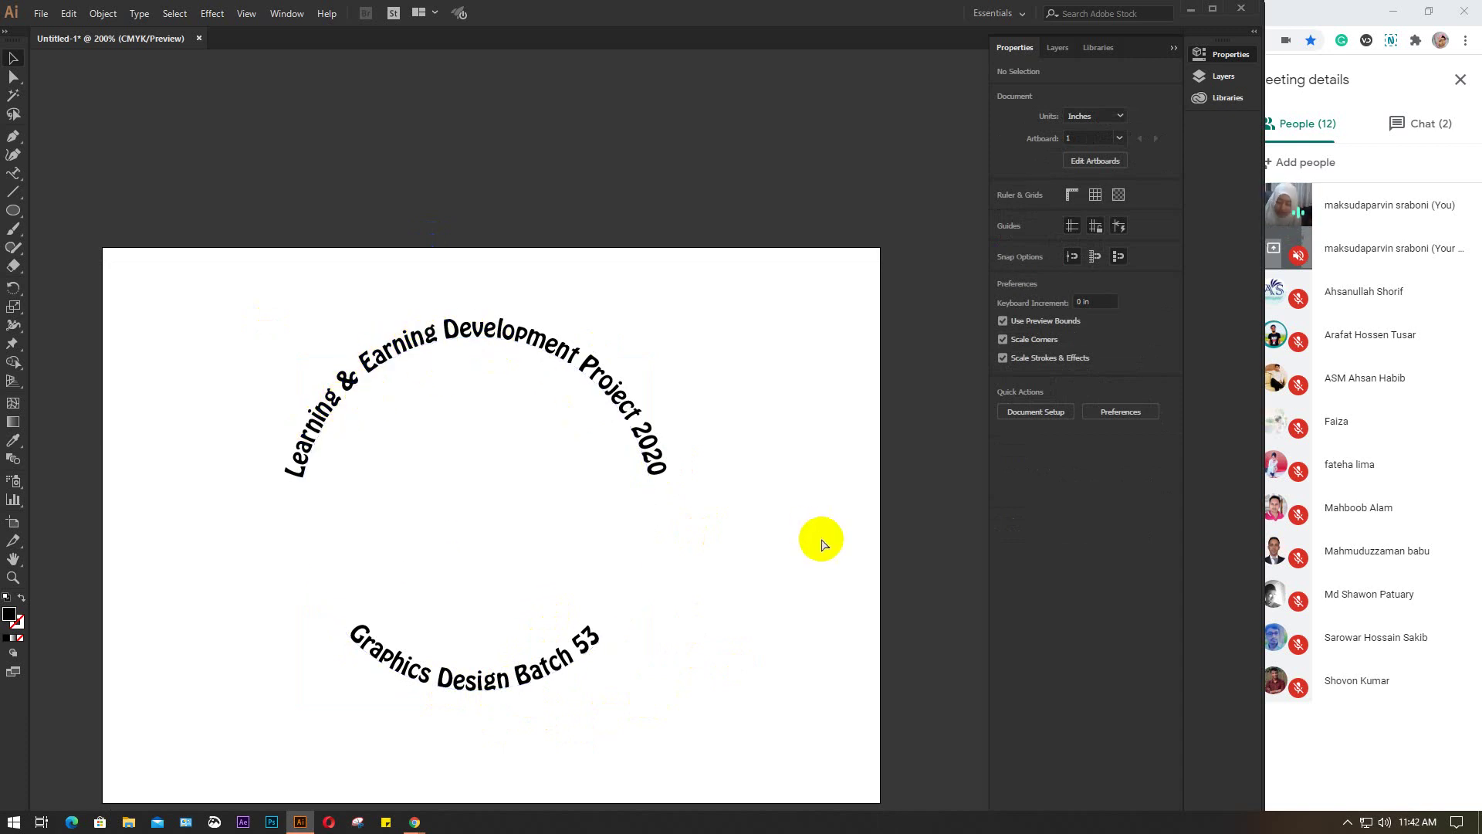
key("ctrl+a")
left_click(755, 388)
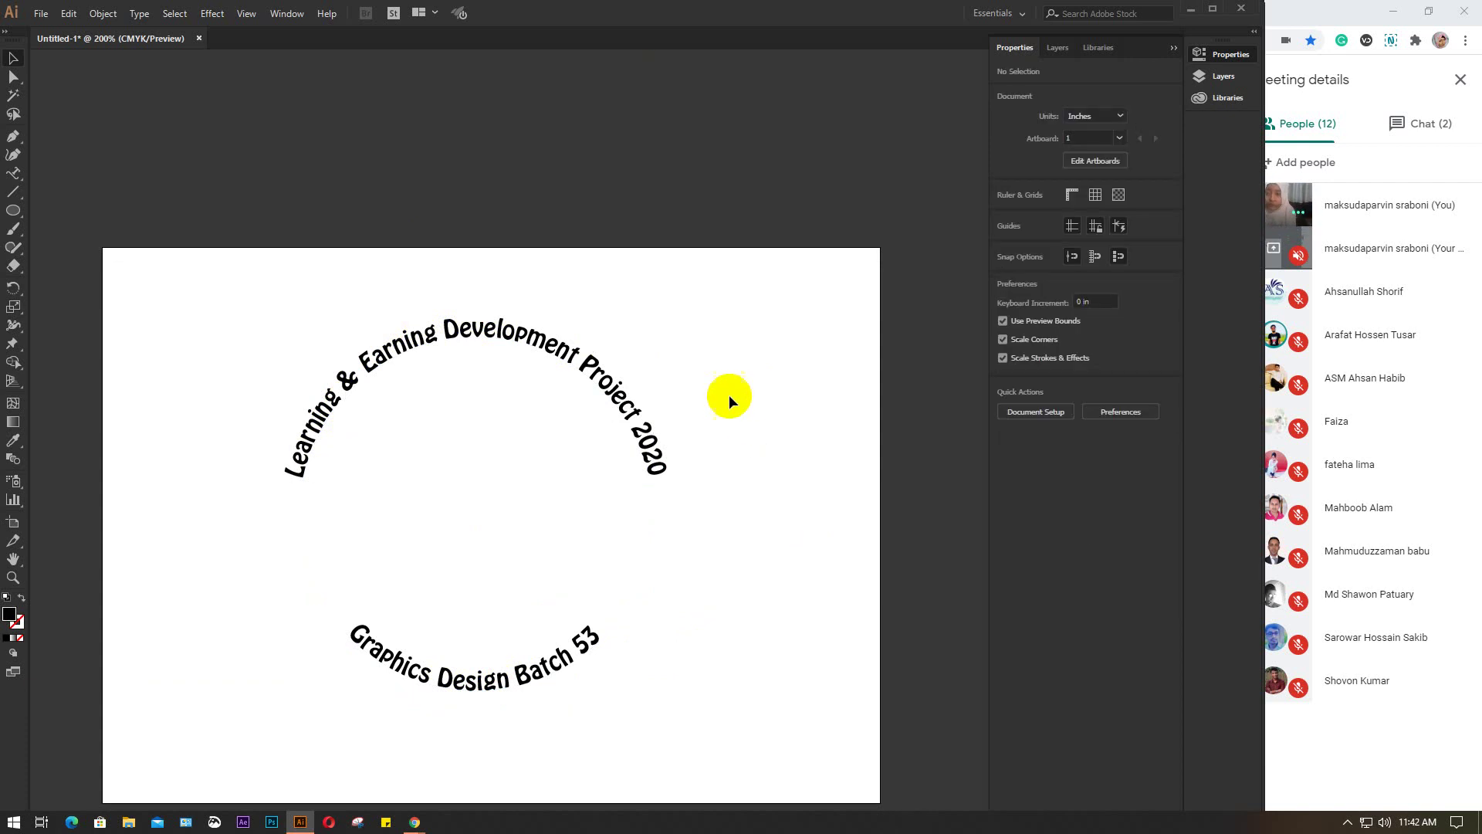
left_click(578, 377)
left_click(708, 402)
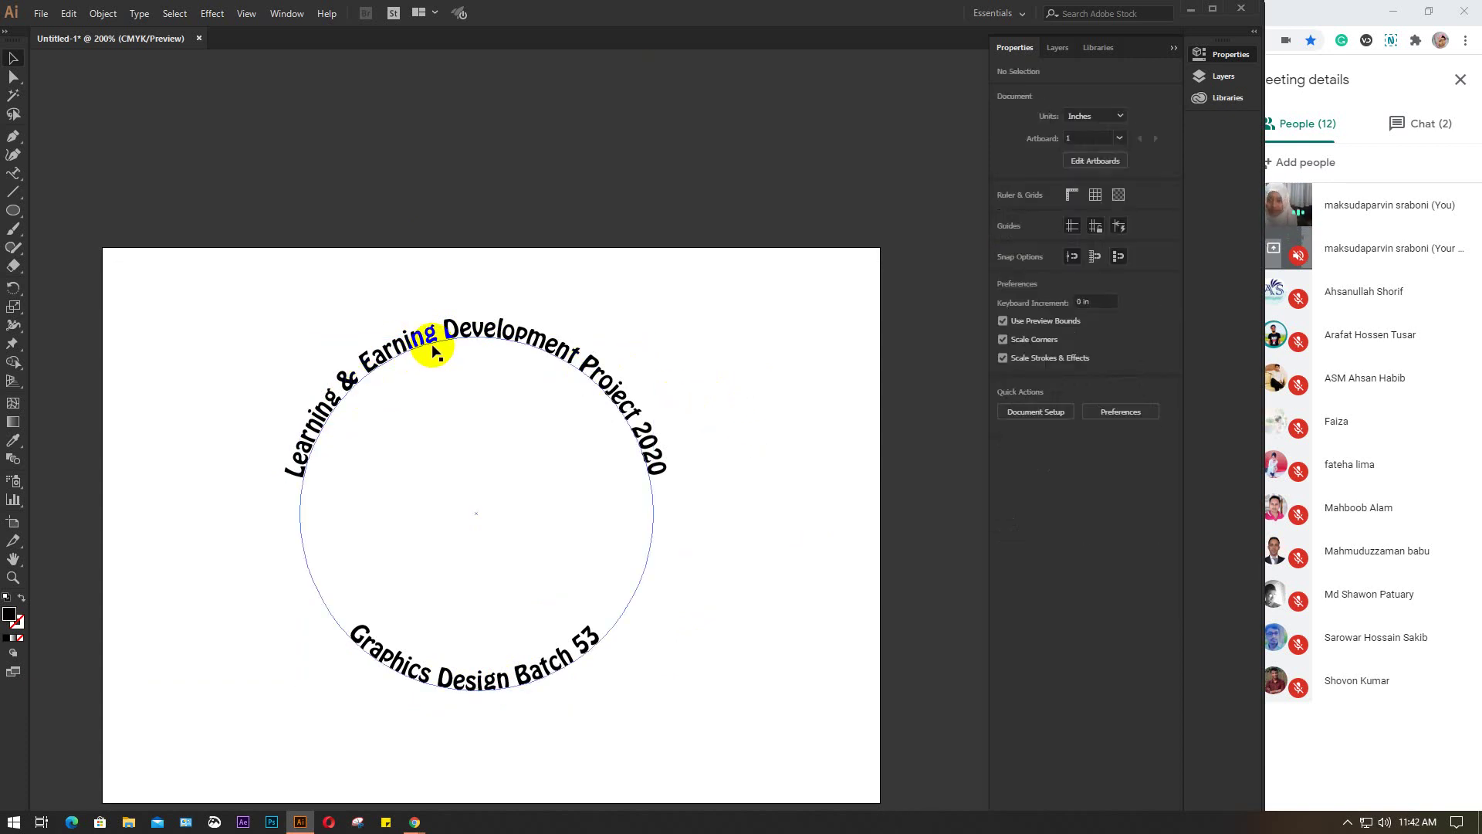
left_click_drag(329, 276, 667, 730)
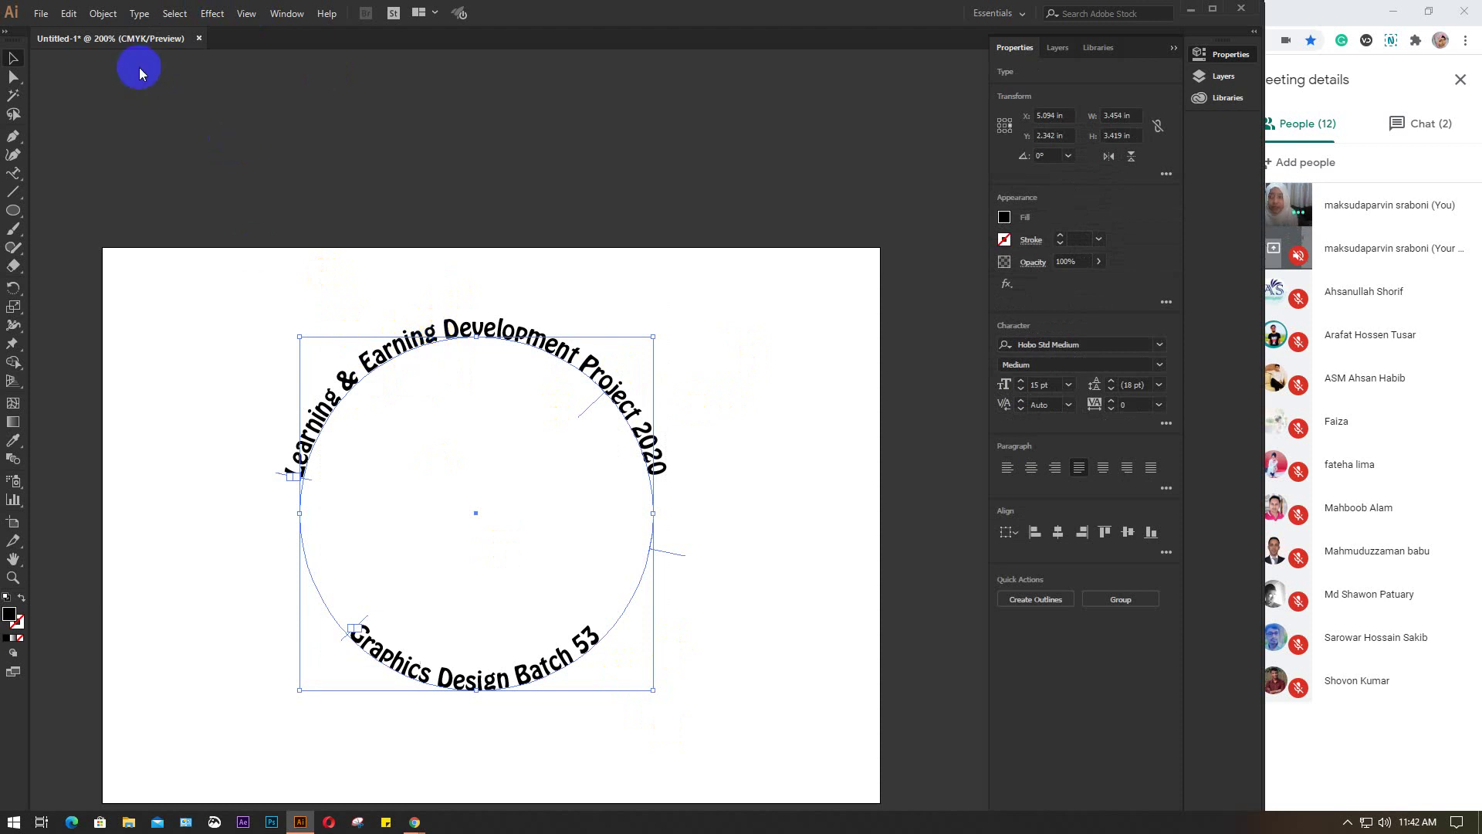
Set both curved captions to Center alignment to path, keeping the Rainbow effect
left_click(140, 14)
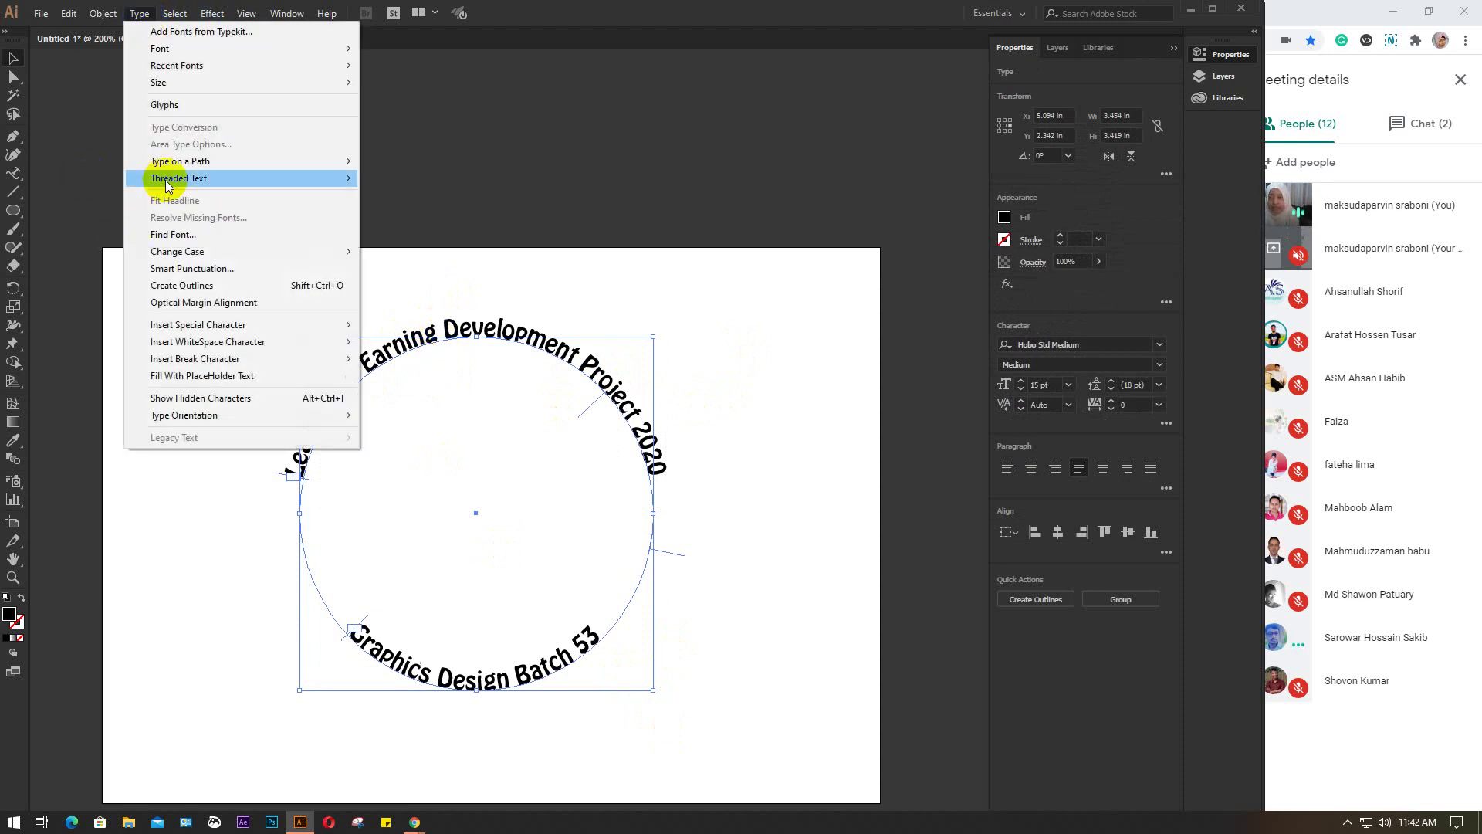
mouse_move(182, 159)
left_click(397, 251)
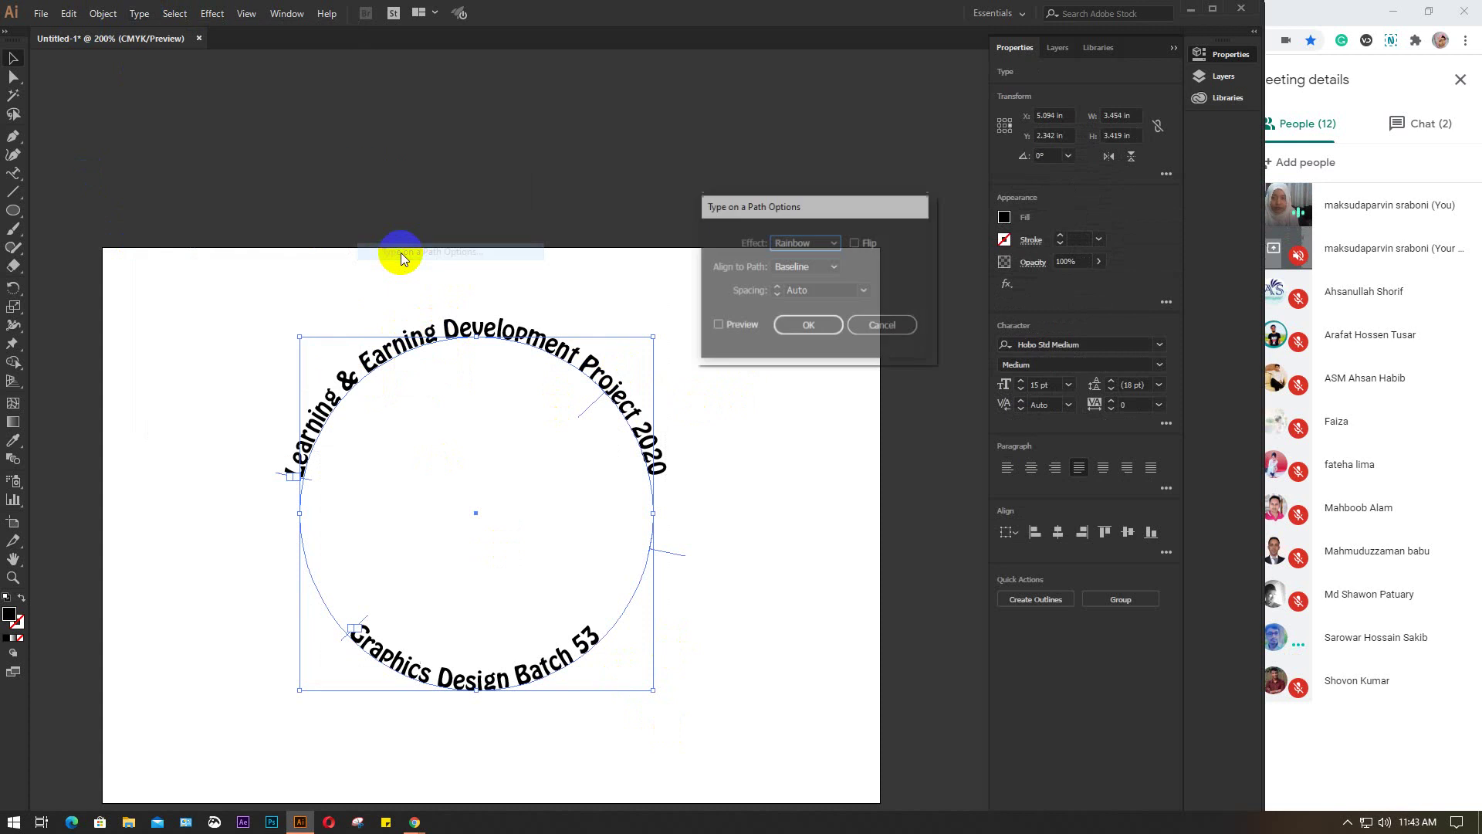
left_click(718, 325)
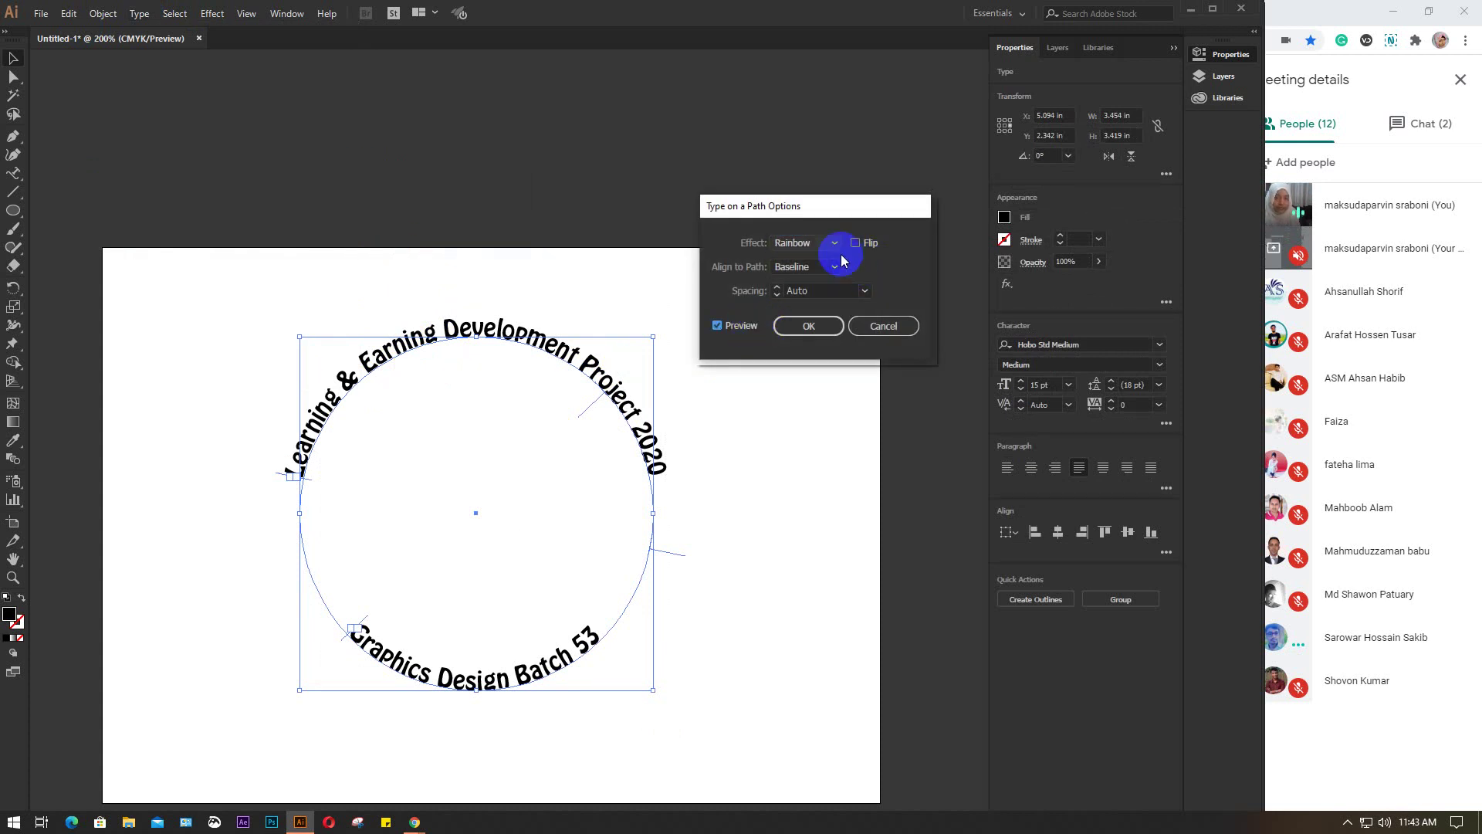
left_click(833, 242)
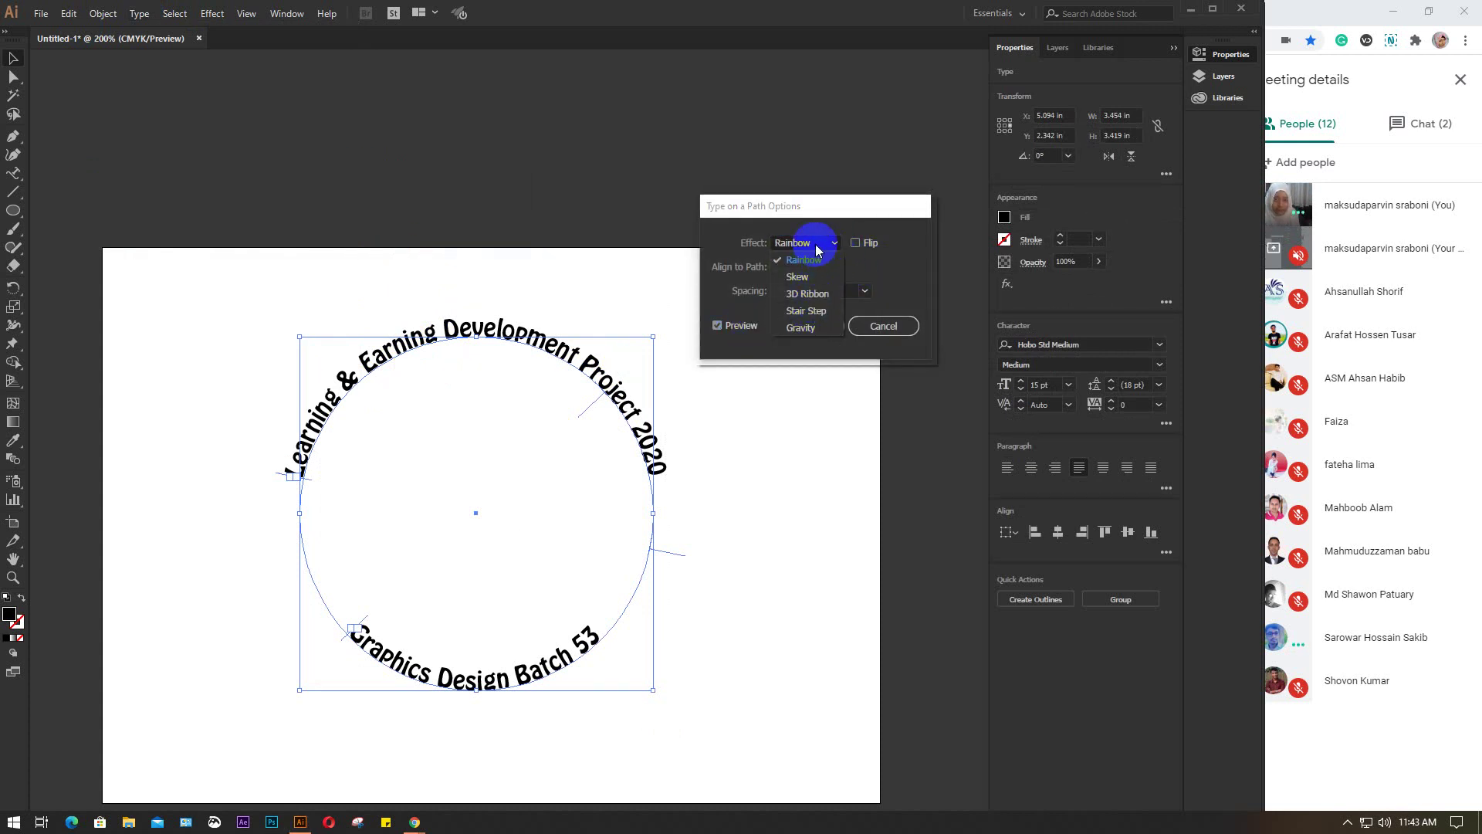
left_click(803, 247)
left_click(834, 267)
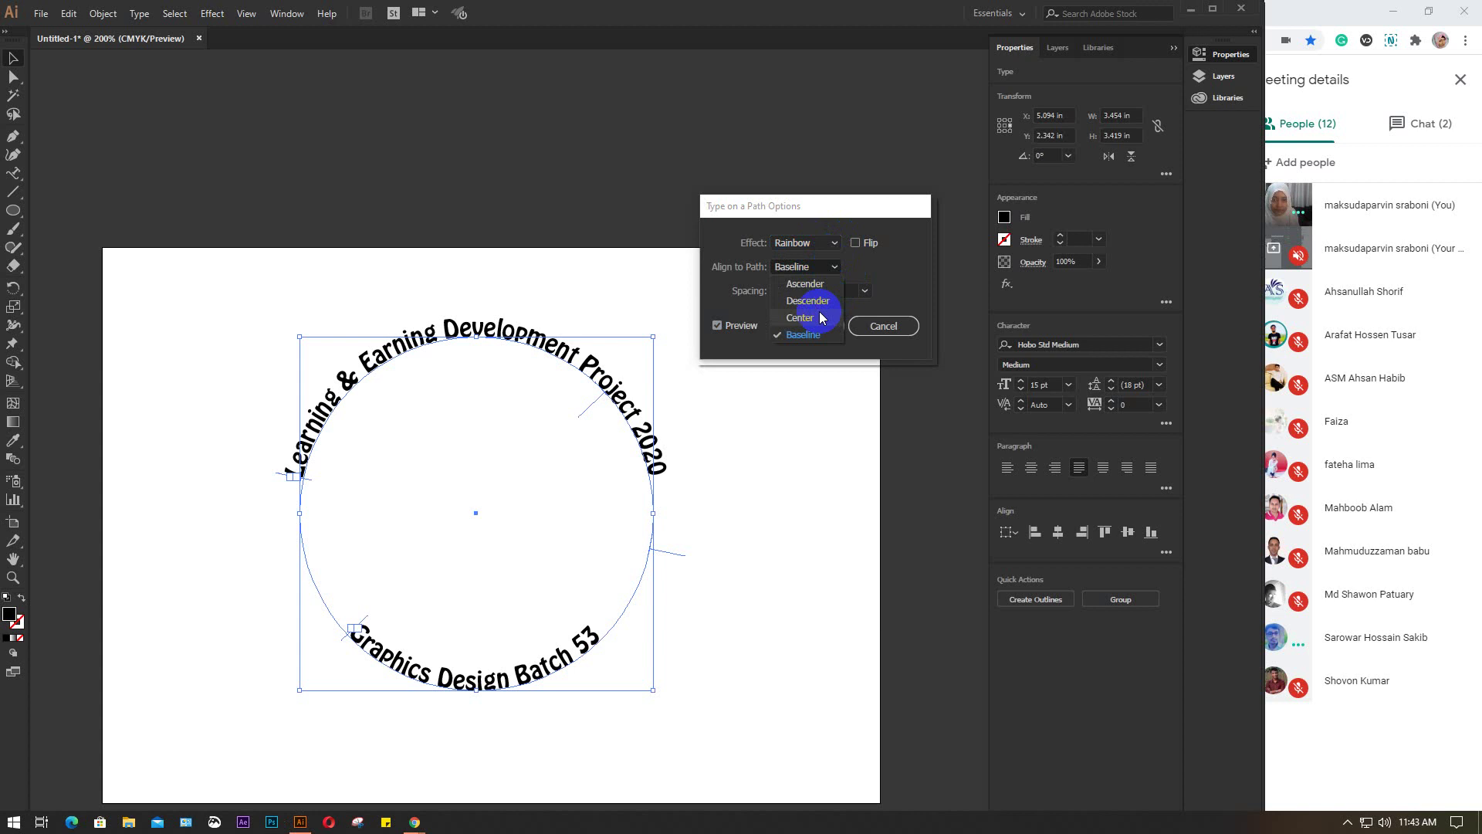
left_click(820, 315)
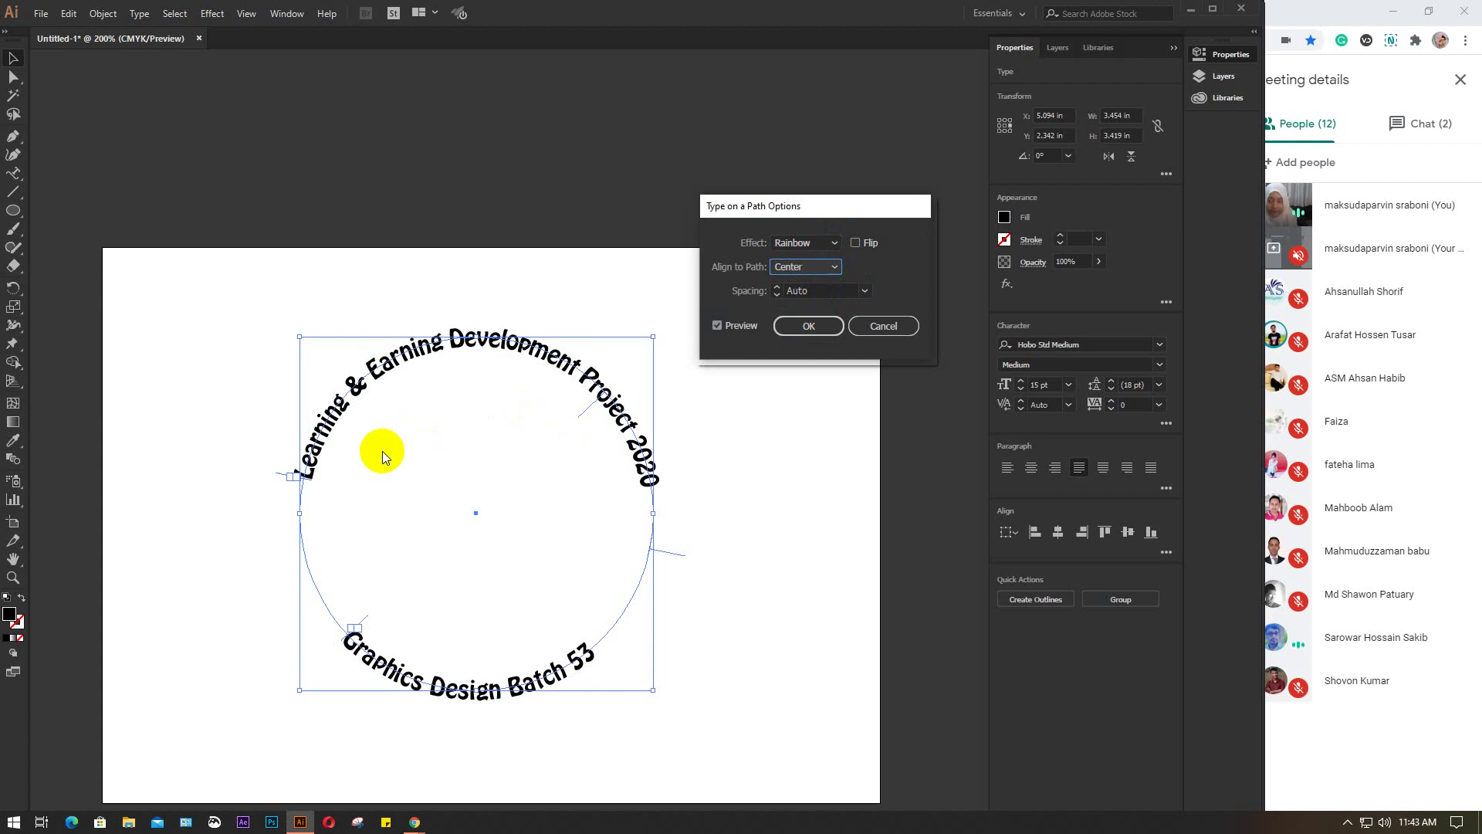
left_click(808, 326)
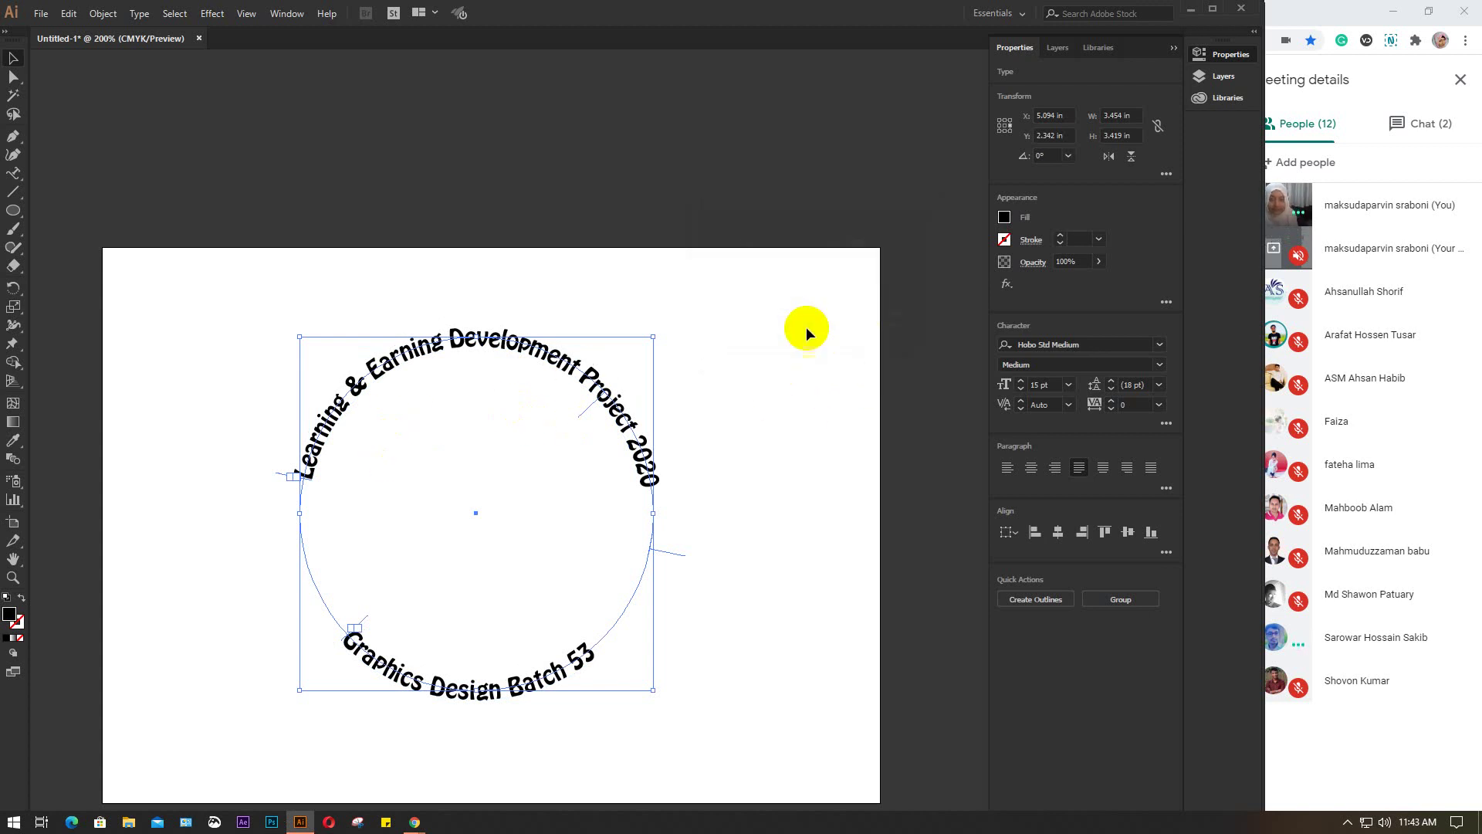
Deselect the captions, frame the whole badge in view, and switch to the Ellipse tool
left_click(784, 350)
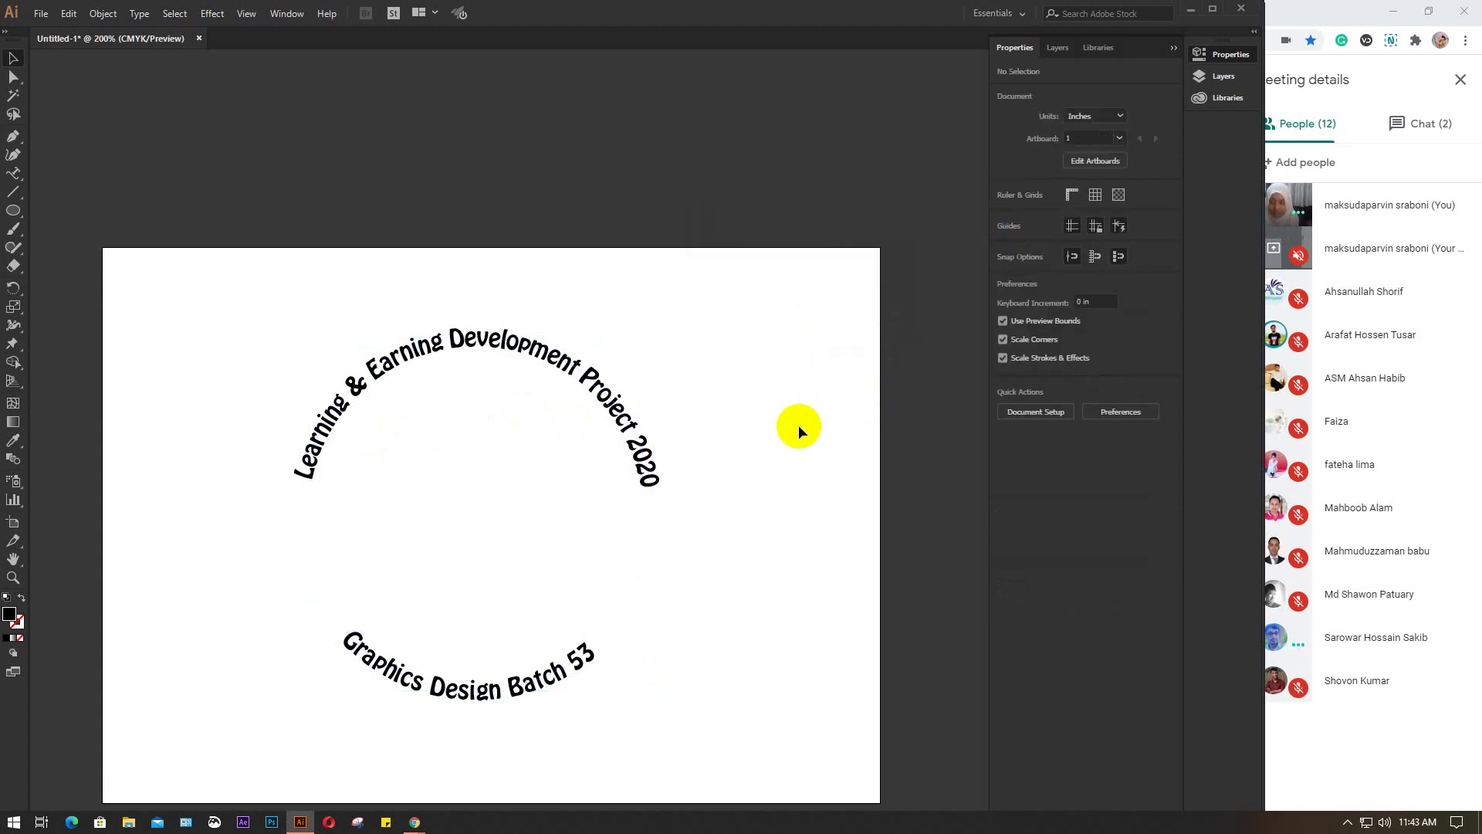
scroll(563, 526, "up", 1)
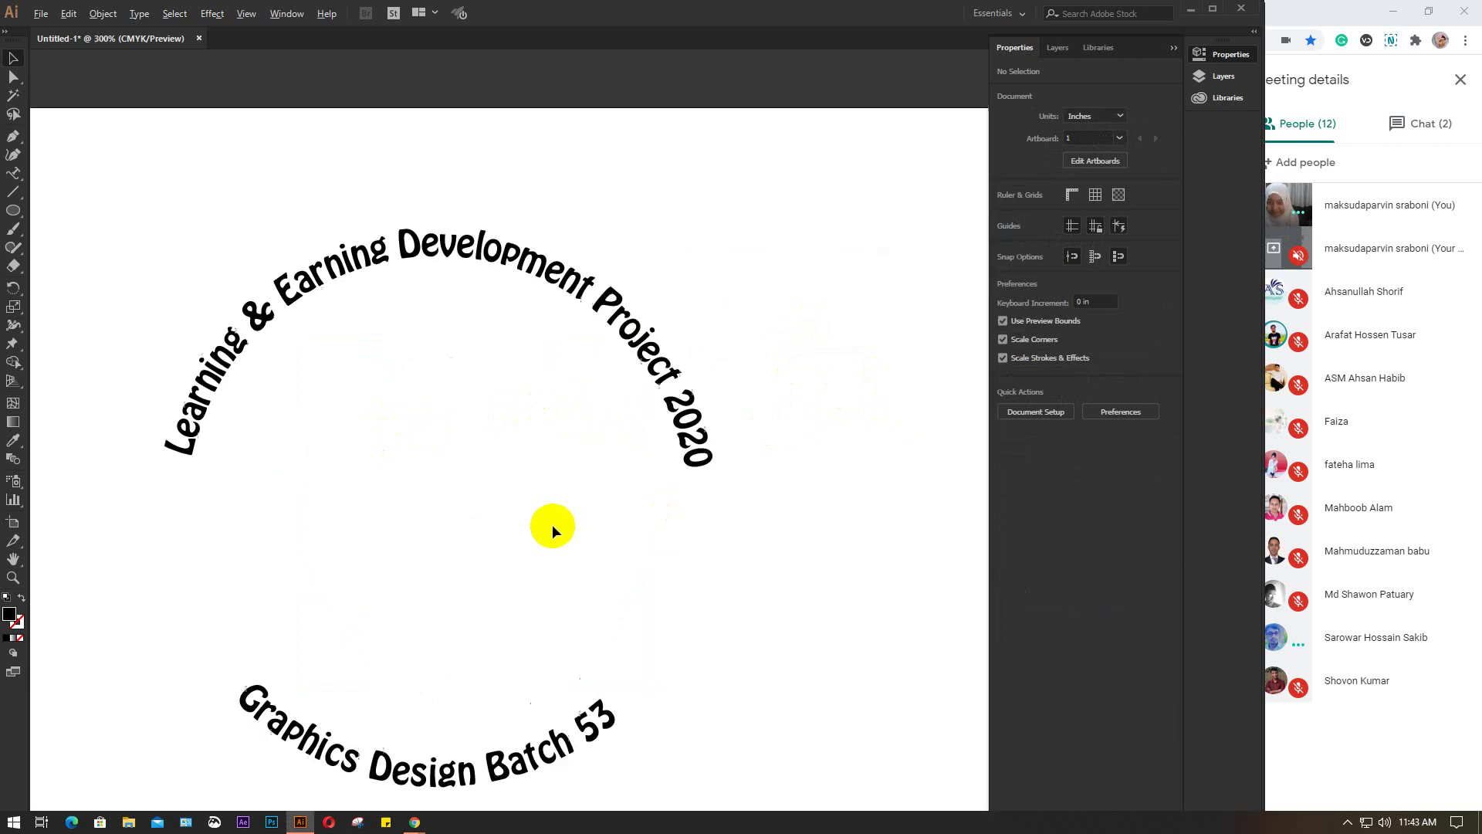
left_click_drag(609, 556, 710, 451)
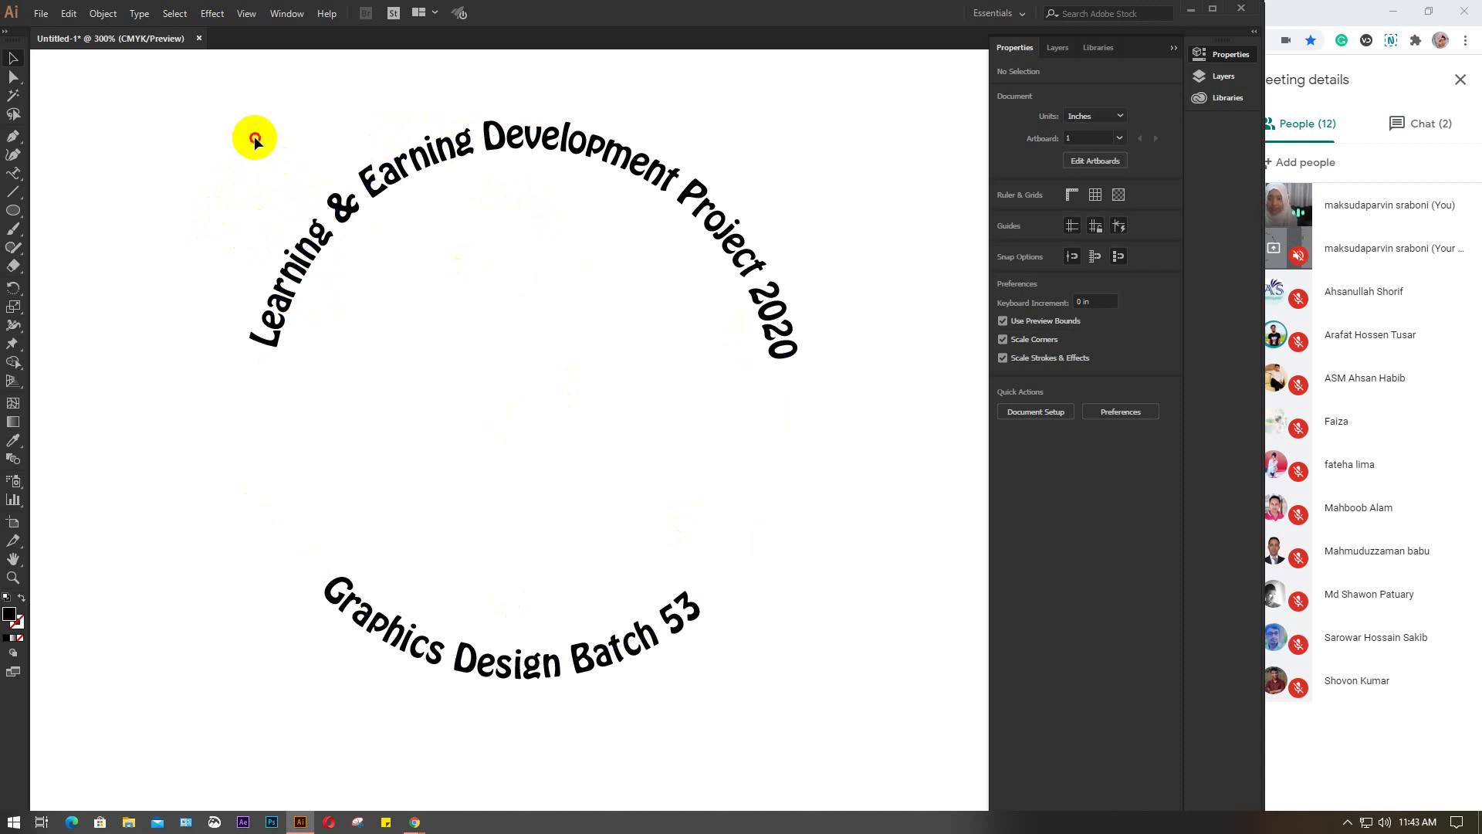
left_click_drag(255, 137, 639, 678)
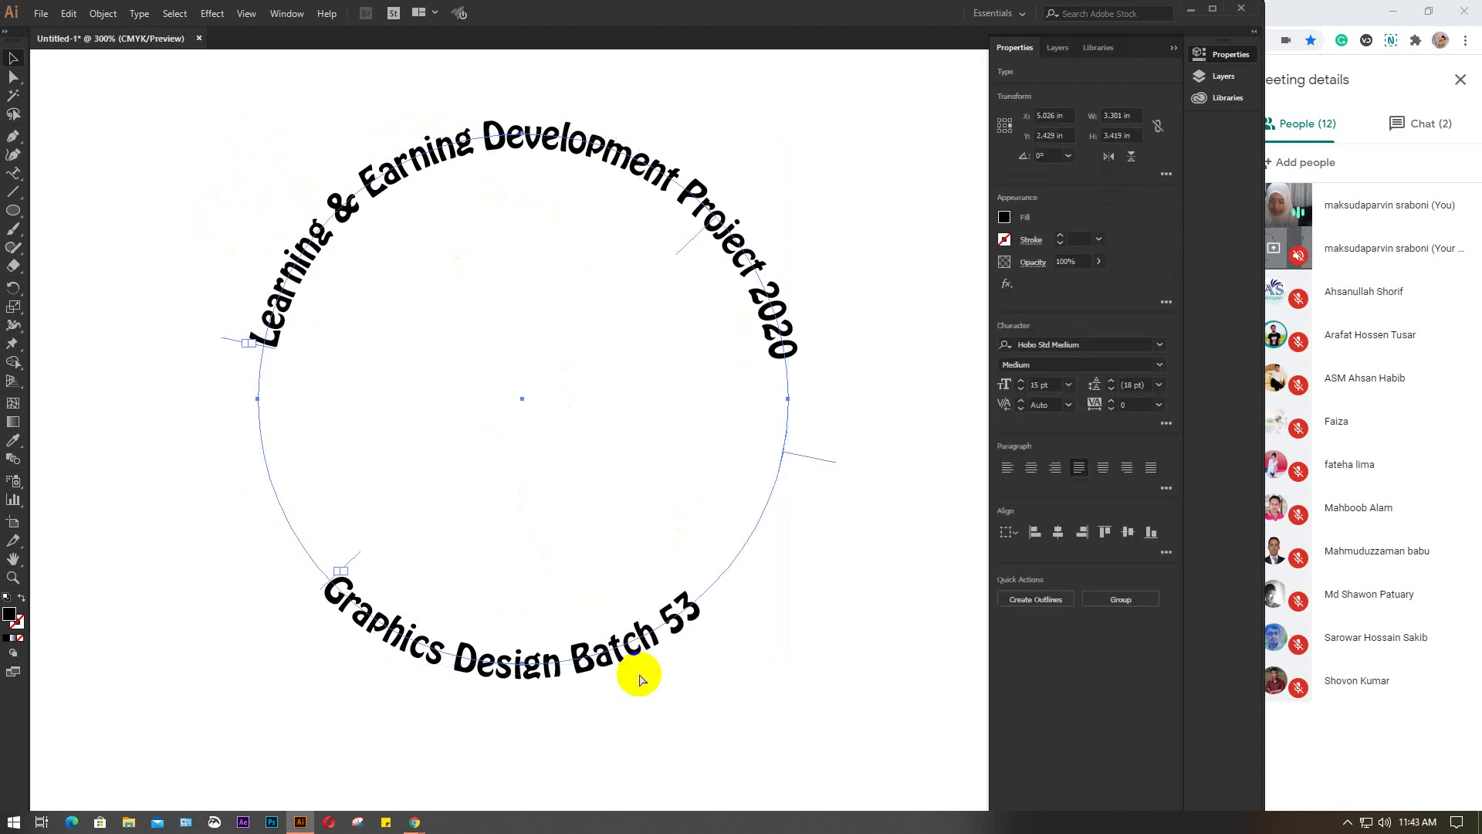
left_click(638, 674)
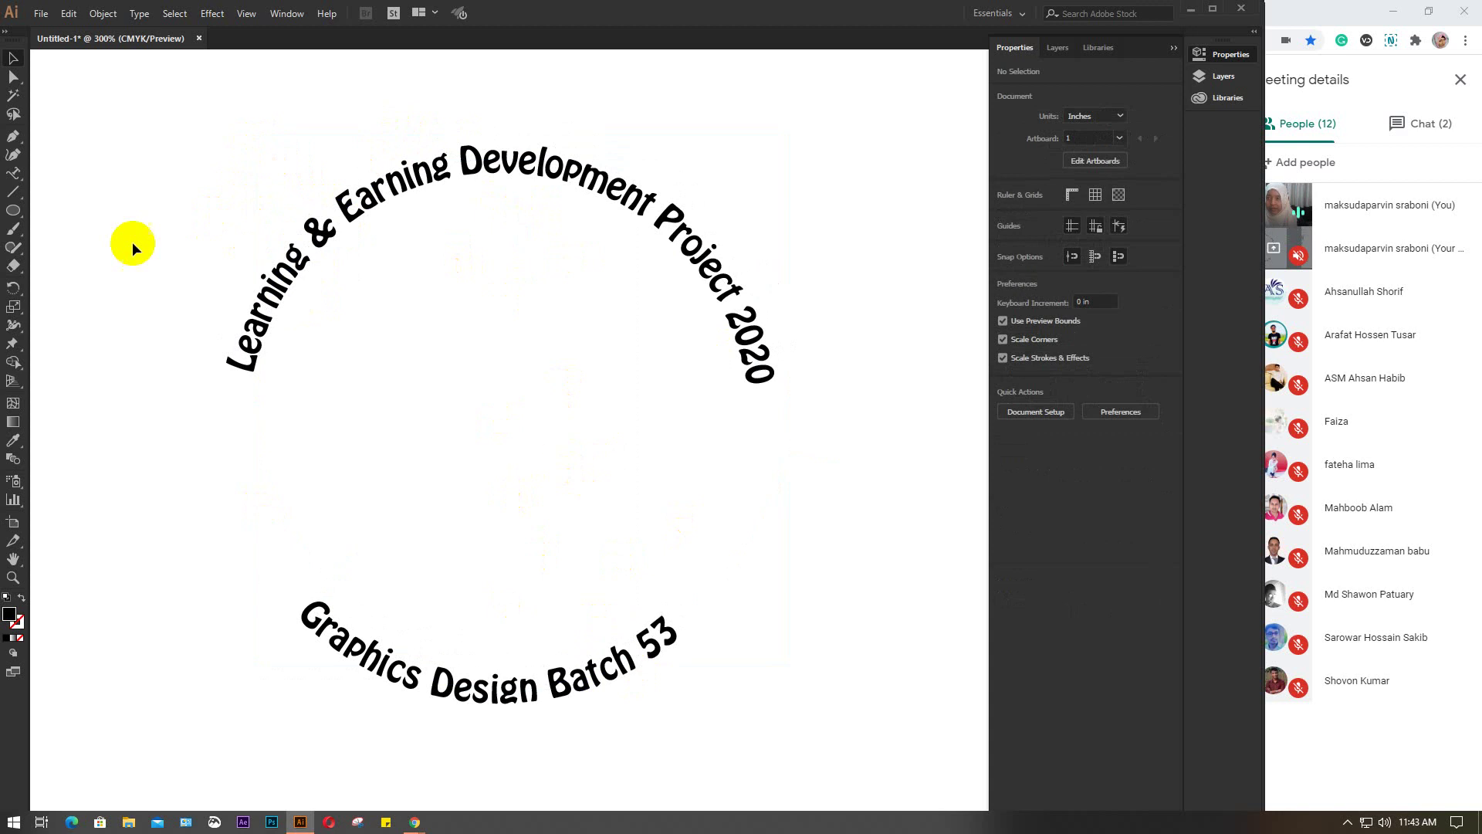
left_click(13, 210)
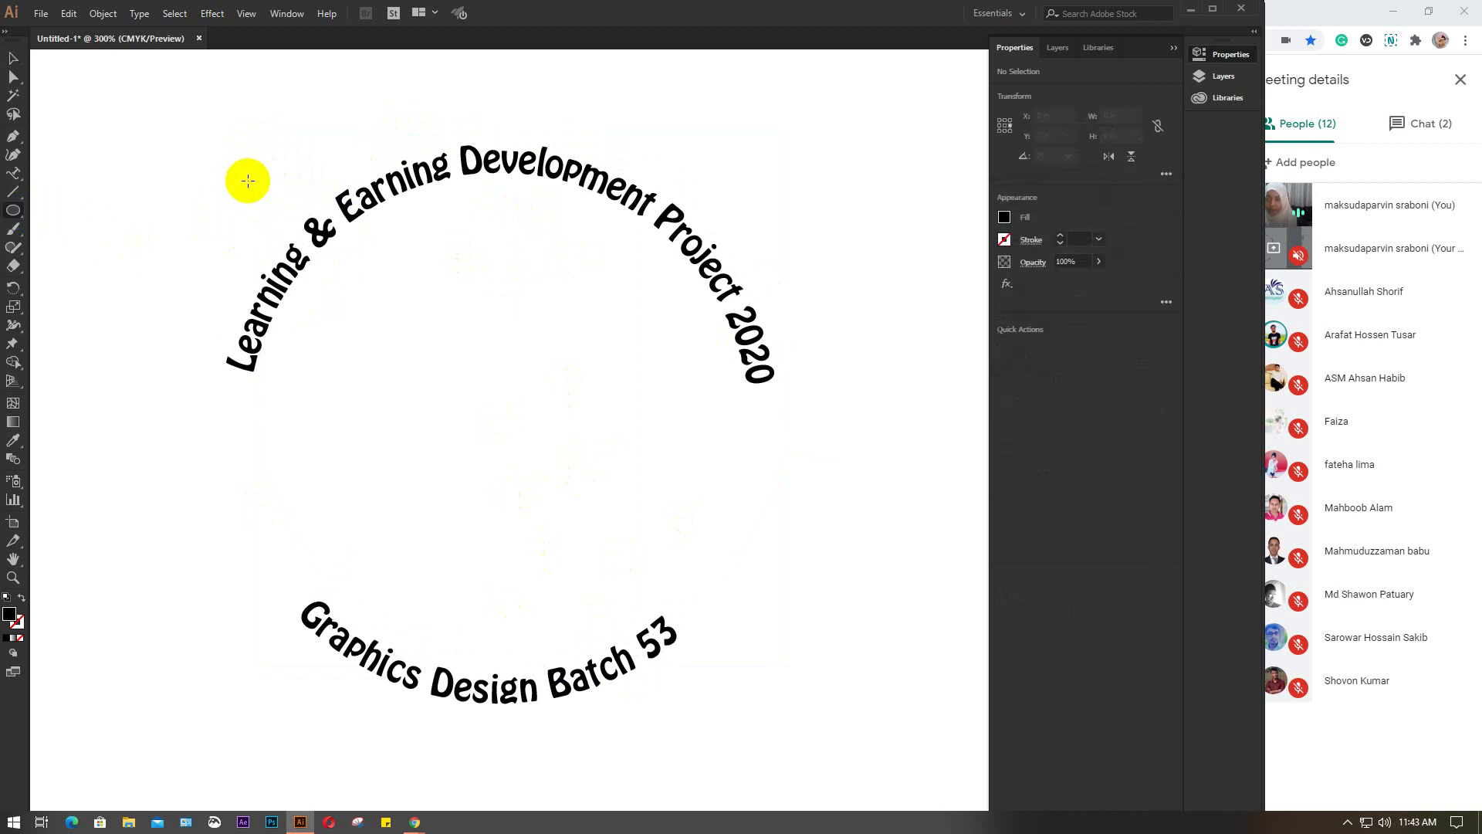
Draw a large circle over the badge and fill it with light grey (R242 G242 B242)
mouse_move(257, 182)
left_mouse_down()
mouse_move(712, 675)
mouse_move(818, 754)
mouse_move(757, 660)
mouse_move(764, 727)
mouse_move(771, 705)
left_mouse_up()
left_click(1004, 217)
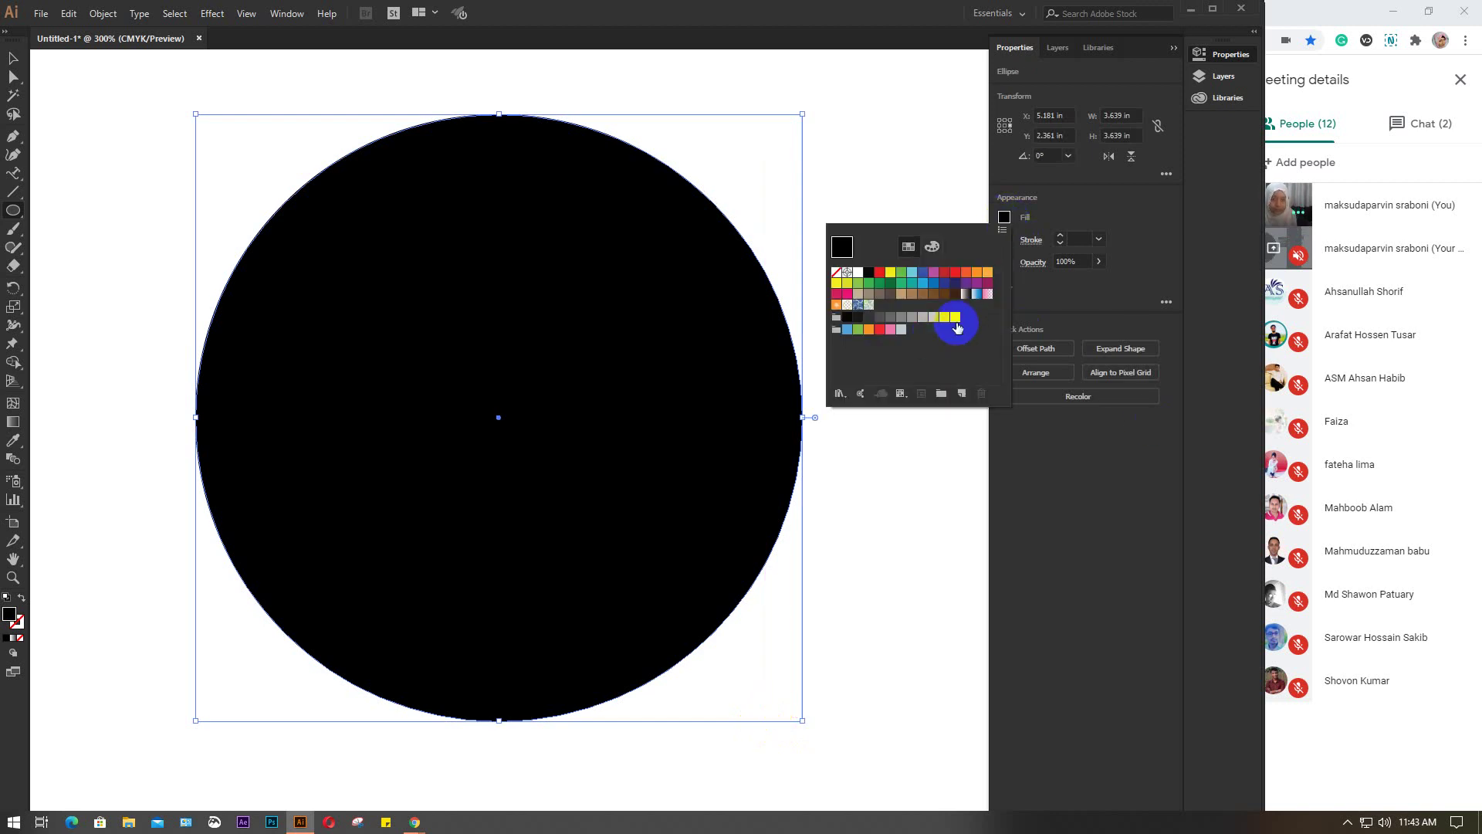
left_click(955, 318)
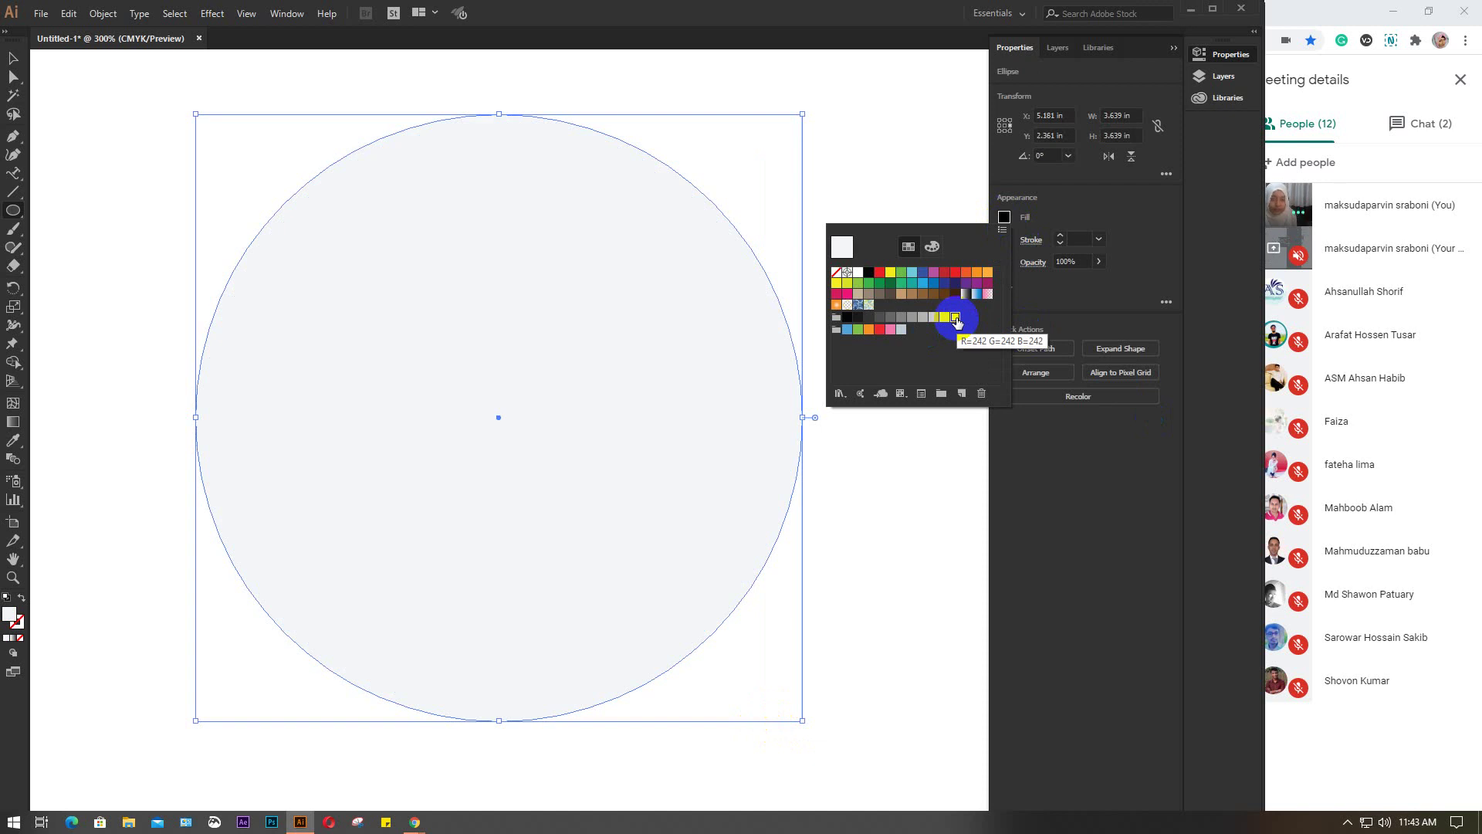
left_click(1005, 218)
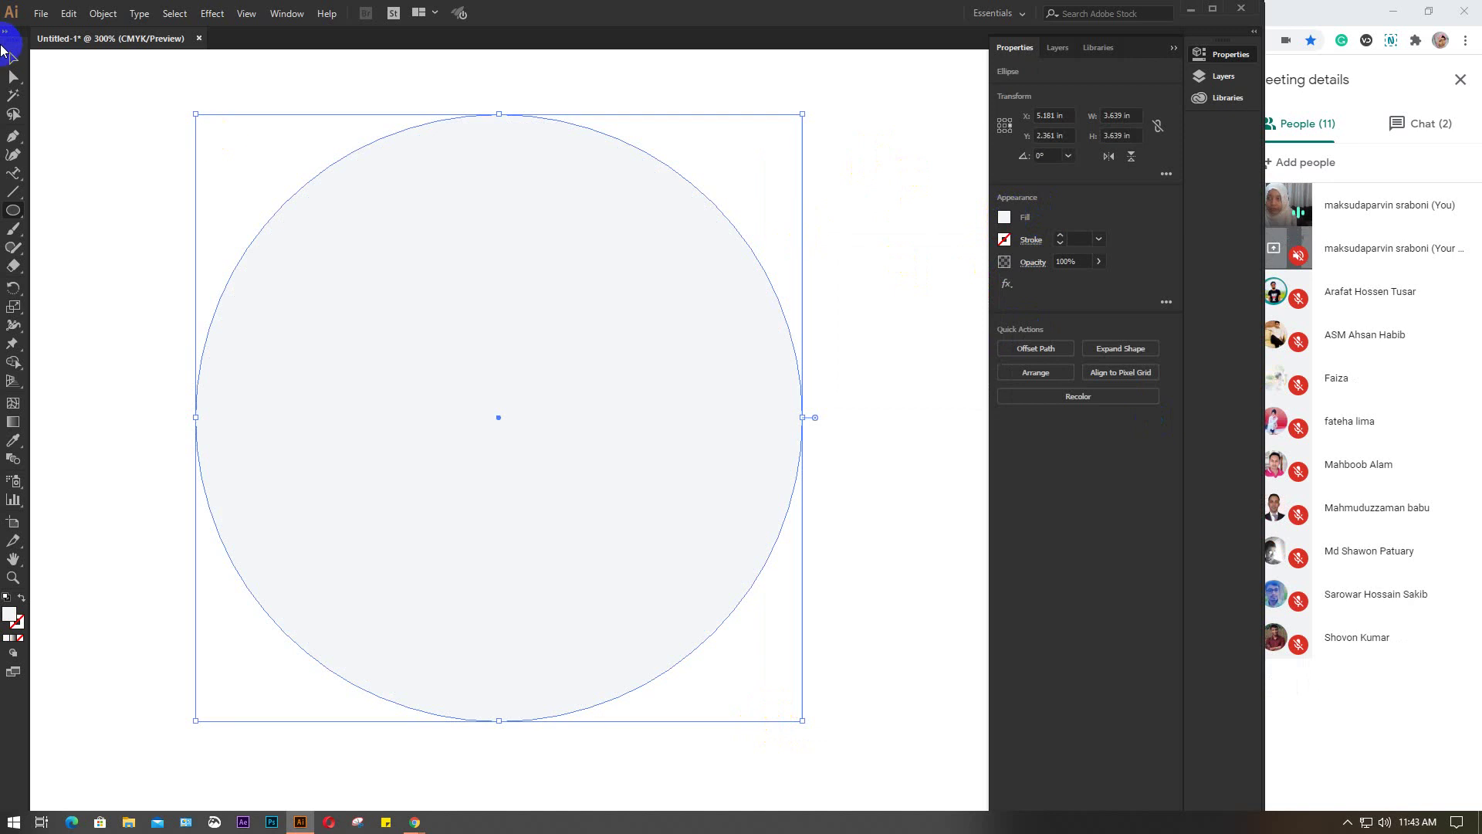
left_click(11, 59)
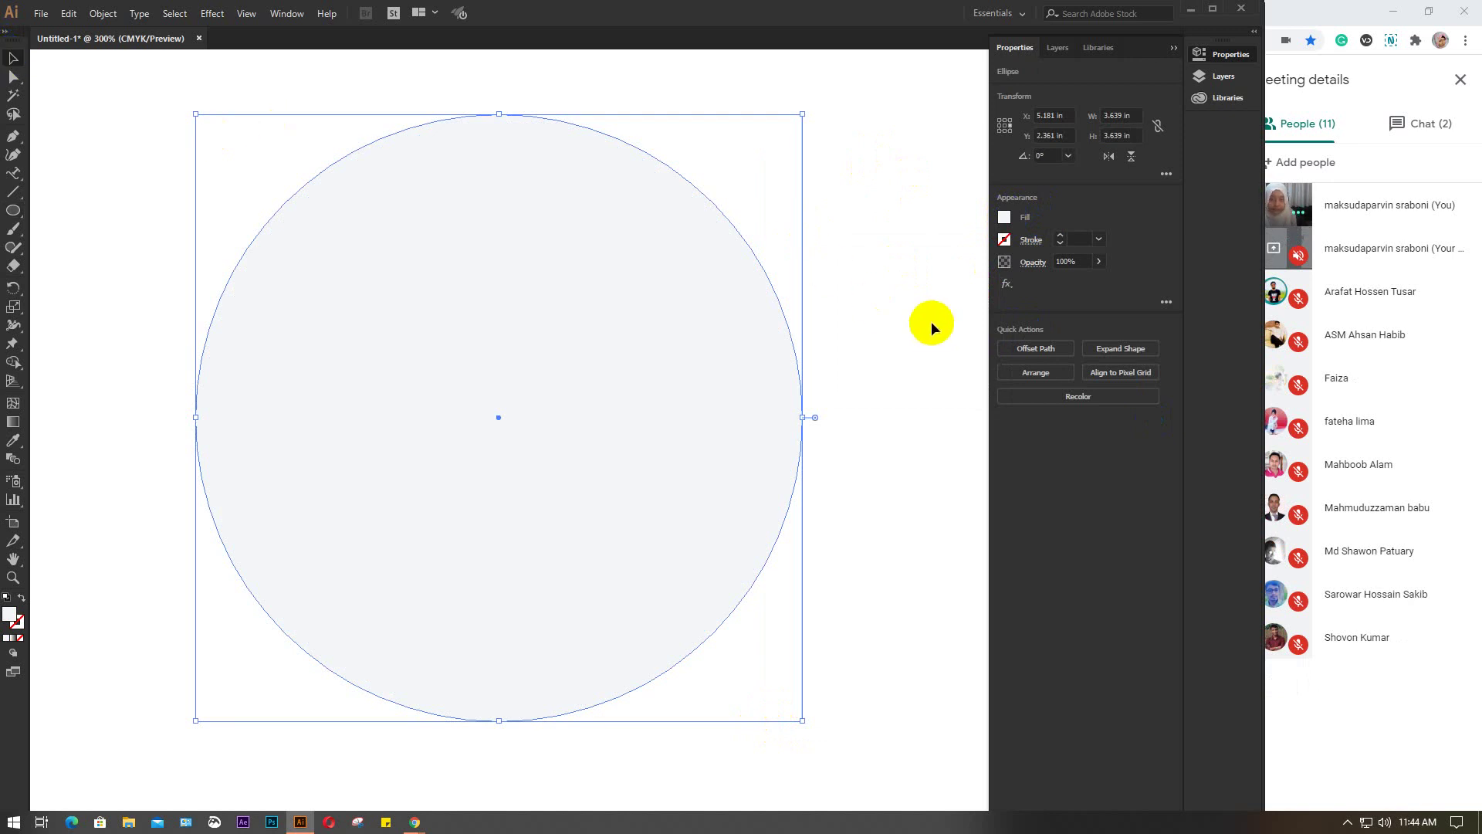
left_click(1005, 217)
Send the light-grey circle to the back, behind both curved captions
left_click(926, 278)
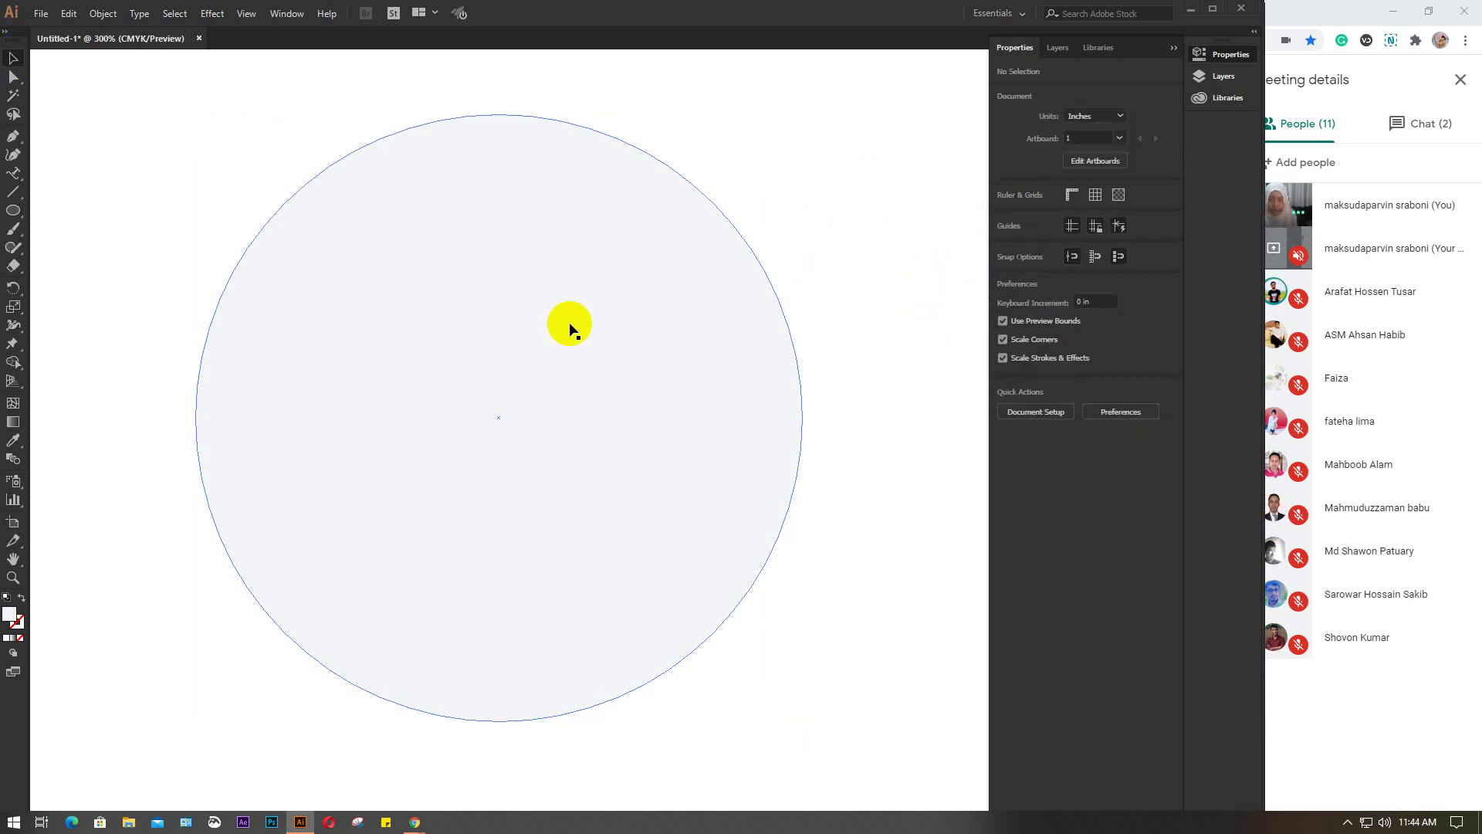
right_click(569, 324)
left_click(503, 401)
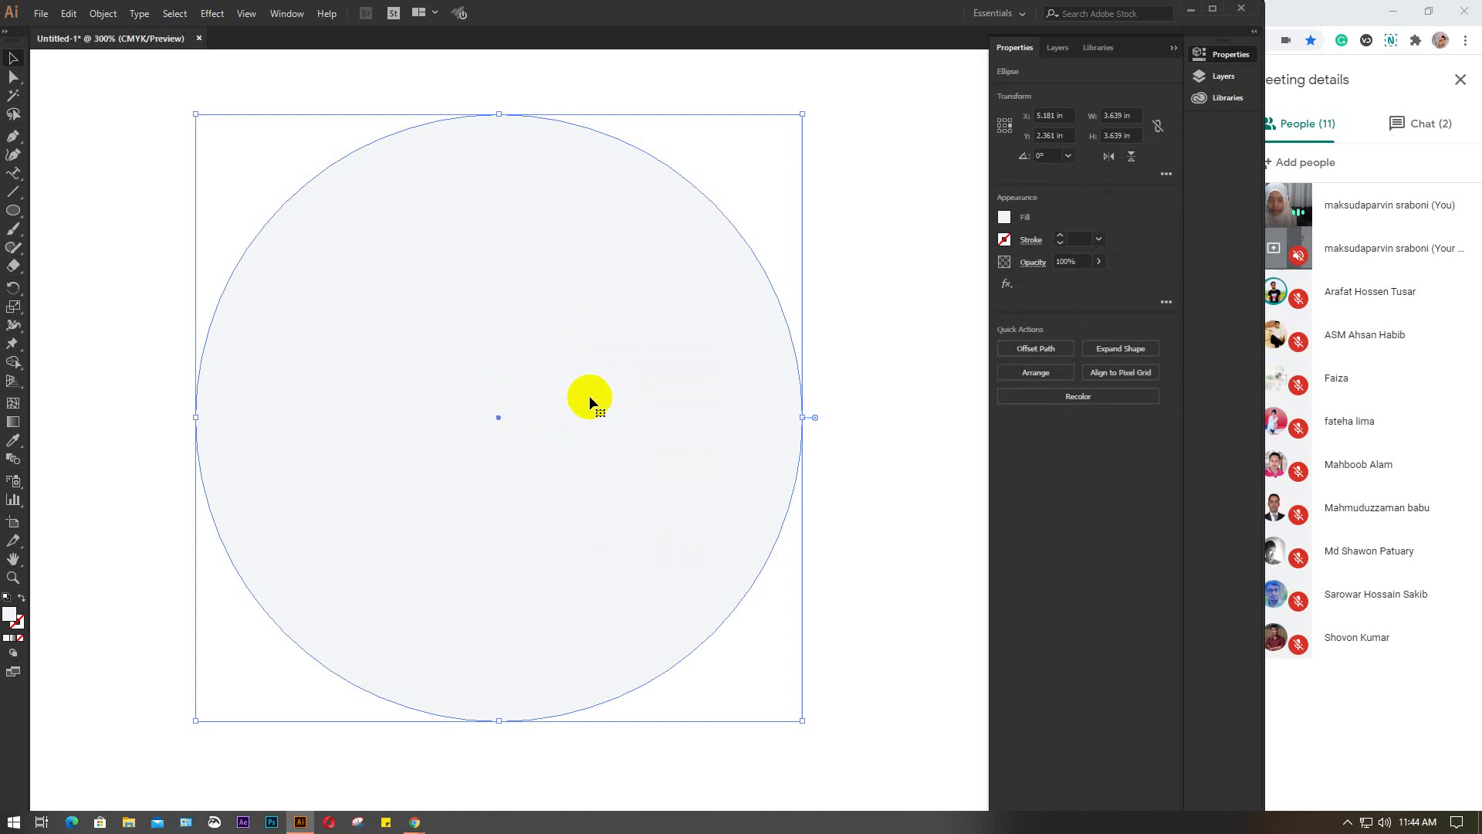
right_click(590, 396)
mouse_move(650, 638)
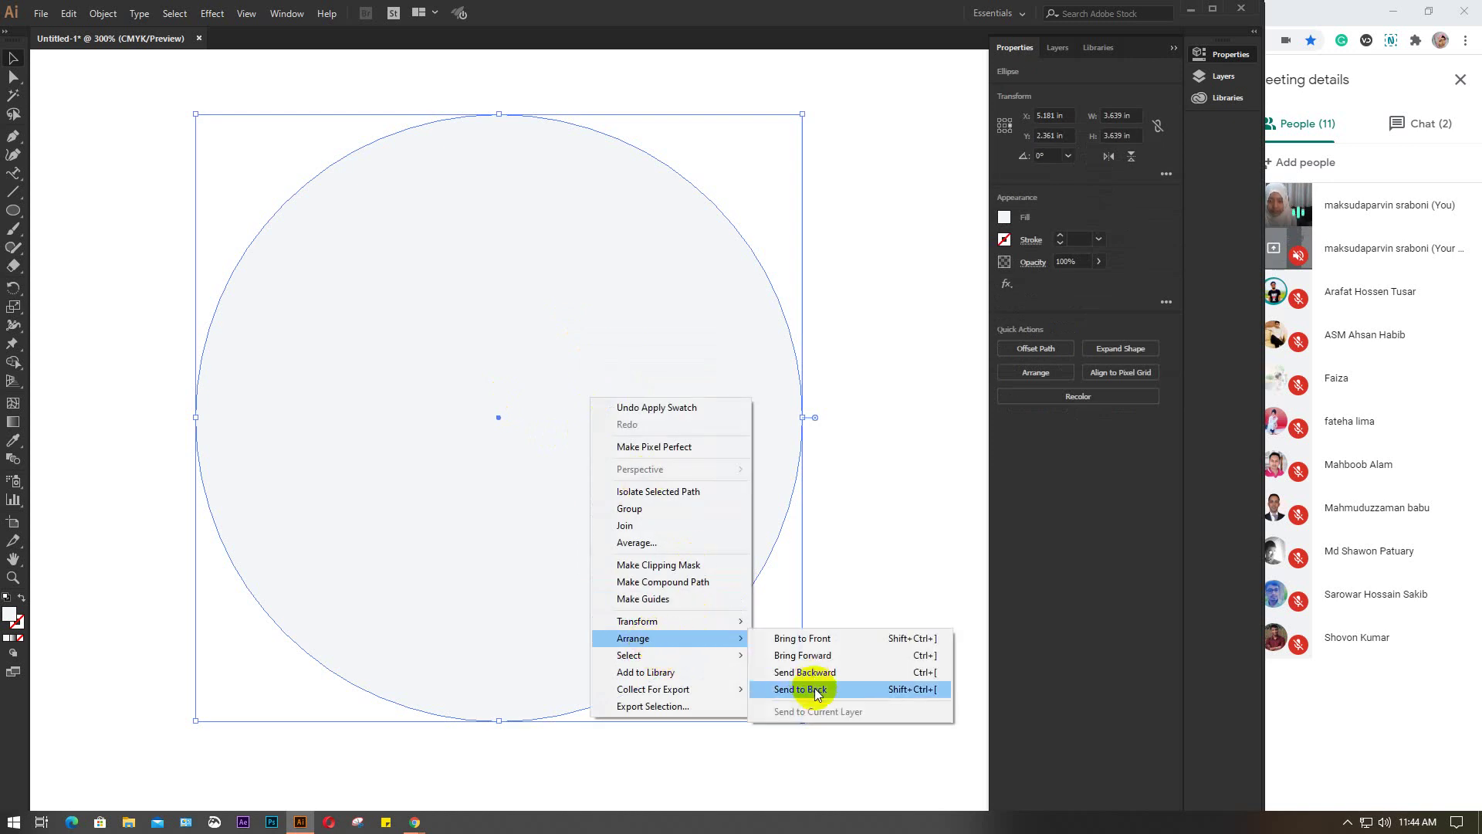
left_click(807, 688)
left_click(874, 383)
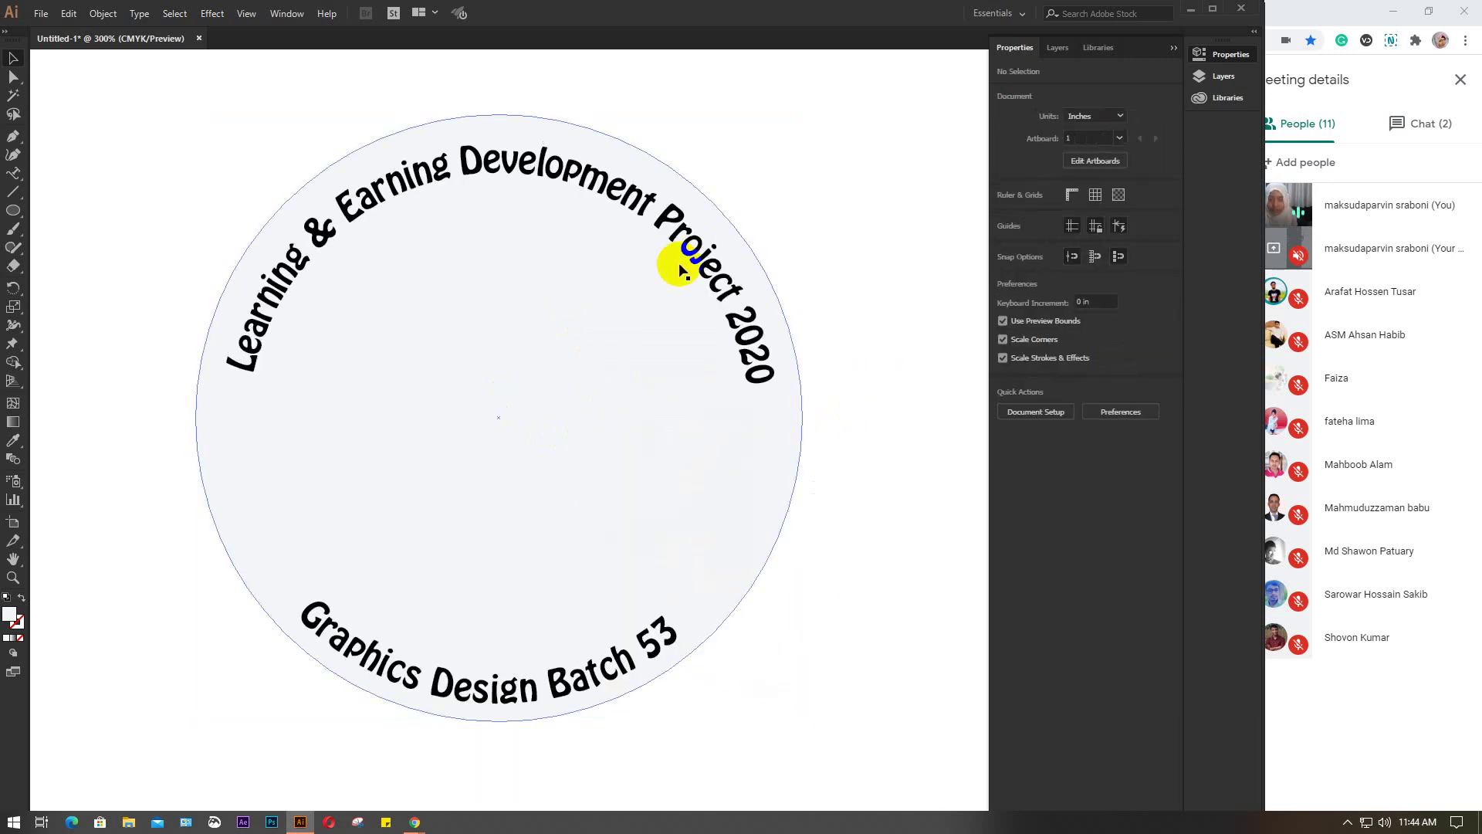
scroll(680, 270, "down", 2)
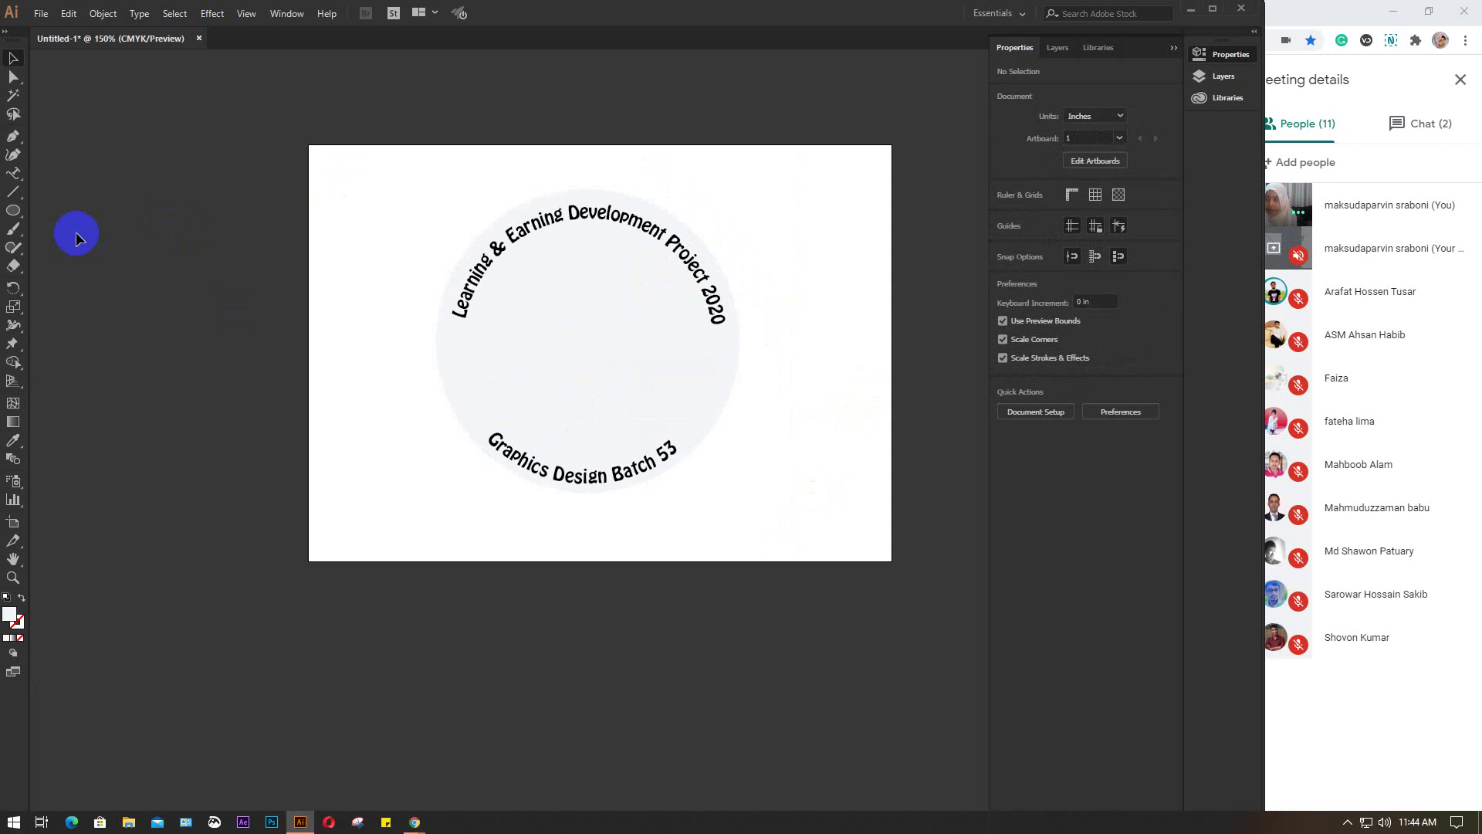
Marquee-select the text circles and drag them to the right of the artboard
left_click(14, 212)
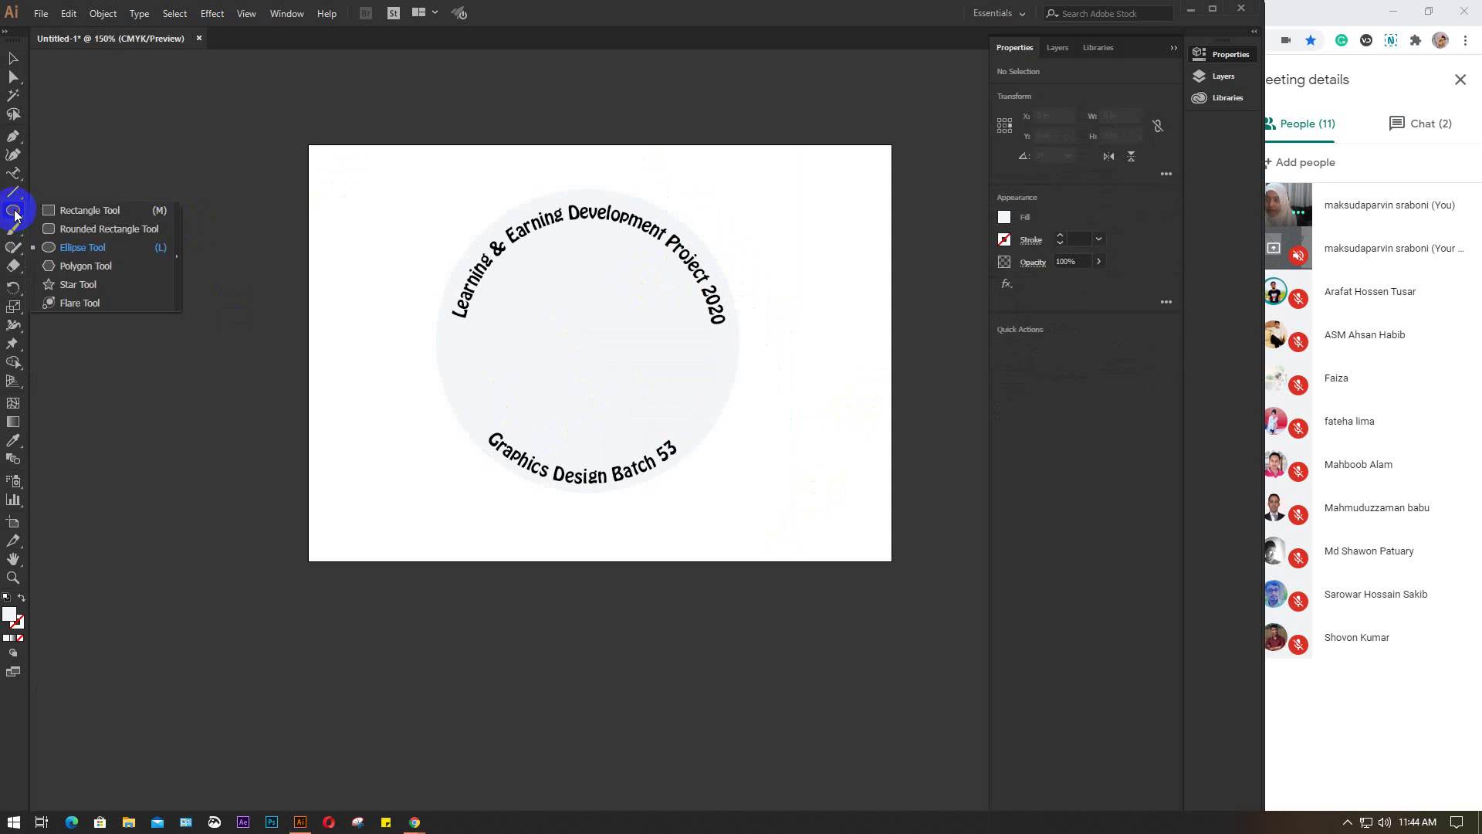
left_click(13, 58)
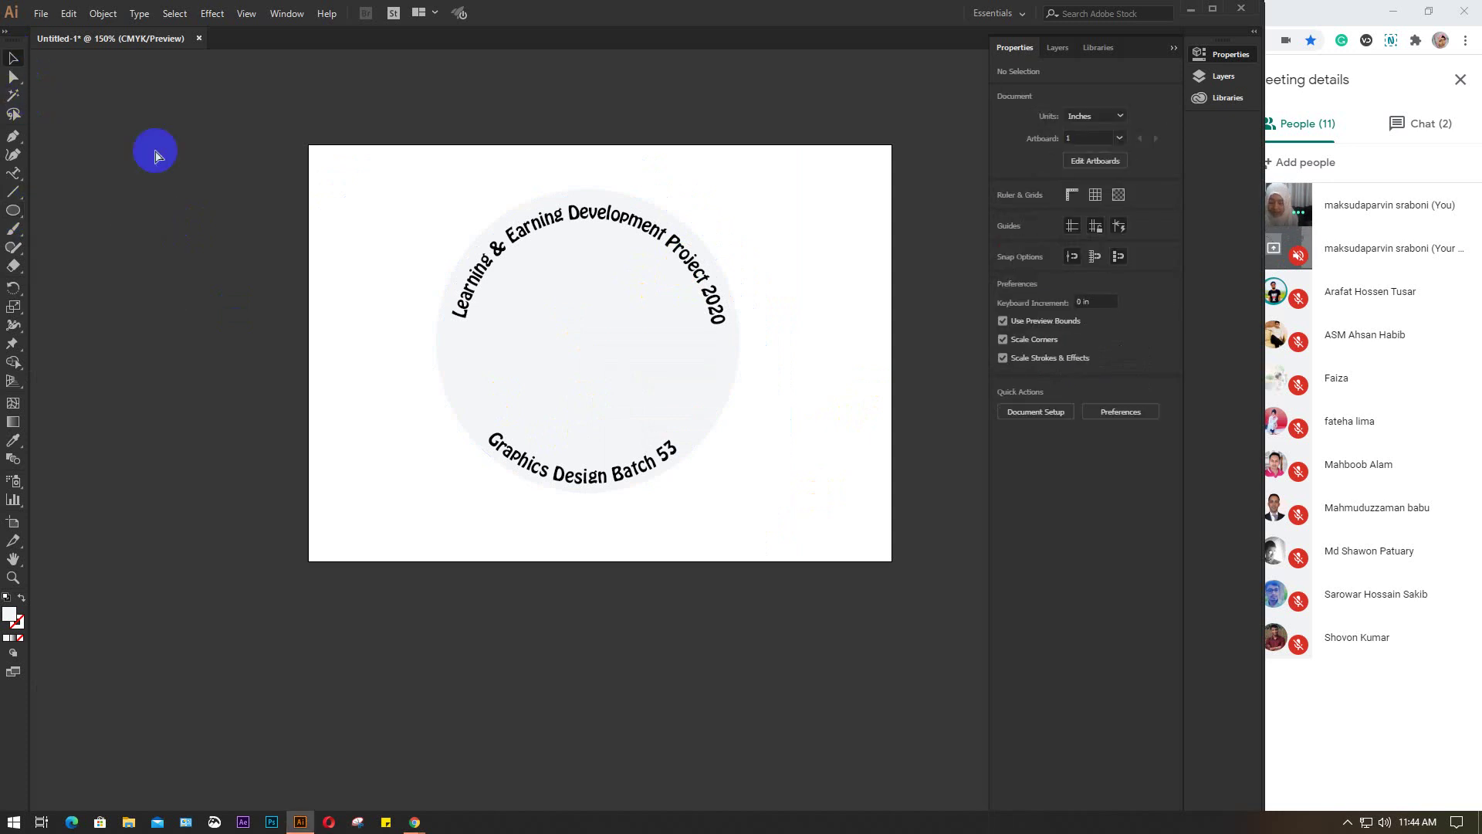
left_click(563, 304)
scroll(787, 381, "right", 5)
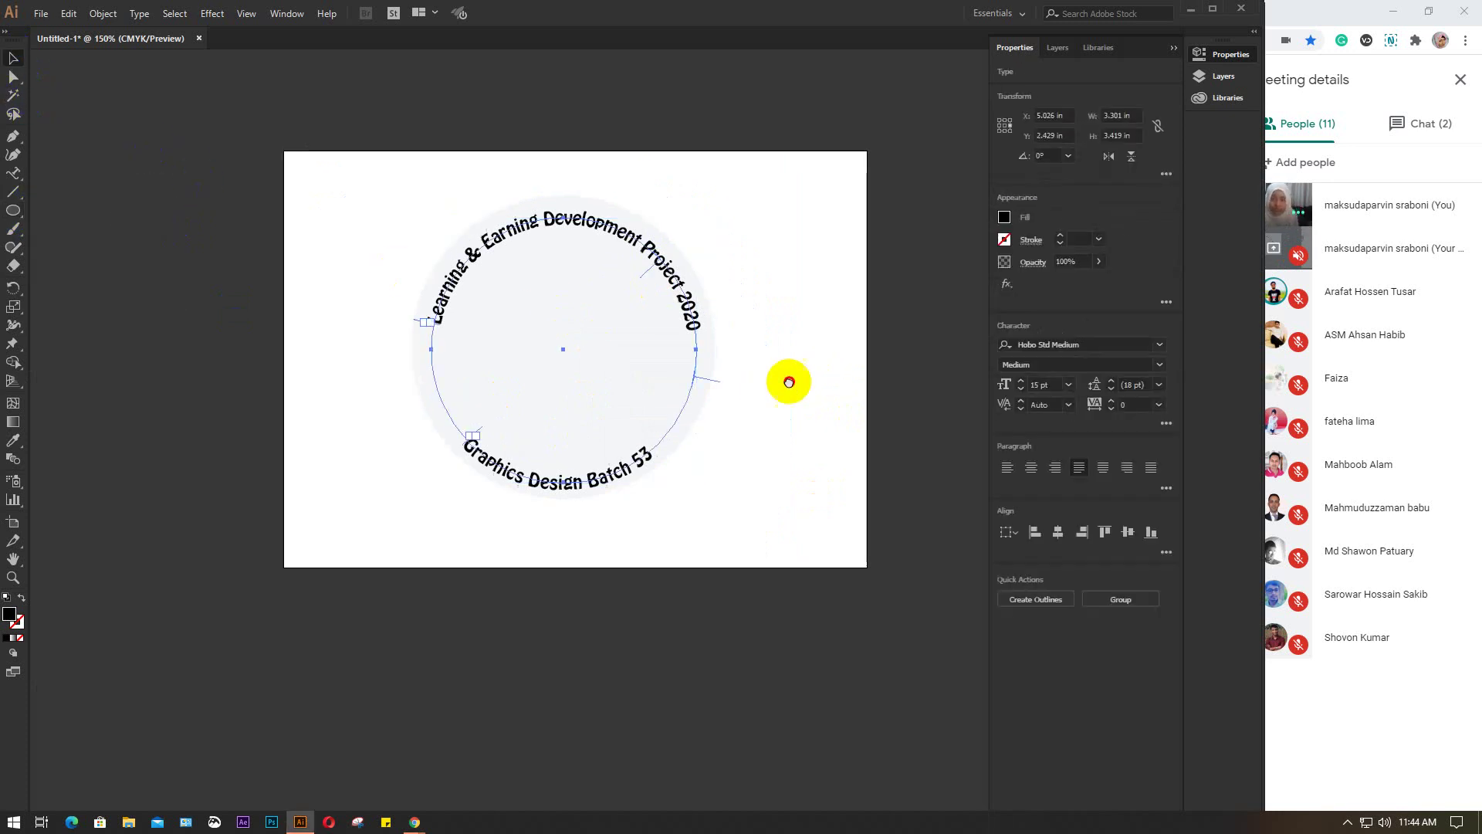
left_click_drag(103, 189, 259, 559)
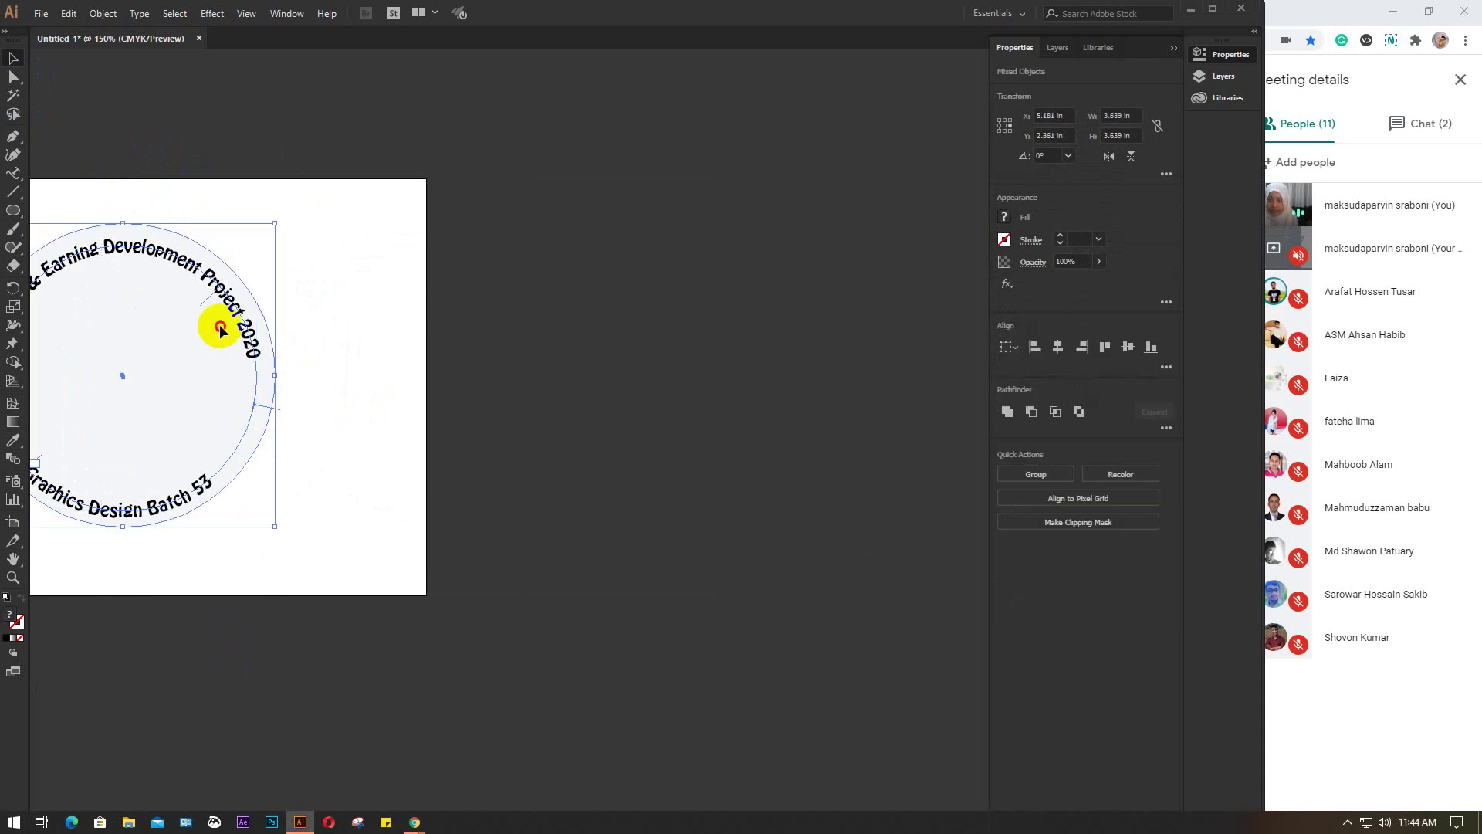
left_click_drag(222, 348, 840, 378)
scroll(524, 464, "right", 4)
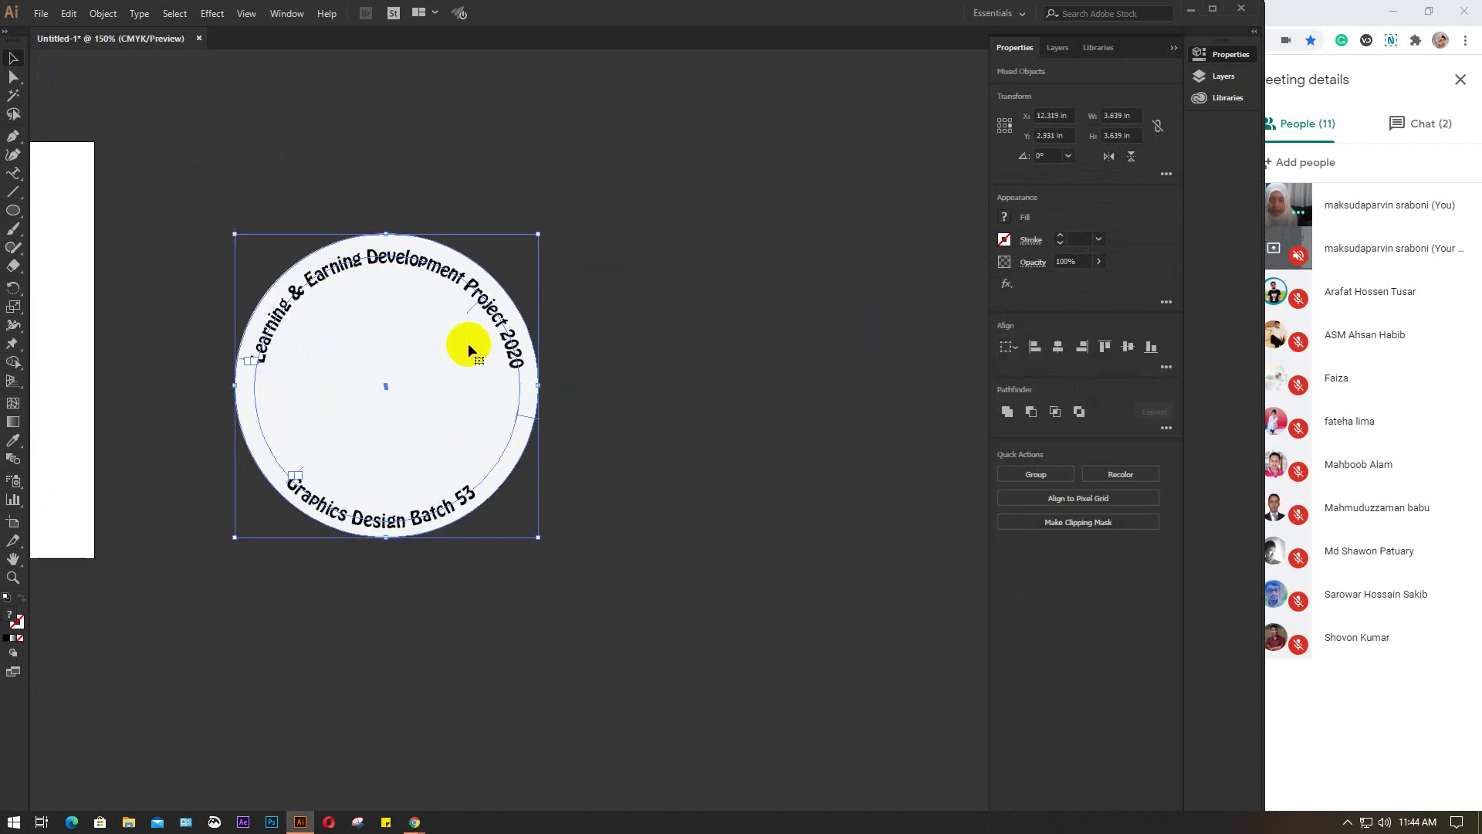
left_click_drag(468, 344, 669, 329)
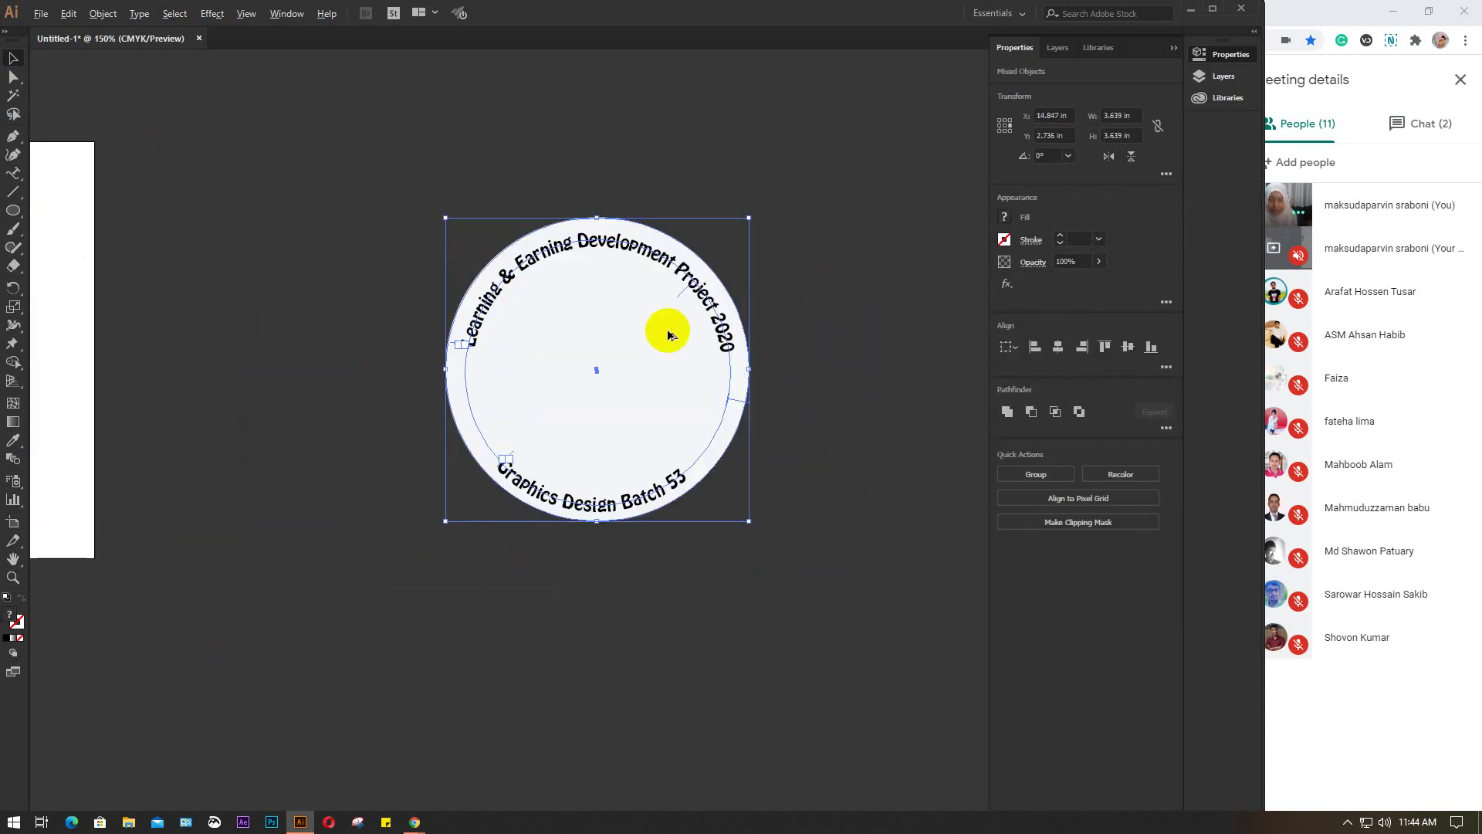
scroll(667, 329, "up", 1)
left_click(915, 295)
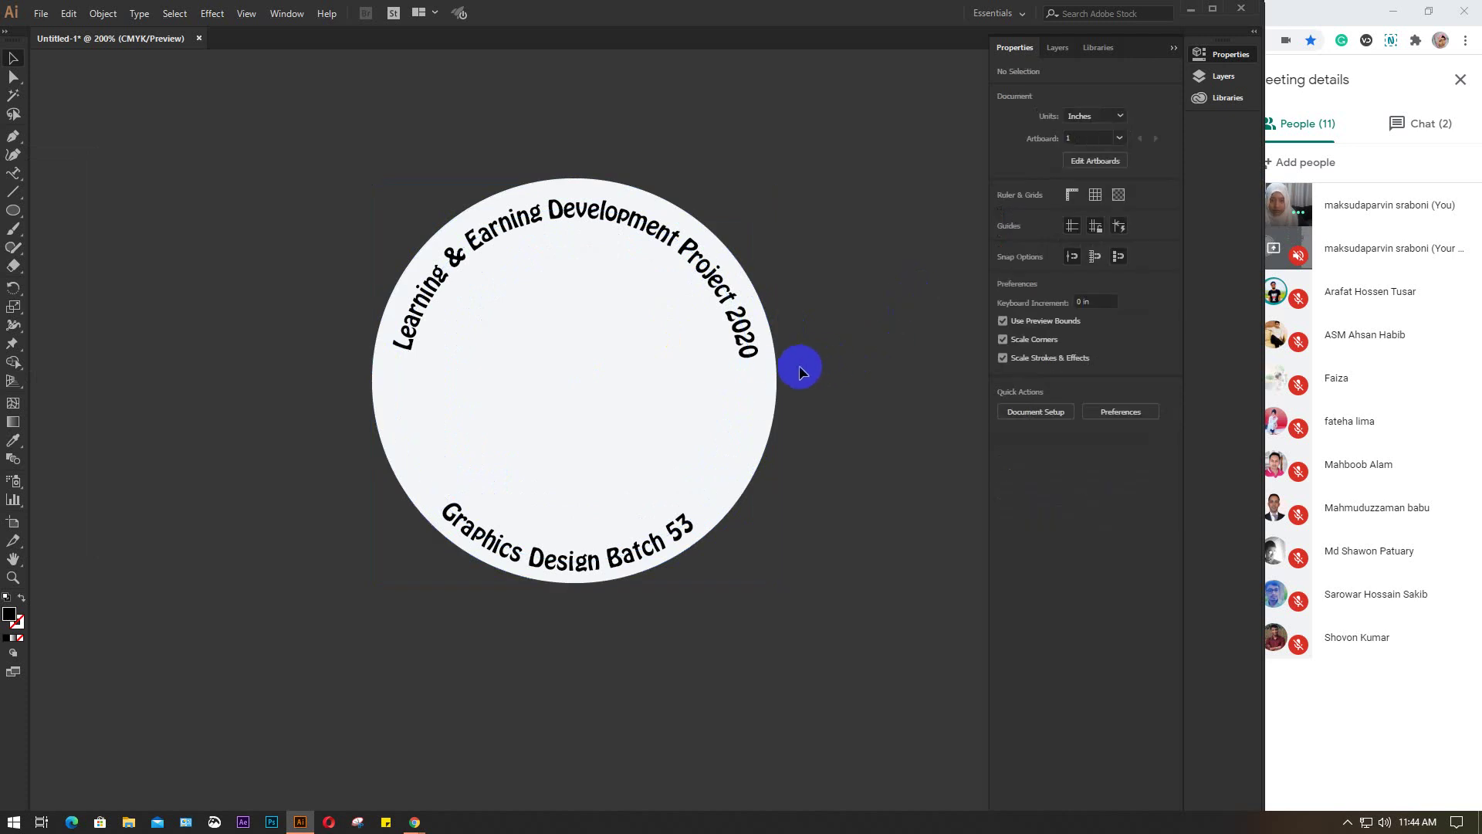
Drag the light-grey circle back underneath the curved captions
left_click(776, 375)
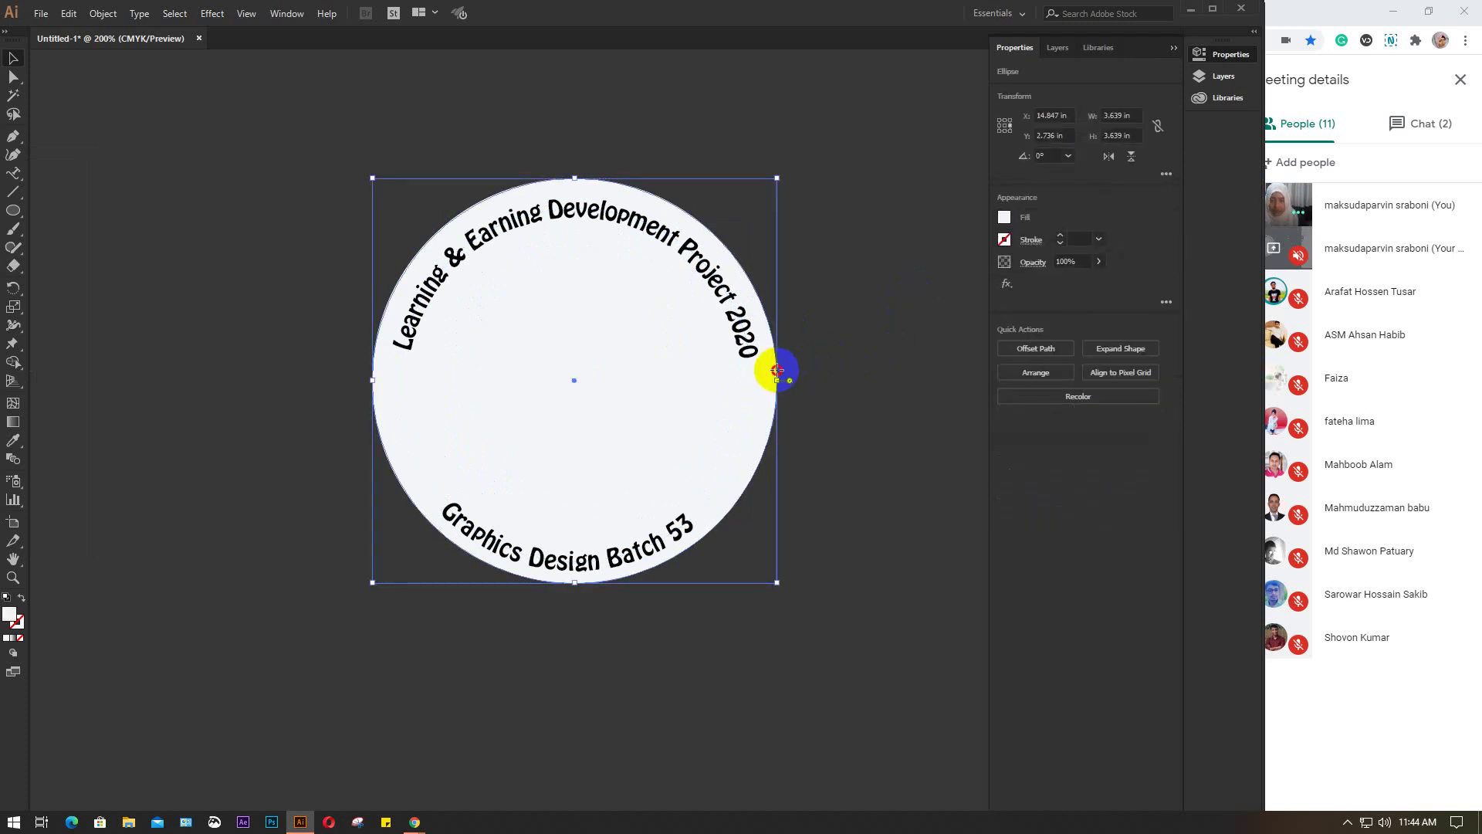
left_click_drag(777, 371, 334, 345)
left_click_drag(431, 119, 711, 613)
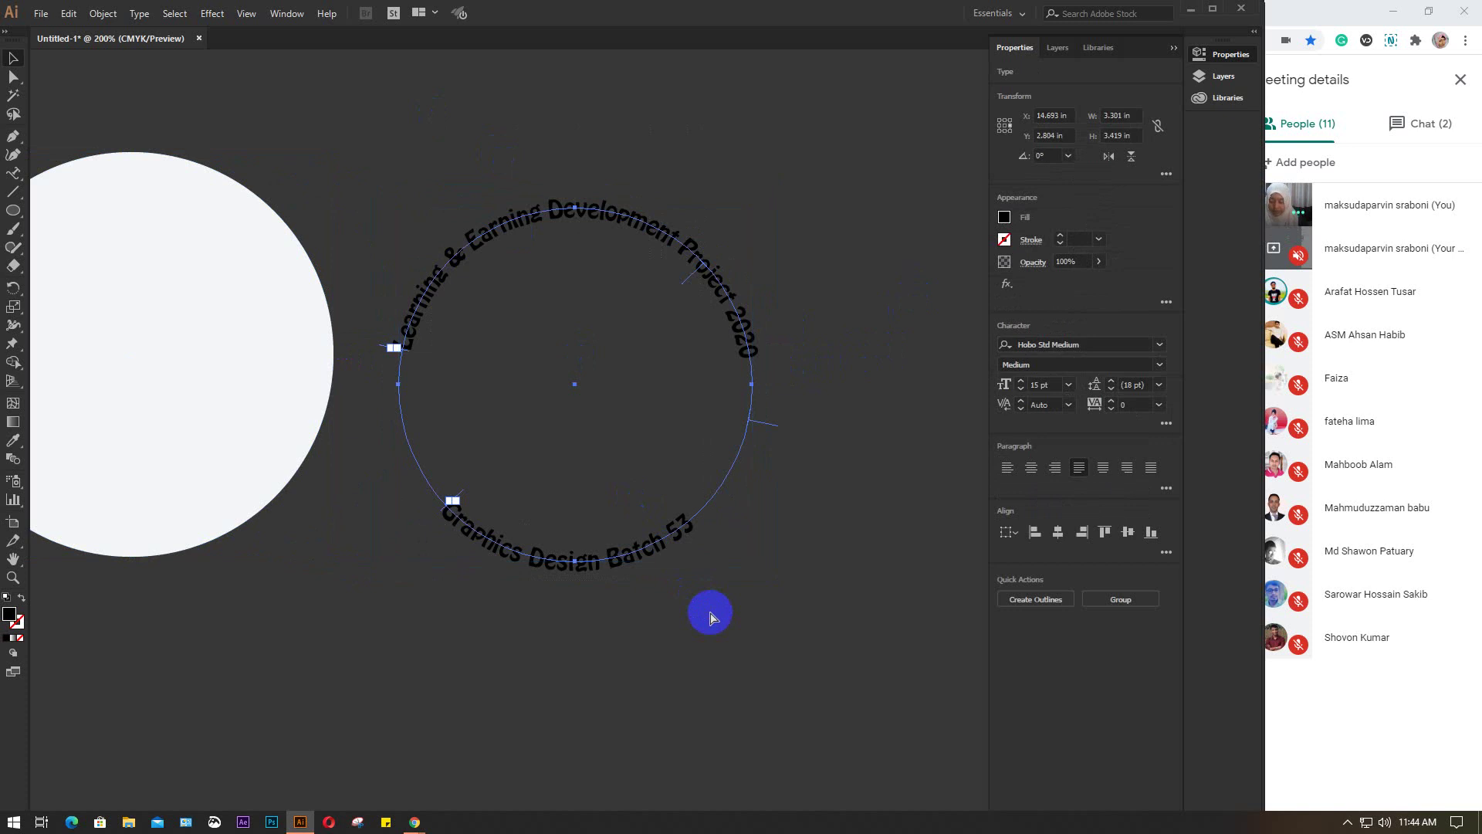
left_click_drag(163, 343, 596, 392)
Align the circle and captions on horizontal and vertical centres, then nudge the circle up and left
left_click_drag(844, 288, 619, 533)
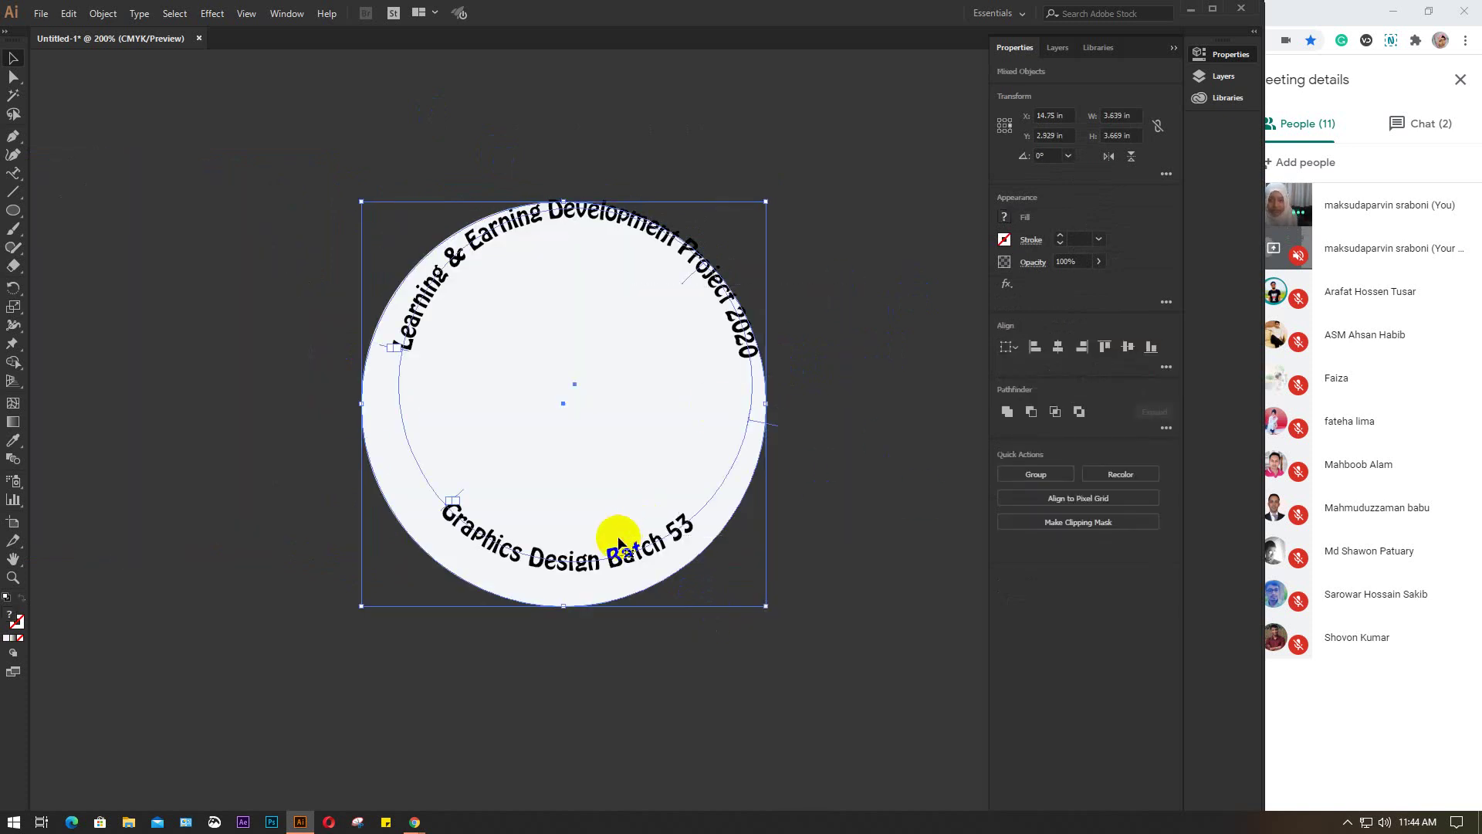
left_click(1059, 348)
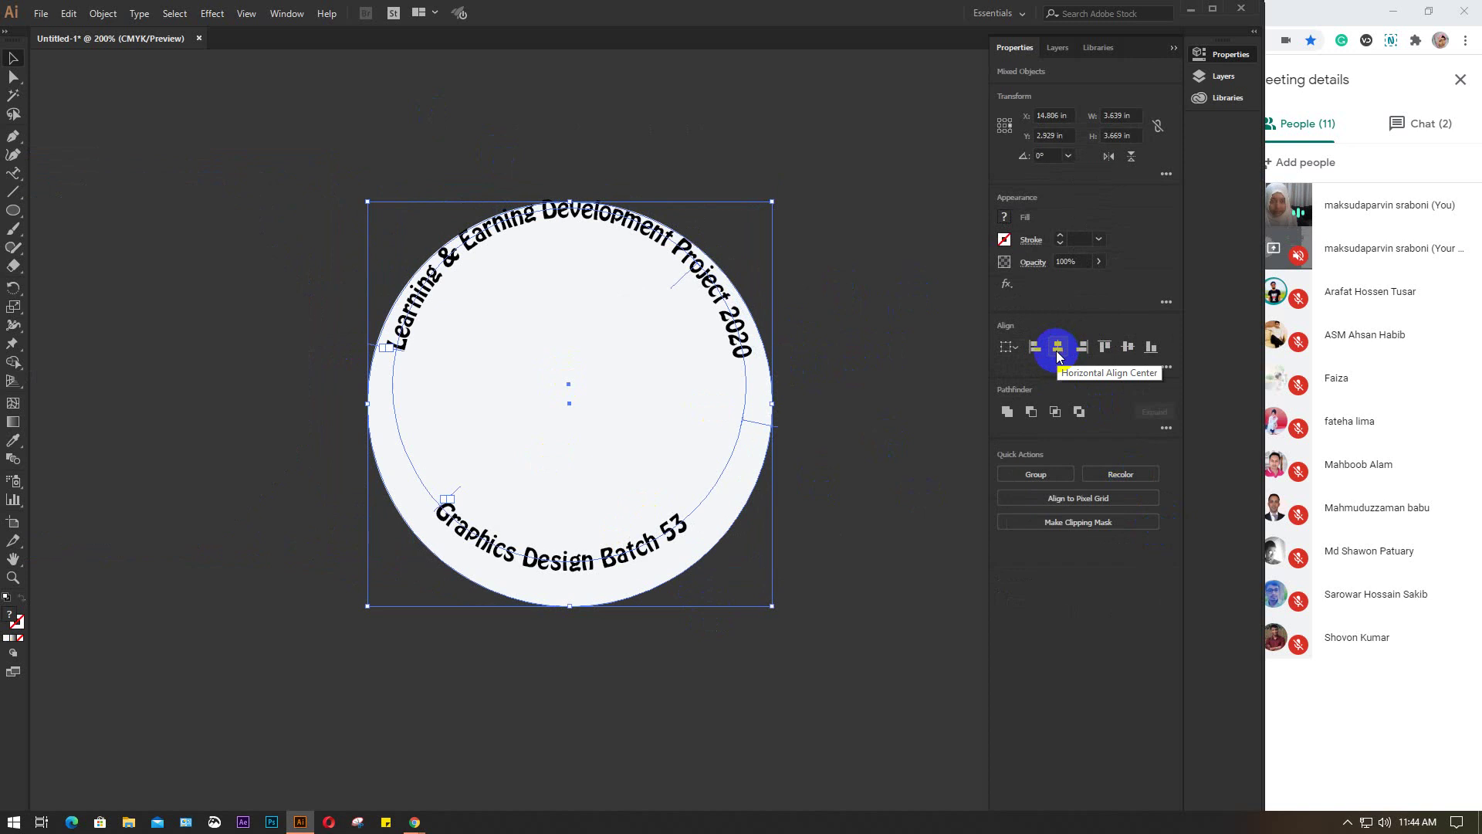
left_click(1127, 349)
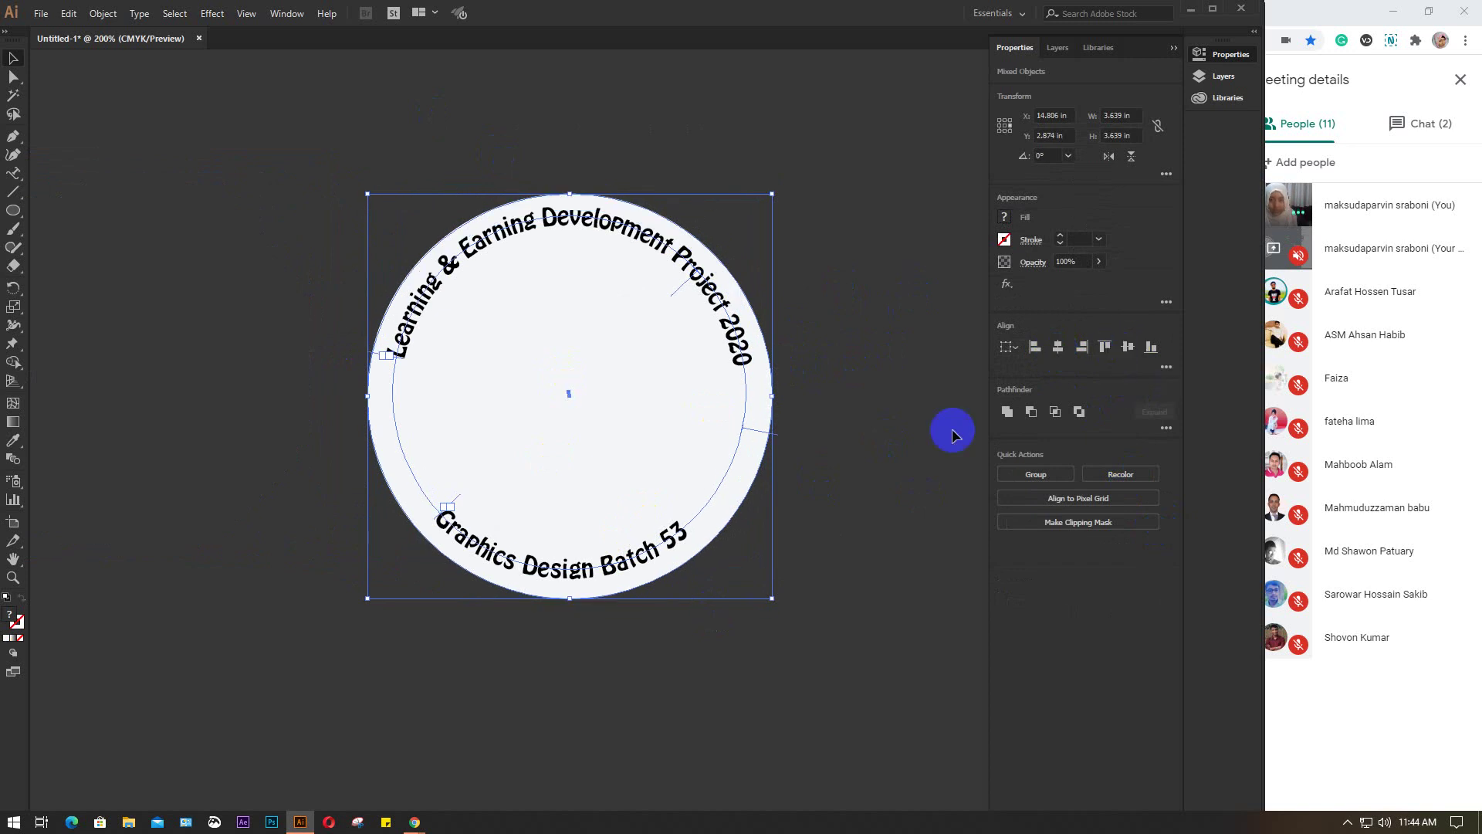
left_click(870, 401)
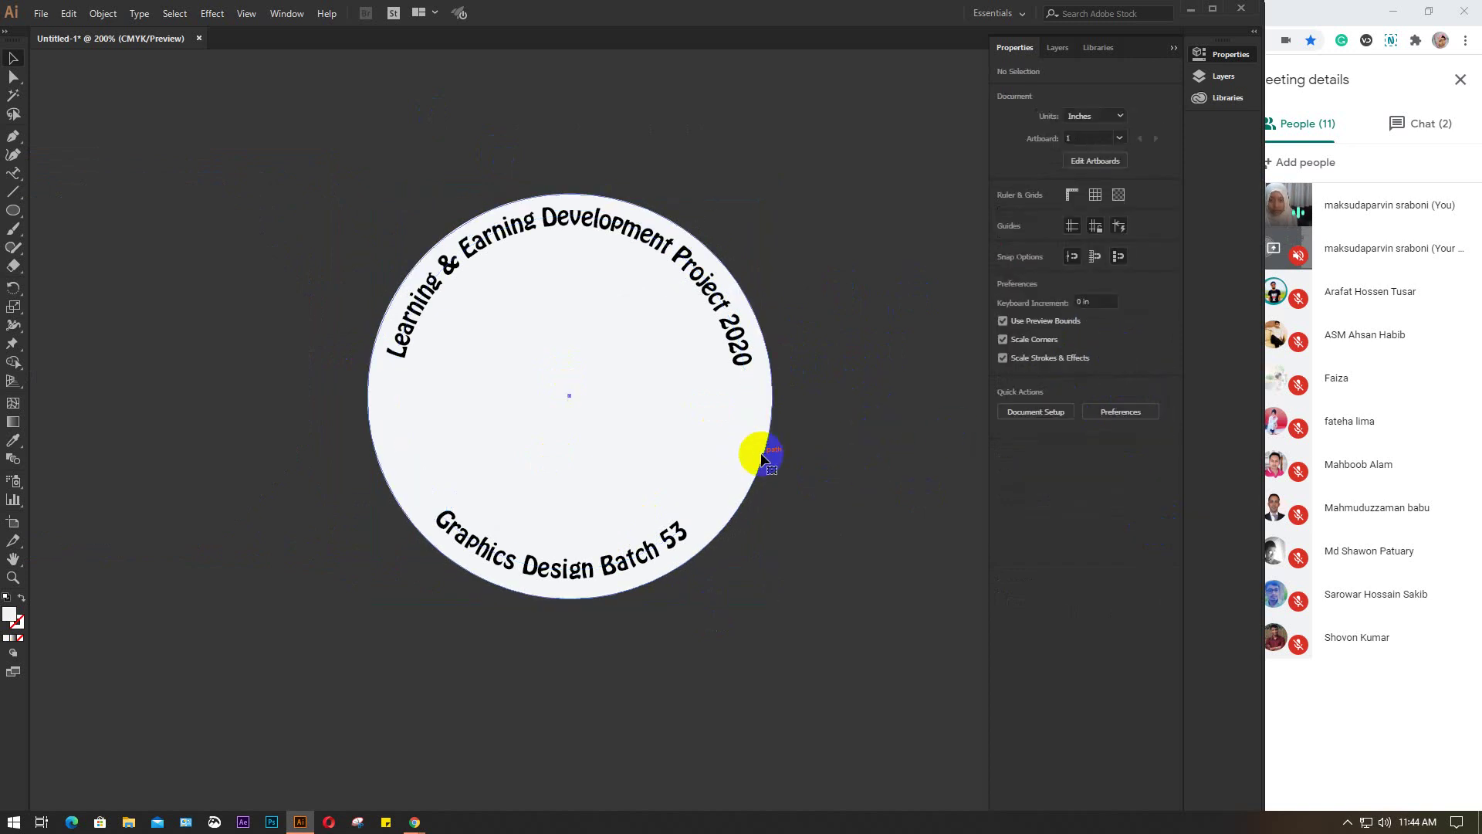
left_click(762, 459)
key("Up")
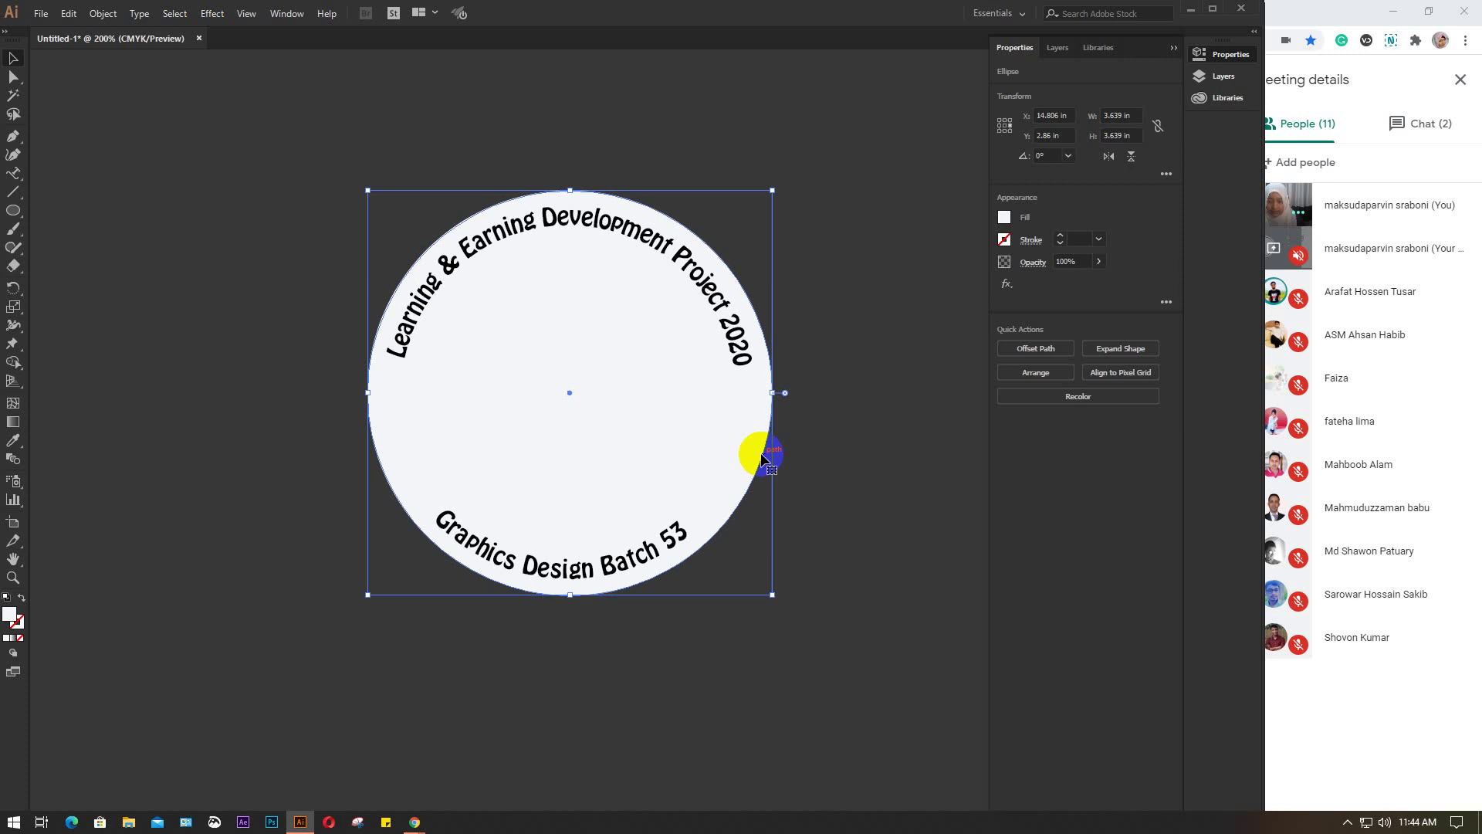
key("Left")
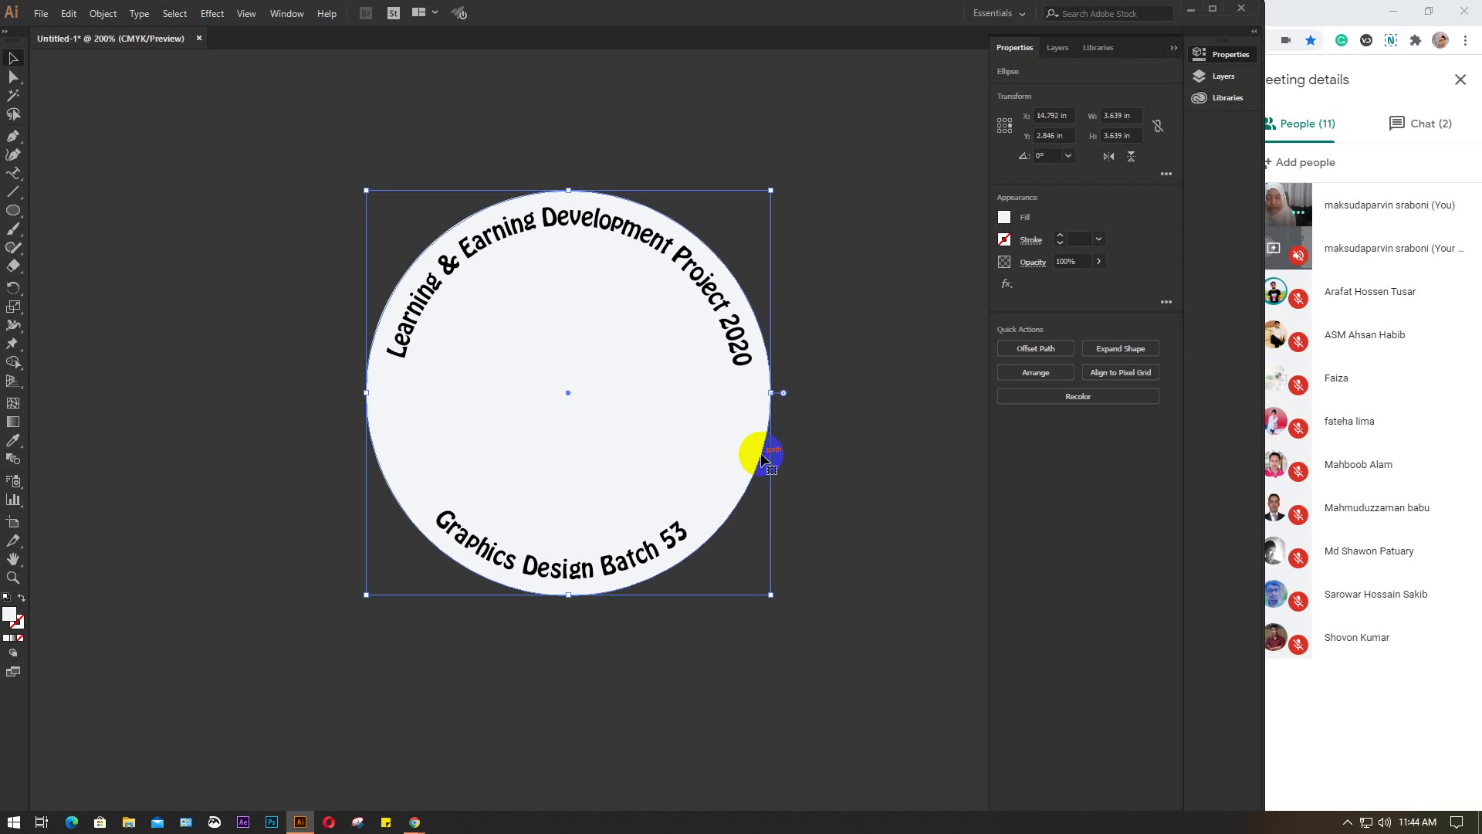
left_click(896, 344)
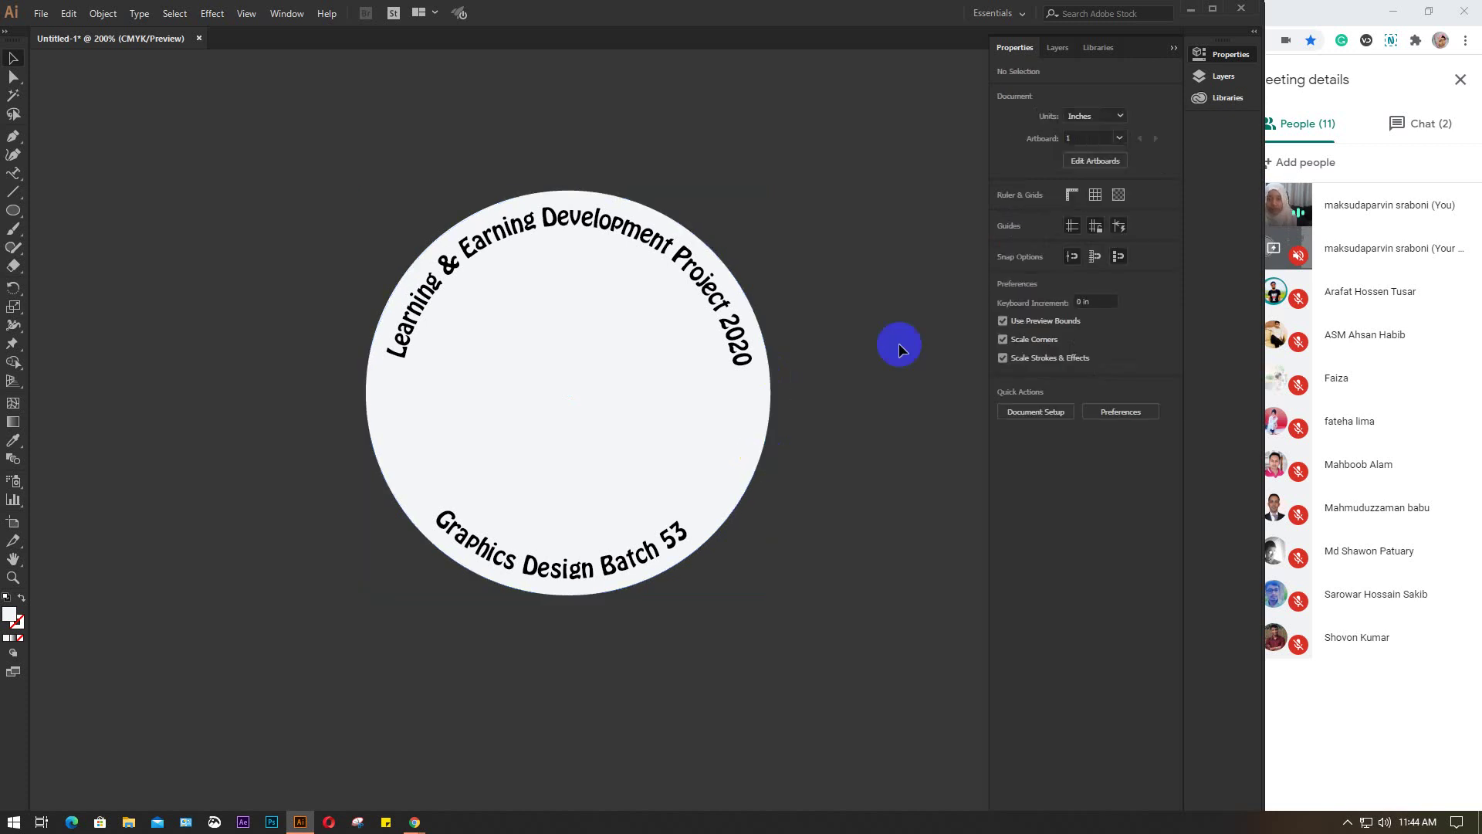
Give the white circle behind the arched text an orange 3 pt outline
left_click(758, 445)
left_click(1004, 218)
left_click(1016, 240)
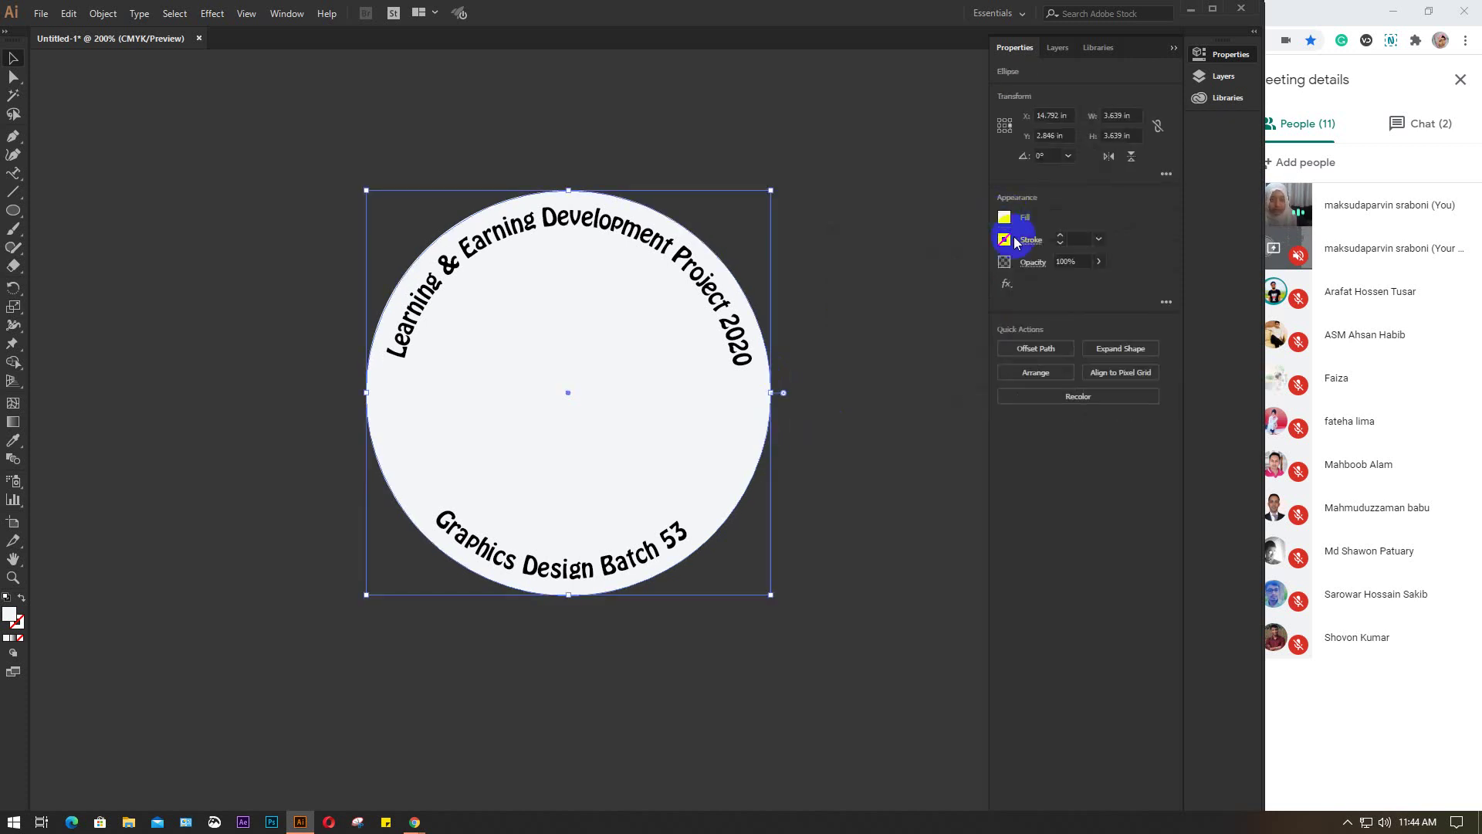
left_click(1005, 240)
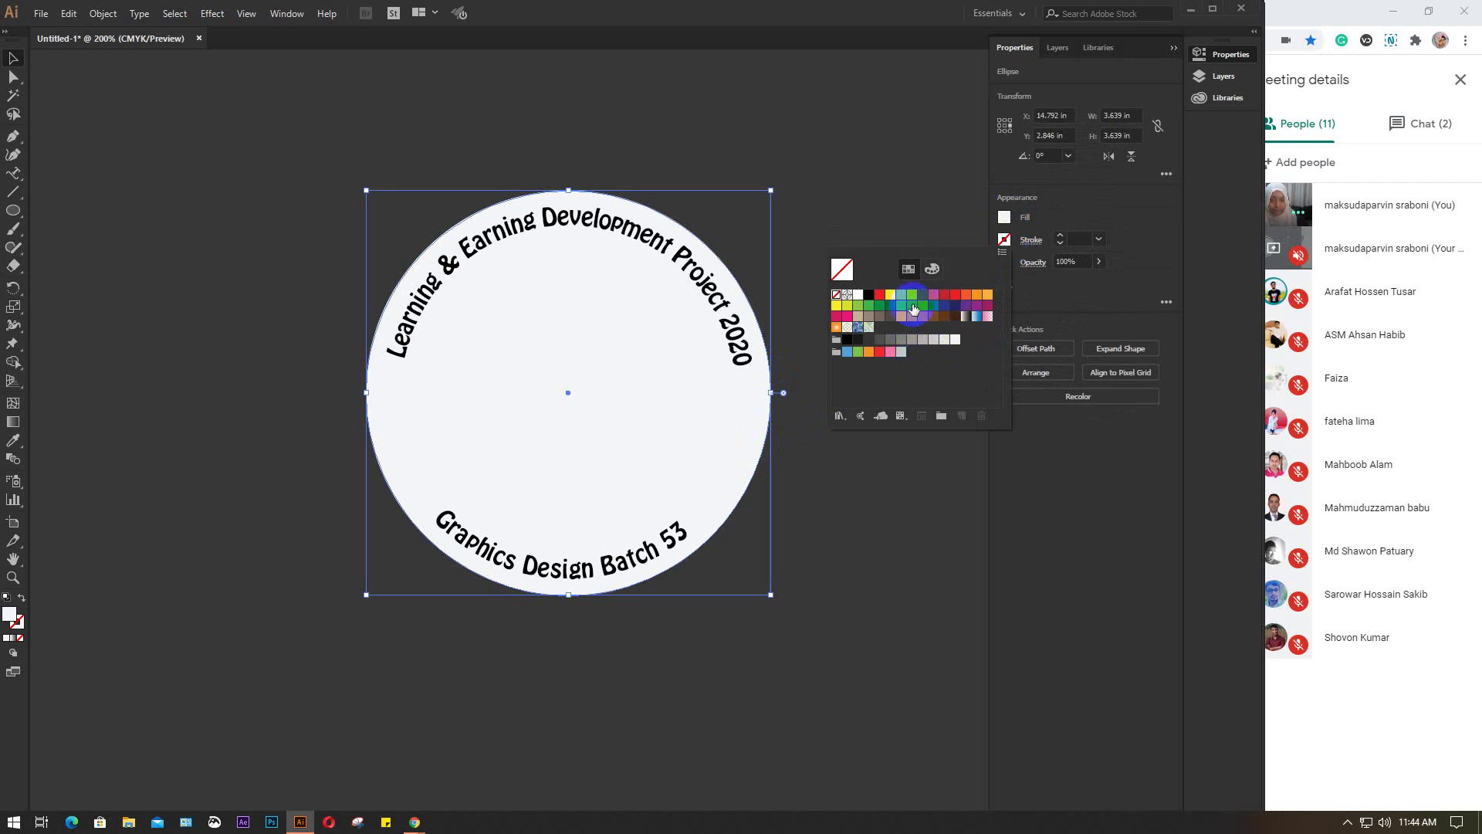
left_click(989, 295)
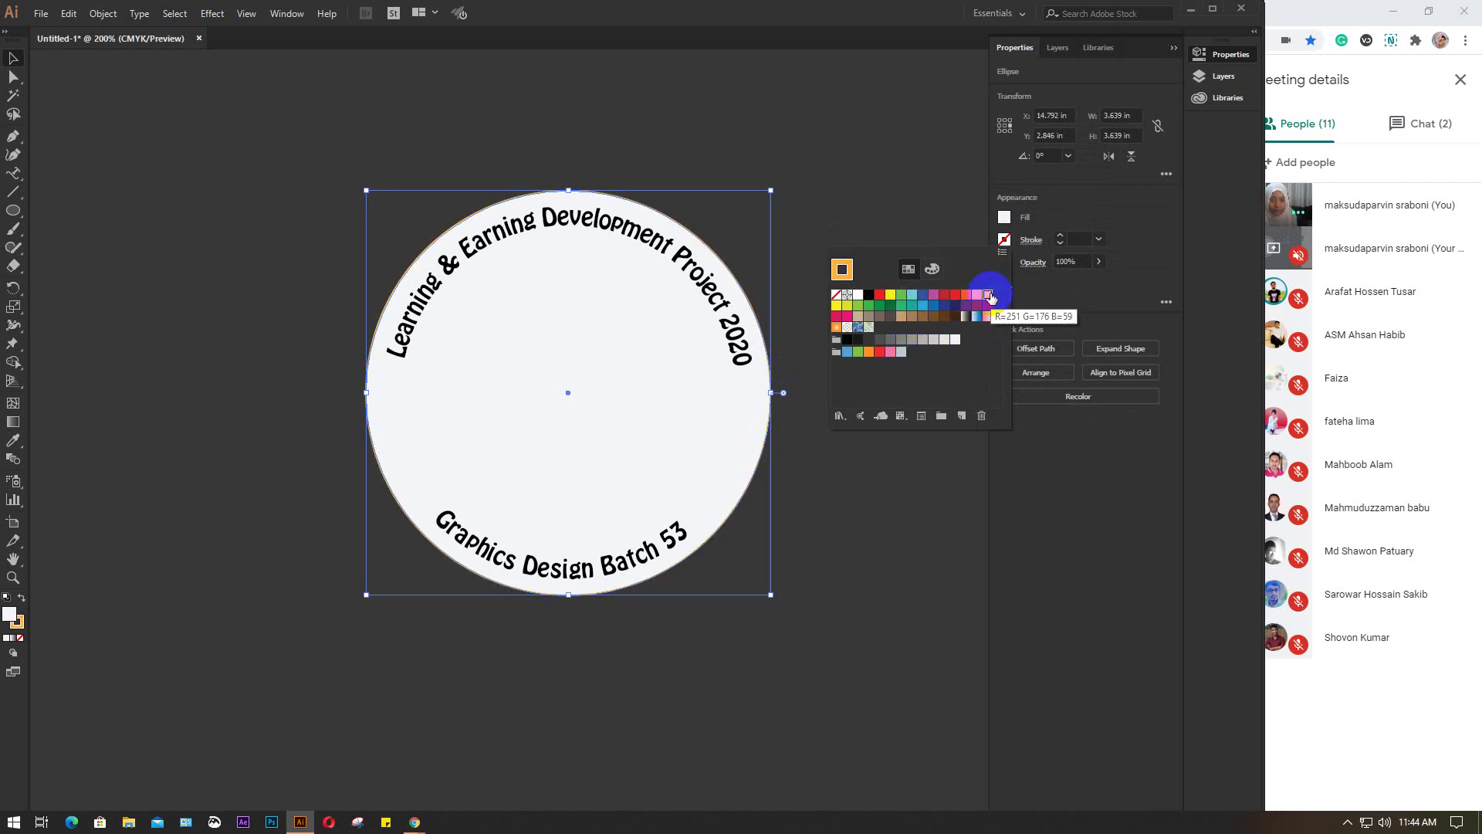
left_click(837, 307)
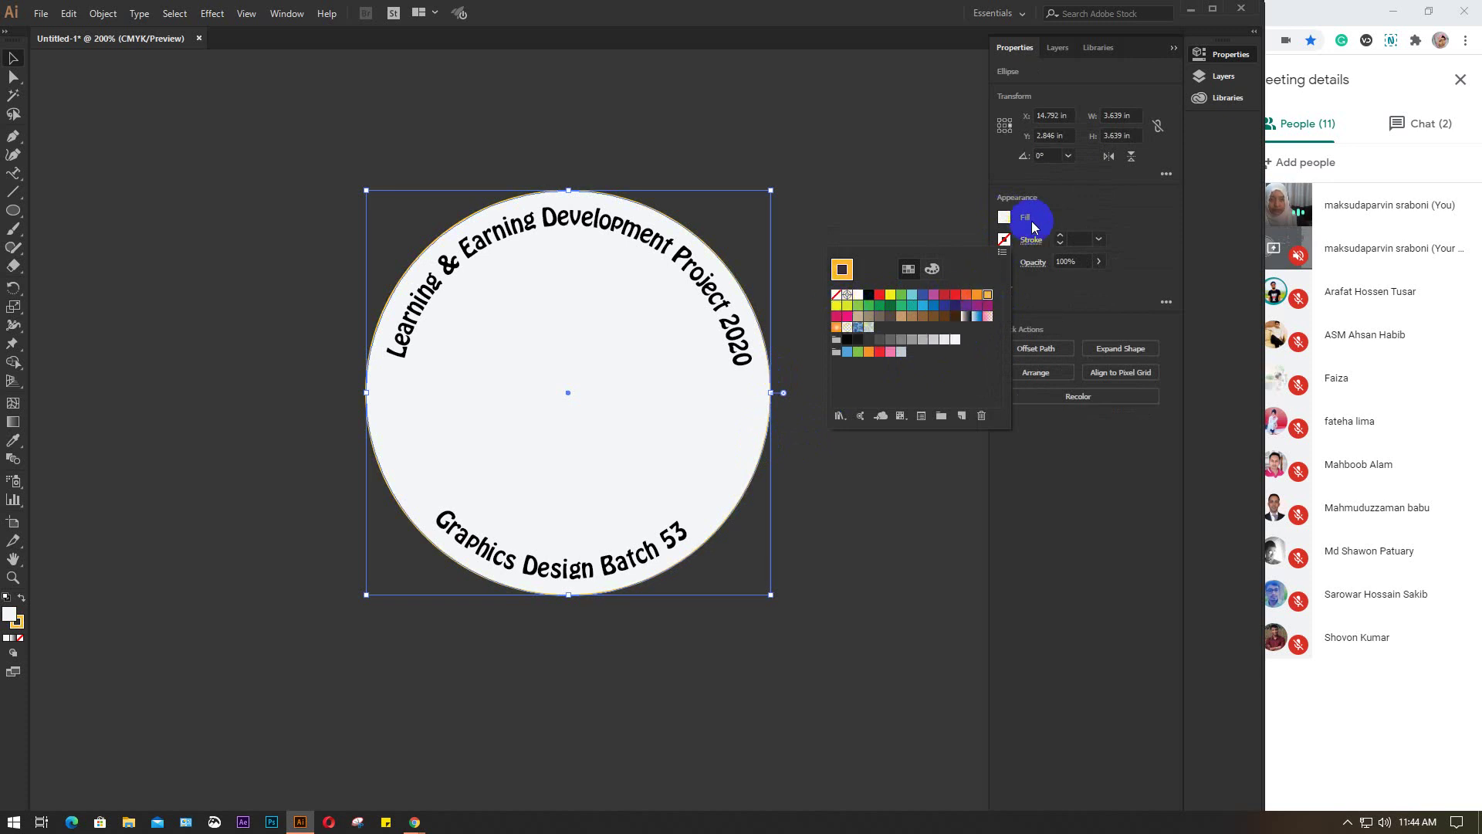
left_click(1082, 234)
key("Up")
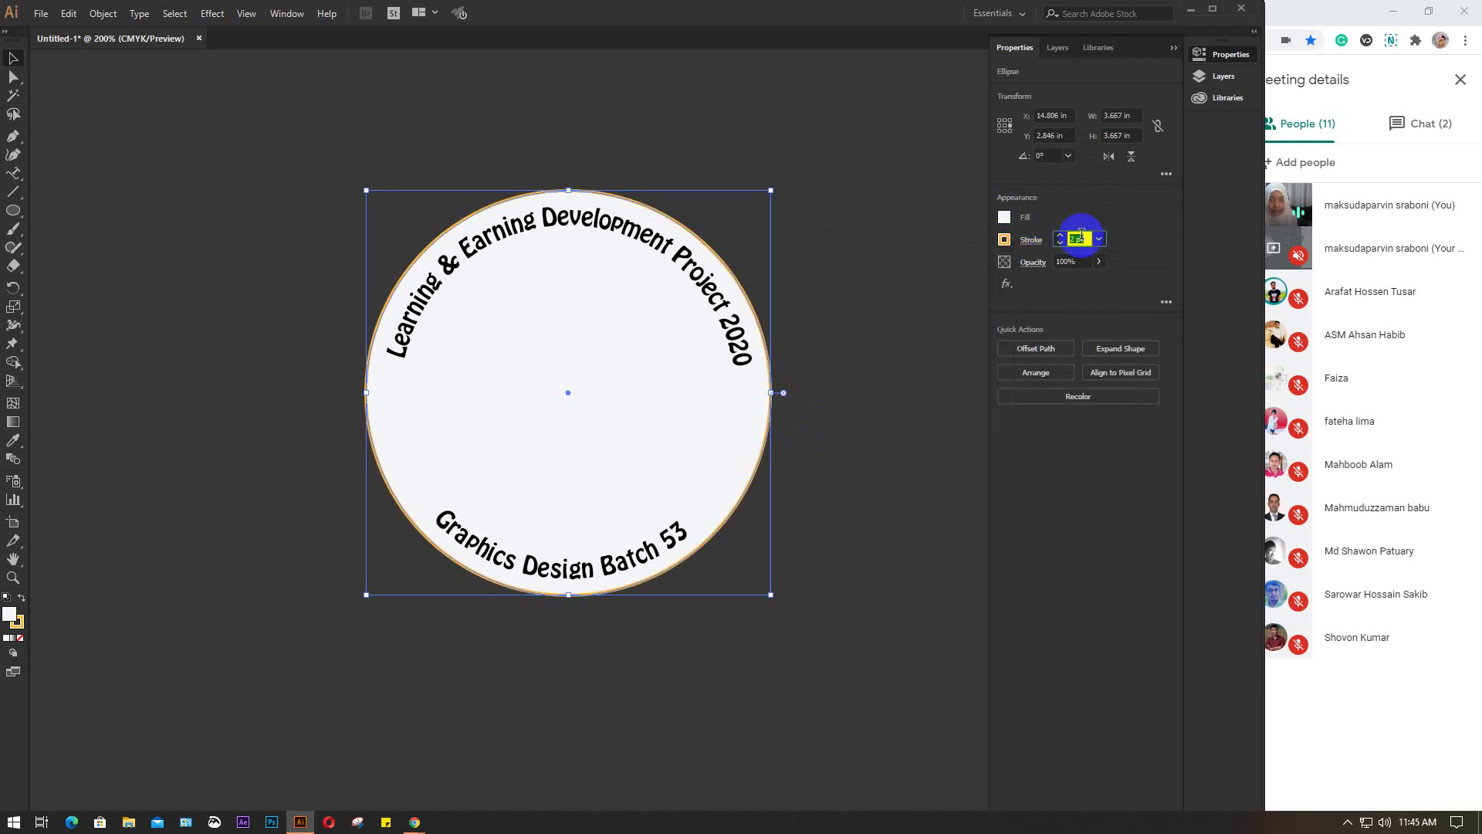
key("Up")
key("Up")
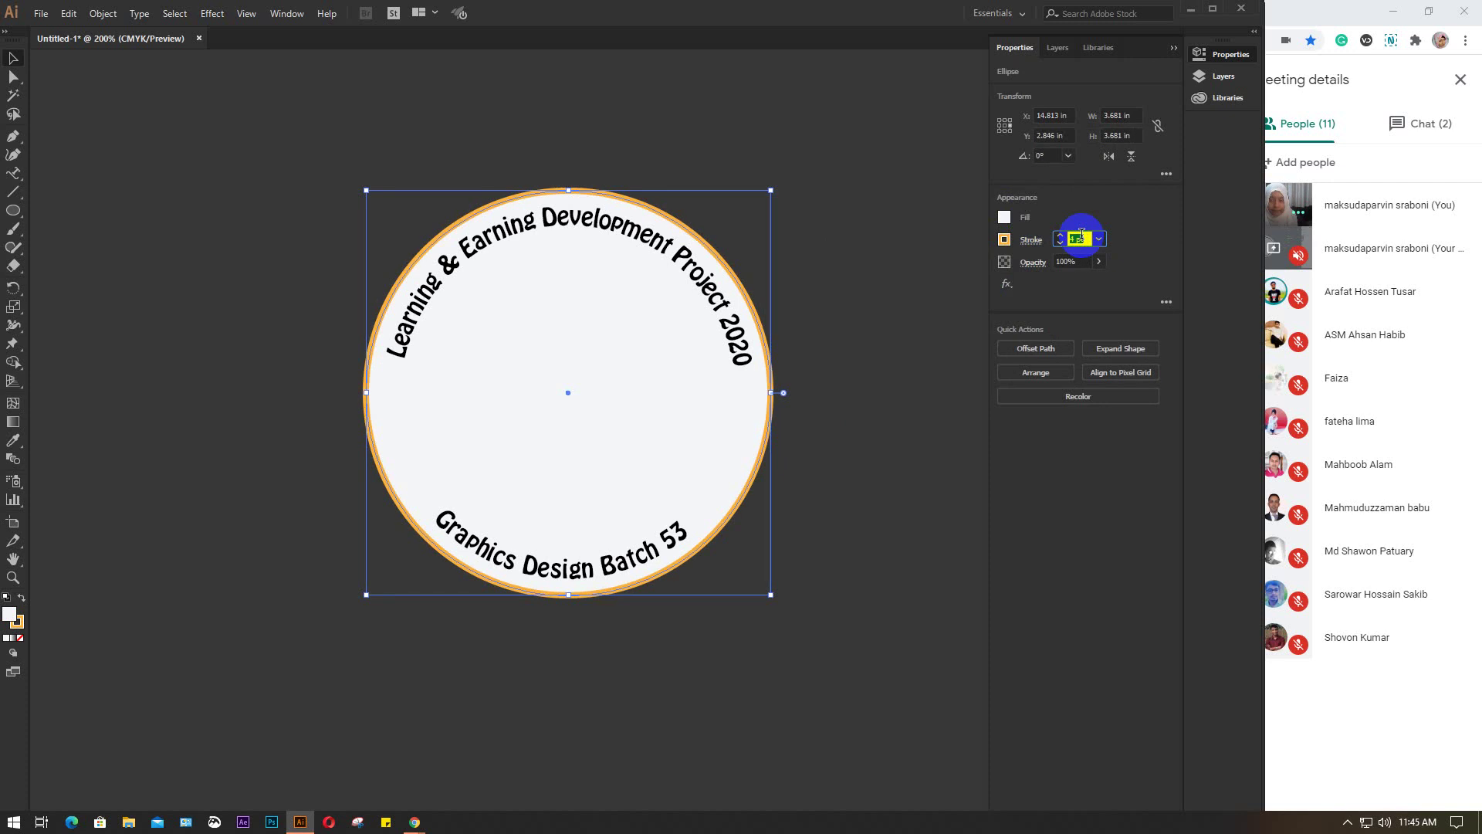
left_click(850, 287)
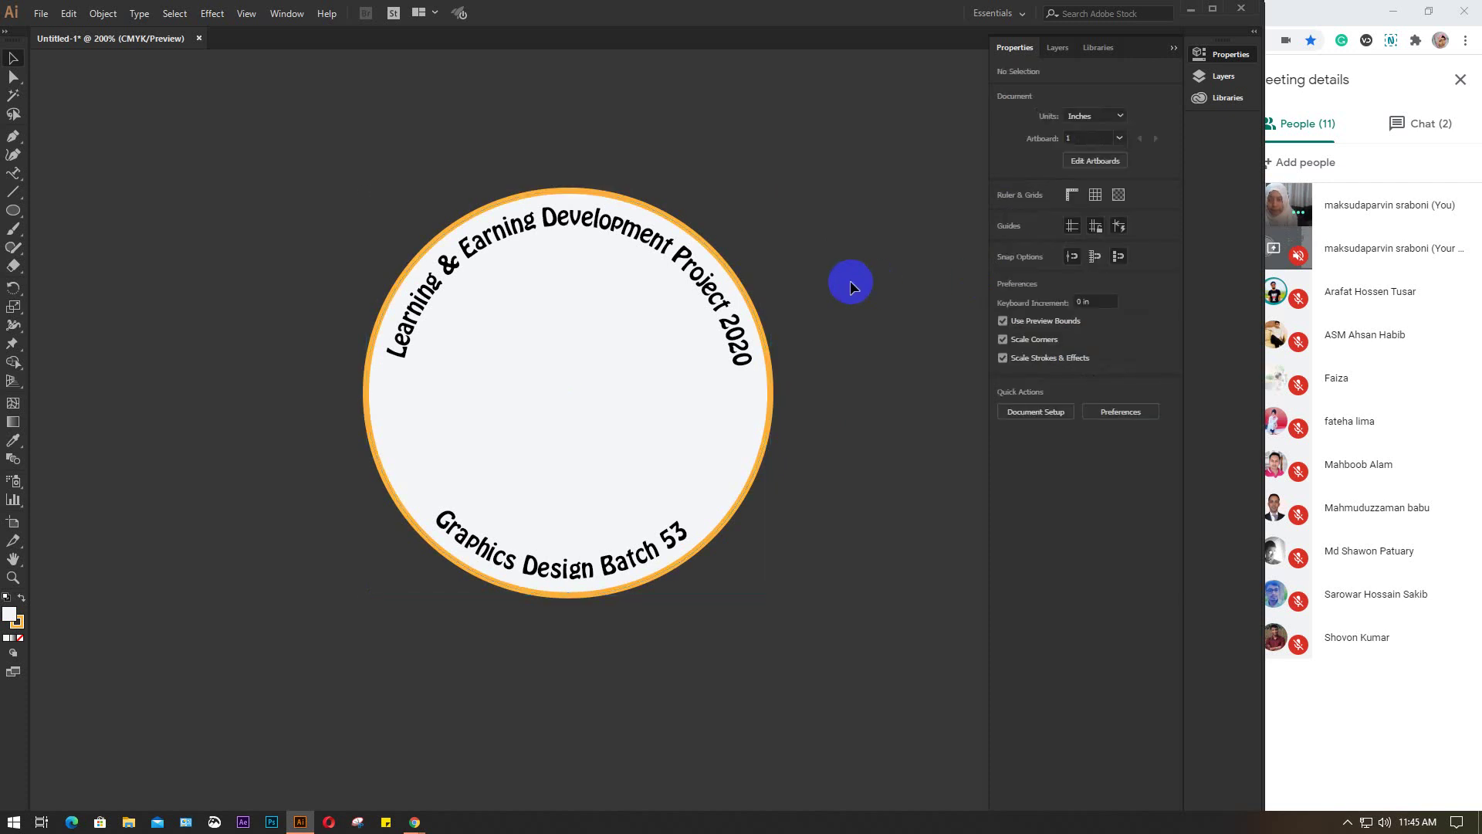
Scale a copy of the orange-outlined circle down into an inner ring
left_click(768, 436)
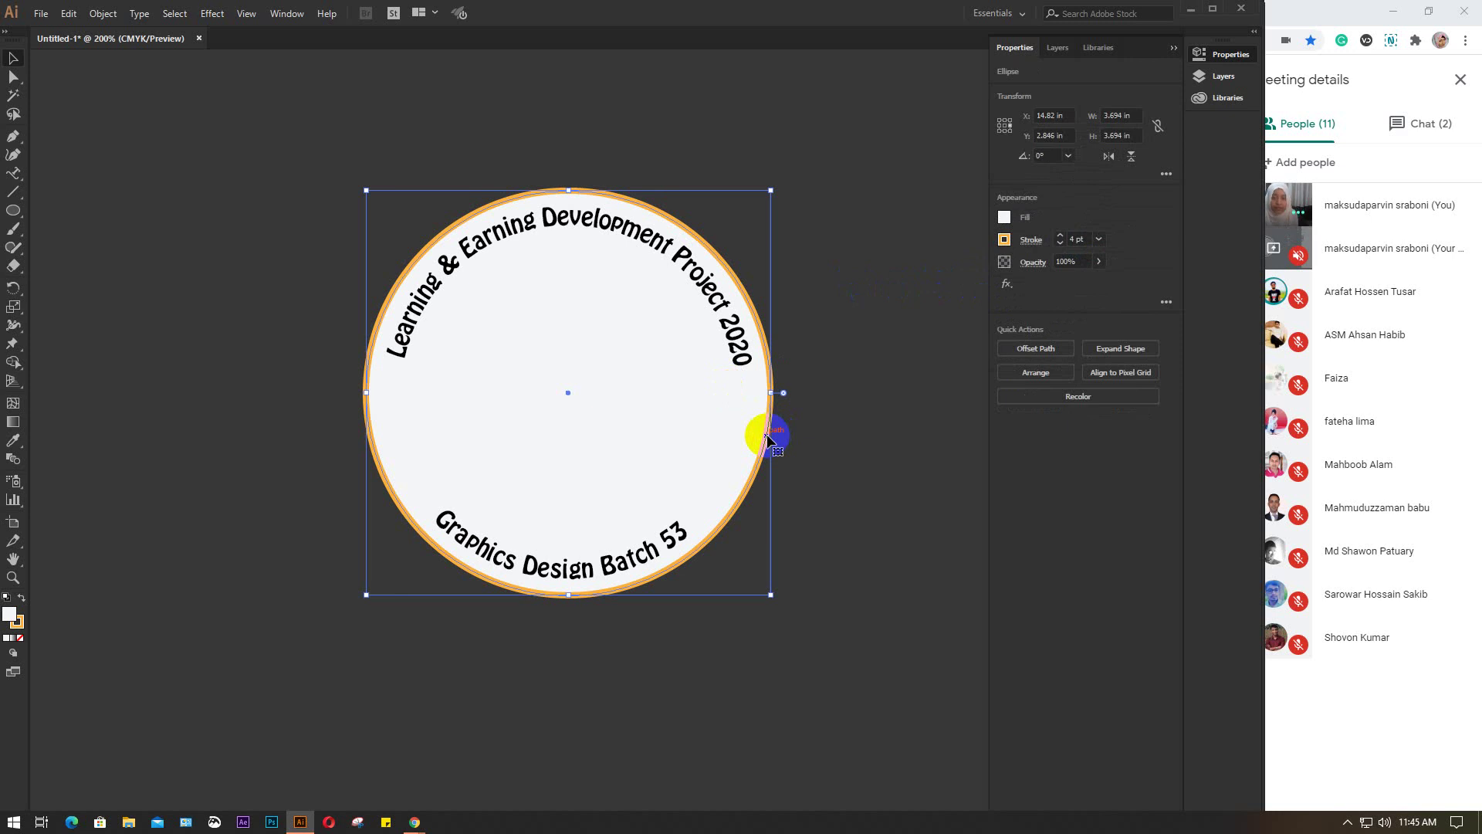
key("a")
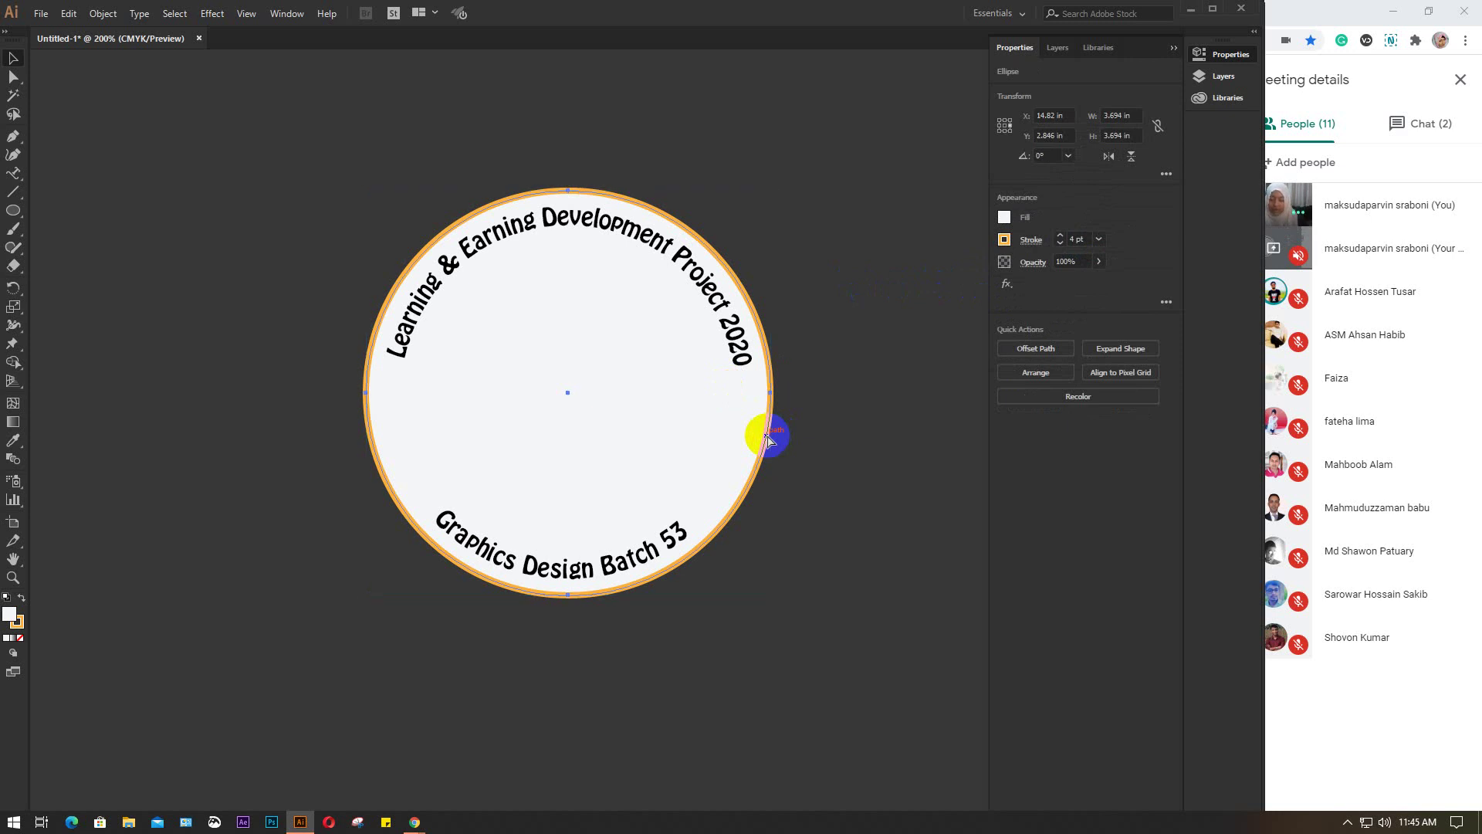
left_click(768, 439)
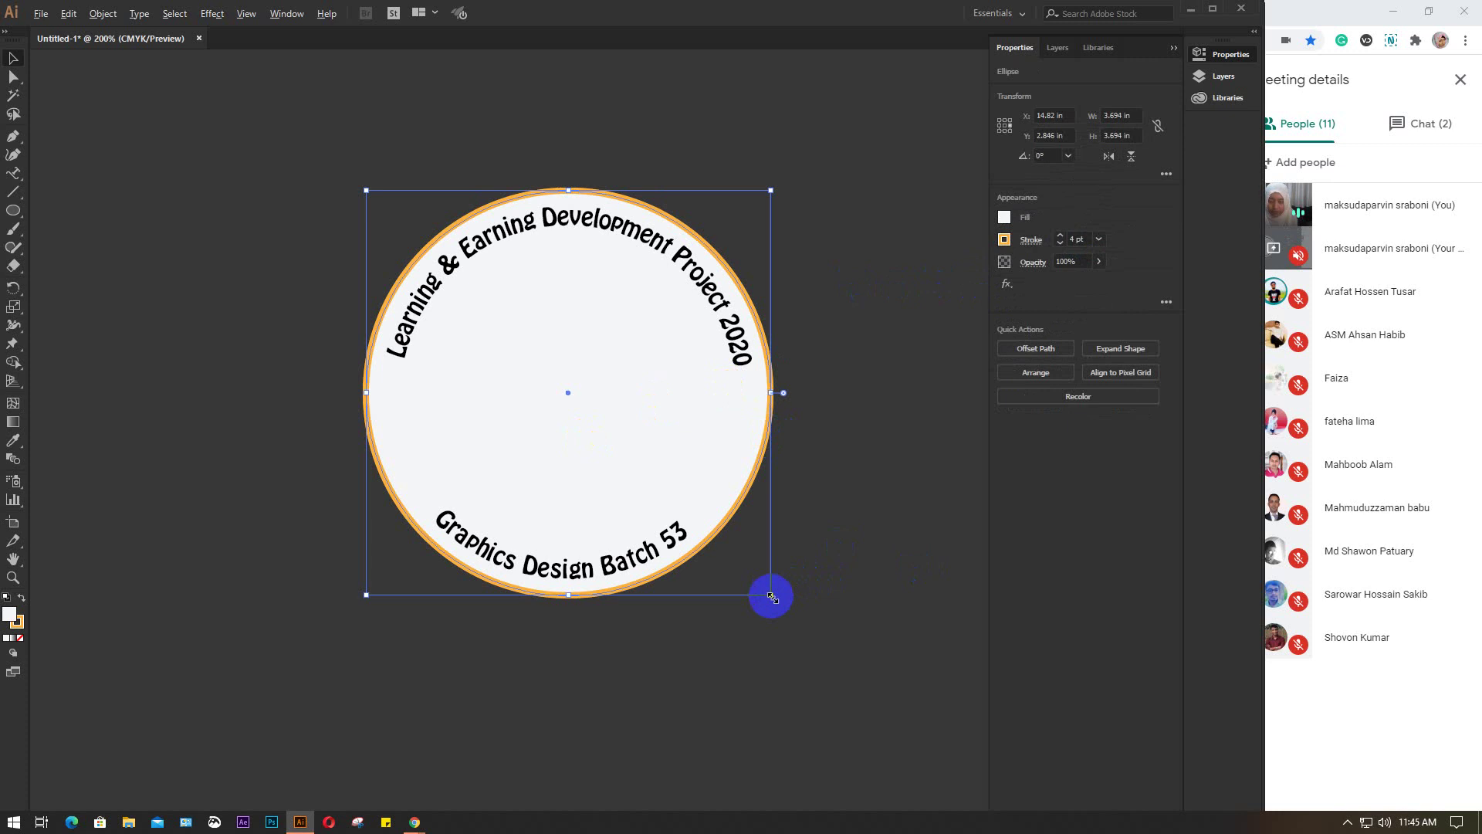
left_click_drag(771, 596, 742, 547)
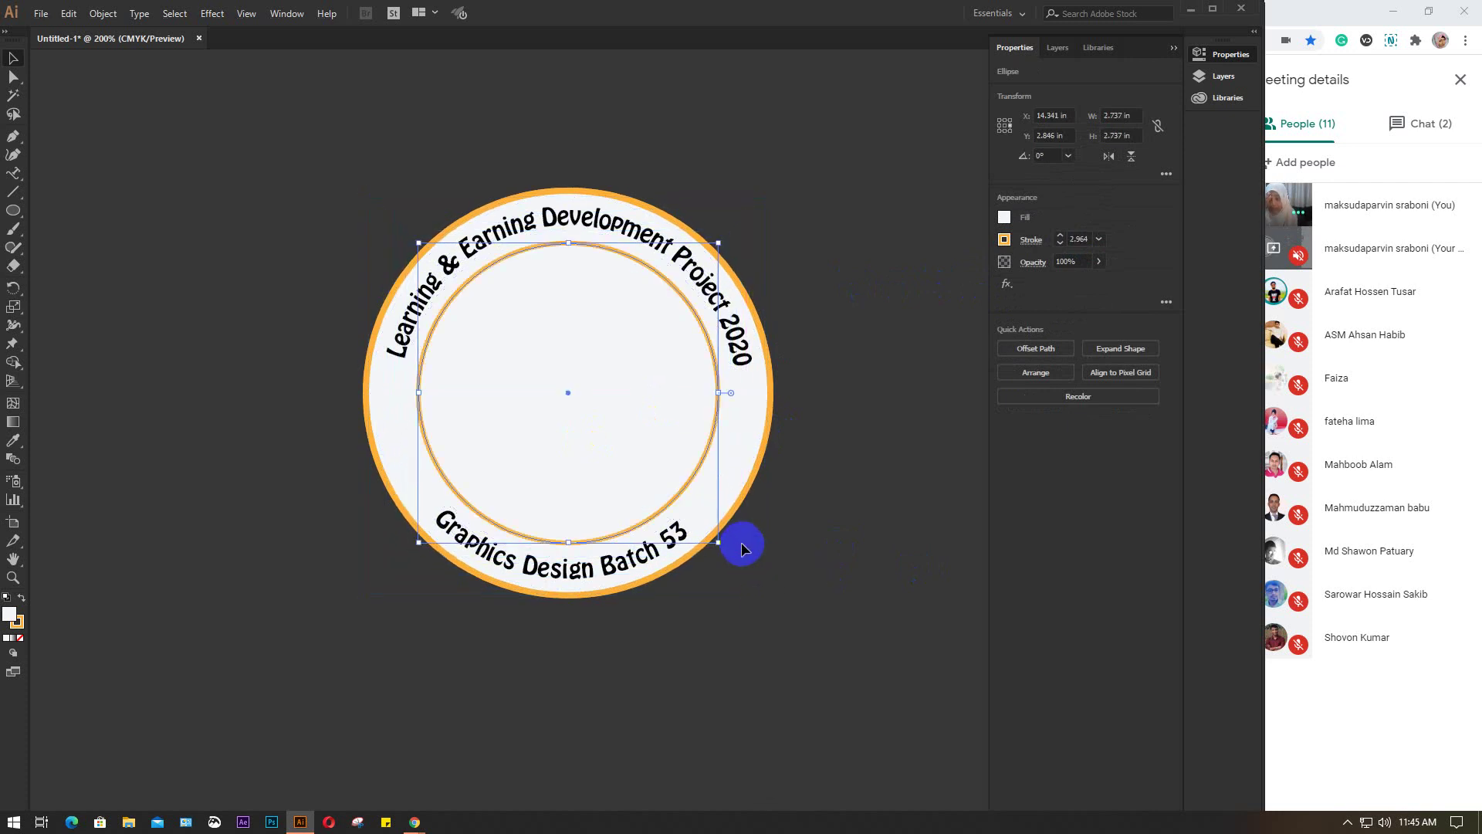
Set the inner ring's stroke weight to 3 pt
left_click(1081, 238)
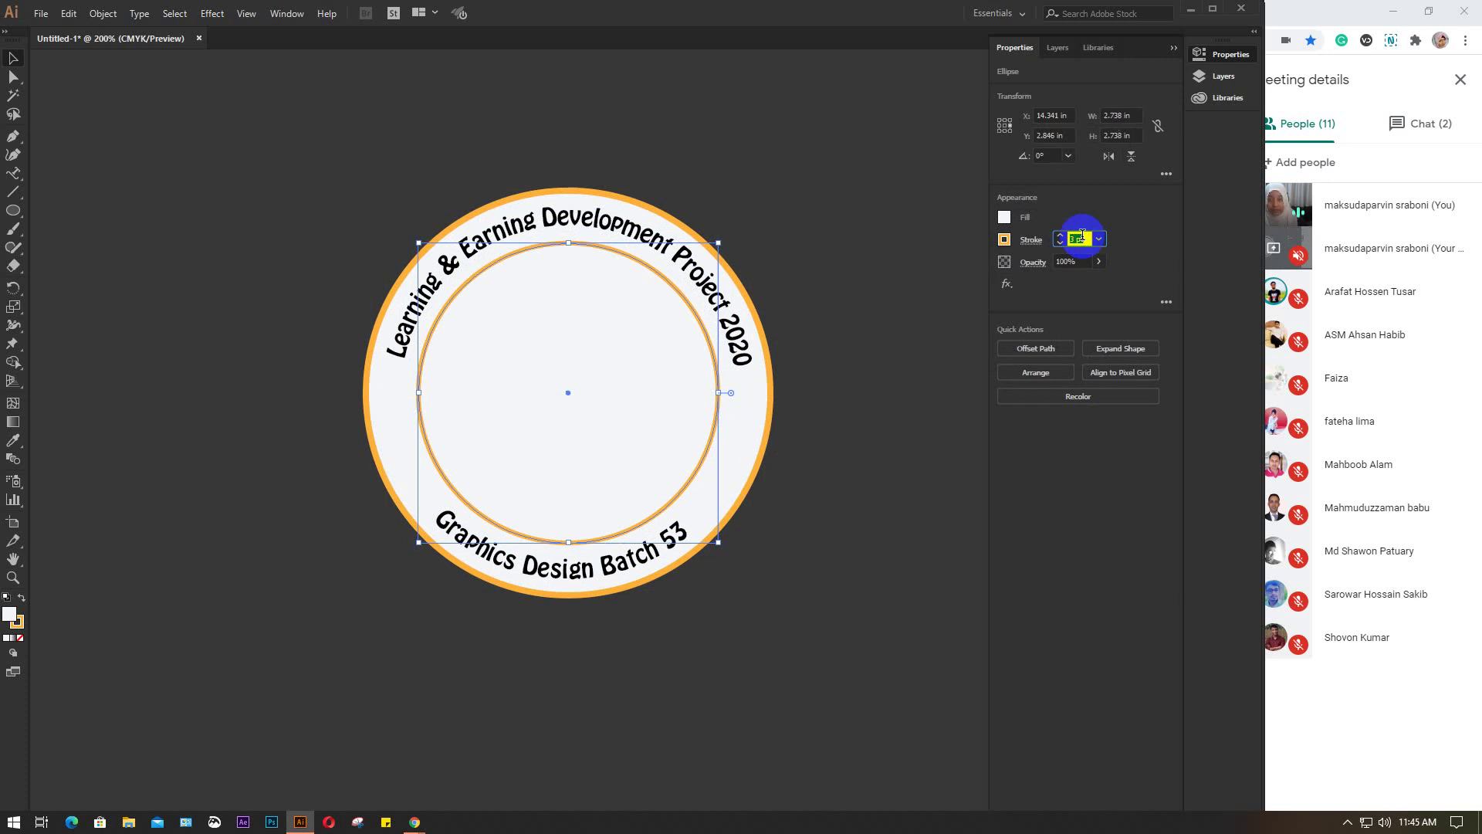
type("1")
key("Return")
type("5")
key("Return")
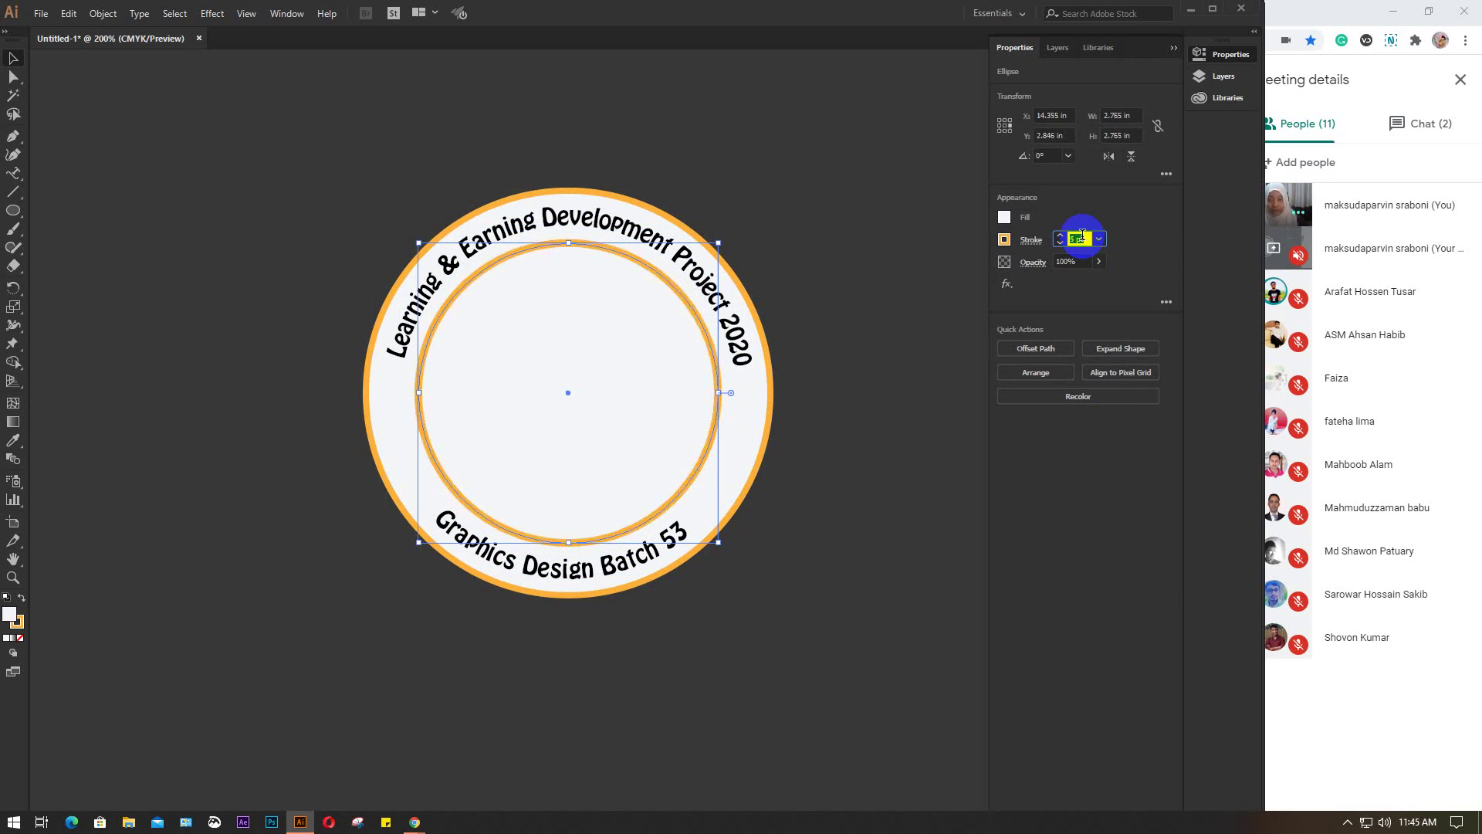
type("4")
key("Return")
type("3")
key("Return")
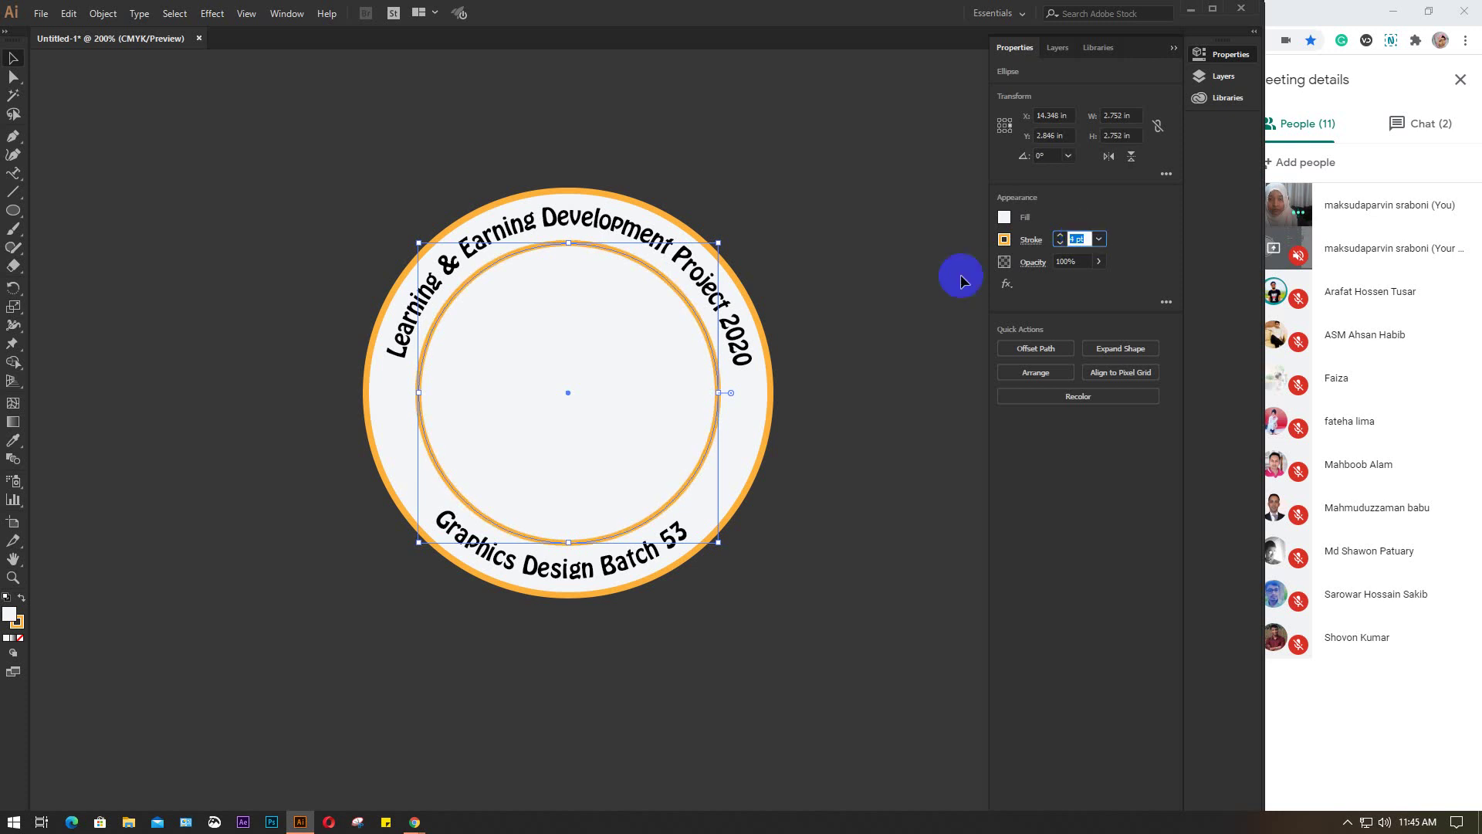
left_click(925, 276)
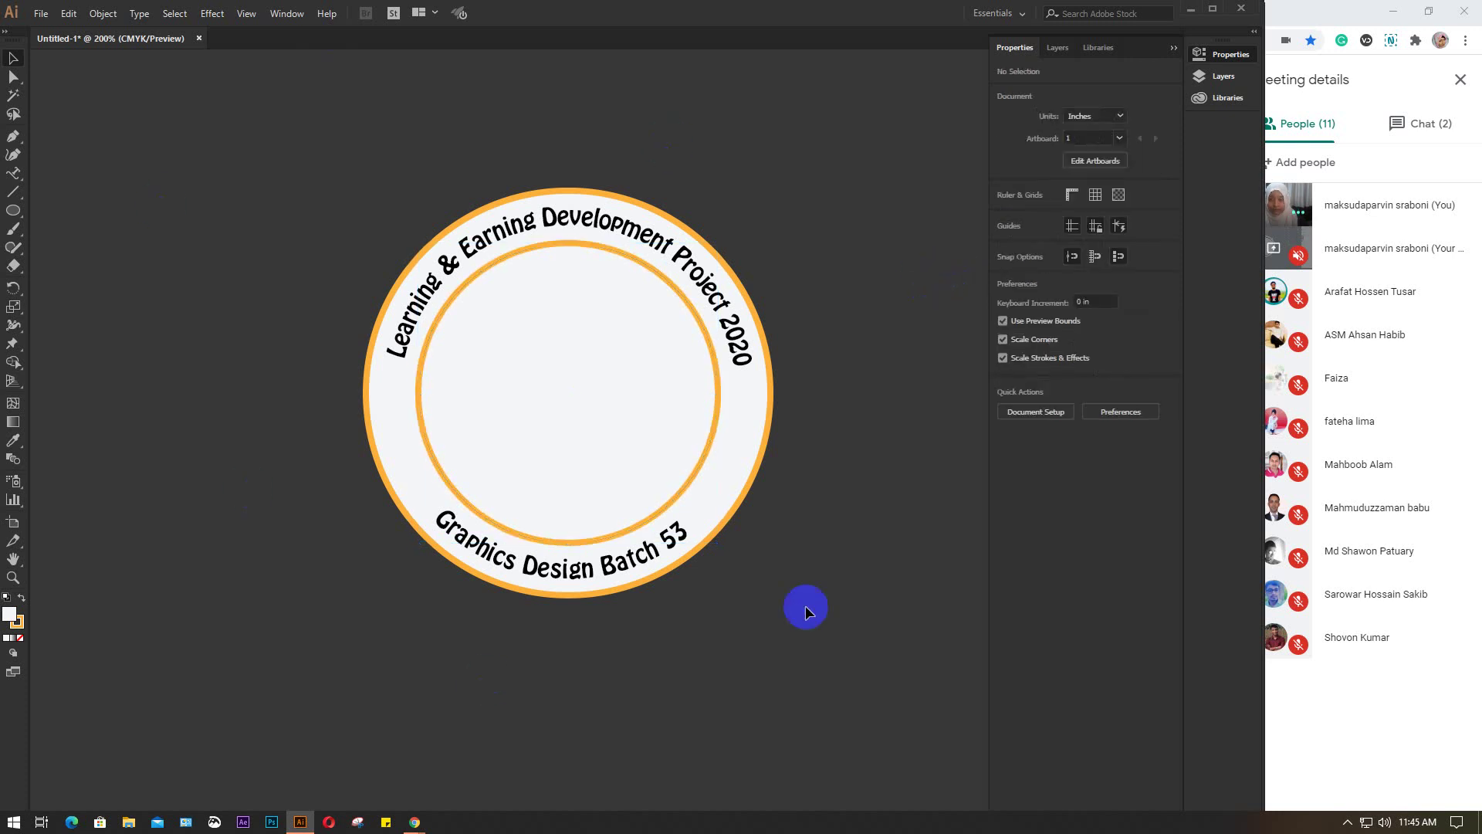
Make a slightly smaller copy inside the inner ring with an orange outline
left_click(588, 388)
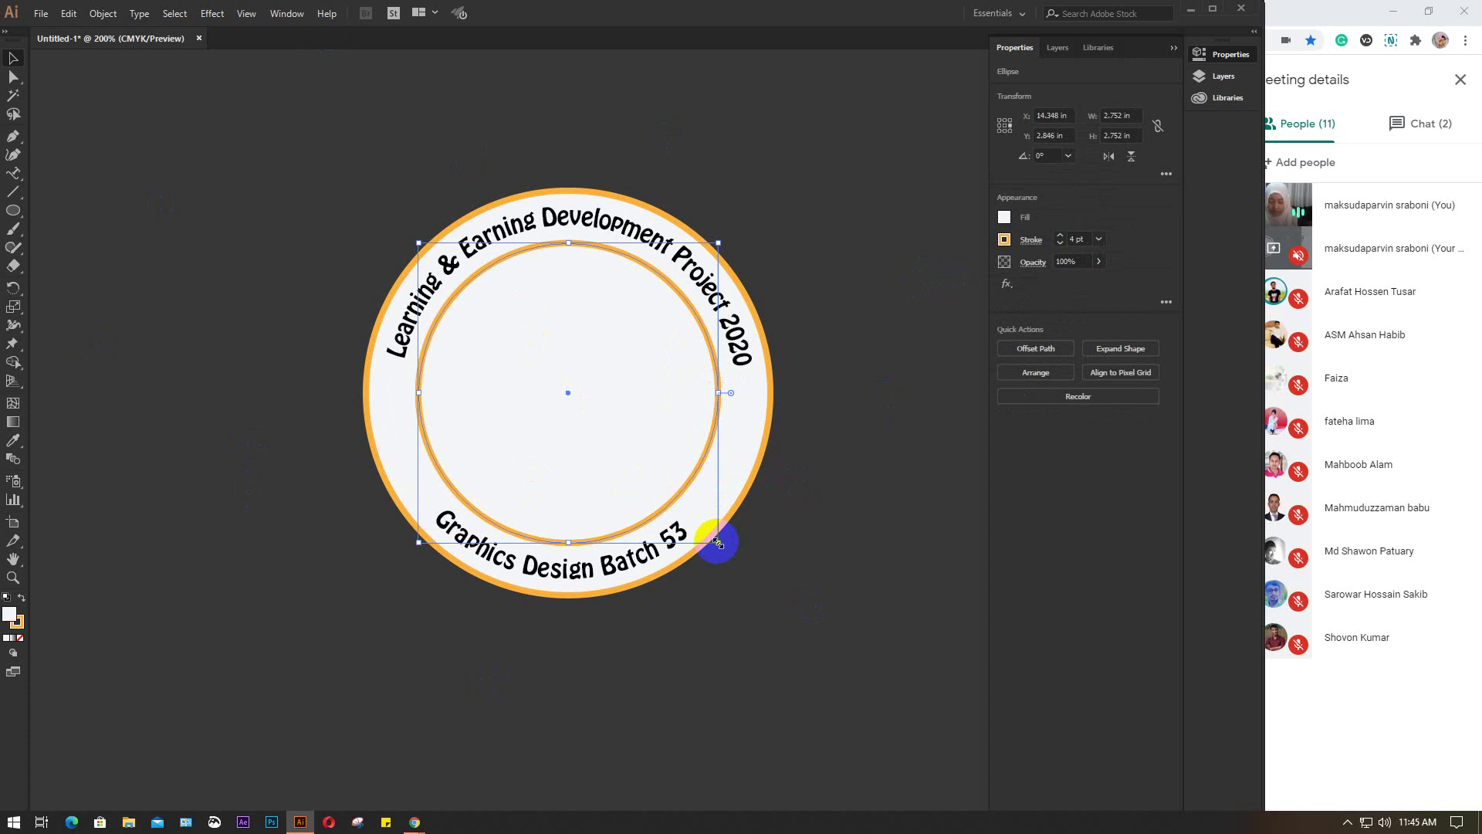
left_click_drag(717, 542, 704, 529)
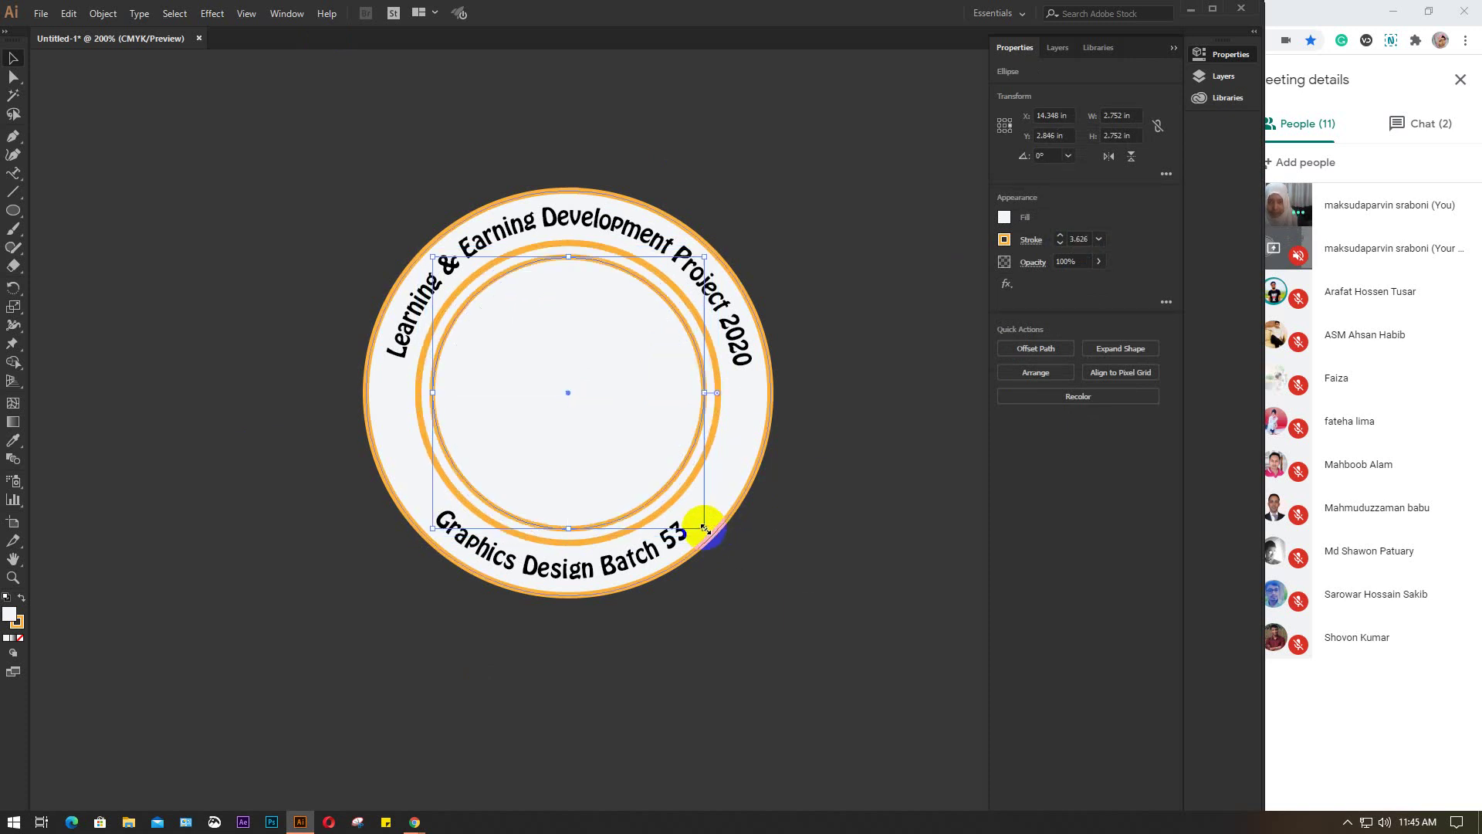
left_click(1004, 239)
left_click(869, 295)
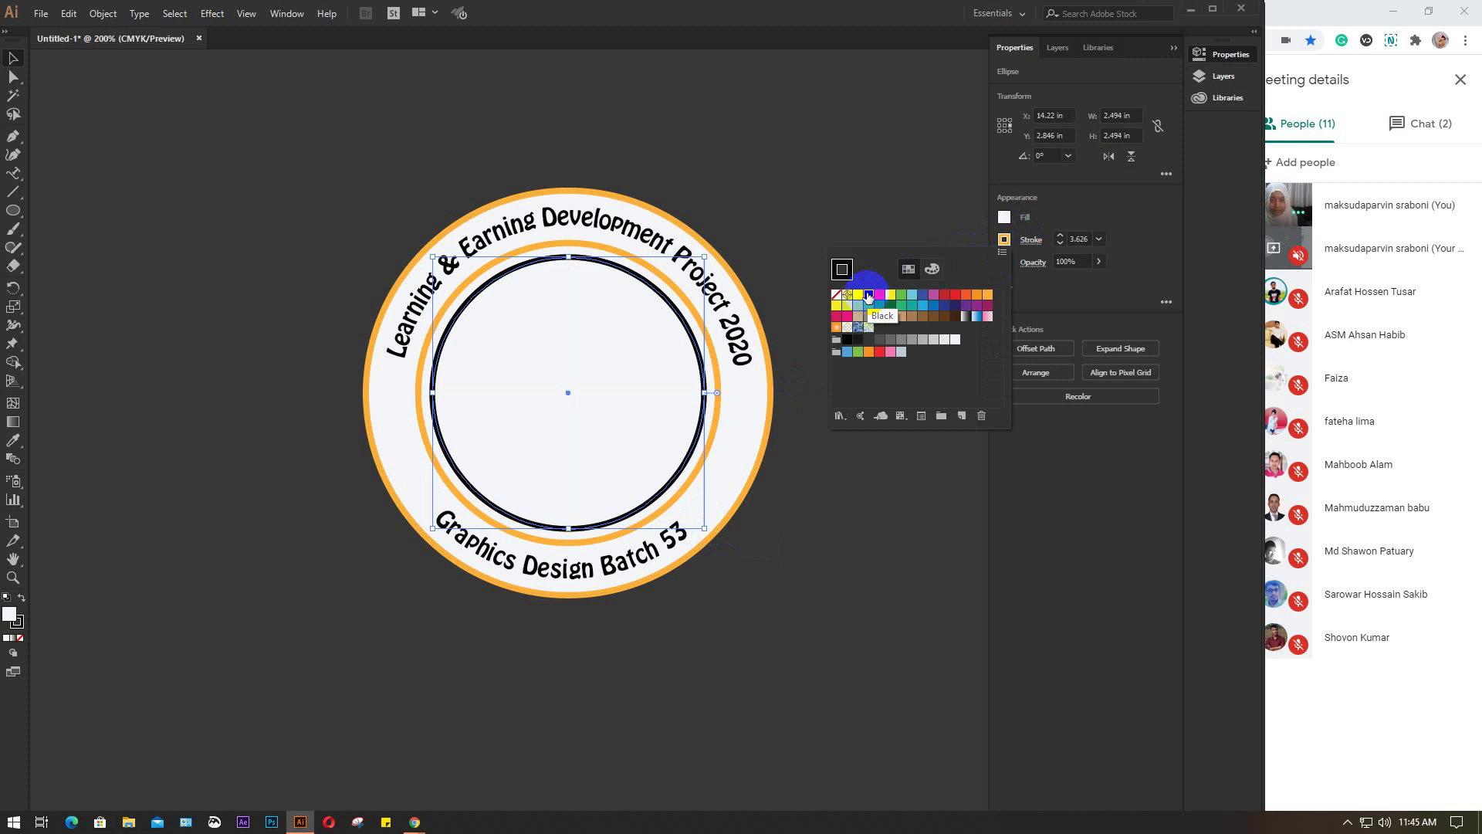
left_click(979, 298)
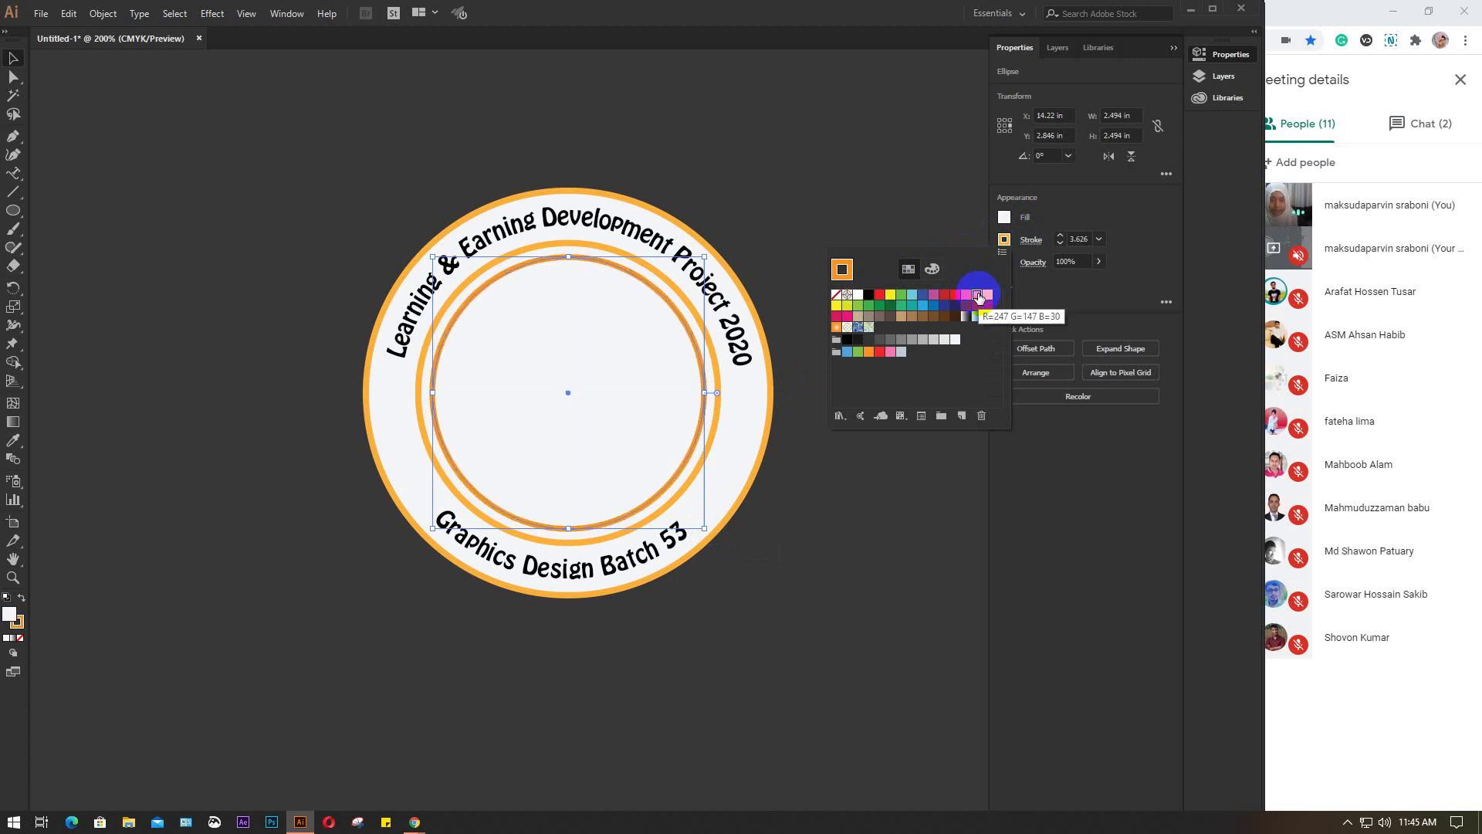
left_click(930, 200)
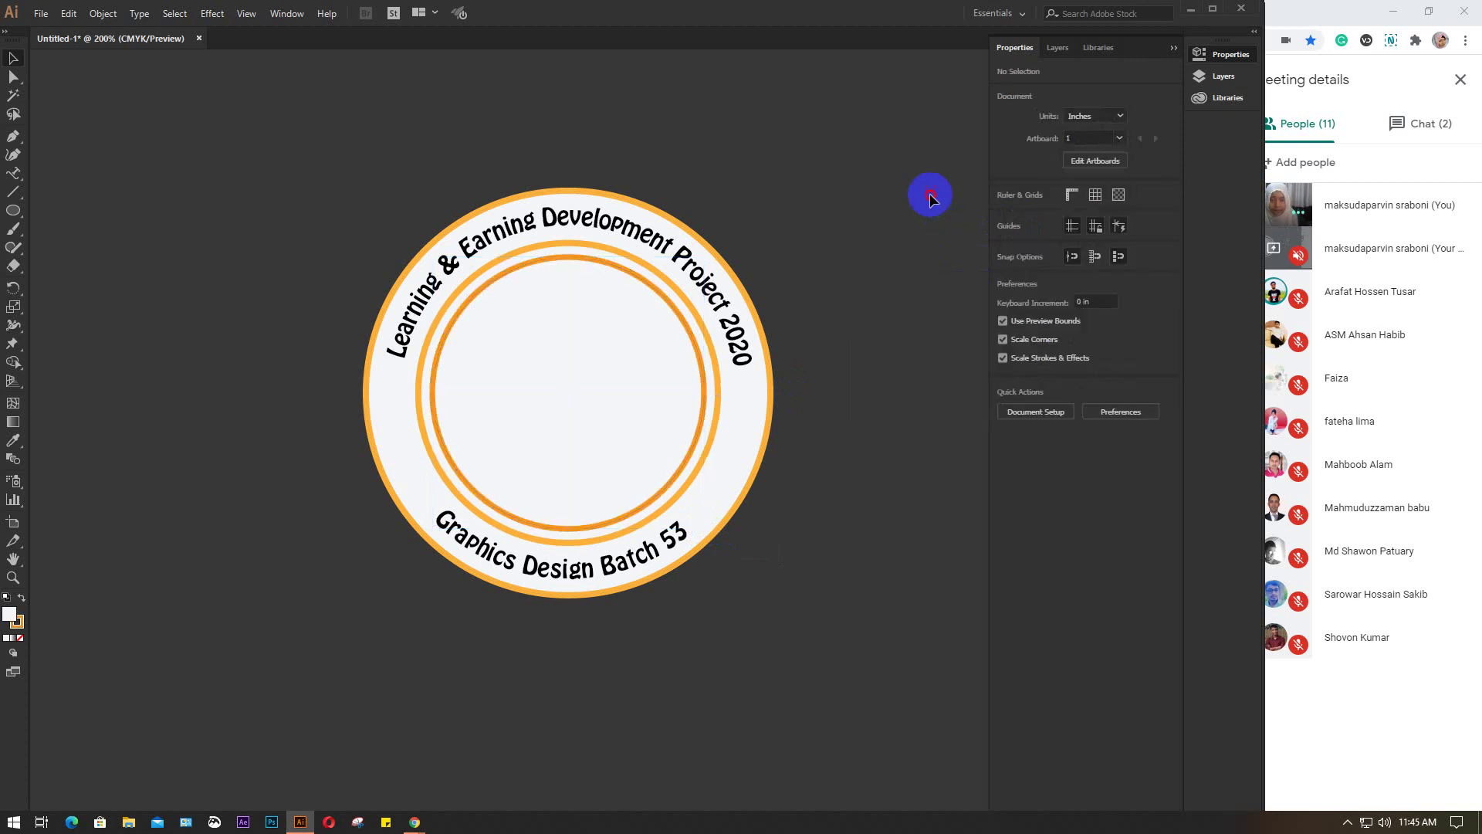
Change the outer ring's stroke to a deeper orange swatch
left_click(369, 443)
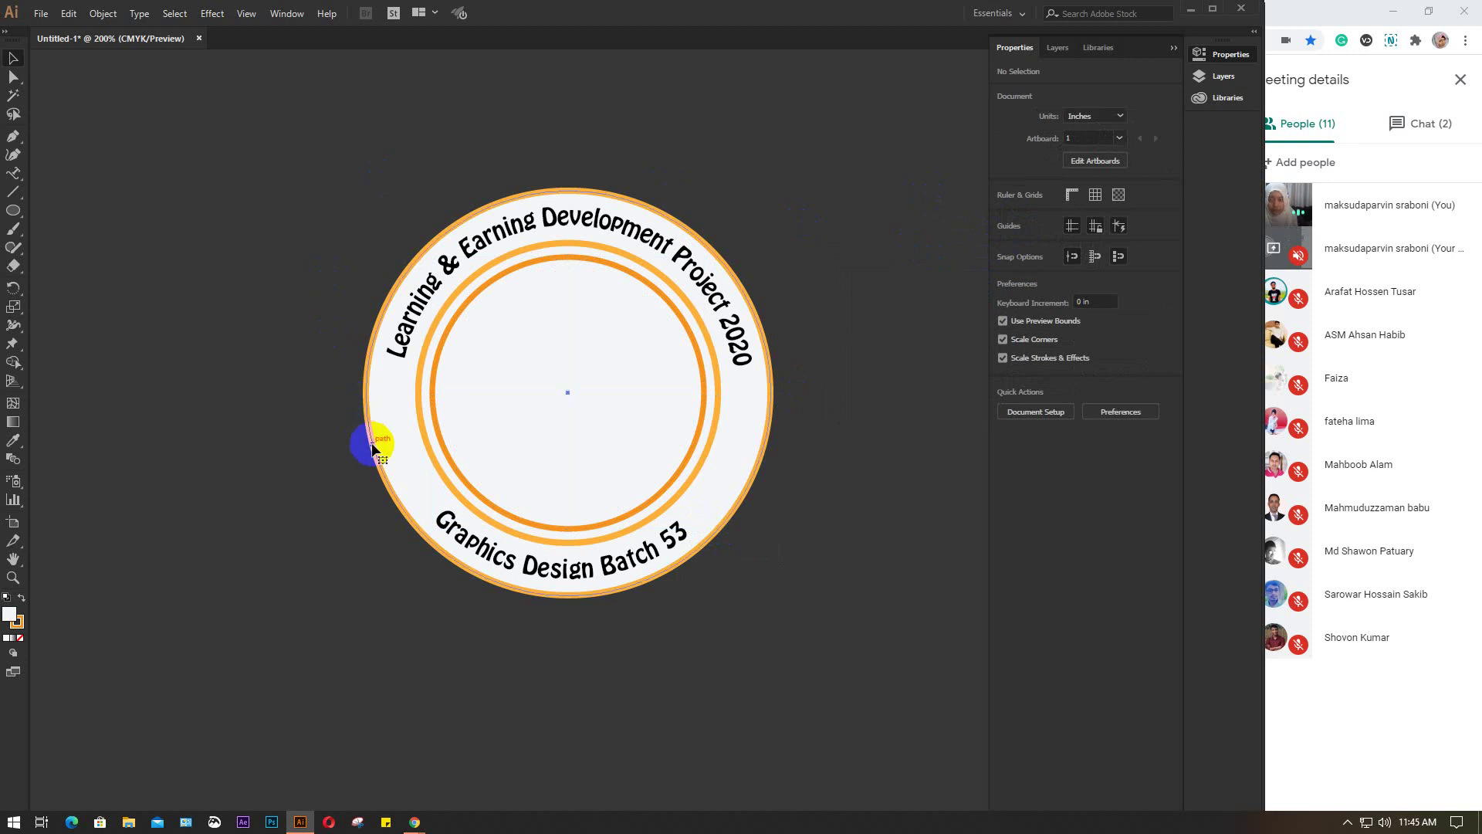
left_click(1003, 240)
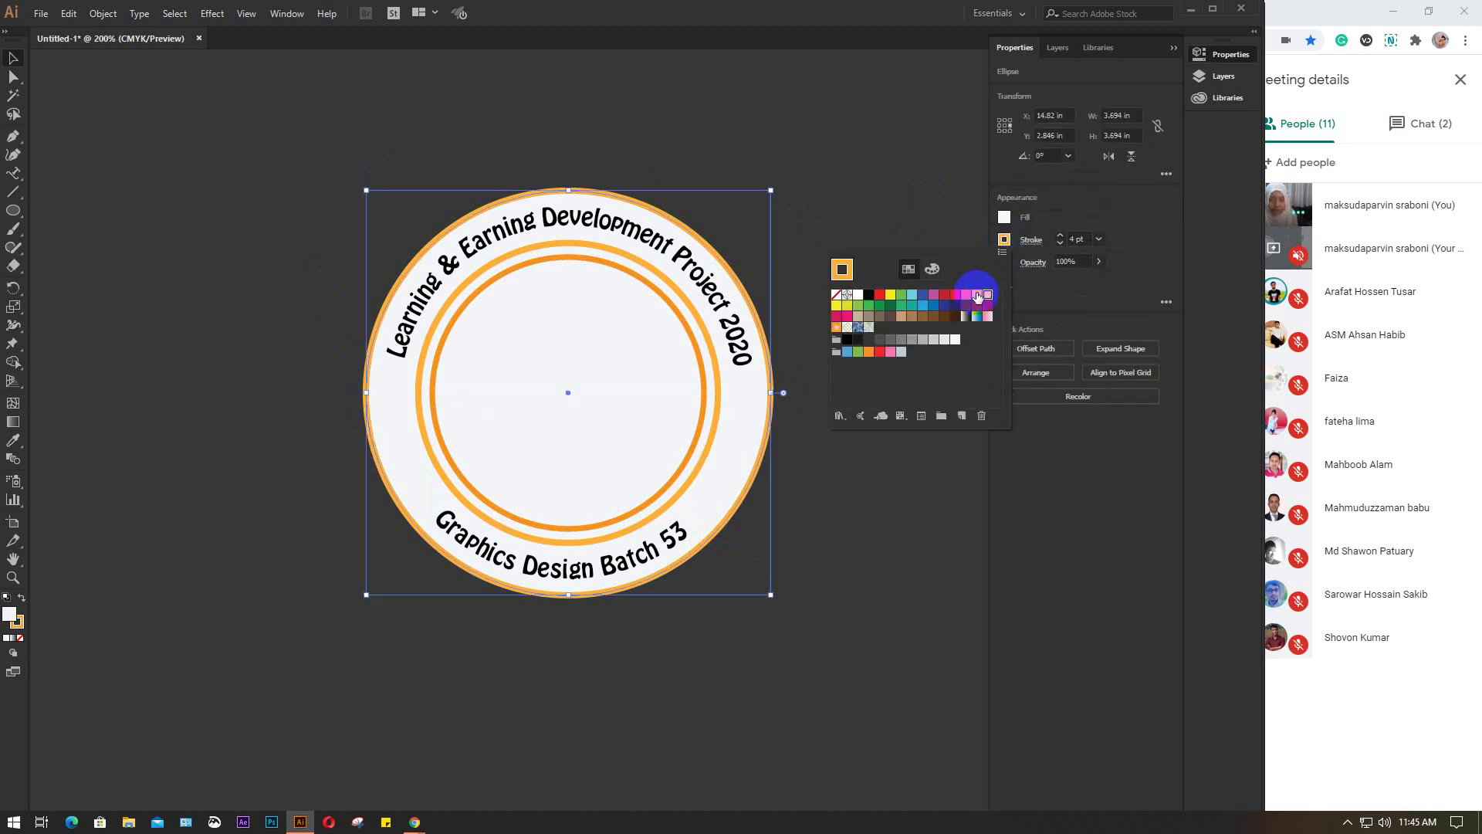
left_click(854, 170)
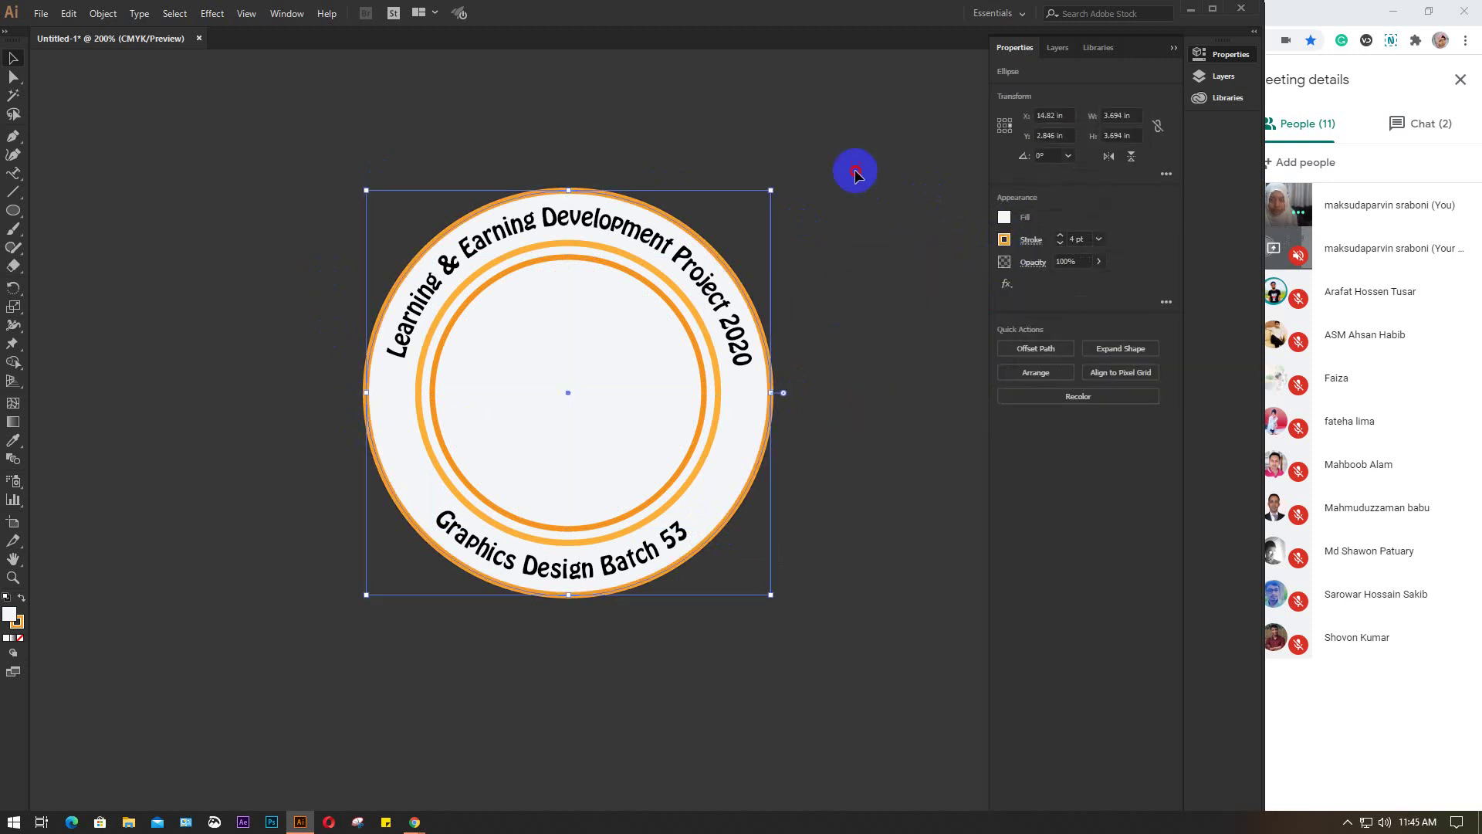
left_click(855, 172)
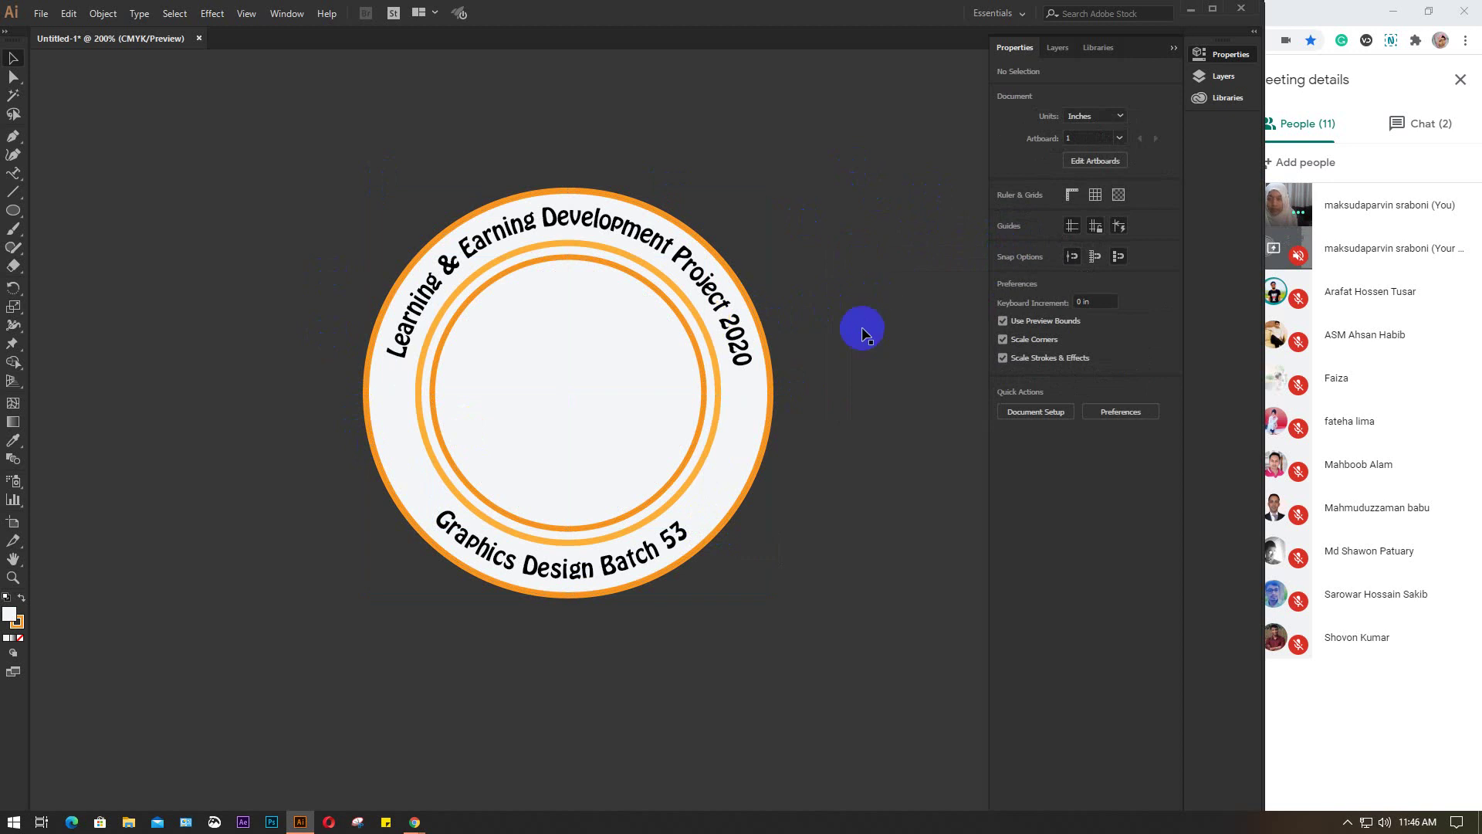
left_click(240, 255)
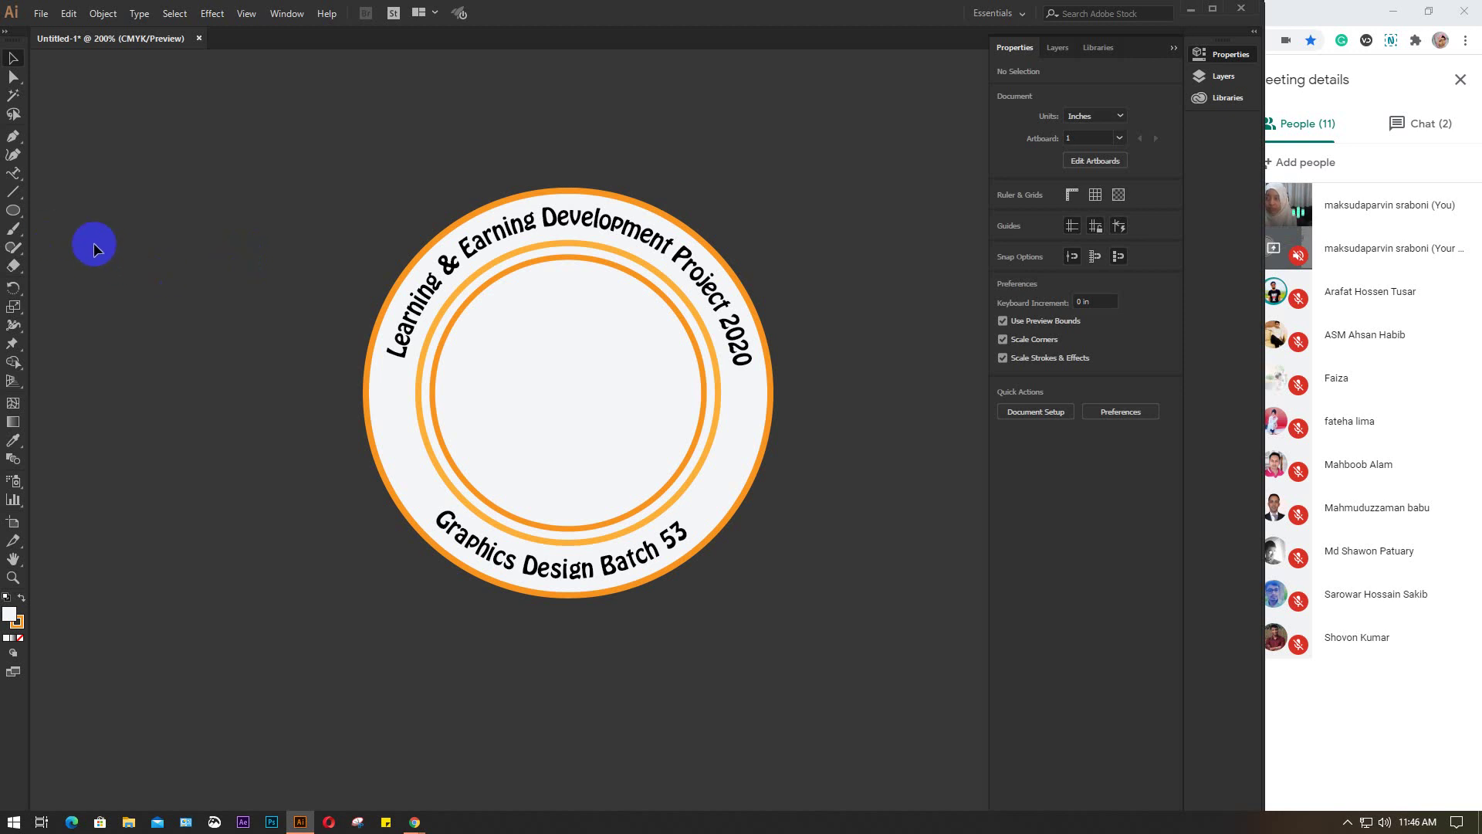
left_click(12, 139)
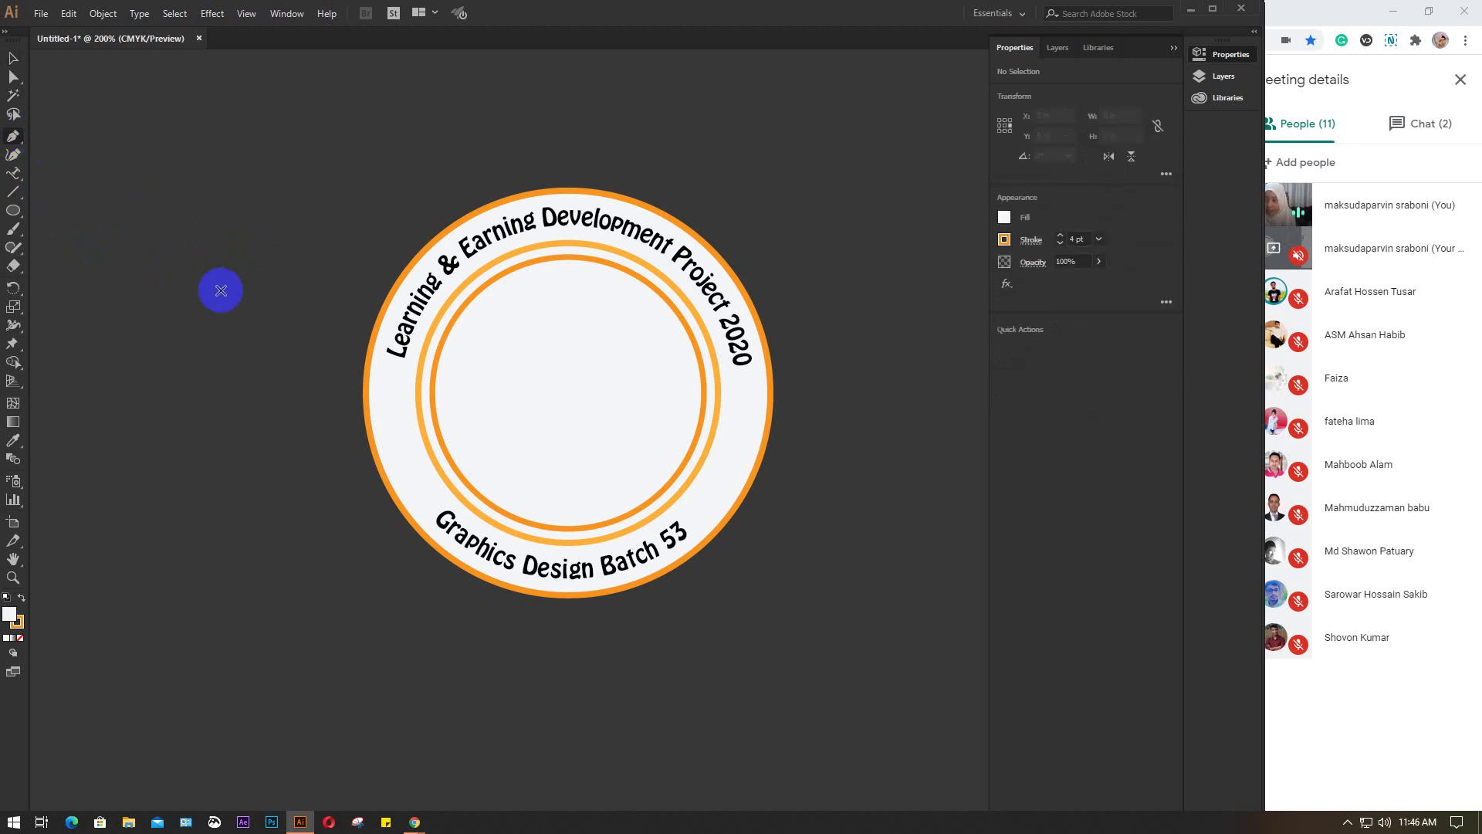
Draw a closed person-like figure outline with the Pen tool left of the badge
scroll(221, 290, "up", 2)
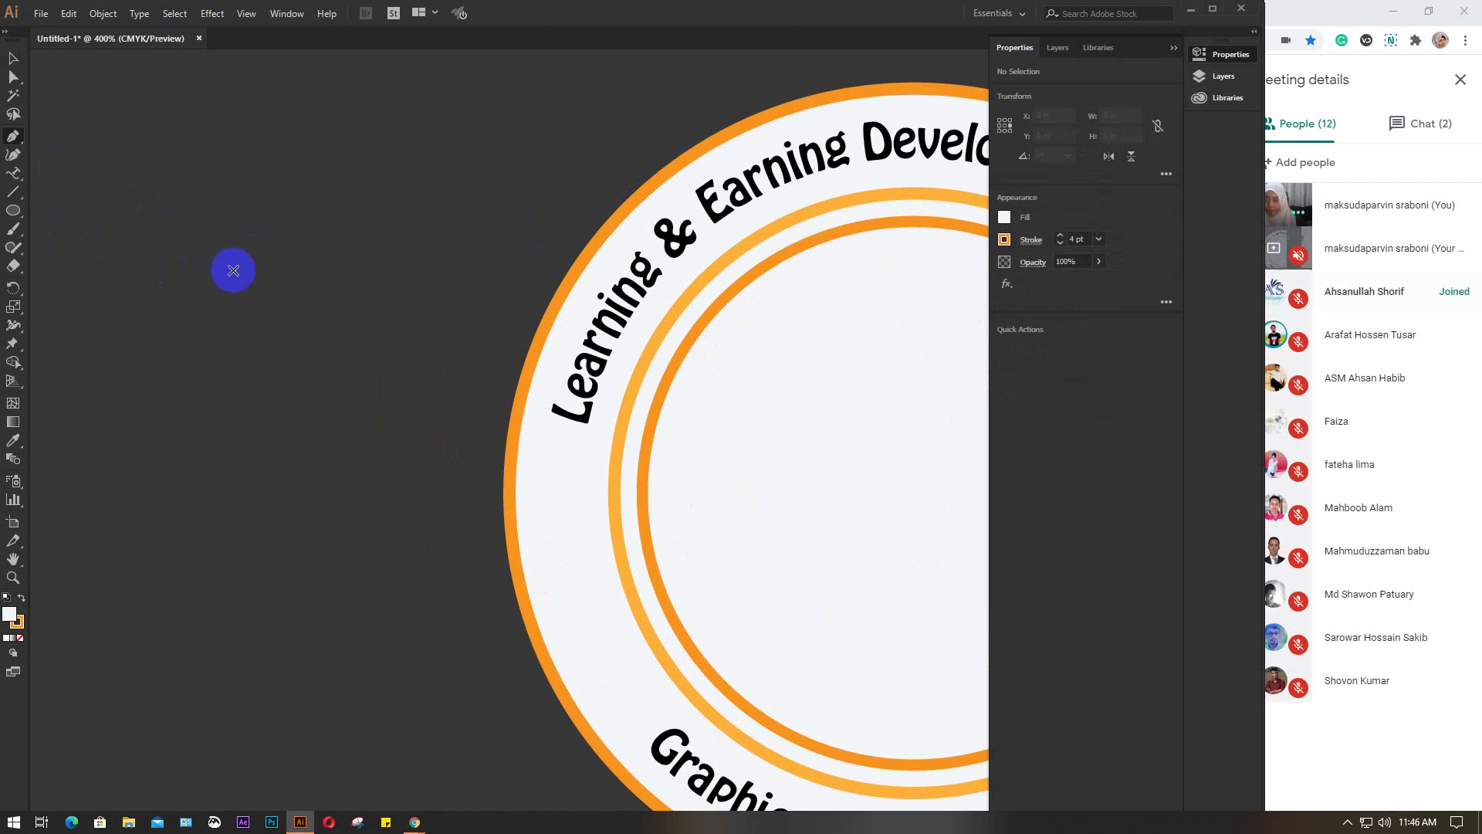
left_click_drag(234, 270, 144, 222)
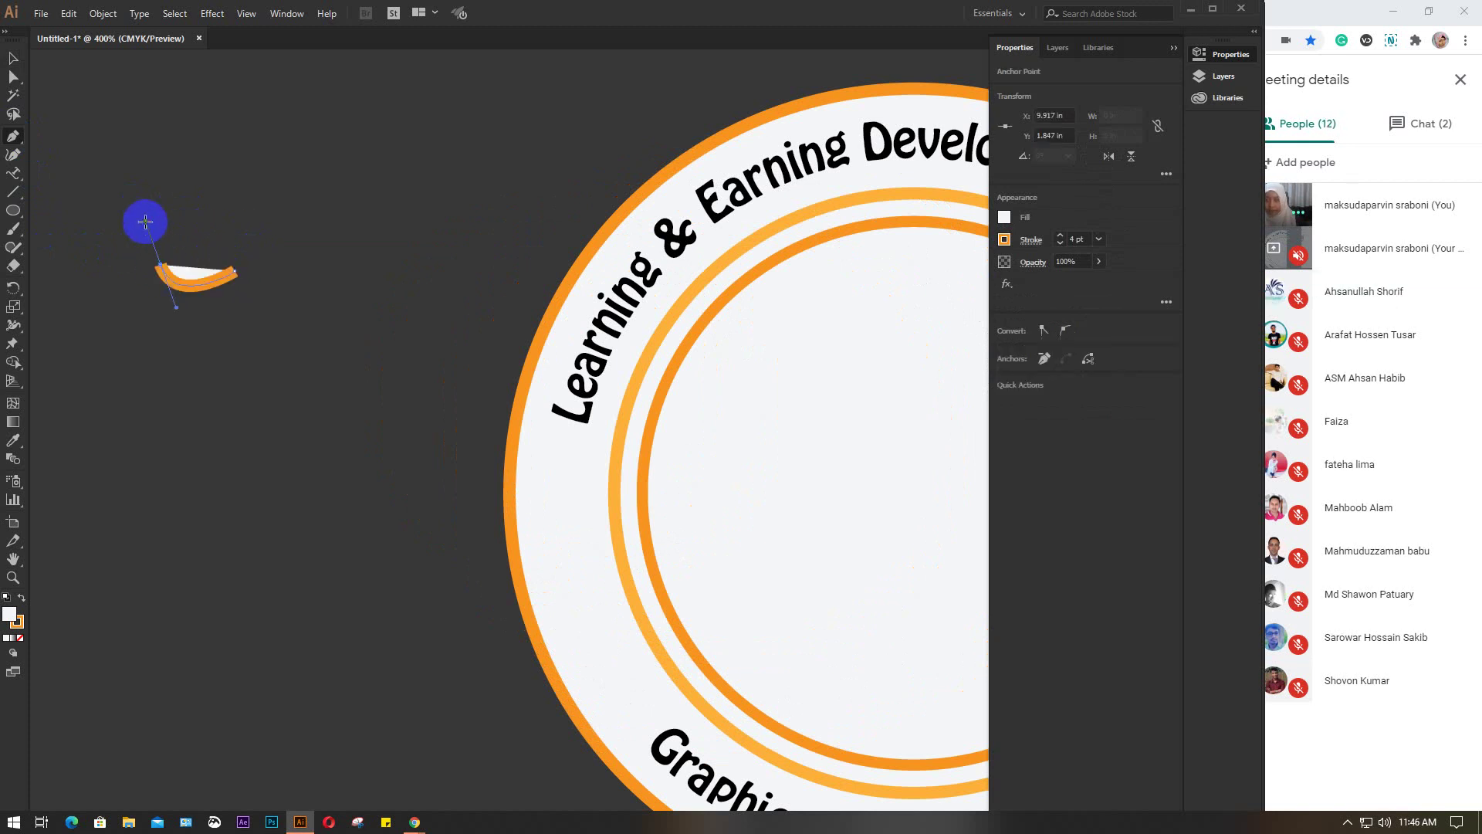
left_click_drag(254, 222, 275, 225)
left_click(250, 216)
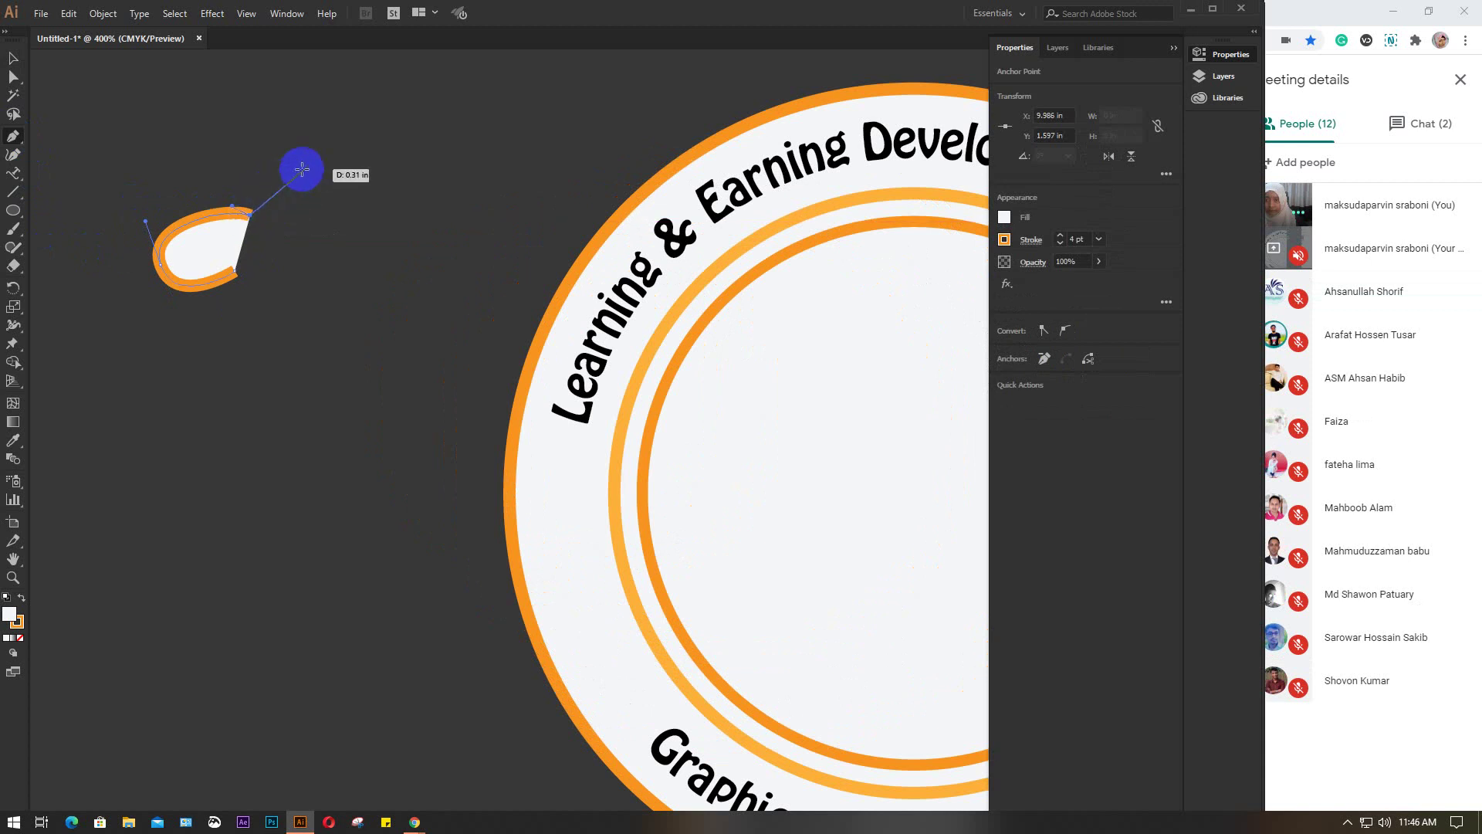
left_click_drag(315, 147, 371, 129)
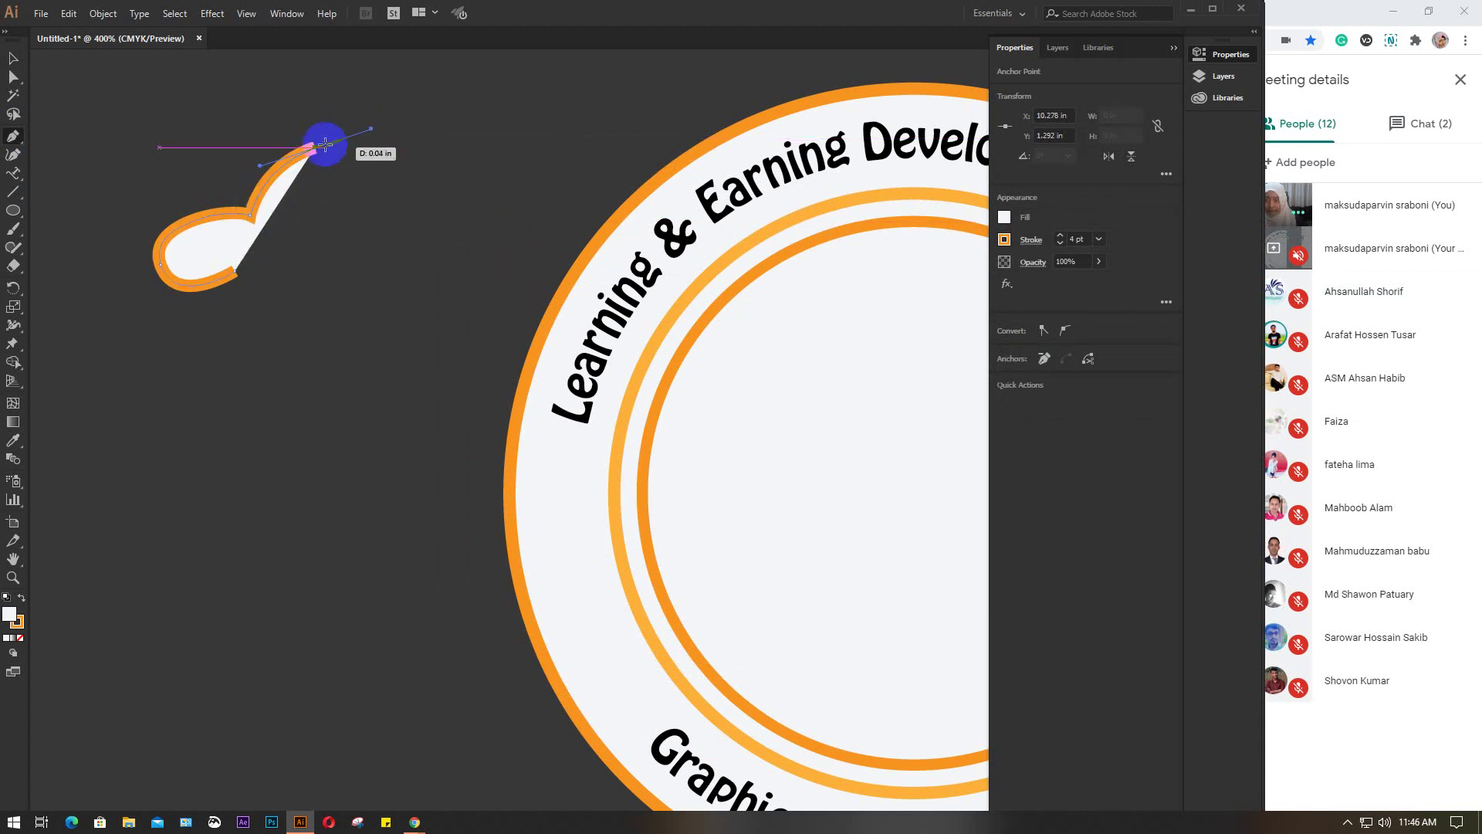
left_click(315, 147)
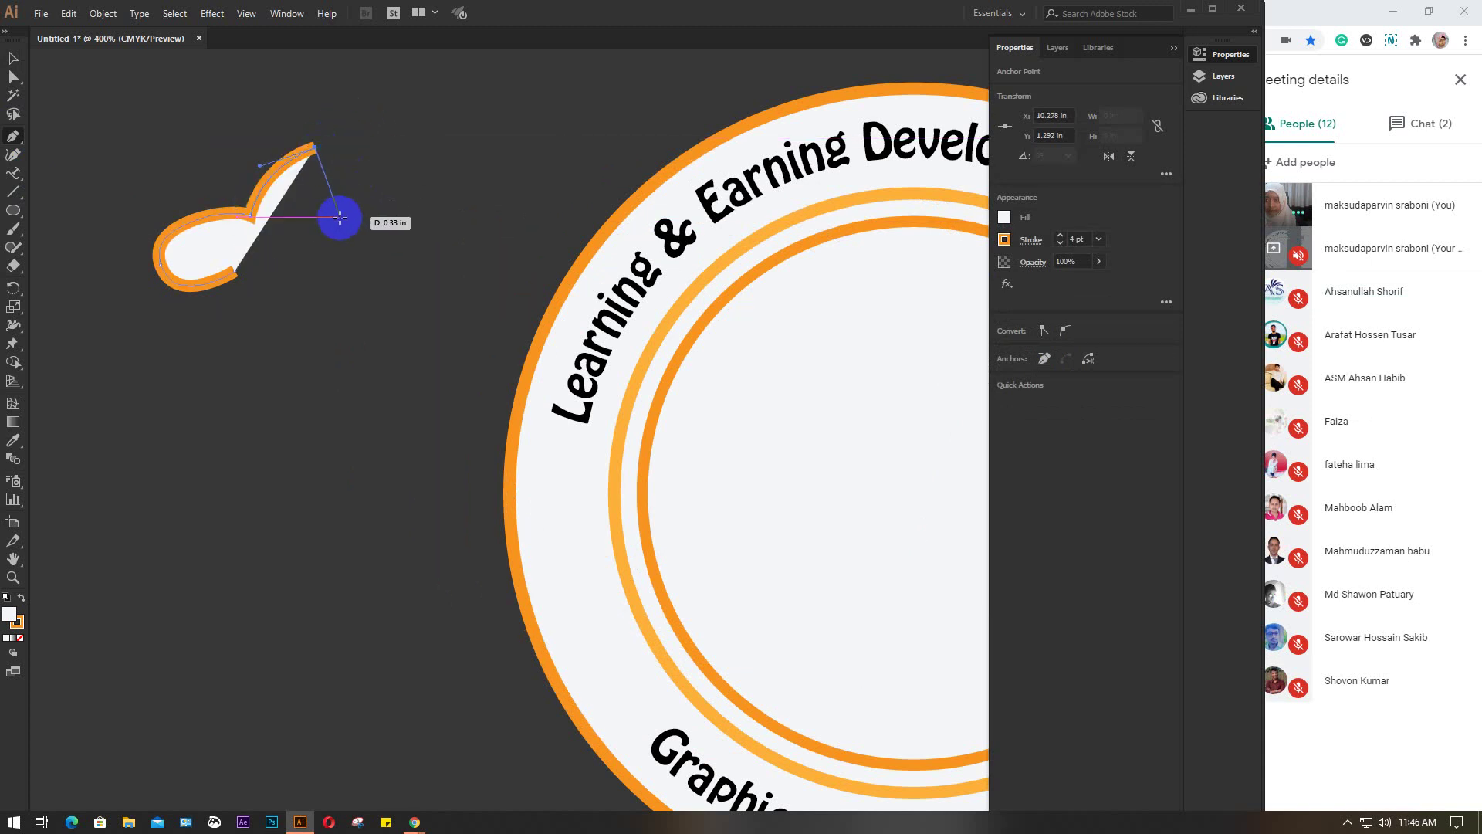
left_click_drag(356, 215, 417, 301)
left_click_drag(330, 279, 374, 440)
left_click_drag(350, 522, 294, 494)
mouse_move(280, 422)
left_mouse_down()
mouse_move(278, 460)
mouse_move(275, 392)
mouse_move(244, 462)
mouse_move(258, 407)
mouse_move(281, 422)
mouse_move(248, 424)
mouse_move(192, 506)
mouse_move(206, 513)
mouse_move(176, 506)
mouse_move(179, 536)
left_mouse_up()
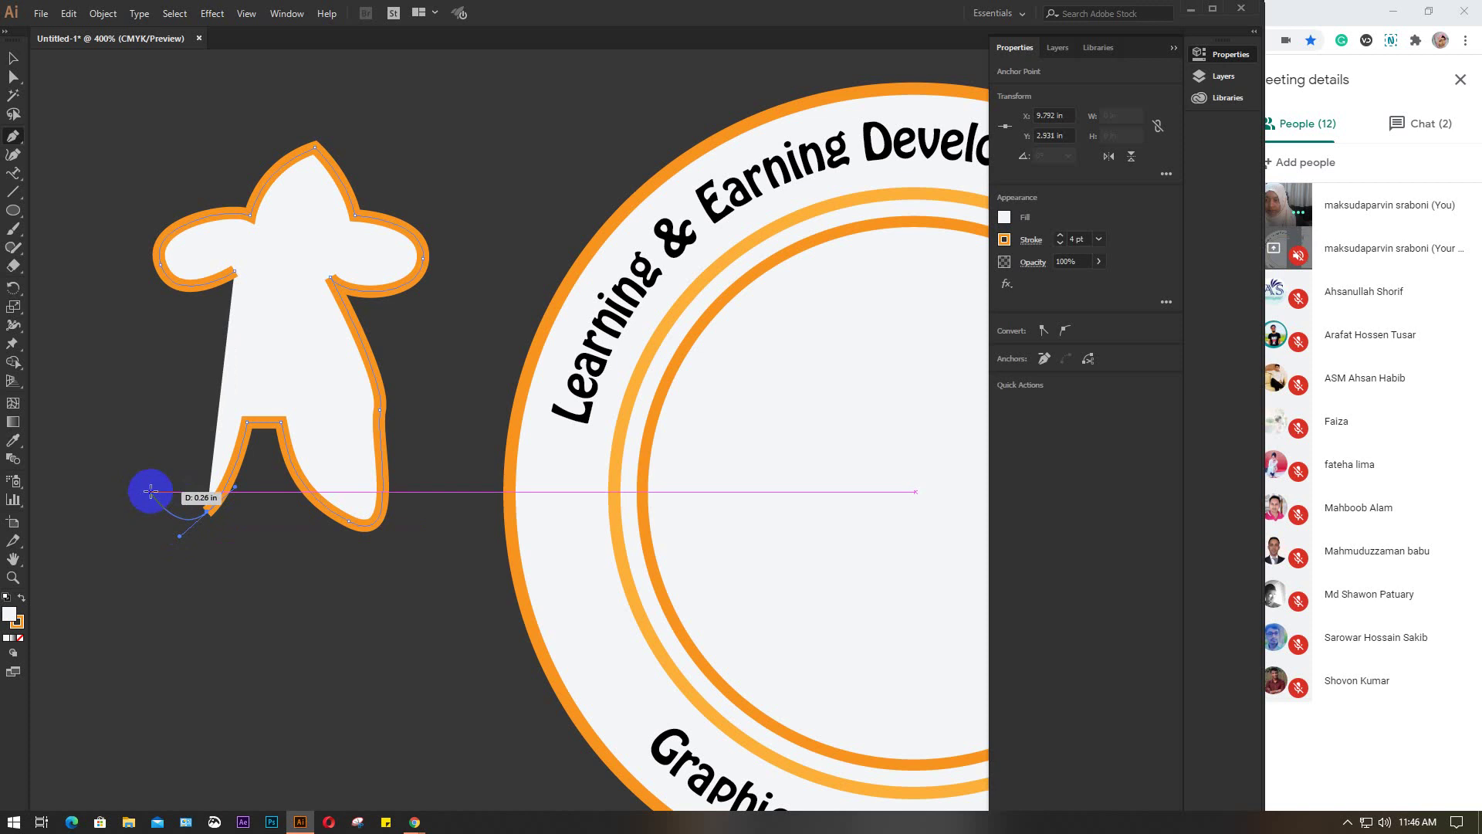
left_click_drag(152, 486, 177, 438)
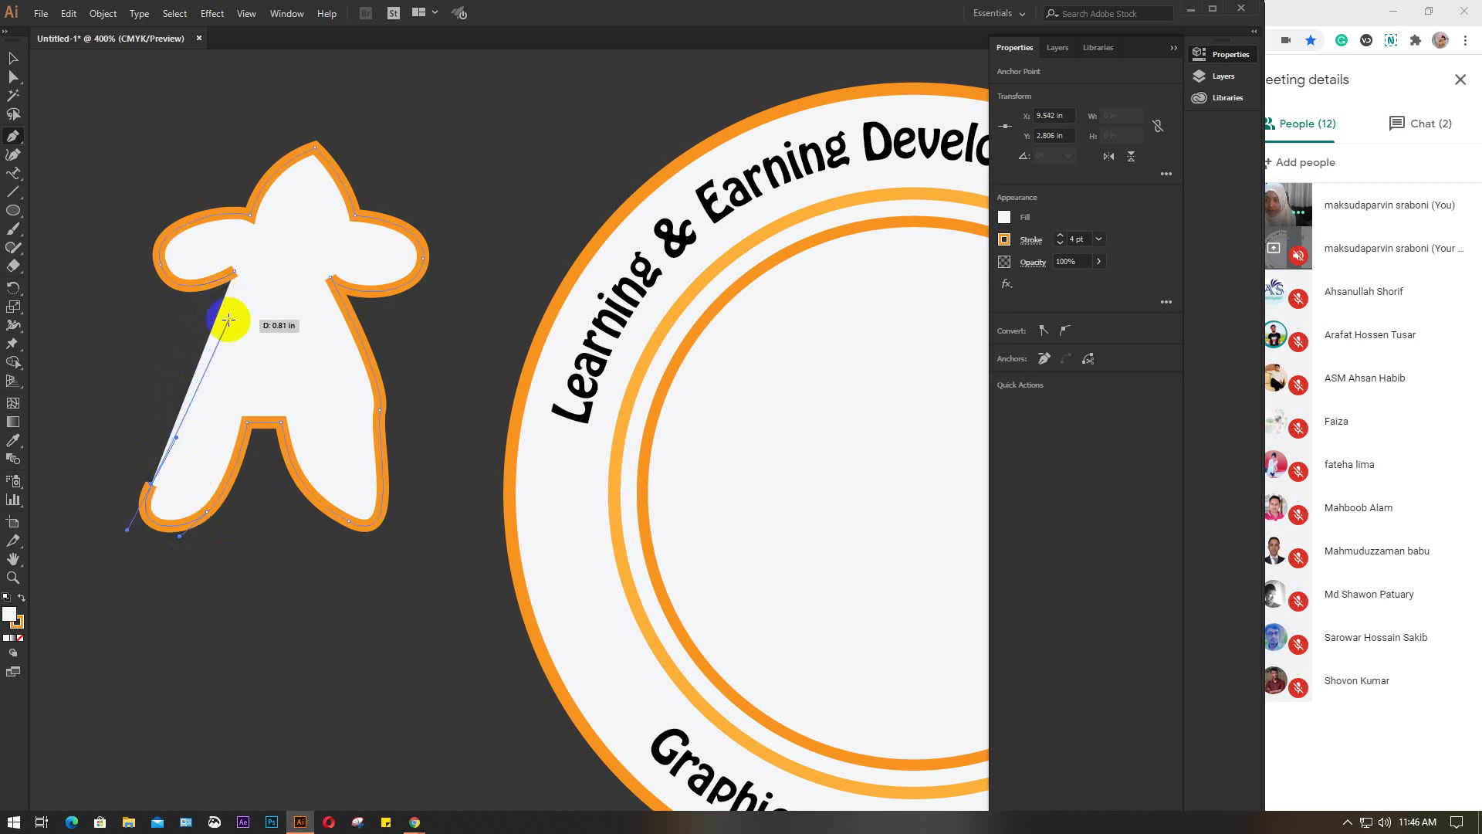
left_click_drag(193, 360, 214, 354)
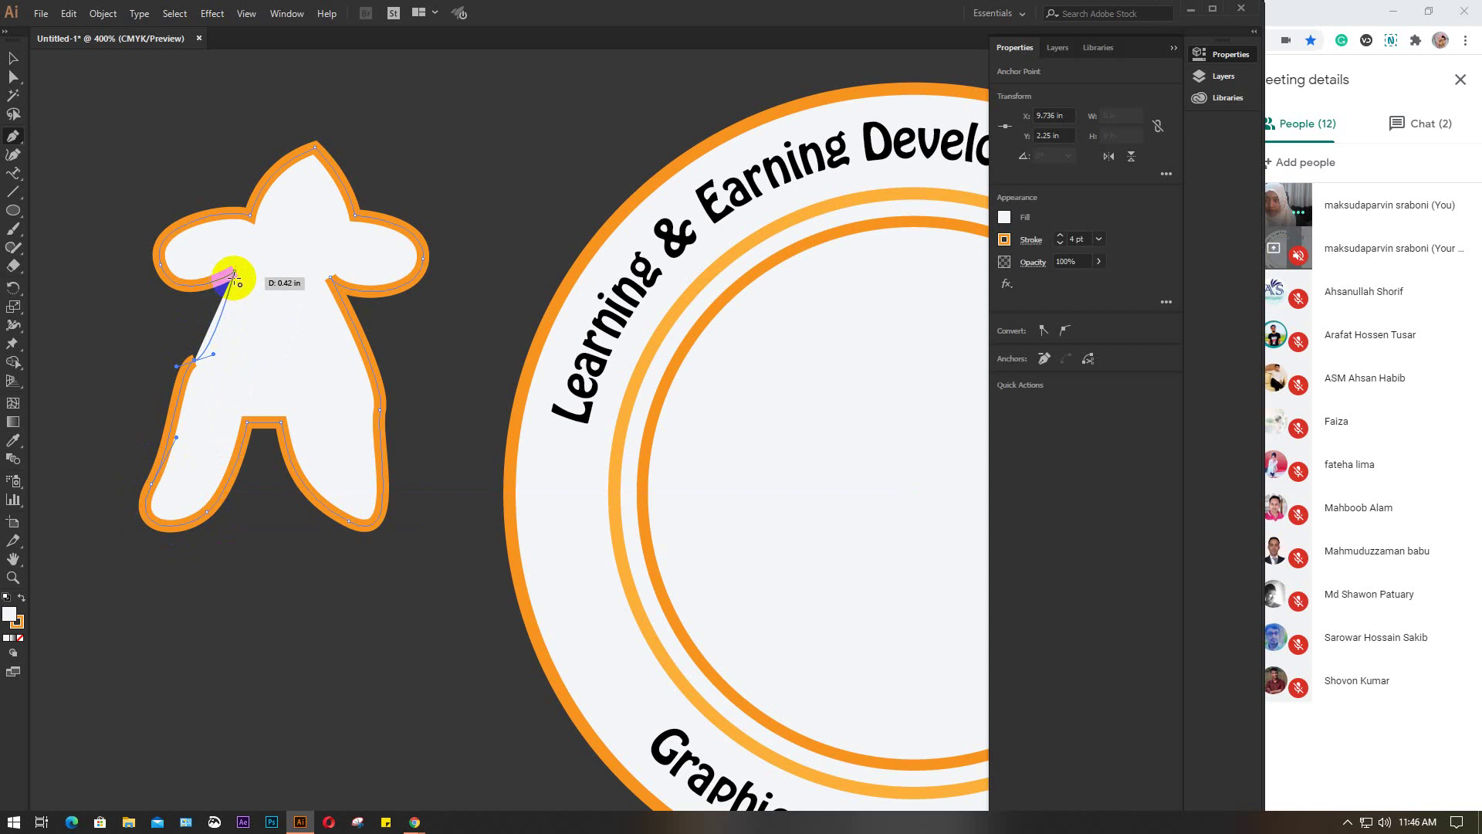
left_click(235, 271)
Select the figure and set its stroke weight to 2 pt
left_click(13, 59)
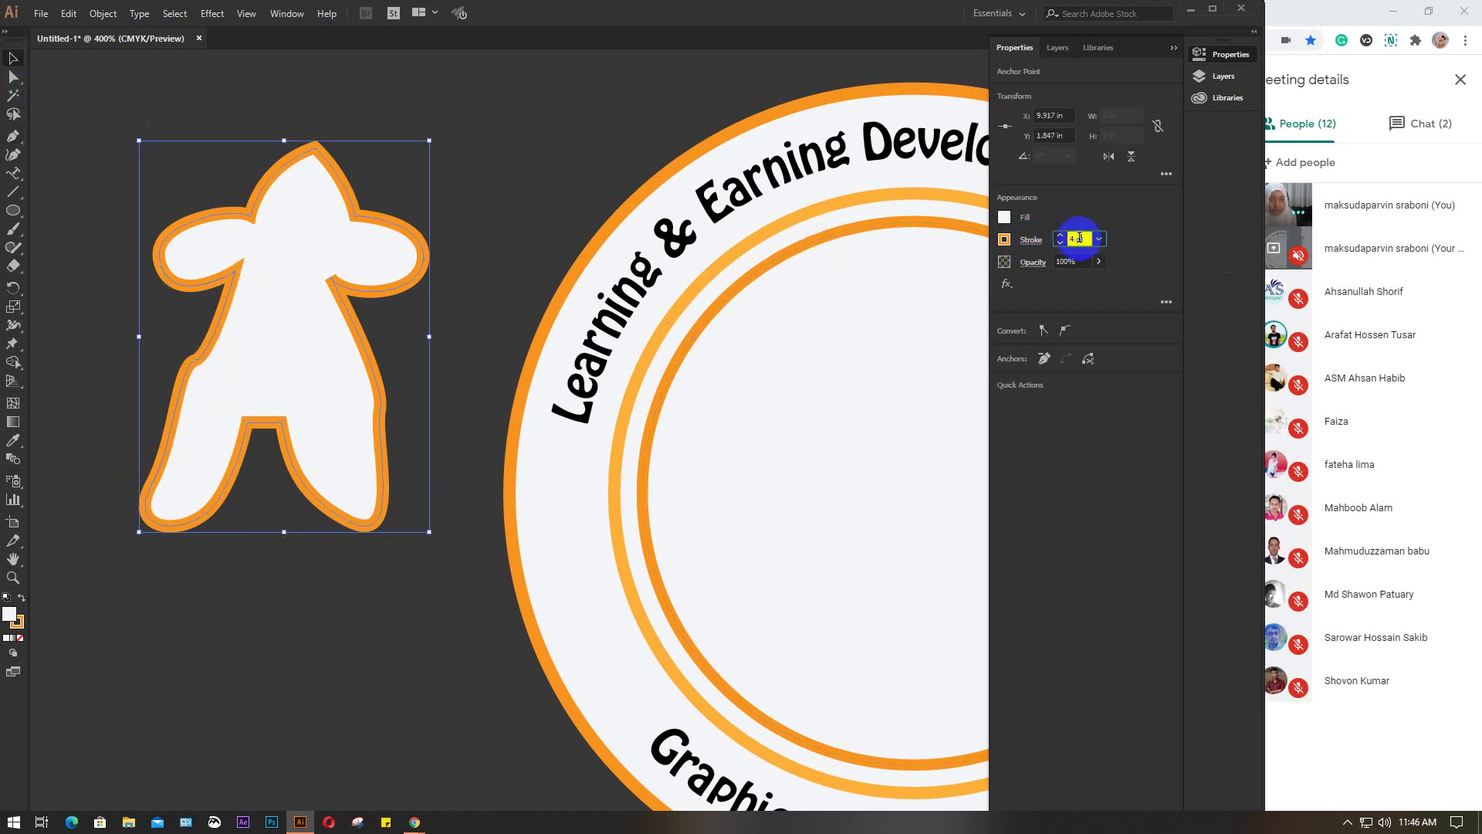
type("0.5")
key("Return")
type("2")
key("Return")
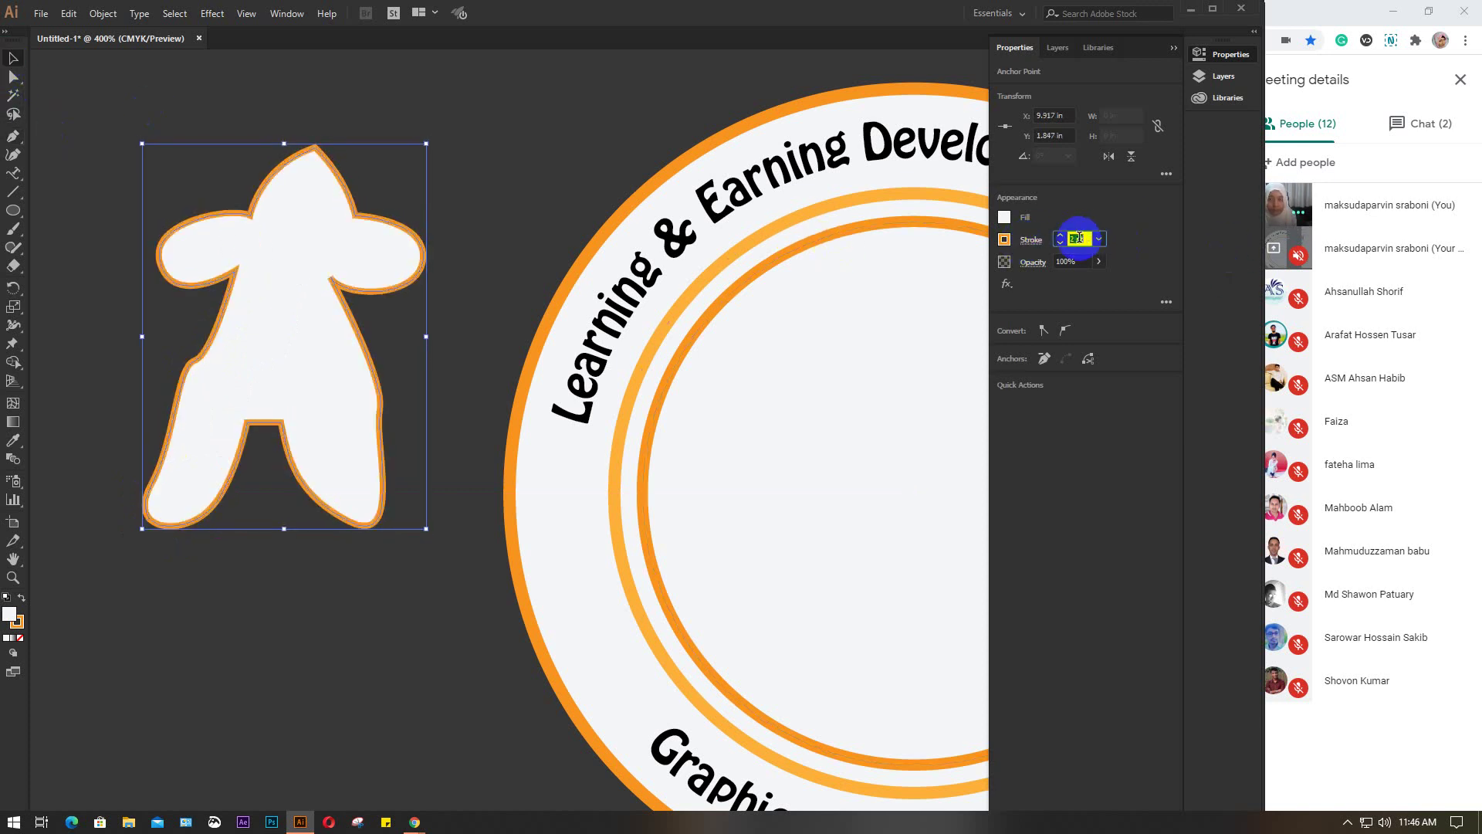
left_click(458, 242)
Move the figure into the badge's centre and thicken its orange outline
scroll(424, 298, "down", 2)
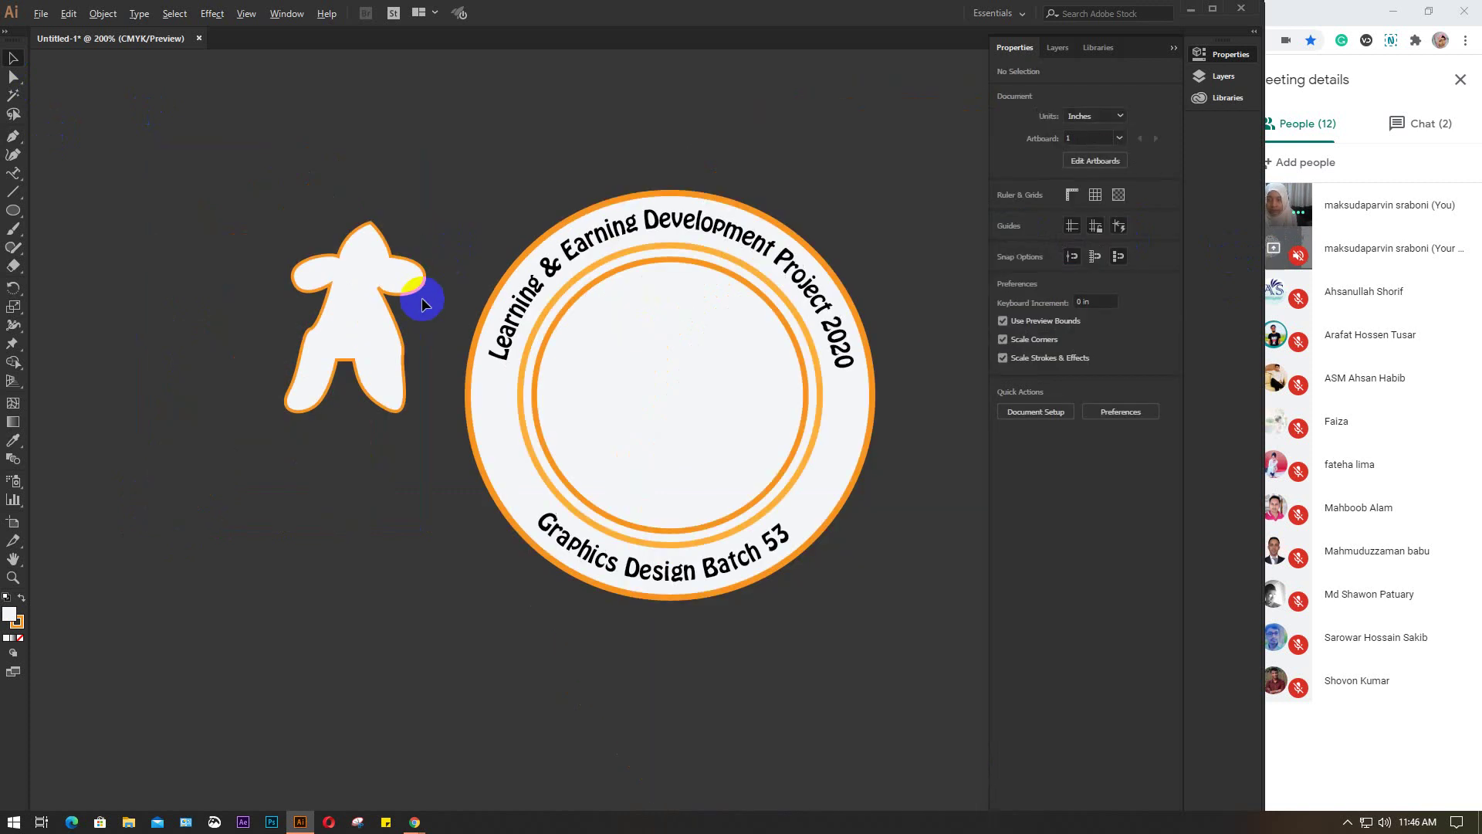
left_click_drag(251, 302, 562, 374)
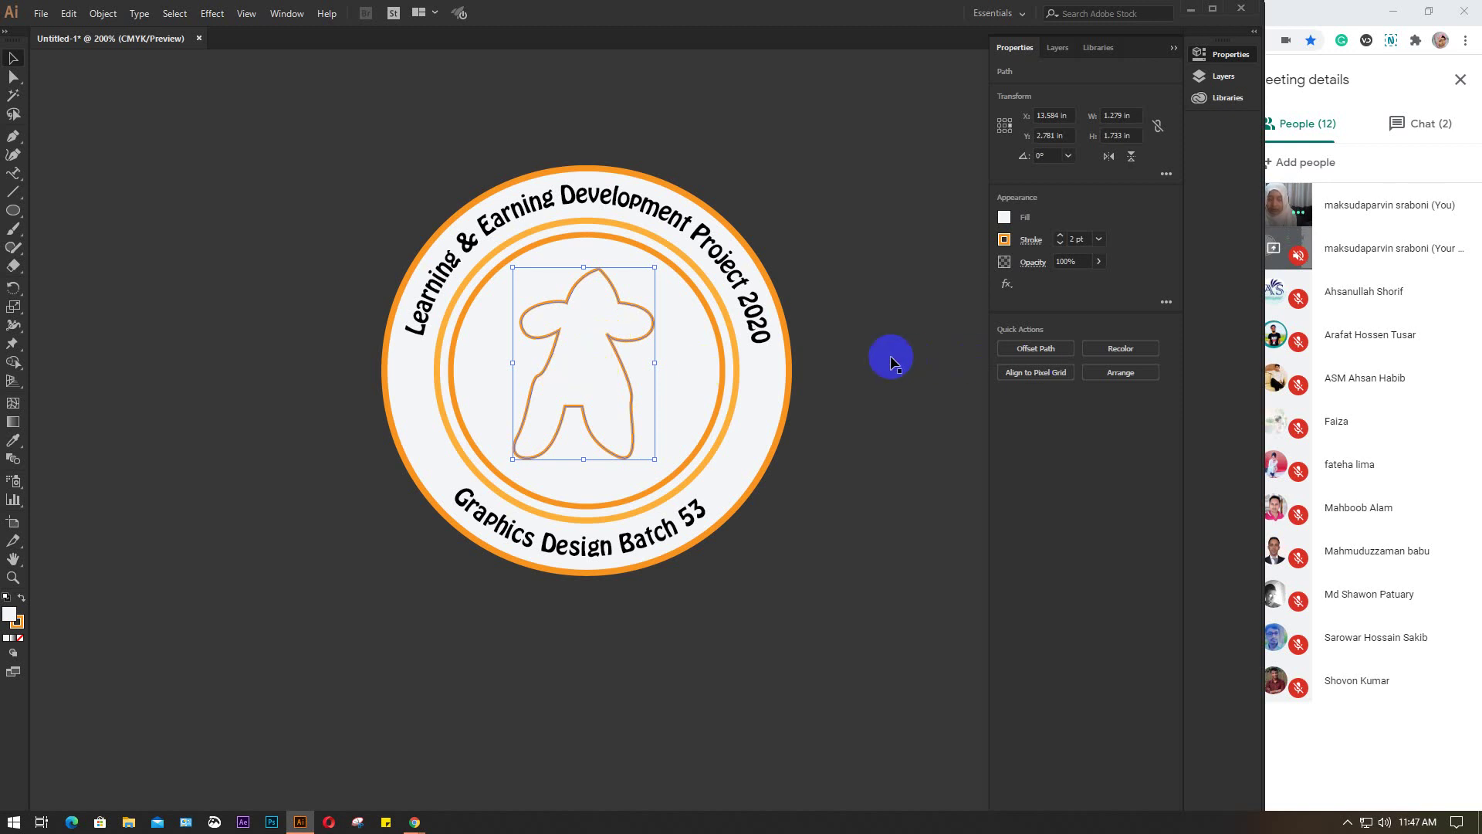
key("Up")
key("Up")
key("Up")
key("Up")
key("Up")
key("Up")
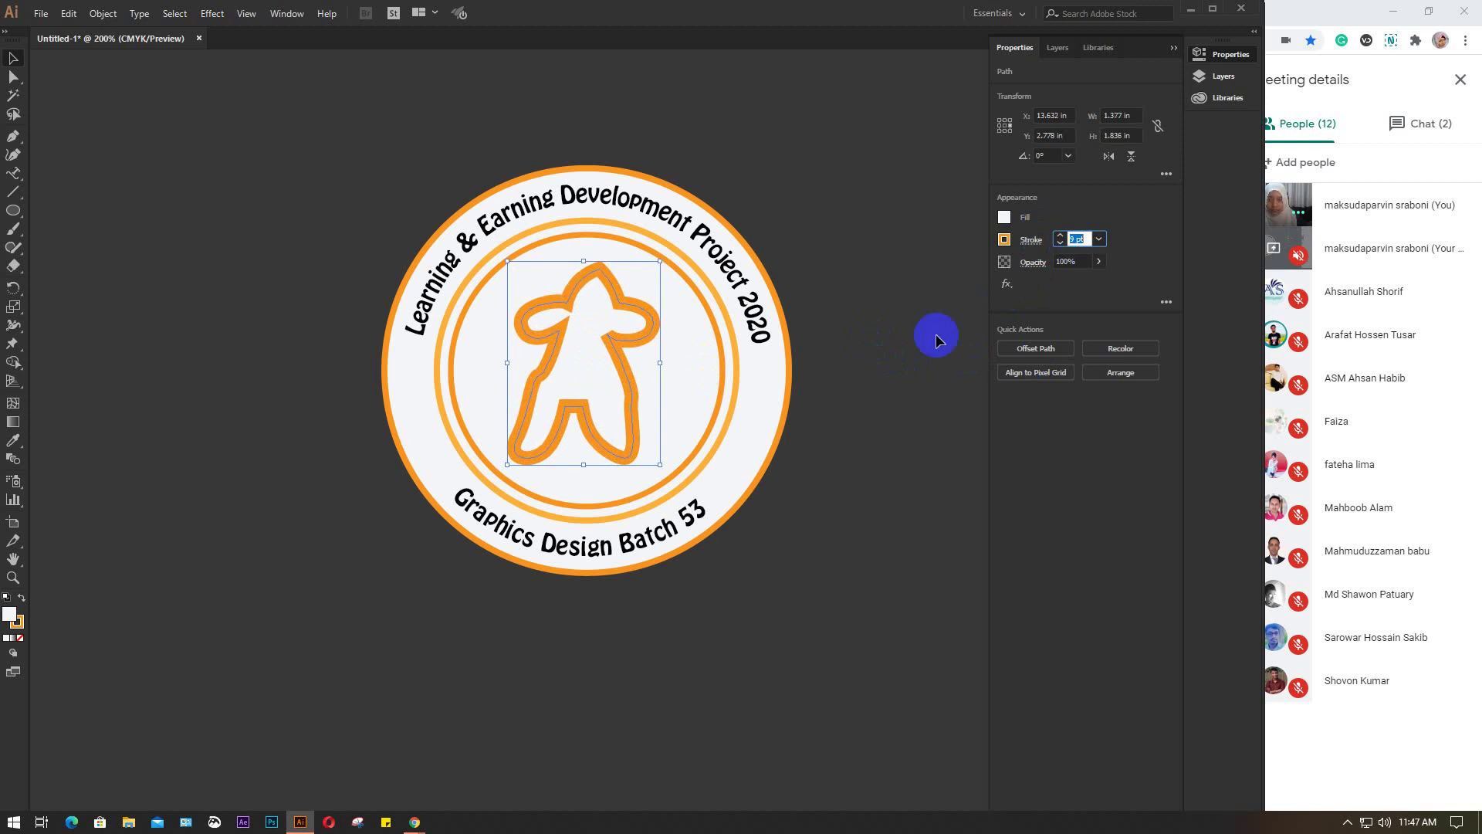
left_click(906, 335)
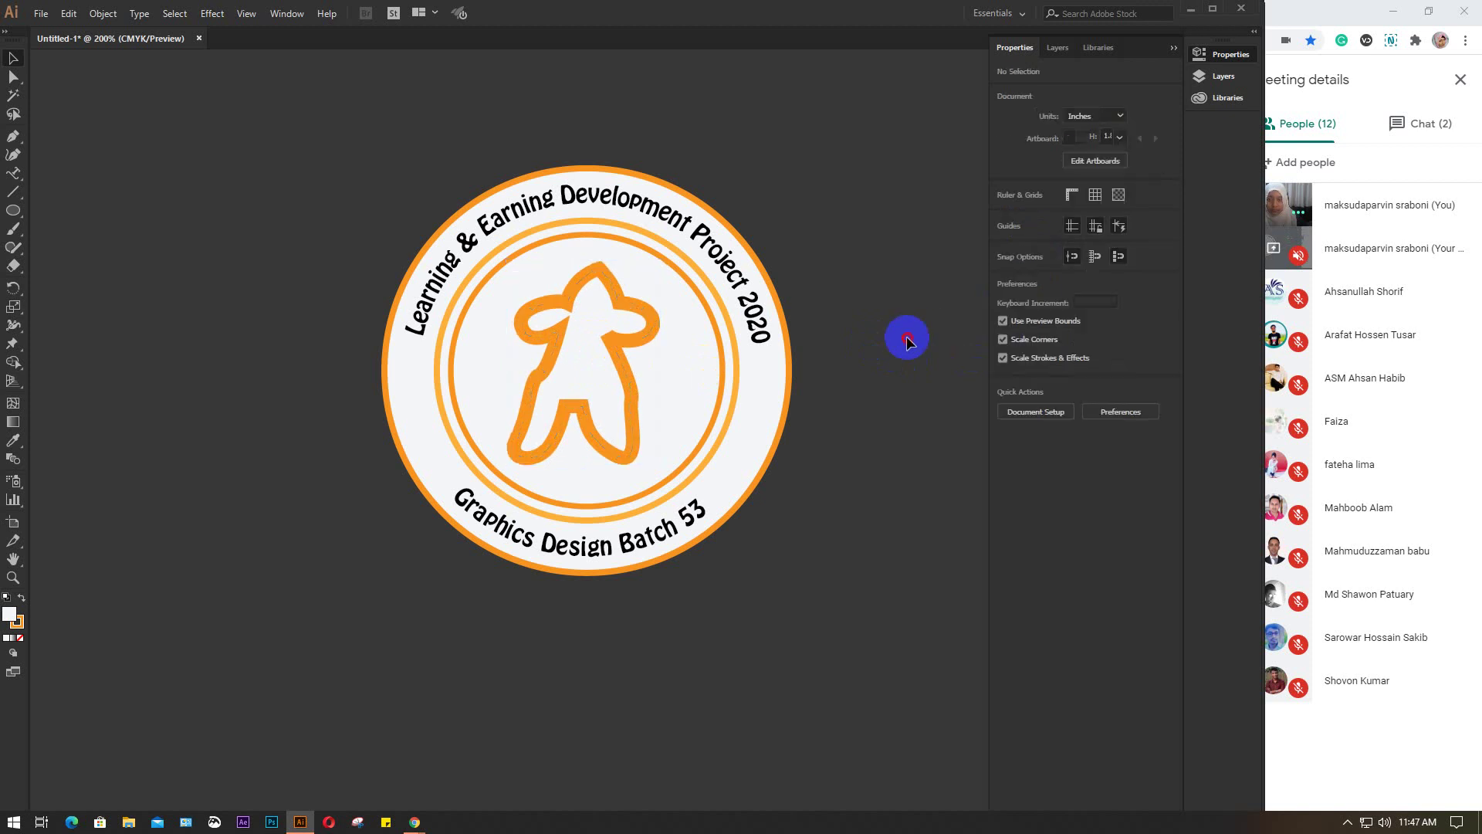
left_click(586, 321)
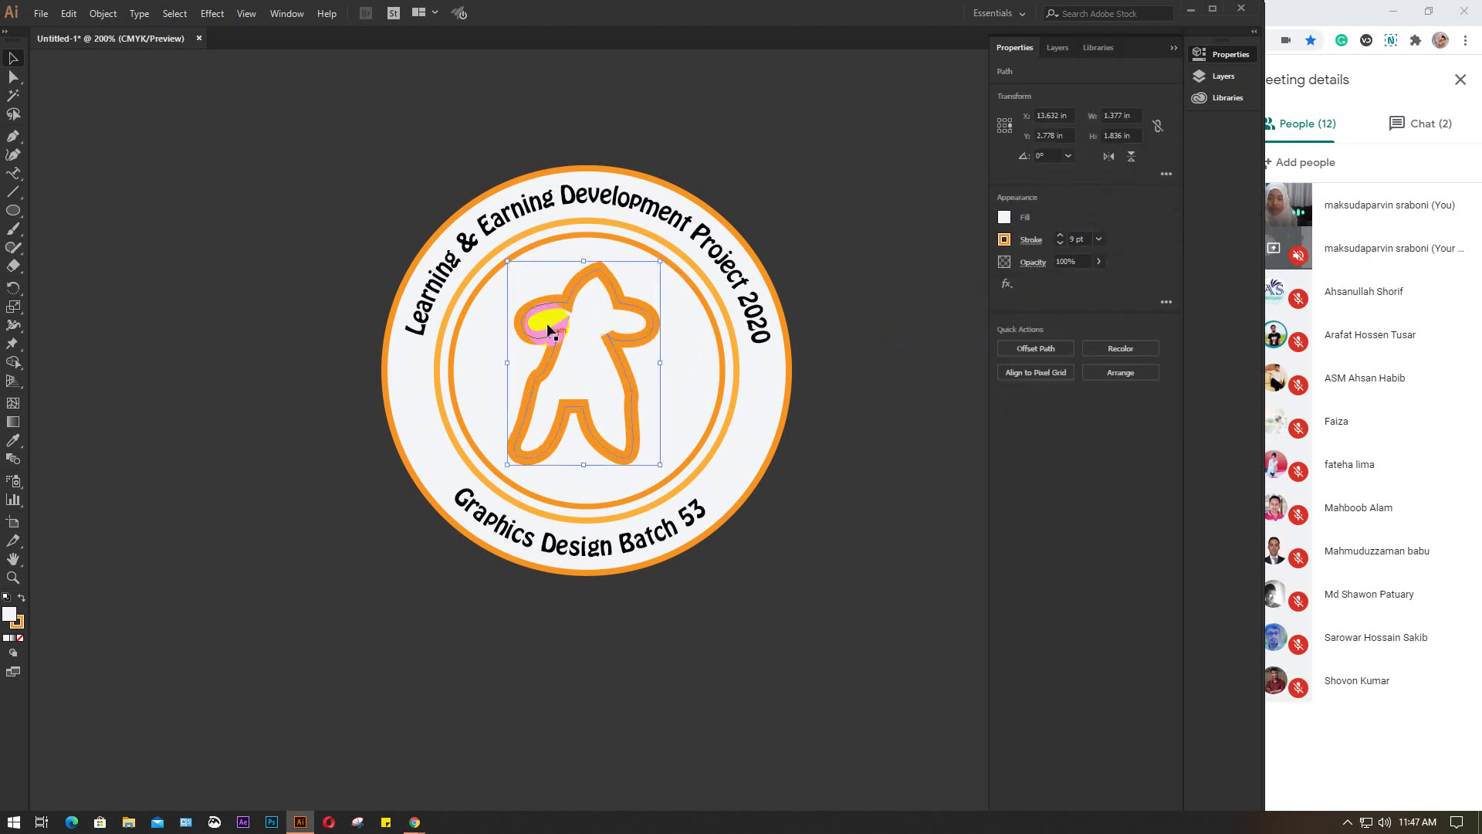
left_click(301, 239)
Centre all badge parts horizontally and vertically
left_click_drag(353, 127, 877, 601)
left_click(1057, 345)
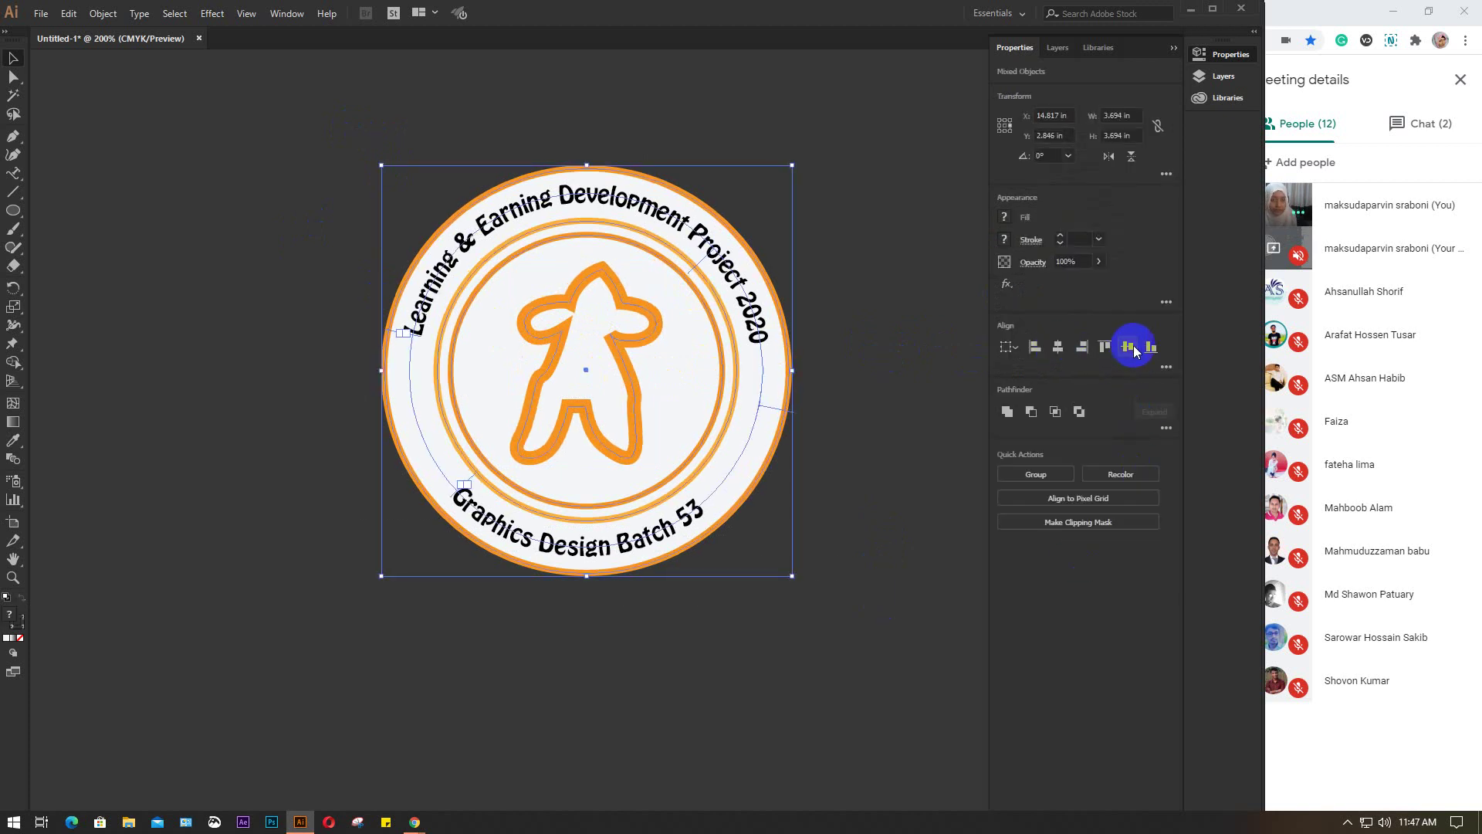
left_click(1130, 347)
left_click(879, 369)
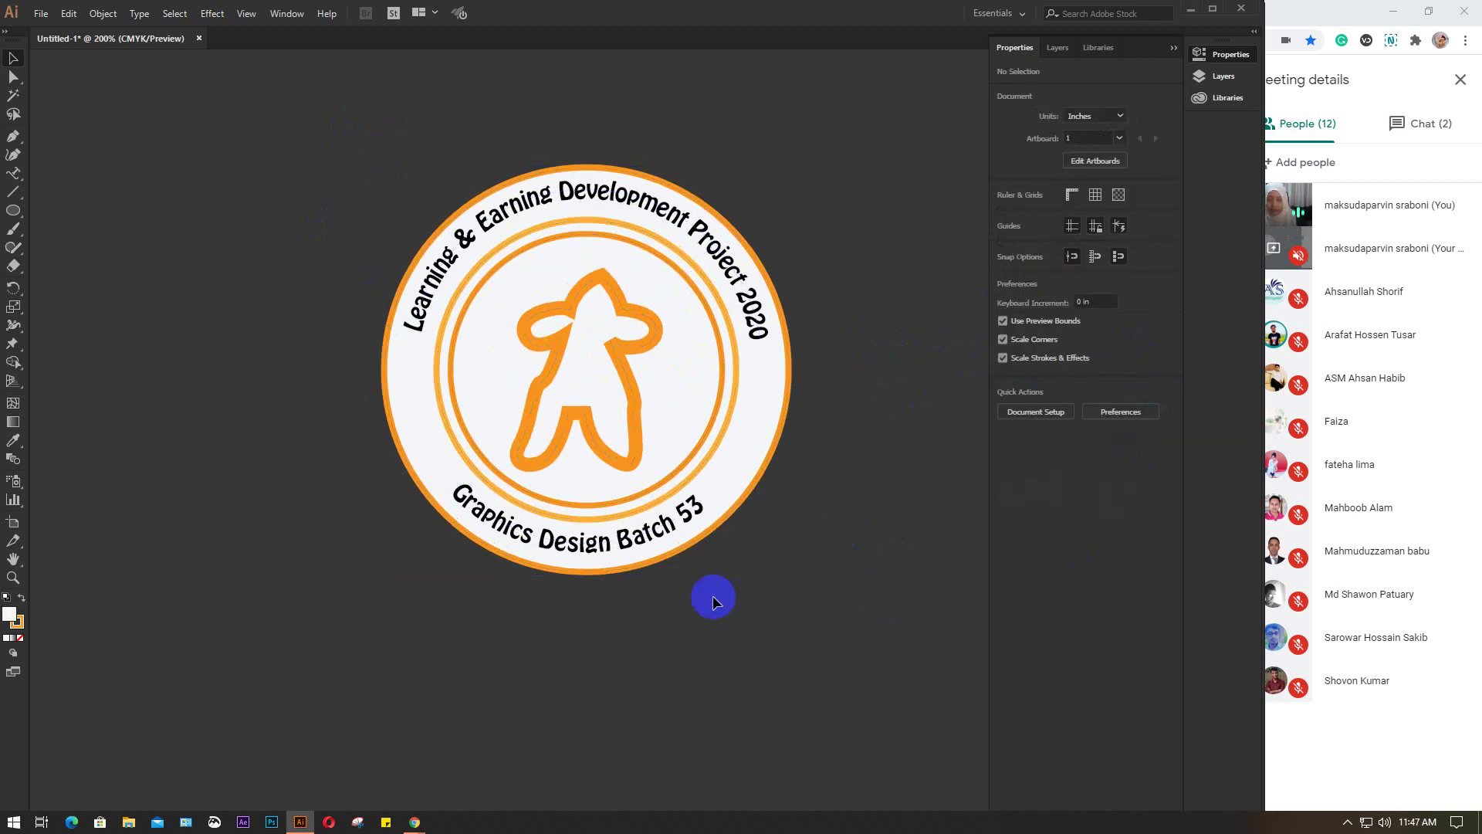
Nudge the arched text group slightly right and delete the orange figure
left_click(644, 539)
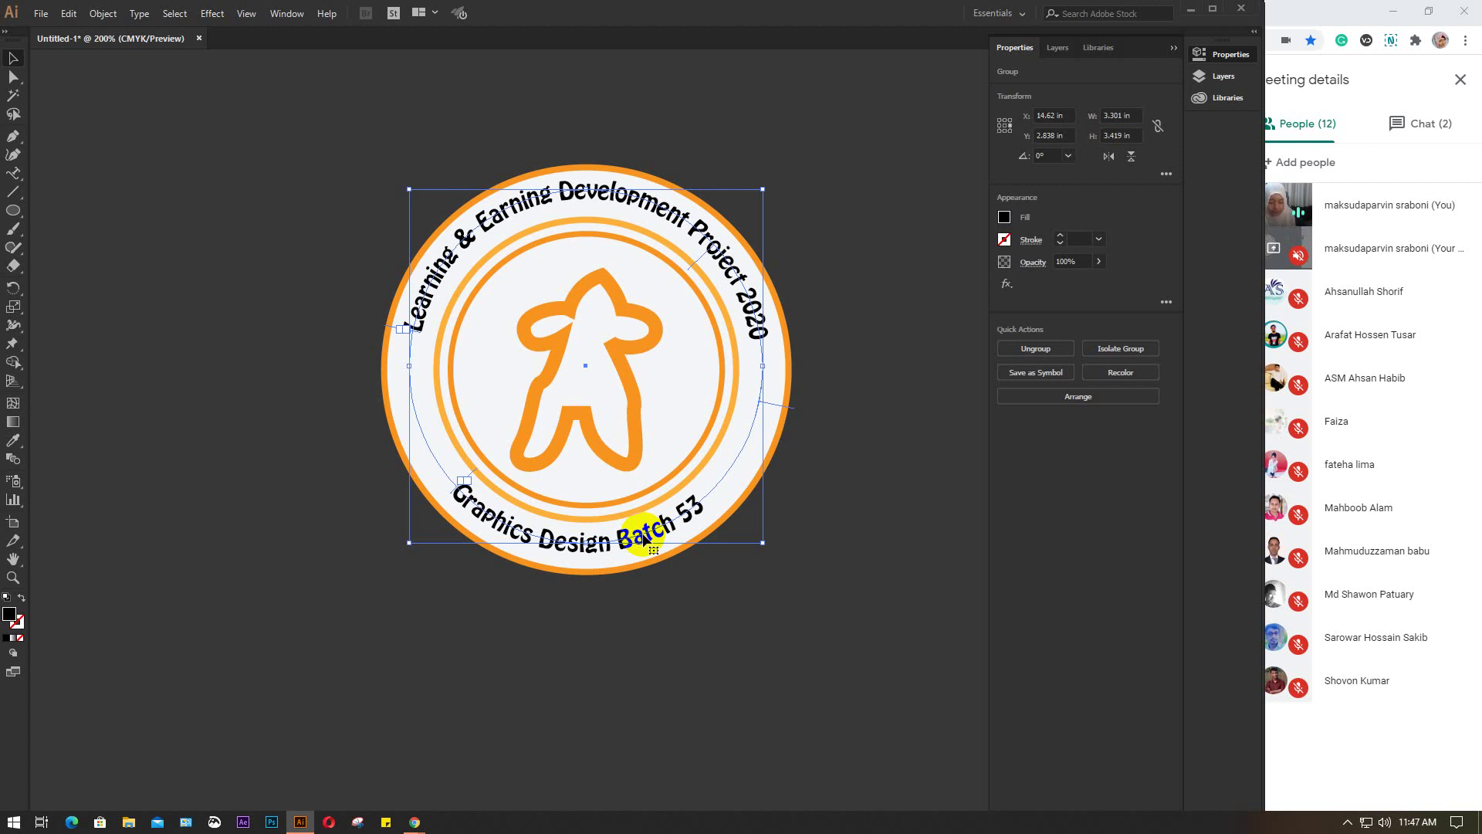
key("Right")
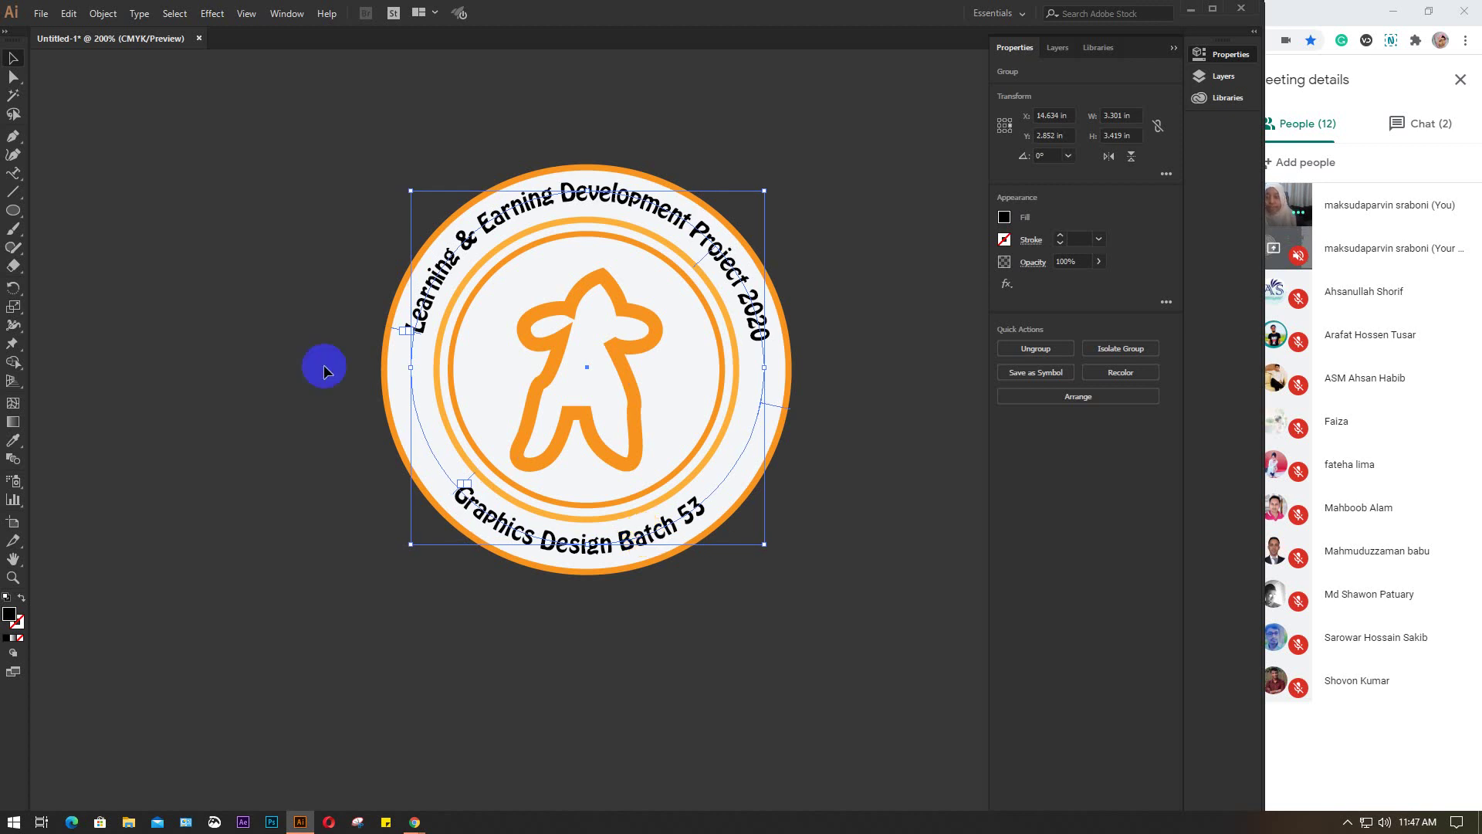
left_click(301, 165)
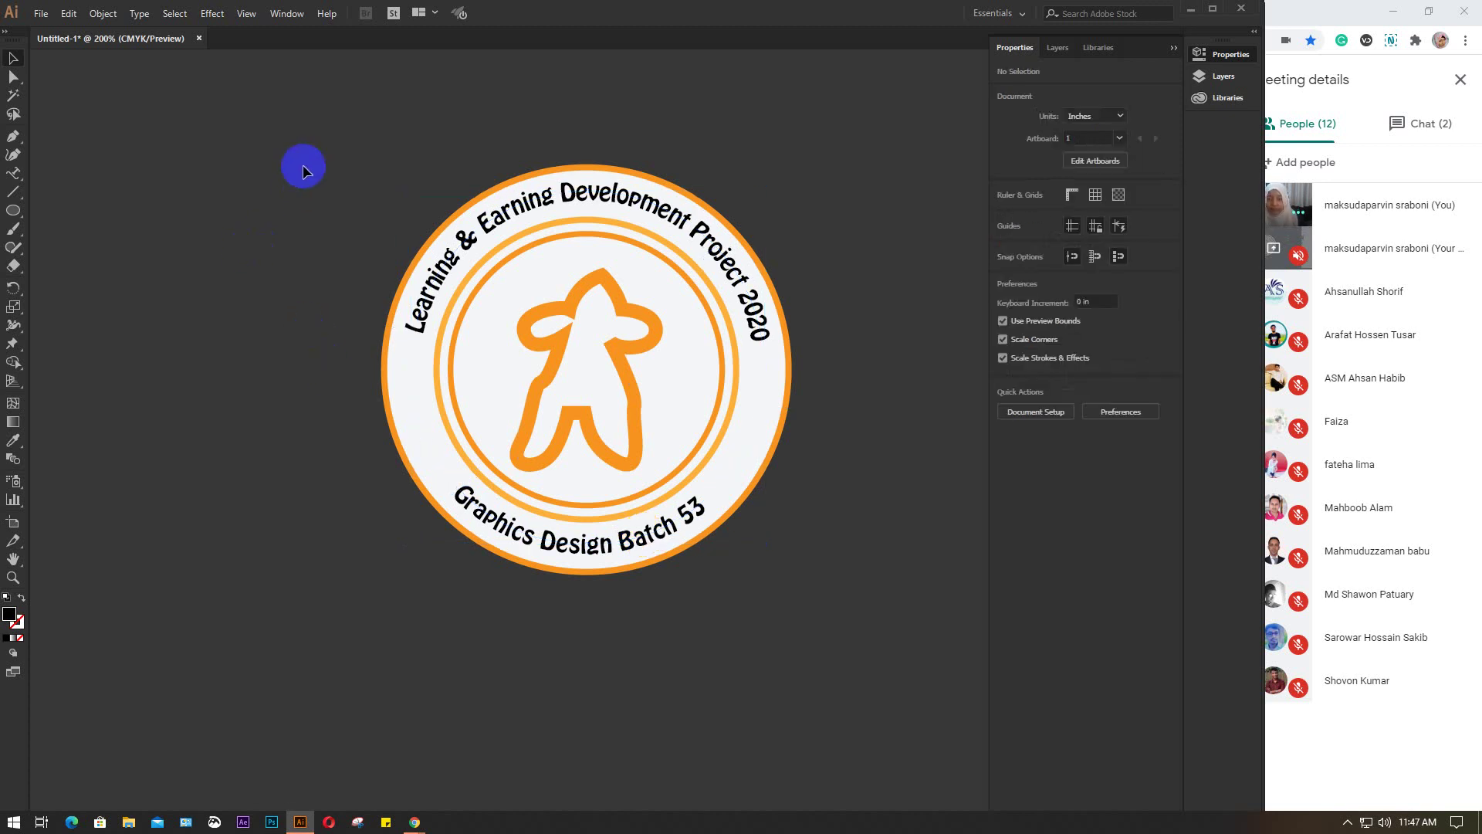
left_click(560, 336)
key("Delete")
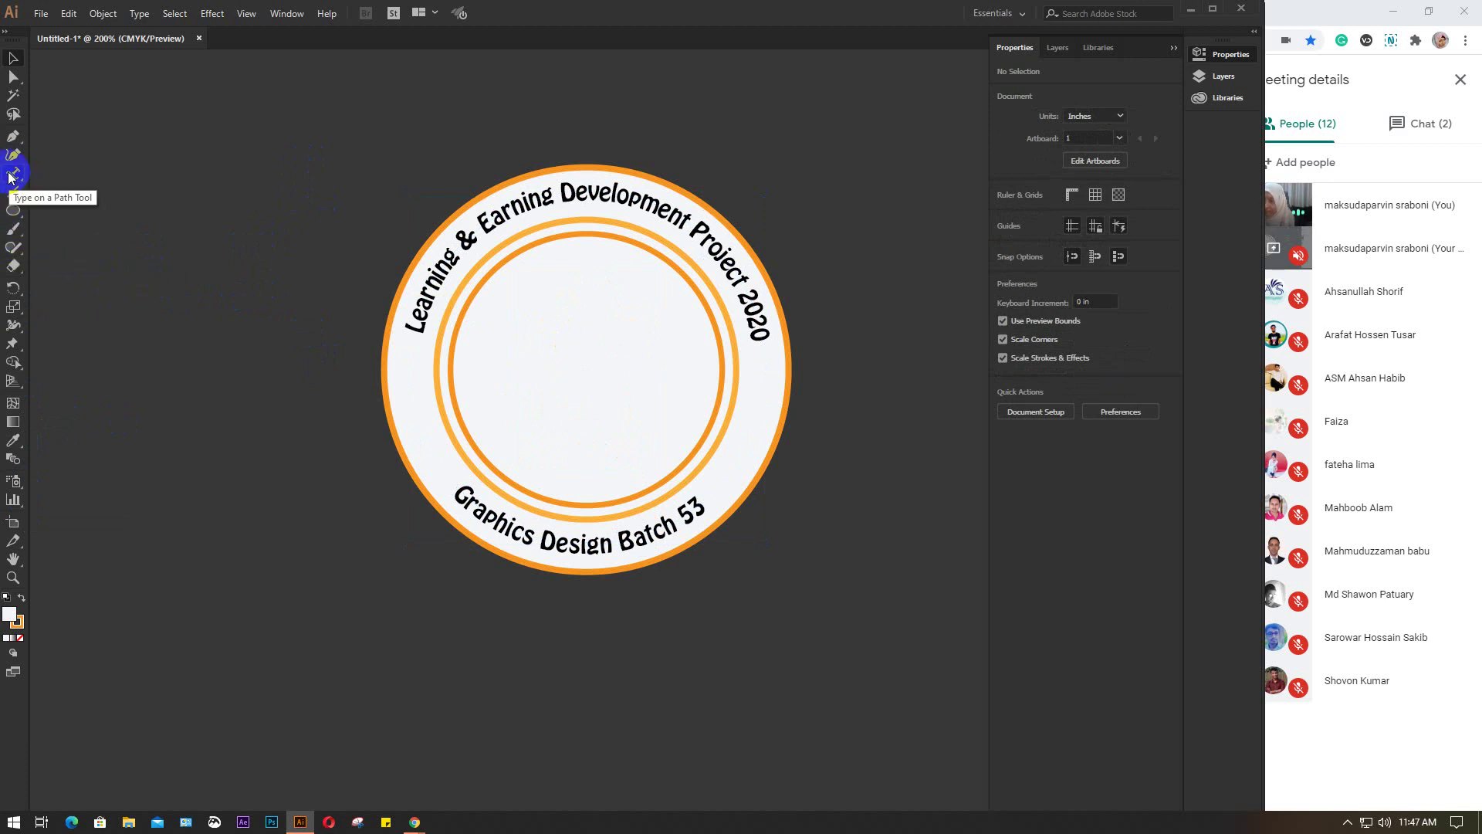
Start the flower path with the Pen tool, drawing the first petal at 0.25 pt stroke
left_click(13, 136)
scroll(218, 362, "up", 5)
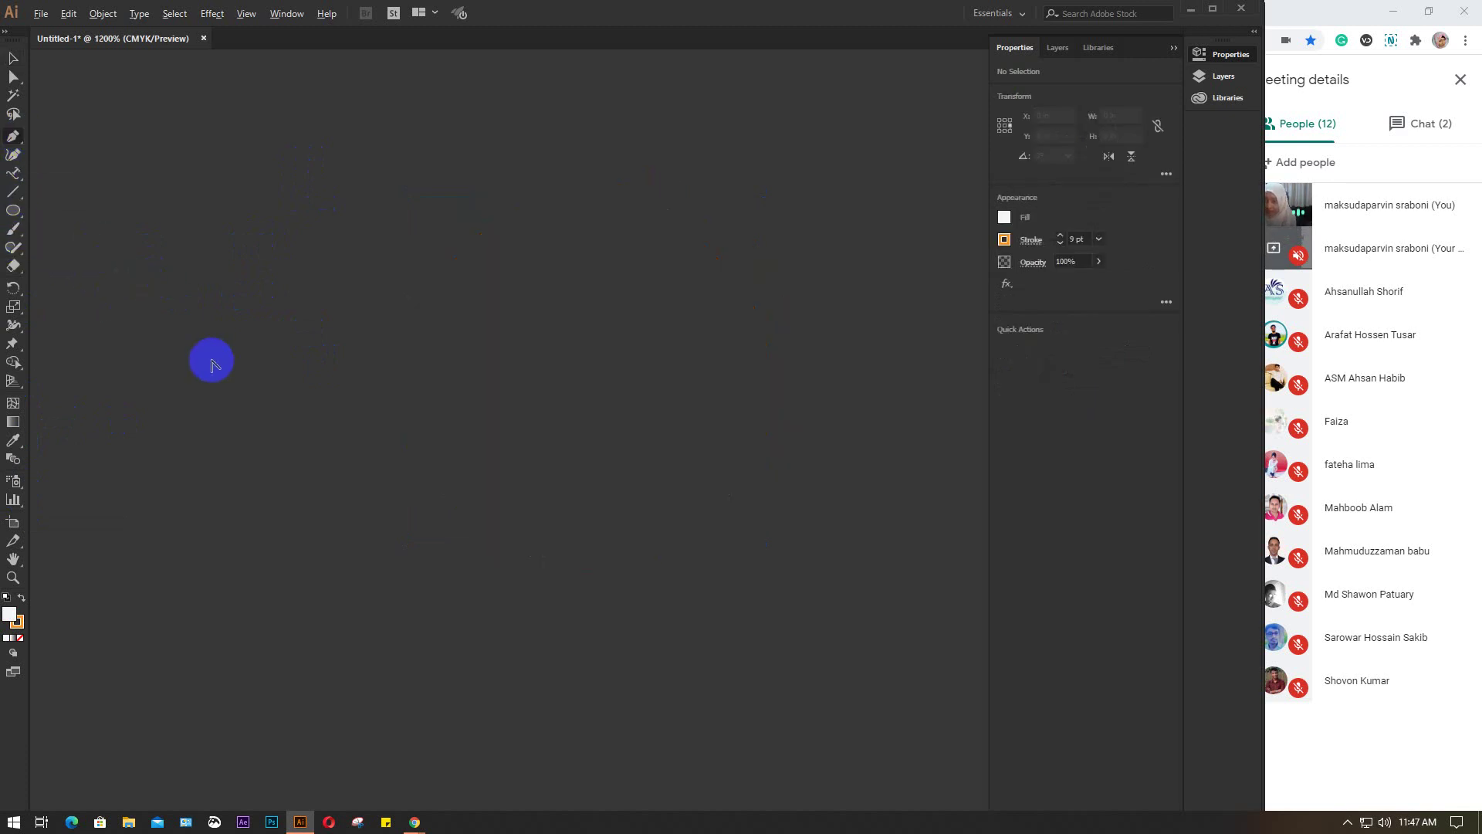
left_click(307, 400)
left_click_drag(227, 272, 255, 152)
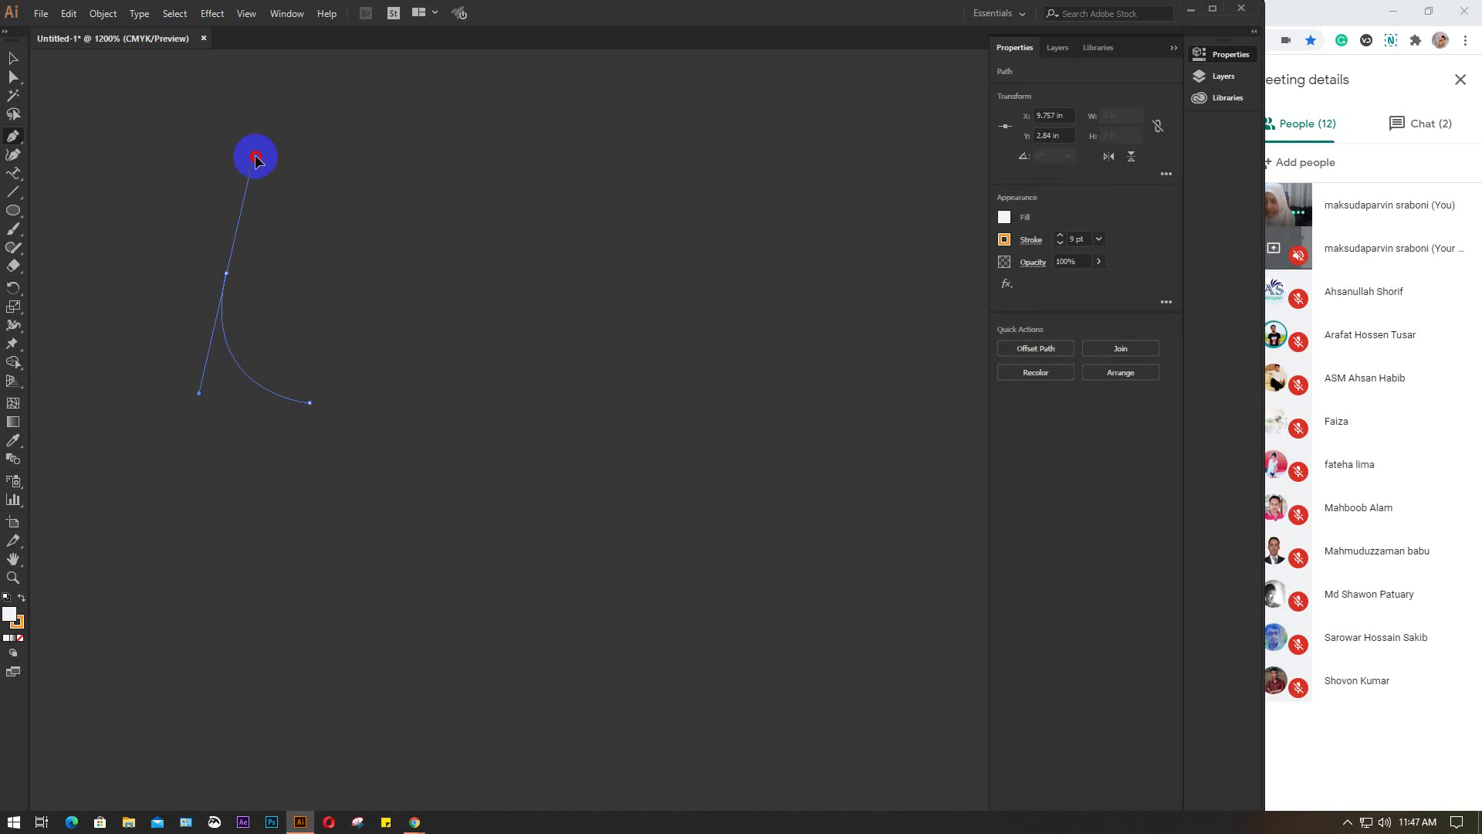
left_click_drag(237, 267, 393, 468)
left_click(356, 366)
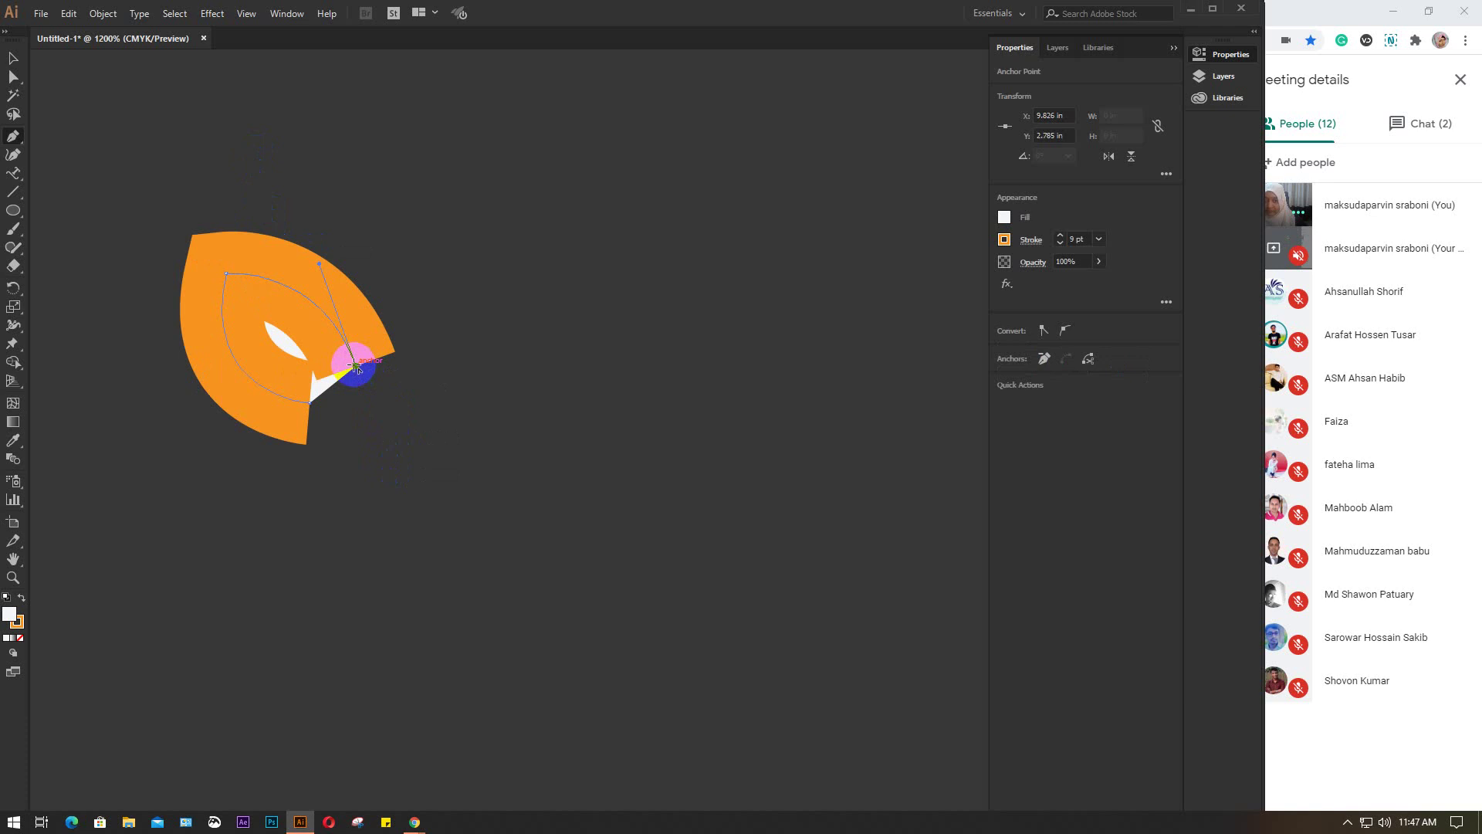
left_click(1100, 239)
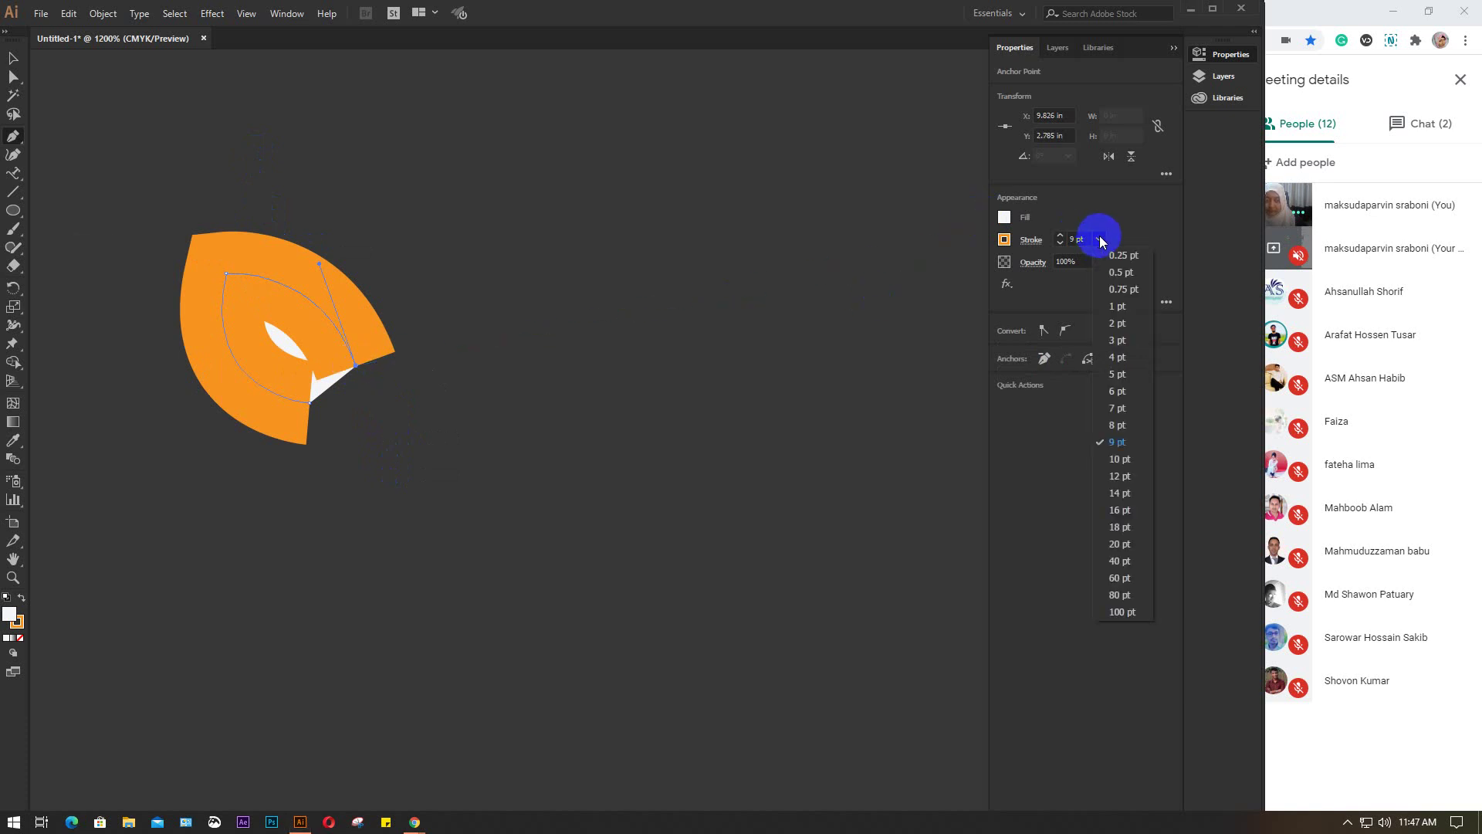
left_click(1113, 259)
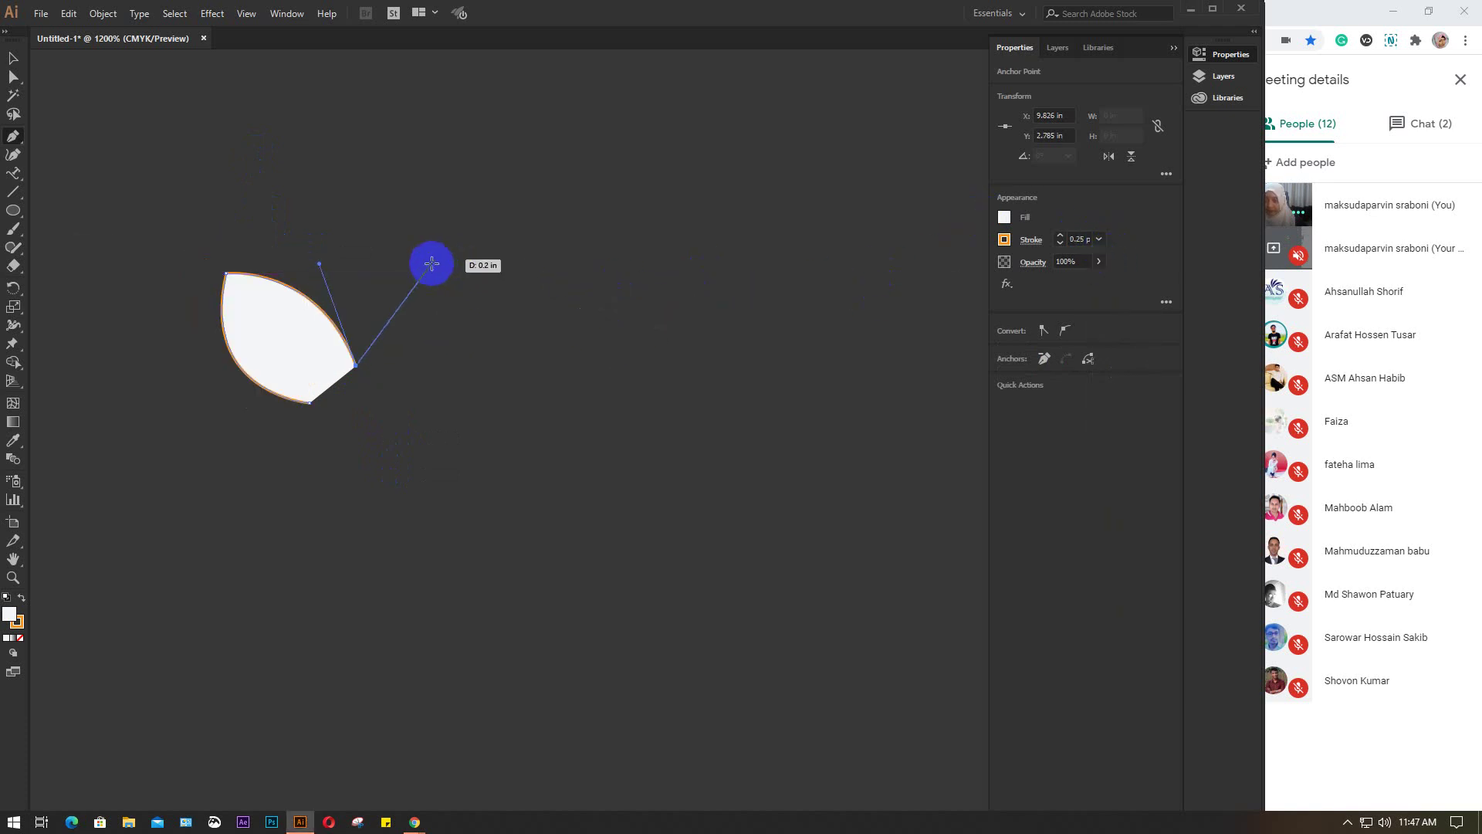
Draw the second and third petals with sharp tips and bases
left_click_drag(426, 267, 548, 239)
left_click(455, 268)
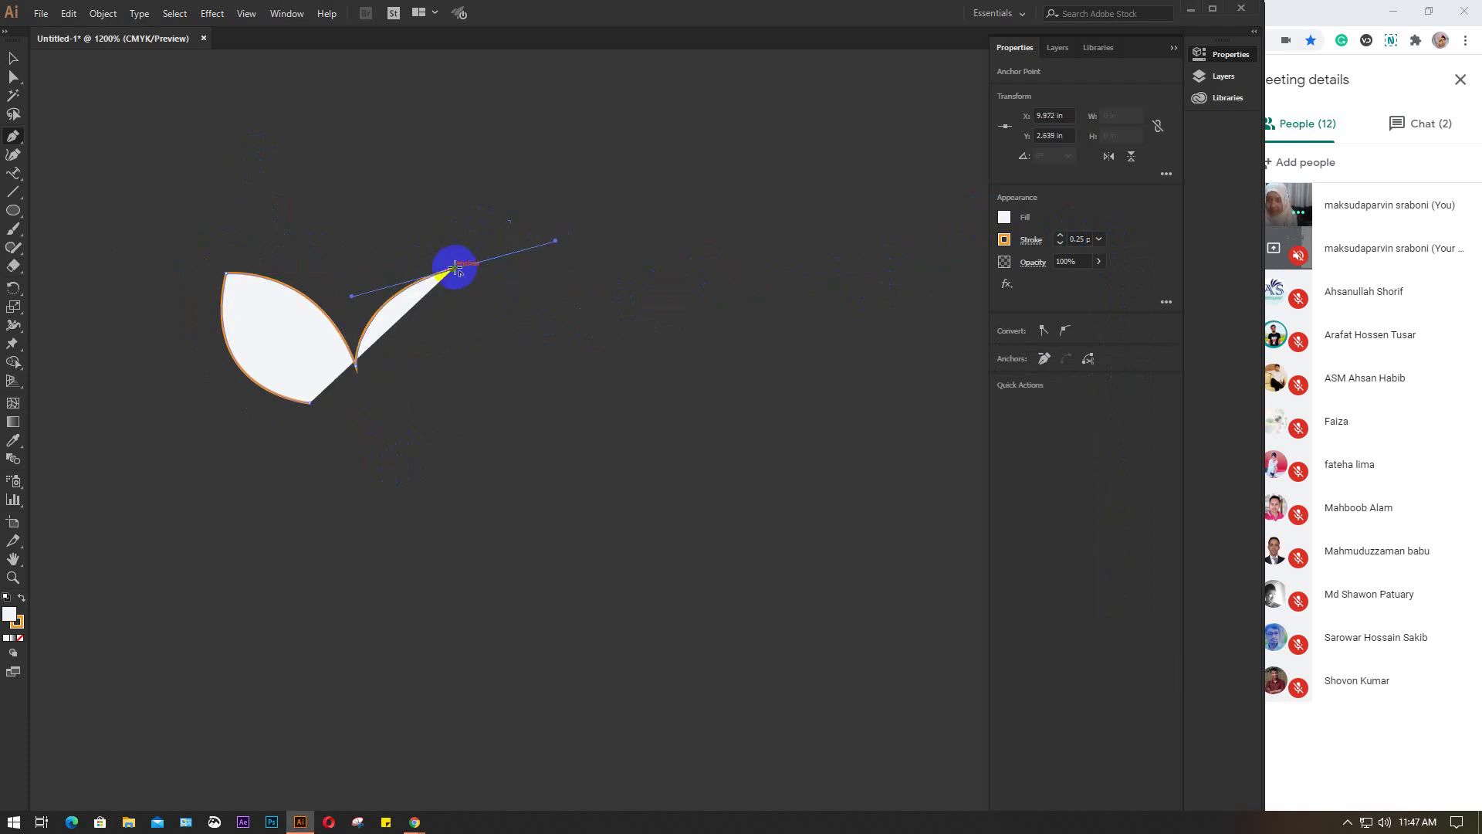
left_click_drag(388, 407, 277, 453)
left_click(386, 403)
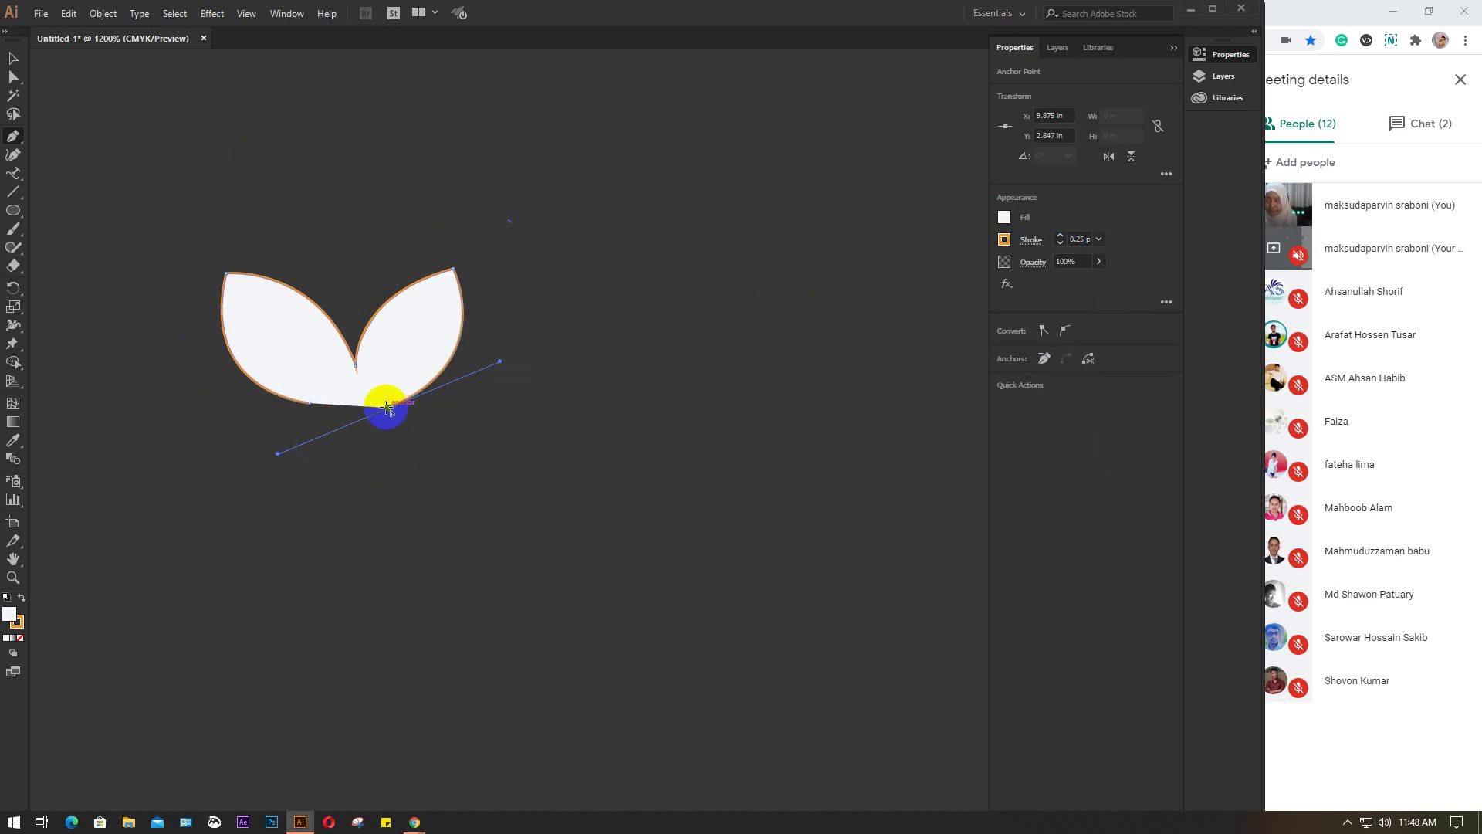
left_click_drag(499, 471, 536, 558)
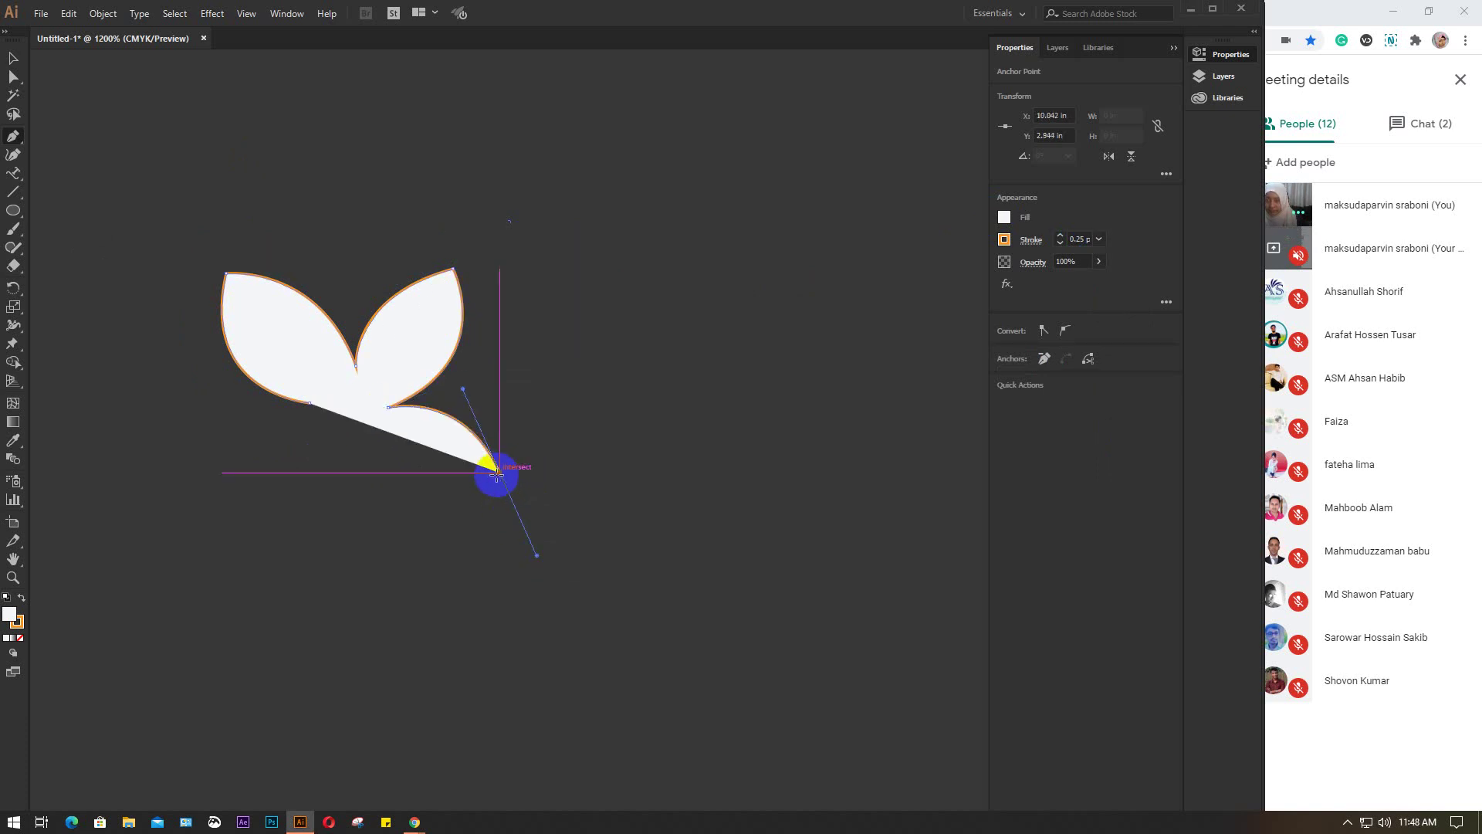
left_click(498, 472)
left_click_drag(360, 444, 277, 332)
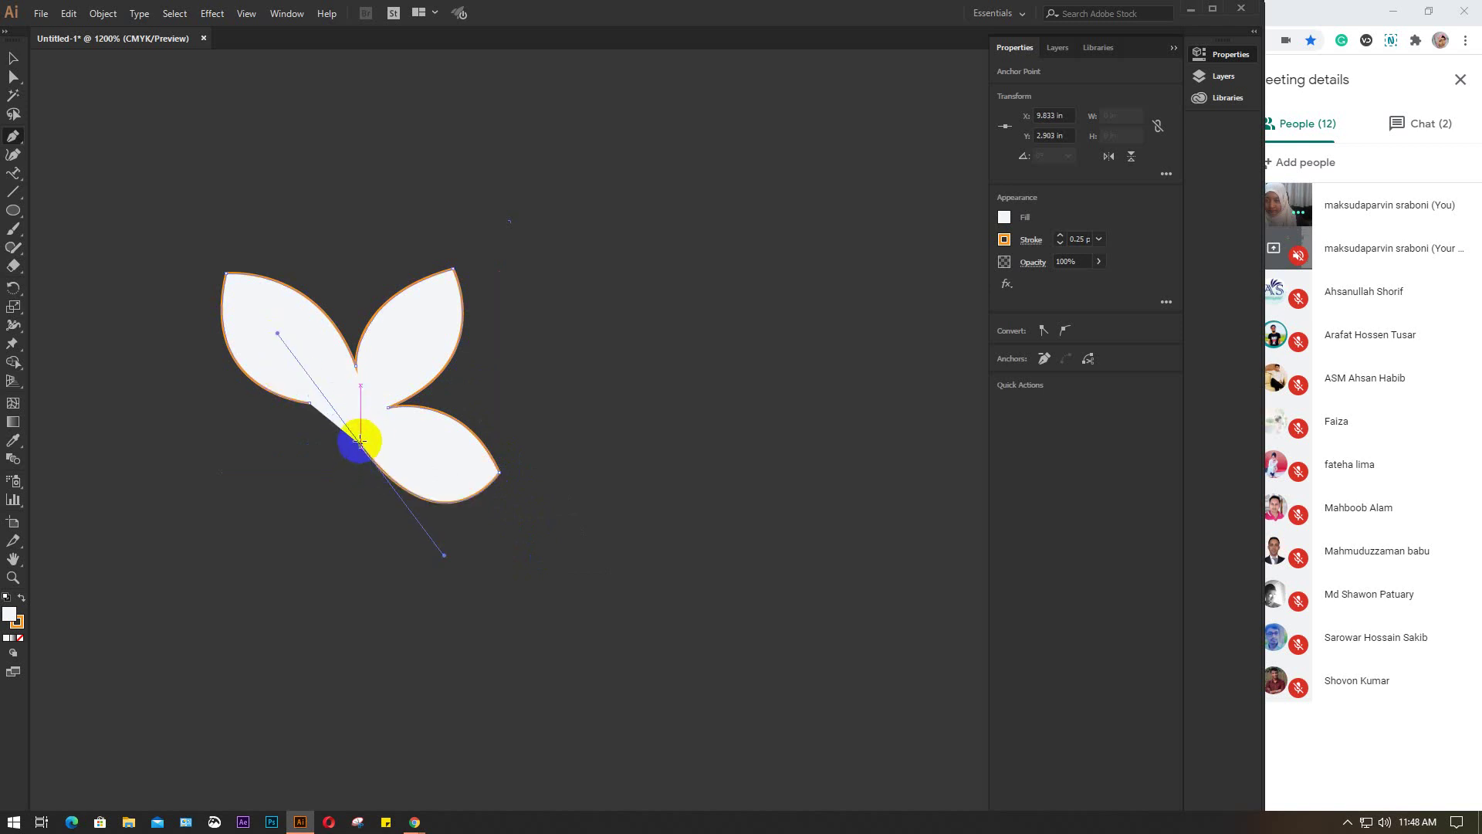
left_click(361, 444)
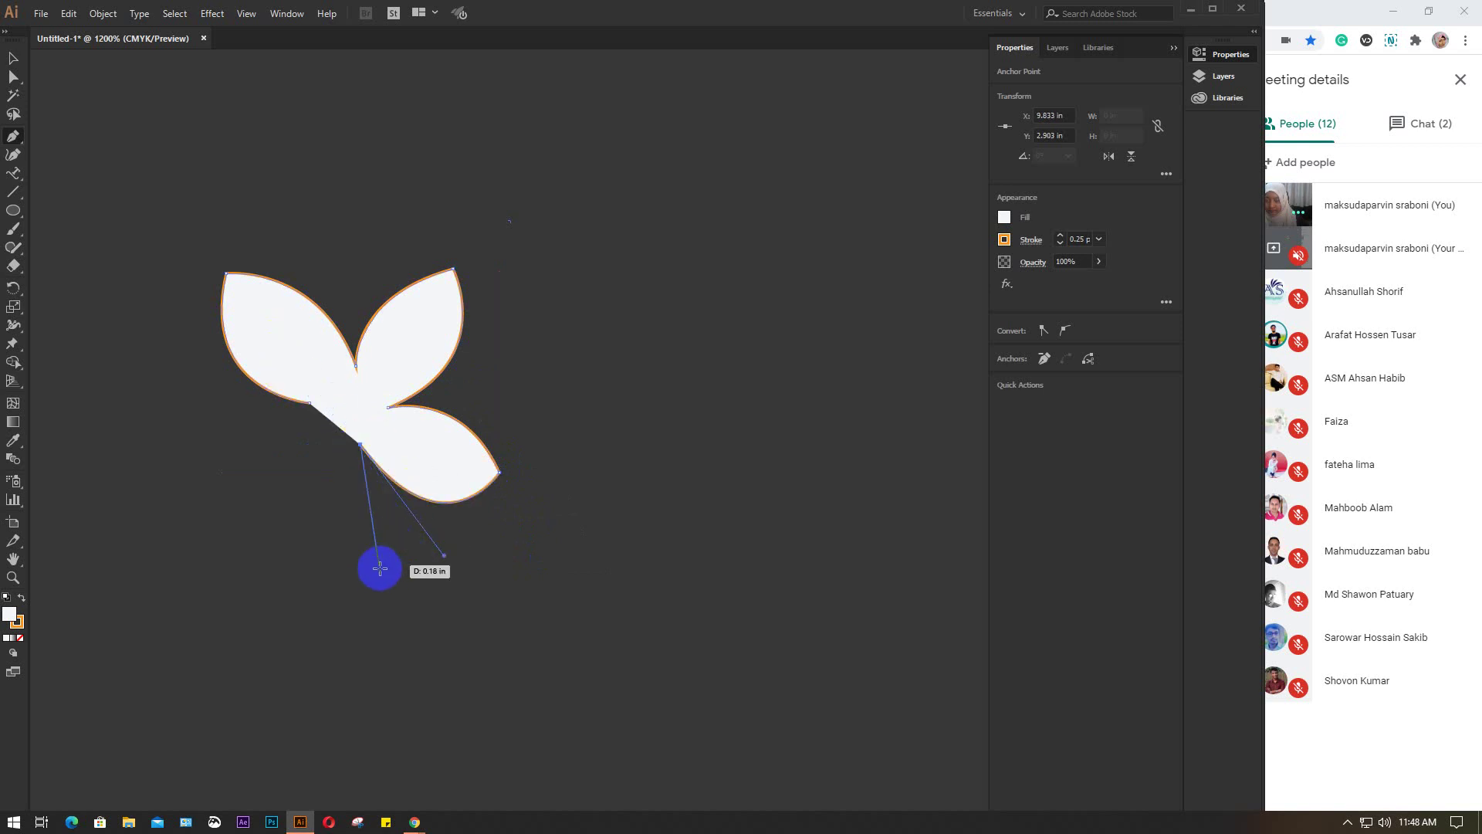
Draw the fourth and fifth petals and close the flower outline at its start
left_click_drag(379, 574, 335, 615)
left_click(379, 575)
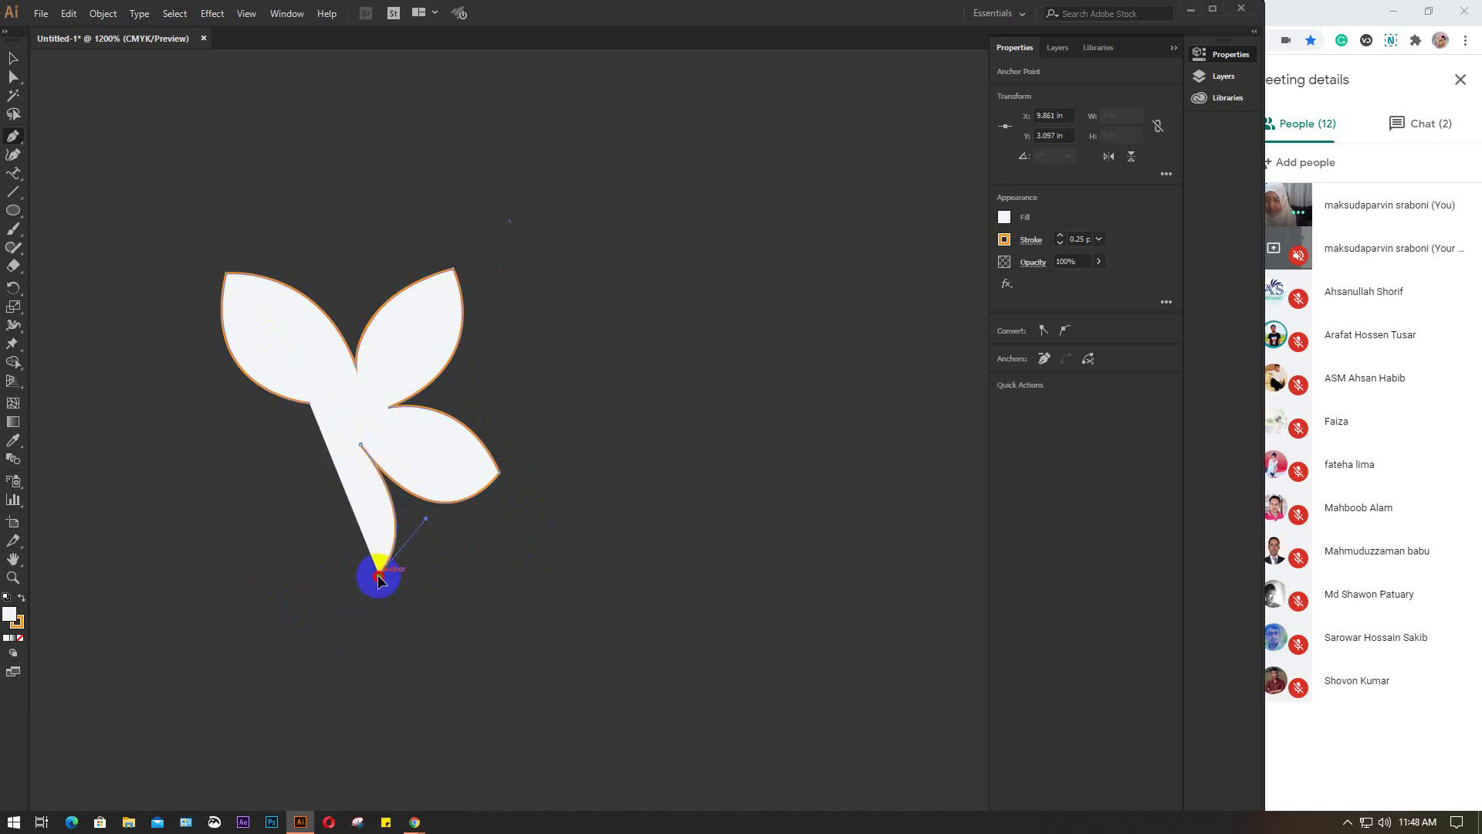
left_click_drag(307, 458, 352, 352)
left_click(313, 453)
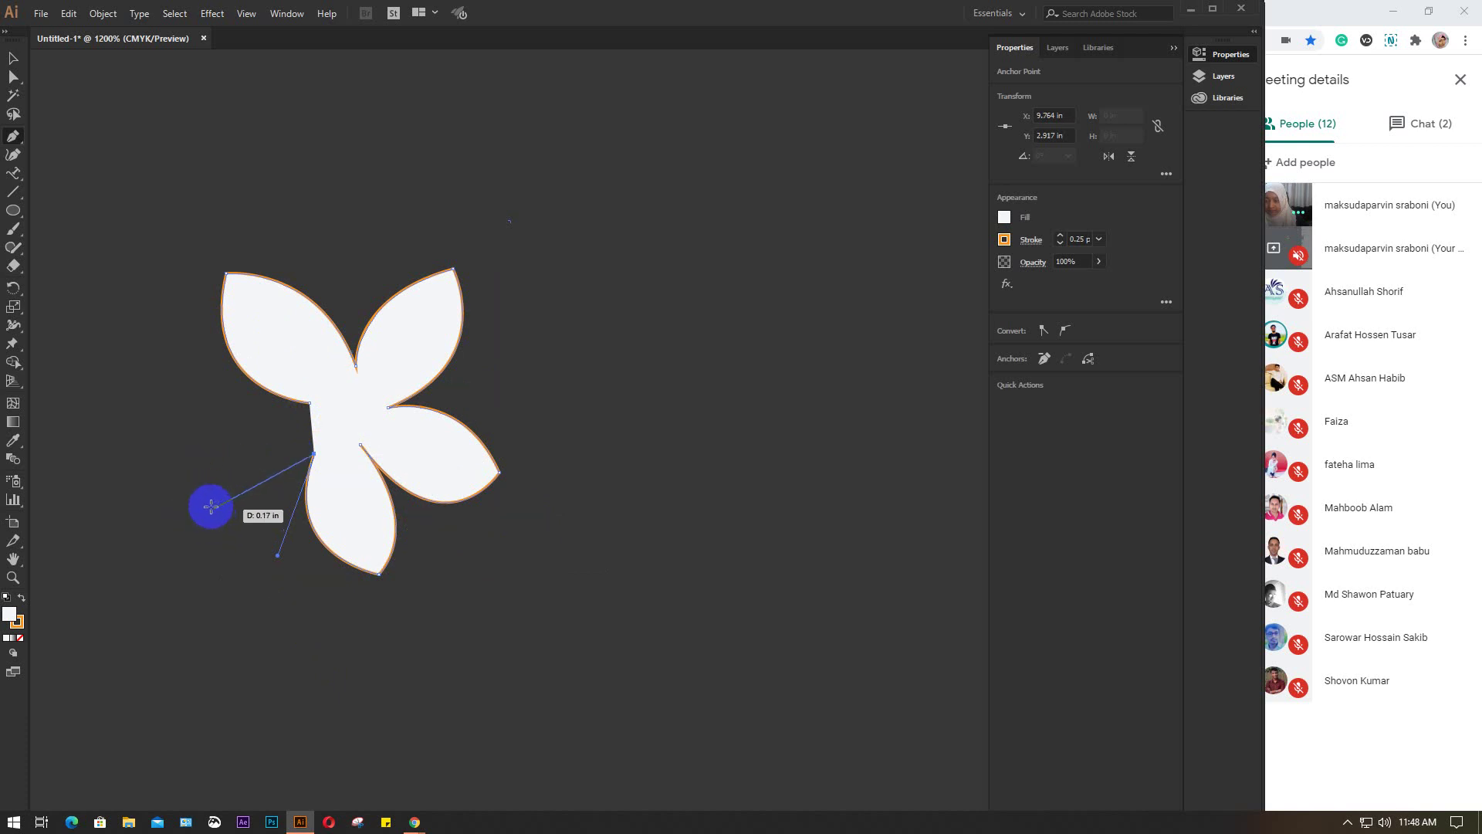
left_click_drag(211, 509, 129, 472)
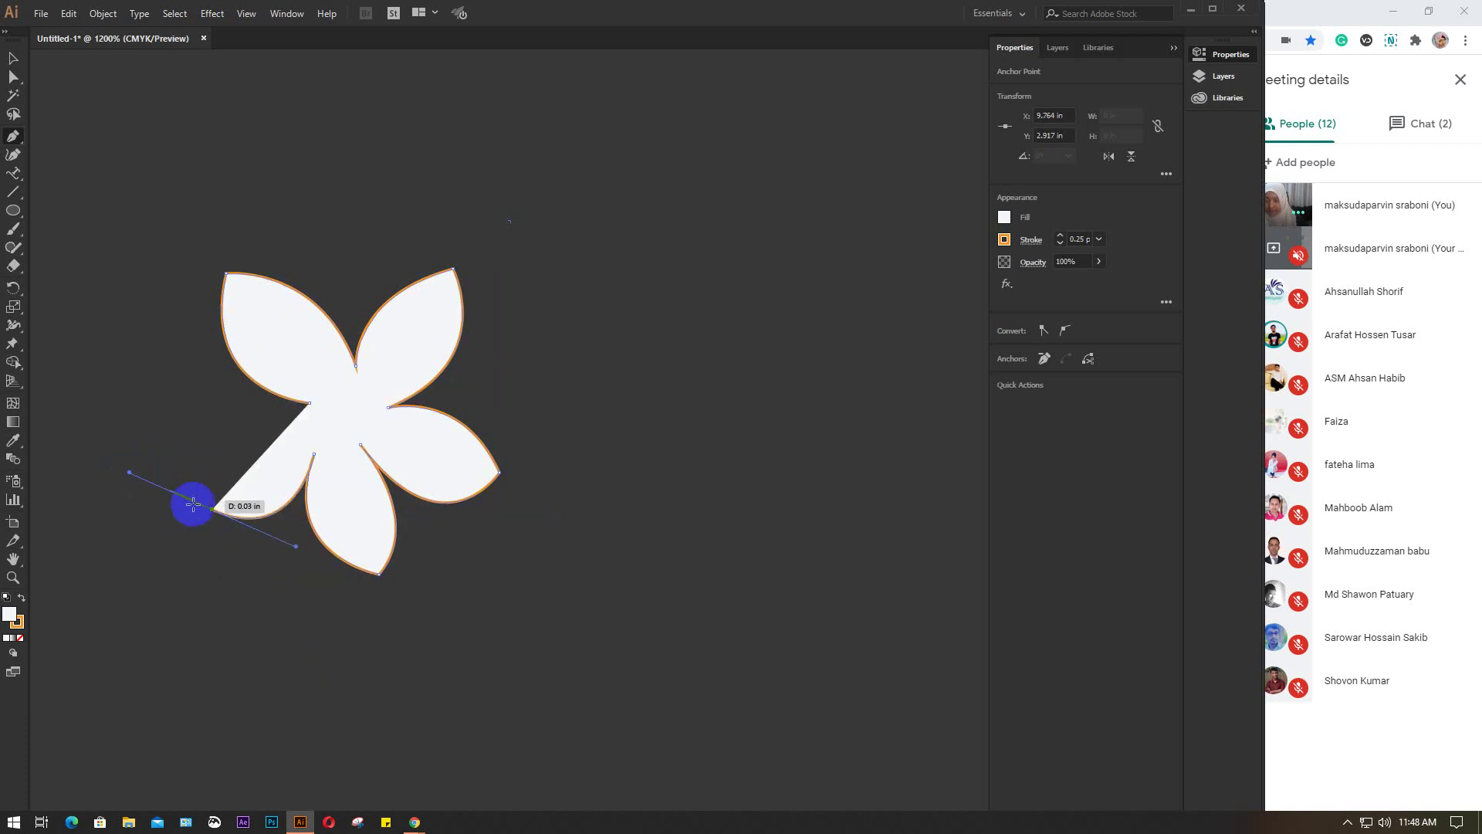
left_click(214, 509)
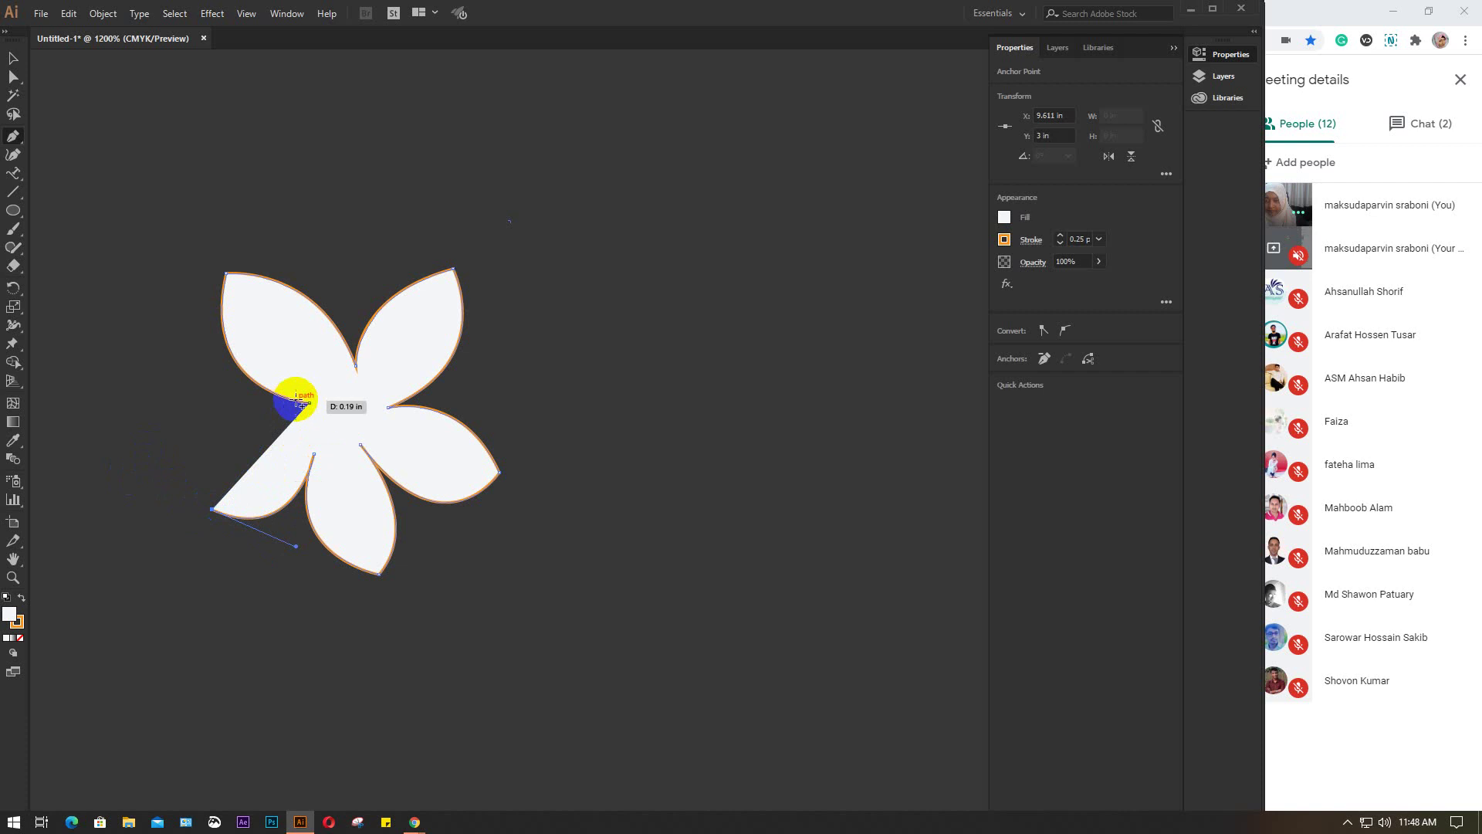
left_click_drag(306, 403, 473, 414)
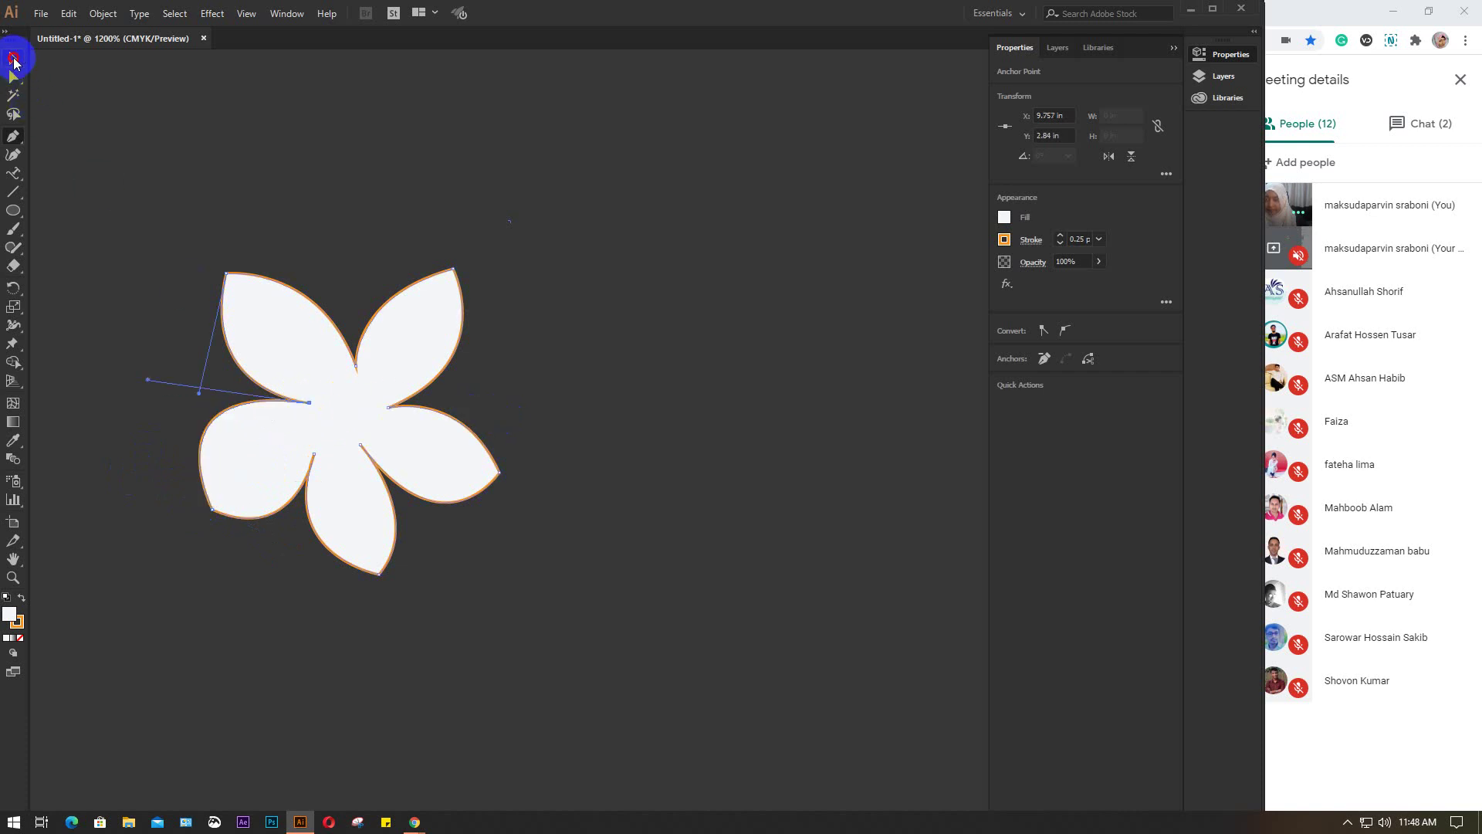
left_click(13, 58)
scroll(537, 402, "down", 4)
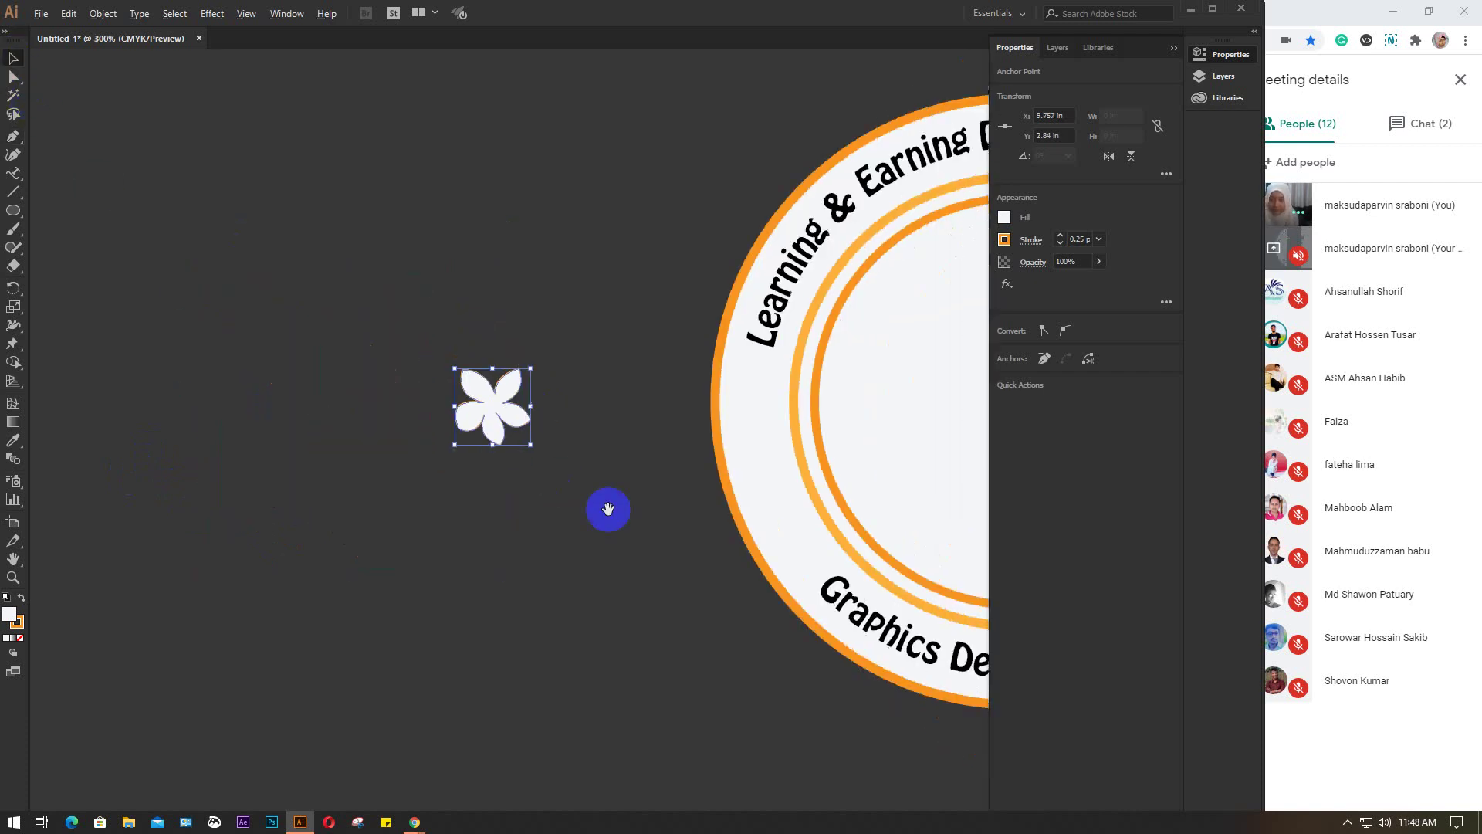
Move the flower into the middle of the badge and fill it orange
left_click_drag(609, 506, 271, 460)
mouse_move(152, 358)
left_mouse_down()
mouse_move(710, 359)
mouse_move(678, 358)
mouse_move(893, 503)
left_mouse_up()
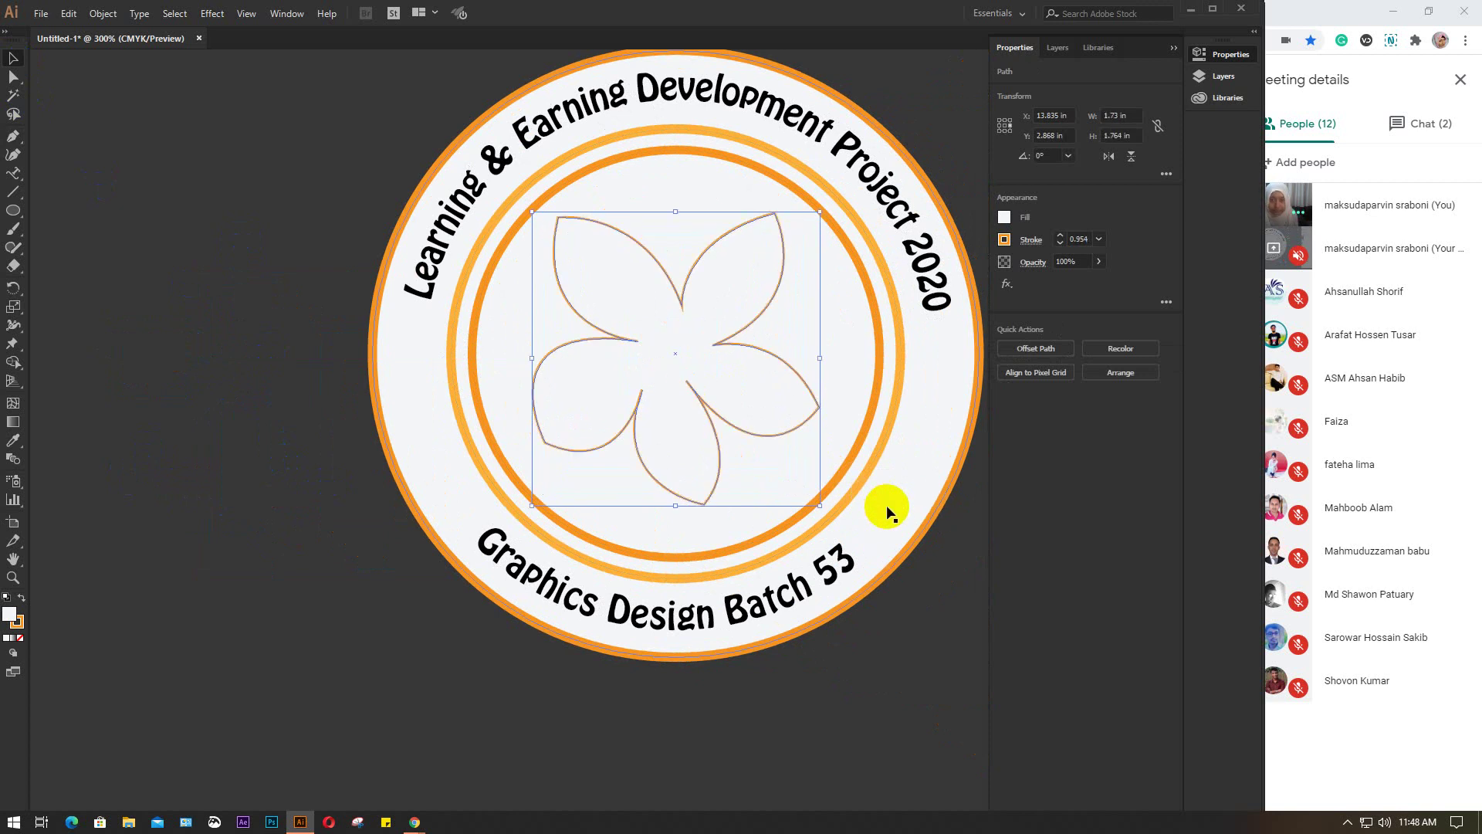
left_click(1005, 217)
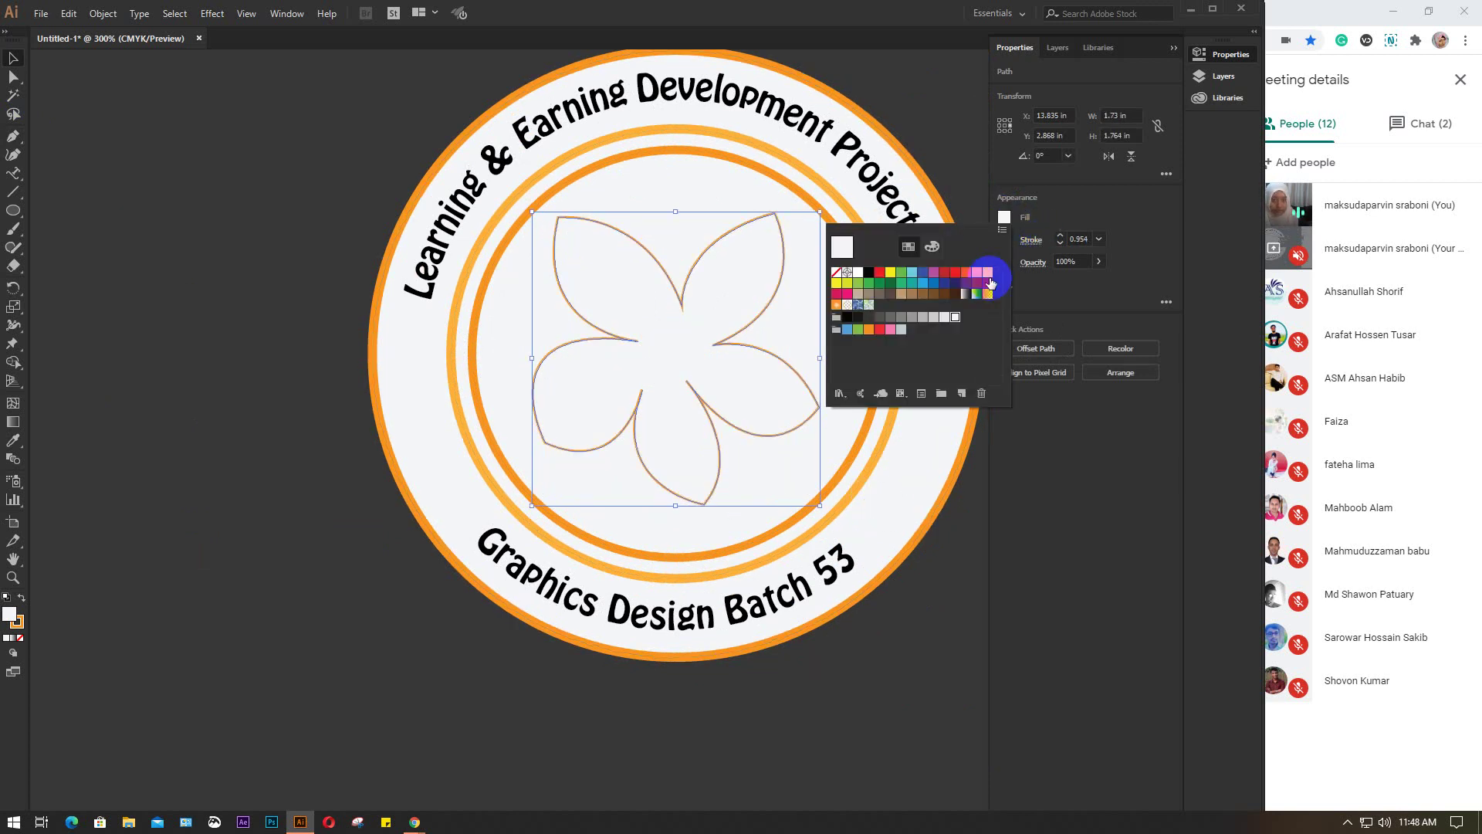
left_click(978, 272)
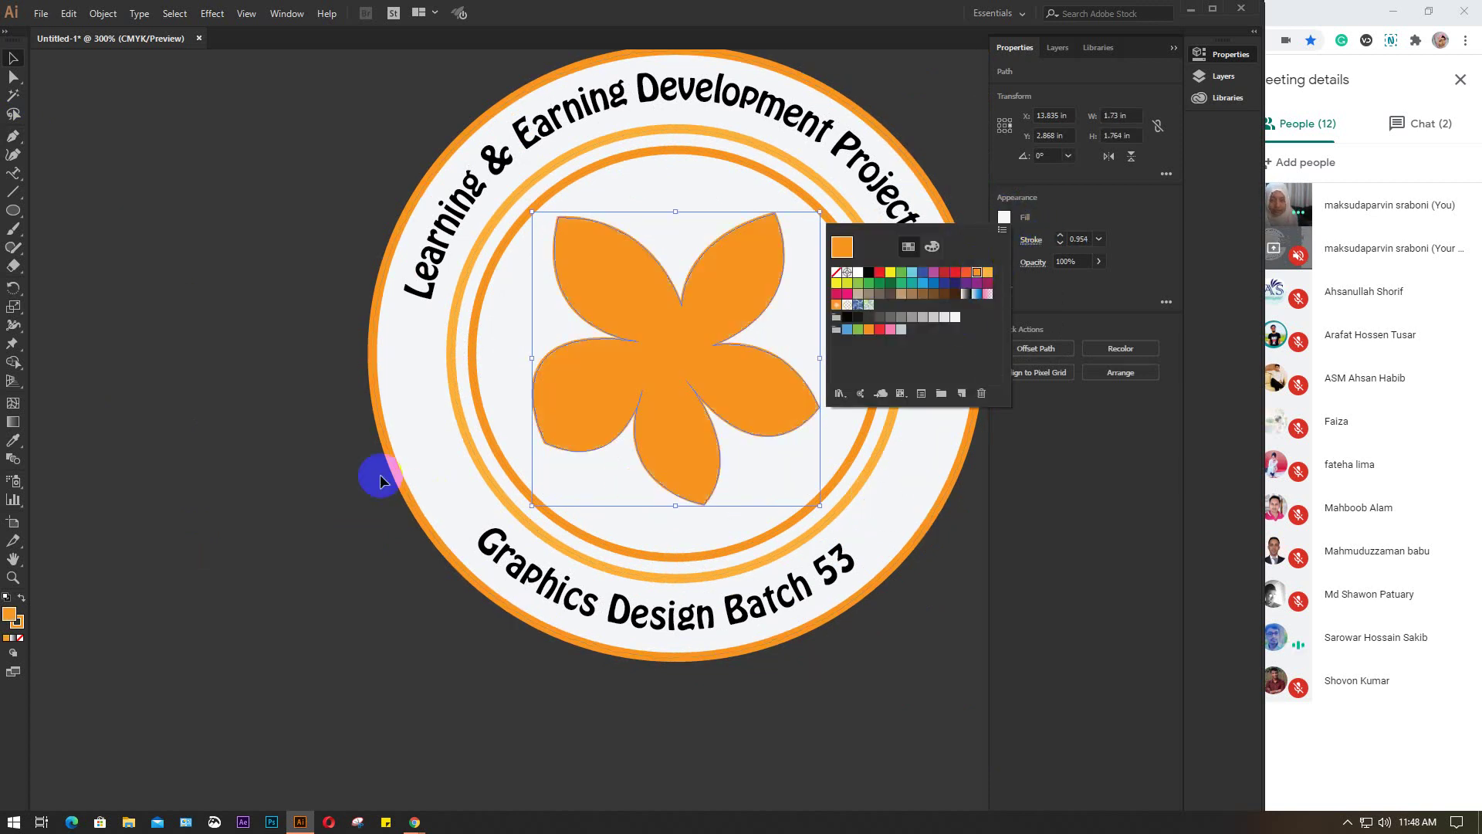
left_click(277, 403)
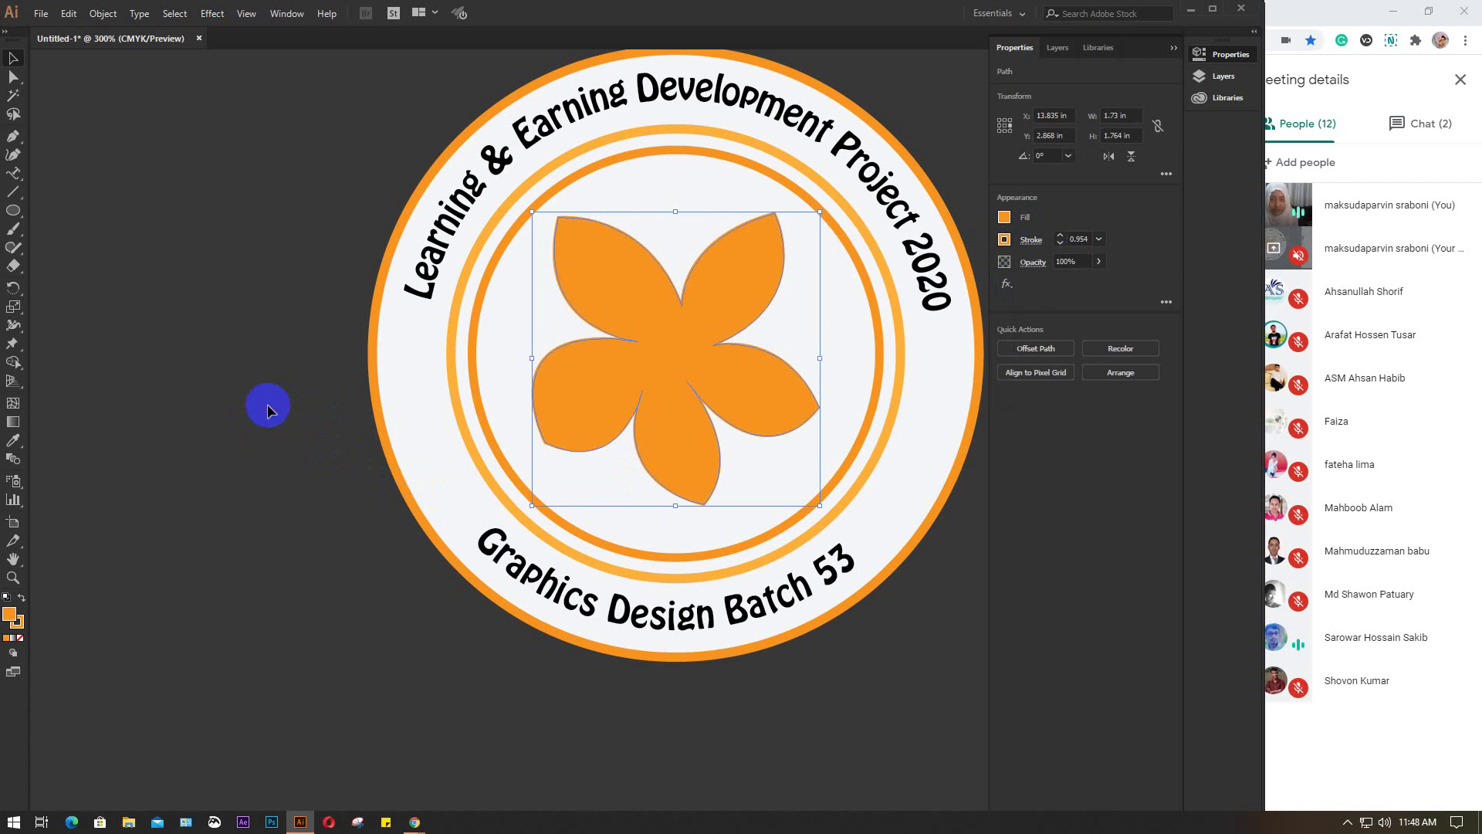
left_click(265, 403)
Give the flower a red outline
left_click(735, 407)
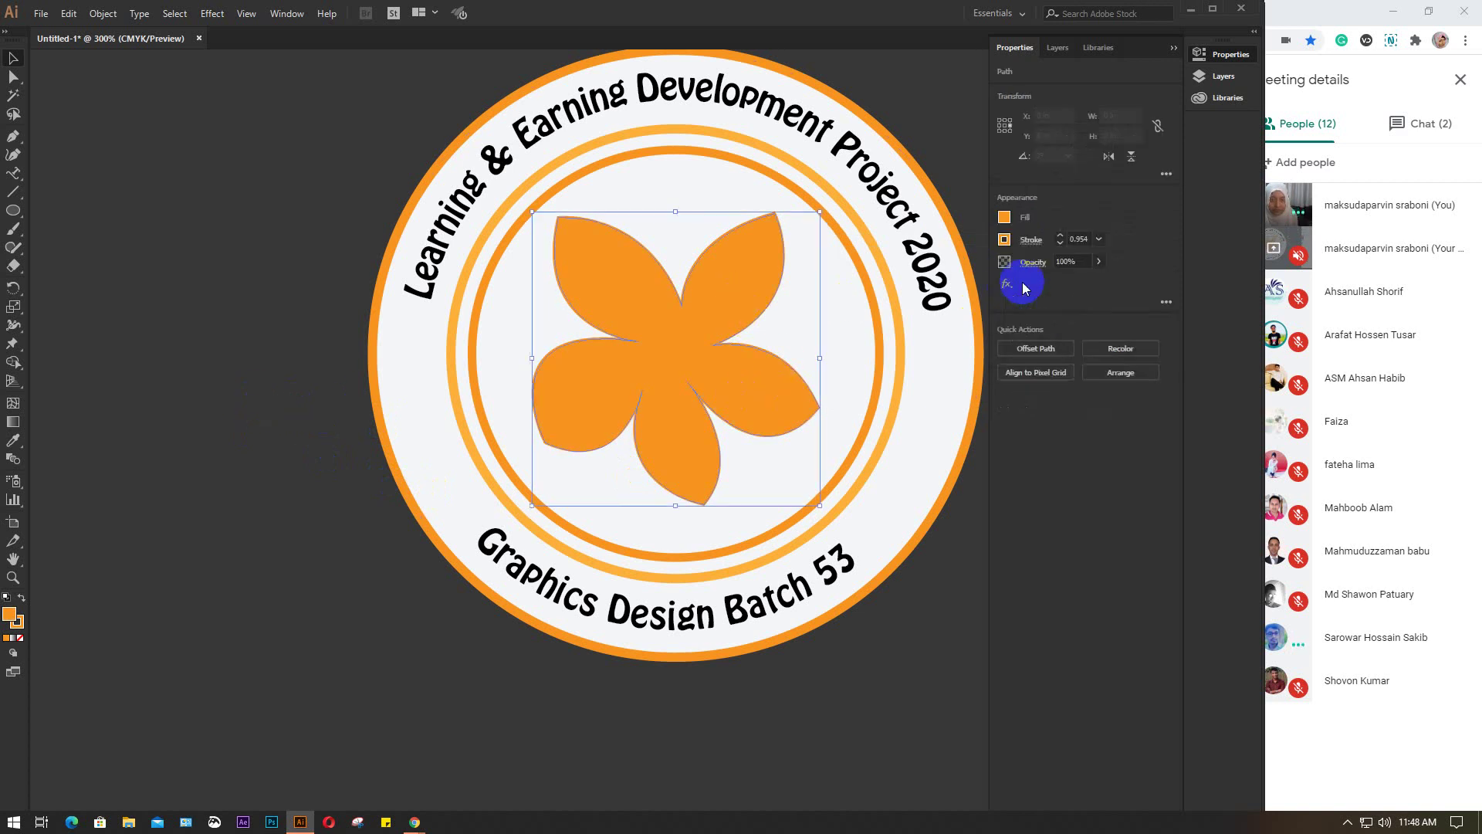
left_click(1004, 240)
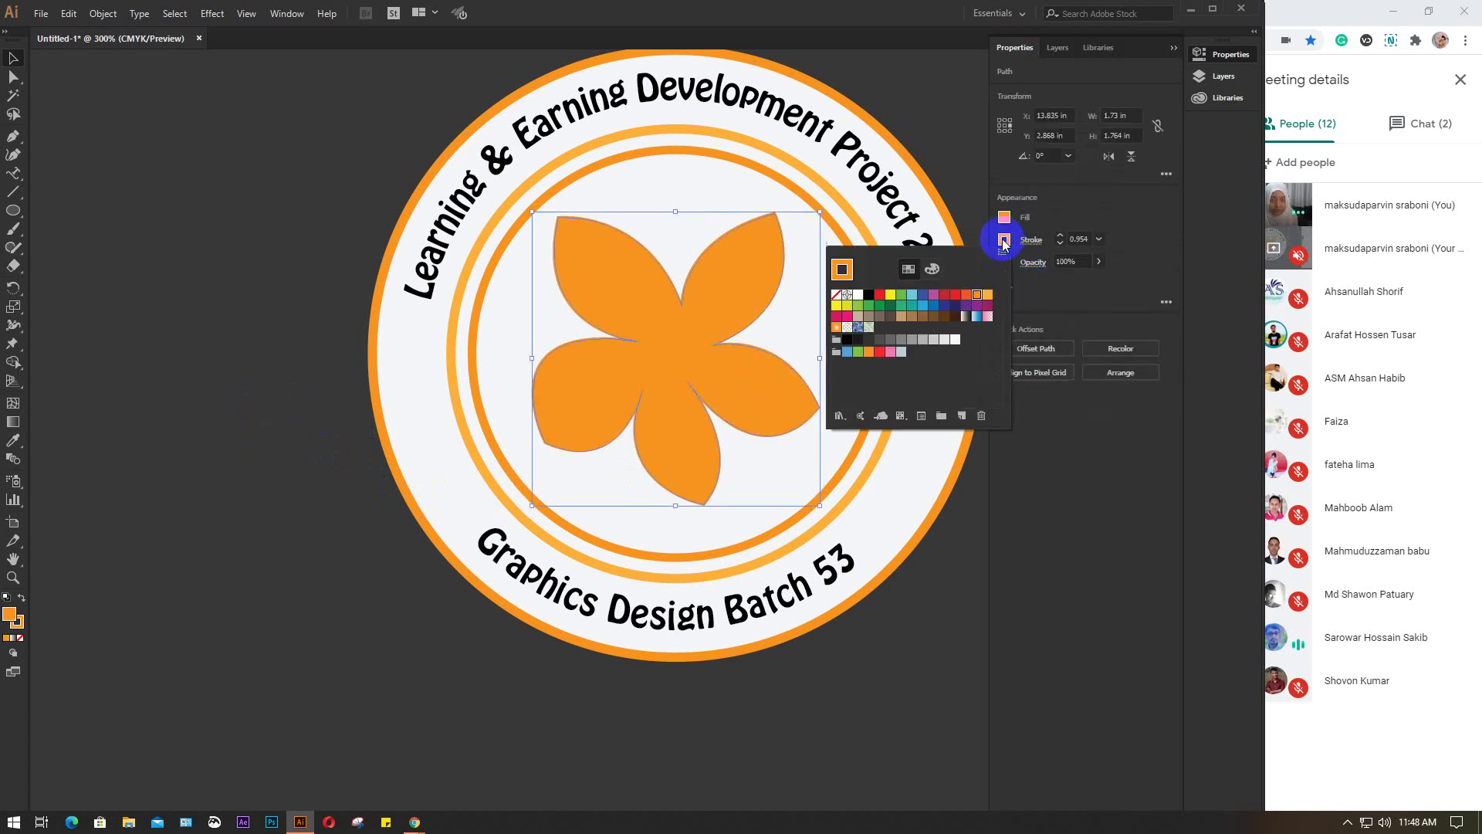
left_click(967, 295)
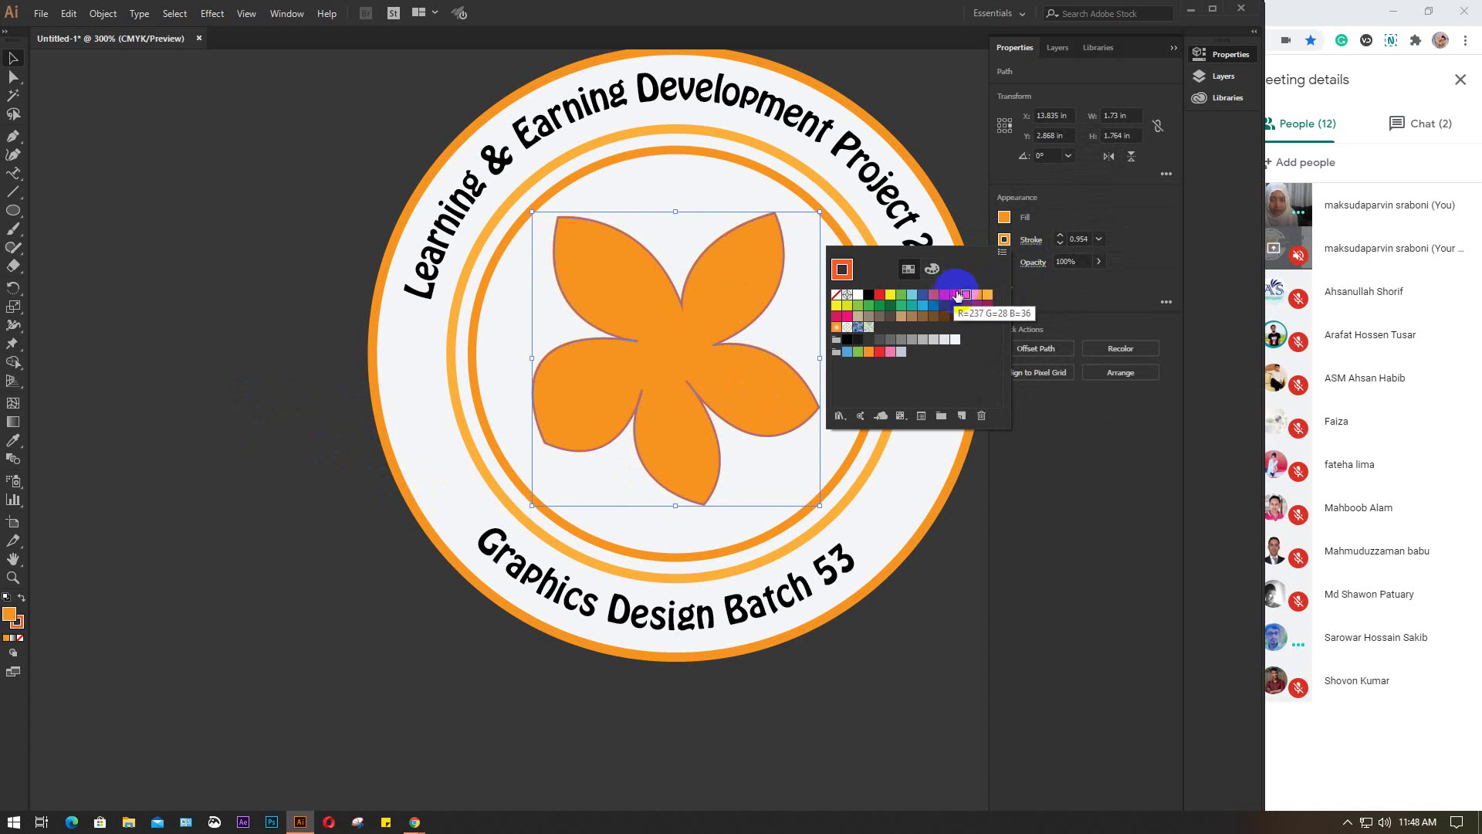
left_click(958, 294)
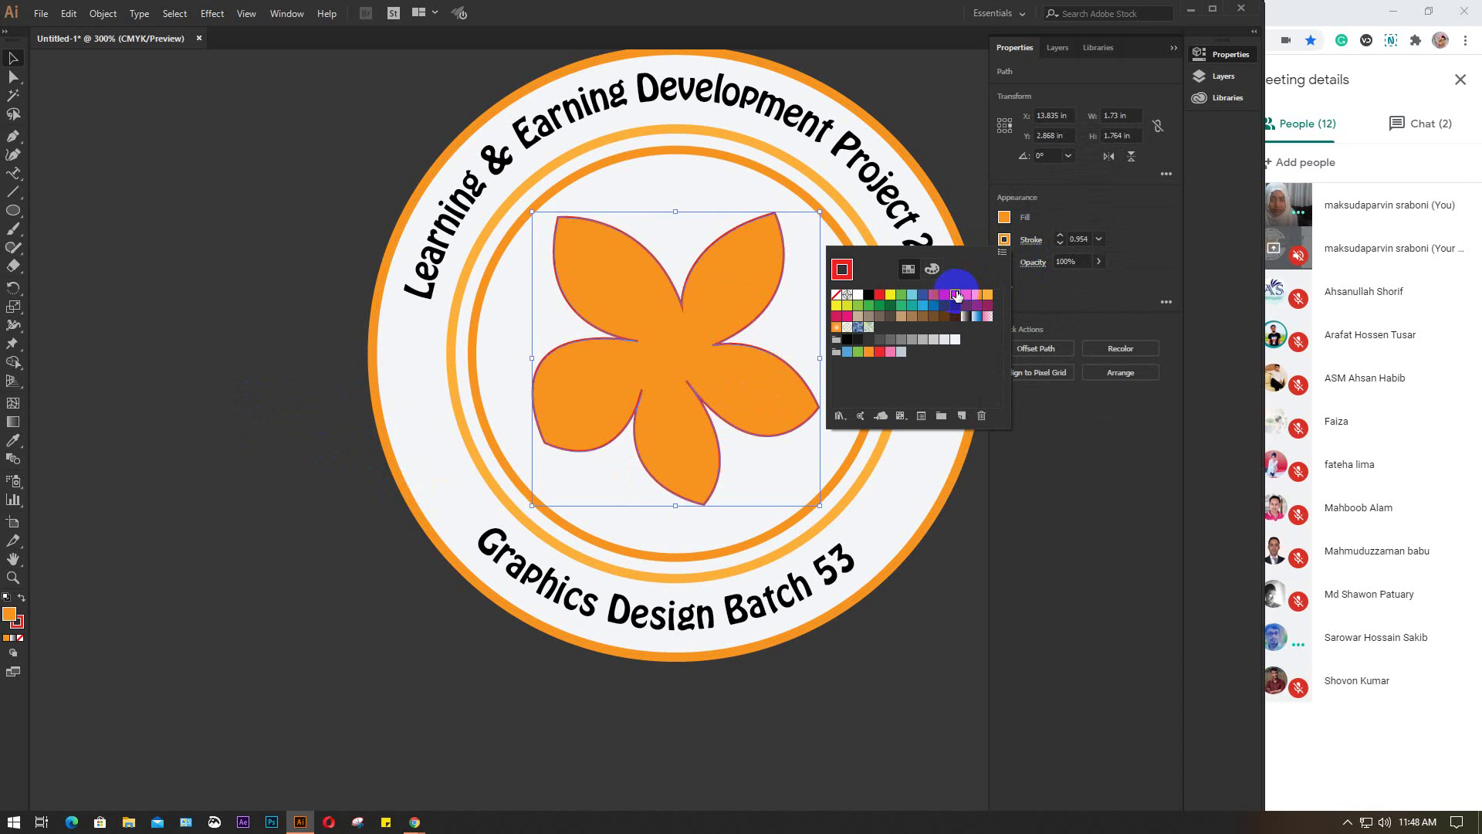
left_click(966, 294)
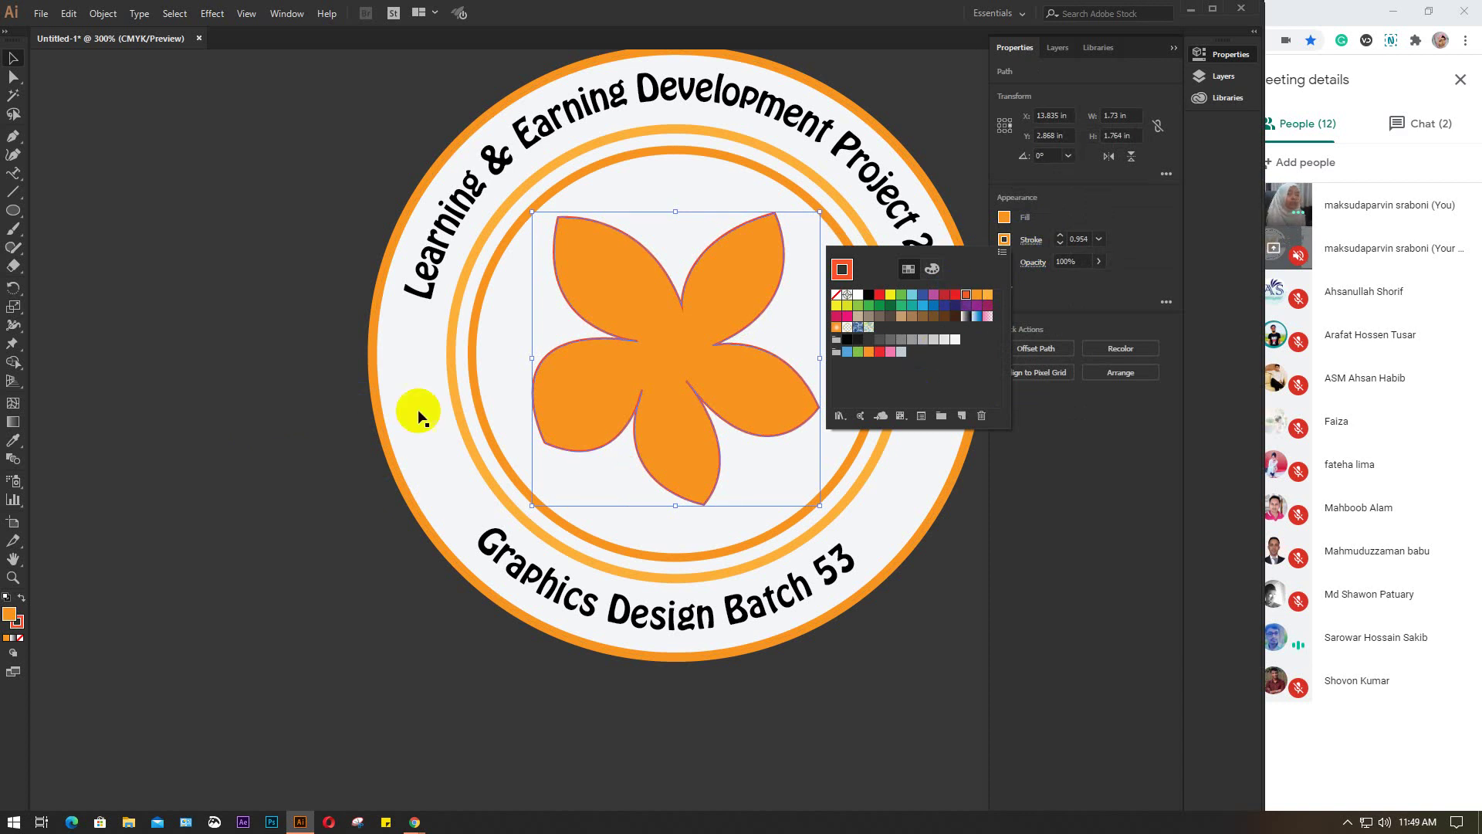
left_click(277, 284)
left_click(278, 284)
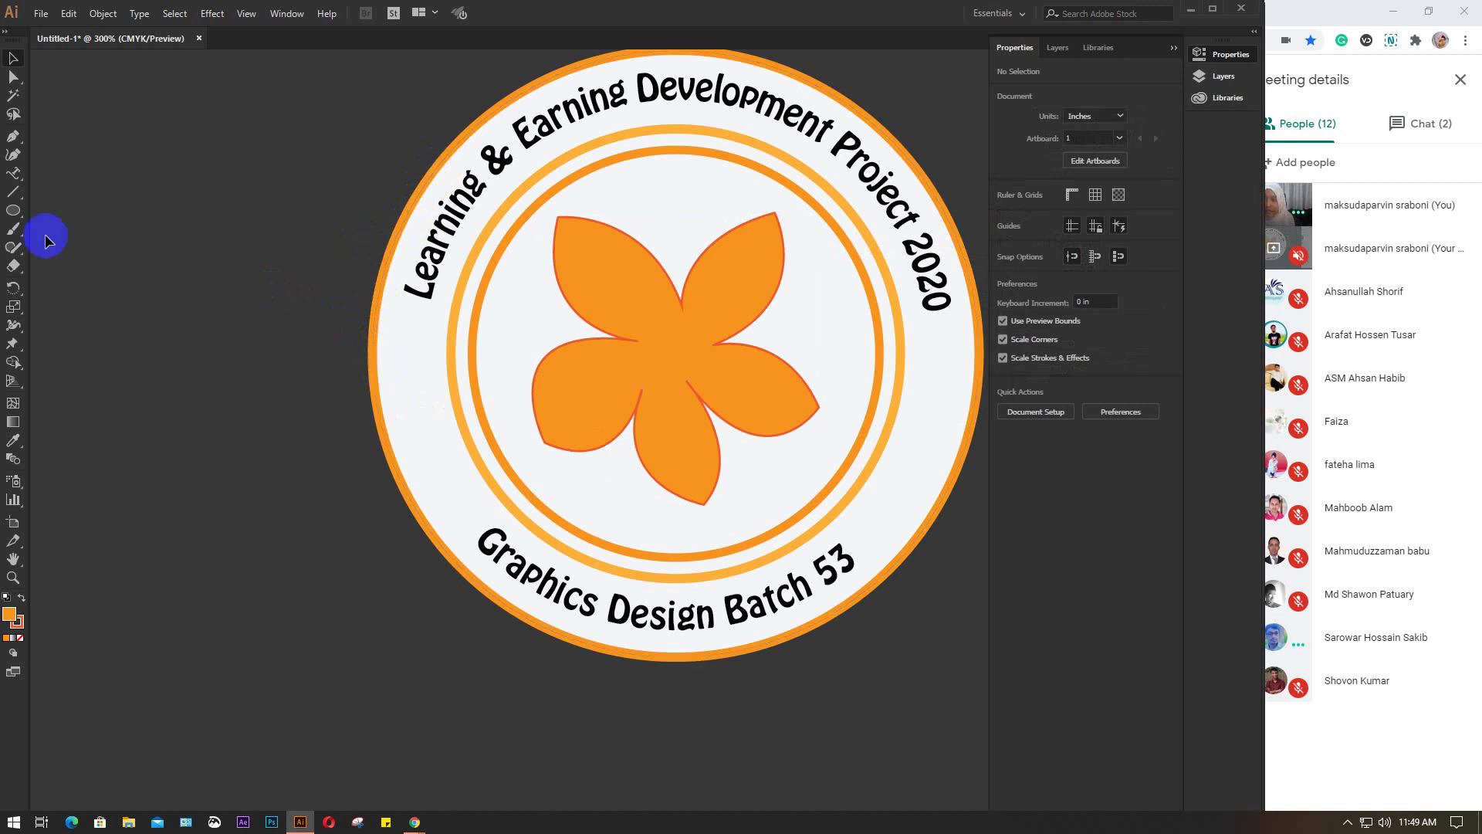
Marquee-select the rings, text and flower, group them with Ctrl+G, and nudge down-right
left_click(14, 210)
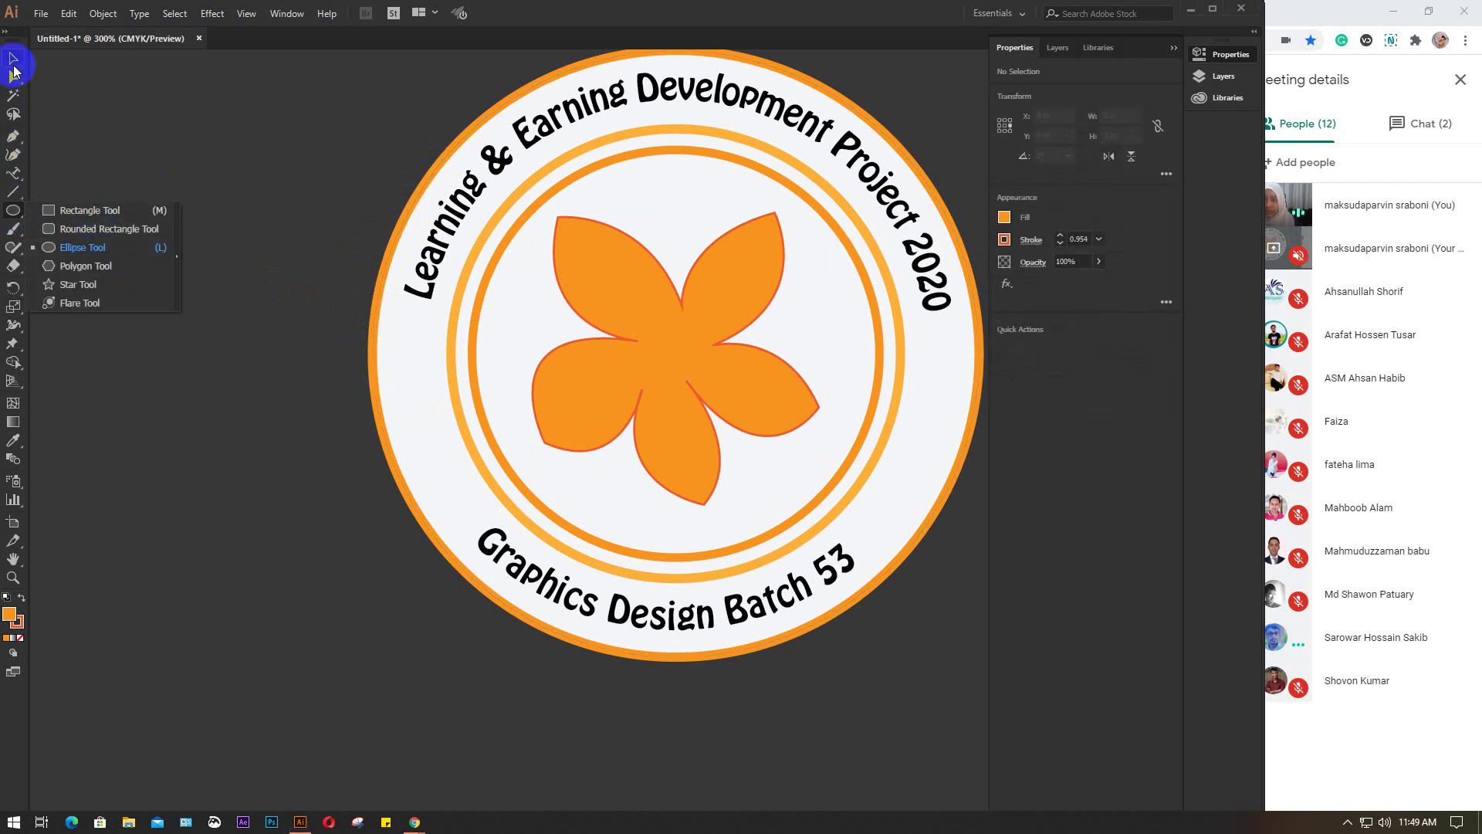
key("v")
left_click(257, 265)
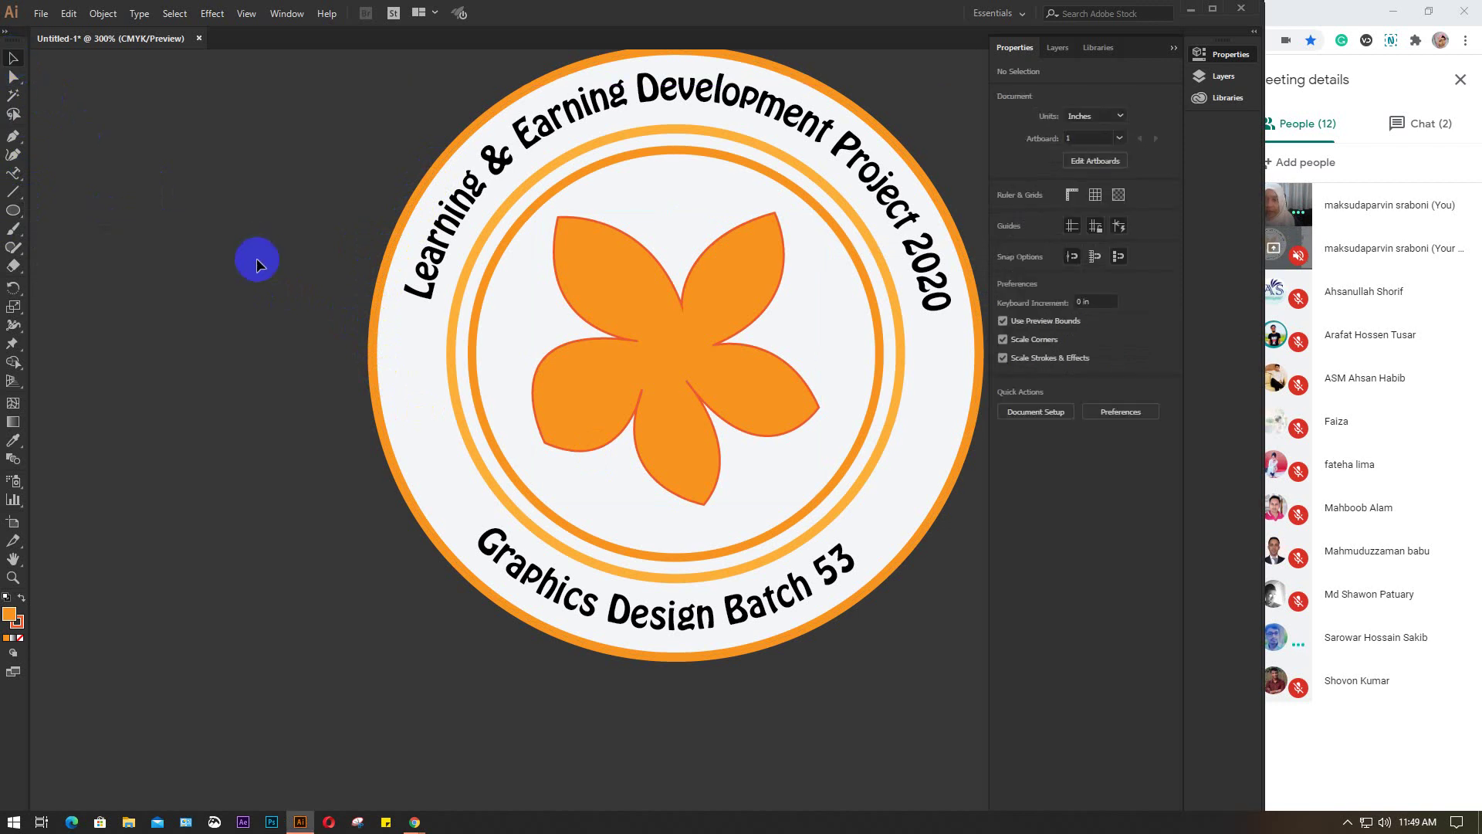
scroll(285, 258, "down", 2)
left_click(491, 284)
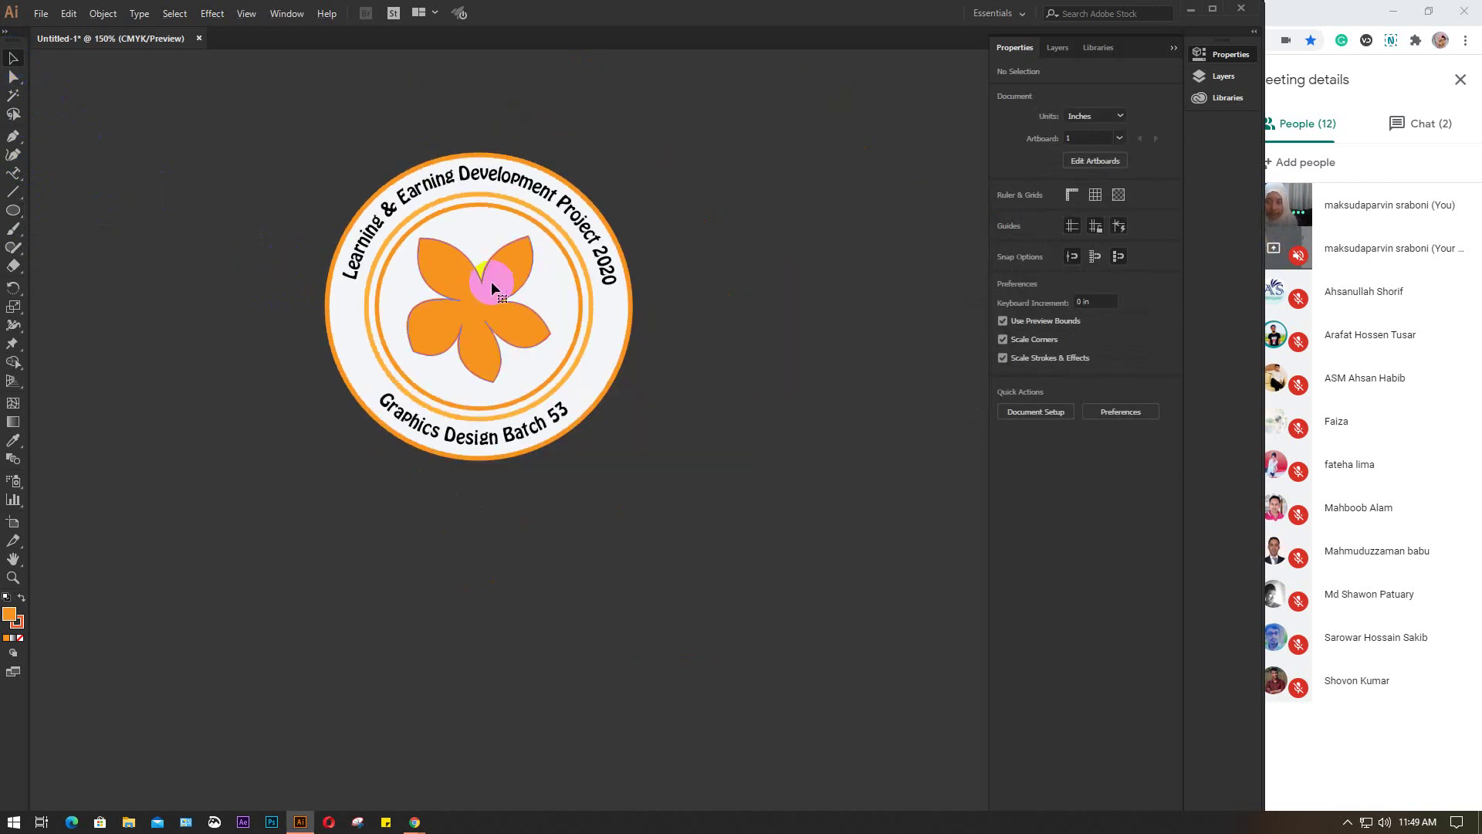
left_click(630, 342, "shift")
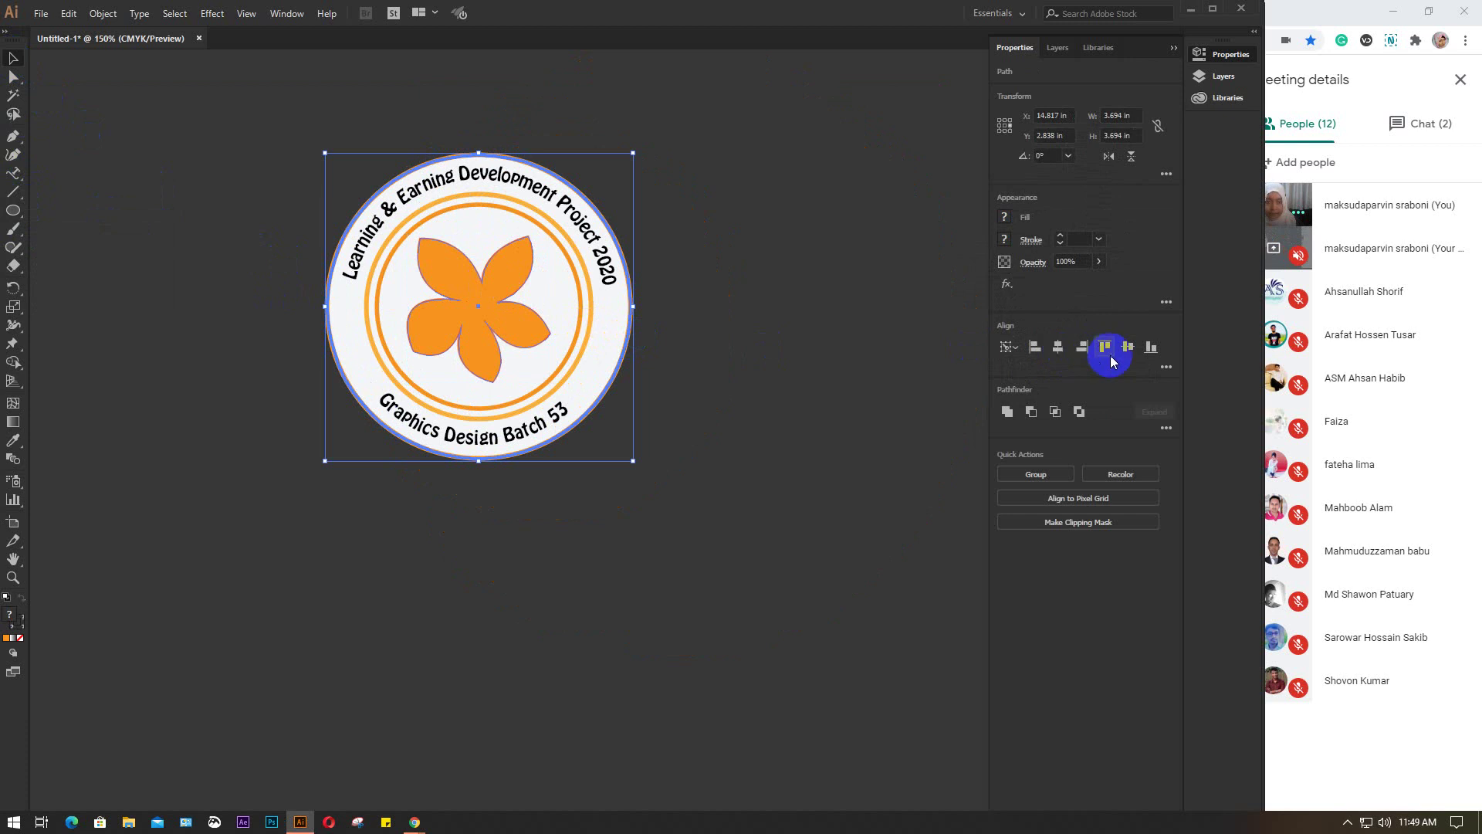
left_click(739, 300)
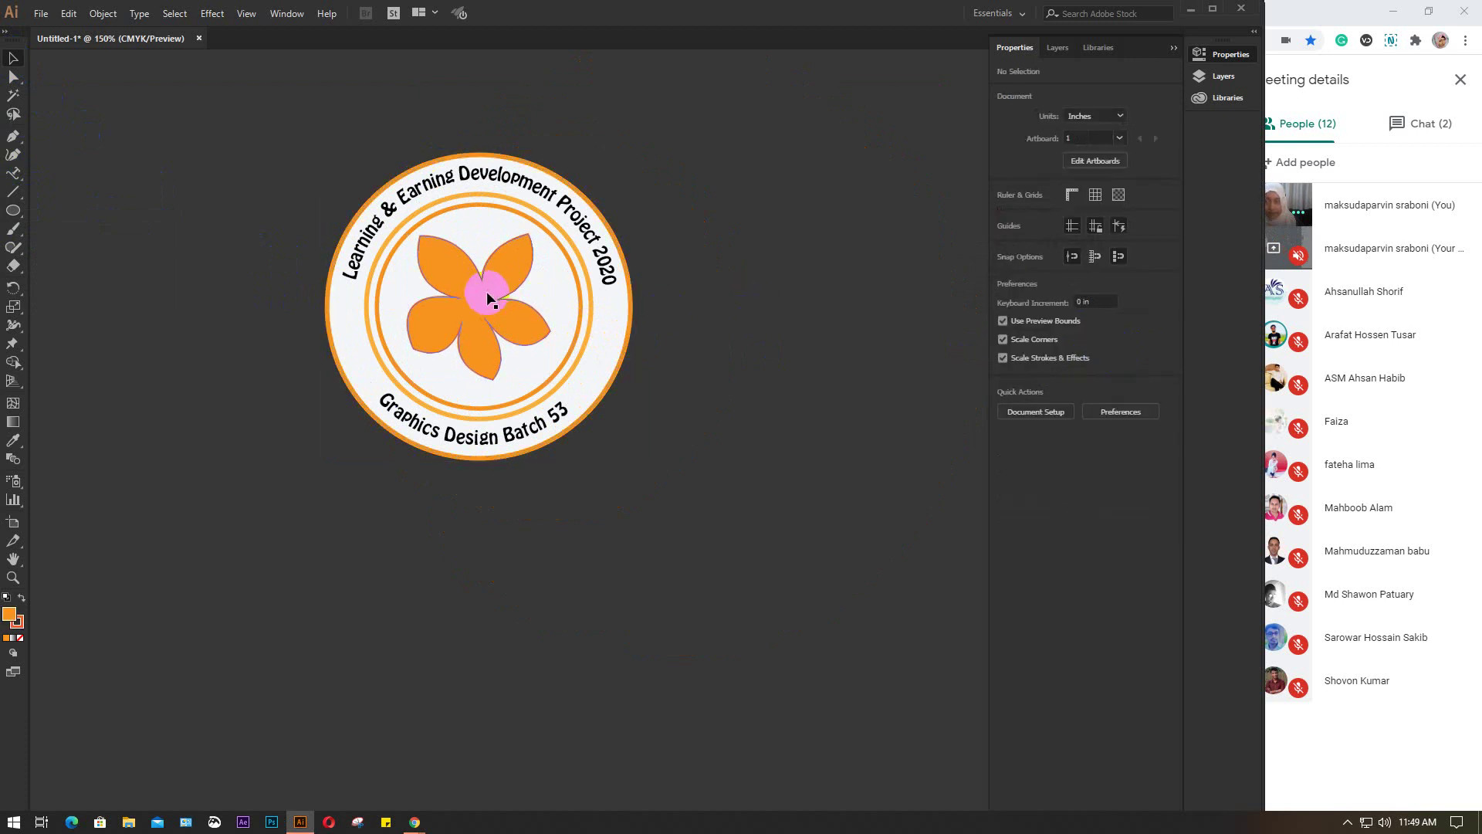
left_click(485, 295)
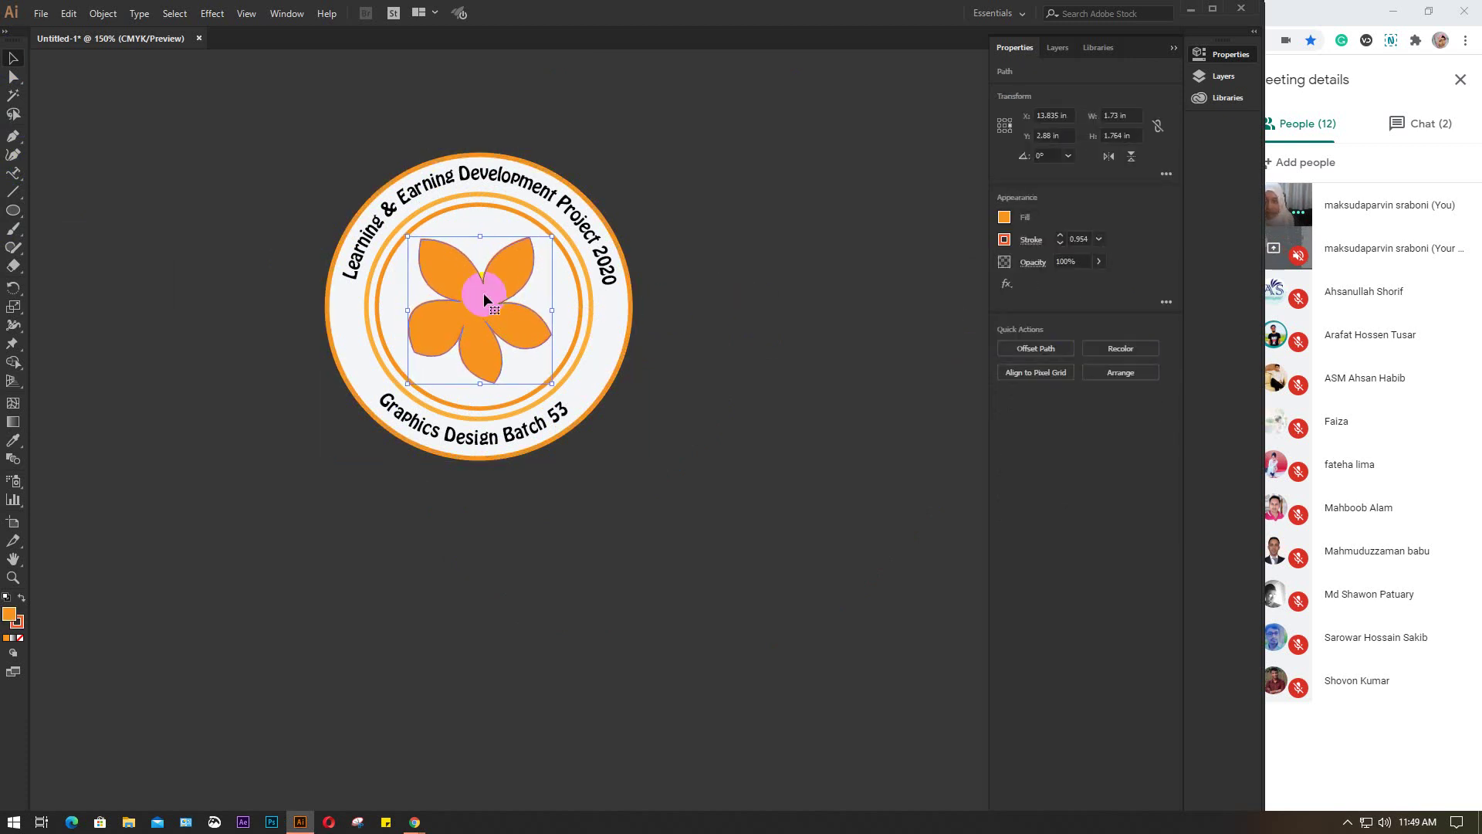
left_click_drag(248, 133, 694, 576)
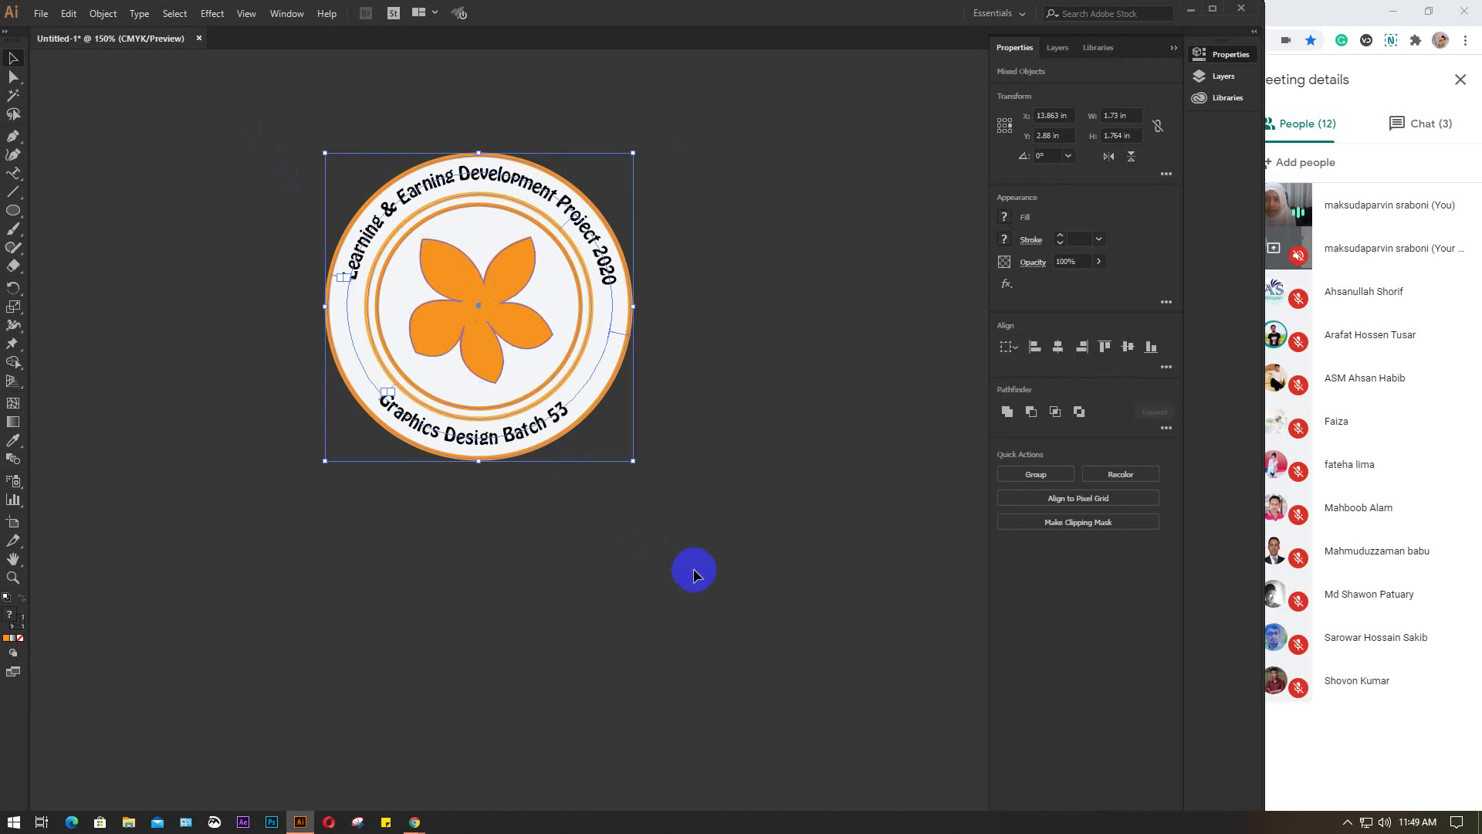
key("ctrl+g")
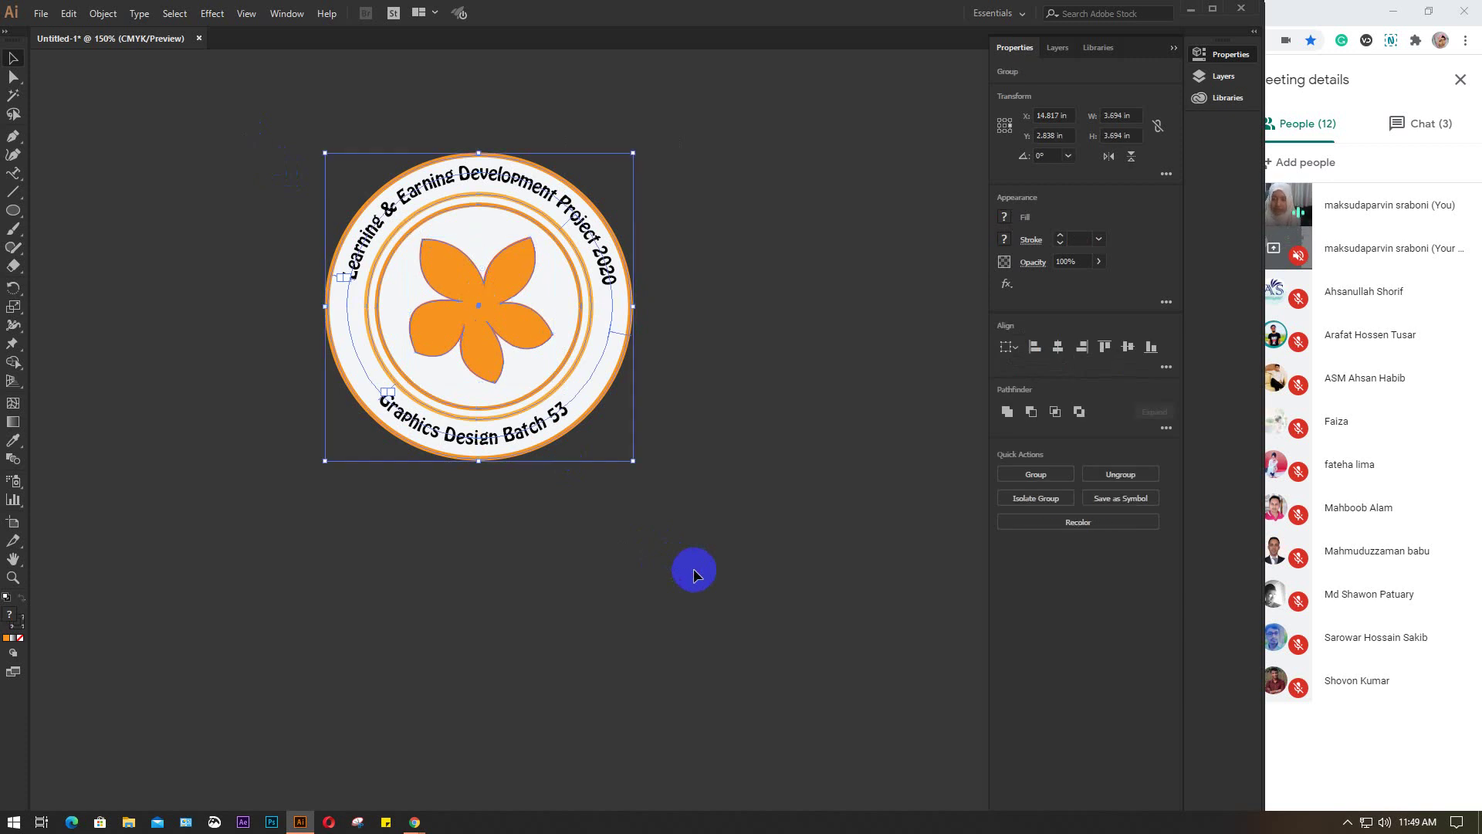
scroll(481, 335, "up", 1)
left_click_drag(479, 340, 490, 427)
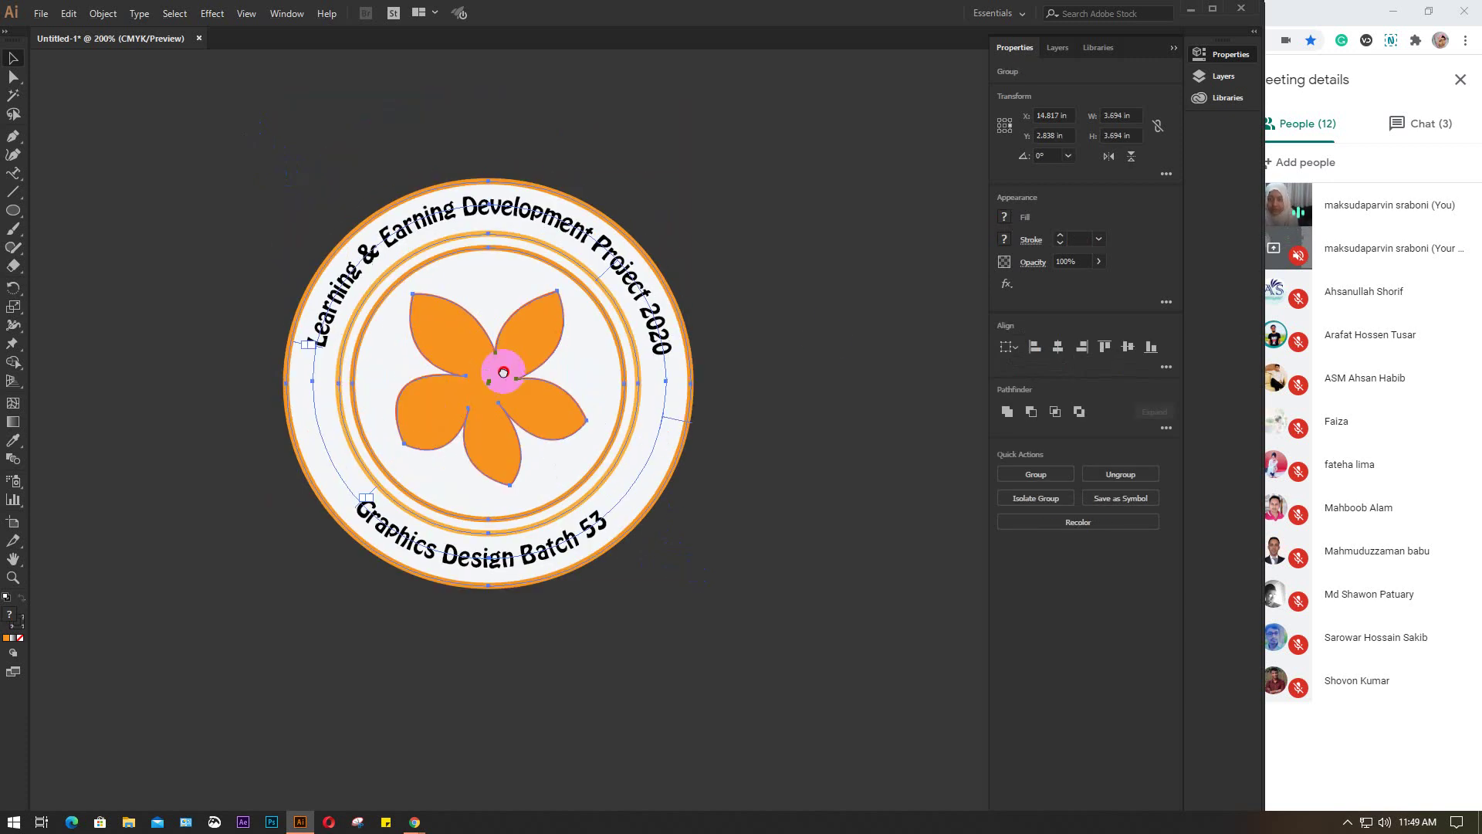
left_click(822, 338)
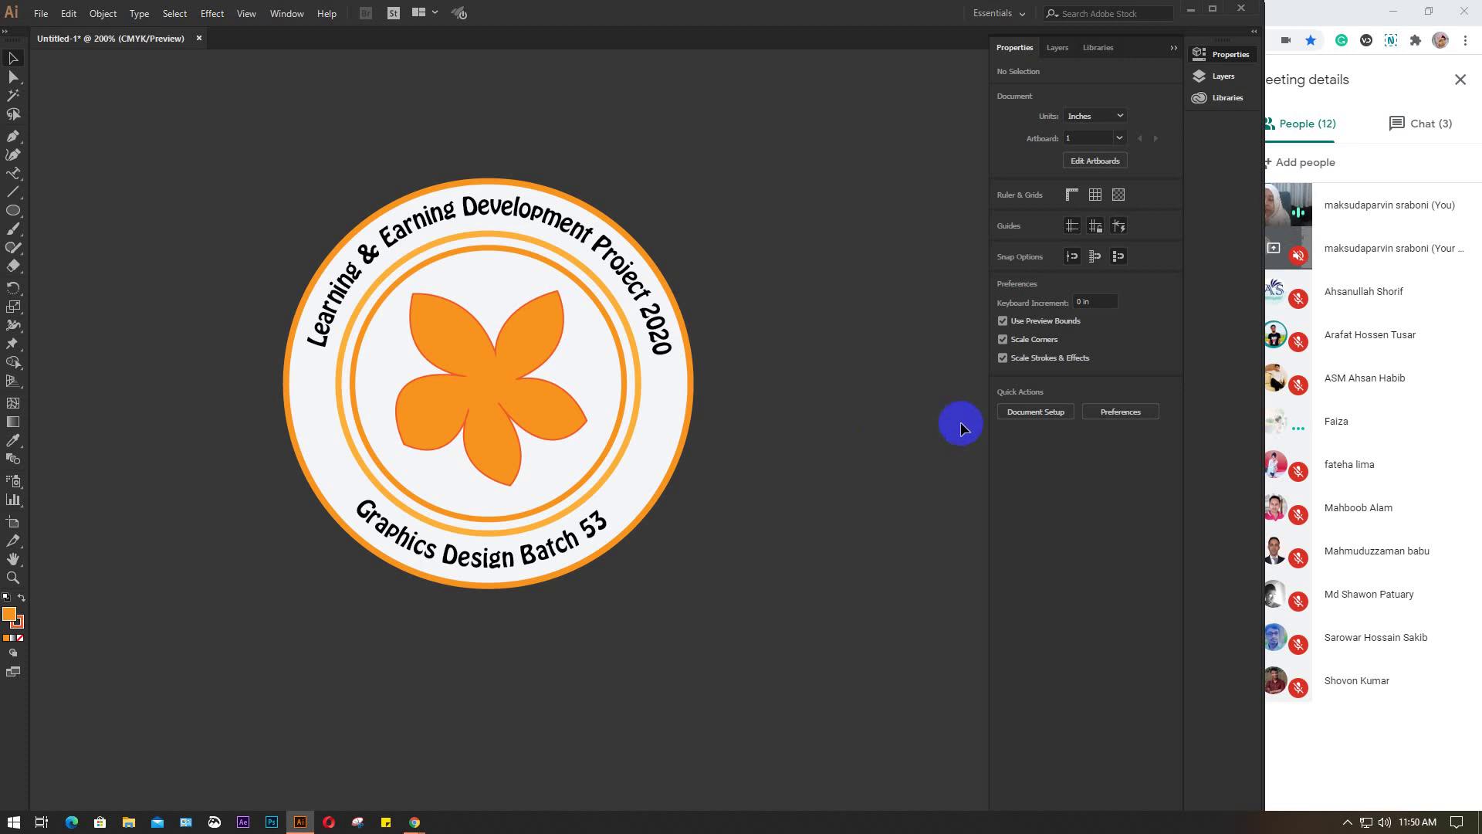
double_click(525, 355)
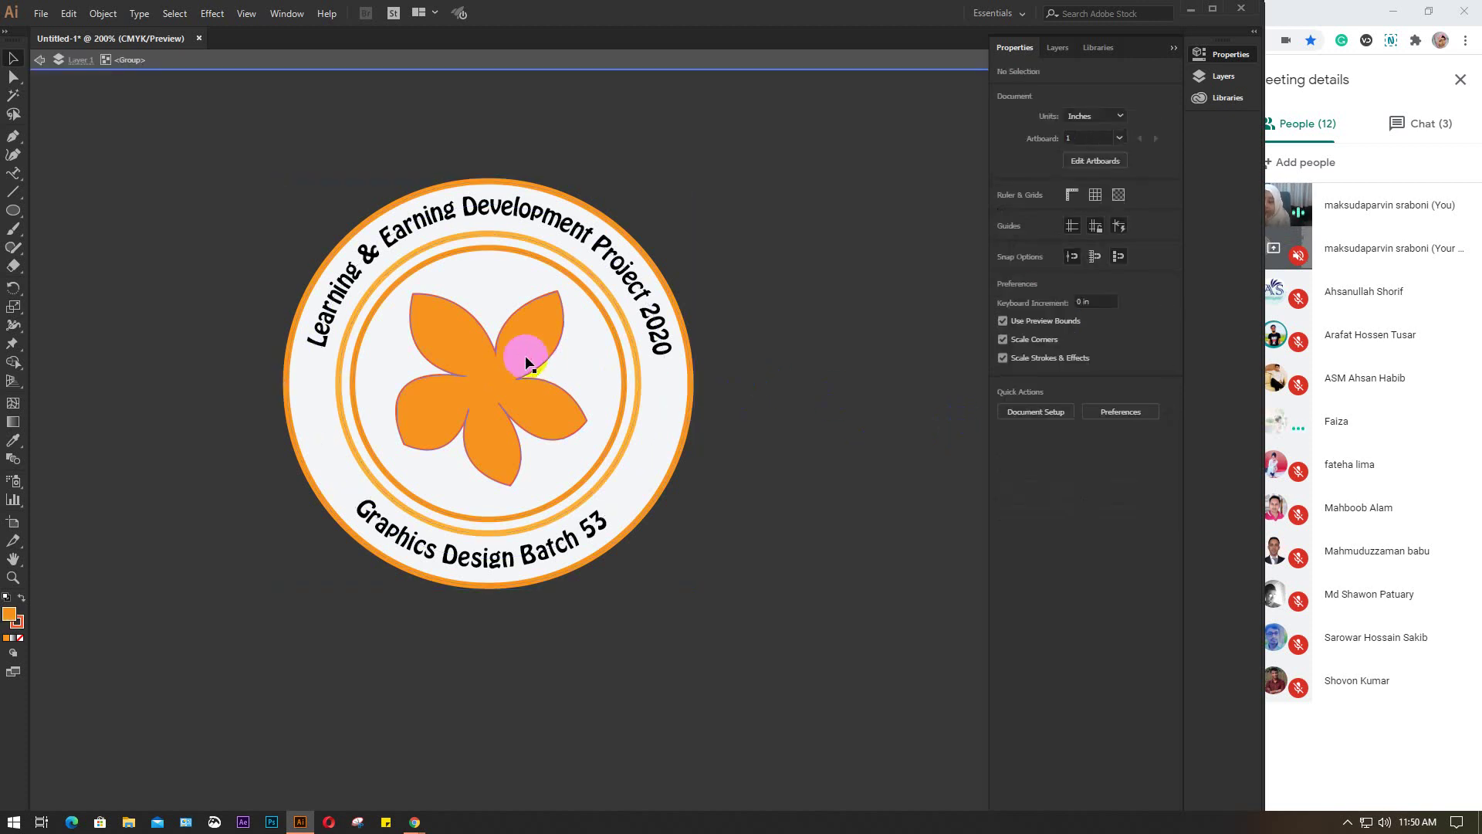
left_click(538, 330)
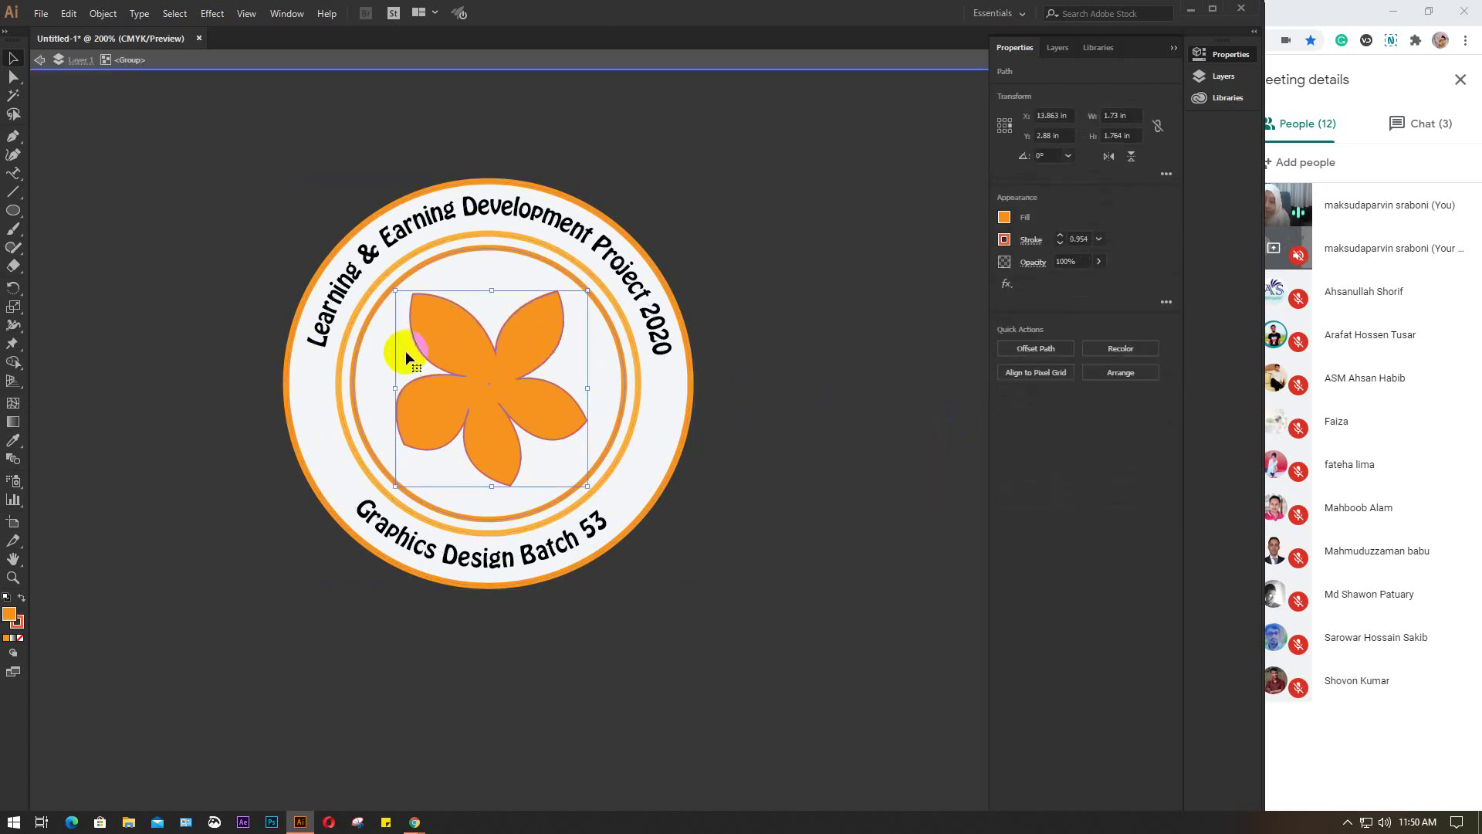
left_click(450, 399)
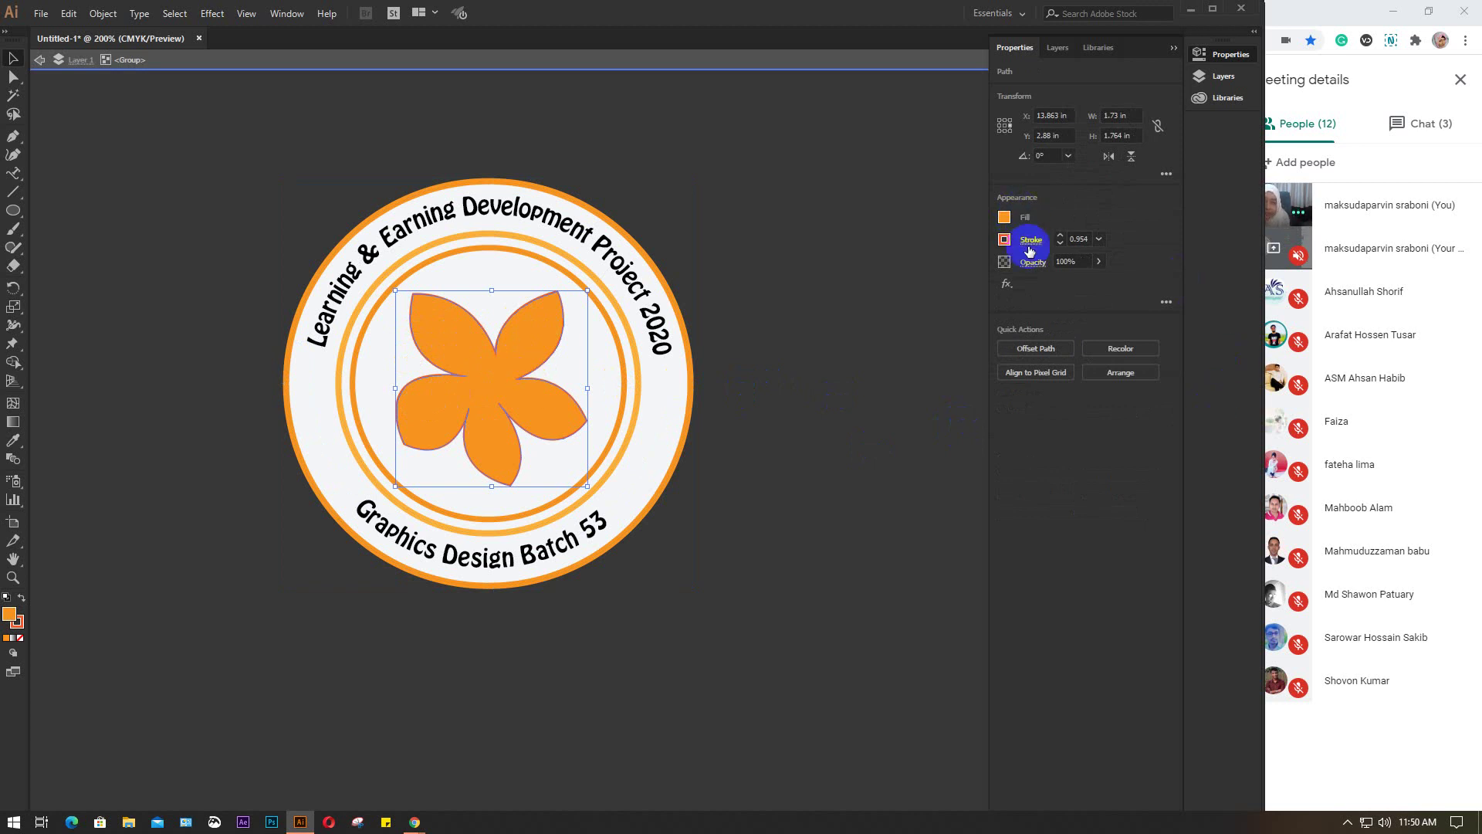
left_click(1099, 261)
left_click_drag(1098, 282, 1042, 288)
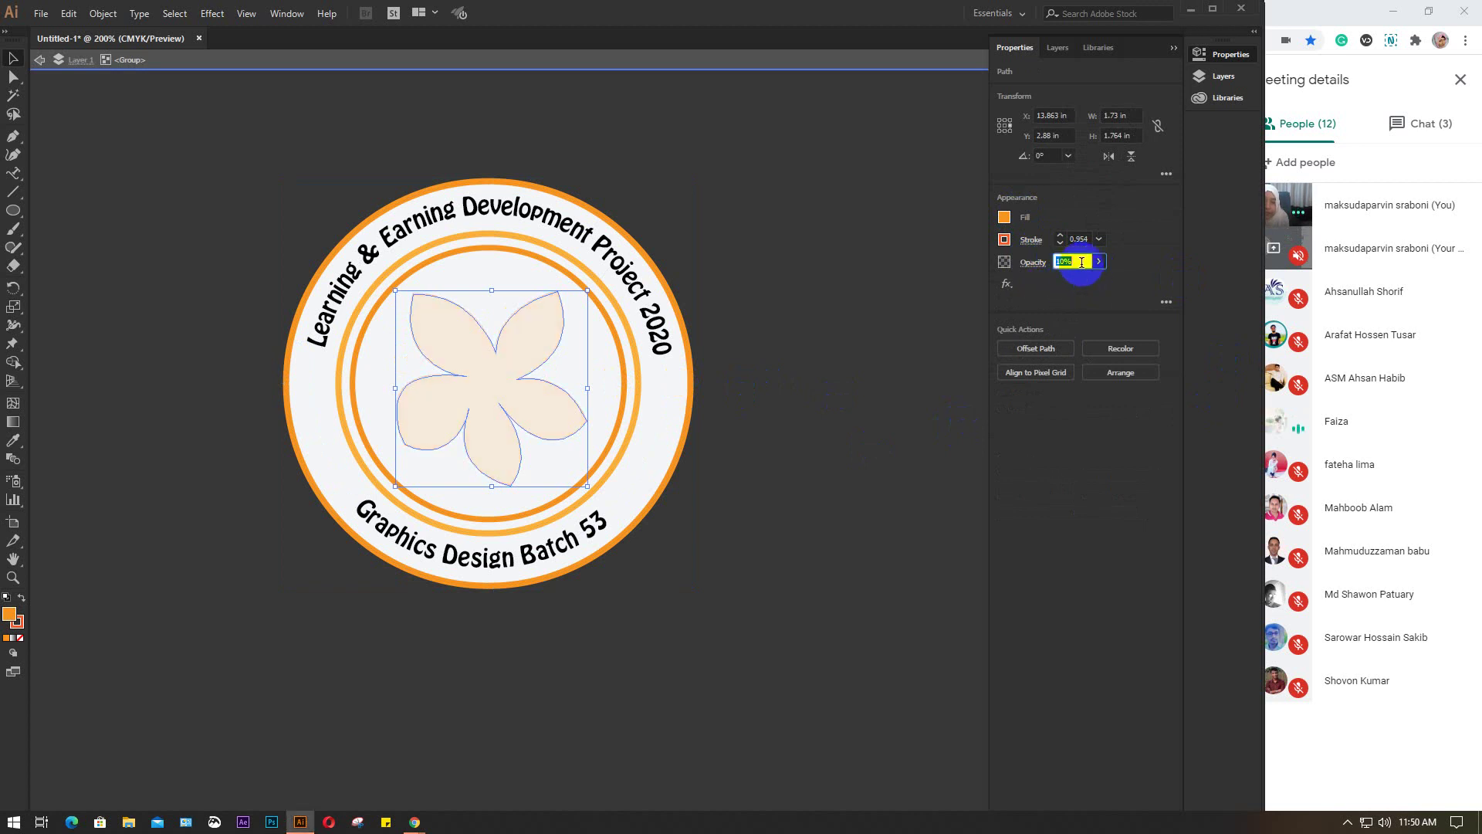
type("0")
key("Return")
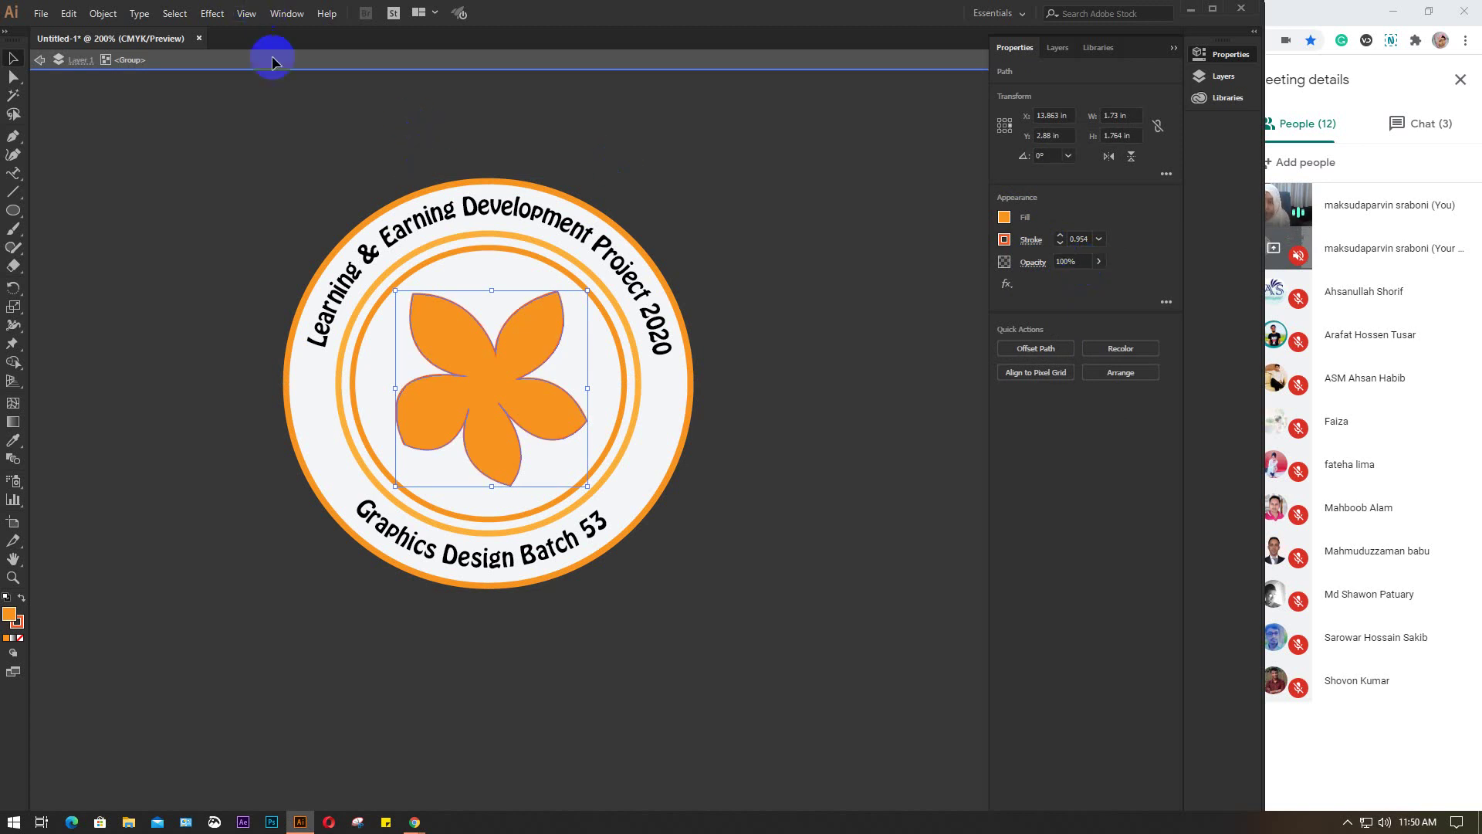
left_click(777, 281)
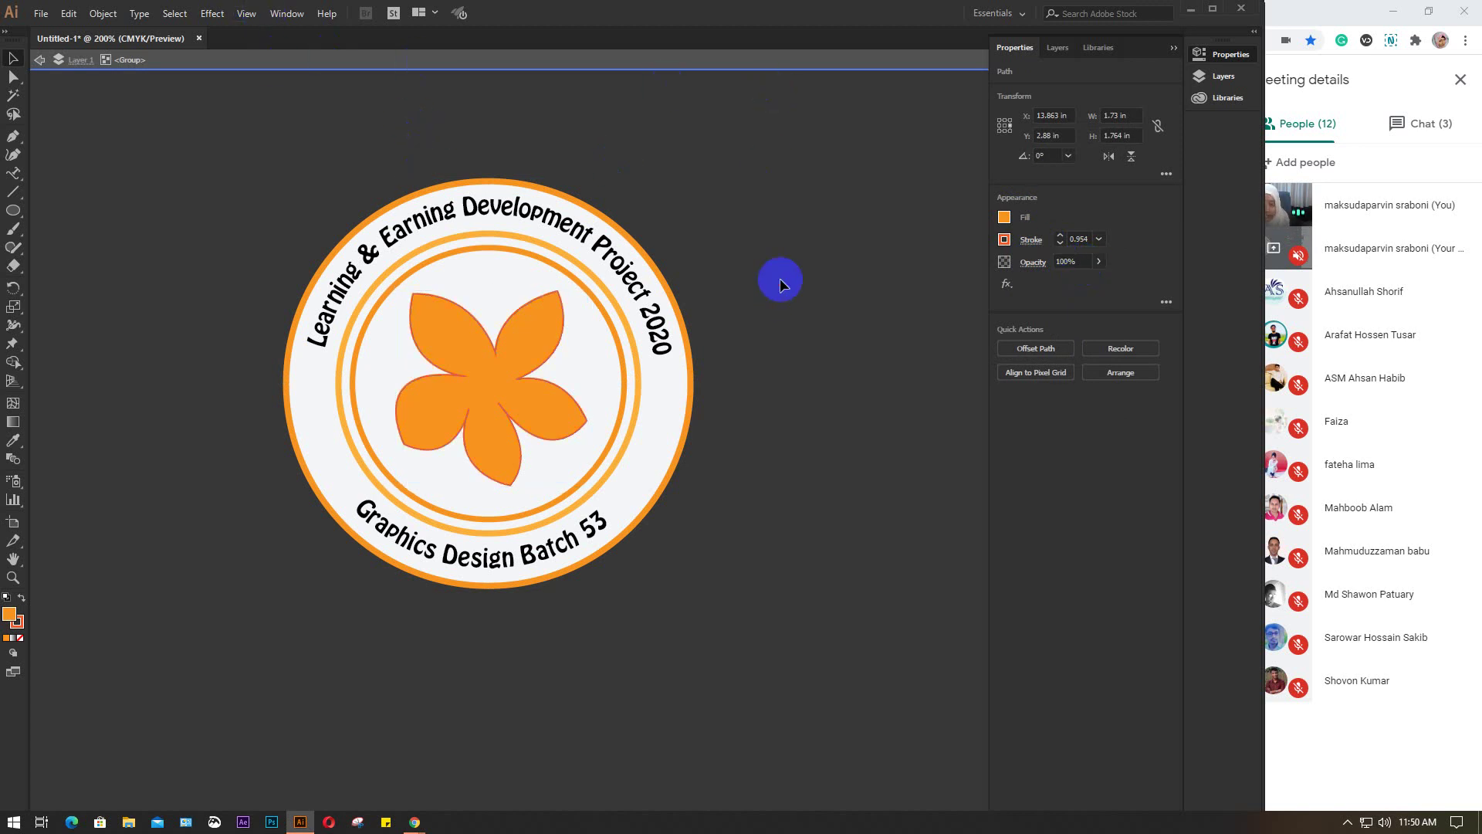
left_click(685, 66)
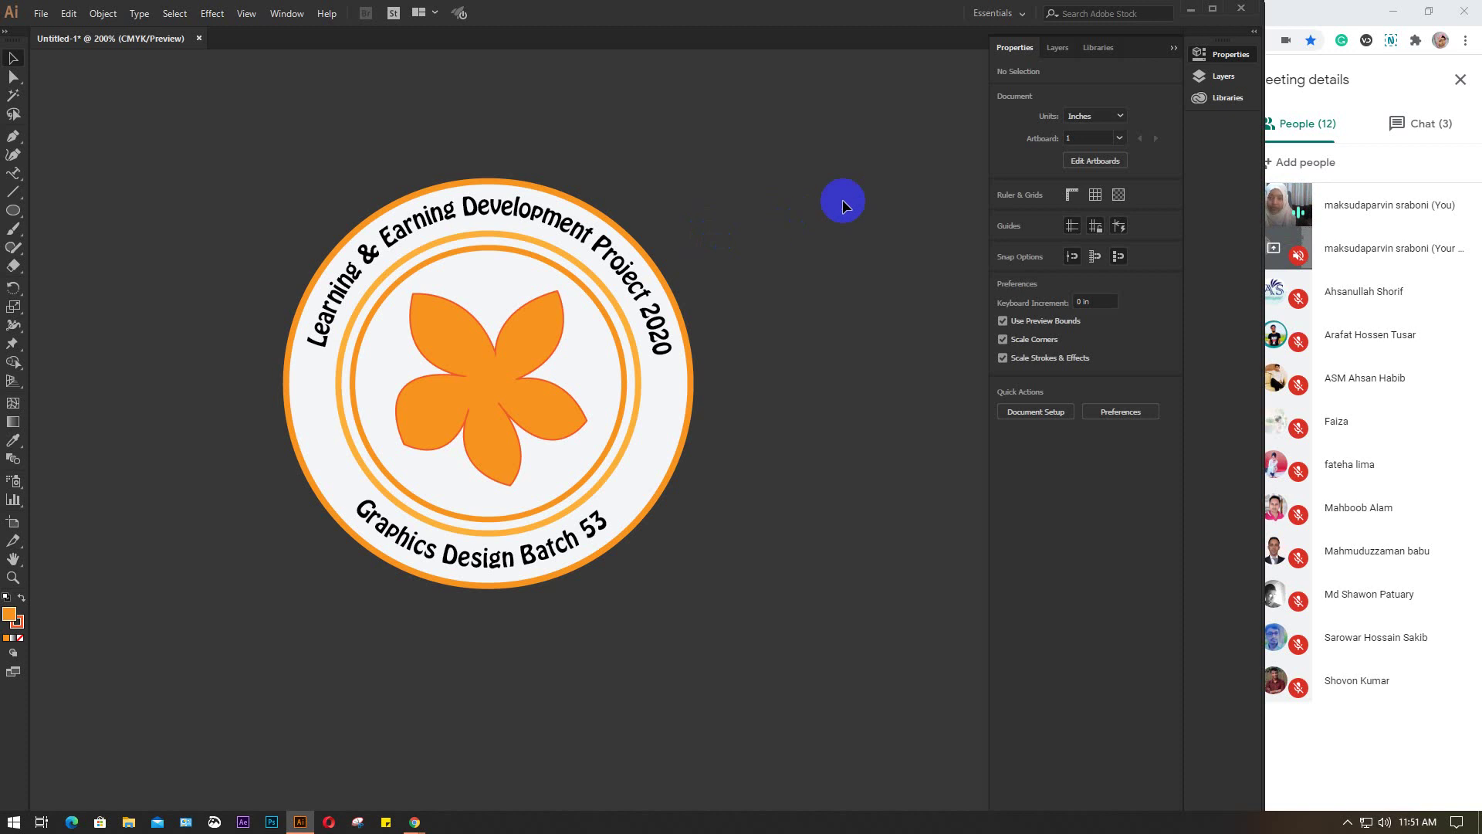
scroll(414, 384, "down", 1)
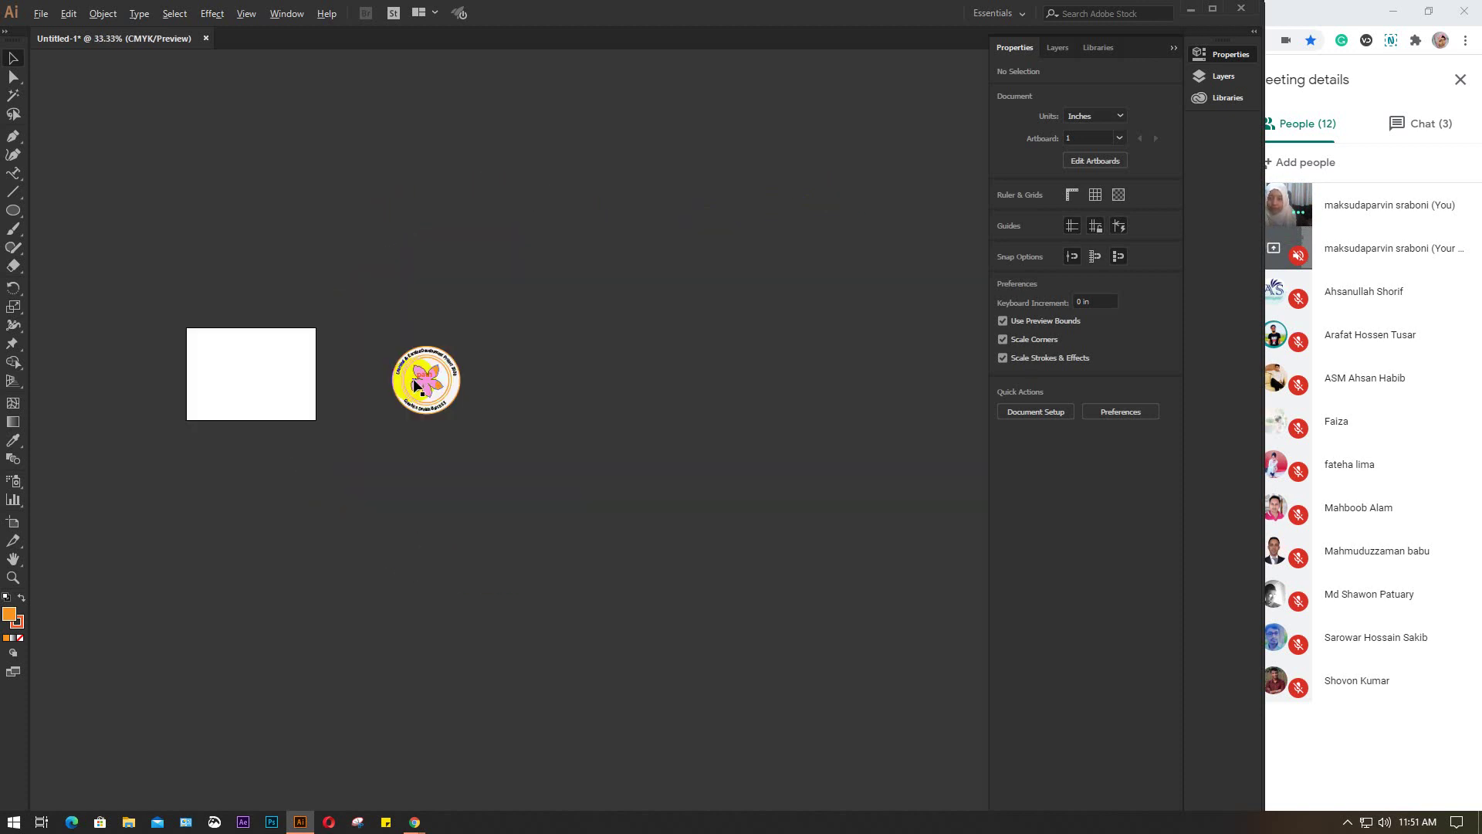
left_click_drag(417, 378, 499, 417)
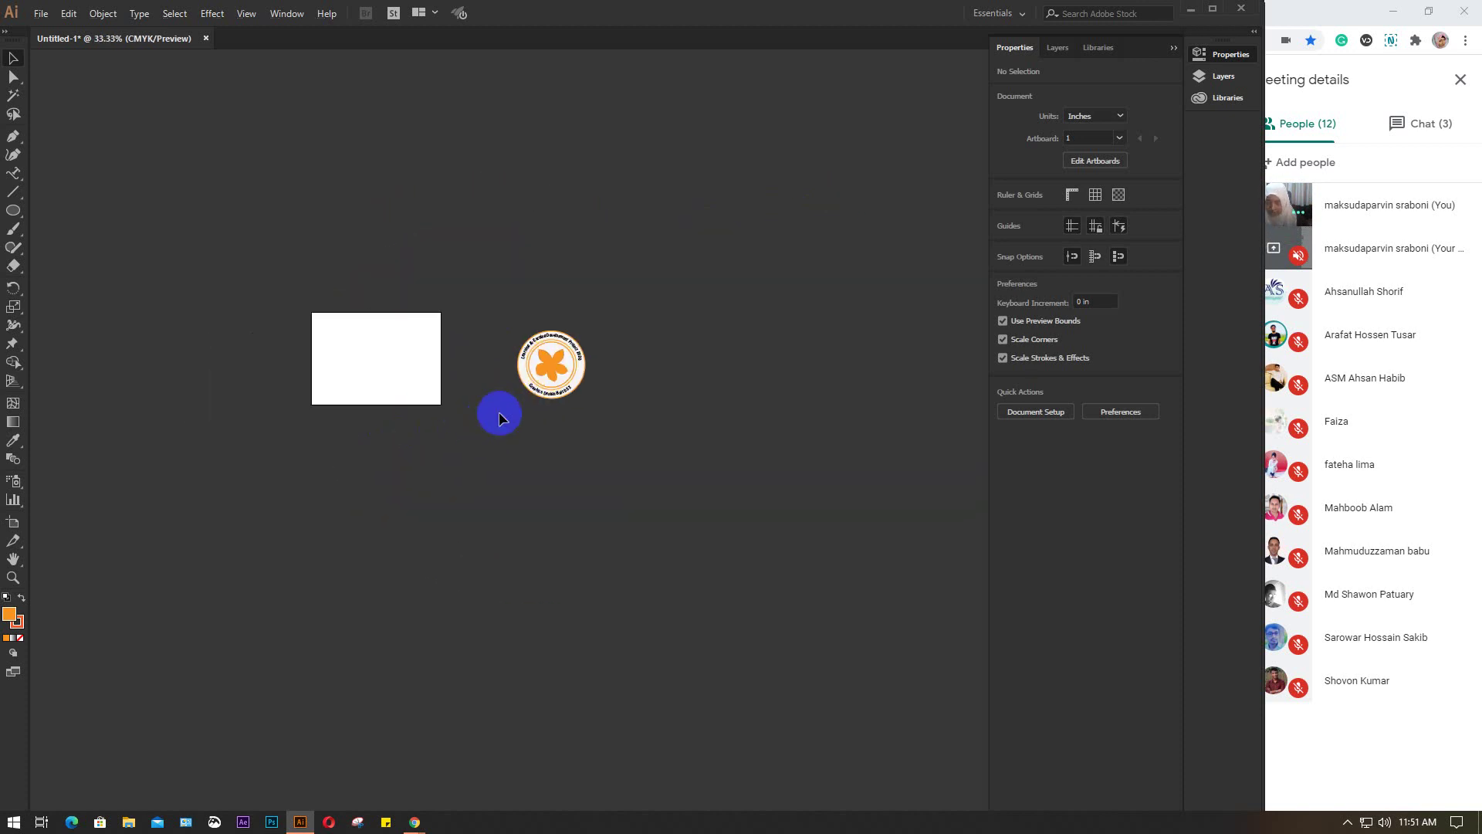
scroll(521, 342, "up", 3)
scroll(520, 342, "up", 2)
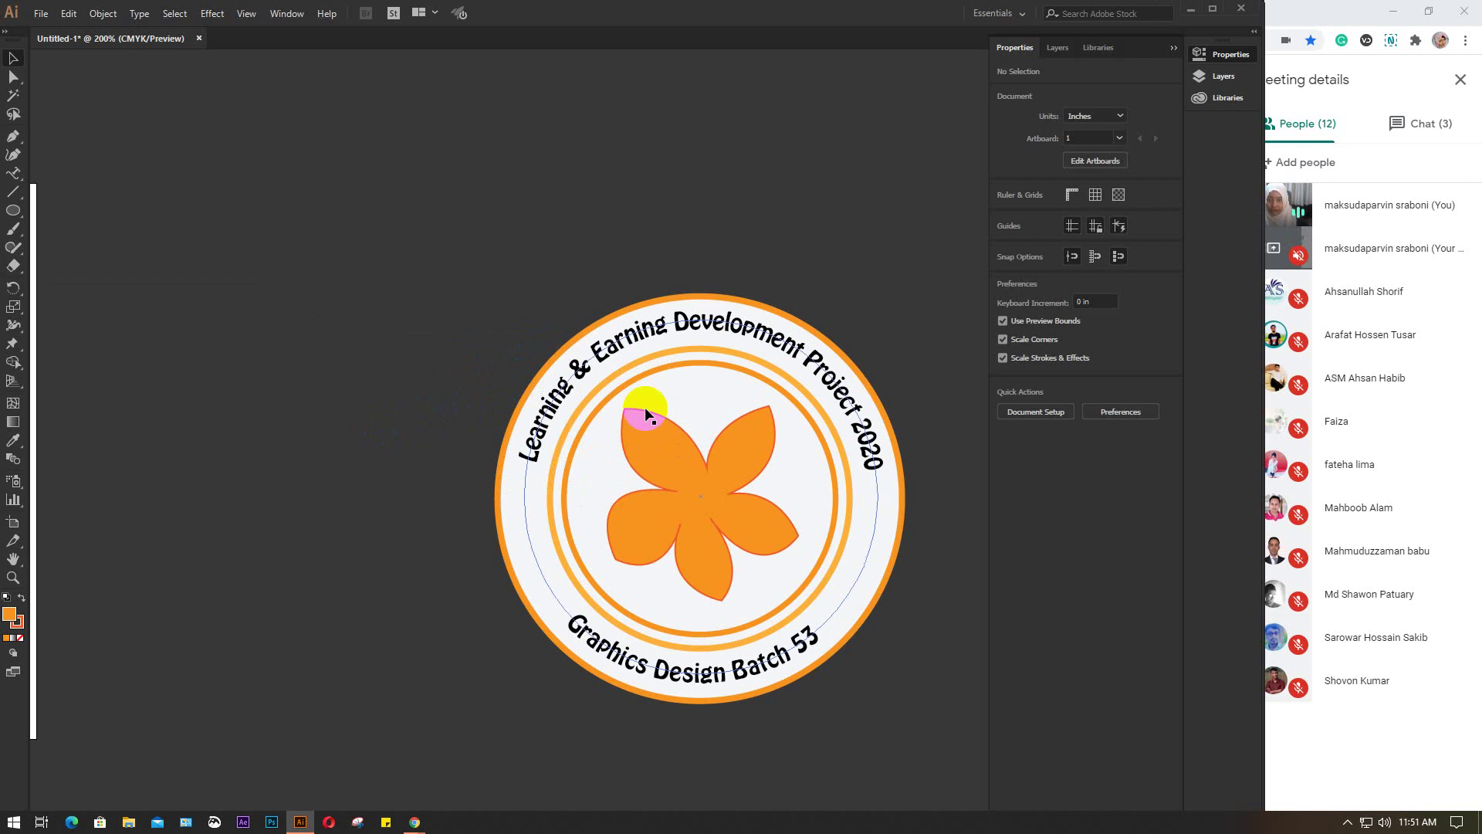
scroll(340, 448, "down", 1)
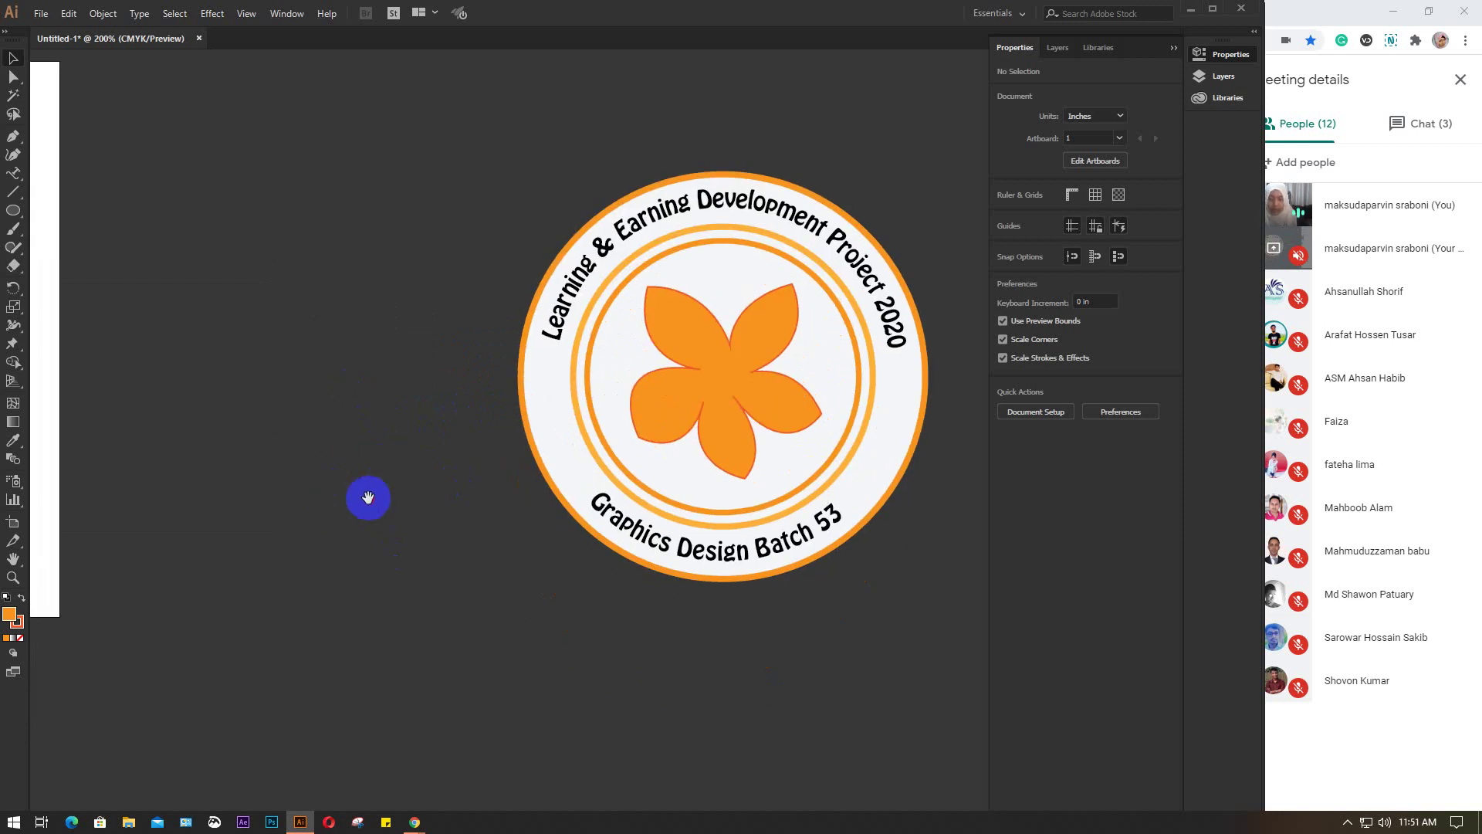
scroll(367, 496, "up", 1)
scroll(523, 556, "down", 2)
left_click_drag(268, 530, 447, 356)
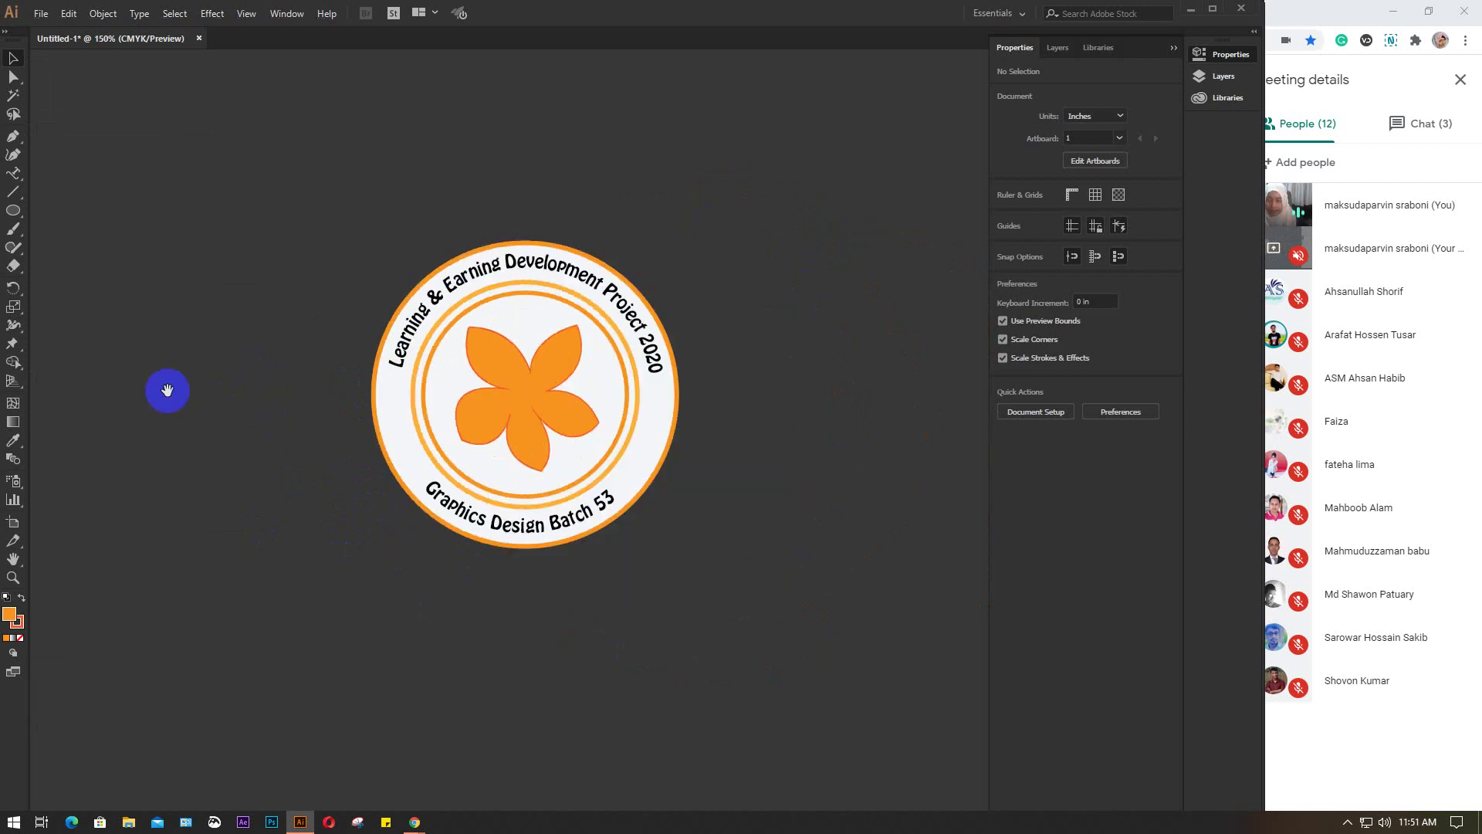
key("ctrl+minus")
left_click_drag(165, 391, 797, 454)
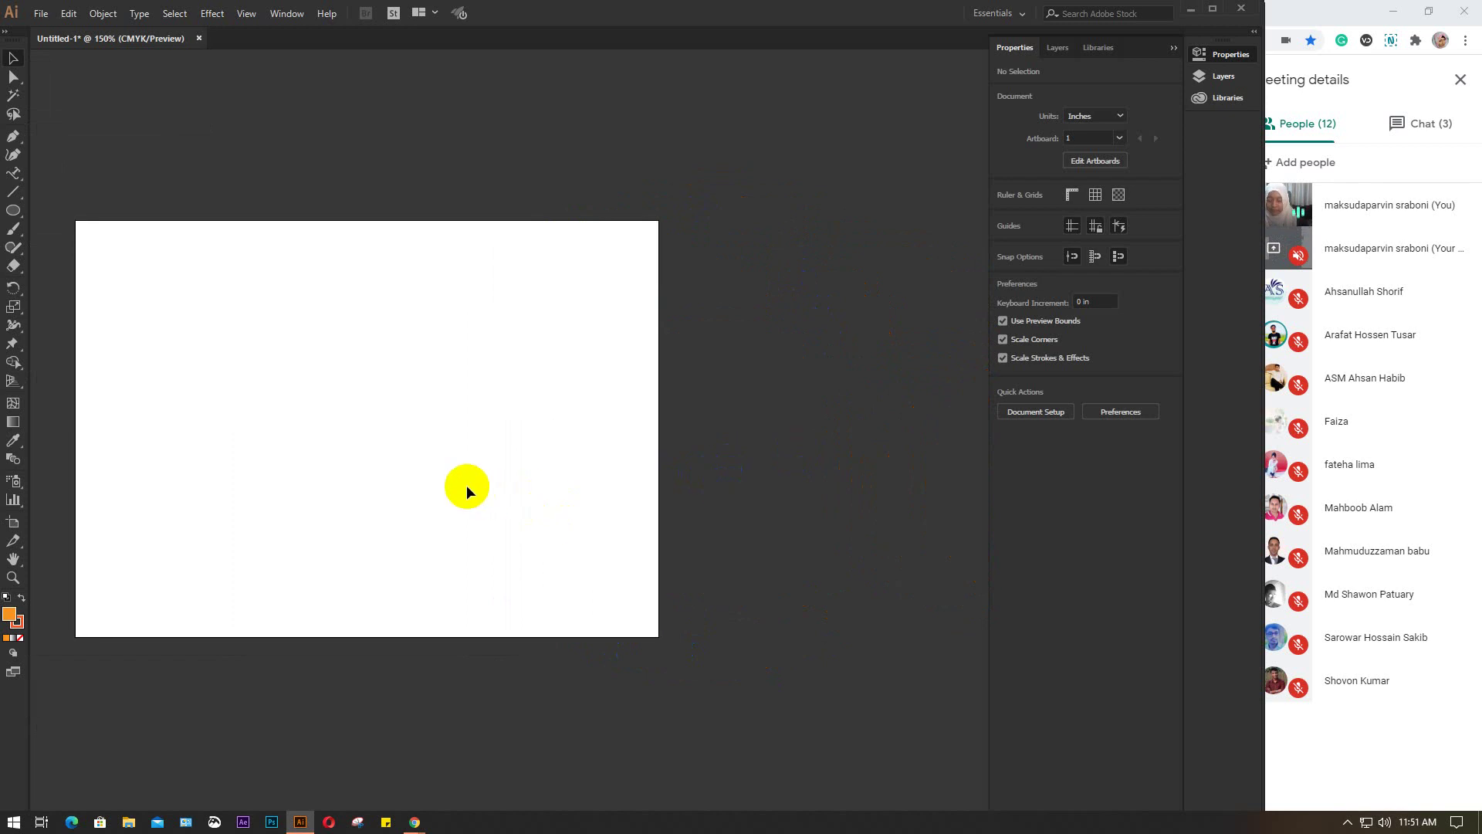
scroll(466, 484, "up", 2)
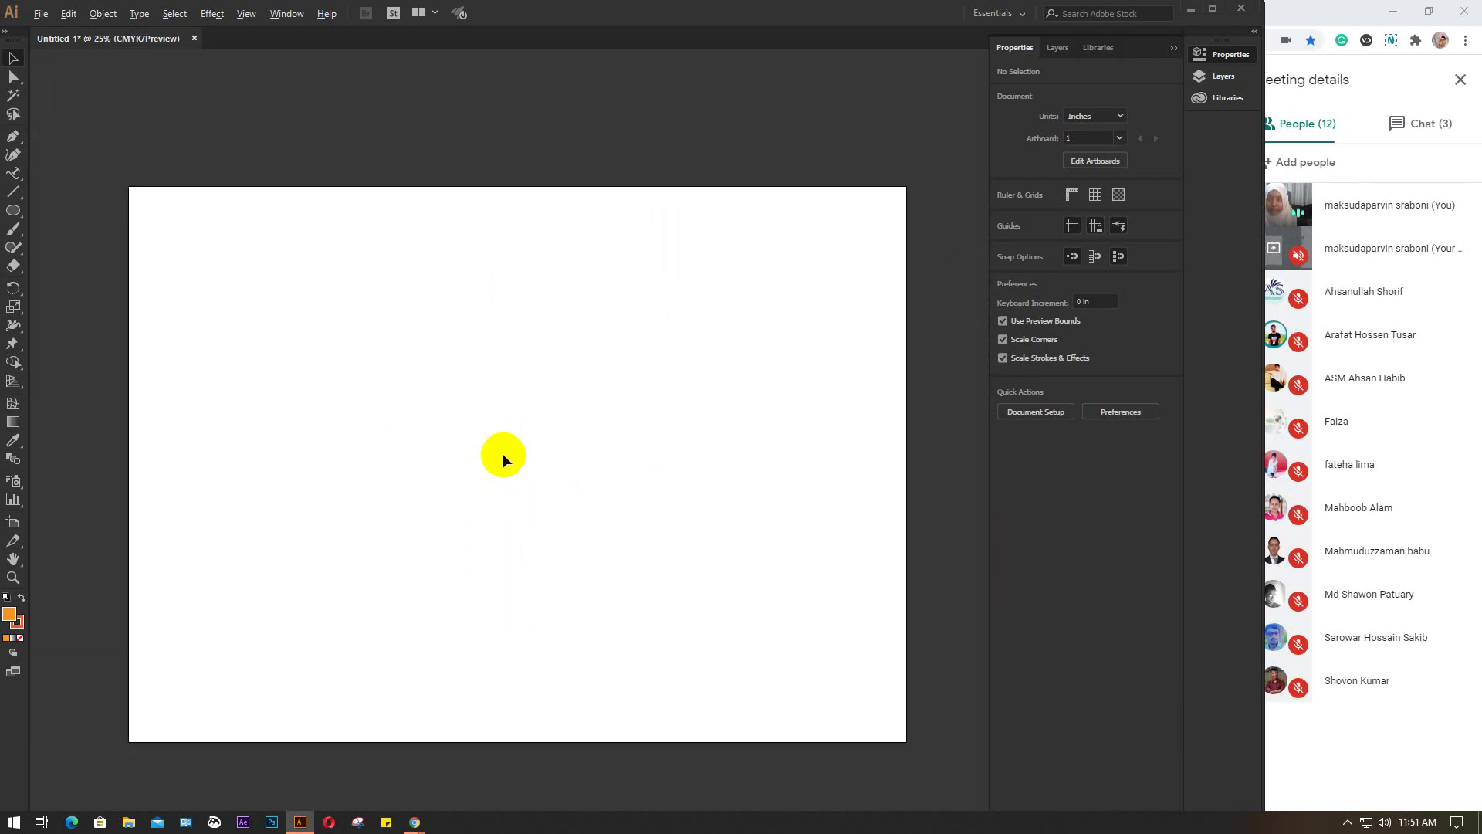
scroll(502, 453, "down", 6)
scroll(221, 258, "up", 4)
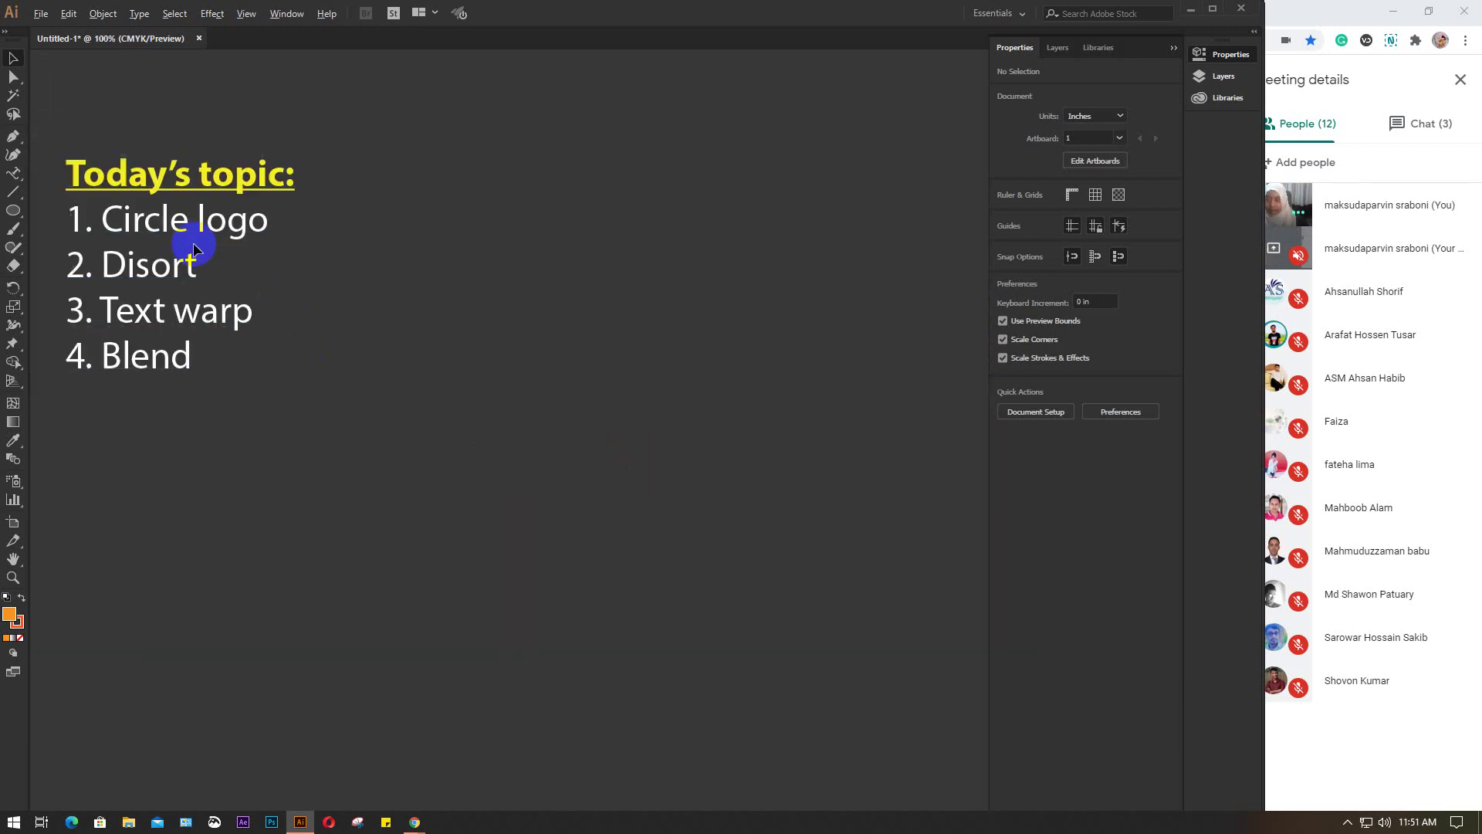
left_click(177, 278)
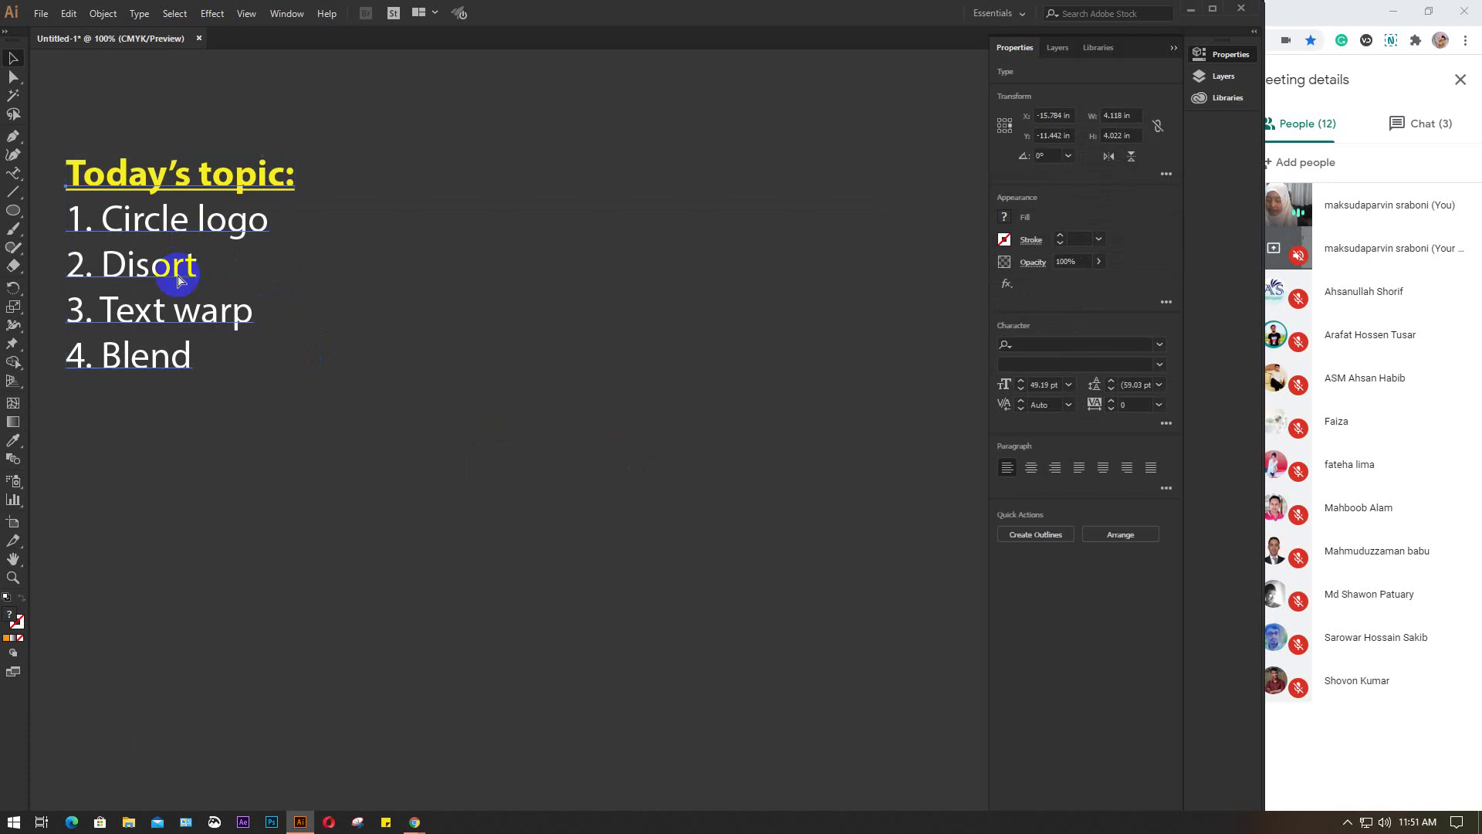
left_click(530, 317)
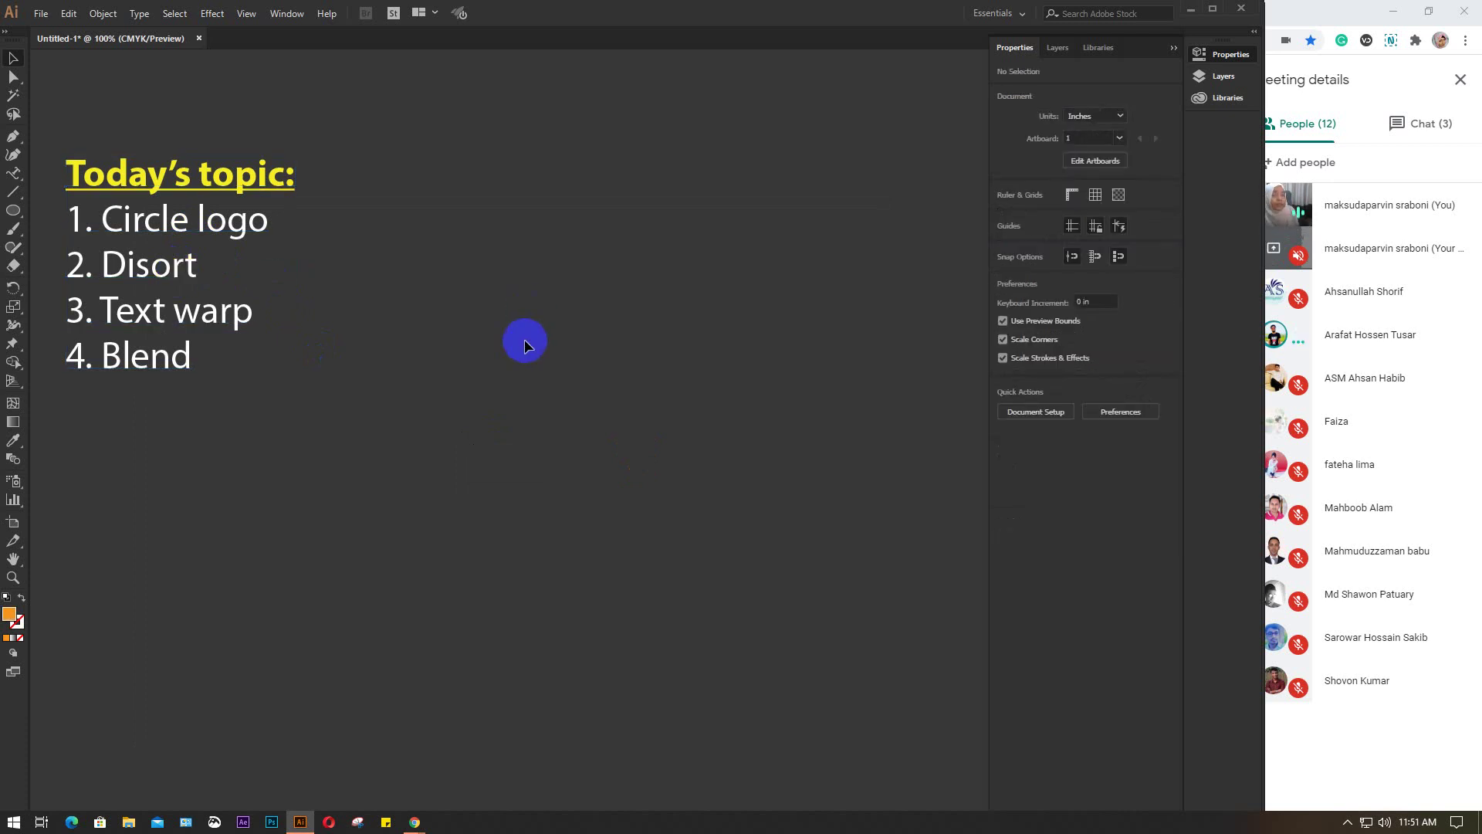
scroll(525, 340, "down", 2)
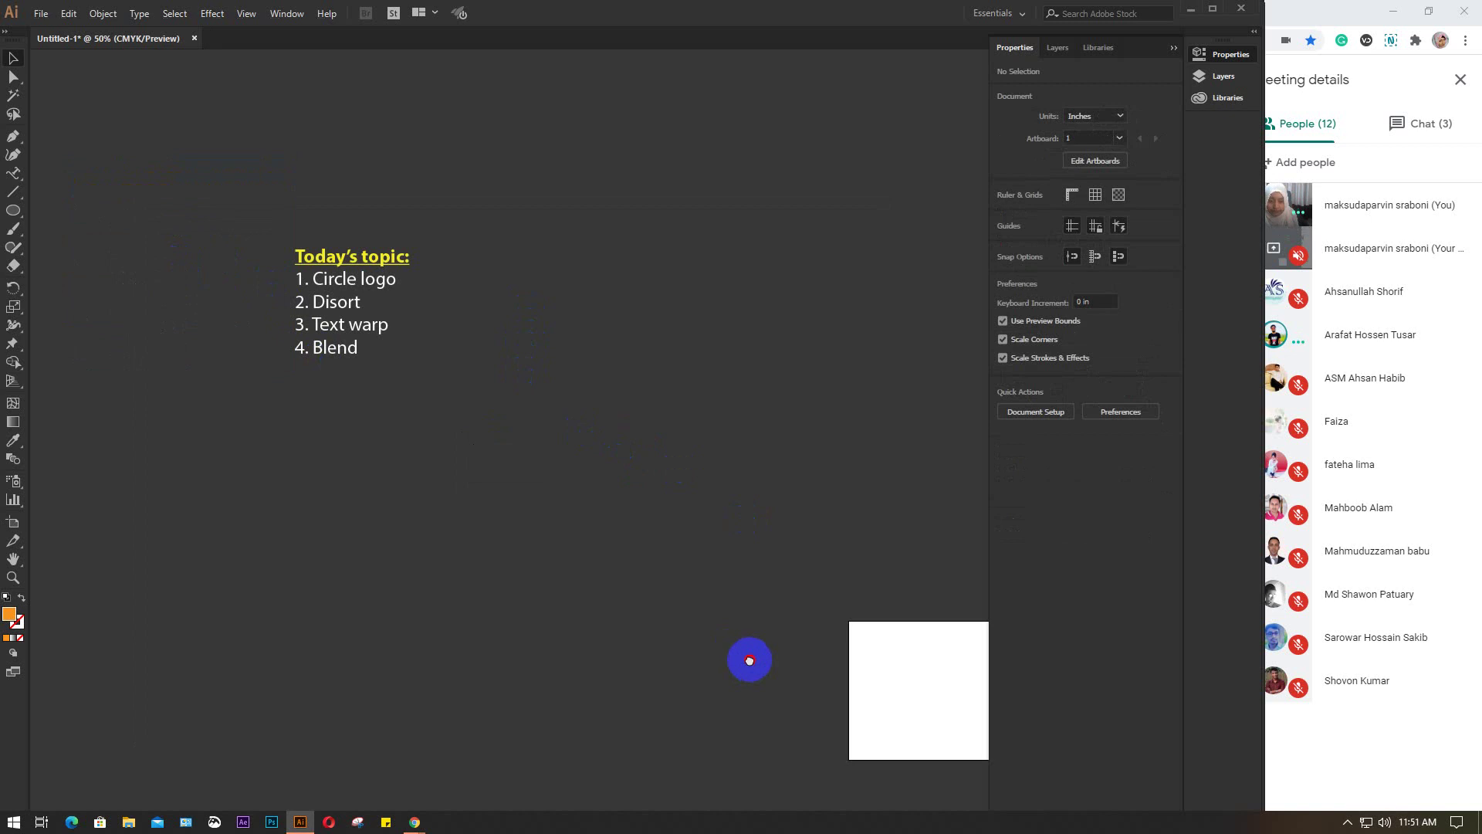
left_click_drag(747, 658, 254, 380)
left_click_drag(414, 364, 410, 396)
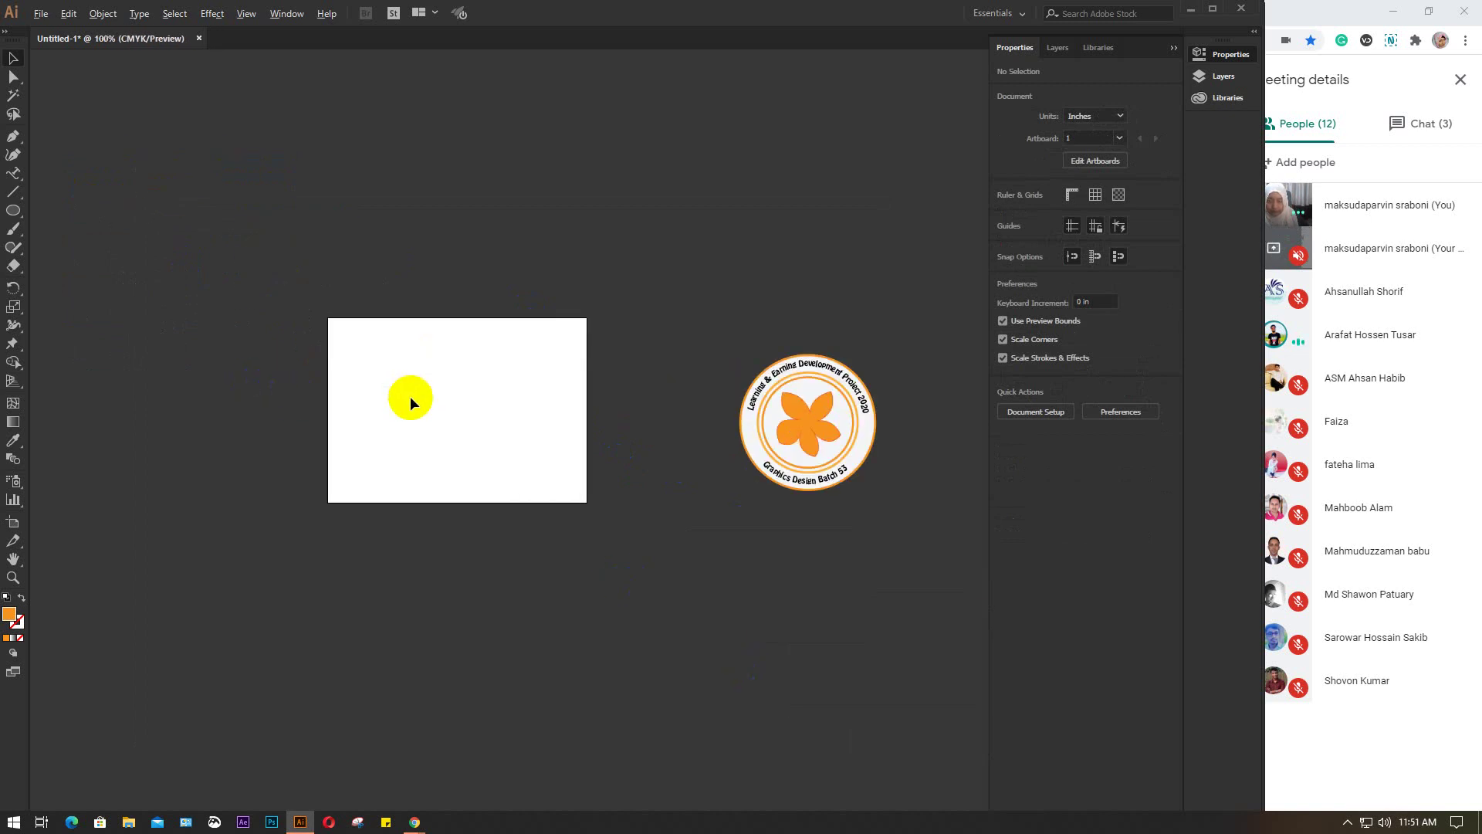
scroll(410, 396, "up", 1)
left_click_drag(830, 524, 506, 522)
scroll(699, 438, "up", 3)
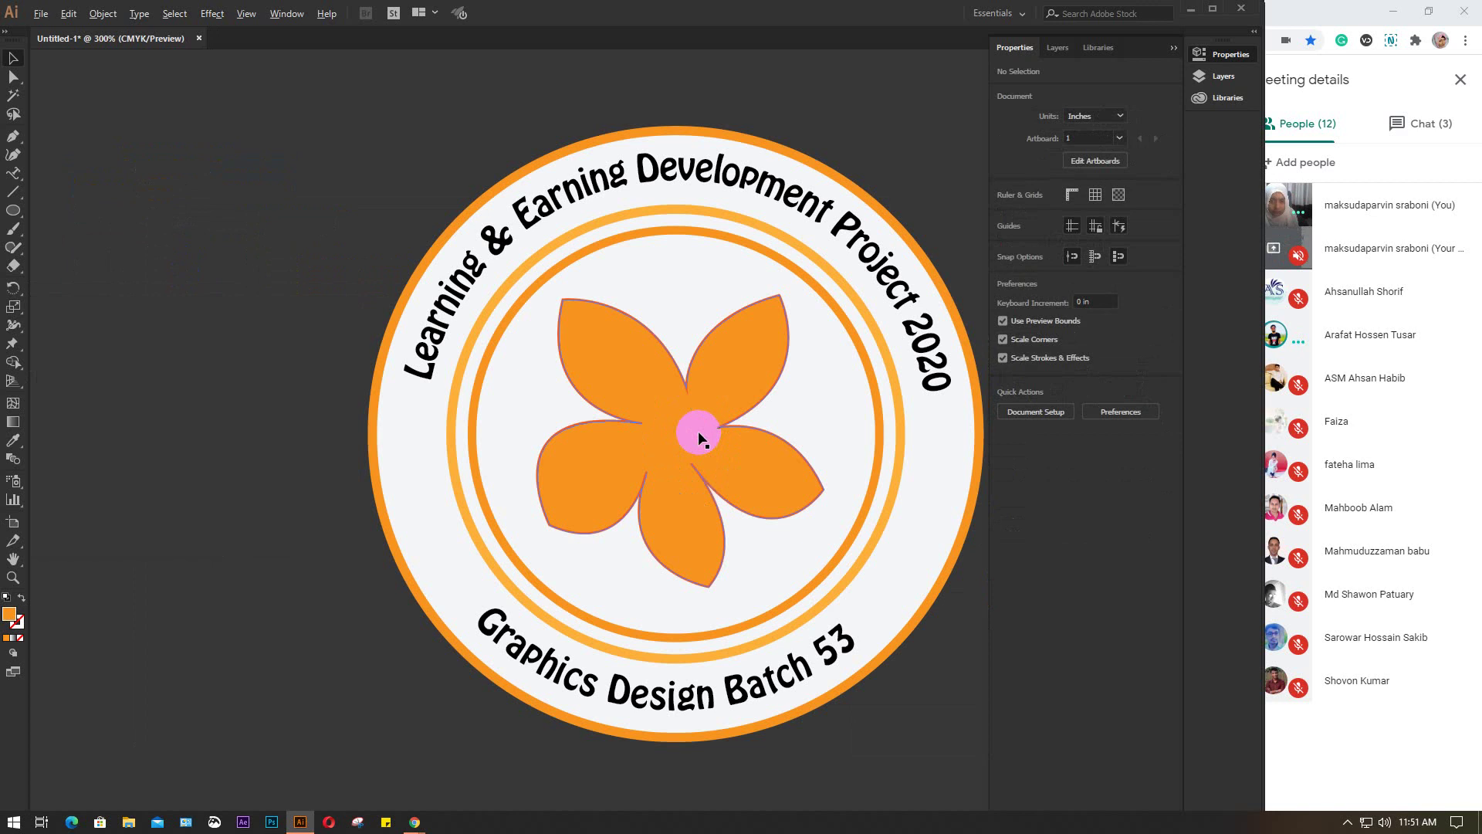
left_click_drag(774, 453, 613, 441)
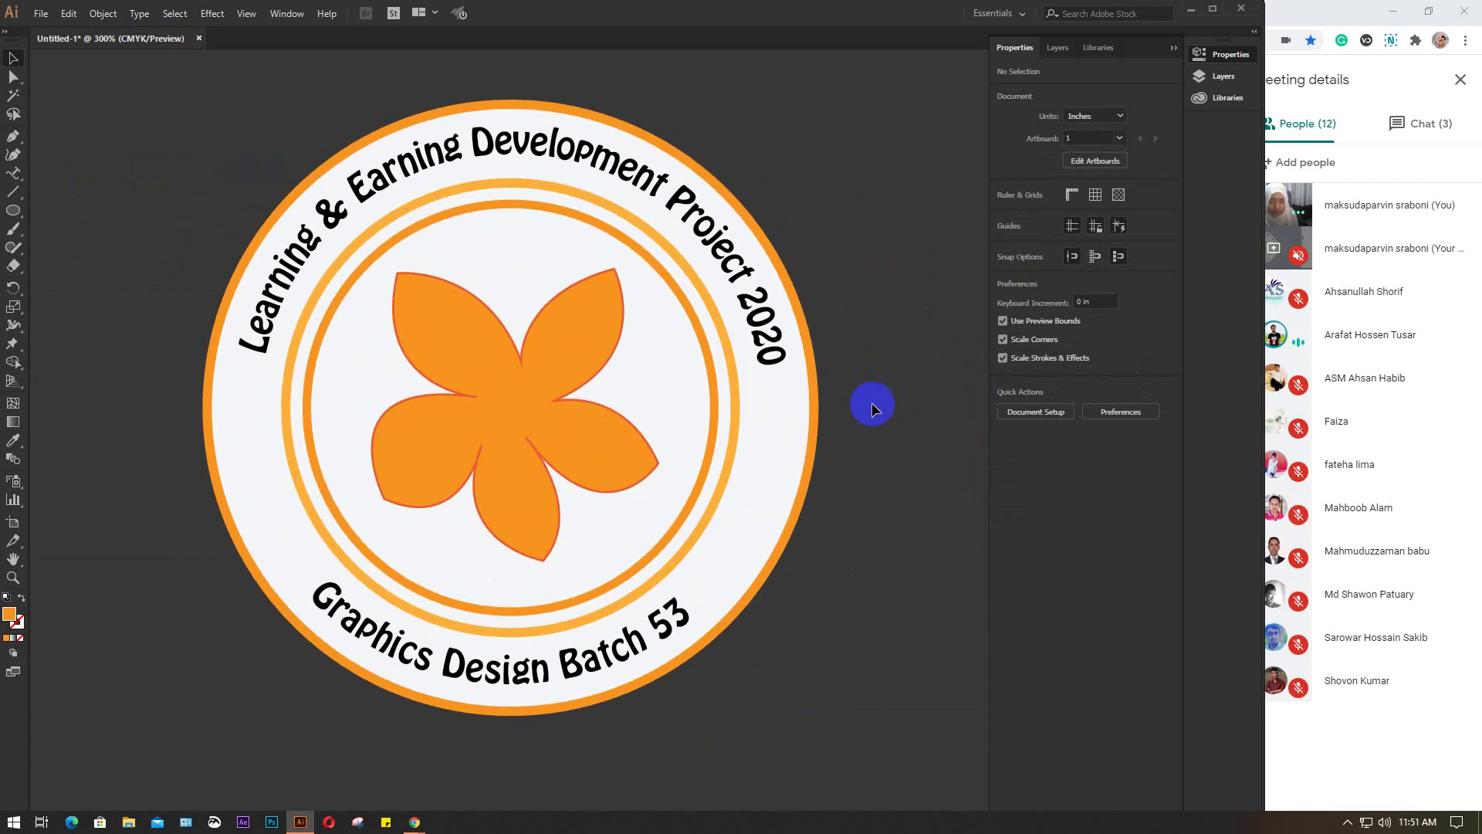
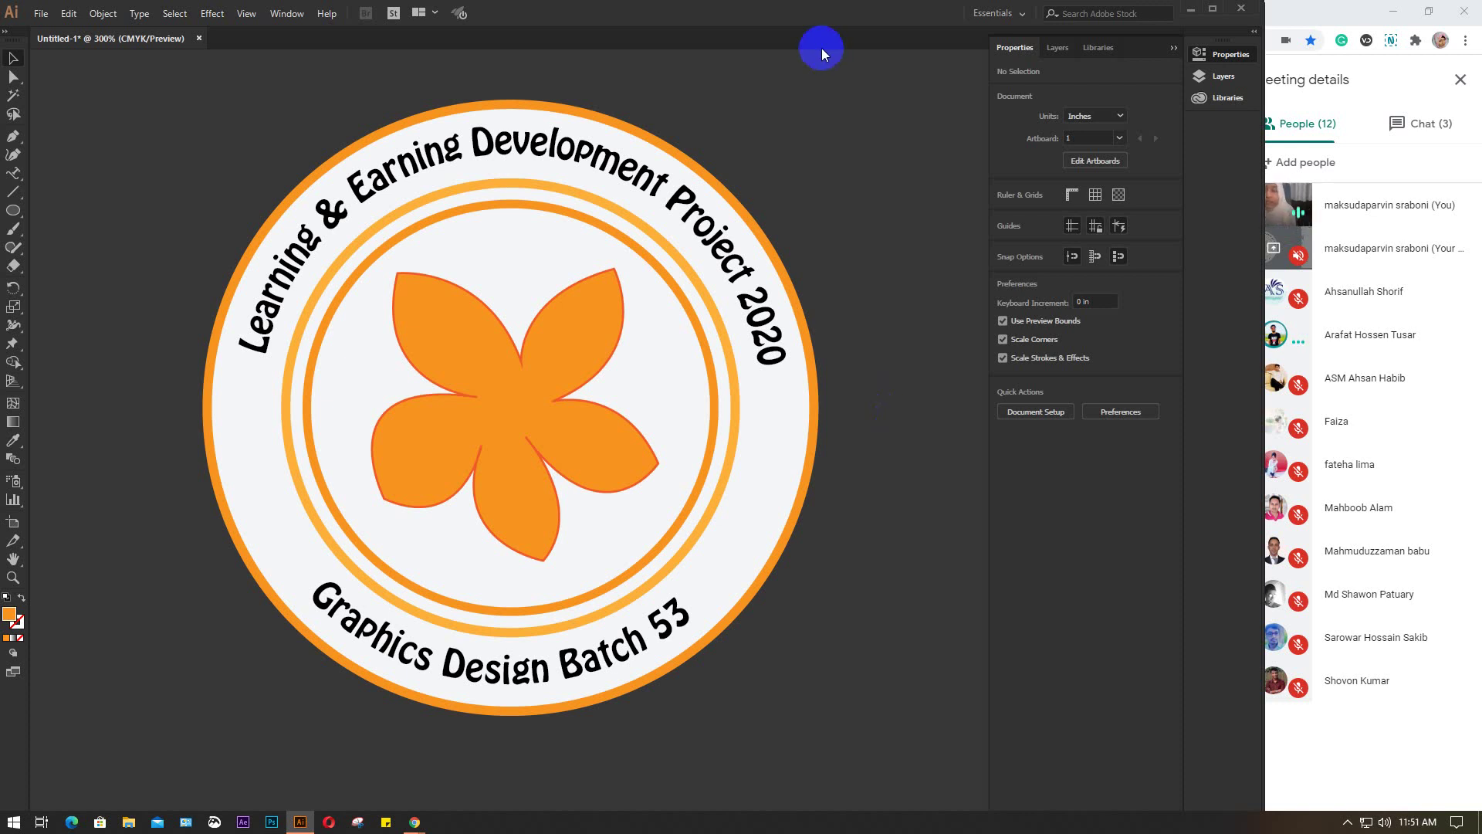
Draw an orange circle beside the logo, reshape it into a slight ellipse, then delete it
key("ctrl+1")
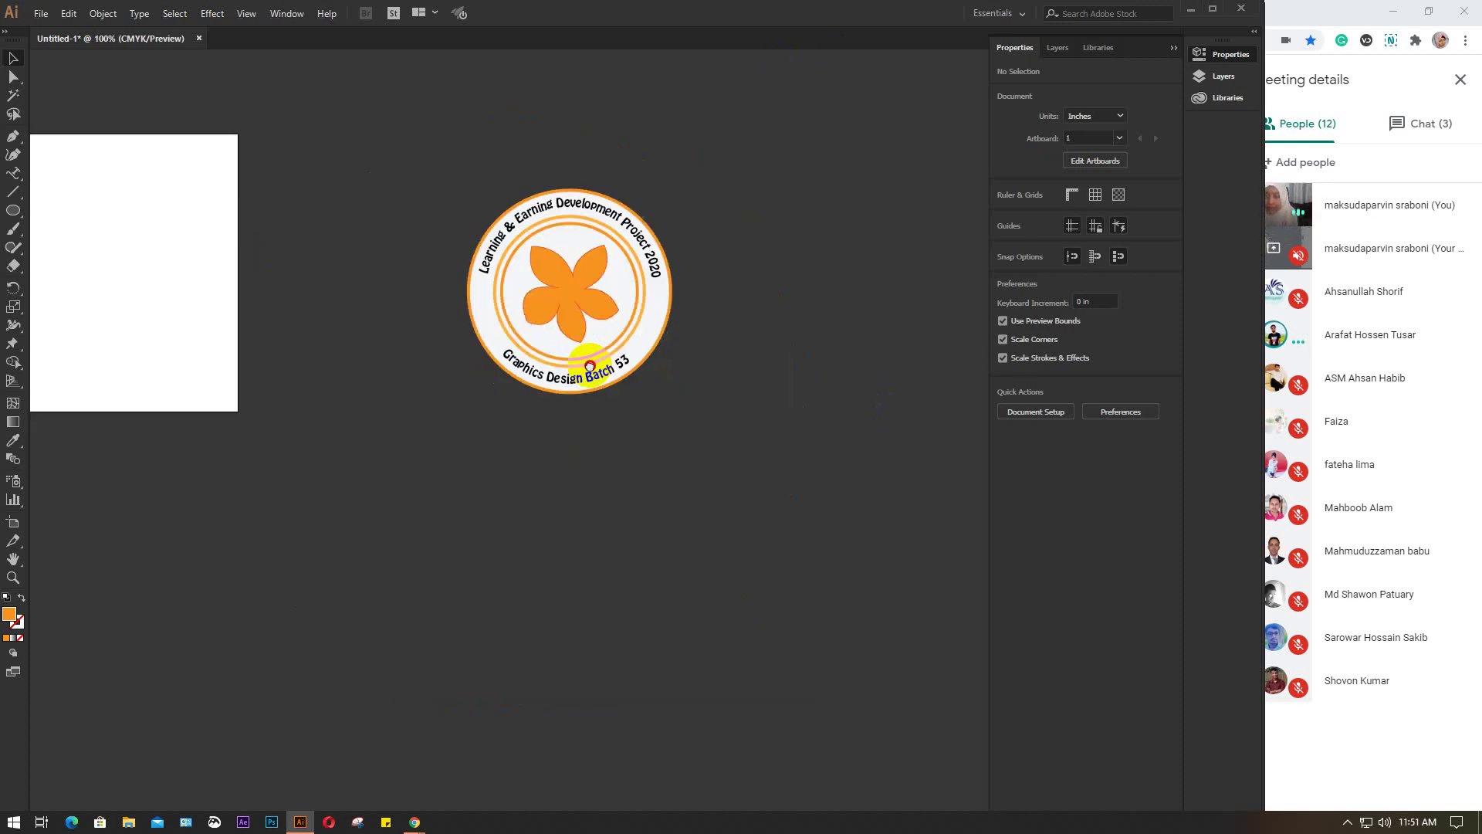
left_click_drag(590, 365, 570, 199)
left_click(13, 210)
left_click_drag(419, 401, 634, 619)
scroll(622, 557, "up", 3)
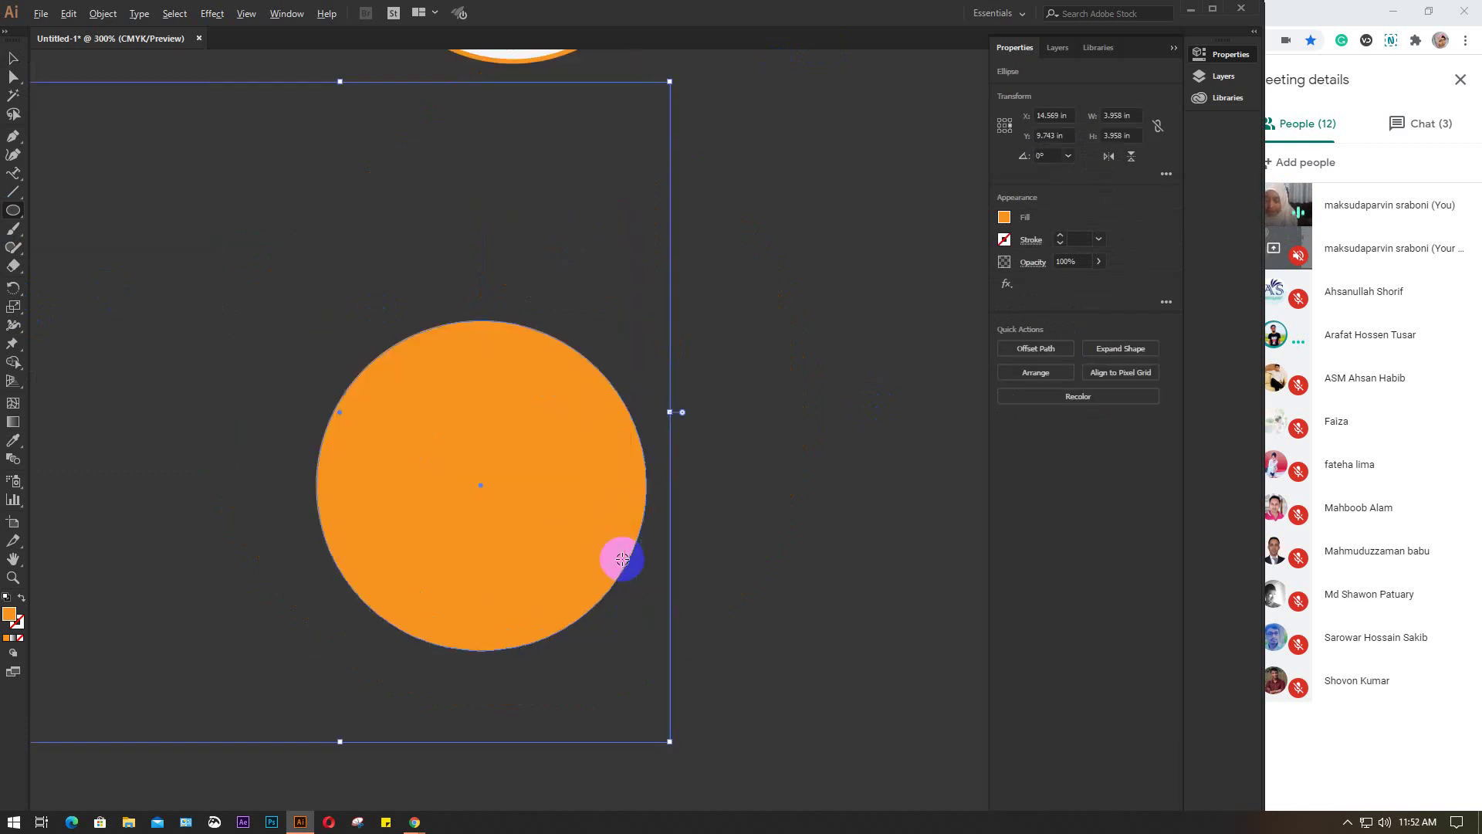
key("v")
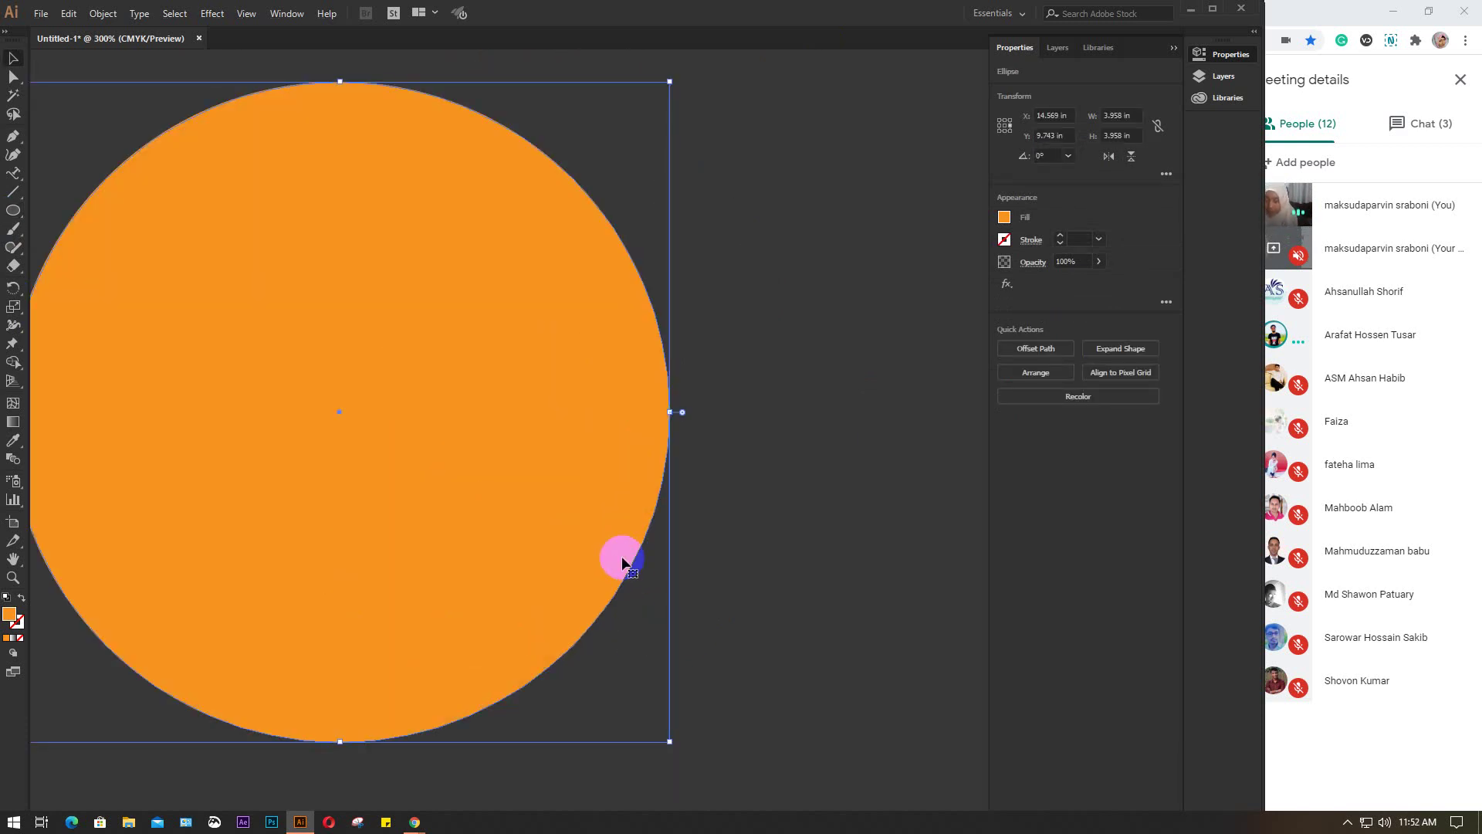
scroll(623, 557, "down", 2)
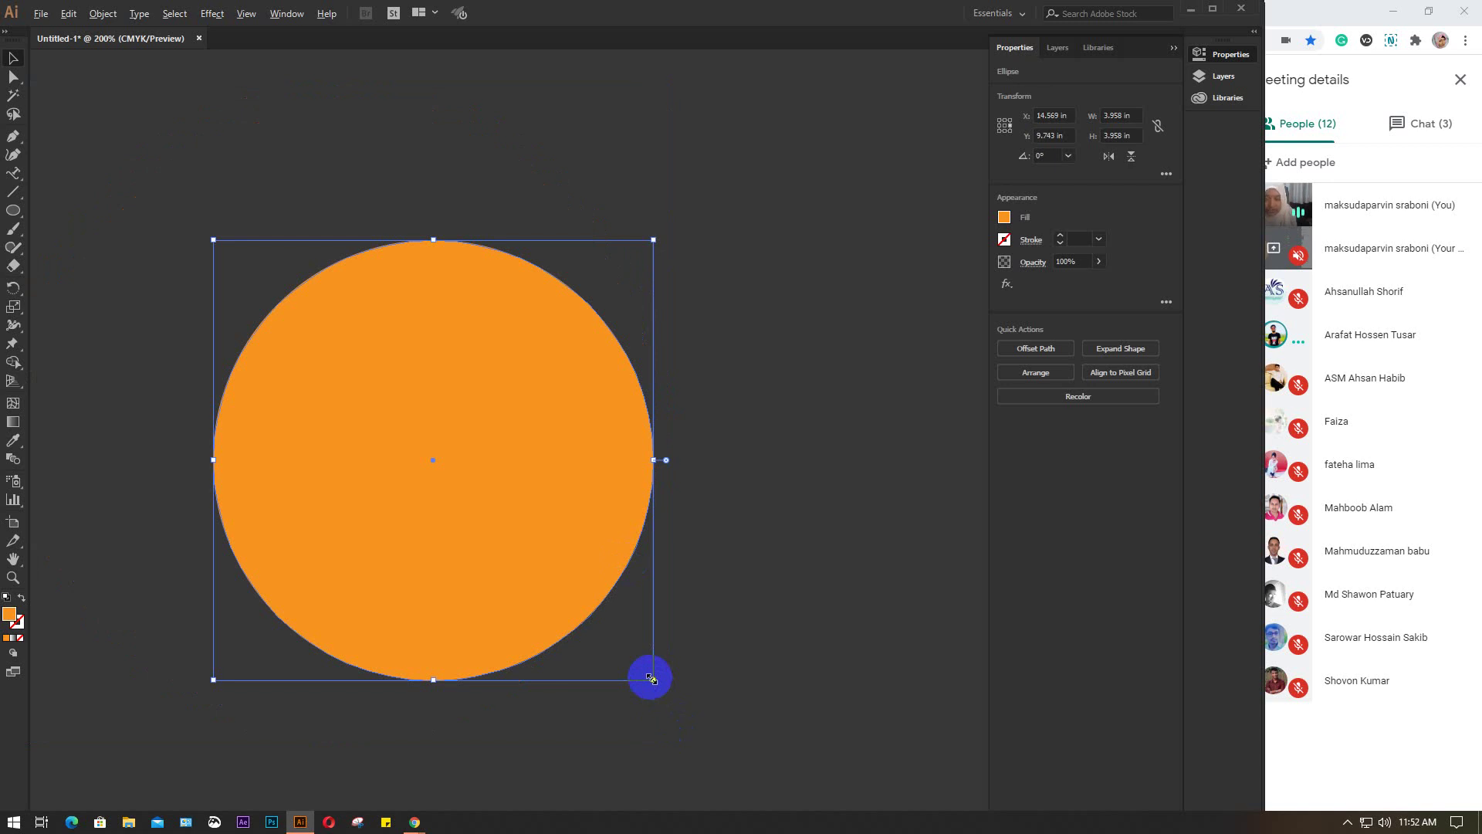
mouse_move(651, 677)
left_mouse_down()
mouse_move(546, 537)
mouse_move(645, 674)
left_mouse_up()
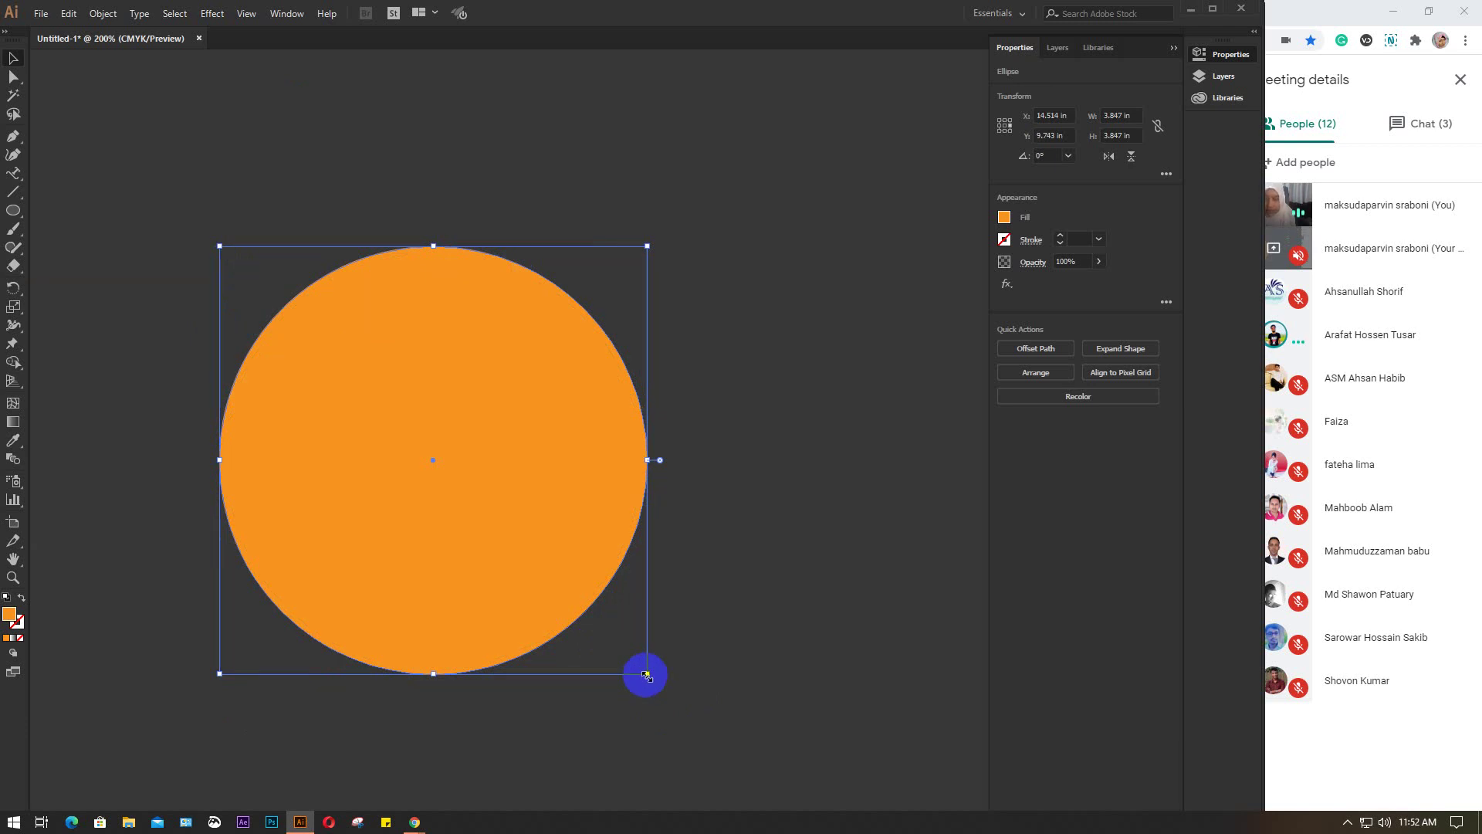
left_click_drag(646, 676, 690, 690)
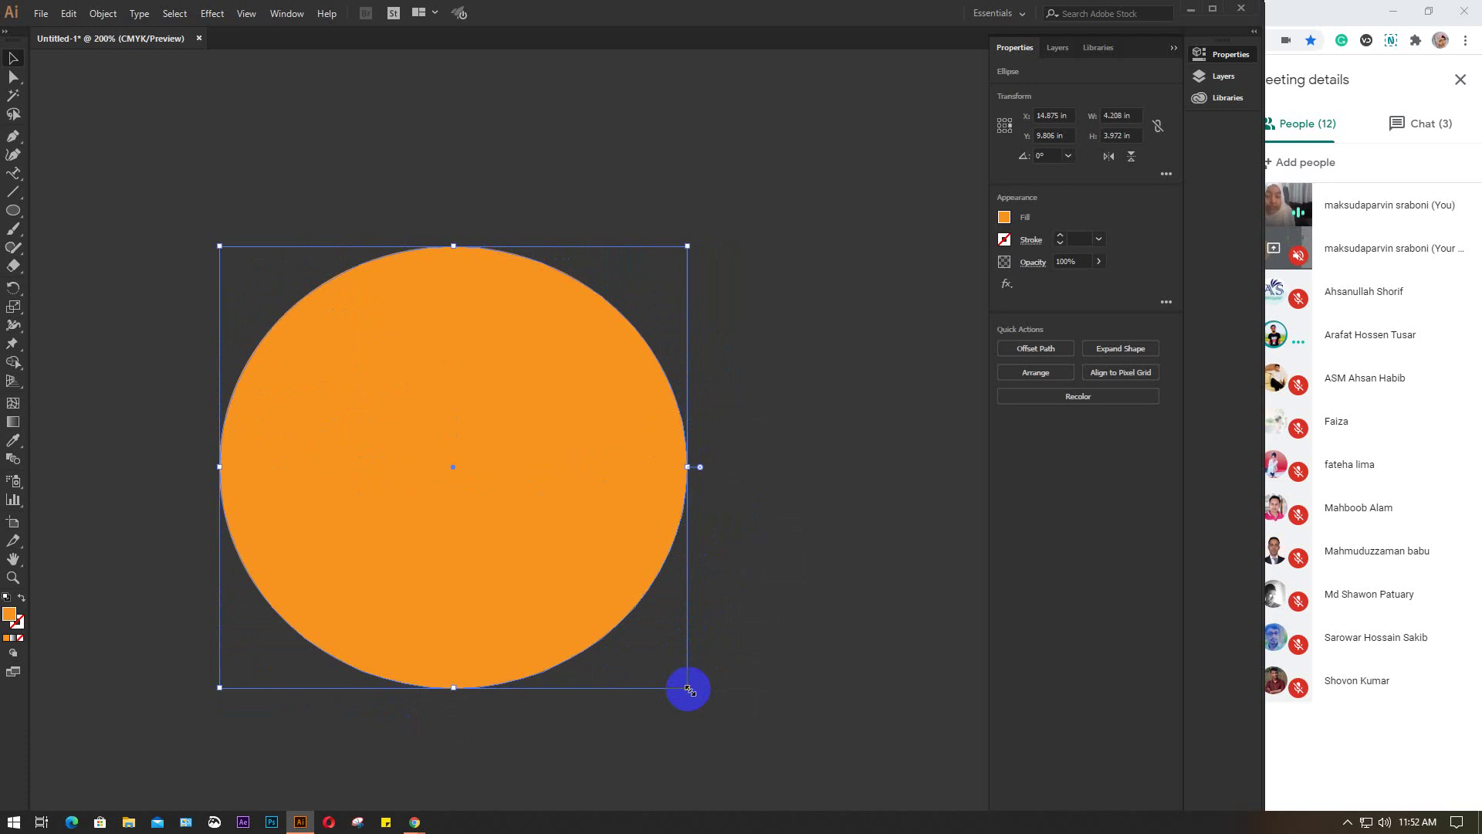
key("Delete")
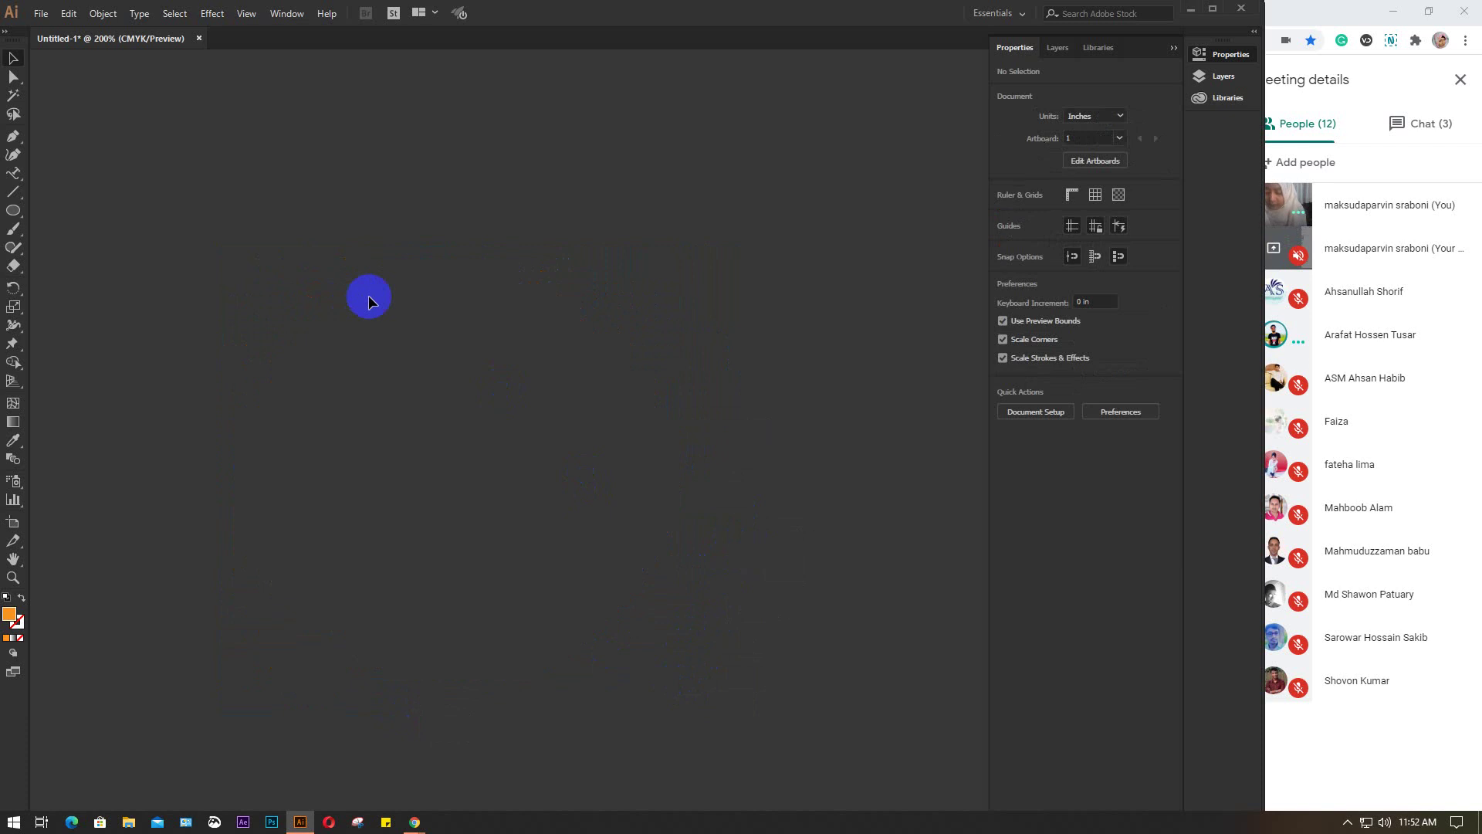
key("ctrl+minus")
key("ctrl+minus")
key("ctrl+minus")
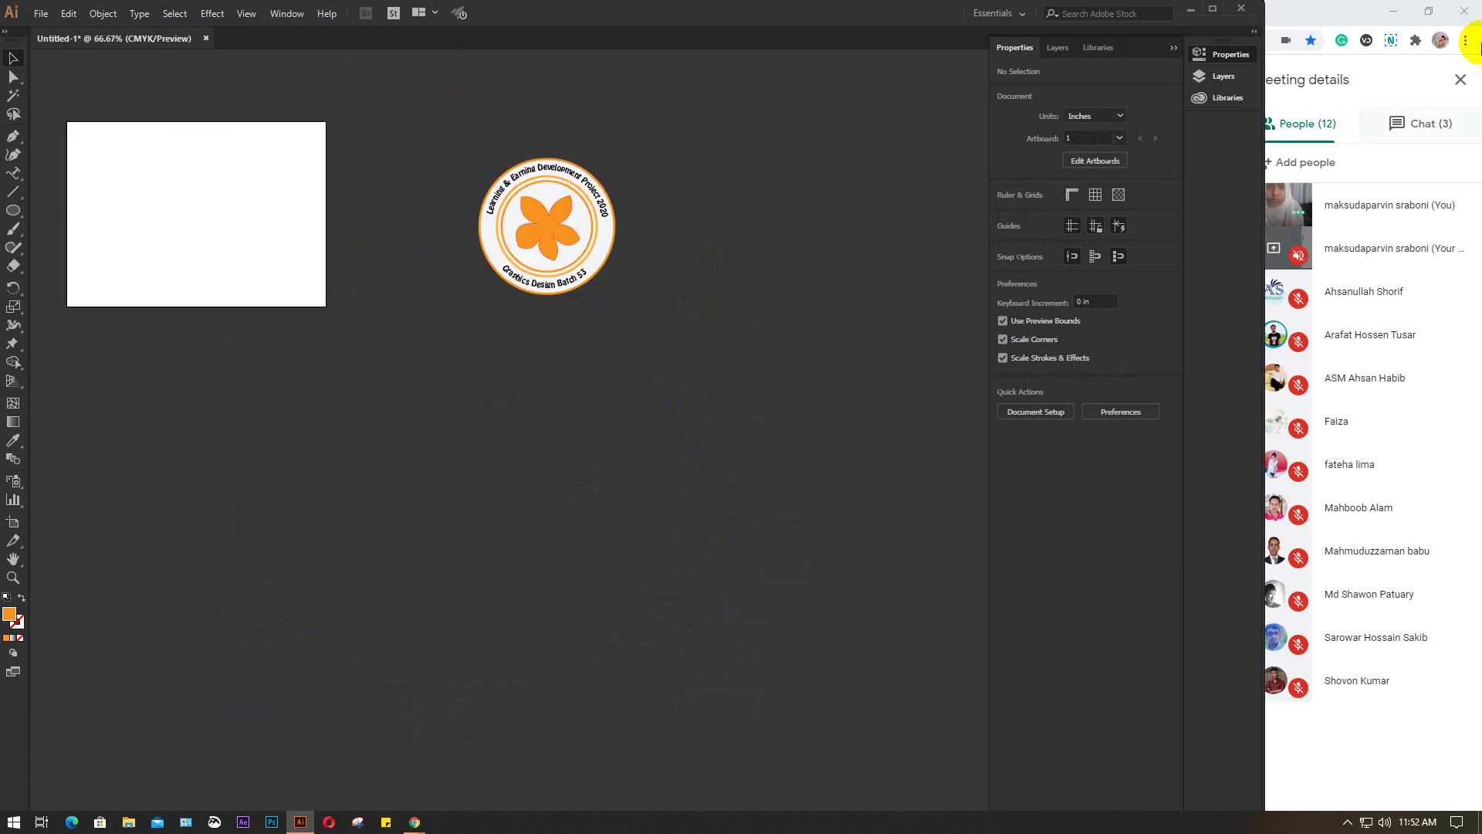
Search Google for typography design in a new Chrome tab and show image results
left_click(1322, 17)
left_click(204, 13)
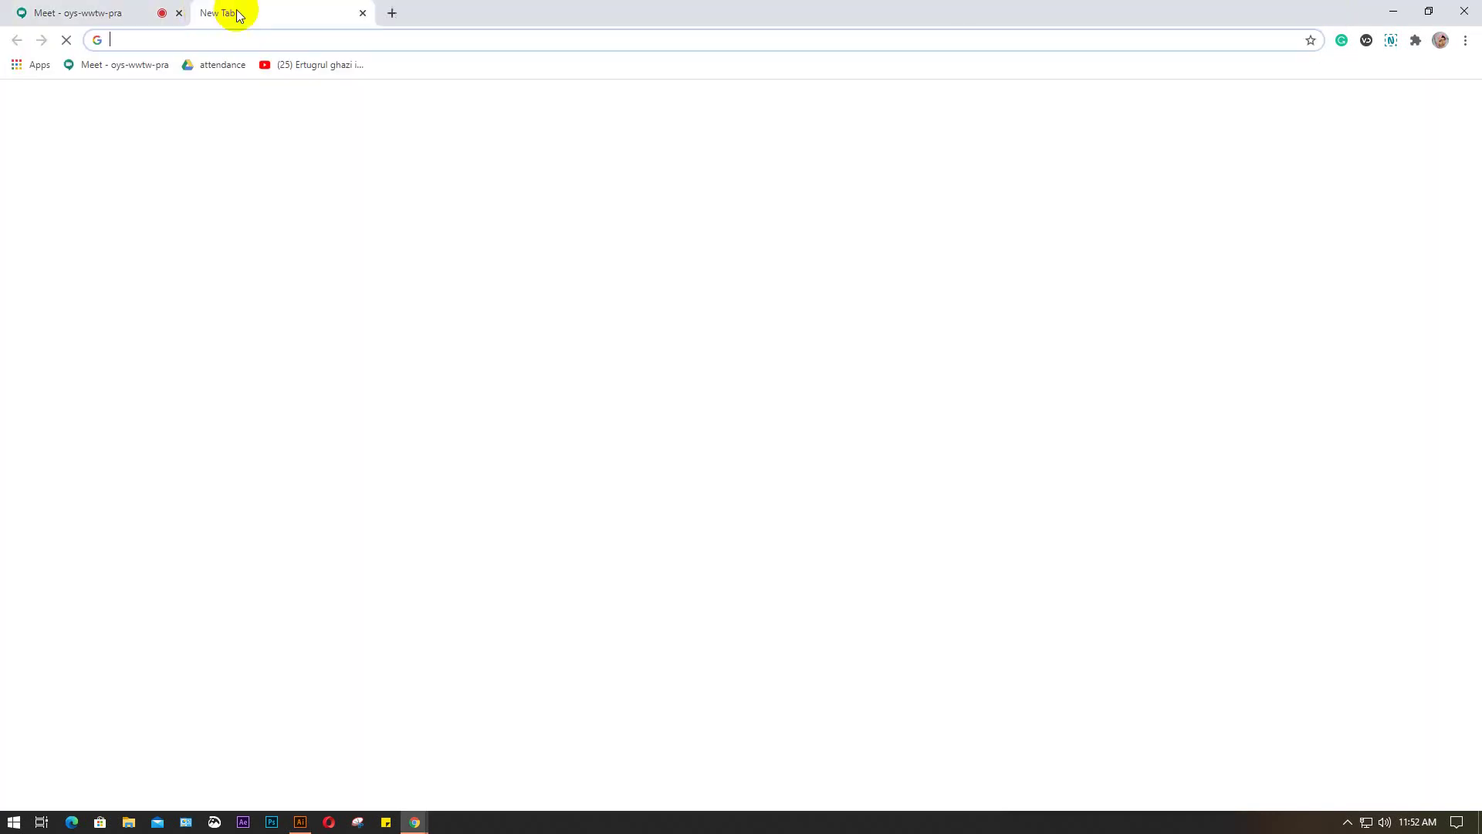
type("ty")
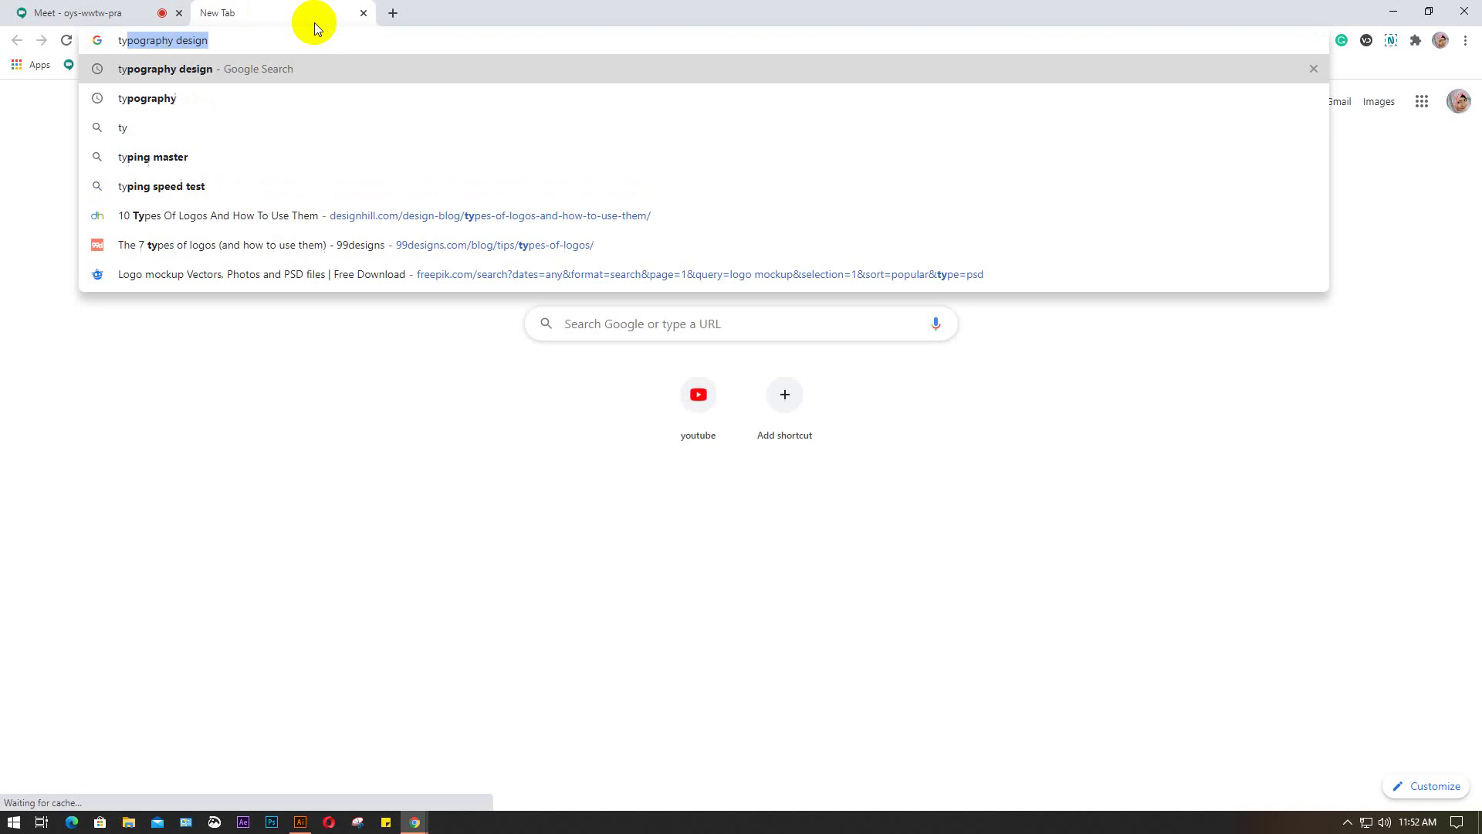
type("pogra")
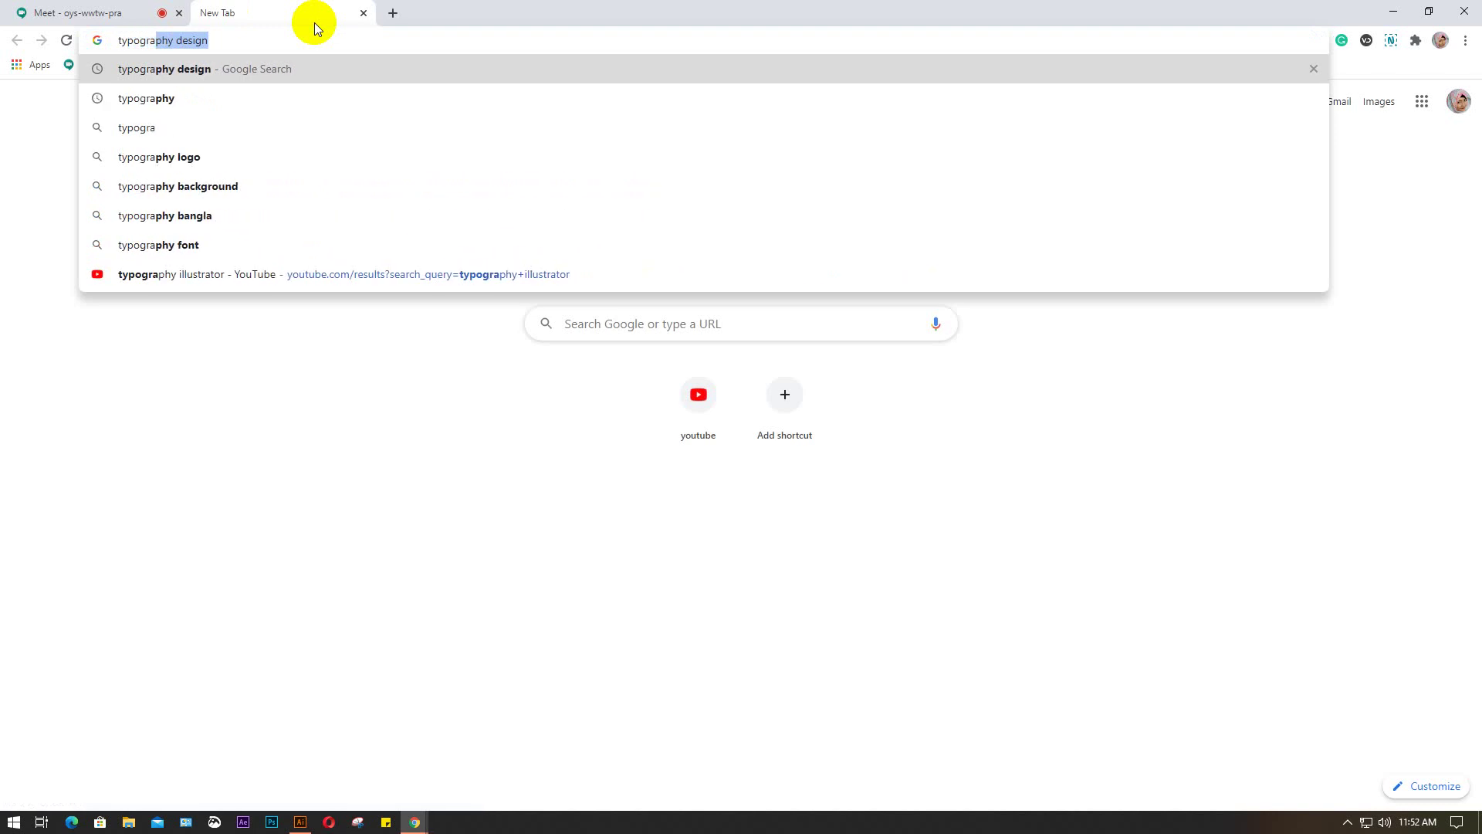
type("phy")
key("Return")
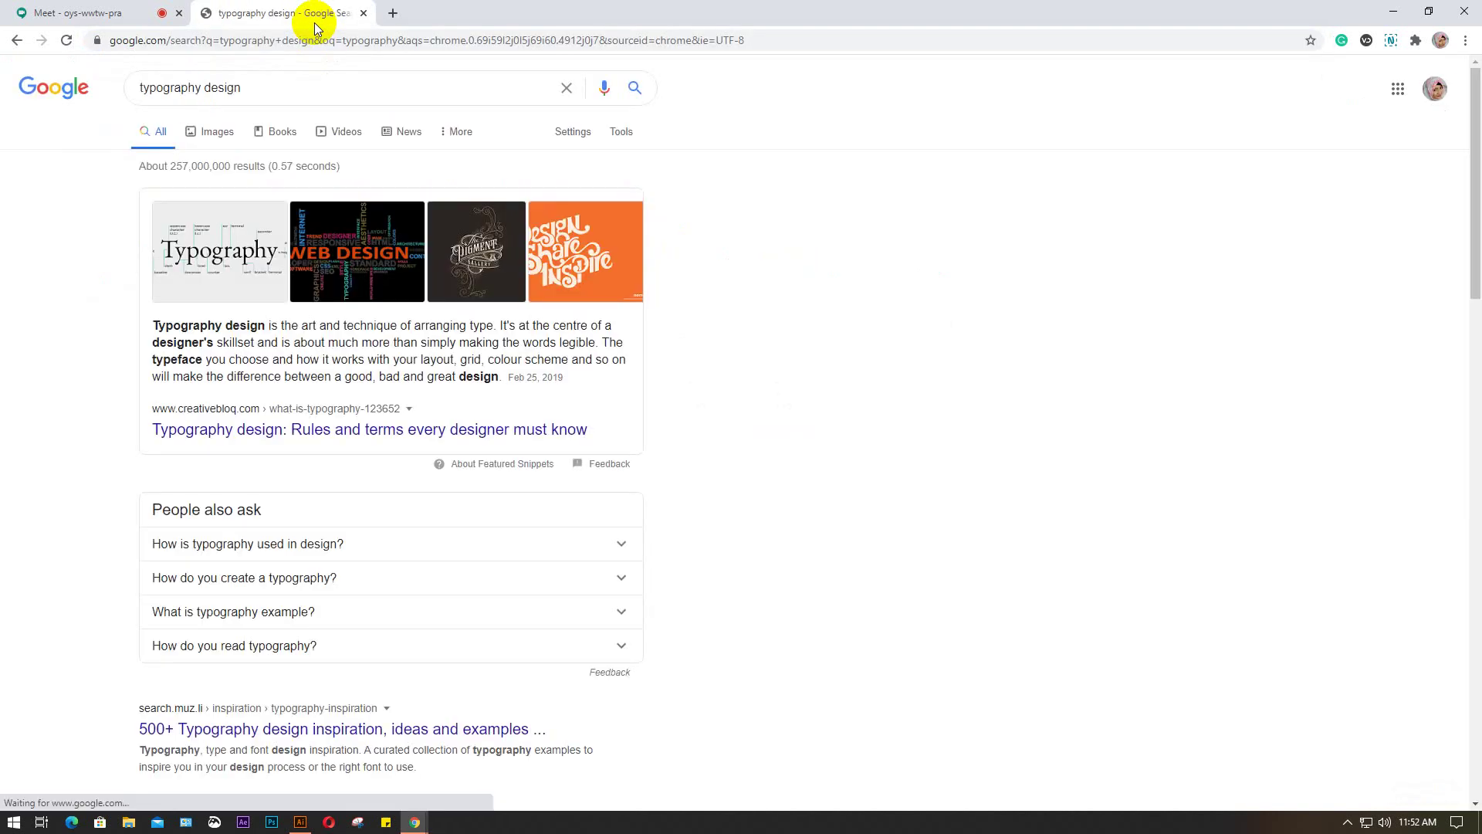
left_click(219, 134)
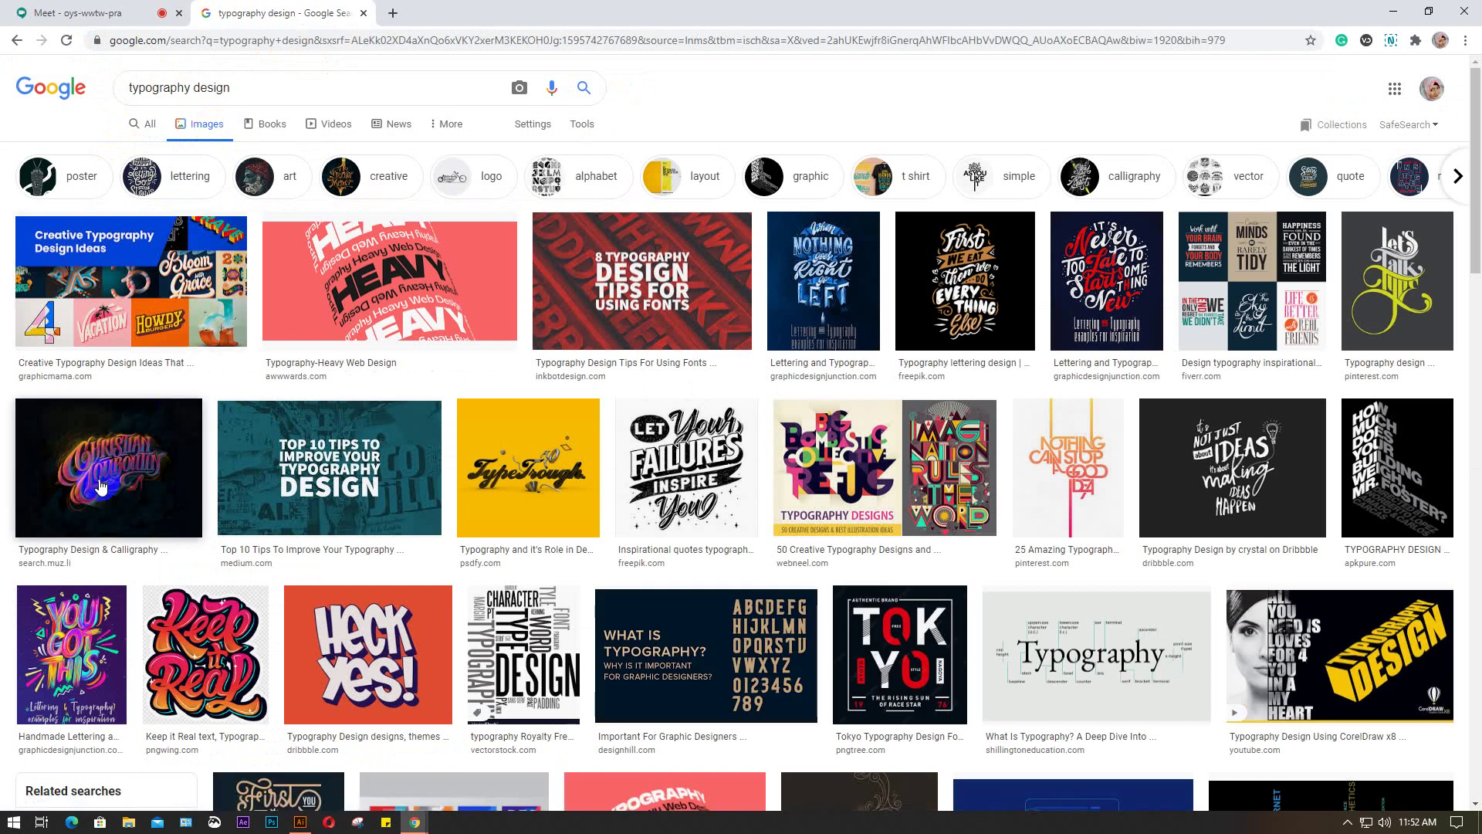
Preview the Keep it Real, Joker portrait, WEB DESIGN word-cloud and wallpaper typography examples
scroll(207, 660, "down", 3)
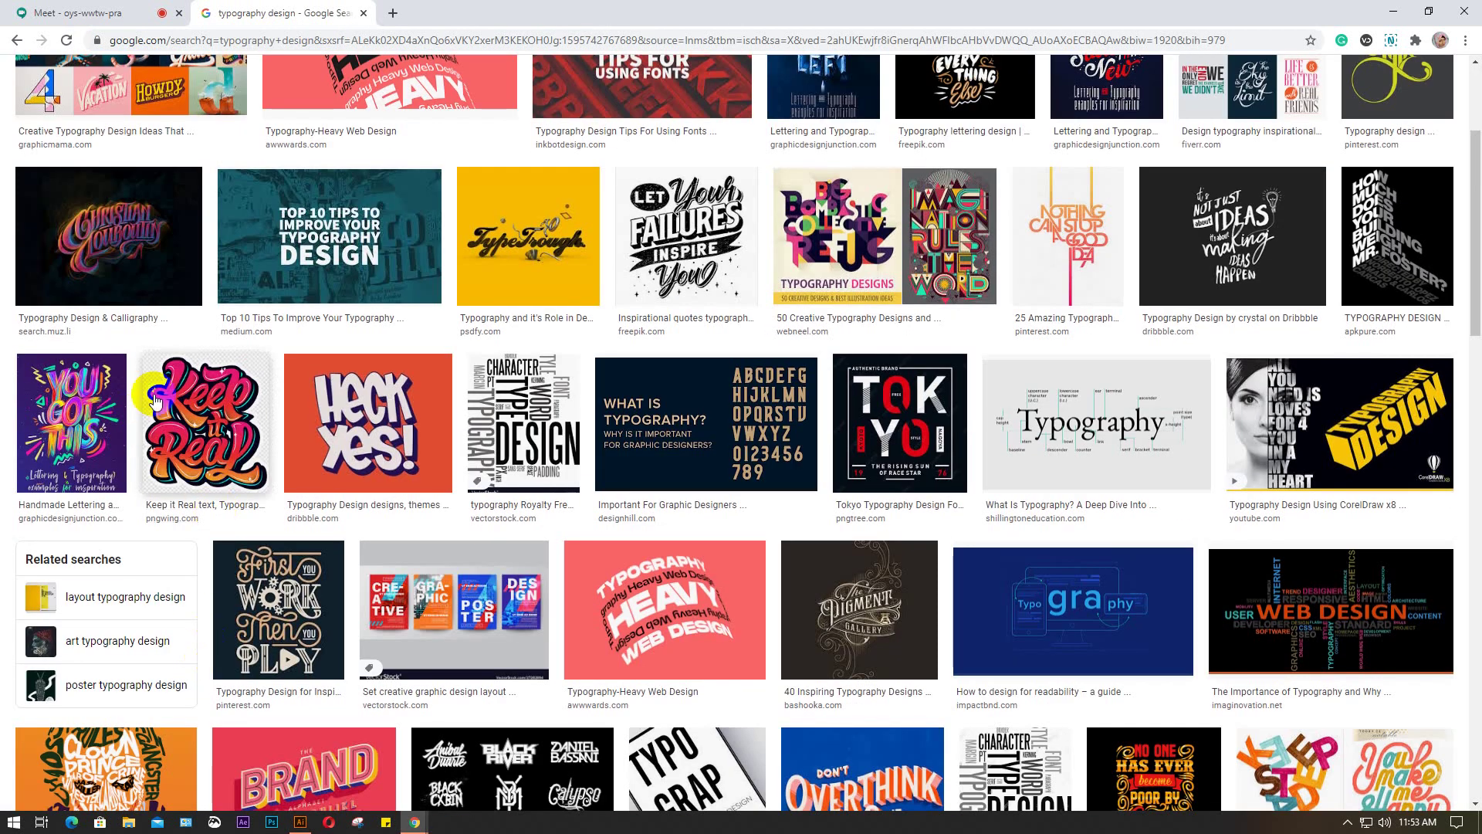
left_click(196, 407)
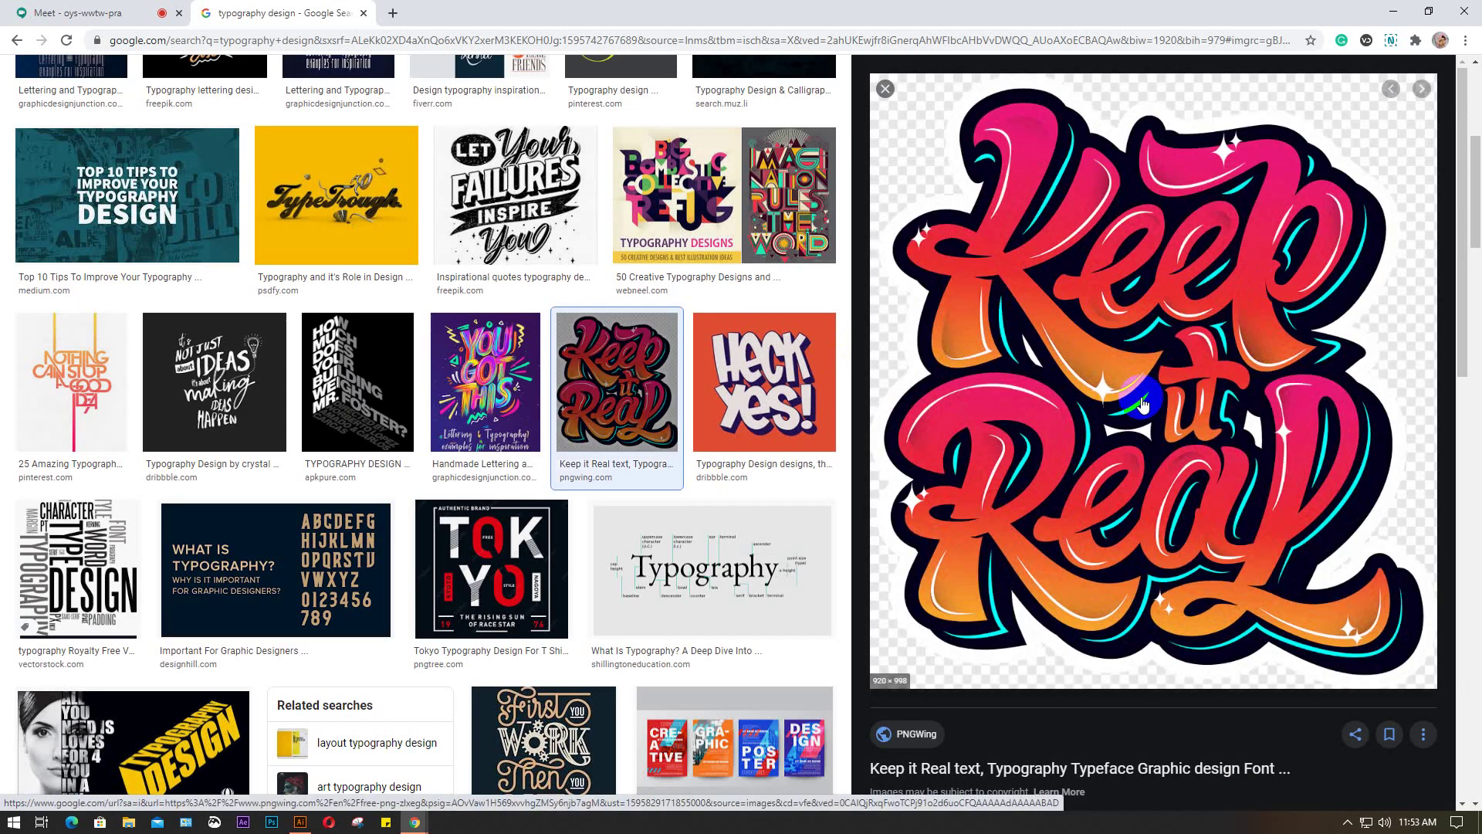
scroll(725, 380, "down", 2)
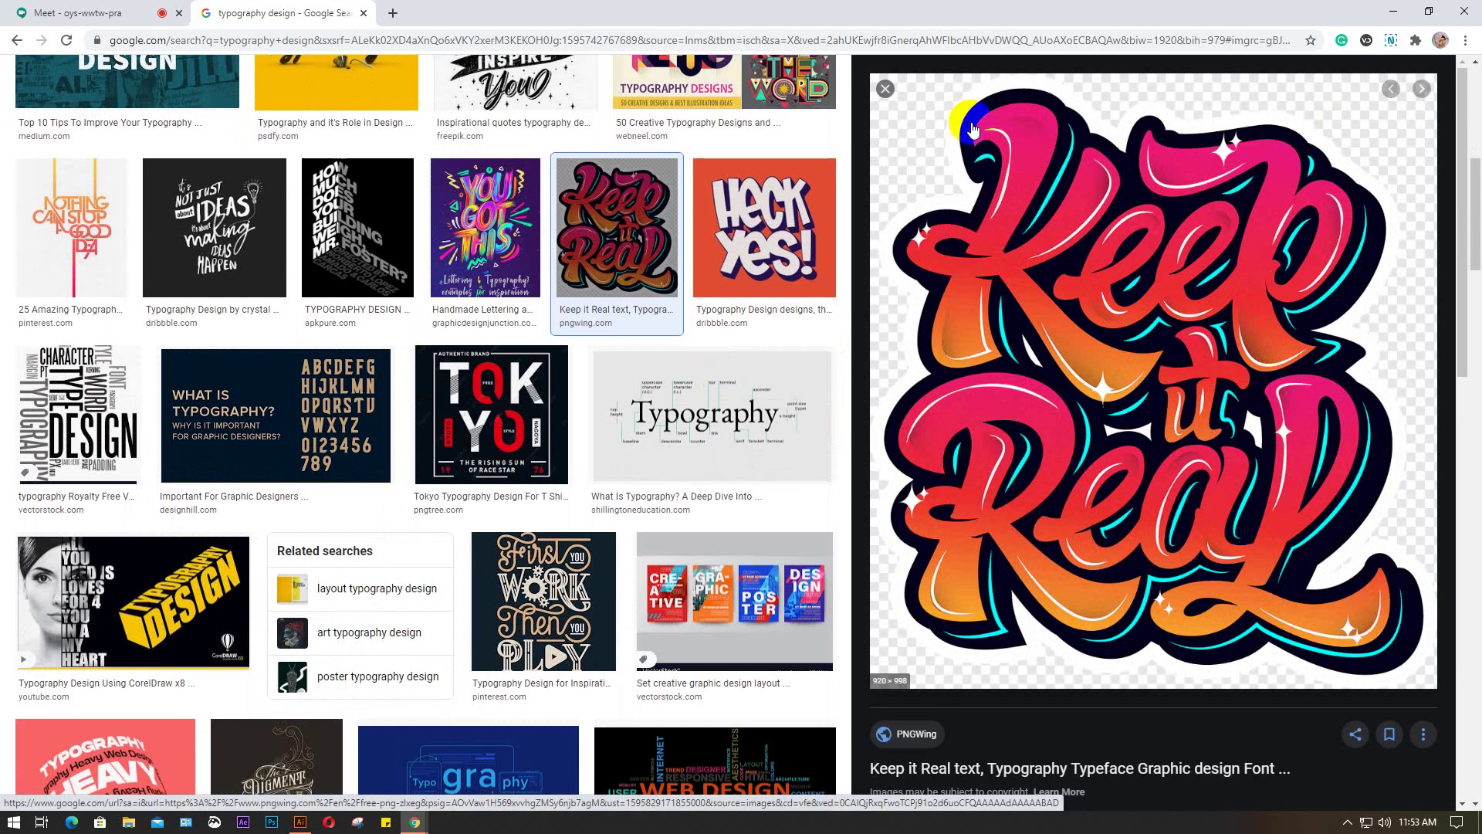
left_click(886, 89)
scroll(494, 255, "down", 3)
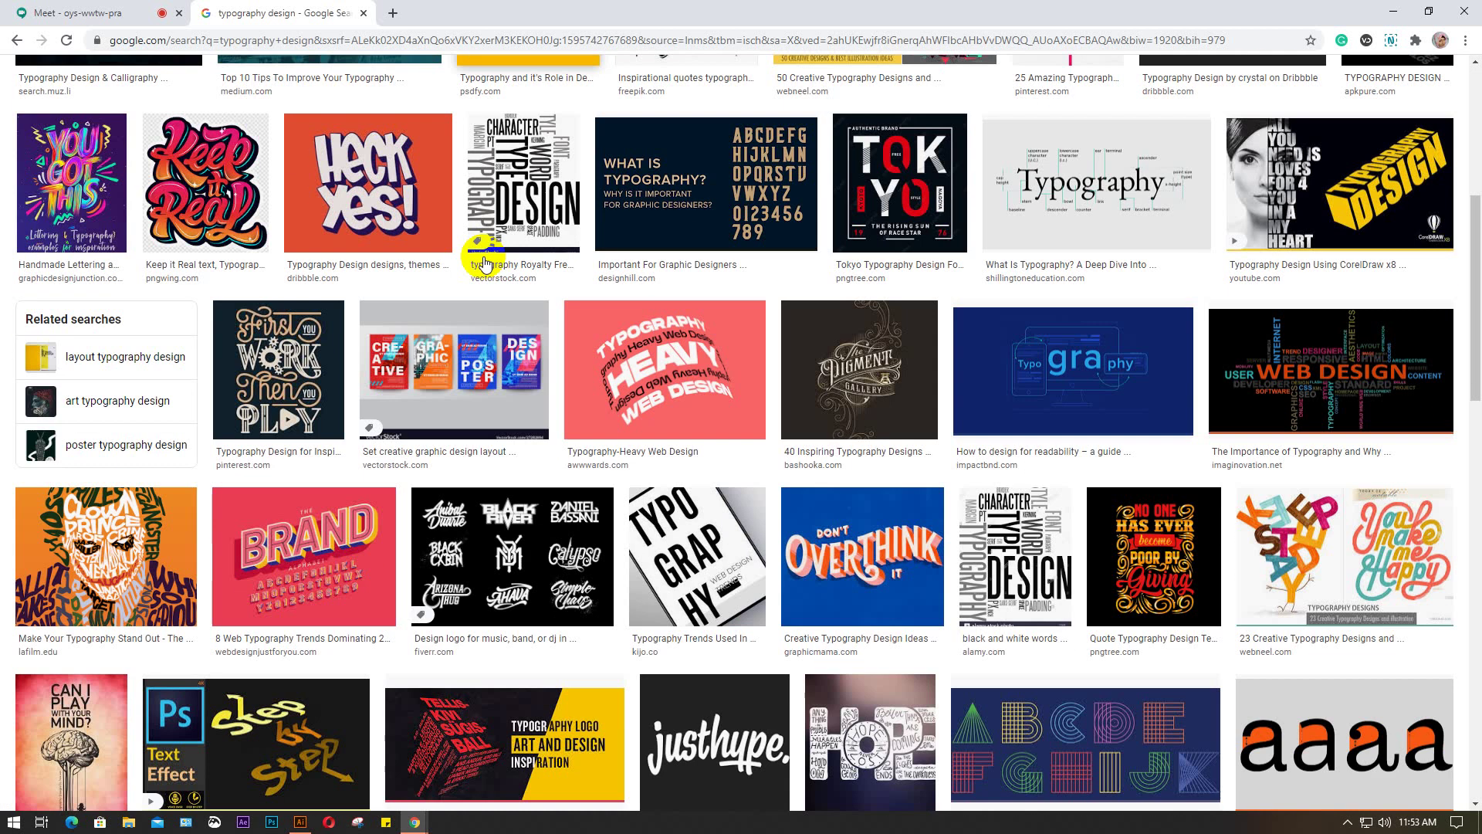
scroll(574, 247, "down", 2)
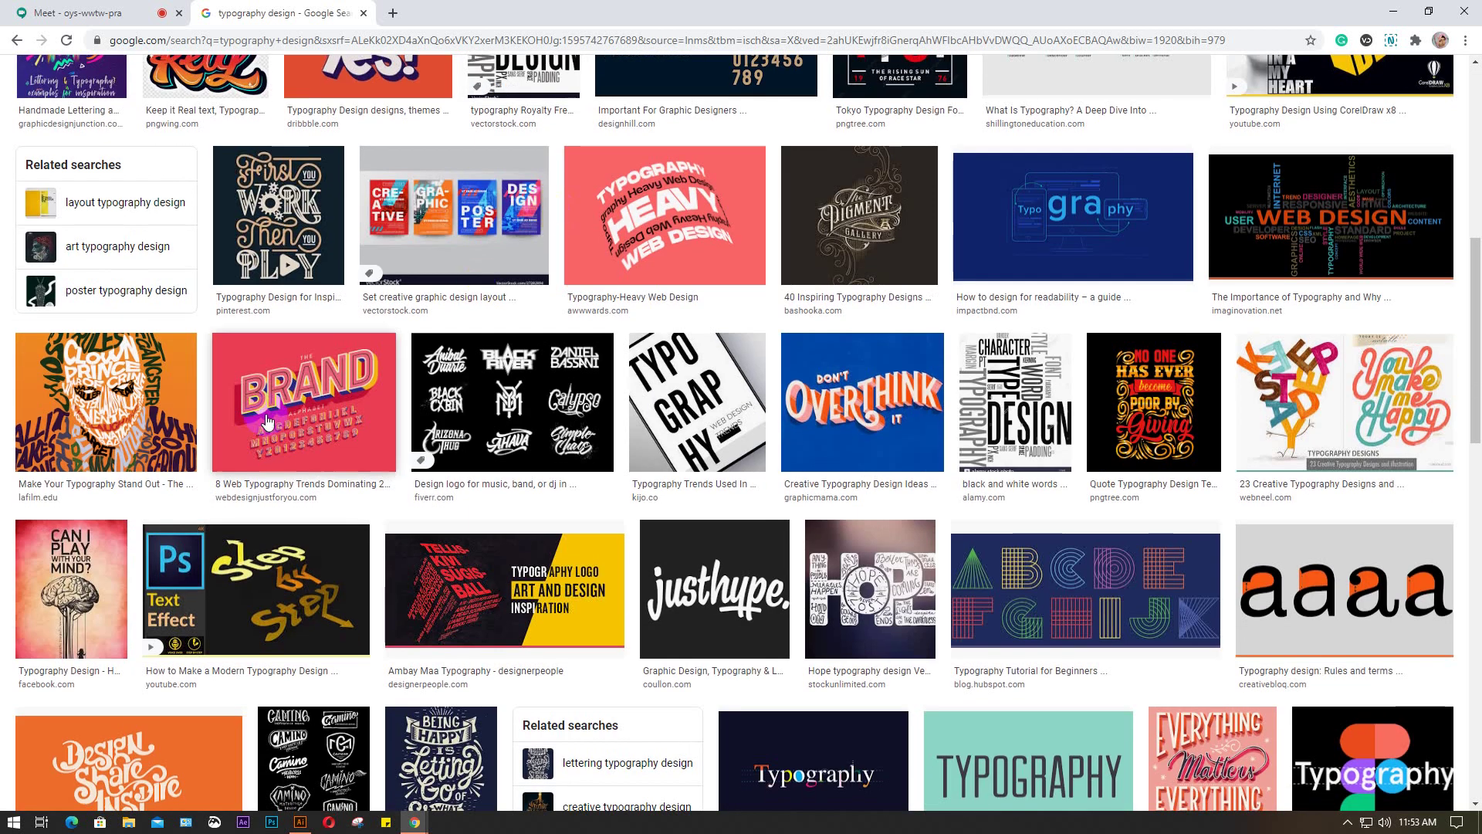
left_click(106, 402)
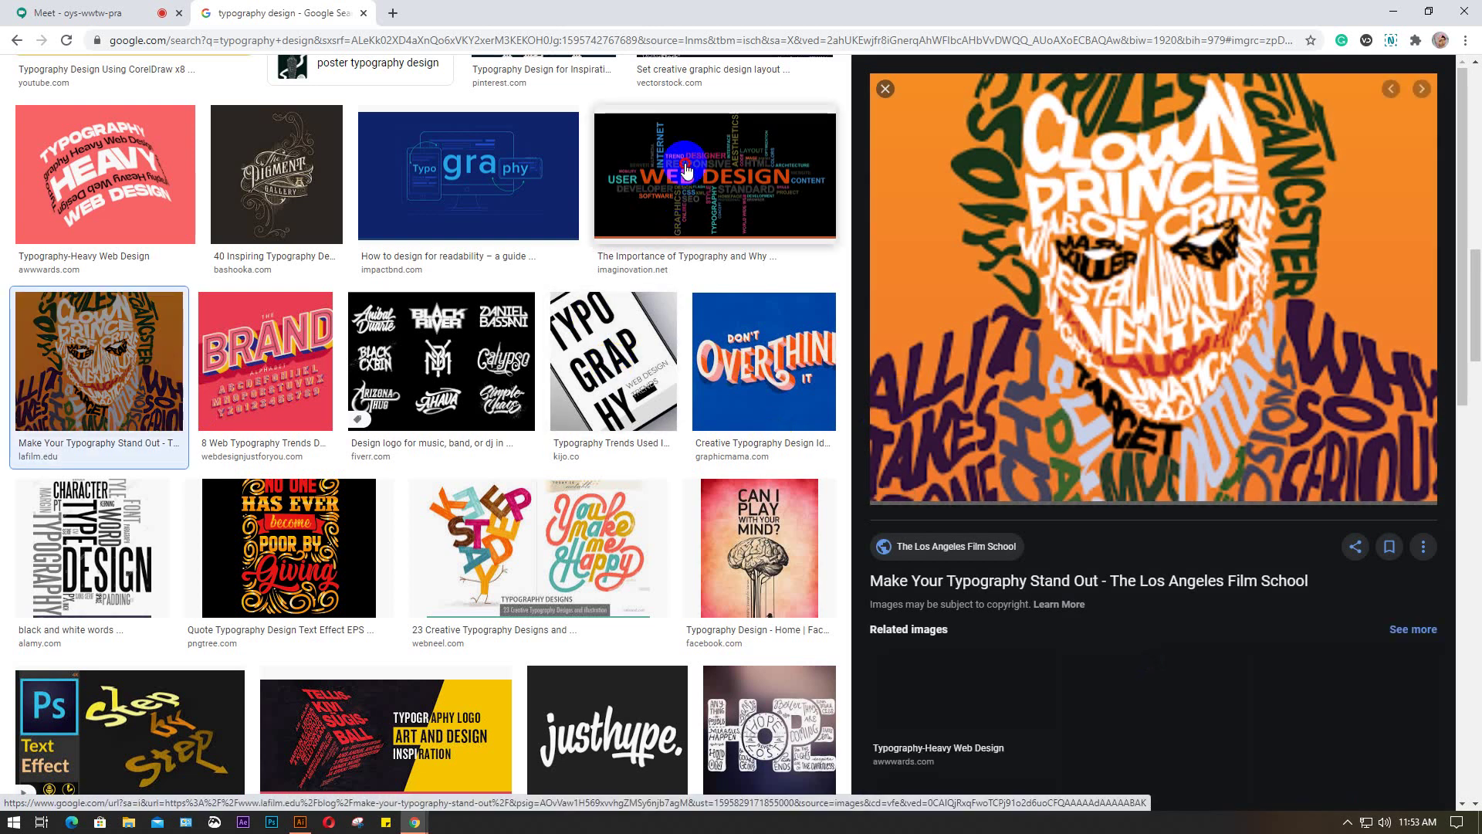
left_click(707, 162)
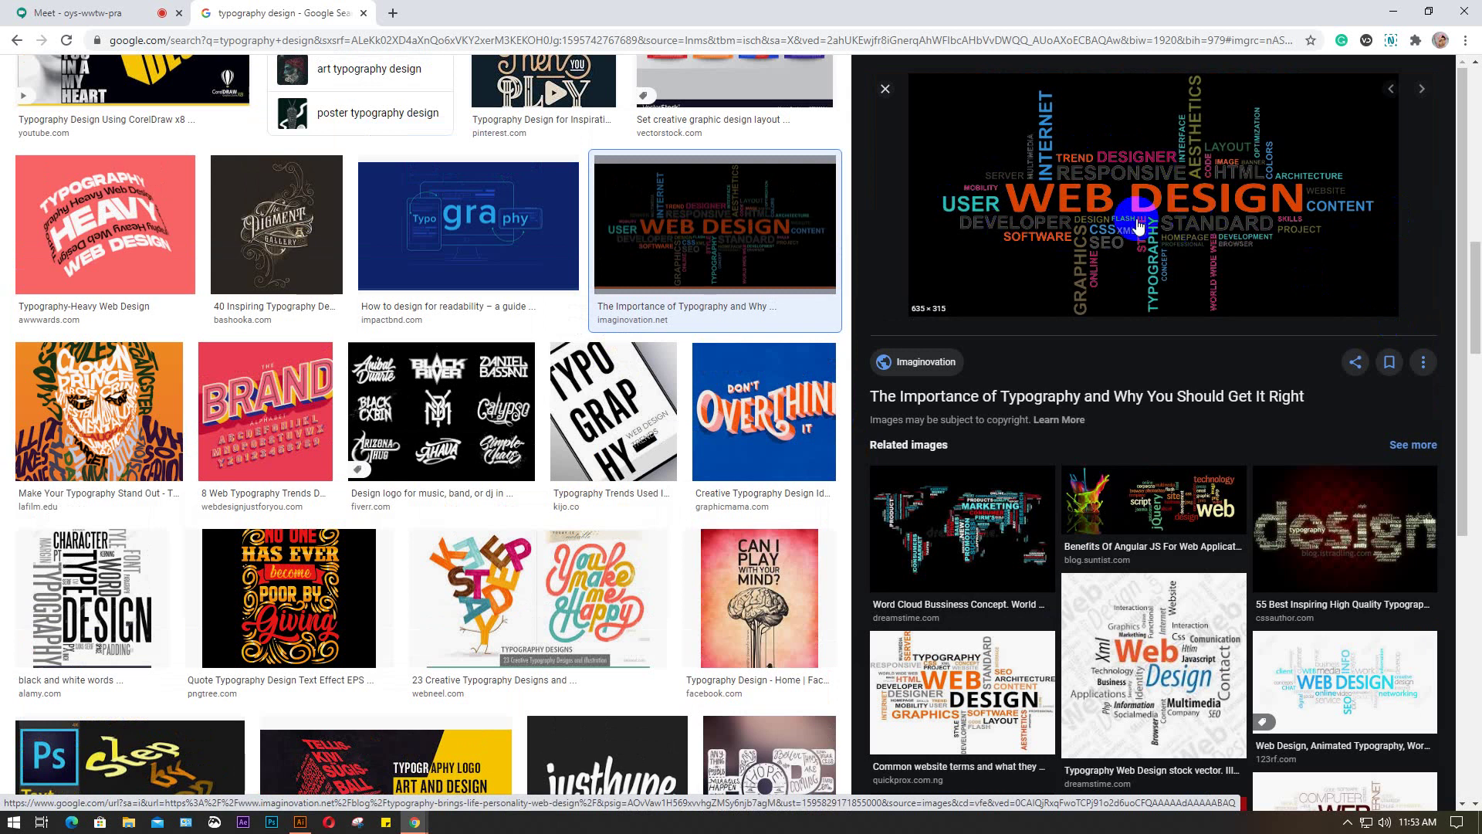
left_click(1347, 538)
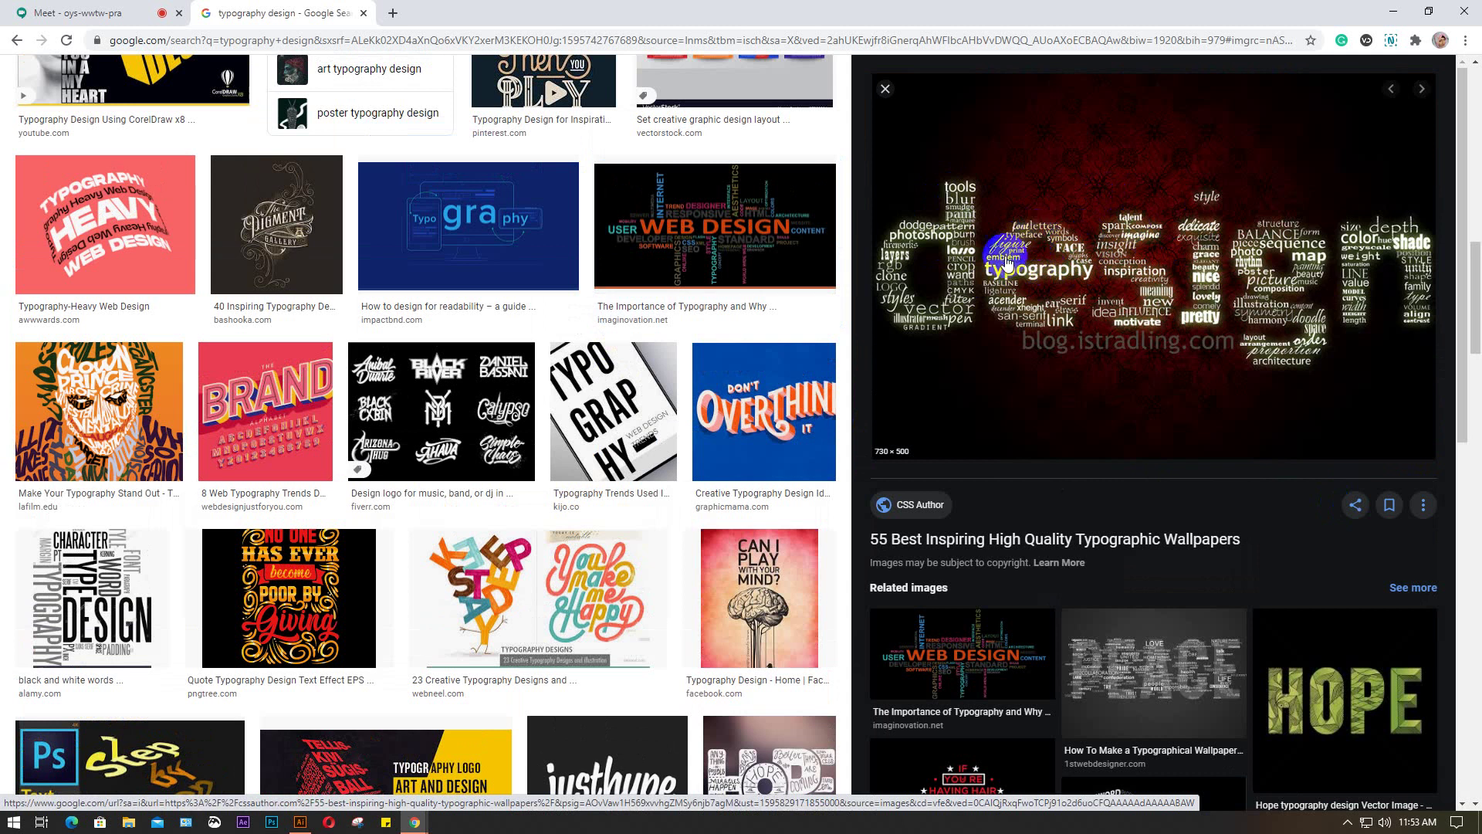
left_click(147, 433)
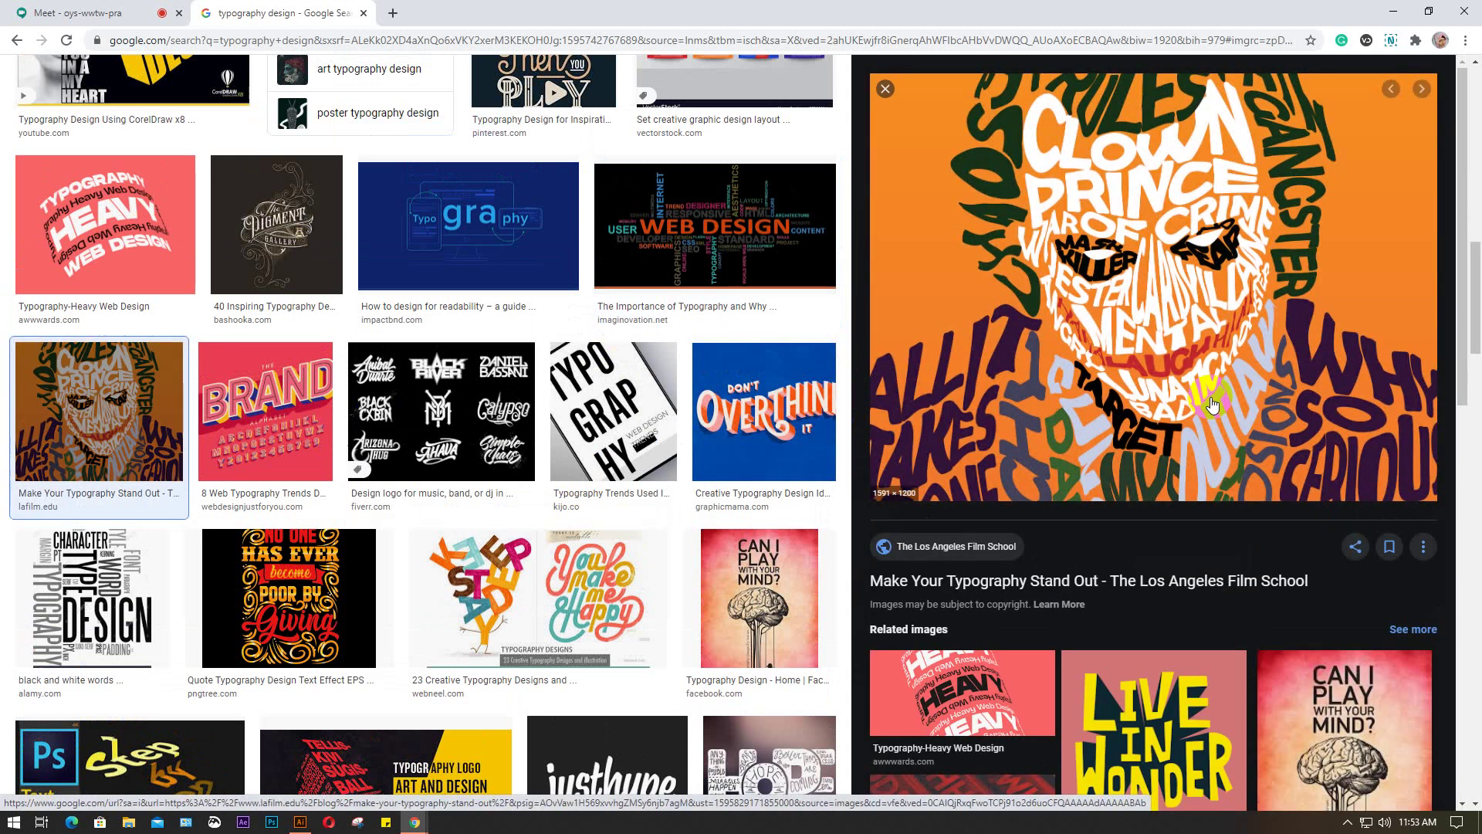
Preview the Mario, hand-of-words and typography panda images further down the results
scroll(1212, 400, "down", 3)
scroll(1235, 409, "down", 3)
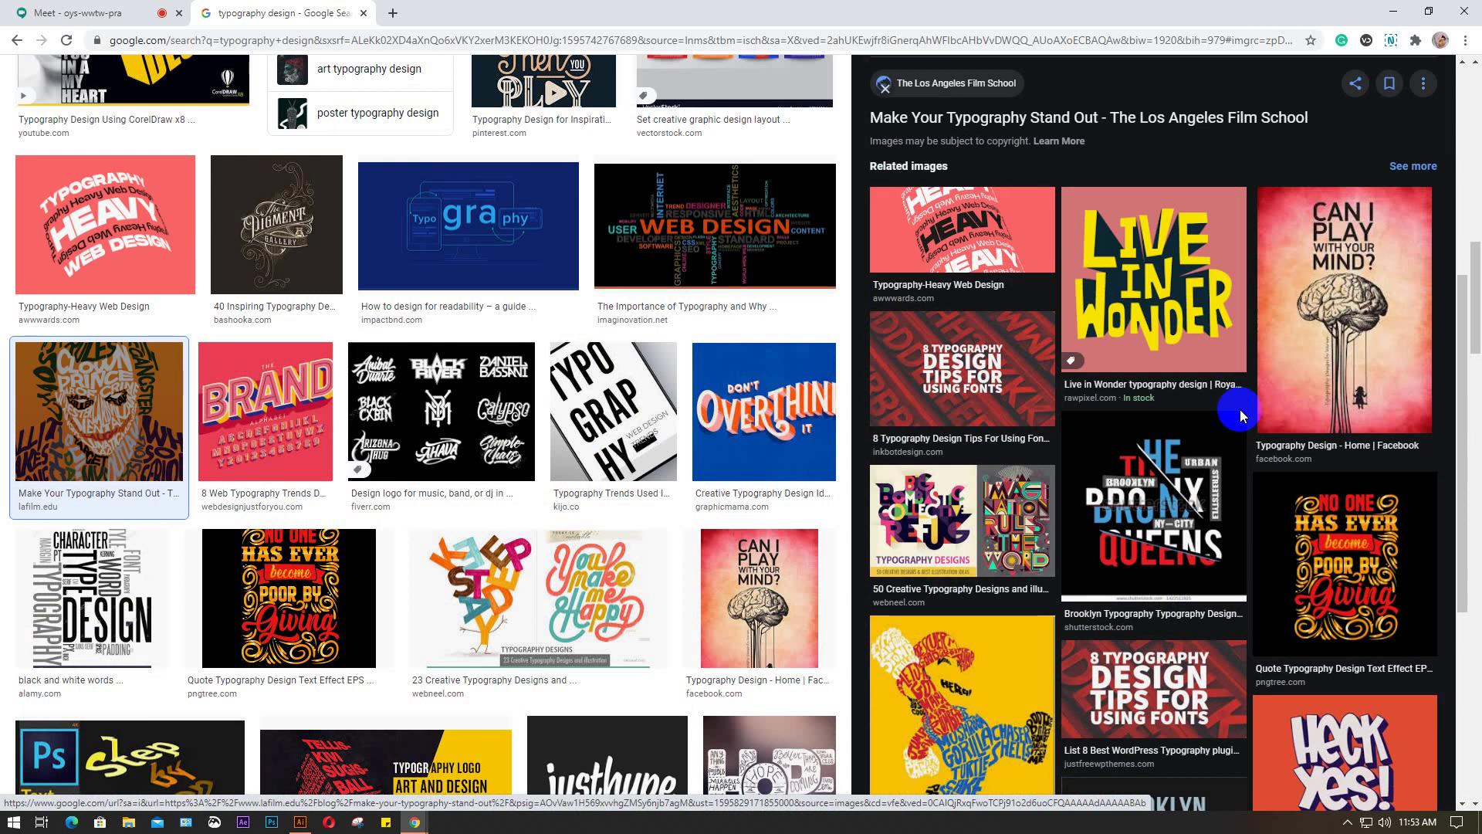
scroll(1240, 409, "down", 10)
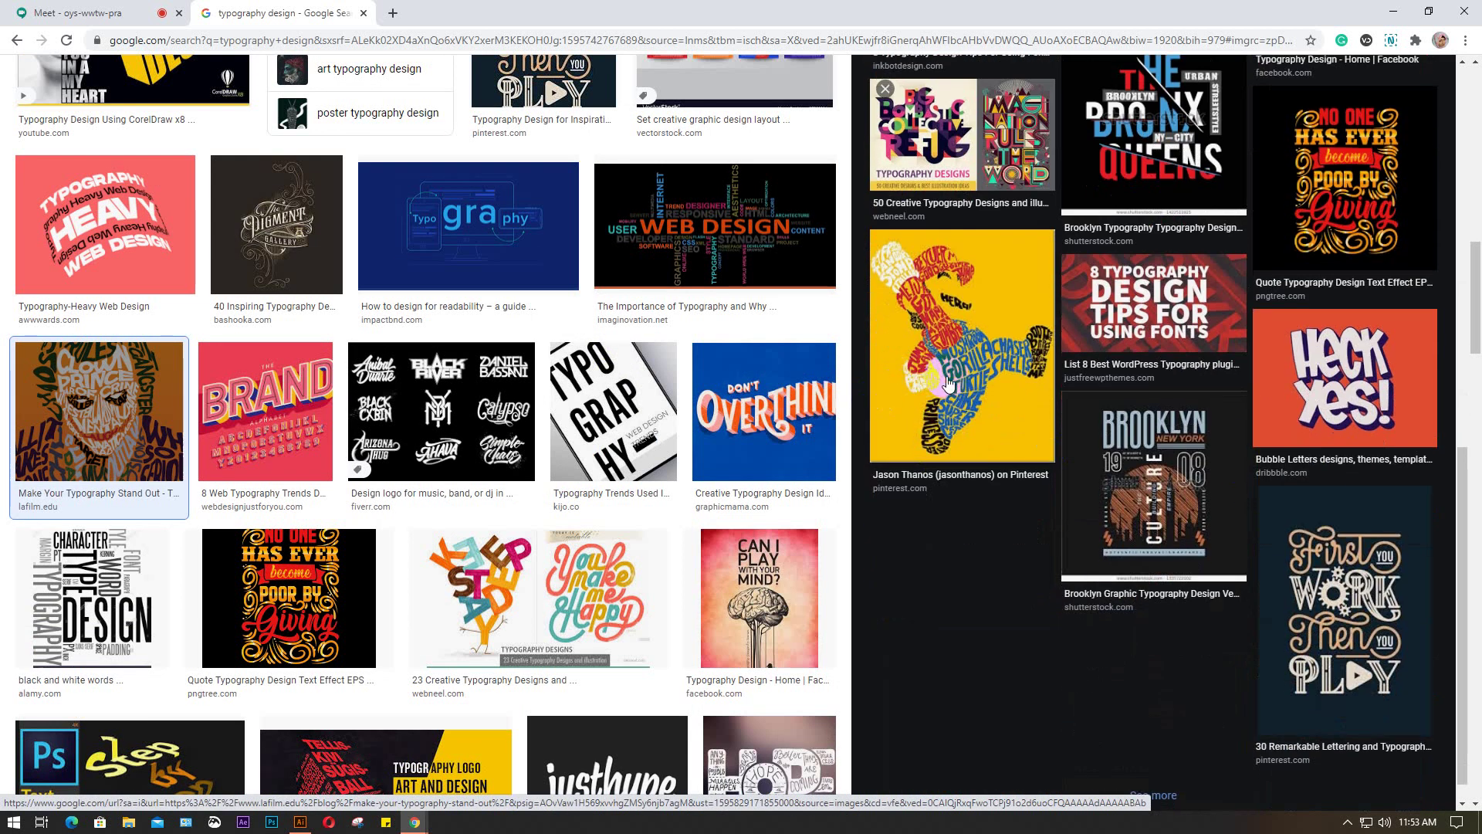
left_click(948, 383)
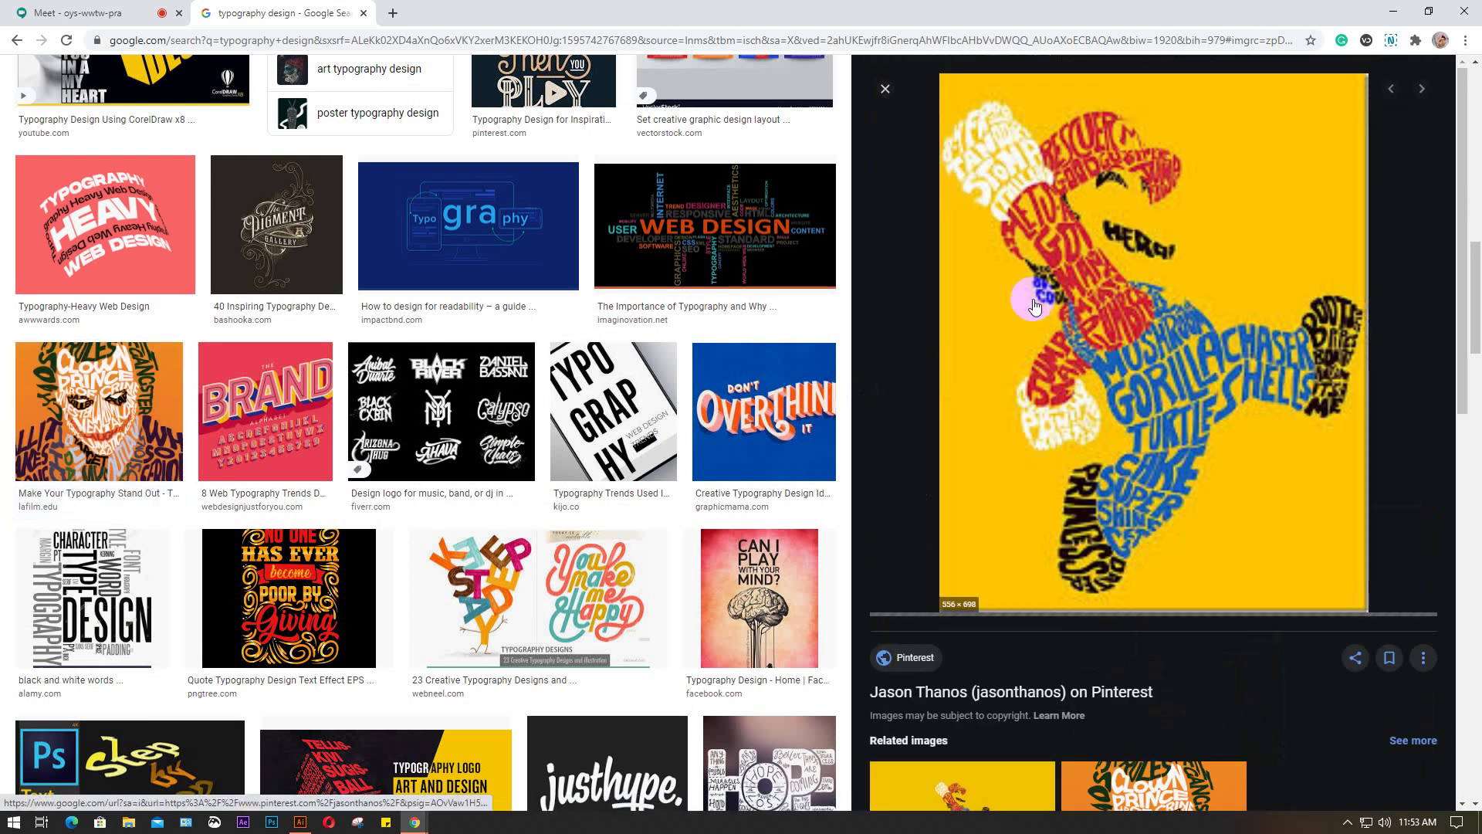
scroll(1211, 307, "down", 6)
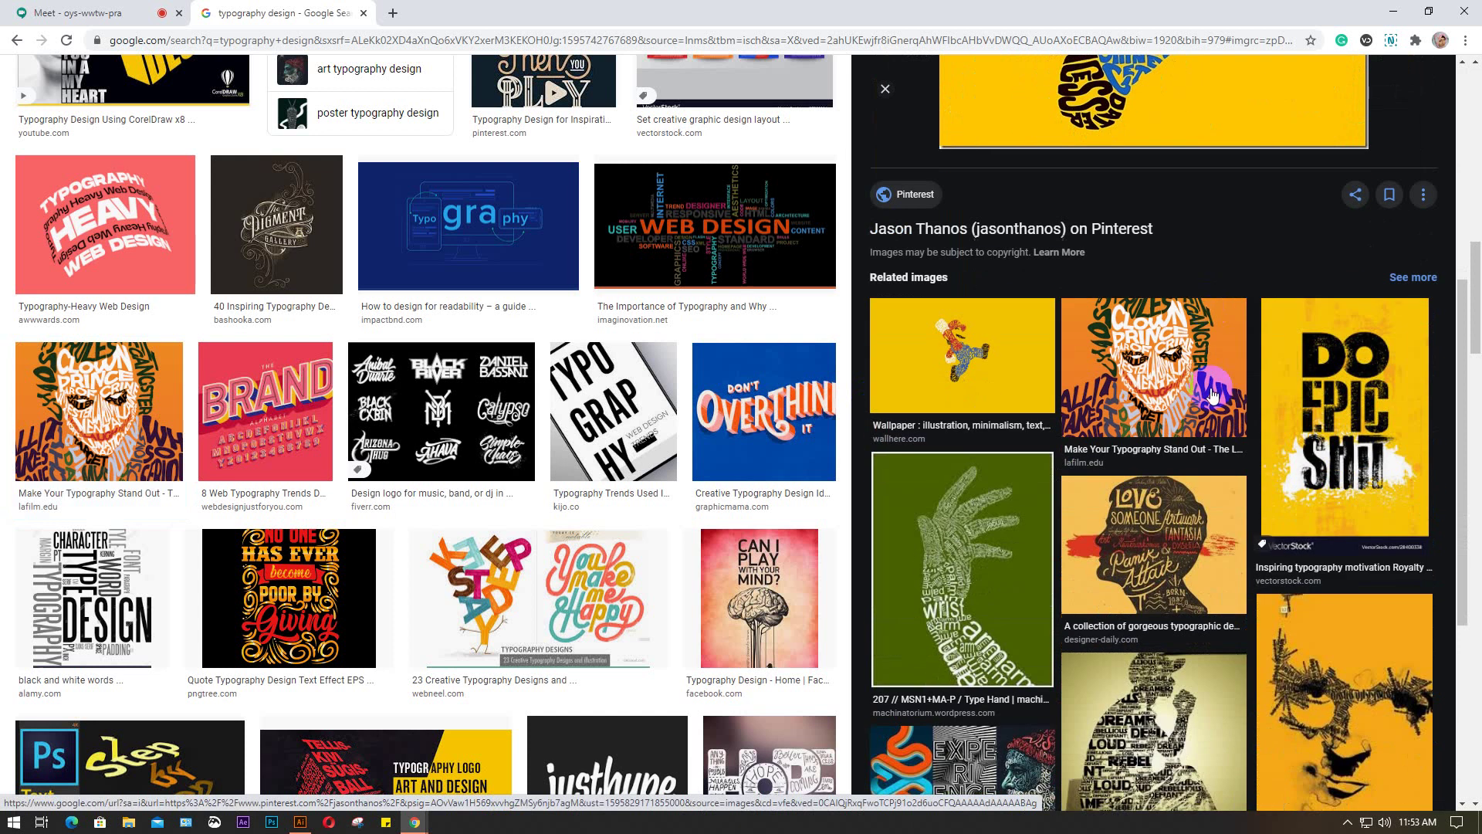
left_click(967, 572)
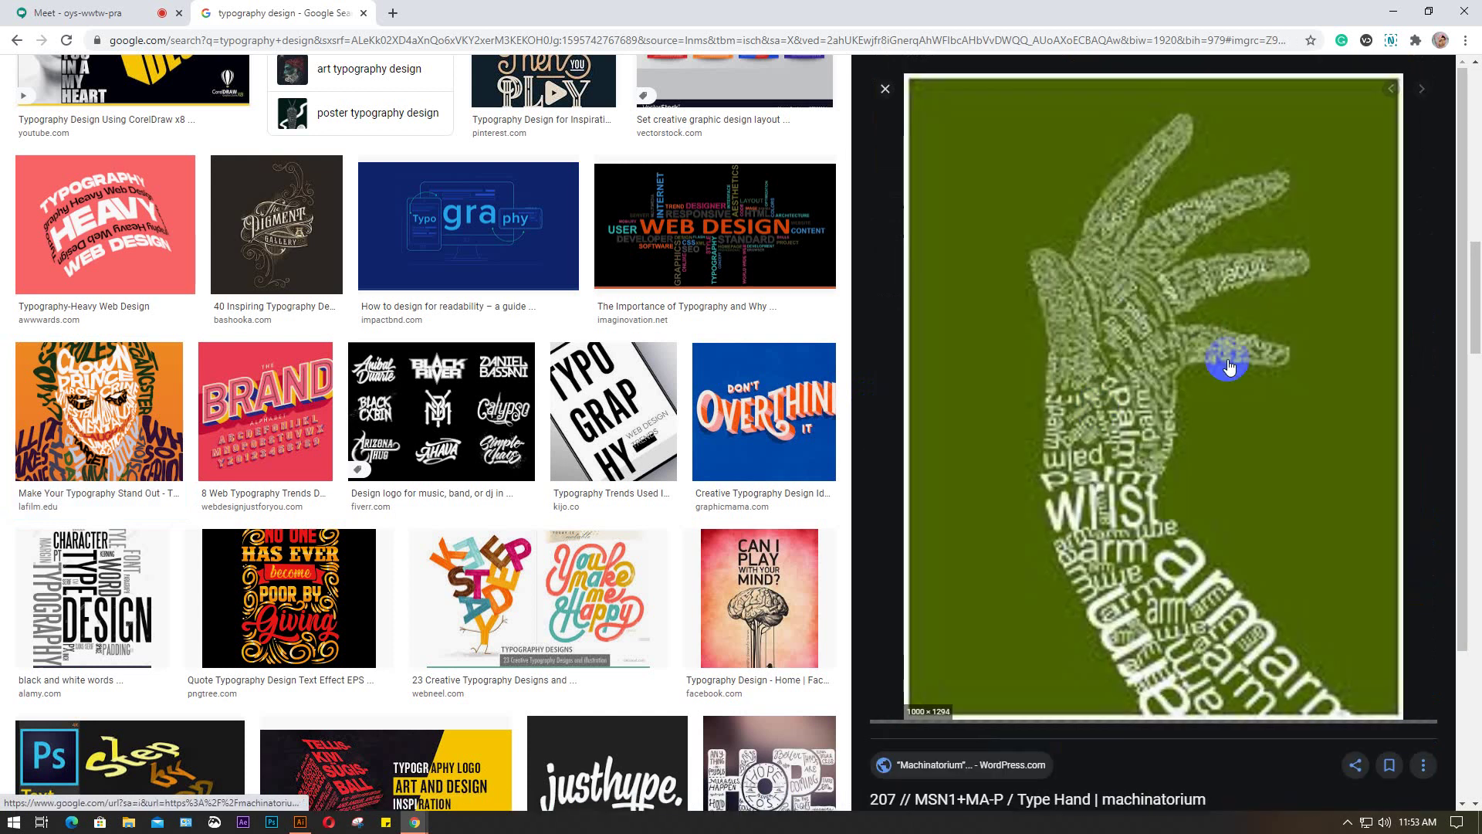
scroll(1229, 366, "down", 8)
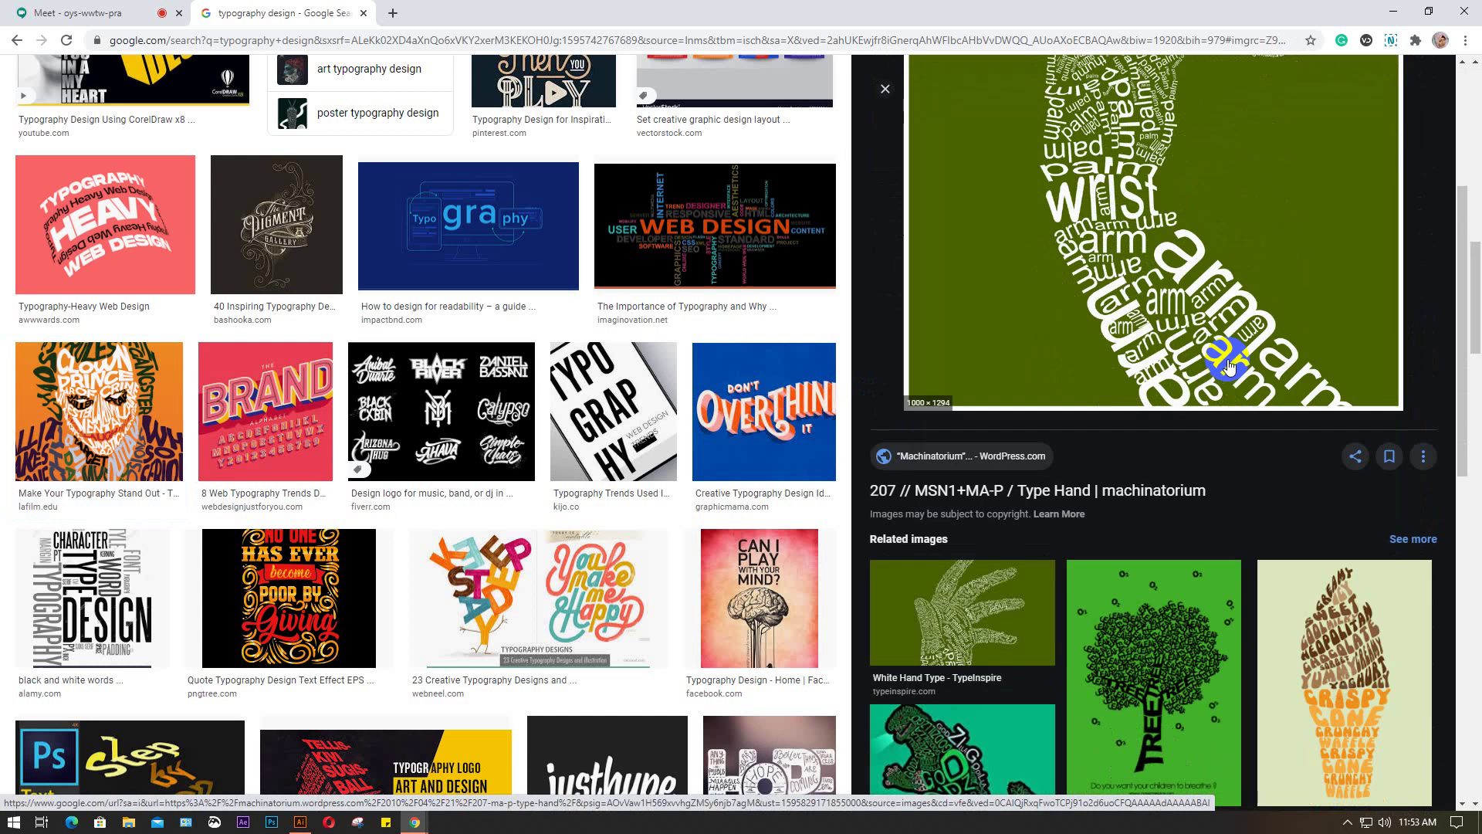
scroll(1229, 365, "down", 5)
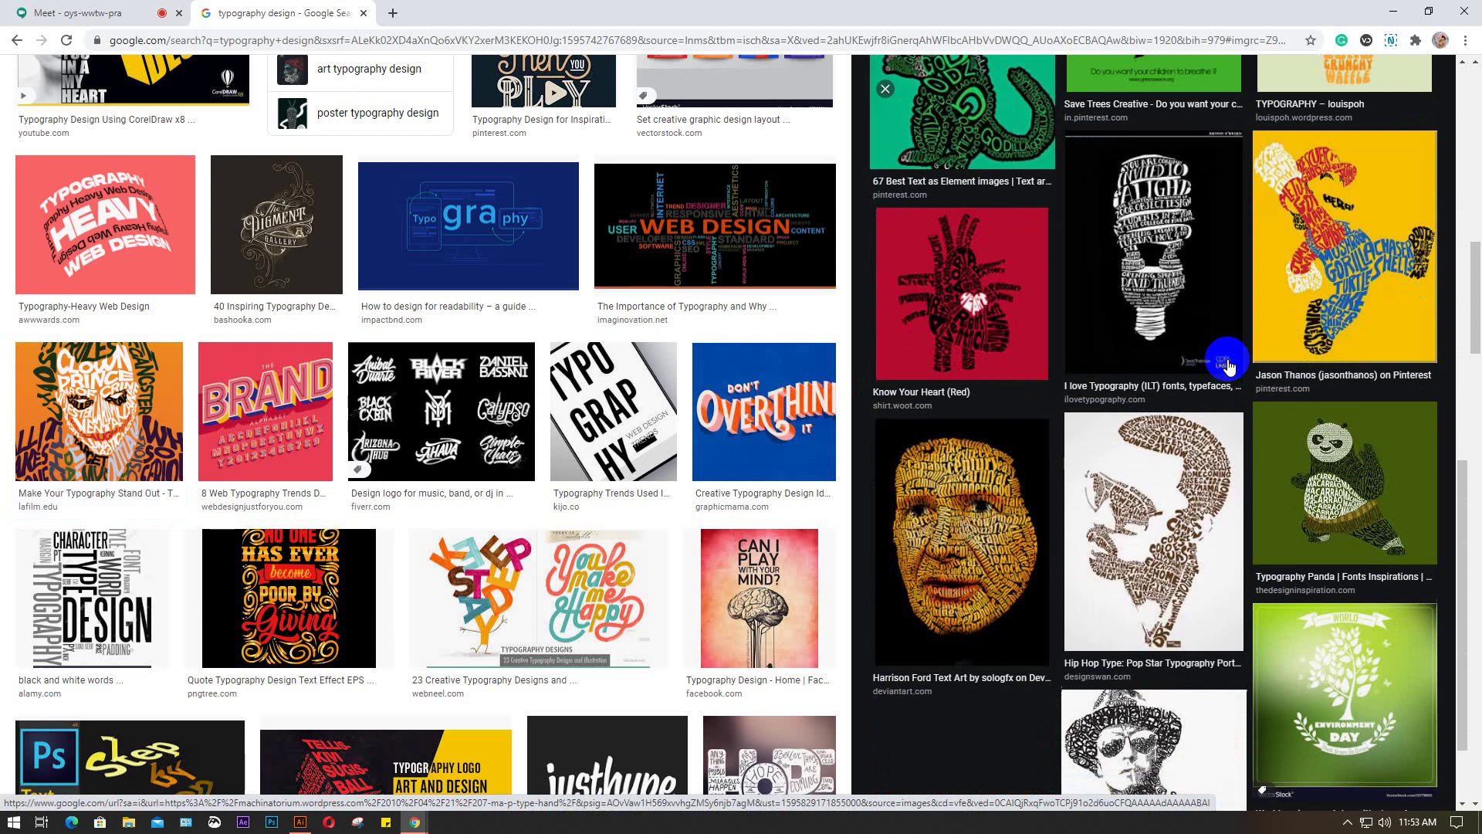
scroll(1228, 363, "down", 1)
left_click(1396, 456)
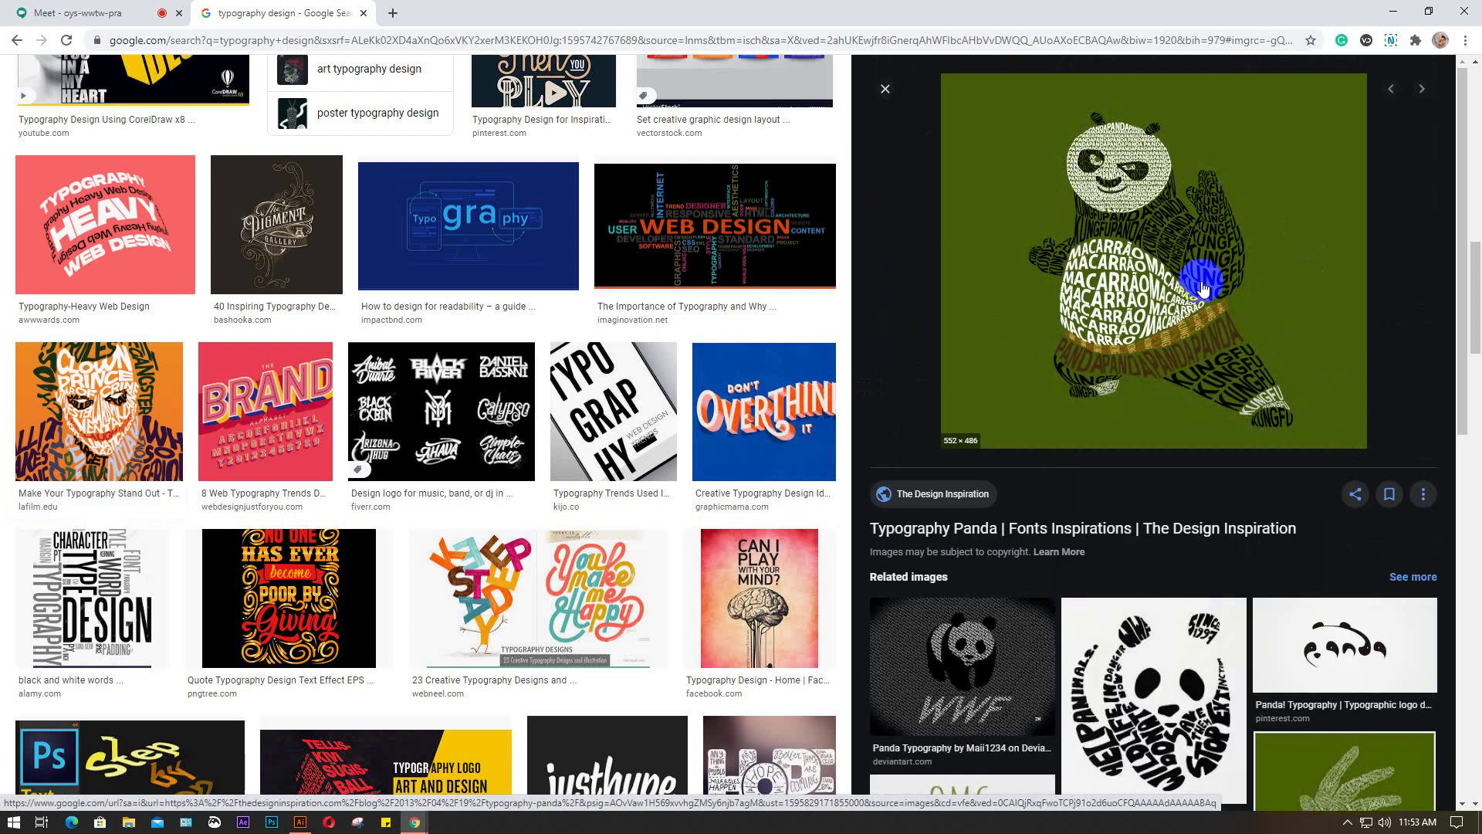
scroll(1151, 446, "down", 3)
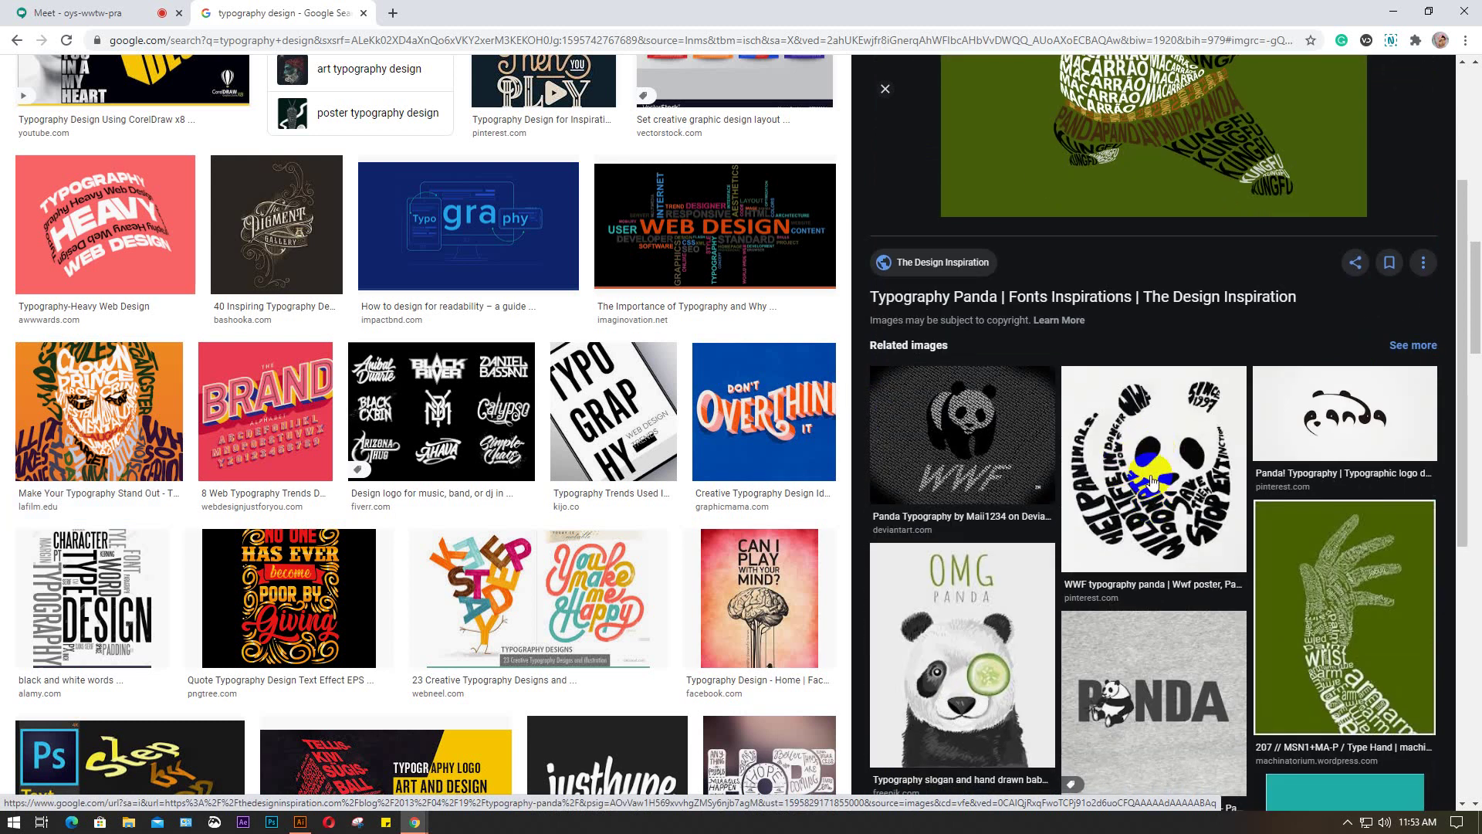
Open the WWF typography panda image in the preview and scroll the results back to the top
left_click(1152, 480)
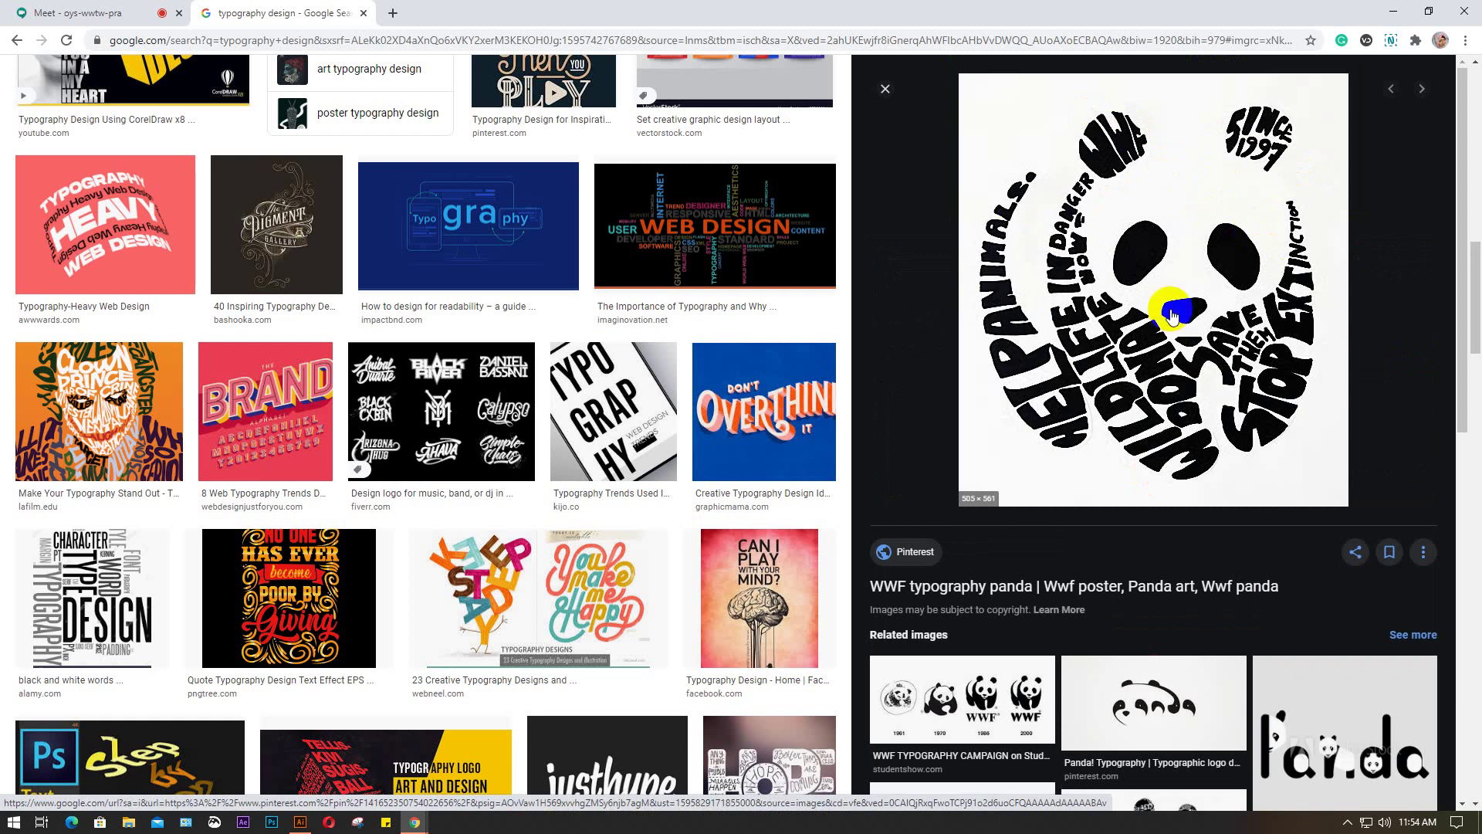
scroll(1172, 313, "down", 2)
scroll(1173, 315, "down", 7)
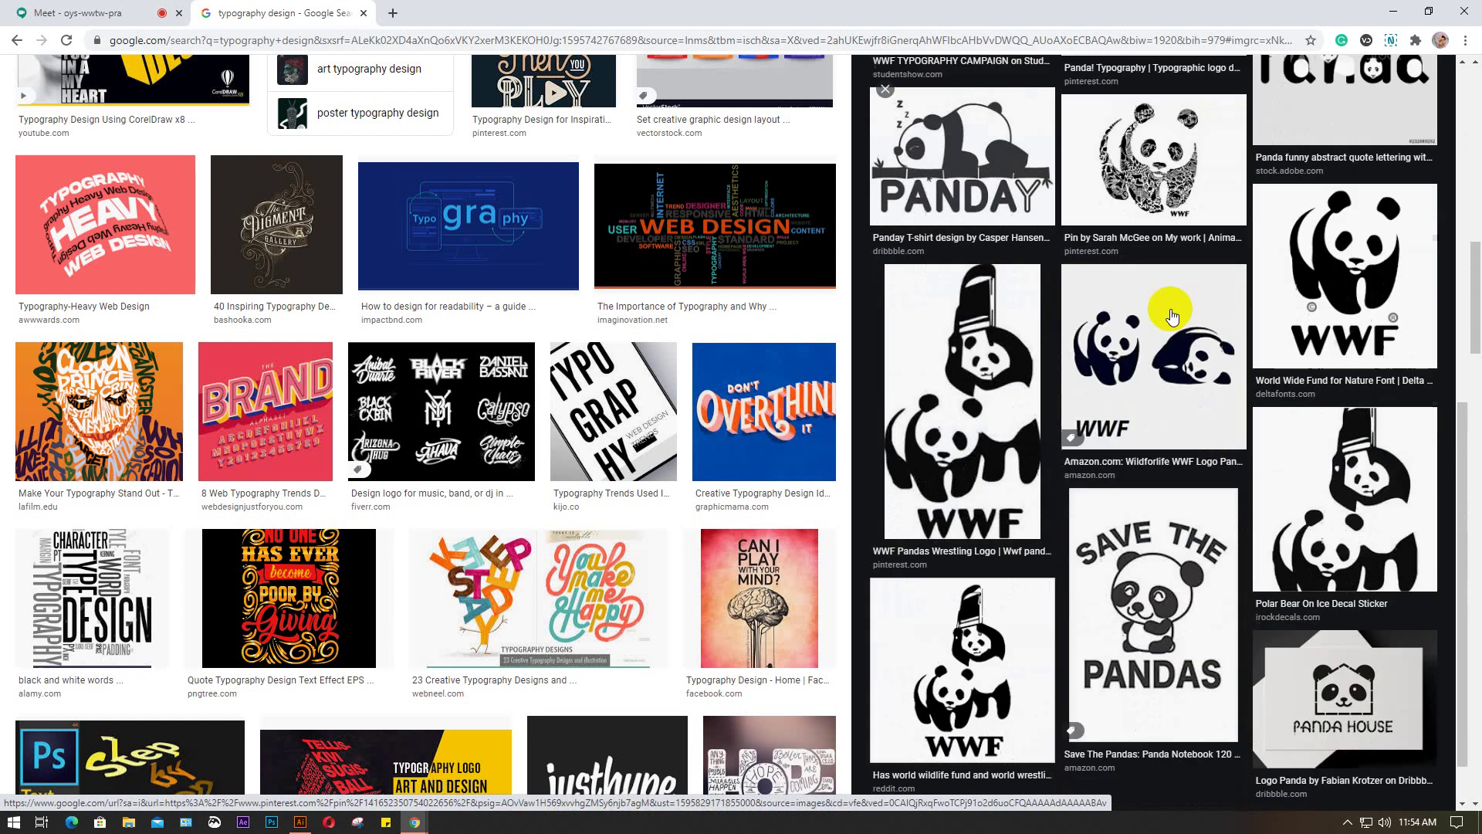
scroll(1171, 316, "up", 2)
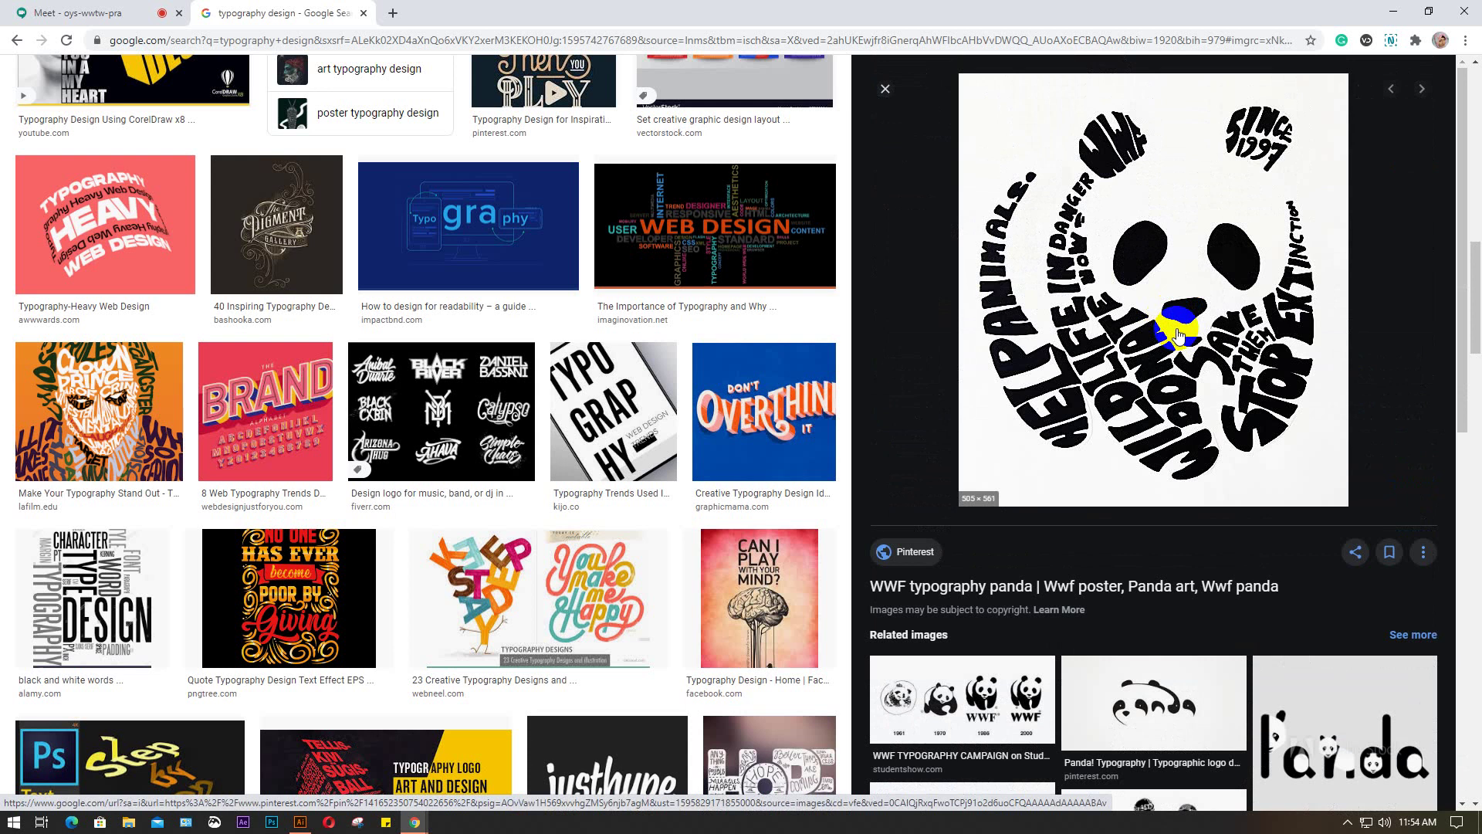
scroll(434, 469, "down", 2)
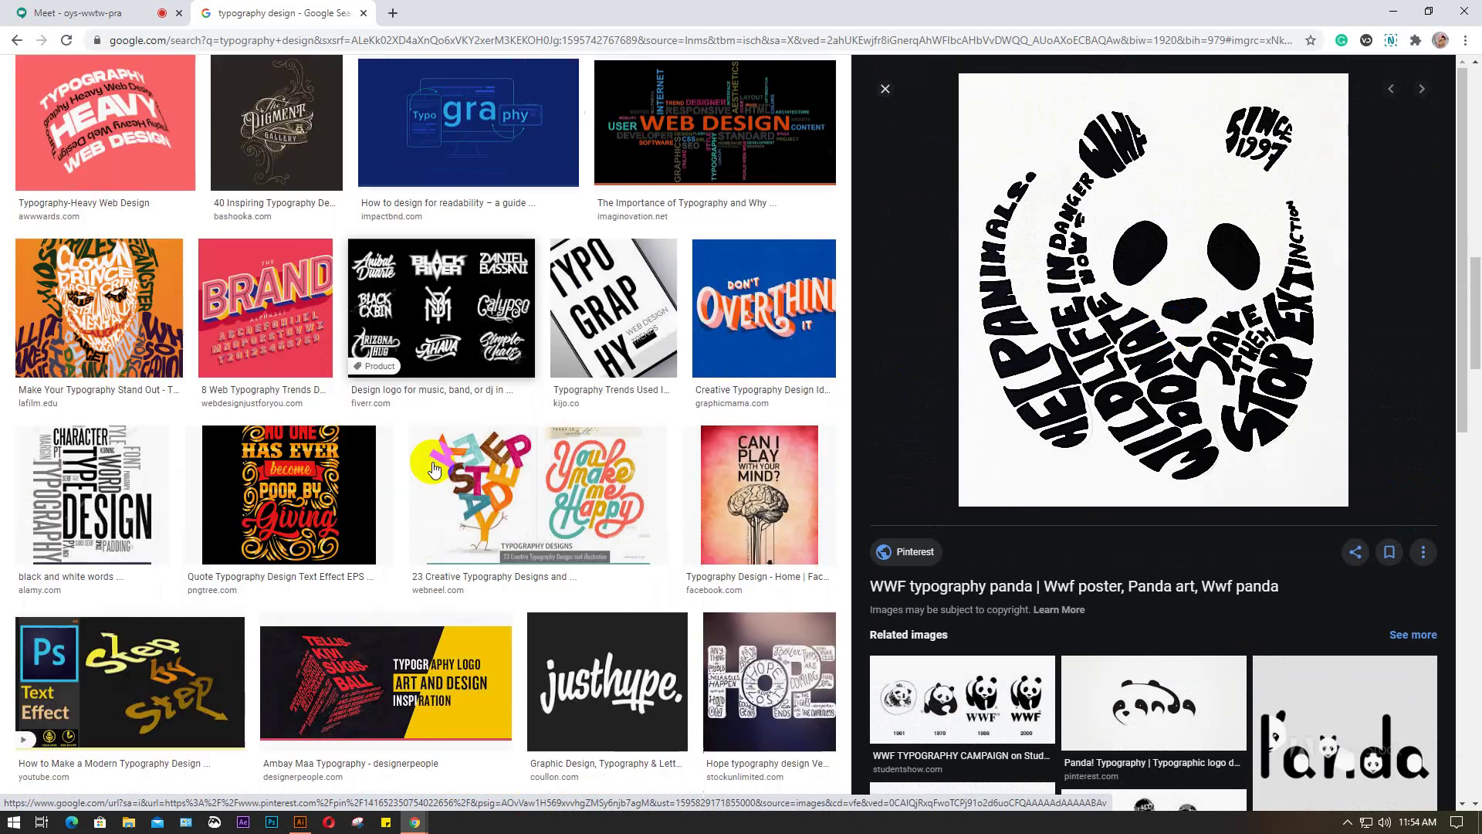
scroll(434, 469, "down", 2)
scroll(436, 468, "down", 2)
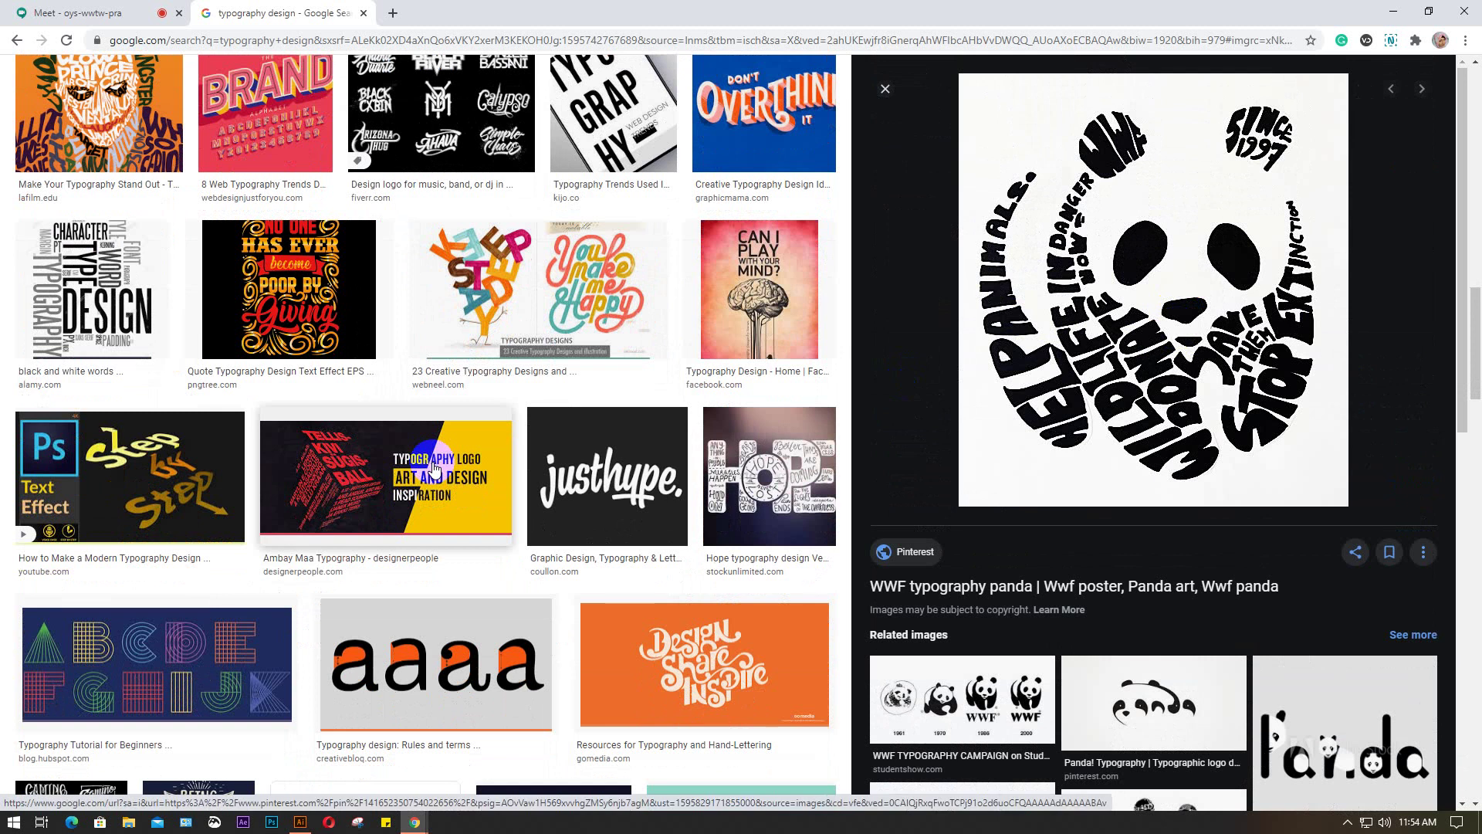
scroll(436, 469, "up", 15)
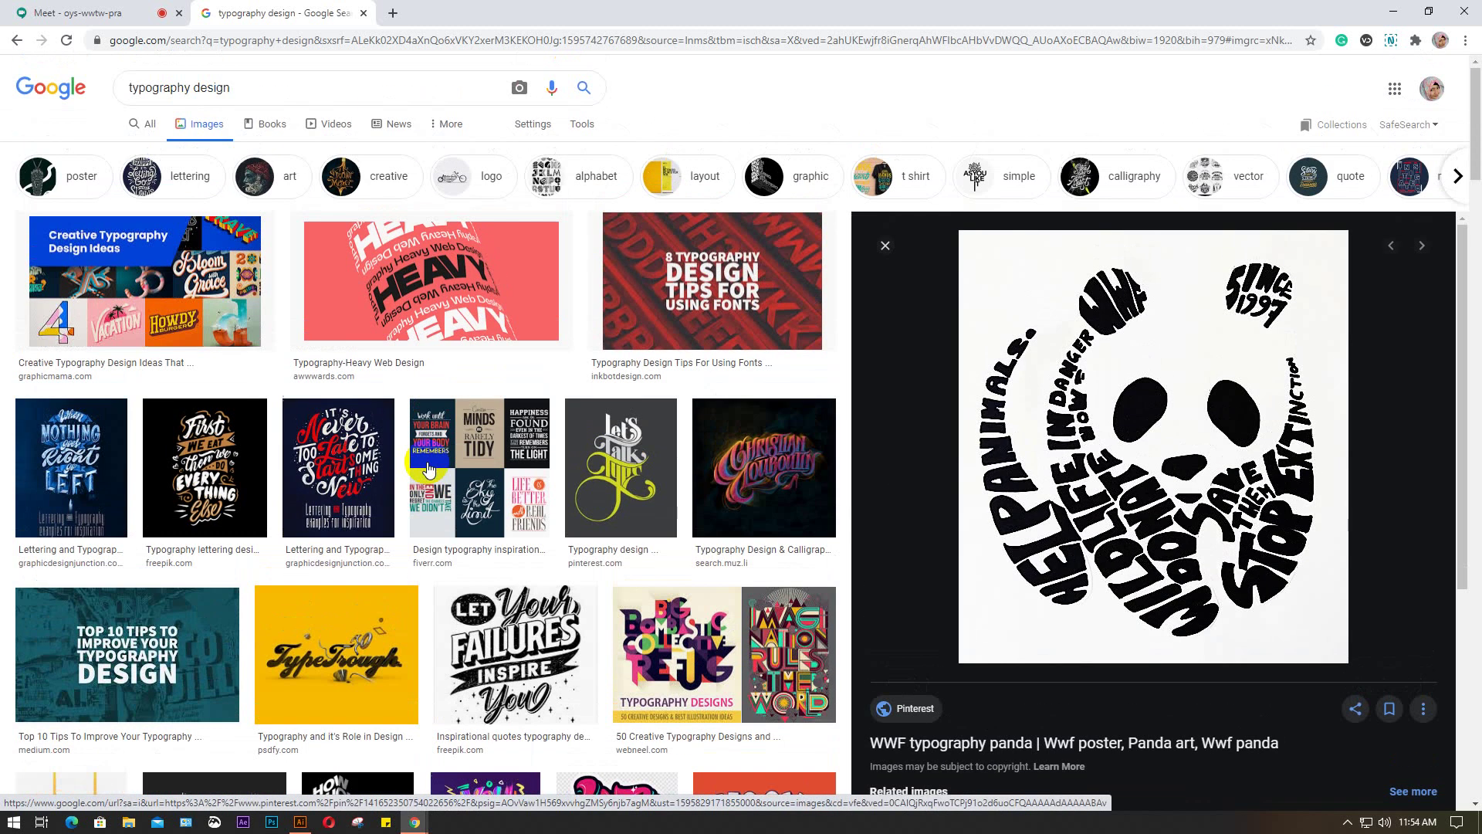
Replace the search query with 'elephant' and run the image search
left_click(306, 92)
triple_click(122, 87)
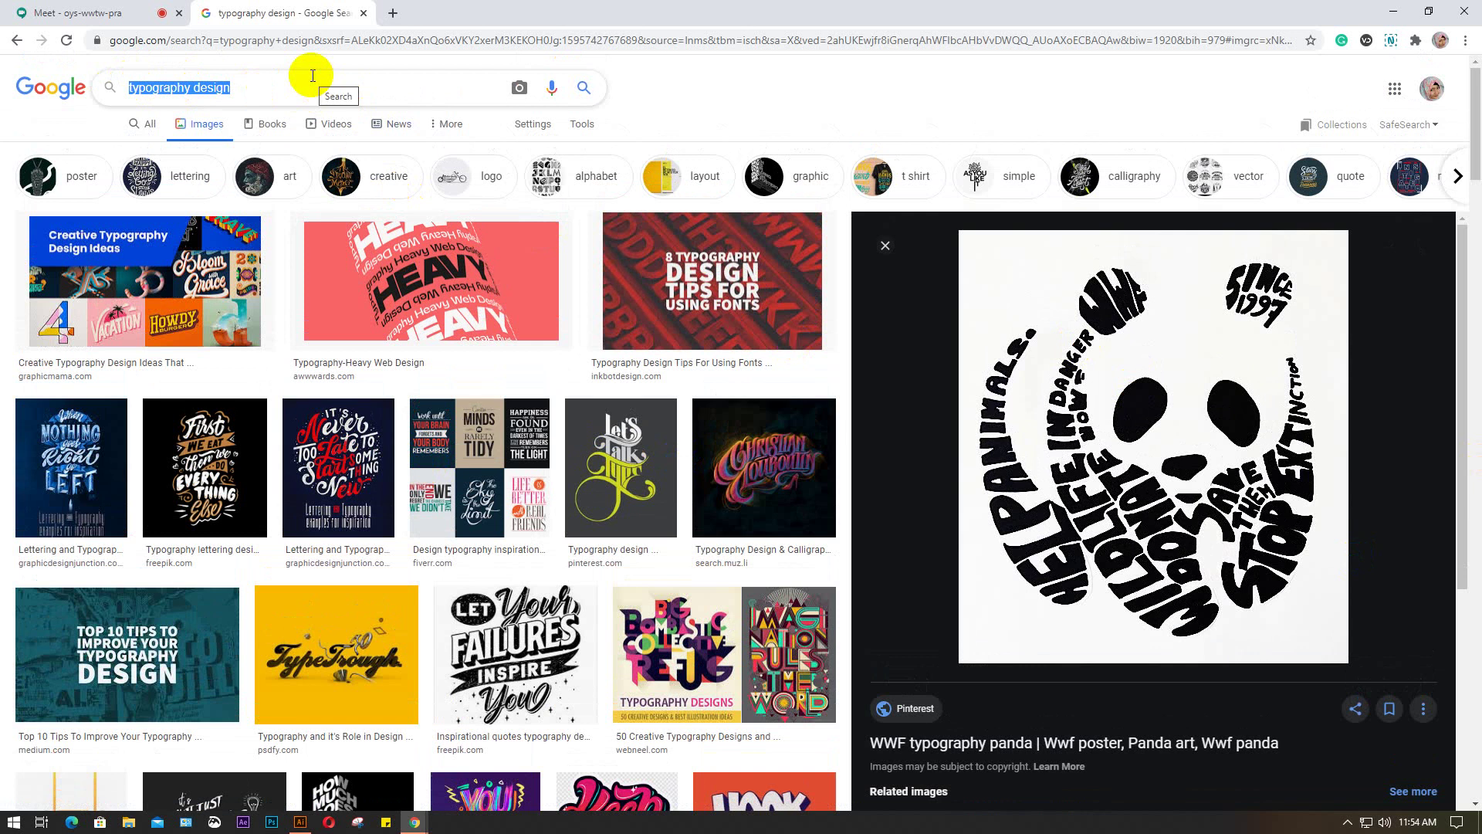
type("hand")
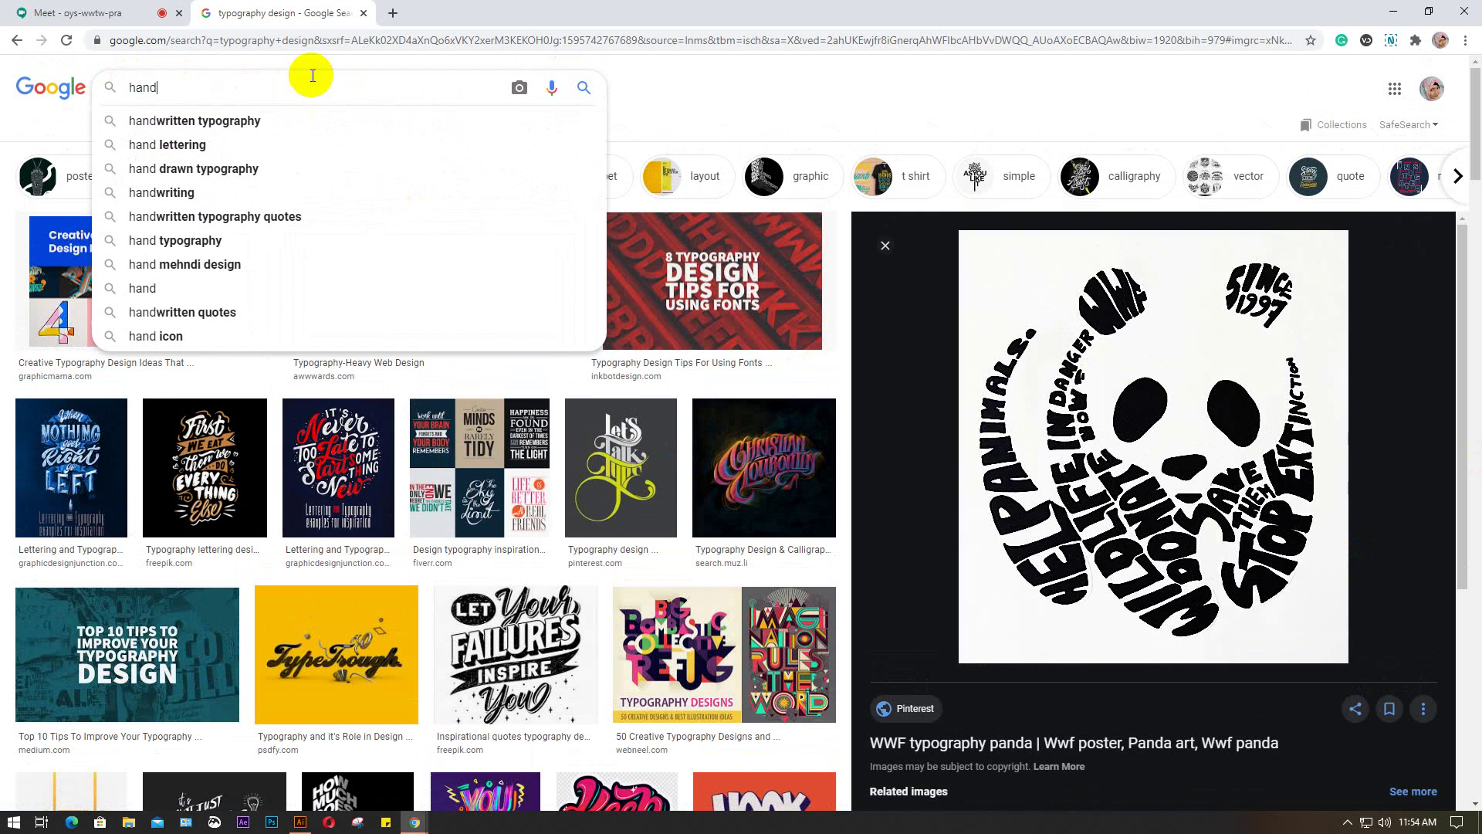
key("BackSpace")
key("BackSpace")
key("BackSpace")
key("BackSpace")
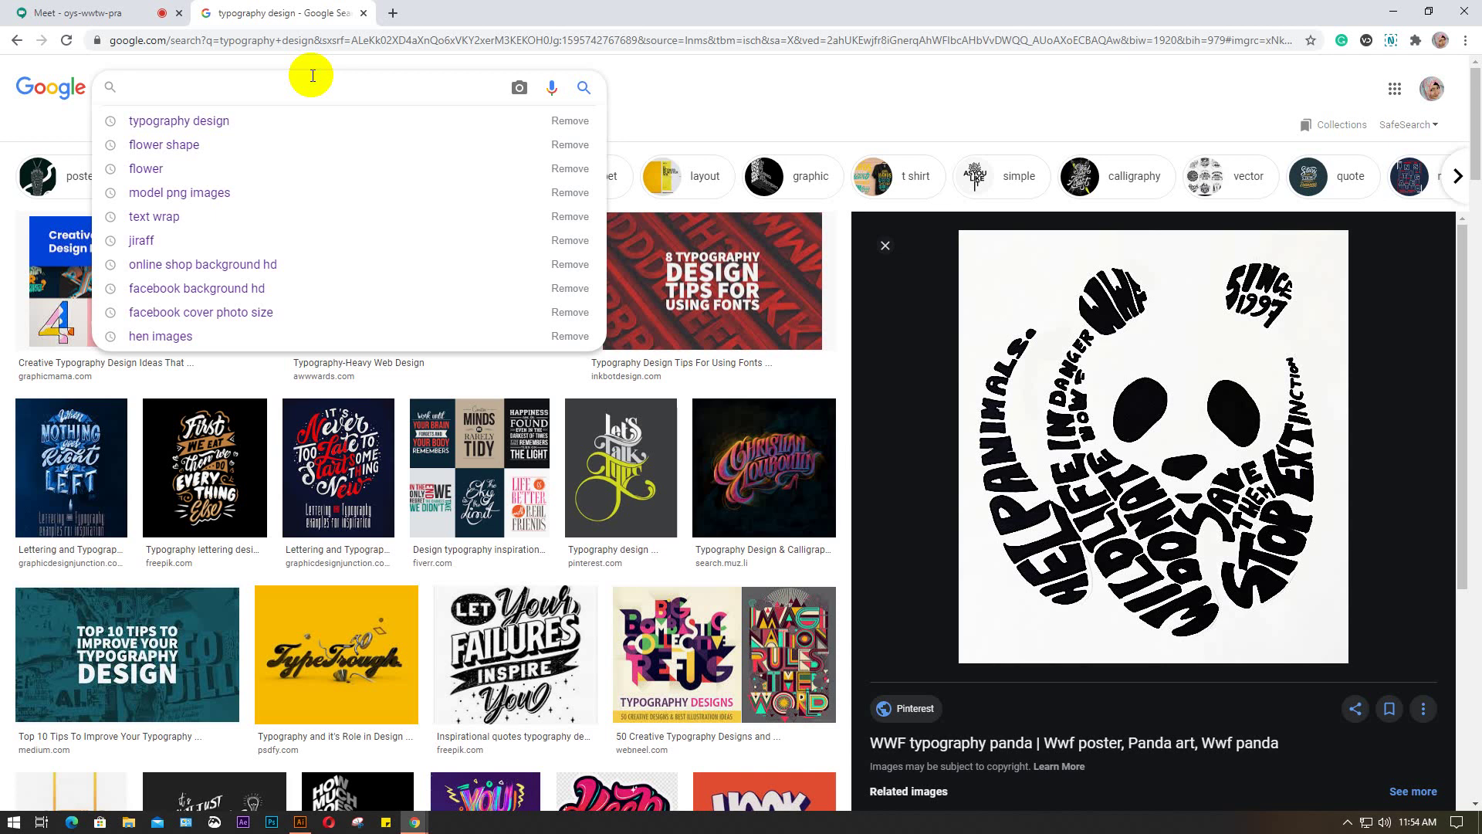
type("elephant")
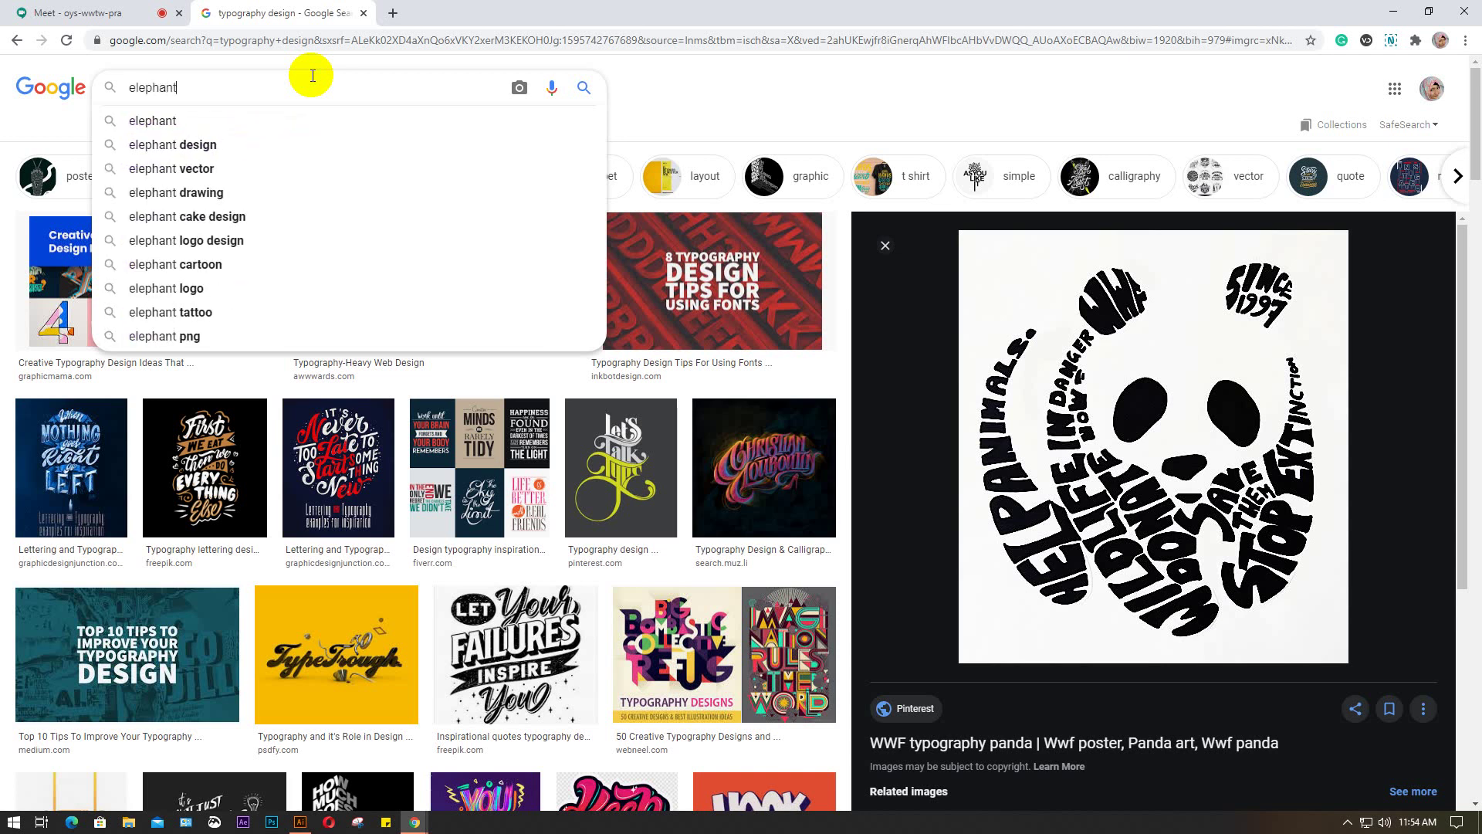
key("Return")
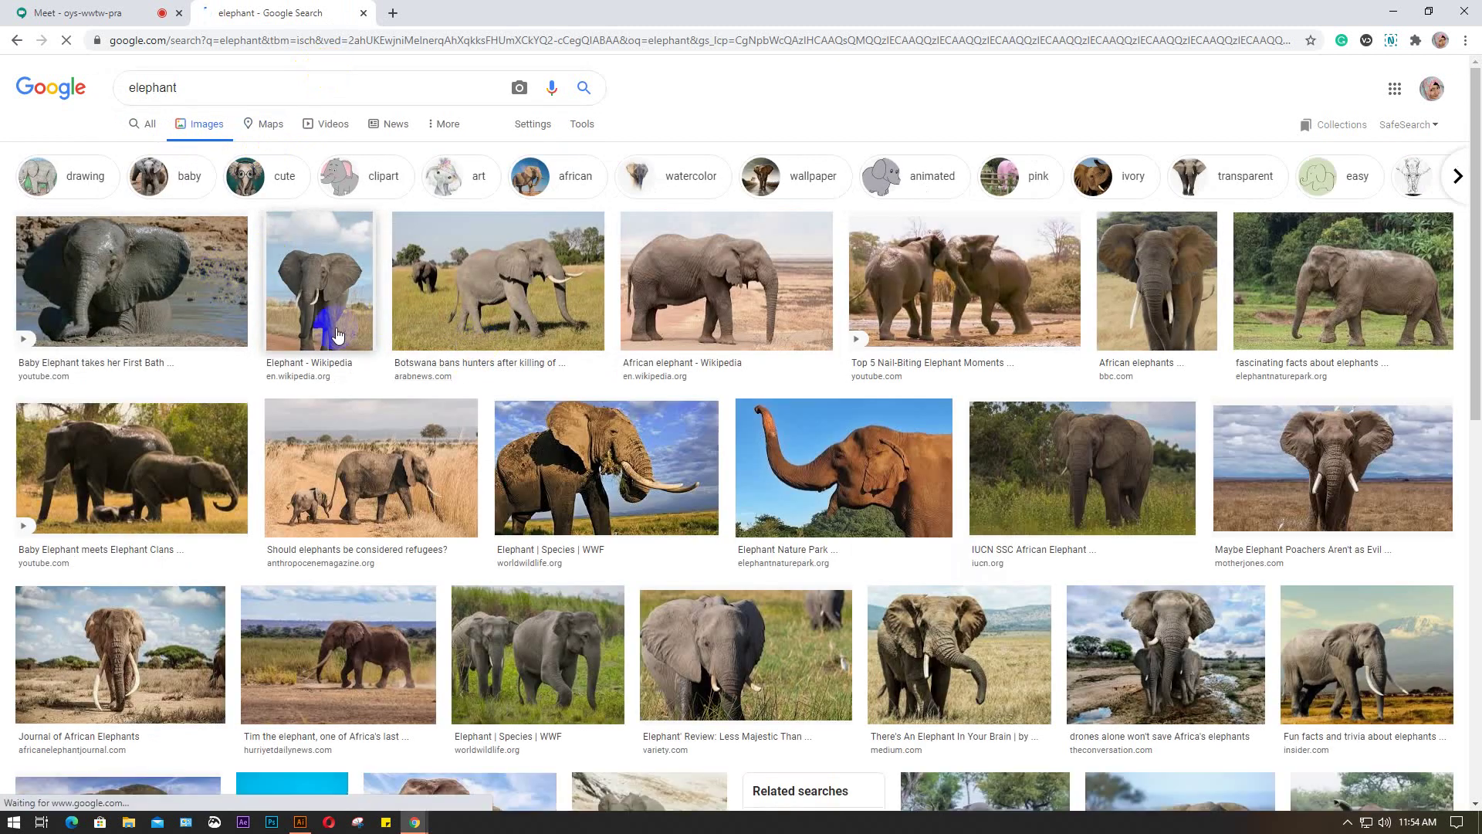
Preview the Mother Jones elephant photo, then the elephant raising its trunk
scroll(337, 334, "down", 1)
scroll(336, 333, "down", 2)
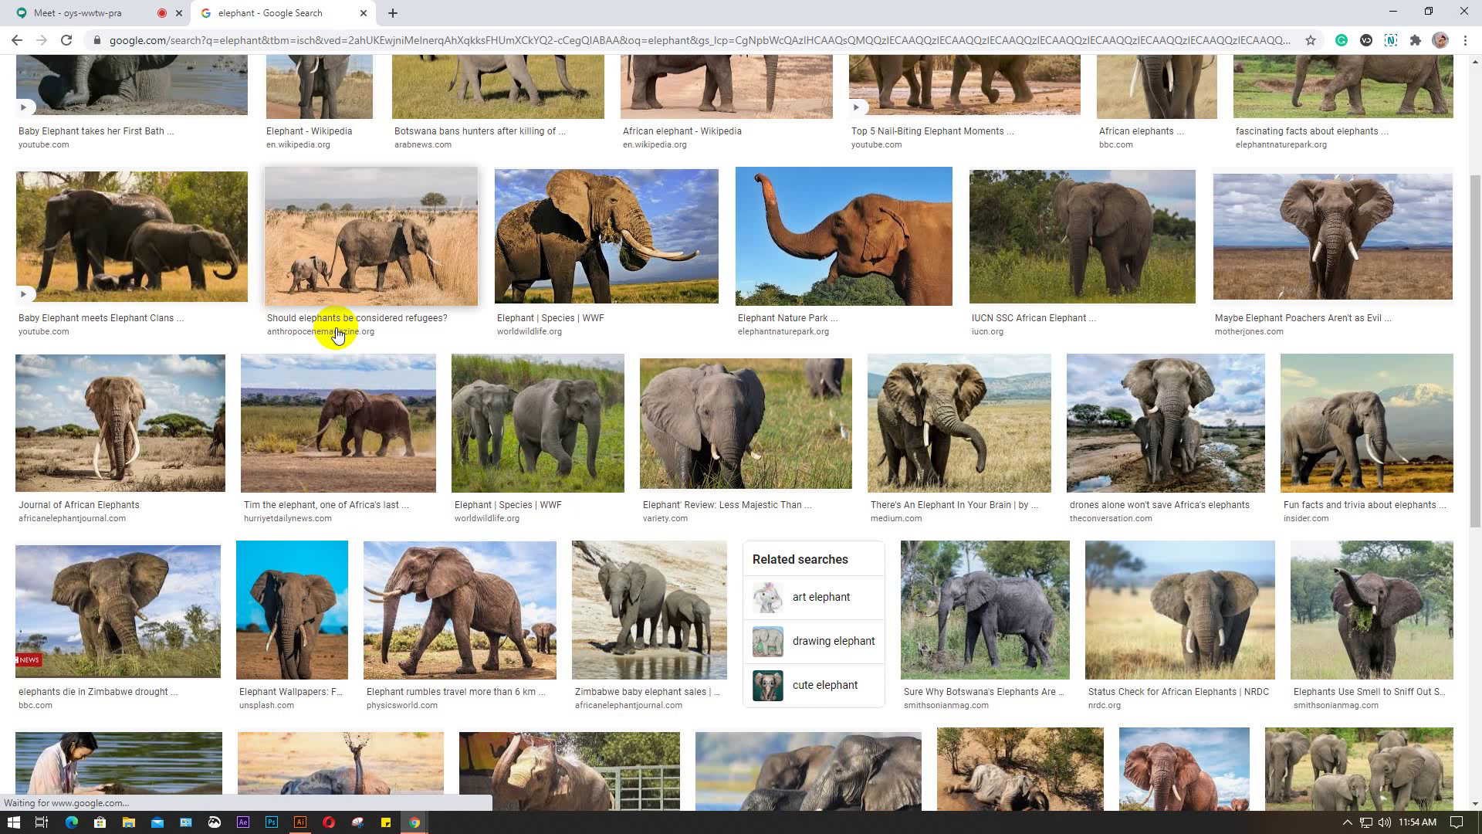
scroll(336, 333, "up", 2)
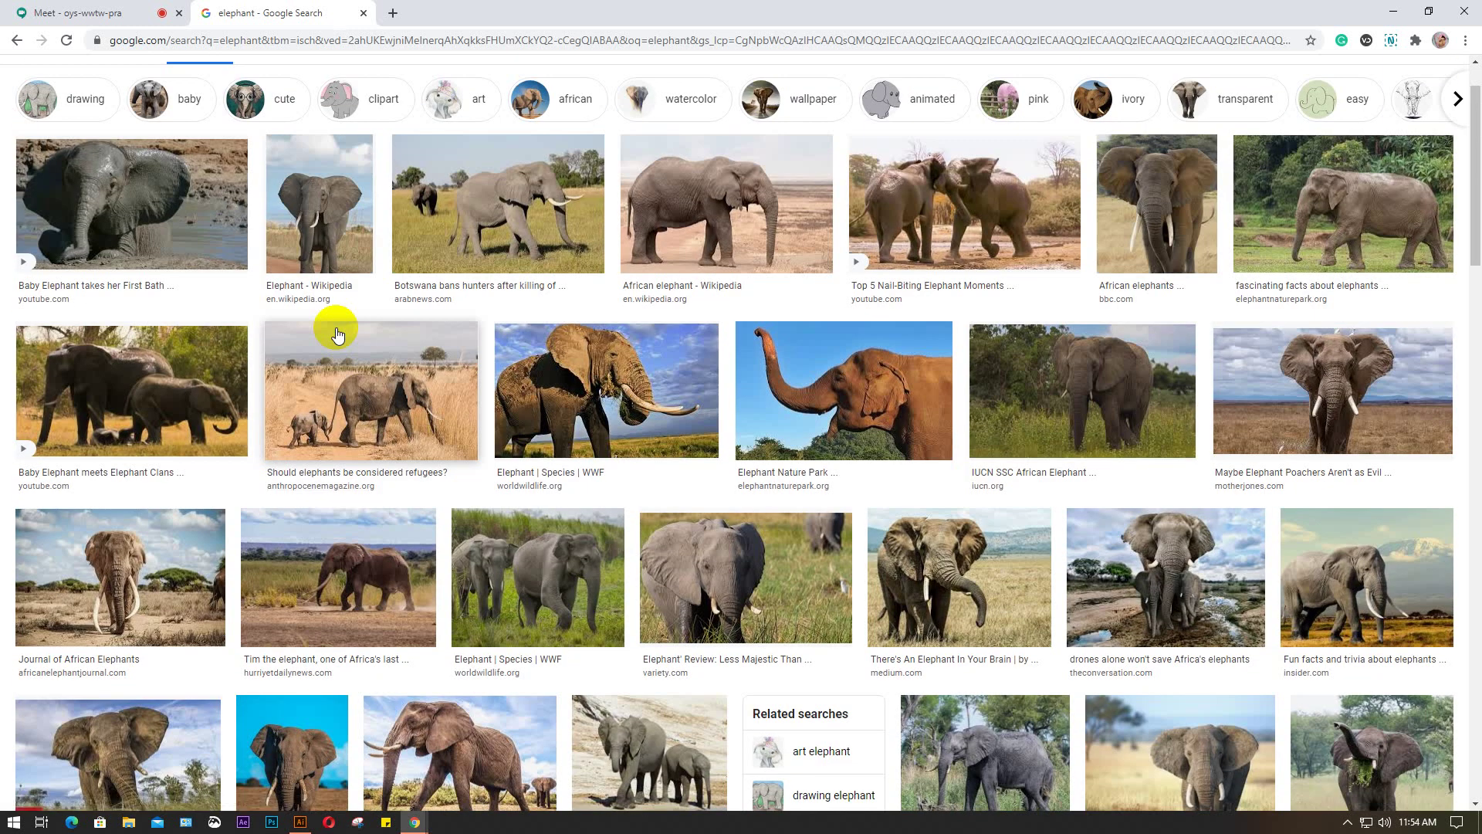
scroll(336, 334, "up", 1)
scroll(337, 334, "up", 1)
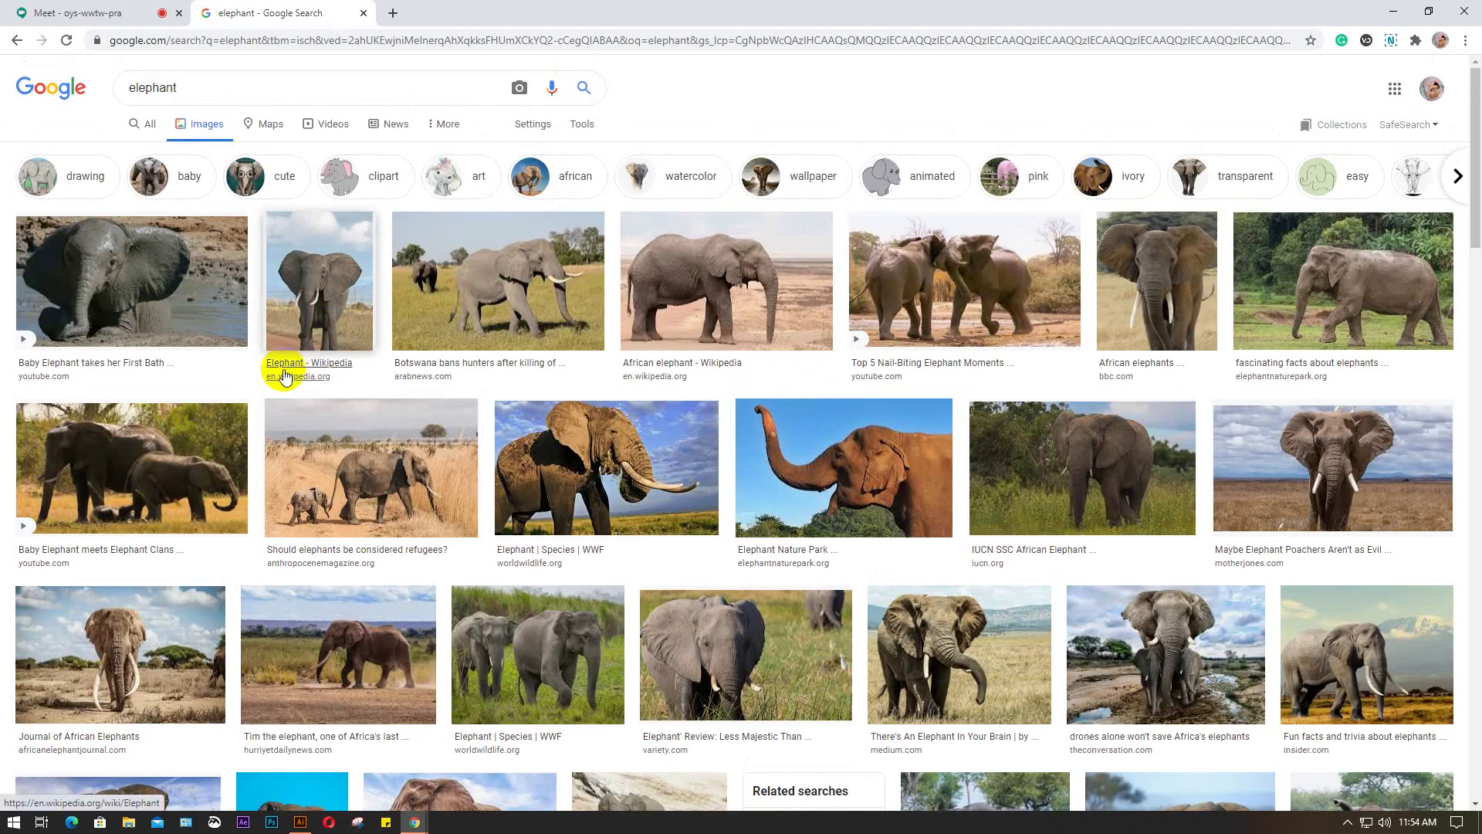
left_click(1341, 454)
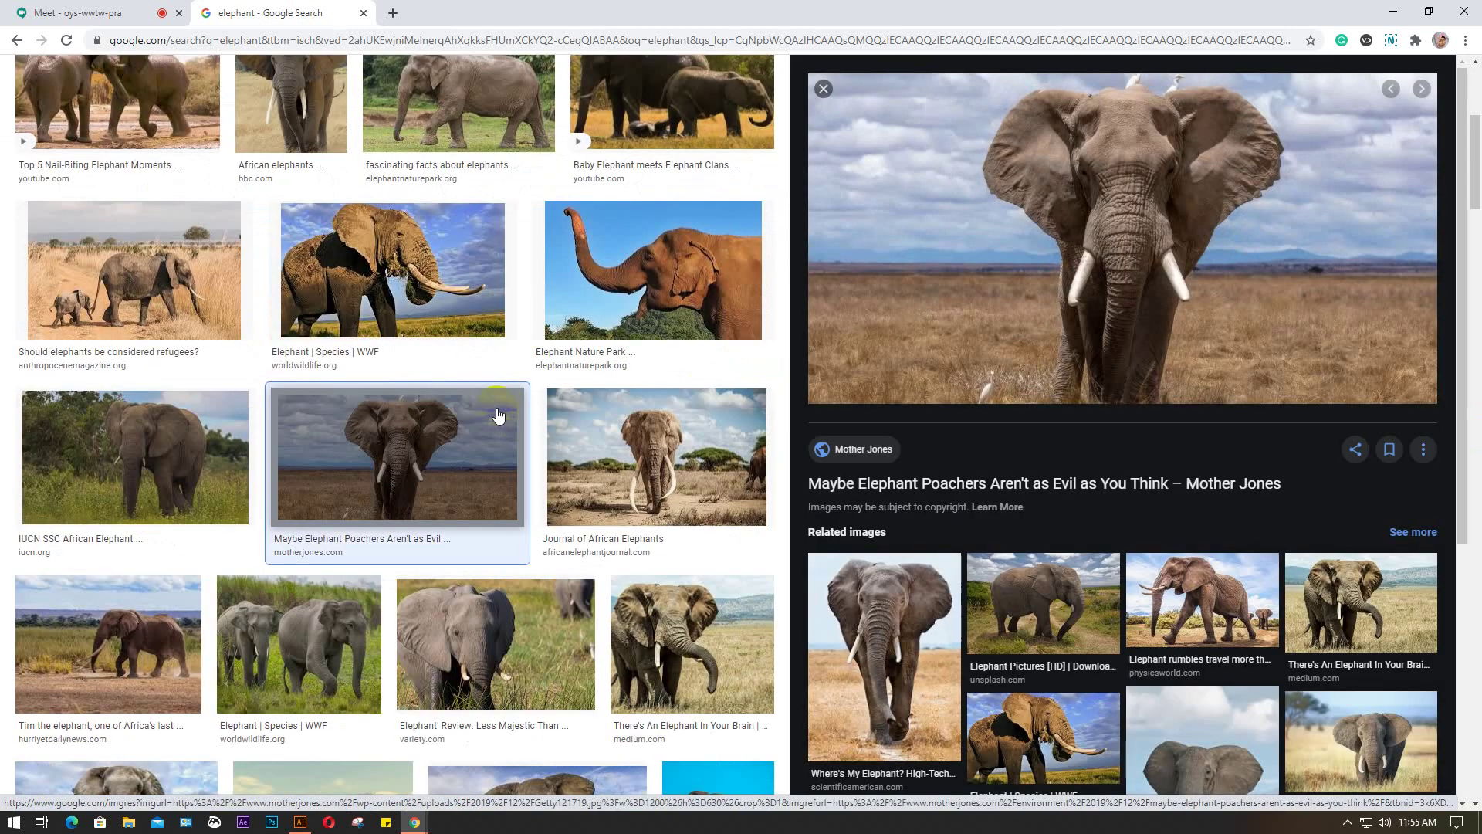
scroll(493, 409, "down", 2)
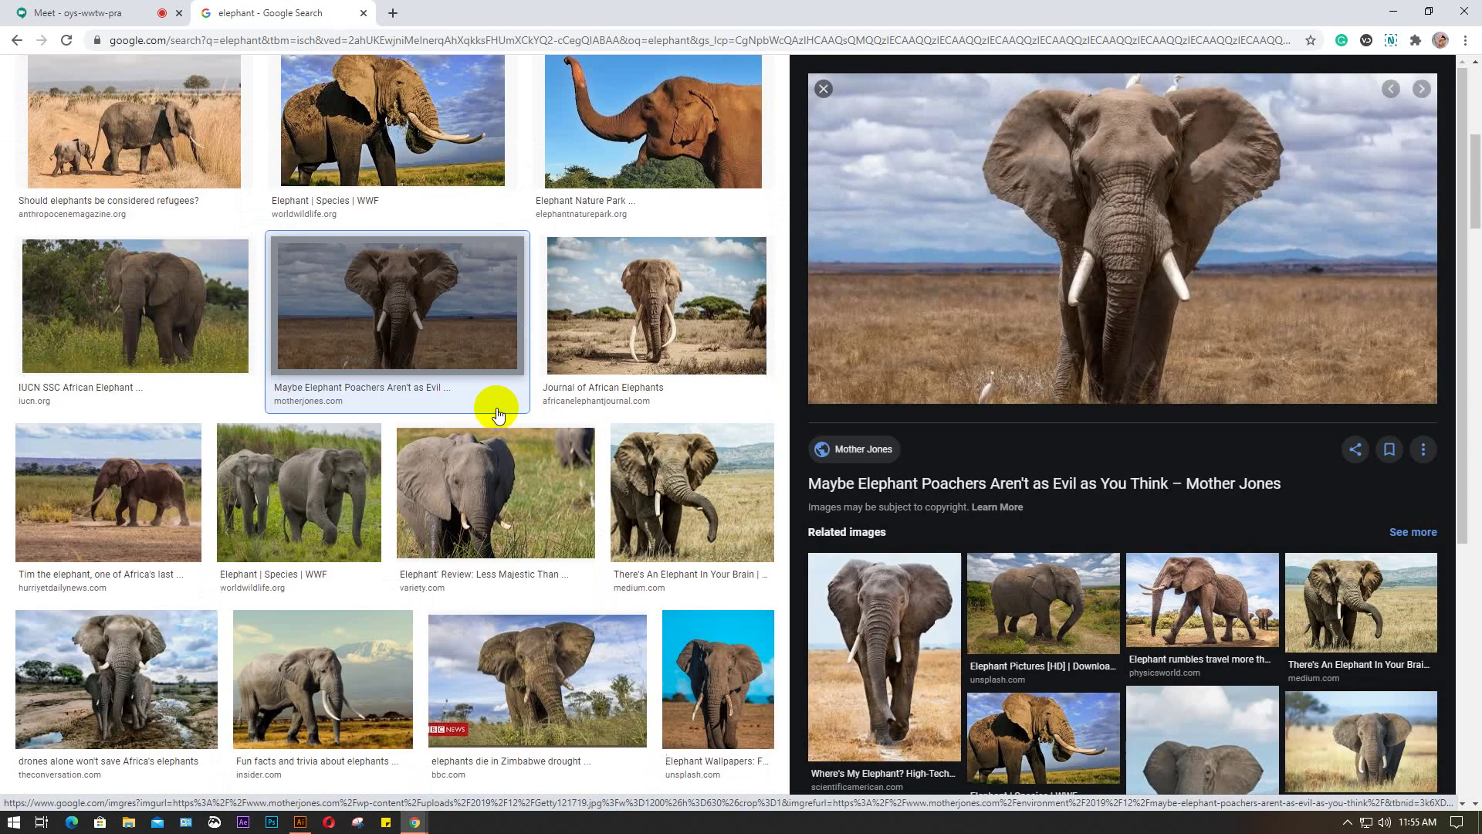
scroll(965, 502, "down", 2)
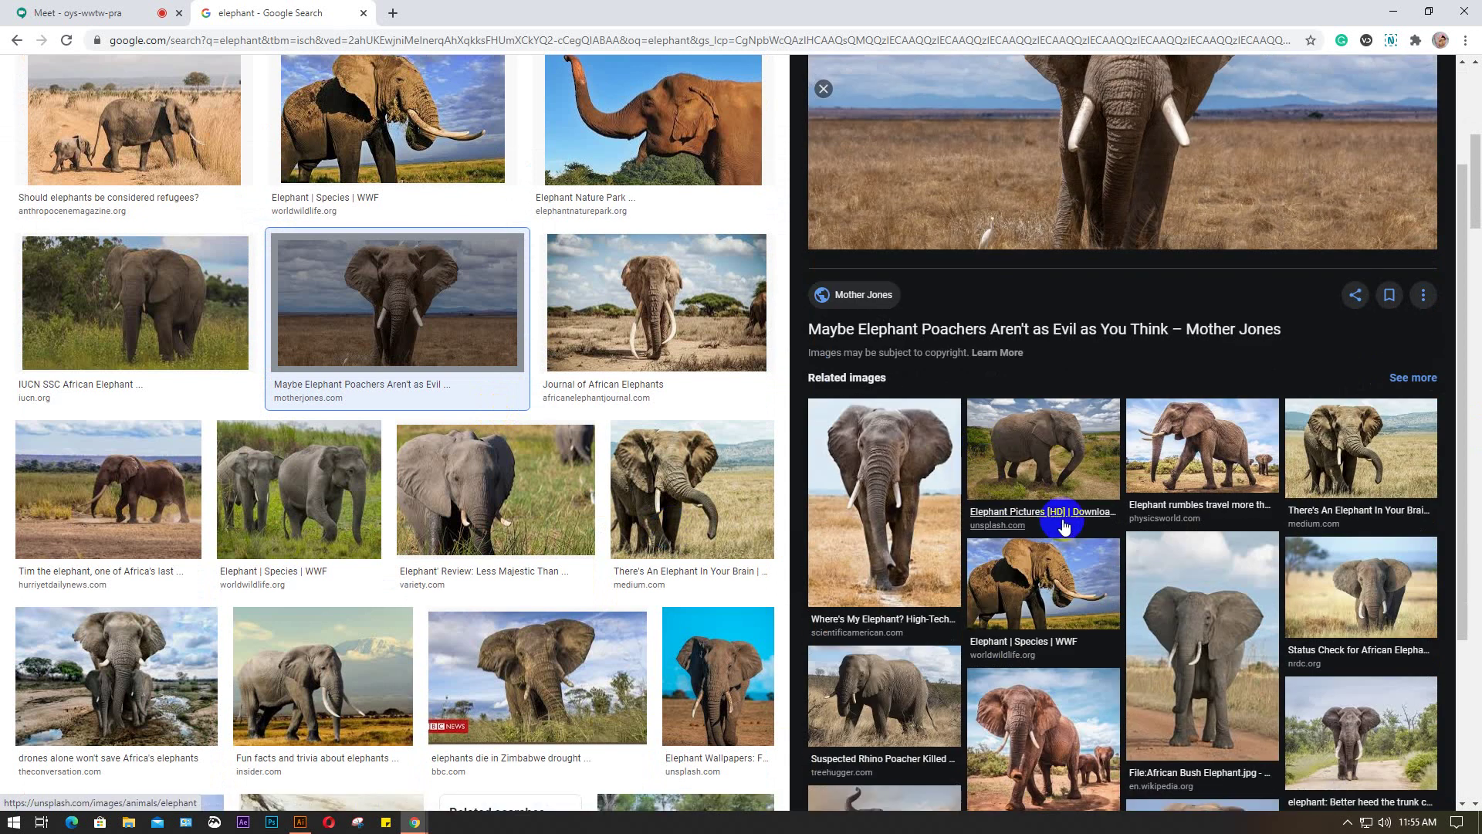
scroll(1027, 502, "down", 3)
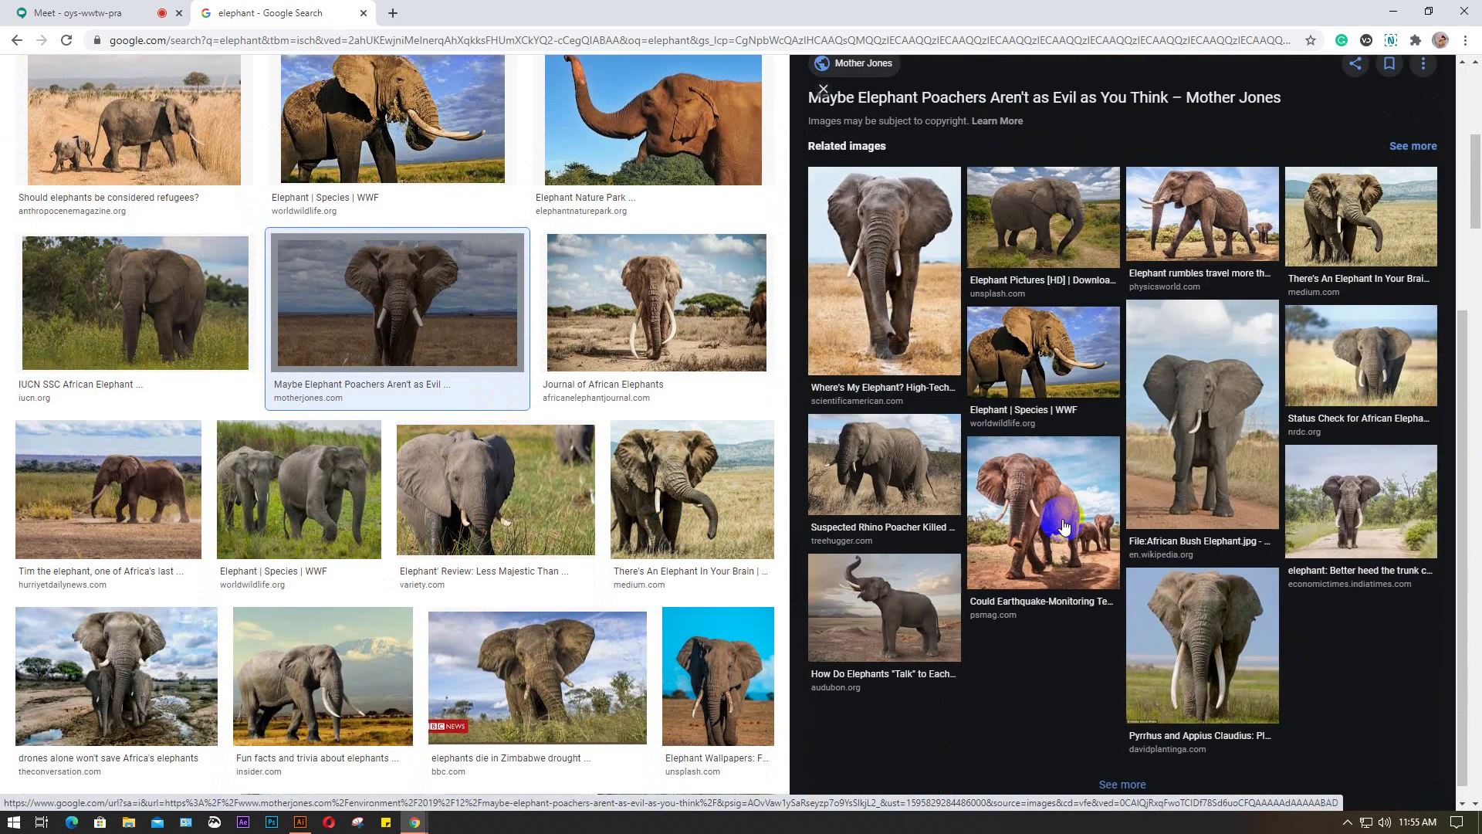
left_click(901, 613)
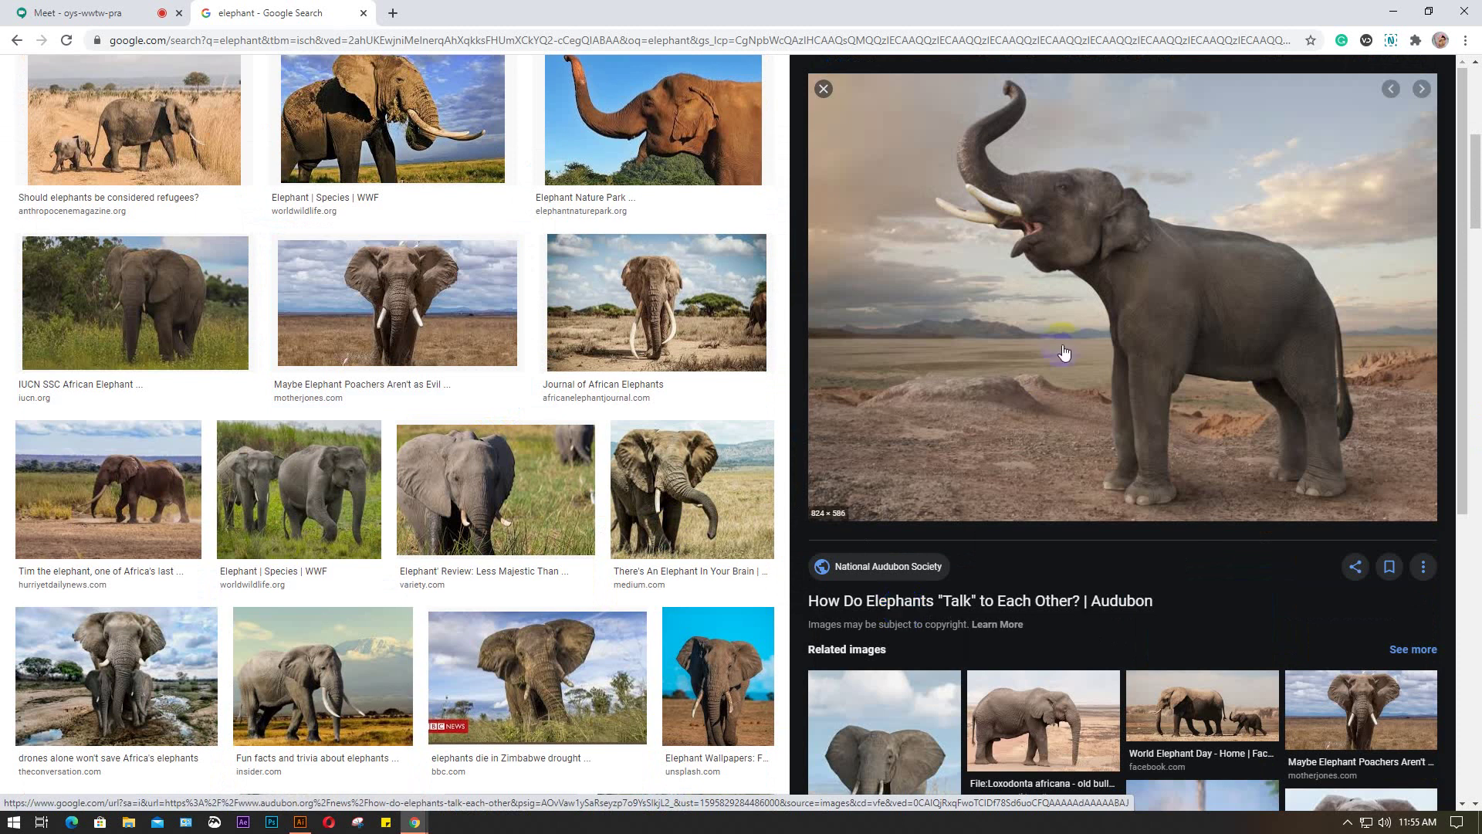
Copy the trunk-raised elephant image and return to Illustrator
scroll(1066, 354, "down", 3)
scroll(1065, 347, "up", 3)
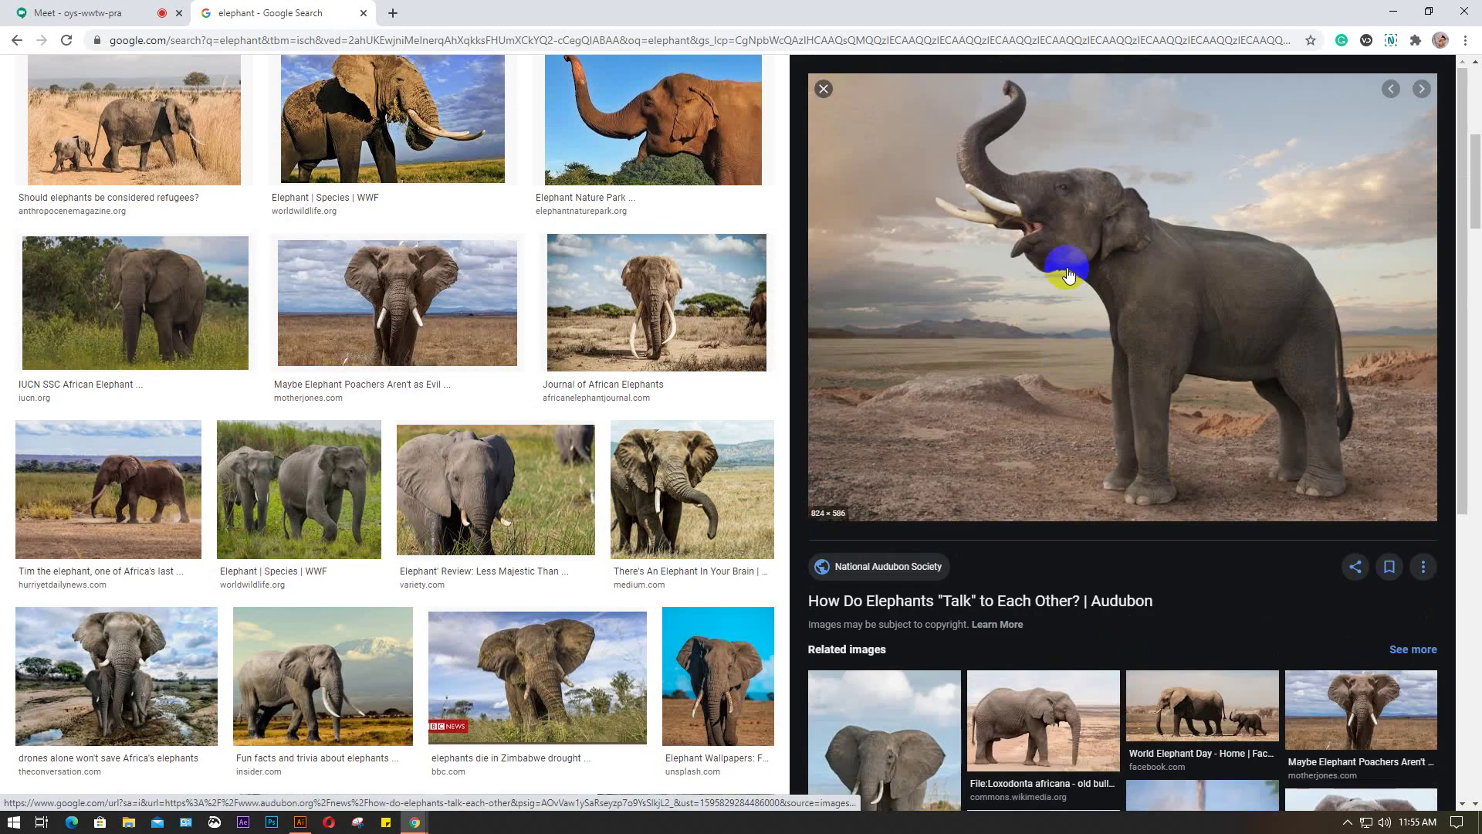
right_click(1061, 268)
left_click(1131, 427)
left_click(518, 624)
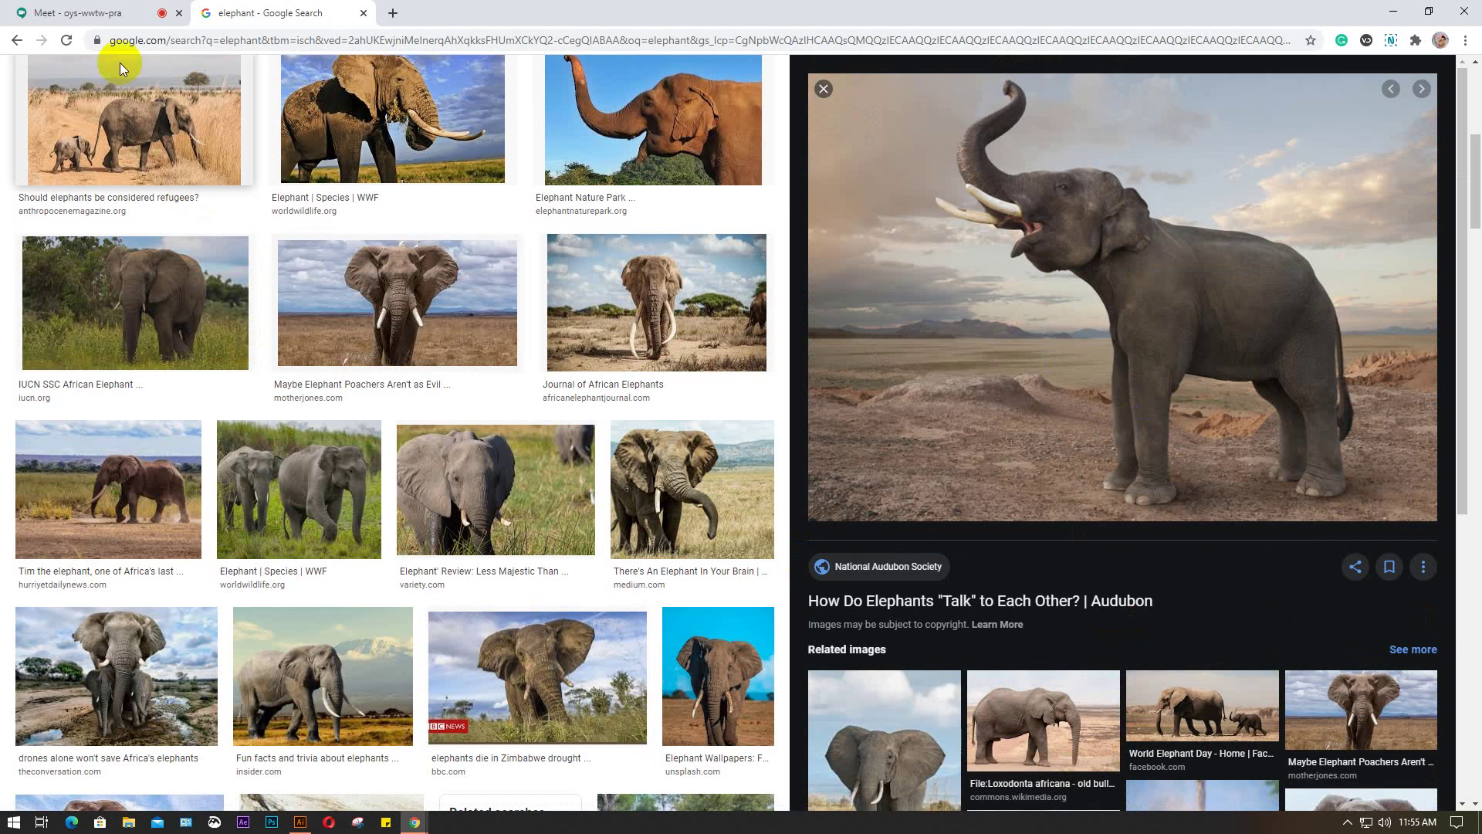
left_click(99, 13)
left_click(304, 823)
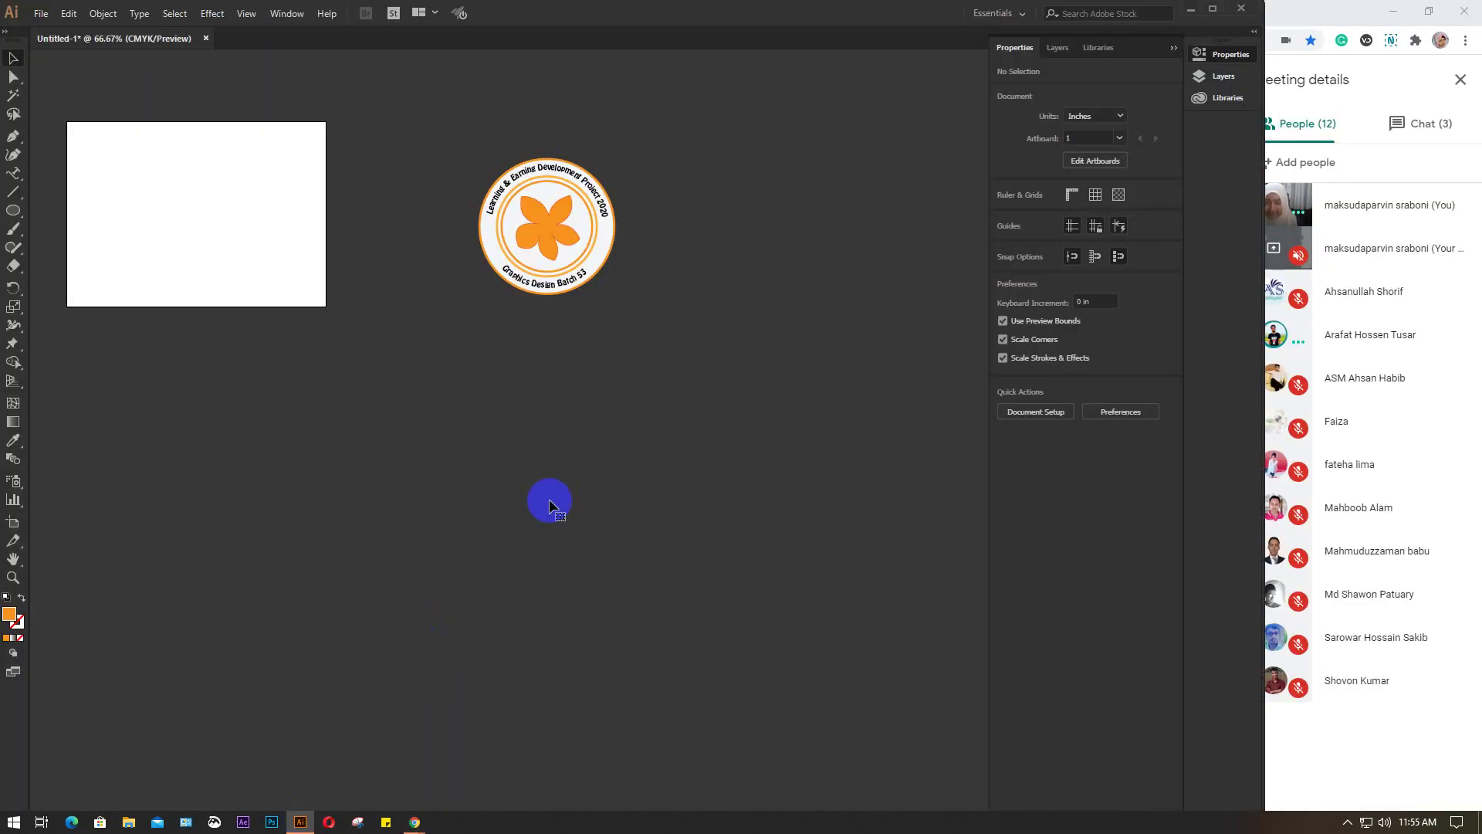
Paste the trunk-raised elephant photo, move it below the logo, and frame it in view
key("ctrl+v")
left_click_drag(597, 460, 459, 515)
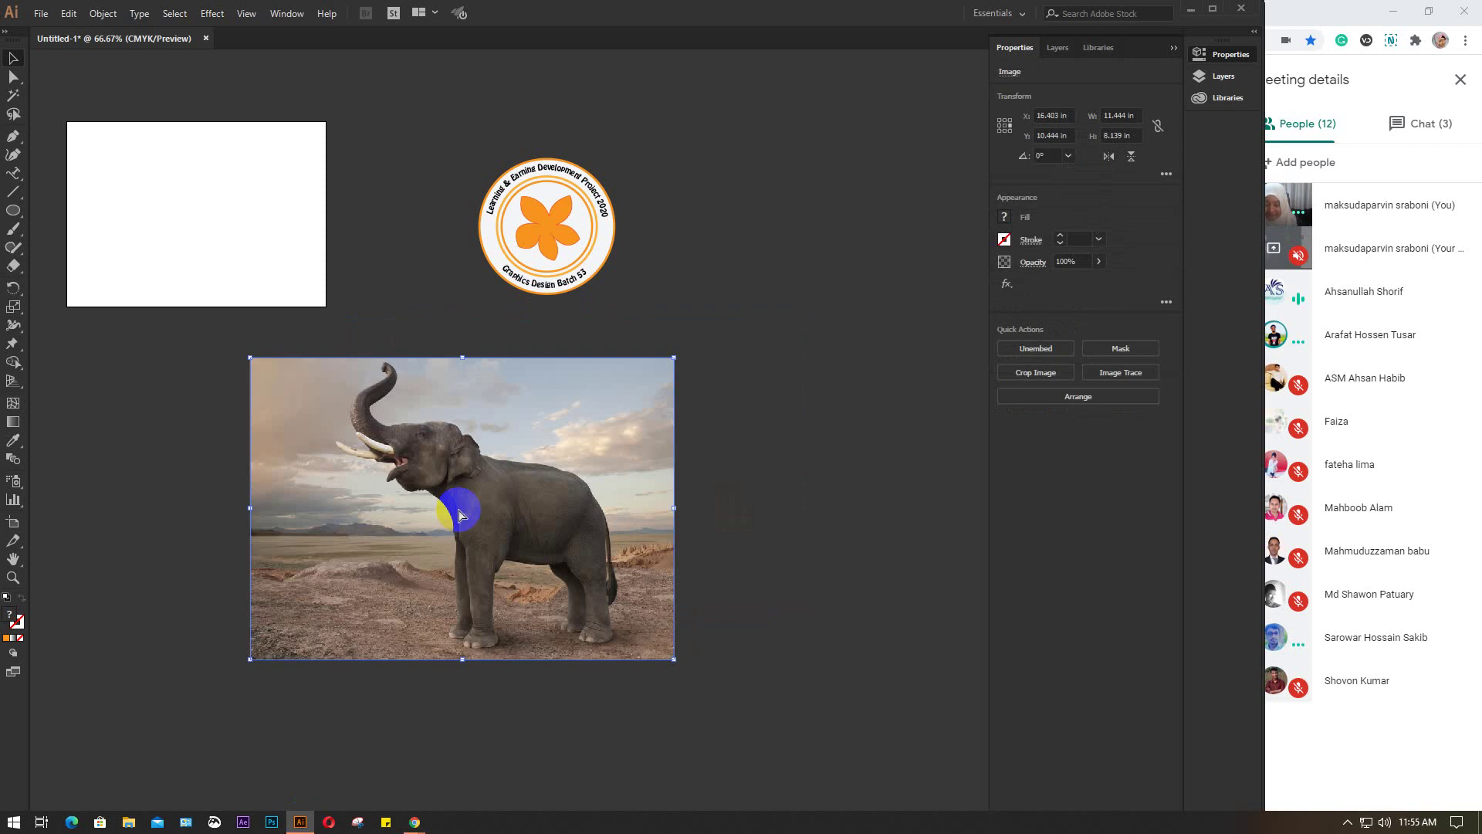
key("ctrl+shift+a")
scroll(458, 515, "up", 2)
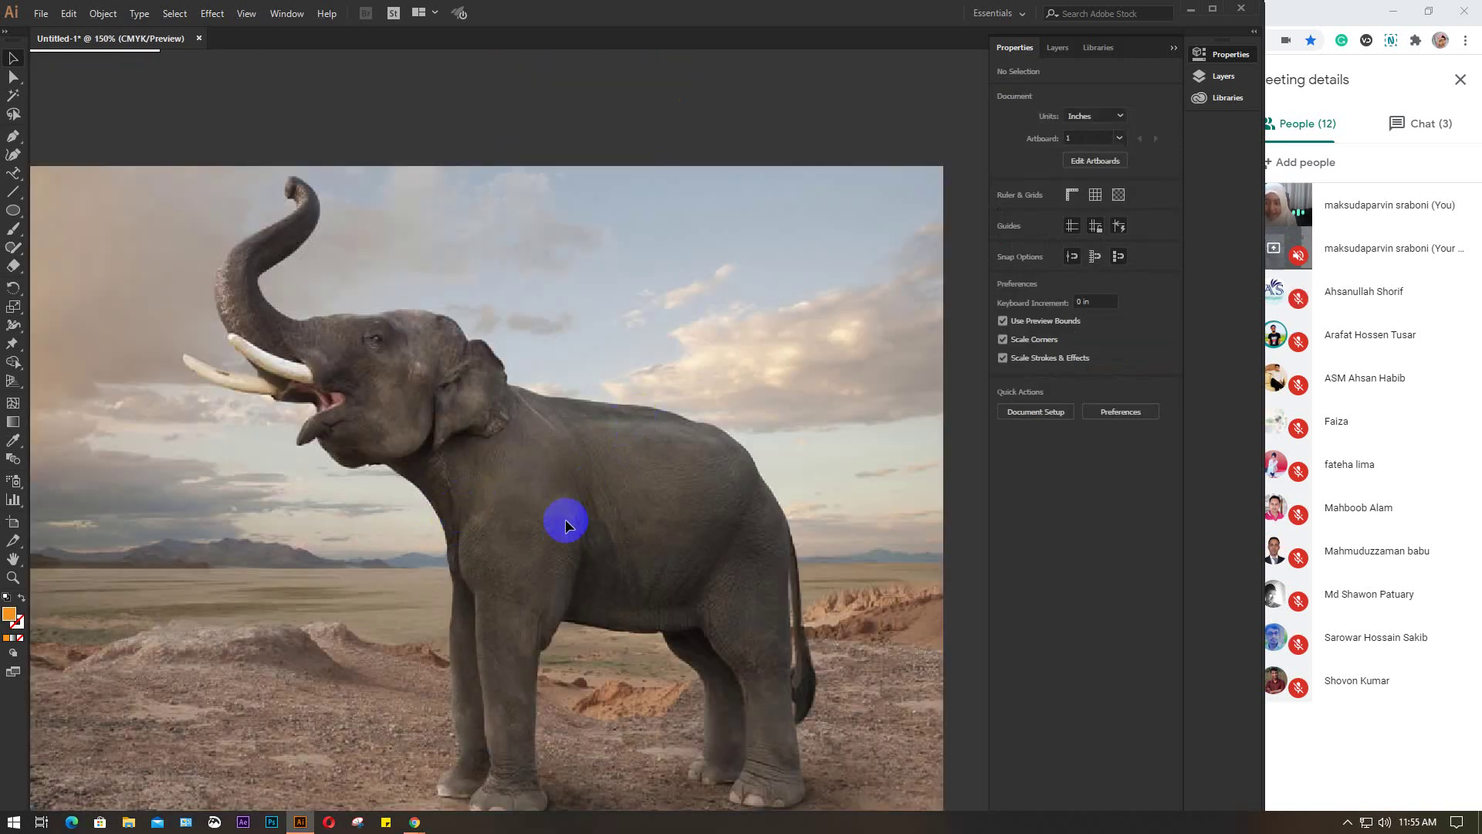
left_click_drag(566, 520, 593, 456)
scroll(593, 456, "down", 2)
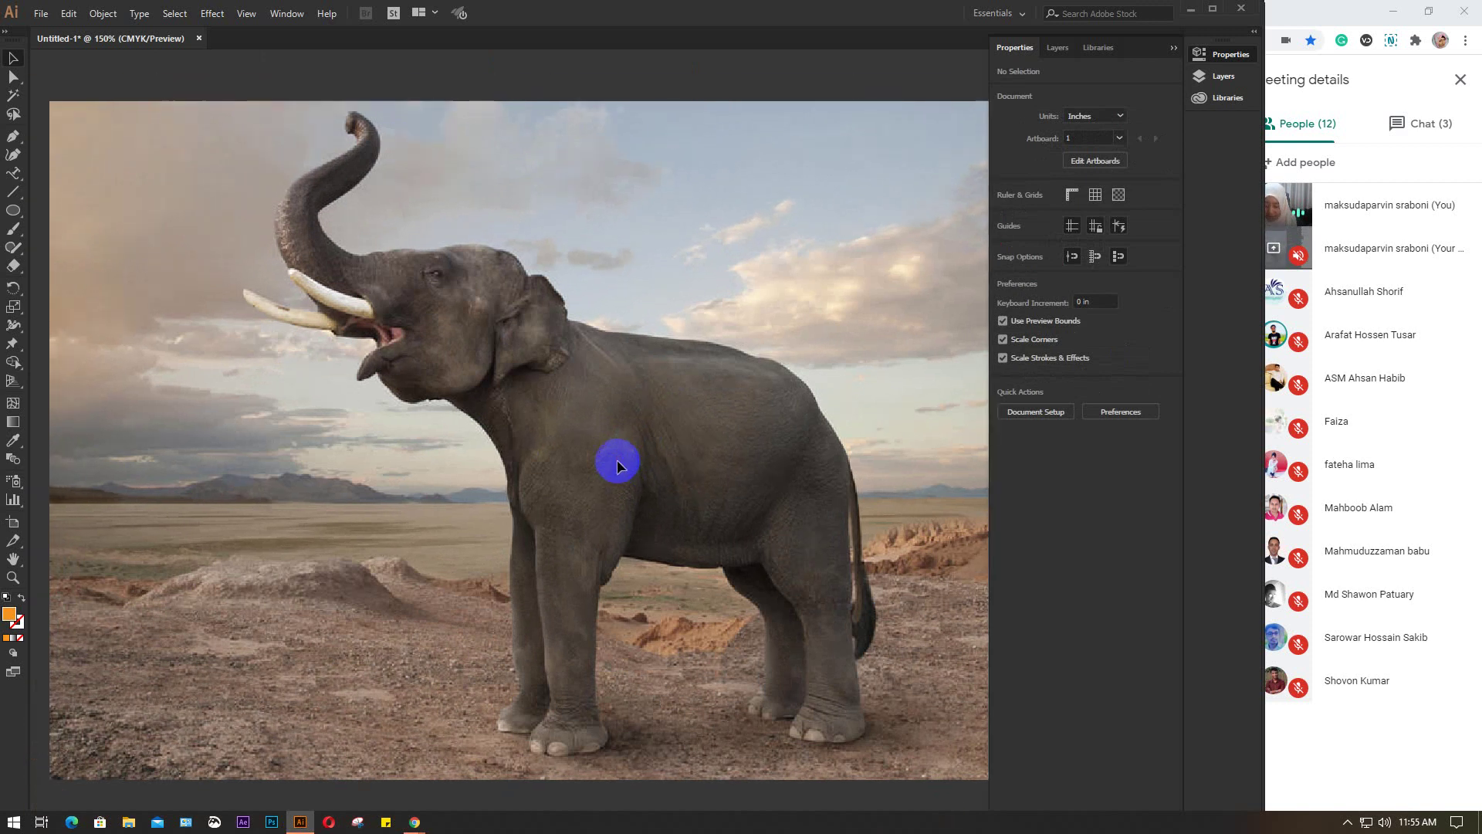
scroll(618, 460, "down", 1)
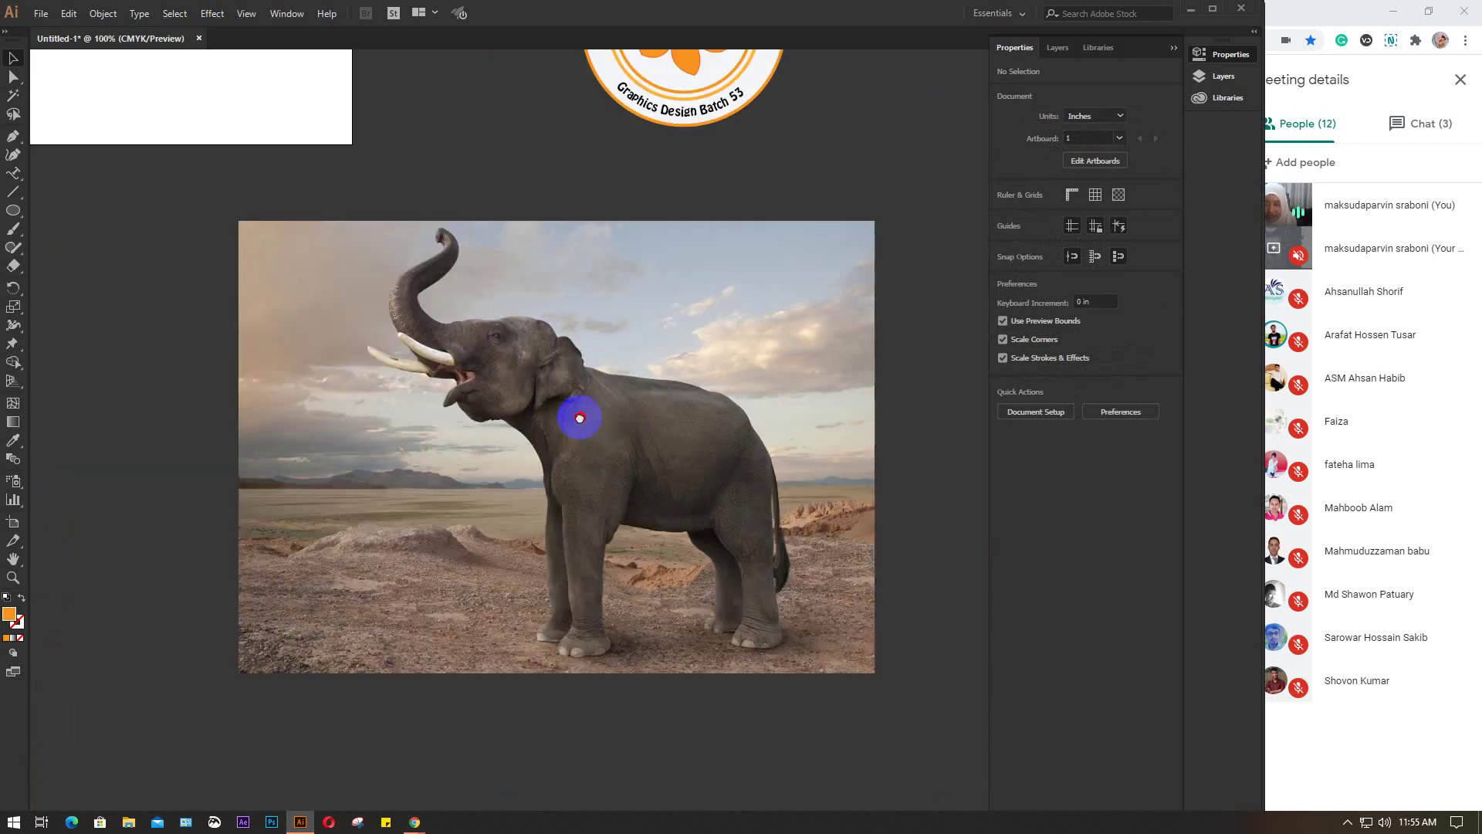
left_click_drag(582, 417, 533, 468)
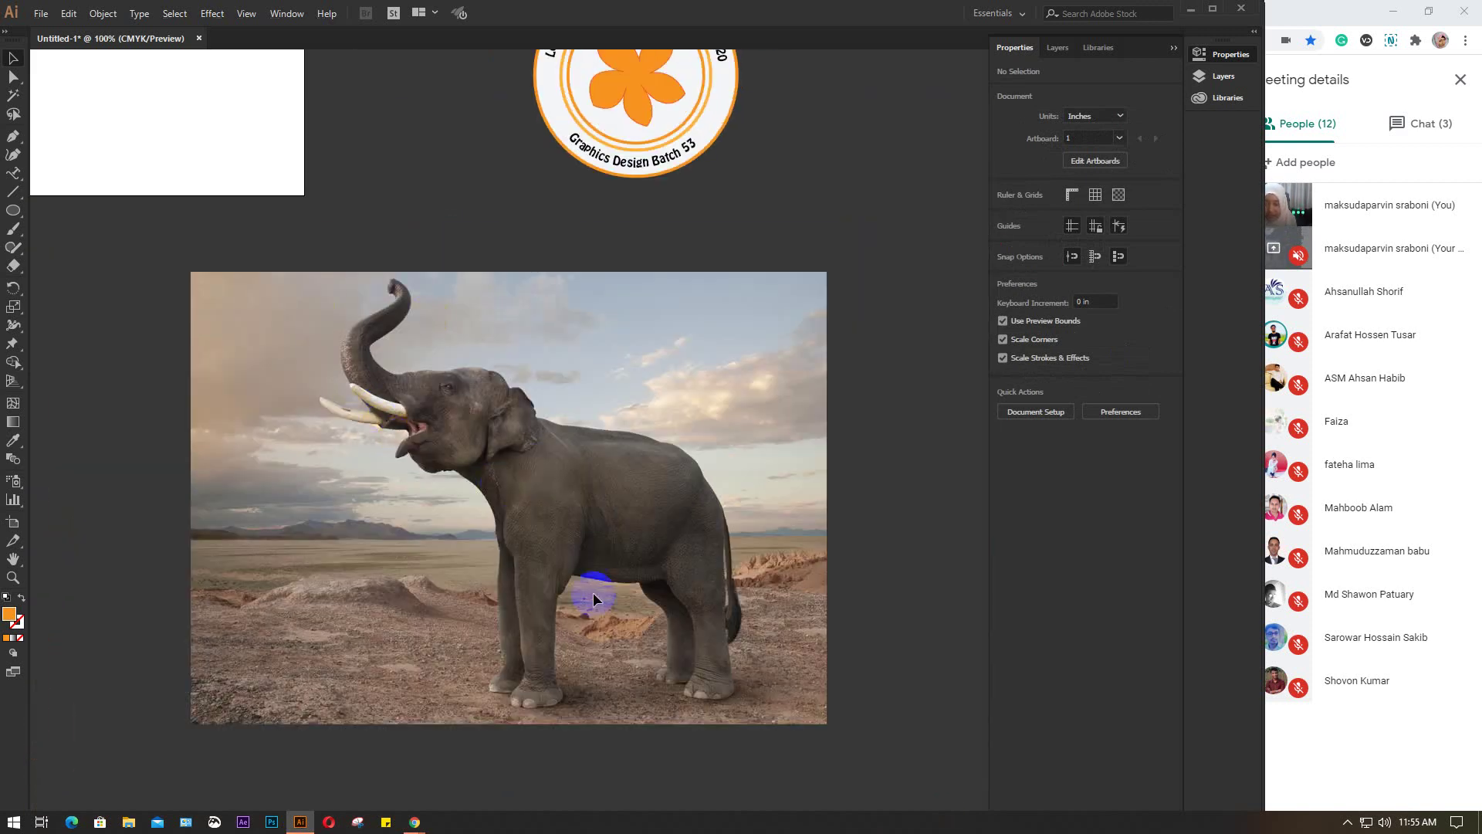
scroll(568, 533, "up", 1)
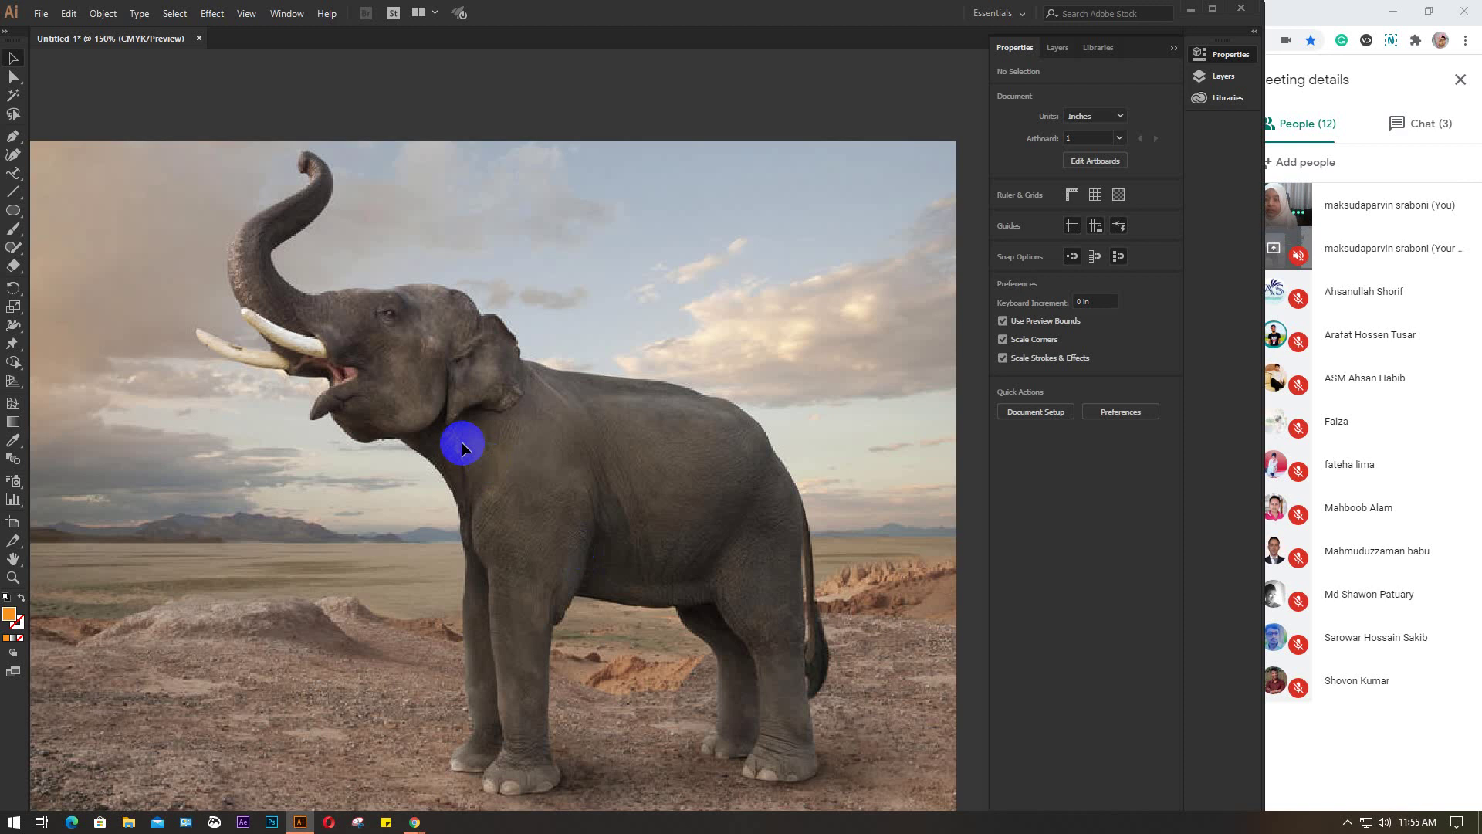
Add the word Elephant as text over the sky at the top of the photo
left_click_drag(13, 173, 73, 176)
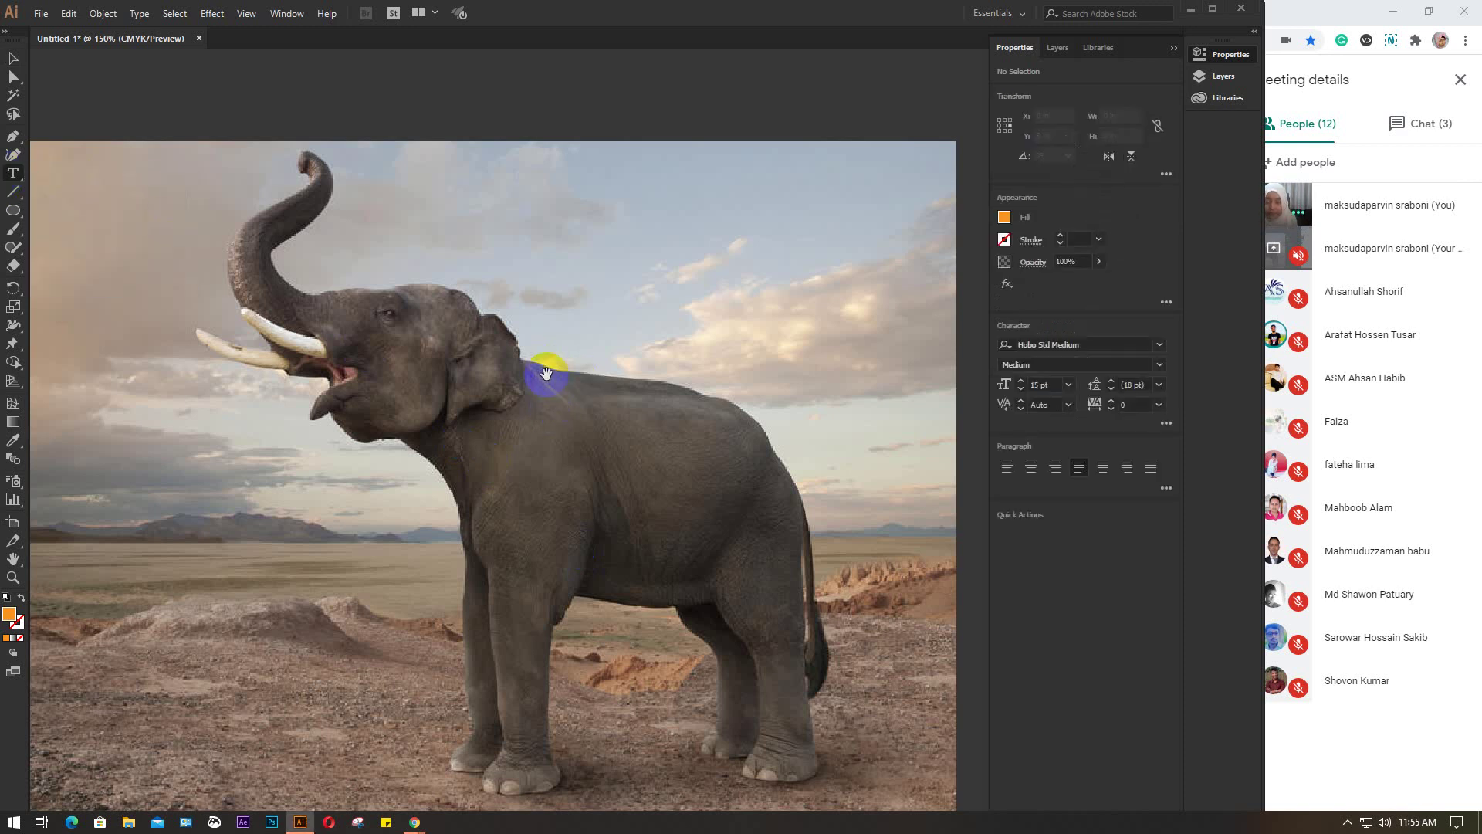
left_click_drag(552, 374, 550, 455)
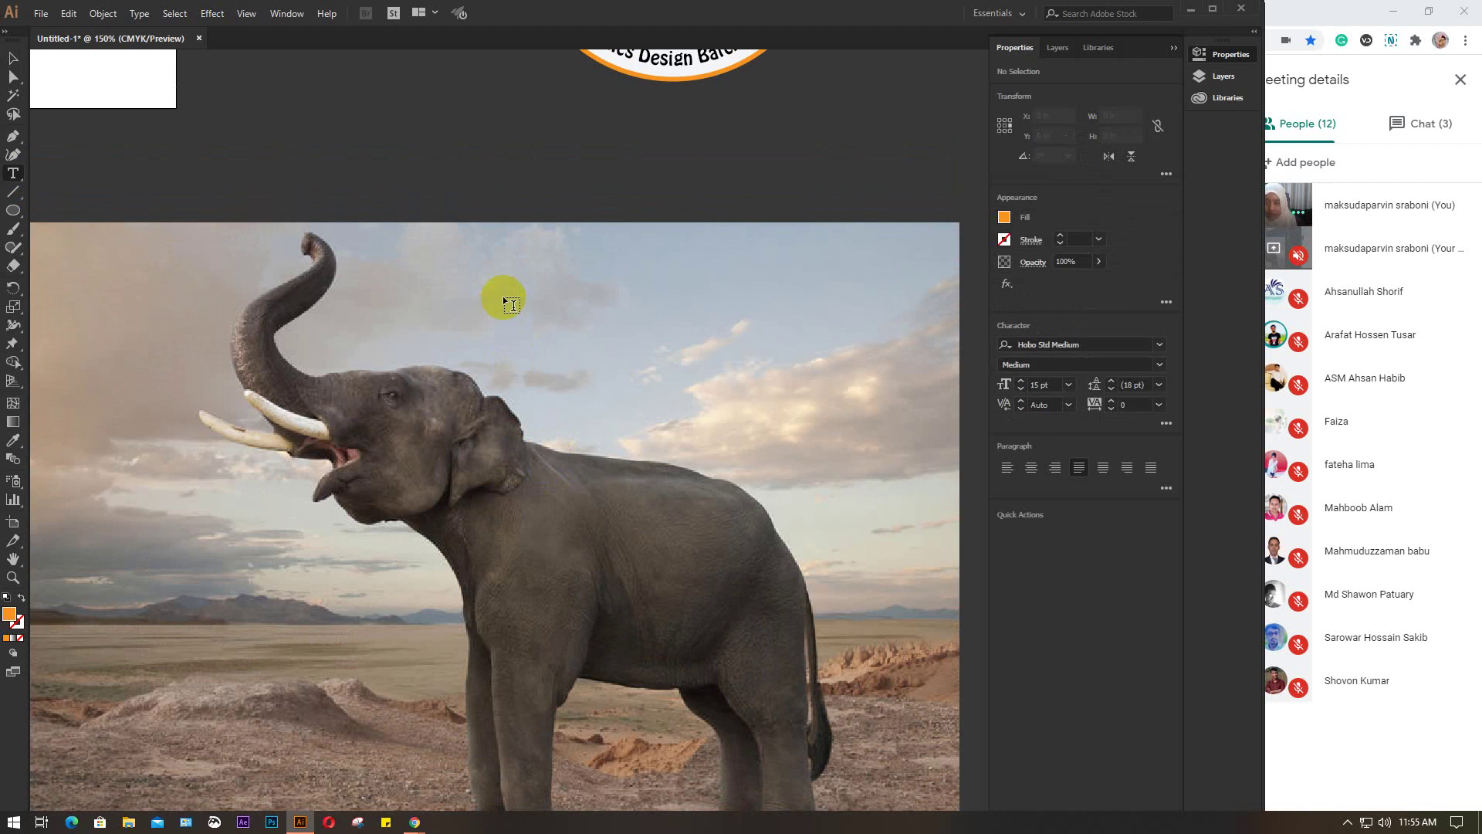
left_click_drag(520, 327, 445, 338)
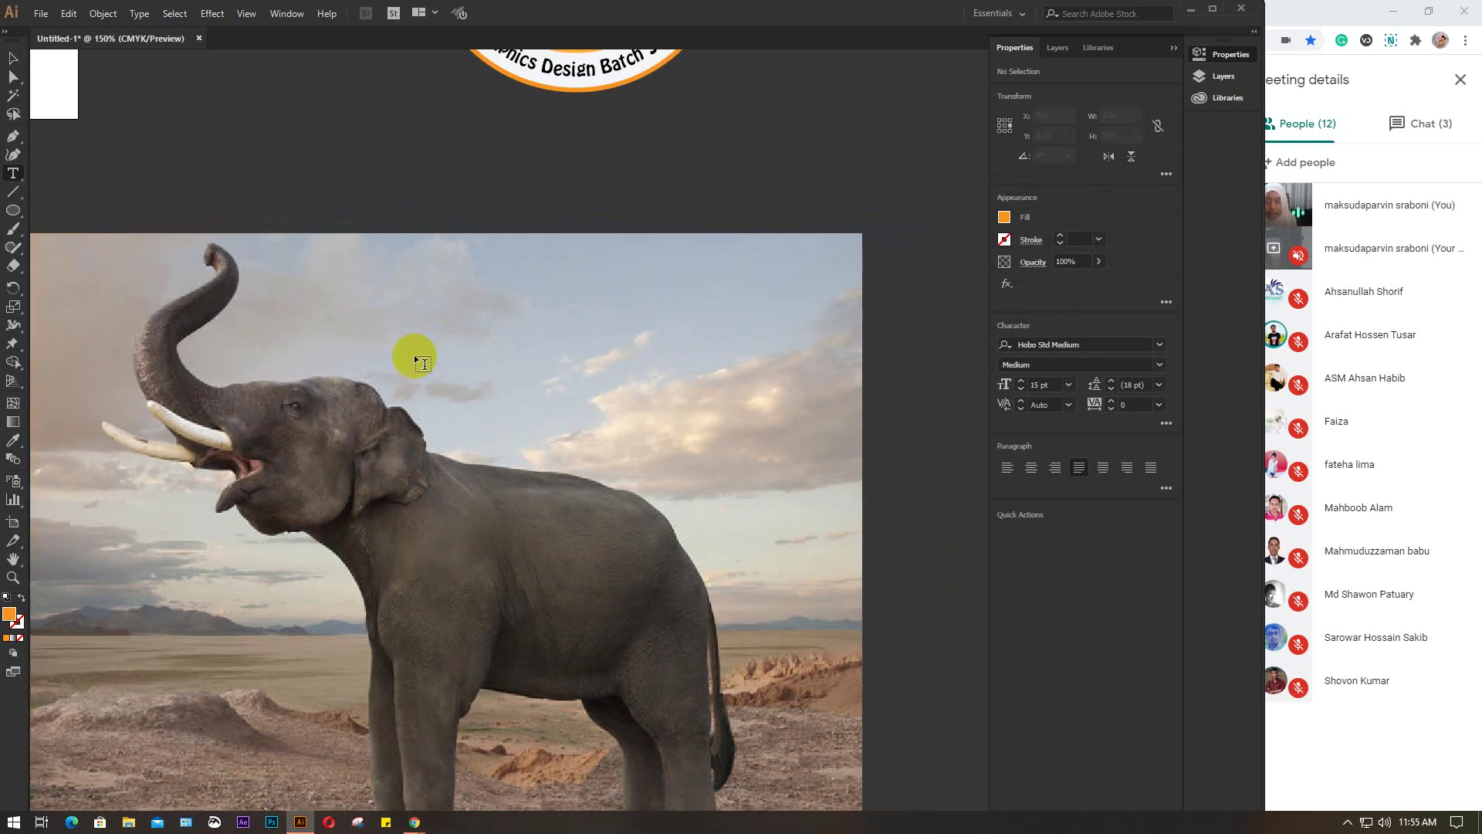
left_click(384, 272)
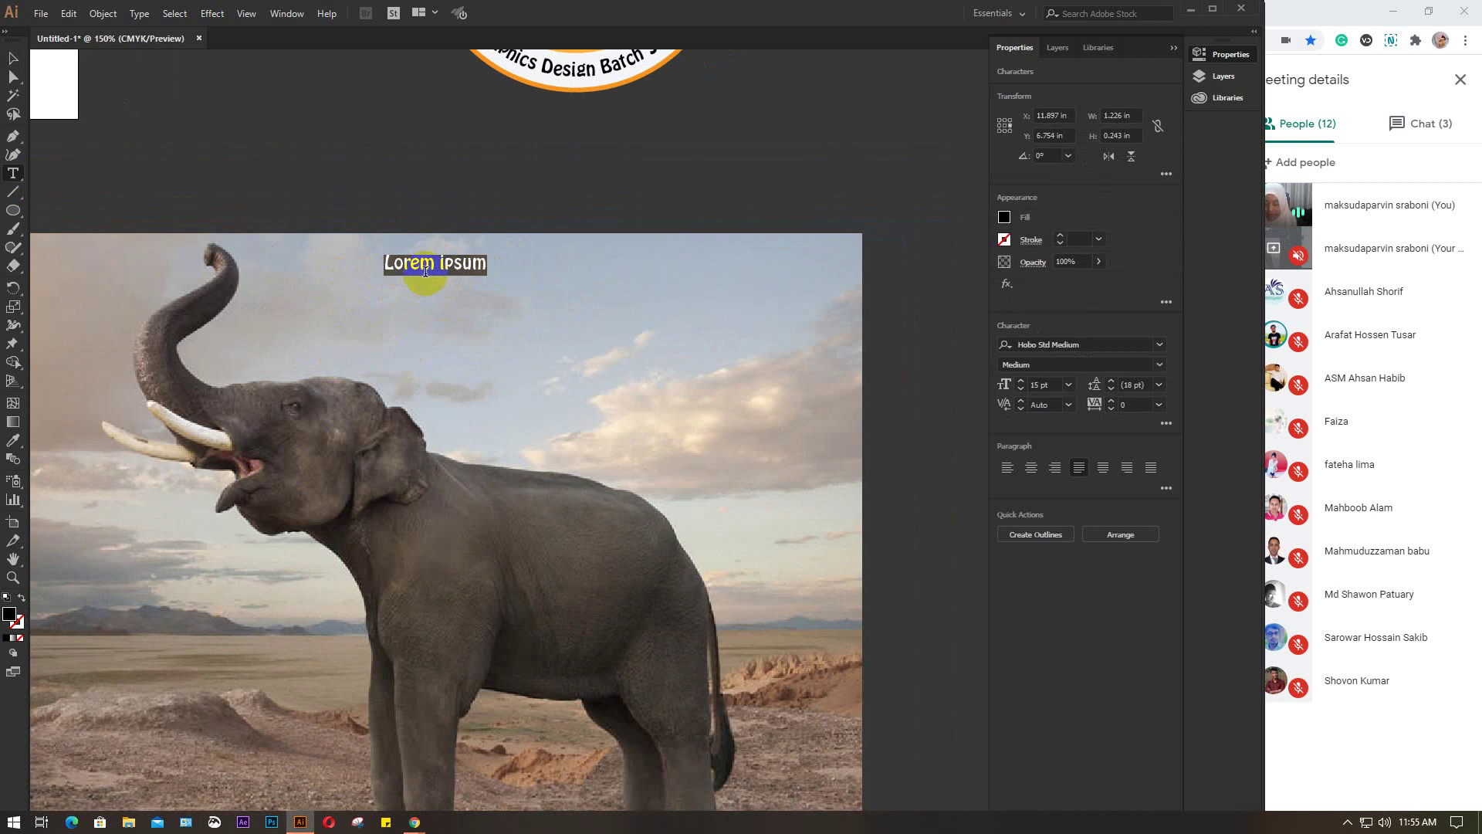
type("E")
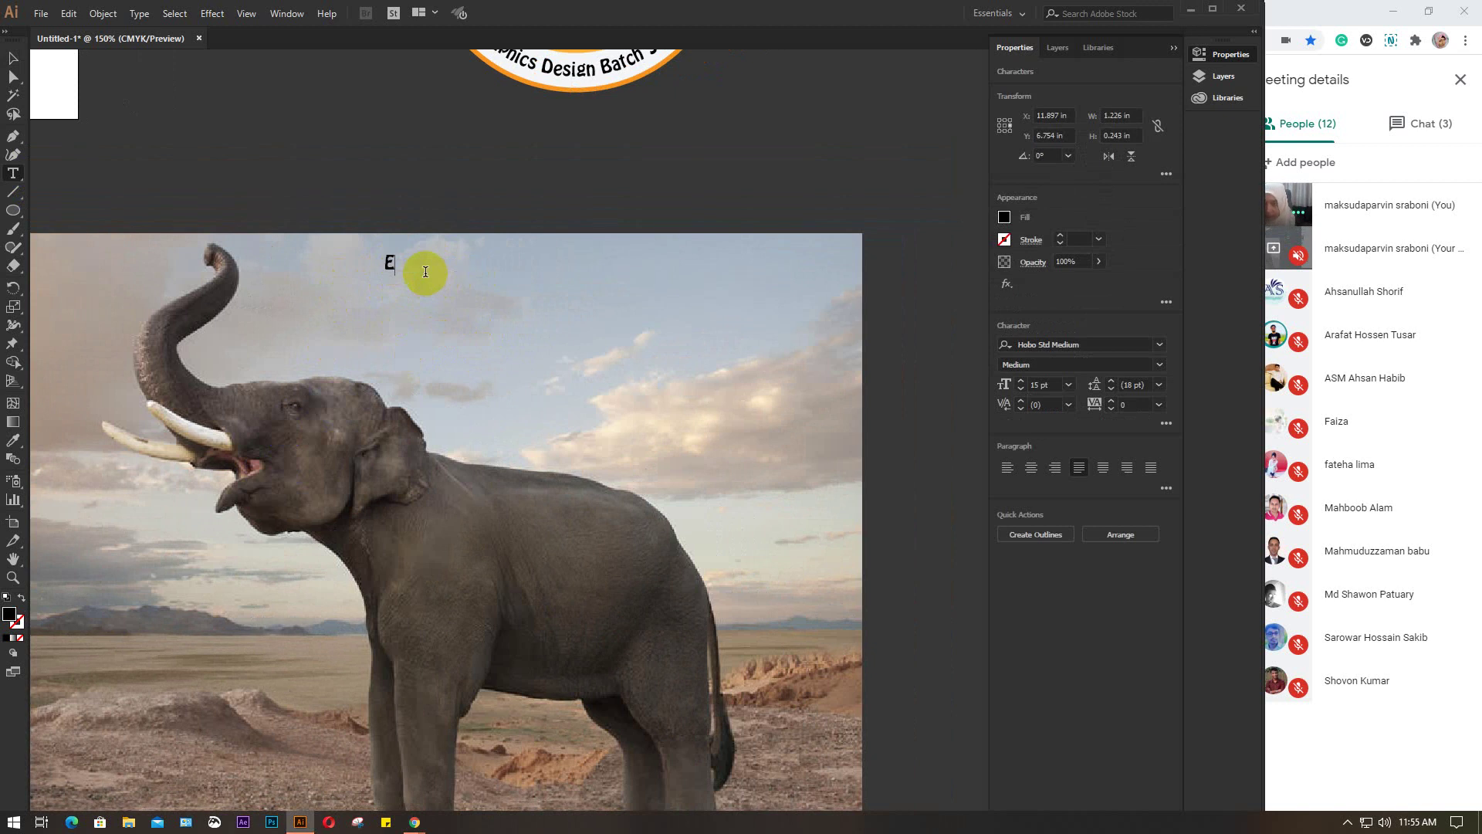
type("le")
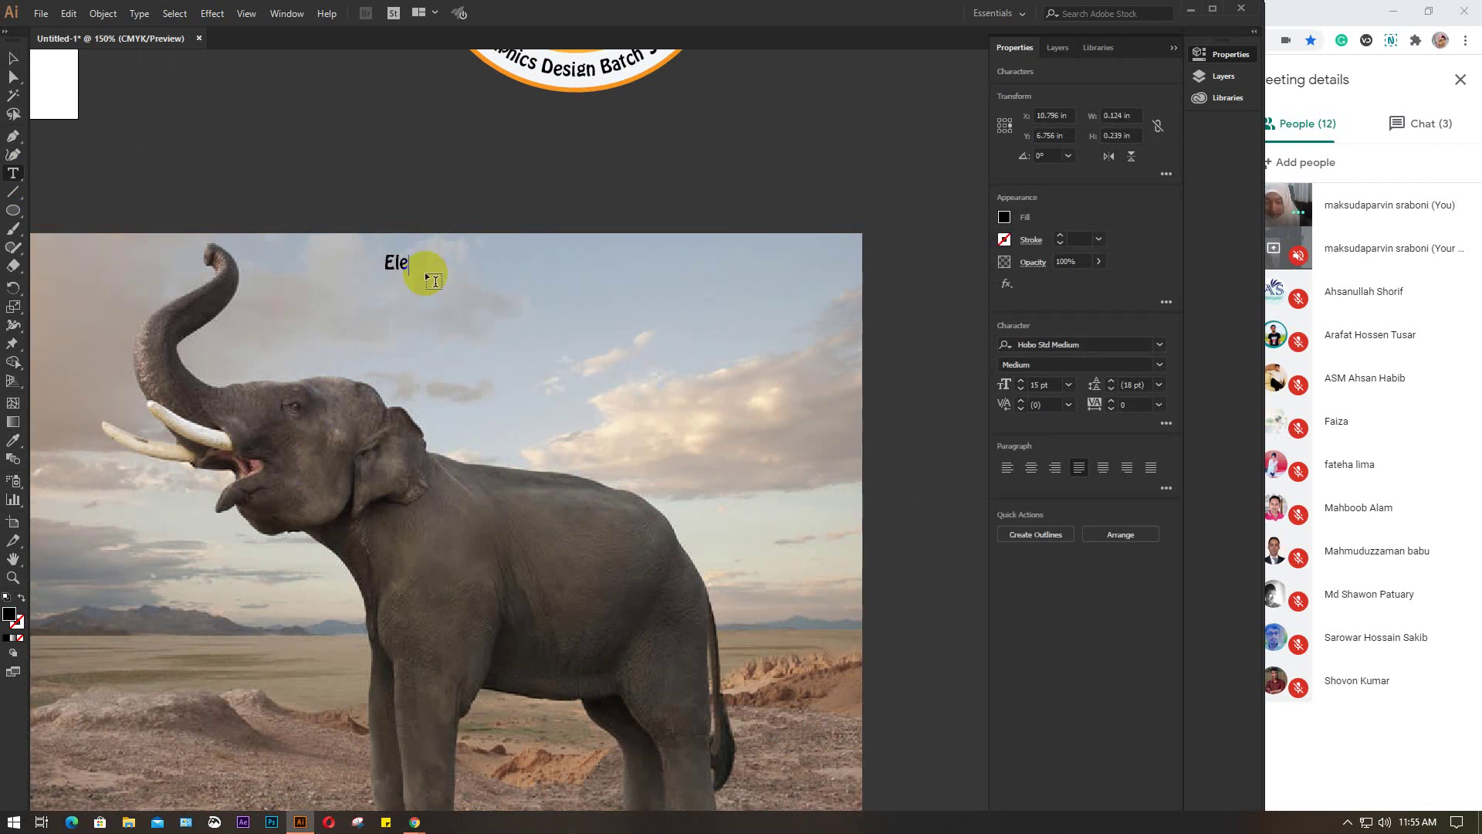
type("phant")
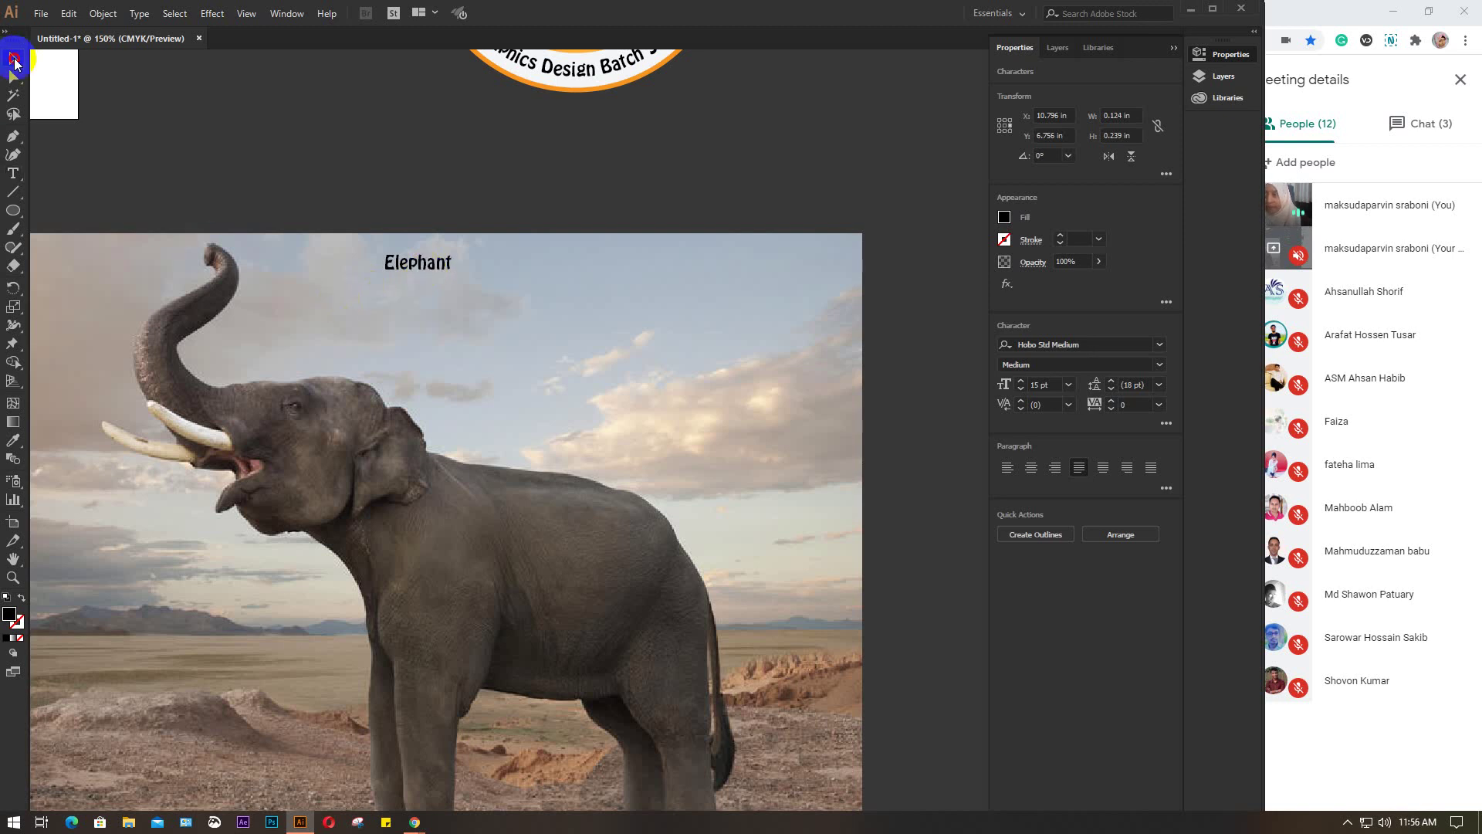
Set the Elephant text to 35 pt and drag a copy into a new position
left_click(13, 58)
left_click(315, 192)
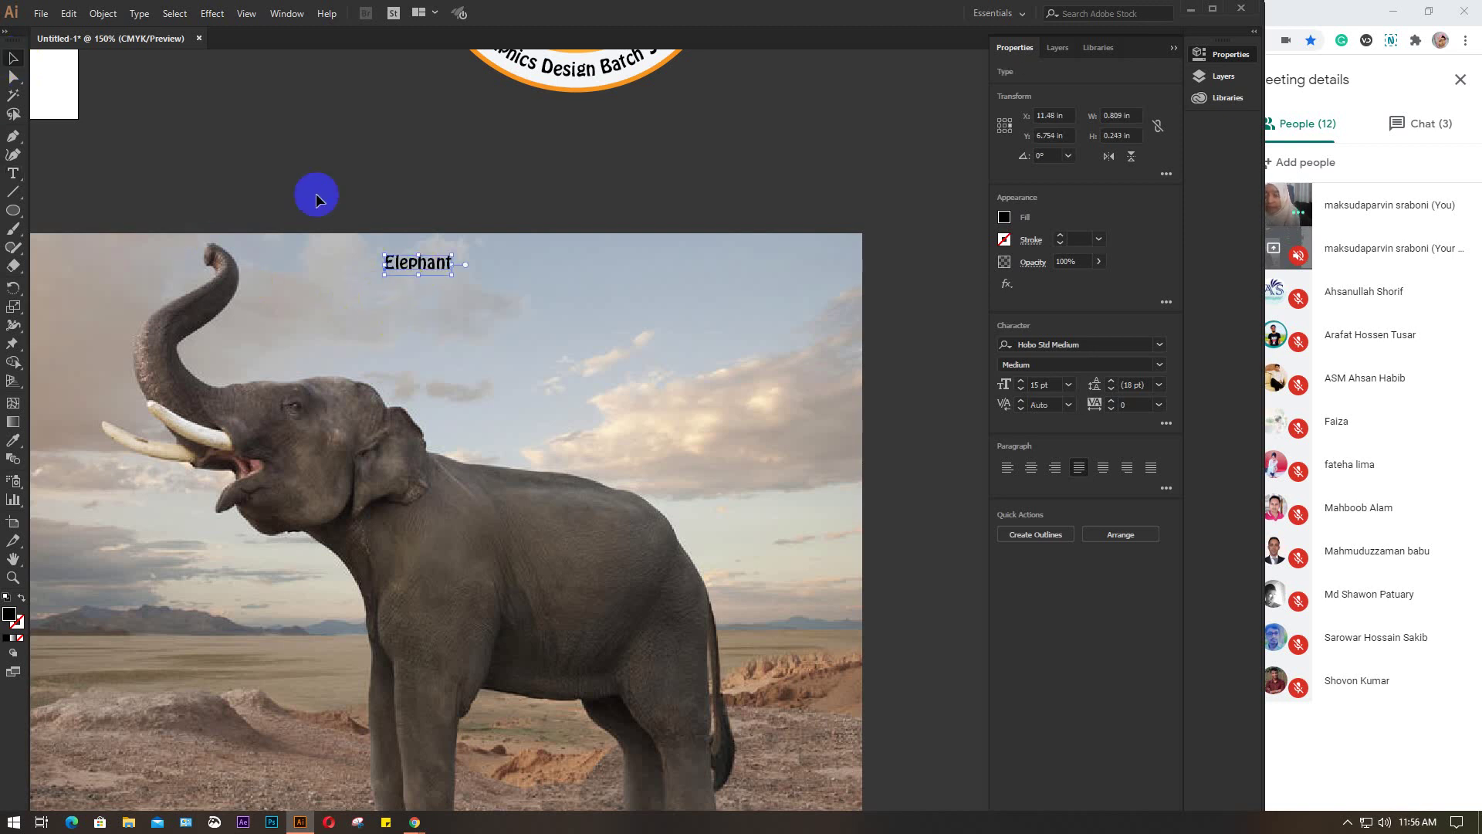
left_click(415, 266)
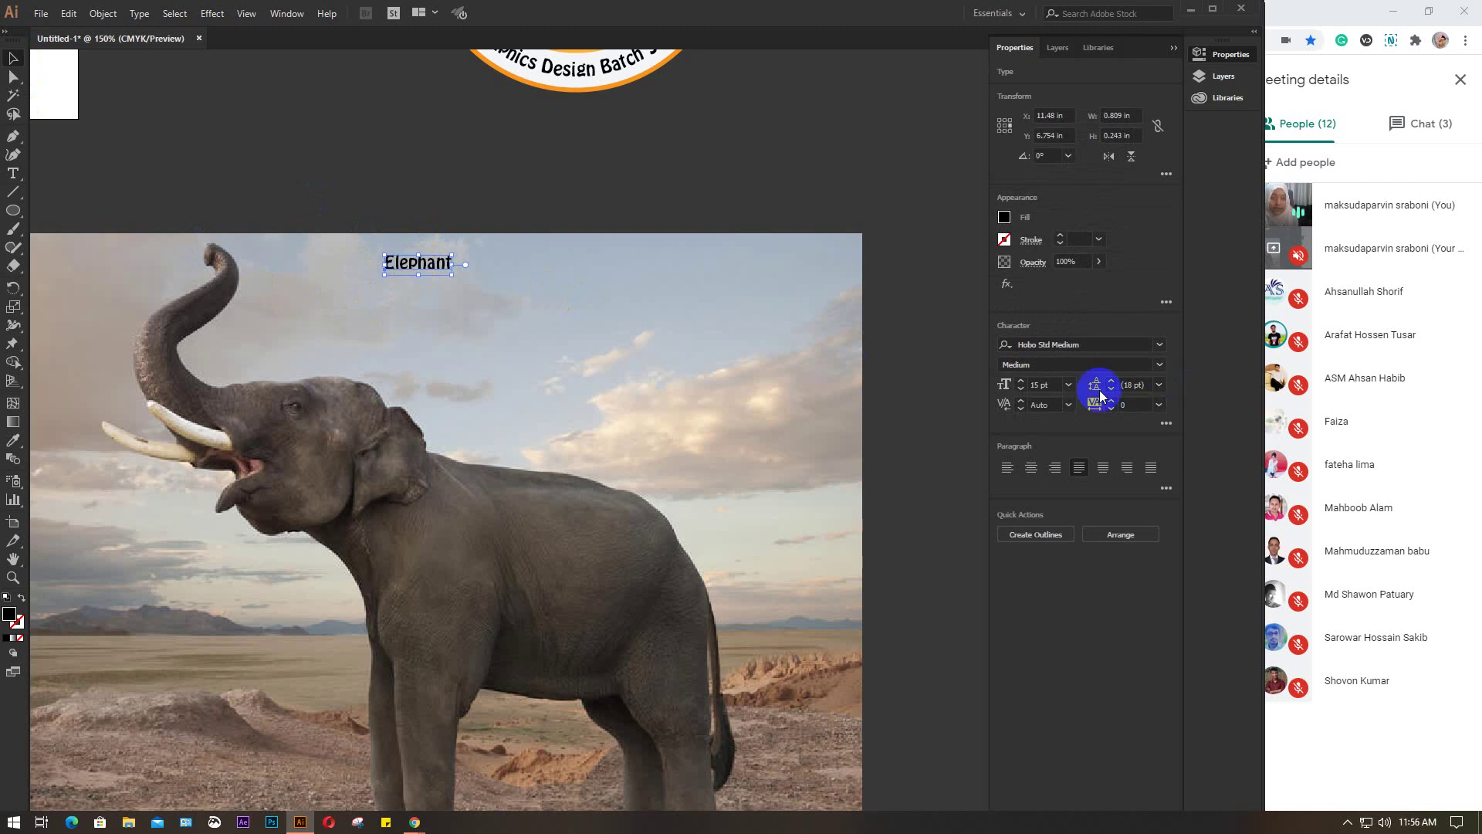
left_click(1051, 386)
scroll(1052, 386, "up", 20)
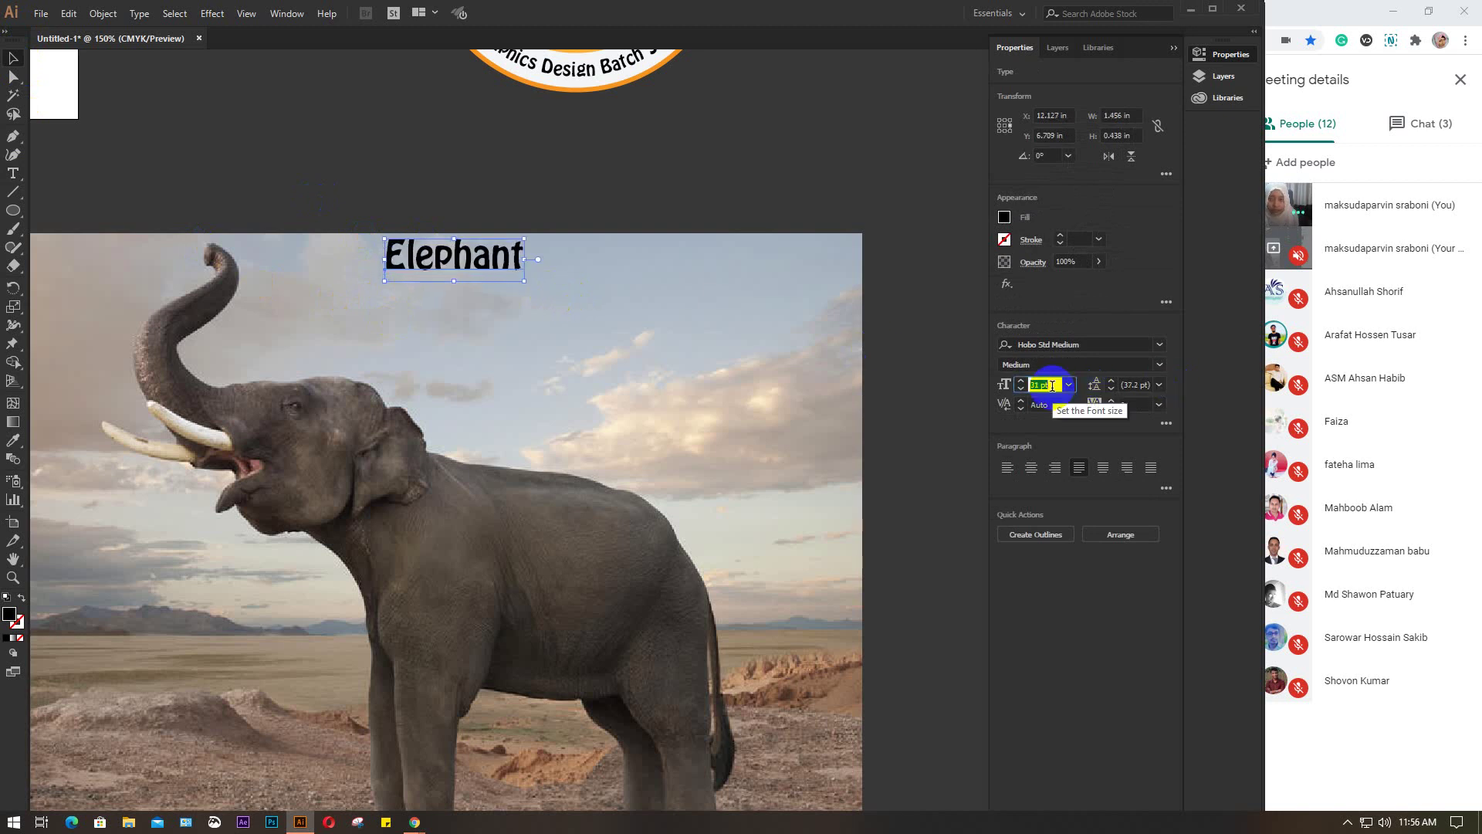
left_click(599, 262)
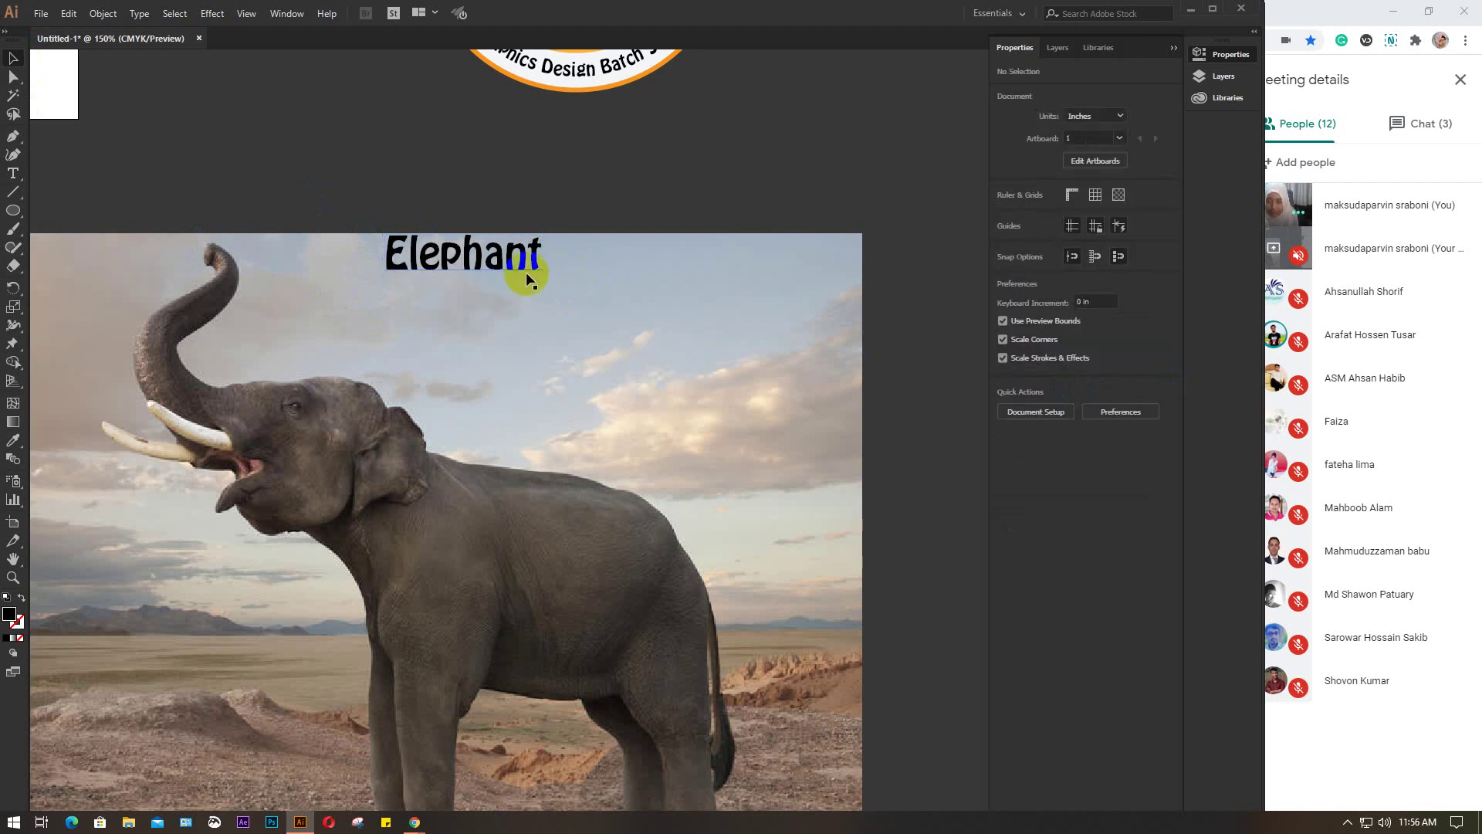
left_click_drag(519, 265, 516, 332)
key("ctrl+d")
key("ctrl+d")
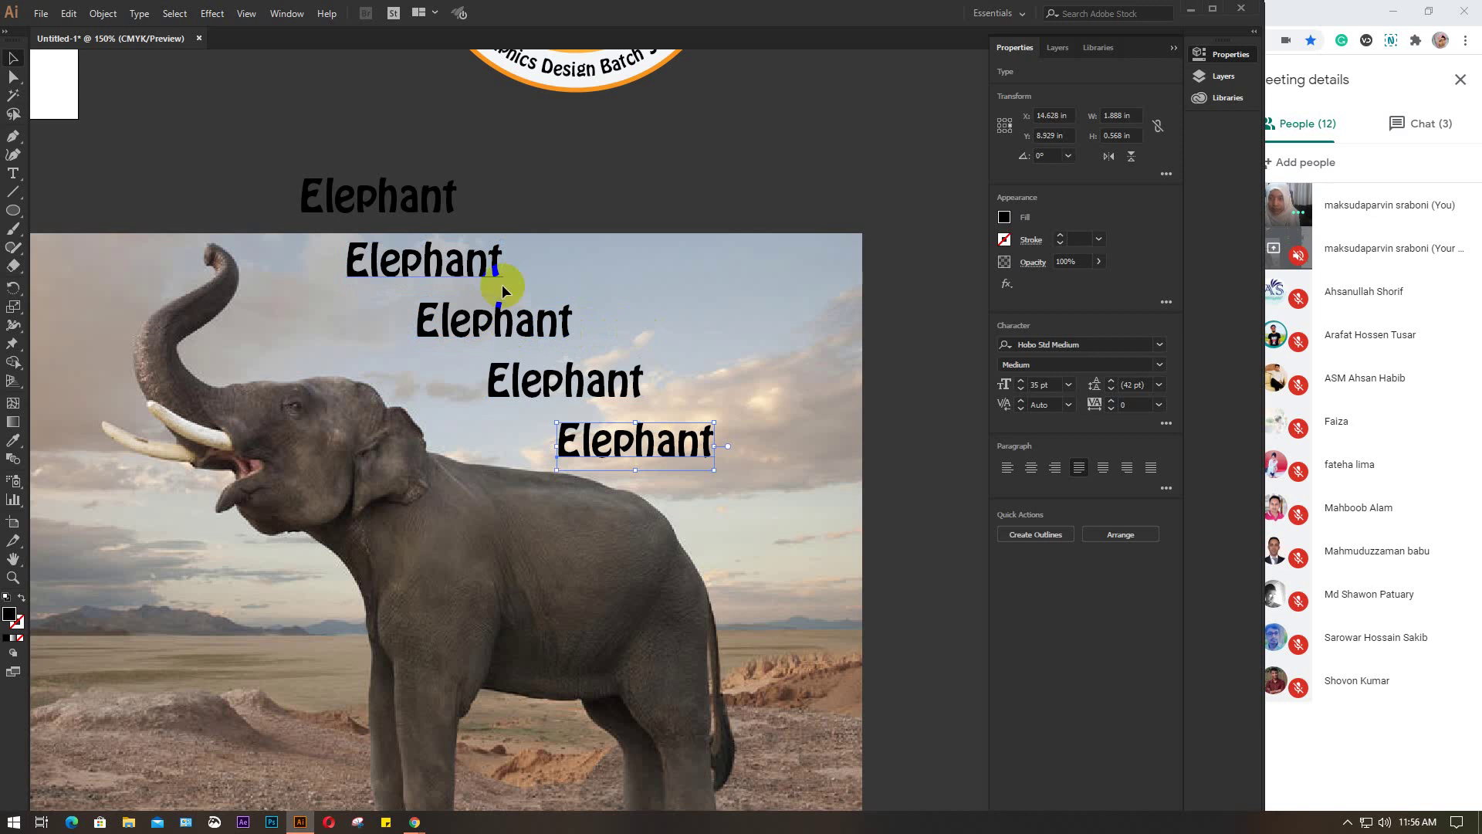
left_click(571, 271)
left_click(495, 267)
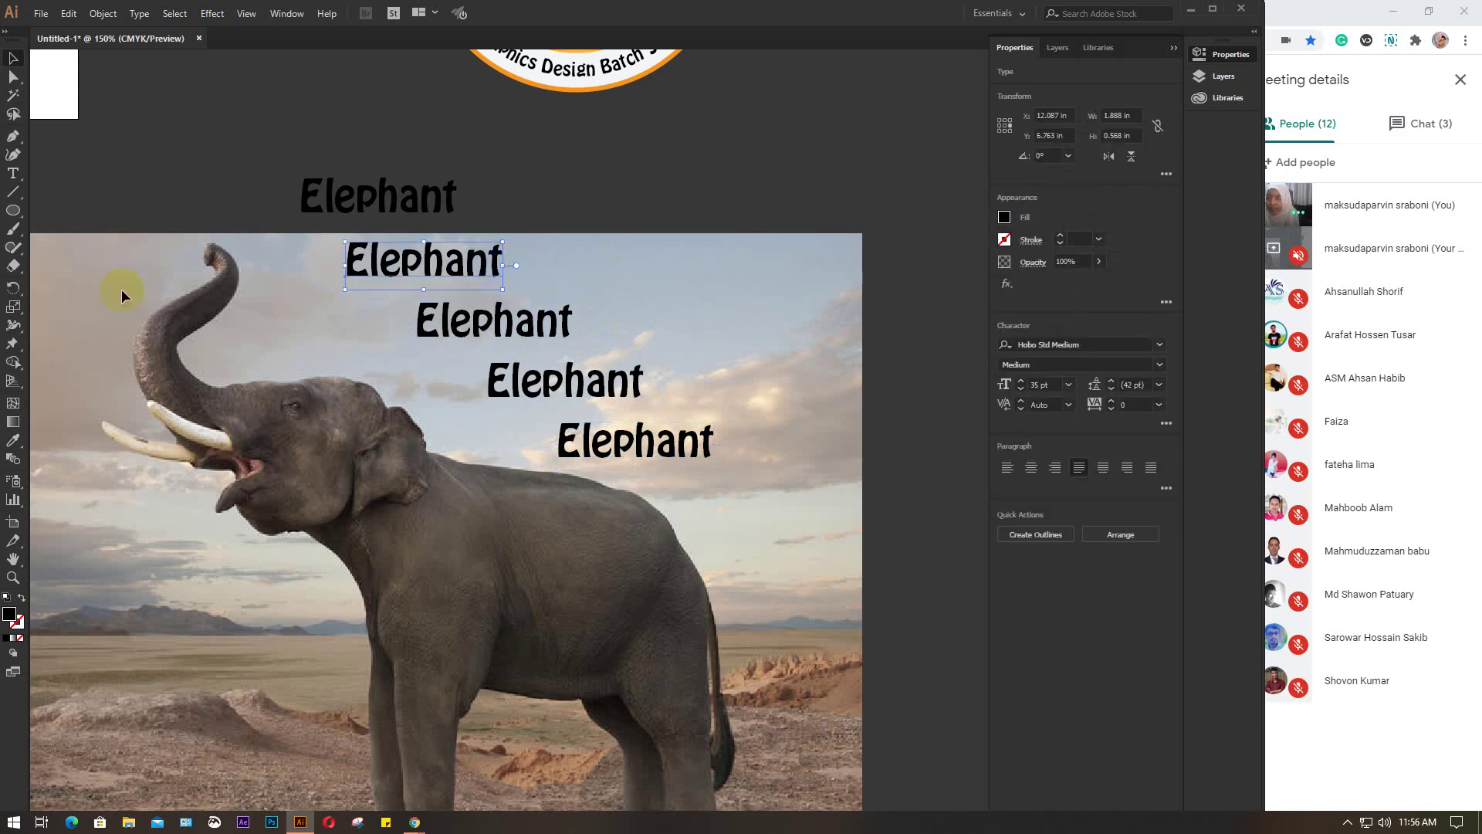
left_click(13, 176)
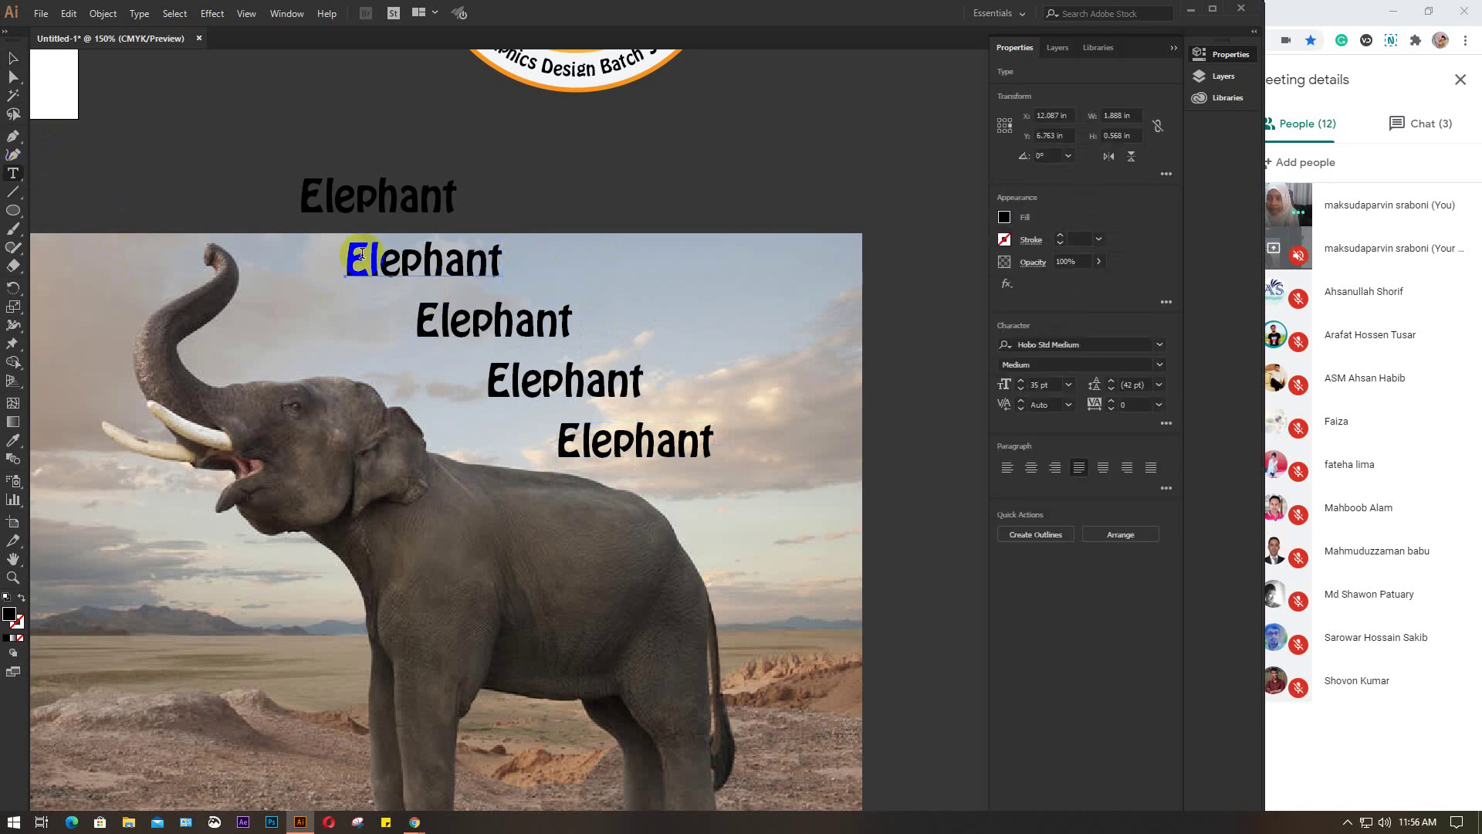
left_click_drag(369, 261, 539, 269)
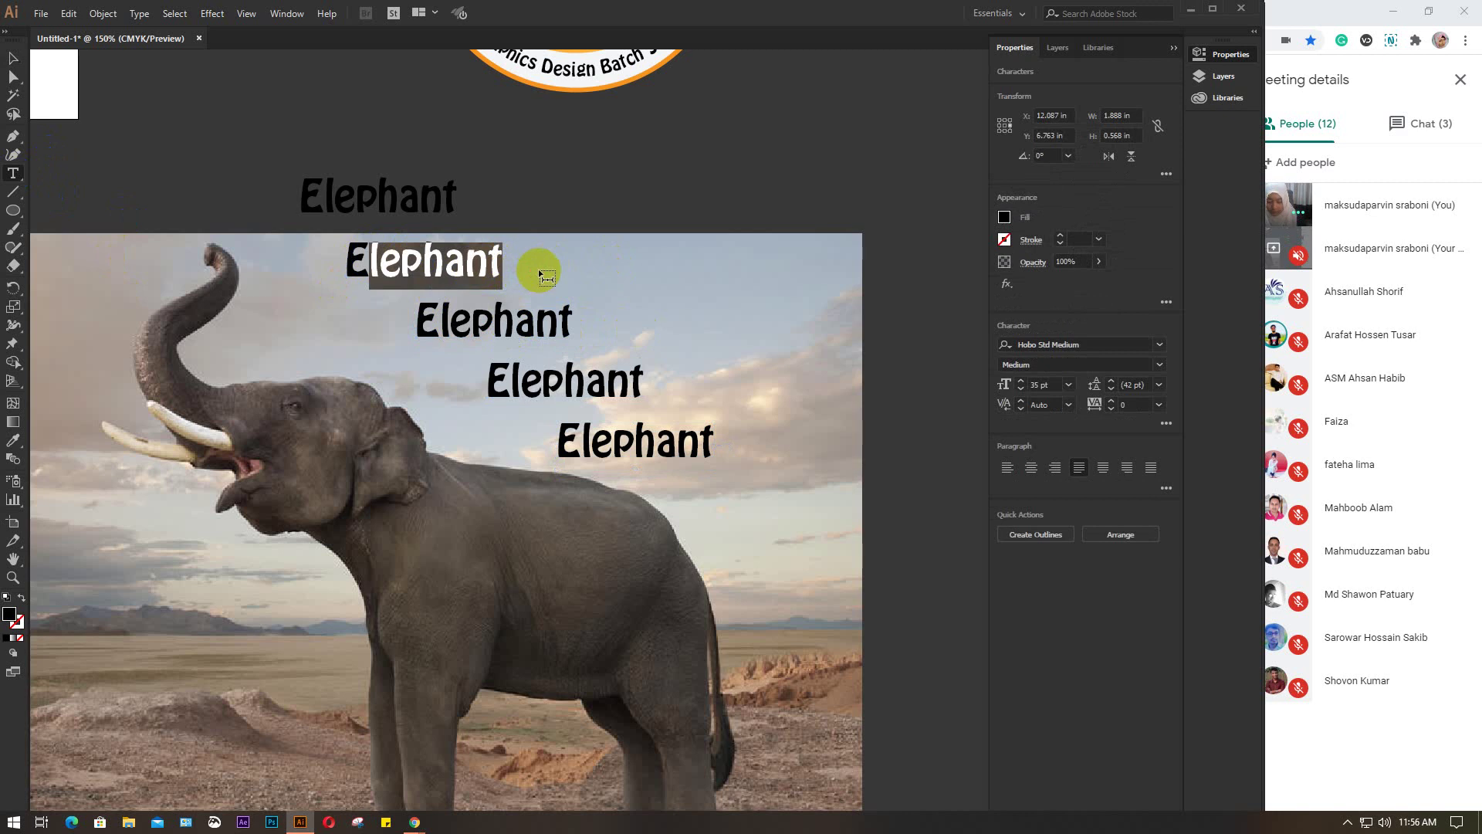
type("LWPH")
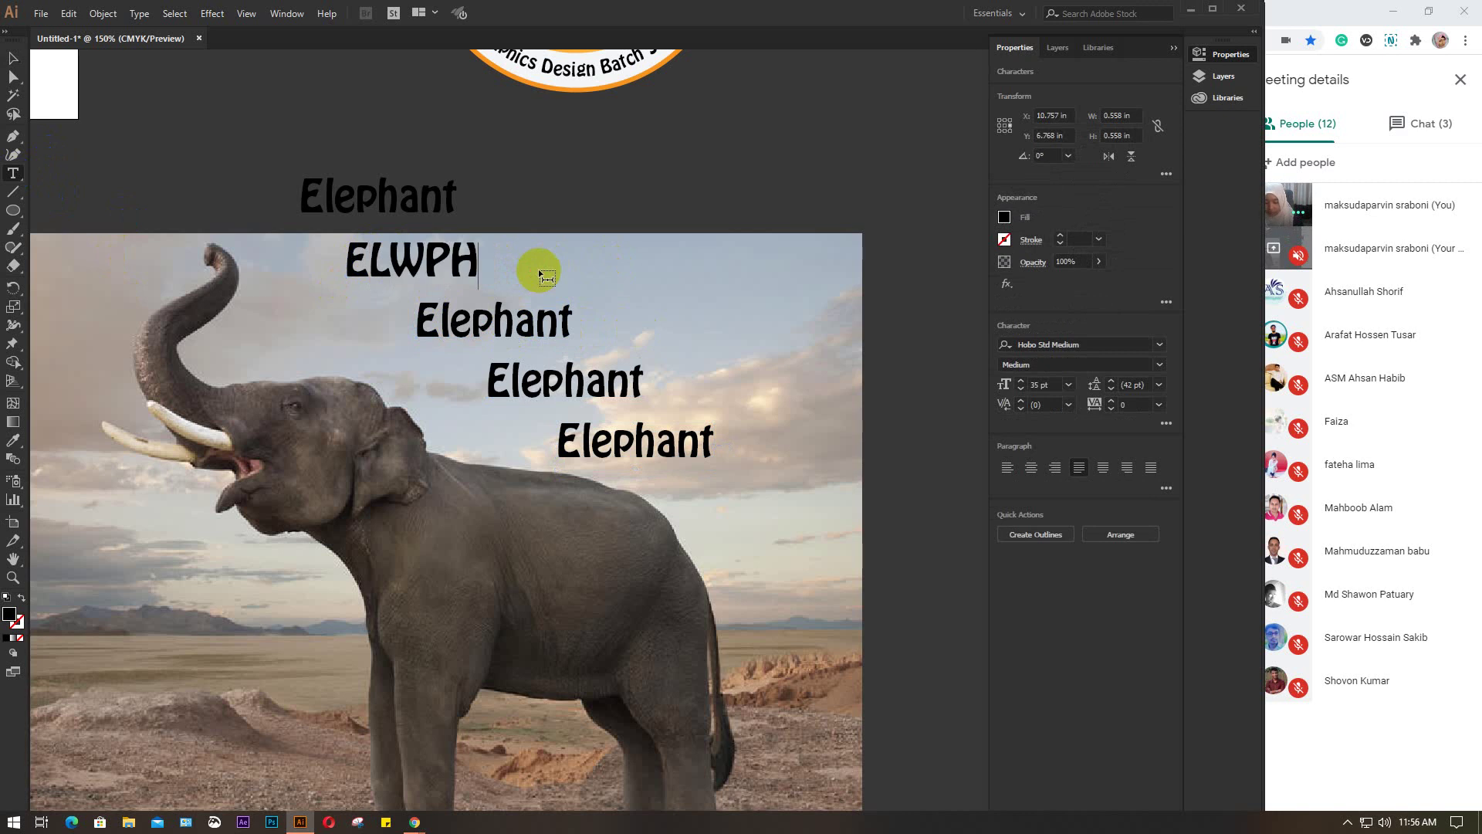
type("ANT")
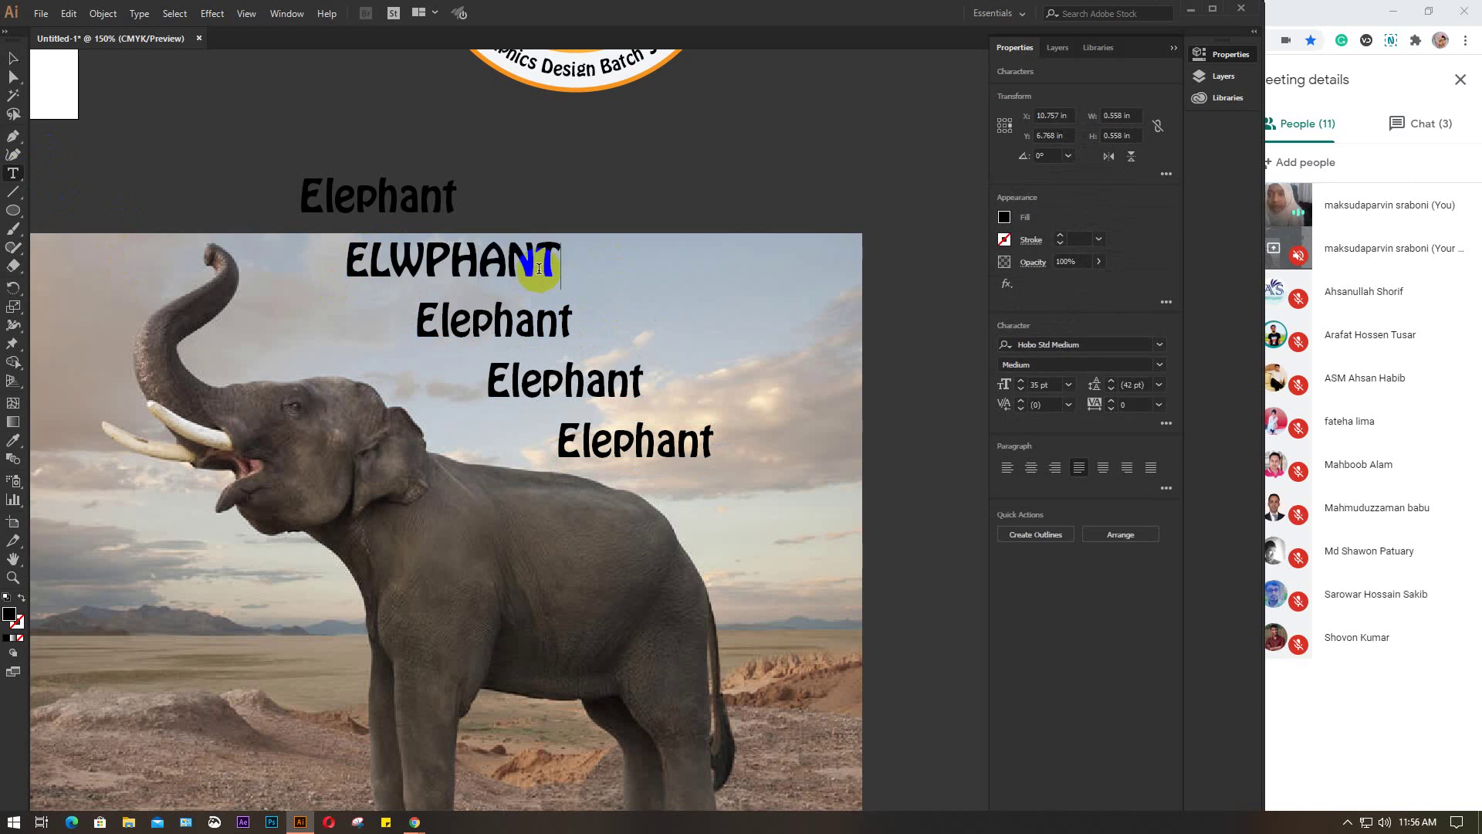
left_click_drag(424, 262, 404, 260)
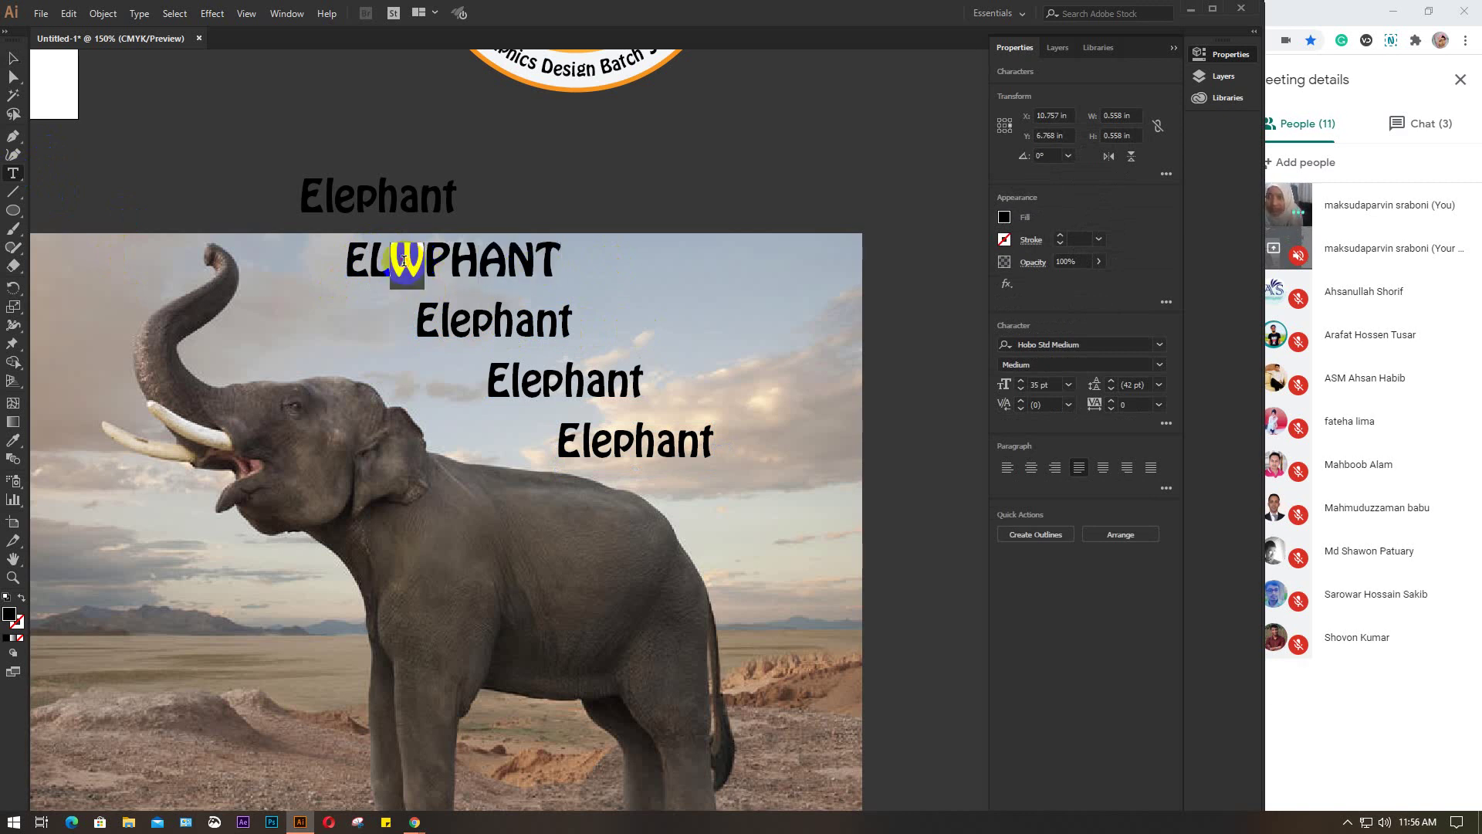
type("E")
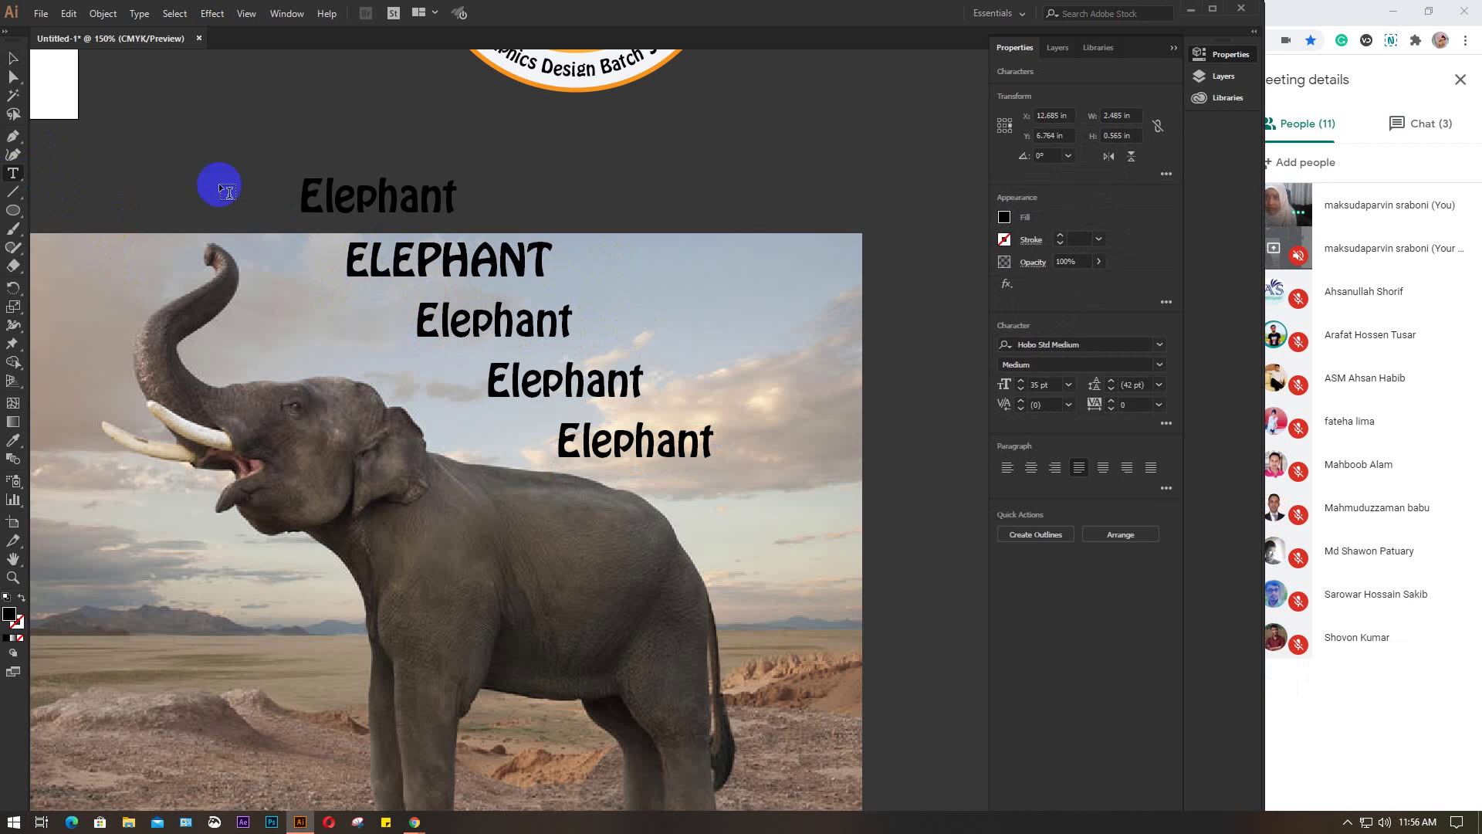
left_click_drag(416, 321, 615, 334)
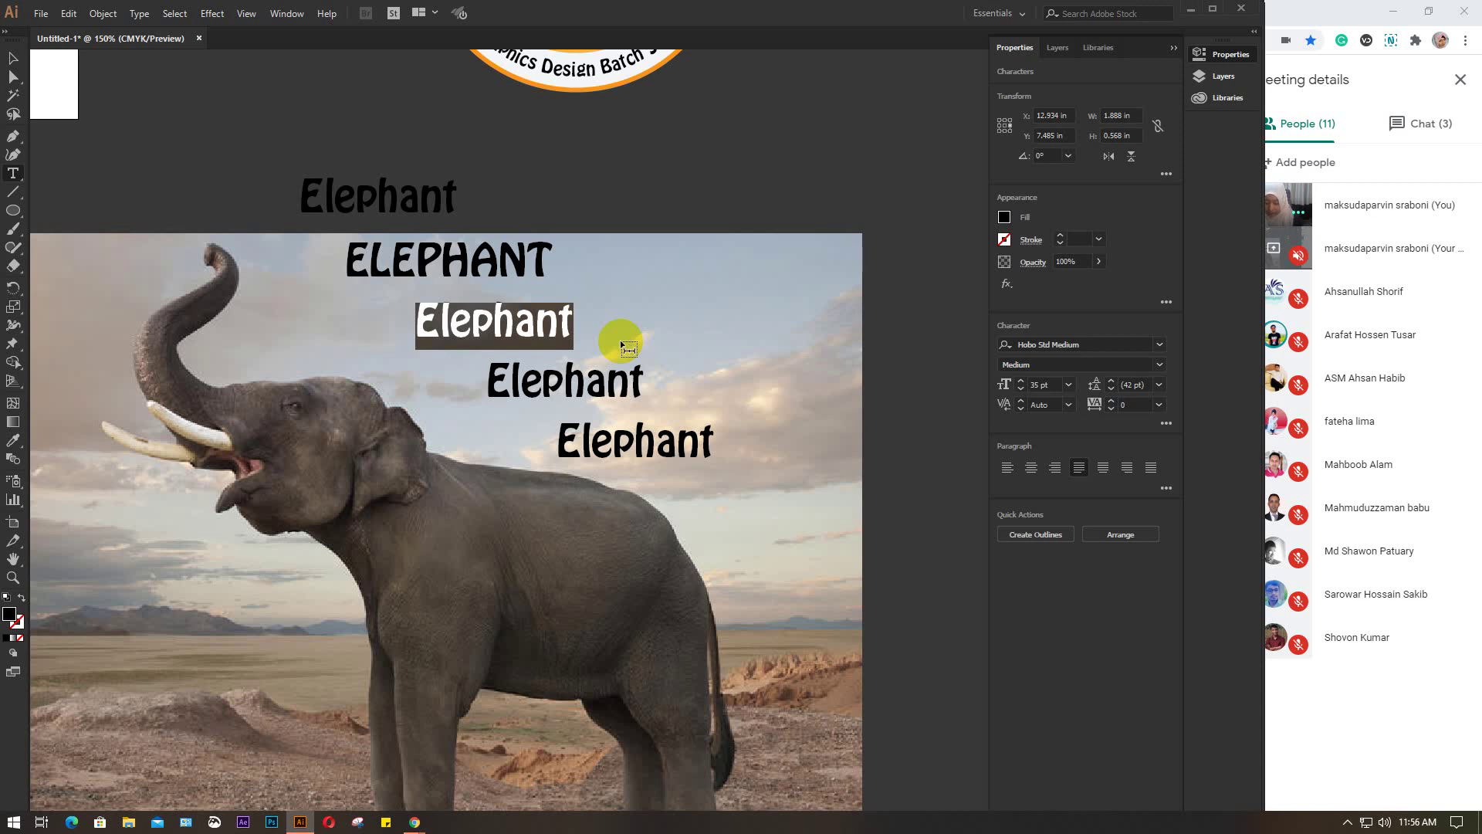
type("a")
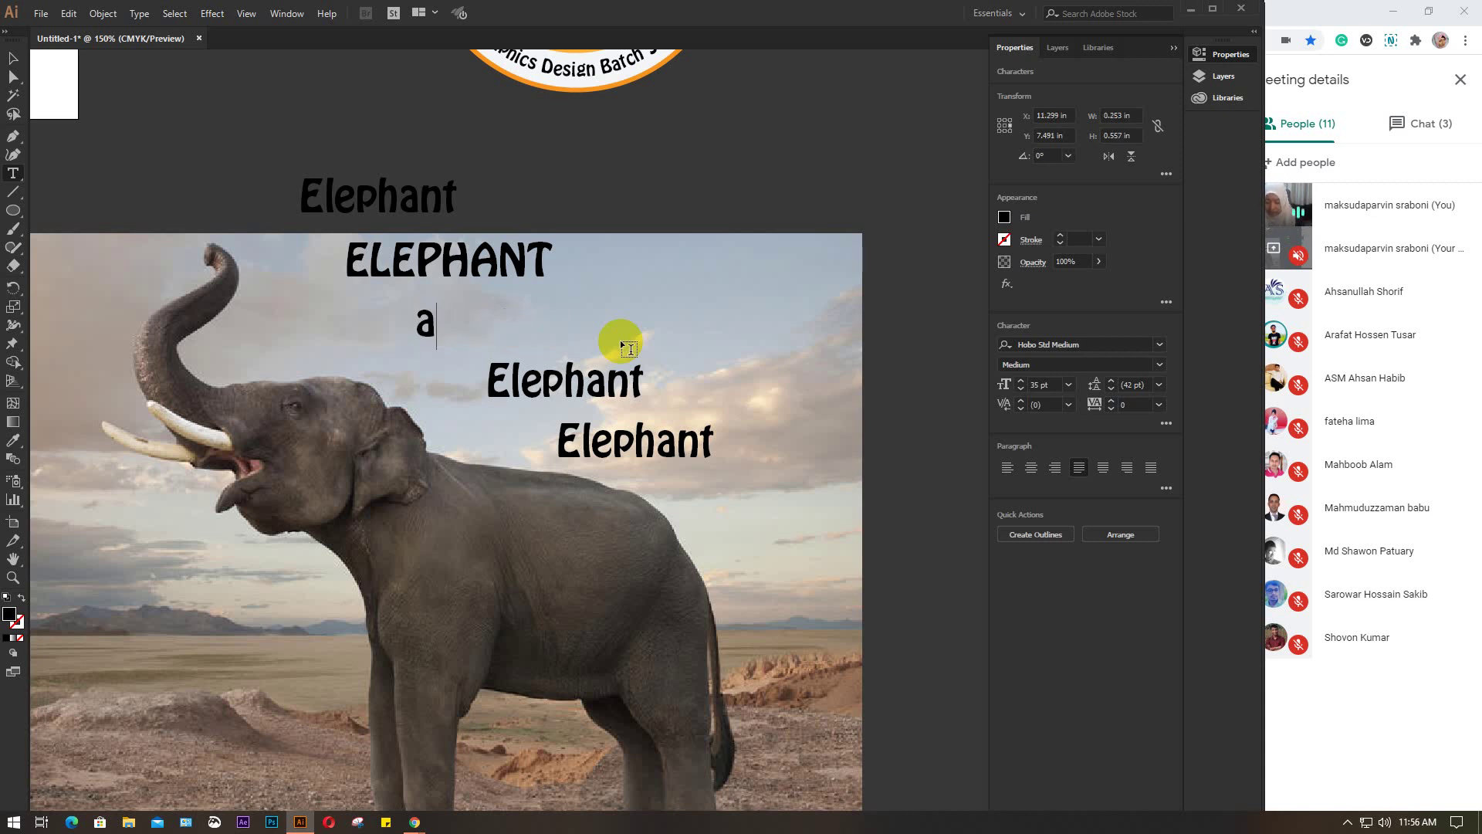
type("nimal")
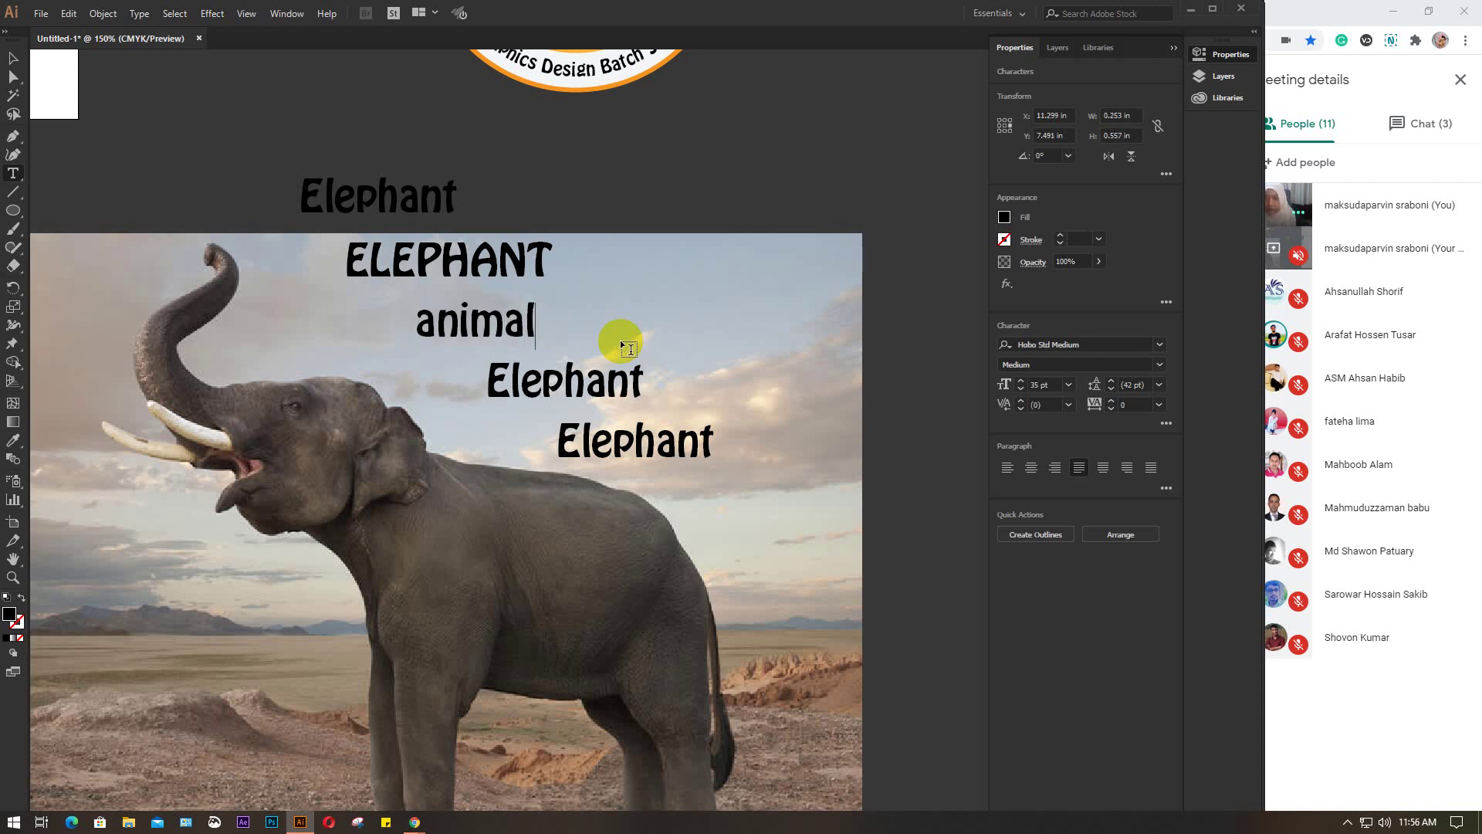
left_click_drag(512, 372, 679, 384)
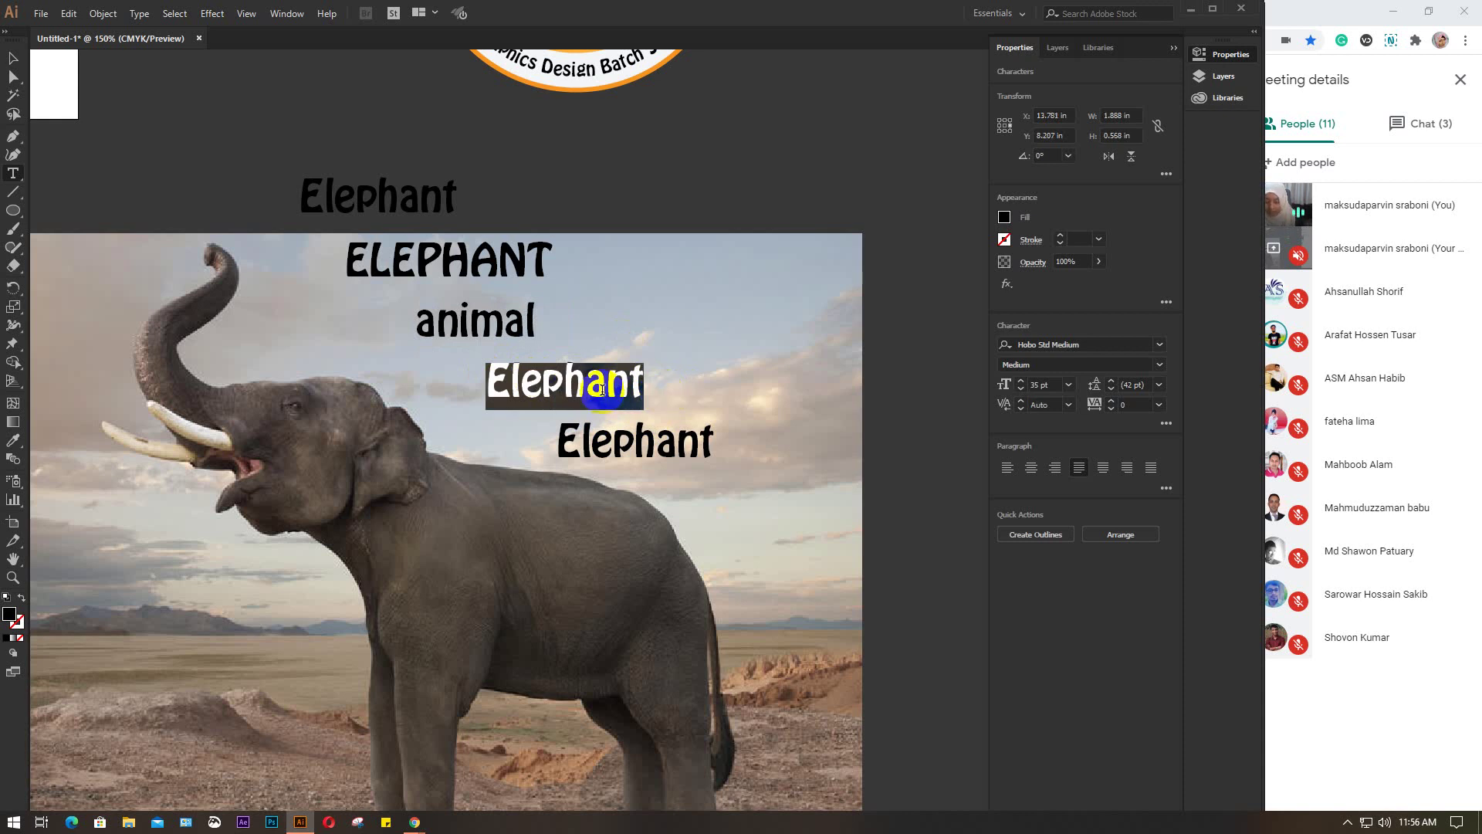
type("fore")
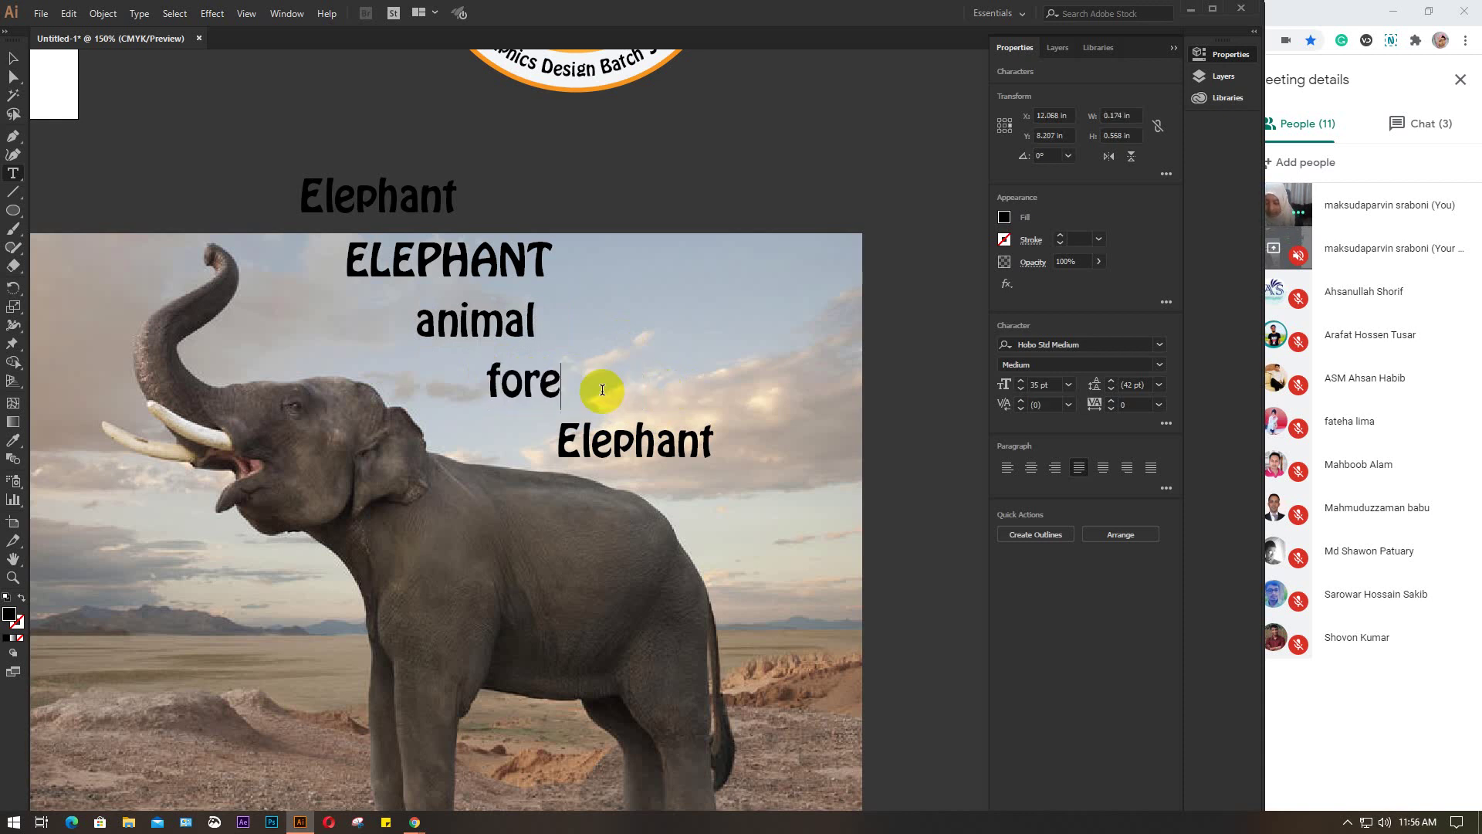
type("st")
left_click_drag(559, 437, 750, 457)
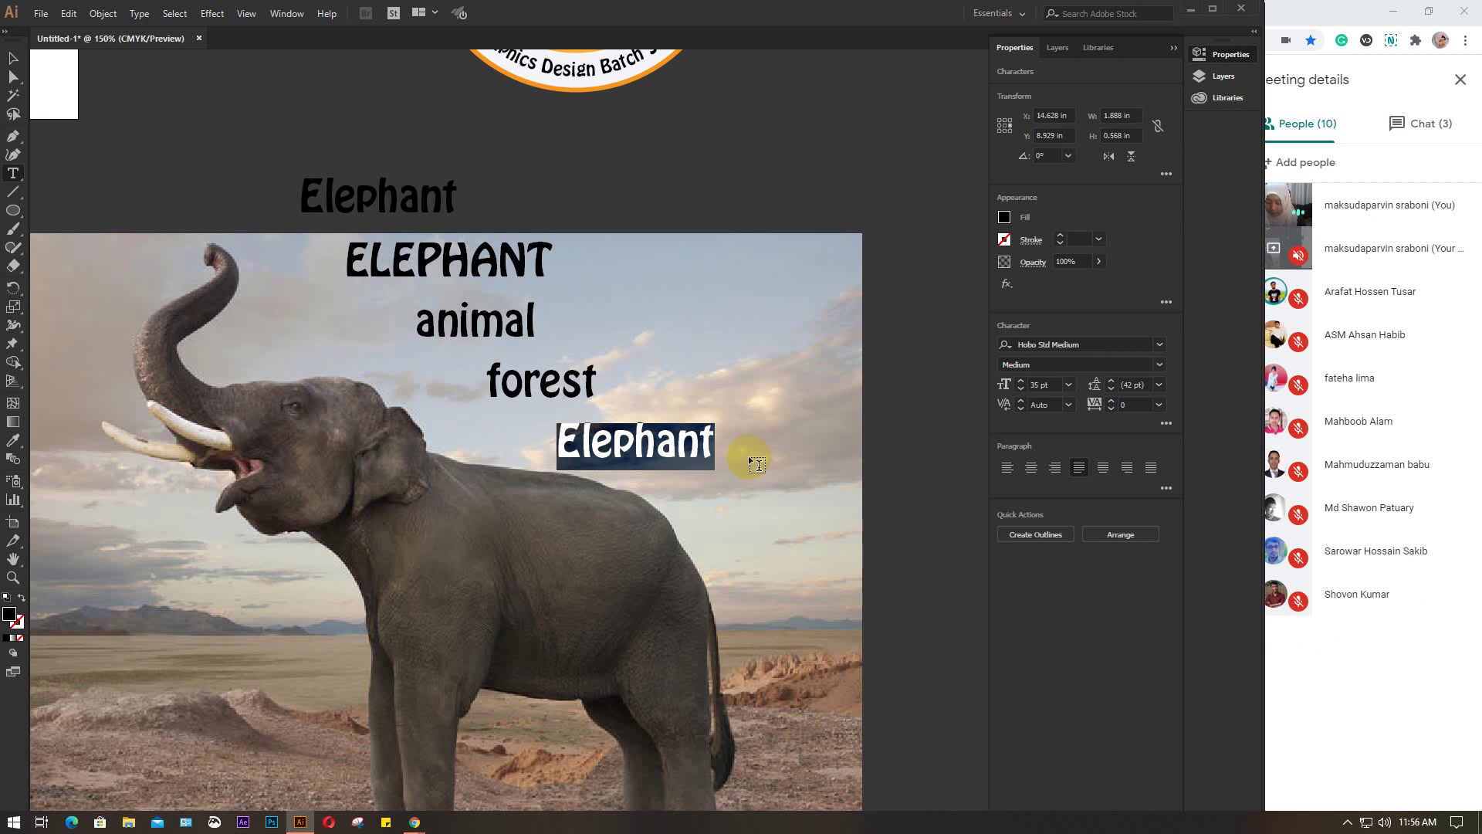
type("L")
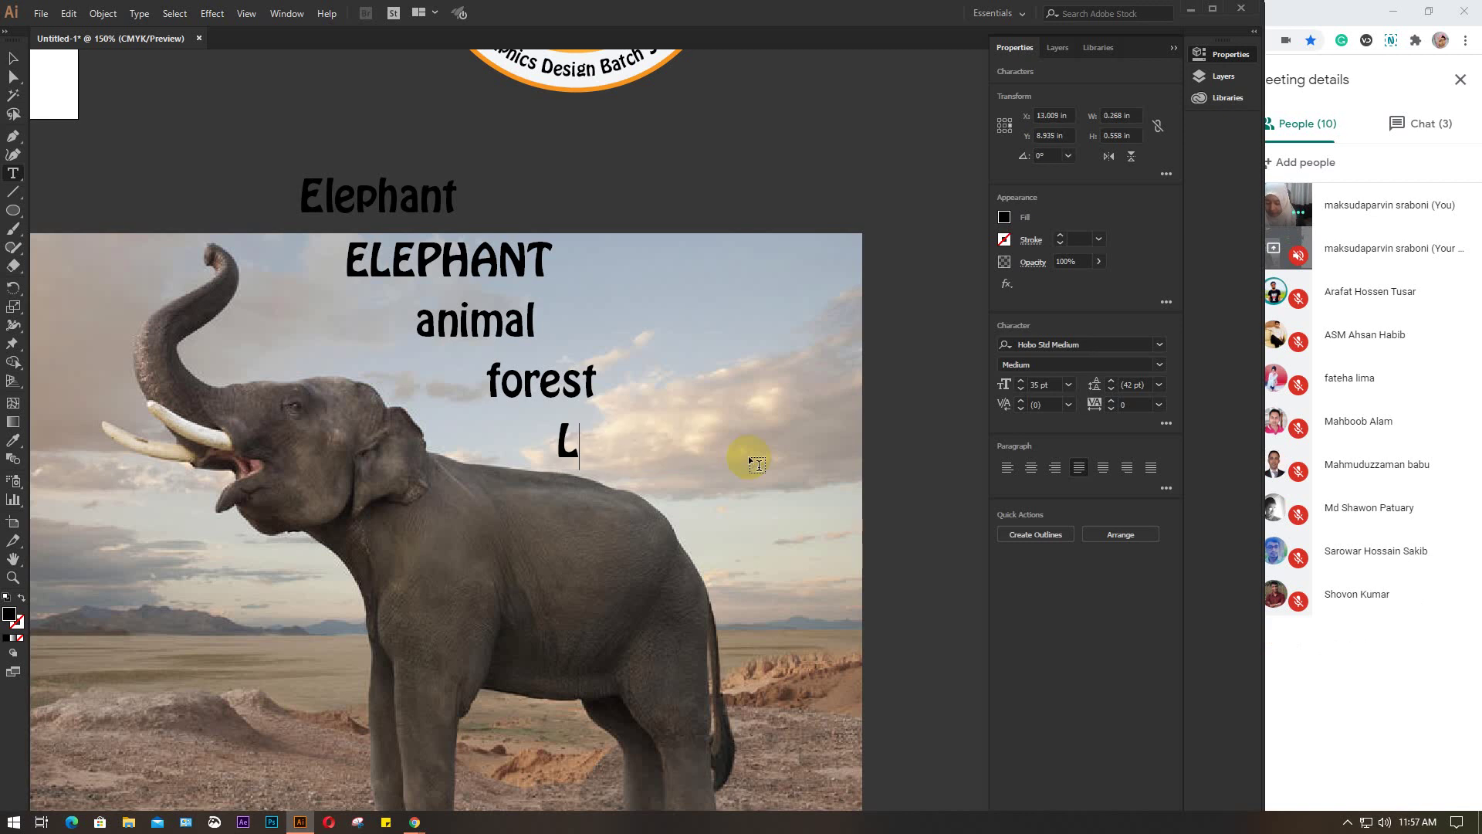
type("ARGE")
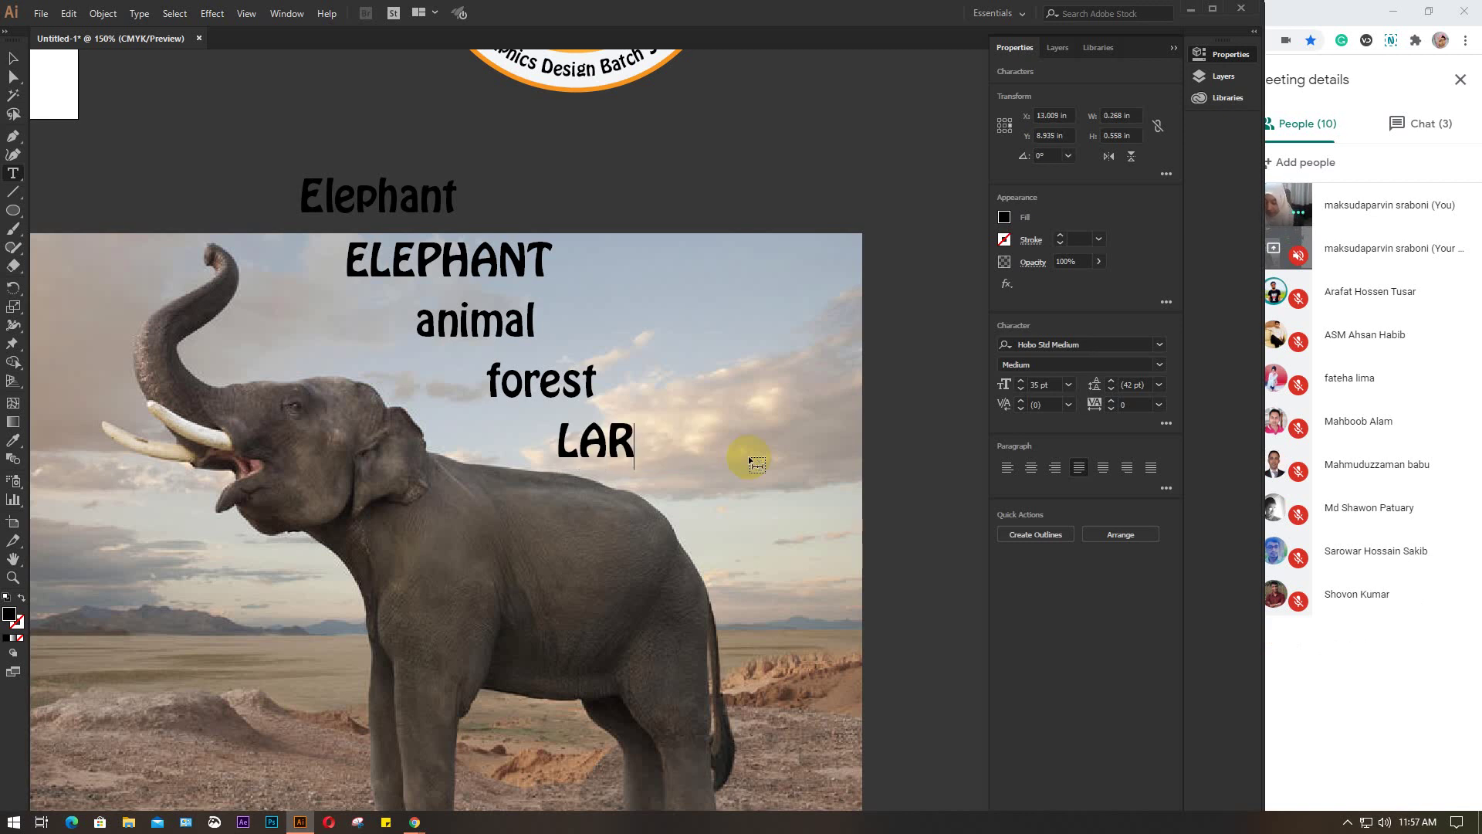
left_click(14, 58)
left_click(585, 421)
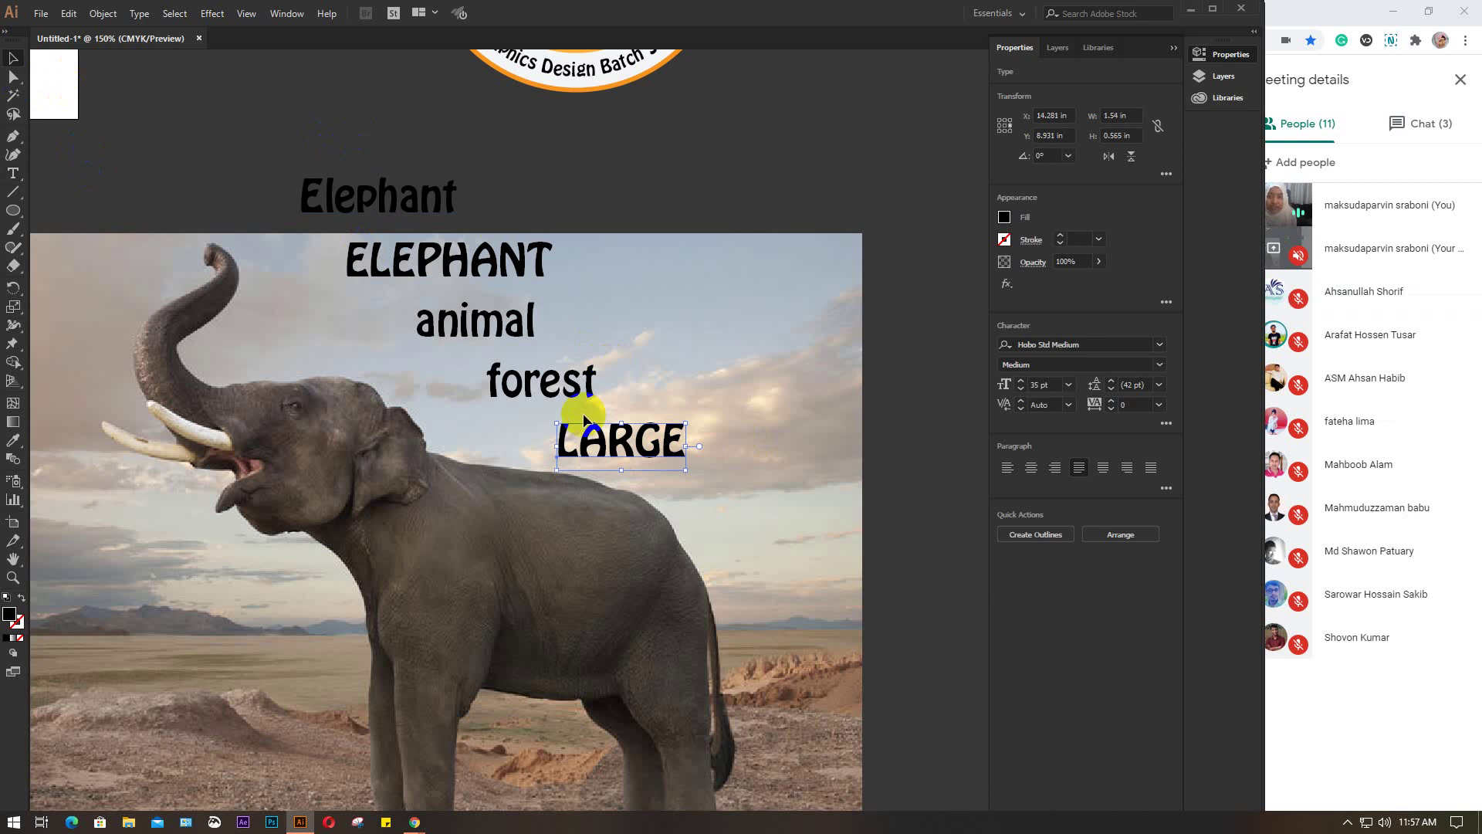
left_click(712, 364)
left_click(321, 190)
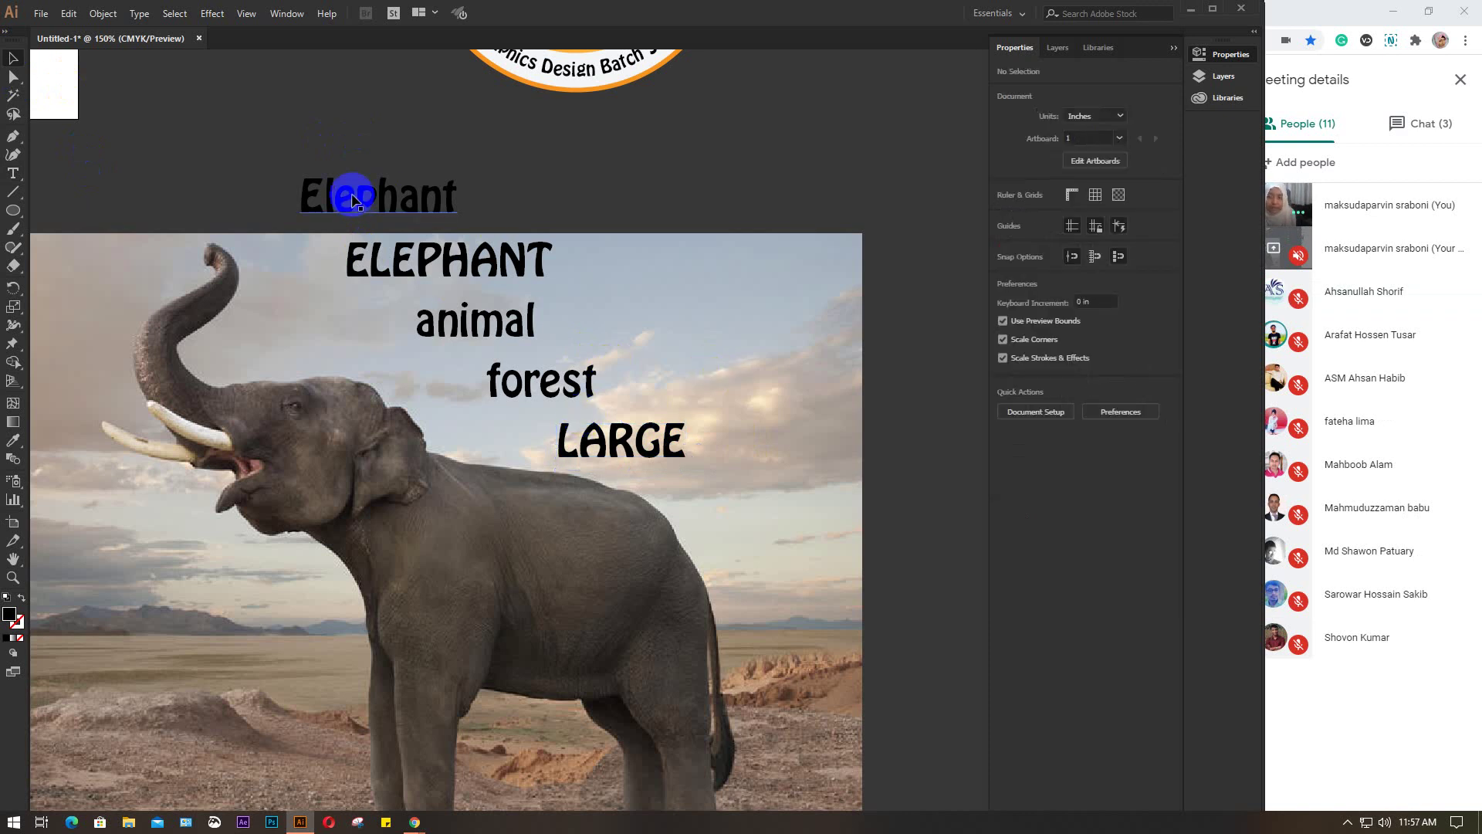
left_click(545, 386)
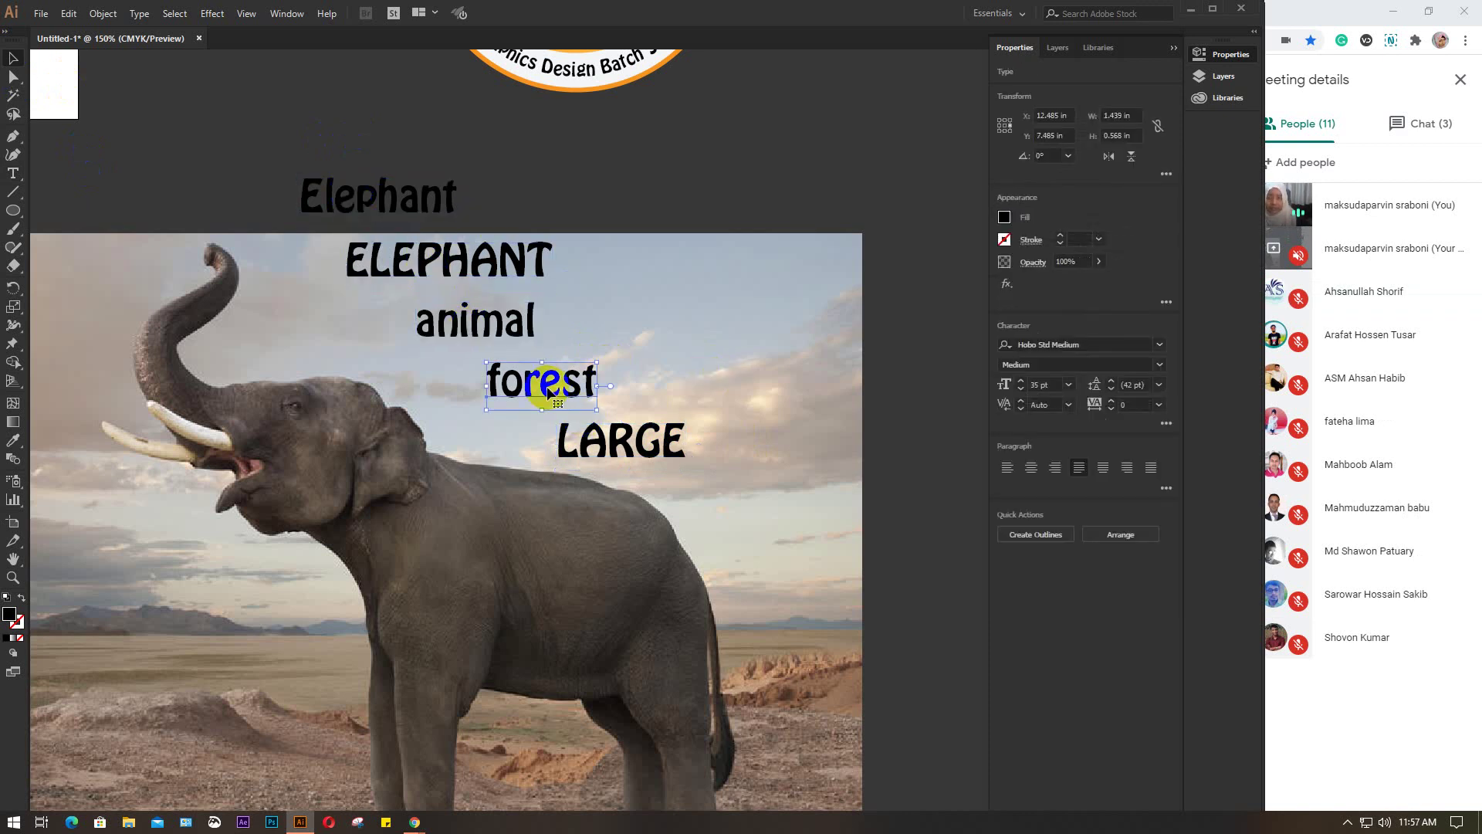
left_click(606, 452)
left_click_drag(646, 523, 785, 242)
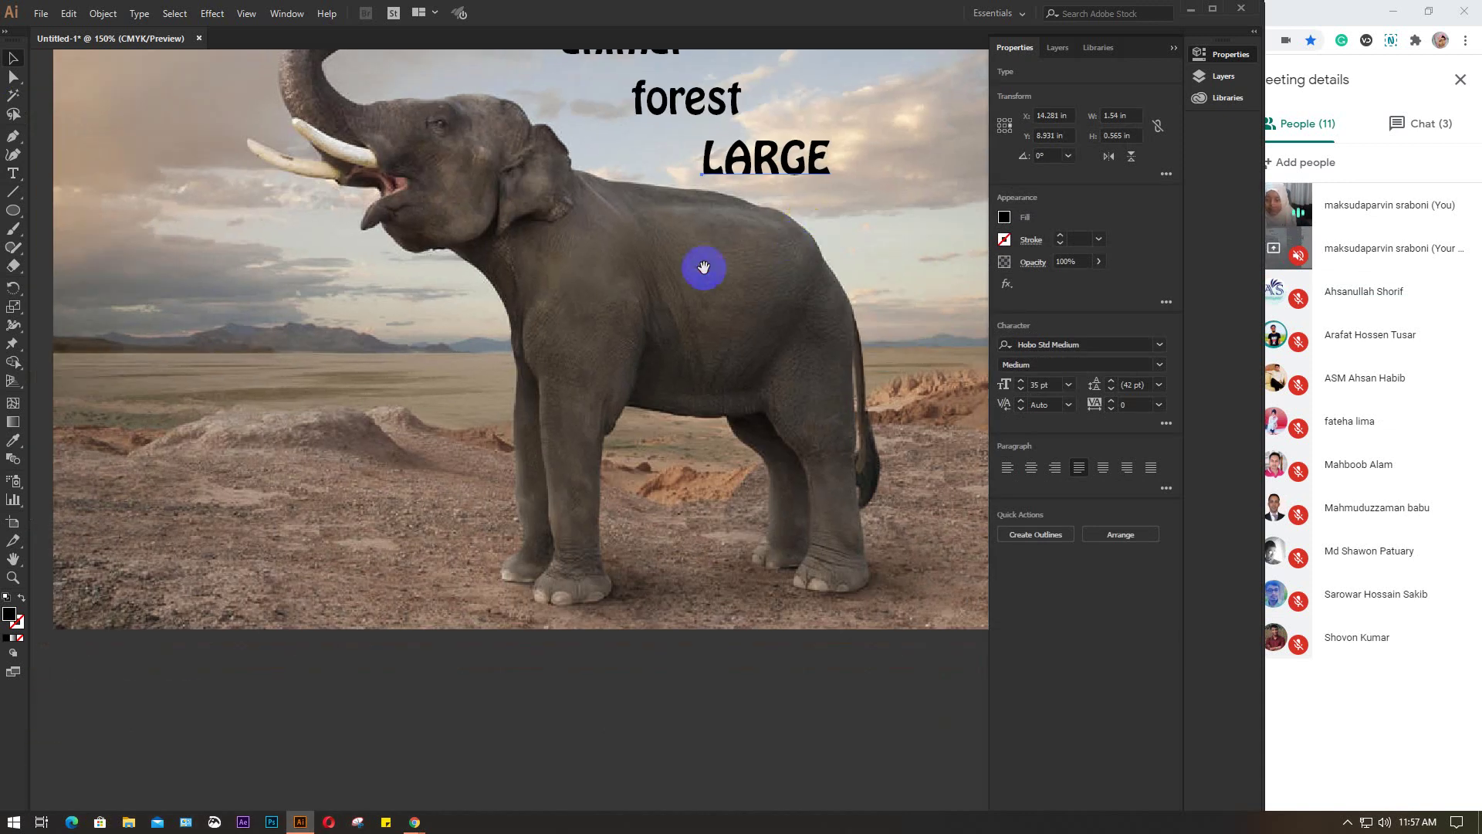
left_click_drag(538, 520, 536, 417)
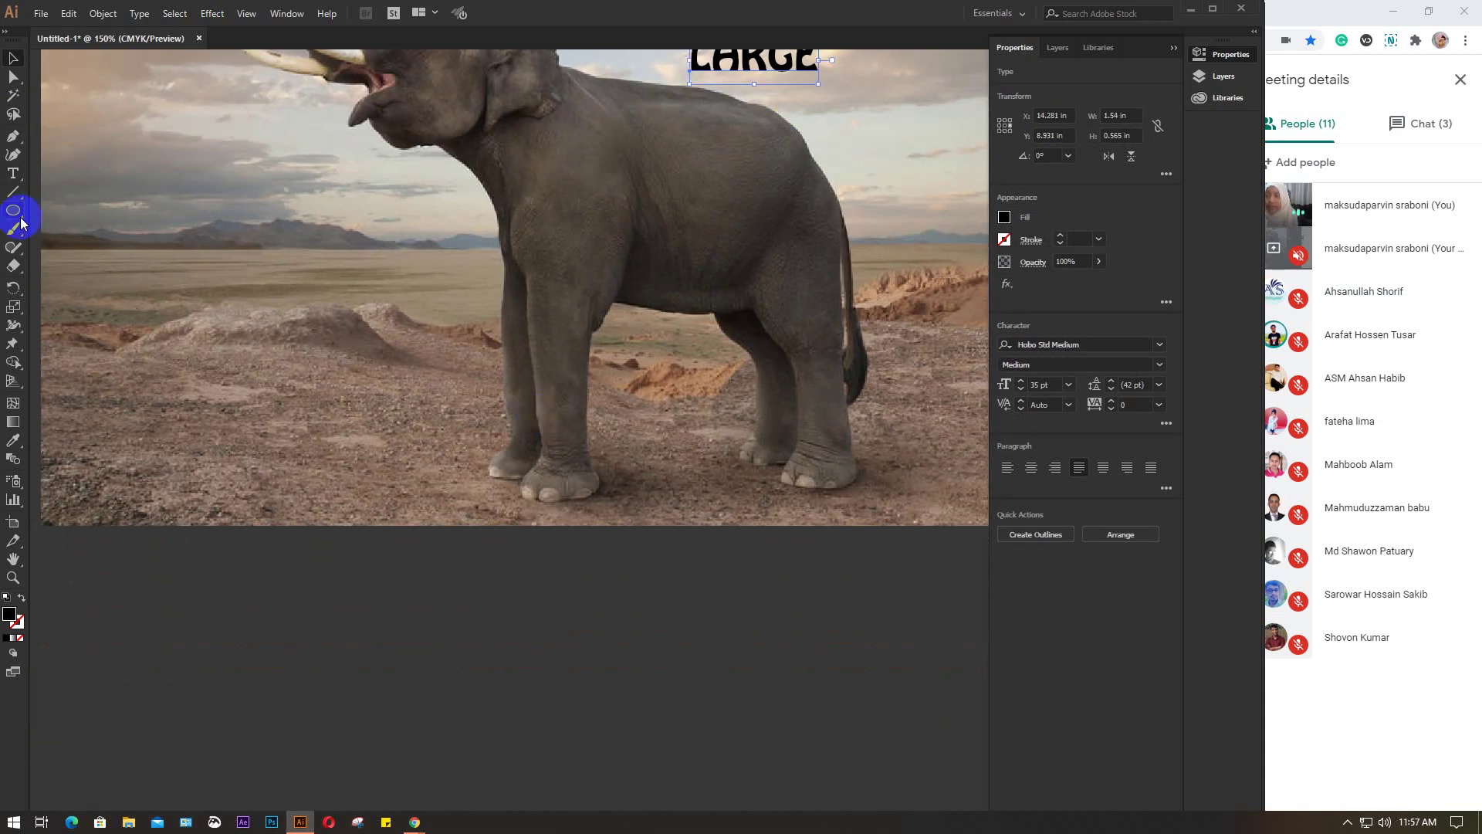
left_click(13, 174)
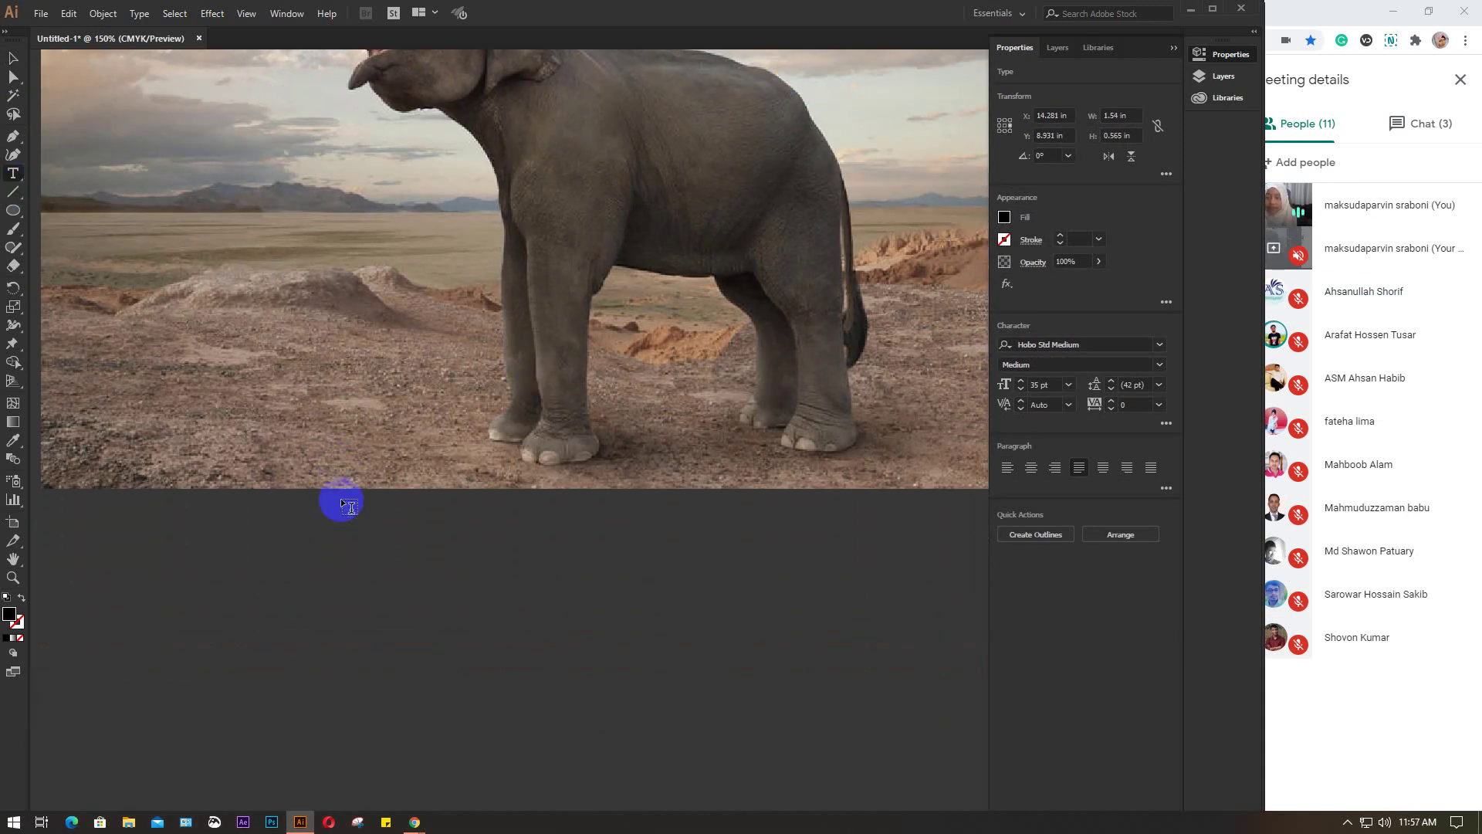
scroll(341, 498, "down", 2)
scroll(341, 506, "down", 1)
mouse_move(414, 820)
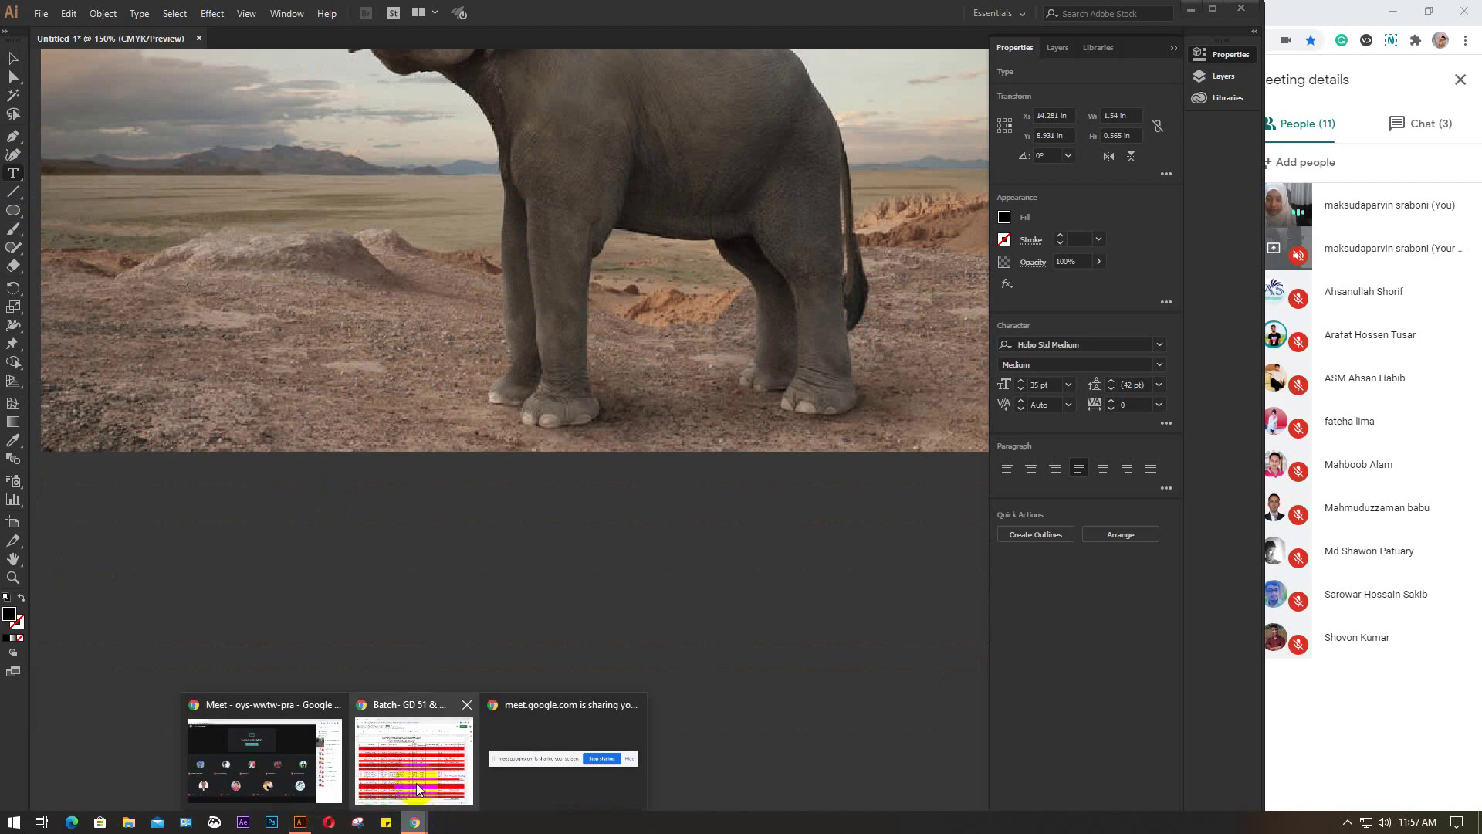
Search 'elephant wikipedia' in a new Chrome tab and open the Elephant article
left_click(386, 755)
left_click(199, 20)
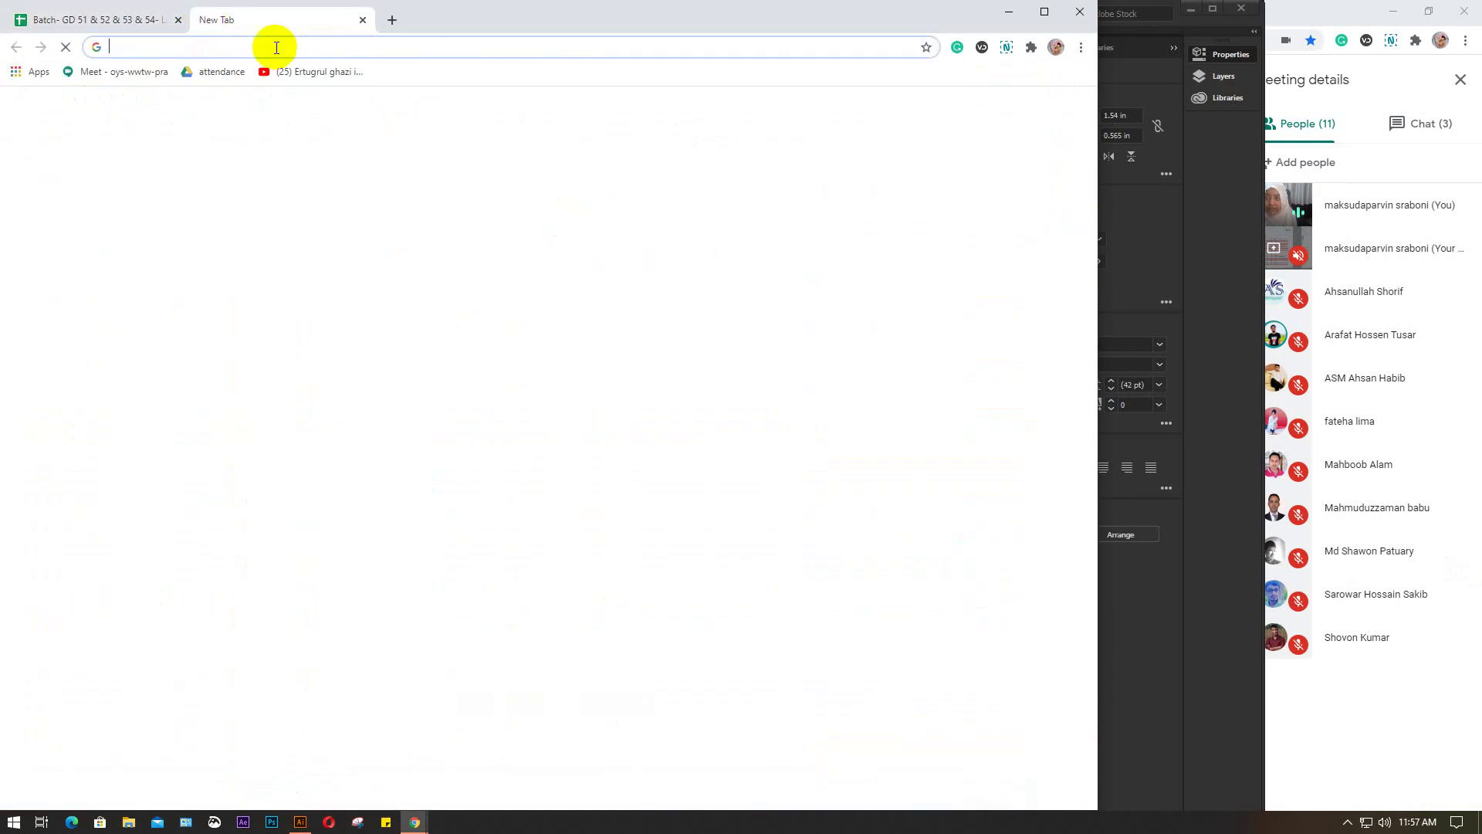
type("elep")
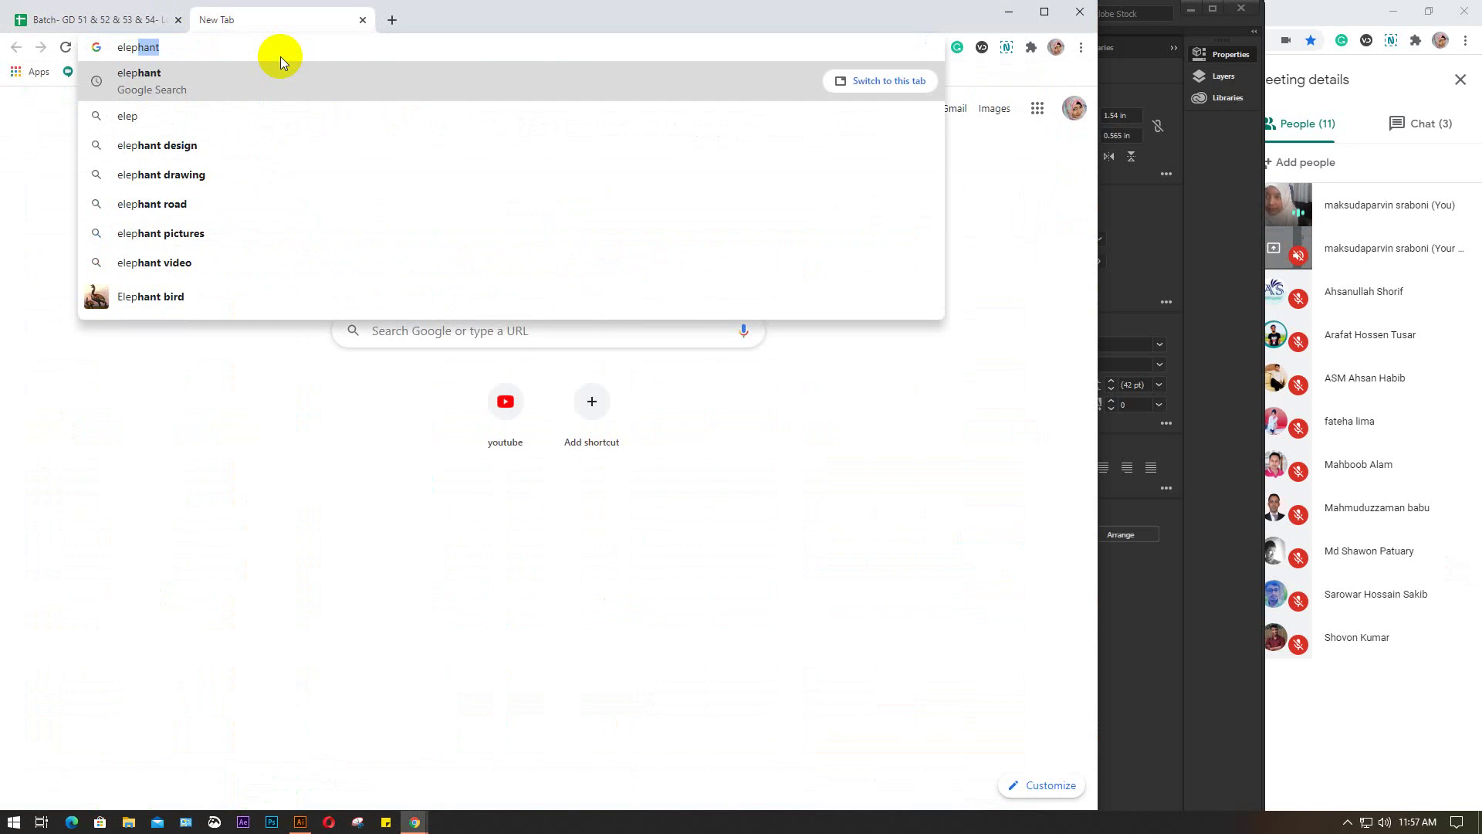
type("hant ")
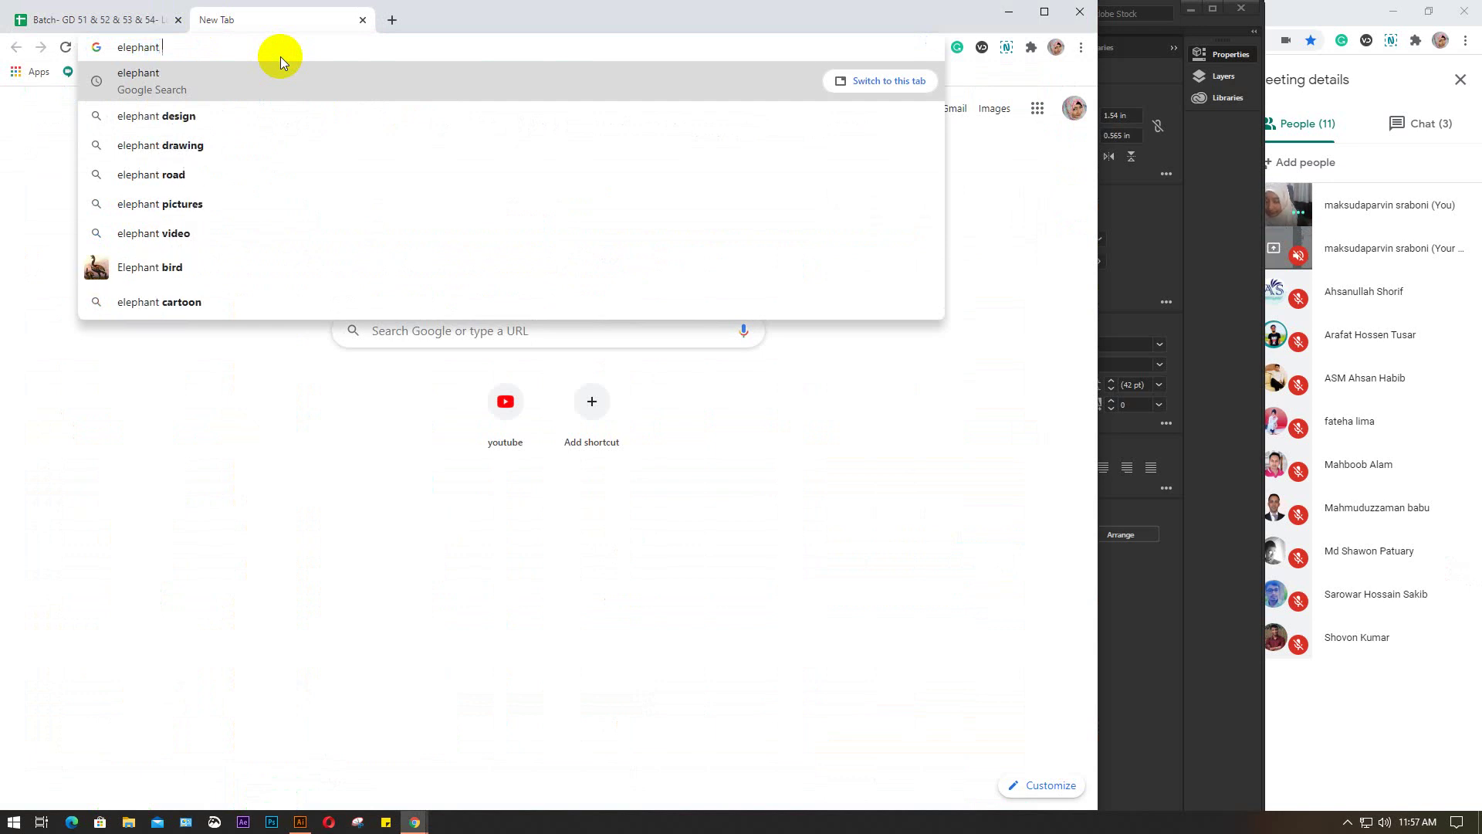
type("wi")
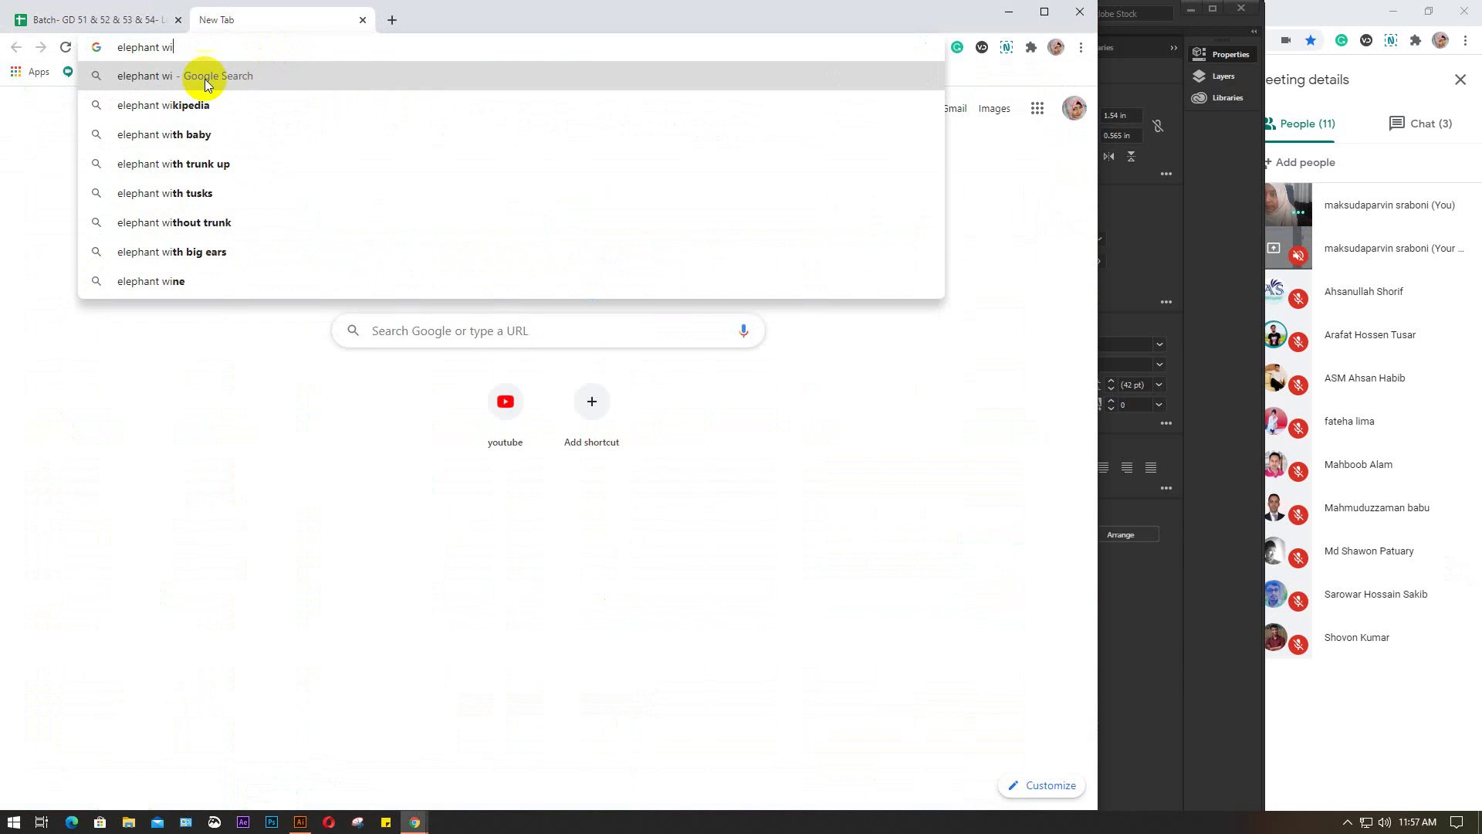
left_click(202, 104)
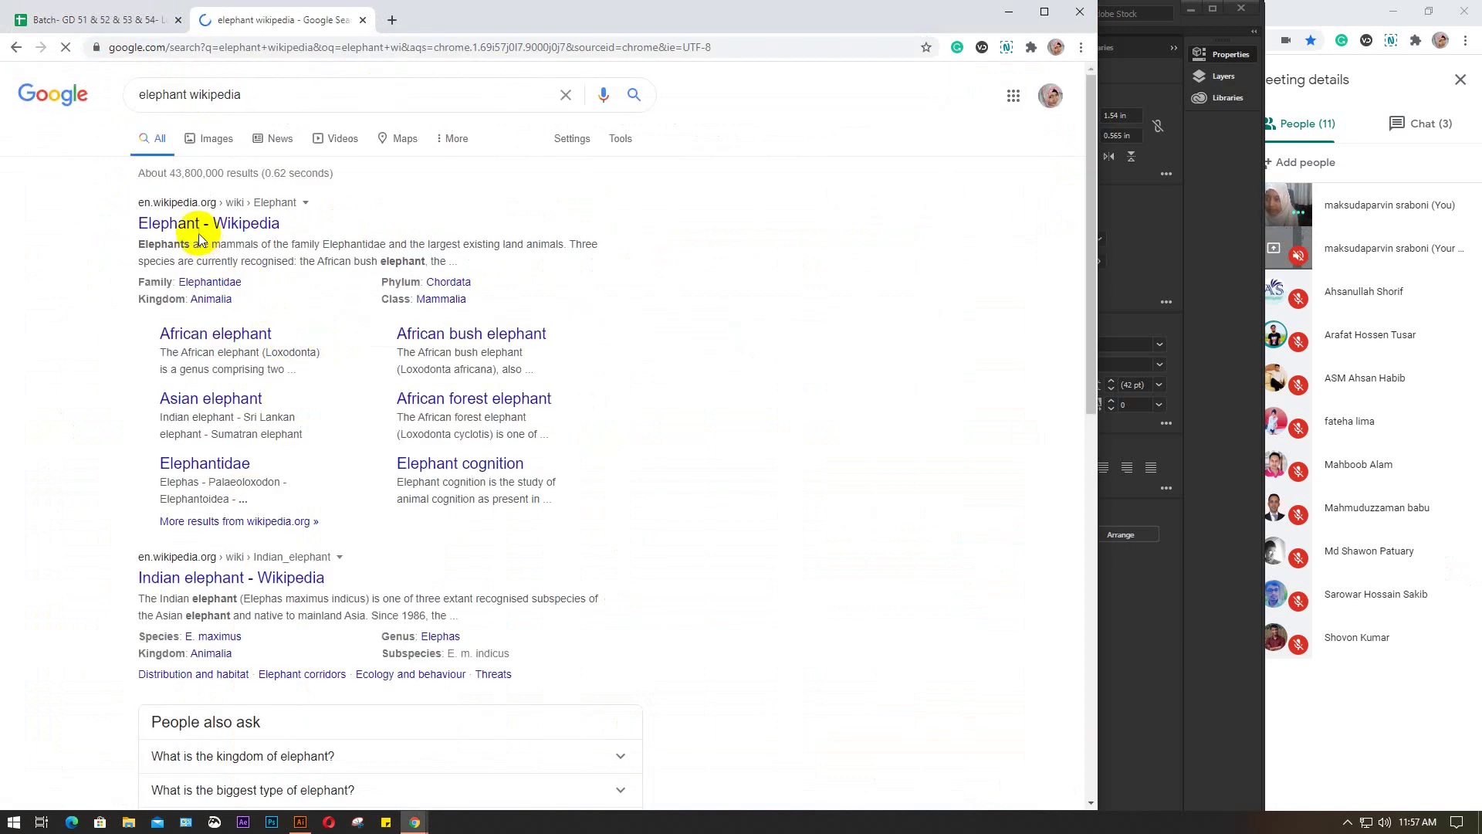
left_click(204, 230)
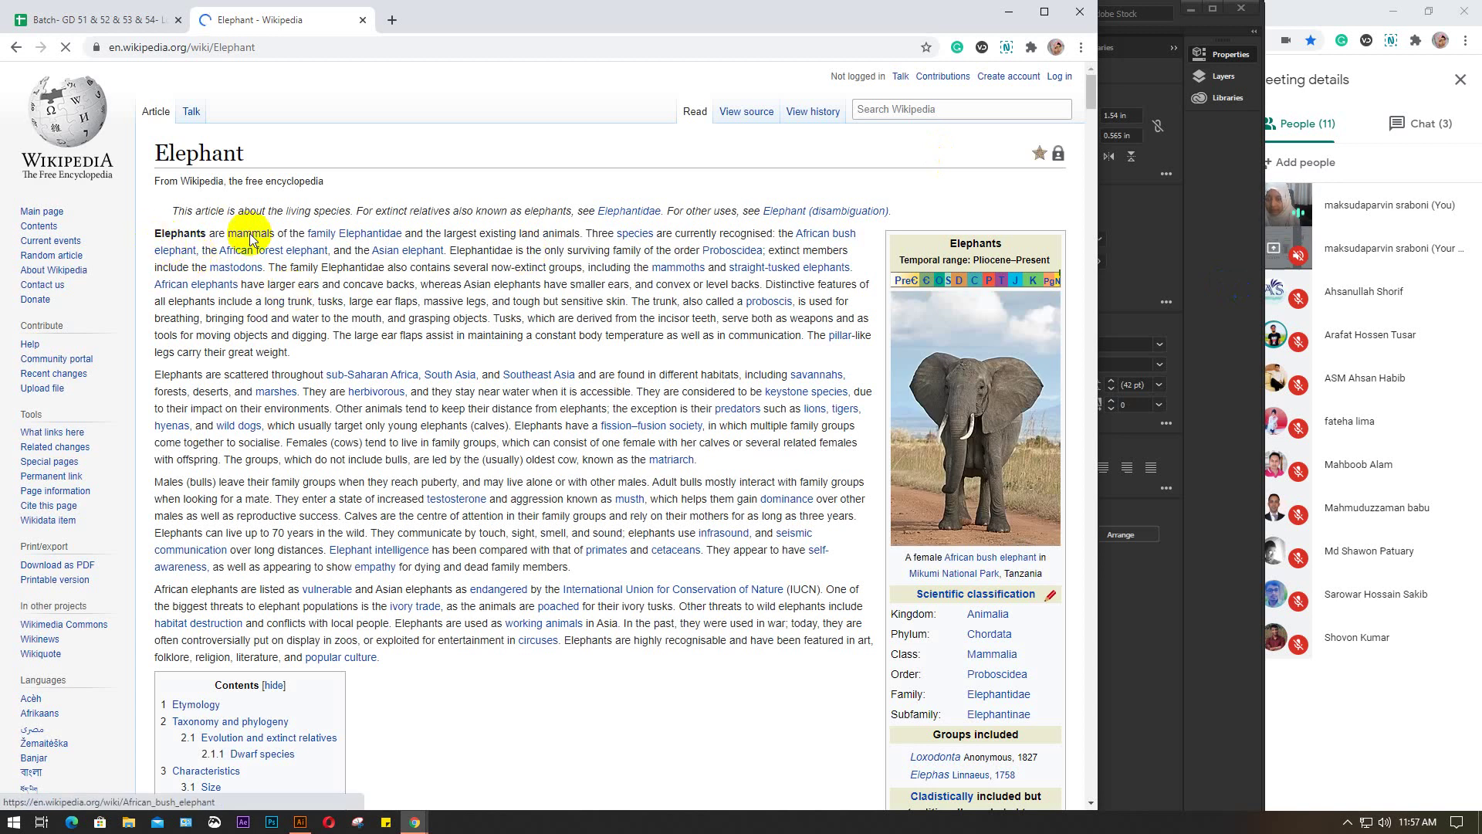
Copy the article's opening sentence about elephants, then close the tab
left_click(154, 232)
left_click_drag(155, 231, 197, 246)
key("ctrl+c")
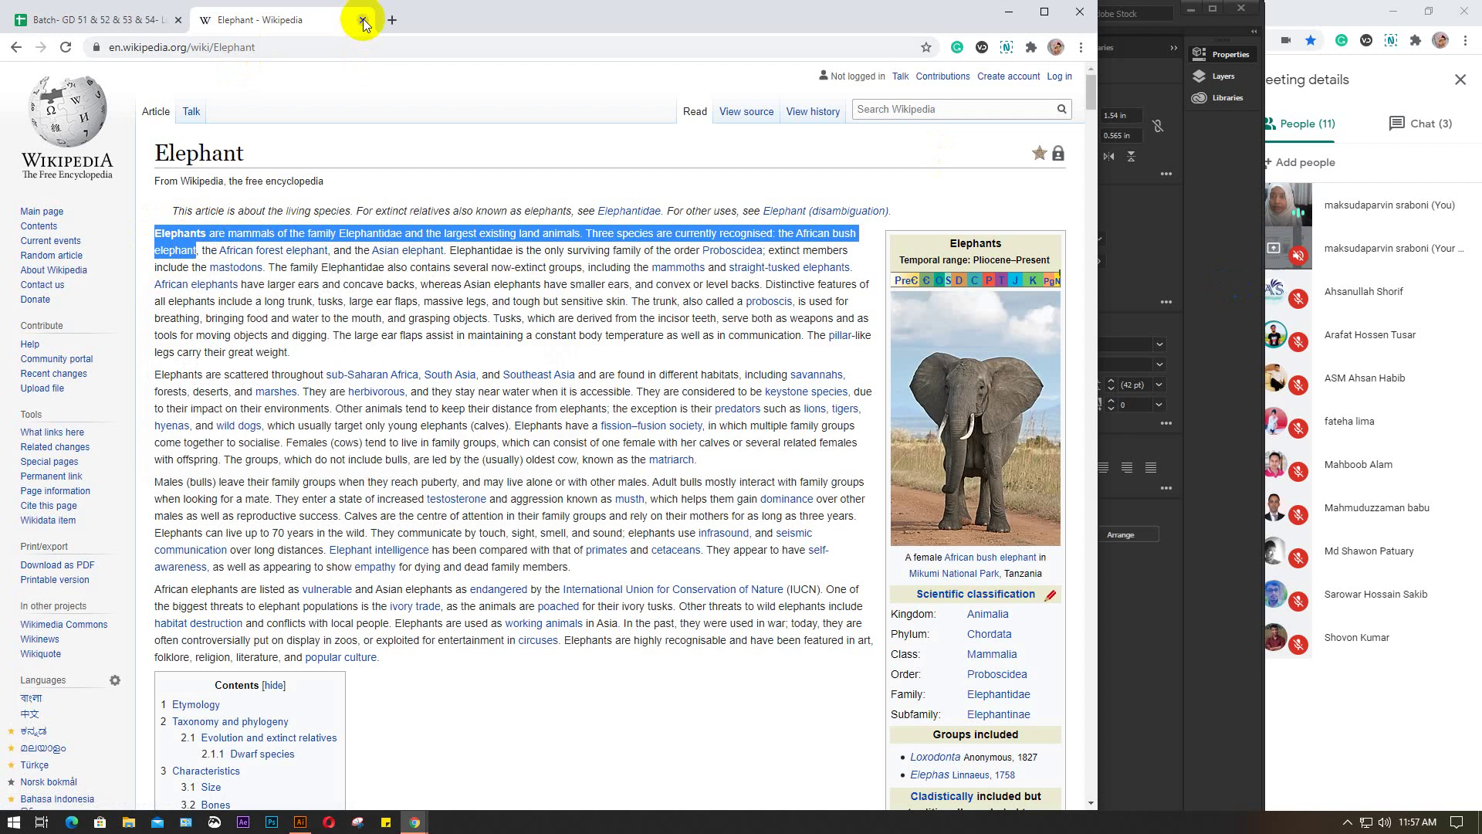
left_click(362, 20)
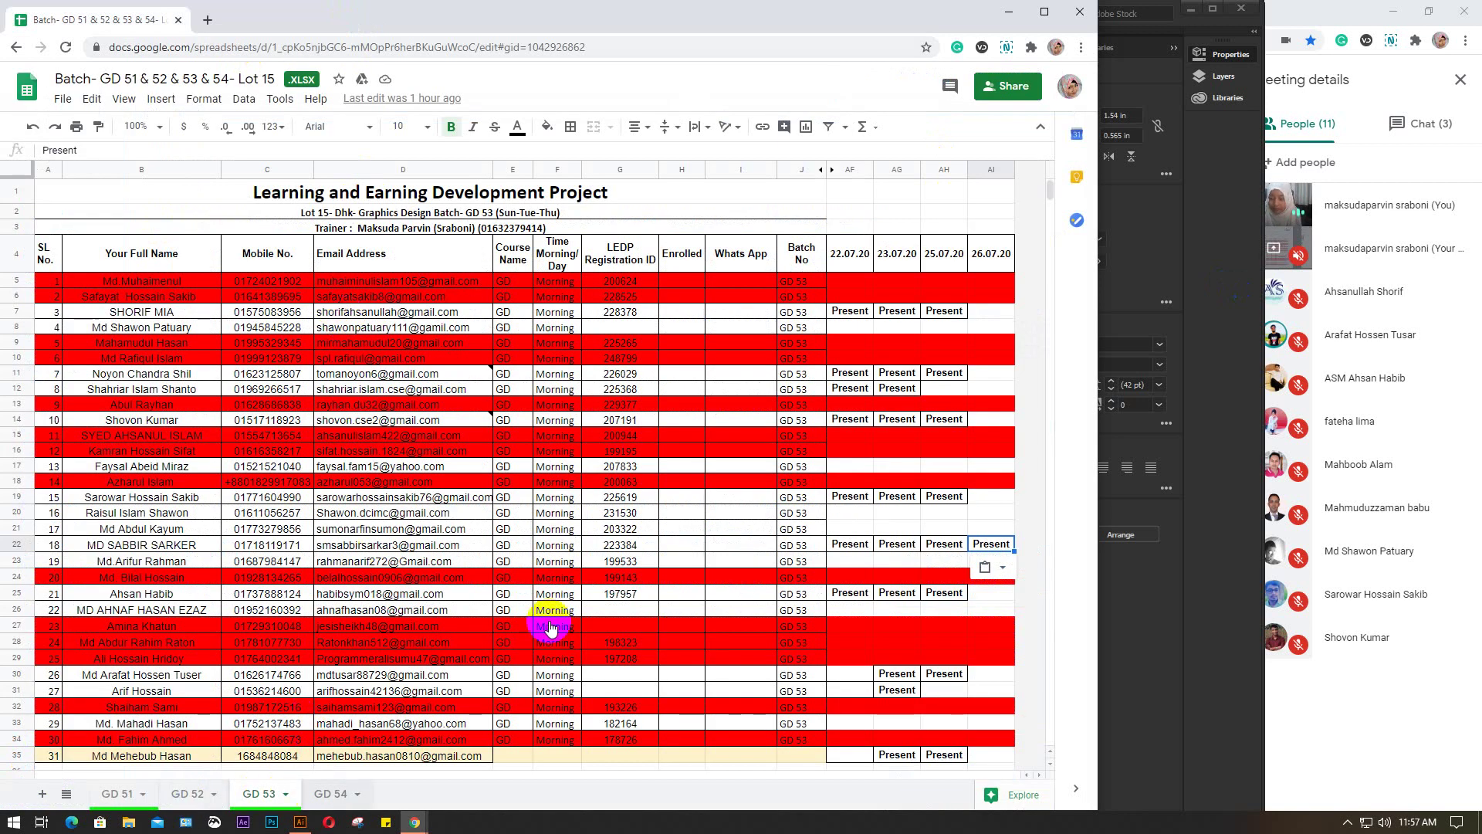
Paste the copied elephant sentence into a new text box below the photo and widen it to five lines
left_click(1010, 20)
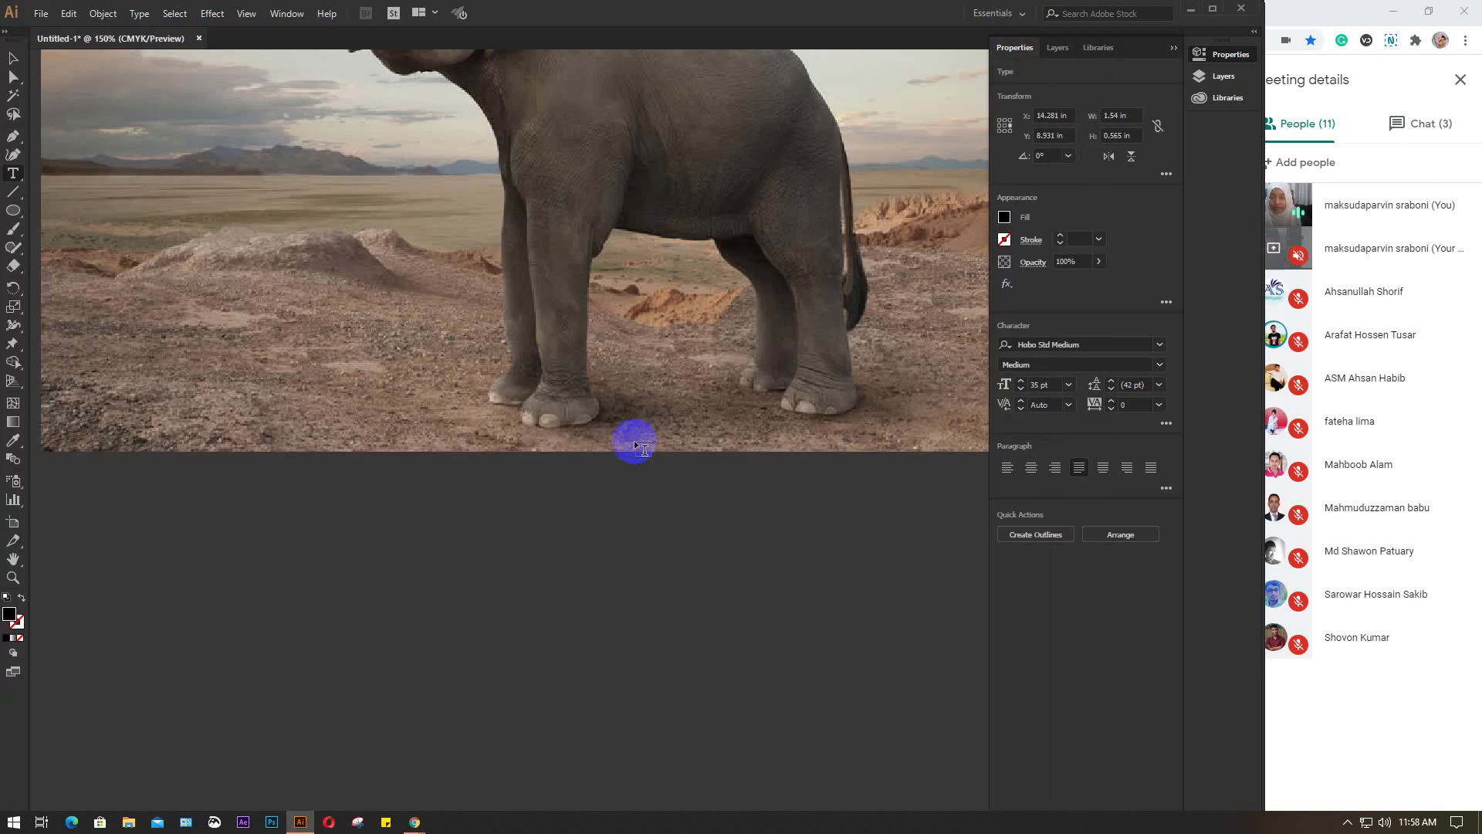
scroll(539, 563, "down", 1)
key("ctrl+minus")
key("ctrl+minus")
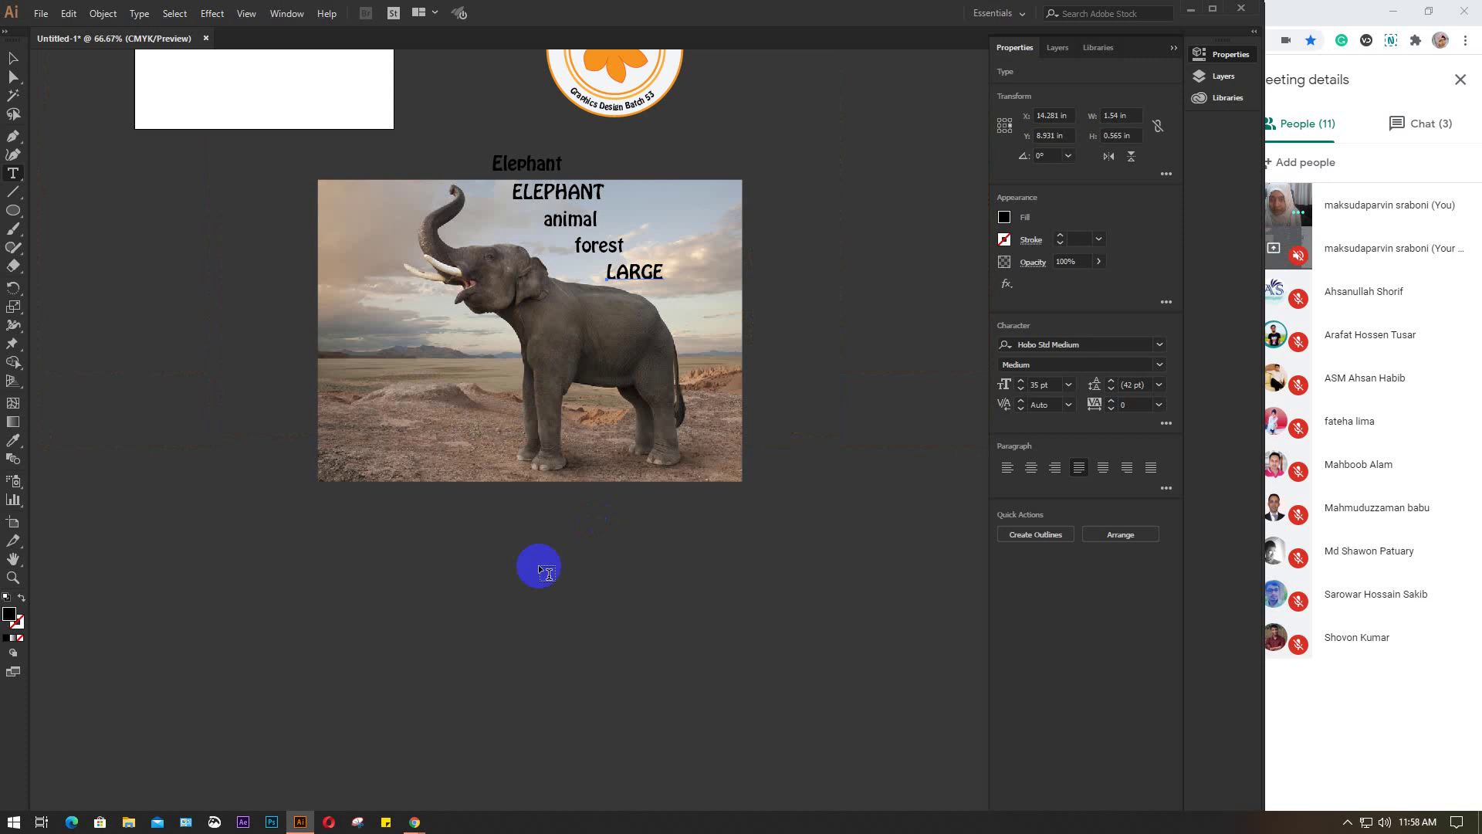
key("ctrl+plus")
key("ctrl+plus")
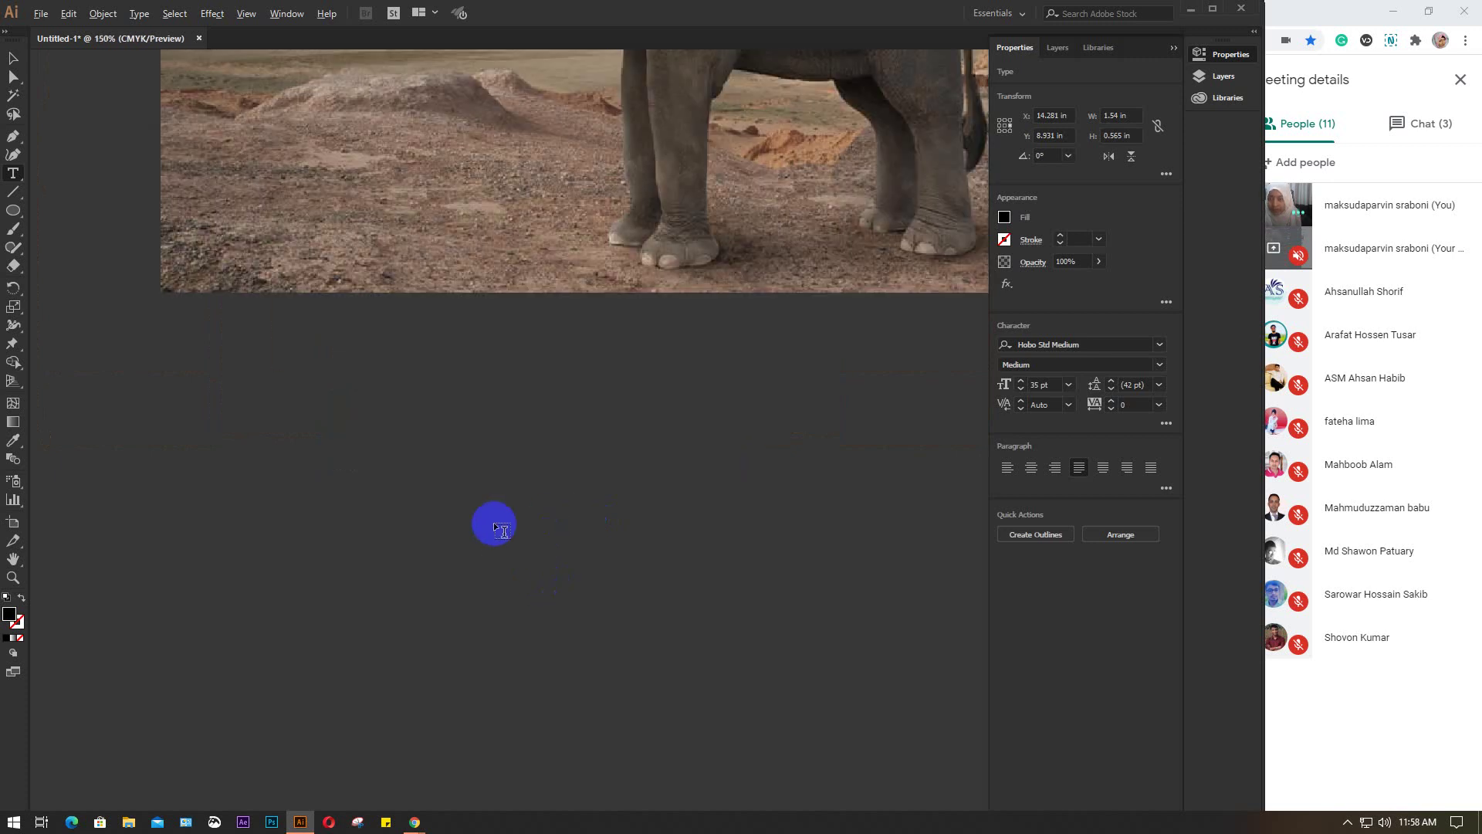
left_click_drag(252, 329, 706, 628)
key("ctrl+v")
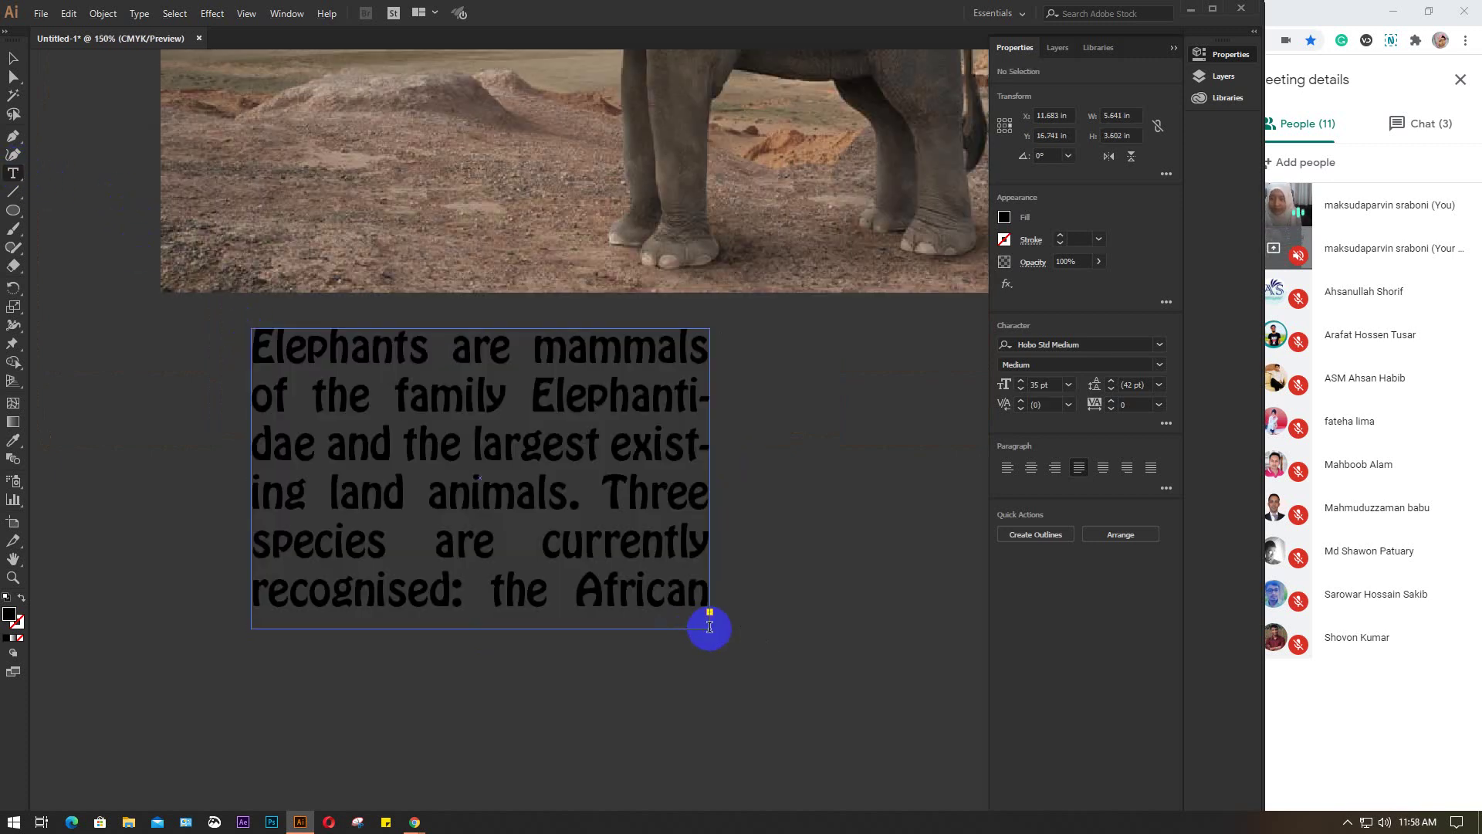
left_click(13, 58)
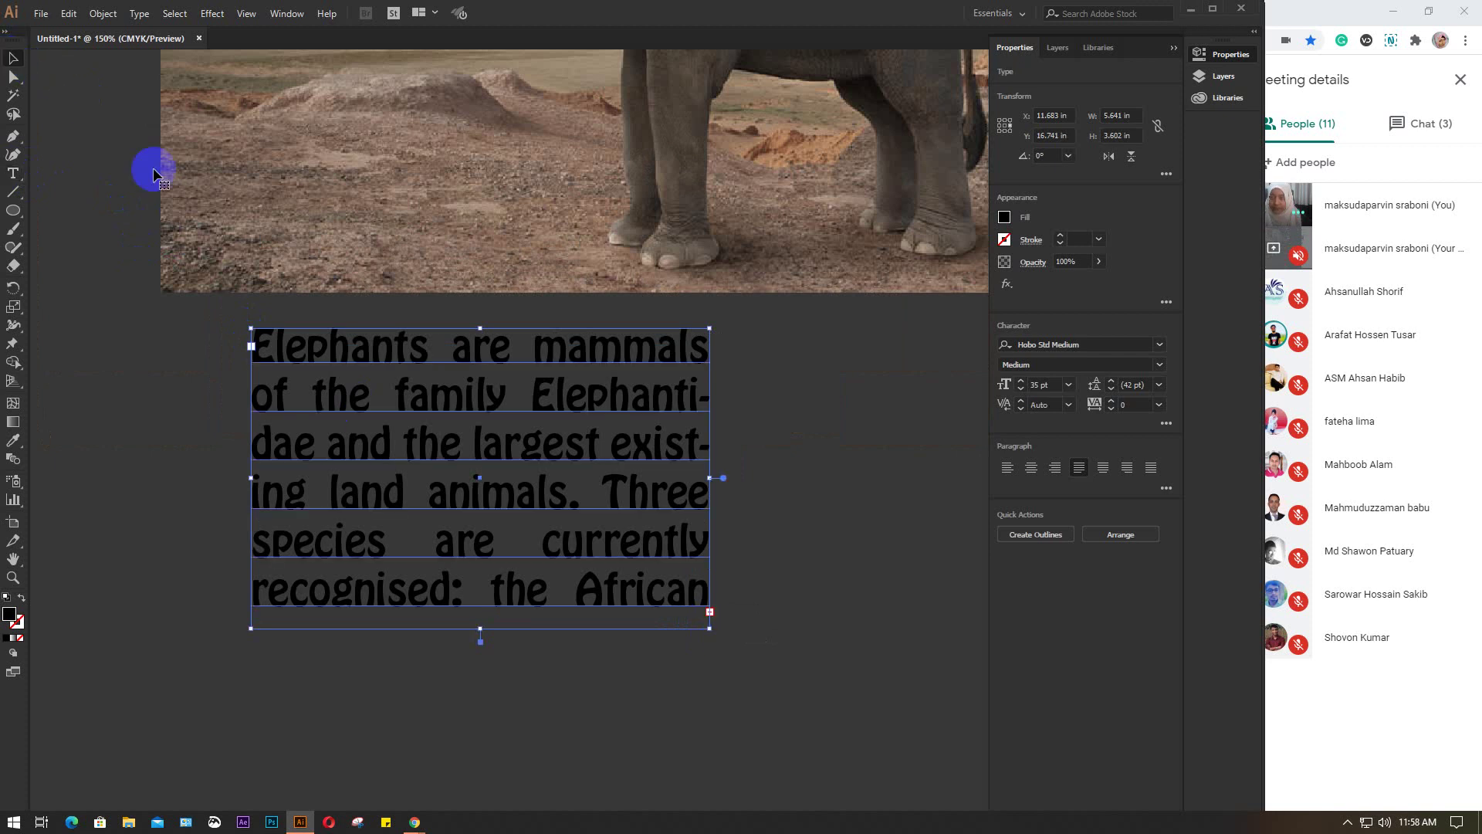
left_click_drag(708, 626, 918, 671)
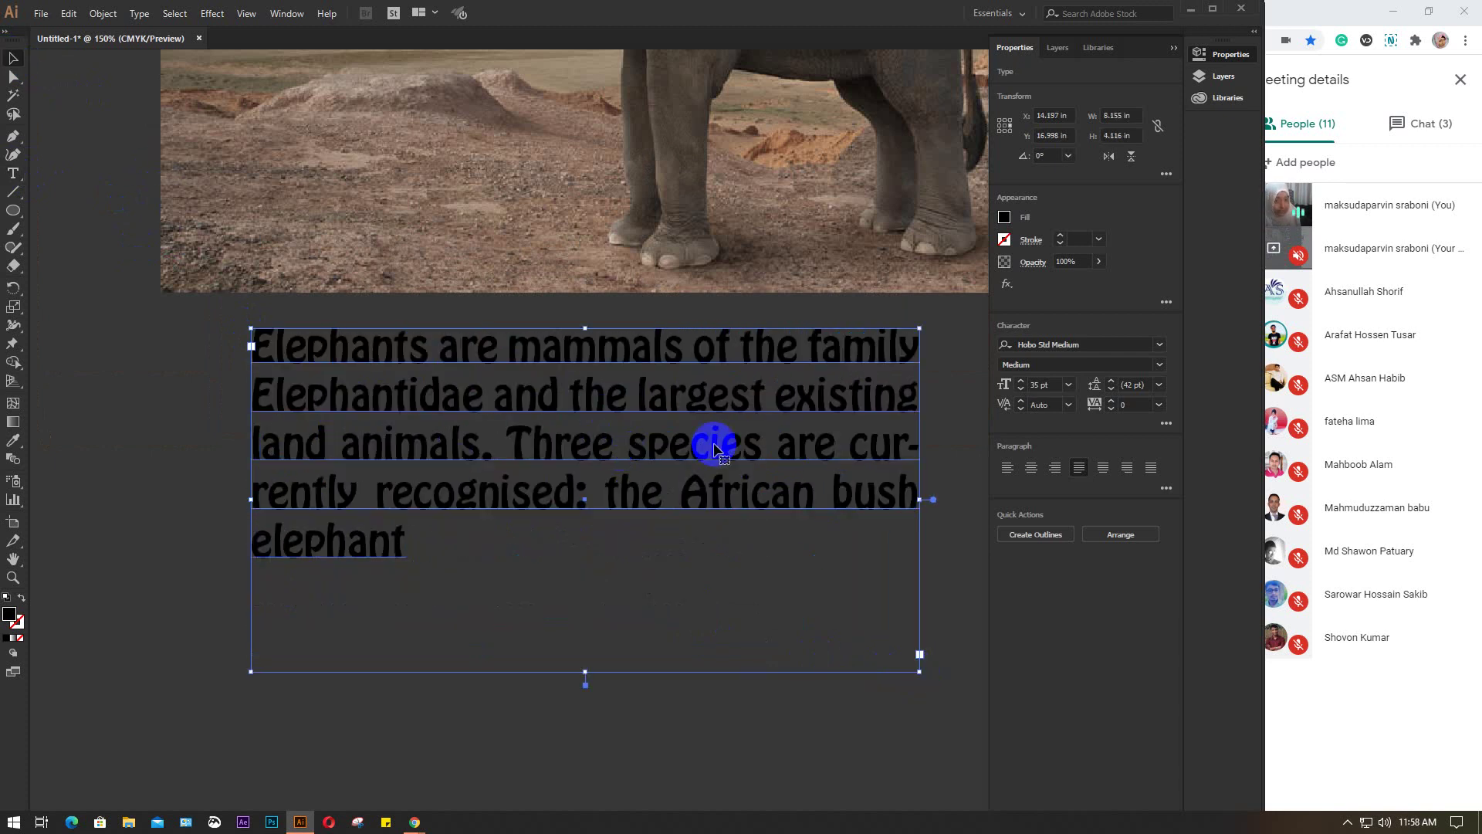
Give the paragraph a white fill and shift it slightly down and left
left_click(1004, 217)
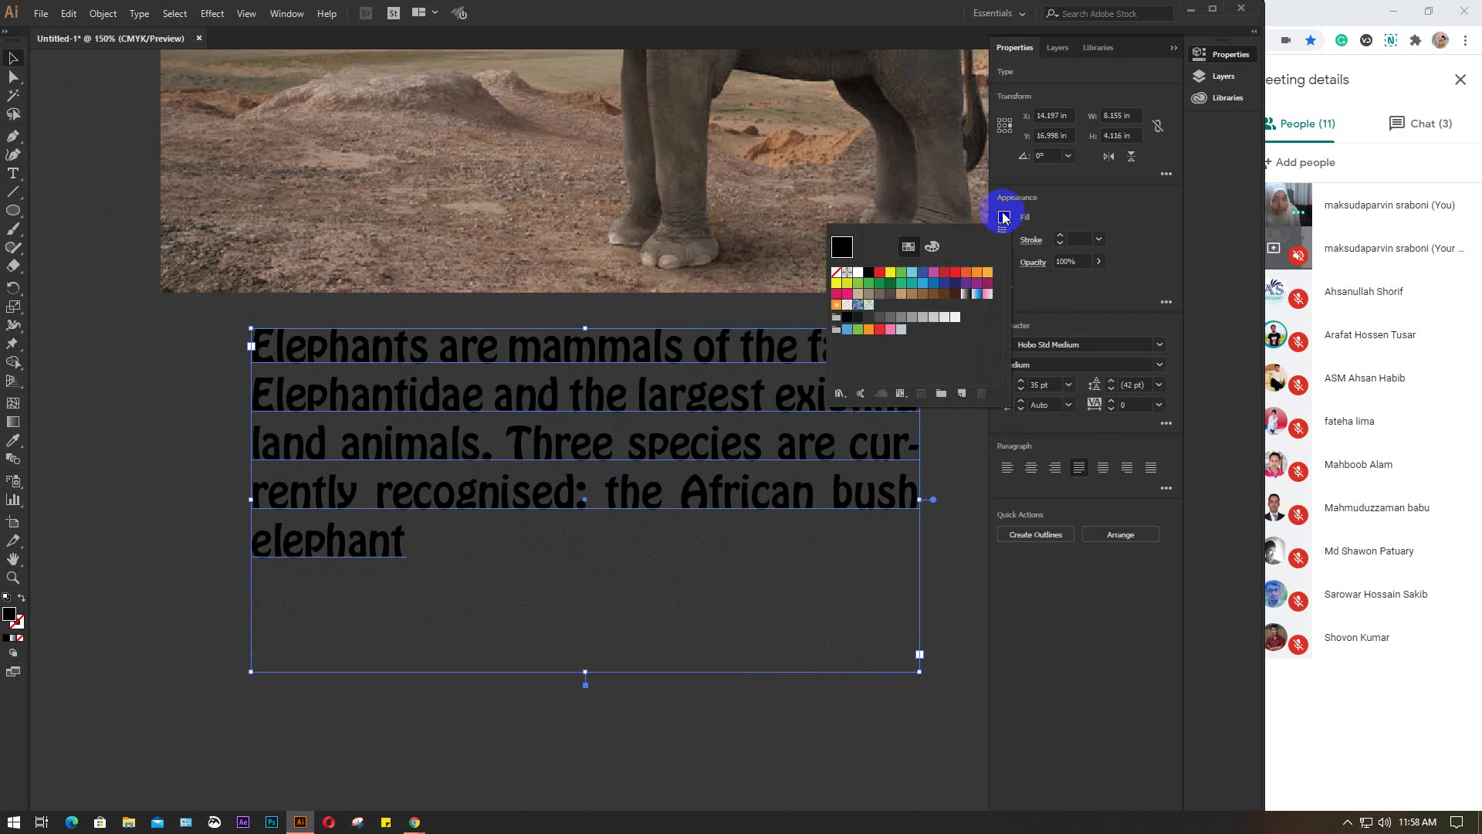
left_click(858, 272)
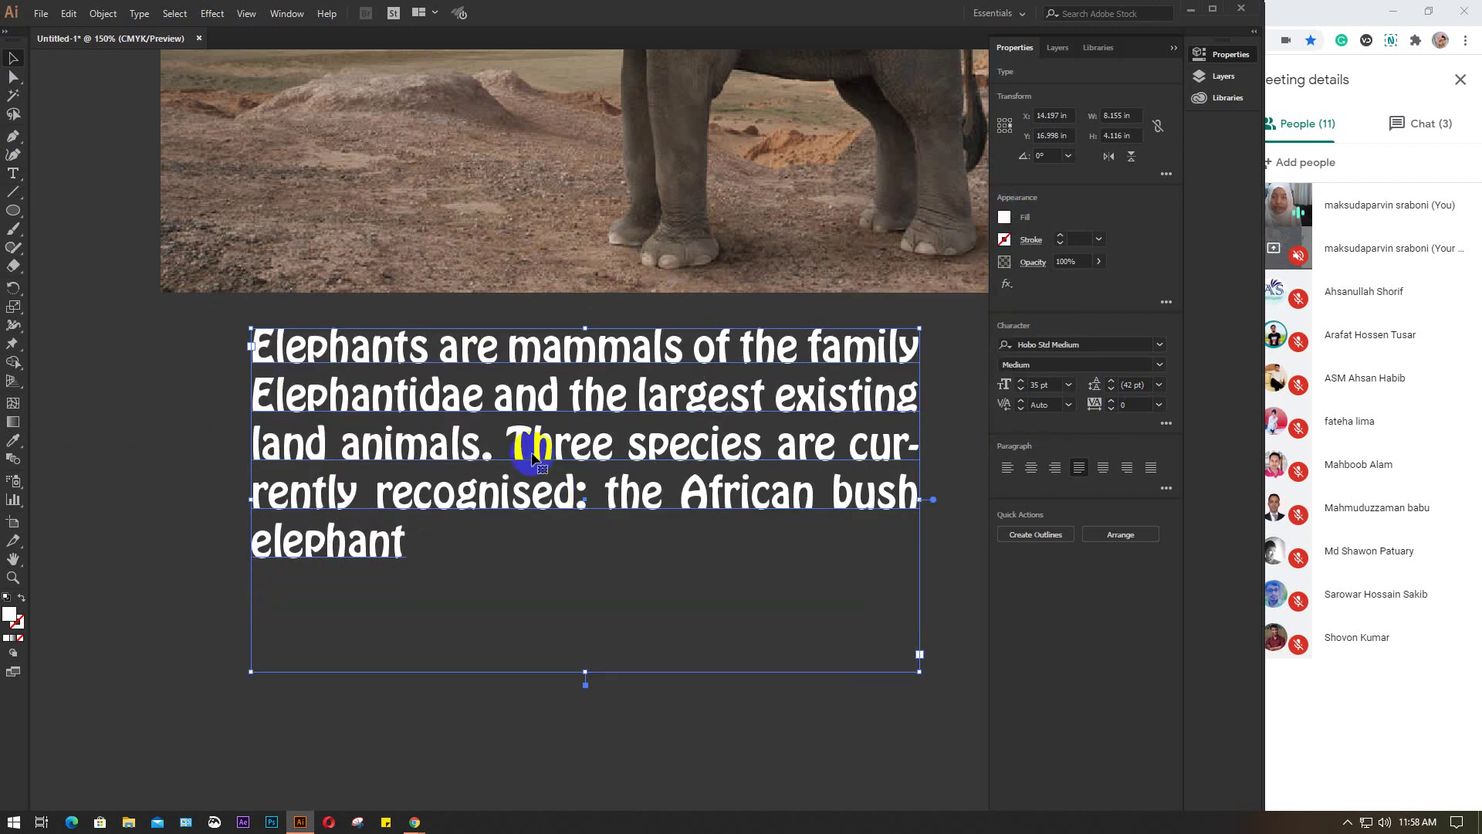
left_click_drag(532, 457, 500, 511)
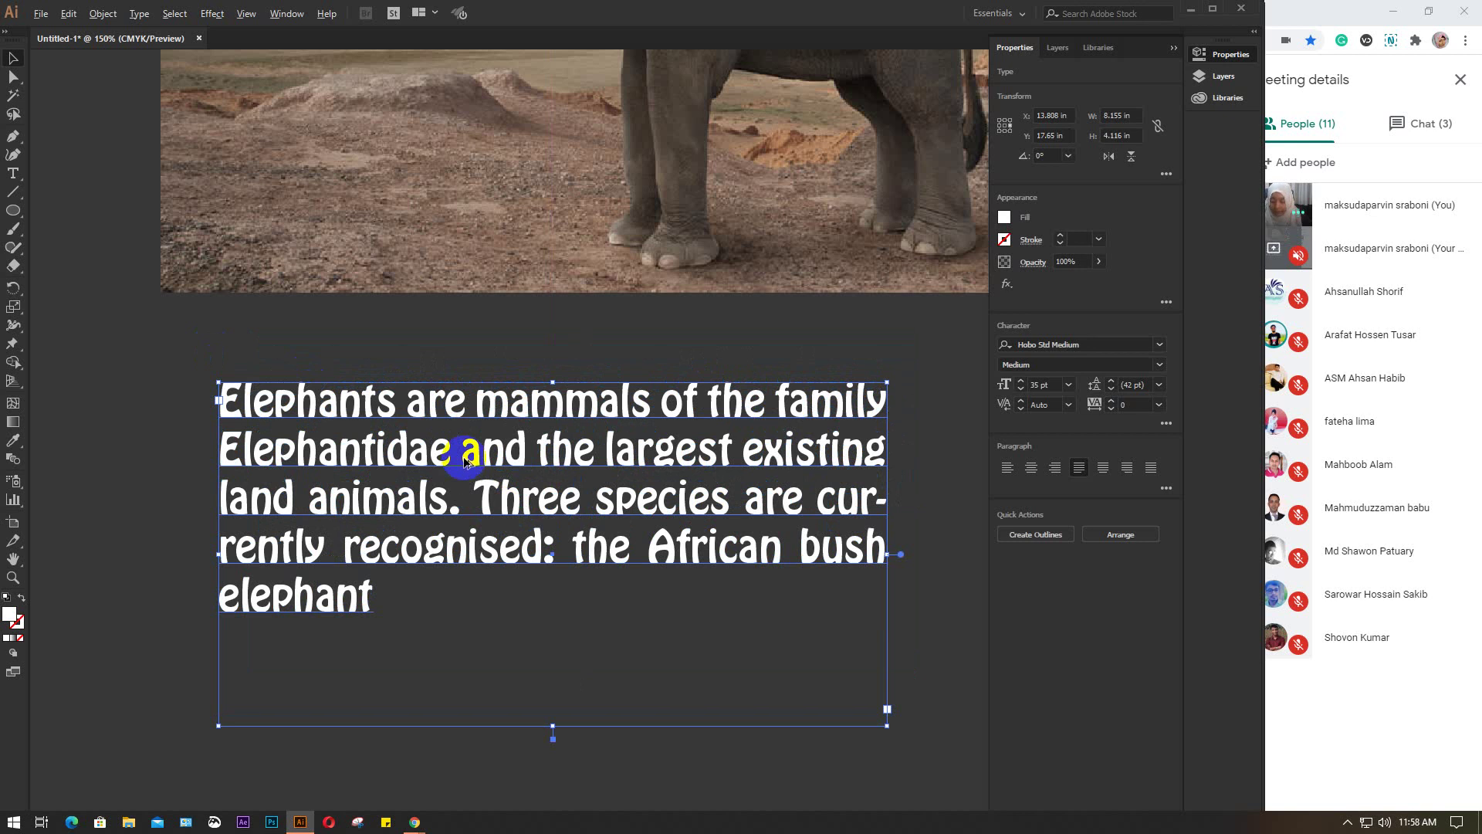
key("ctrl+1")
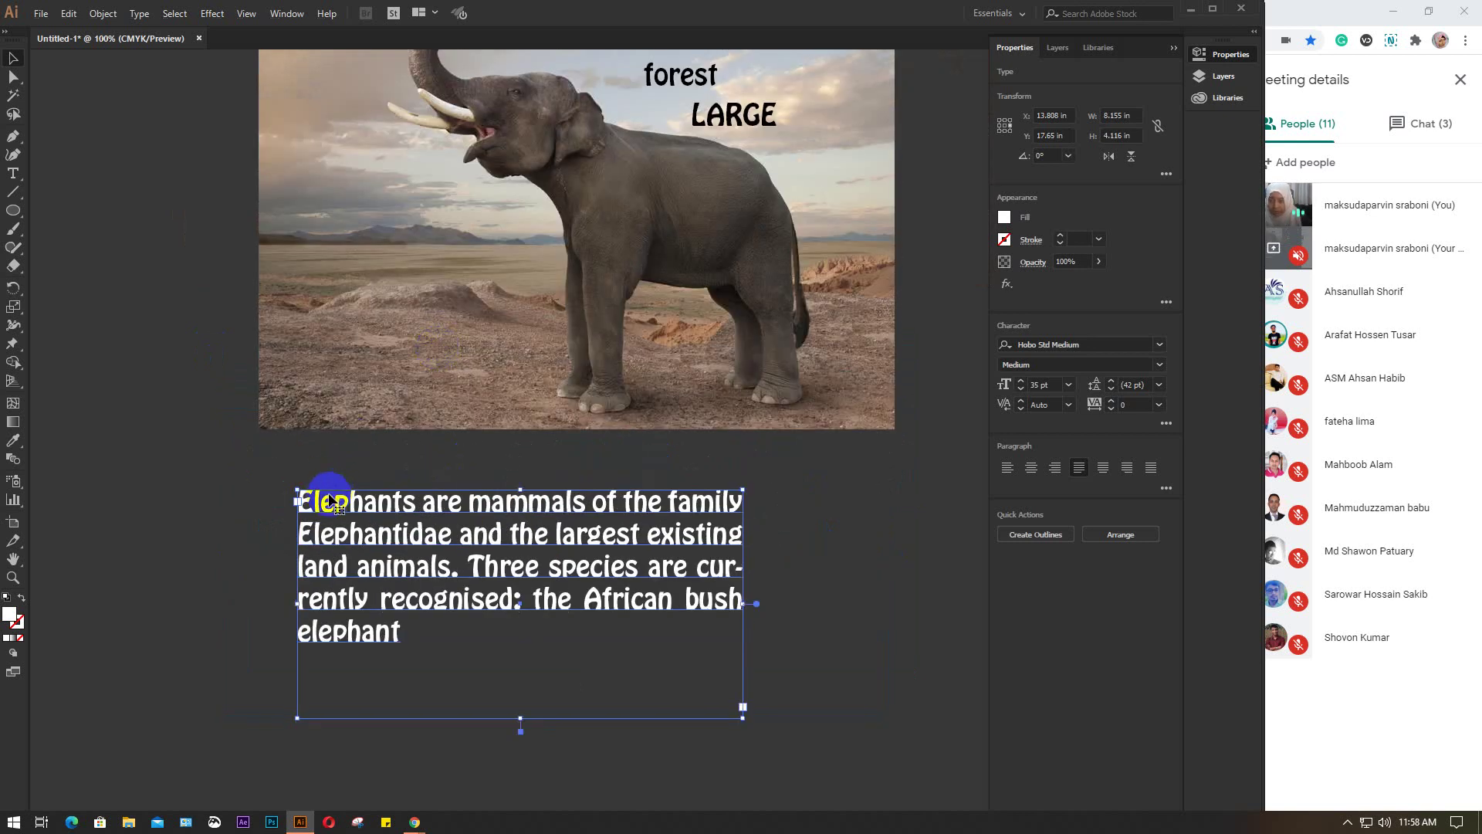
scroll(344, 506, "up", 2)
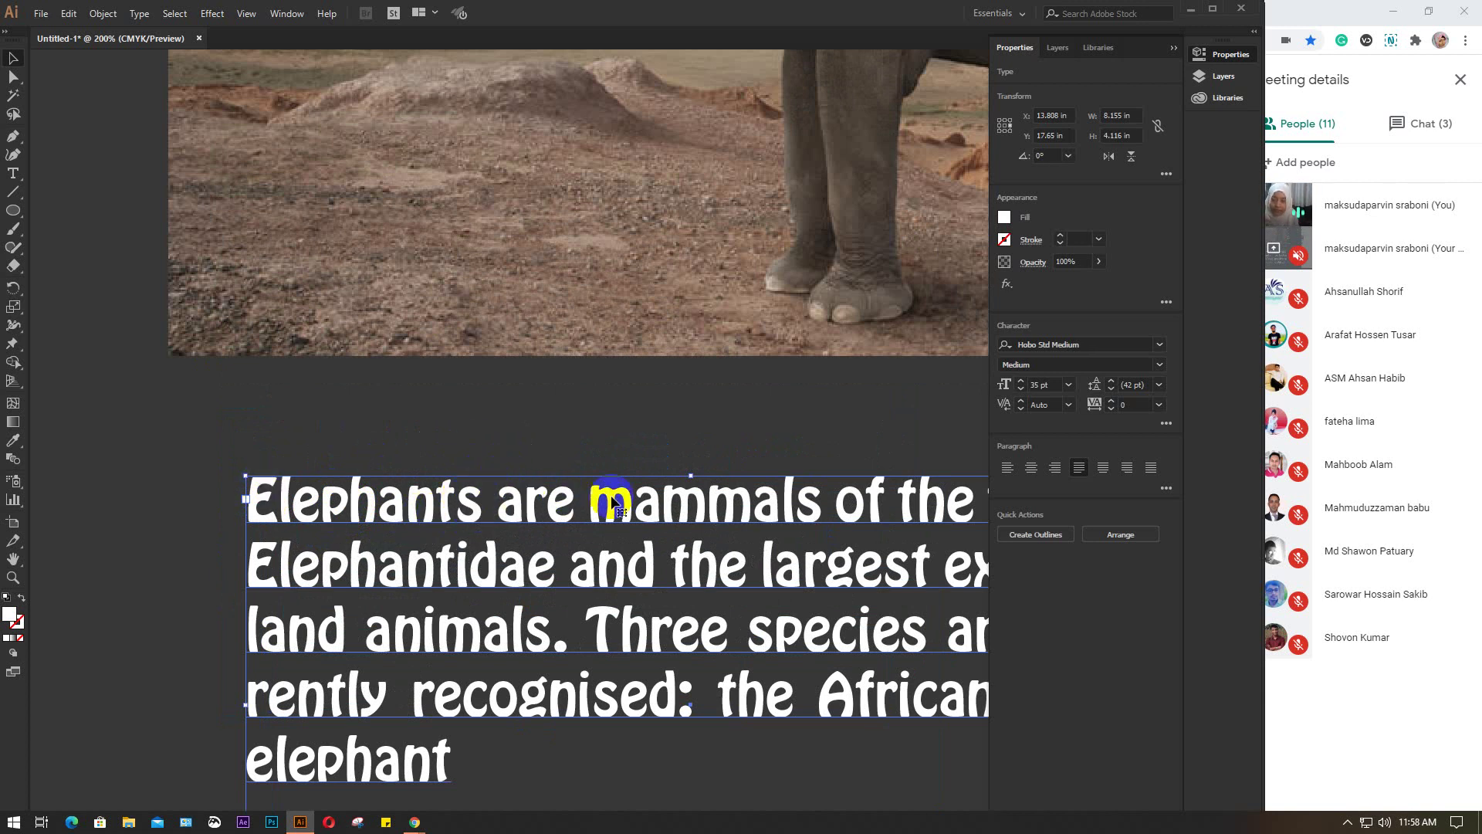
left_click_drag(678, 530, 482, 450)
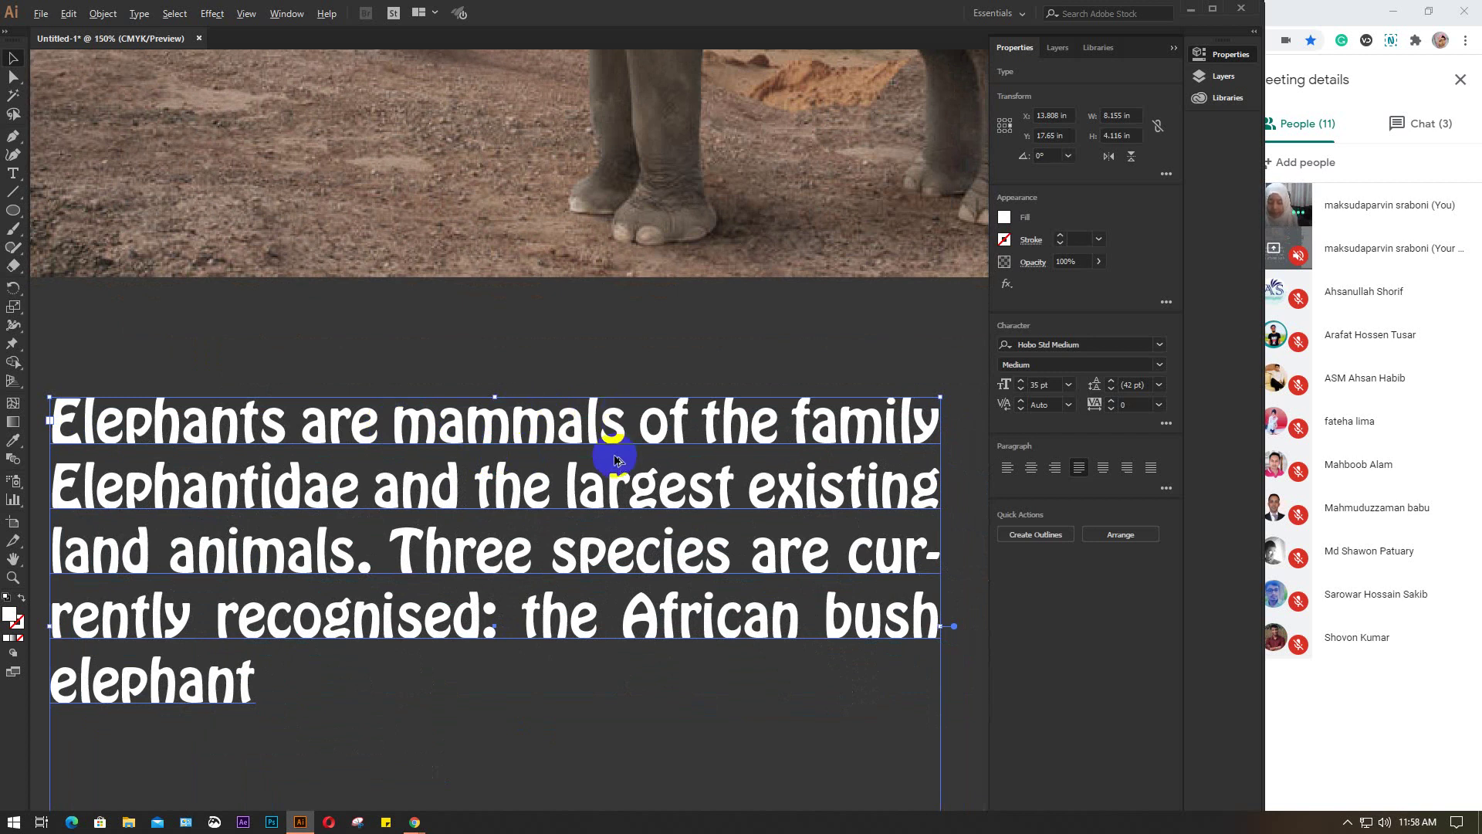
scroll(615, 461, "down", 3)
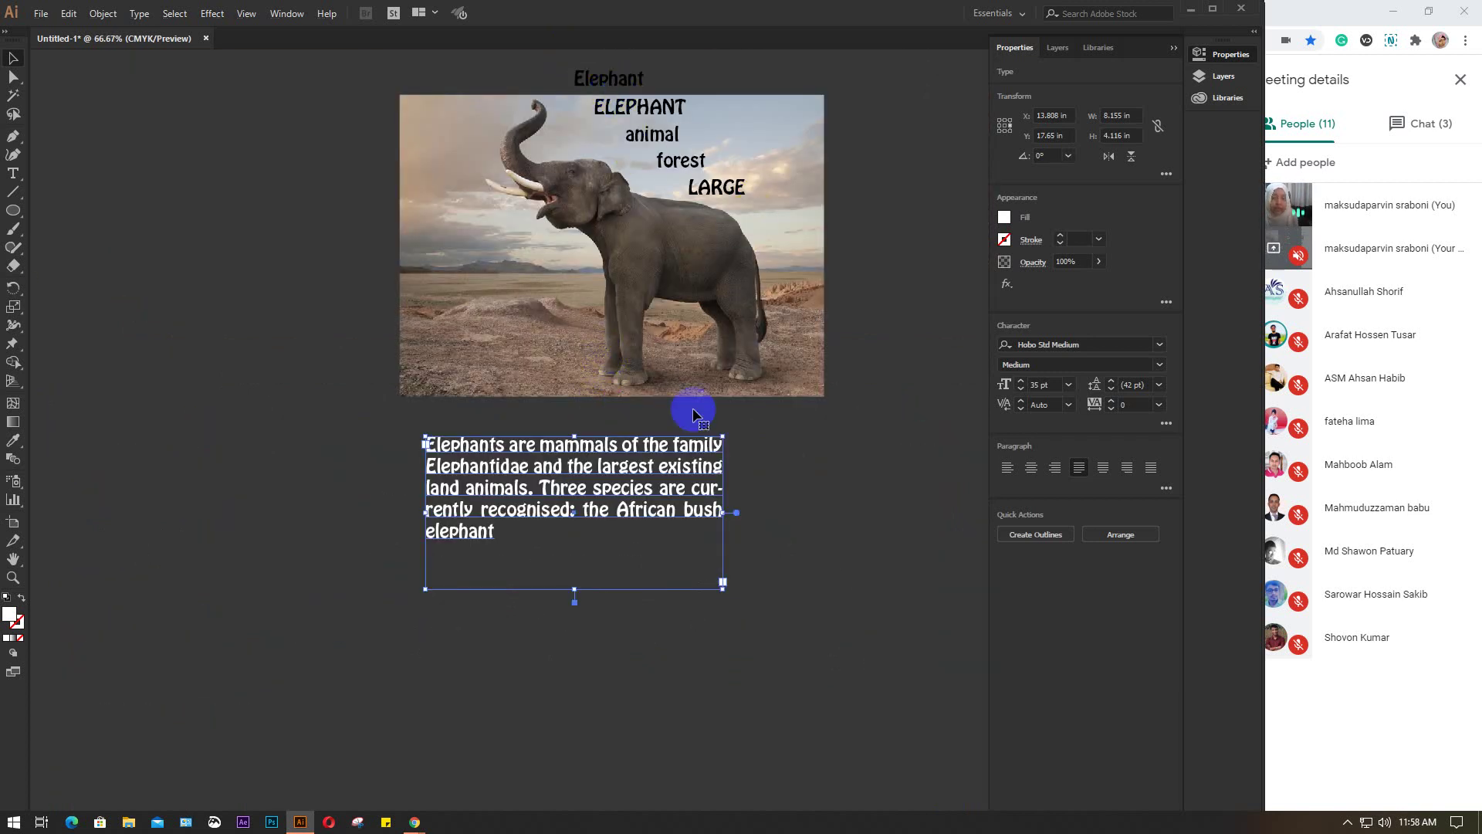
scroll(544, 447, "up", 2)
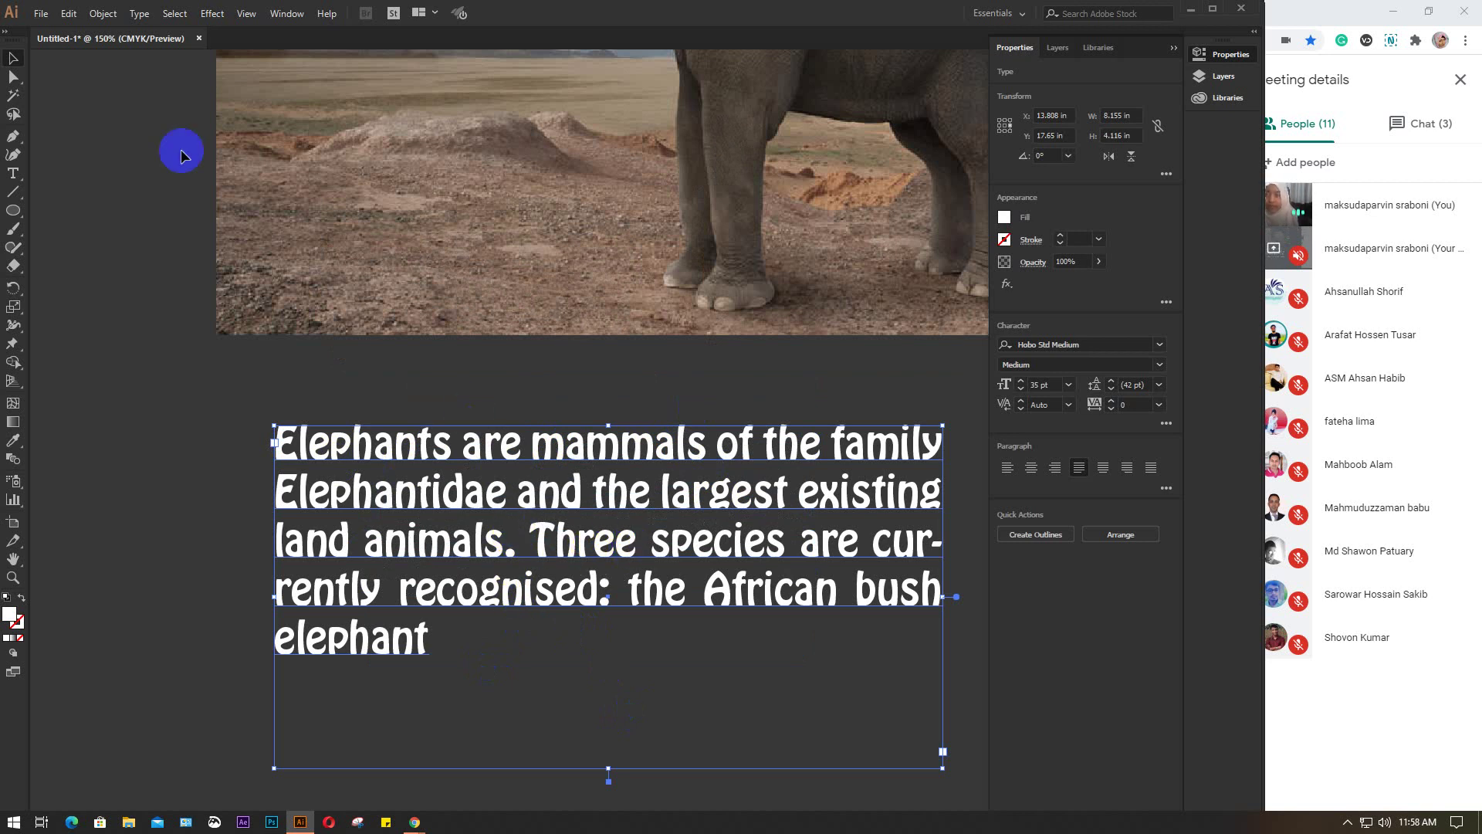
Look through the Type menu and context menu for the outline command, then reselect the paragraph
left_click(103, 16)
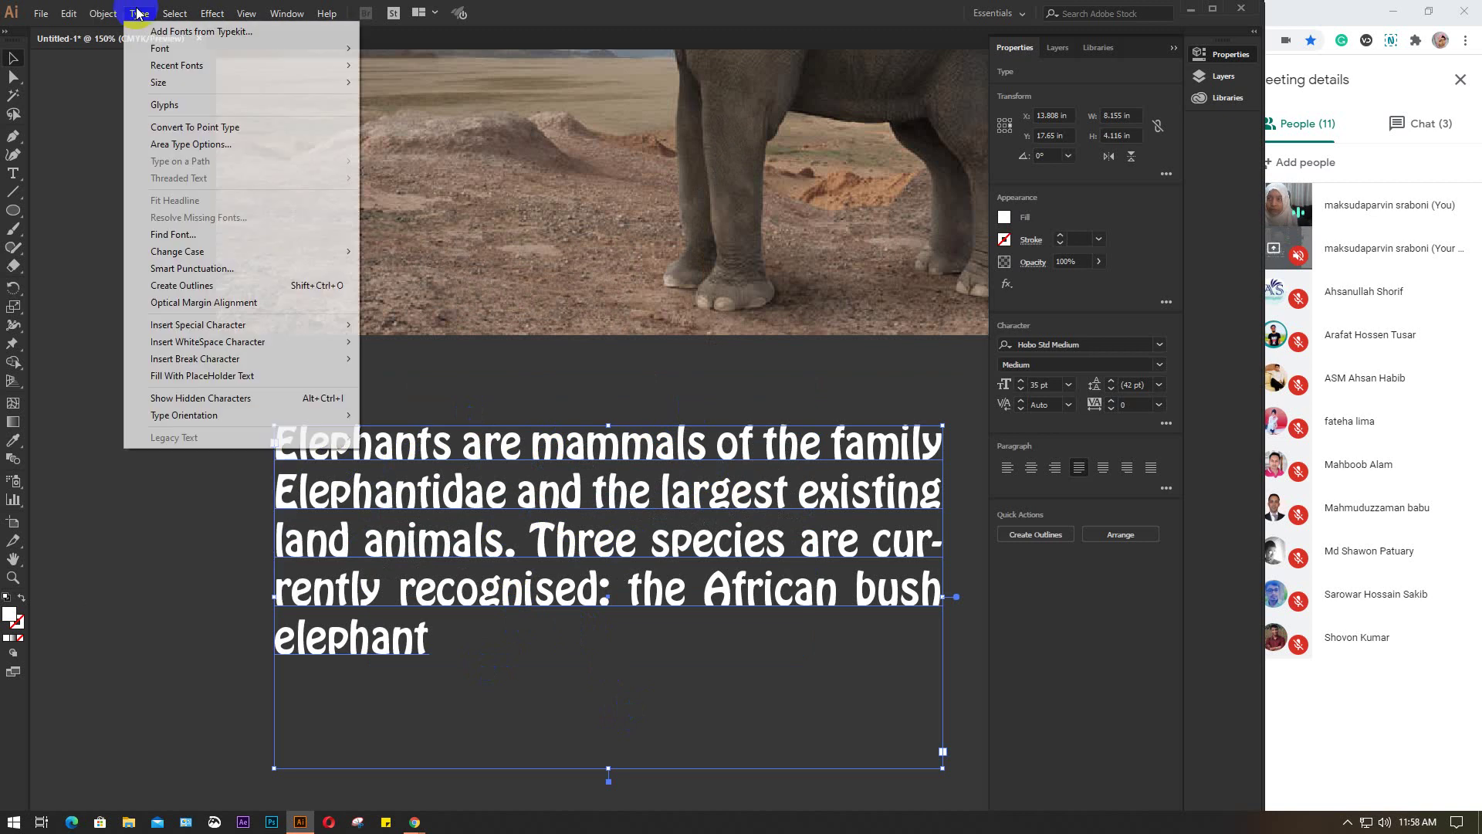
left_click(139, 14)
left_click(138, 14)
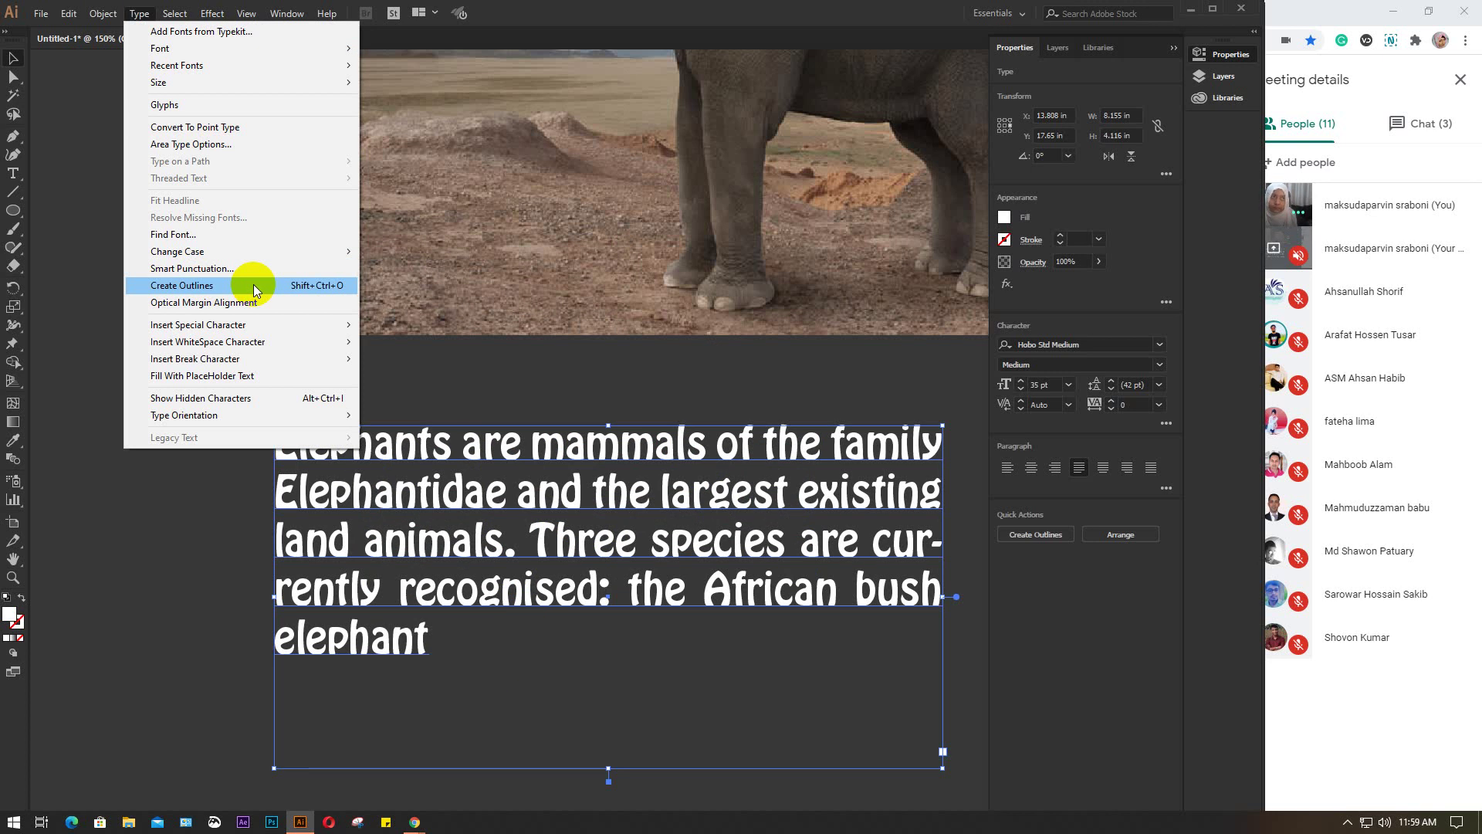
left_click(486, 511)
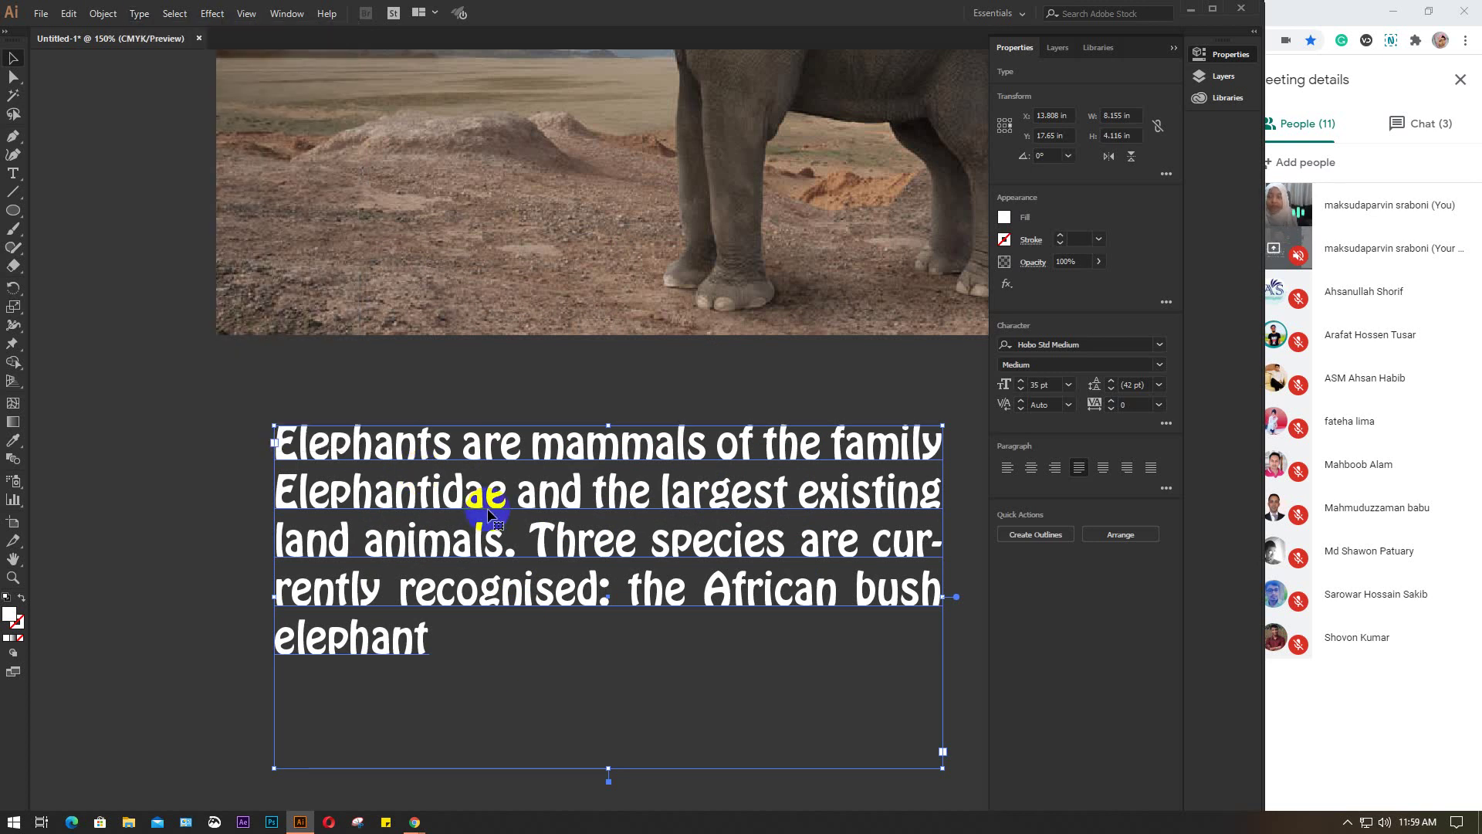
left_click(140, 15)
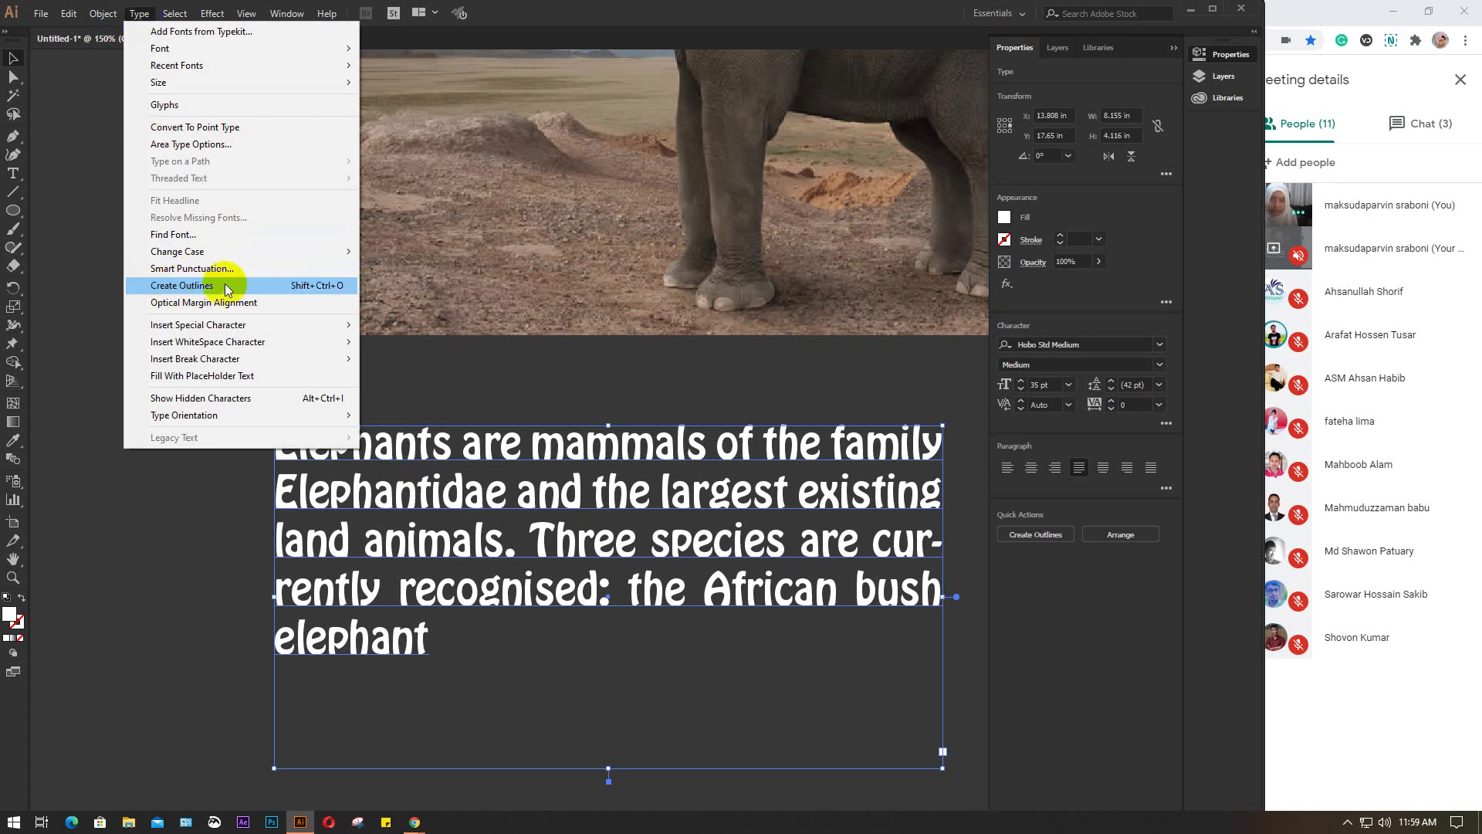
left_click(475, 484)
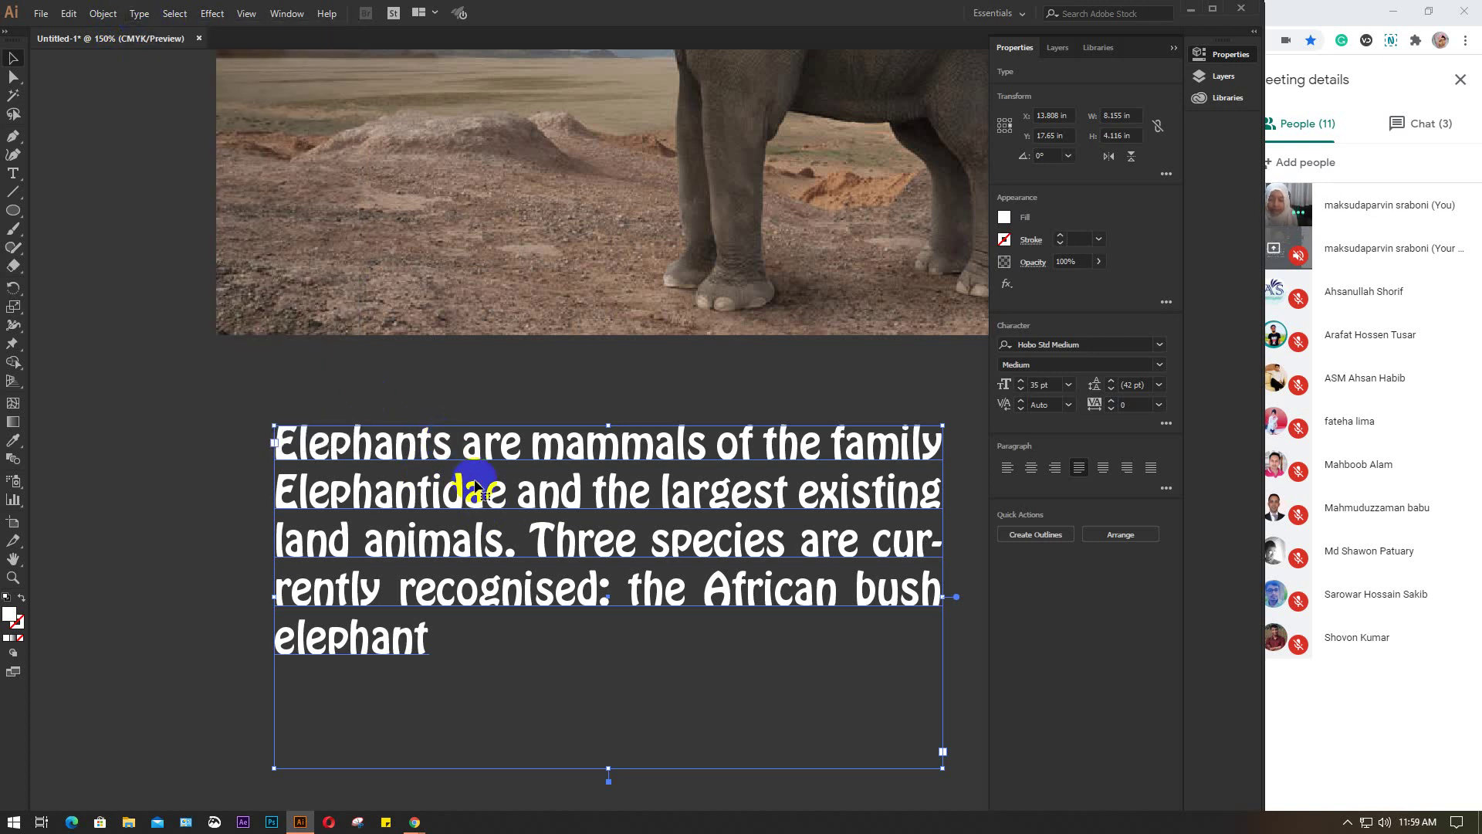
right_click(476, 485)
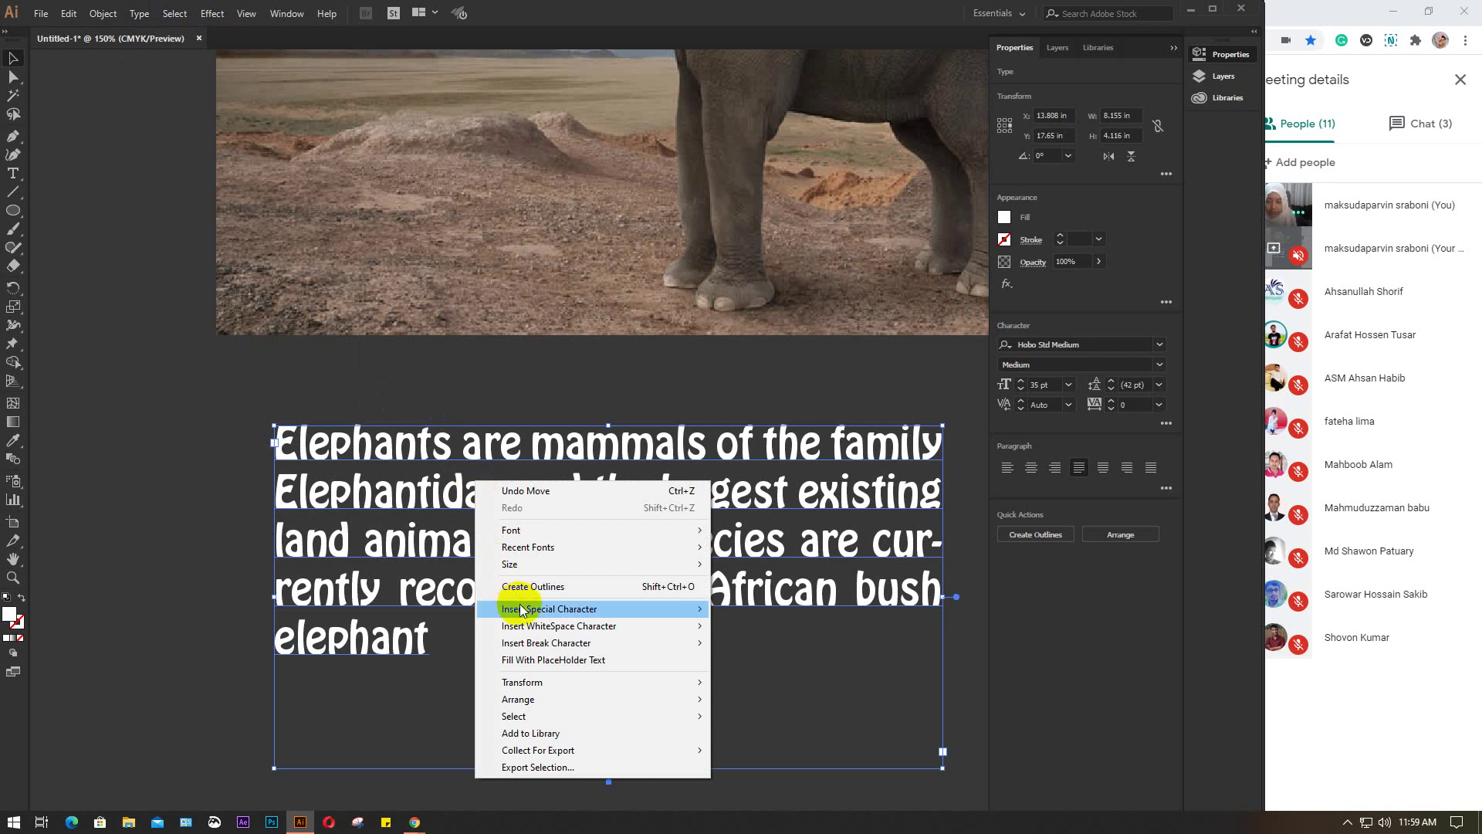
left_click(400, 463)
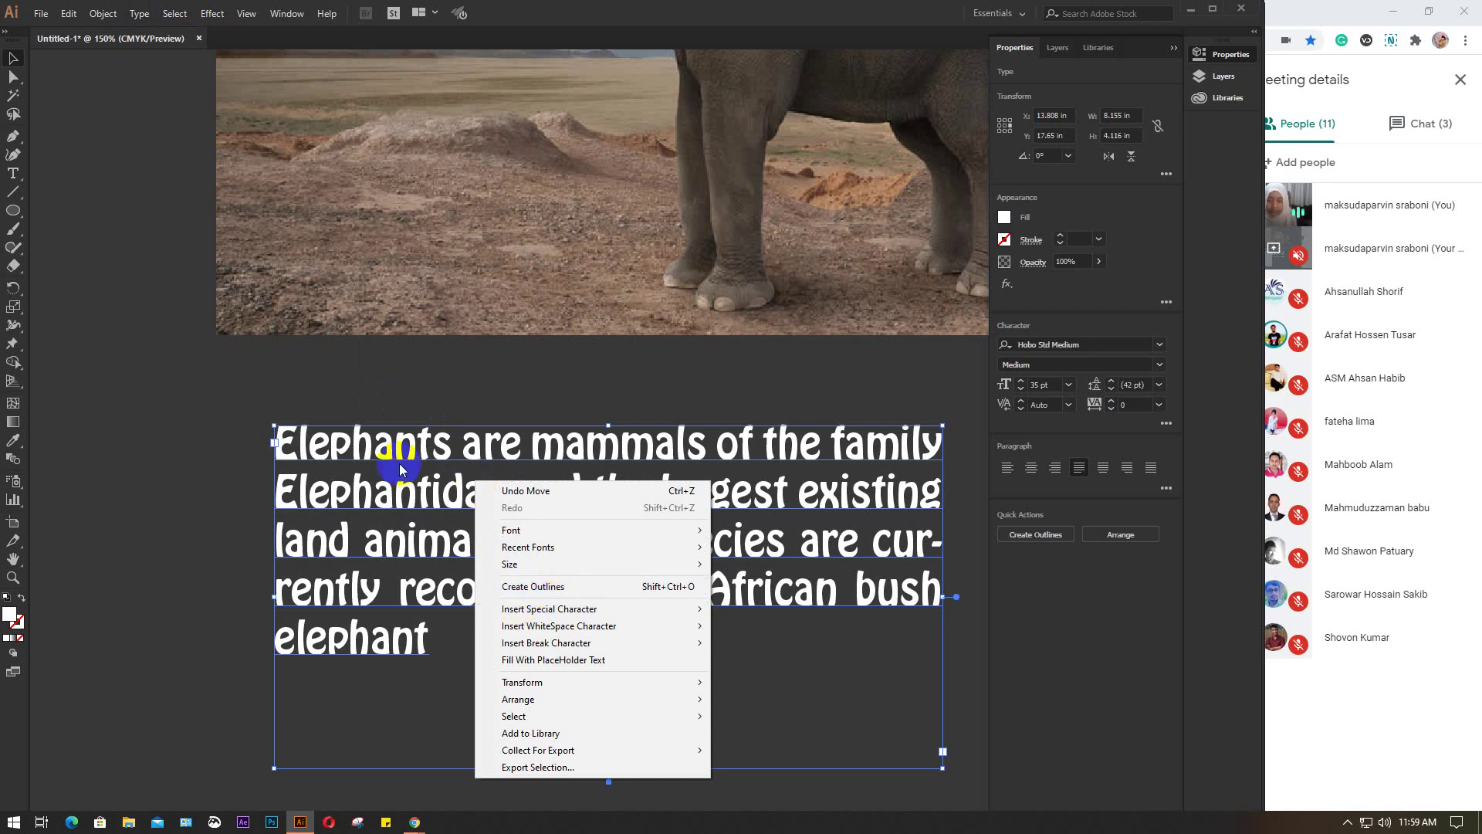
left_click(400, 467)
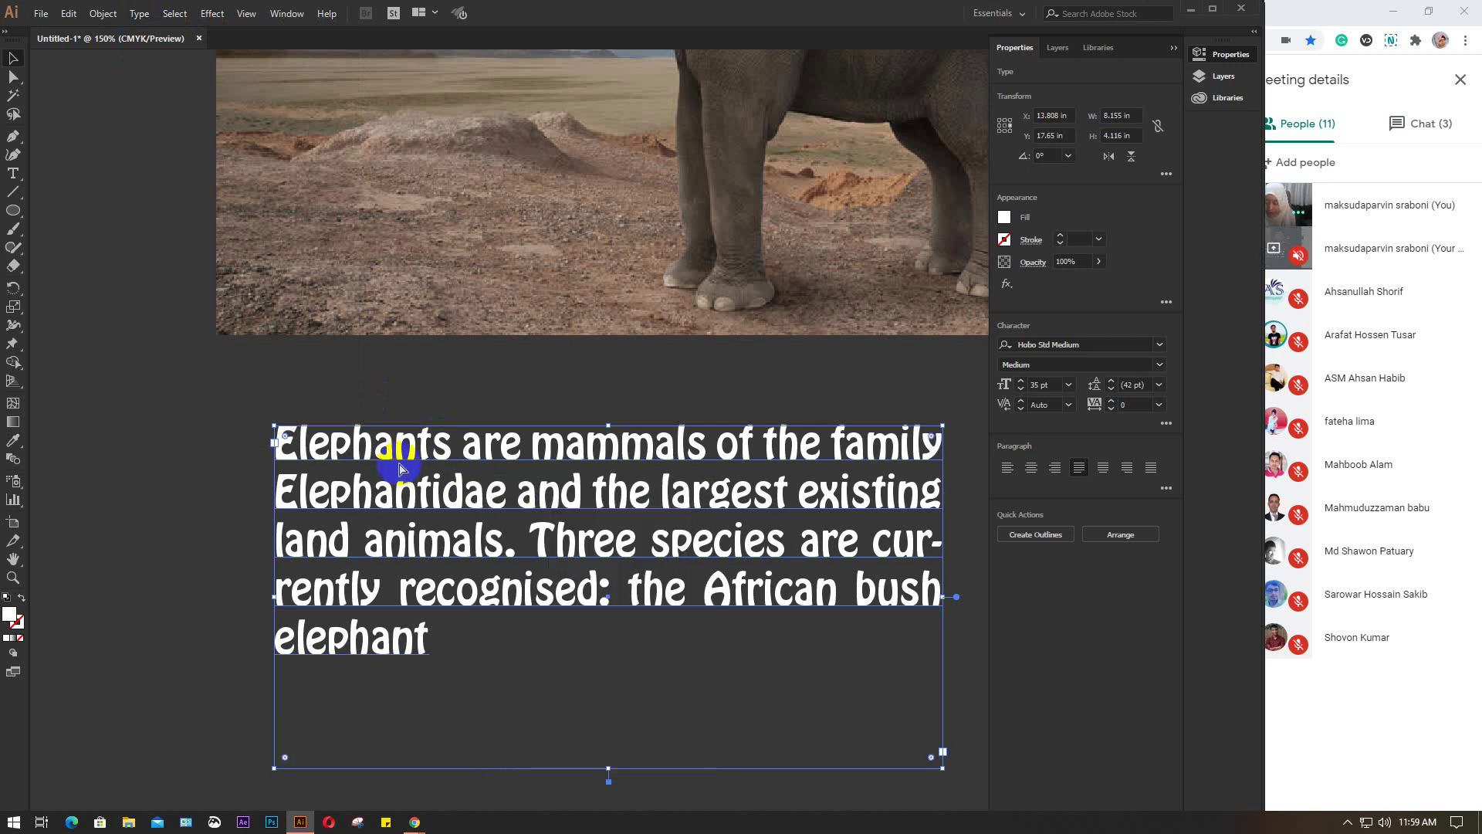
Convert the elephant paragraph text to outlines with Ctrl+Shift+O
key("ctrl+shift+o")
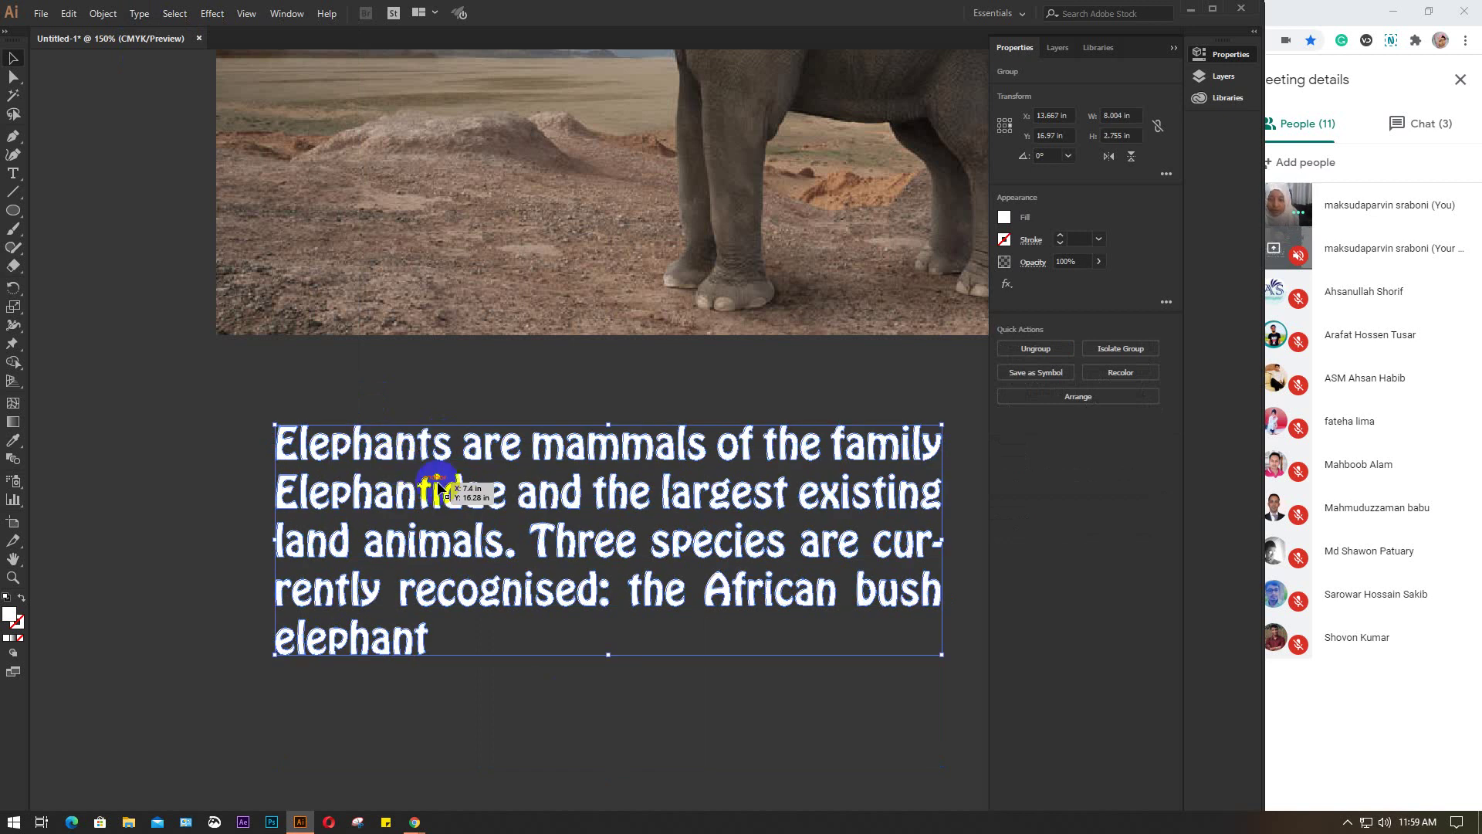
key("ctrl+z")
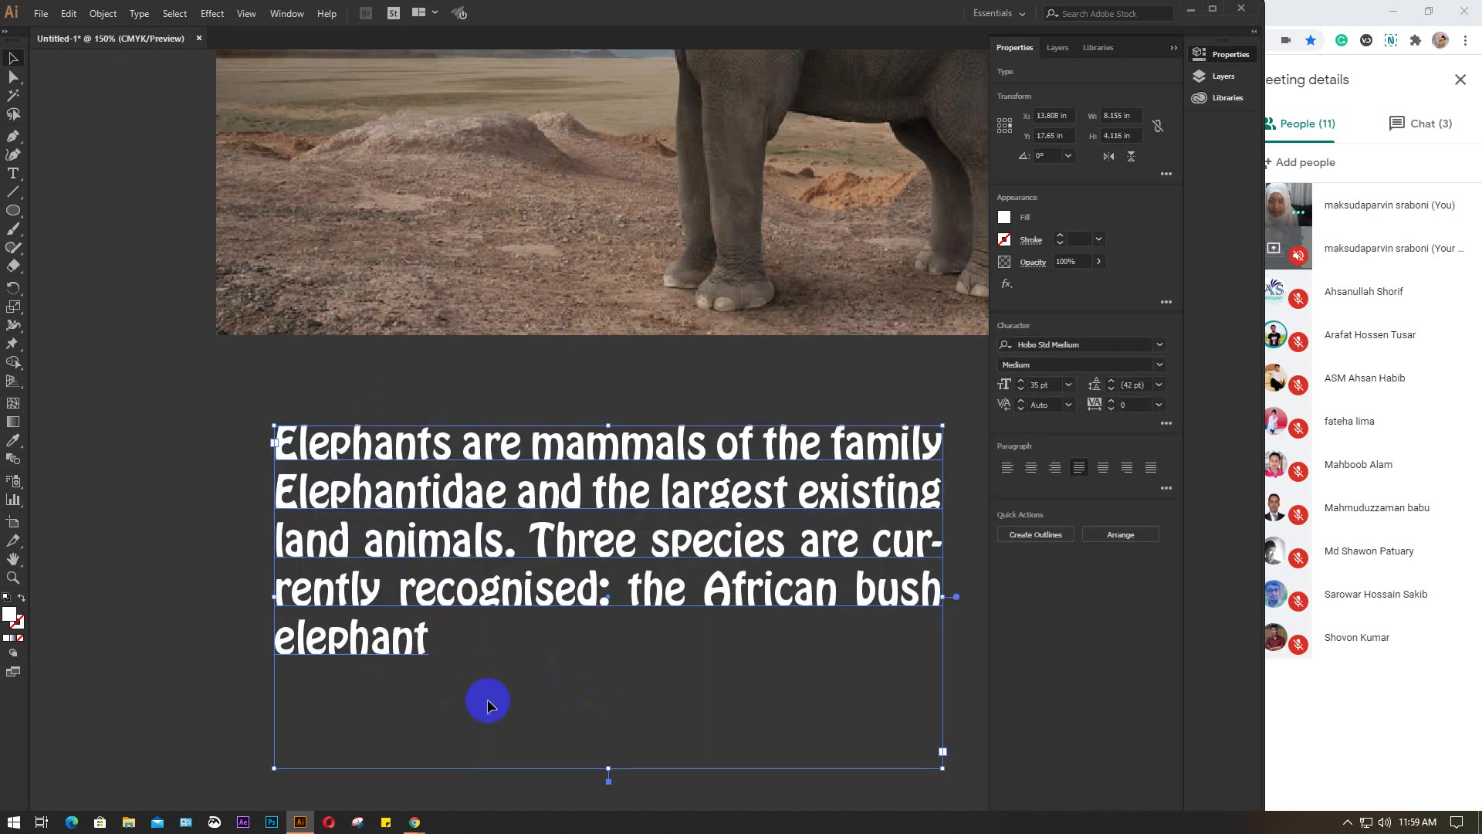
left_click(694, 609)
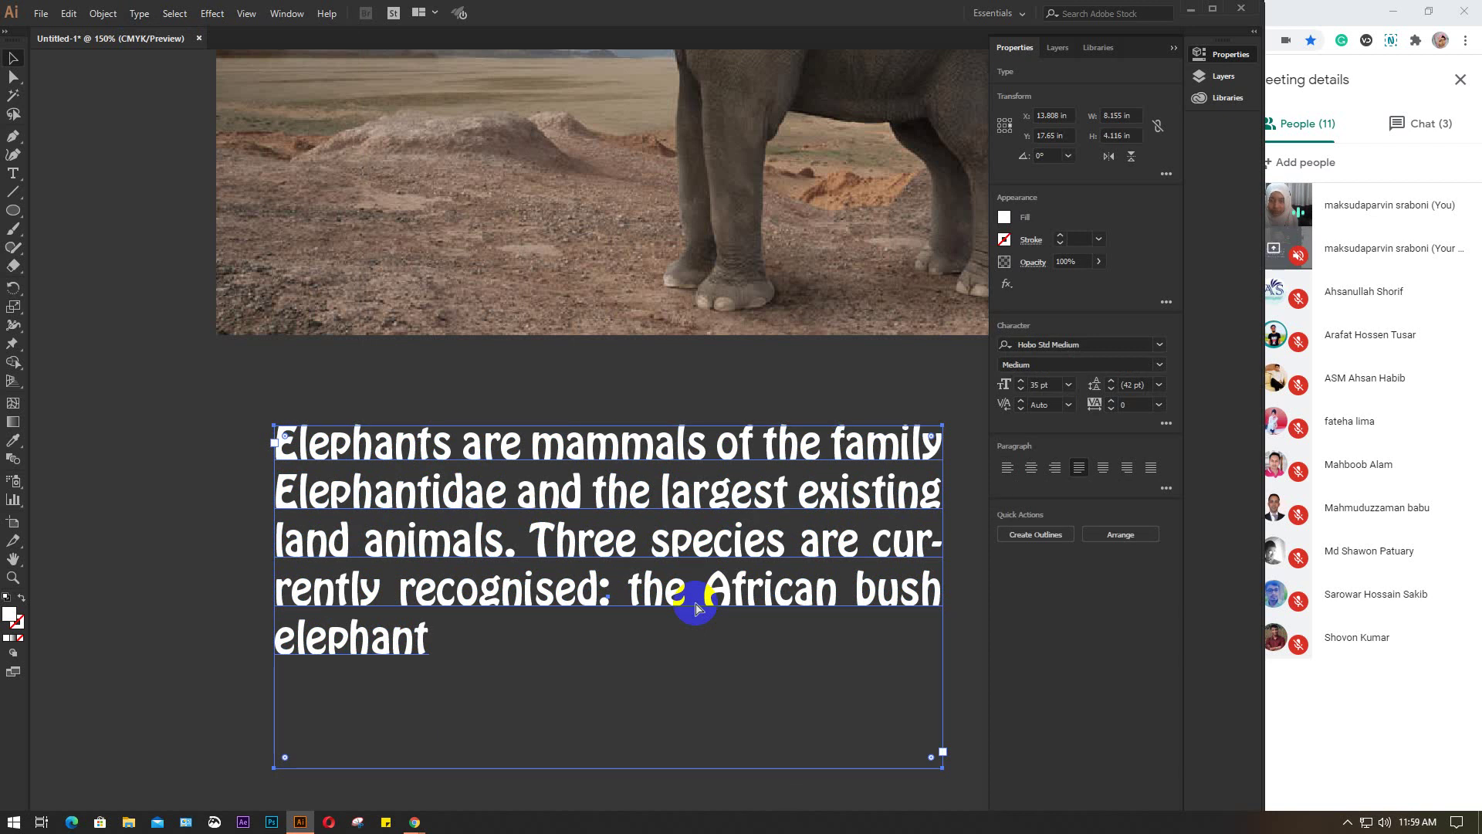
key("ctrl+shift+o")
left_click(347, 440)
left_click(820, 501)
left_click(591, 628)
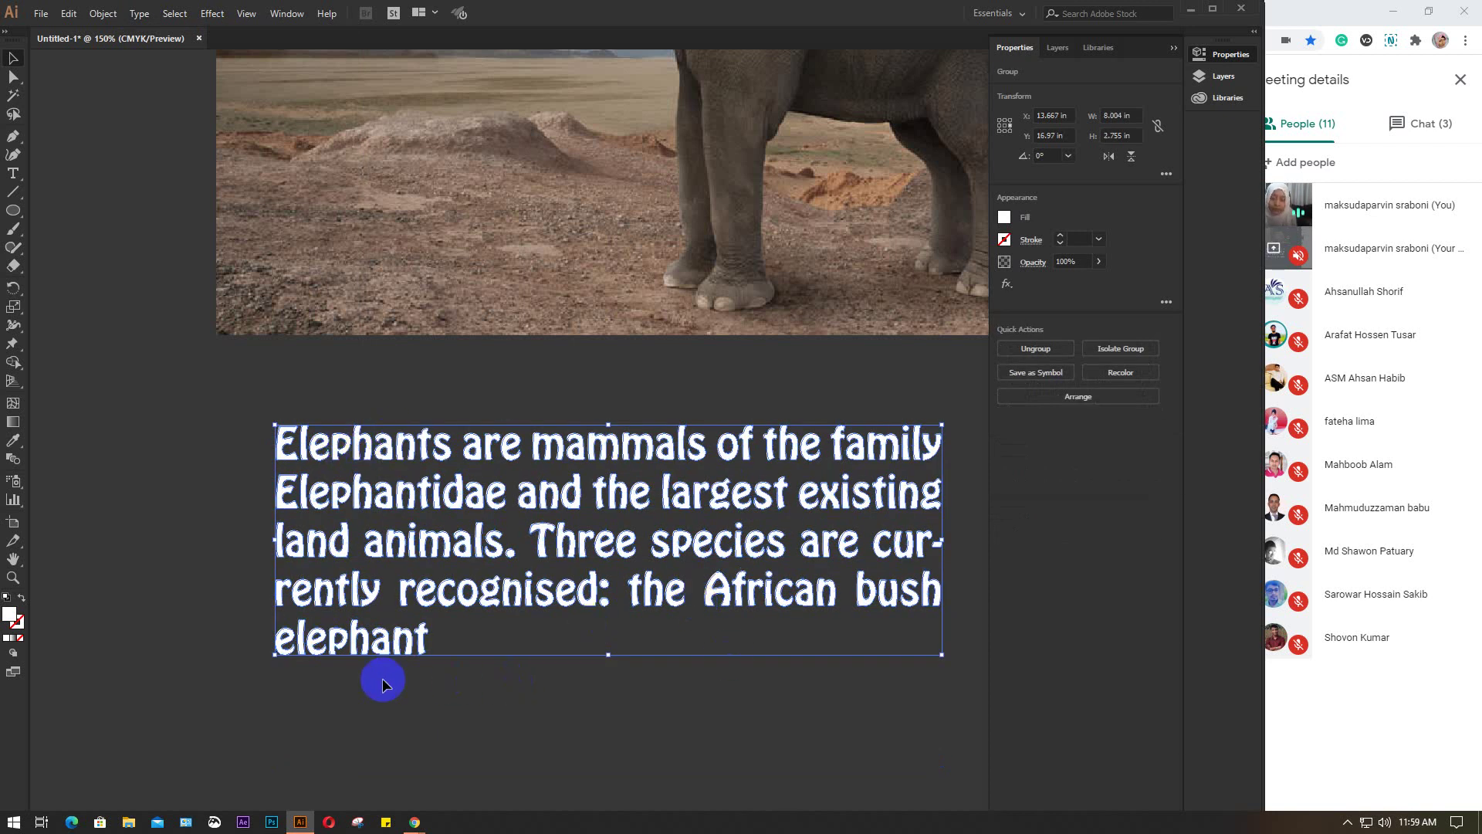
left_click(502, 489)
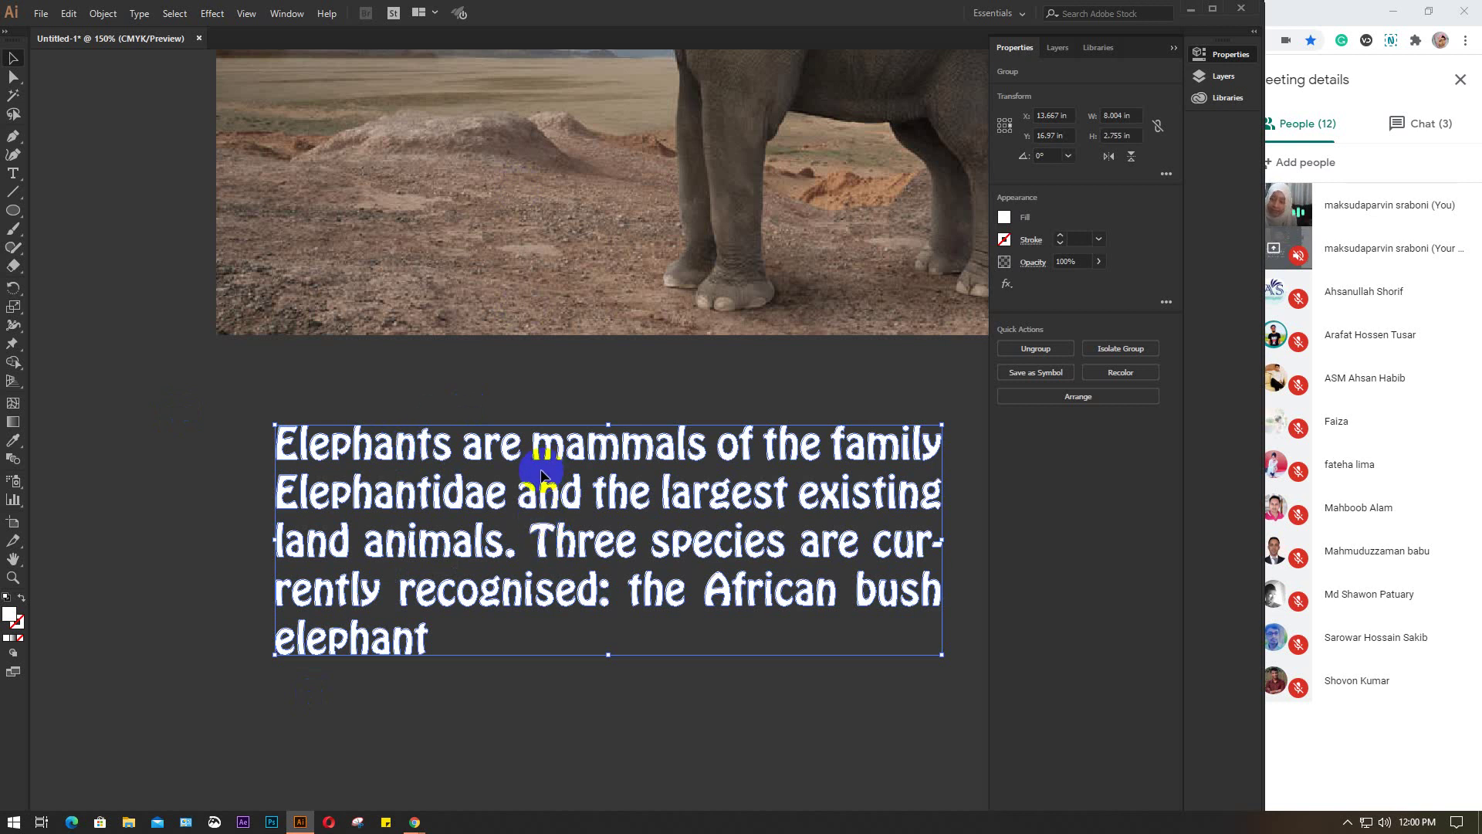
Move the outlined paragraph left and slightly up beneath the photo
left_click_drag(546, 444, 499, 453)
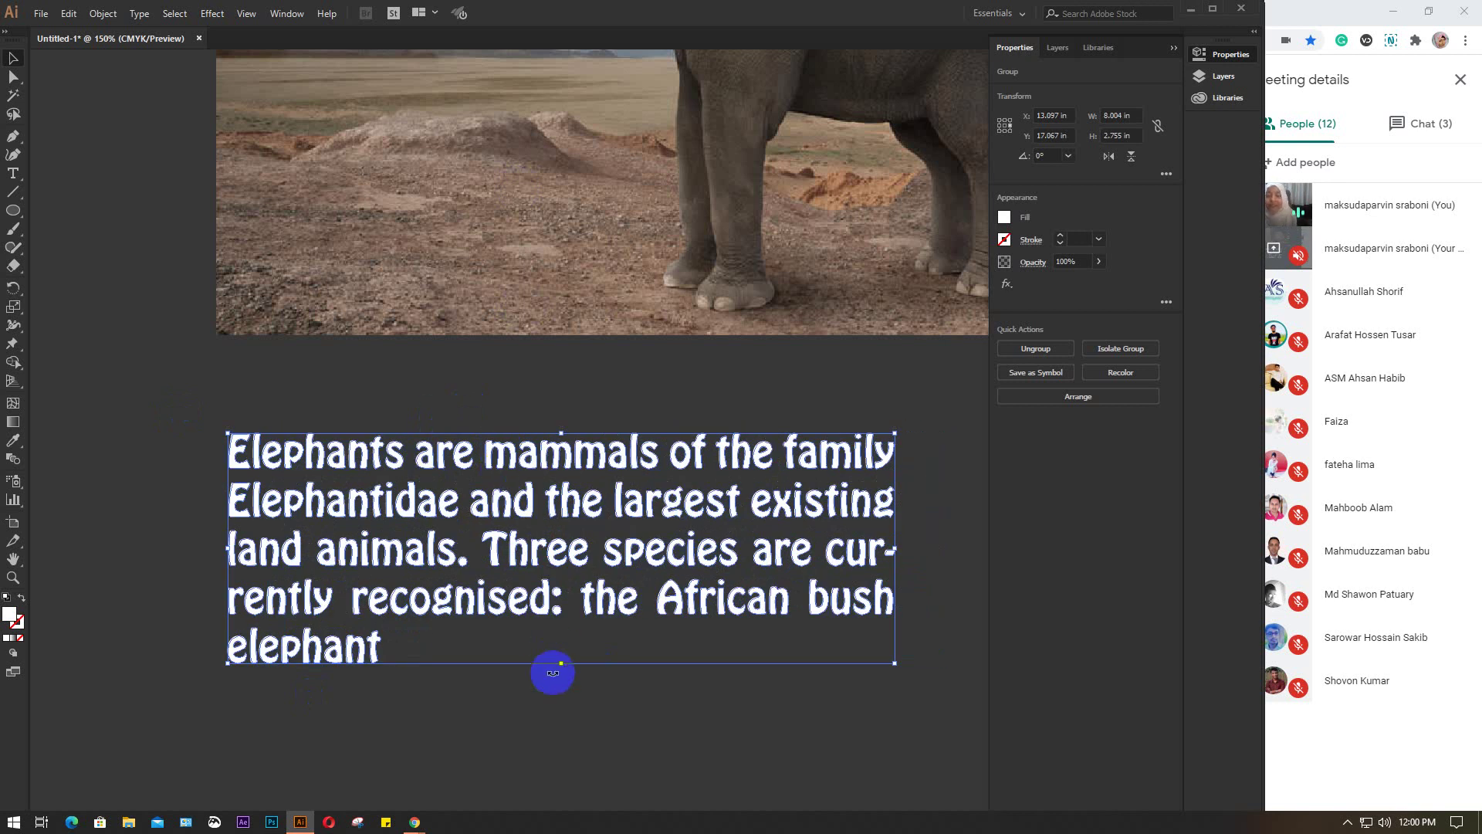
left_click_drag(506, 614, 494, 583)
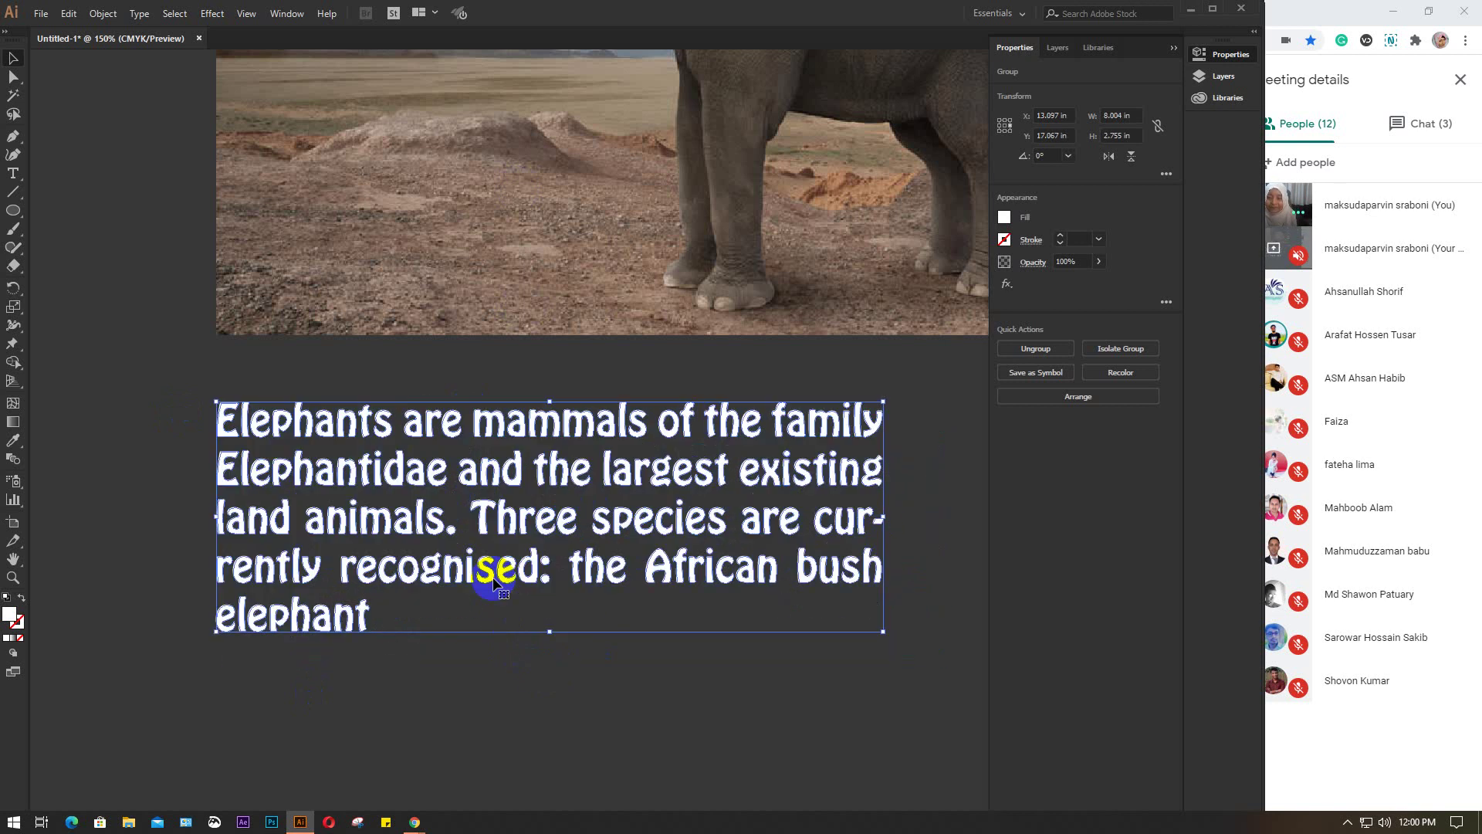
left_click(938, 517)
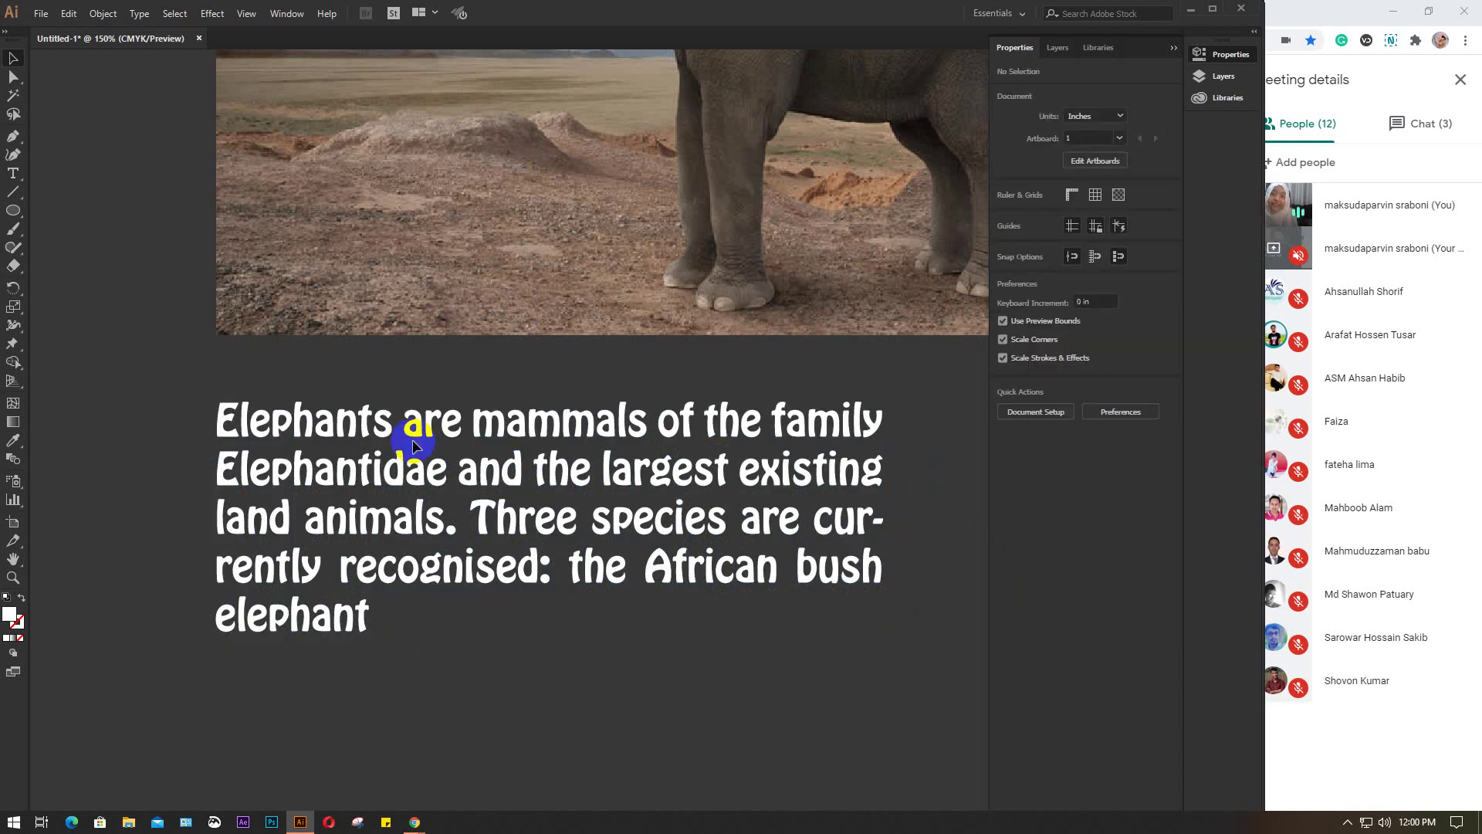
left_click(415, 467)
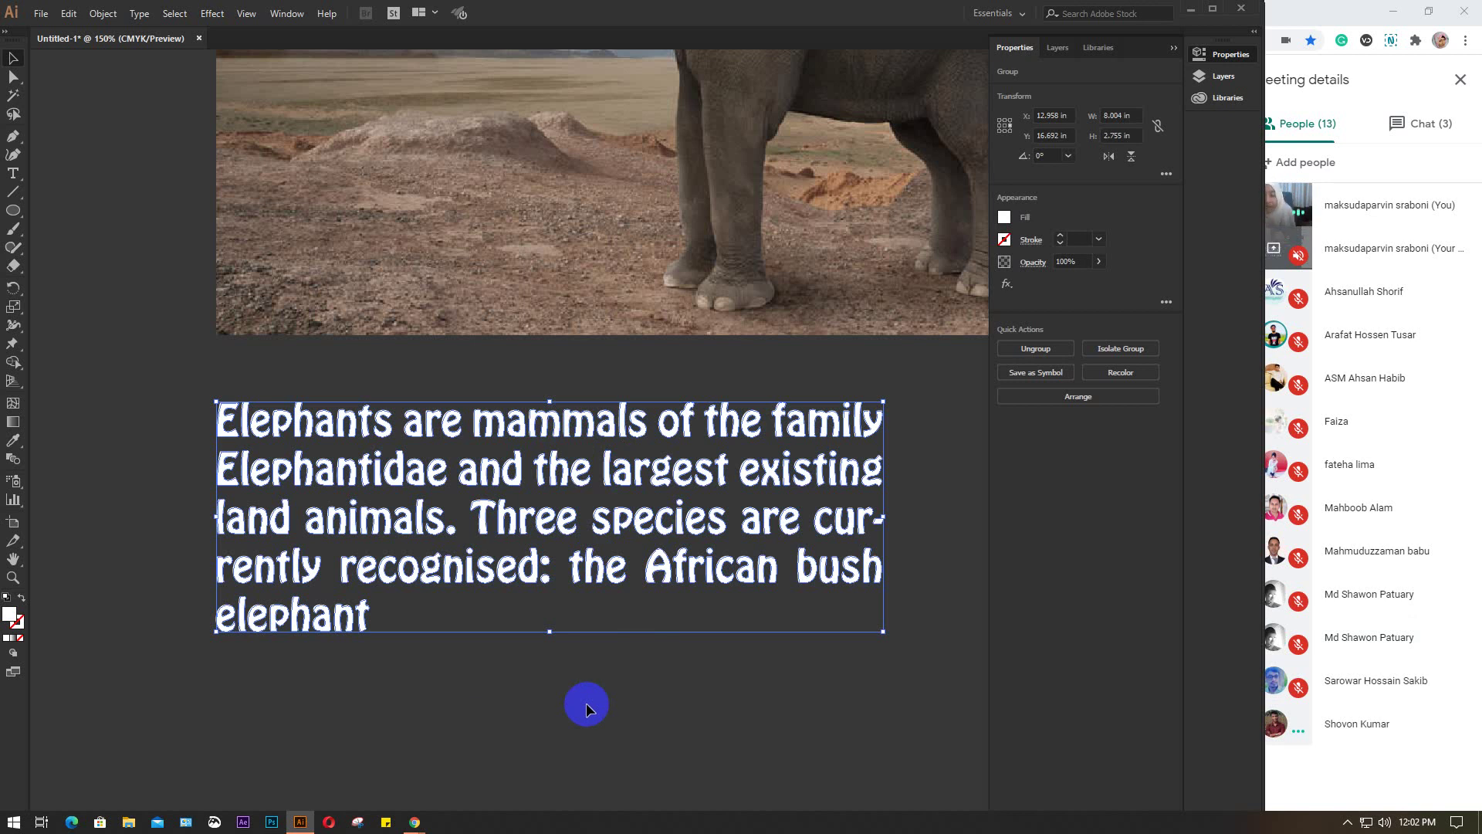
Undo the two paragraph moves and the outlining so the paragraph is editable type again
key("ctrl+z")
key("ctrl+z")
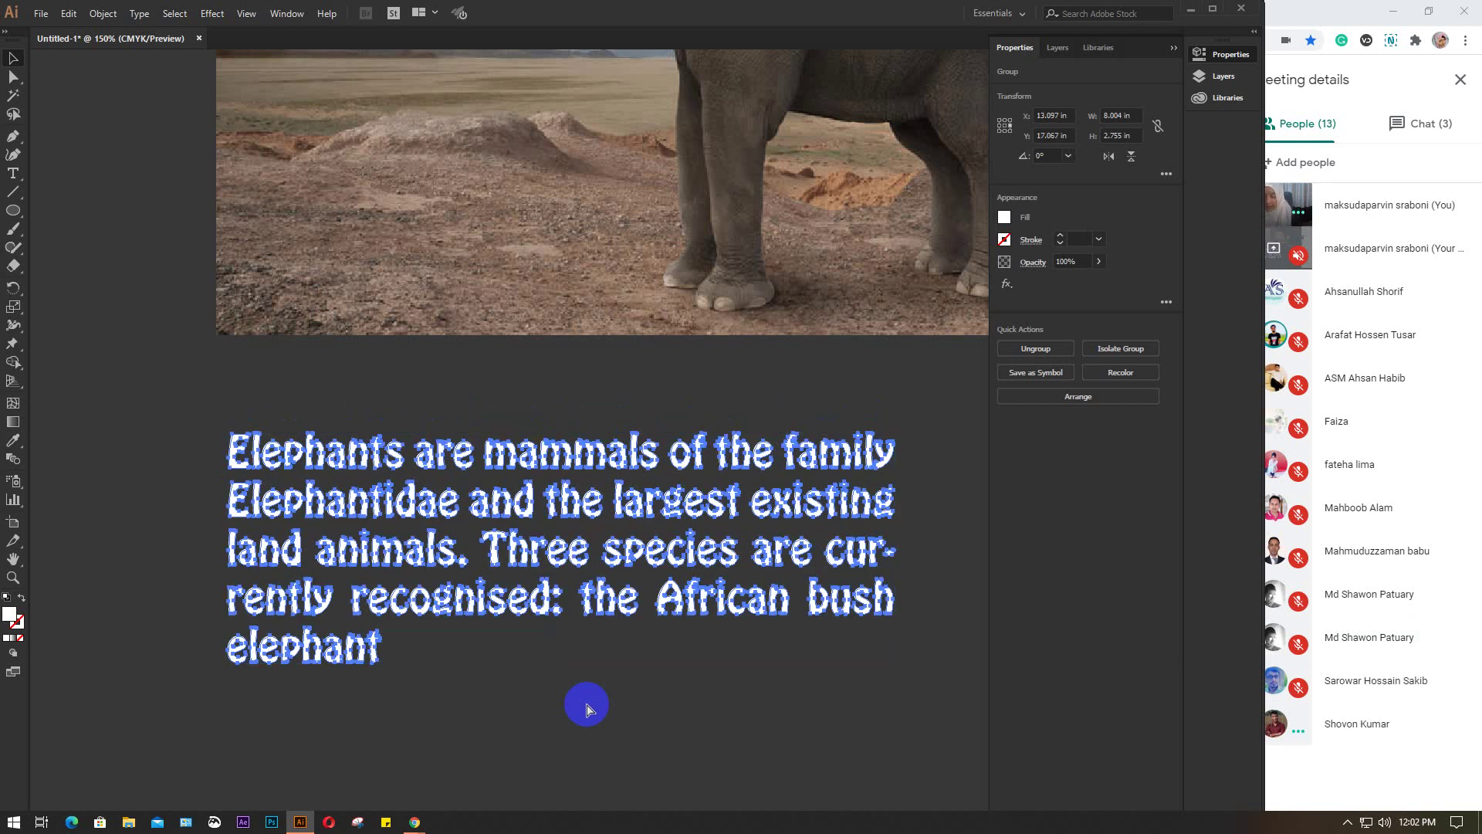
key("ctrl+z")
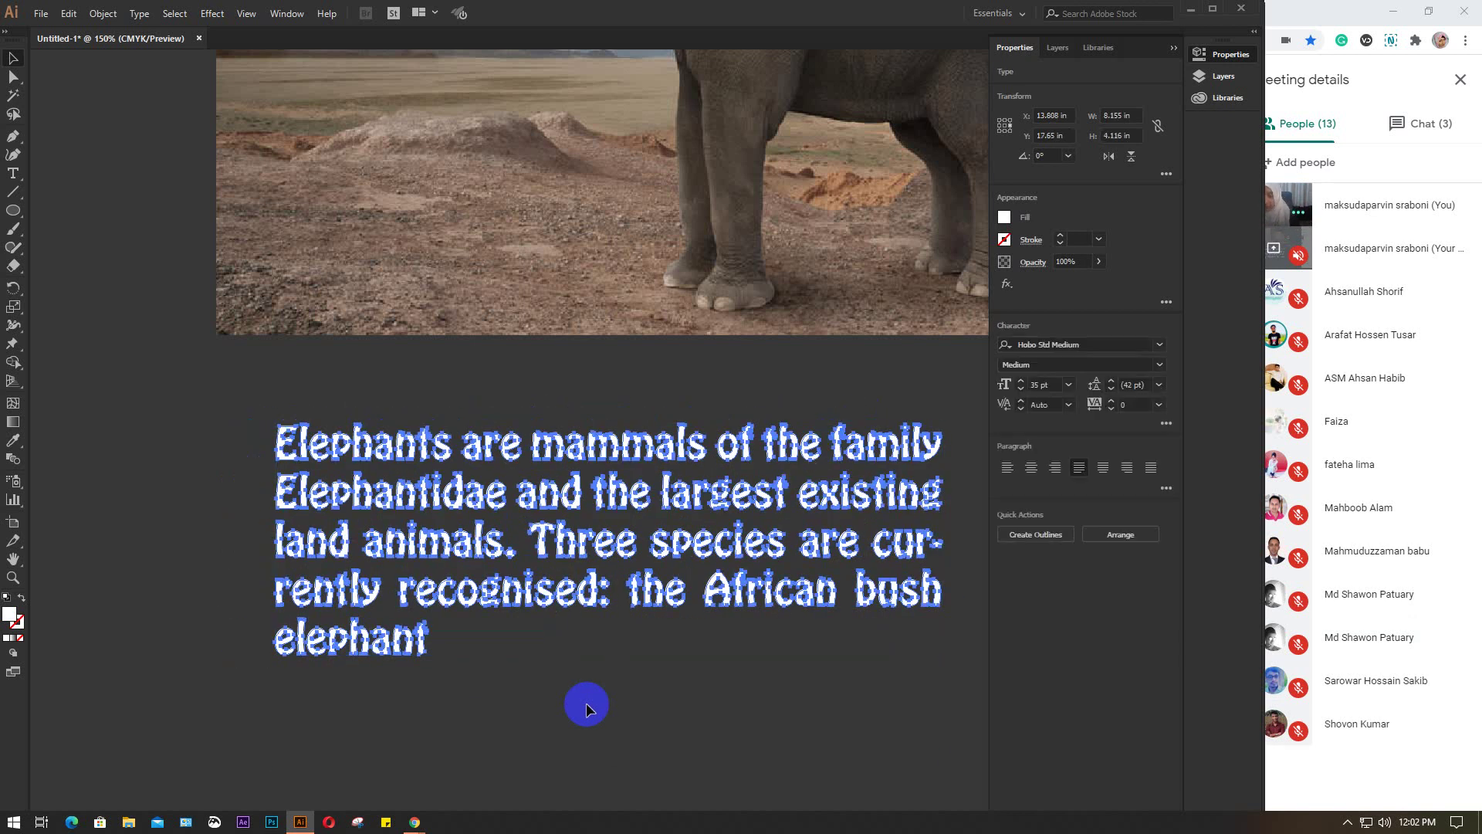
left_click(293, 452)
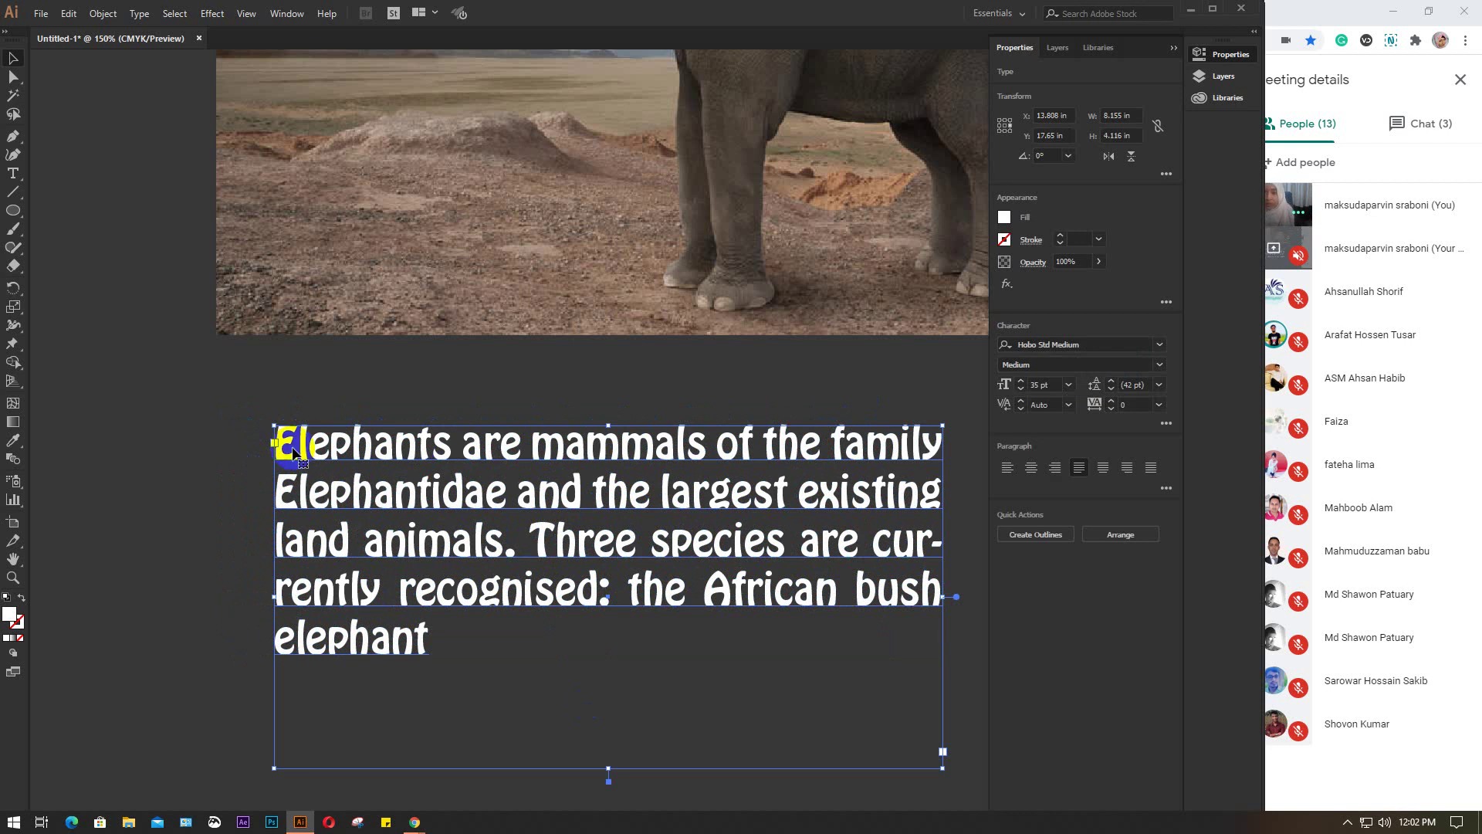
Select all of the paragraph's text with the Type tool
left_click(212, 430)
left_click(10, 173)
left_click(265, 430)
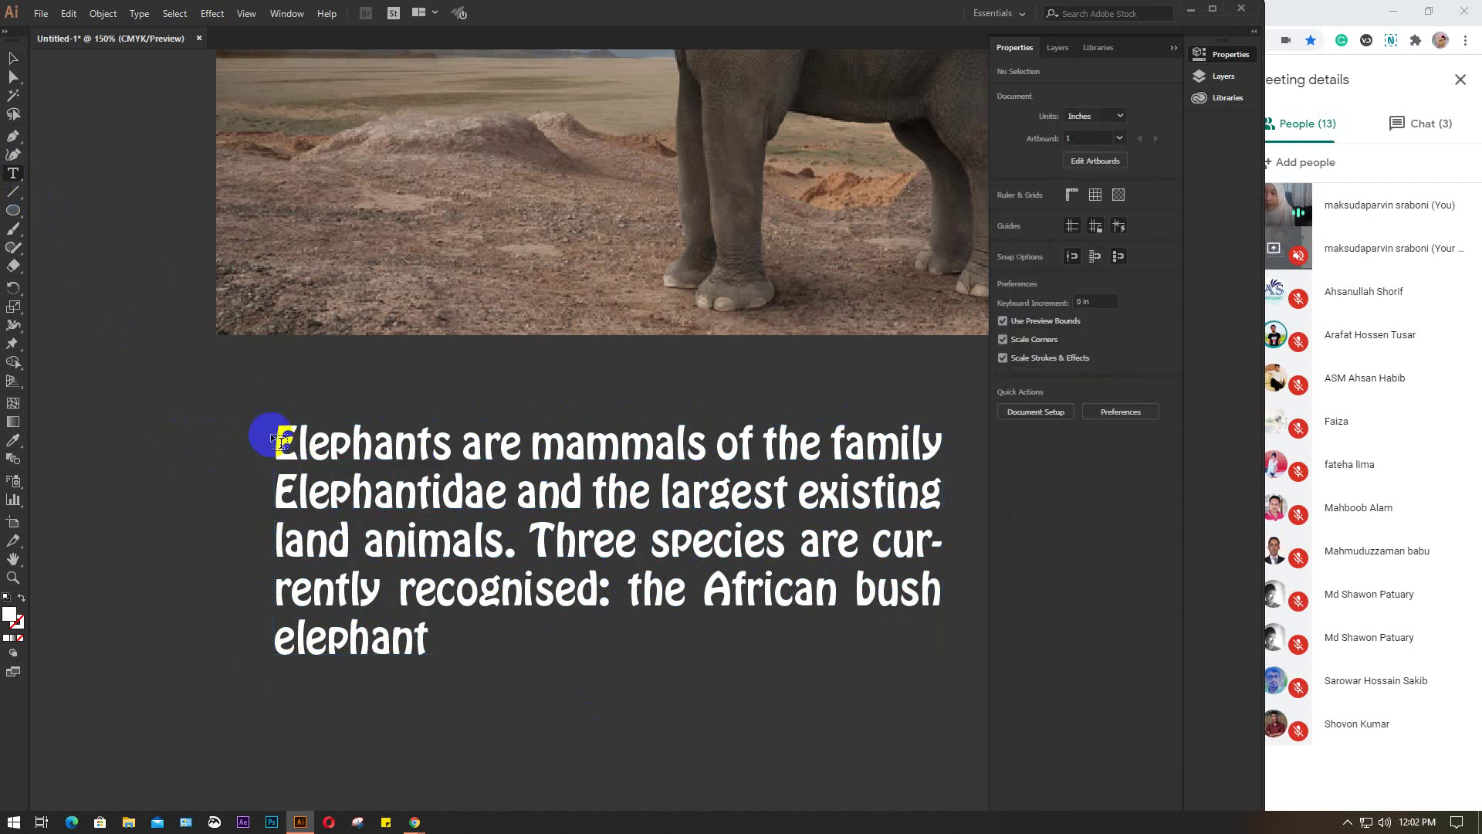
left_click(522, 638)
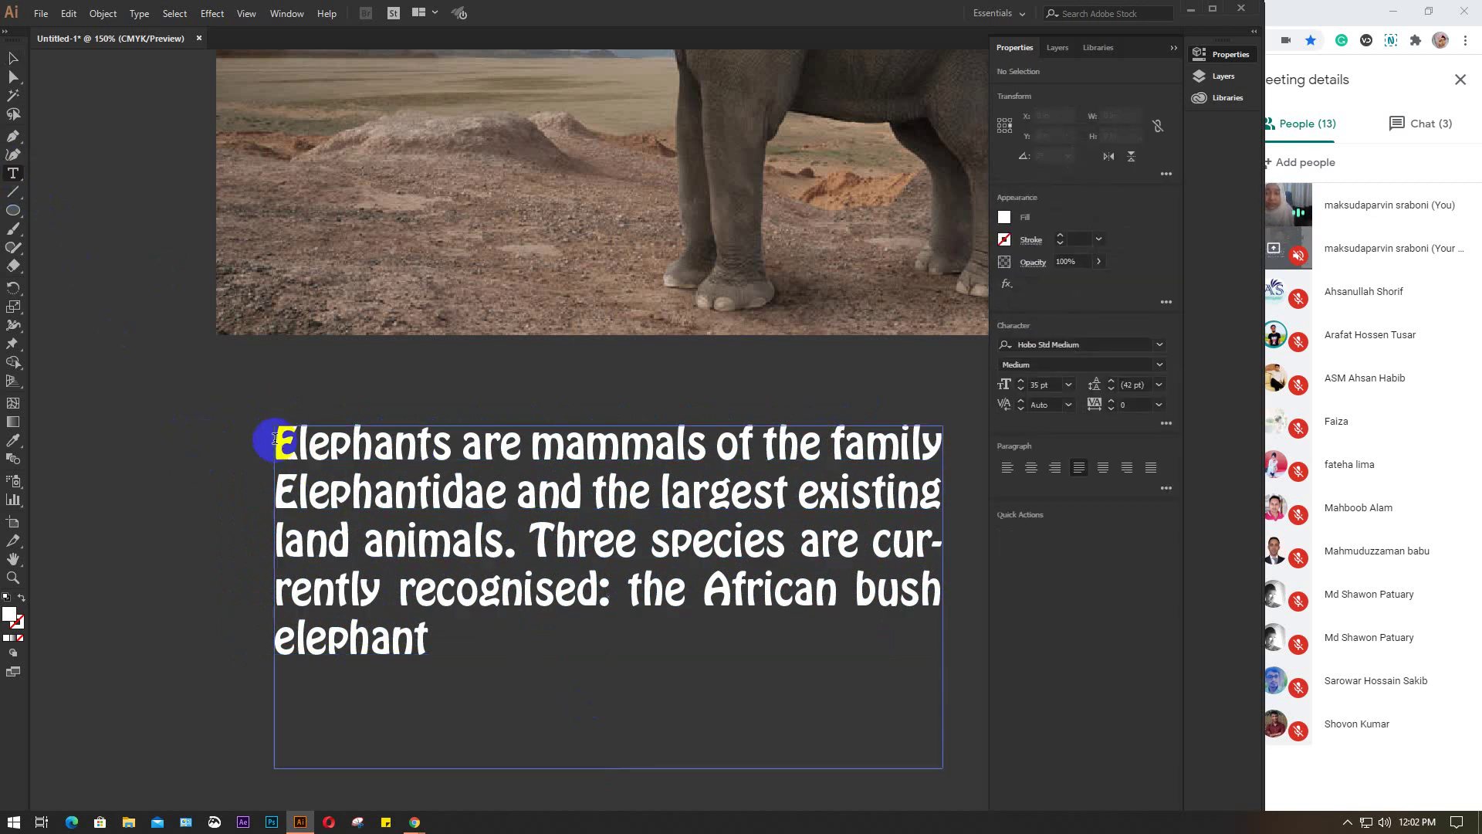
left_click_drag(278, 440, 435, 683)
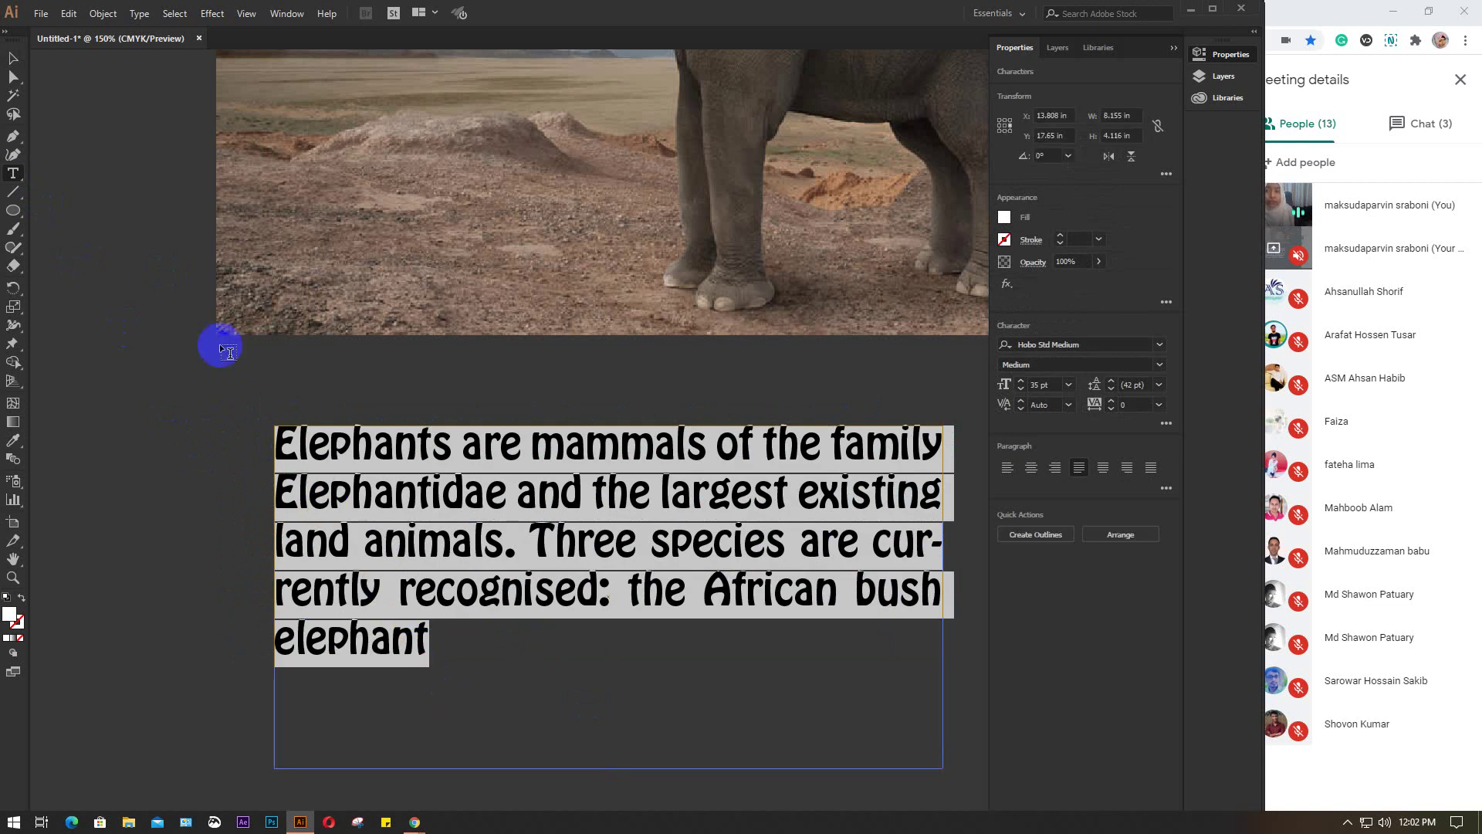
Move the paragraph frame up and to the left
left_click(13, 58)
left_click(179, 417)
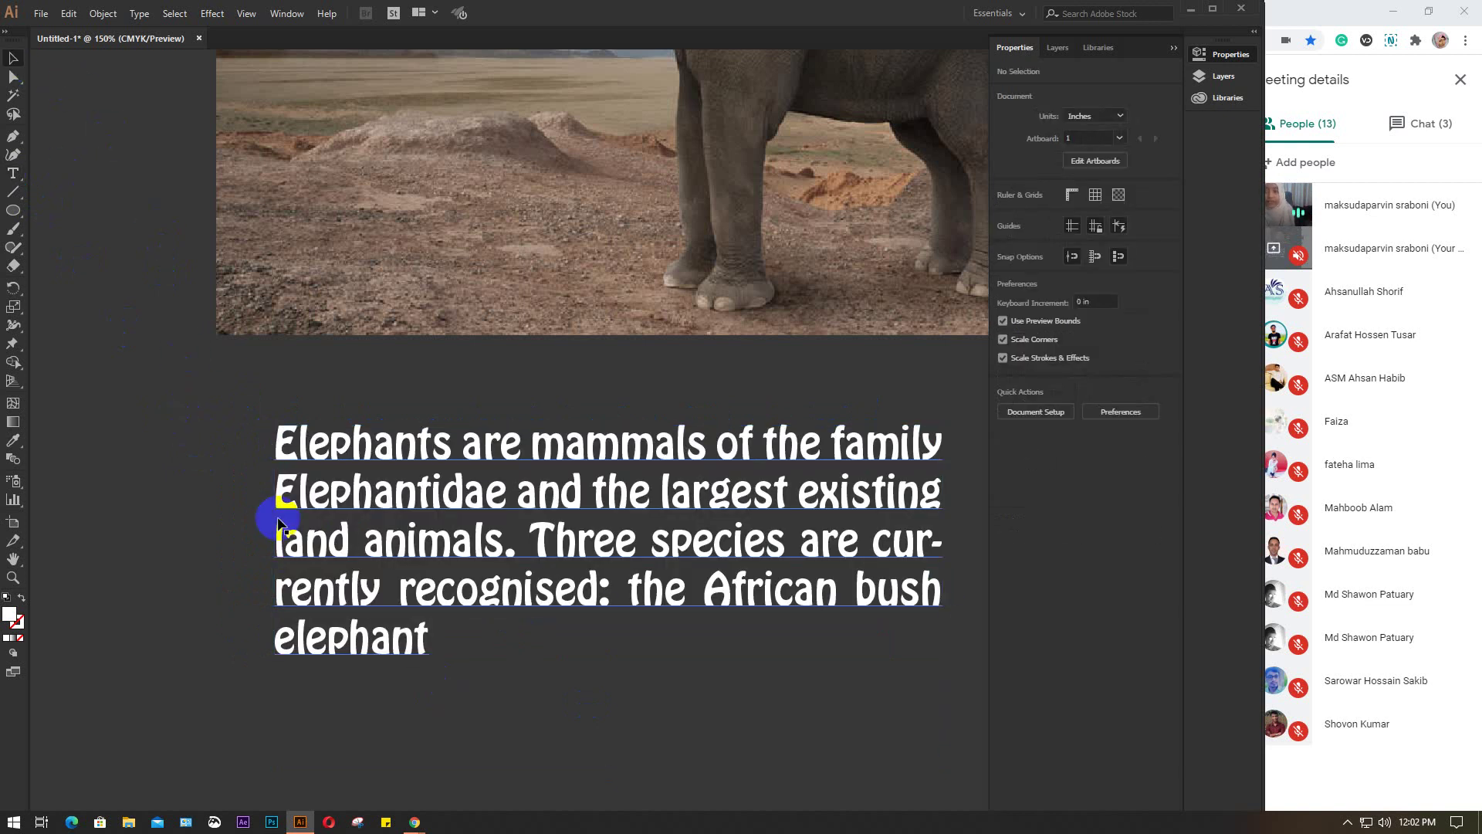
left_click_drag(356, 446, 287, 395)
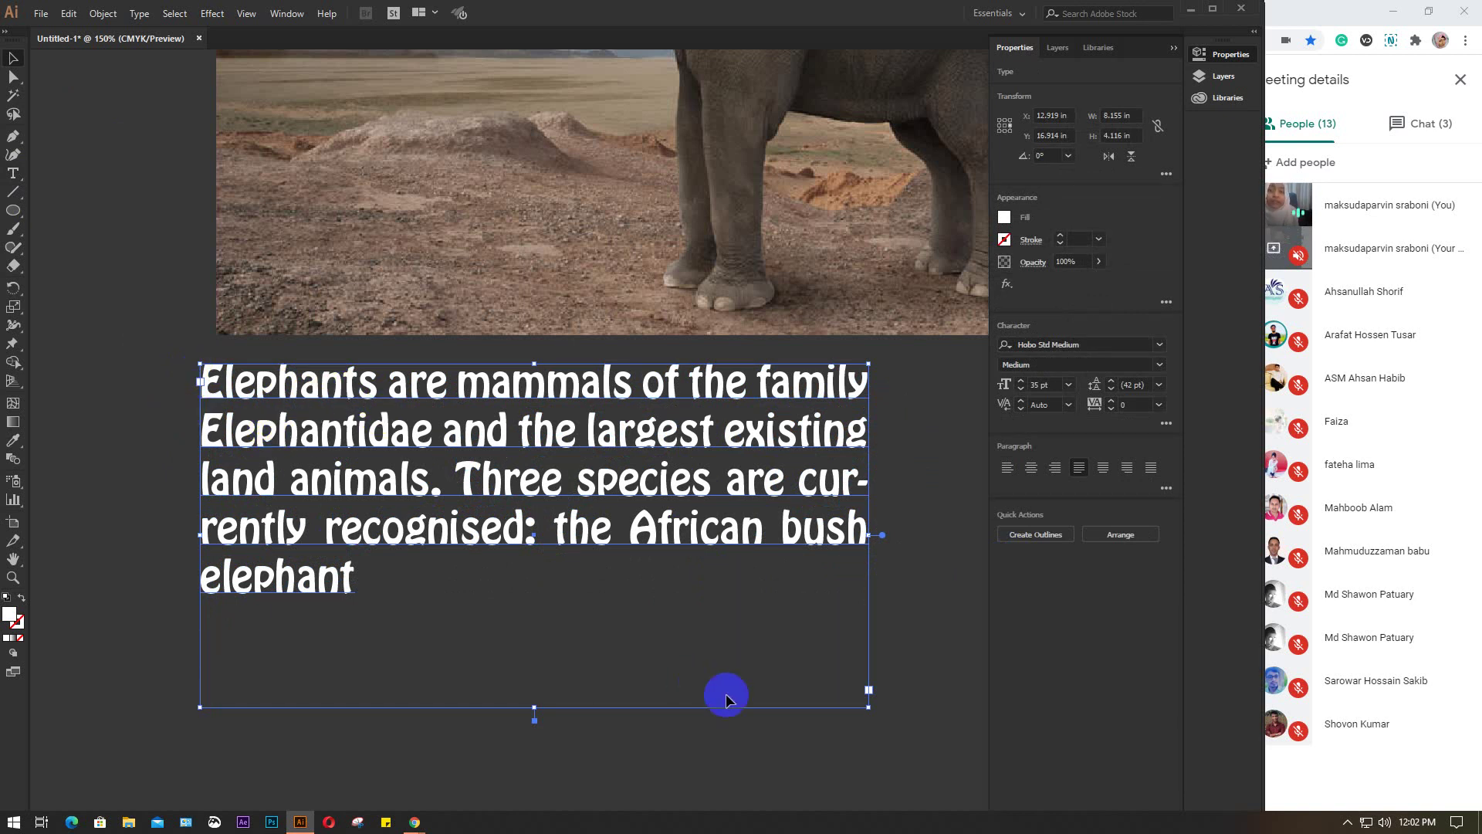
Narrow the text frame so the paragraph reflows into a six-line block
left_click_drag(770, 488, 738, 488)
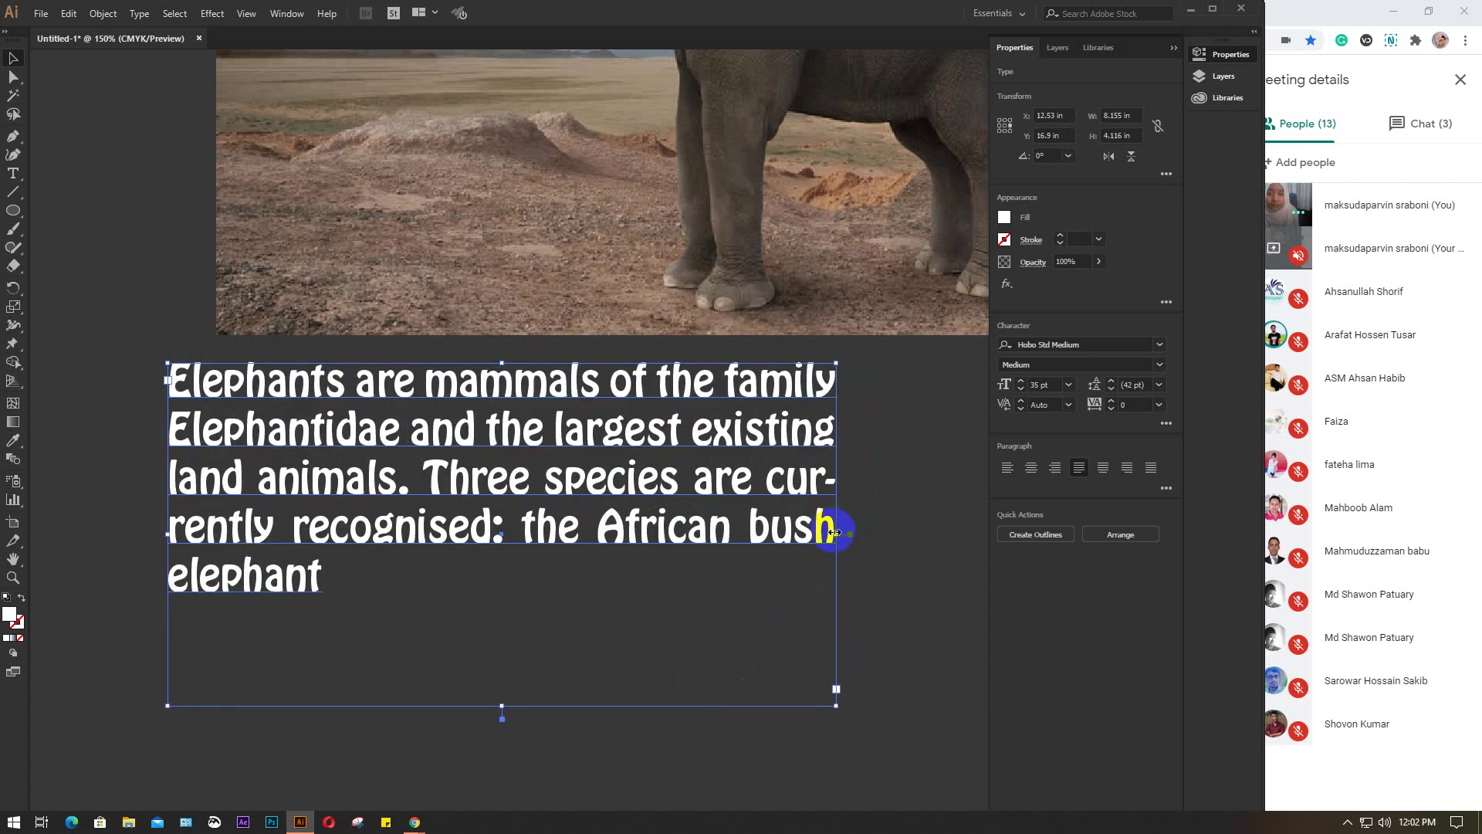
left_click_drag(833, 532, 744, 538)
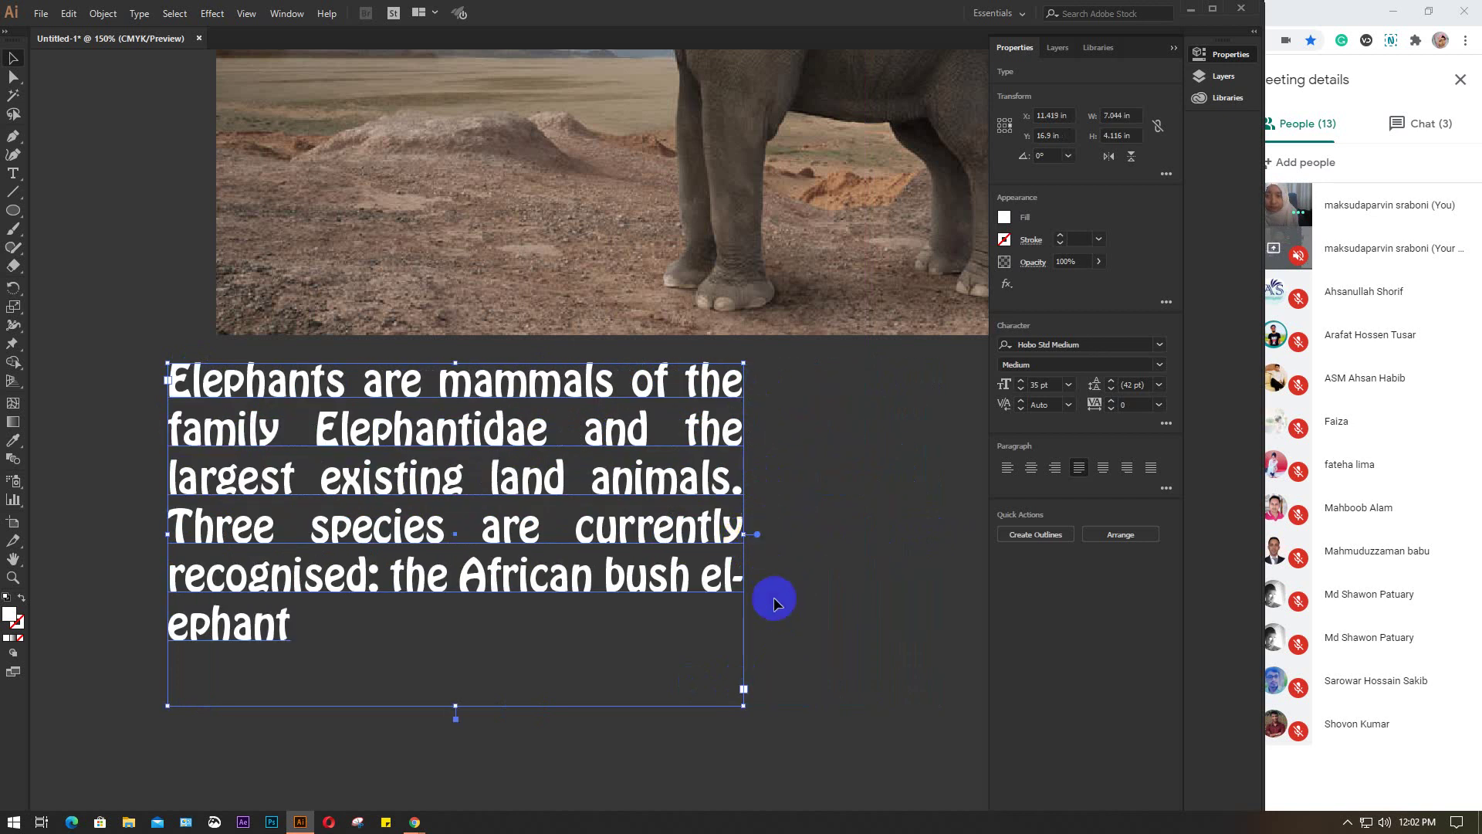
left_click(830, 513)
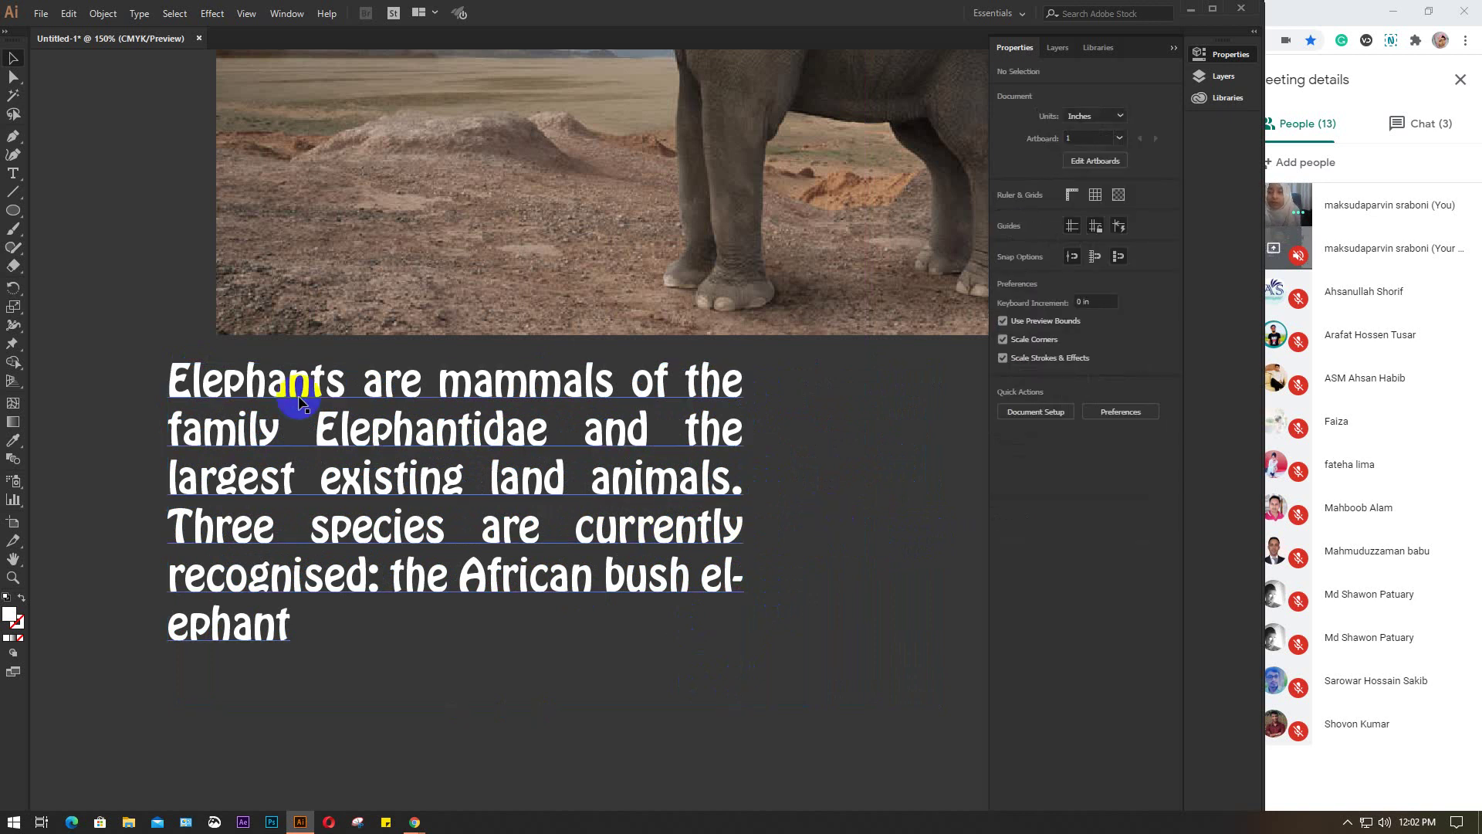
Convert the reflowed paragraph to outlines with Ctrl+Shift+O
left_click(438, 392)
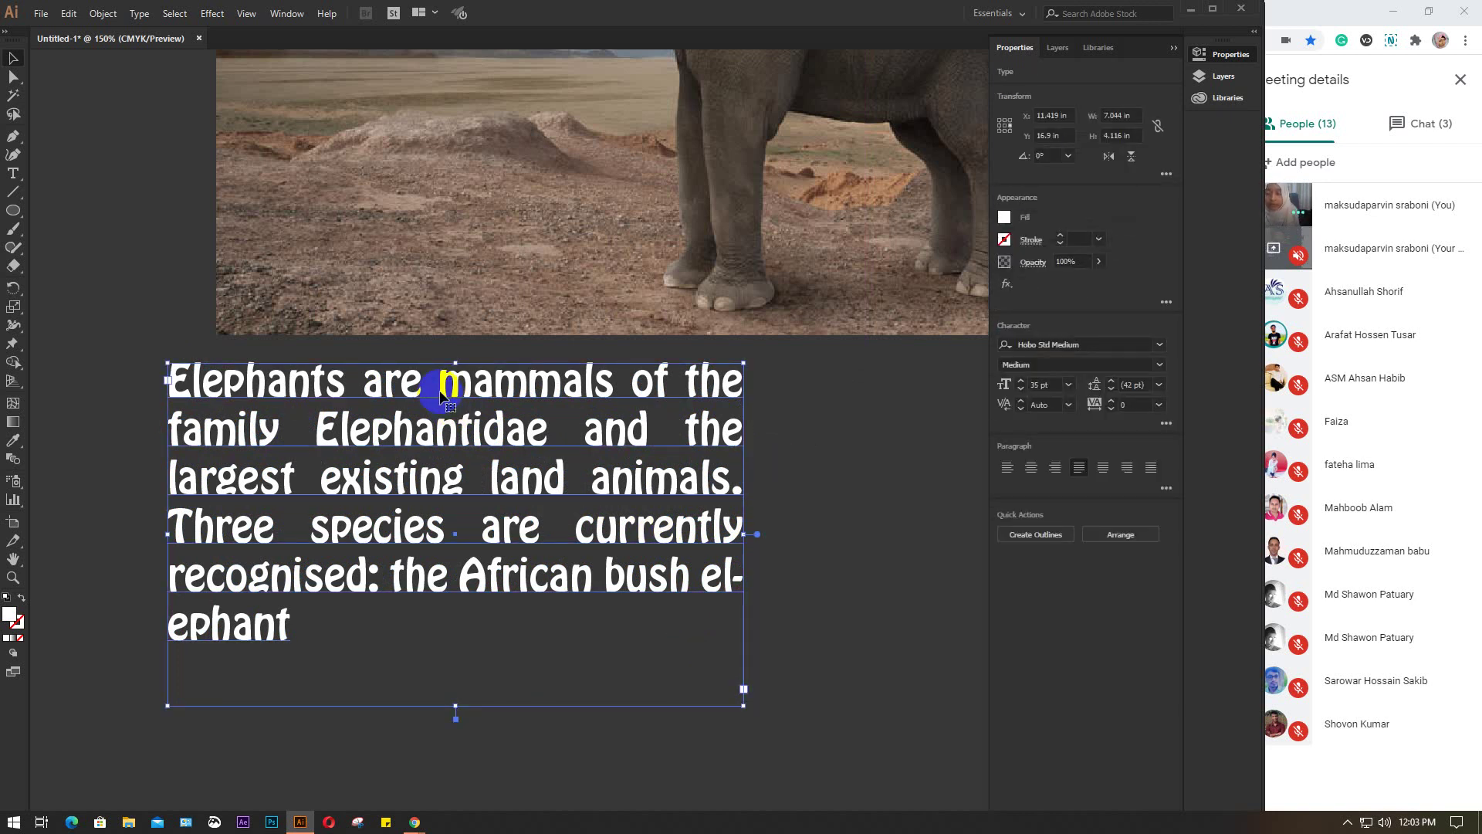
key("shift+ctrl+o")
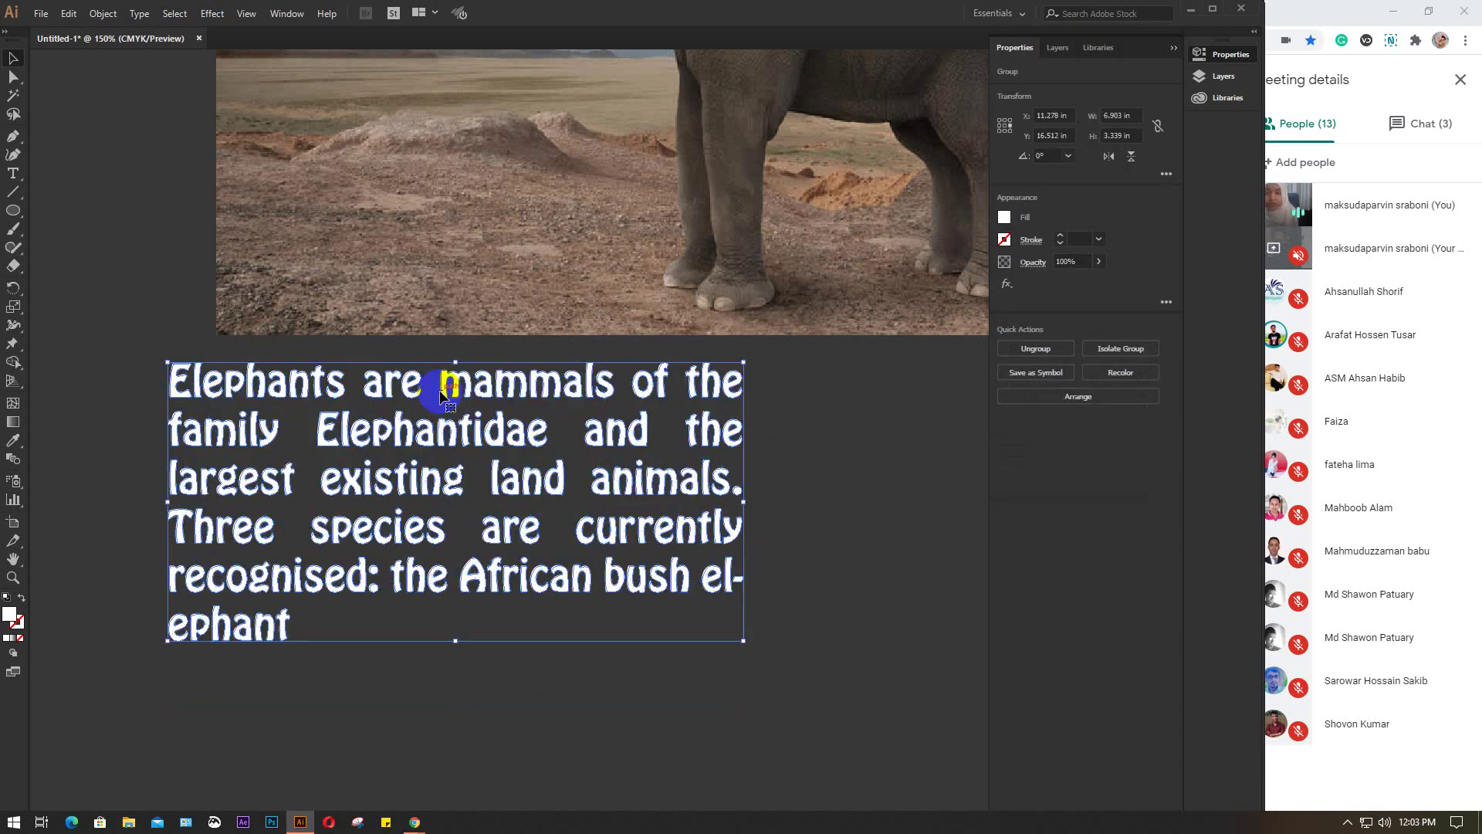
left_click(830, 463)
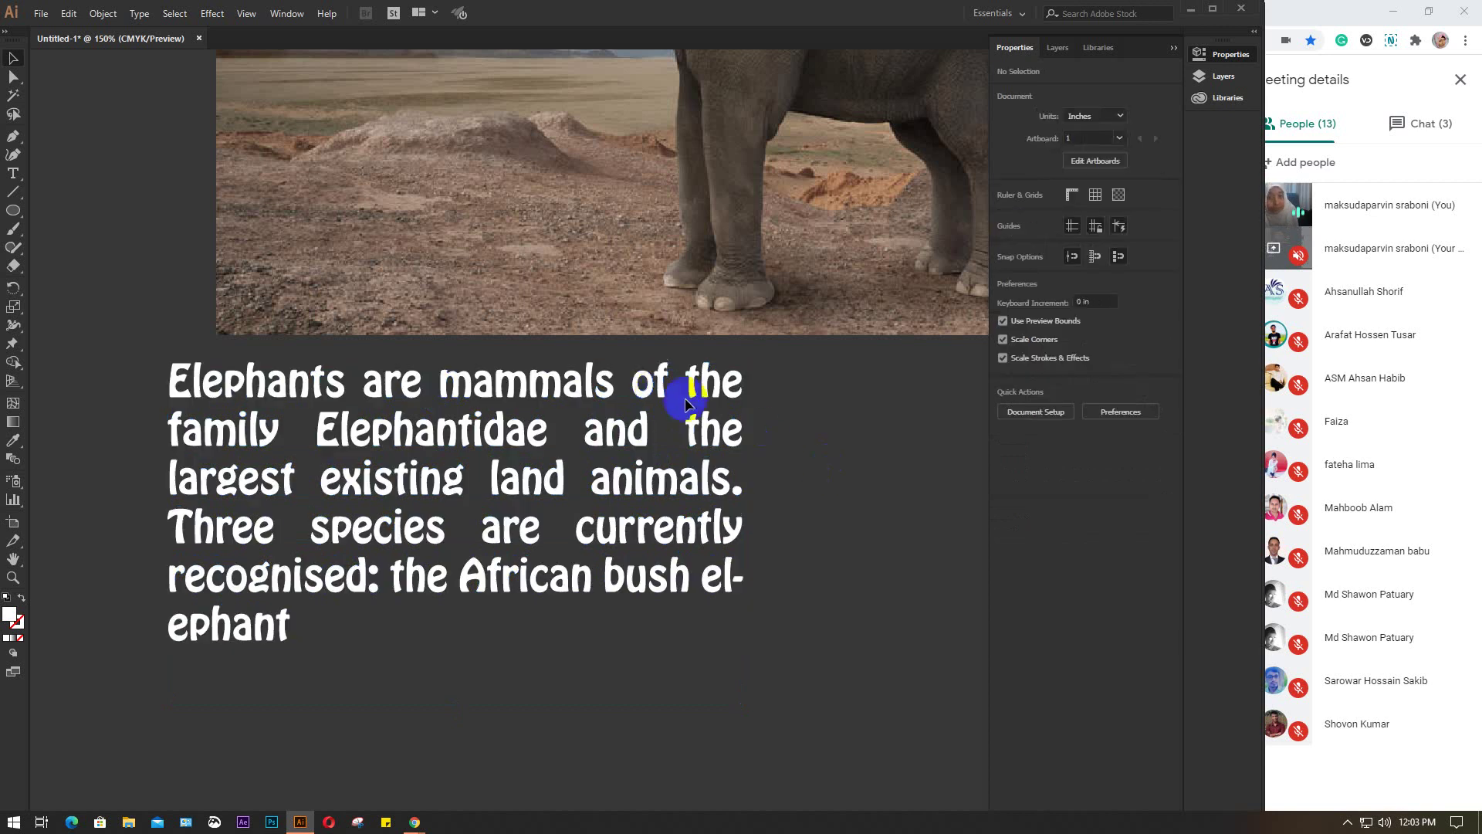
left_click(658, 390)
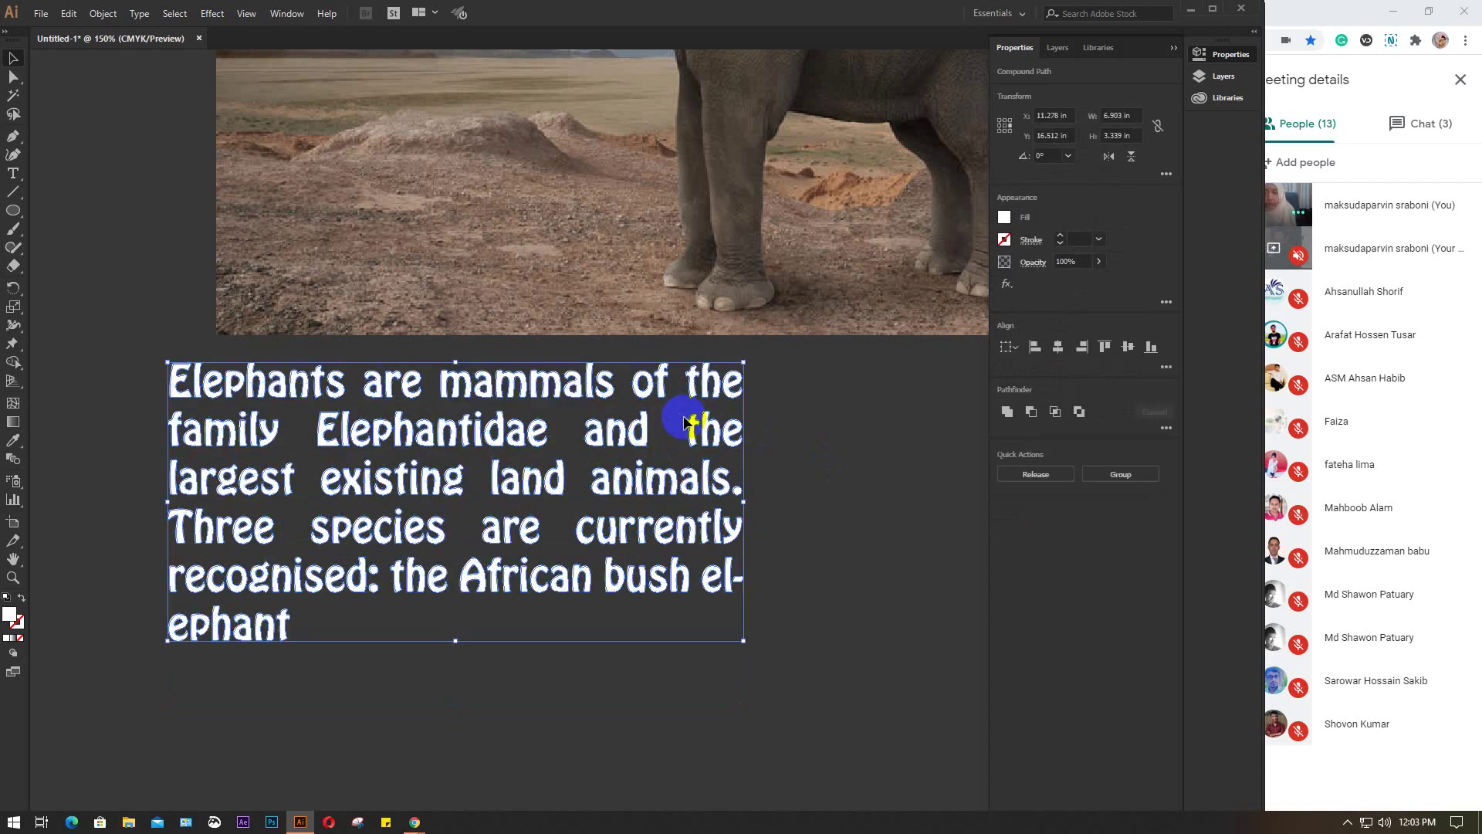
Group the outlined letters of Elephants and are as separate words
left_click(805, 436)
left_click(718, 380)
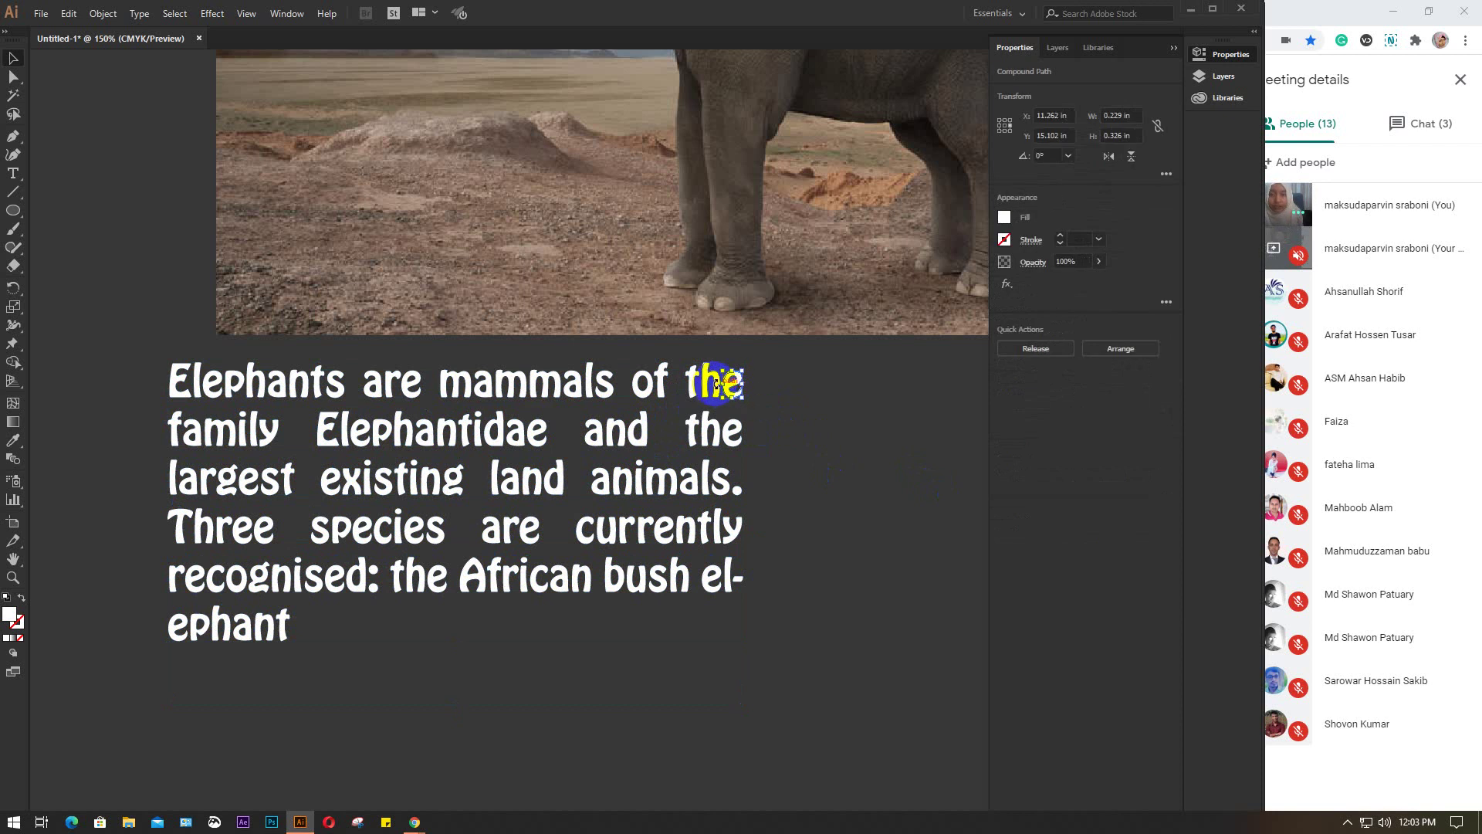
left_click(697, 384)
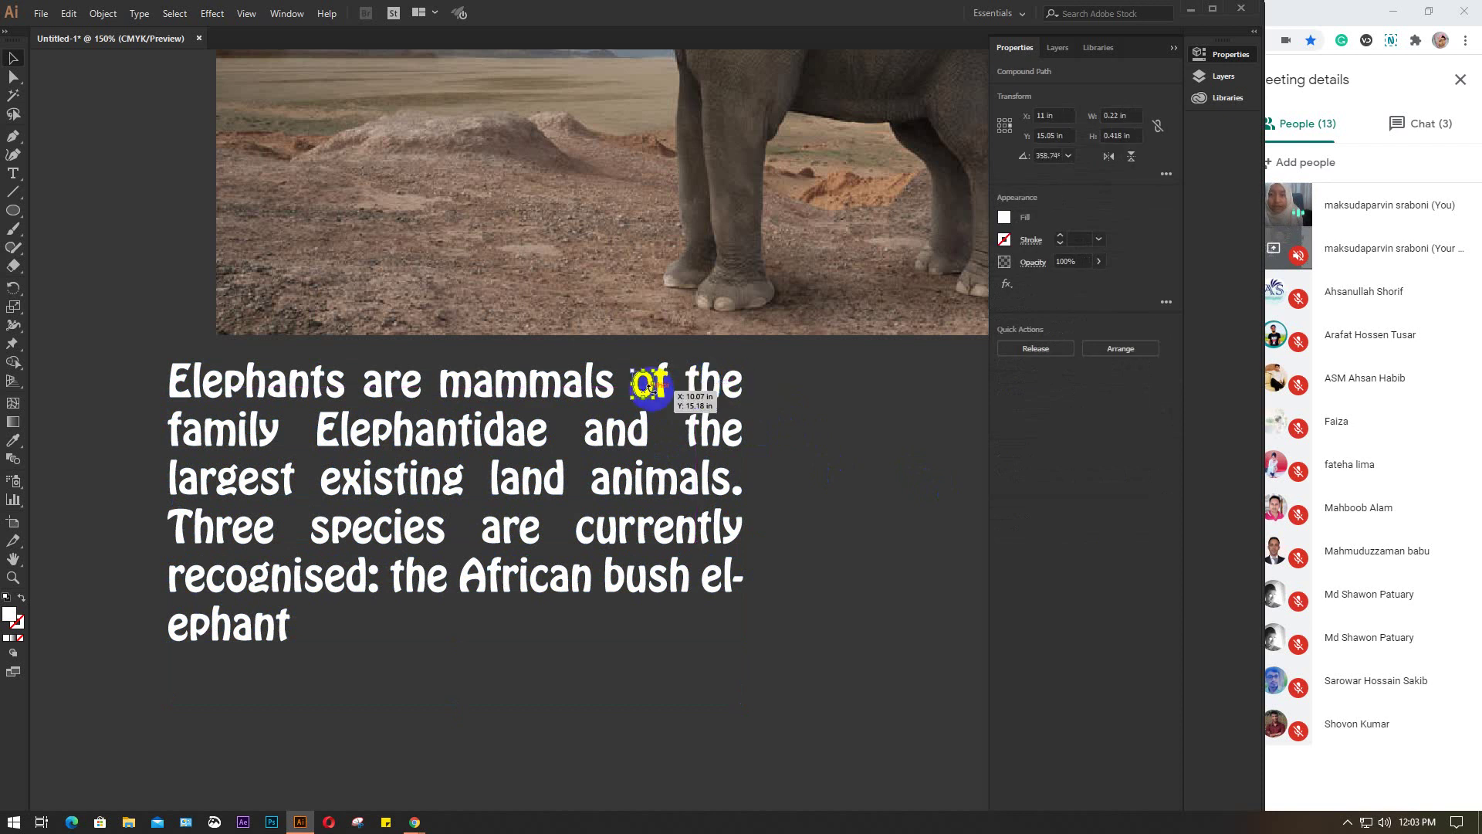
left_click(572, 382)
left_click(91, 306)
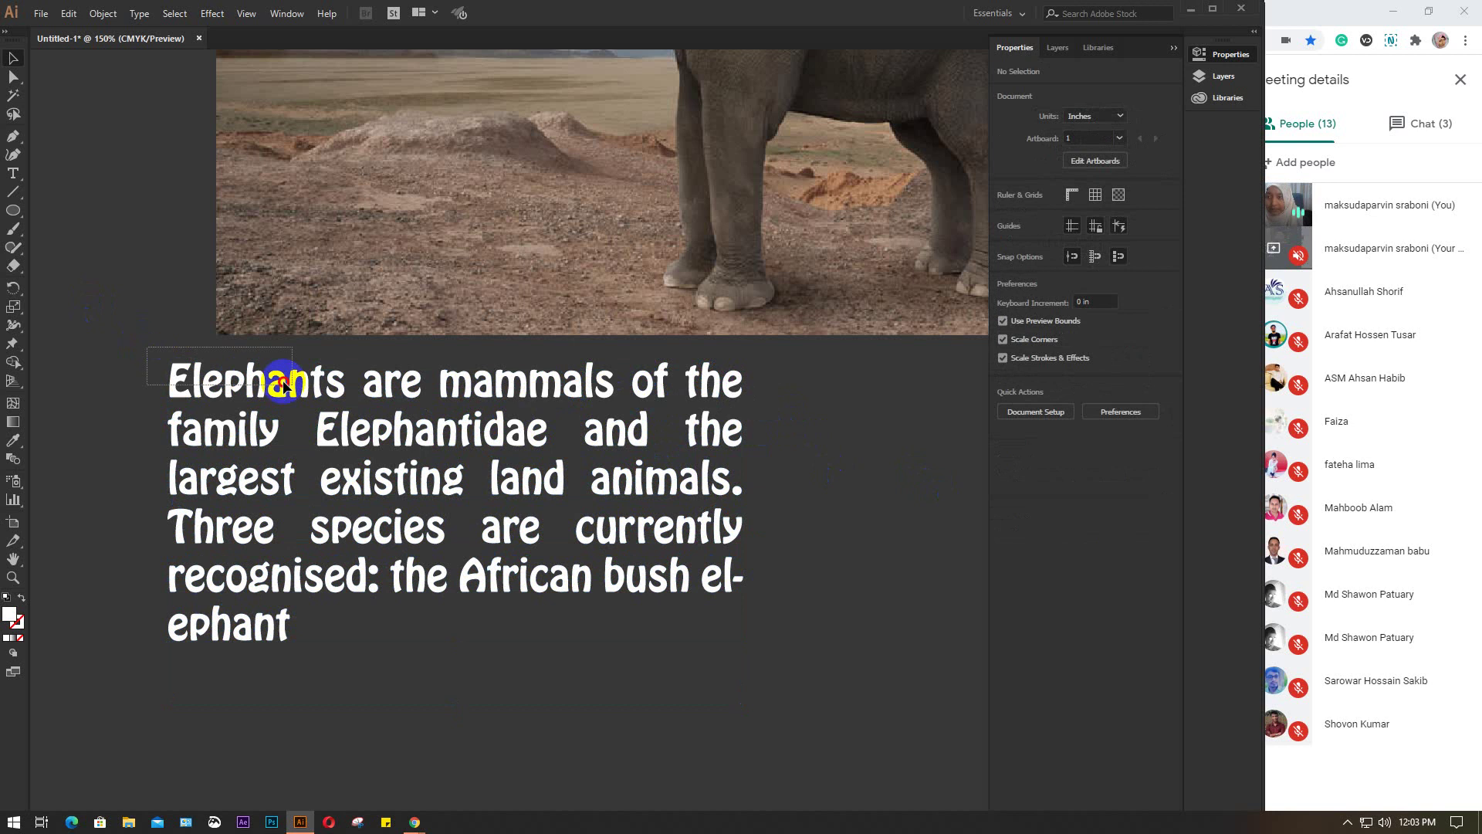
left_click(340, 386)
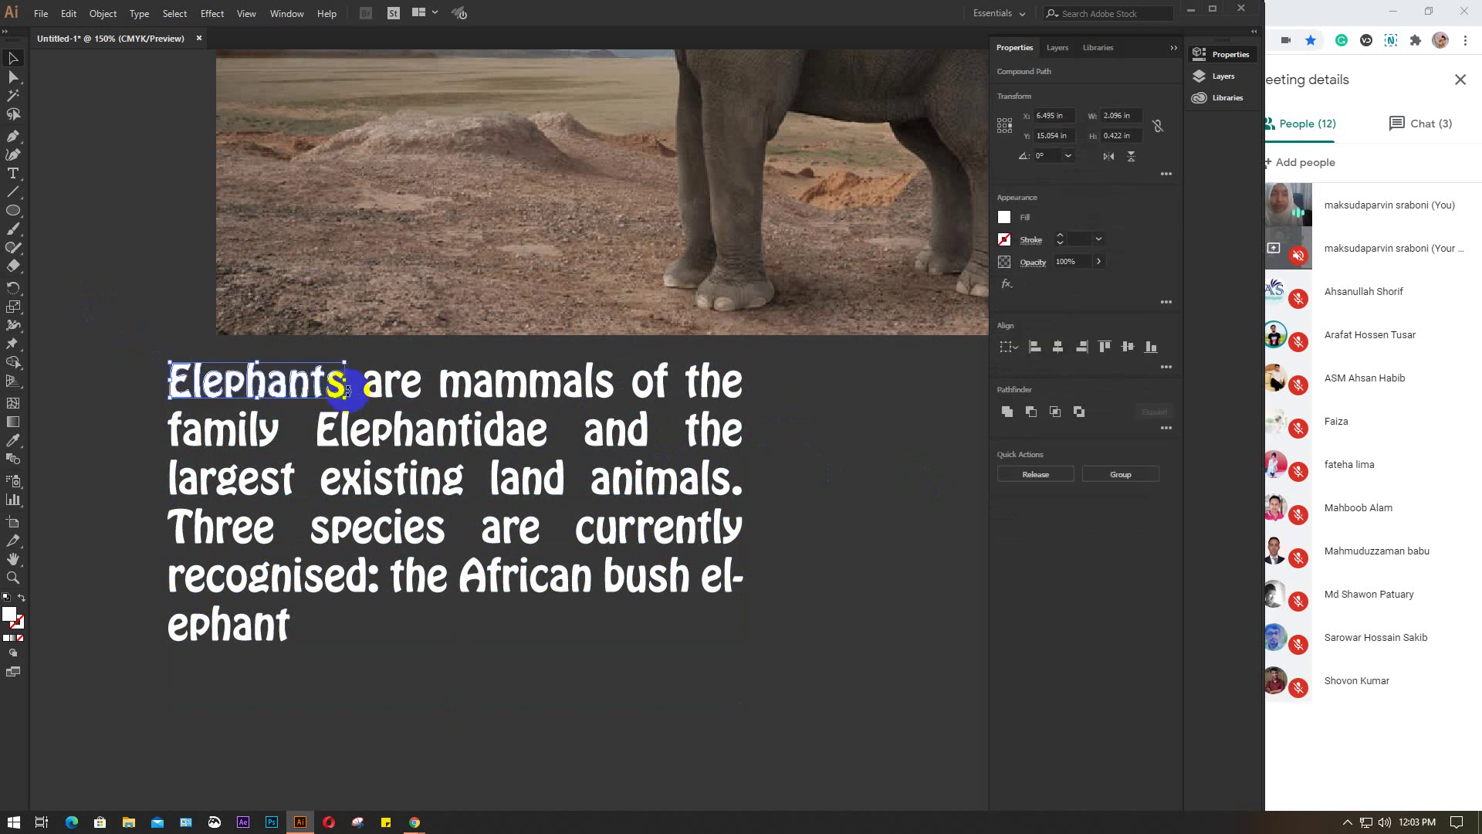
key("ctrl+g")
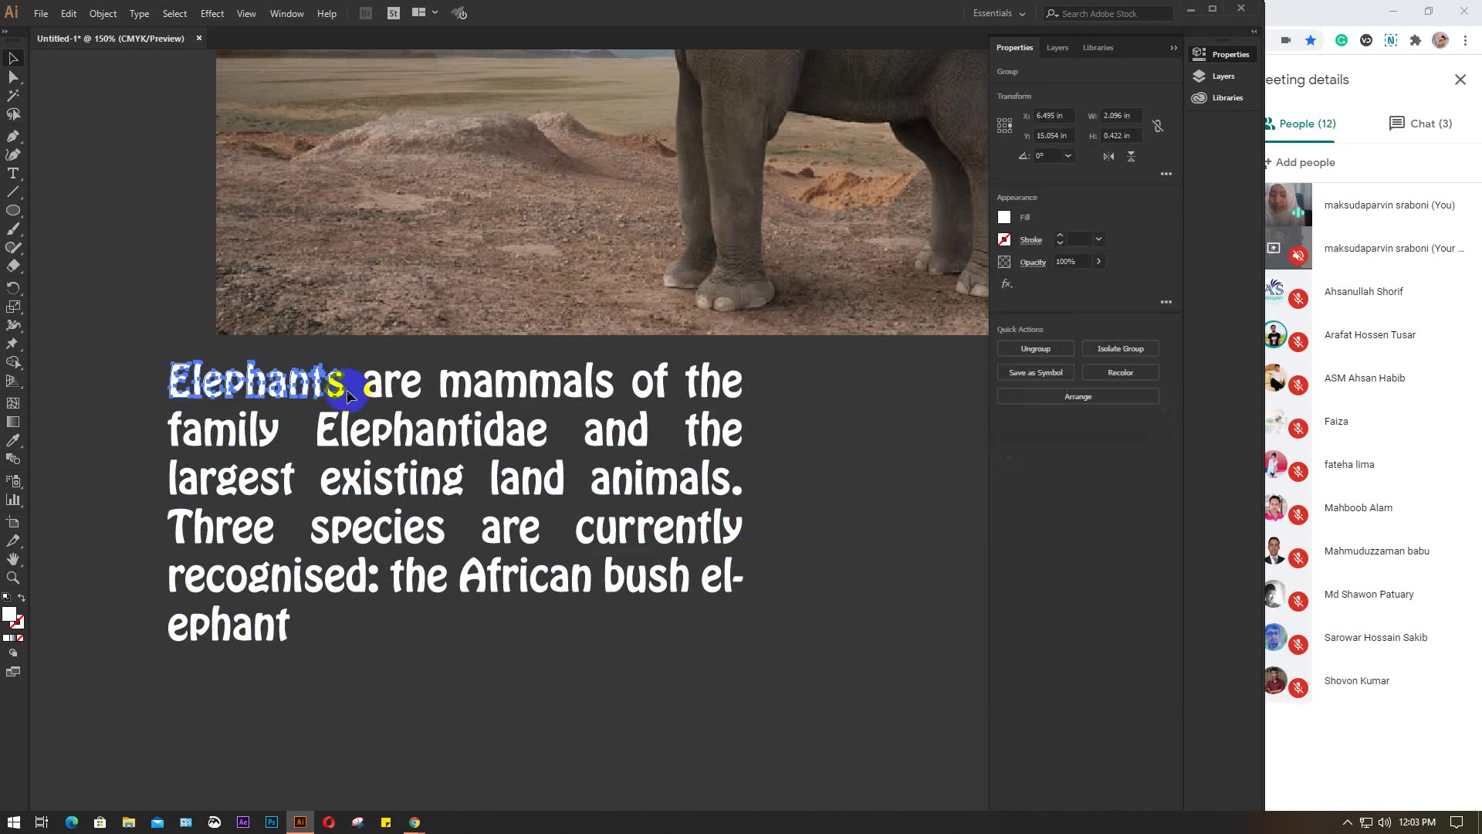
left_click(418, 392)
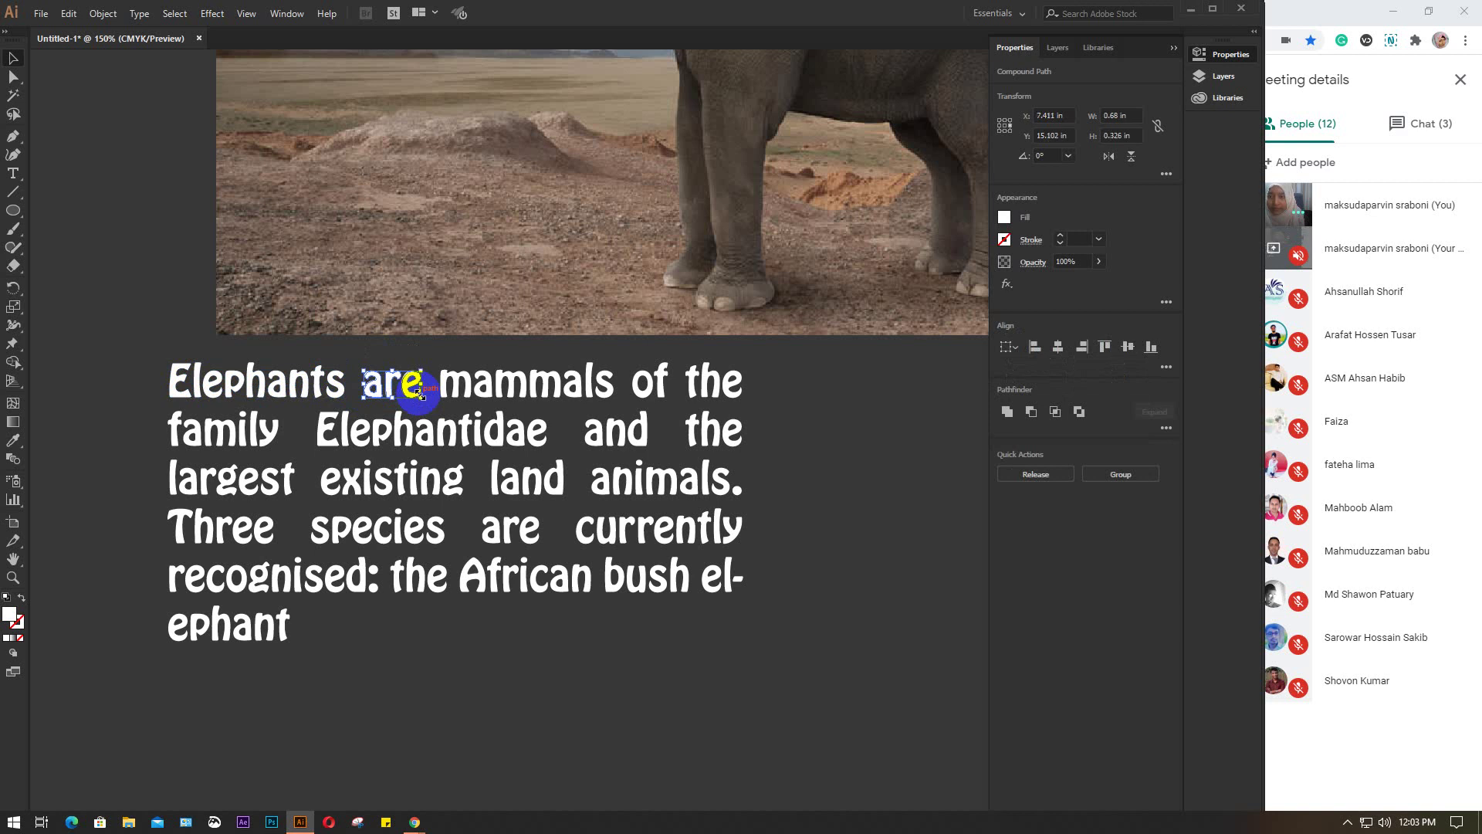
key("ctrl+g")
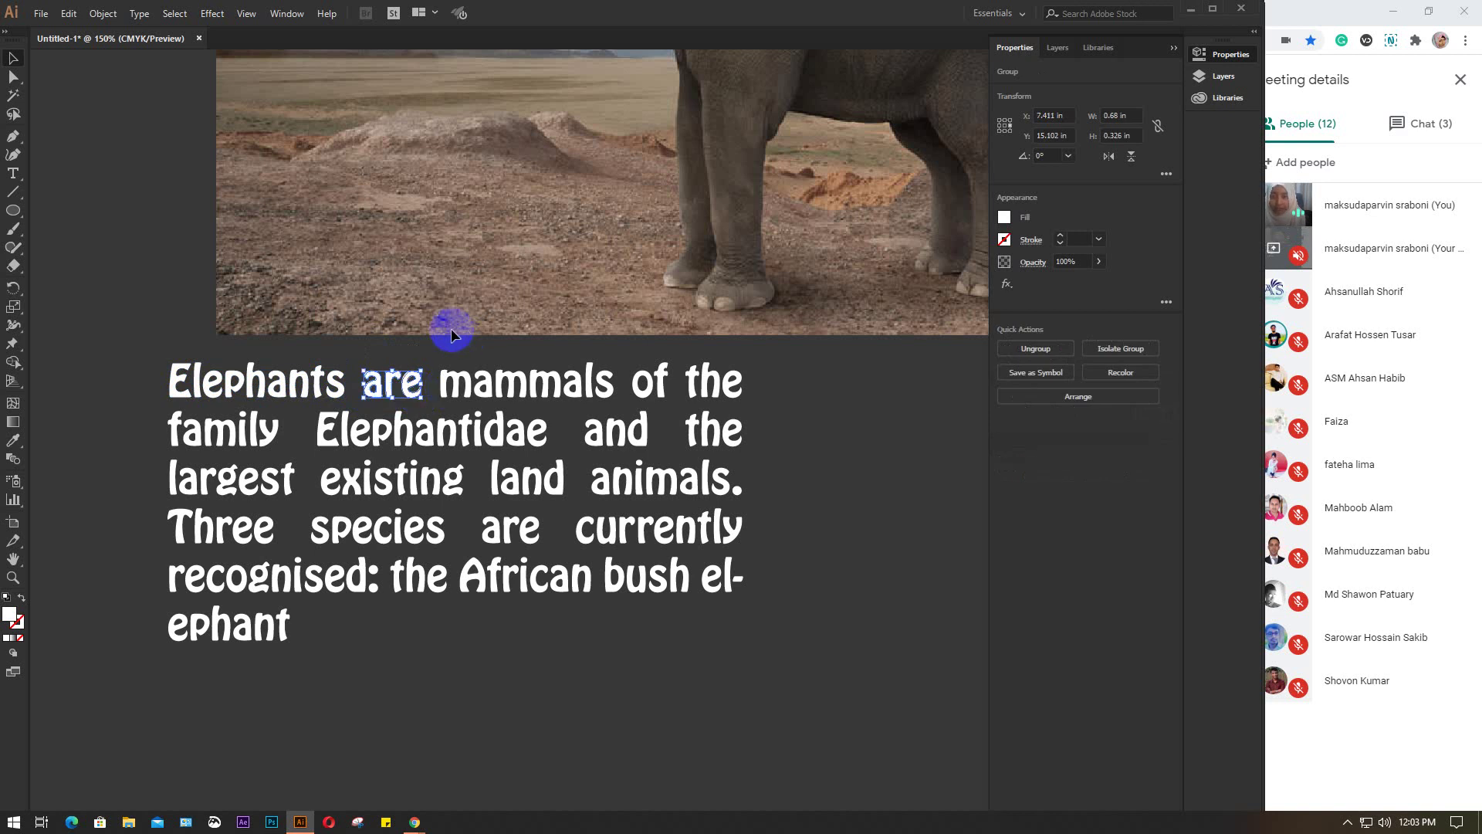
Group mammals, of and the each as their own word
left_click(610, 384)
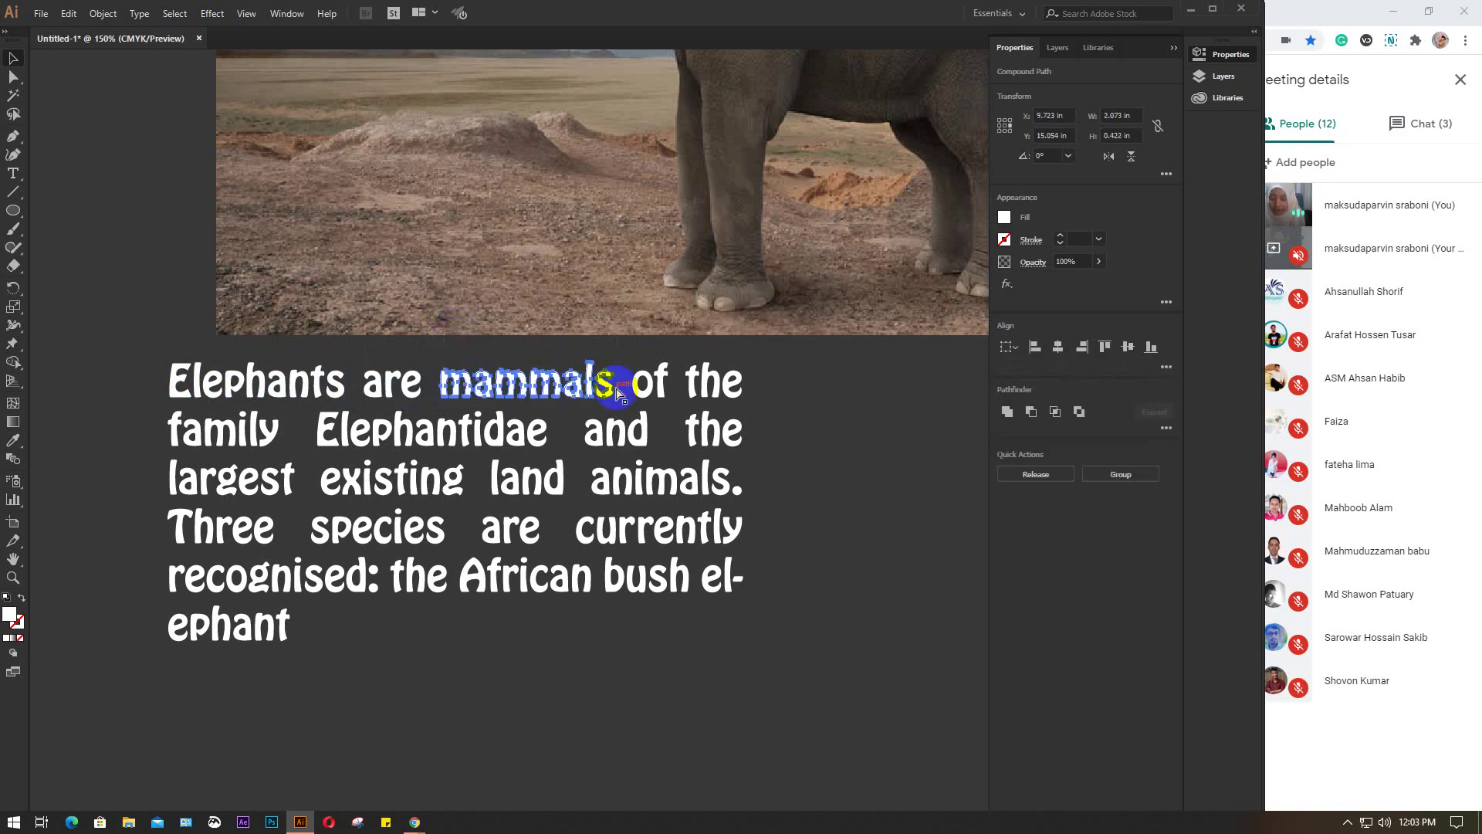
key("ctrl+g")
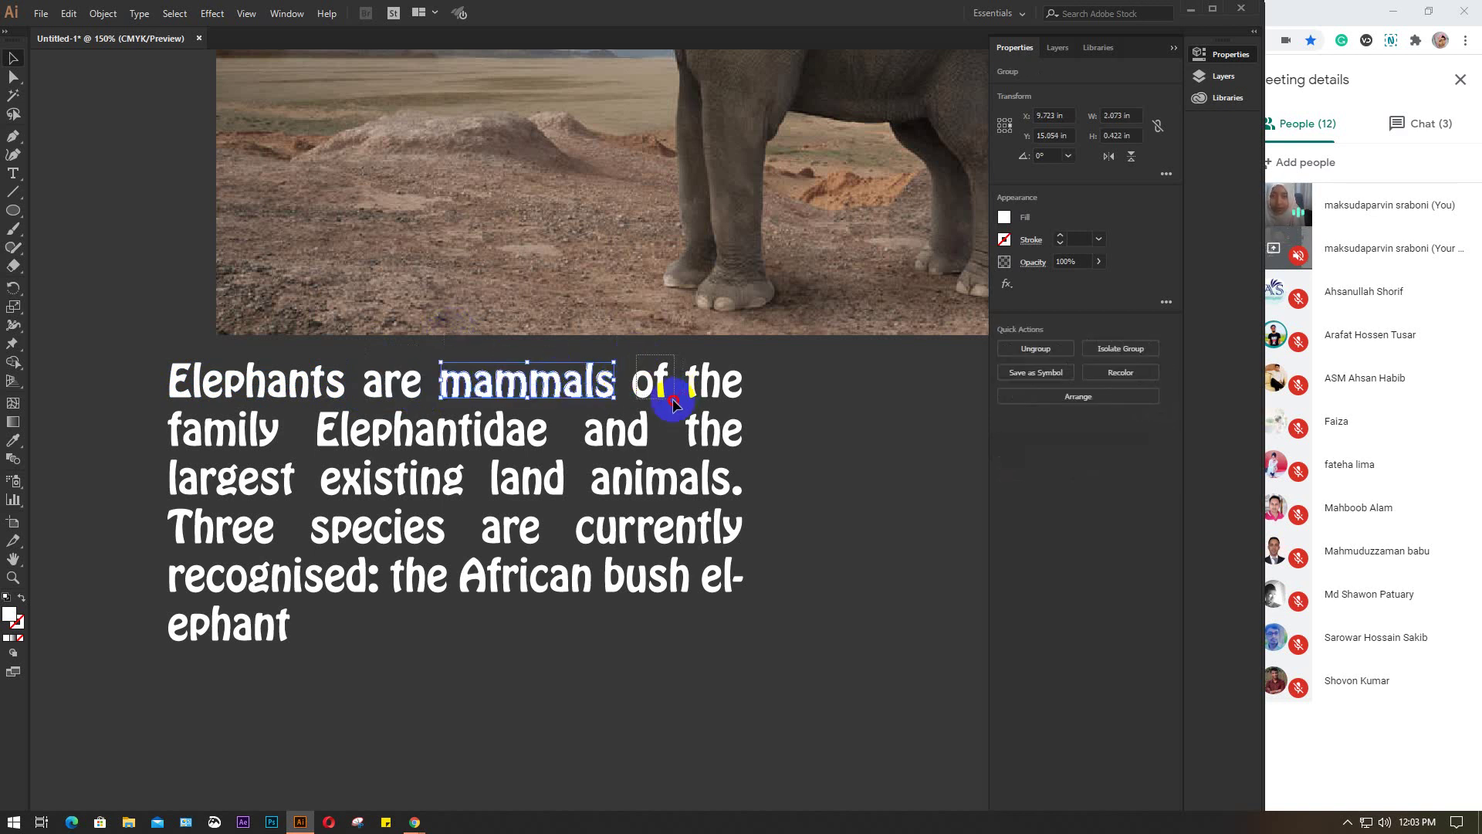
left_click(672, 402)
key("ctrl+g")
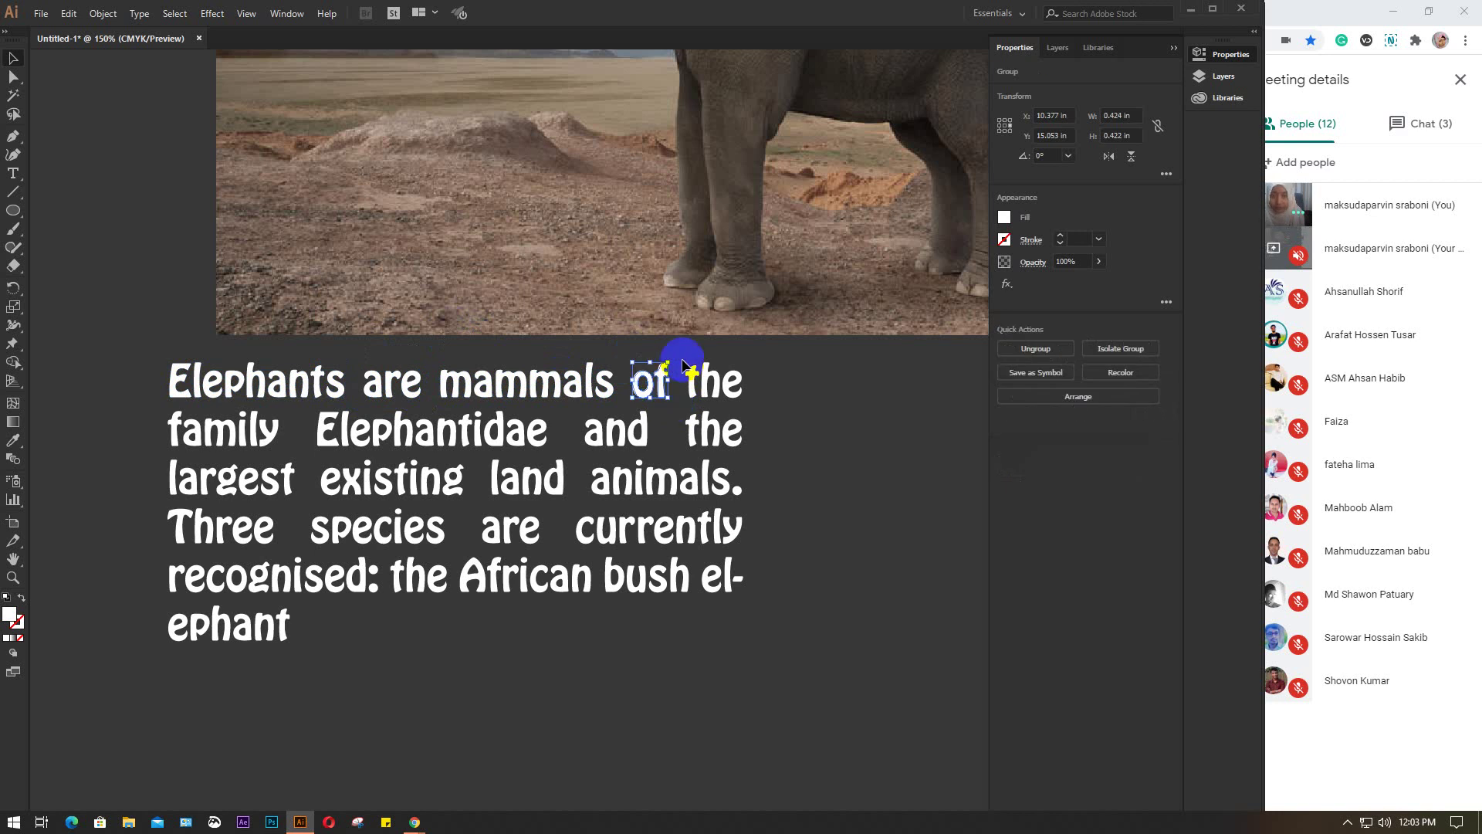
left_click(754, 394)
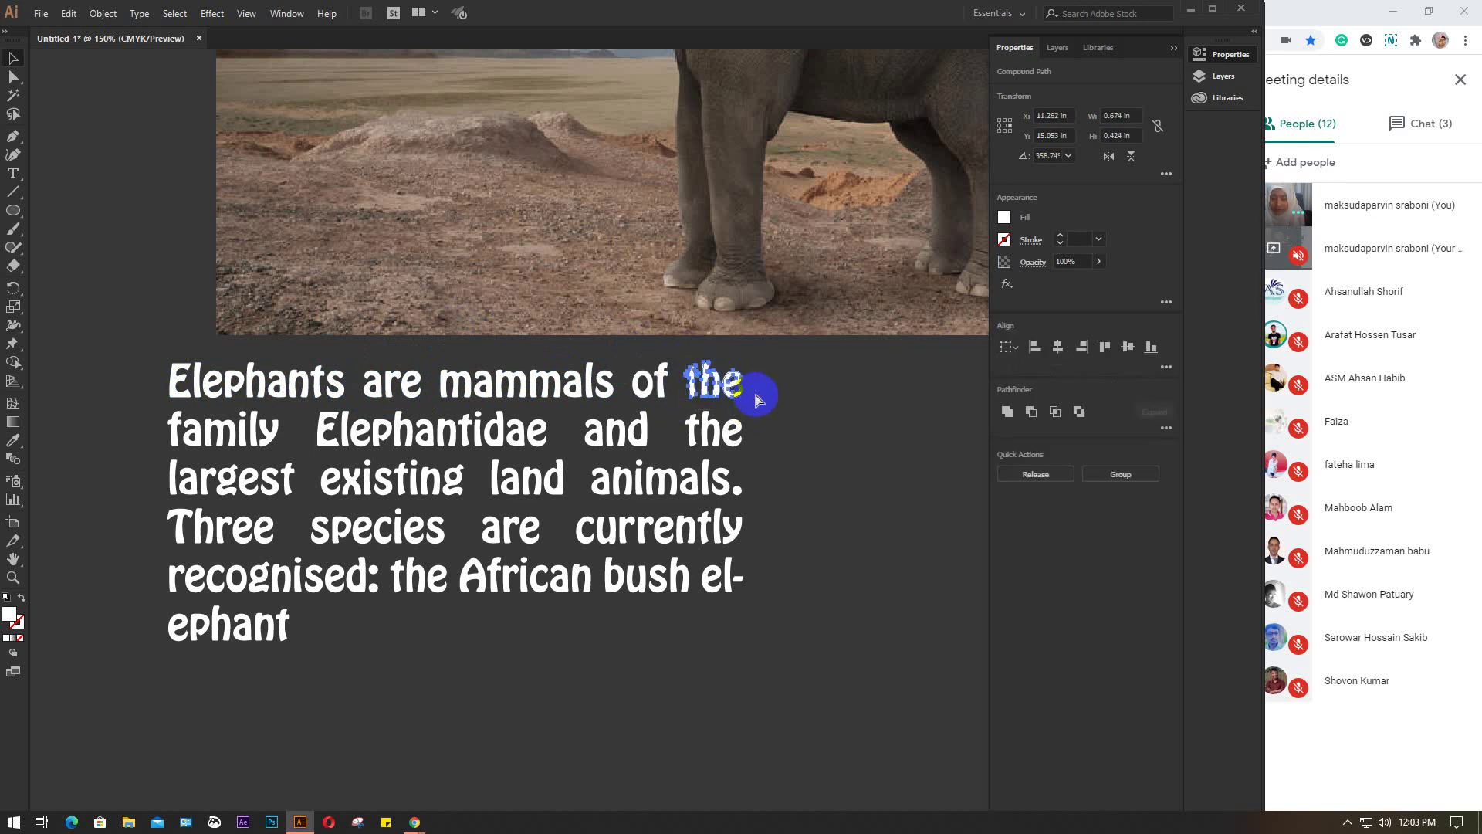
key("ctrl+g")
Group family and Elephantidae each on their own
left_click(248, 423)
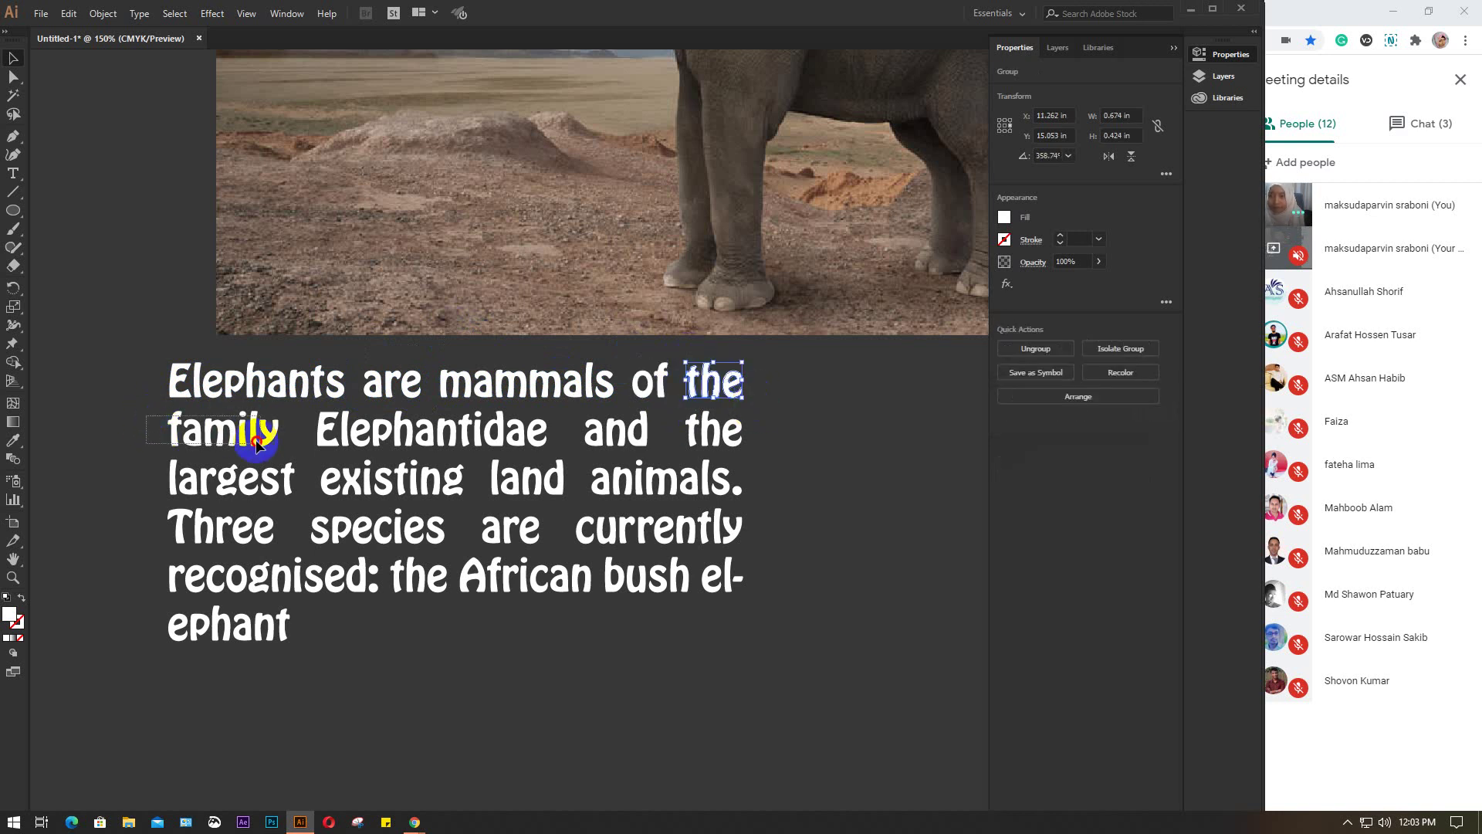
key("ctrl+g")
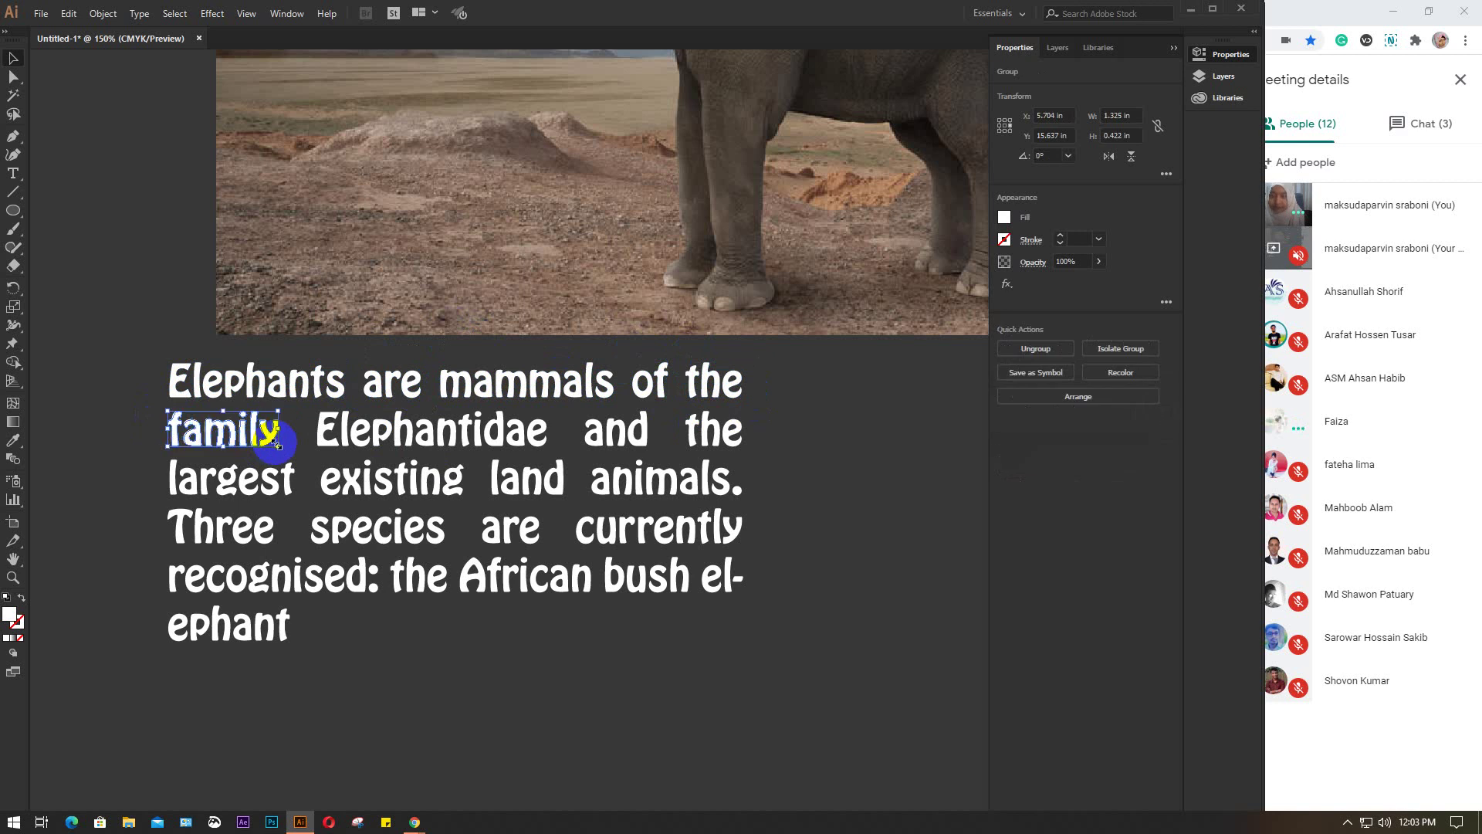
left_click(542, 446)
left_click(548, 452)
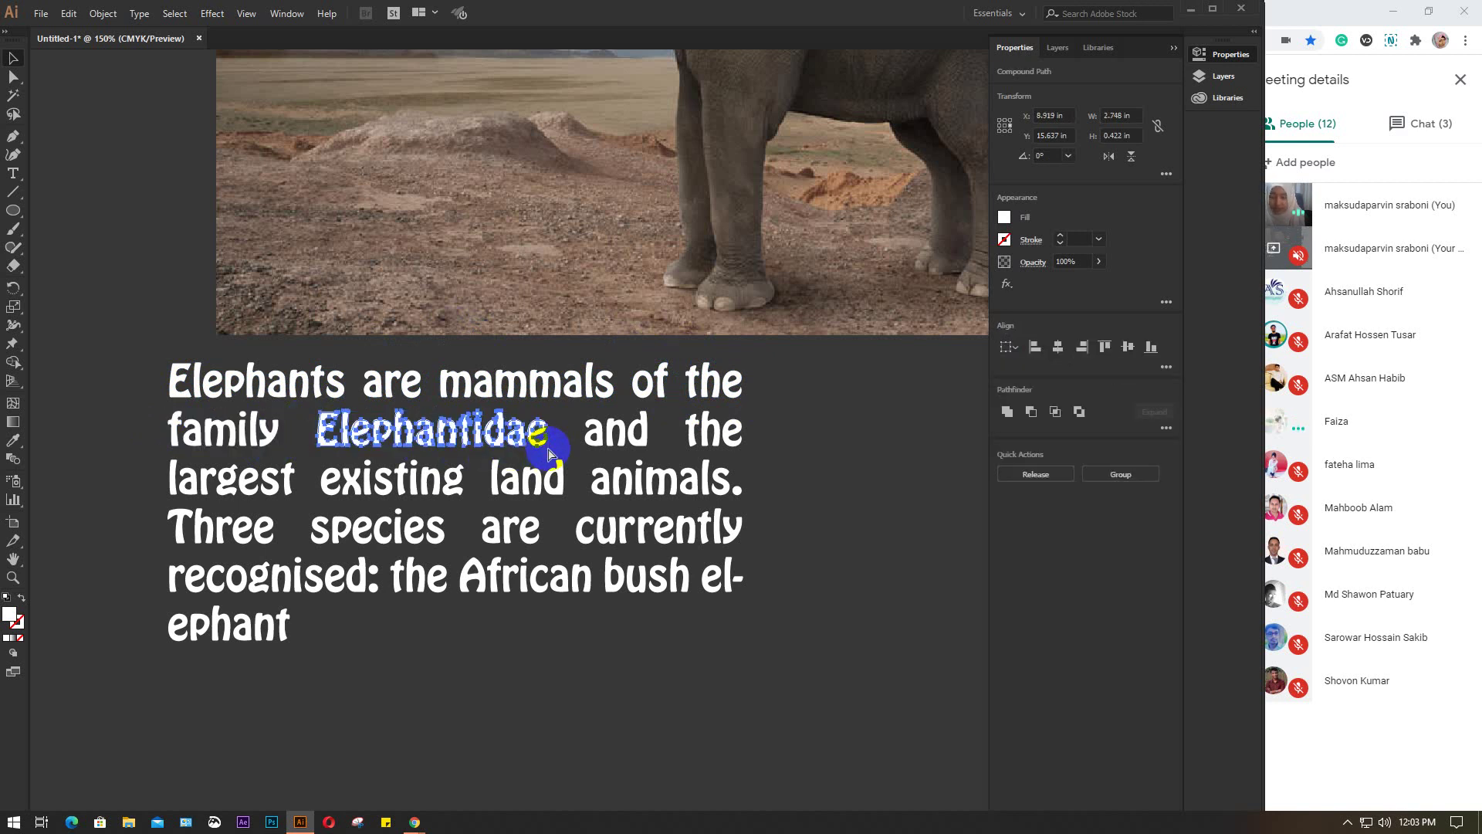
key("ctrl+g")
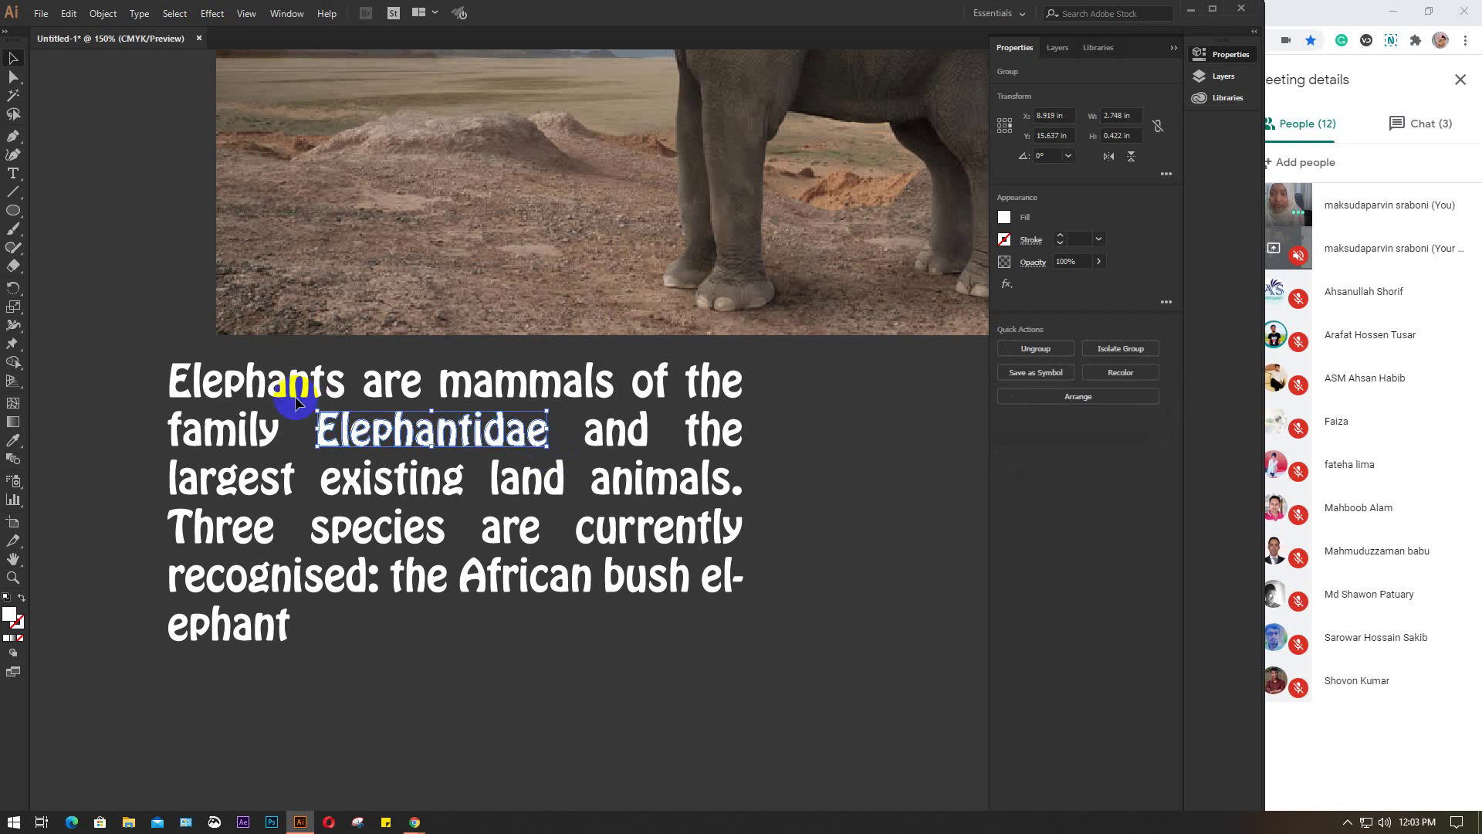
Ungroup the word of, toggle the bounding box on the, and check Elephantidae
left_click(139, 13)
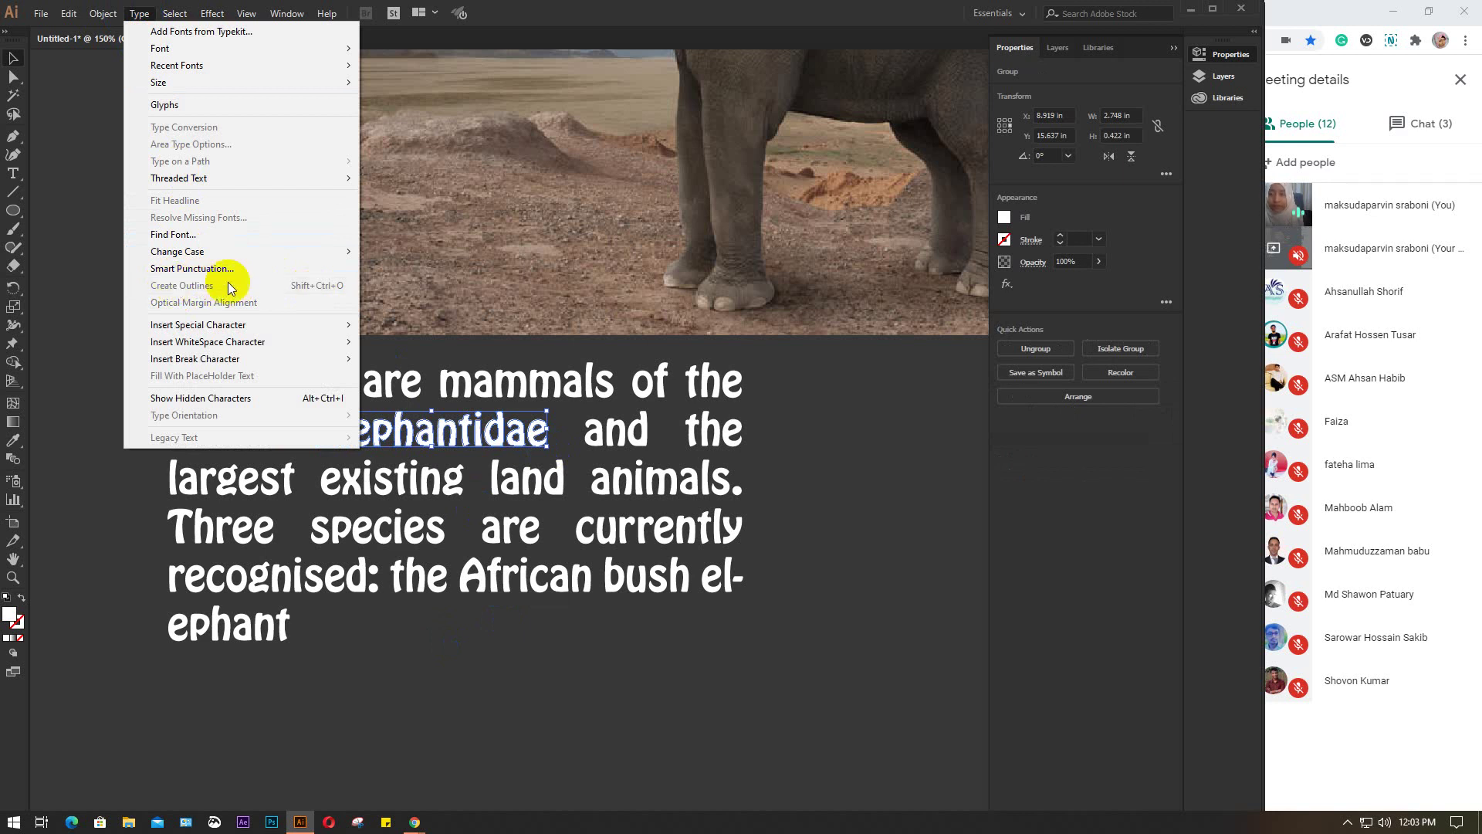
left_click(718, 334)
left_click(674, 421)
left_click(650, 376)
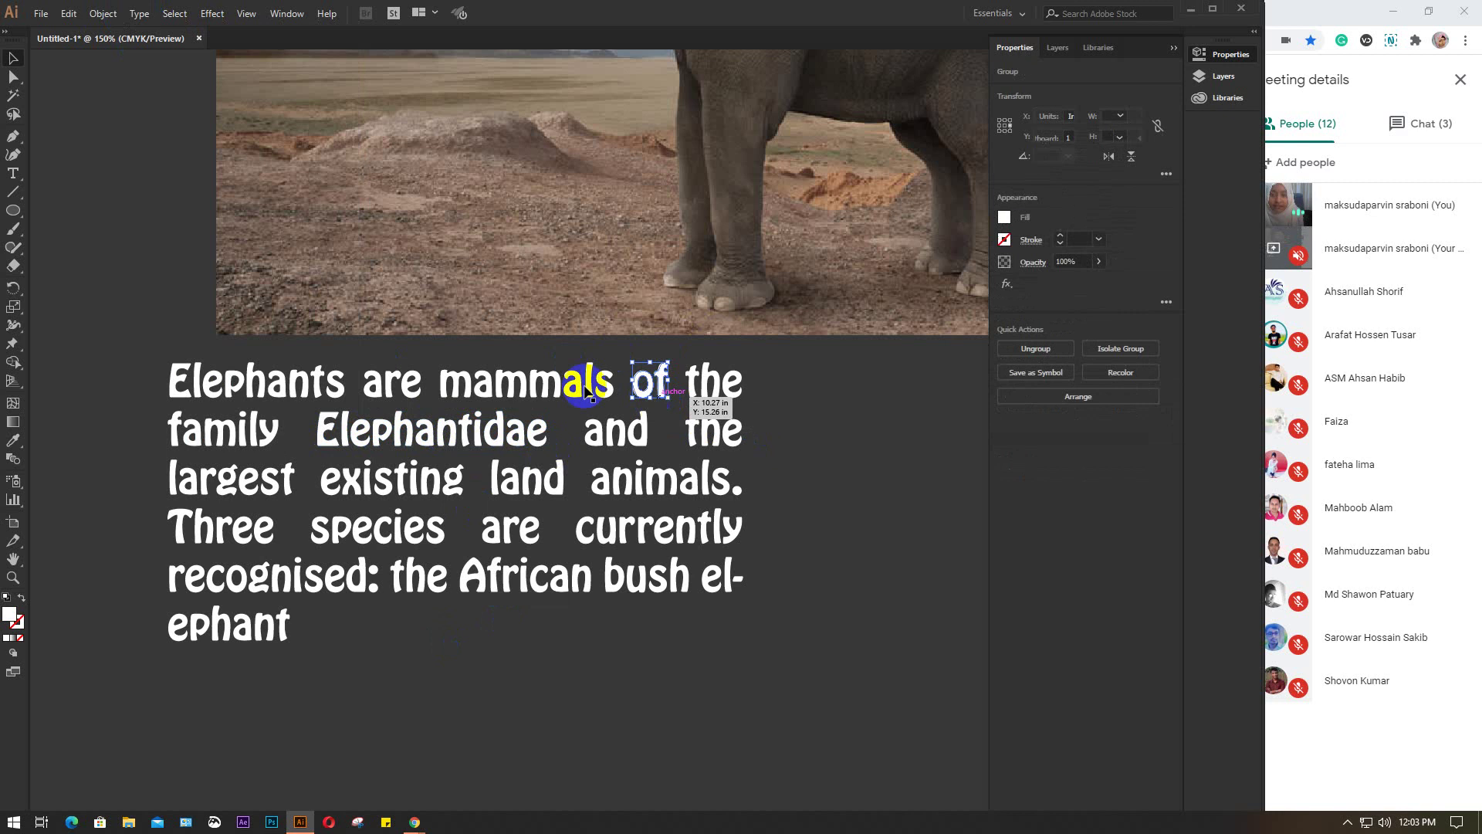
right_click(585, 390)
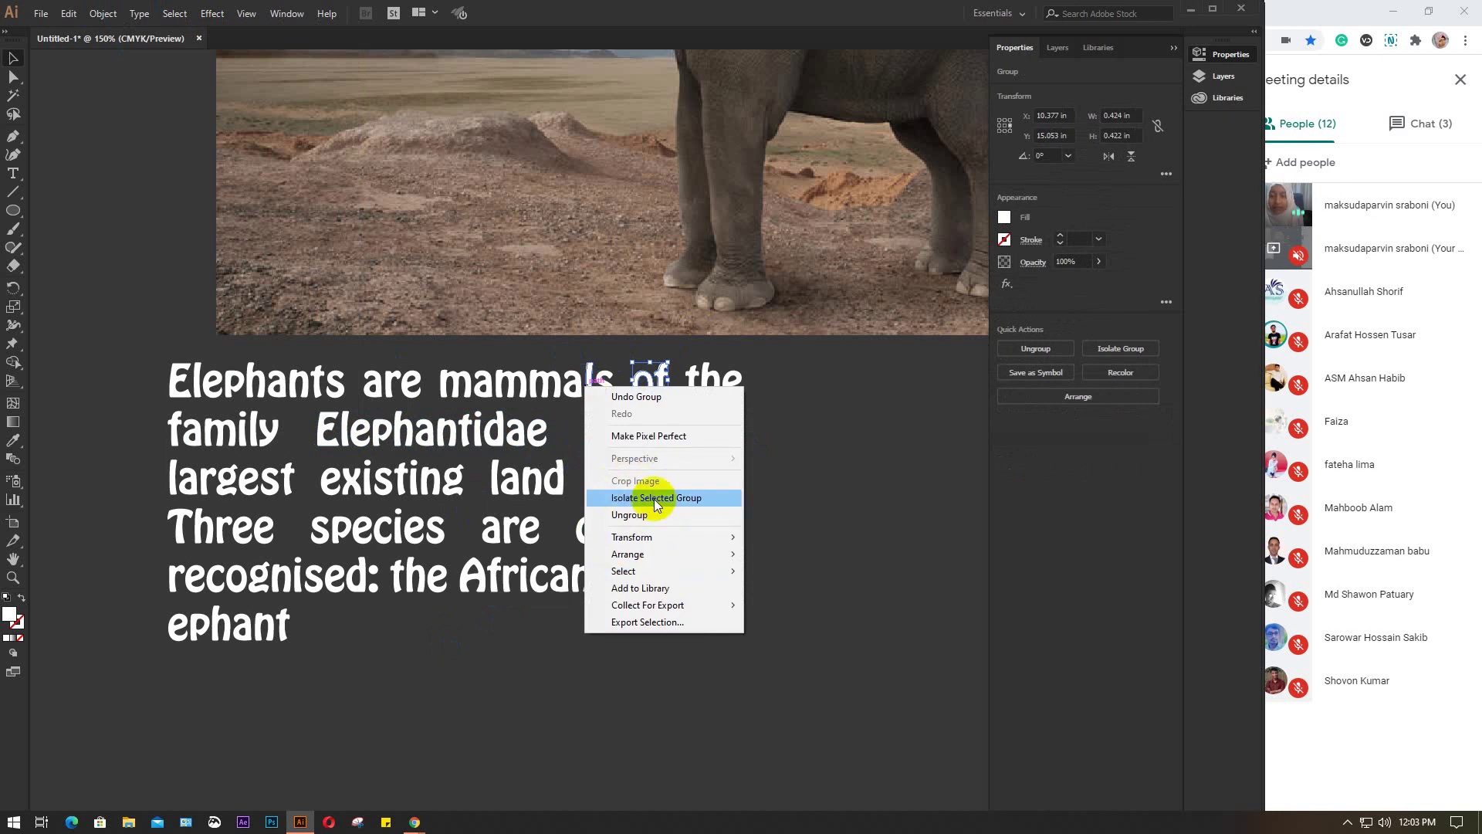
left_click(637, 525)
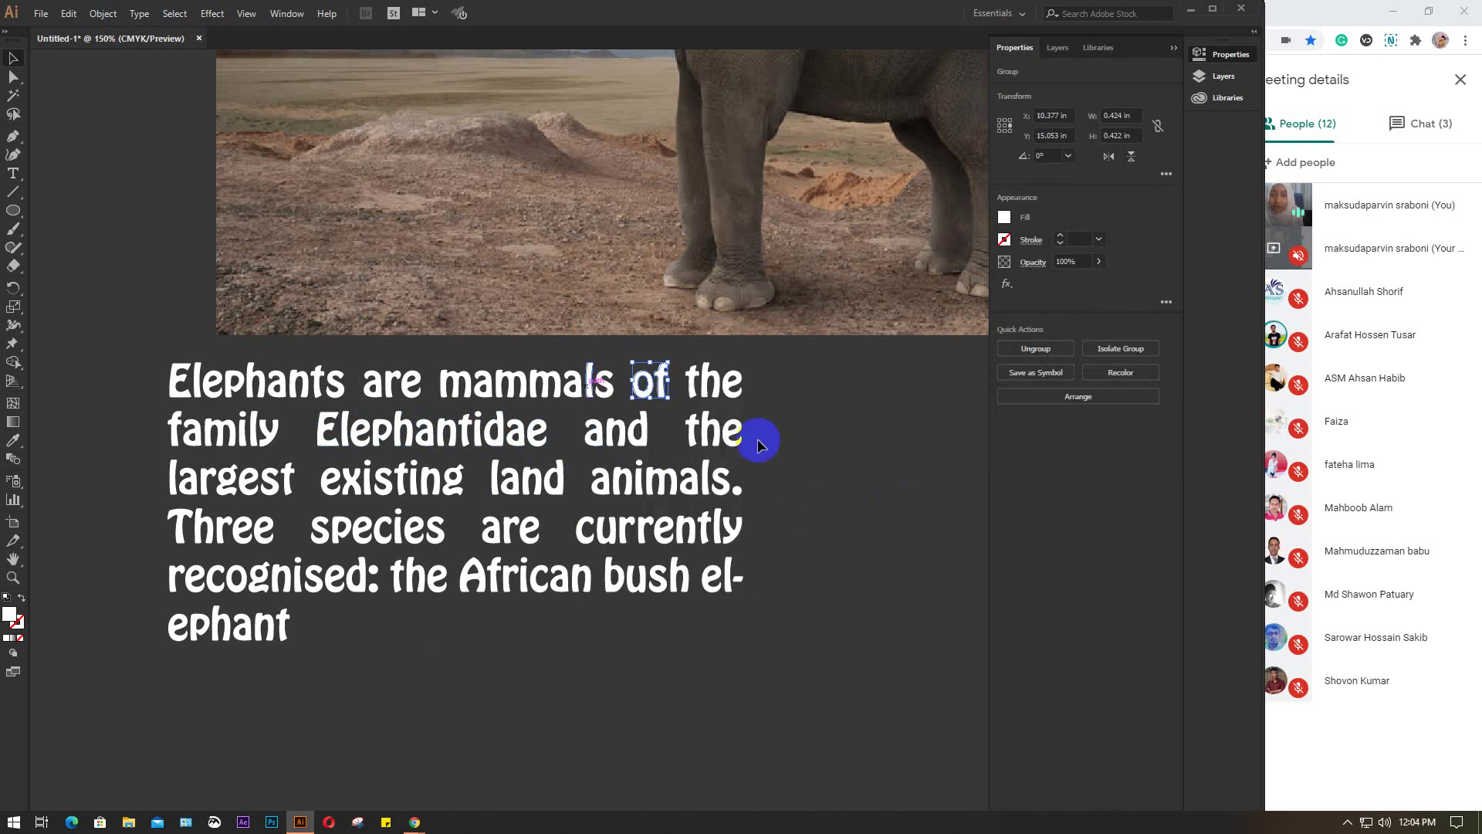
left_click(786, 423)
left_click(682, 391)
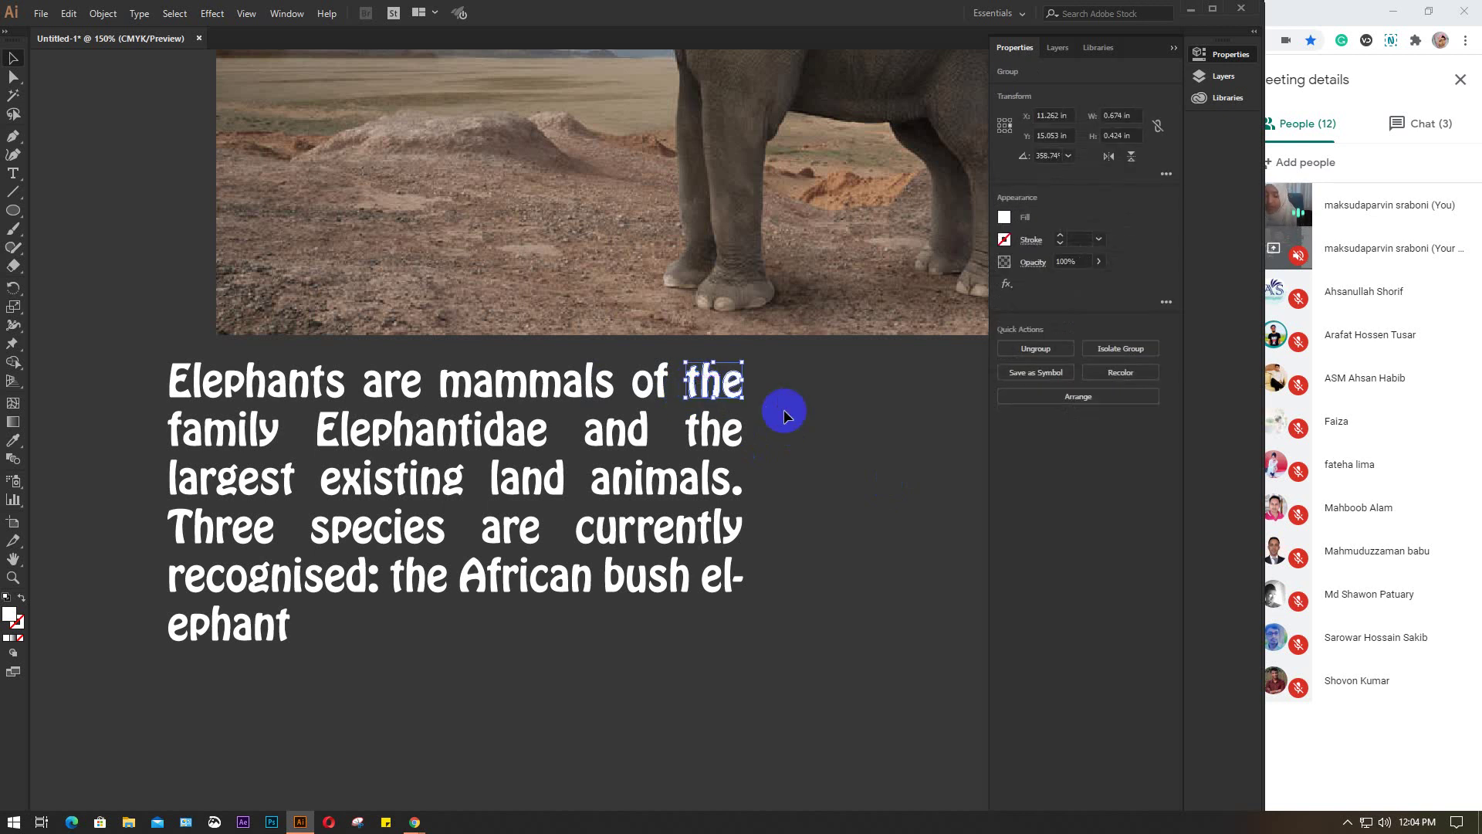
key("ctrl+shift+b")
left_click(797, 410)
left_click(511, 441)
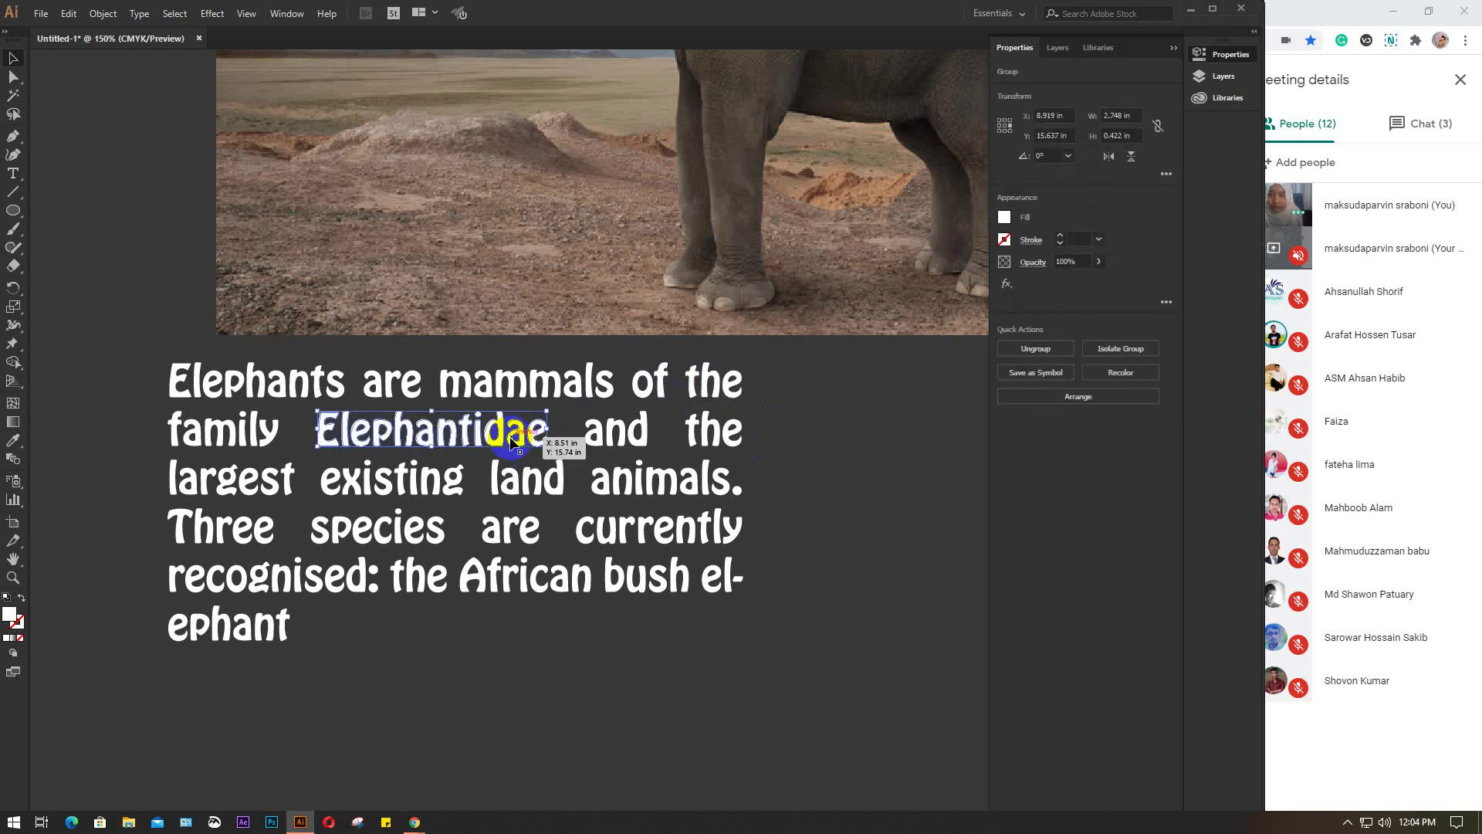
left_click(880, 434)
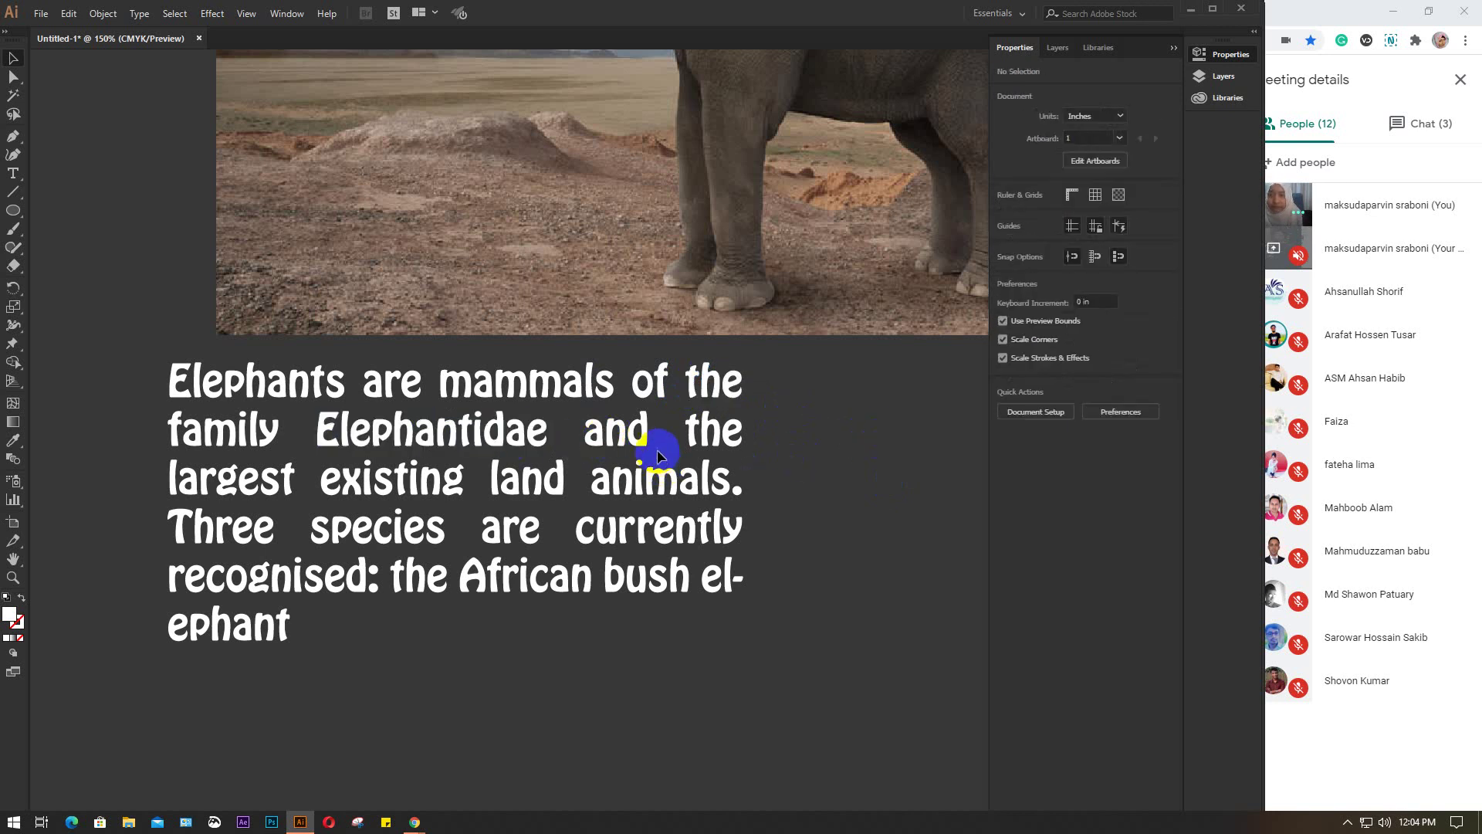
Group and, largest and land each as separate words
left_click(582, 426)
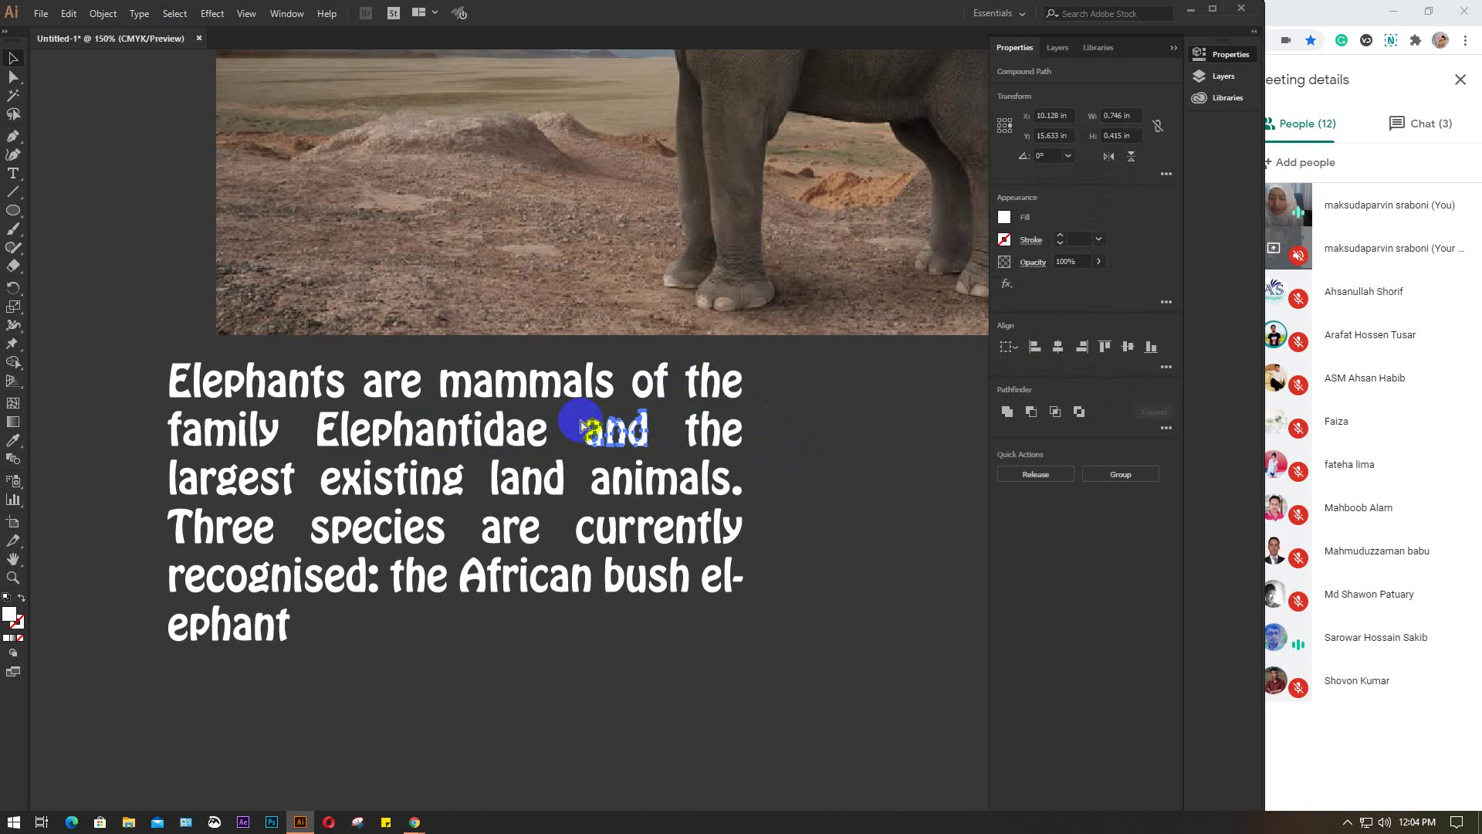
key("ctrl+g")
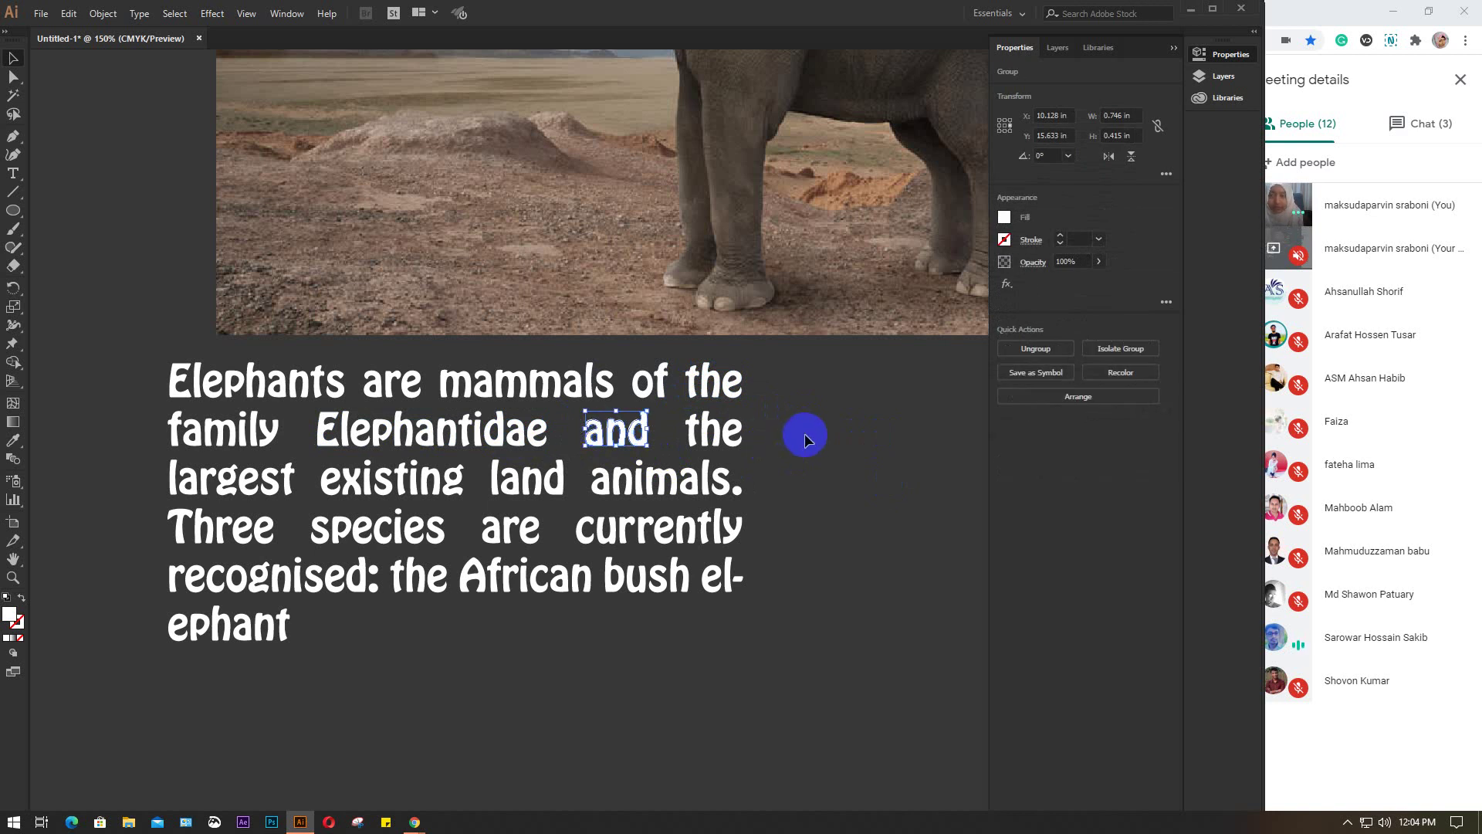
left_click(804, 434)
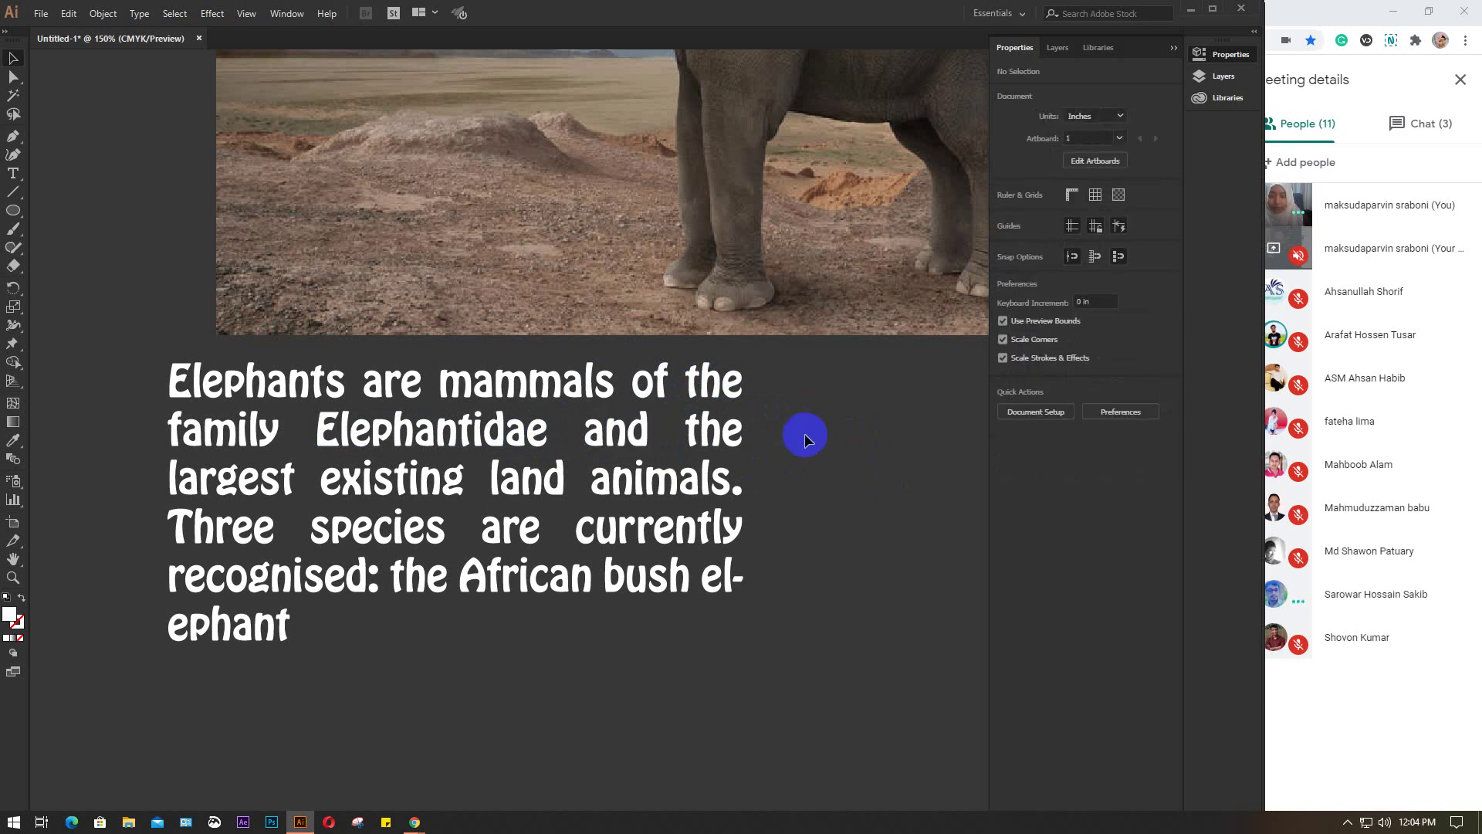
left_click_drag(135, 463, 299, 499)
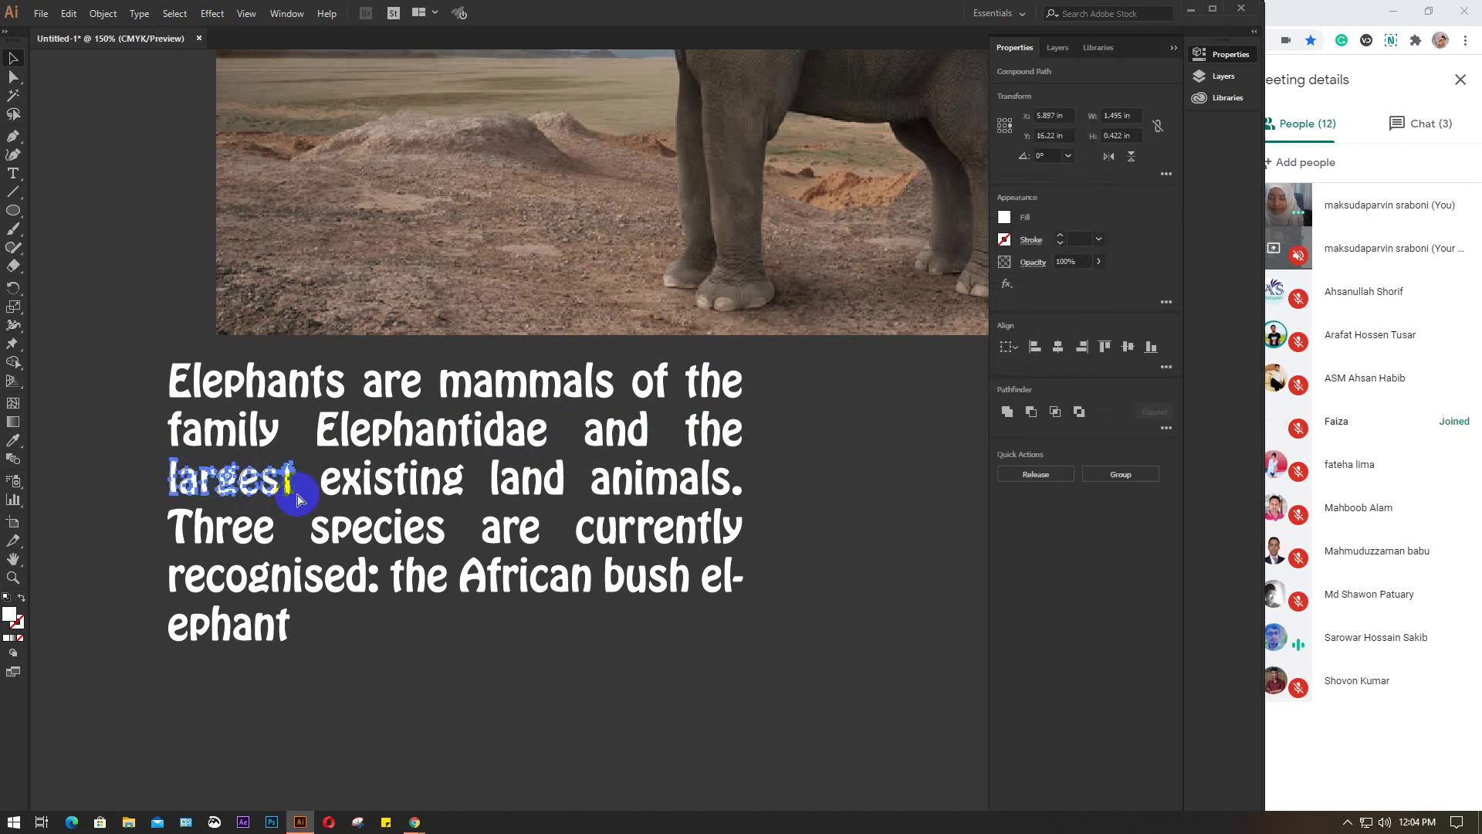
key("ctrl+g")
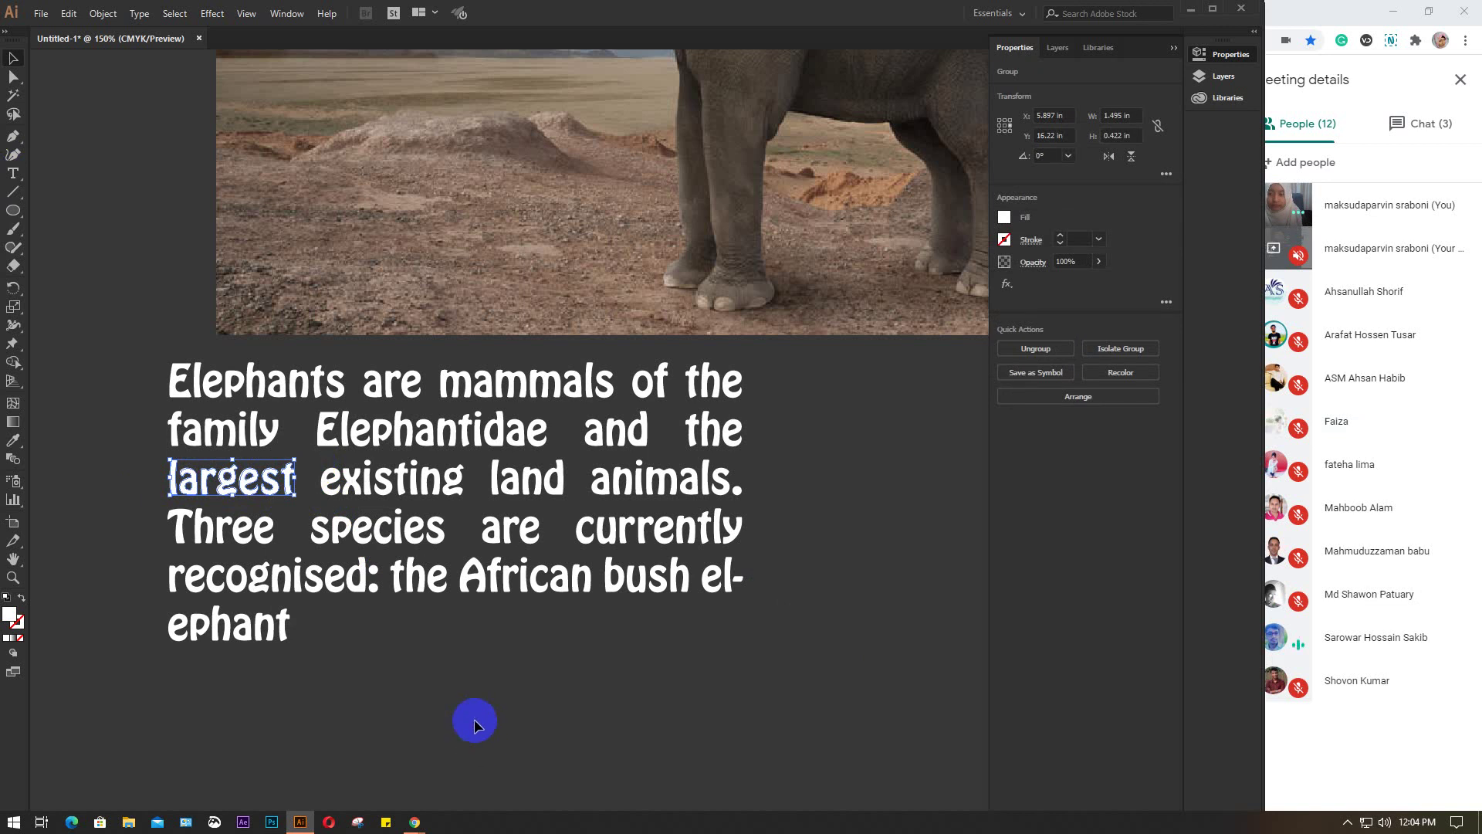
scroll(466, 698, "down", 2)
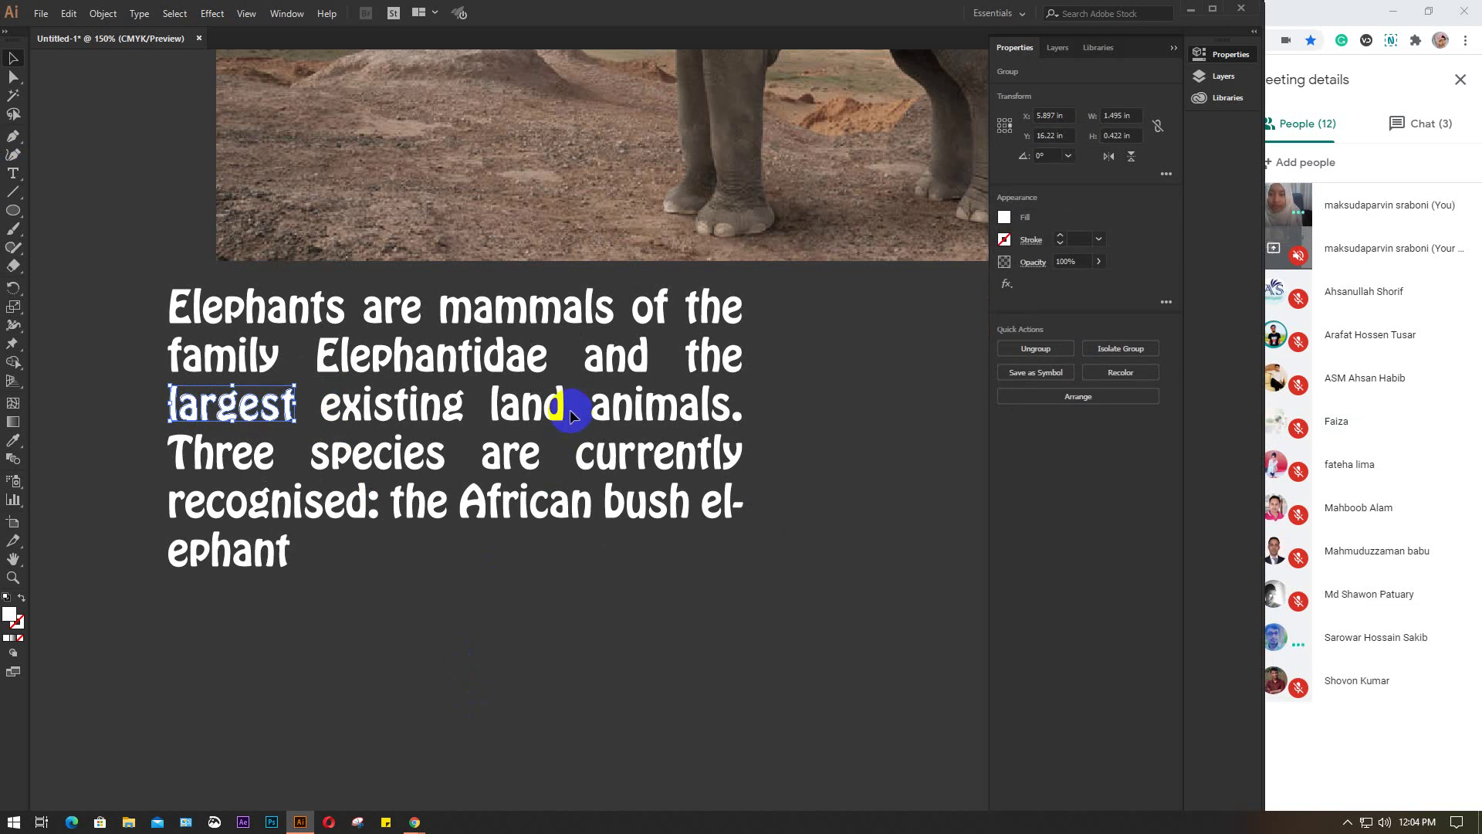
left_click(490, 389)
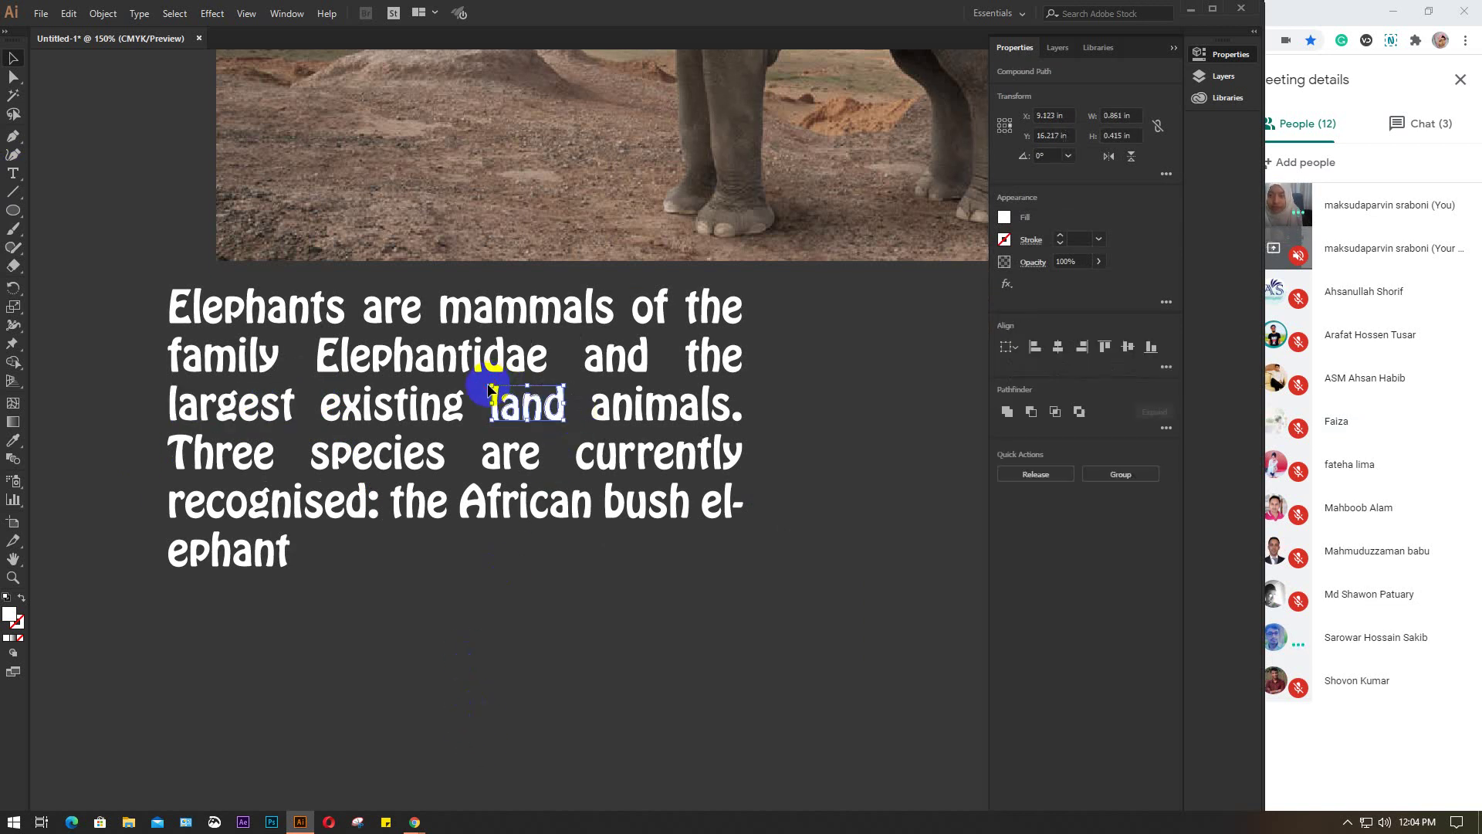
key("ctrl+g")
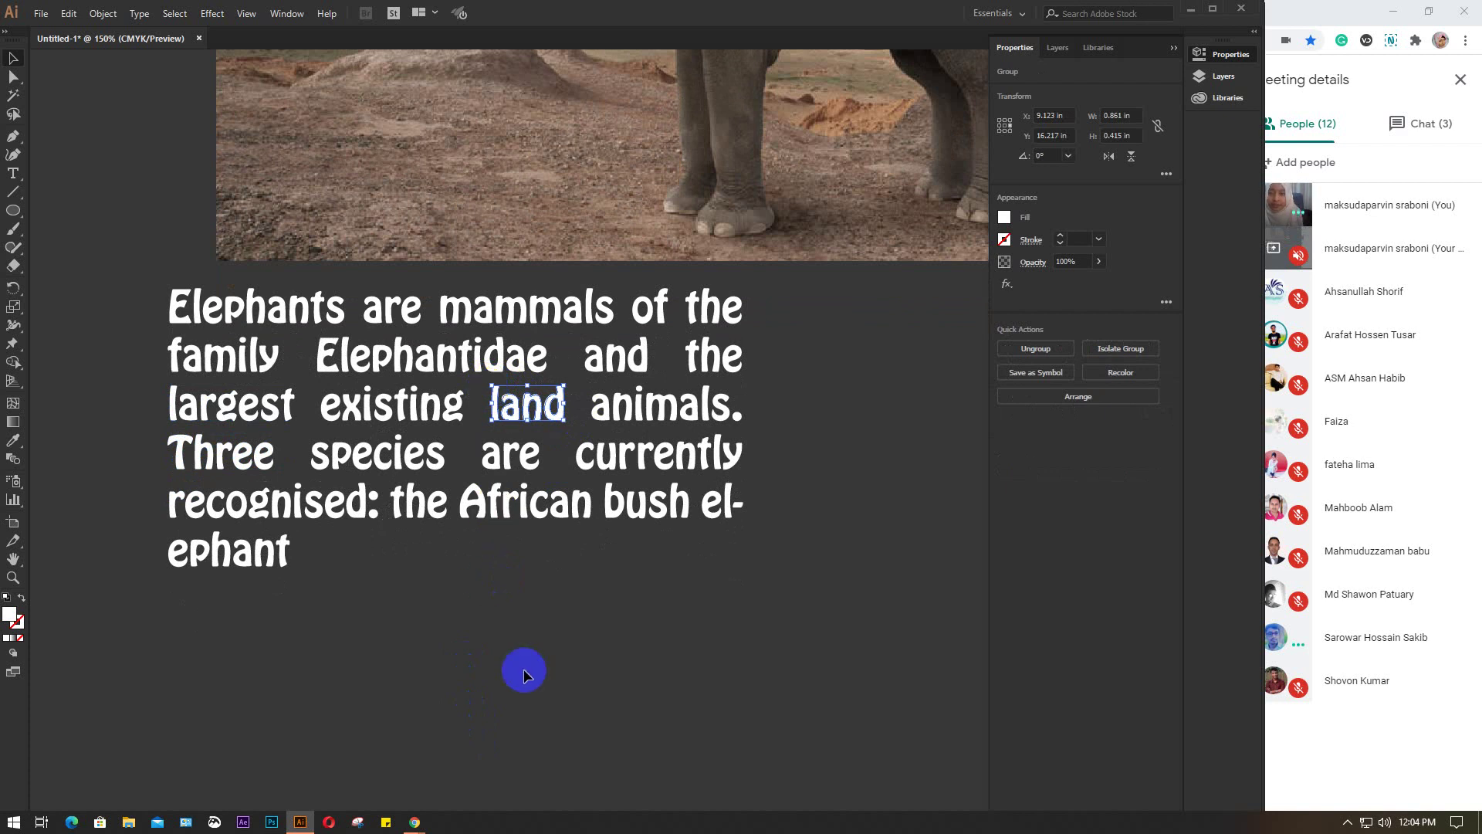
Select African, group bush on its own, and select the word Three
scroll(524, 675, "down", 1)
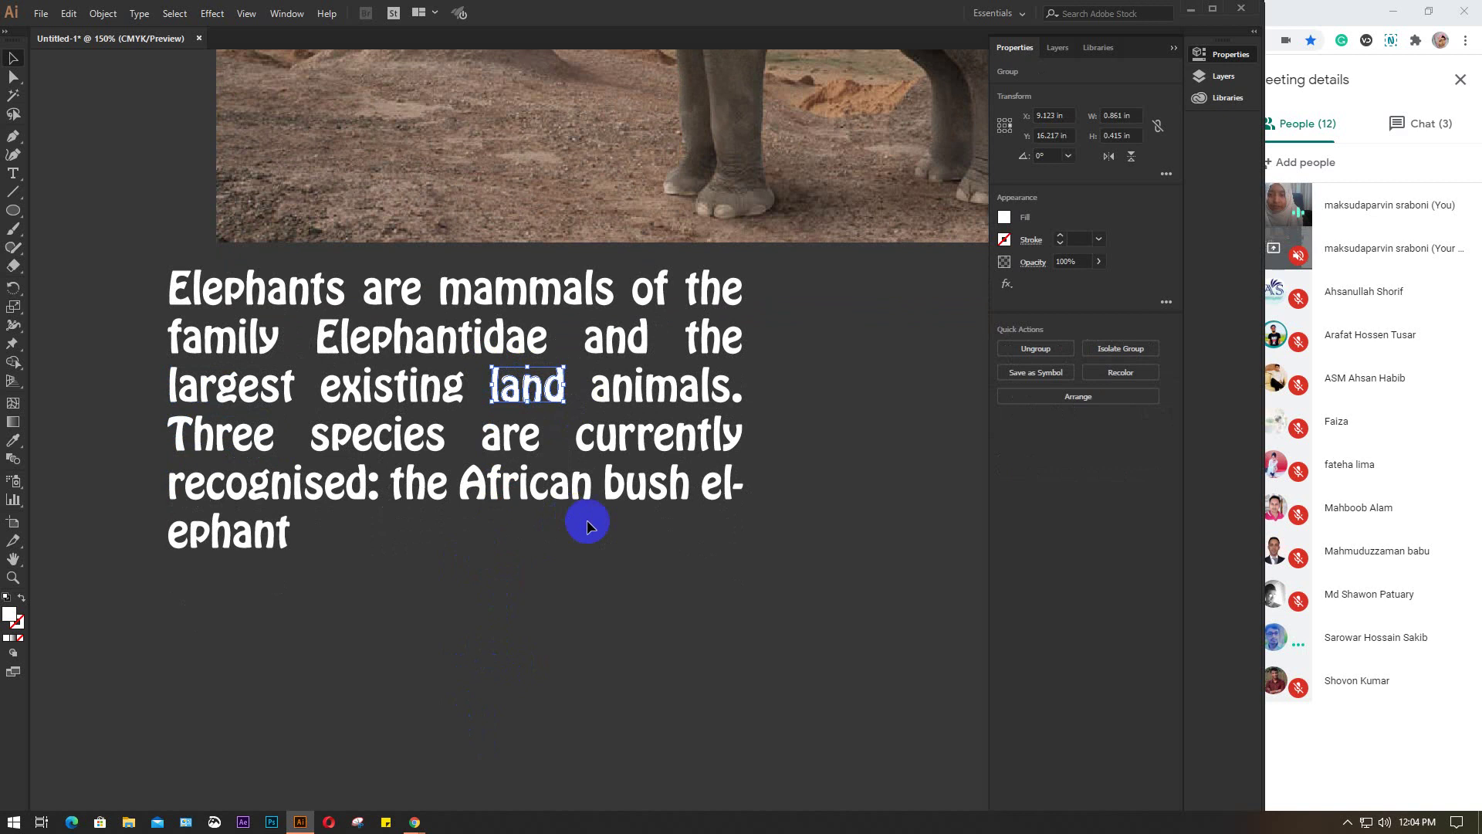
left_click_drag(589, 522, 466, 478)
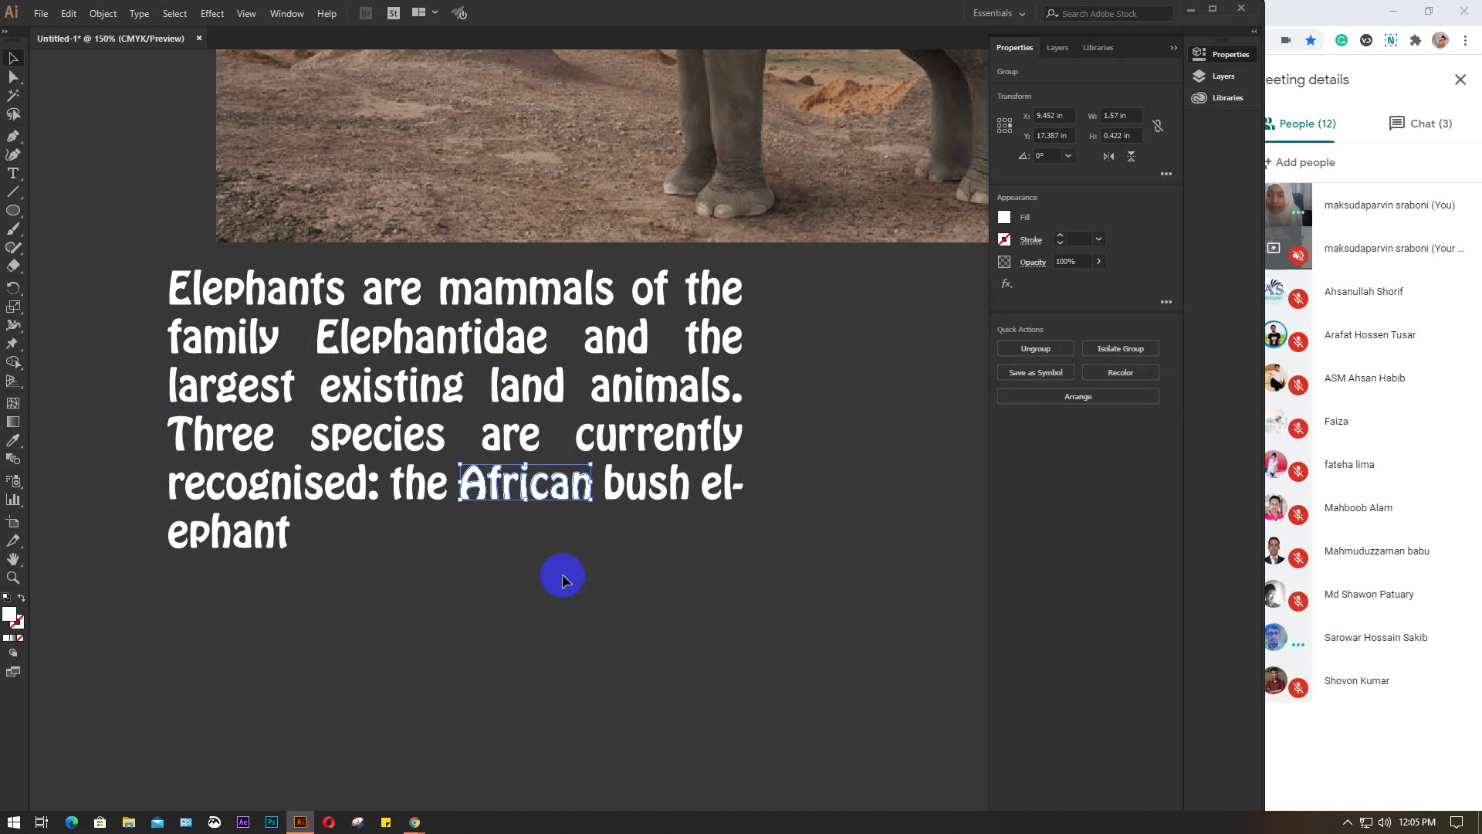
left_click(610, 481)
key("ctrl+g")
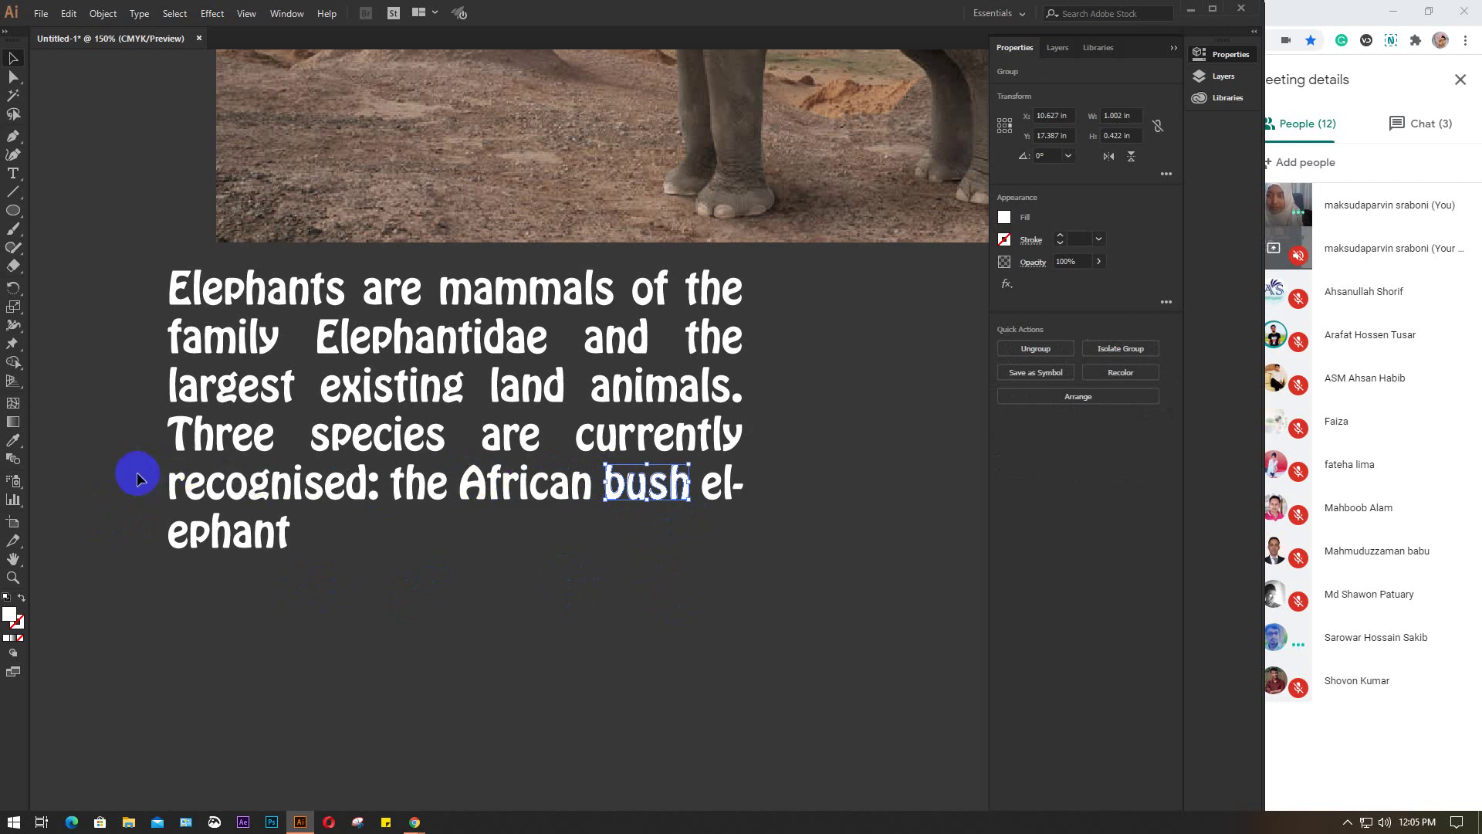
left_click_drag(138, 424, 444, 453)
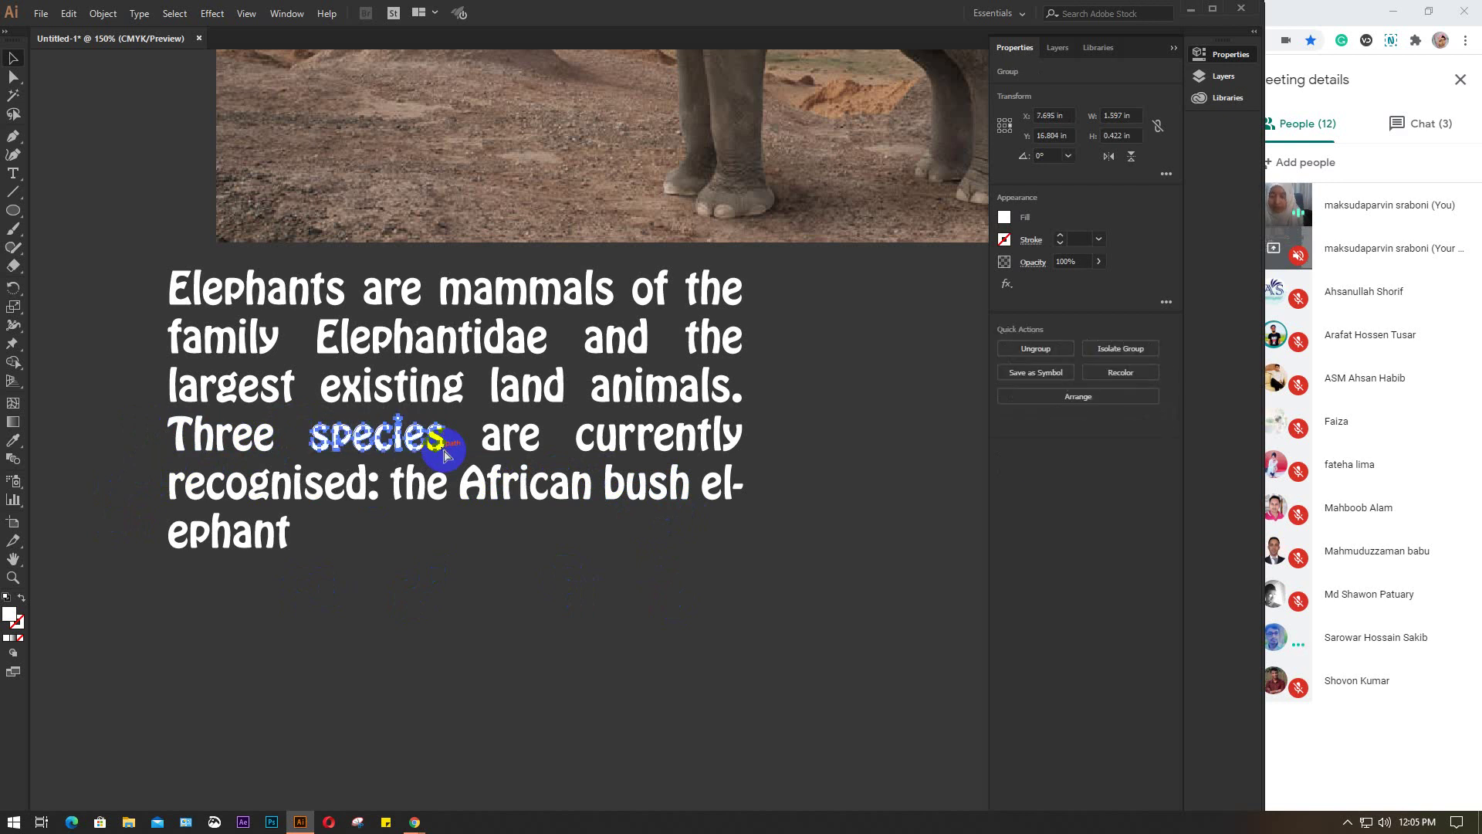
Drag Elephants, are and mammals up over the photo
left_click_drag(277, 291, 199, 200)
left_click_drag(420, 291, 153, 286)
left_click_drag(649, 290, 393, 261)
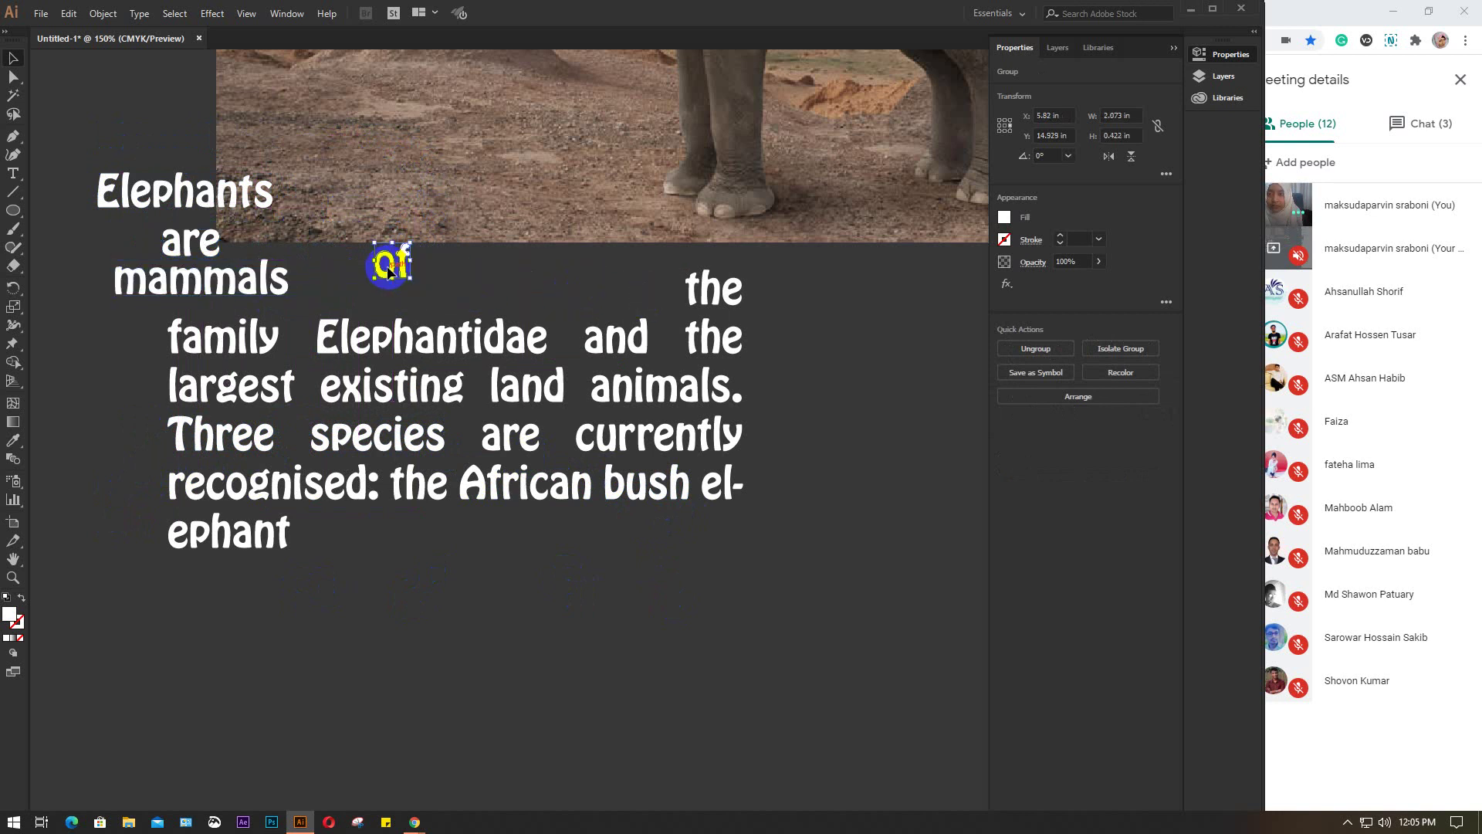
left_click(213, 351)
Delete the duplicate word the ending the second line
left_click(732, 297)
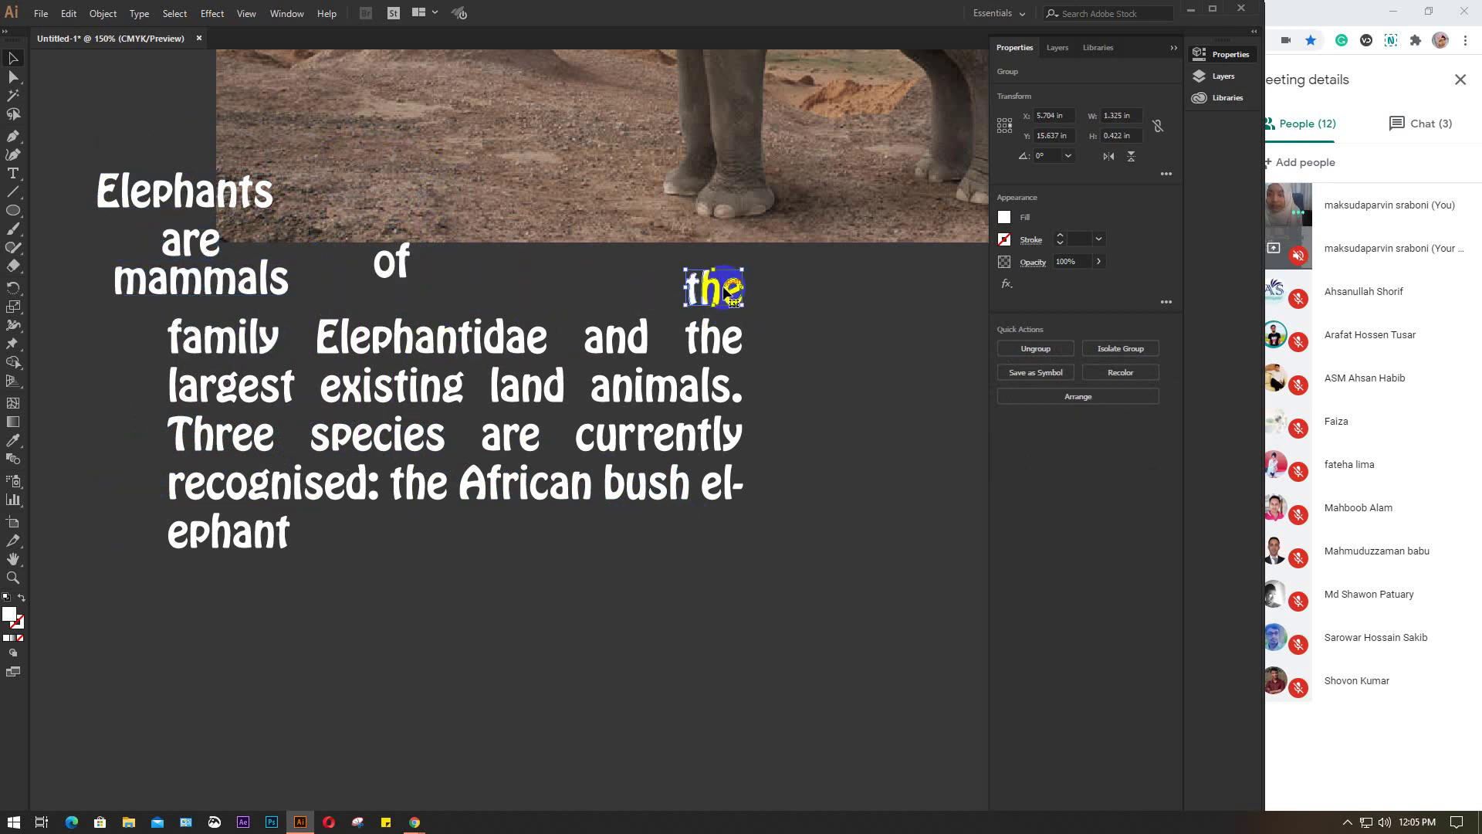
left_click(631, 340)
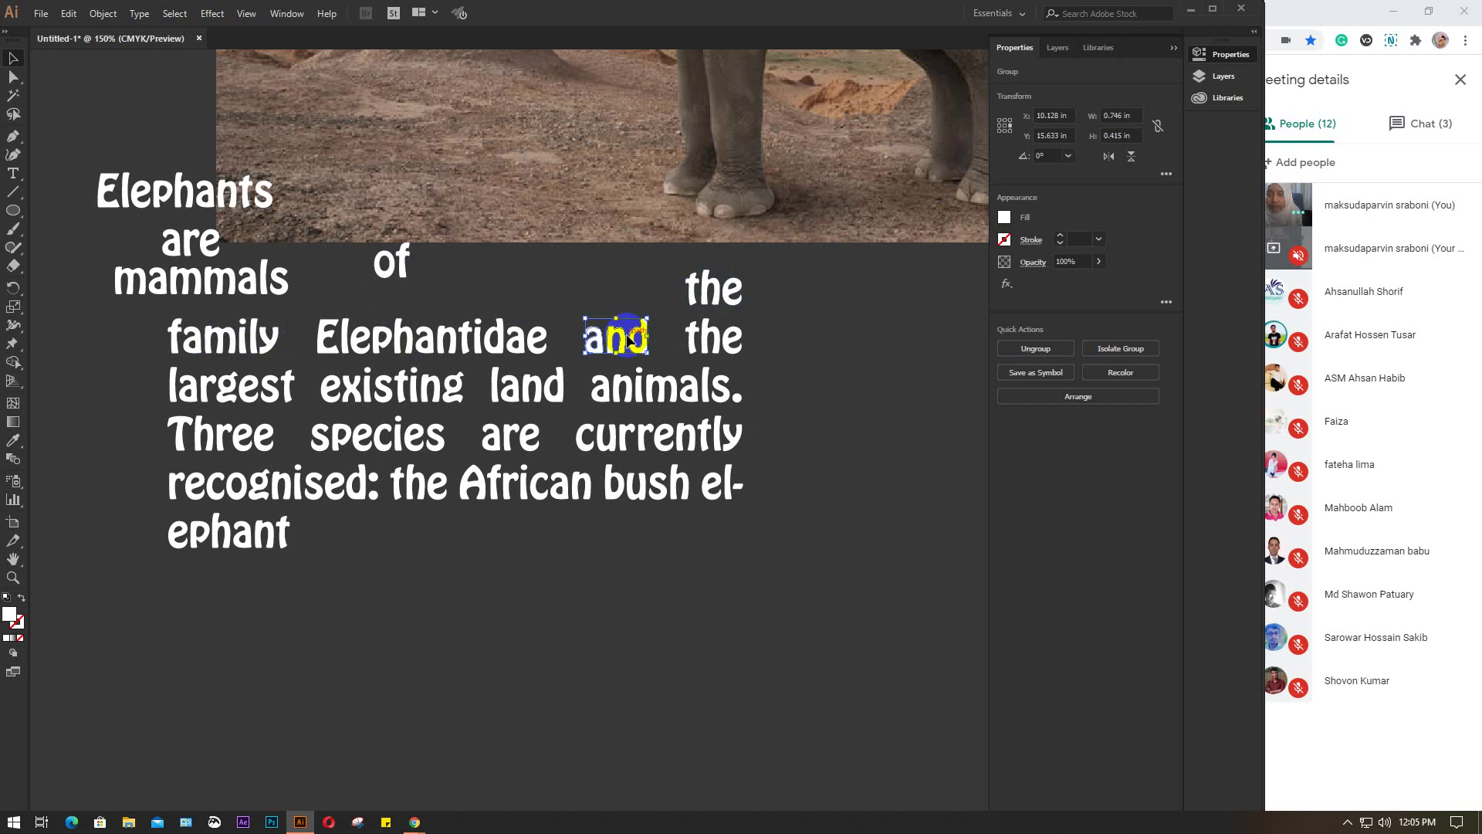
left_click(710, 338)
left_click_drag(673, 337, 772, 355)
key("Delete")
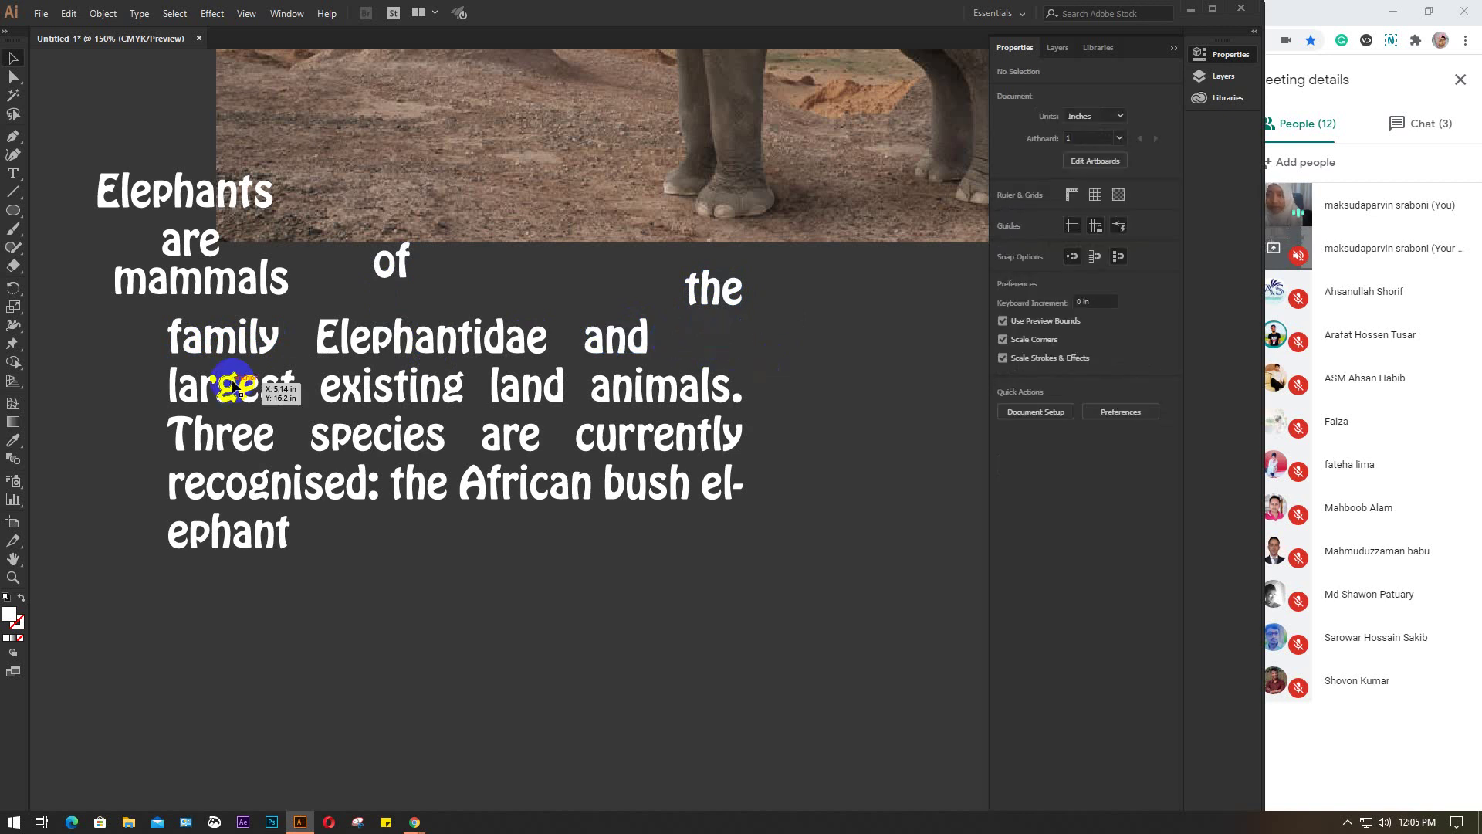
Delete the words existing and animals
left_click(349, 386)
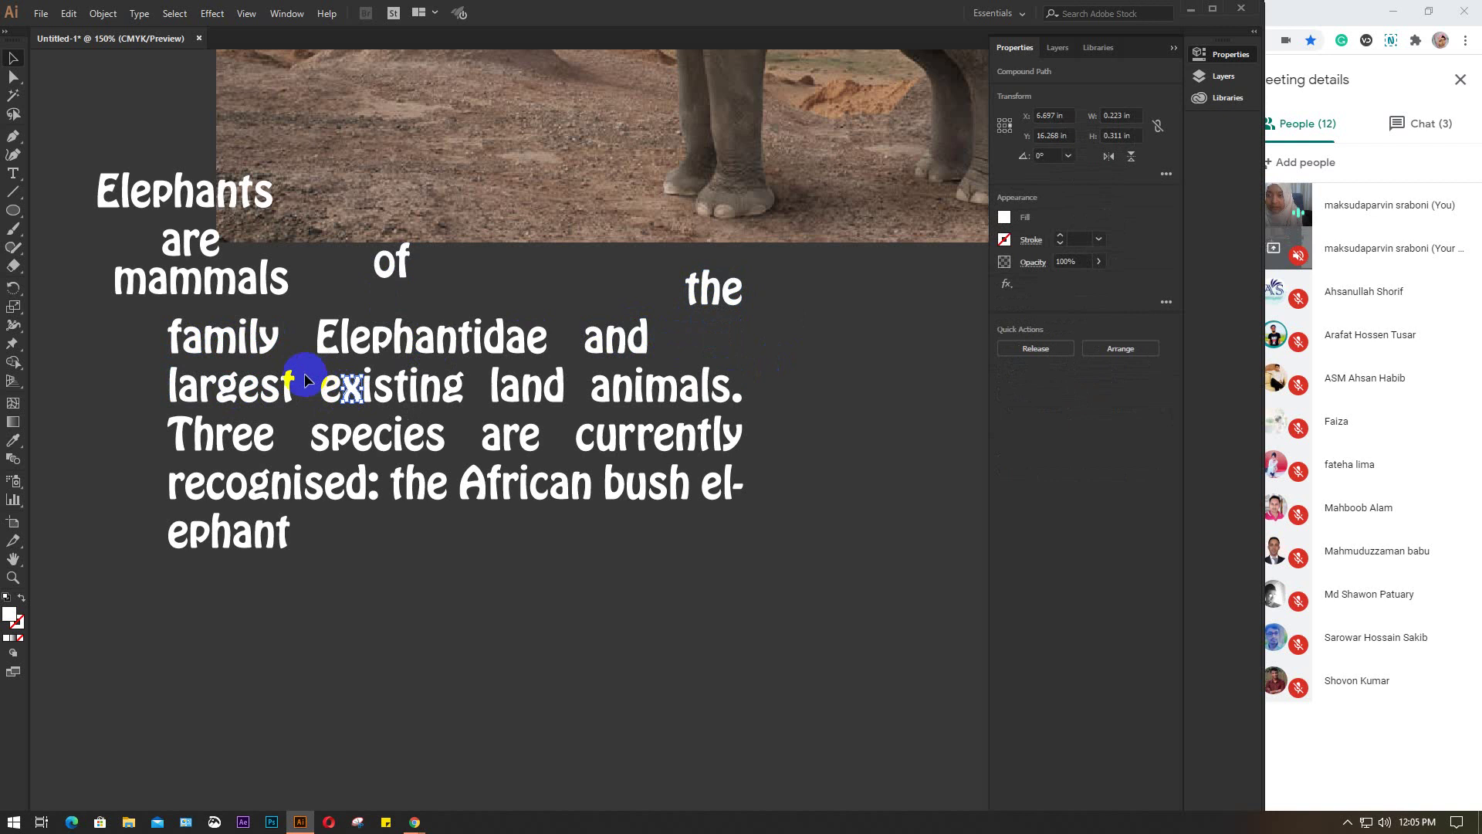
left_click_drag(305, 373, 471, 400)
key("Delete")
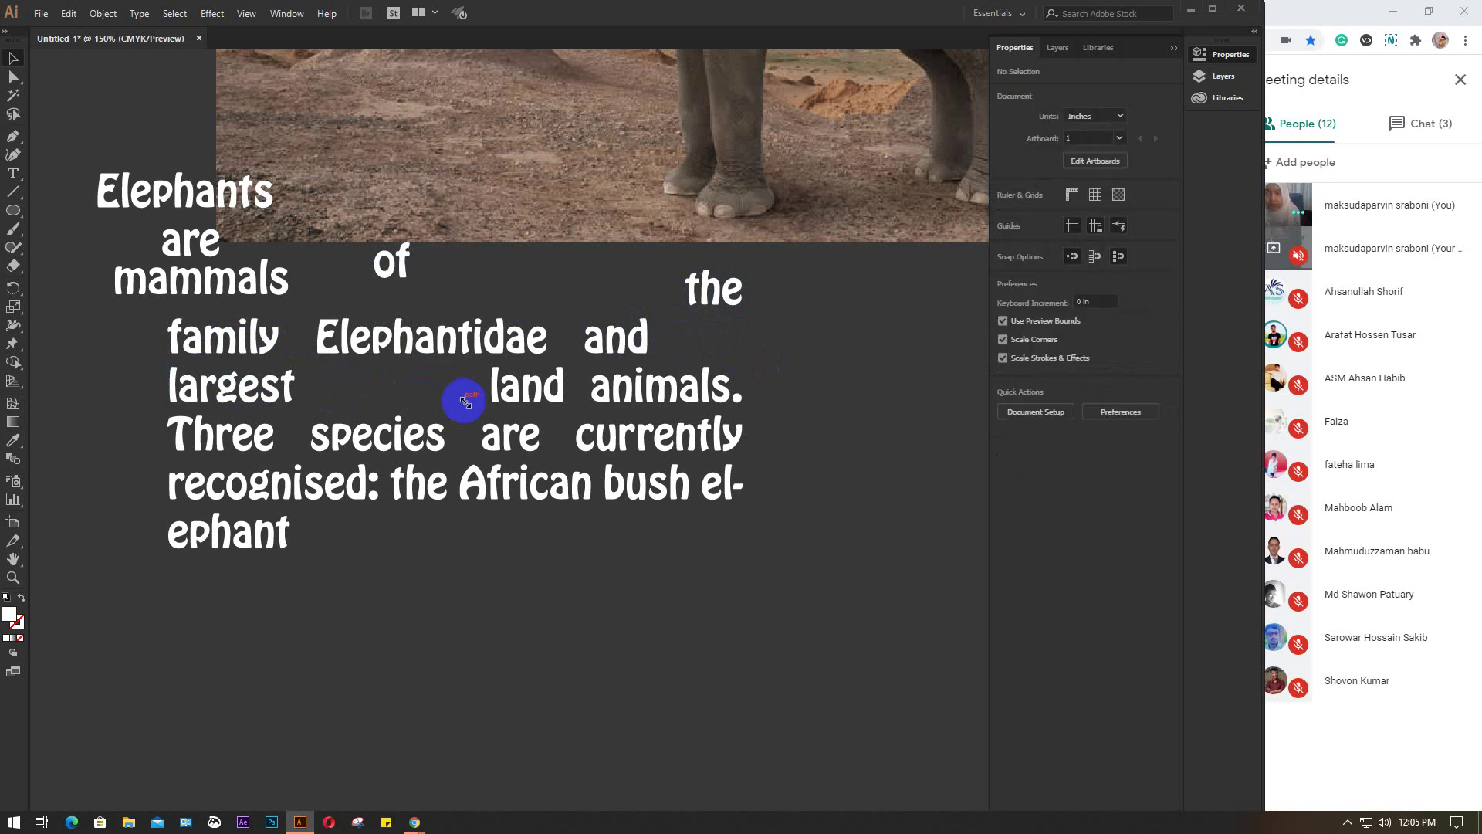
left_click(535, 388)
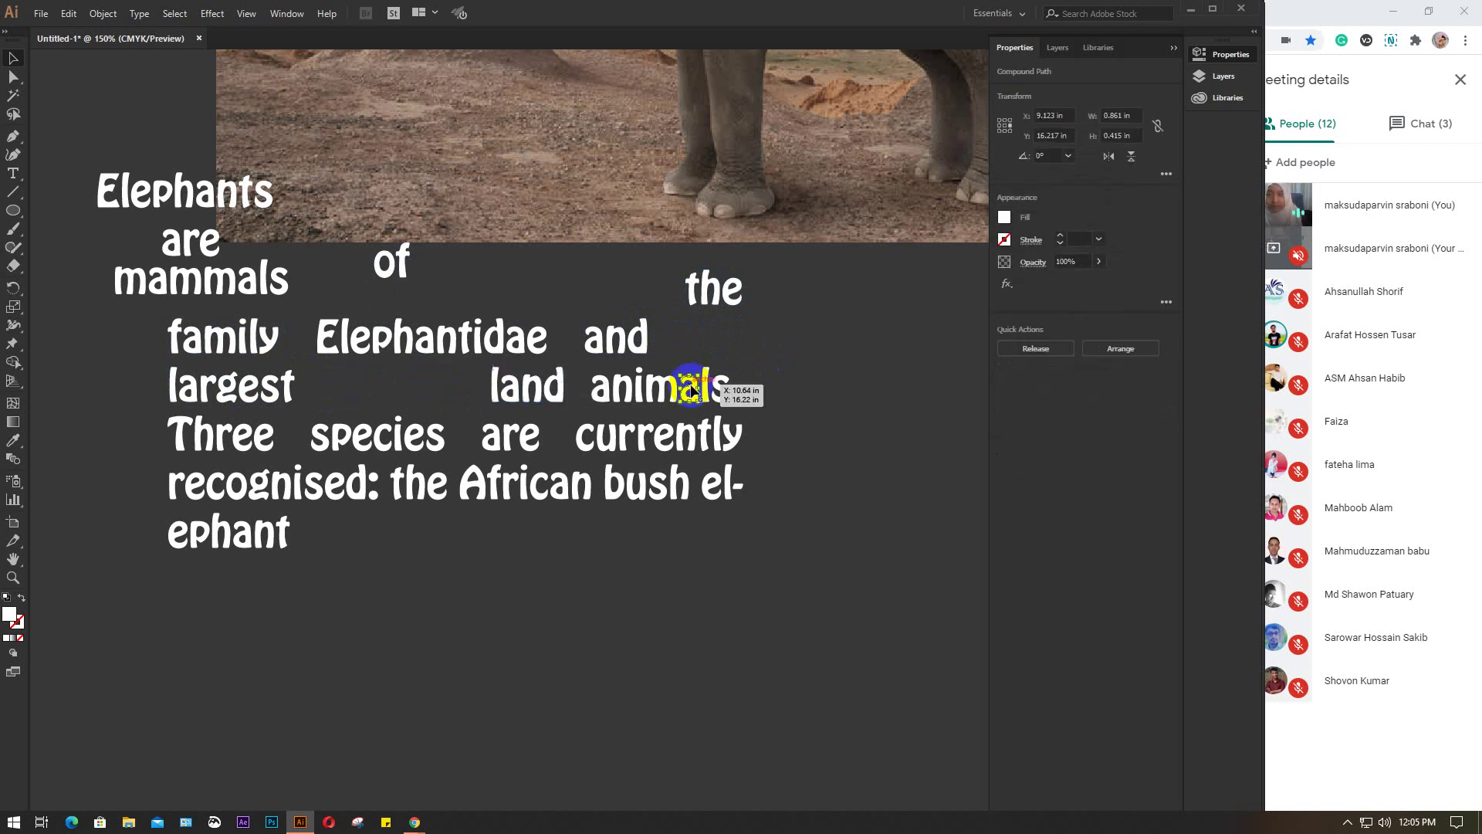
left_click_drag(590, 384, 793, 411)
key("Delete")
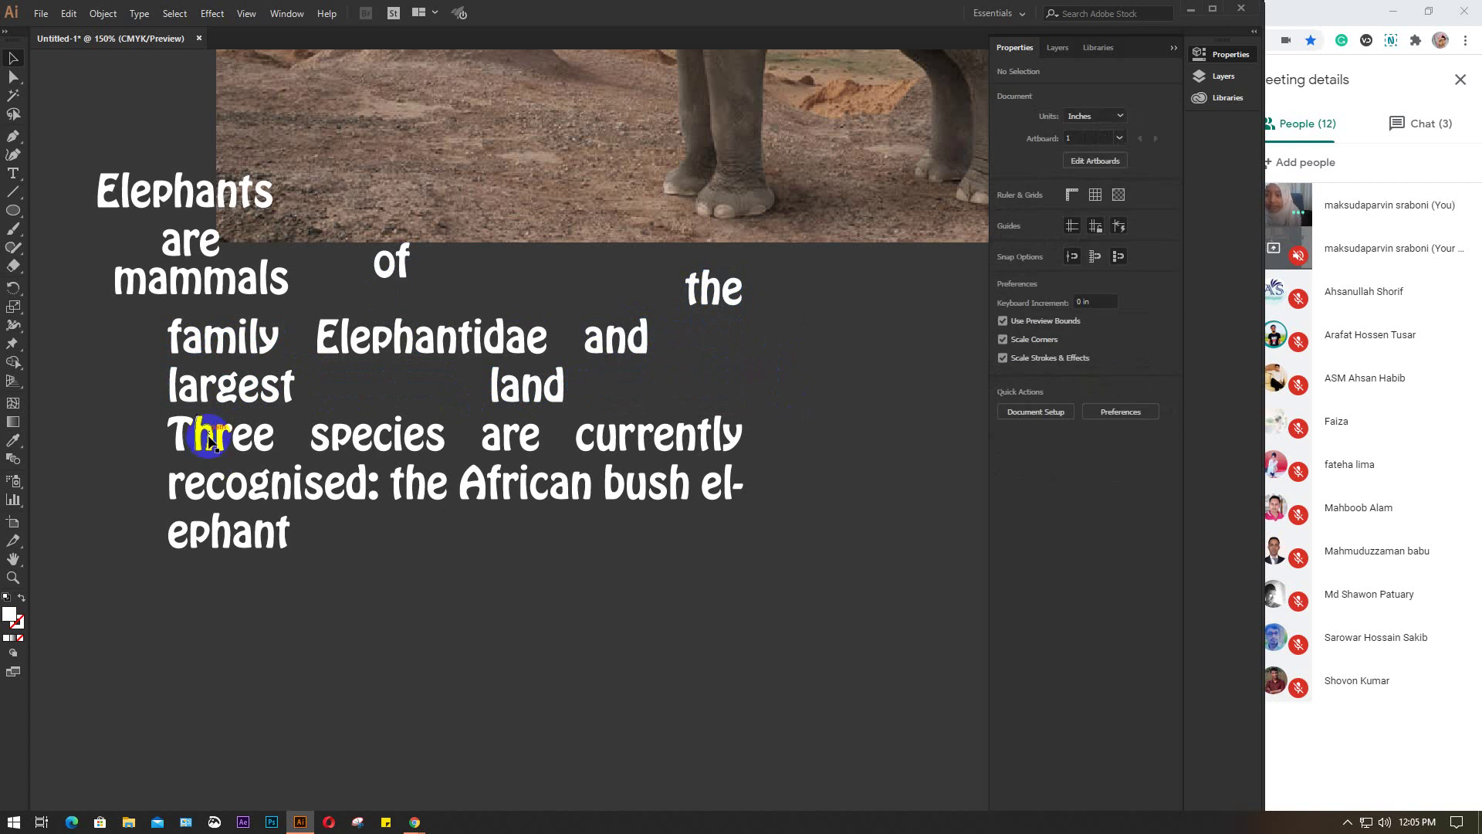
Delete the words are currently
left_click(210, 436)
left_click(375, 431)
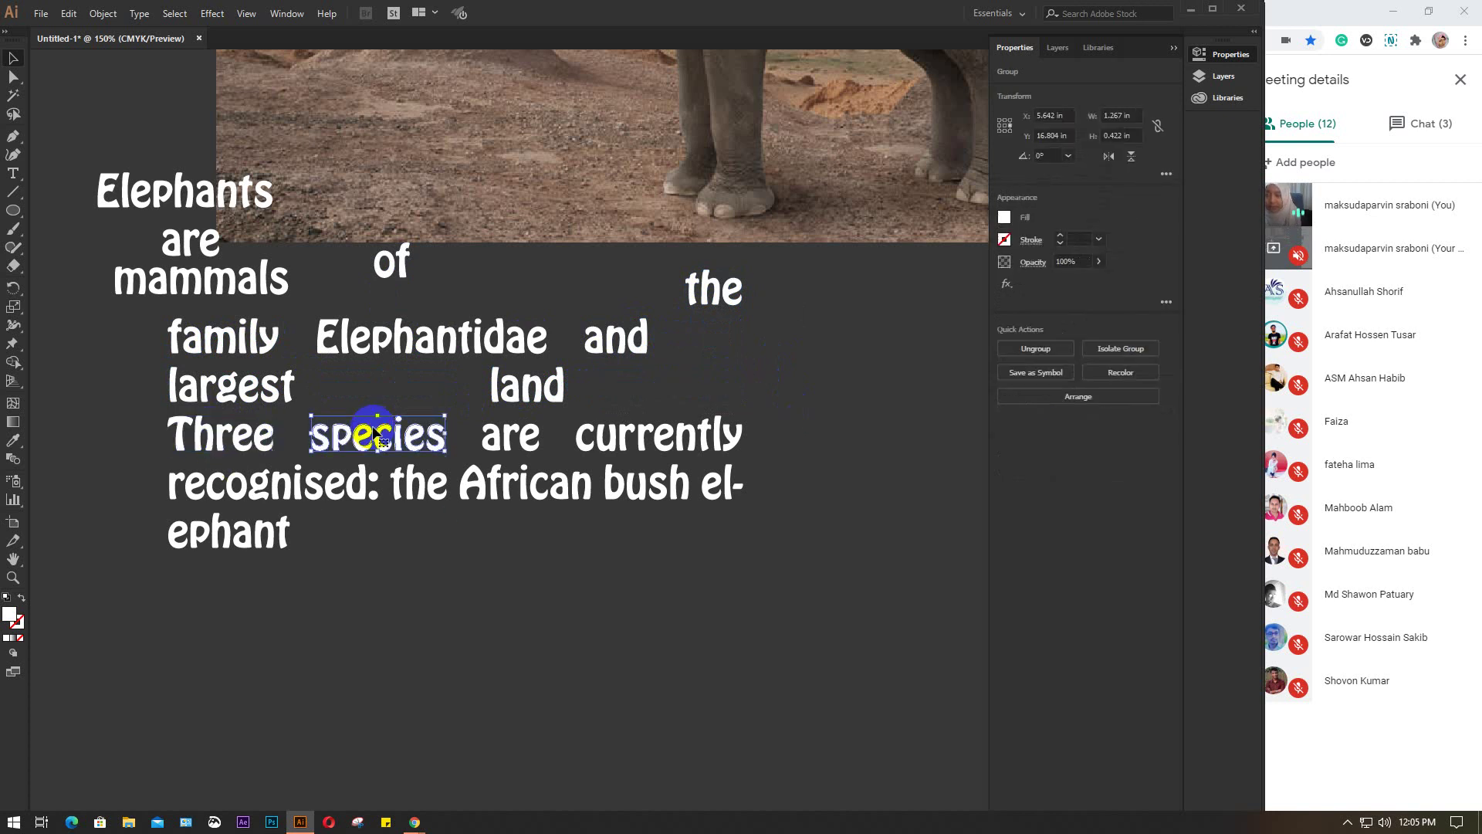
left_click(533, 440)
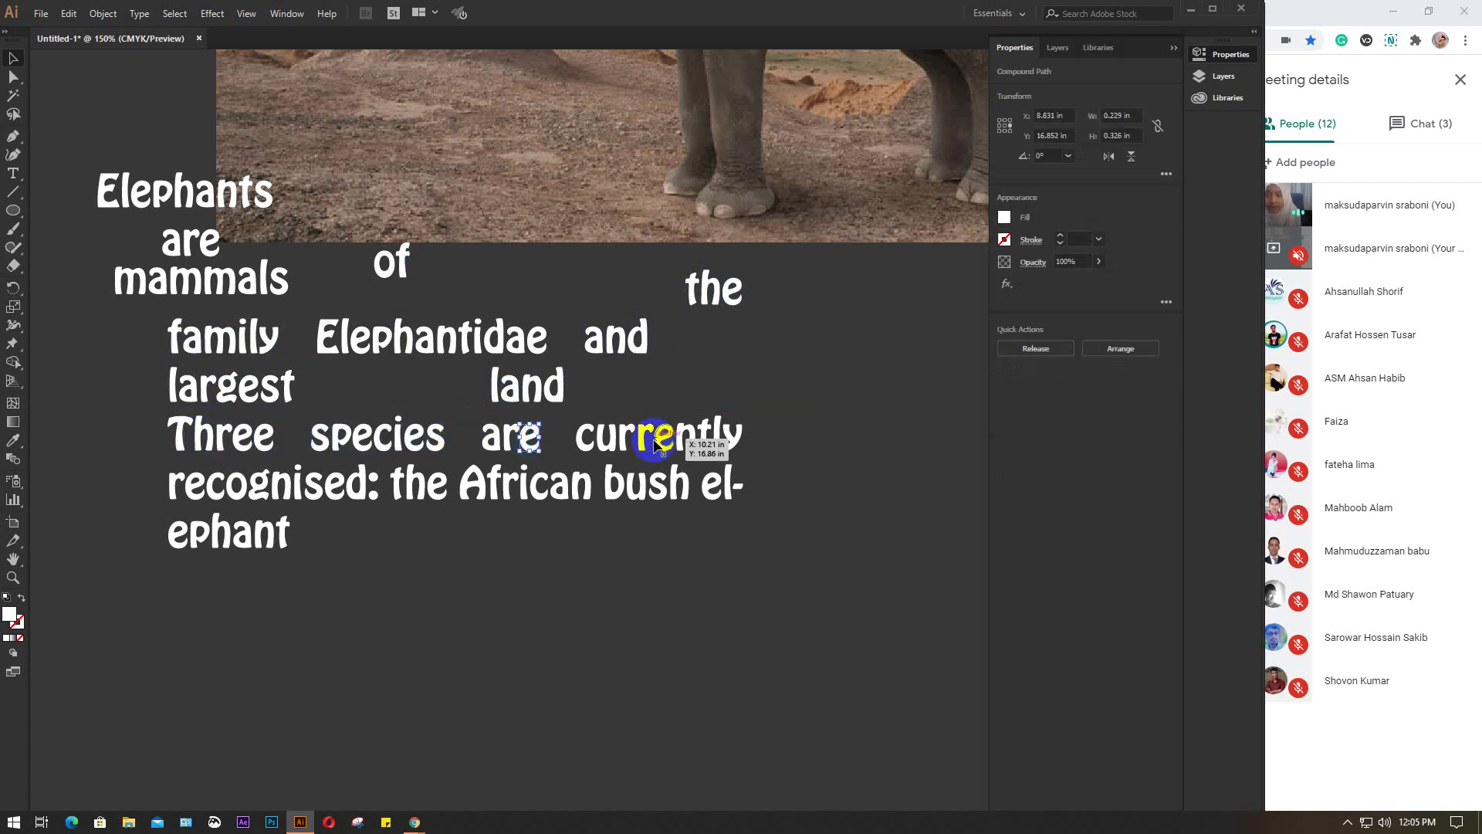
left_click_drag(467, 413, 801, 443)
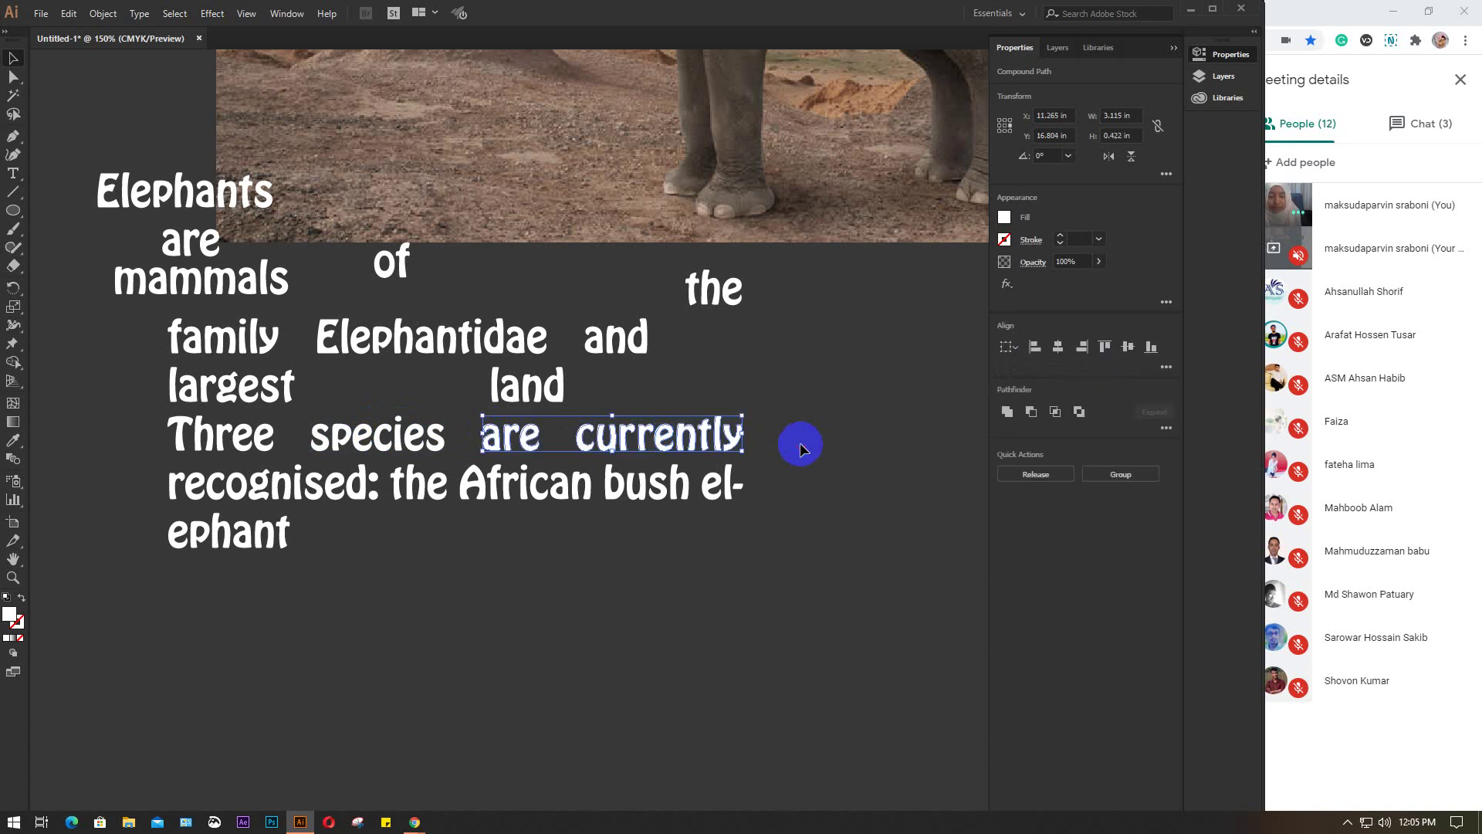
key("Delete")
Delete the colon and the word the after recognised
left_click_drag(324, 479, 318, 516)
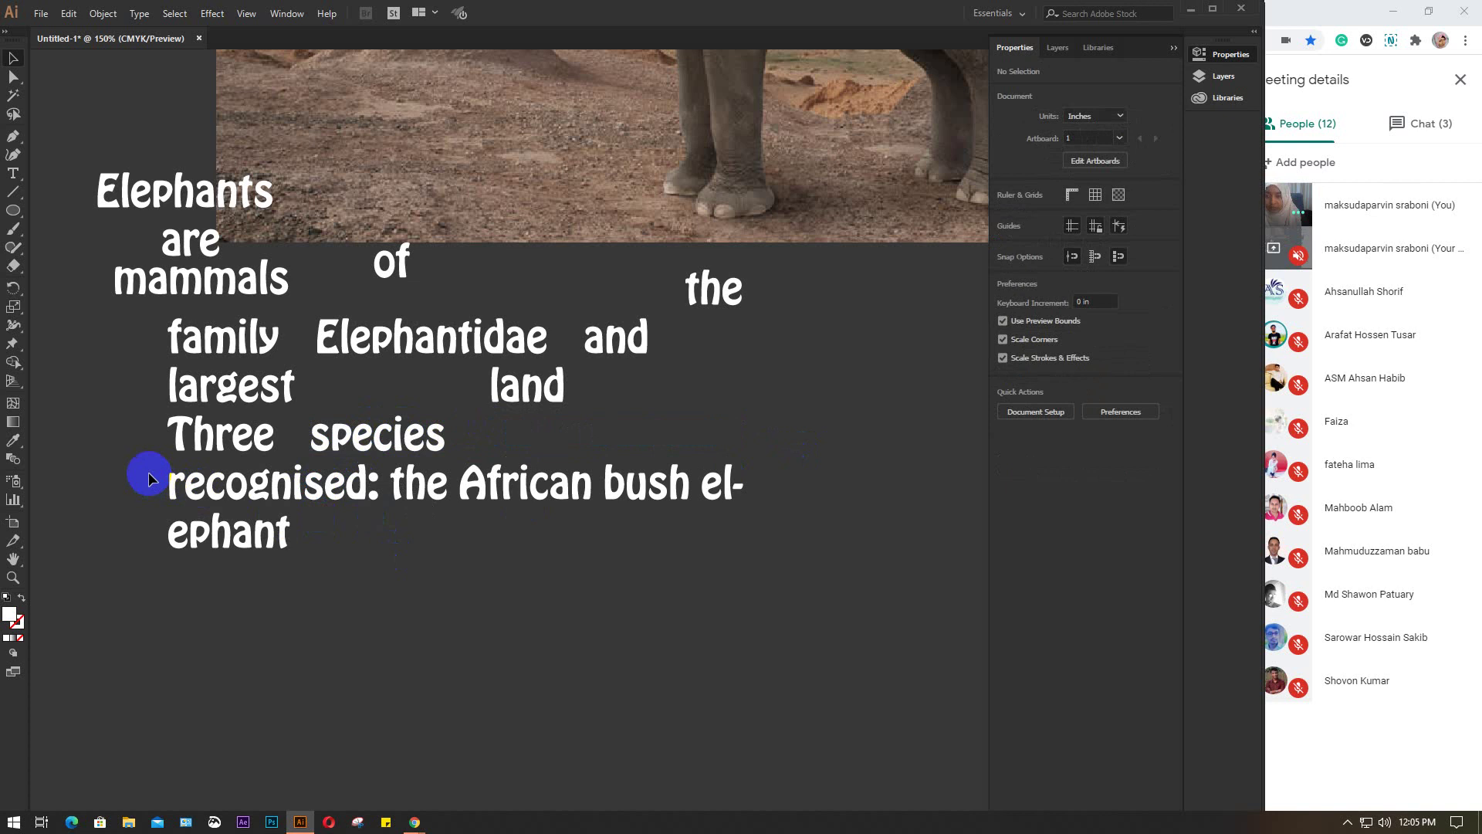
left_click_drag(162, 474, 397, 490)
left_click(373, 484)
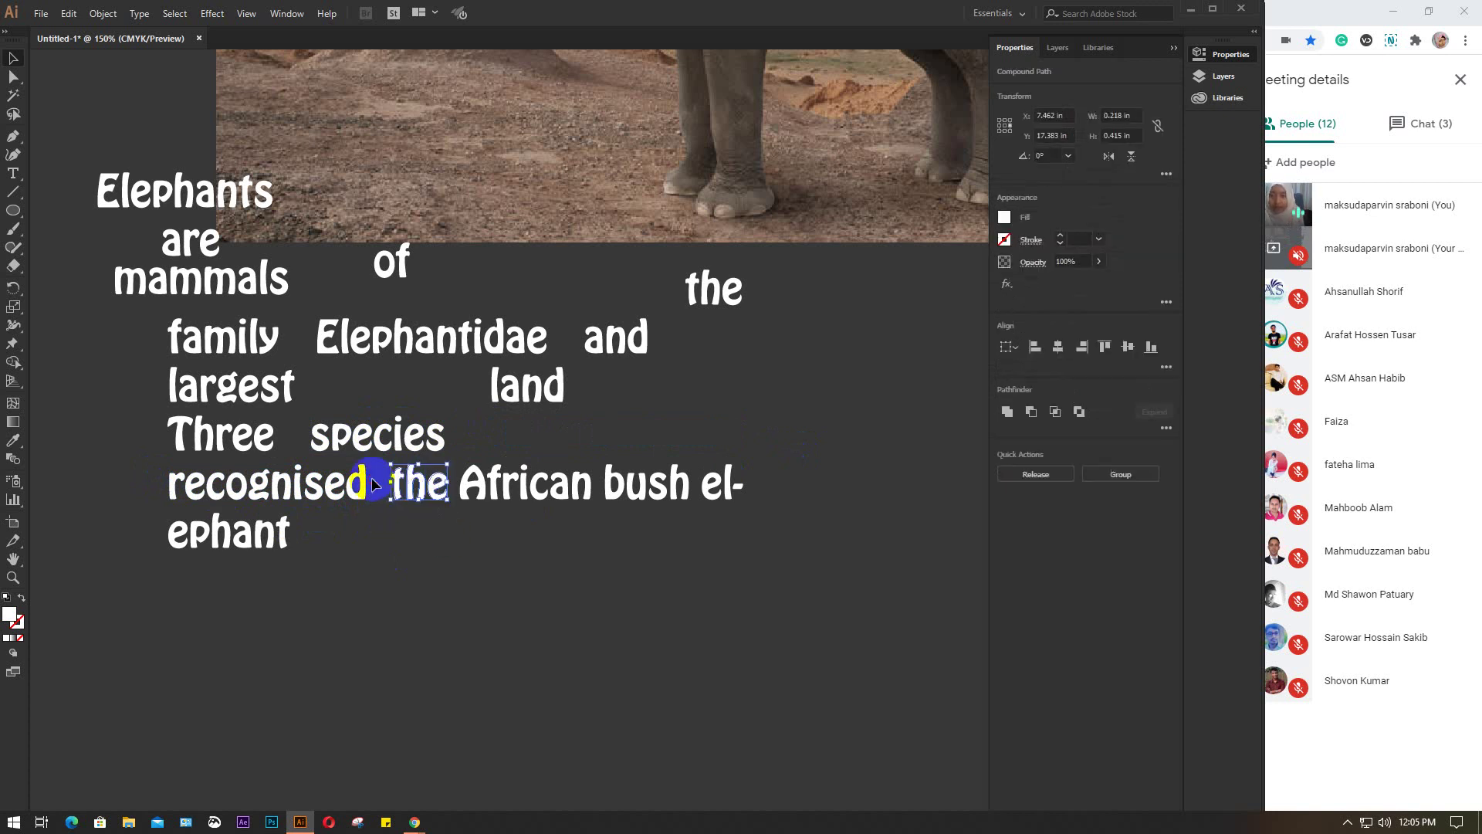
key("Delete")
Delete the hyphenated el- and ephant fragments, then zoom out to the whole artboard
left_click(470, 485)
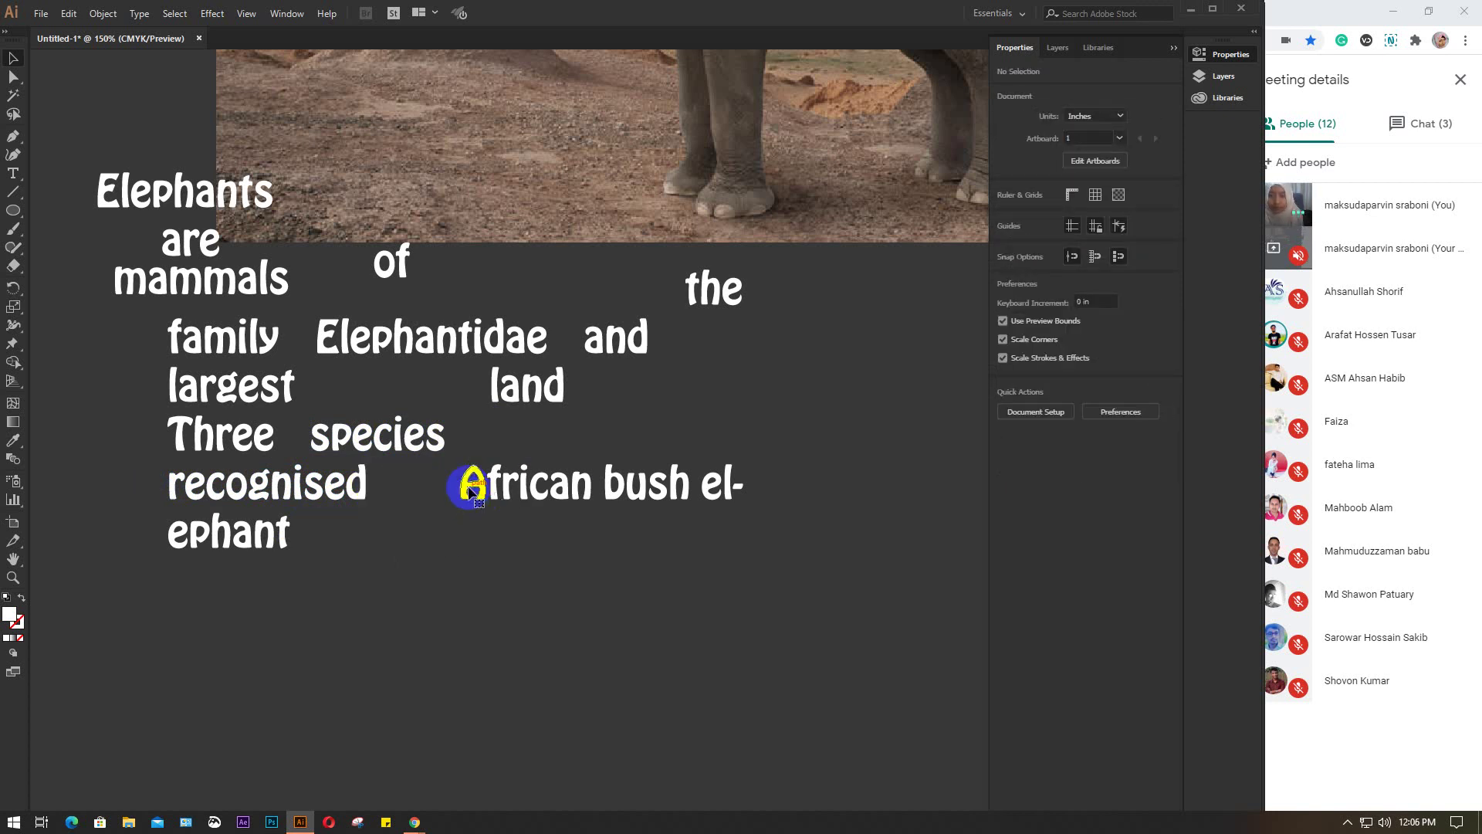
left_click(645, 498)
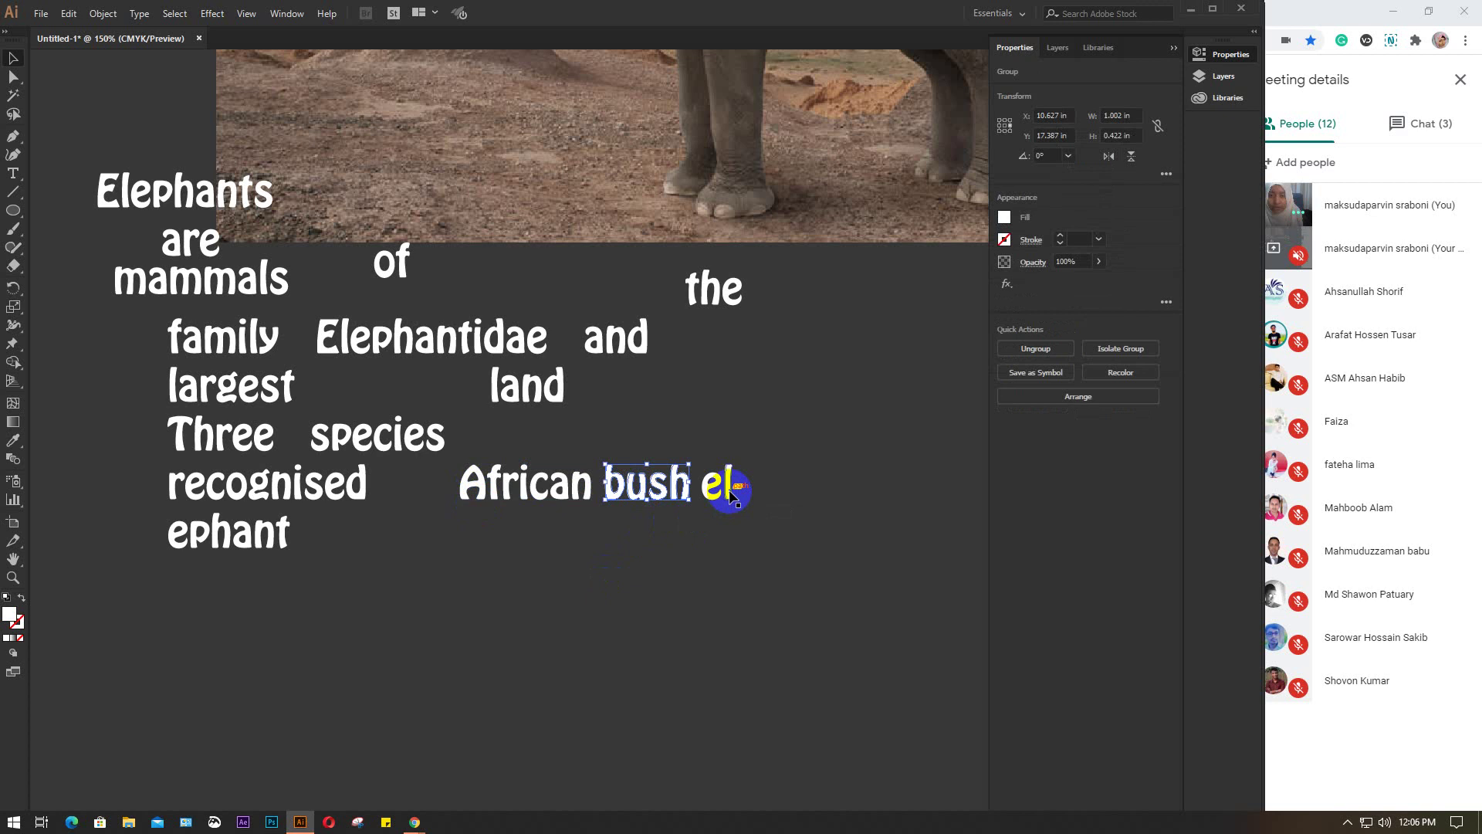
left_click_drag(701, 427, 778, 558)
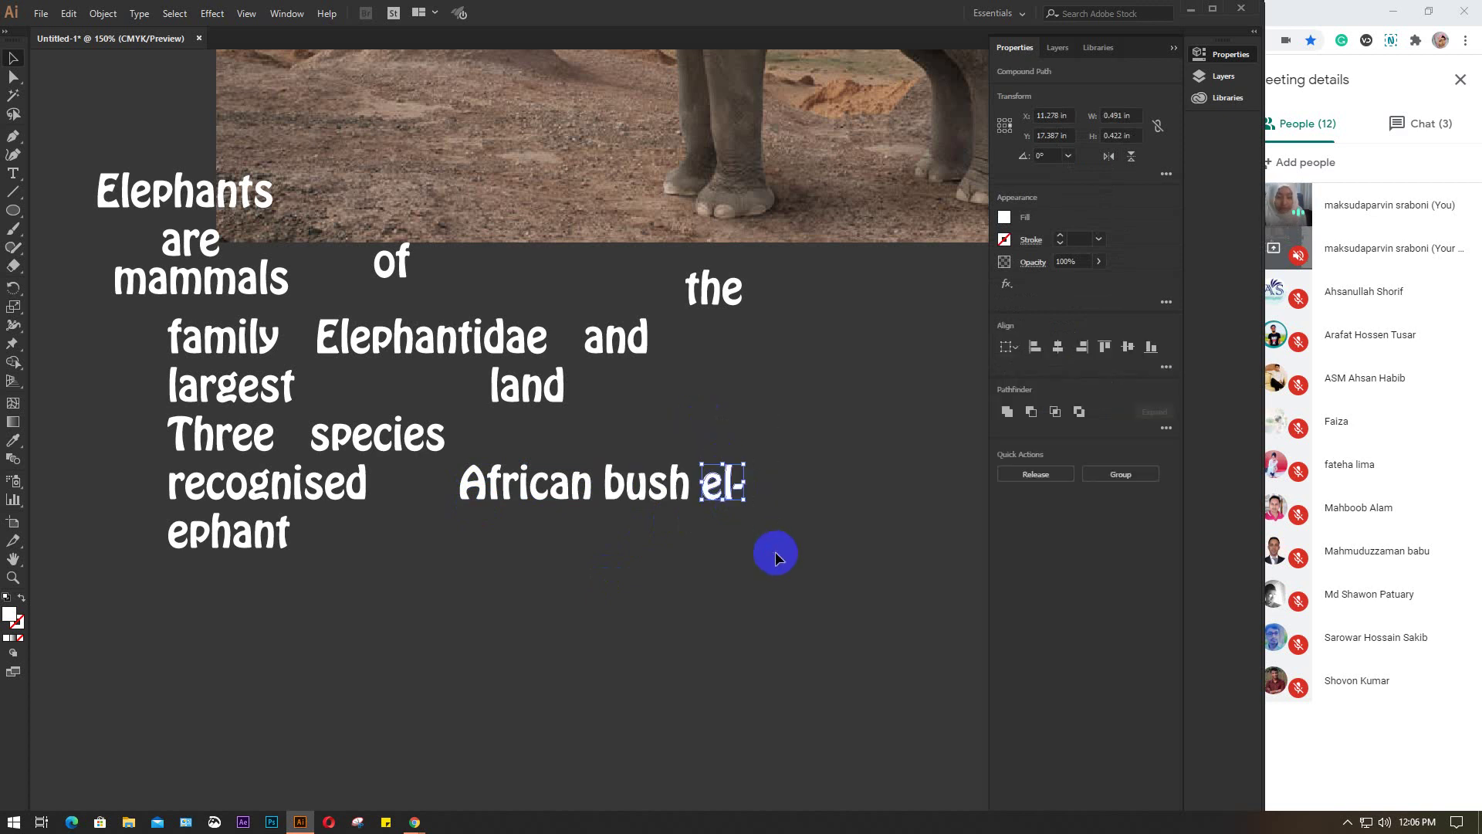
key("Delete")
left_click_drag(148, 516, 411, 619)
key("Delete")
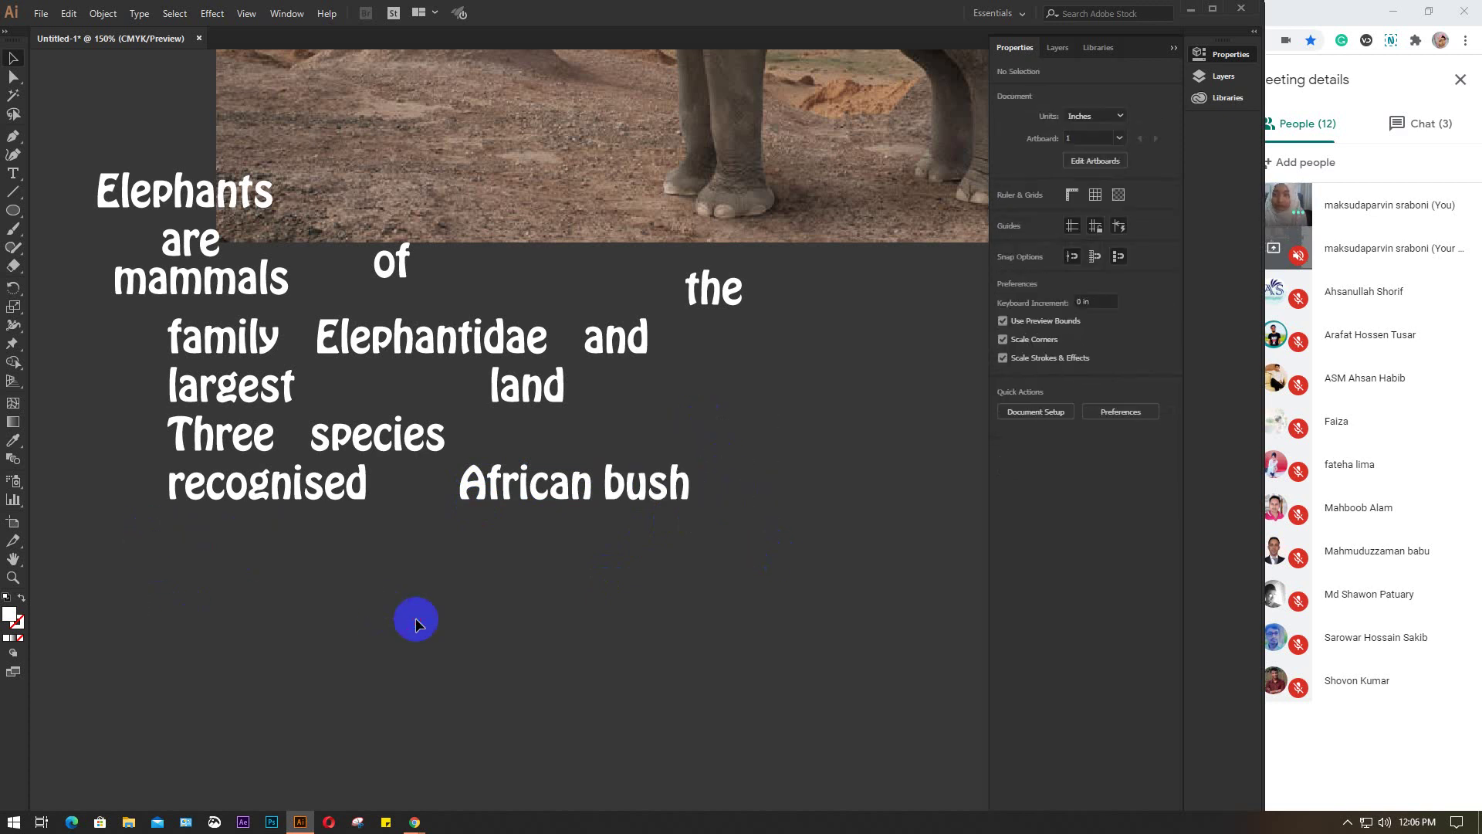
key("ctrl+minus")
Fill Elephant, ELEPHANT, animal, forest and LARGE with white
left_click_drag(583, 473, 535, 539)
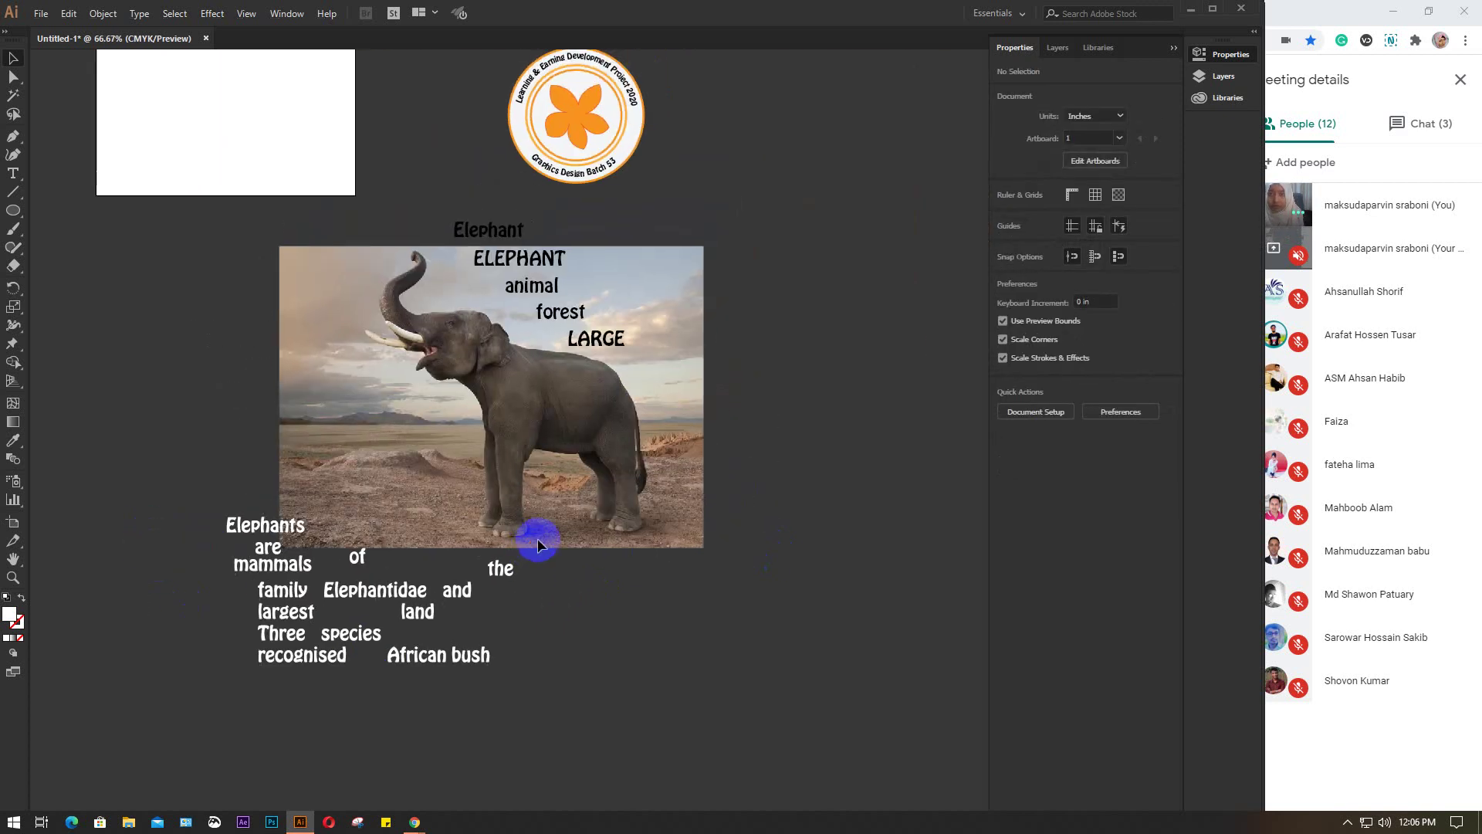
left_click(527, 260)
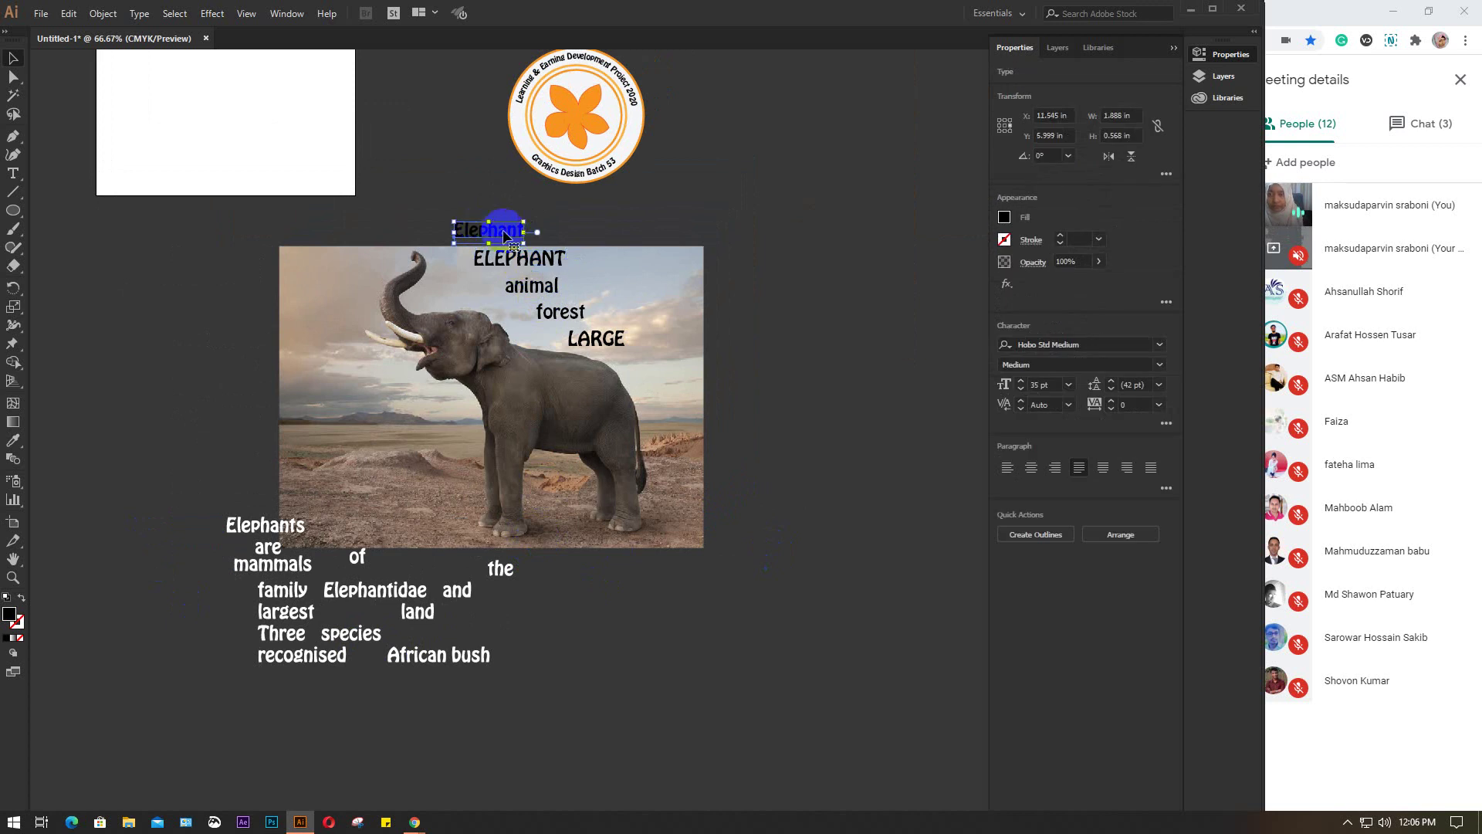
left_click_drag(463, 192, 661, 383)
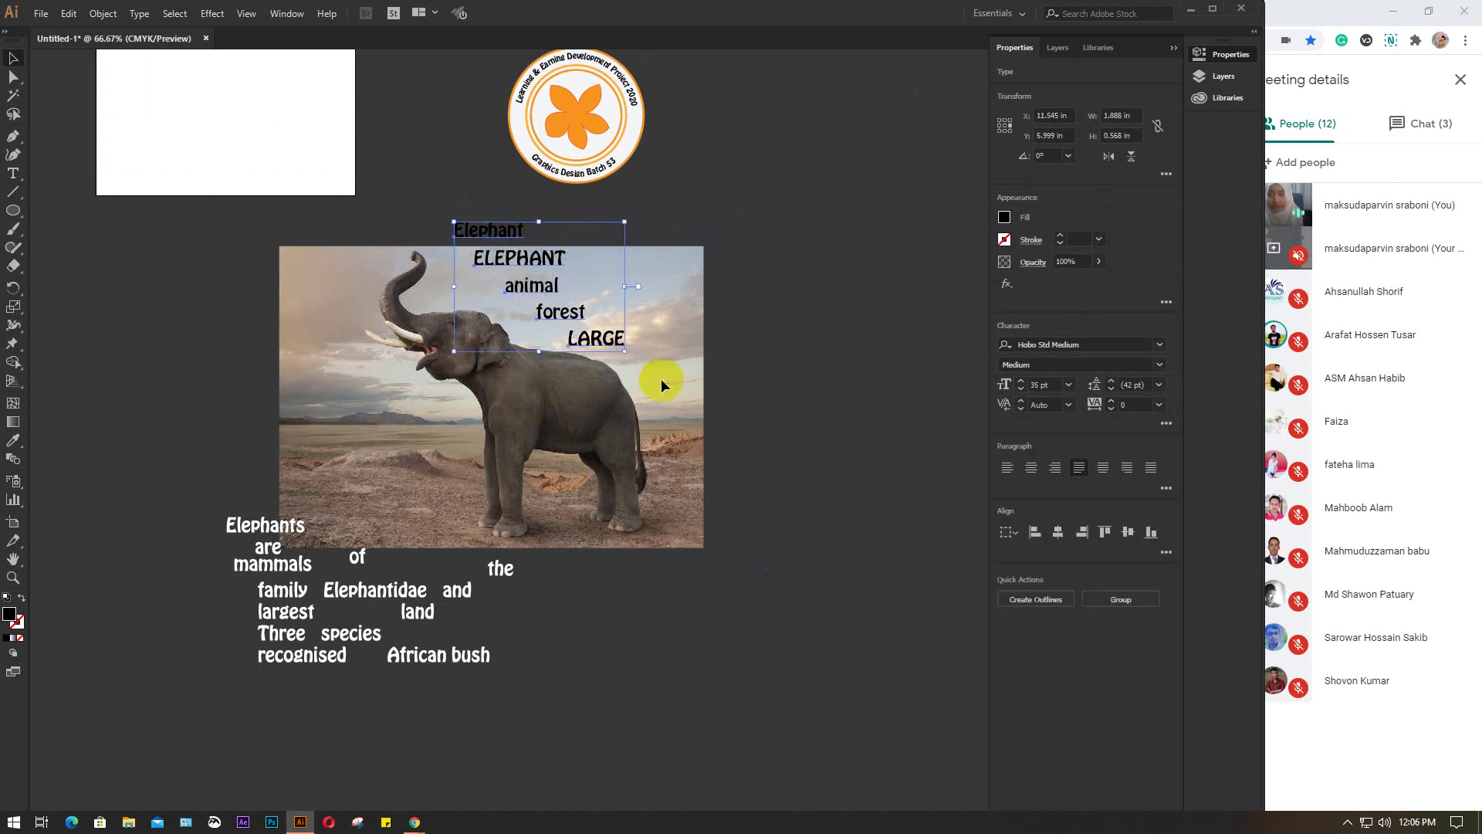
left_click(1005, 217)
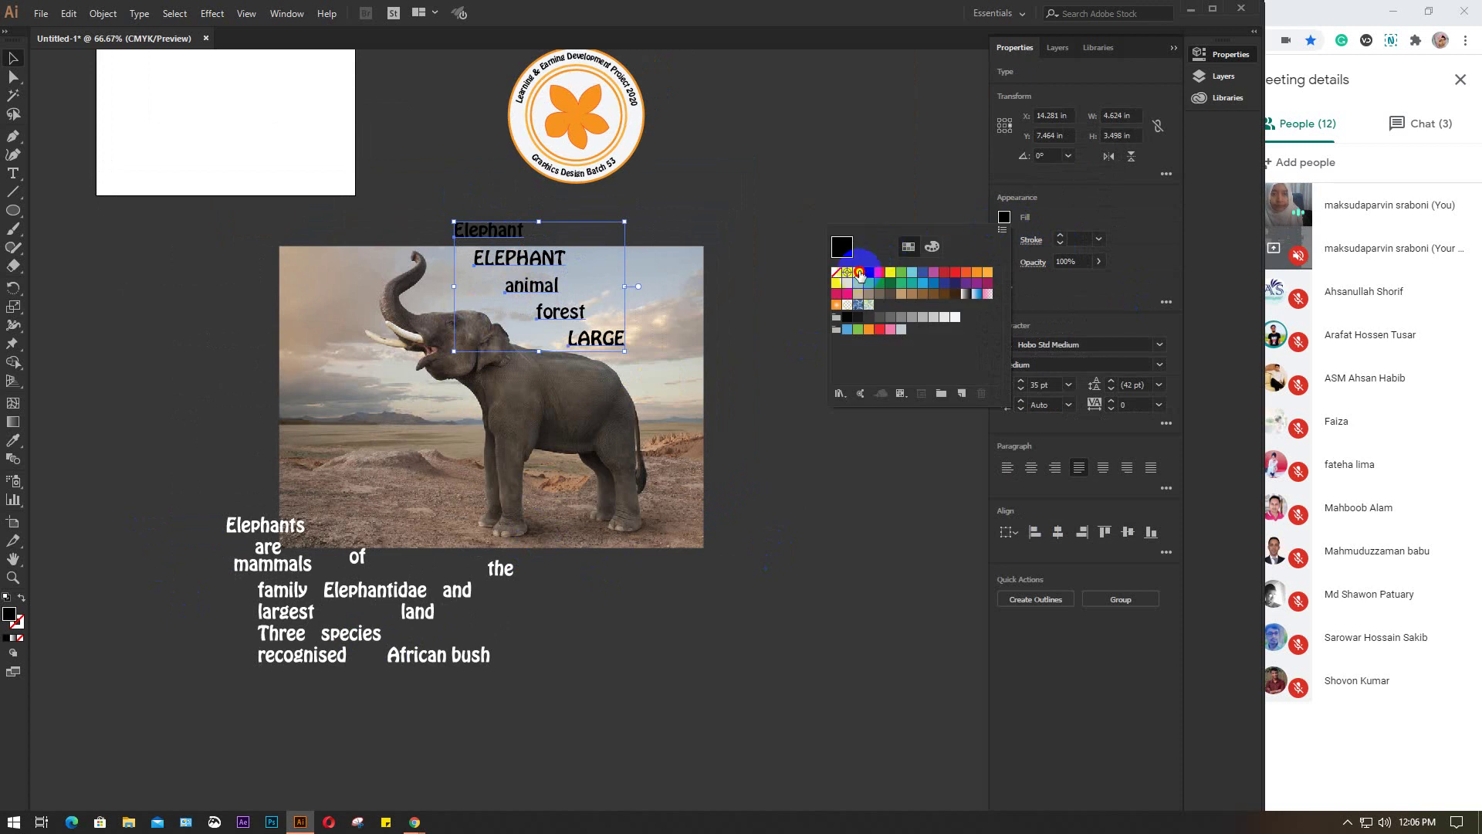
left_click(860, 272)
left_click(757, 344)
Move LARGE to the right of the photo and shift Elephant further right
left_click(758, 346)
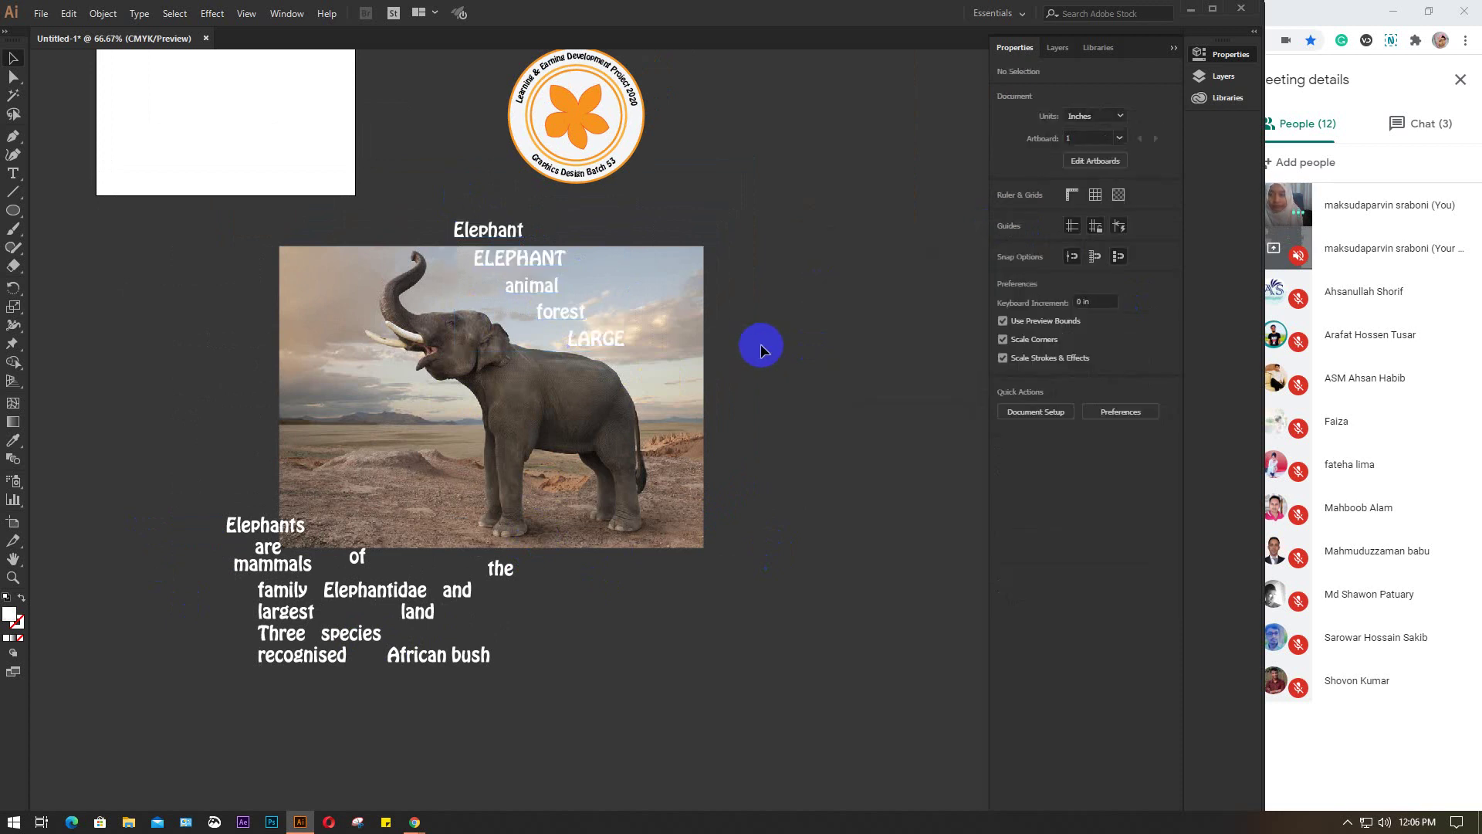
left_click_drag(620, 342, 772, 337)
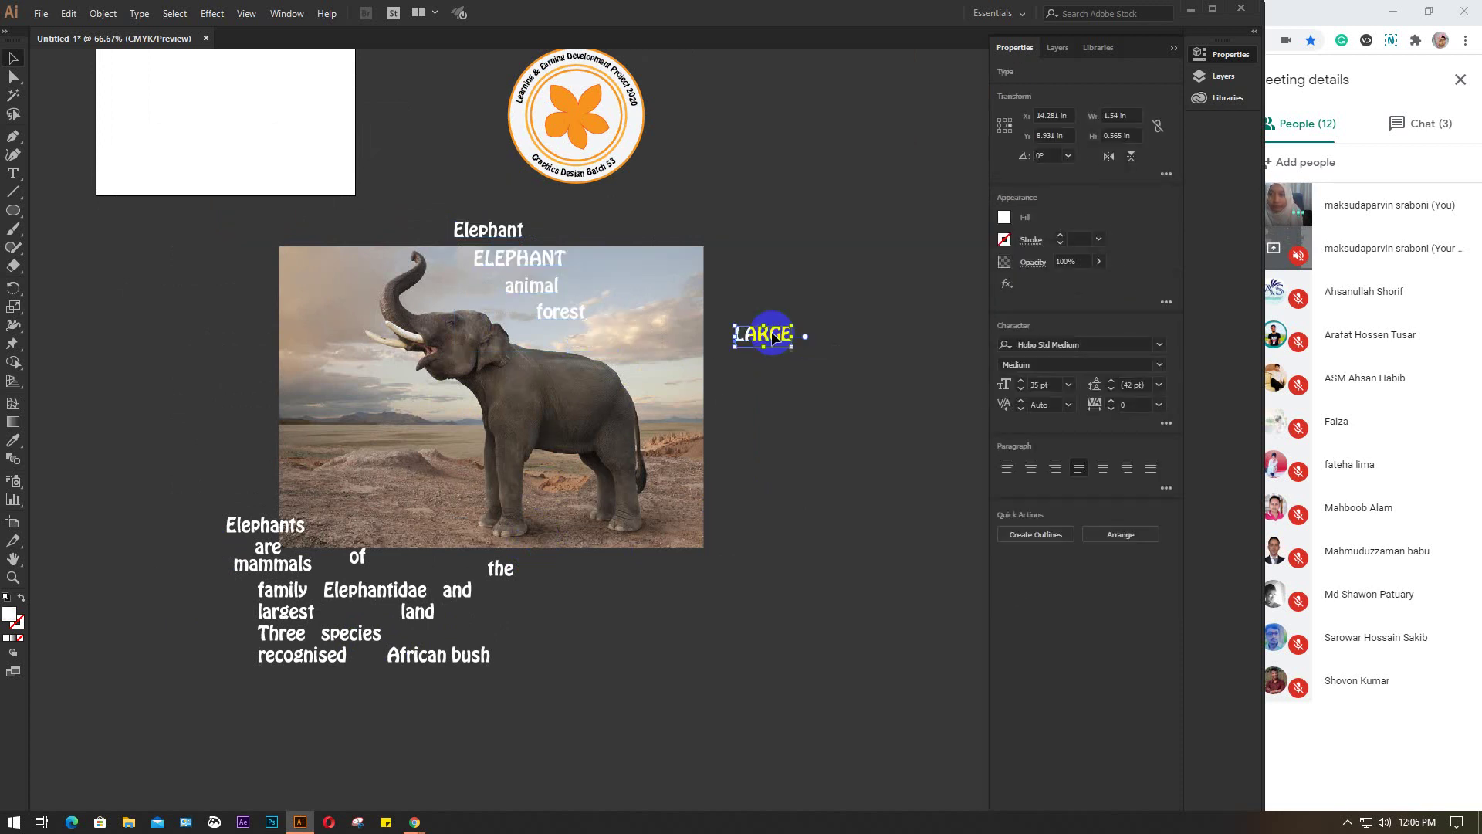
left_click_drag(487, 231, 610, 234)
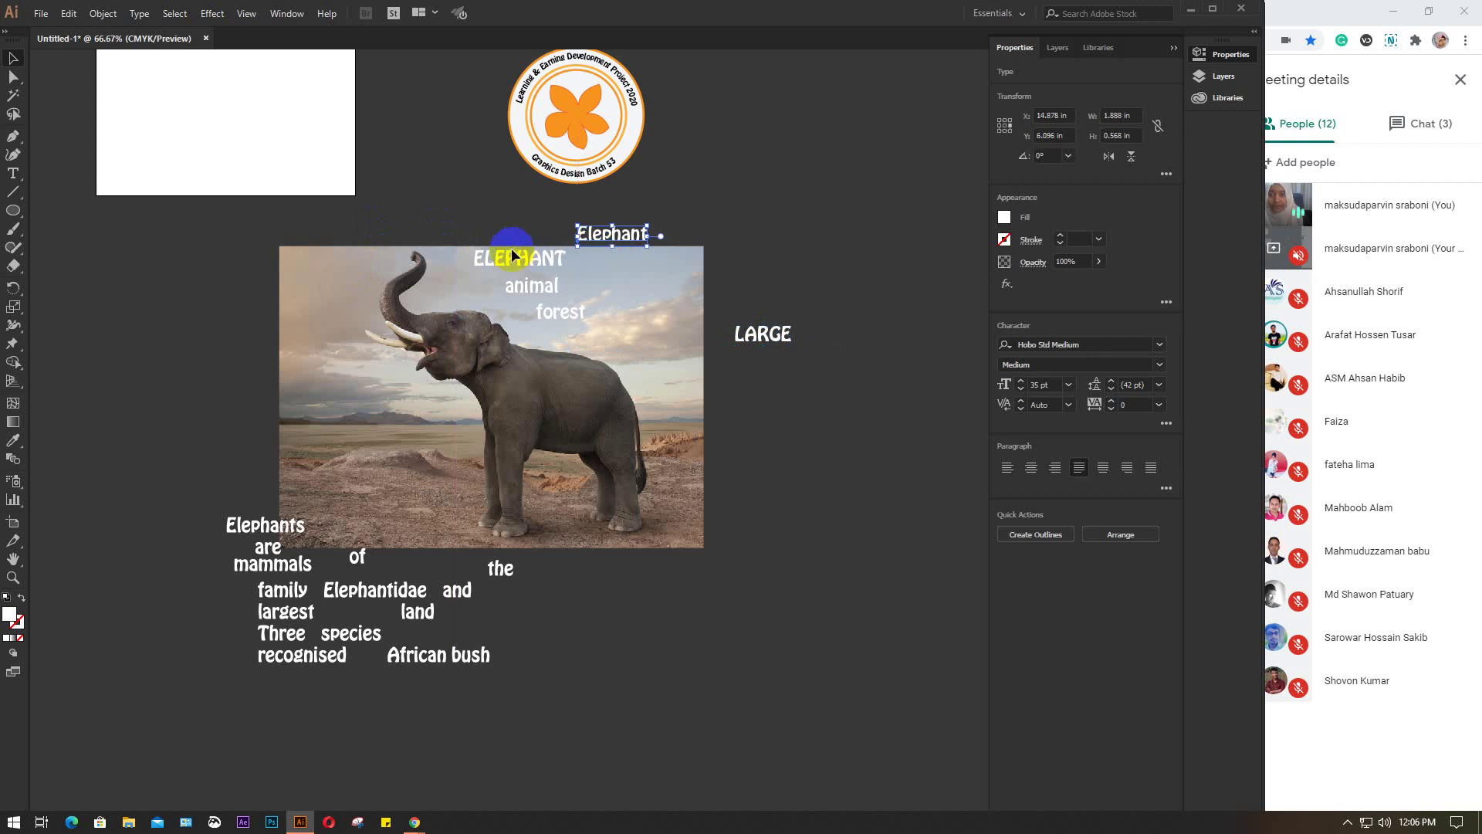
Place ELEPHANT on the elephant's body and raise Elephants toward the photo
left_click_drag(515, 259, 677, 302)
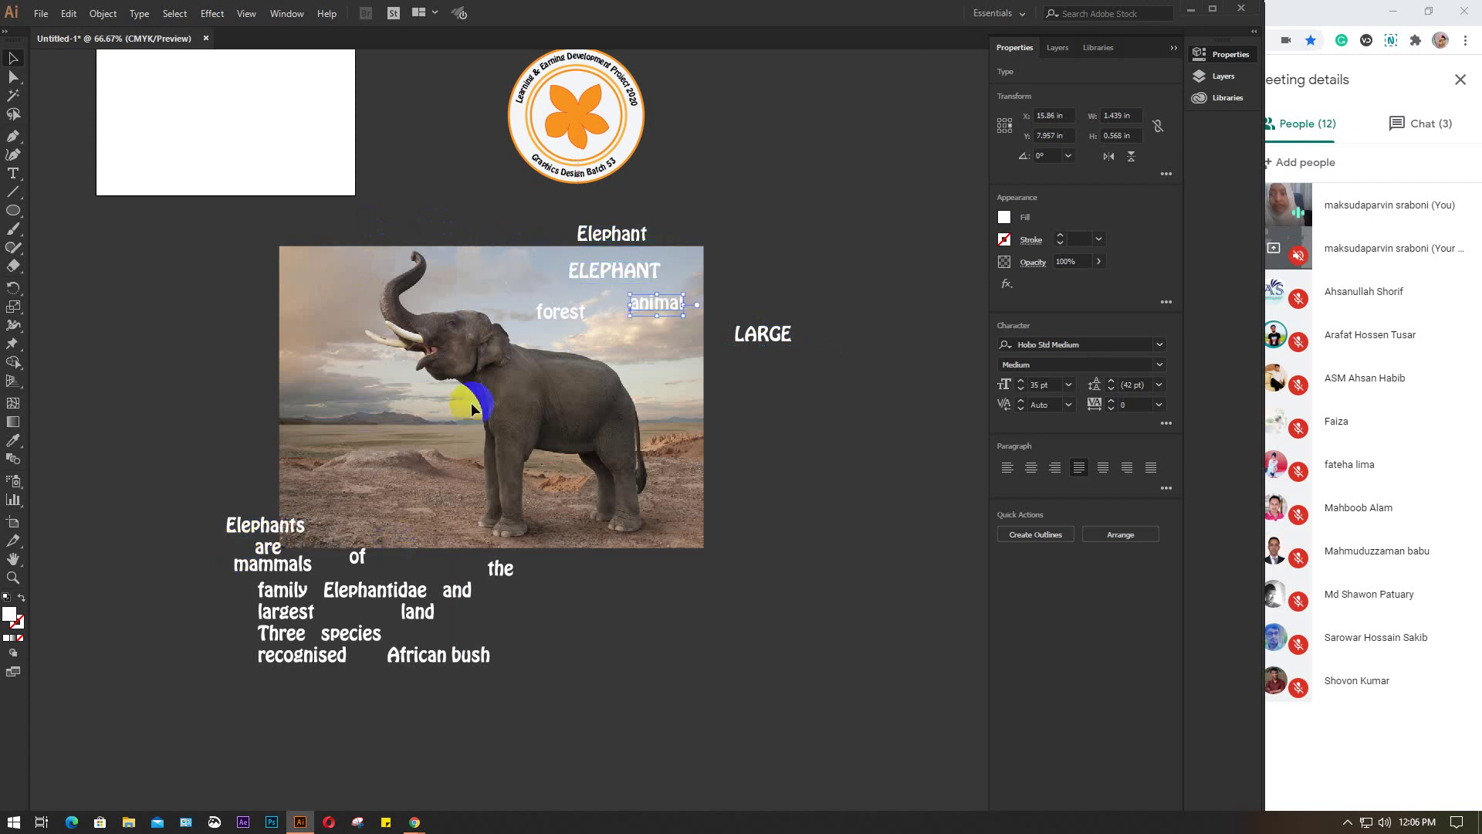
left_click(266, 526)
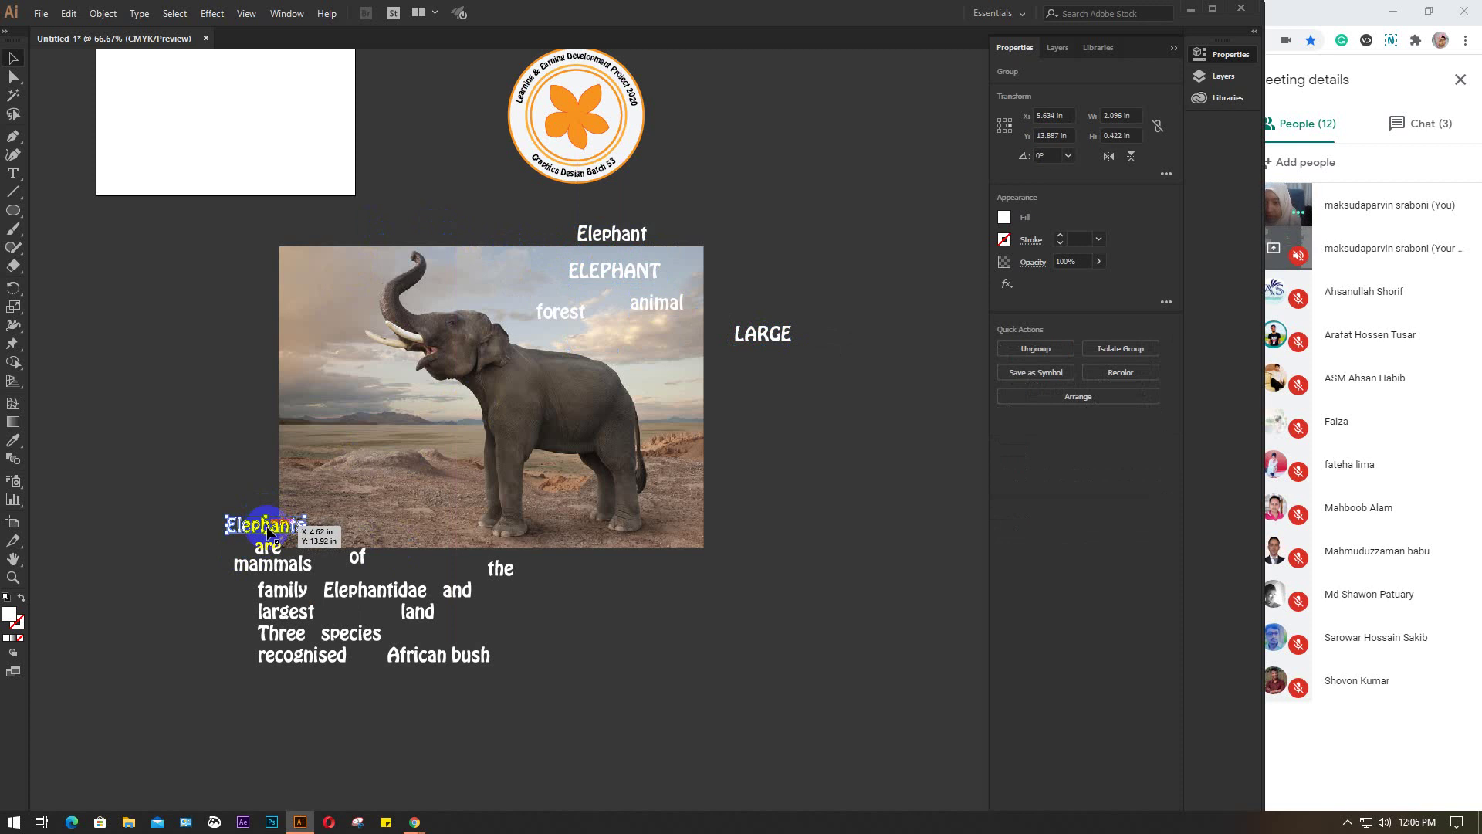
left_click_drag(267, 527, 284, 479)
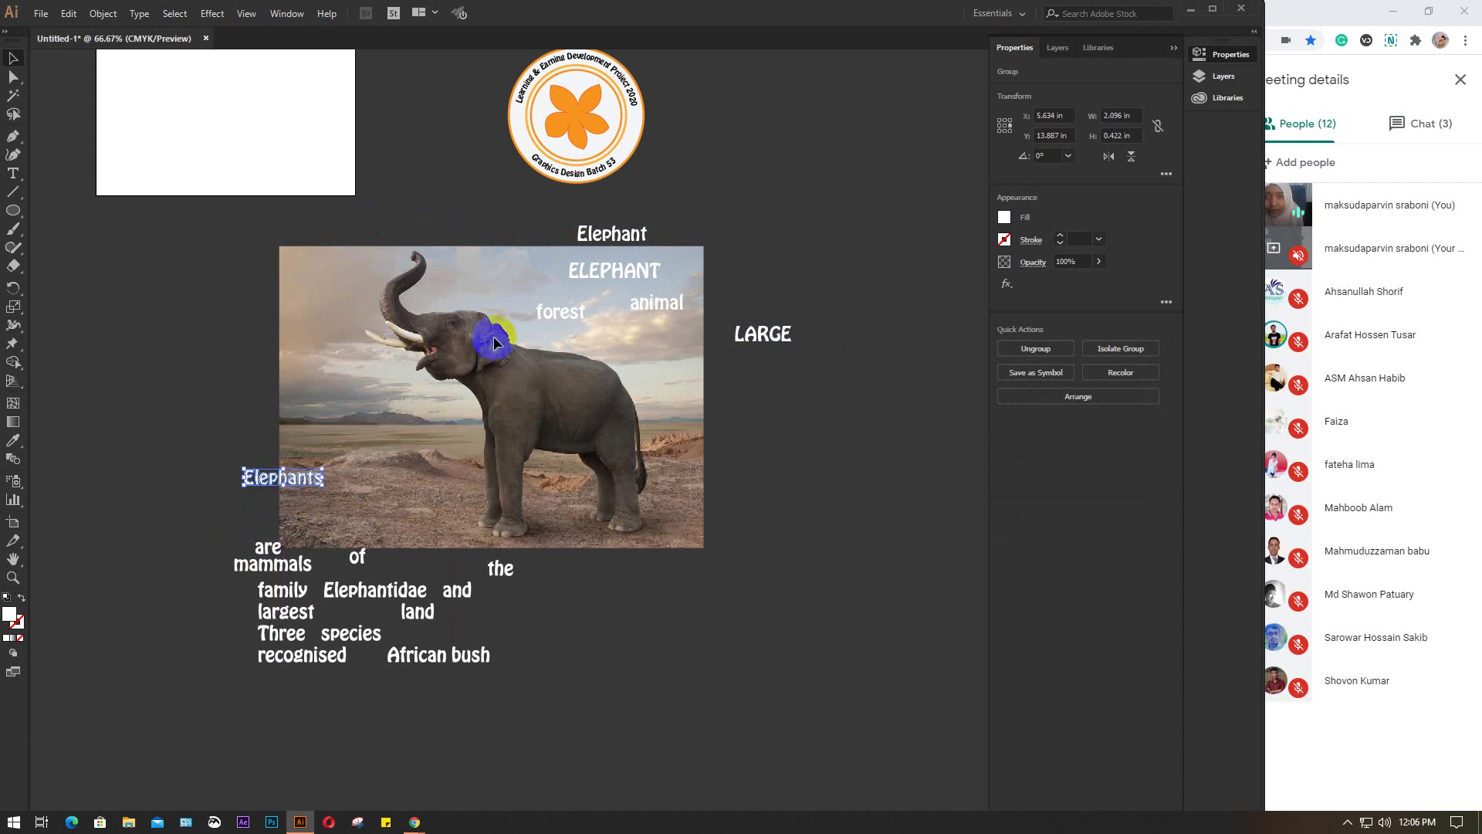
left_click(612, 266)
left_click_drag(613, 267, 562, 406)
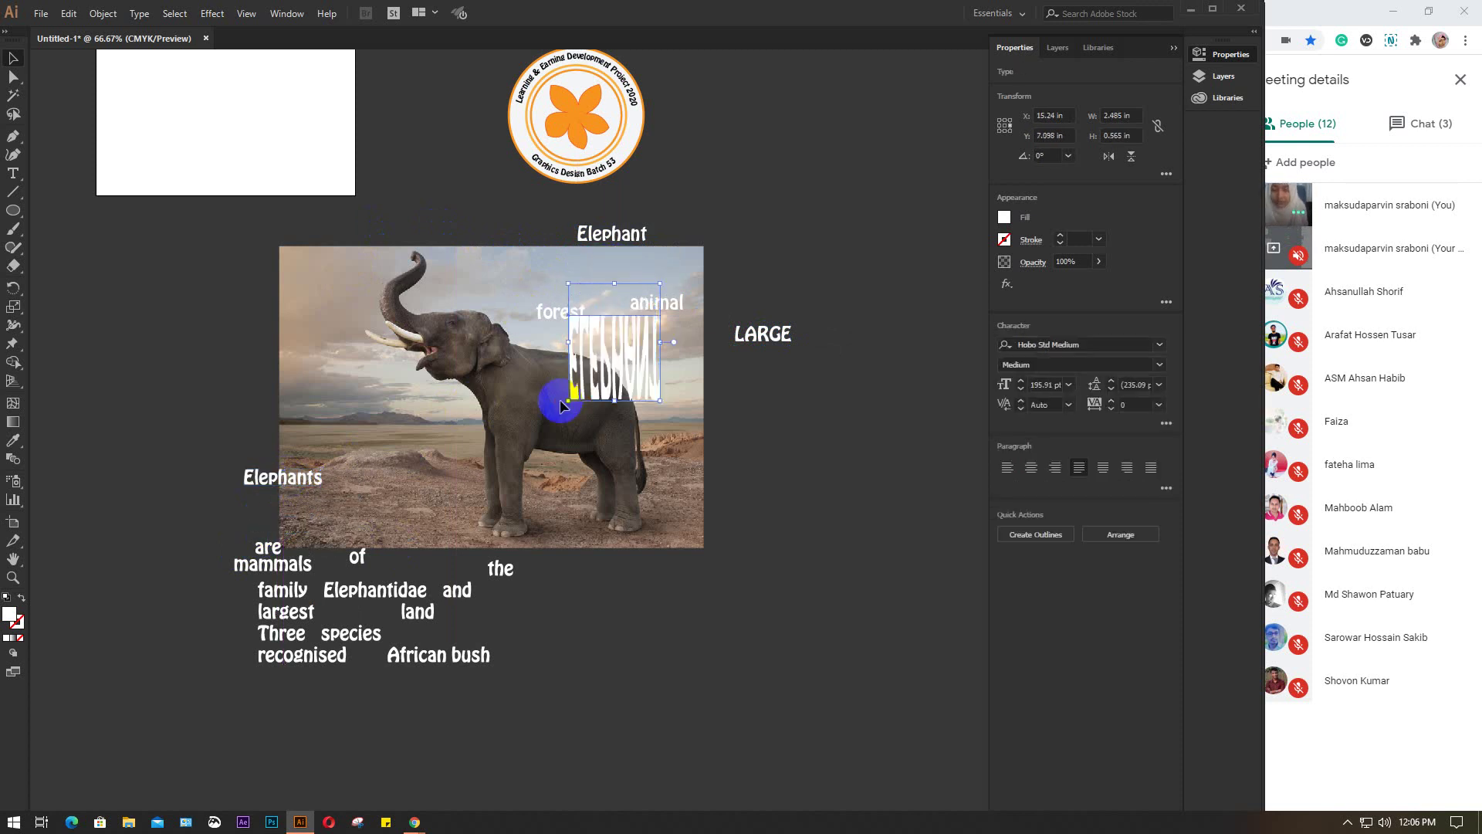
key("ctrl+z")
left_click_drag(632, 274, 535, 397)
Move Elephants to the elephant's head and are up beside it
left_click_drag(301, 483, 409, 308)
mouse_move(274, 550)
left_mouse_down()
mouse_move(420, 372)
mouse_move(401, 348)
mouse_move(271, 459)
mouse_move(272, 550)
mouse_move(496, 287)
mouse_move(536, 291)
left_mouse_up()
scroll(269, 553, "up", 3)
scroll(538, 294, "down", 1)
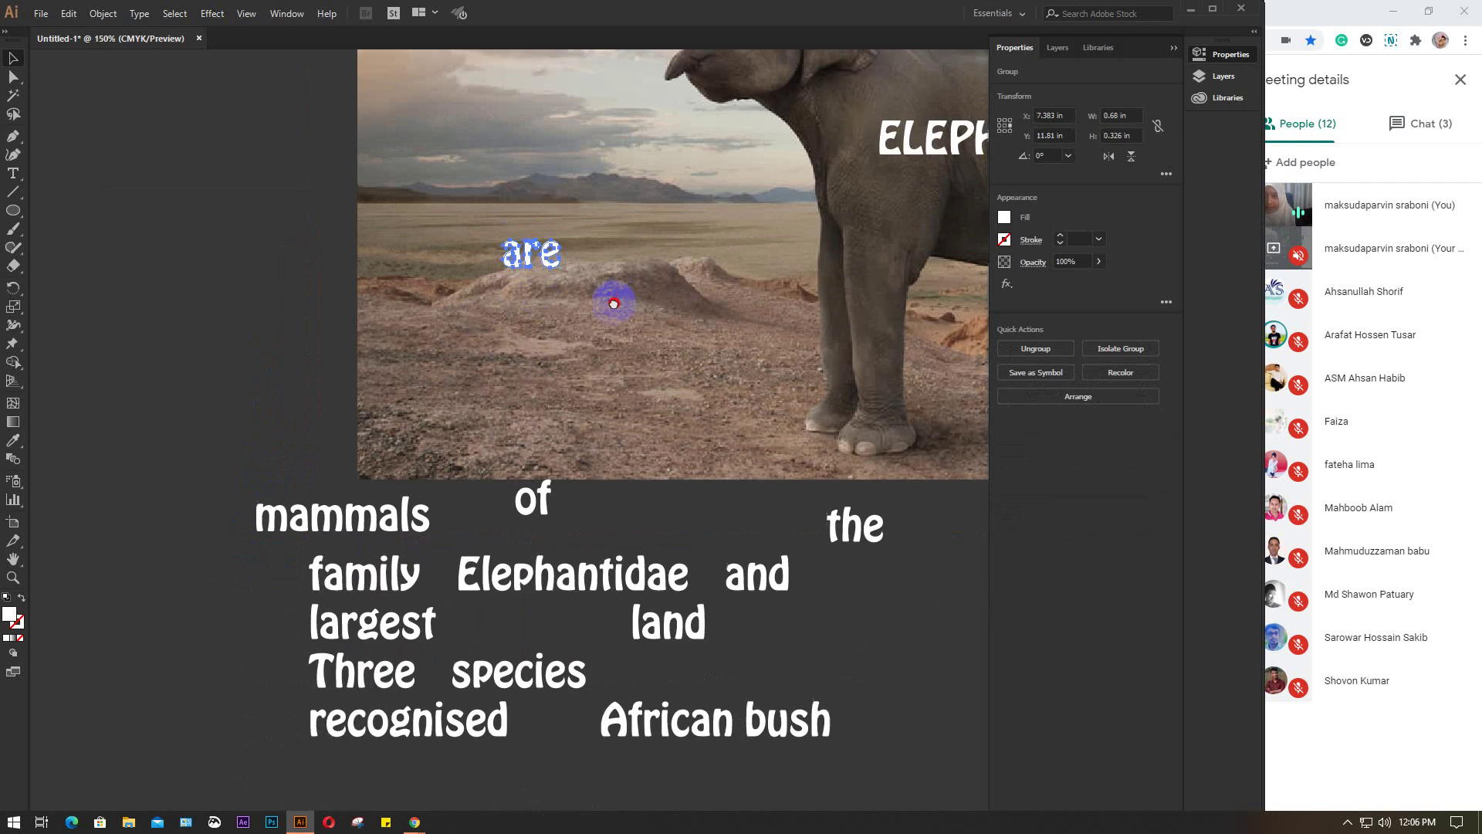
scroll(473, 364, "up", 3)
scroll(474, 364, "right", 3)
left_click(366, 400)
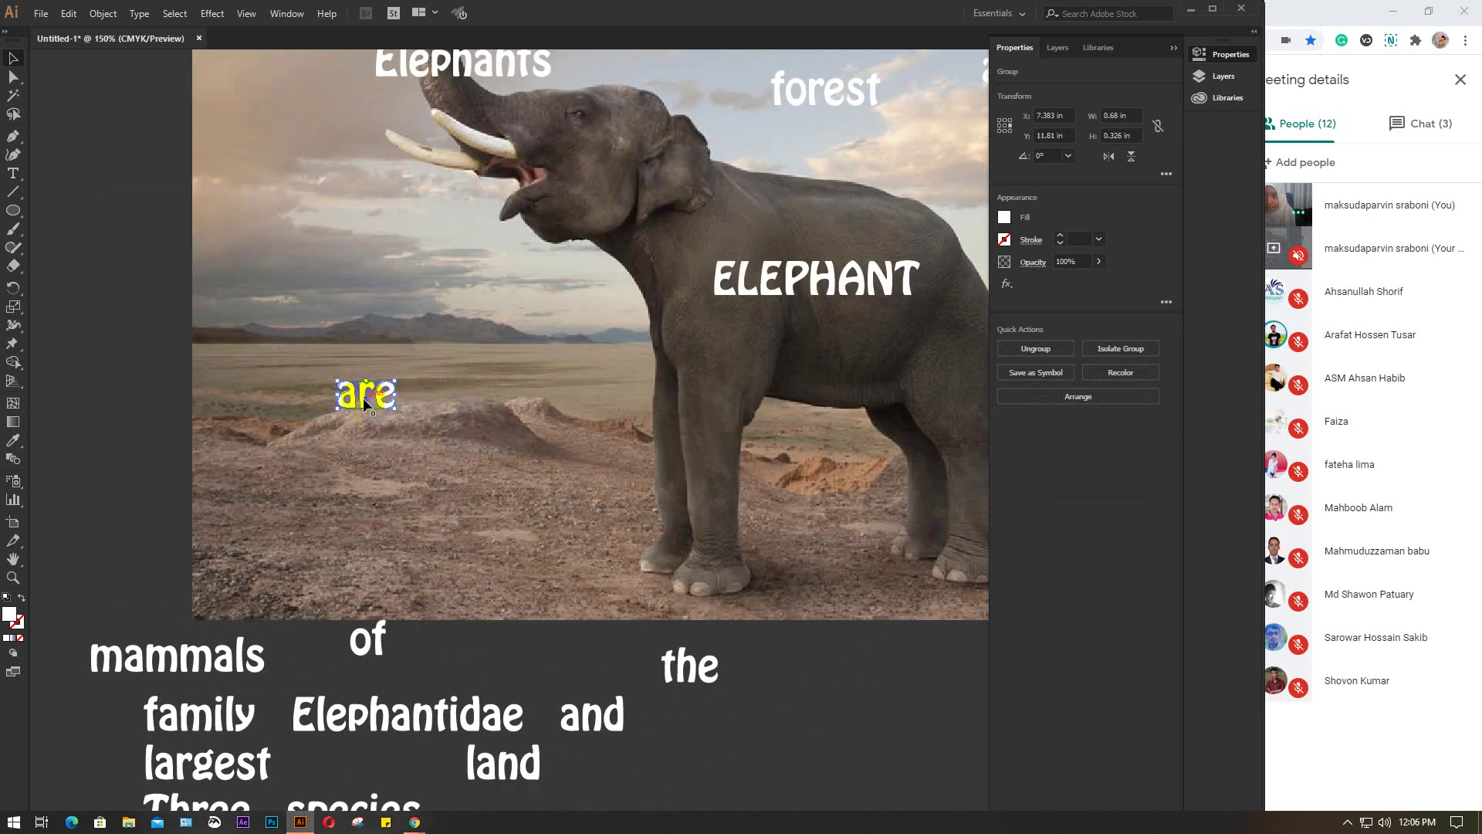
left_click_drag(363, 398, 576, 94)
scroll(540, 367, "down", 1)
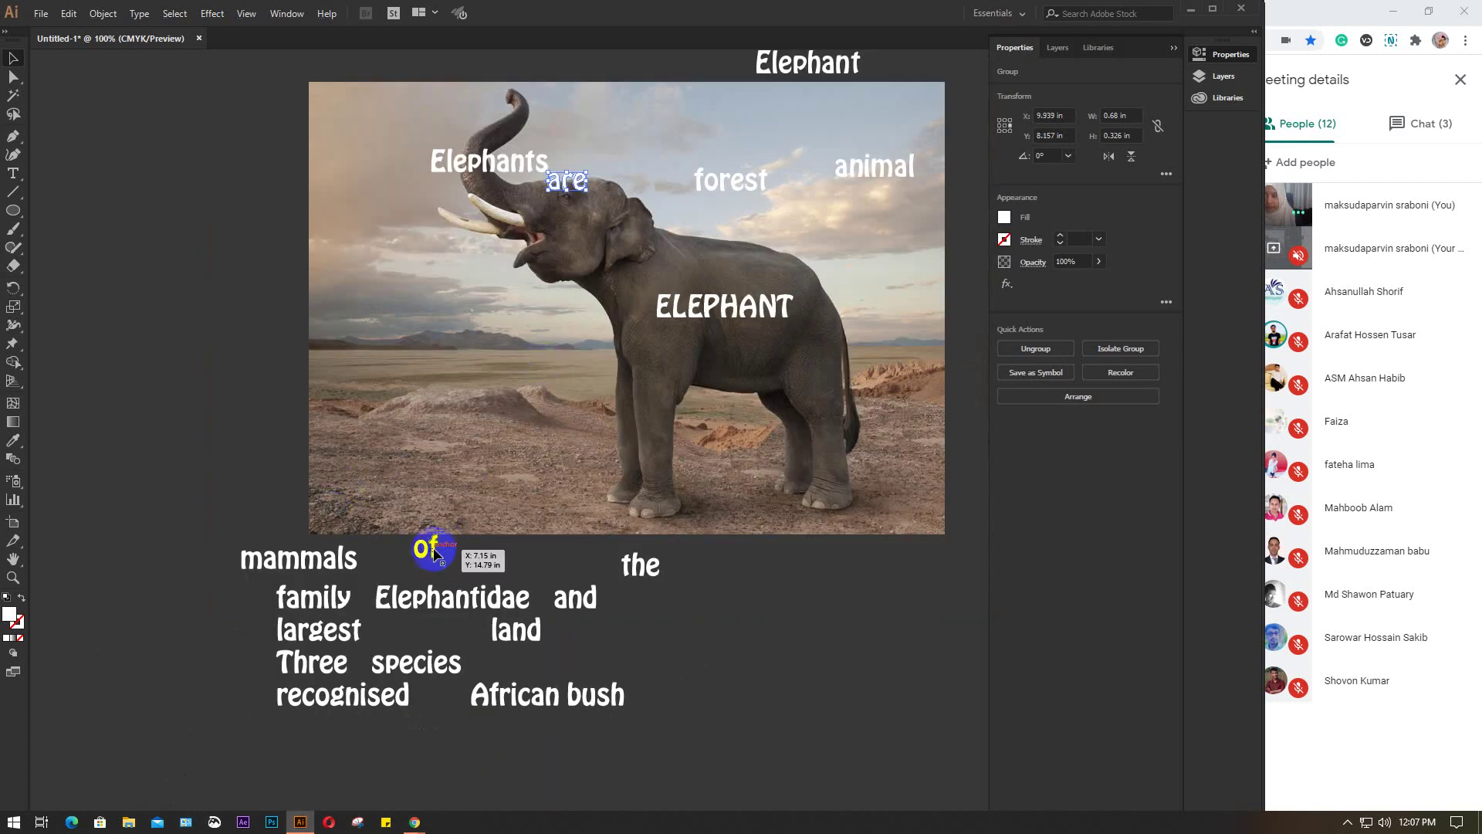
Place of, the, mammals, family and Elephantidae across the elephant's head, trunk and body
left_click_drag(432, 555, 568, 210)
left_click_drag(640, 559, 611, 198)
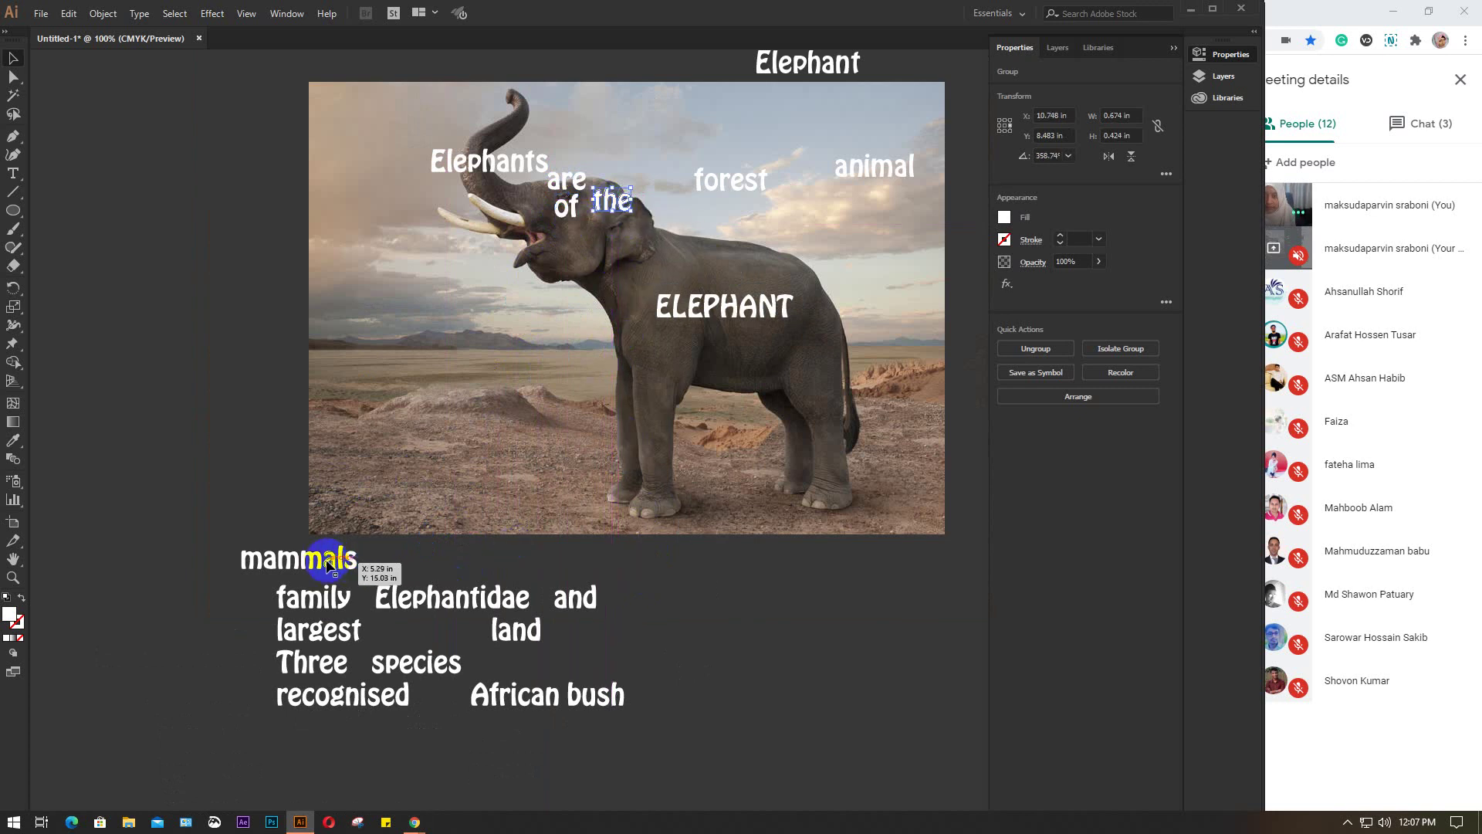
left_click_drag(332, 558, 561, 247)
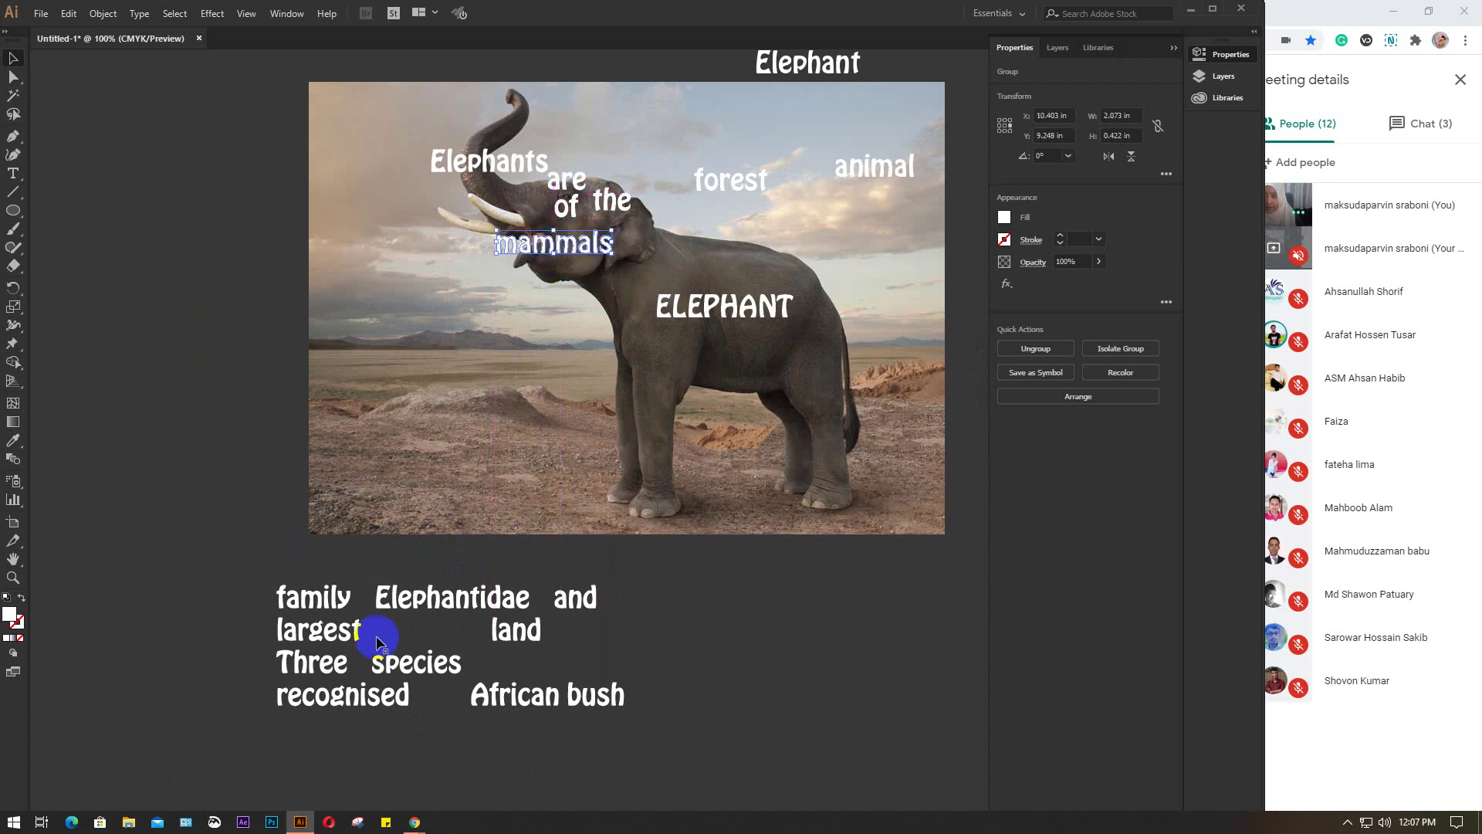
left_click_drag(326, 596, 629, 348)
left_click_drag(454, 597, 756, 353)
Move largest, land, and, and the remaining words onto the photo, then select Elephants
left_click_drag(326, 636, 615, 421)
left_click_drag(517, 628, 817, 423)
left_click_drag(592, 610, 776, 273)
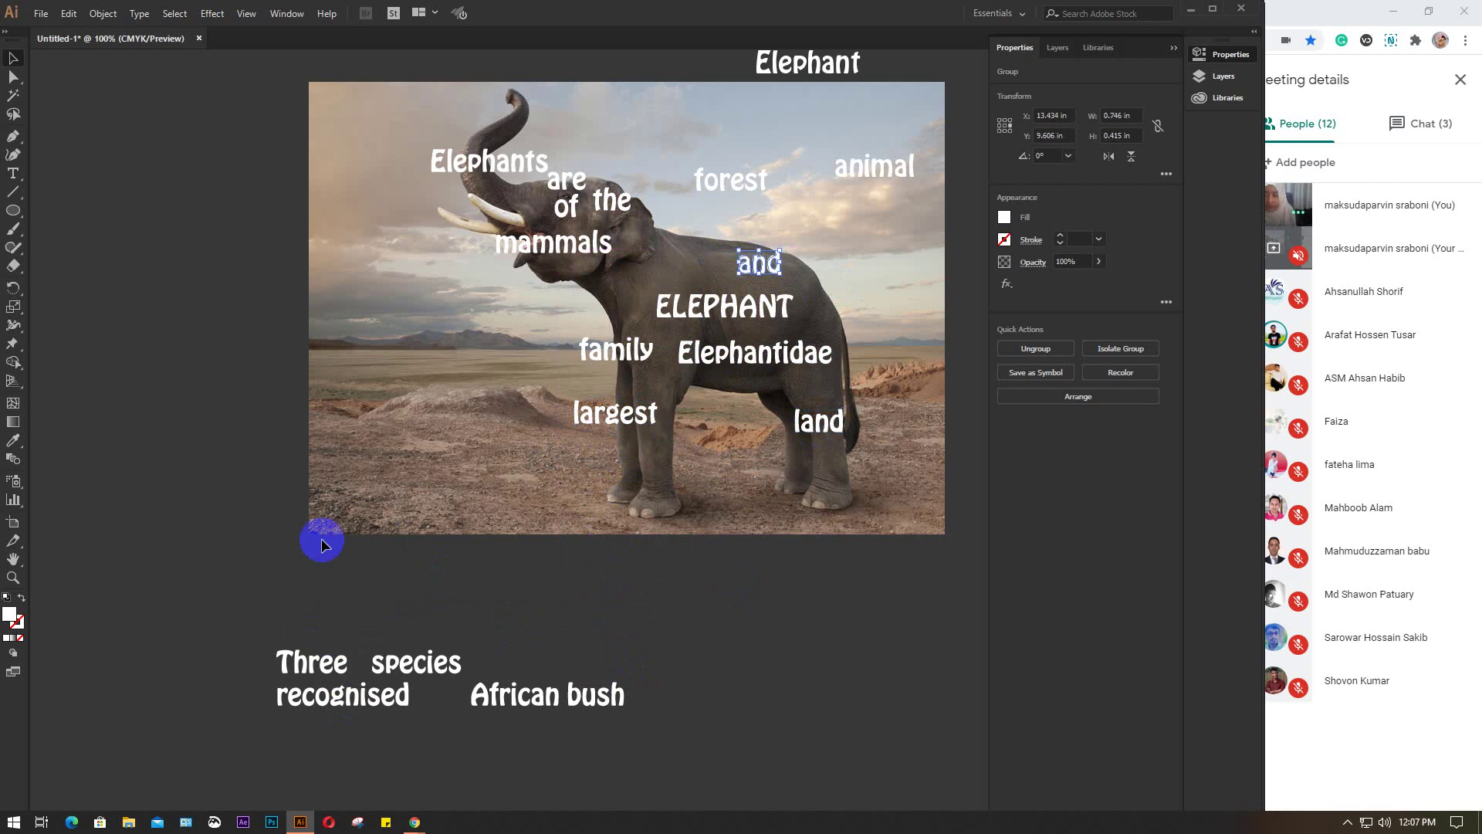
left_click_drag(222, 618, 732, 485)
scroll(476, 177, "up", 3)
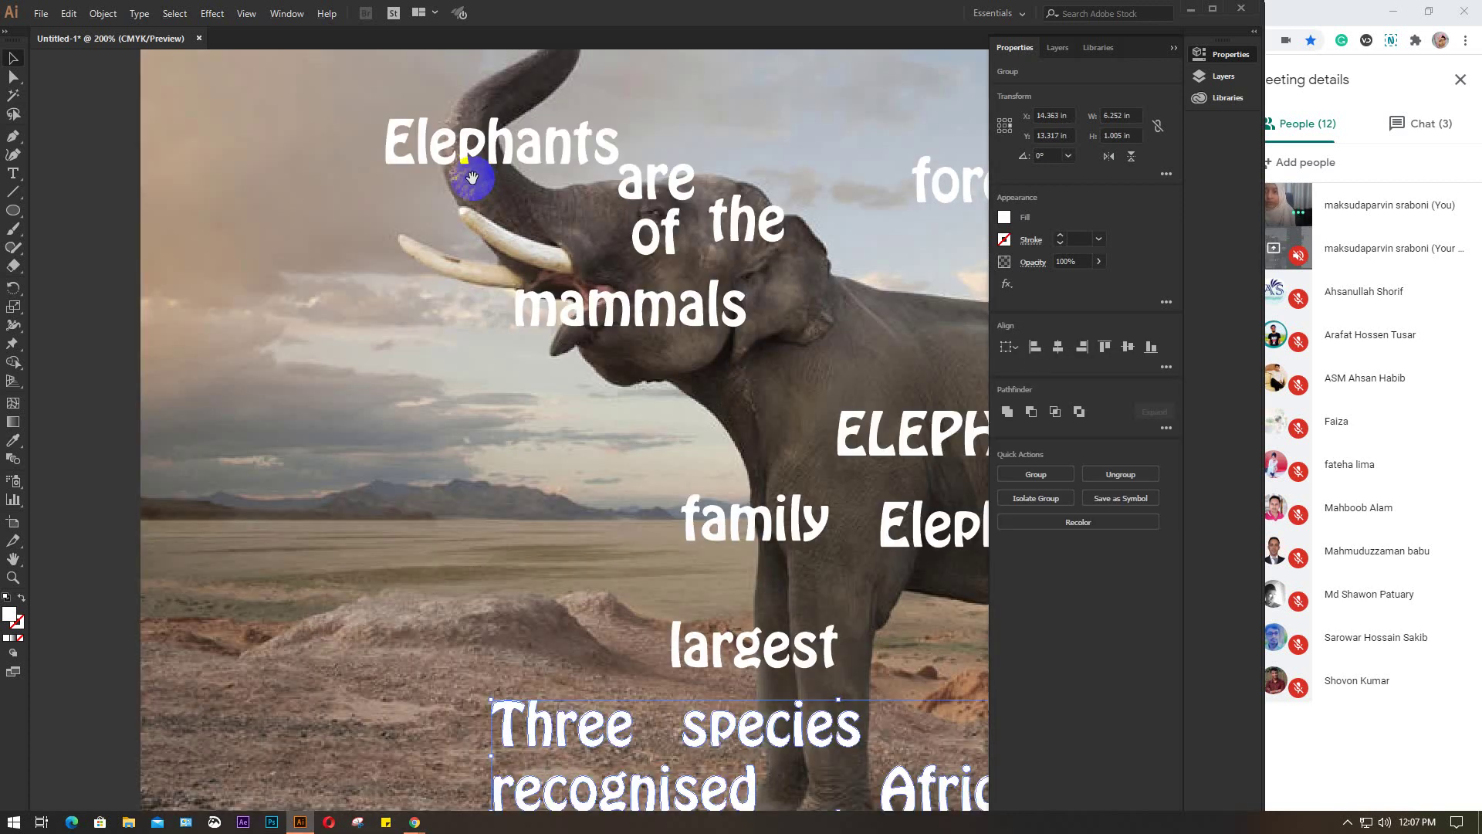
left_click(303, 394)
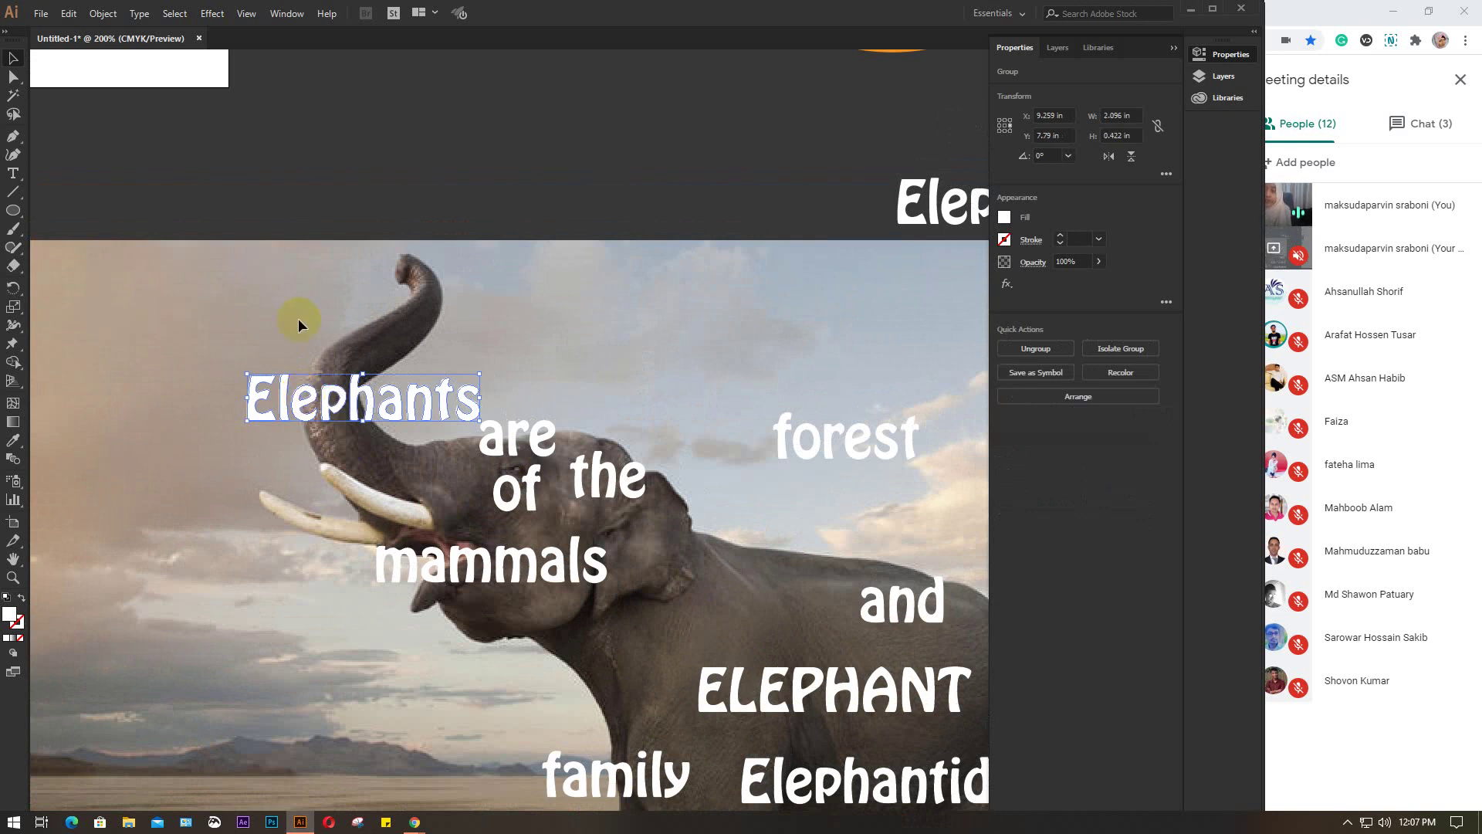
Try an Arc warp and then a Flag warp on Elephants
left_click(212, 13)
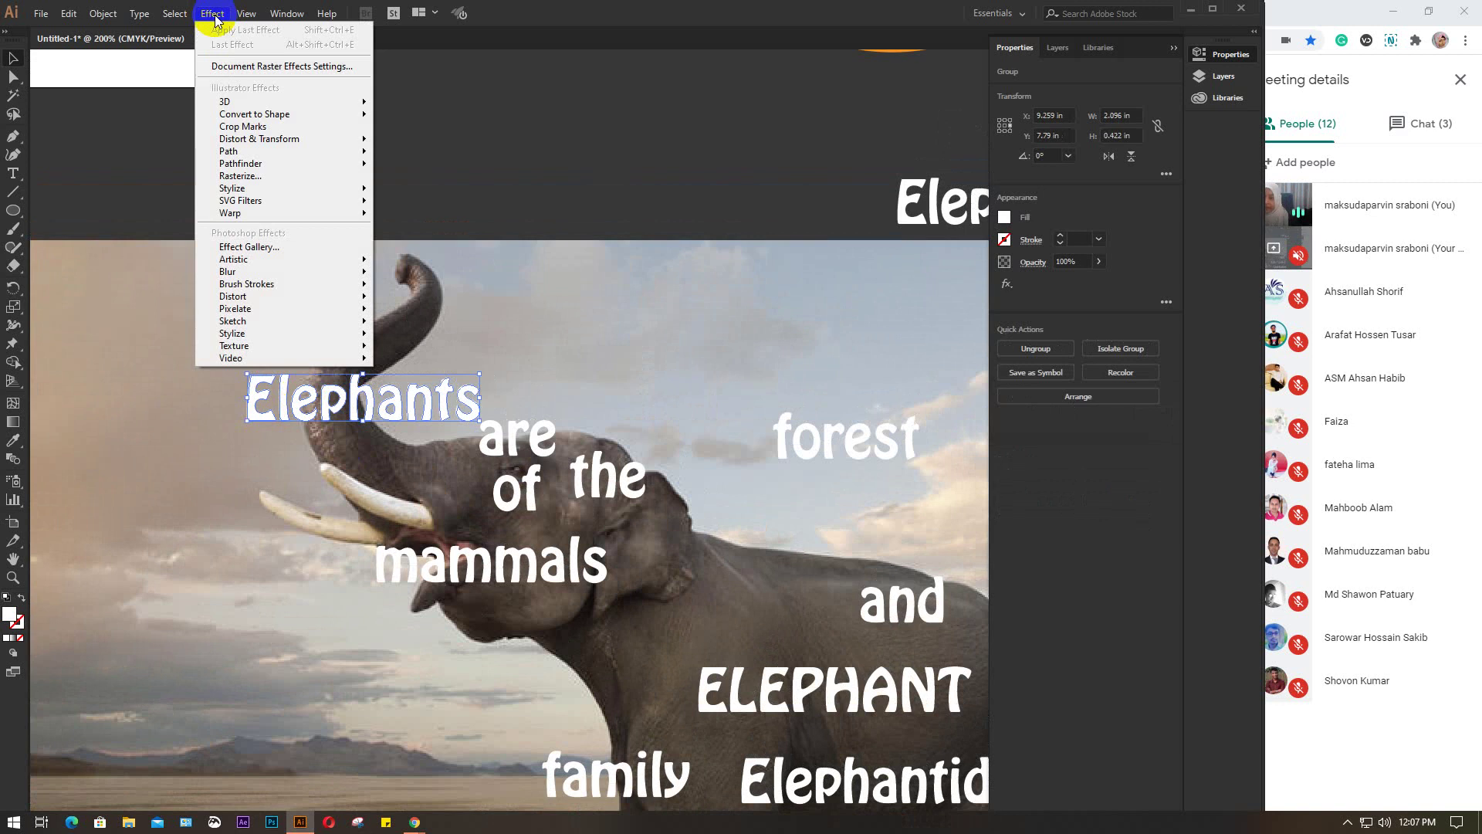
mouse_move(247, 217)
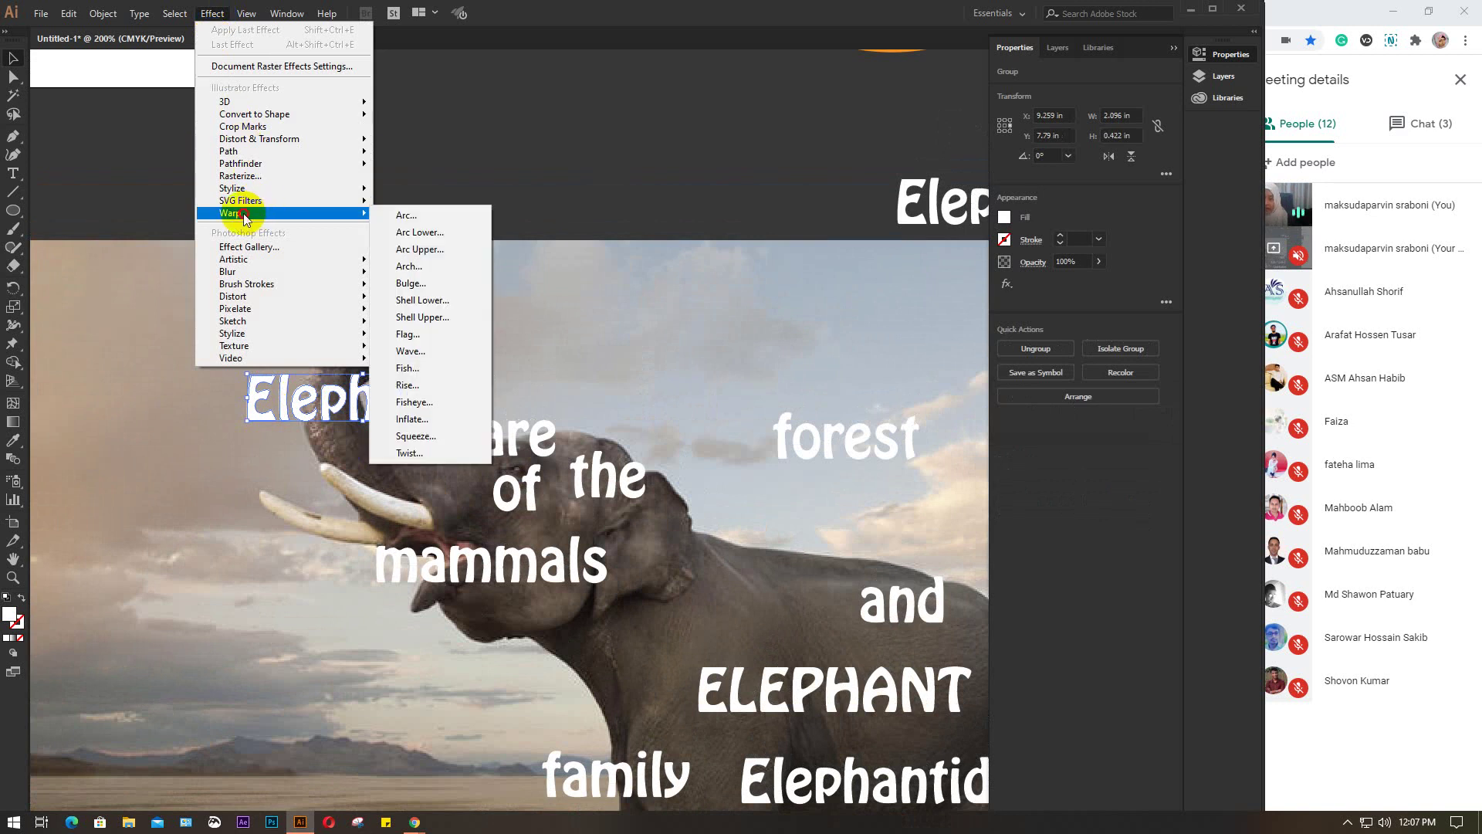
left_click(382, 212)
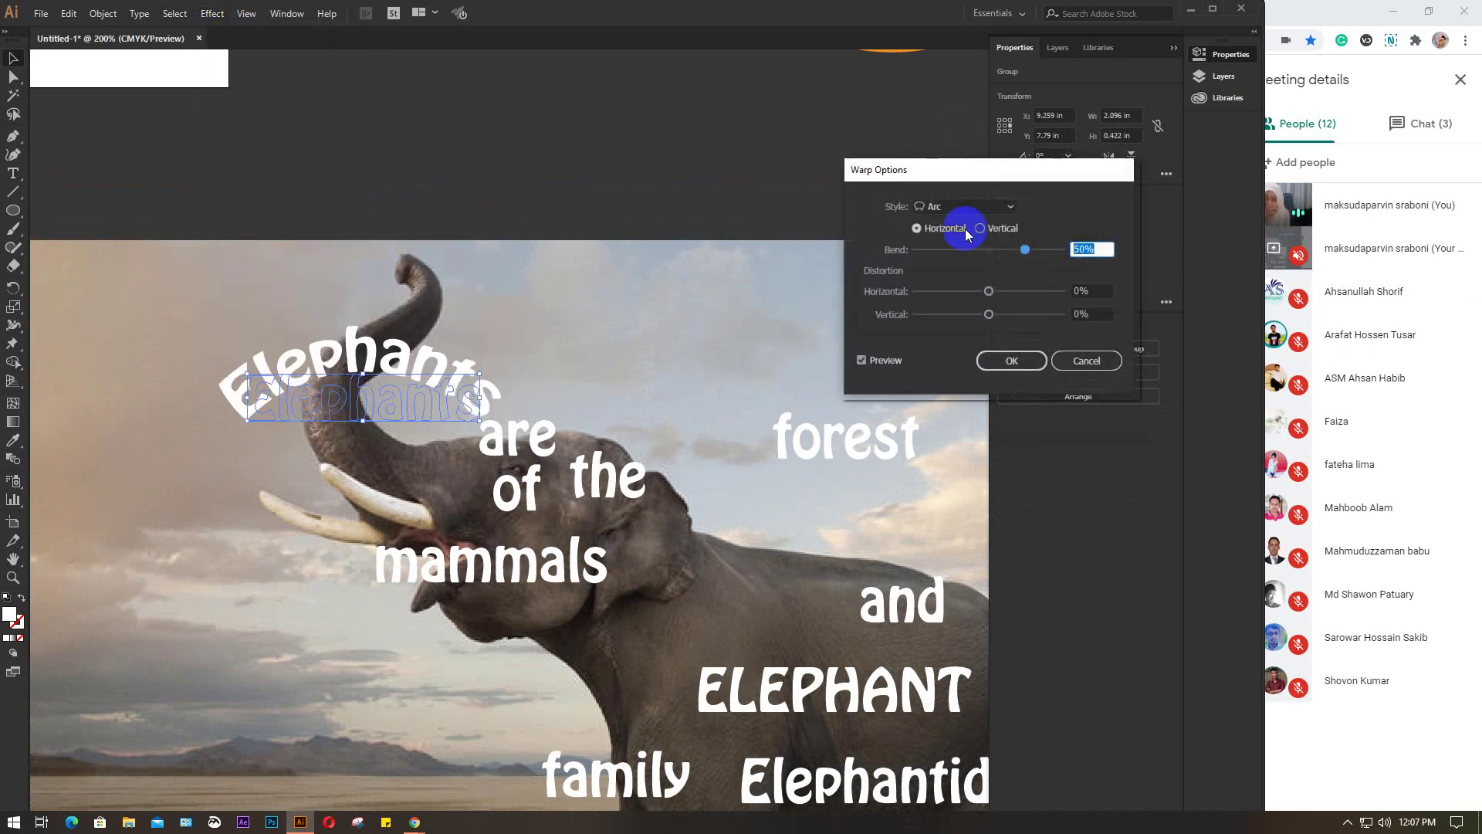
left_click(862, 360)
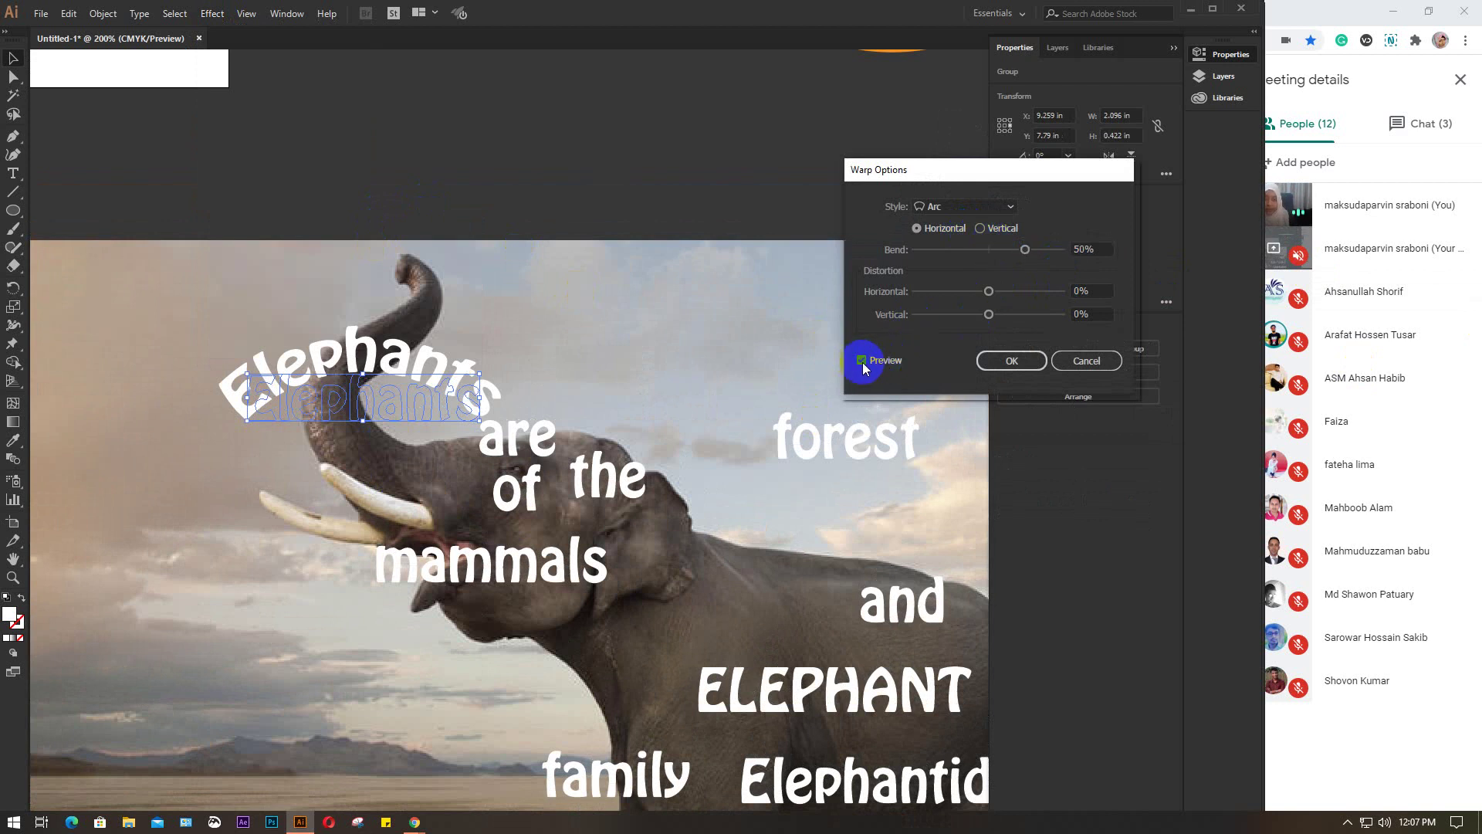
left_click(1010, 204)
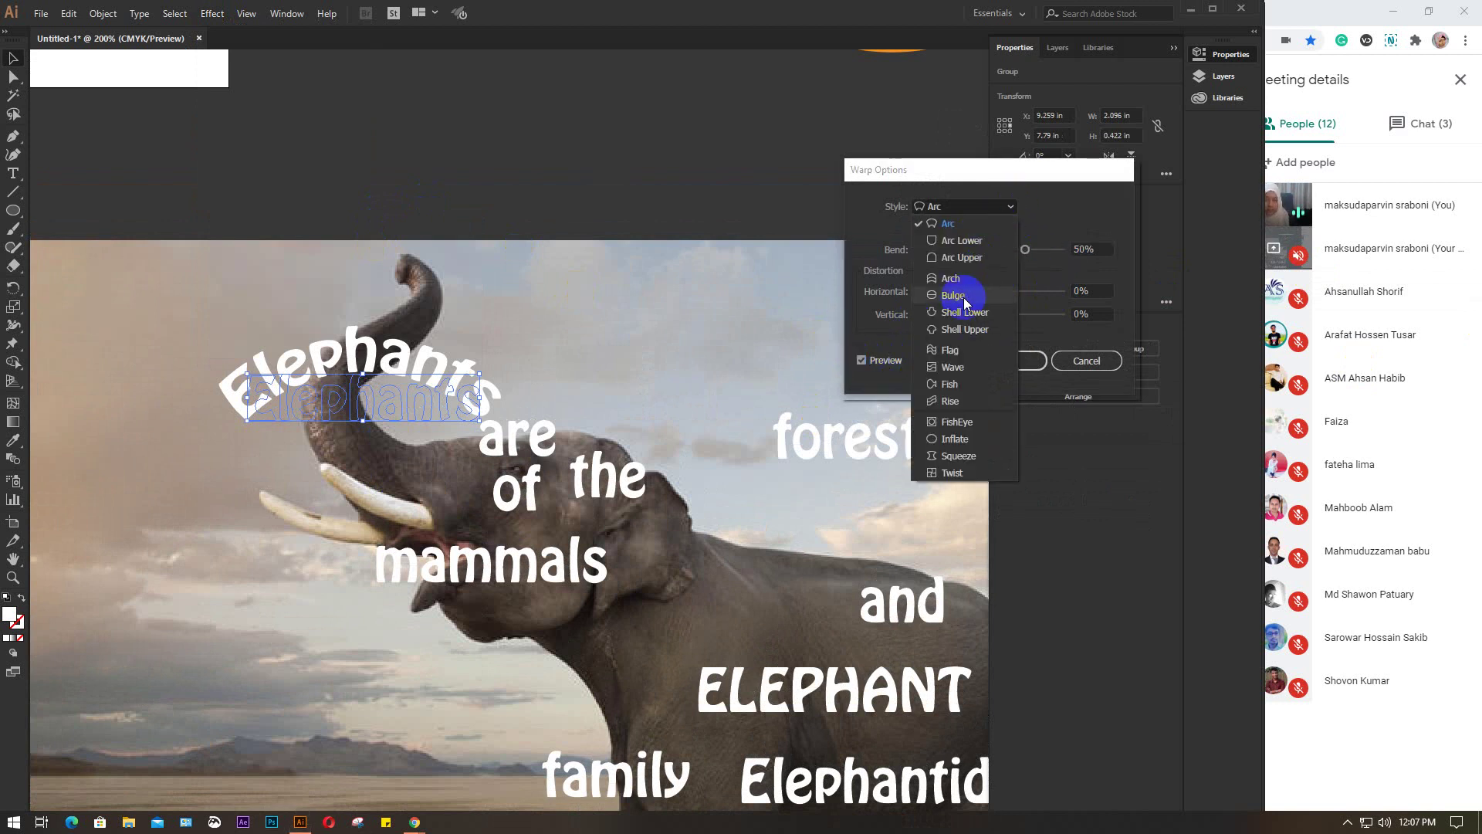
left_click(951, 350)
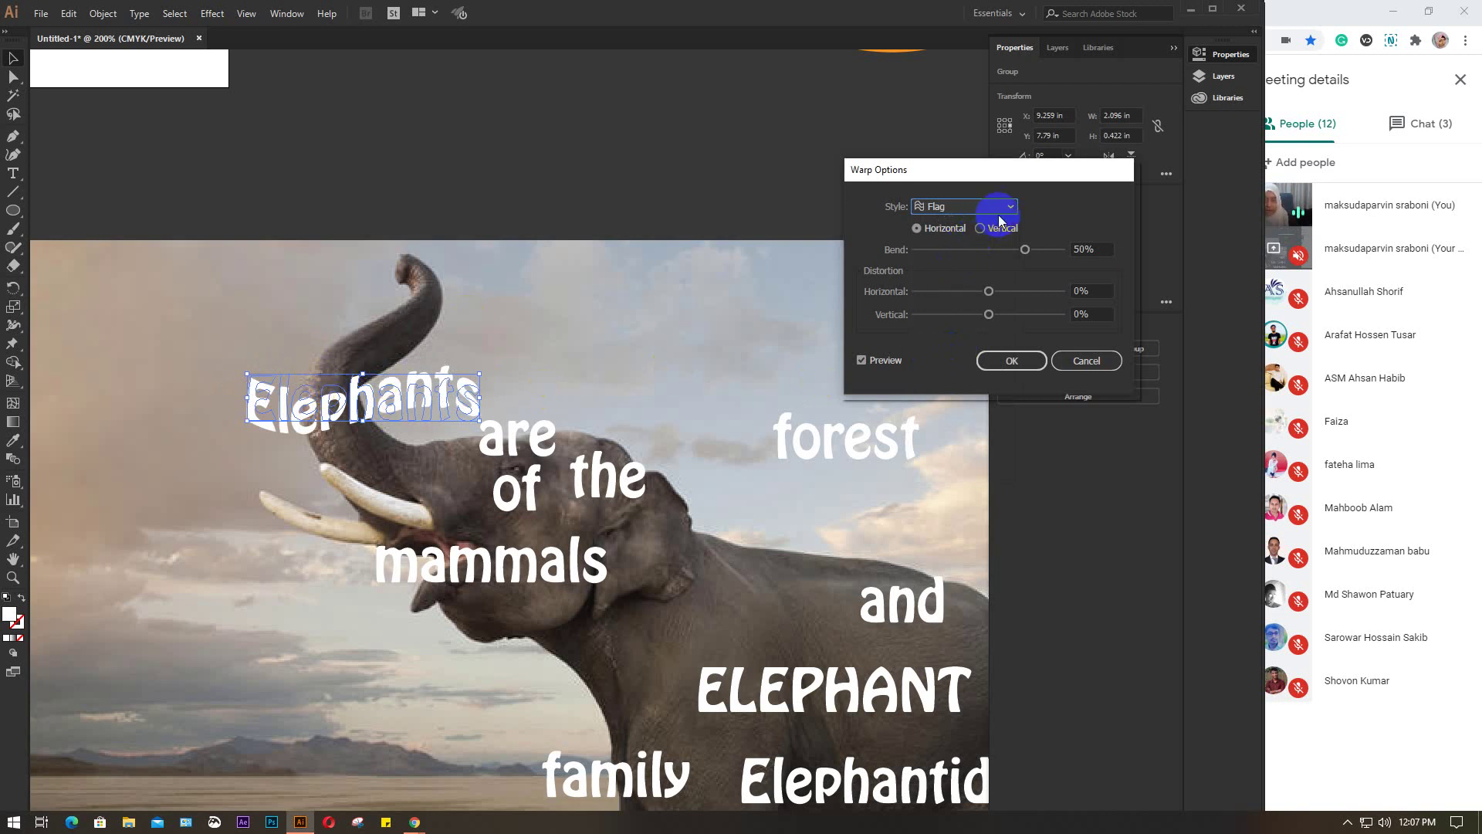
Cancel the warp and rotate Elephants 90° to run vertically along the trunk
left_click(1085, 363)
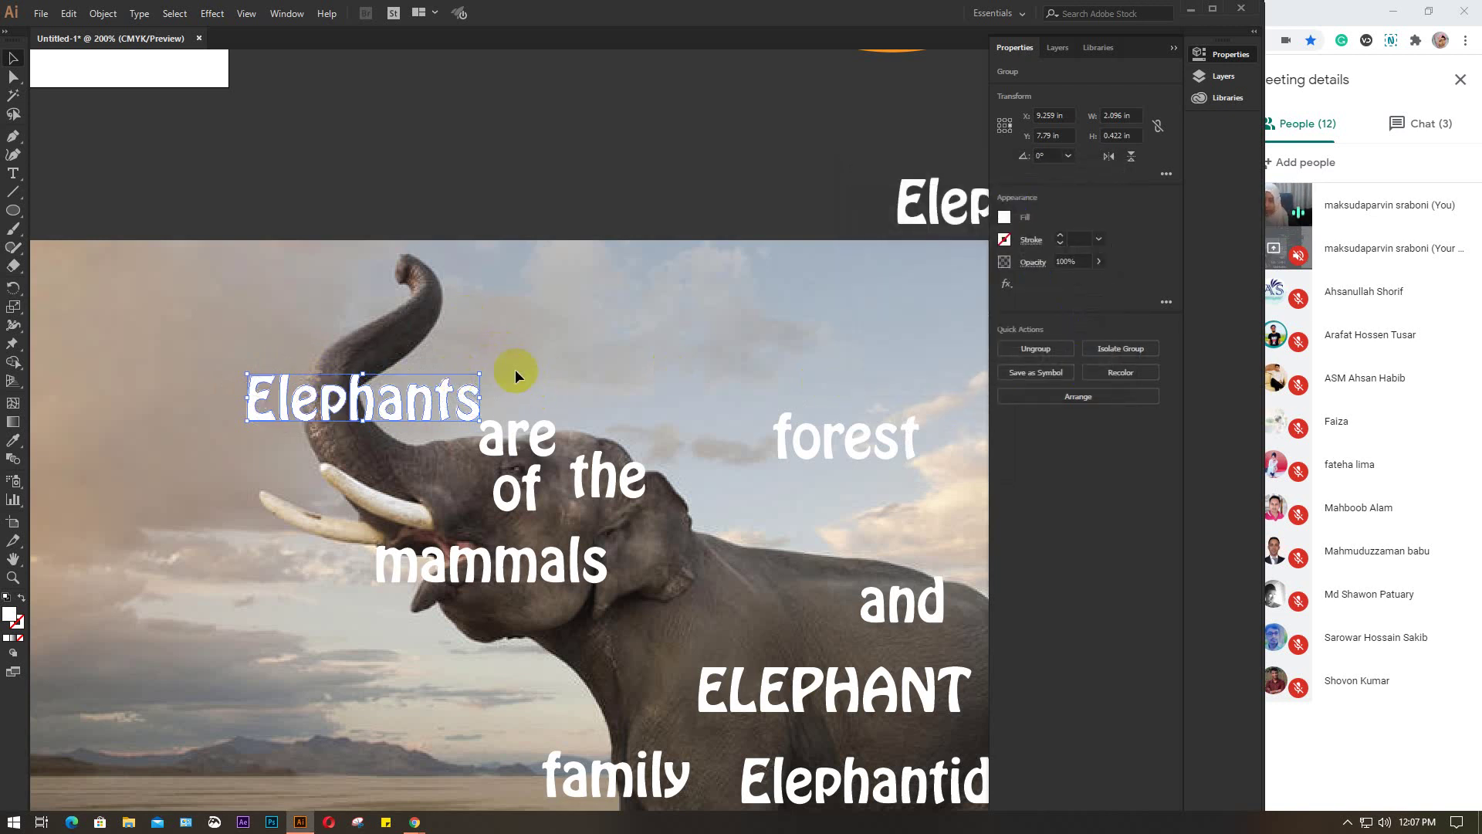
left_click_drag(487, 365, 355, 399)
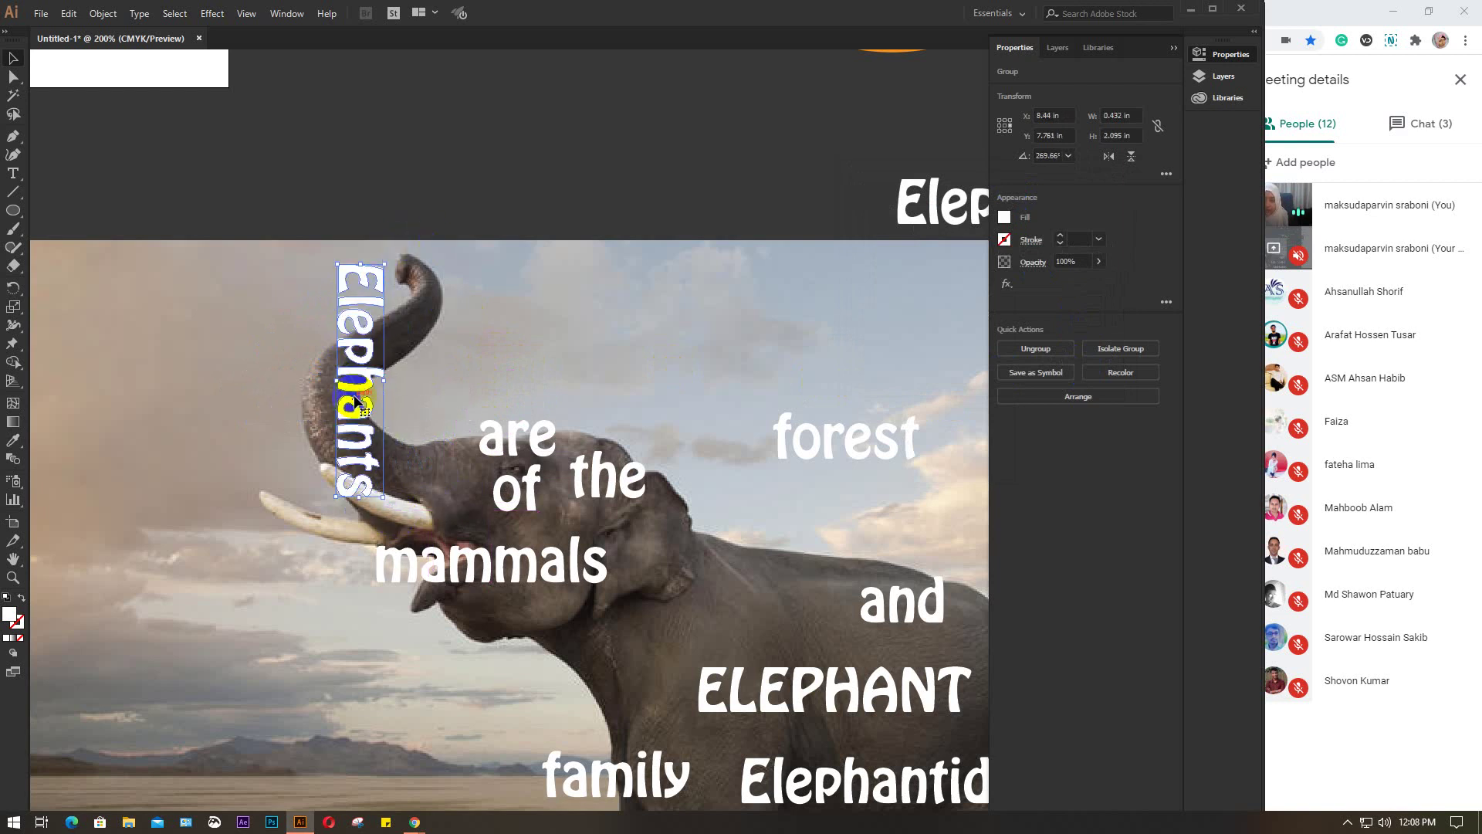
left_click(213, 13)
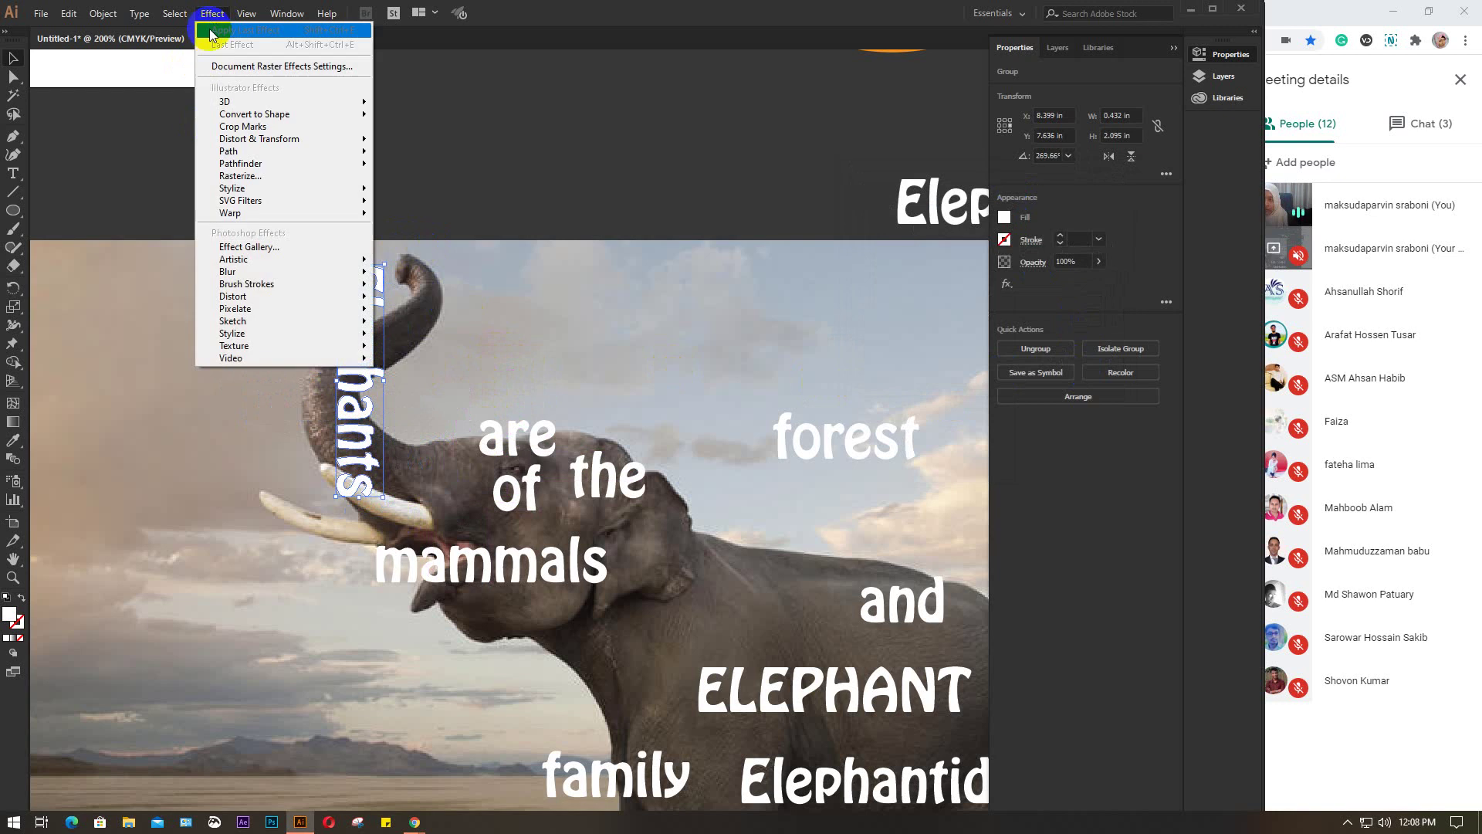
Apply a vertical Flag warp to Elephants with Bend 100% and a negative horizontal distortion
mouse_move(244, 220)
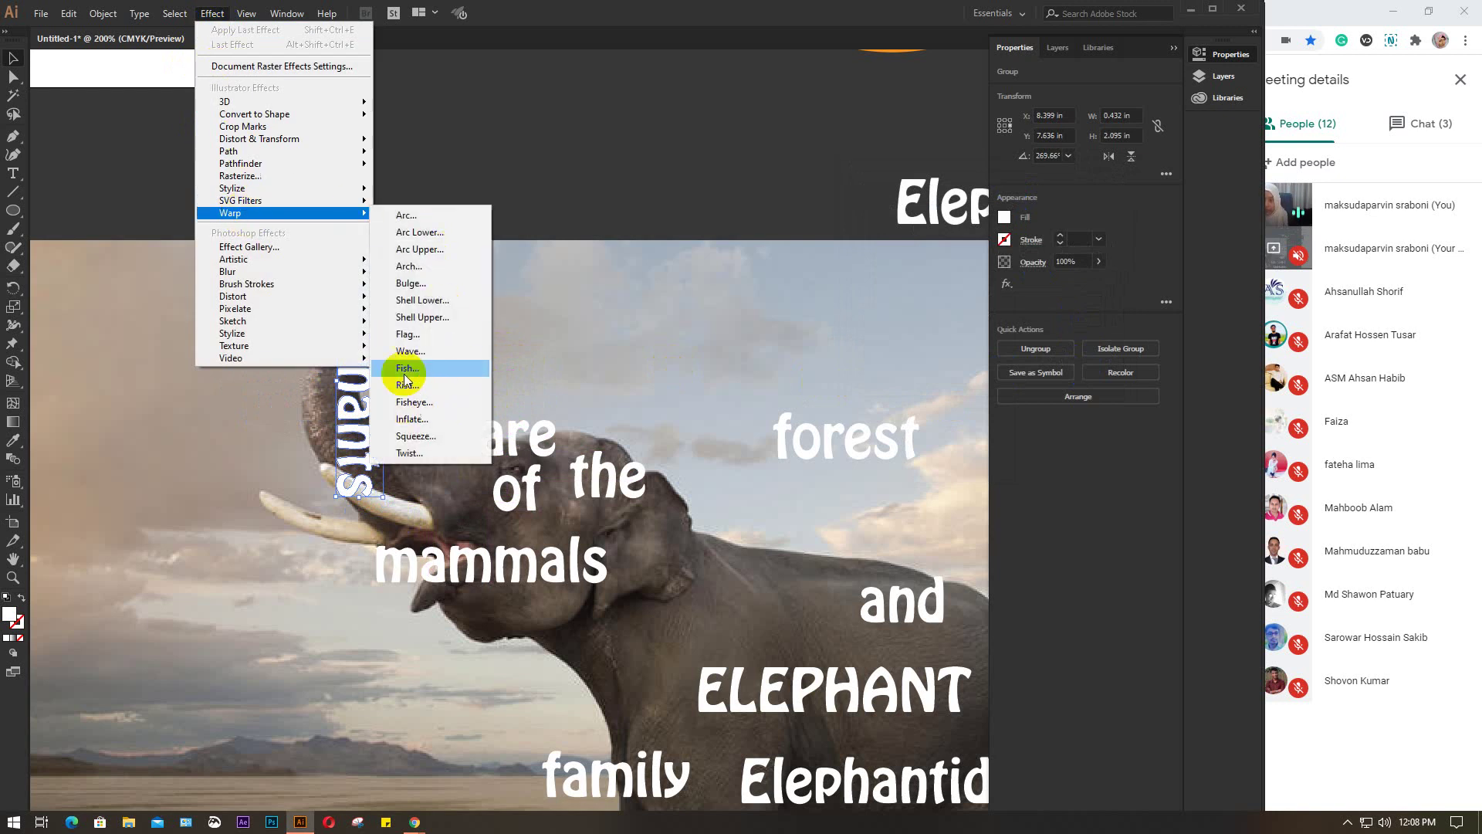
left_click(425, 329)
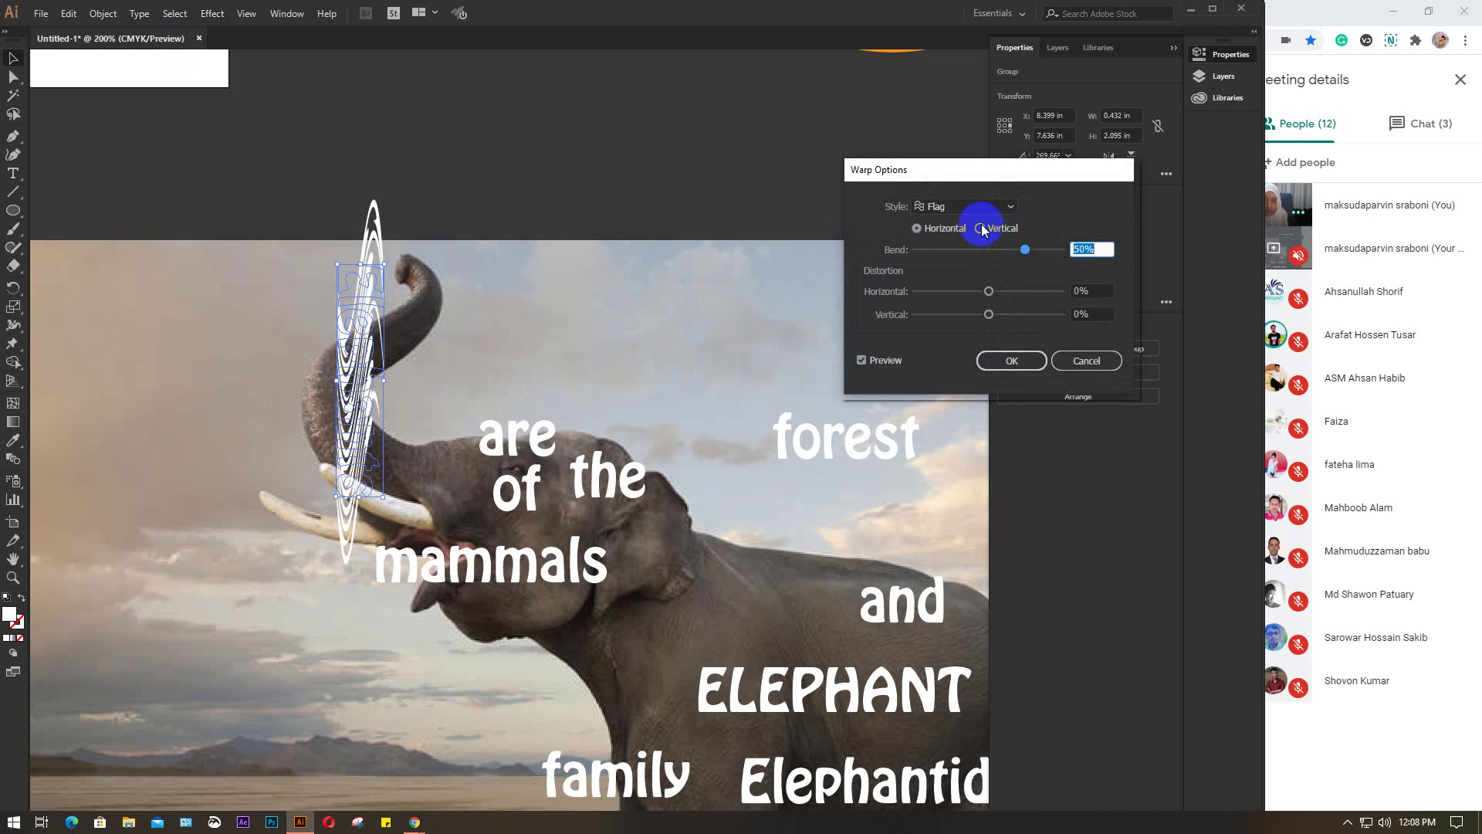
left_click(980, 228)
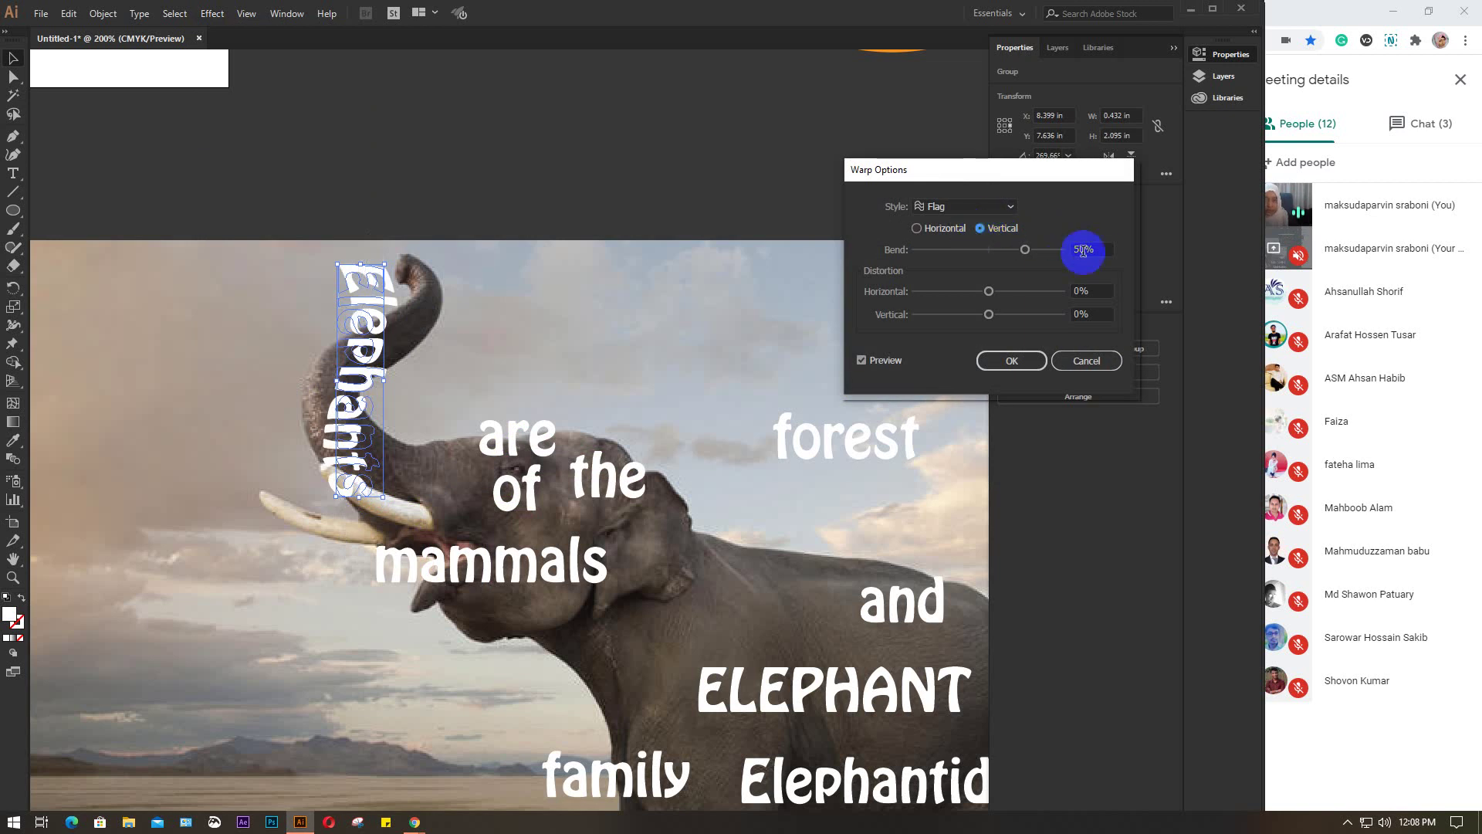
double_click(1095, 249)
key("Up")
key("Up")
key("Up")
key("Up")
key("Up")
key("Up")
key("Up")
key("Up")
key("Up")
key("Up")
key("Up")
key("Up")
key("Up")
key("Up")
key("Up")
key("Up")
key("Up")
key("Up")
key("Up")
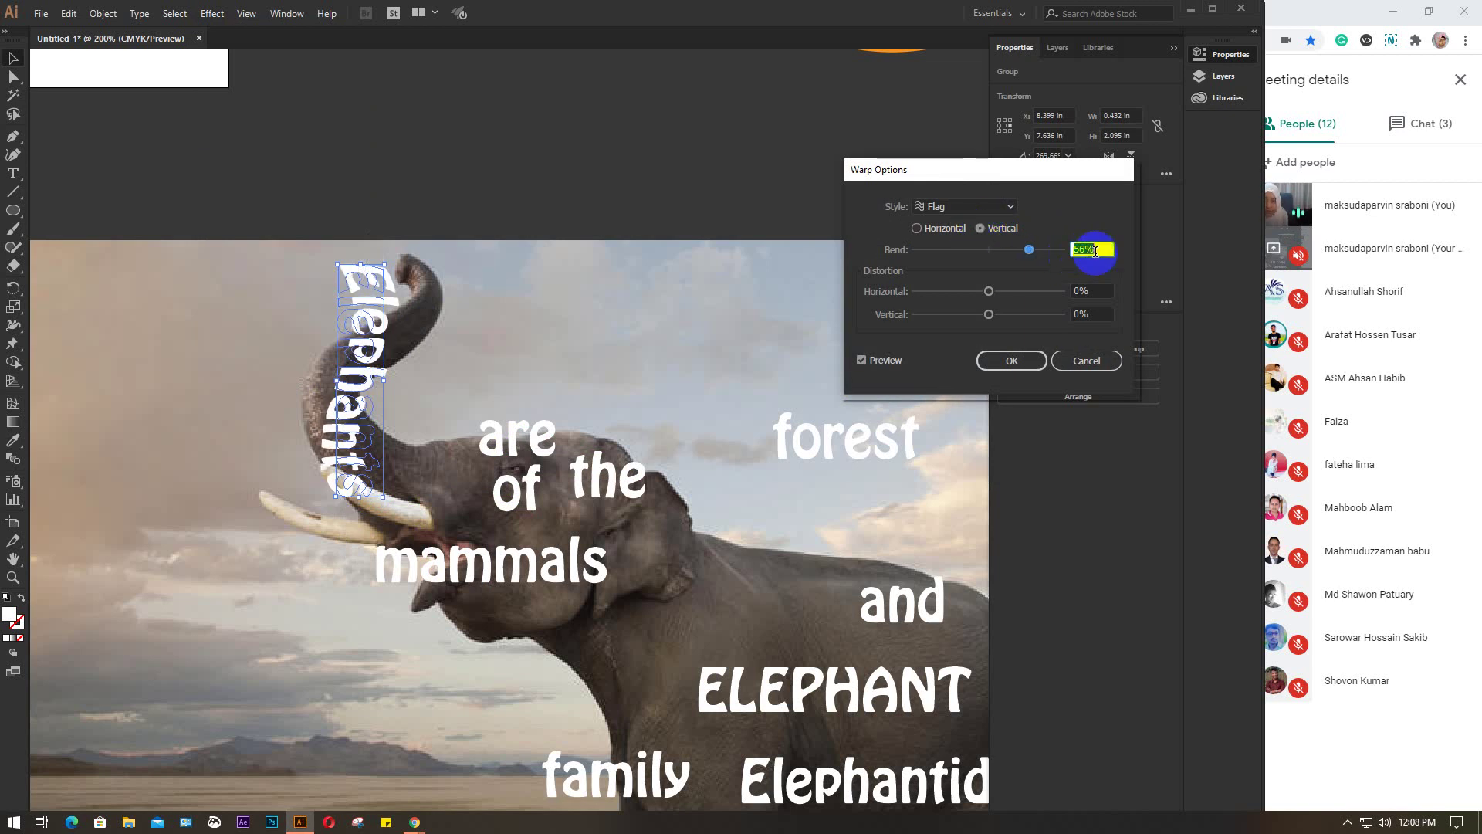
key("Up")
key("Up")
key("Up")
key("Up")
key("Up")
key("Up")
key("Up")
key("Up")
key("Up")
key("Up")
key("Up")
key("Up")
key("Up")
key("Up")
key("Up")
key("Up")
key("Up")
key("Up")
key("Up")
key("Up")
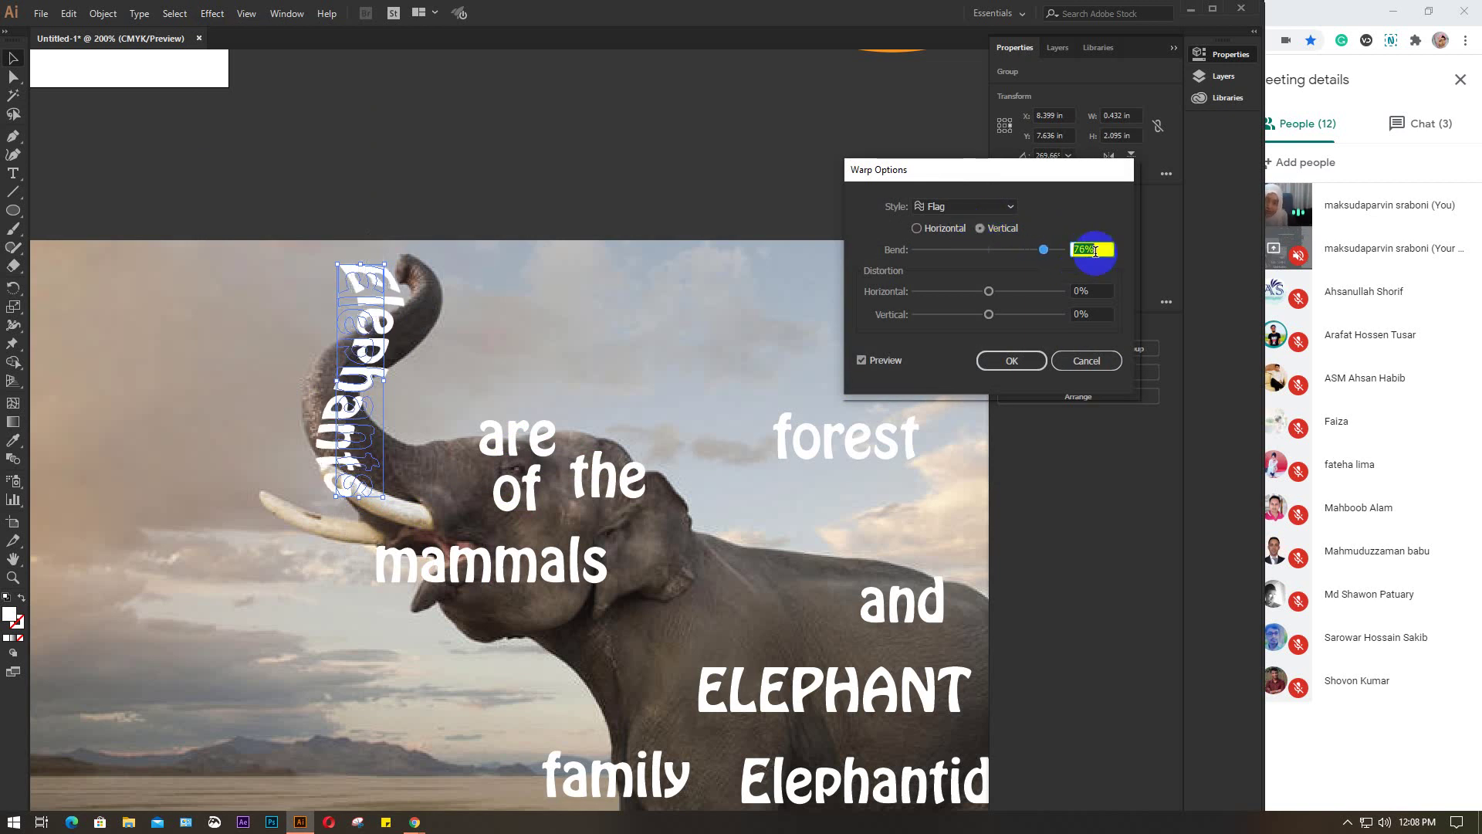
key("Up")
key("Up")
key("Up")
key("Up")
key("Up")
key("Up")
key("Up")
key("Up")
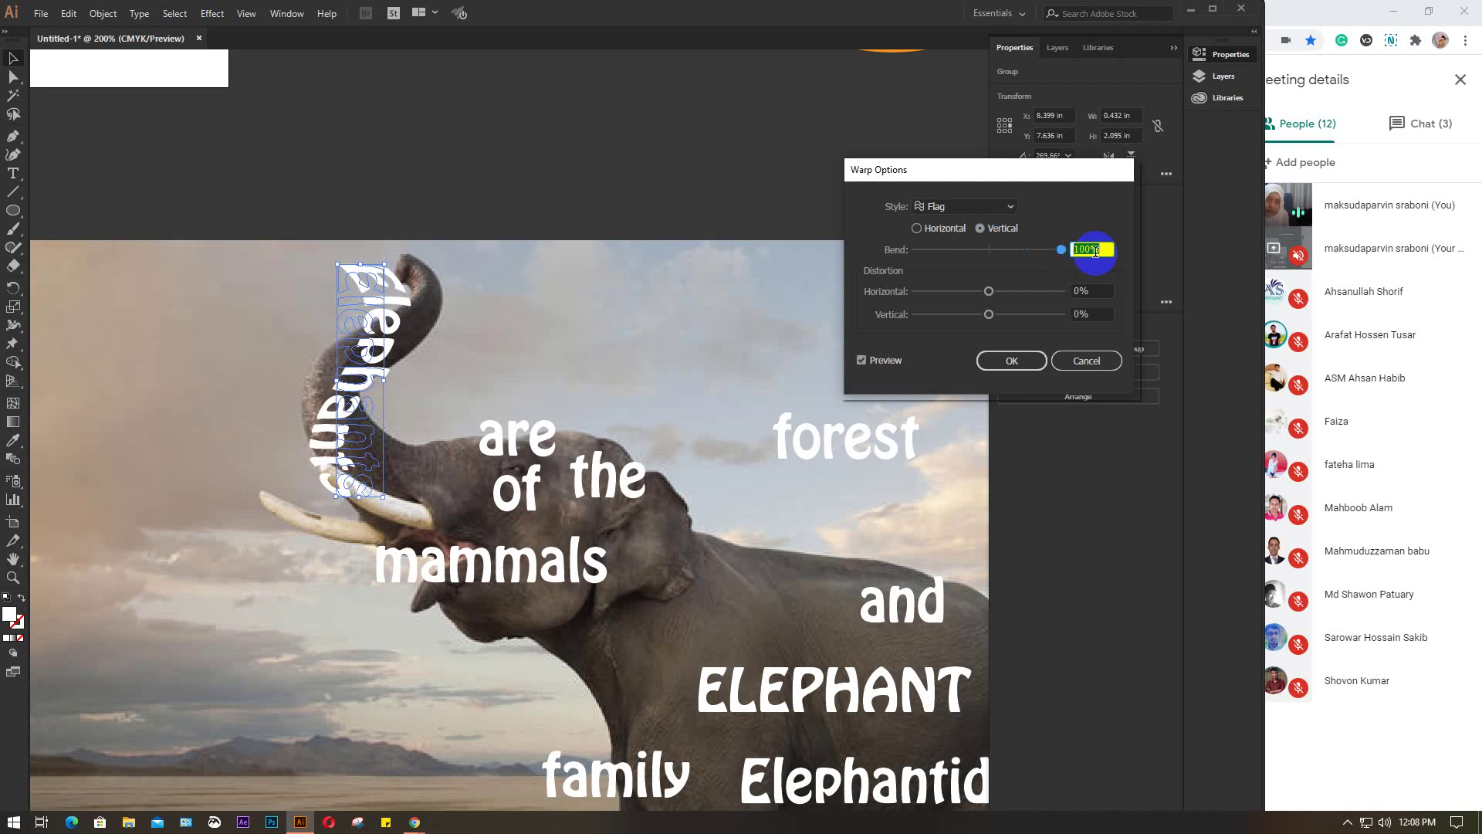
left_click(1012, 298)
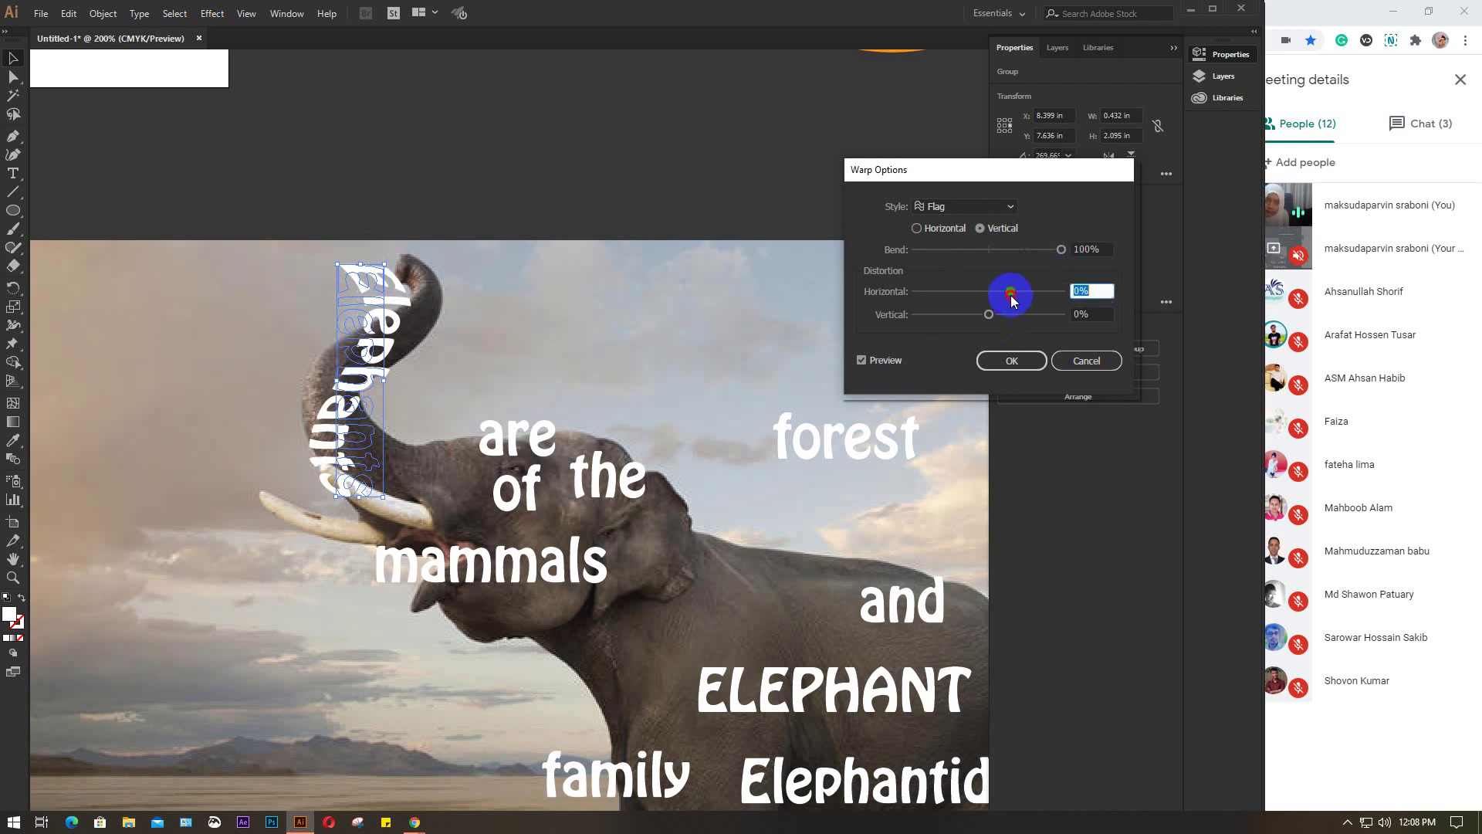
mouse_move(1014, 299)
left_mouse_down()
mouse_move(961, 296)
mouse_move(986, 291)
left_mouse_up()
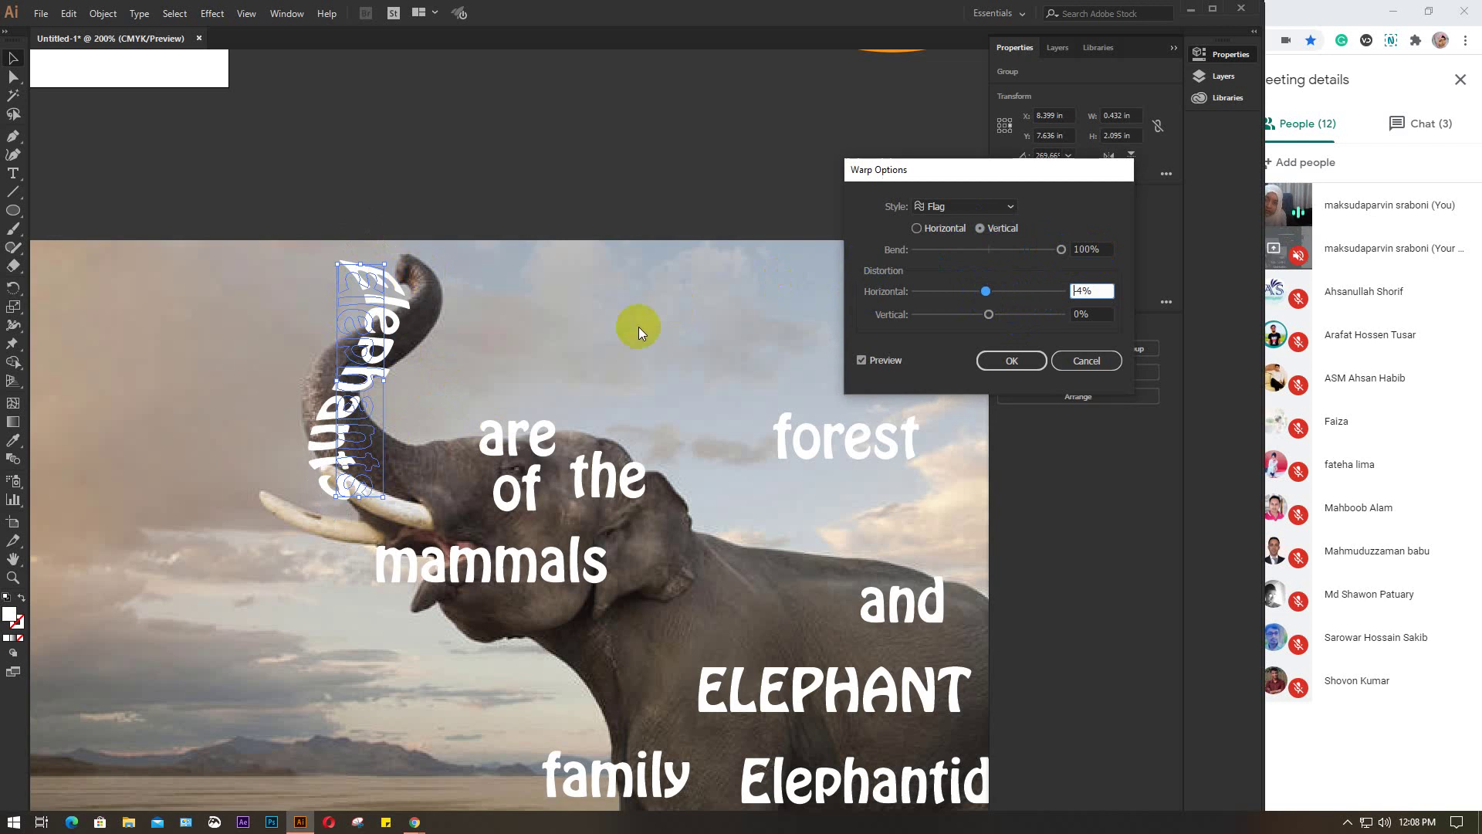
left_click(966, 357)
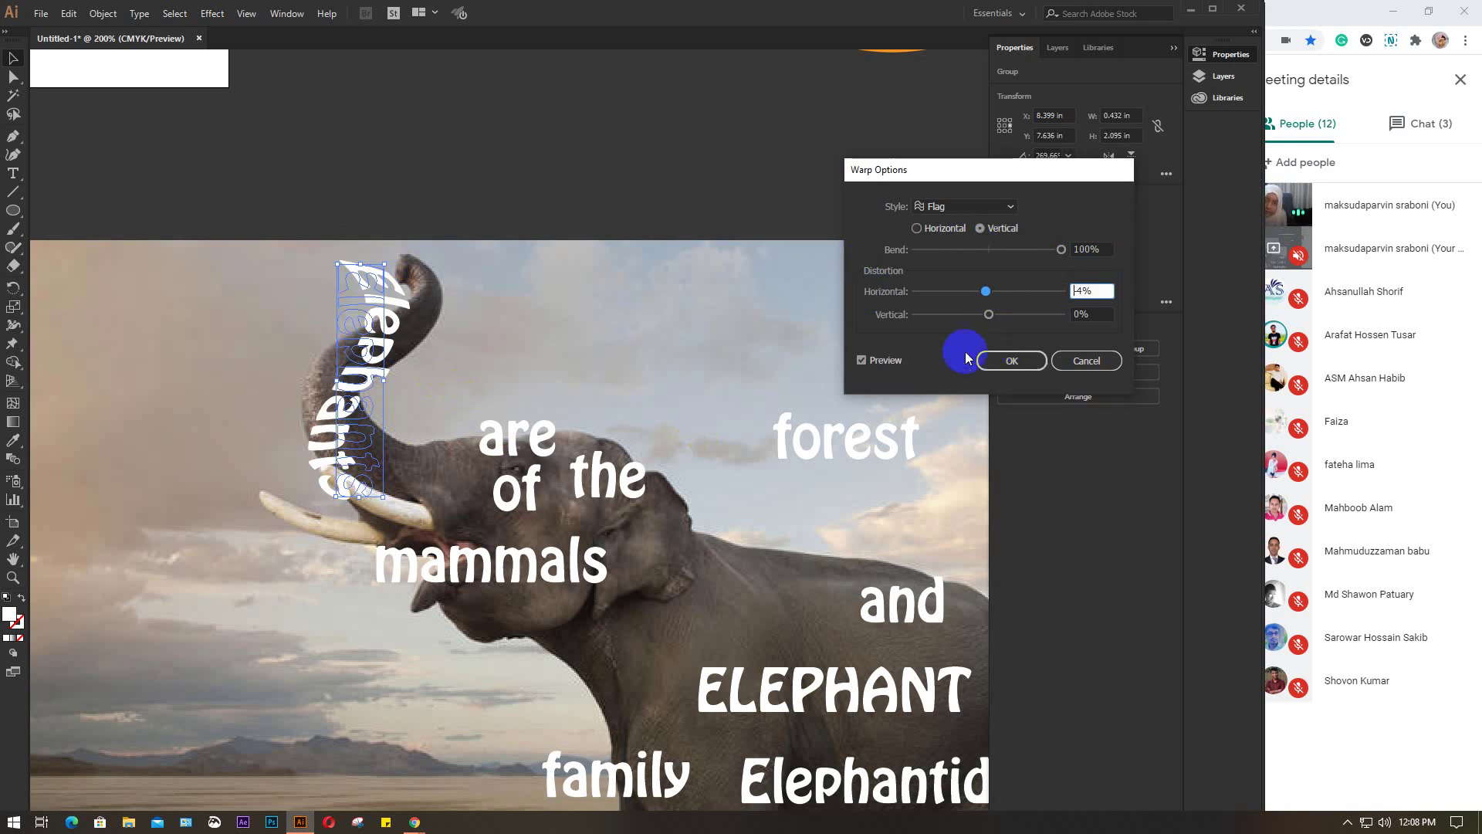
left_click(1034, 362)
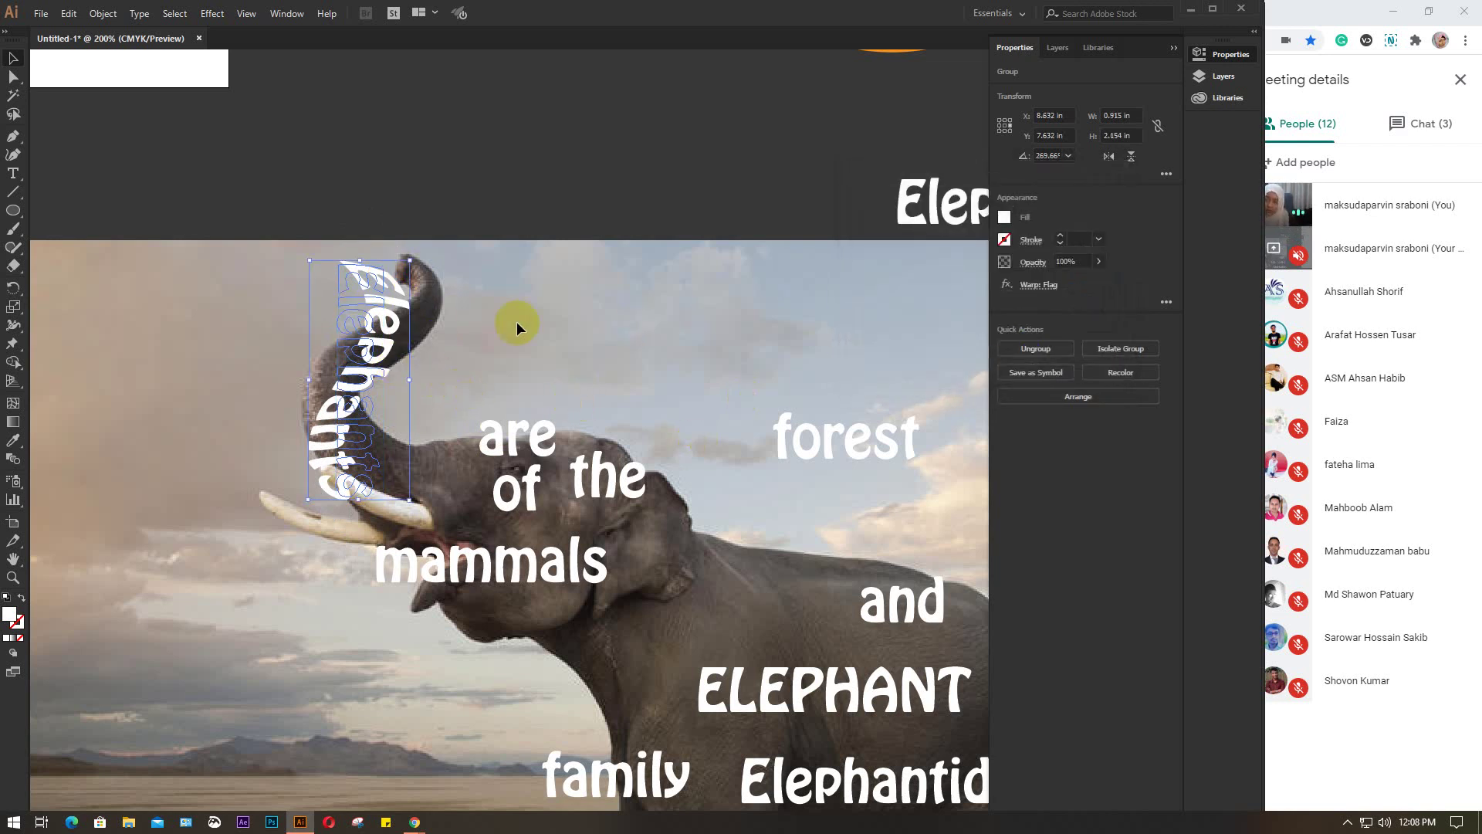
Reposition the warped Elephants word along the elephant's trunk
left_click_drag(386, 305, 417, 359)
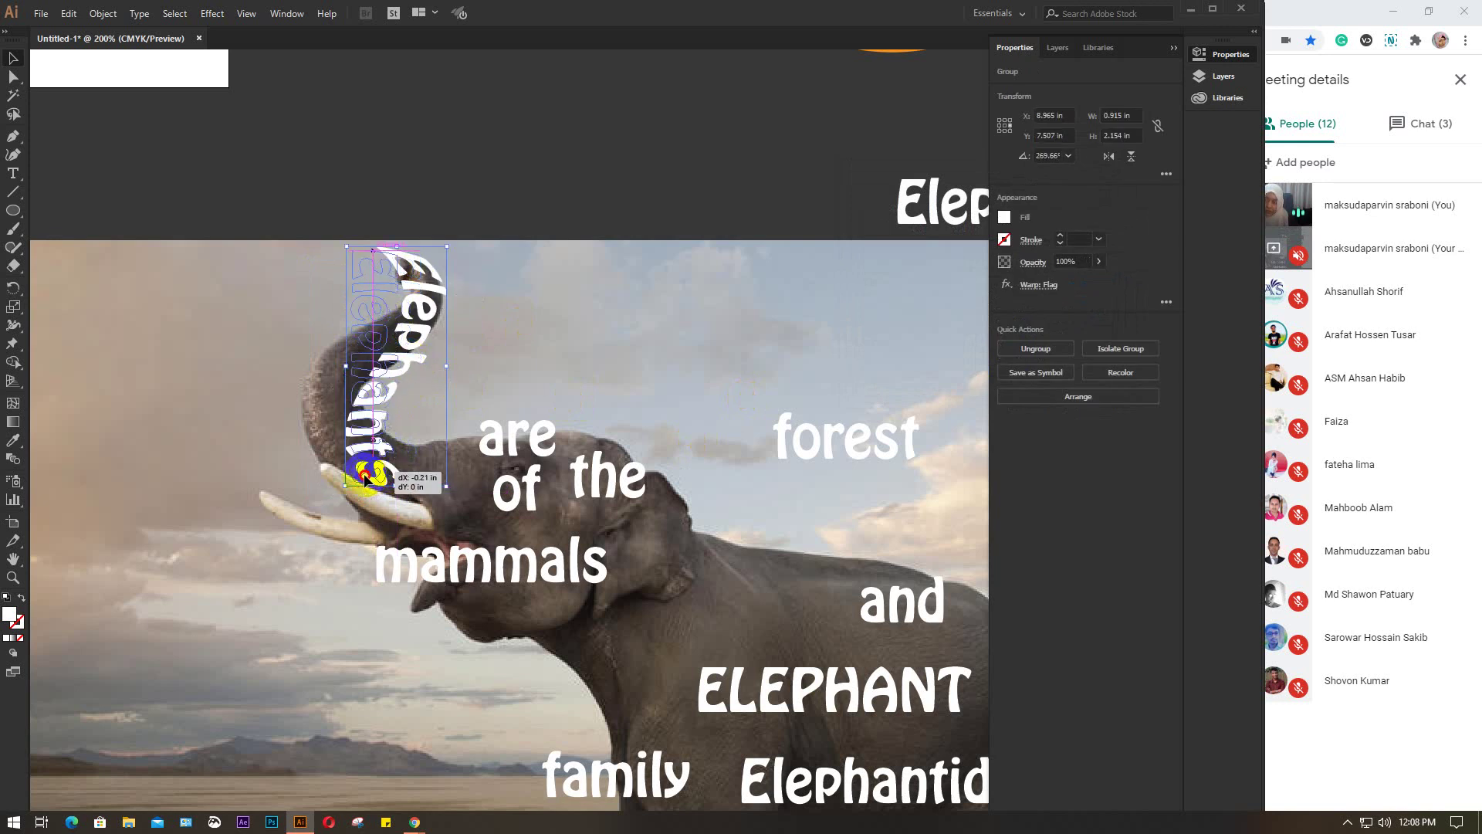
left_click_drag(390, 472, 371, 473)
left_click(466, 382)
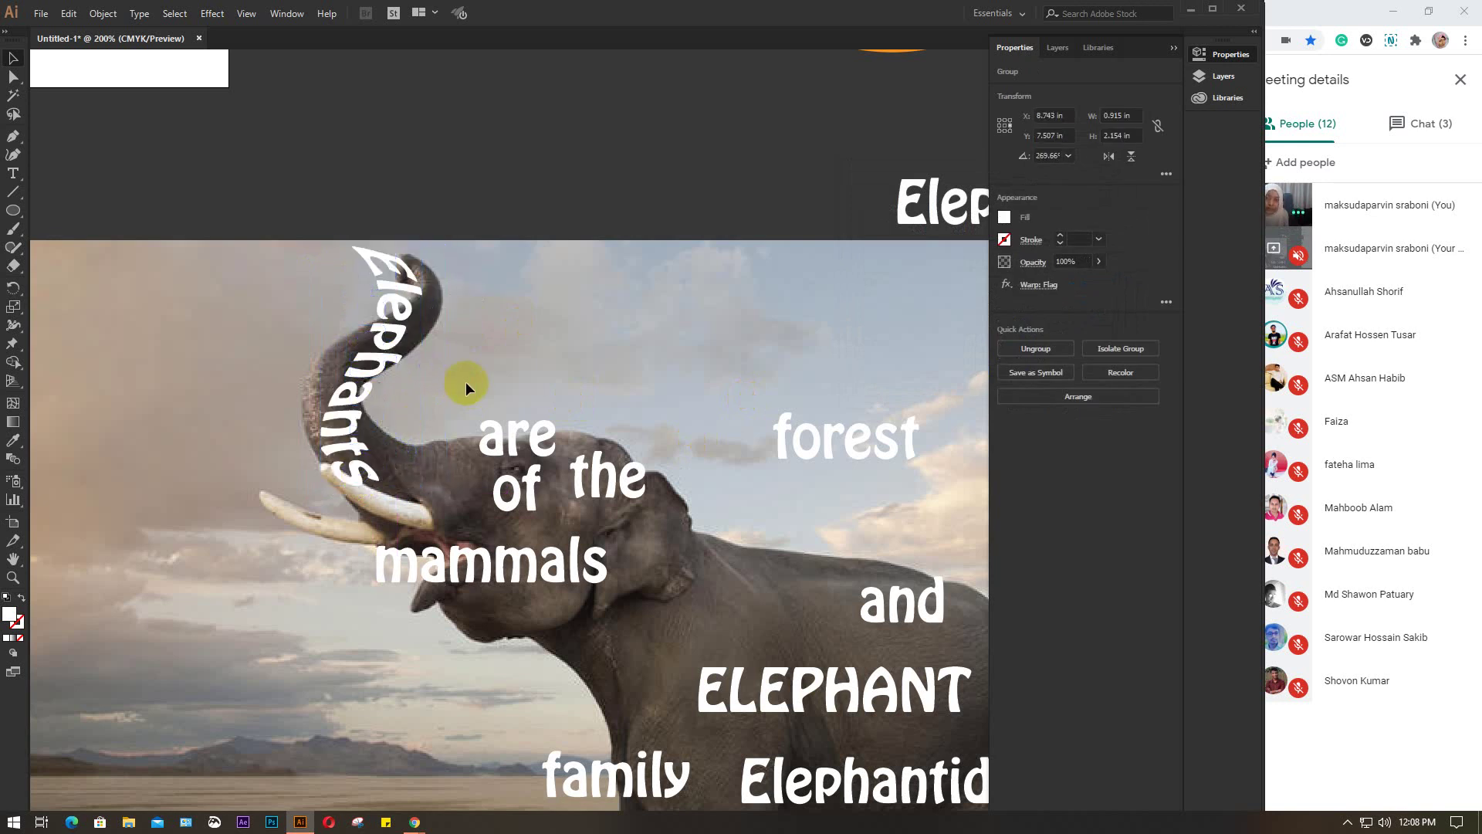
left_click(397, 314)
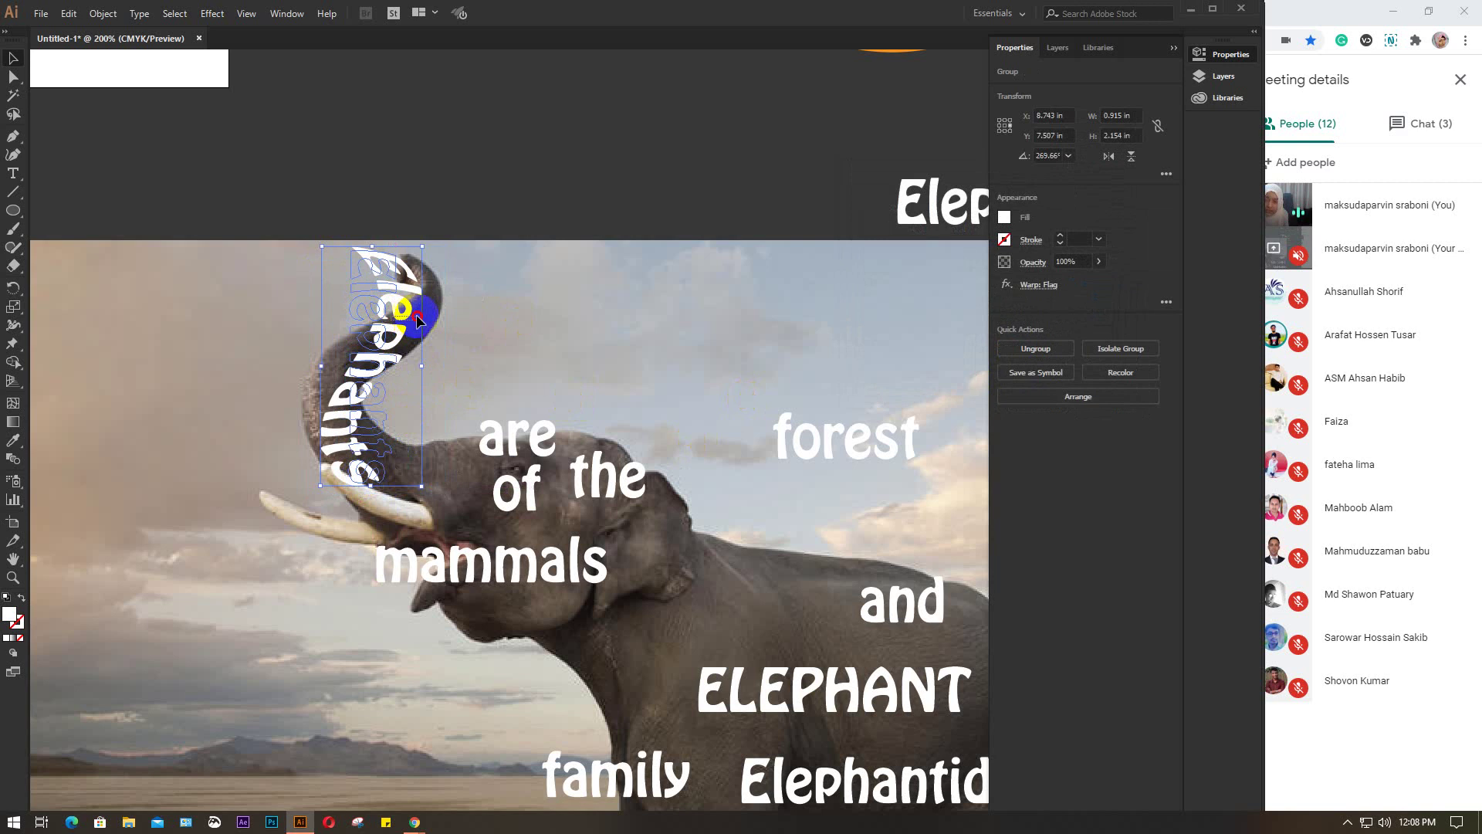
left_click_drag(395, 320, 413, 323)
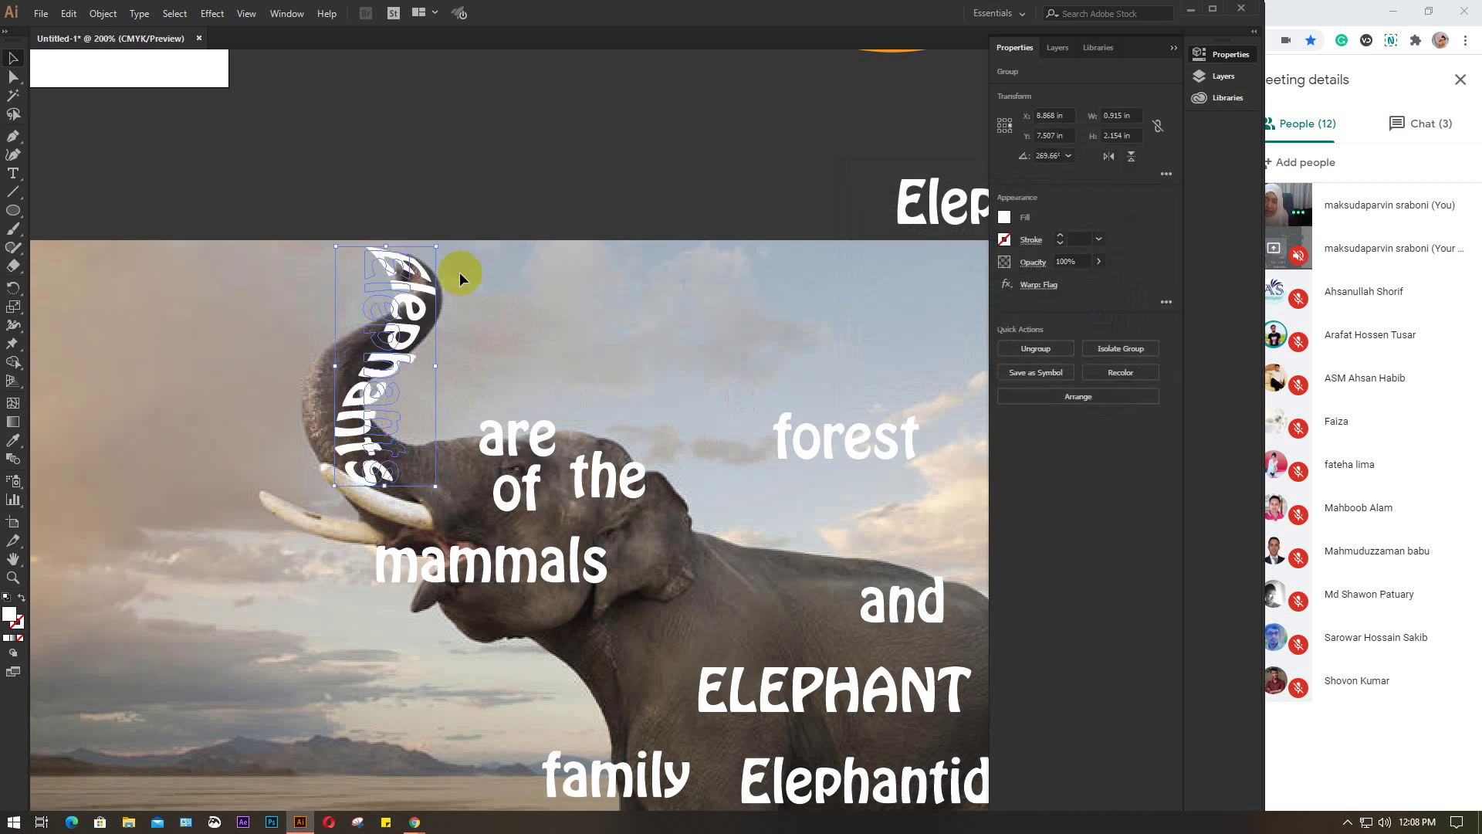
Undo the flag warp so Elephants is straight, then bring up Object > Envelope Distort options
key("ctrl+z")
key("ctrl+z")
key("ctrl+z")
key("ctrl+z")
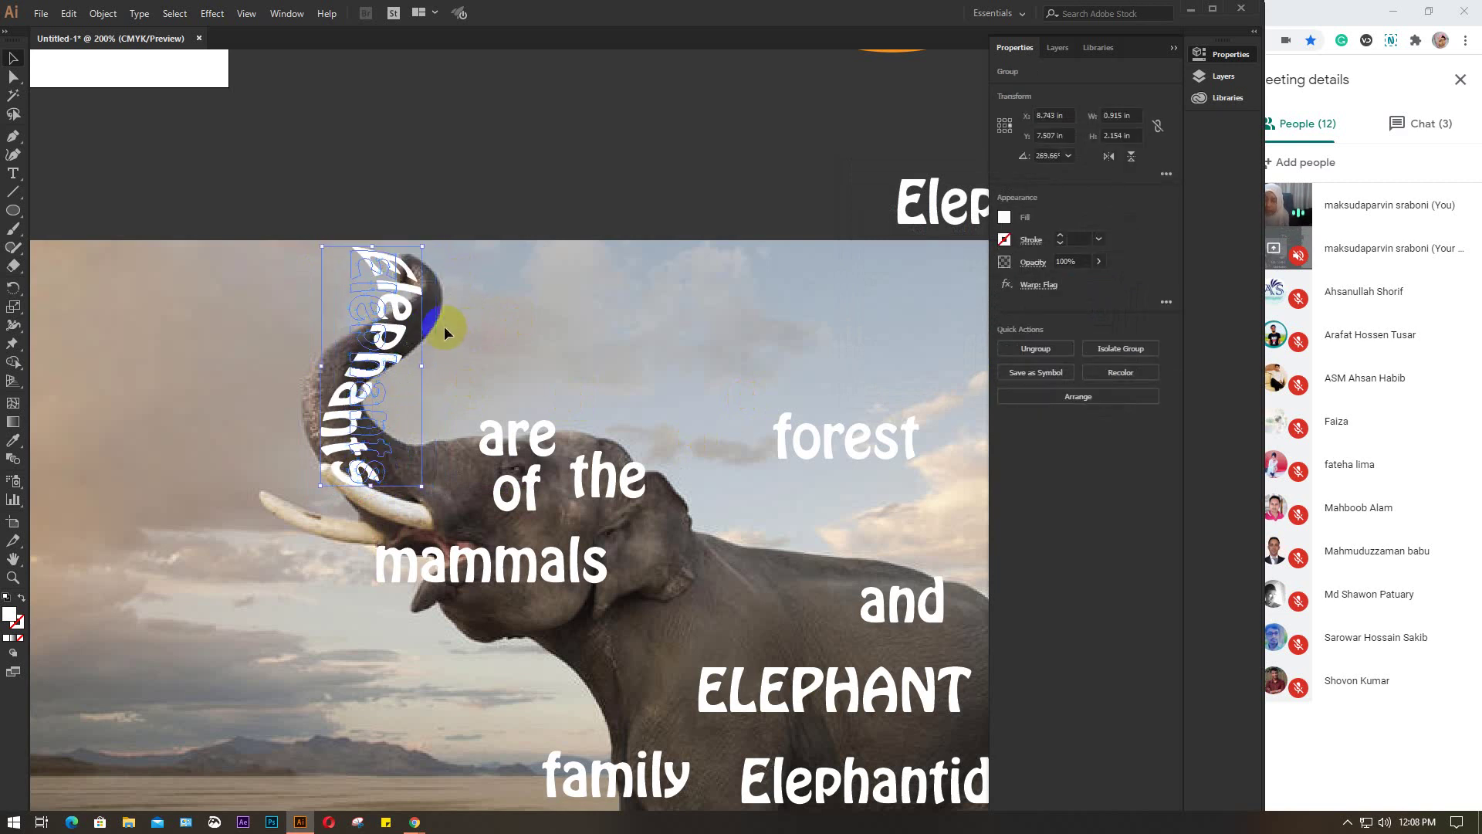
key("ctrl+z")
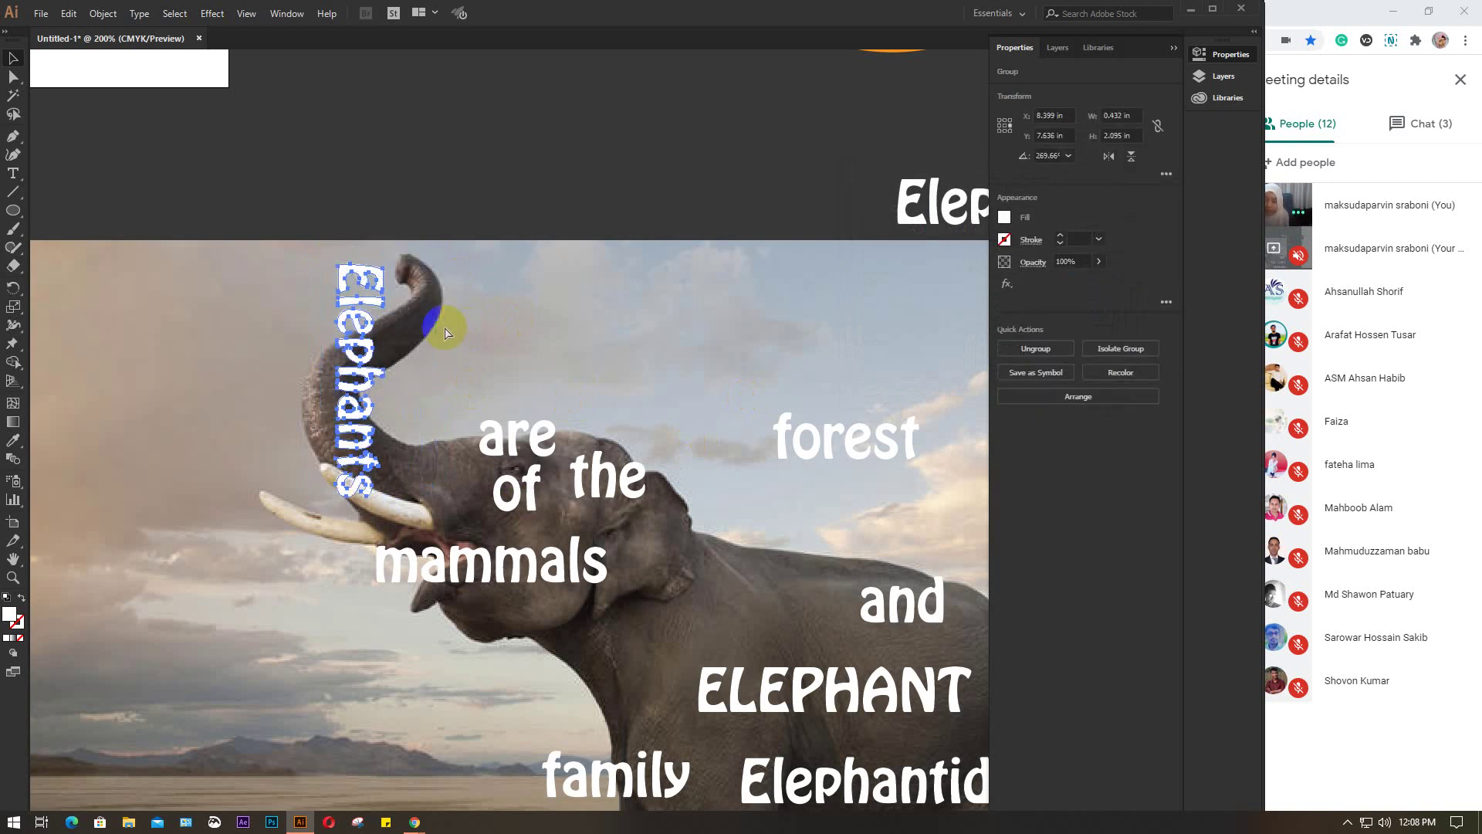
left_click(446, 332)
left_click(355, 298)
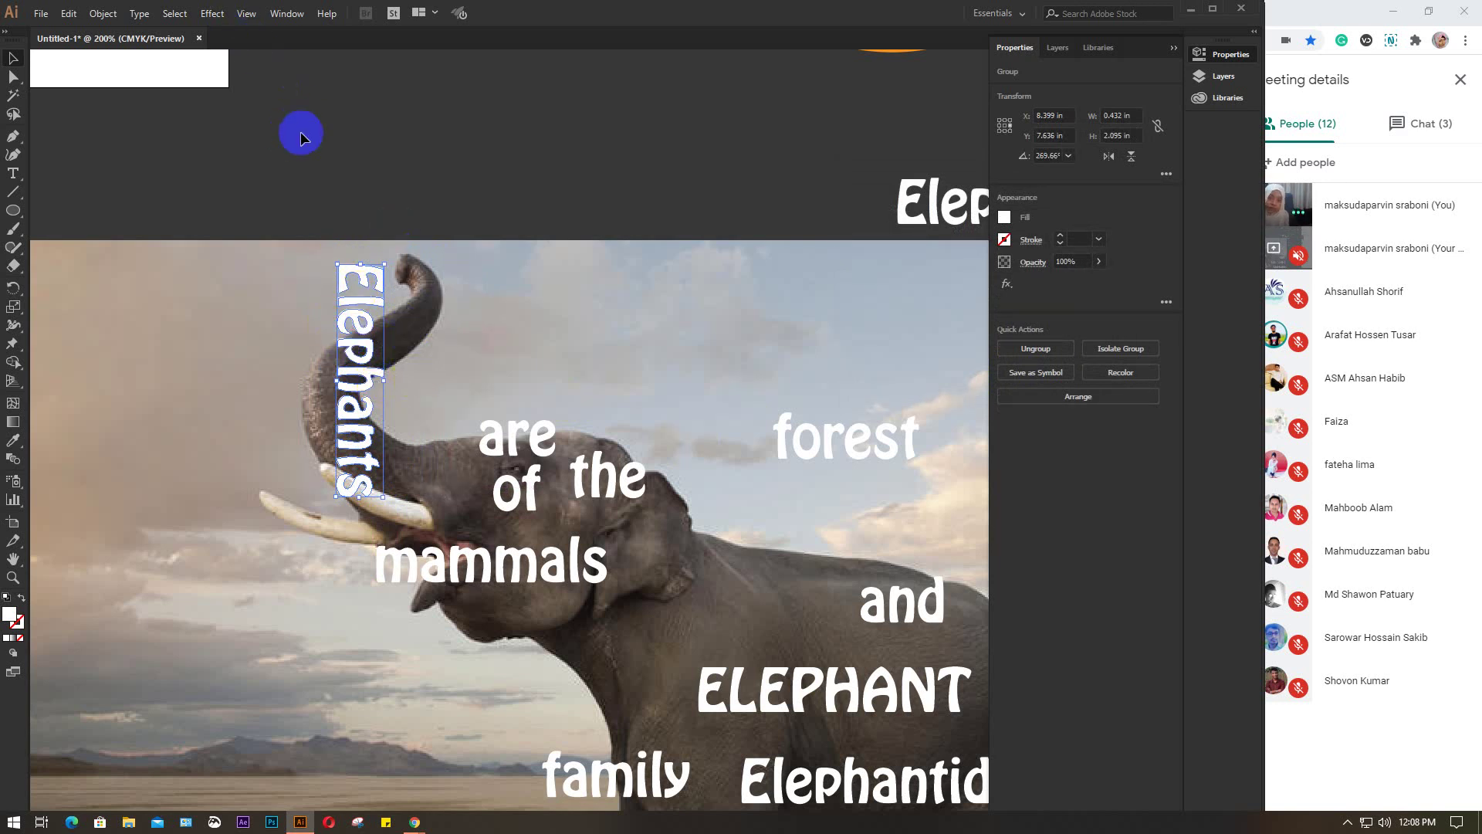
left_click(98, 23)
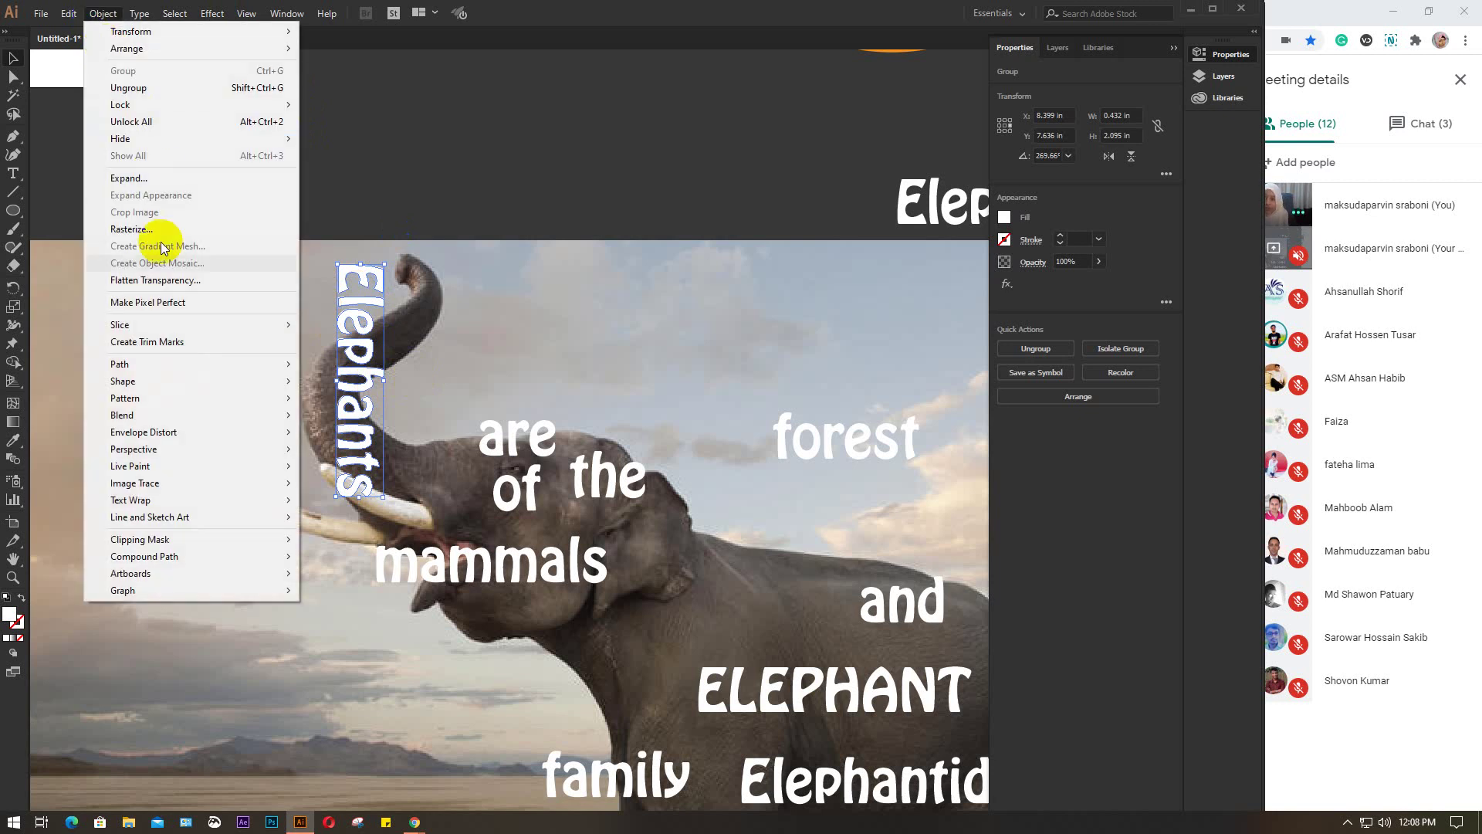
mouse_move(151, 433)
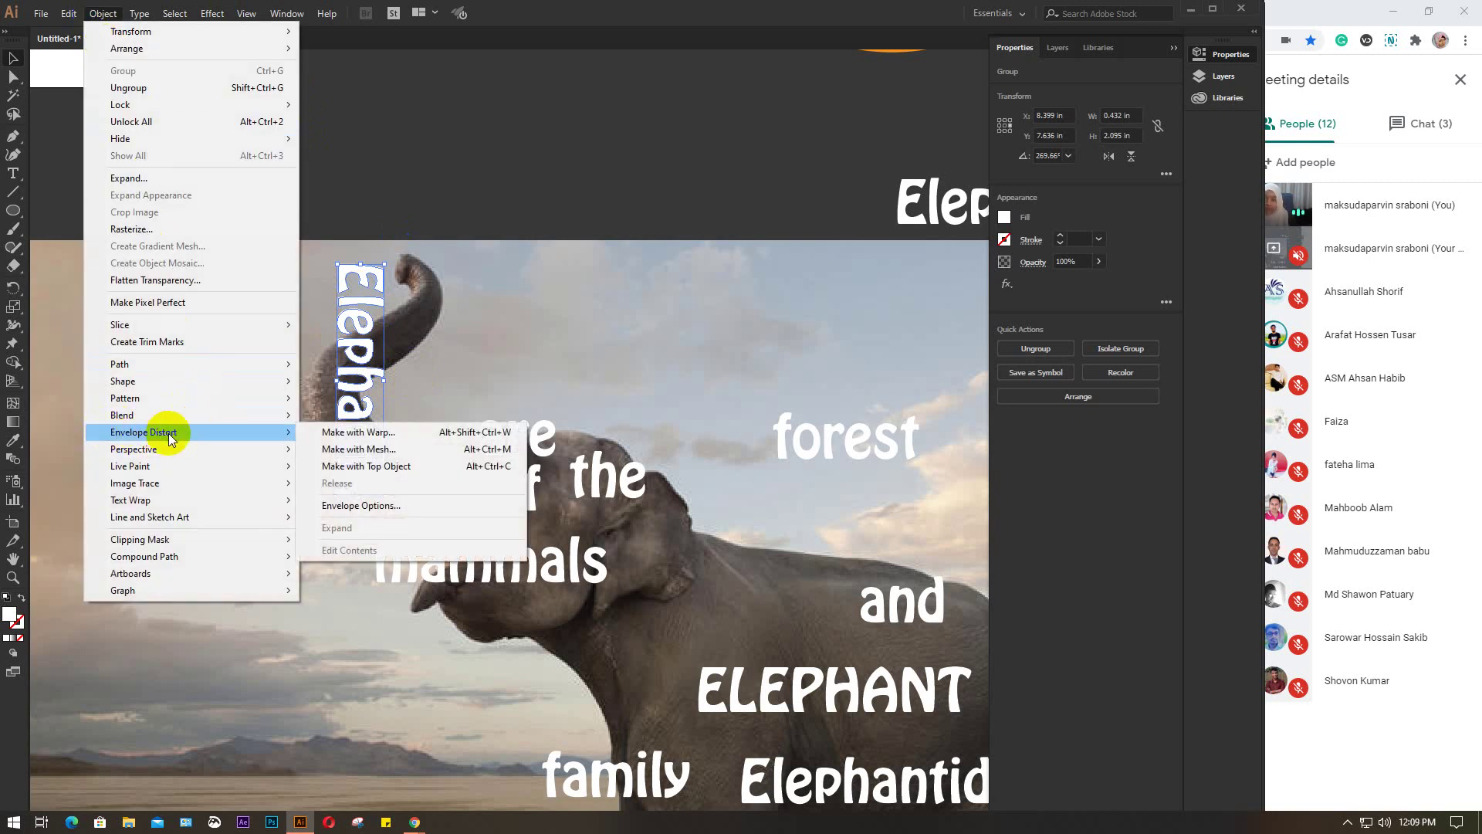
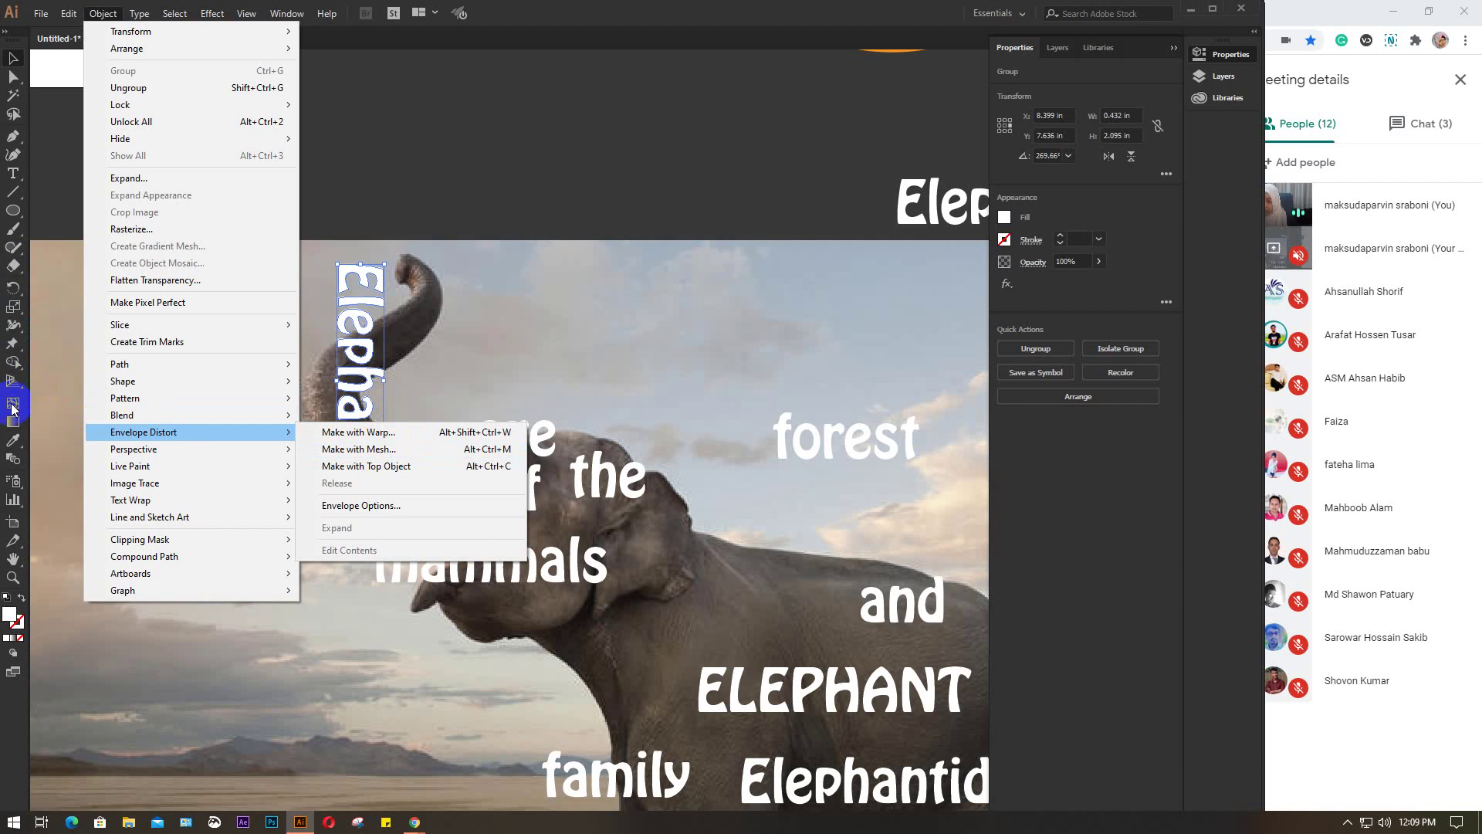
Select the vertical Elephants text
left_click(549, 338)
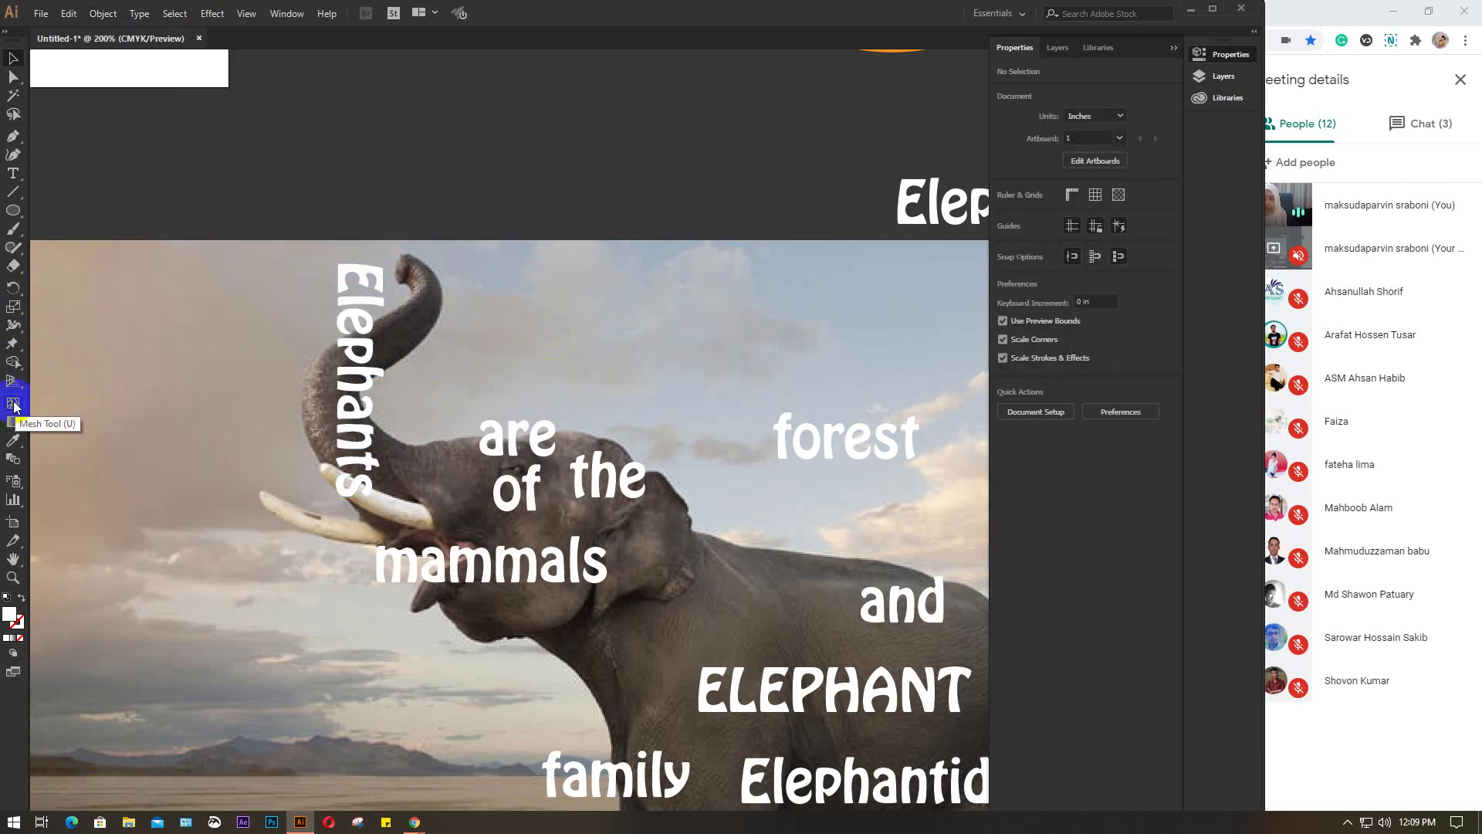
left_click(102, 13)
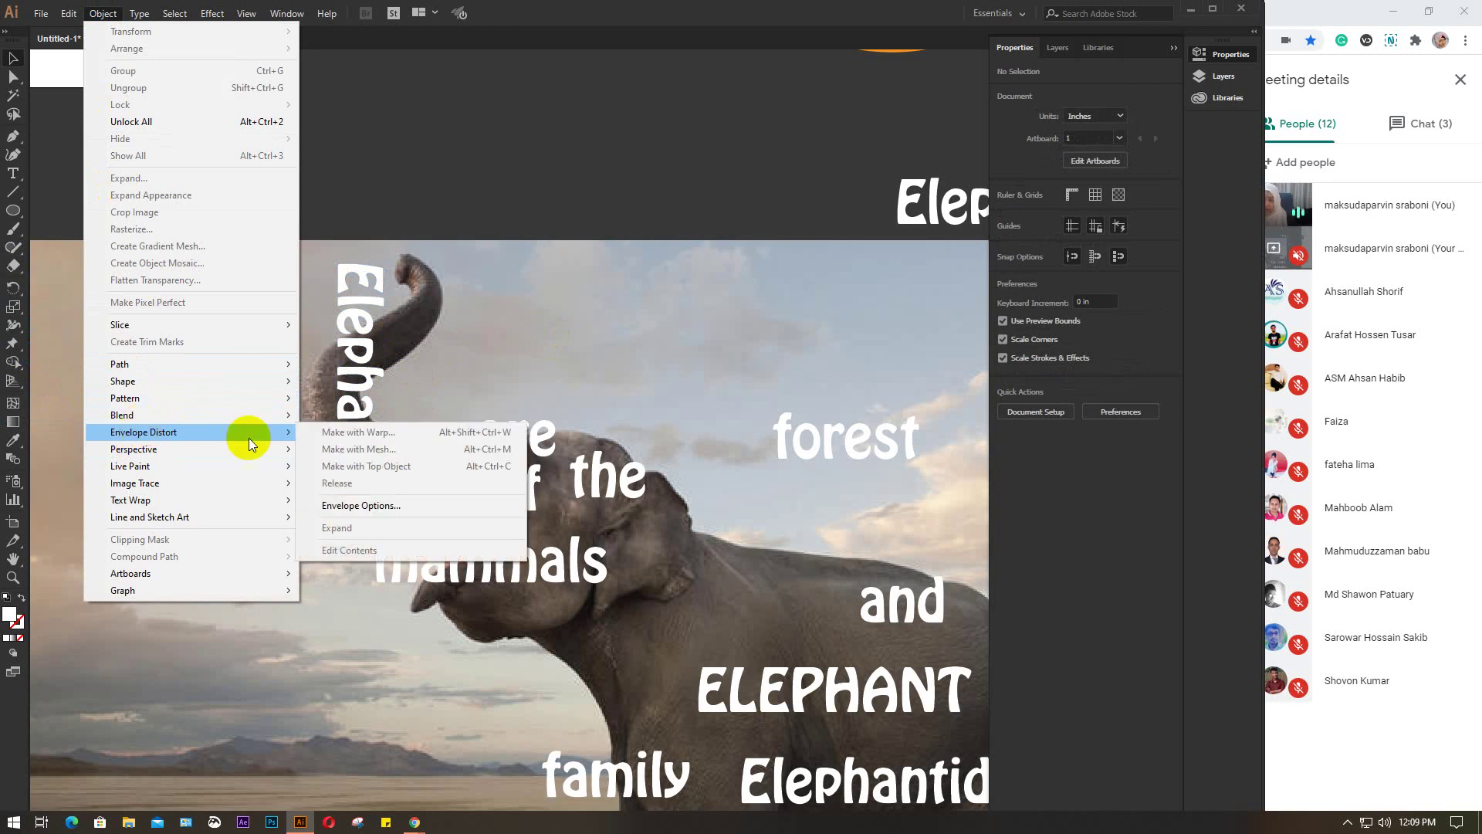
left_click(428, 355)
left_click(362, 305)
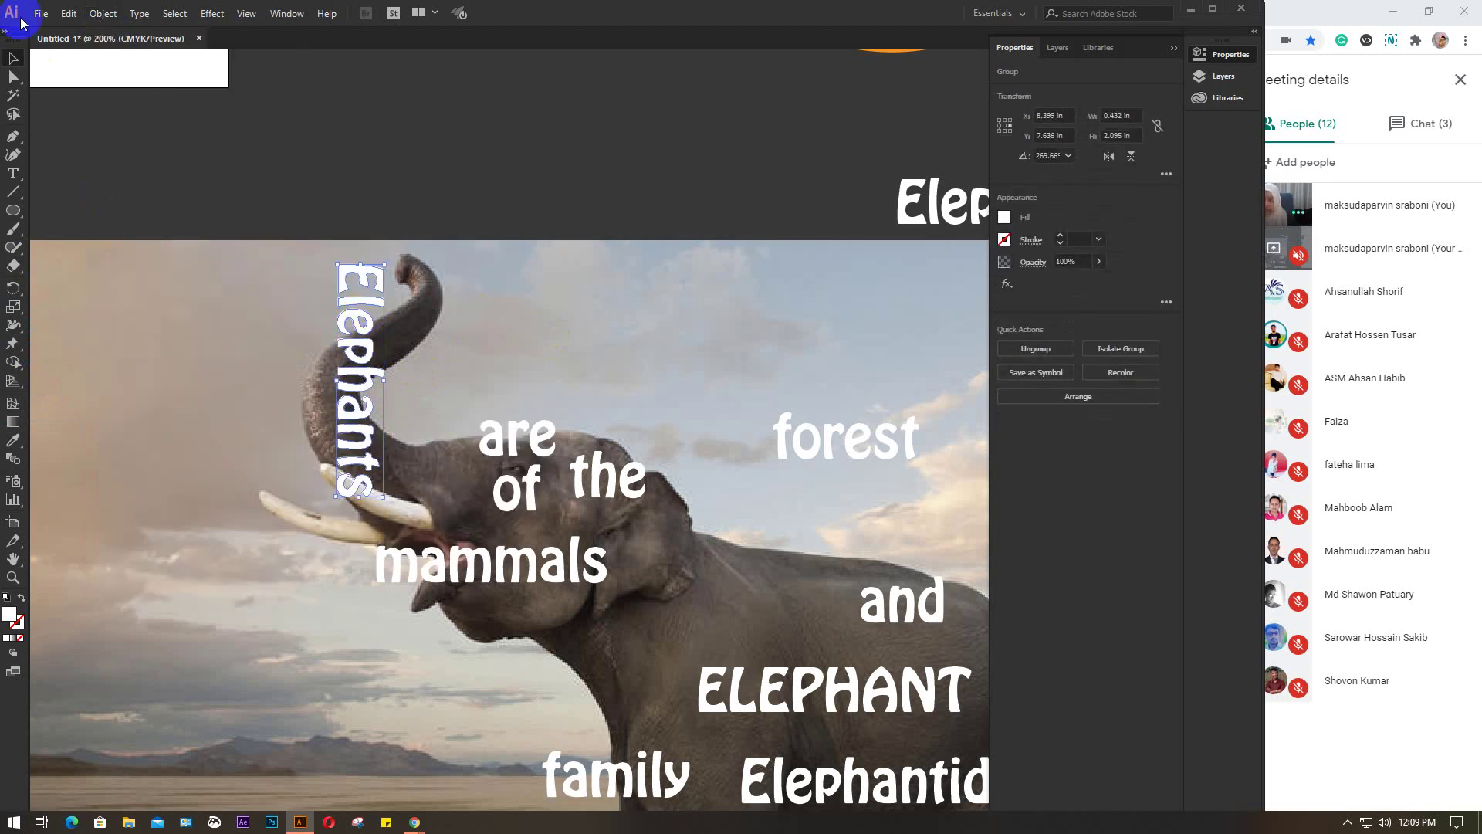
Wrap the text in an envelope mesh with 3 rows and 3 columns via Make with Mesh
left_click(103, 15)
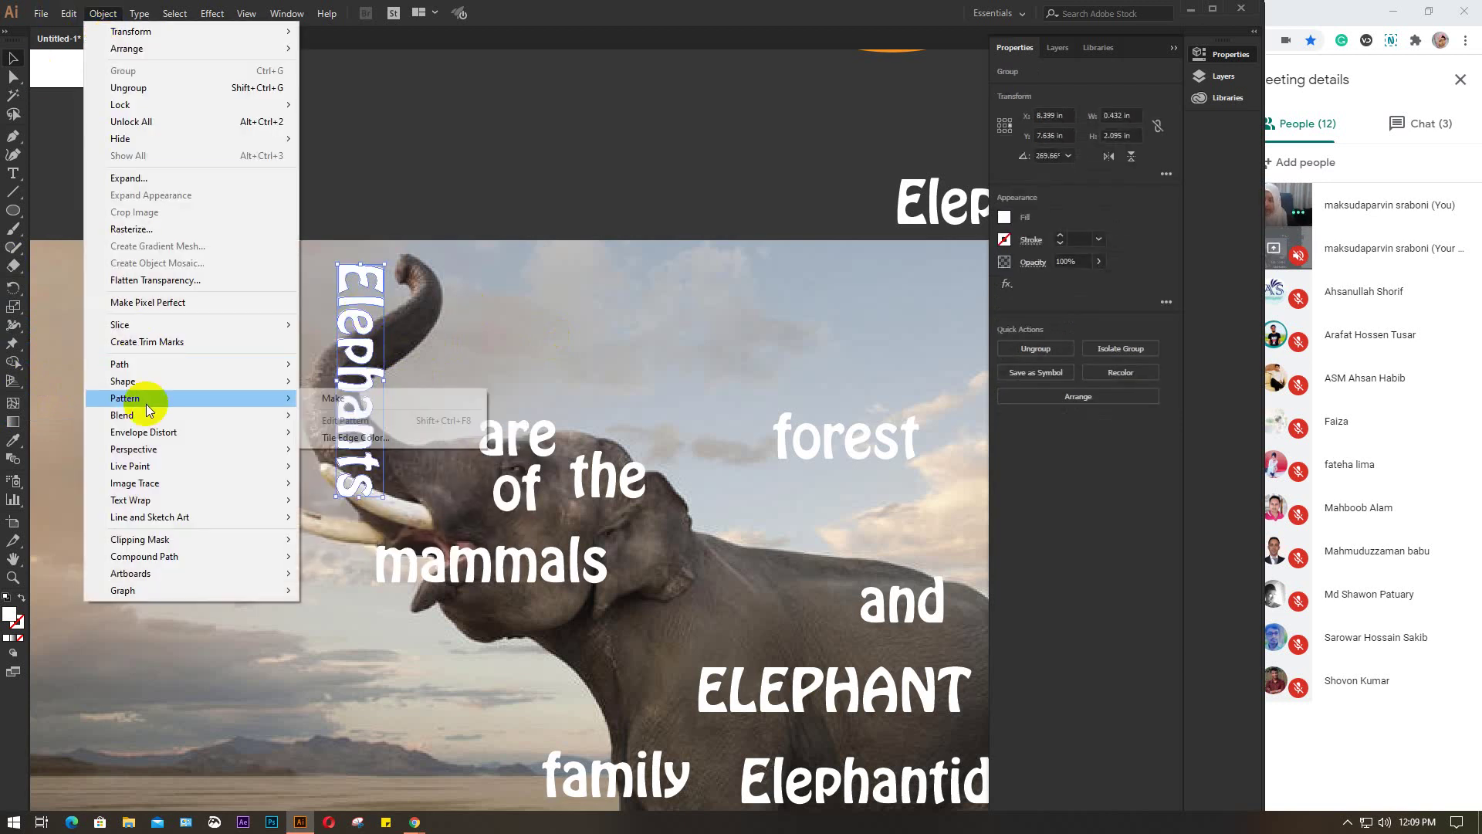
mouse_move(284, 431)
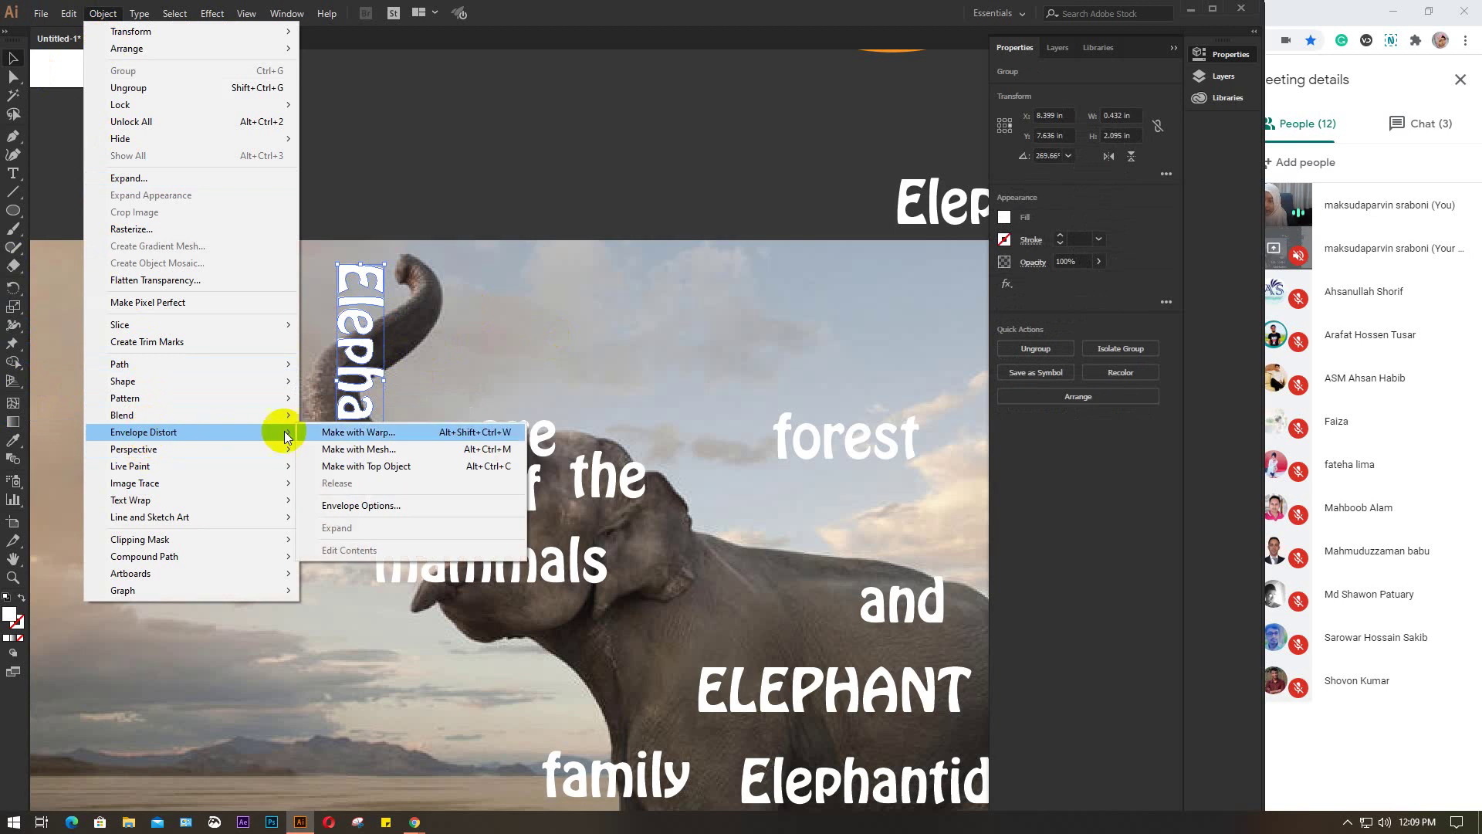
left_click(340, 450)
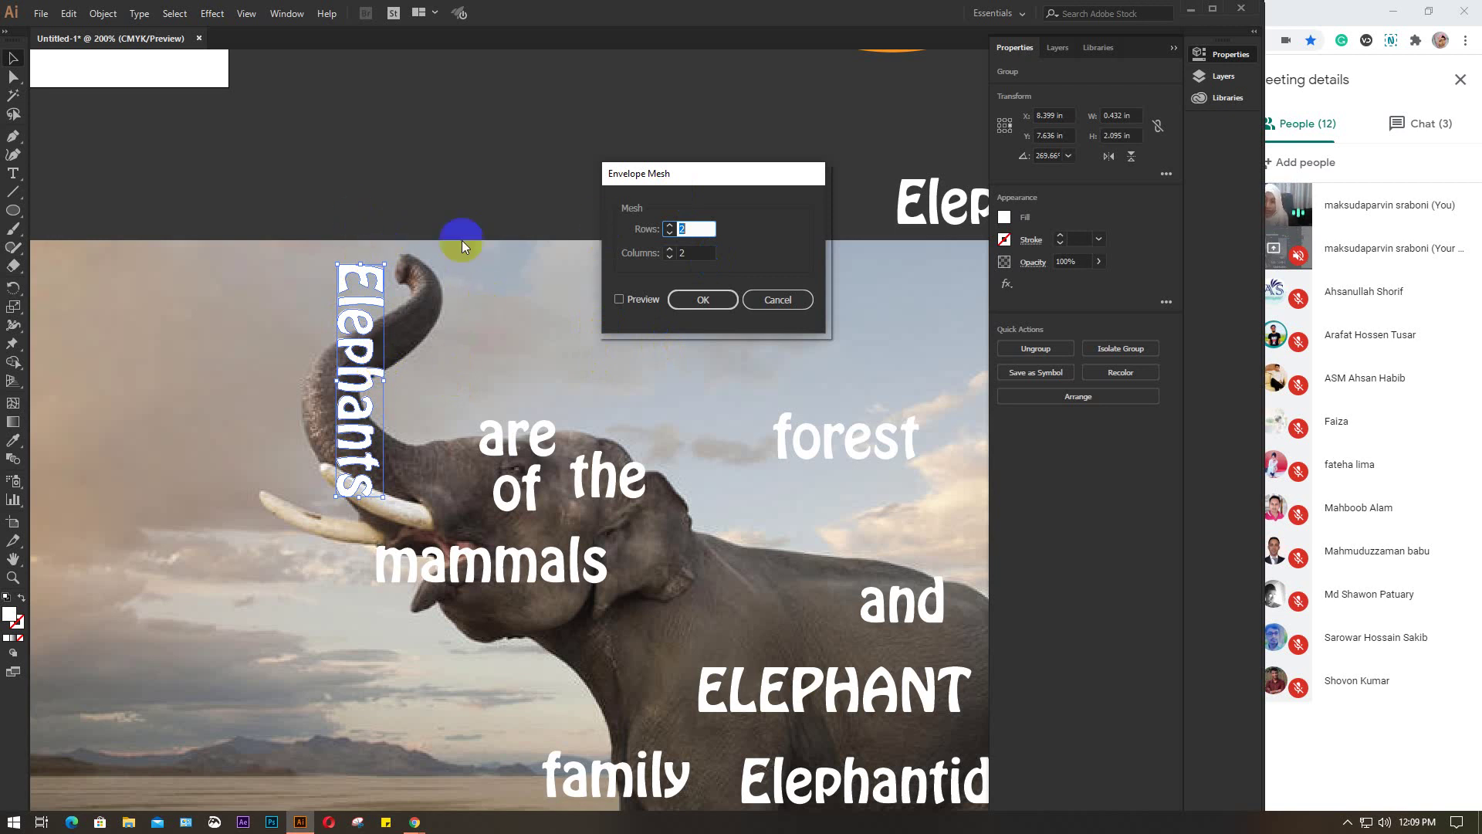
double_click(681, 230)
double_click(674, 253)
left_click(669, 249)
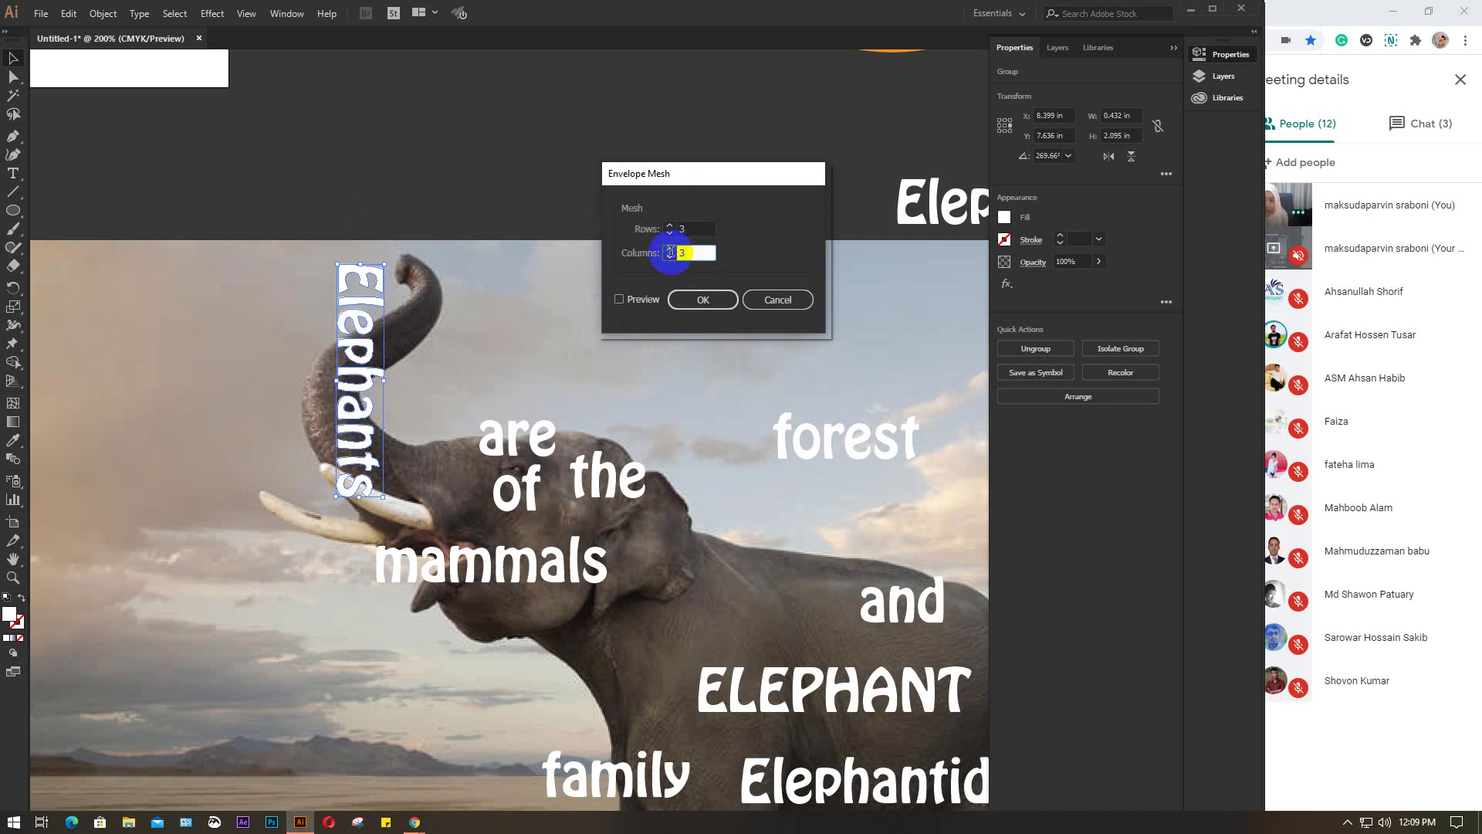
left_click(633, 296)
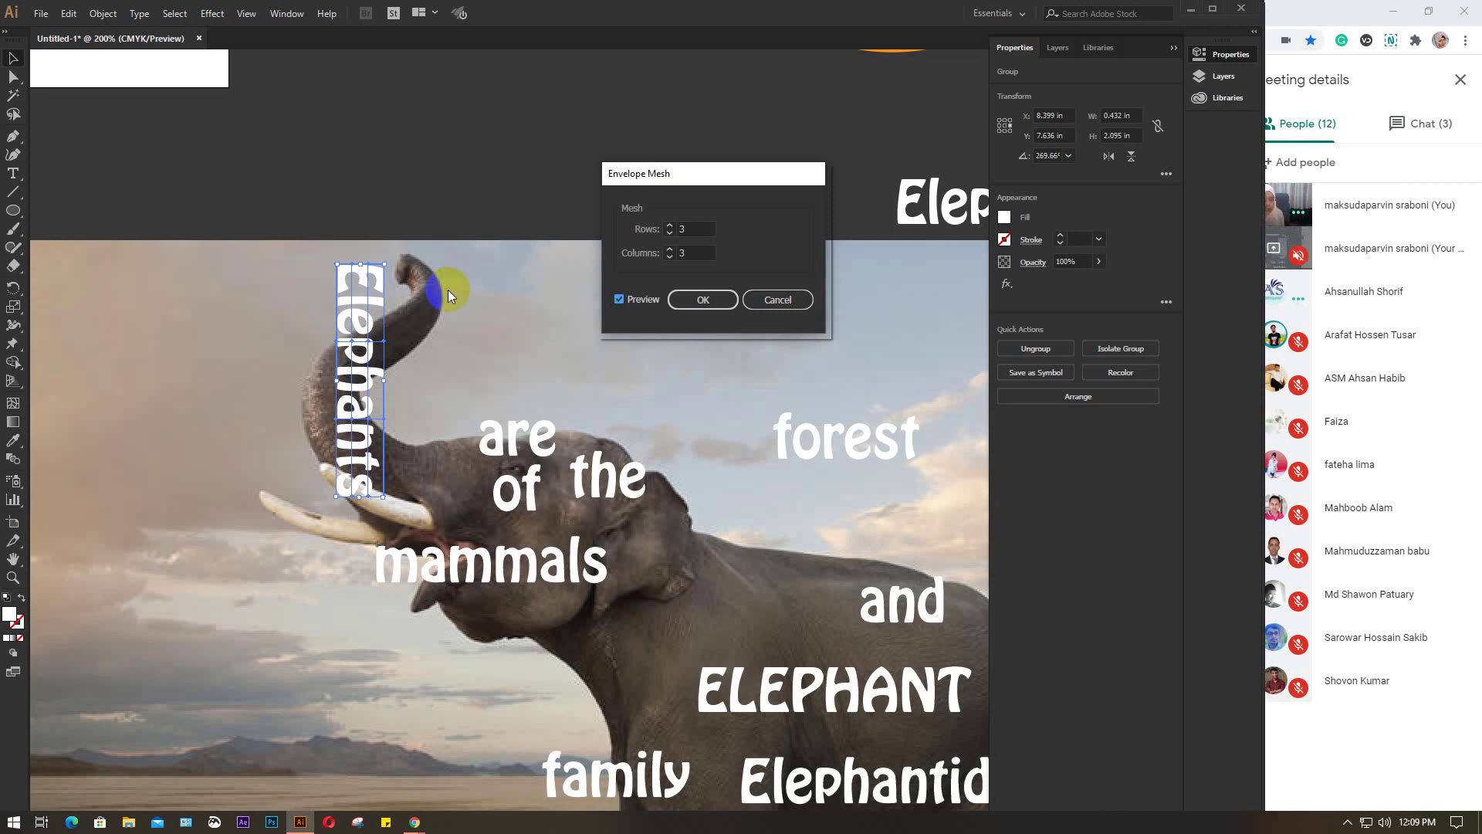
left_click(293, 195)
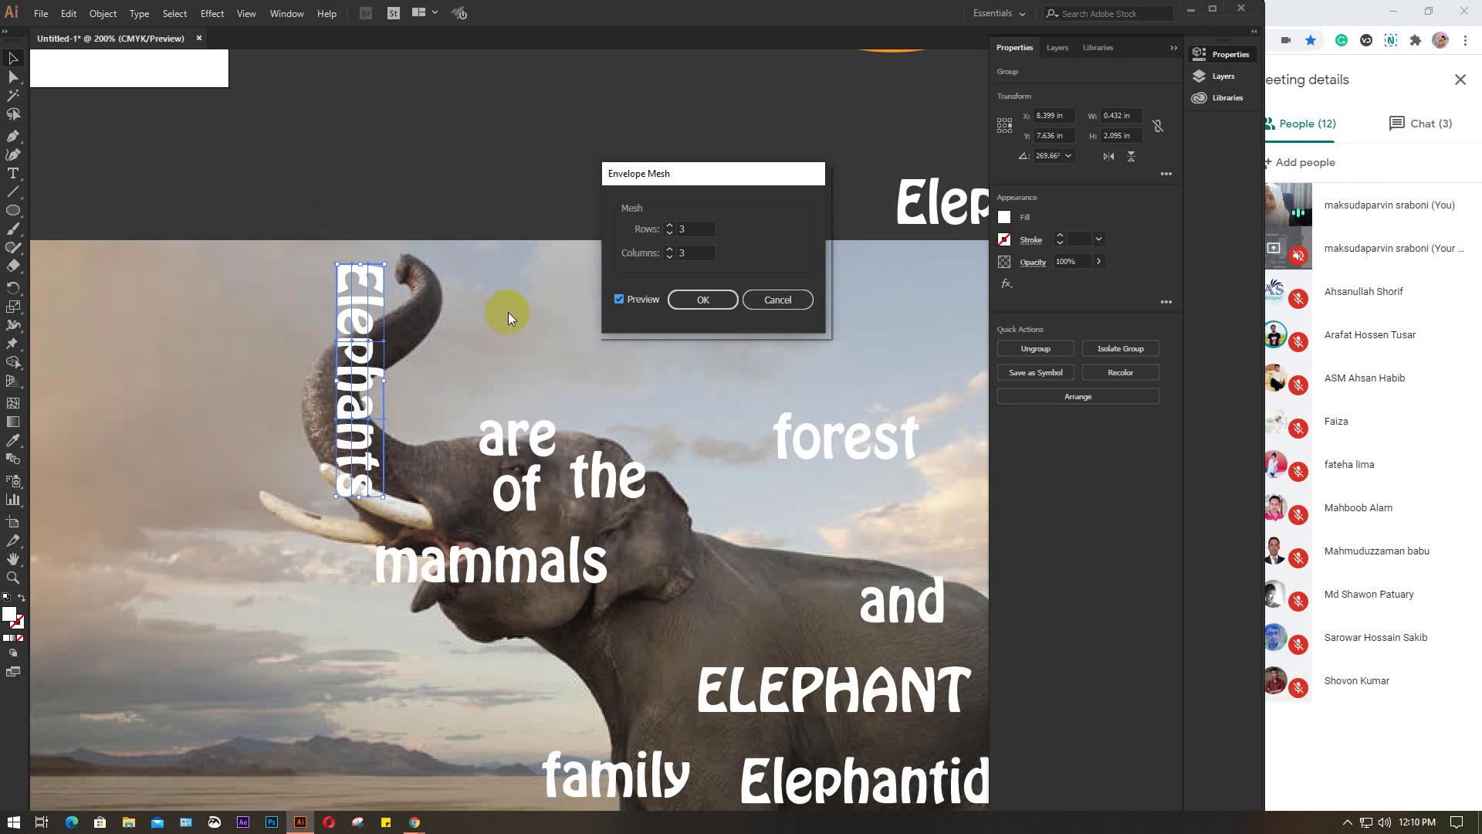
left_click(9, 406)
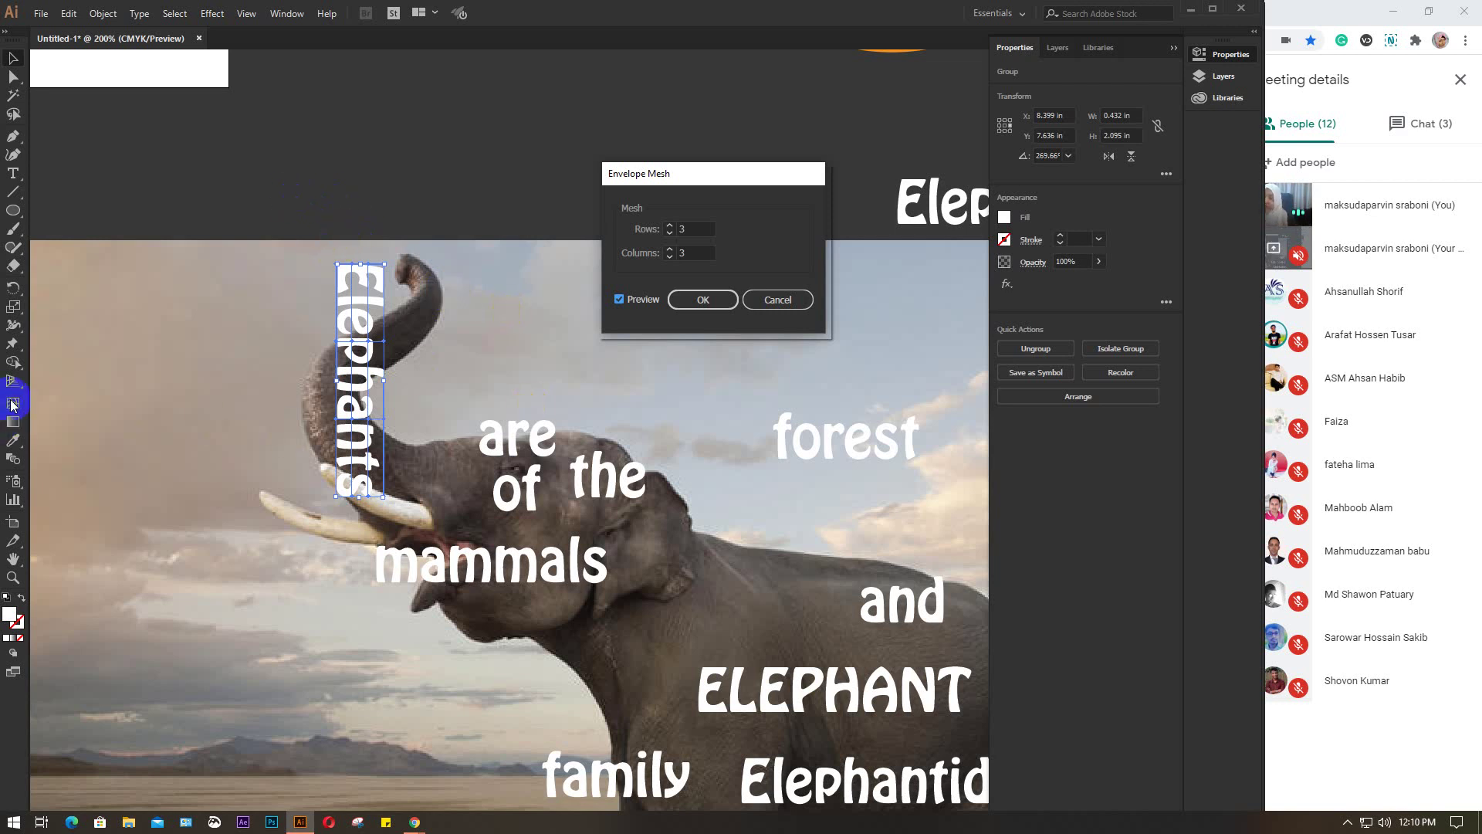
left_click(711, 299)
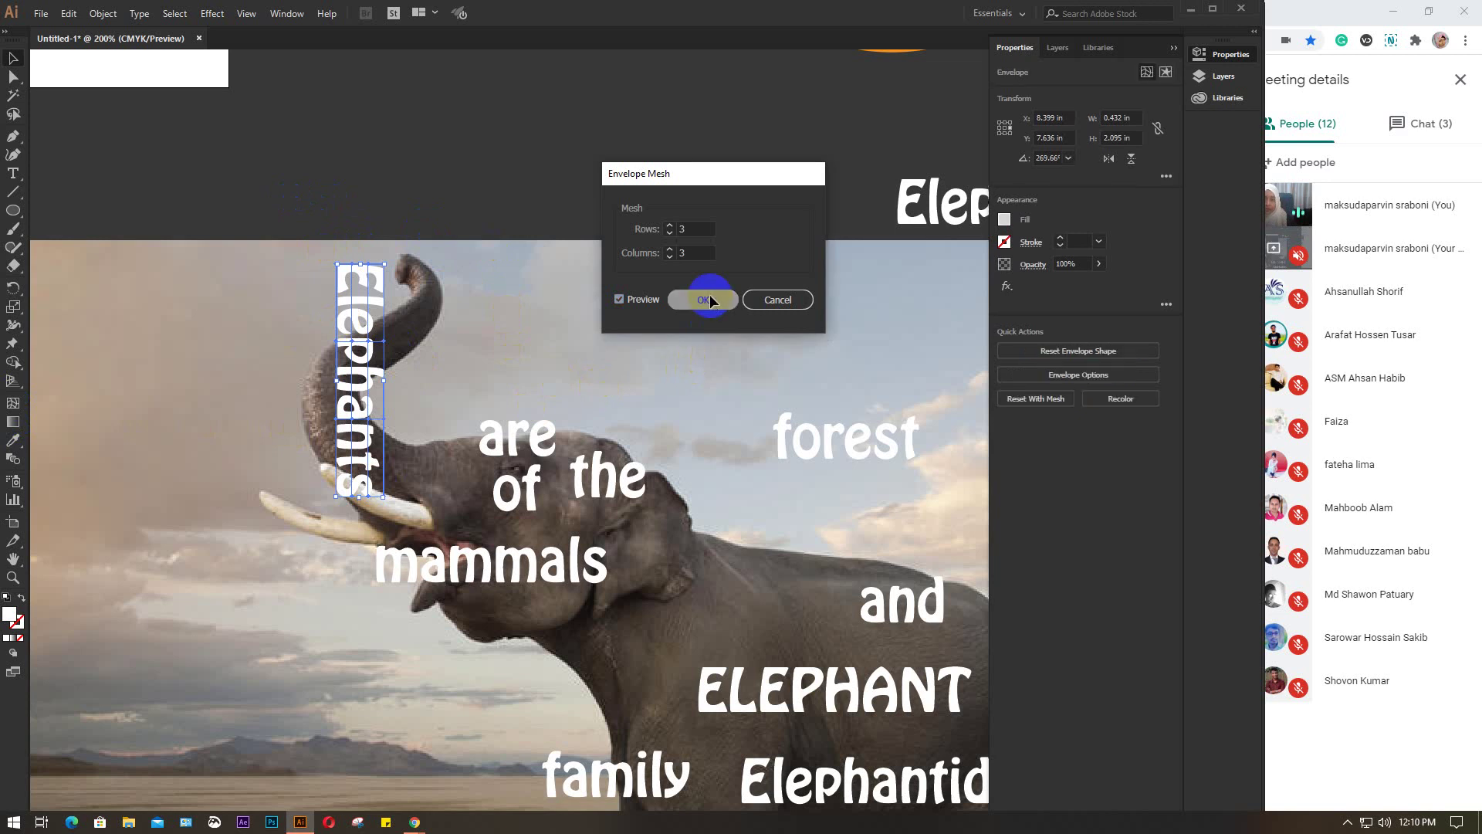
With Direct Selection, bulge the right side and pull the top of Elephants toward the trunk tip
left_click(363, 345)
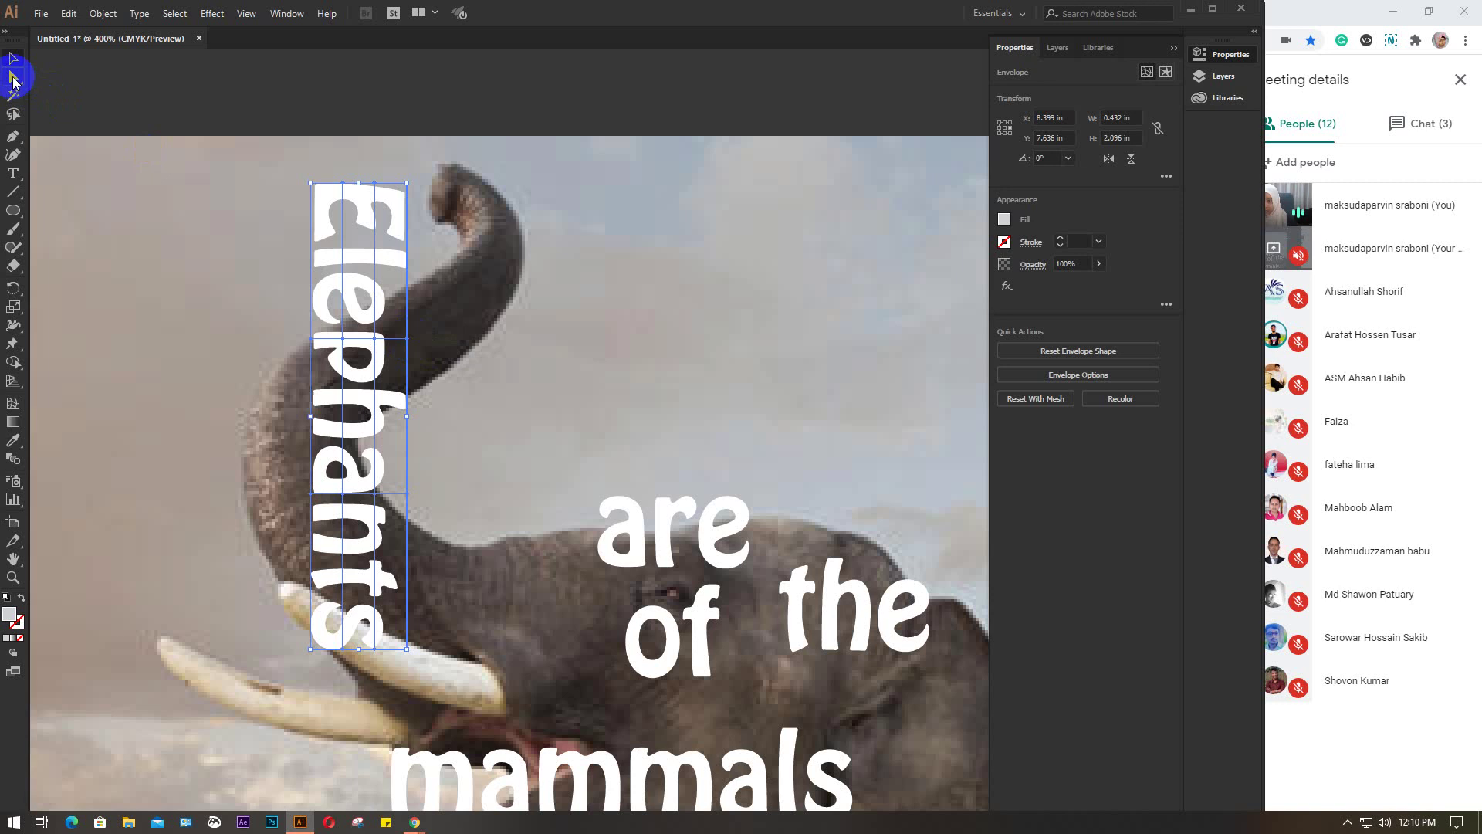
left_click(13, 78)
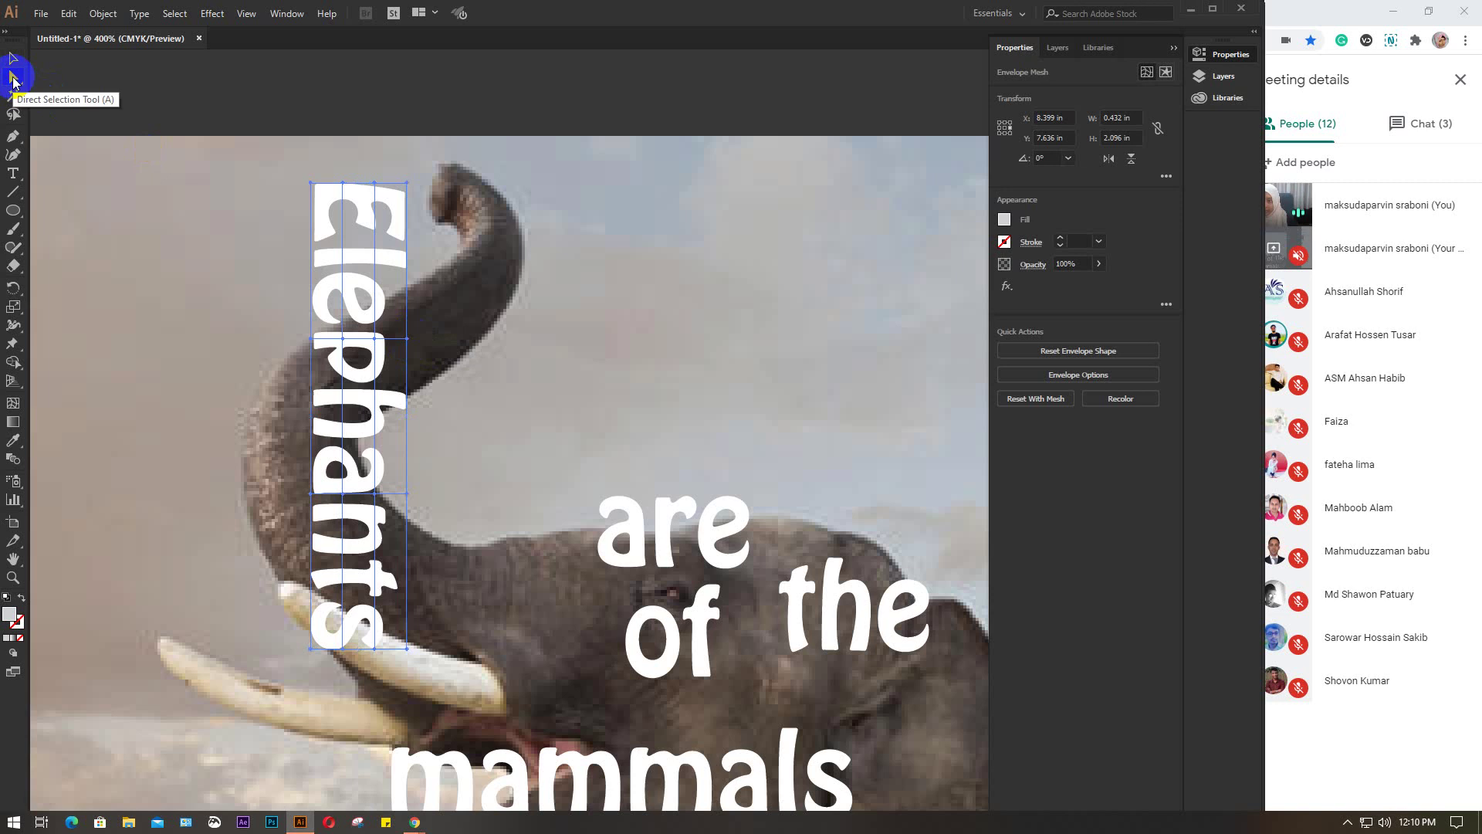
left_click(407, 339)
left_click_drag(408, 340, 440, 341)
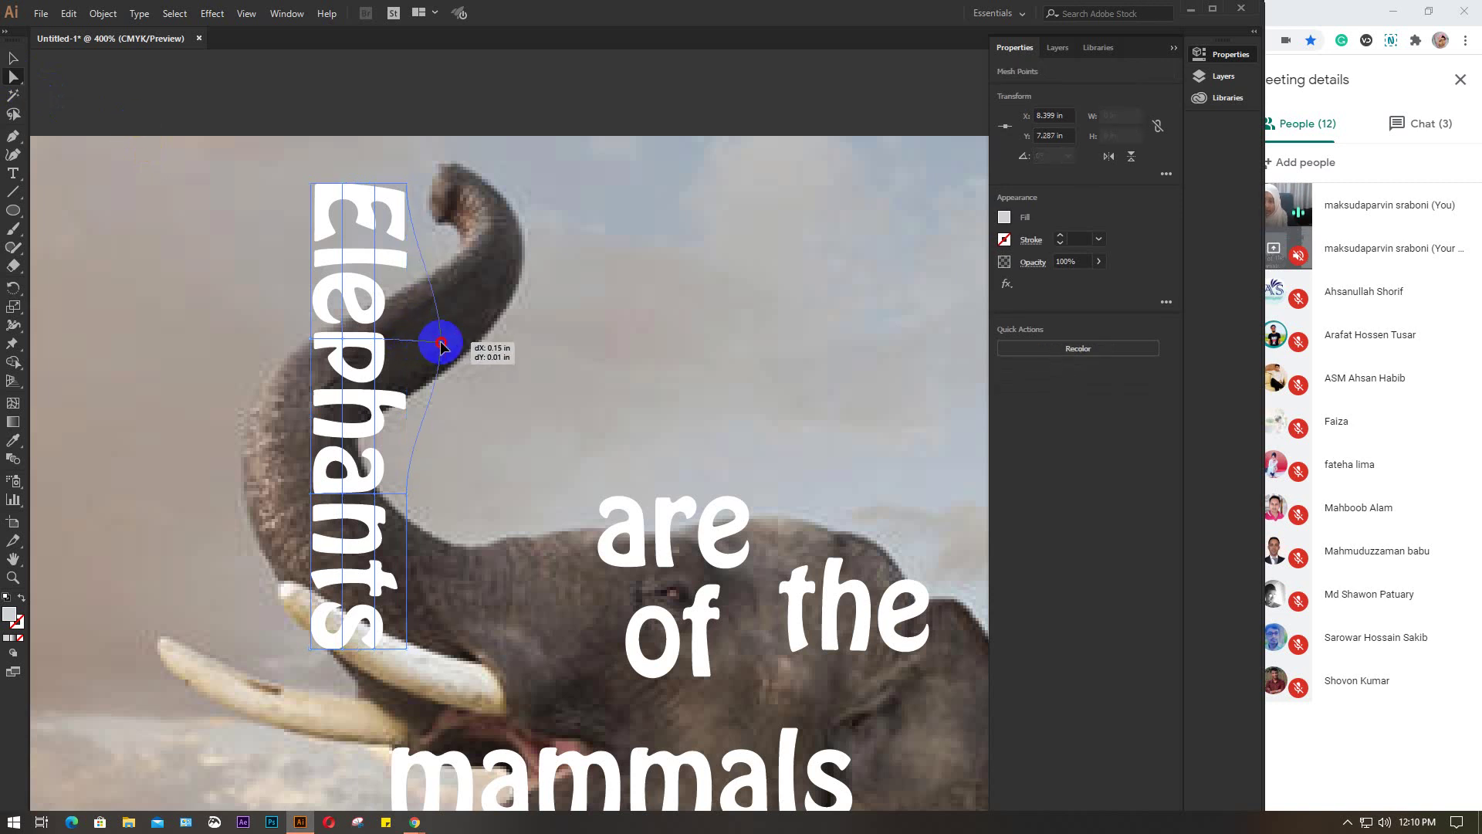
mouse_move(408, 187)
left_mouse_down()
mouse_move(473, 164)
mouse_move(430, 193)
mouse_move(375, 189)
mouse_move(409, 190)
left_mouse_up()
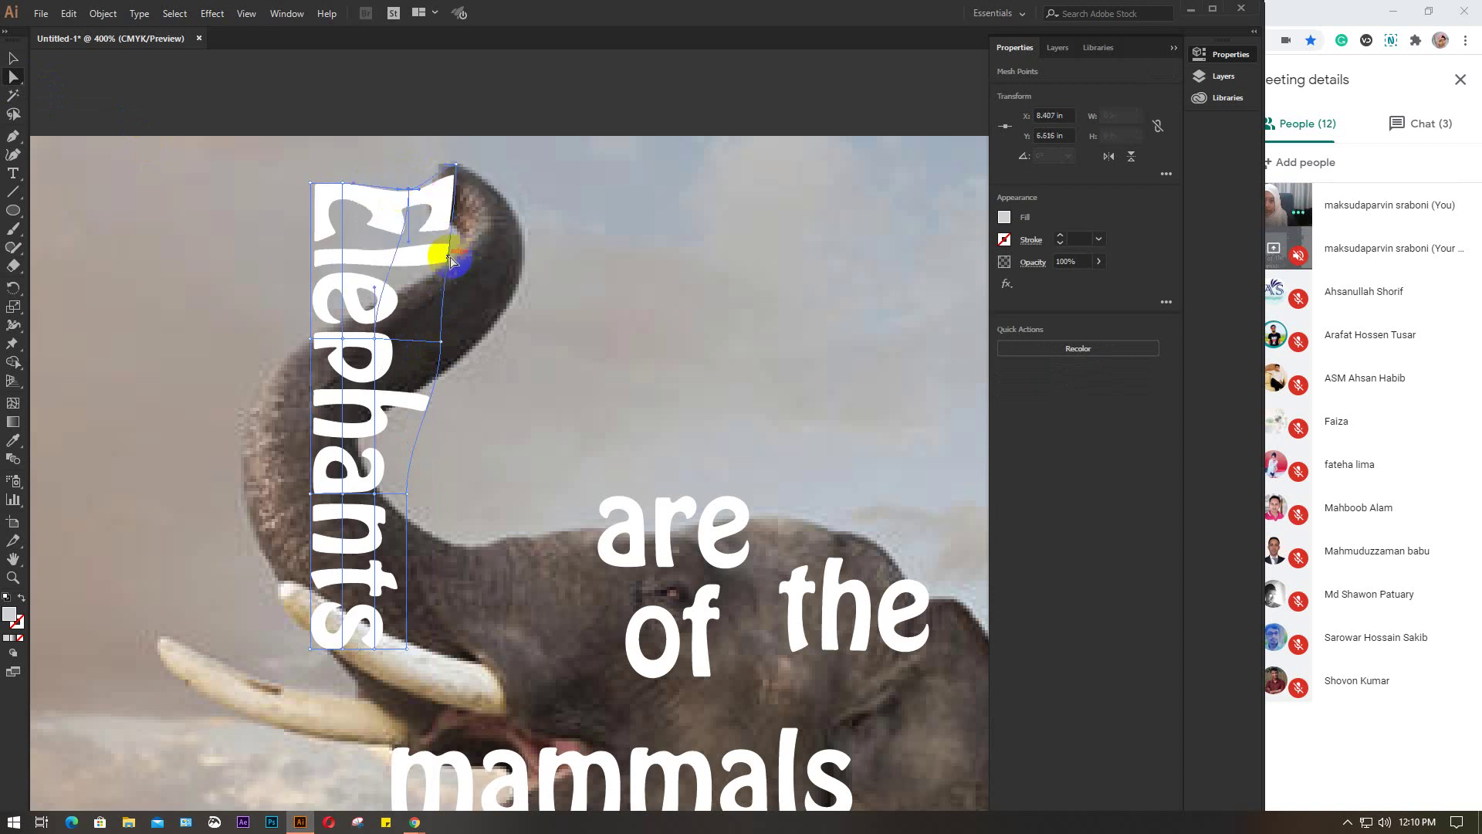
left_click_drag(450, 258, 472, 349)
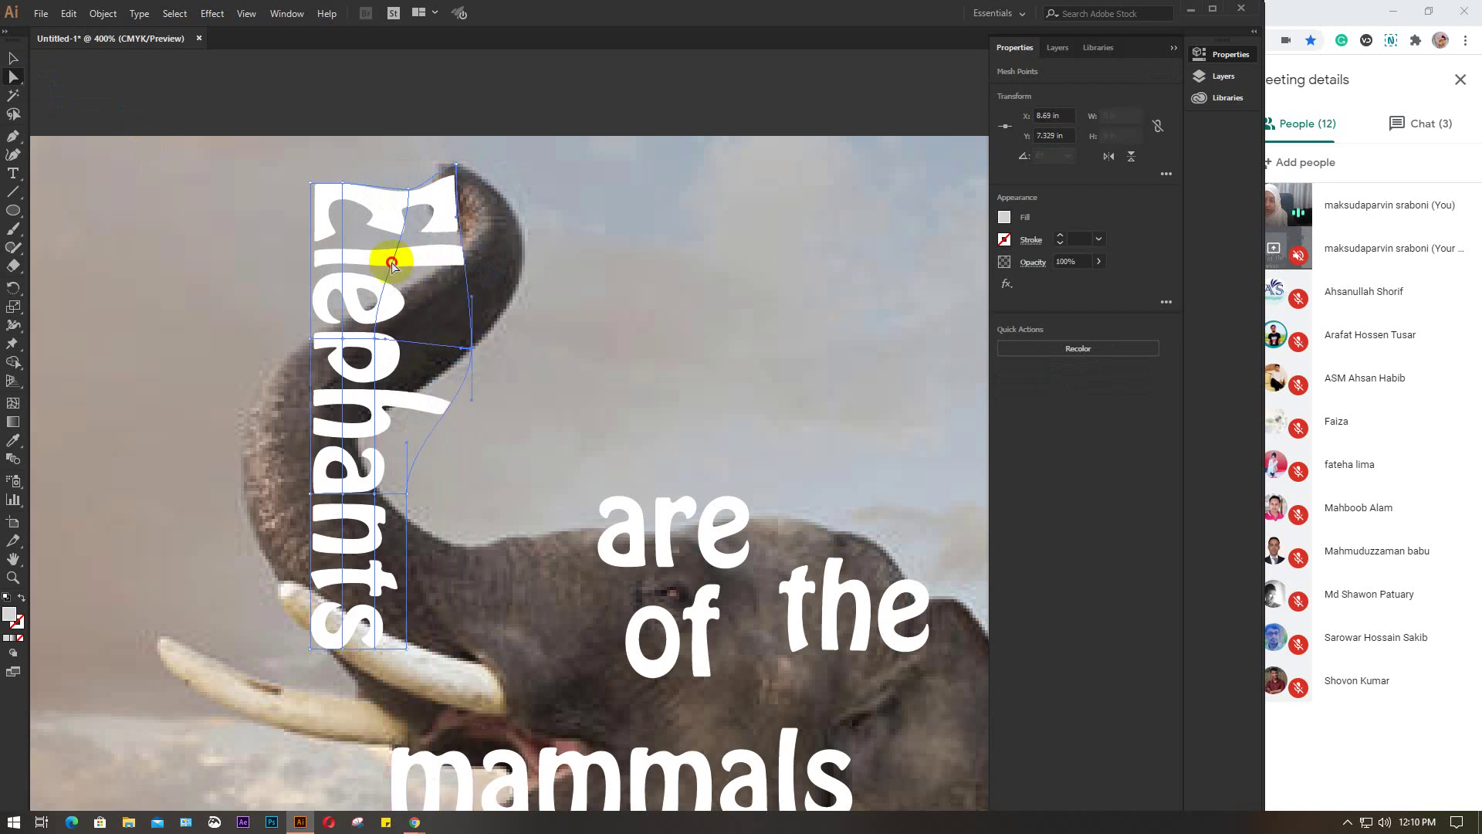
Stretch the Ele letters along the trunk curl and place the top-right corner over the tip
left_click_drag(392, 265, 374, 291)
left_click_drag(380, 342, 424, 343)
mouse_move(345, 340)
left_mouse_down()
mouse_move(391, 331)
mouse_move(320, 331)
left_mouse_up()
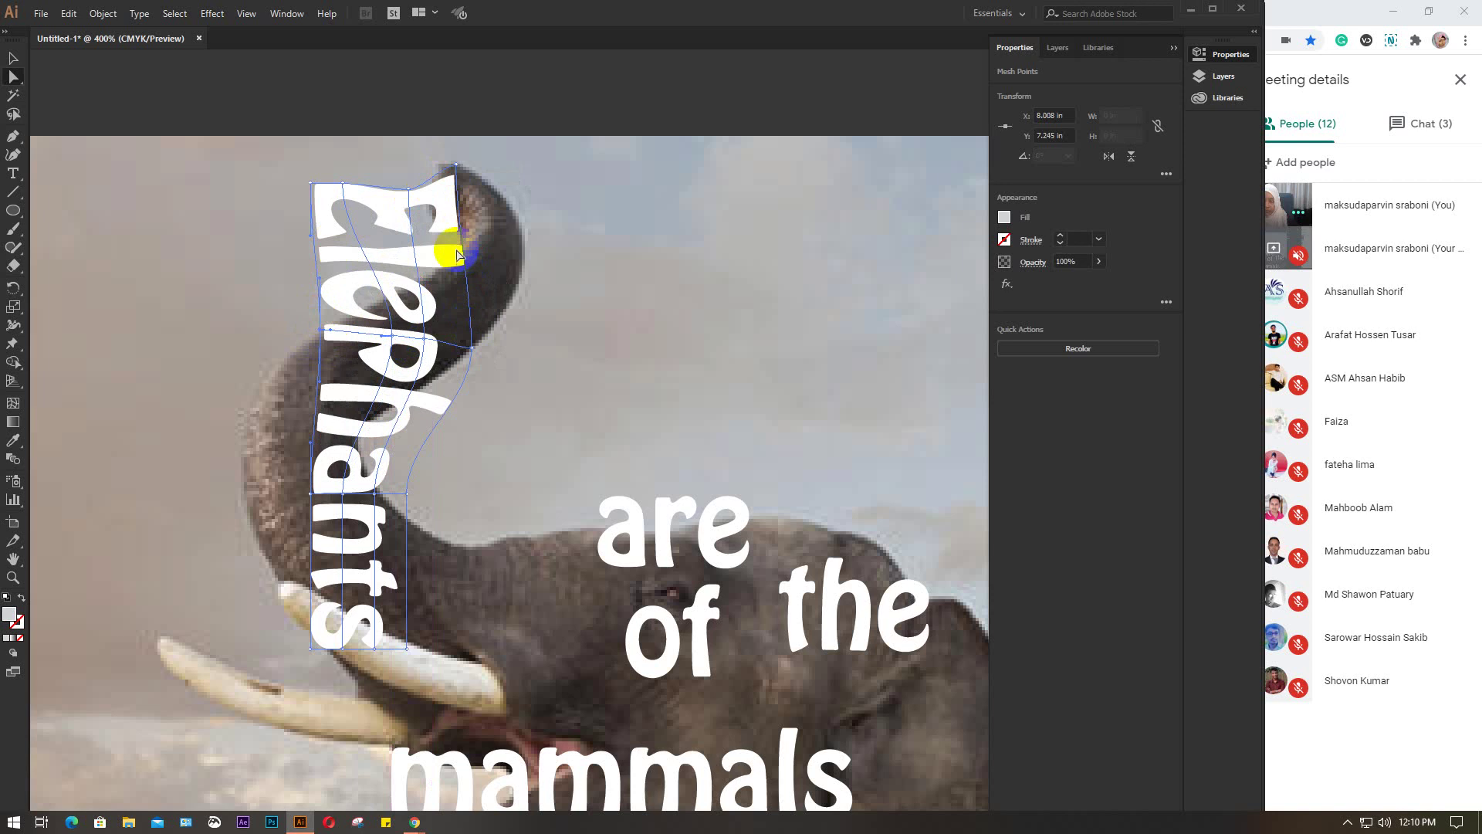
left_click(457, 182)
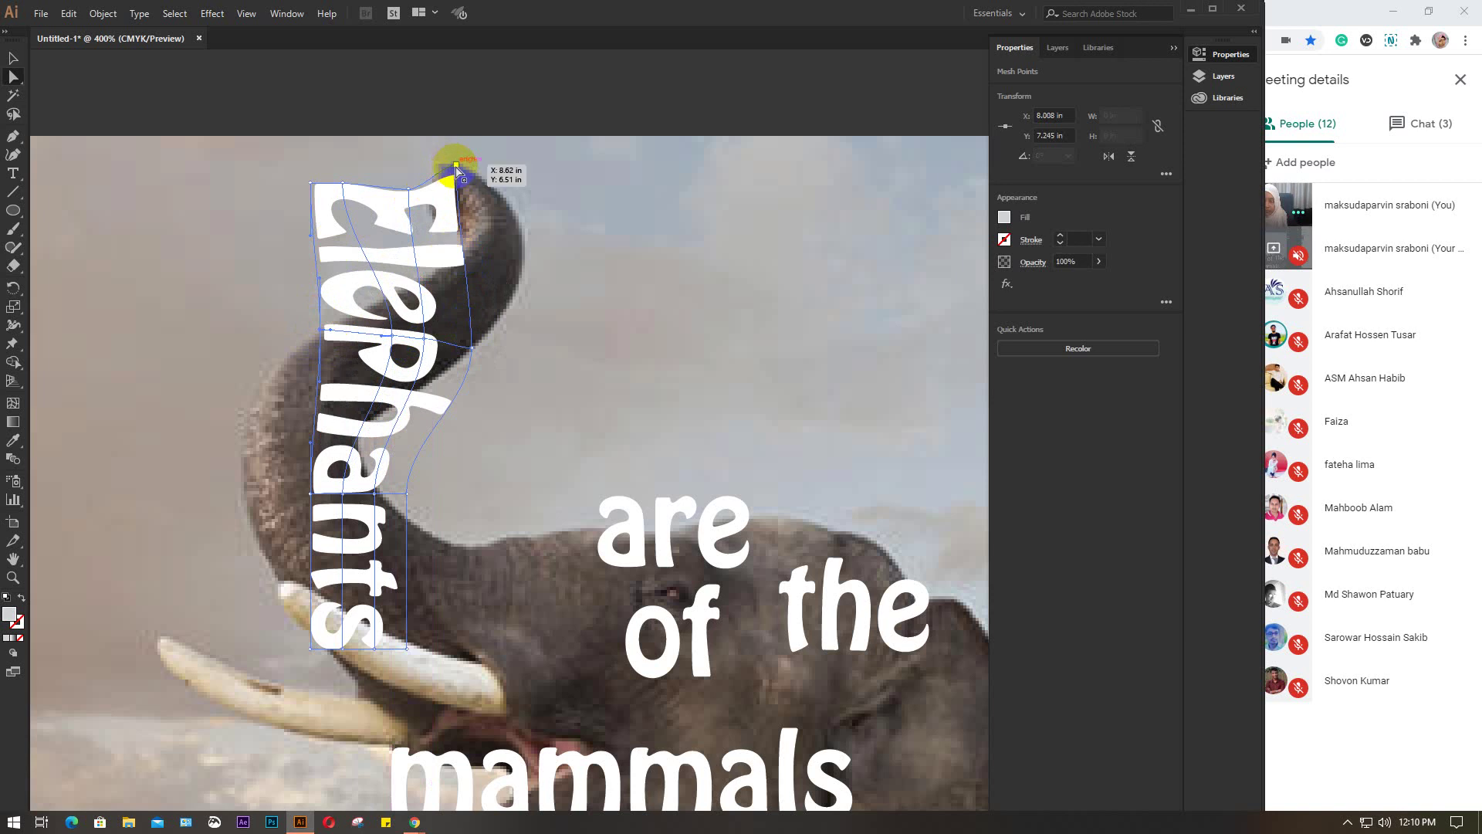
left_click_drag(456, 166, 456, 165)
left_click(469, 230)
left_click_drag(456, 218, 500, 222)
left_click_drag(491, 167, 388, 134)
Reshape the upper letters, moving the top edge and top-left corner onto the trunk
scroll(493, 165, "up", 3)
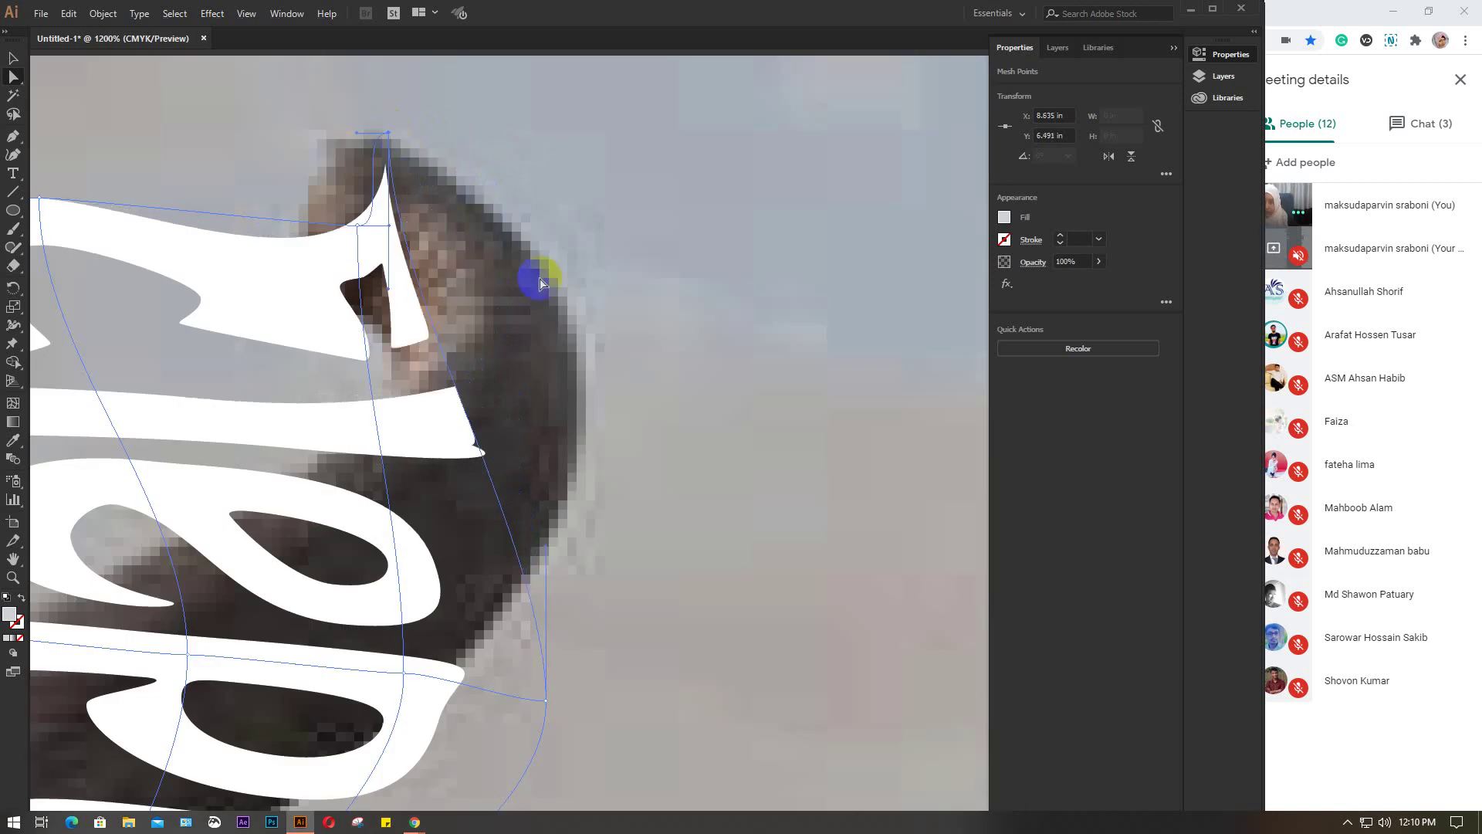
left_click(400, 303)
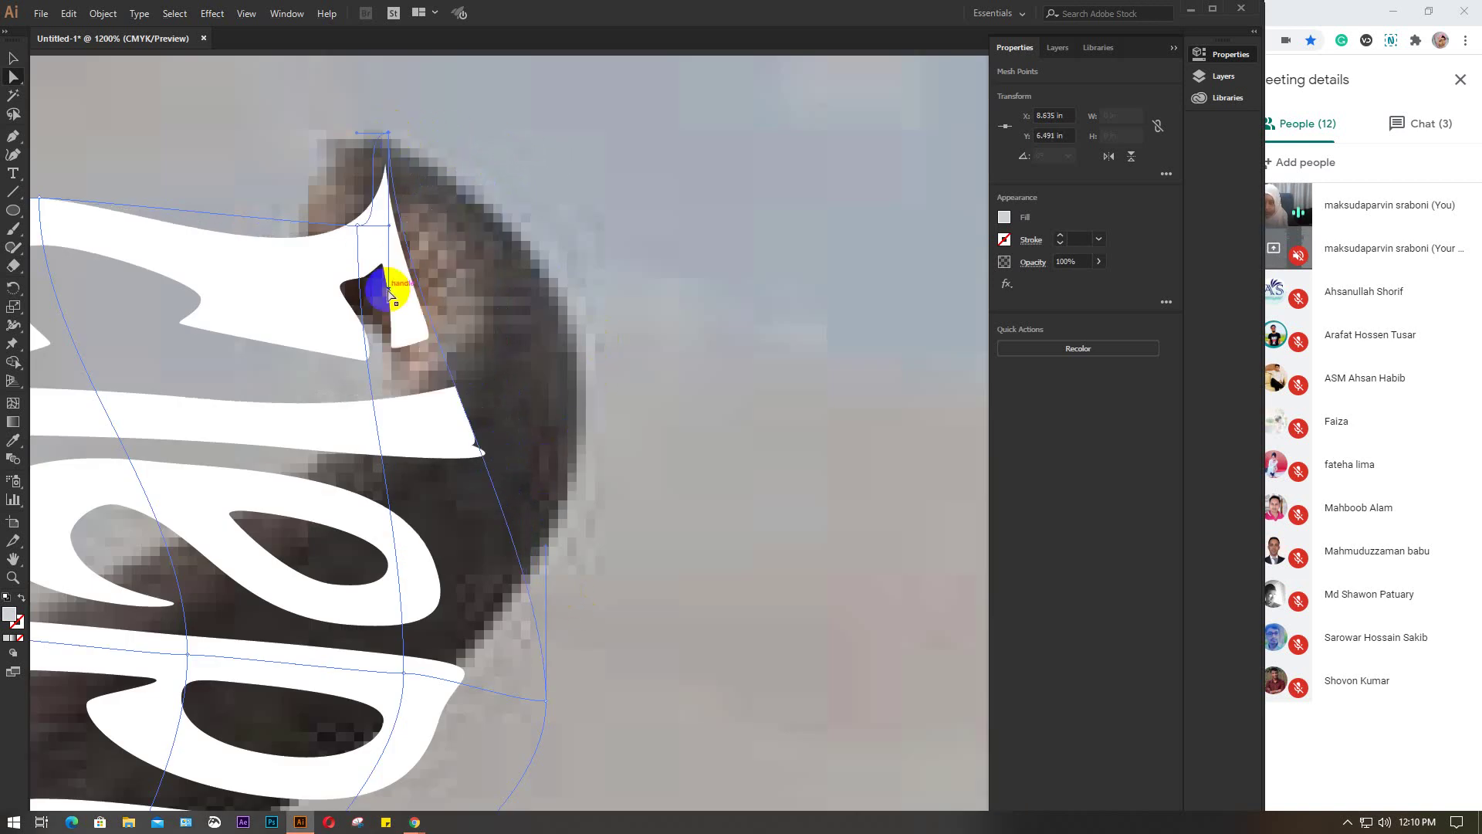
left_click_drag(389, 291, 614, 278)
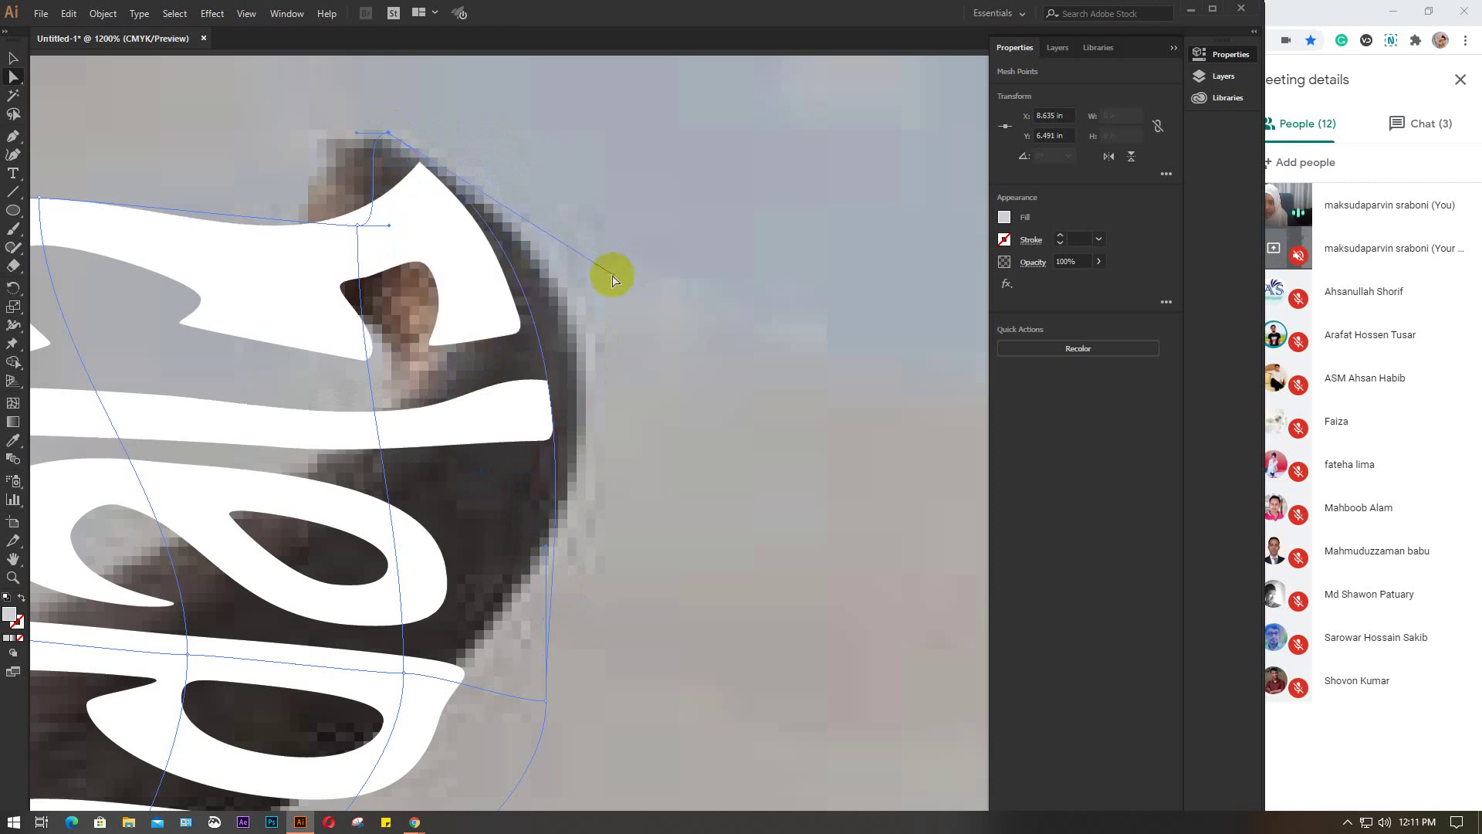
left_click(358, 225)
left_click_drag(358, 225, 344, 136)
key("ctrl+minus")
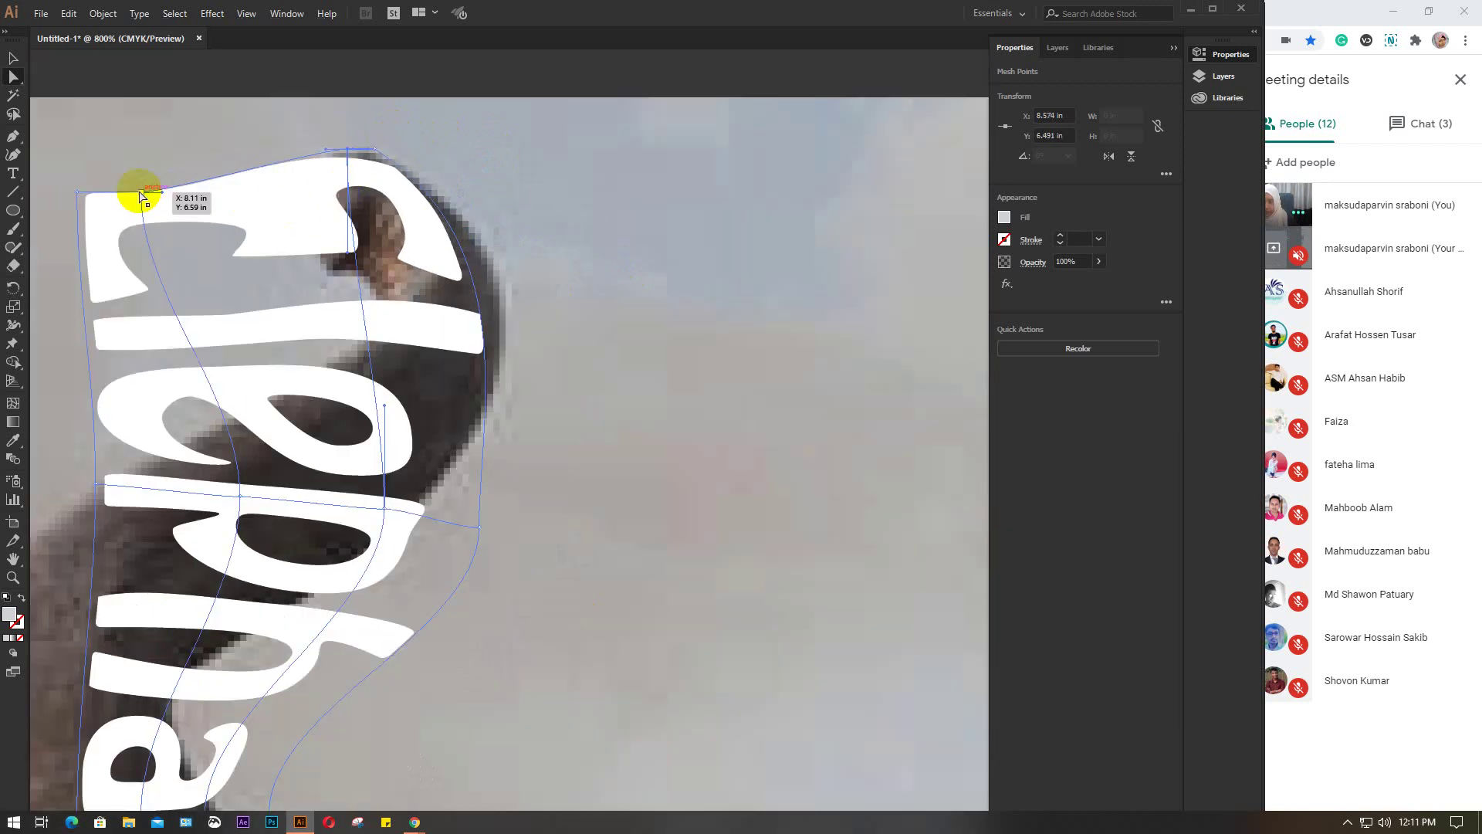
left_click_drag(140, 194, 314, 164)
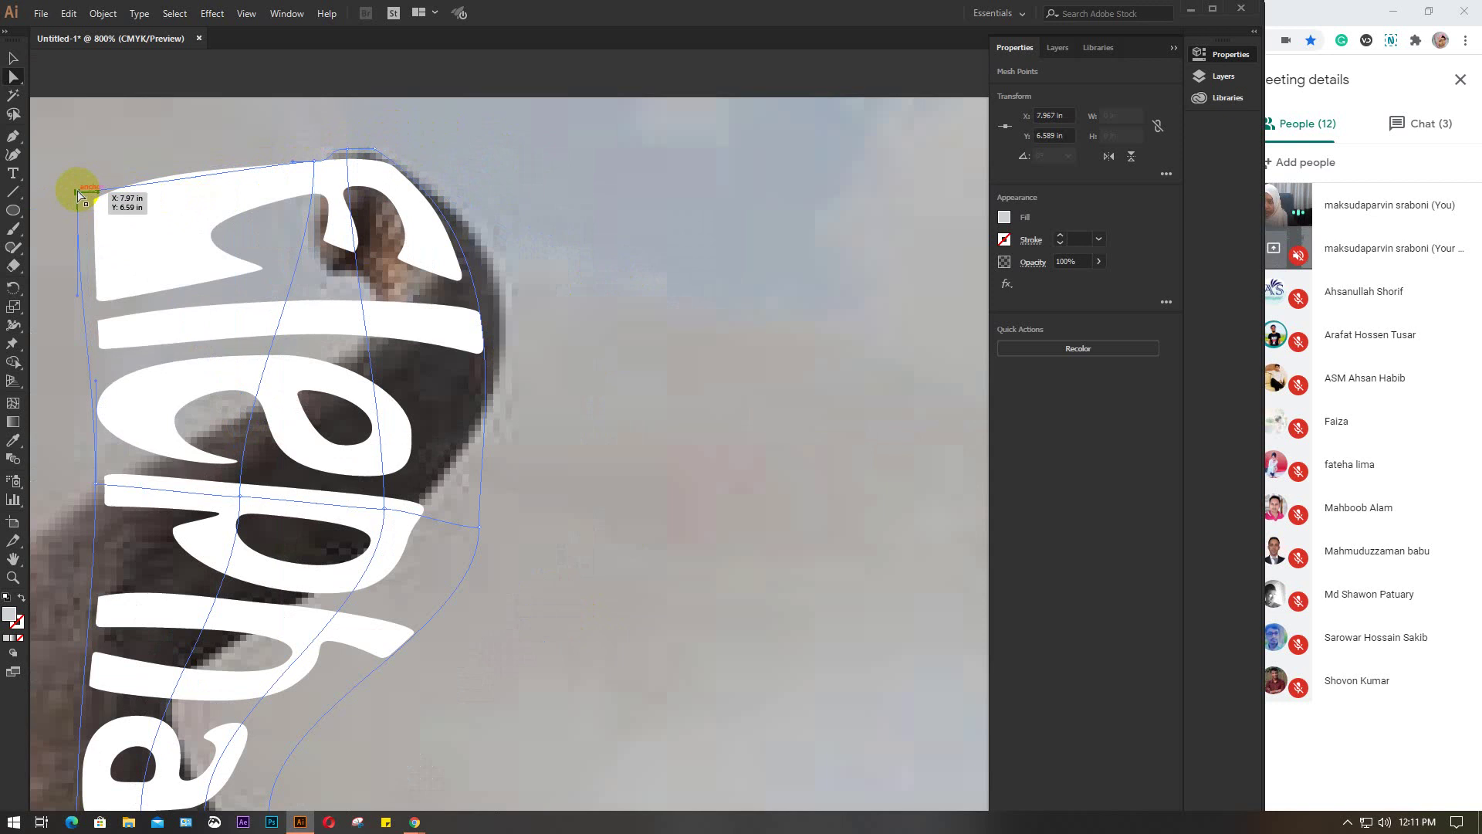
left_click_drag(77, 193, 294, 183)
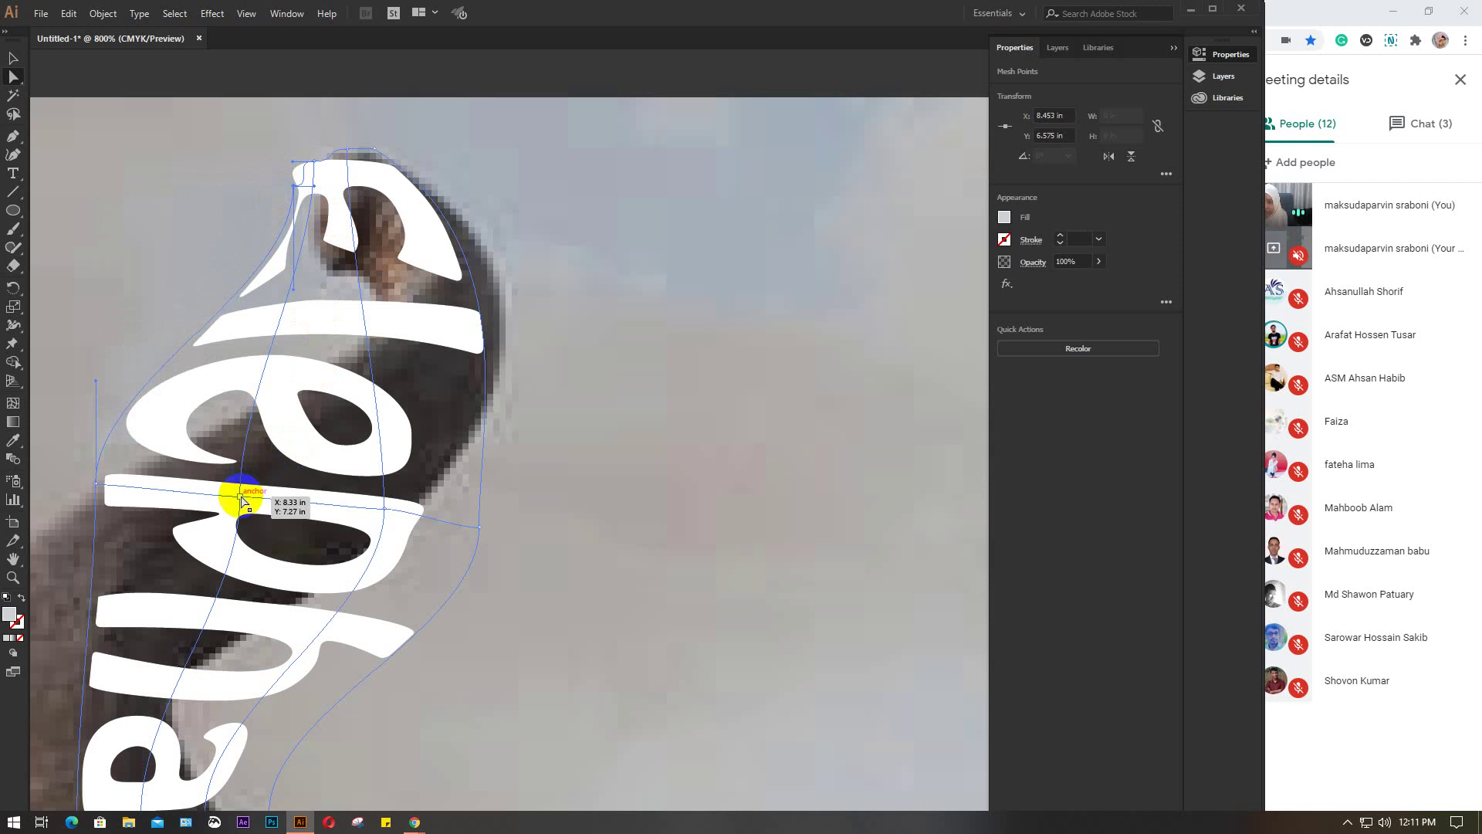
Bend the middle and lower part of Elephants up along the trunk and tuck the right edge in
left_click_drag(239, 498, 357, 420)
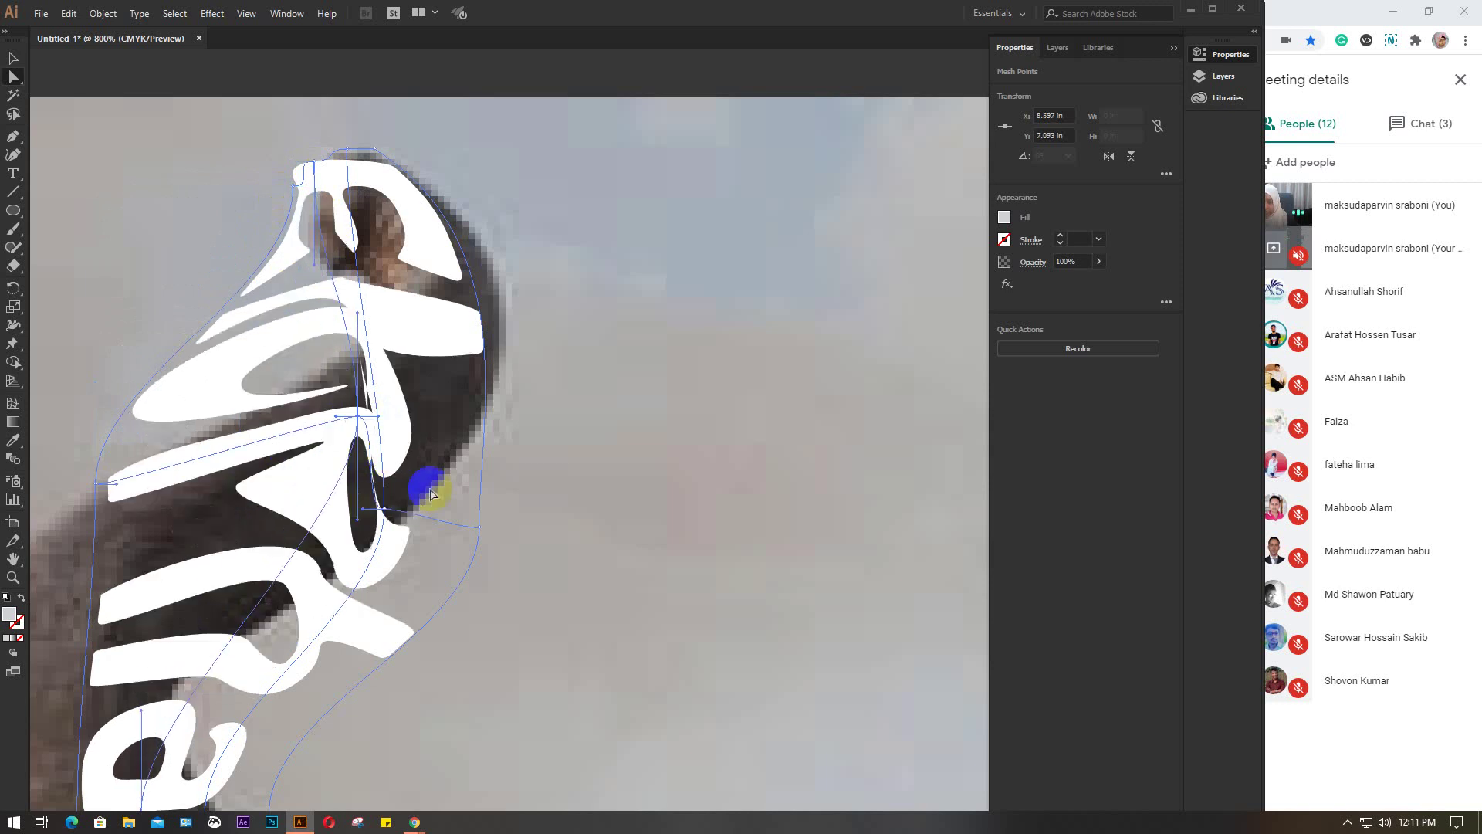
left_click(384, 513)
left_click_drag(386, 515, 434, 404)
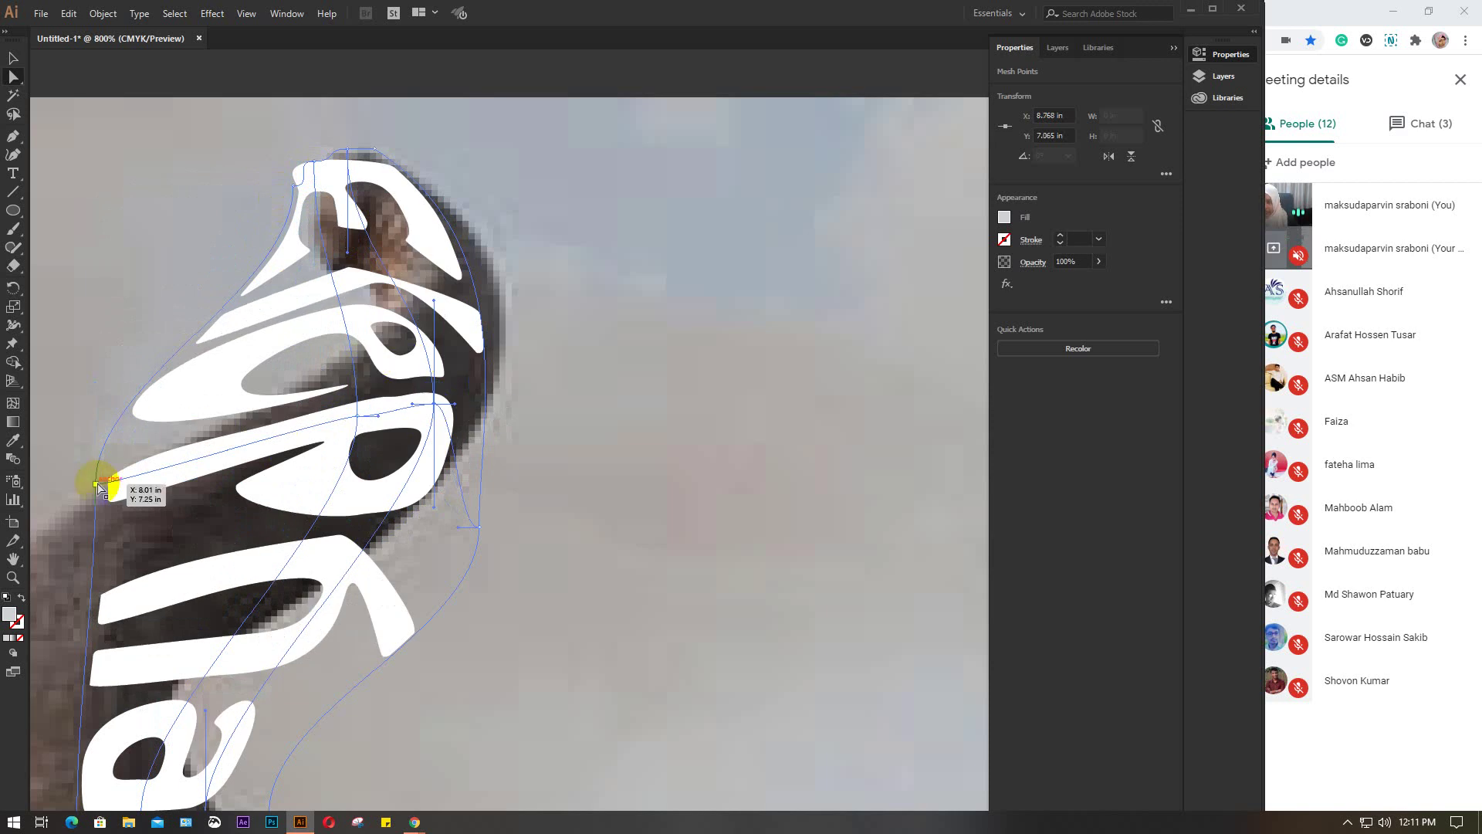
left_click_drag(94, 482, 244, 416)
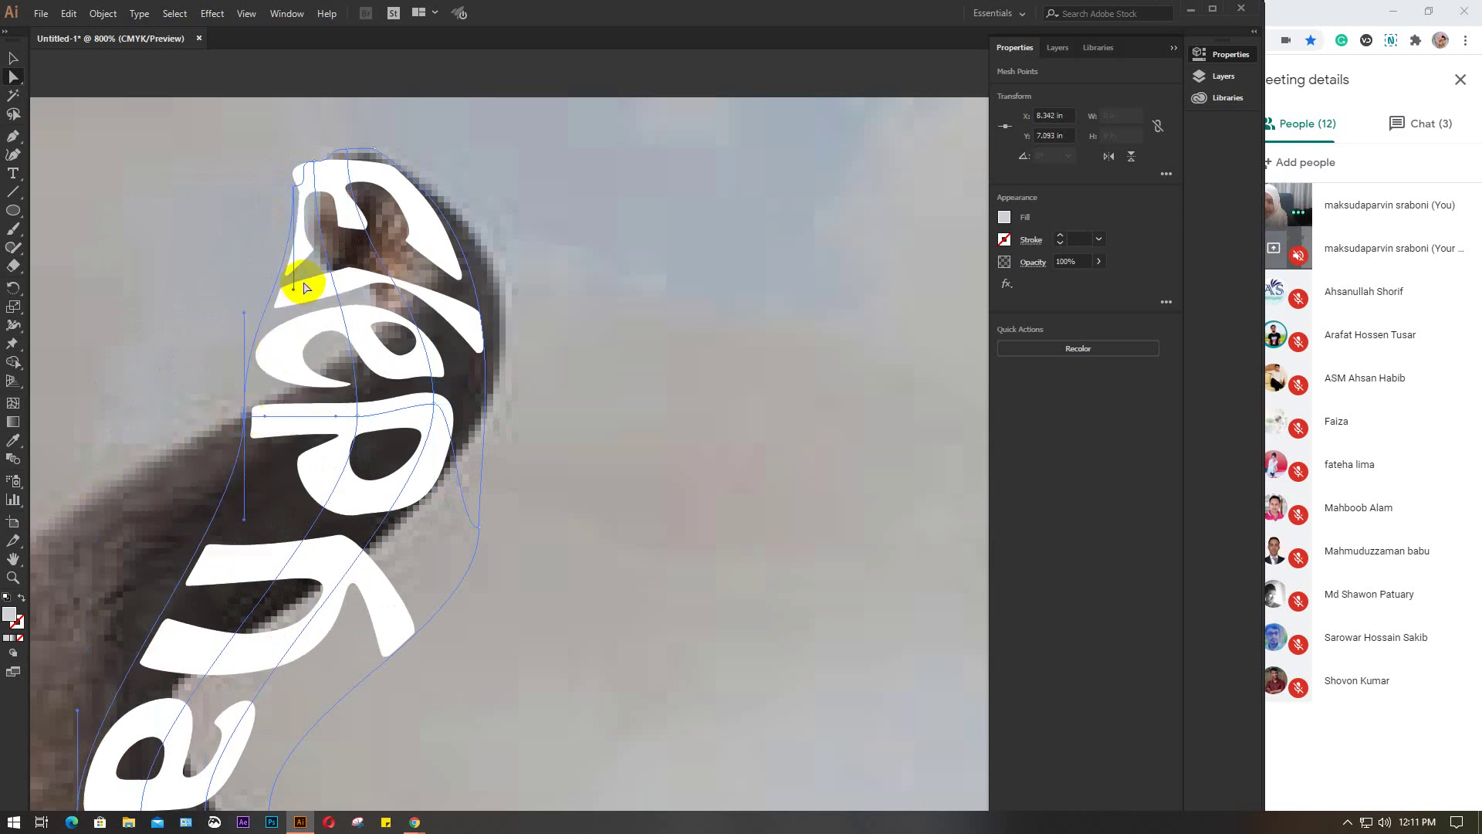
left_click_drag(295, 295, 338, 332)
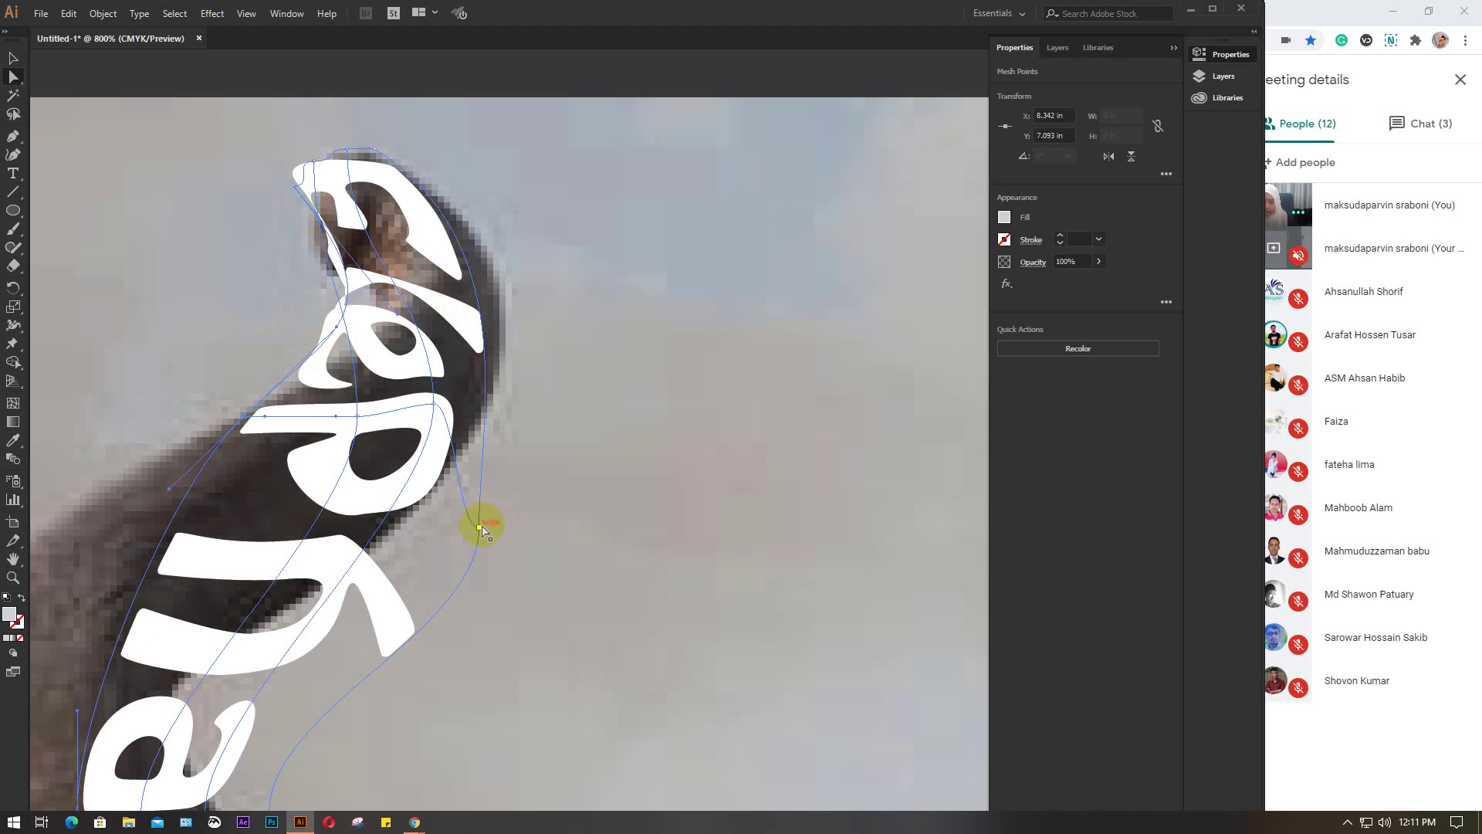
left_click_drag(480, 528, 444, 491)
Fit the right-side anchors to the trunk edge and bend the top letters toward the tip
left_click(429, 408)
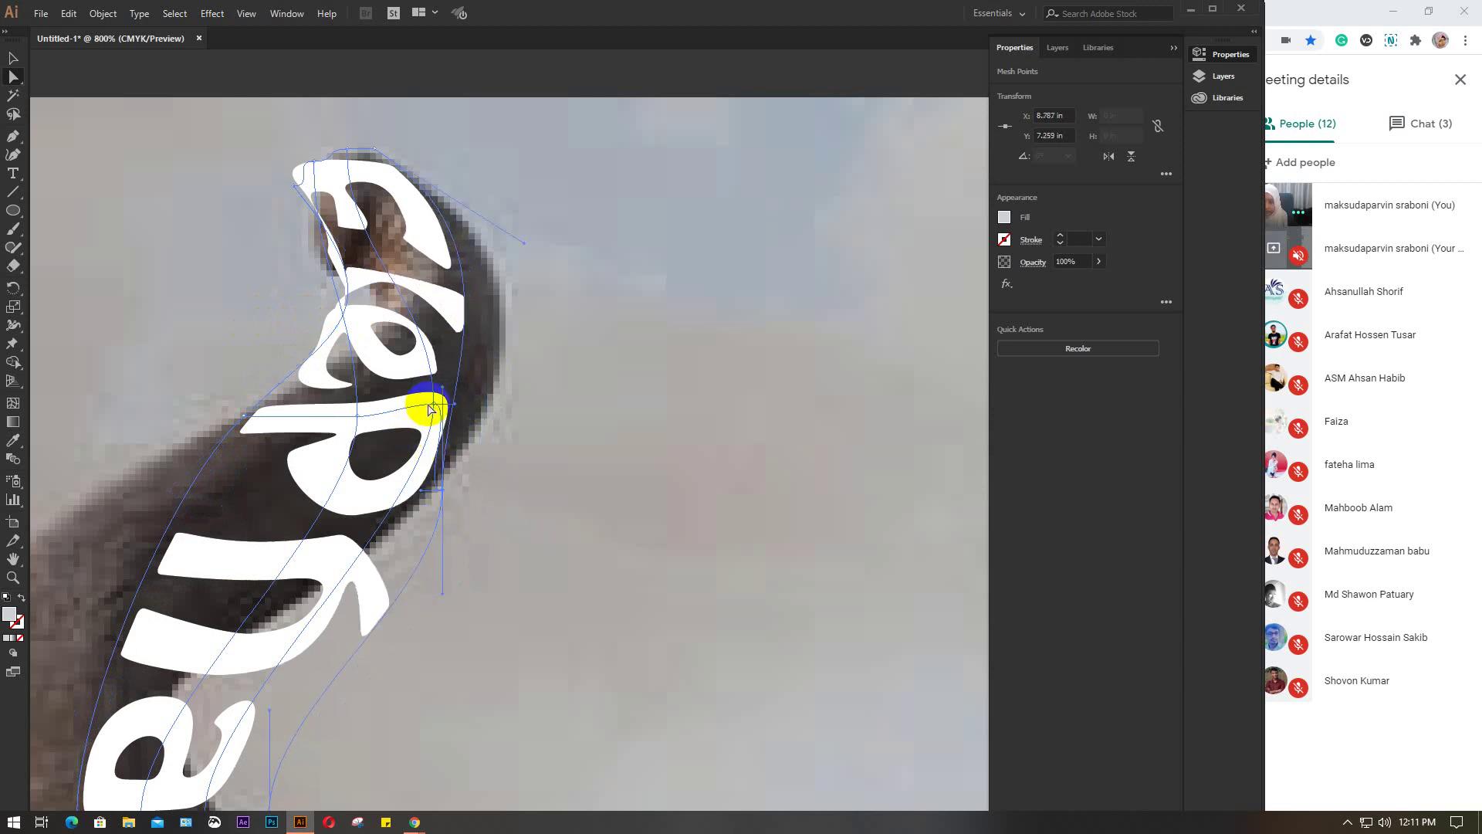
left_click(435, 404)
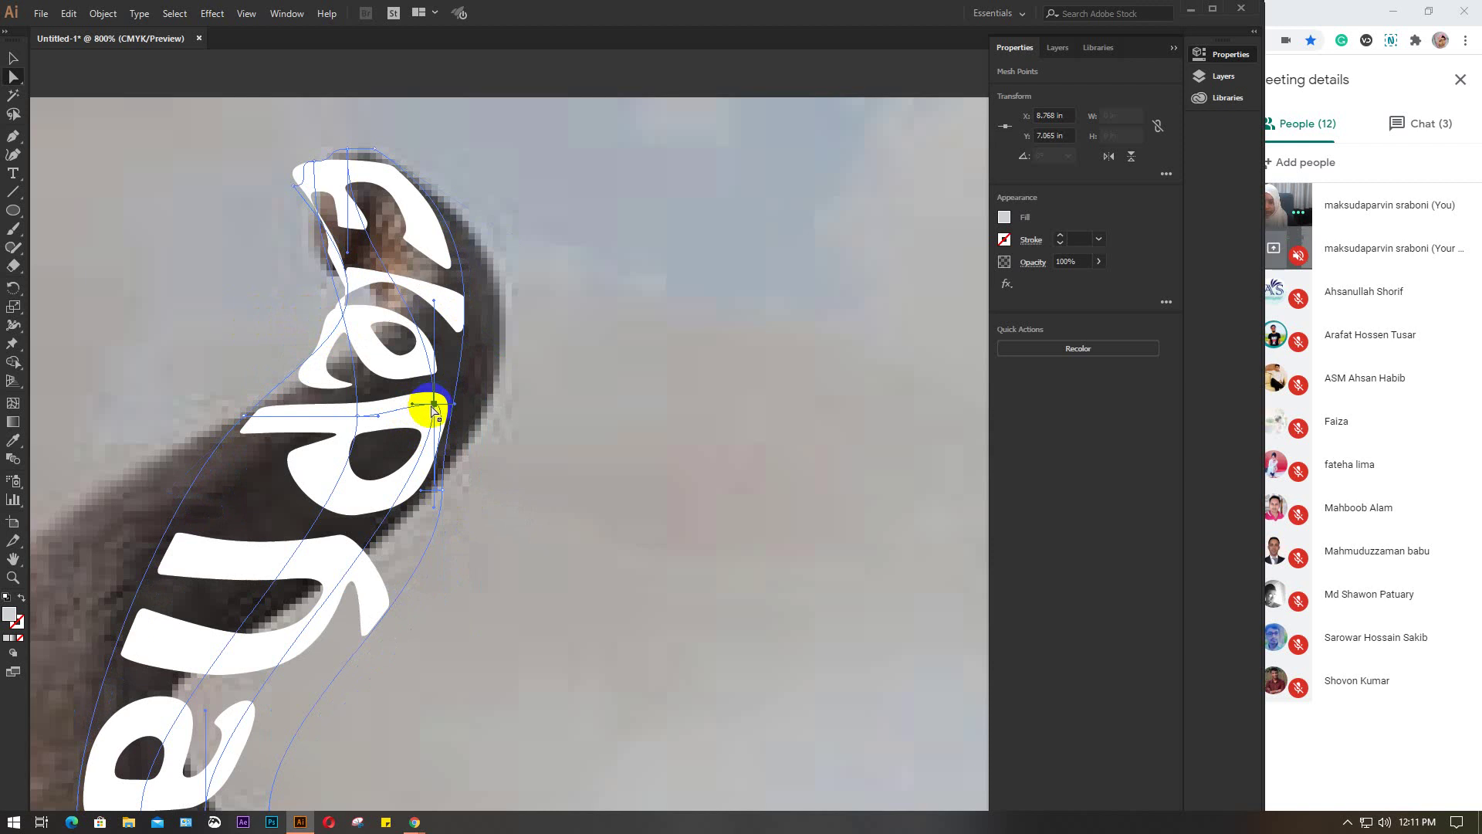
left_click_drag(435, 405, 416, 417)
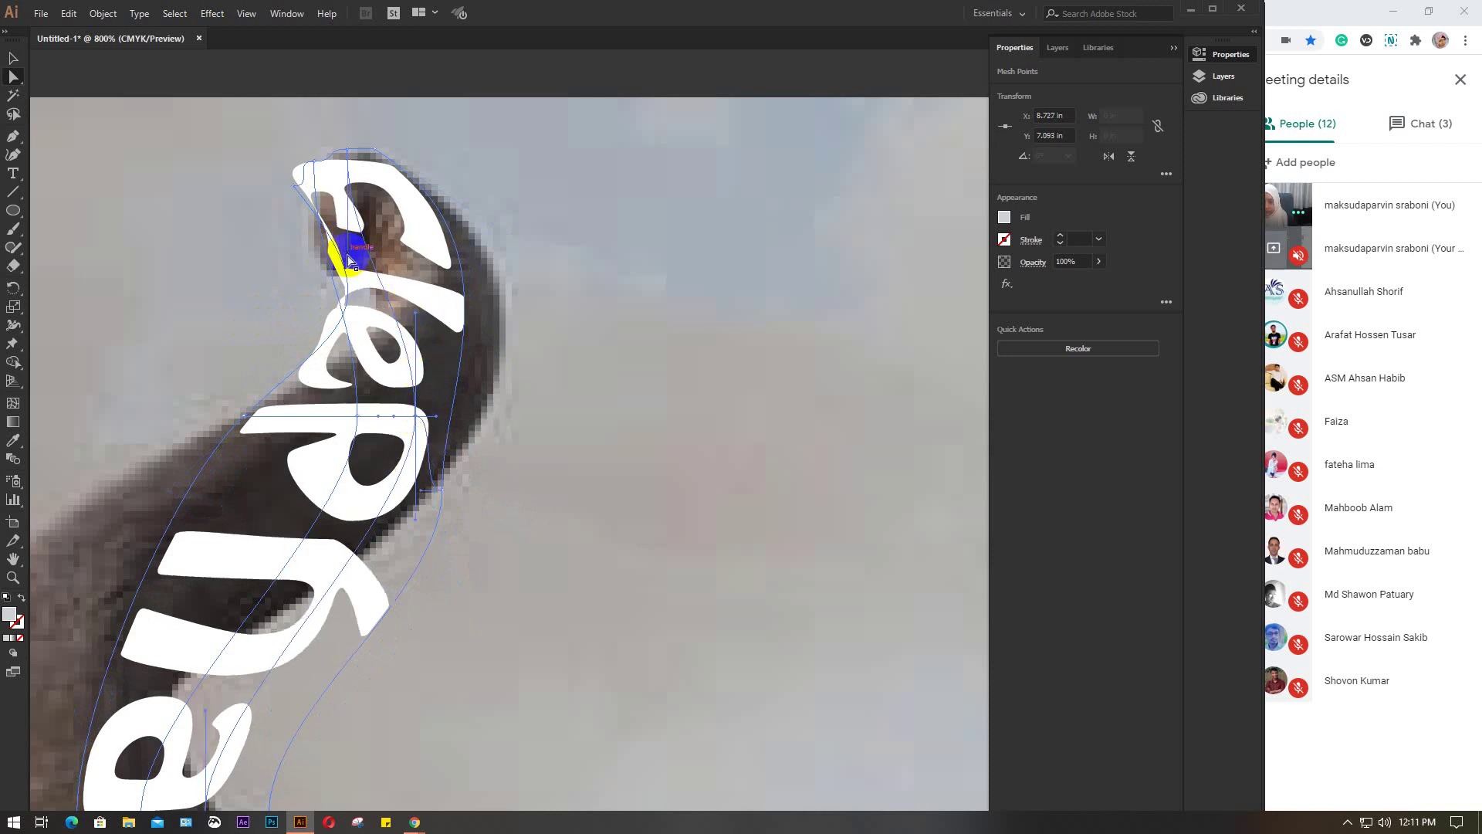
left_click_drag(349, 259, 443, 244)
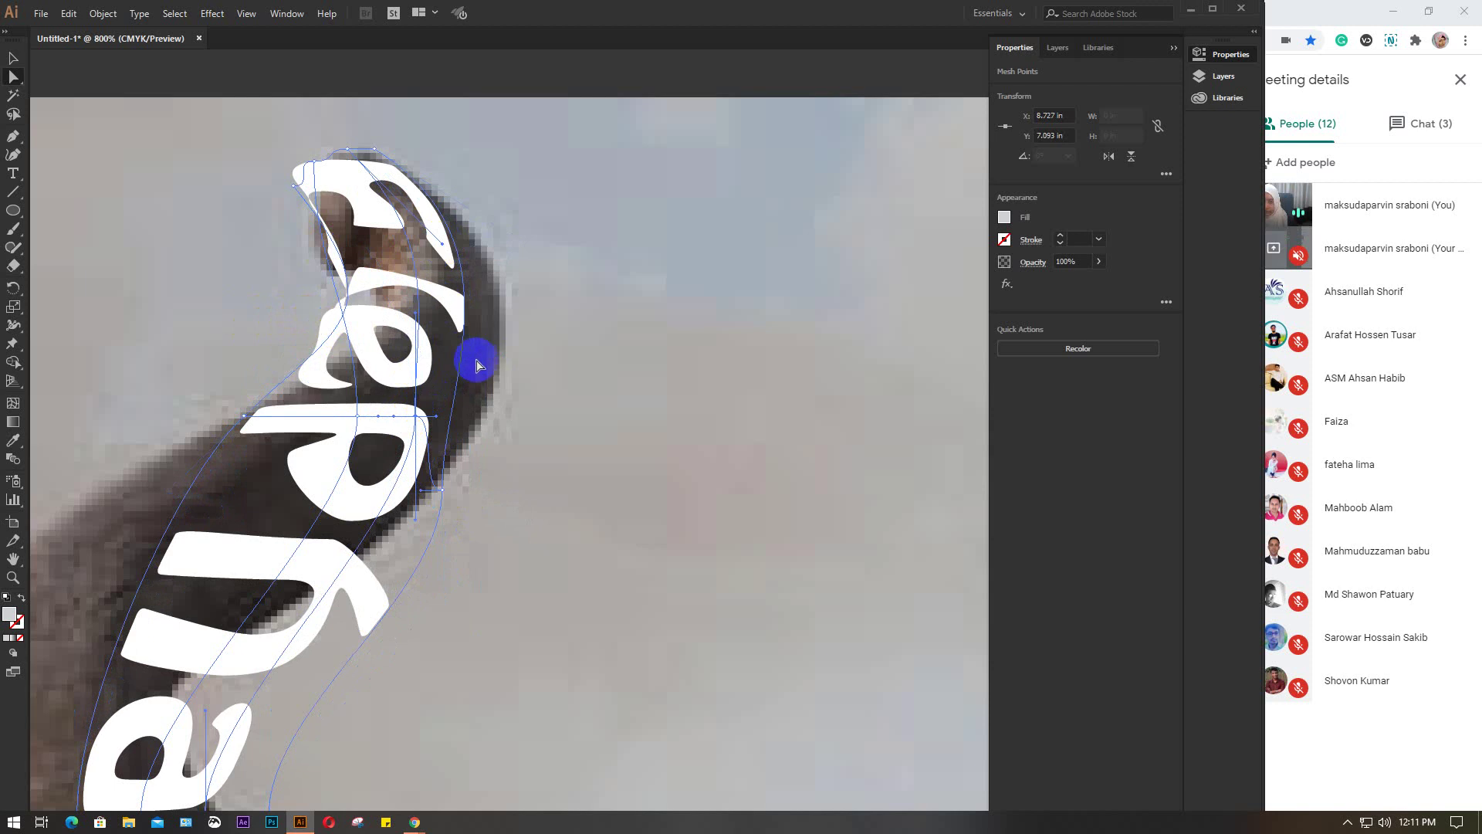
left_click(447, 488)
left_click_drag(444, 491, 536, 362)
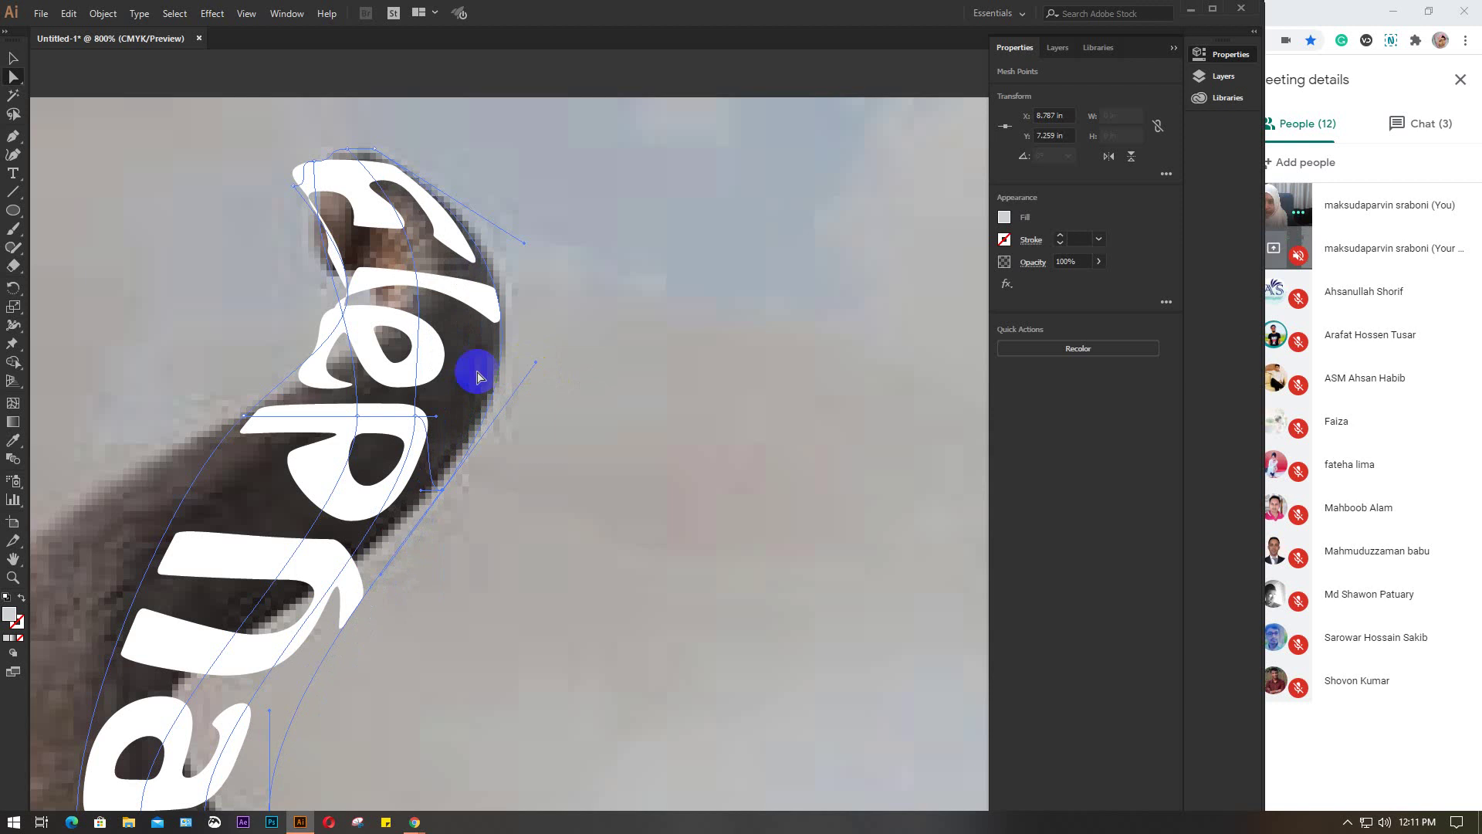
Refit the mesh curves so the top letters follow the trunk tip
left_click(415, 416)
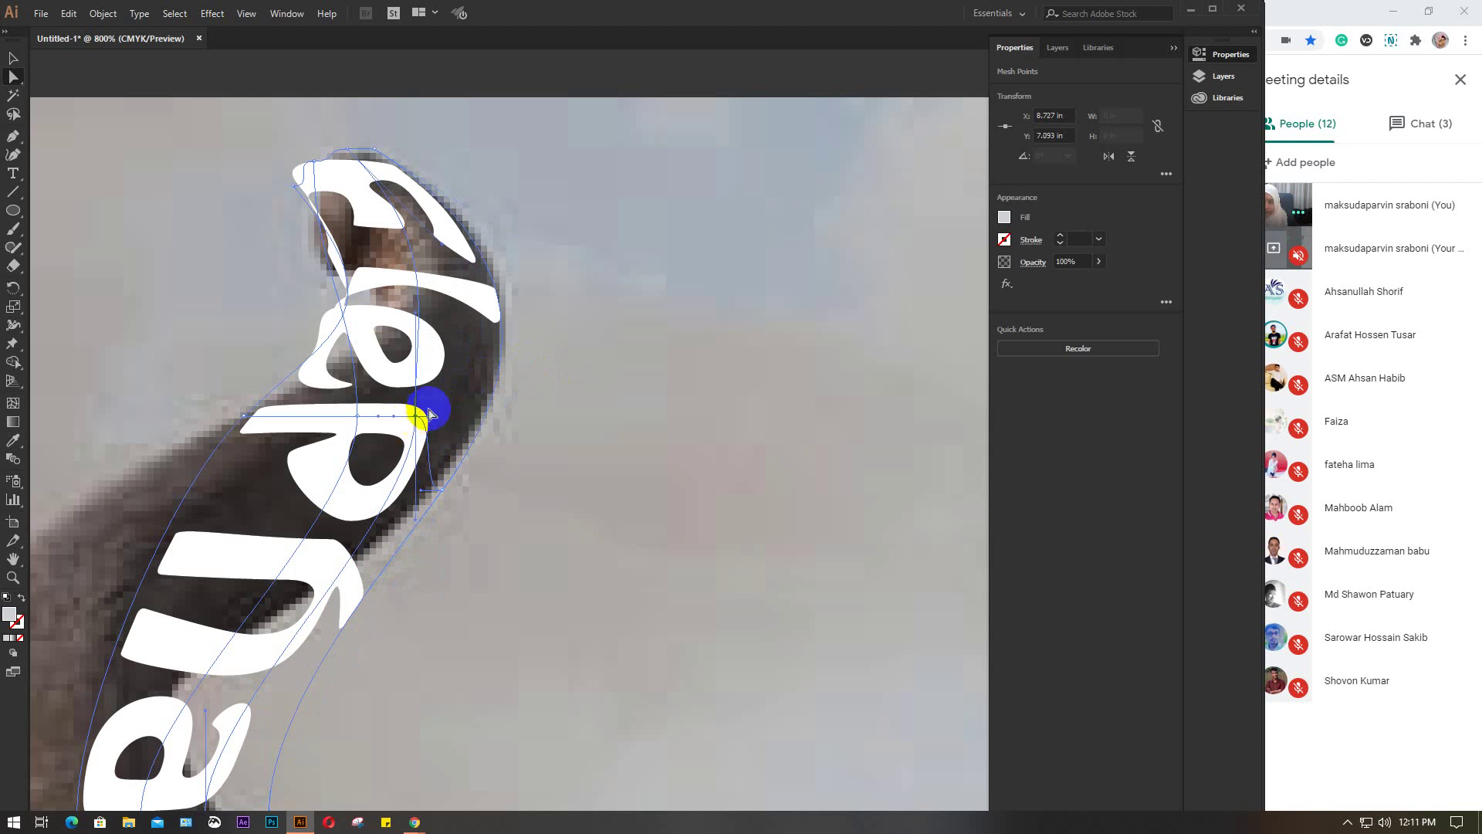
left_click_drag(417, 315, 484, 311)
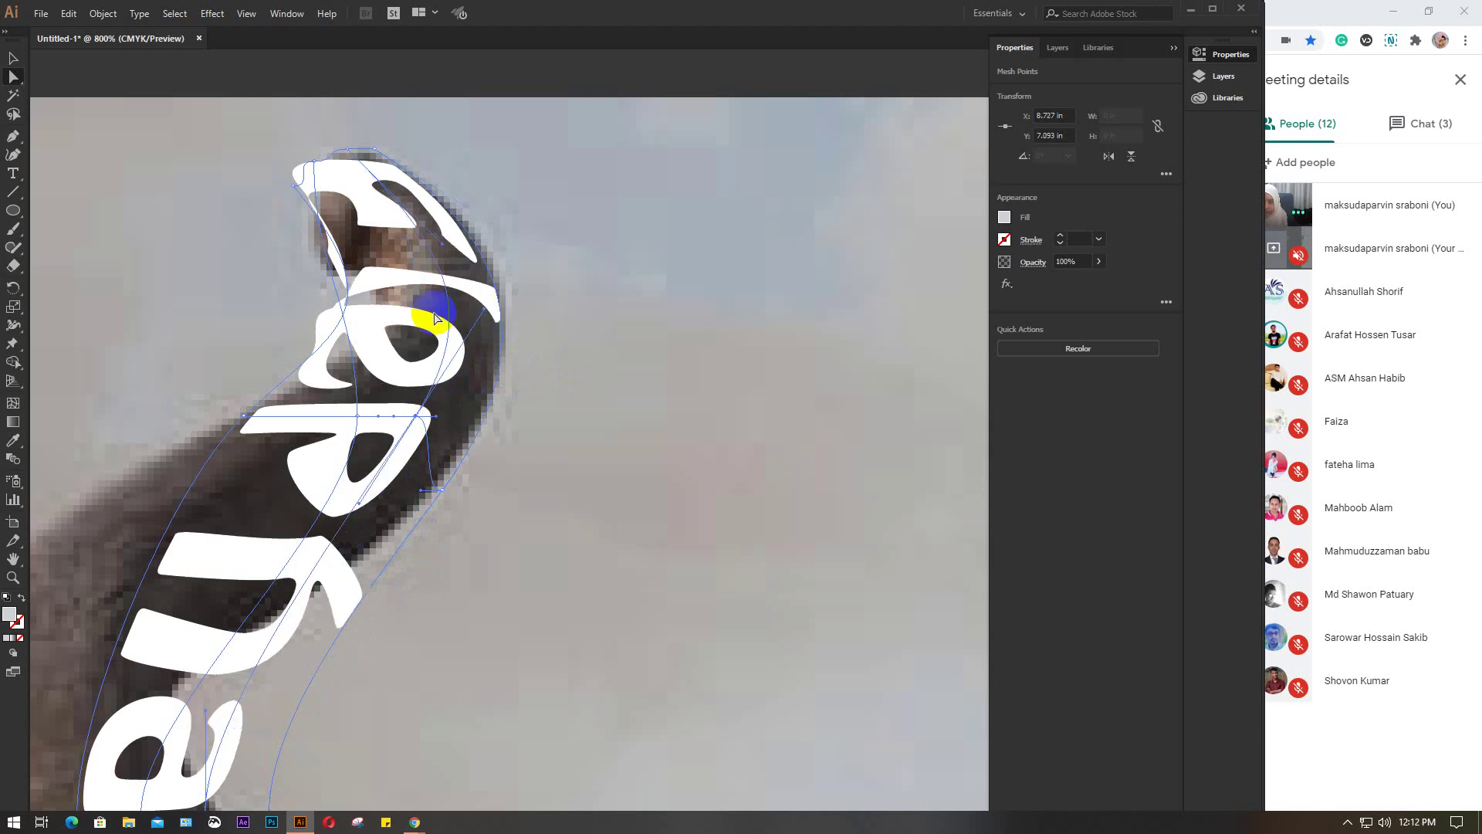
left_click(359, 417)
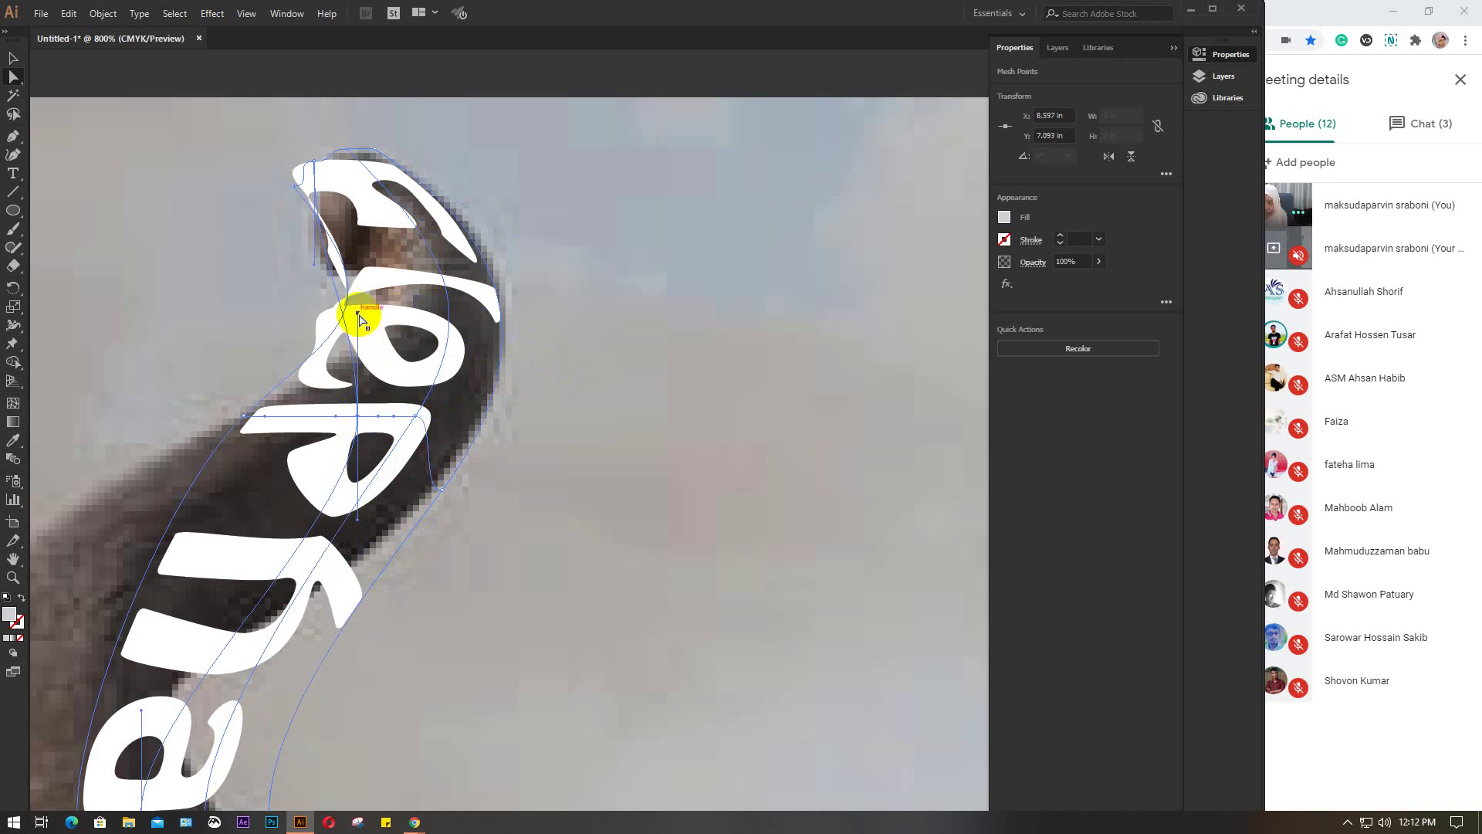
left_click_drag(357, 315, 315, 161)
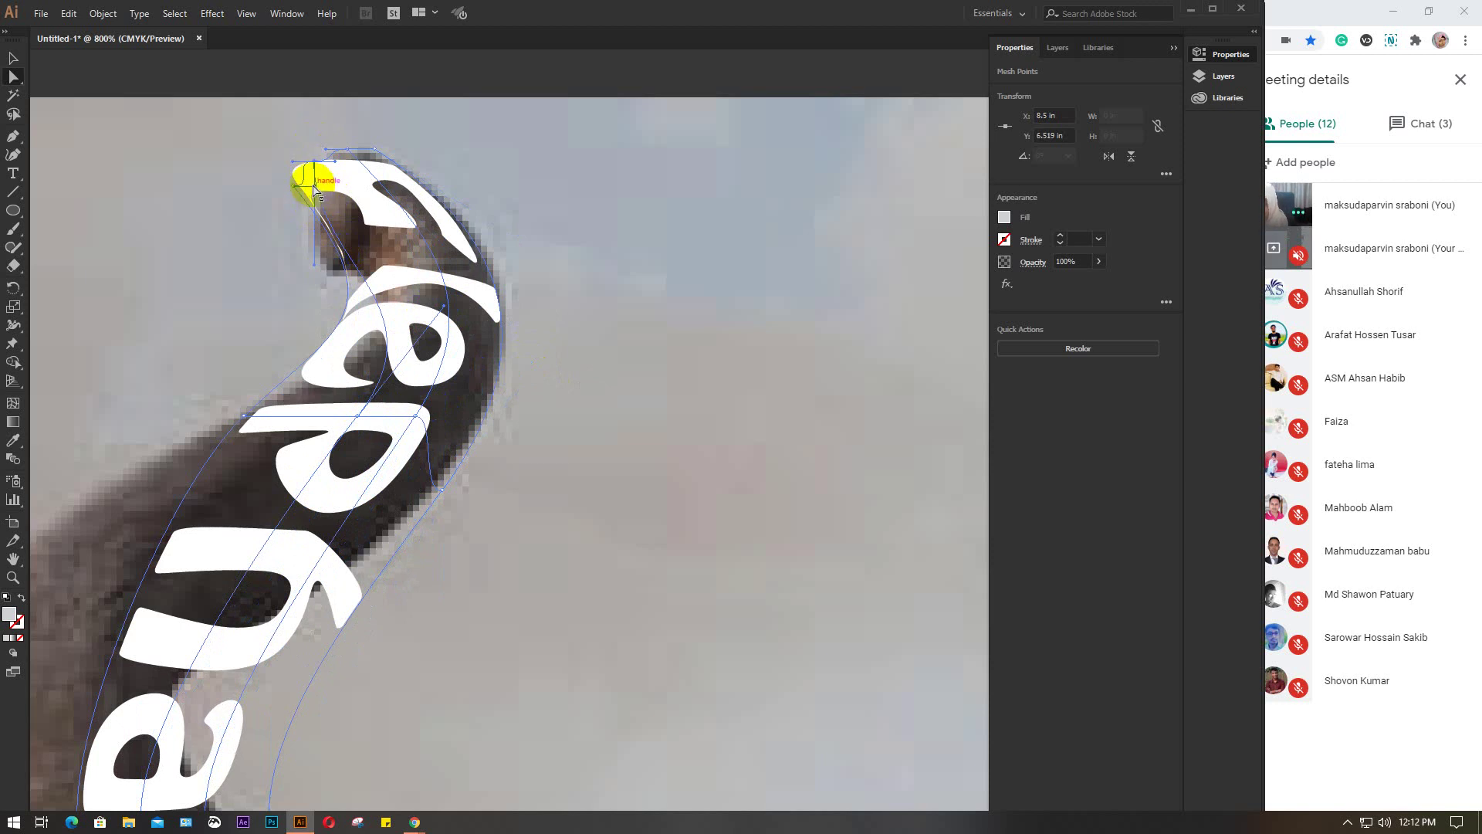
left_click_drag(315, 166, 315, 165)
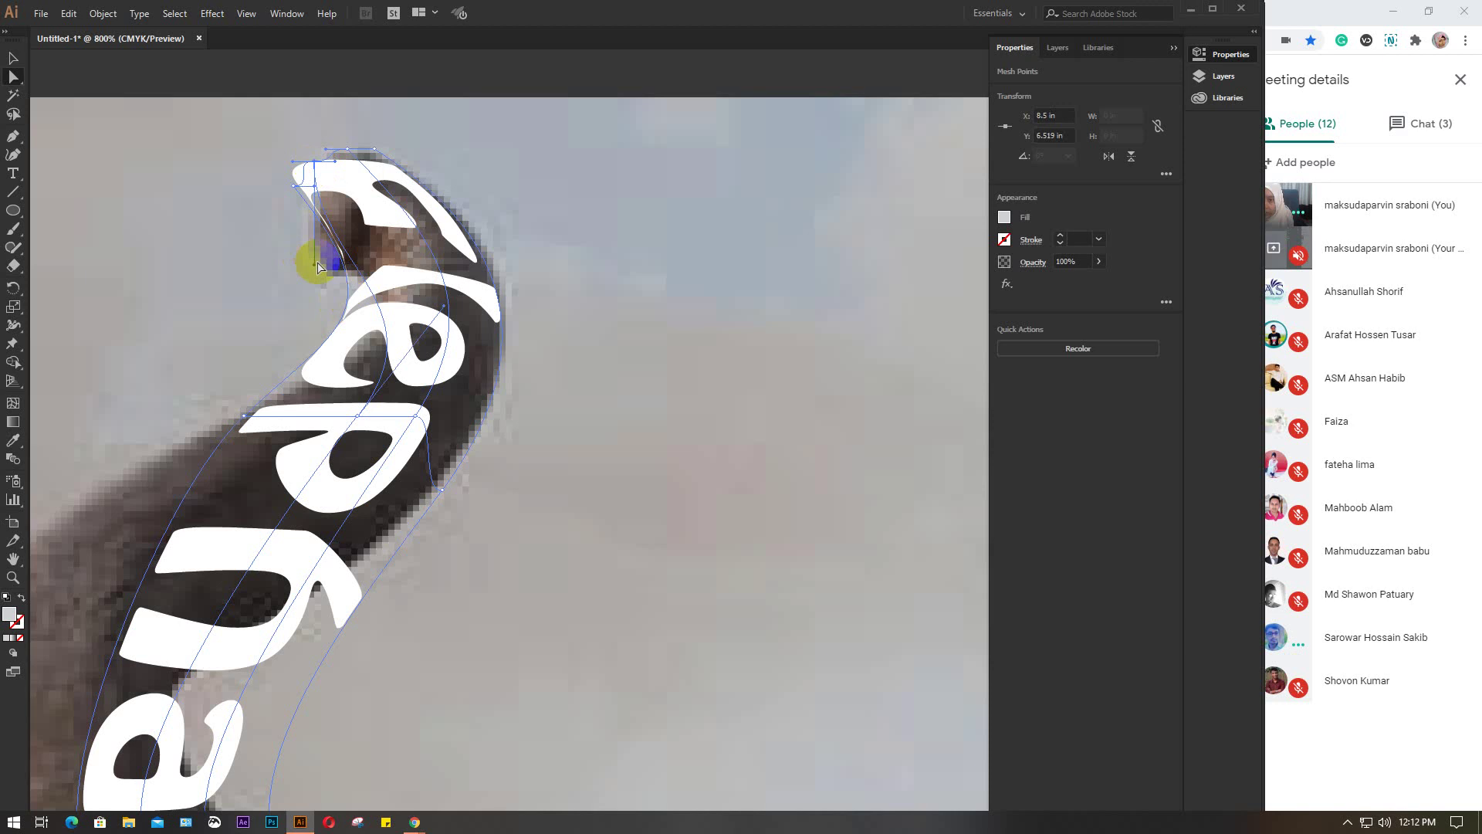
left_click_drag(315, 271, 405, 248)
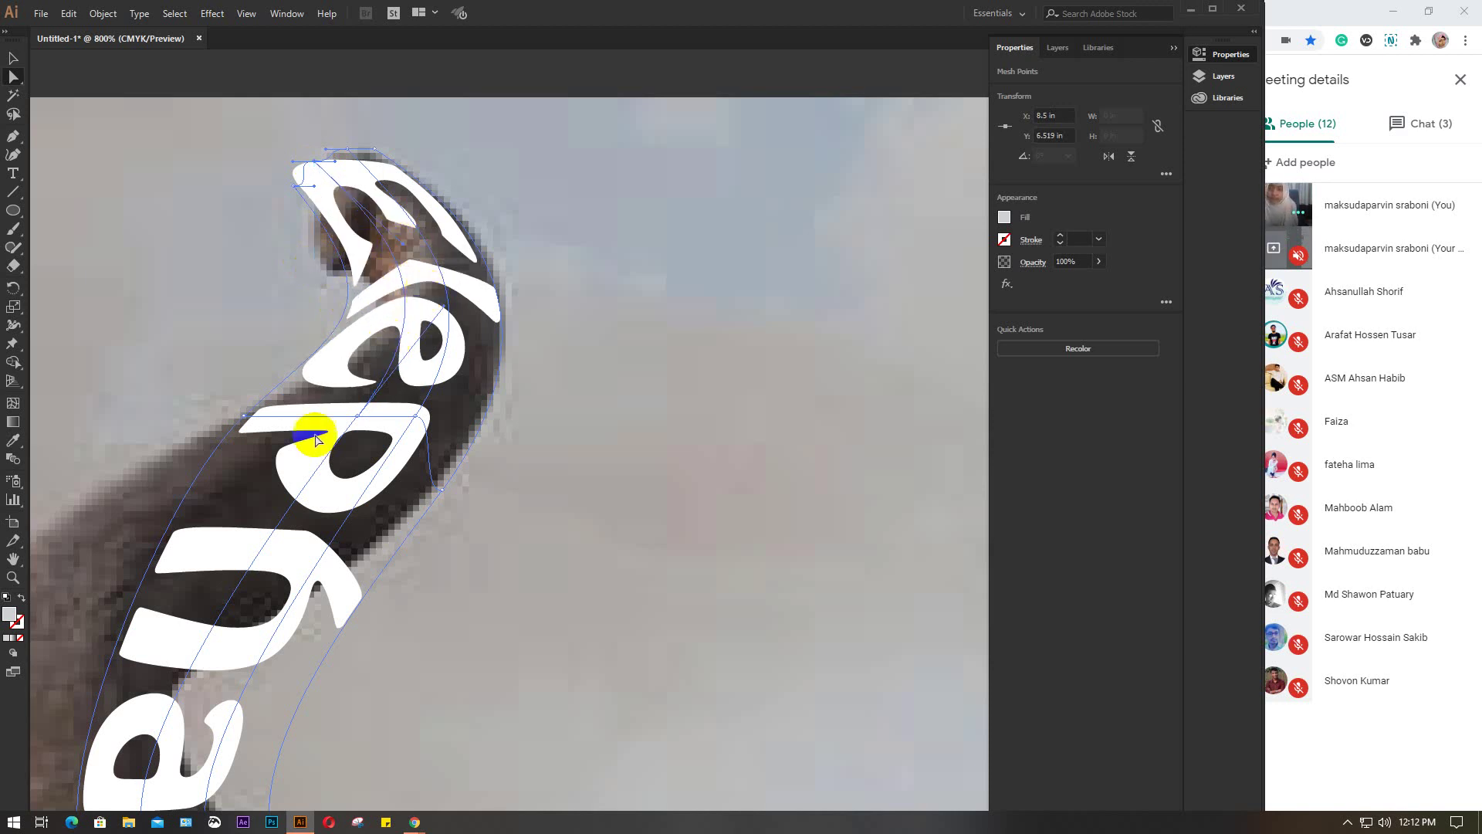
Fine-tune the lettering warp and pull the lower-left corner onto the trunk
scroll(312, 487, "down", 2)
scroll(311, 491, "down", 2)
scroll(311, 491, "left", 3)
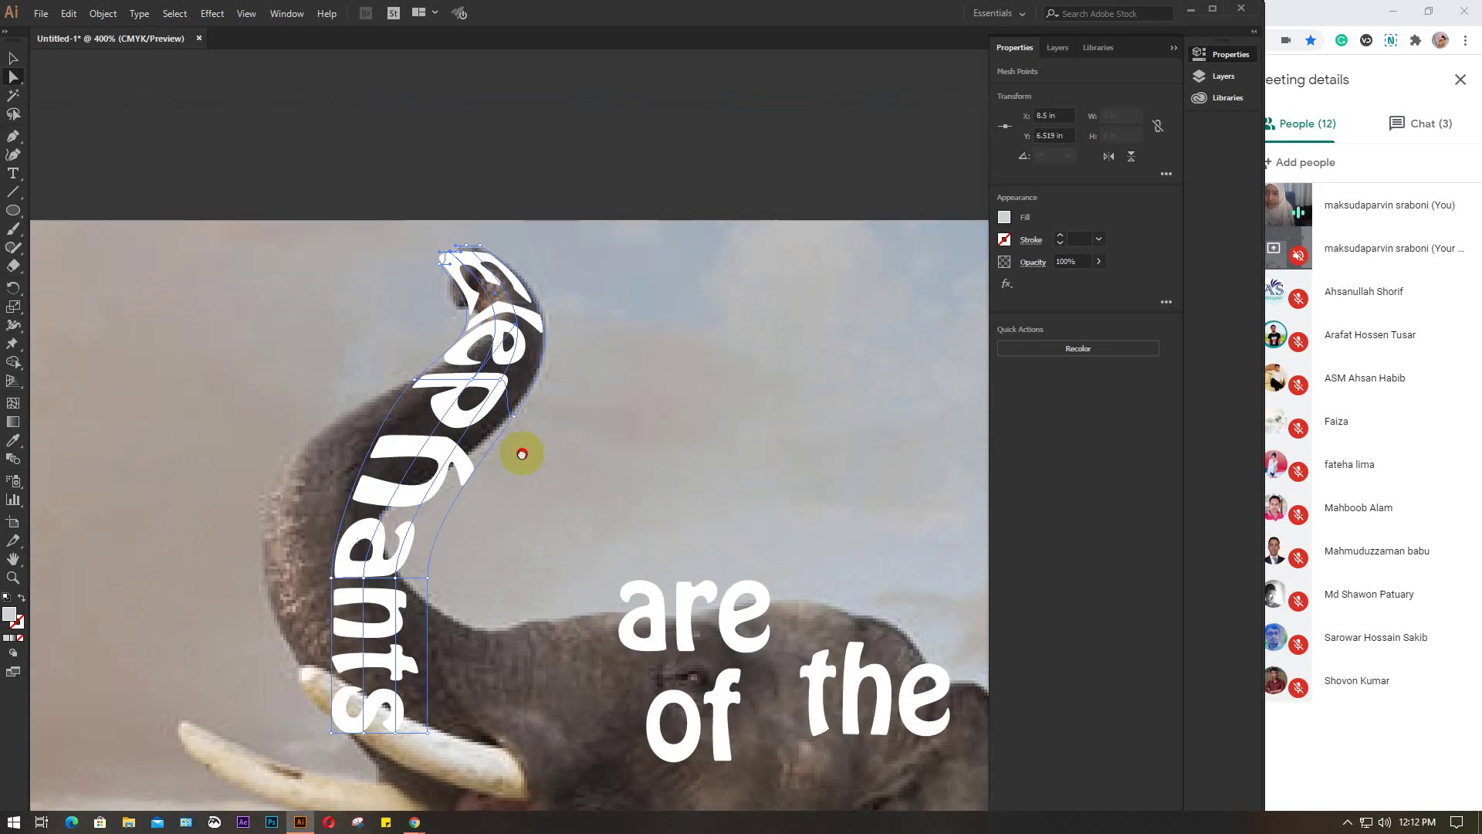
left_click_drag(513, 383, 525, 379)
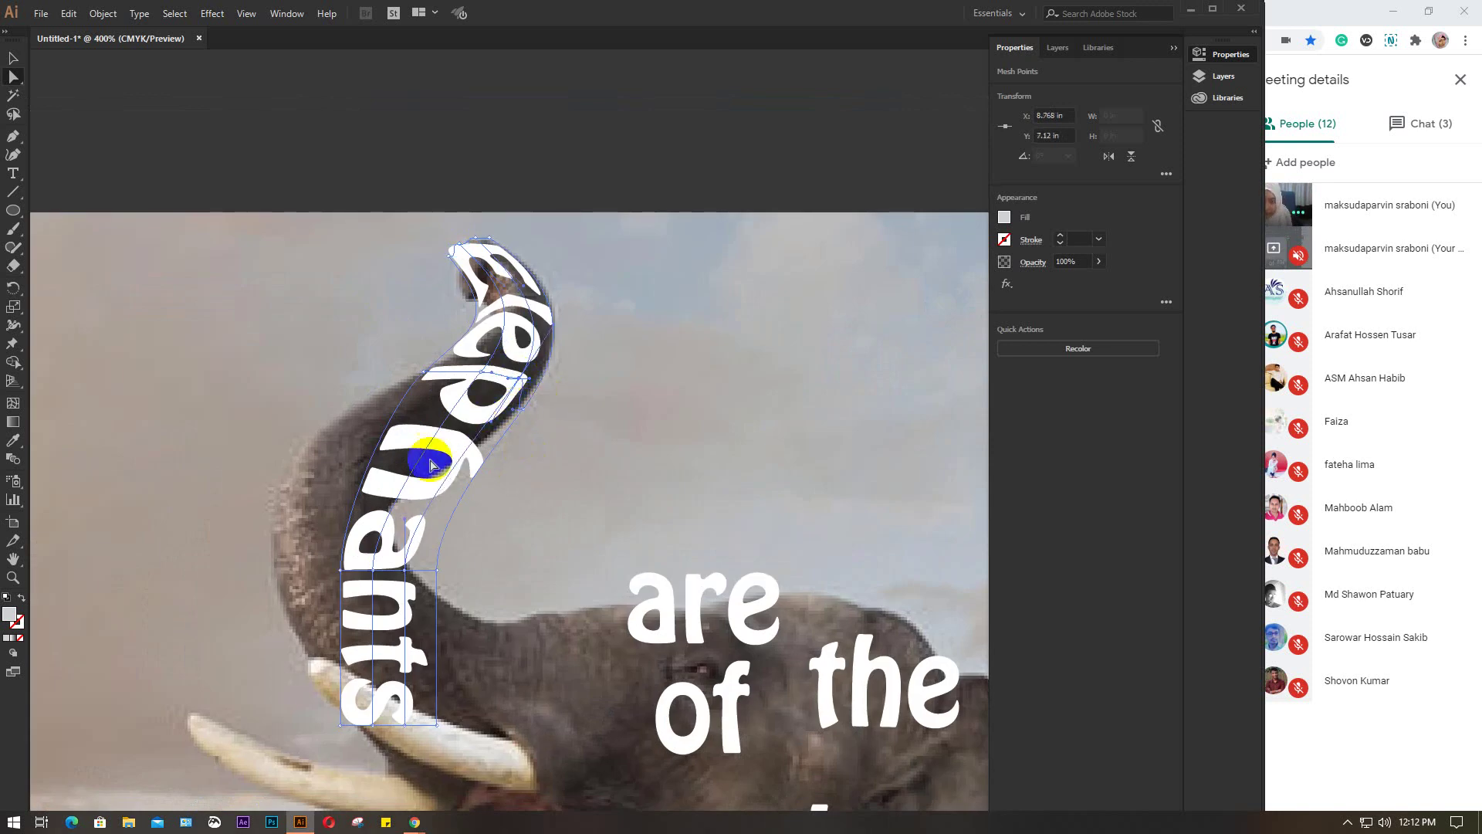
left_click(345, 581)
left_click(341, 572)
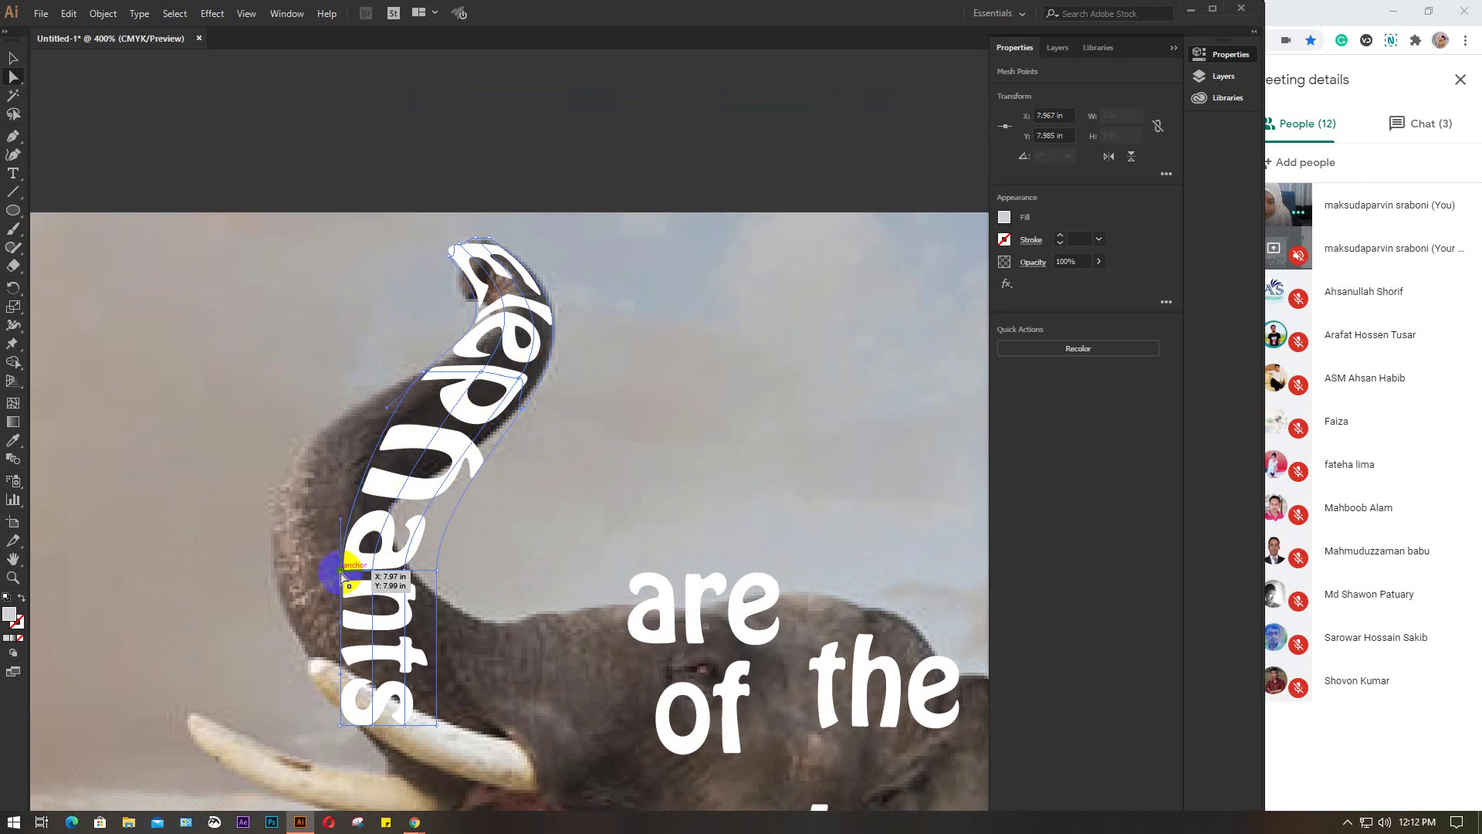
left_click_drag(340, 573, 298, 461)
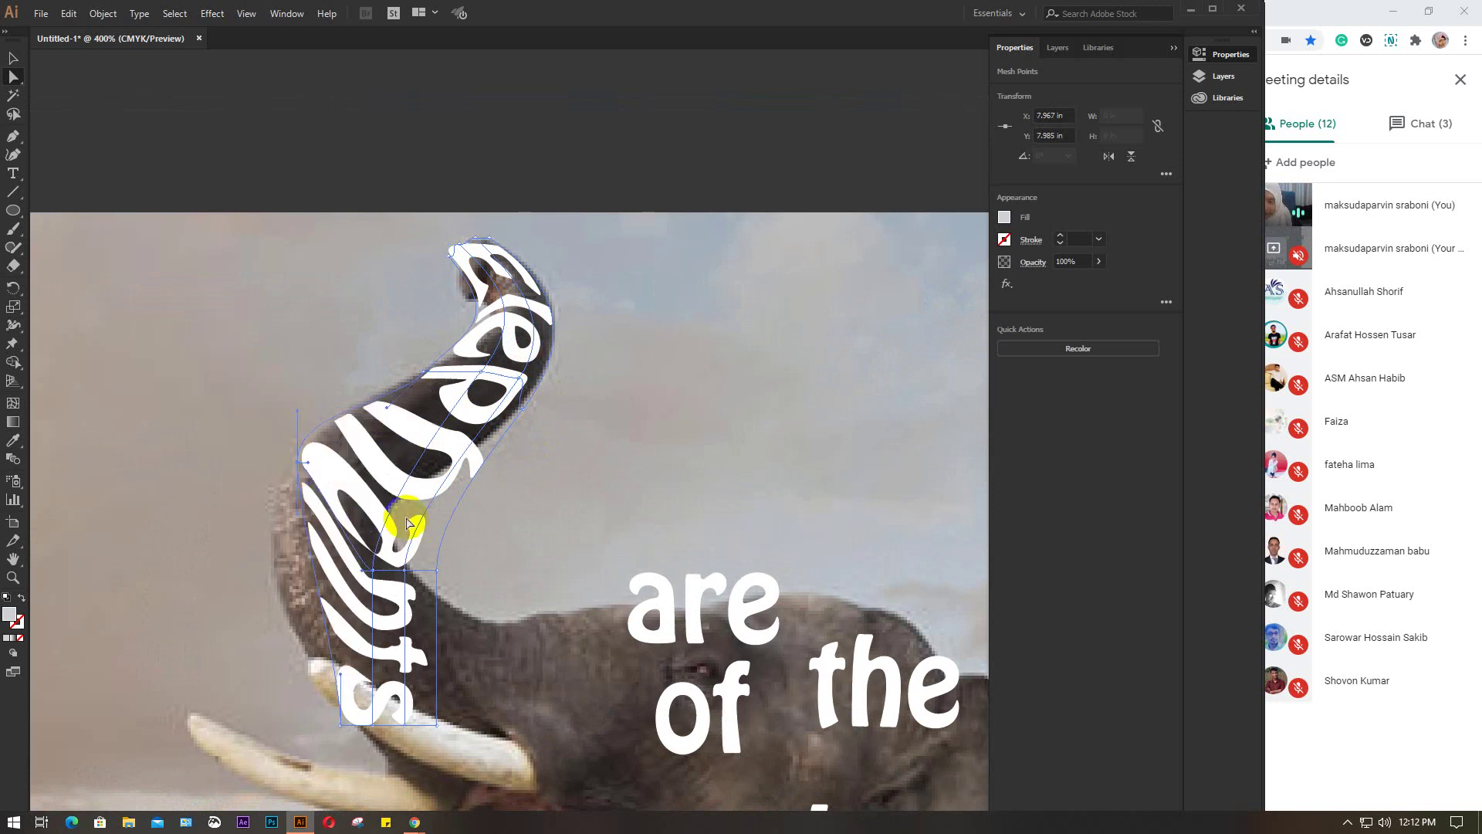
Curve the lower and middle letters along the trunk, fitting the left edge to its outer side
left_click(374, 575)
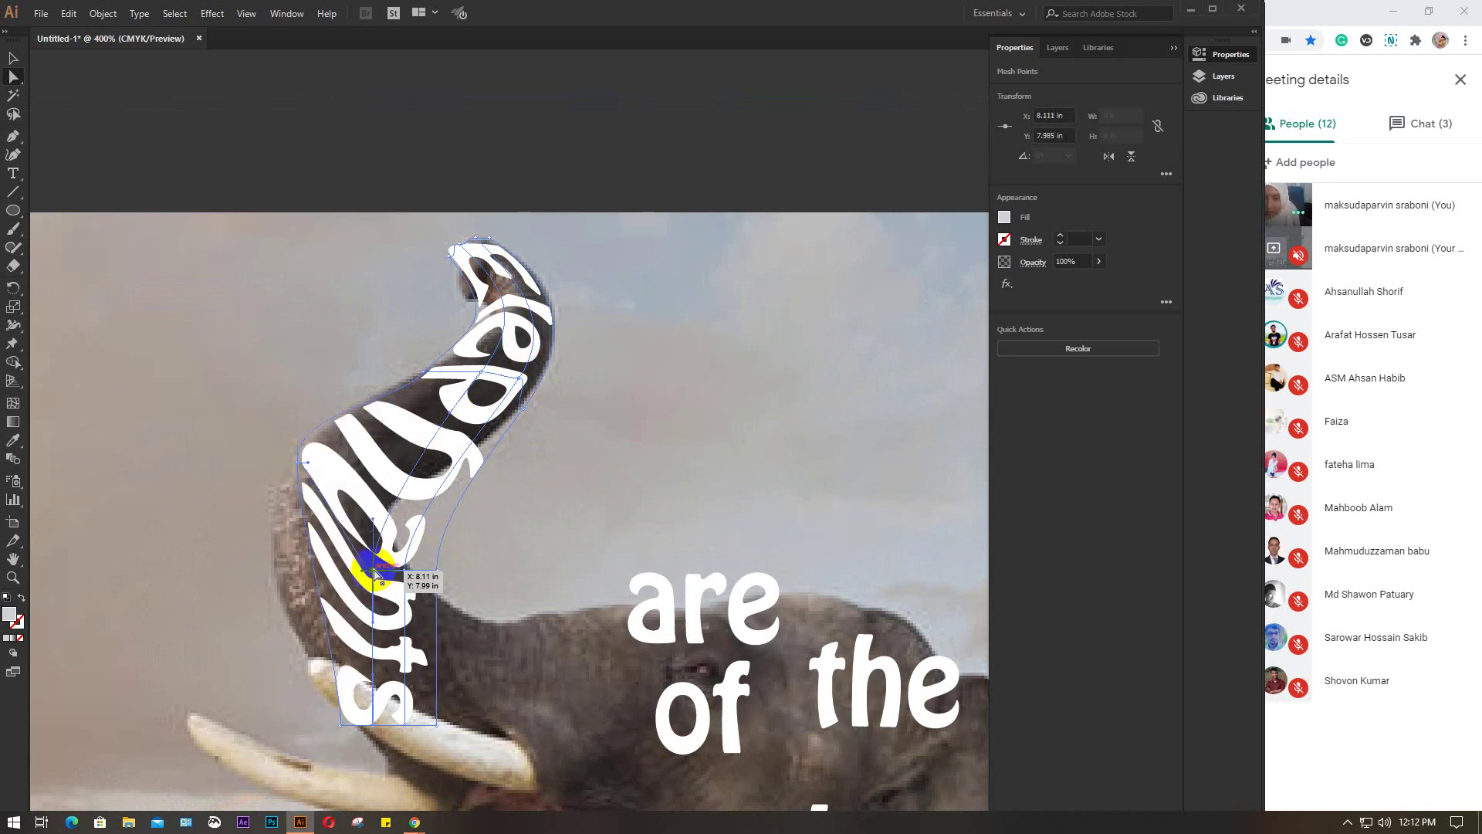
left_click_drag(375, 575, 331, 480)
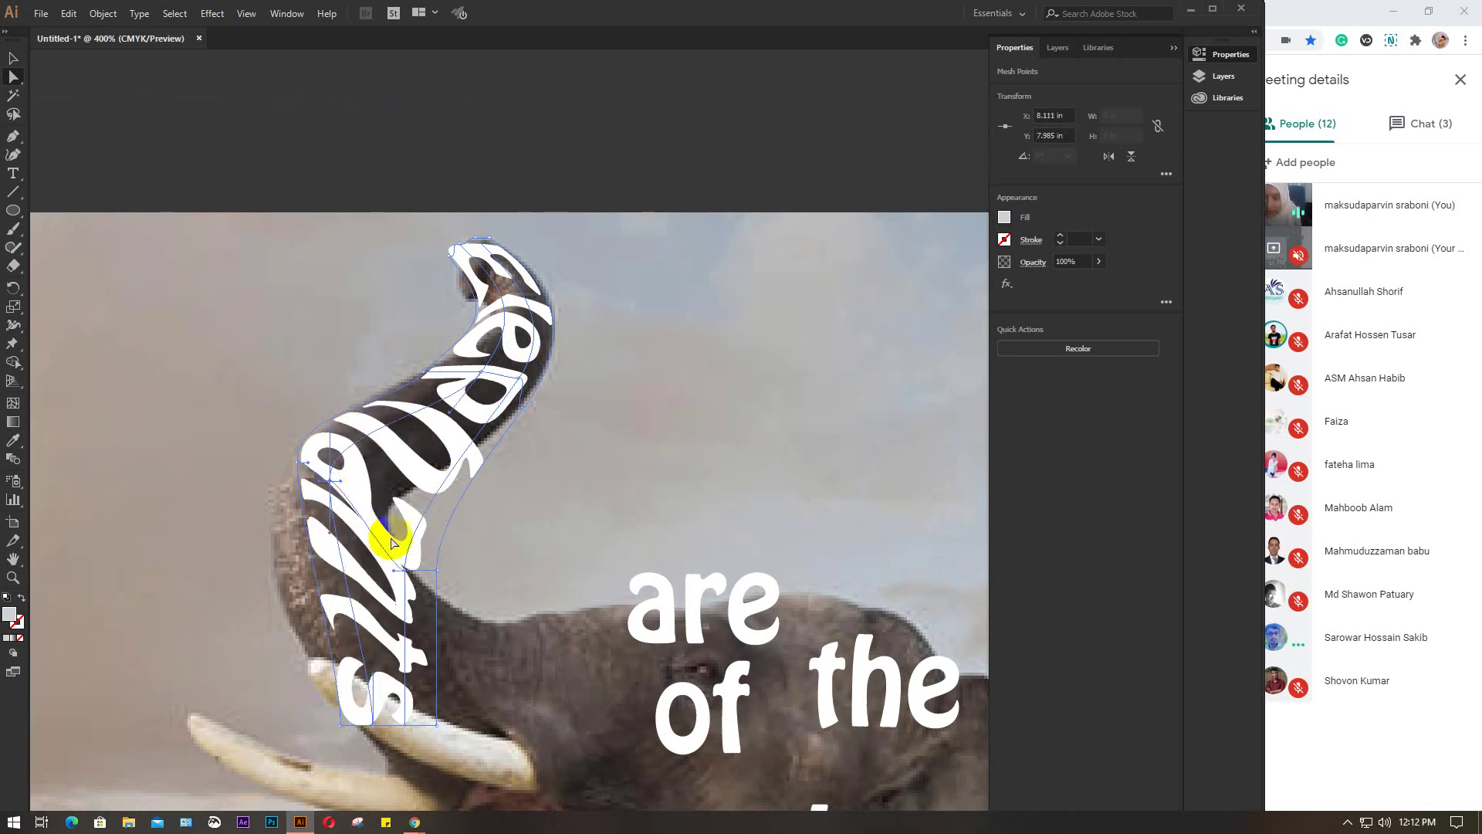
left_click_drag(403, 571, 352, 496)
left_click_drag(437, 573, 395, 528)
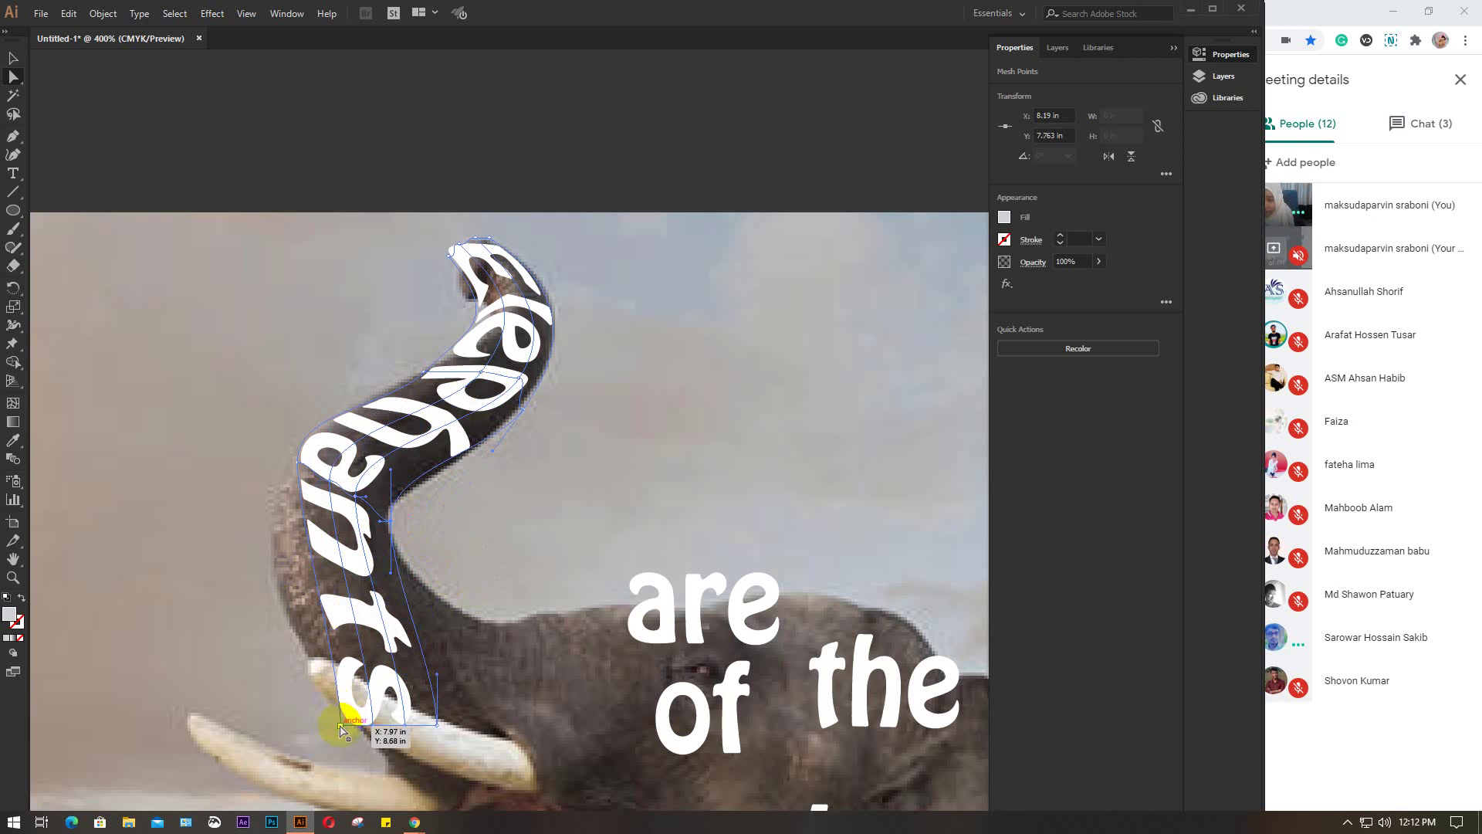
left_click_drag(339, 726, 280, 610)
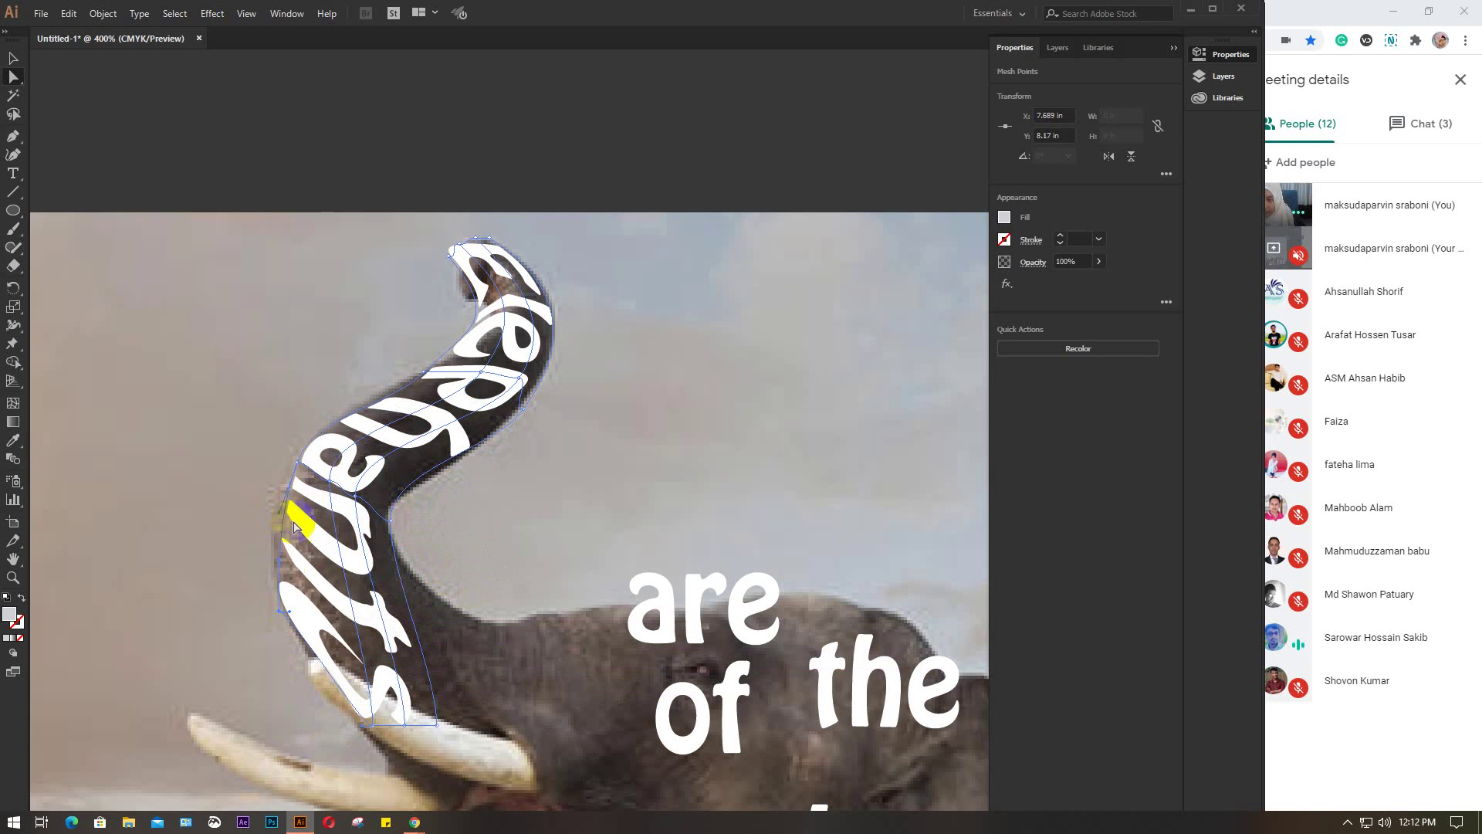
left_click_drag(376, 728, 361, 652)
Move the word's bottom end to the trunk base, tucking 'ts' inside the trunk's inner curve
left_click(407, 723)
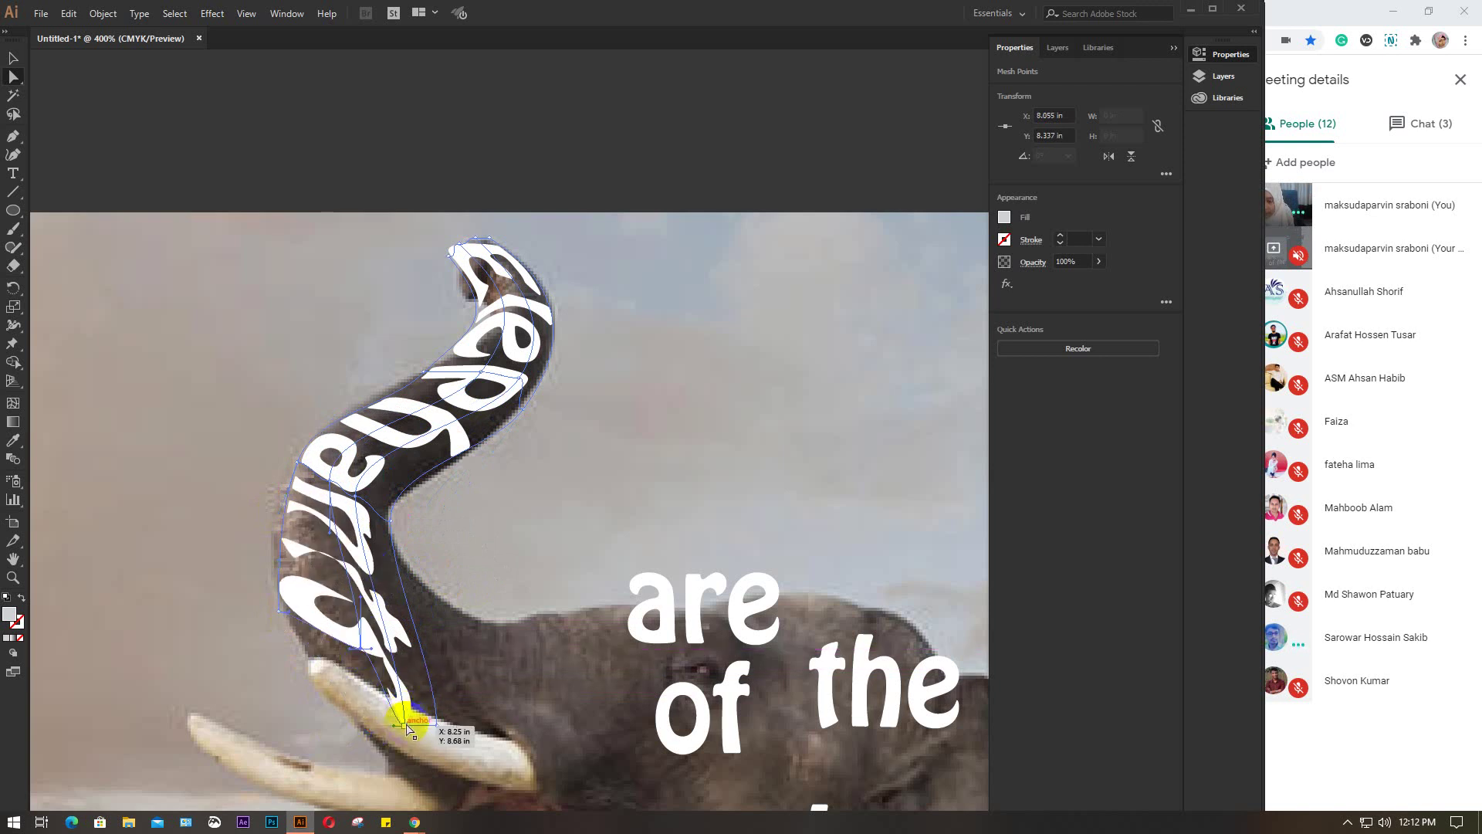
left_click_drag(403, 730, 445, 600)
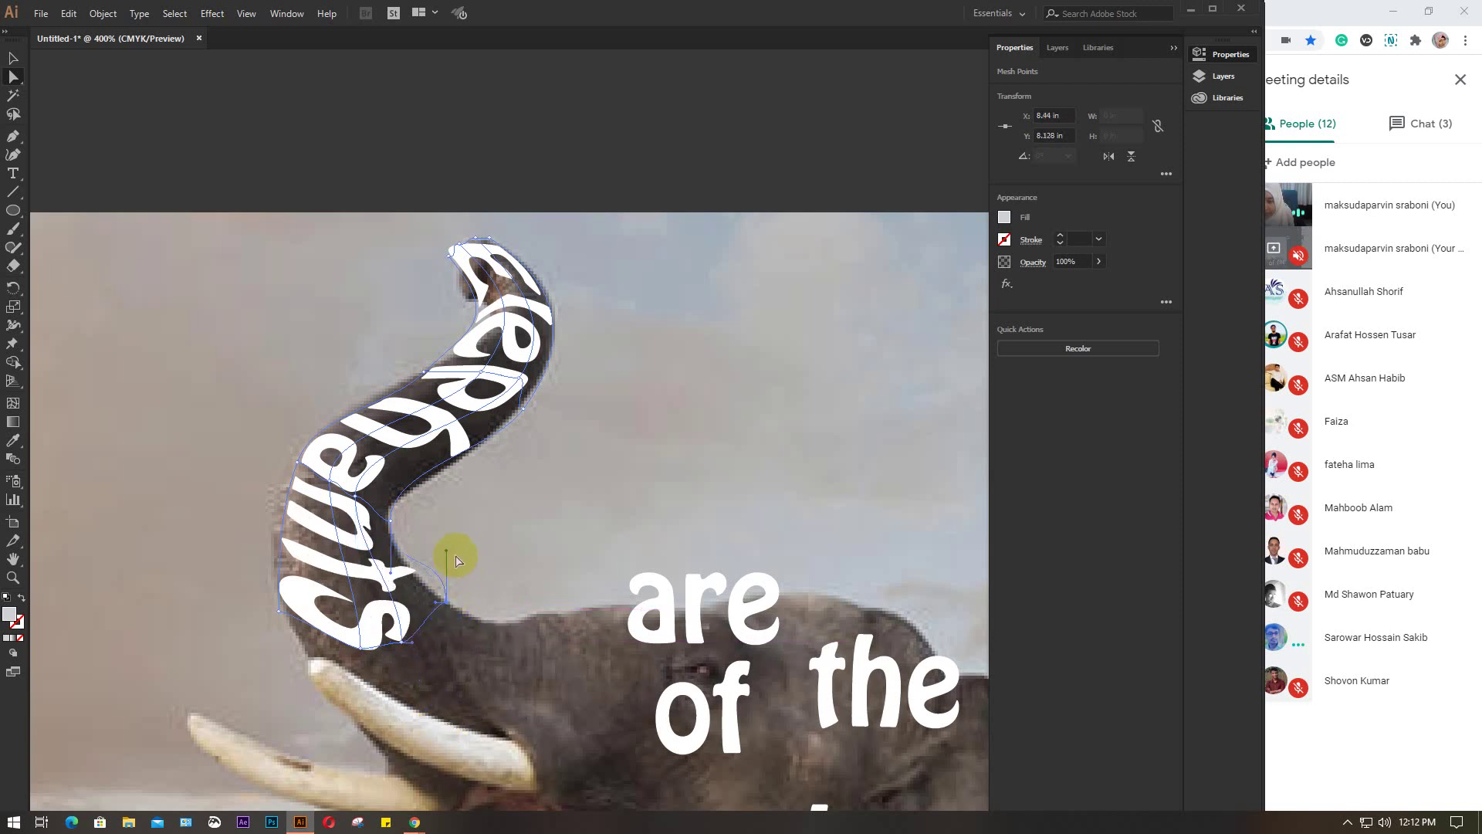
left_click_drag(448, 550, 395, 630)
left_click(402, 635)
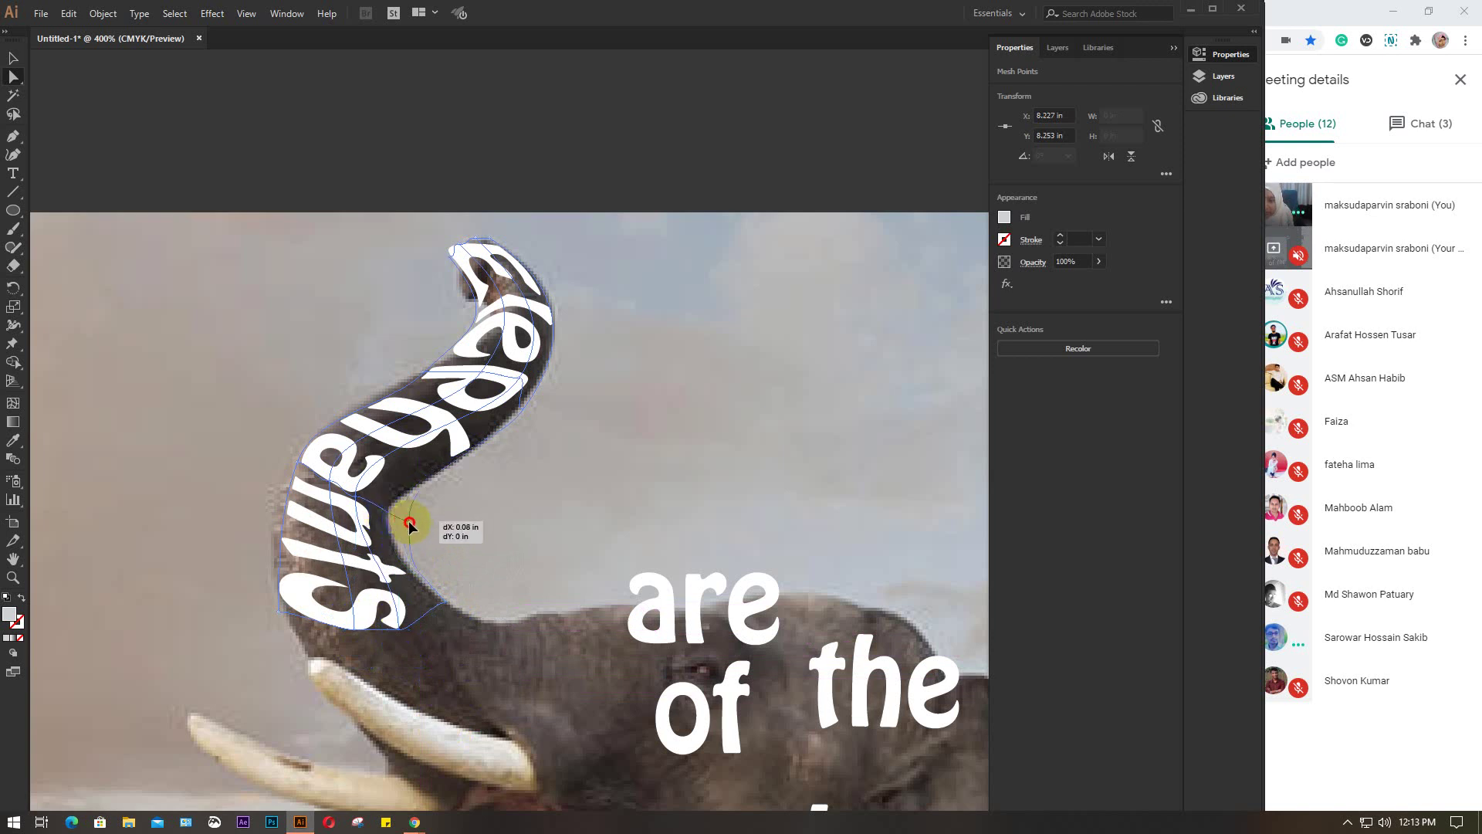
left_click(416, 527)
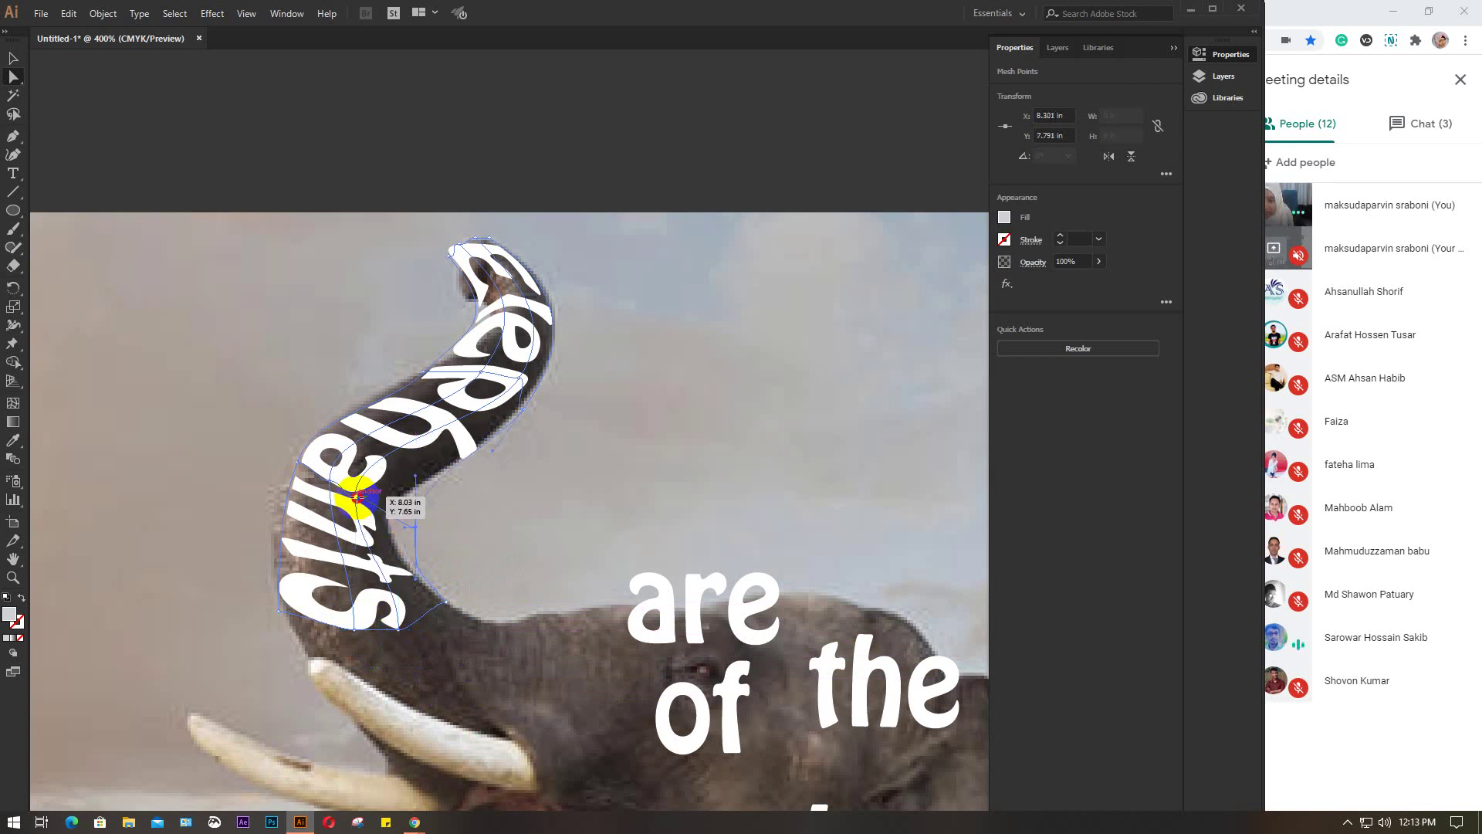
left_click_drag(358, 498, 376, 508)
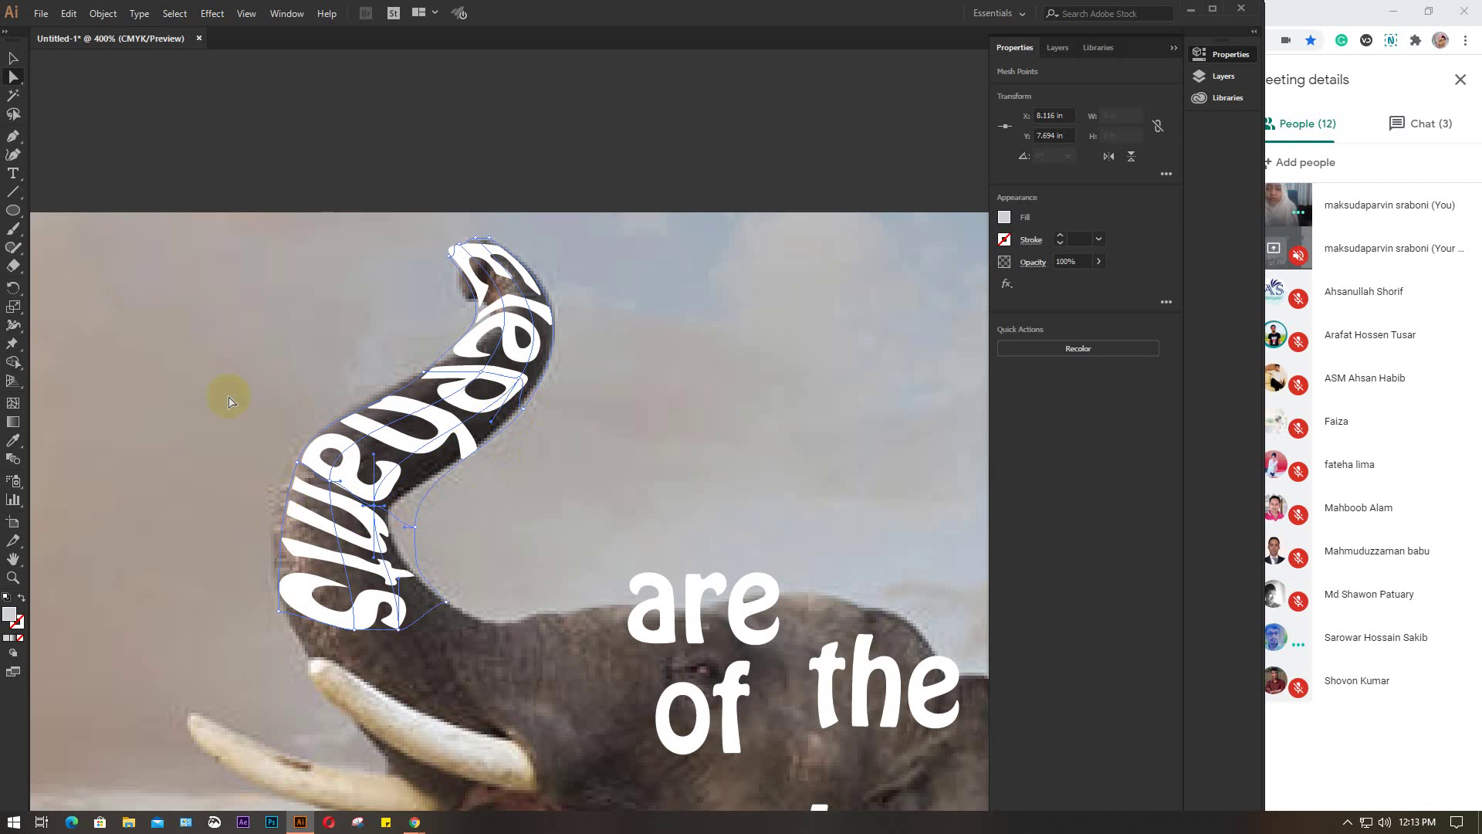
left_click(13, 57)
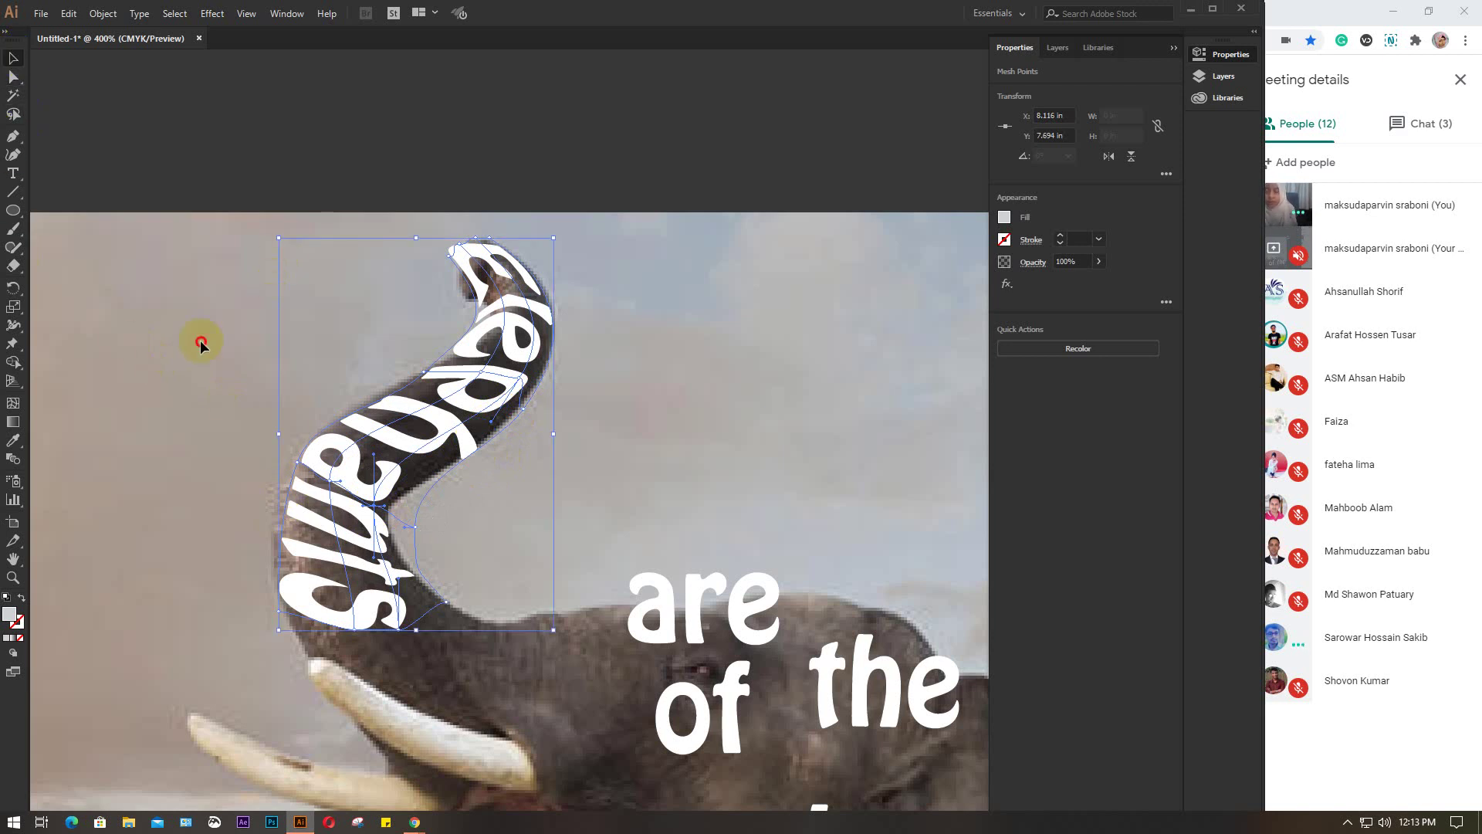
Drag the word 'are' from over the head to beside the lower trunk, above the tusk
left_click(201, 343)
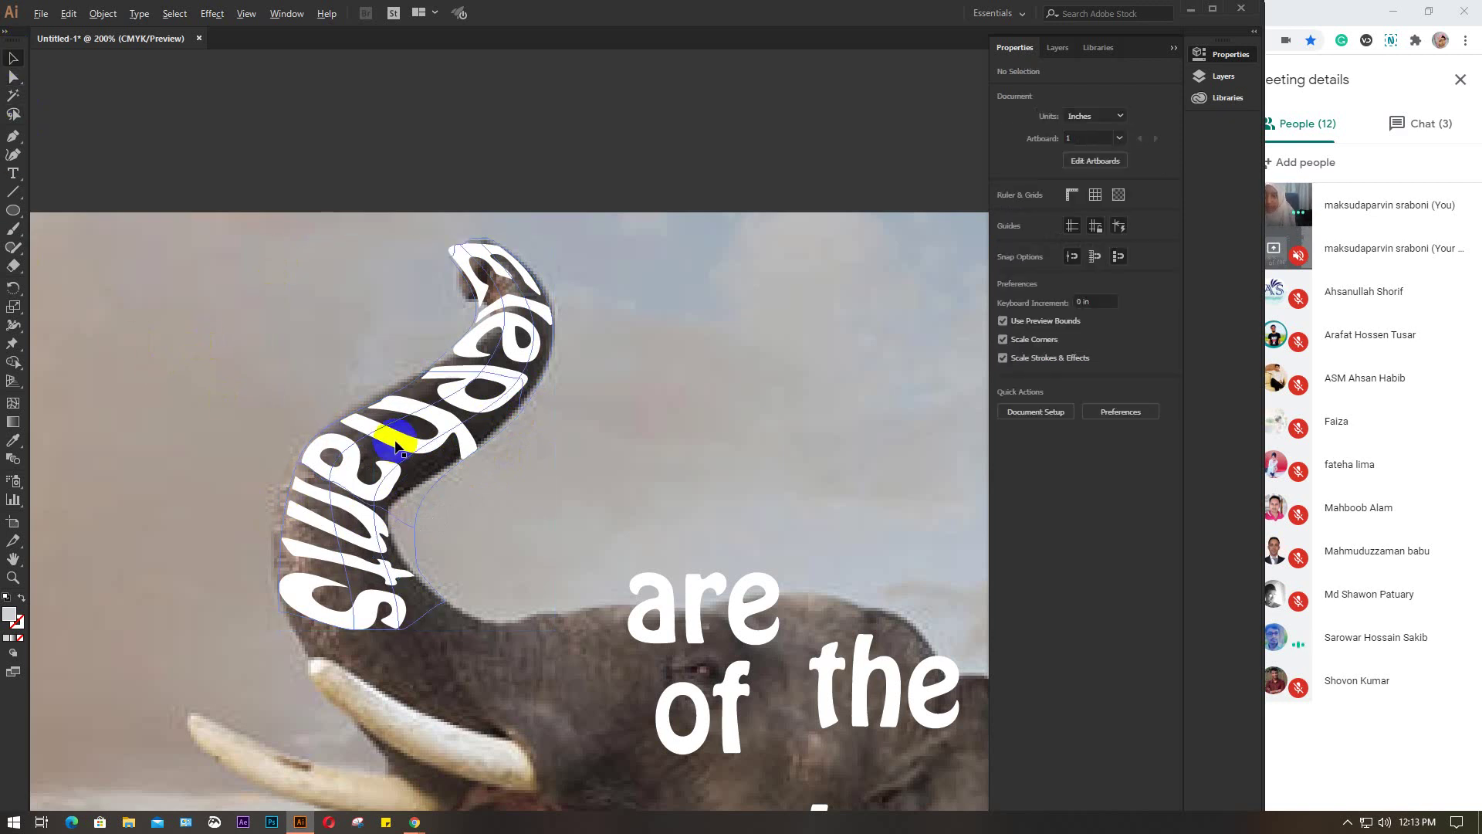
scroll(393, 425, "down", 2)
left_click_drag(467, 518, 306, 364)
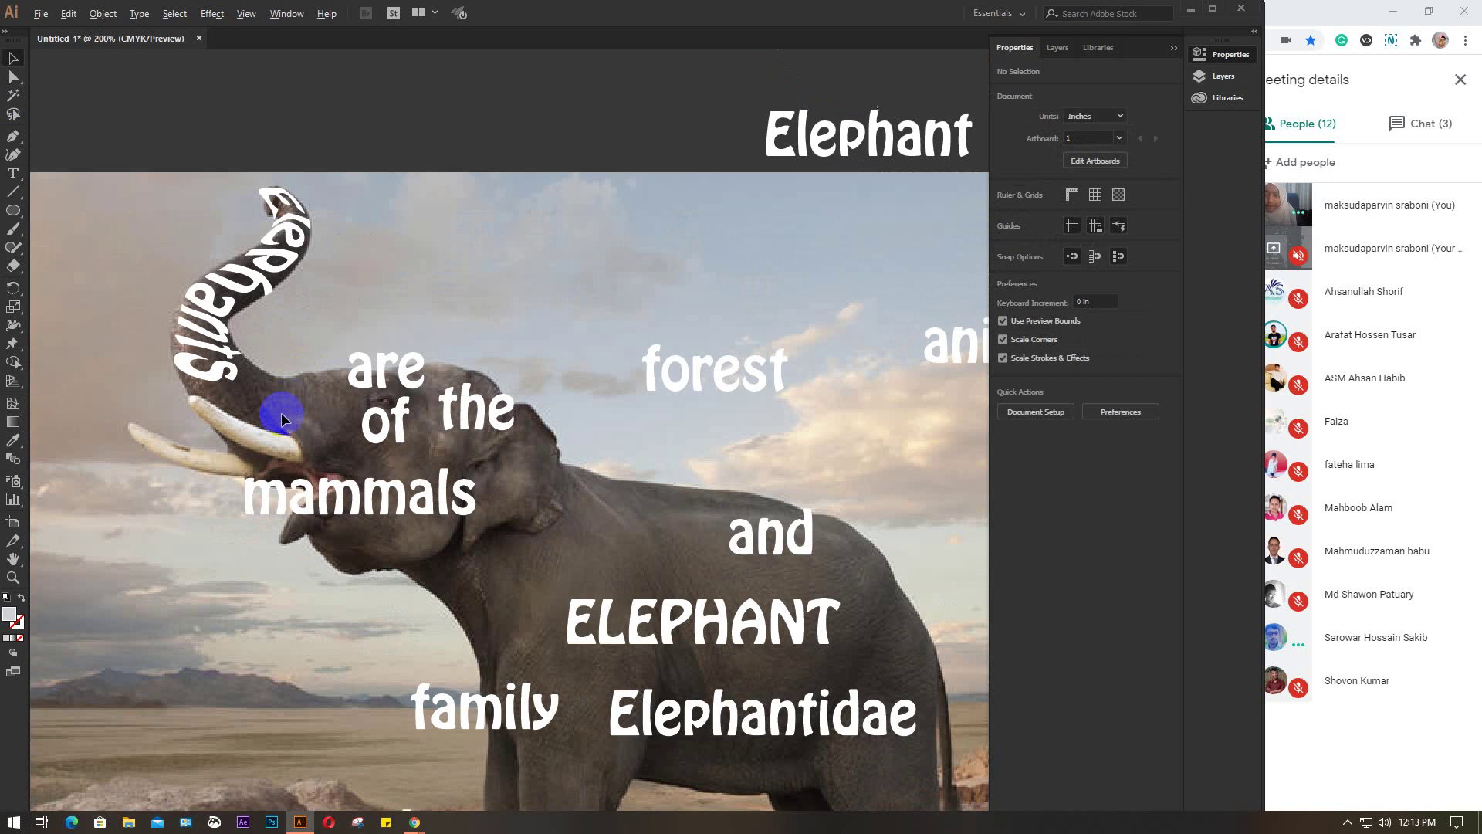
scroll(281, 412, "up", 1)
scroll(371, 370, "up", 1)
left_click(450, 328)
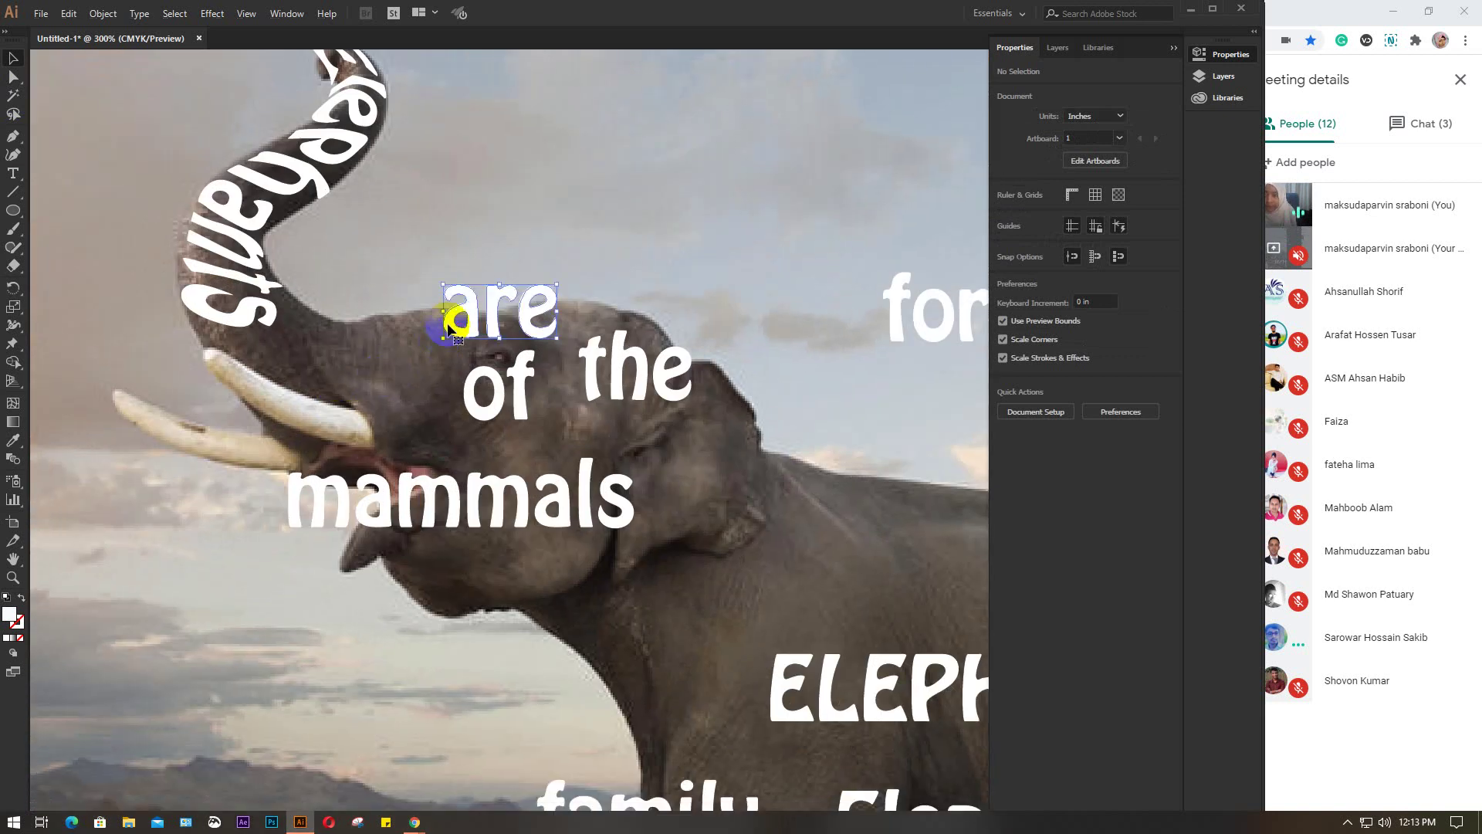
left_click_drag(450, 328, 276, 363)
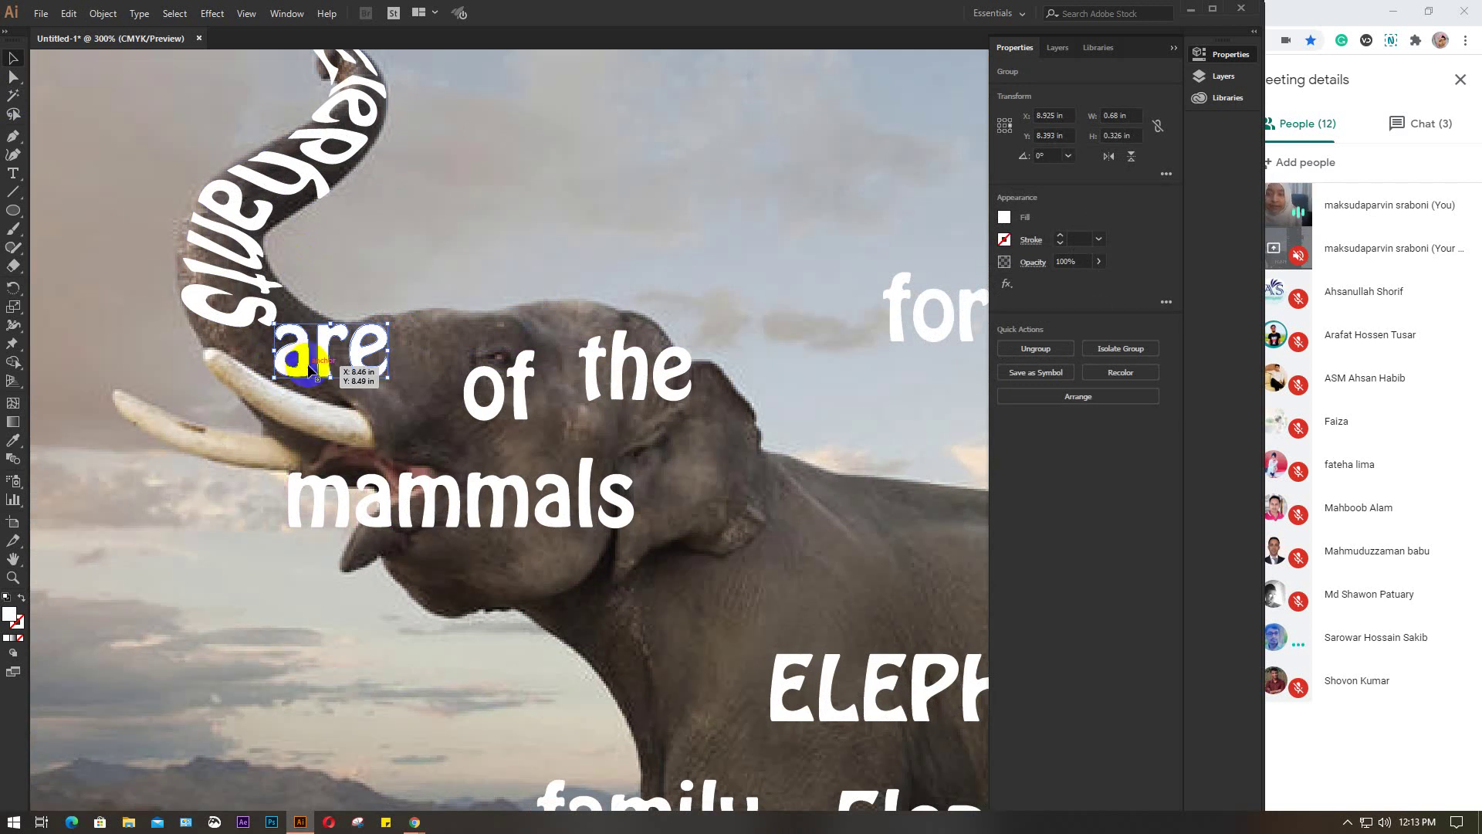
left_click_drag(297, 365, 301, 376)
Wrap 'are' in a 2-row by 3-column envelope mesh and zoom to 600% on it
left_click(104, 14)
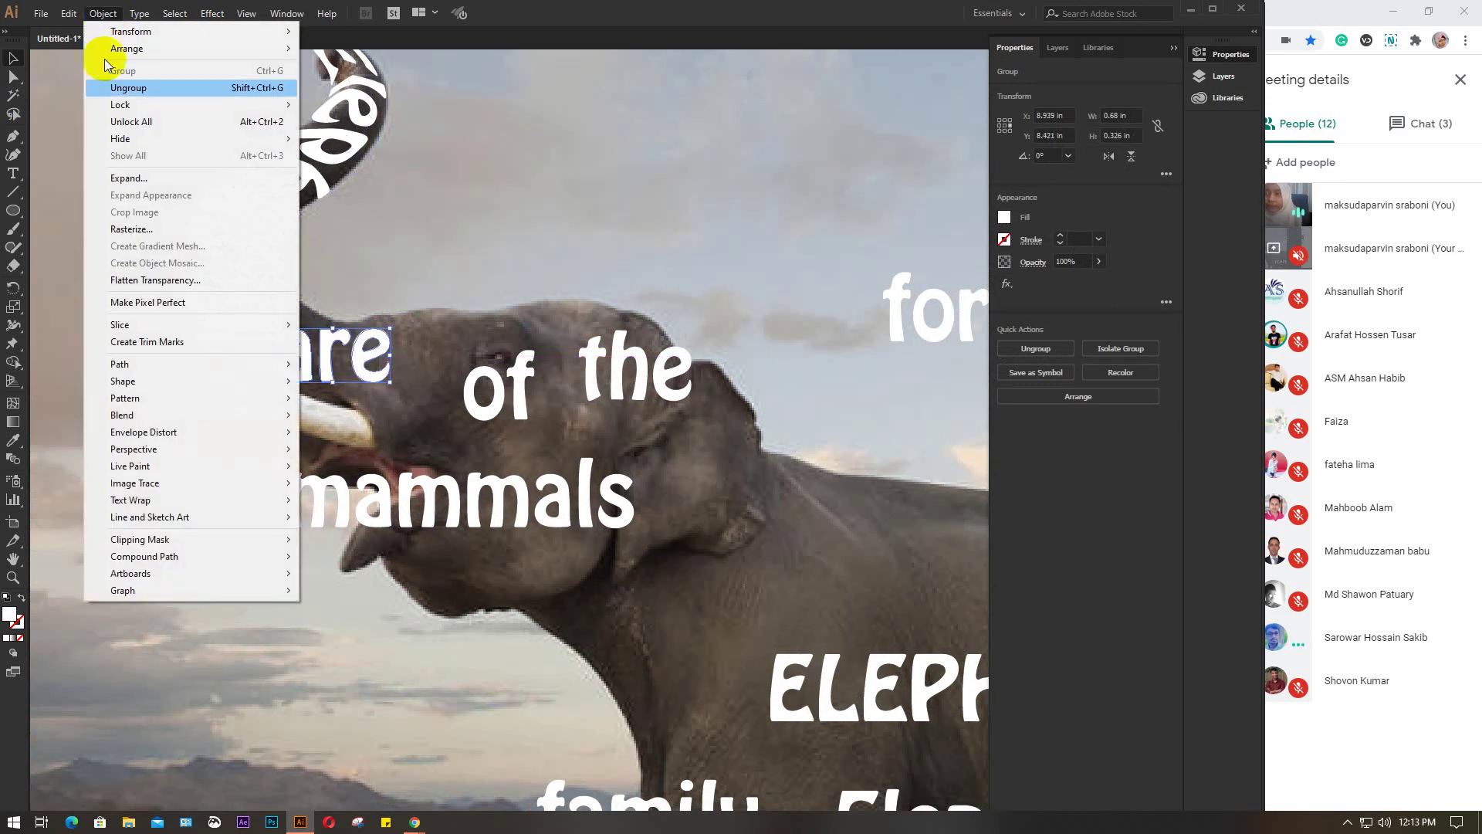
mouse_move(147, 436)
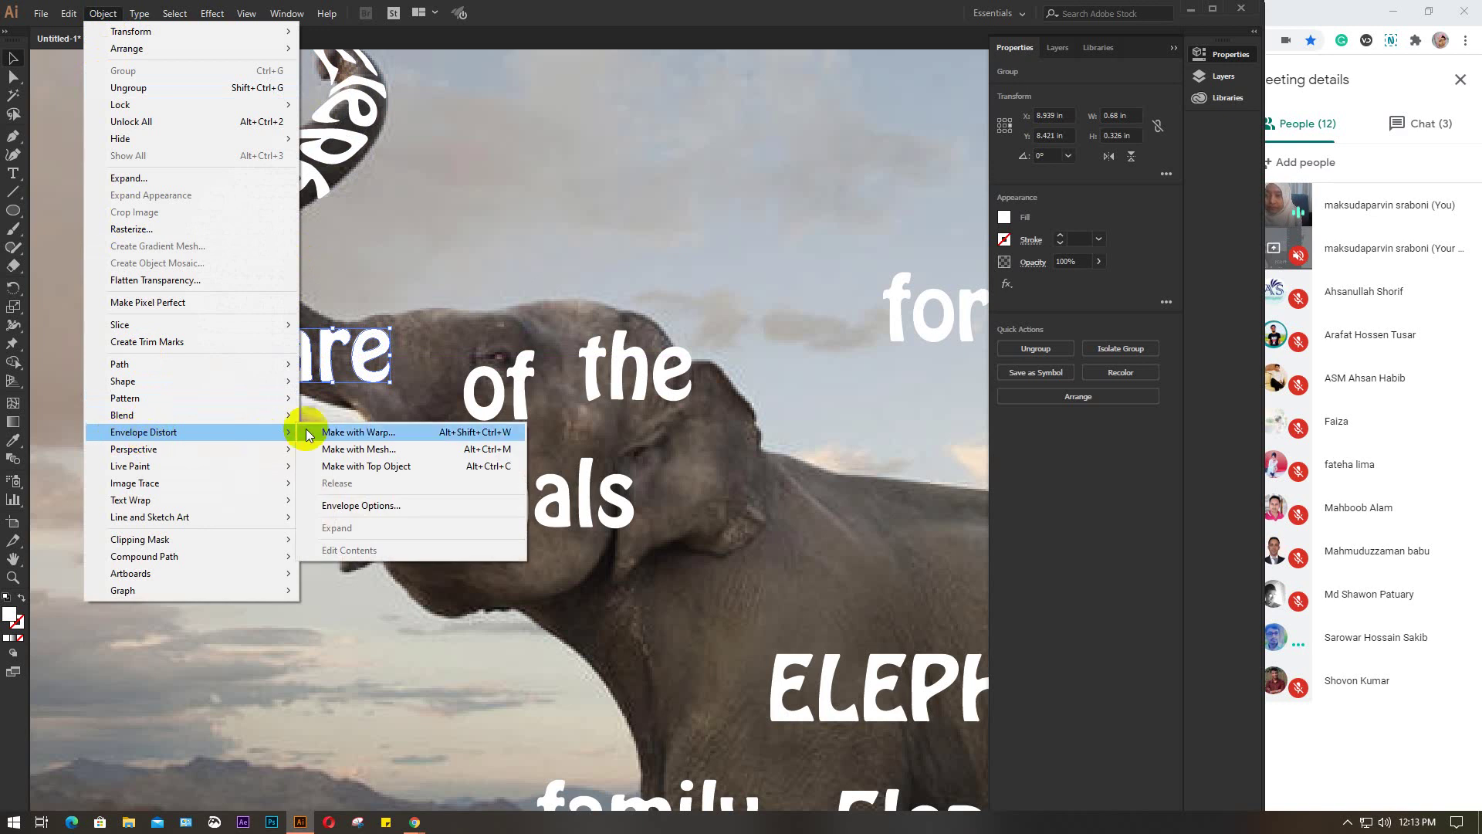
left_click(380, 451)
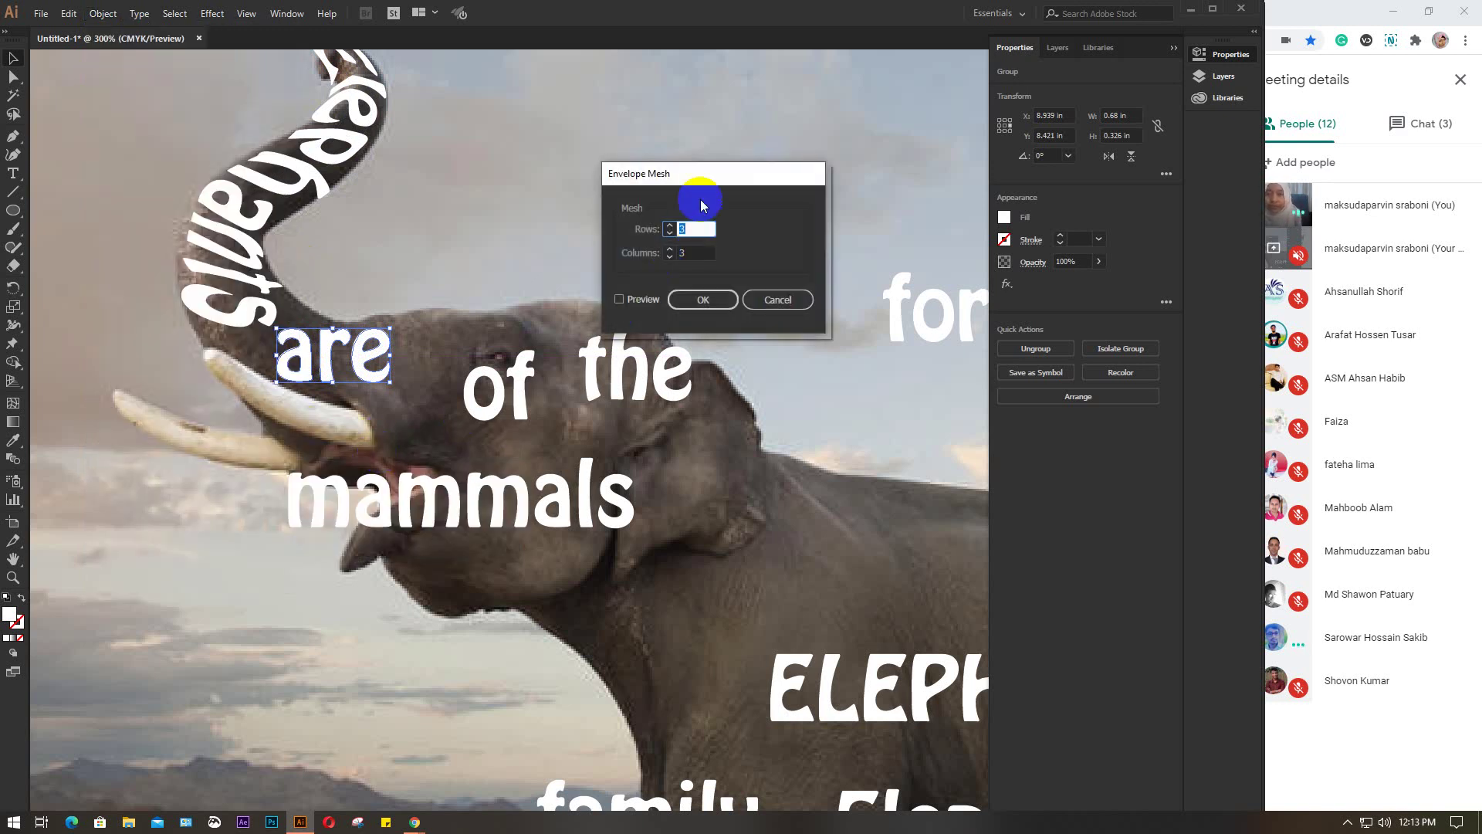
left_click_drag(711, 168, 758, 104)
left_click(679, 229)
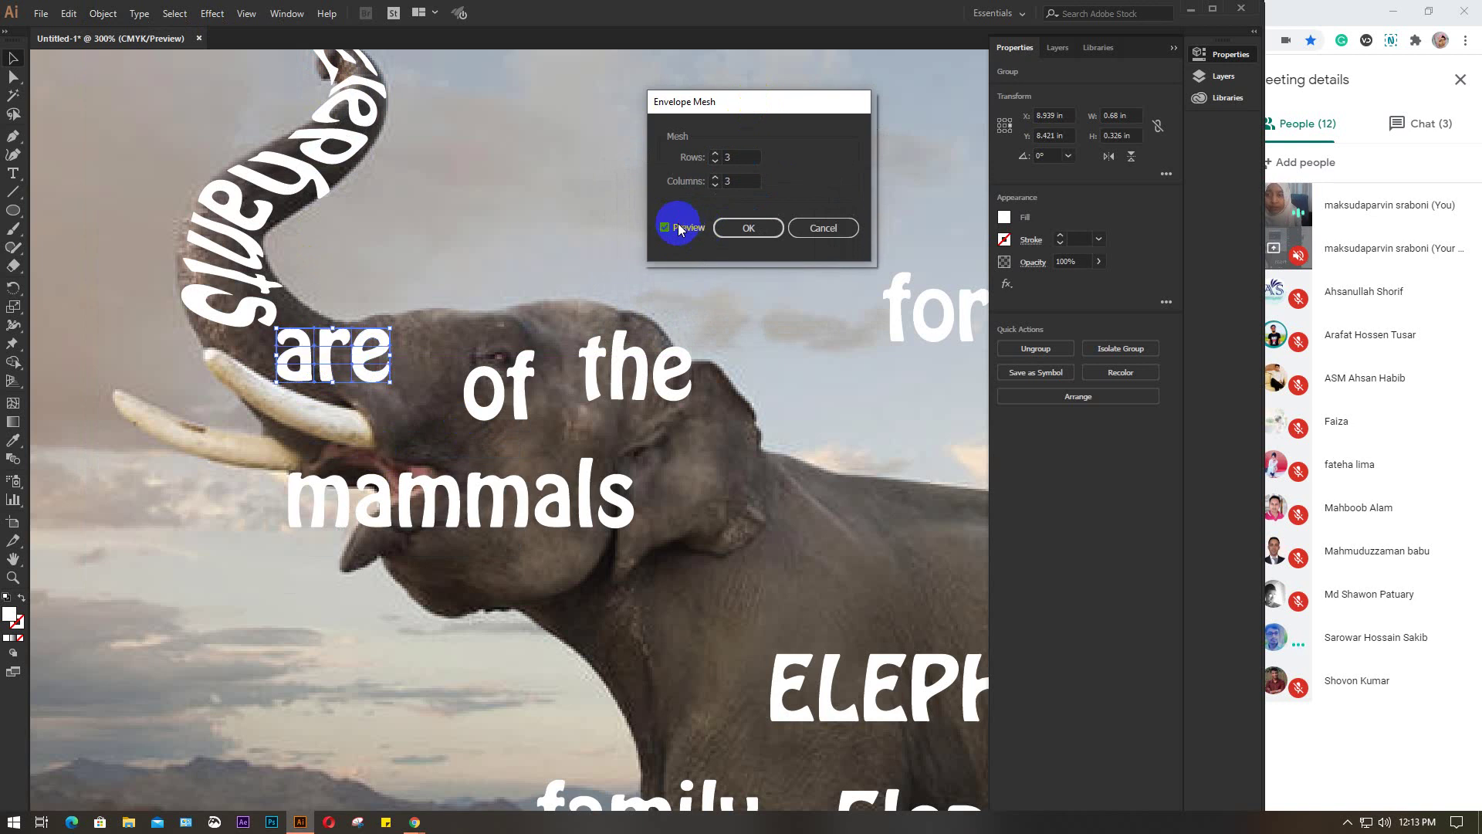
left_click(752, 164)
double_click(742, 158)
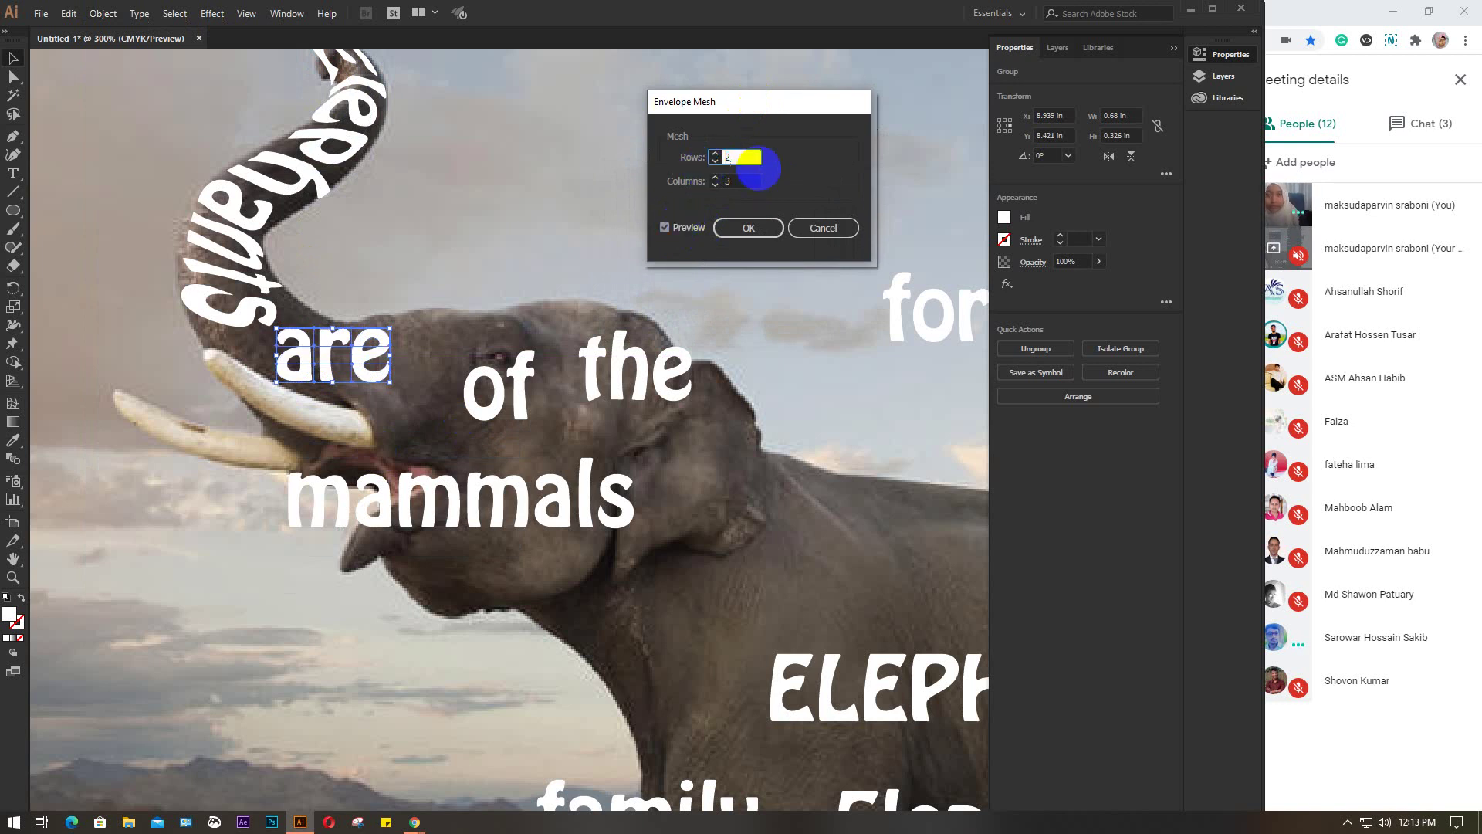
left_click(755, 227)
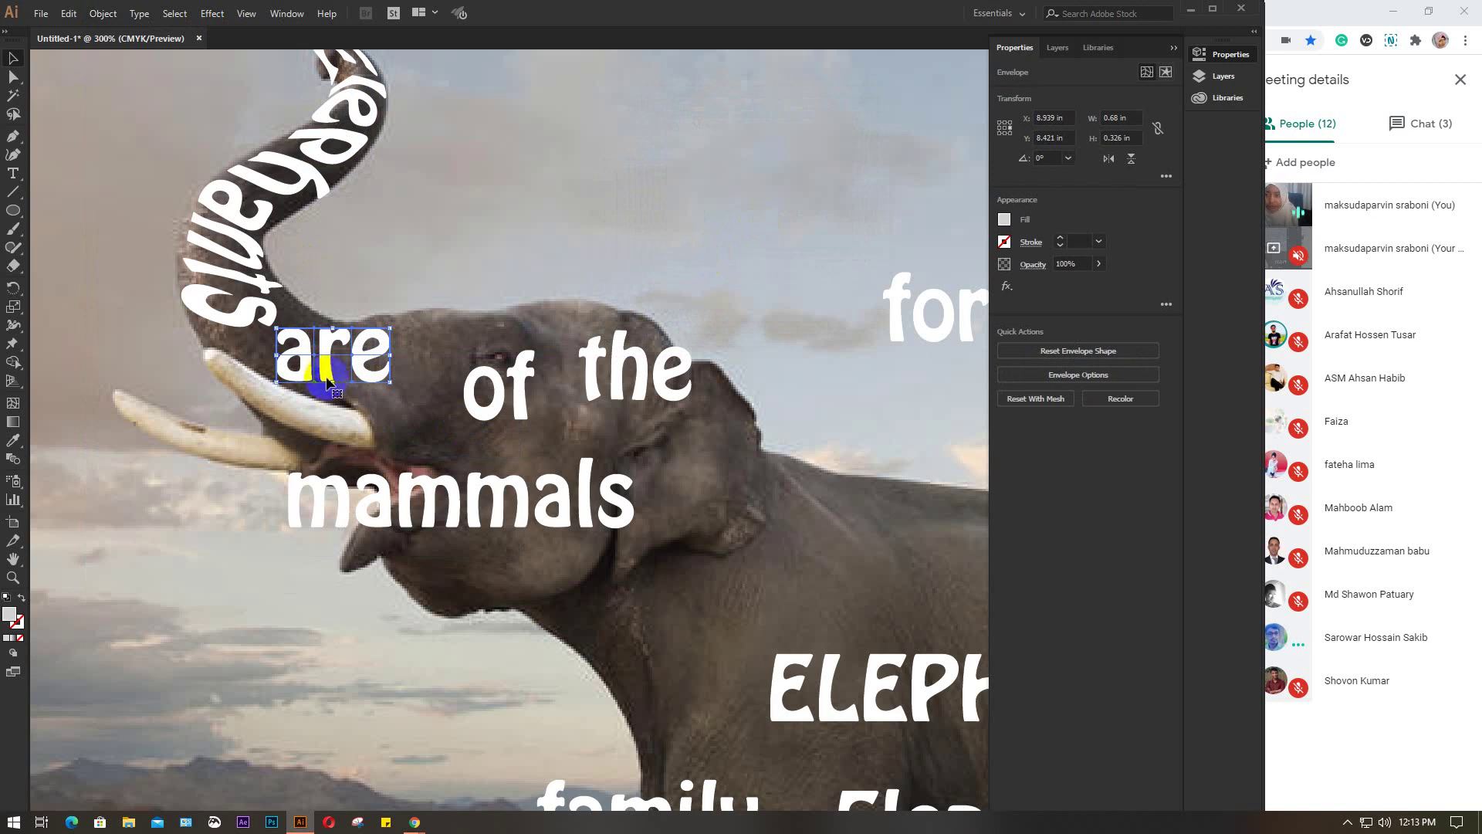
scroll(325, 363, "up", 2)
left_click_drag(336, 362, 540, 334)
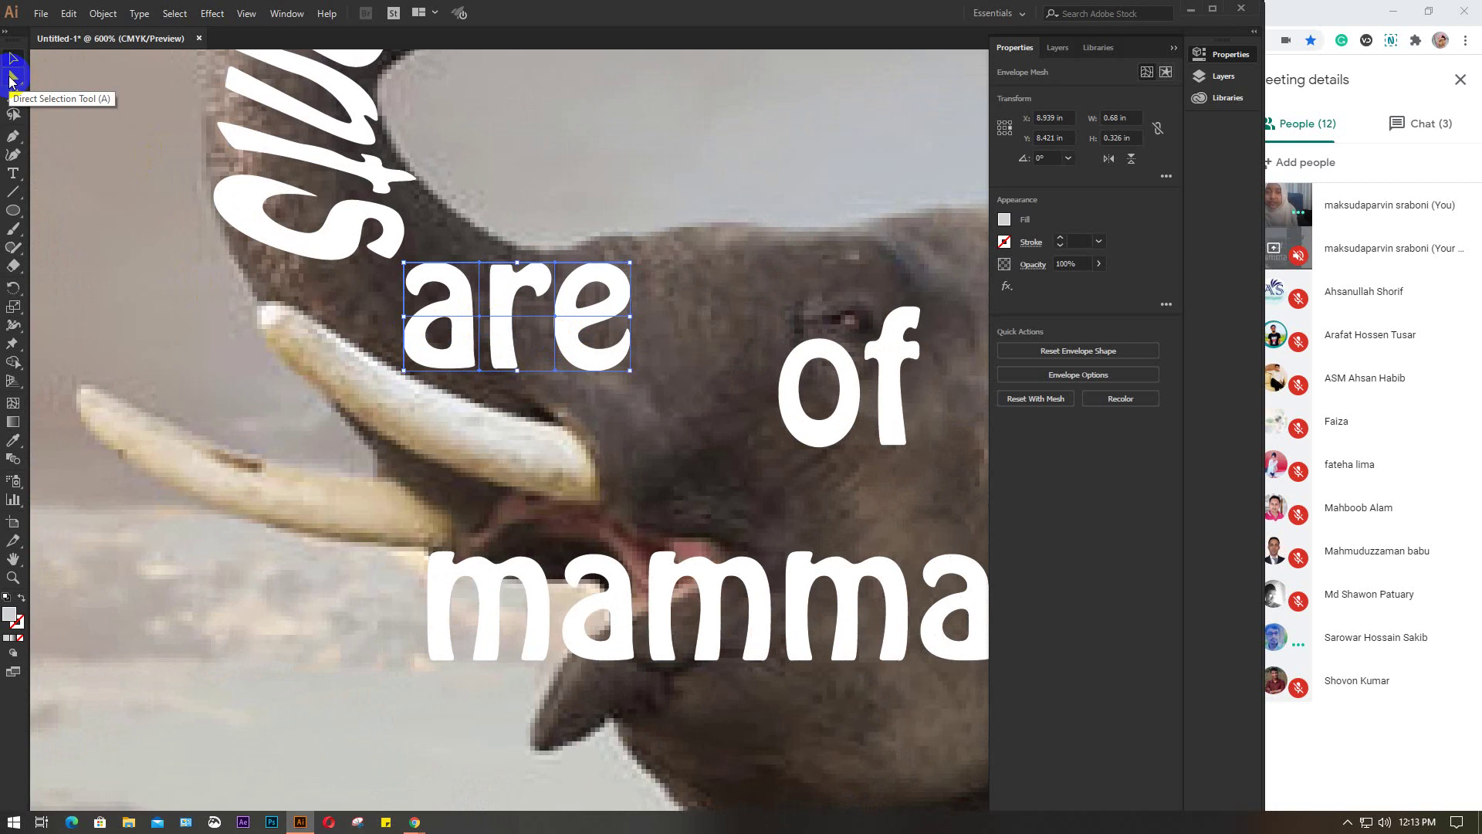
With Direct Selection, lift the top-left corner of 'are' and bend the 'a' toward the tusk
left_click(11, 79)
left_click(406, 264)
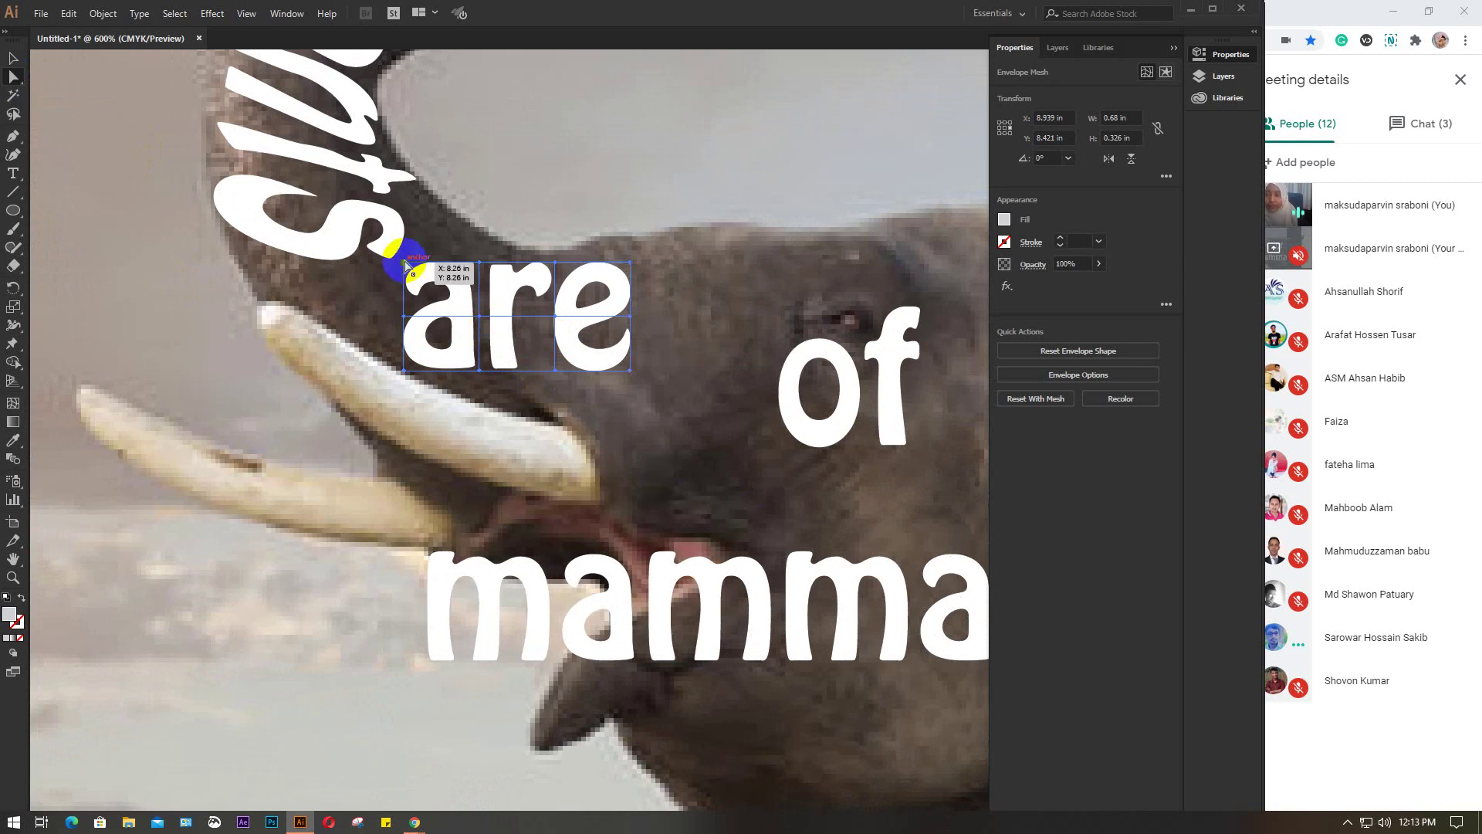
left_click_drag(406, 264, 436, 207)
left_click(404, 316)
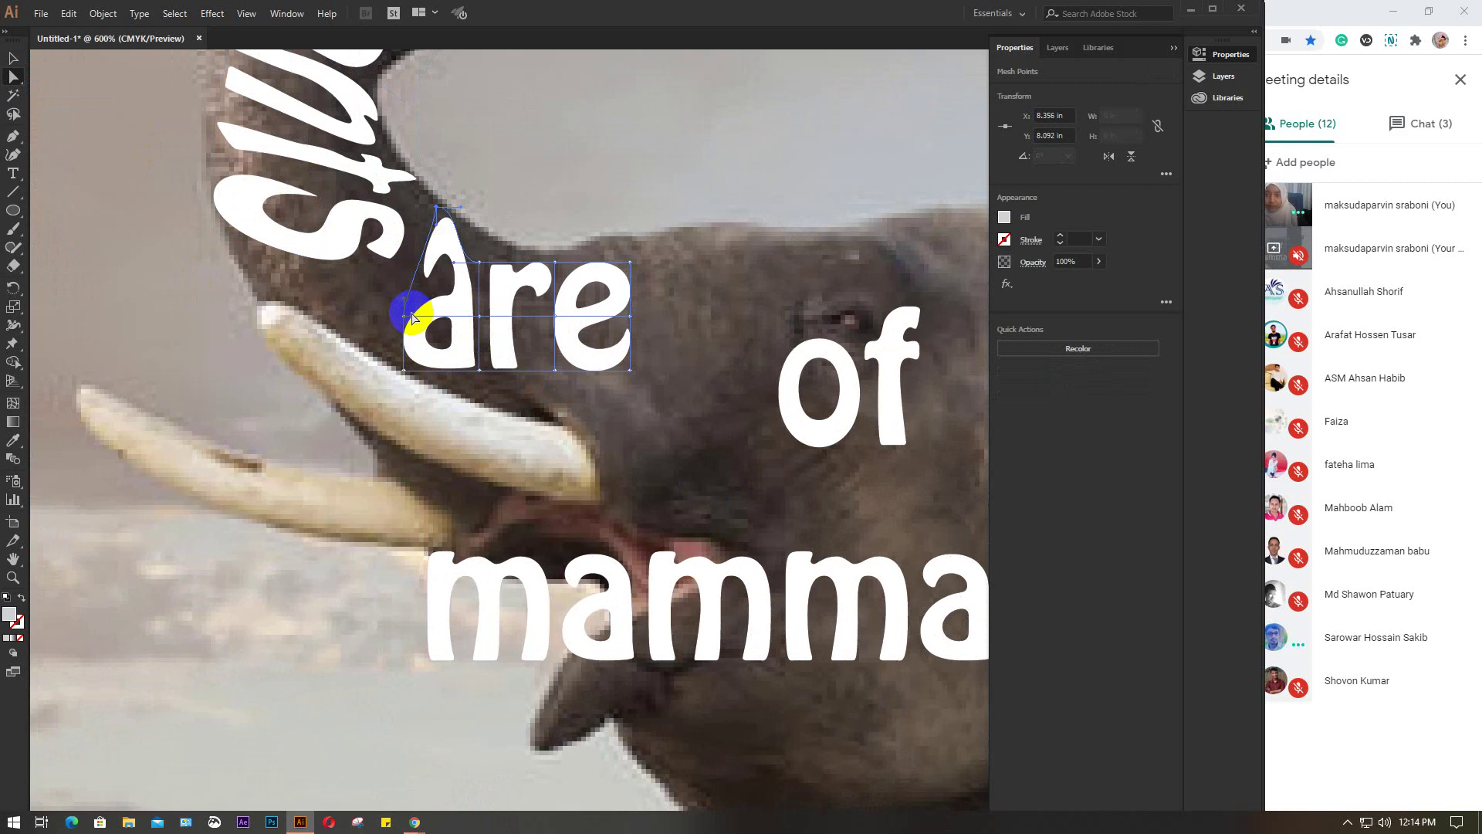
left_click_drag(407, 319, 393, 316)
left_click_drag(387, 302, 385, 298)
left_click(399, 374)
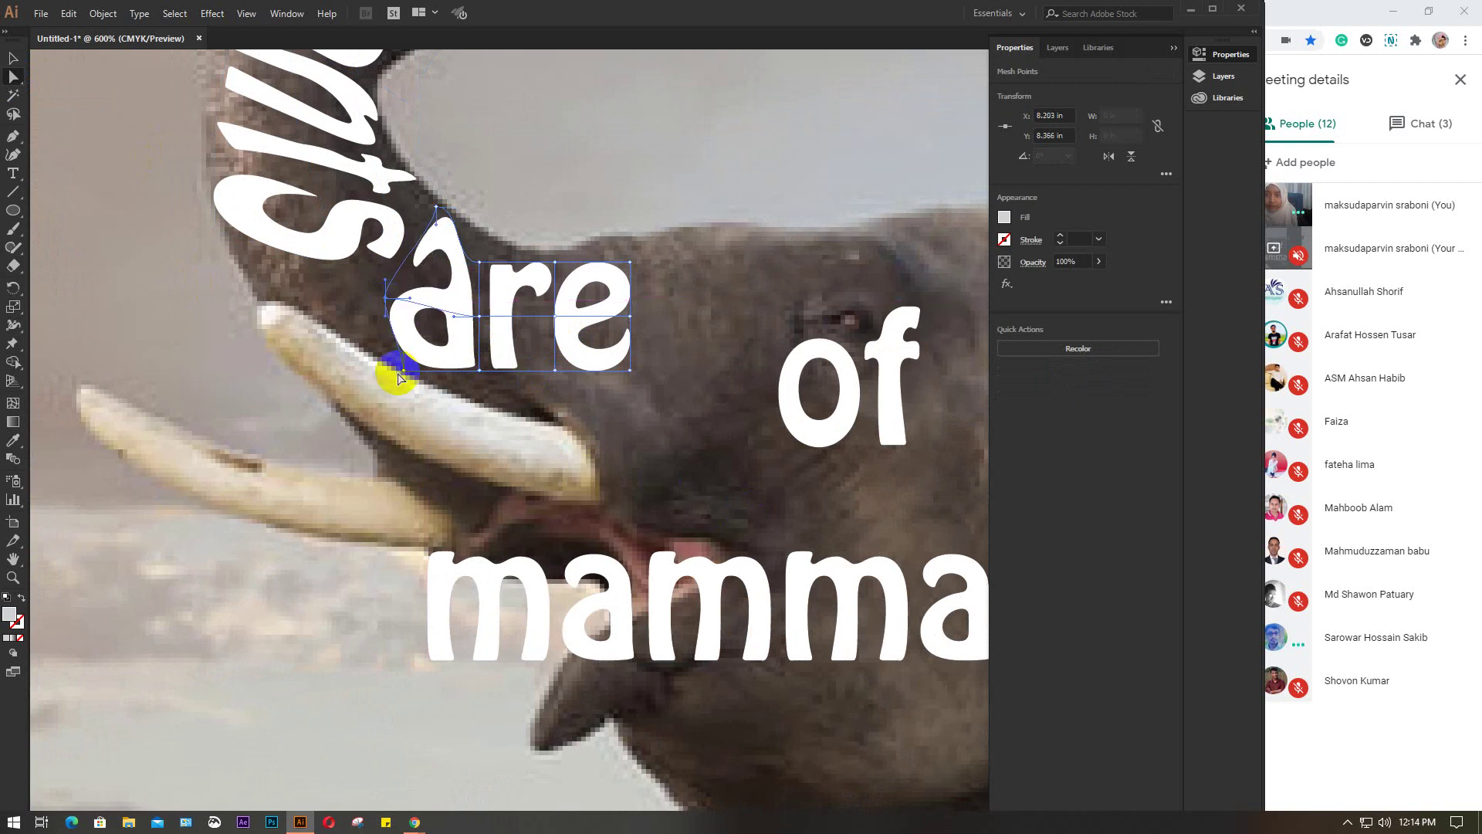
left_click_drag(401, 369, 389, 275)
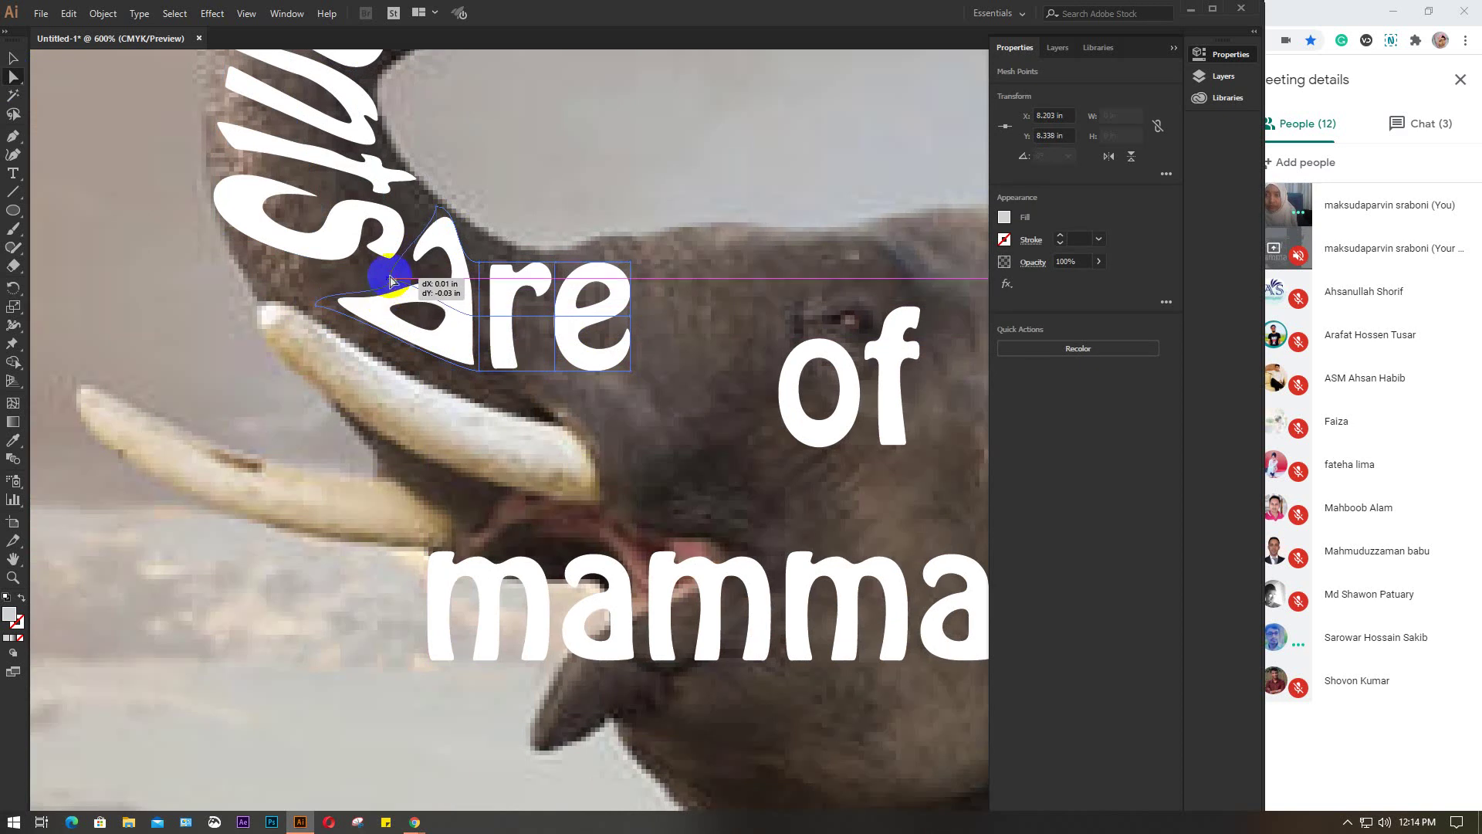
Stretch the left of 'are' up the trunk, lower the 'a', and widen and lift the 'e'
left_click_drag(316, 308, 275, 287)
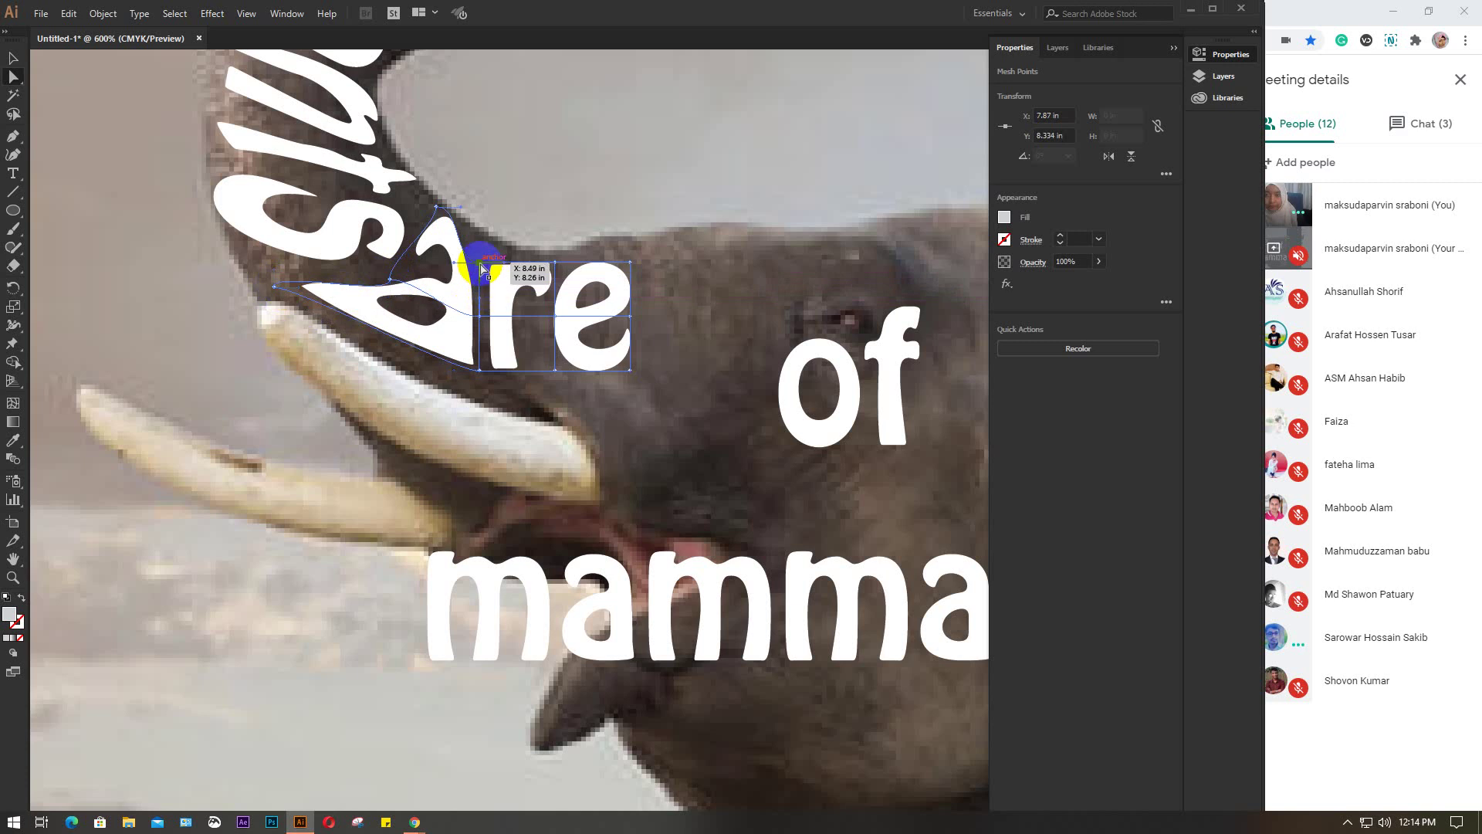
left_click_drag(493, 248, 493, 250)
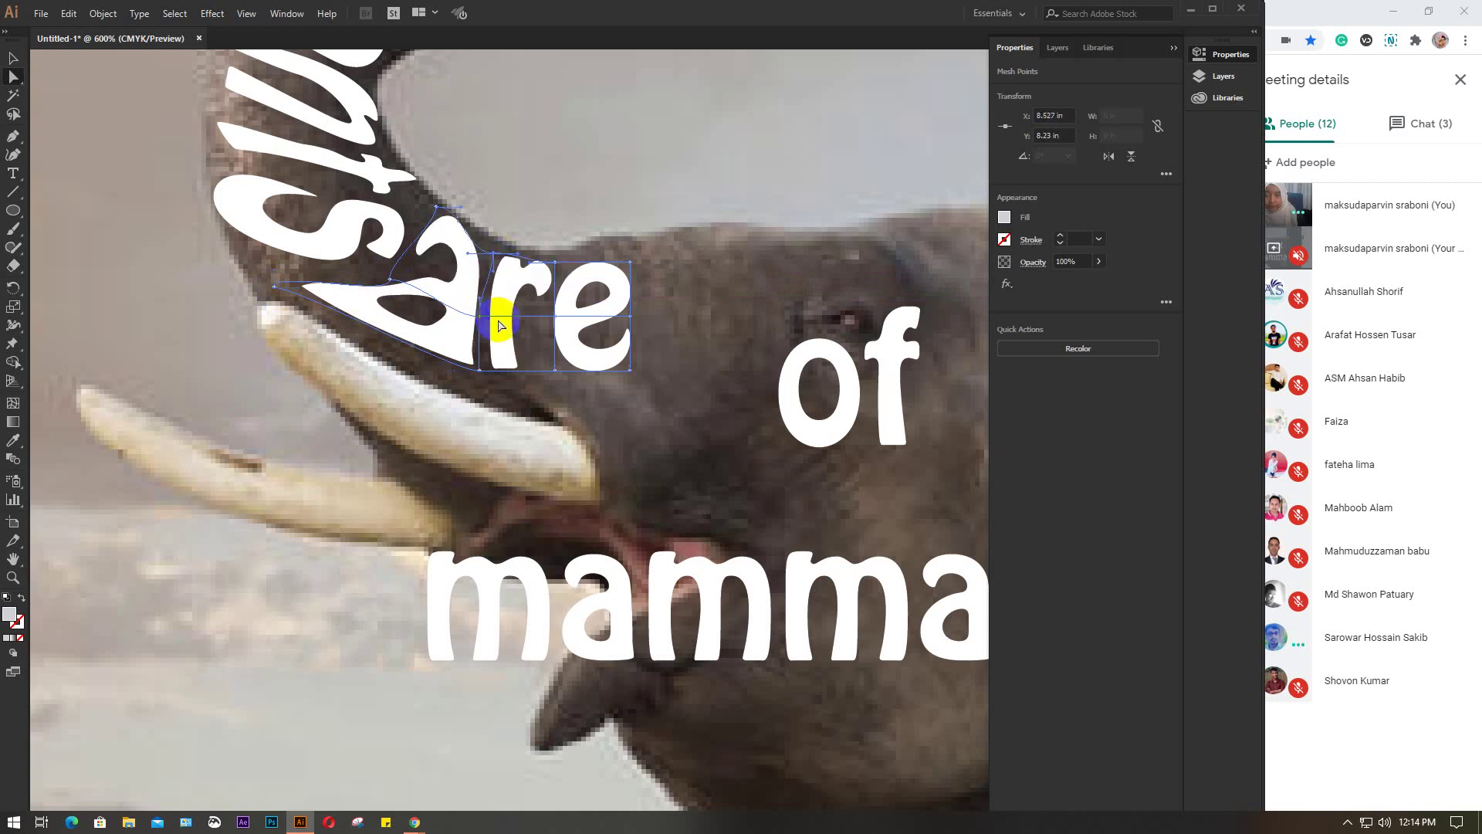
left_click_drag(480, 376, 568, 413)
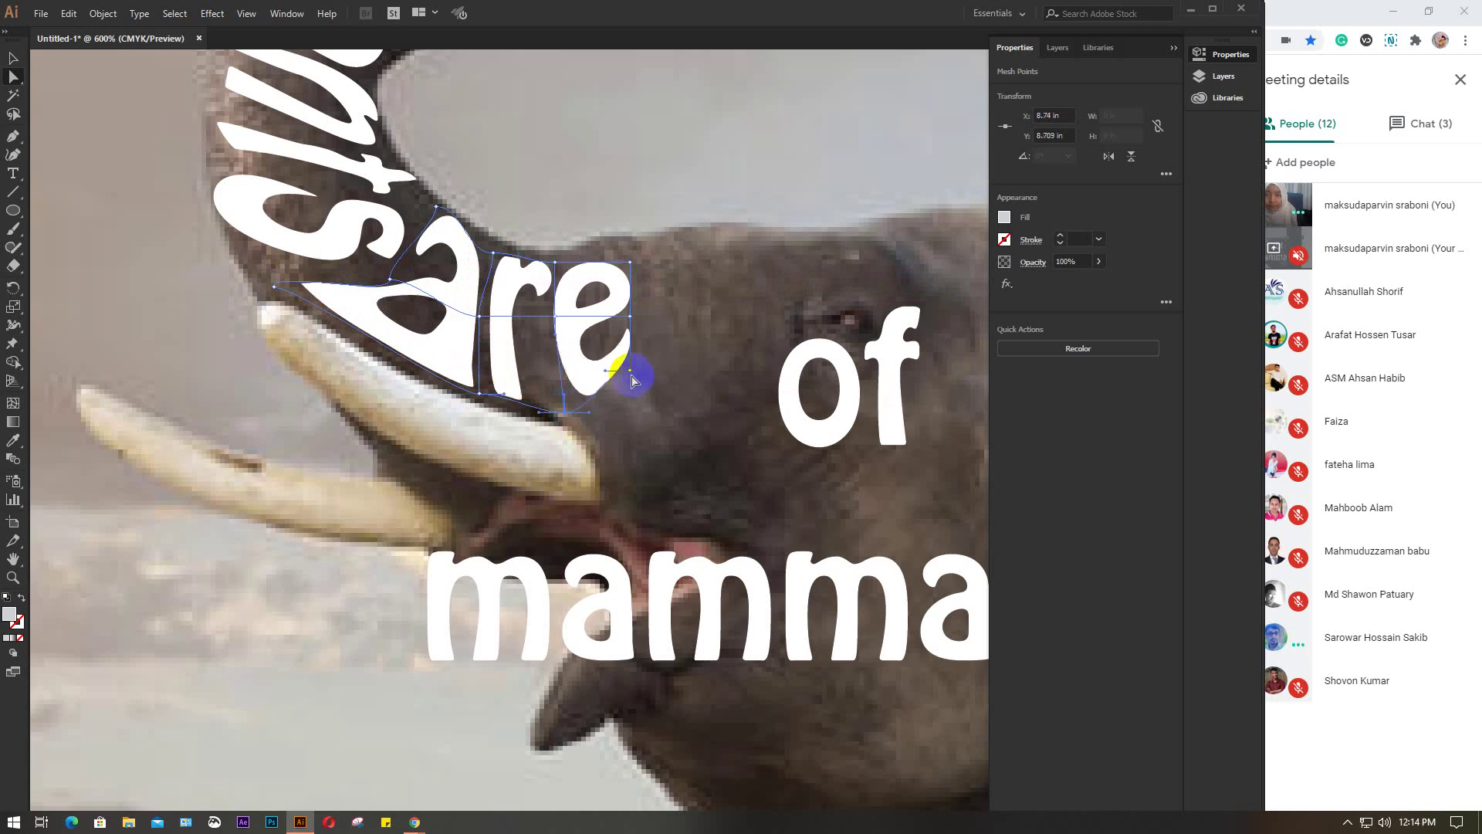
left_click_drag(631, 373, 652, 378)
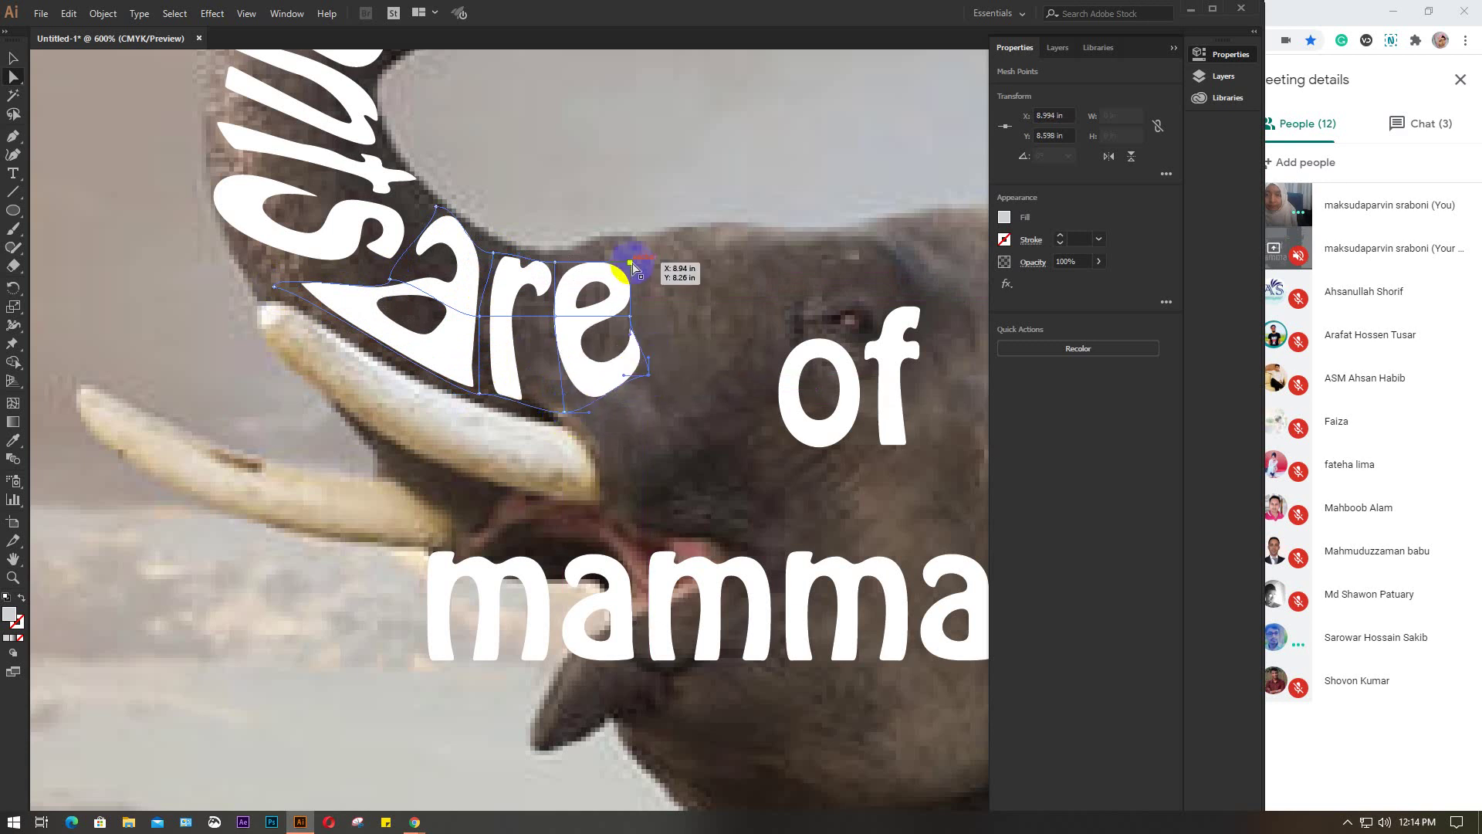
left_click_drag(631, 268, 652, 230)
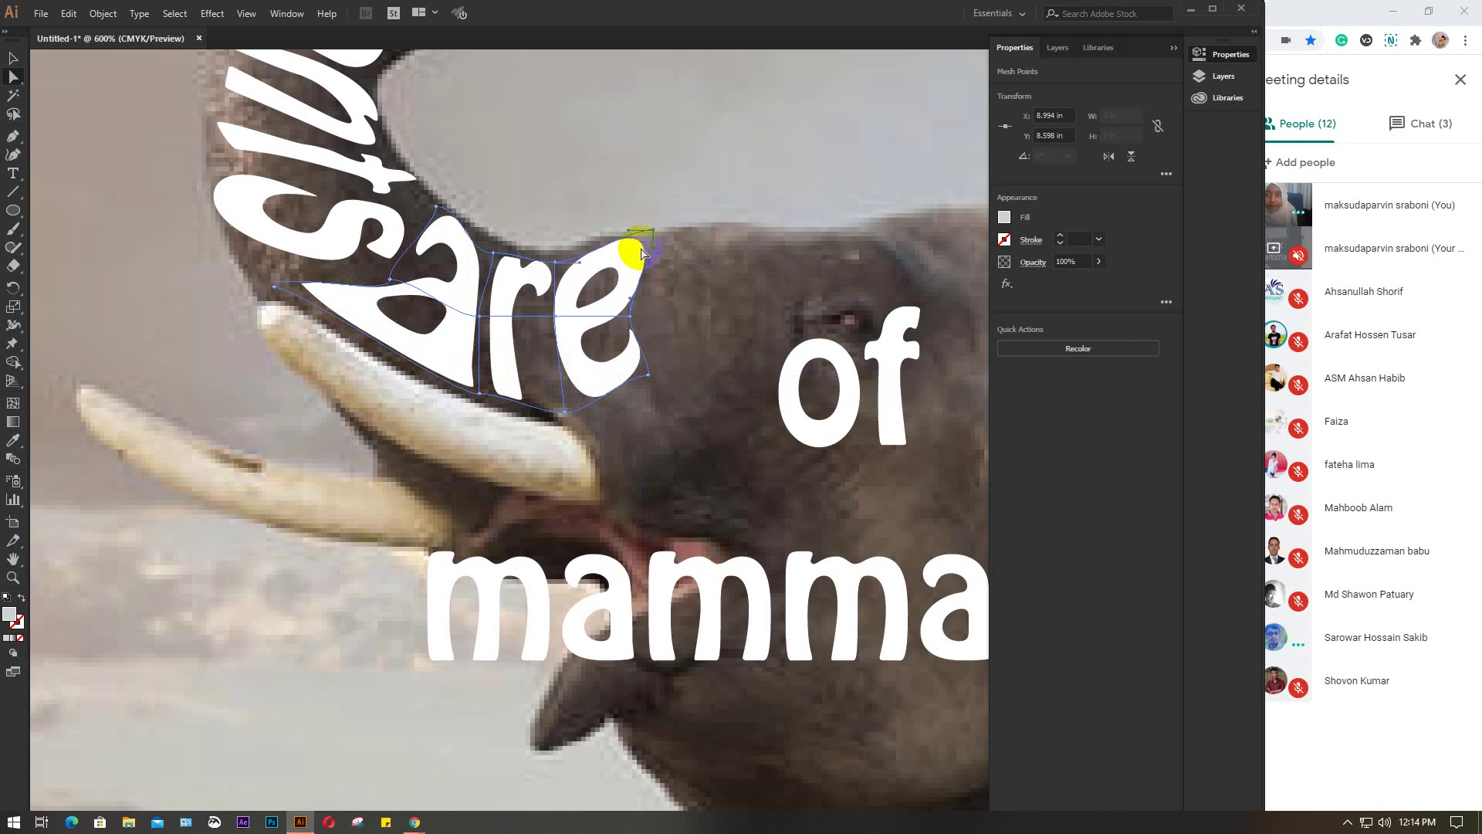
left_click_drag(554, 261, 552, 262)
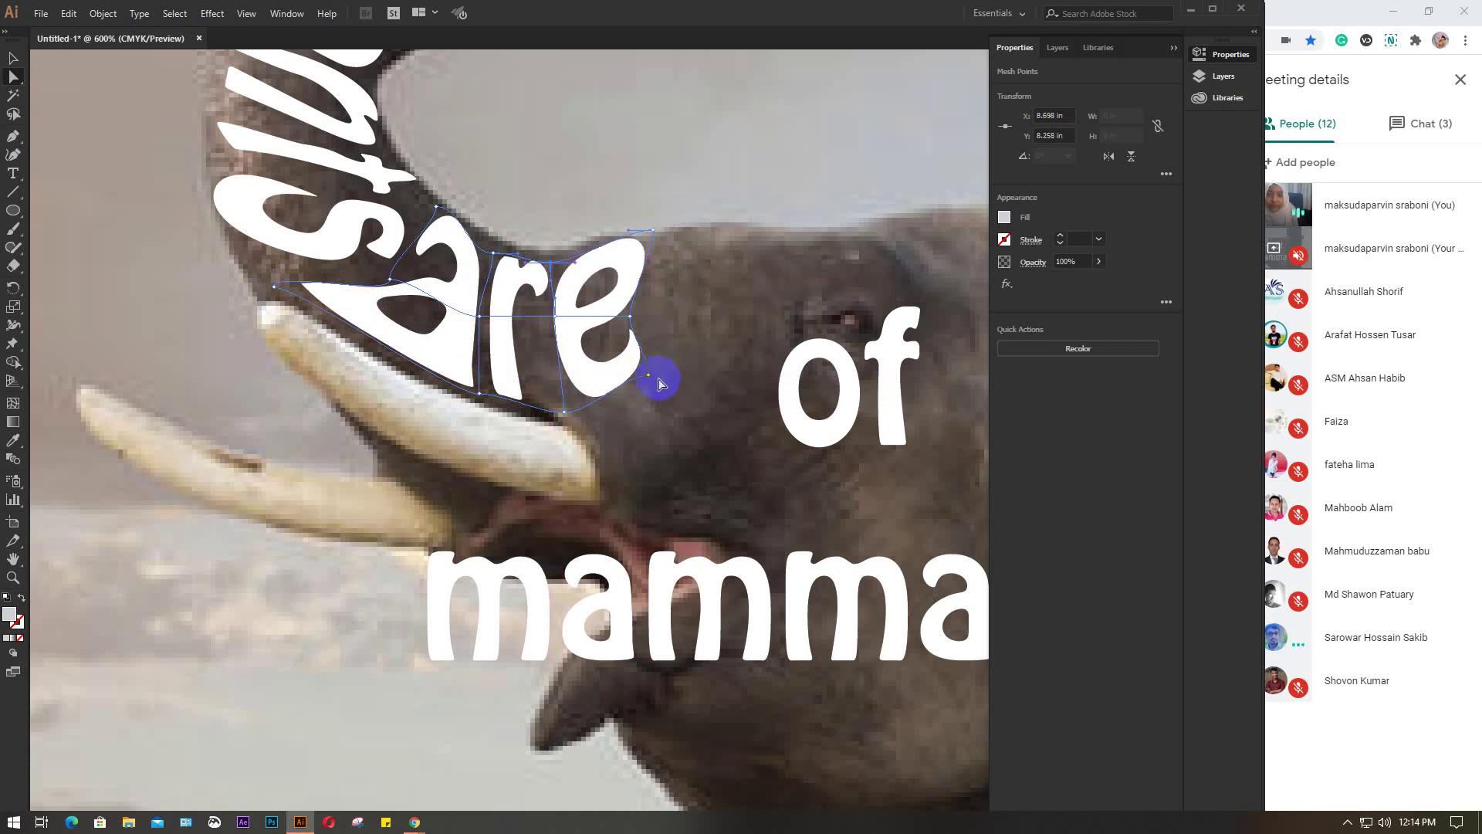
left_click(847, 398)
scroll(803, 396, "right", 1)
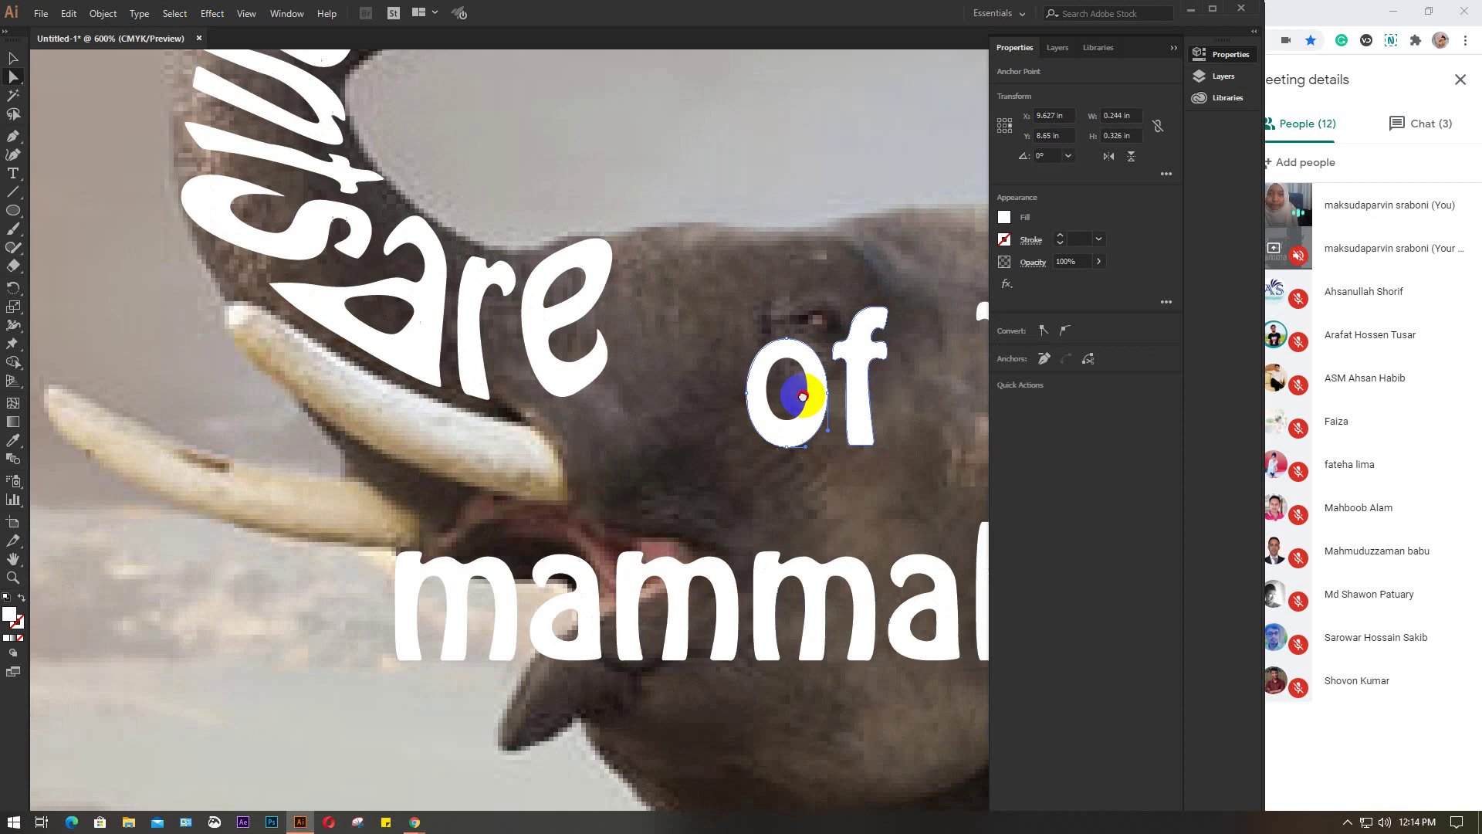
scroll(803, 396, "right", 5)
left_click_drag(548, 274, 729, 454)
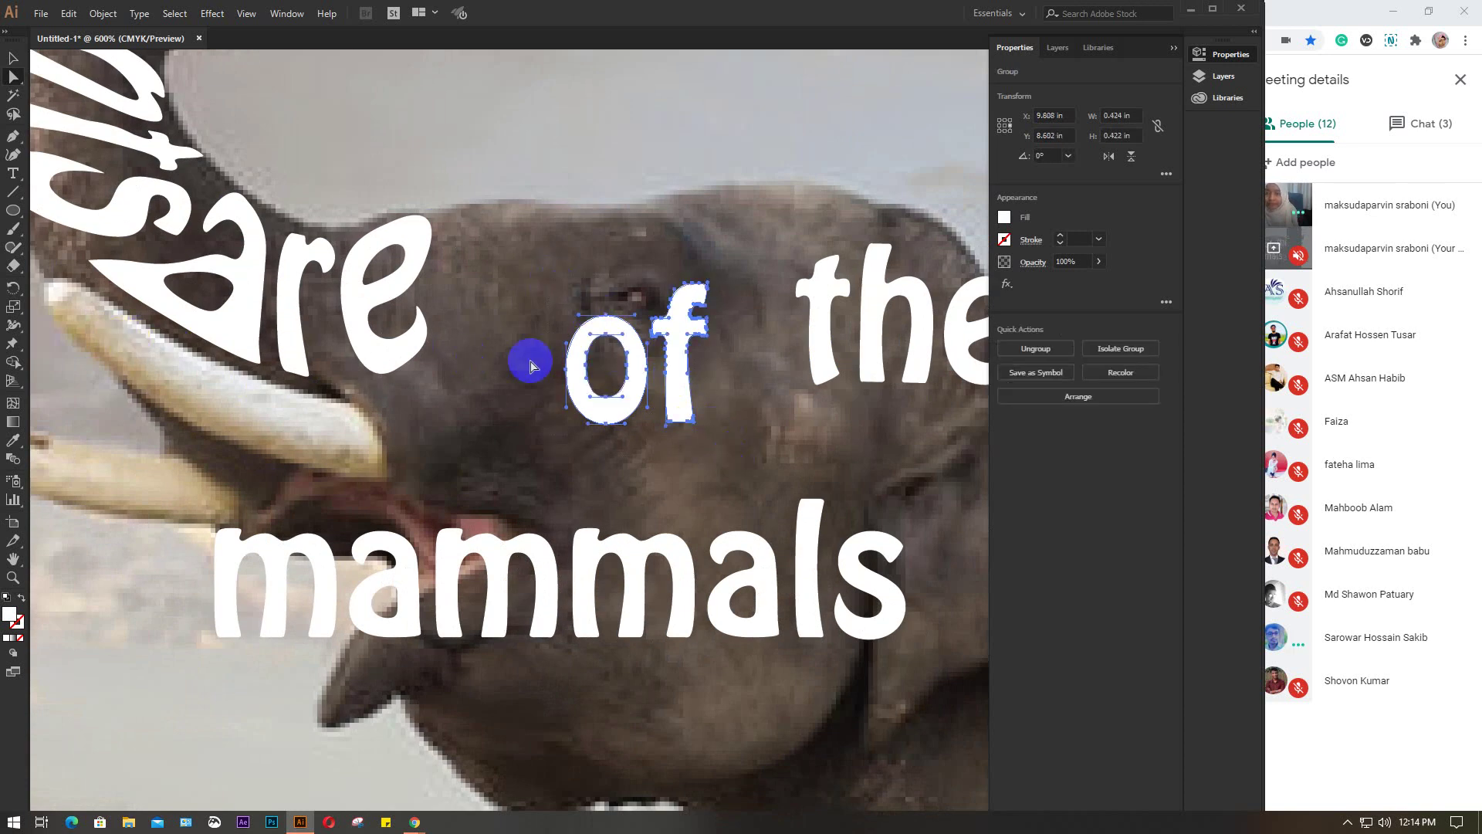
left_click(573, 422)
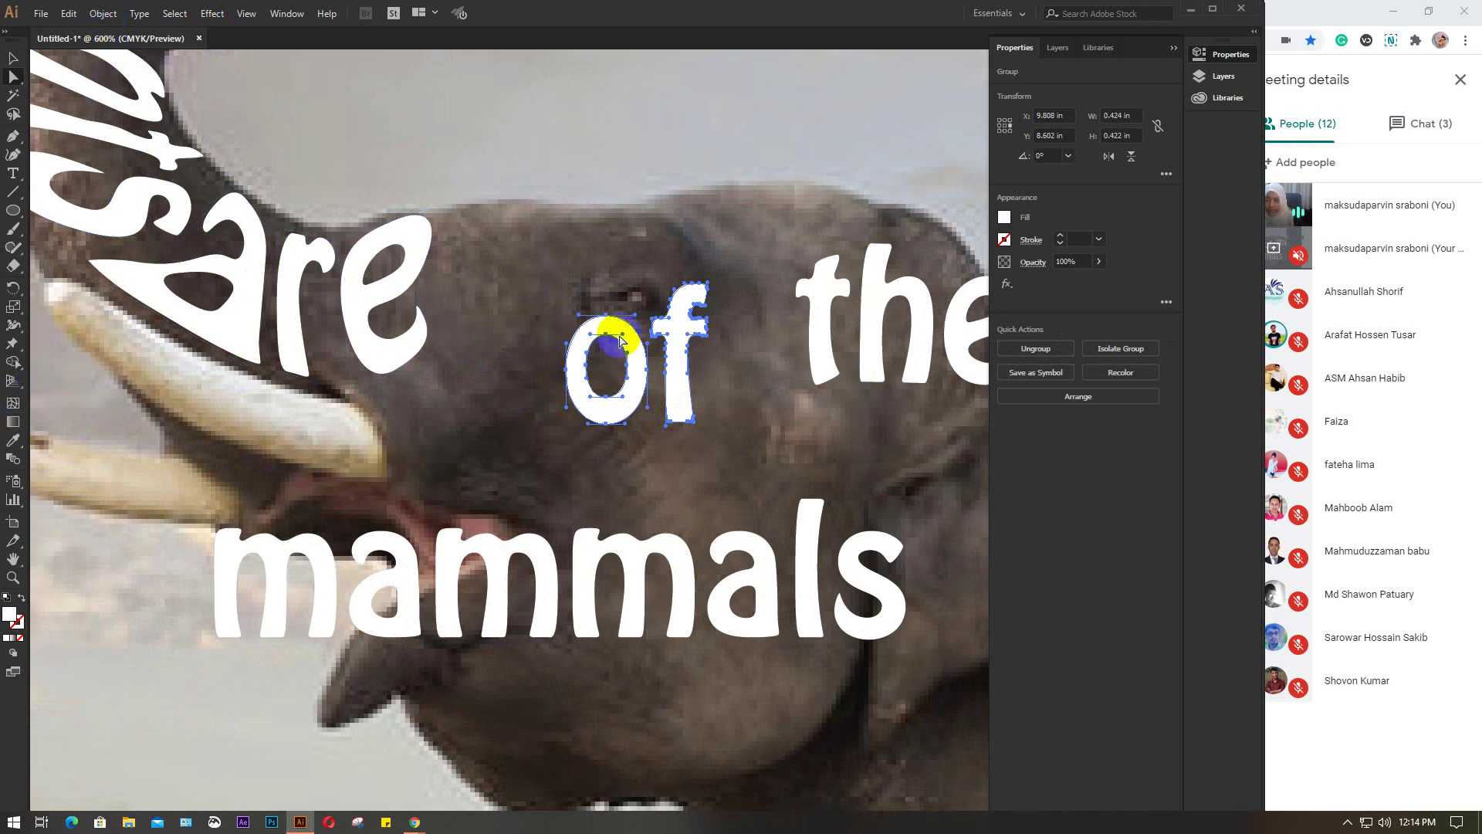
left_click(12, 59)
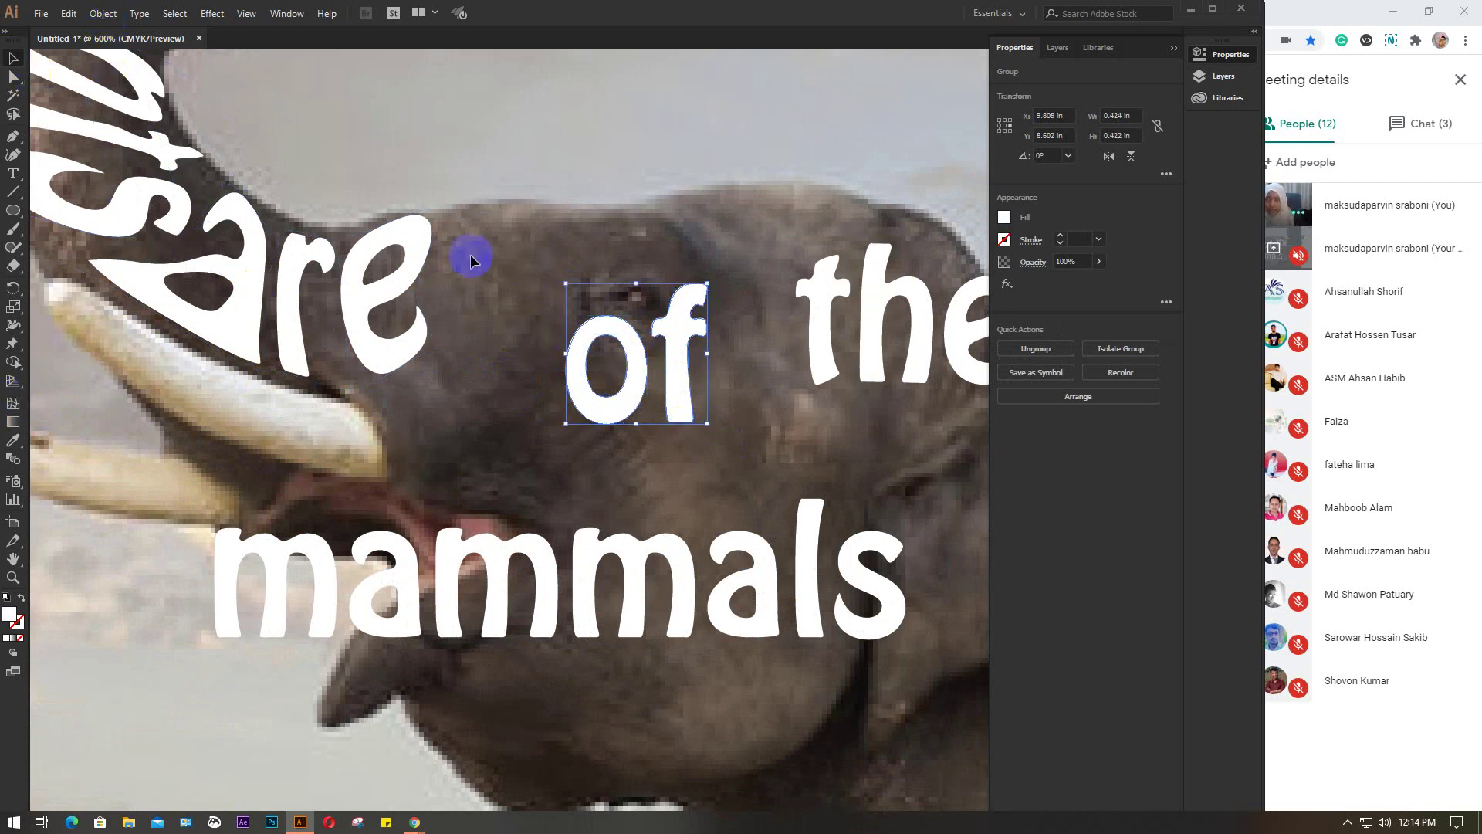
left_click(12, 405)
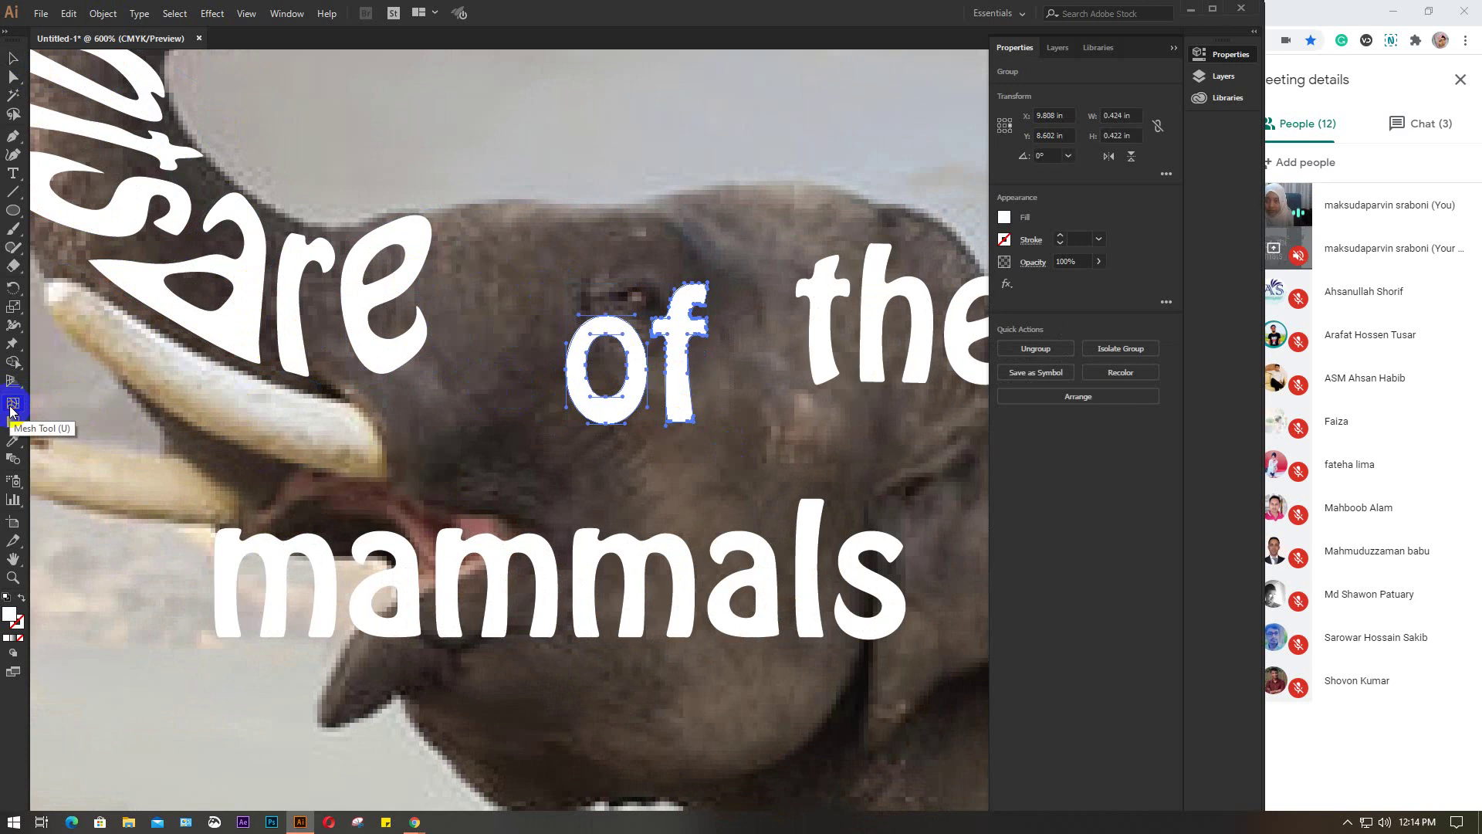
left_click(578, 380)
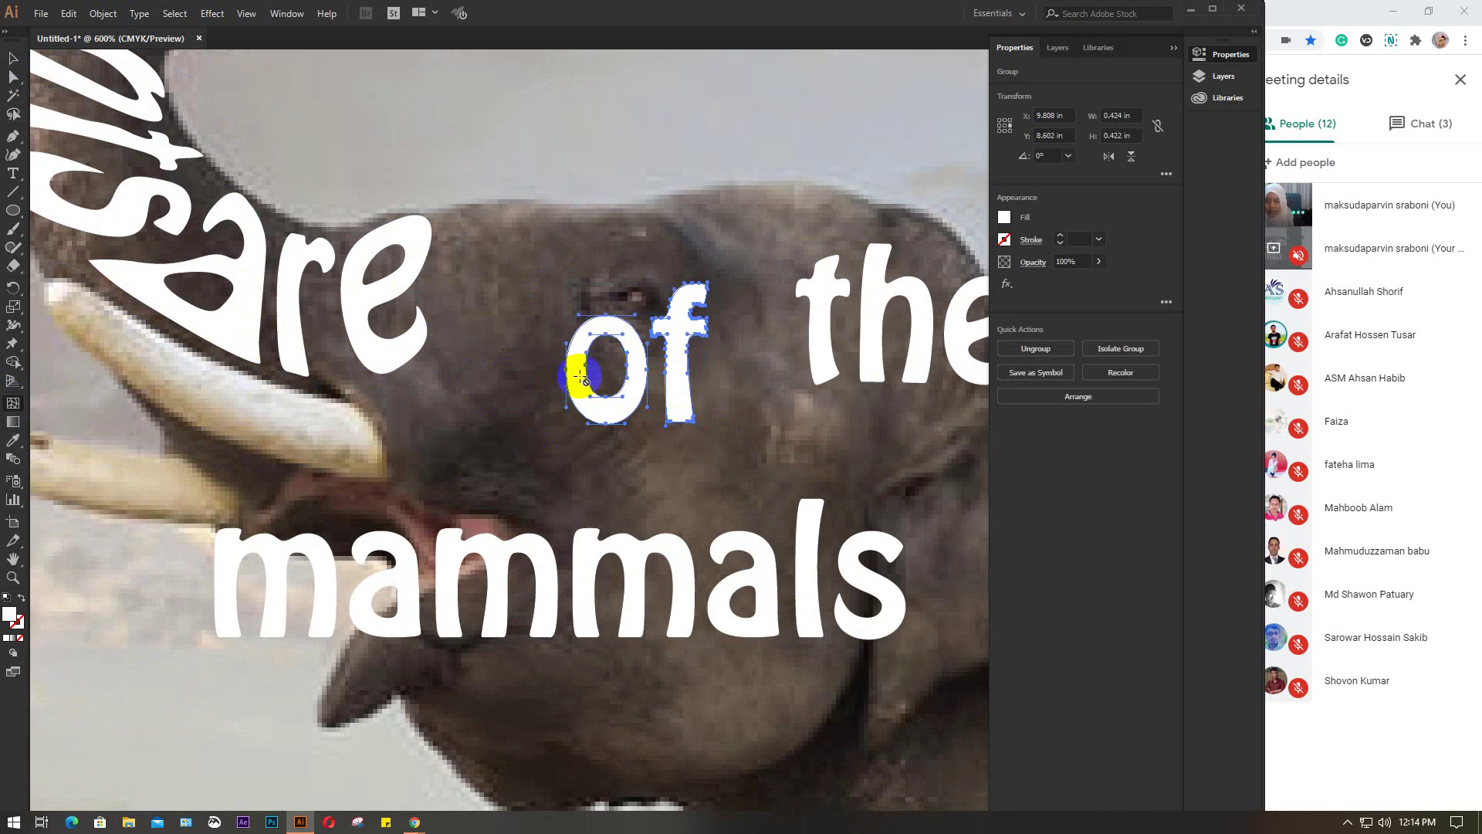
scroll(589, 381, "up", 5)
scroll(590, 368, "down", 1)
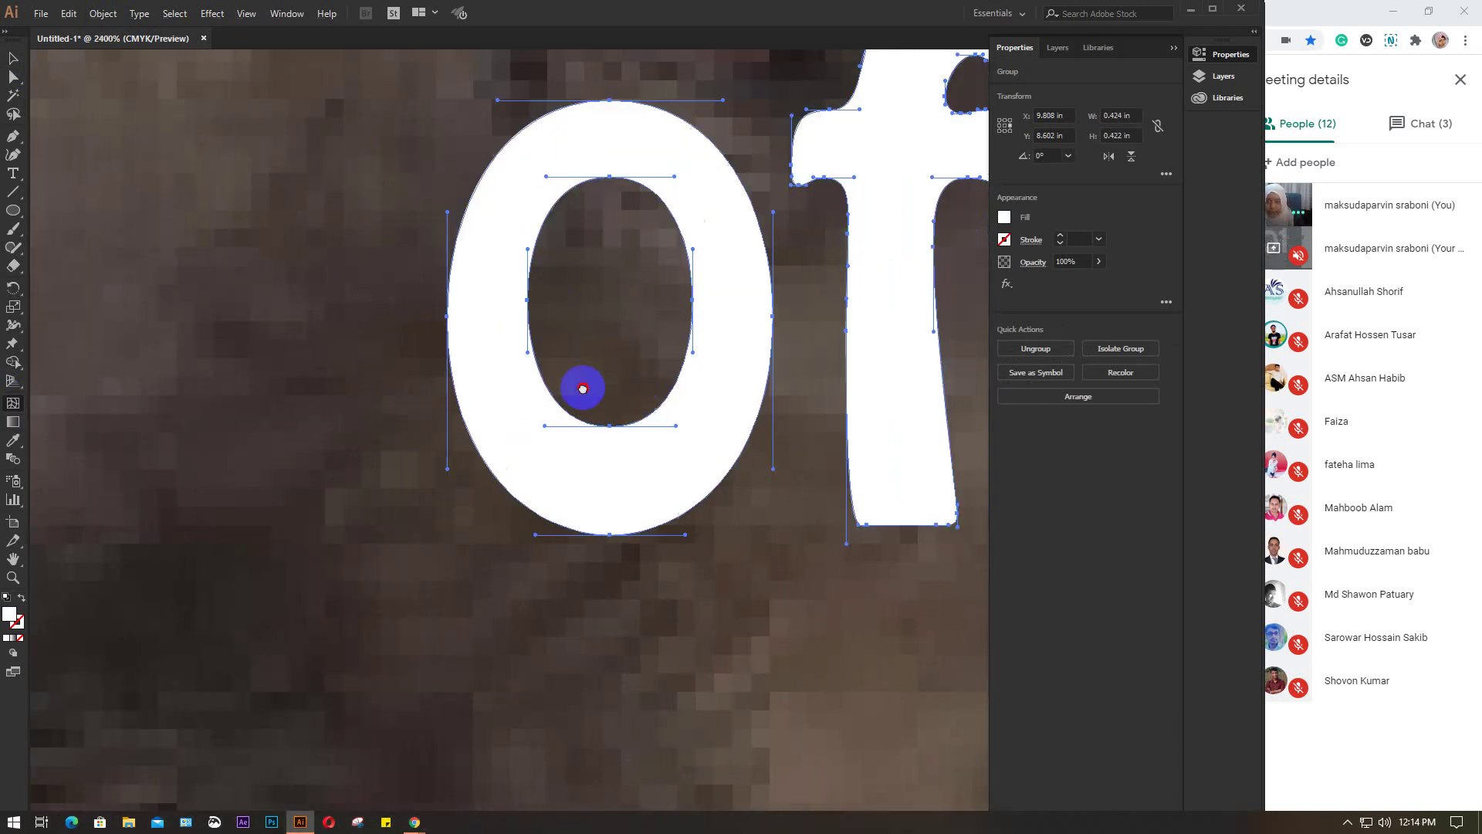
left_click_drag(583, 388, 442, 396)
left_click_drag(325, 284, 319, 235)
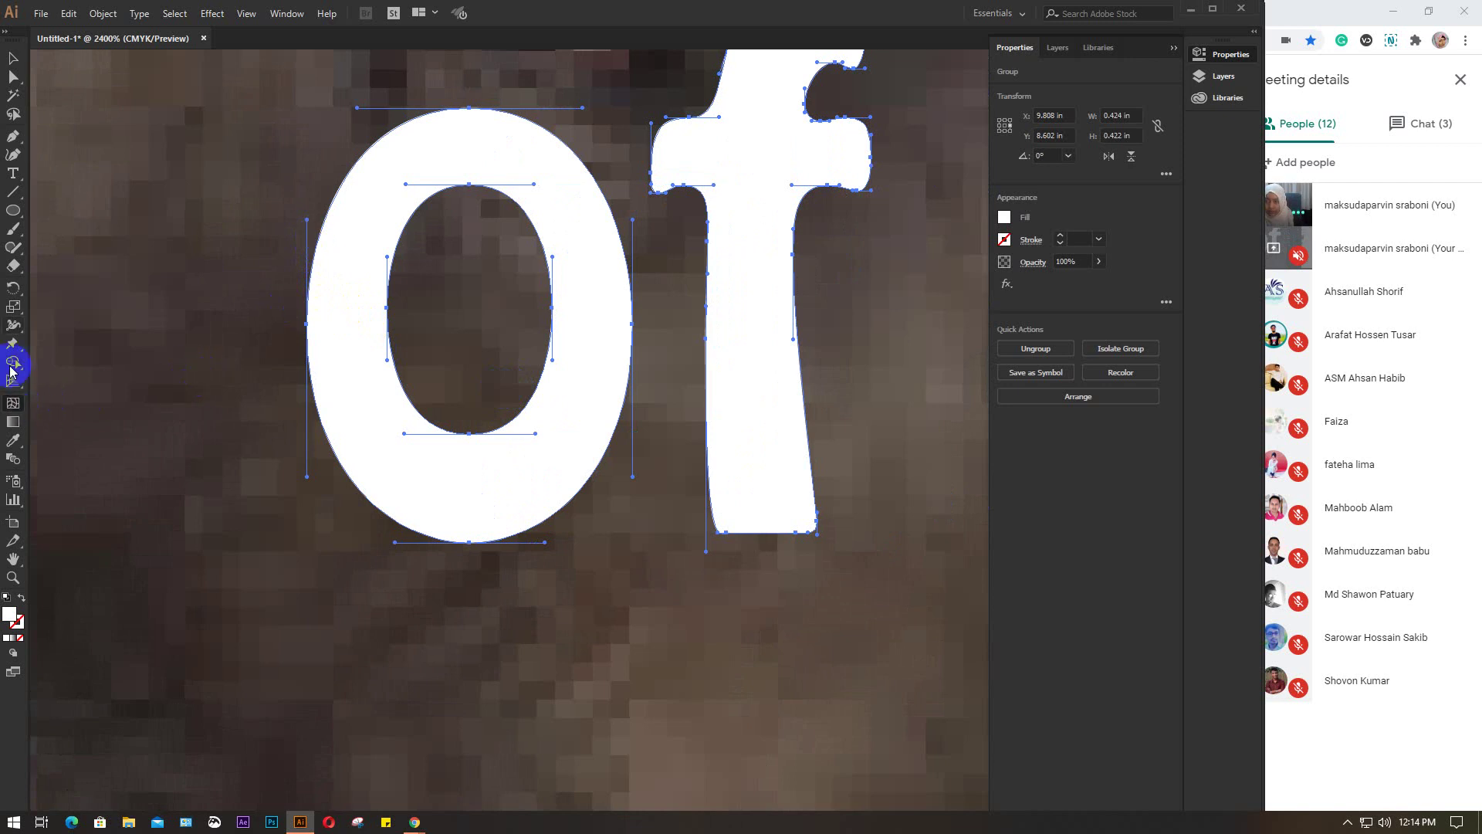
left_click(13, 59)
left_click(219, 284)
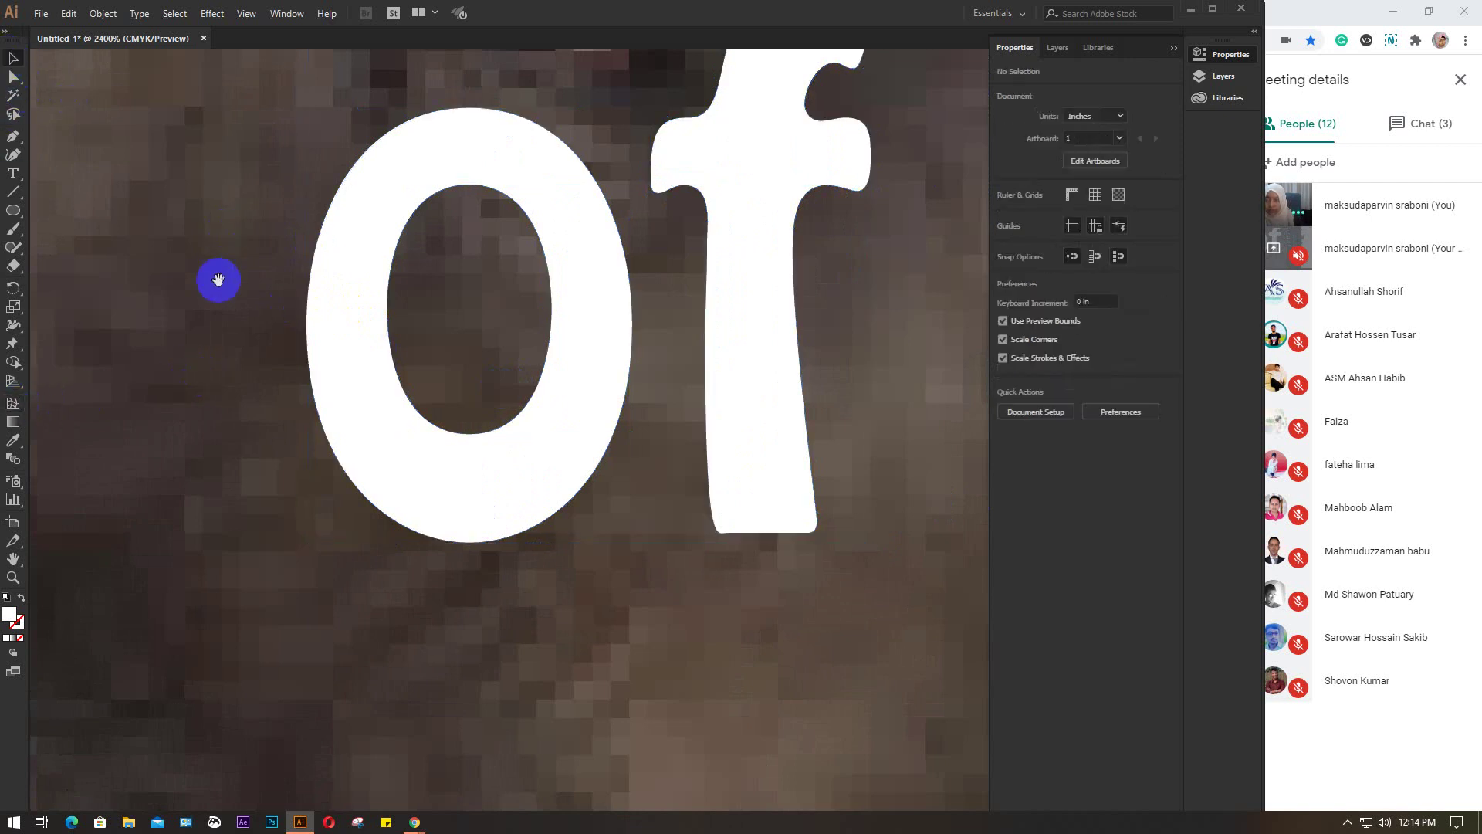
left_click_drag(321, 371, 285, 479)
Wrap the word 'of' in an envelope mesh using Make with Mesh
left_click(292, 372)
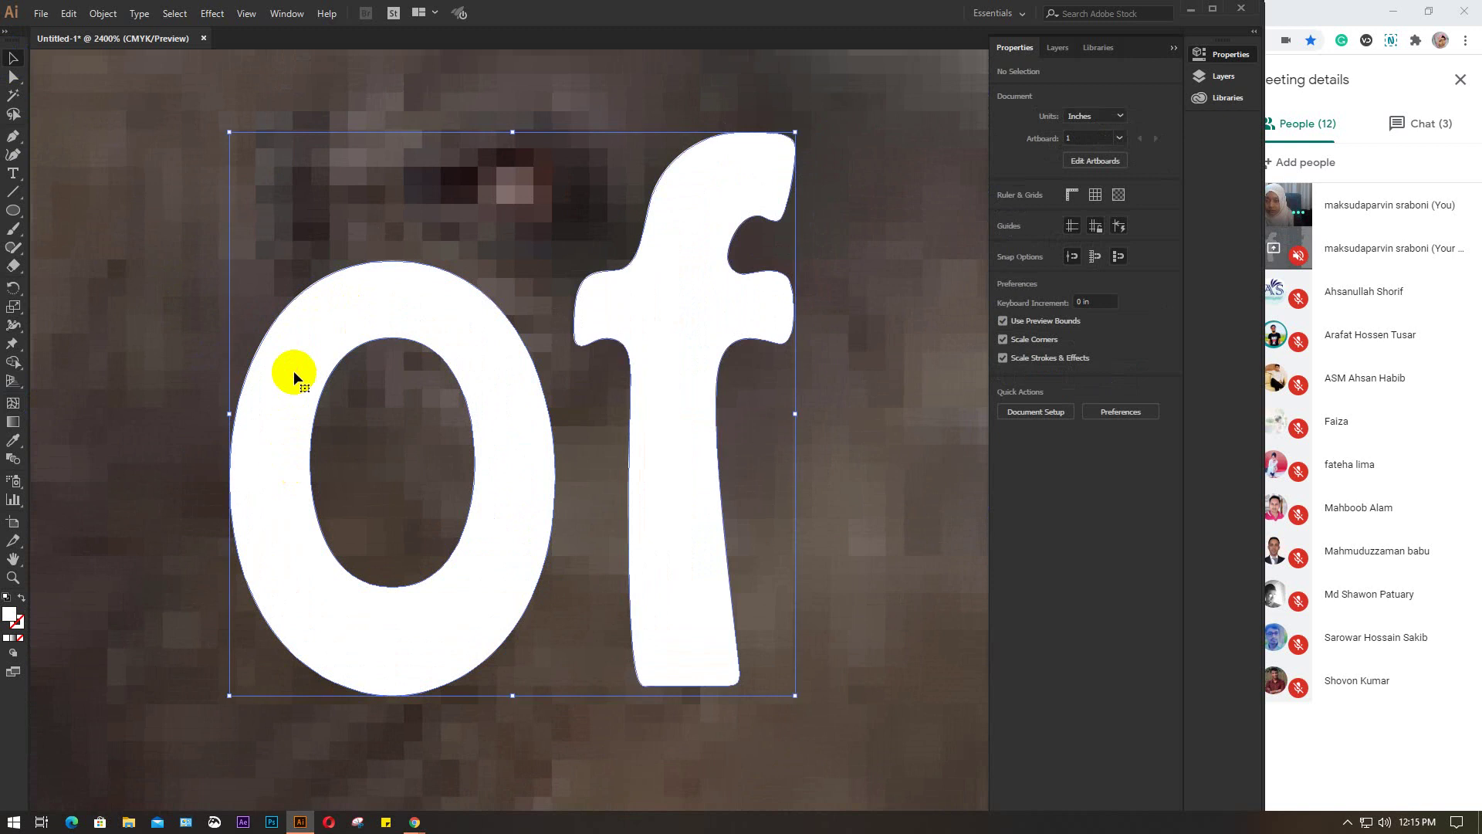
left_click(97, 14)
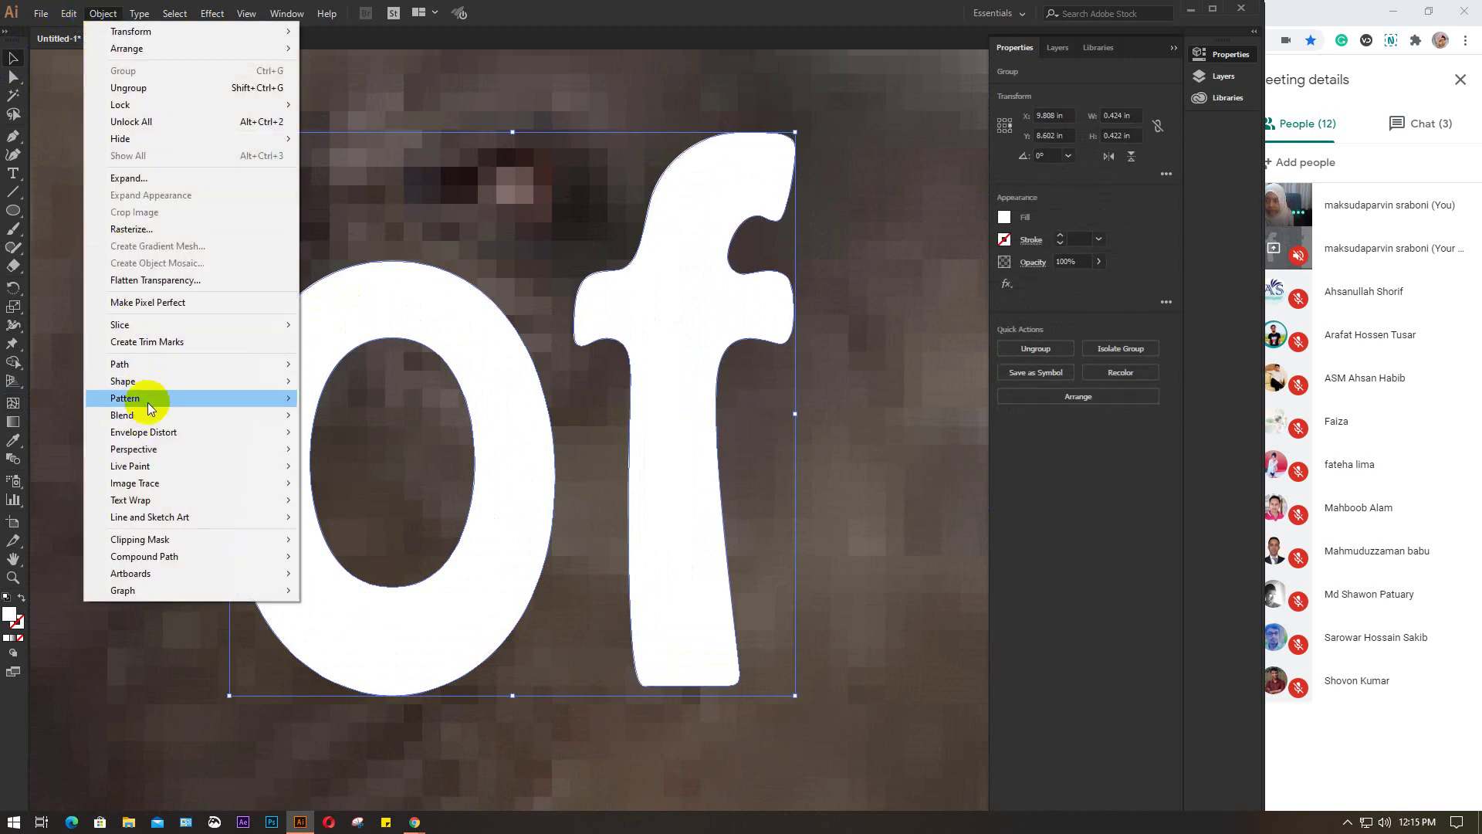
mouse_move(147, 431)
left_click(377, 451)
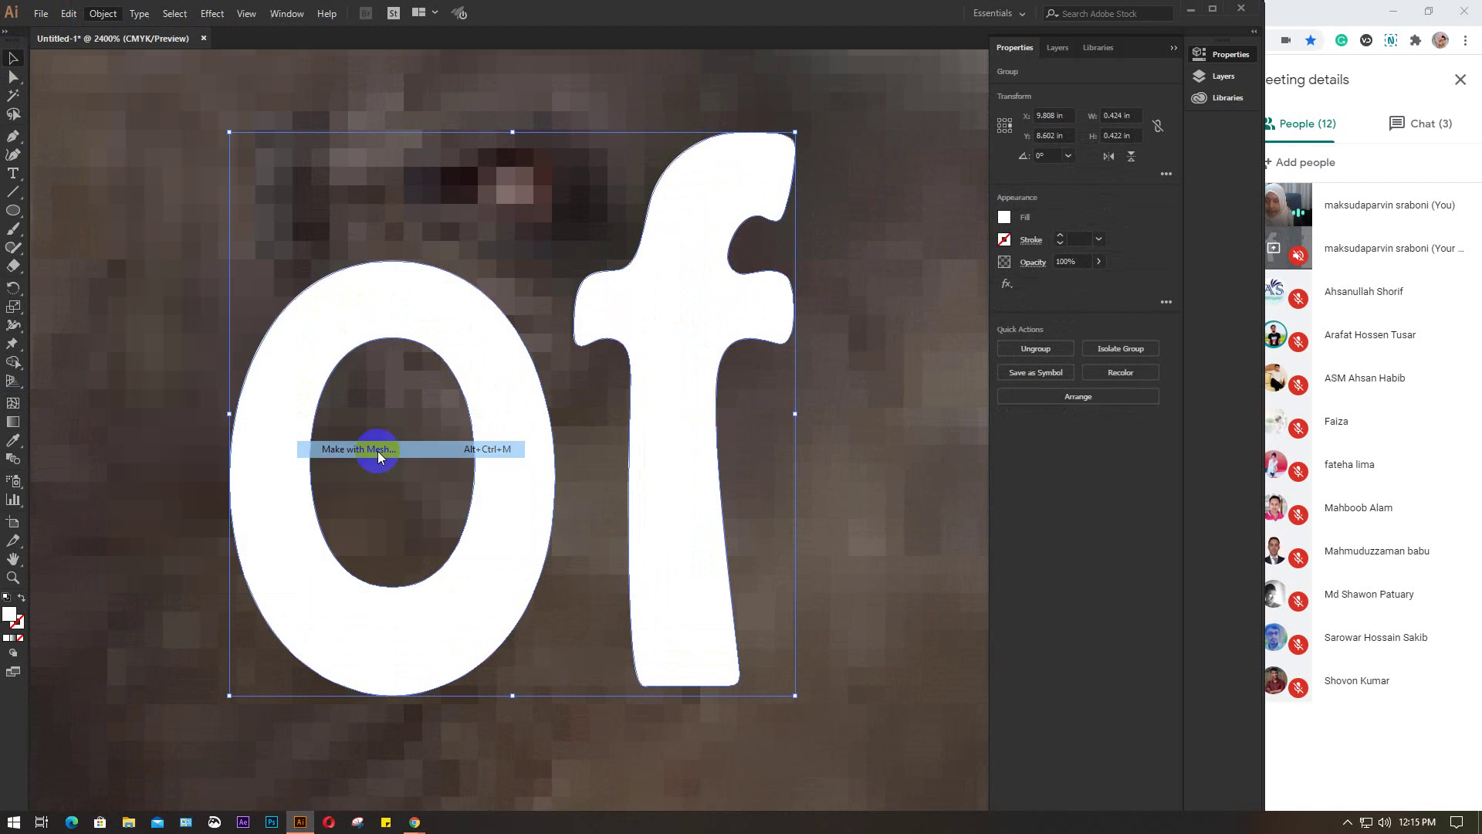
left_click(750, 227)
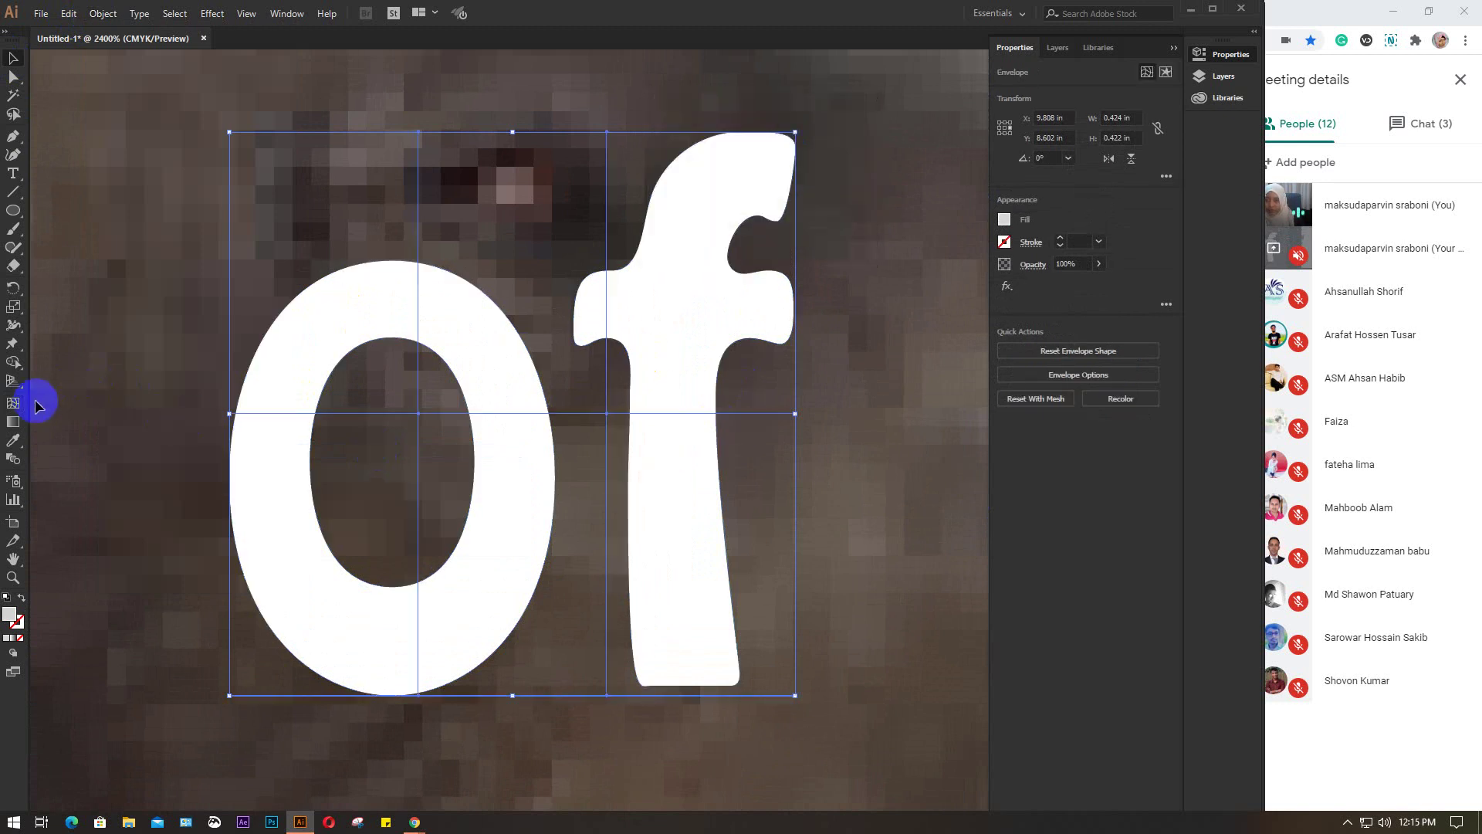
Add mesh lines with the Mesh Tool: one vertical through the 'o', horizontals near top and bottom
left_click(10, 409)
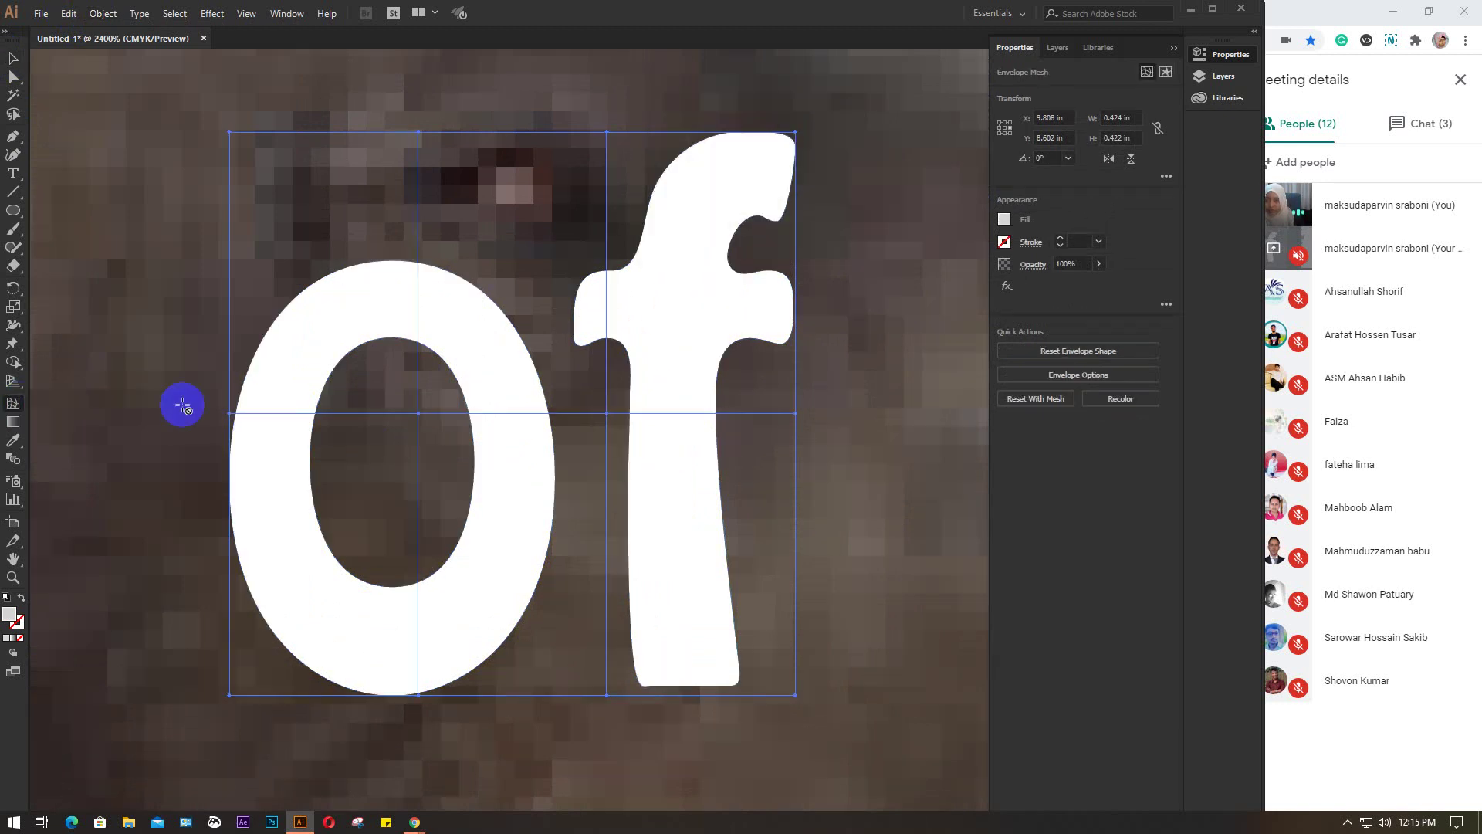
left_click(264, 334)
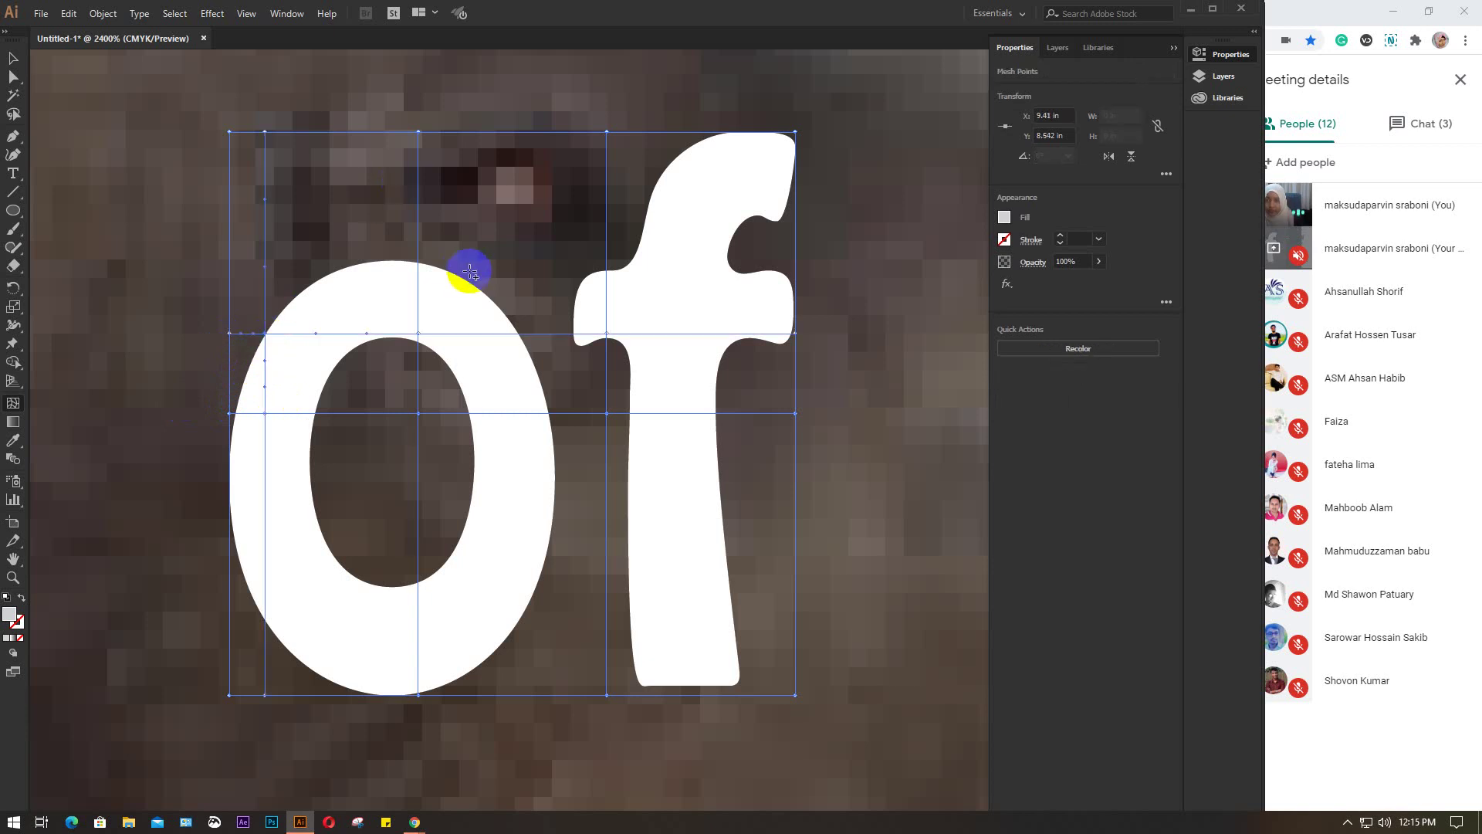
left_click(476, 133)
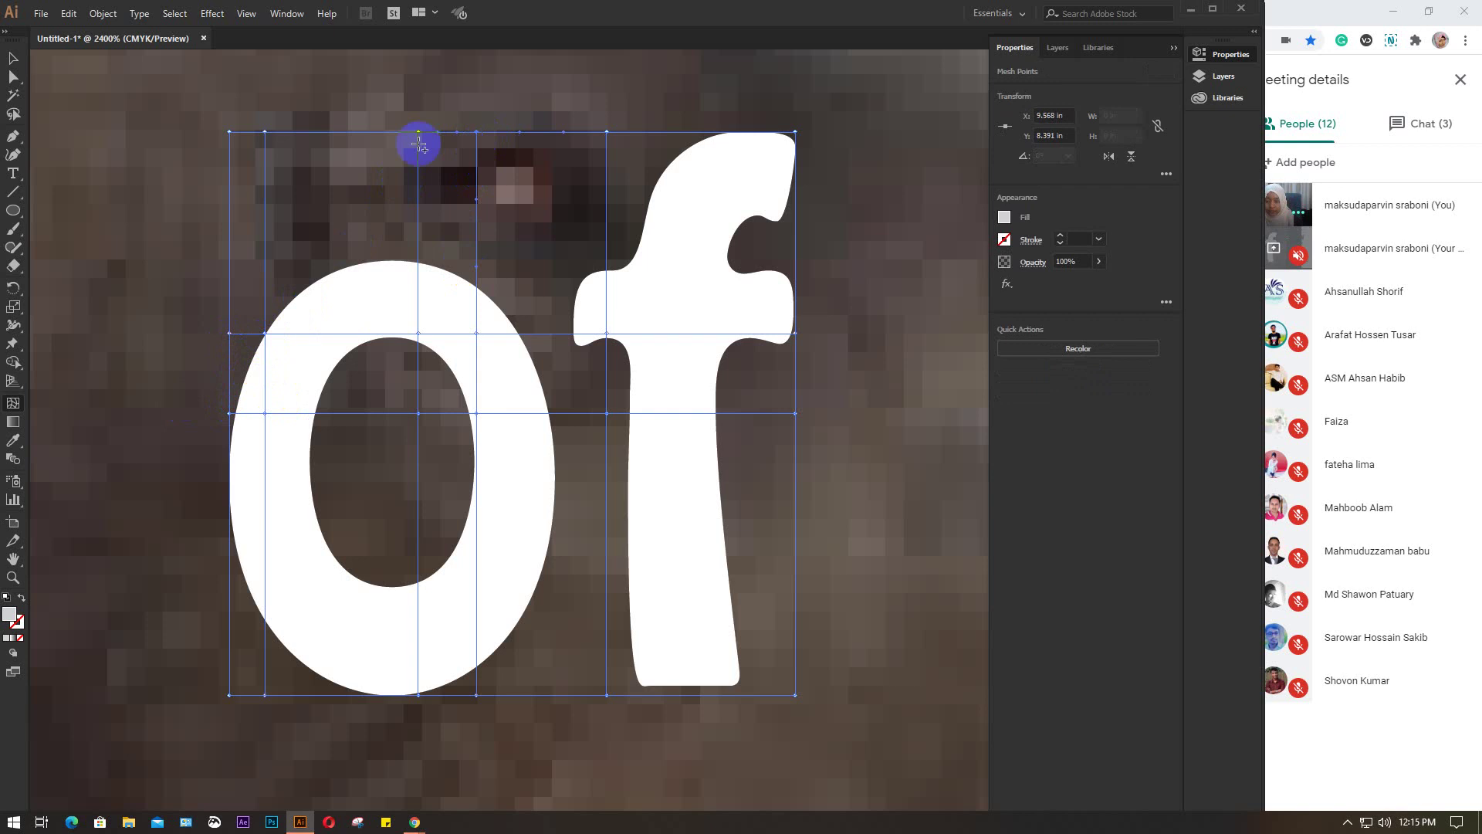
left_click(334, 133)
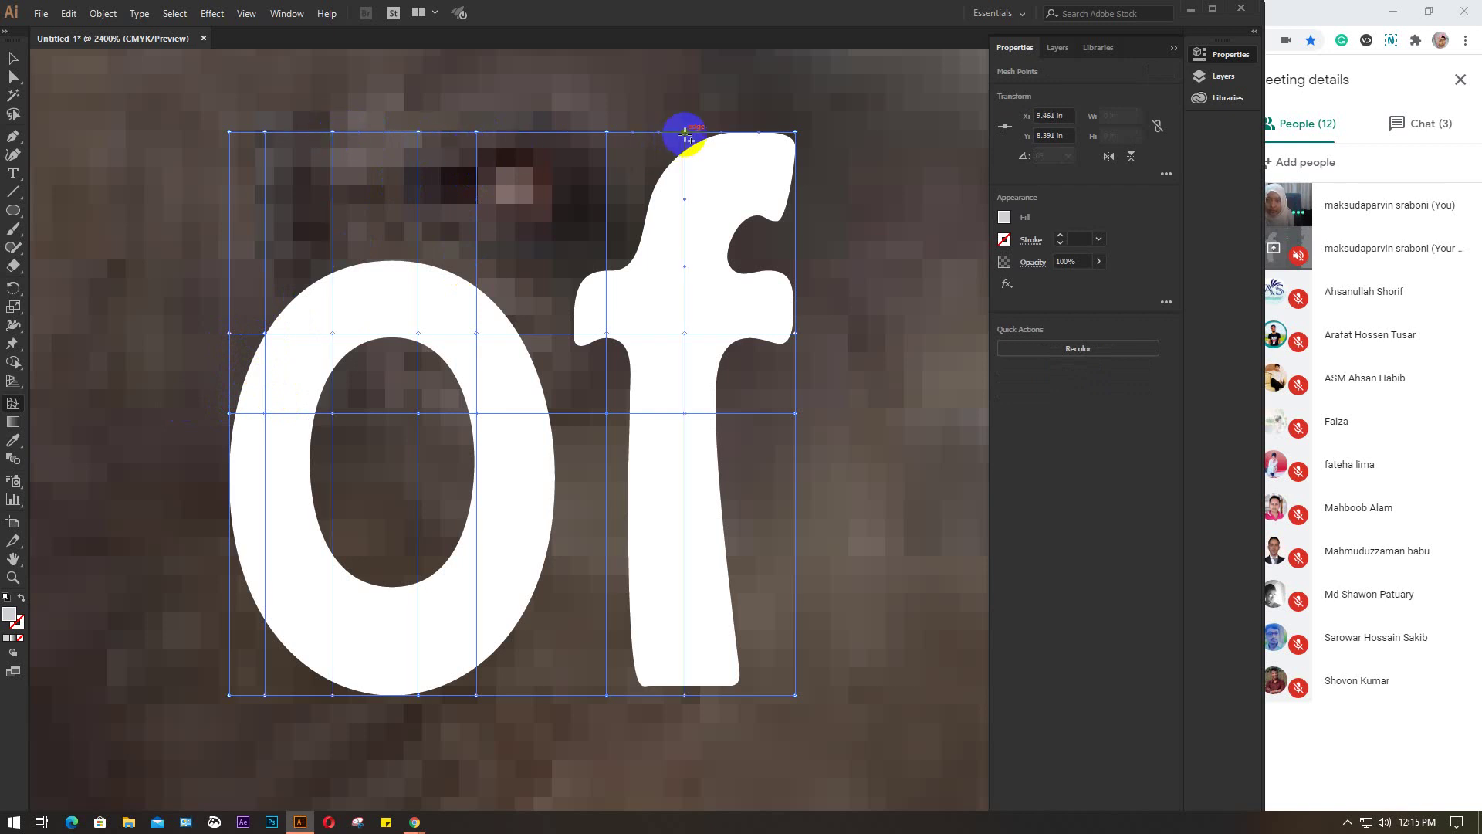
left_click(794, 569)
left_click(796, 227)
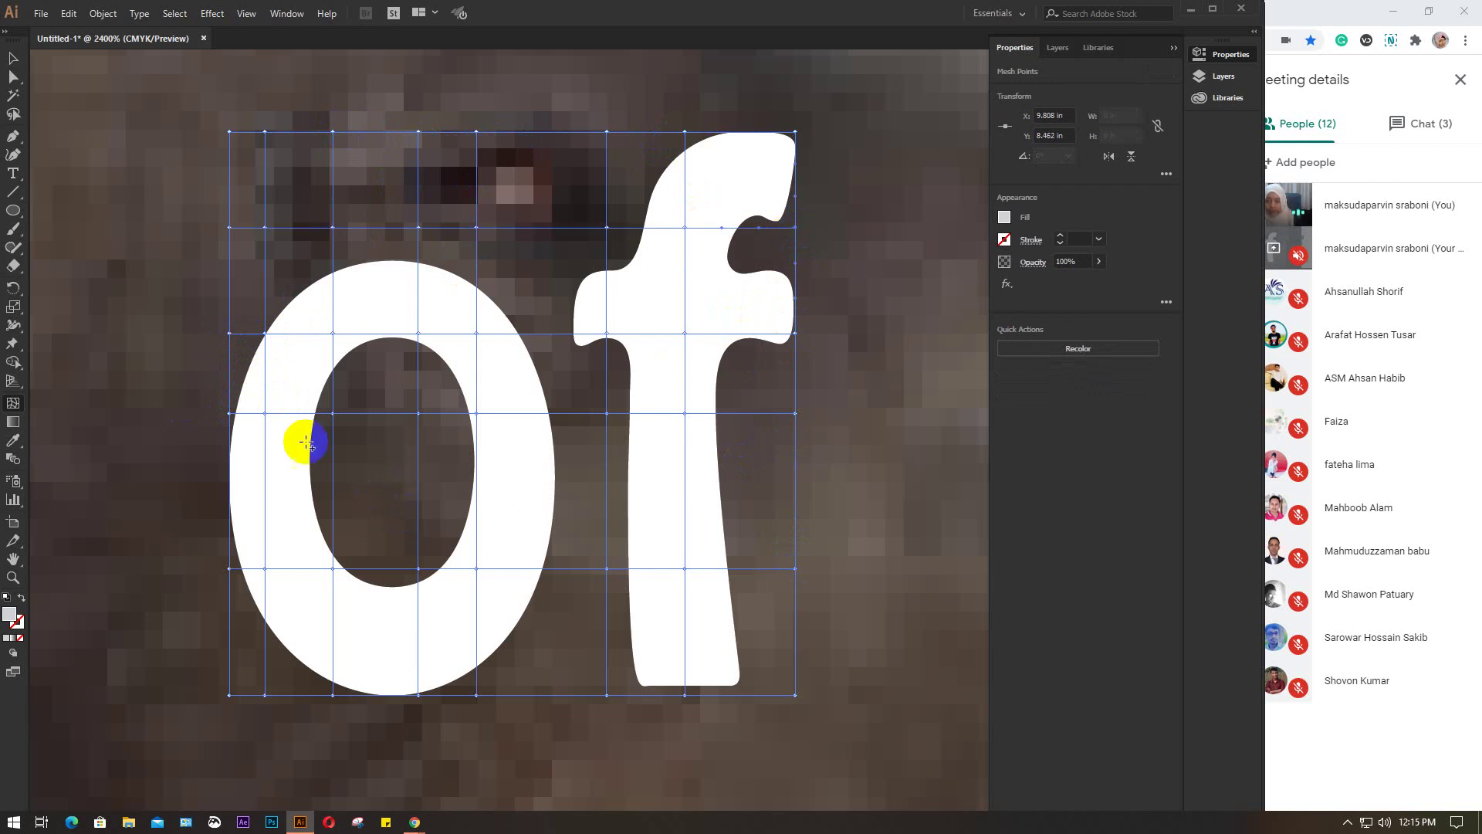
Bulge the 'o' of 'of' out to the left by dragging its left-side mesh points
left_click(231, 414)
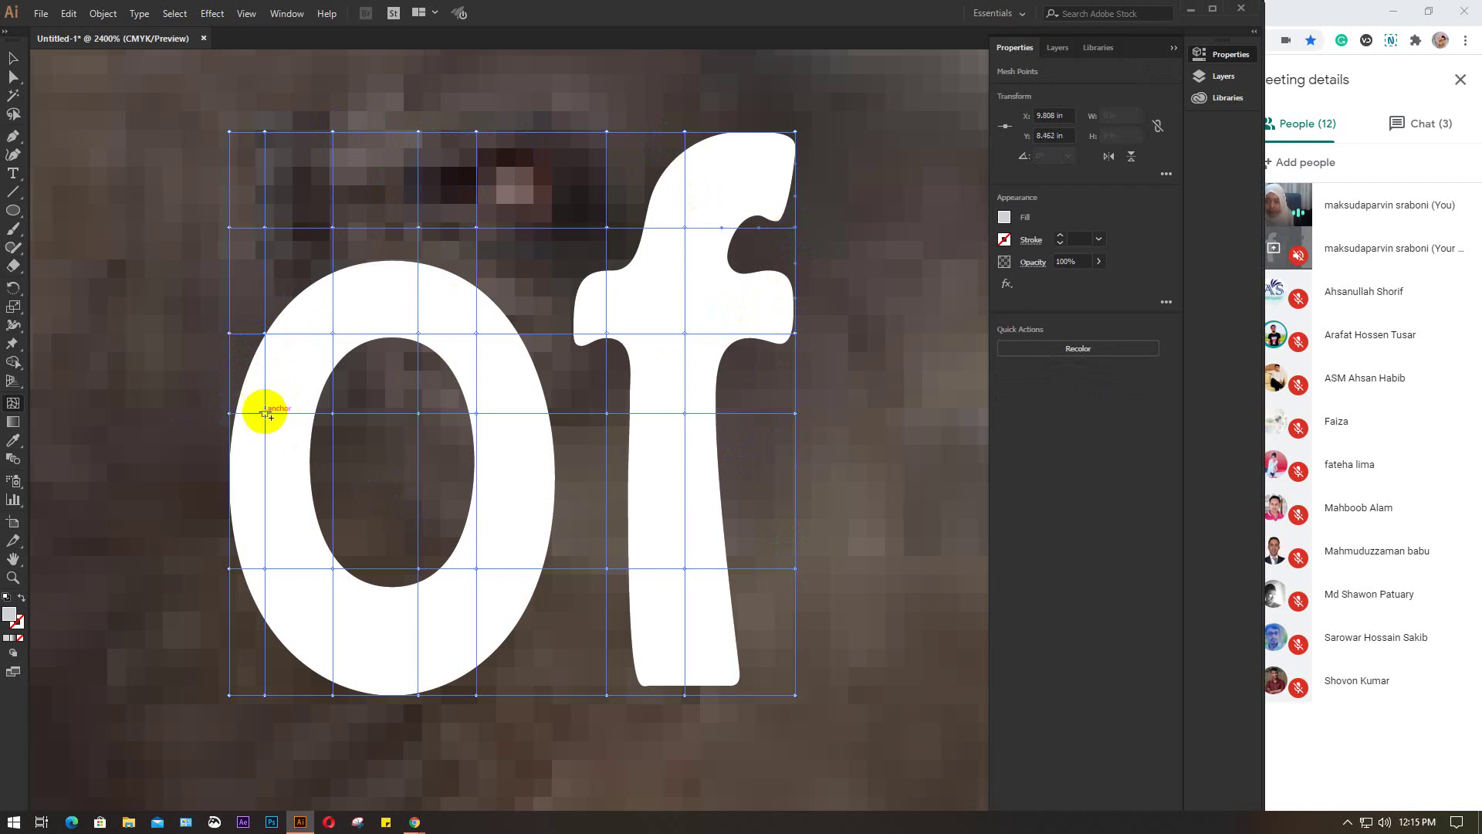
left_click_drag(264, 333, 245, 297)
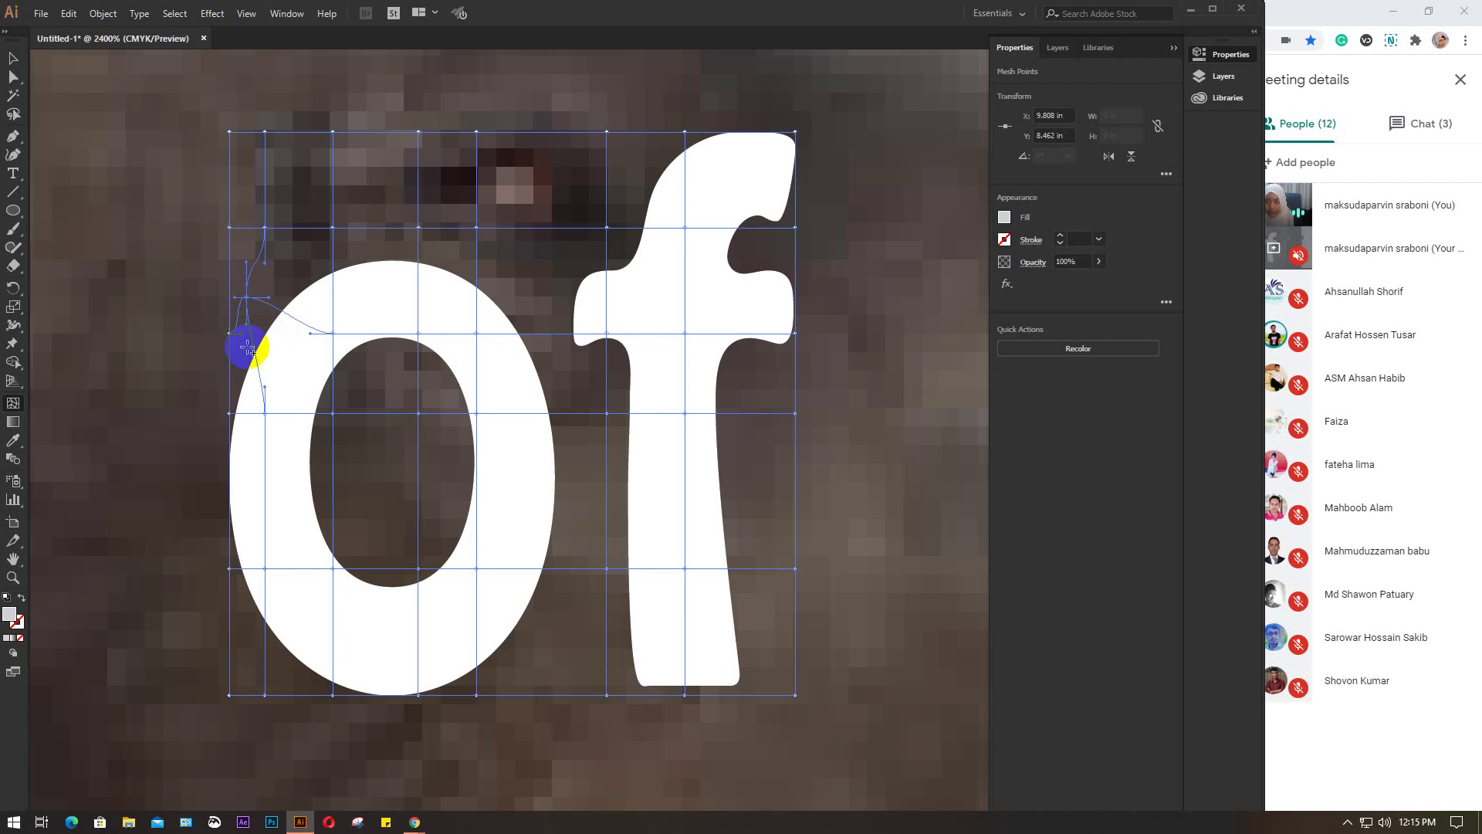
left_click(251, 421)
left_click_drag(230, 413, 158, 390)
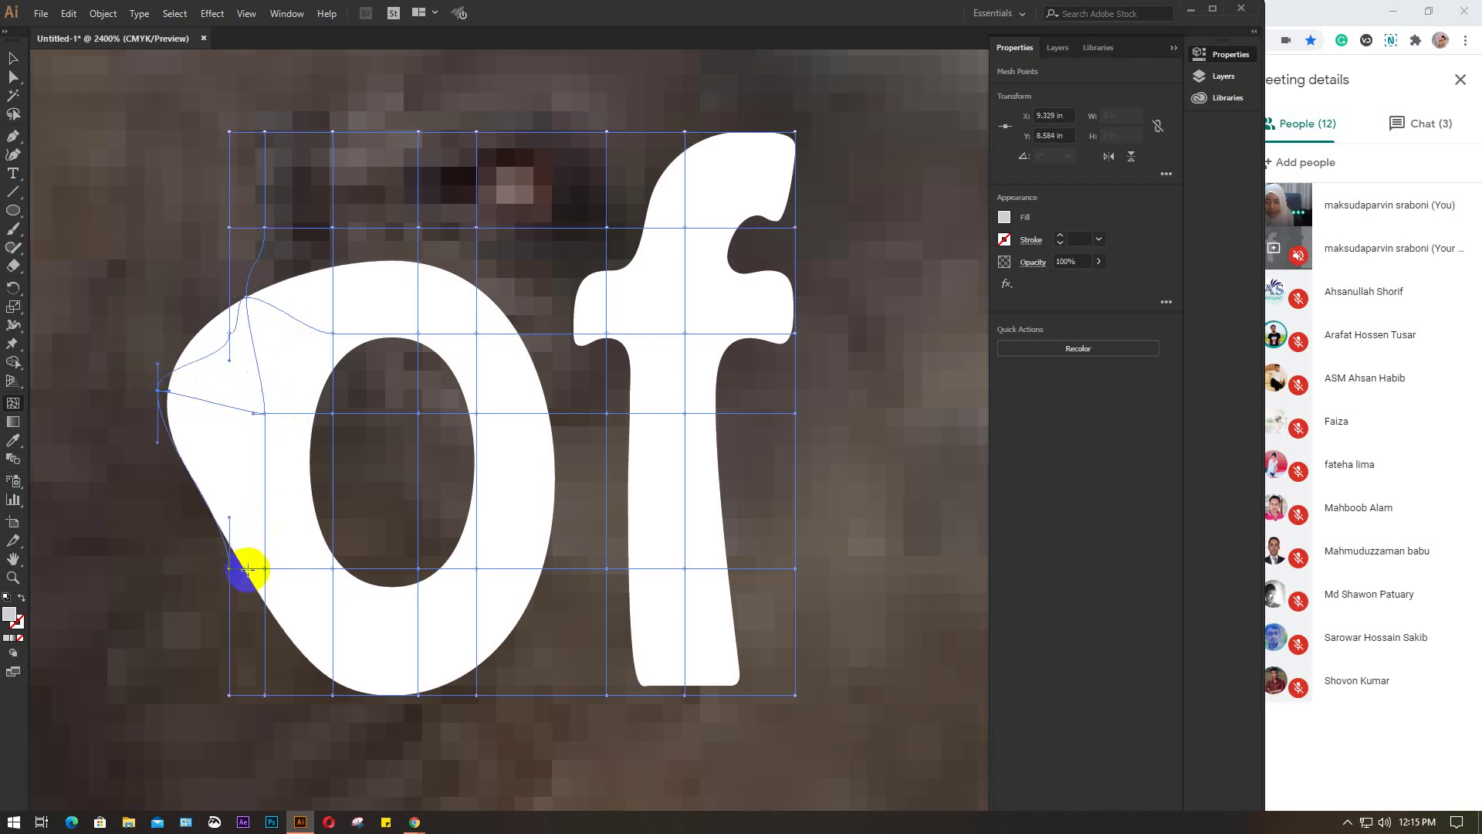
left_click_drag(266, 569, 106, 612)
scroll(248, 595, "down", 3)
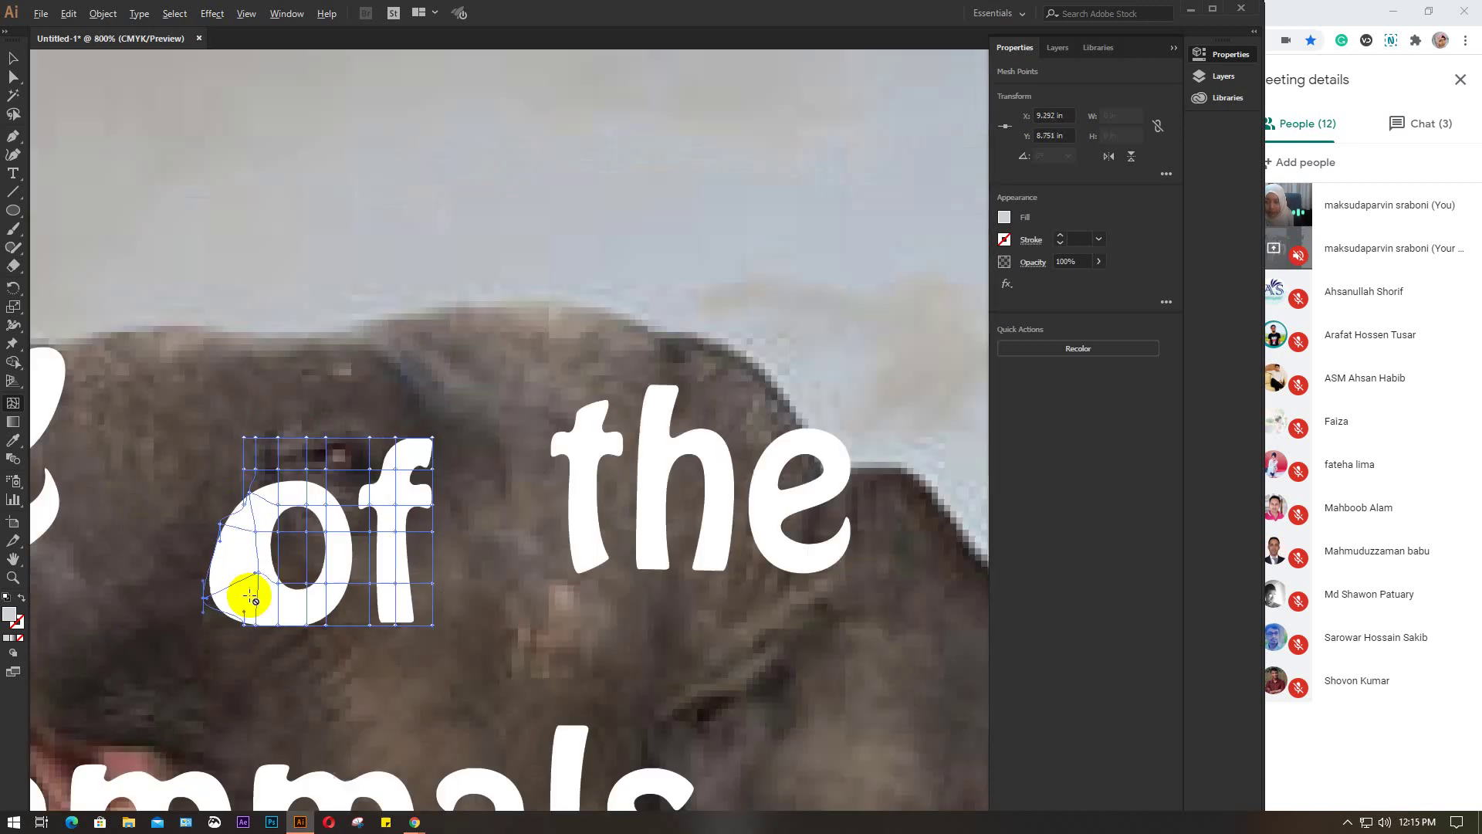
left_click_drag(247, 595, 414, 526)
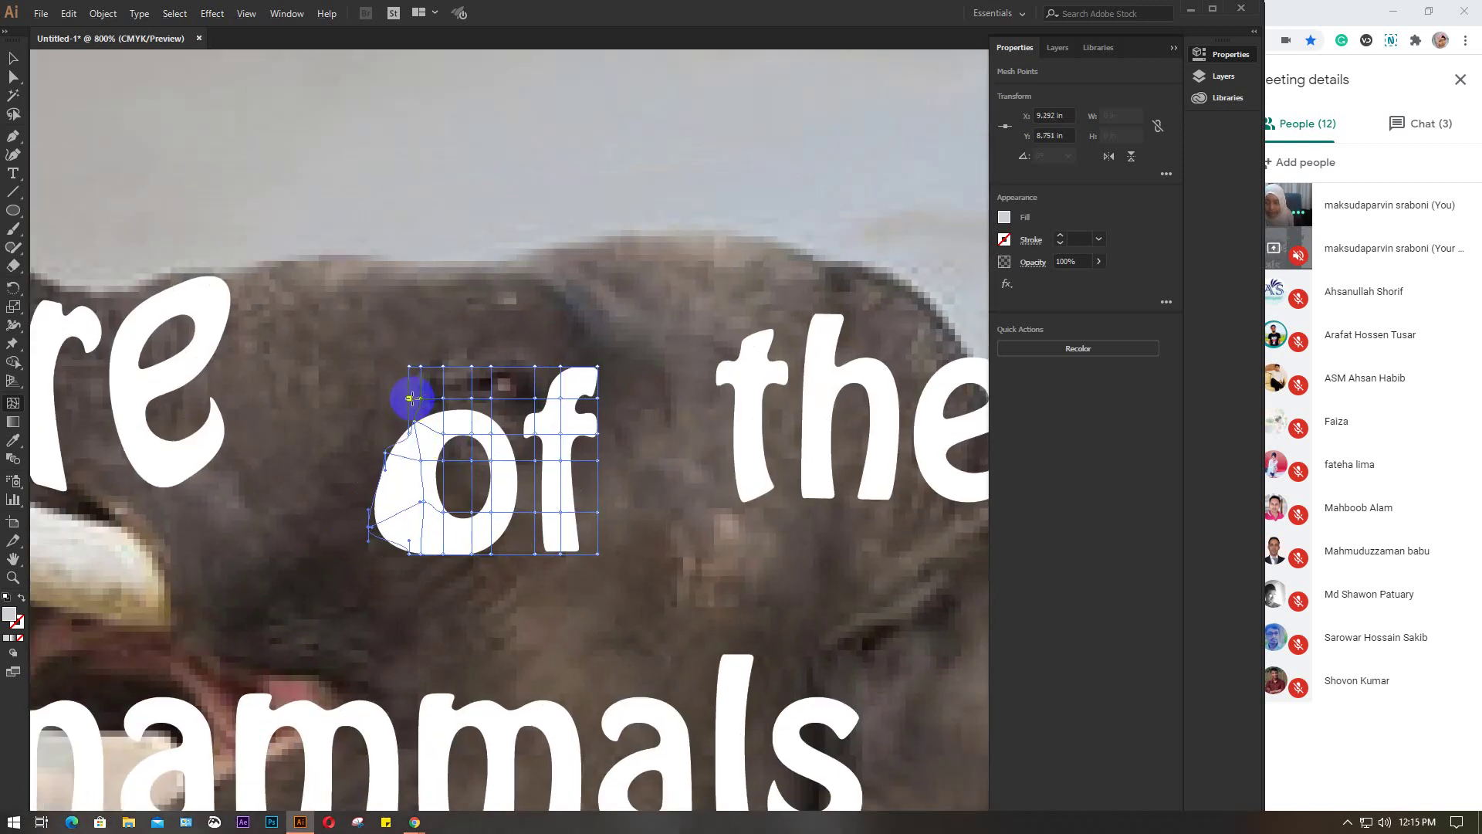
left_click_drag(411, 399, 374, 375)
left_click(411, 432)
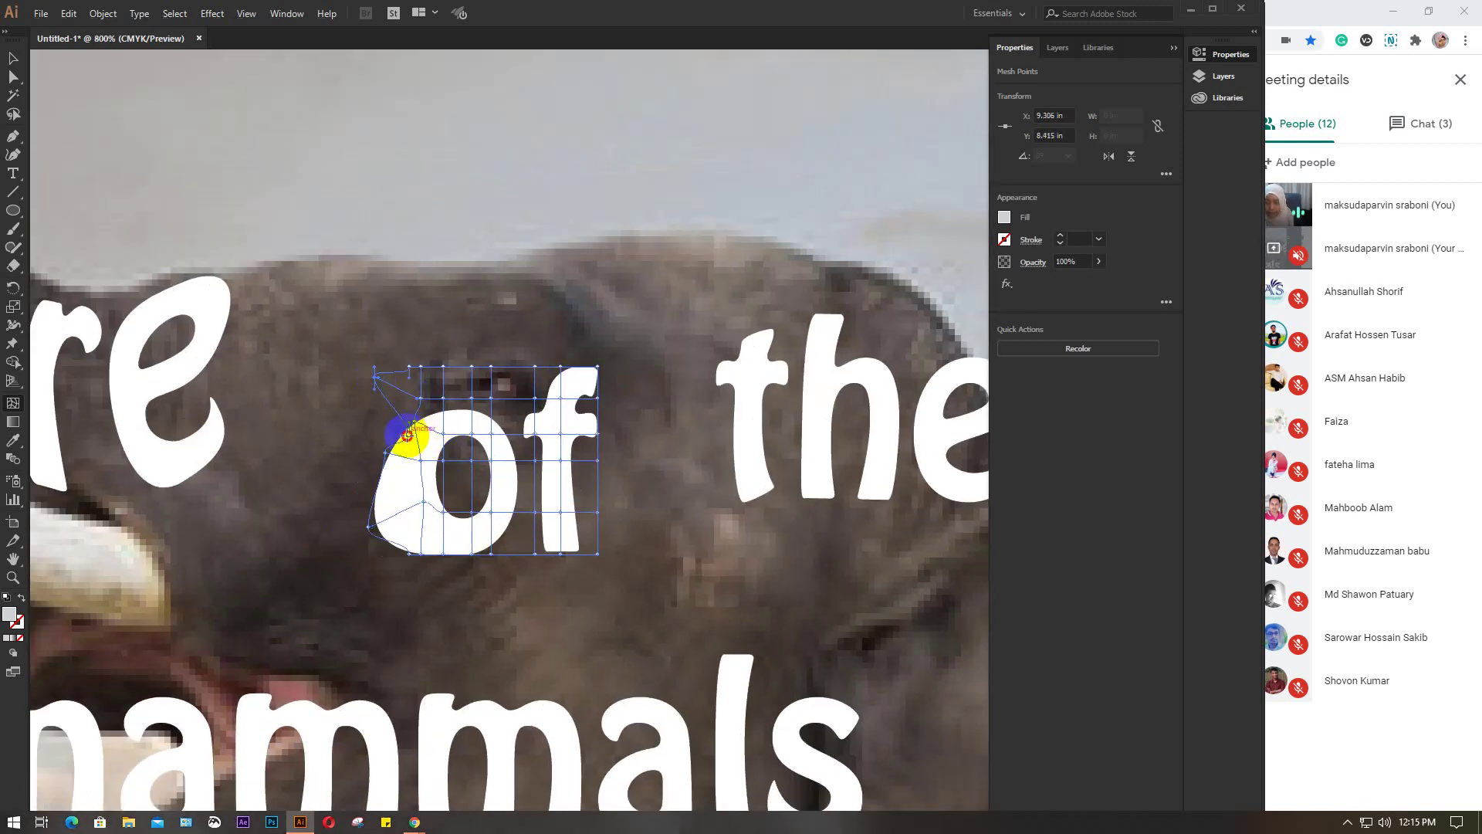
left_click_drag(407, 434, 358, 465)
Bend the top of the 'f' to the right and curve the bottom of its stem left
left_click(554, 418)
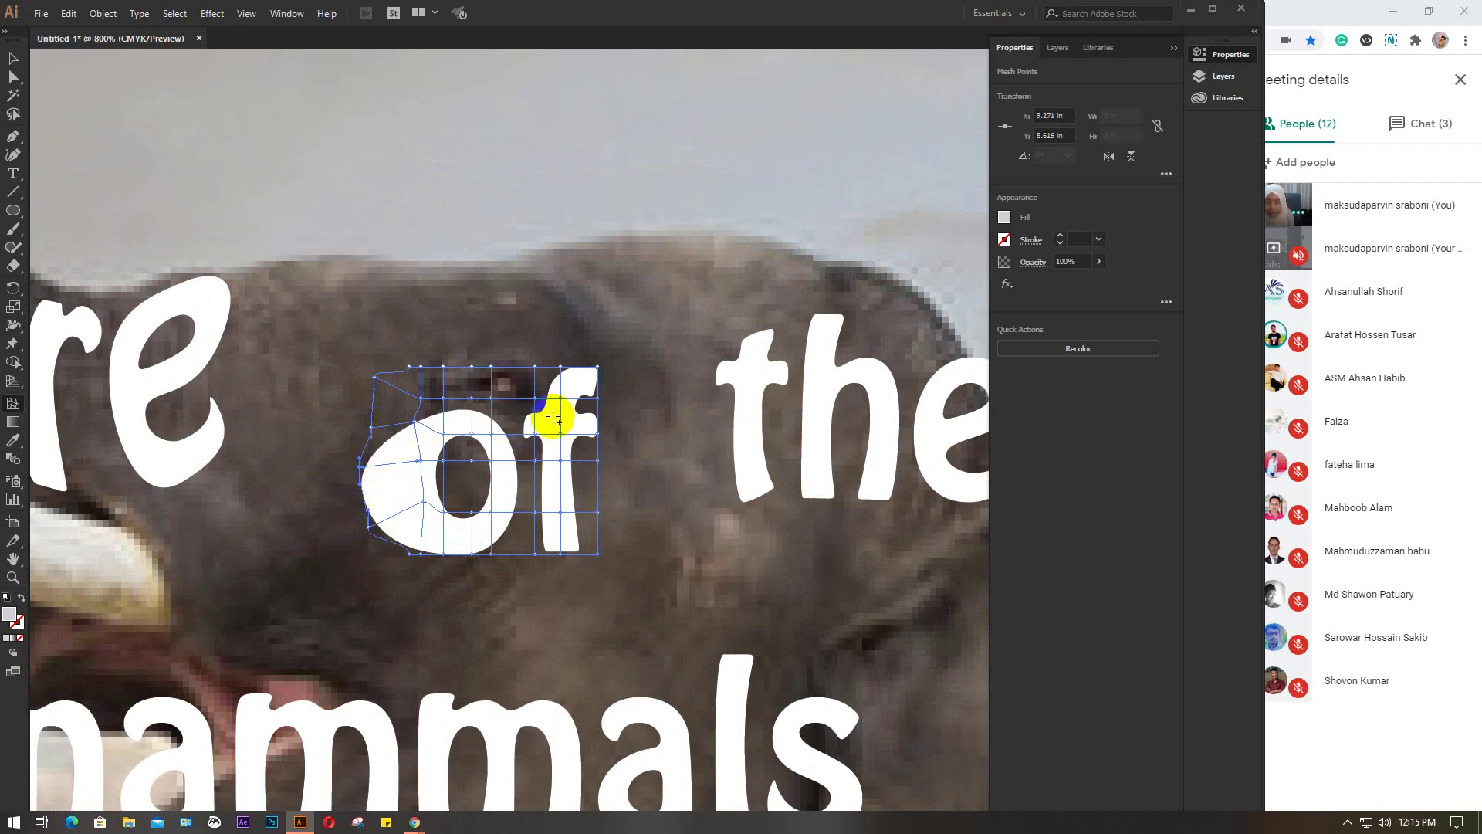
left_click(574, 378)
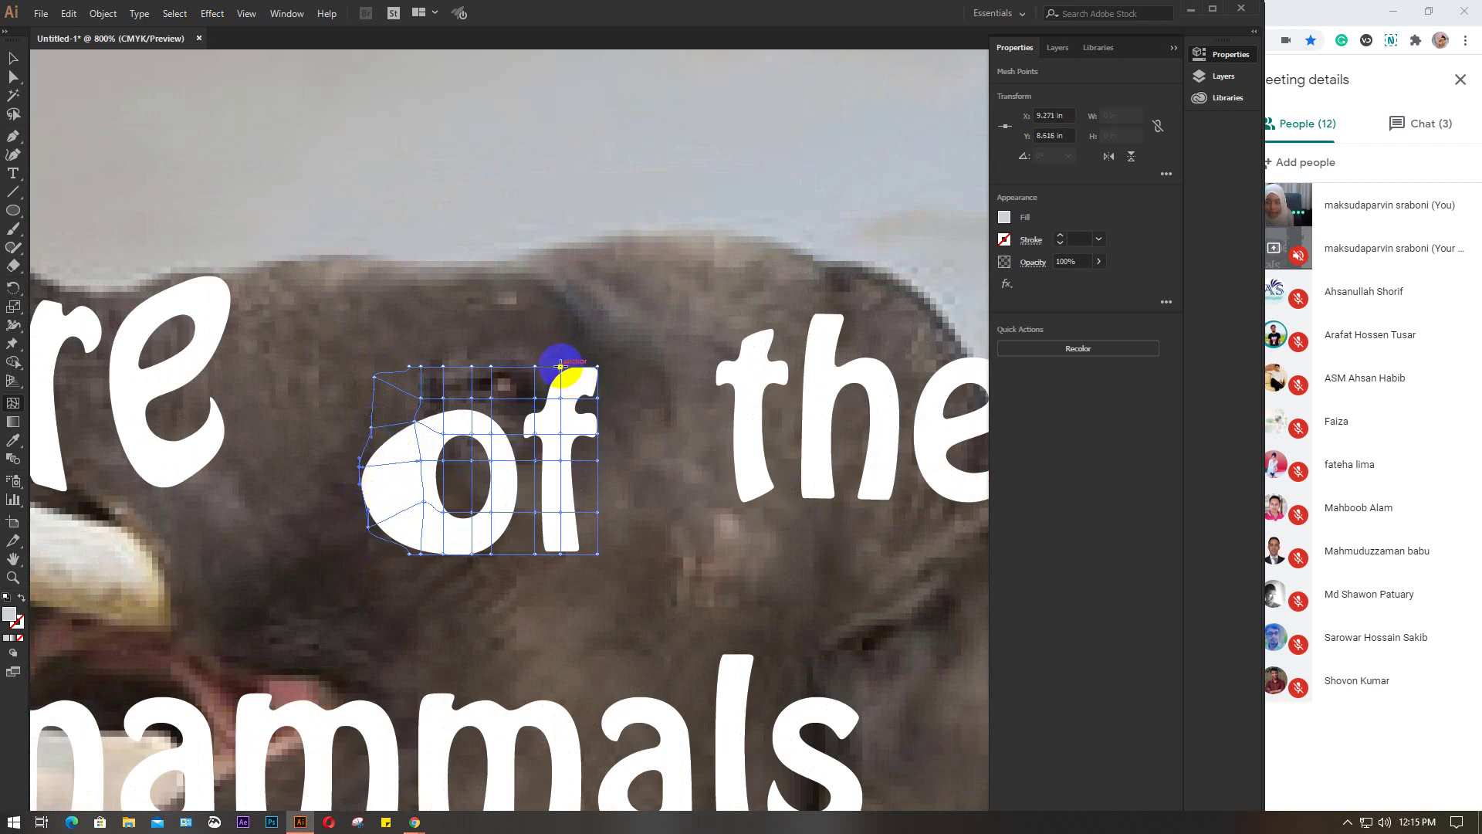
left_click(531, 427)
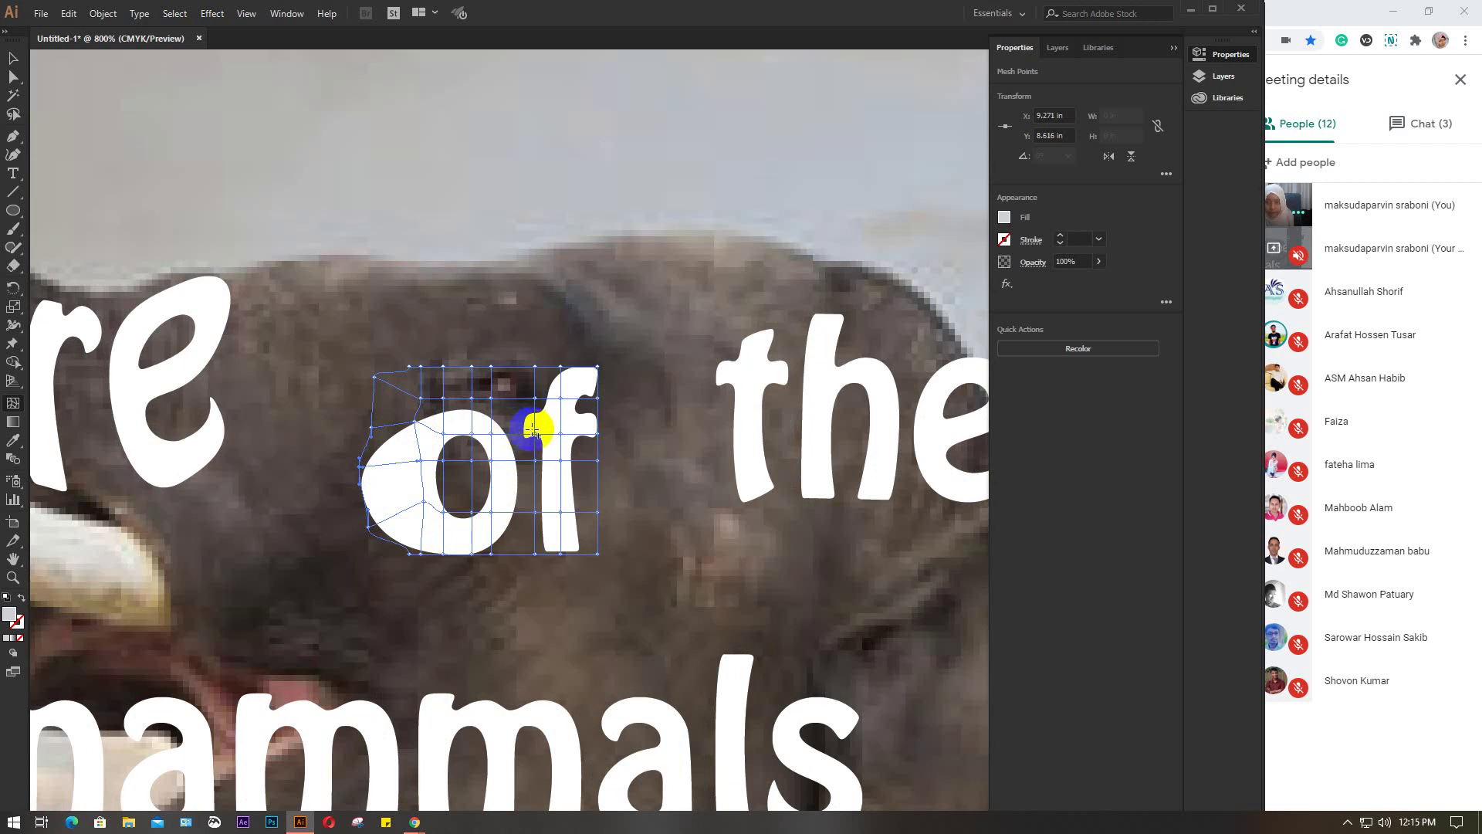
left_click(522, 440)
left_click_drag(516, 442, 606, 434)
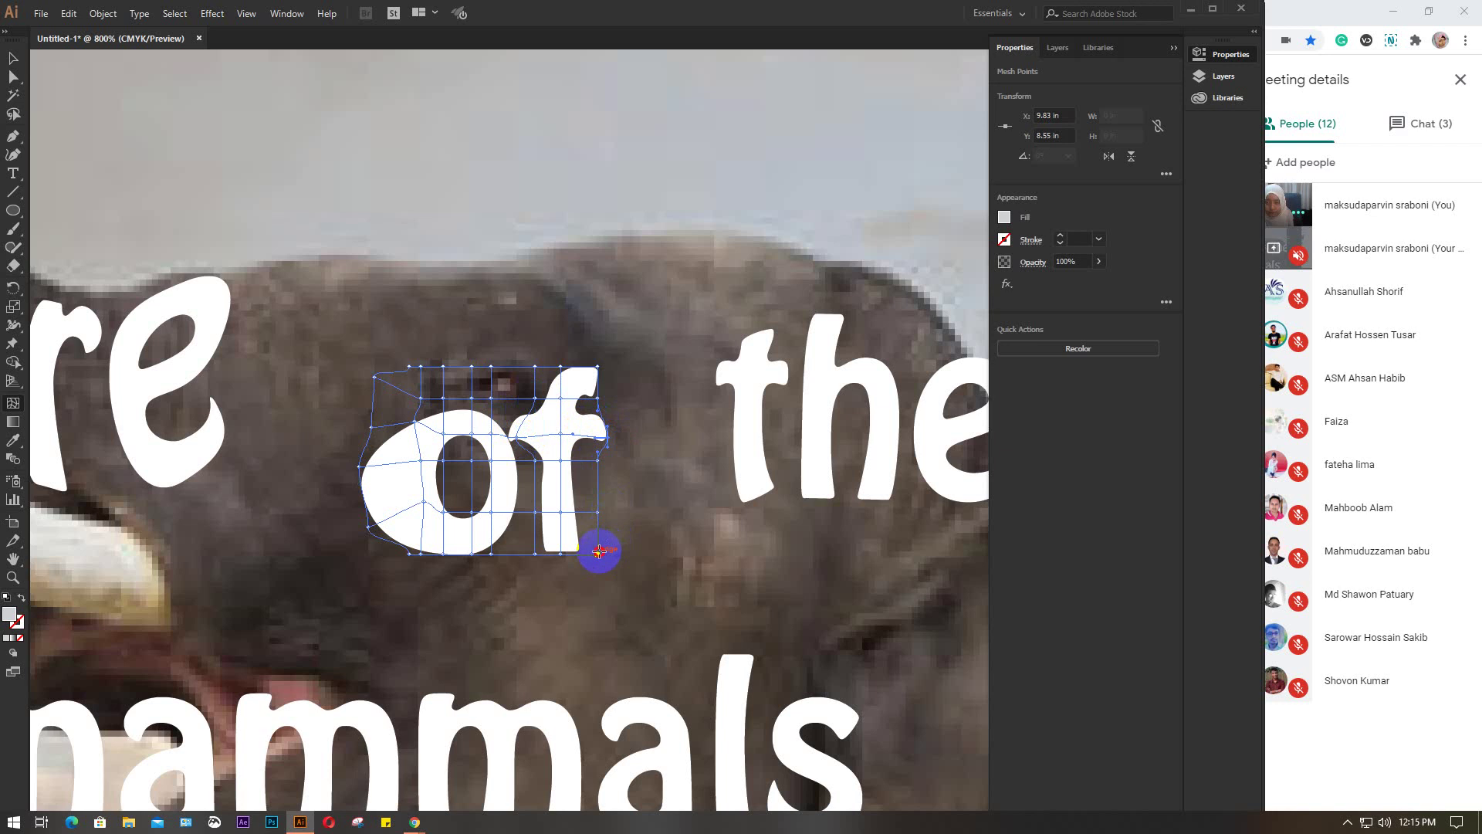
left_click(577, 538)
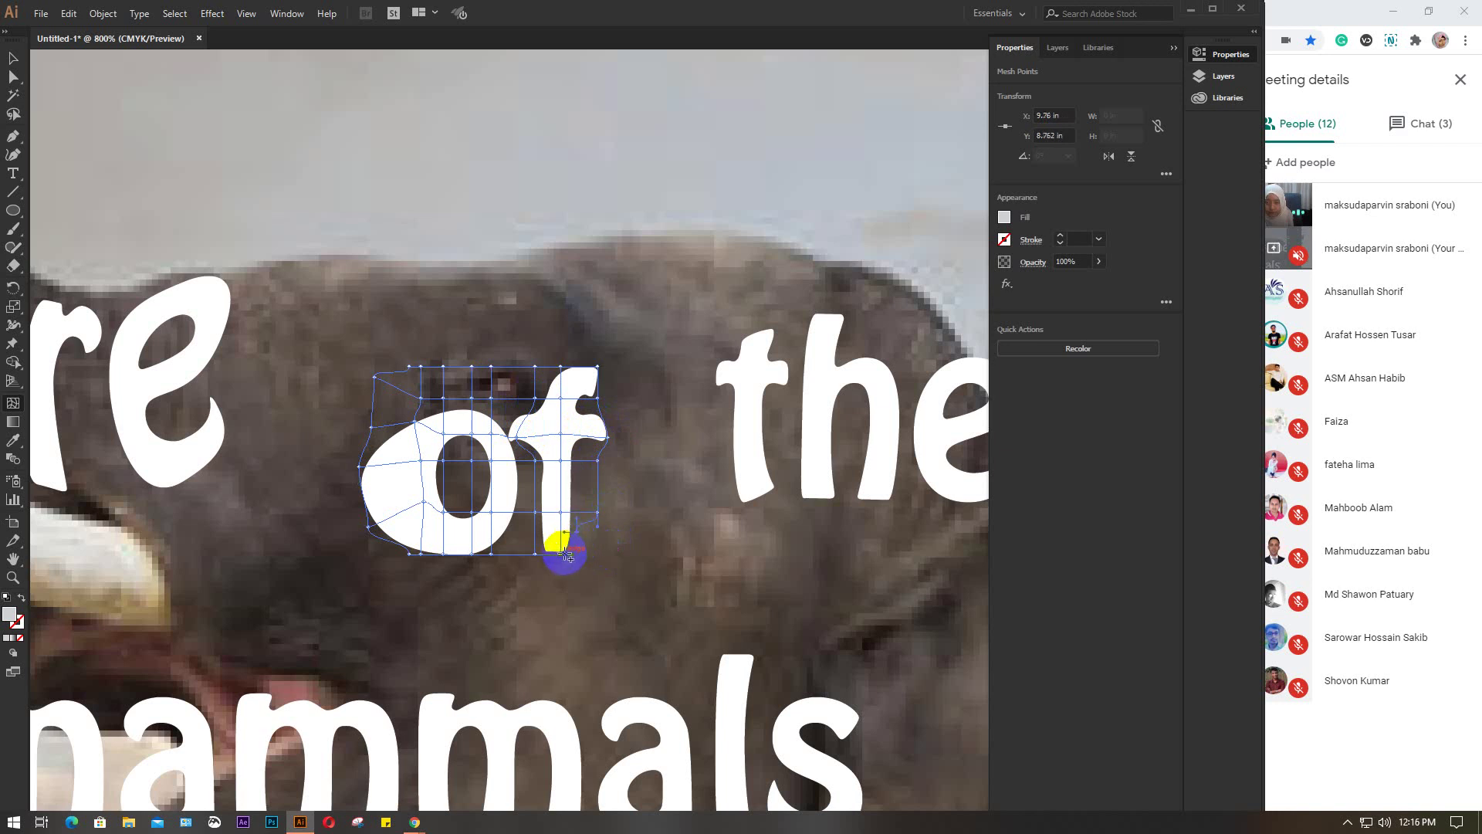
mouse_move(569, 556)
left_mouse_down()
mouse_move(553, 553)
mouse_move(566, 531)
mouse_move(500, 567)
mouse_move(547, 553)
left_mouse_up()
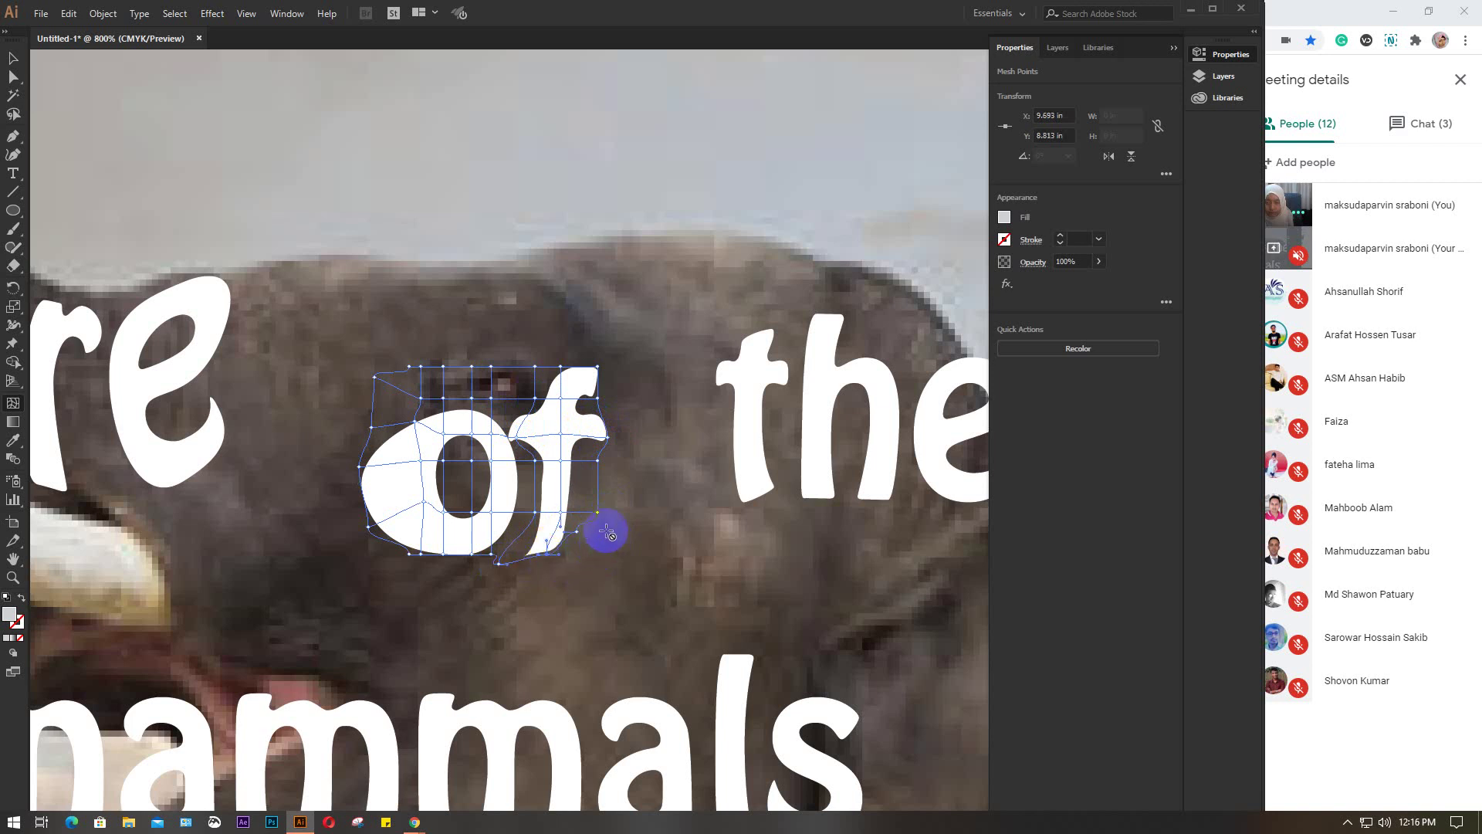
Select the warped 'of' as a single object
left_click(13, 58)
left_click(461, 451)
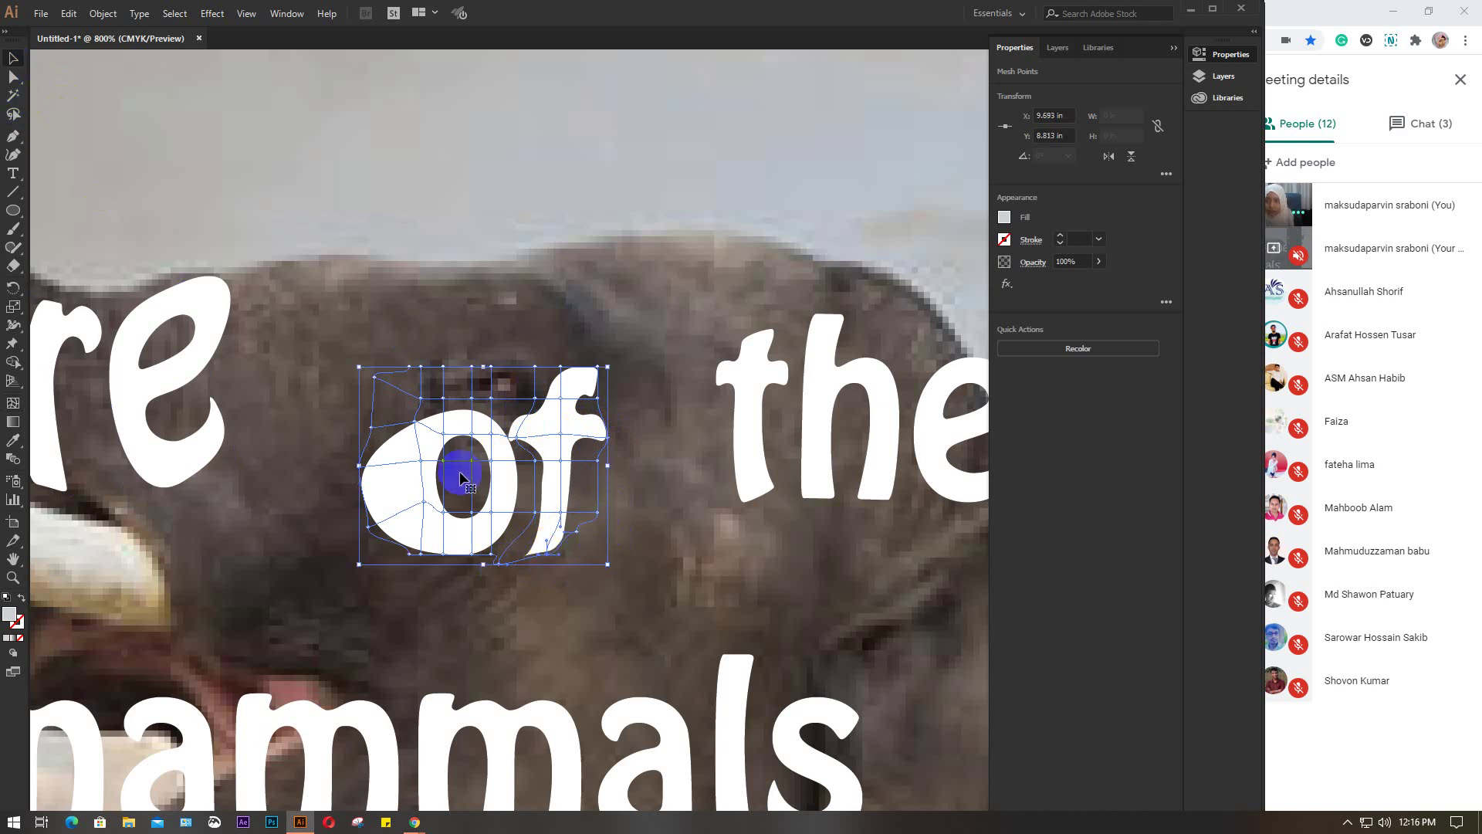
left_click(422, 464)
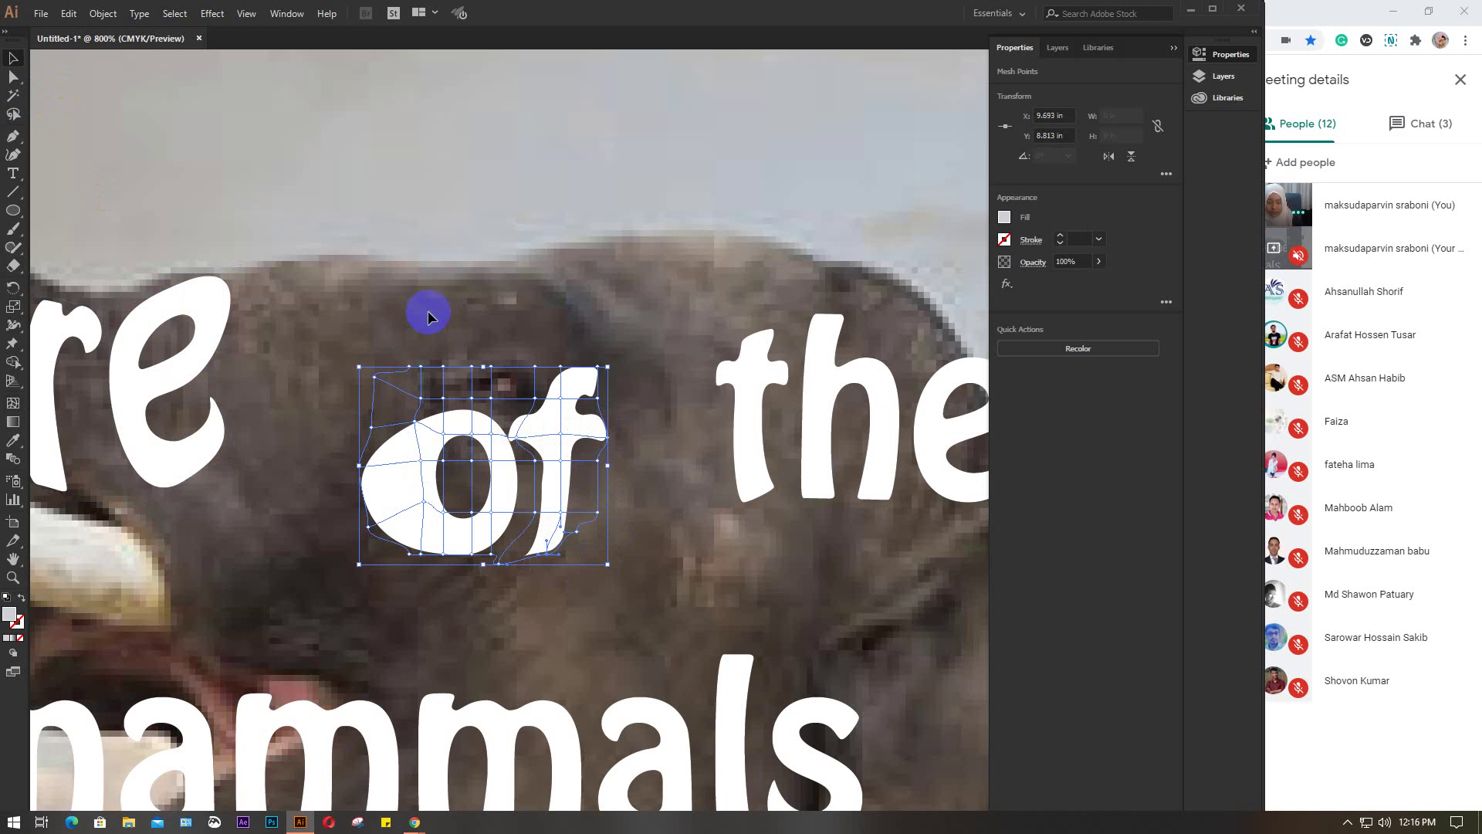
left_click(428, 310)
left_click(403, 477)
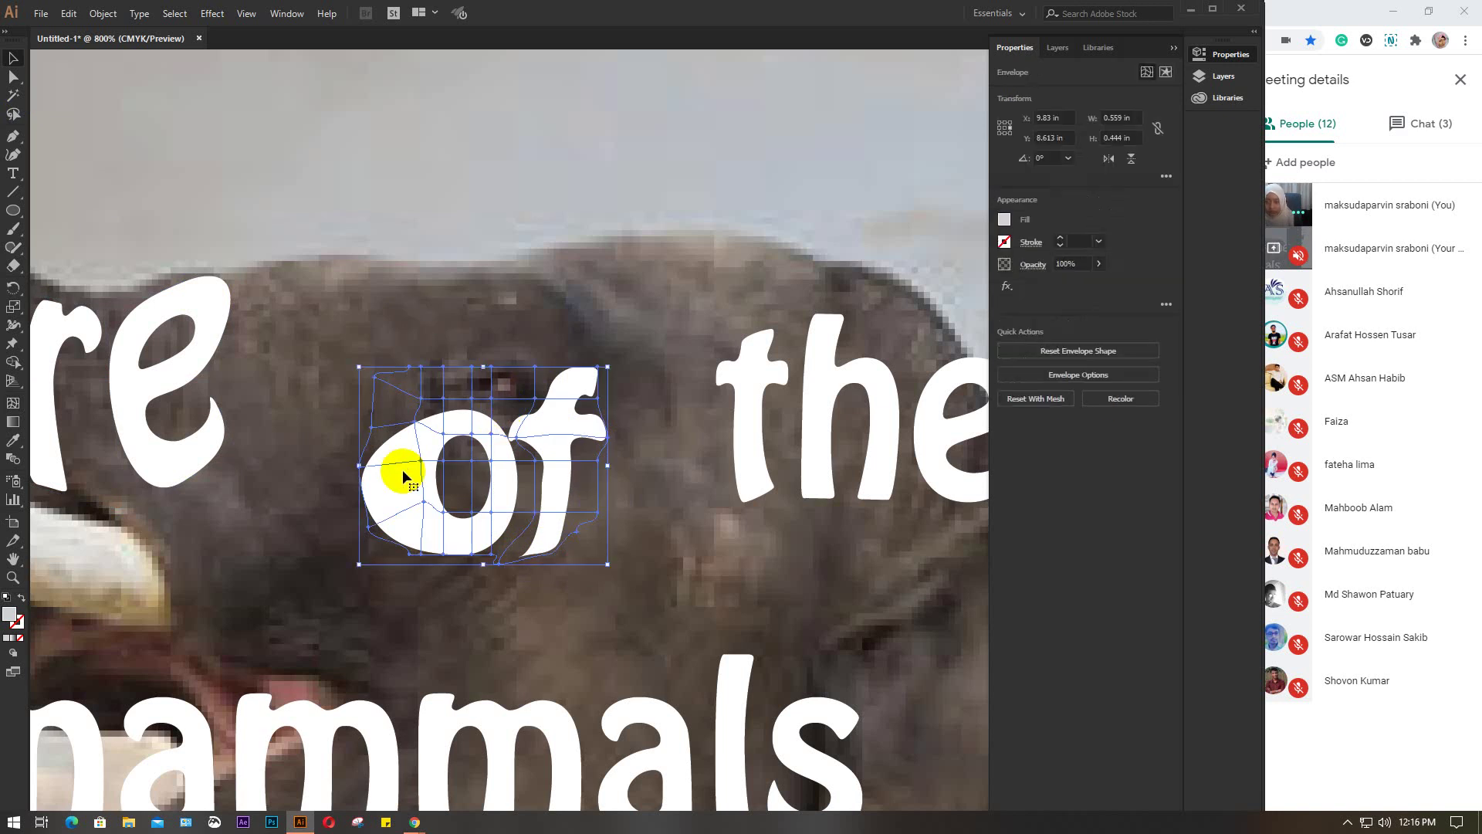
Move the warped 'of' beside 'are', shrink it and rotate it about 45°
left_click_drag(403, 476, 285, 365)
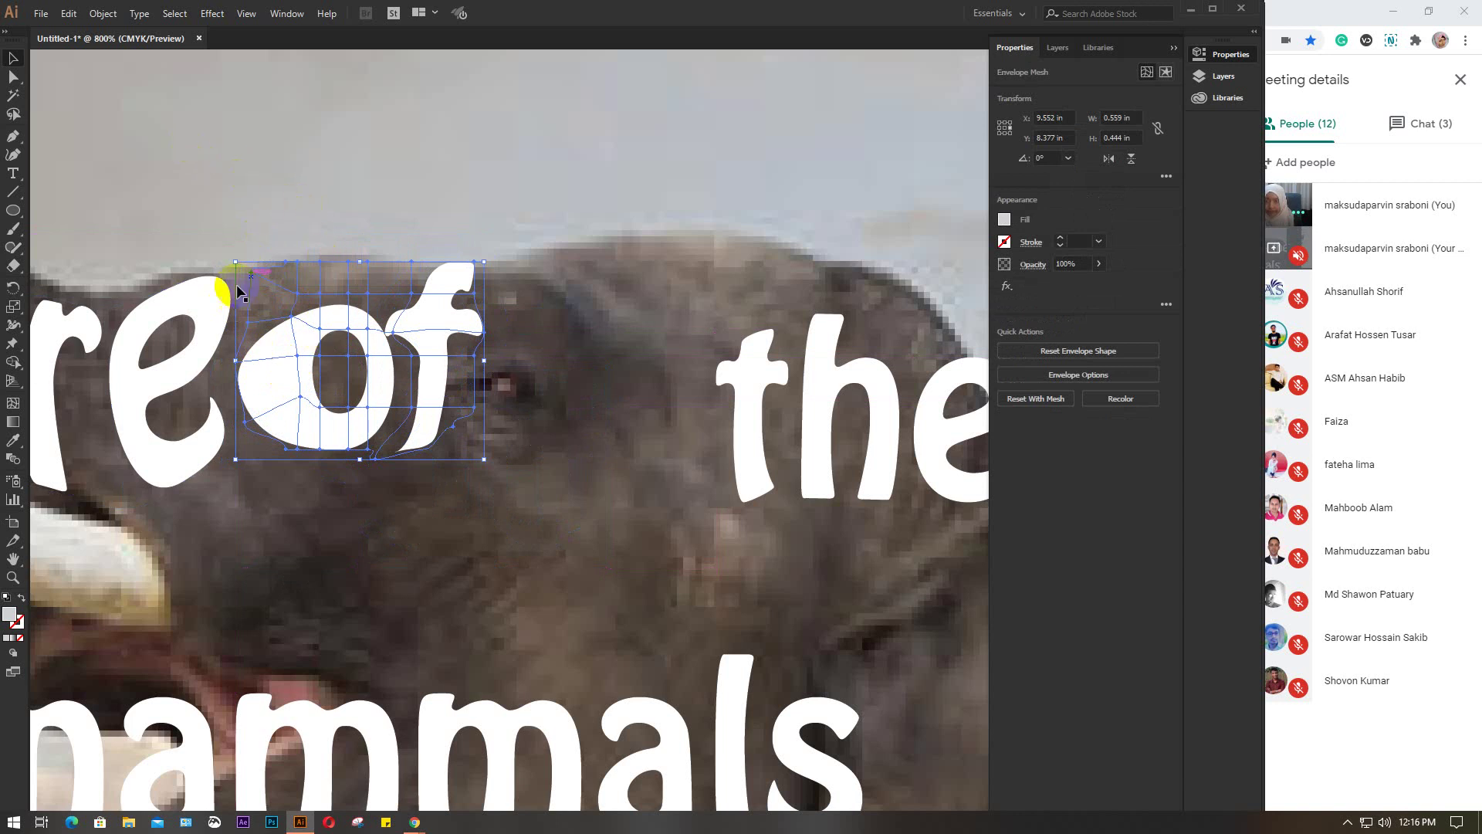
left_click(579, 416)
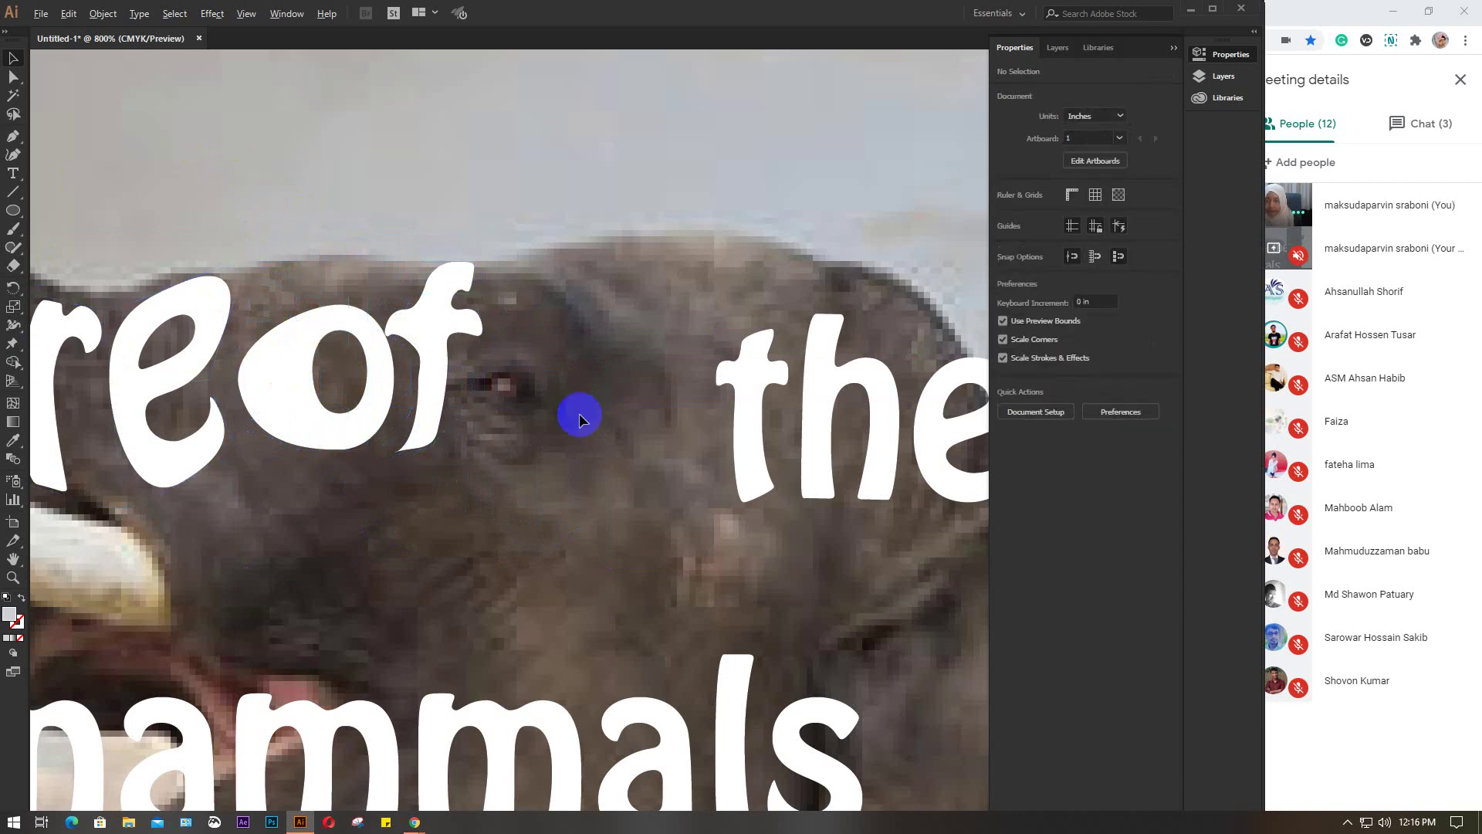
scroll(579, 415, "down", 2)
left_click(472, 398)
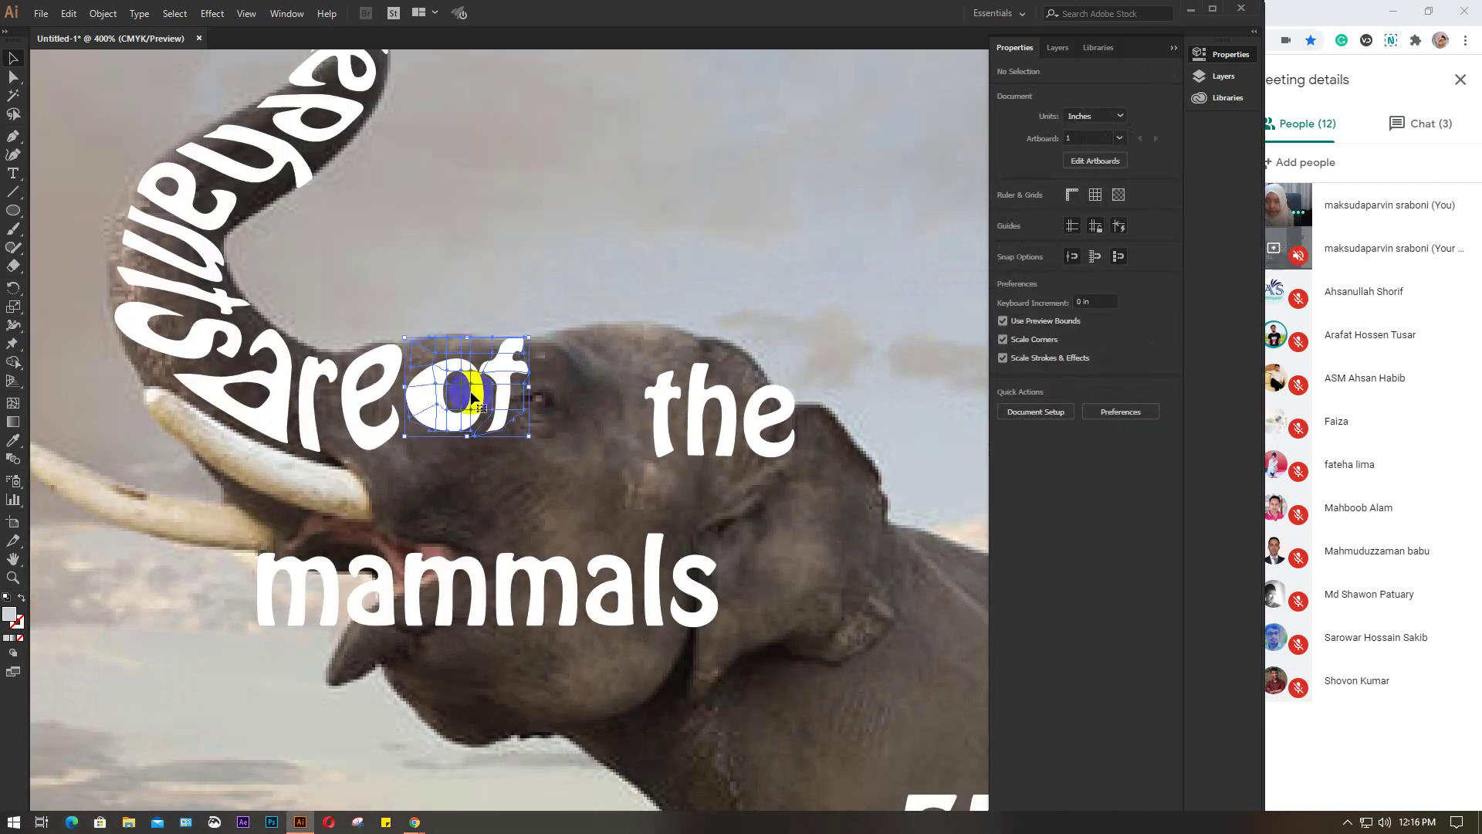
left_click_drag(531, 438, 497, 311)
left_click_drag(482, 381, 437, 391)
scroll(436, 392, "up", 2)
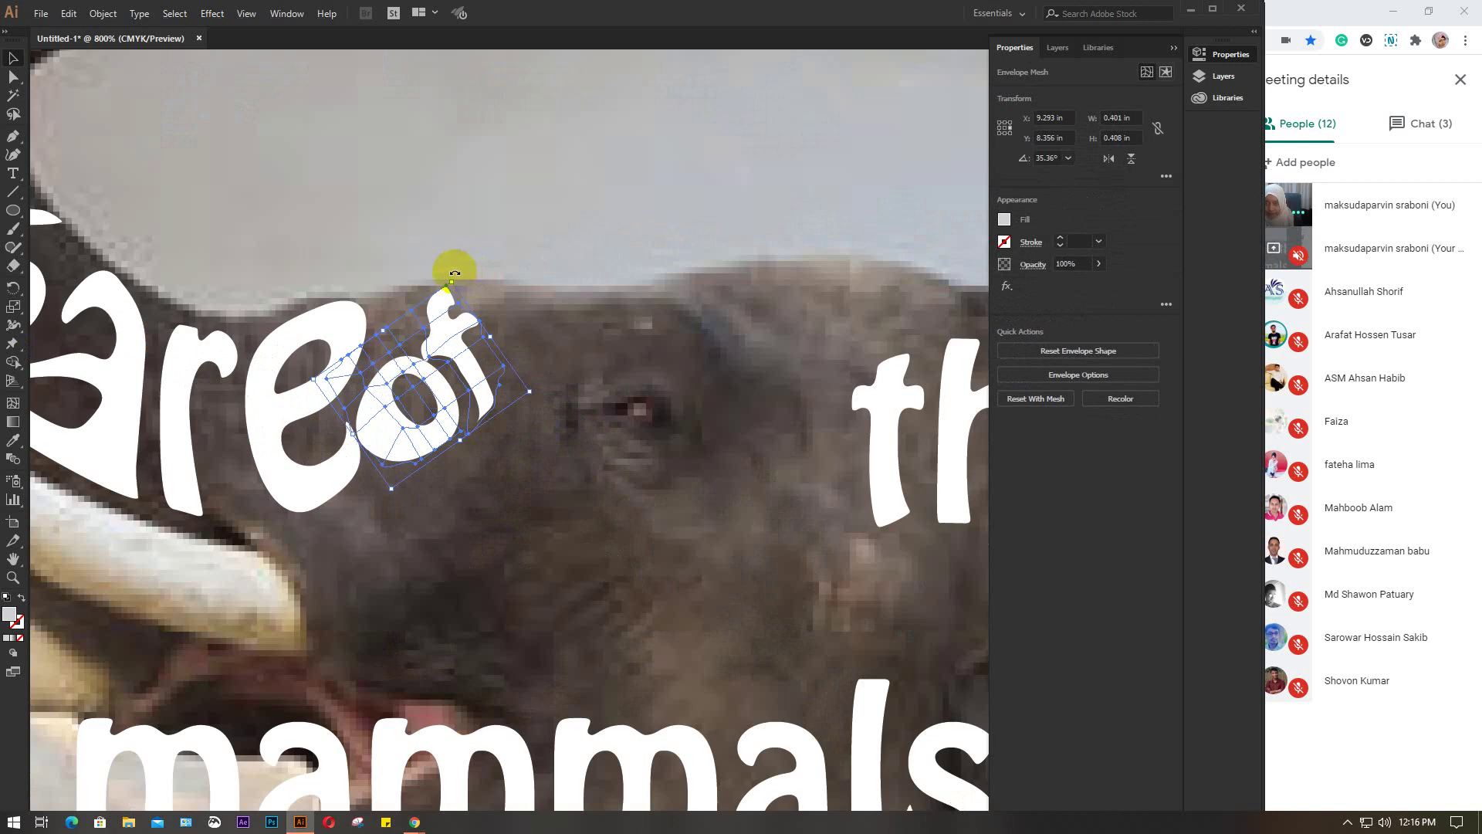
left_click_drag(455, 274, 437, 262)
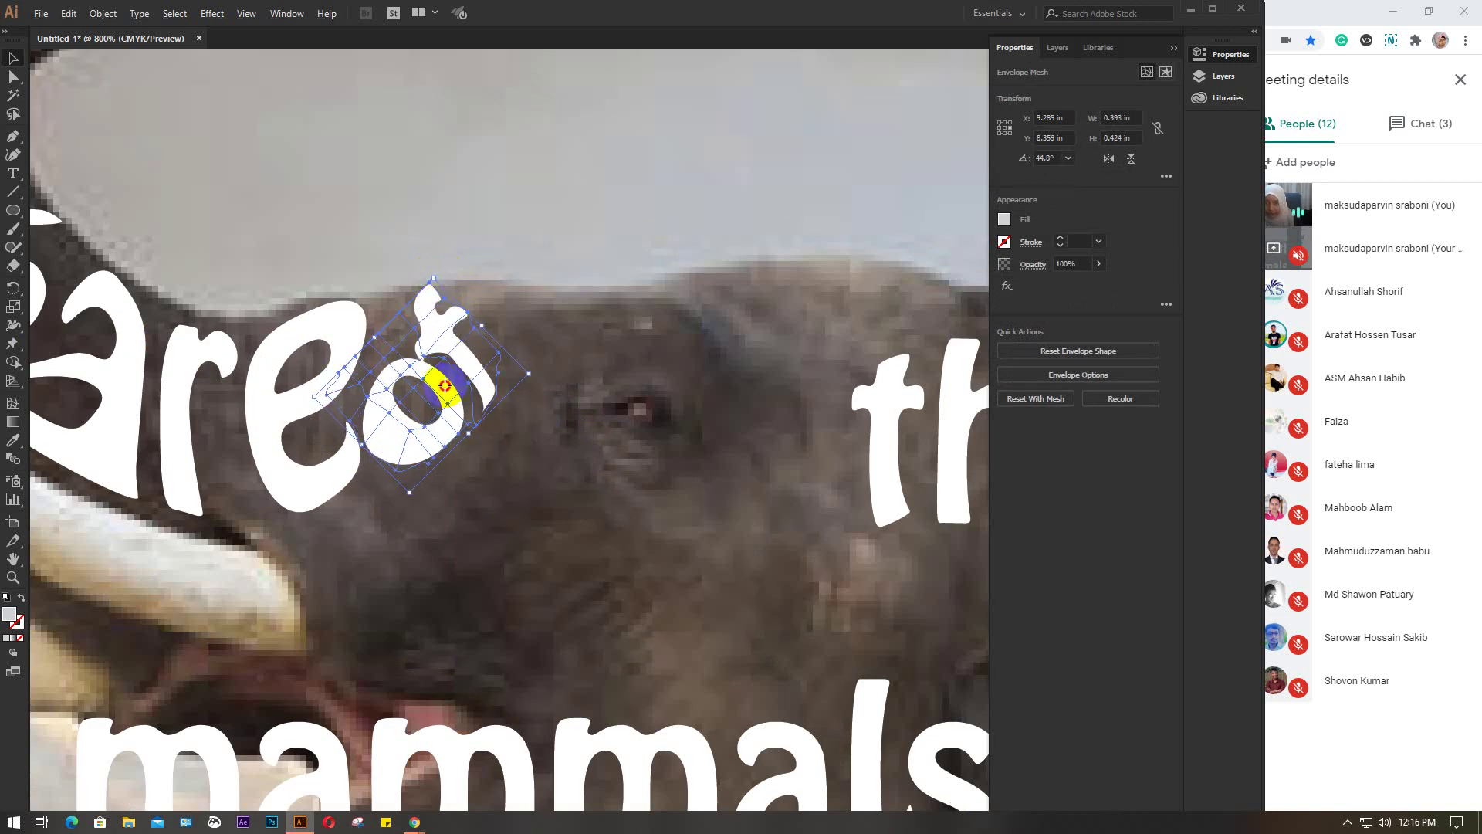
left_click_drag(444, 388, 420, 379)
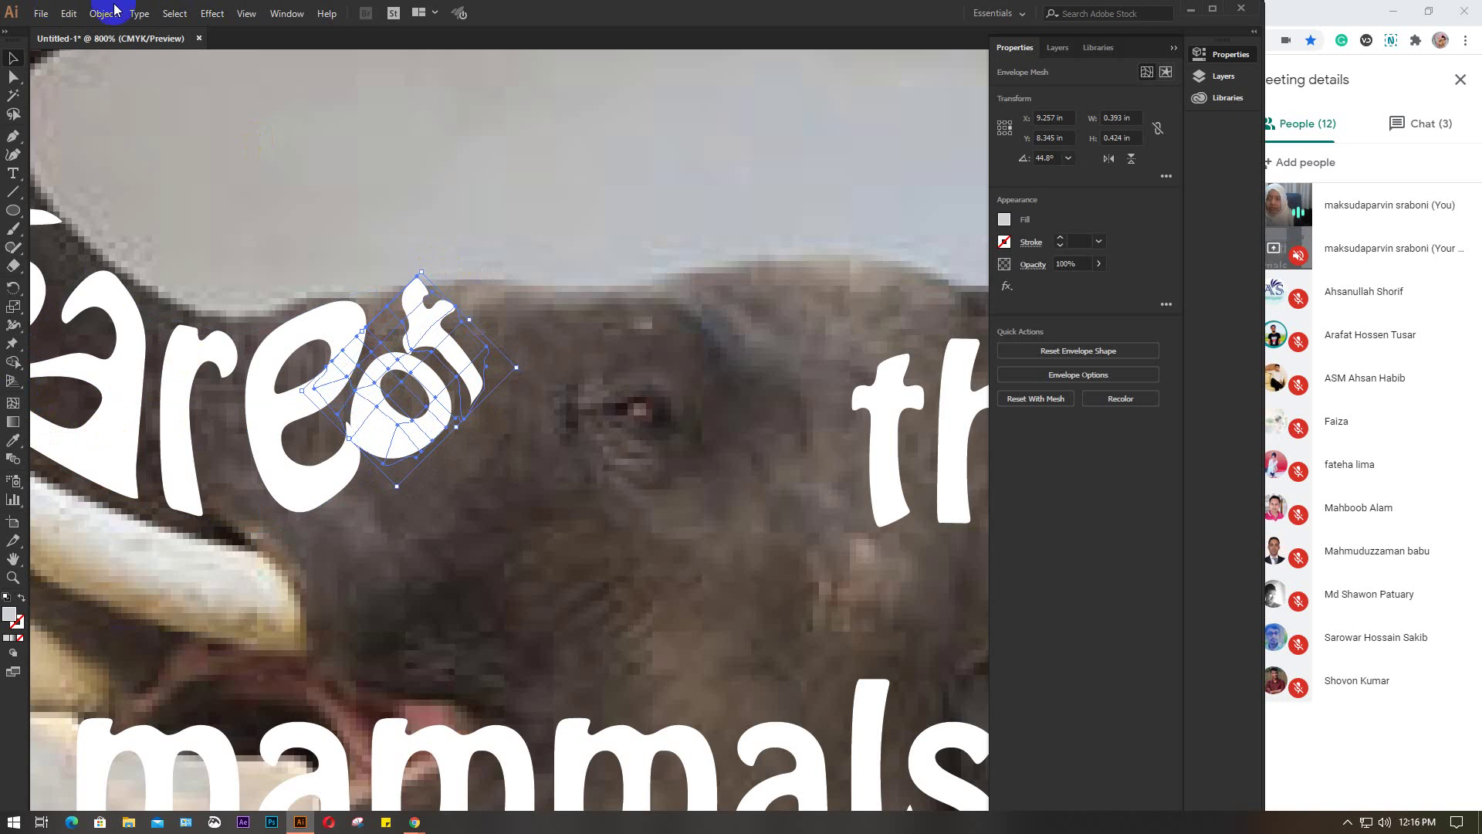
Fine-tune the position and angle of 'of', squeeze it narrower, and zoom out
left_click(15, 403)
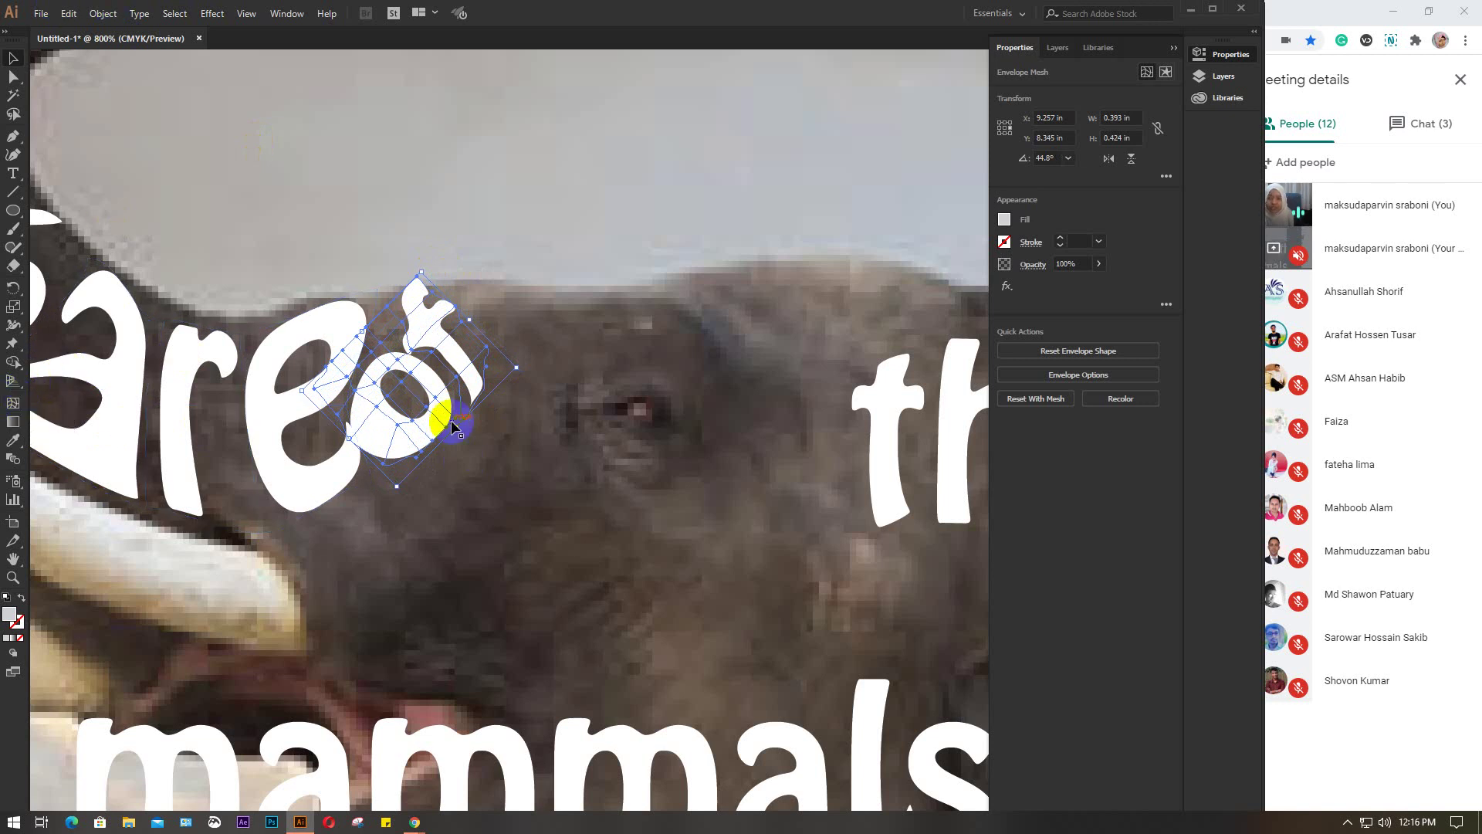
scroll(414, 397, "up", 2)
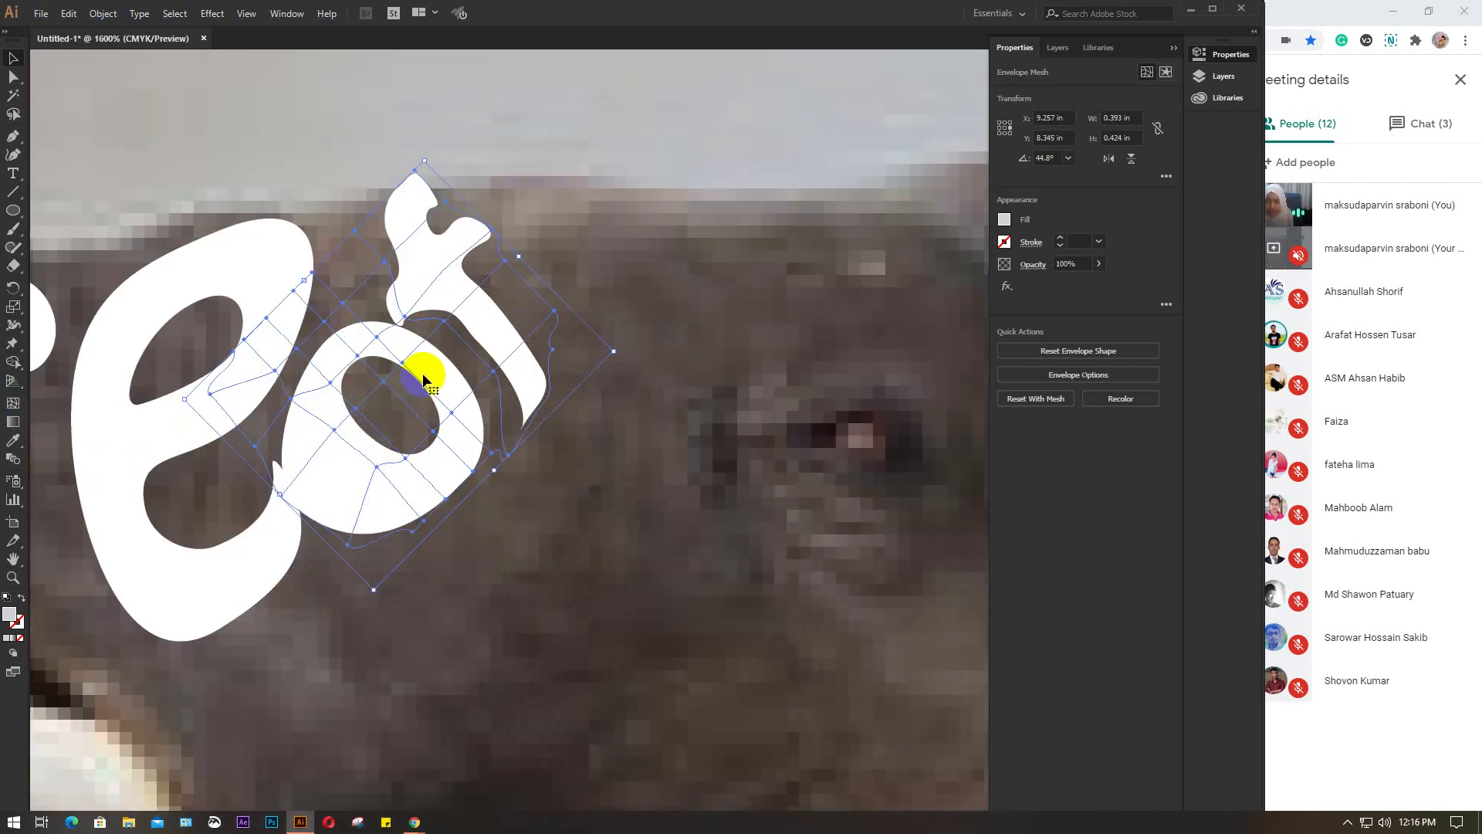
left_click_drag(423, 378, 449, 386)
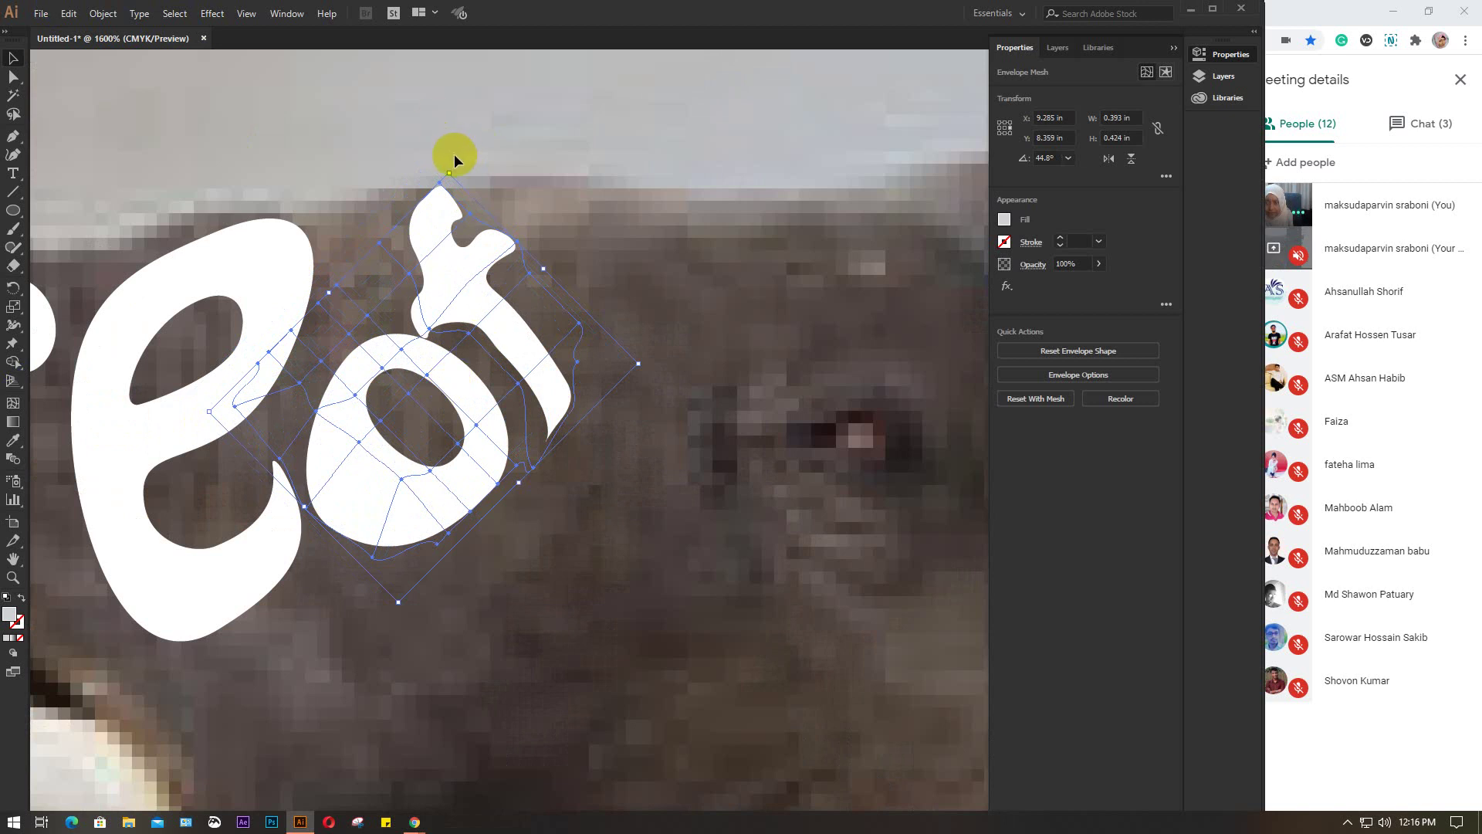
left_click_drag(453, 159, 430, 152)
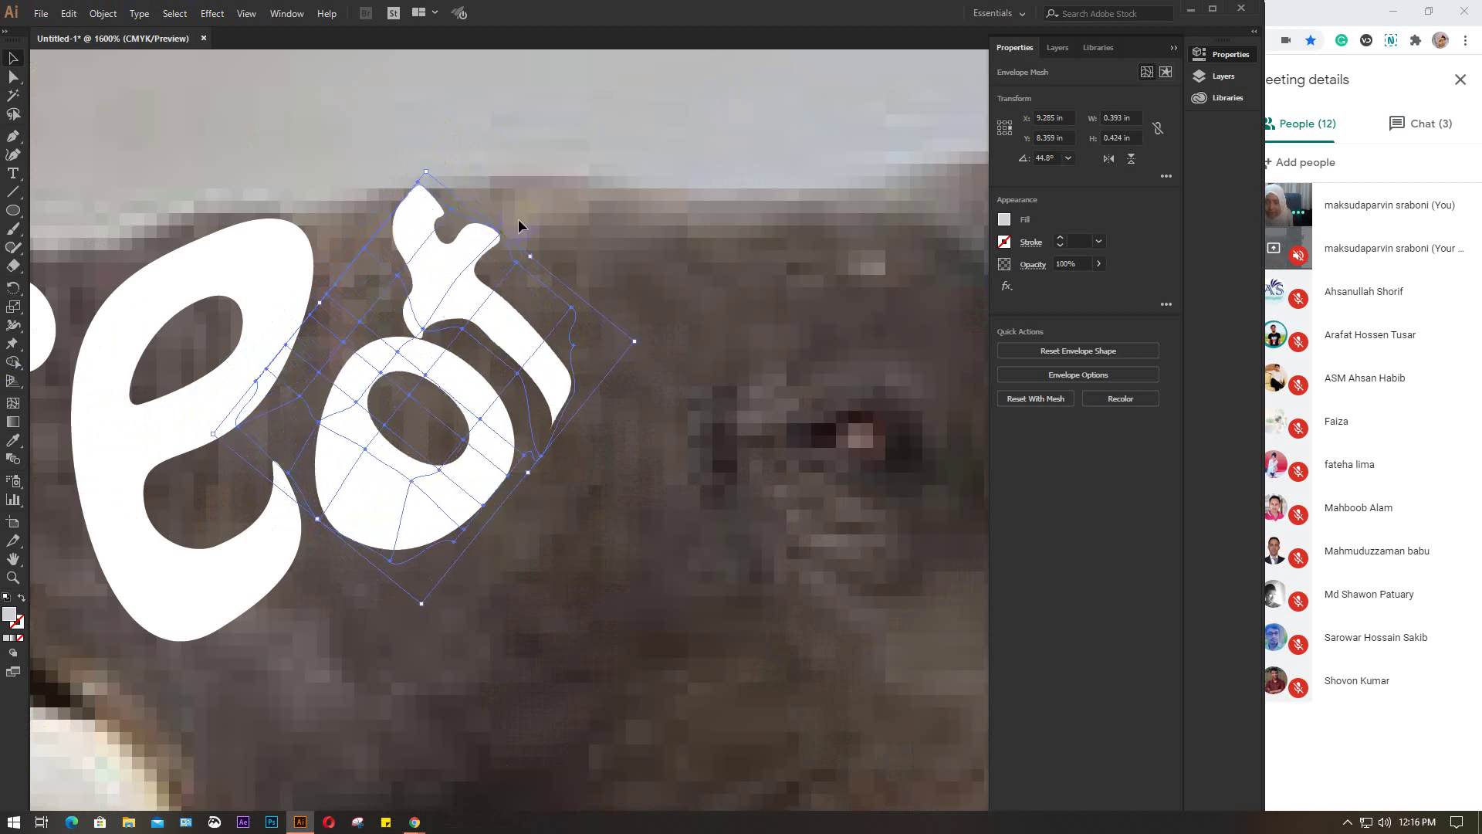
left_click_drag(631, 338, 483, 302)
scroll(479, 305, "down", 5)
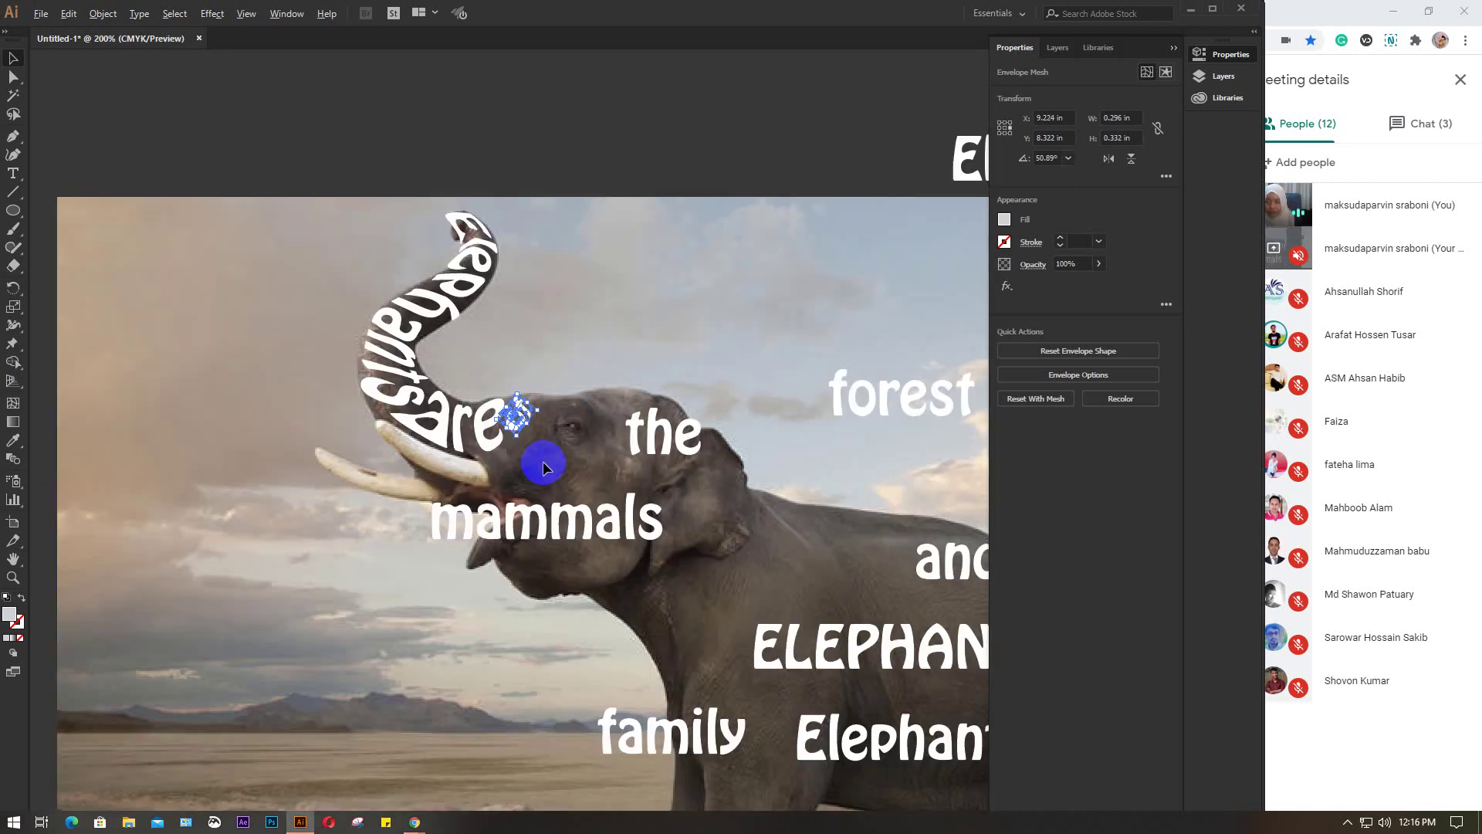
left_click_drag(553, 471, 433, 384)
Move 'the' onto the head below 'of' and apply a 2-row by 3-column mesh envelope
left_click(424, 216)
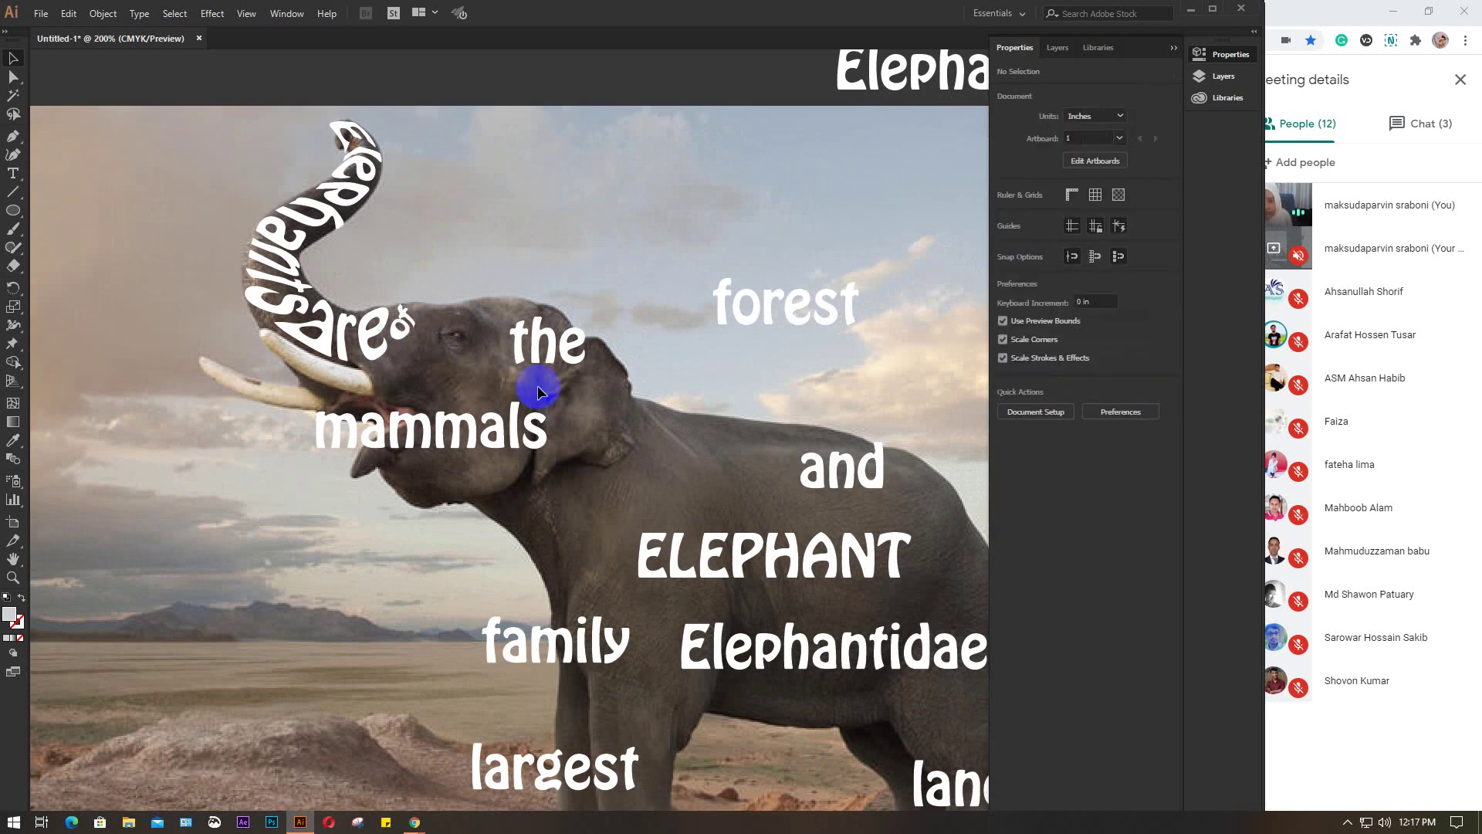
left_click_drag(556, 340, 419, 383)
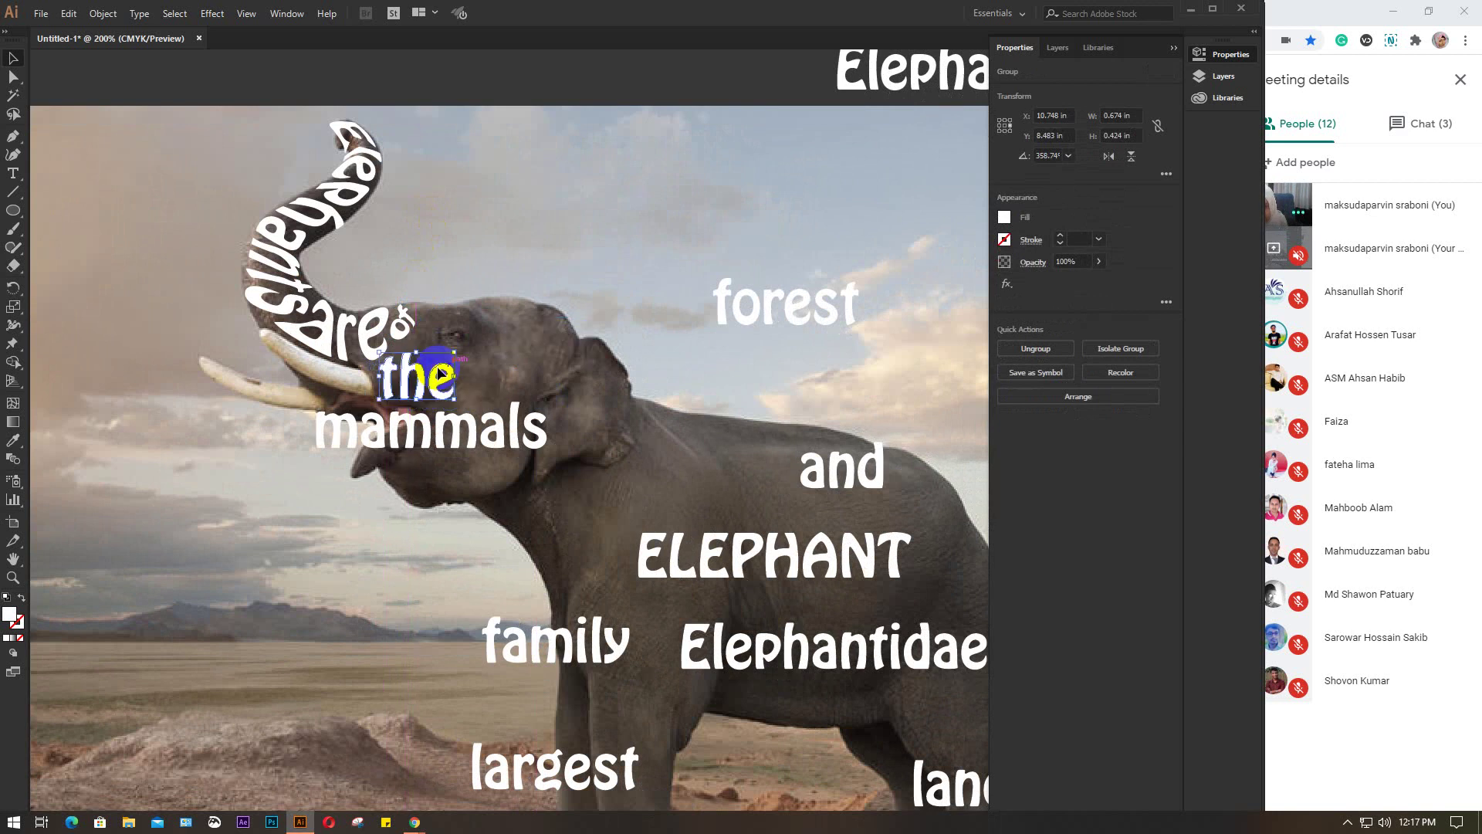
left_click(102, 13)
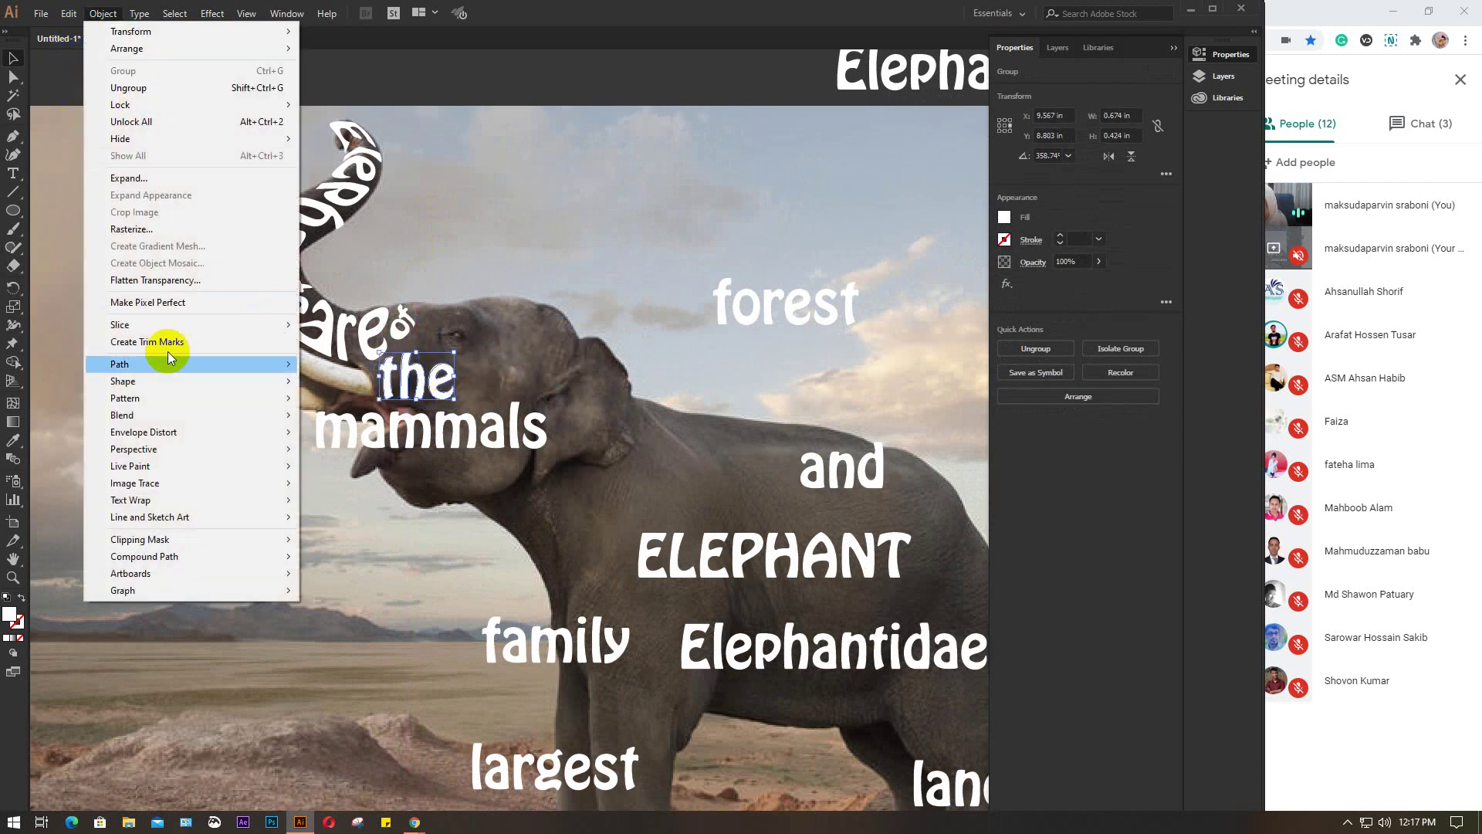
mouse_move(155, 433)
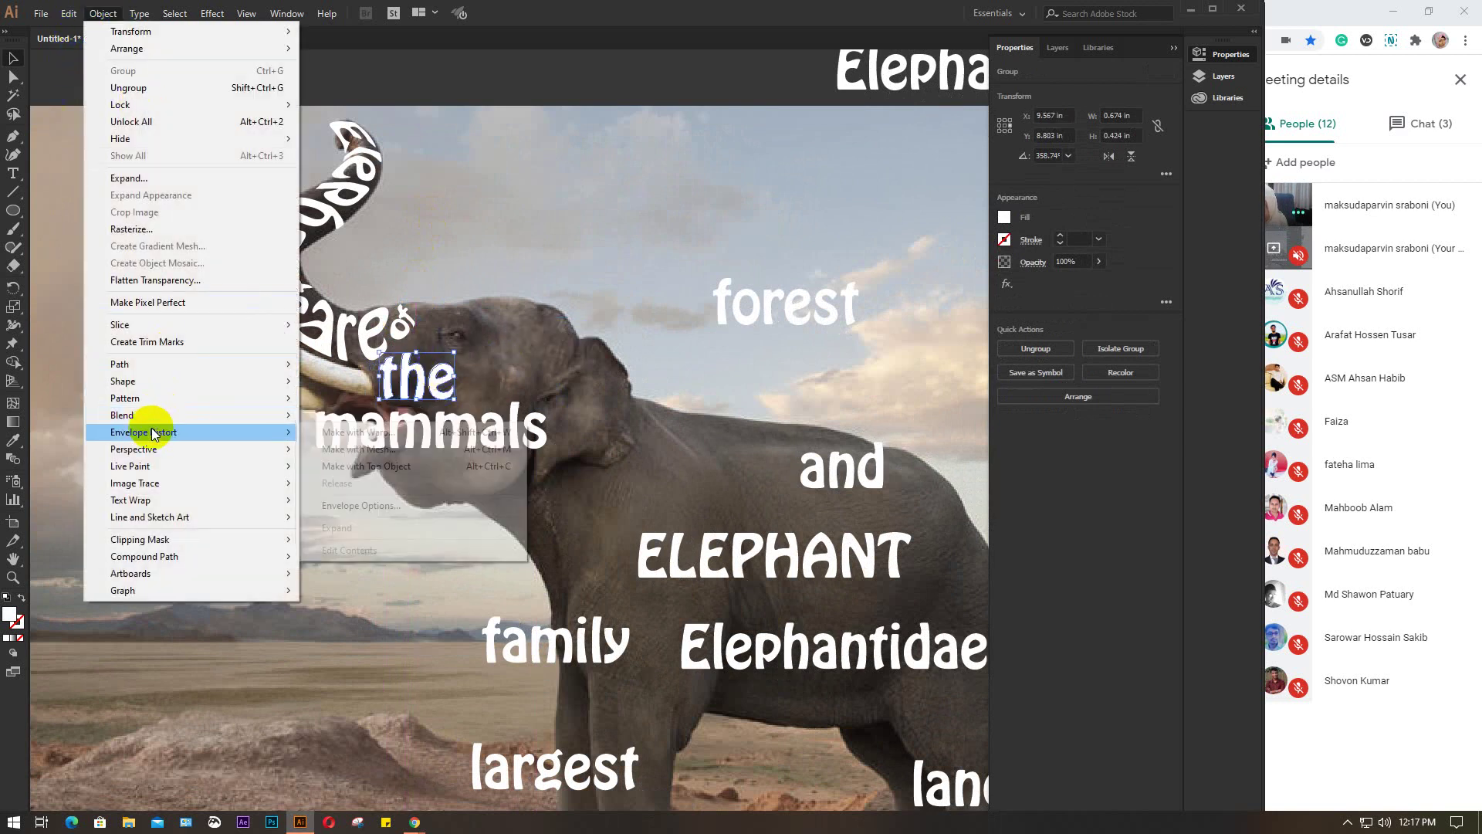
left_click(383, 451)
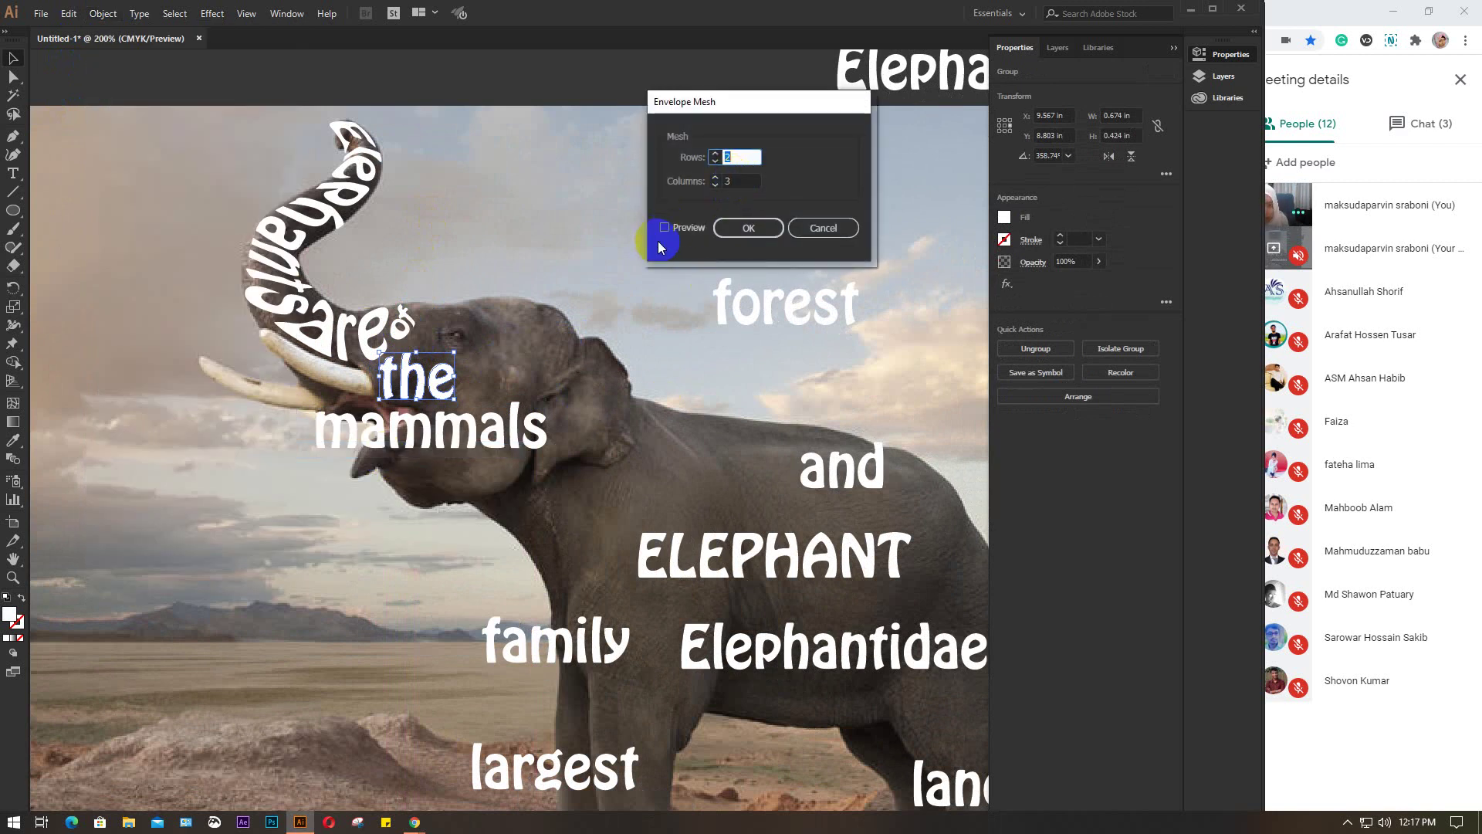
left_click(683, 234)
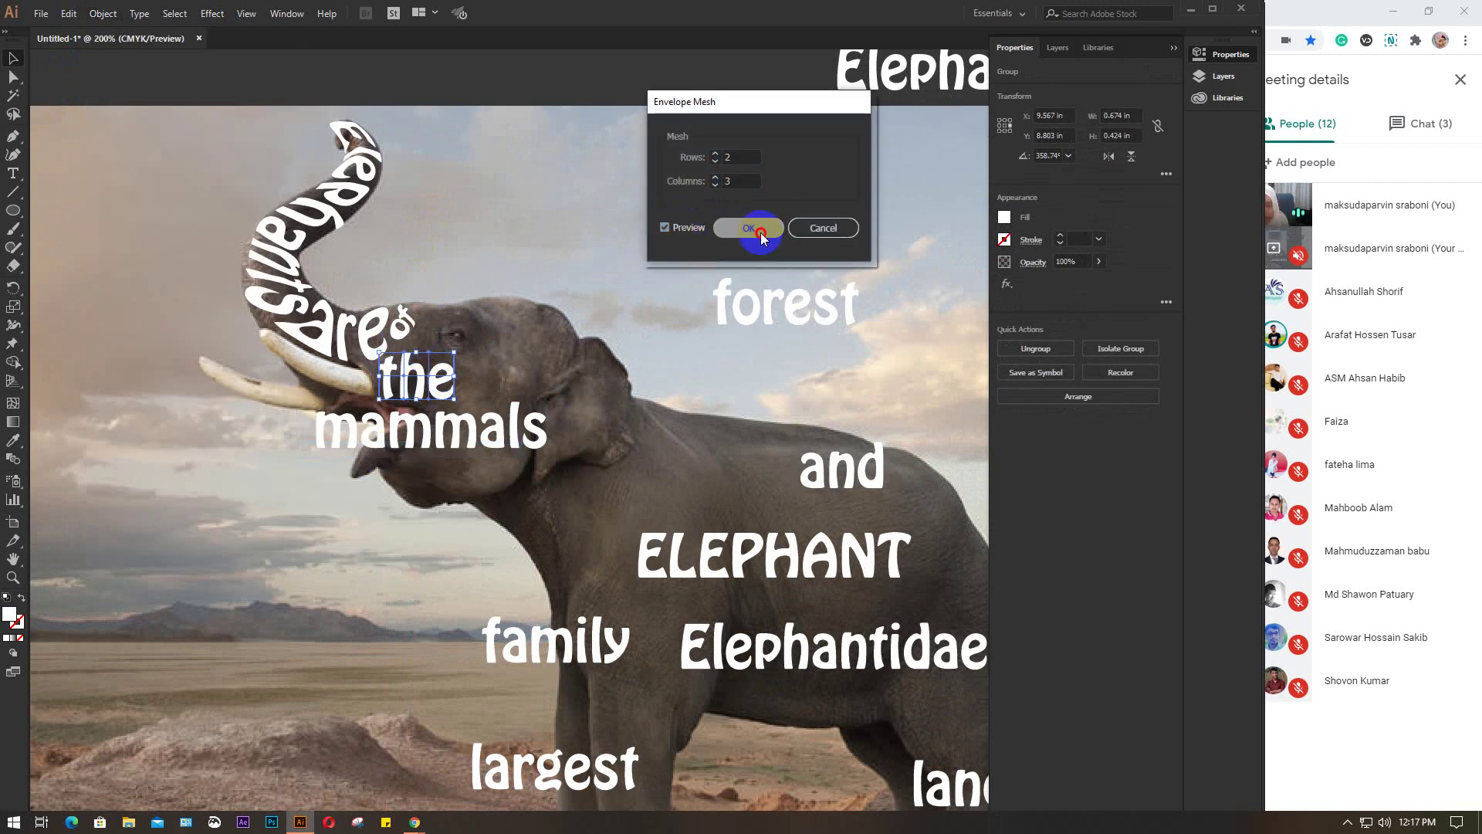
left_click(753, 227)
left_click(15, 78)
left_click(439, 374)
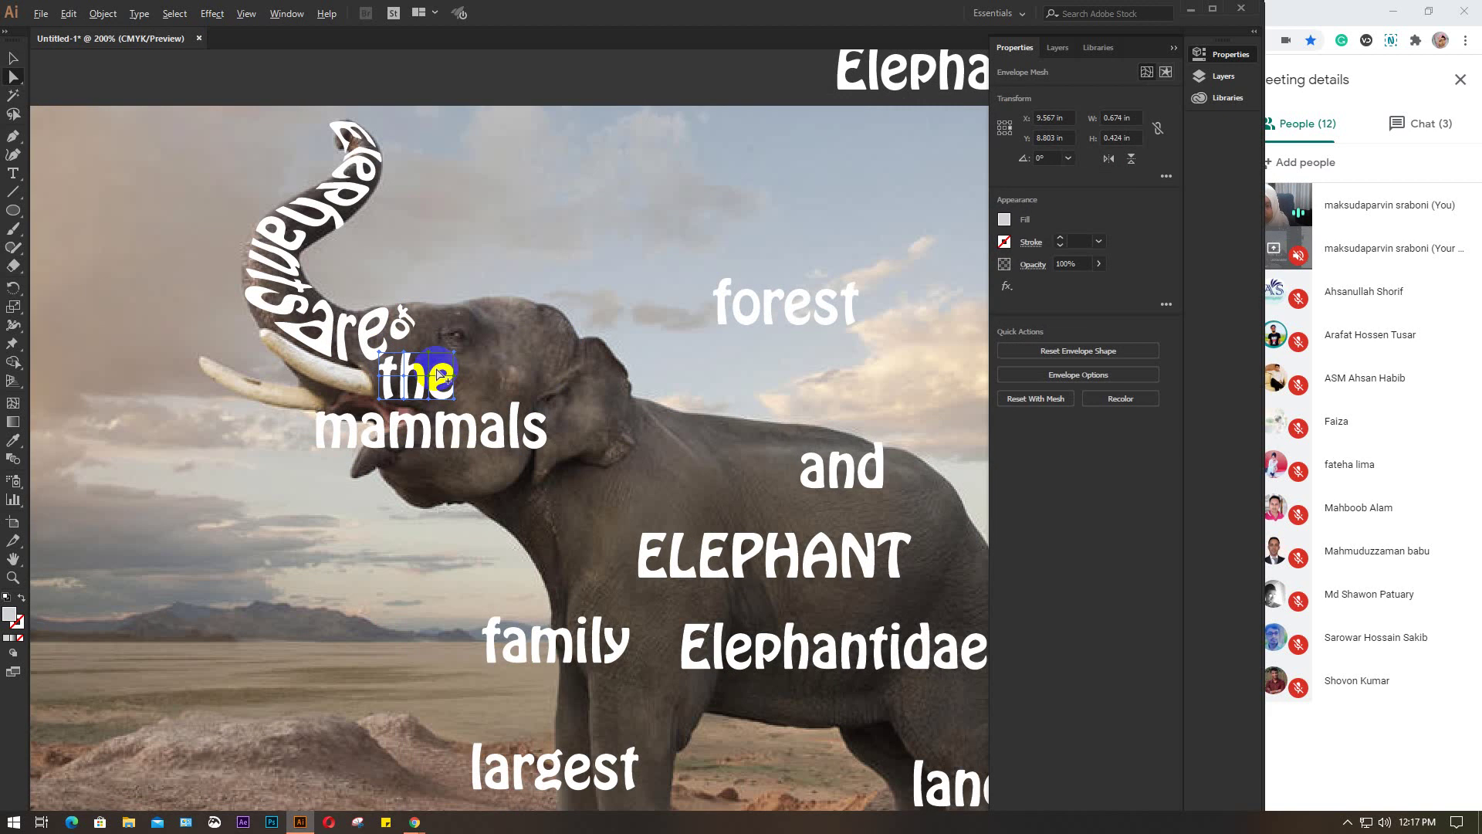
key("ctrl+plus")
key("ctrl+plus")
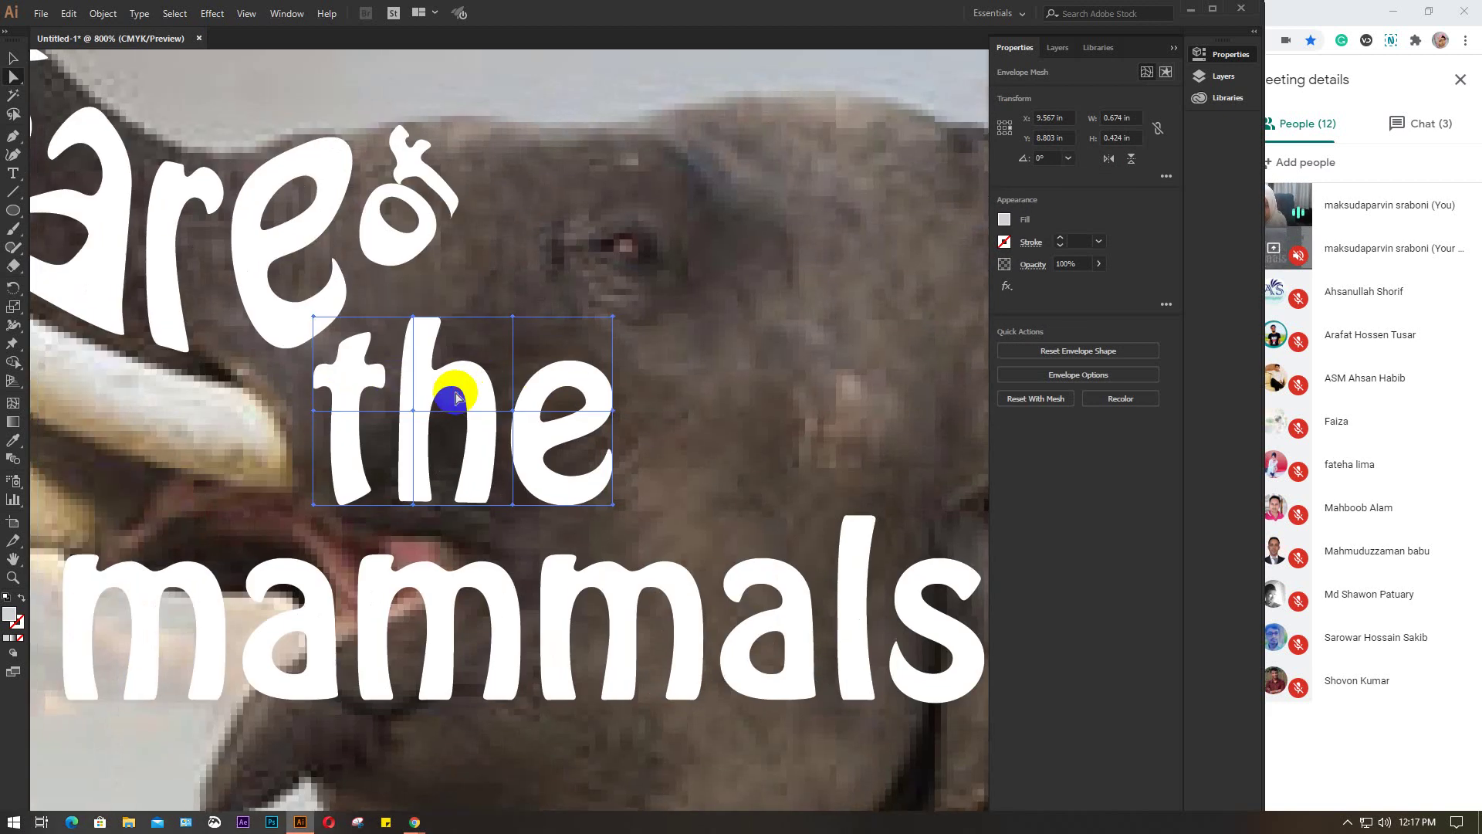
Drag the mesh points of 'the' to bend its letters into a curve along the head
left_click_drag(312, 417, 296, 507)
left_click_drag(313, 318, 281, 357)
left_click_drag(266, 364, 264, 361)
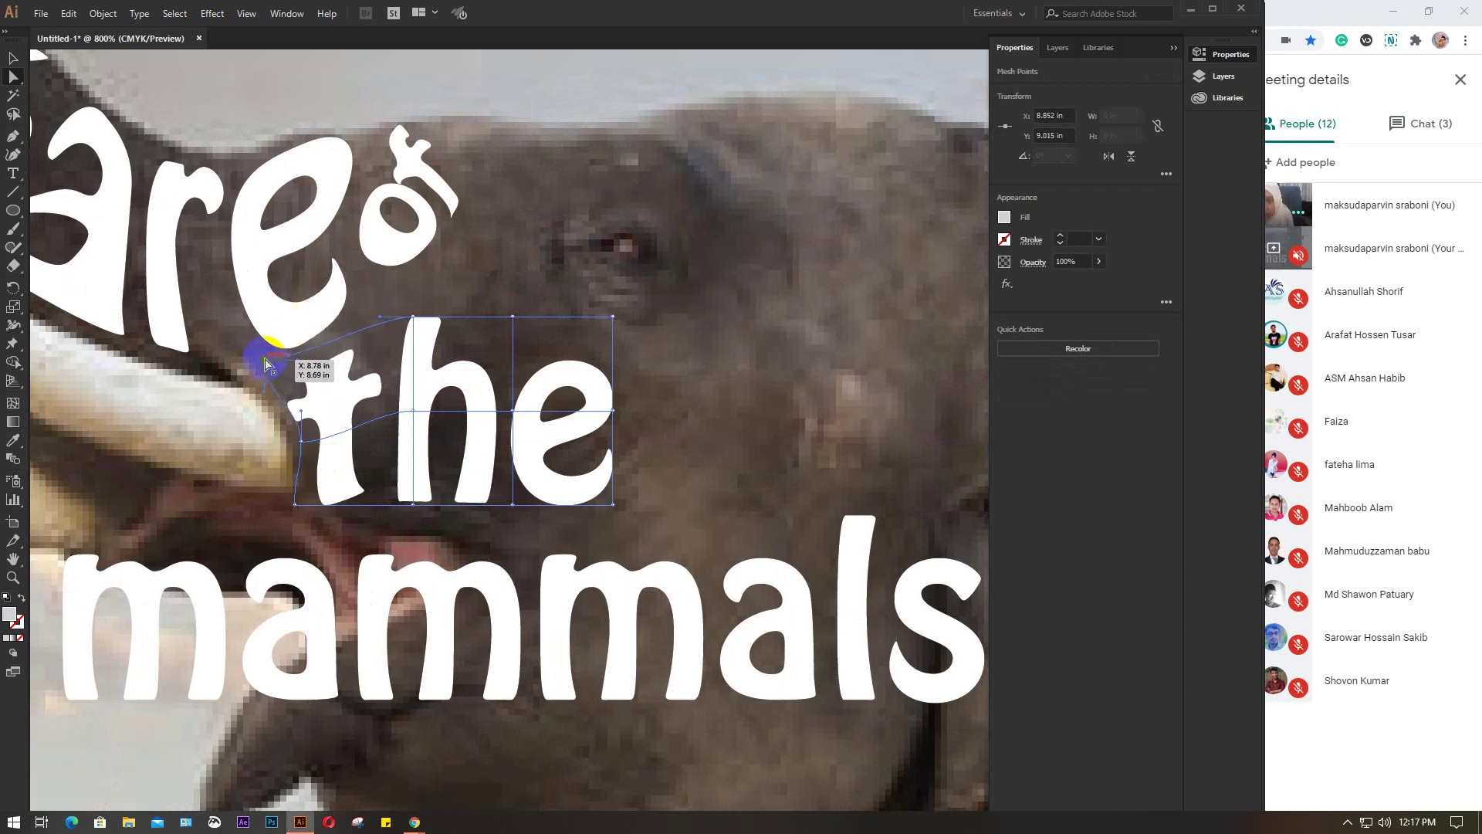
left_click(415, 317)
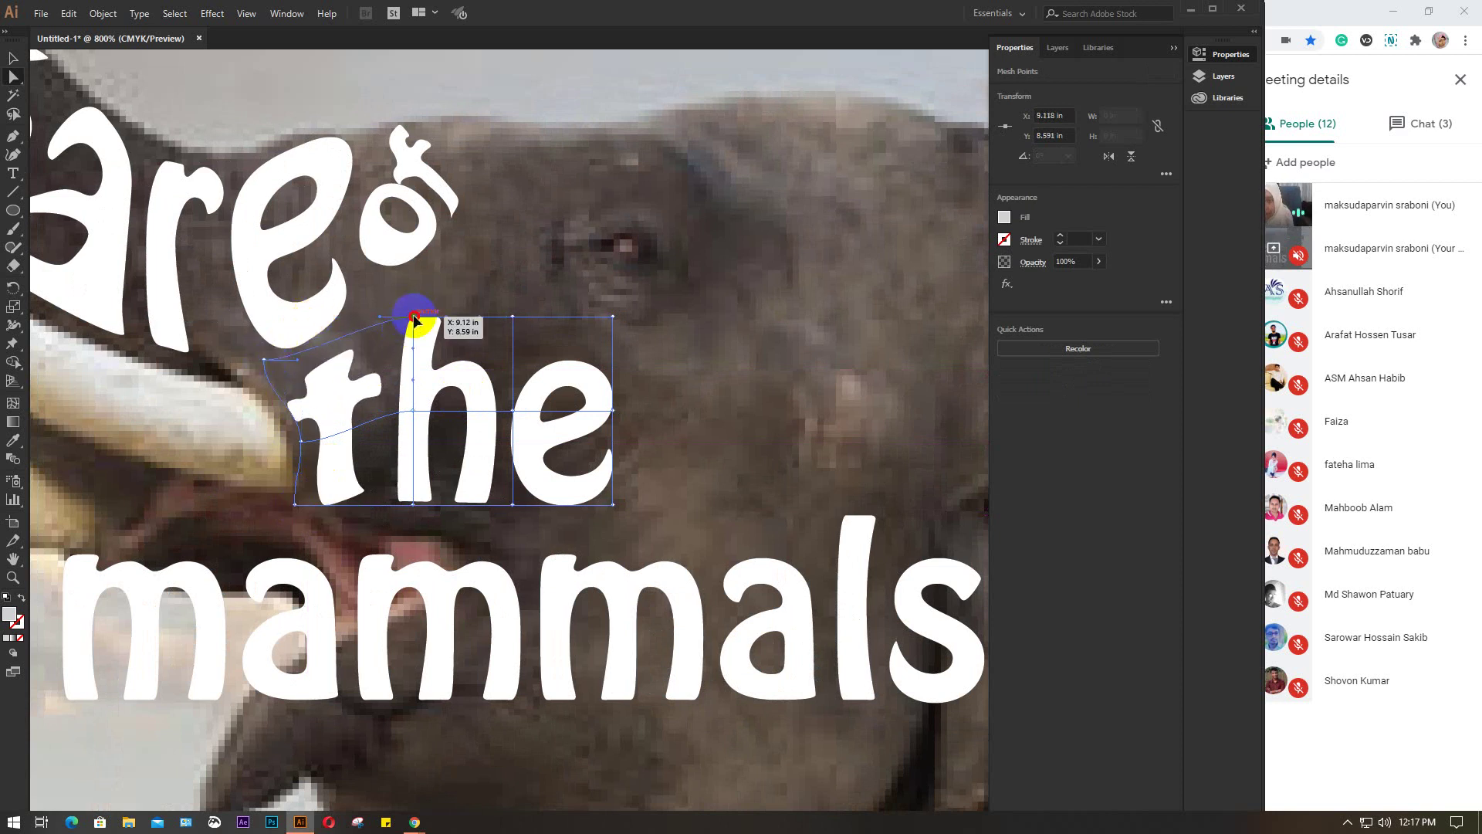
left_click_drag(415, 316, 388, 288)
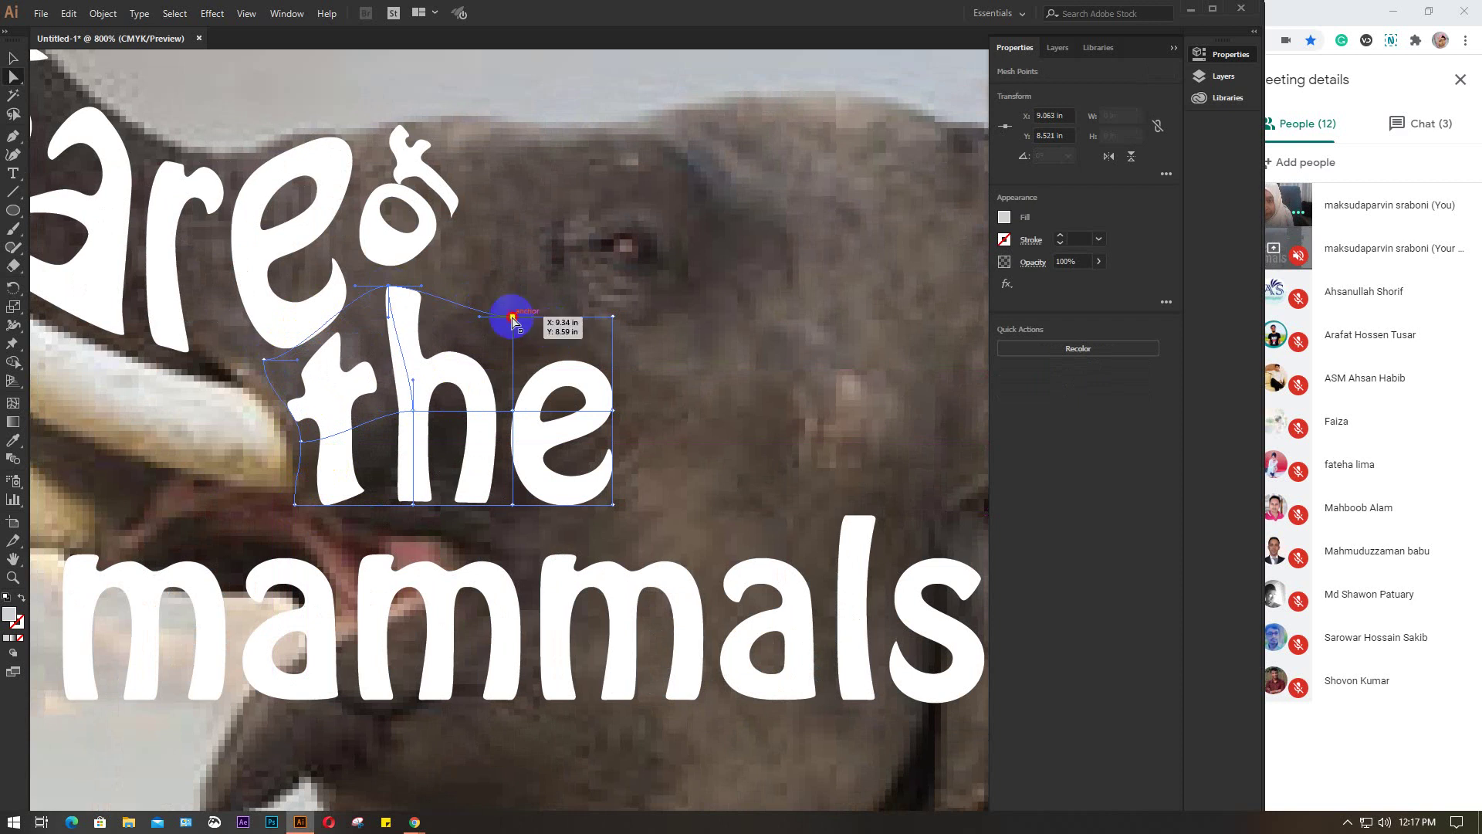
left_click_drag(513, 317, 476, 261)
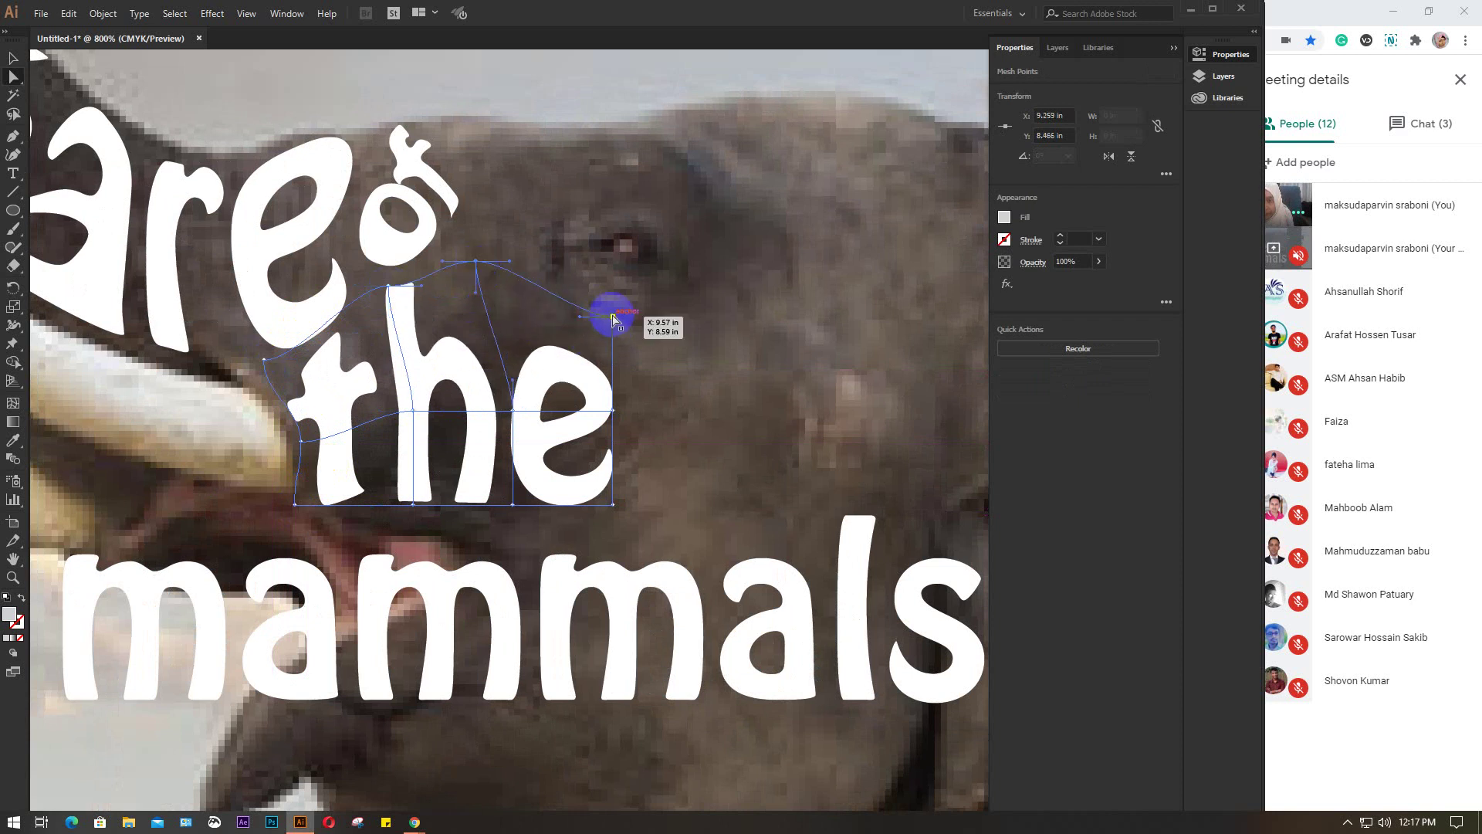
left_click_drag(614, 316, 589, 328)
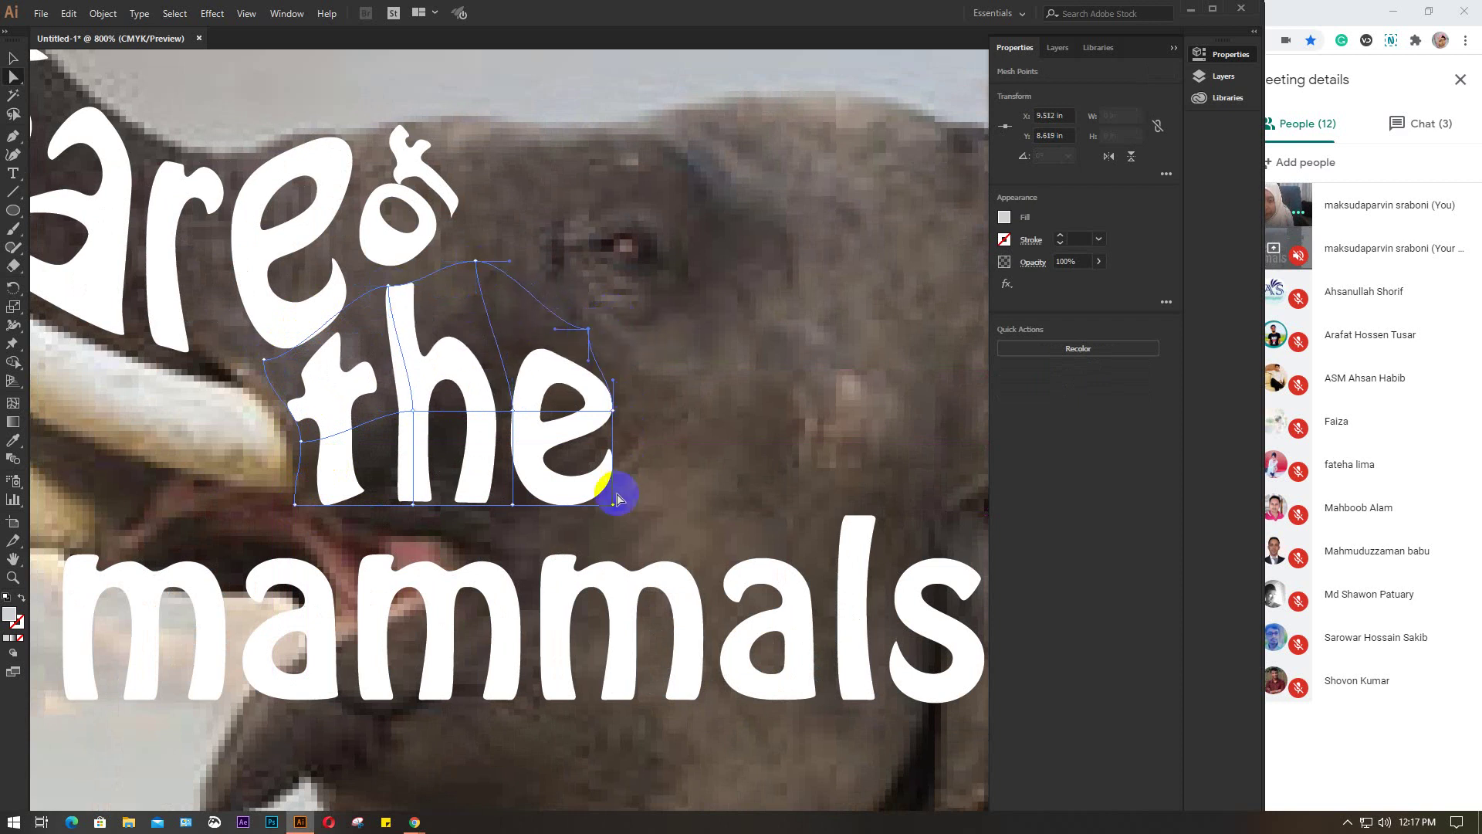
left_click_drag(615, 506, 657, 442)
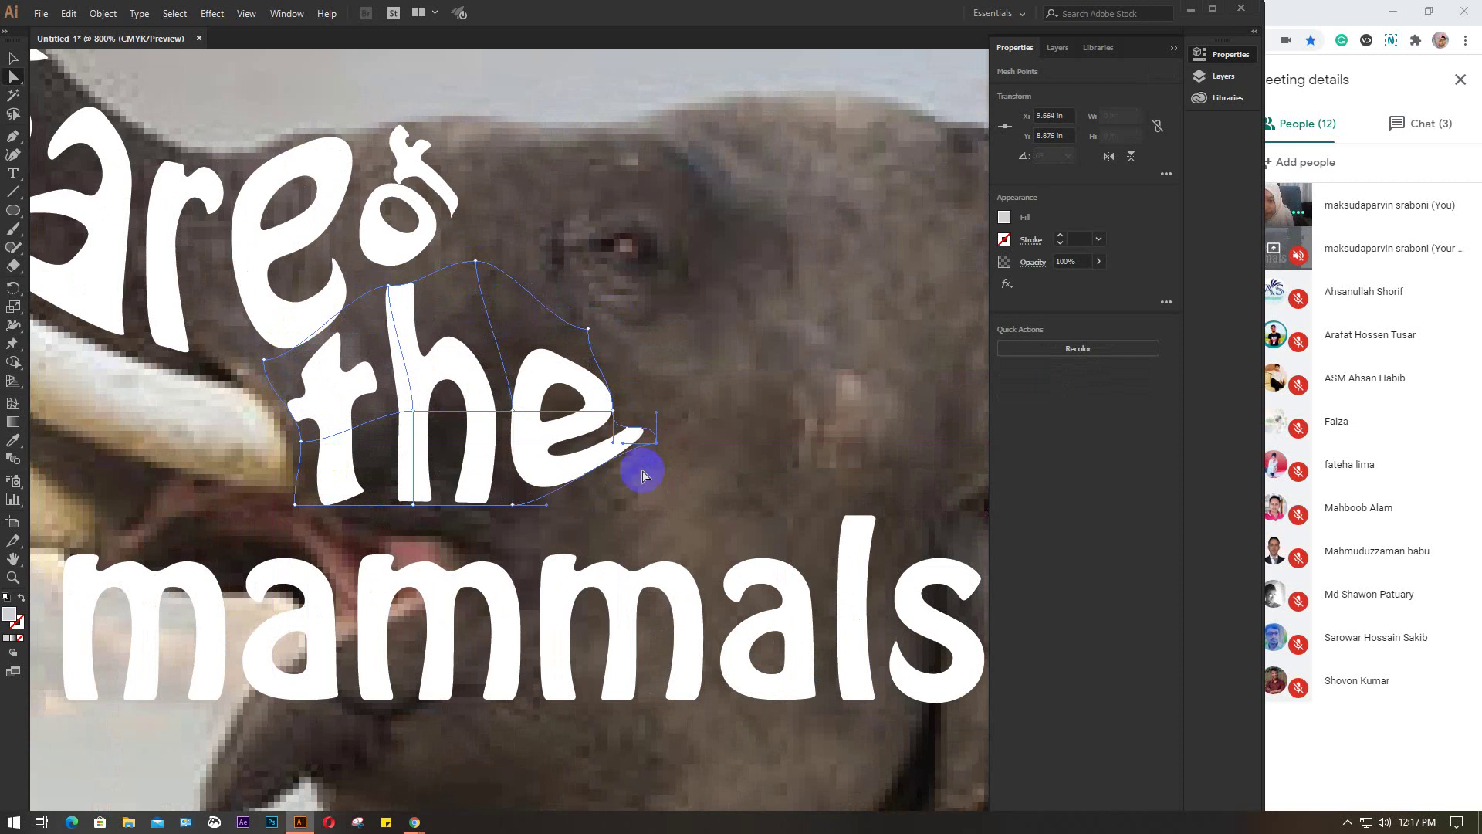
left_click_drag(514, 507, 513, 535)
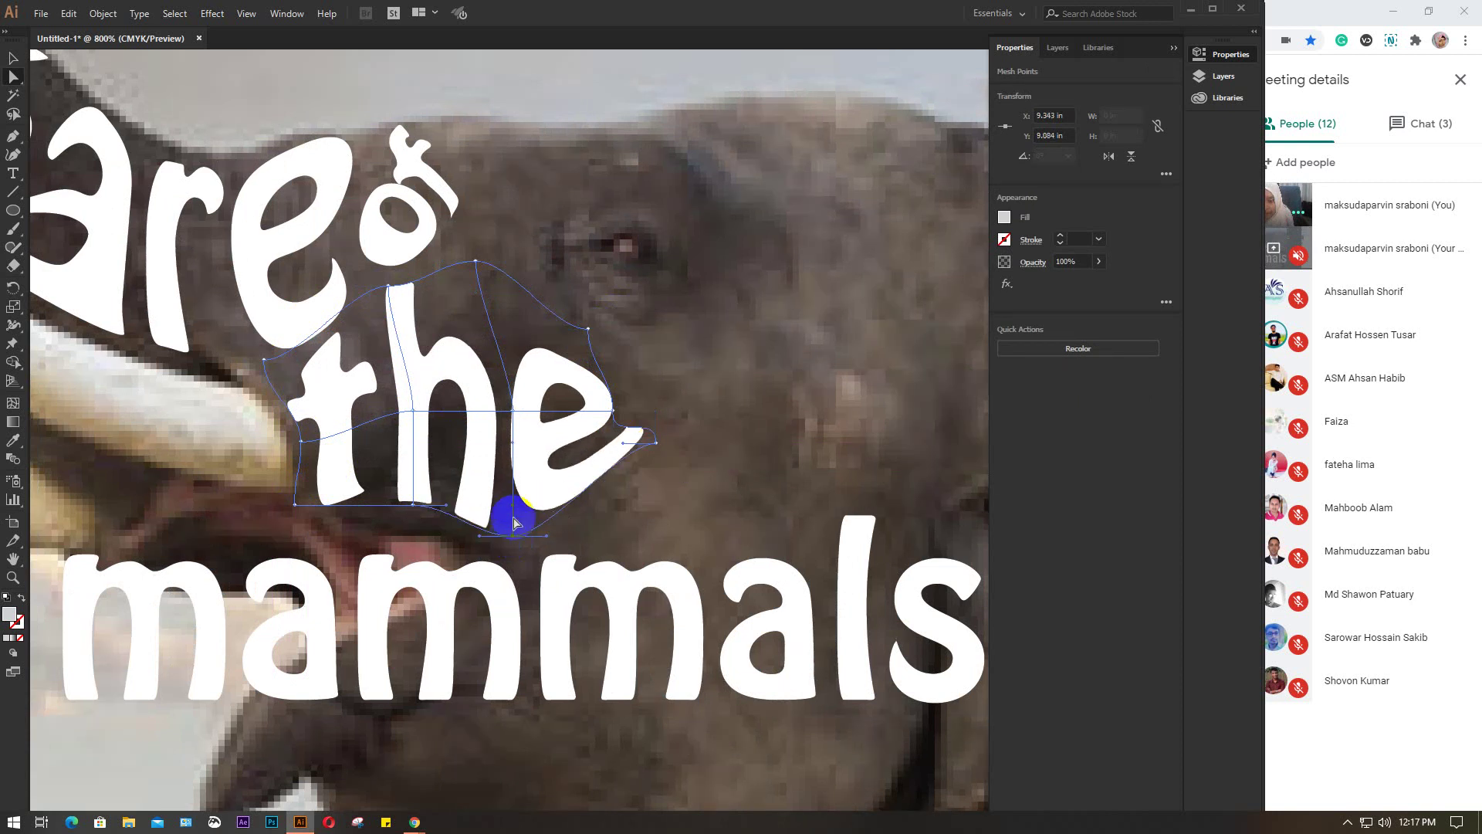
left_click_drag(475, 262, 465, 306)
left_click_drag(590, 330, 569, 340)
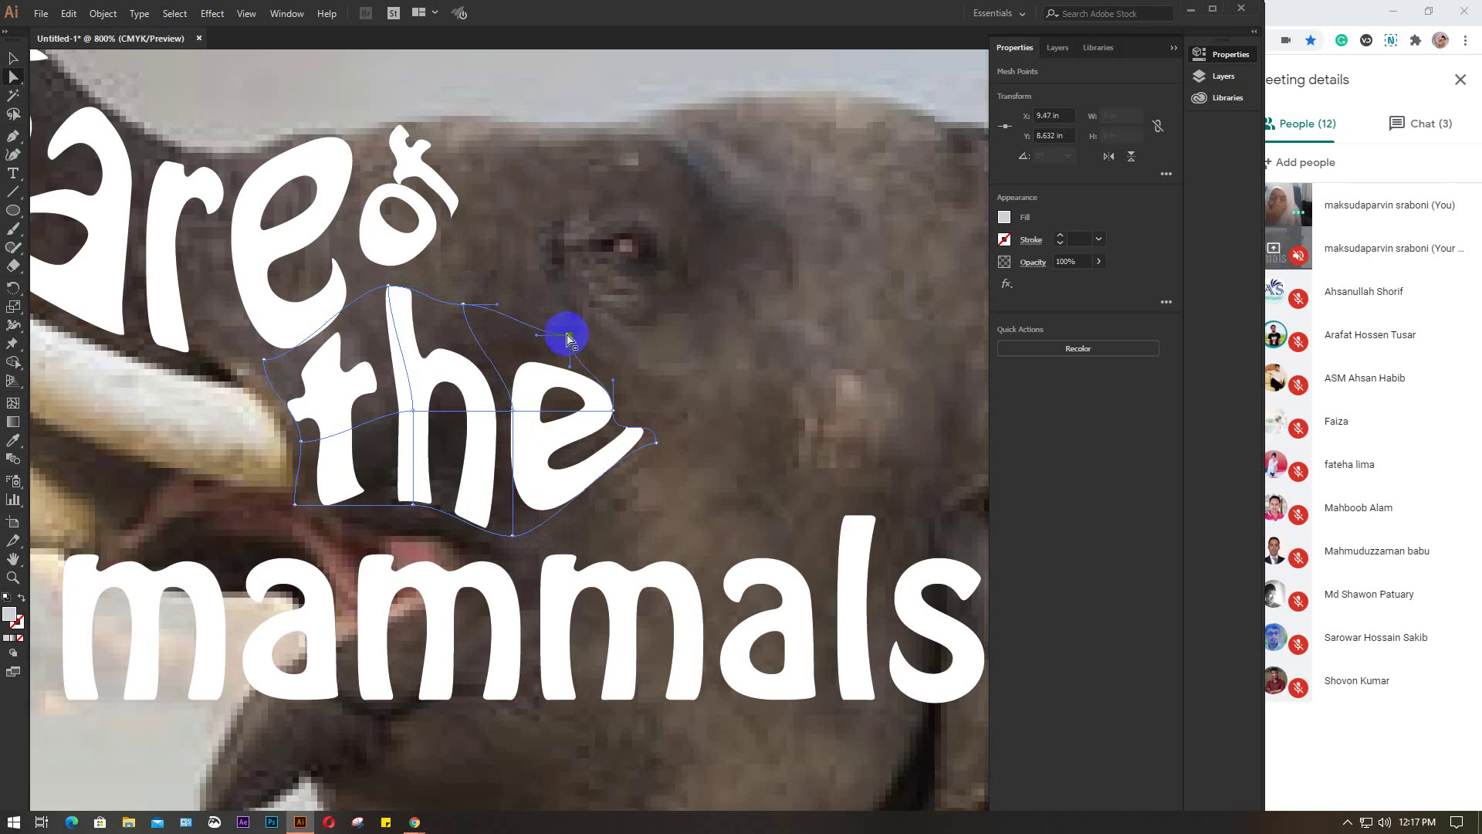
Cancel the Move dialog, zoom out, and place 'forest' beside 'of' atop the head
key("Return")
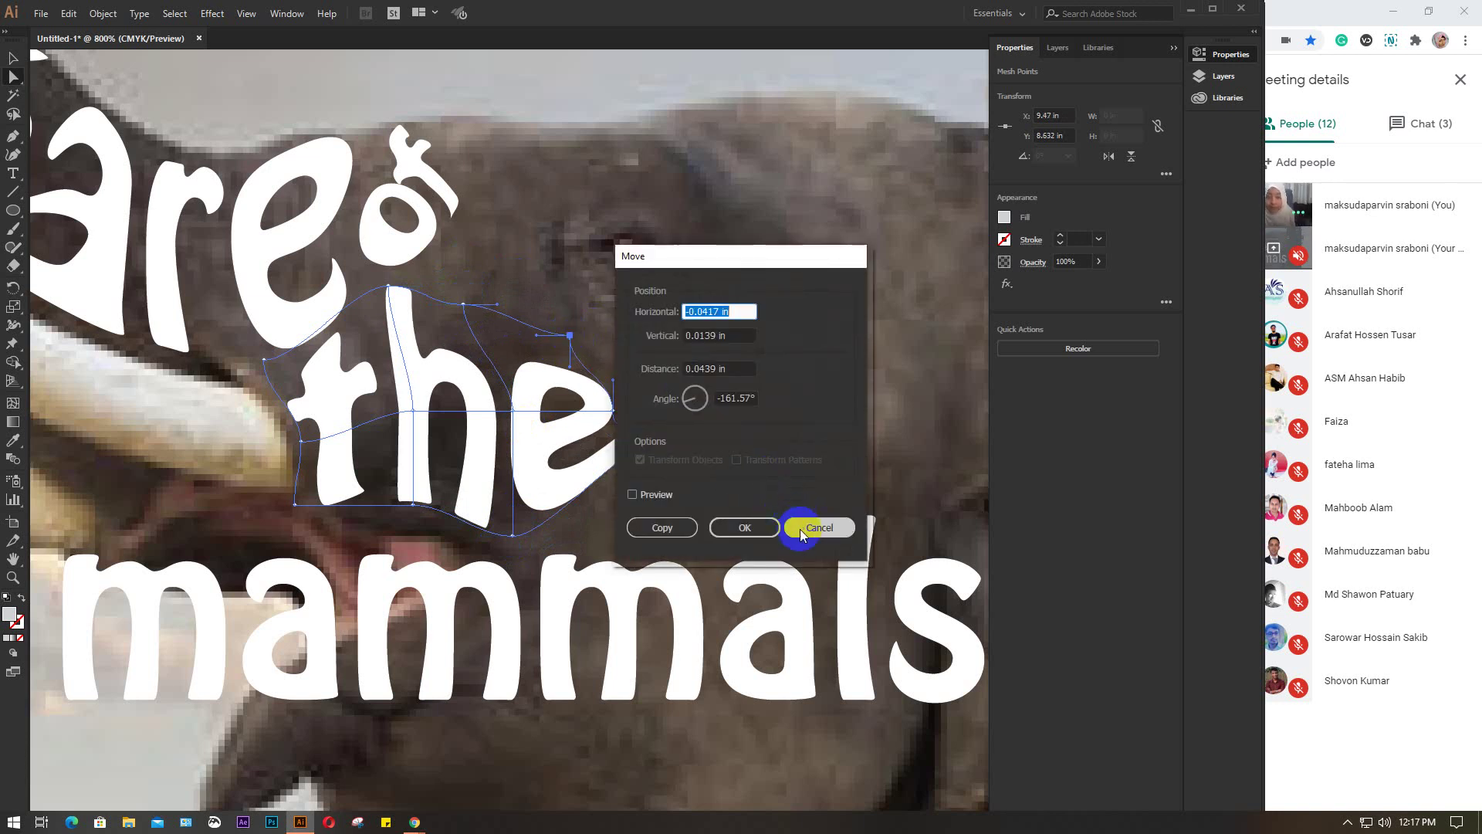
left_click(800, 529)
left_click(602, 405)
scroll(606, 409, "down", 3)
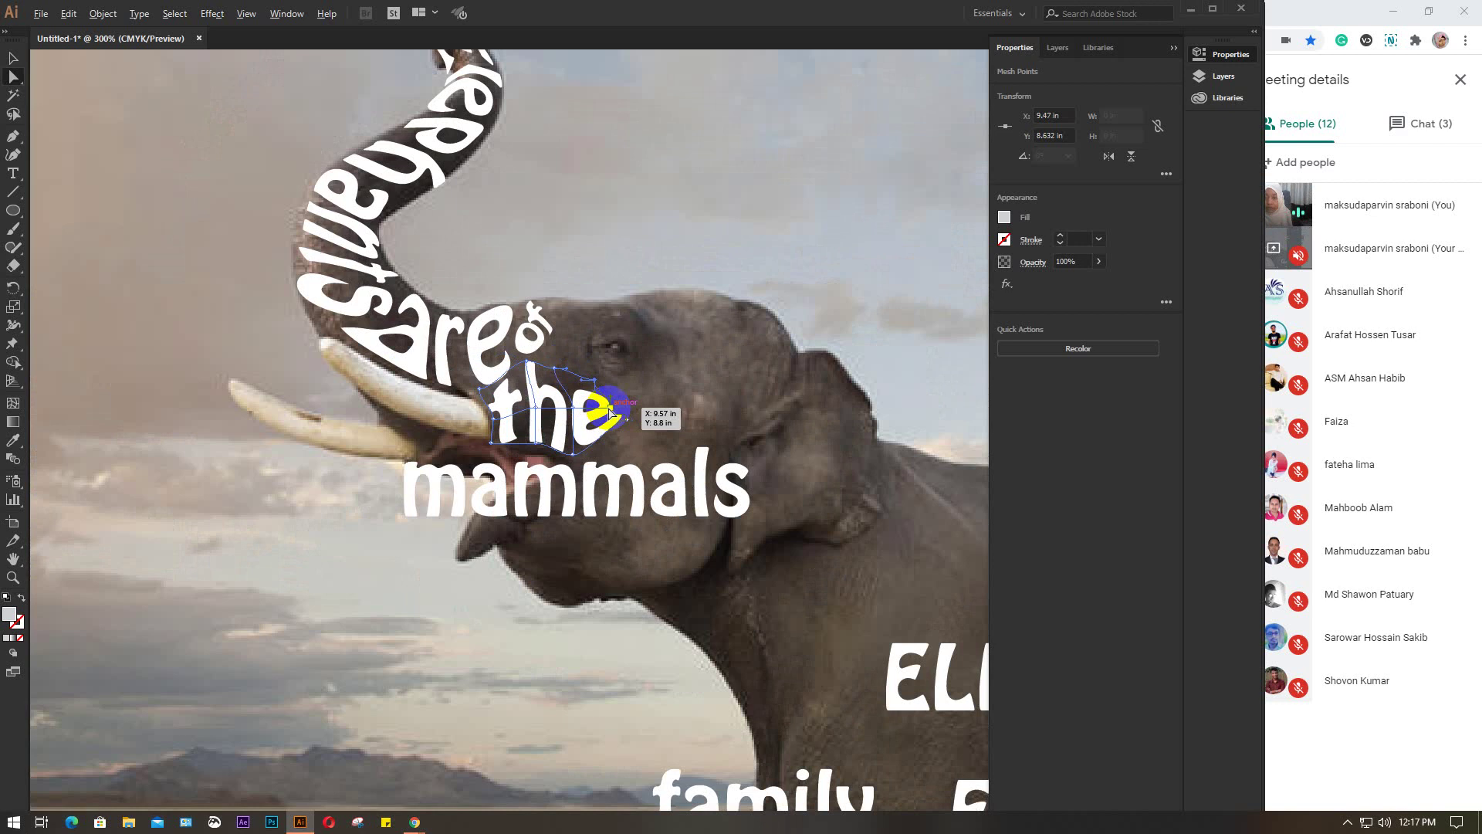
left_click(865, 506)
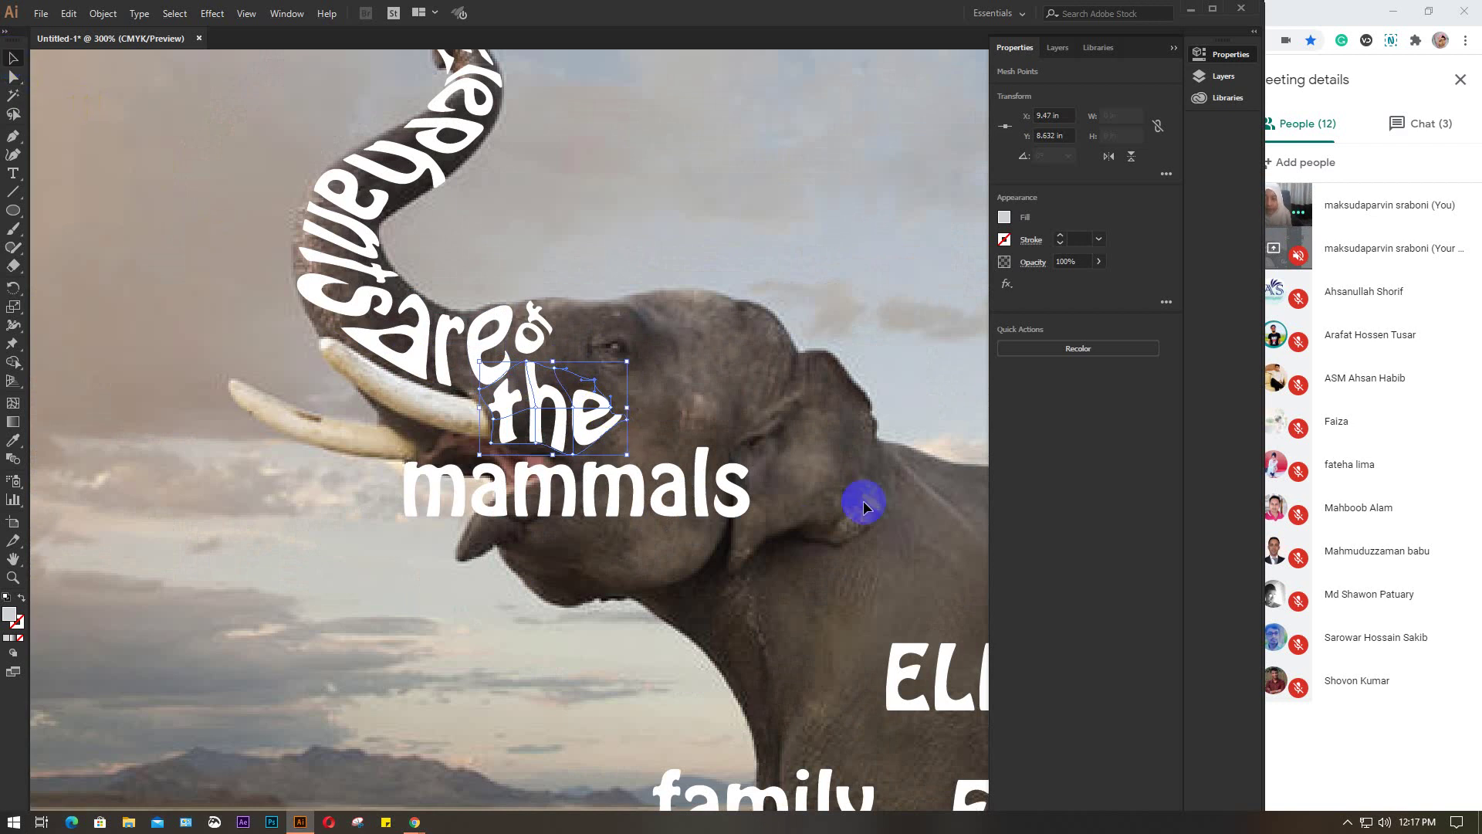
left_click_drag(849, 502, 638, 487)
left_click_drag(822, 383, 390, 427)
Apply Make with Mesh to 'forest' with 3 rows and 3 columns, previewing first
left_click(102, 14)
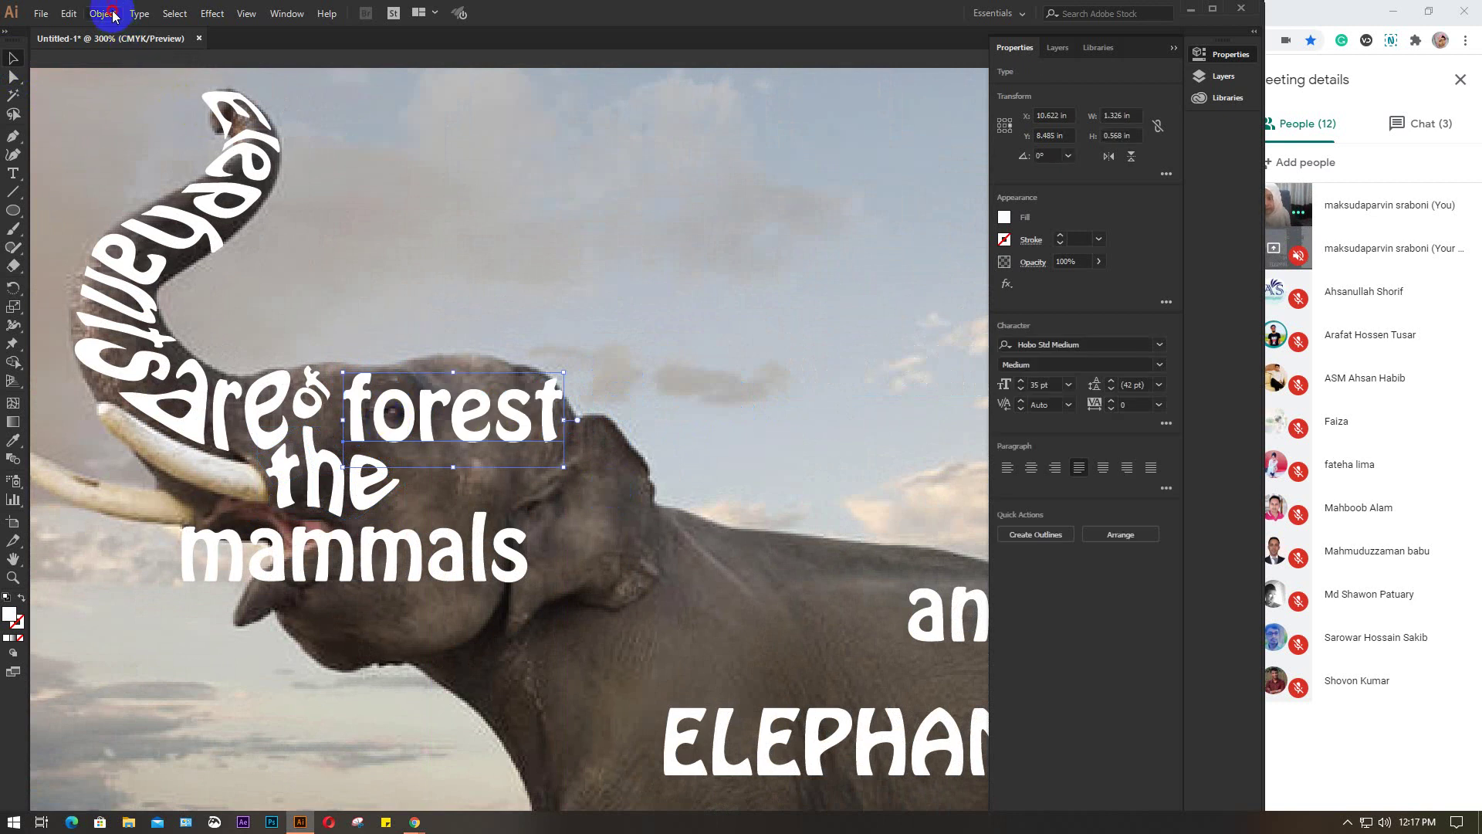
mouse_move(285, 433)
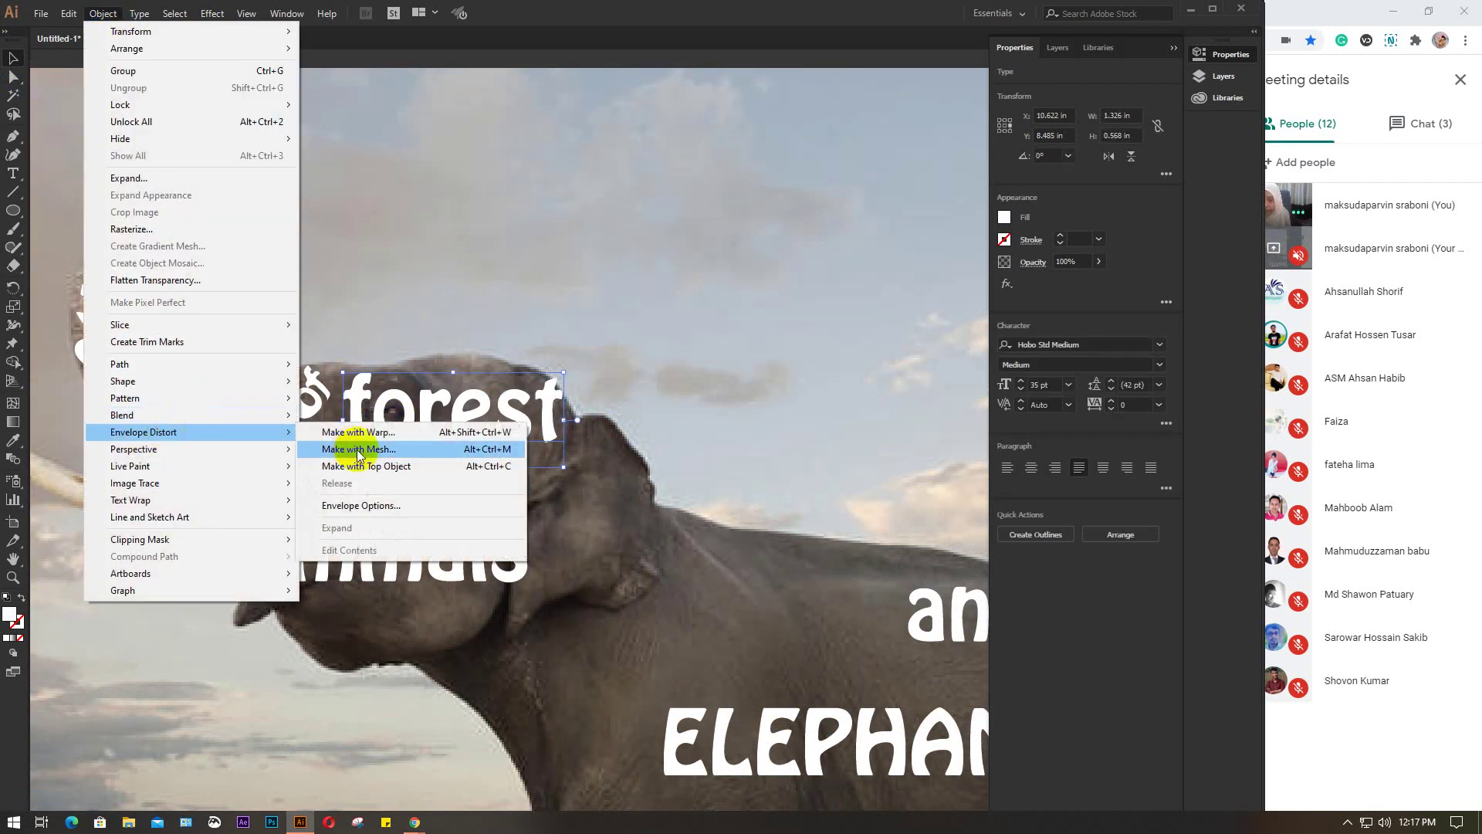
left_click(464, 454)
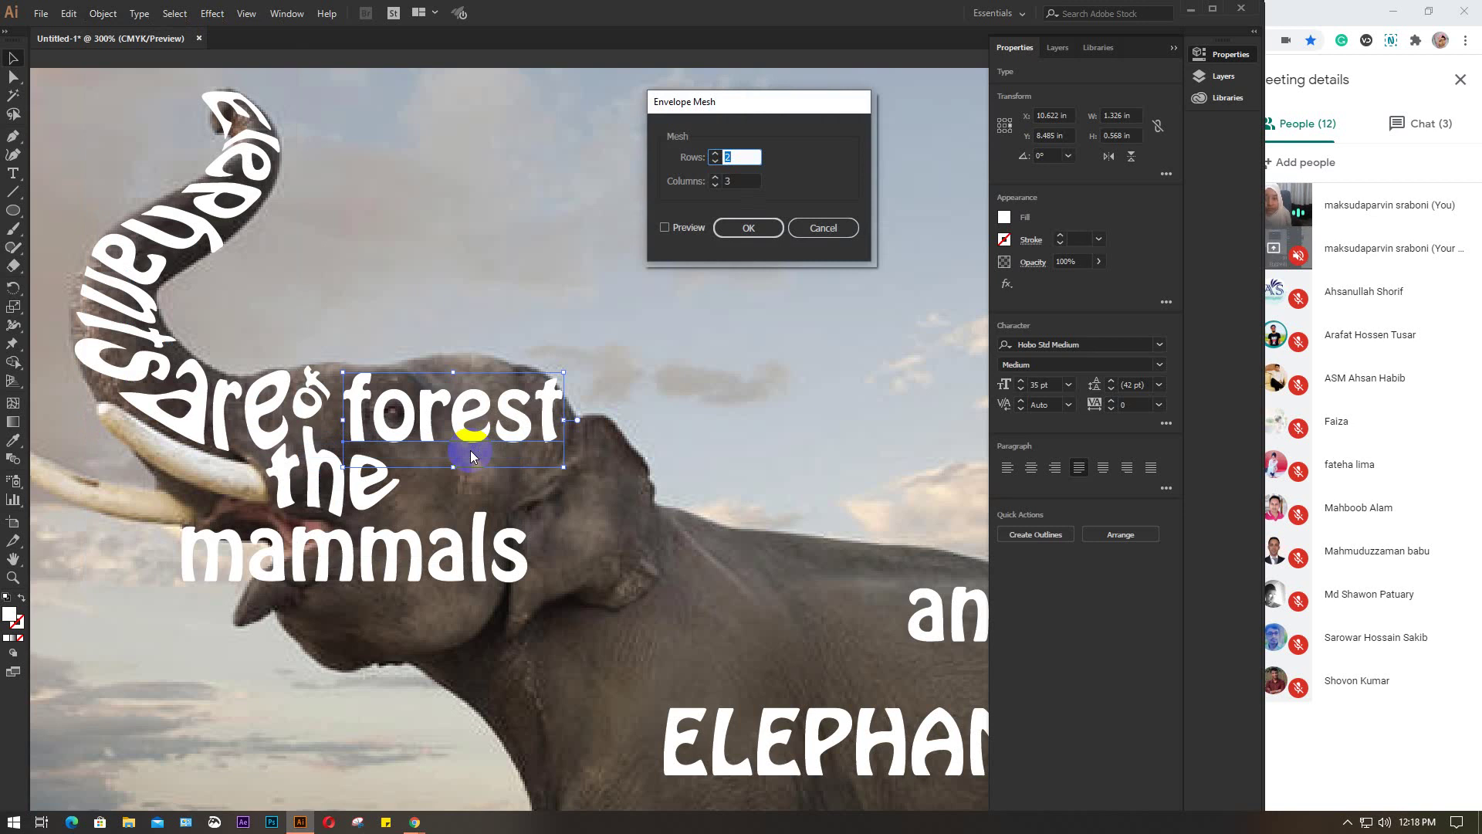
left_click(741, 159)
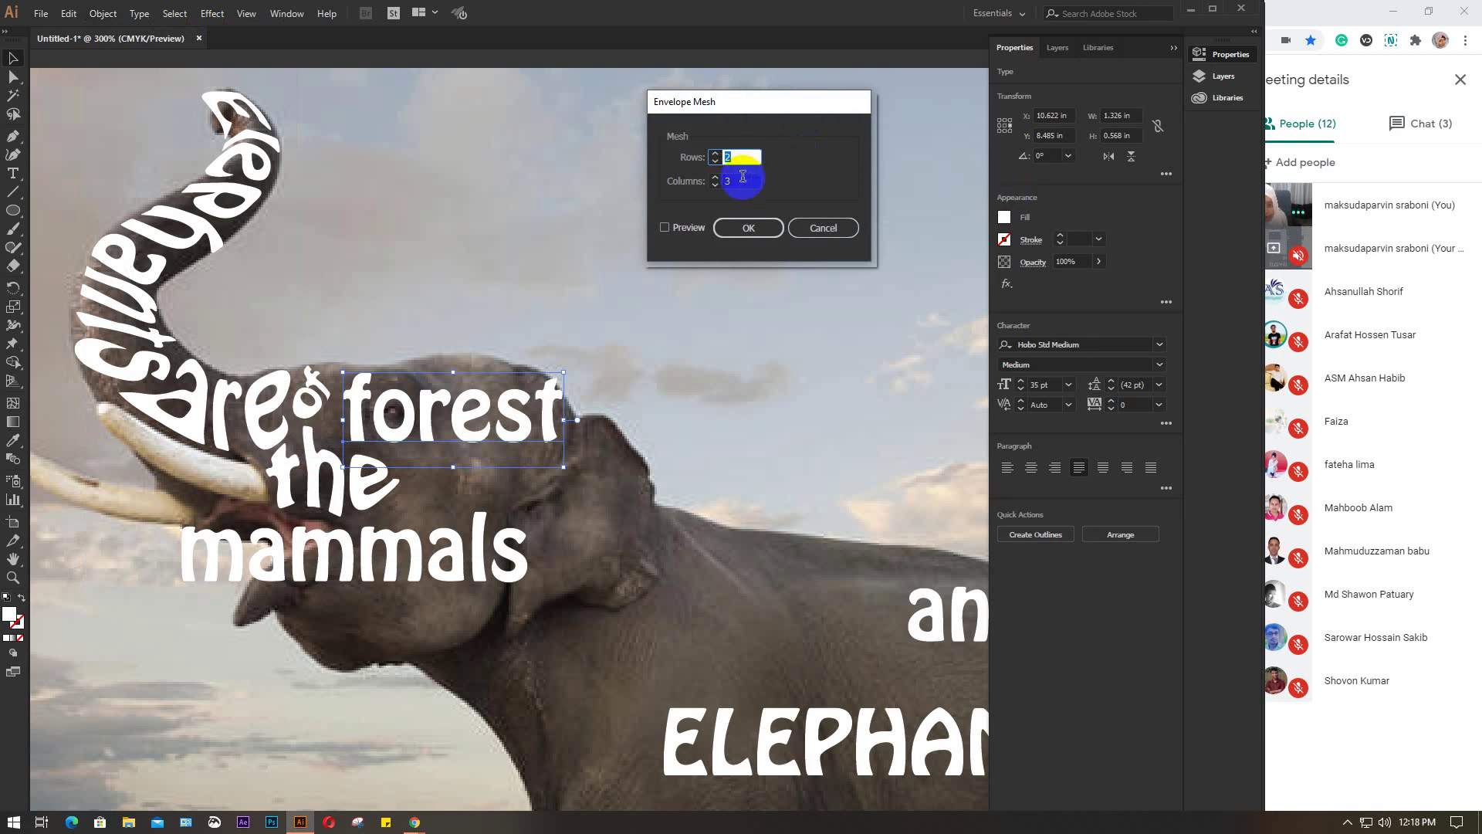
left_click_drag(742, 159, 712, 162)
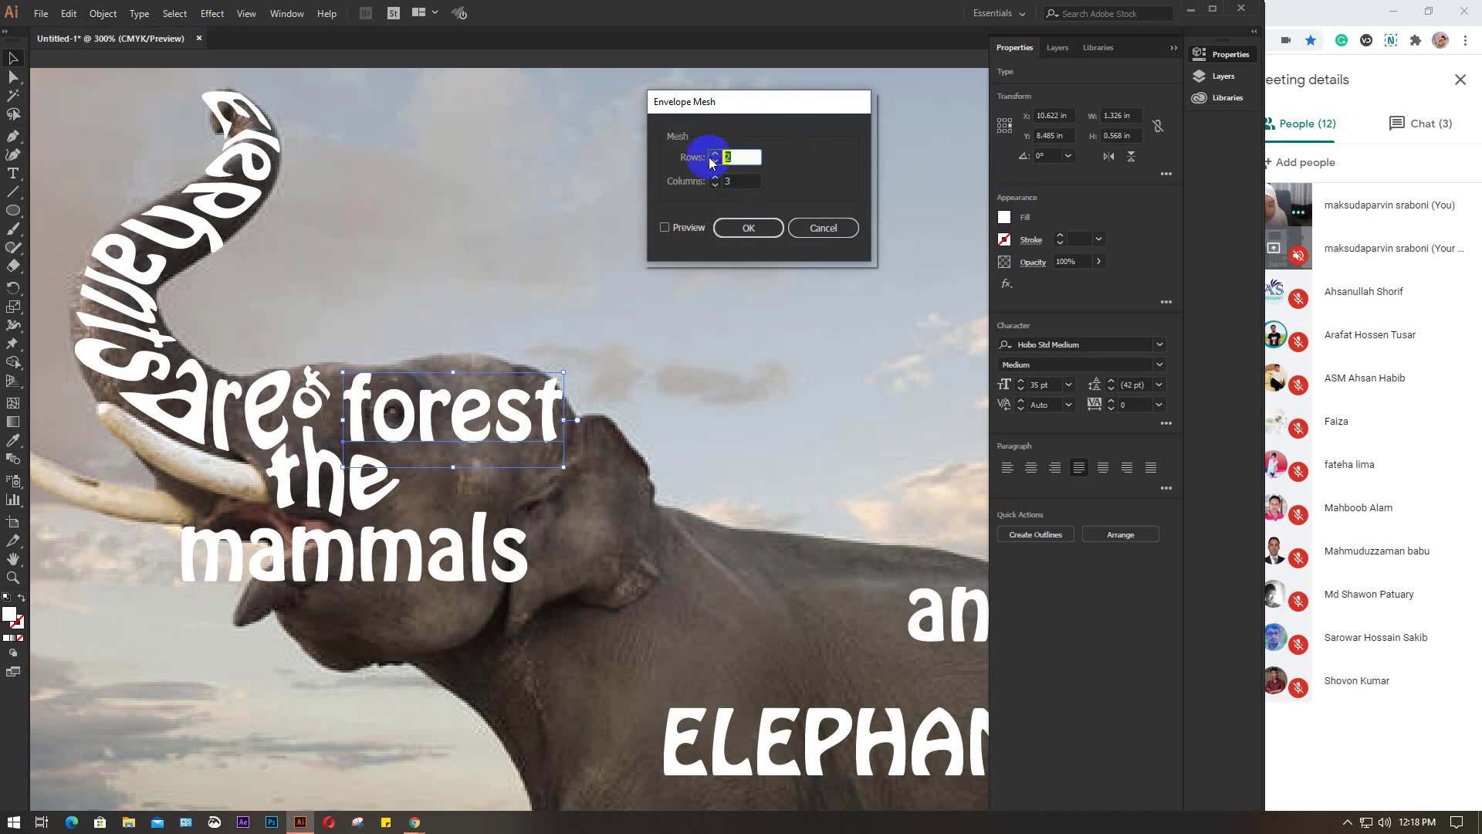
left_click(664, 227)
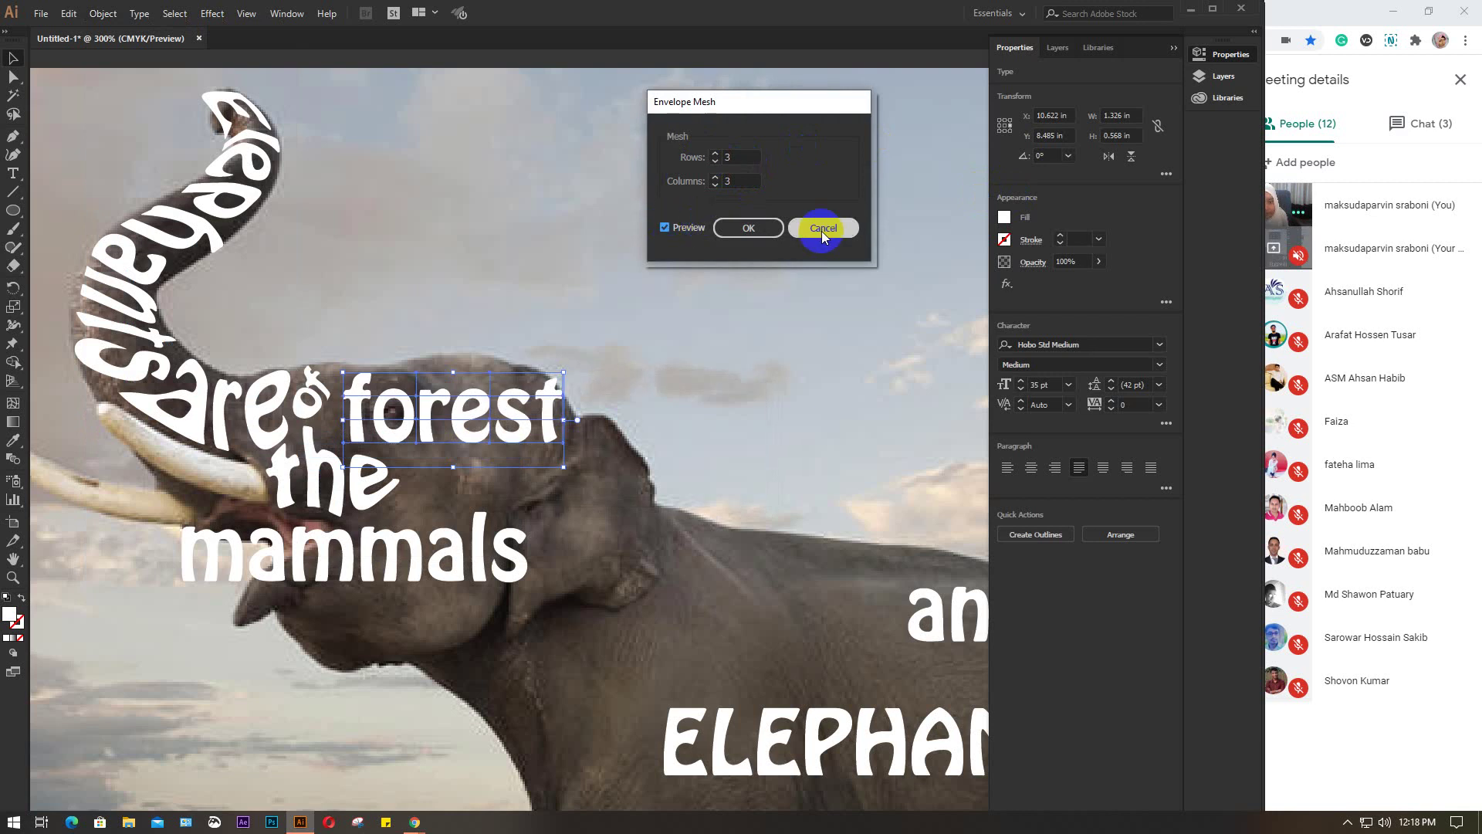
left_click(748, 231)
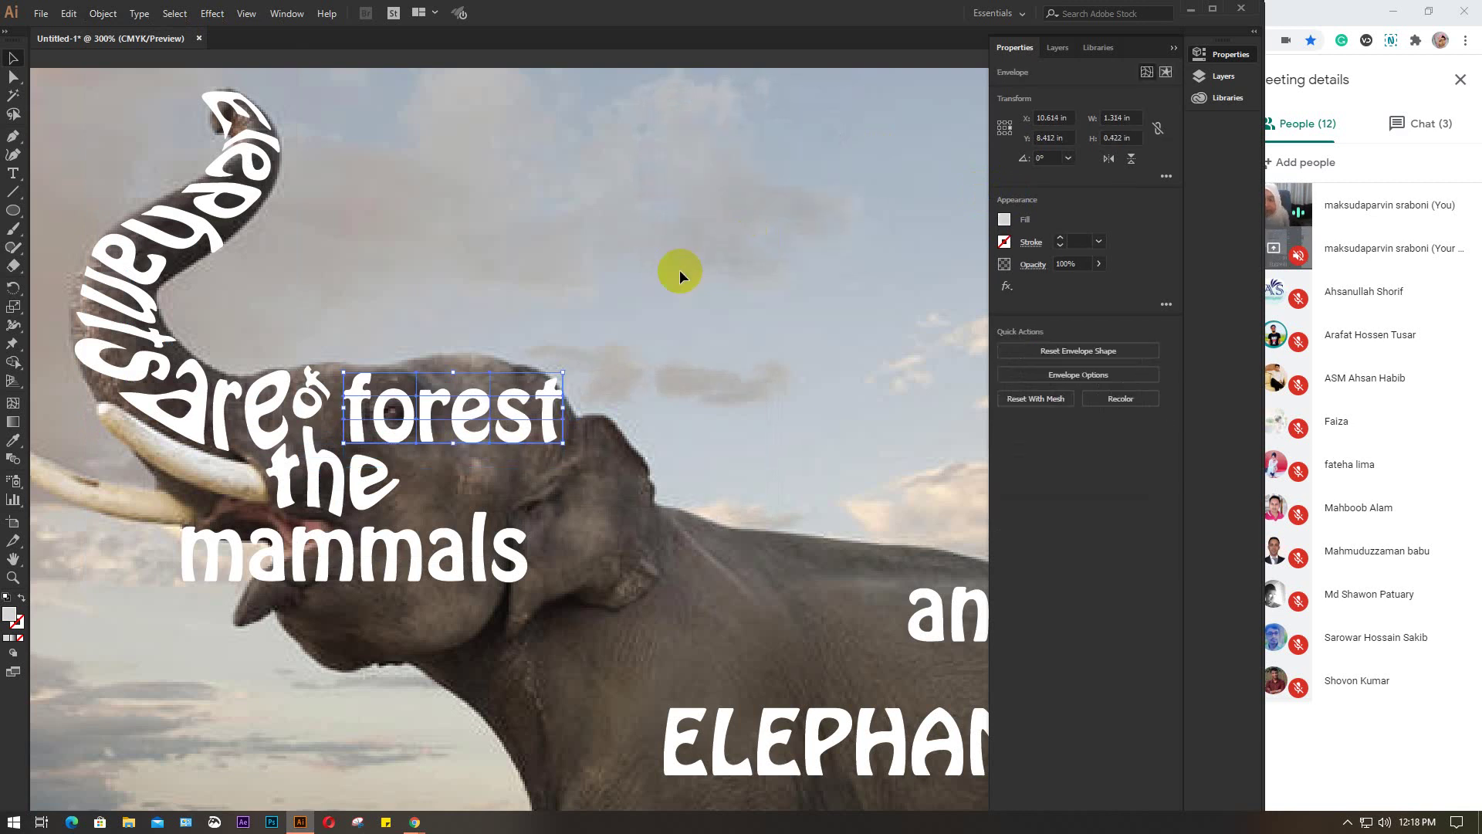
left_click(534, 409)
scroll(534, 407, "up", 2)
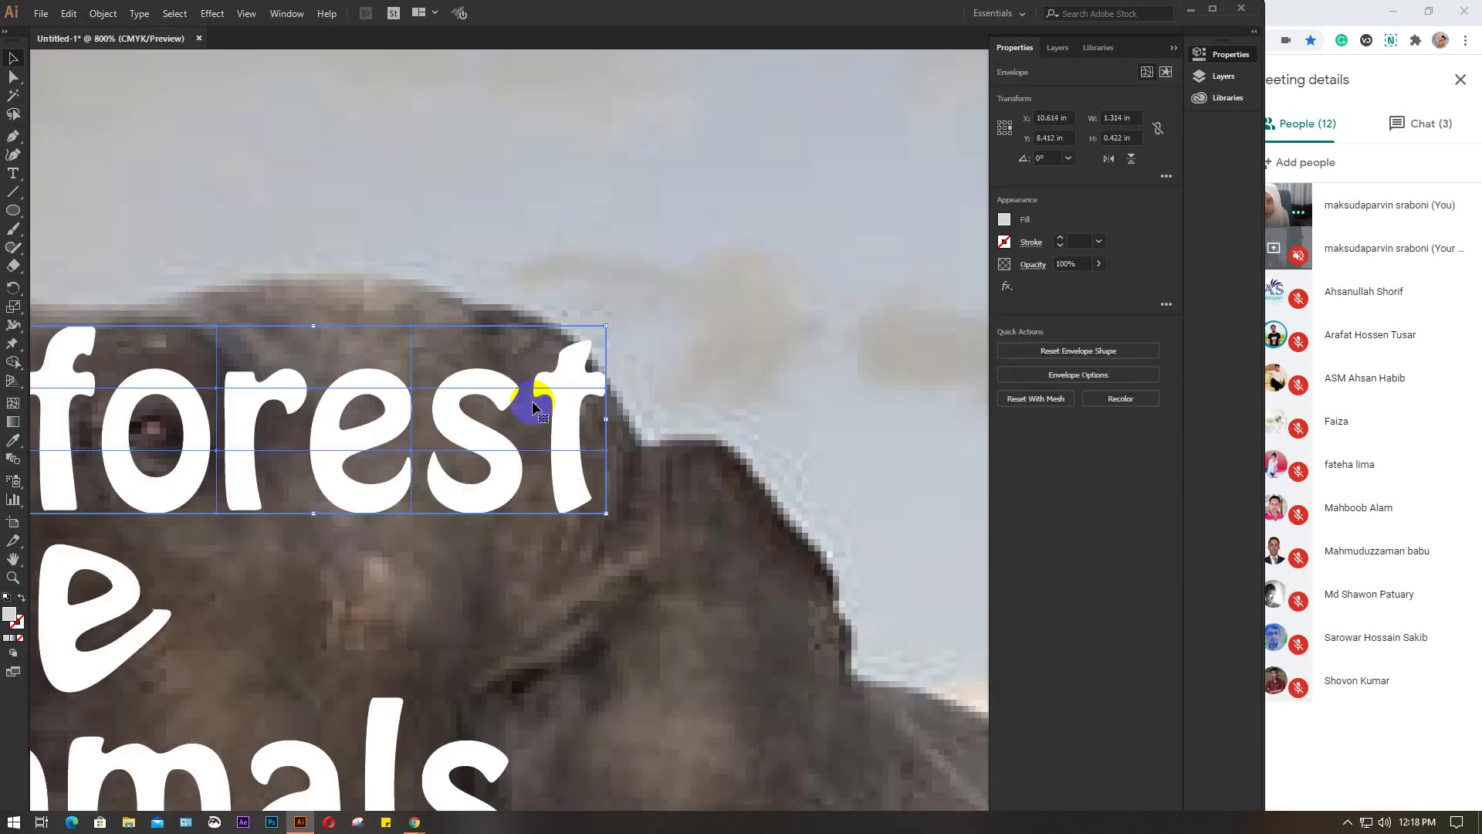
Reshape the top-left corner and top edge of the 'forest' mesh around the 'f'
scroll(602, 371, "left", 3)
key("a")
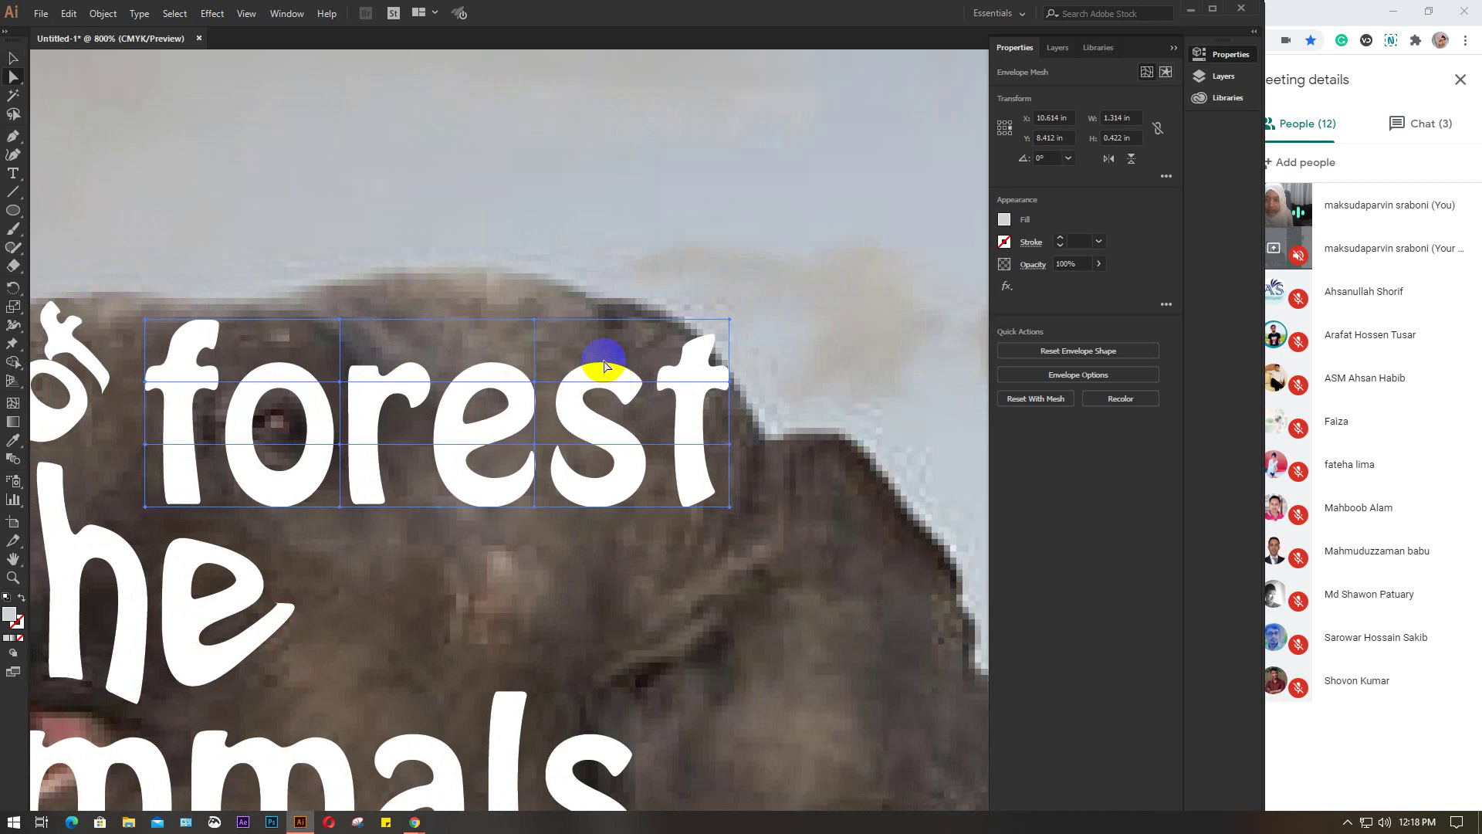
left_click_drag(151, 324, 103, 307)
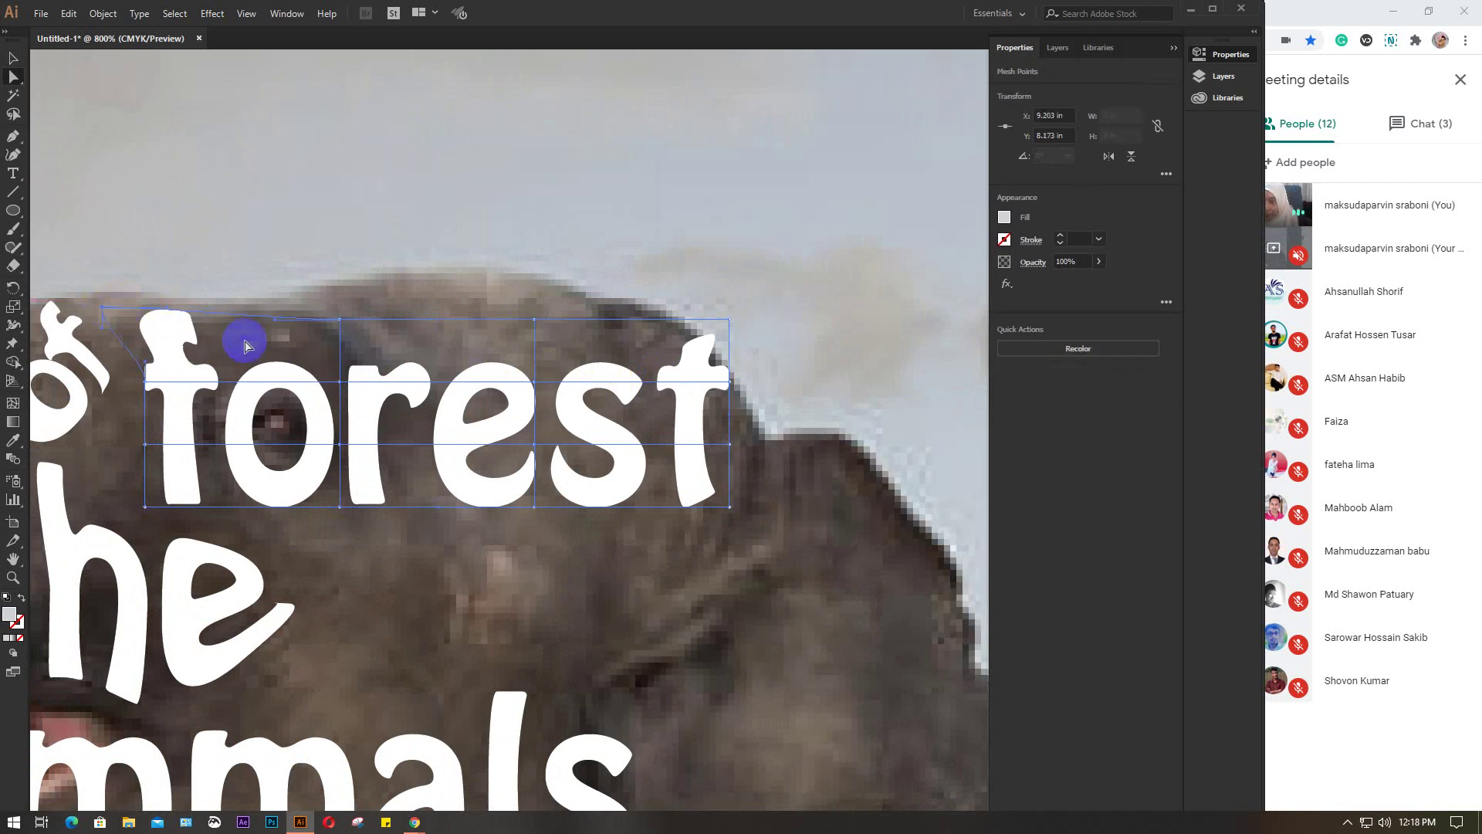
left_click_drag(343, 321, 272, 265)
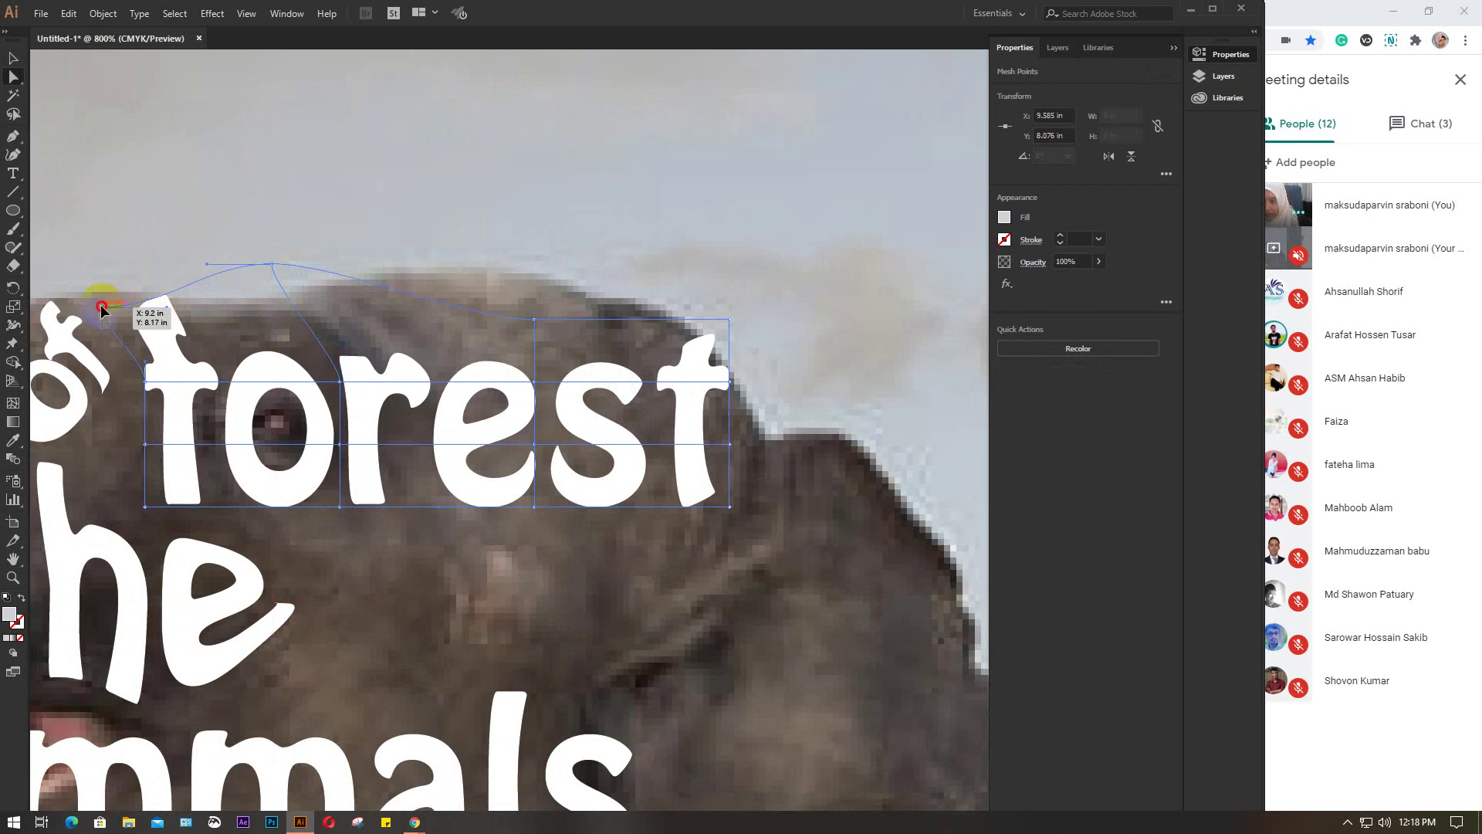
left_click_drag(103, 309, 83, 300)
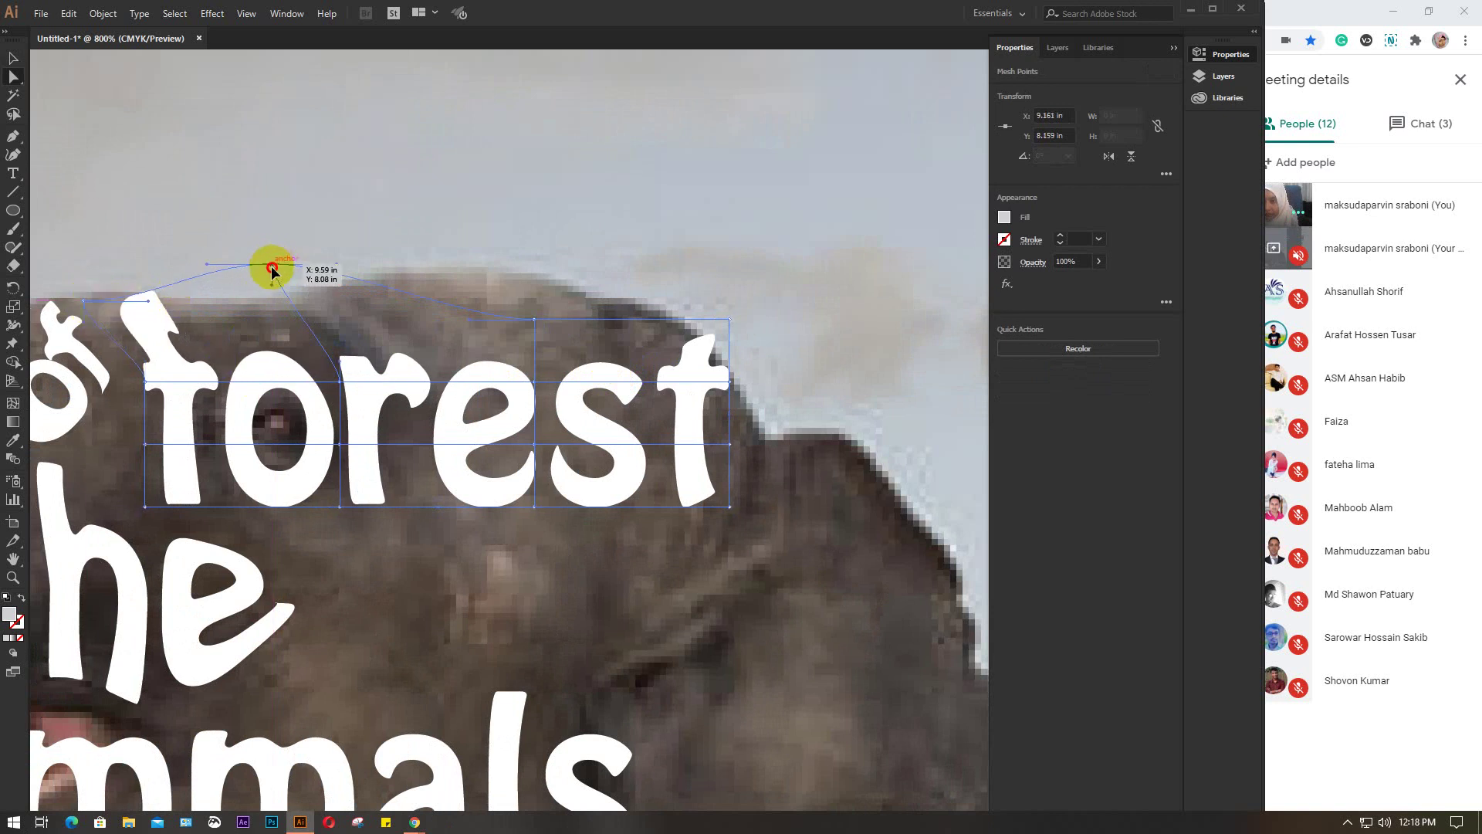
left_click_drag(272, 264, 271, 283)
left_click_drag(145, 445, 91, 465)
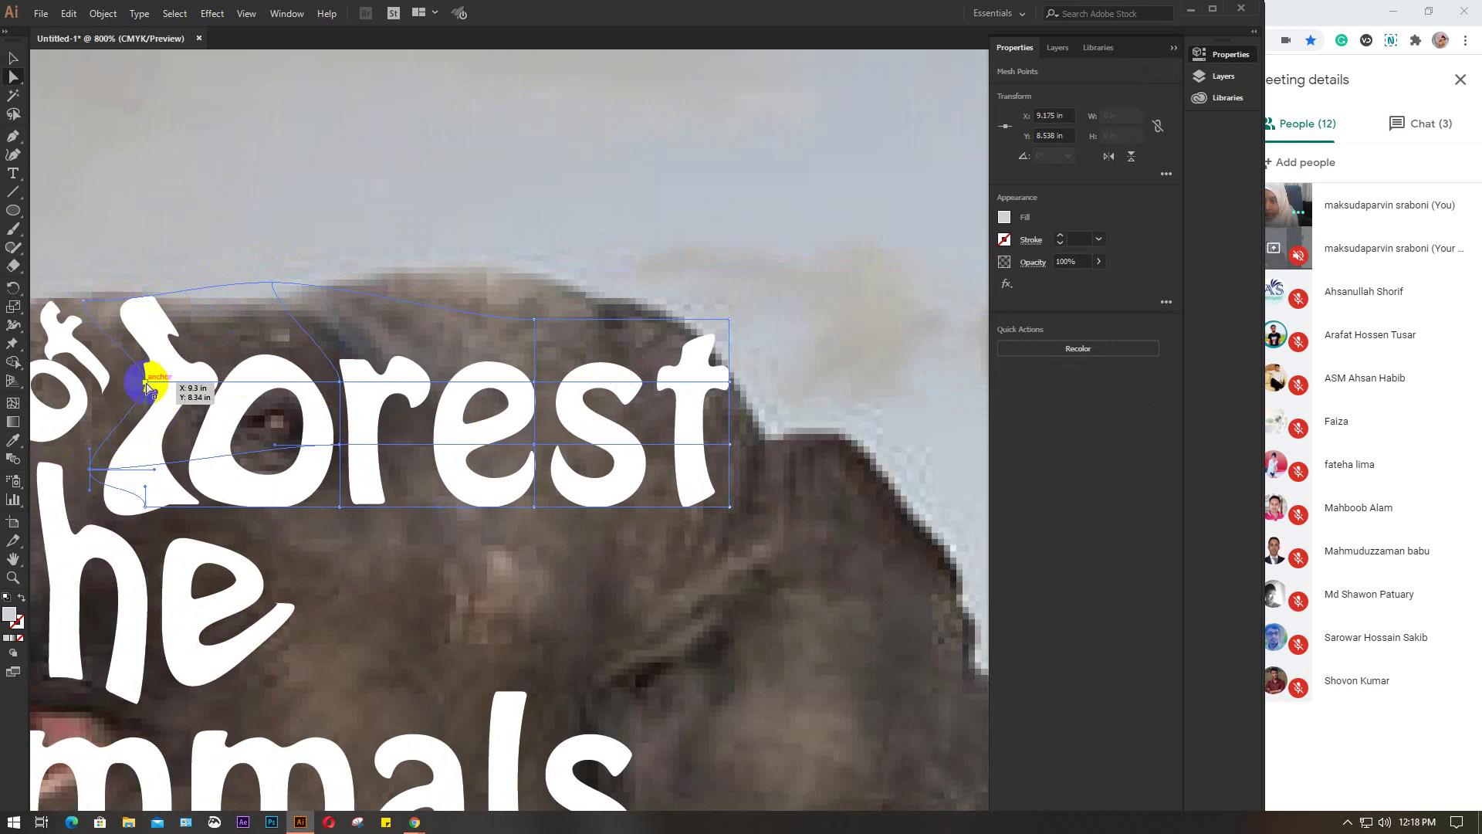
left_click_drag(147, 386, 132, 382)
Adjust the mesh of 'the', then pull the lower-left of the 'forest' mesh down toward it
left_click(136, 511)
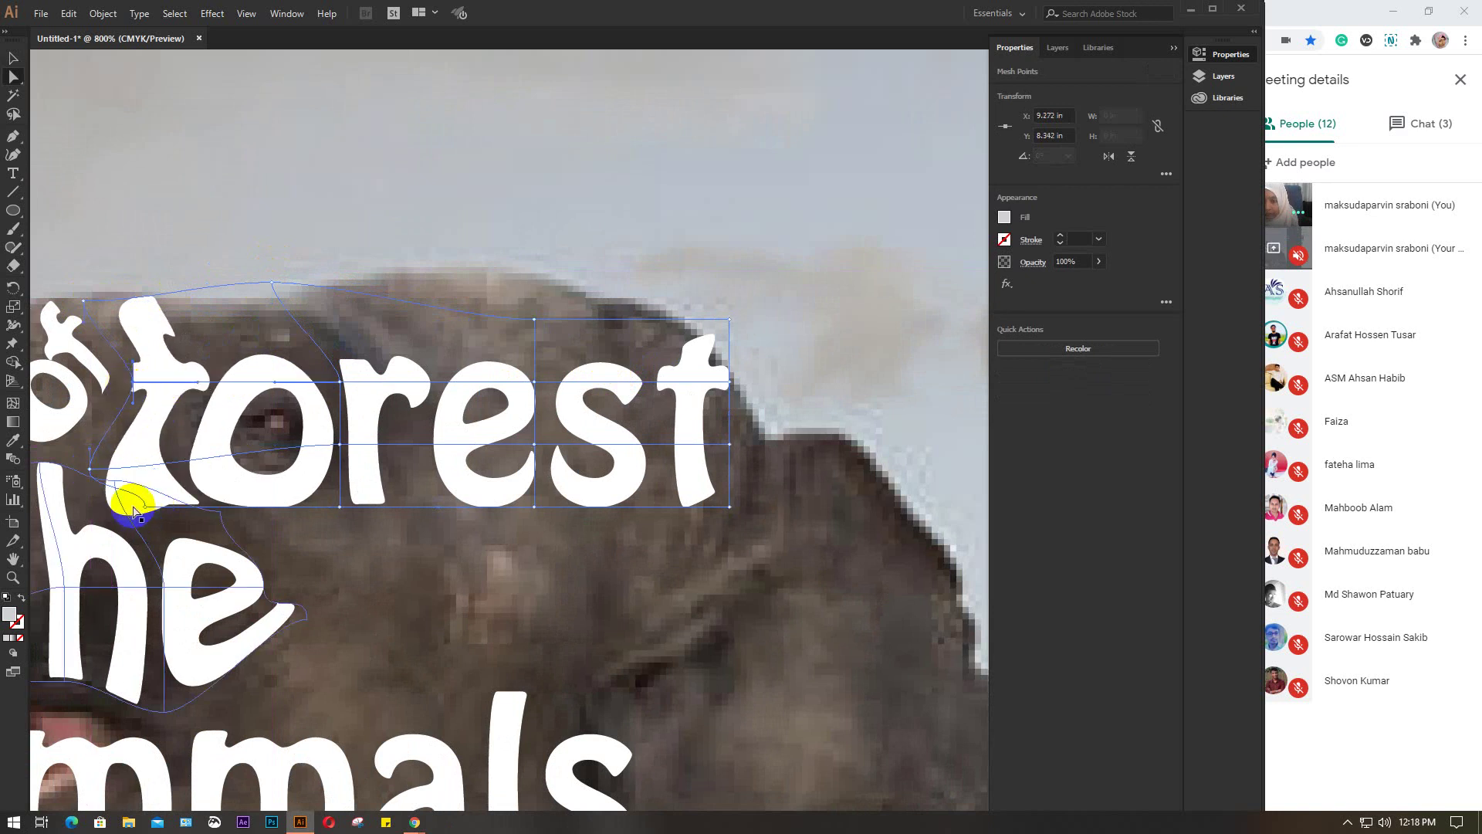
mouse_move(146, 510)
left_mouse_down()
mouse_move(119, 503)
mouse_move(157, 512)
left_mouse_up()
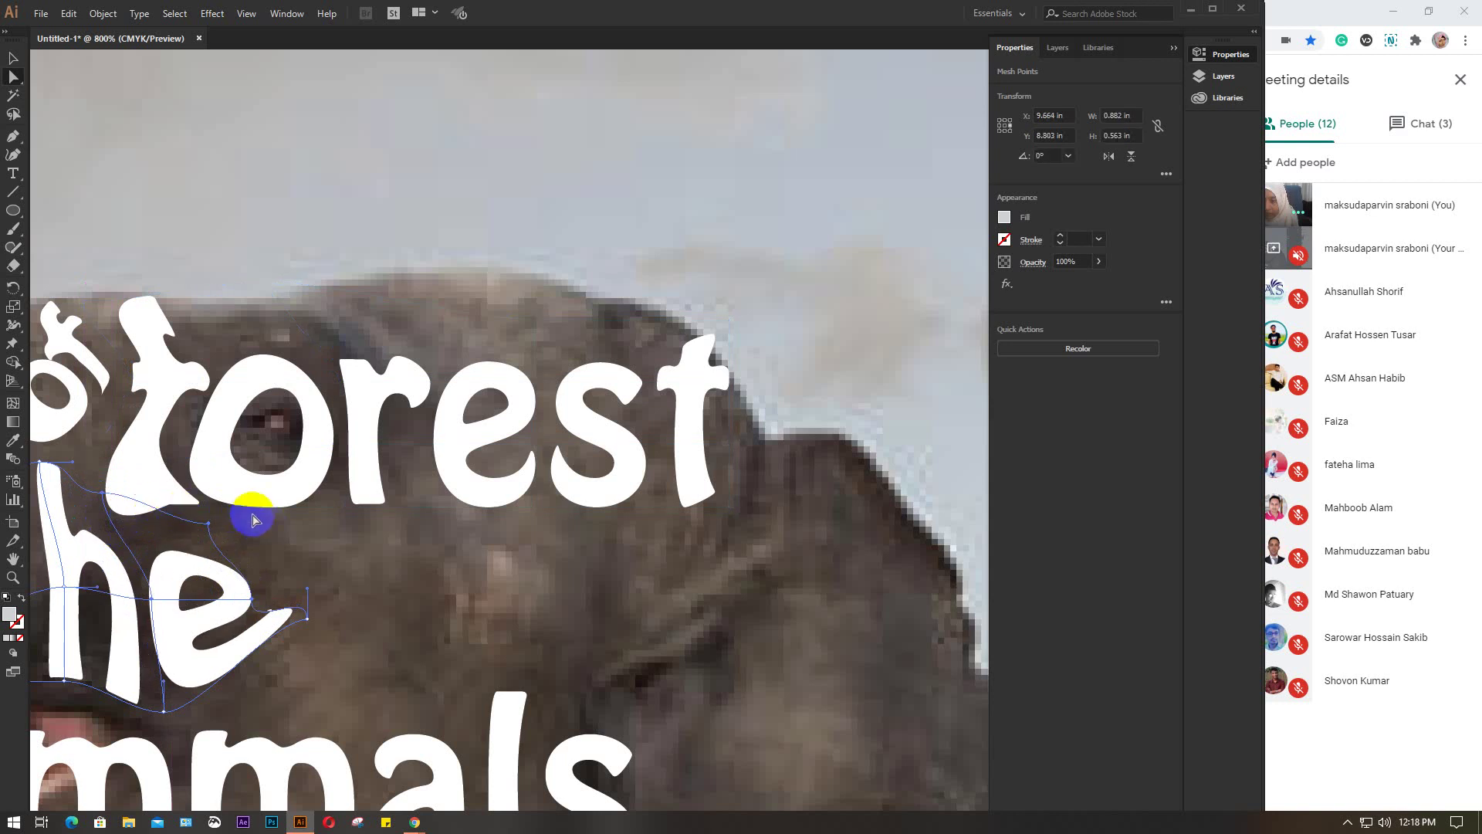
left_click(132, 498)
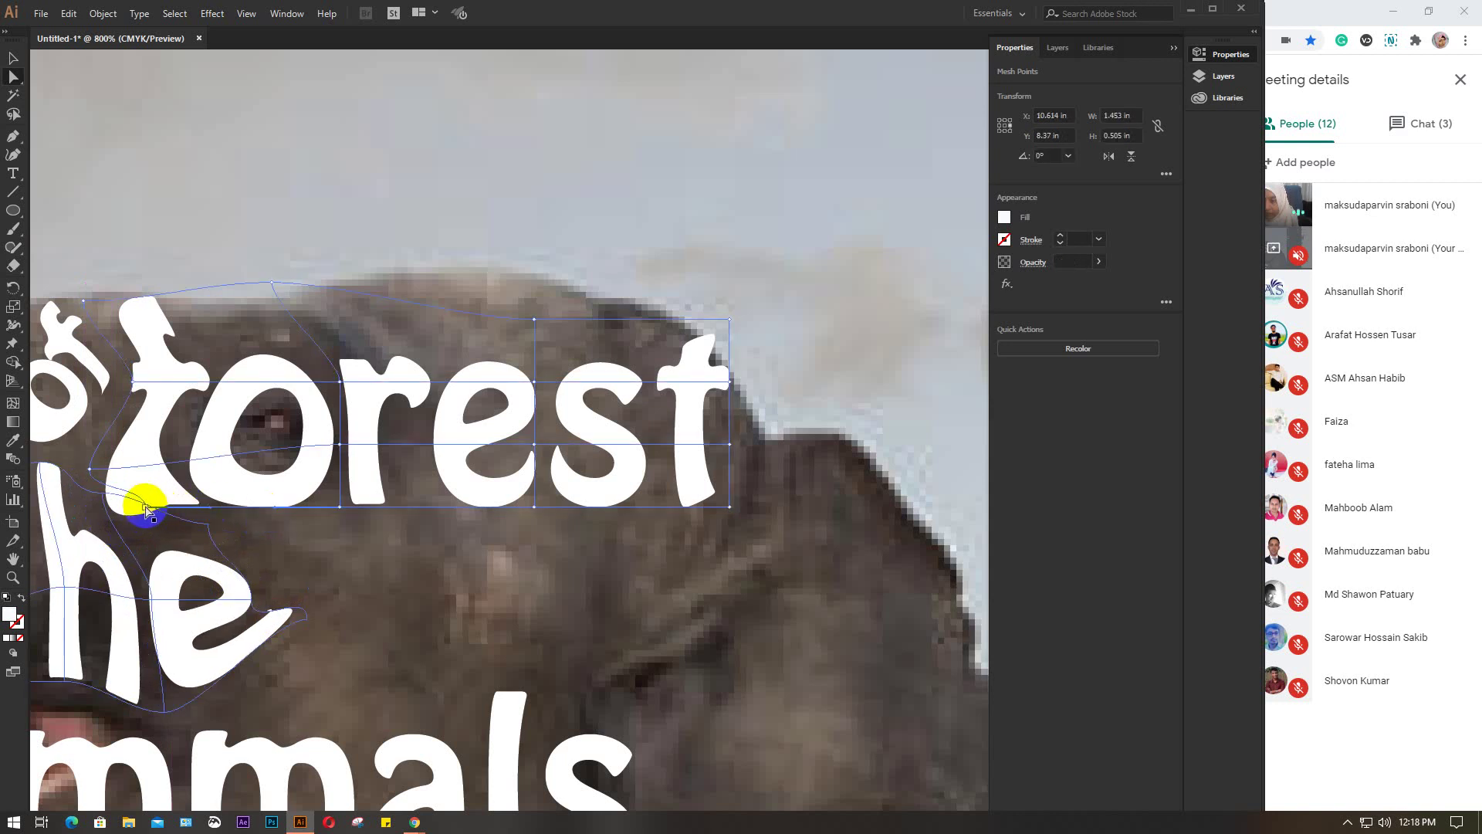
left_click(145, 509)
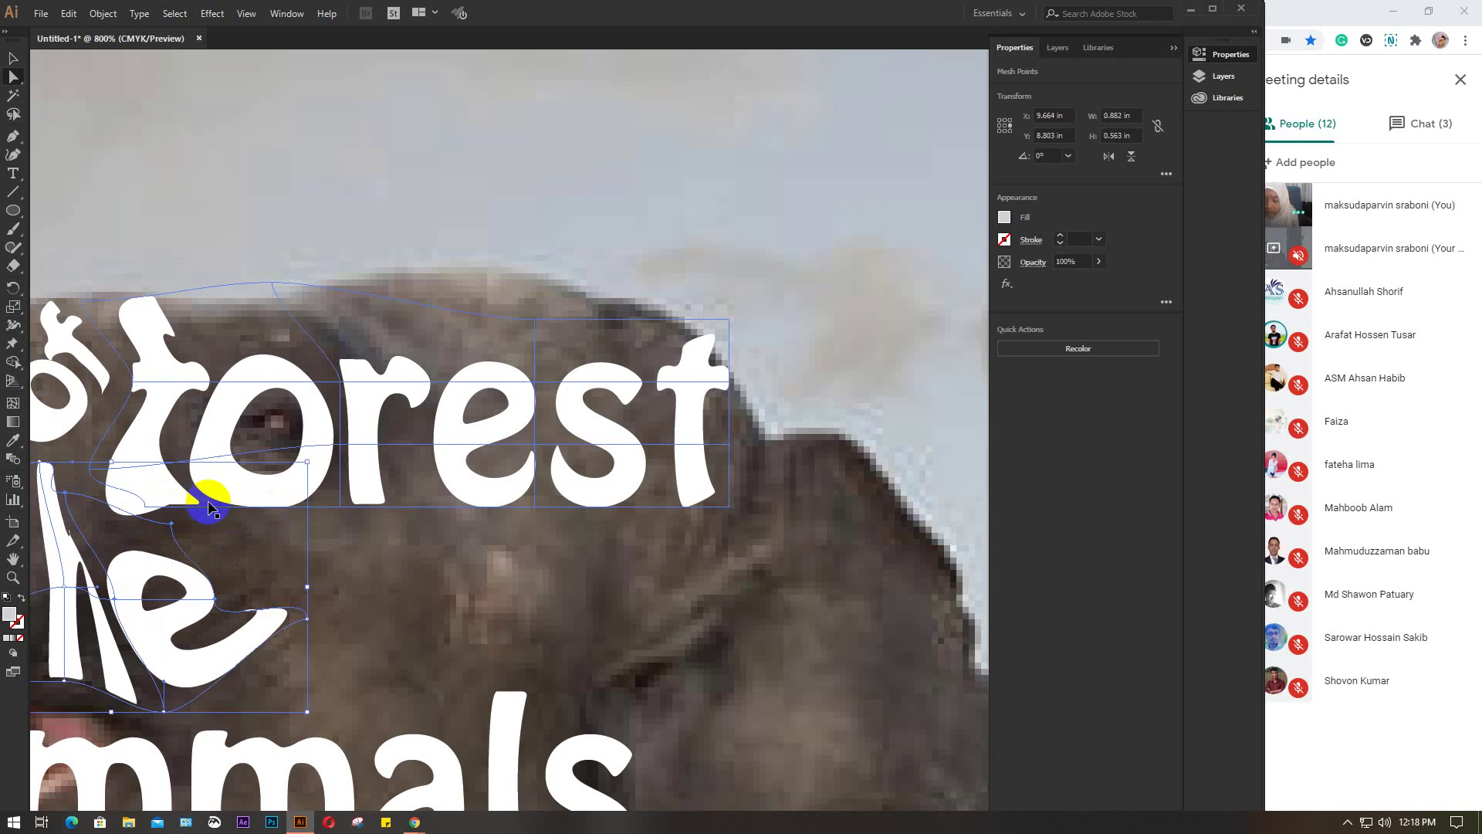
left_click(209, 505)
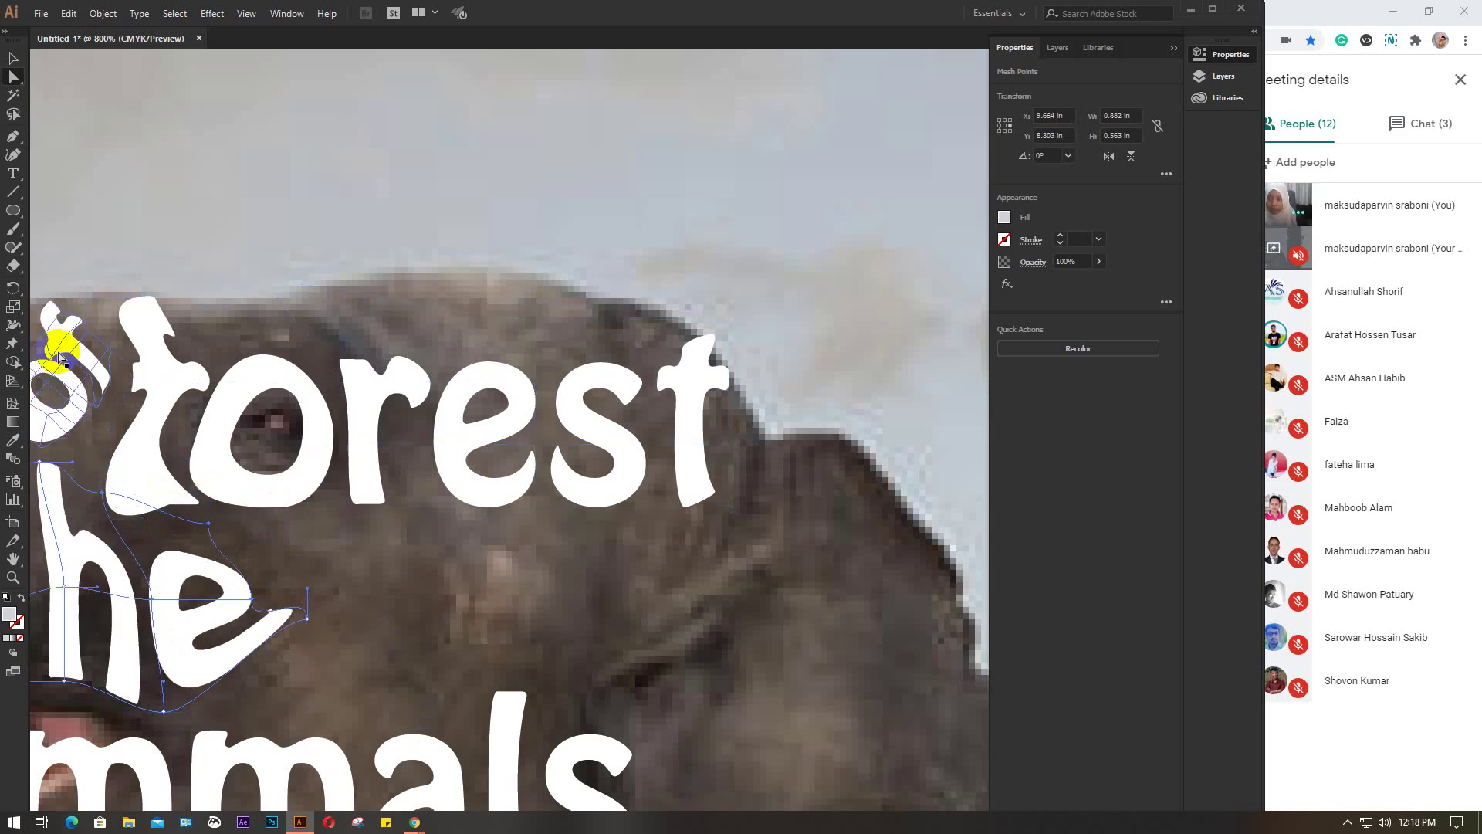
left_click_drag(119, 530, 344, 473)
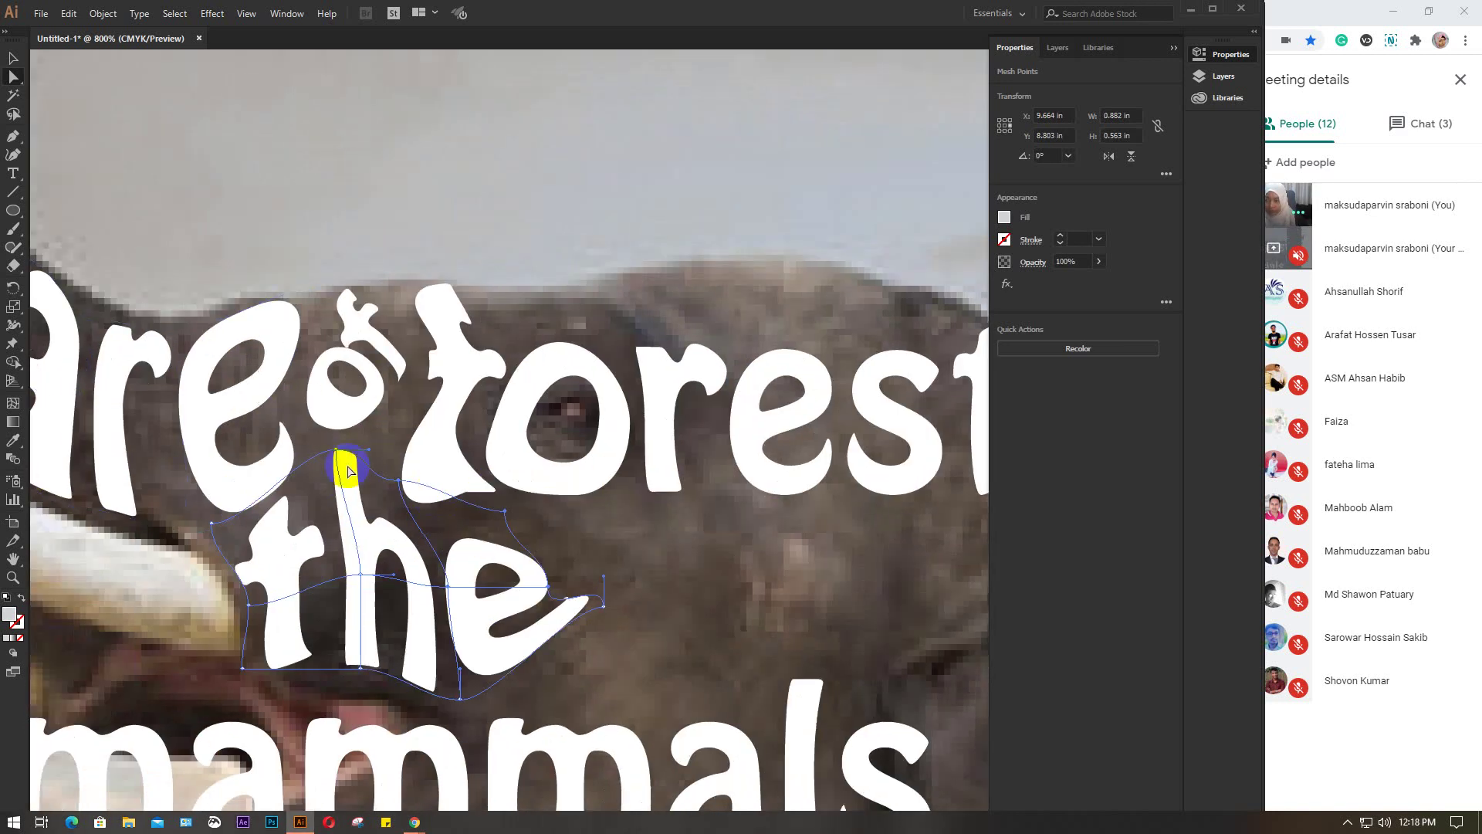
left_click(479, 557)
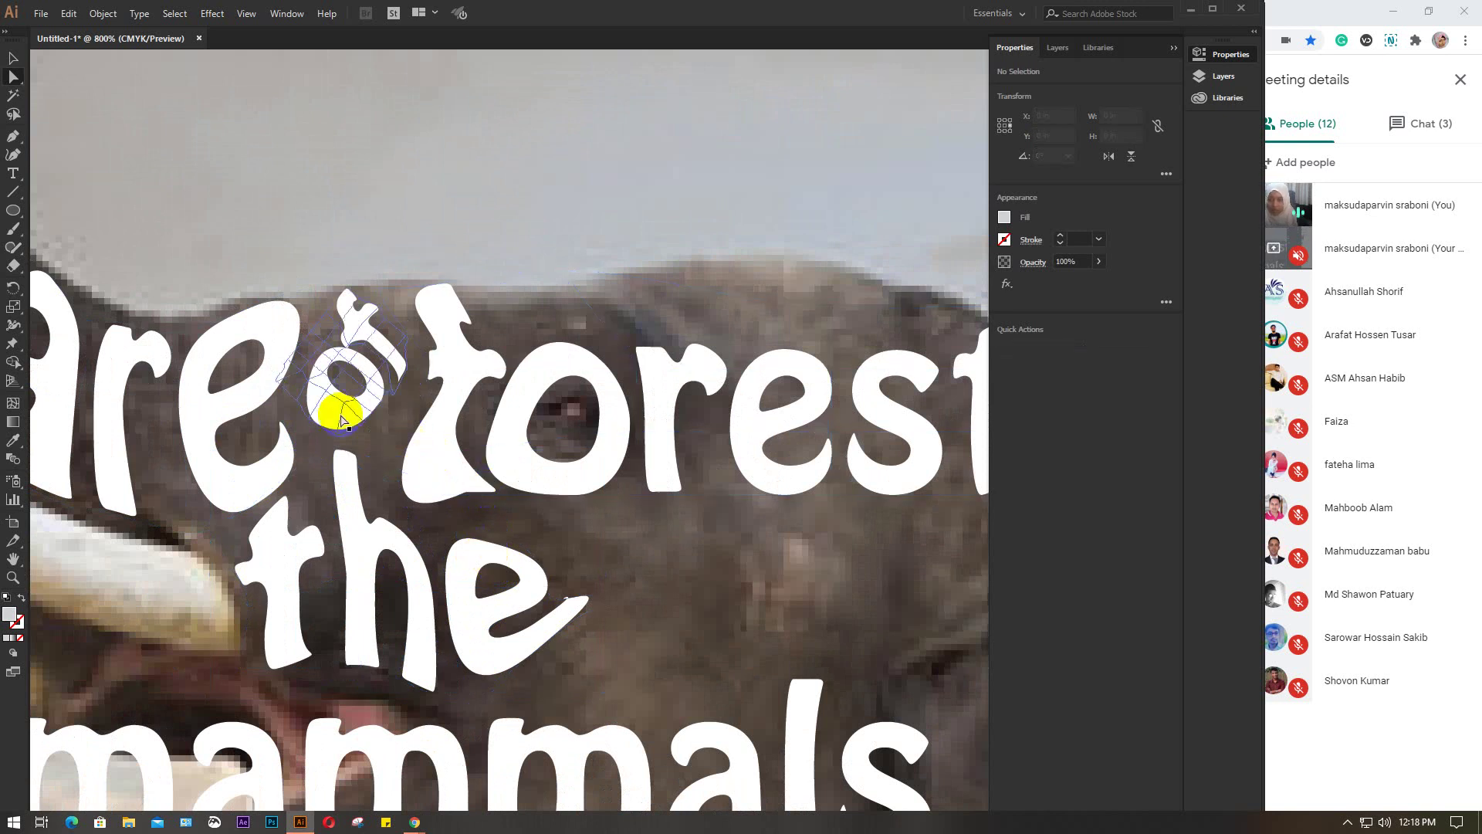
left_click(498, 467)
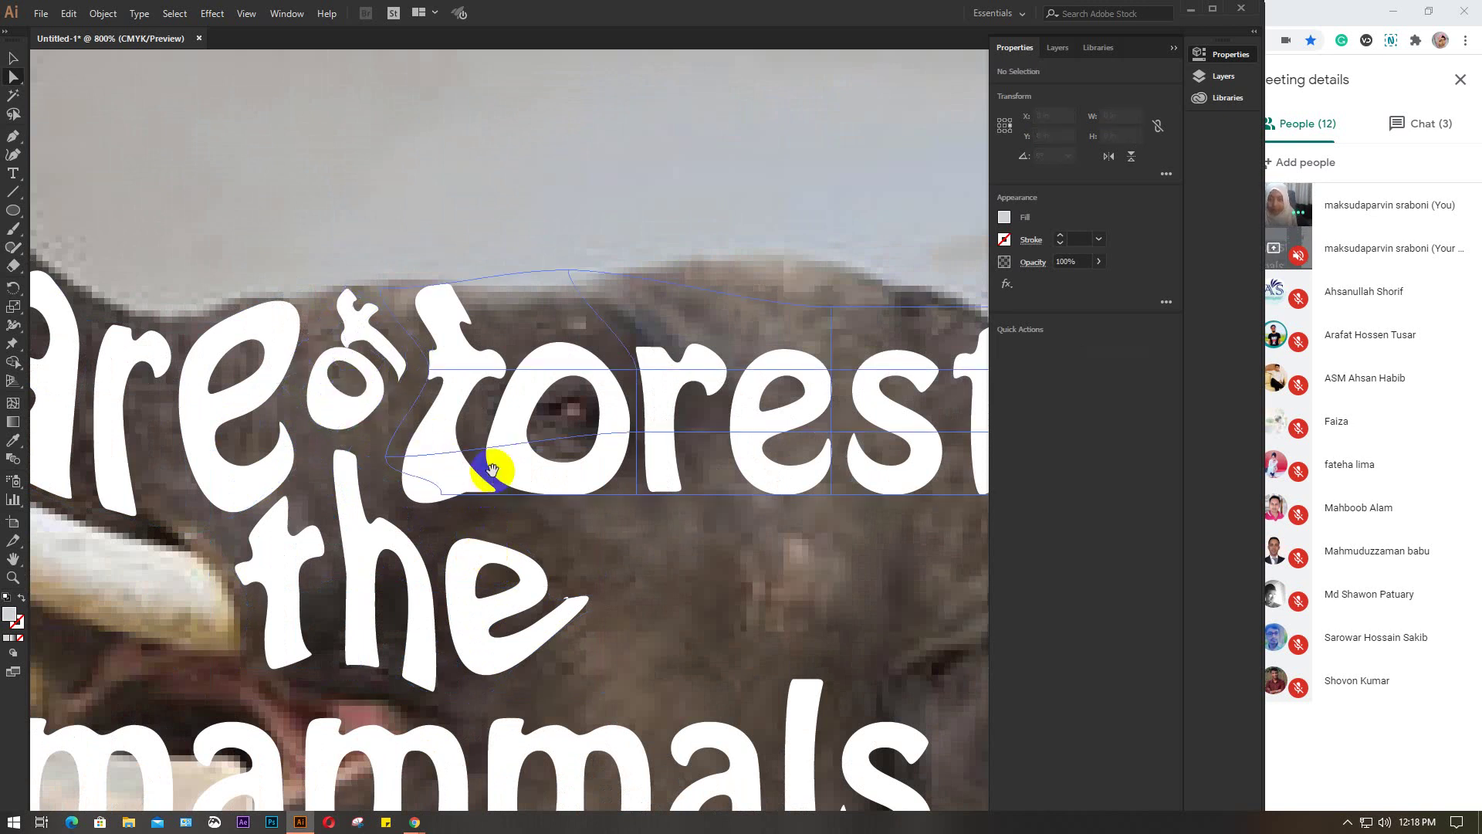
left_click_drag(498, 467, 390, 517)
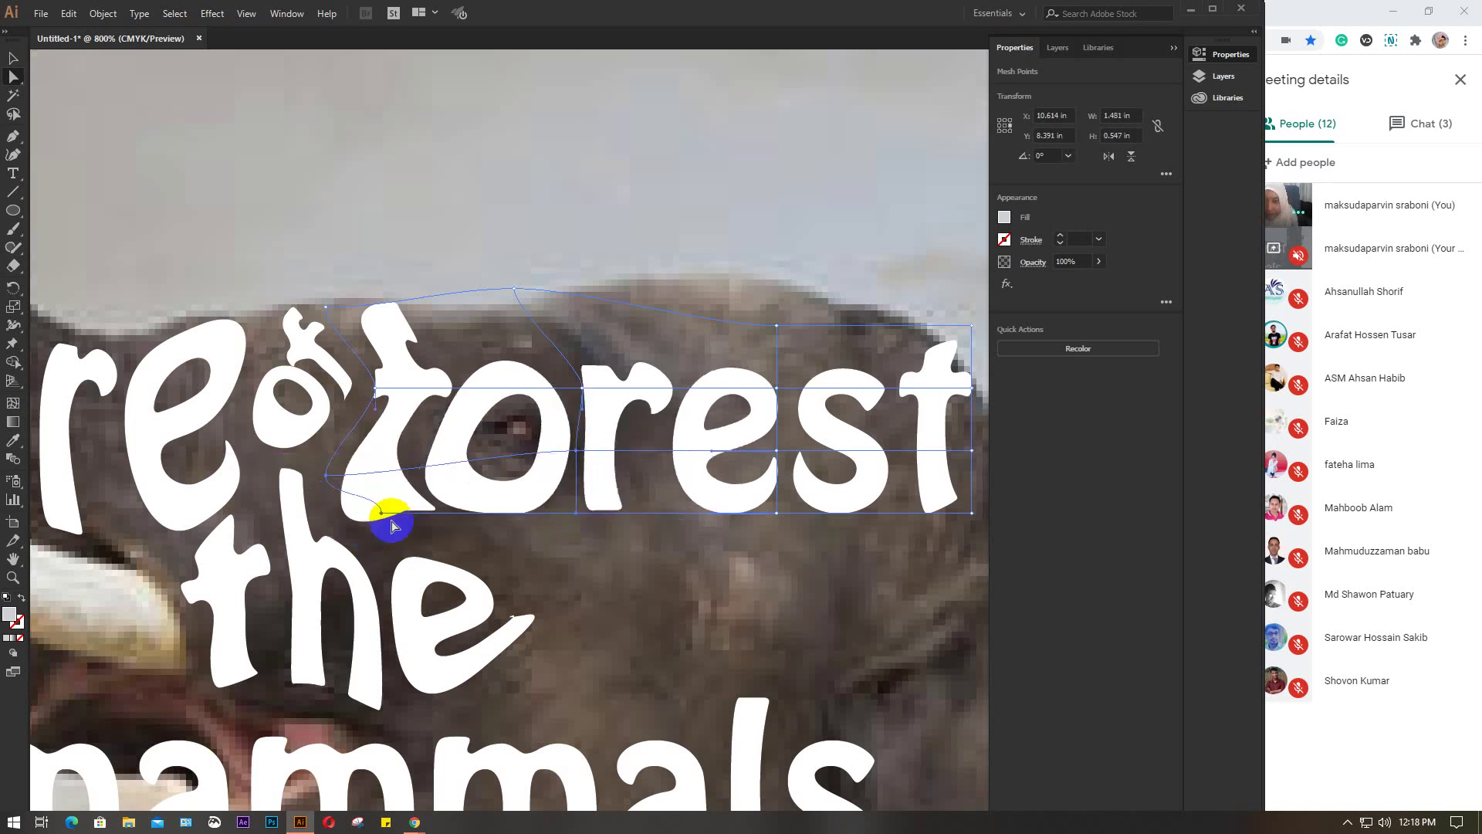
Bend the mesh around the 'r', 'e' and 's' of 'forest' to curve its middle letters
scroll(432, 541, "right", 3)
mouse_move(462, 405)
left_mouse_down()
mouse_move(432, 361)
mouse_move(437, 398)
left_mouse_up()
left_click(437, 399)
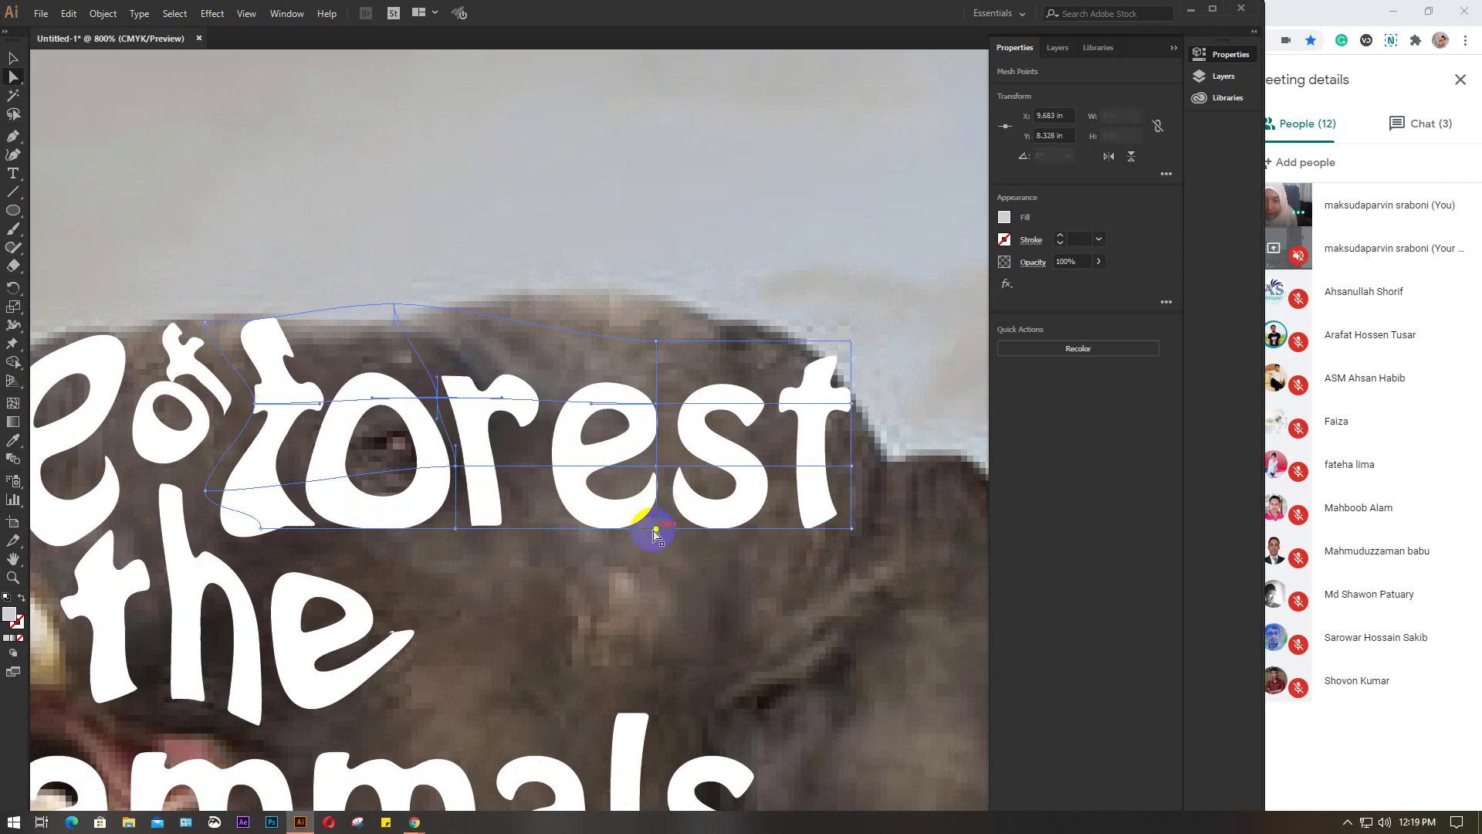
left_click_drag(654, 533, 569, 546)
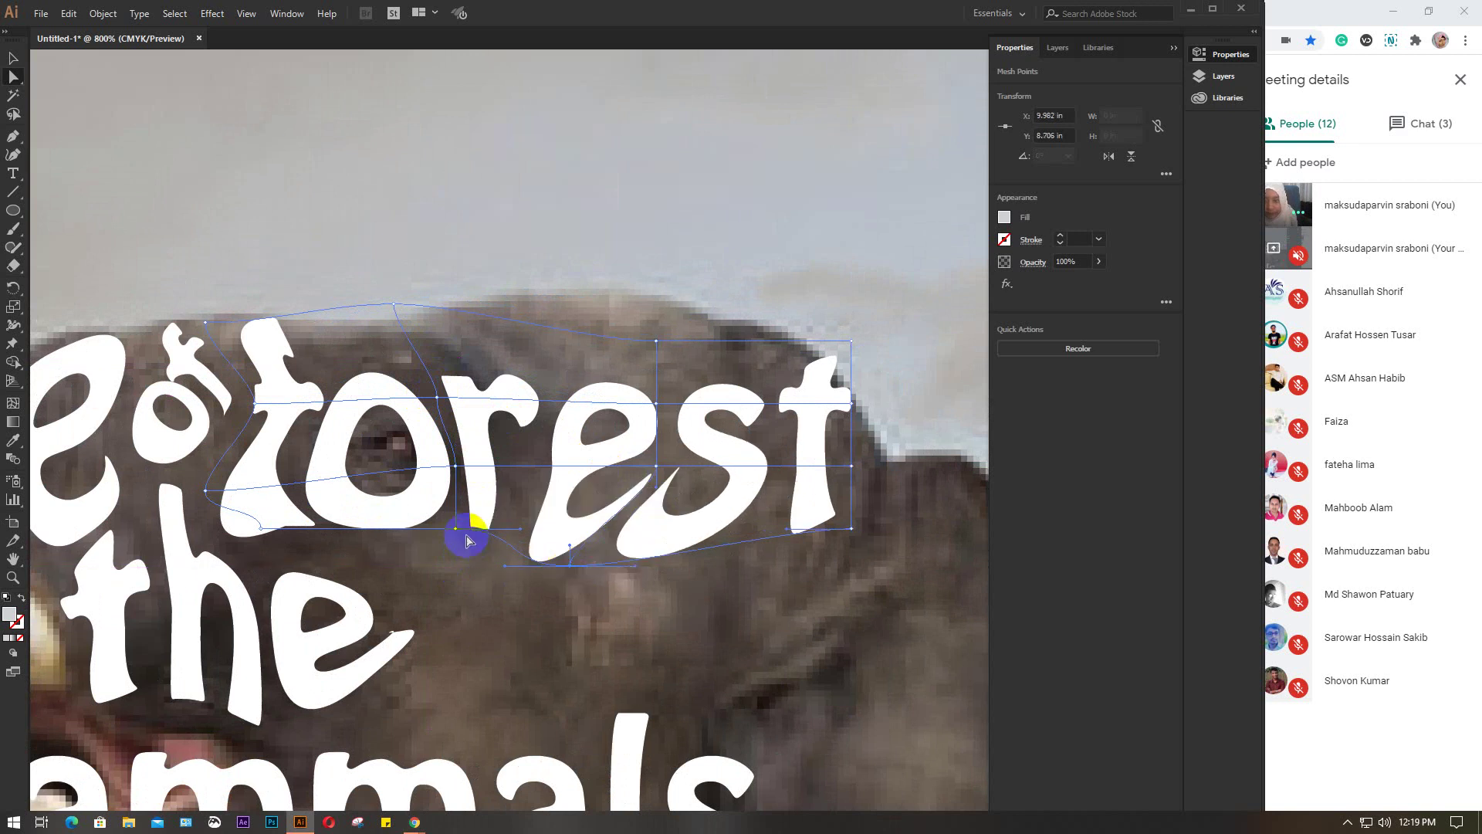
left_click_drag(456, 528, 430, 545)
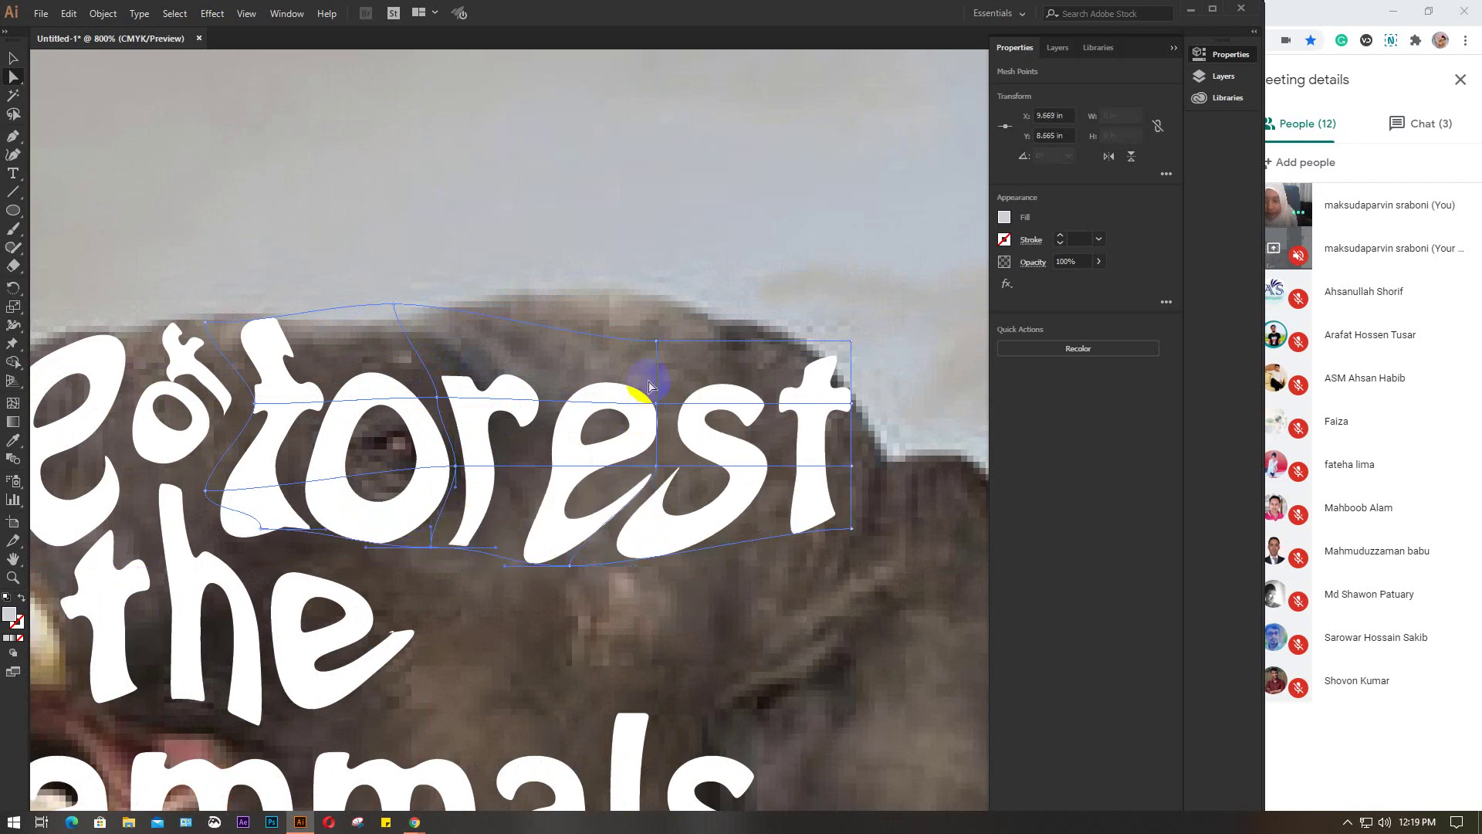
left_click_drag(657, 342, 595, 374)
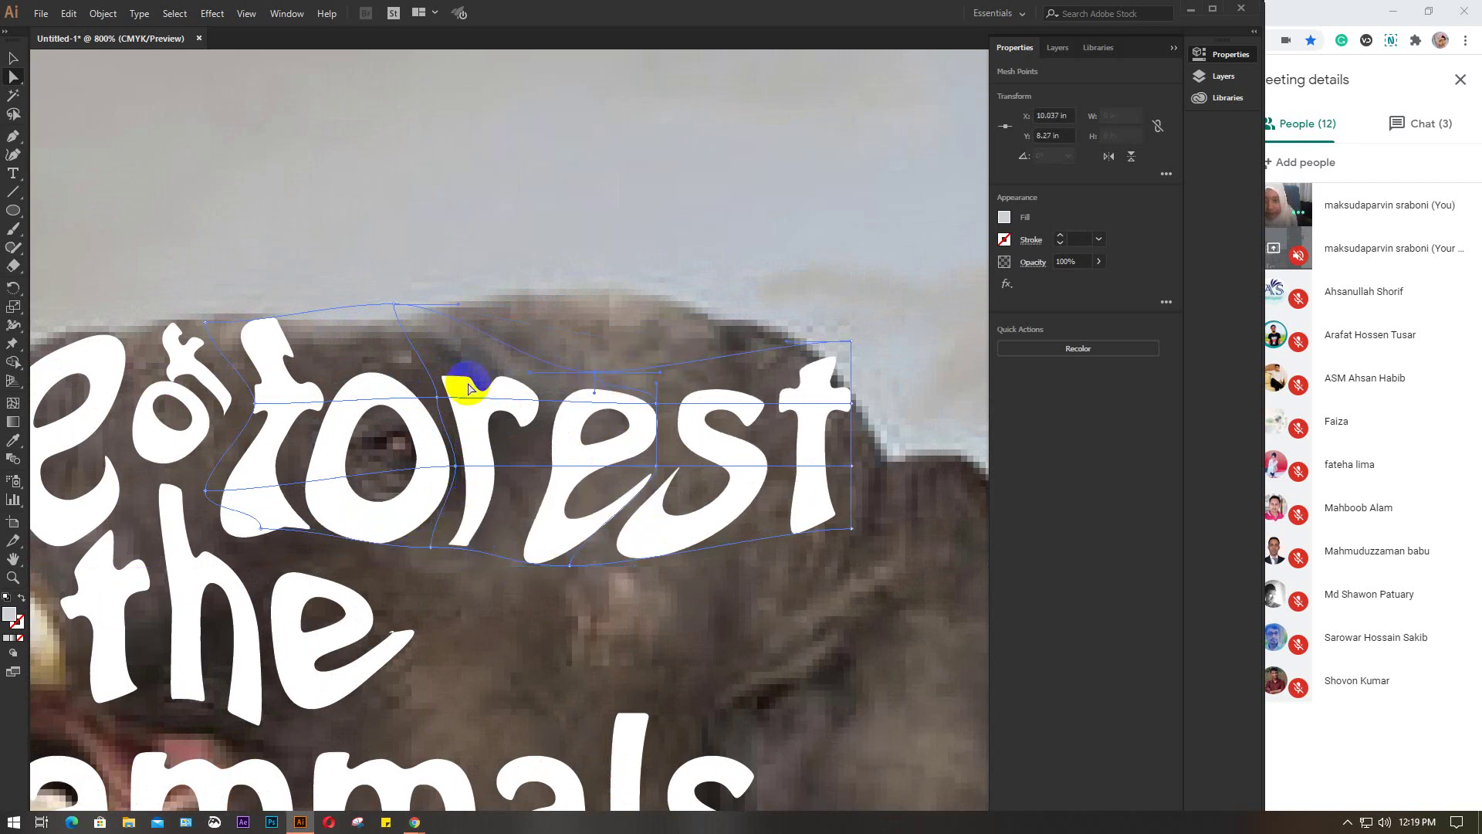
left_click_drag(394, 309, 419, 359)
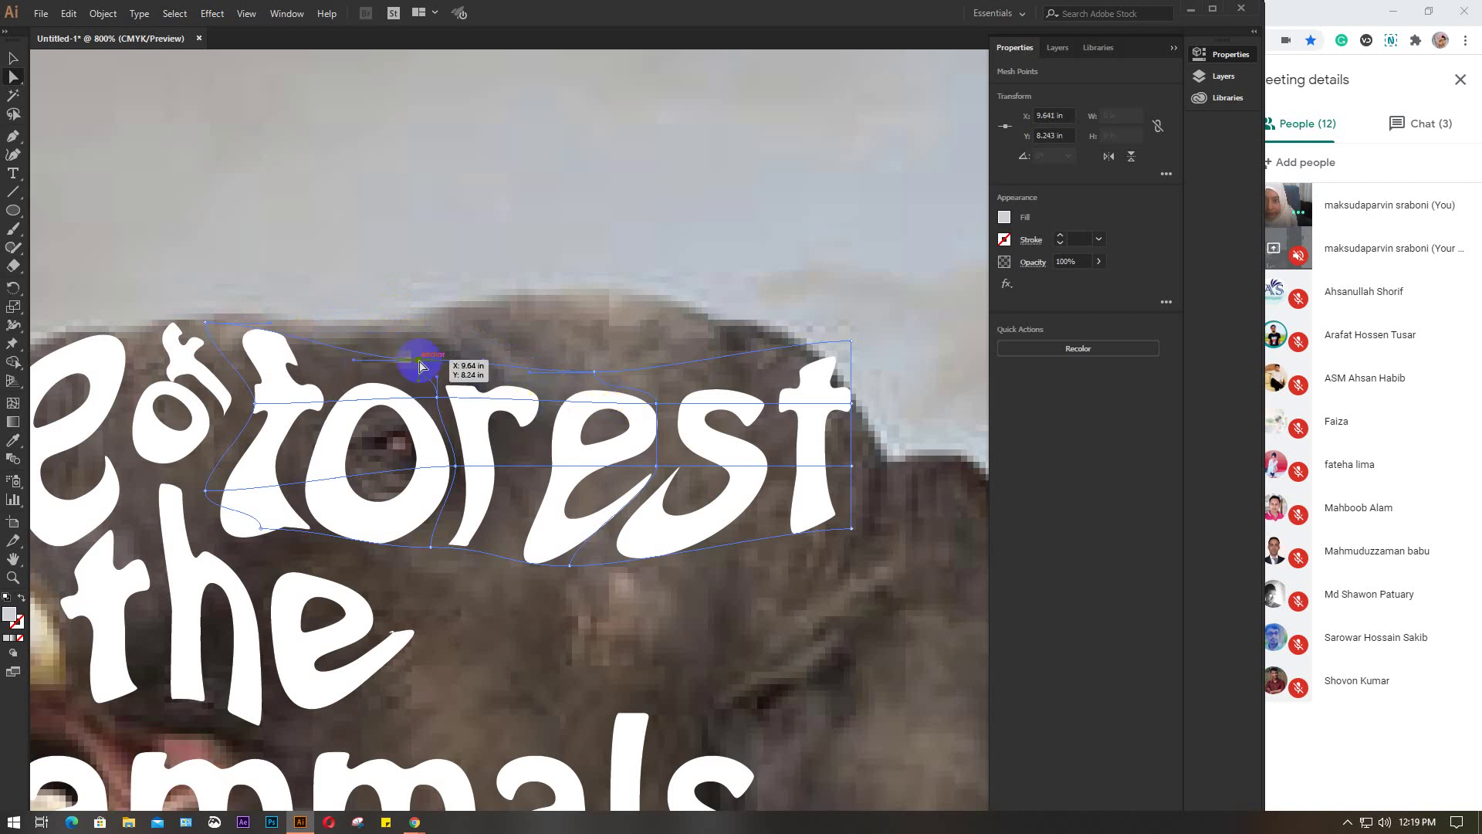
left_click_drag(418, 362, 351, 322)
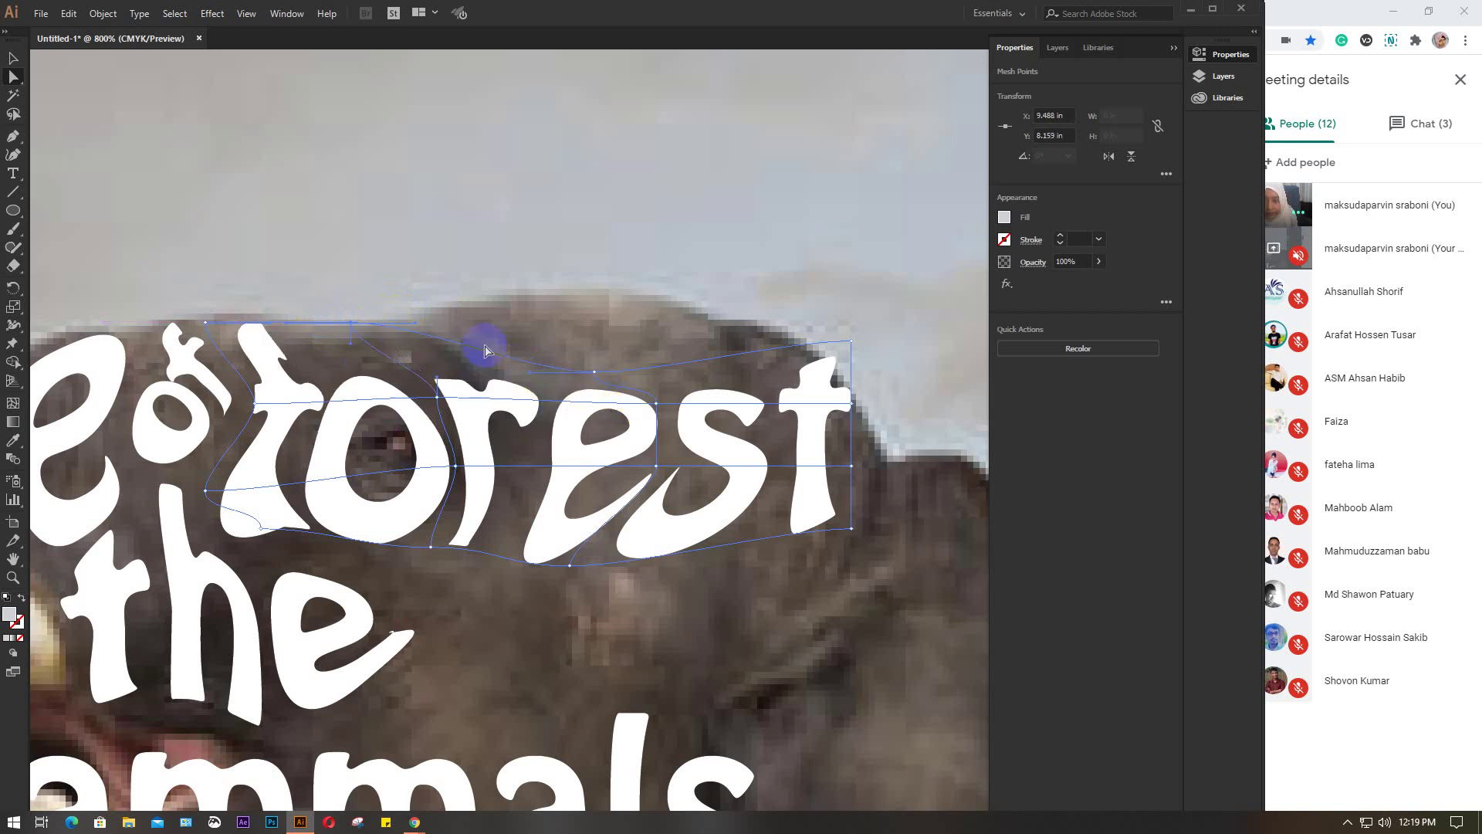
left_click_drag(655, 407, 592, 432)
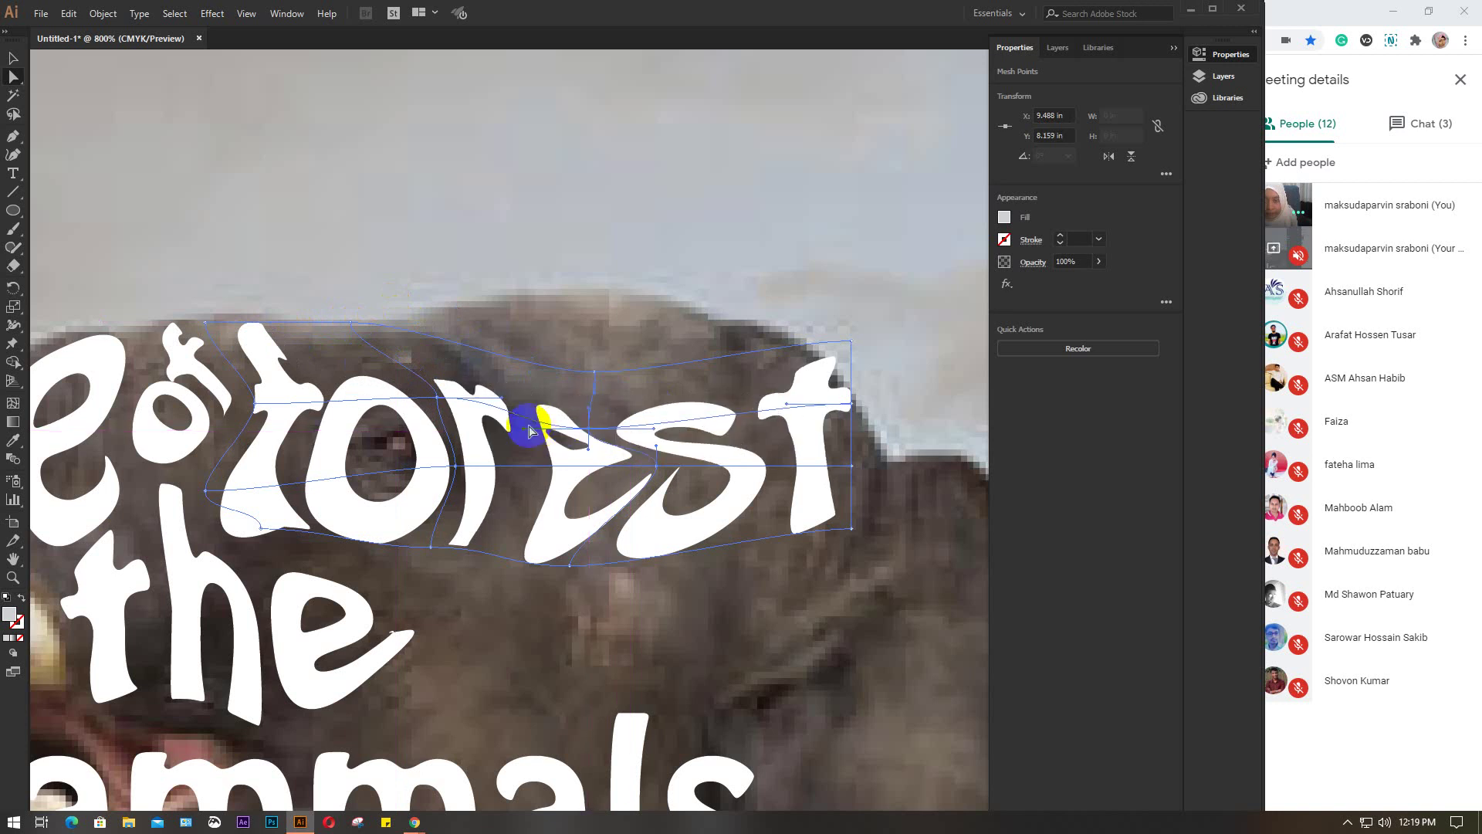
left_click(437, 400)
left_click(652, 461)
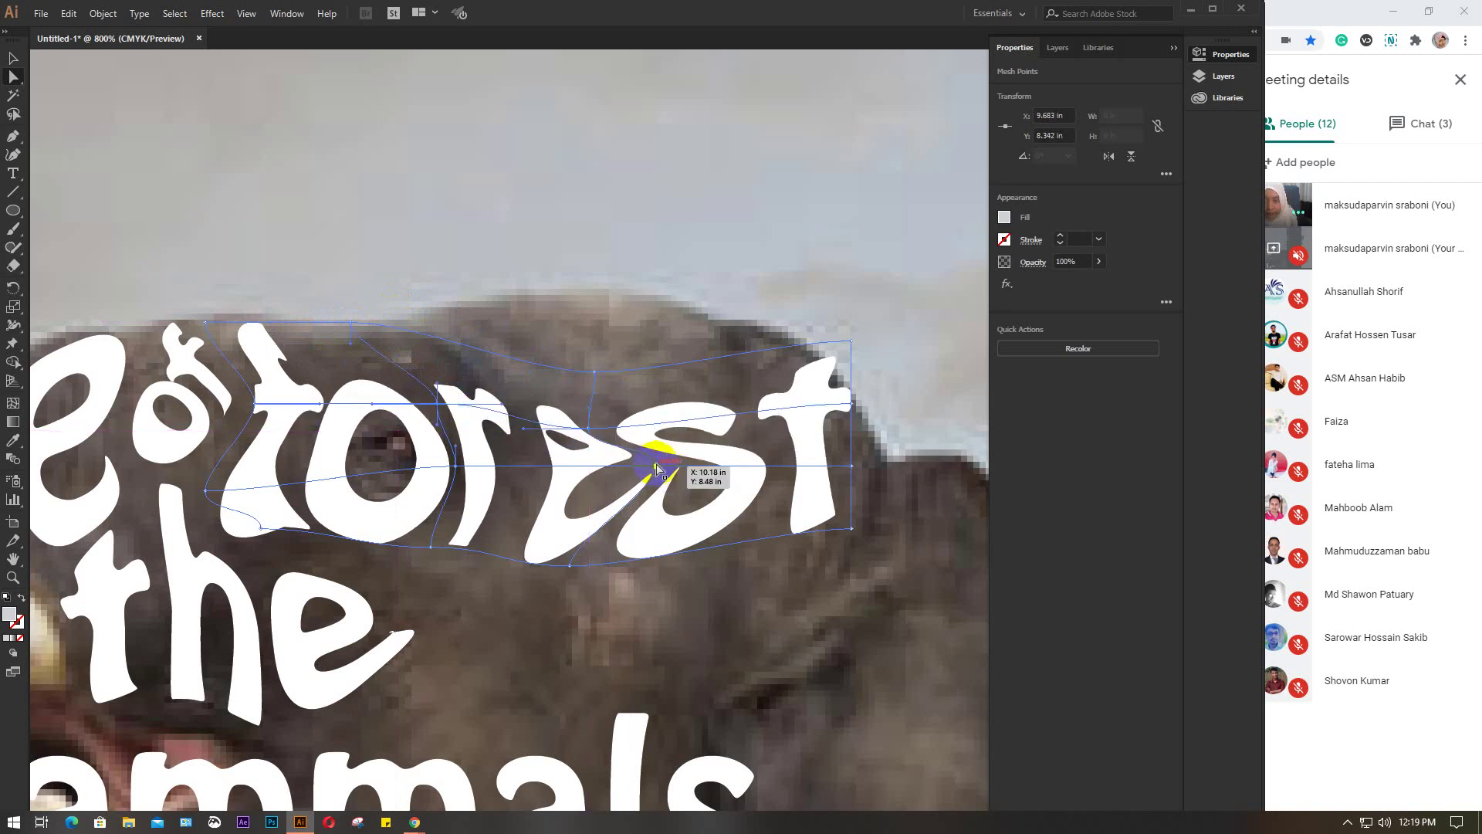
left_click_drag(655, 469, 596, 475)
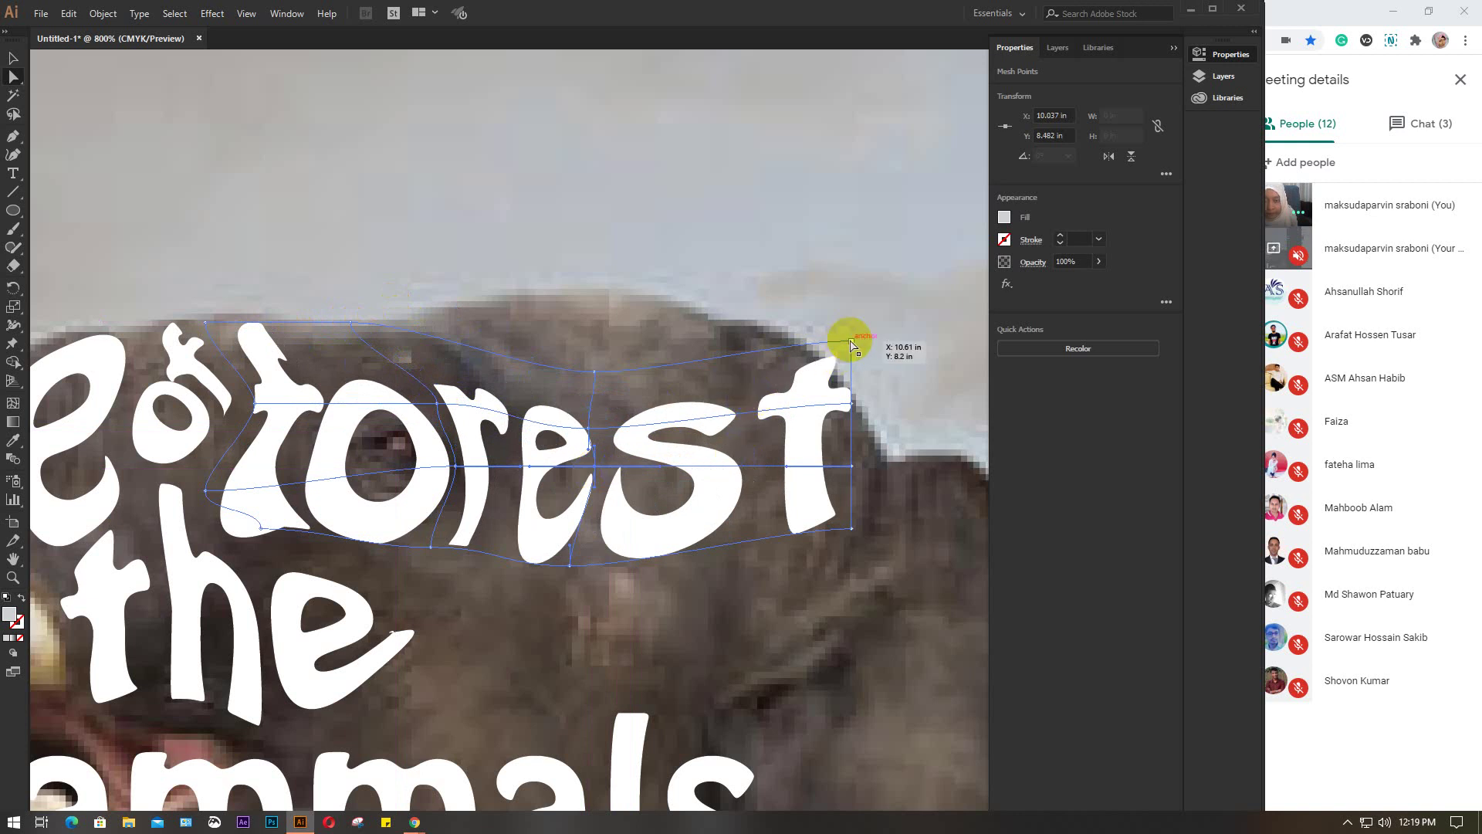
Lower the right-end mesh points so the 't' of 'forest' angles down over the head
left_click_drag(852, 342, 774, 437)
left_click_drag(852, 466, 796, 485)
left_click_drag(852, 529, 827, 548)
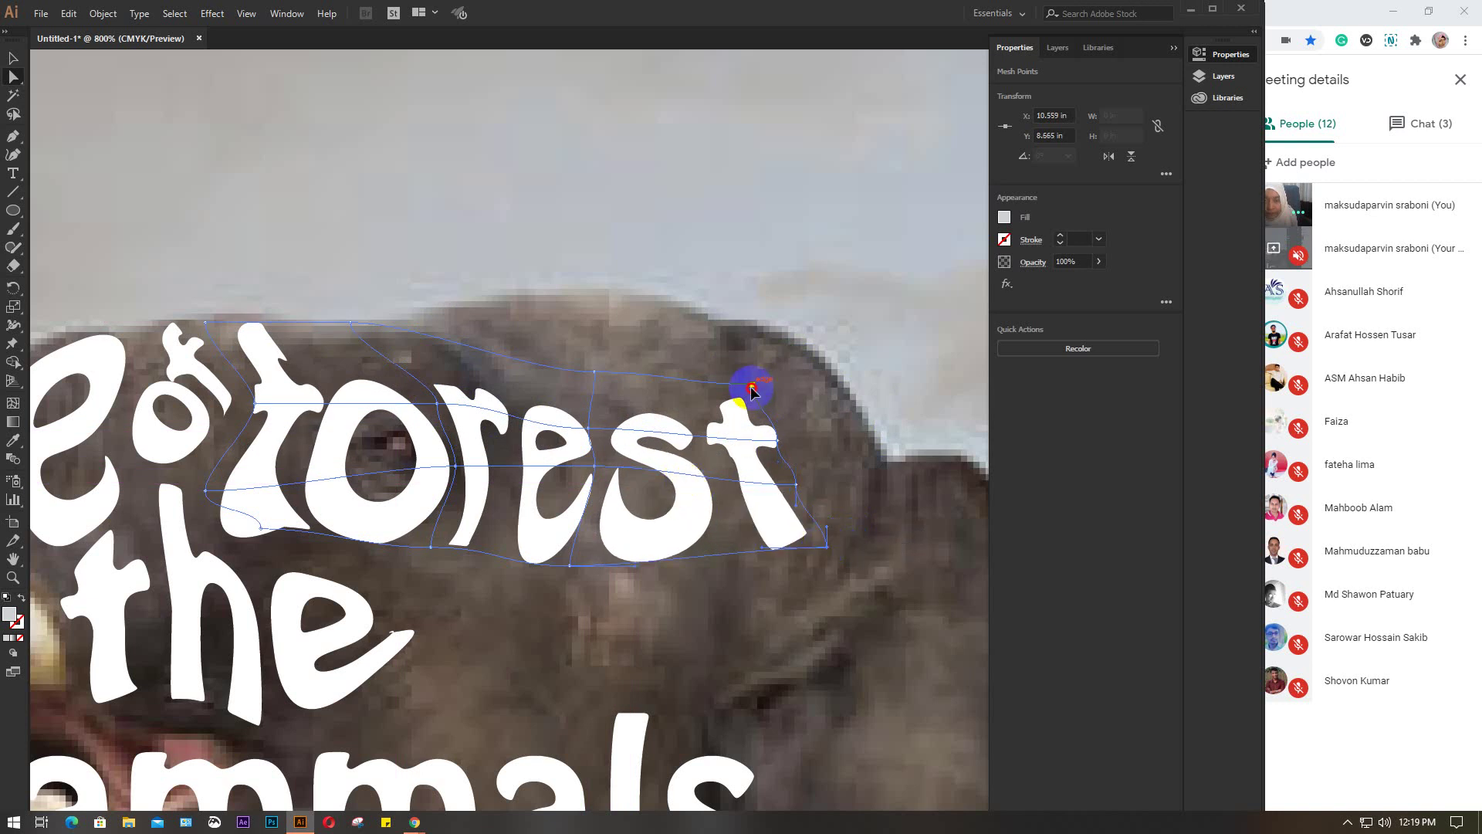
left_click_drag(751, 388, 730, 388)
left_click_drag(774, 441, 771, 446)
left_click_drag(656, 432, 654, 416)
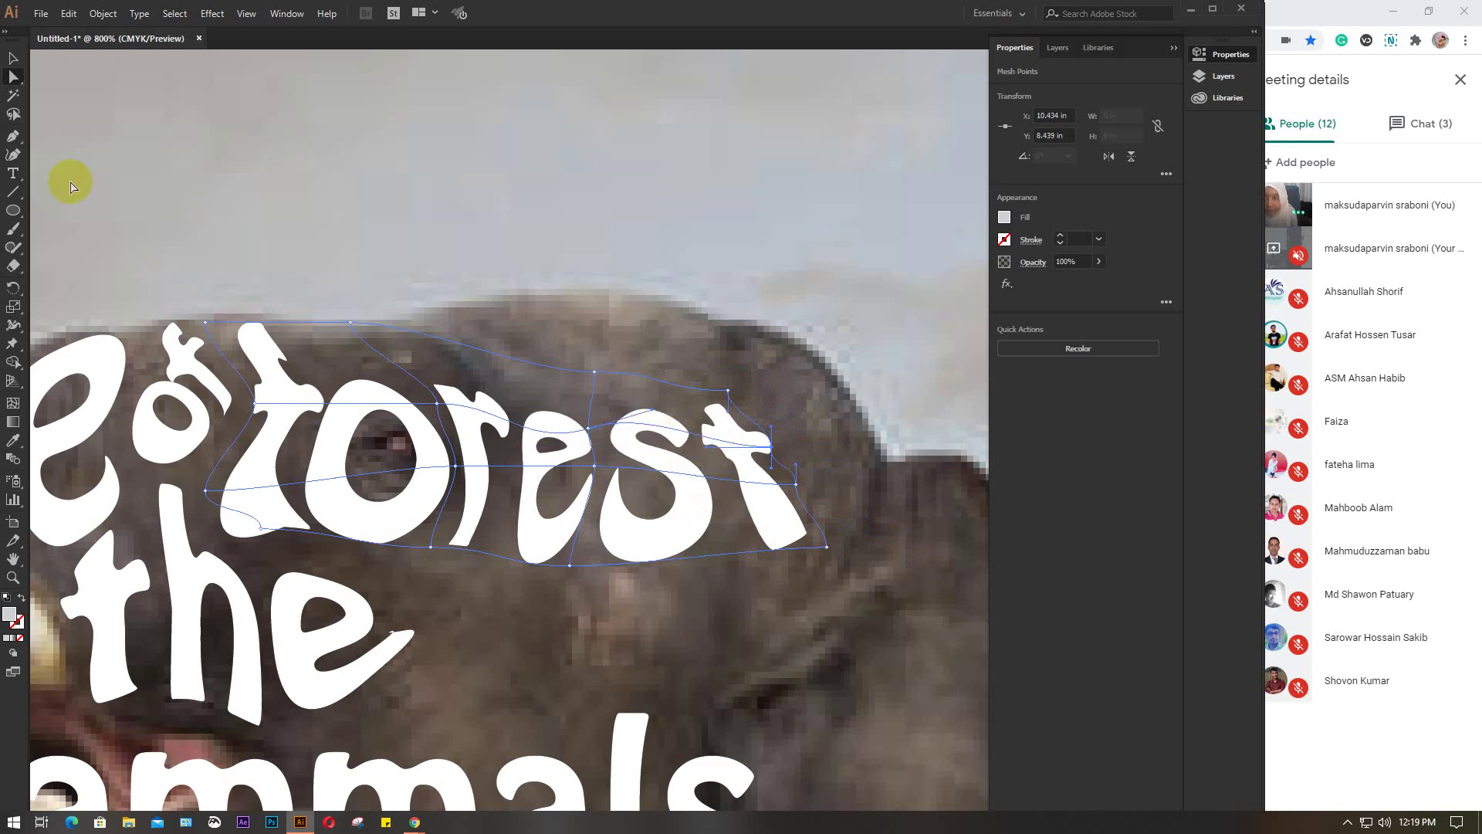
left_click(13, 58)
Zoom in on 'forest' and stretch the top of its 'f' rightward
left_click(716, 292)
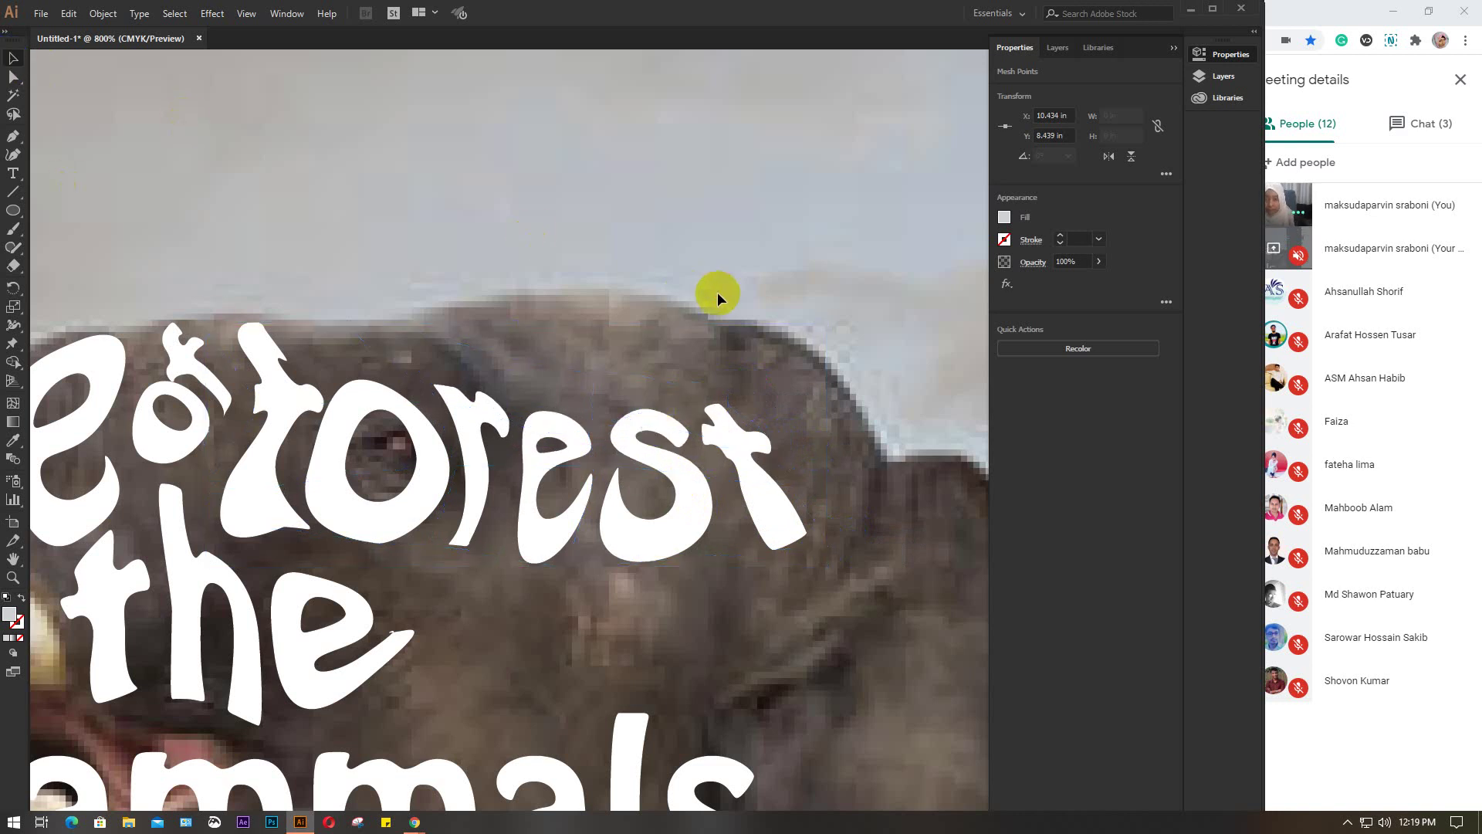
scroll(718, 291, "down", 2)
scroll(761, 519, "down", 3)
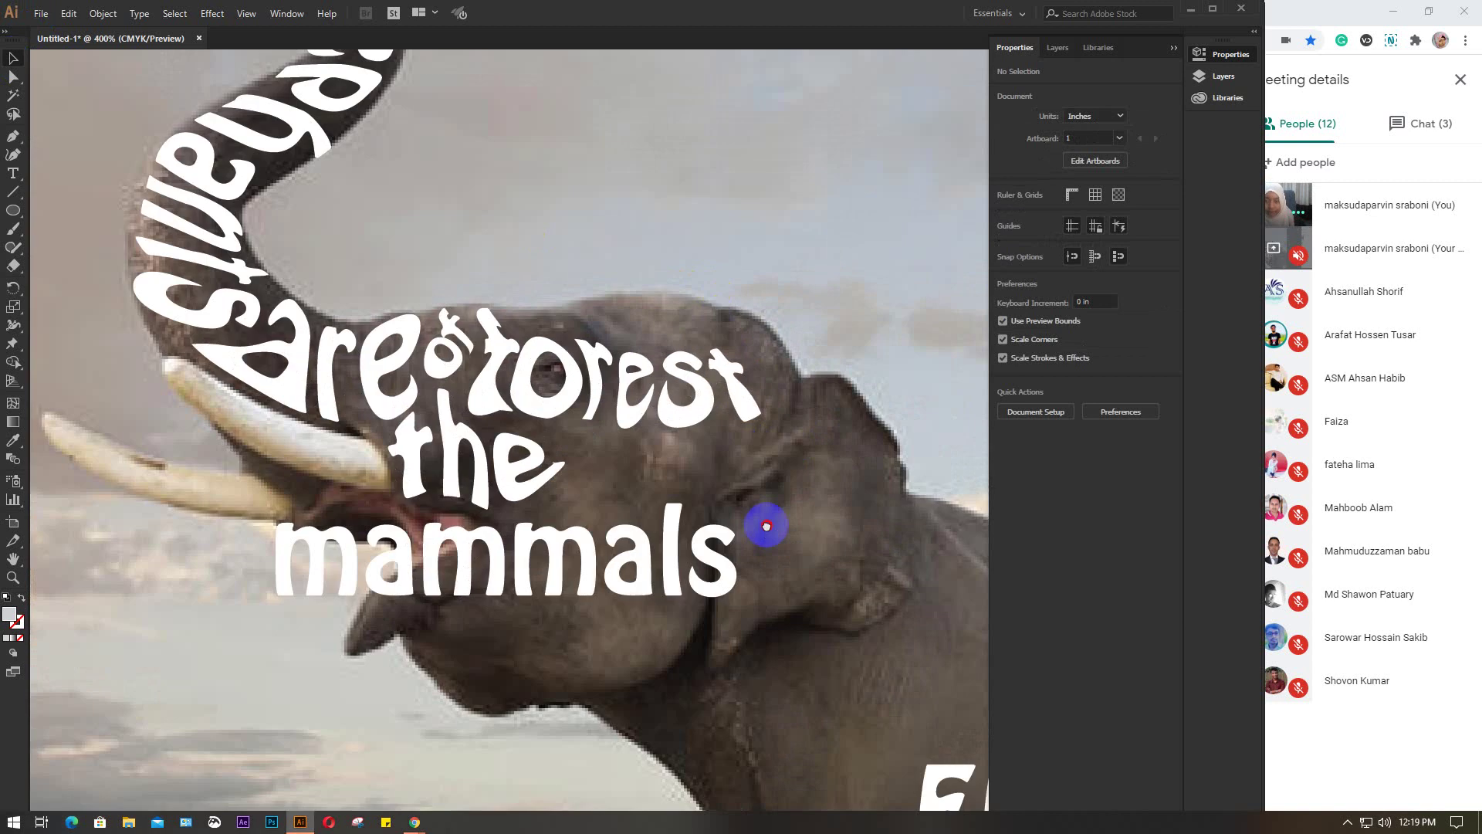
scroll(605, 380, "down", 2)
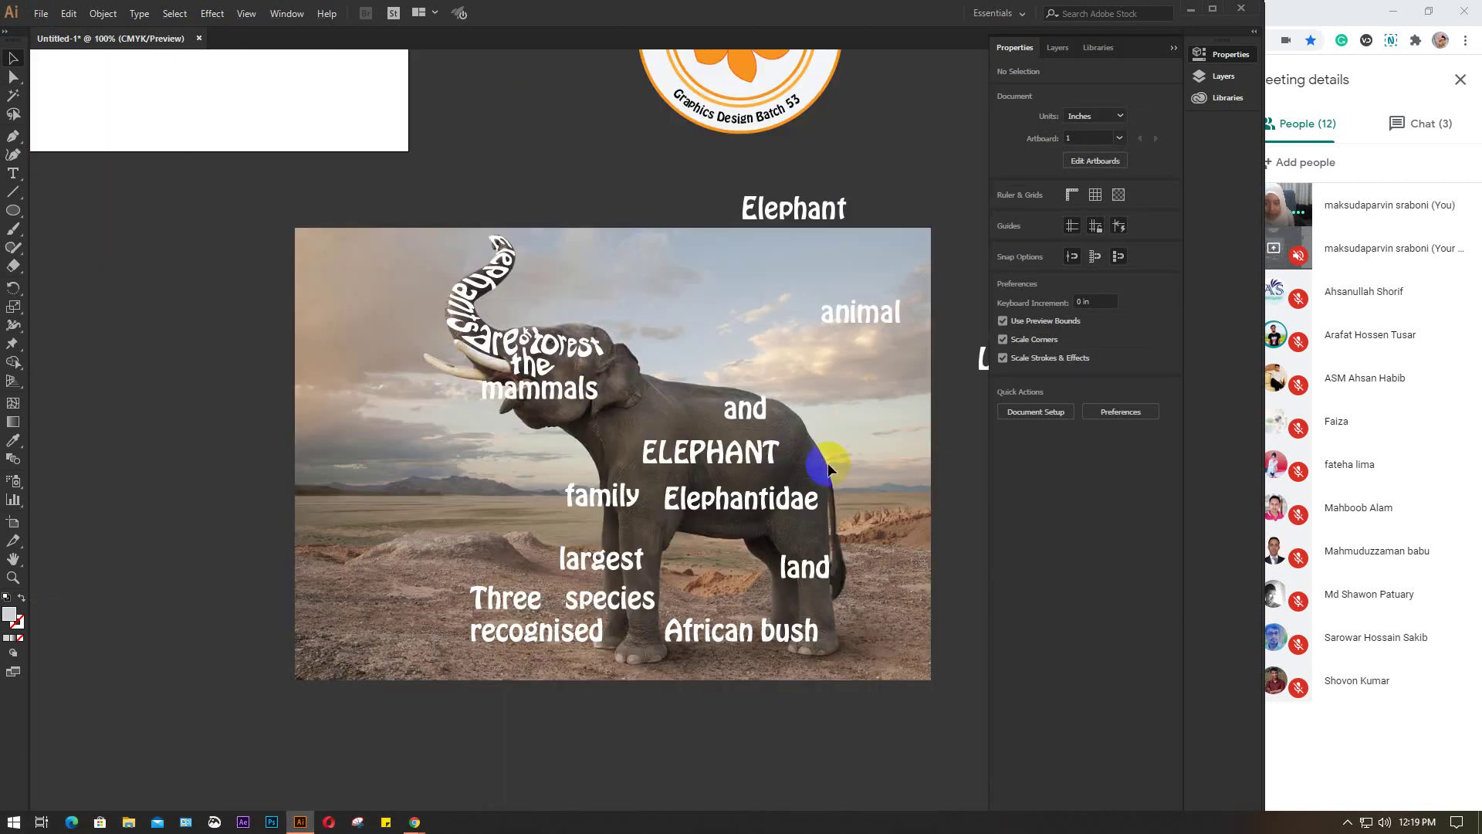
scroll(569, 497, "up", 3)
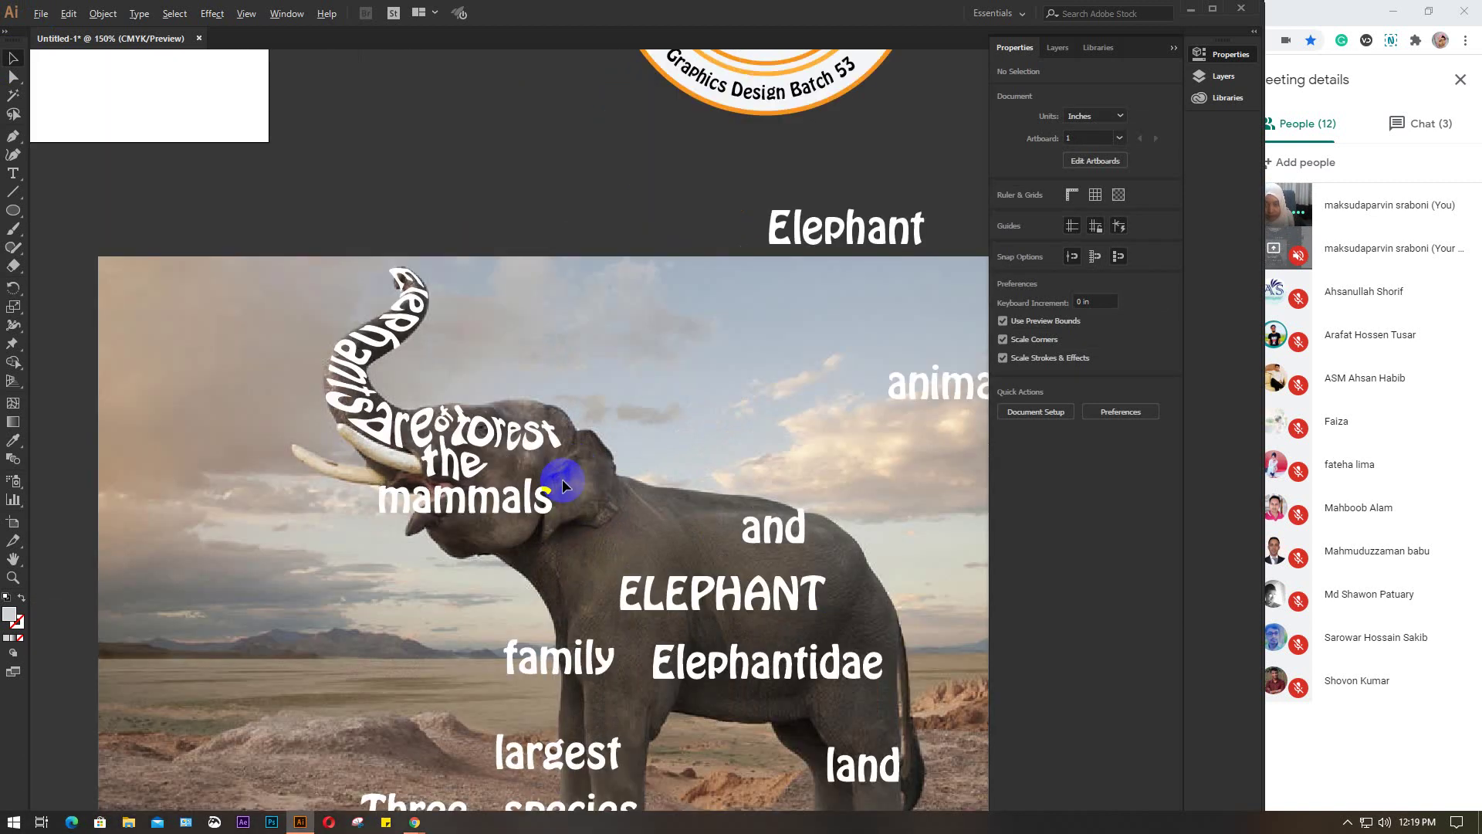
scroll(463, 425, "up", 4)
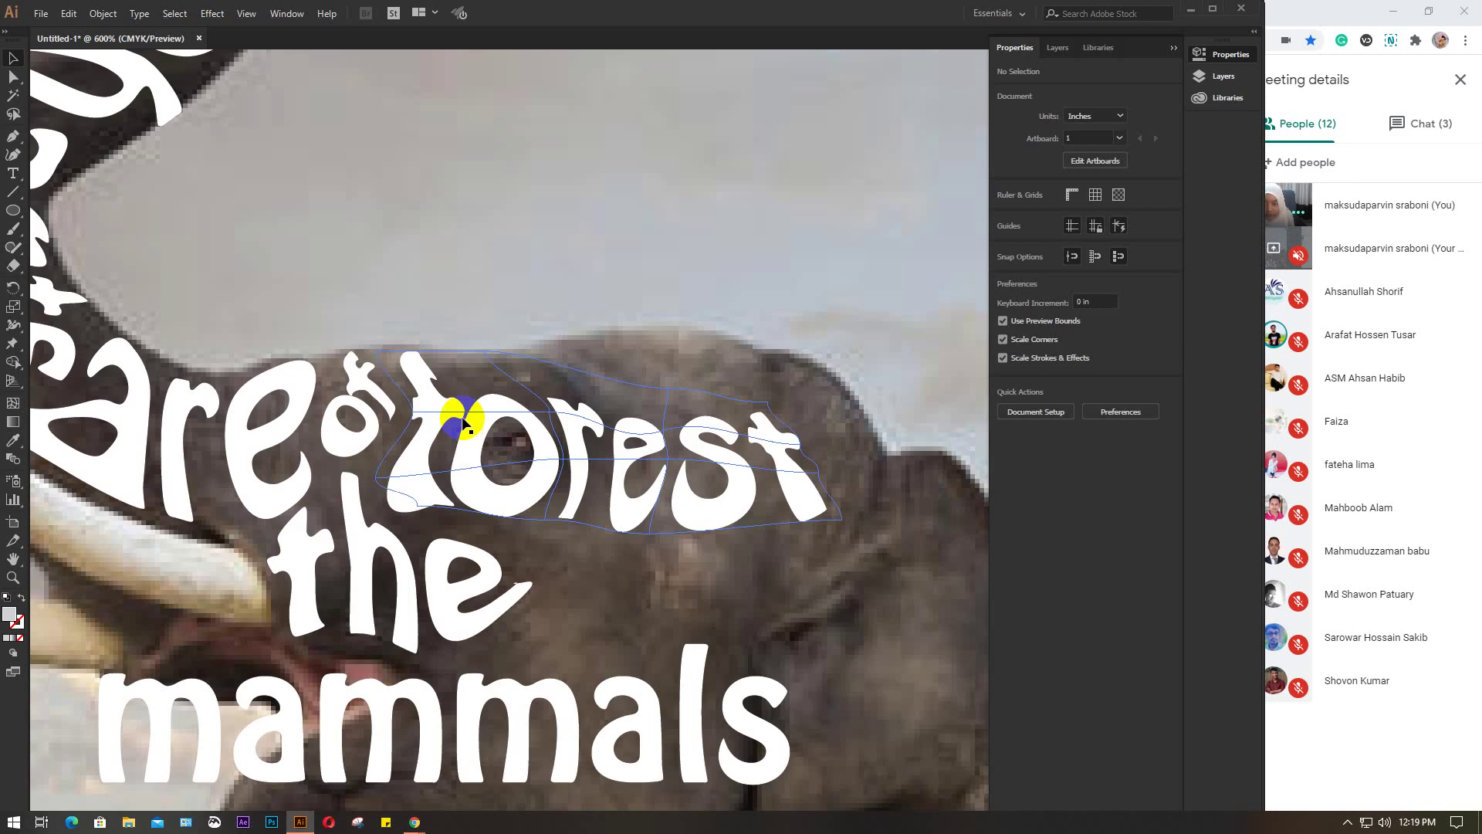
left_click(455, 413)
left_click(13, 78)
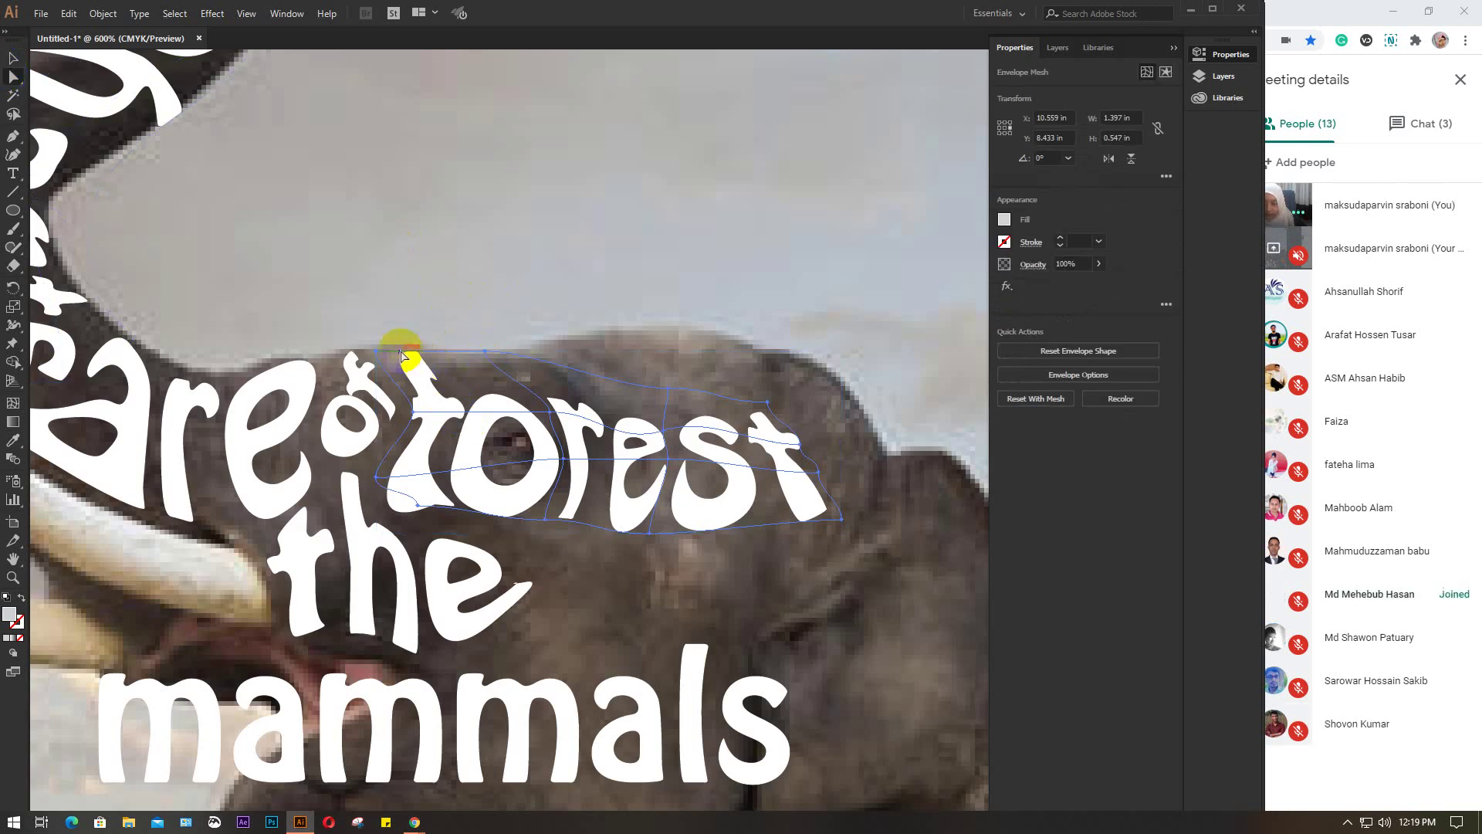
left_click(432, 361)
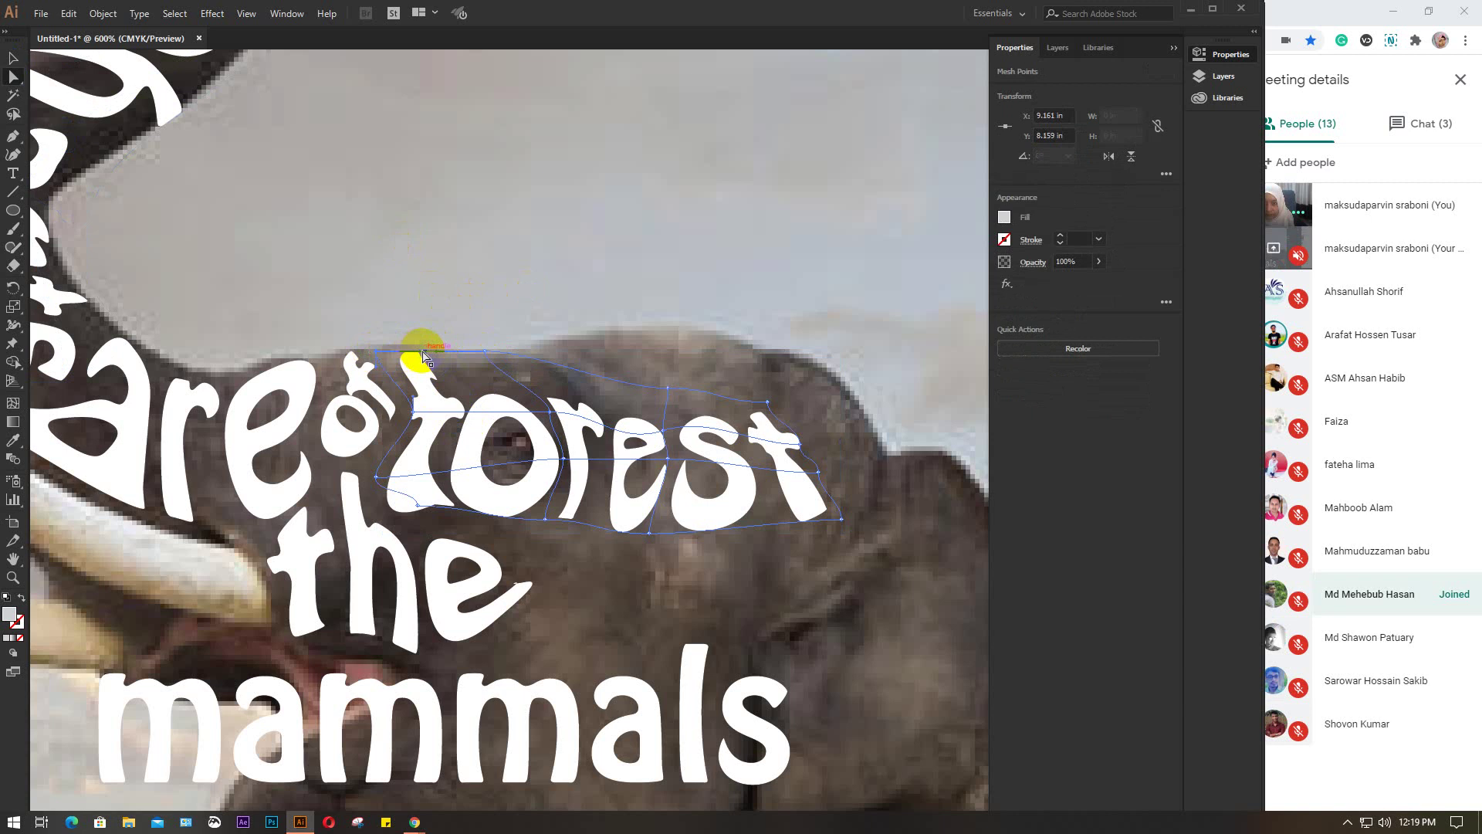
left_click_drag(424, 356, 509, 345)
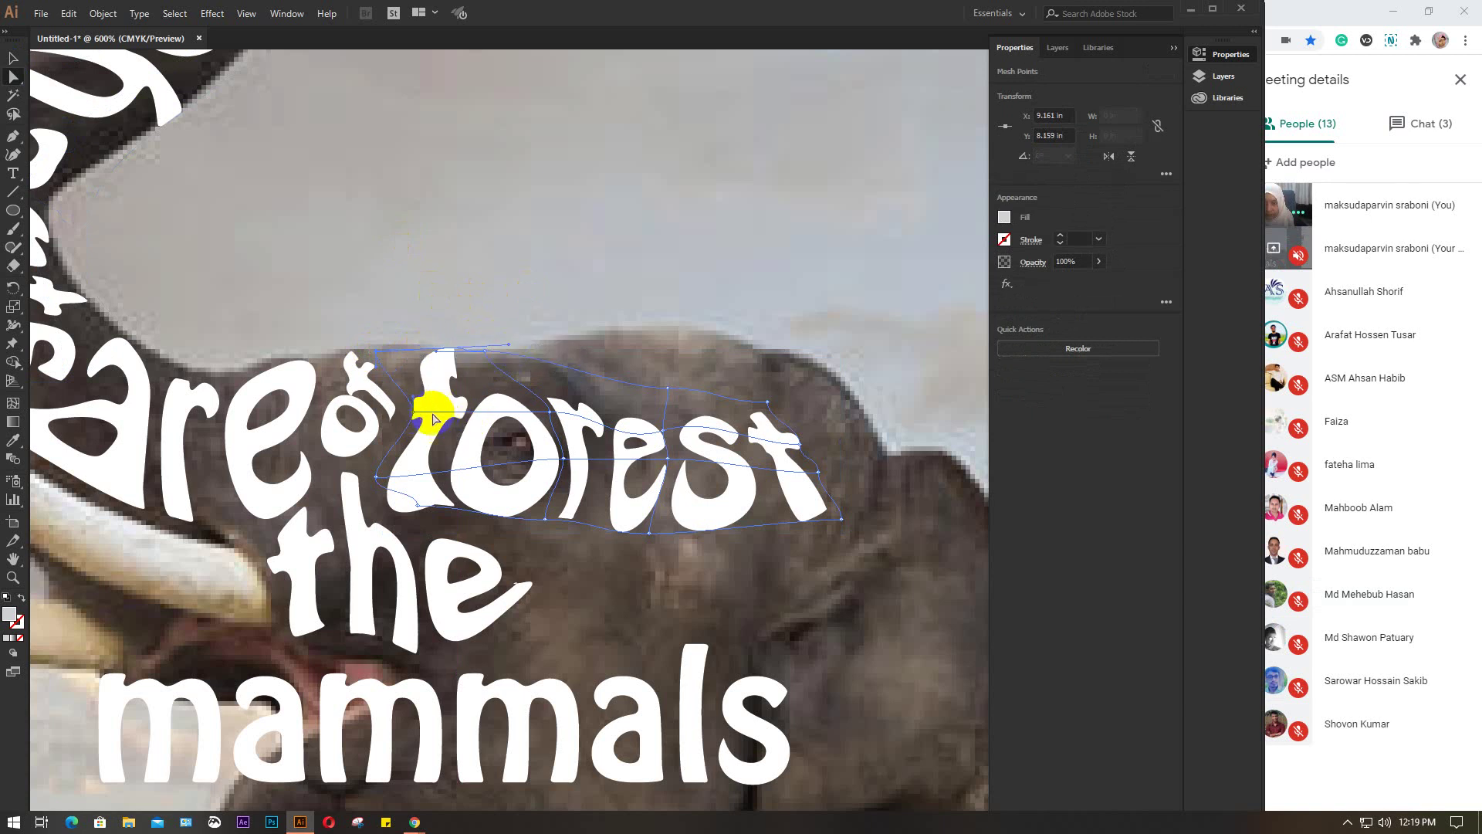
Reshape the lower-left corner and left edge of the 'f' to tuck it beside 'of'
left_click(549, 413)
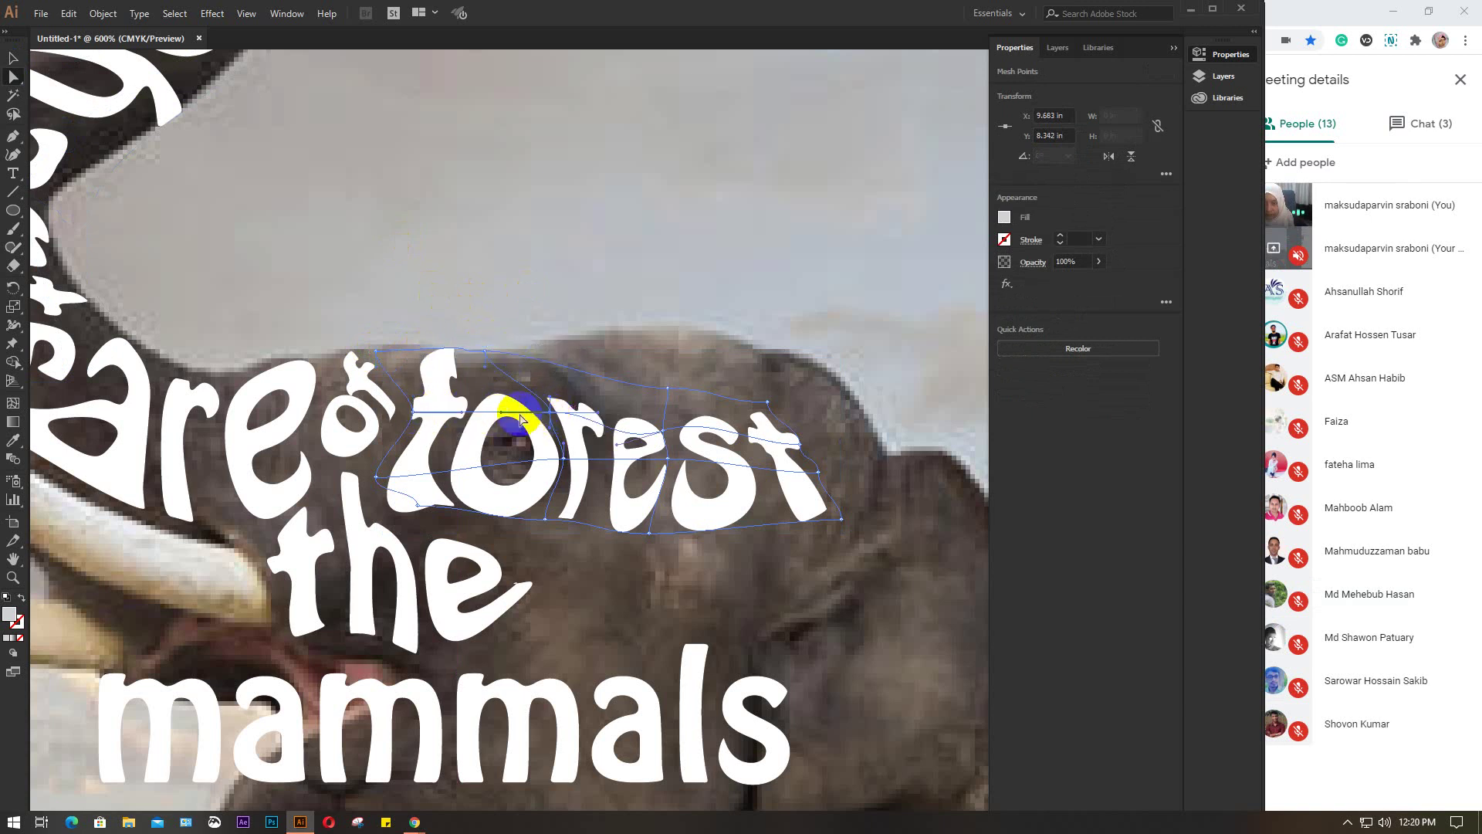
left_click_drag(464, 415, 428, 393)
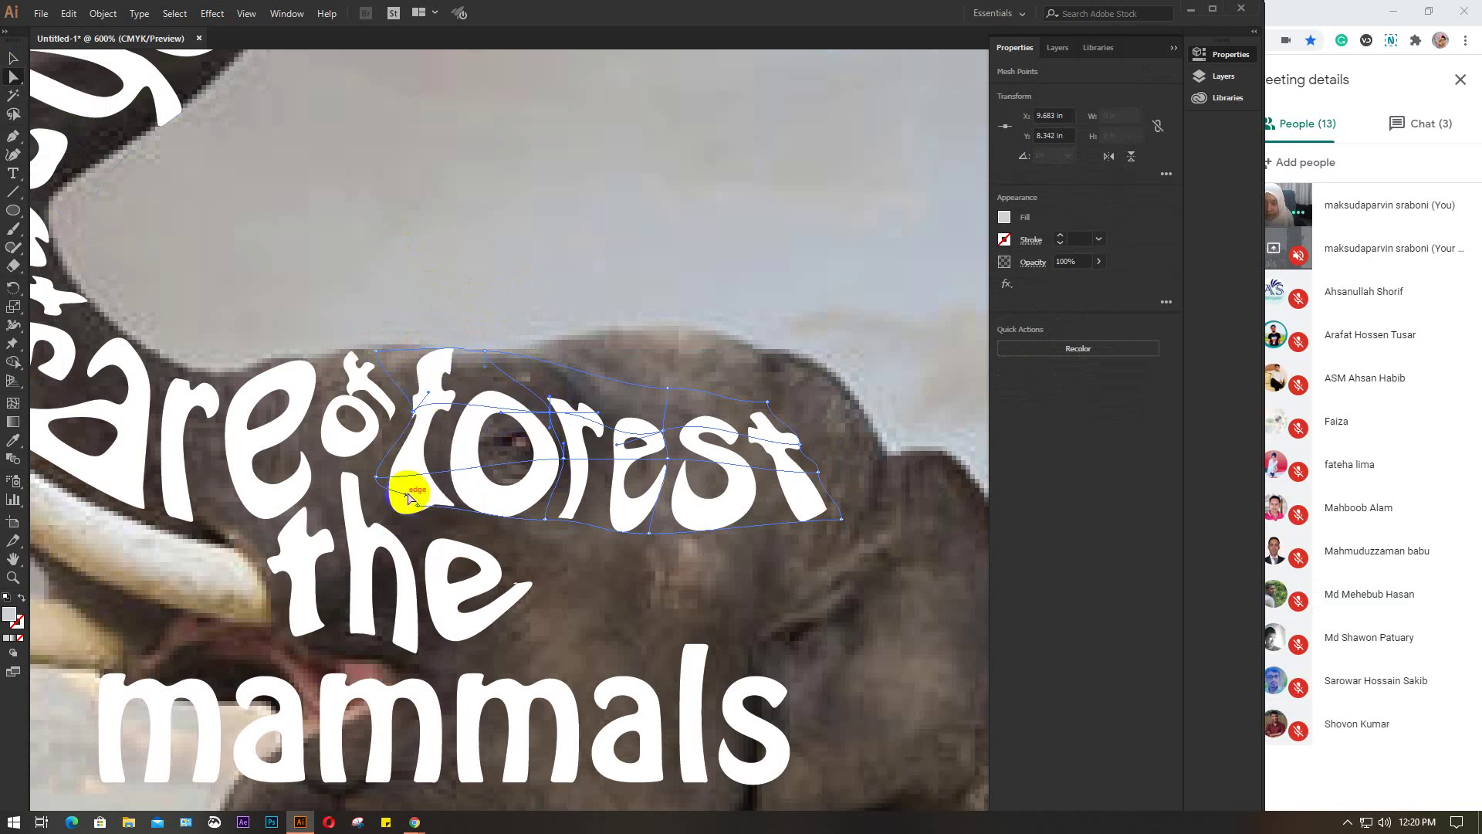
left_click(421, 508)
left_click_drag(421, 507, 383, 502)
left_click(421, 506)
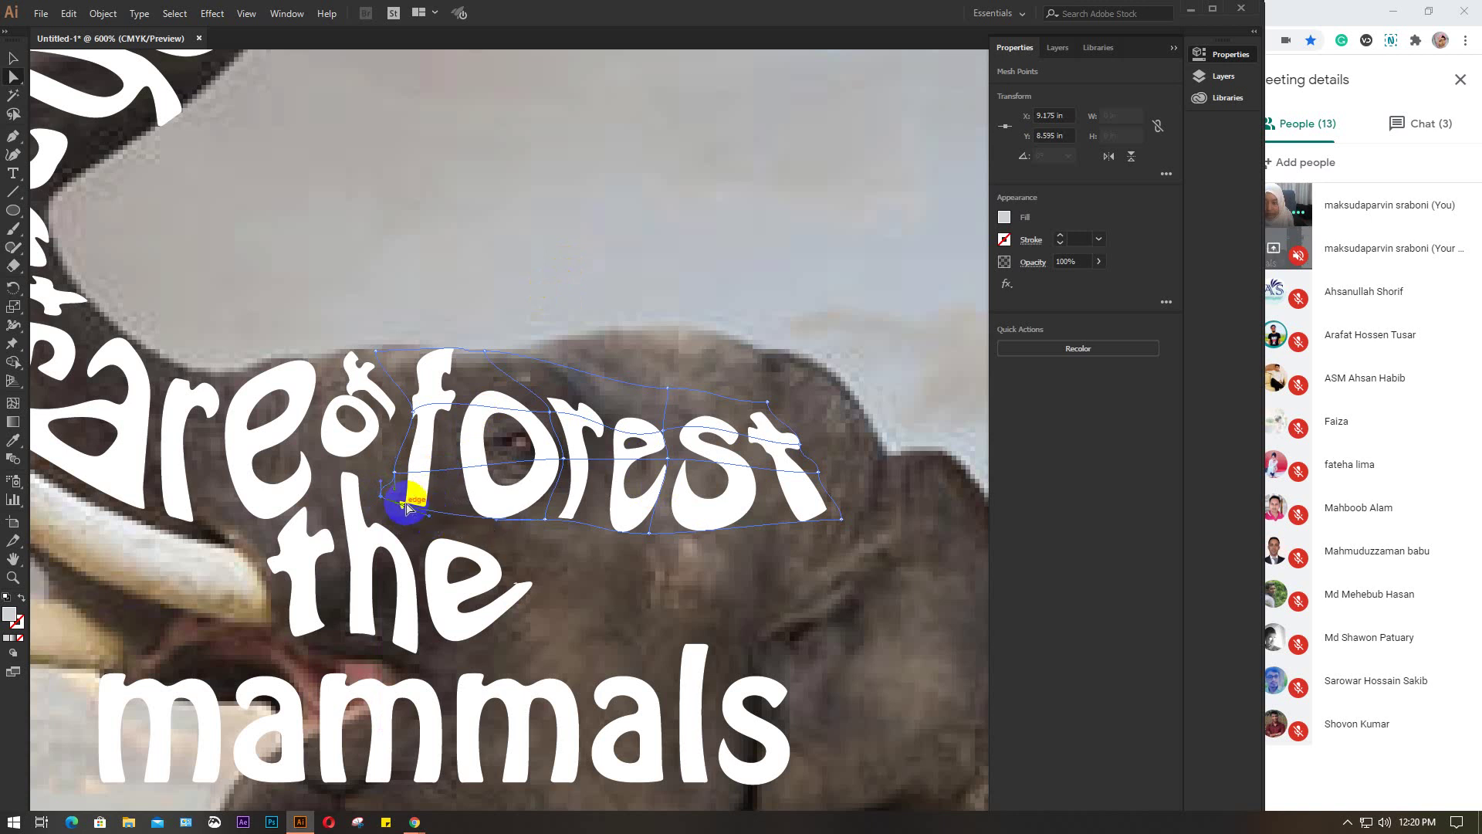
left_click_drag(394, 469, 382, 471)
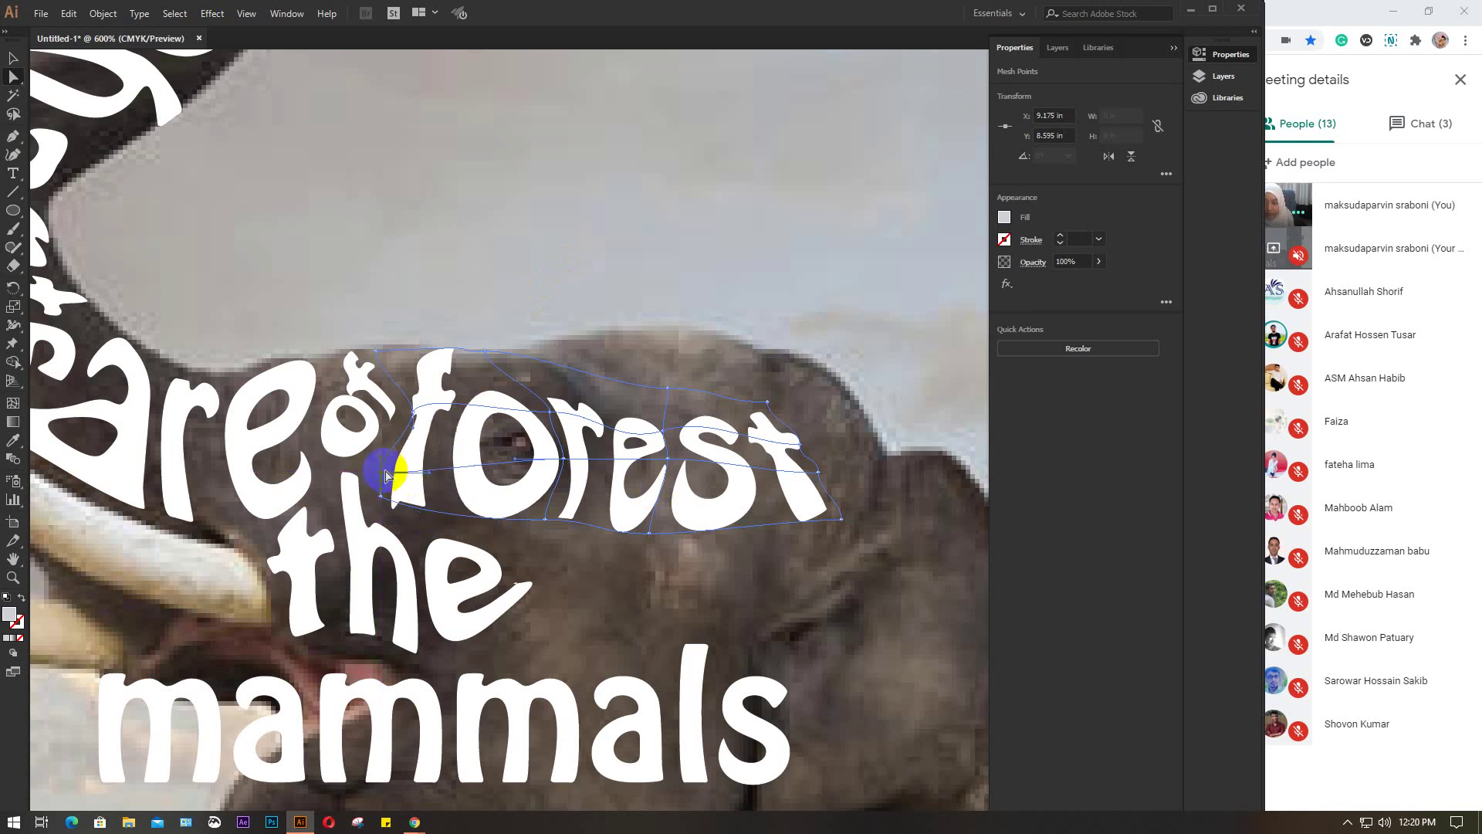
Zoom and pan out to bring the whole elephant collage into view
left_click(13, 57)
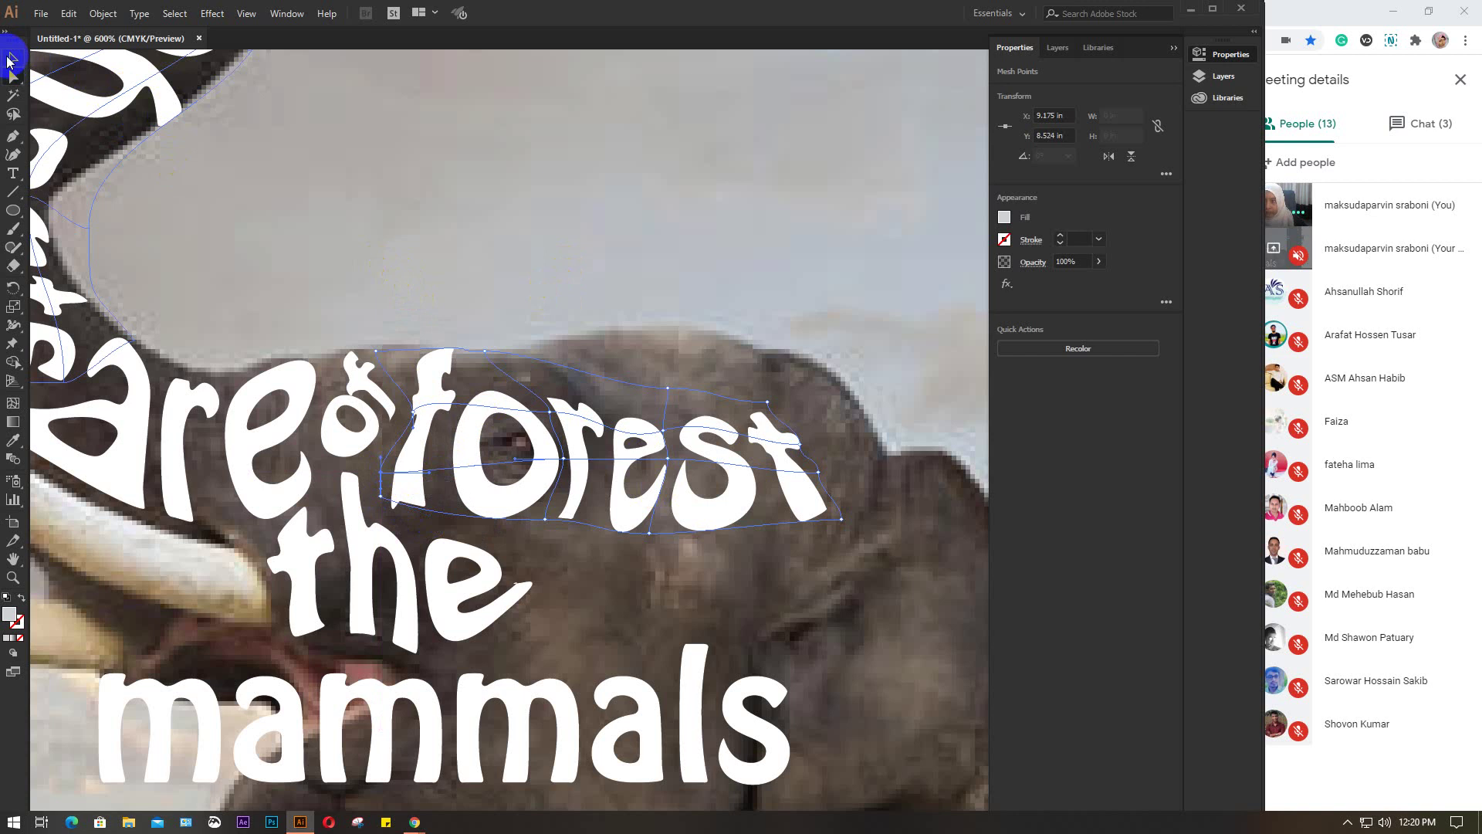
scroll(600, 340, "down", 3)
left_click_drag(695, 467, 421, 328)
scroll(527, 434, "down", 1)
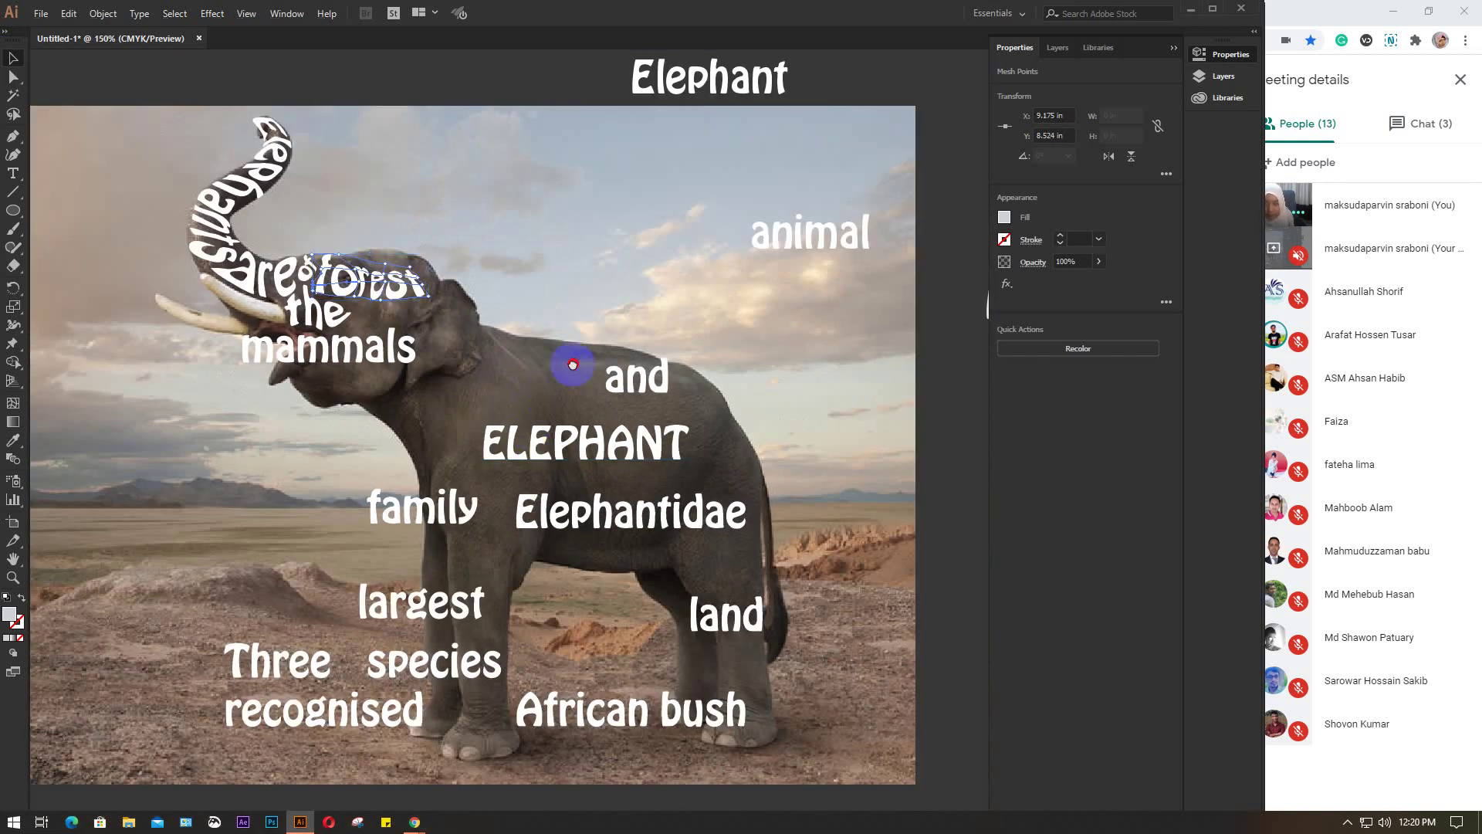
left_click_drag(569, 364, 537, 457)
scroll(507, 400, "up", 1)
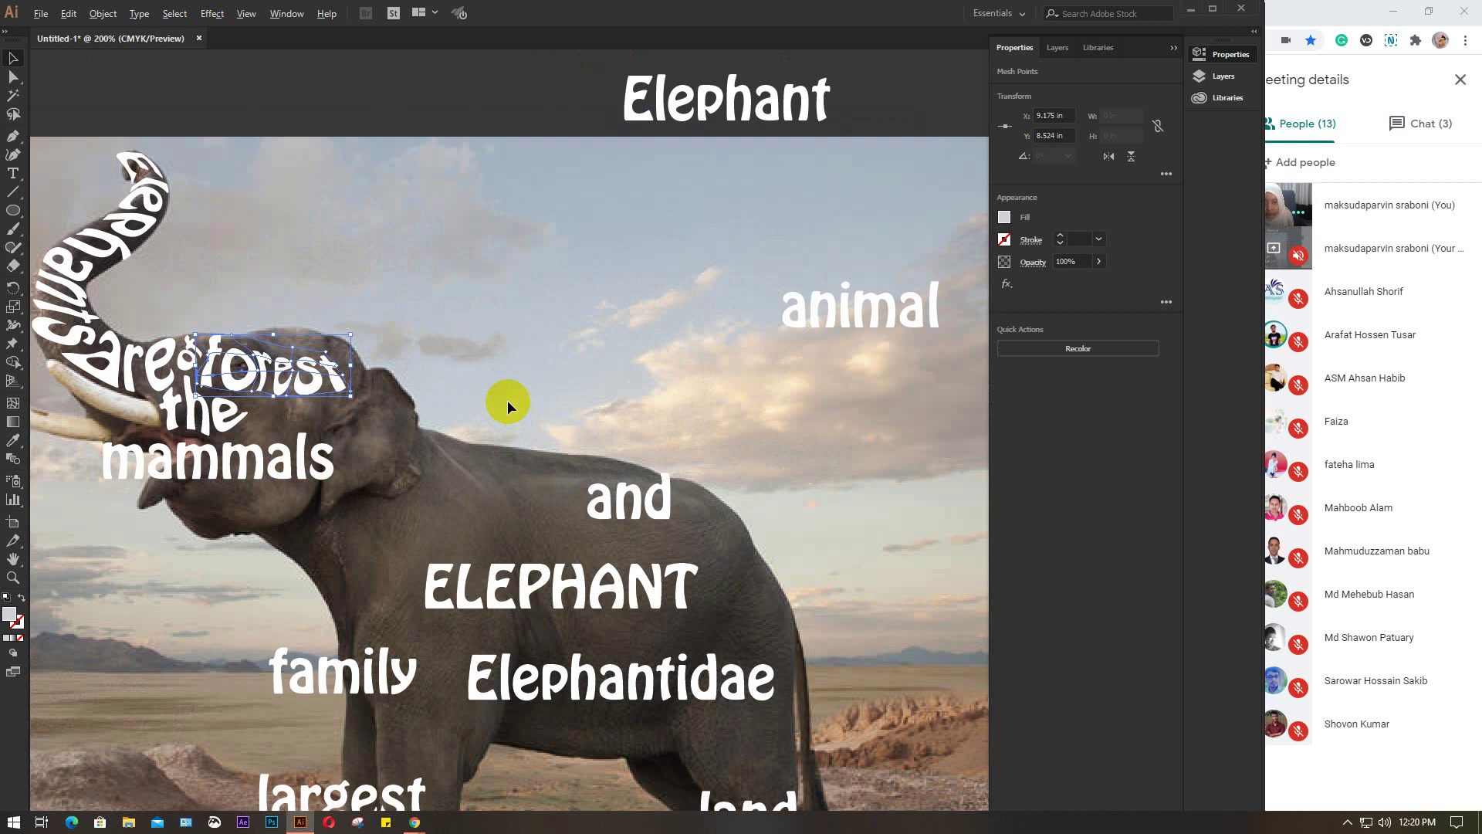
scroll(516, 397, "down", 1)
left_click(512, 347)
left_click_drag(513, 348, 515, 375)
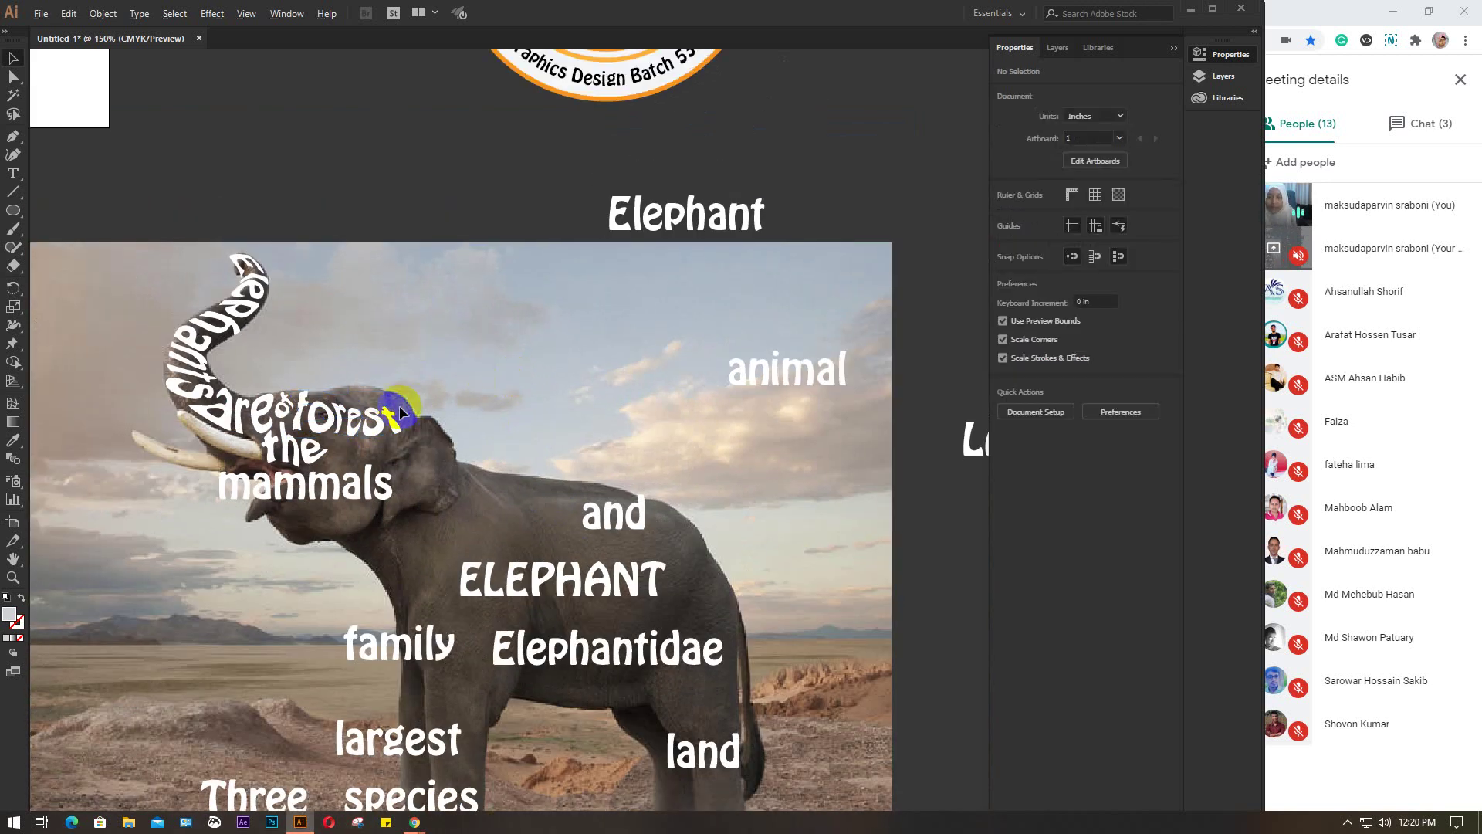
scroll(374, 394, "up", 1)
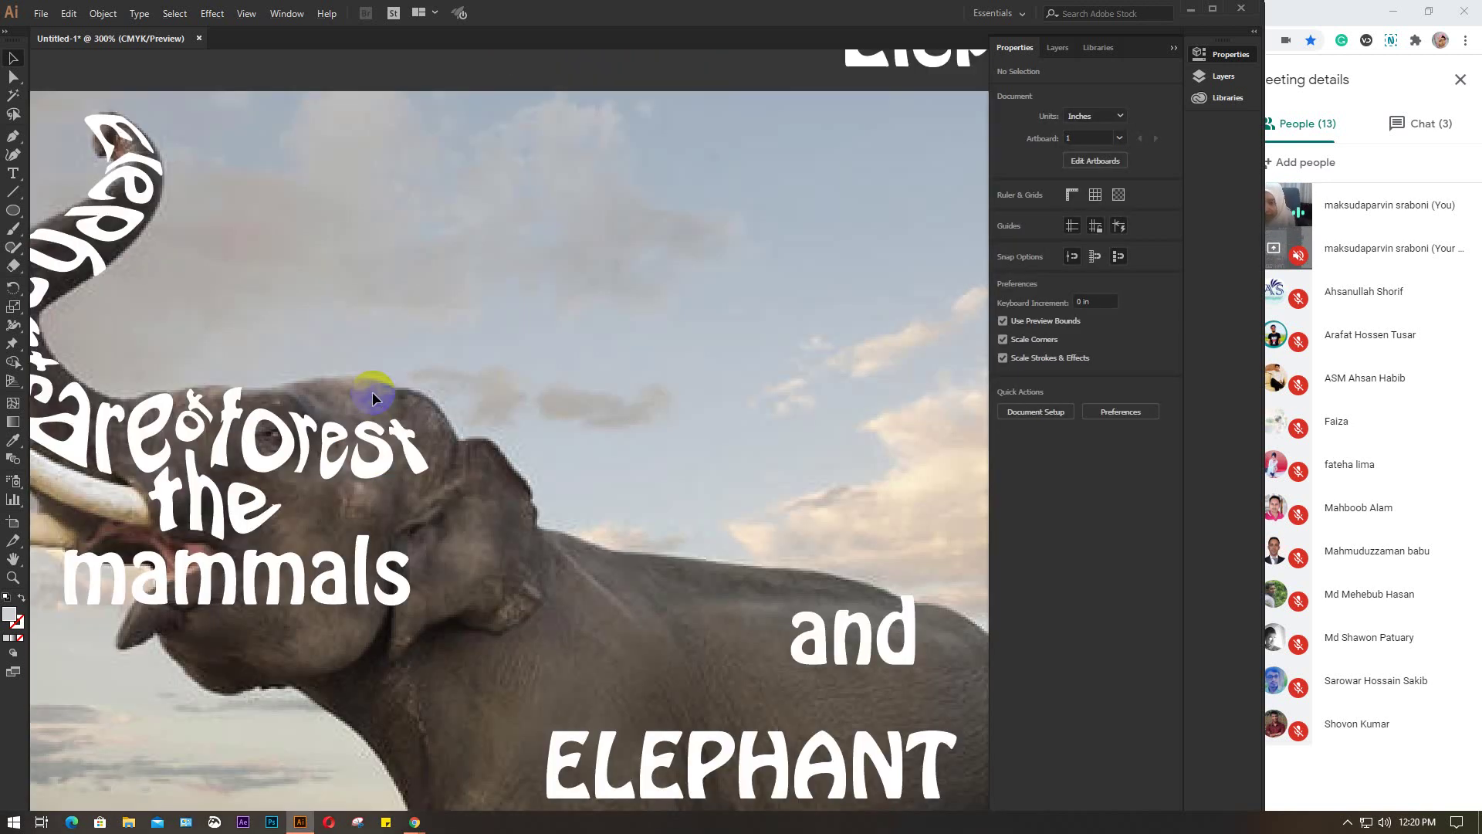
scroll(494, 386, "up", 1)
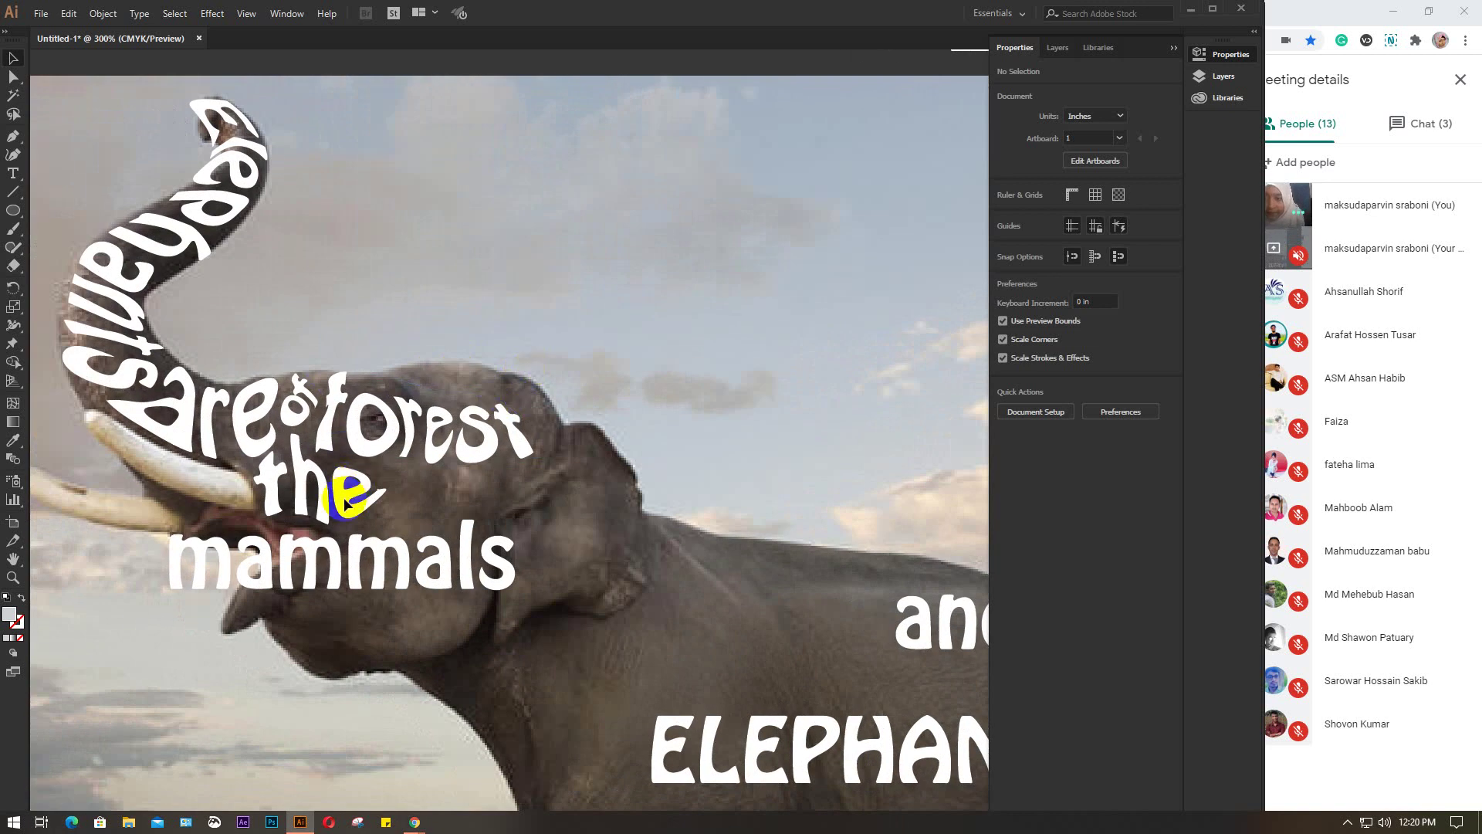
Drag 'and' from the elephant's body up onto the head above 'forest'
left_click(915, 629)
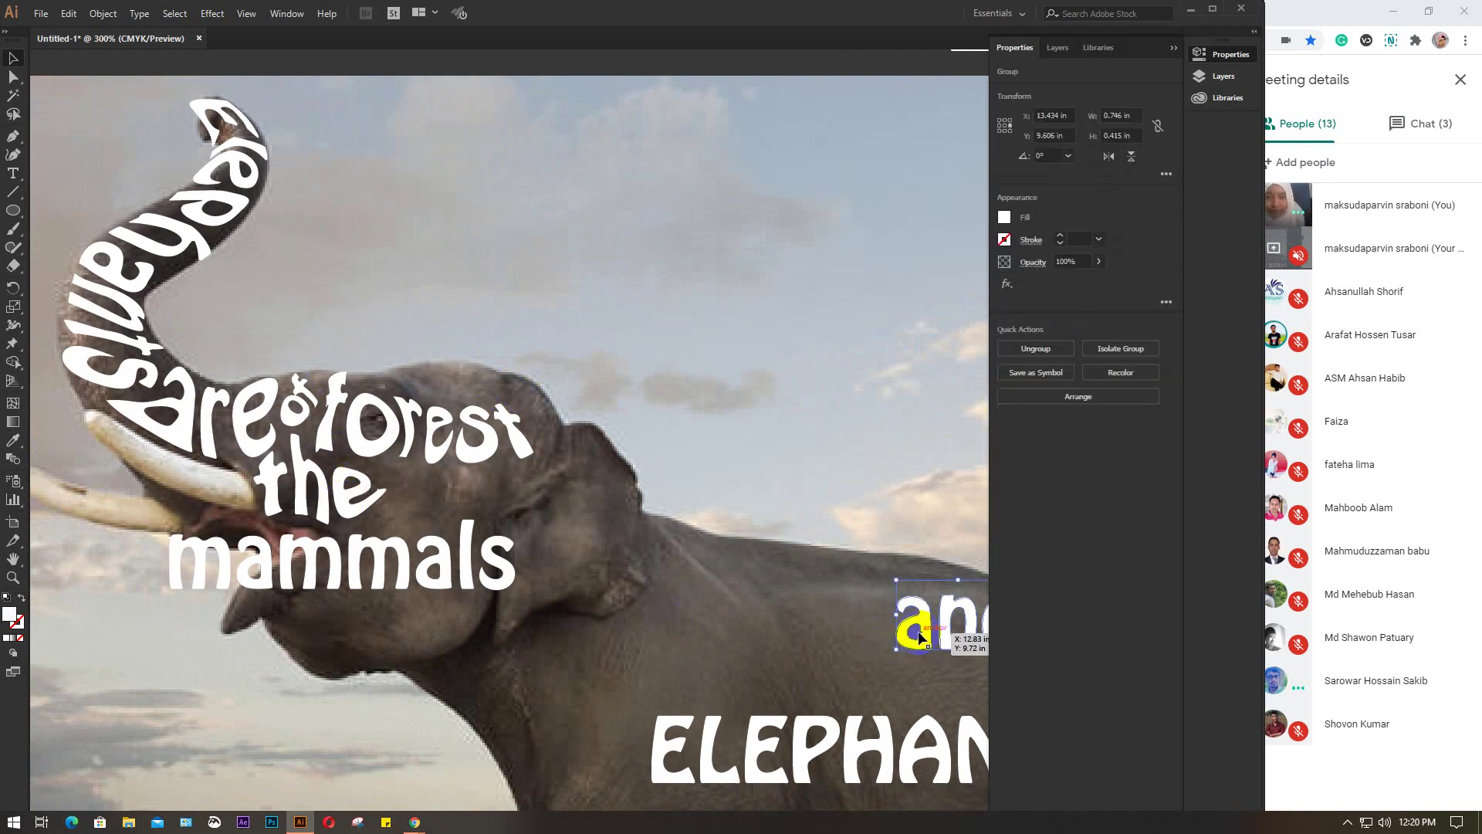
left_click_drag(918, 634, 423, 376)
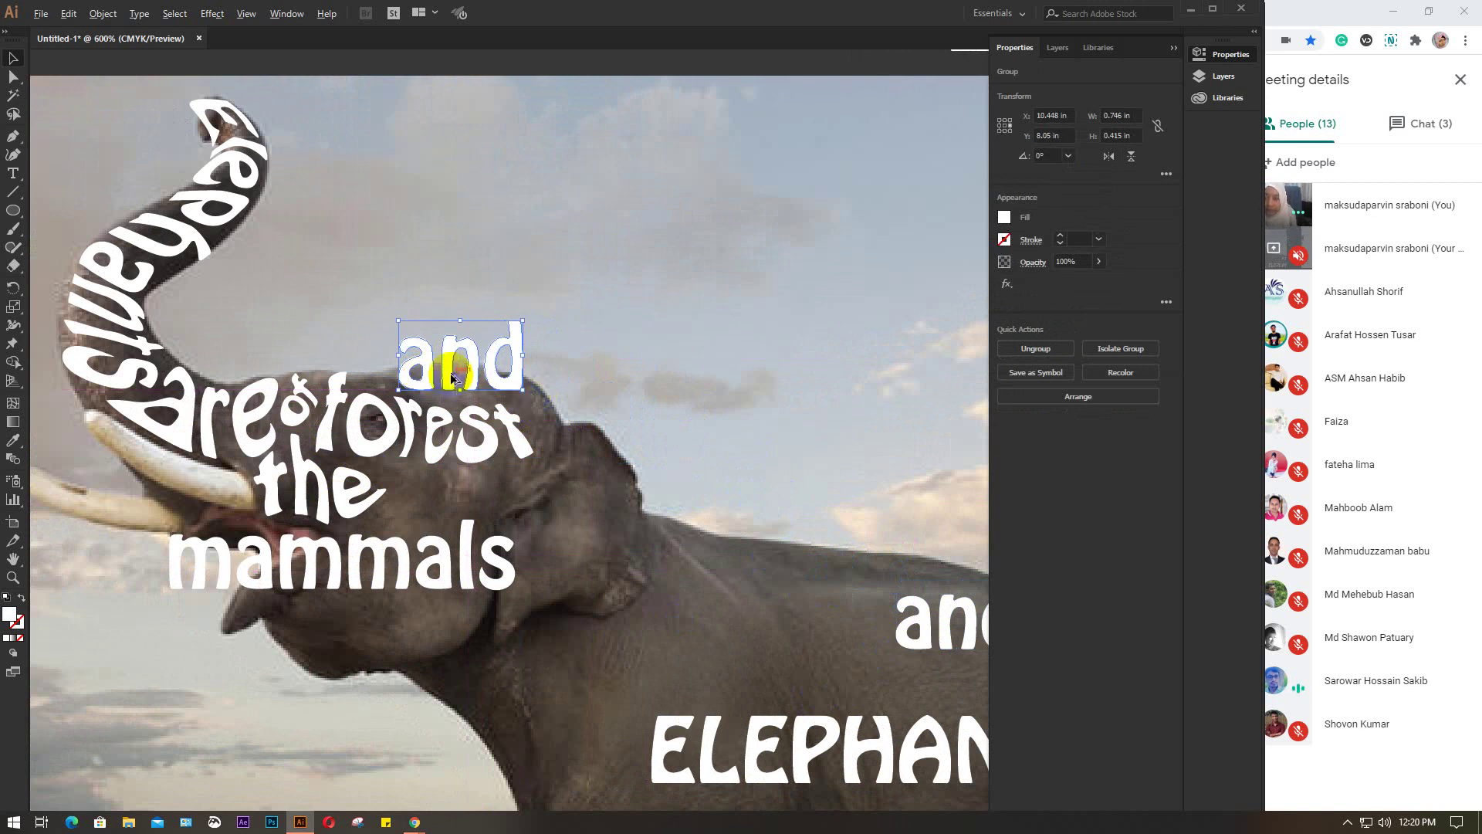
scroll(452, 378, "up", 2)
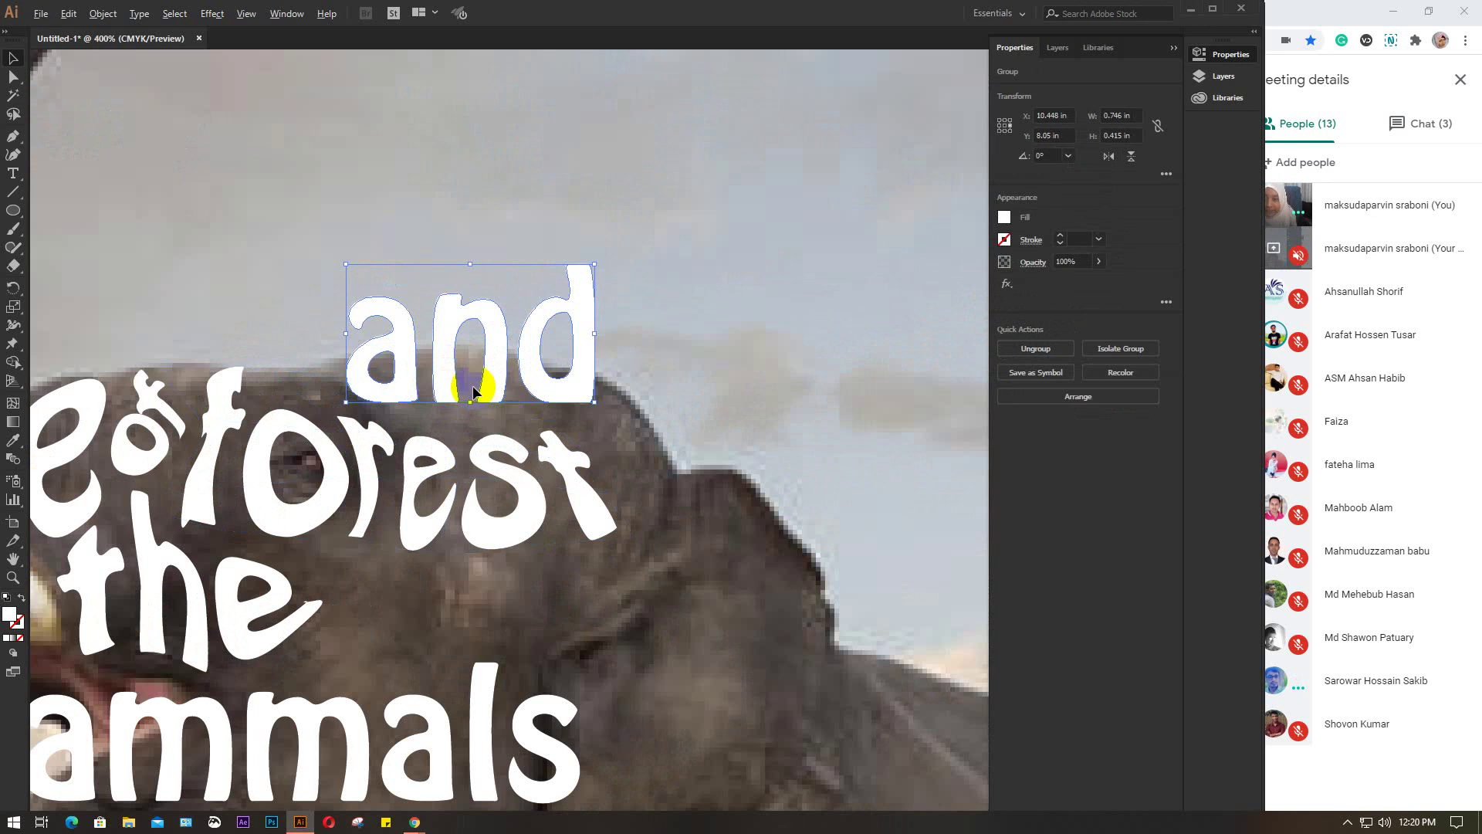
scroll(473, 392, "down", 1)
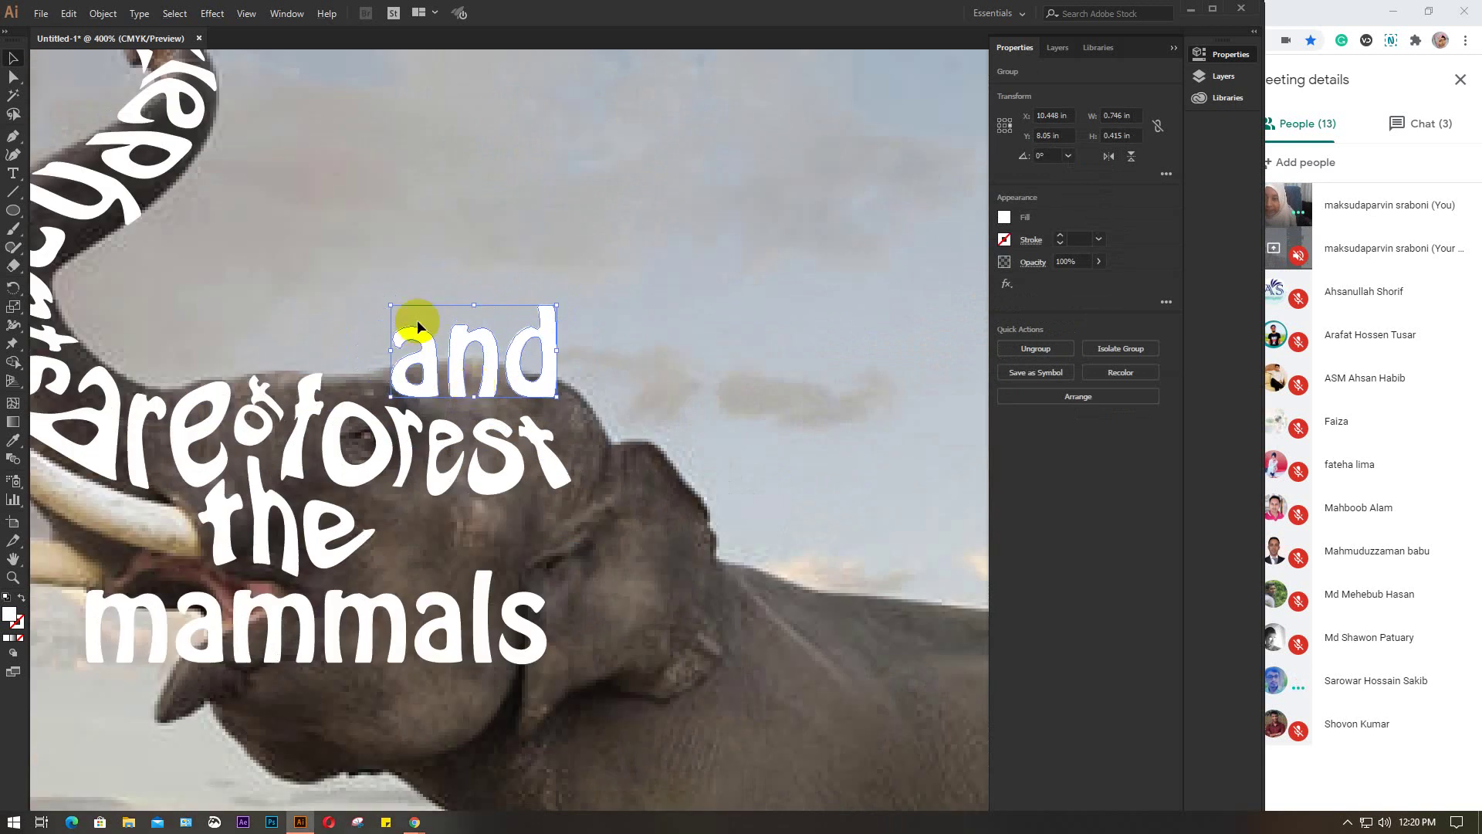
Envelope 'and' with a 3-row by 3-column mesh via Make with Mesh
left_click(103, 13)
left_click(159, 434)
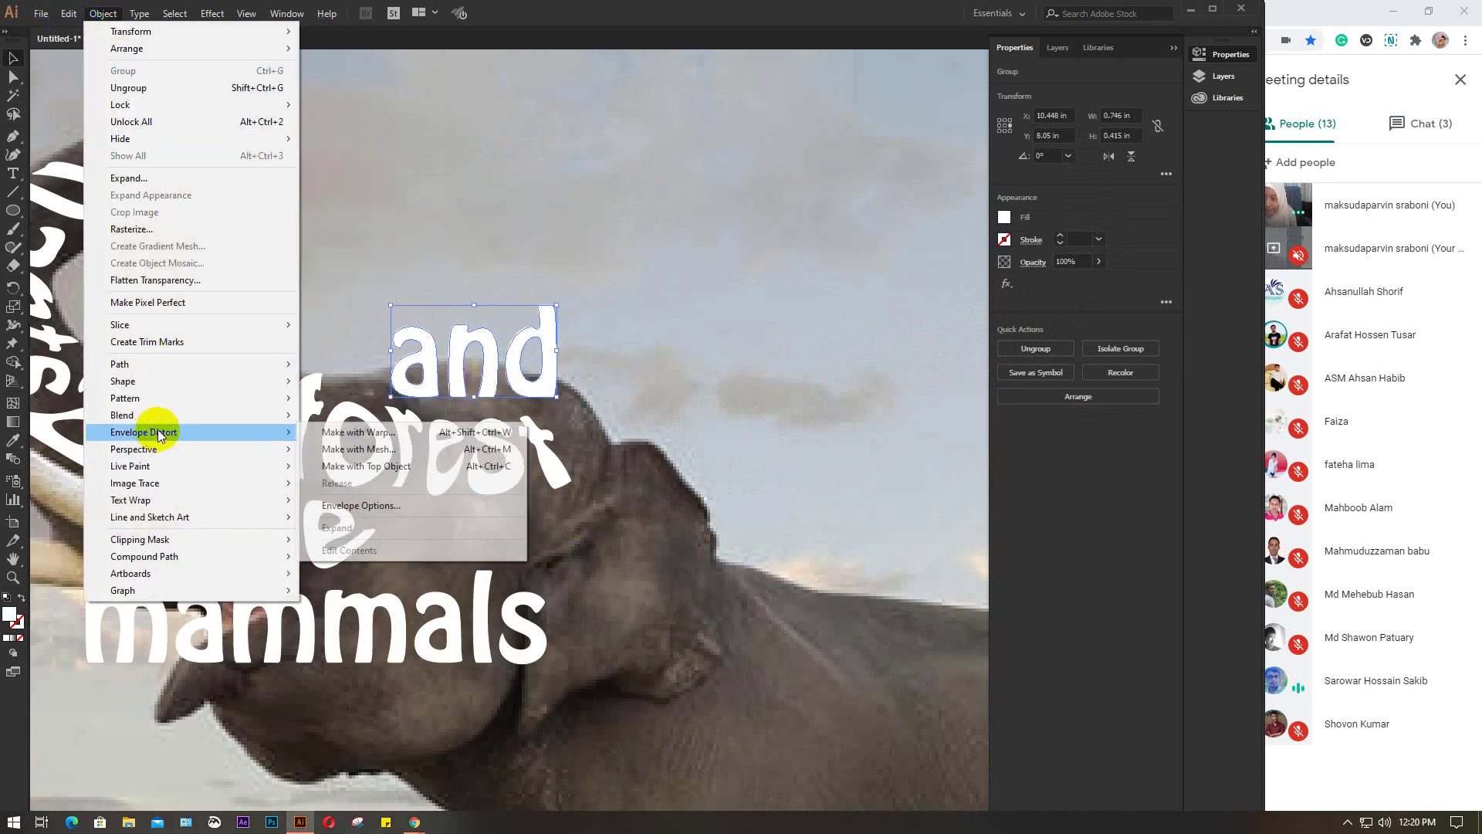
left_click(375, 451)
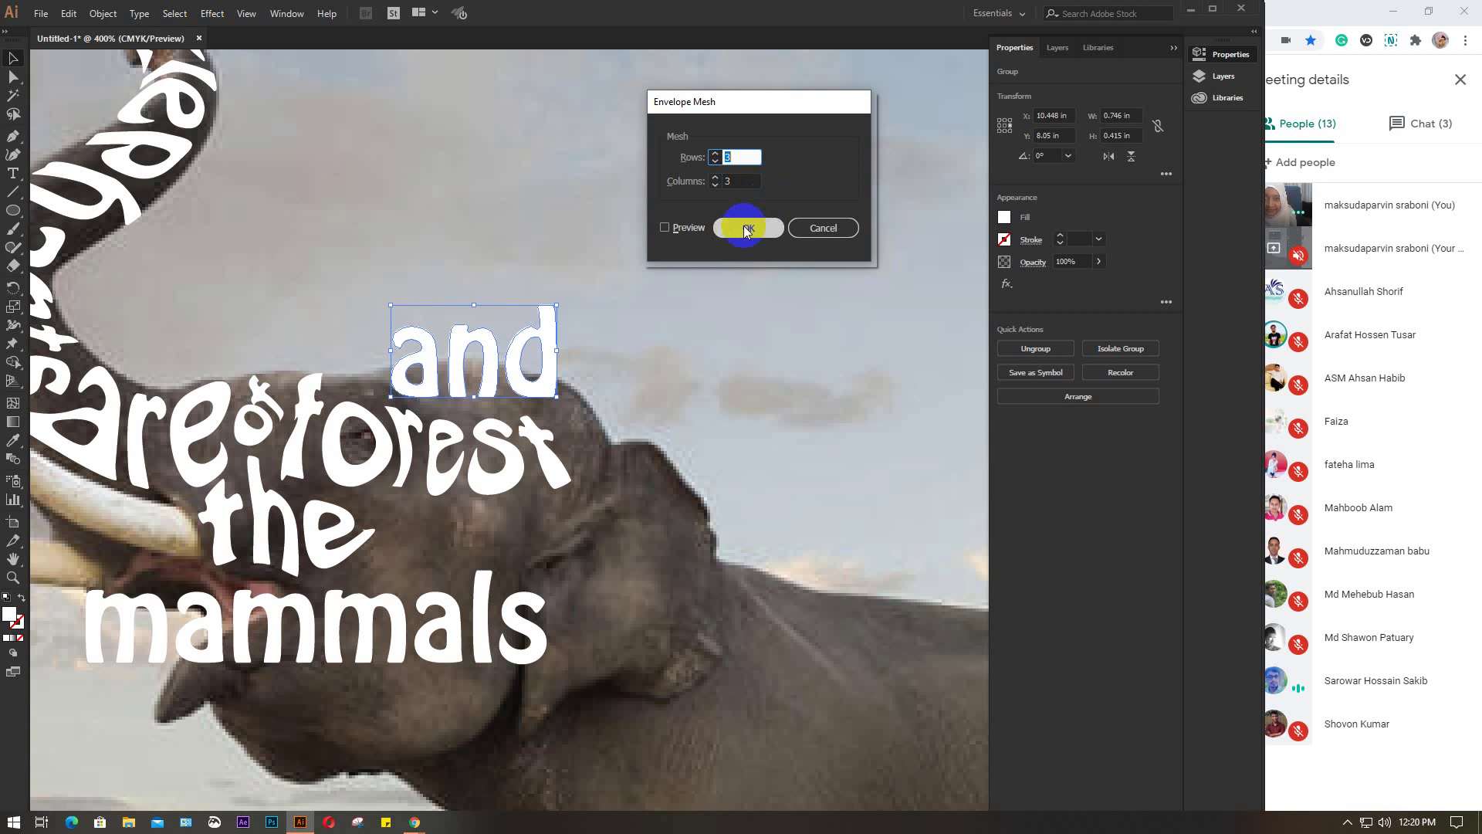
left_click(665, 227)
key("Return")
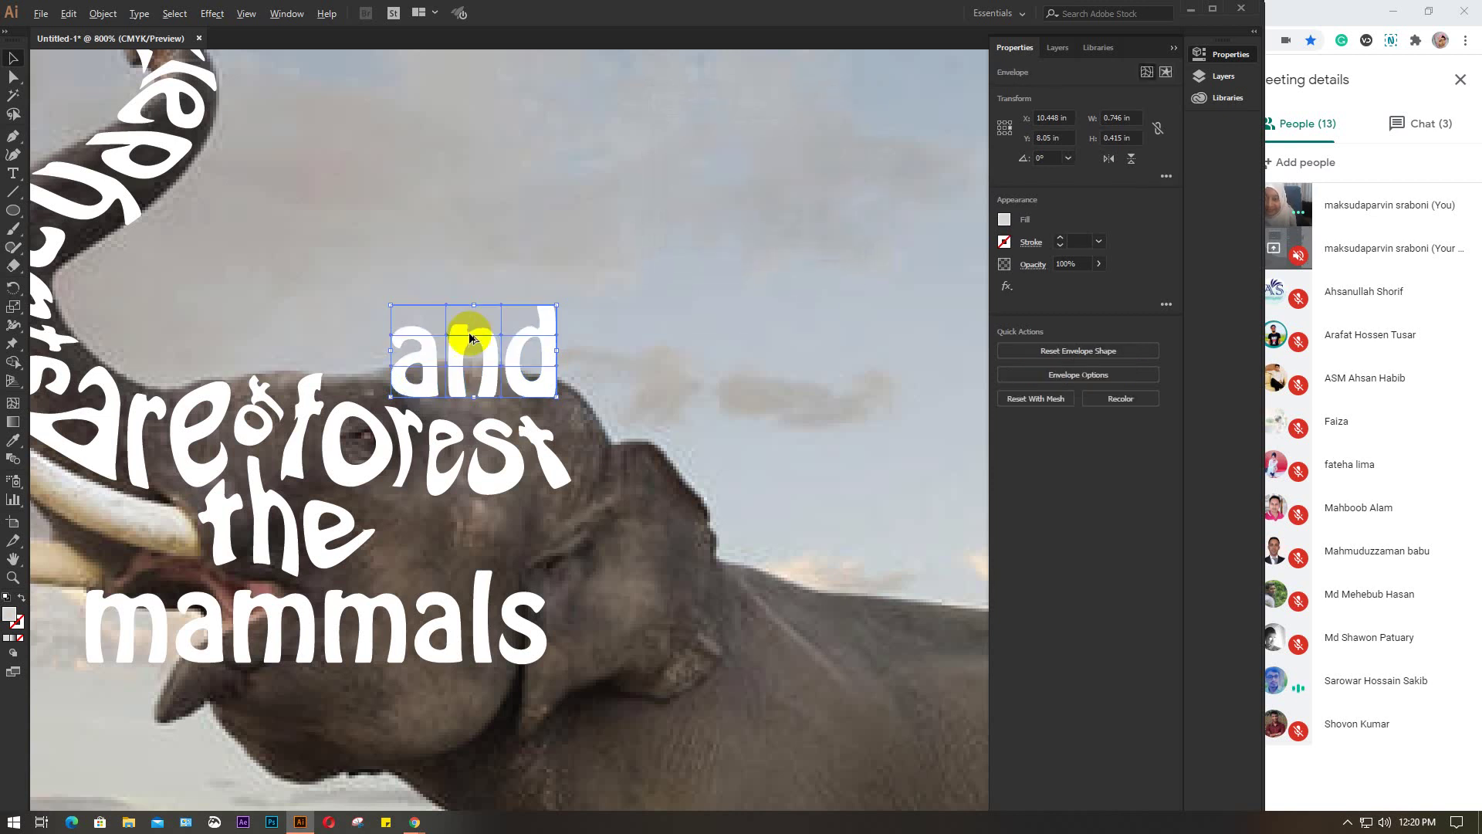
scroll(473, 337, "up", 3)
key("a")
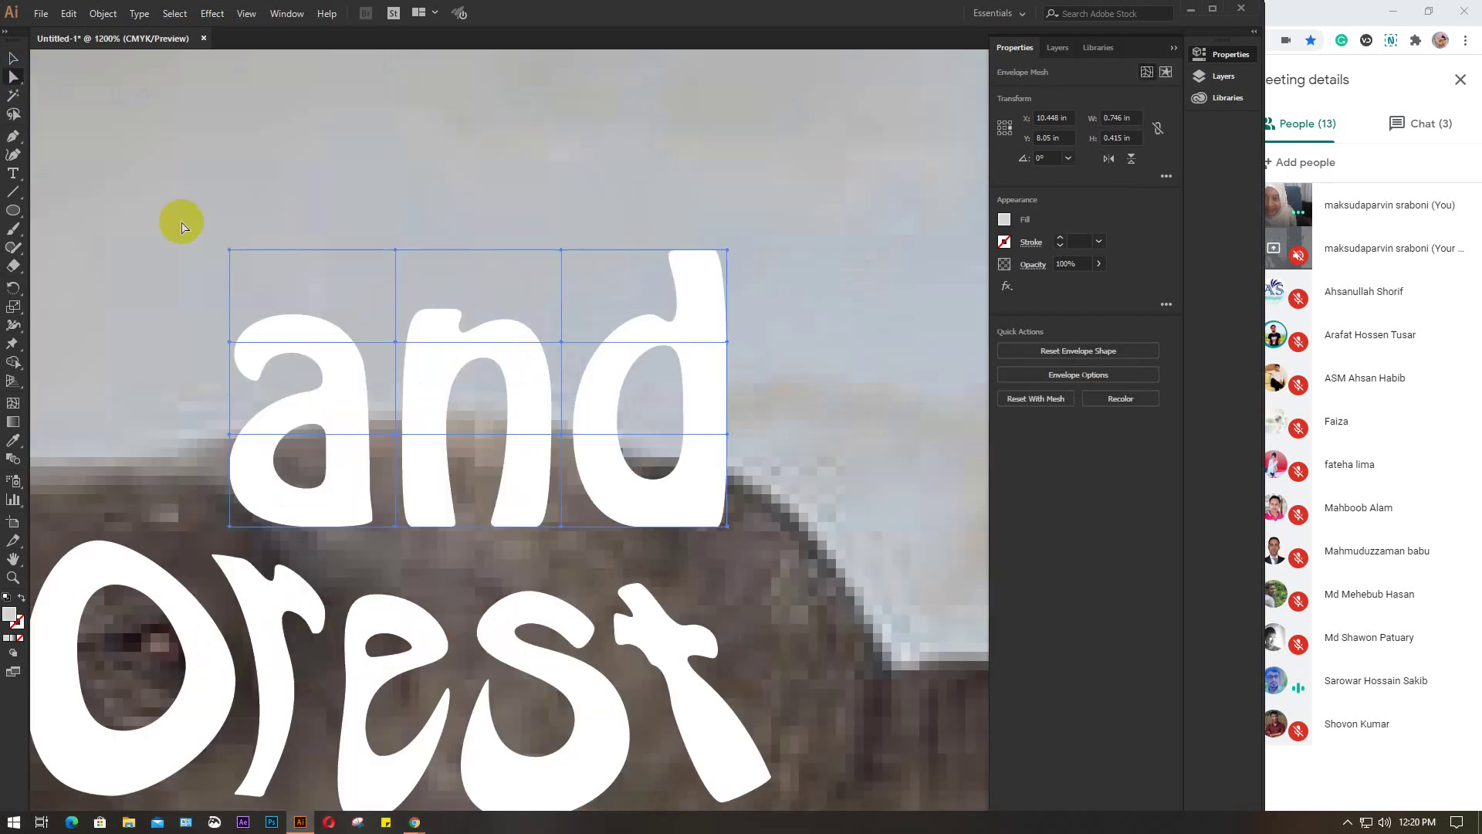
scroll(471, 420, "down", 2)
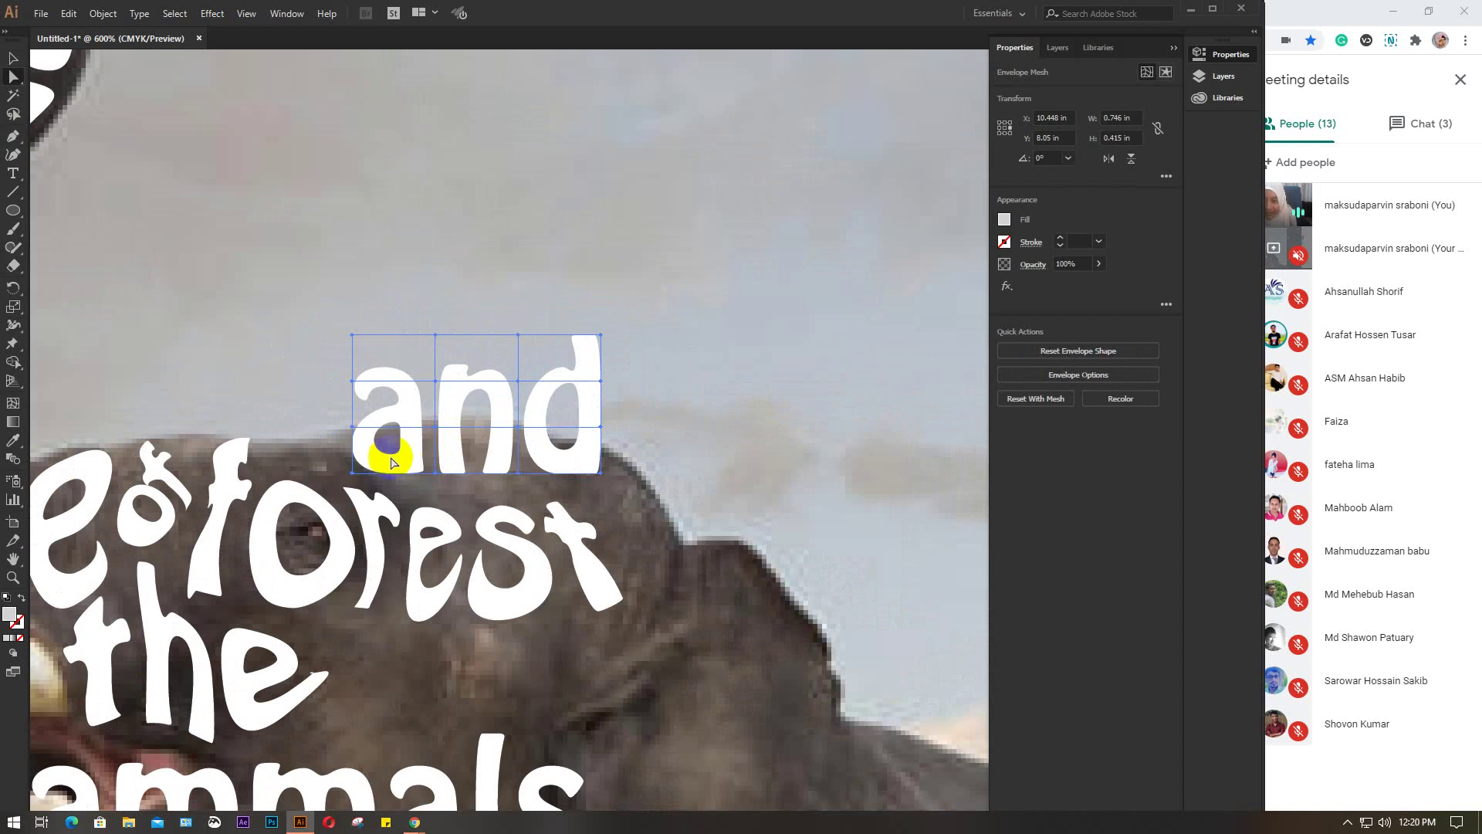
Nudge 'and' up-left and pull the right-edge mesh points down so the 'd' follows the head's slope
left_click_drag(353, 475, 325, 464)
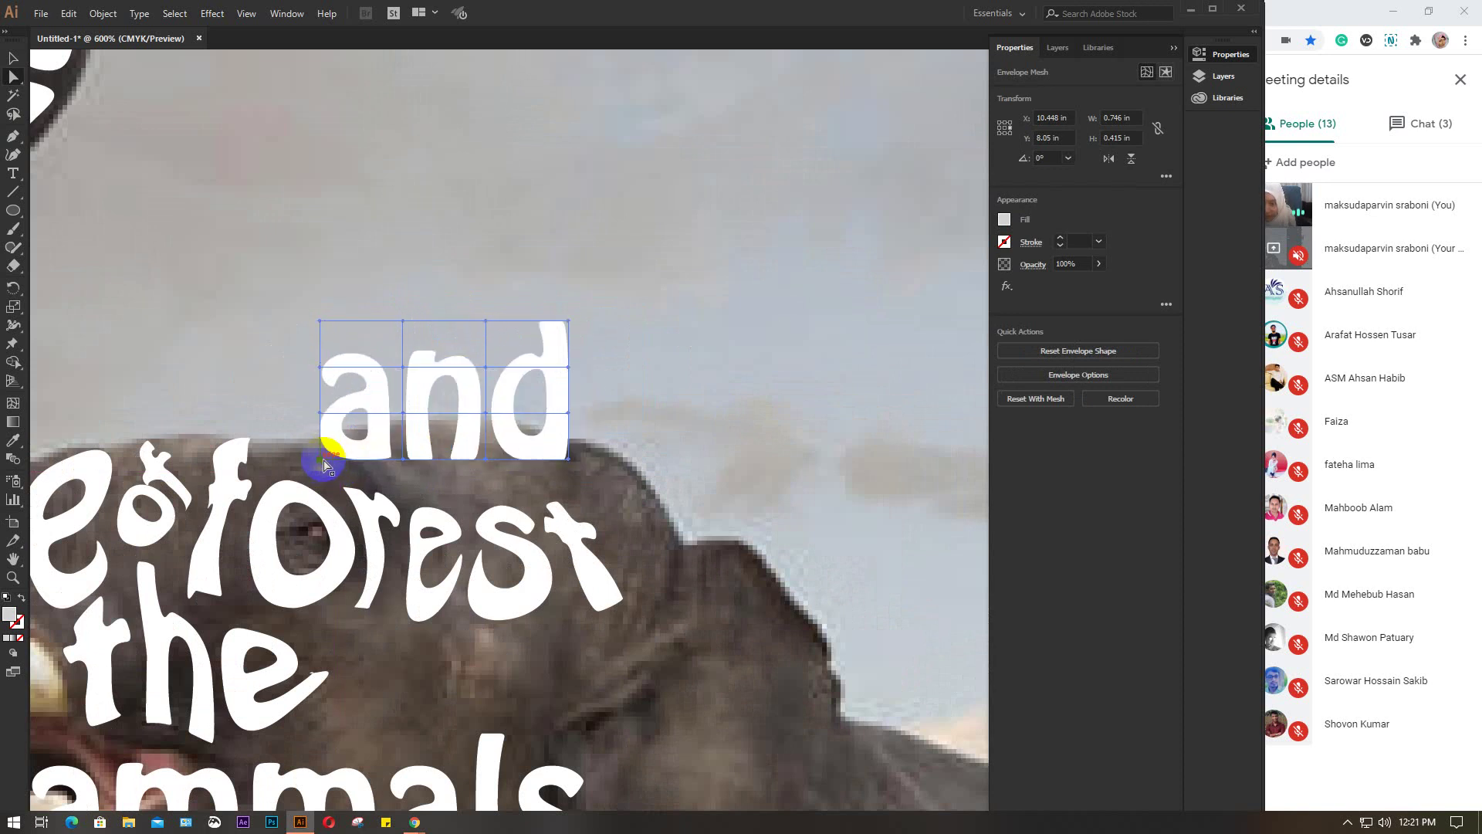
left_click(320, 459)
left_click_drag(568, 460, 679, 541)
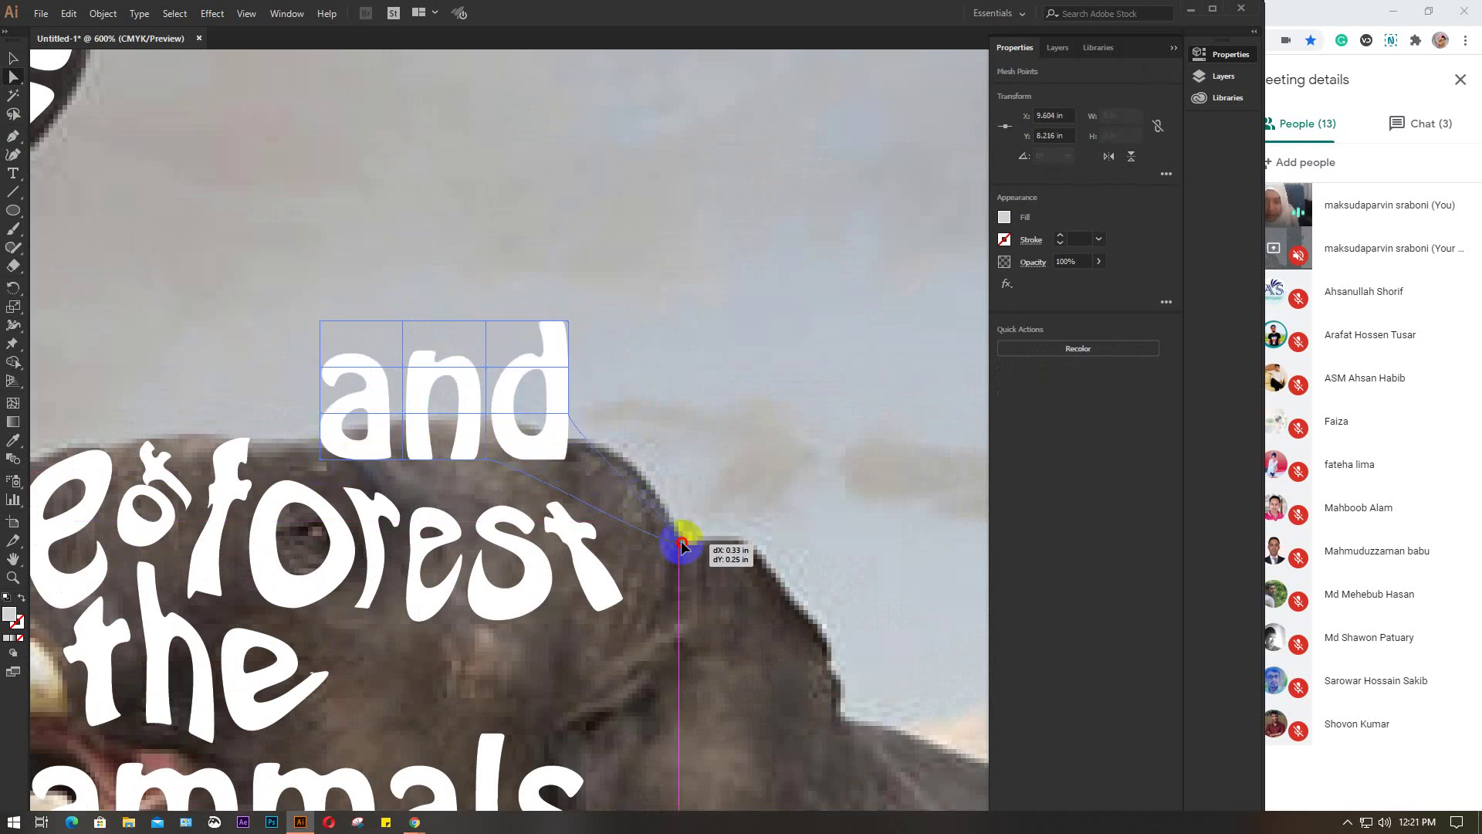
left_click_drag(569, 415, 639, 497)
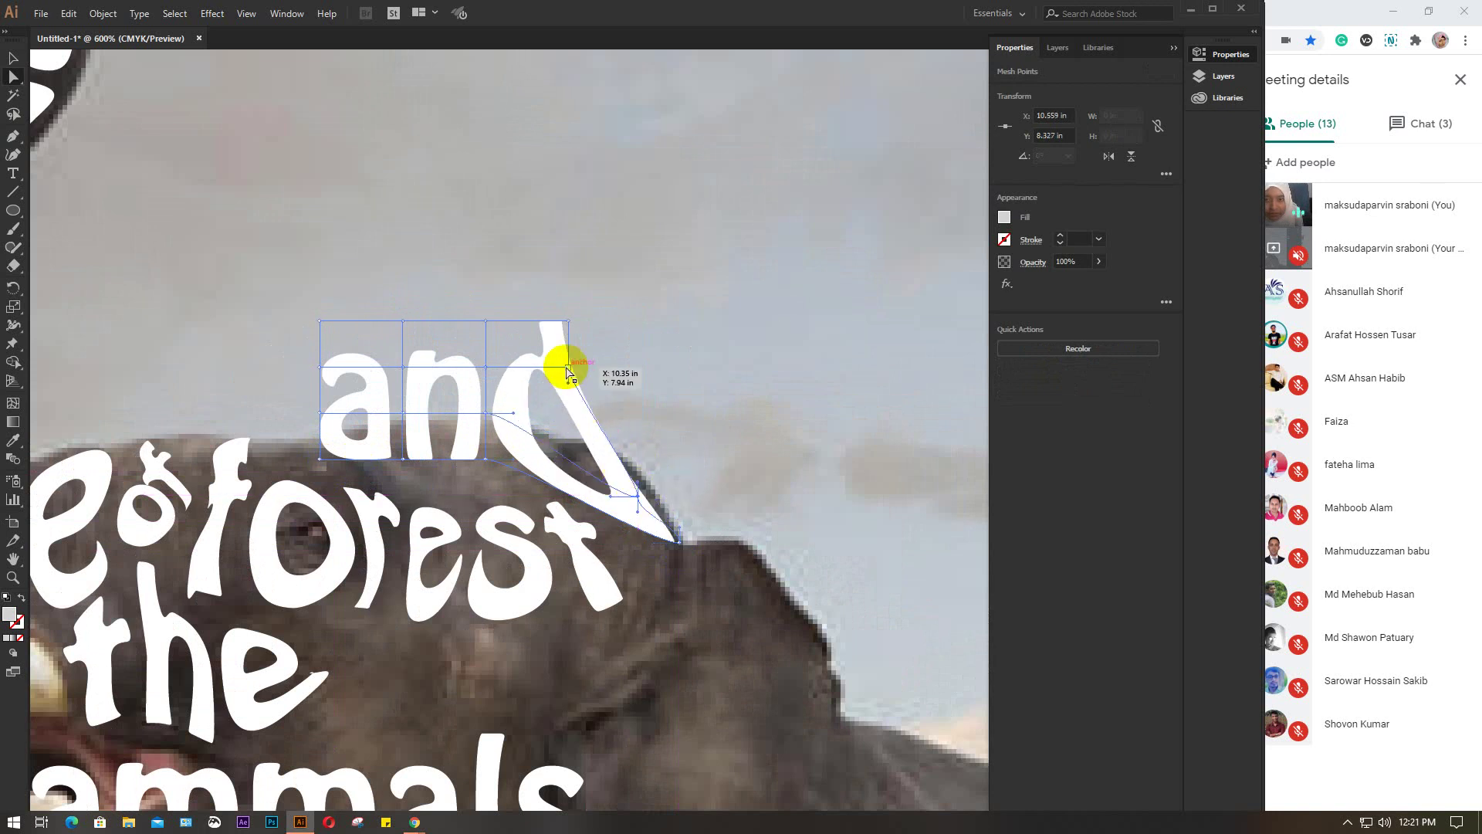
left_click_drag(570, 369, 624, 464)
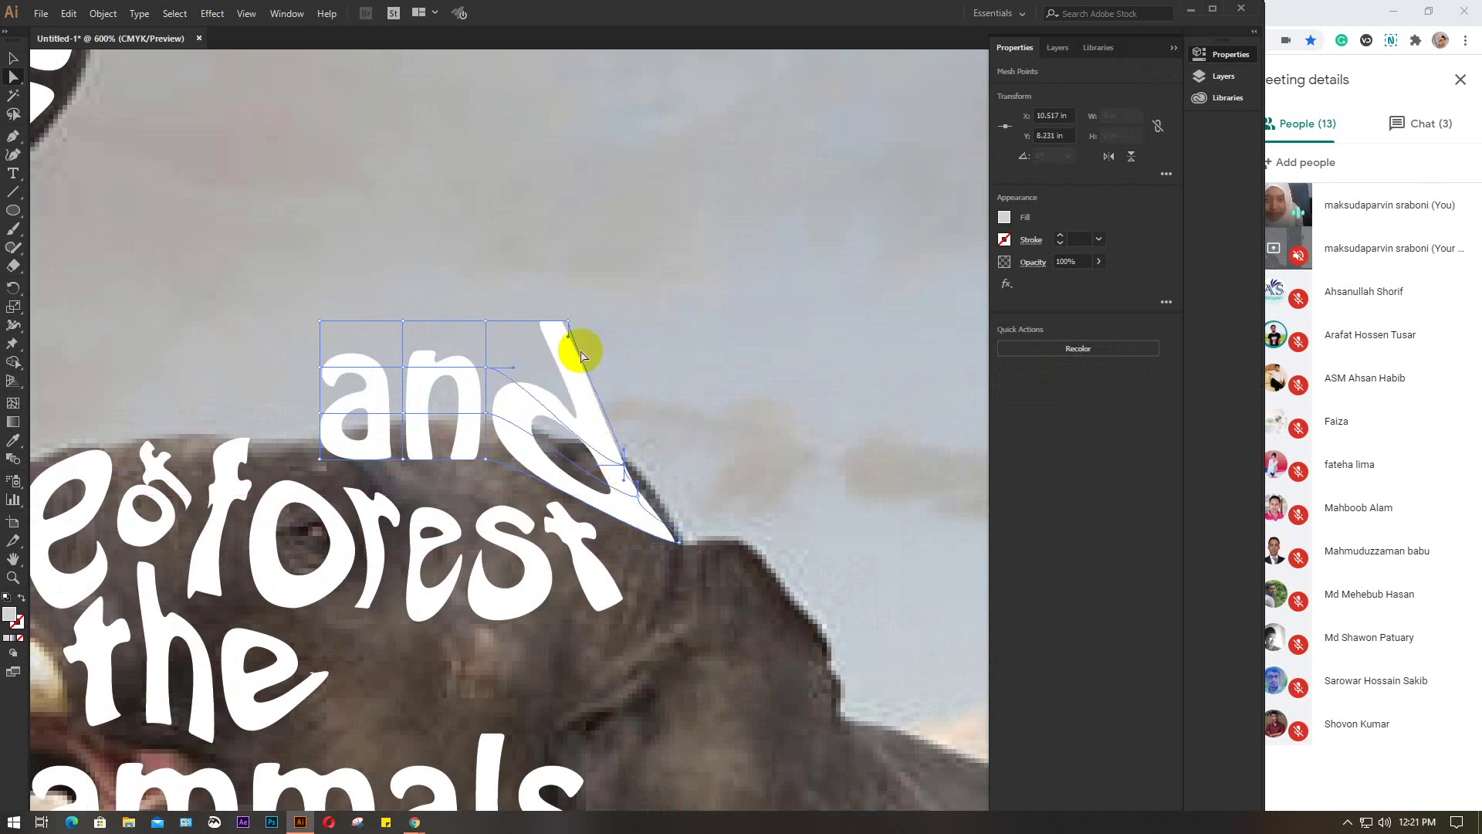
left_click_drag(568, 322, 616, 446)
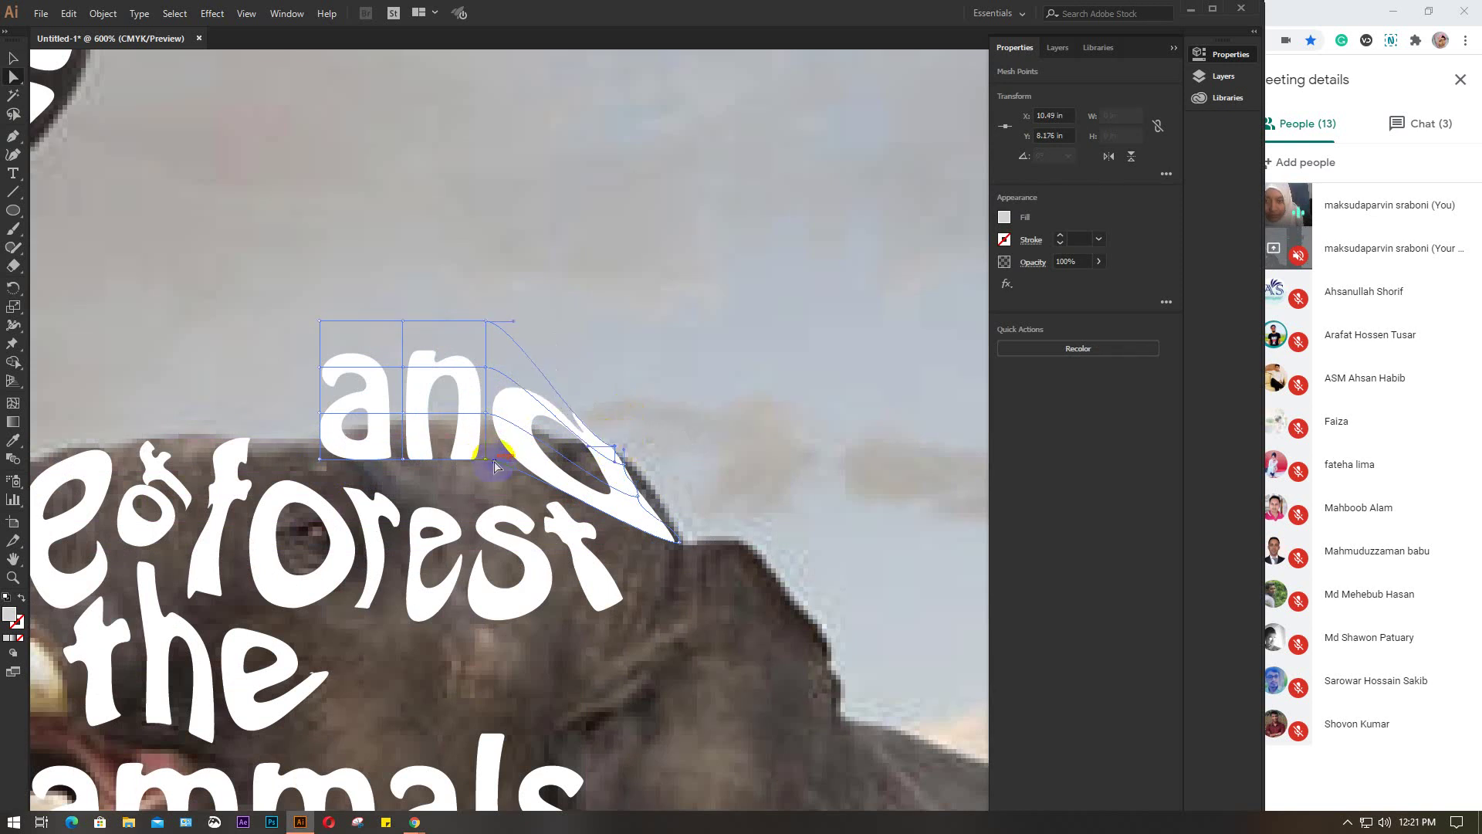
Lower the bottom-right and interior mesh points to curve and flatten the 'd'
left_click_drag(487, 462, 490, 484)
left_click(497, 424)
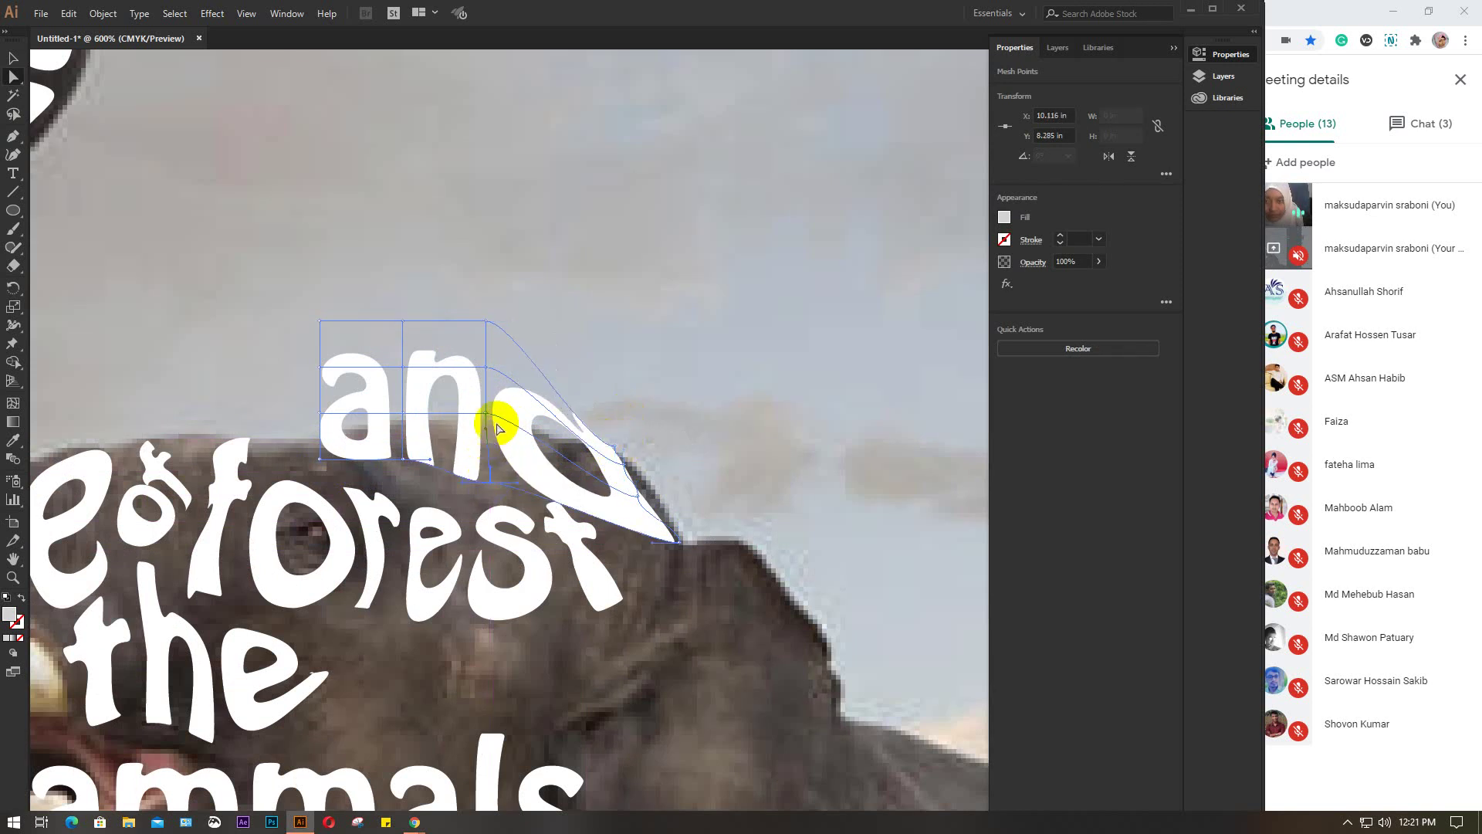
left_click_drag(490, 419, 494, 455)
left_click(496, 395)
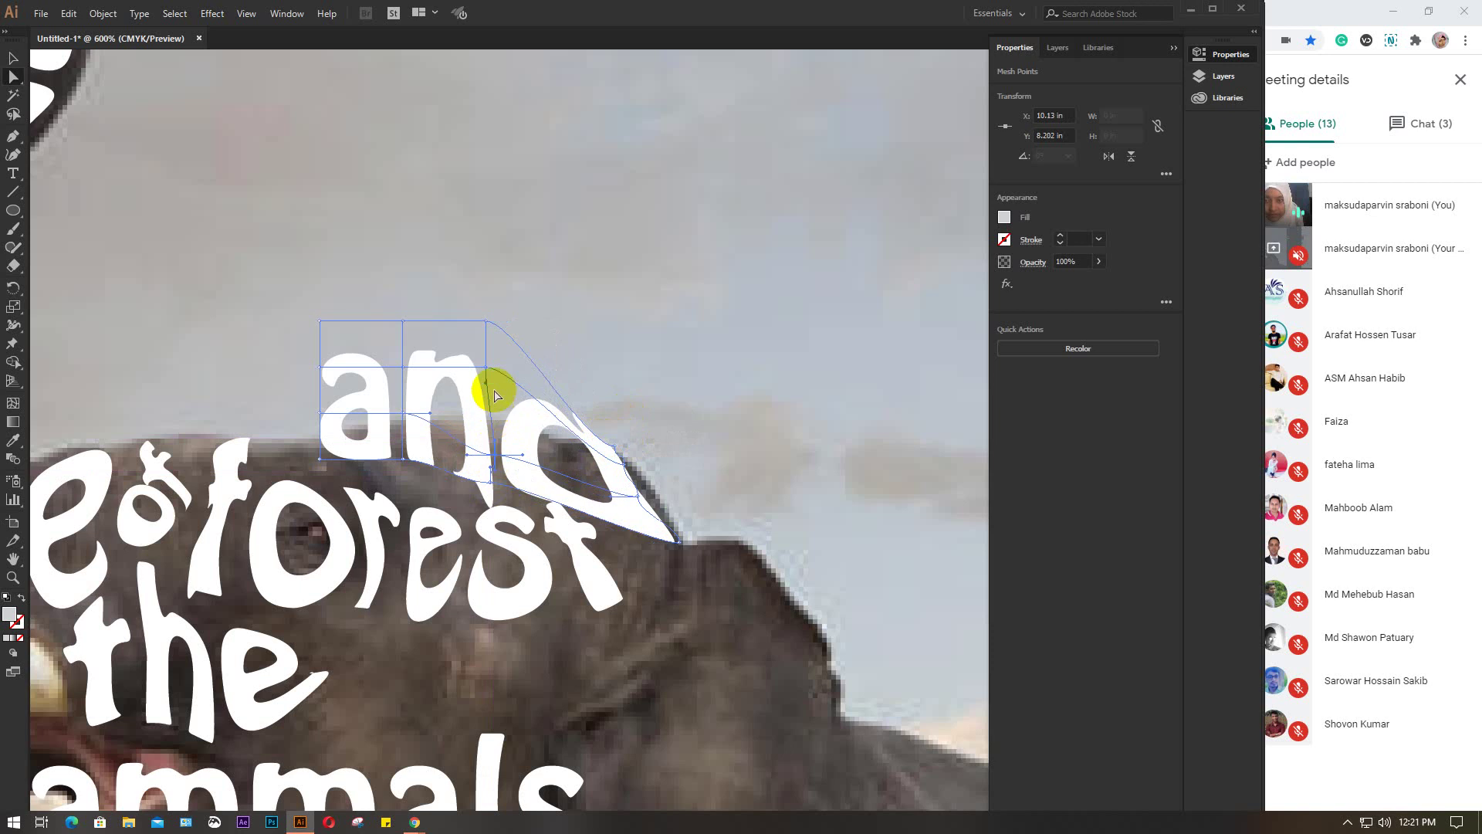
left_click_drag(487, 369, 494, 438)
Stretch the 'n' lower and pull the left mesh points down to slant the 'a' along the head
left_click_drag(403, 460, 407, 475)
left_click_drag(404, 415, 410, 454)
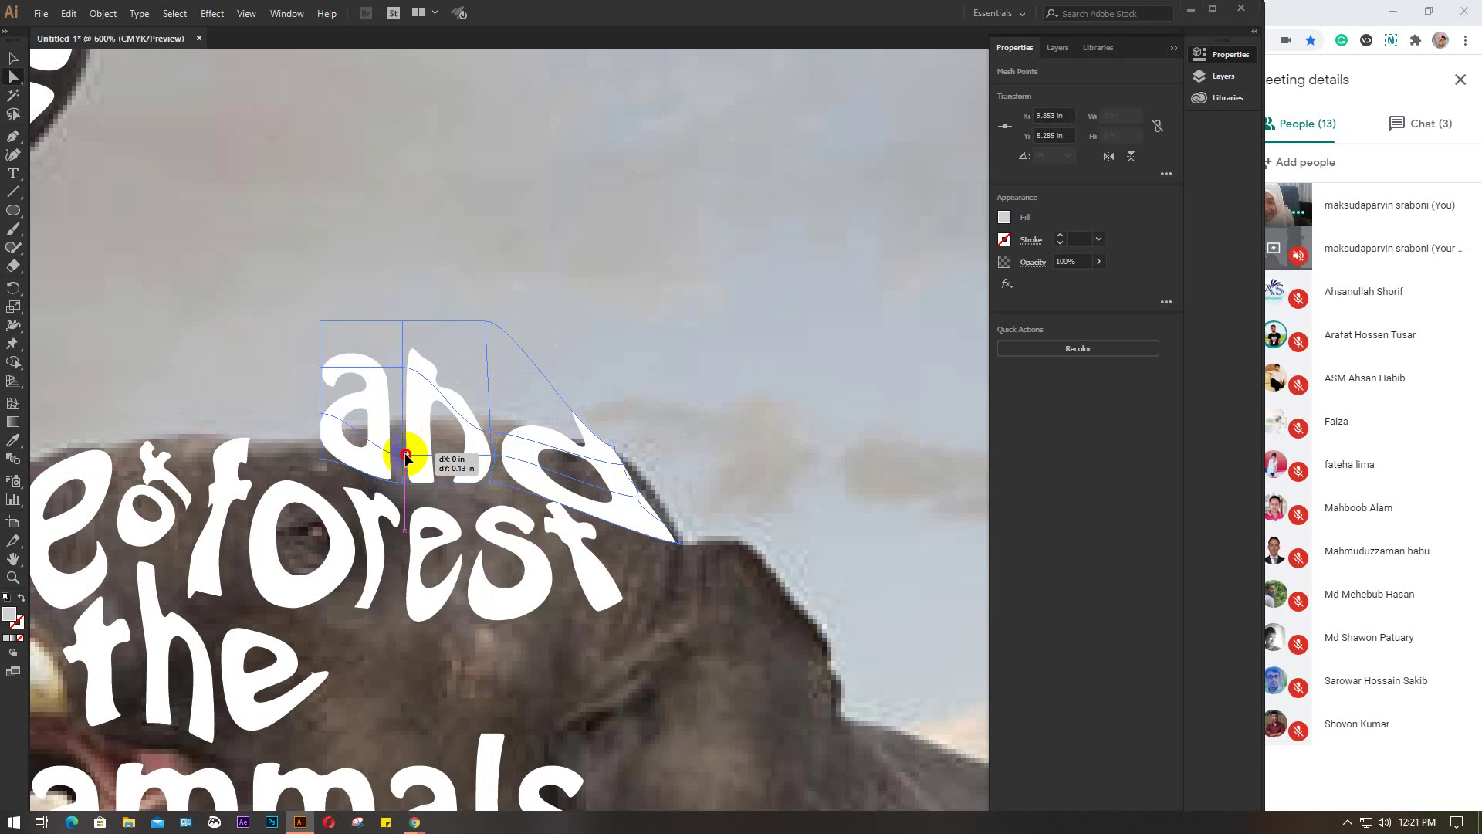
left_click(321, 461)
mouse_move(322, 462)
left_mouse_down()
mouse_move(304, 463)
mouse_move(330, 430)
mouse_move(332, 447)
left_mouse_up()
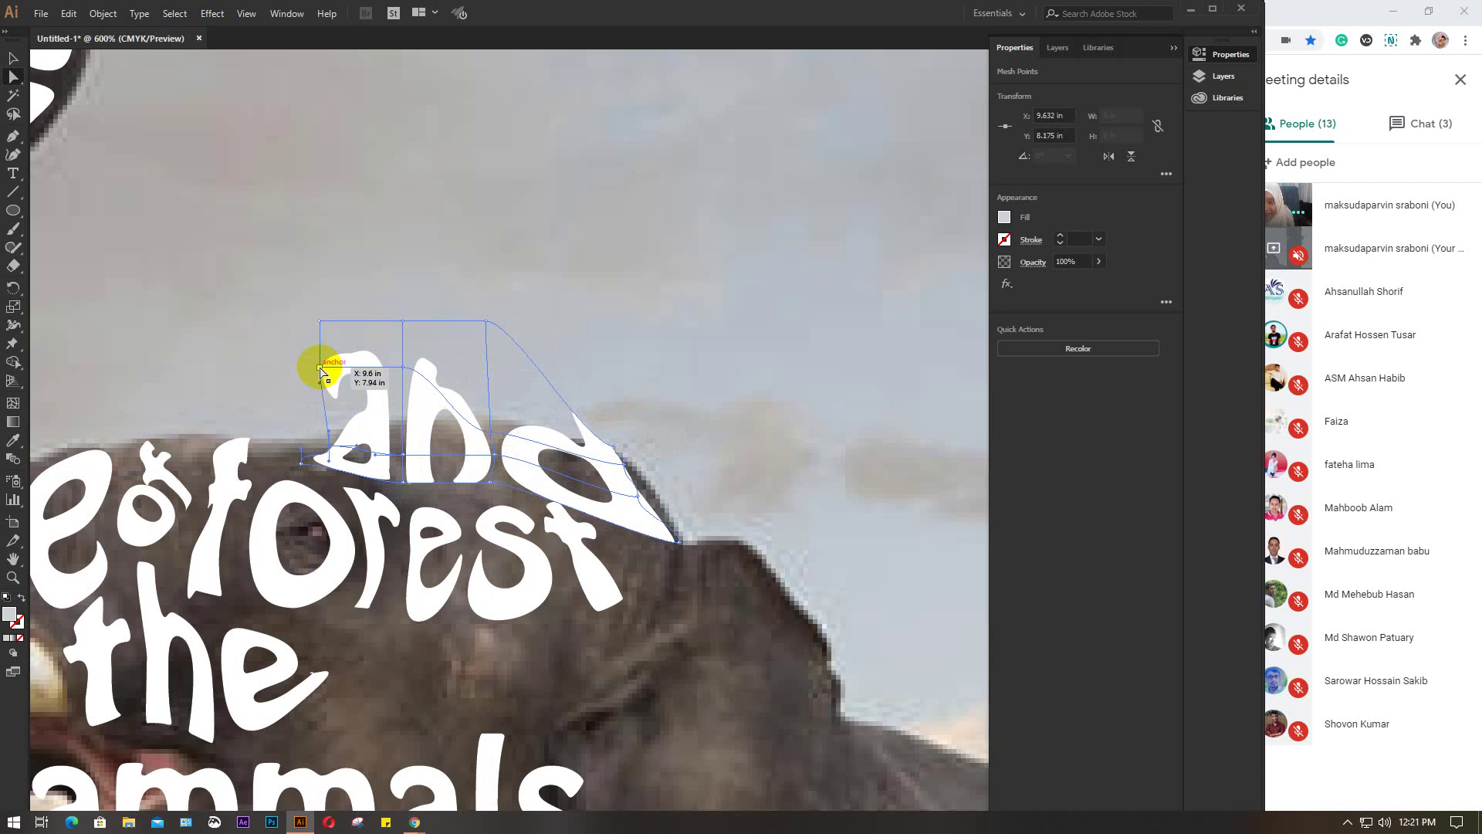
left_click_drag(321, 373, 416, 437)
left_click_drag(324, 321, 418, 418)
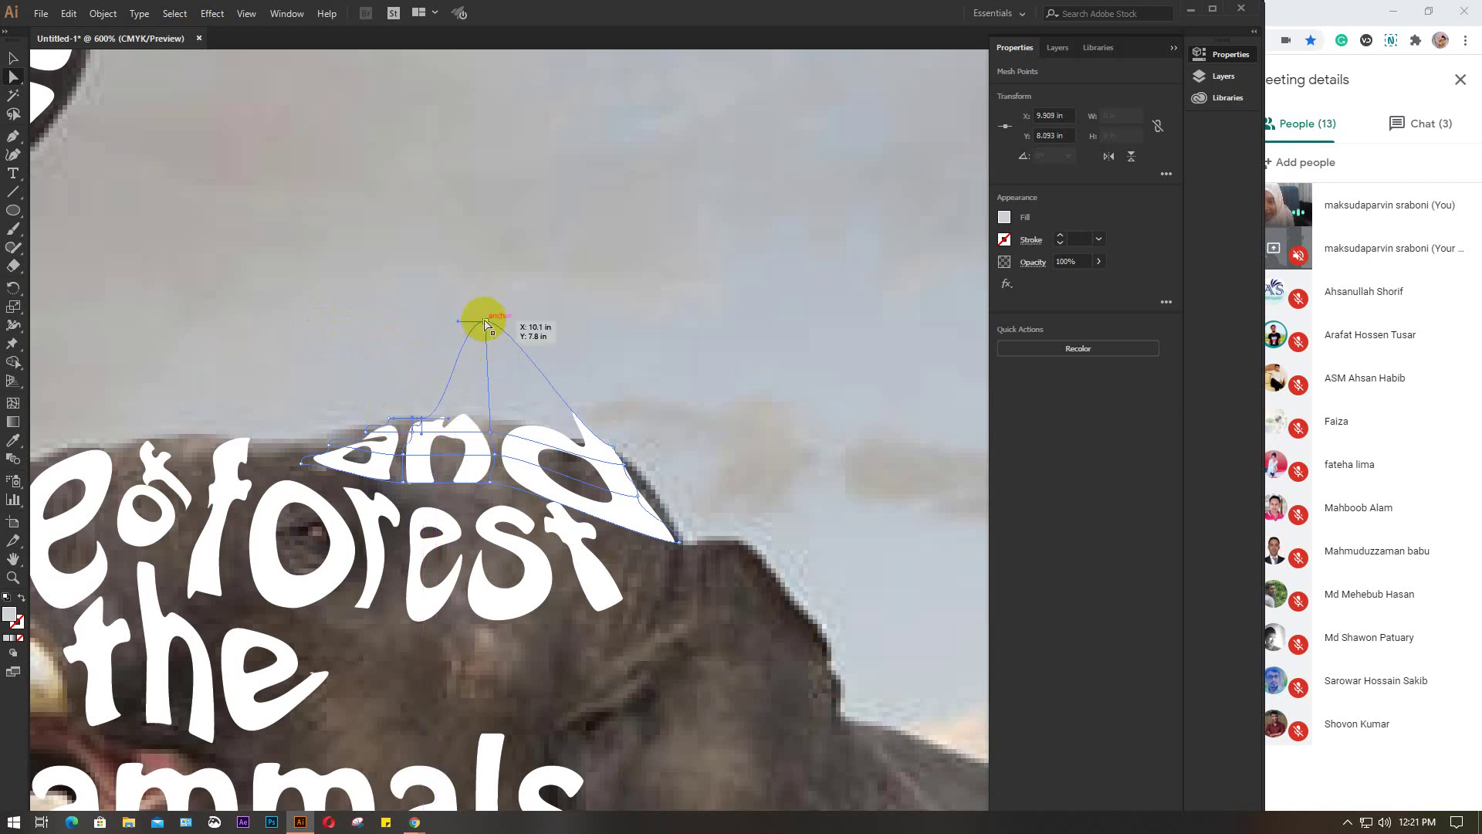
Flatten the top of 'and' onto the head curve, fine-tune a point, then zoom out
left_click_drag(485, 325, 484, 419)
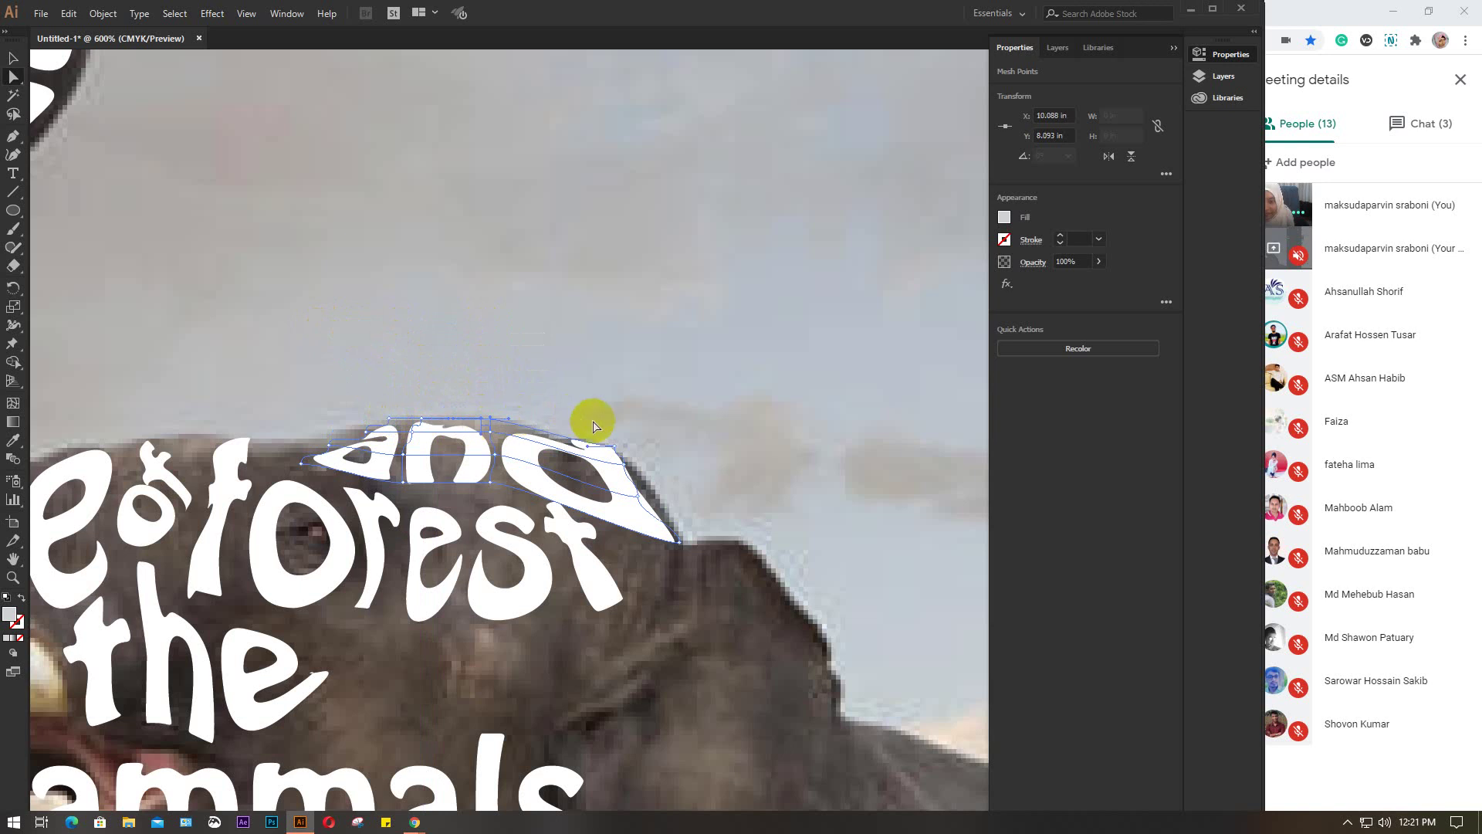
left_click_drag(613, 442, 612, 438)
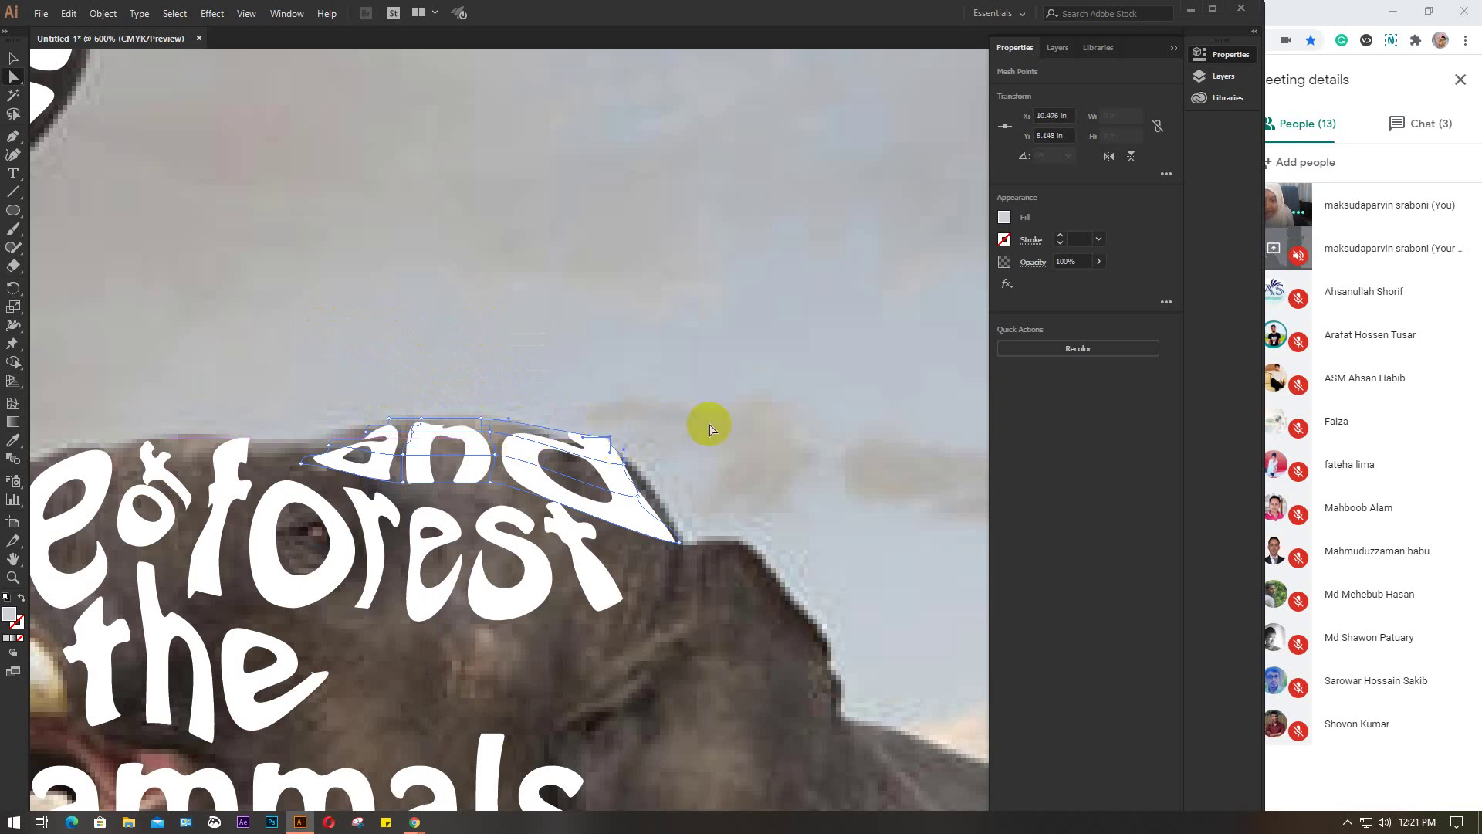
left_click(631, 368)
key("ctrl+minus")
key("ctrl+minus")
key("ctrl+minus")
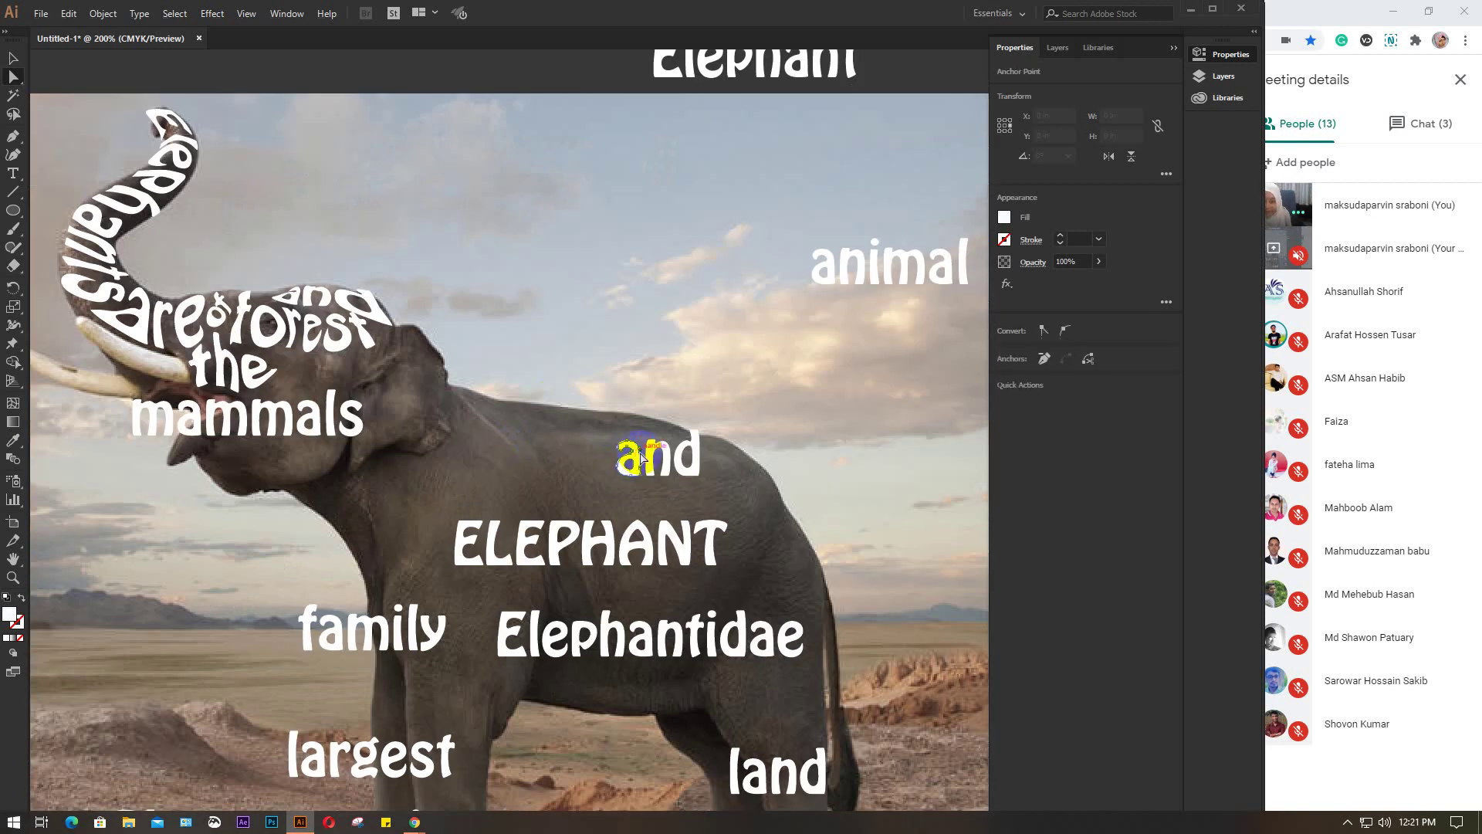
Move the second 'and' up near the ear, rotate it back to horizontal, and shift it left
left_click(640, 461)
left_click(12, 57)
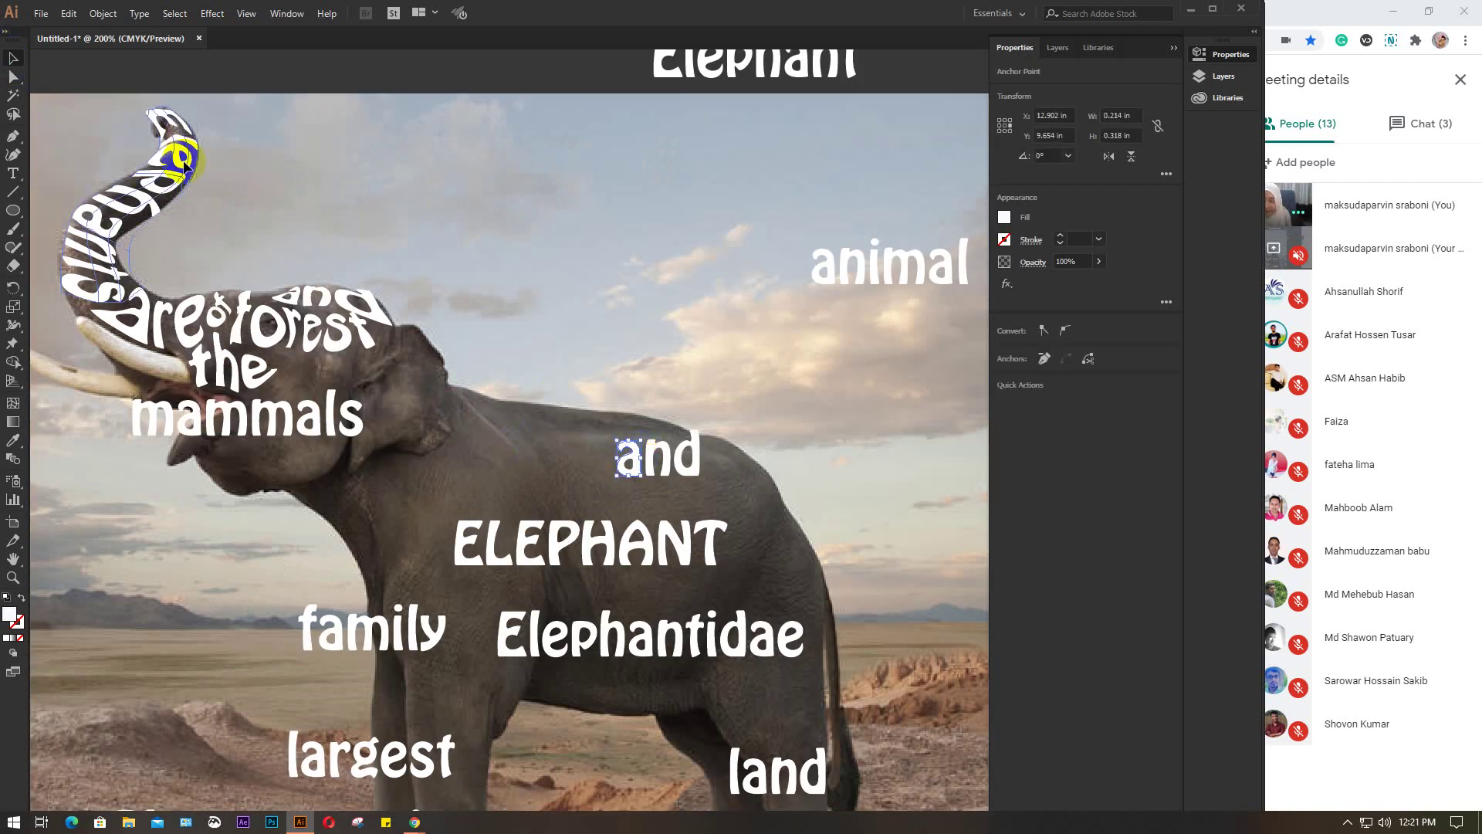
left_click(672, 438)
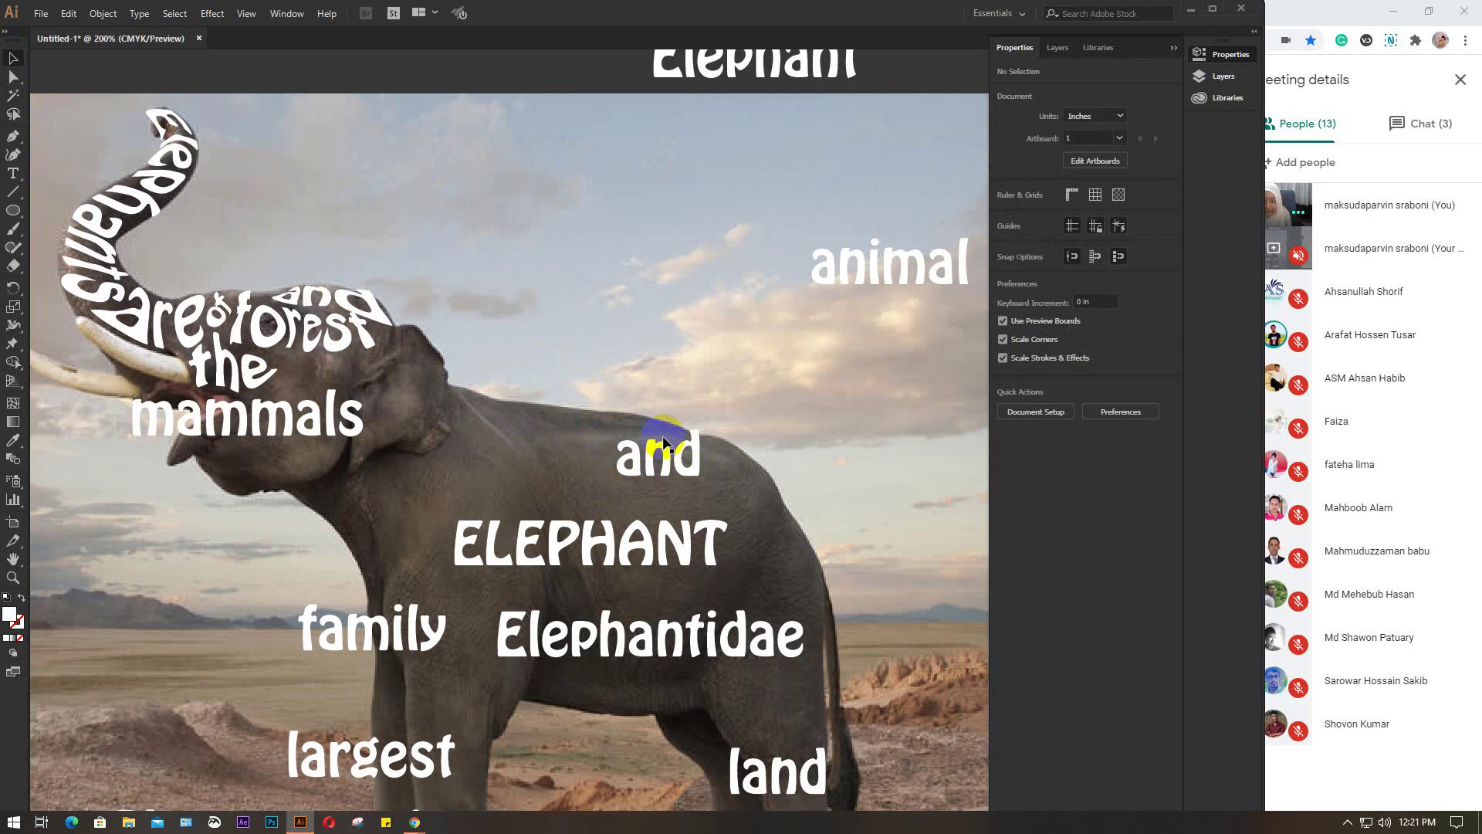
left_click_drag(664, 444, 429, 298)
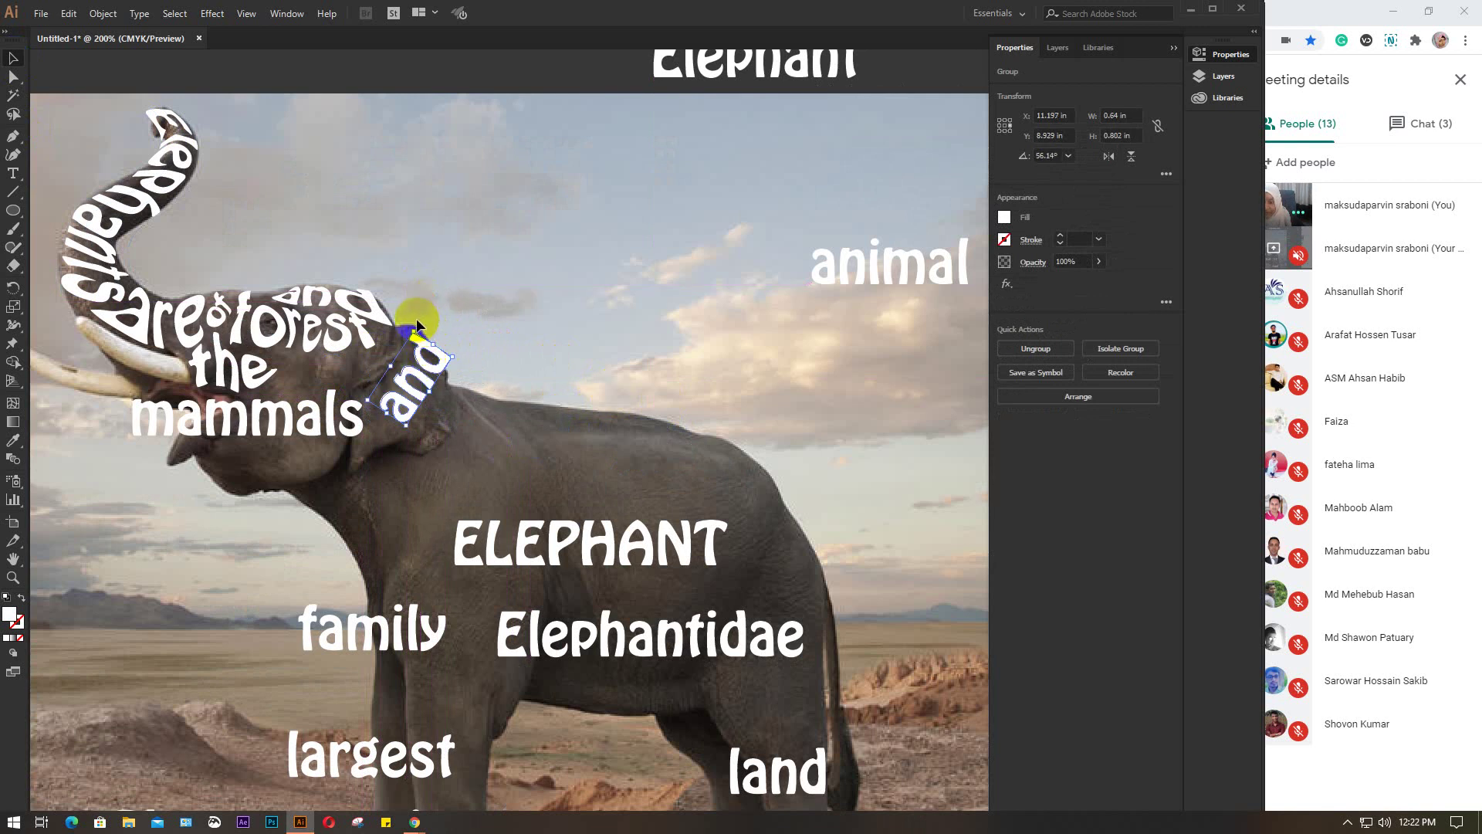
left_click_drag(423, 325, 330, 379)
scroll(331, 378, "up", 3)
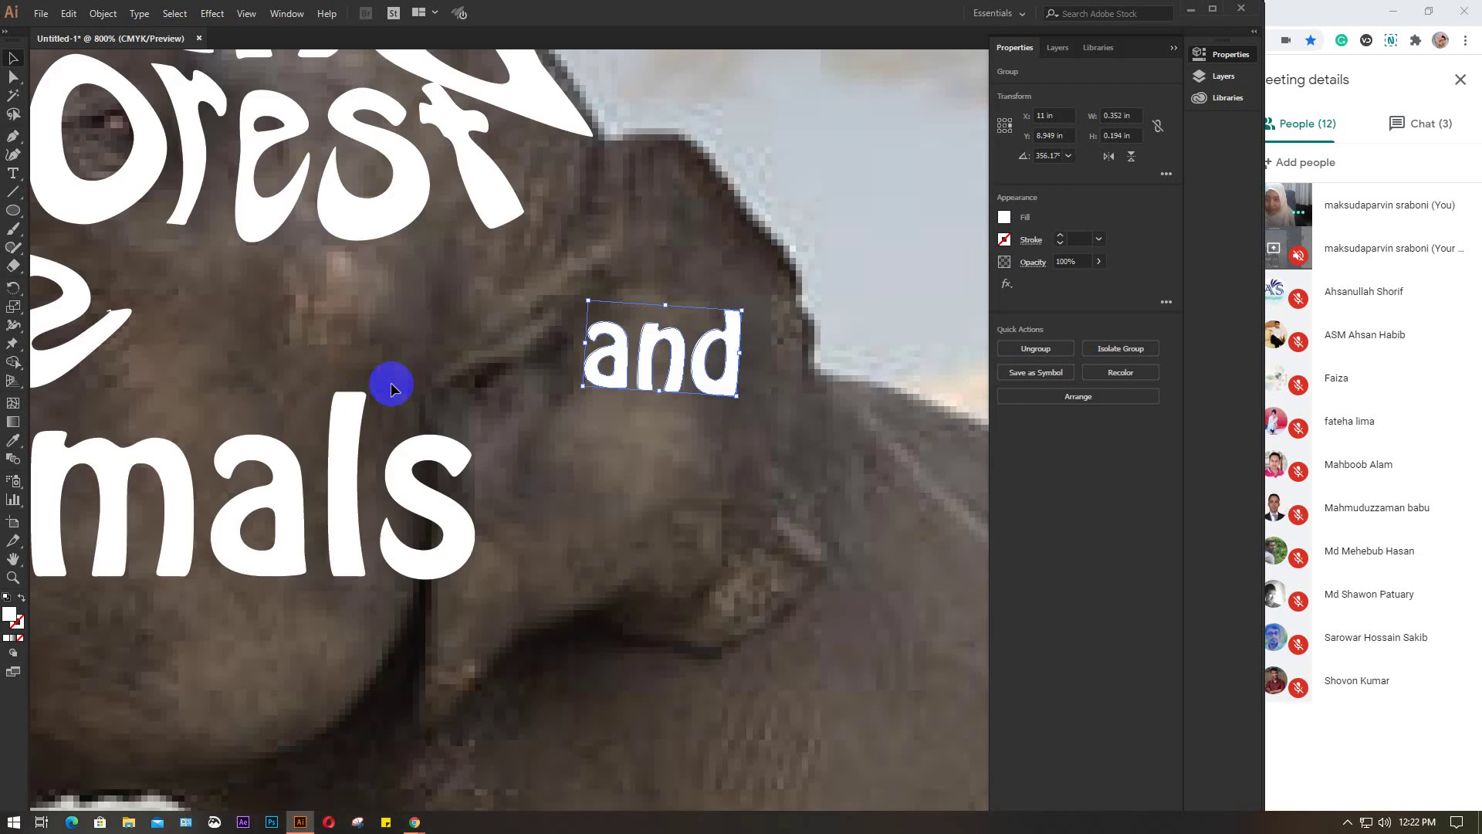
left_click_drag(603, 352, 274, 317)
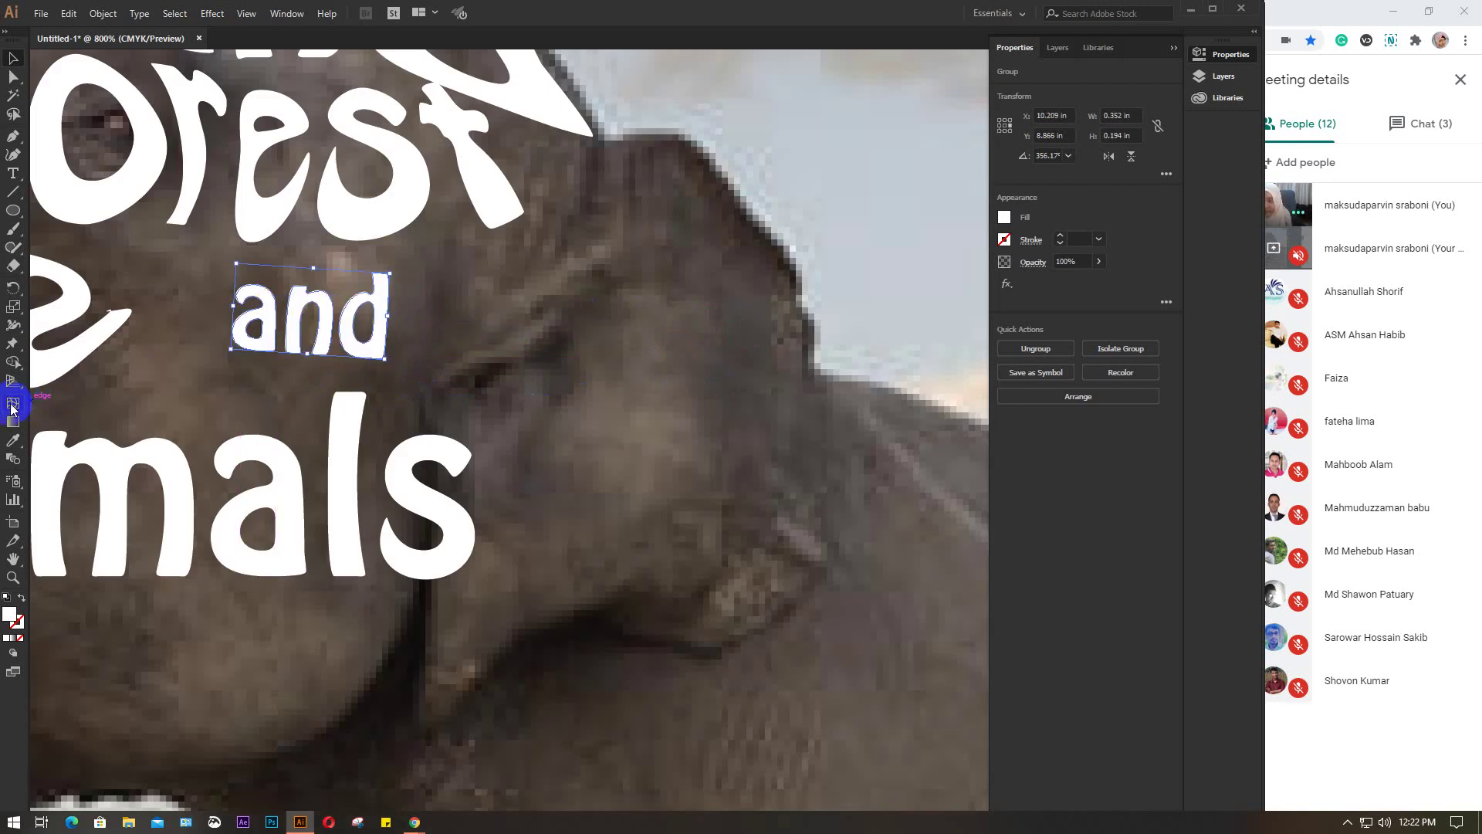
Undo a stray mesh point, then drag the whole 'and' group onto the head below 'Forest'
left_click(13, 404)
left_click(245, 296)
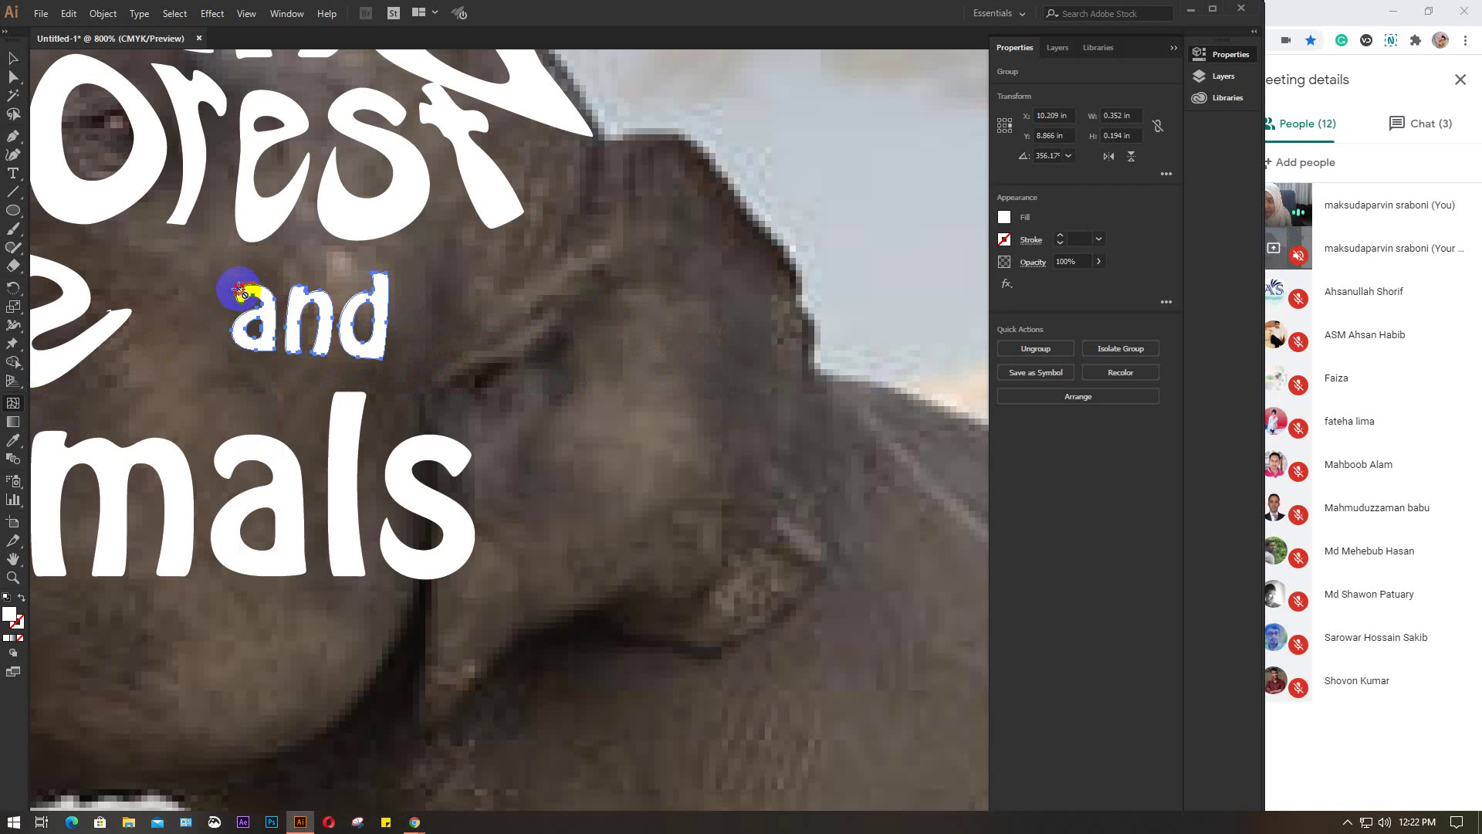
left_click(13, 60)
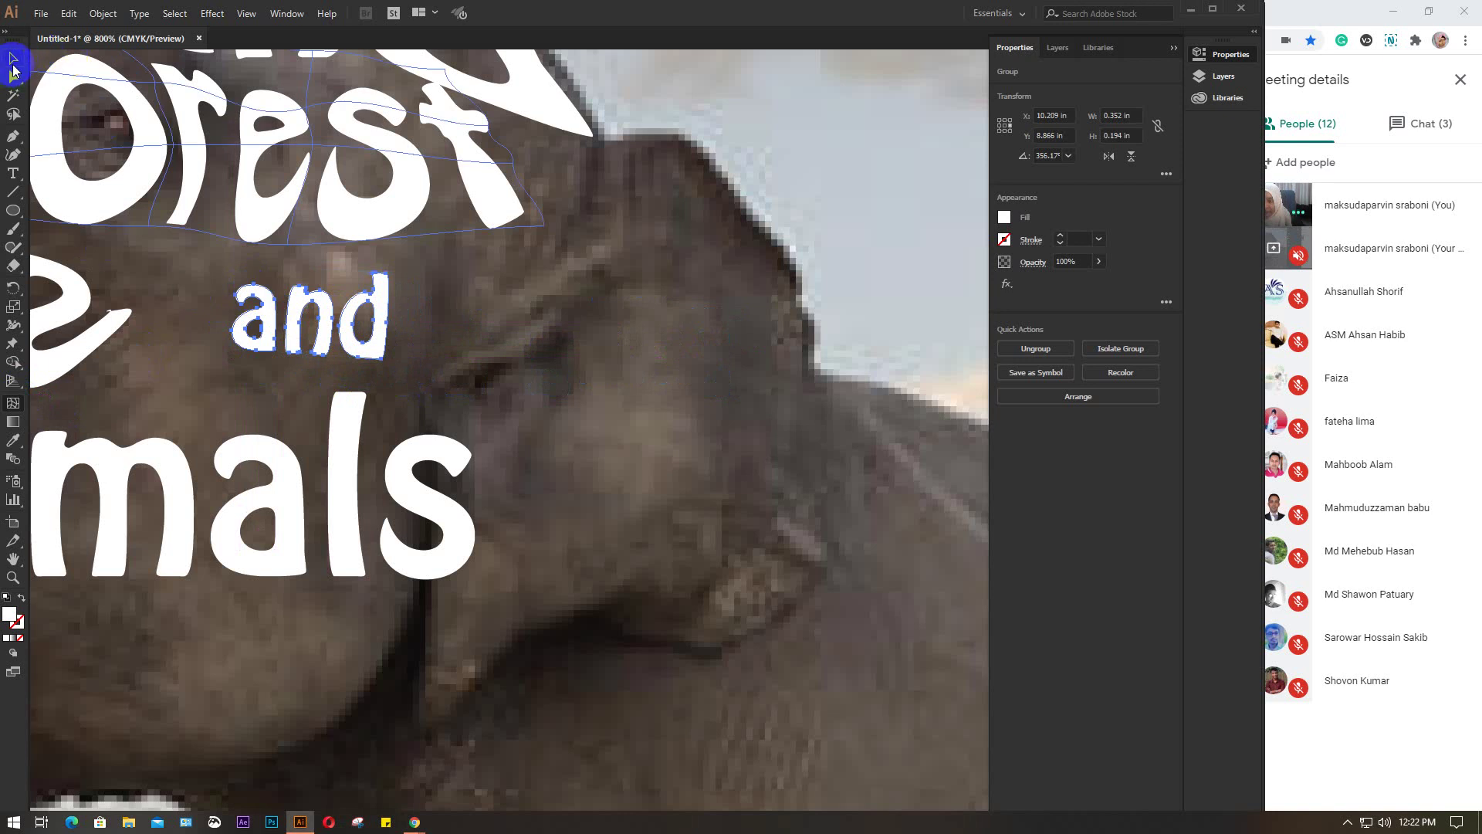
key("ctrl+z")
left_click(618, 341)
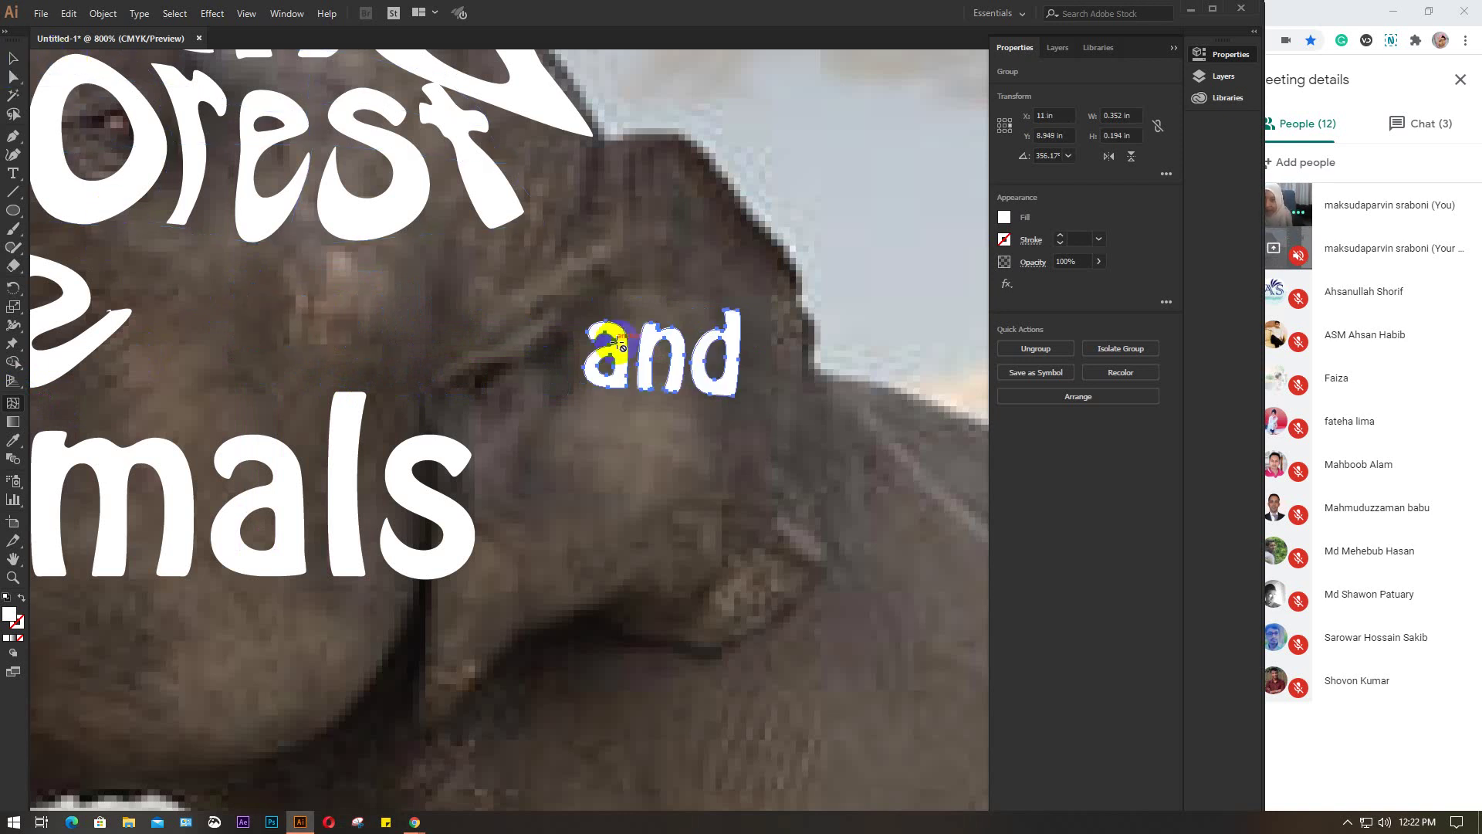
left_click(13, 58)
left_click(593, 356)
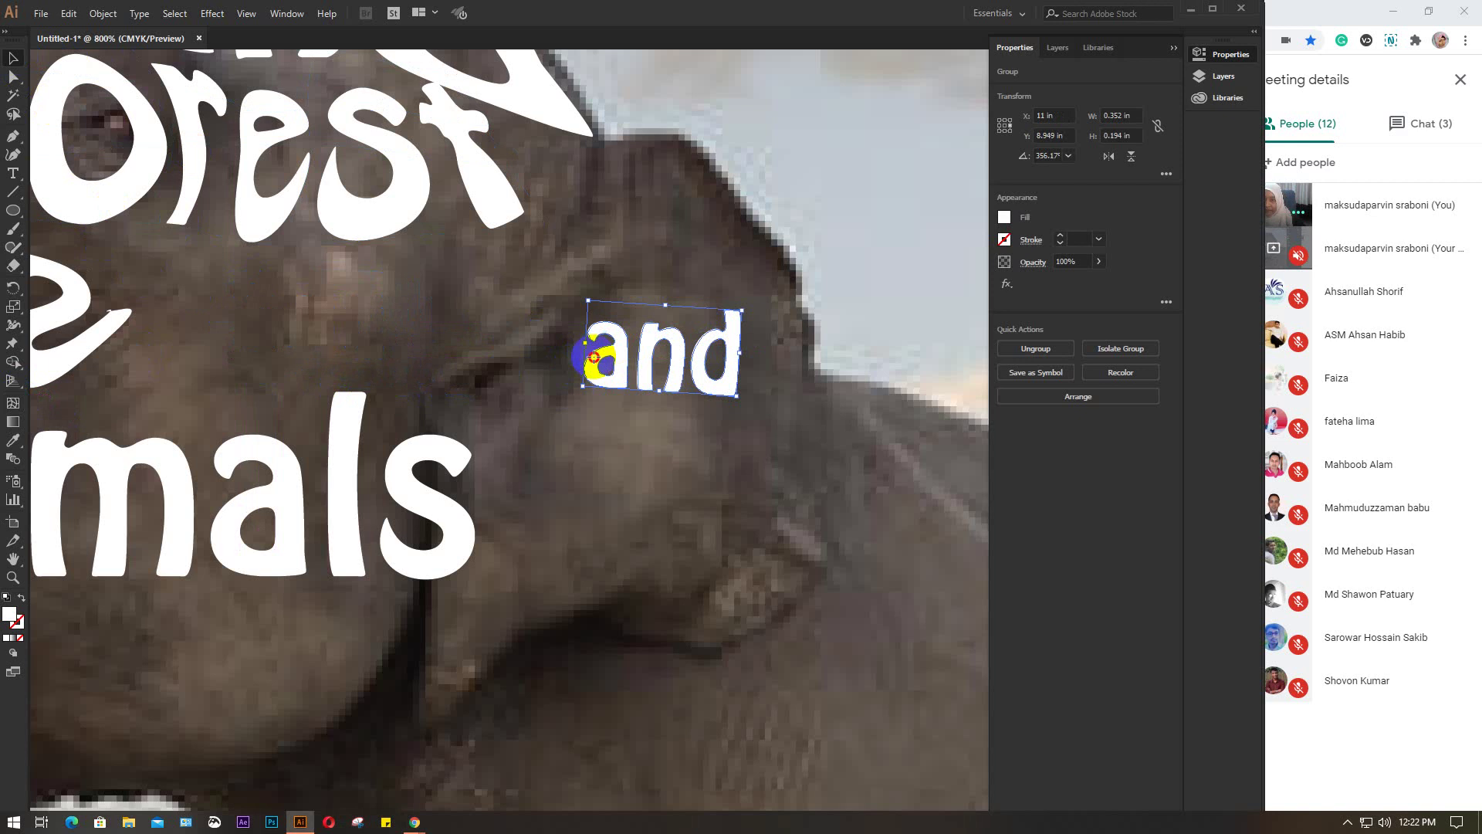
left_click_drag(594, 357, 198, 325)
Apply Envelope Distort > Make with Mesh to 'and' with 2 rows and 2 columns
left_click(105, 14)
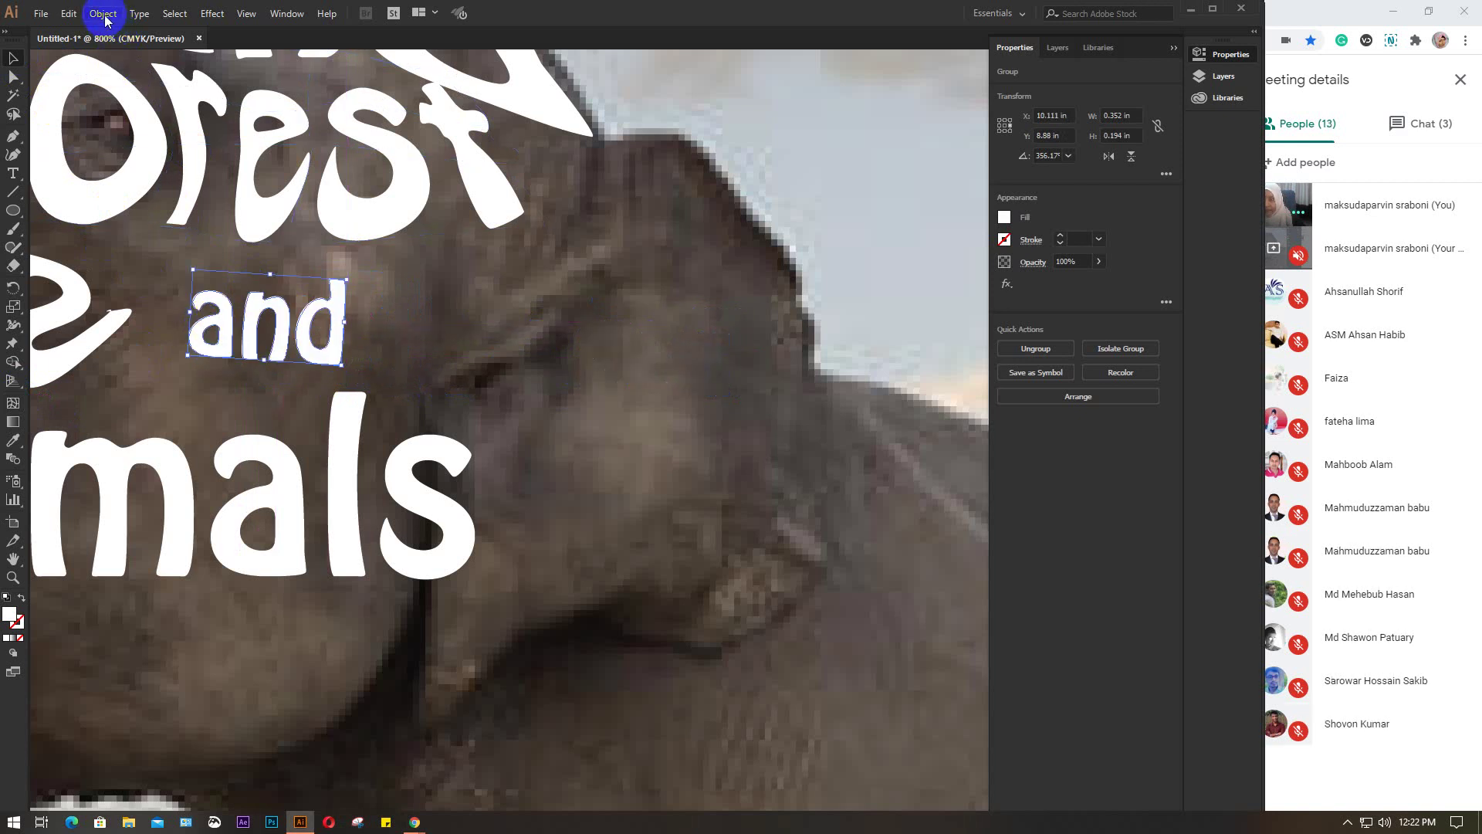
mouse_move(172, 434)
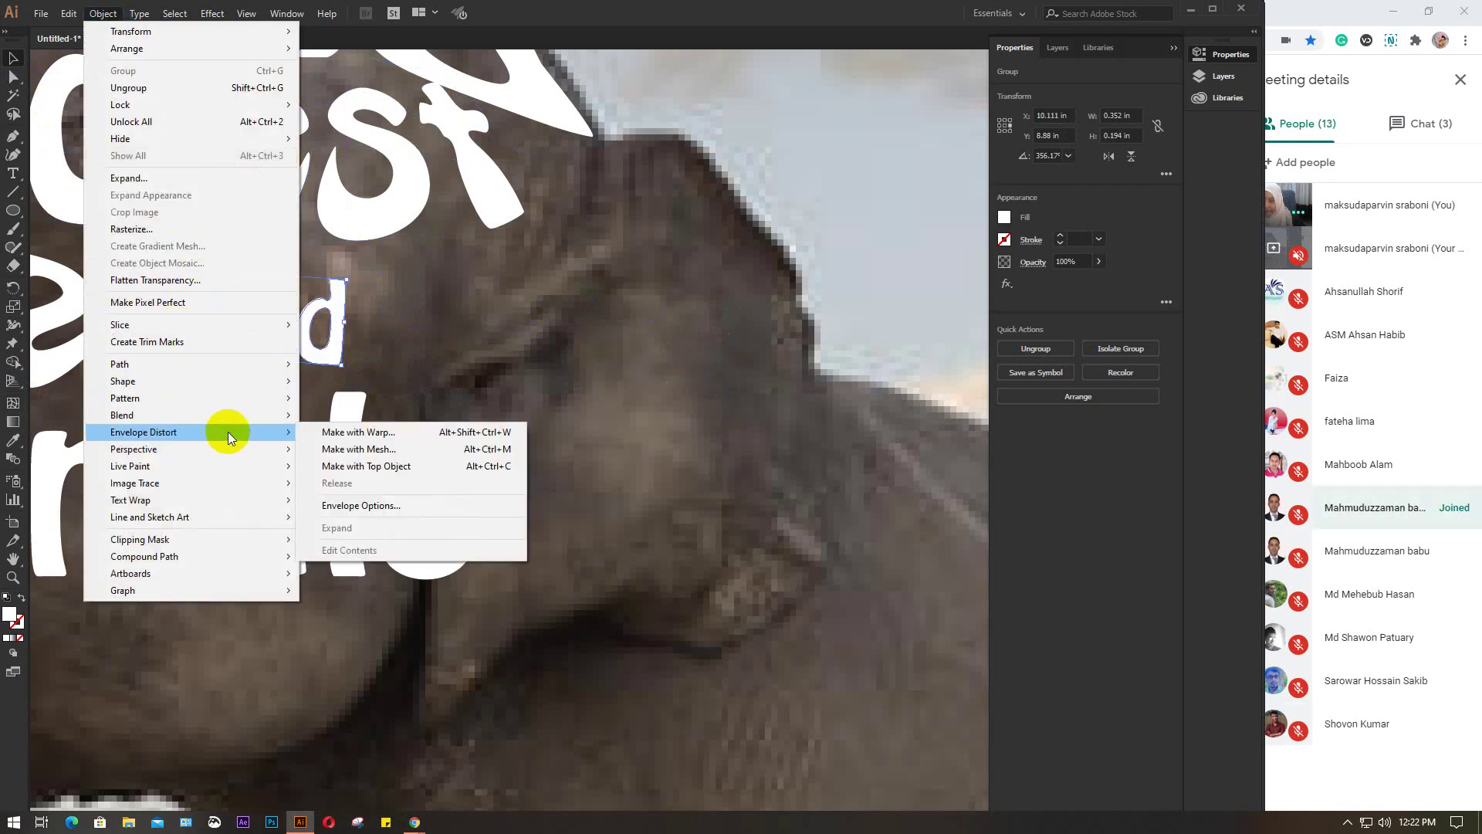
left_click(398, 448)
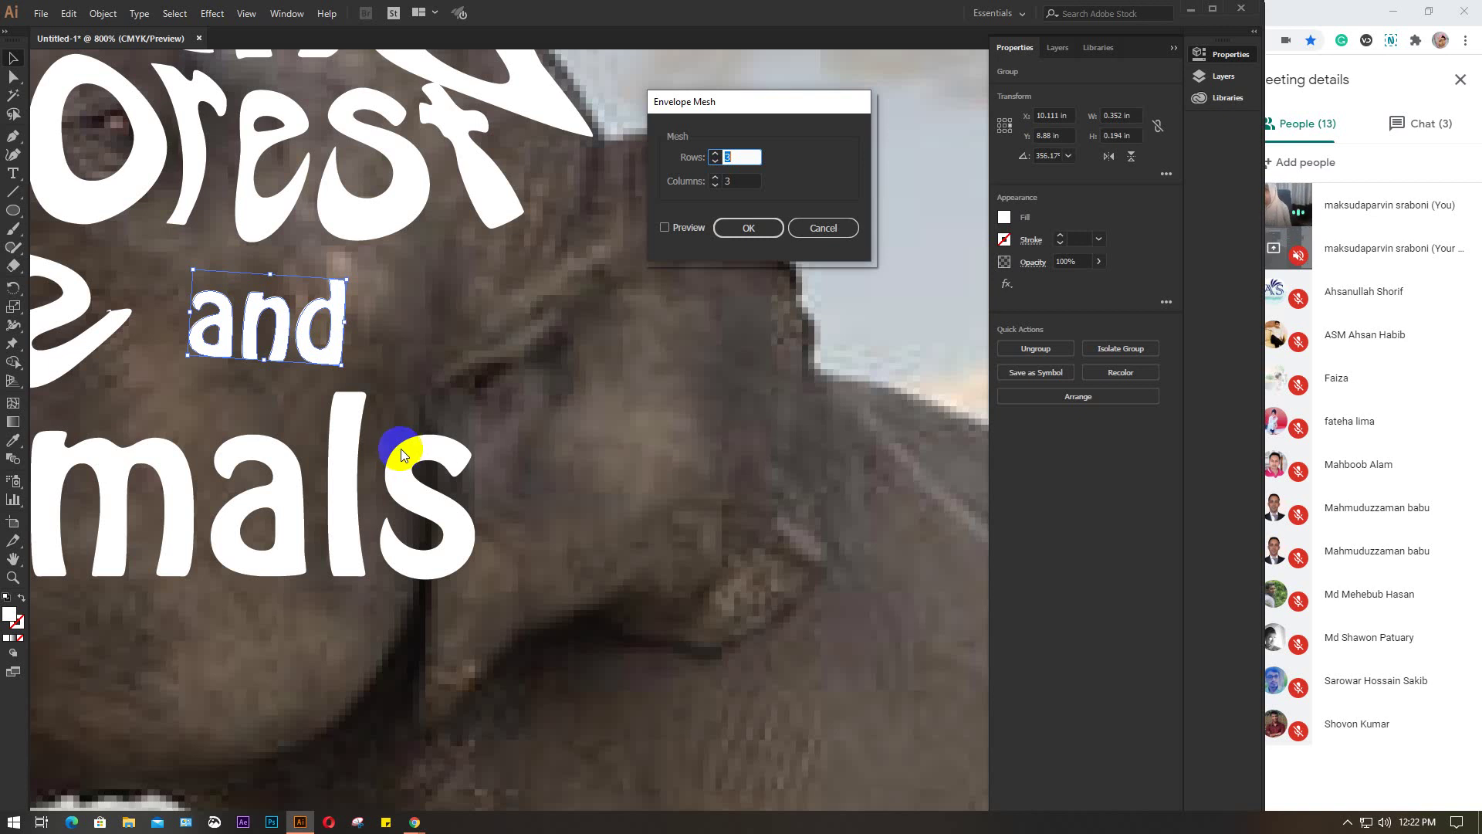
left_click(683, 230)
double_click(740, 156)
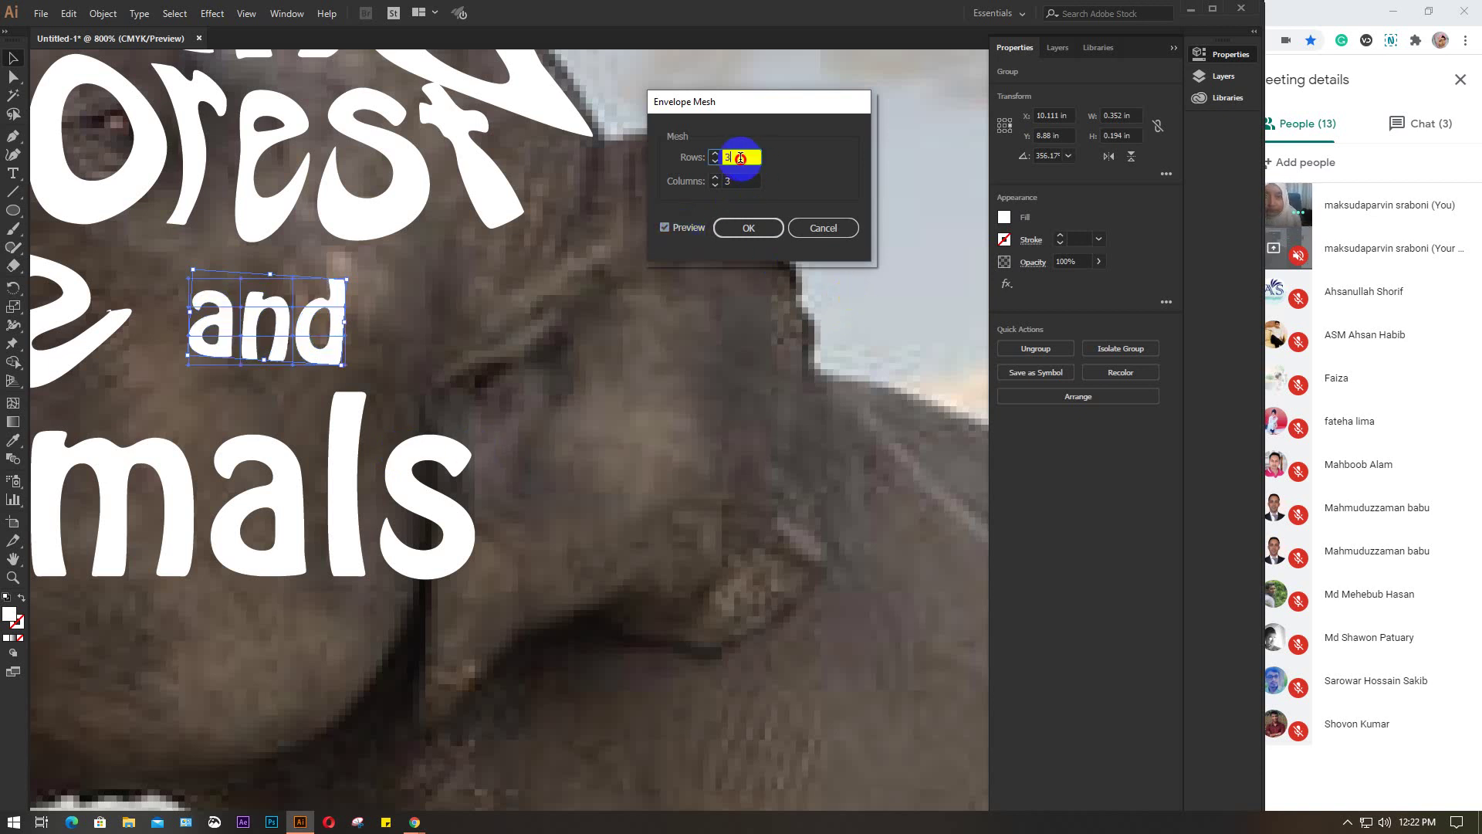
type("2")
double_click(742, 184)
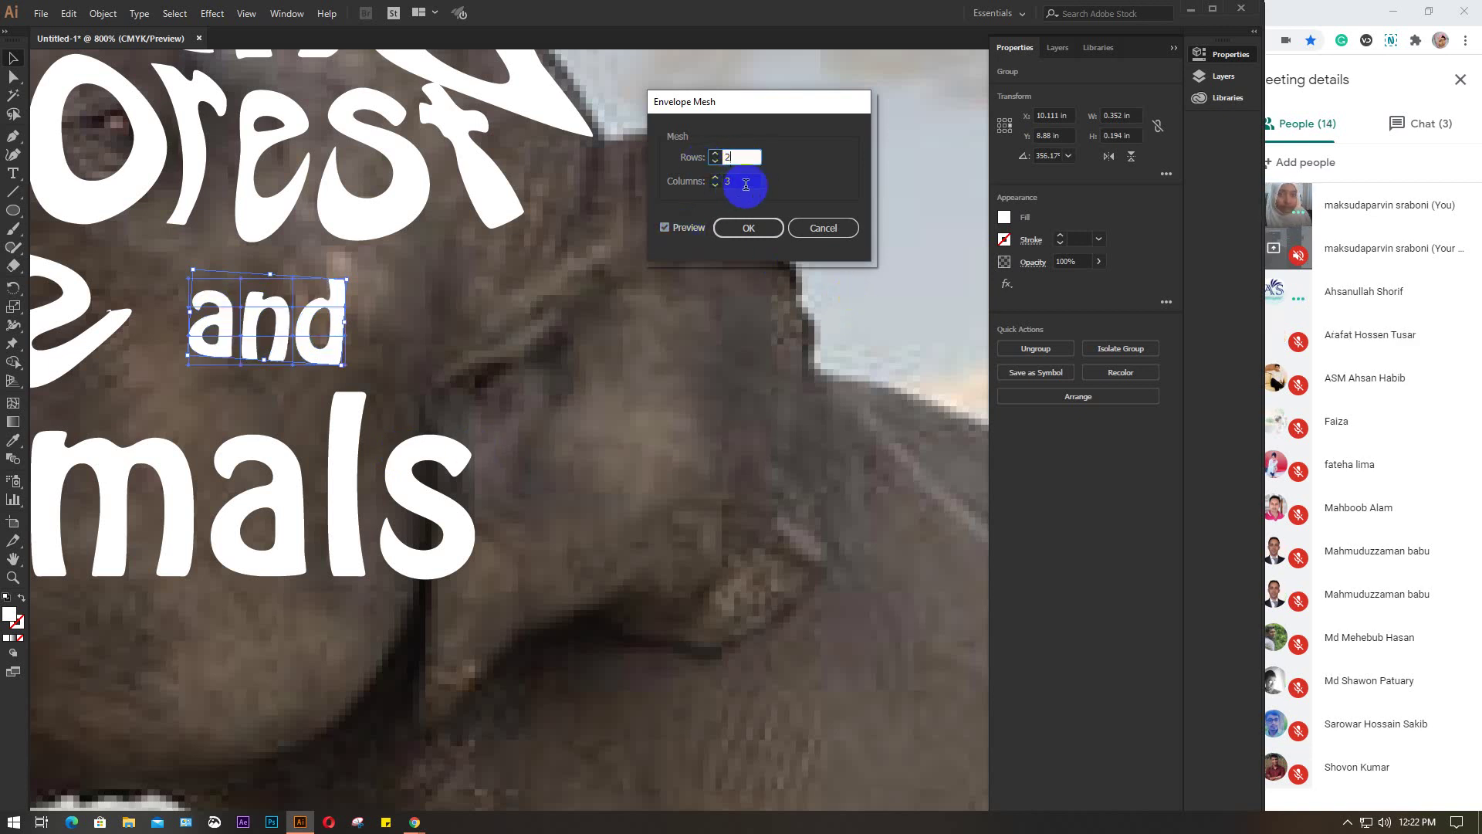
type("2")
left_click(772, 227)
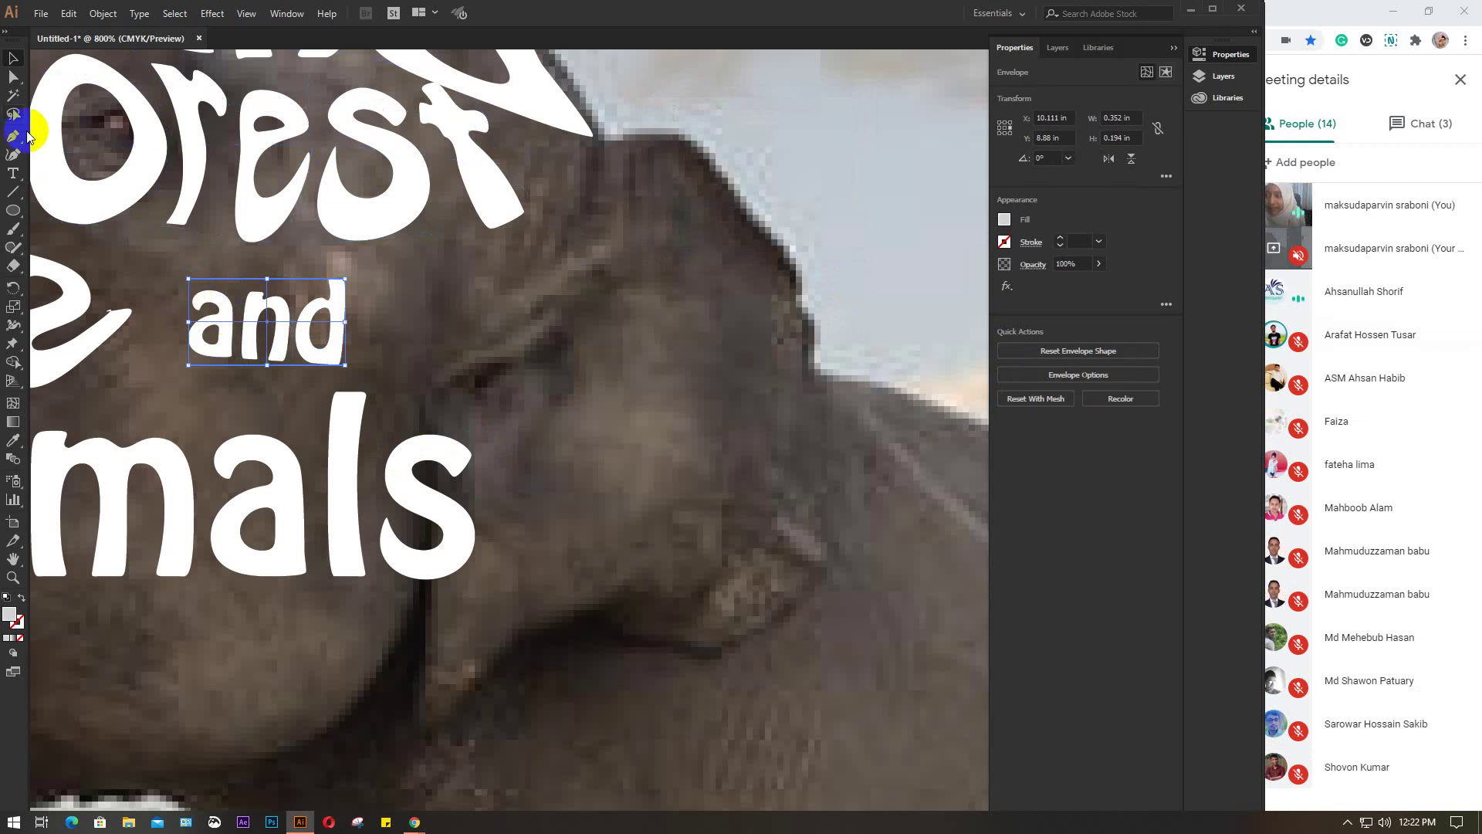
Drag the corner and top-middle mesh points so 'and' arches and tapers to the right
left_click(14, 77)
left_click(201, 292)
left_click_drag(189, 278, 152, 262)
left_click_drag(190, 330, 127, 389)
left_click_drag(267, 366, 267, 403)
left_click(345, 368)
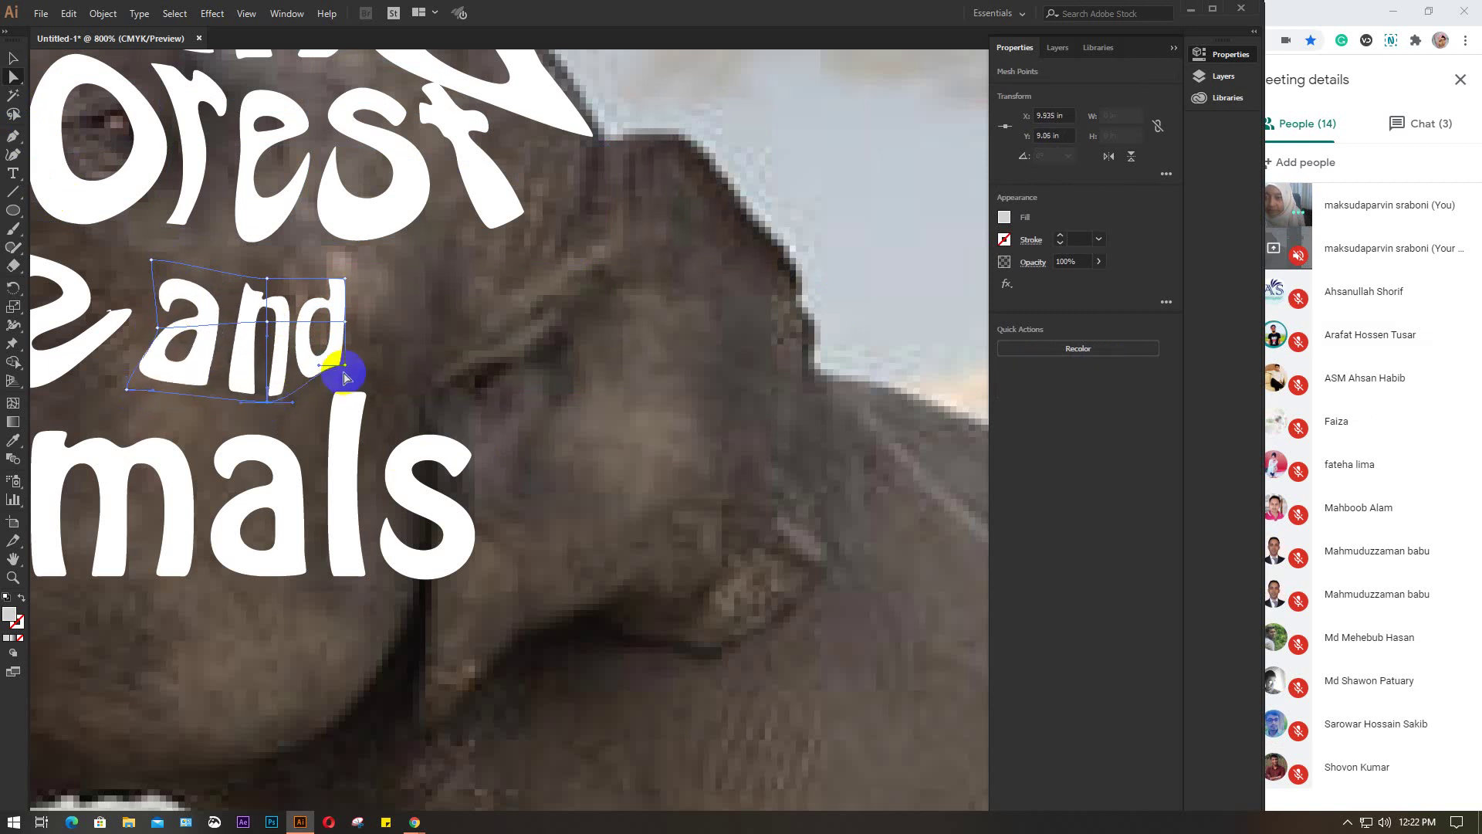
mouse_move(347, 369)
left_mouse_down()
mouse_move(381, 384)
mouse_move(361, 364)
left_mouse_up()
left_click(346, 284)
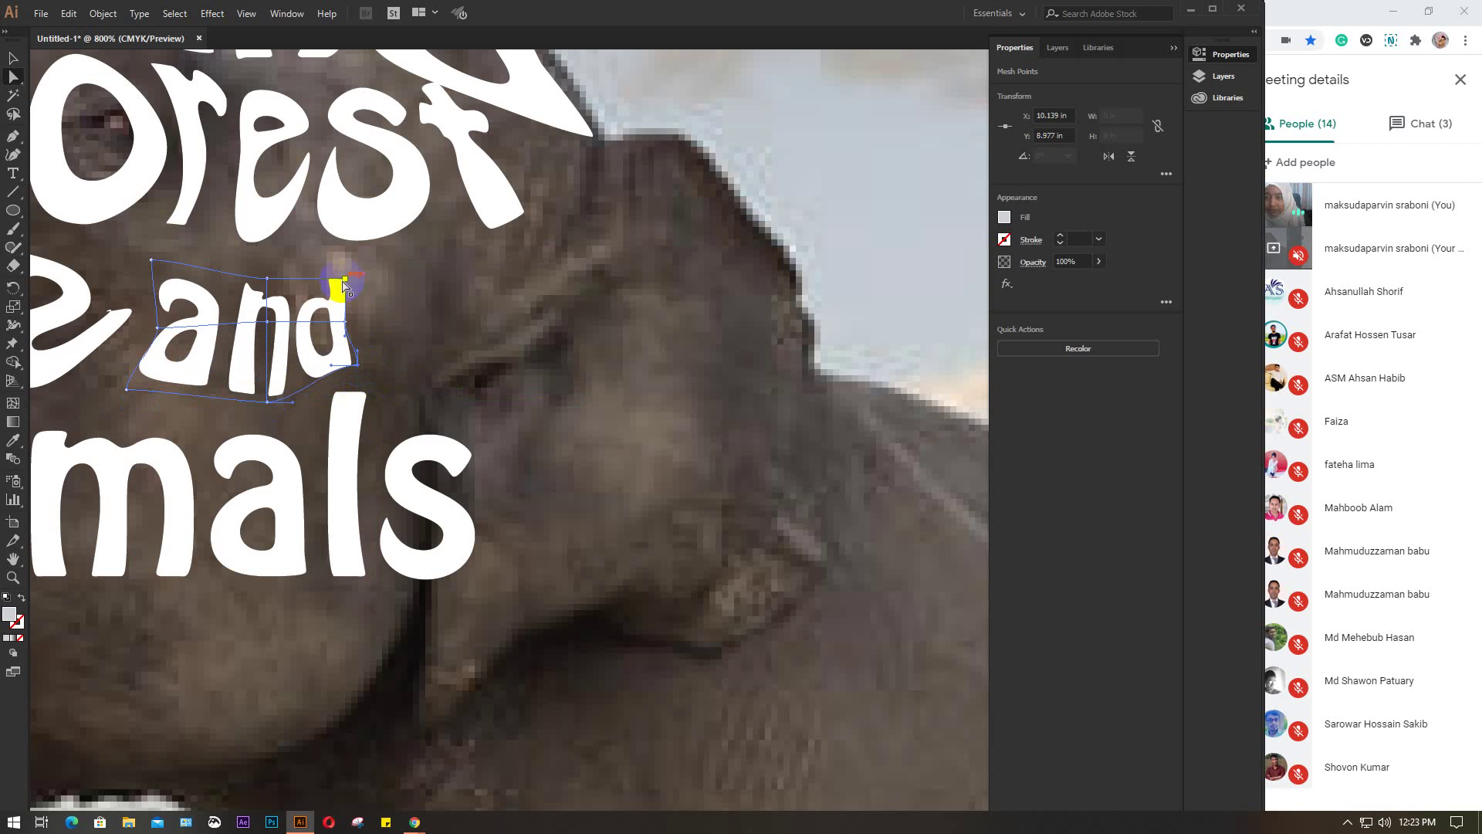
left_click_drag(349, 286, 369, 283)
left_click(263, 288)
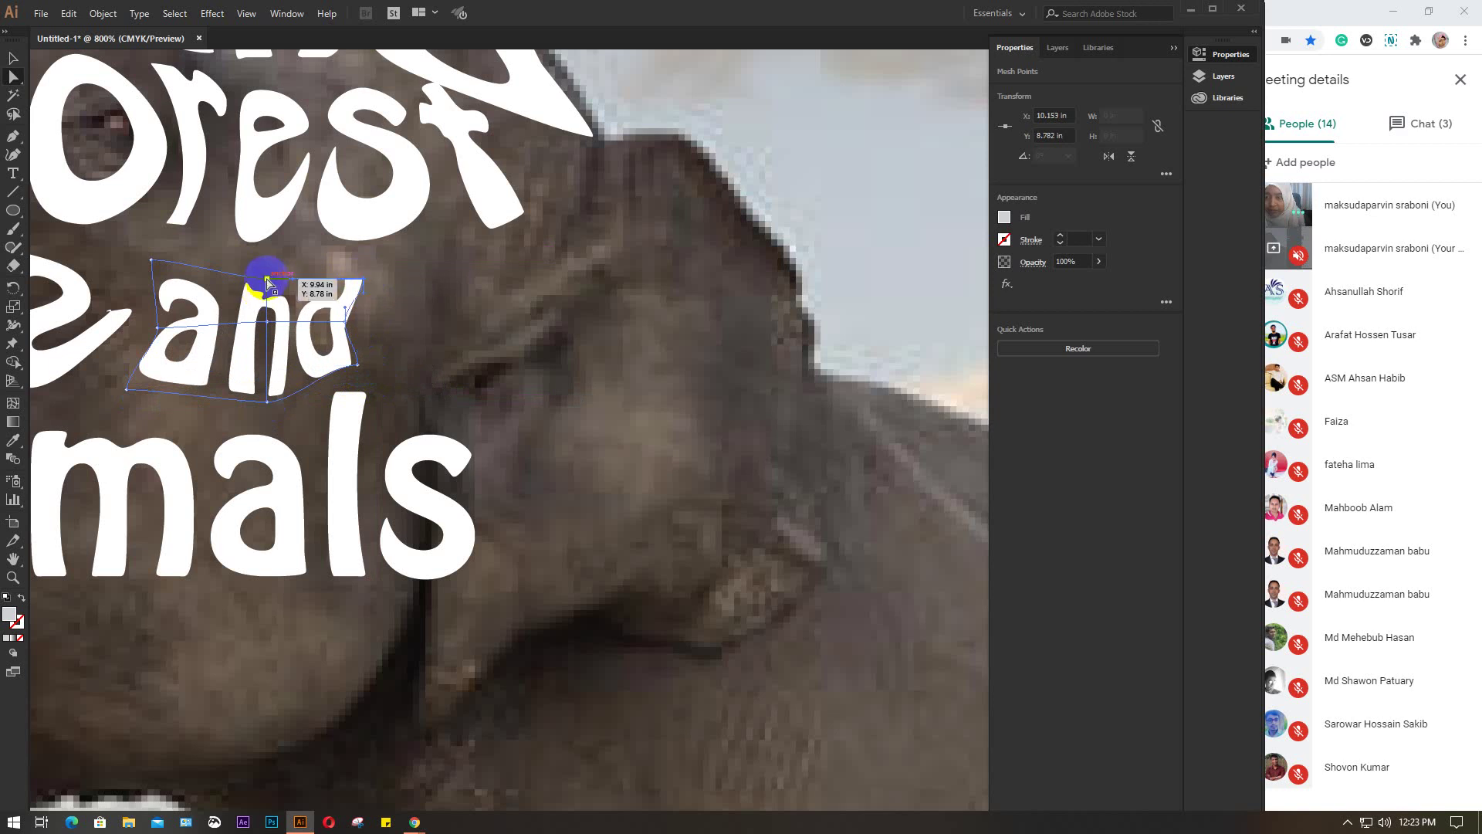
left_click_drag(267, 283, 298, 248)
left_click(440, 311)
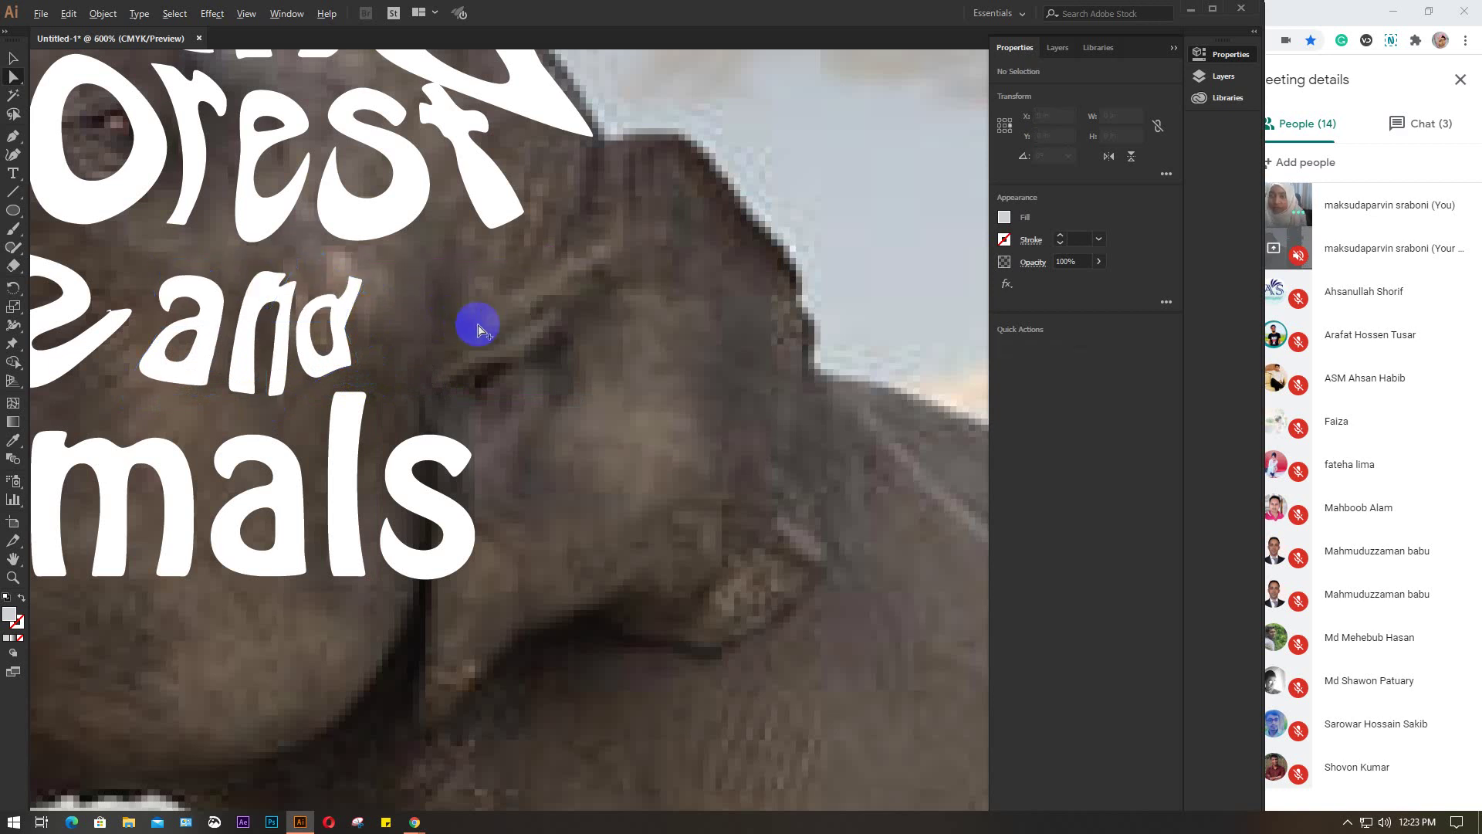
scroll(477, 330, "down", 5)
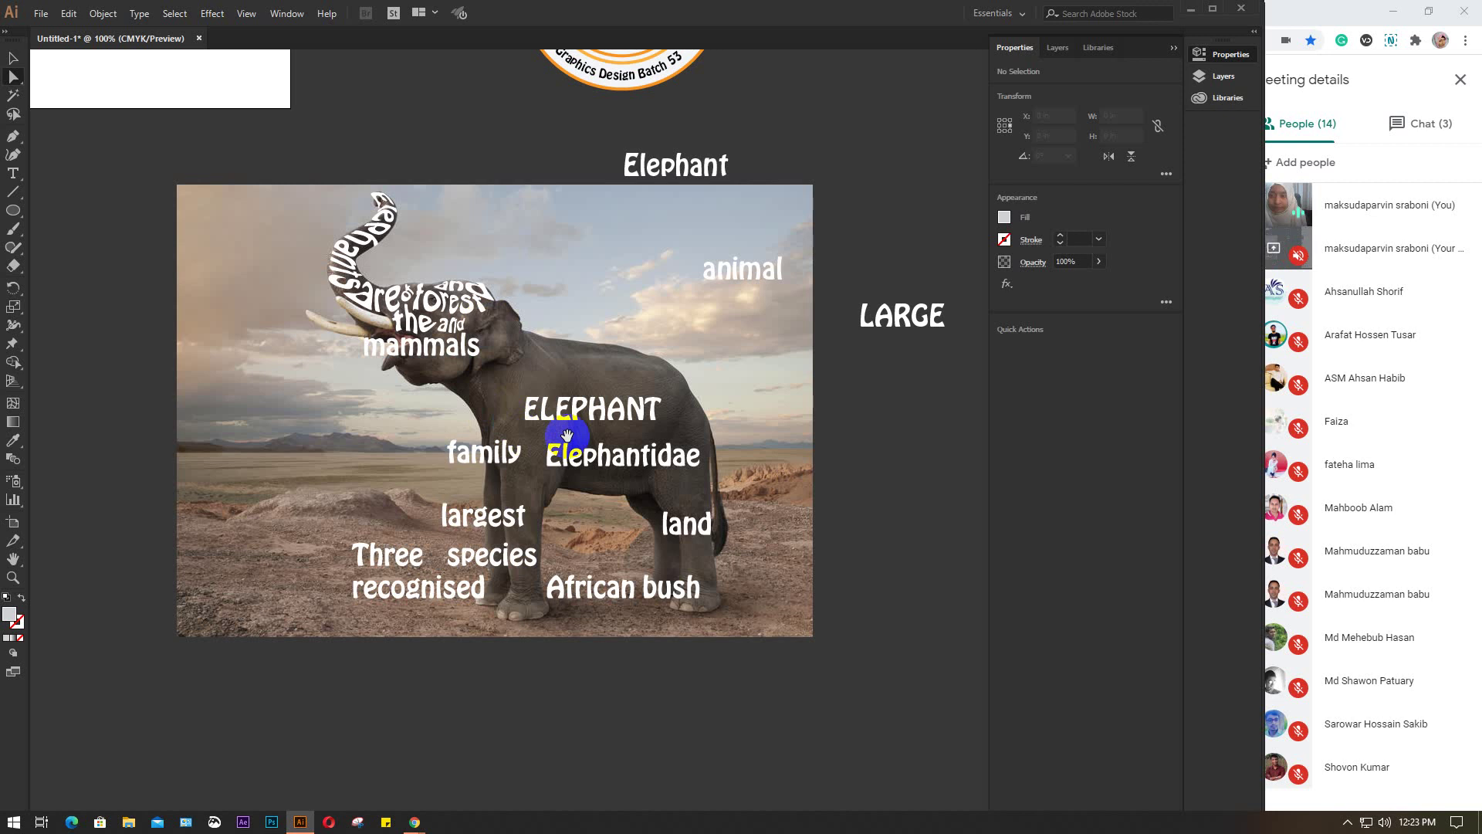
Move 'family' onto the head, rotate it to about 262°, and shrink it along the ear's back edge
left_click_drag(566, 435, 509, 458)
left_click(418, 488)
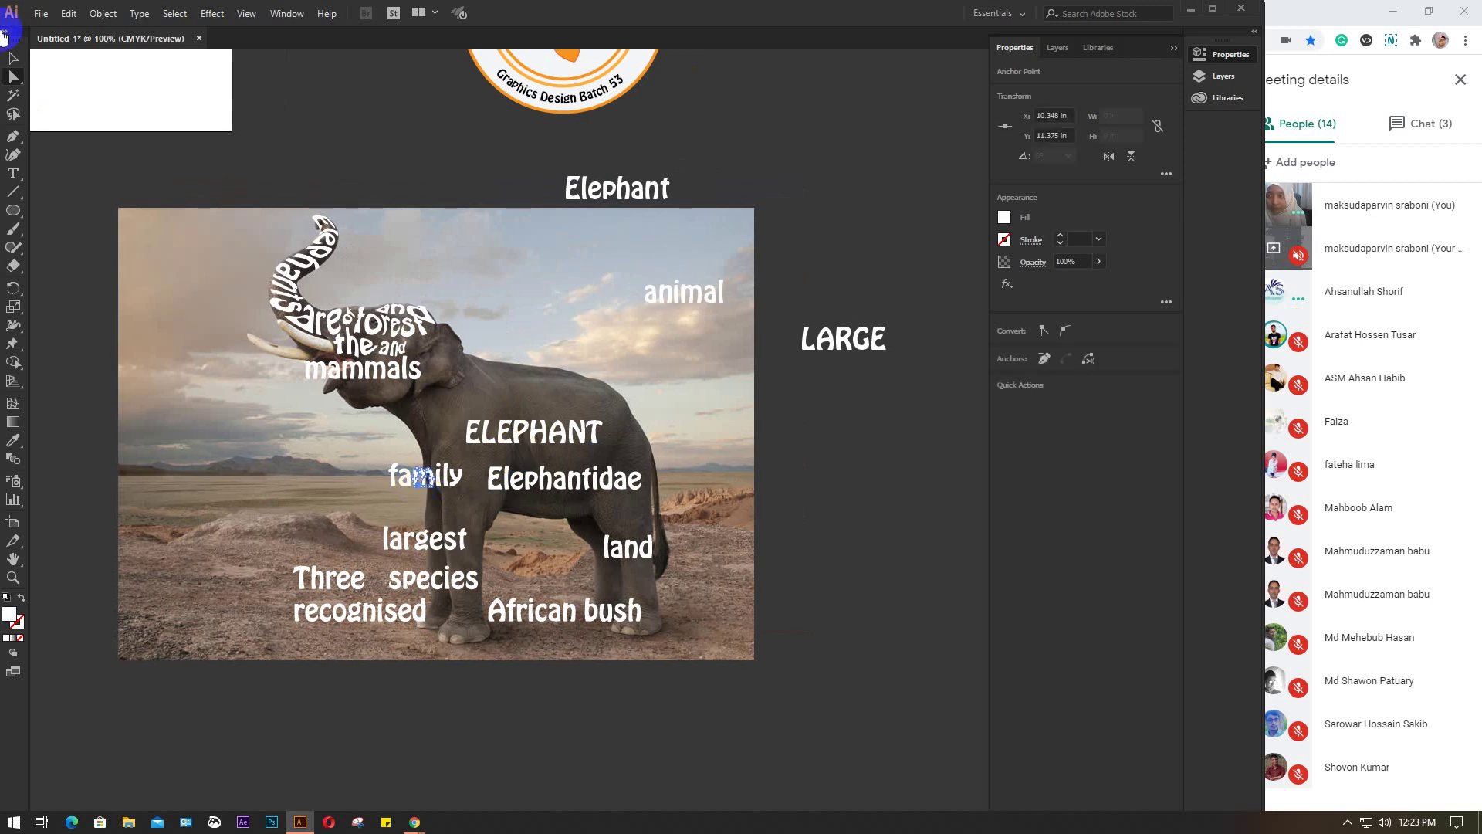
left_click(15, 74)
left_click(306, 473)
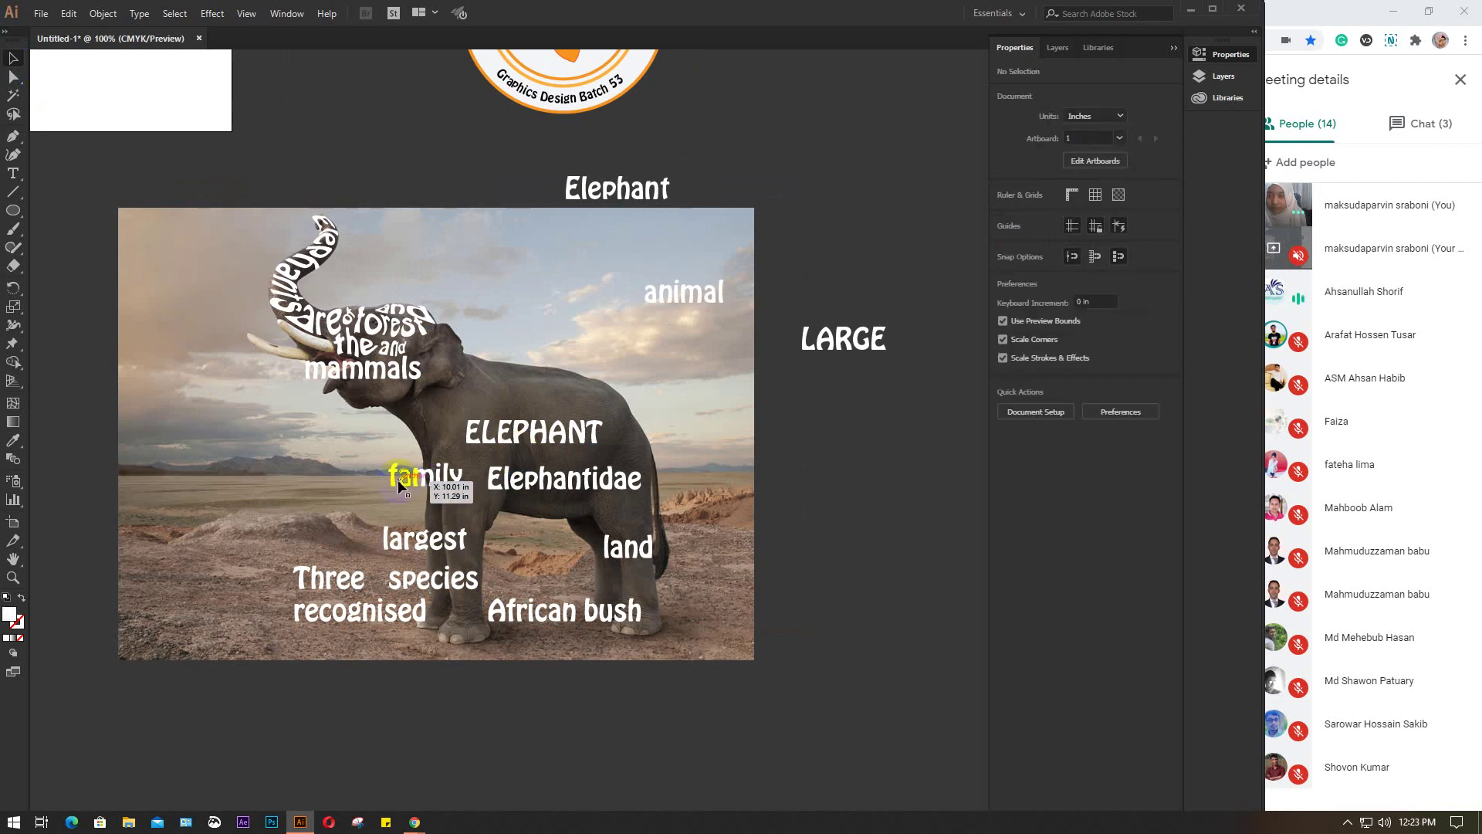
left_click_drag(398, 480, 437, 358)
scroll(436, 358, "up", 3)
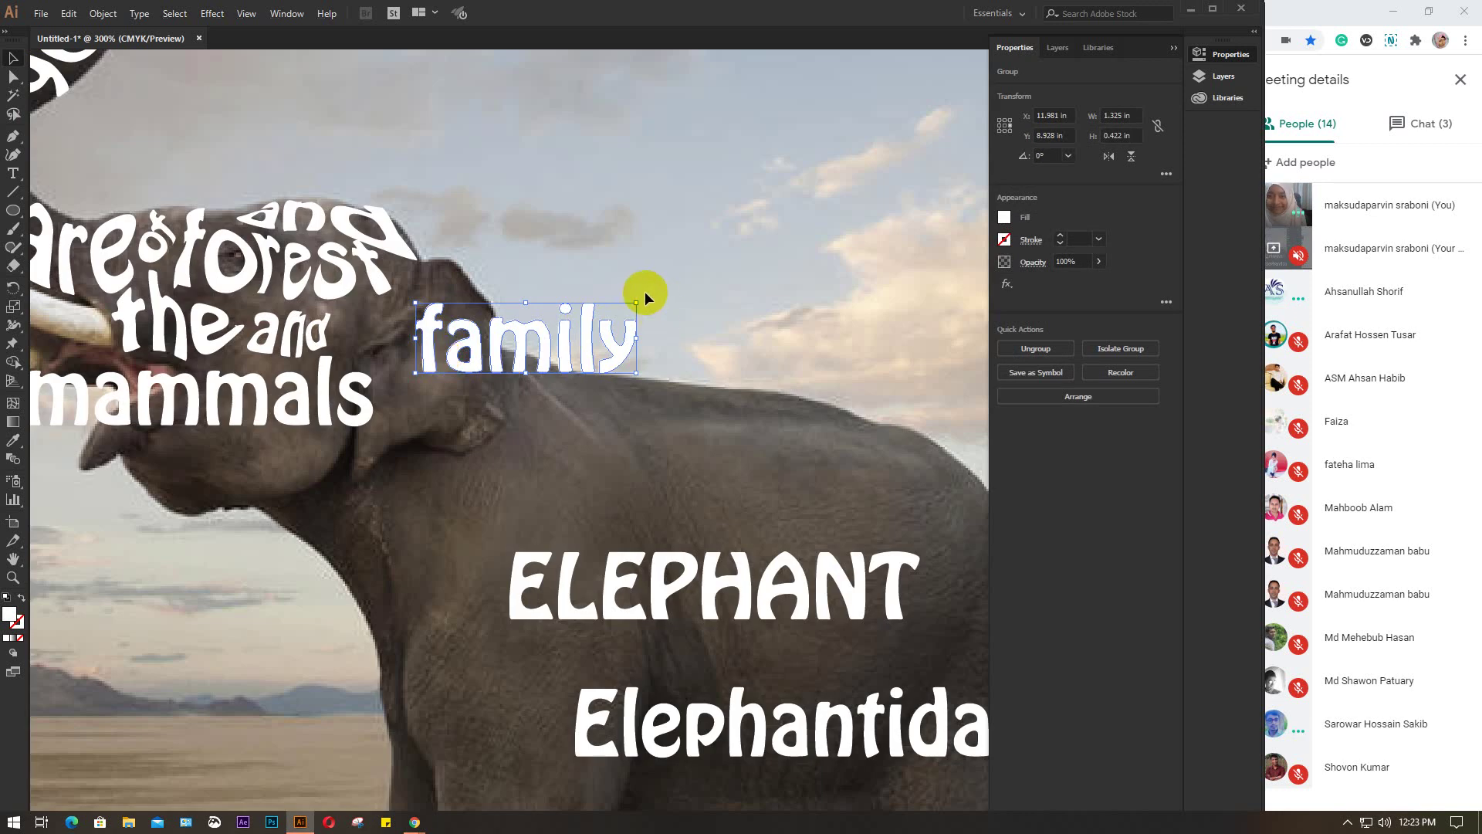
left_click_drag(644, 294, 555, 488)
left_click_drag(539, 339, 435, 362)
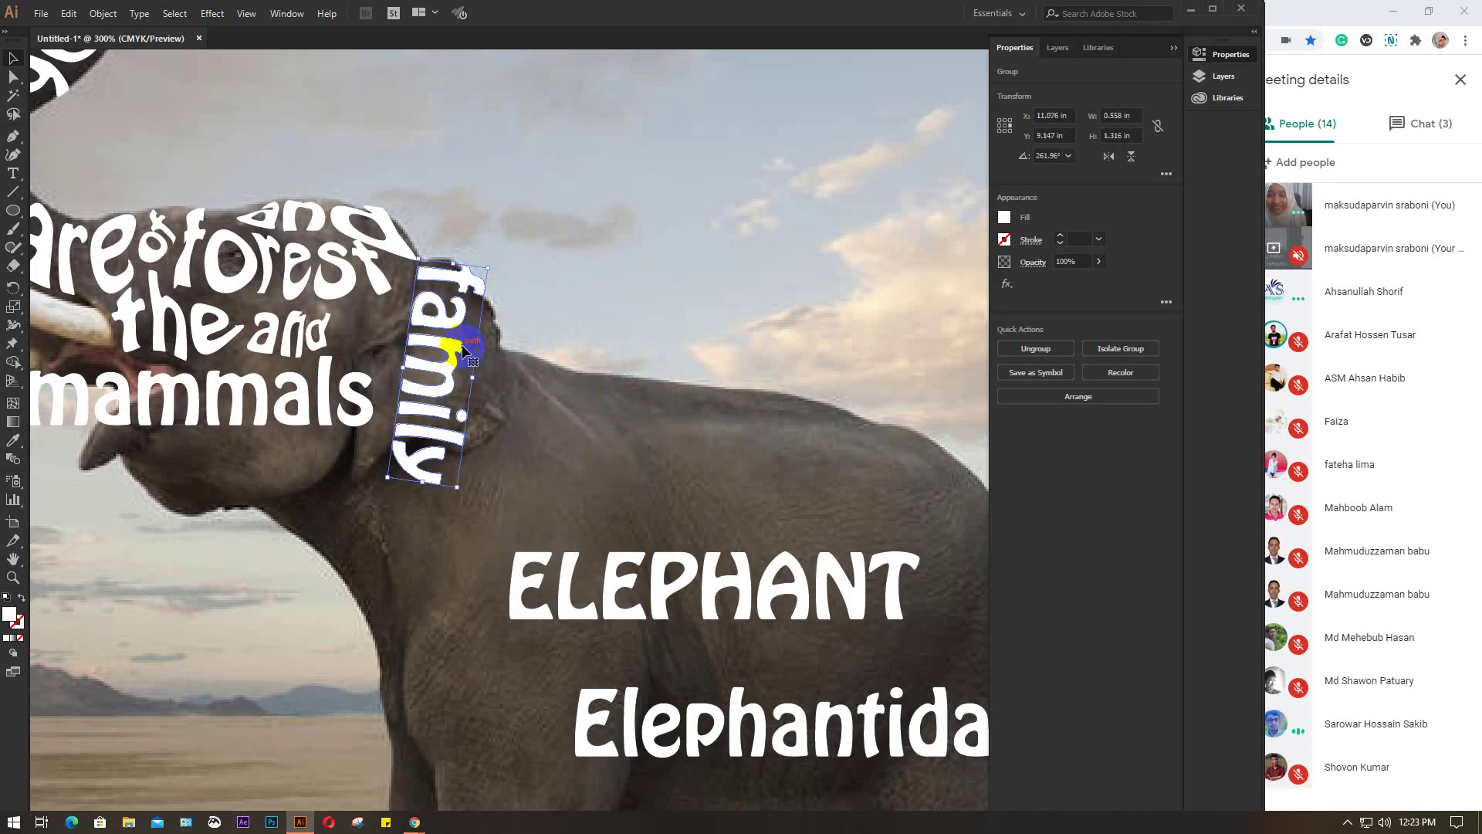
scroll(435, 363, "up", 1)
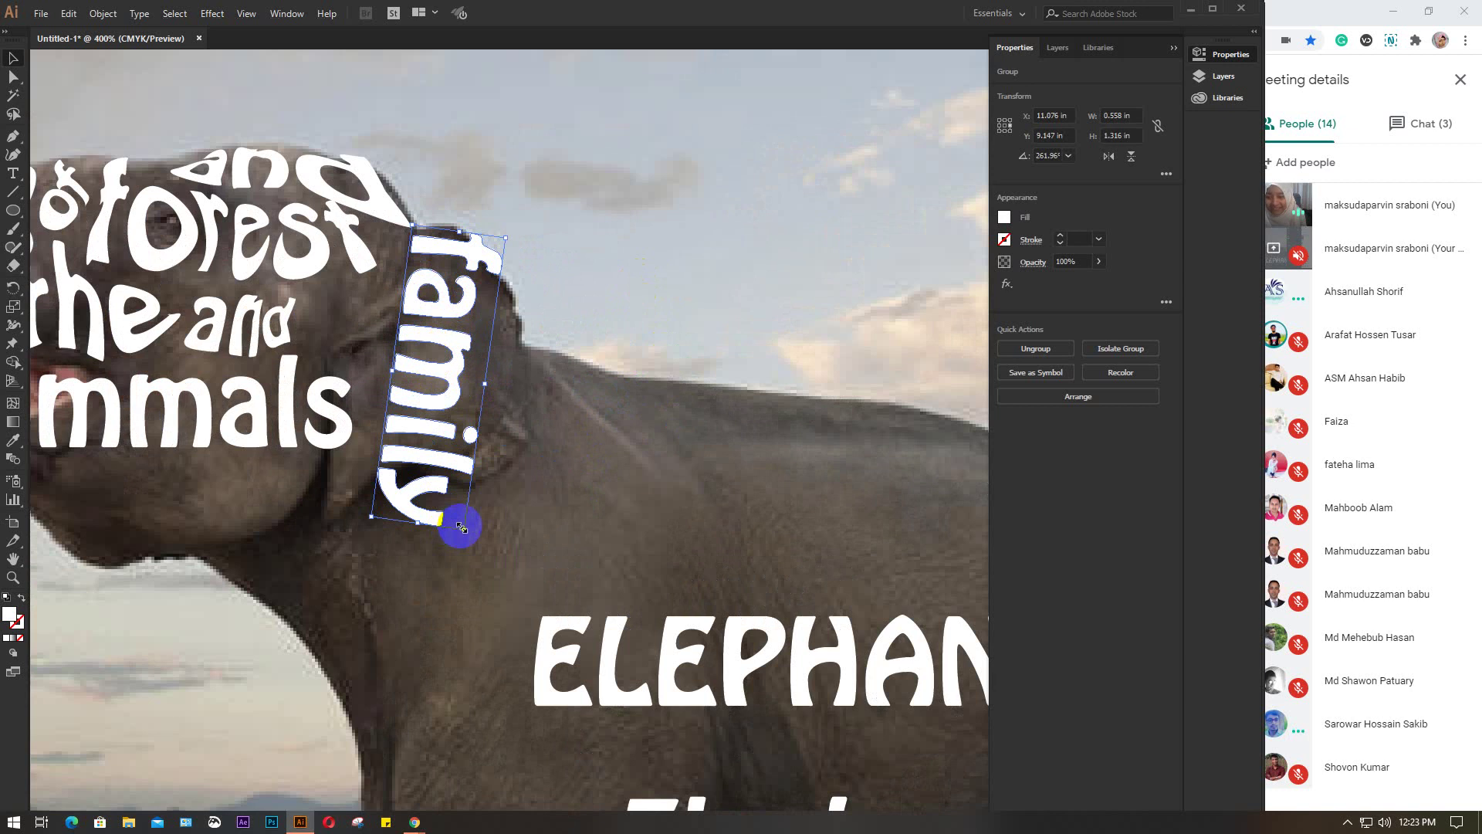
left_click_drag(461, 527, 432, 378)
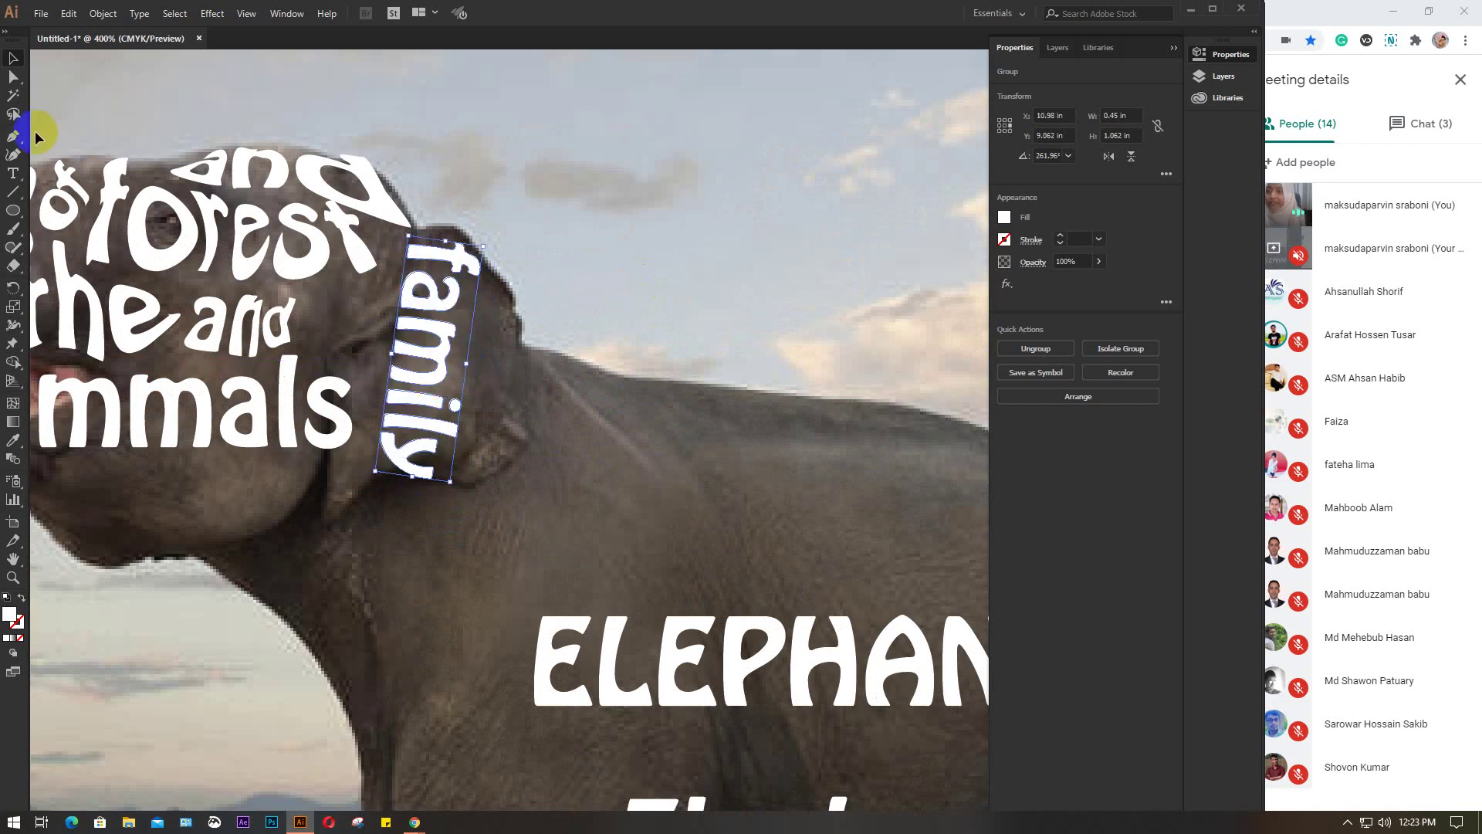
Give 'family' a 2×2 envelope mesh via Envelope Distort > Make with Mesh
left_click(103, 14)
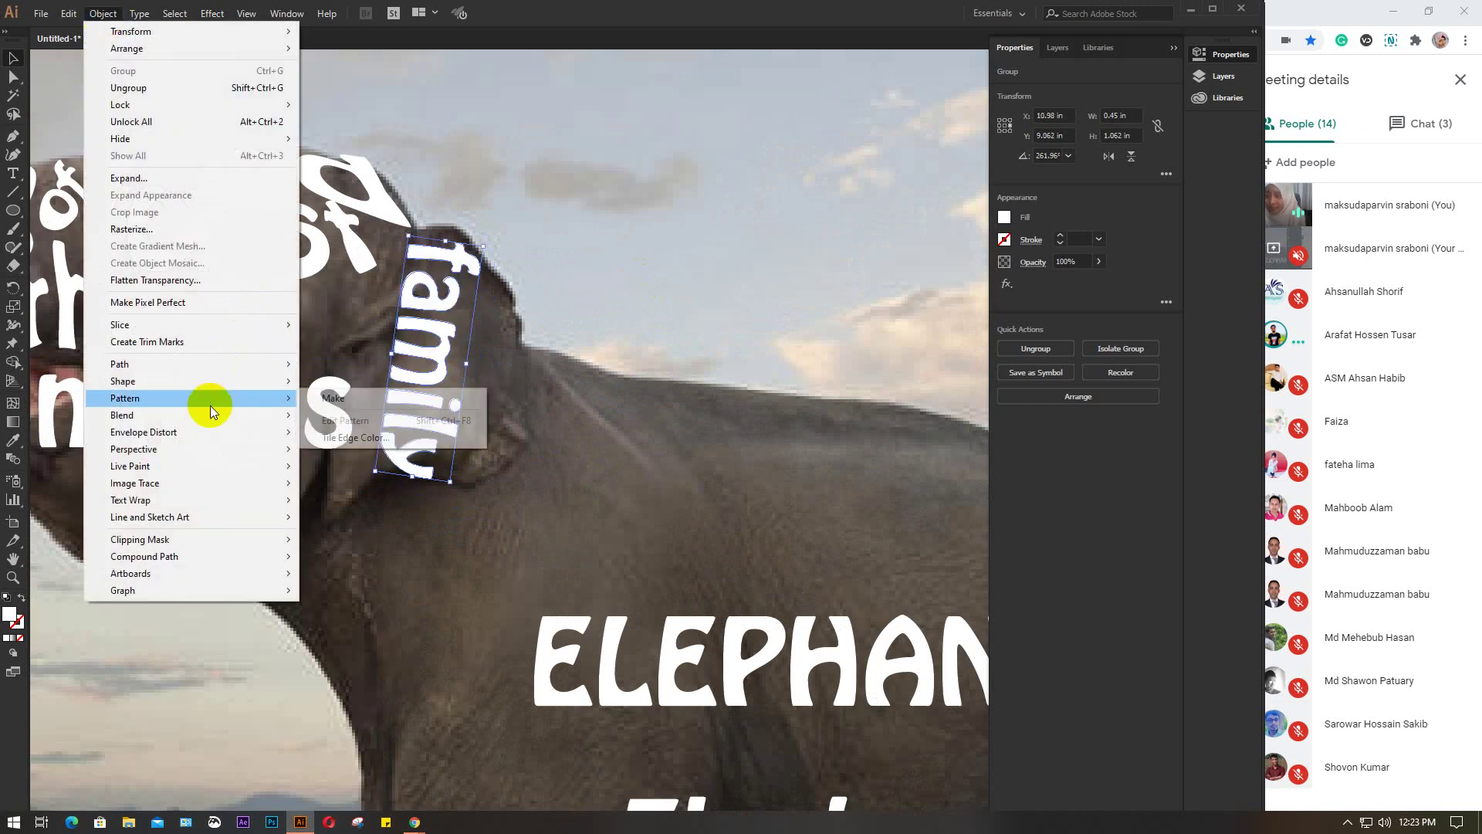
mouse_move(179, 411)
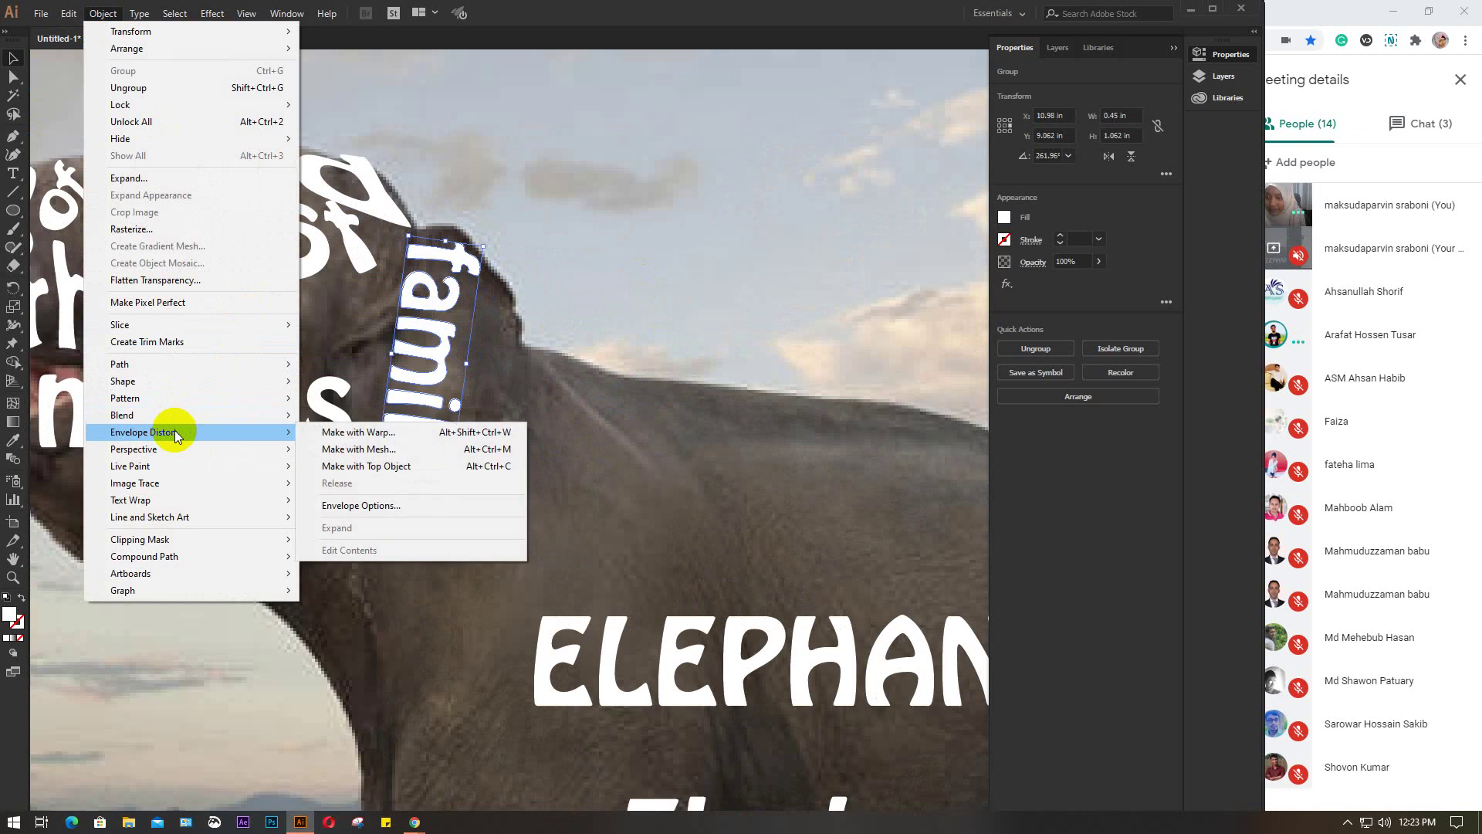
left_click(390, 450)
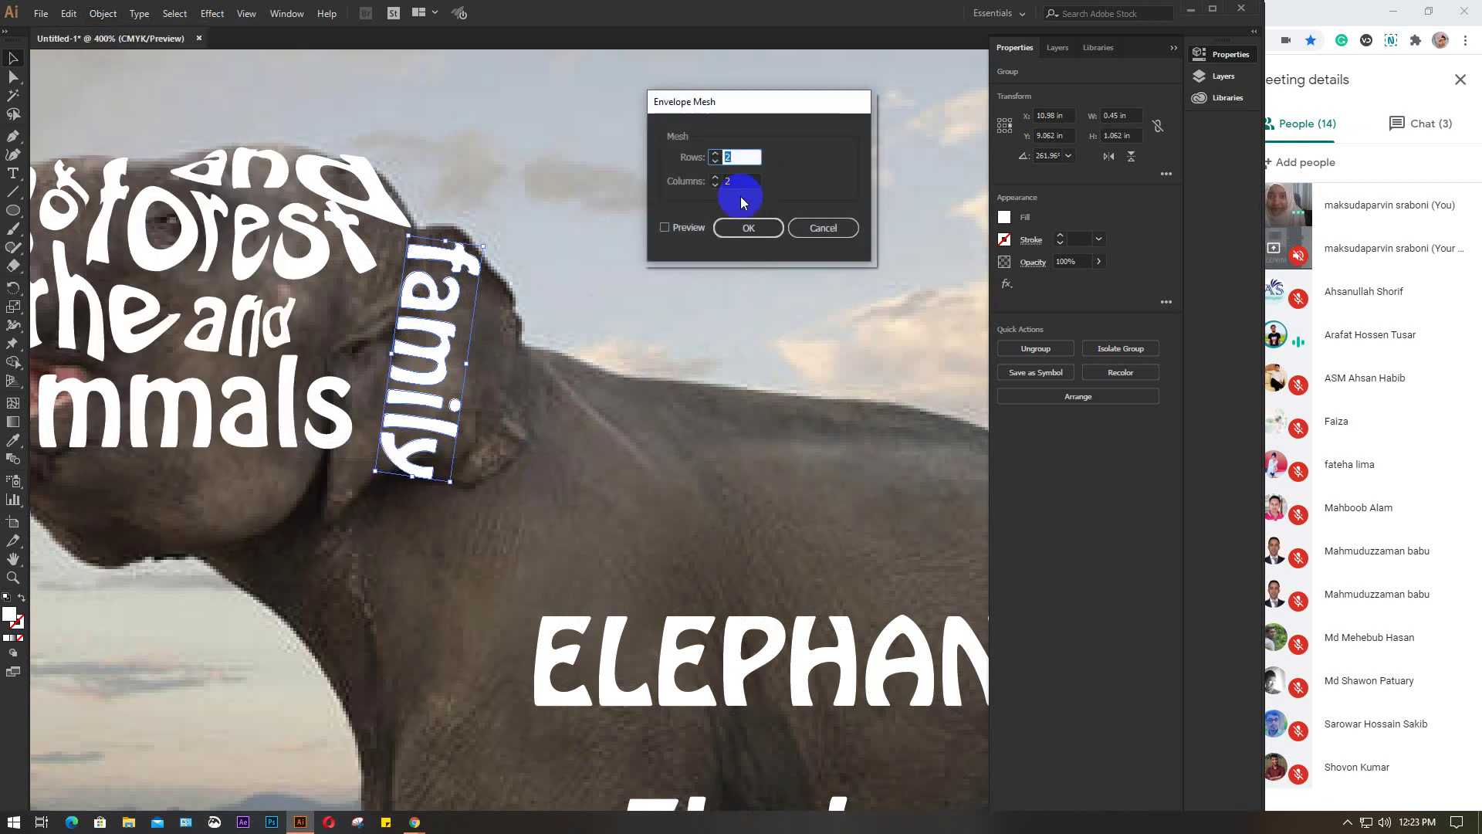
left_click(665, 228)
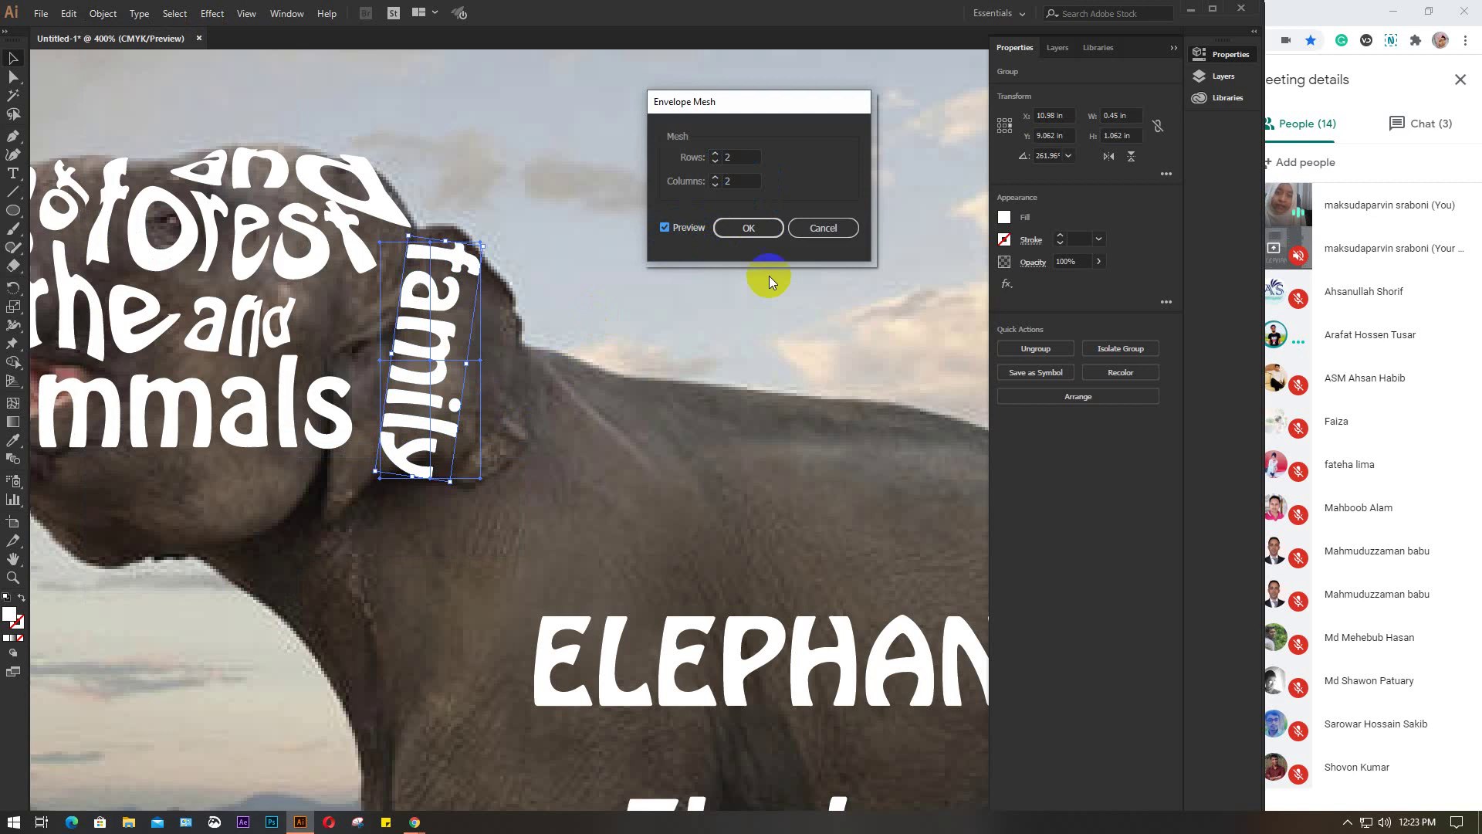
left_click(763, 231)
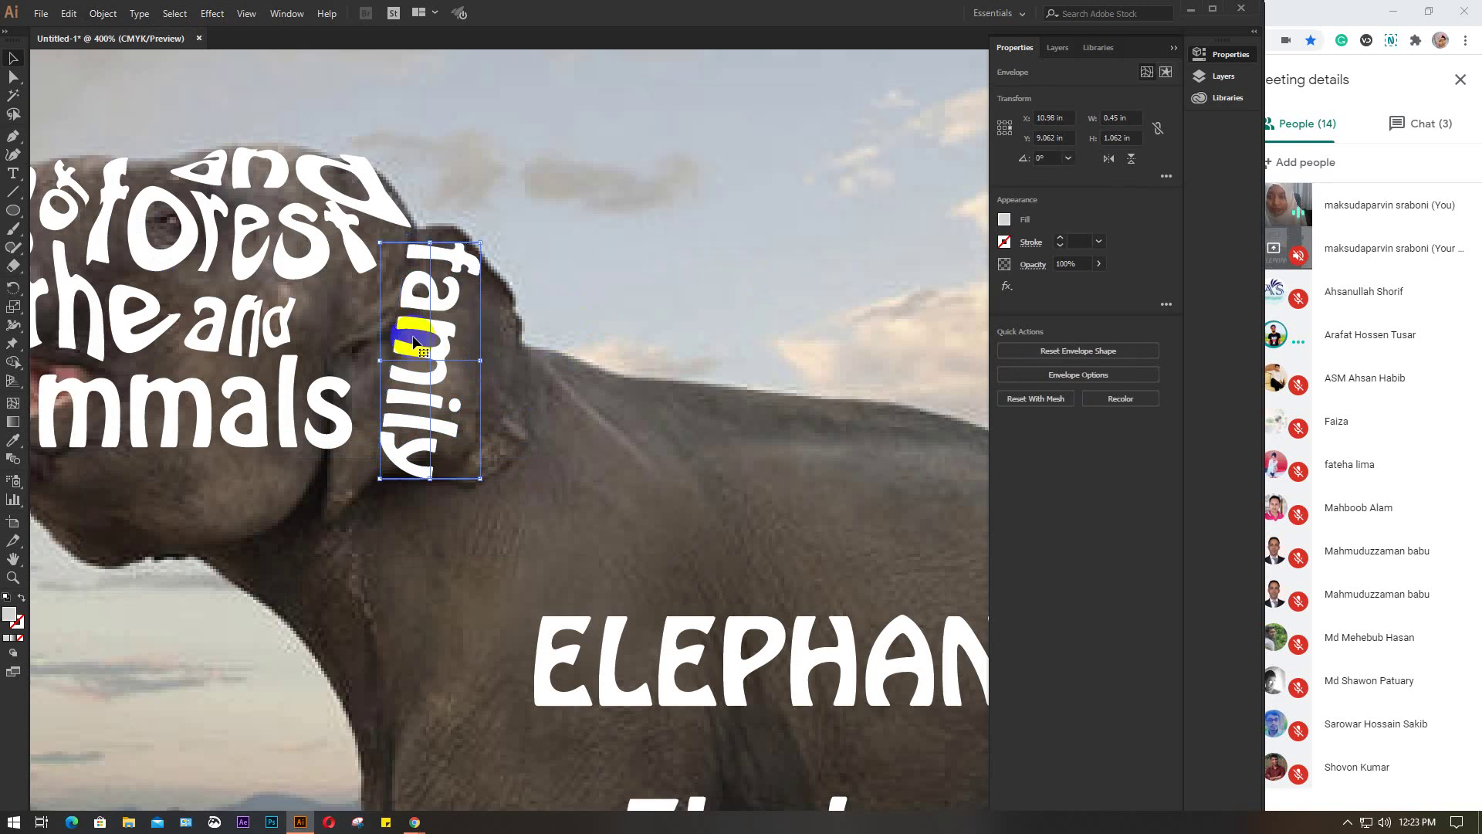
Pull the bottom-left mesh corner down-left and raise the bottom-middle point to warp 'ily'
scroll(464, 332, "up", 1)
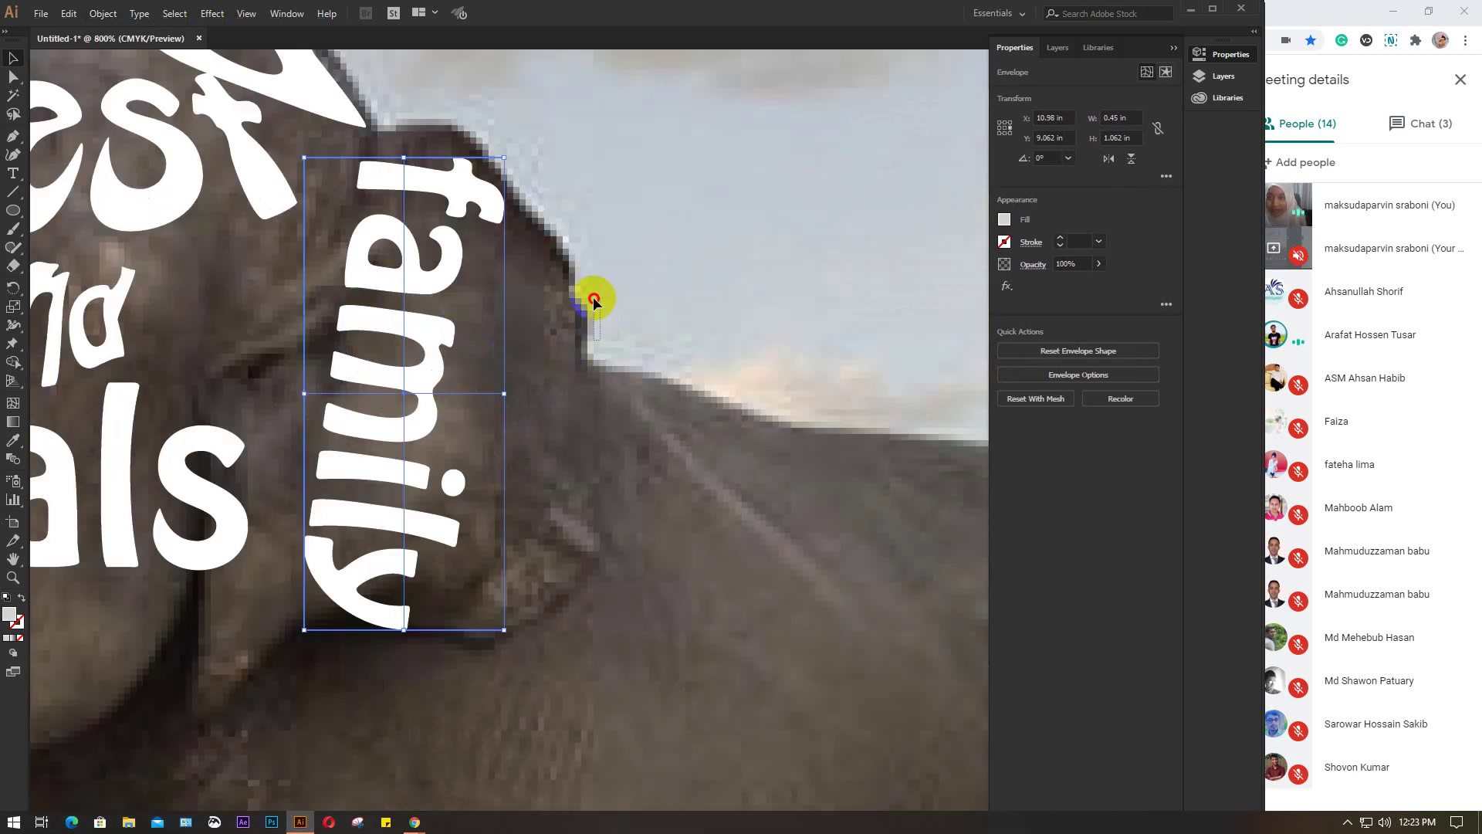
left_click_drag(600, 340, 593, 302)
left_click_drag(582, 374, 592, 324)
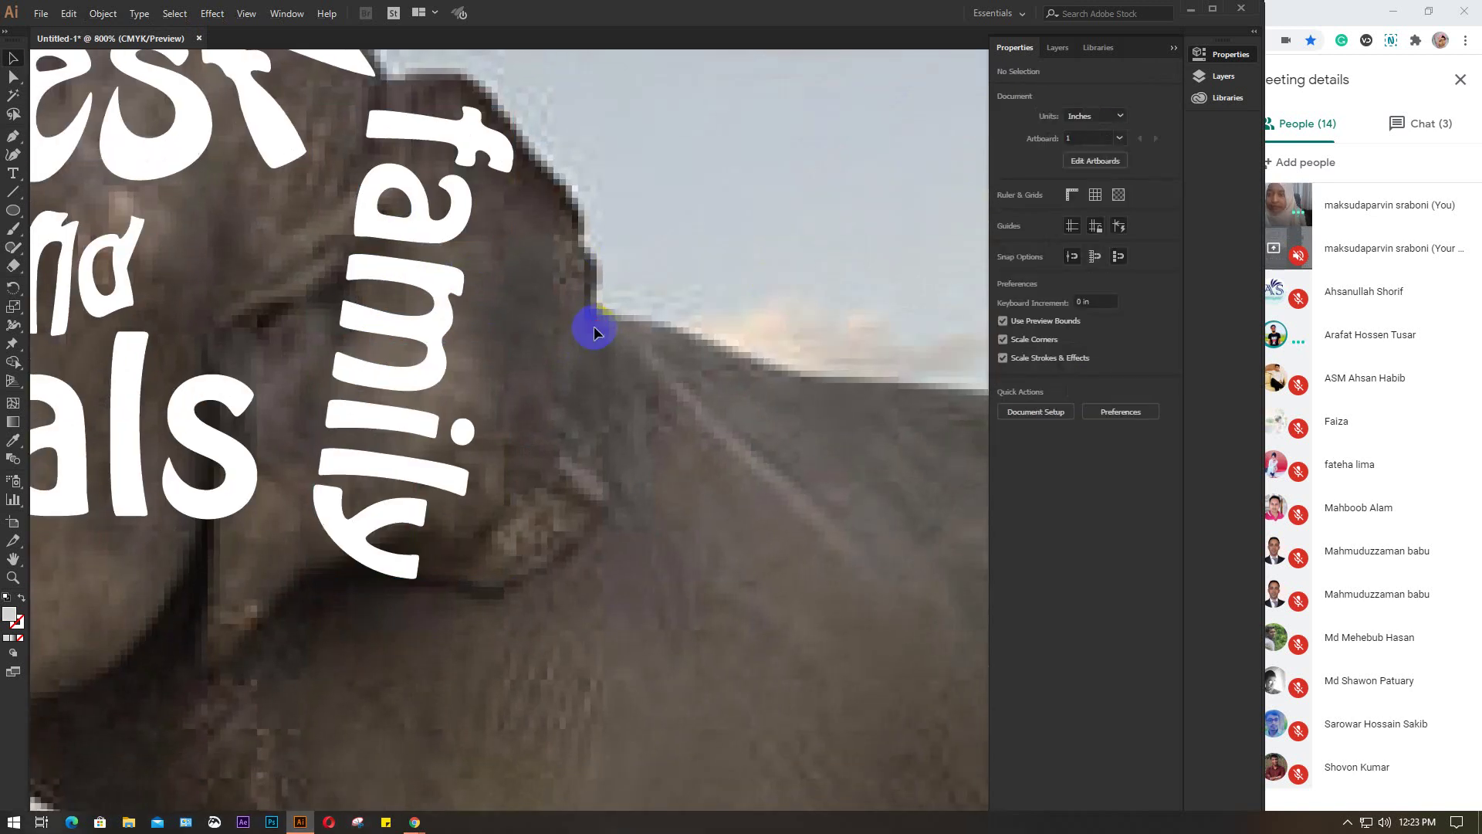
left_click(451, 230)
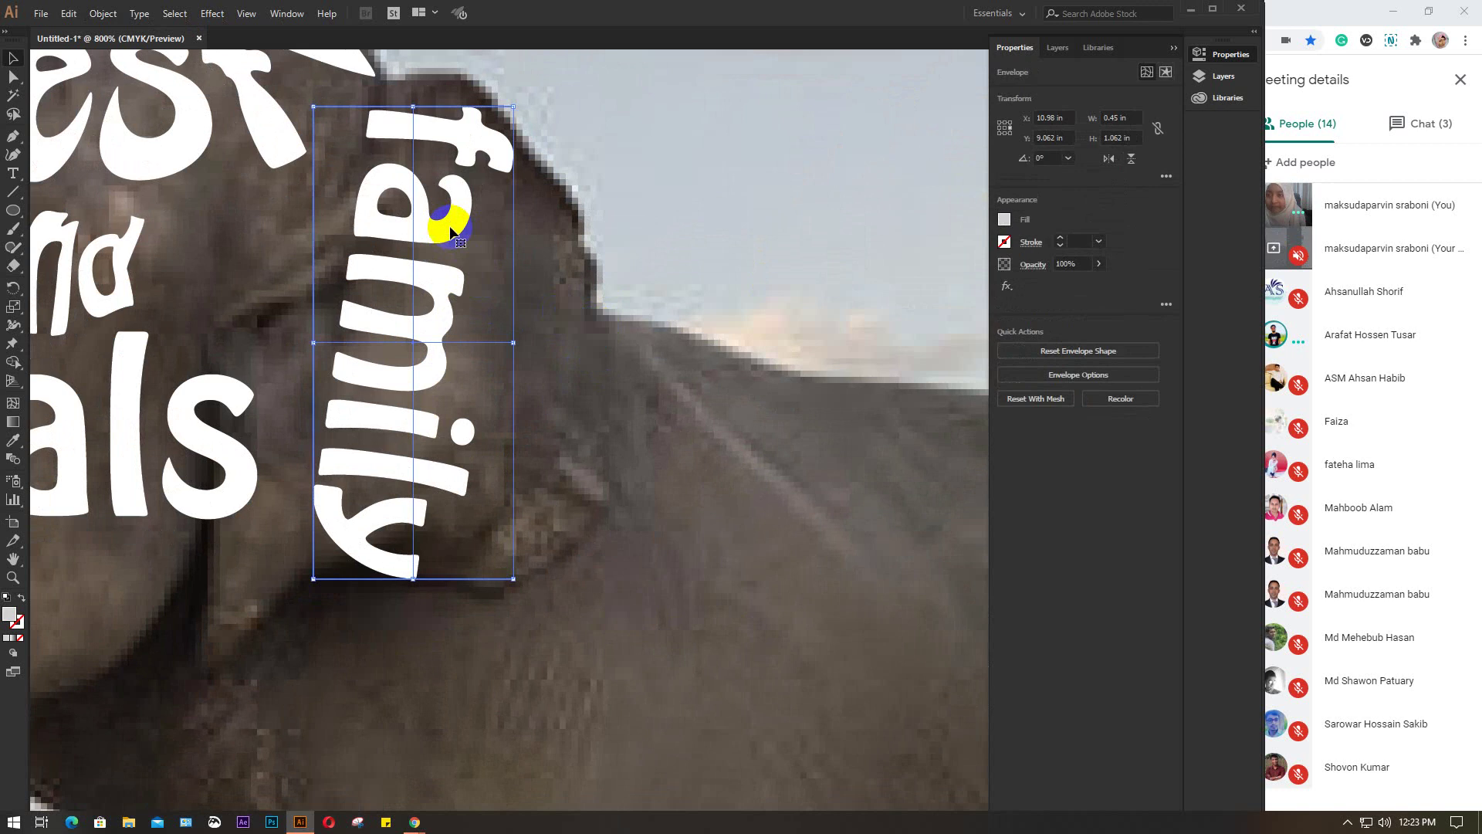
left_click(13, 78)
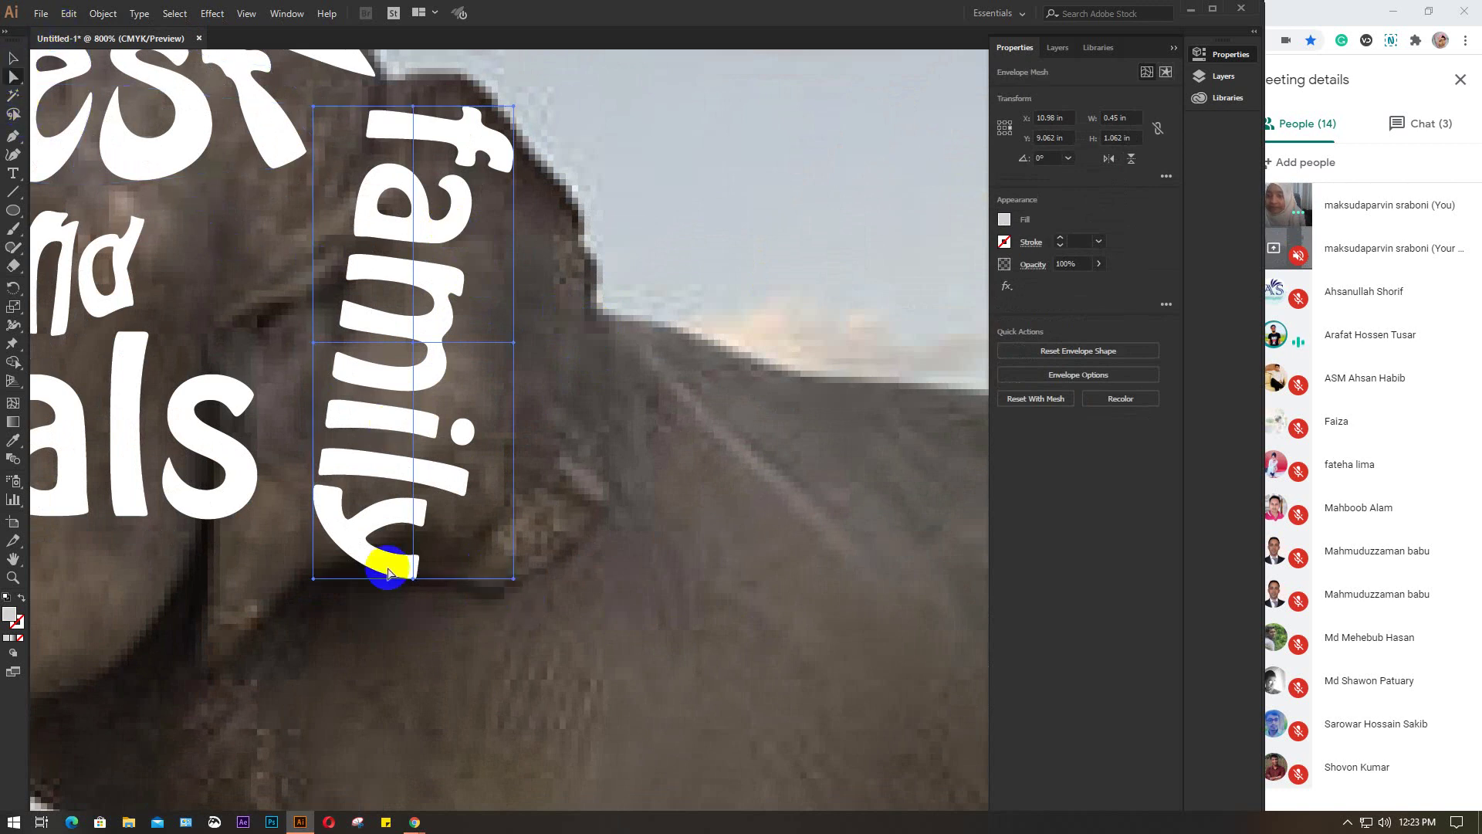
left_click(396, 488)
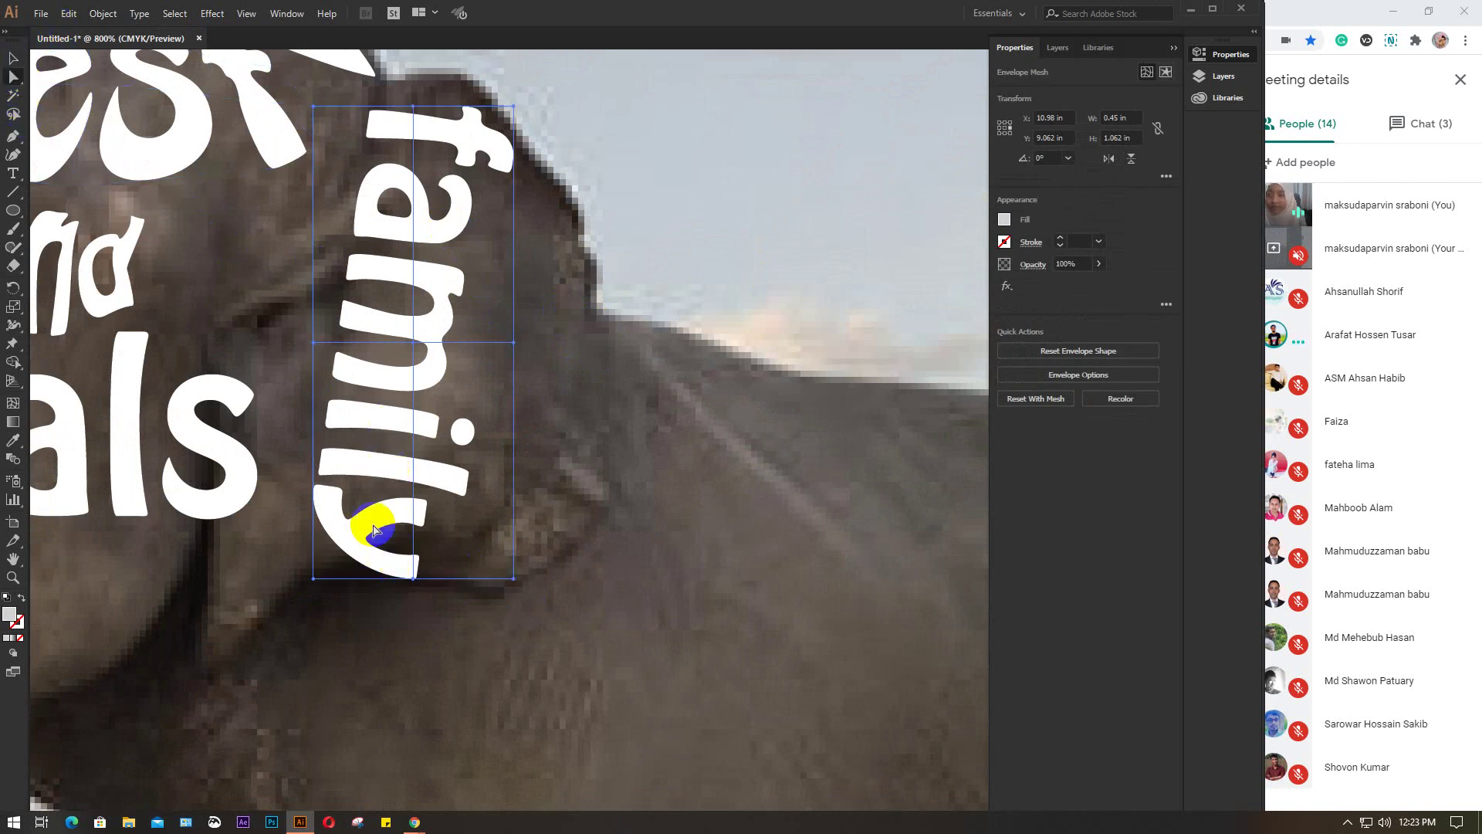
left_click_drag(313, 580, 210, 653)
left_click_drag(410, 582, 408, 517)
left_click_drag(204, 657, 194, 672)
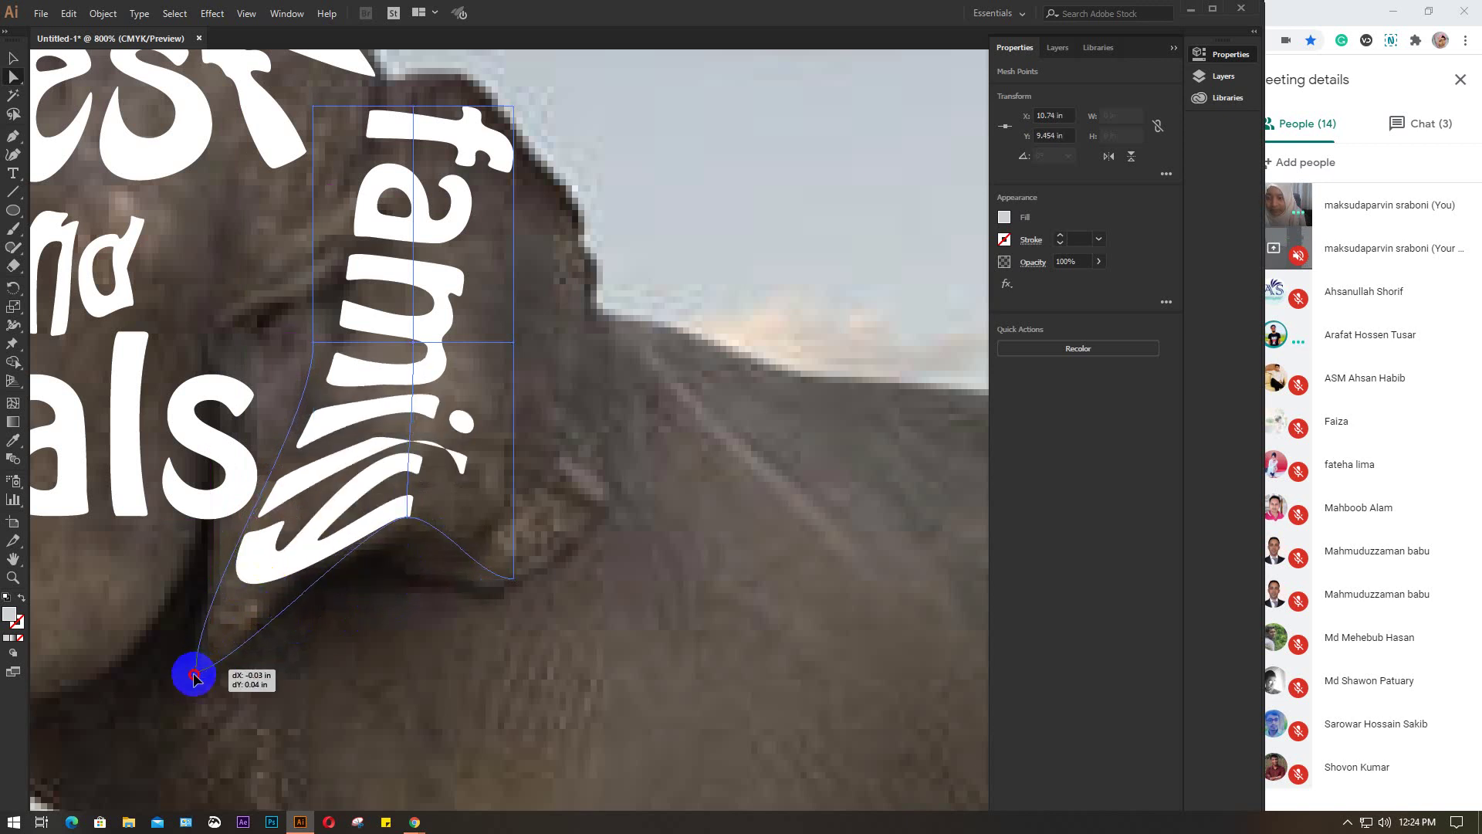
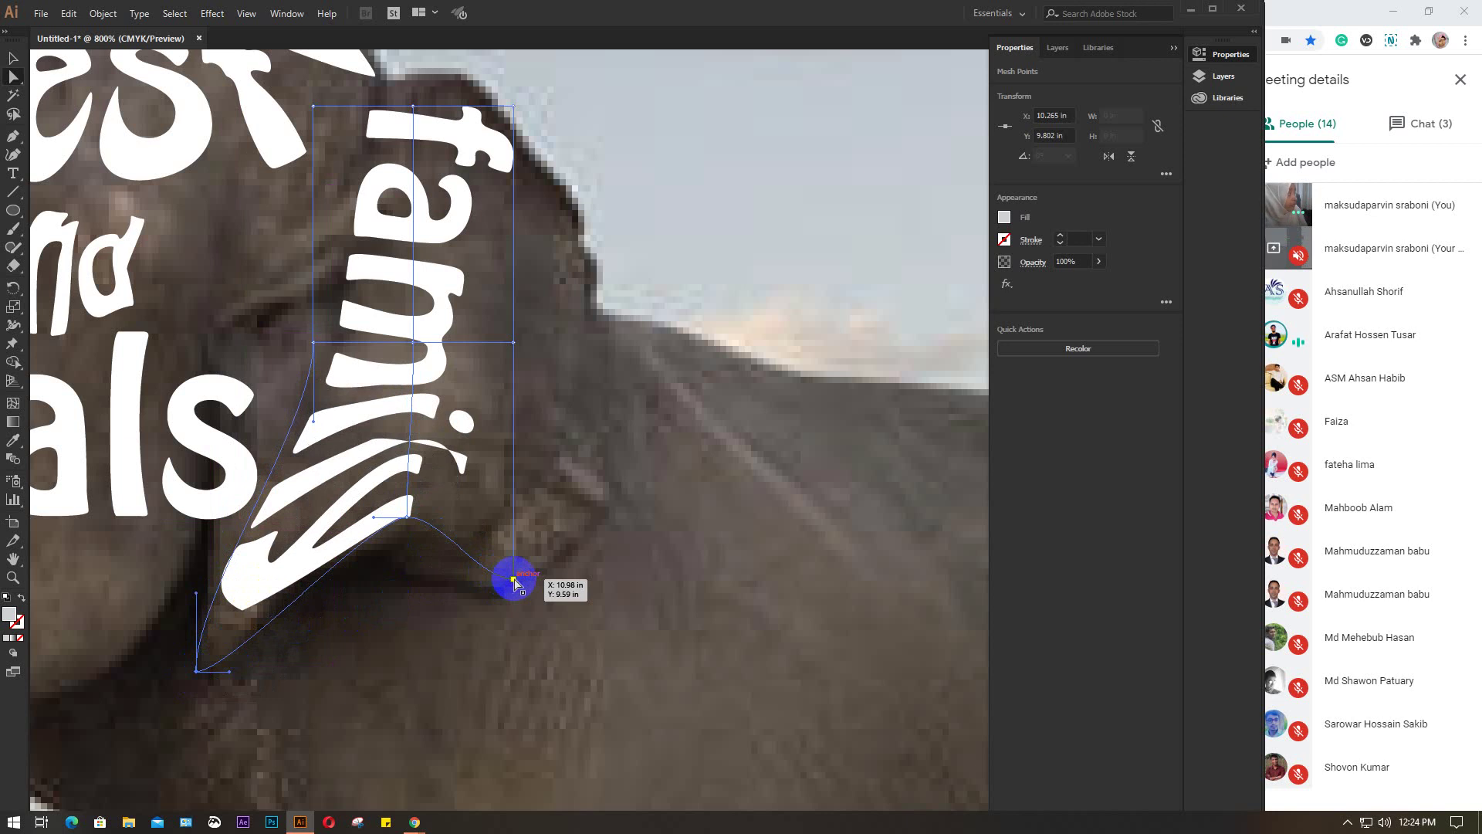
Warp the 'family' mesh's lower-right, bottom and right side so the word bulges rightward
scroll(515, 583, "down", 2)
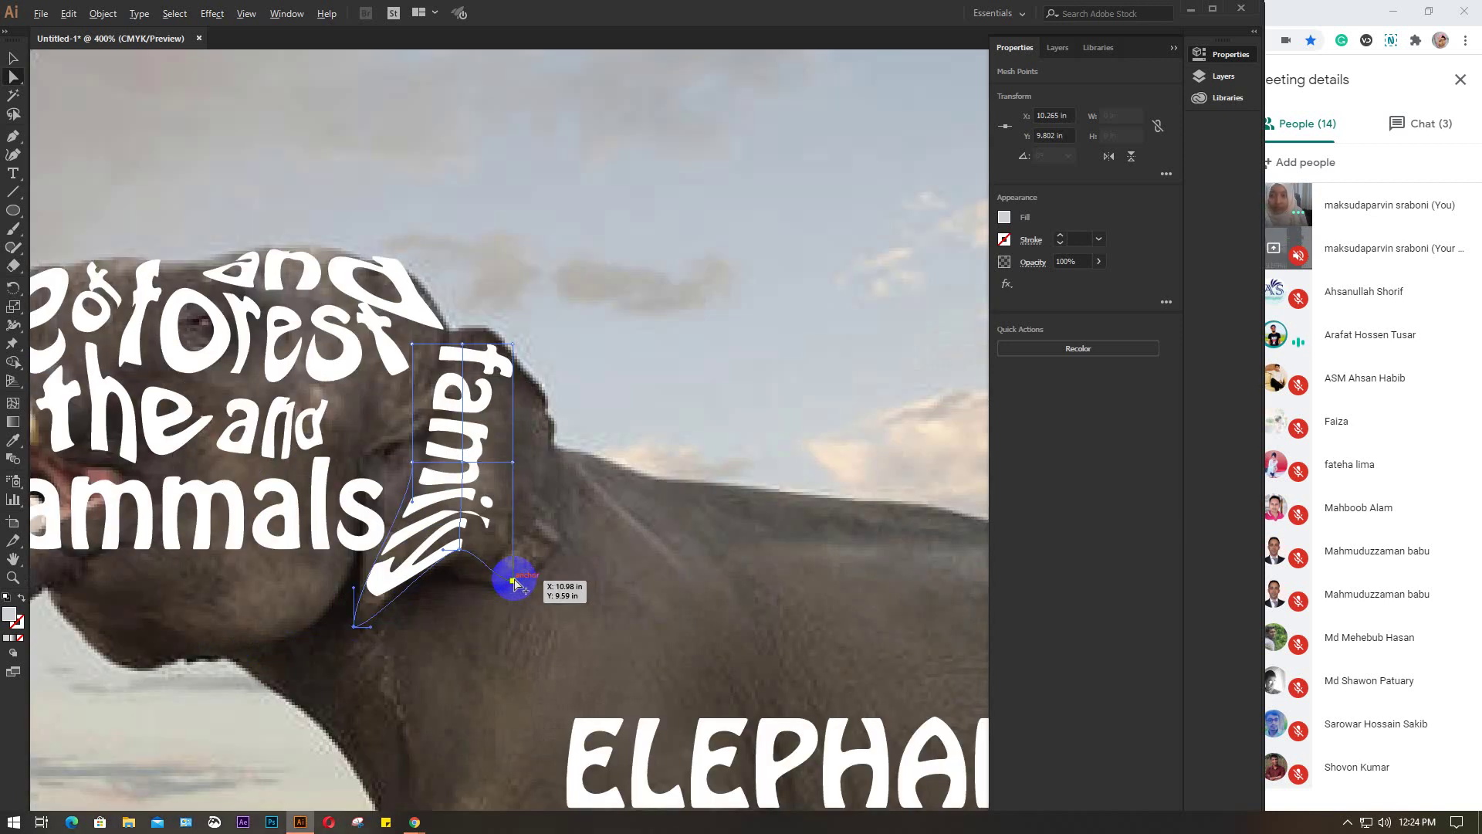
scroll(515, 583, "down", 1)
scroll(515, 583, "down", 2)
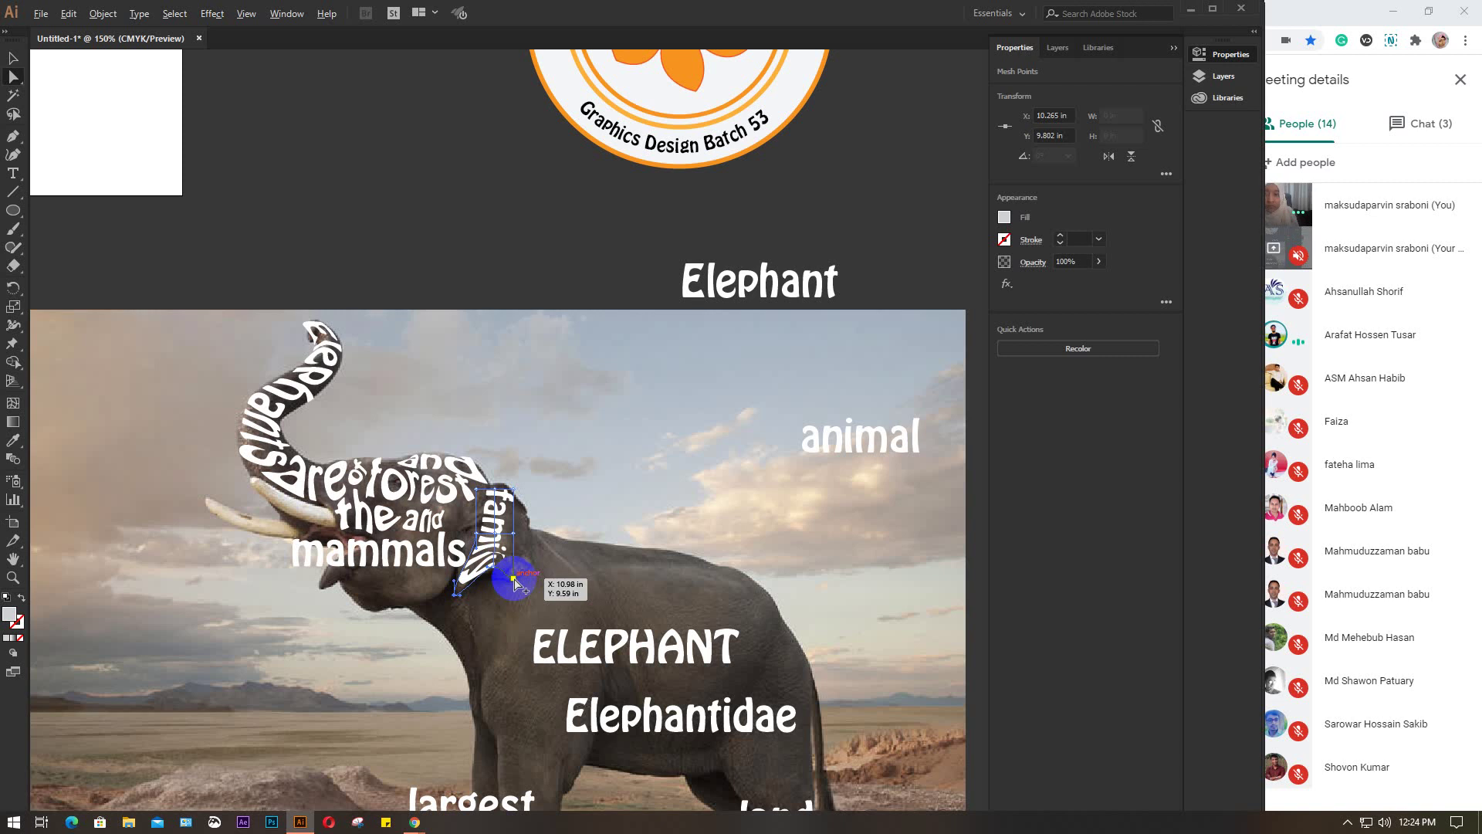
left_click_drag(633, 564, 637, 428)
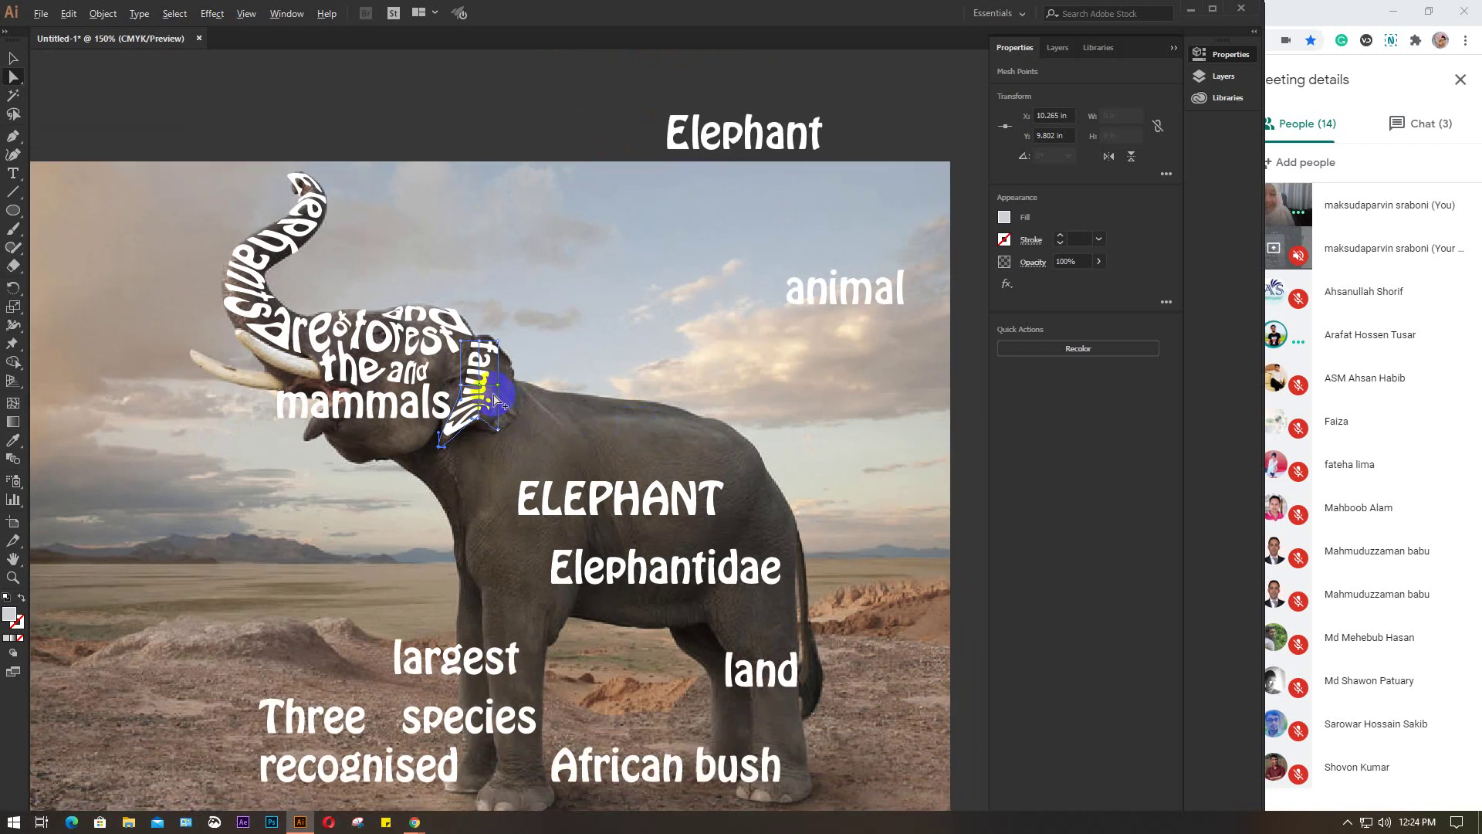
scroll(491, 399, "up", 4)
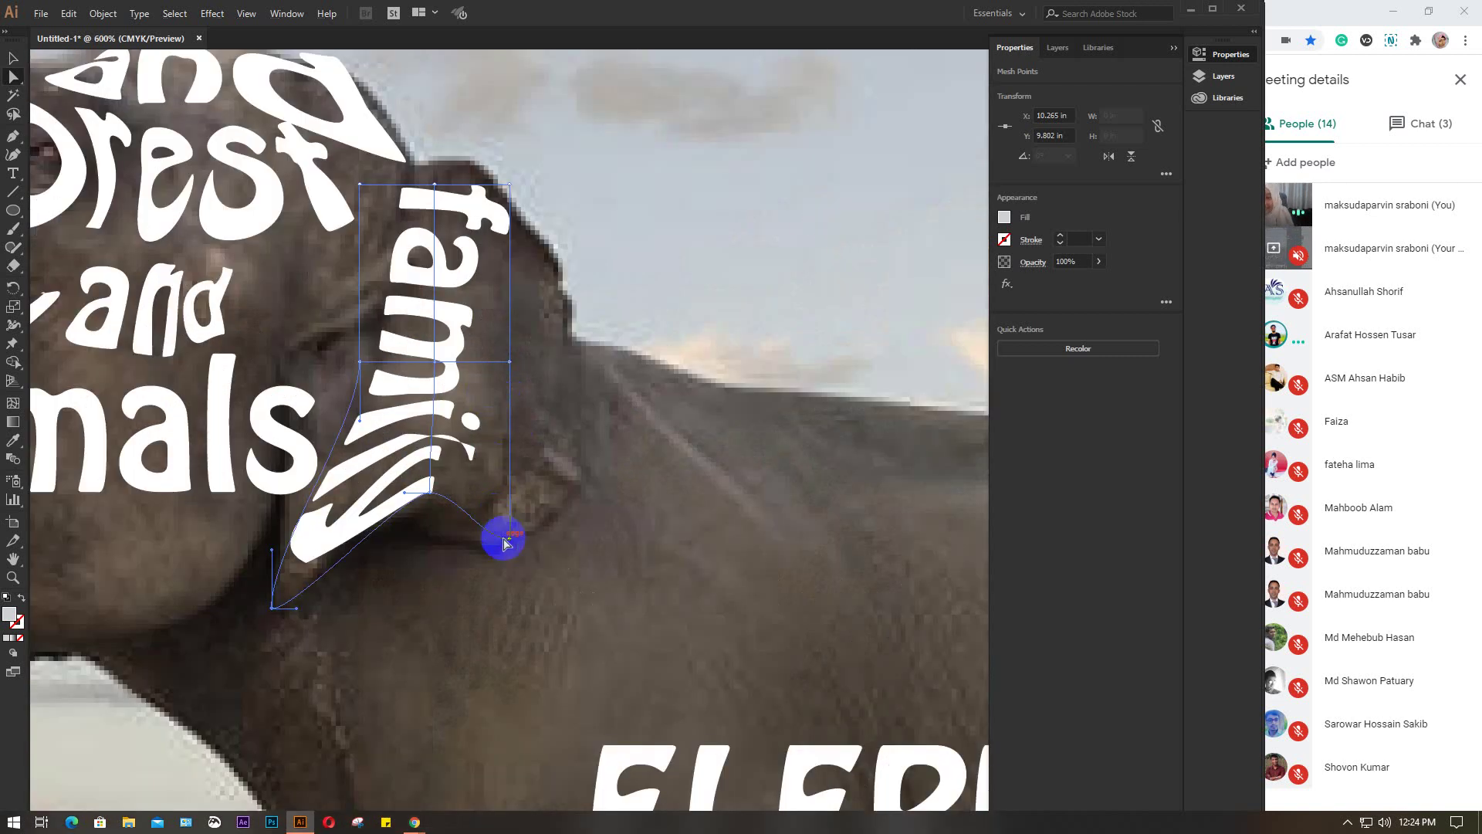
mouse_move(510, 543)
left_mouse_down()
mouse_move(493, 496)
mouse_move(529, 522)
left_mouse_up()
left_click_drag(431, 494, 430, 519)
left_click_drag(437, 364, 534, 363)
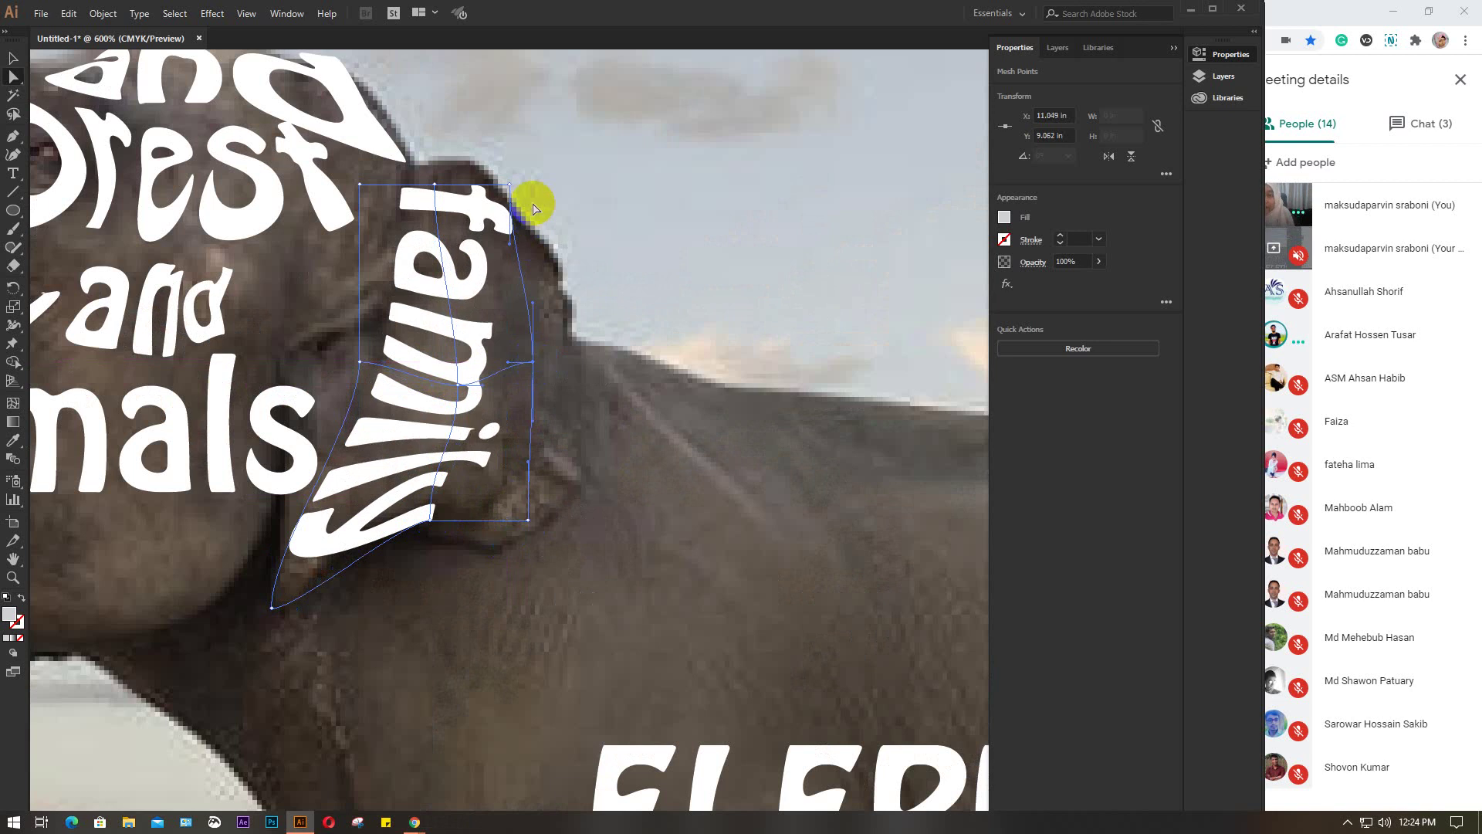
left_click_drag(509, 183, 560, 263)
left_click_drag(533, 362, 574, 376)
Lift and widen the top and left of 'family' to follow the ear, stretching its right edge toward the neck
left_click_drag(434, 188, 466, 161)
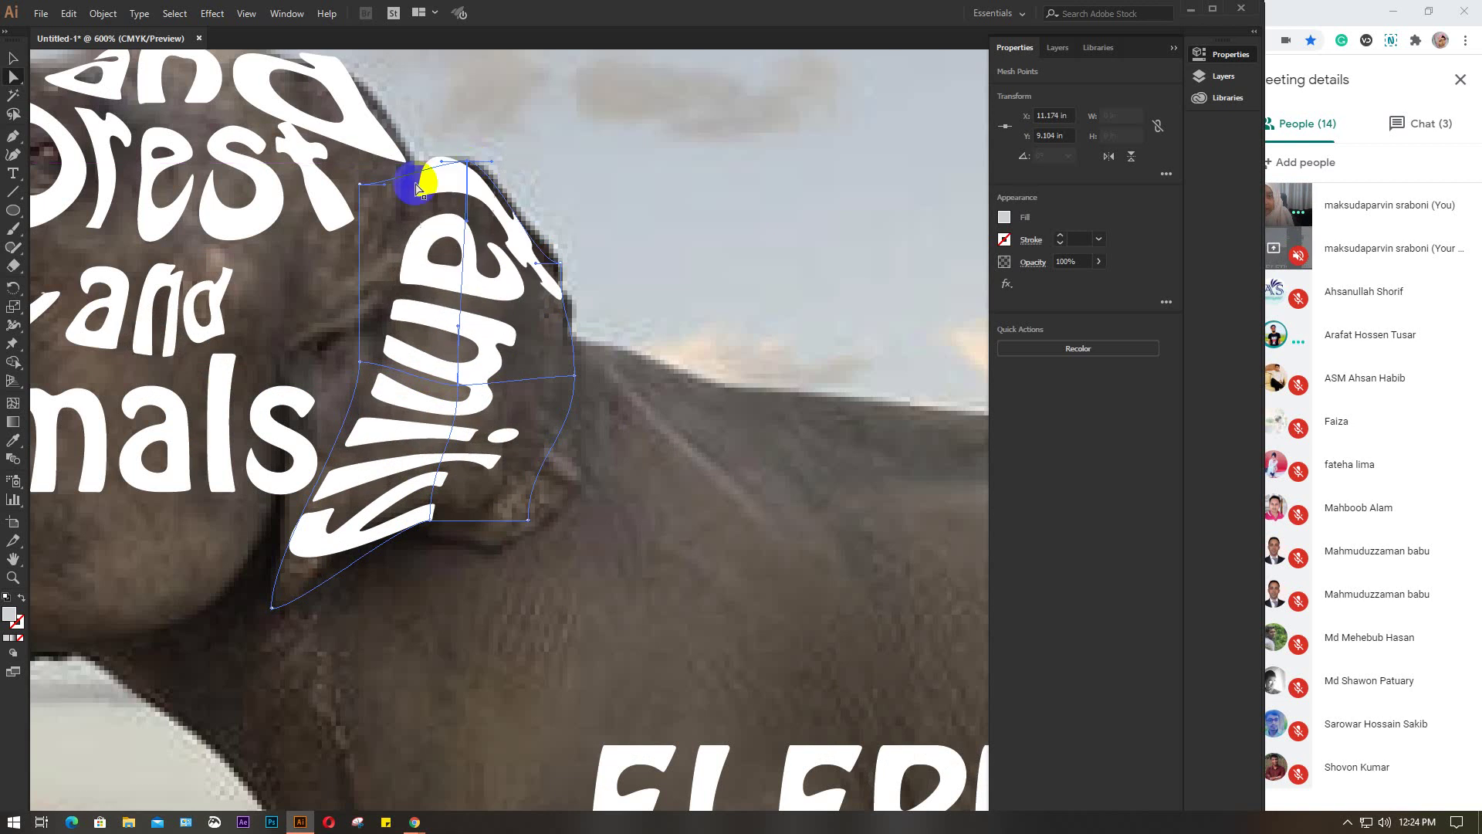
left_click(363, 185)
left_click_drag(361, 188, 328, 206)
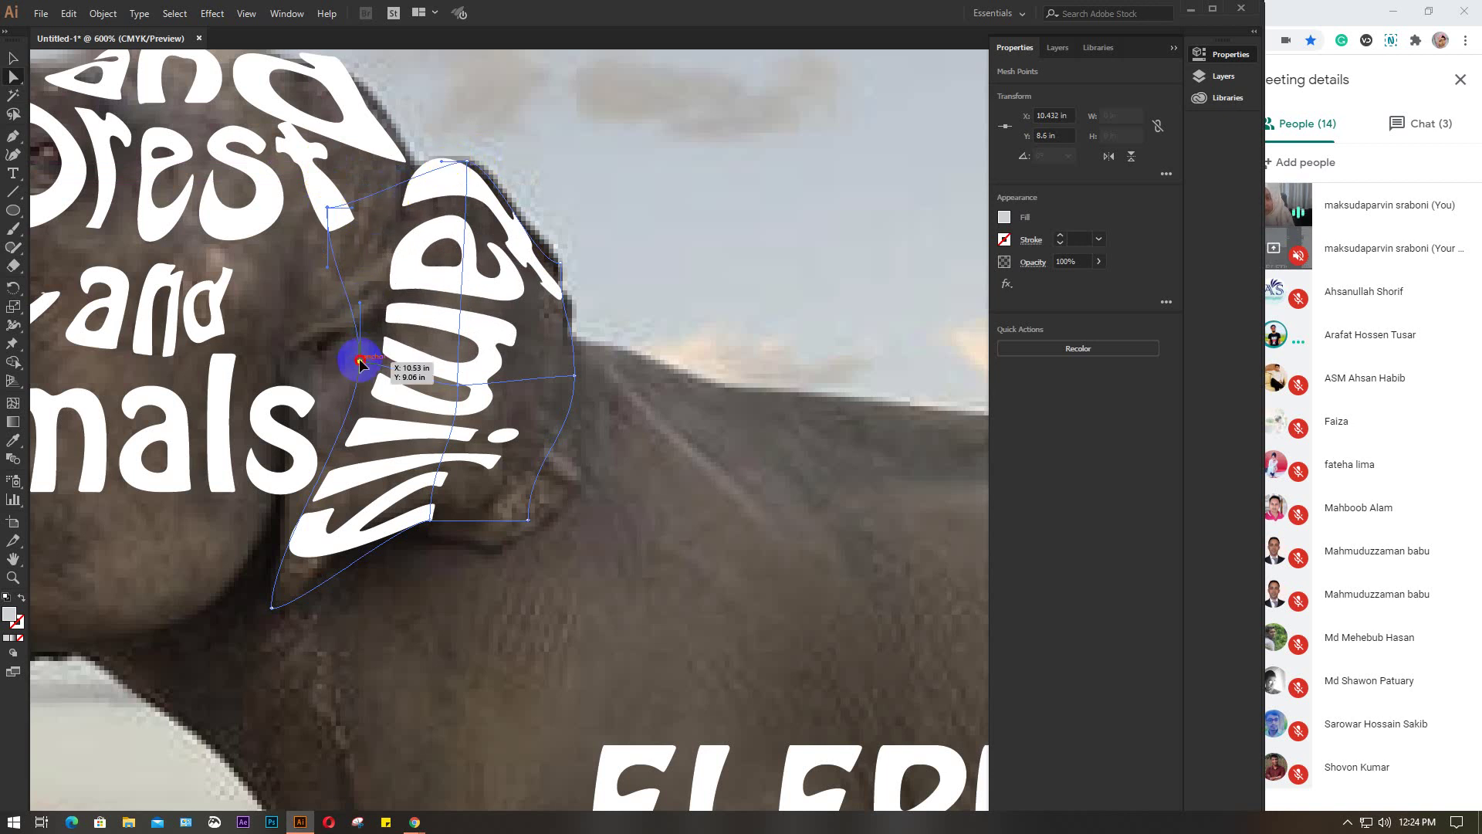
left_click_drag(360, 361, 347, 334)
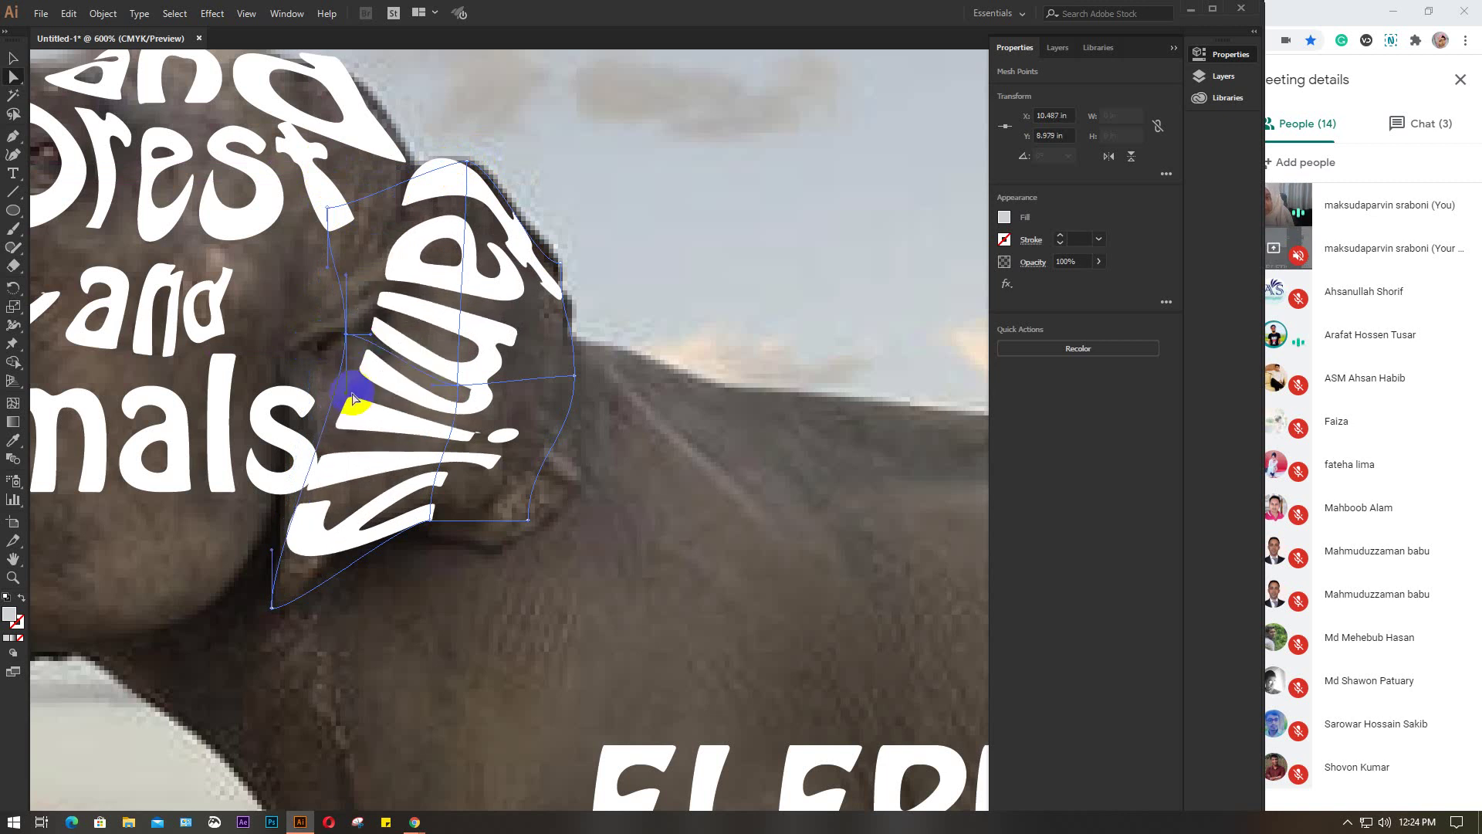
left_click_drag(349, 398, 386, 362)
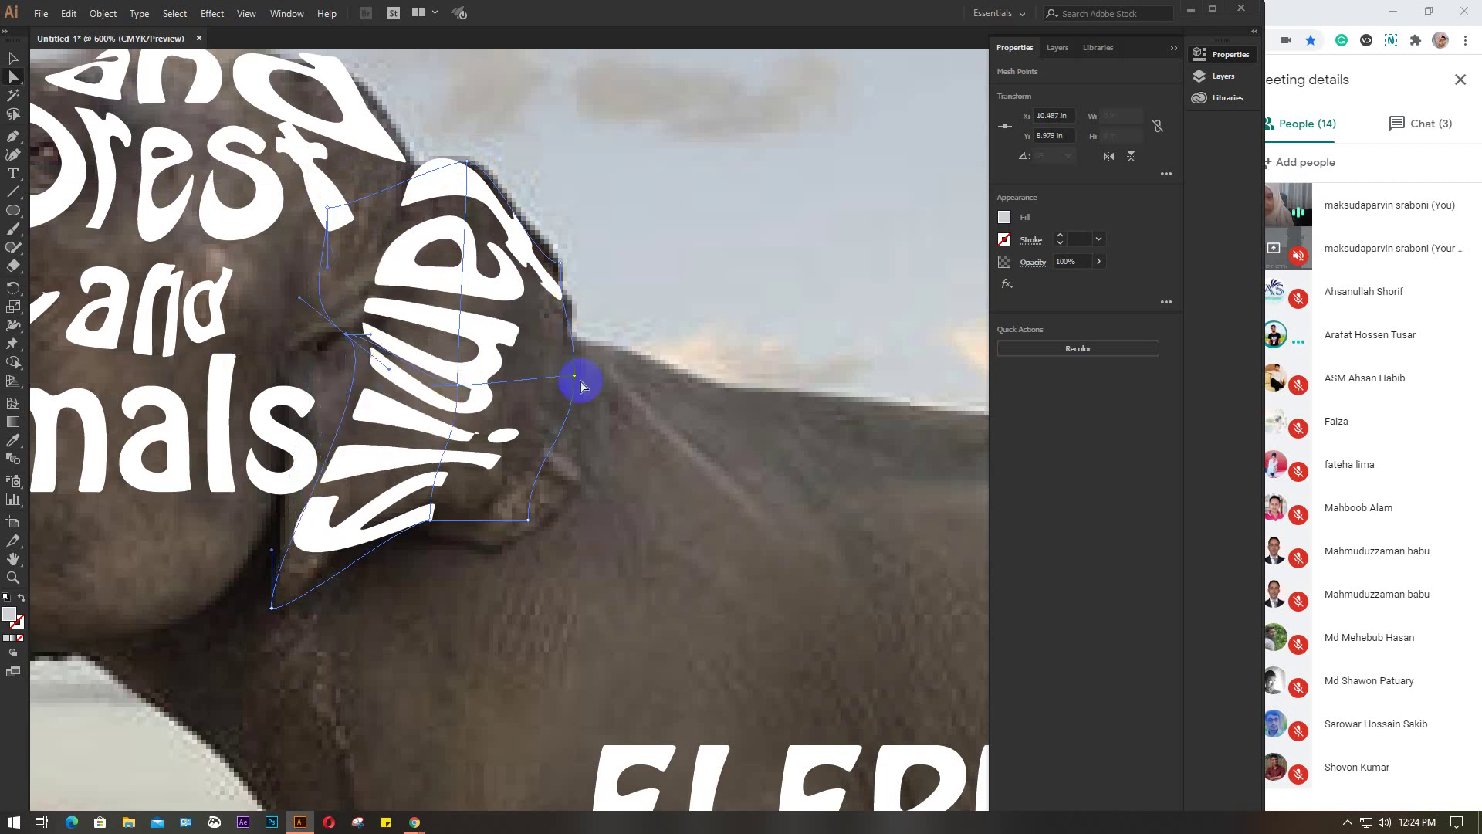
left_click_drag(578, 381, 622, 430)
scroll(623, 429, "down", 2)
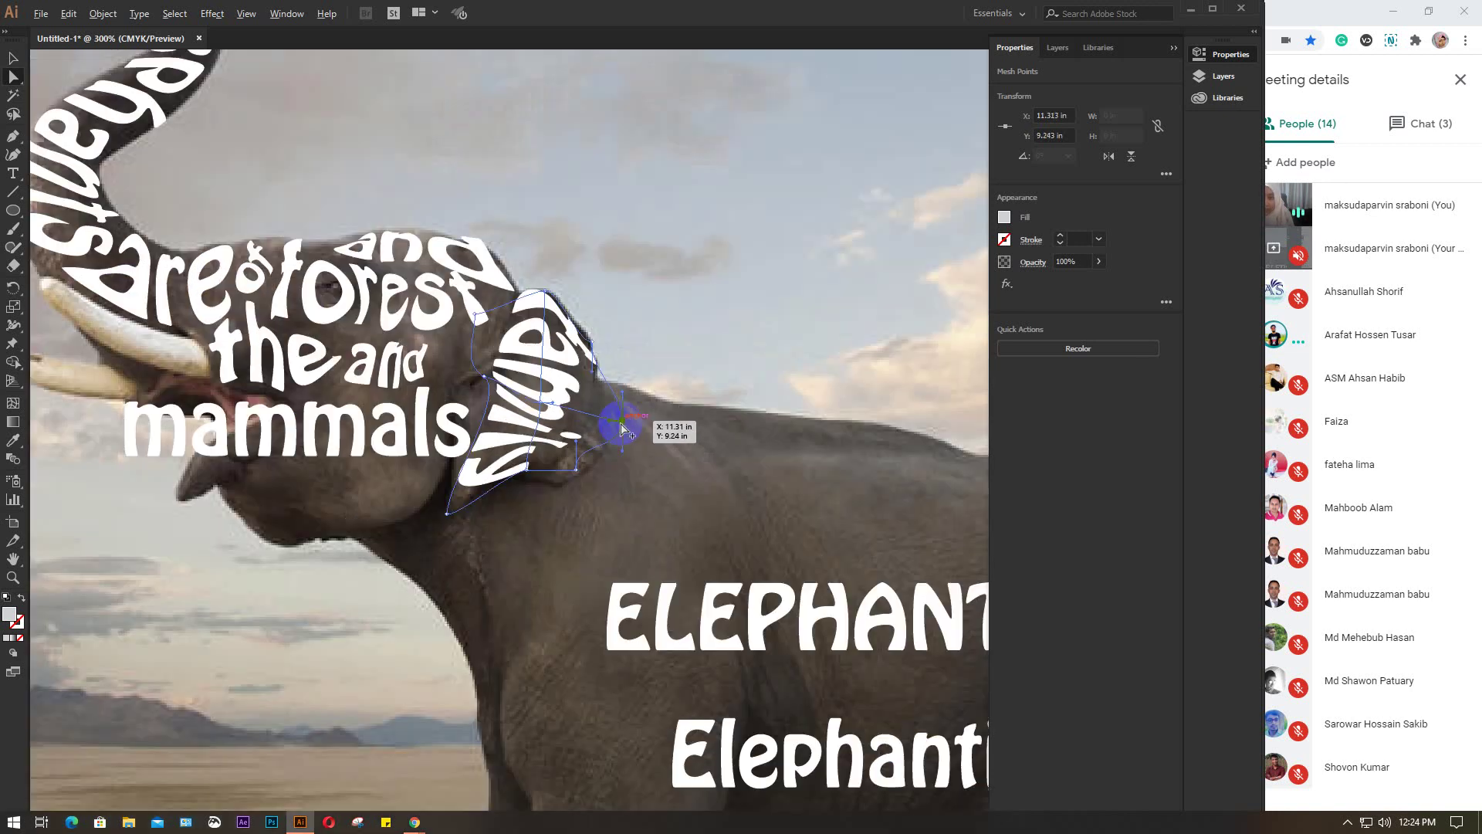
scroll(622, 429, "down", 3)
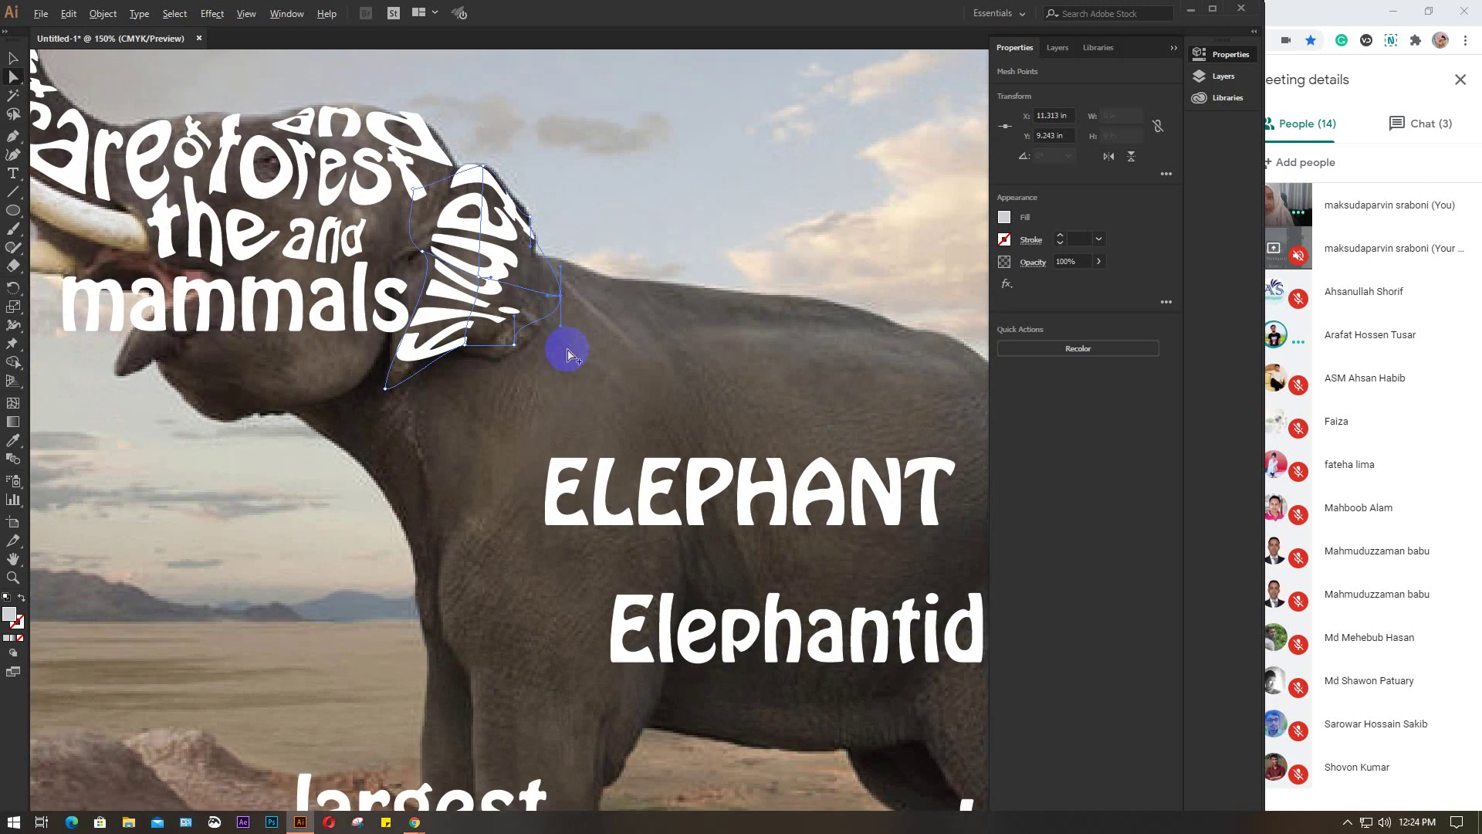
scroll(567, 355, "down", 2)
Select the ELEPHANT text and scale it up
left_click(589, 339)
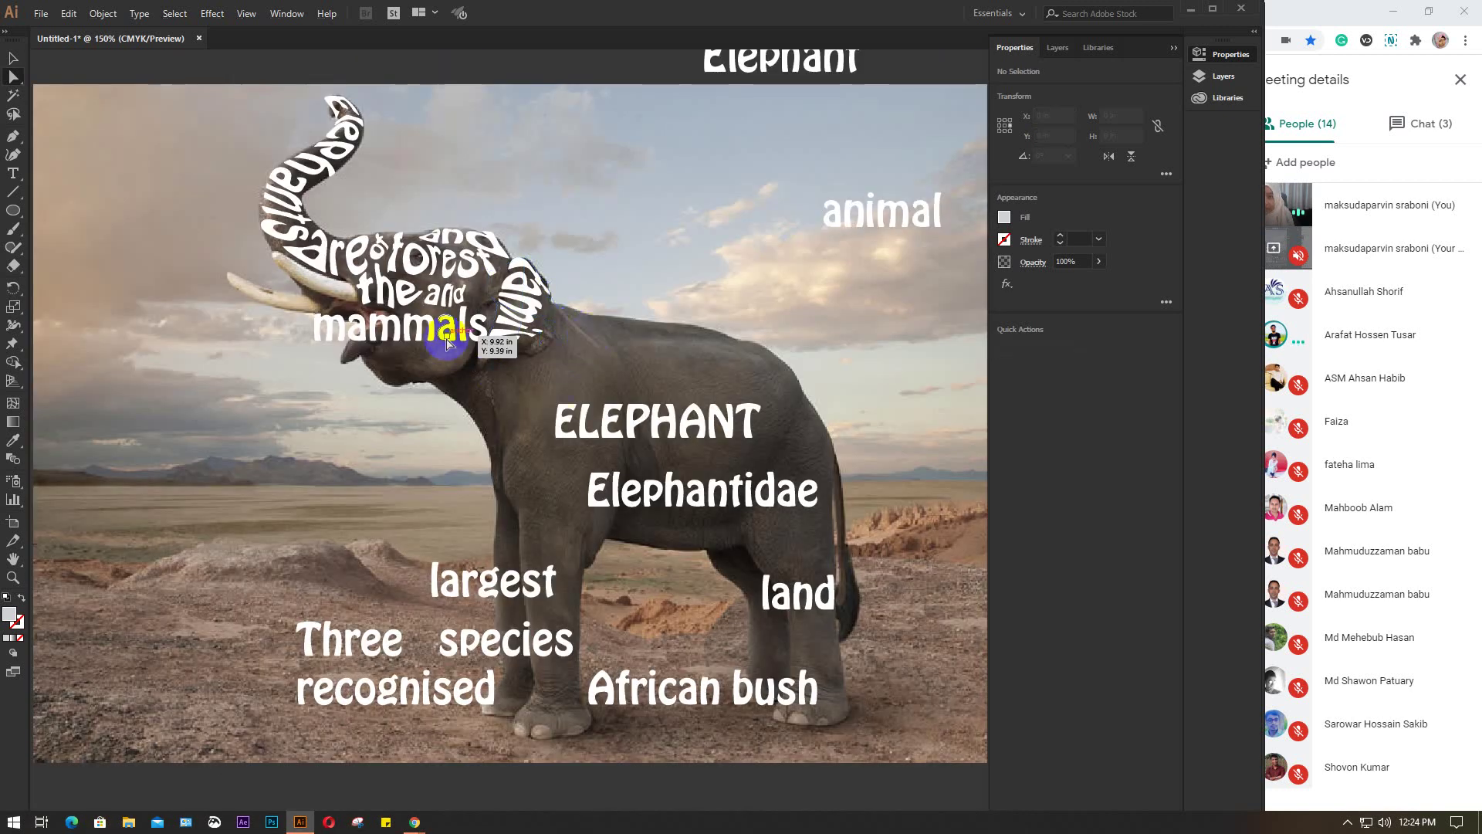
left_click(12, 60)
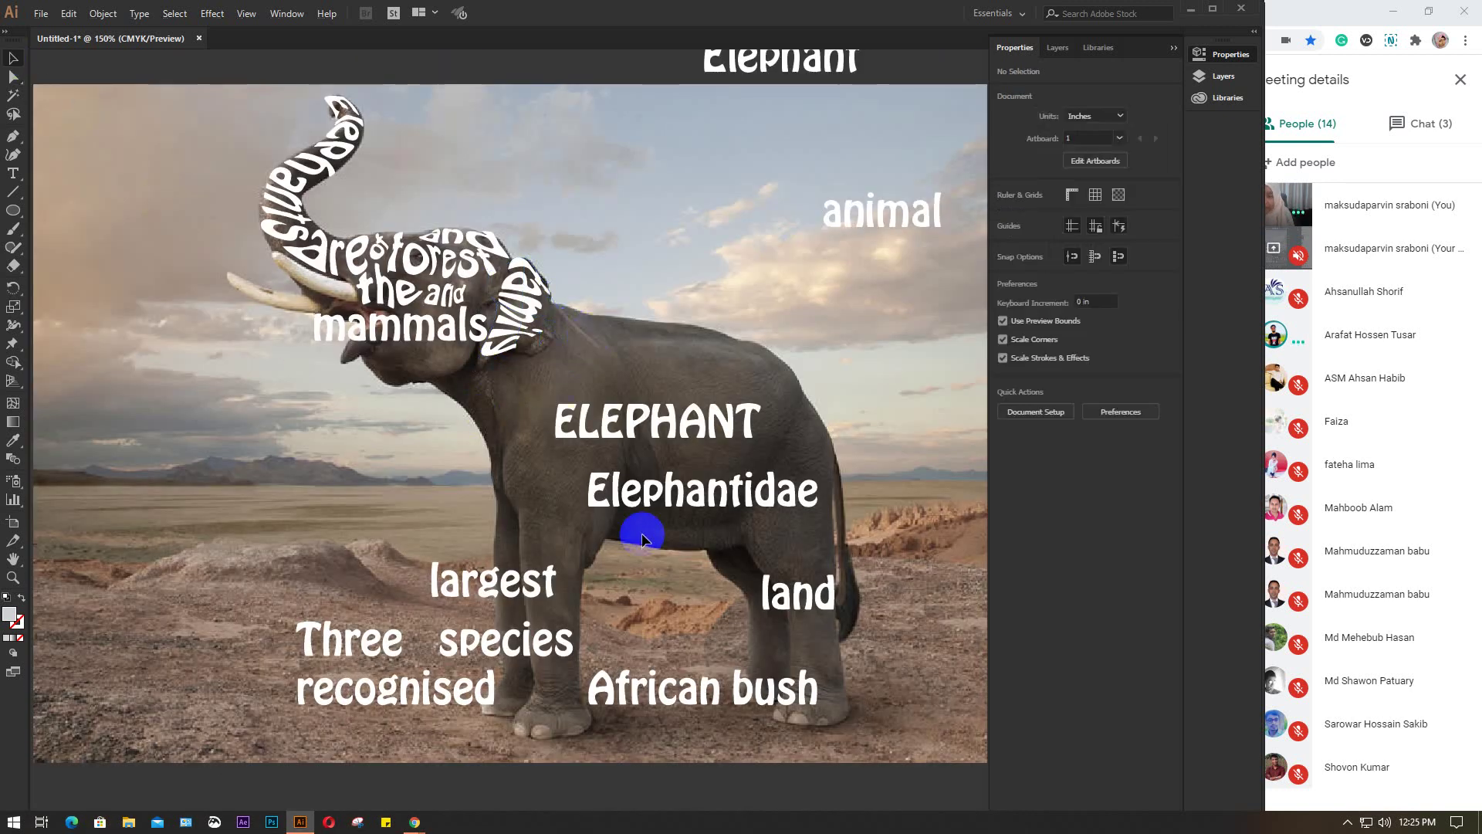
left_click(612, 435)
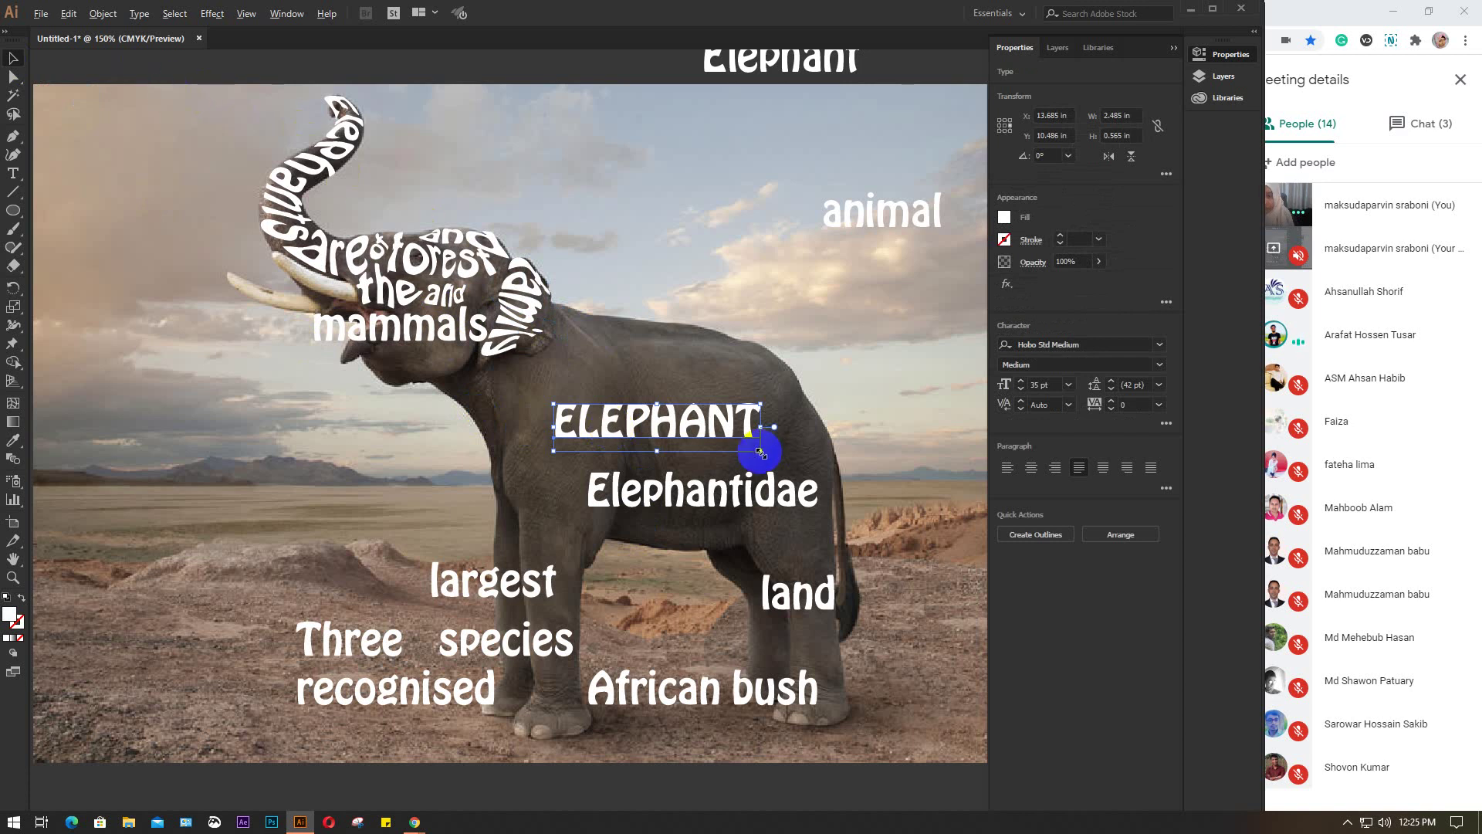
left_click_drag(761, 452, 827, 489)
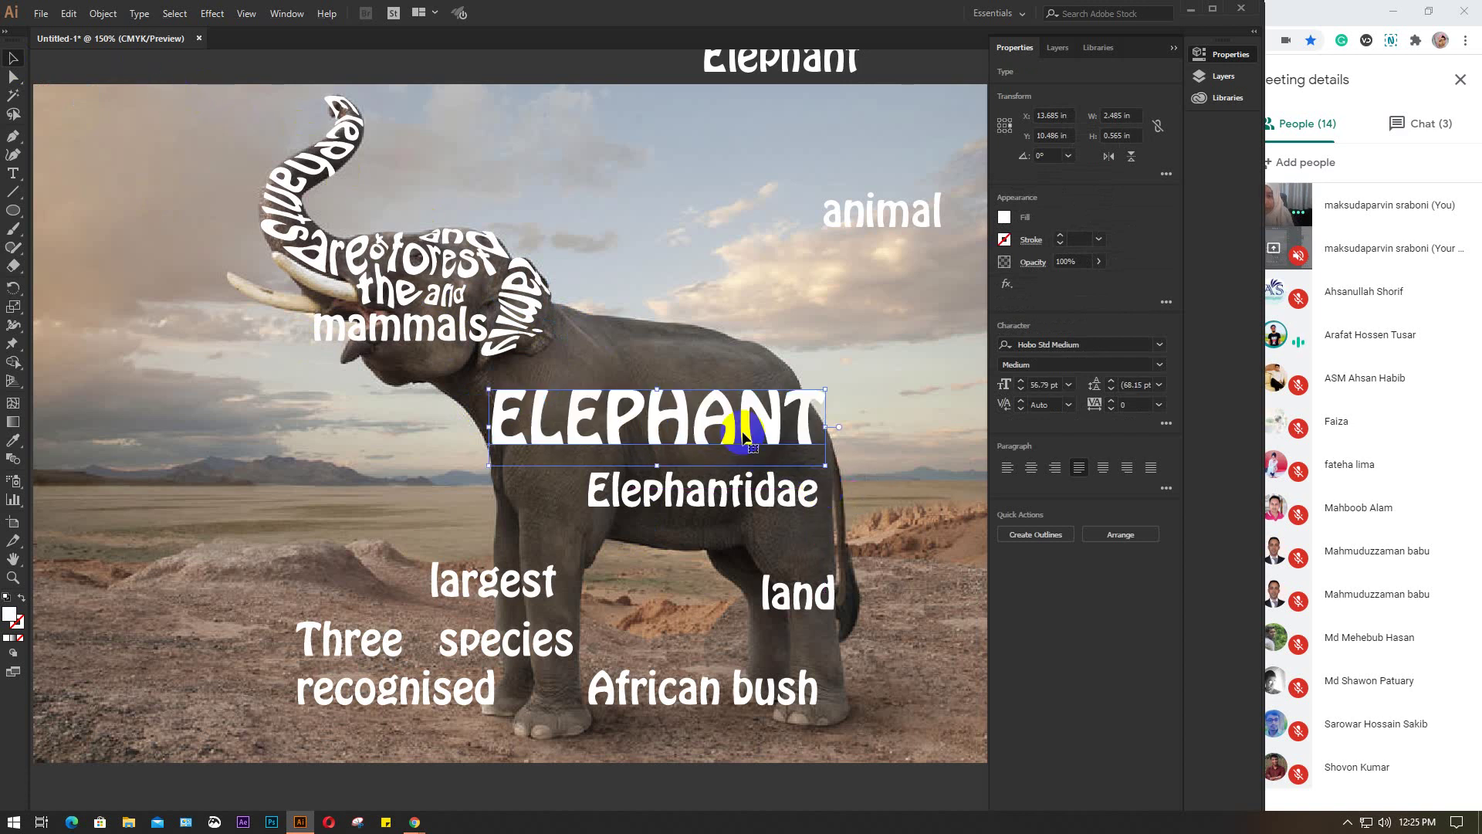
Wrap ELEPHANT in a Make with Mesh envelope of 3 rows and 3 columns
left_click(103, 14)
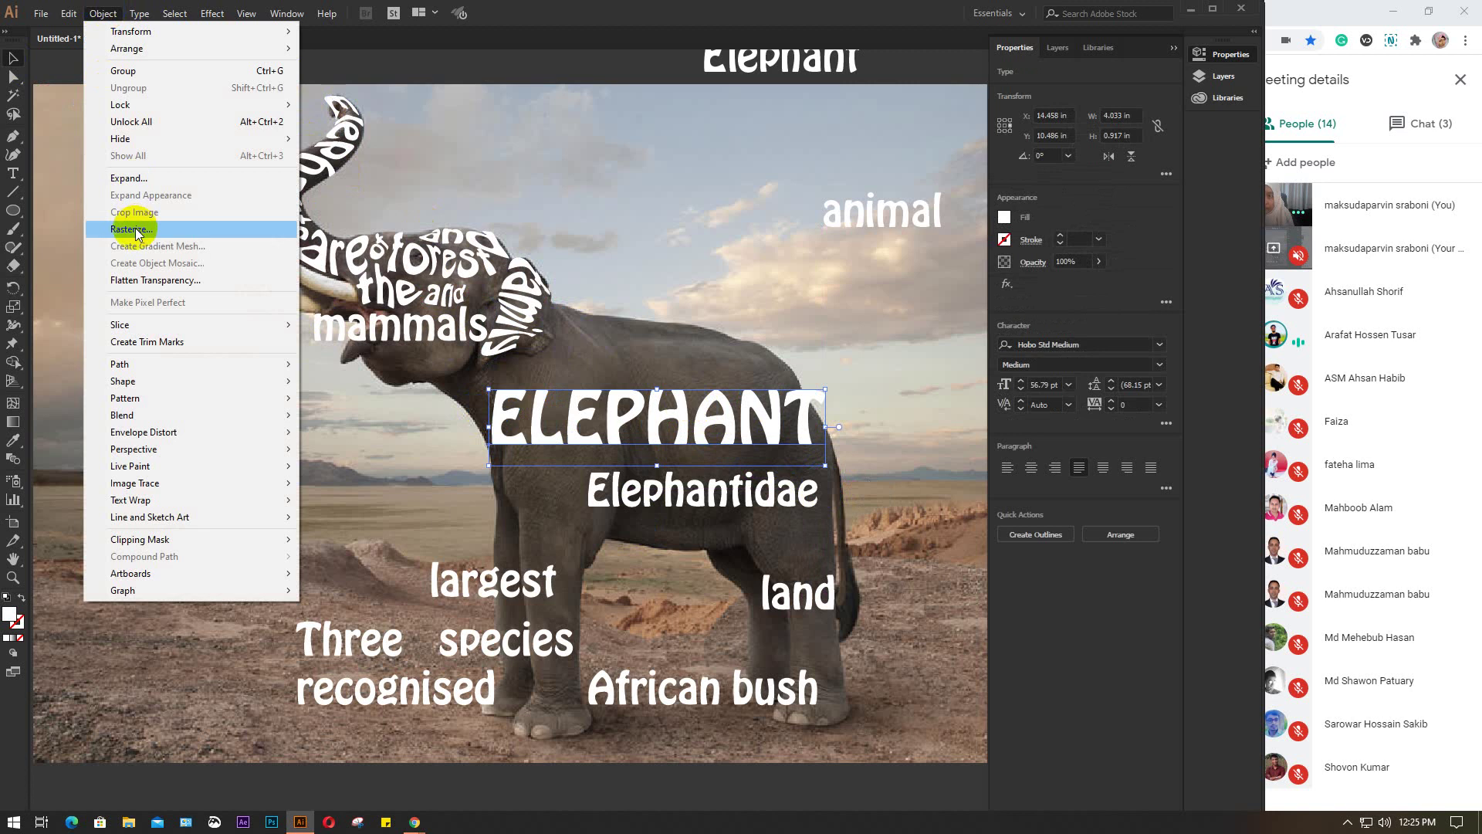
mouse_move(157, 435)
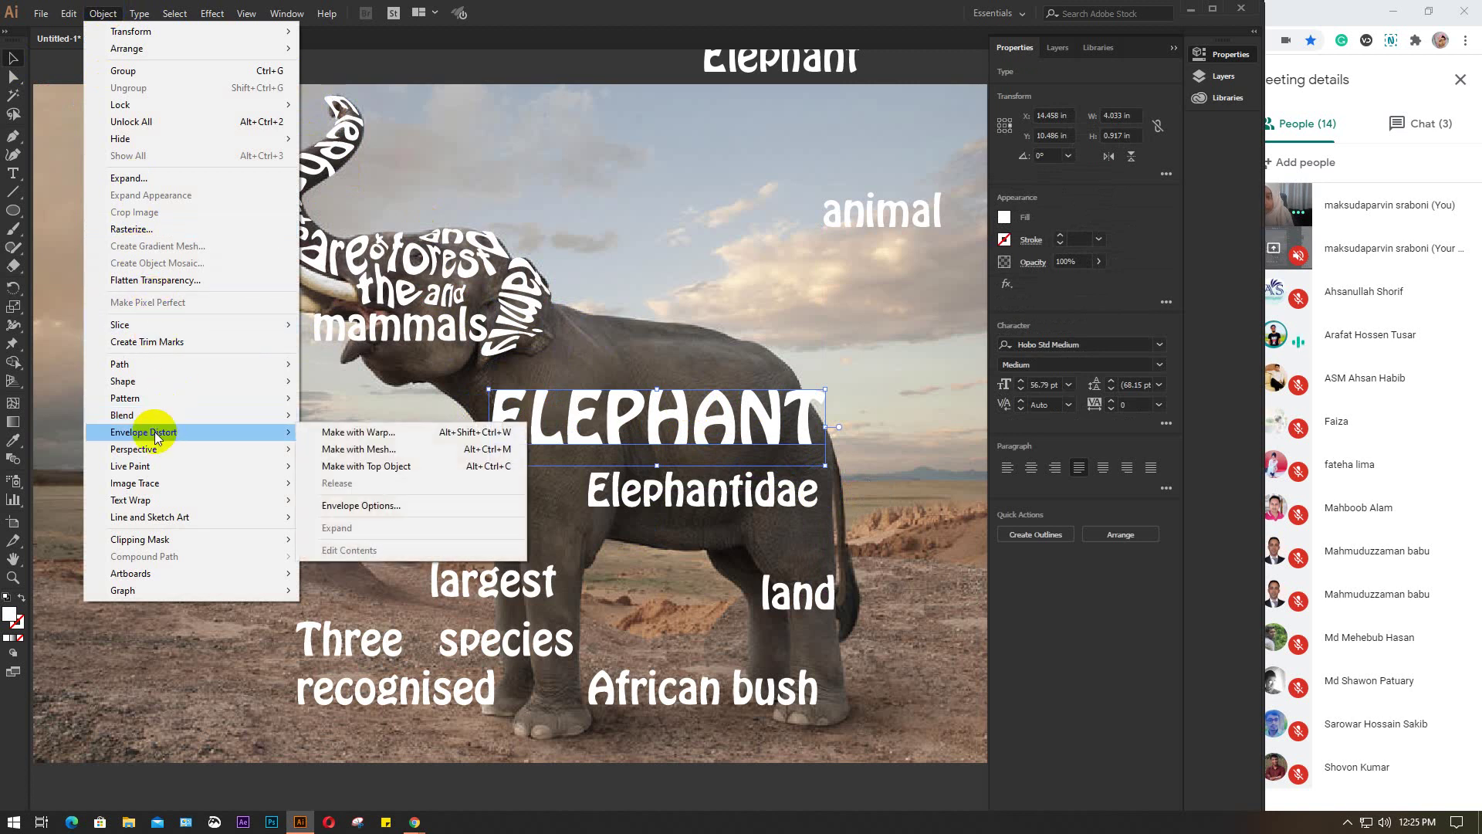
left_click(363, 452)
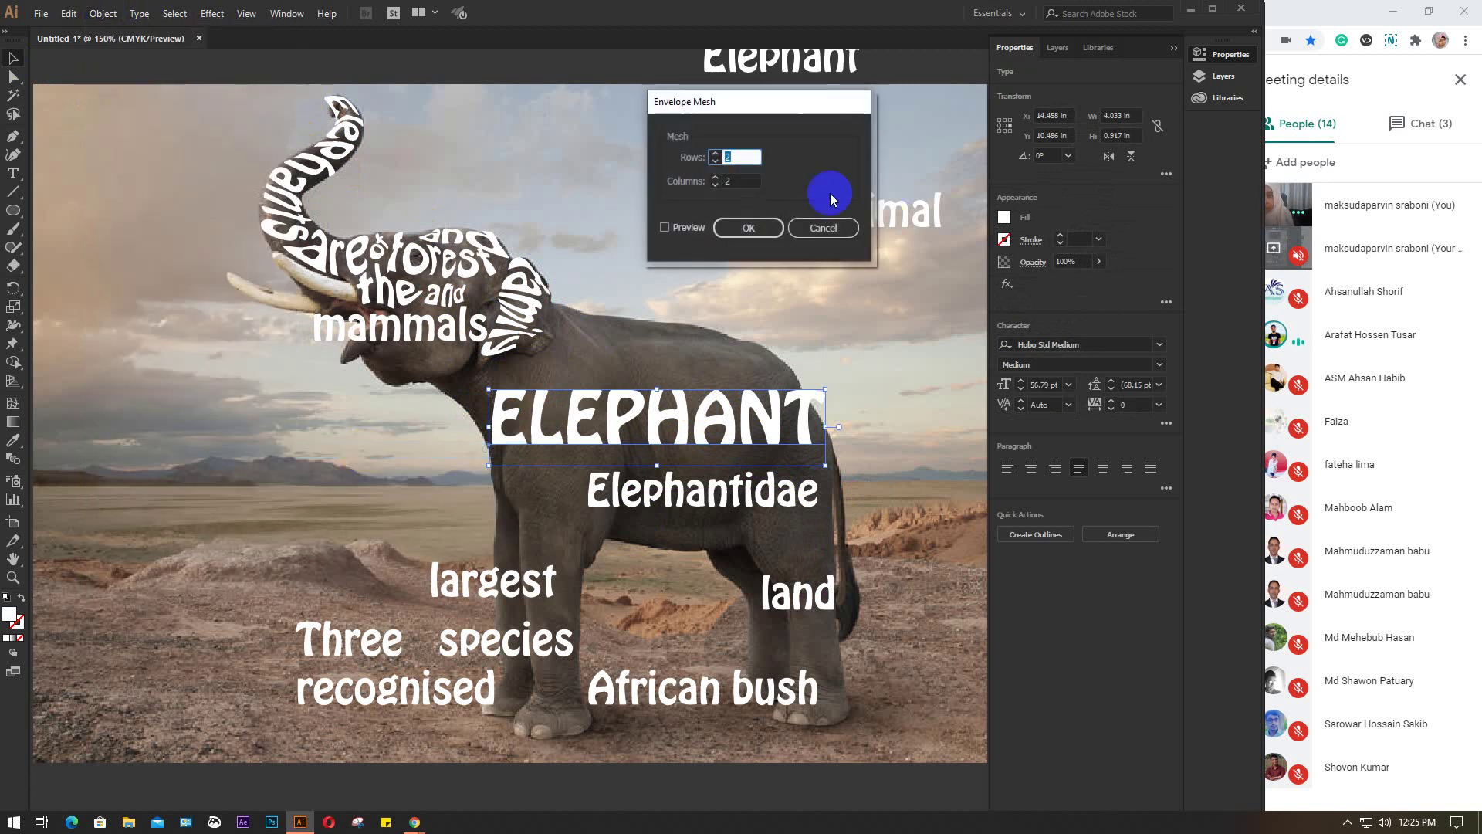
left_click(748, 155)
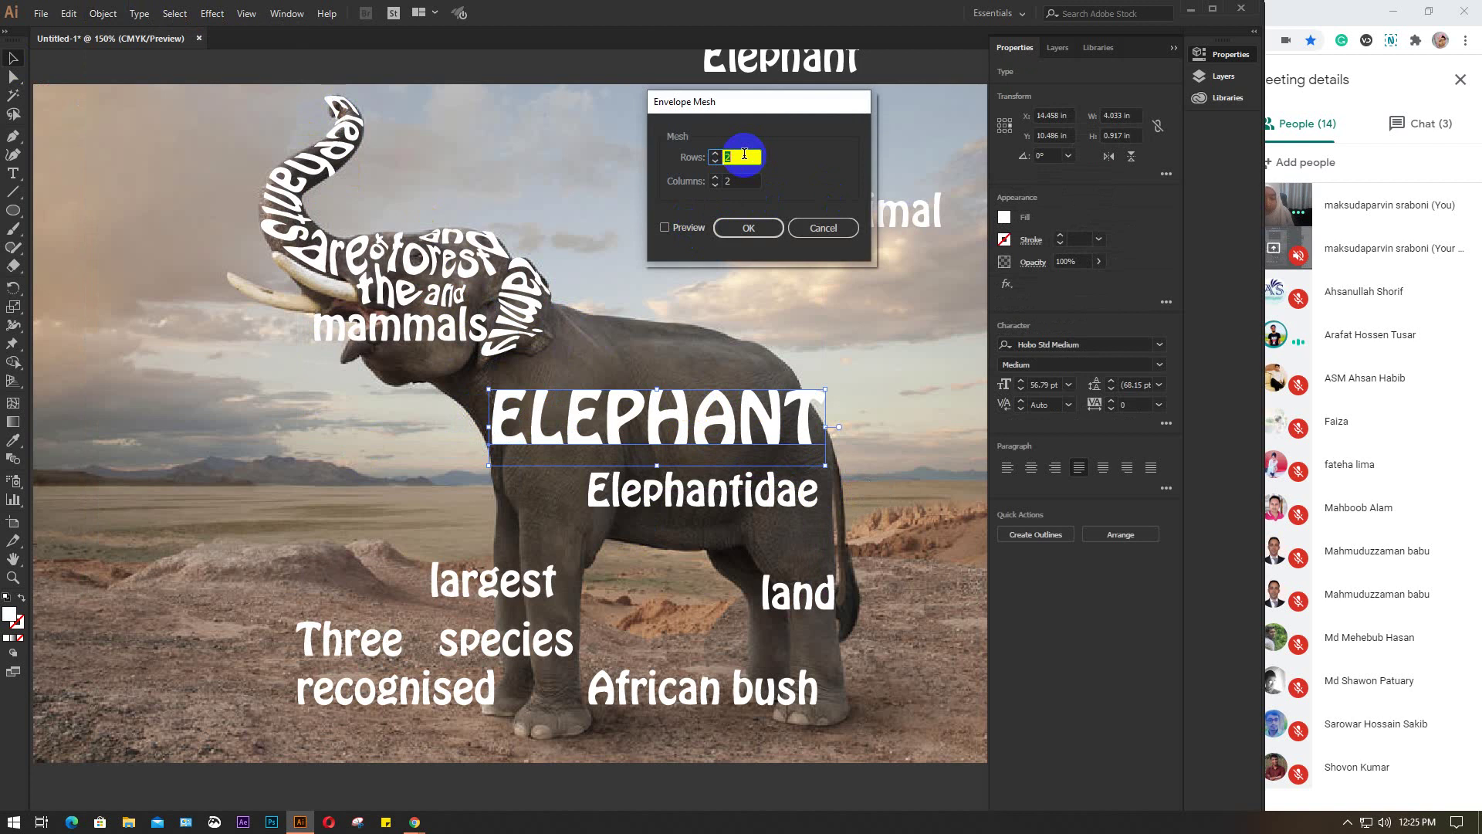
left_click(730, 181)
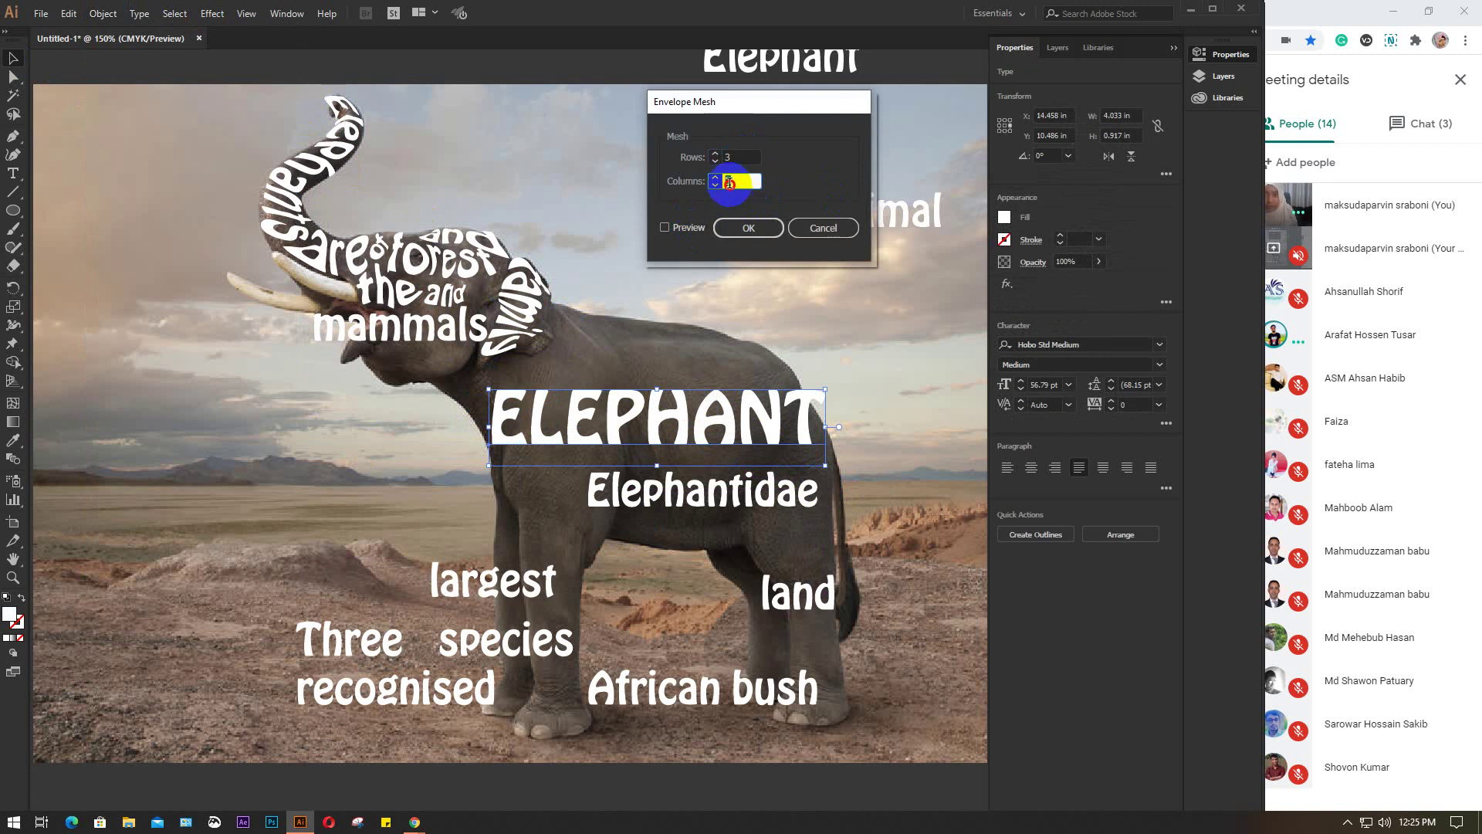
left_click(666, 227)
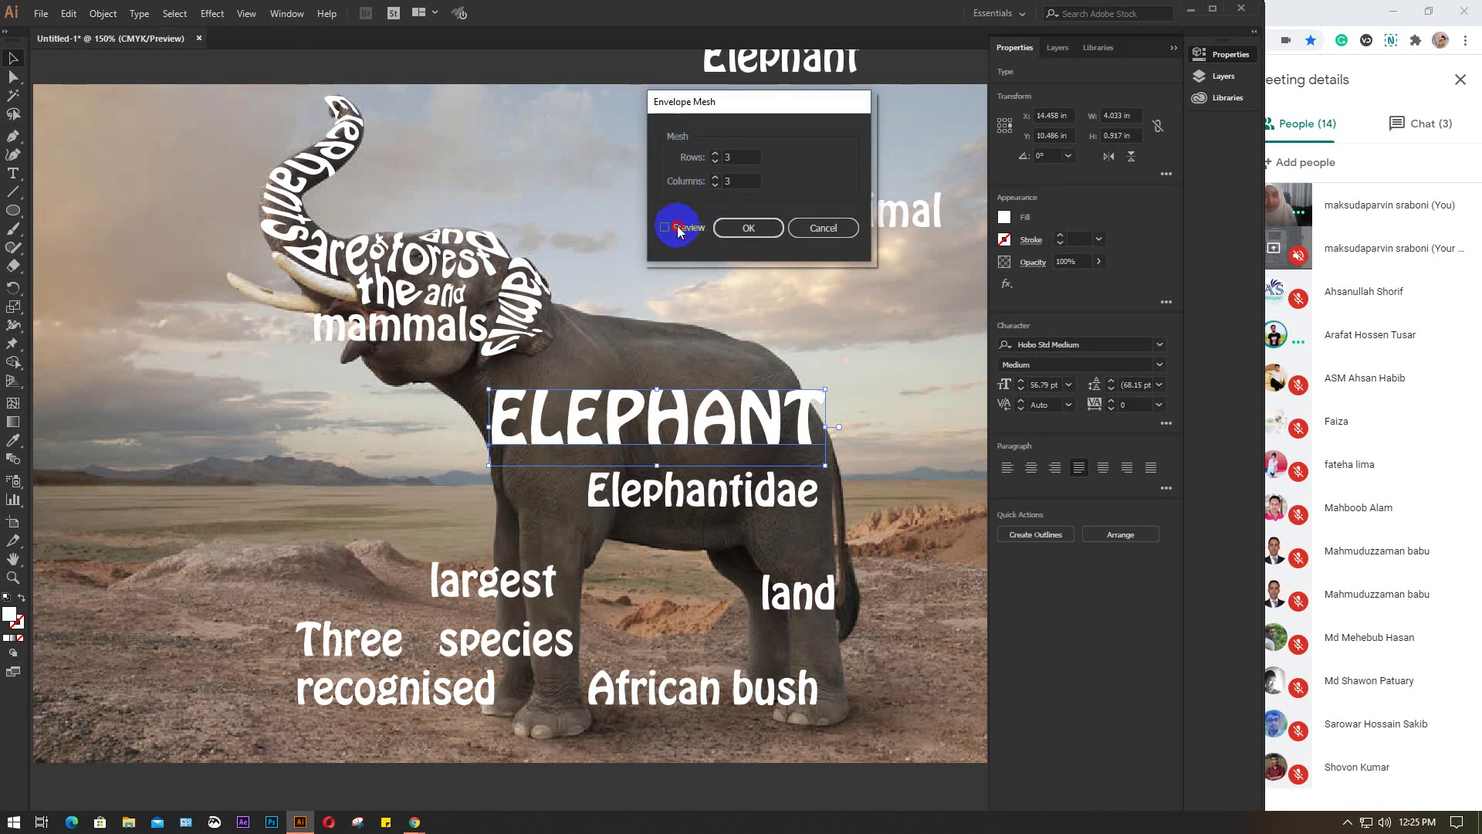
left_click(747, 230)
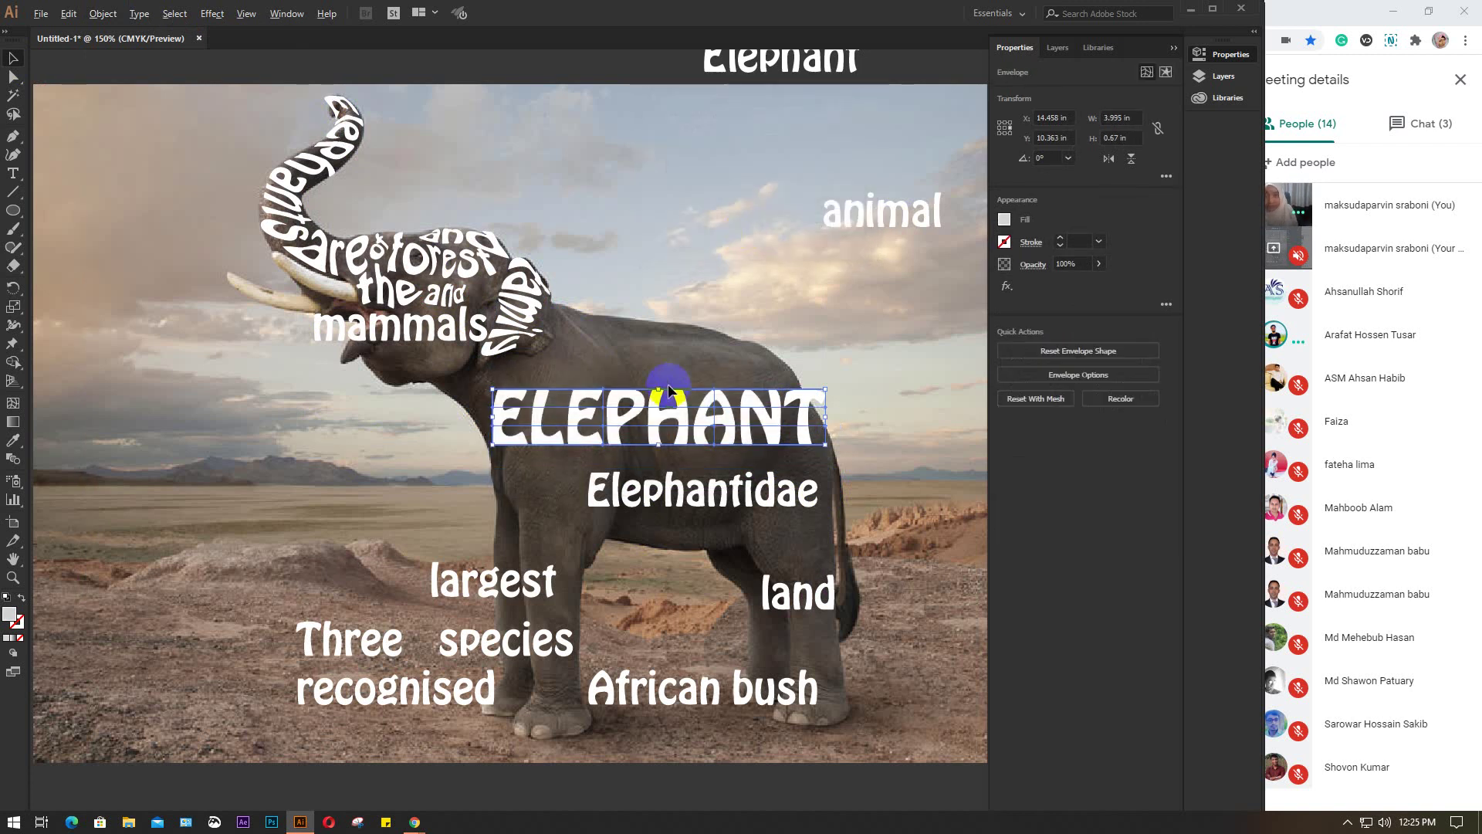
scroll(669, 383, "up", 2)
Pull ELEPHANT's left and middle mesh points to raise its top edge toward the back
left_click(15, 77)
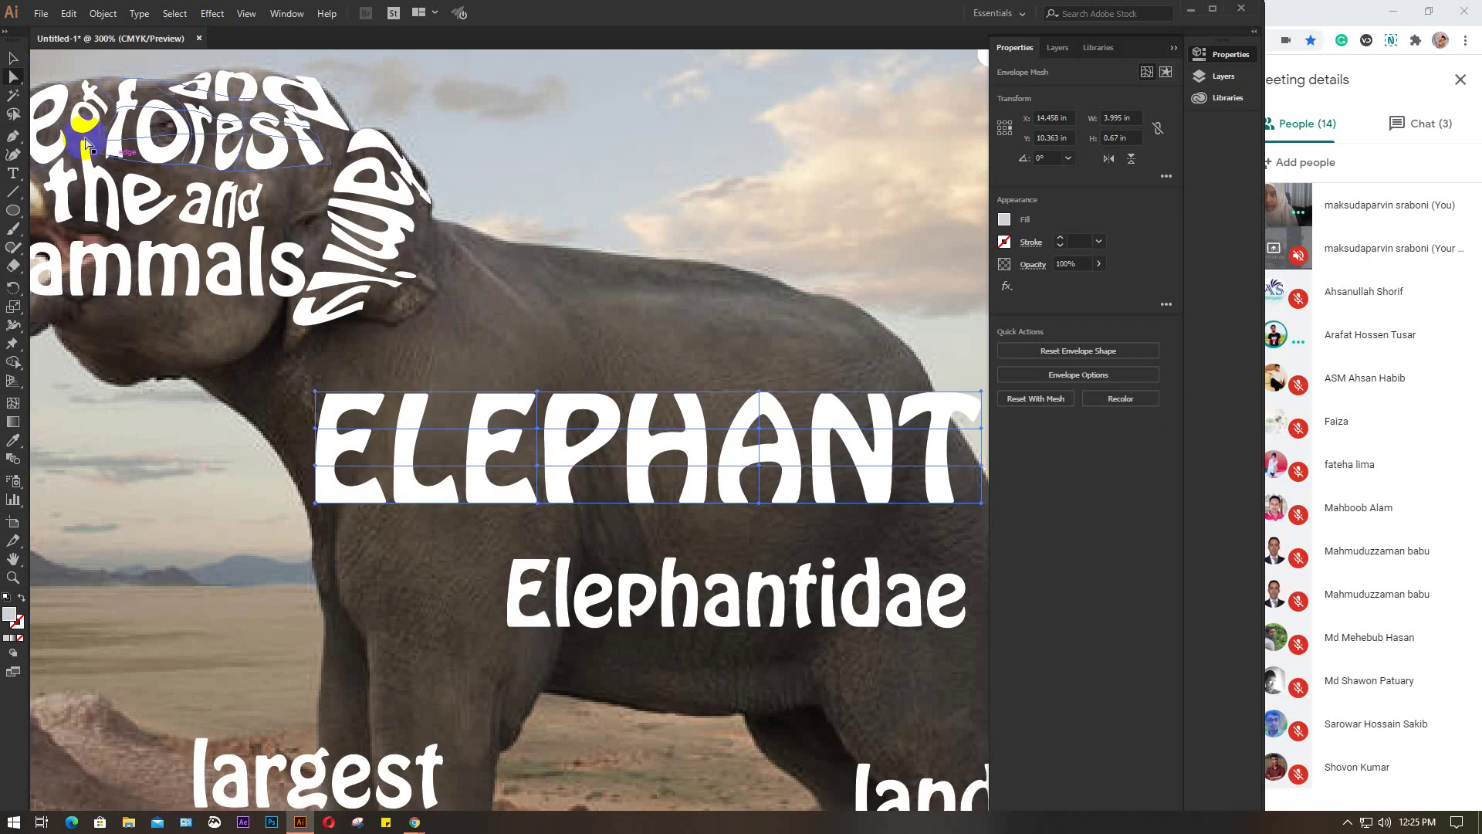
left_click_drag(446, 336, 334, 235)
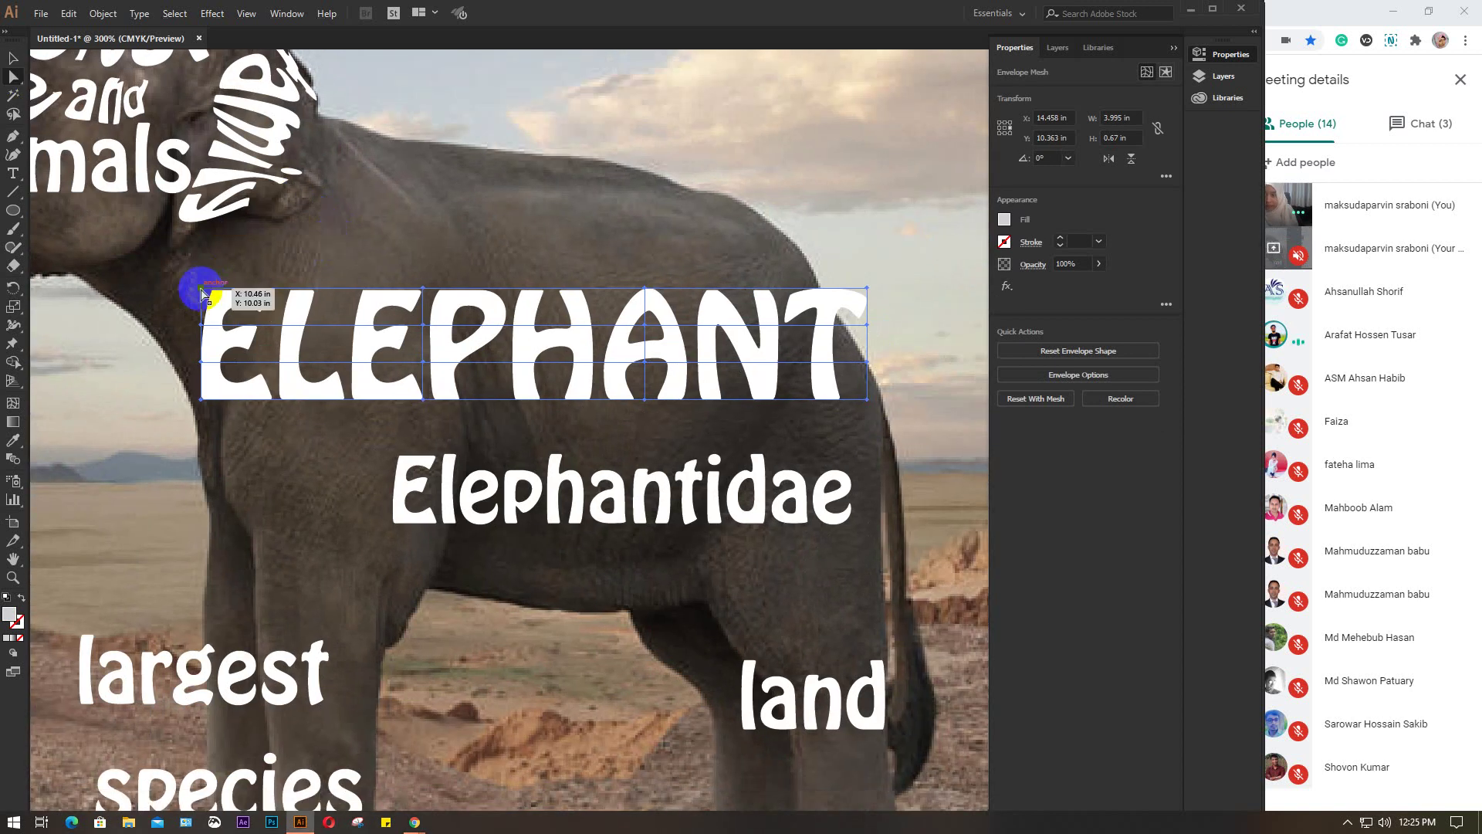
left_click_drag(202, 288, 201, 456)
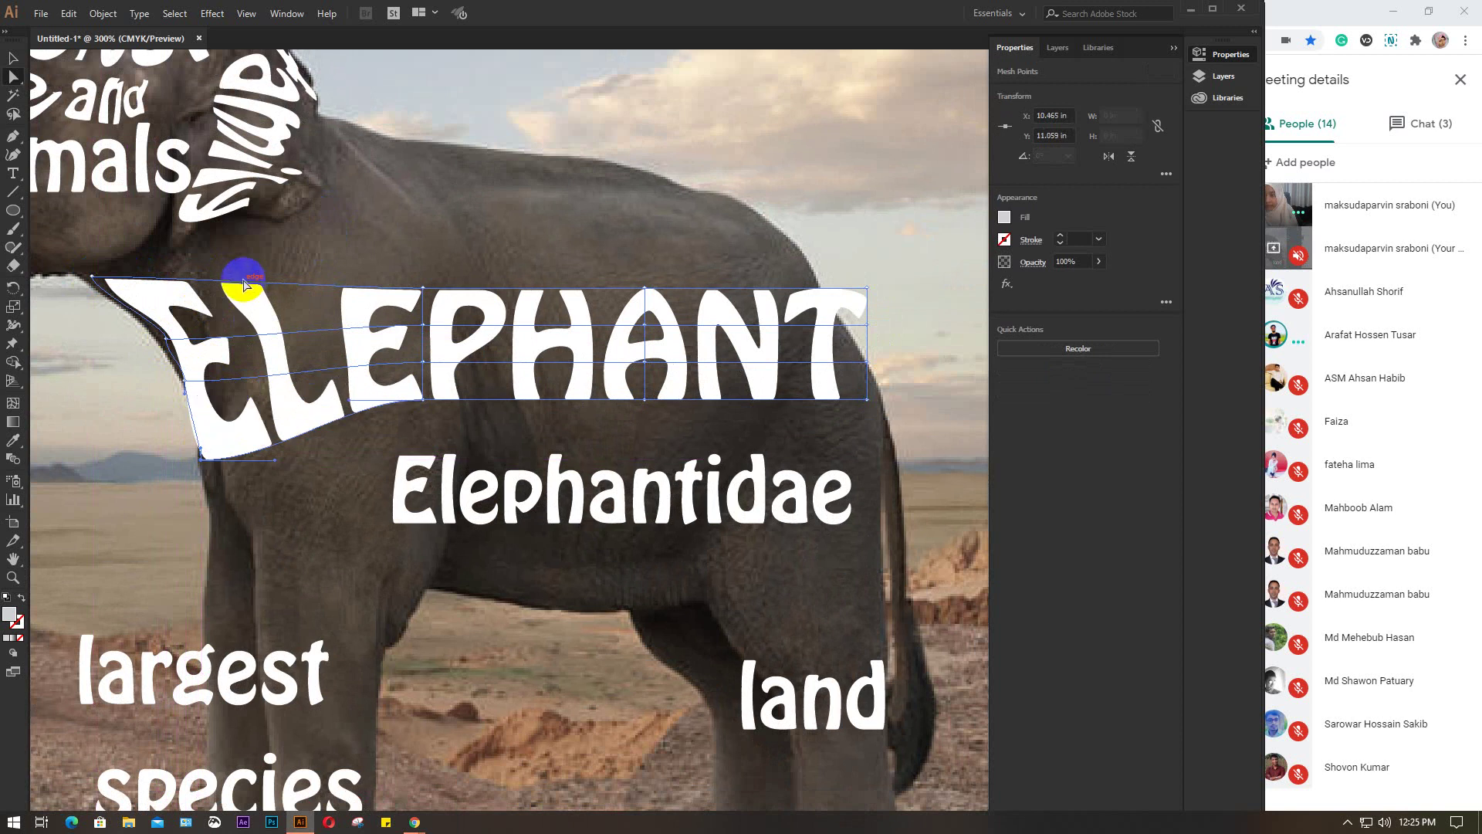
left_click_drag(425, 292, 271, 231)
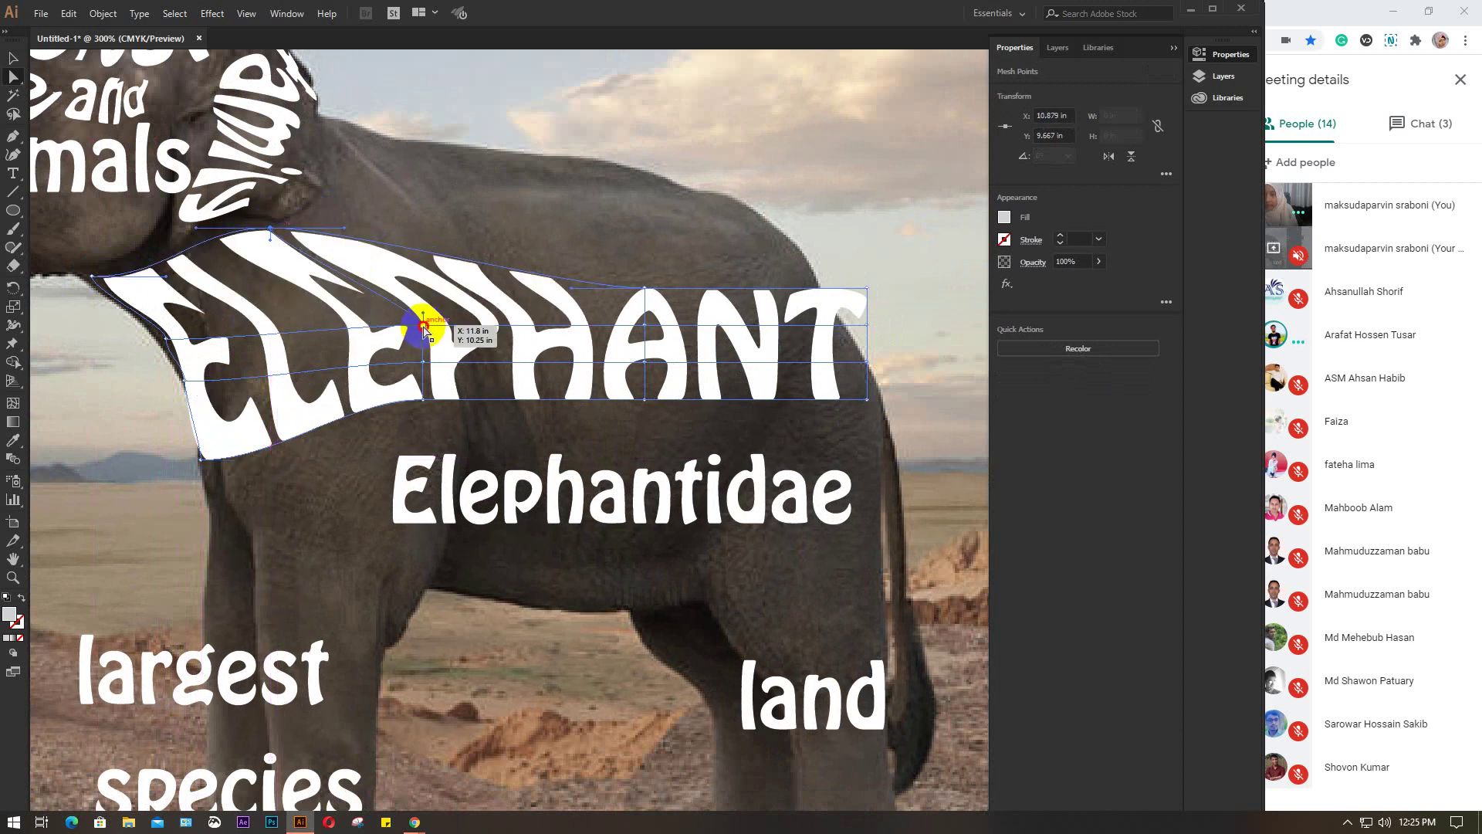
left_click_drag(424, 329, 364, 417)
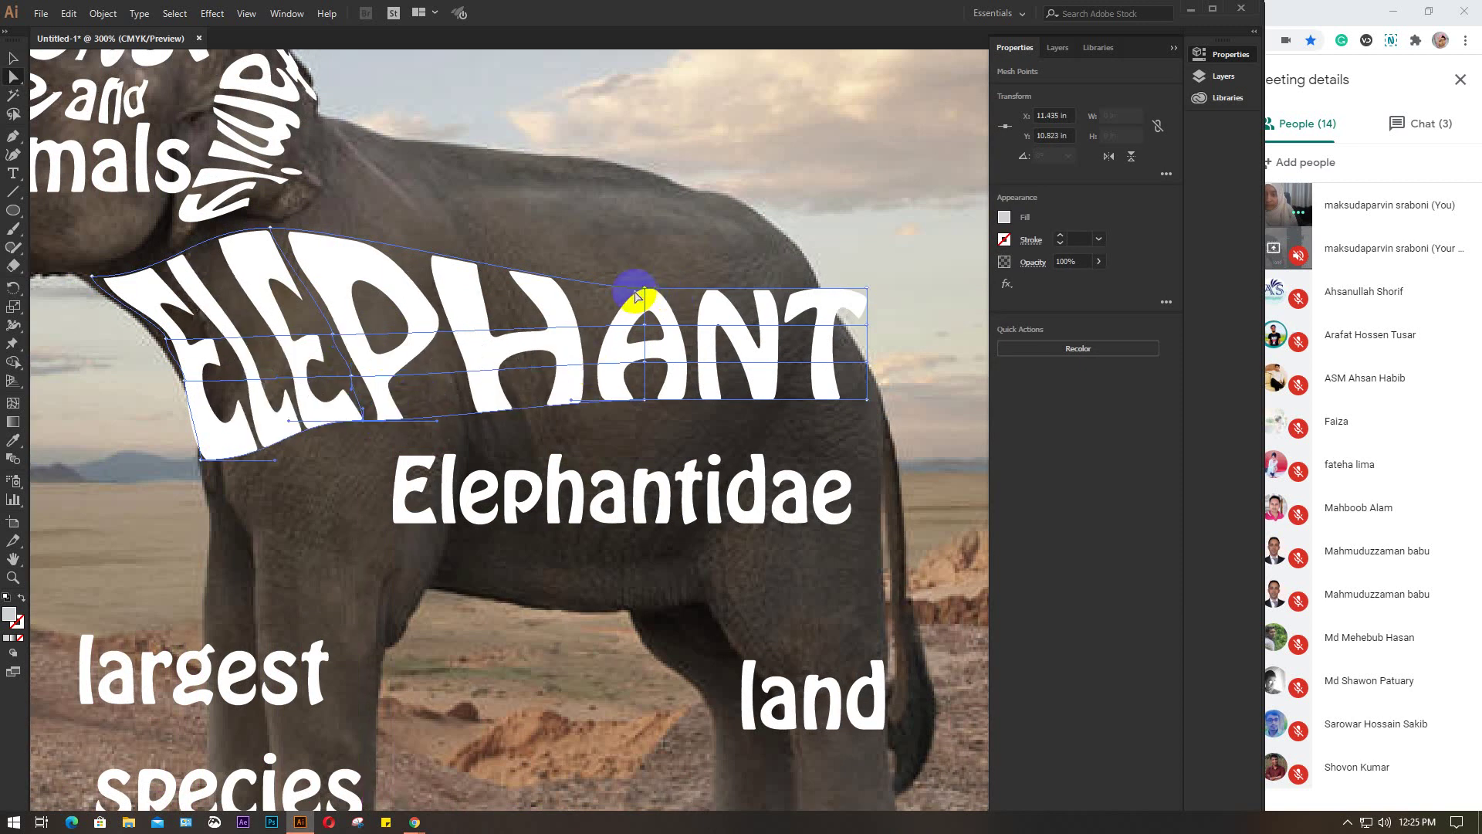
left_click_drag(638, 296, 495, 195)
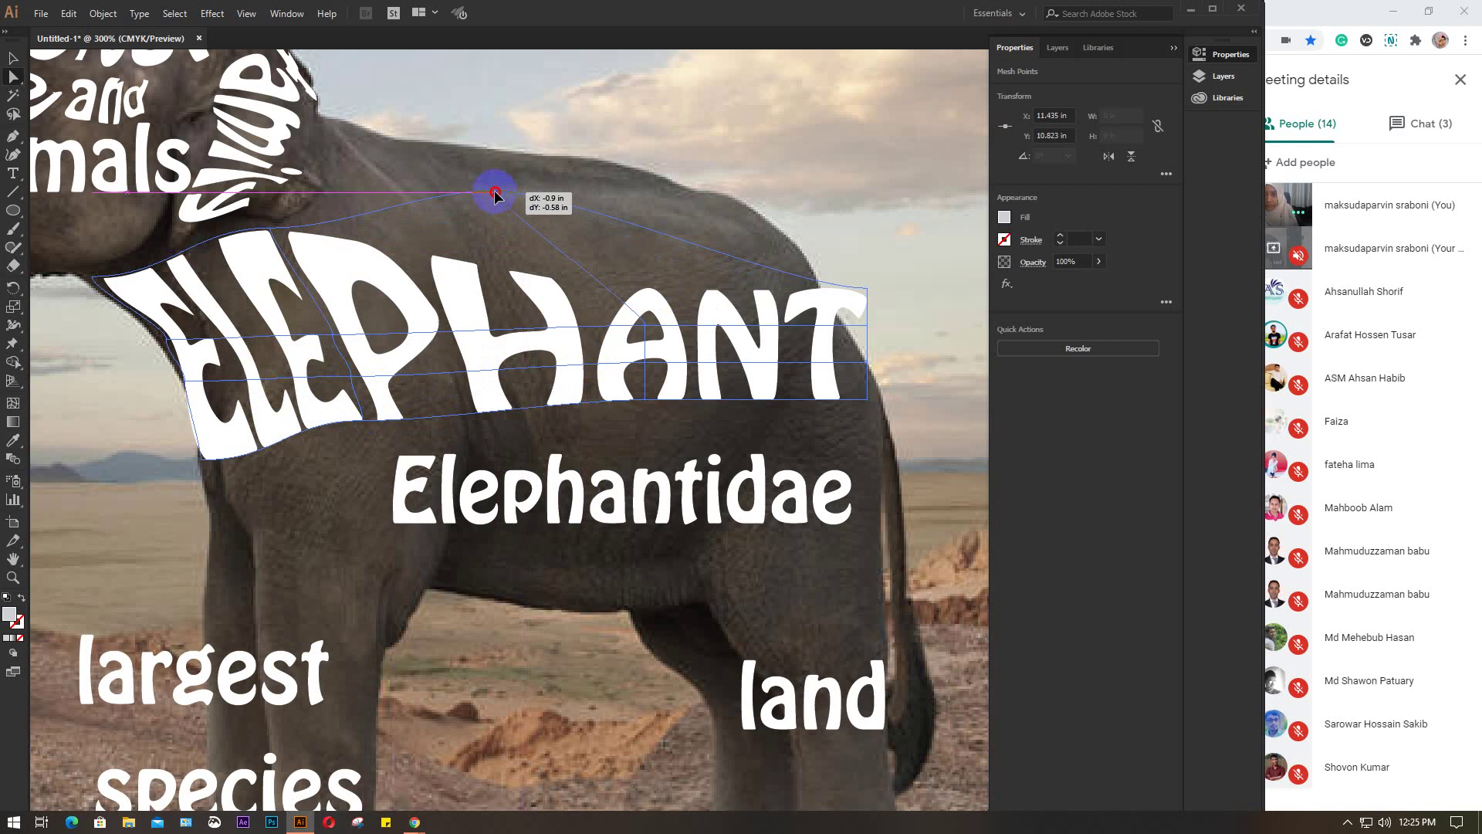
left_click_drag(648, 325, 573, 339)
left_click_drag(645, 398, 607, 399)
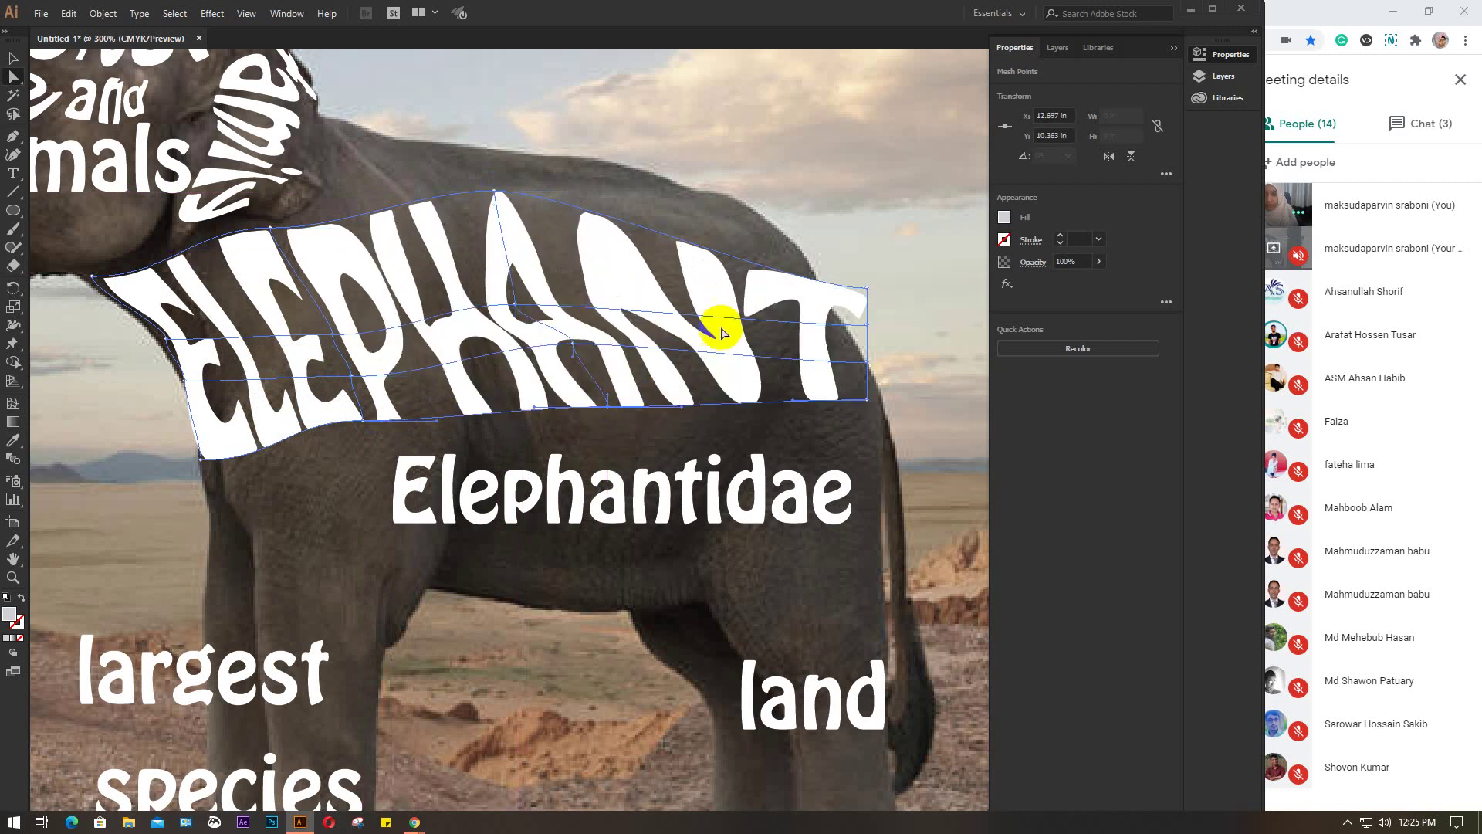
Pull the mesh's right edge inward to fit the body and stretch the top up to the back
left_click_drag(869, 290, 703, 196)
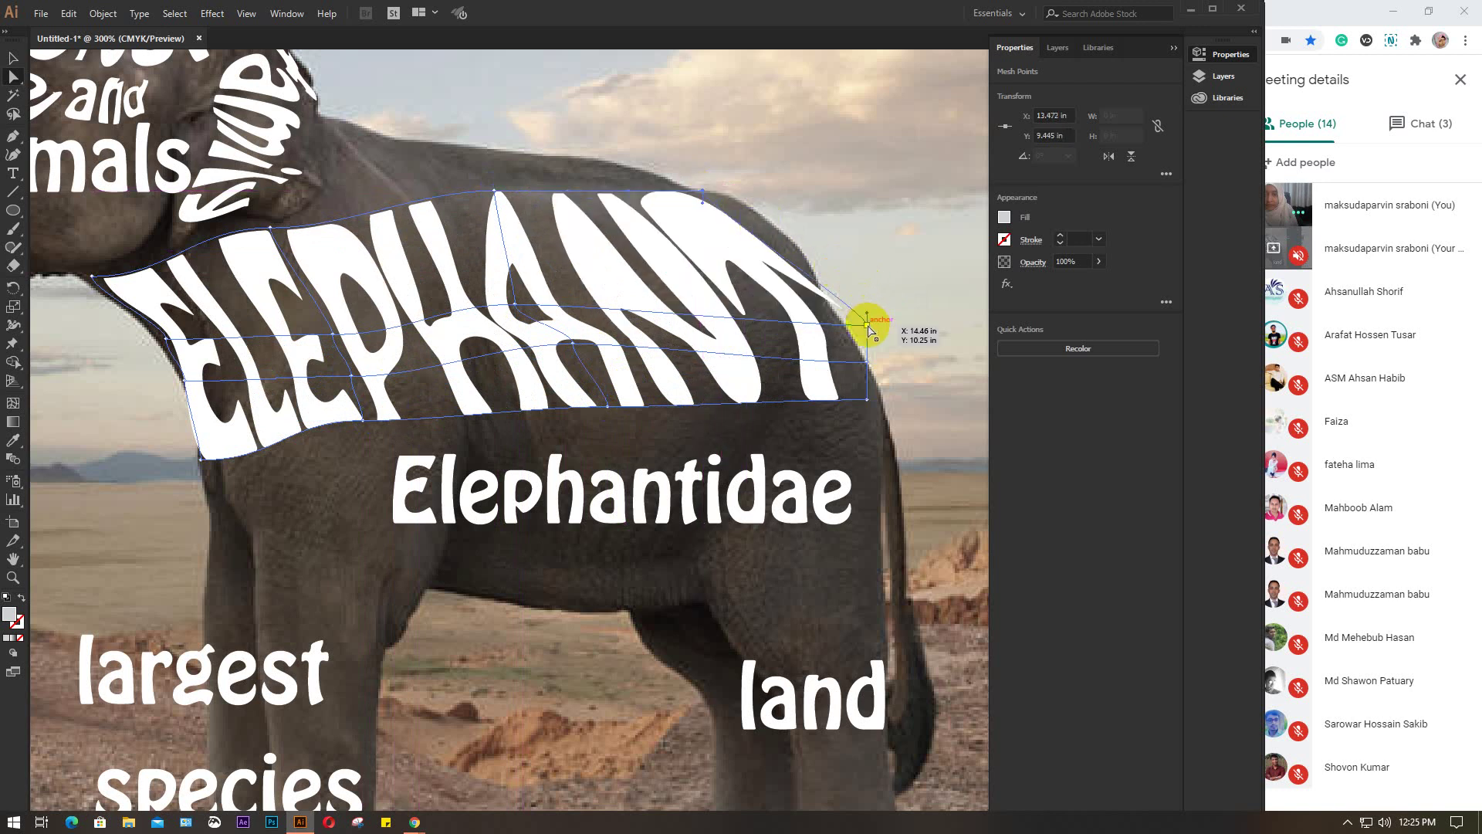
left_click_drag(868, 324, 793, 236)
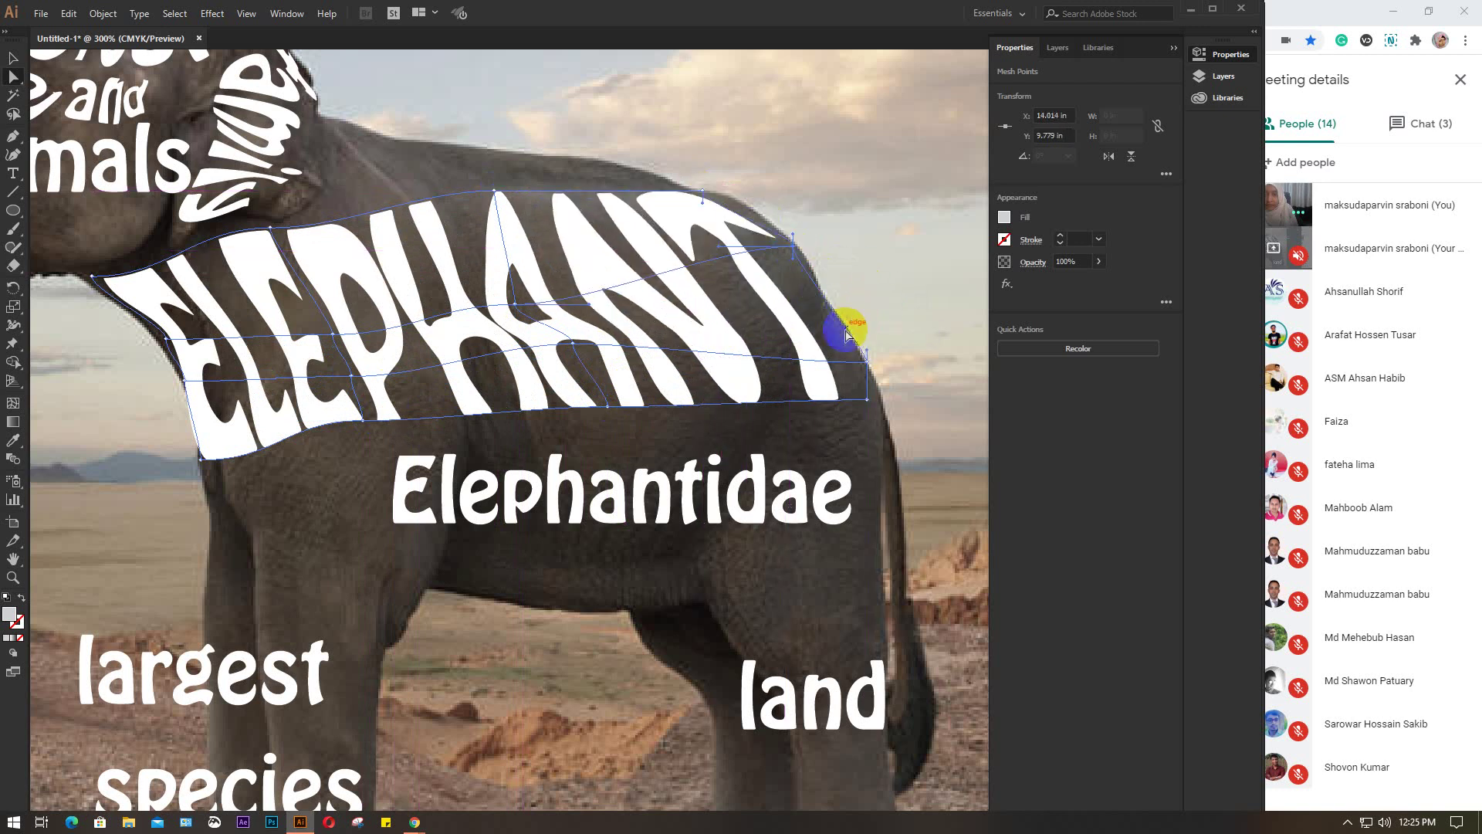
left_click_drag(869, 366, 828, 303)
left_click_drag(867, 401, 874, 380)
left_click_drag(494, 190, 480, 147)
mouse_move(272, 229)
left_mouse_down()
mouse_move(351, 234)
mouse_move(331, 159)
mouse_move(274, 232)
left_mouse_up()
Curve the mesh's top edge along the elephant's back and push the bottom edge toward the belly
left_click(225, 286)
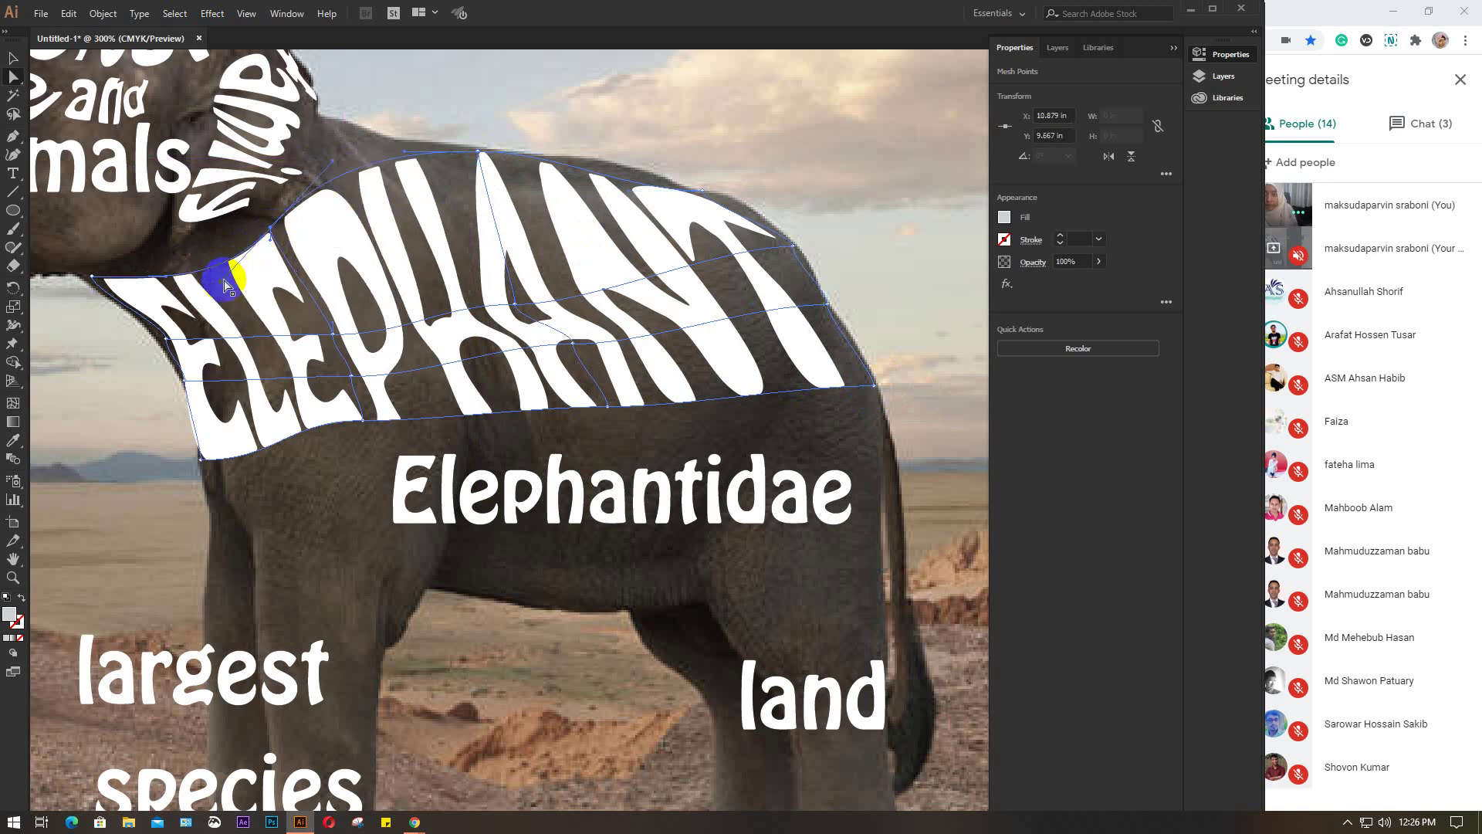
left_click_drag(221, 287, 266, 218)
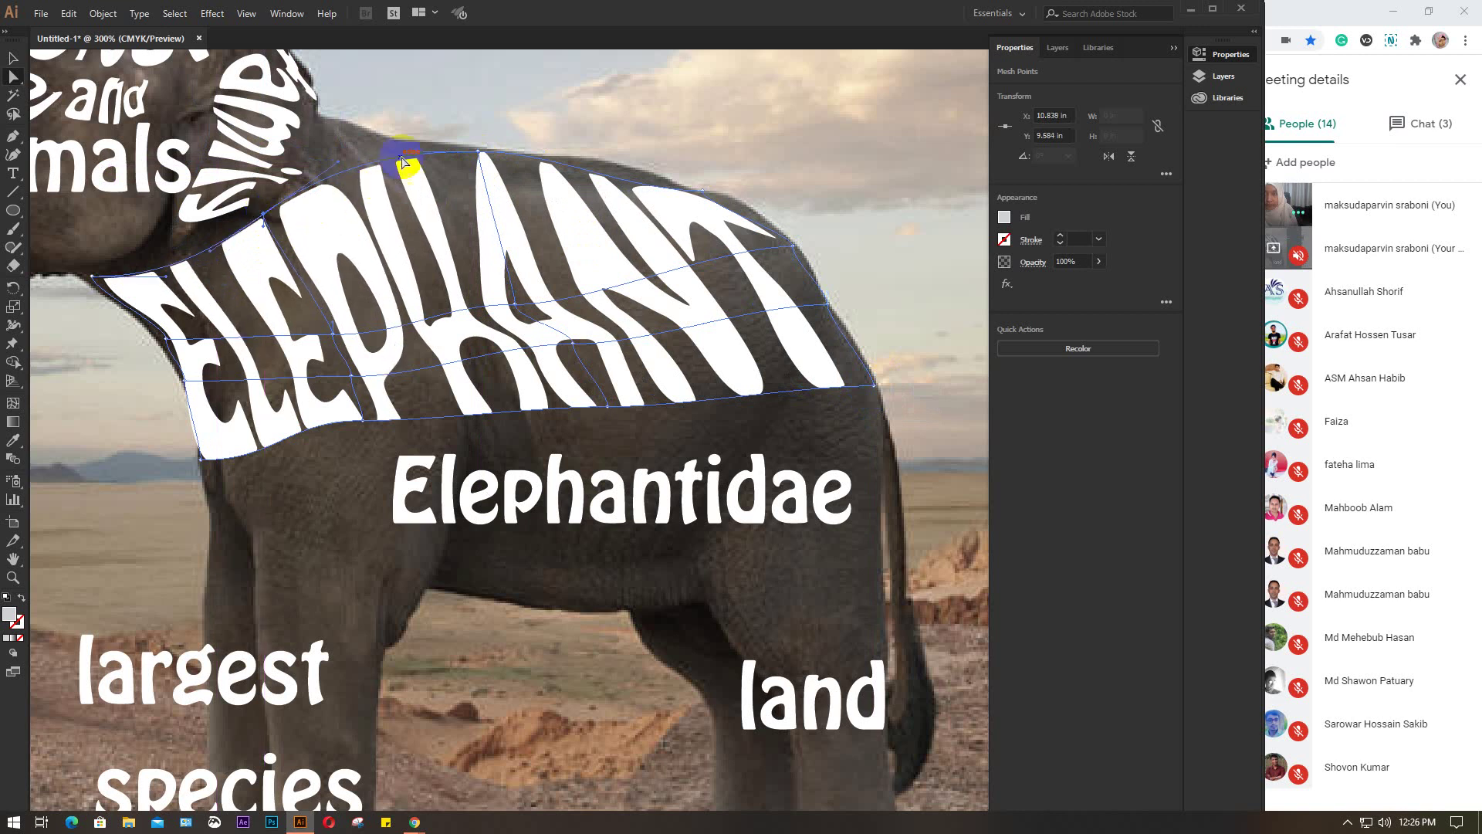
left_click(480, 154)
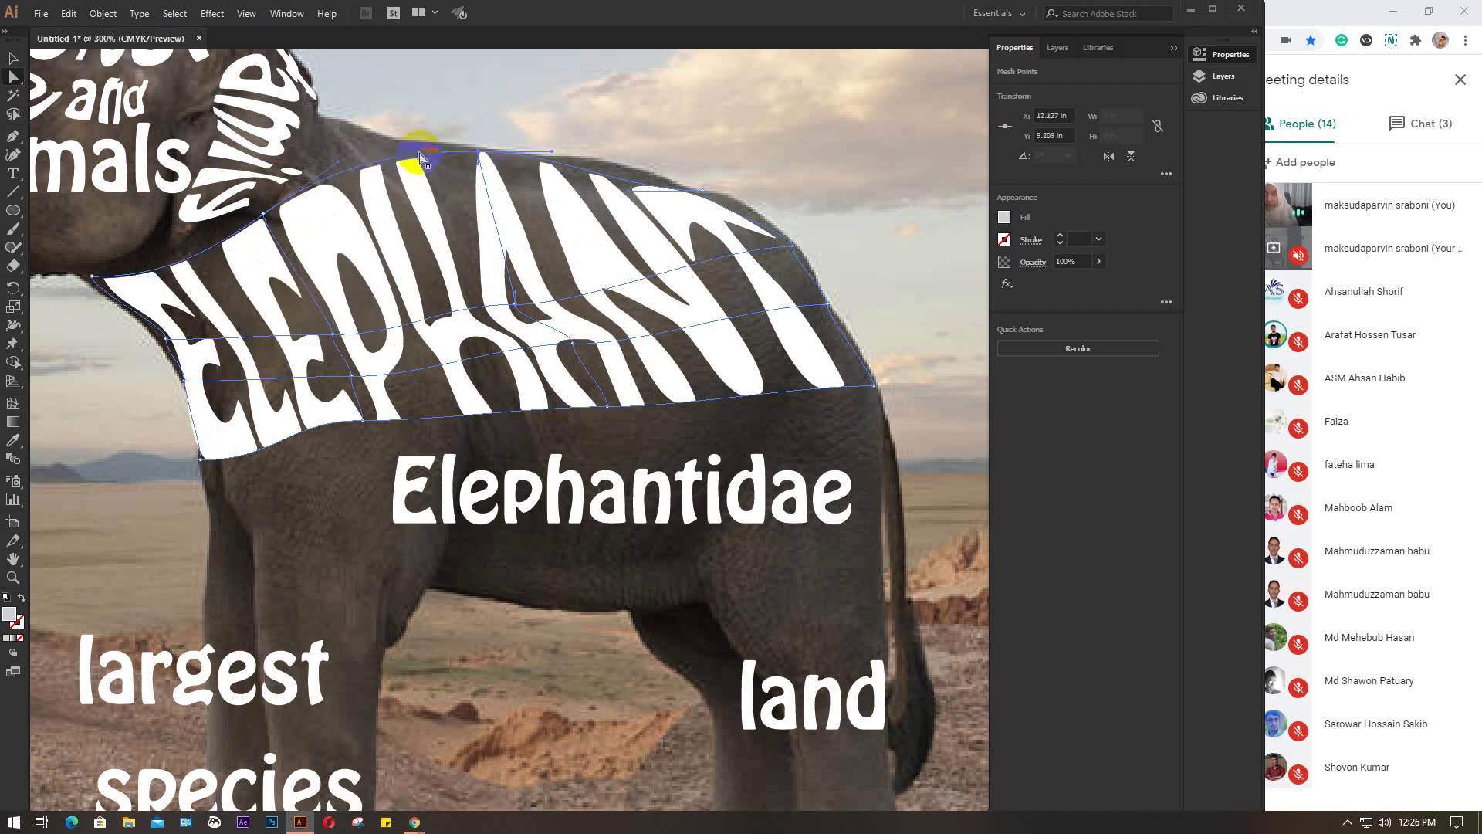
left_click_drag(405, 157, 365, 131)
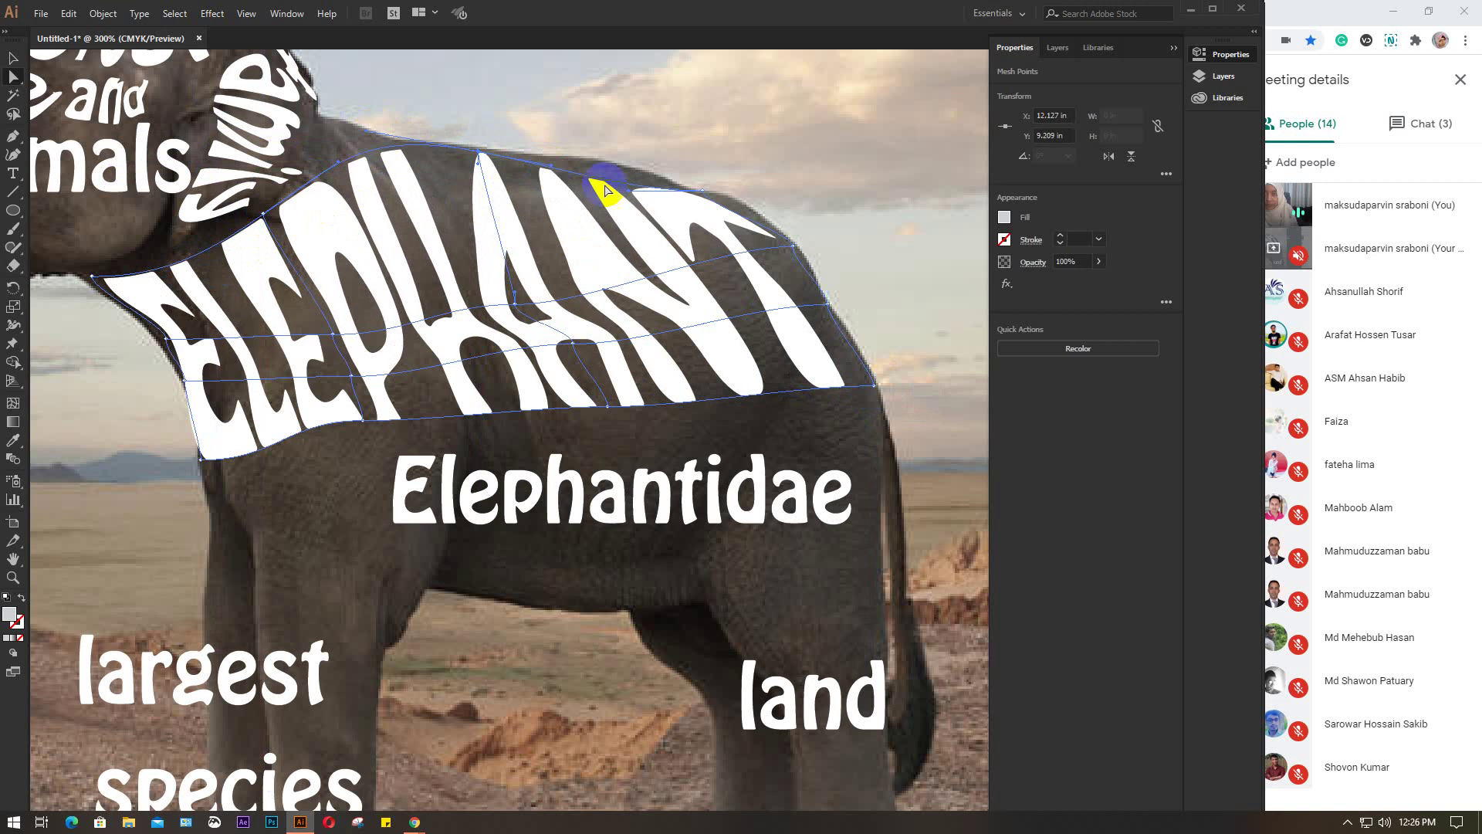
left_click_drag(550, 168, 551, 151)
left_click_drag(706, 192, 668, 179)
left_click(752, 225)
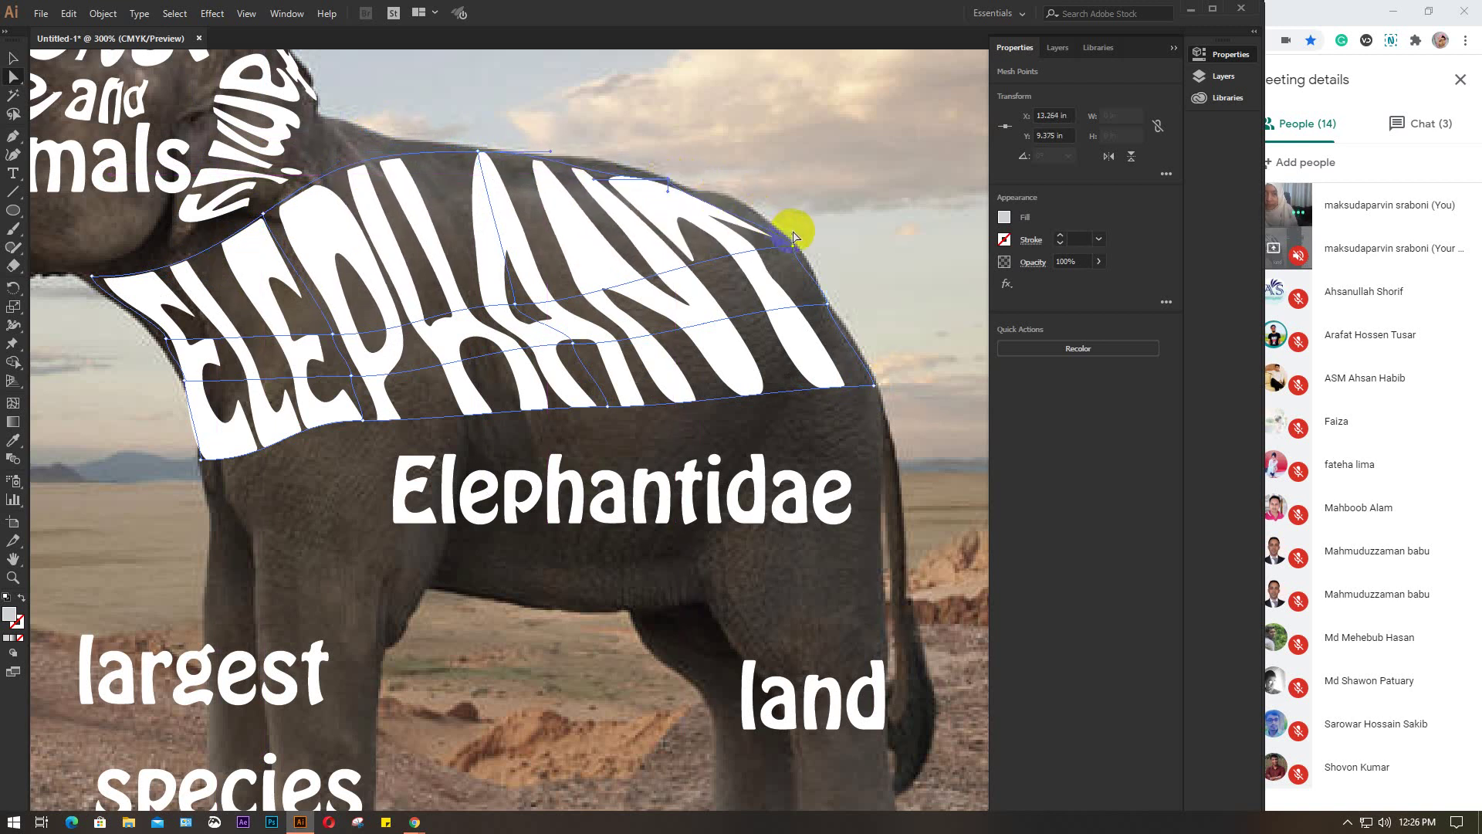
left_click_drag(795, 236, 742, 190)
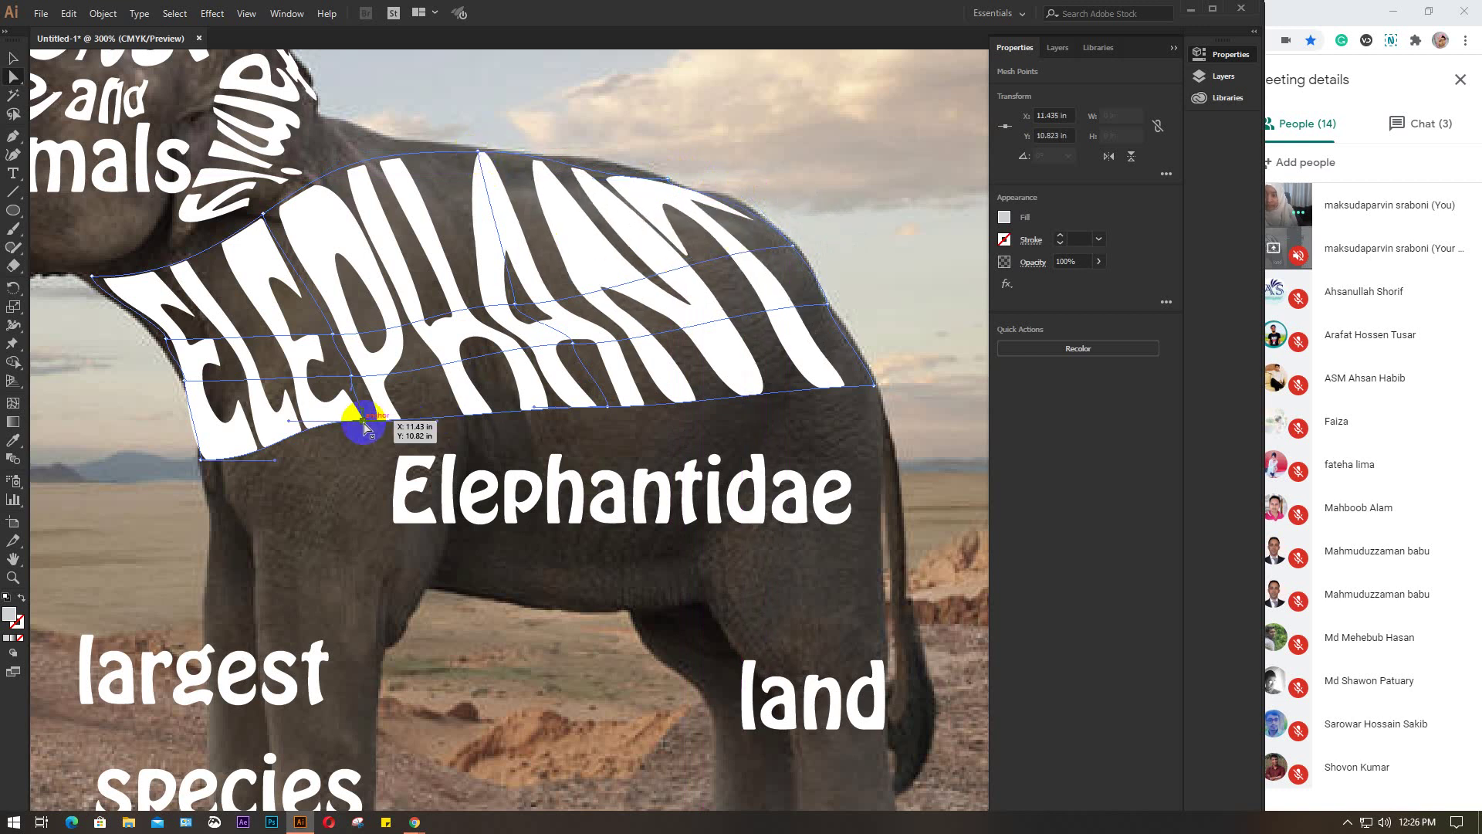
left_click_drag(365, 427, 374, 447)
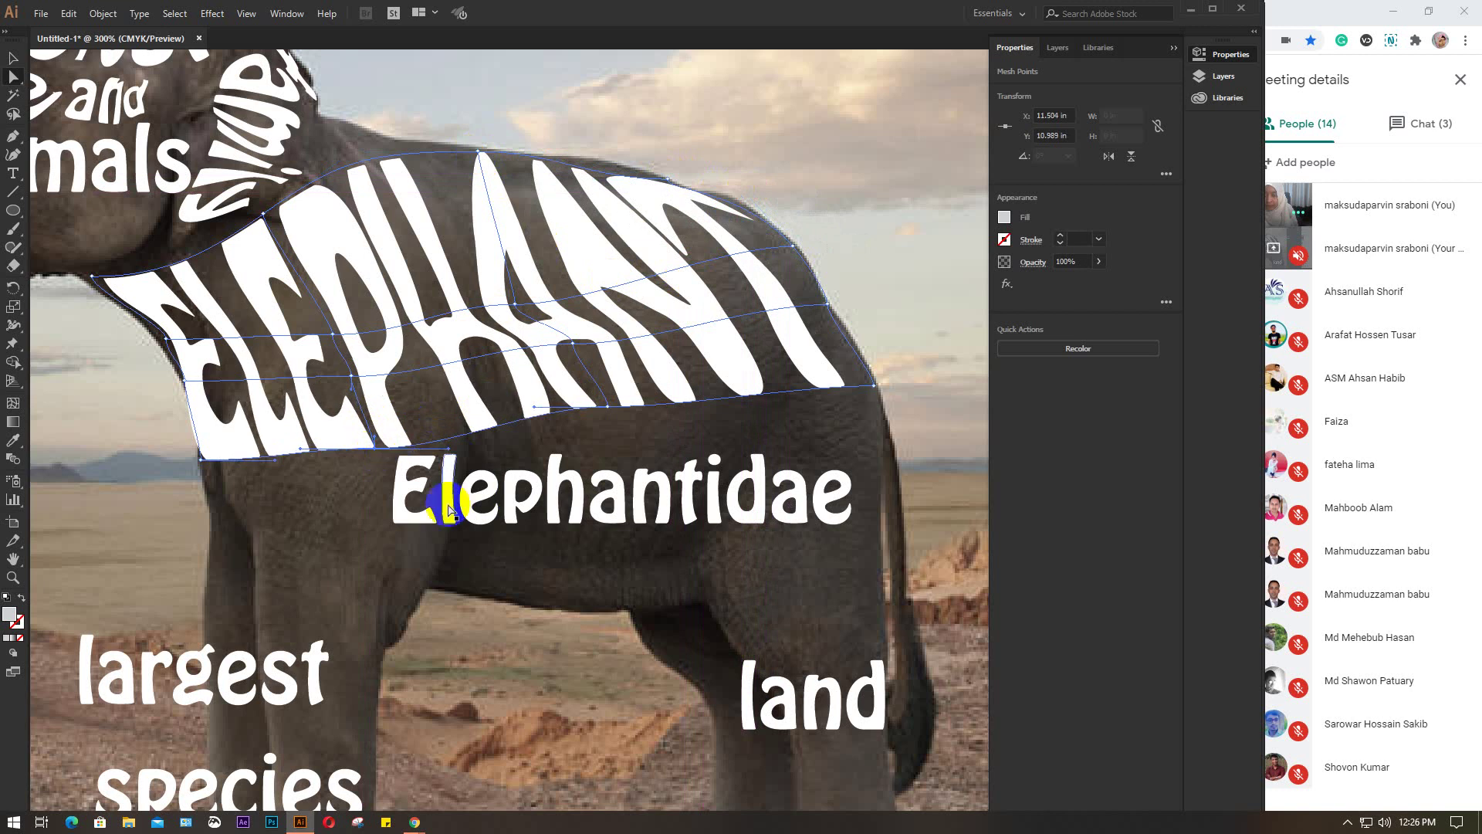
Make the Elephantidae letters a compound path, group them and delete them
left_click_drag(451, 511, 862, 547)
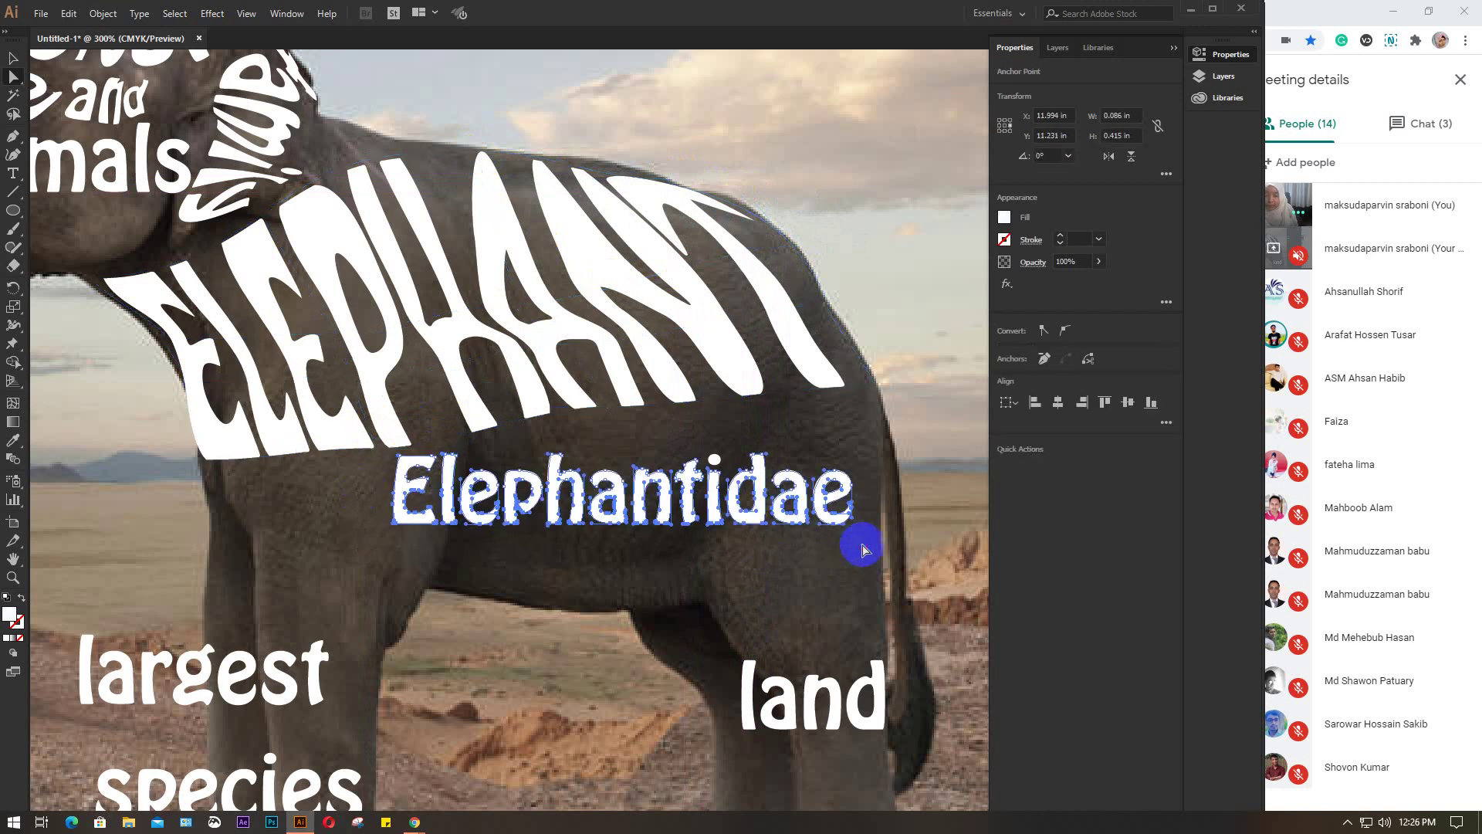
key("ctrl+8")
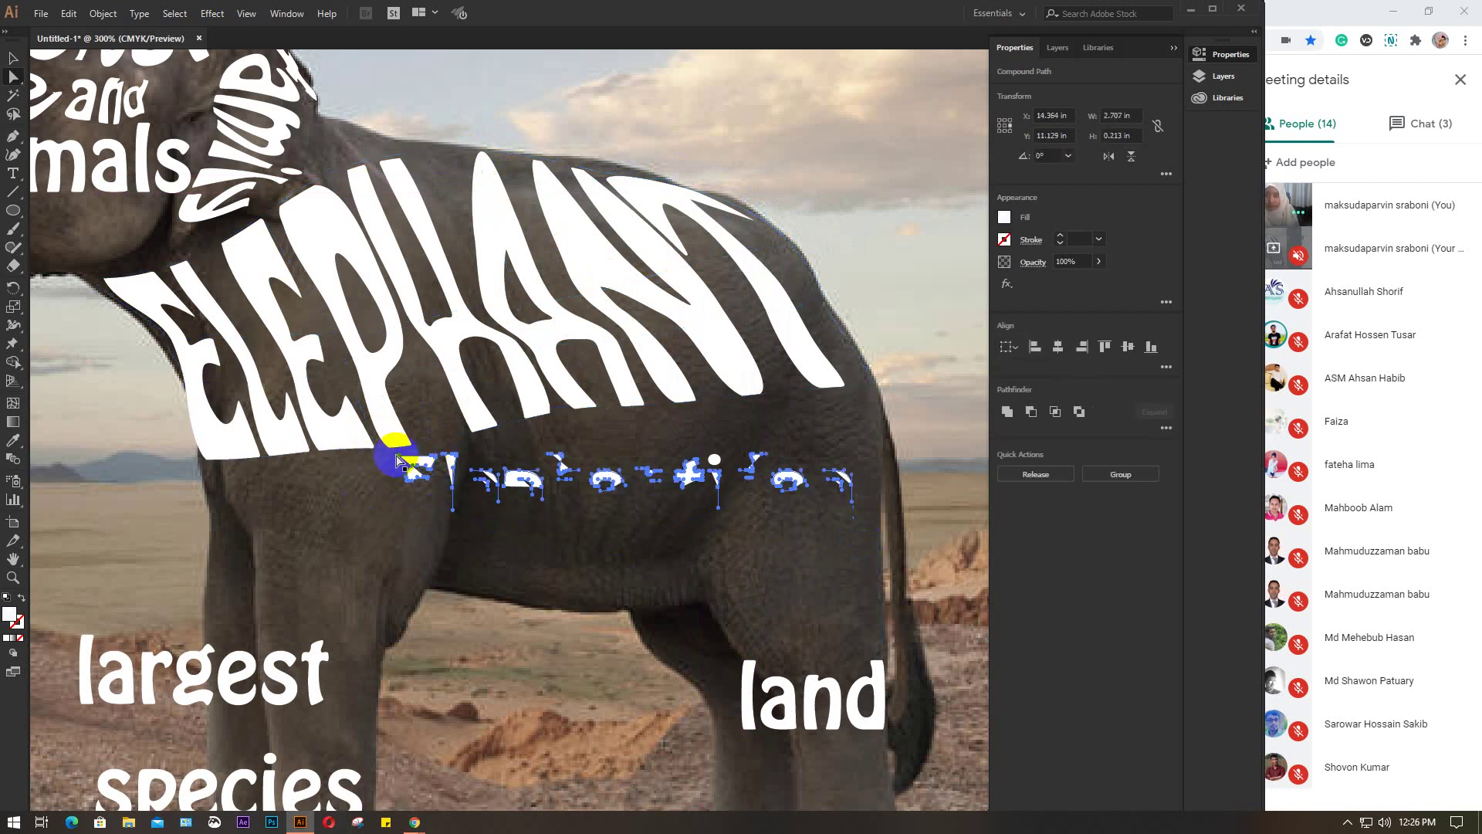
key("ctrl+g")
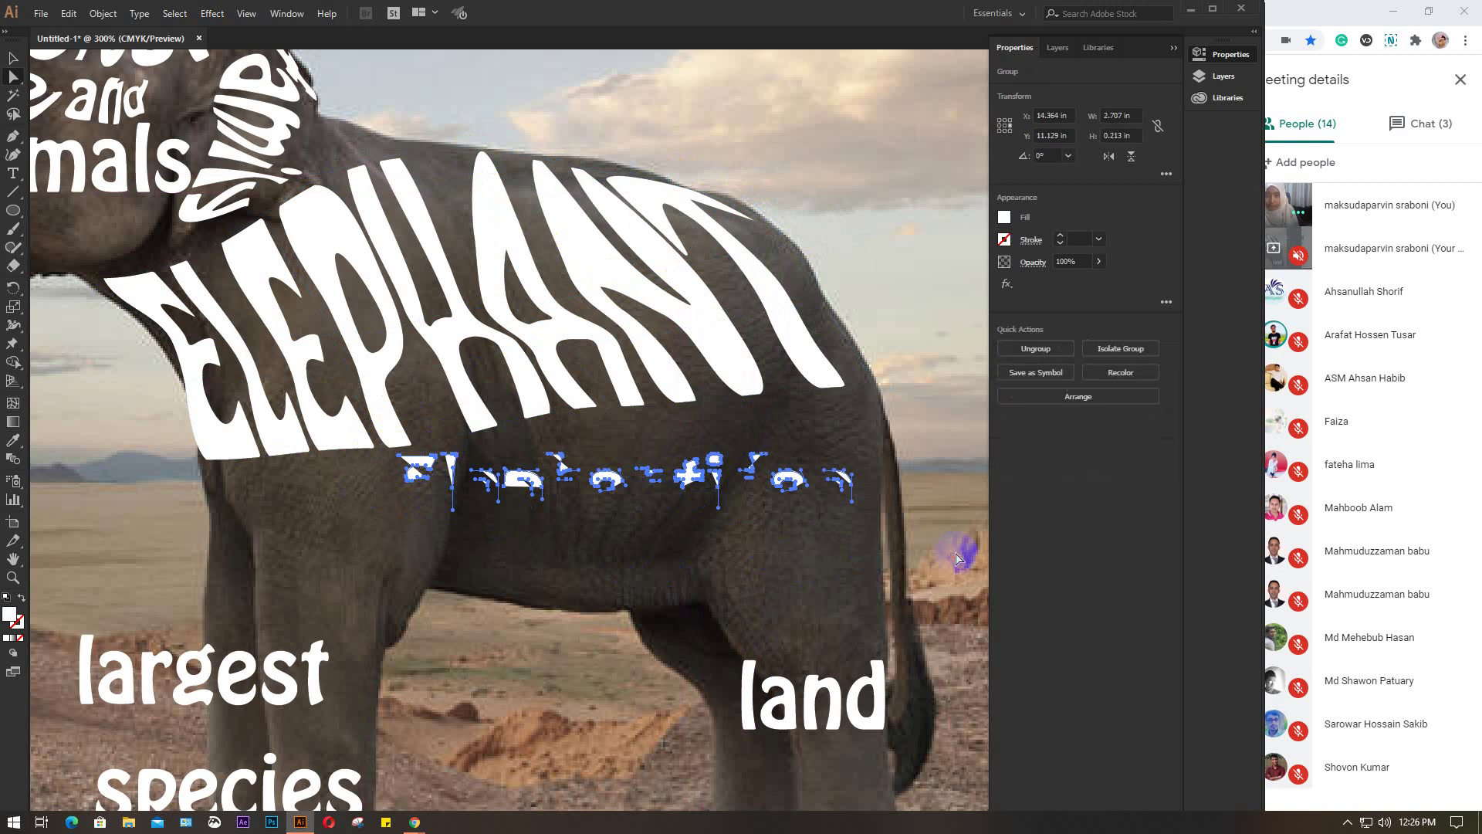
key("Delete")
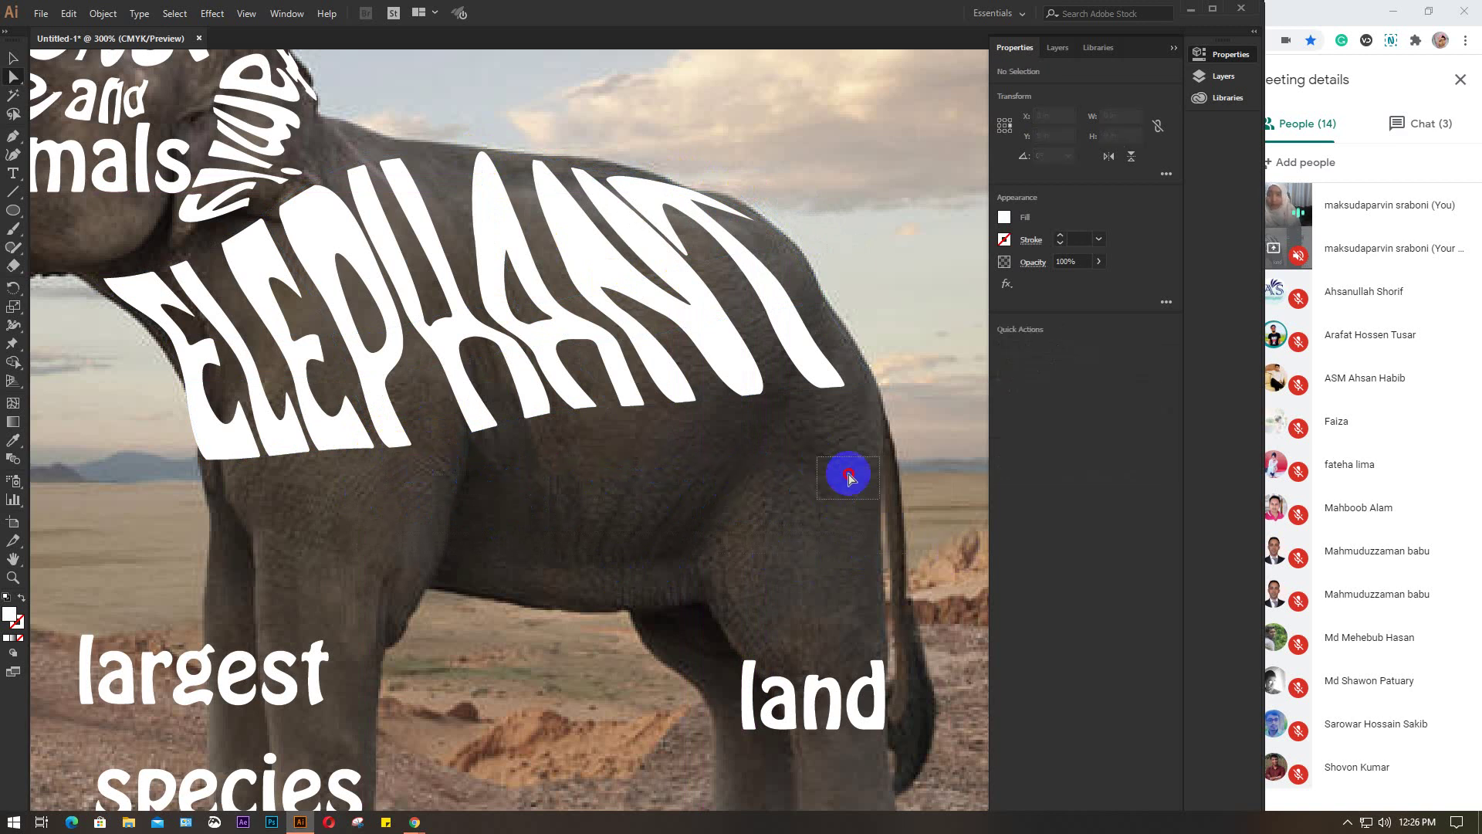
Pull ELEPHANT's lower mesh points down onto the belly and stretch its right point to the rump
left_click(523, 386)
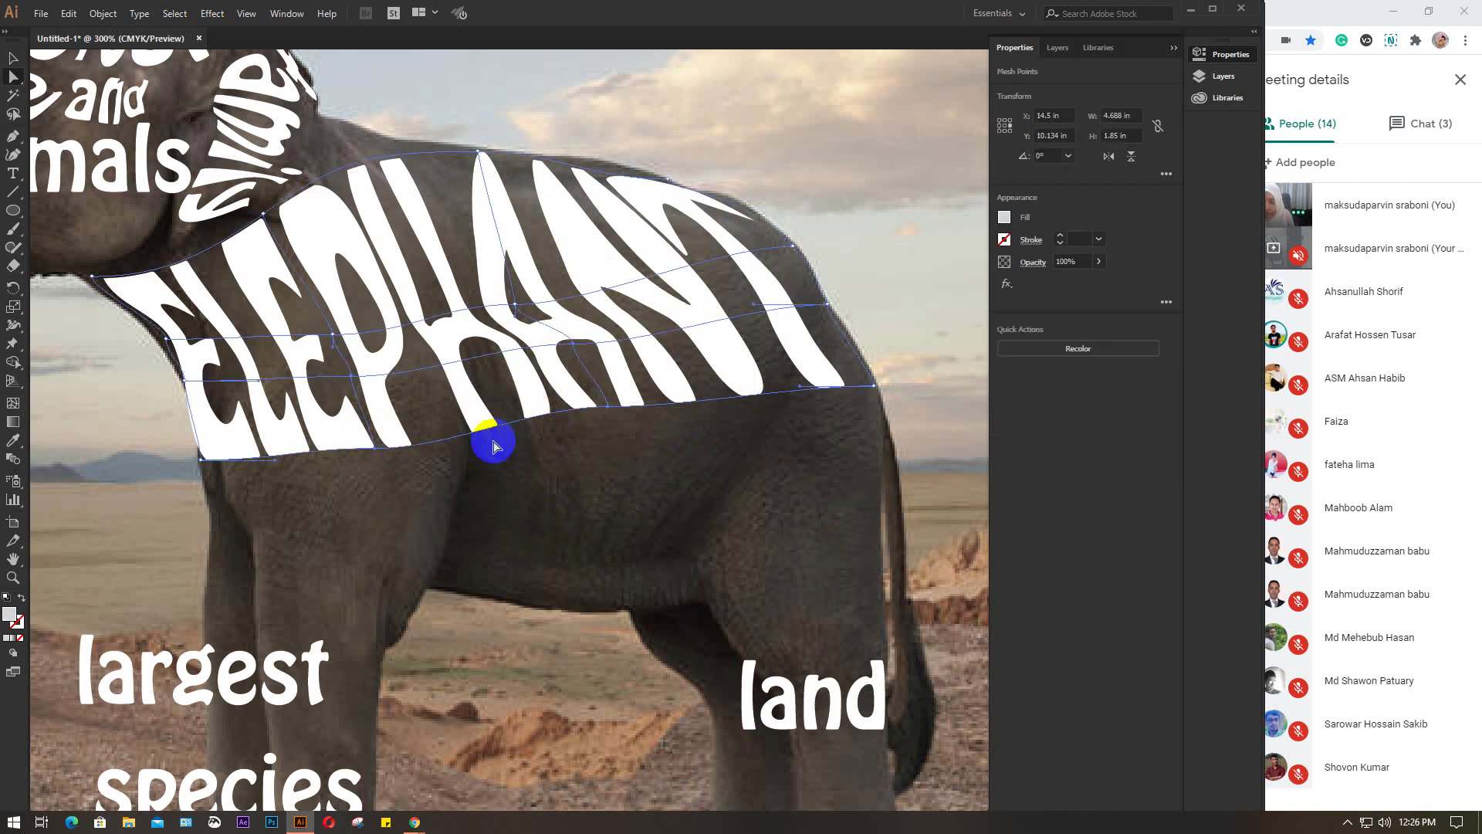
left_click_drag(609, 409, 622, 468)
left_click_drag(388, 449, 378, 494)
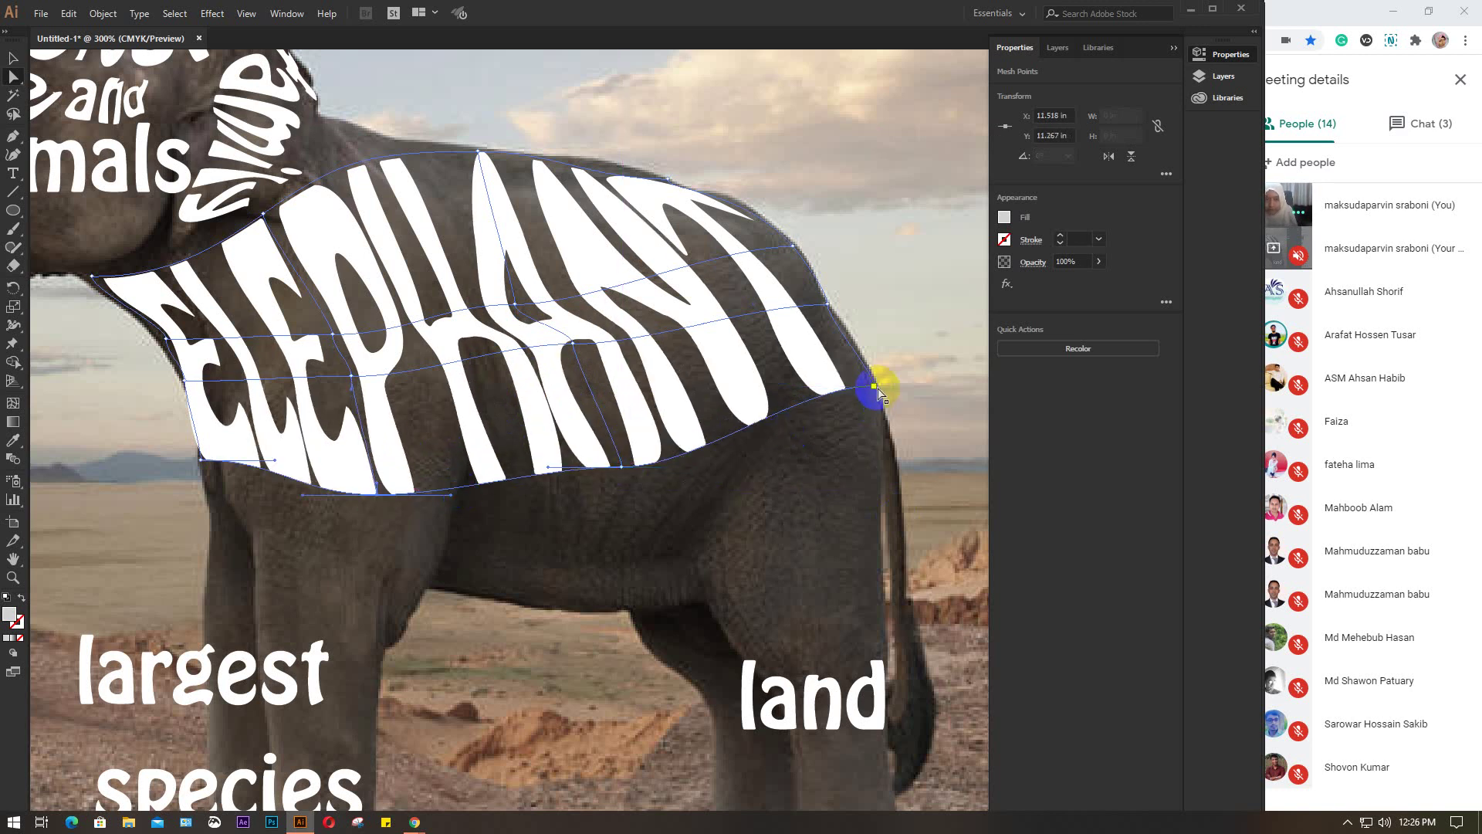
left_click_drag(875, 388, 908, 386)
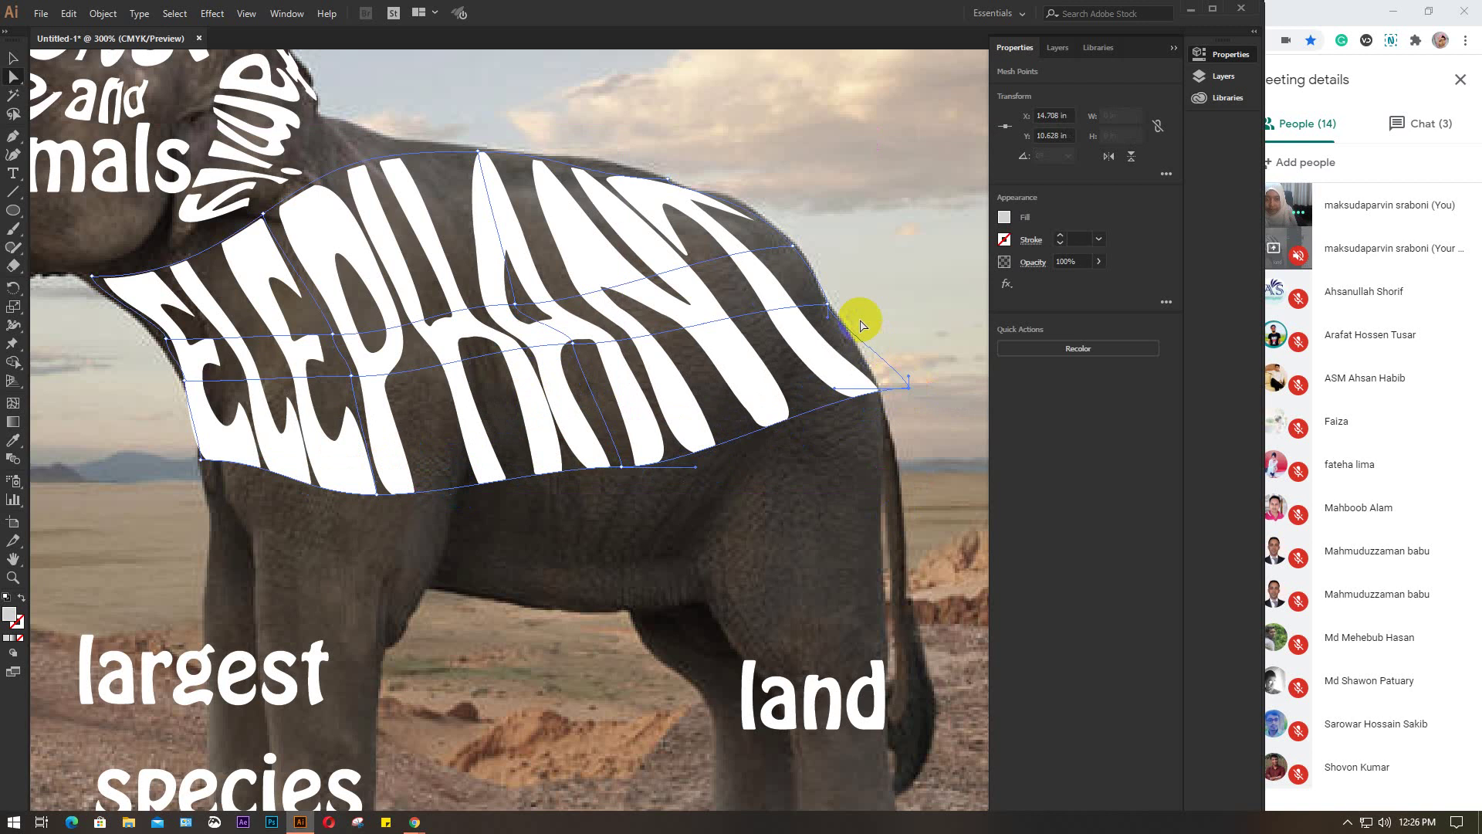
left_click_drag(829, 308, 837, 286)
left_click(796, 257)
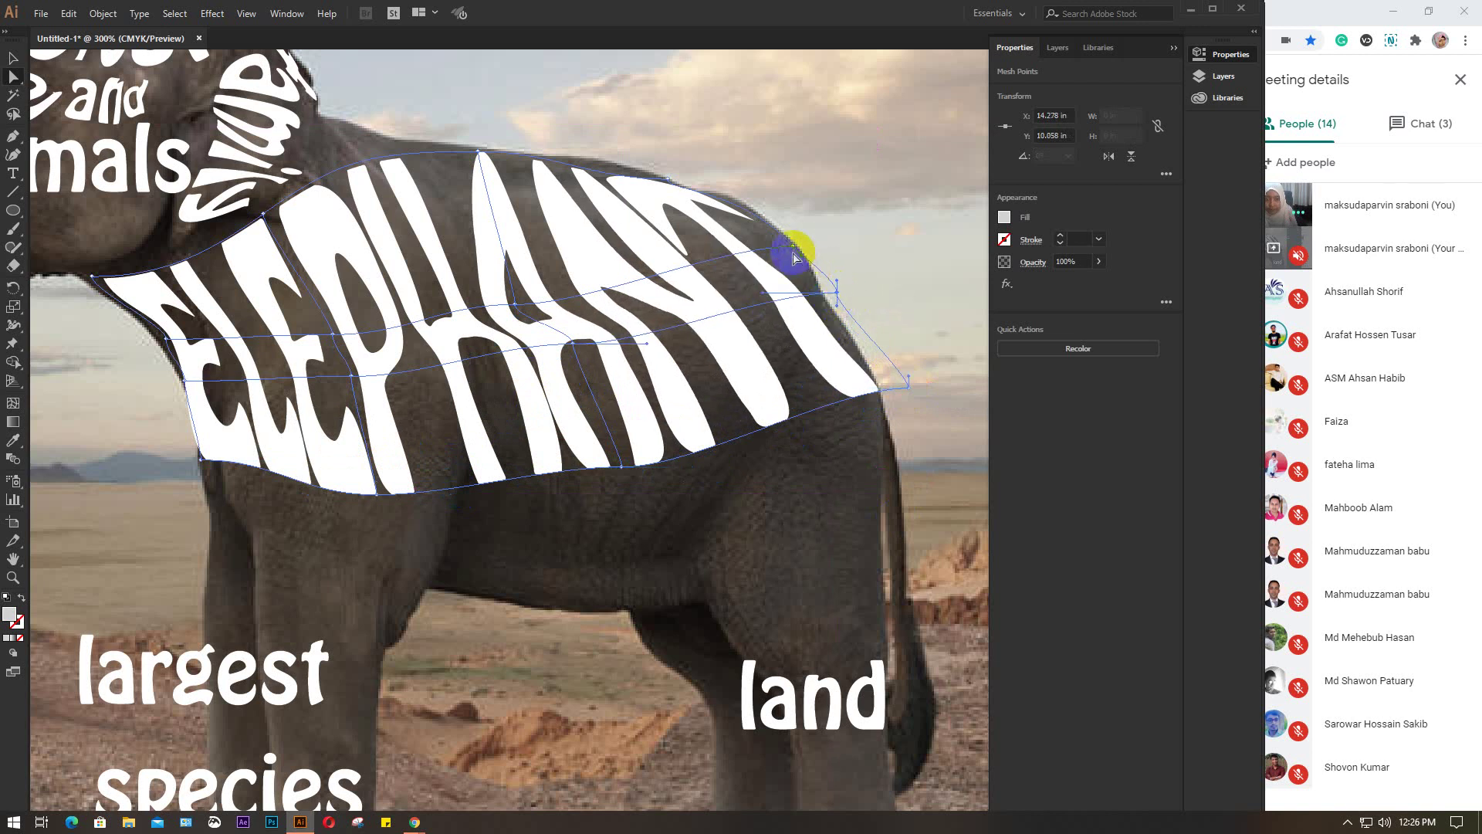
left_click(655, 524)
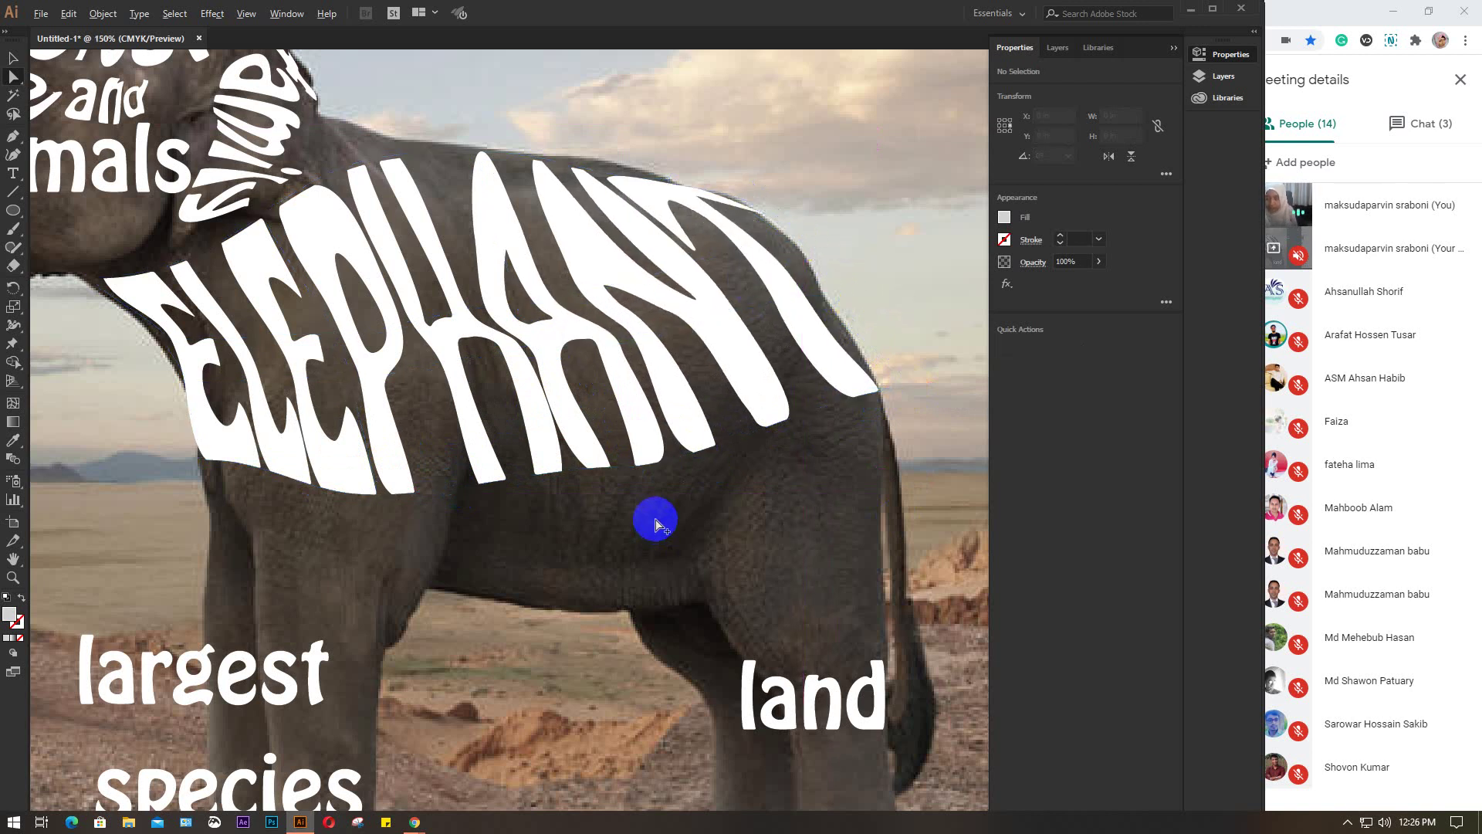
Move the word 'animal' down onto the elephant's belly
scroll(656, 524, "down", 2)
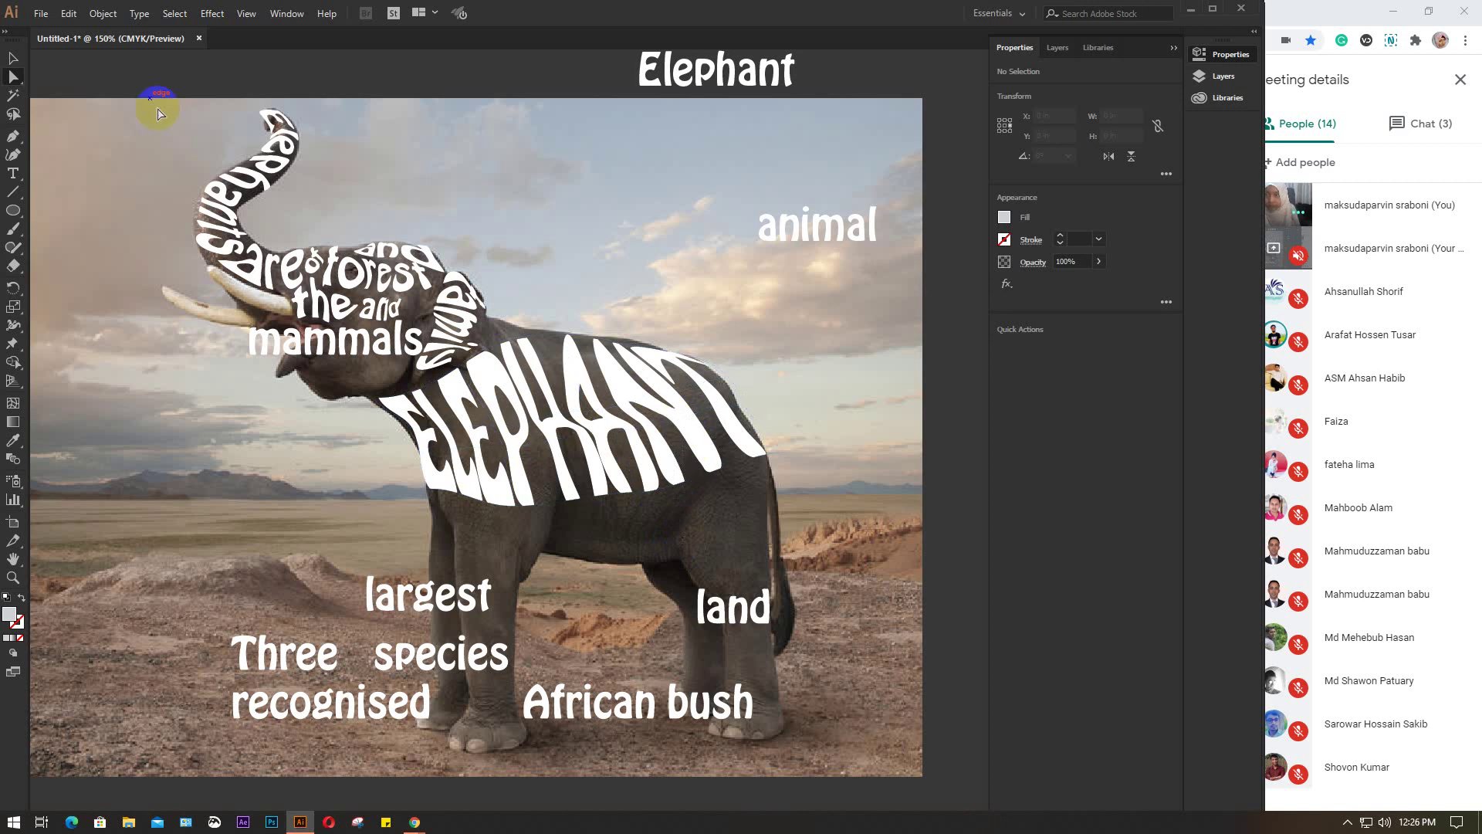
left_click(9, 59)
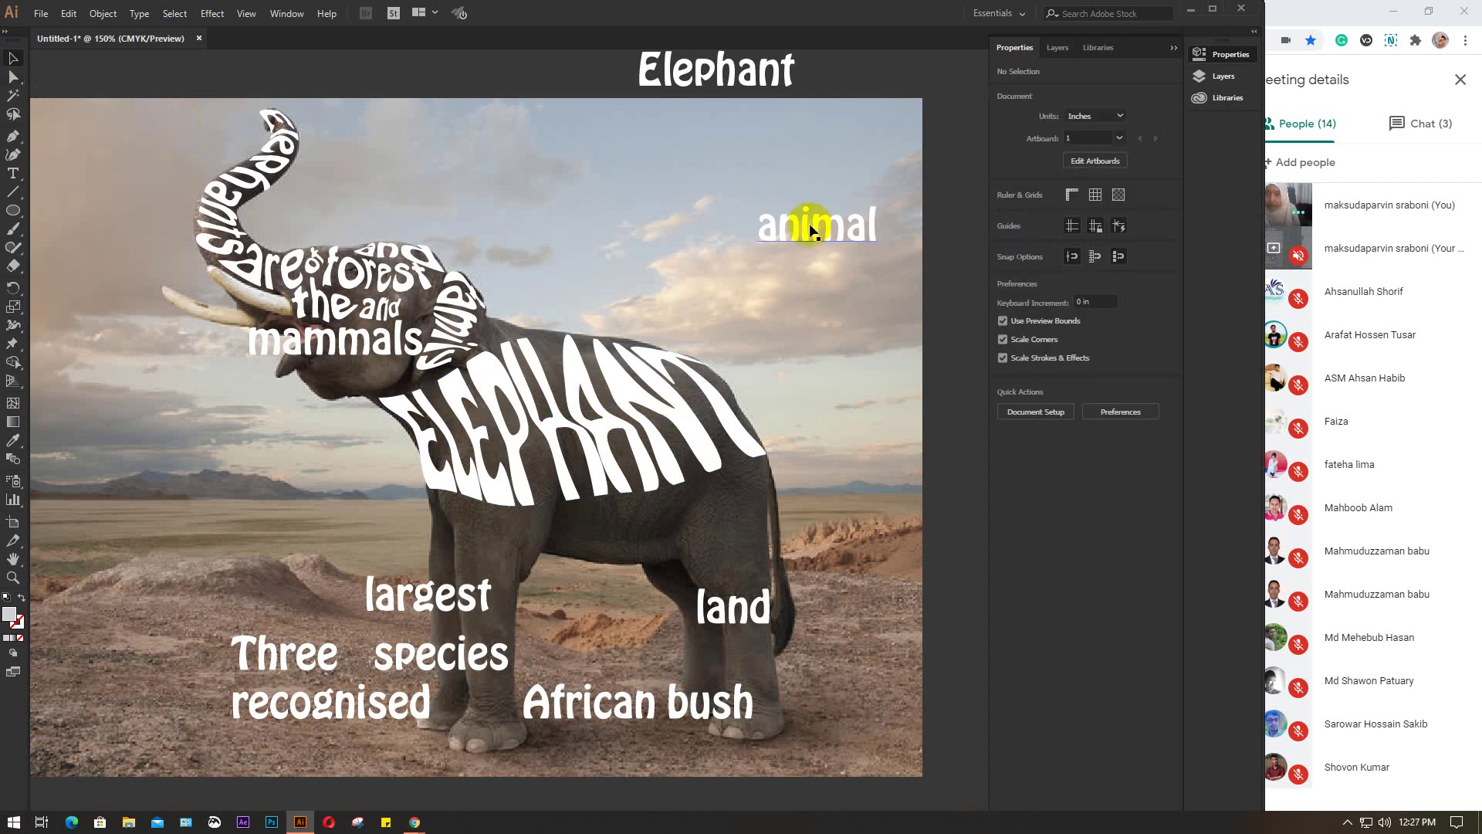
left_click(811, 226)
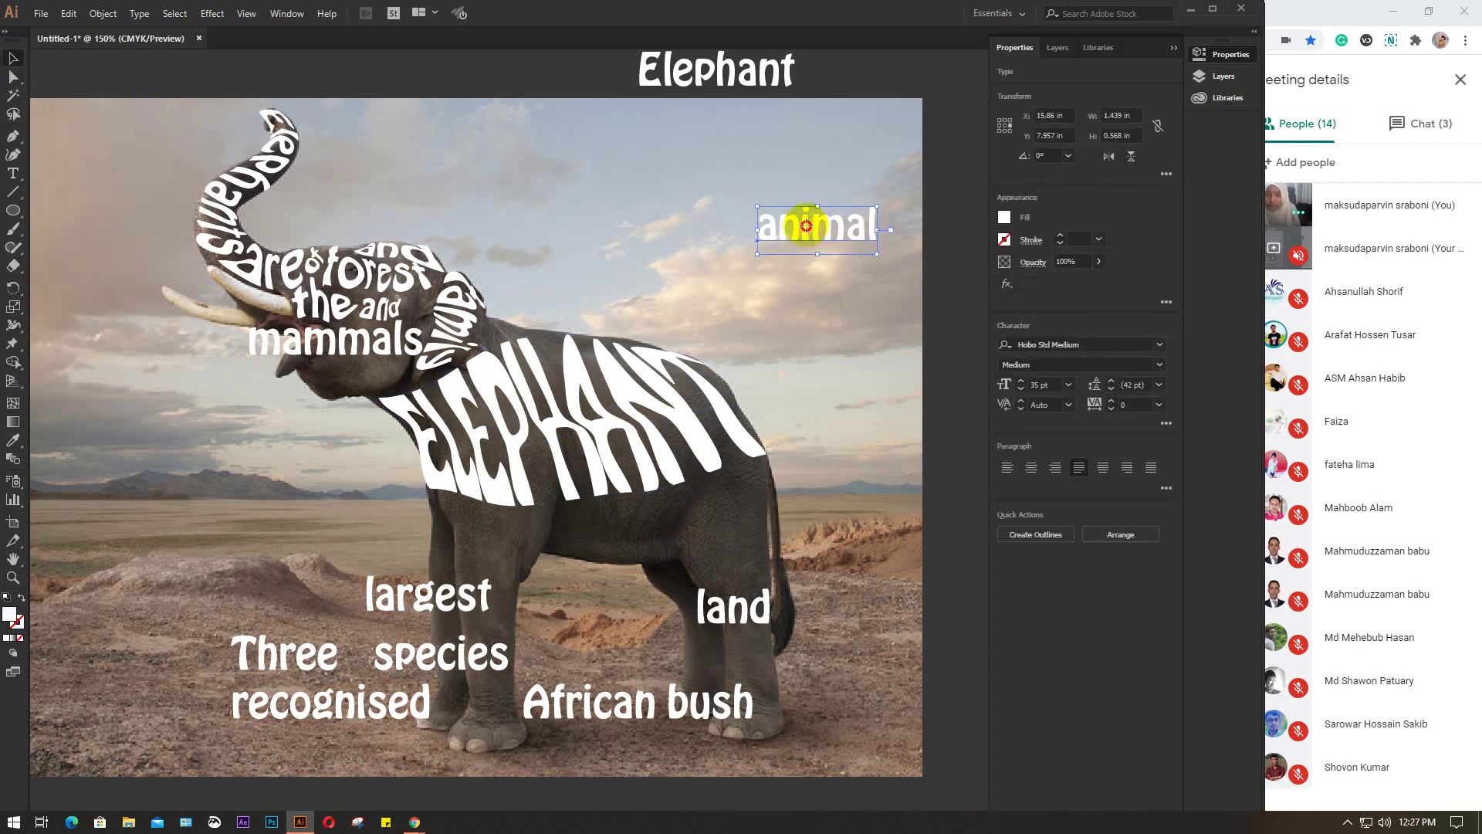
left_click_drag(804, 222, 498, 542)
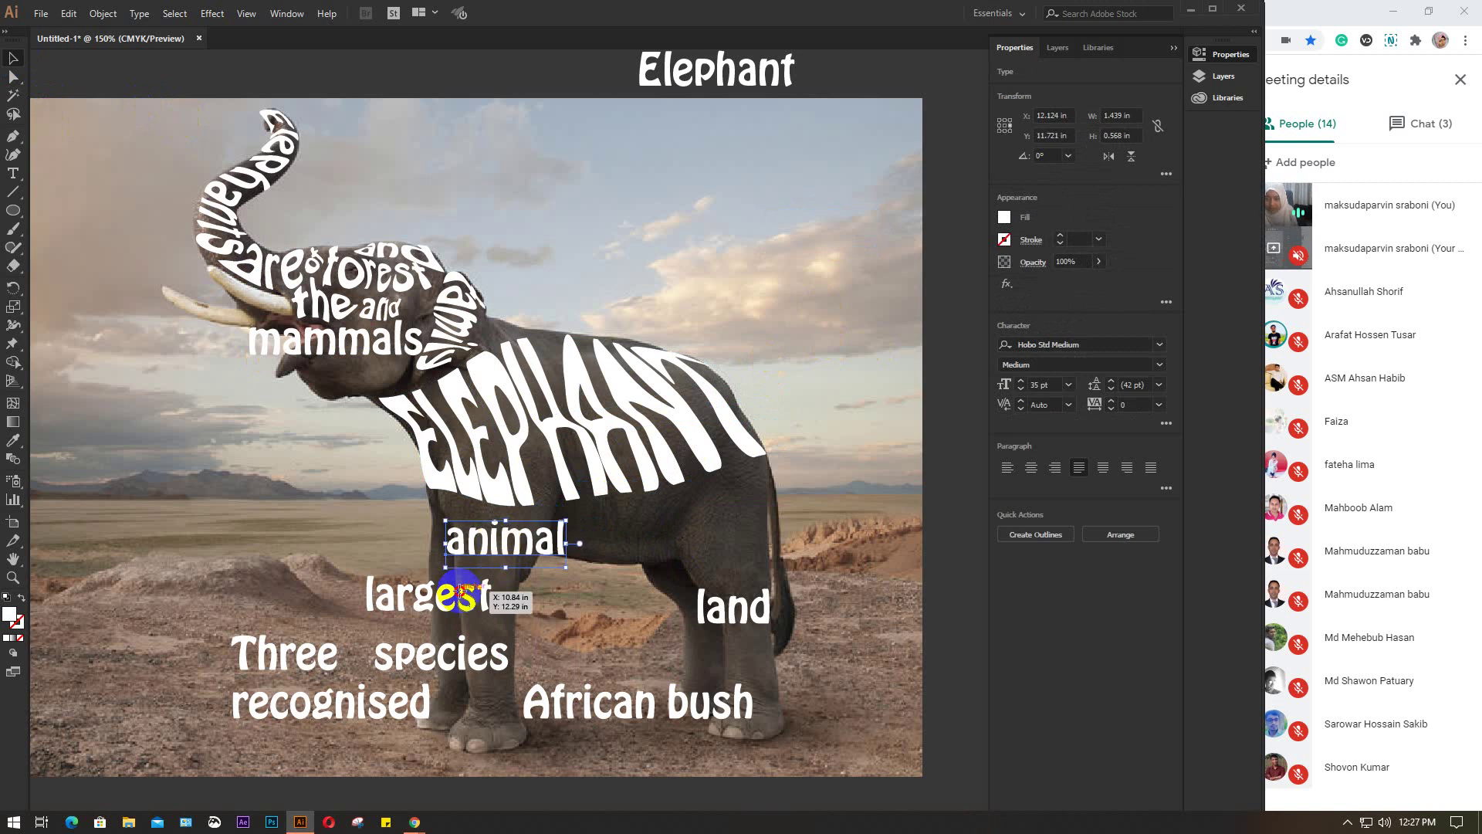
Delete the leftover words such as 'largest' and 'land' below the elephant
left_click(497, 595)
left_click(701, 607)
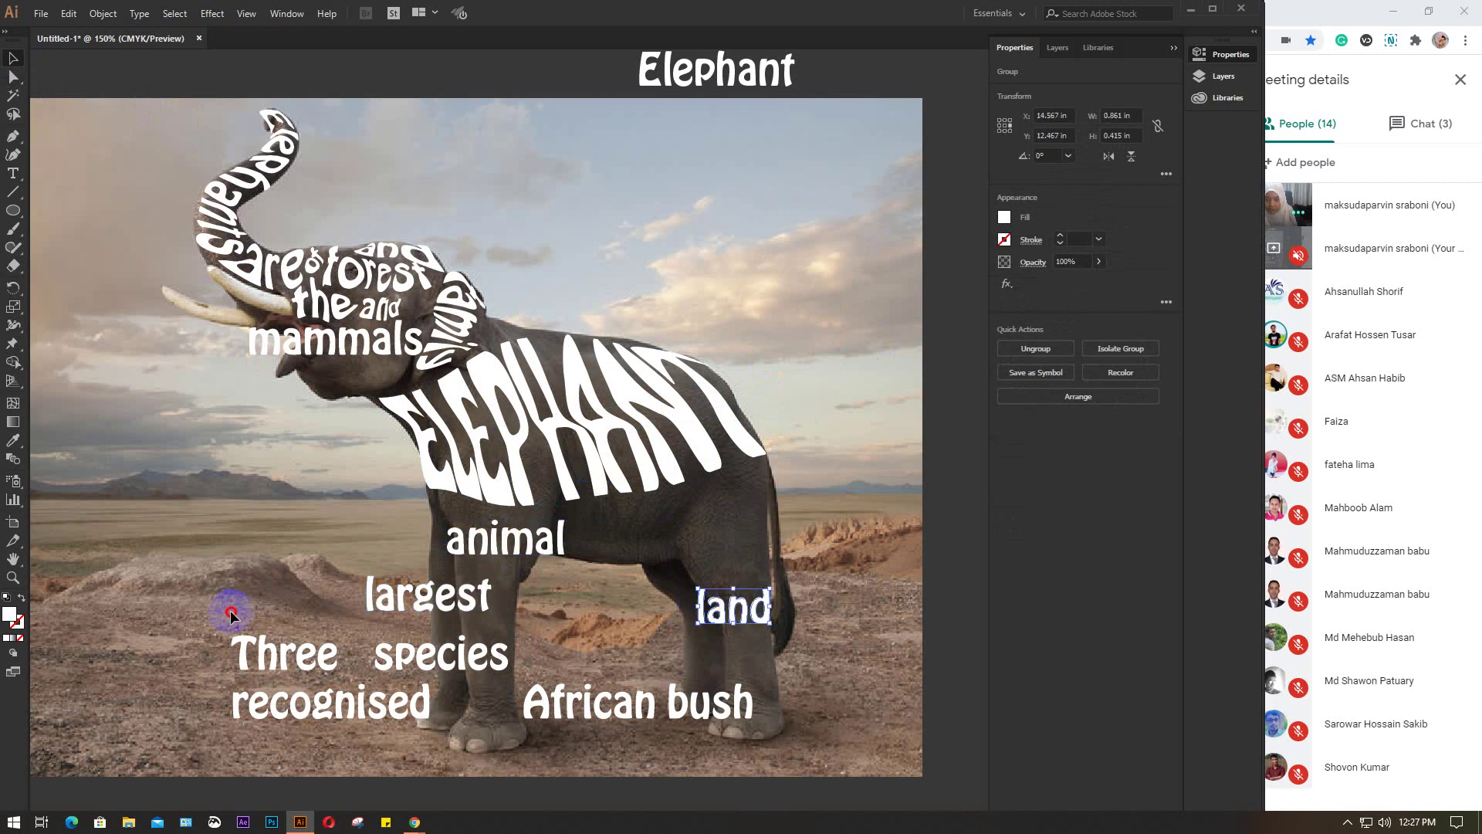
left_click_drag(231, 613, 803, 735)
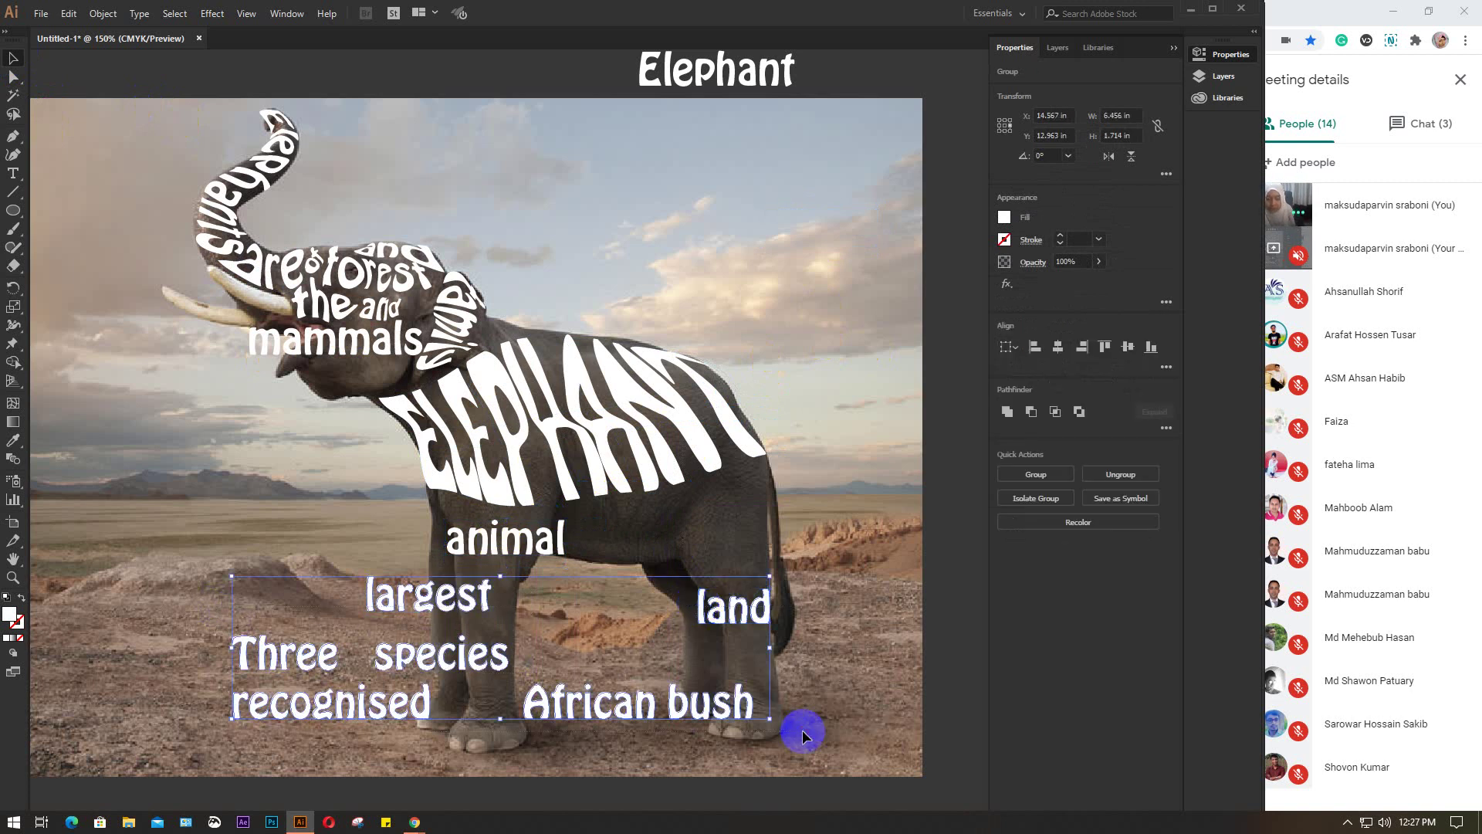
key("Delete")
Place two more copies of 'animal' over the elephant's lower body
scroll(563, 552, "up", 2)
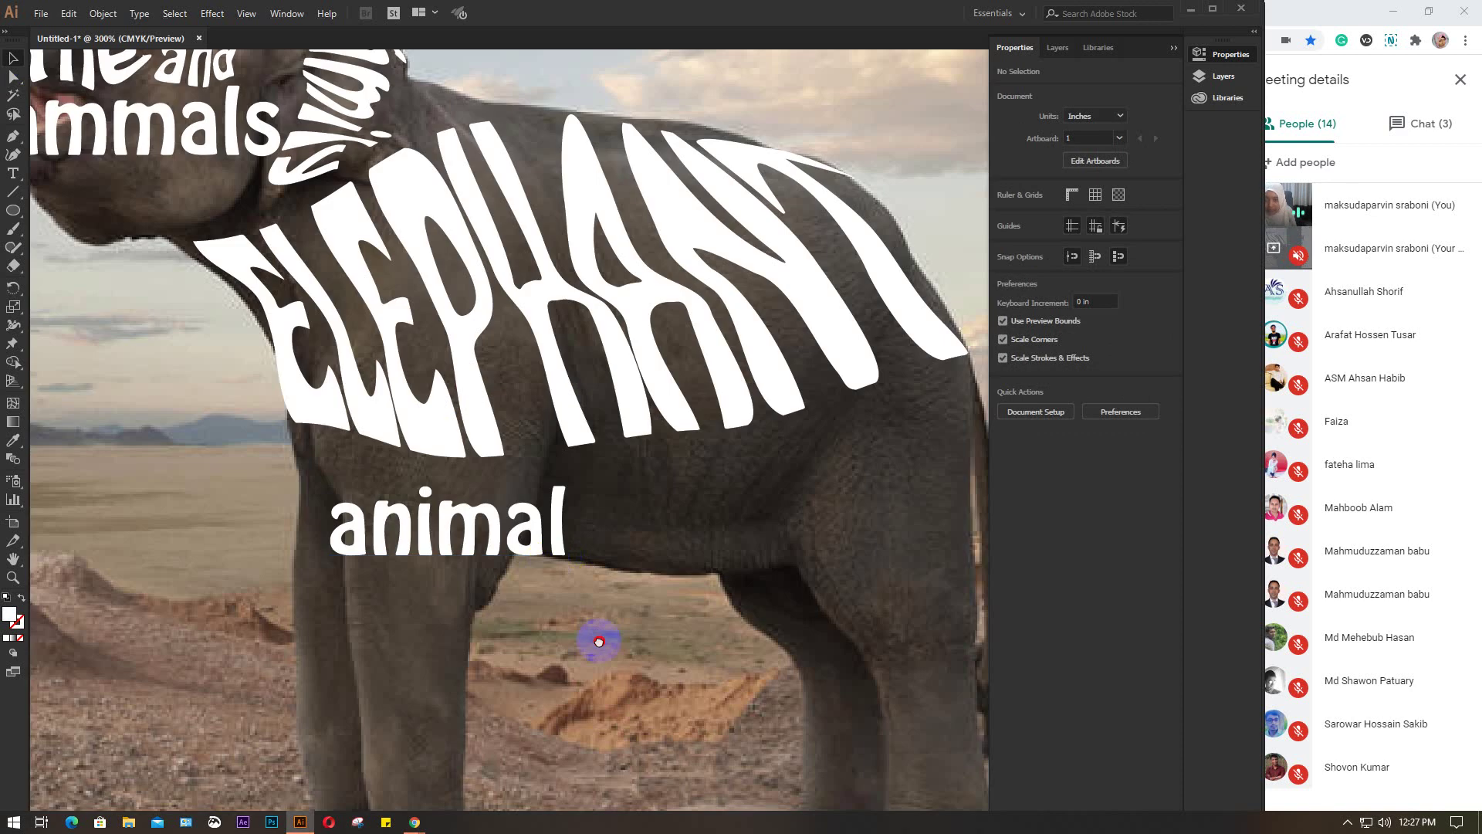
left_click_drag(599, 642, 473, 403)
left_click_drag(321, 292, 745, 421)
left_click(339, 298)
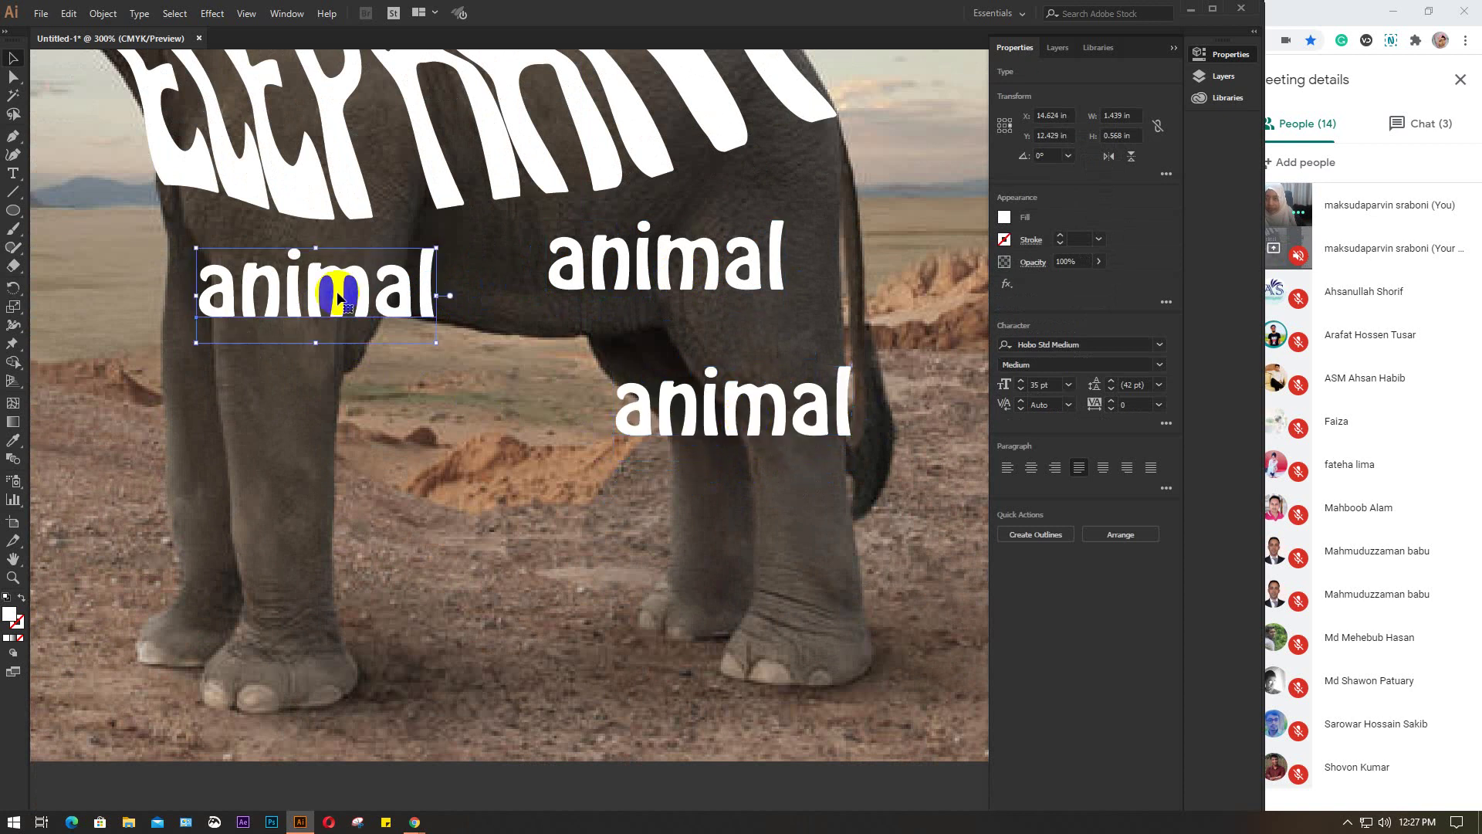
left_click_drag(339, 297, 339, 403)
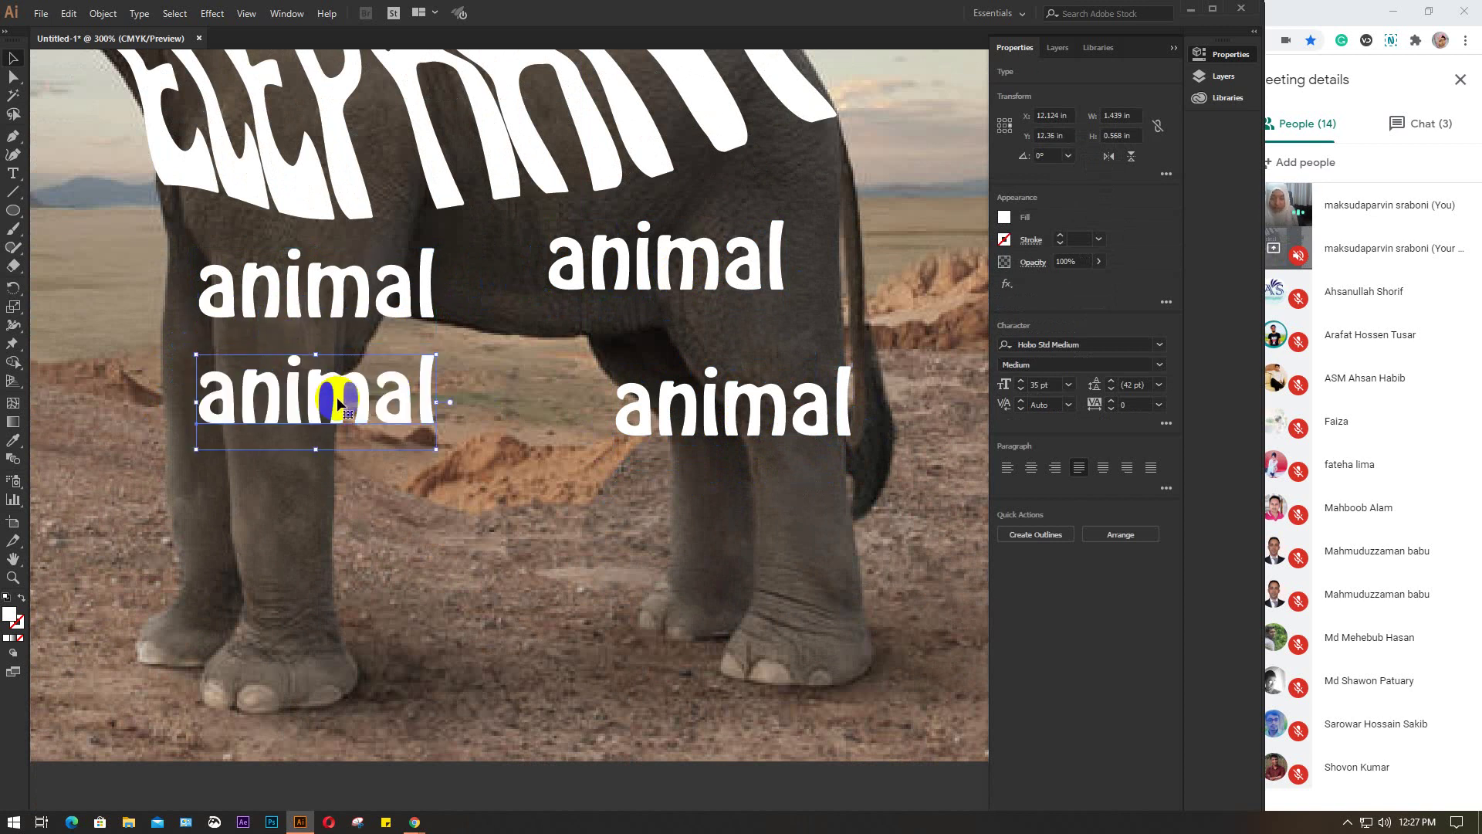
left_click_drag(338, 401, 338, 295)
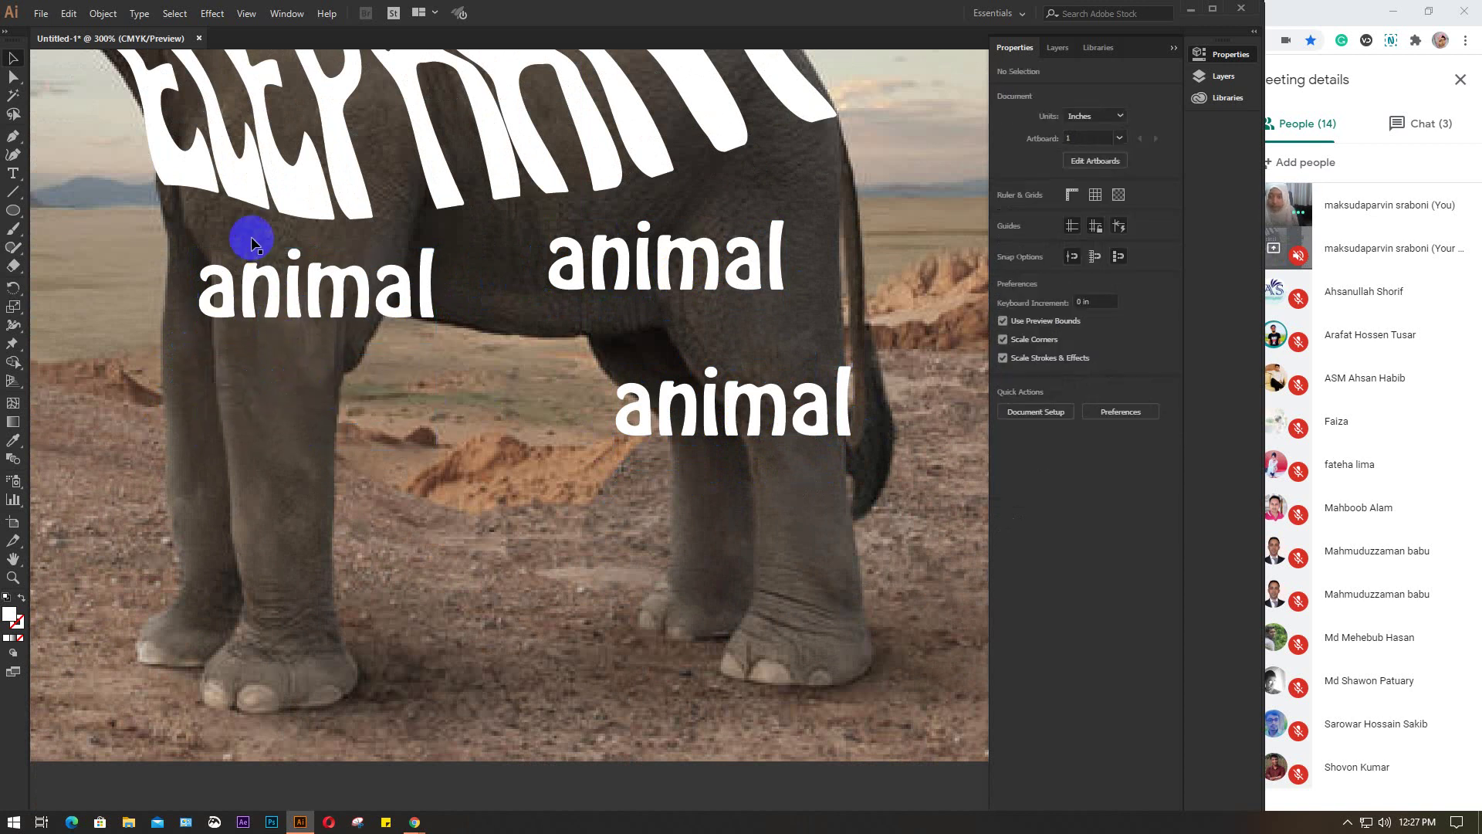
Apply a Make with Mesh envelope to the left 'animal', keeping 3 rows and 3 columns
left_click(112, 16)
mouse_move(149, 431)
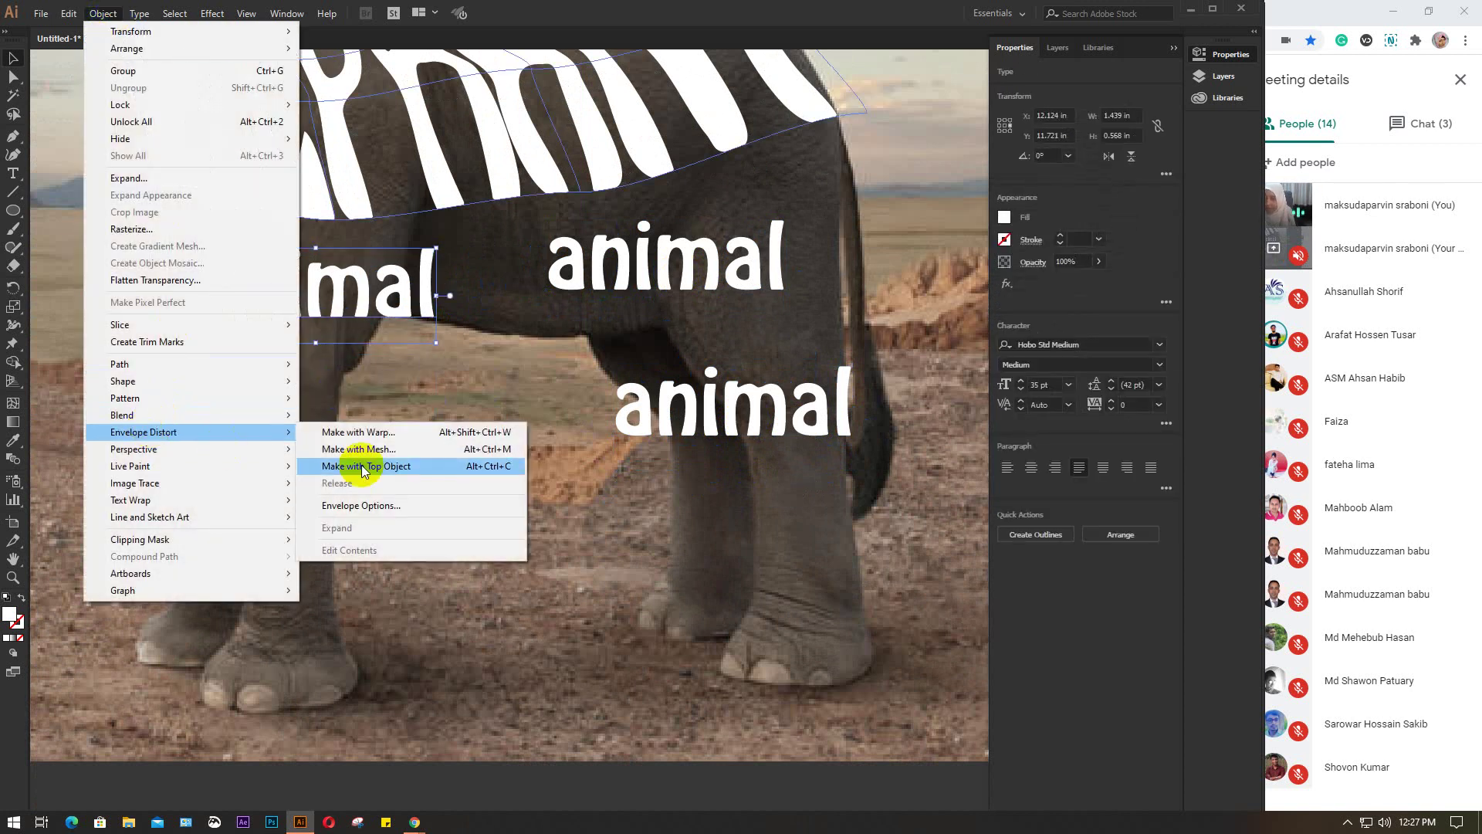
left_click(360, 449)
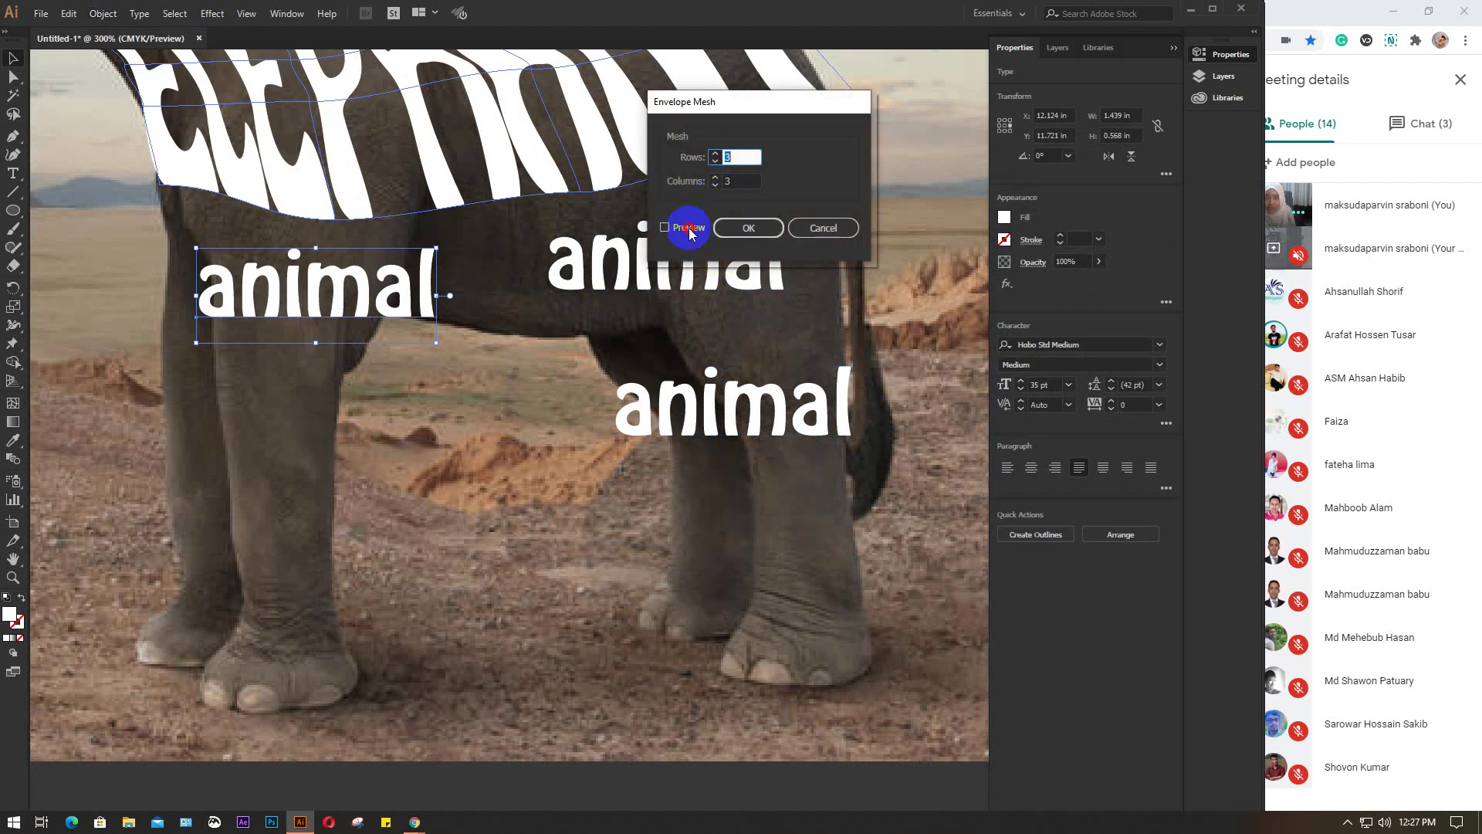
left_click(687, 228)
left_click(748, 228)
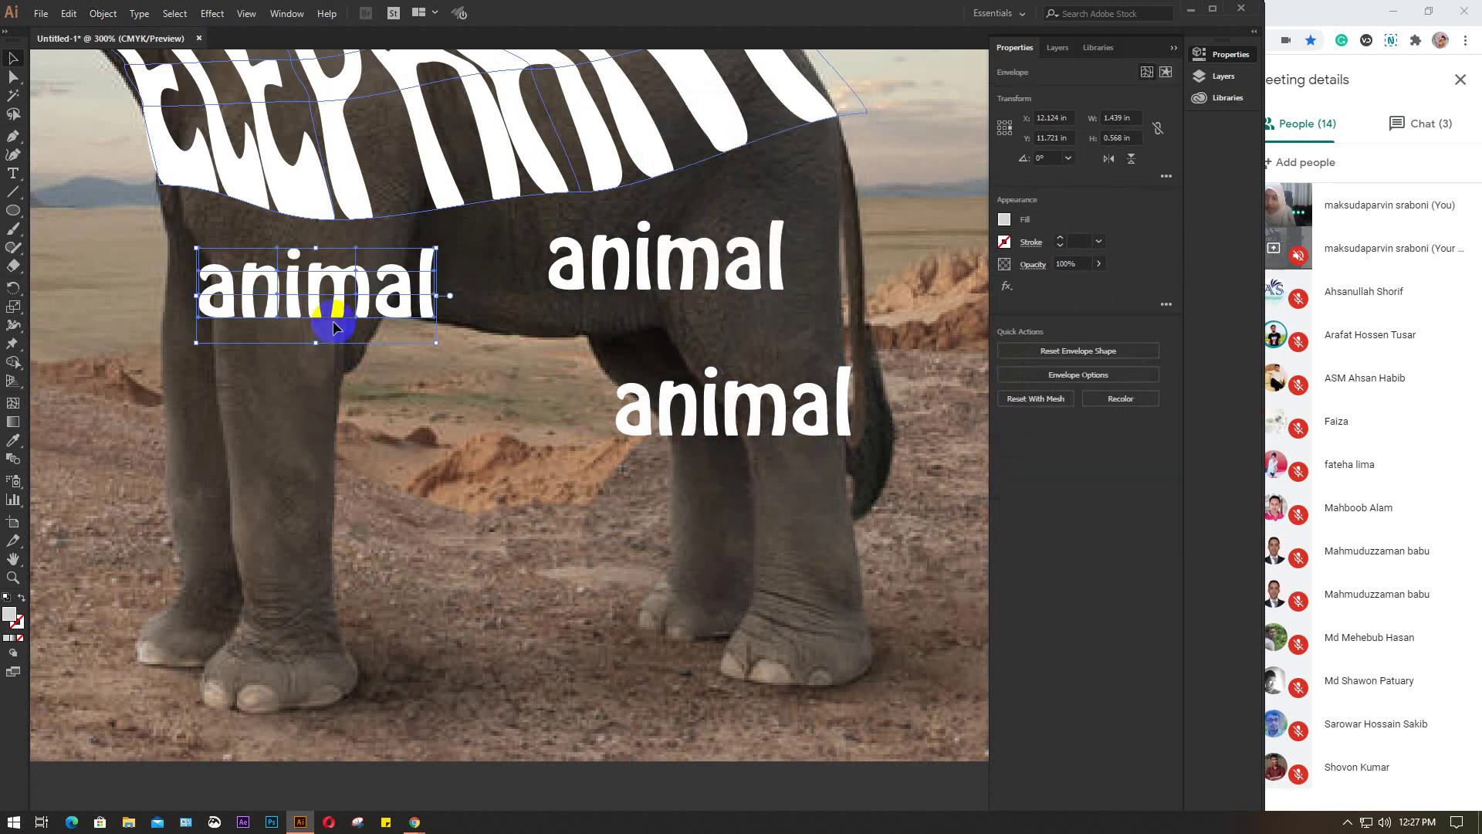
scroll(332, 321, "up", 3)
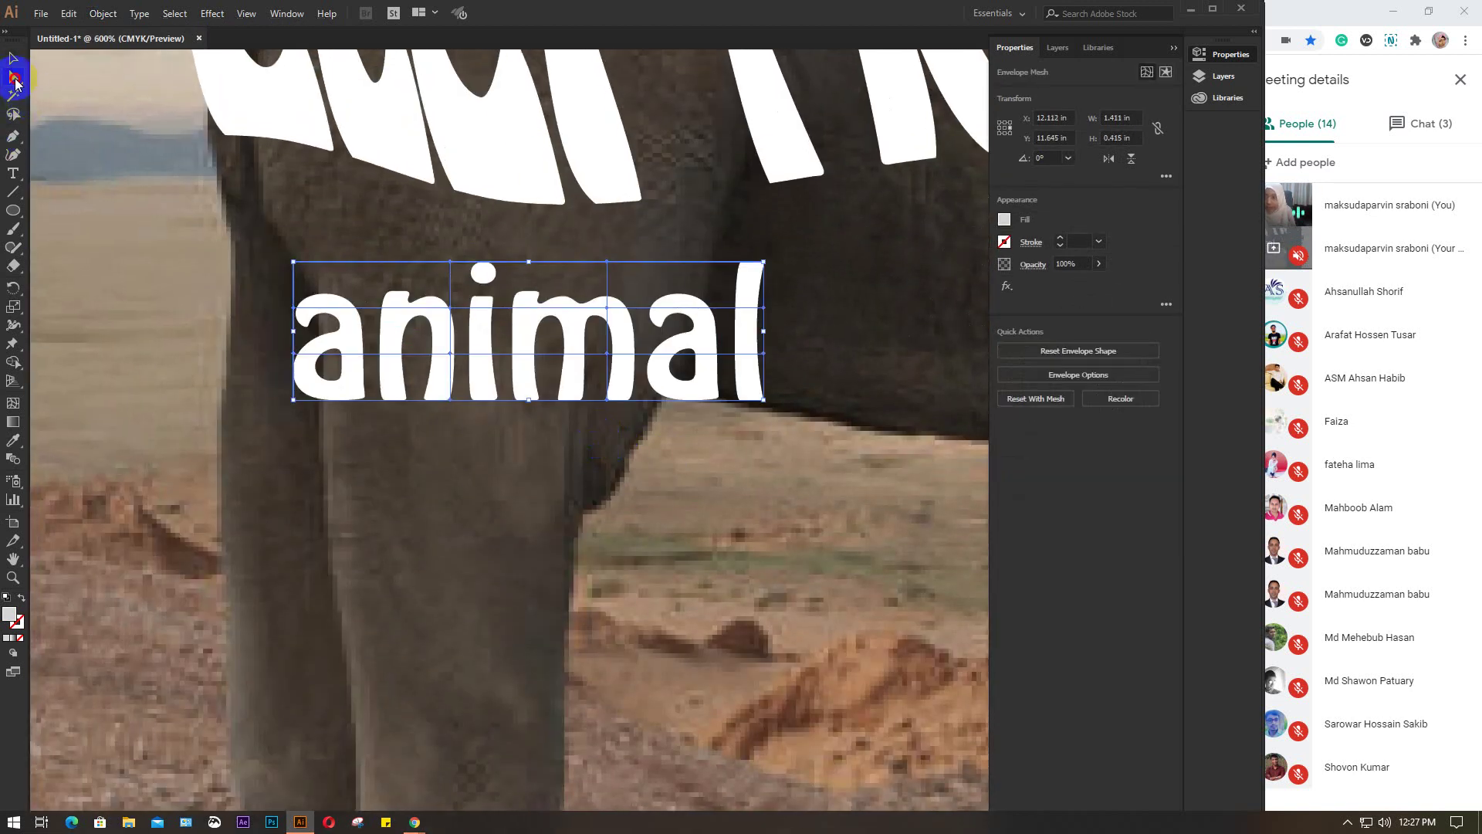
Stretch the 'a' up the leg and raise the mesh points above the 'i' and 'n'
left_click(14, 78)
left_click_drag(291, 265, 221, 427)
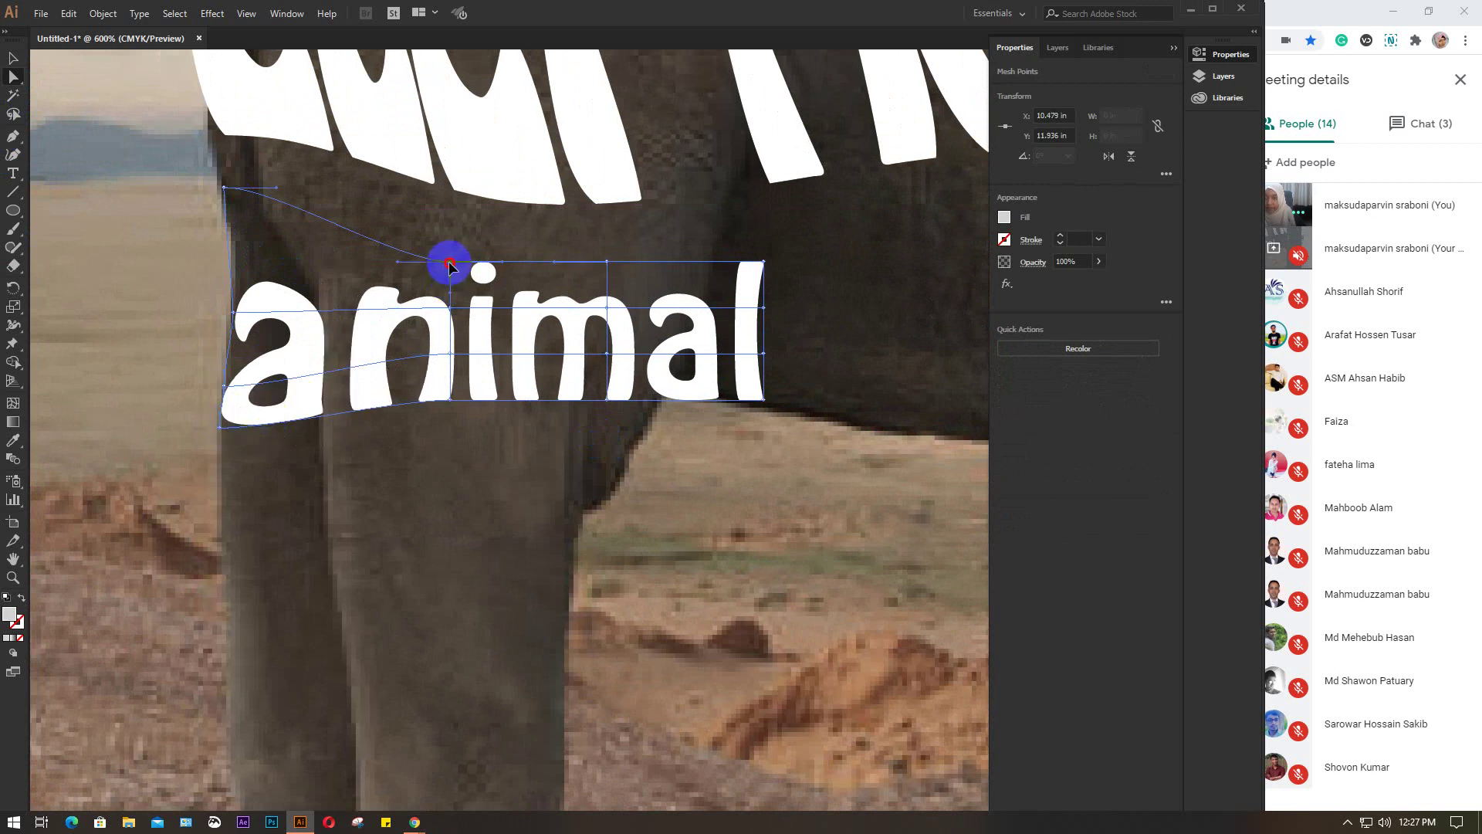
left_click_drag(449, 265, 367, 202)
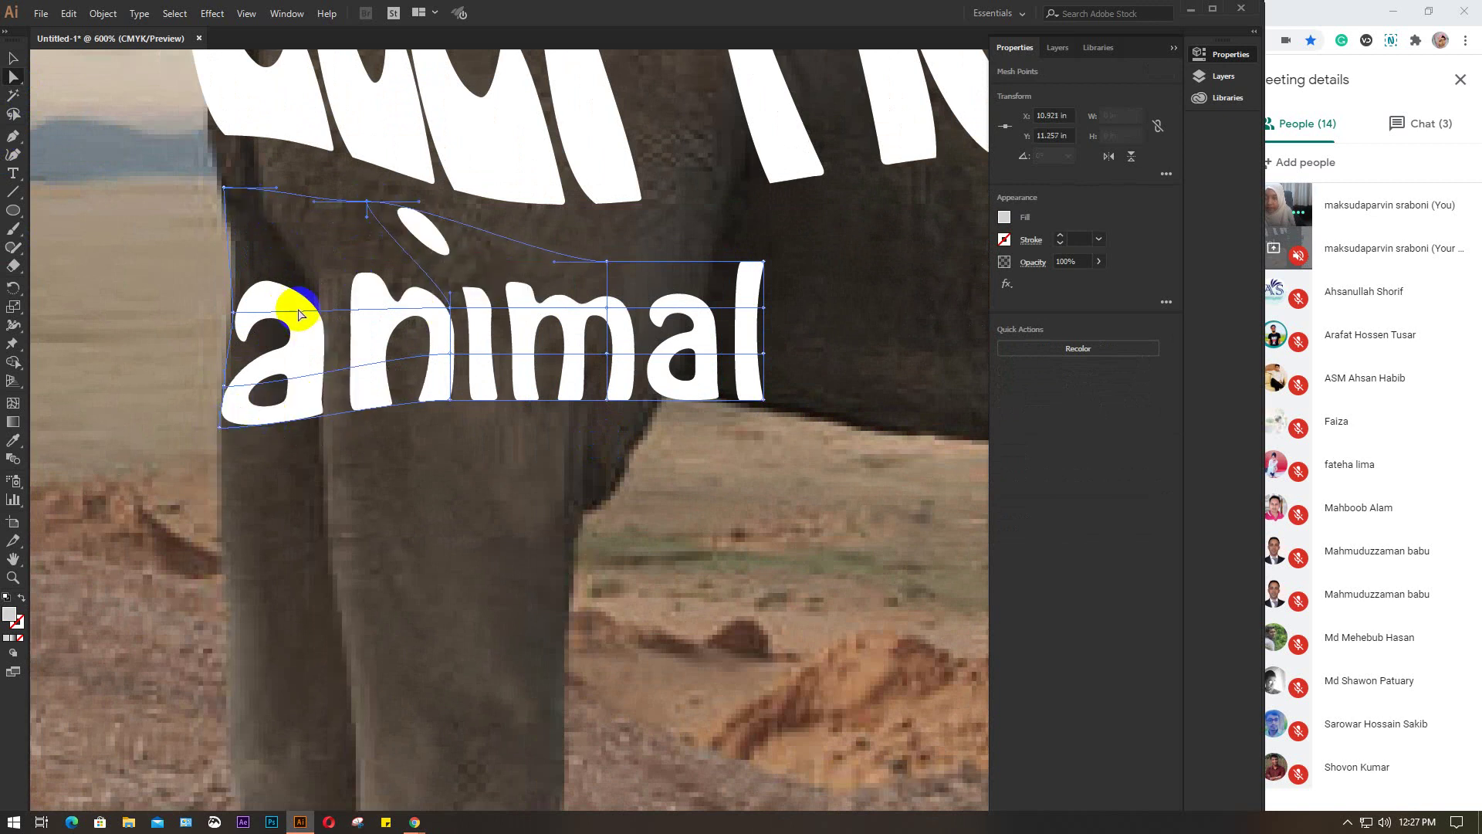
left_click_drag(453, 311, 408, 299)
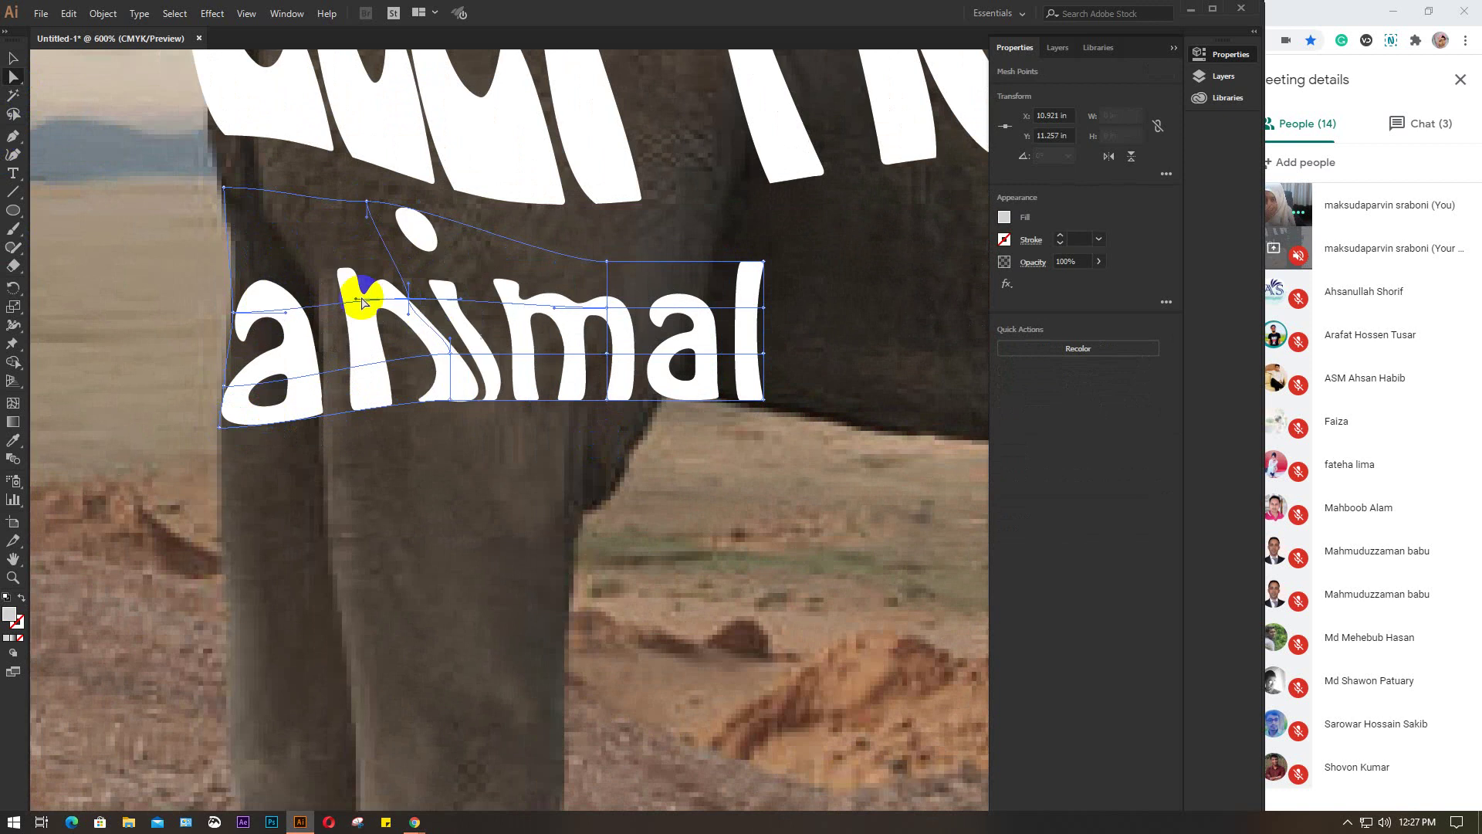
left_click_drag(234, 316, 214, 102)
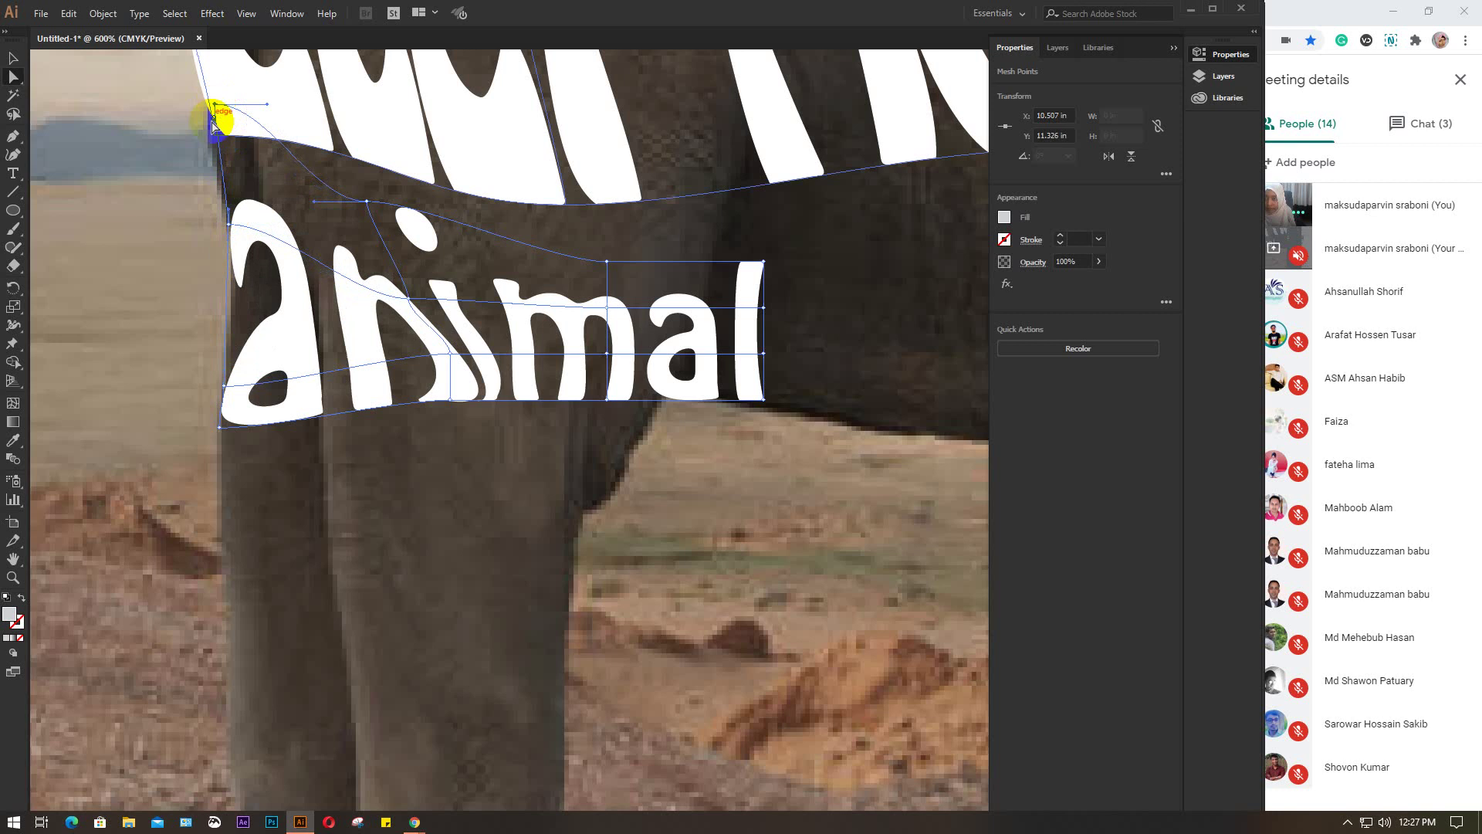
left_click_drag(226, 225, 229, 190)
left_click_drag(233, 395, 236, 321)
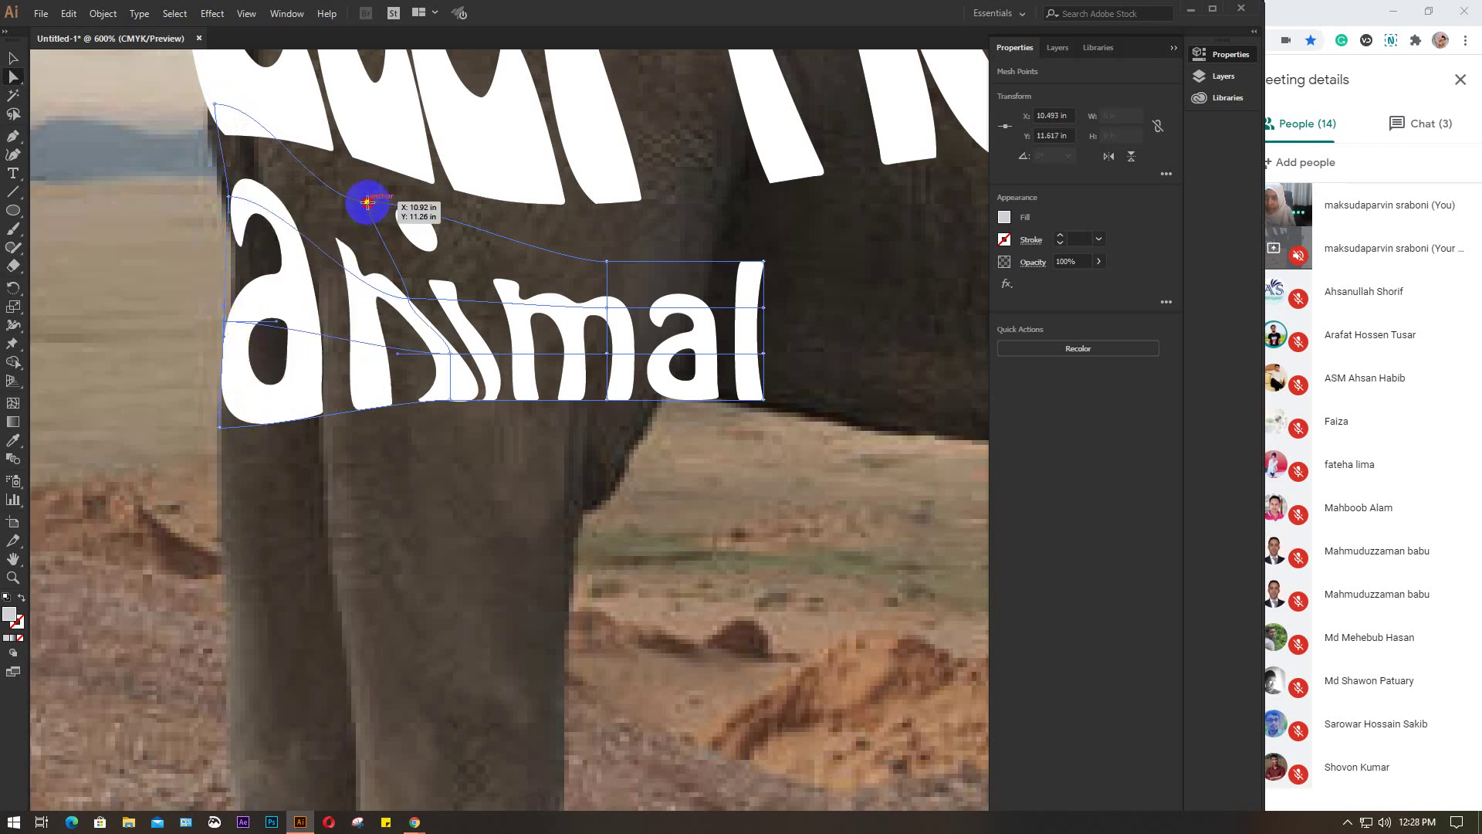
left_click_drag(367, 202, 362, 168)
left_click_drag(408, 301, 390, 266)
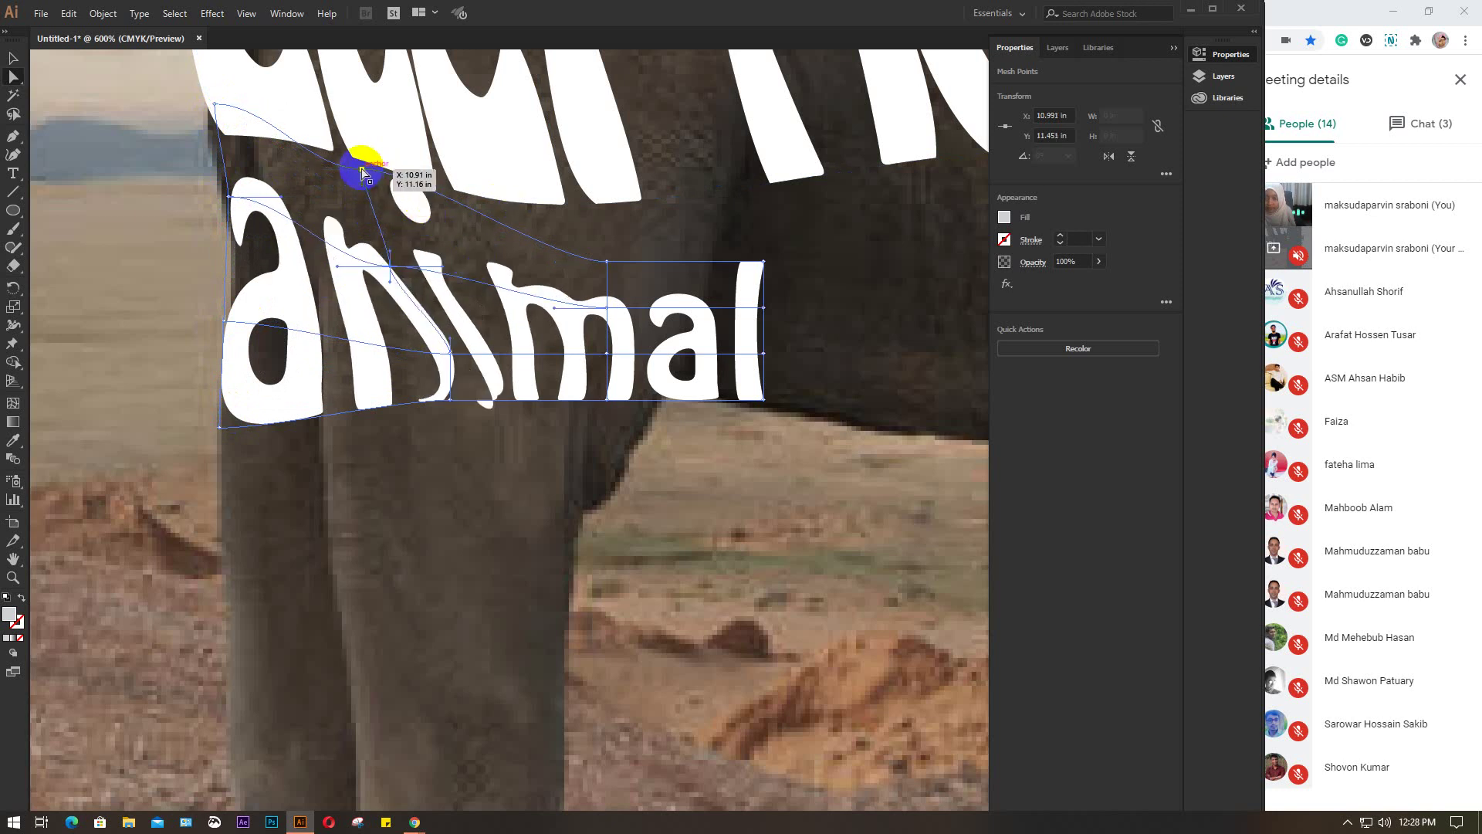
left_click(362, 168)
left_click_drag(415, 169, 423, 191)
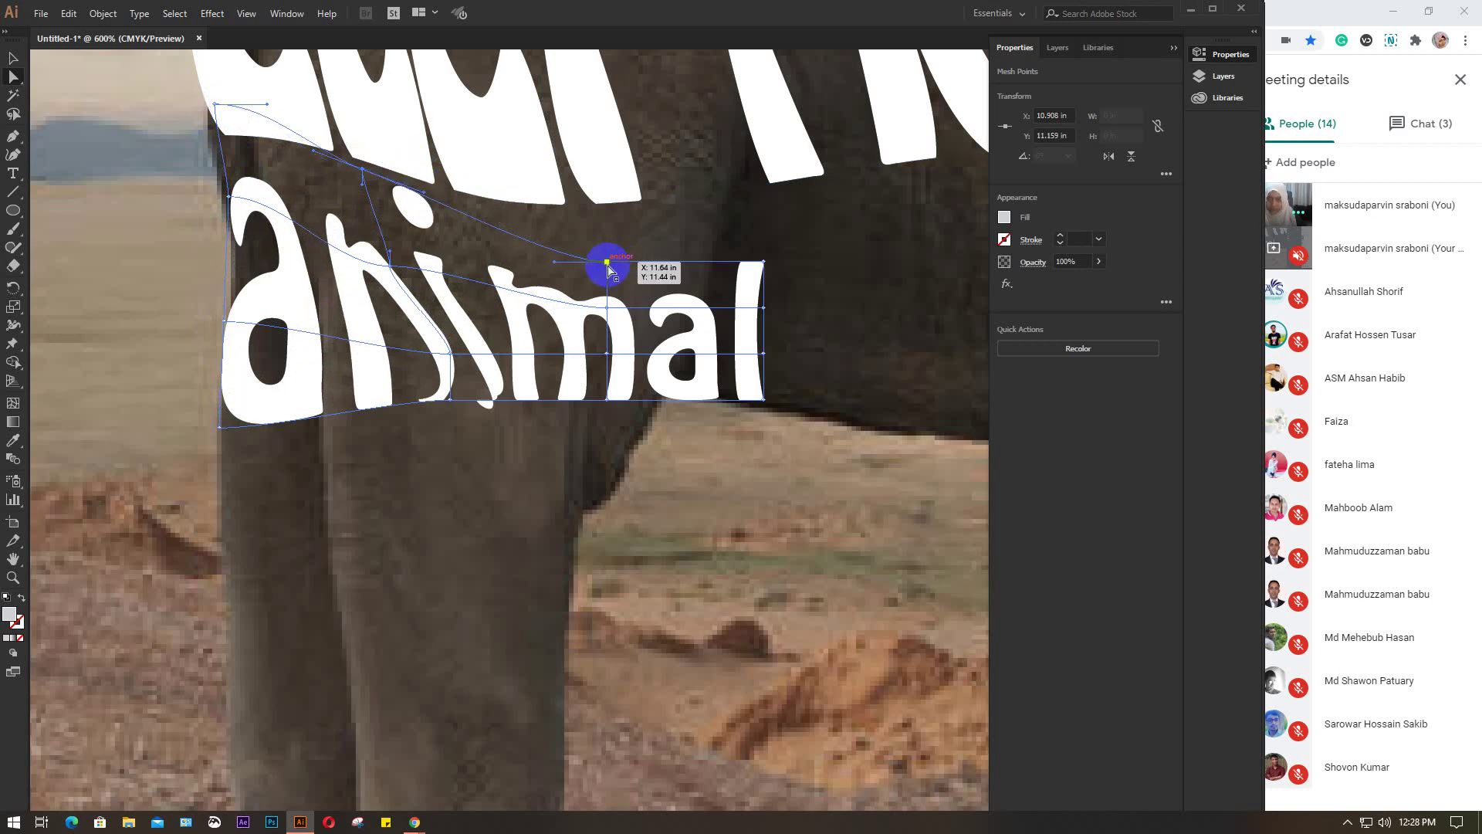
Raise the points at the 'm', reshape the bottom curve under 'mal' and lift the right edge beside the 'l'
left_click_drag(609, 267, 594, 232)
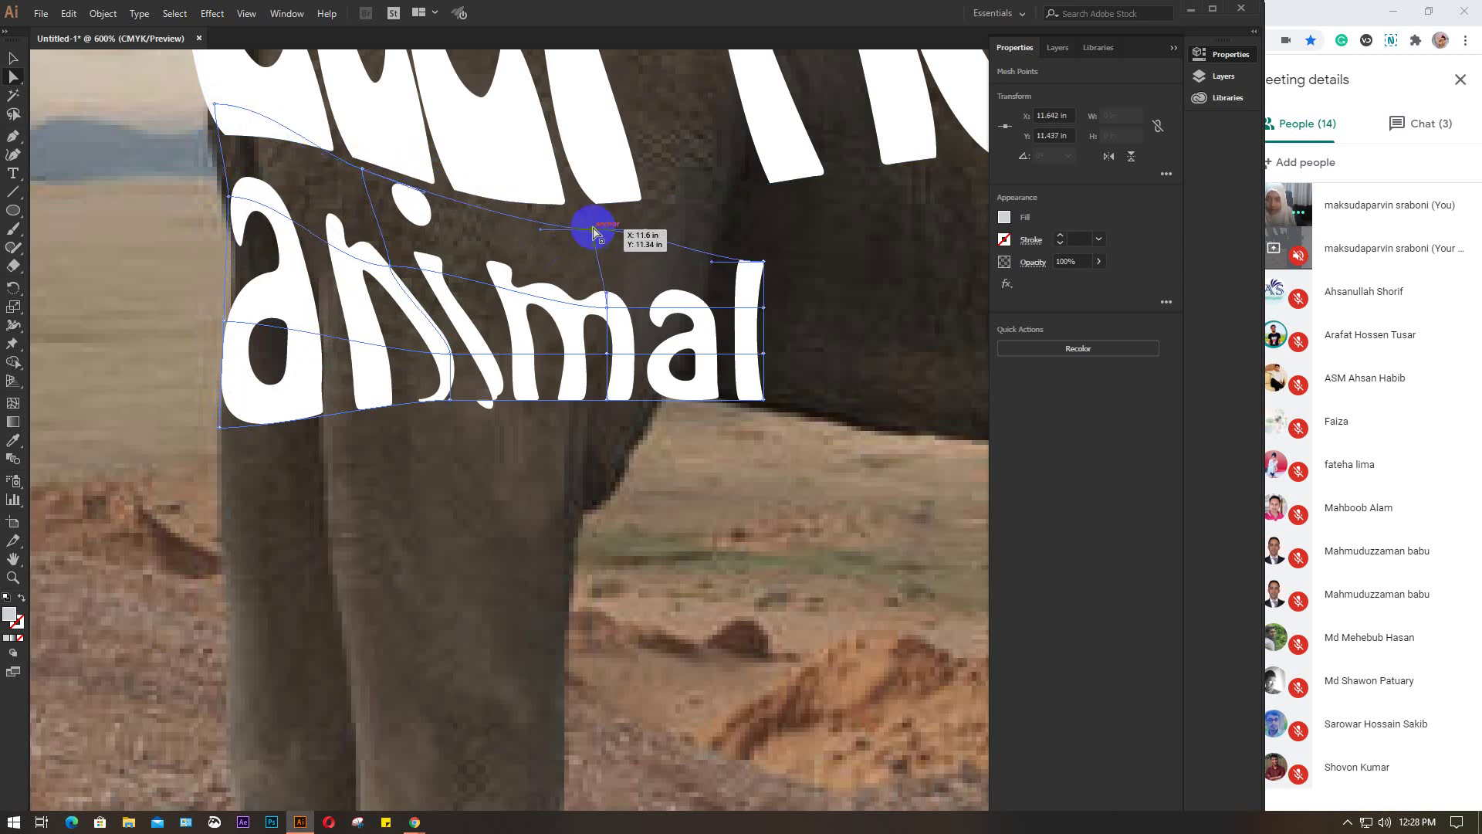
left_click(615, 300)
left_click_drag(608, 312, 590, 272)
left_click(603, 401)
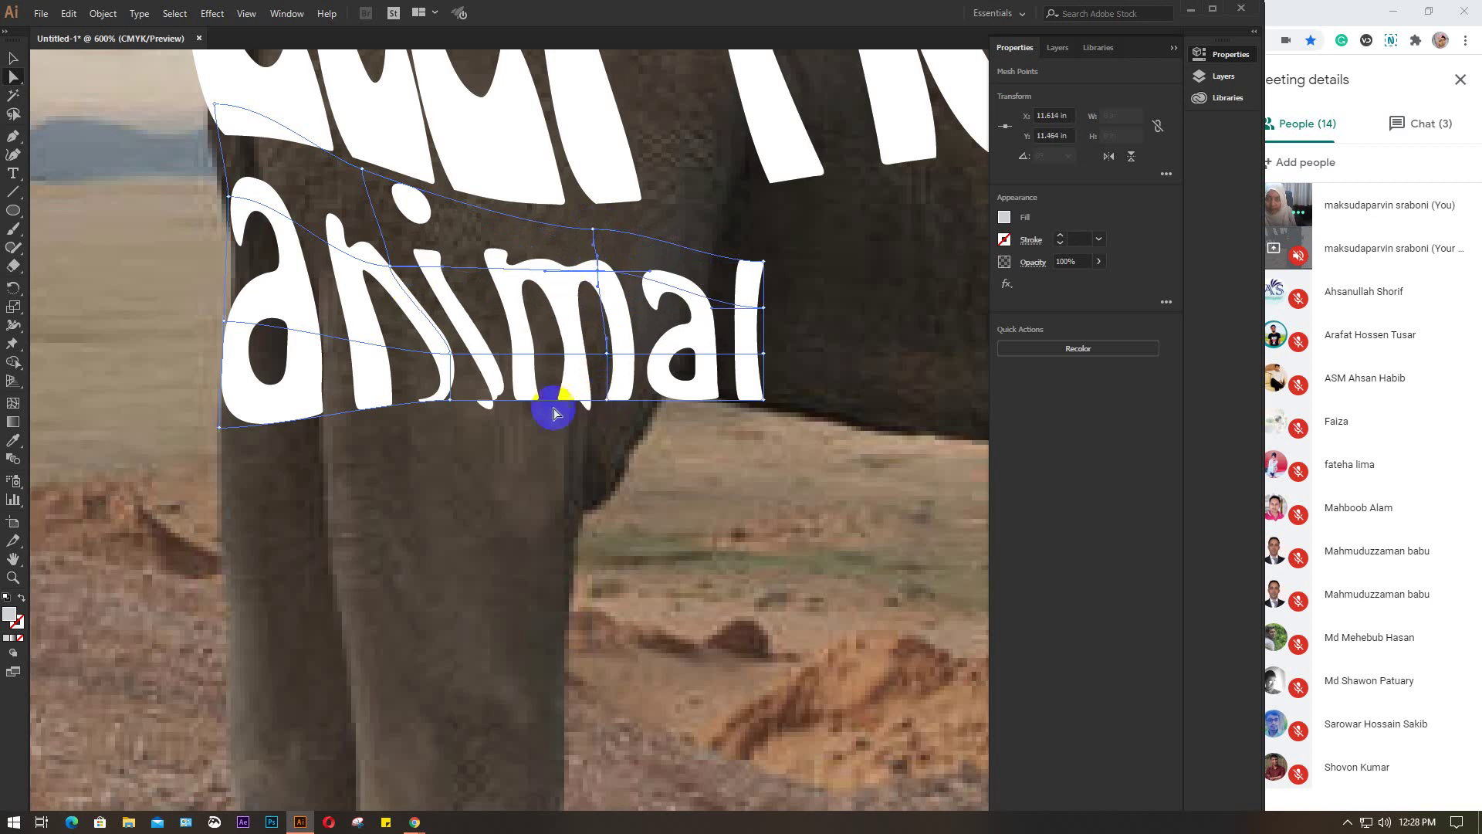
left_click(450, 400)
left_click_drag(451, 407, 501, 421)
left_click(610, 412)
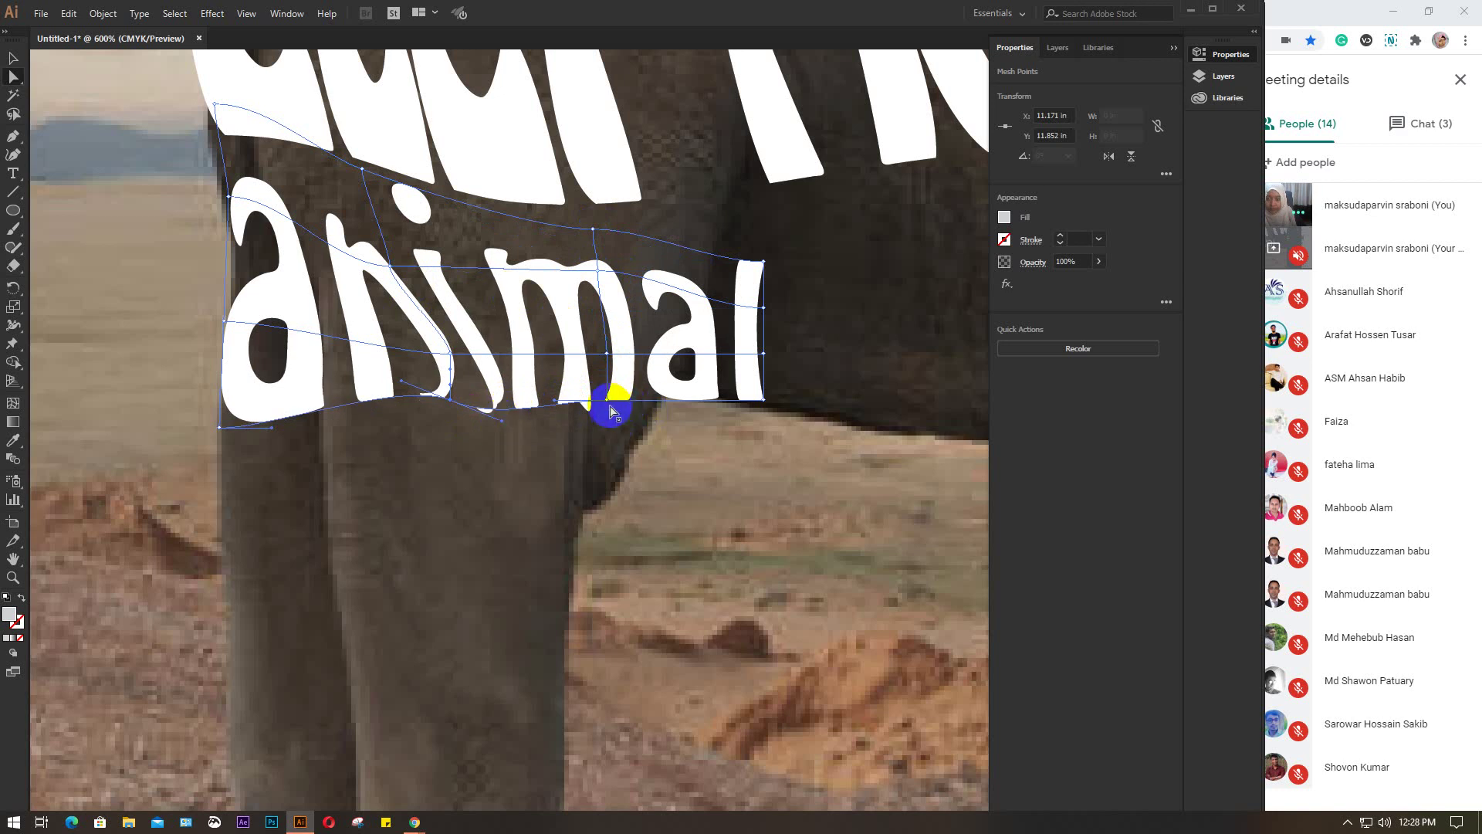
left_click_drag(608, 402, 763, 401)
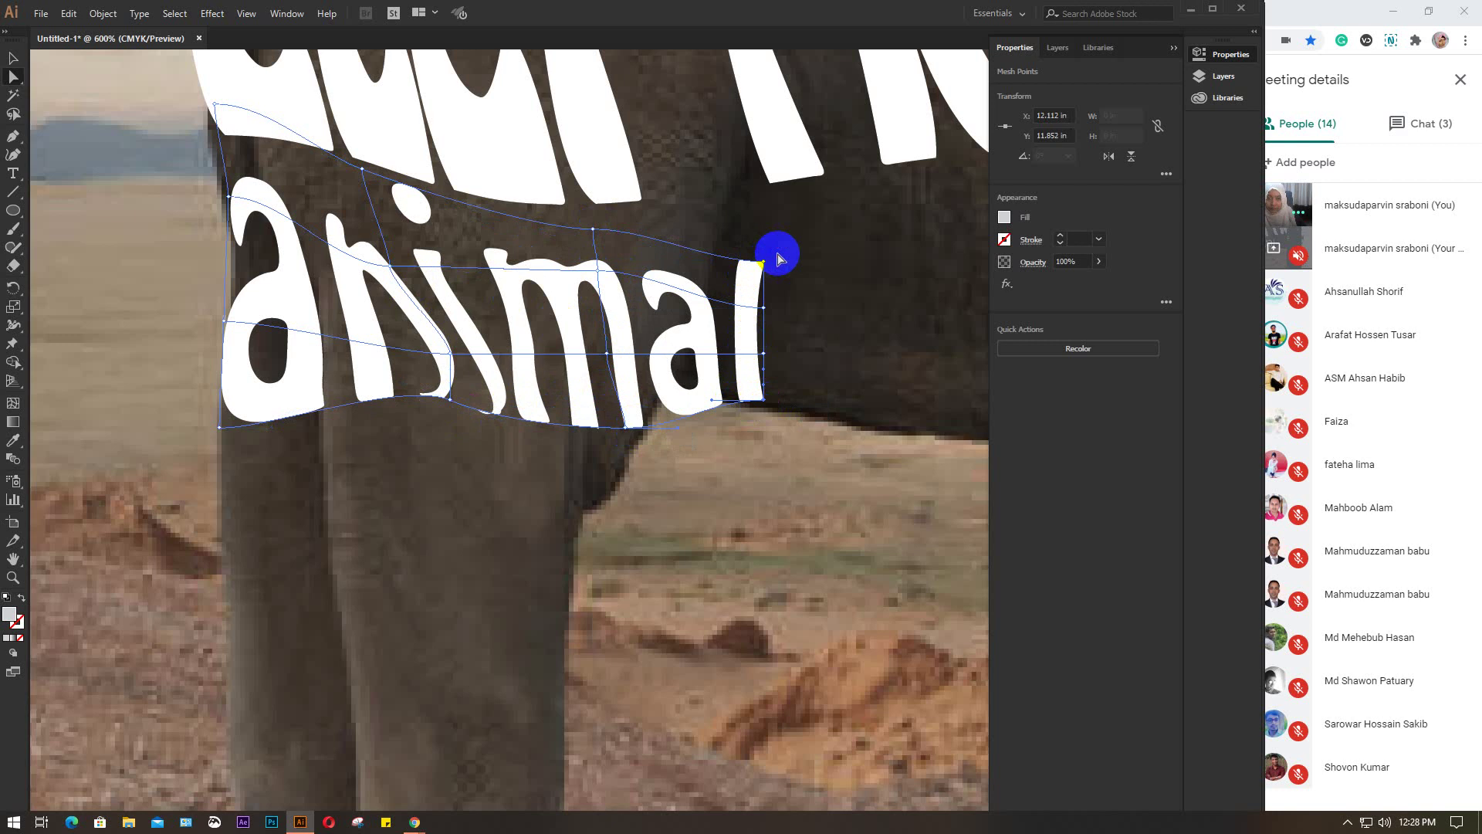
left_click_drag(766, 264, 766, 198)
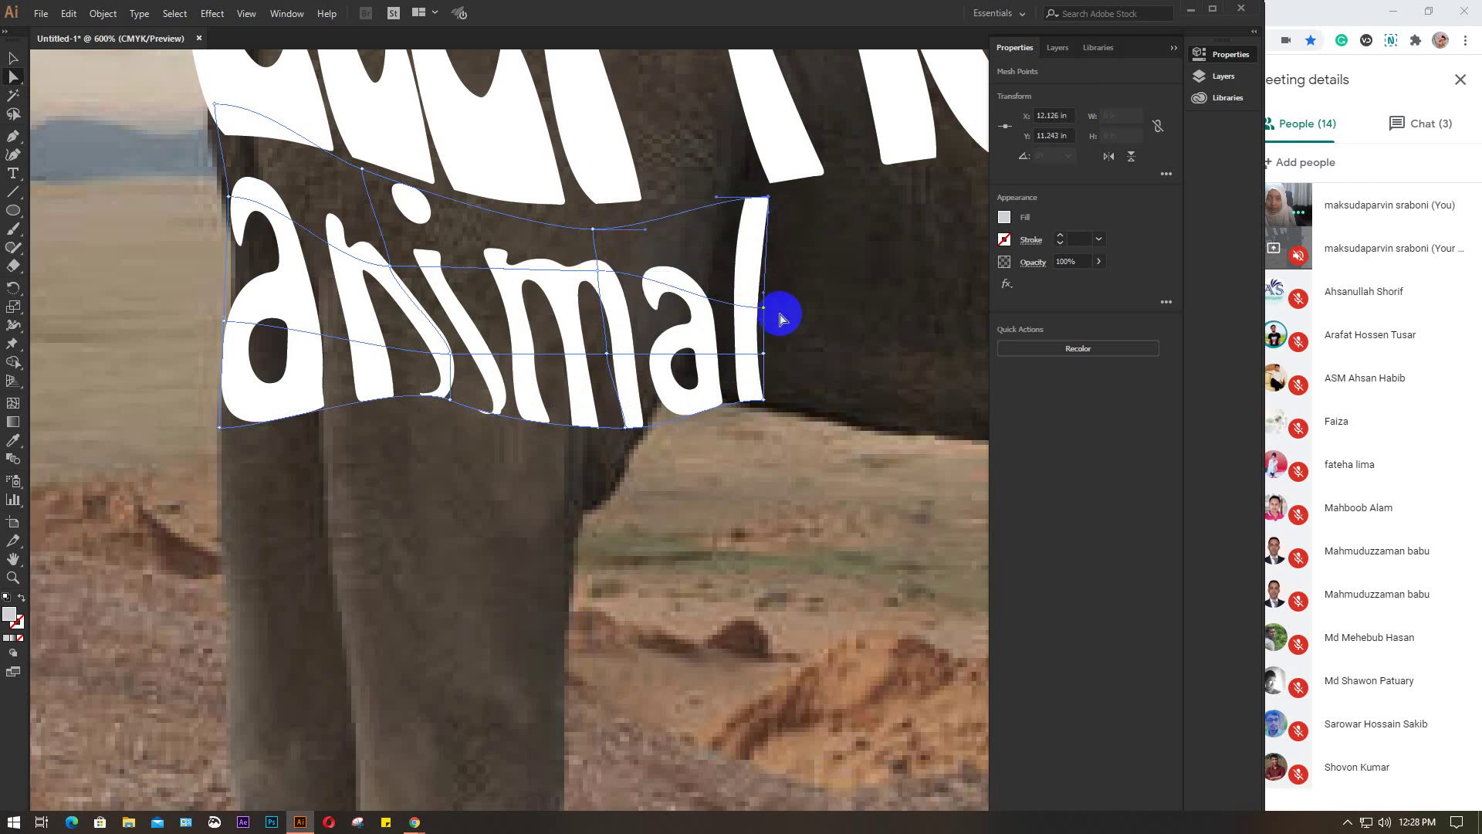
left_click_drag(768, 309, 768, 263)
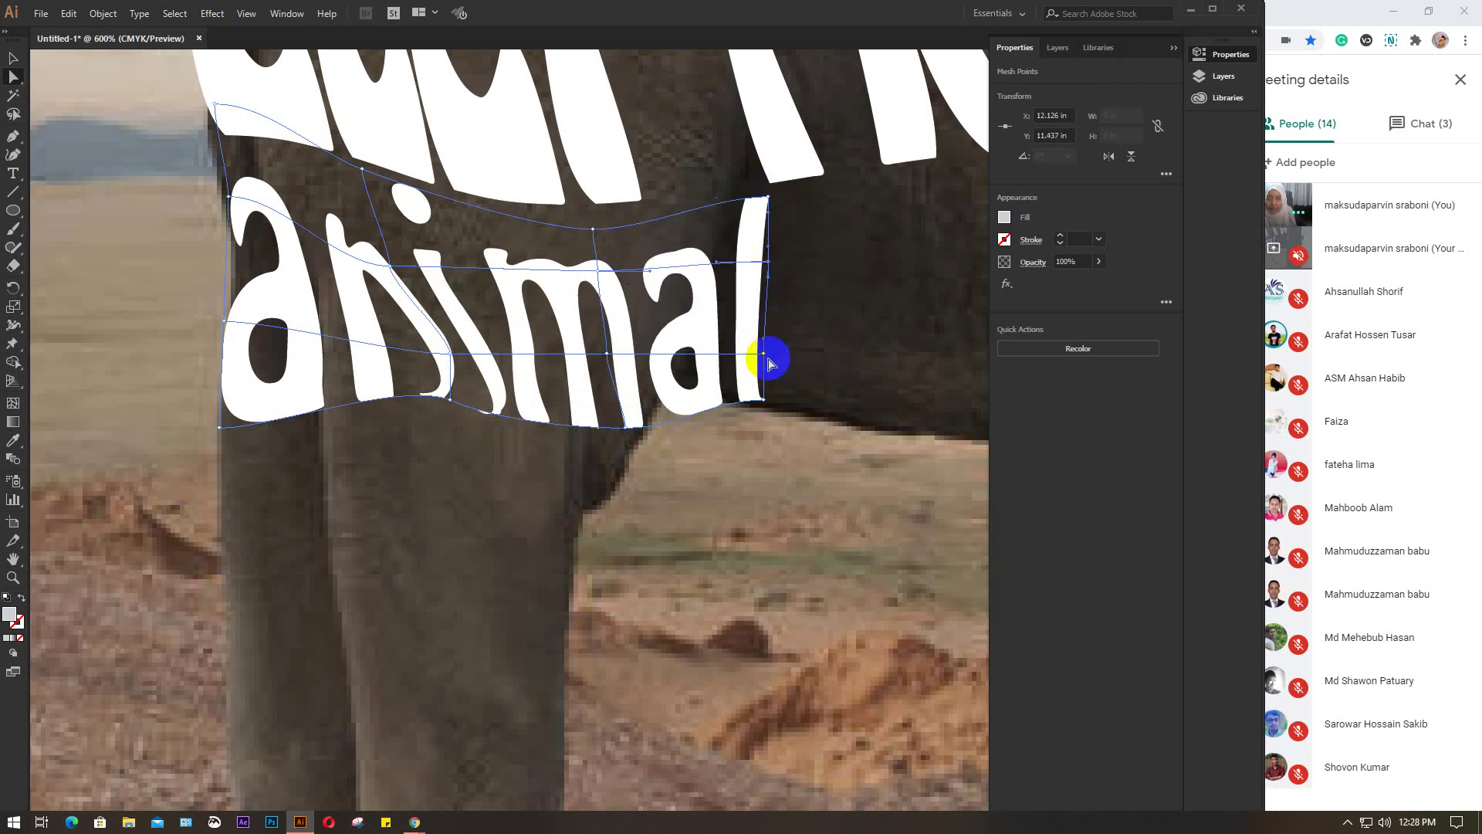
left_click_drag(764, 356, 765, 327)
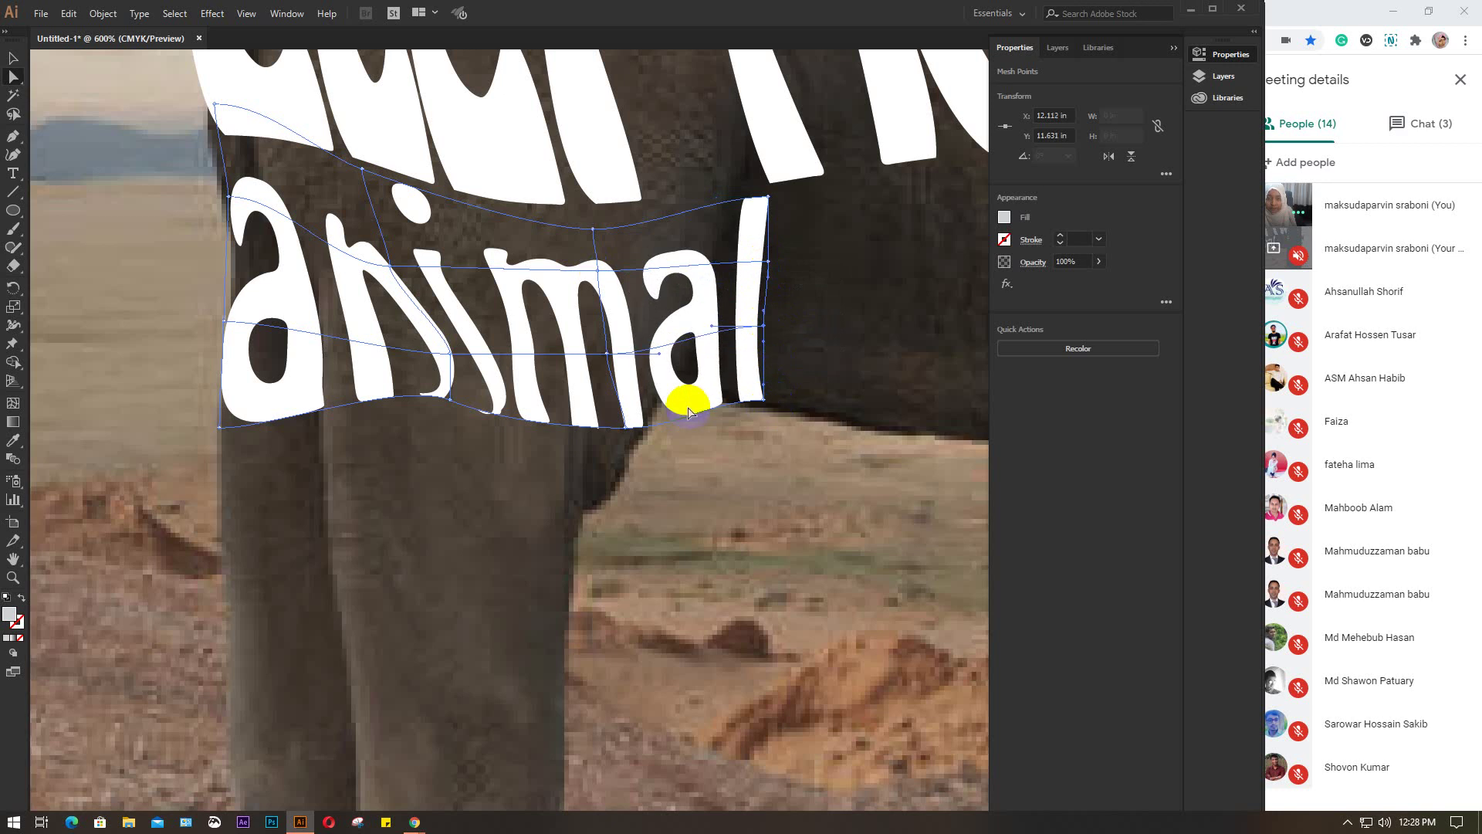
left_click_drag(626, 429, 686, 363)
Deselect, view the whole elephant and move the middle 'animal' slightly left
left_click(865, 354)
scroll(865, 354, "down", 3)
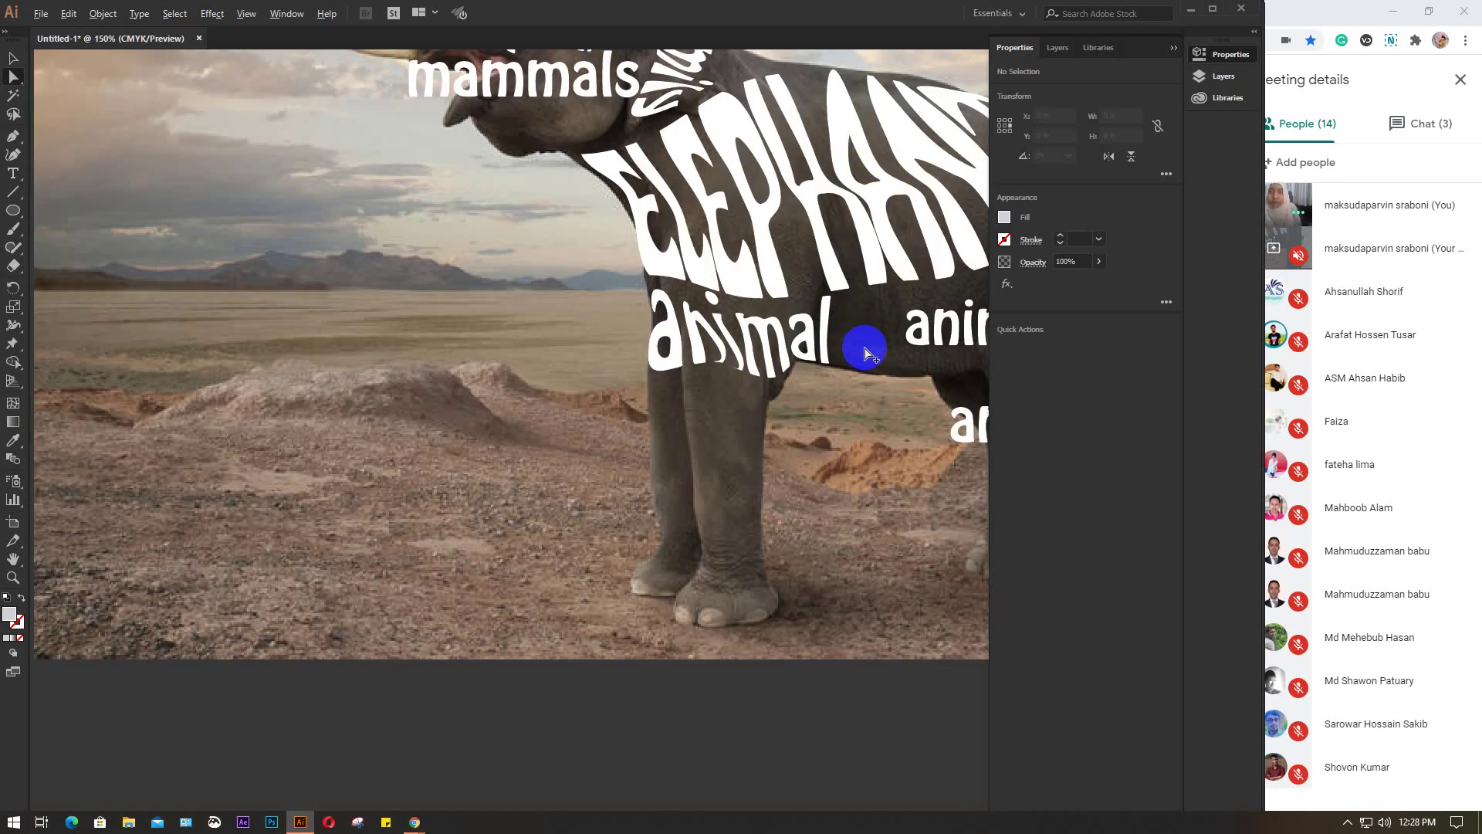
left_click_drag(821, 456, 409, 463)
scroll(438, 340, "up", 6)
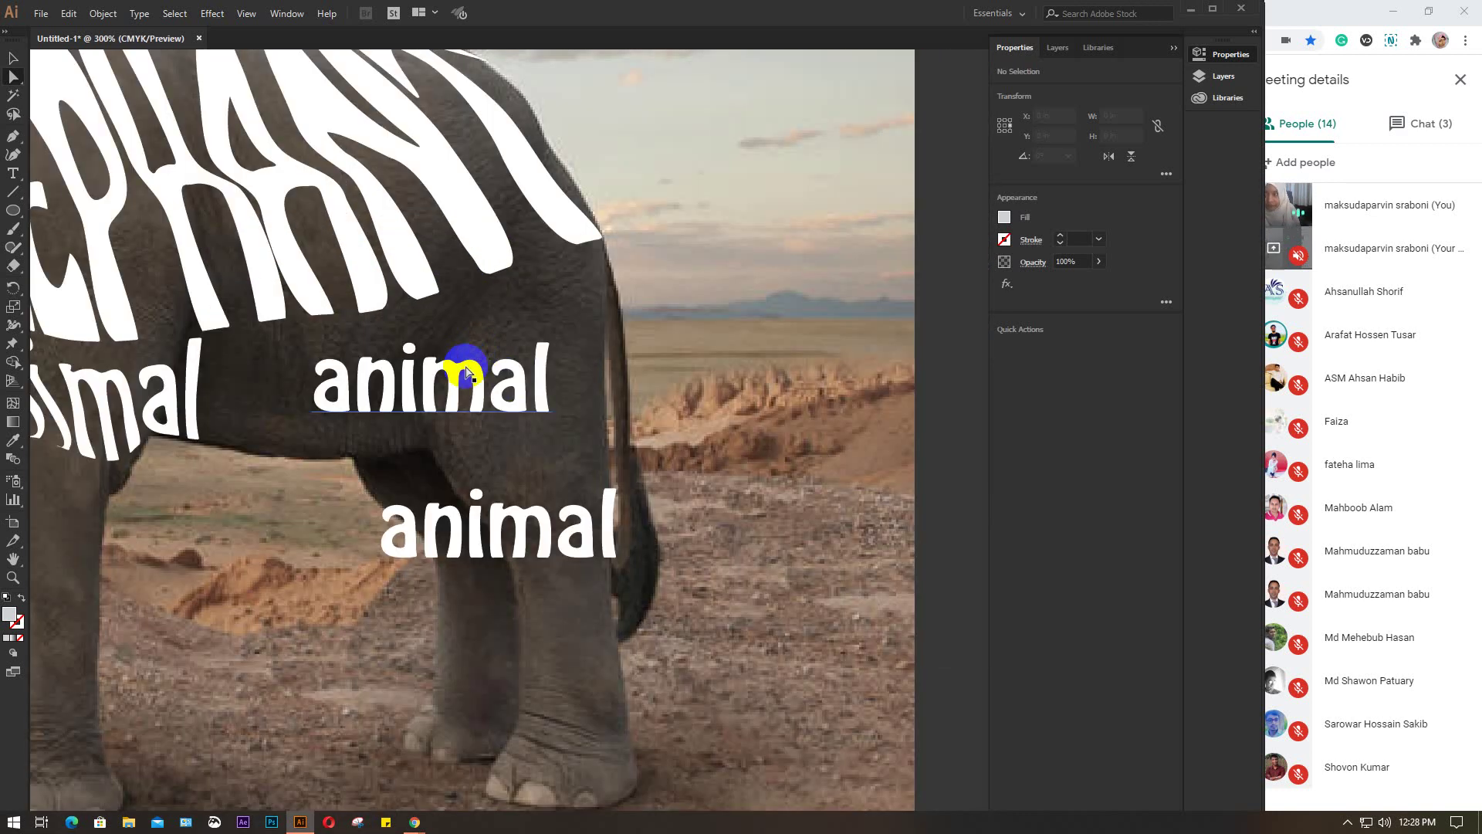
left_click(12, 58)
left_click_drag(356, 367, 314, 367)
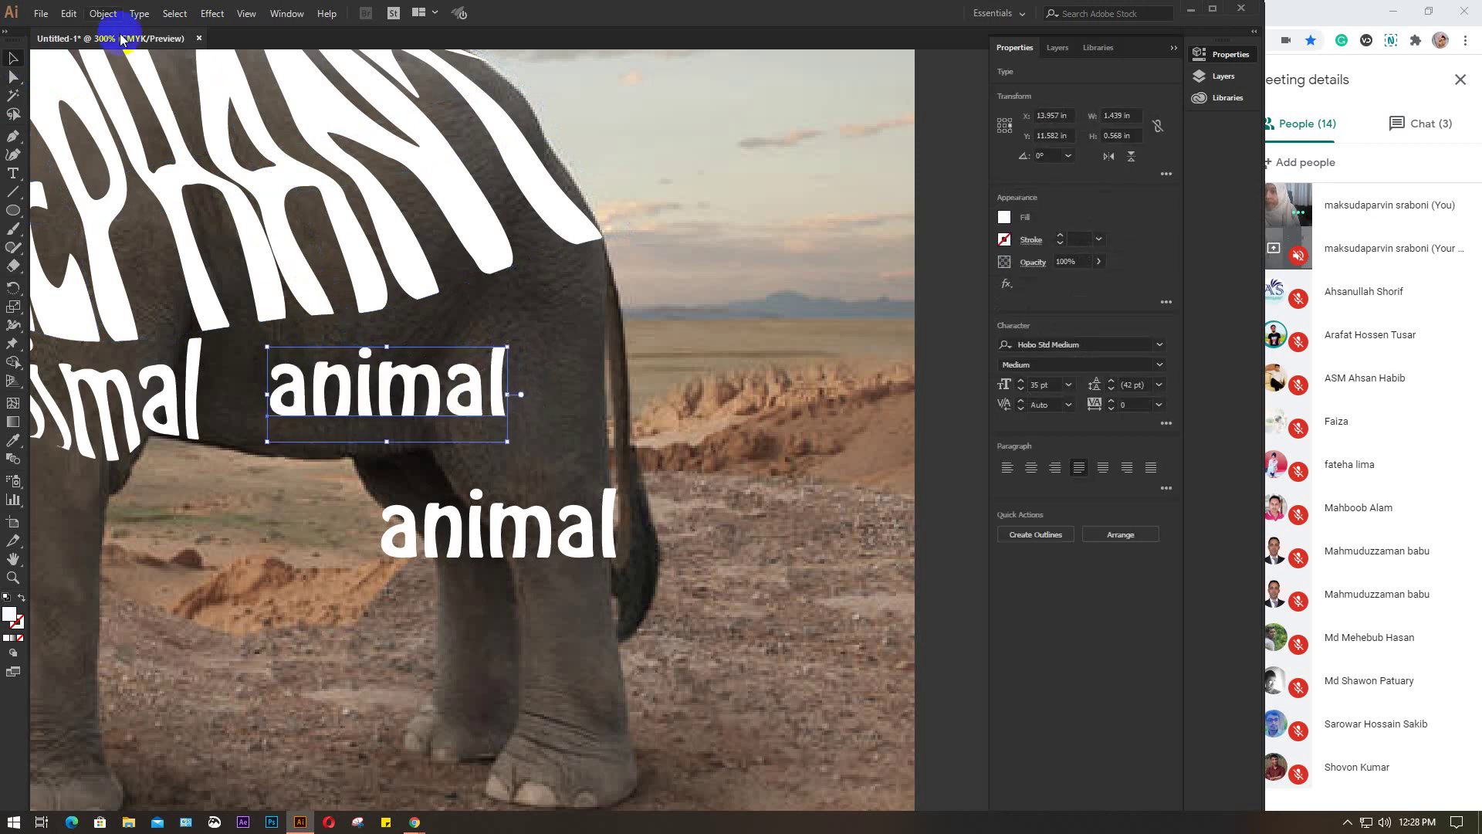
Wrap the middle 'animal' in a 3 by 3 Make with Mesh envelope
left_click(103, 13)
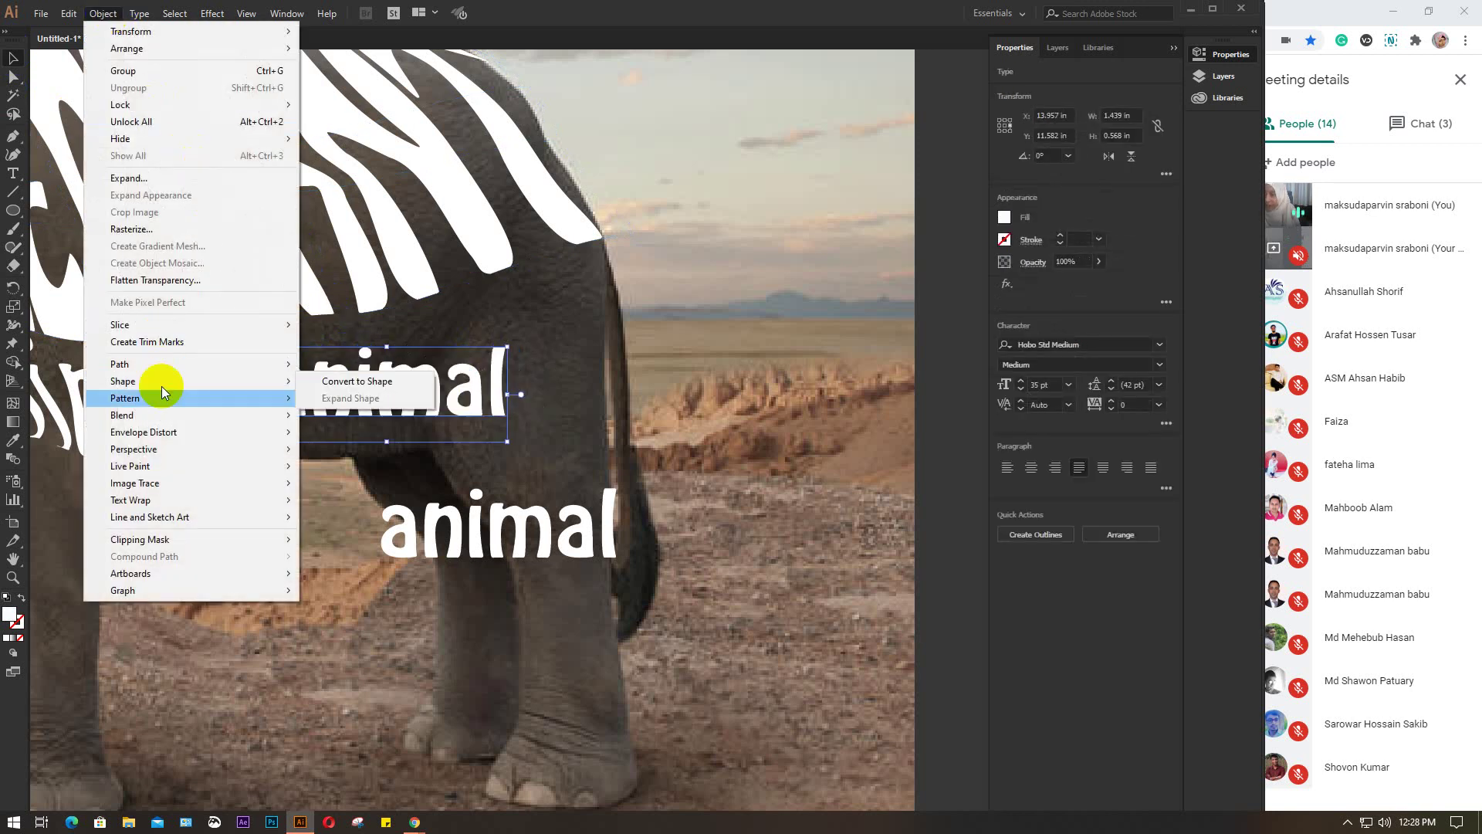
mouse_move(166, 432)
left_click(397, 449)
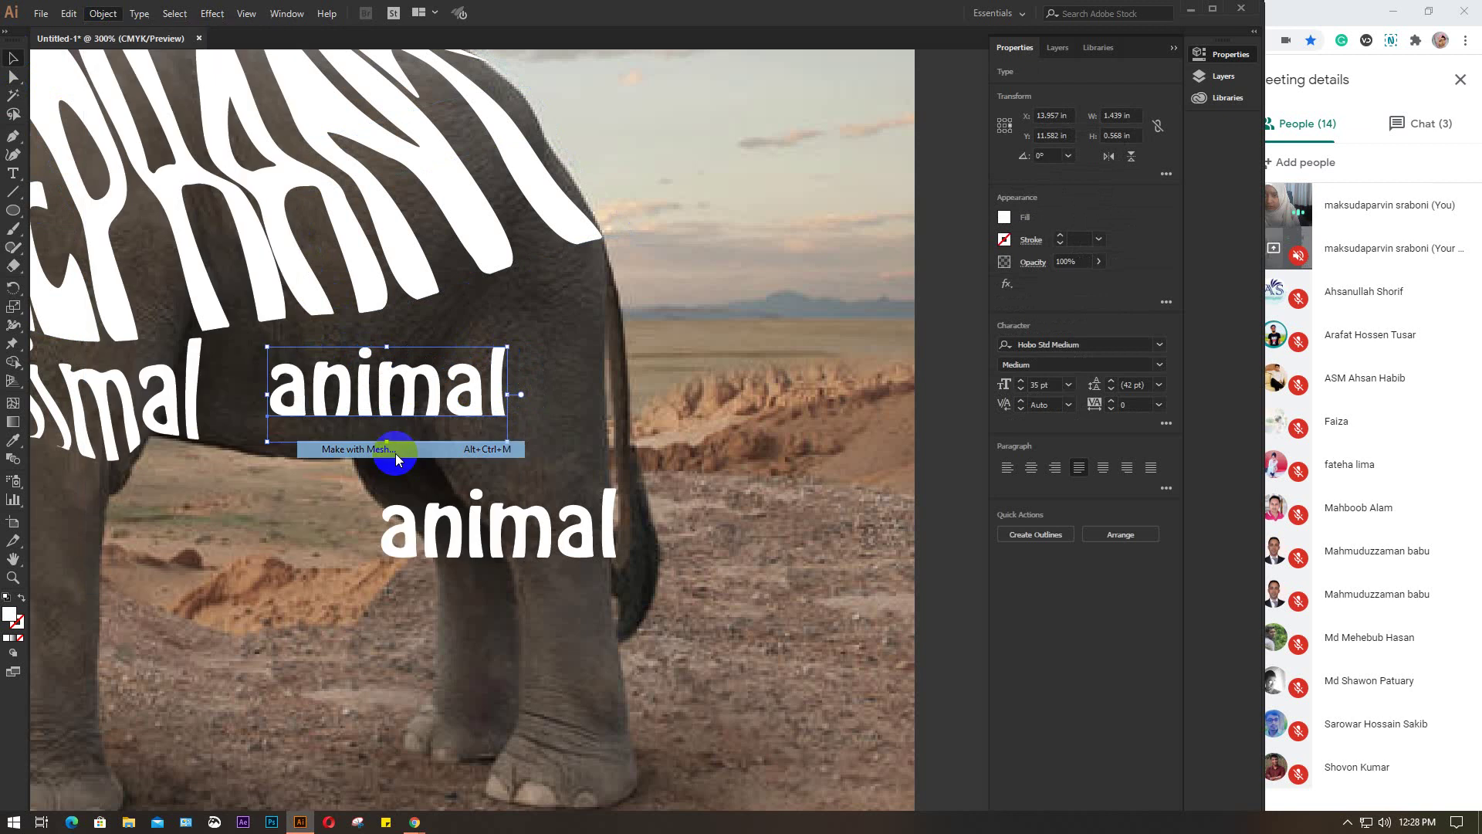
left_click(665, 227)
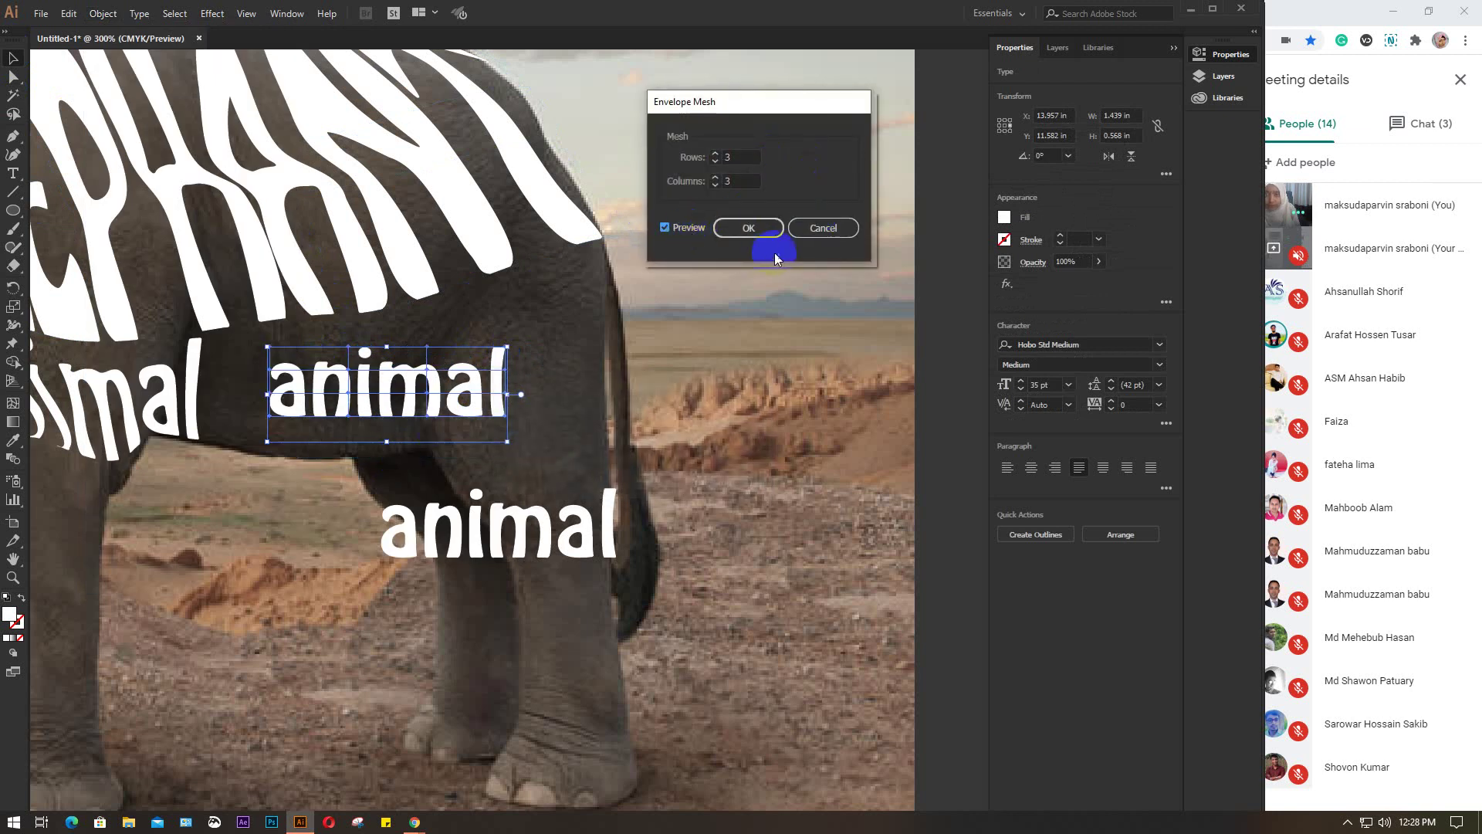
left_click(755, 230)
left_click(355, 415)
scroll(355, 416, "up", 3)
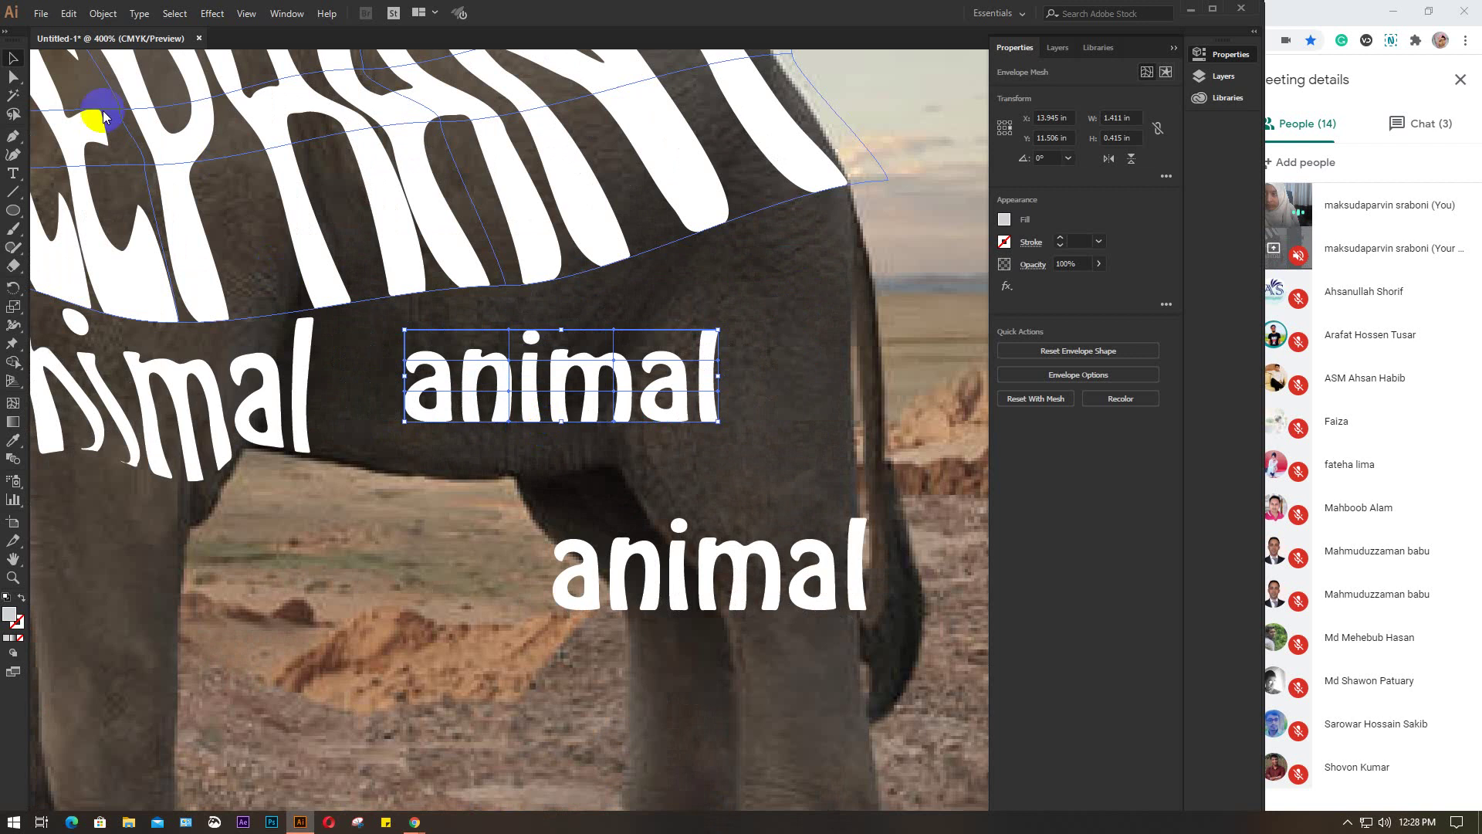
Stretch the middle 'animal' envelope's left edge outward and bulge its top and middle upward
left_click(13, 77)
left_click_drag(404, 330, 353, 317)
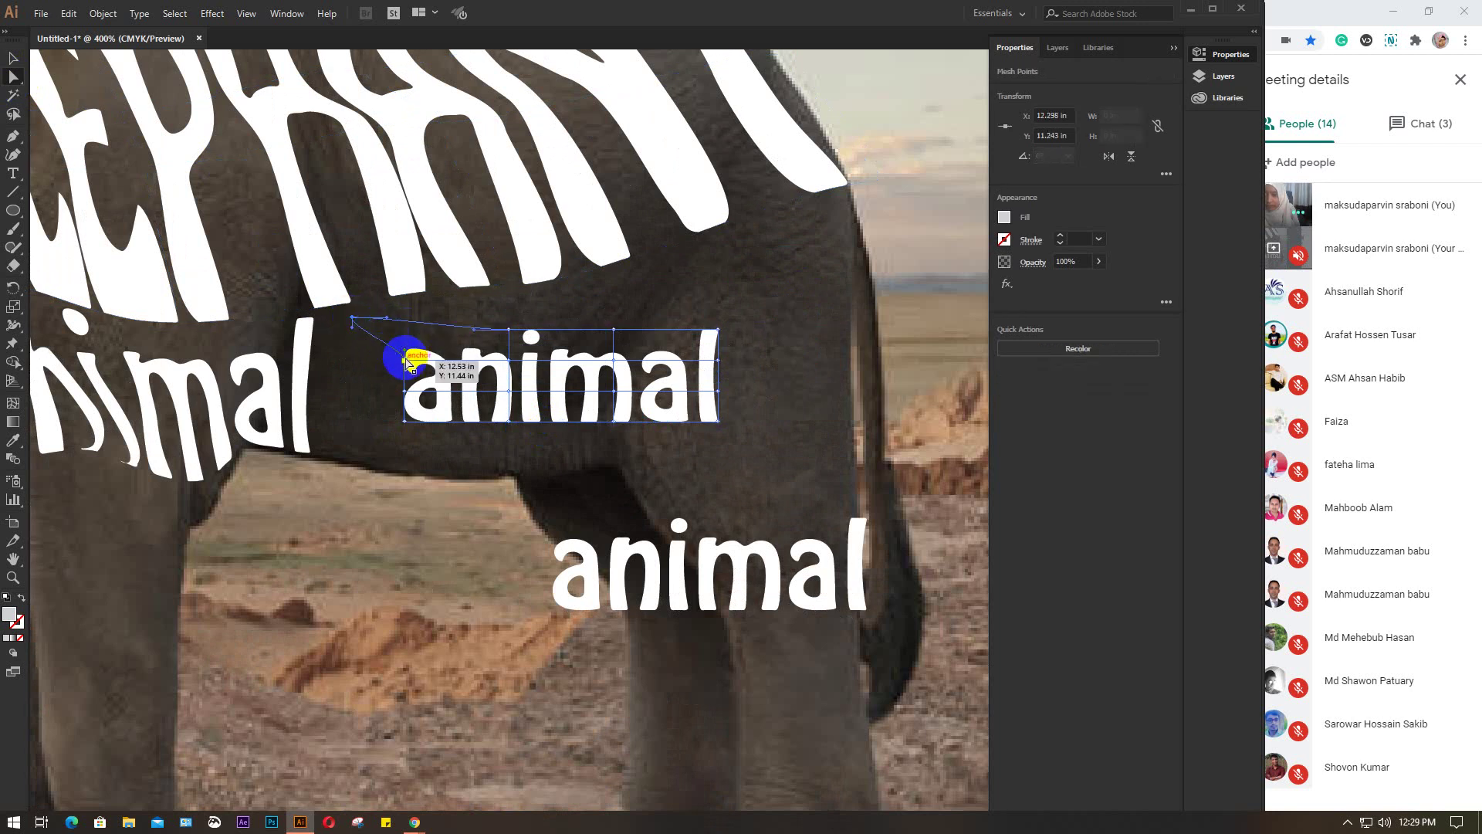
left_click_drag(407, 363, 337, 455)
left_click(517, 361)
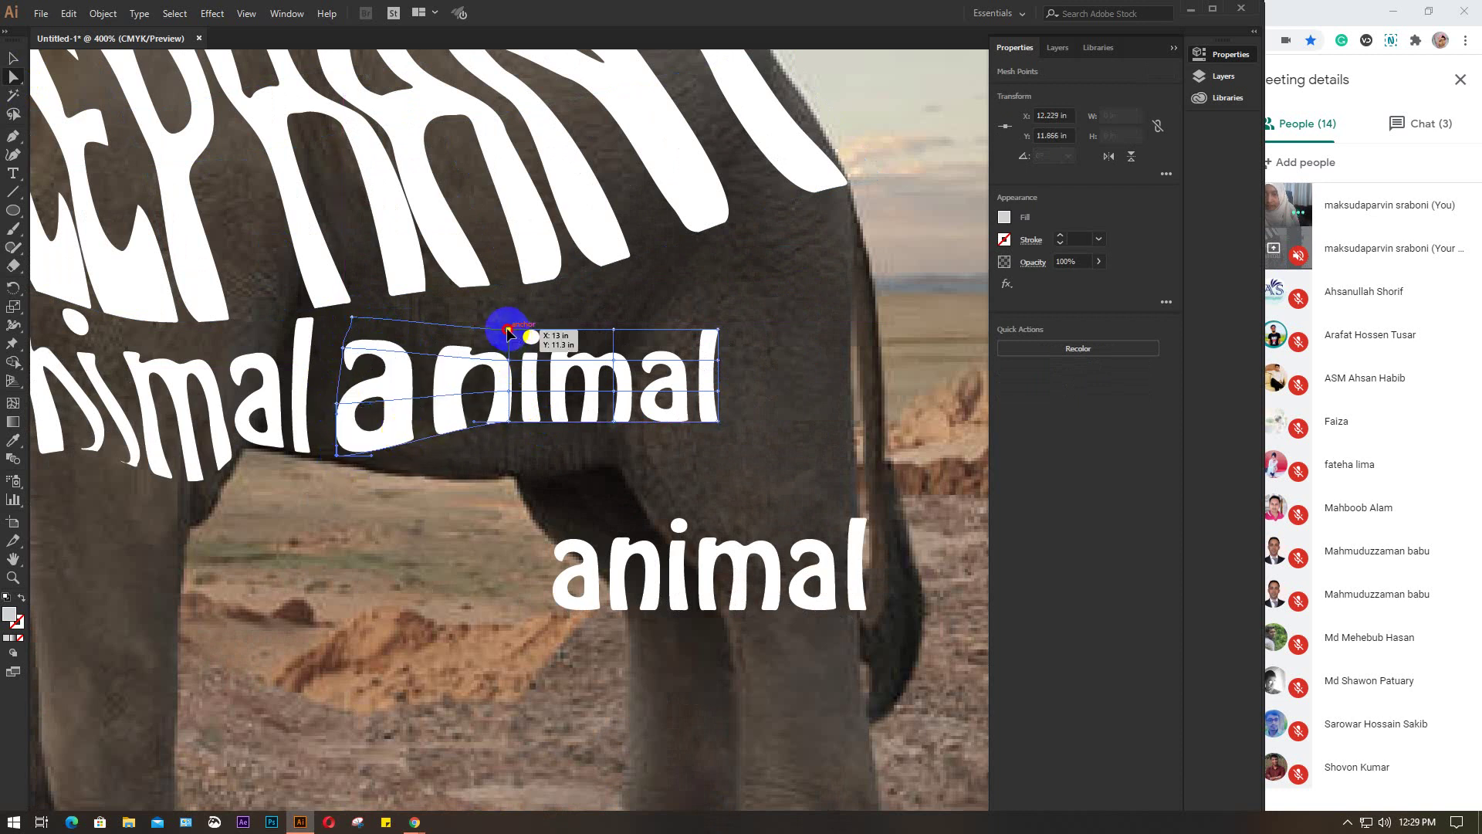
left_click_drag(507, 332, 471, 265)
left_click(499, 412)
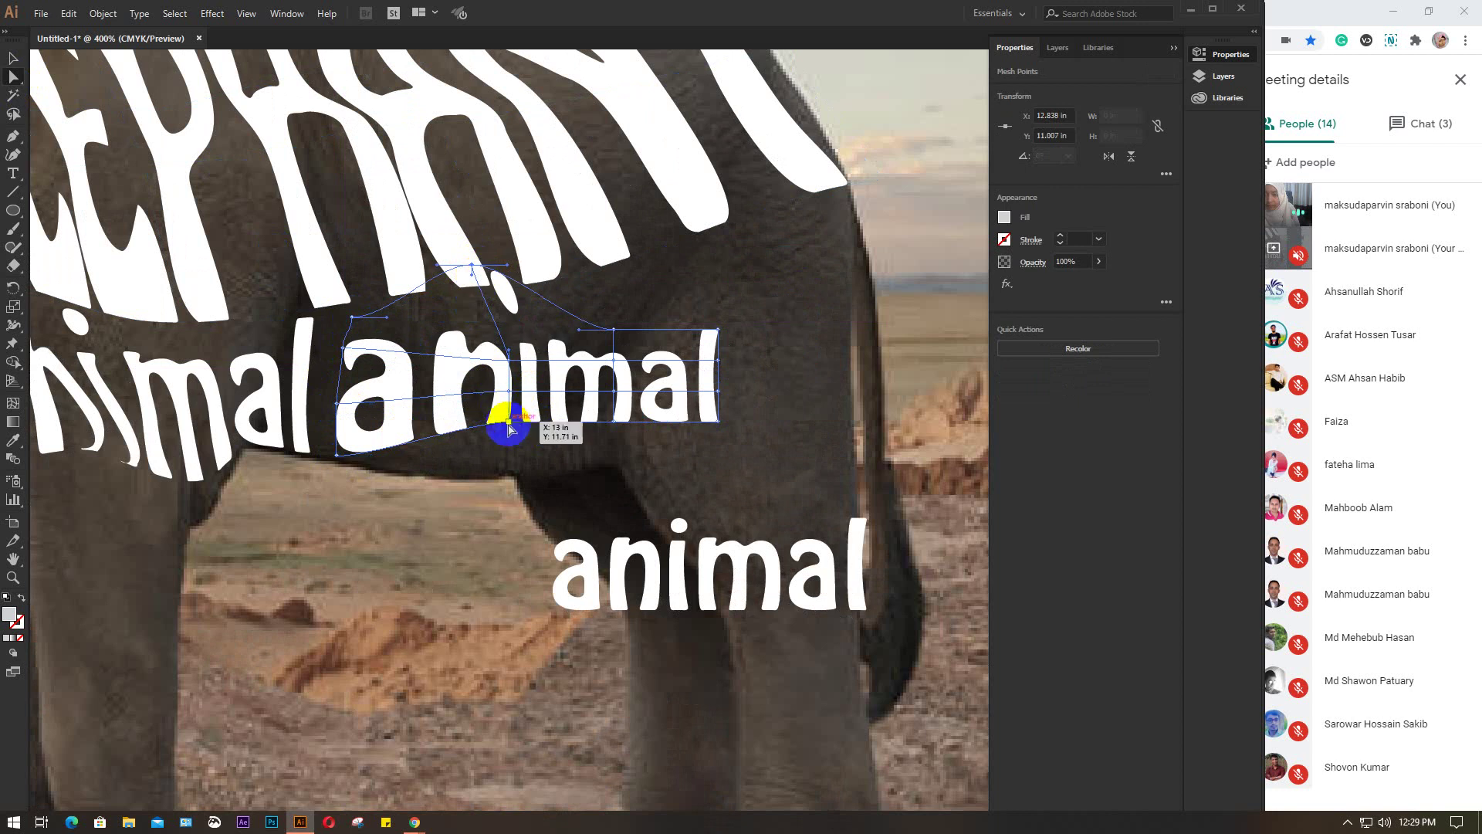
left_click_drag(508, 427, 495, 467)
left_click_drag(473, 264, 486, 279)
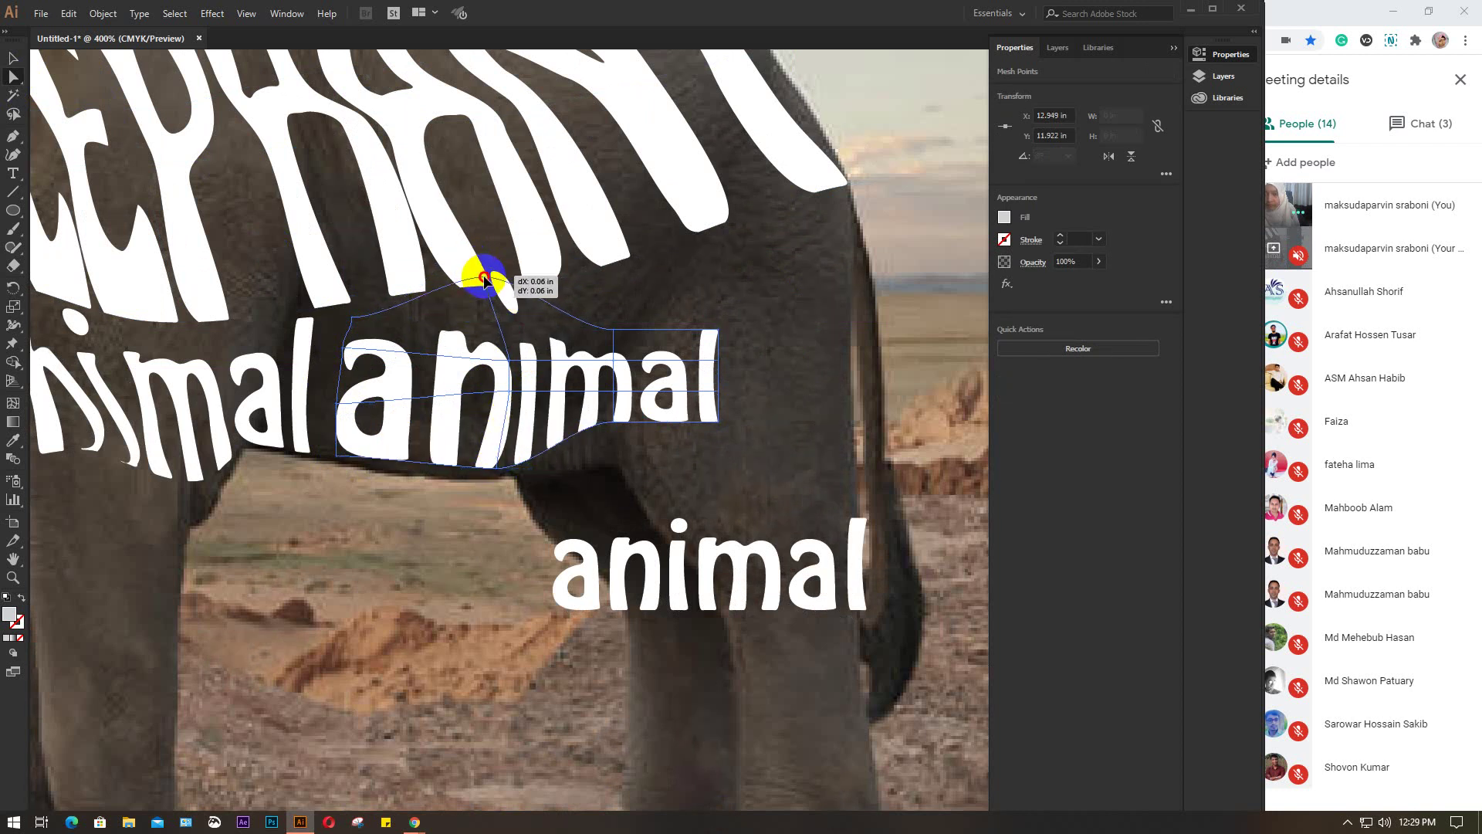
left_click_drag(508, 366, 476, 341)
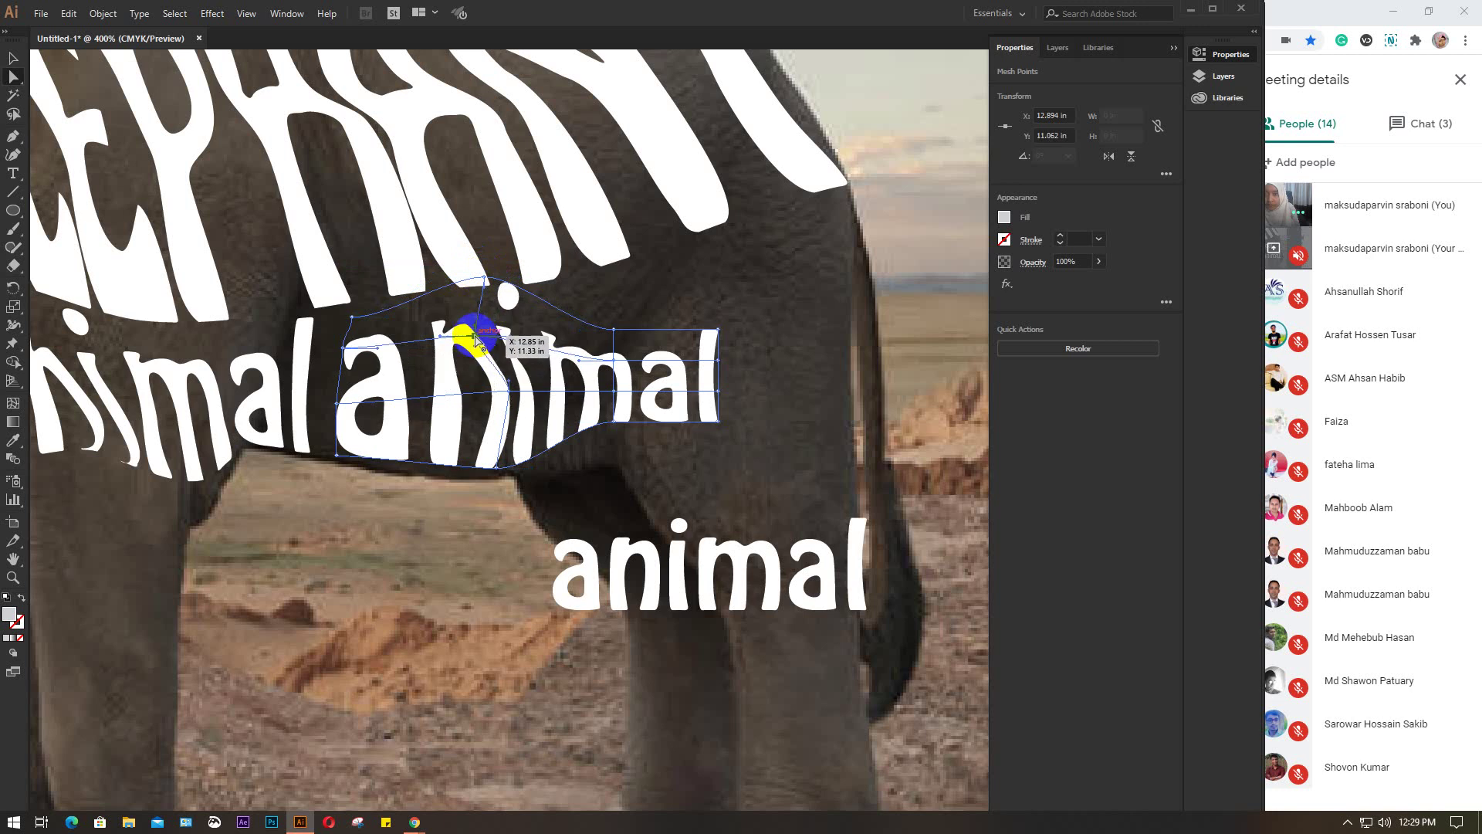
left_click_drag(506, 396, 474, 377)
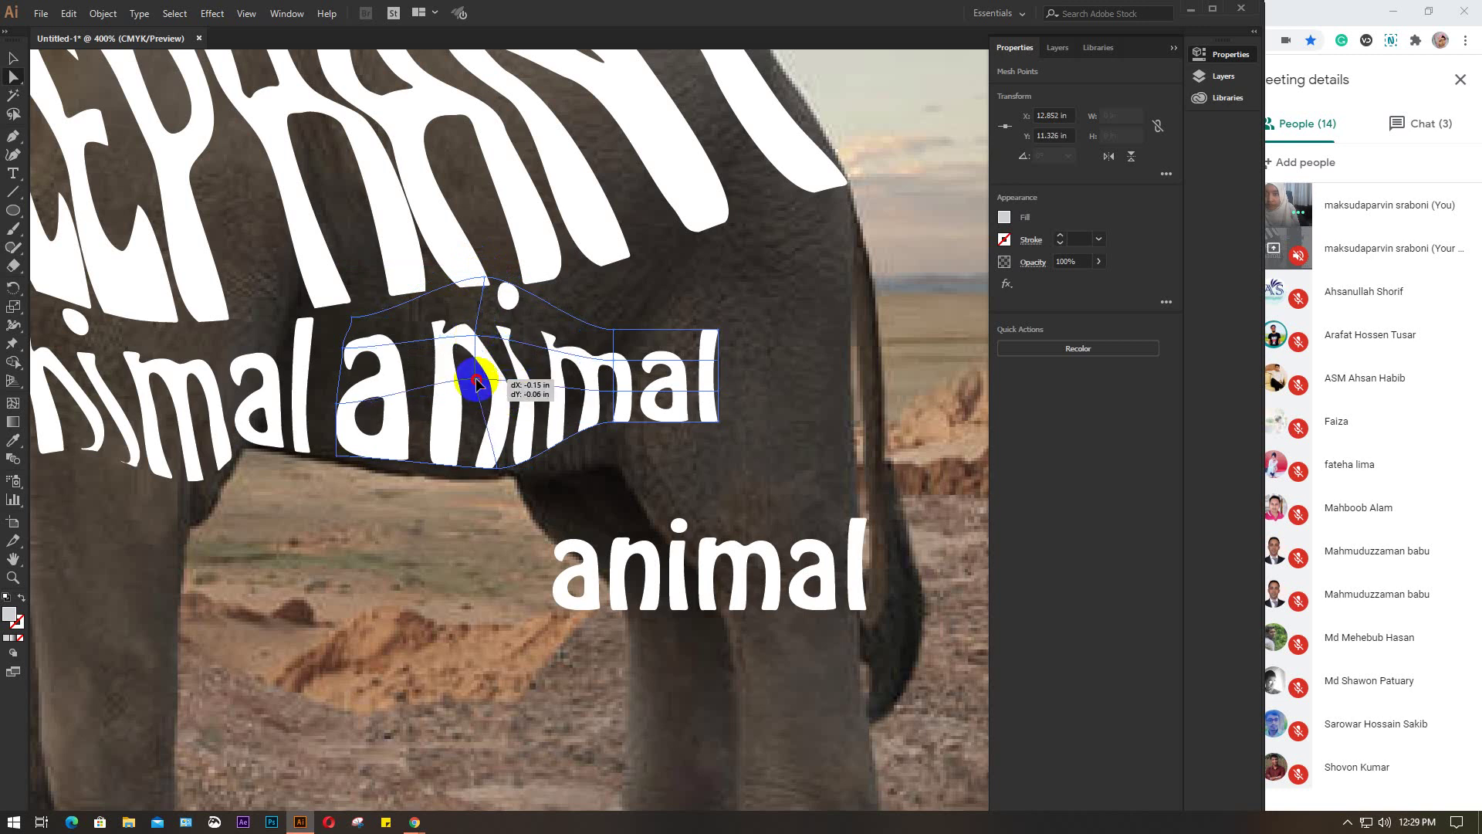
Lift the mesh around 'm' and stretch the final 'l' and right edge upward, then deselect
left_click_drag(616, 332, 608, 311)
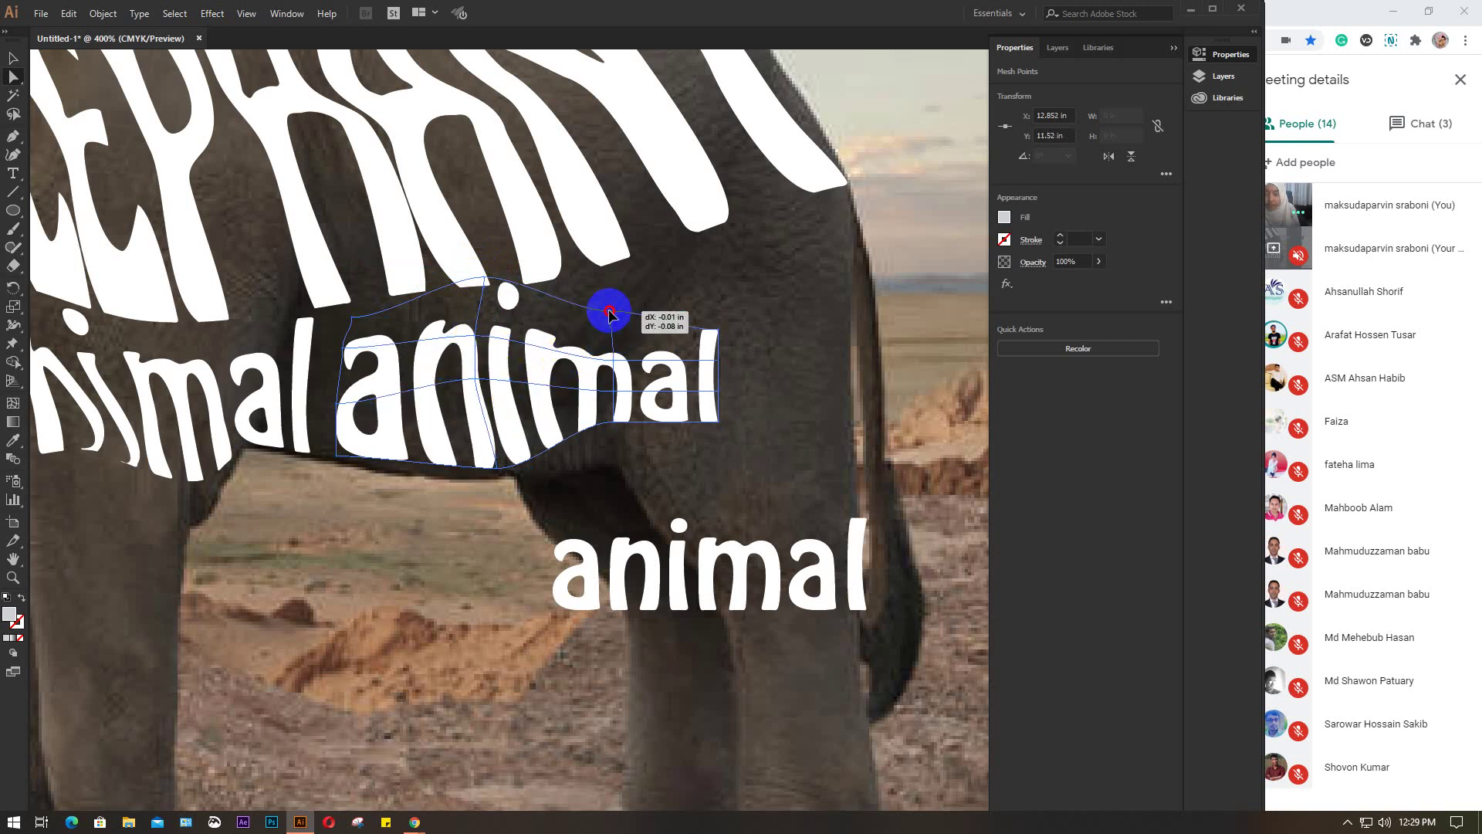
left_click_drag(614, 426, 595, 359)
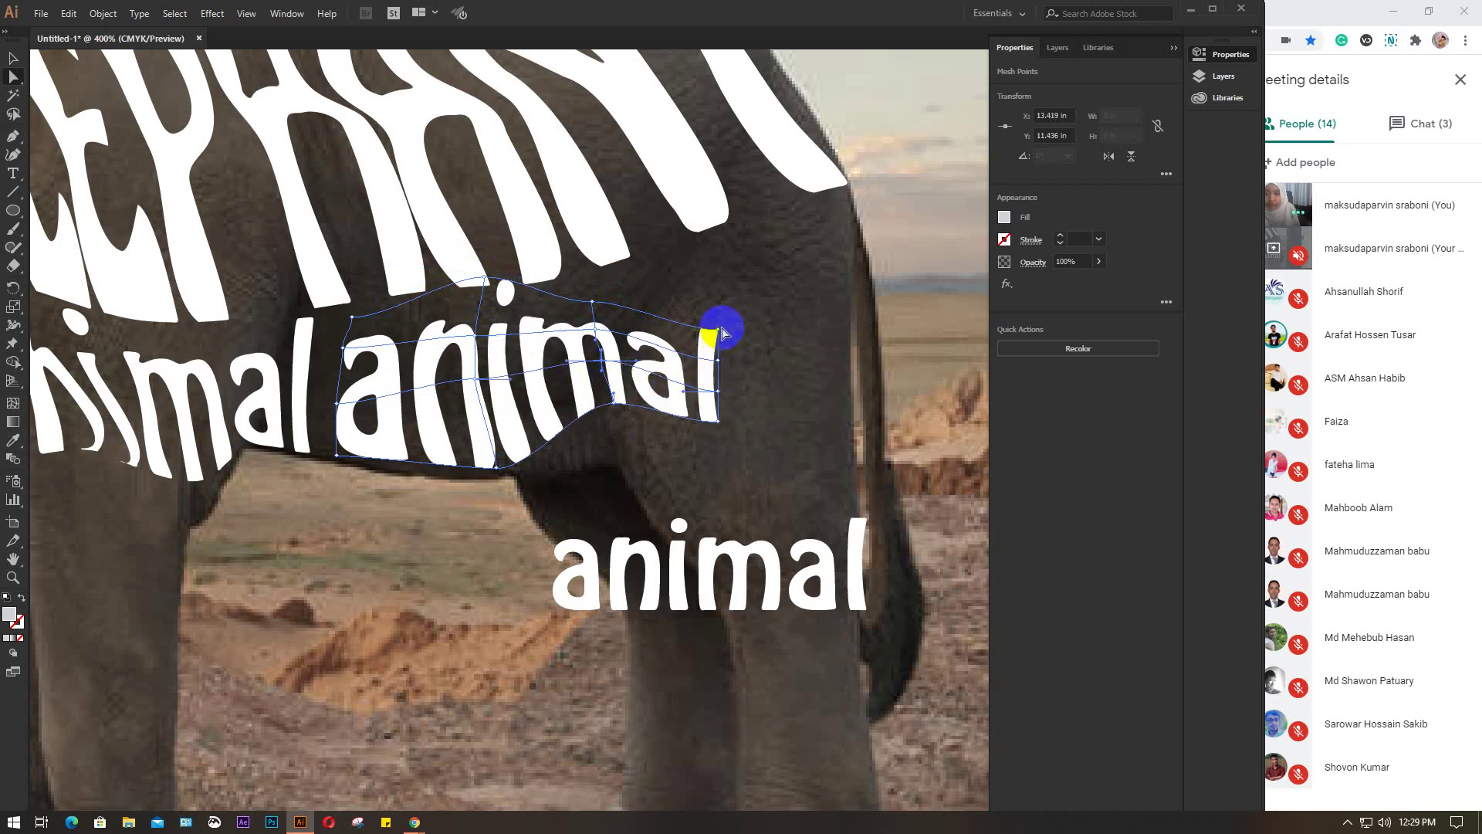
left_click_drag(720, 332, 690, 247)
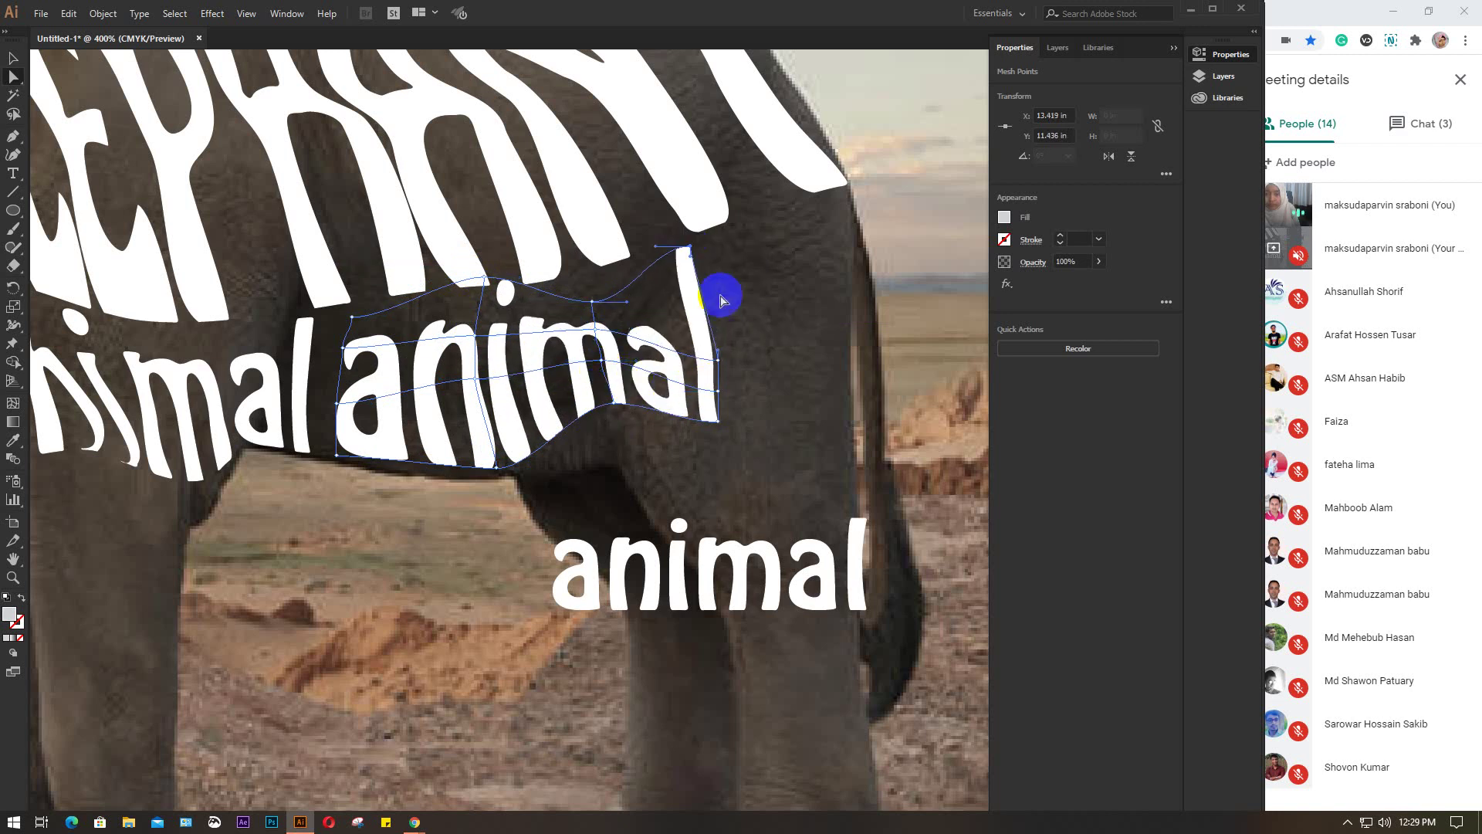
left_click_drag(718, 360, 708, 311)
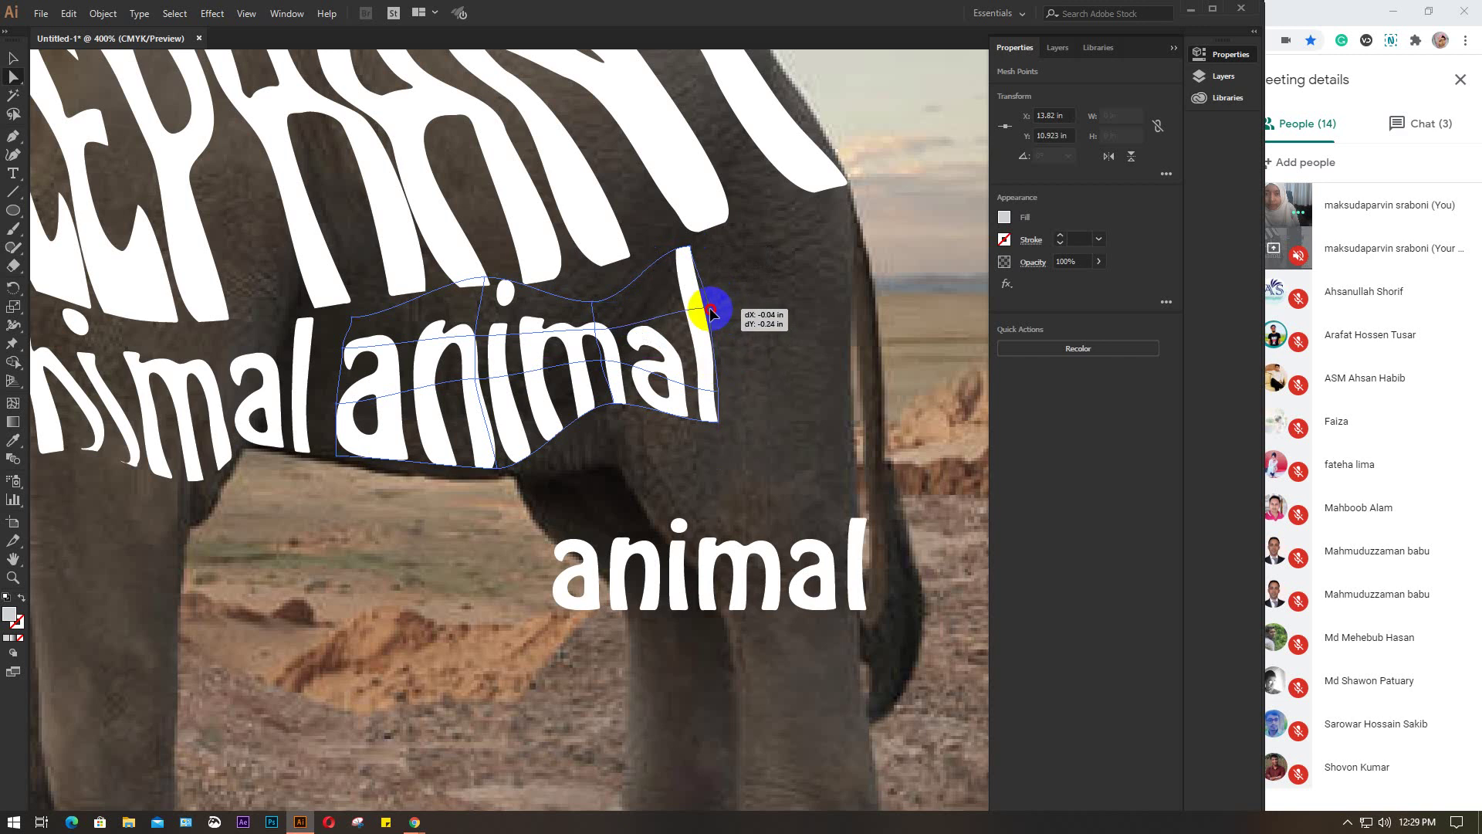
left_click_drag(726, 390, 717, 356)
left_click(817, 367)
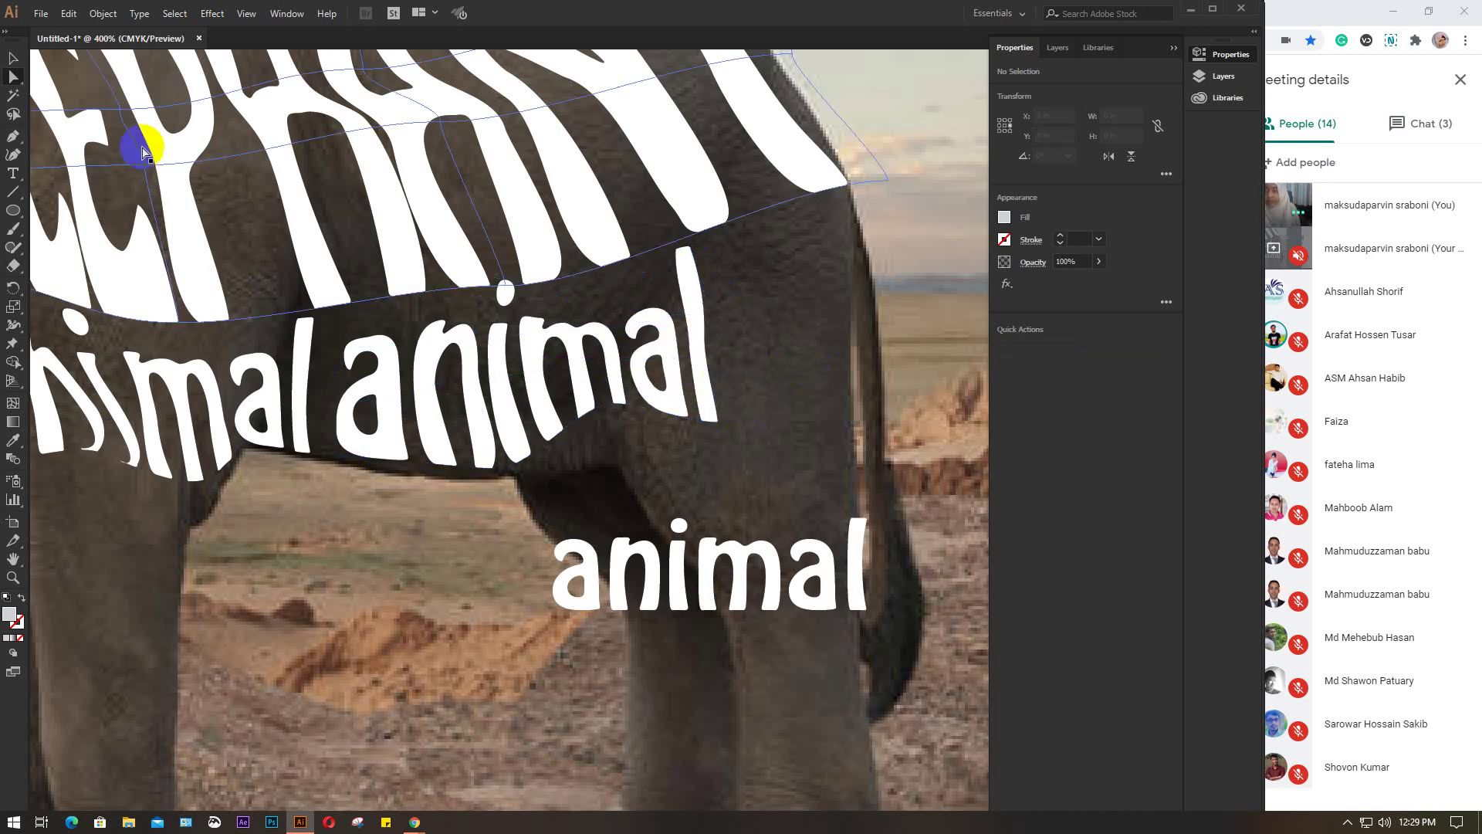
Rotate the lower 'animal' text 90° to stand vertically and move it beside the rear haunch
left_click(15, 61)
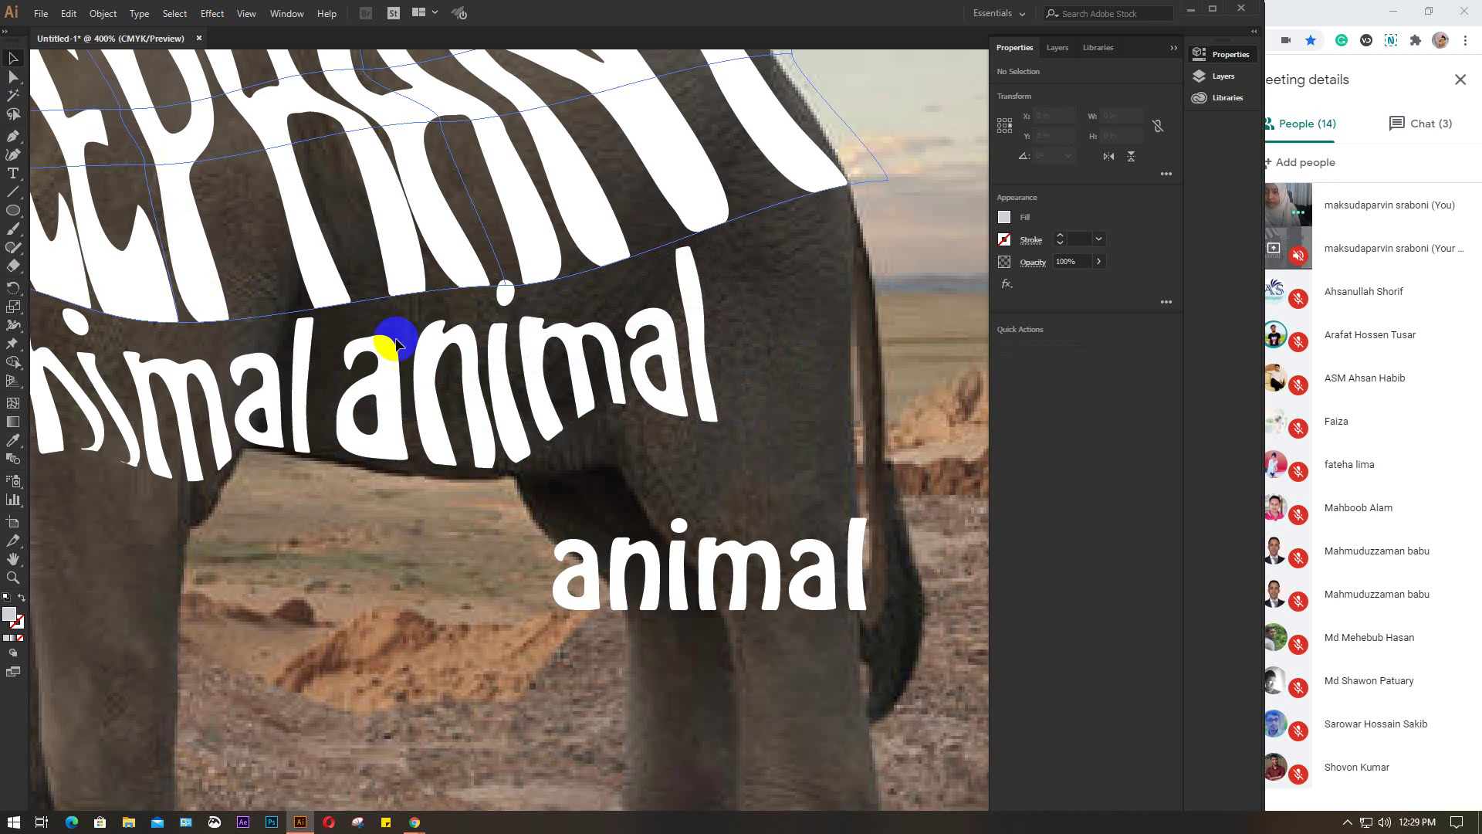
left_click(729, 552)
left_click_drag(875, 510, 760, 673)
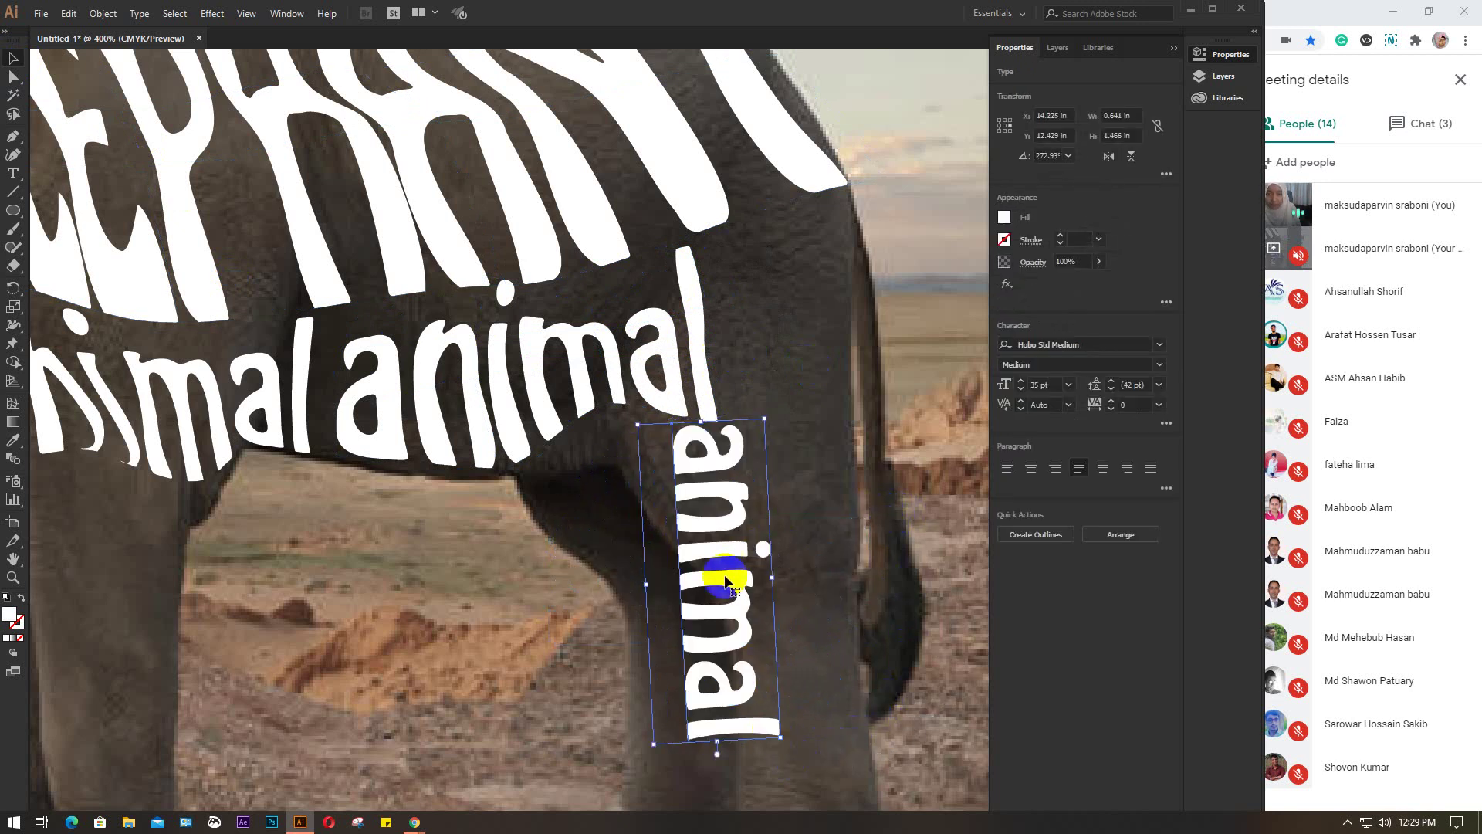
left_click_drag(712, 589, 795, 410)
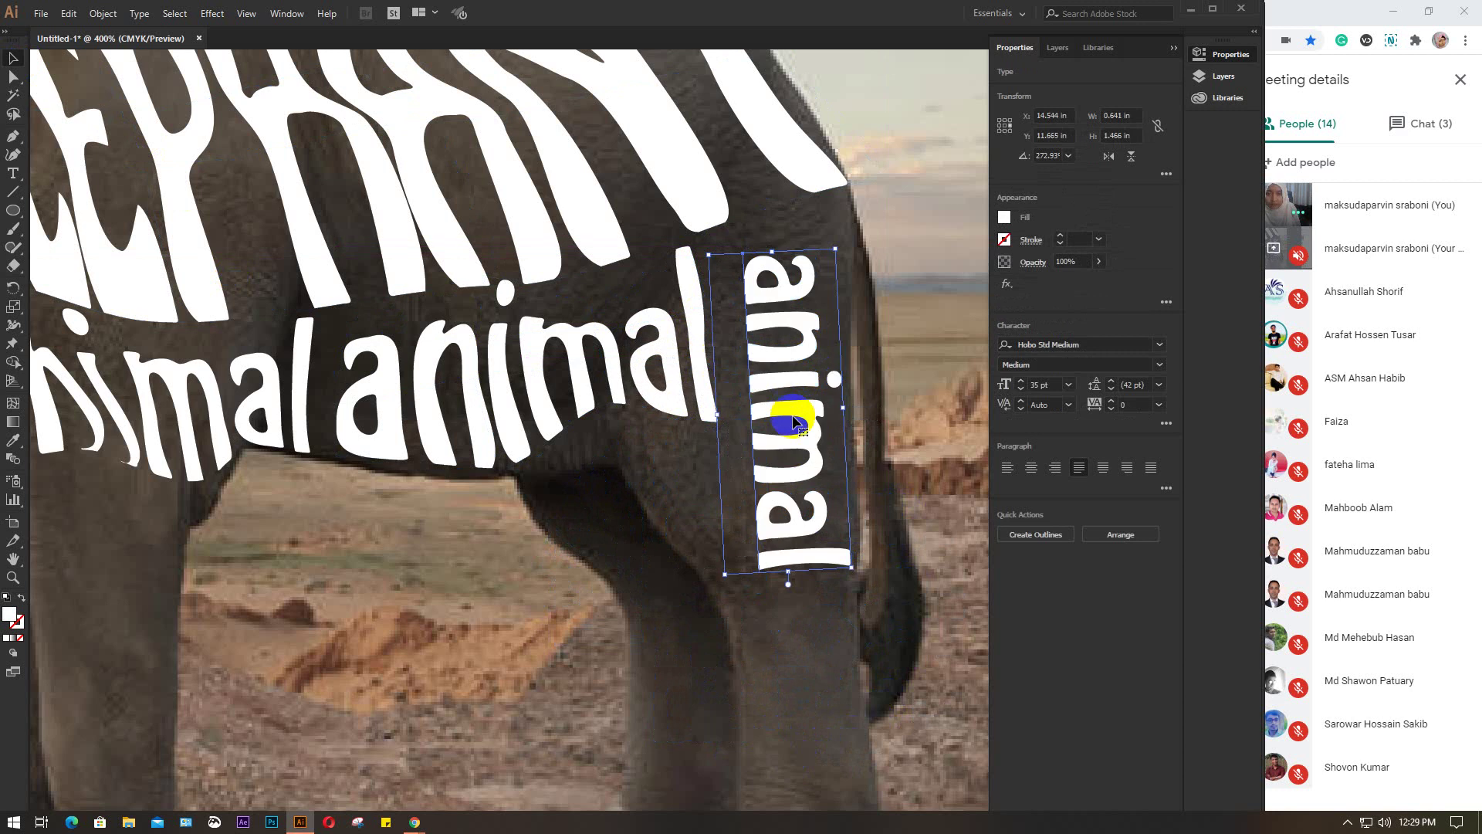
Wrap the vertical 'animal' text in a 3×3 envelope mesh
left_click(68, 14)
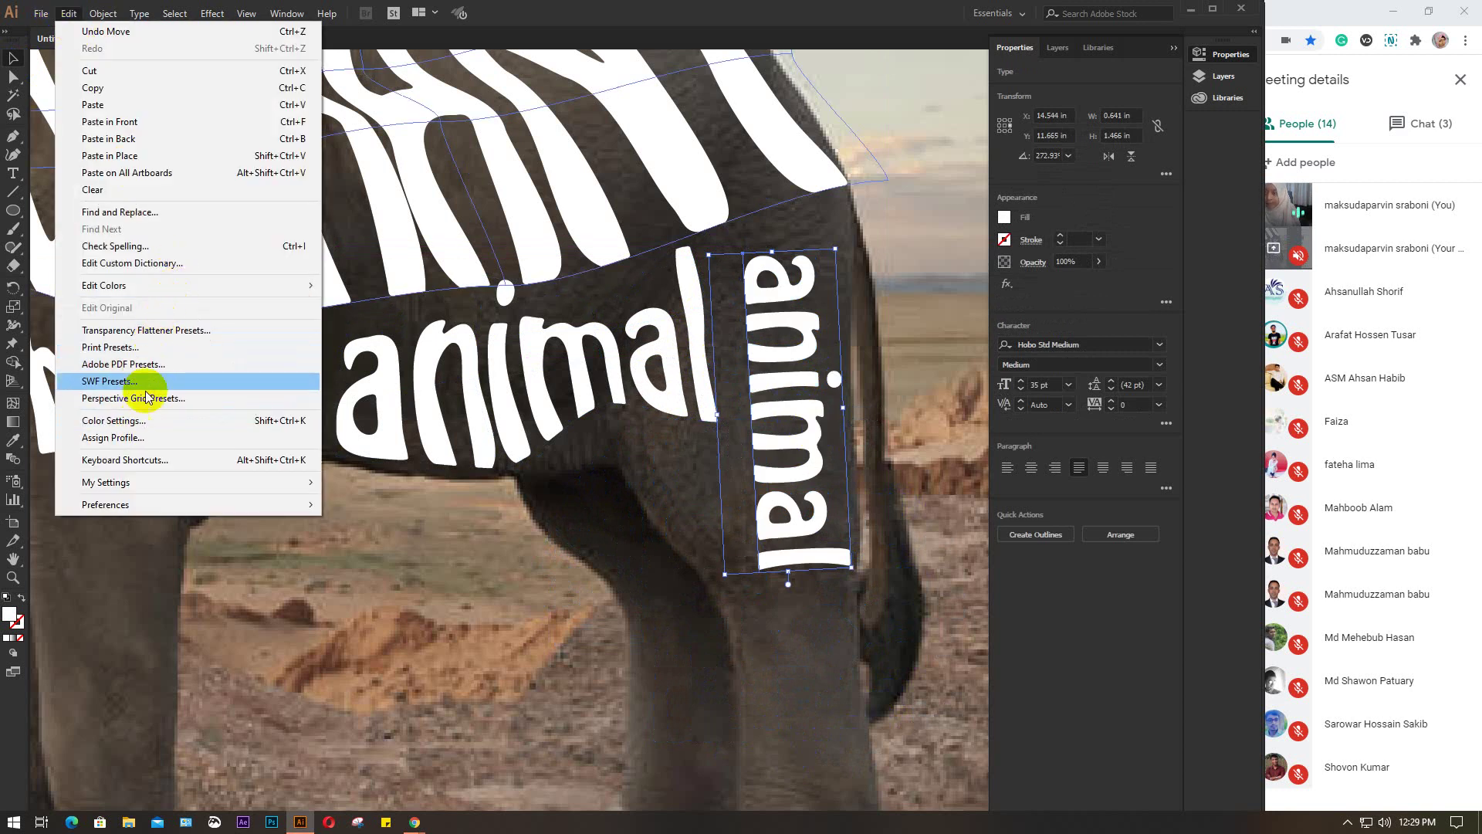
left_click(105, 14)
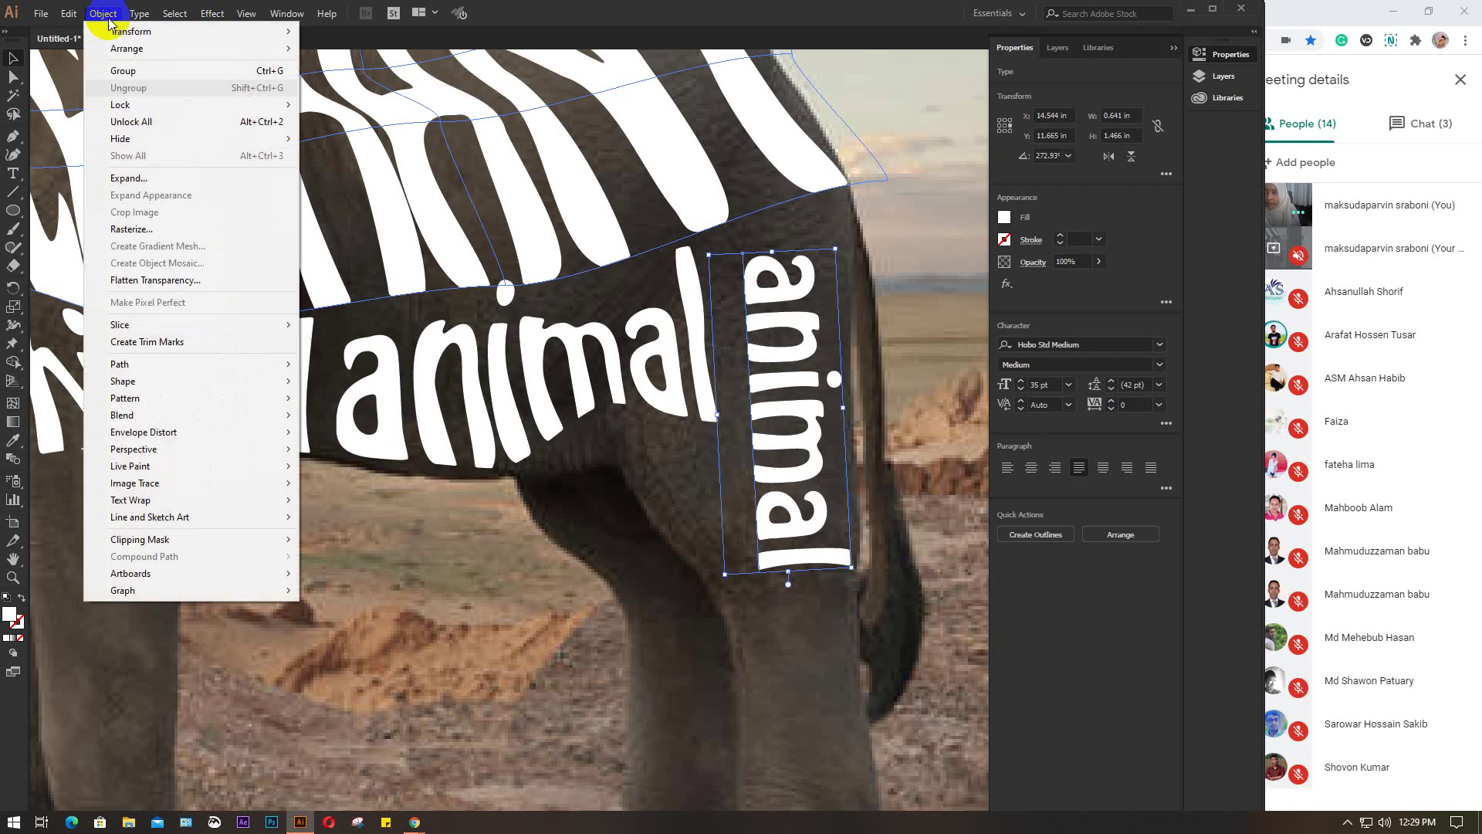
mouse_move(162, 431)
left_click(369, 447)
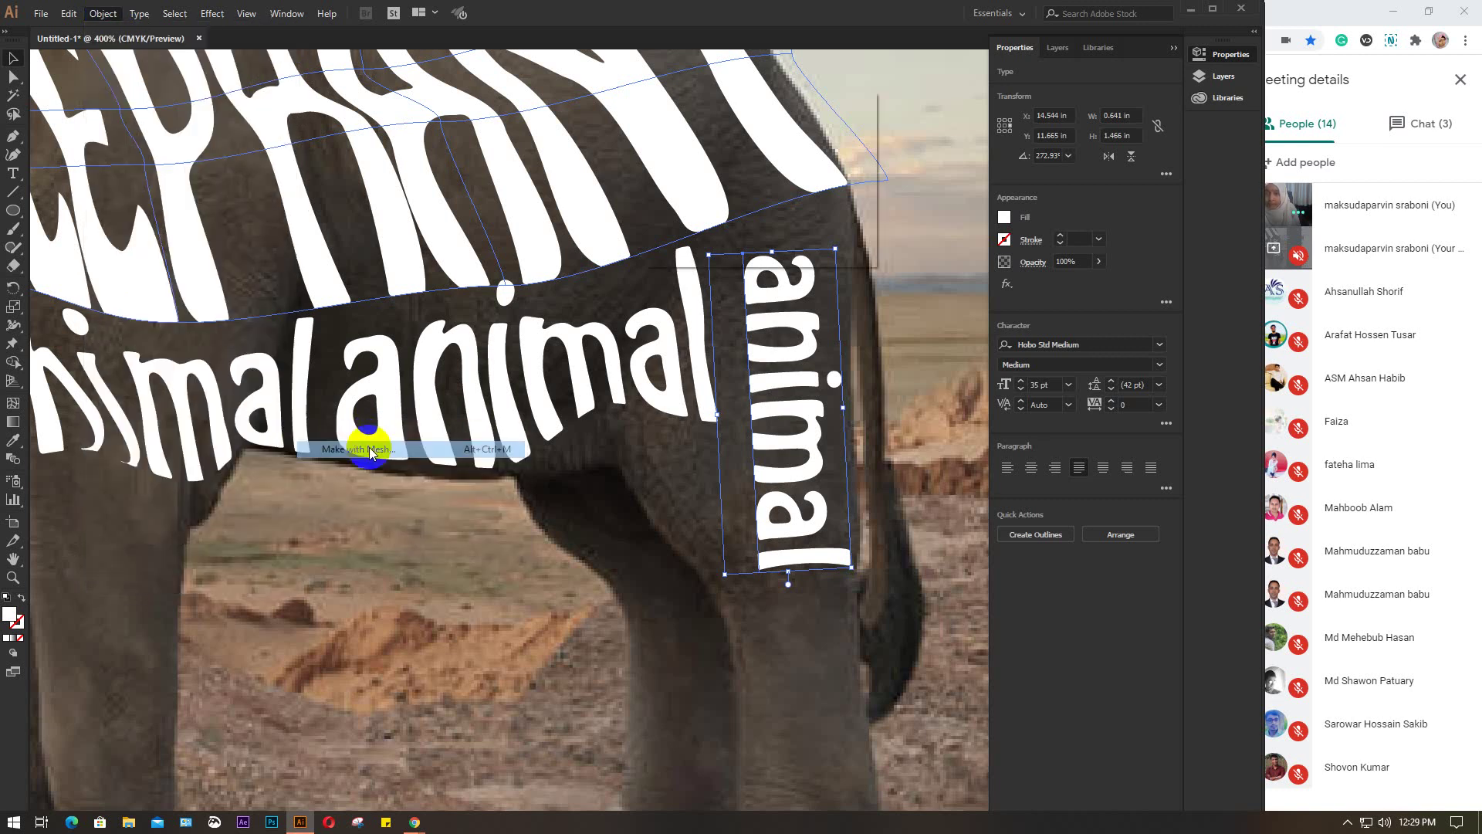
left_click(761, 234)
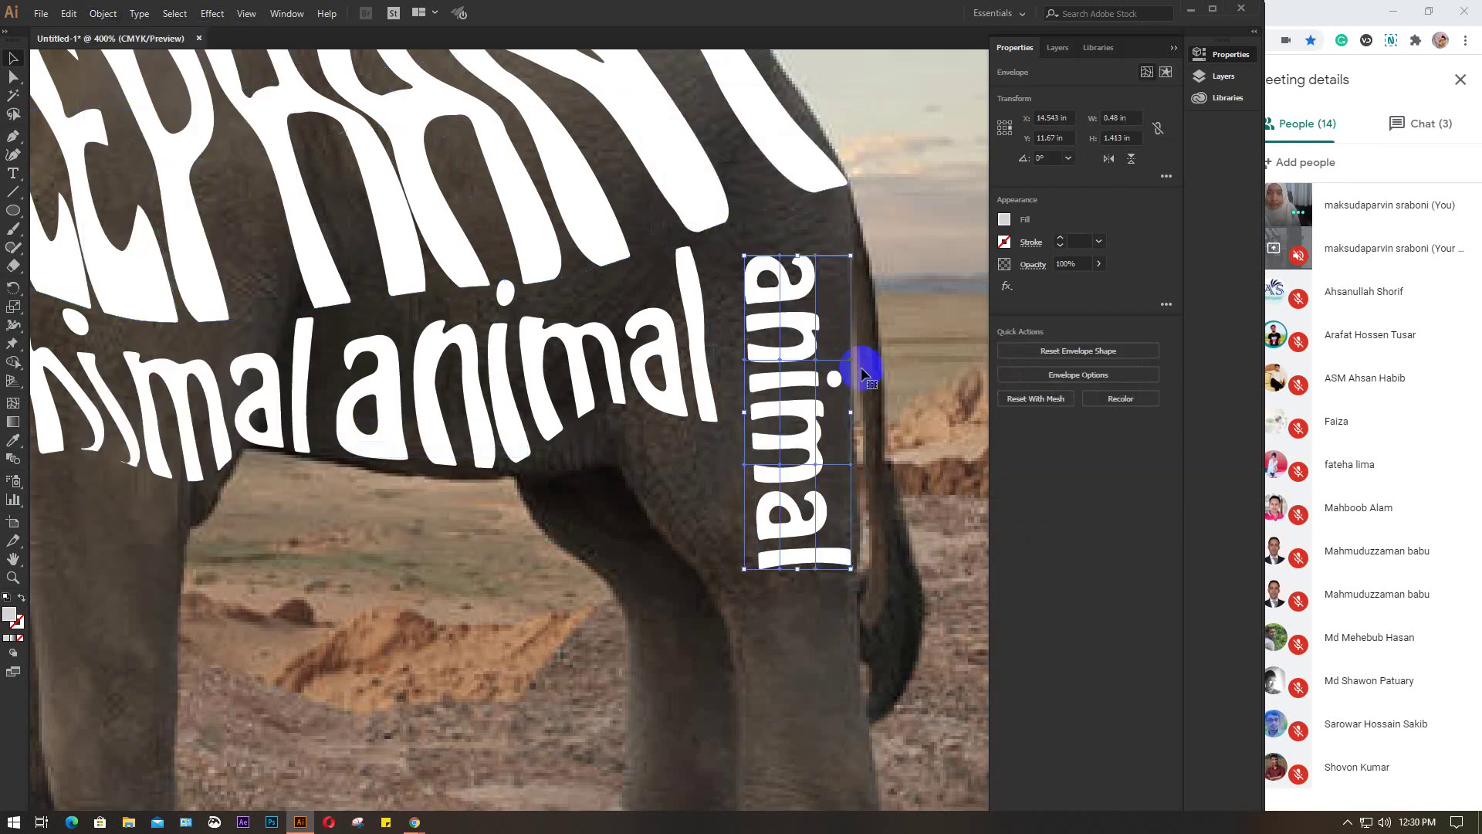
Drag the top corner and upper side mesh points of vertical 'animal' to follow the haunch
left_click(13, 76)
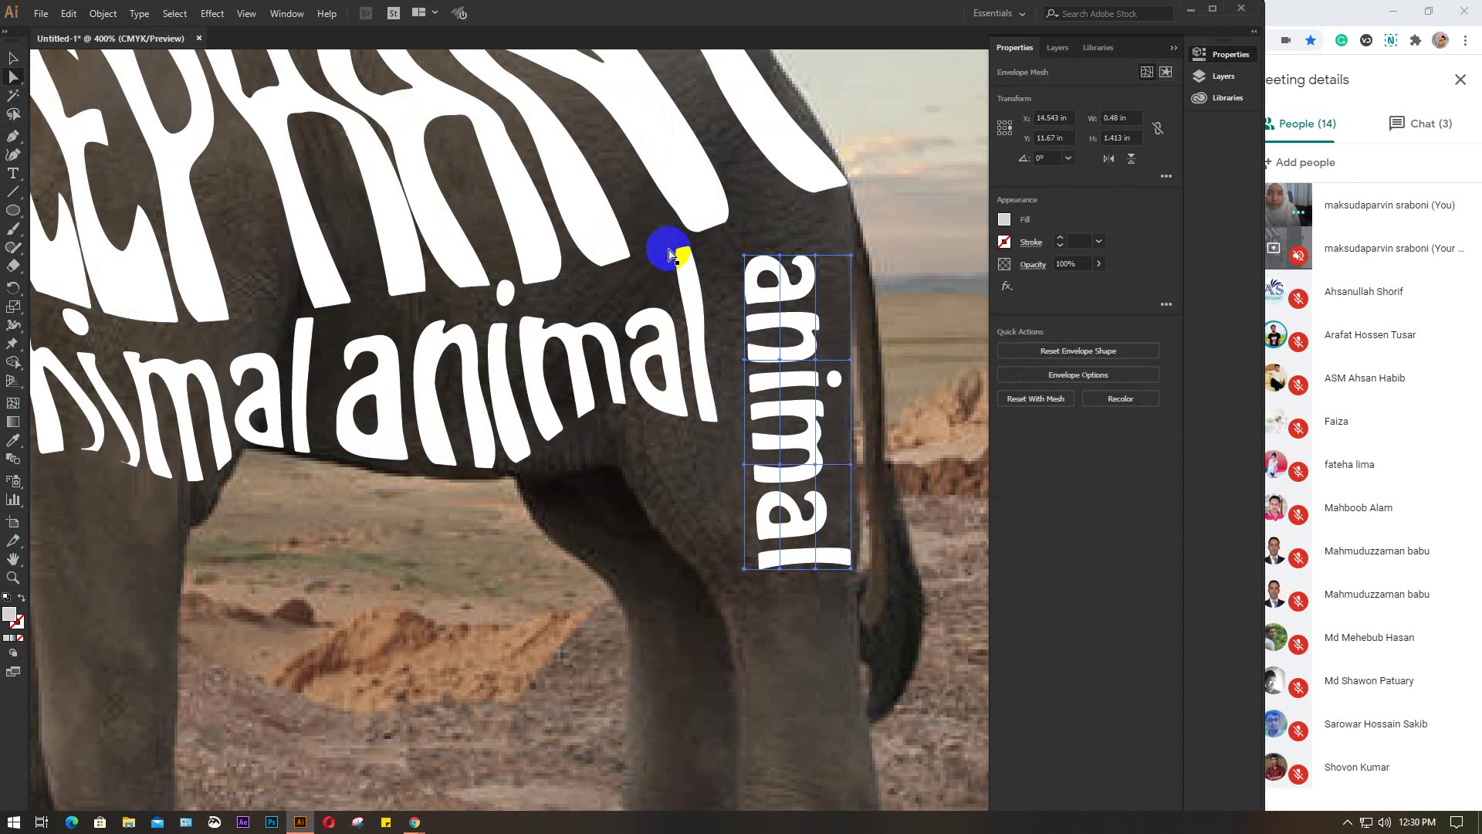
left_click_drag(744, 255, 837, 216)
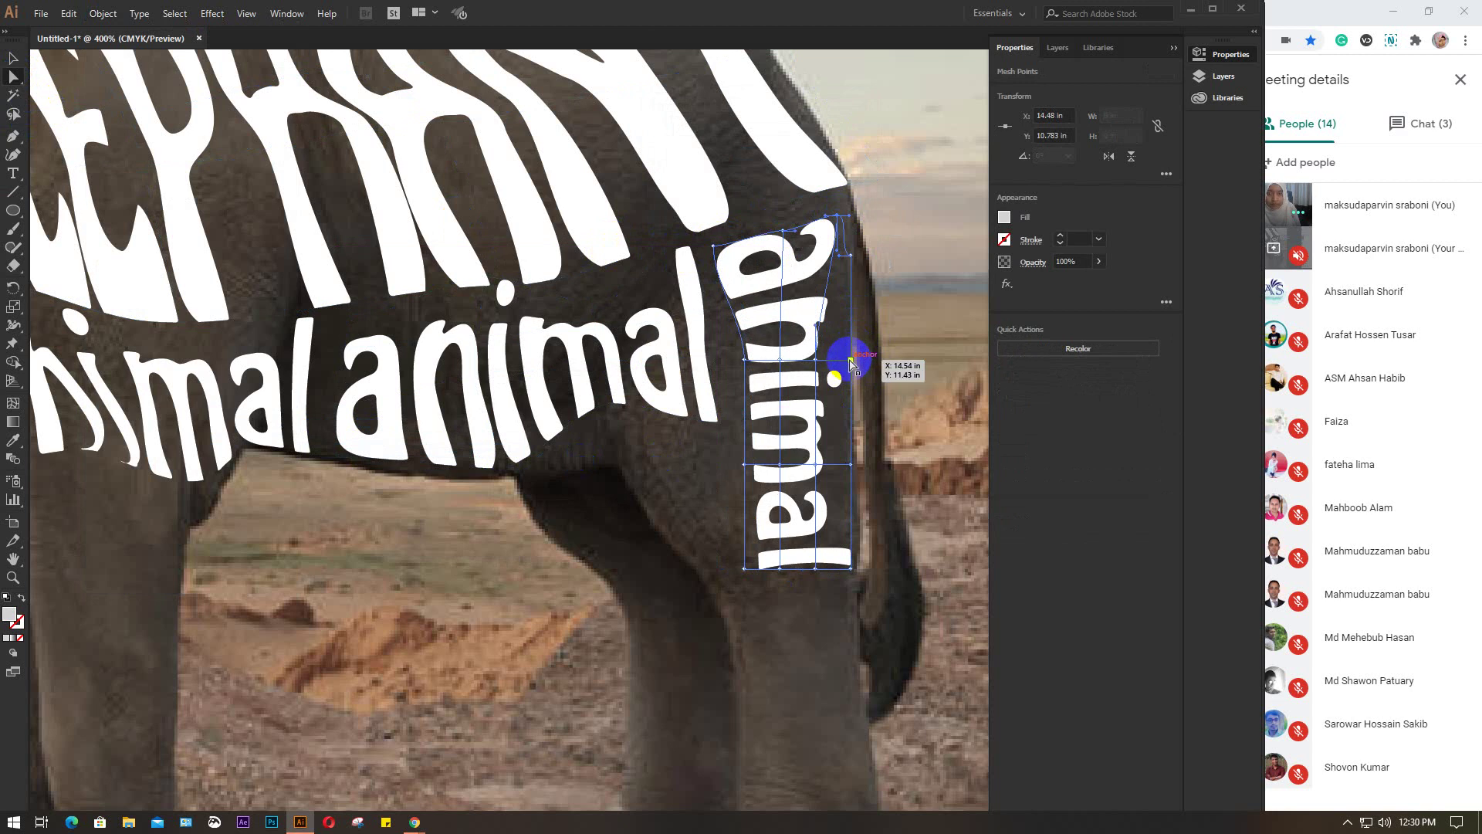
left_click_drag(852, 360, 831, 332)
left_click(817, 353)
left_click(755, 374)
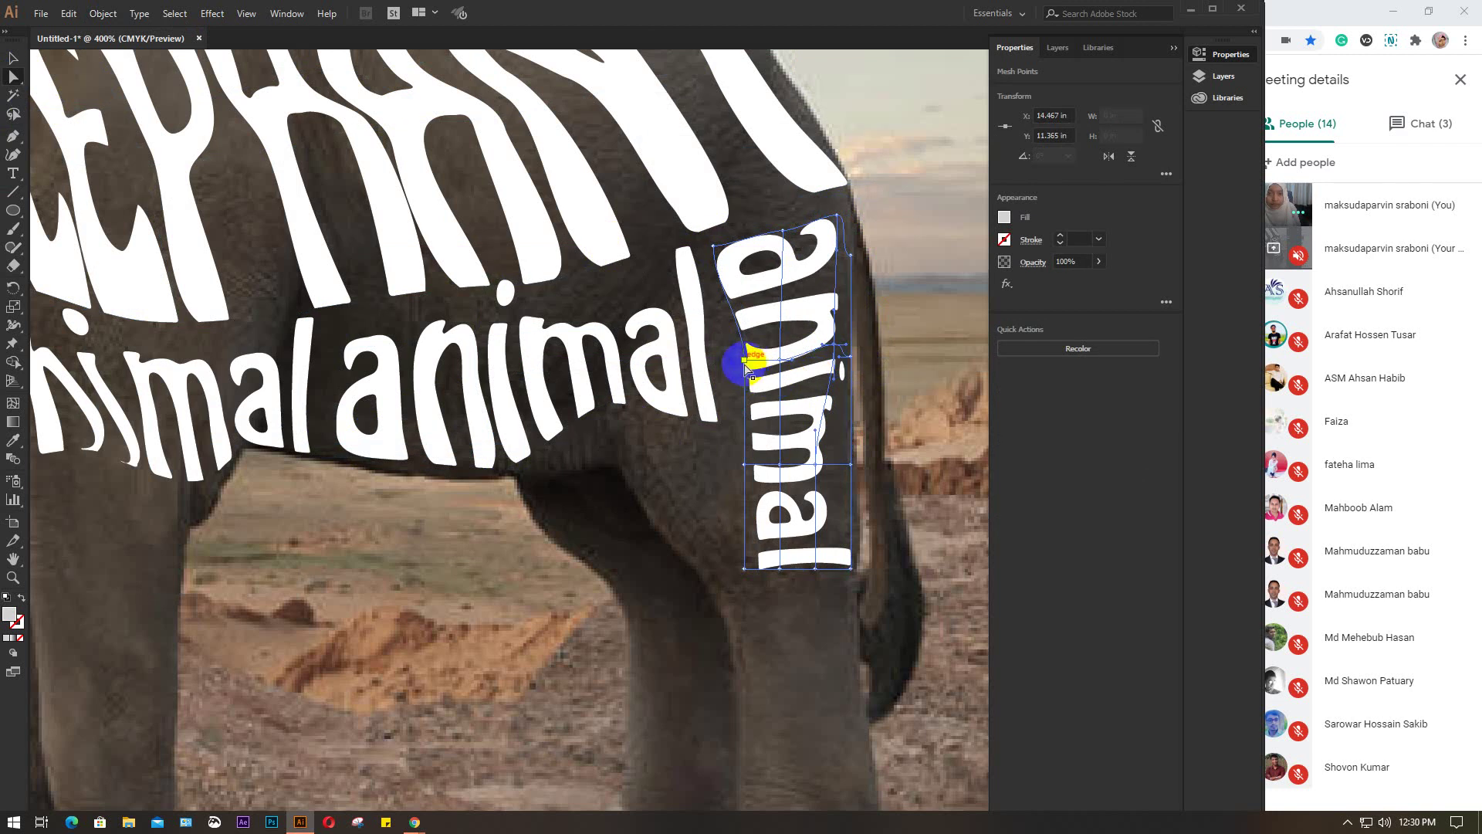
left_click_drag(739, 363, 734, 372)
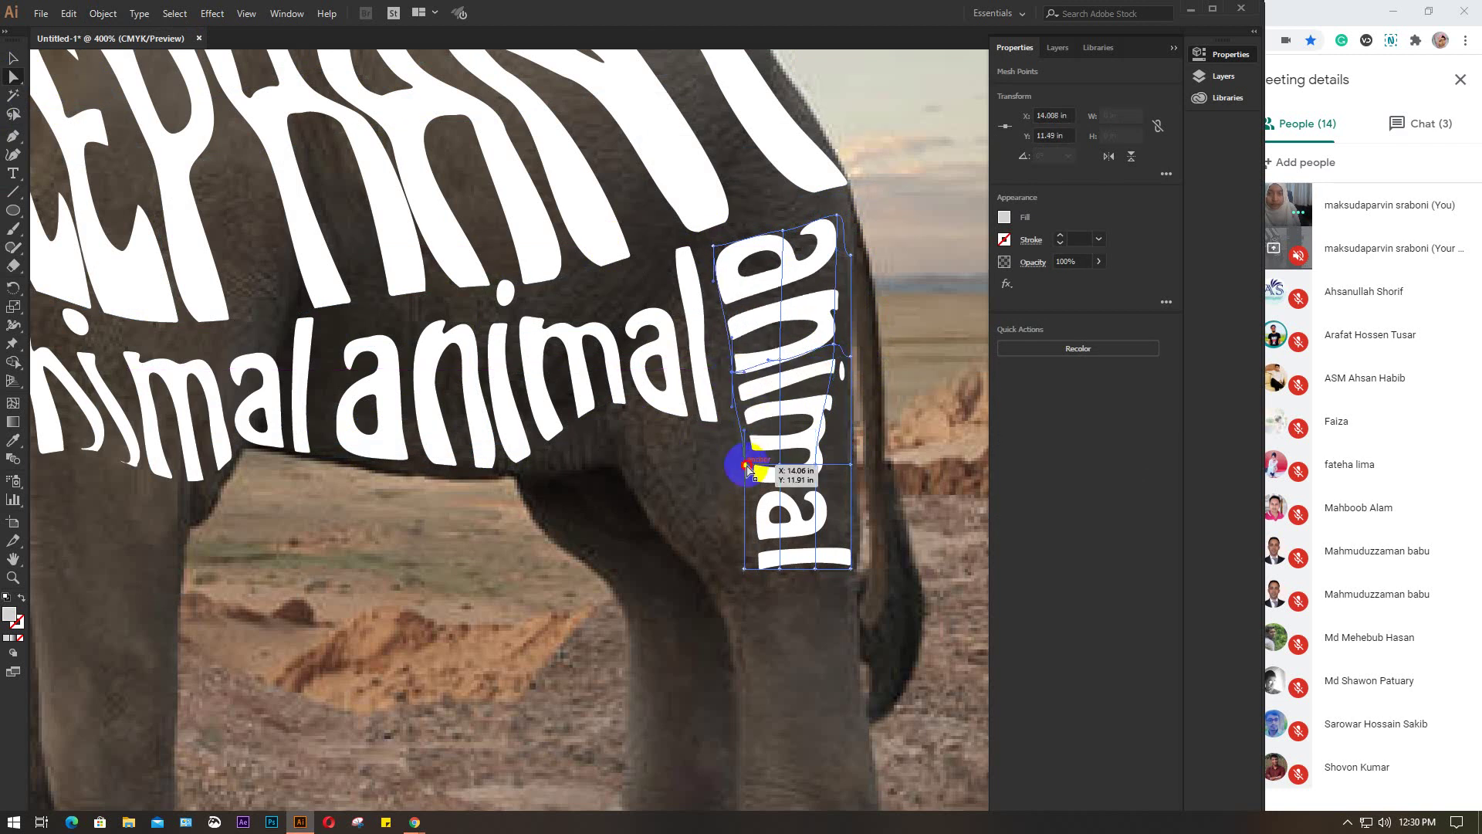
left_click_drag(747, 466, 719, 473)
Pull the bottom corners and right side outward to fit the hind leg, then deselect
left_click(753, 567)
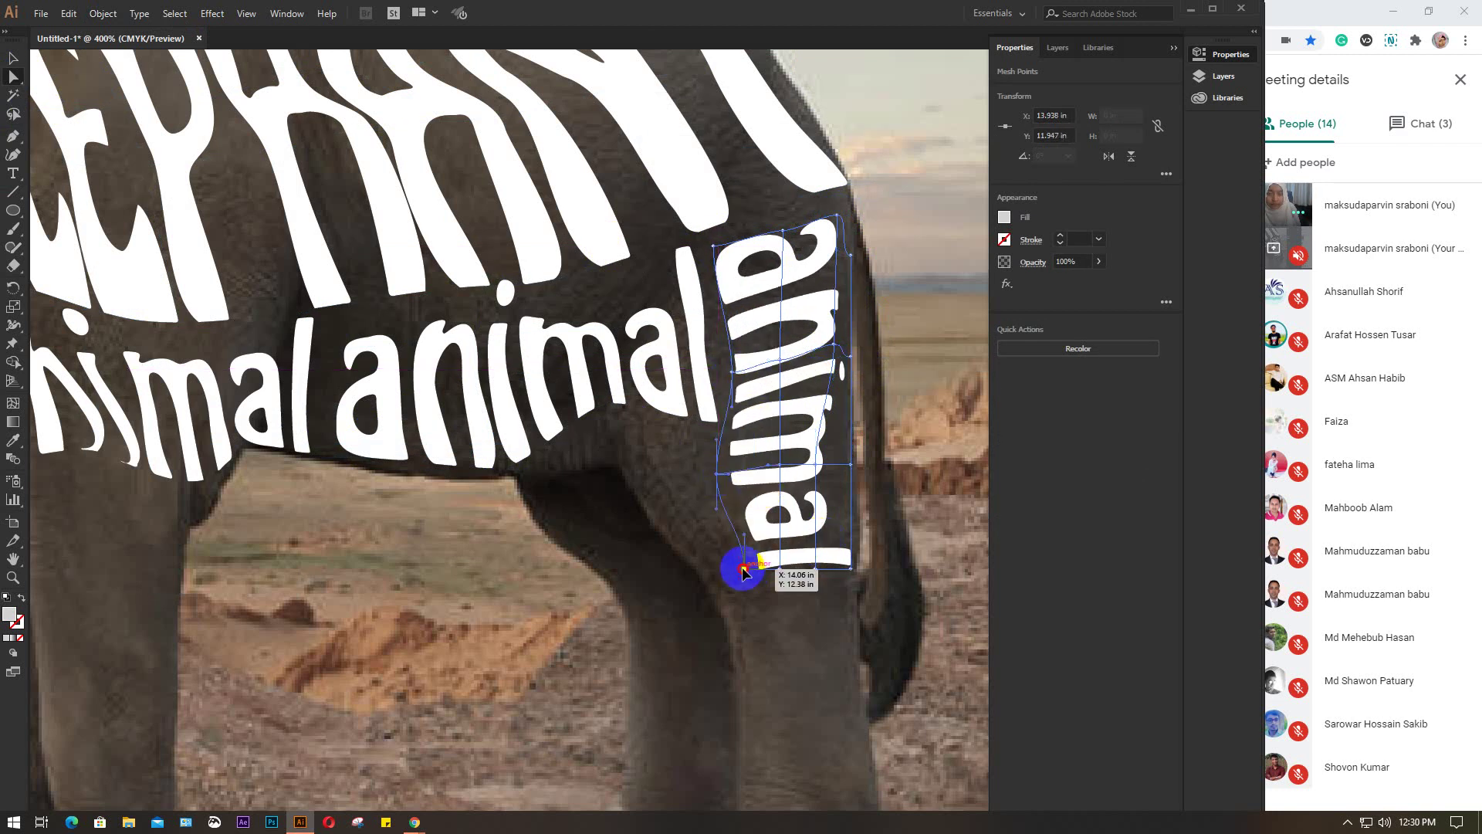
left_click_drag(743, 571, 695, 573)
left_click(823, 576)
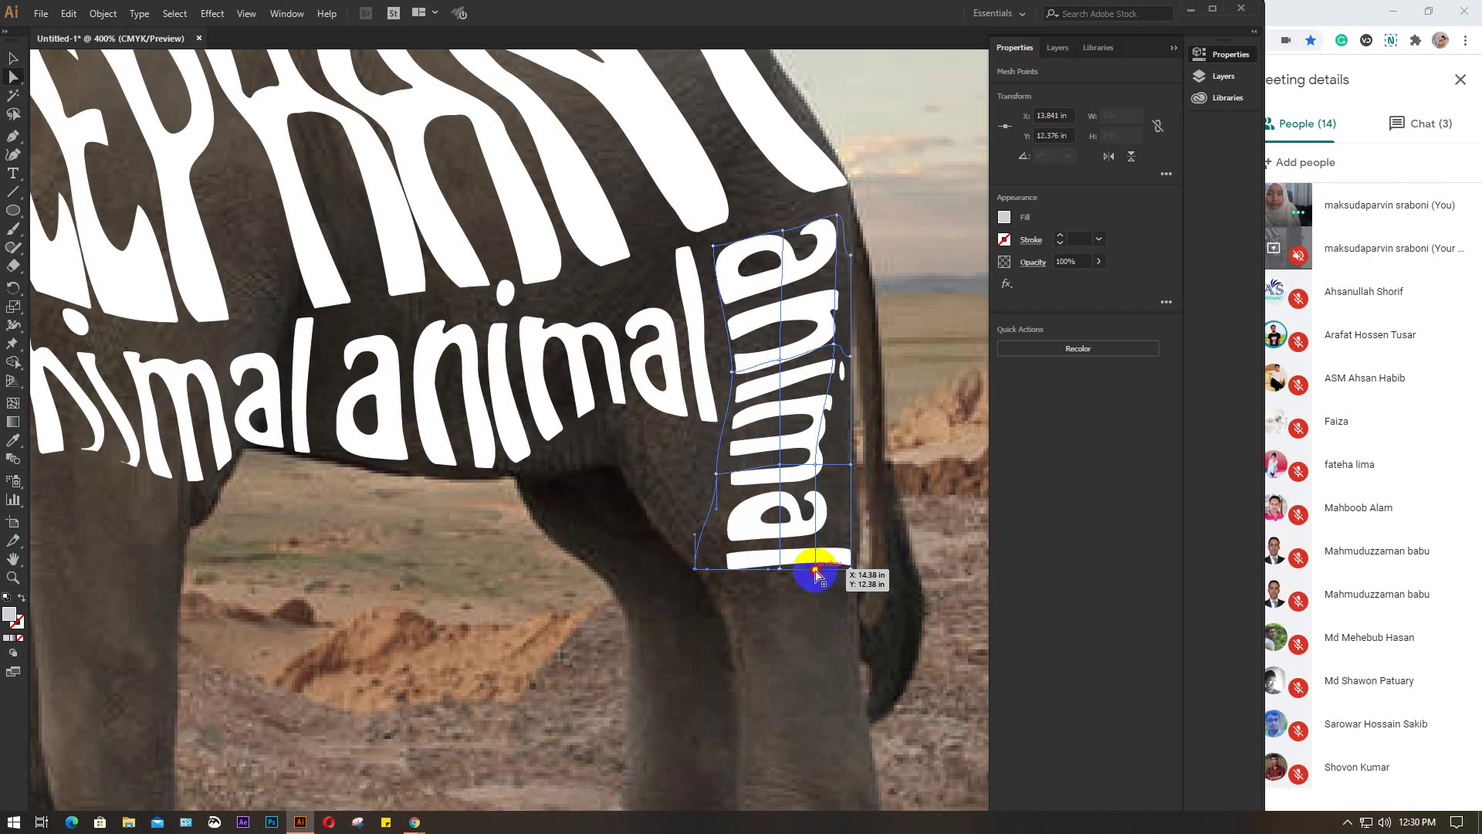
left_click_drag(817, 575, 859, 572)
left_click_drag(816, 467, 837, 479)
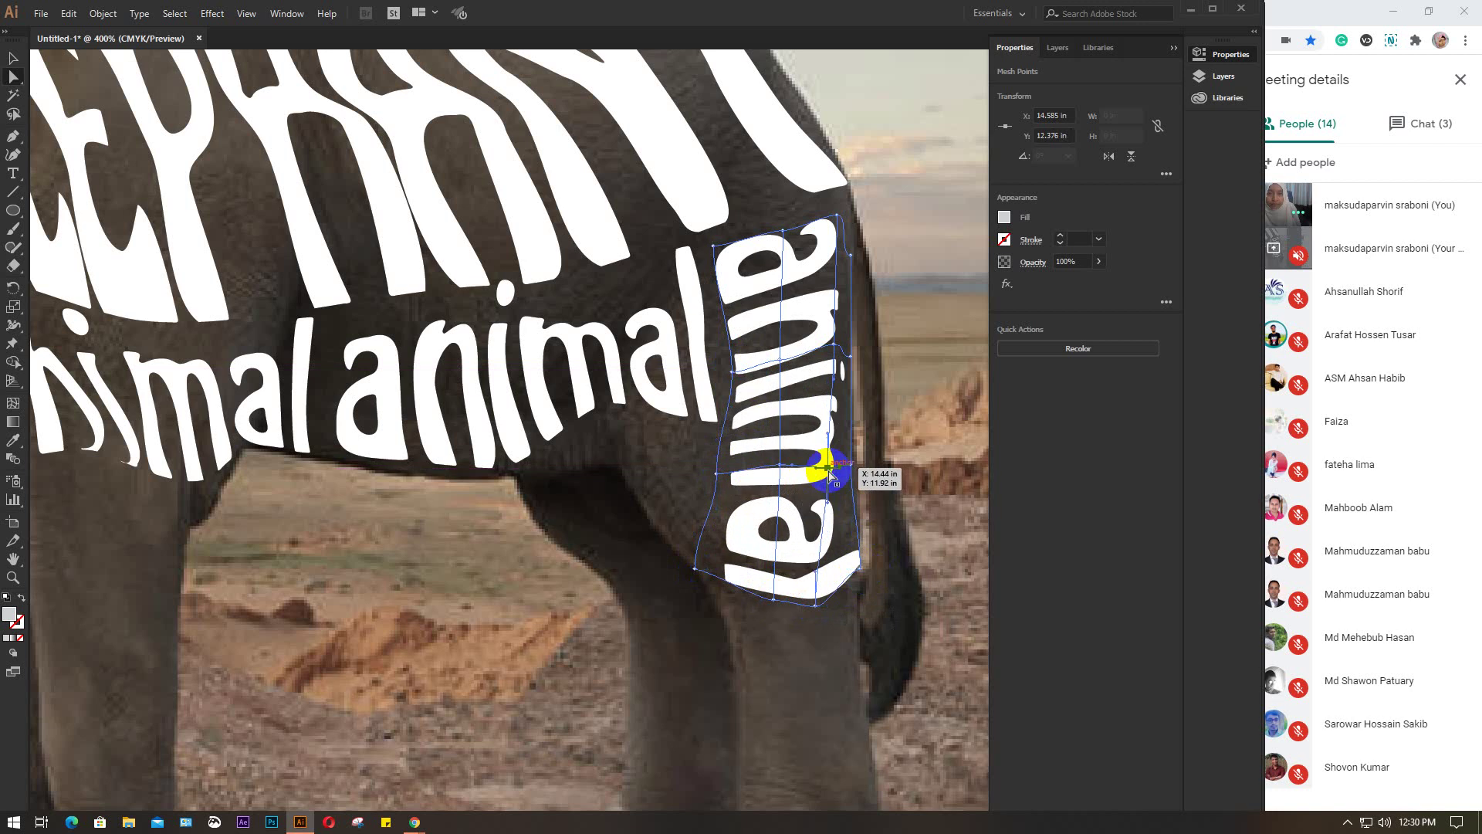
left_click(641, 461)
scroll(641, 461, "down", 3)
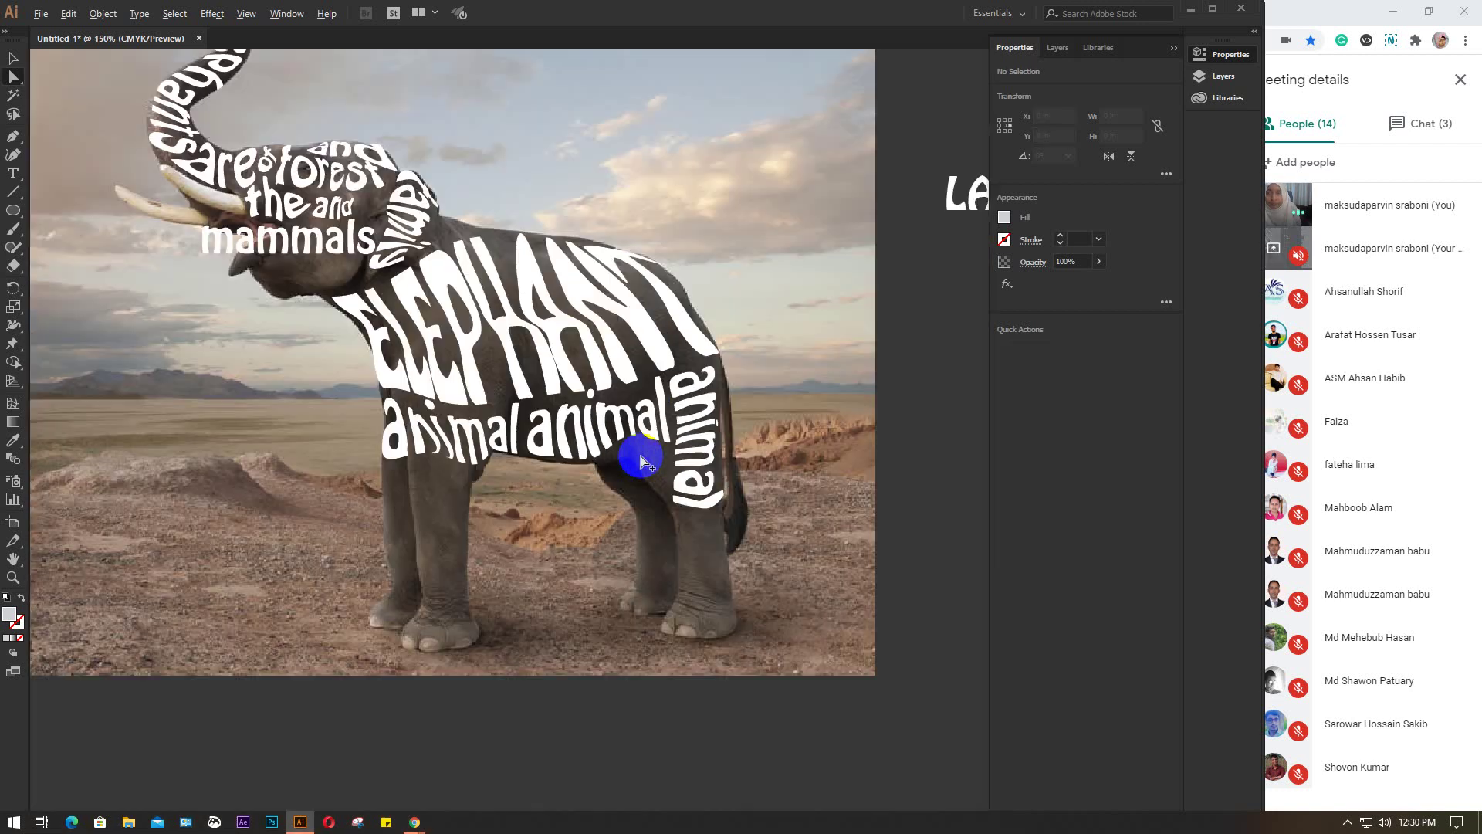
Select the 'mammals' text group and bring up Envelope Distort > Make with Mesh
scroll(630, 464, "down", 1)
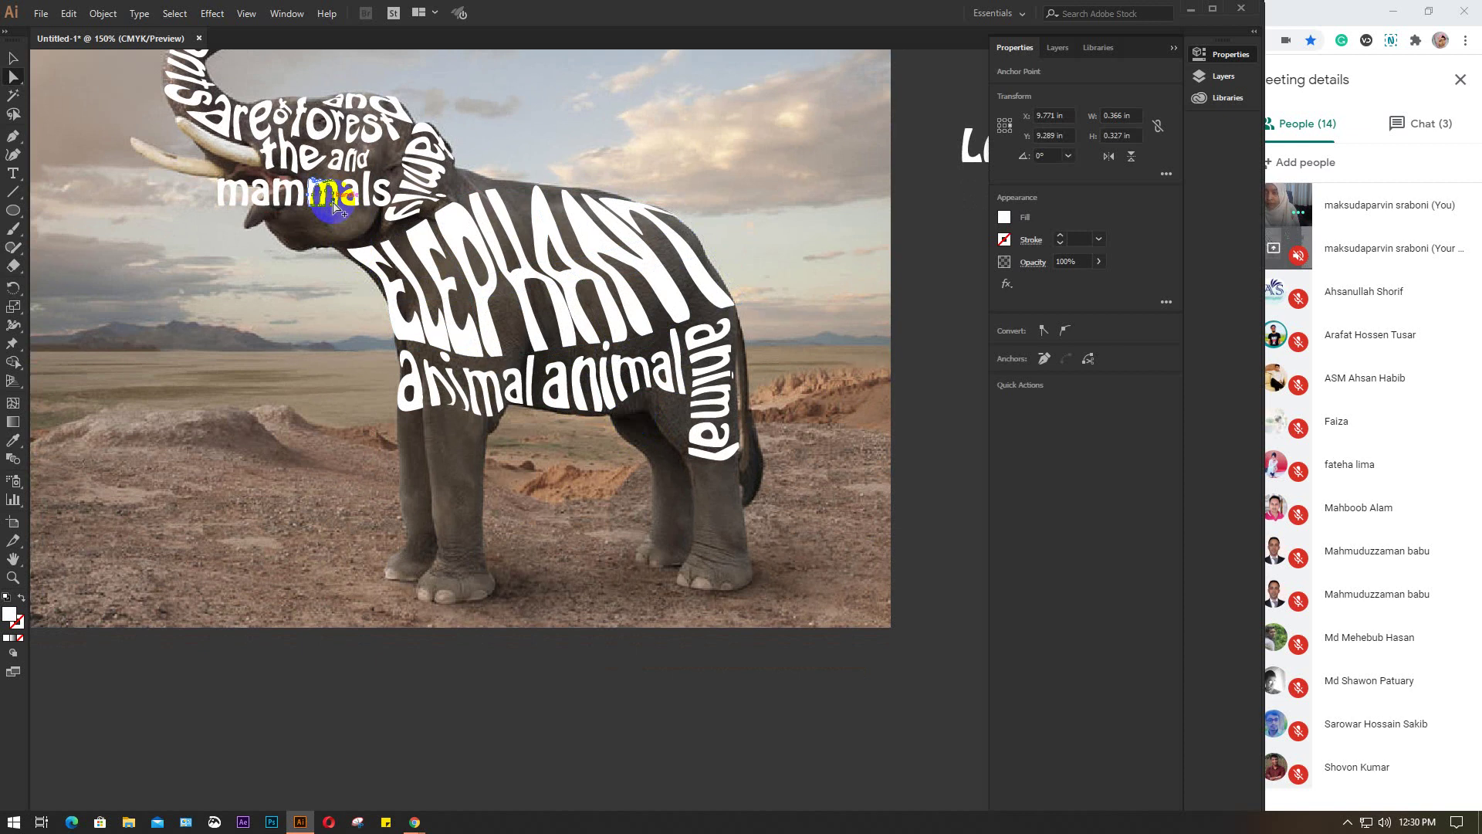
scroll(332, 205, "up", 3)
left_click_drag(298, 252, 521, 330)
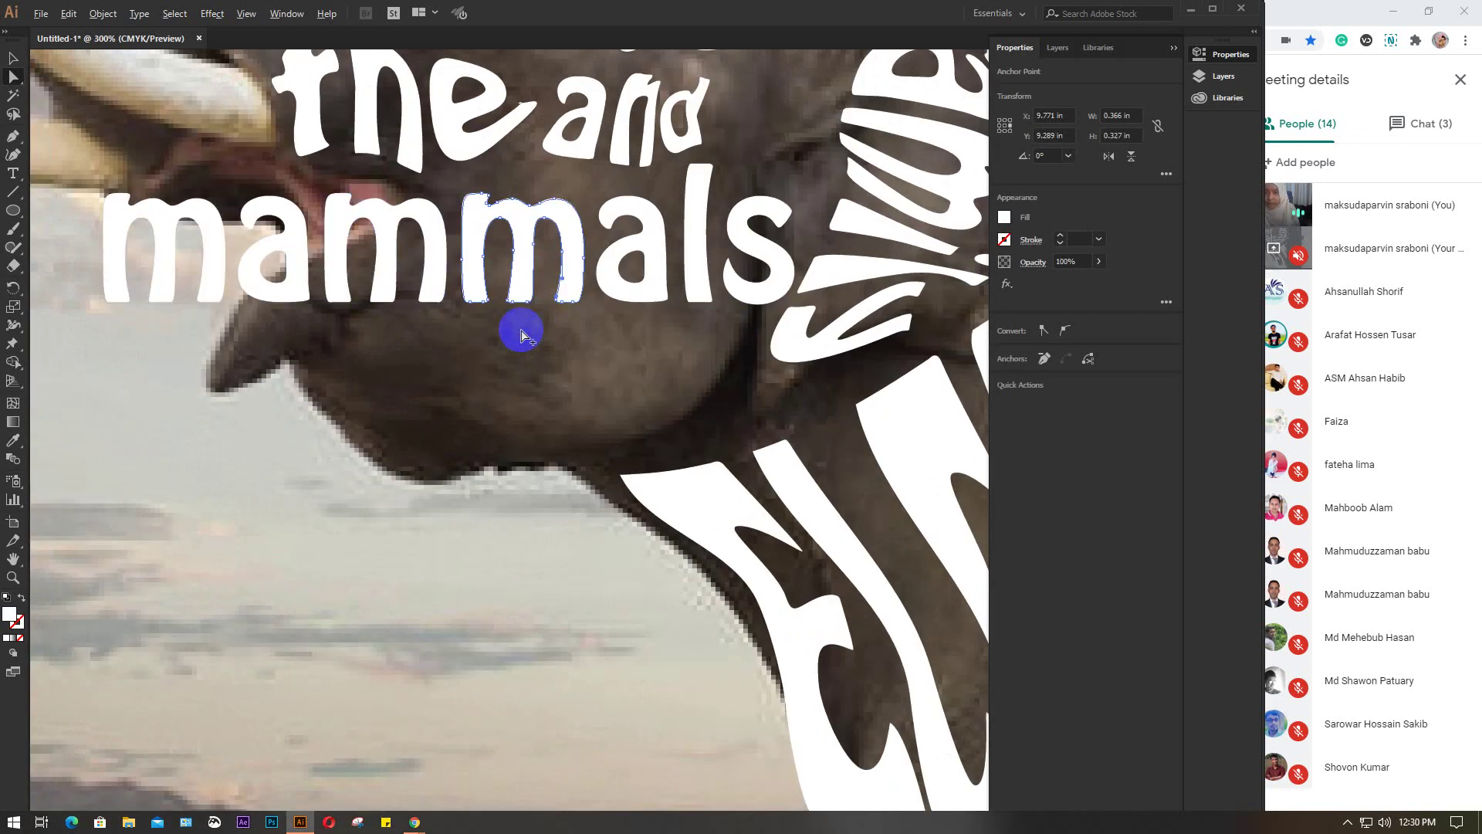
scroll(521, 337, "down", 2)
left_click(11, 57)
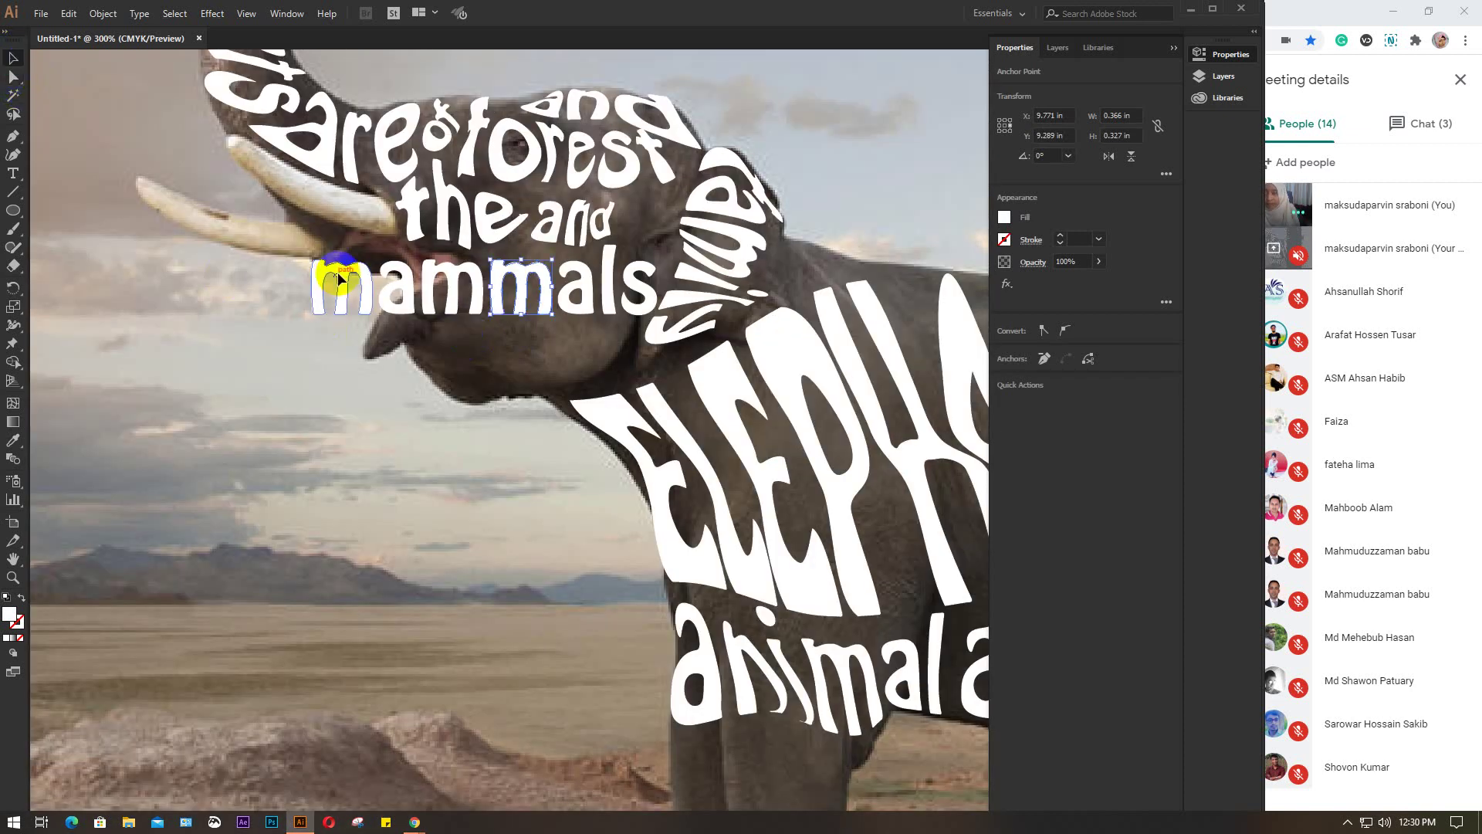
left_click(635, 324)
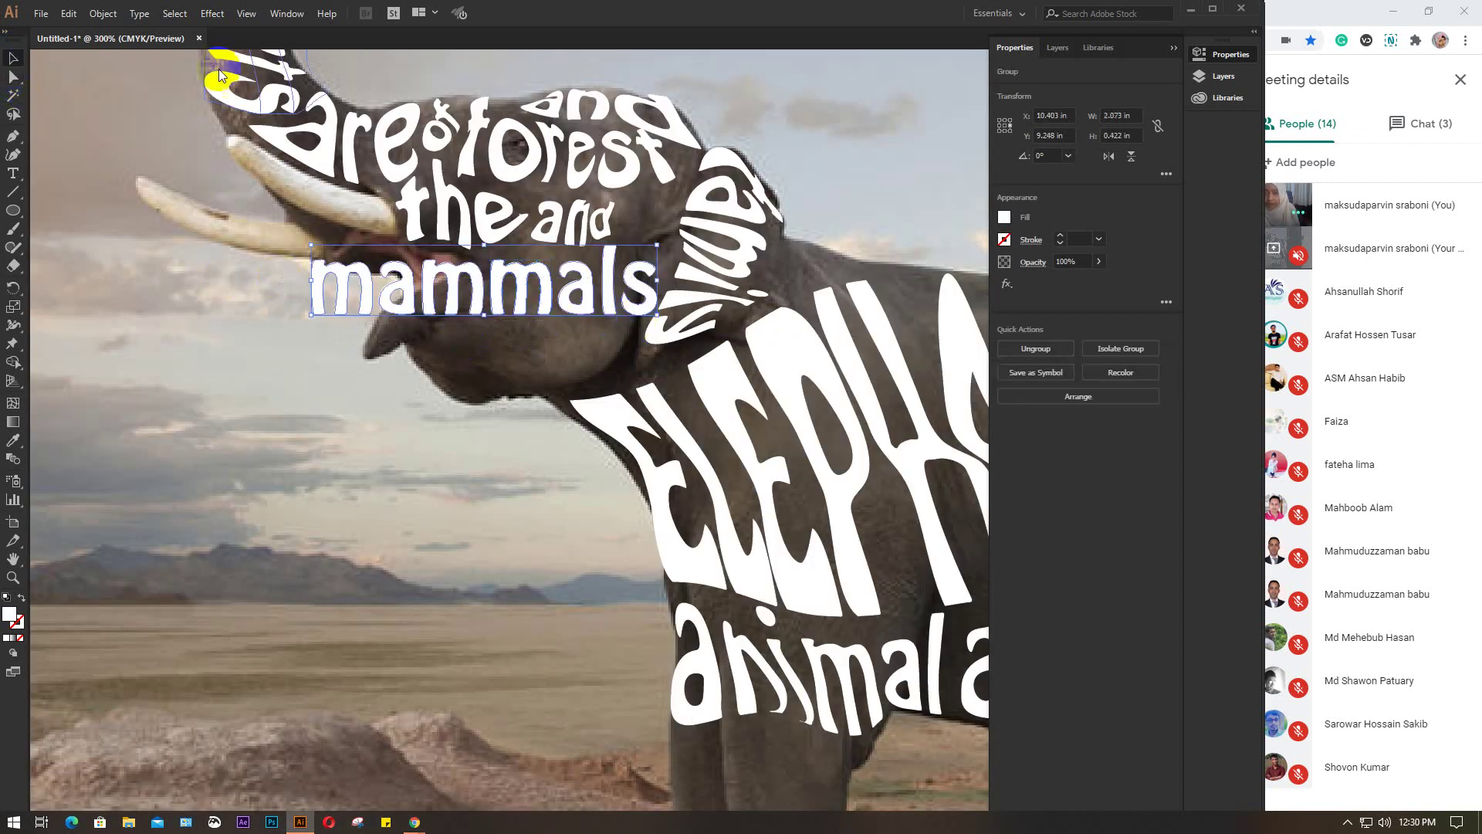
left_click(105, 14)
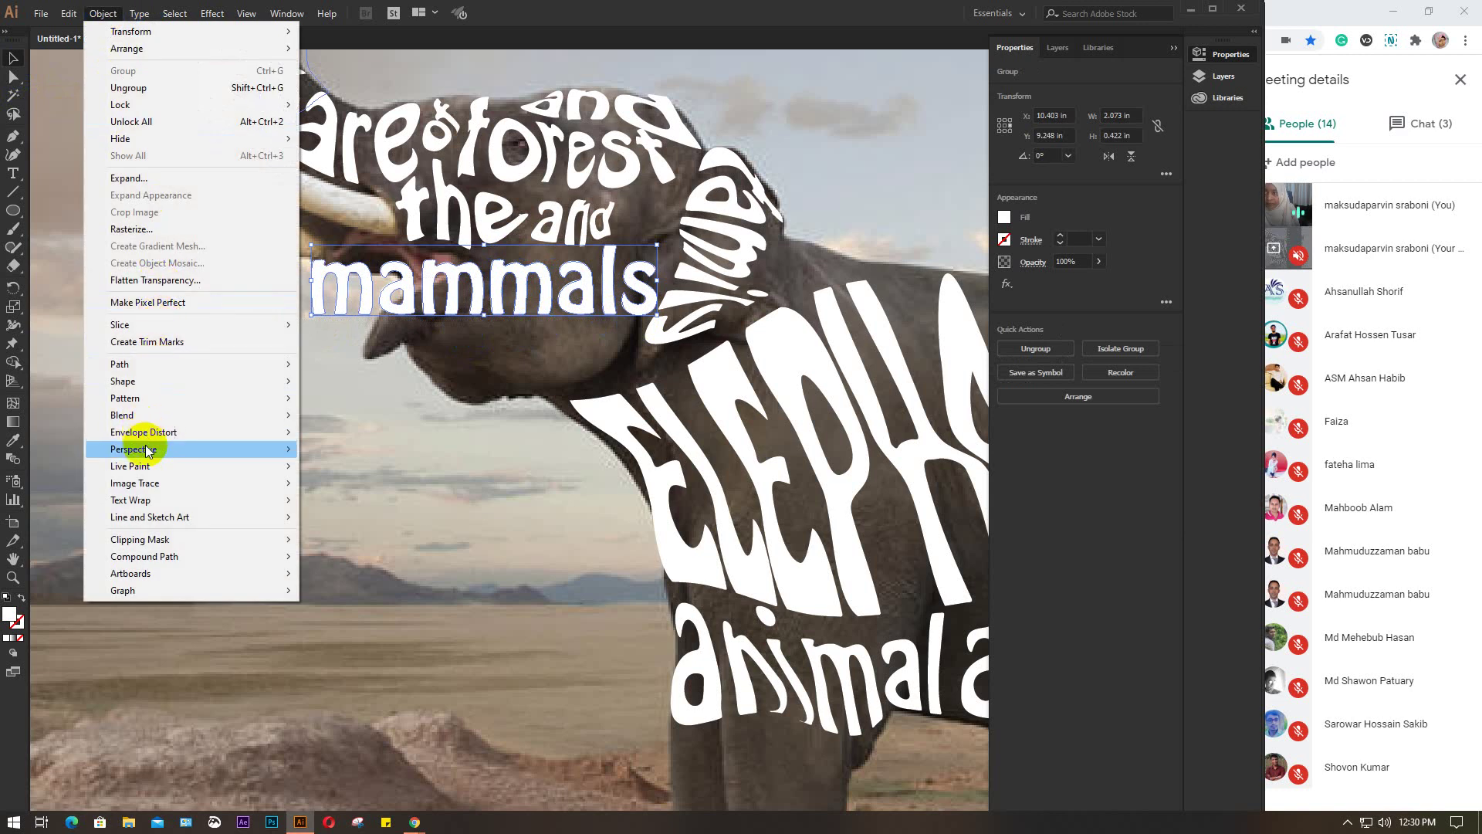
mouse_move(153, 439)
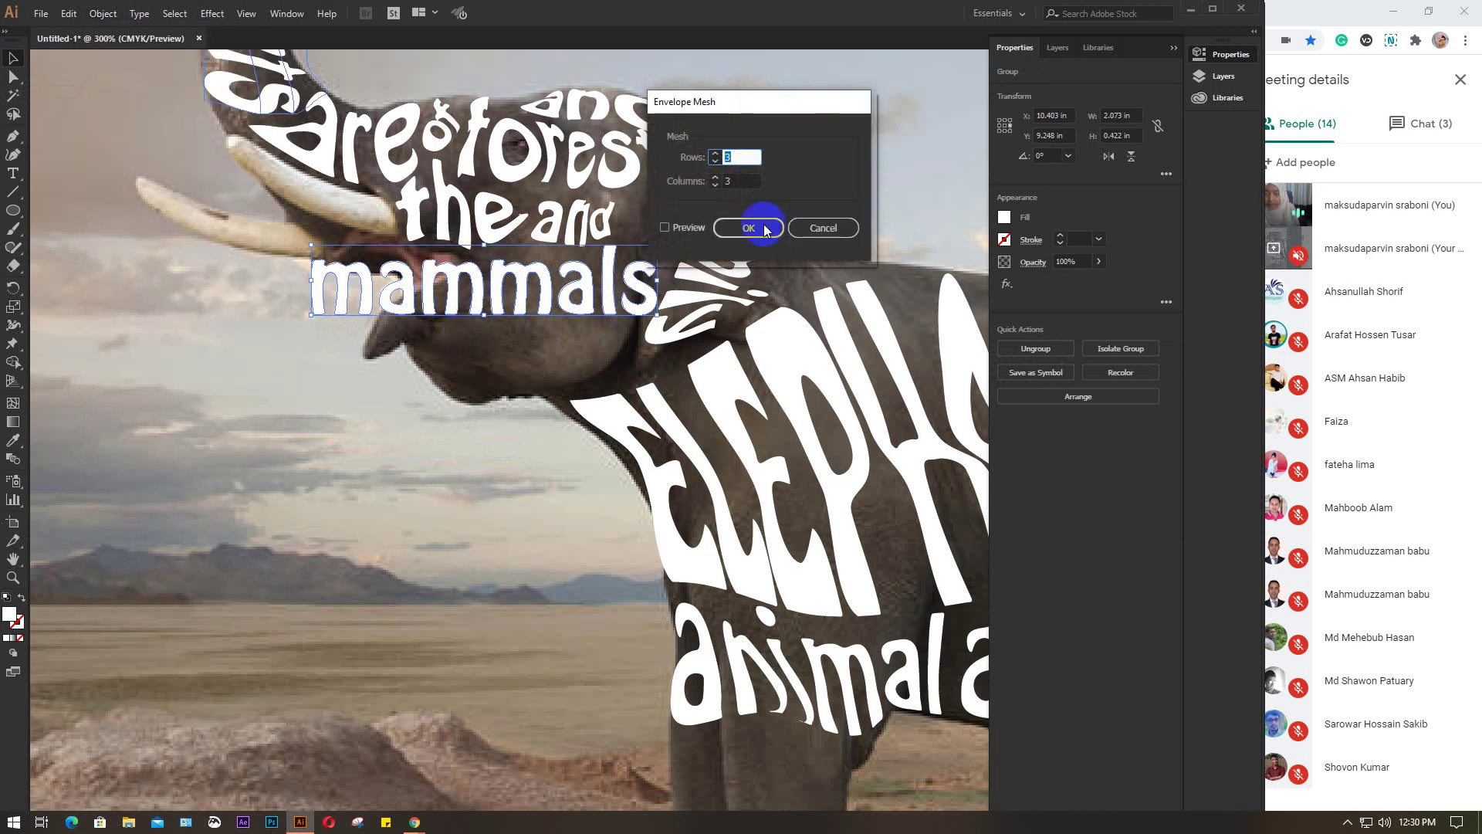
Apply a 3×3 mesh to 'mammals', move it down onto the jaw and stretch its right end
left_click(758, 225)
scroll(498, 302, "up", 2)
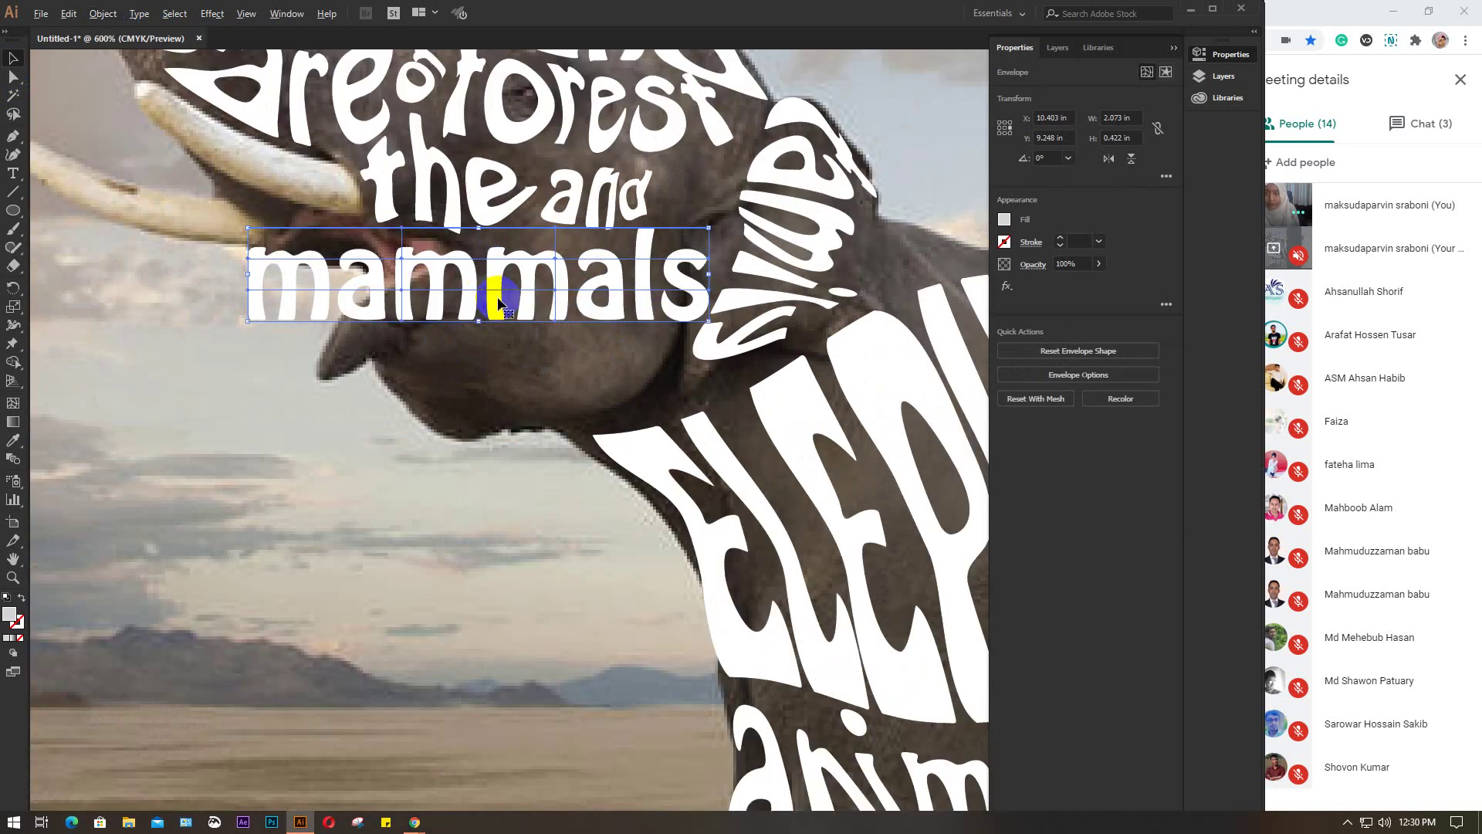
key("a")
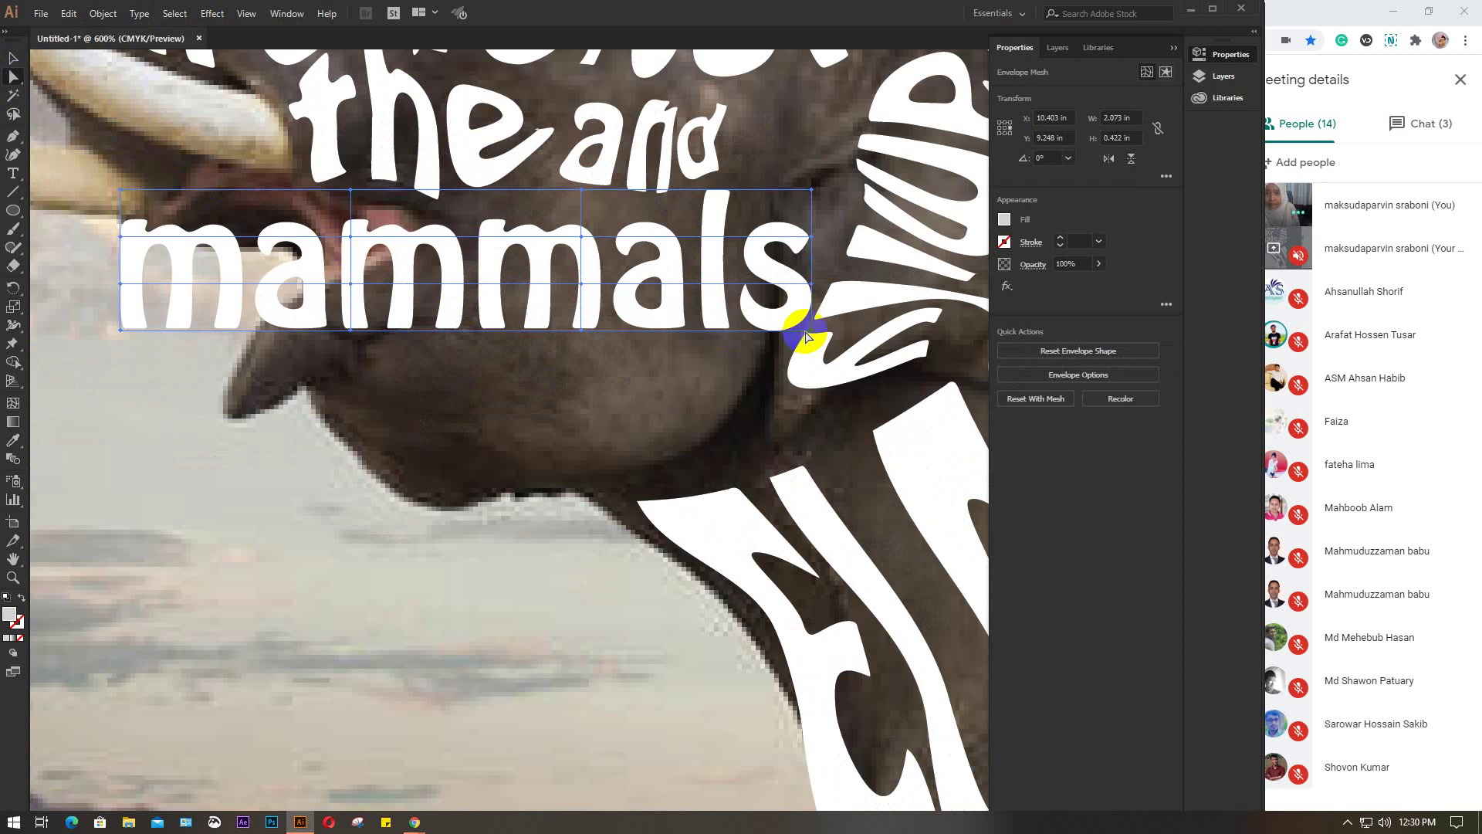
left_click_drag(813, 334, 737, 454)
left_click_drag(753, 328, 807, 162)
Bend the middle and lower left of 'mammals' down along the jaw, re-curving its top edge
left_click_drag(524, 237, 659, 228)
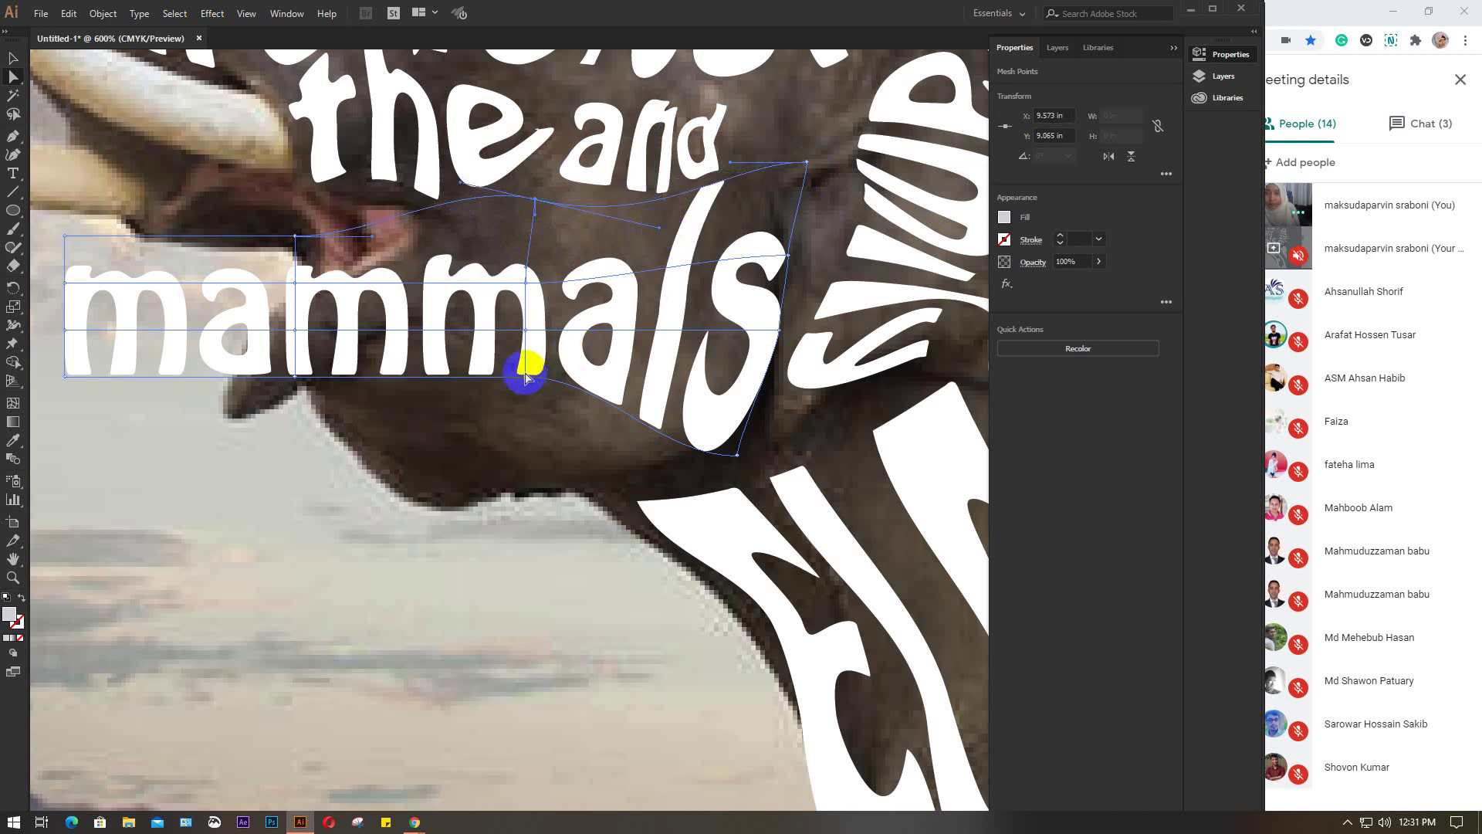
left_click_drag(525, 376, 604, 487)
left_click(498, 488)
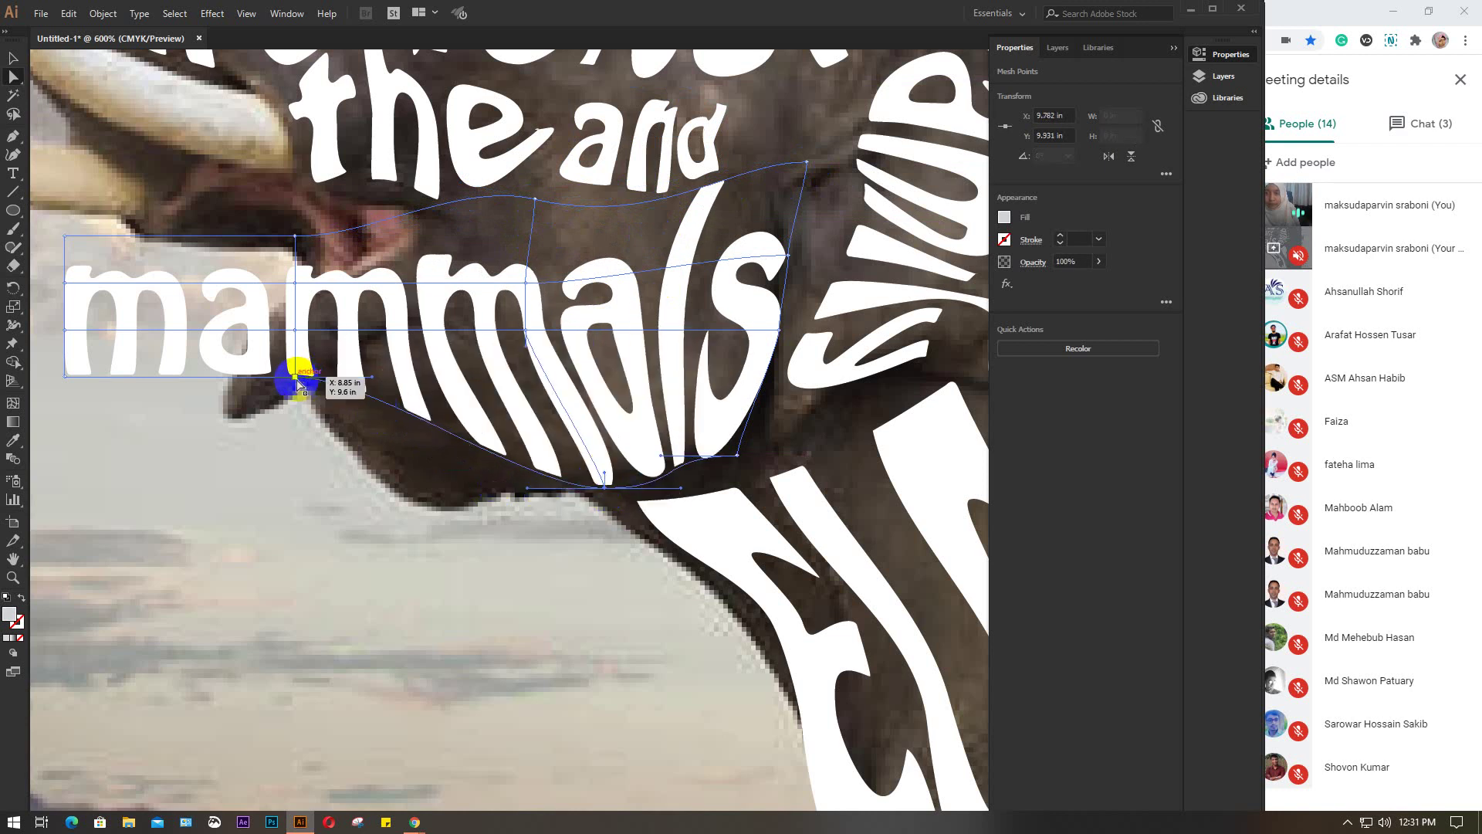
left_click_drag(296, 379, 410, 467)
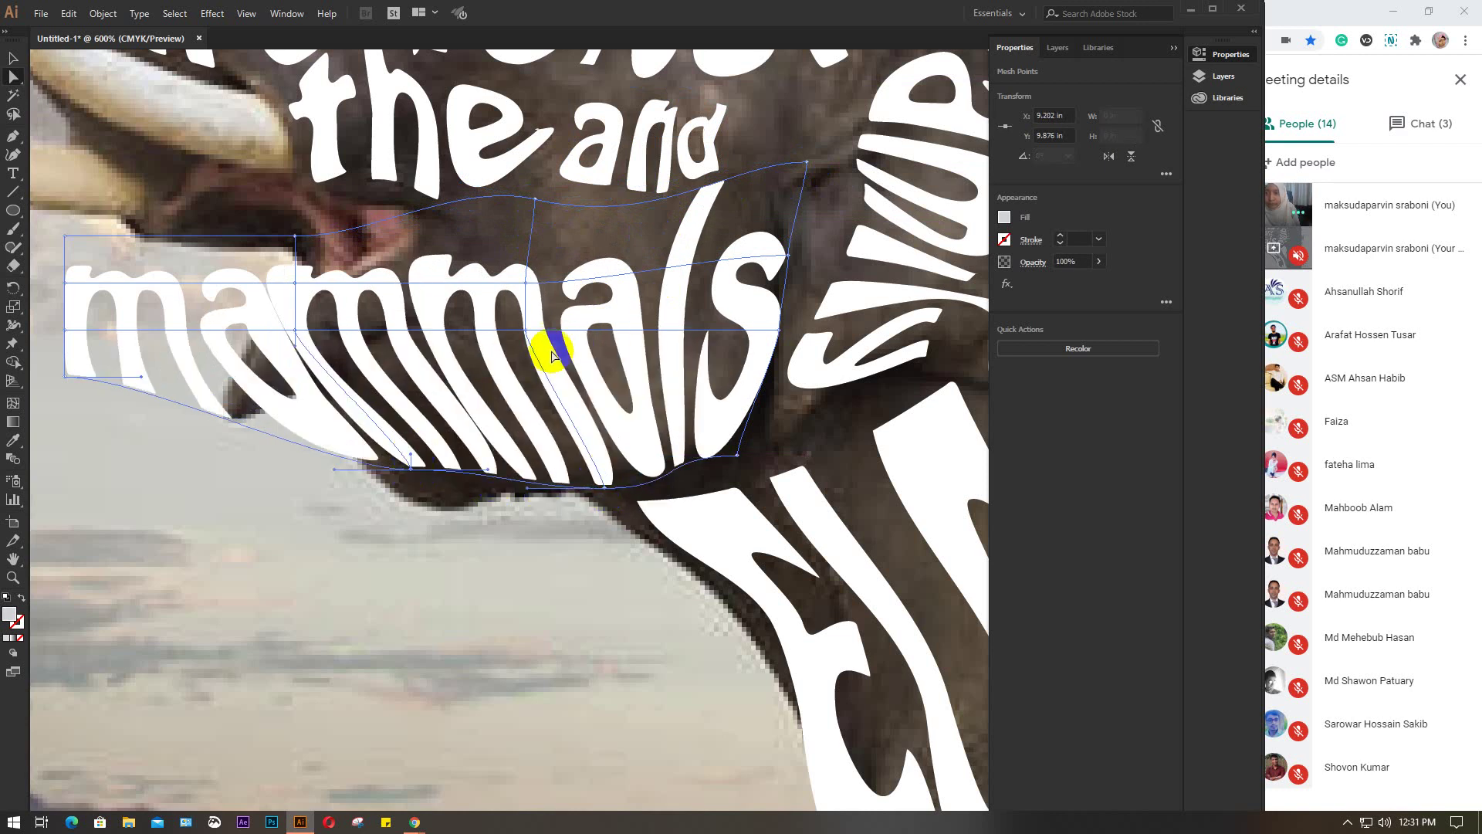
left_click_drag(553, 357, 614, 263)
left_click_drag(538, 207, 582, 213)
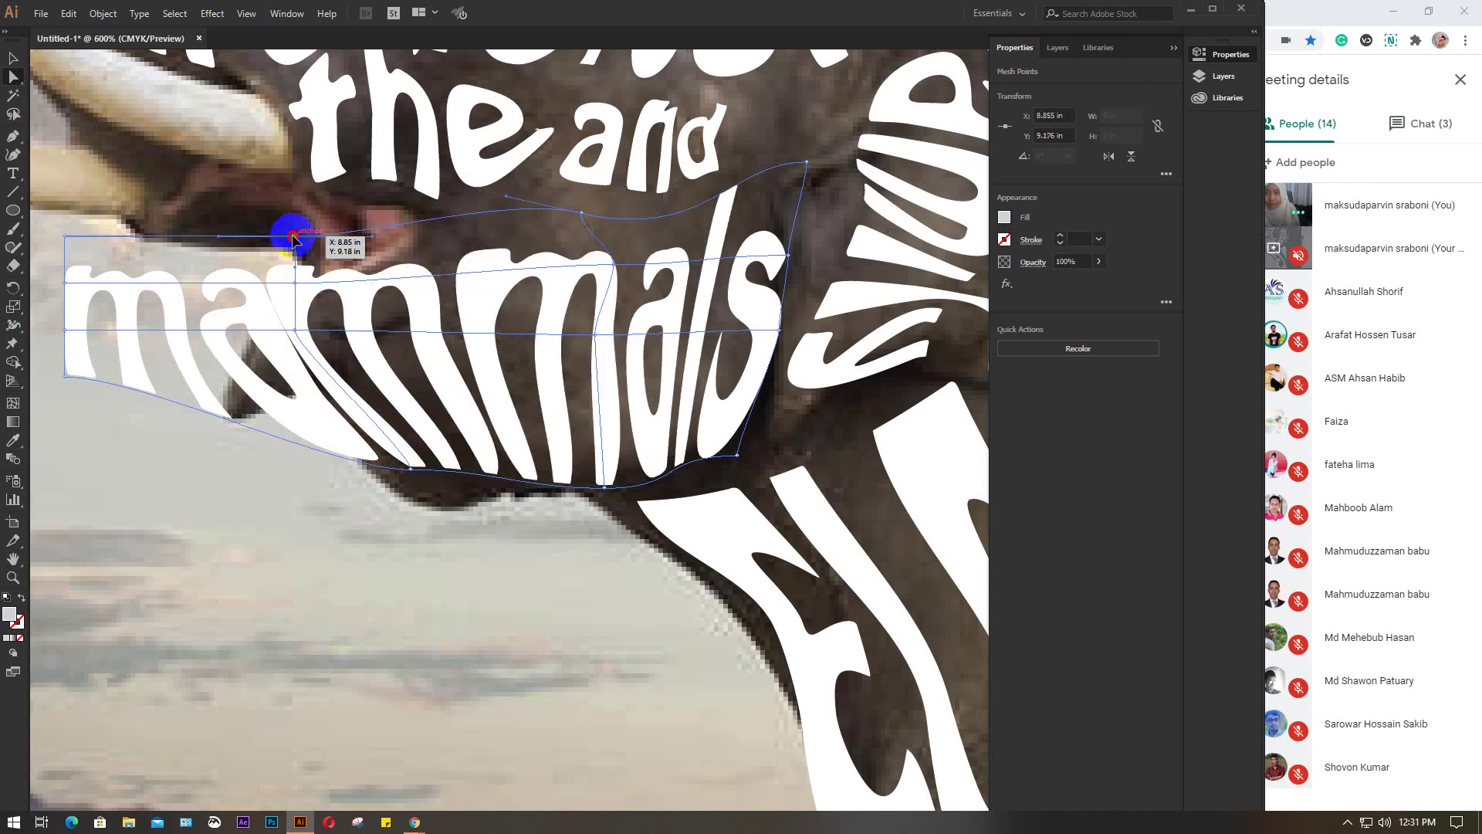
Pull the left side of 'mammals' up and inward and drop its bottom along the jaw
left_click_drag(294, 238, 448, 205)
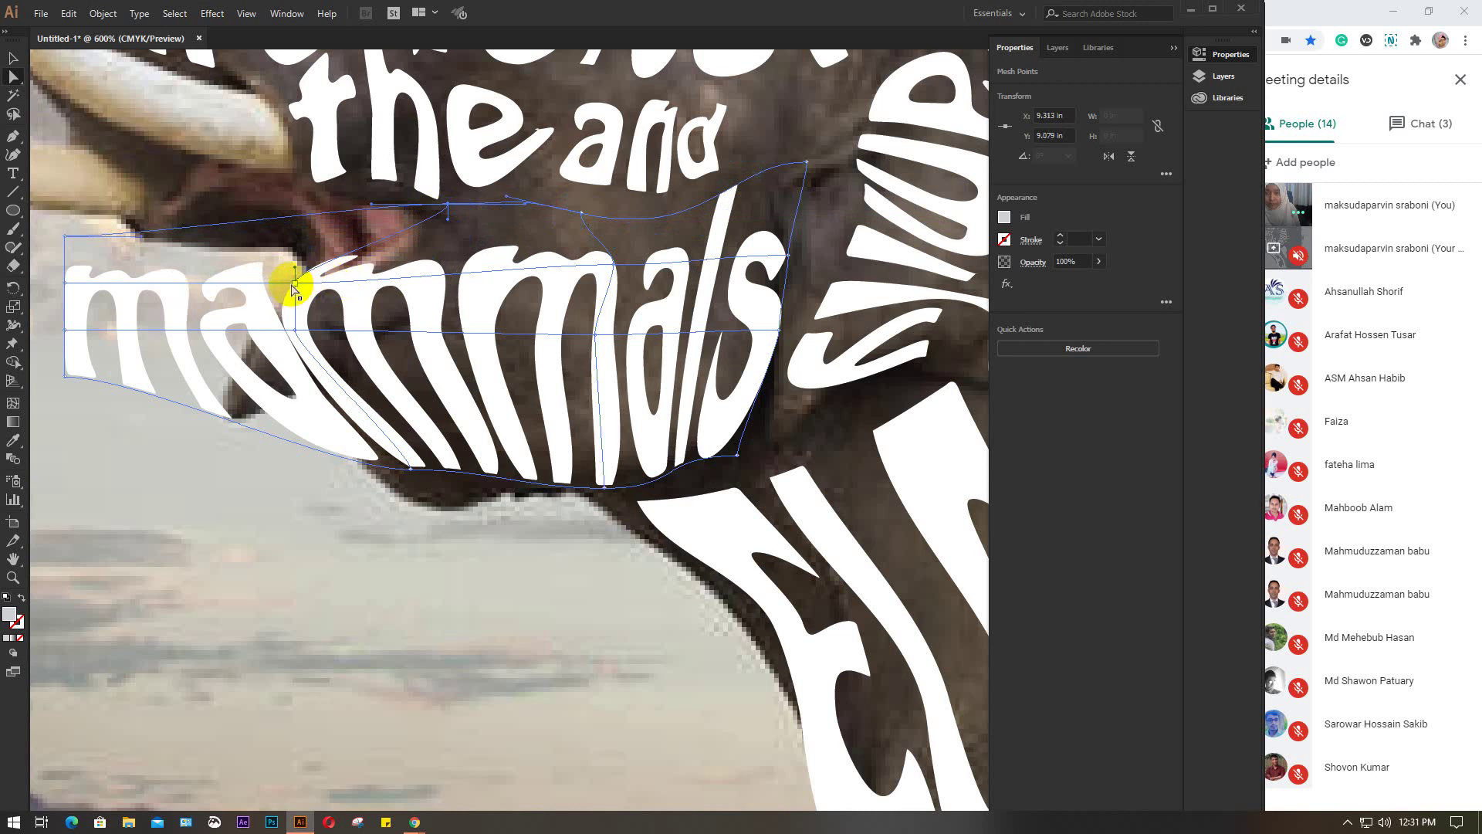
left_click_drag(295, 287, 485, 271)
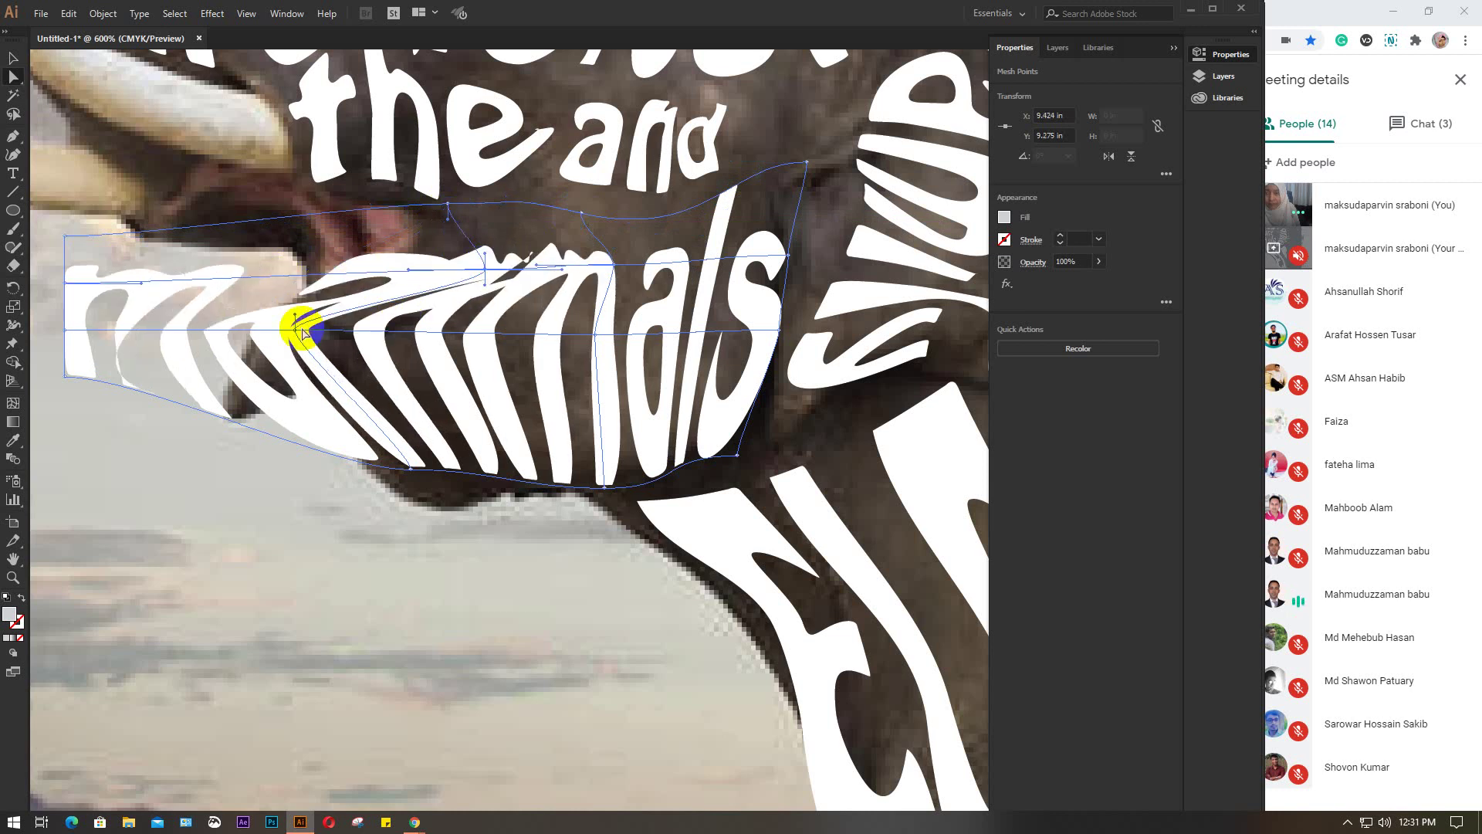
left_click_drag(297, 331, 494, 332)
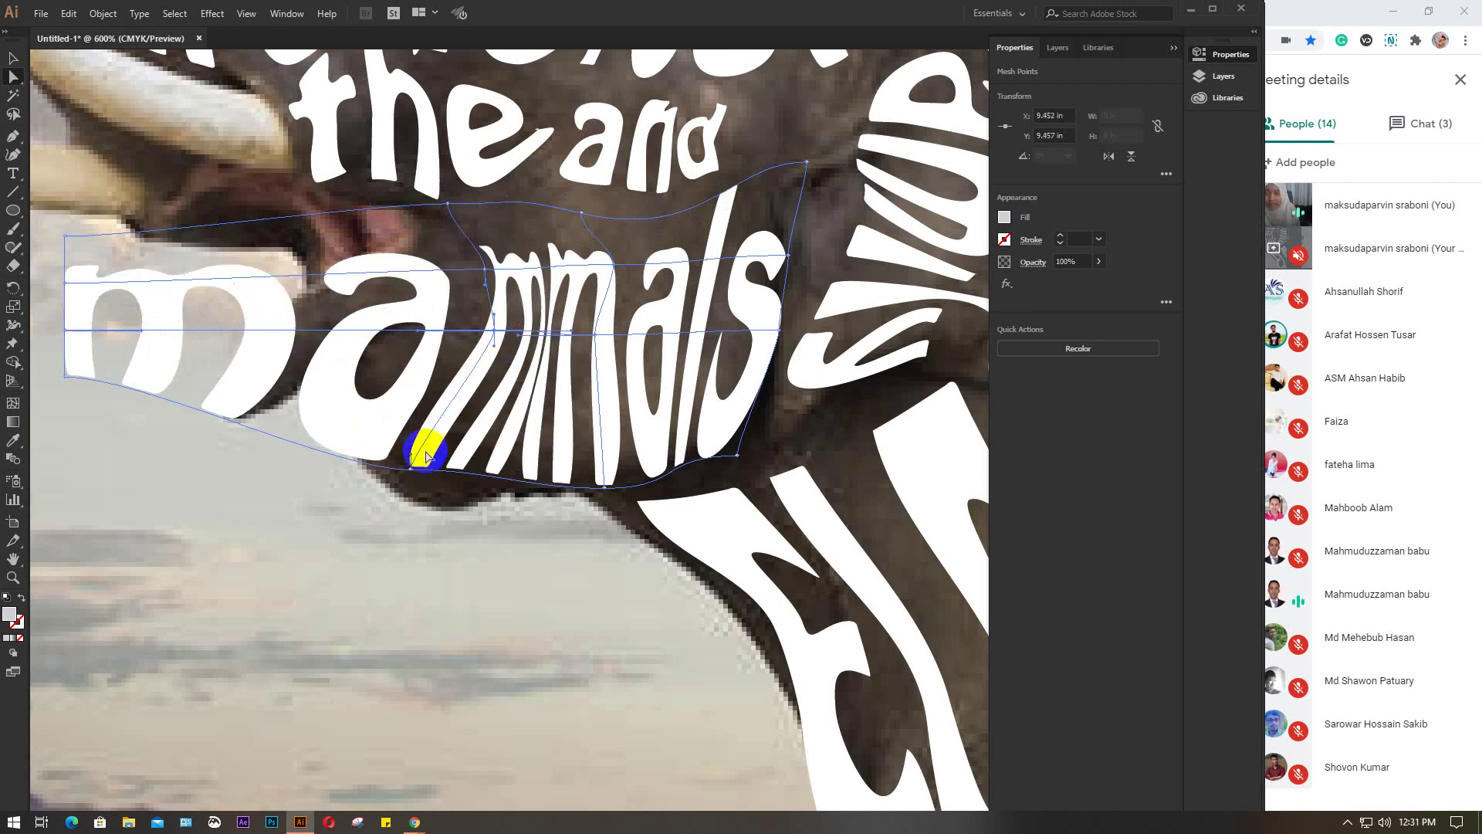
left_click_drag(410, 472, 461, 492)
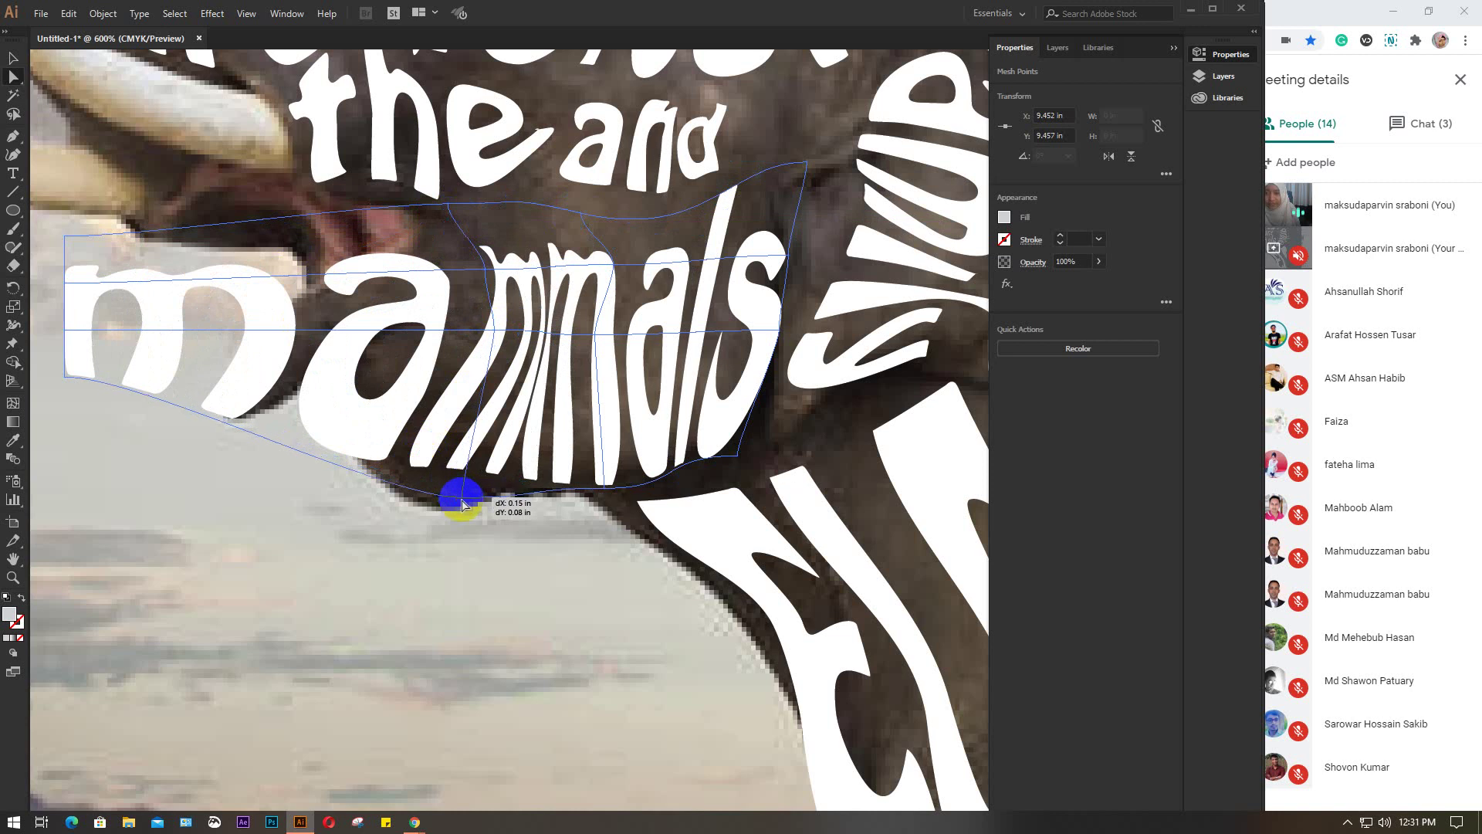
left_click_drag(65, 237, 484, 206)
left_click(226, 184)
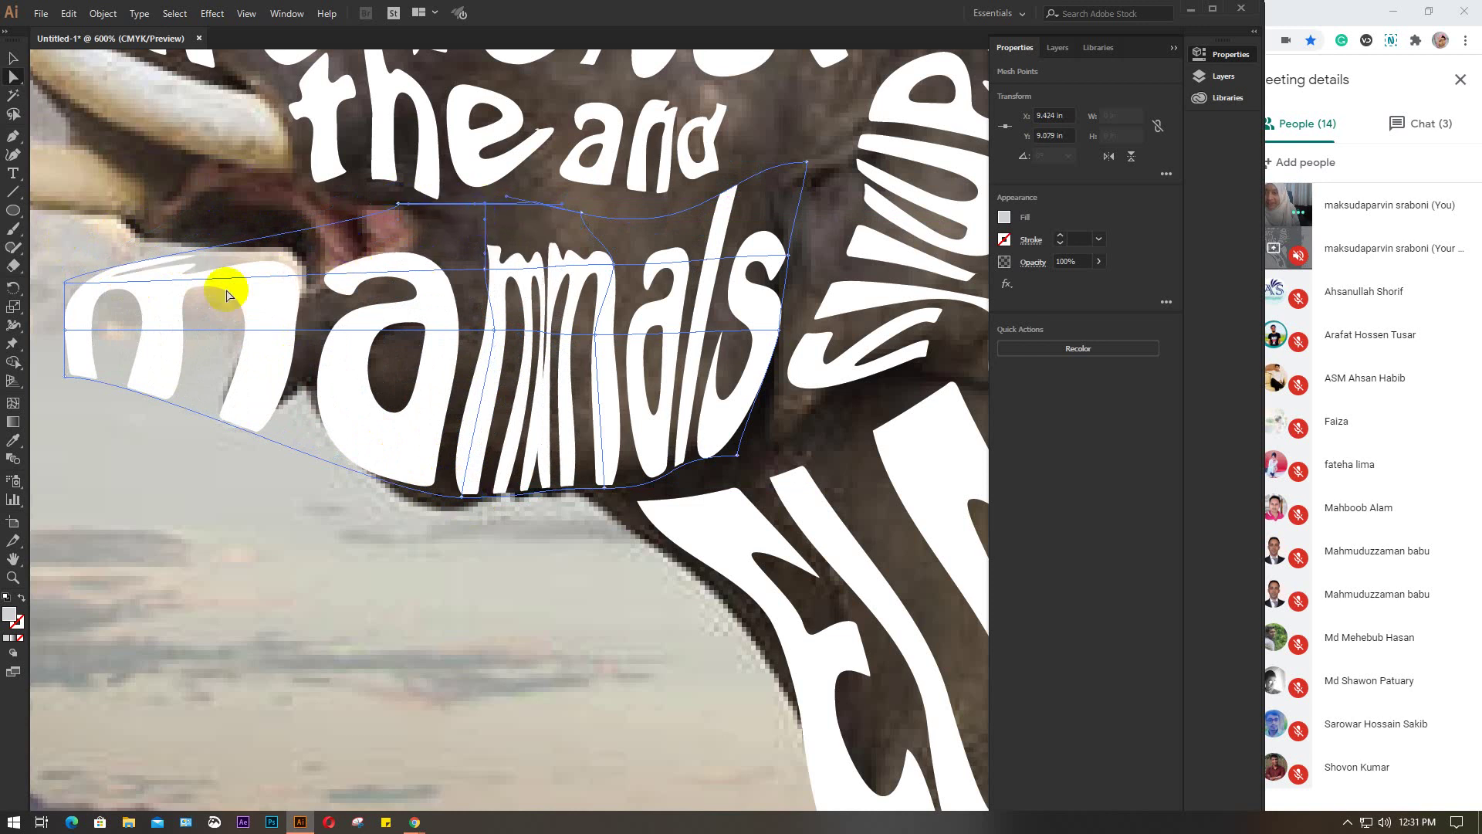
Narrow the left tip of 'mammals' to fit inside the head
left_click_drag(64, 283, 383, 280)
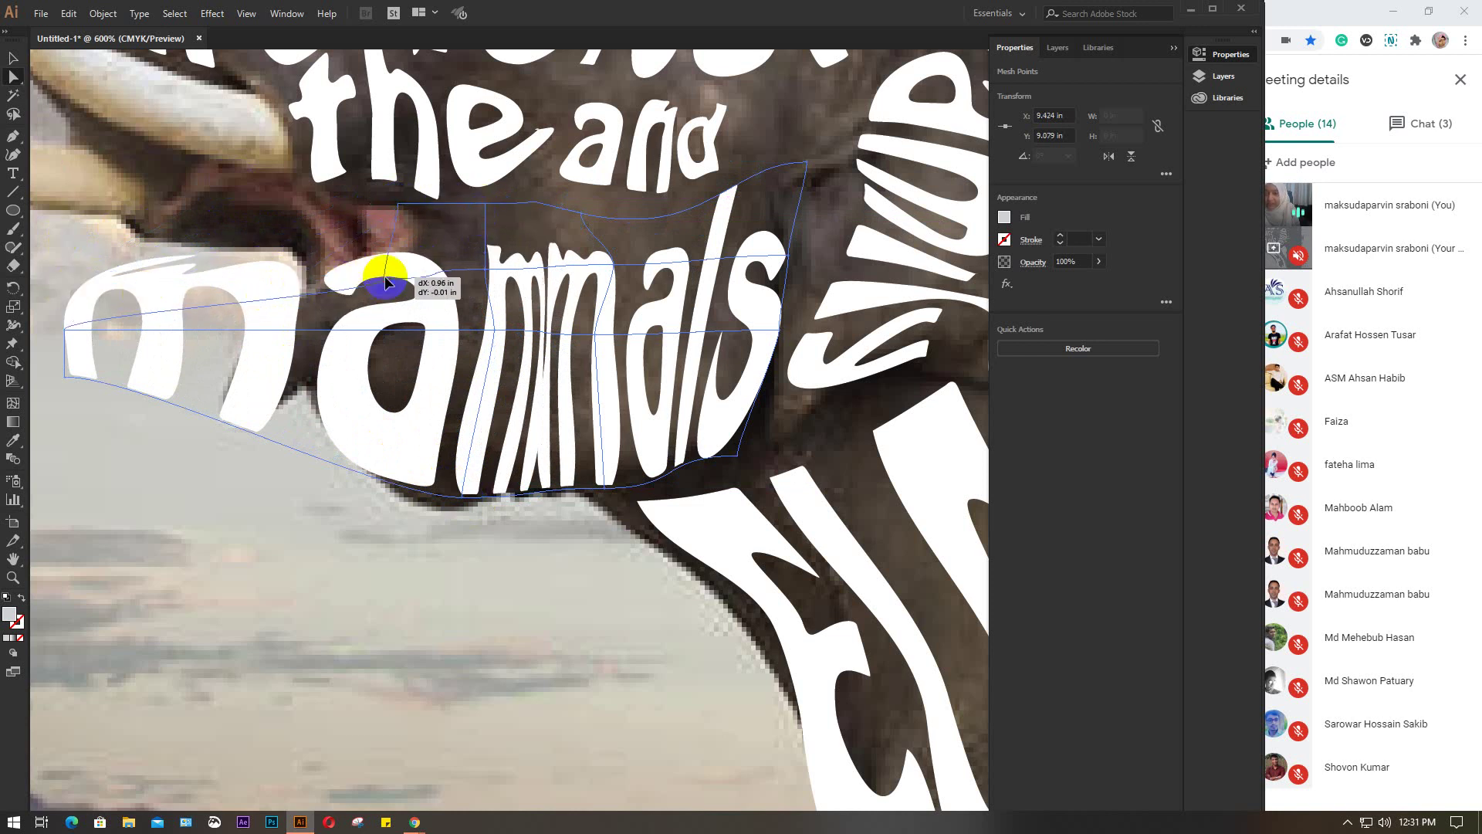
left_click_drag(66, 333, 394, 333)
left_click_drag(66, 372, 377, 430)
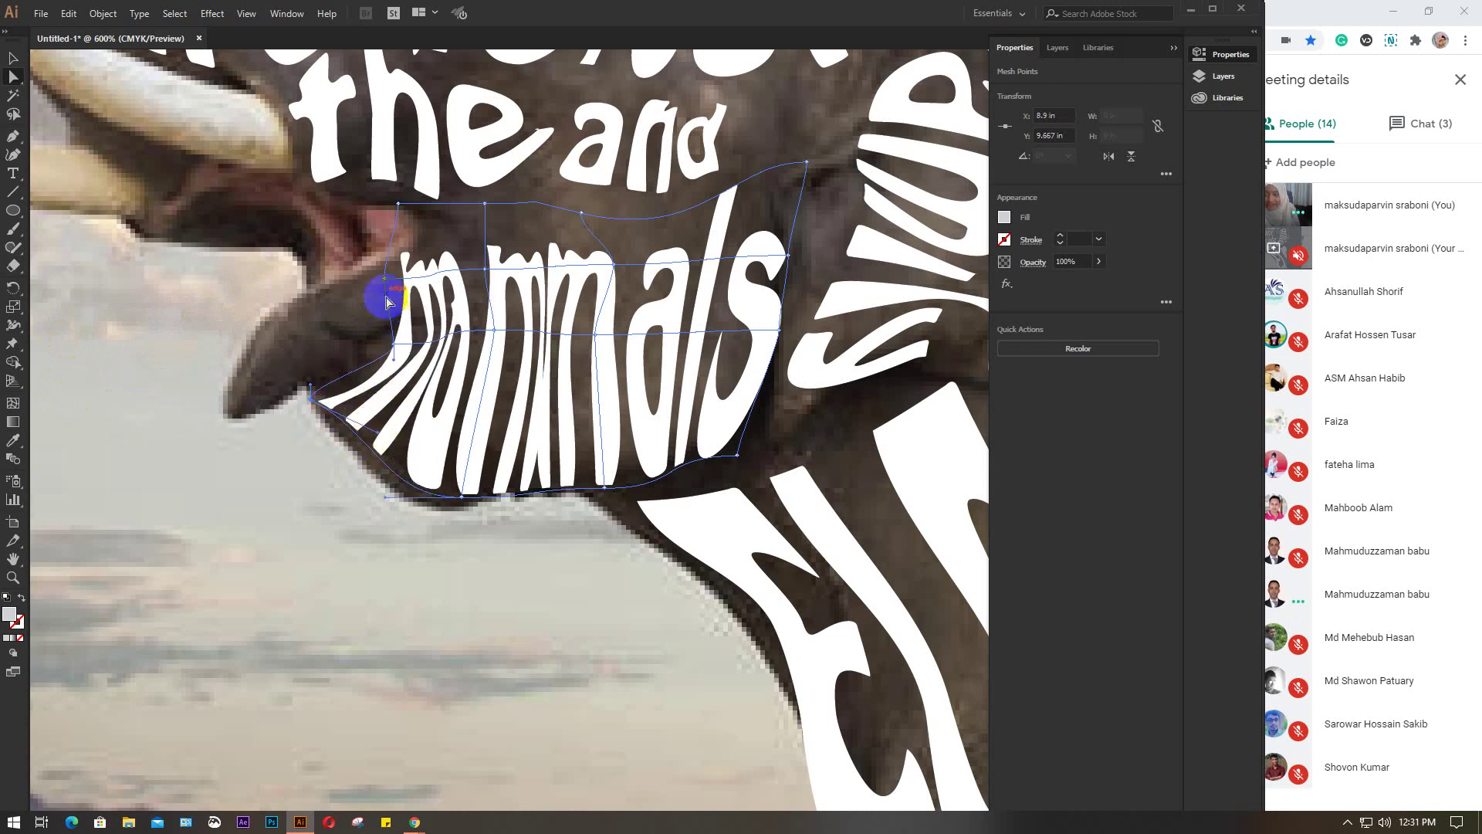
left_click_drag(393, 343, 380, 342)
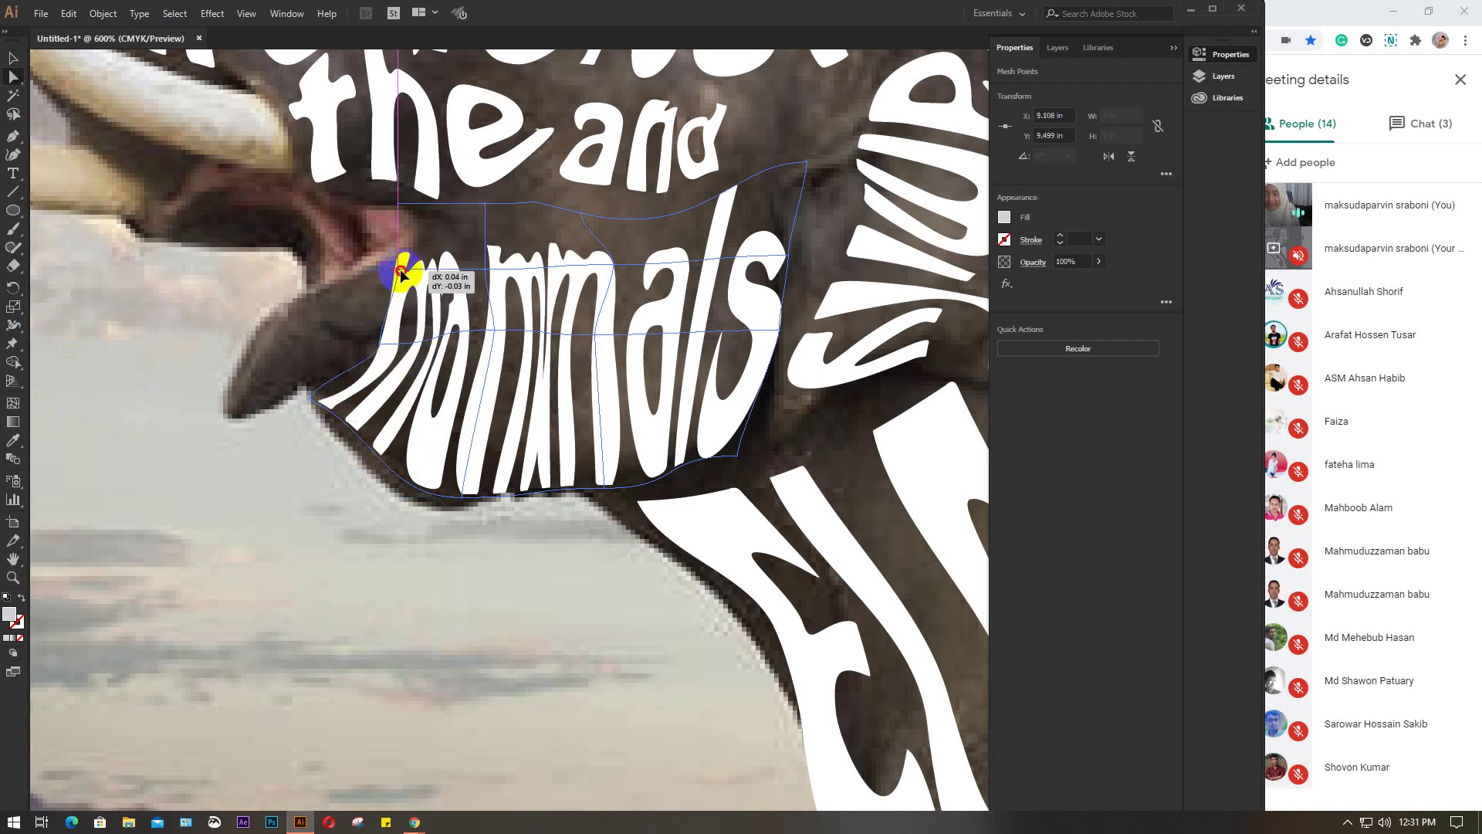
left_click_drag(415, 272, 410, 269)
Raise the top of 'mammals' toward 'and', widen its middle, then deselect
left_click_drag(485, 205, 503, 144)
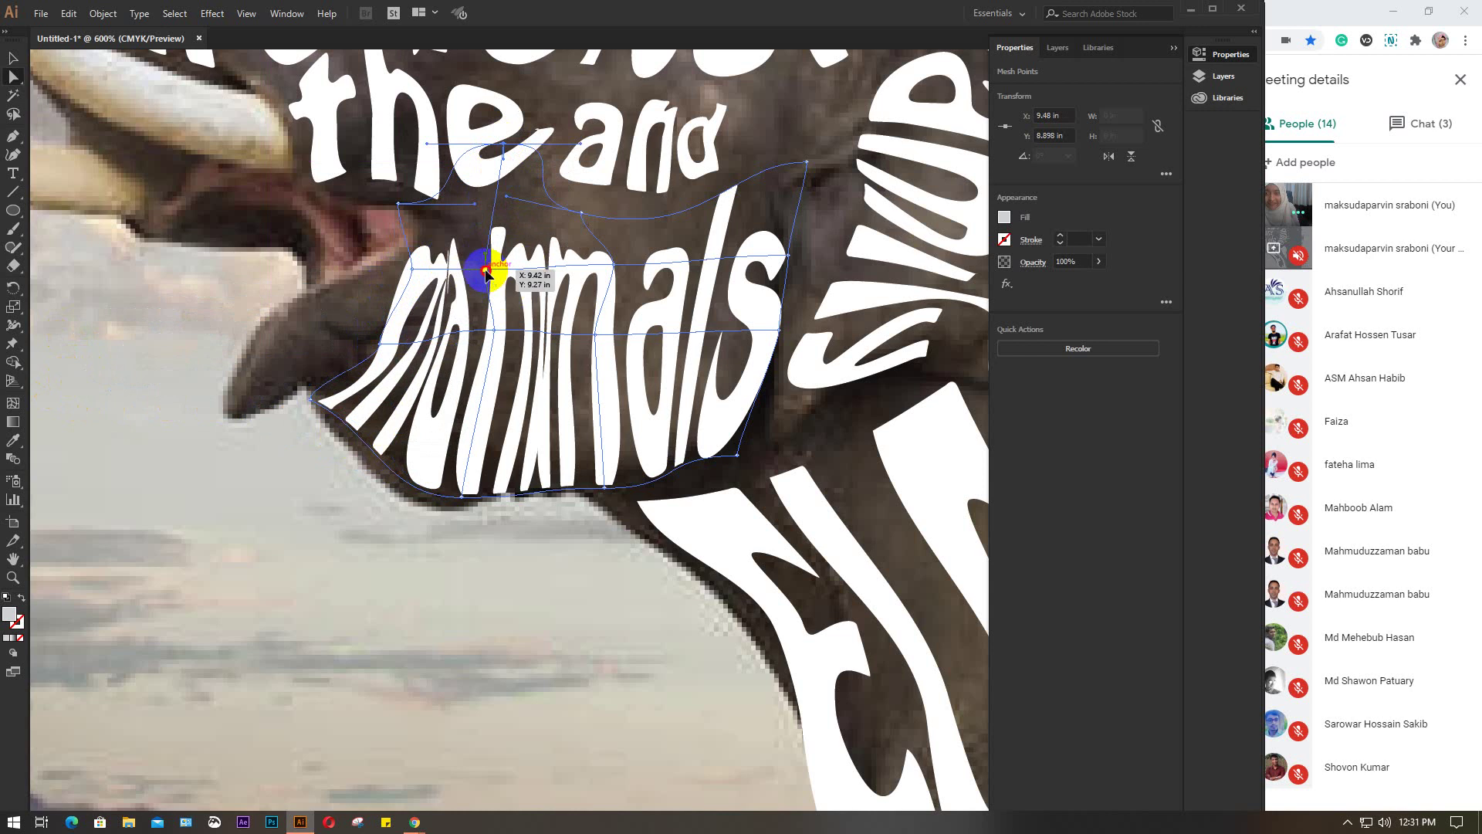
left_click_drag(486, 272, 509, 247)
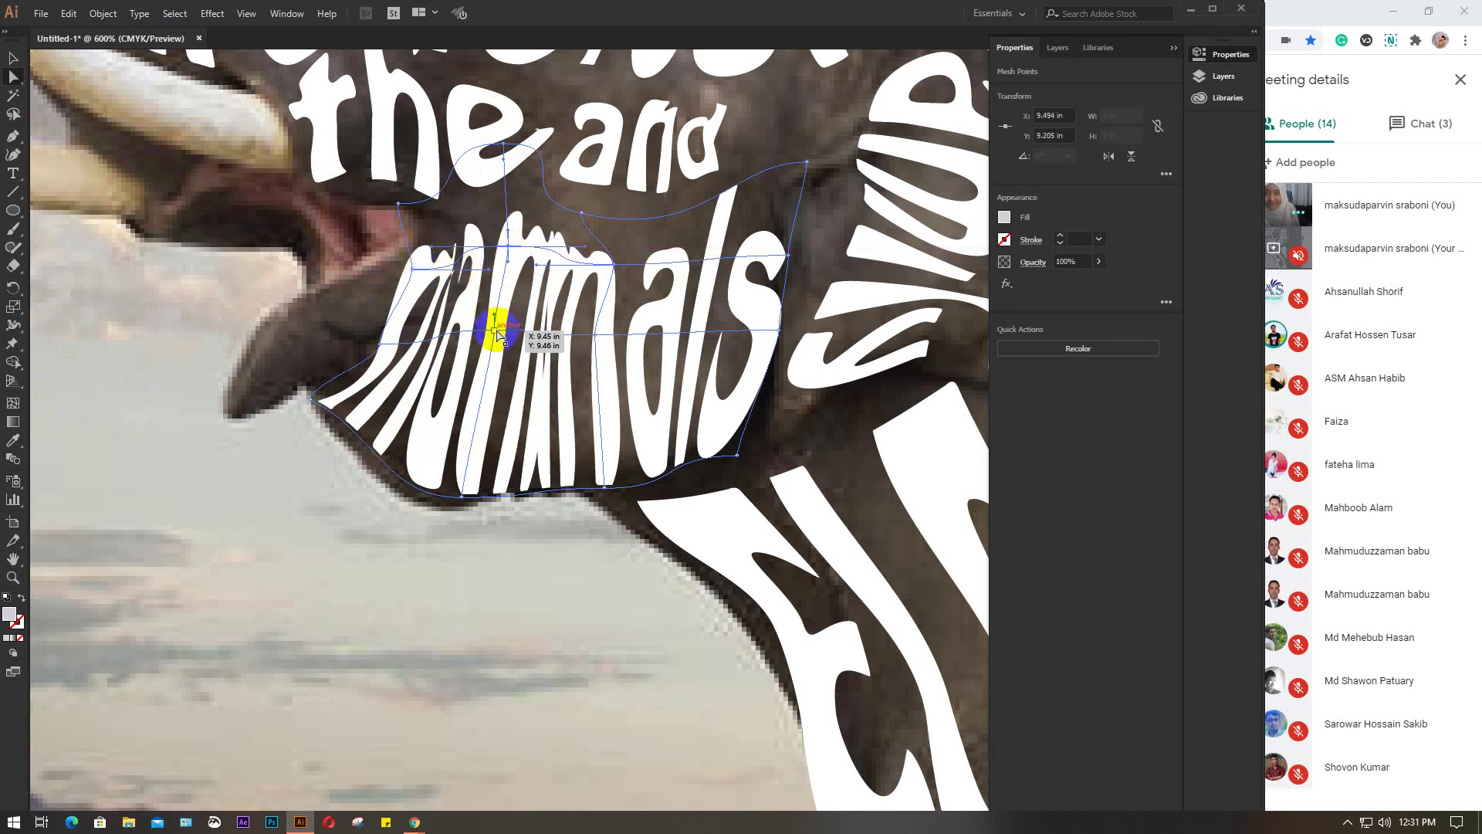
left_click_drag(498, 334, 545, 321)
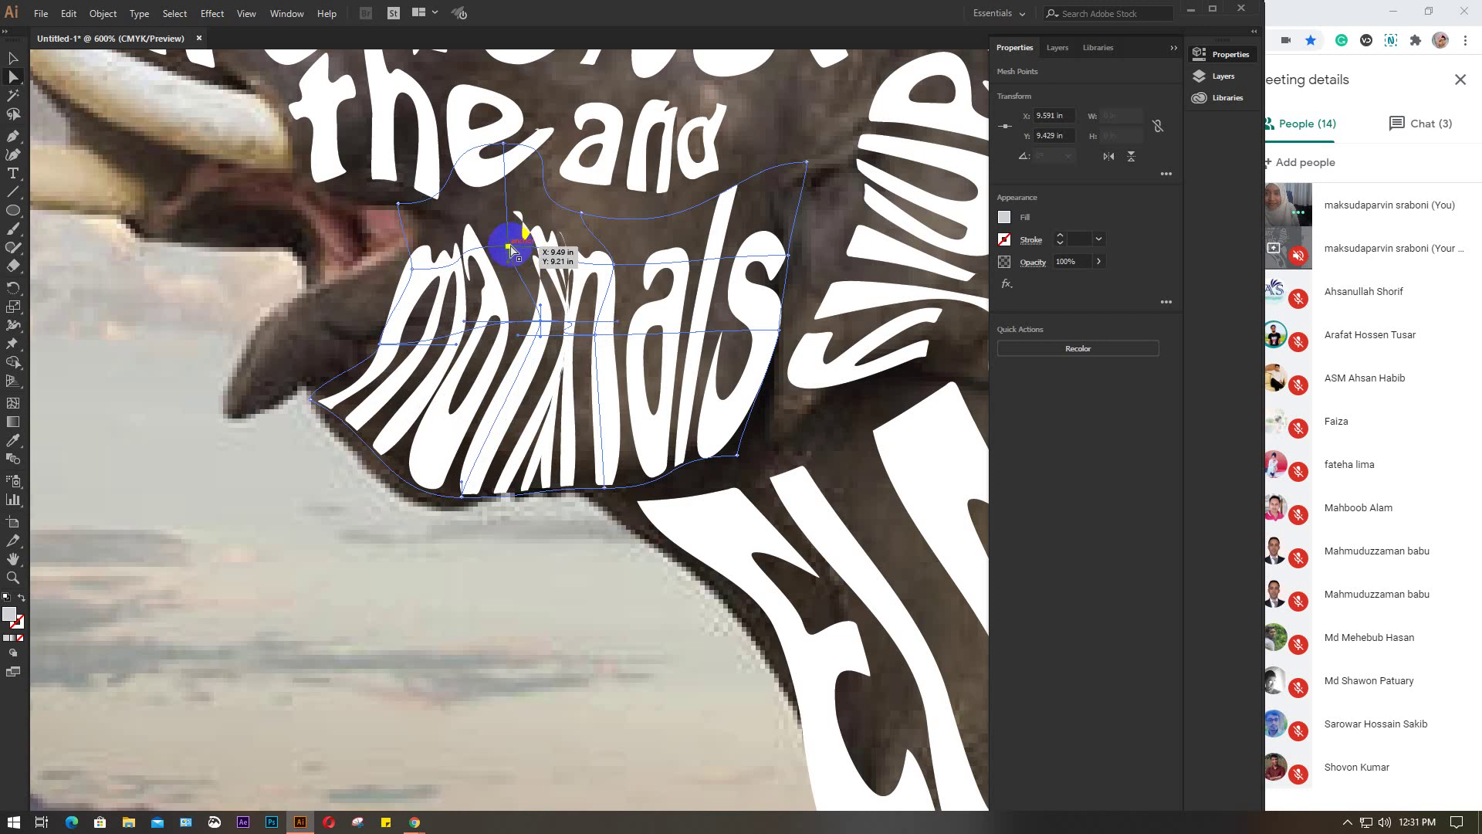
left_click_drag(510, 249, 528, 241)
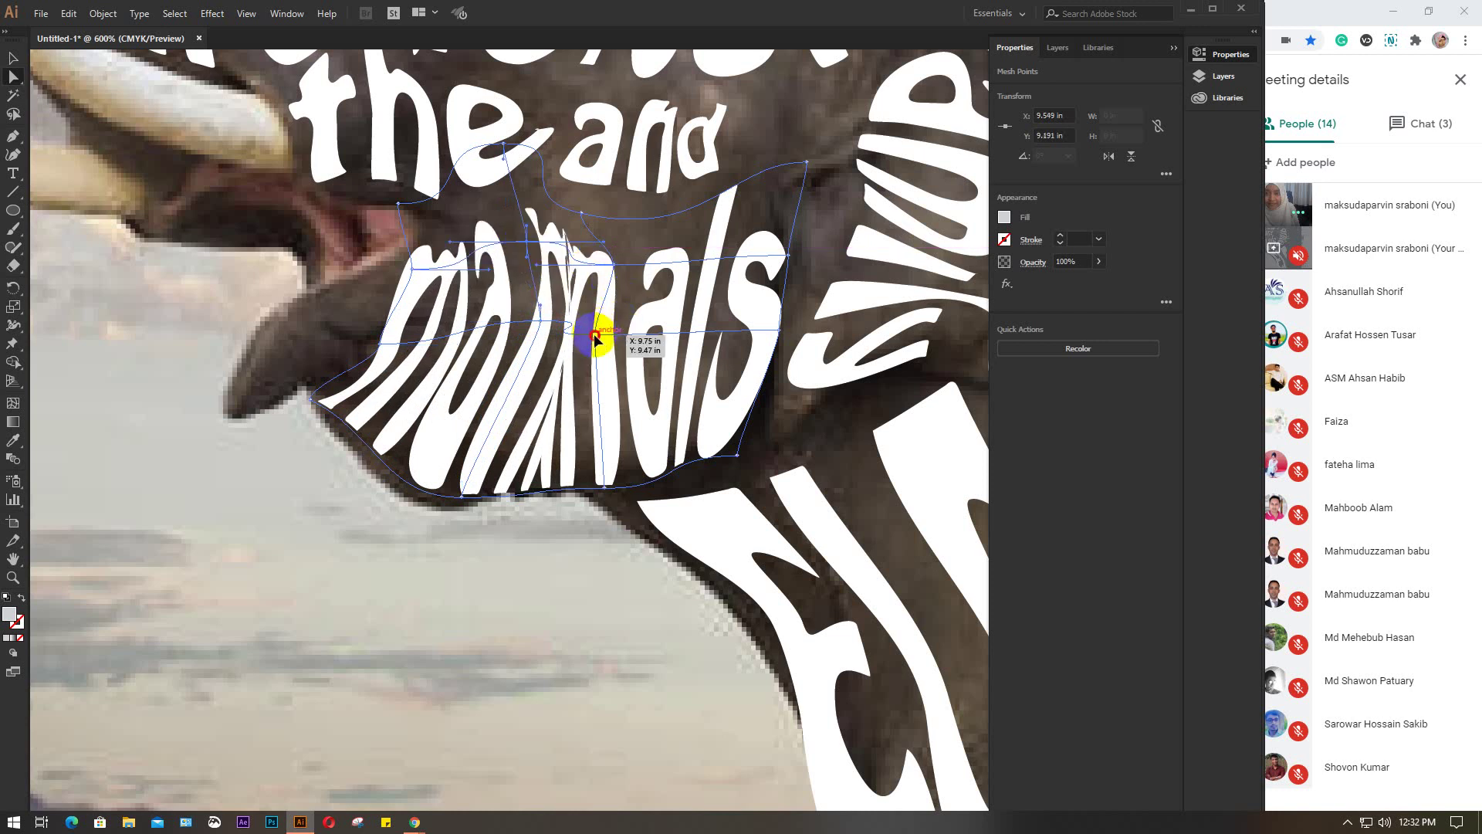
left_click_drag(594, 338, 616, 310)
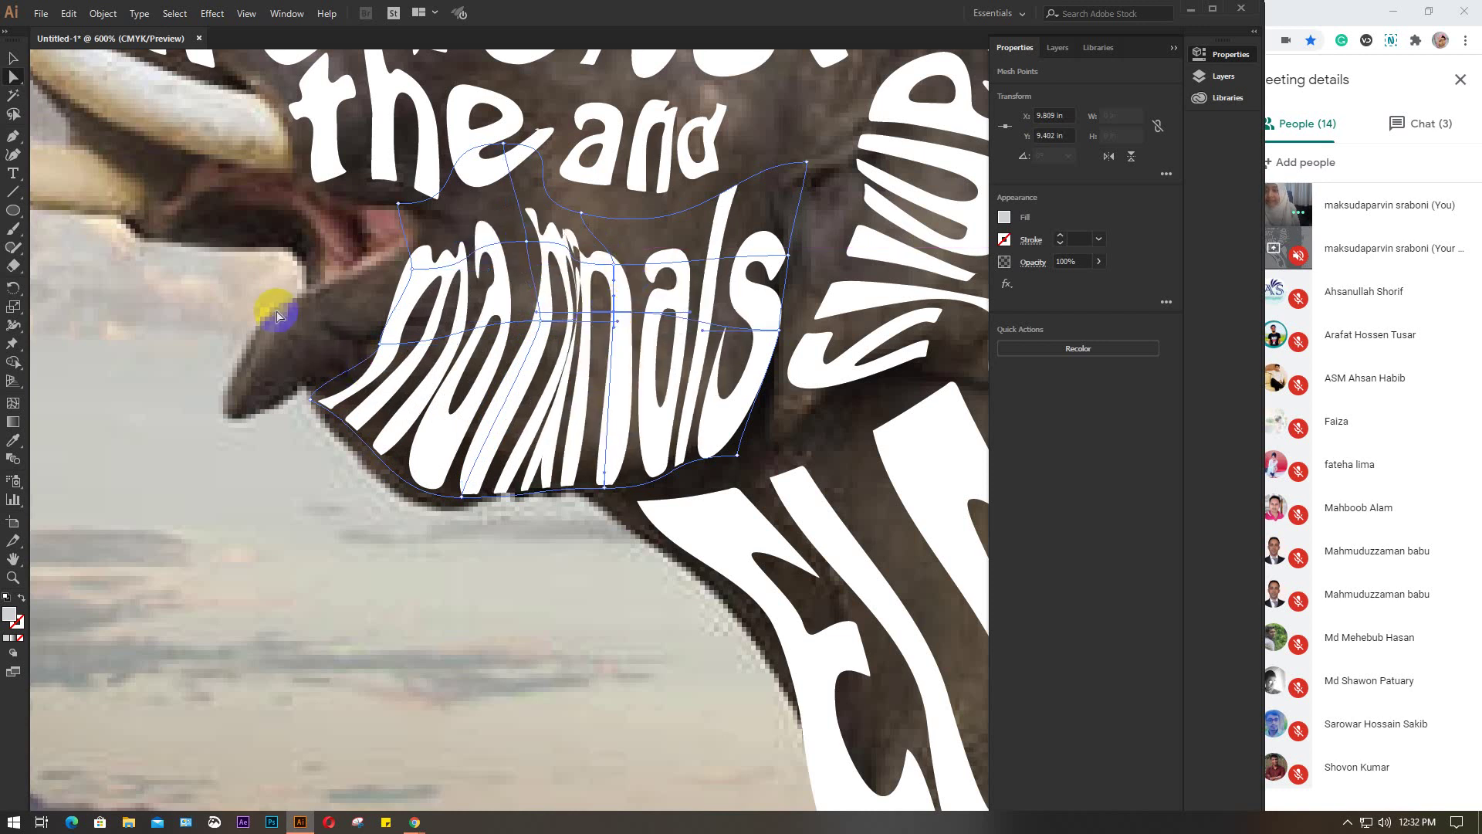
left_click(279, 317)
scroll(280, 317, "down", 5)
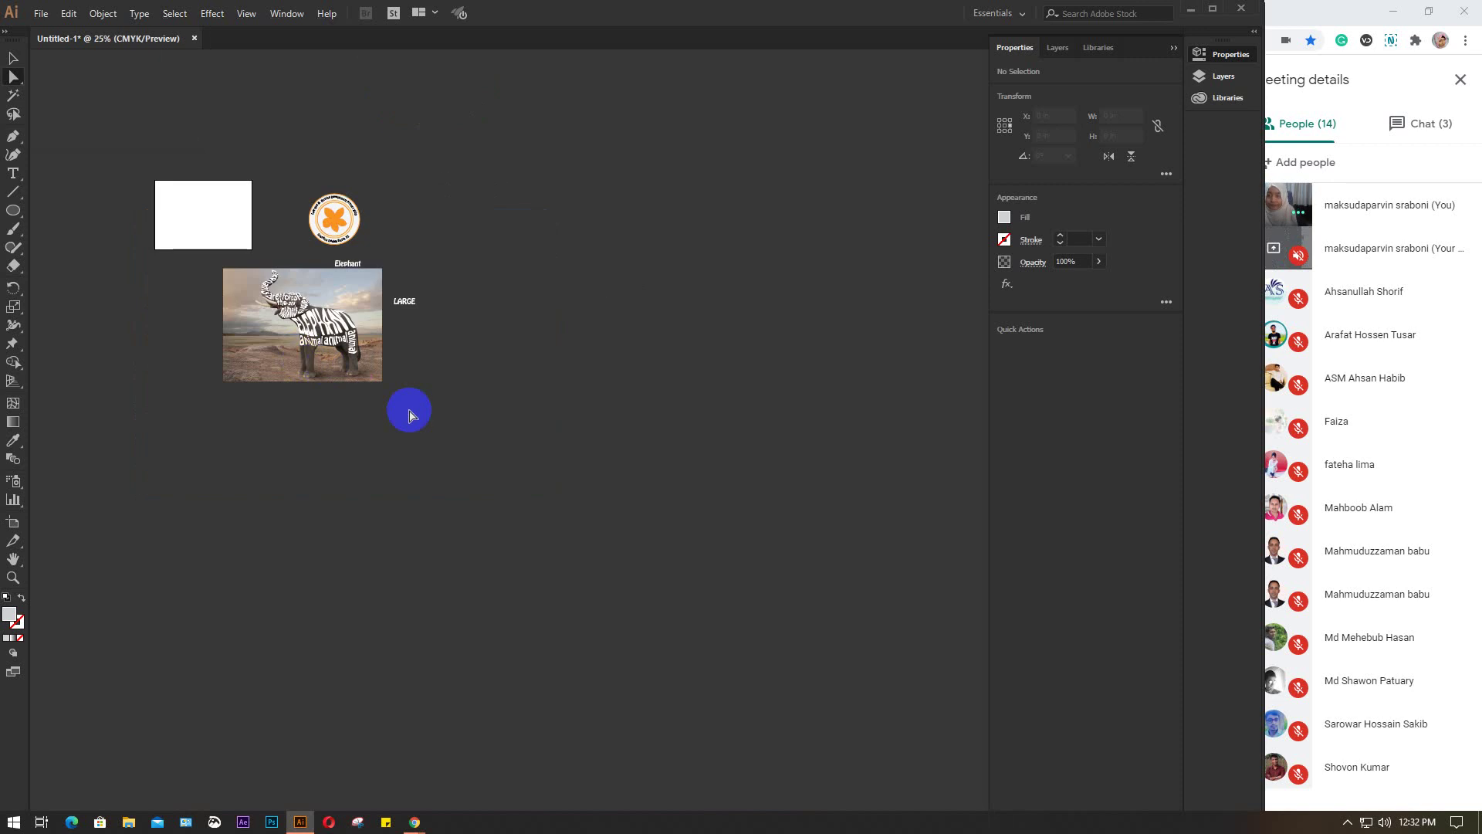
Zoom out and delete the leftover 'Elephant' and 'LARGE' text objects beside the image
key("ctrl+1")
scroll(334, 350, "left", 5)
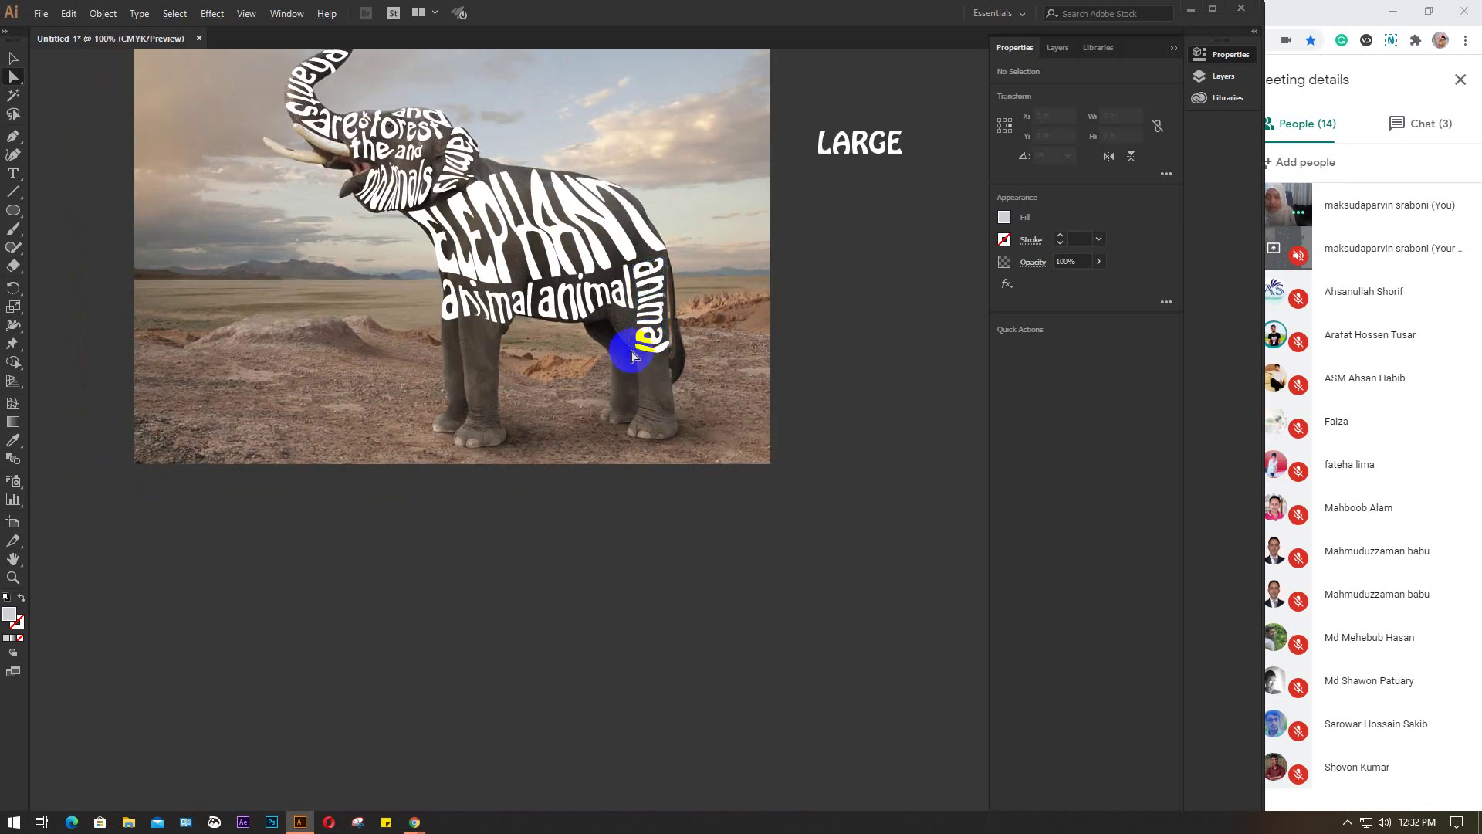
scroll(602, 368, "up", 2)
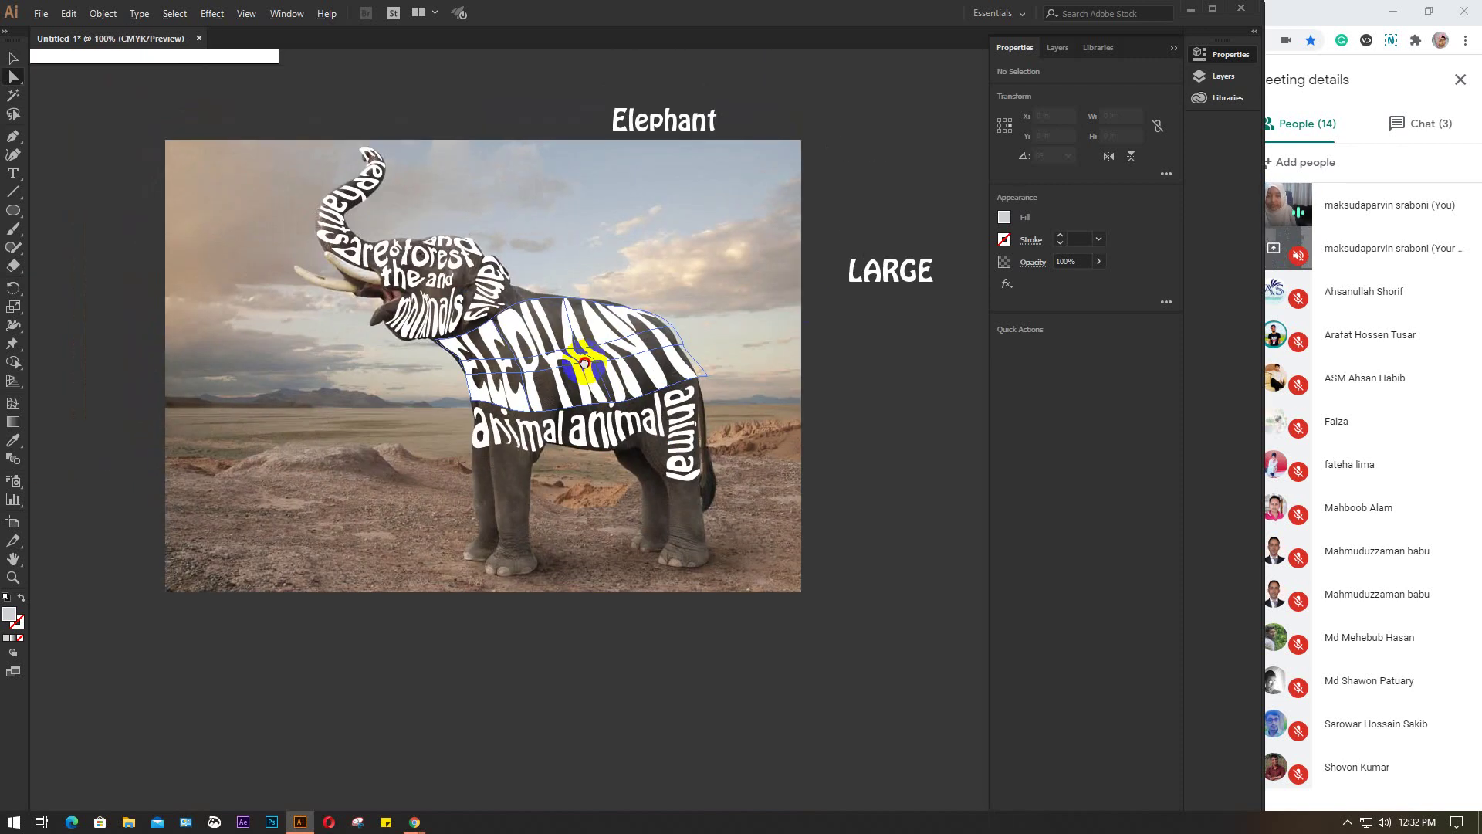
scroll(649, 322, "up", 2)
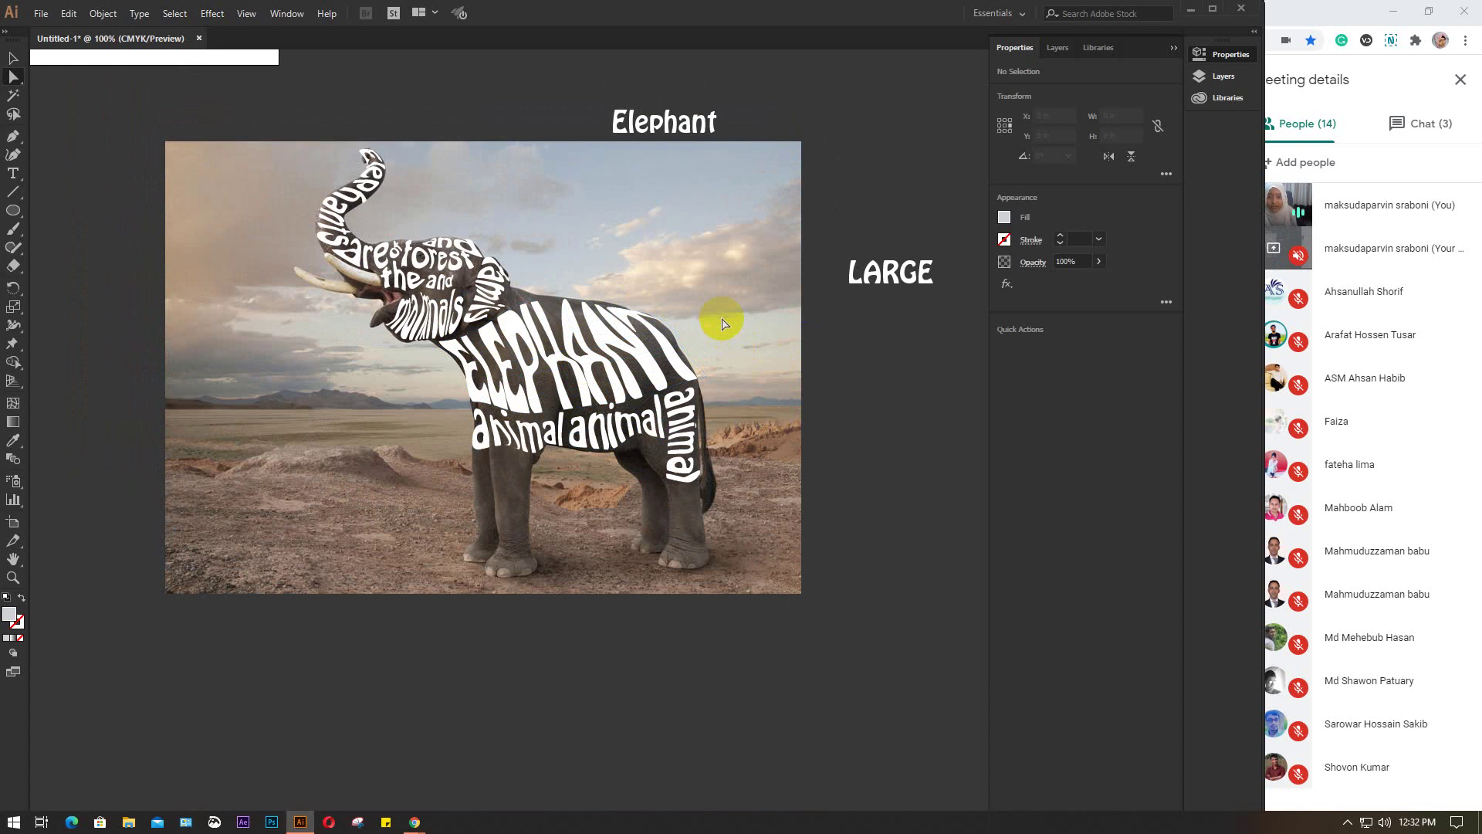
left_click_drag(627, 75, 627, 123)
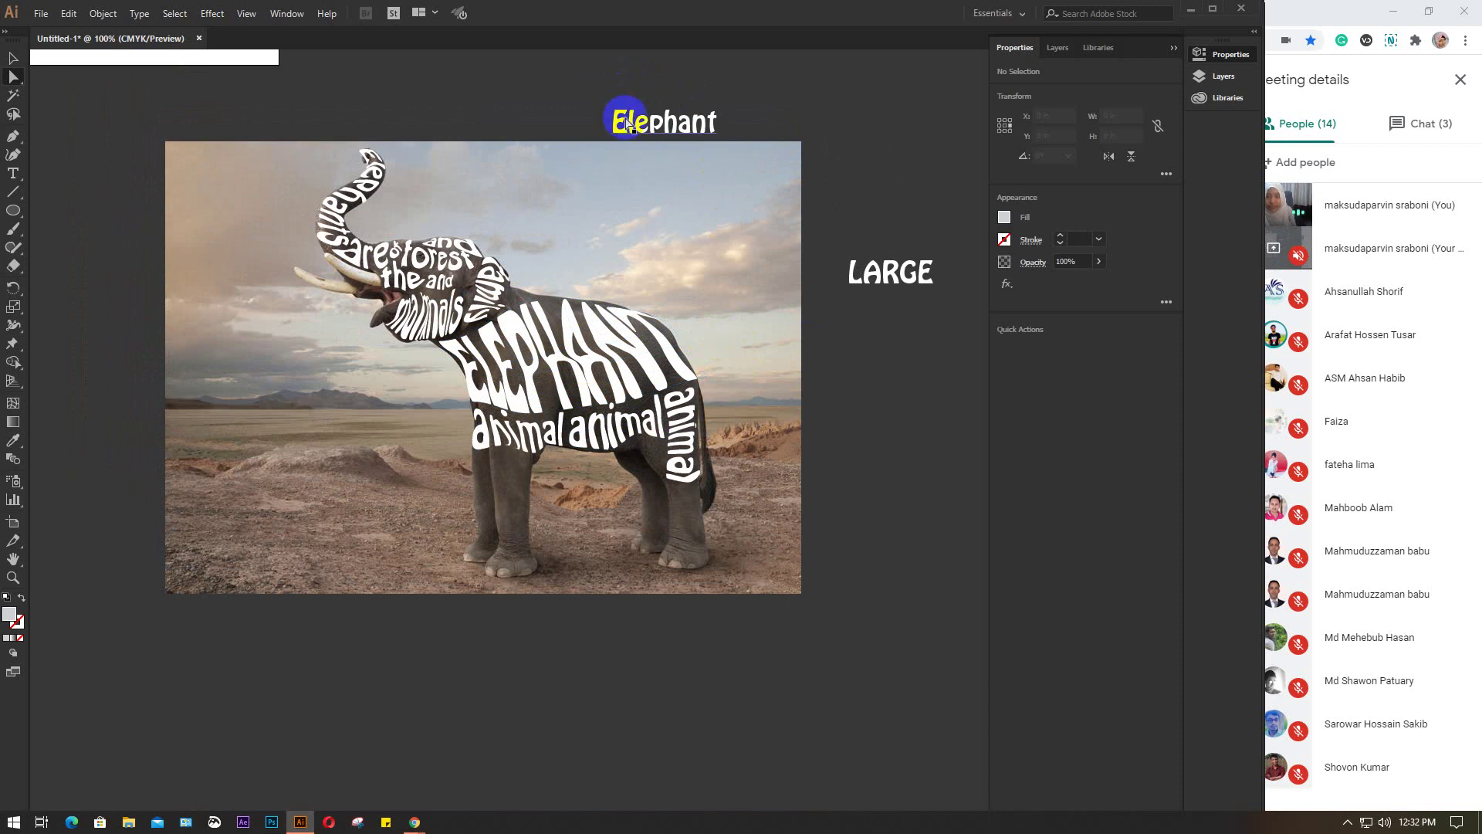
left_click_drag(567, 69, 909, 290)
key("Delete")
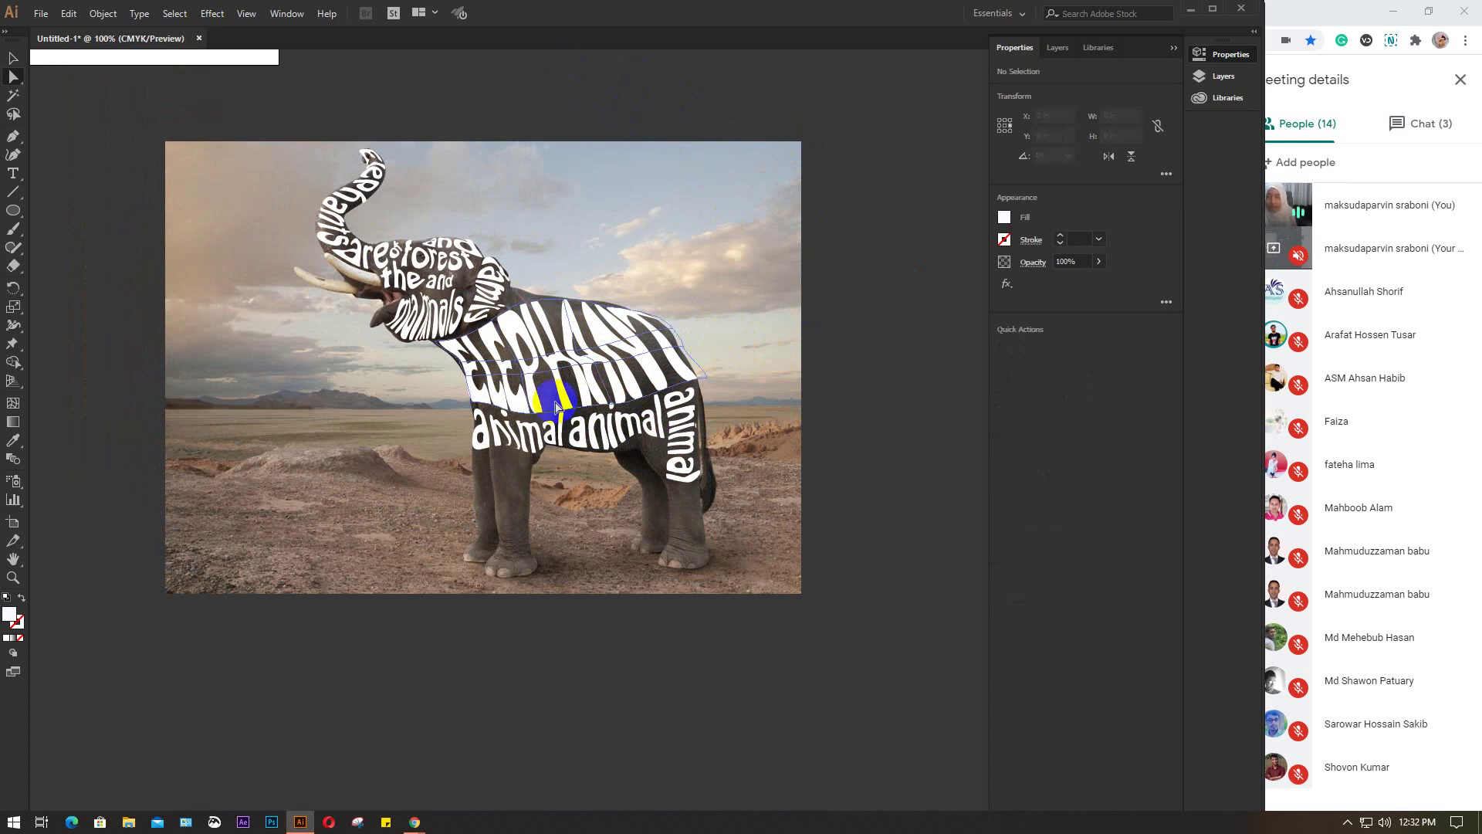
left_click(10, 139)
Trace the curling tusk as a white pen shape from its tip to the mouth
scroll(337, 309, "up", 2)
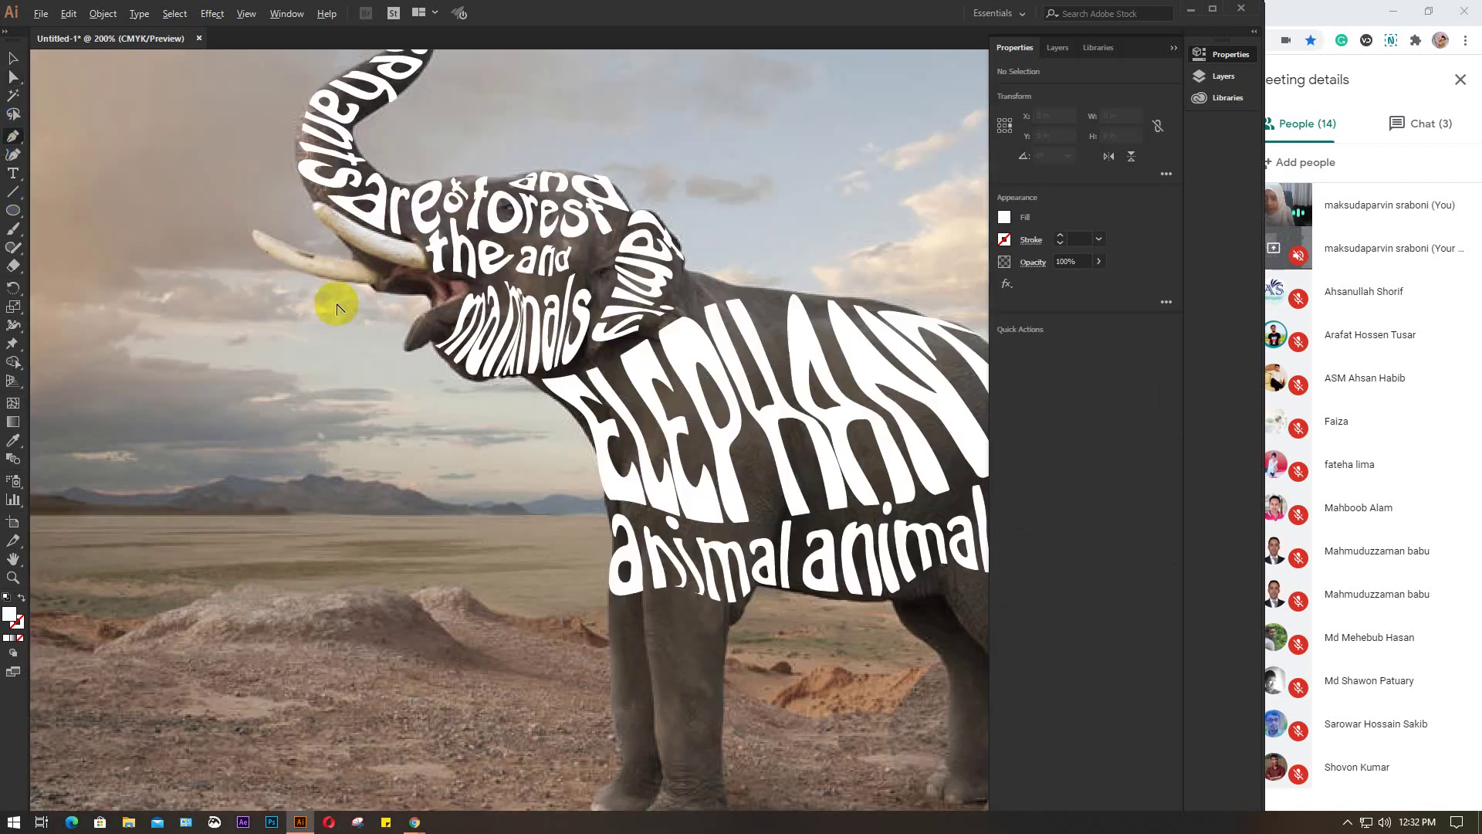
left_click_drag(426, 270, 355, 298)
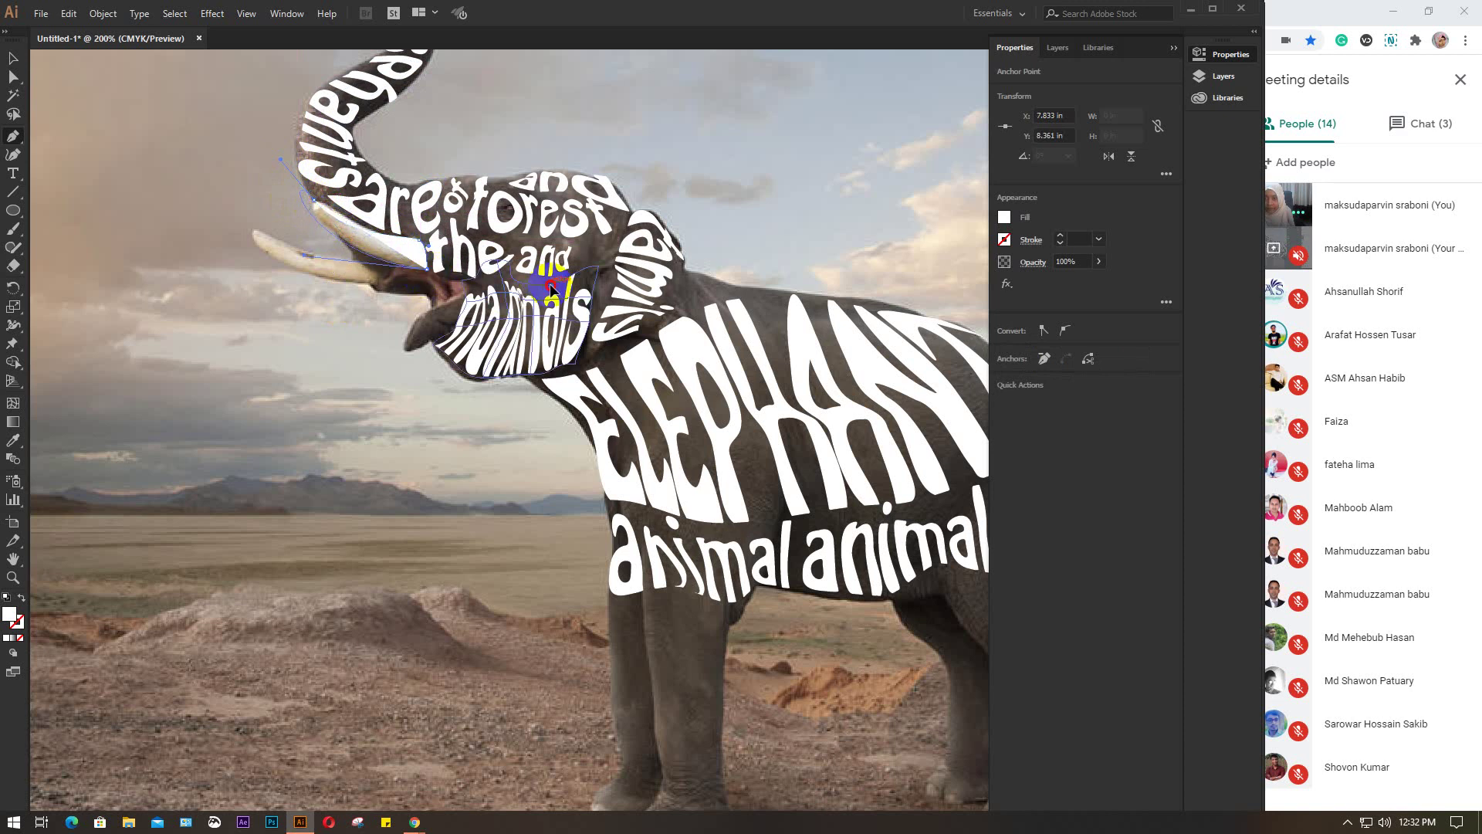
key("v")
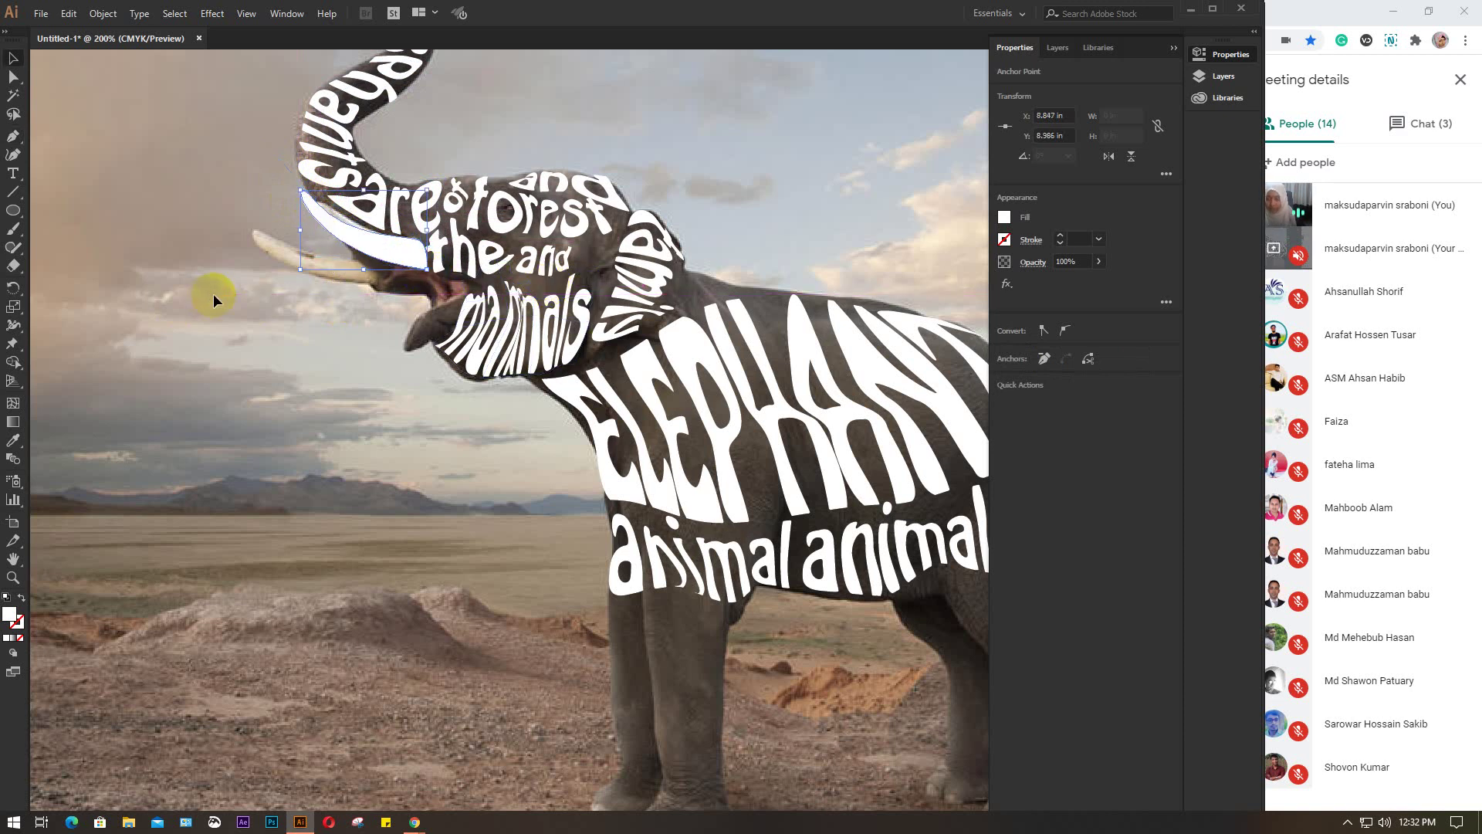
left_click(14, 137)
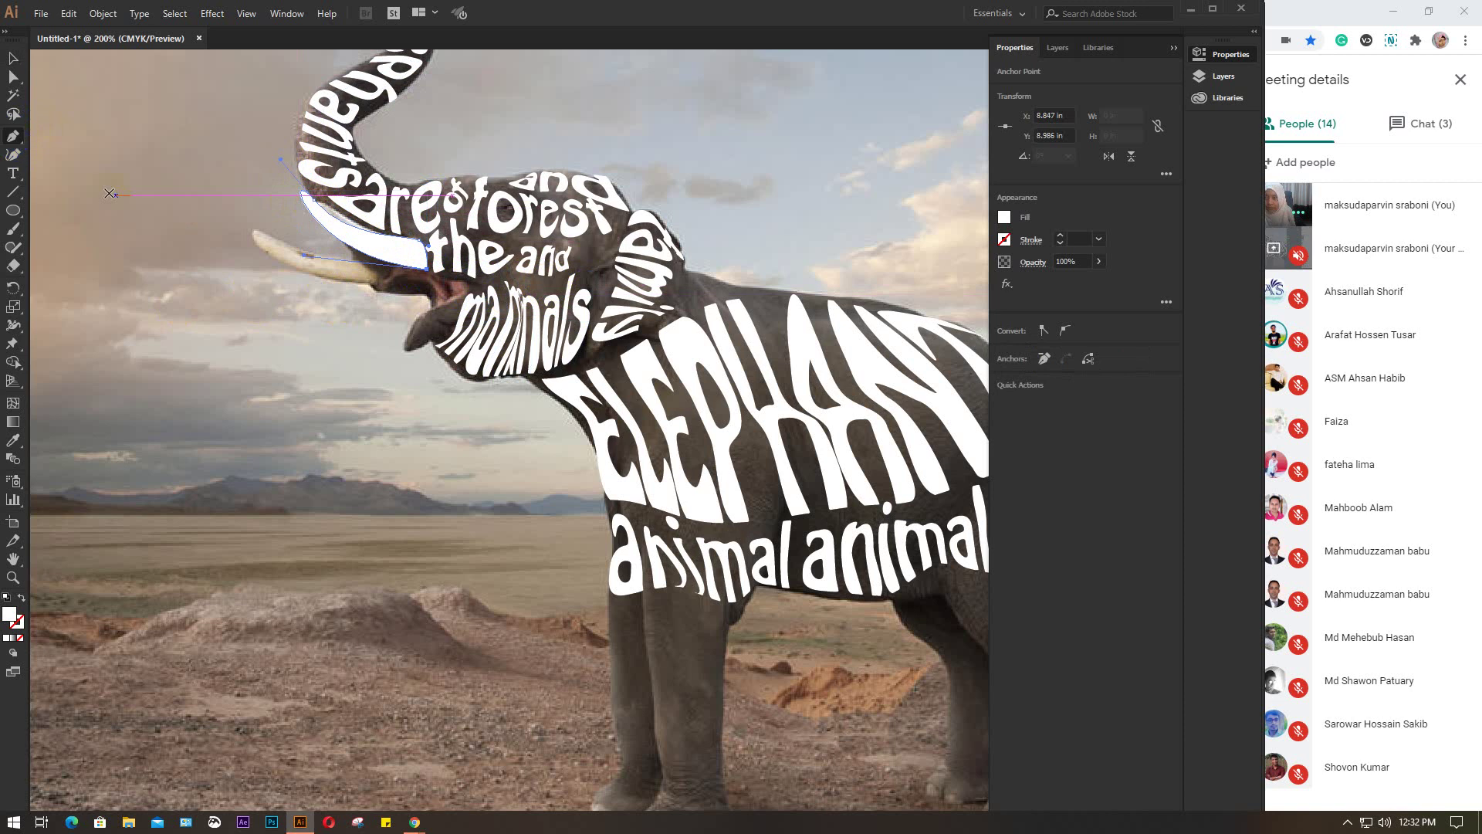
left_click_drag(347, 271, 395, 278)
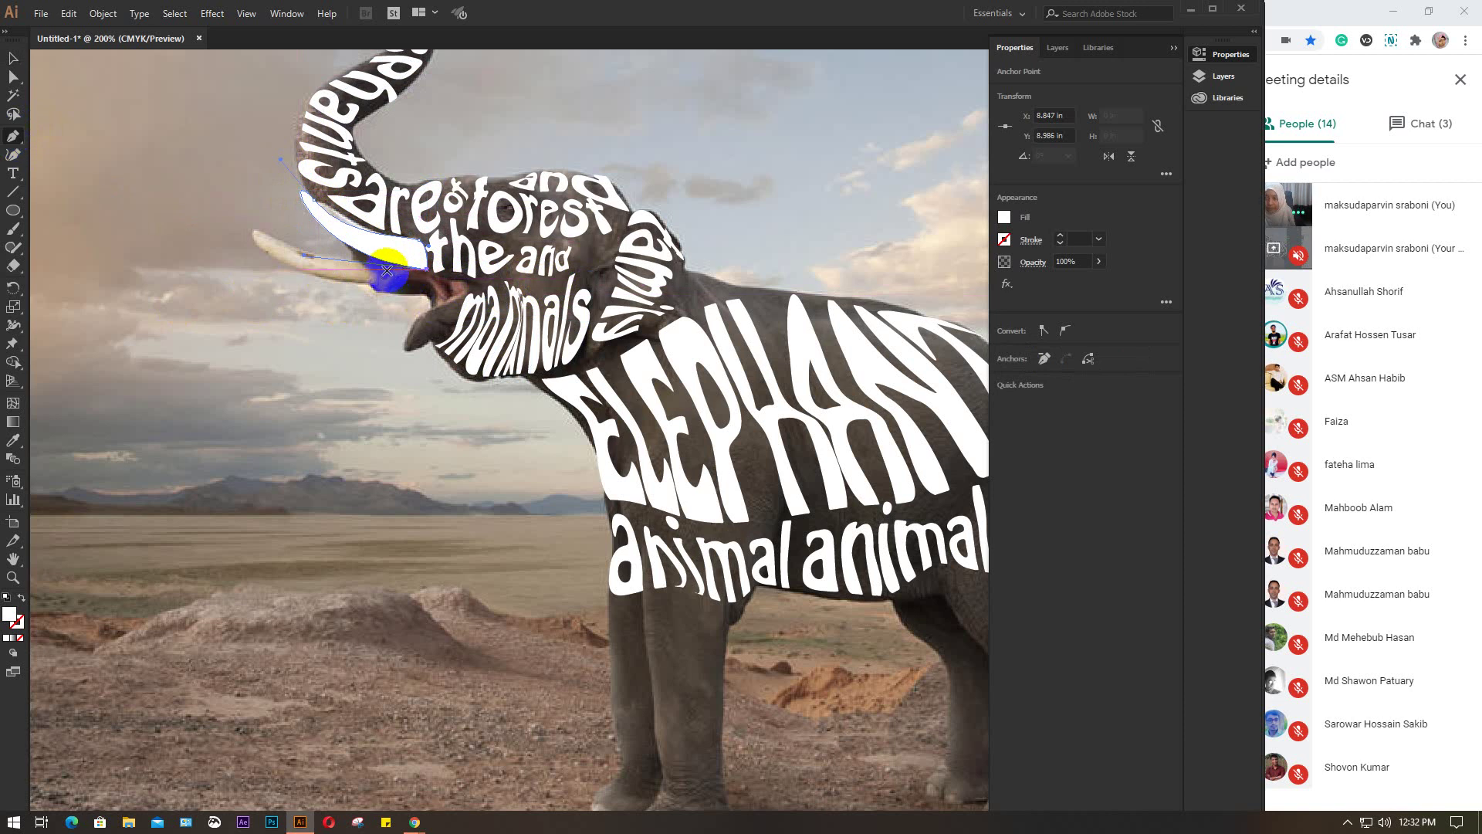
left_click(266, 247)
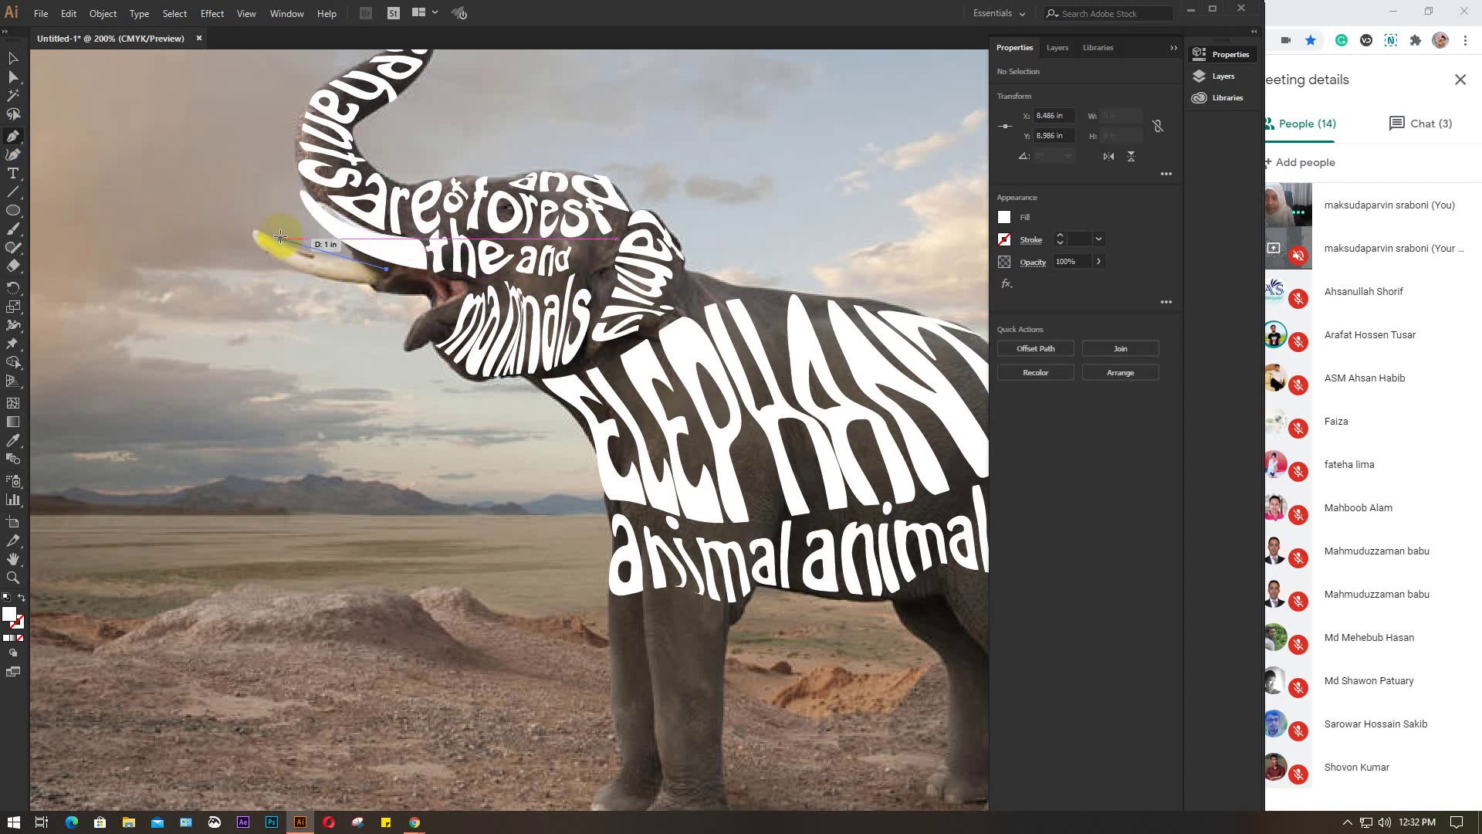
left_click_drag(257, 249, 294, 282)
left_click(378, 287)
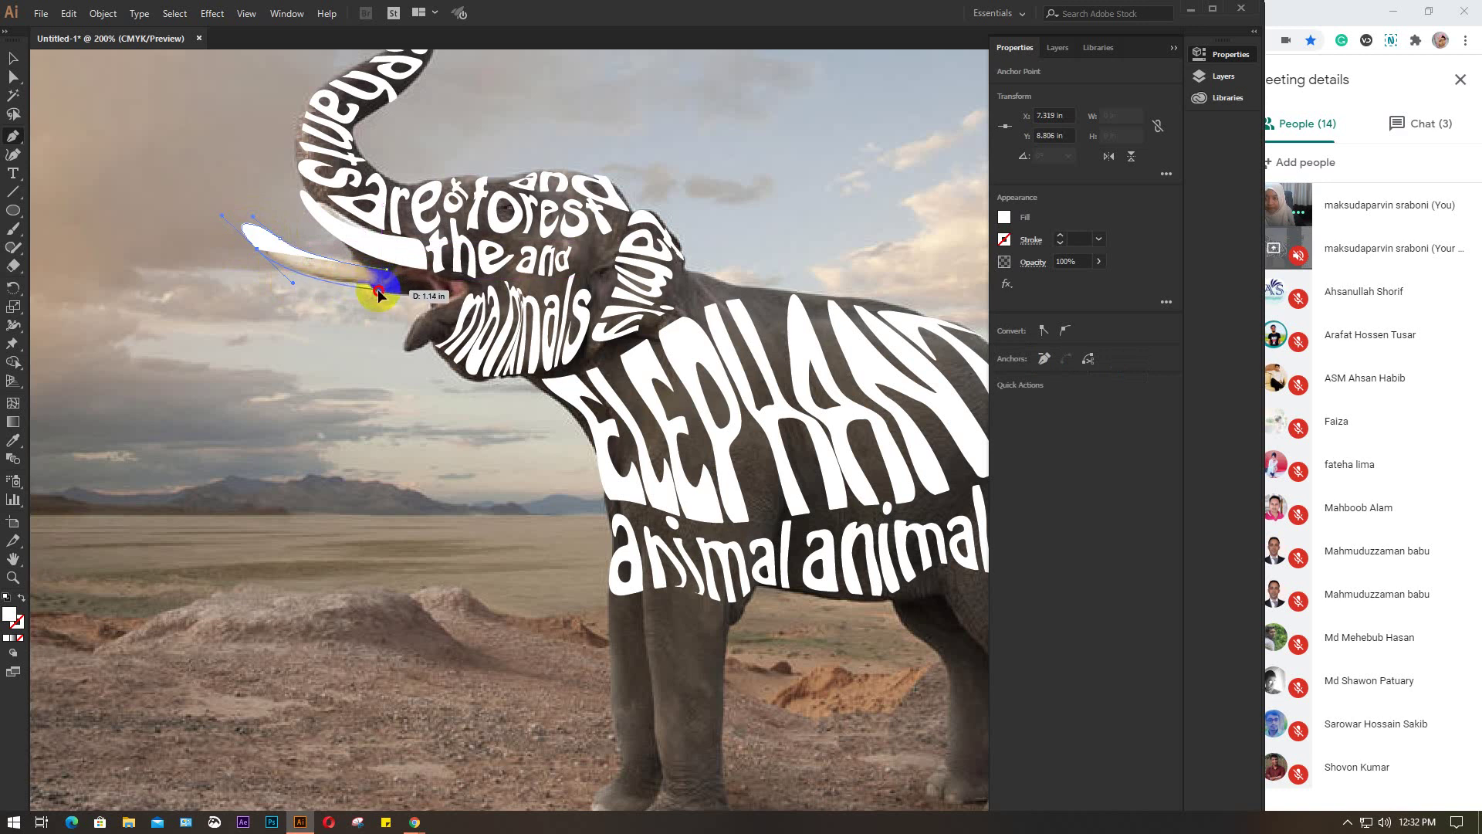
left_click_drag(408, 287, 438, 243)
left_click(380, 291)
Trace the lower jaw from the mouth down to the chin as a closed white shape
scroll(397, 278, "up", 3)
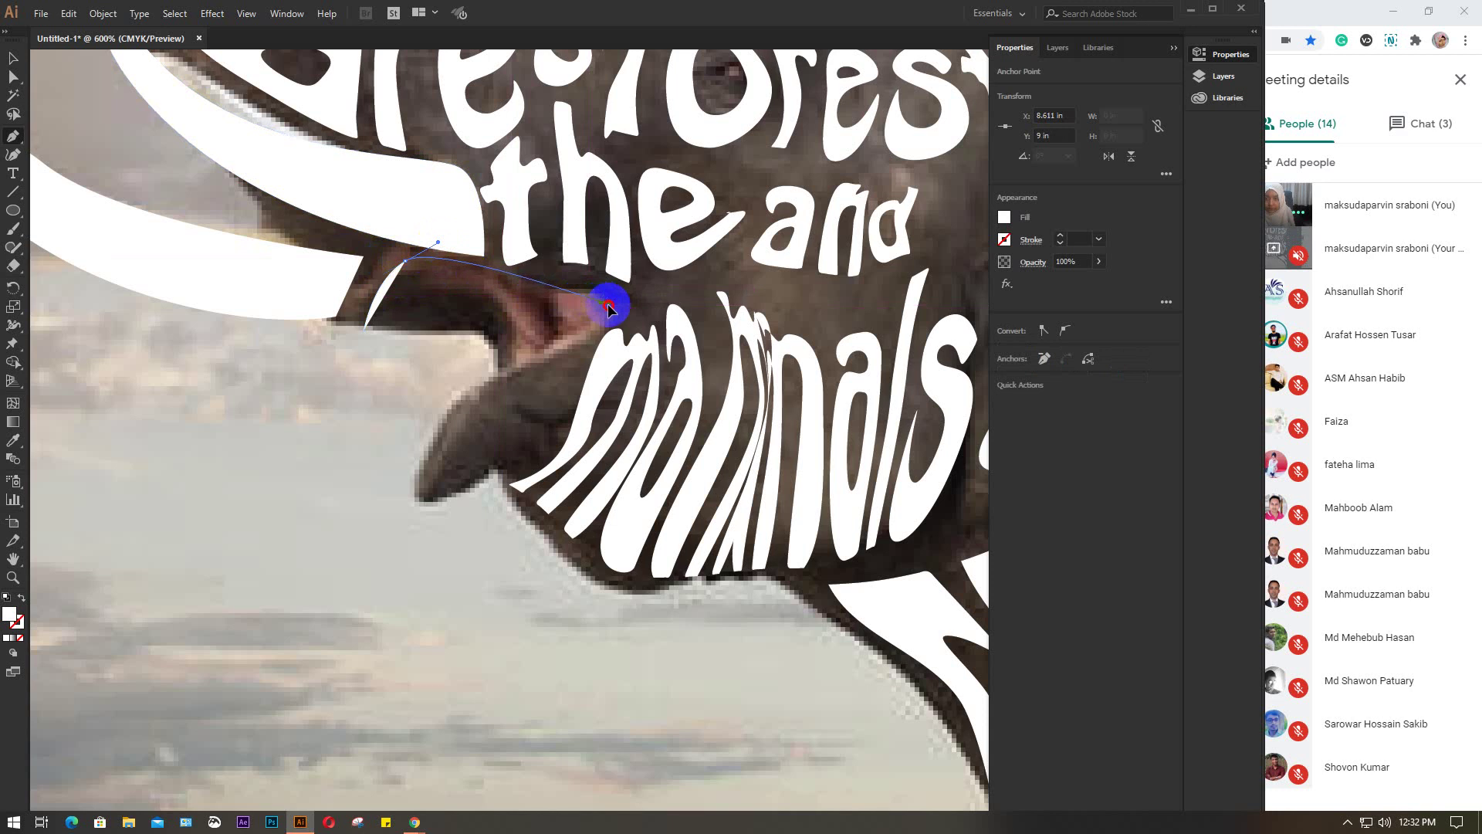
left_click_drag(610, 312, 525, 390)
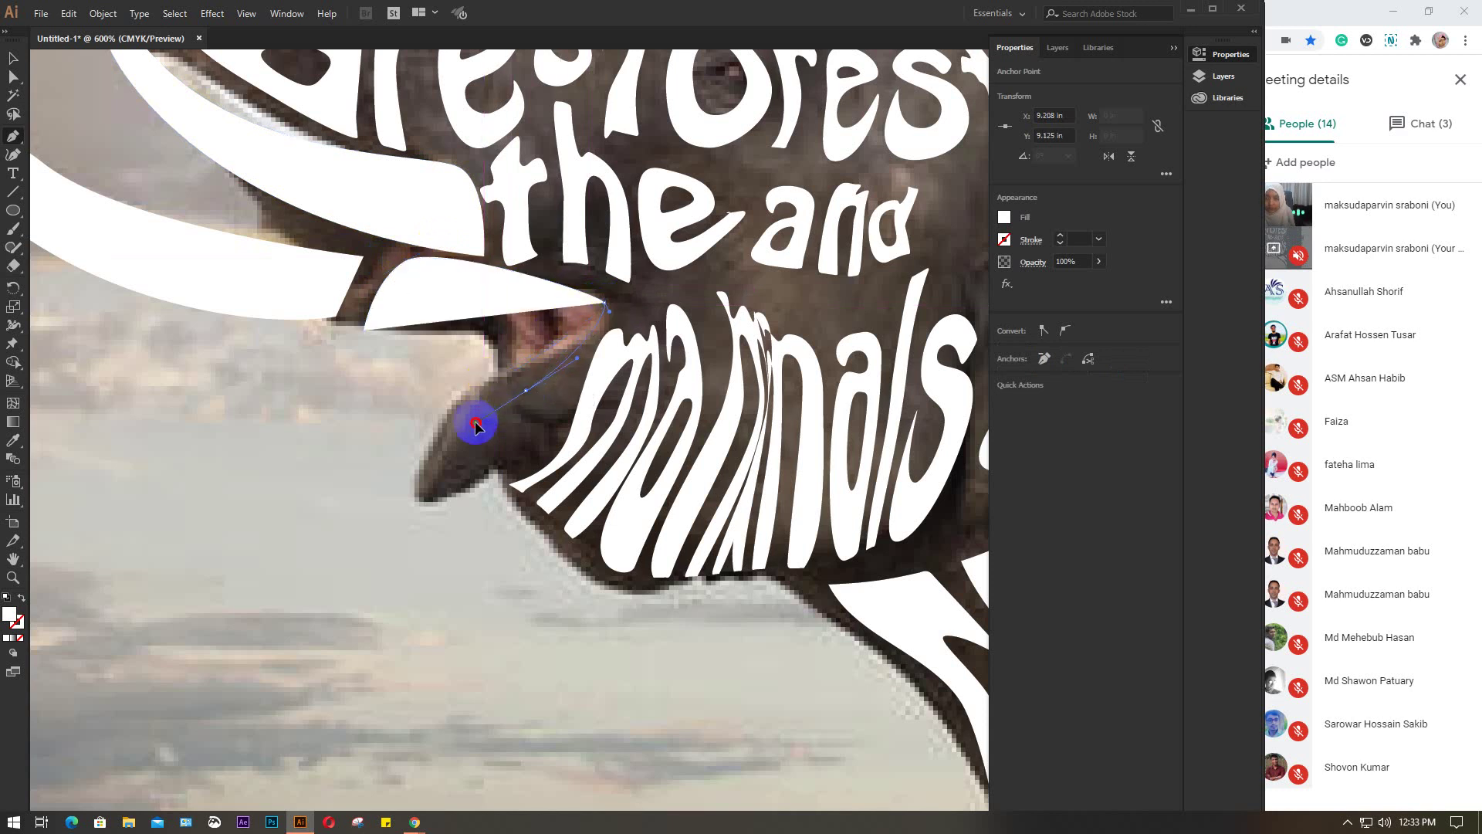
left_click_drag(452, 501, 558, 325)
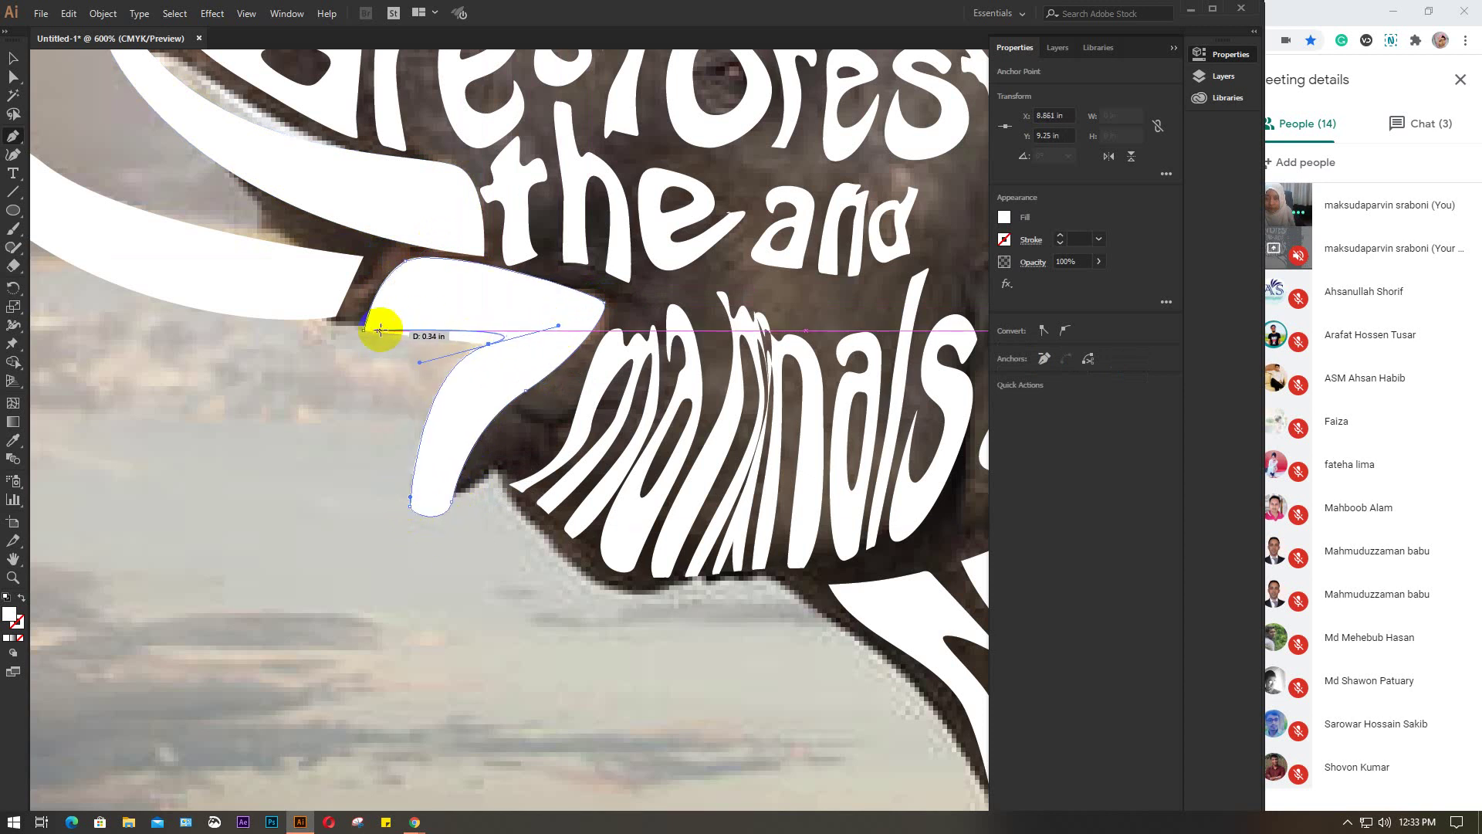
left_click_drag(365, 331, 322, 353)
key("v")
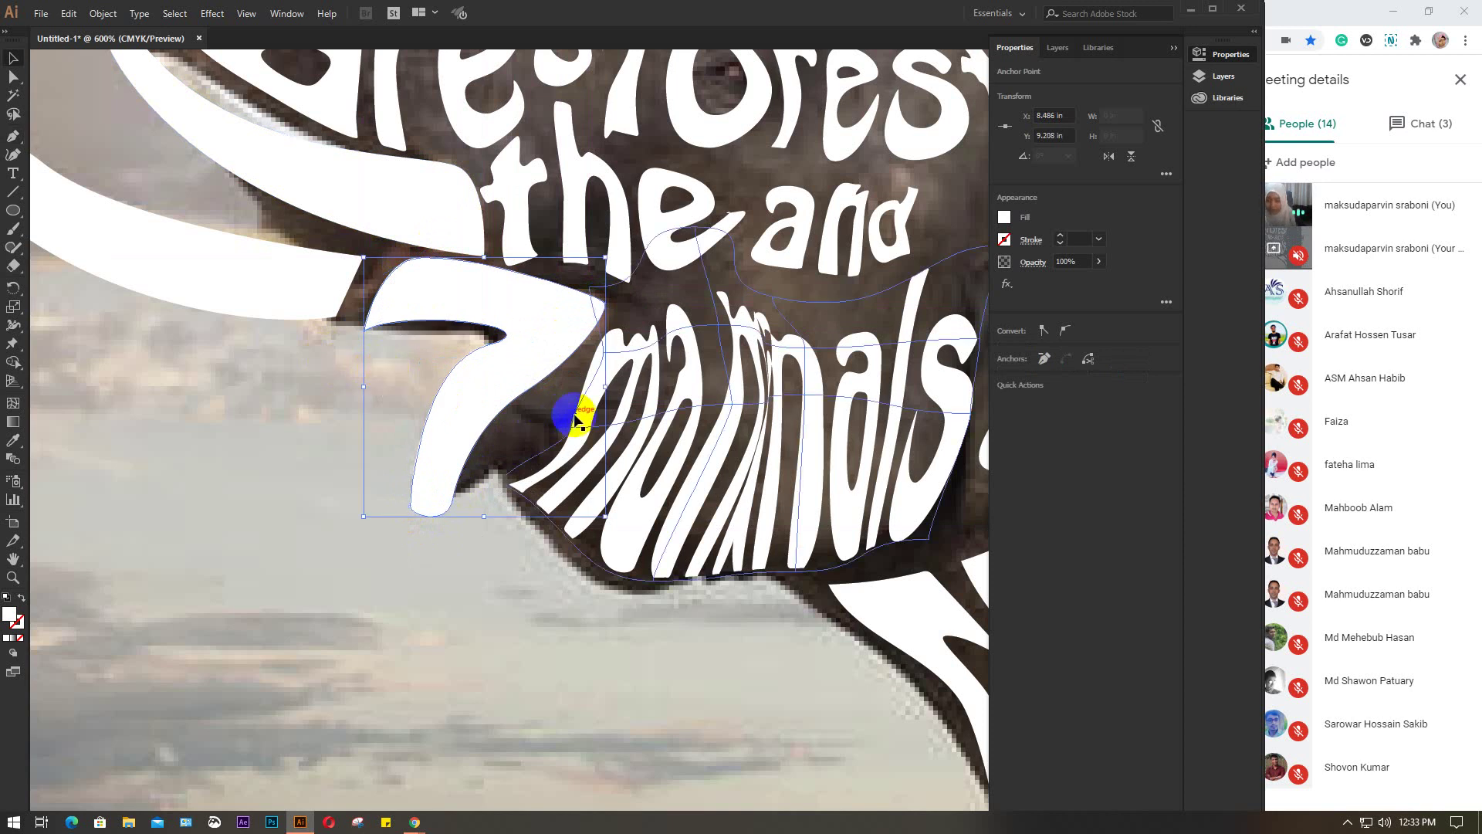
scroll(570, 414, "down", 4)
scroll(687, 490, "right", 5)
scroll(656, 478, "down", 2)
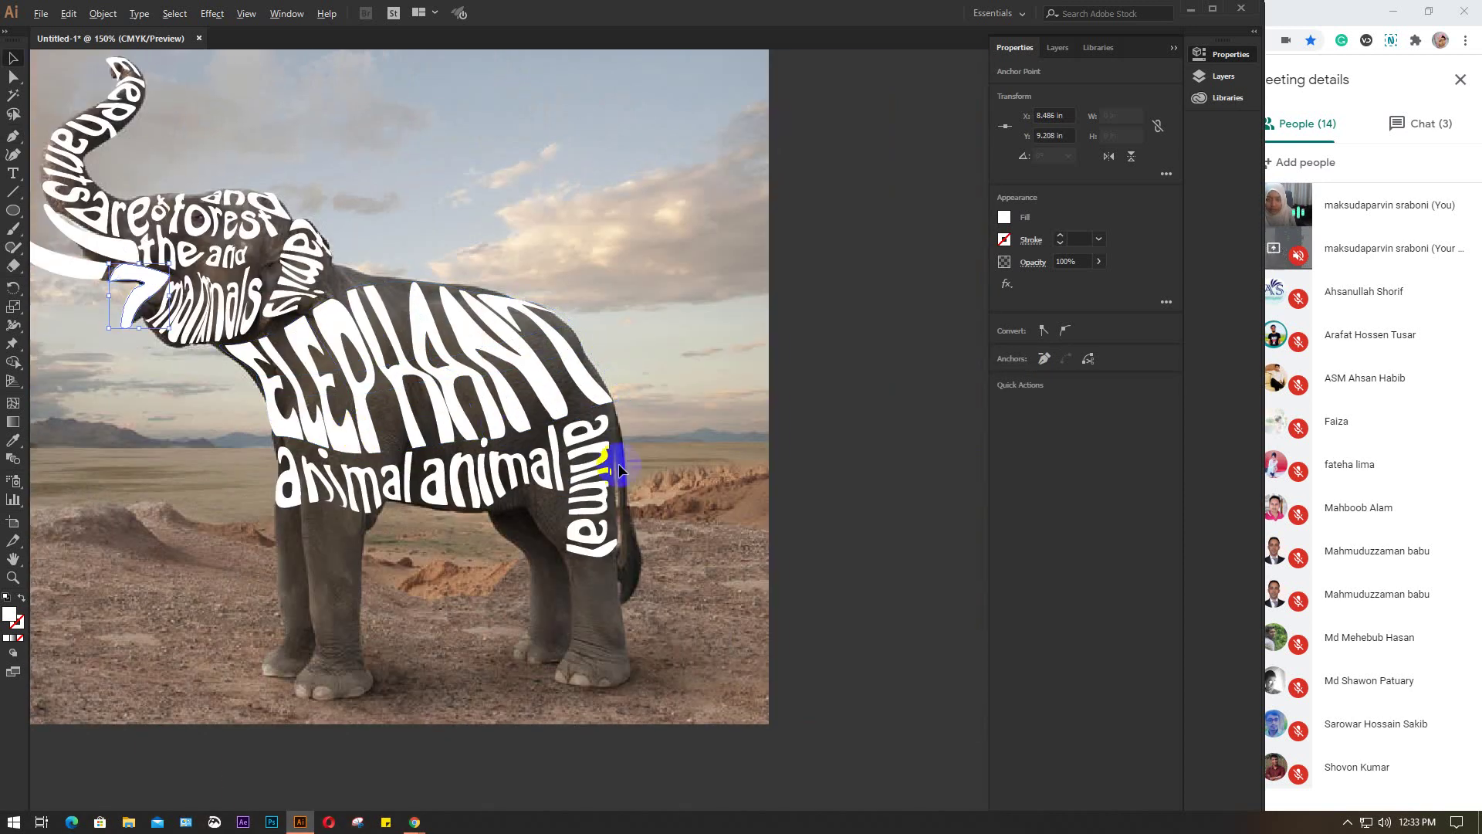
Trace a slender white tail shape down the elephant's rear edge with the Pen tool
scroll(624, 469, "up", 4)
left_click(13, 135)
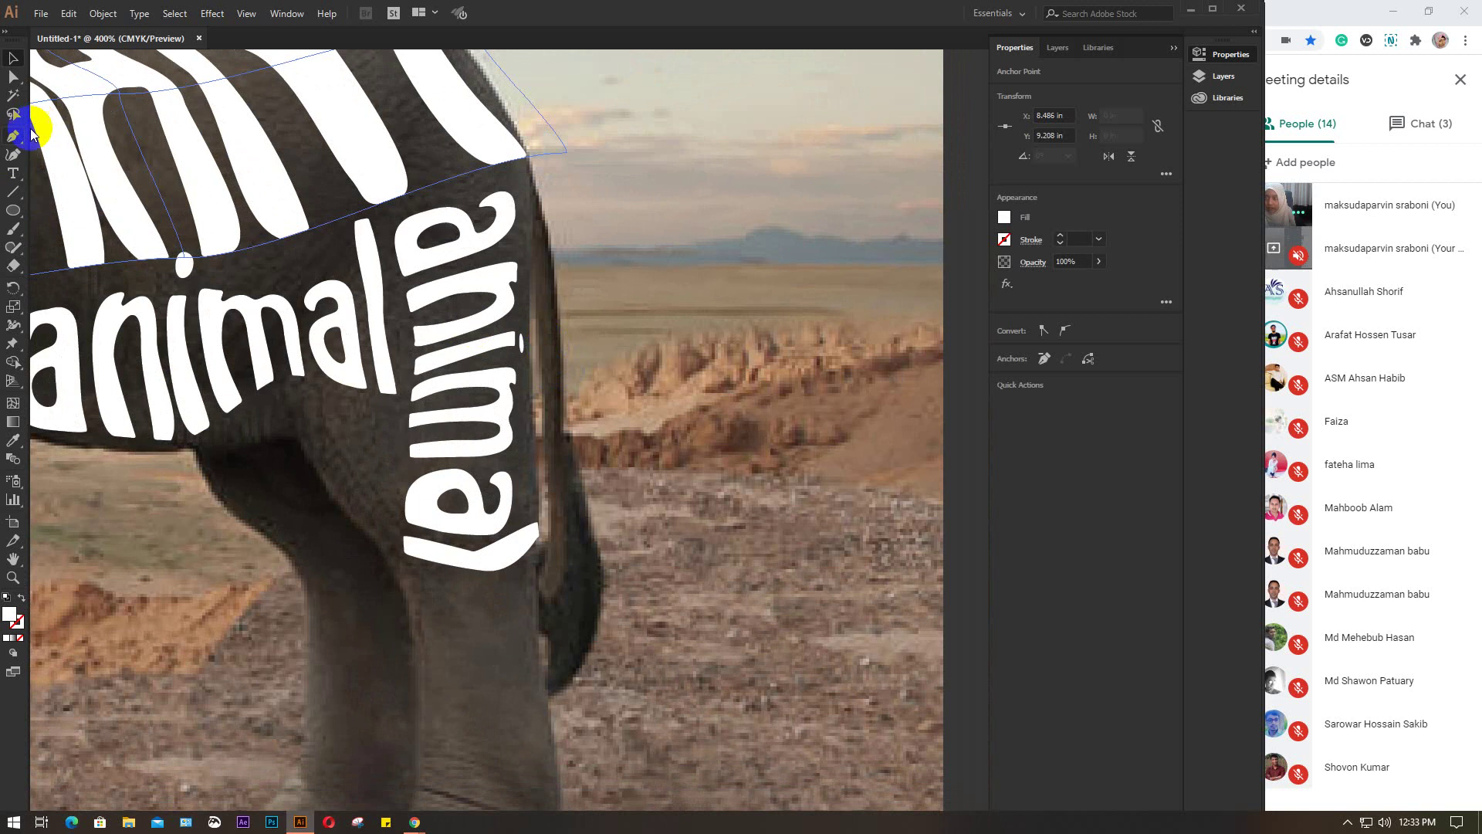
left_click(539, 578)
left_click(541, 200)
left_click(565, 270)
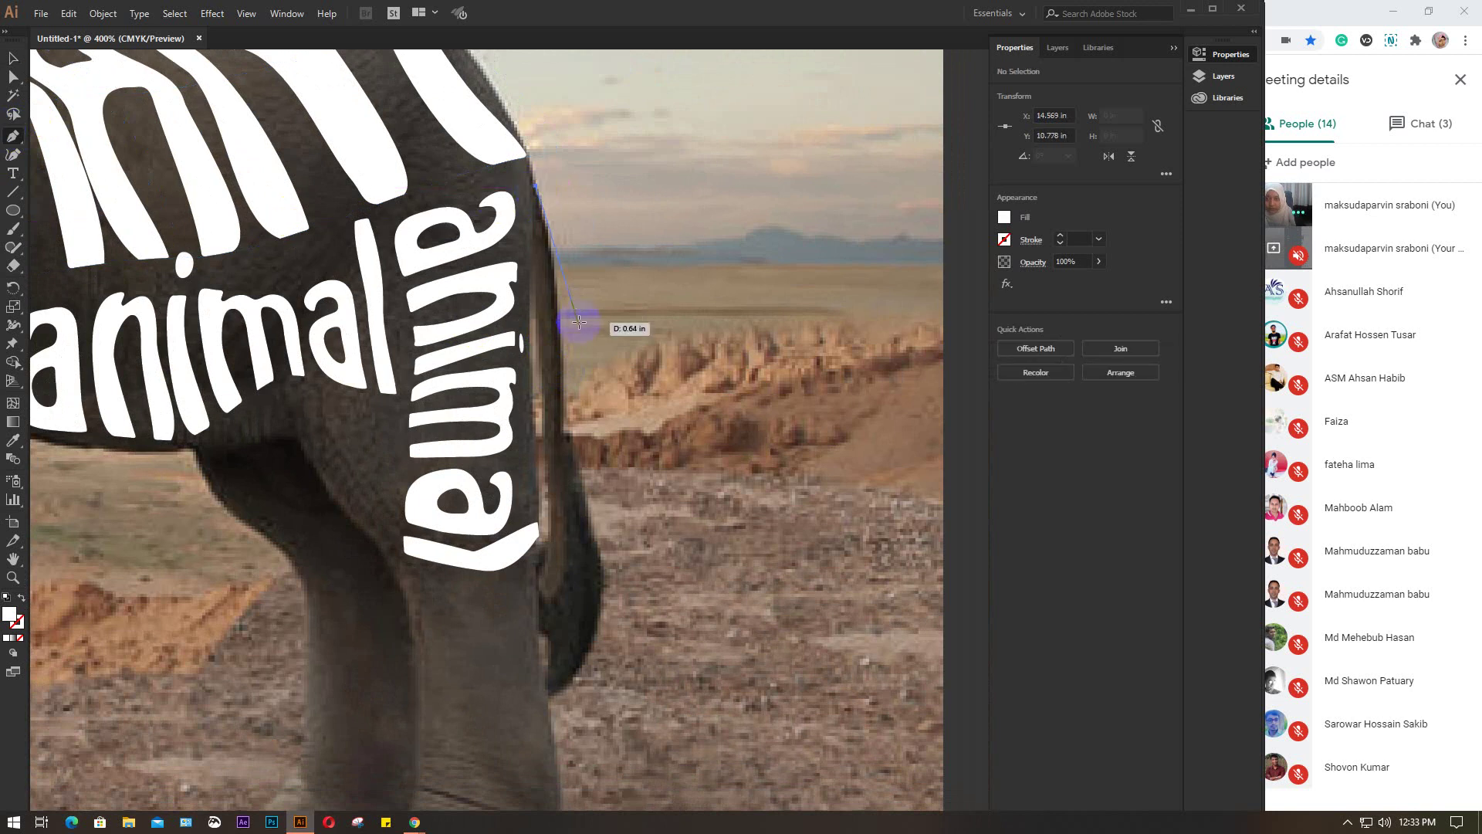
left_click(564, 352)
left_click(565, 428)
left_click(598, 542)
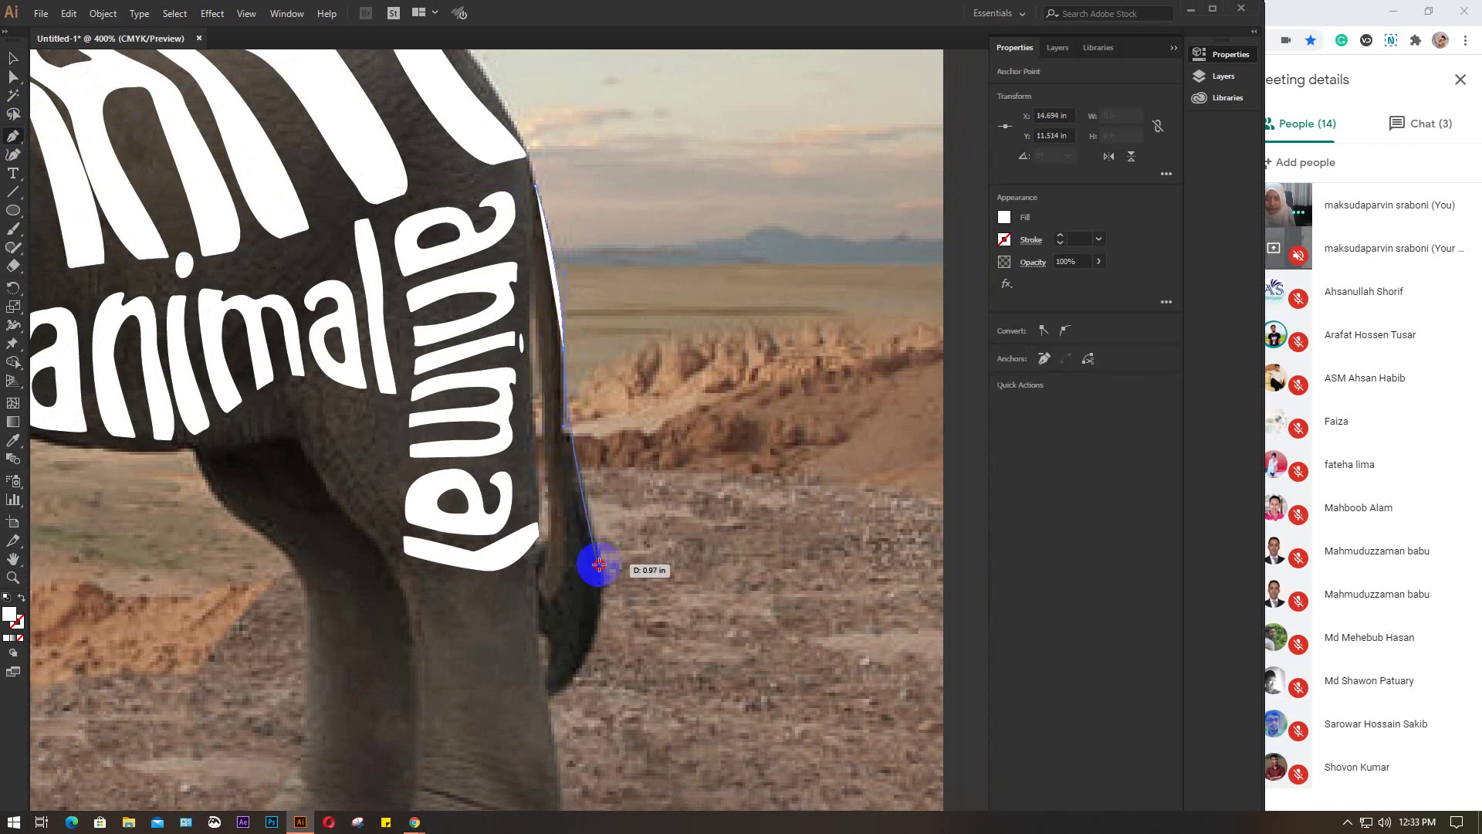
left_click_drag(551, 694, 537, 150)
left_click(560, 699)
key("v")
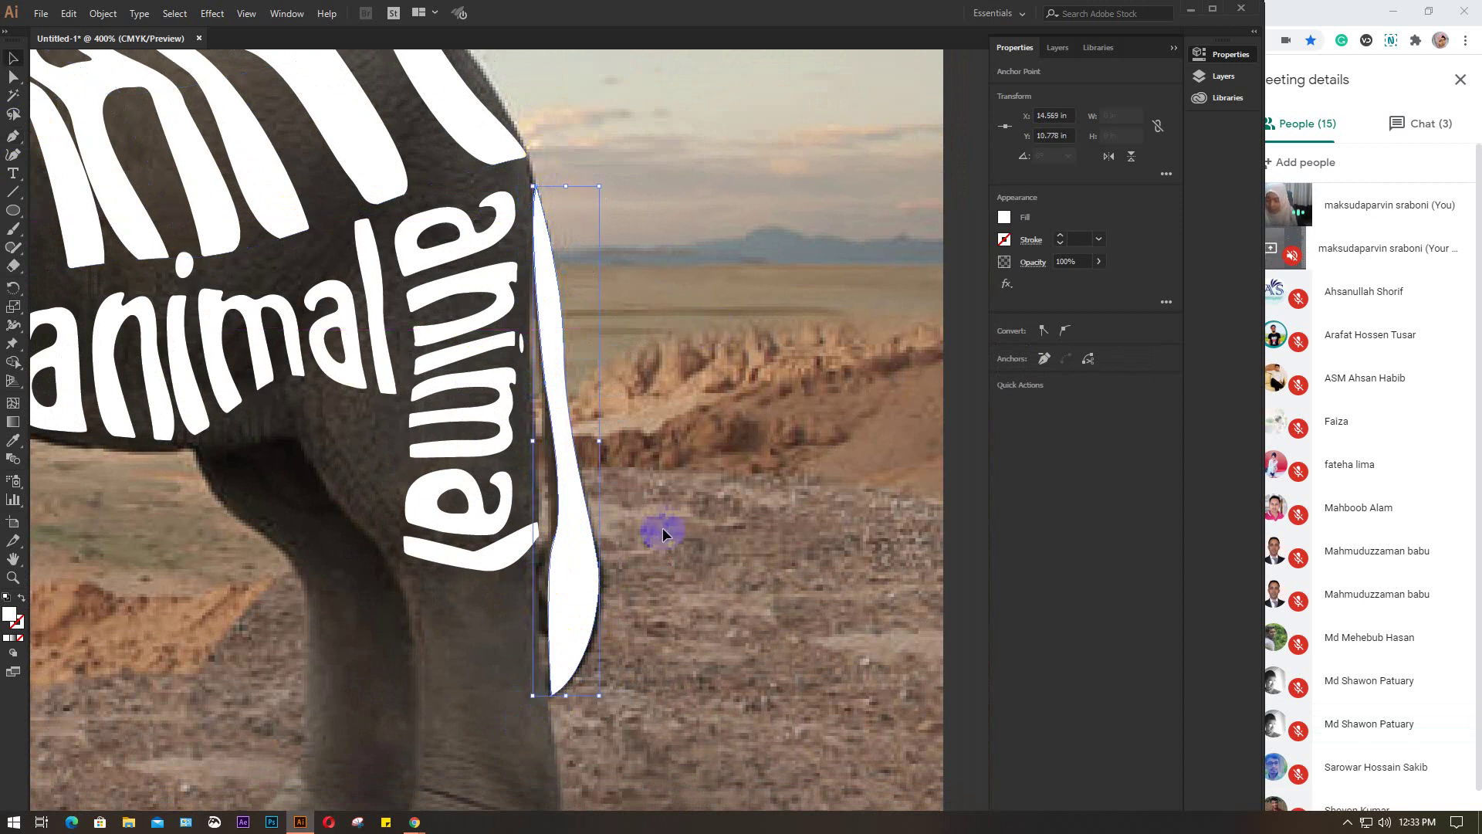
scroll(662, 533, "down", 2)
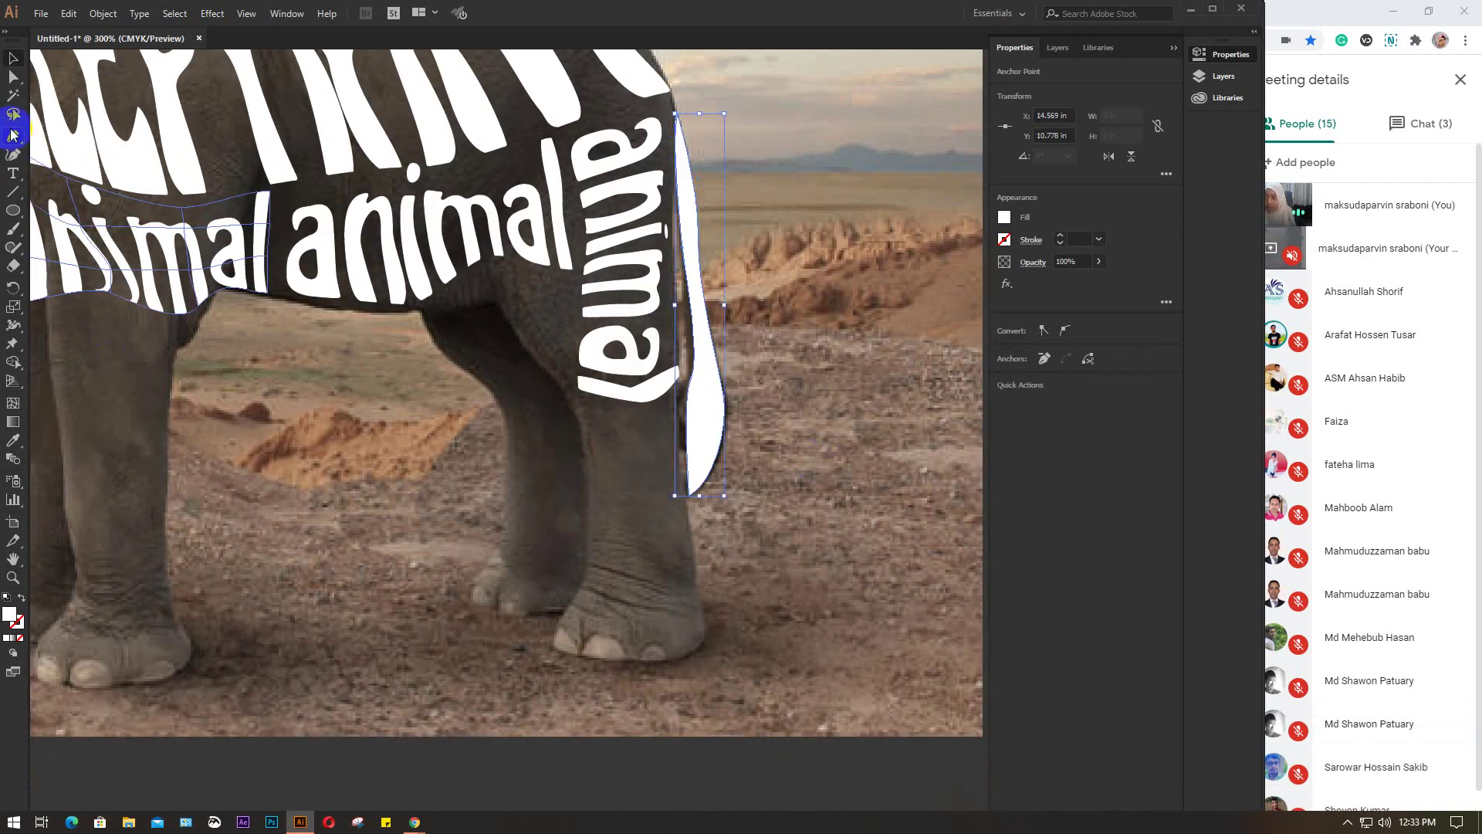
Trace the first hind leg as a white closed shape from the foot up under the text
left_click(11, 136)
left_click(550, 642)
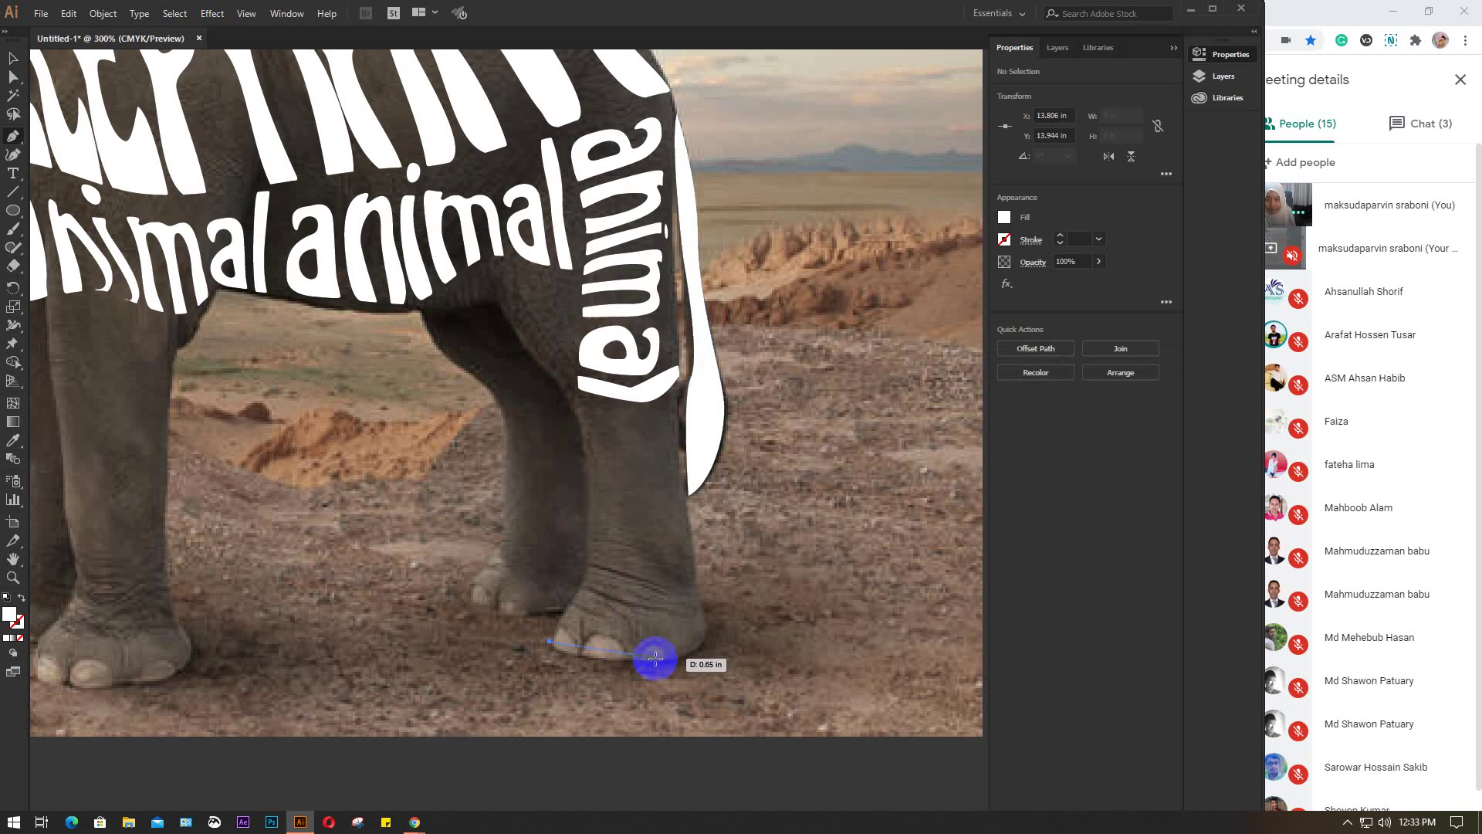
left_click_drag(653, 662, 740, 657)
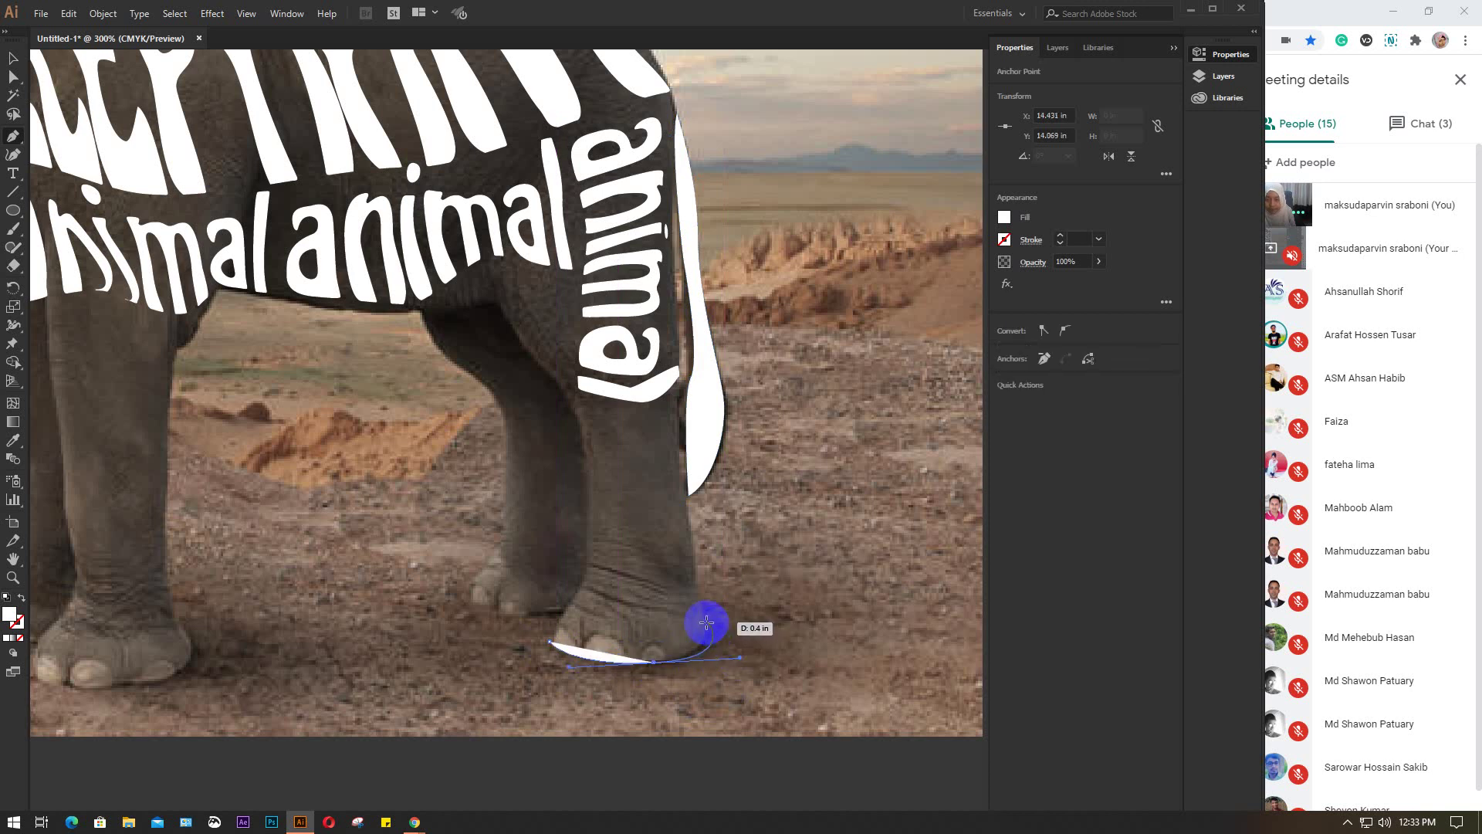
mouse_move(695, 595)
left_mouse_down()
mouse_move(666, 431)
mouse_move(503, 374)
mouse_move(578, 400)
left_mouse_up()
left_click(666, 427)
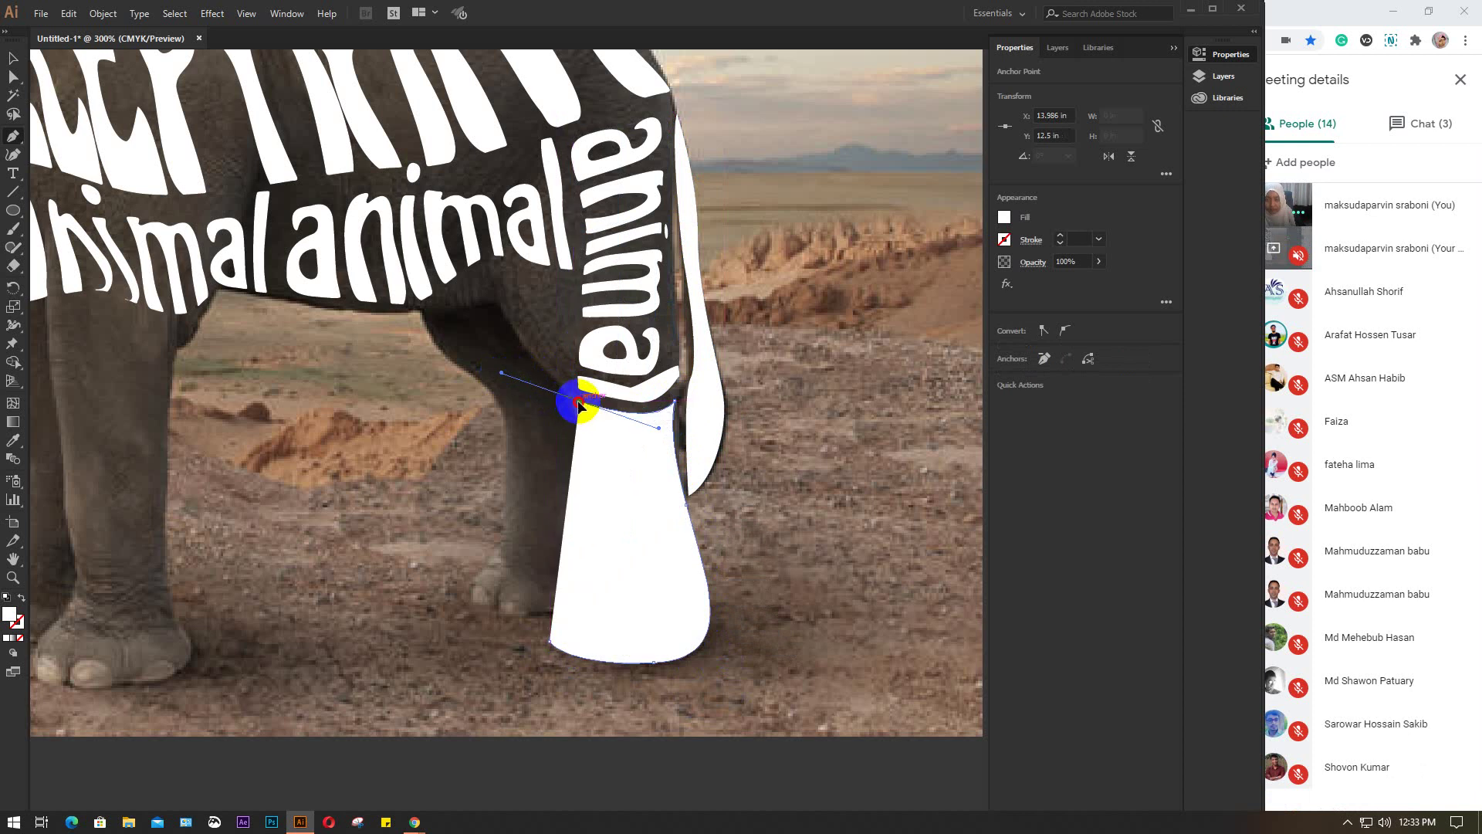
left_click(579, 403)
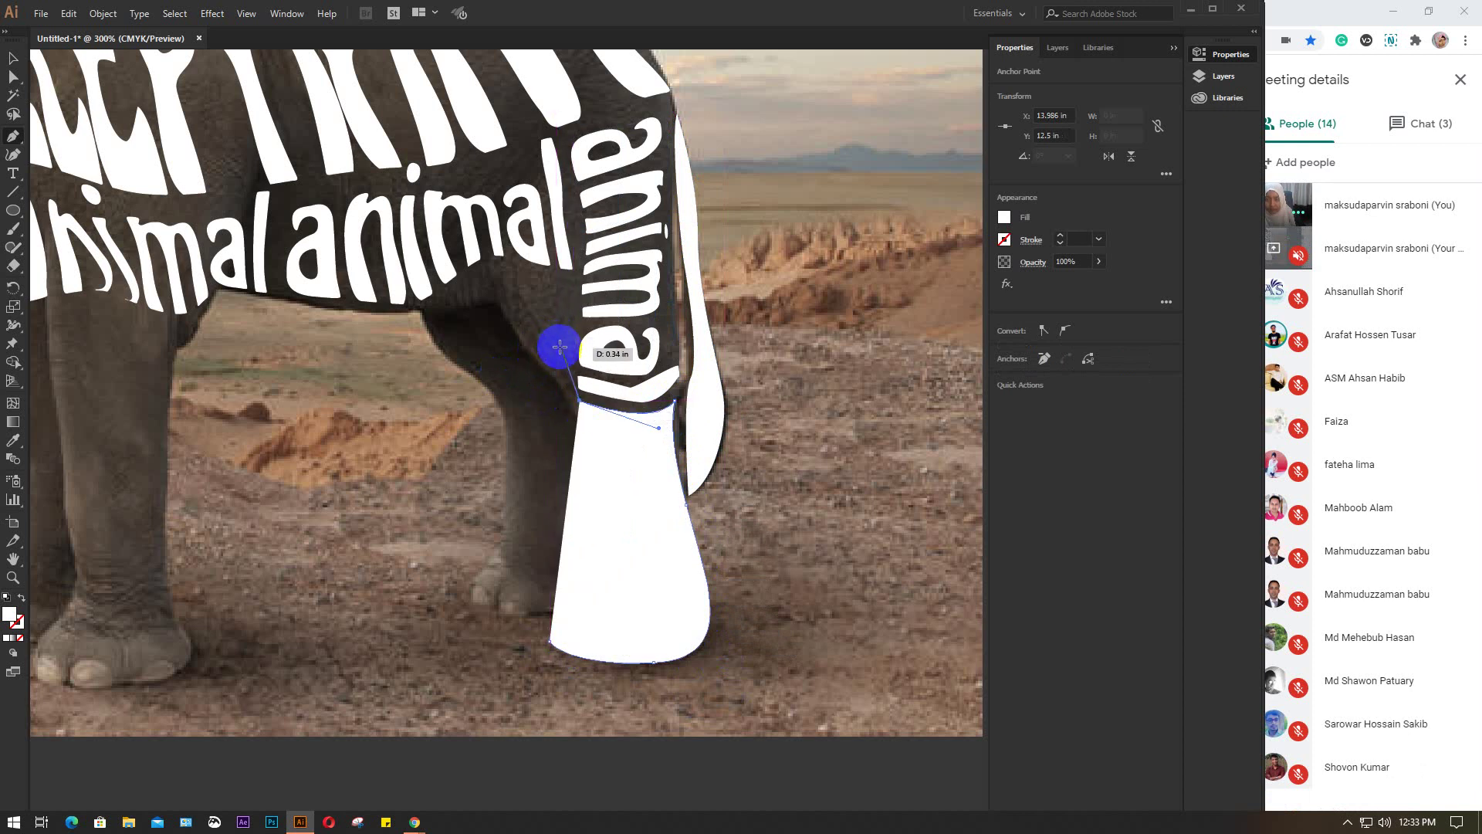
left_click(572, 311)
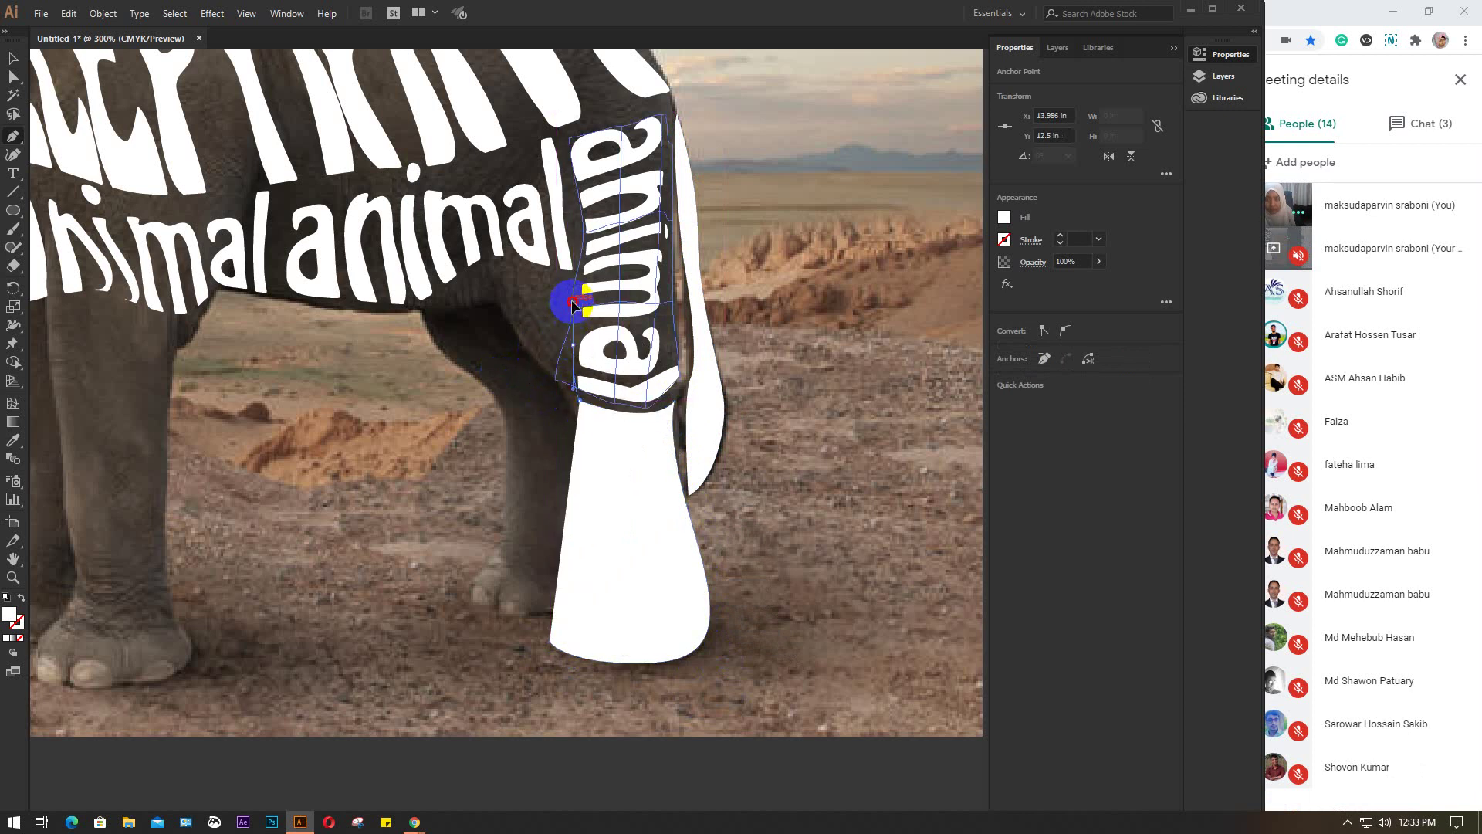
left_click_drag(572, 301, 501, 273)
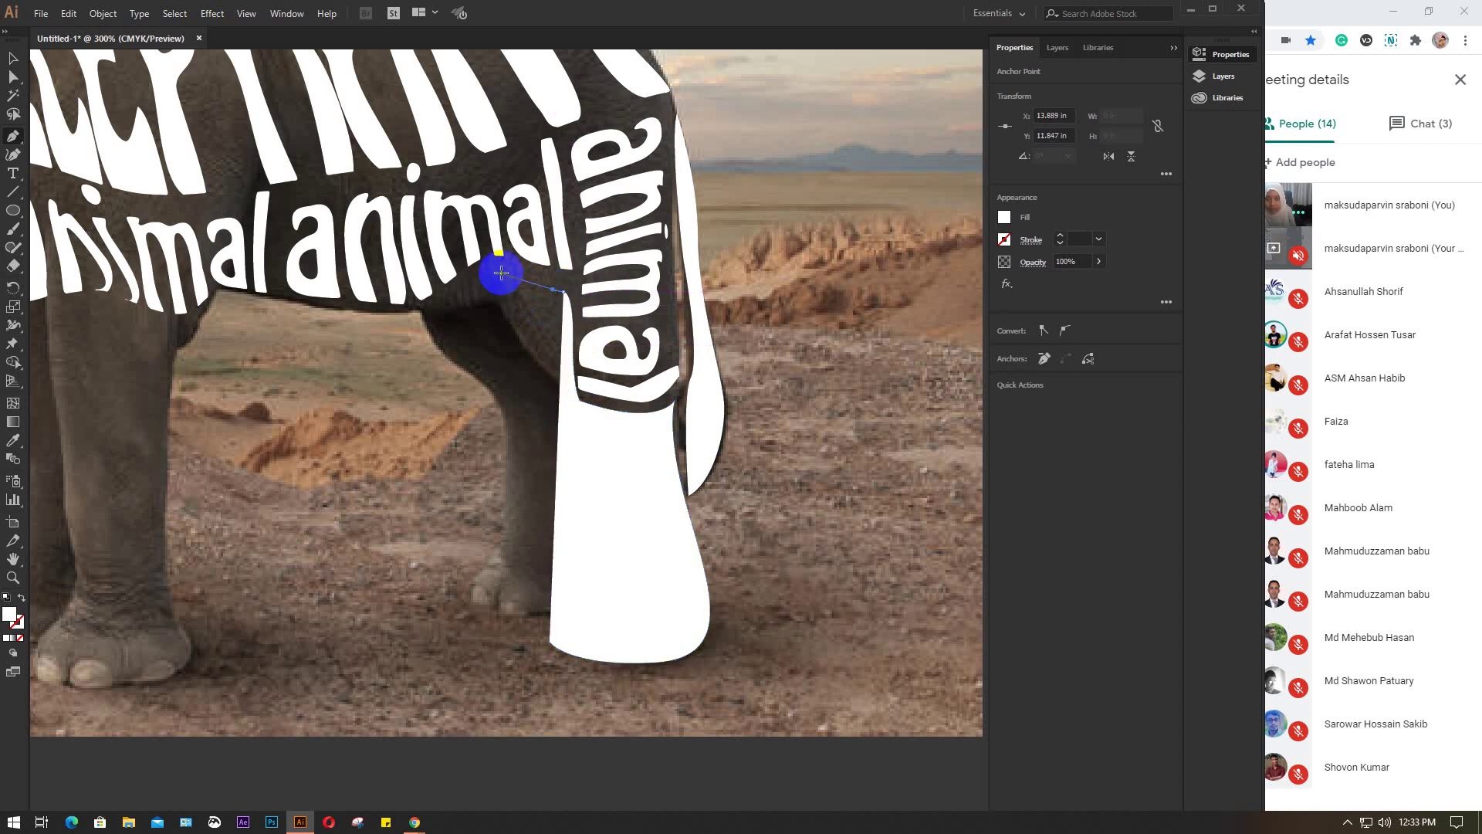
left_click_drag(531, 411, 571, 460)
left_click_drag(593, 551, 591, 562)
left_click_drag(556, 632, 569, 666)
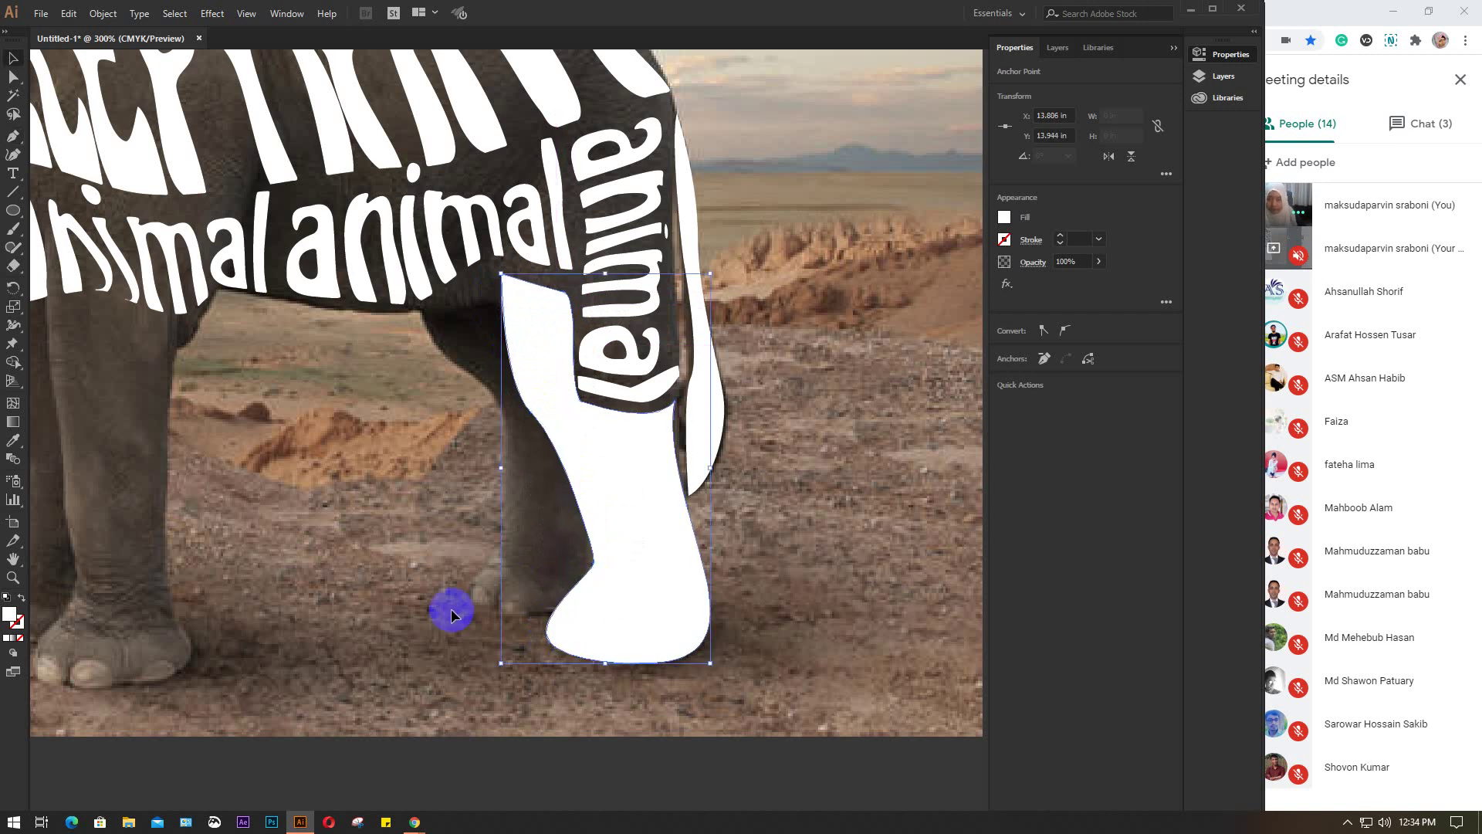
Trace the second hind leg down to its foot as a closed white shape
left_click(12, 135)
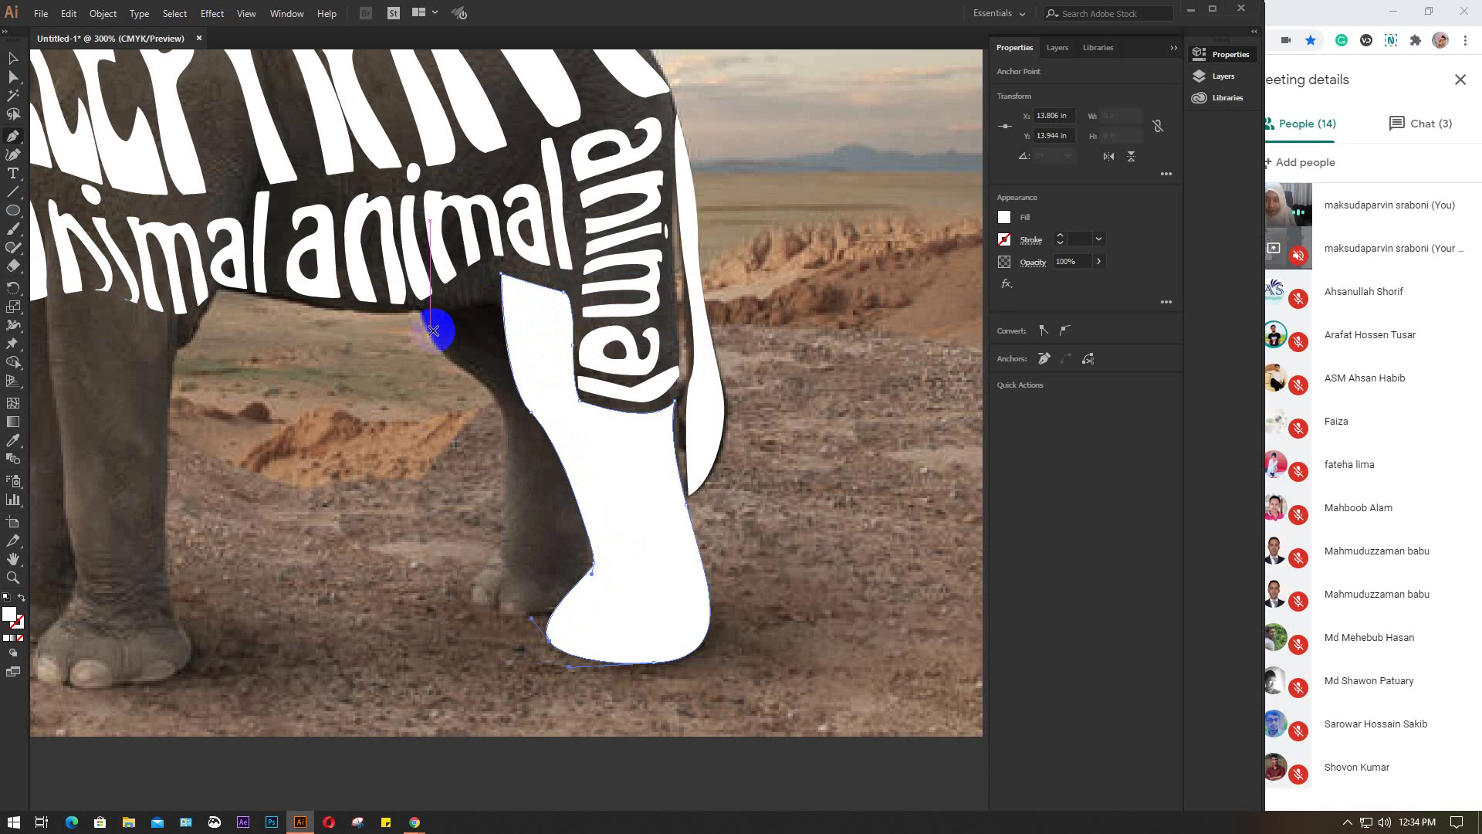
left_click(417, 311)
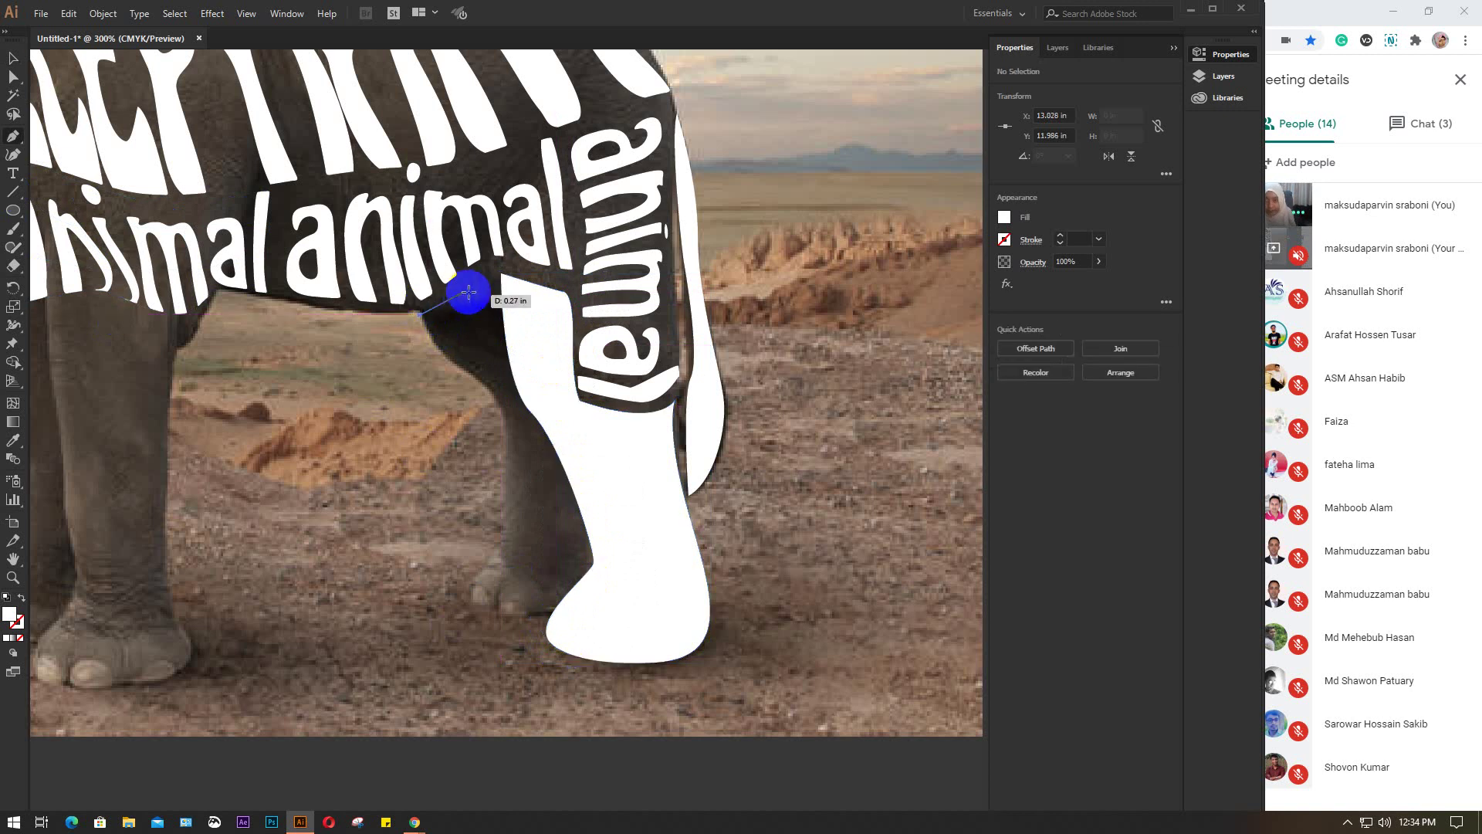
left_click(482, 280)
left_click_drag(501, 273, 495, 294)
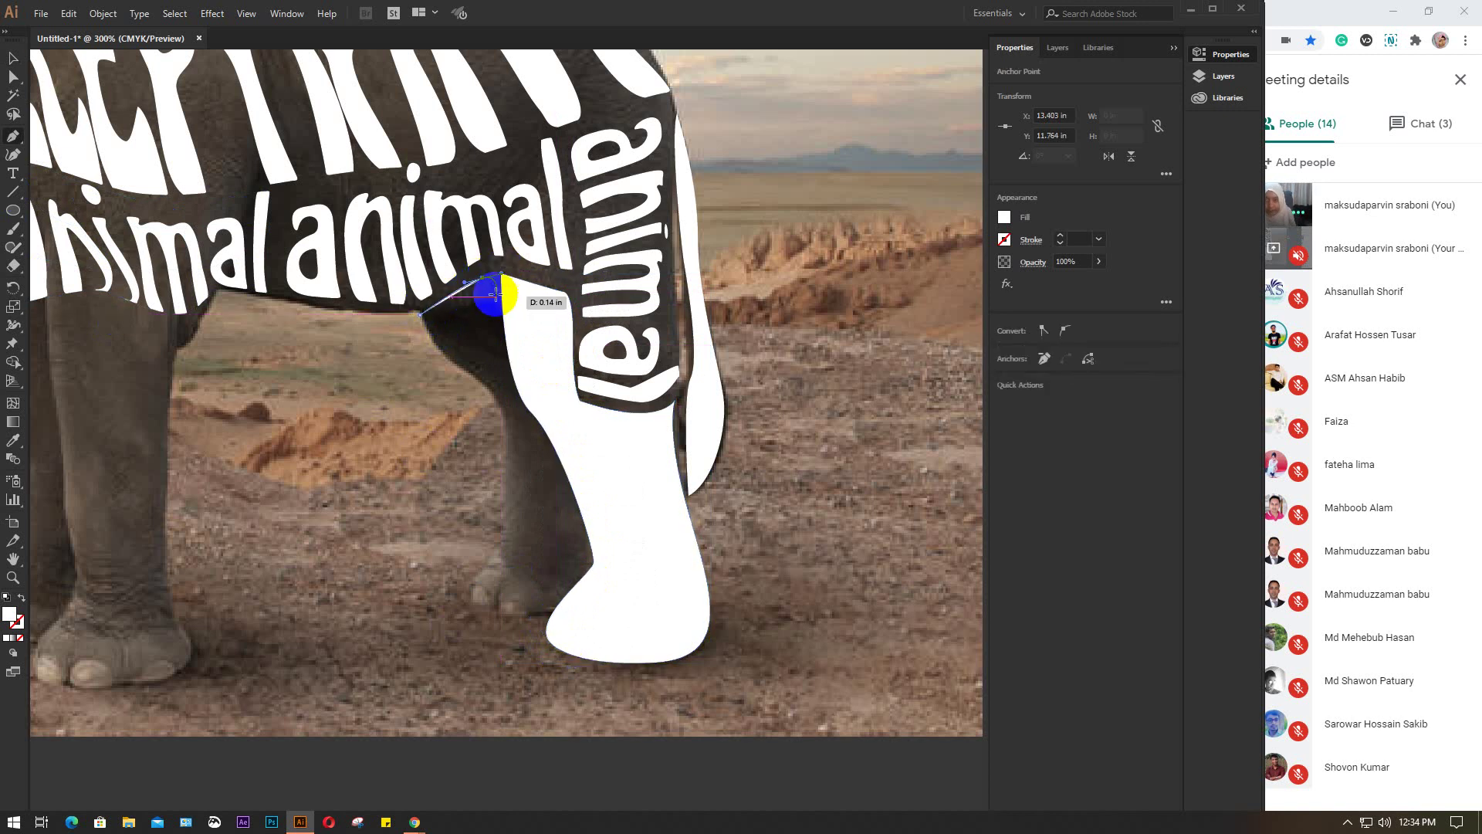
left_click_drag(501, 363, 512, 388)
left_click_drag(560, 507, 585, 540)
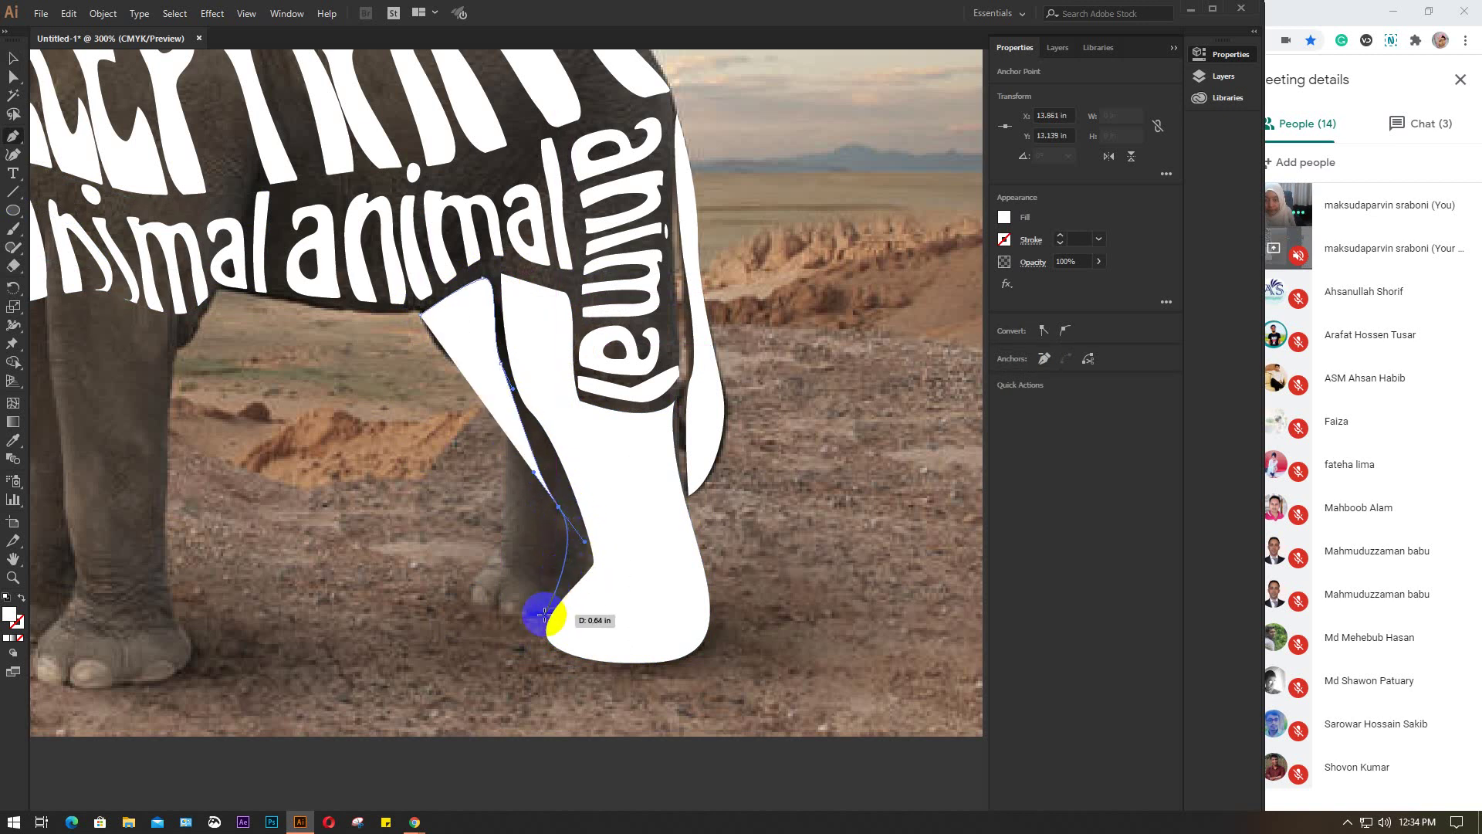
left_click_drag(545, 618, 456, 571)
left_click_drag(499, 506, 505, 493)
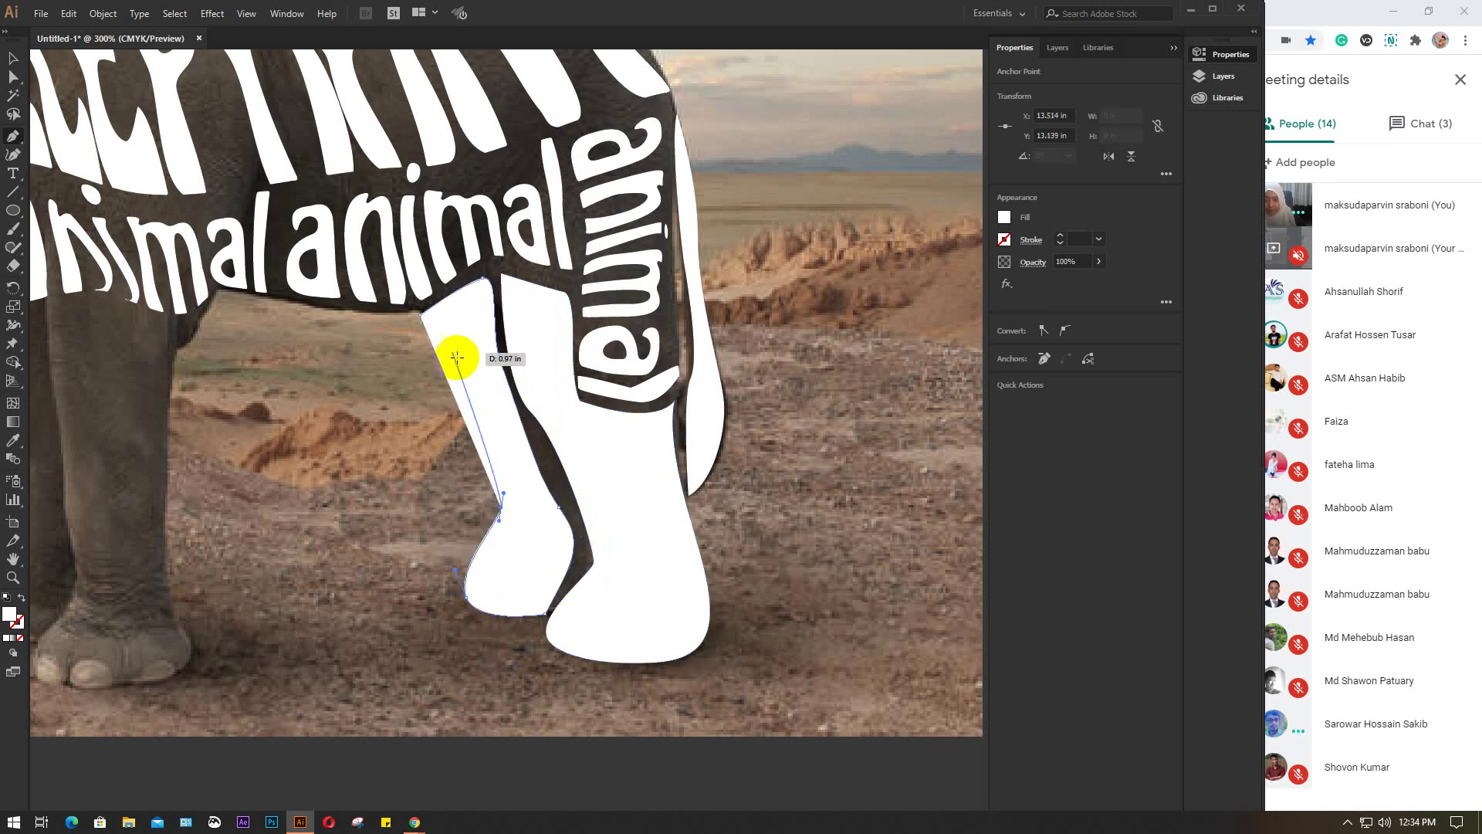
left_click_drag(420, 314, 403, 309)
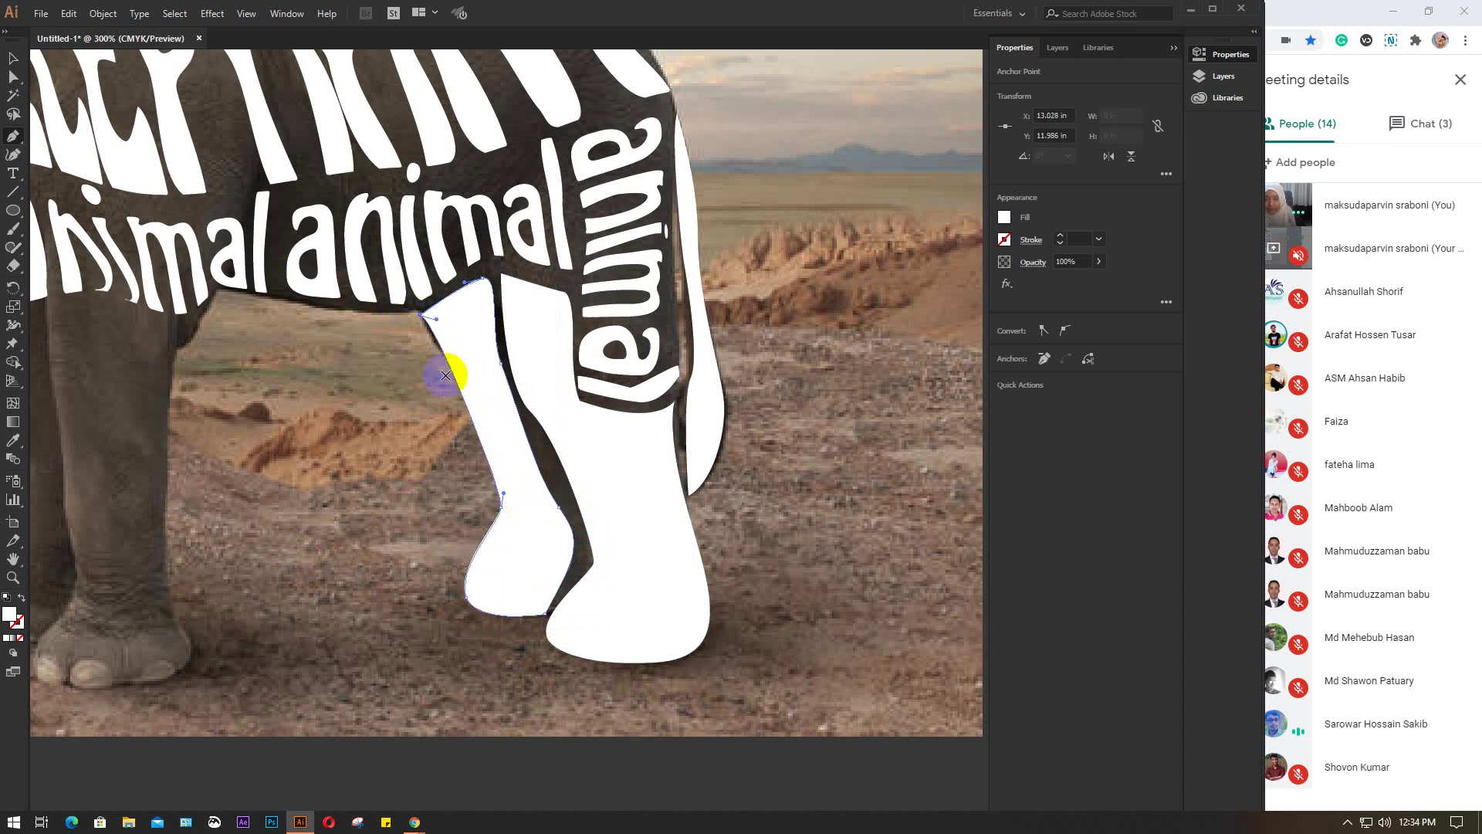
key("v")
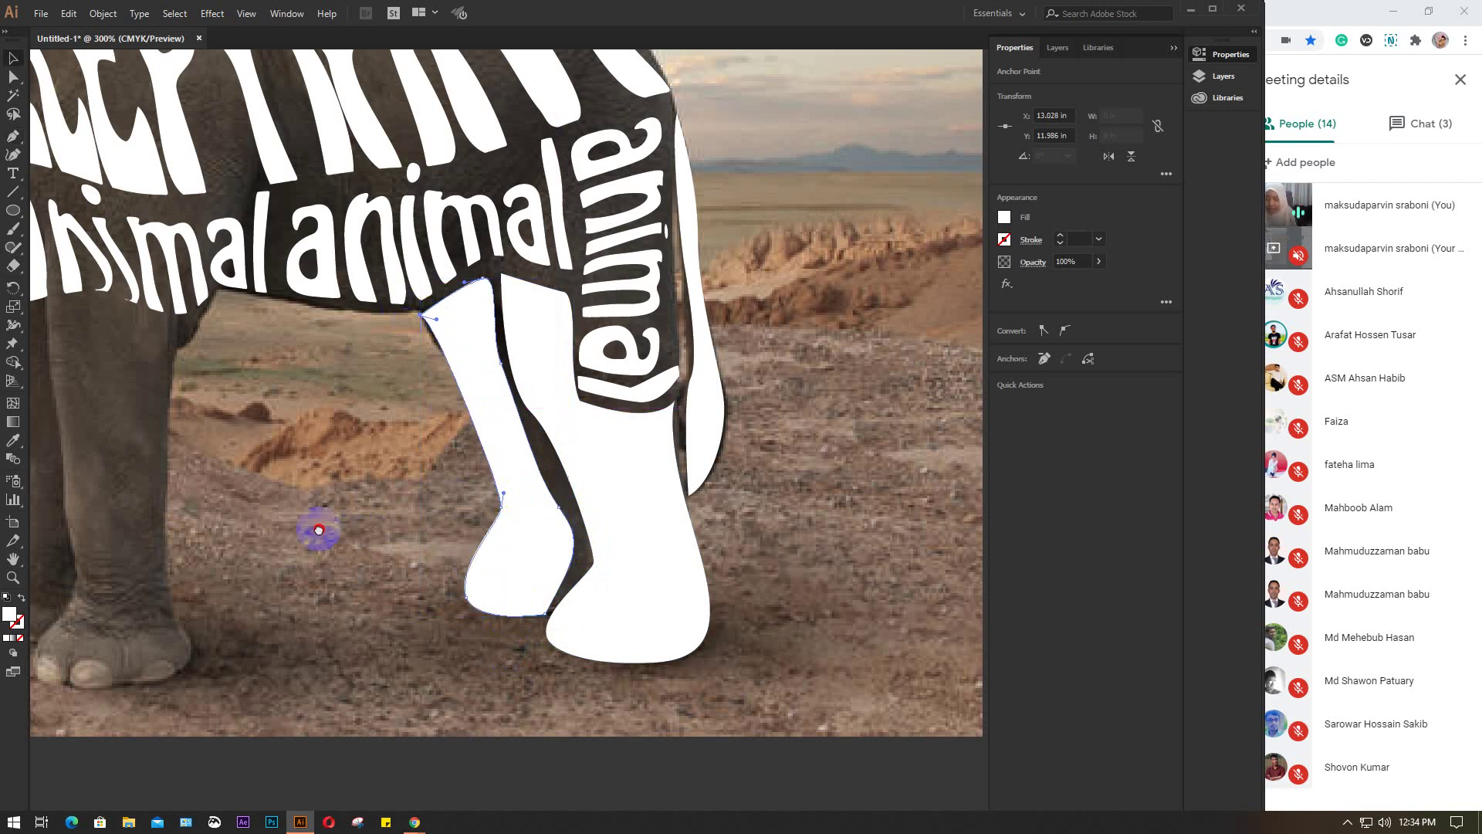
left_click_drag(322, 533, 539, 493)
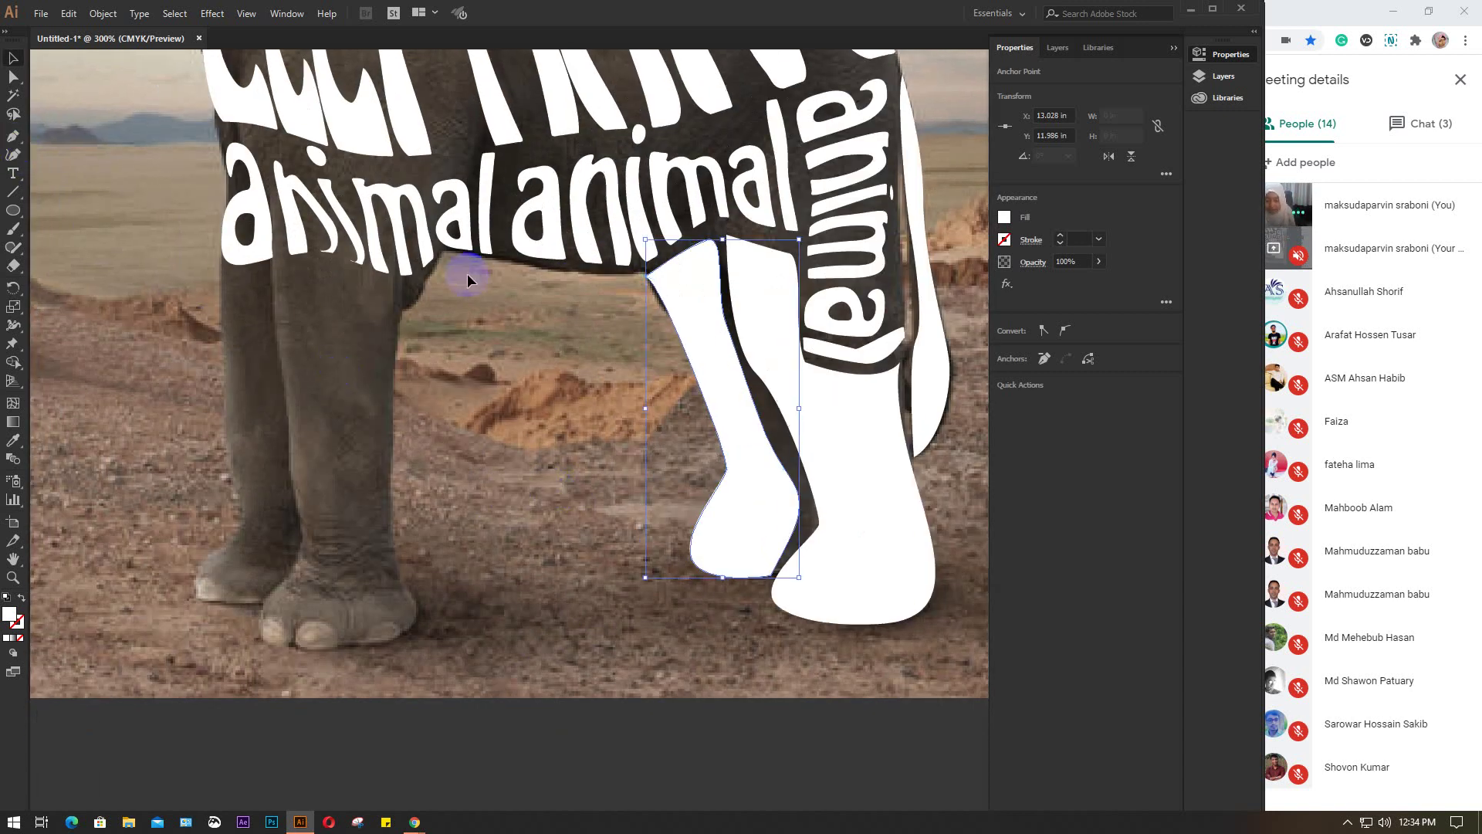
Trace the front left leg as a closed Pen shape over the photo, then deselect it
key("p")
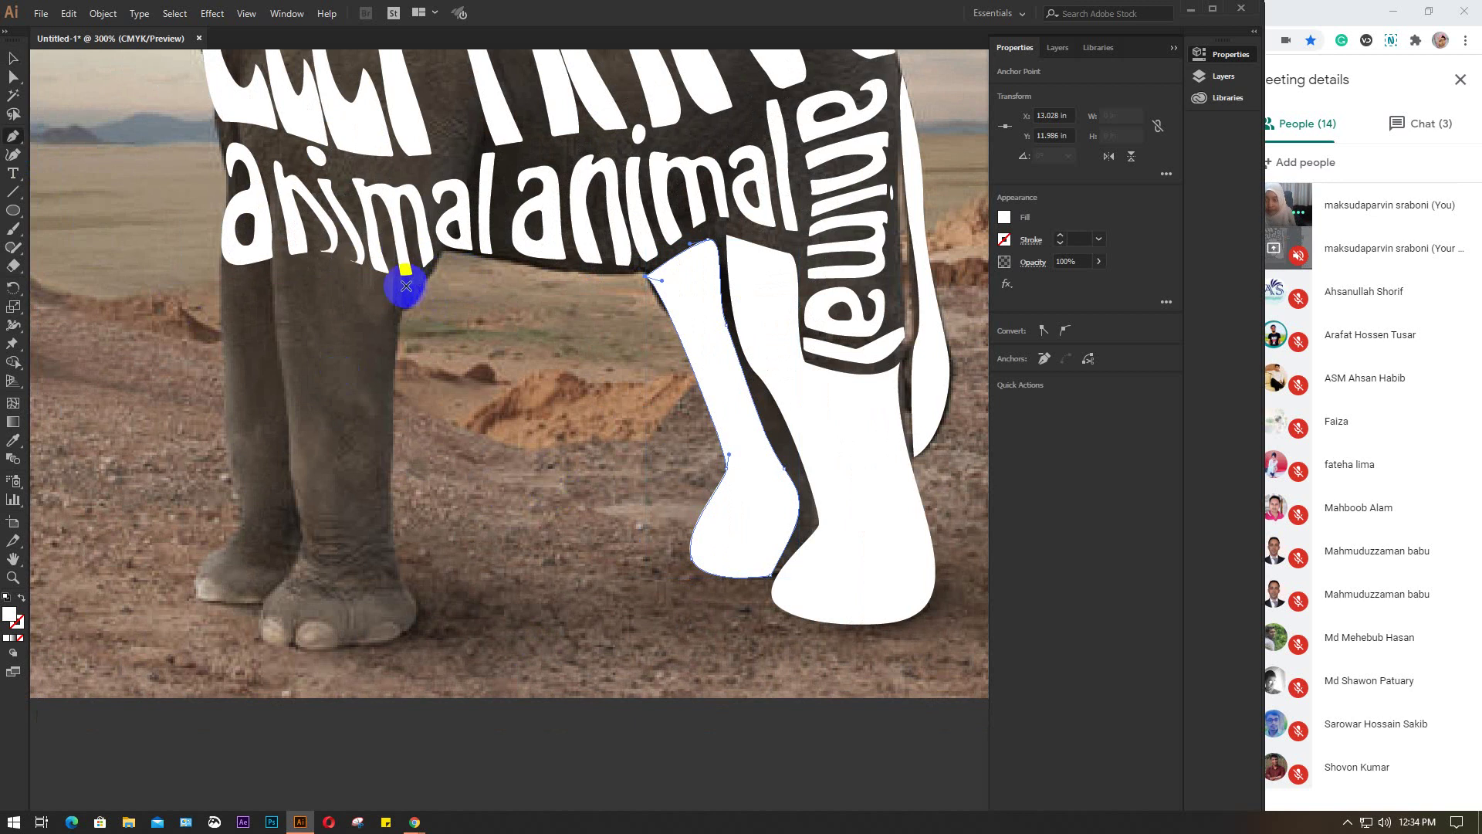
left_click(424, 283)
left_click(391, 329)
left_click(396, 444)
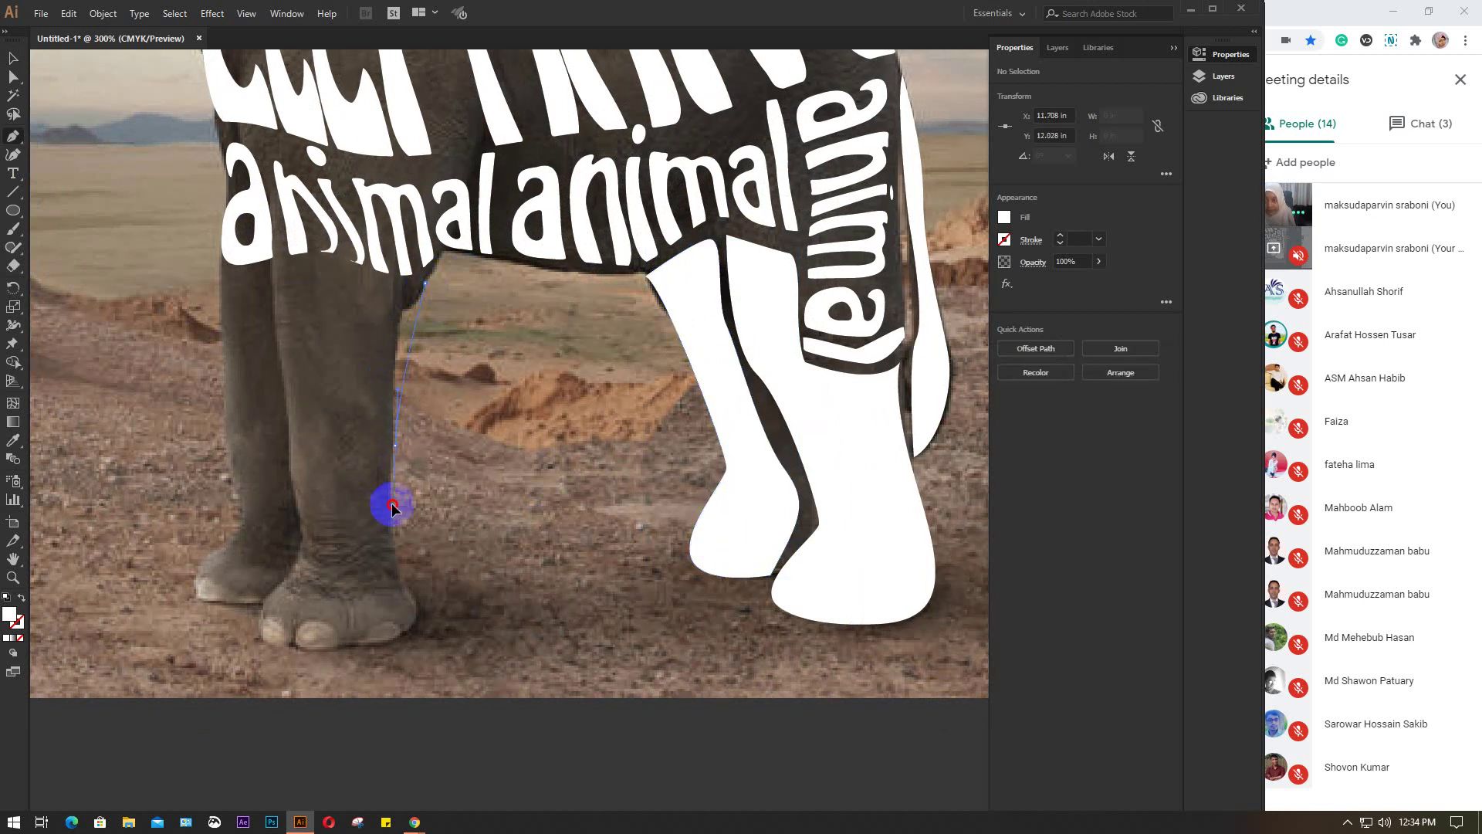
left_click(399, 564)
left_click(408, 587)
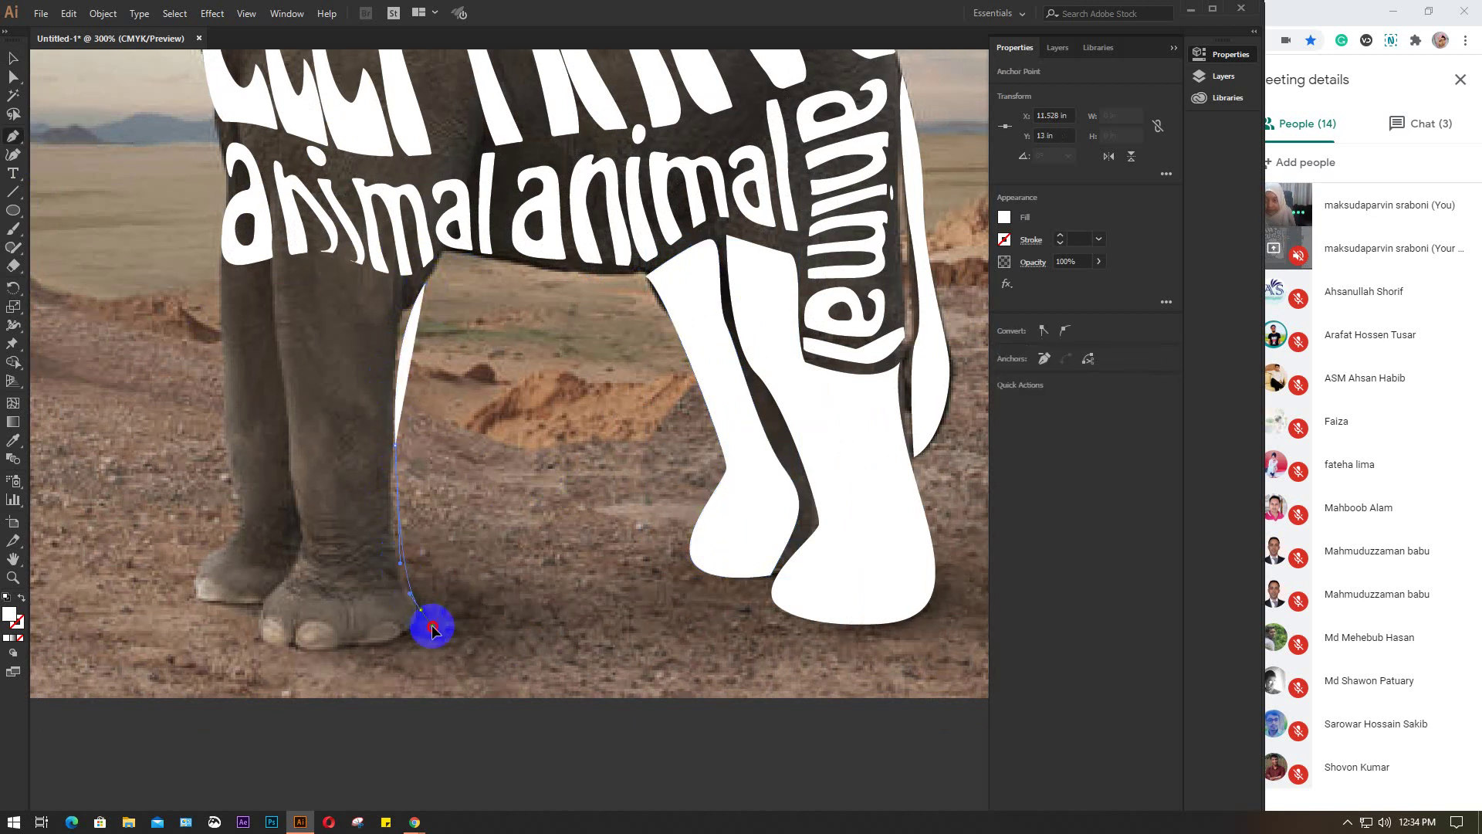
left_click_drag(421, 610, 418, 645)
left_click_drag(259, 614, 240, 540)
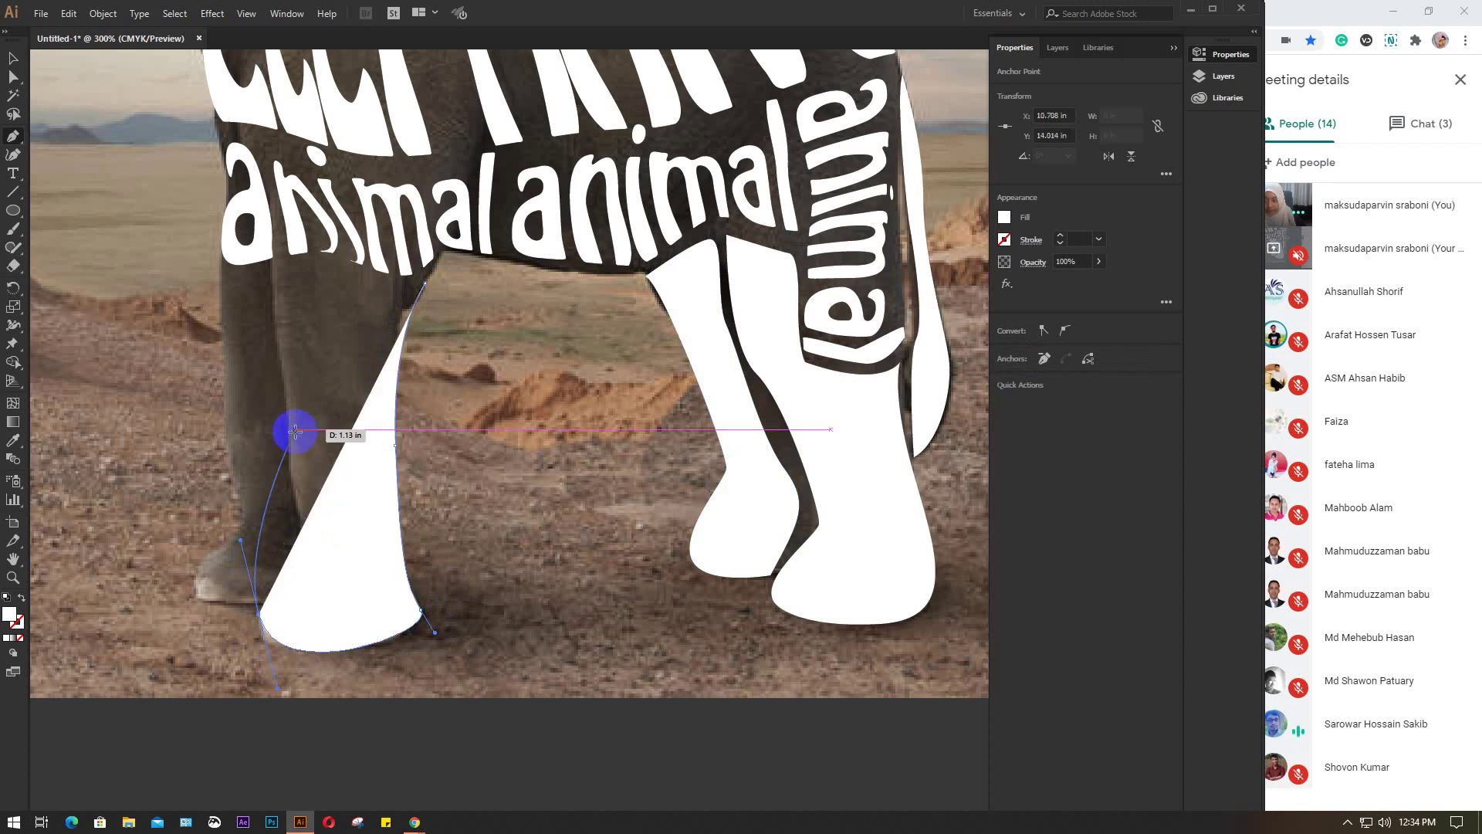
left_click_drag(295, 430, 427, 284)
left_click_drag(424, 283, 478, 266)
left_click(280, 276)
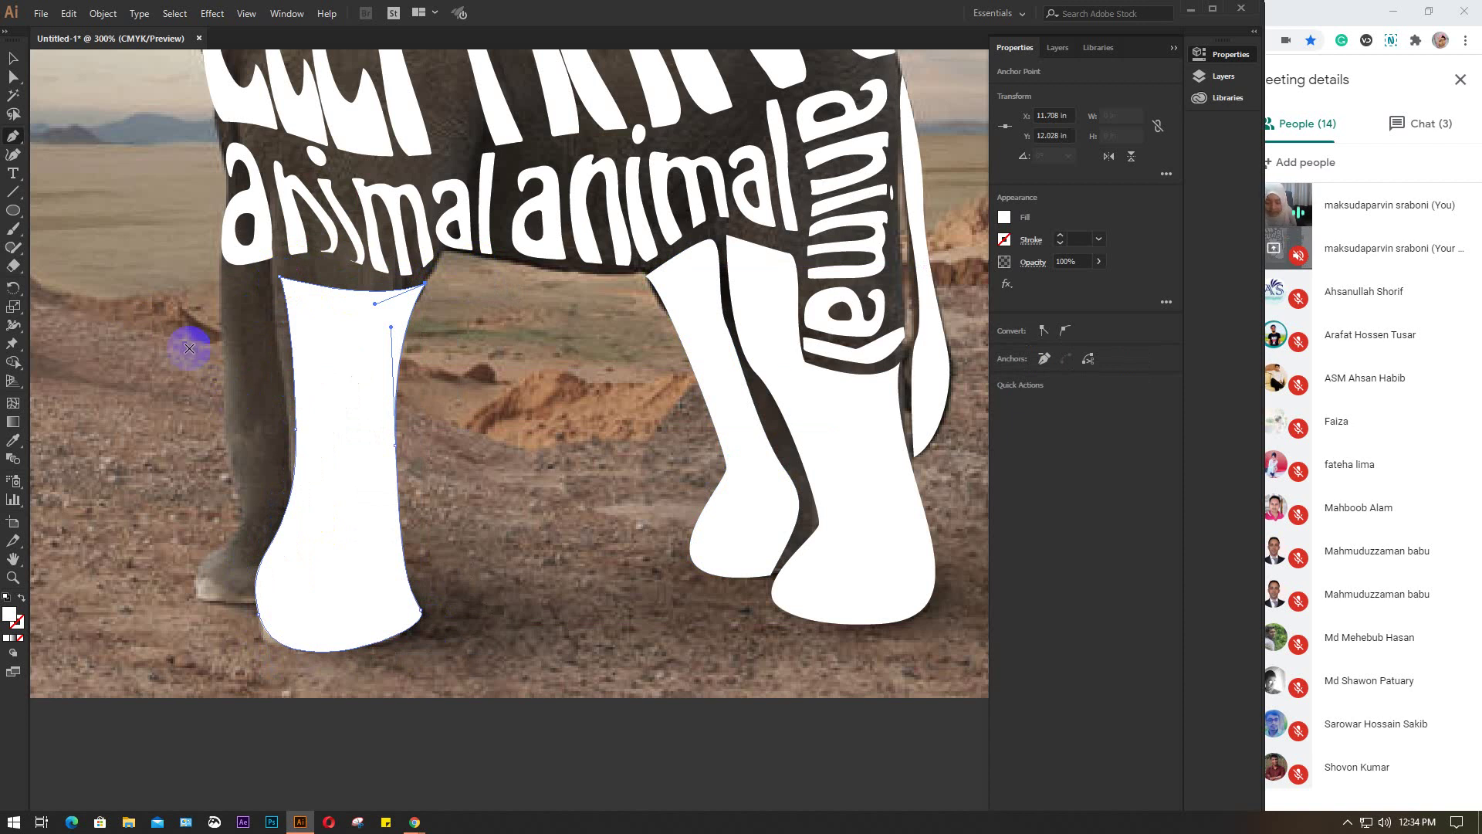
key("v")
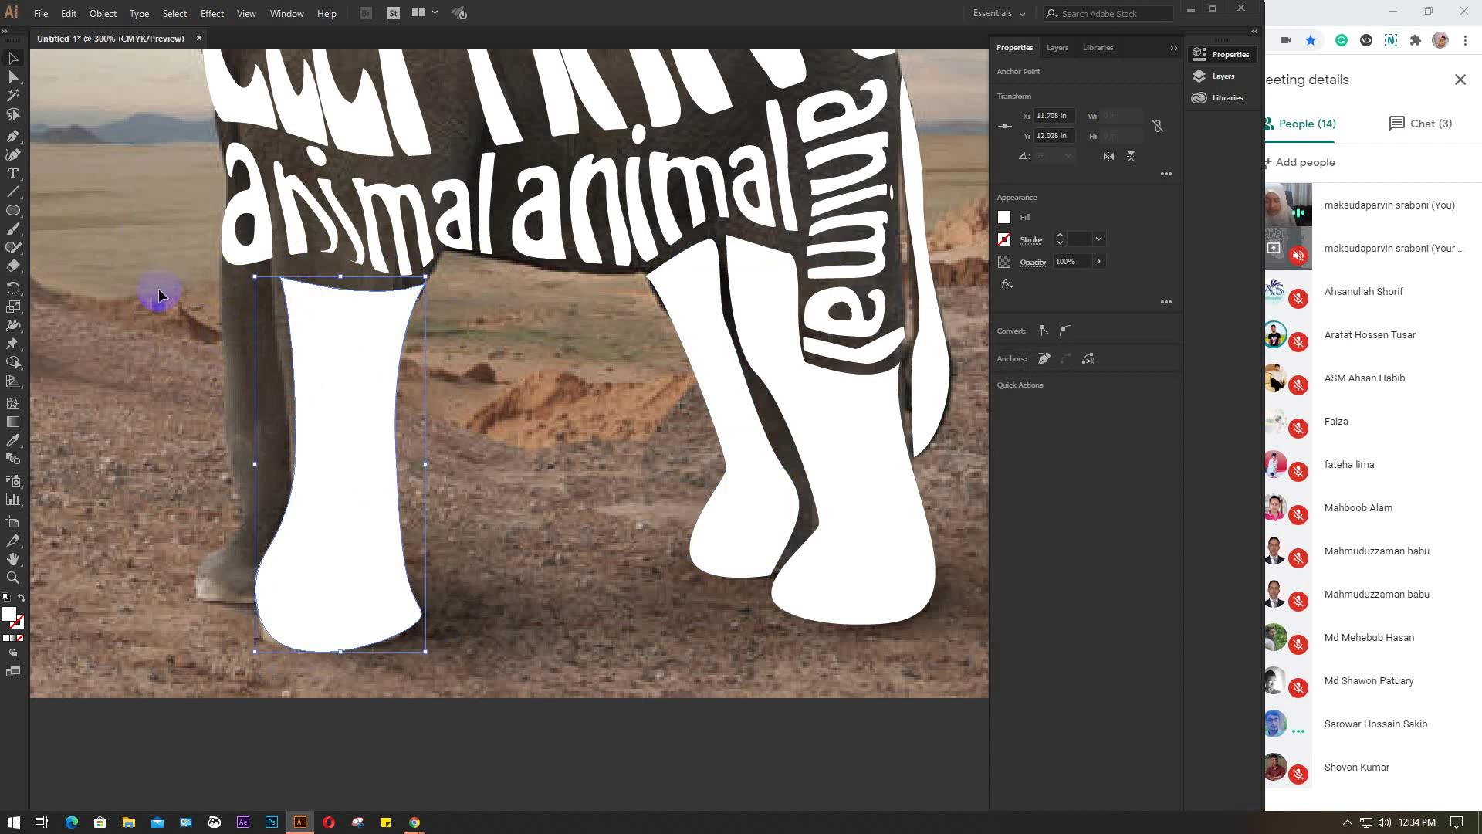
left_click(158, 296)
Trace the partly hidden second left leg as a Pen shape and deselect it
key("p")
left_click(236, 279)
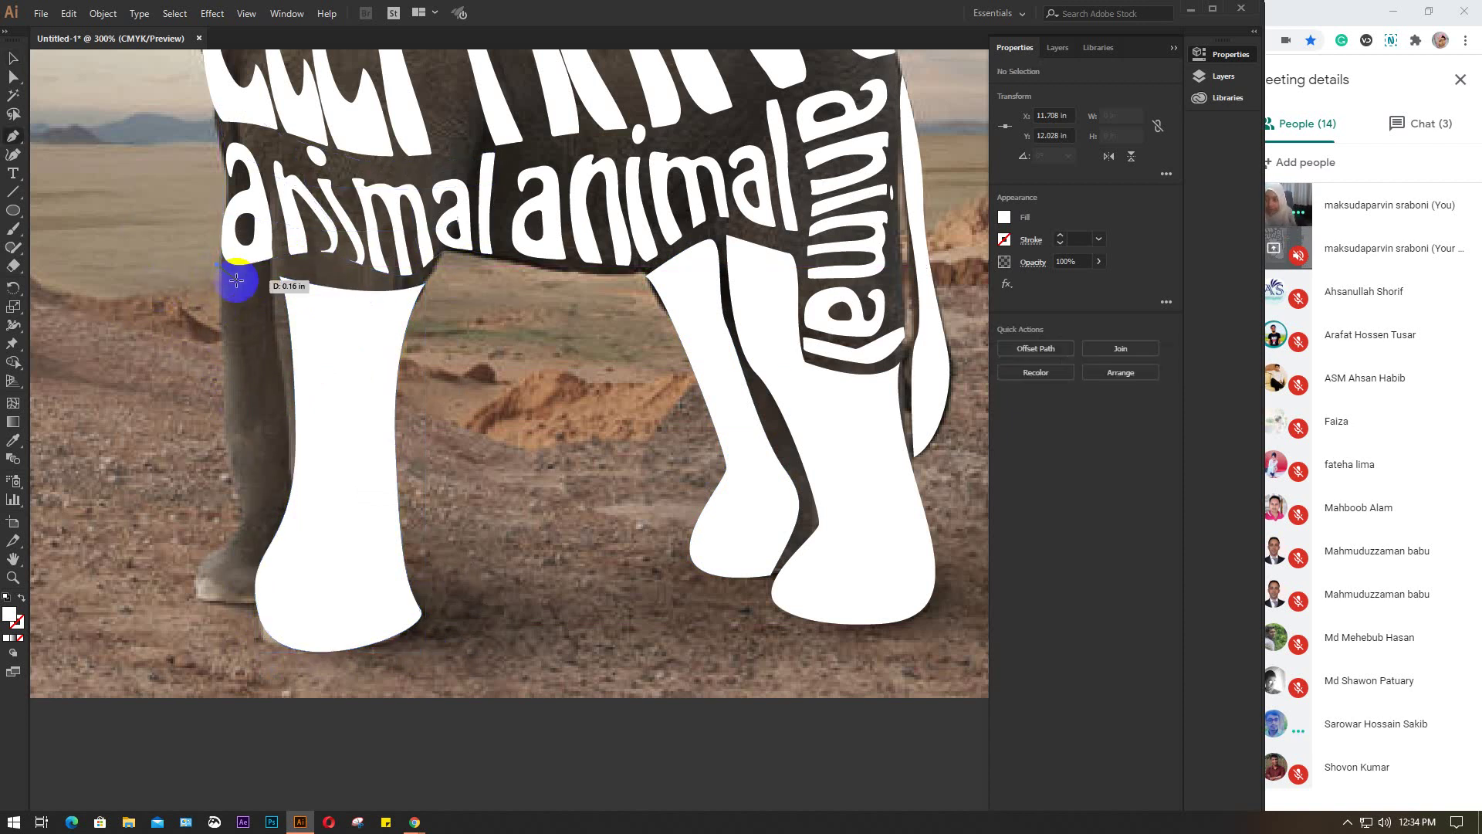
left_click_drag(236, 280, 266, 390)
left_click_drag(286, 442, 293, 469)
left_click_drag(240, 596, 245, 607)
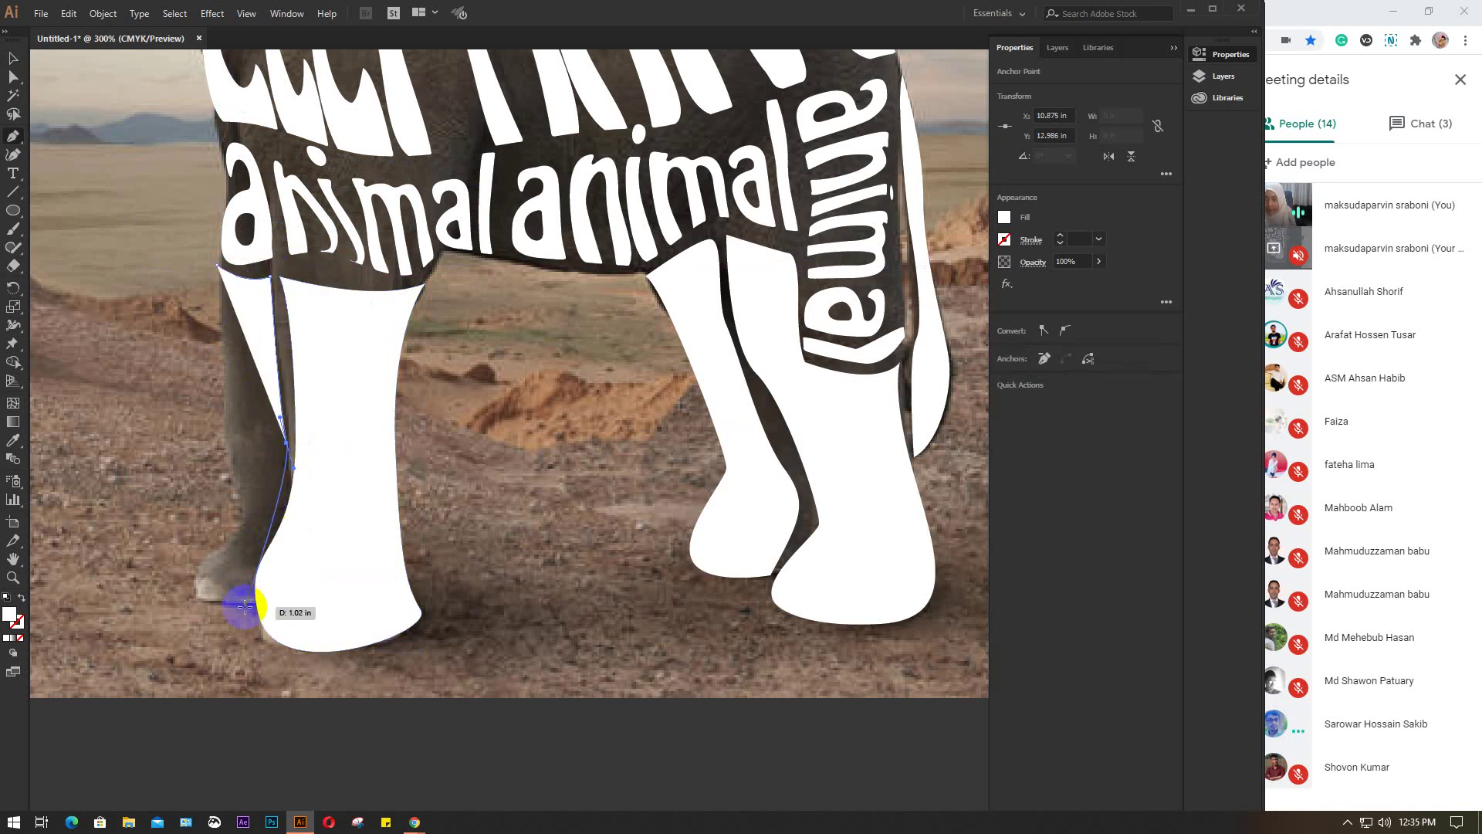
left_click(246, 601)
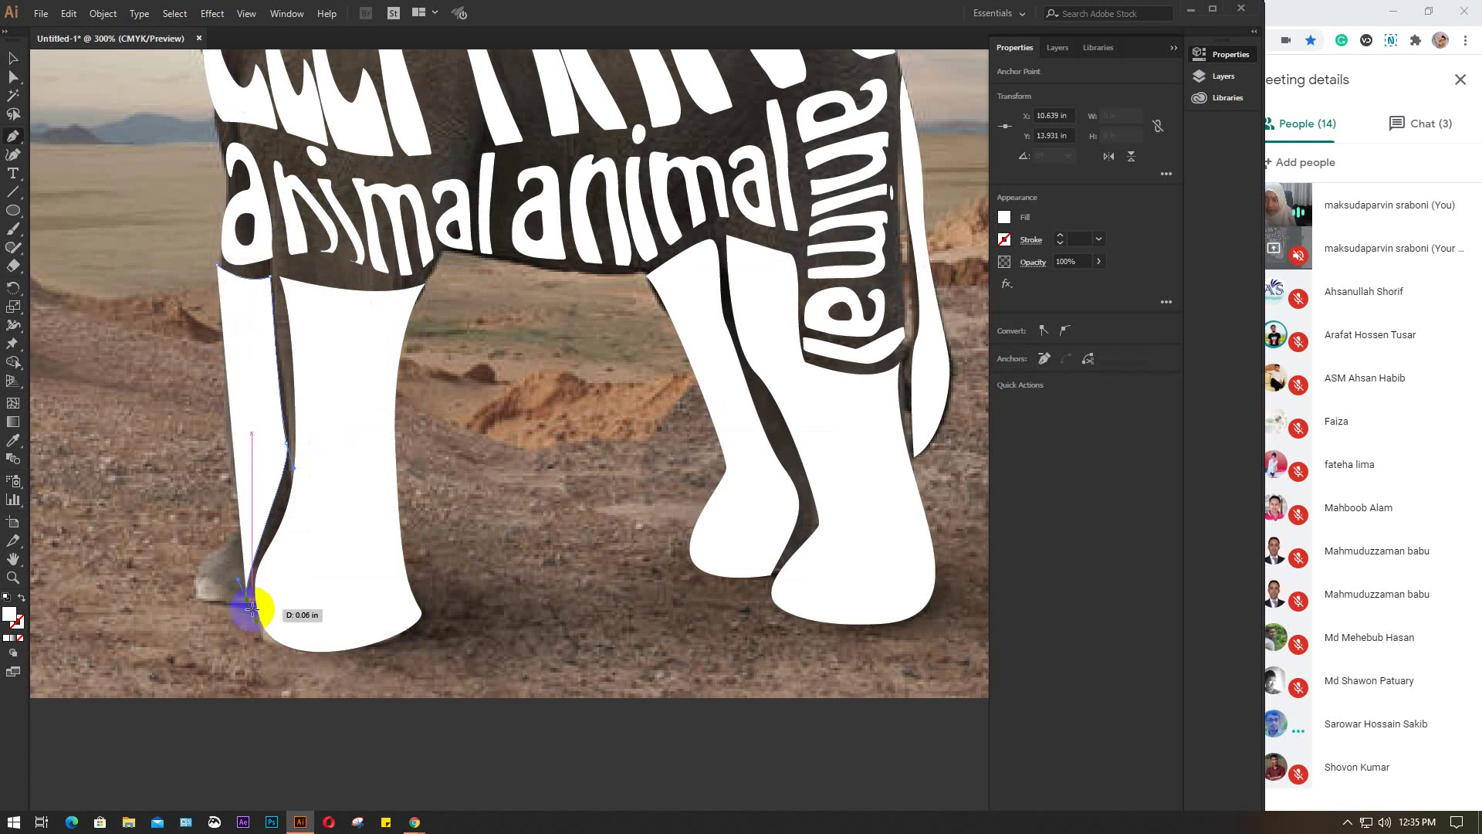
left_click_drag(214, 601, 189, 582)
left_click(194, 599)
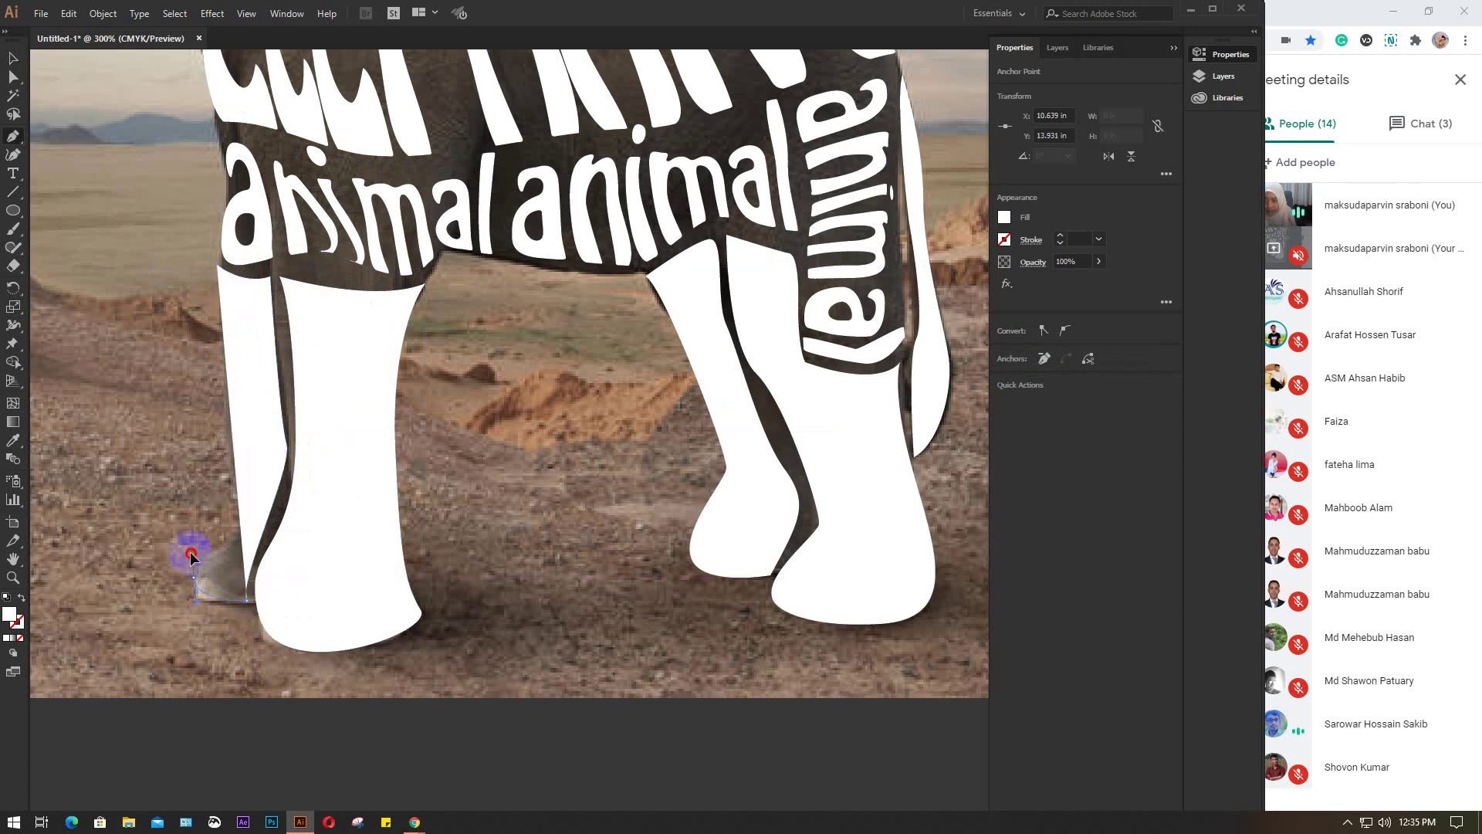
left_click_drag(226, 364, 224, 268)
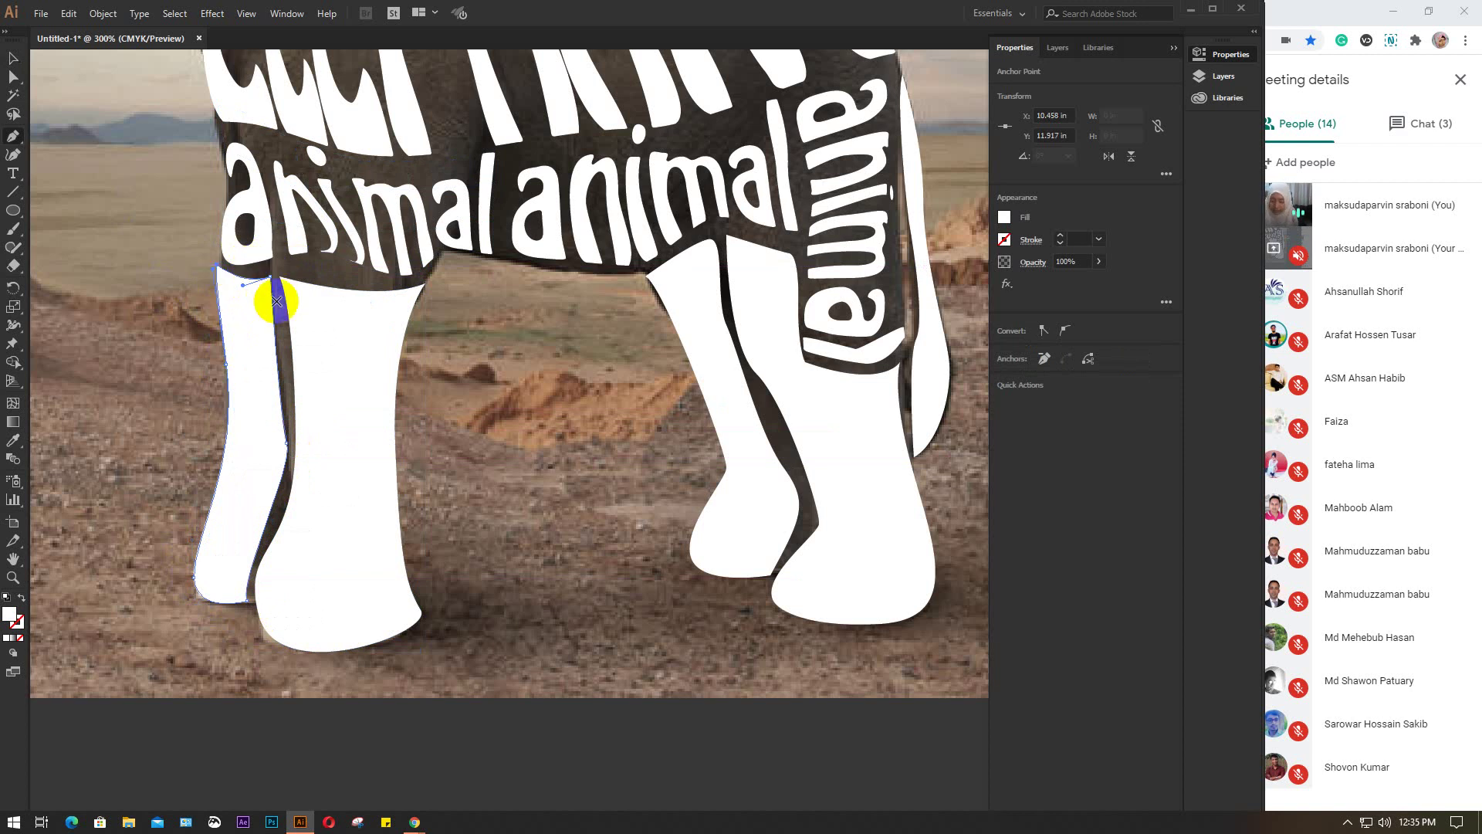
key("v")
left_click(534, 407)
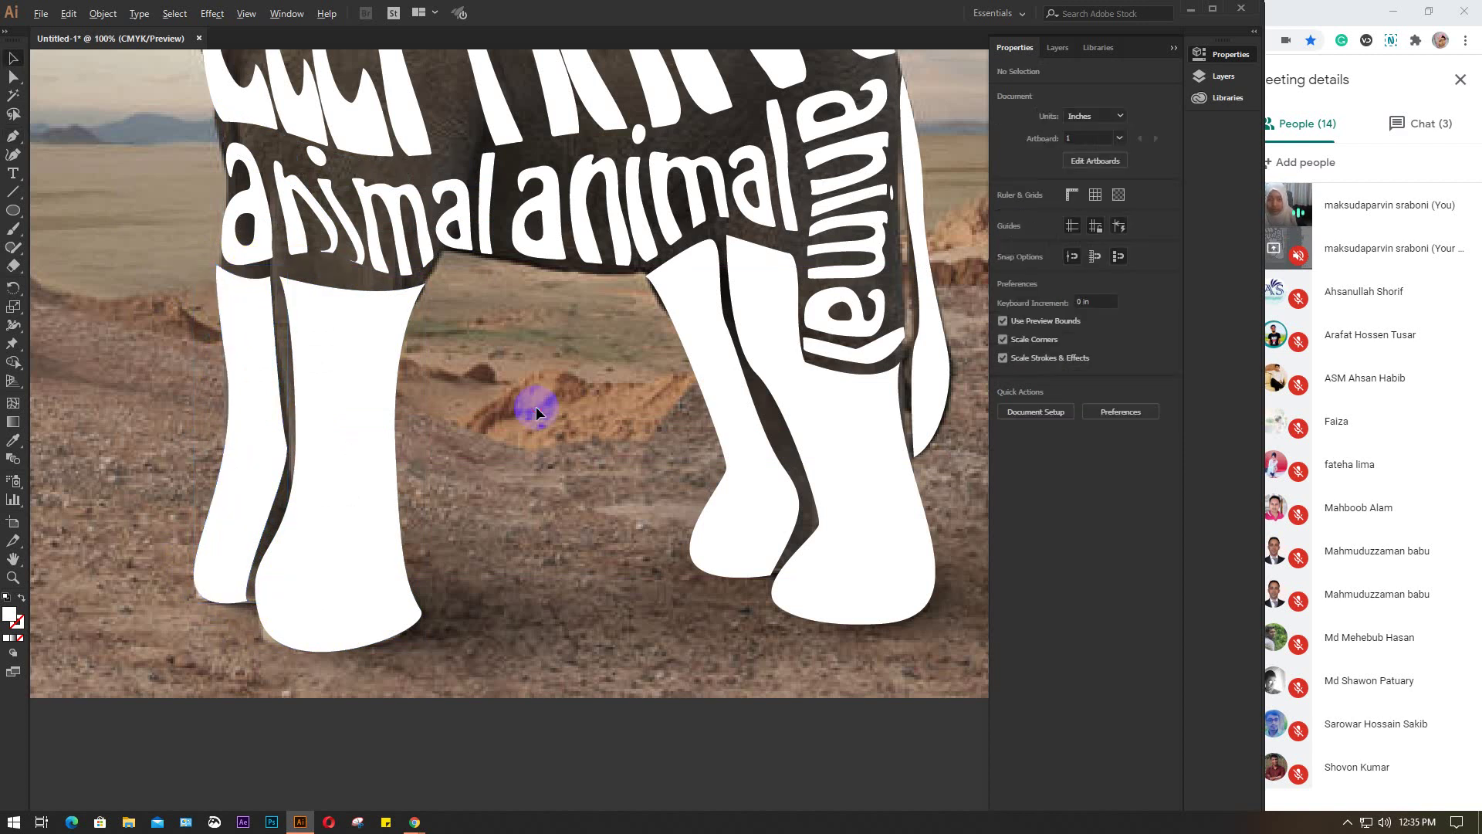
Drag the elephant photo to the right so it sits clear of the word-mesh elephant
scroll(536, 406, "down", 3)
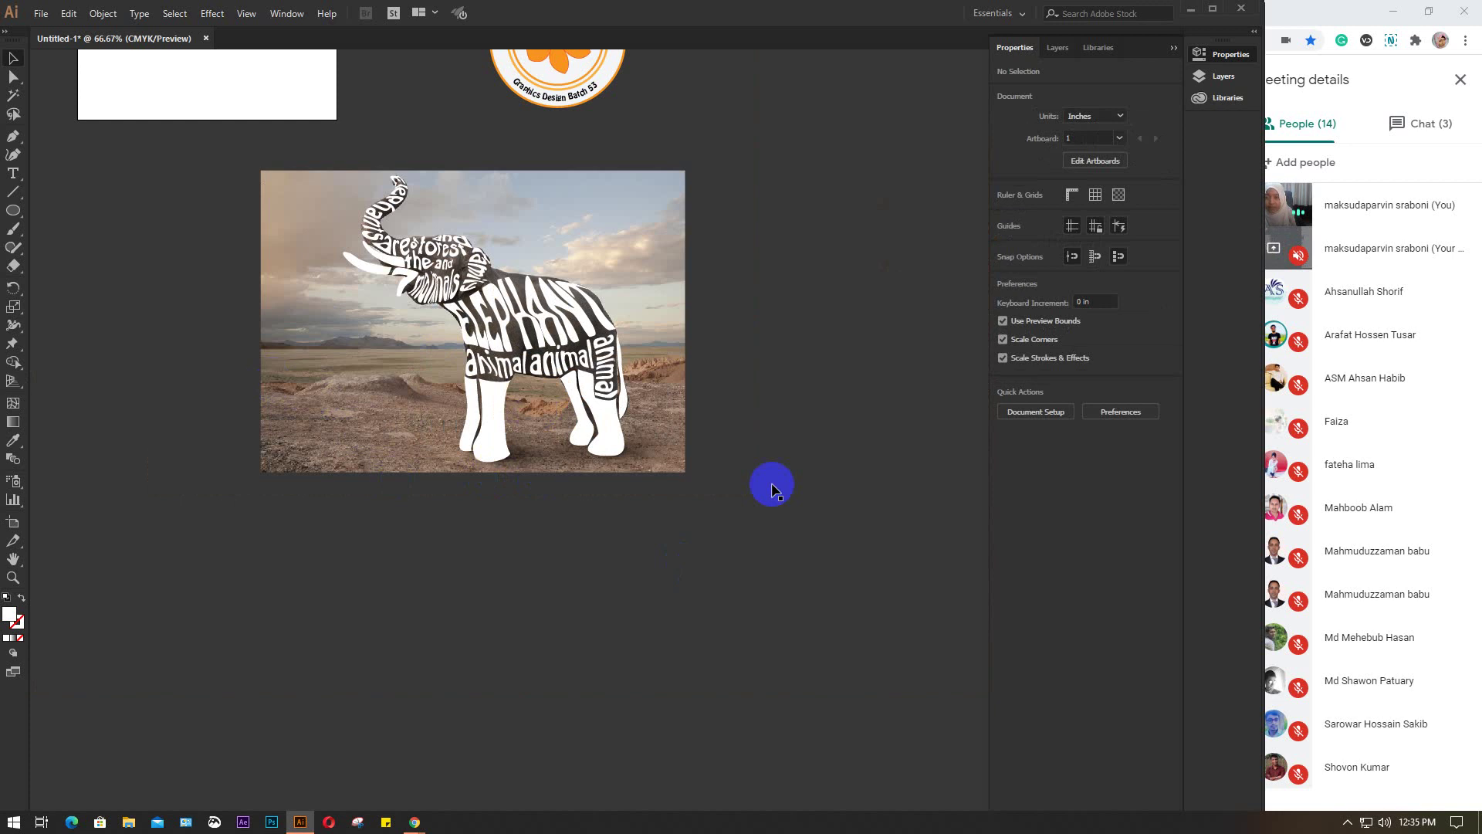
left_click_drag(330, 173, 688, 563)
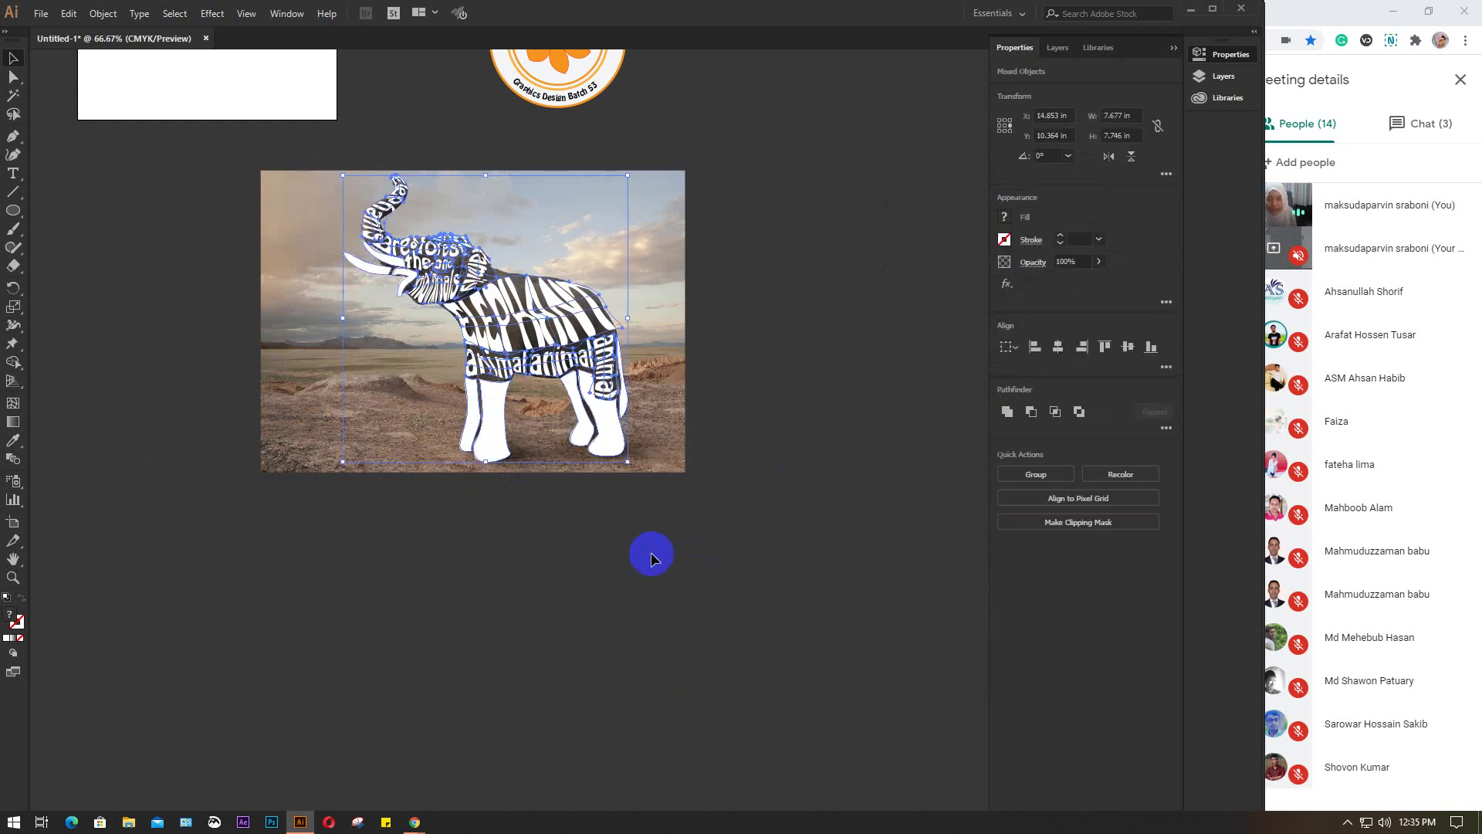
left_click(650, 557)
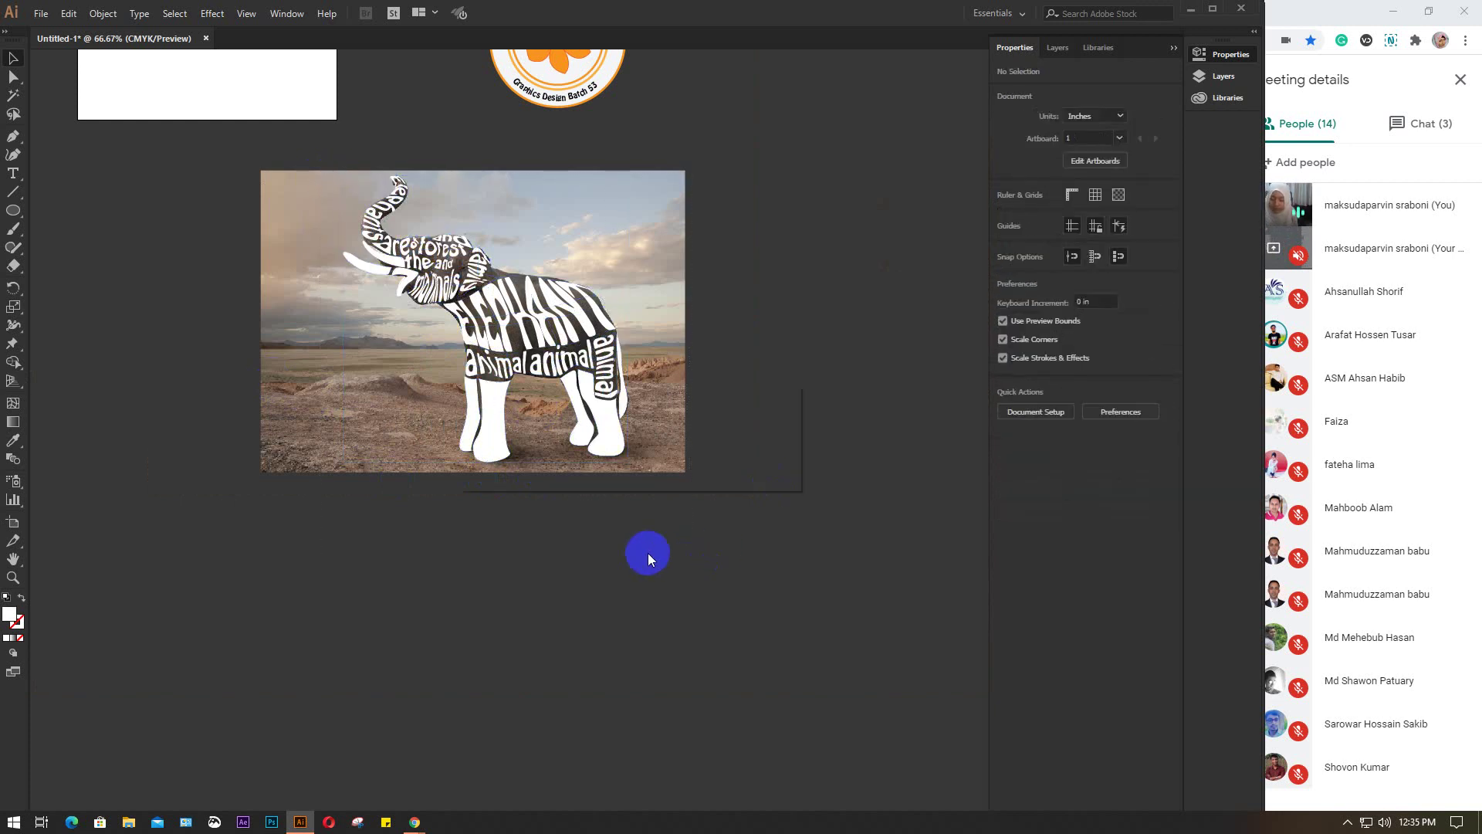
key("ctrl+7")
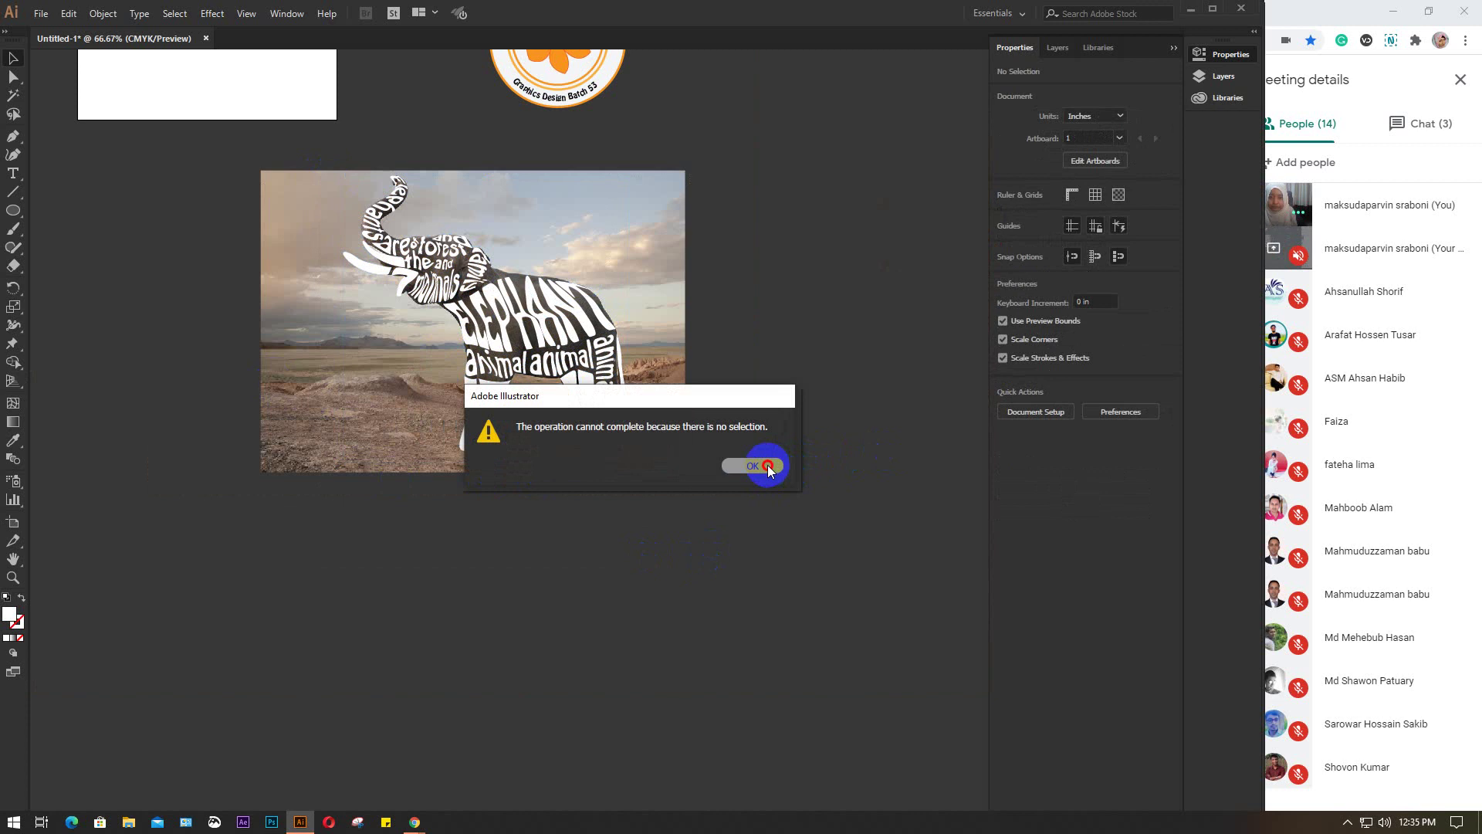
left_click(769, 467)
key("ctrl+a")
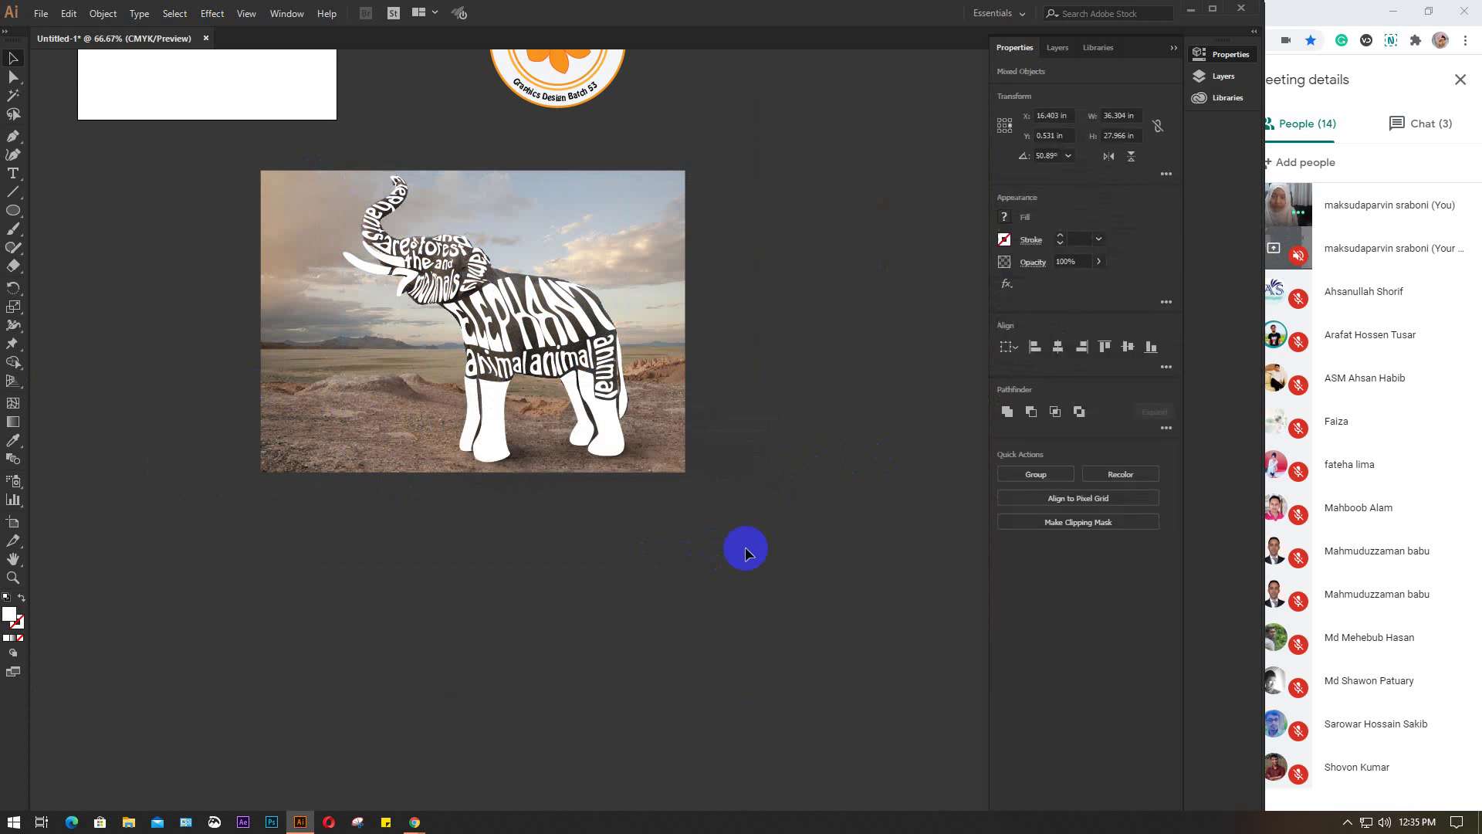
left_click(673, 598)
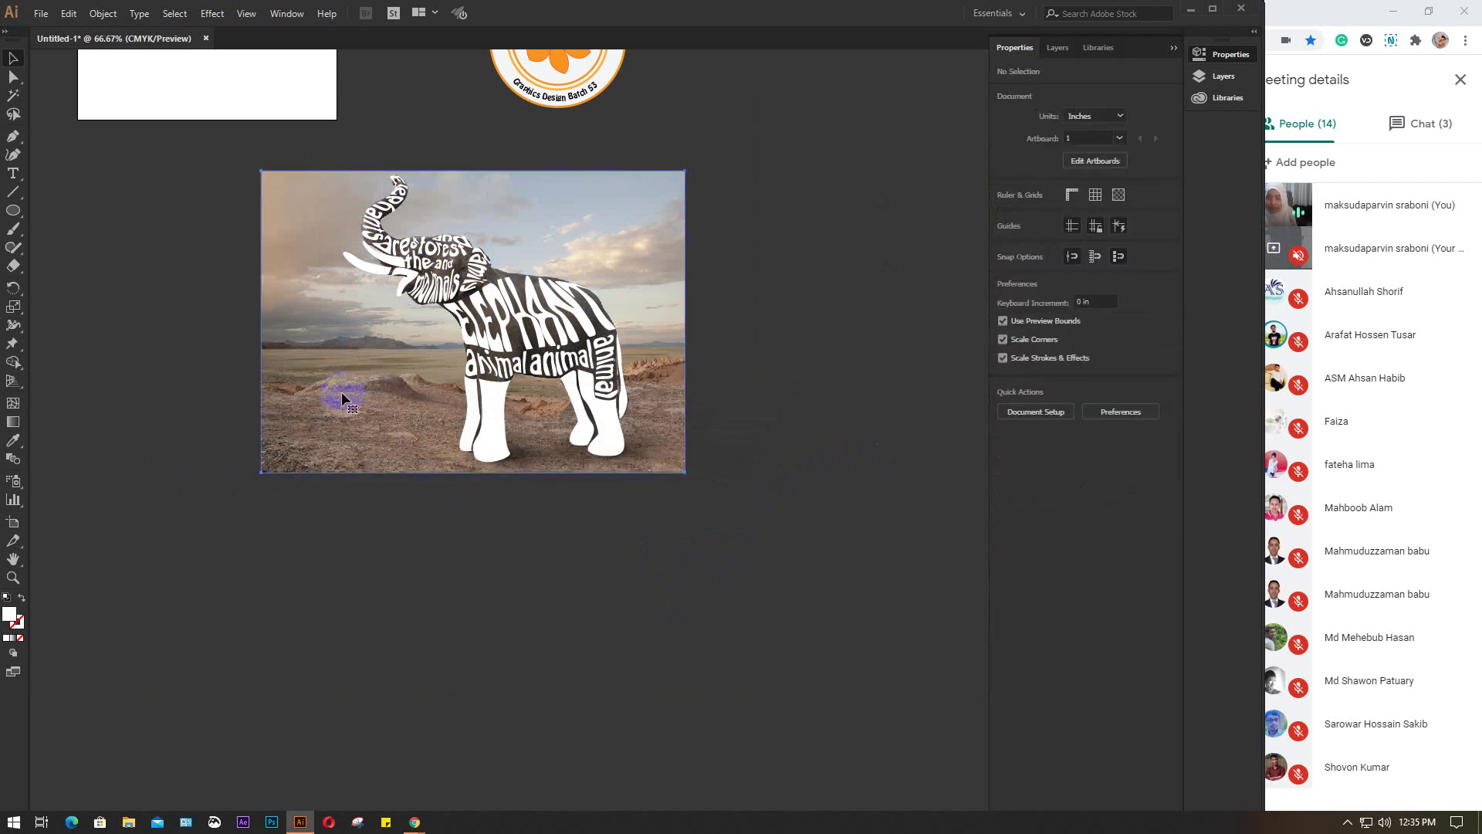
left_click_drag(302, 400, 758, 440)
scroll(659, 582, "right", 5)
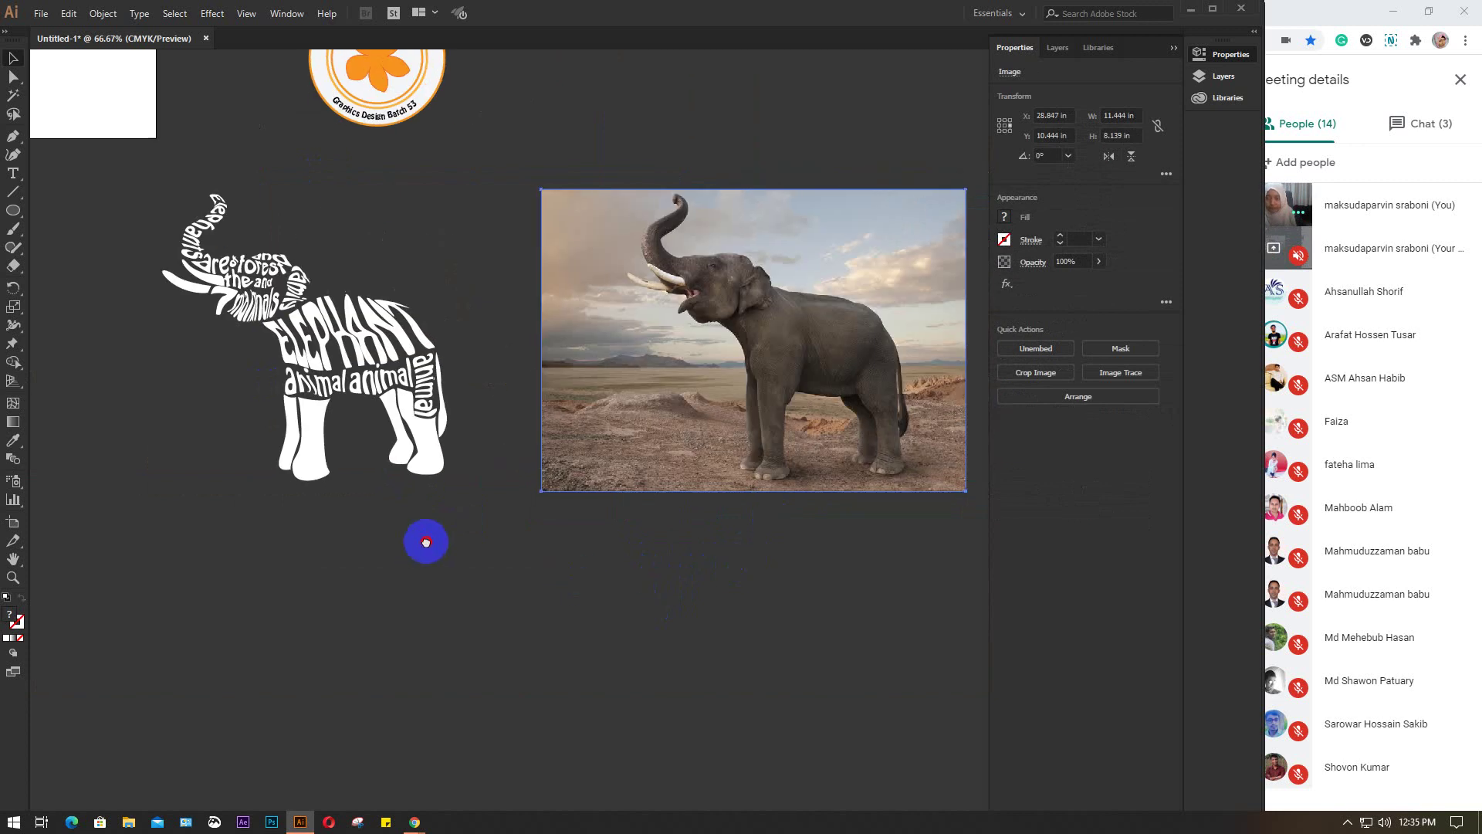
Give the small 7 shape on the trunk no fill and a black outline
left_click_drag(424, 540, 463, 546)
left_click(463, 546)
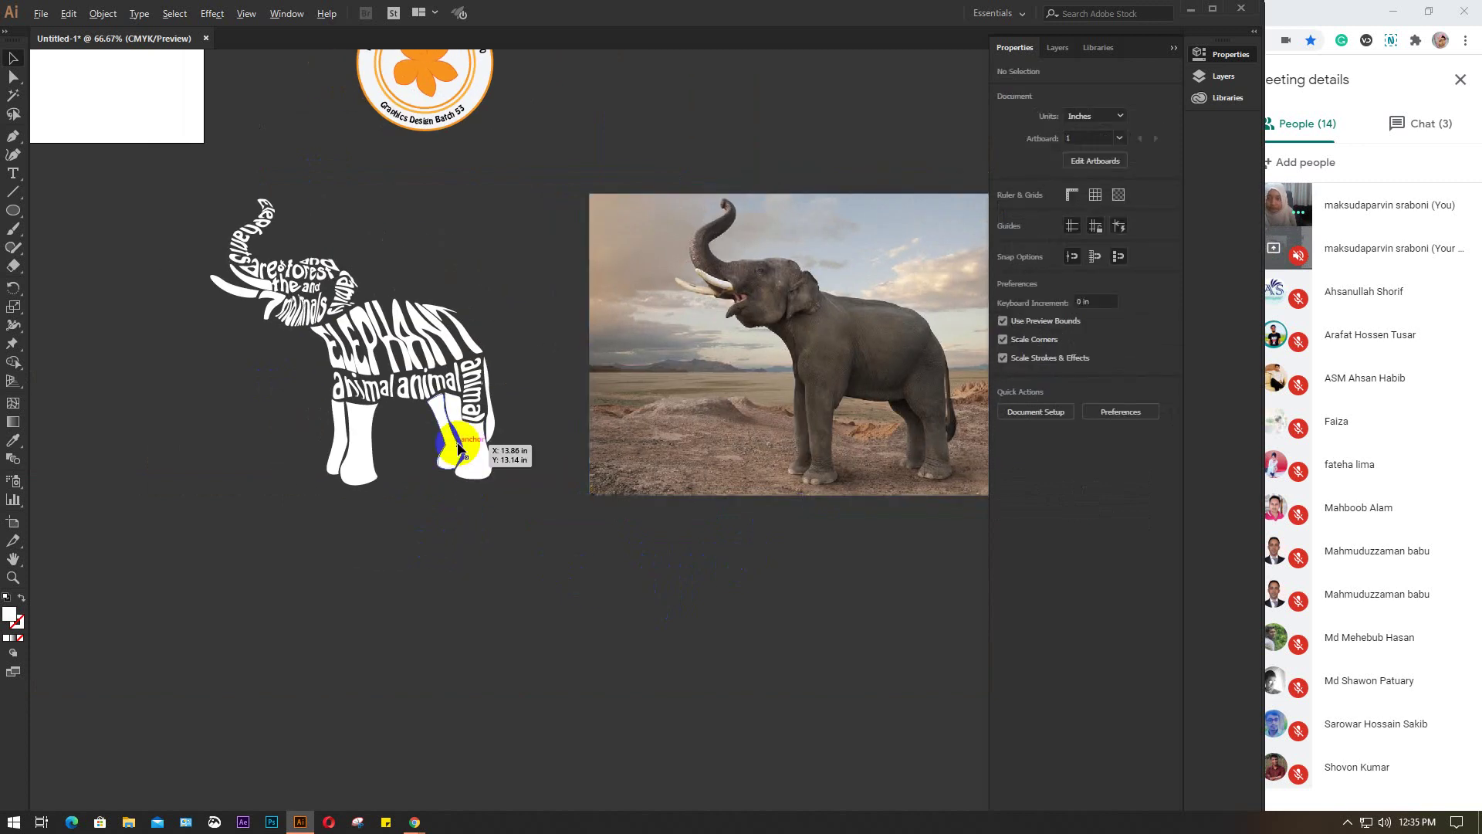
left_click(267, 315)
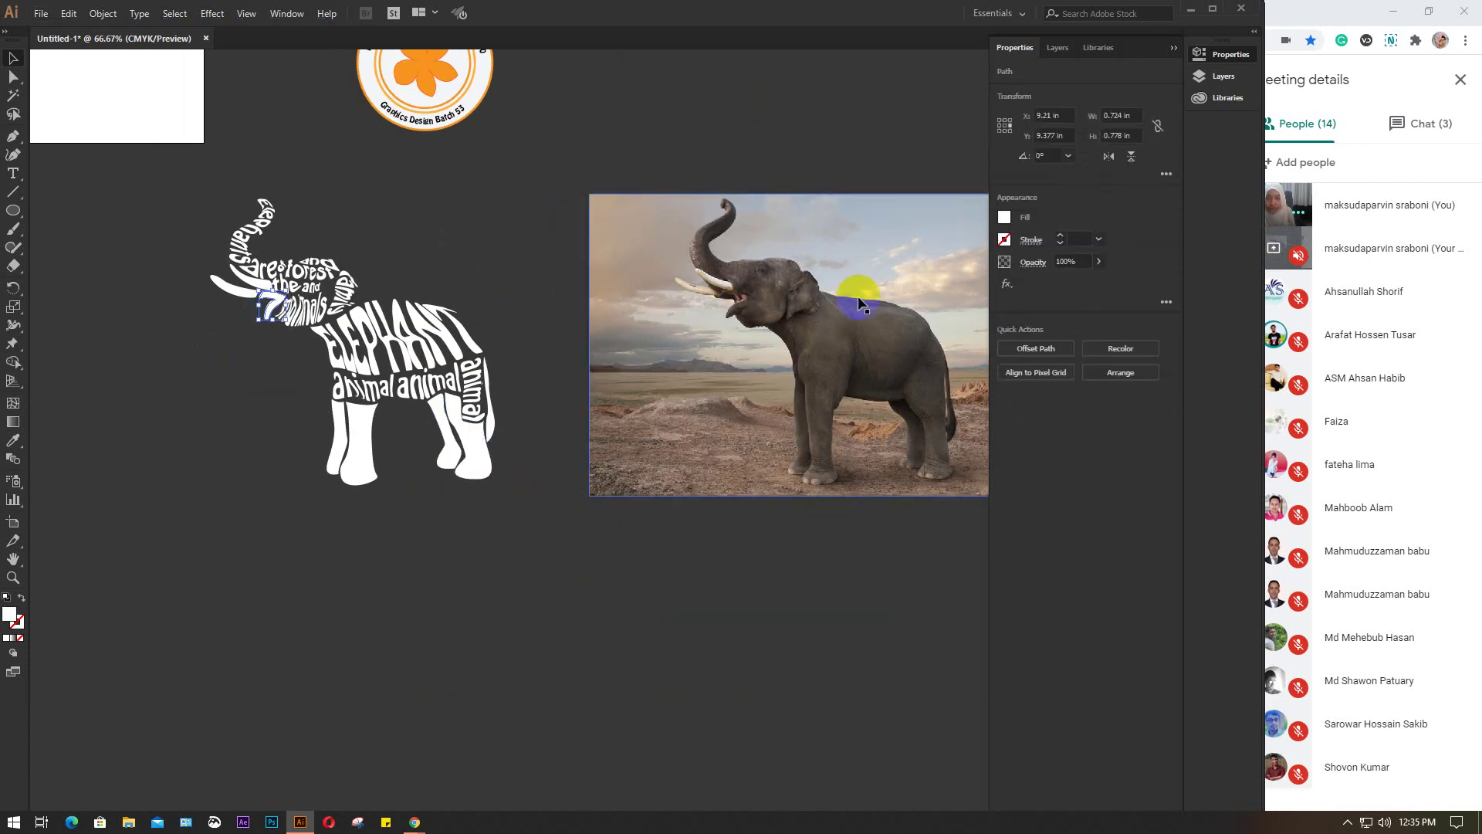
left_click(1004, 217)
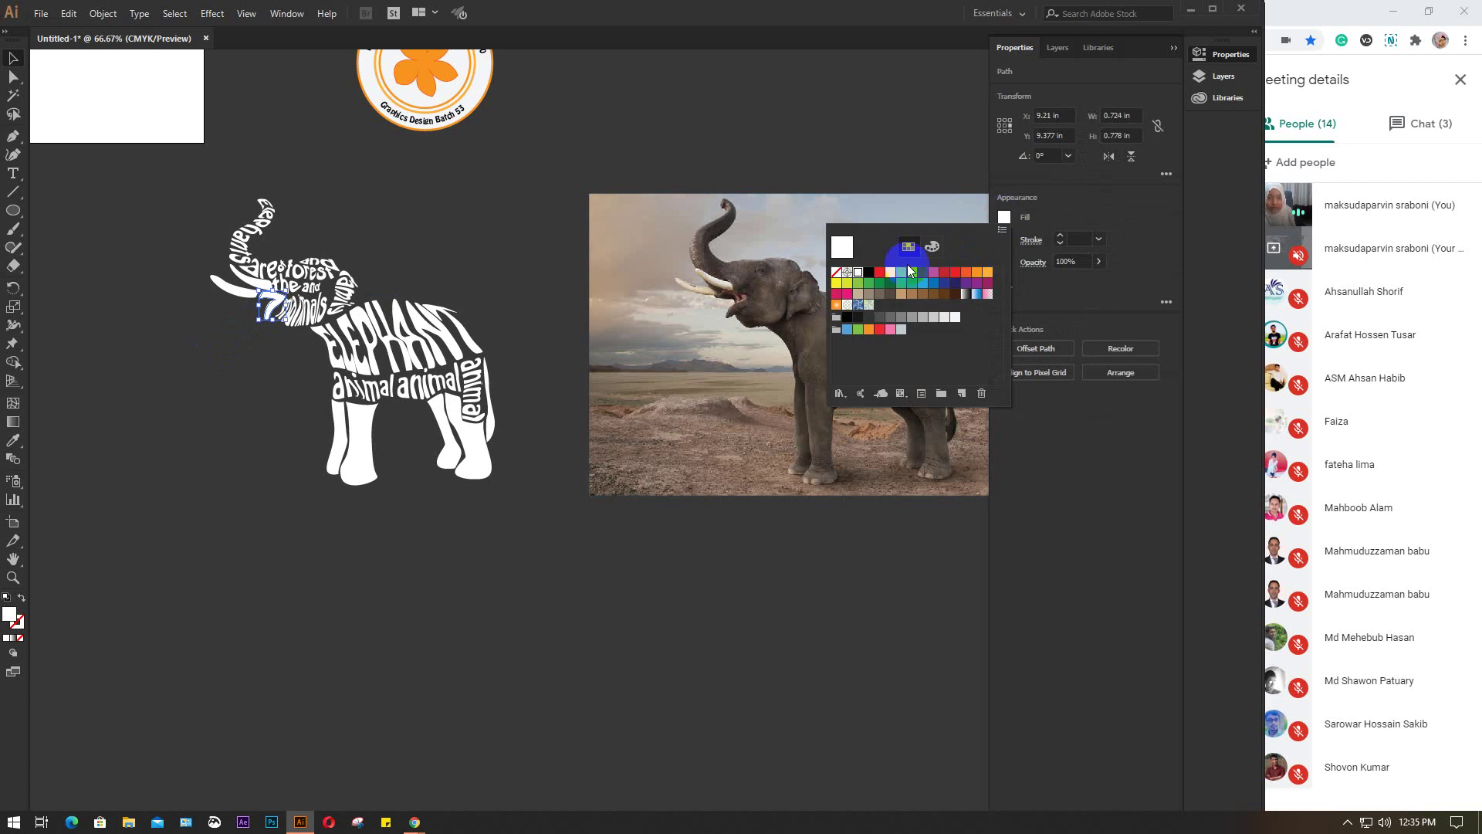
left_click(839, 275)
left_click(1030, 242)
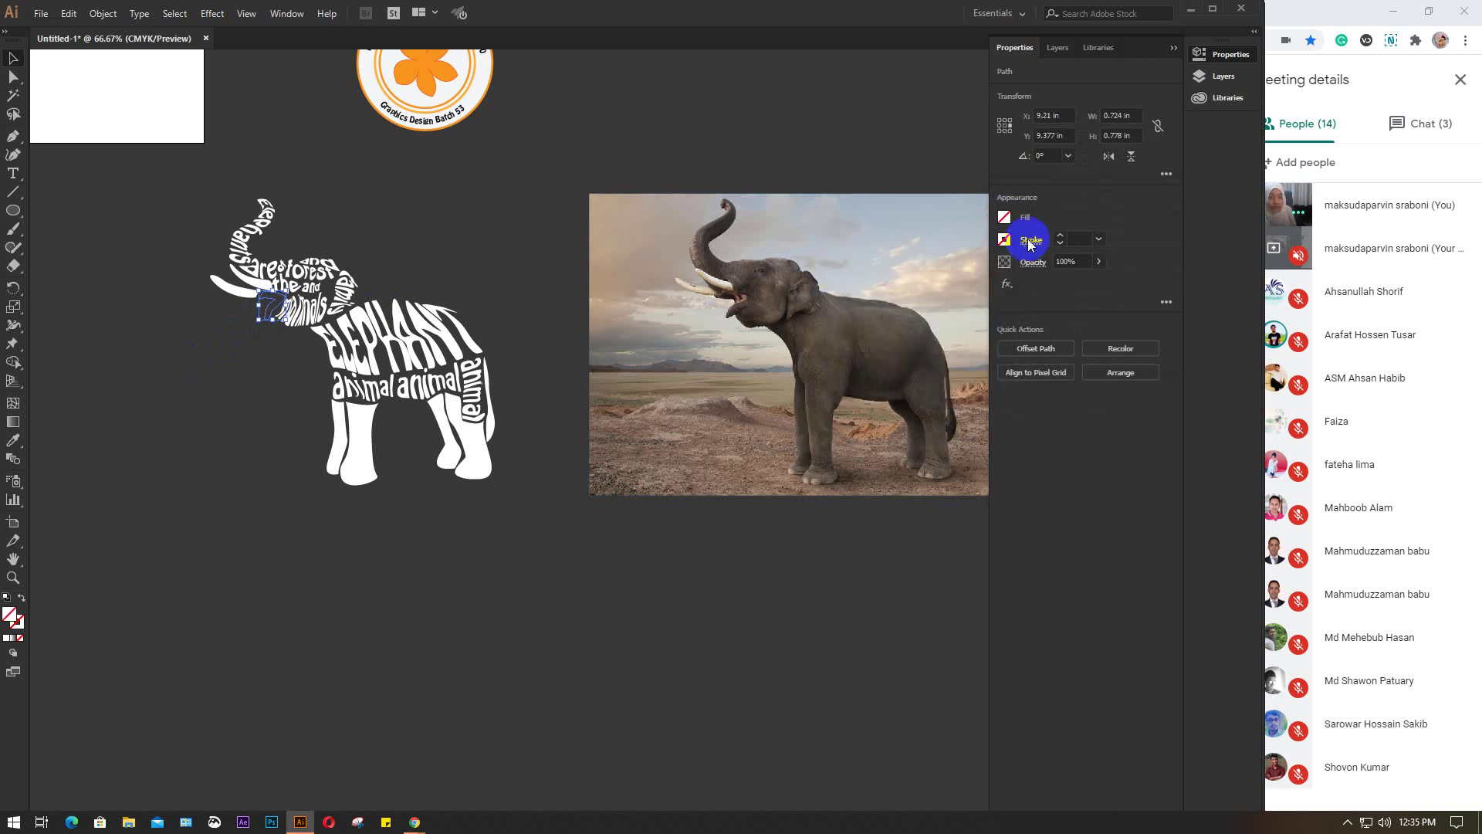
left_click(1006, 239)
left_click(847, 295)
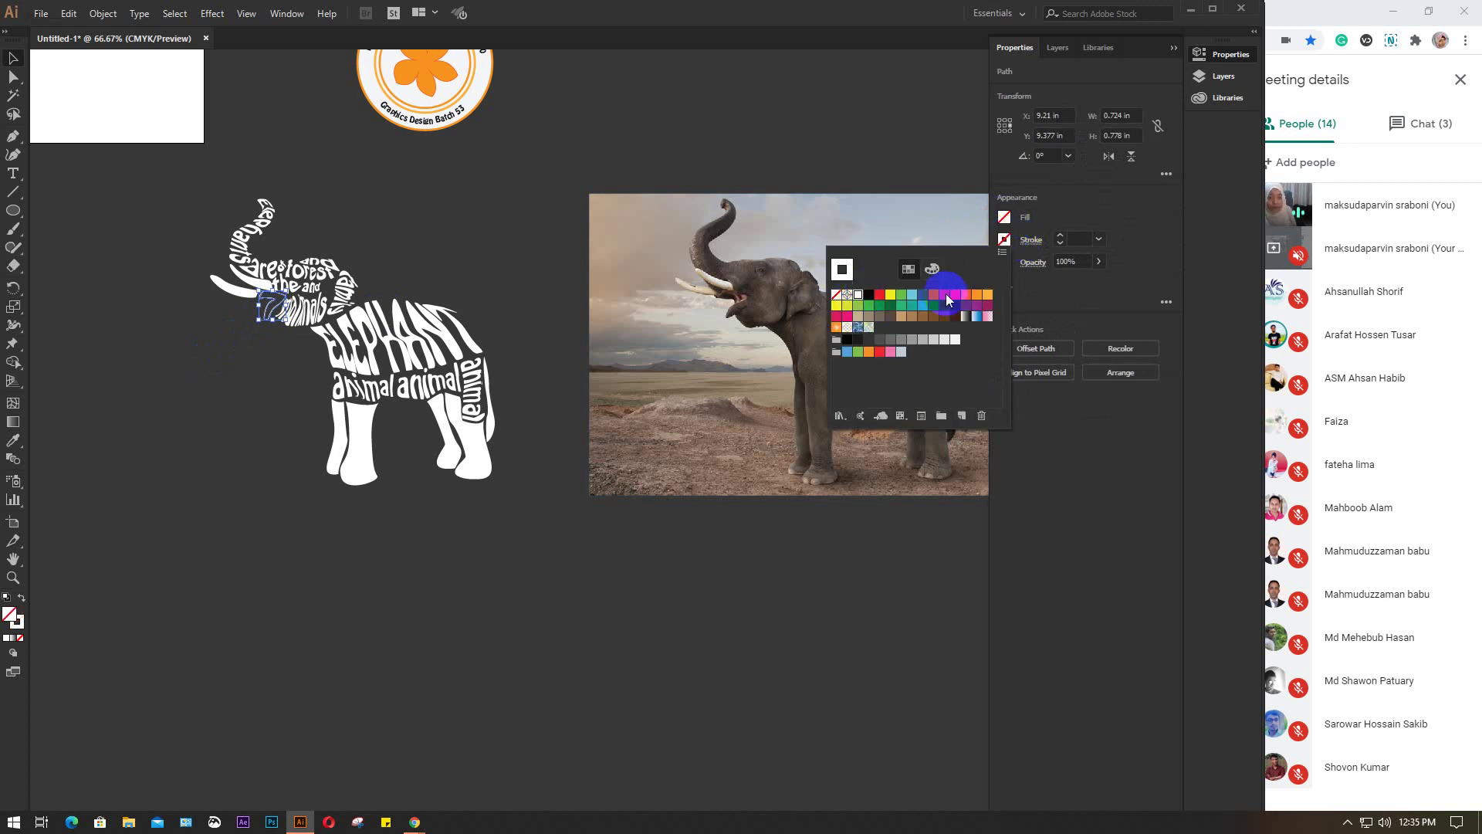
left_click(1077, 238)
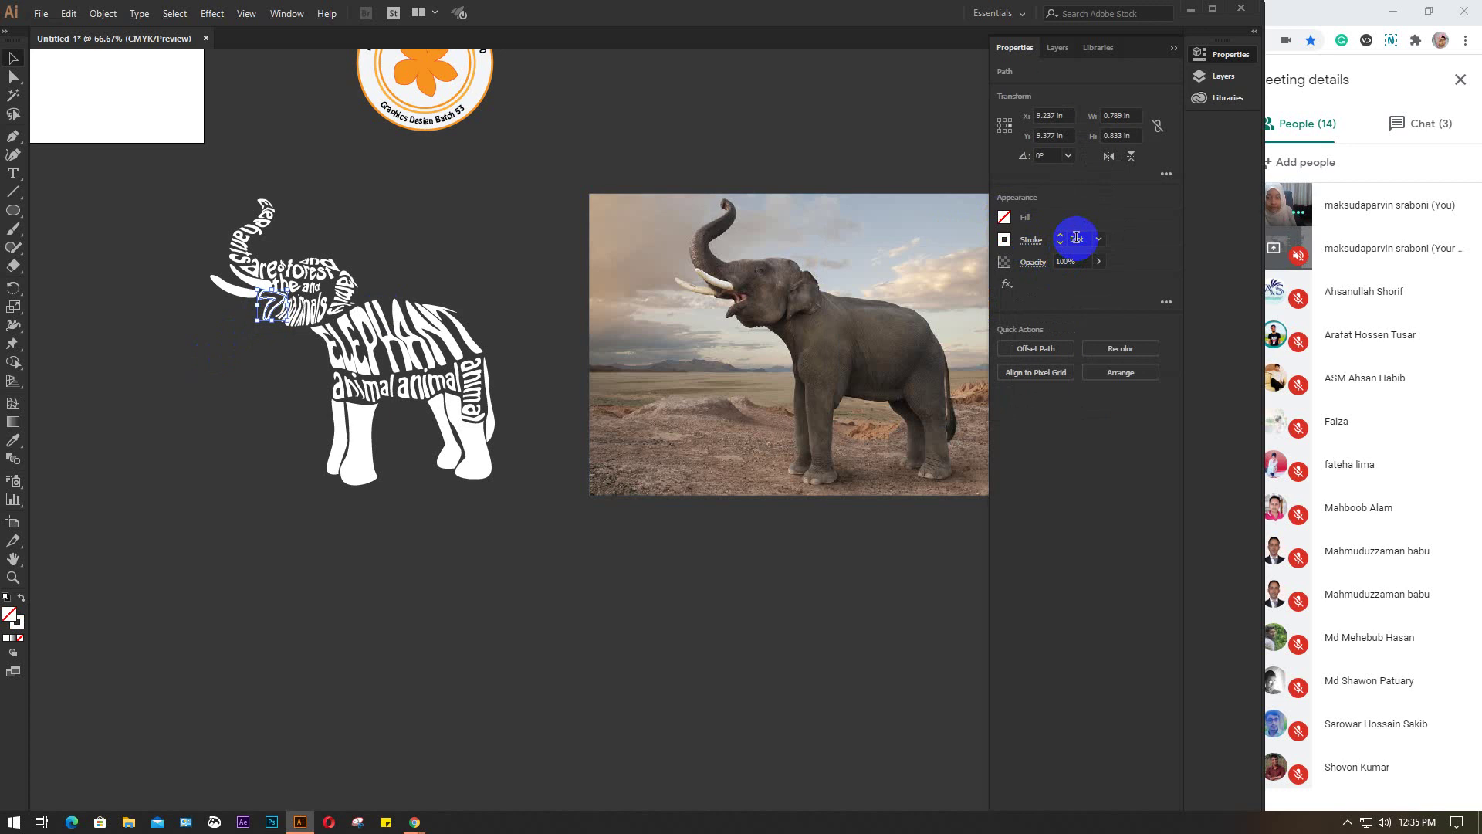
left_click(224, 380)
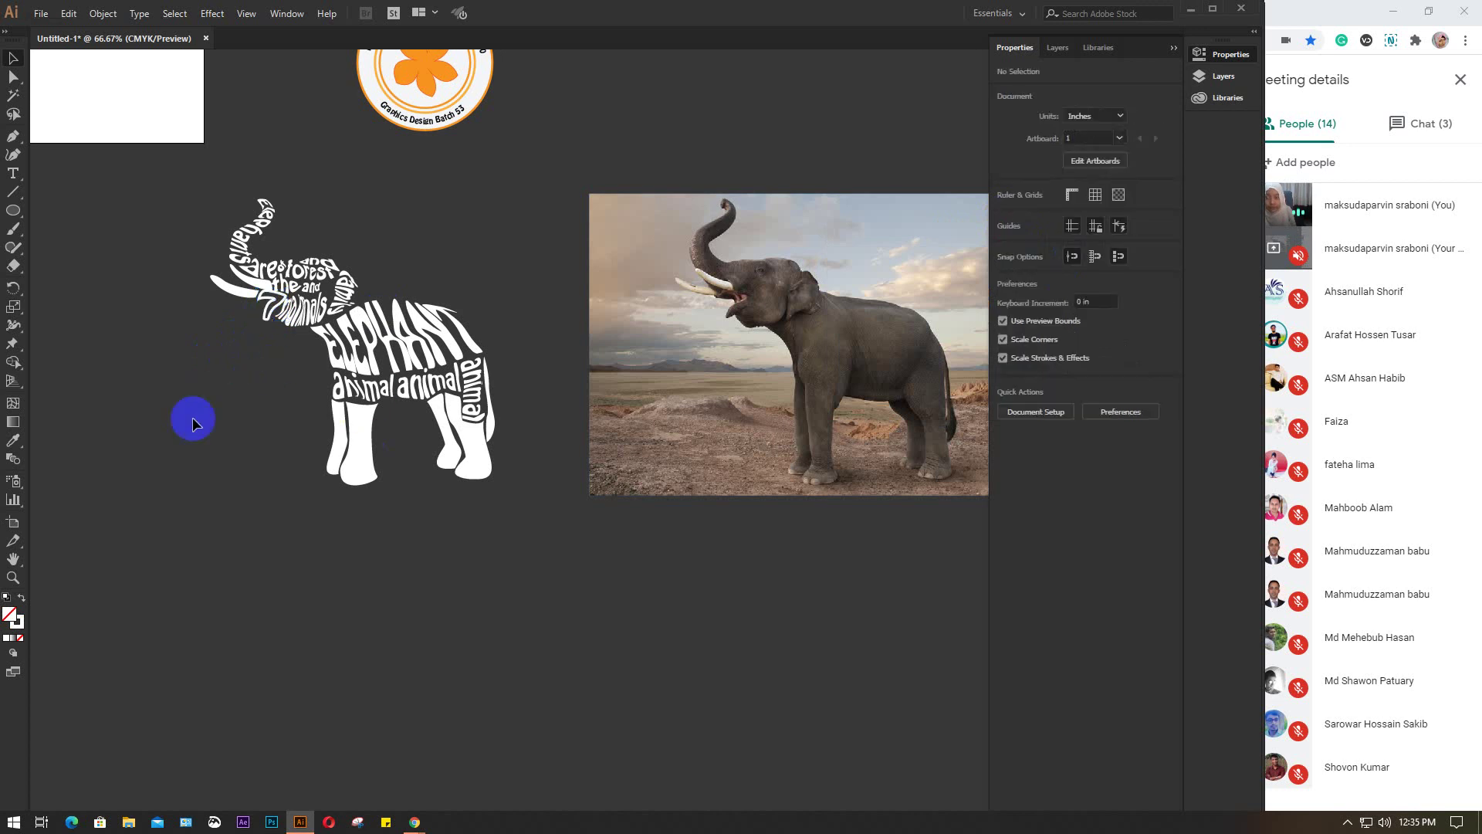
Select the drawn legs, remove their fill and adjust the outline weight
left_click_drag(292, 441, 503, 518)
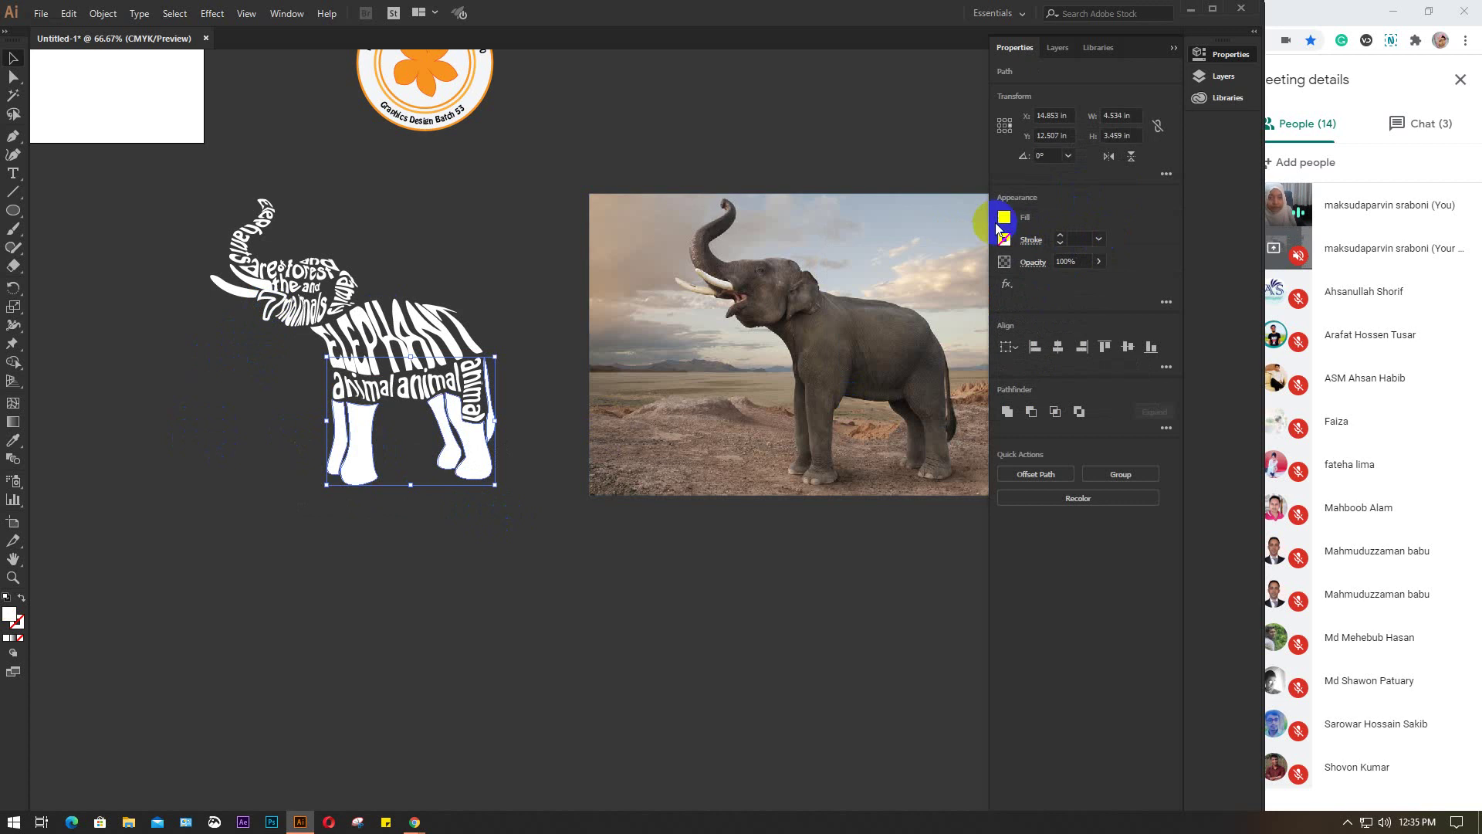
left_click(1004, 216)
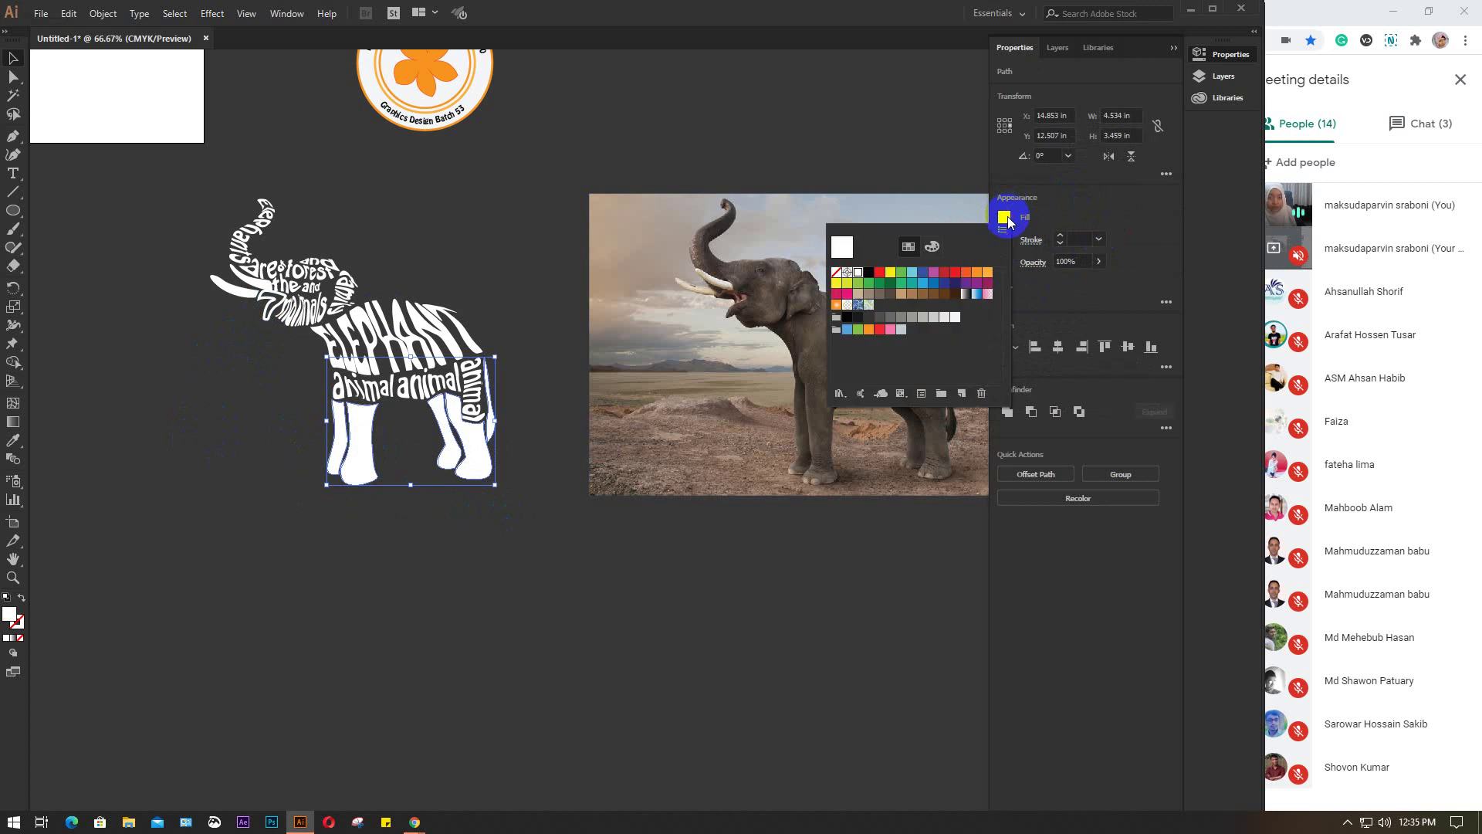
left_click(837, 273)
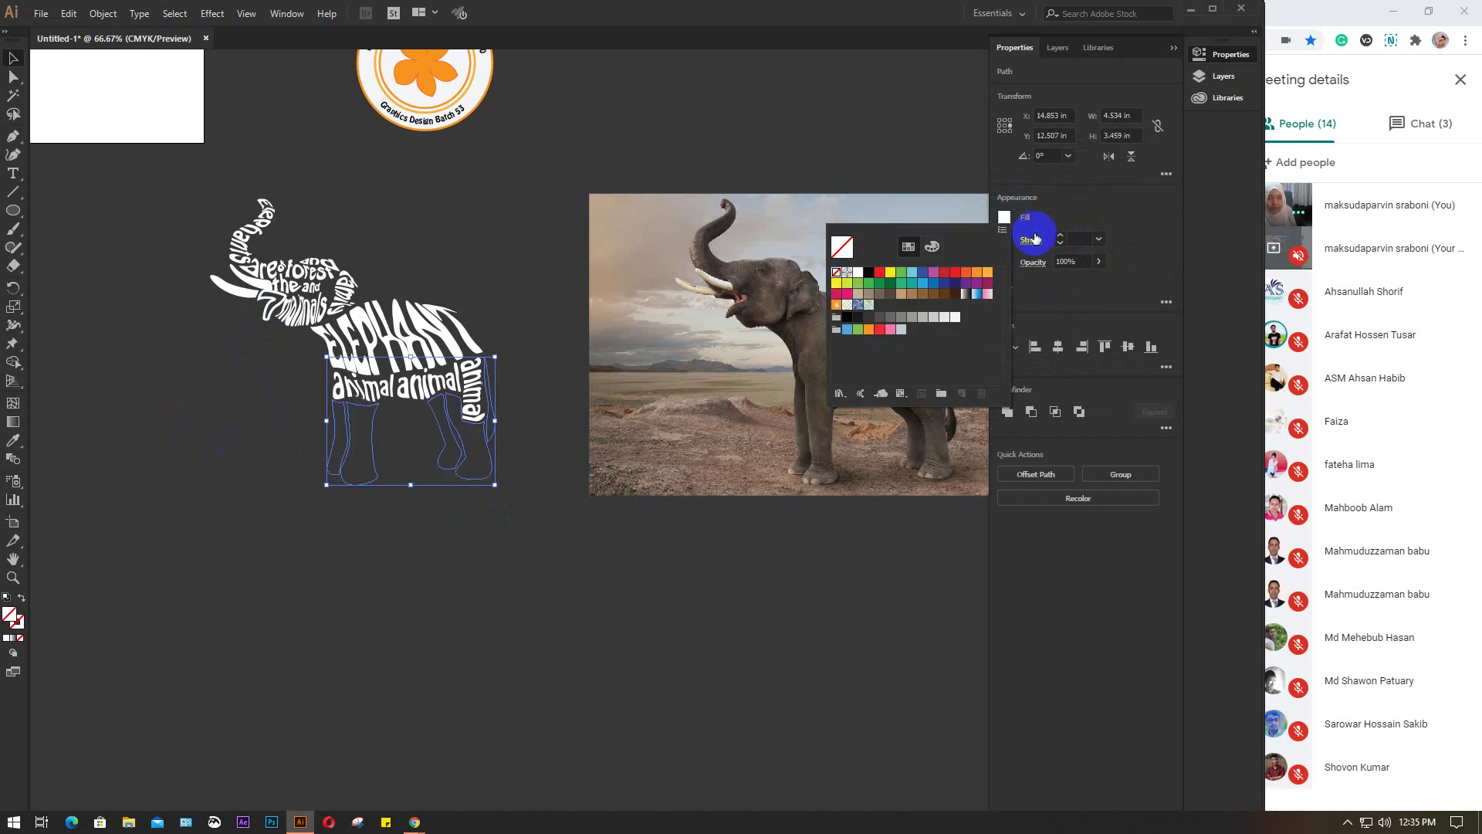
left_click(1074, 236)
key("Up")
key("Up")
key("Up")
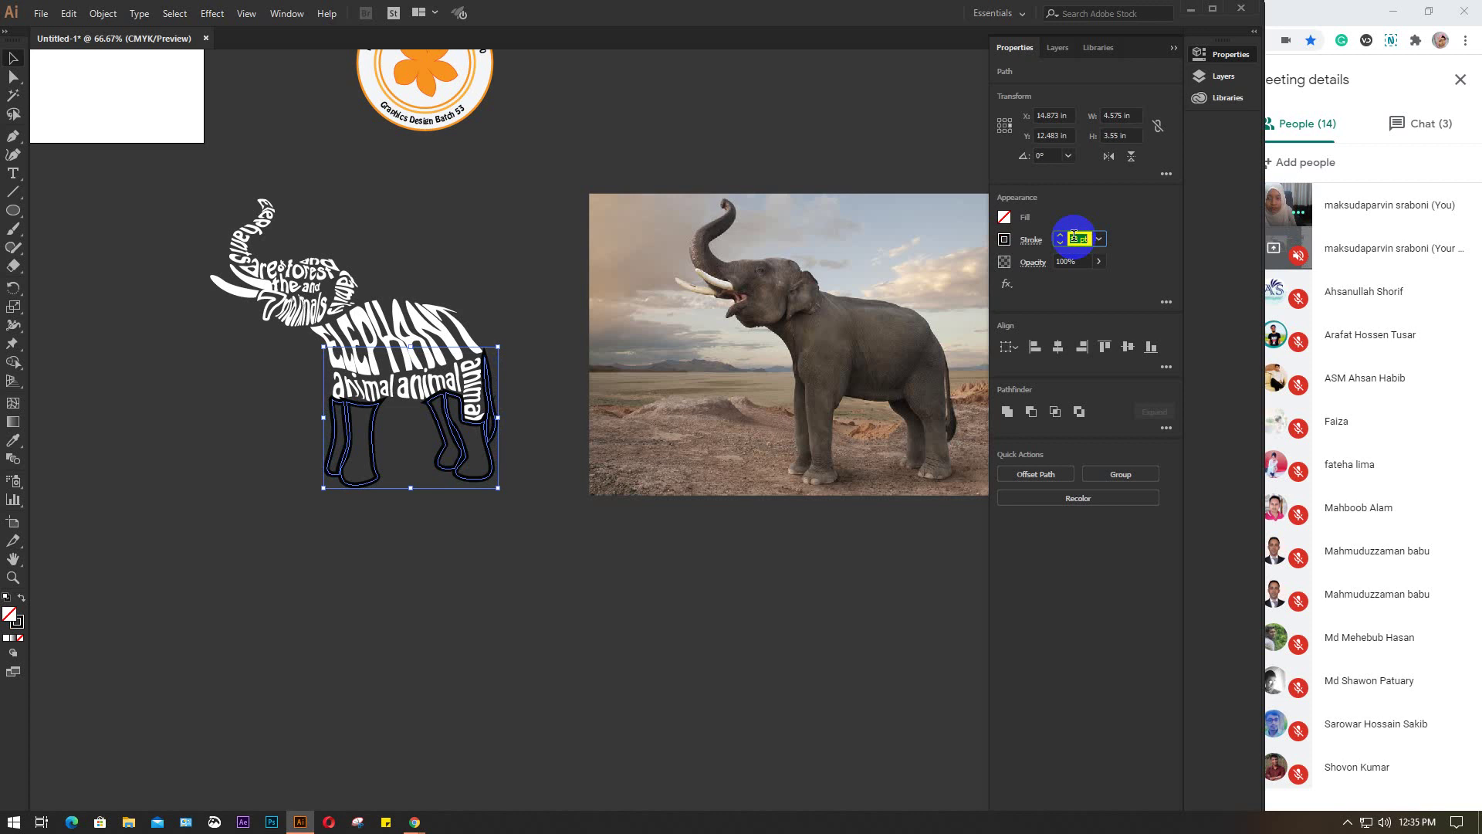
key("Down")
key("Down")
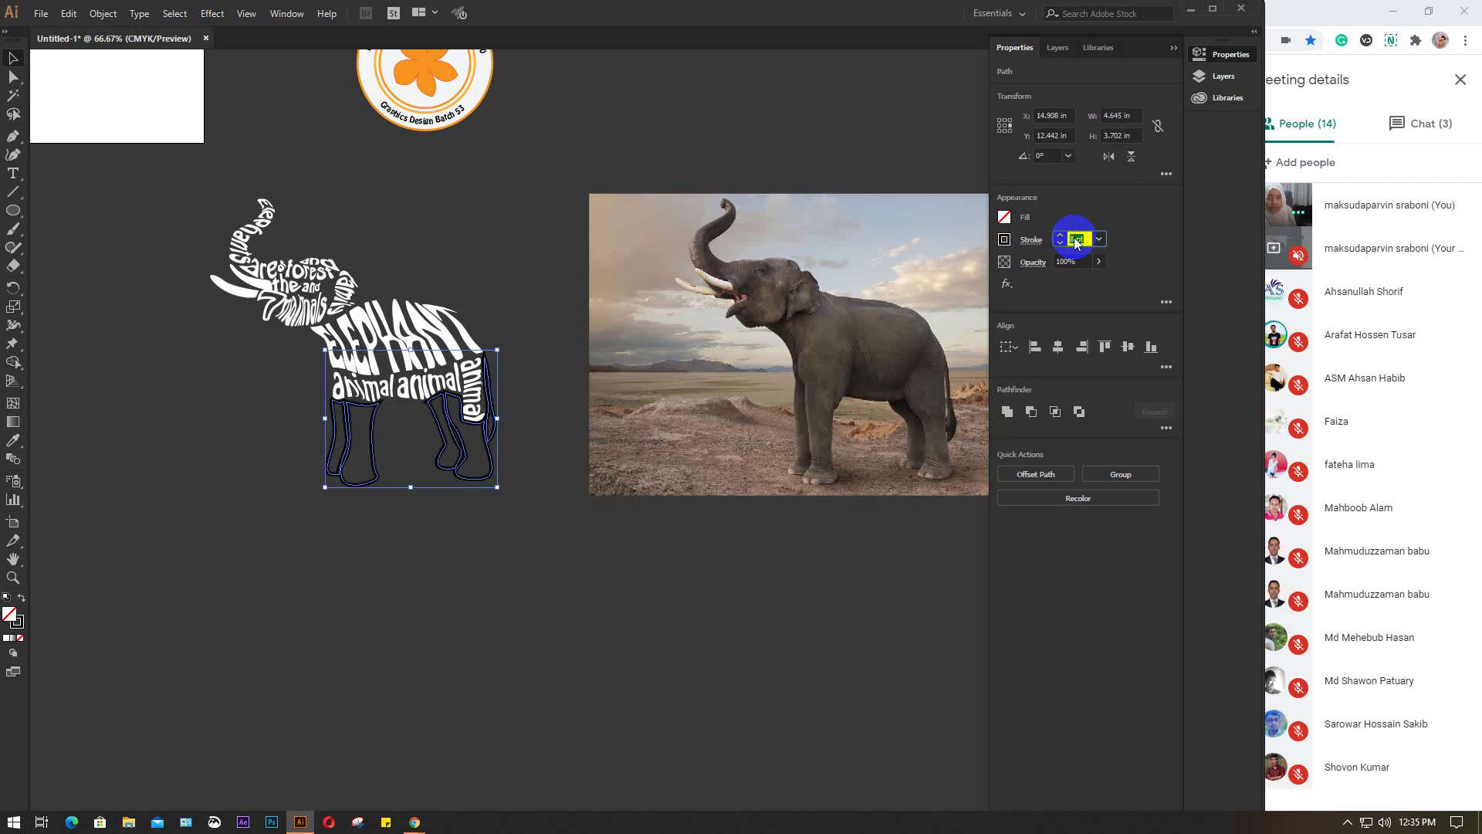
Set the legs' Stroke to None and Fill to White, then deselect
left_click(1004, 240)
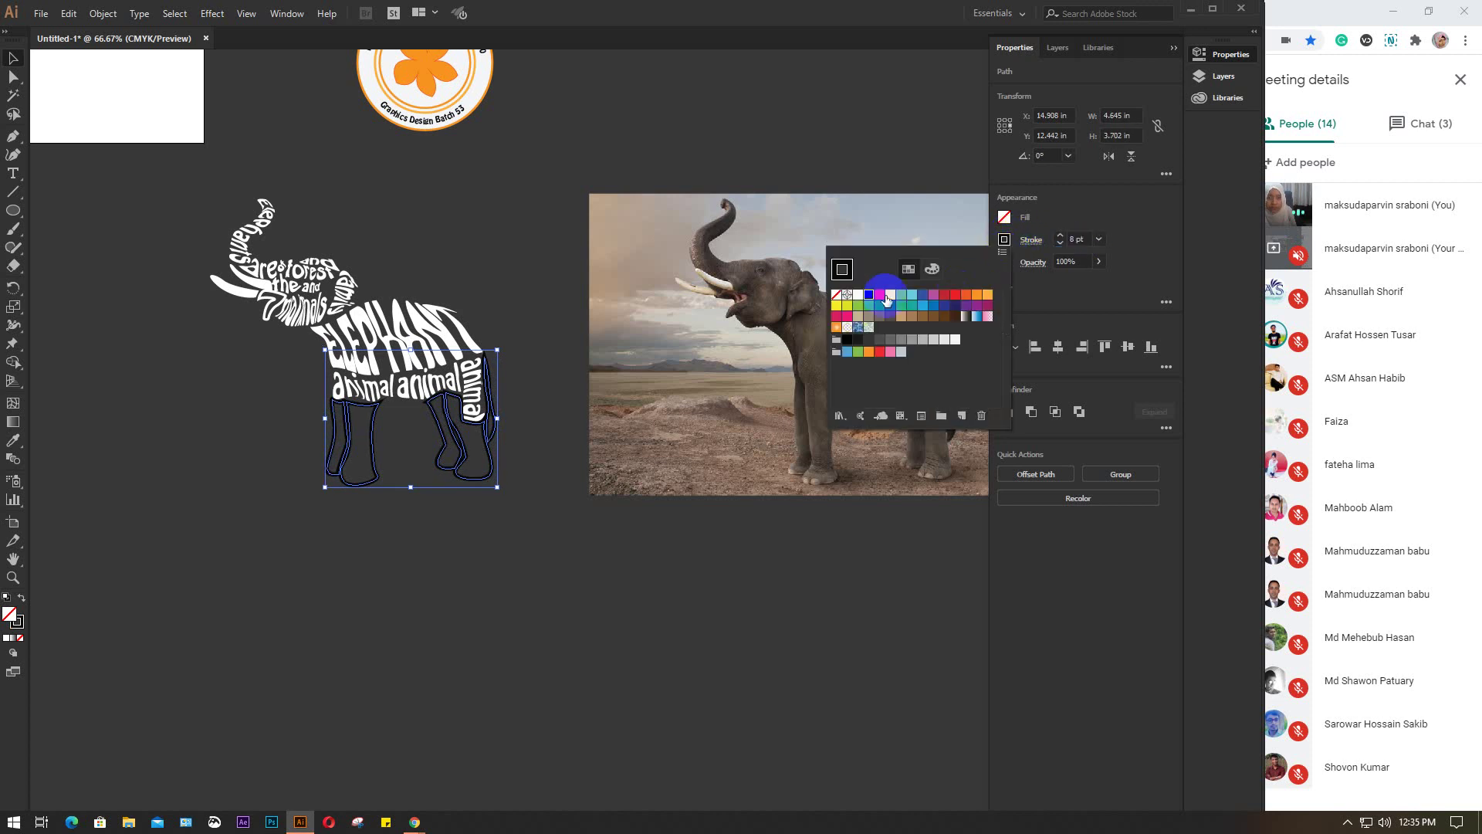
left_click(839, 297)
left_click(1003, 217)
left_click(1003, 217)
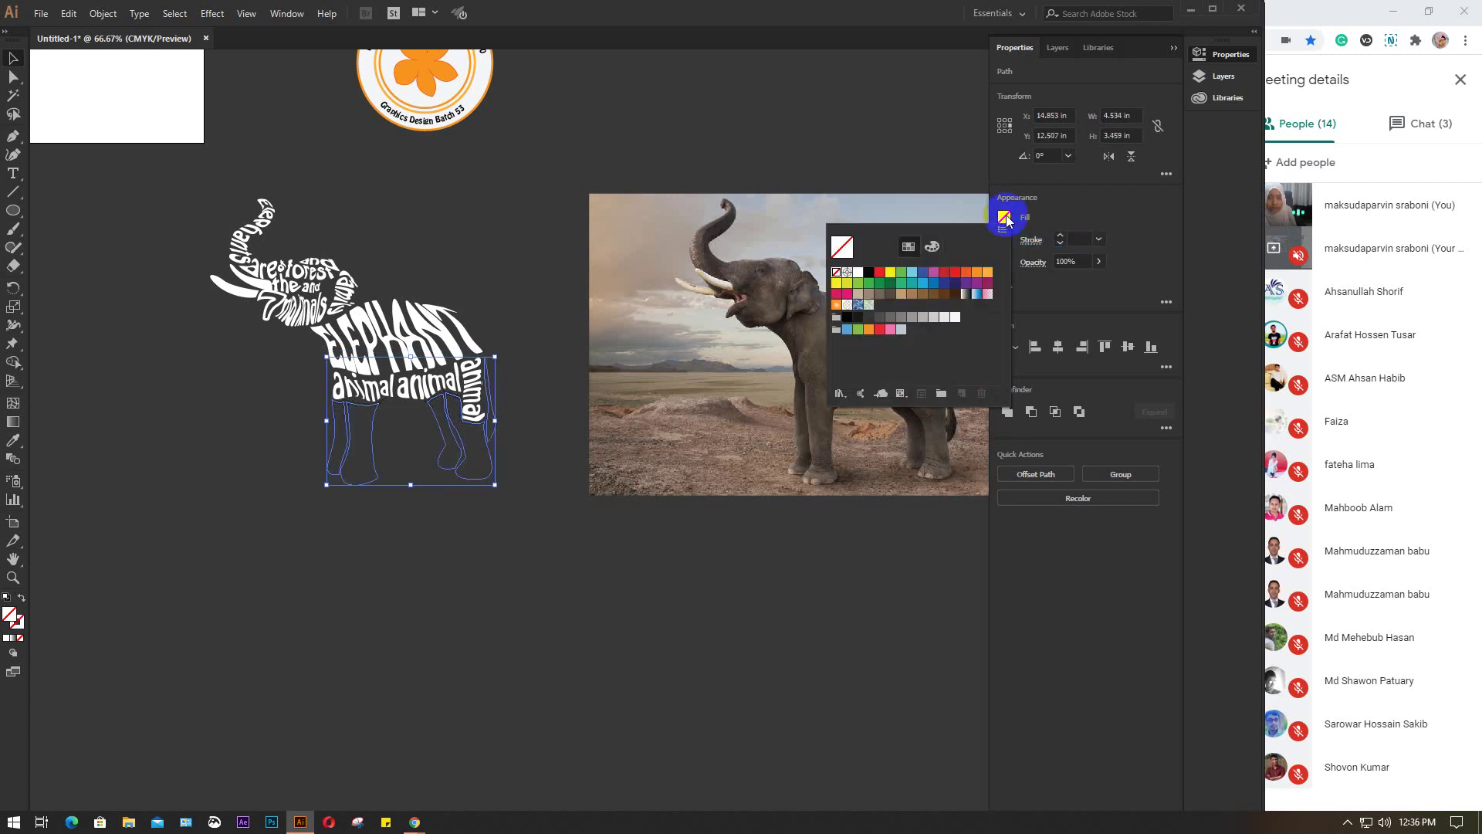
left_click(890, 272)
left_click(569, 297)
left_click(544, 294)
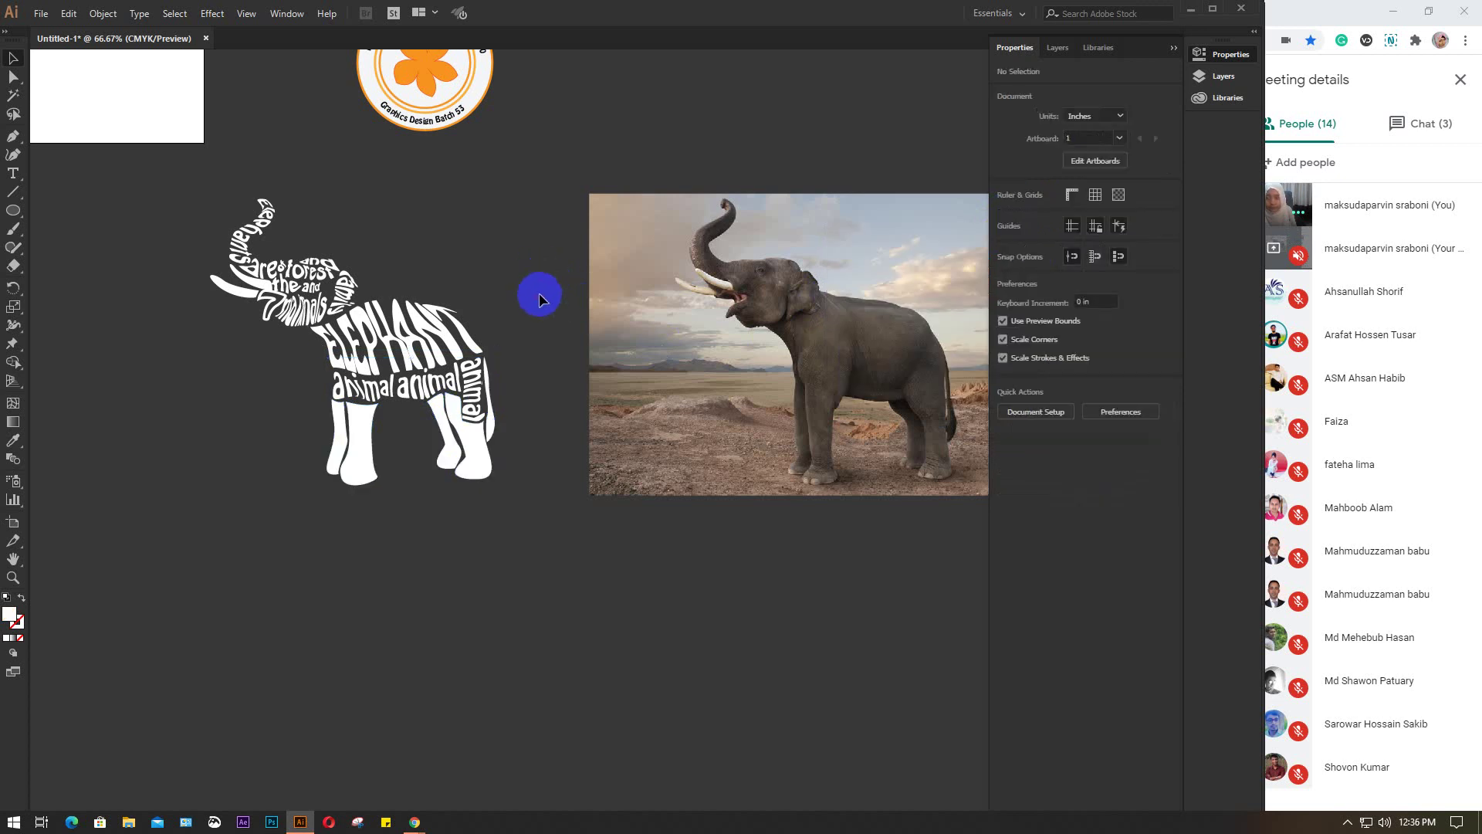
scroll(327, 297, "up", 1)
left_click_drag(479, 220, 570, 275)
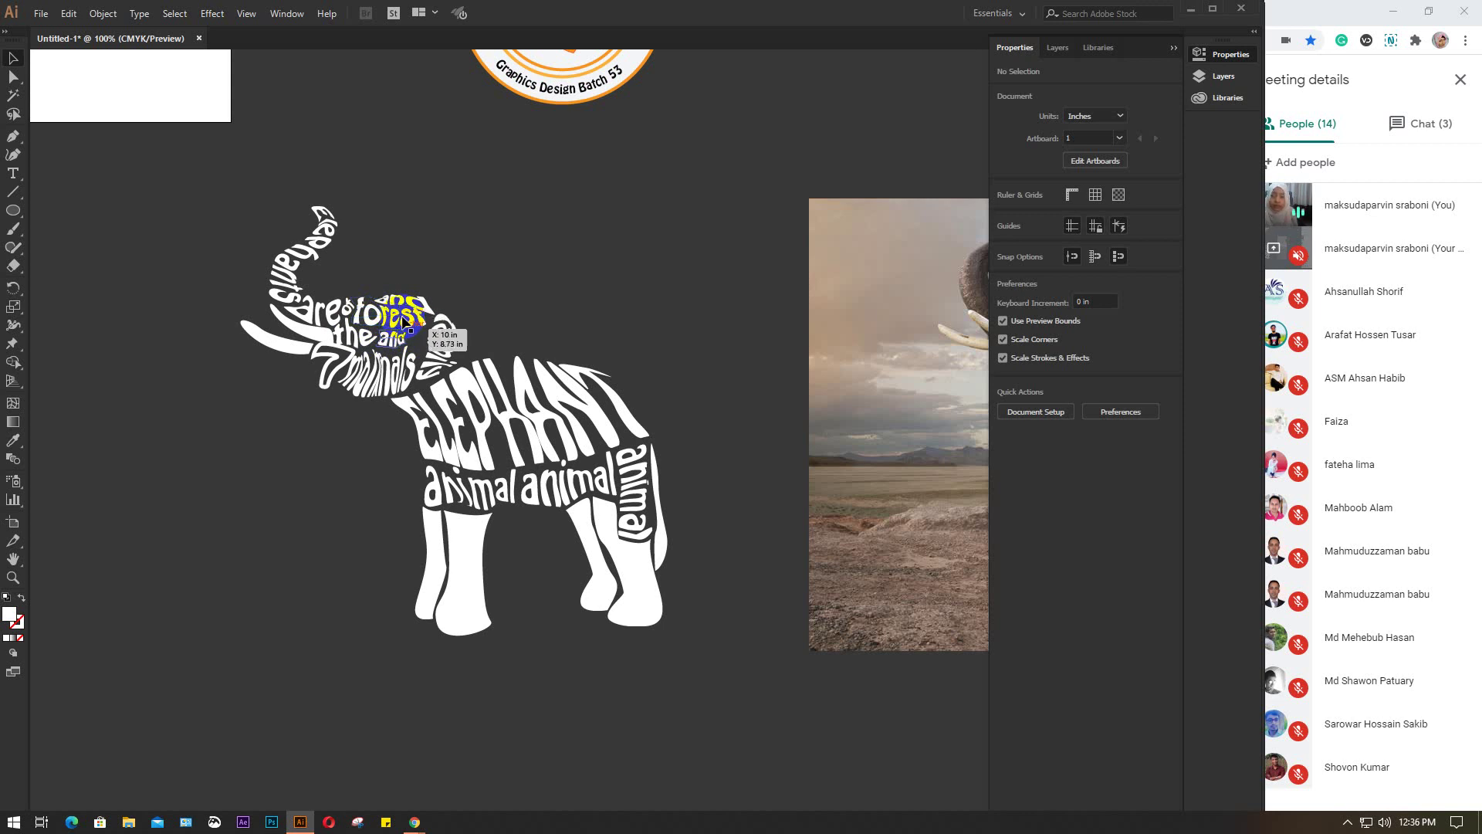
scroll(458, 510, "down", 1)
scroll(458, 510, "down", 1)
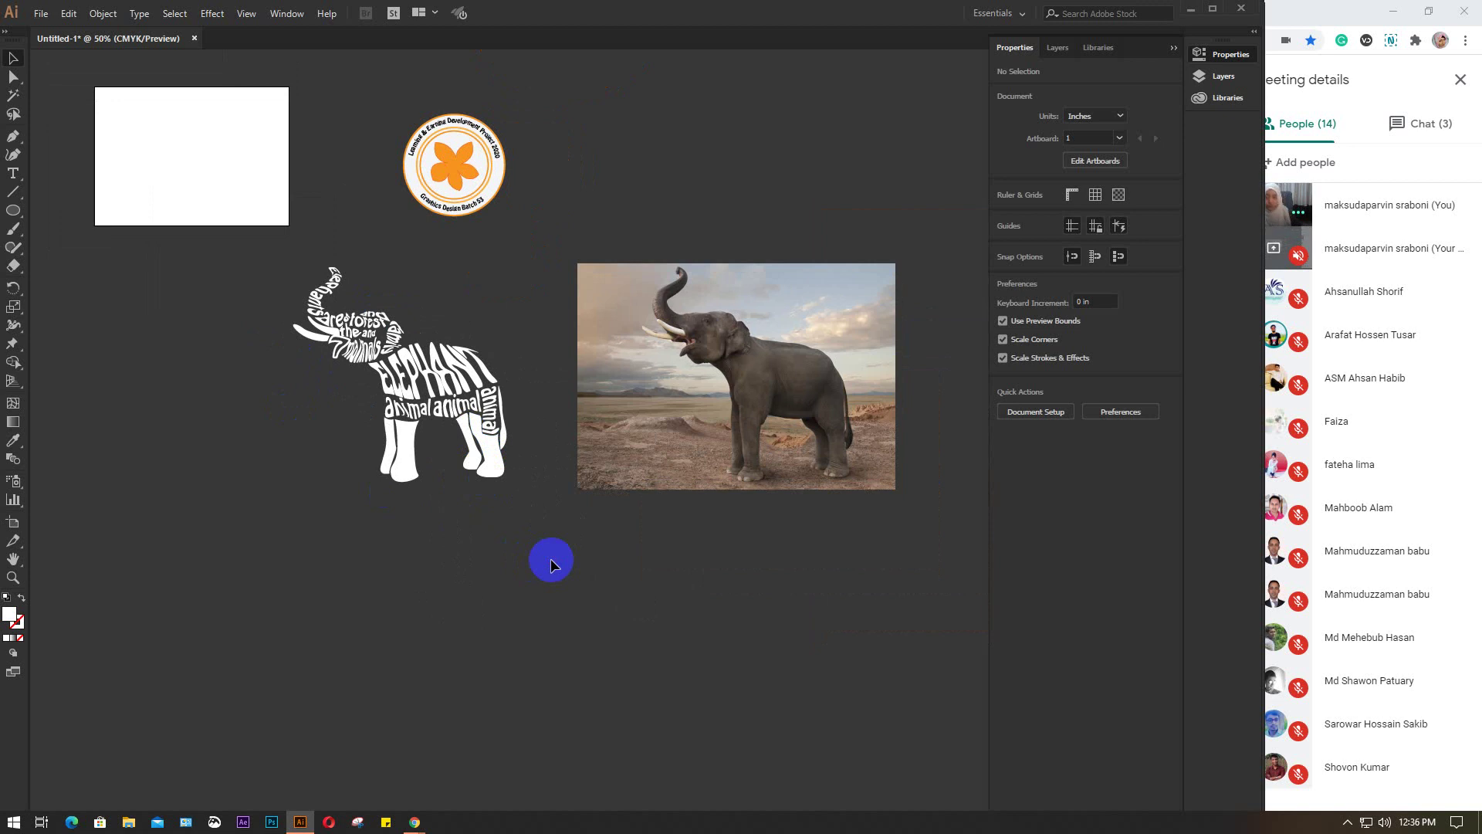
left_click(98, 14)
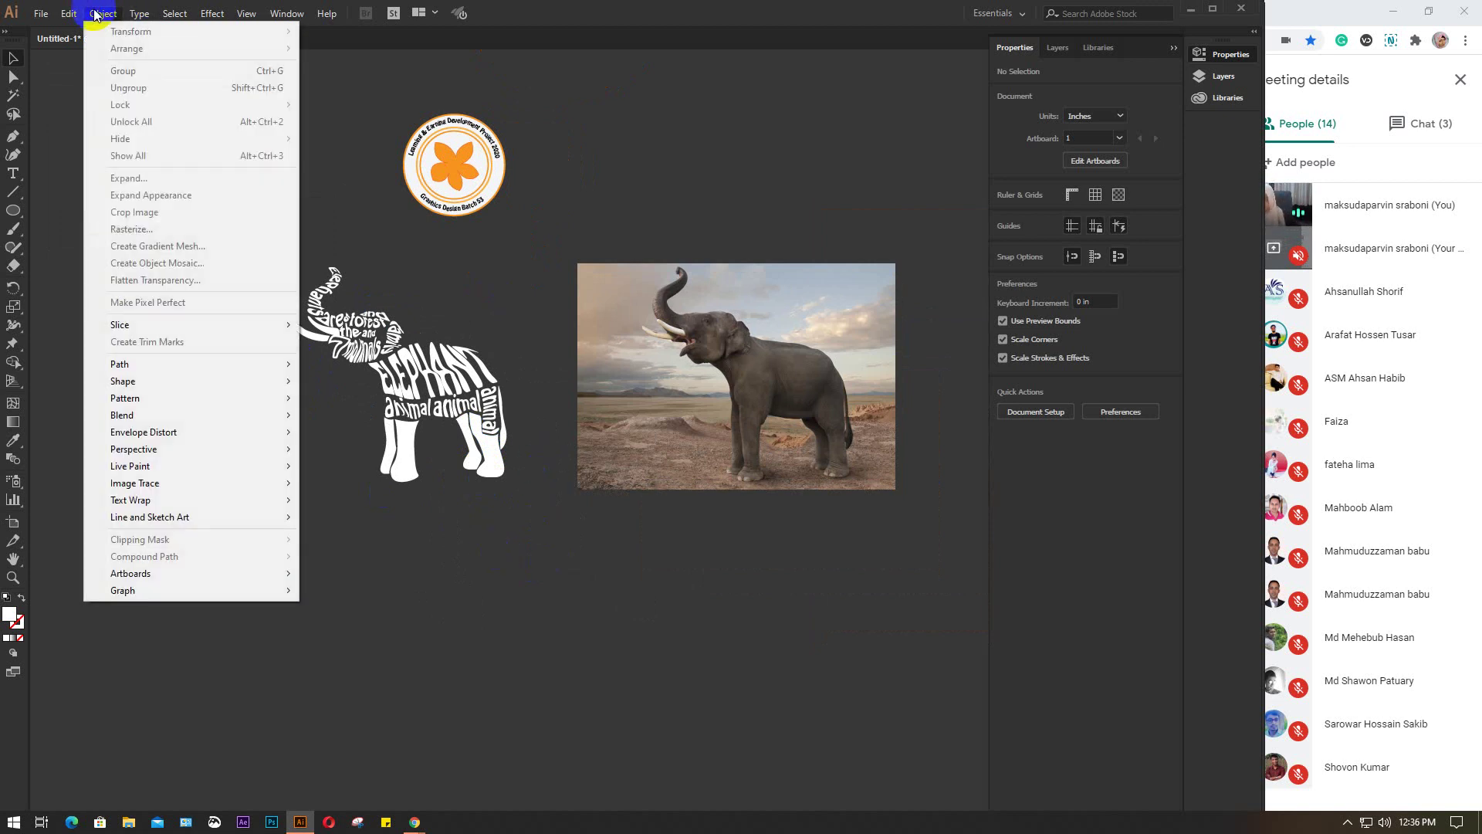
mouse_move(164, 435)
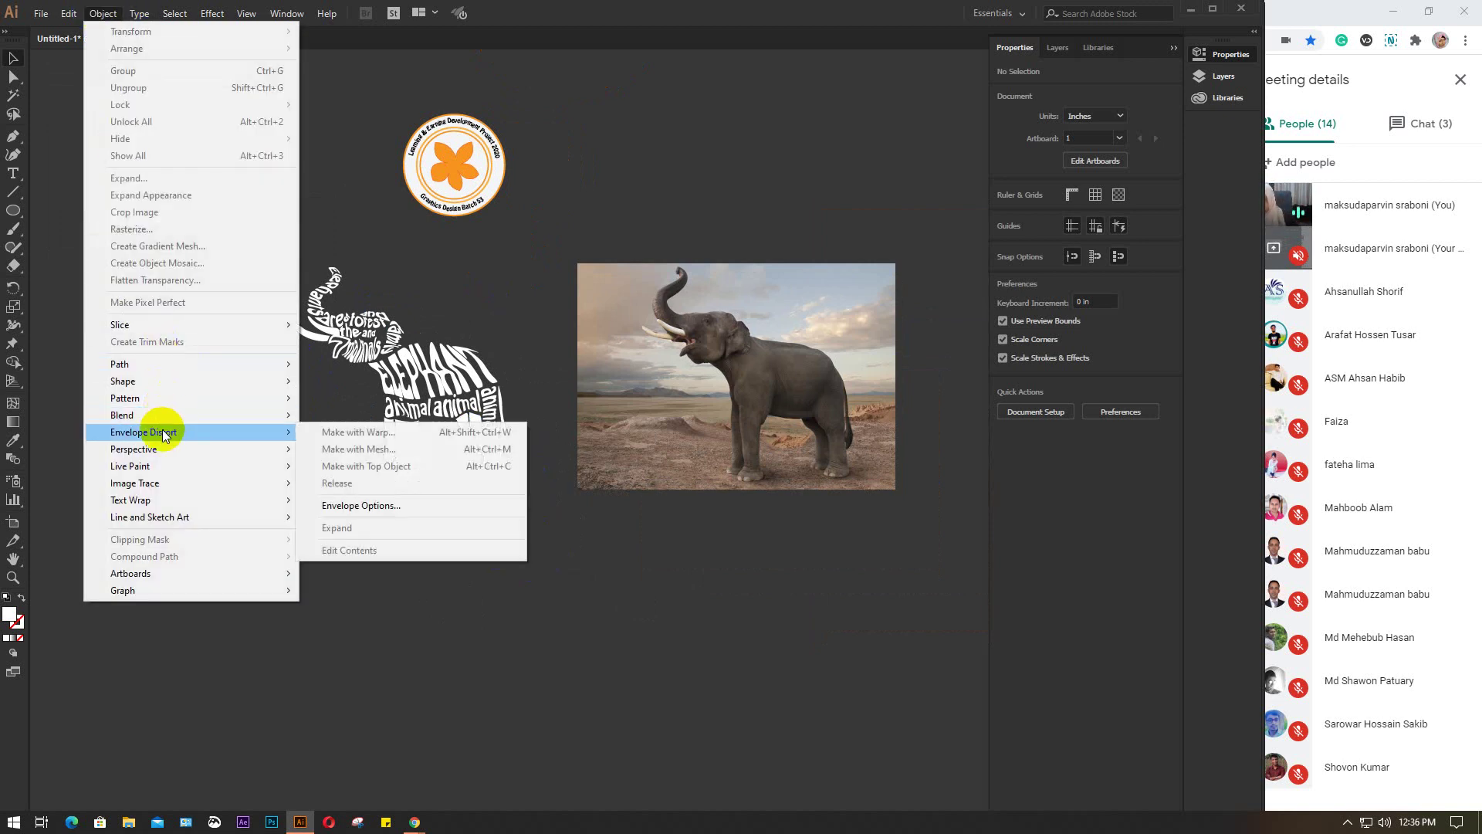
left_click(375, 432)
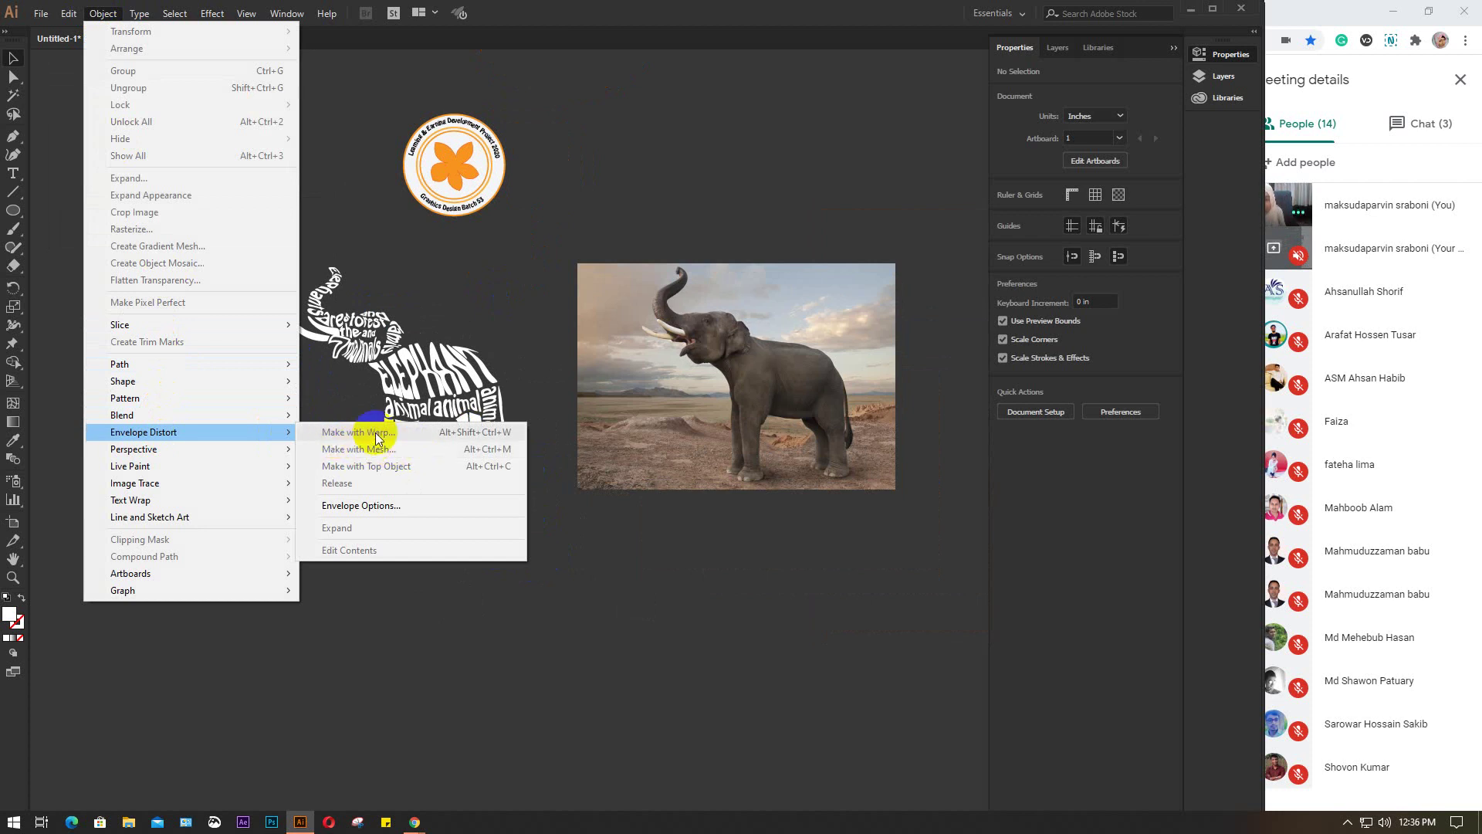
left_click(212, 14)
left_click(212, 13)
left_click(213, 13)
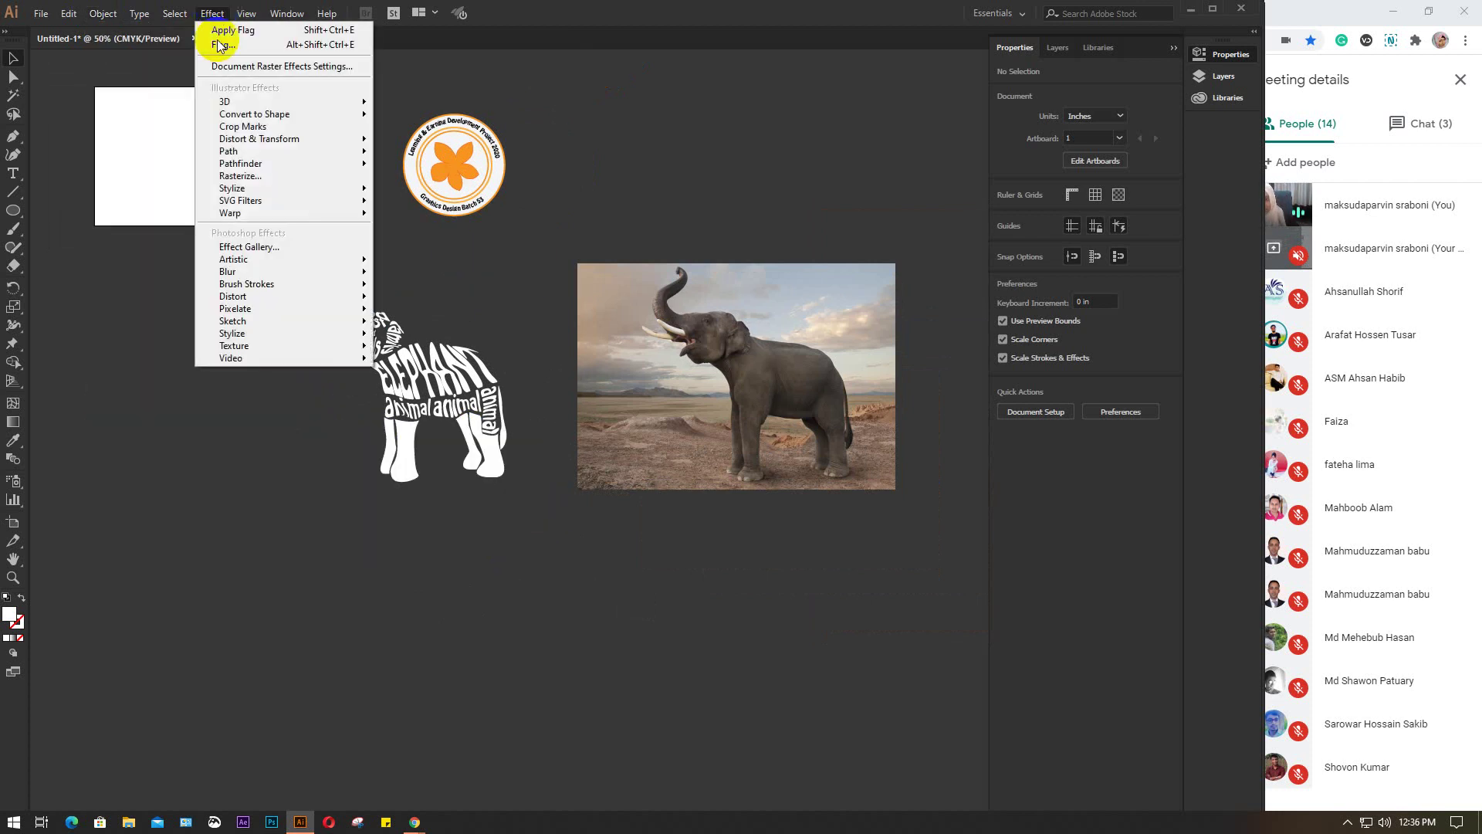
mouse_move(367, 214)
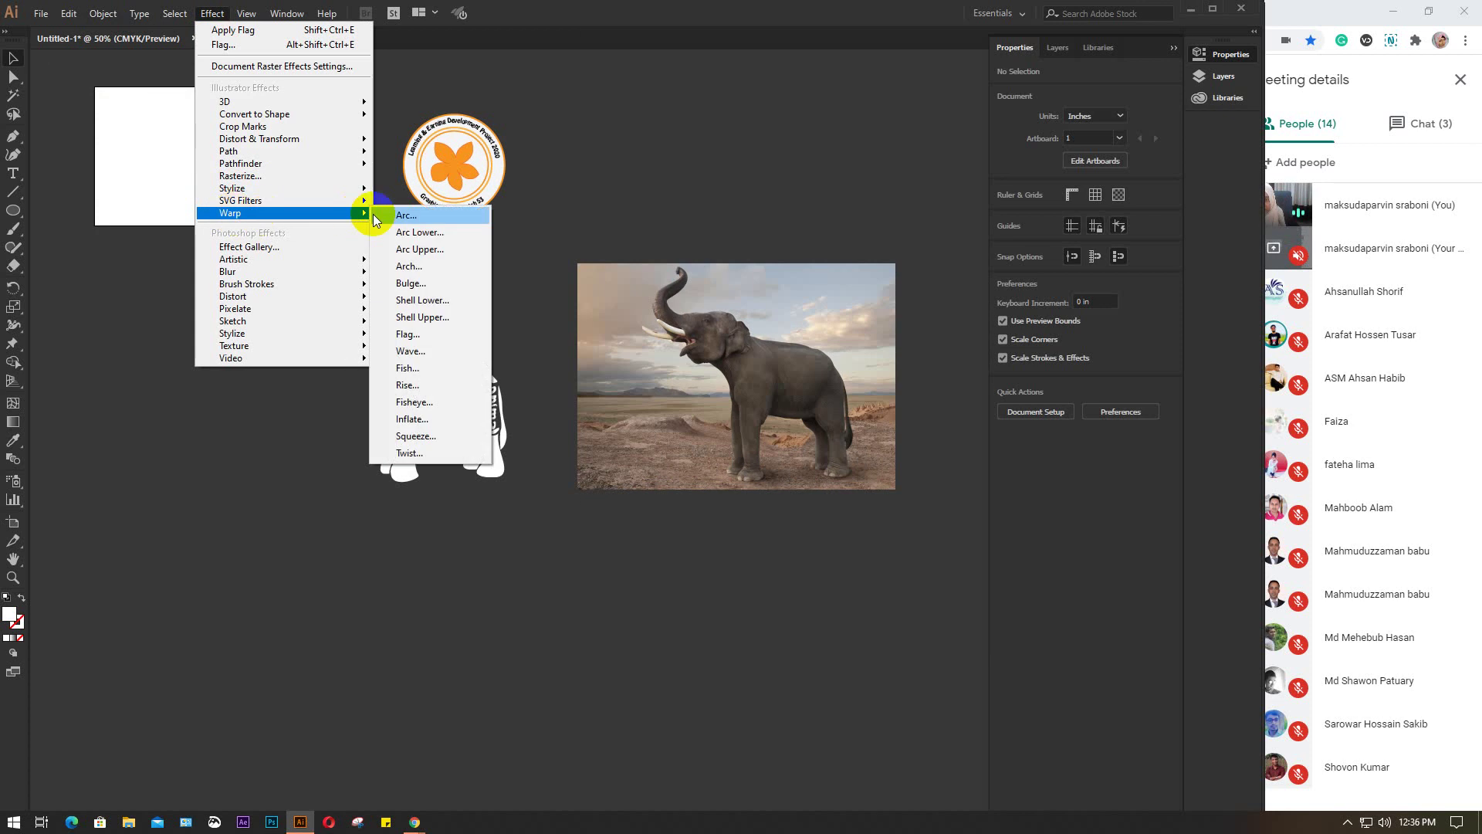
left_click(527, 226)
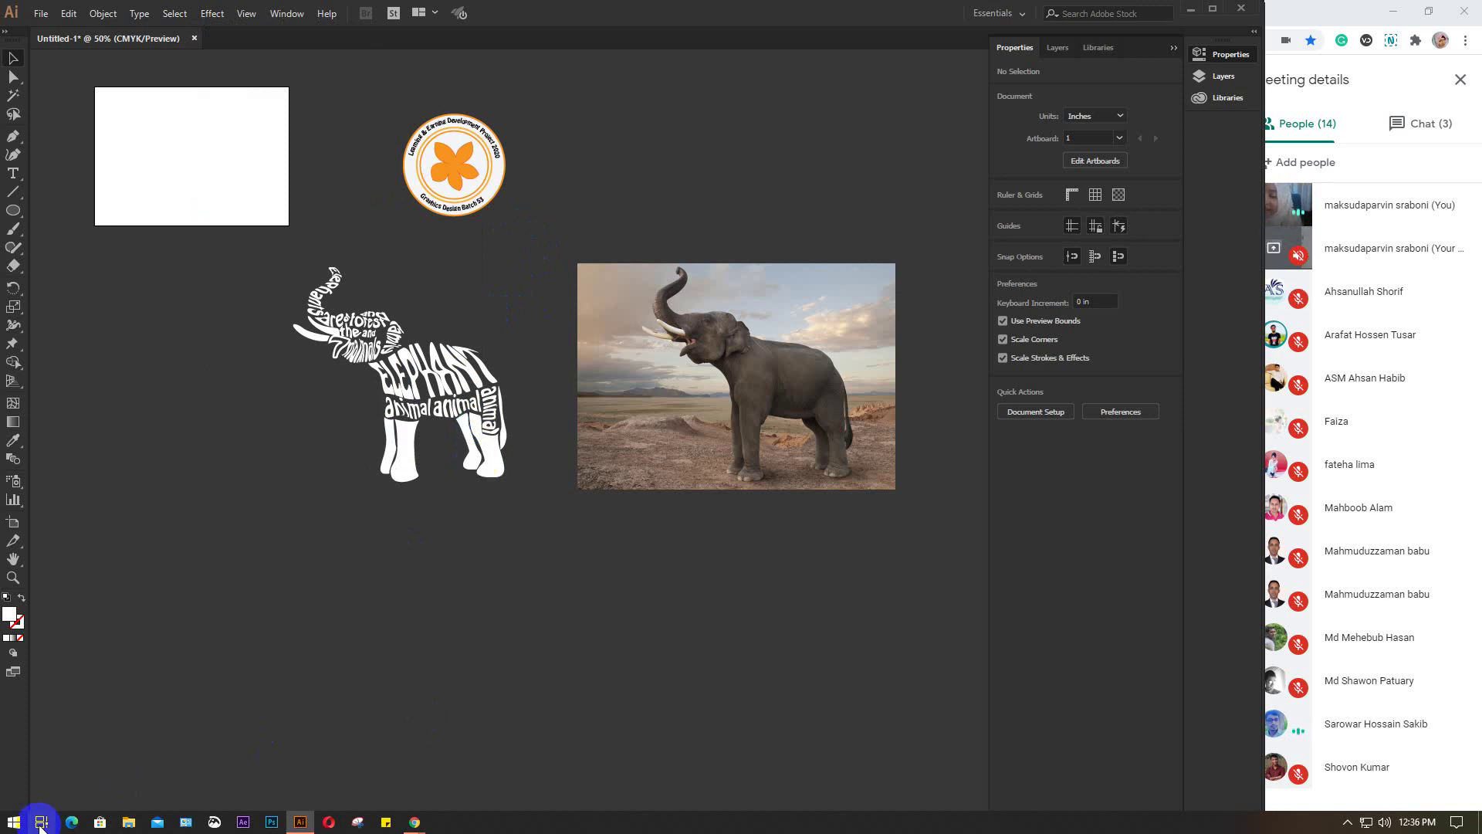
Open File Explorer and browse to the youtube folder on the D: drive
left_click(127, 823)
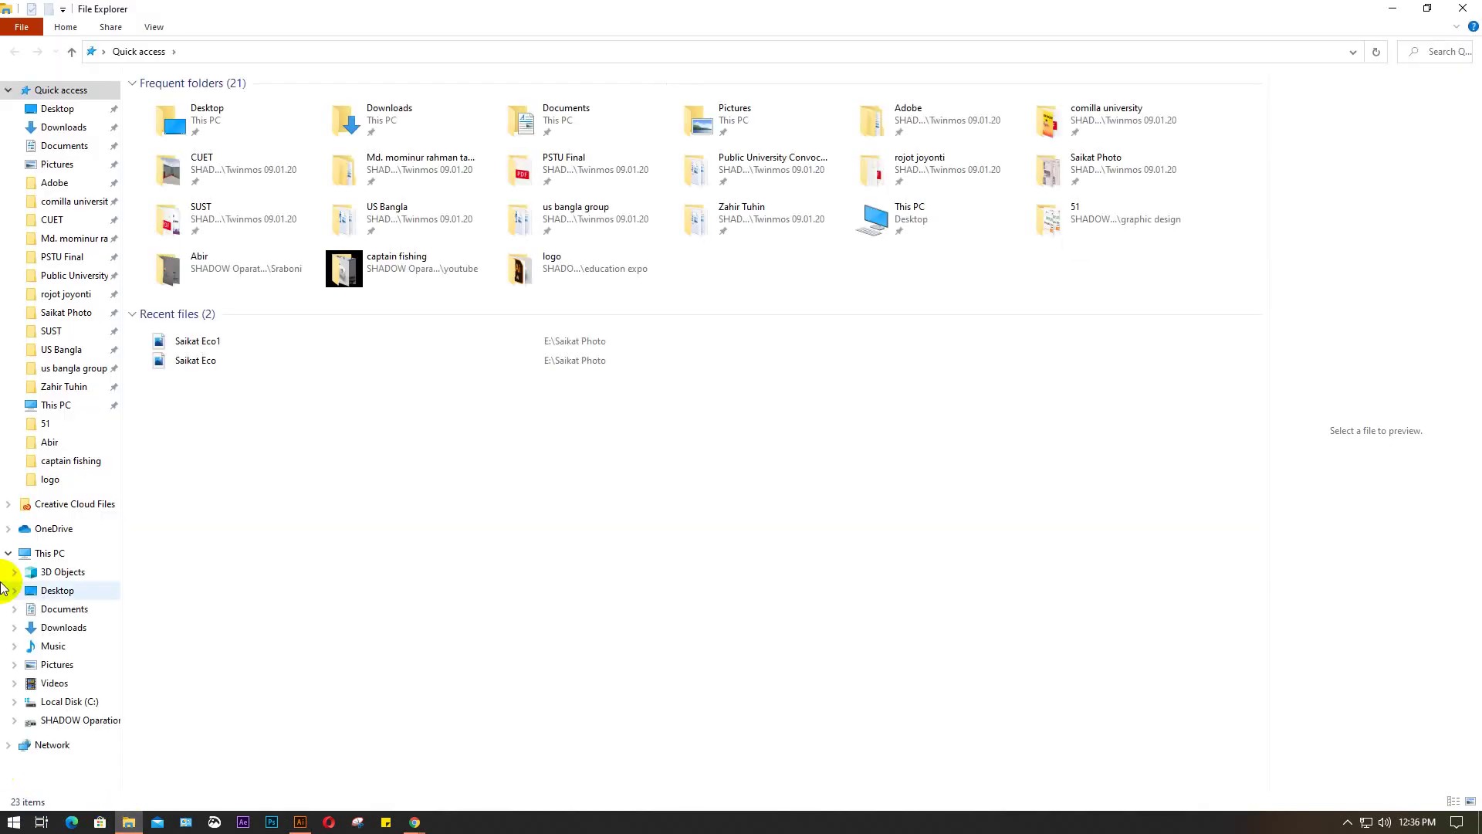
left_click(59, 720)
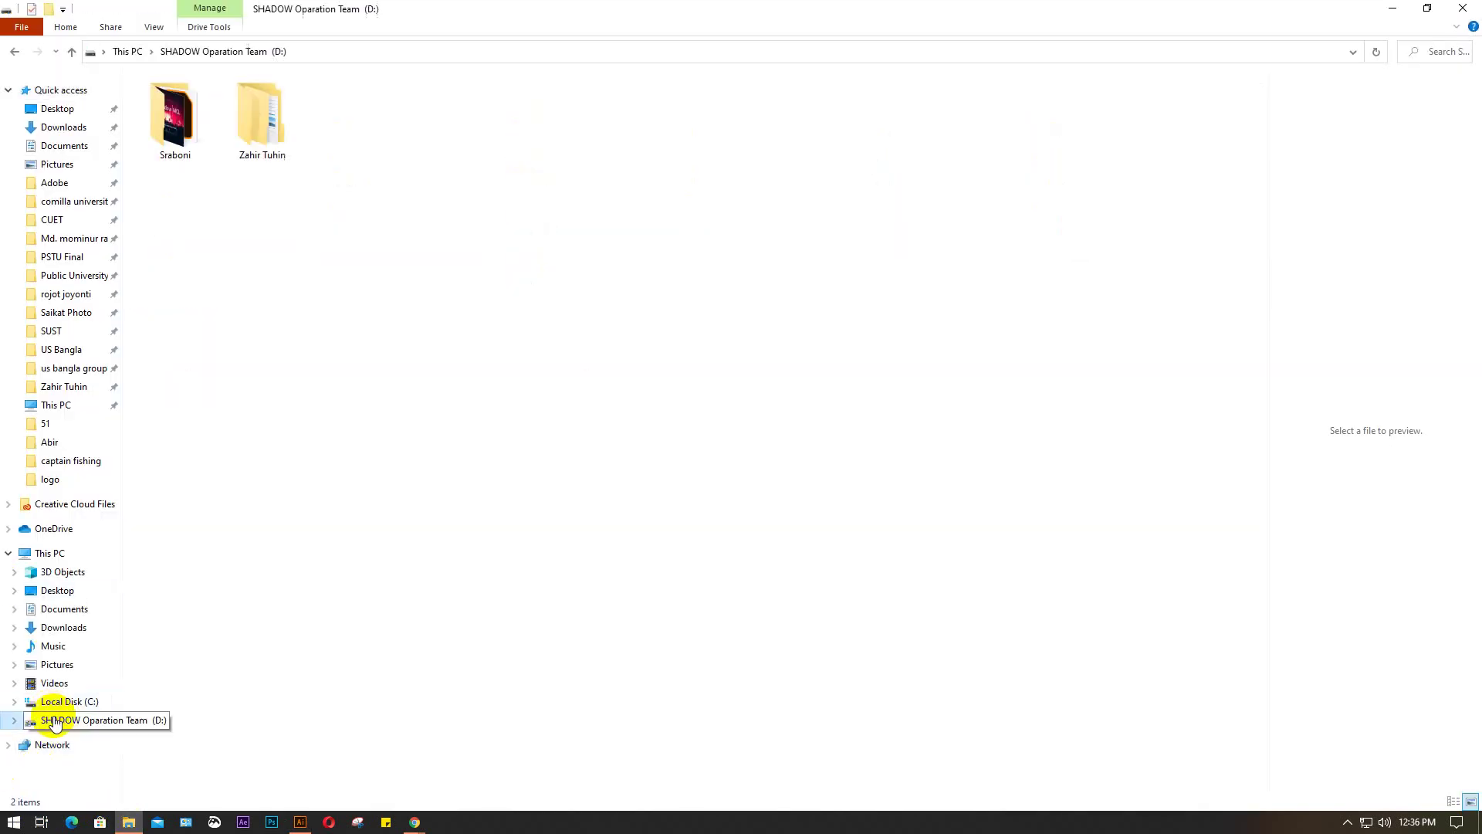
left_click(193, 133)
double_click(193, 133)
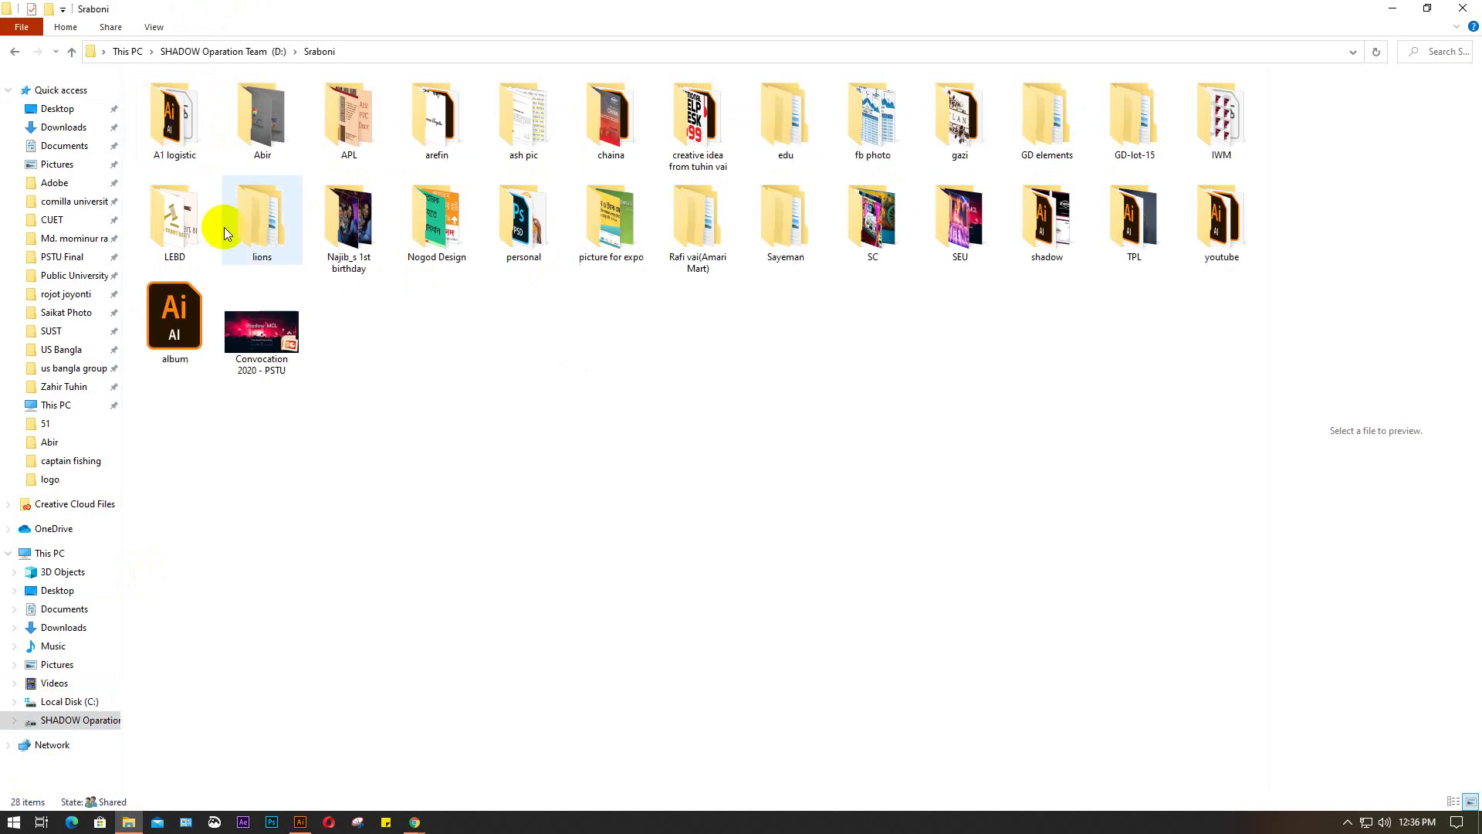
double_click(1234, 222)
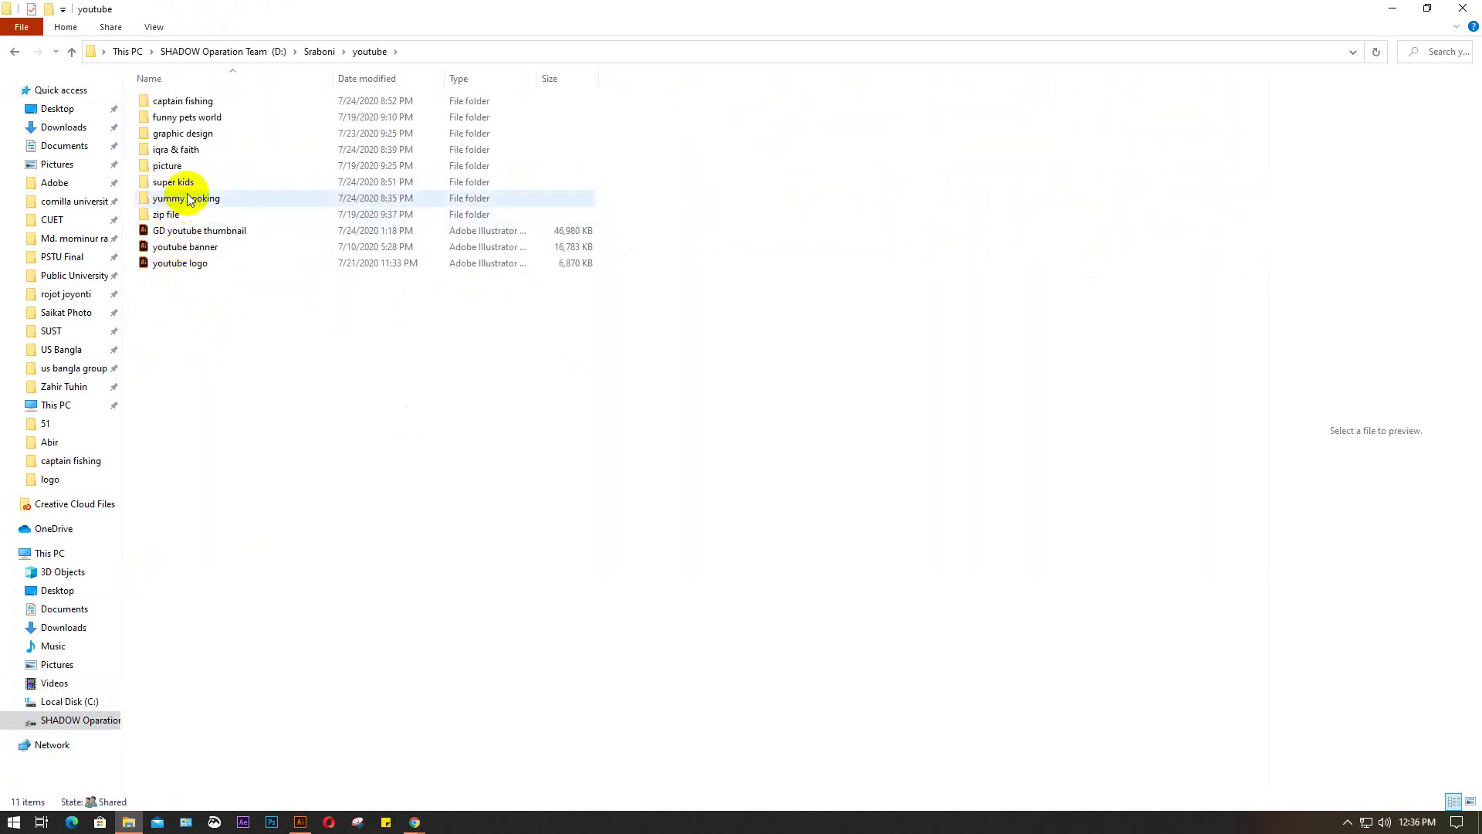
Peek into the captain fishing folder, go back, and open youtube logo.ai
left_click(198, 101)
double_click(198, 100)
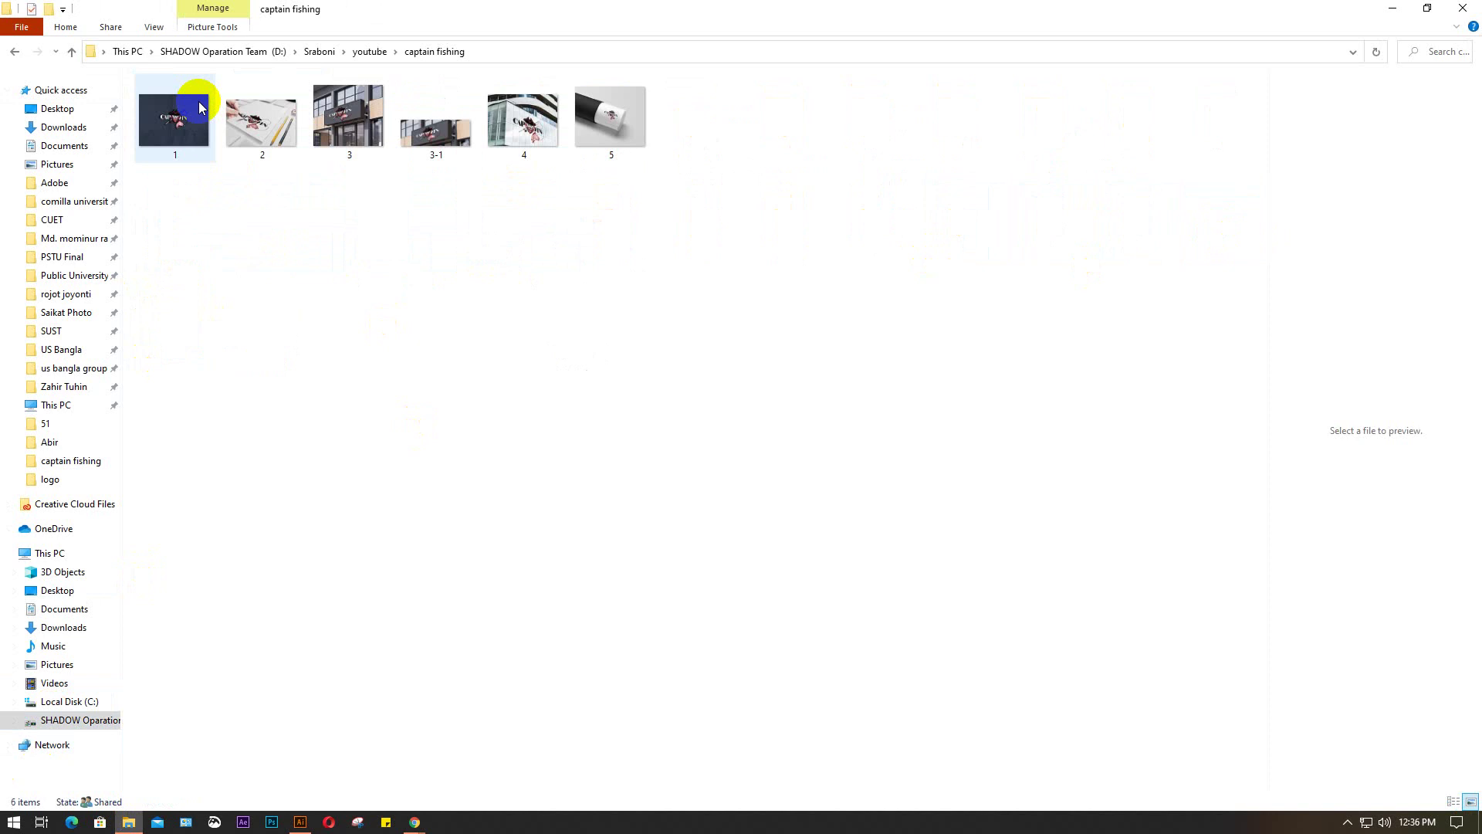
left_click(15, 52)
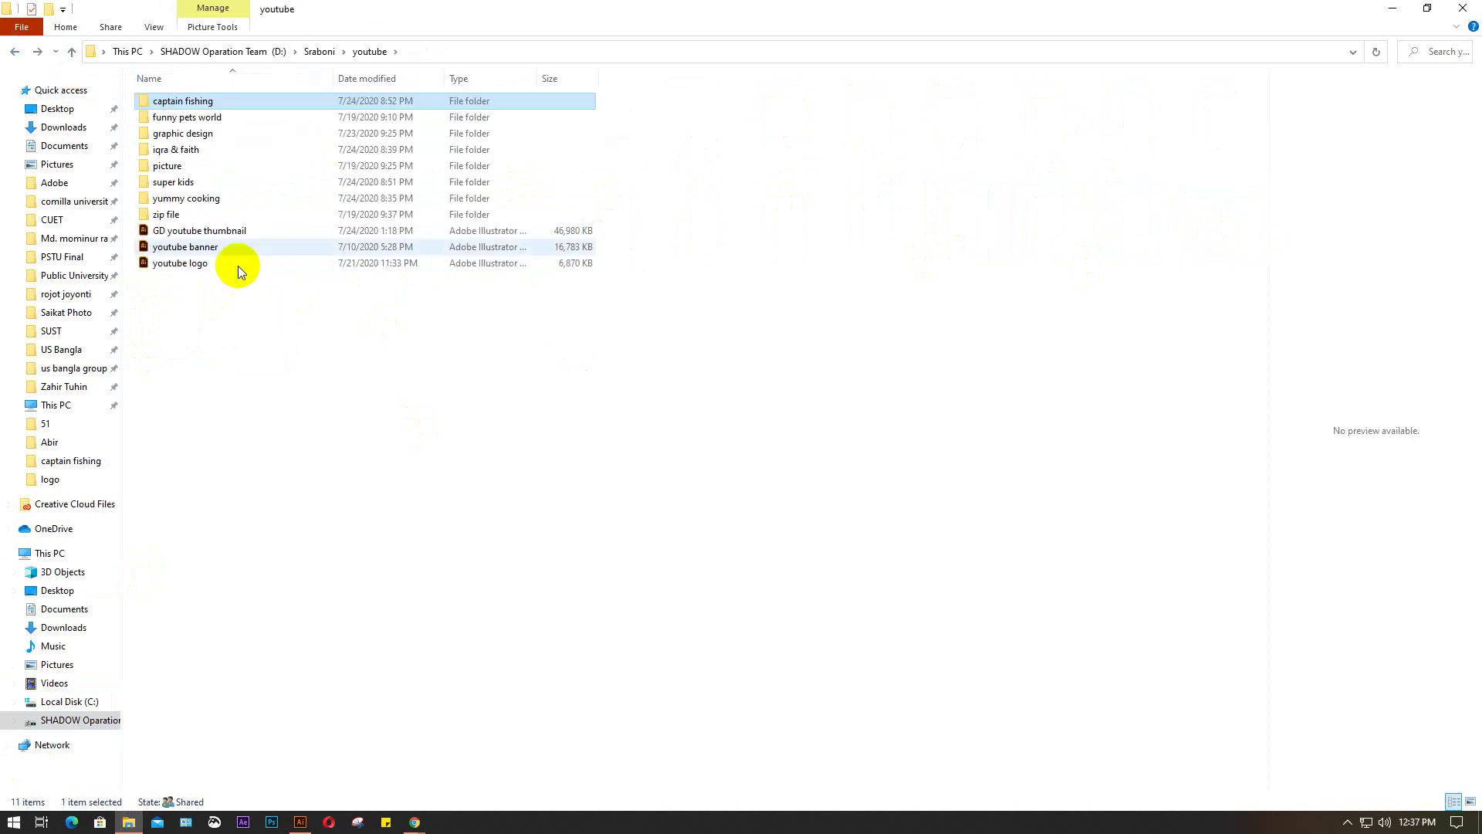
left_click(207, 264)
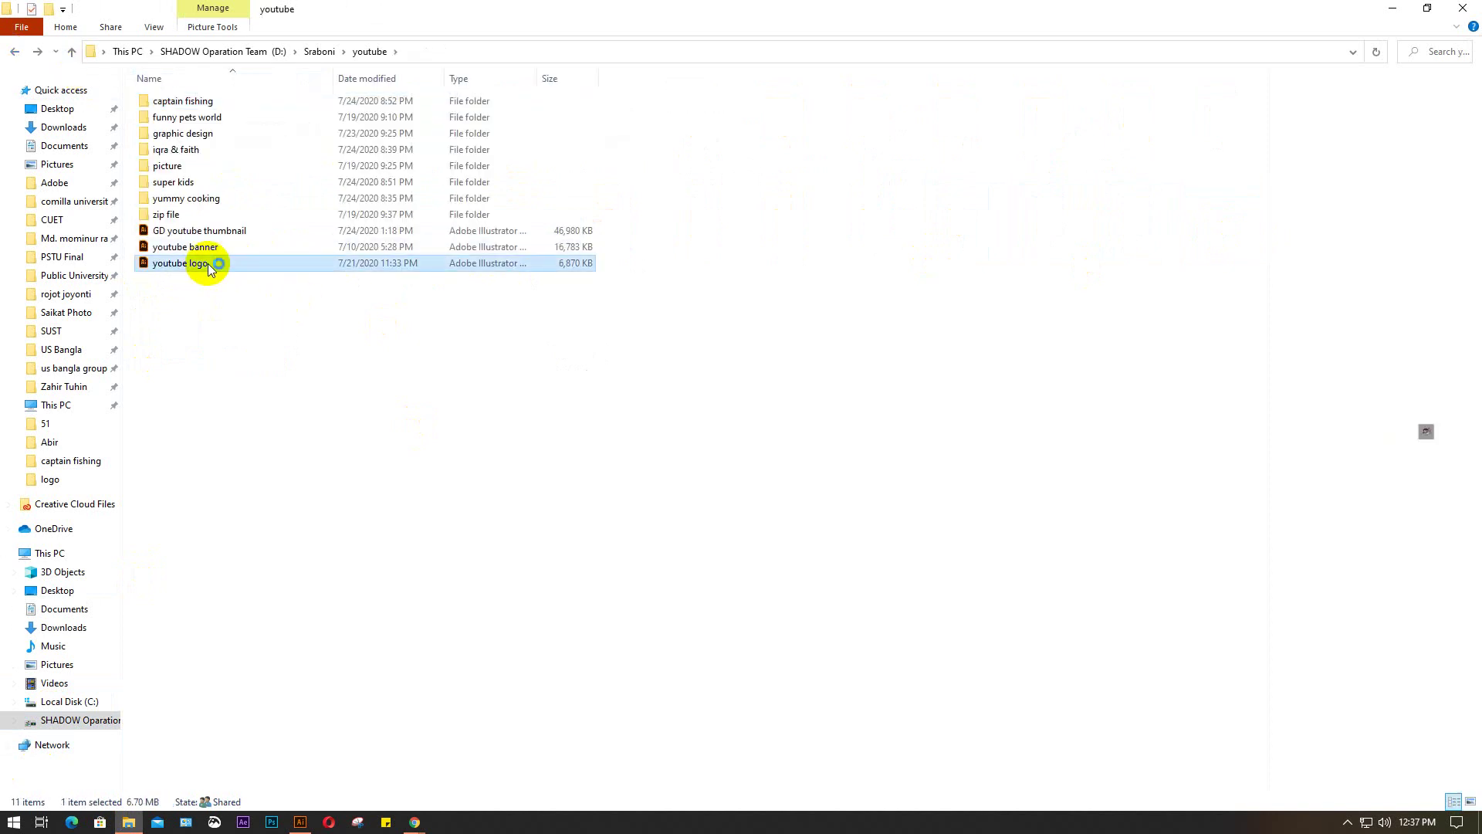
double_click(207, 263)
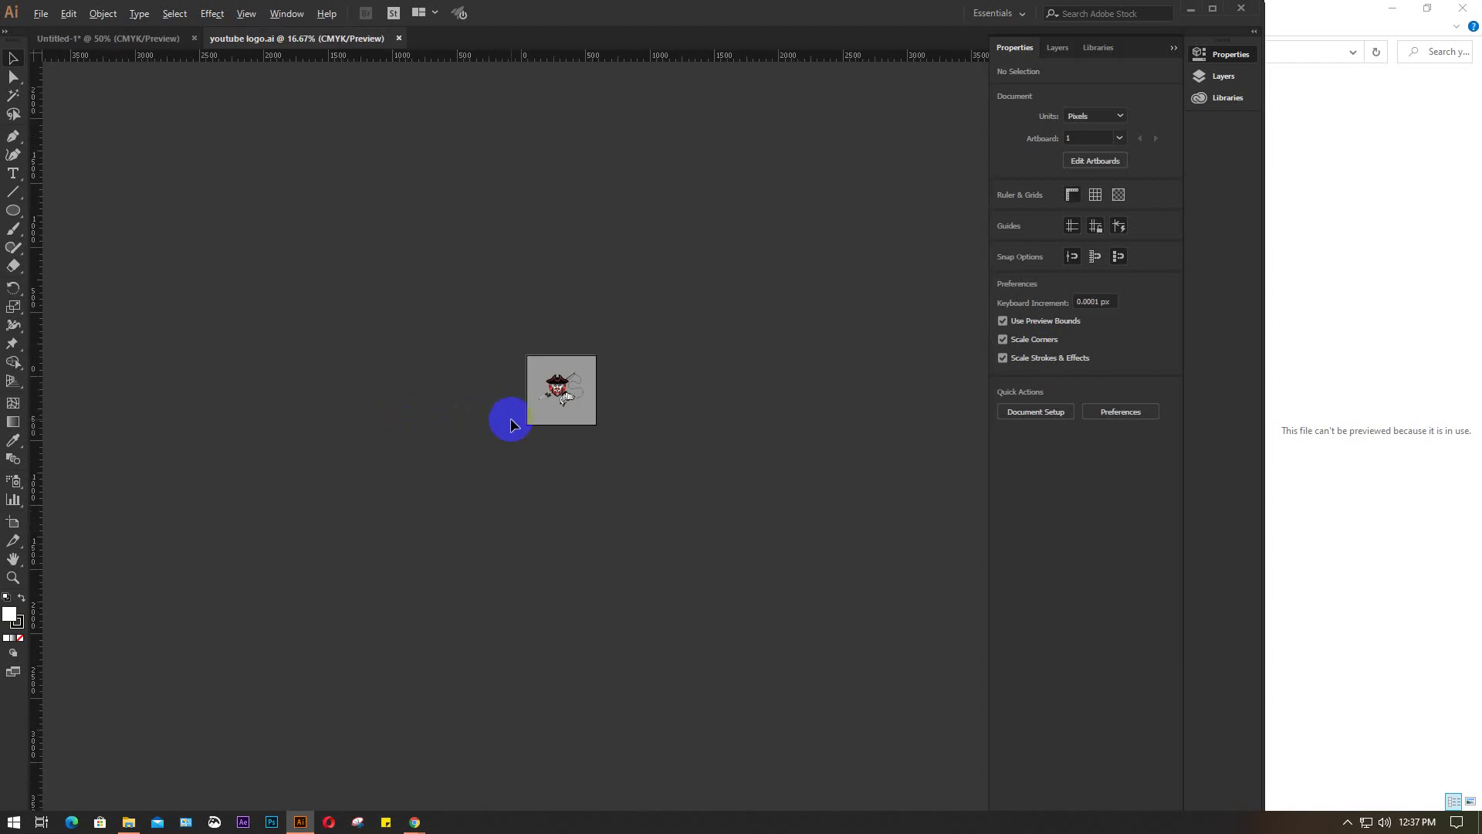
Zoom out, select all then deselect, and zoom in on the red FISHING fish logo
scroll(511, 423, "down", 1)
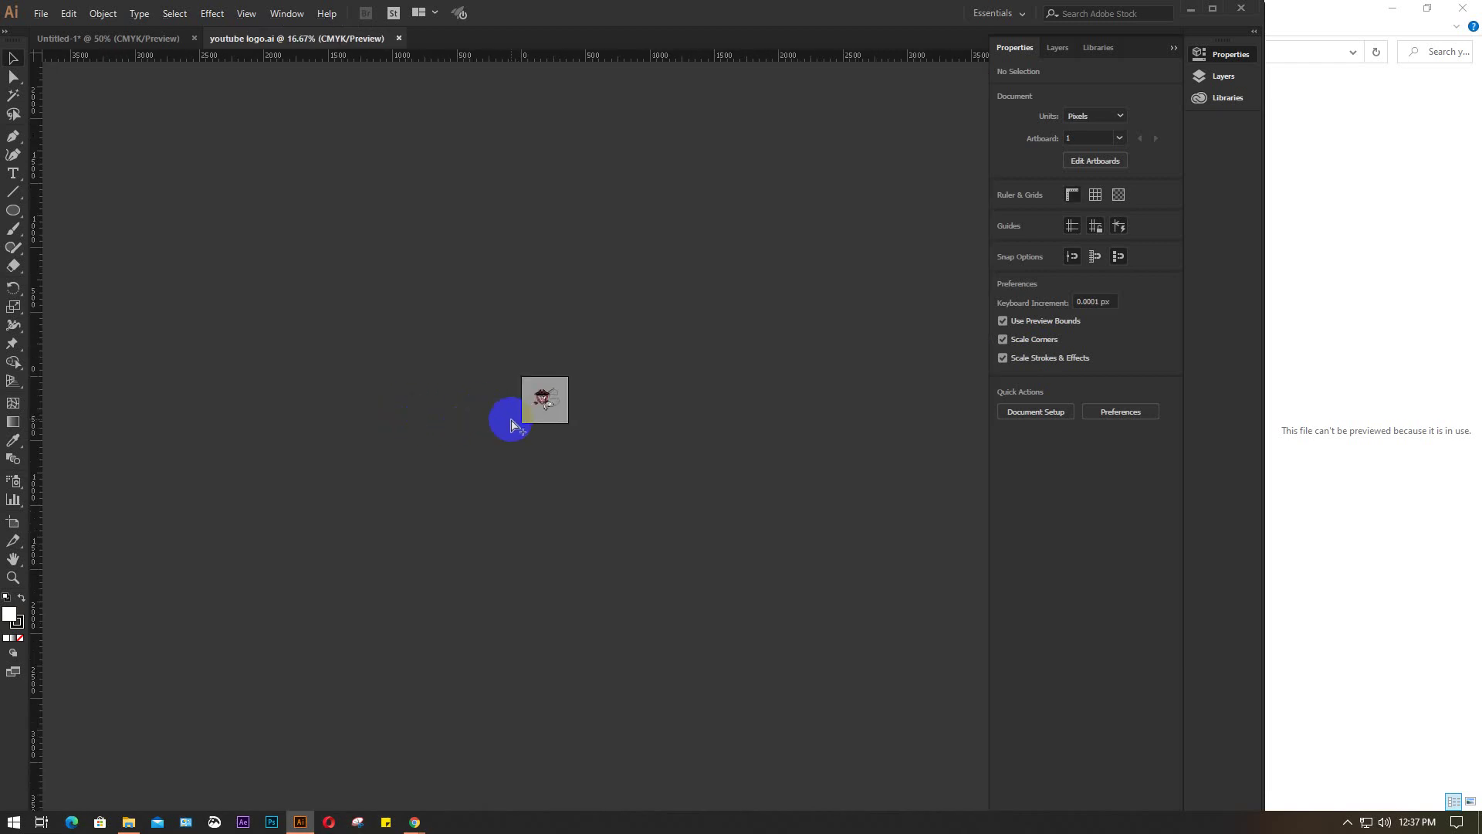
key("ctrl+a")
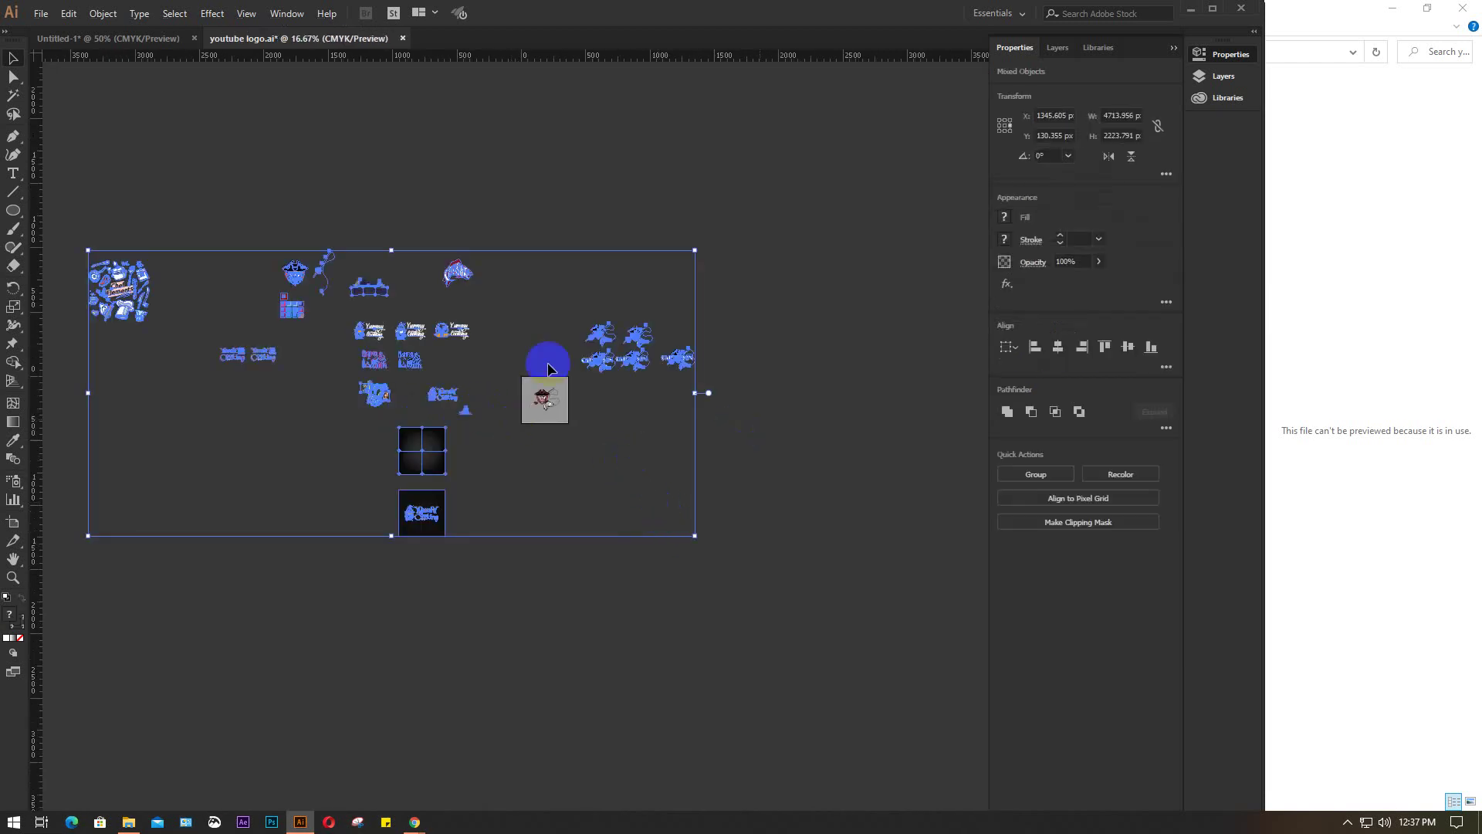
left_click(543, 354)
scroll(455, 274, "up", 3)
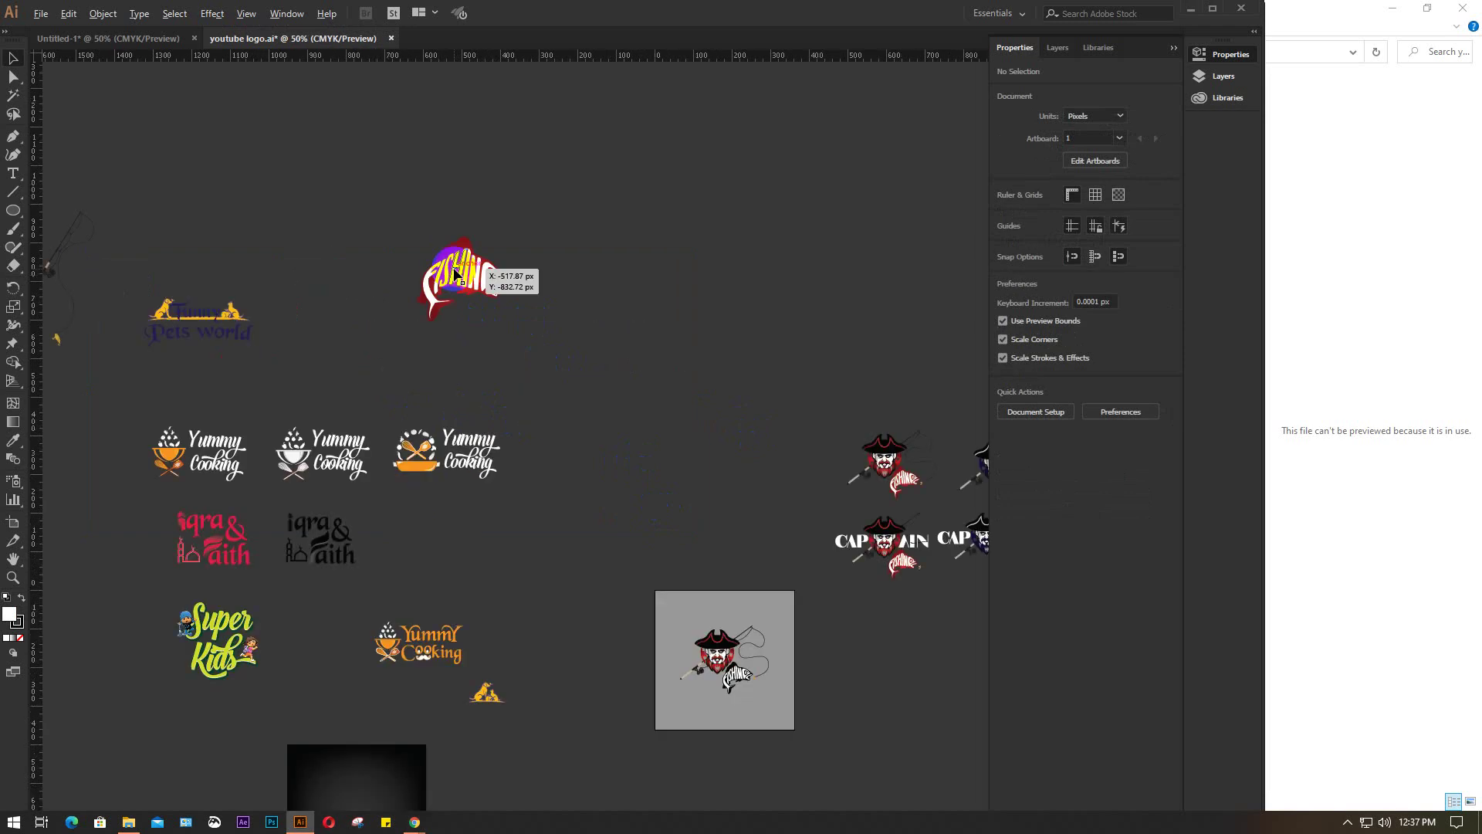
scroll(457, 274, "up", 2)
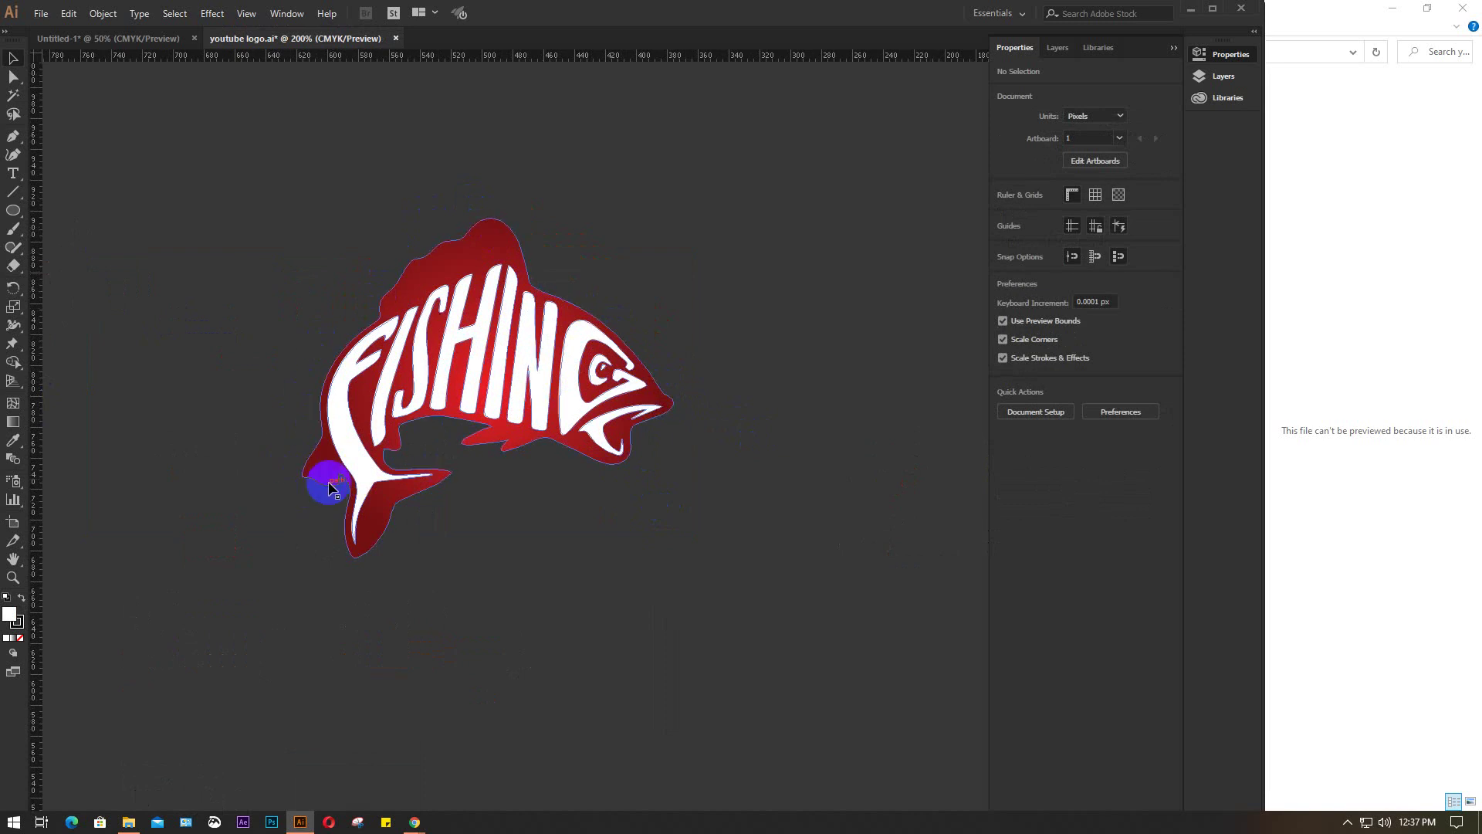
left_click(447, 261)
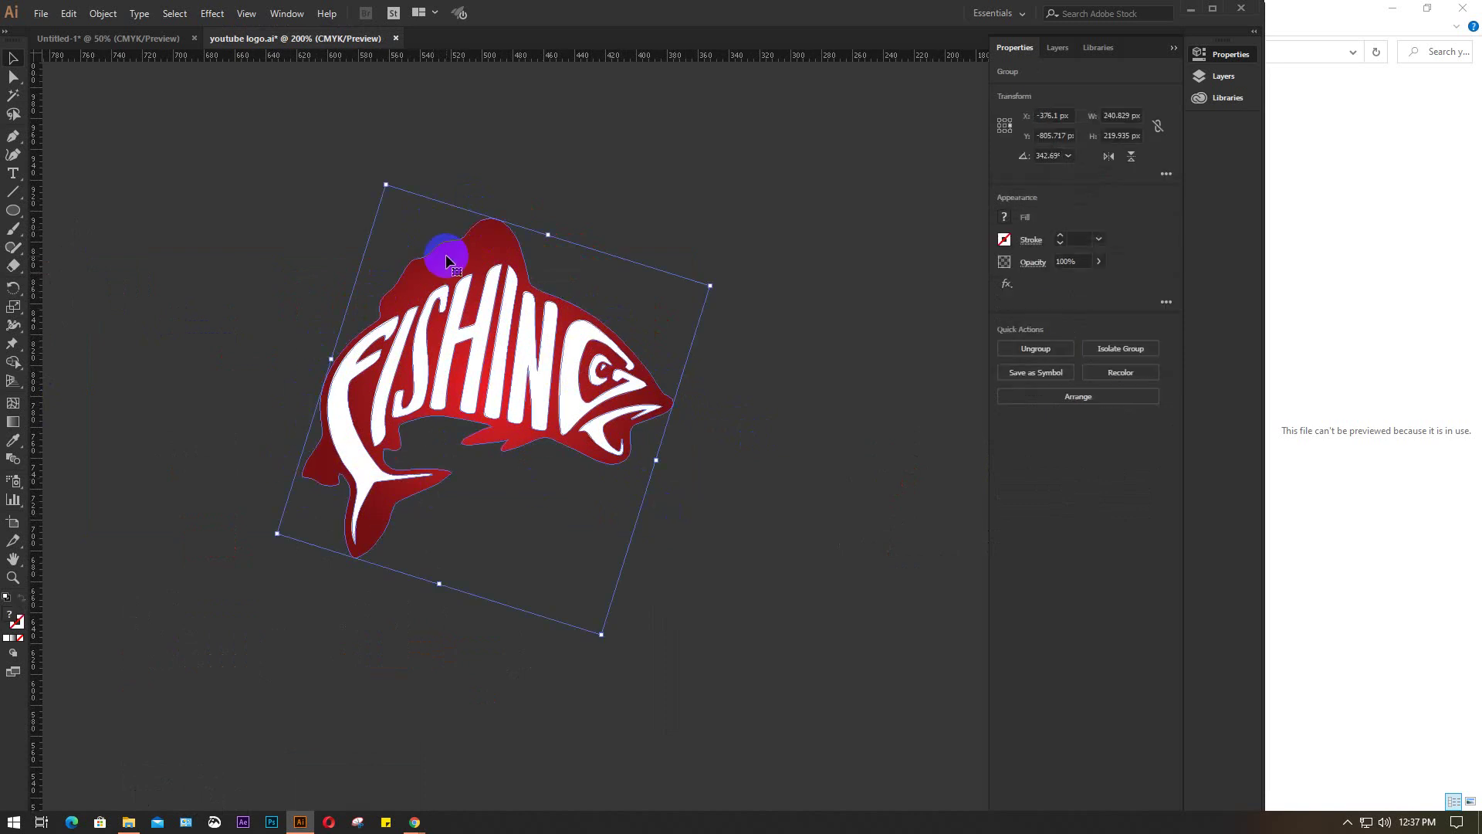
double_click(446, 255)
left_click_drag(492, 225, 750, 426)
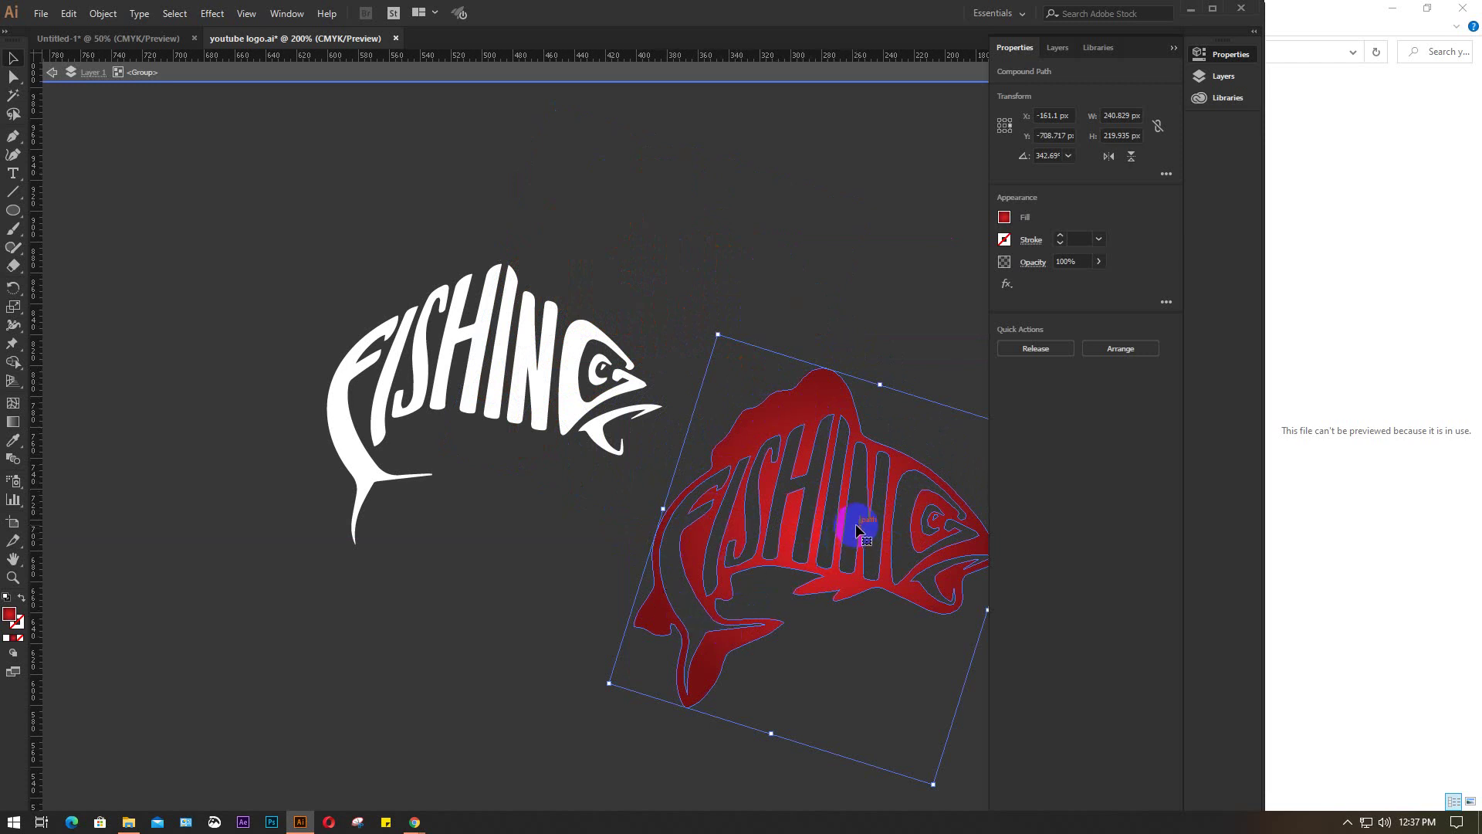
key("ctrl+z")
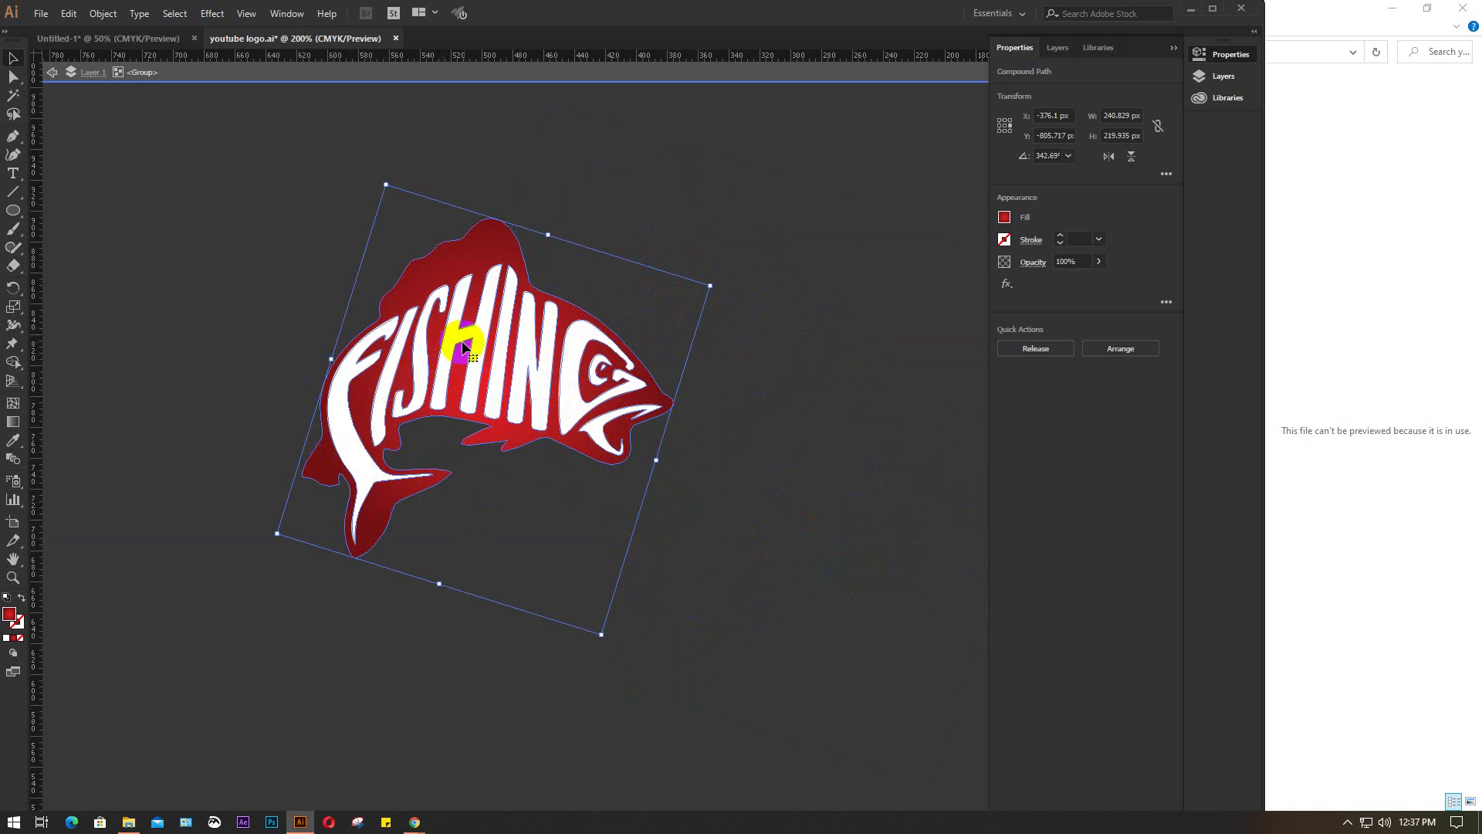
left_click(780, 385)
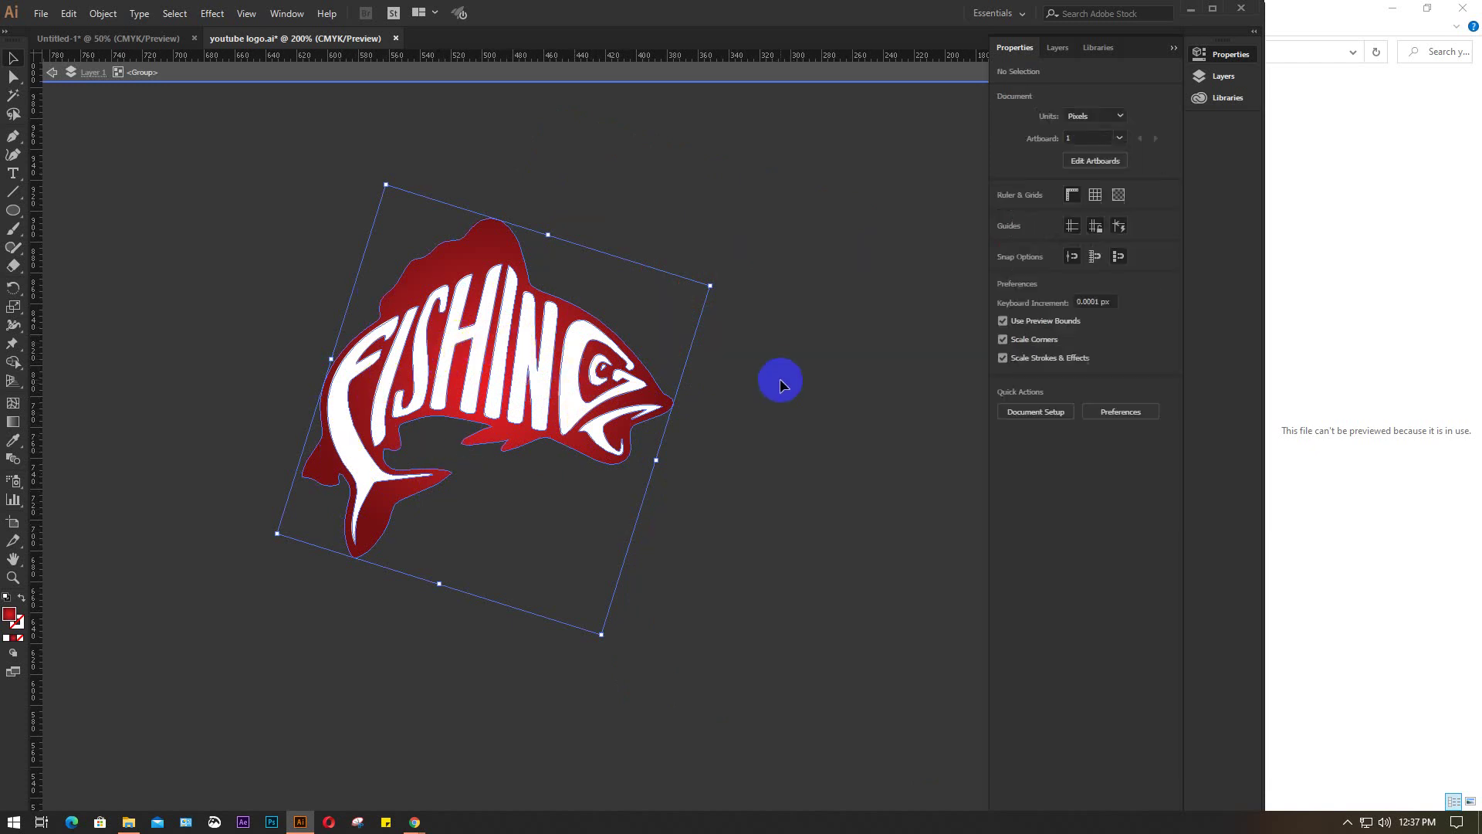
left_click(599, 74)
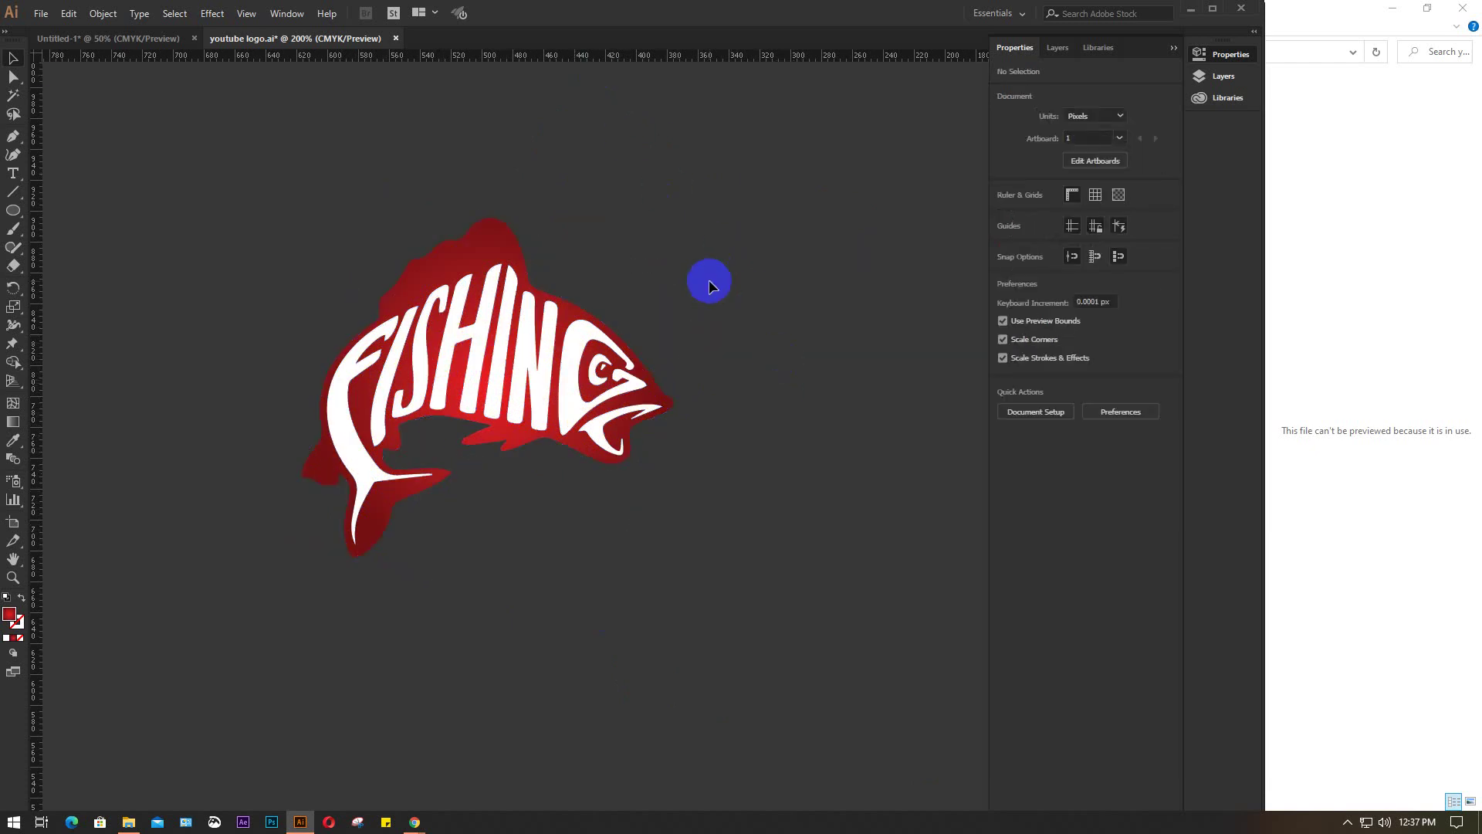
scroll(709, 280, "down", 4)
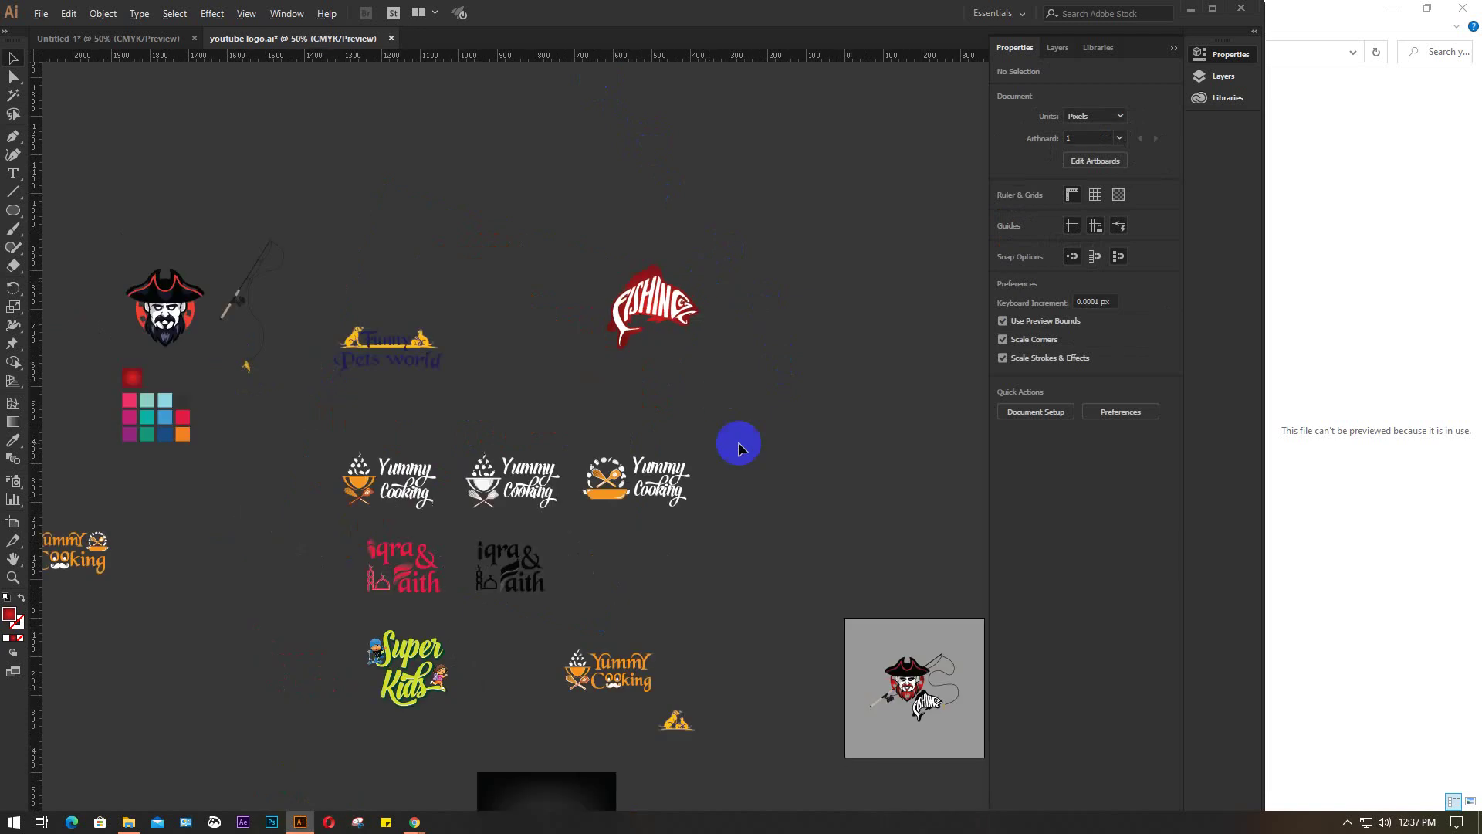
Move the red Captain logo group slightly up and left, then deselect it
left_click_drag(811, 440, 360, 272)
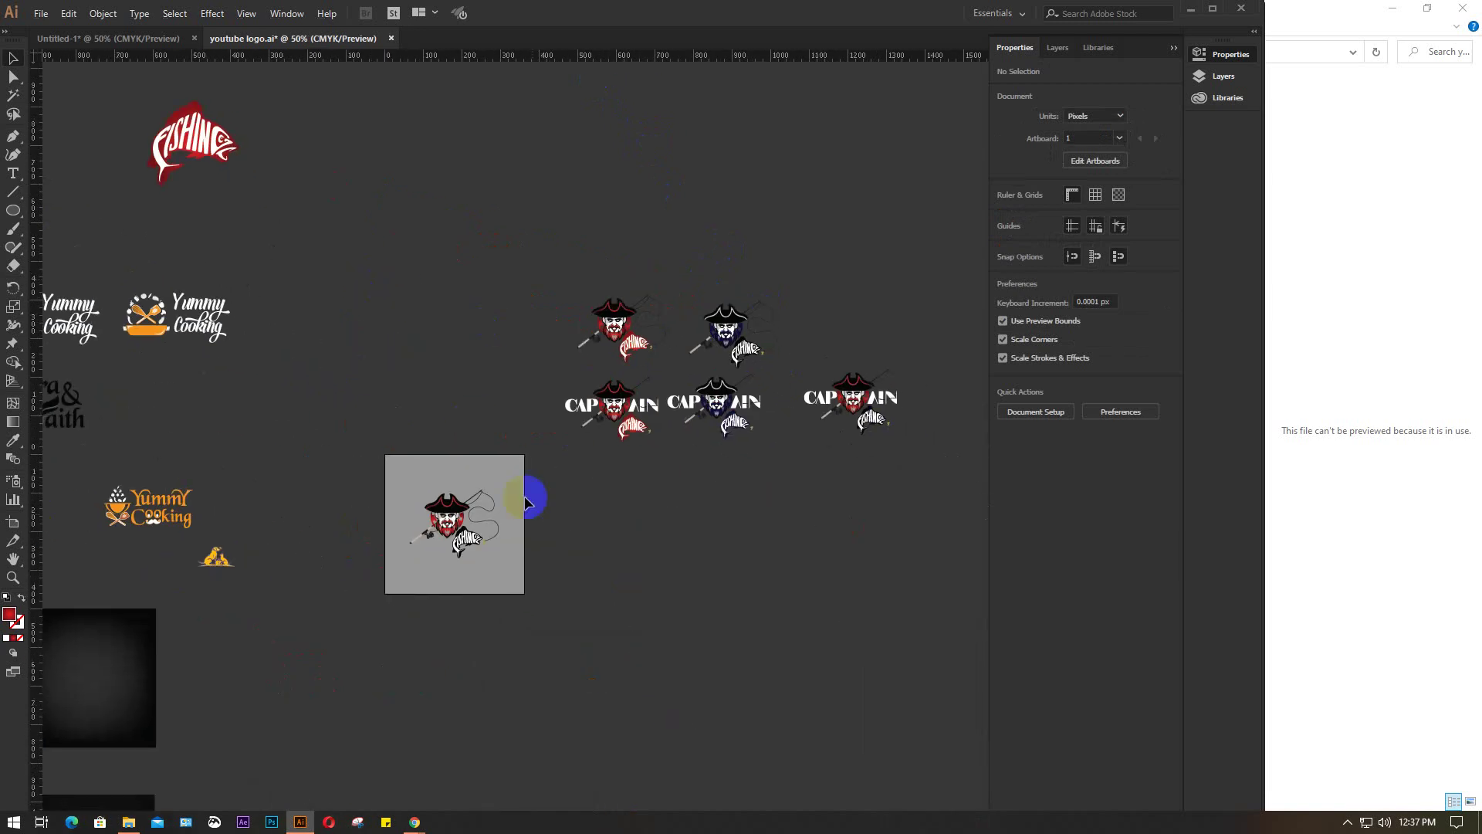
scroll(641, 397, "up", 2)
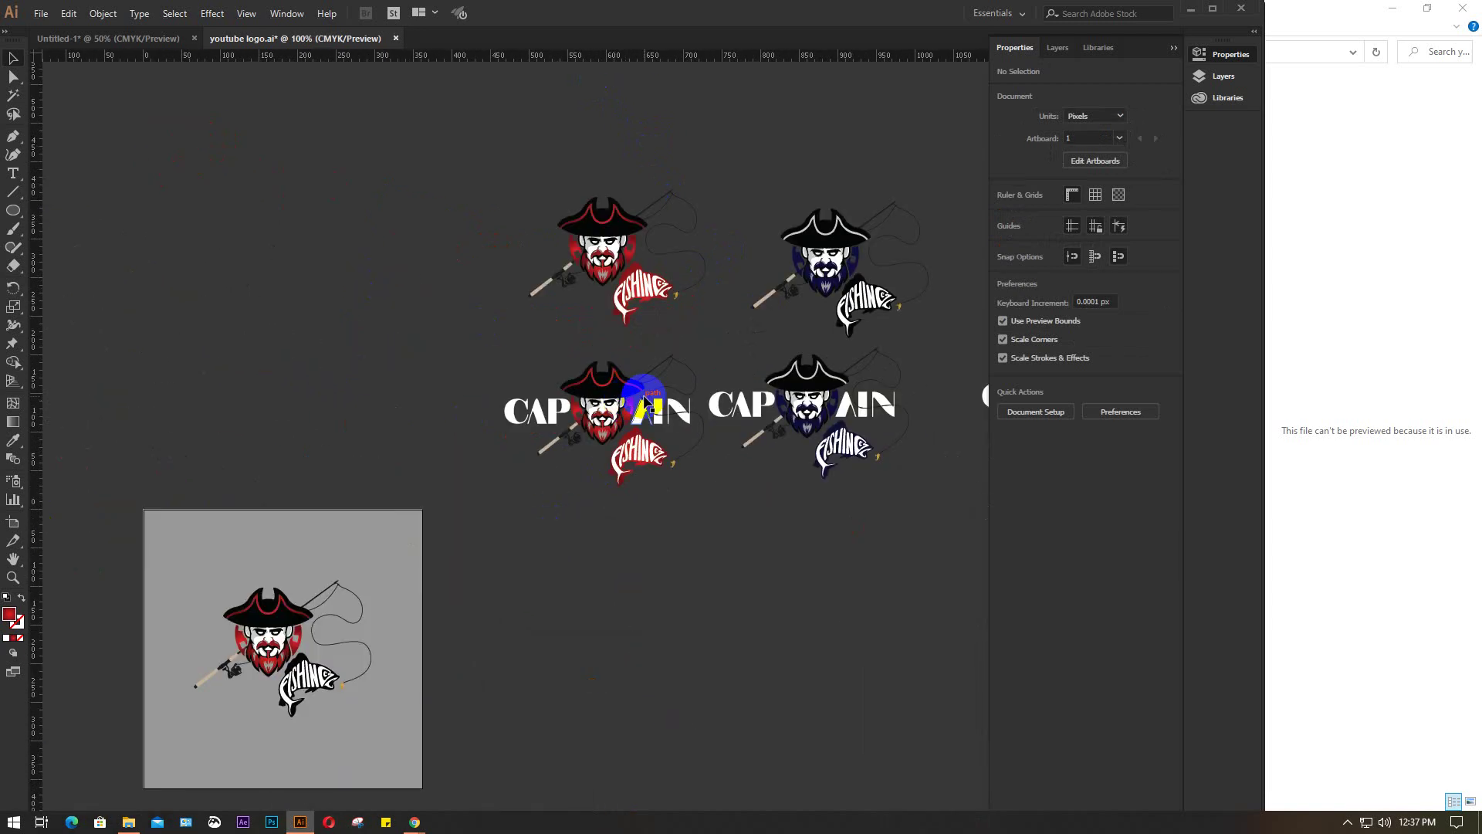
left_click(645, 398)
left_click_drag(644, 397, 344, 232)
scroll(343, 232, "up", 5)
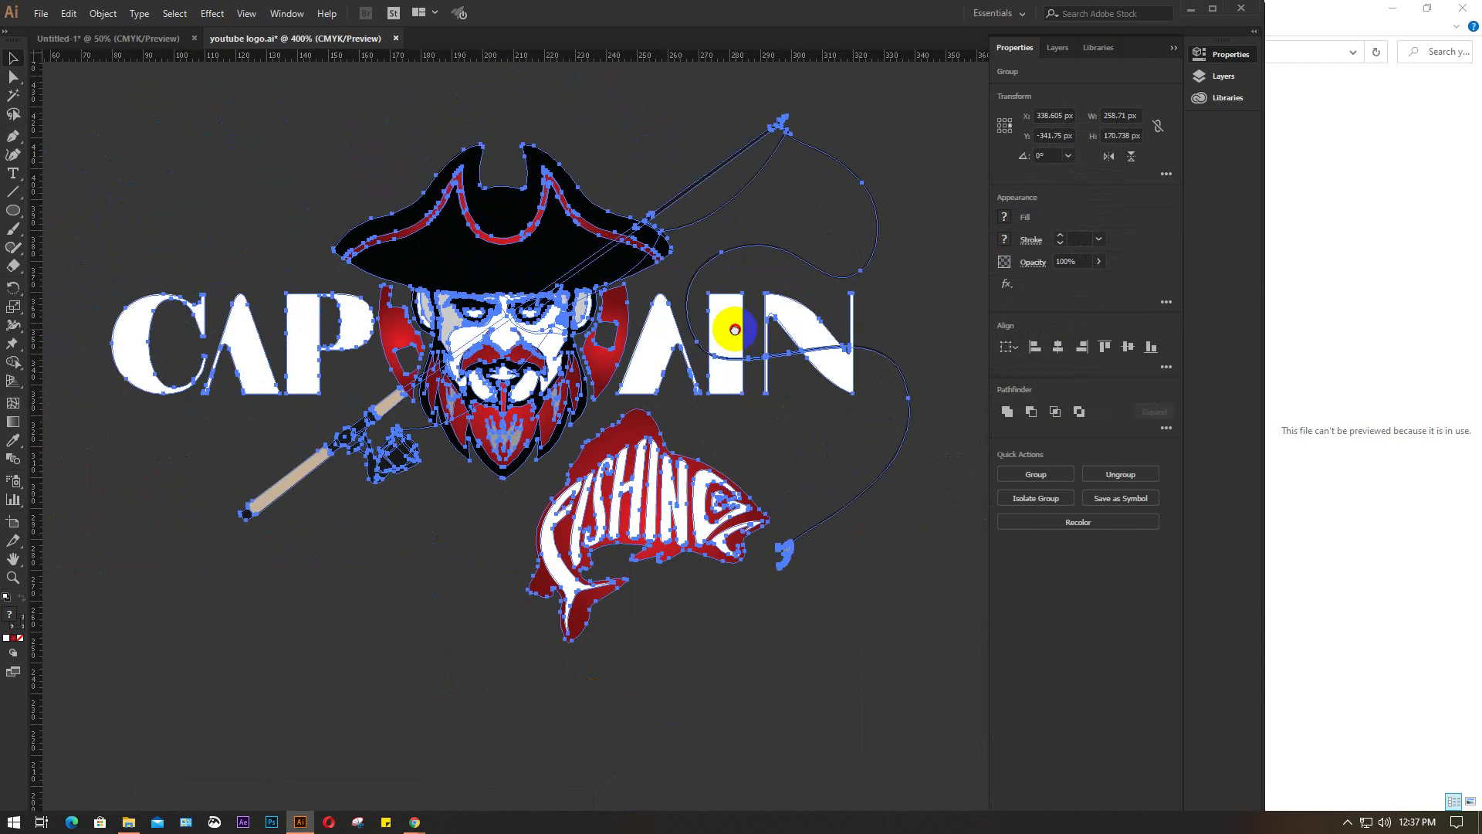
left_click(215, 576)
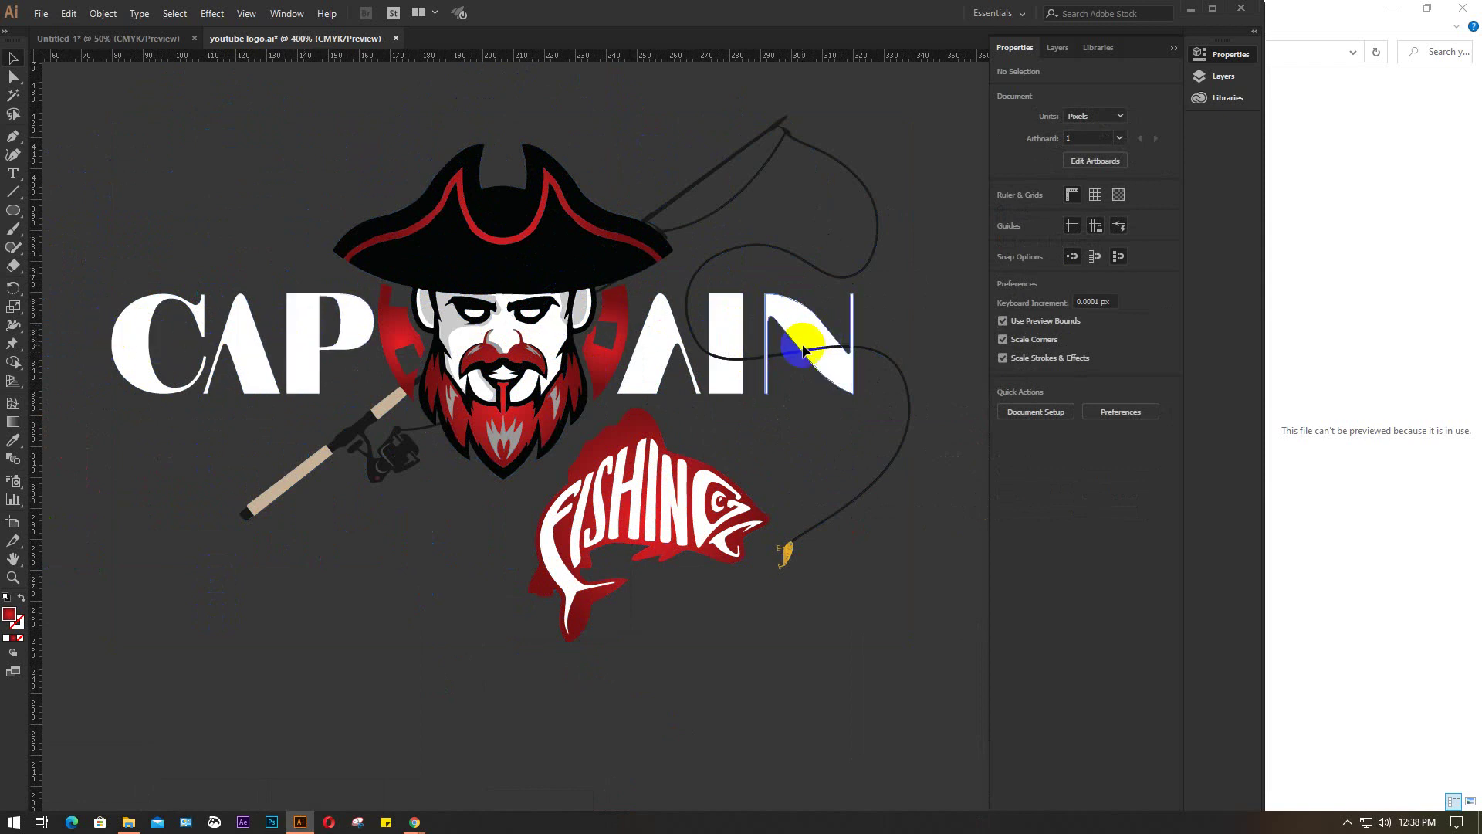
Close youtube logo.ai without saving changes
left_click(249, 343)
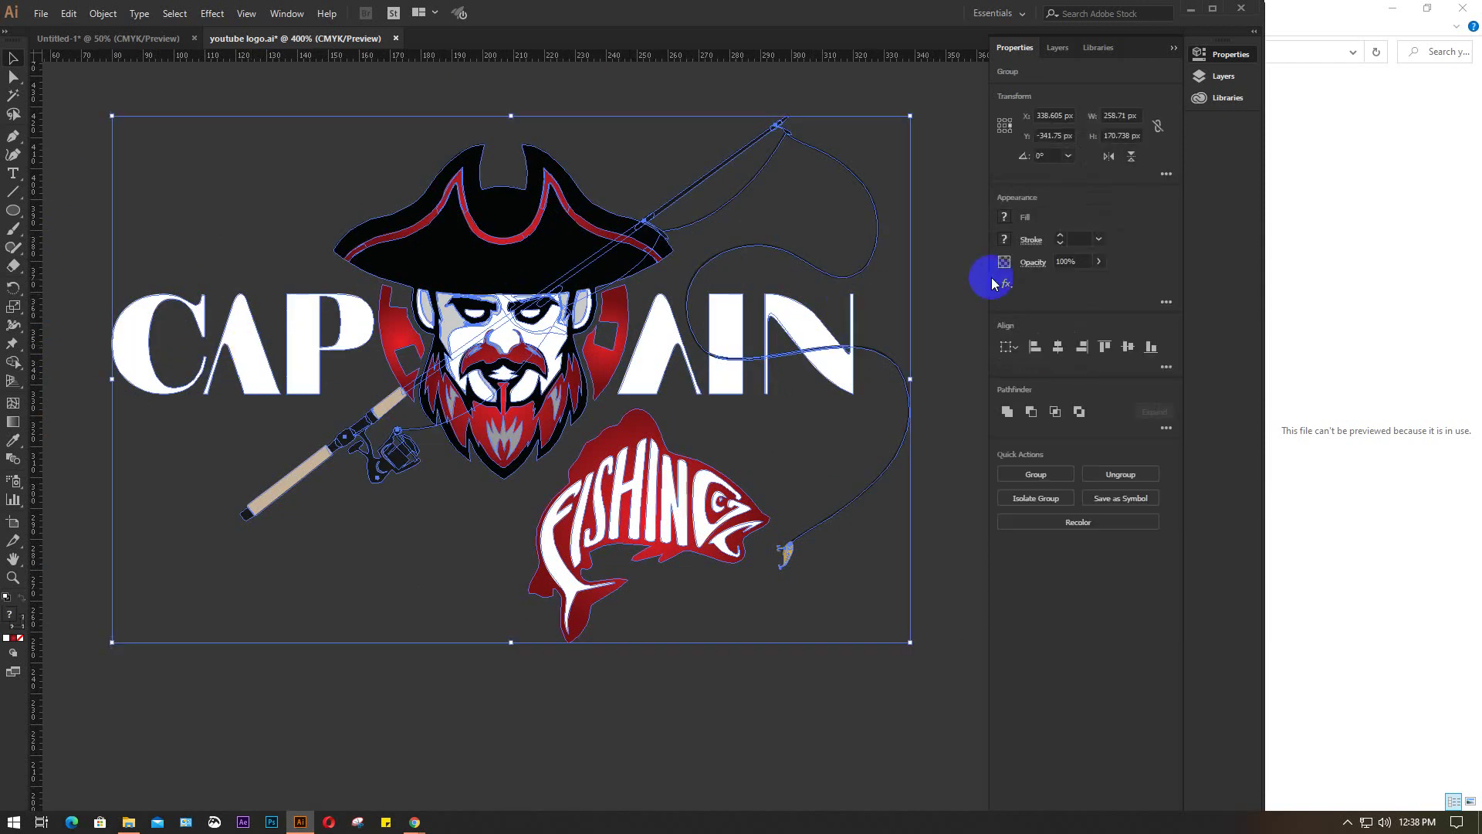
left_click(900, 293)
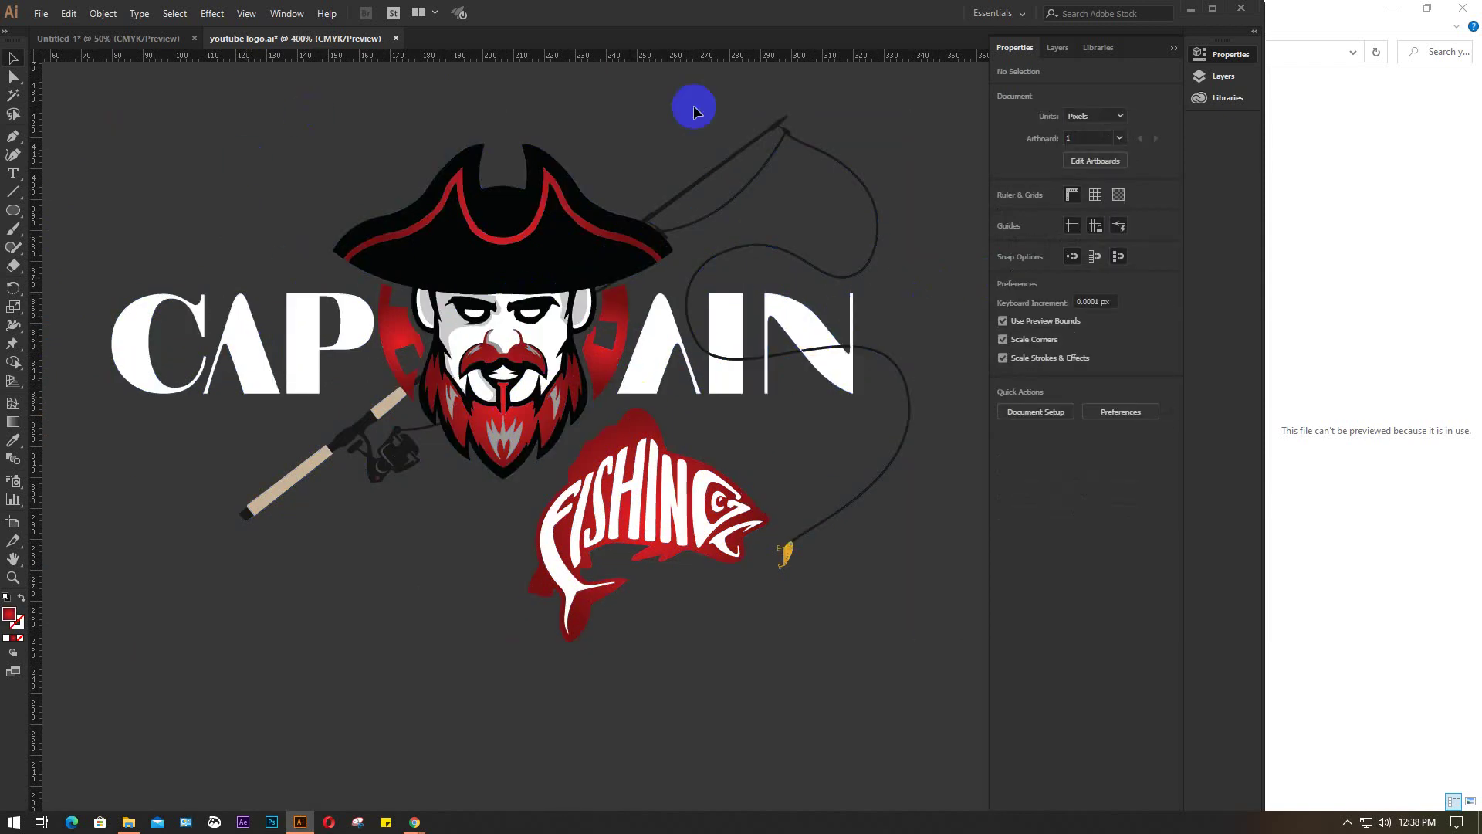
left_click(395, 37)
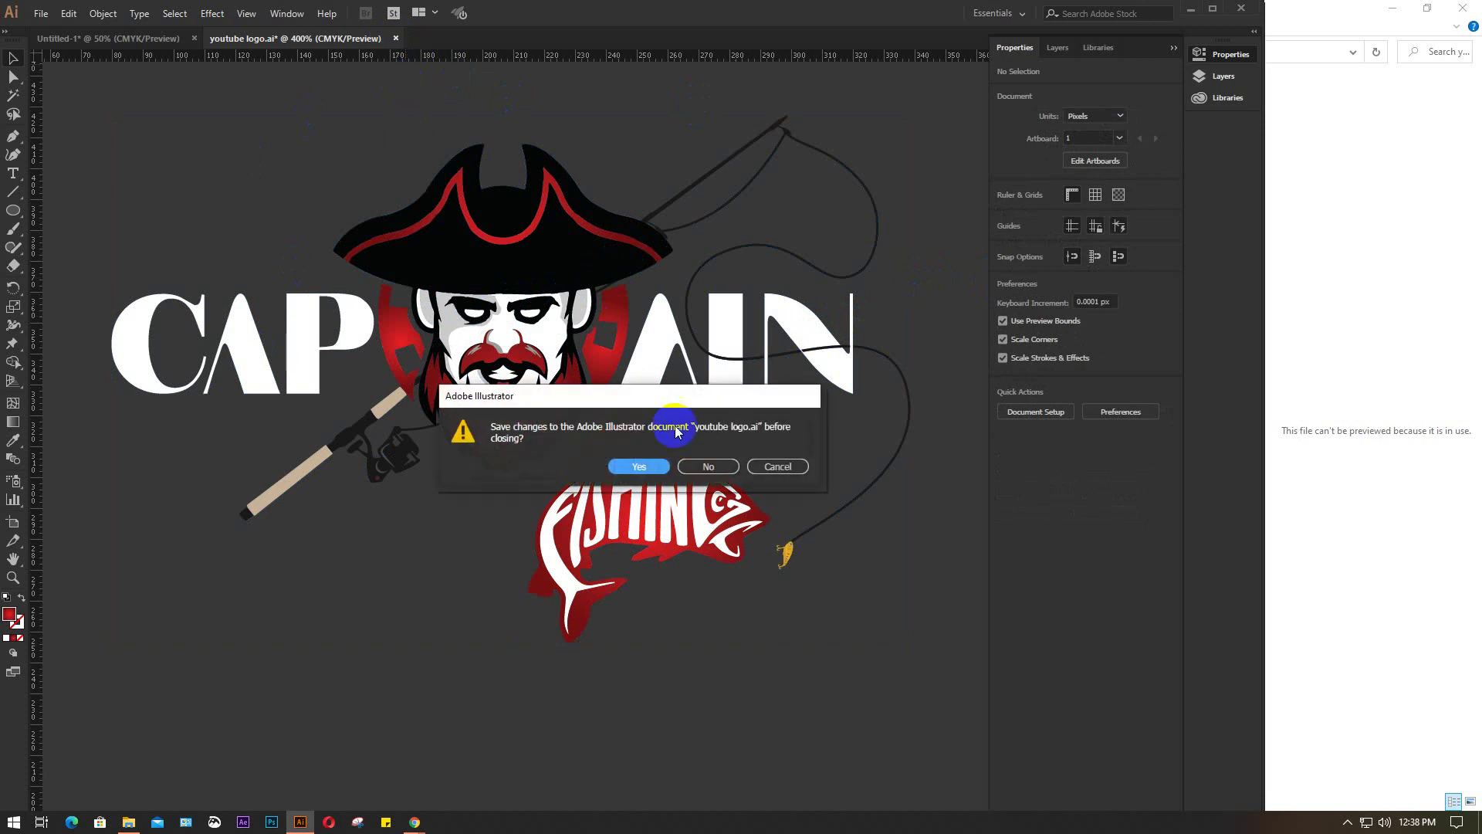
left_click(708, 466)
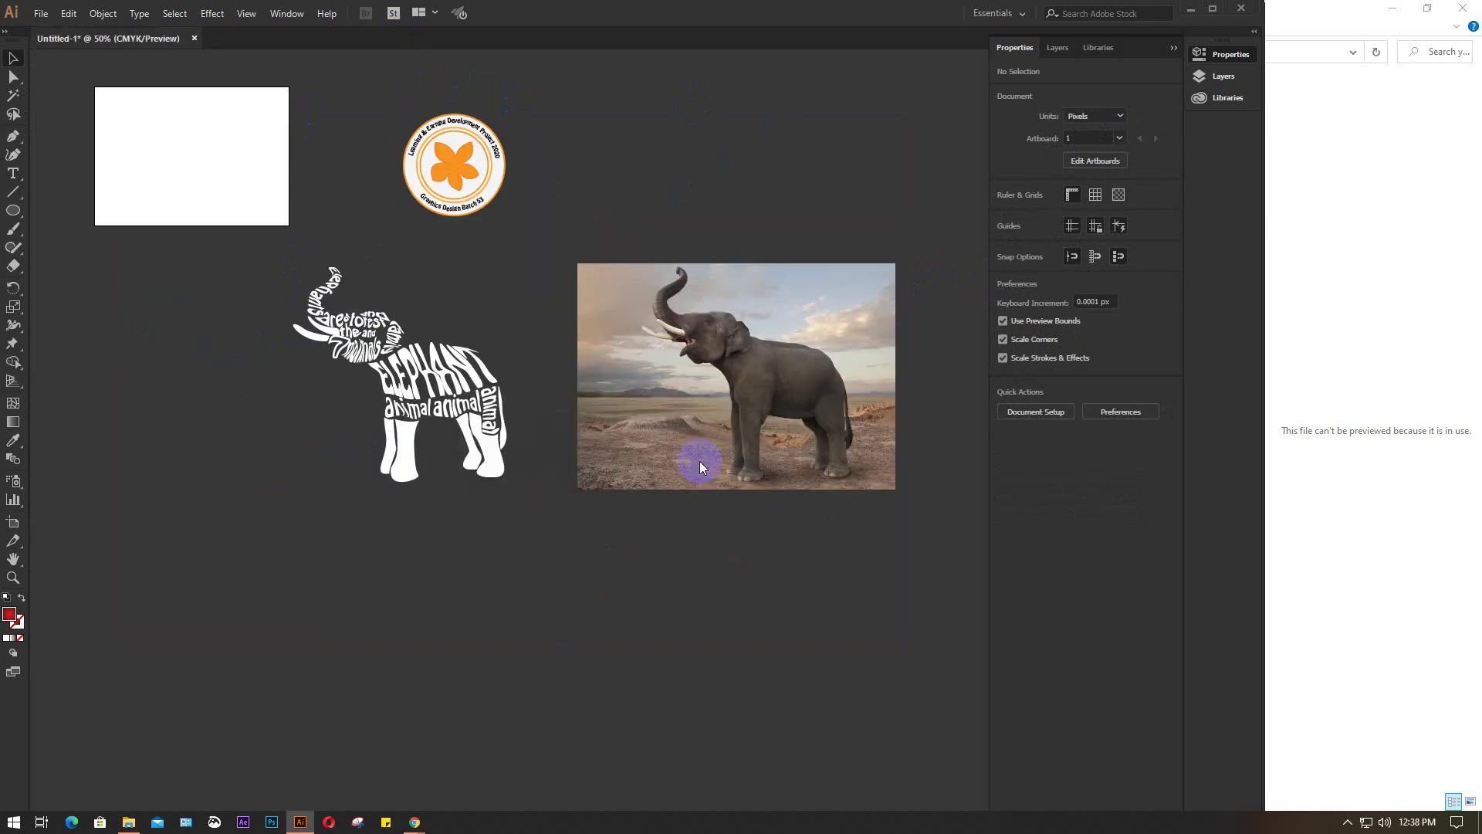
Open 1.jpg in captain fishing, step through the mockups to 5.jpg, then close Photos
left_click(131, 823)
double_click(200, 99)
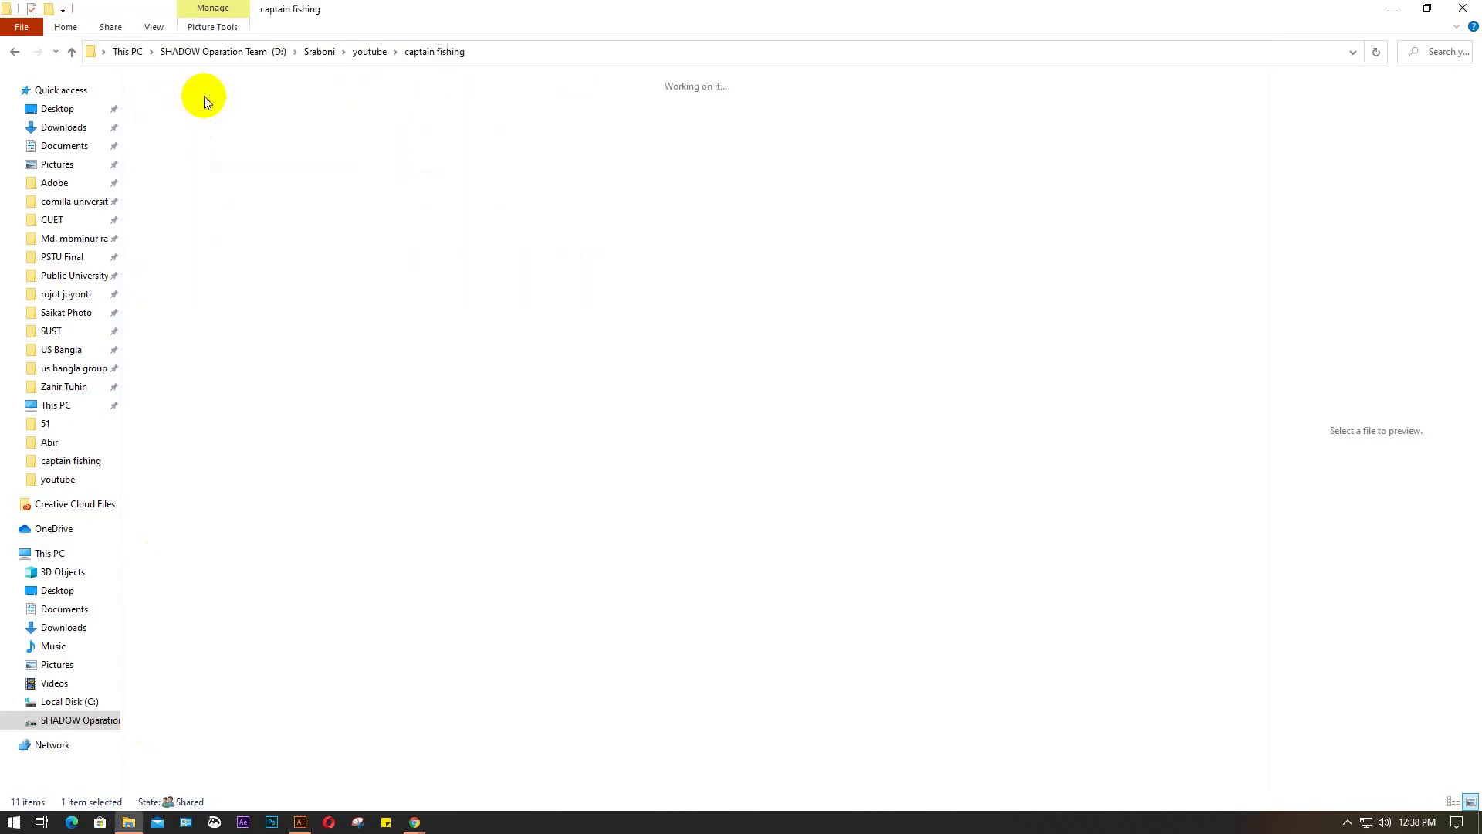
left_click(166, 121)
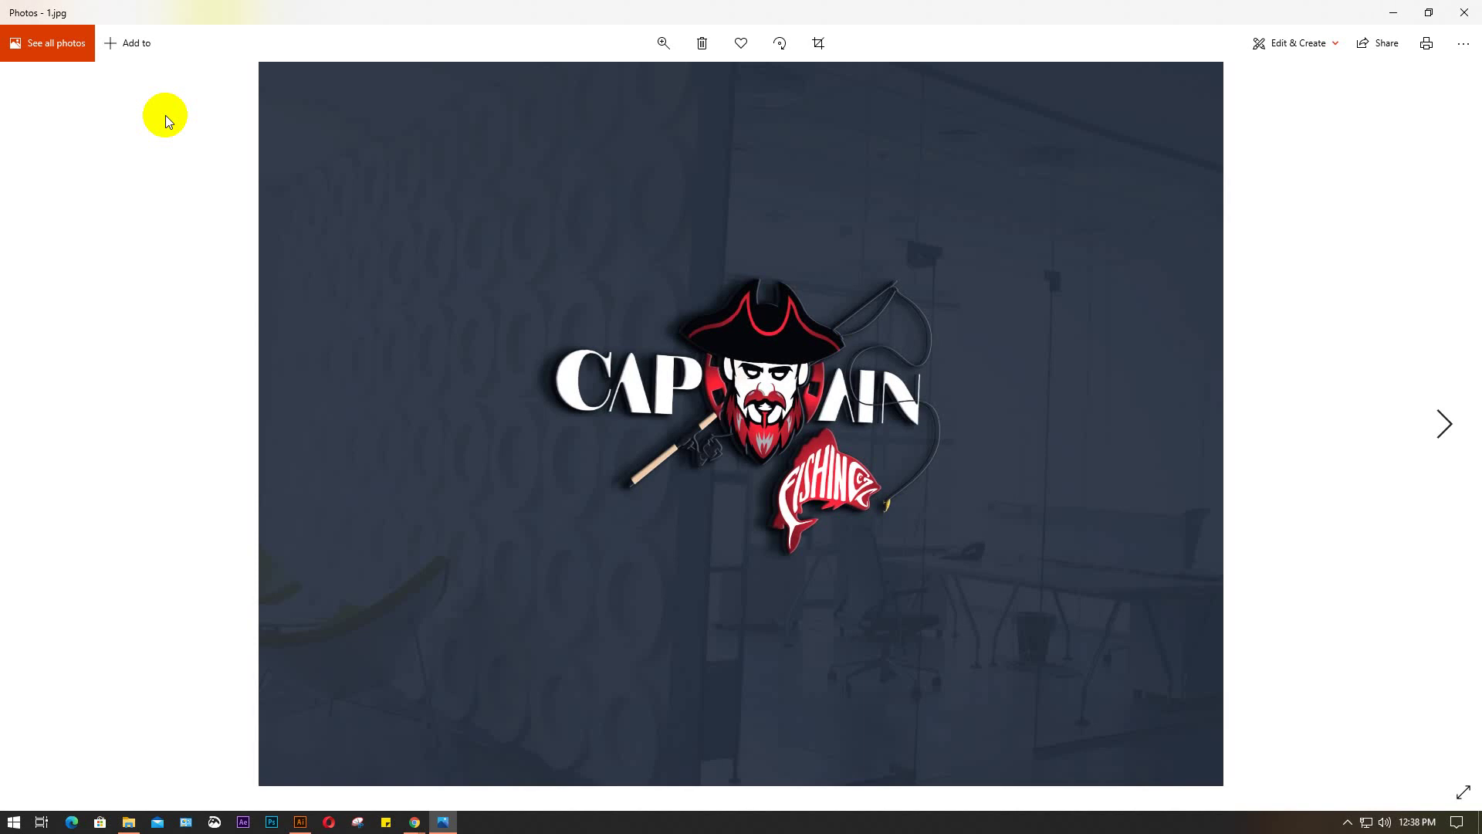
key("Right")
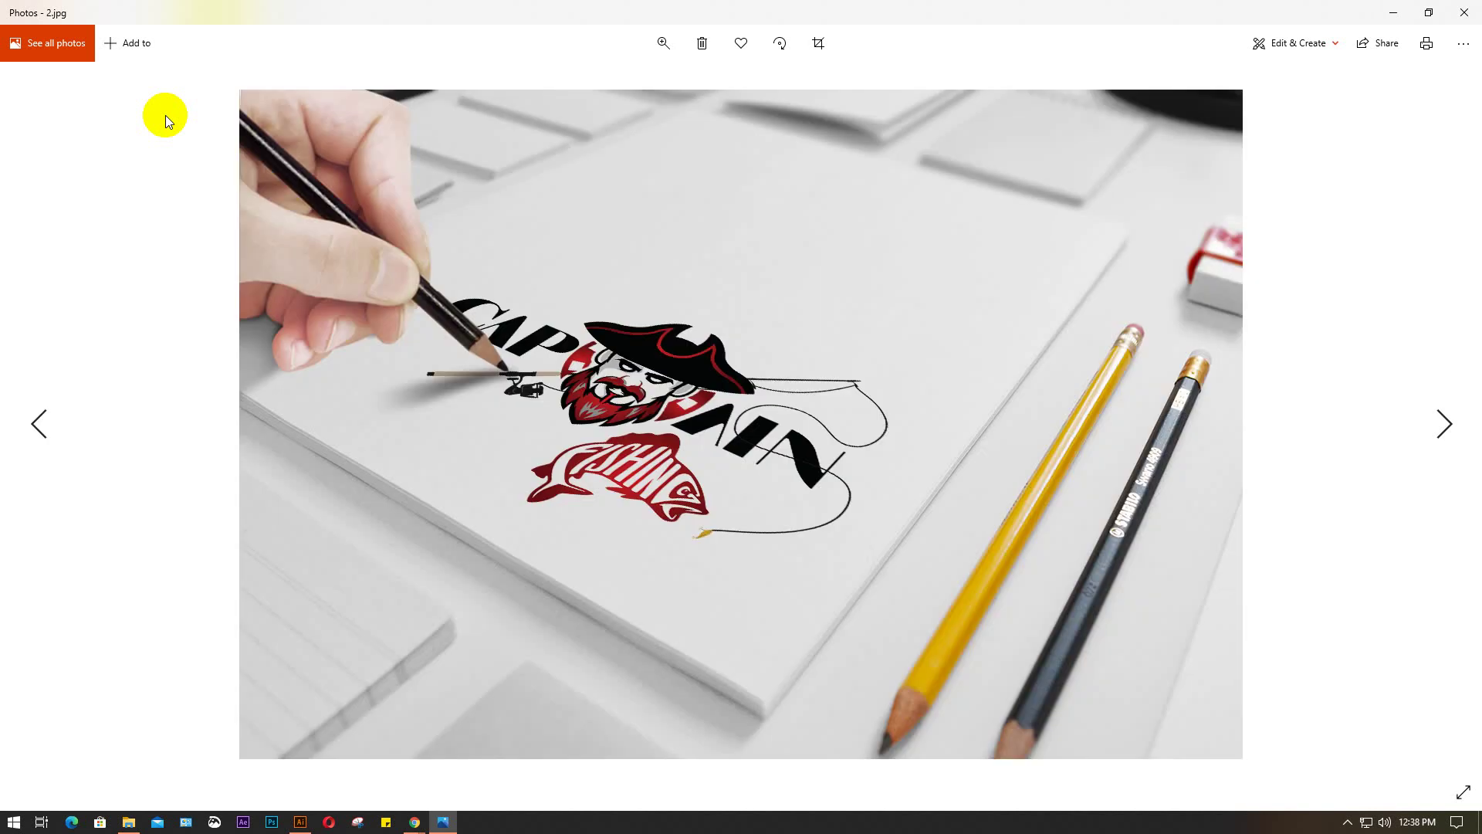
key("Right")
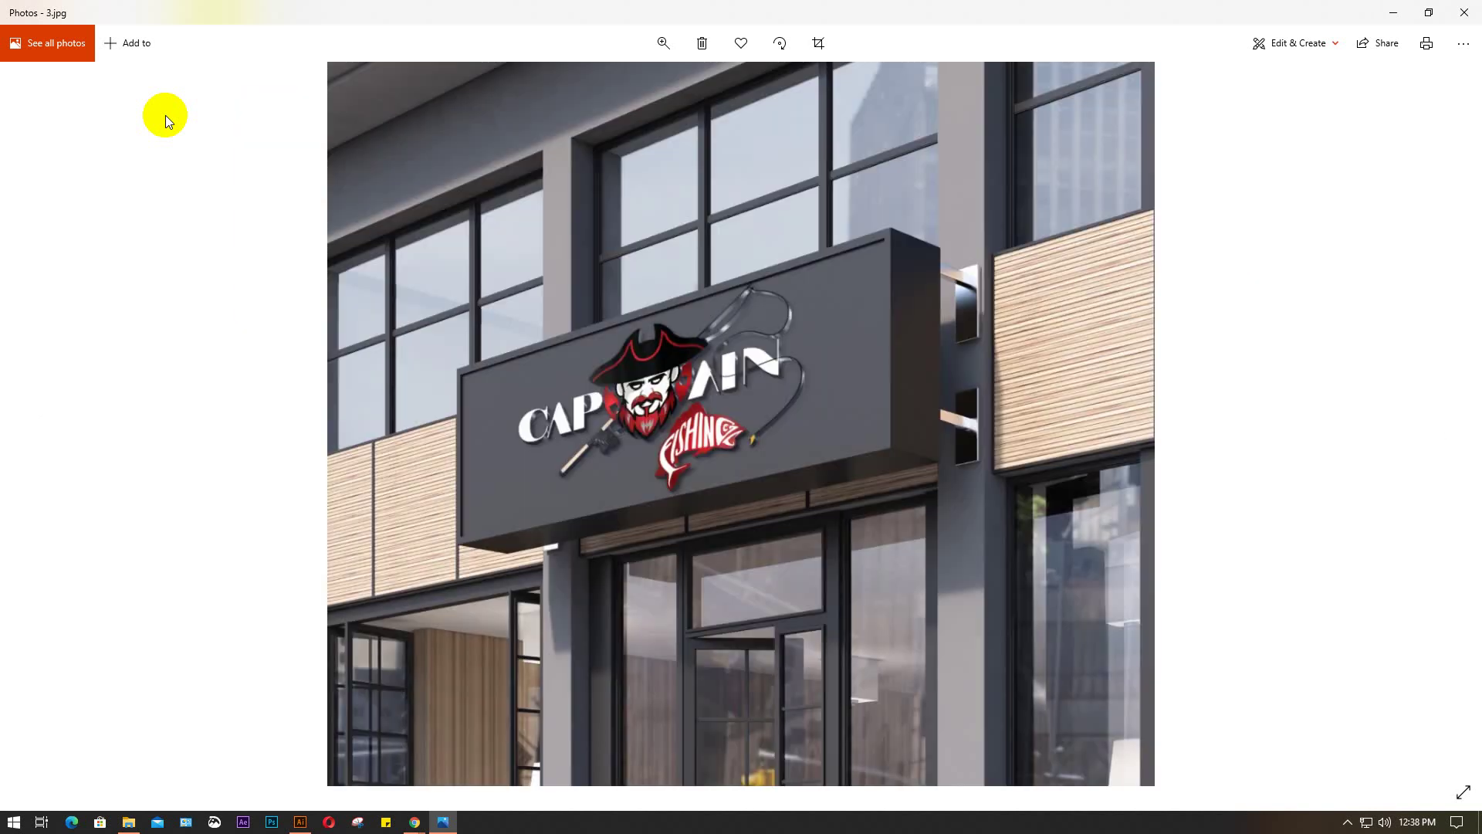
key("Right")
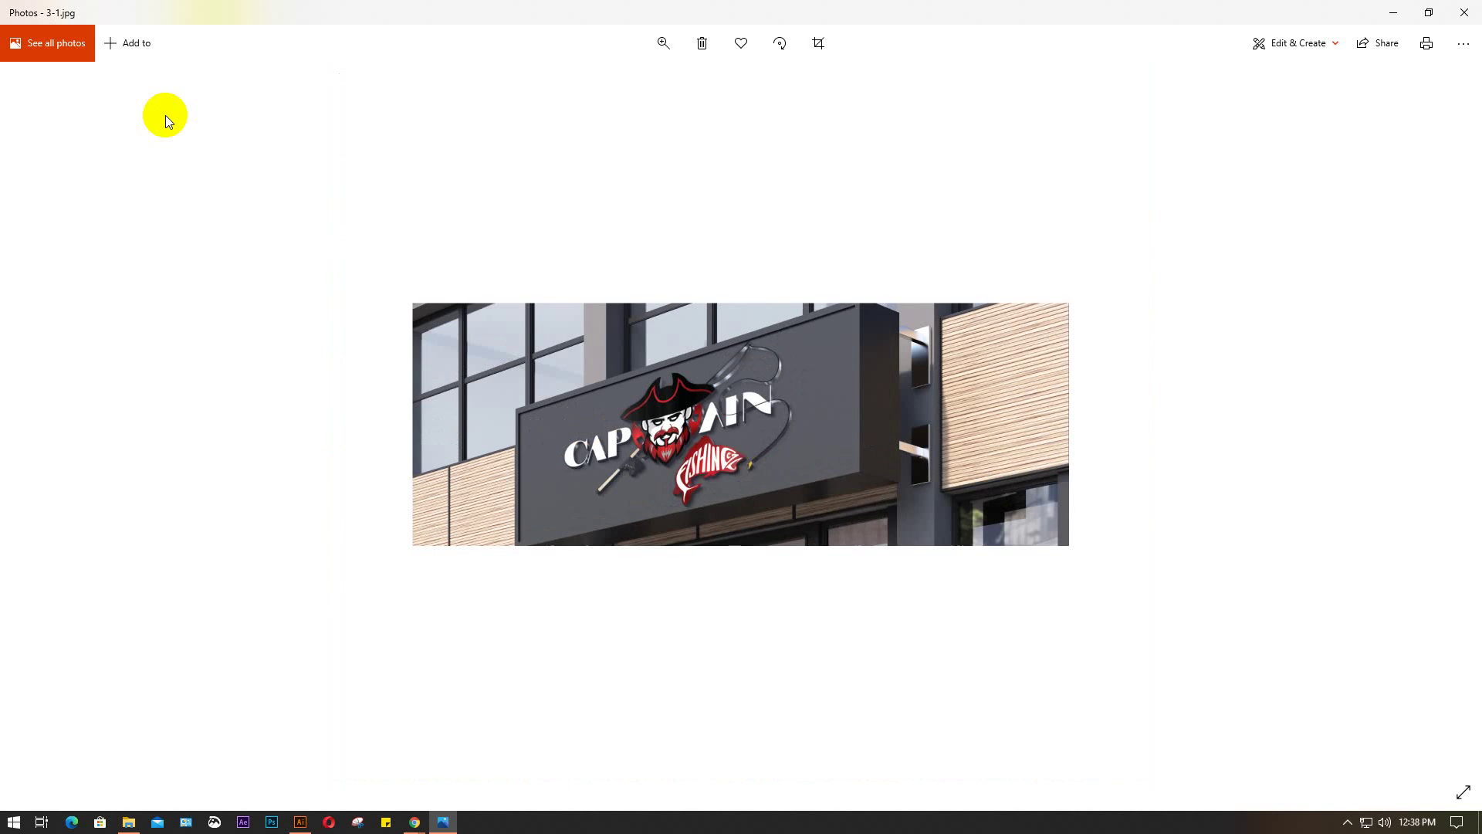
key("Right")
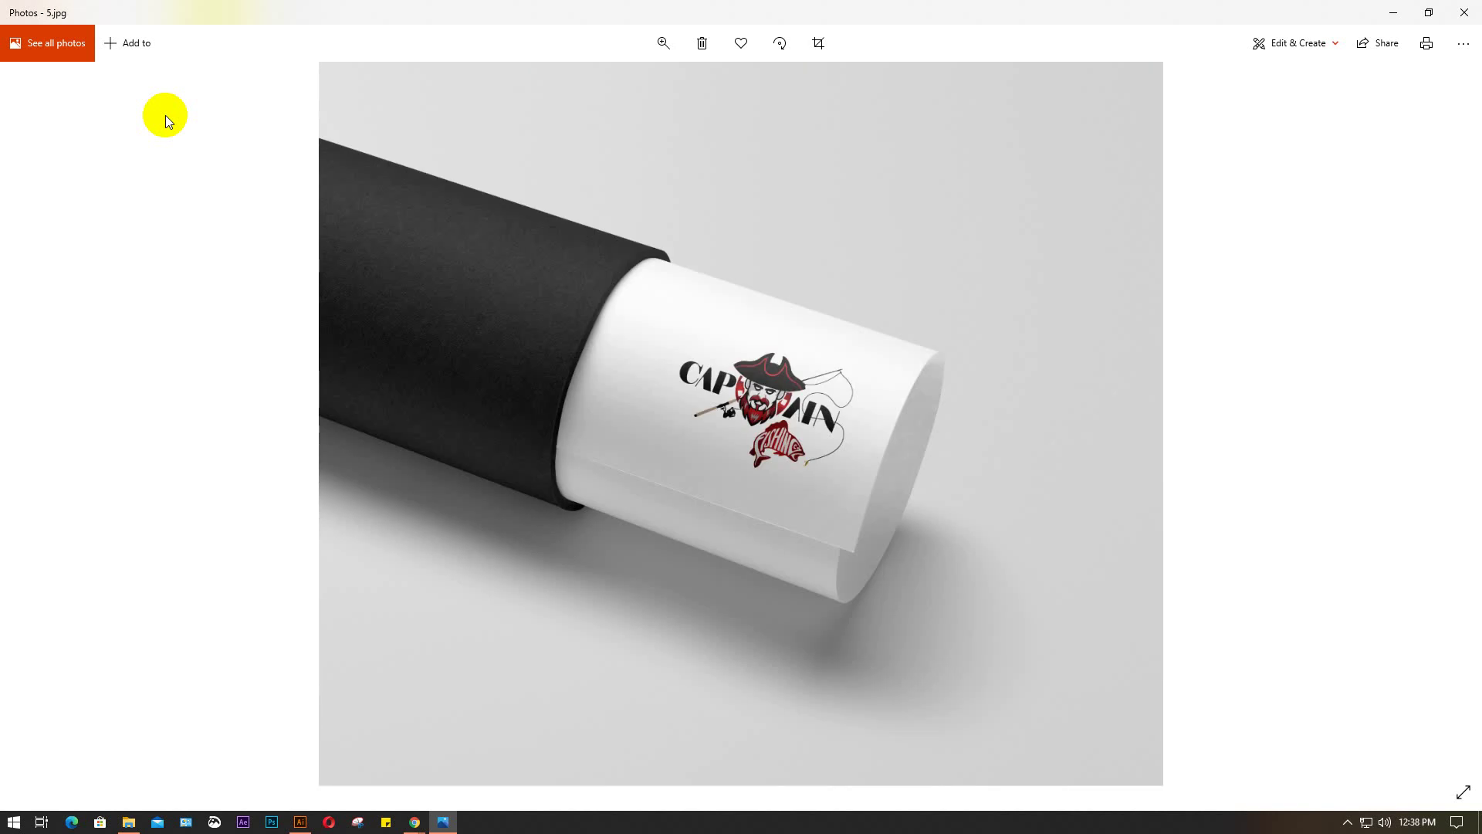
left_click(1464, 12)
Close File Explorer, minimize Illustrator, and close the elephant Google Search tab
left_click(1462, 9)
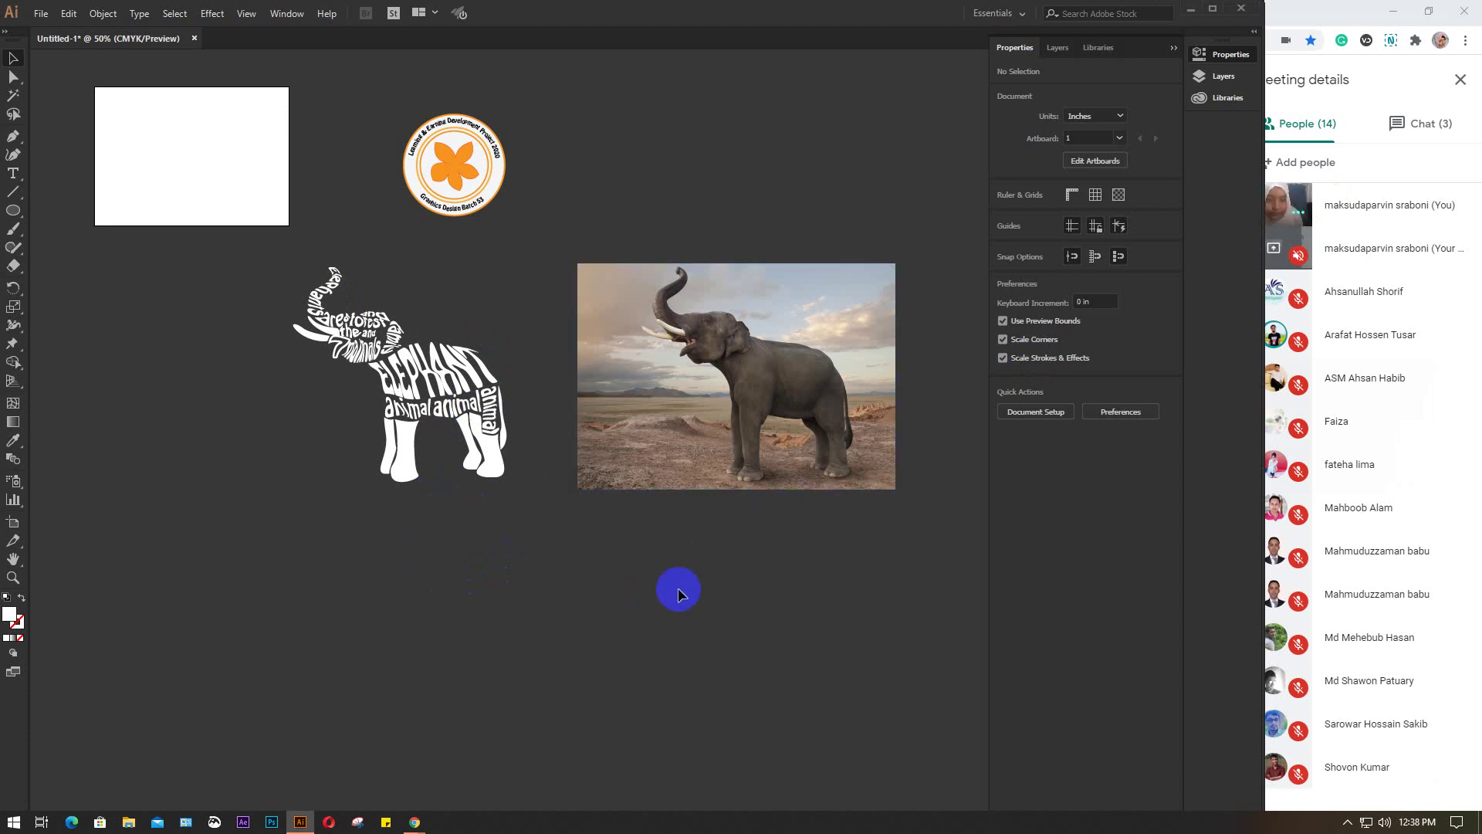
left_click(1191, 9)
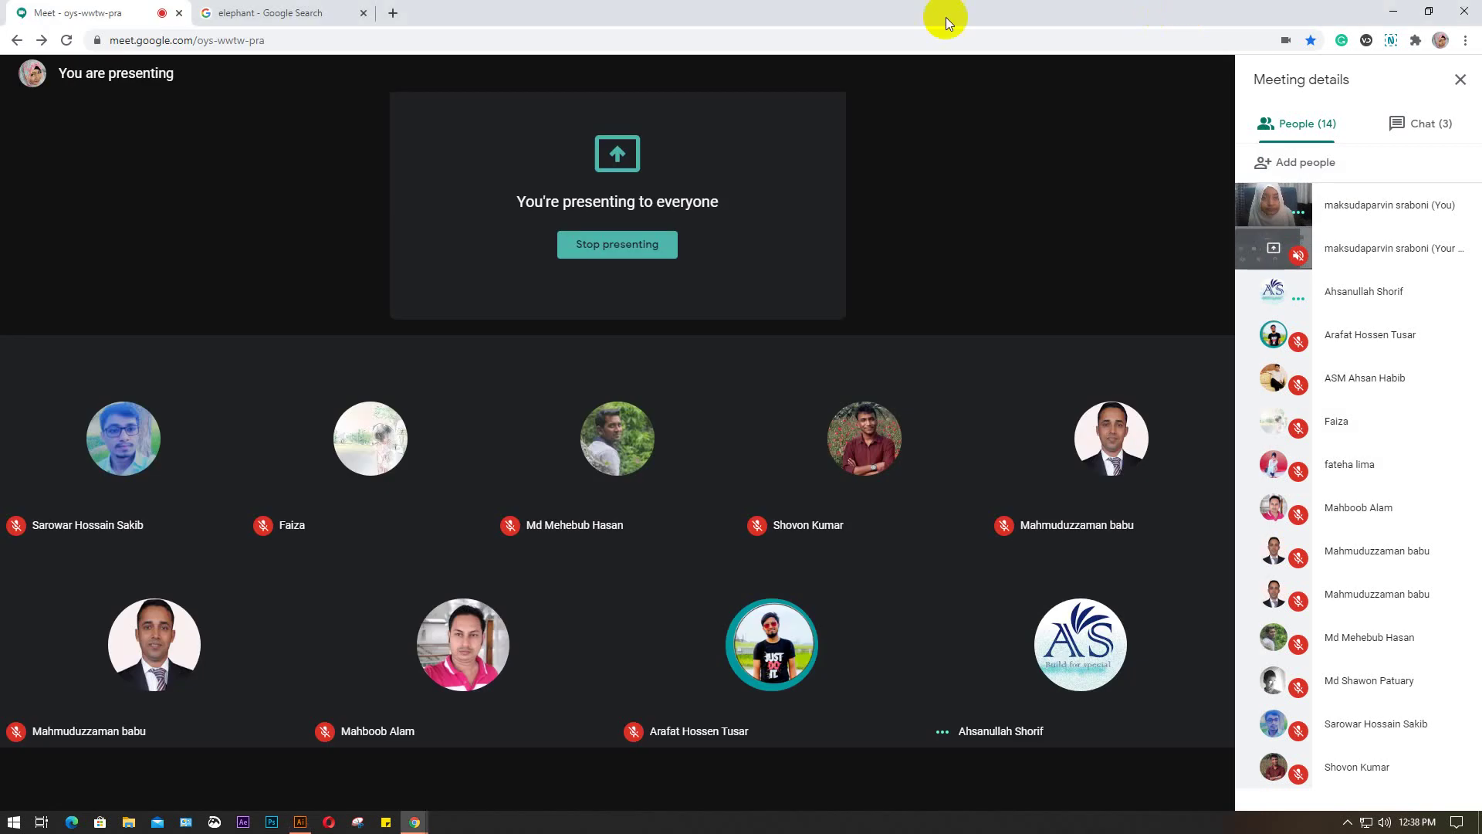
left_click(364, 14)
Copy Present from cell AH7 on the Batch sheet and paste it into AI35
mouse_move(305, 819)
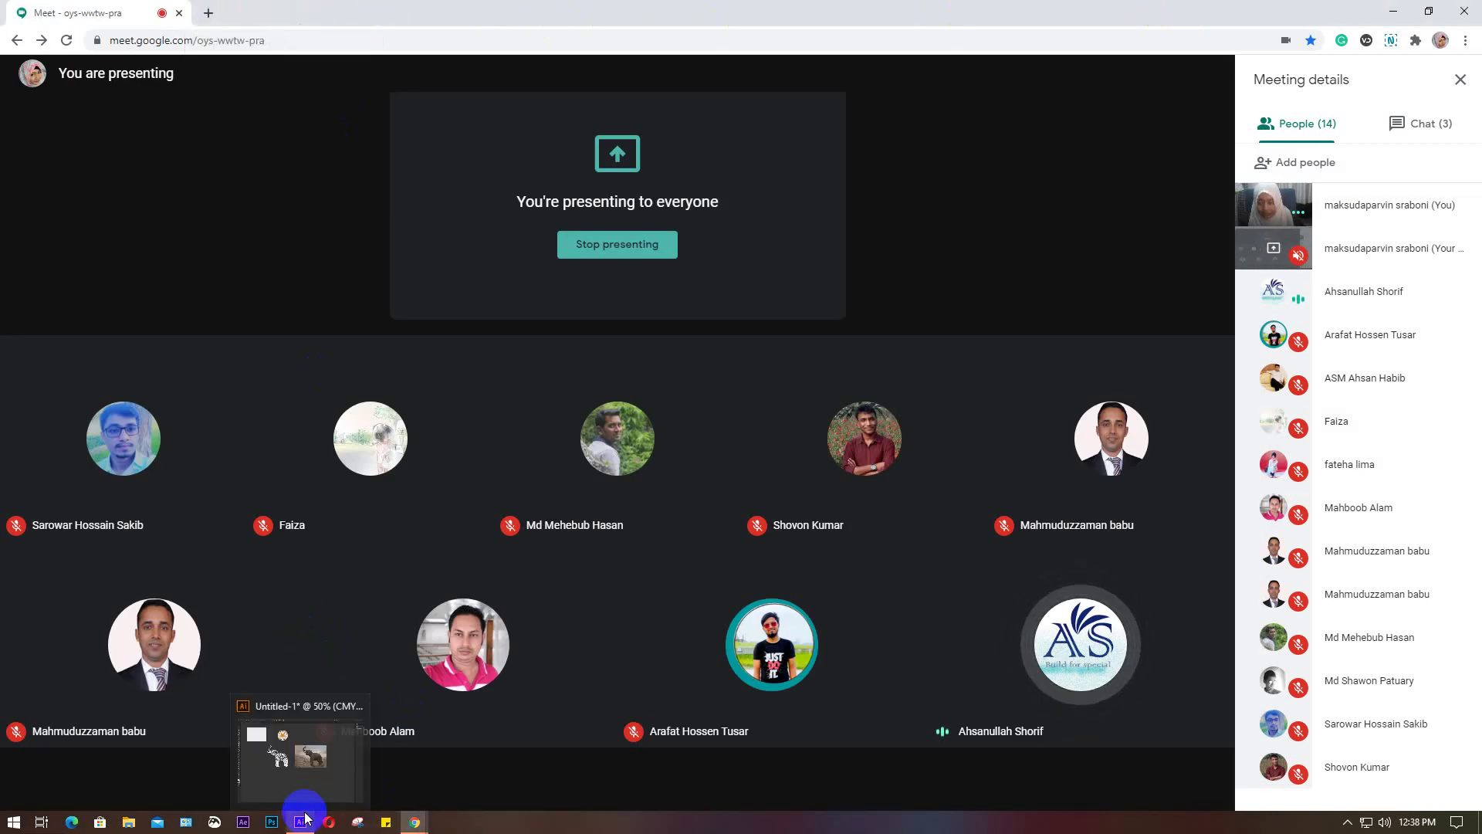
mouse_move(414, 822)
left_click(460, 735)
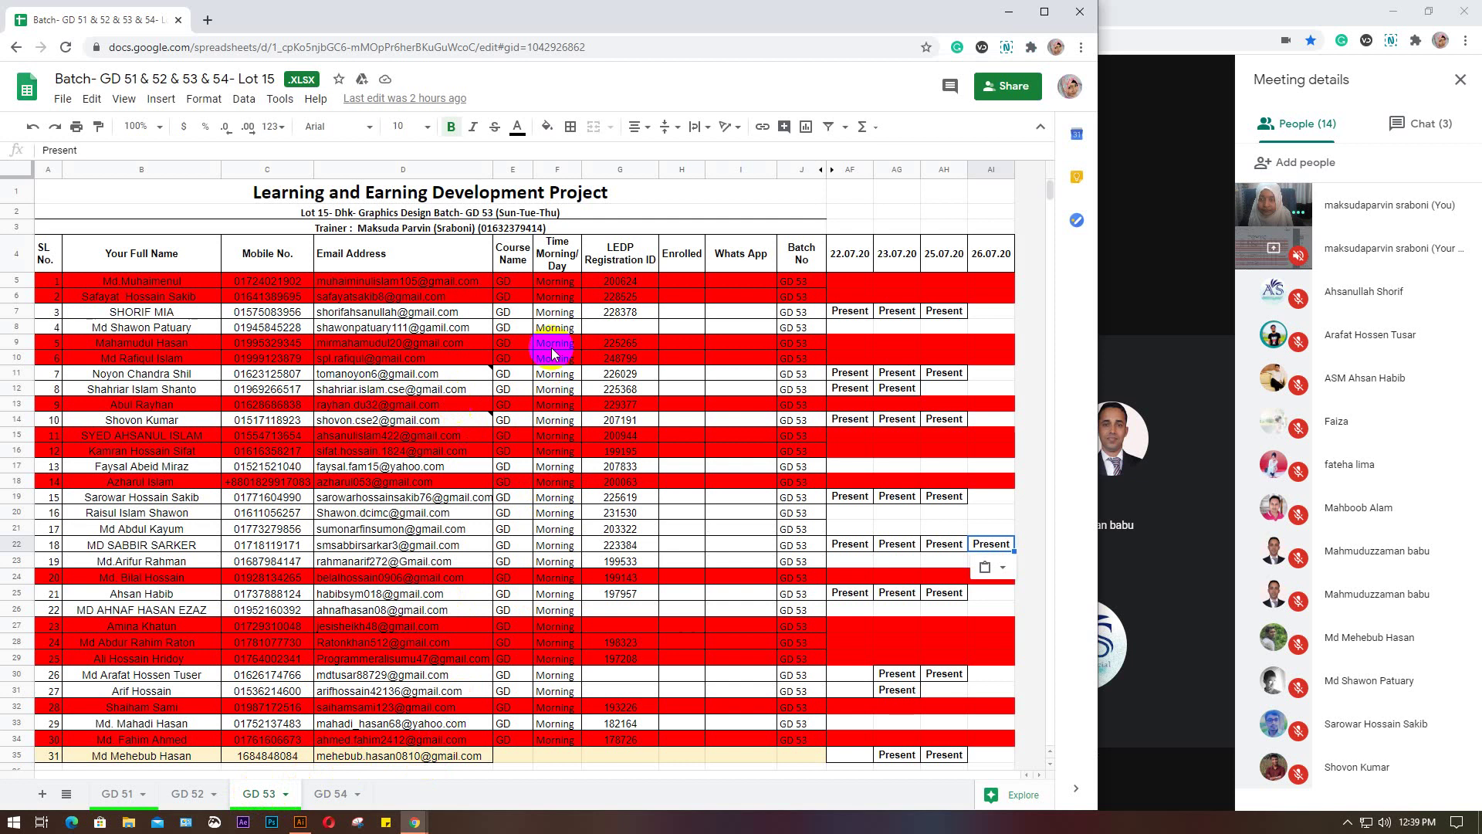
left_click(934, 315)
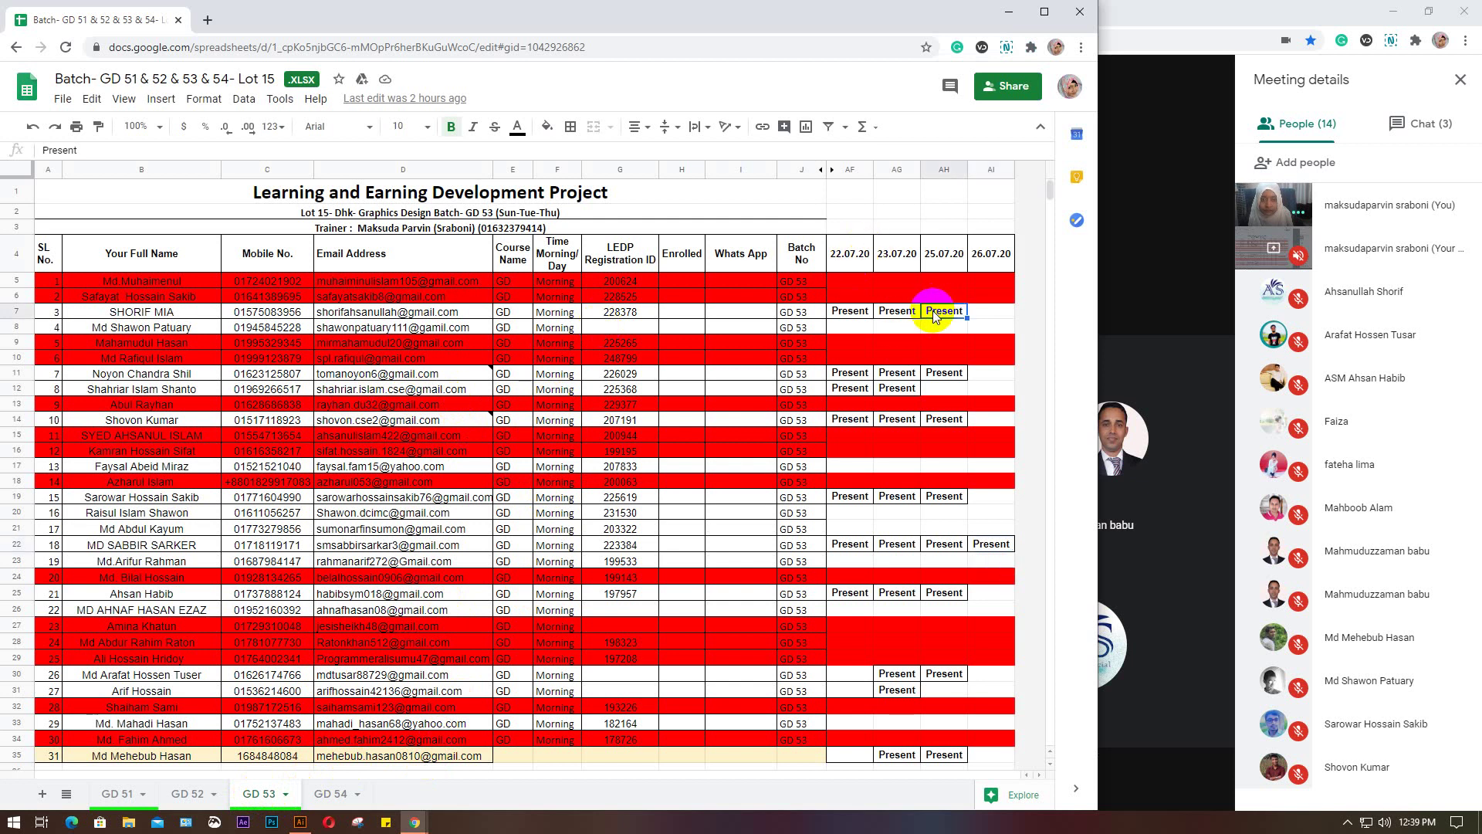
scroll(935, 310, "down", 2)
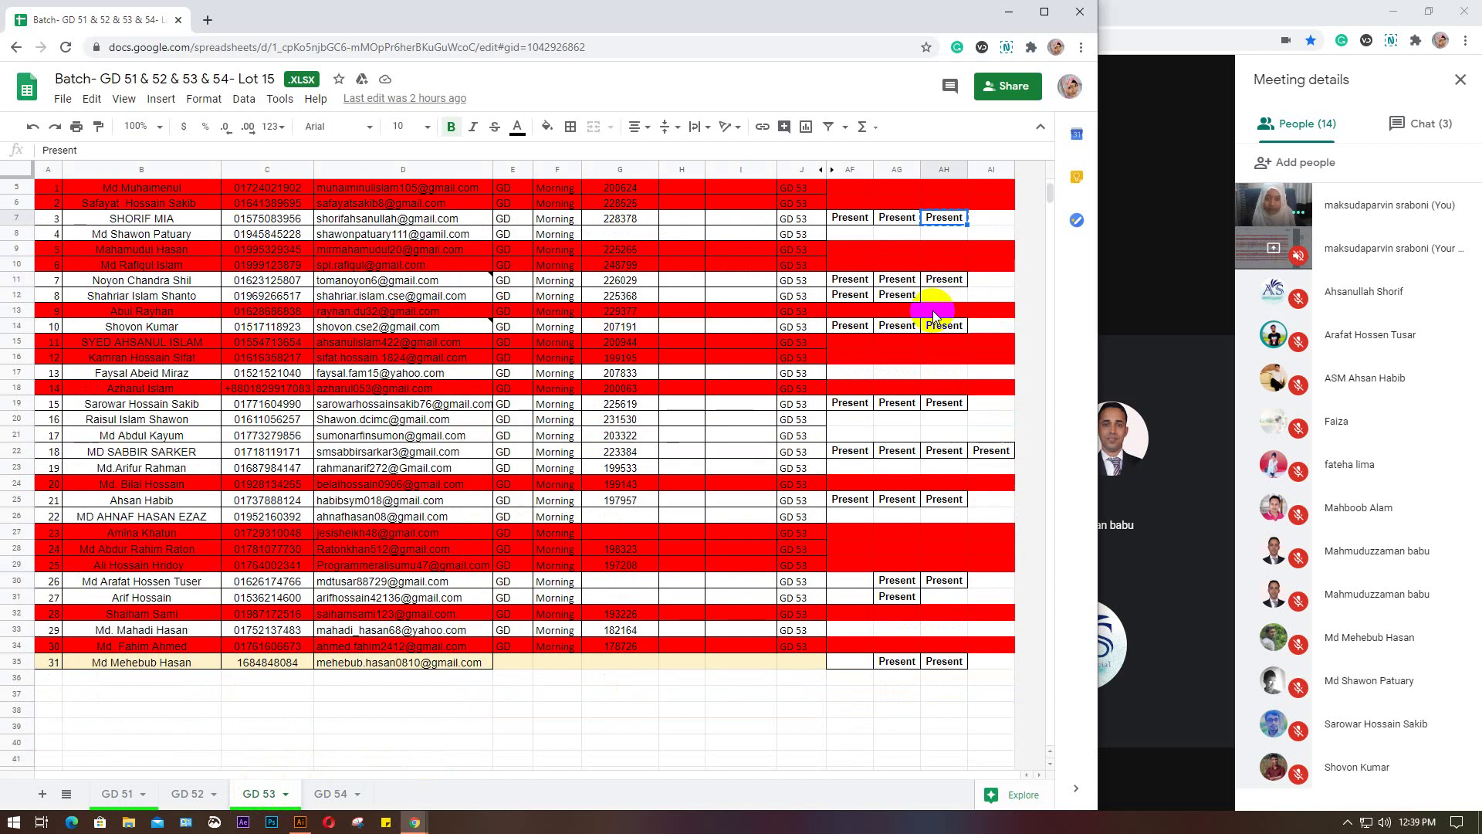
left_click(992, 662)
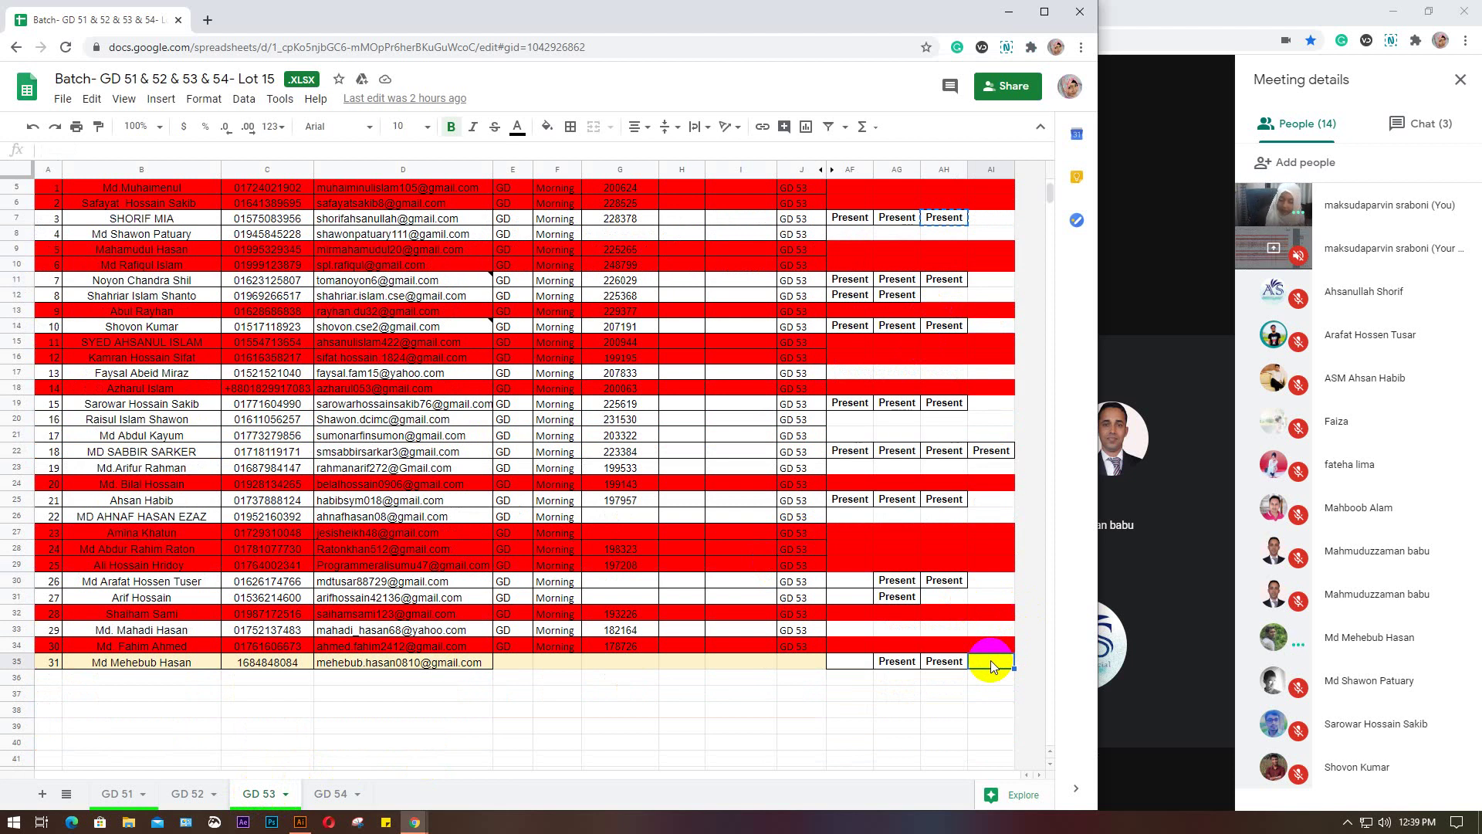
type("Present")
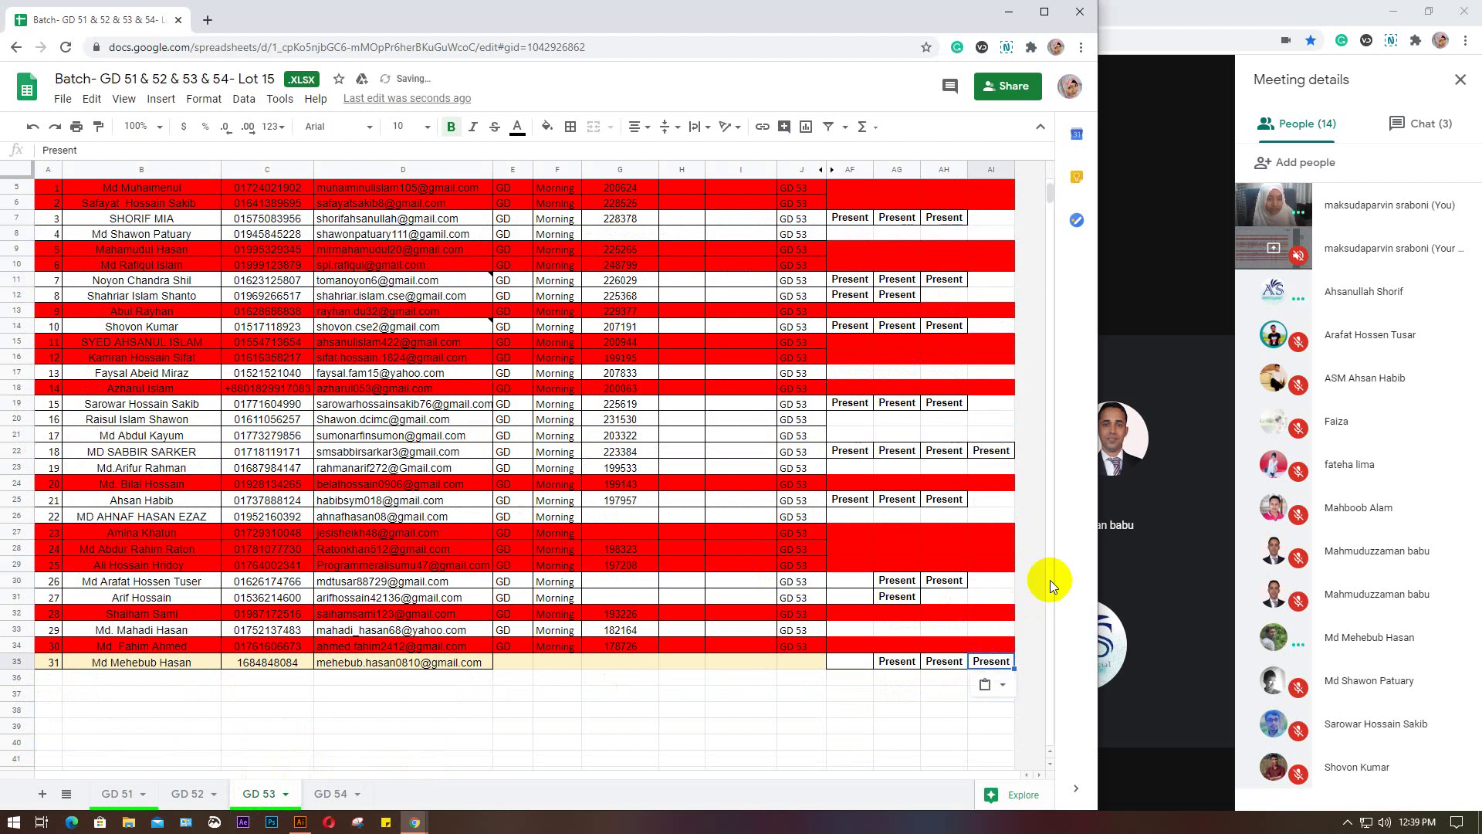
Paste Present into cells AI30 and AI25
left_click(993, 629)
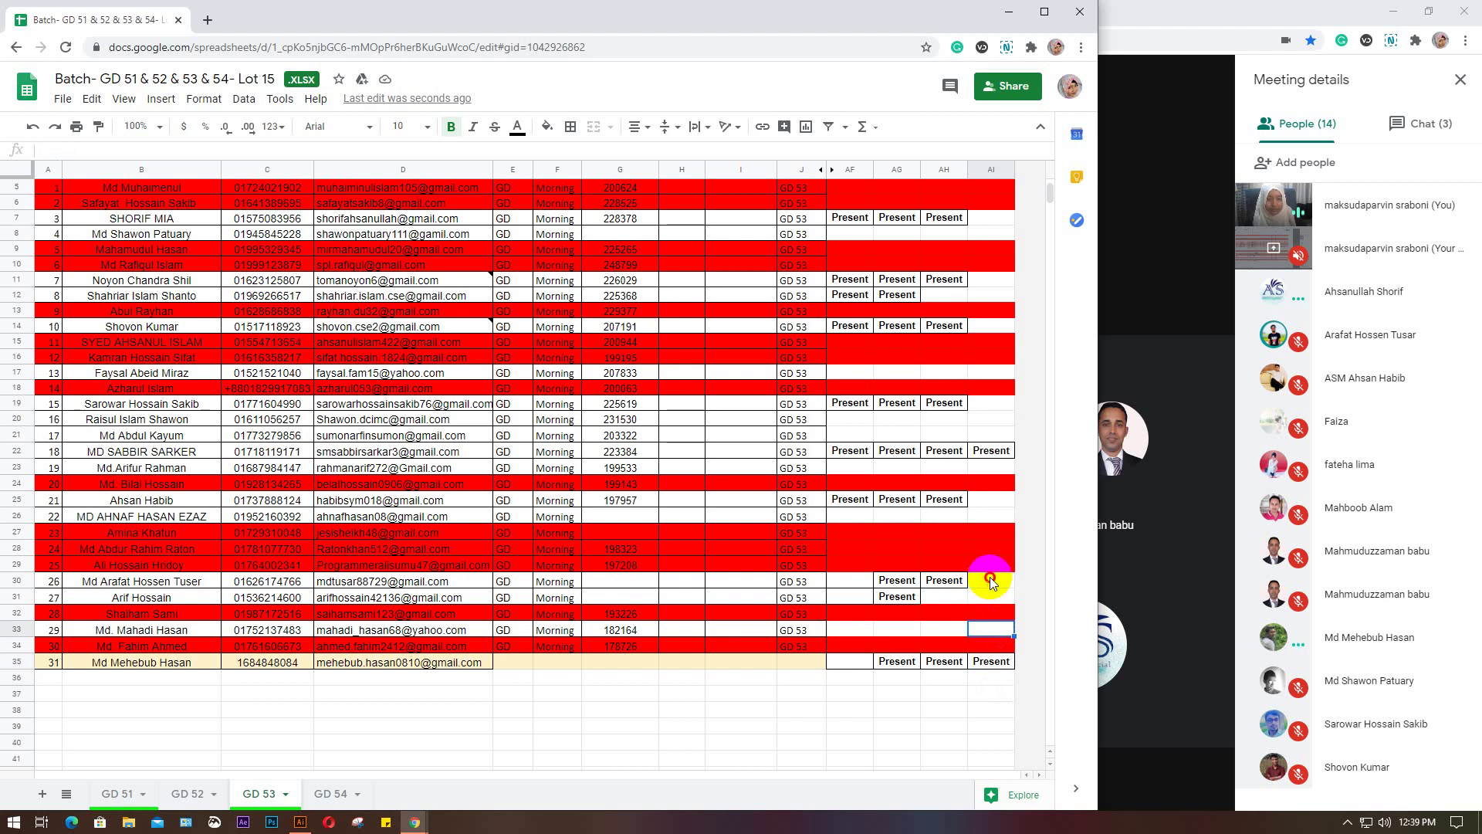
left_click(990, 579)
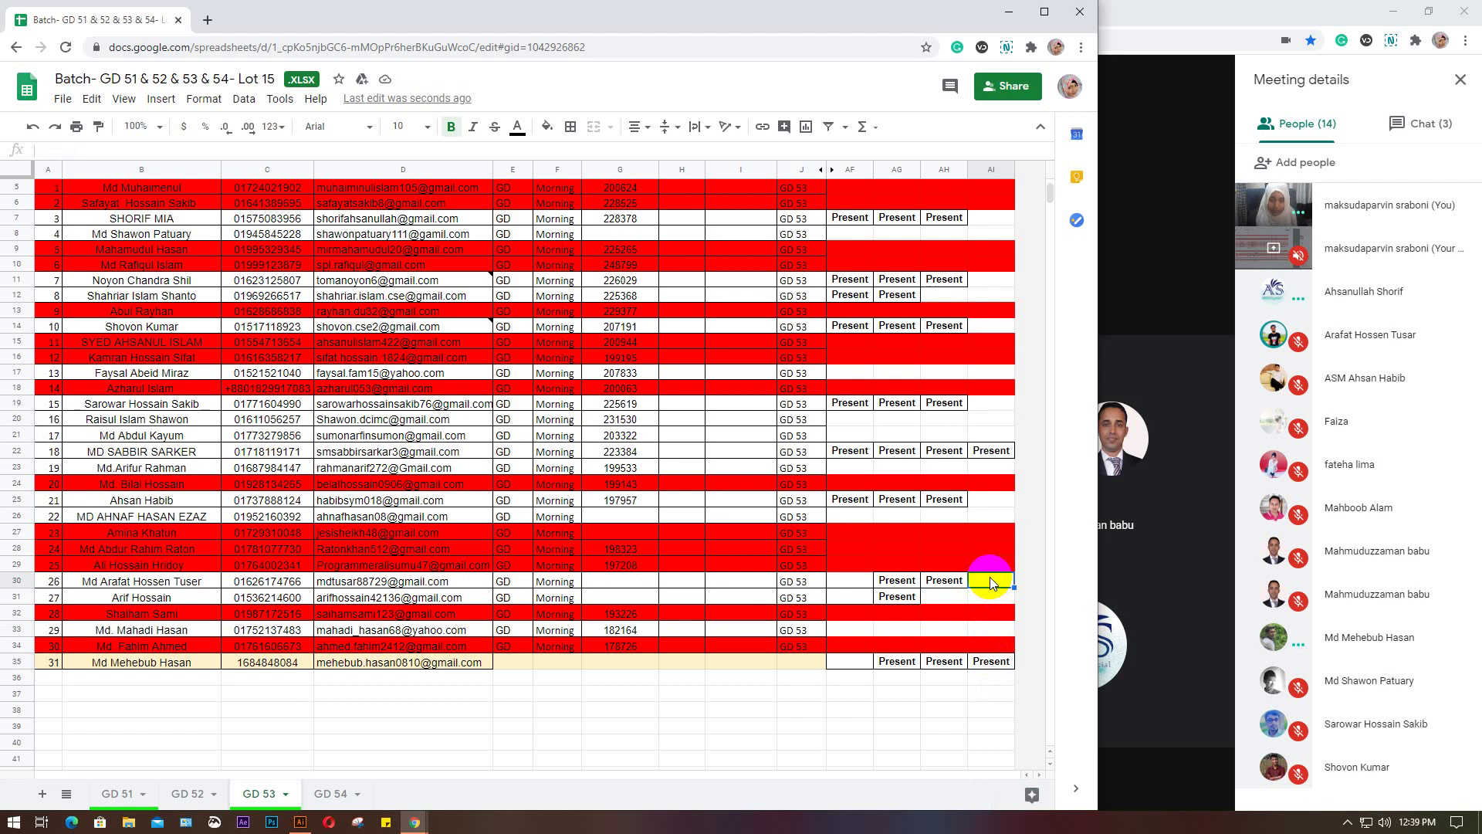
type("Present")
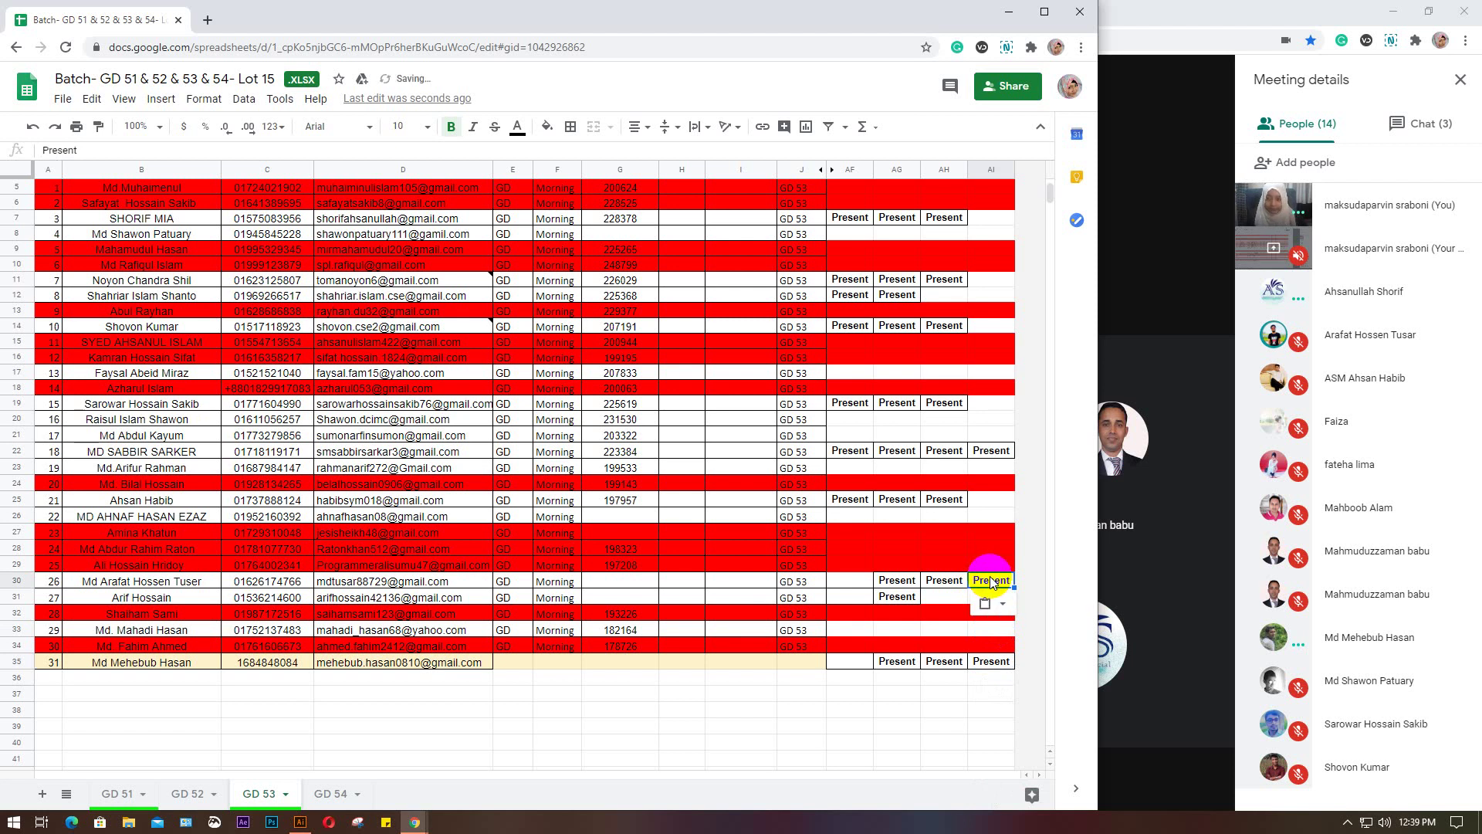
left_click(994, 501)
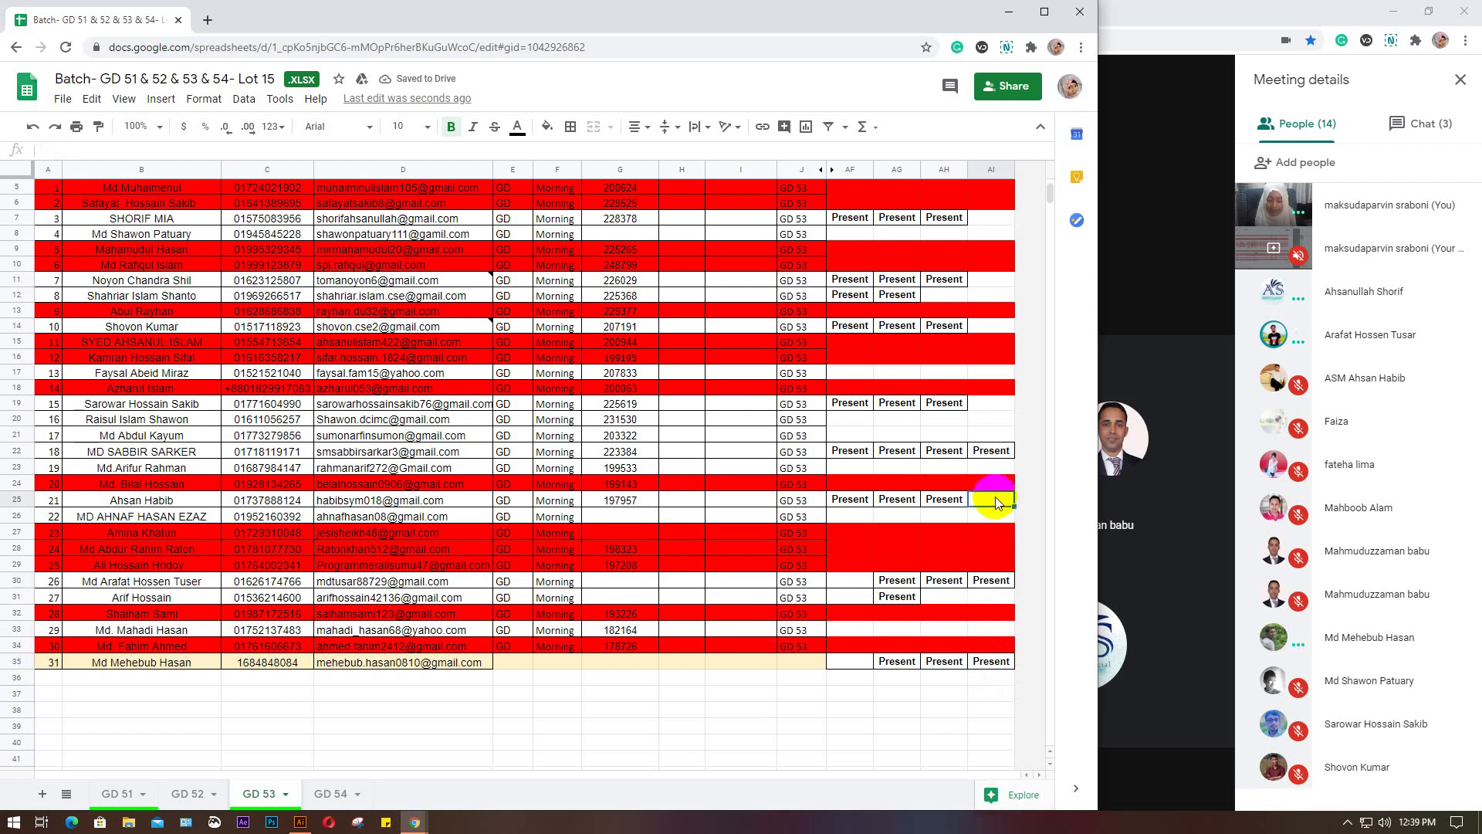
type("Present")
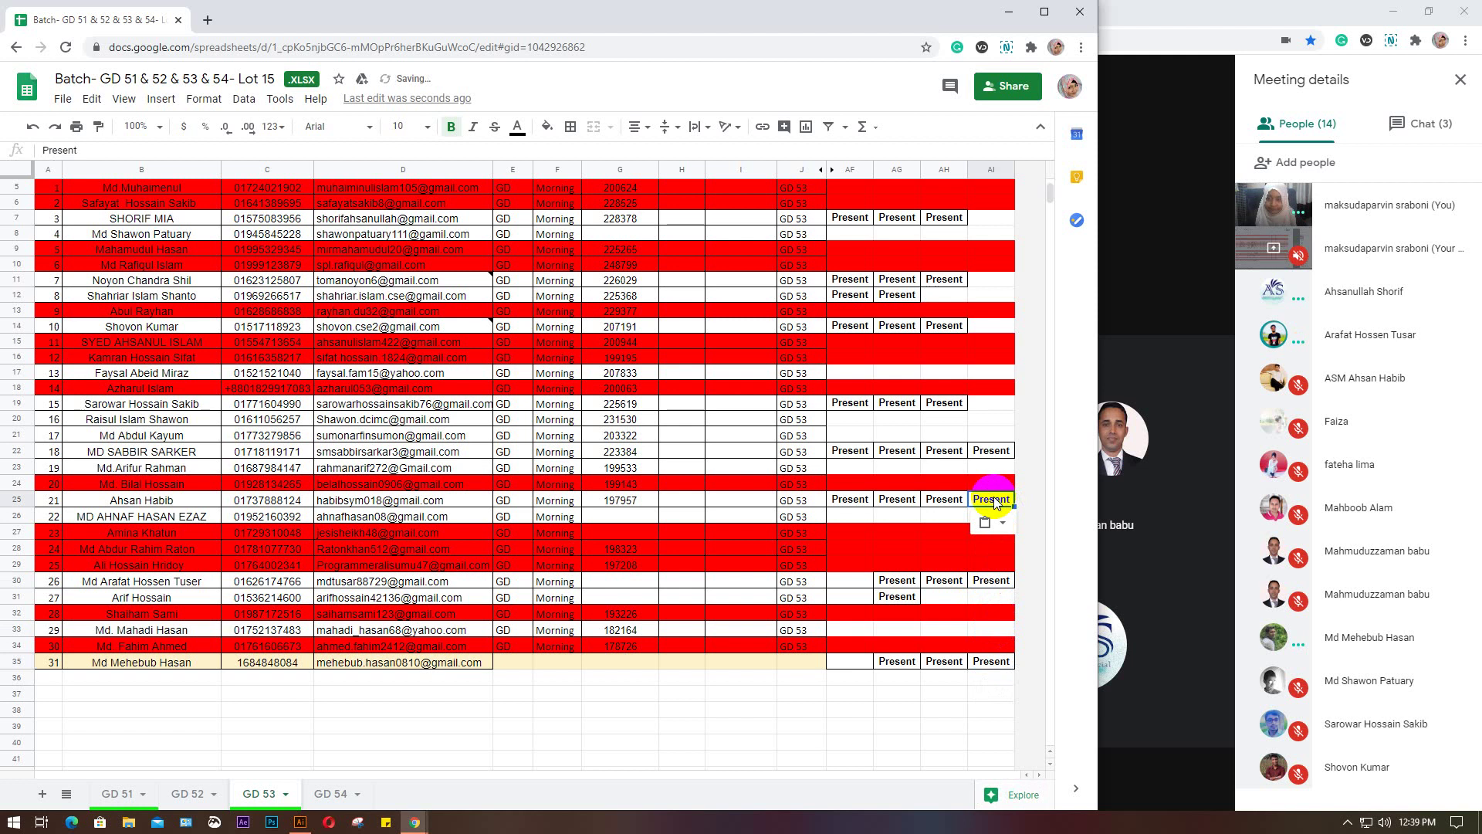
left_click(994, 437)
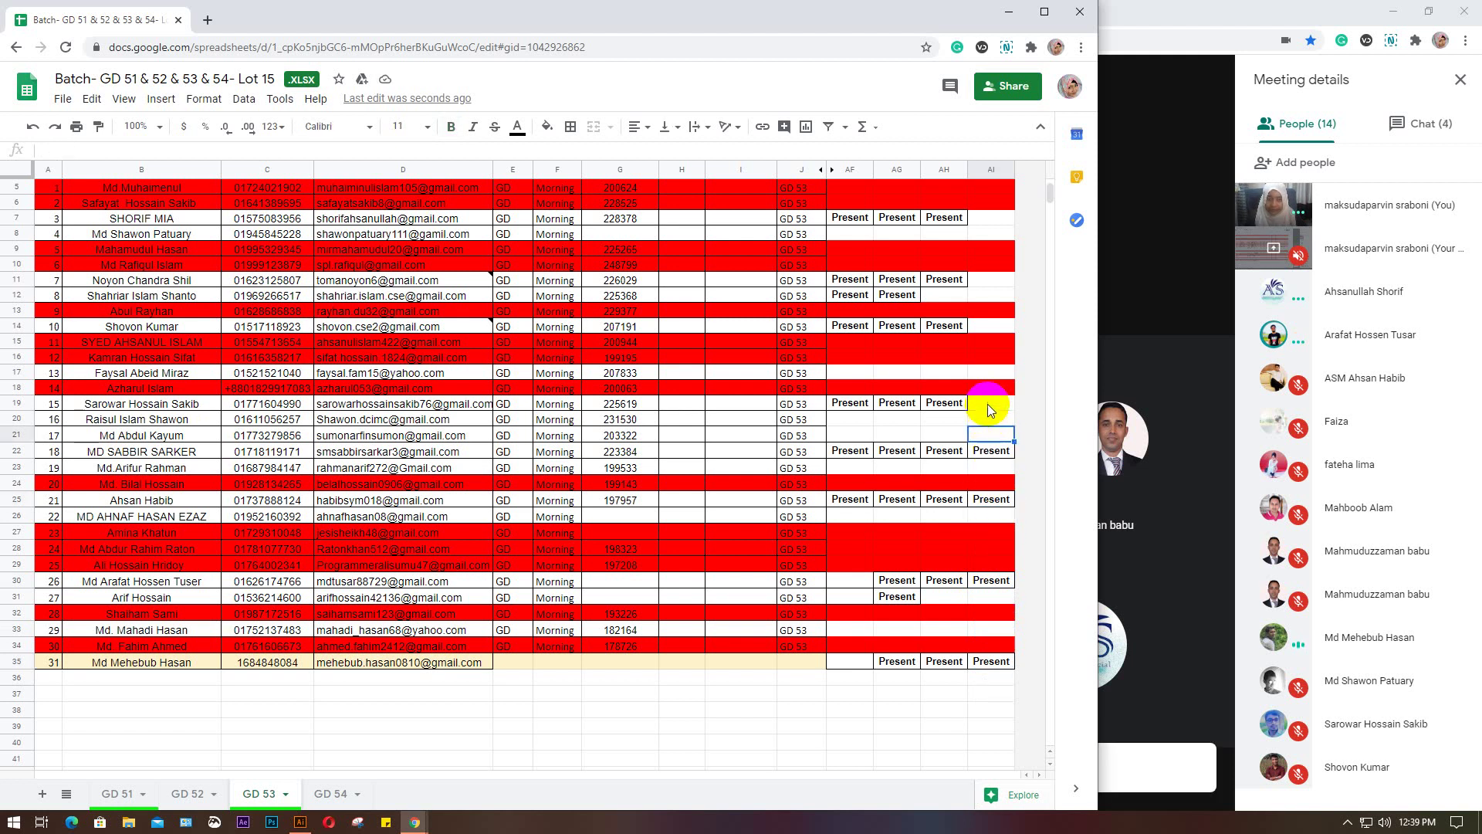
left_click(989, 404)
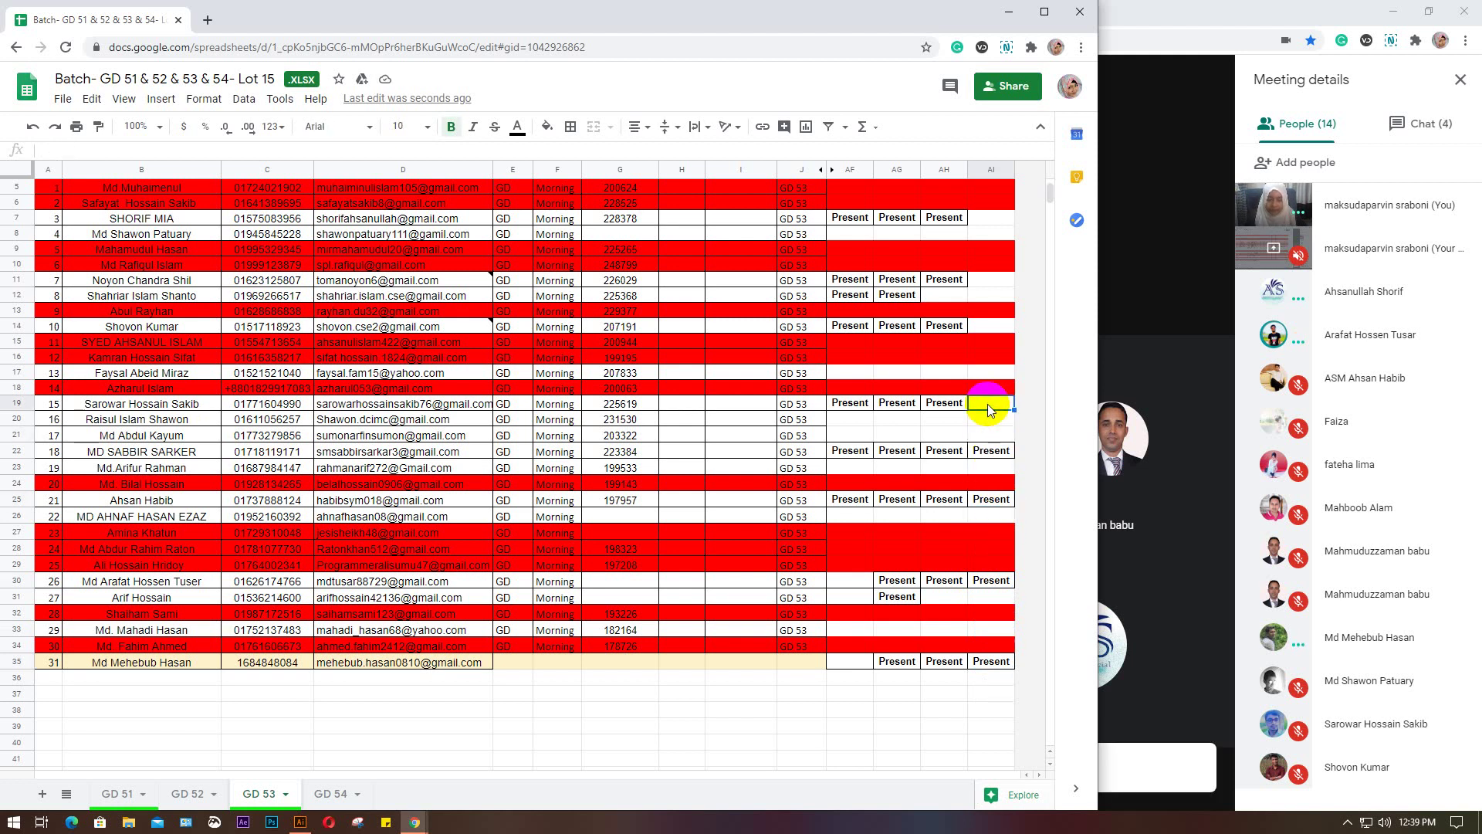
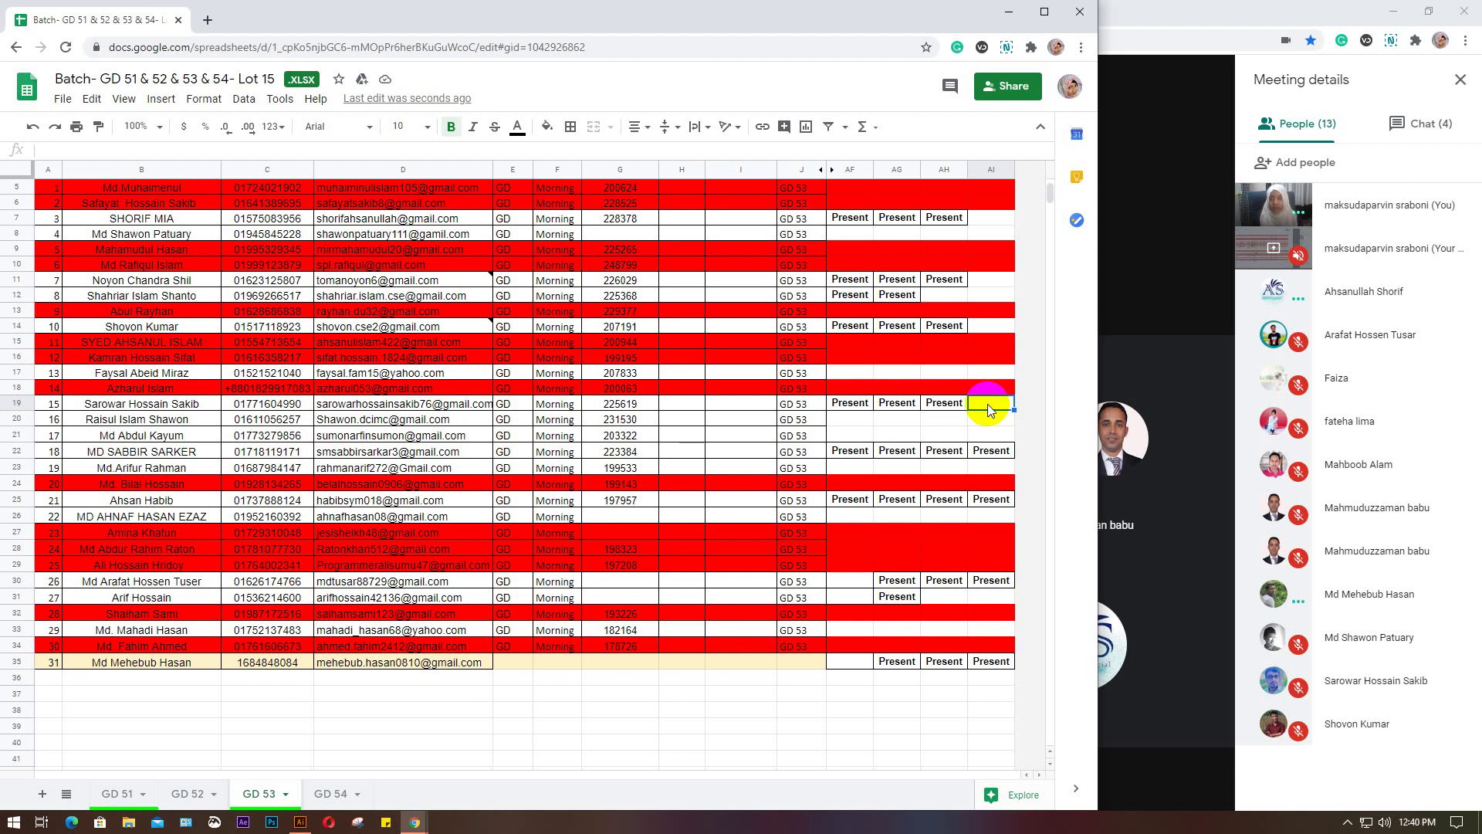
Search Google for 'constraction logo' in a new browser tab
left_click(207, 21)
left_click(227, 47)
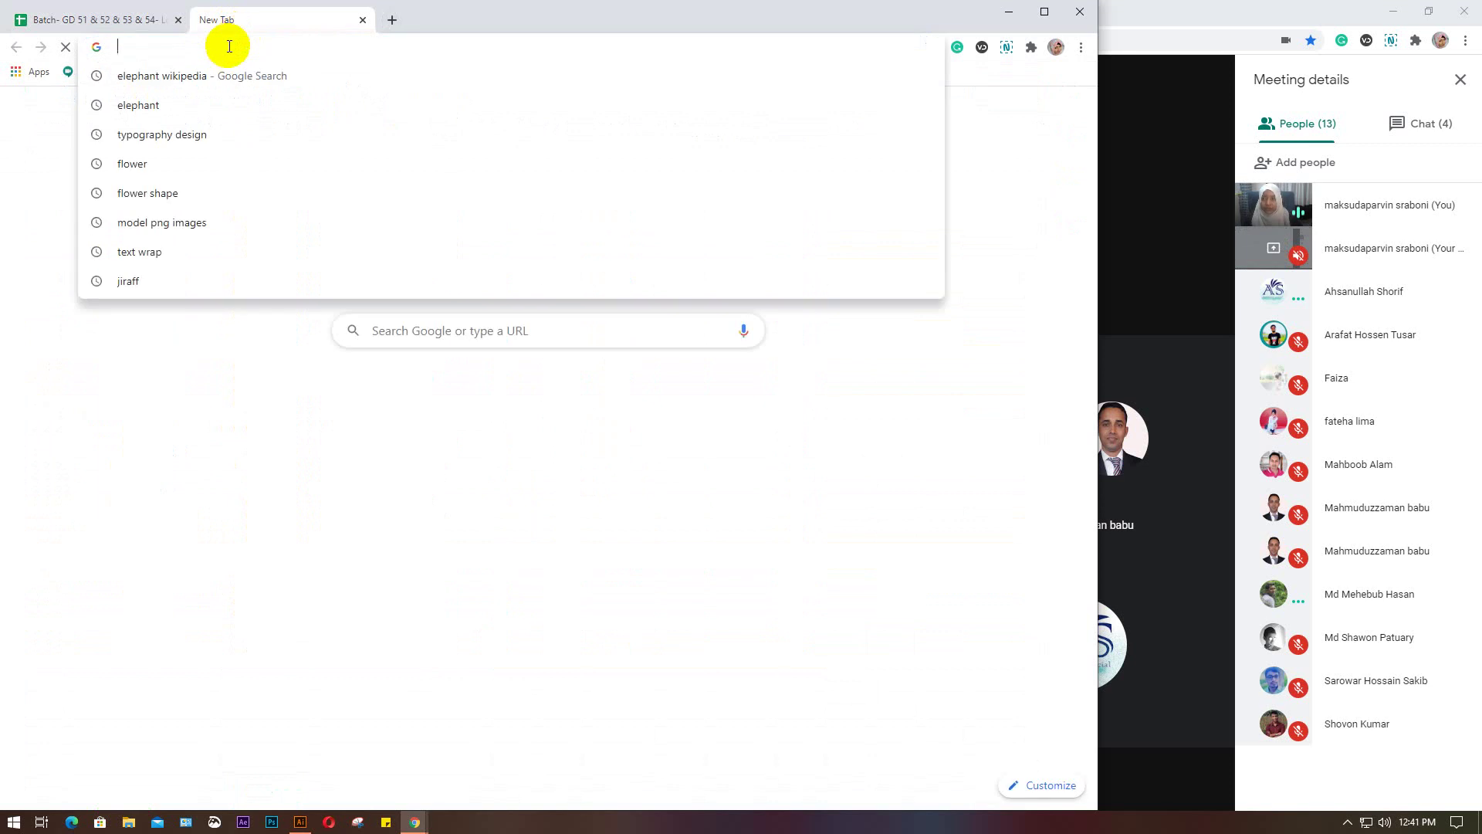
type("c")
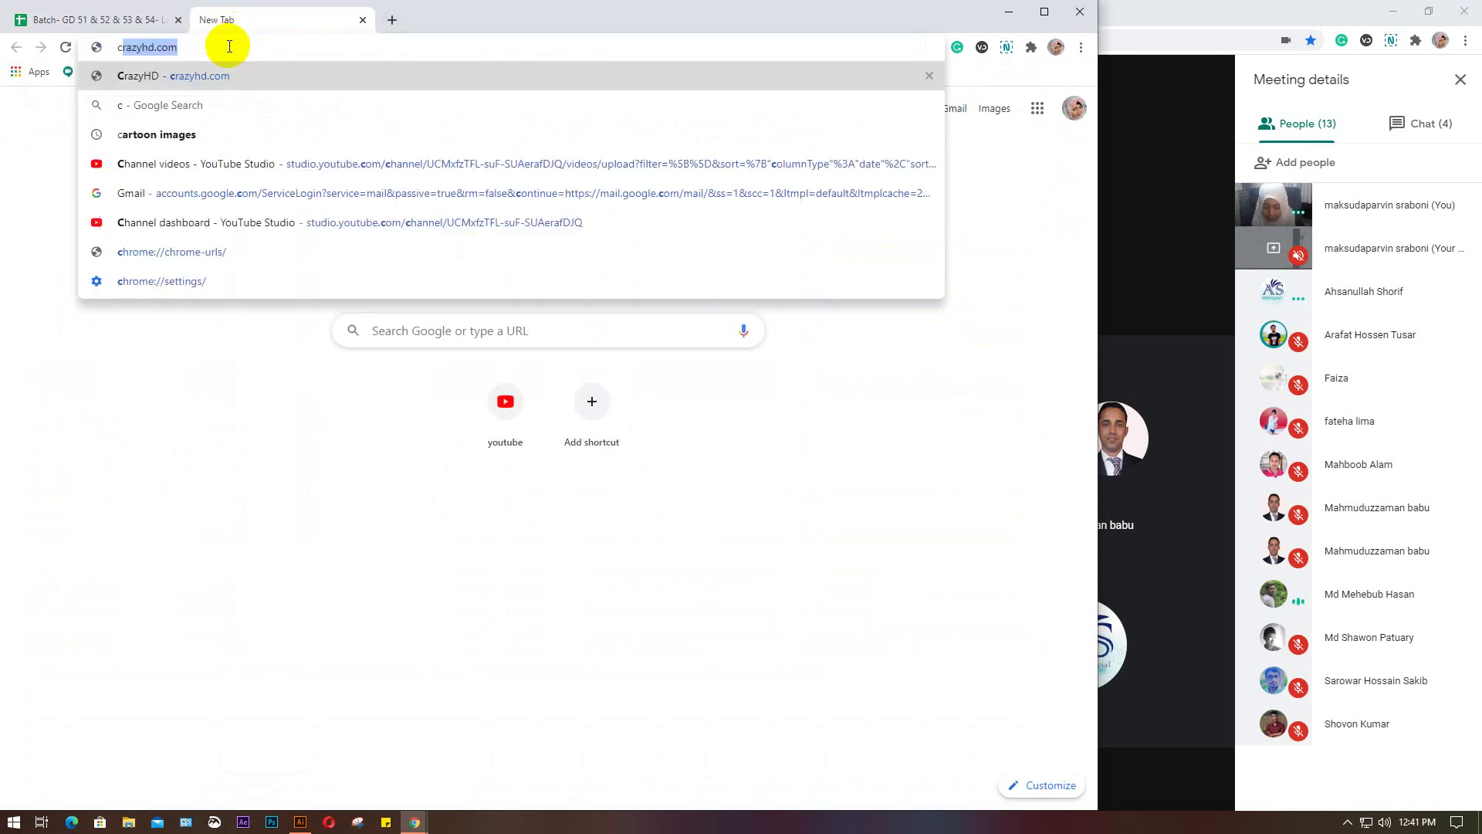
type("onstra")
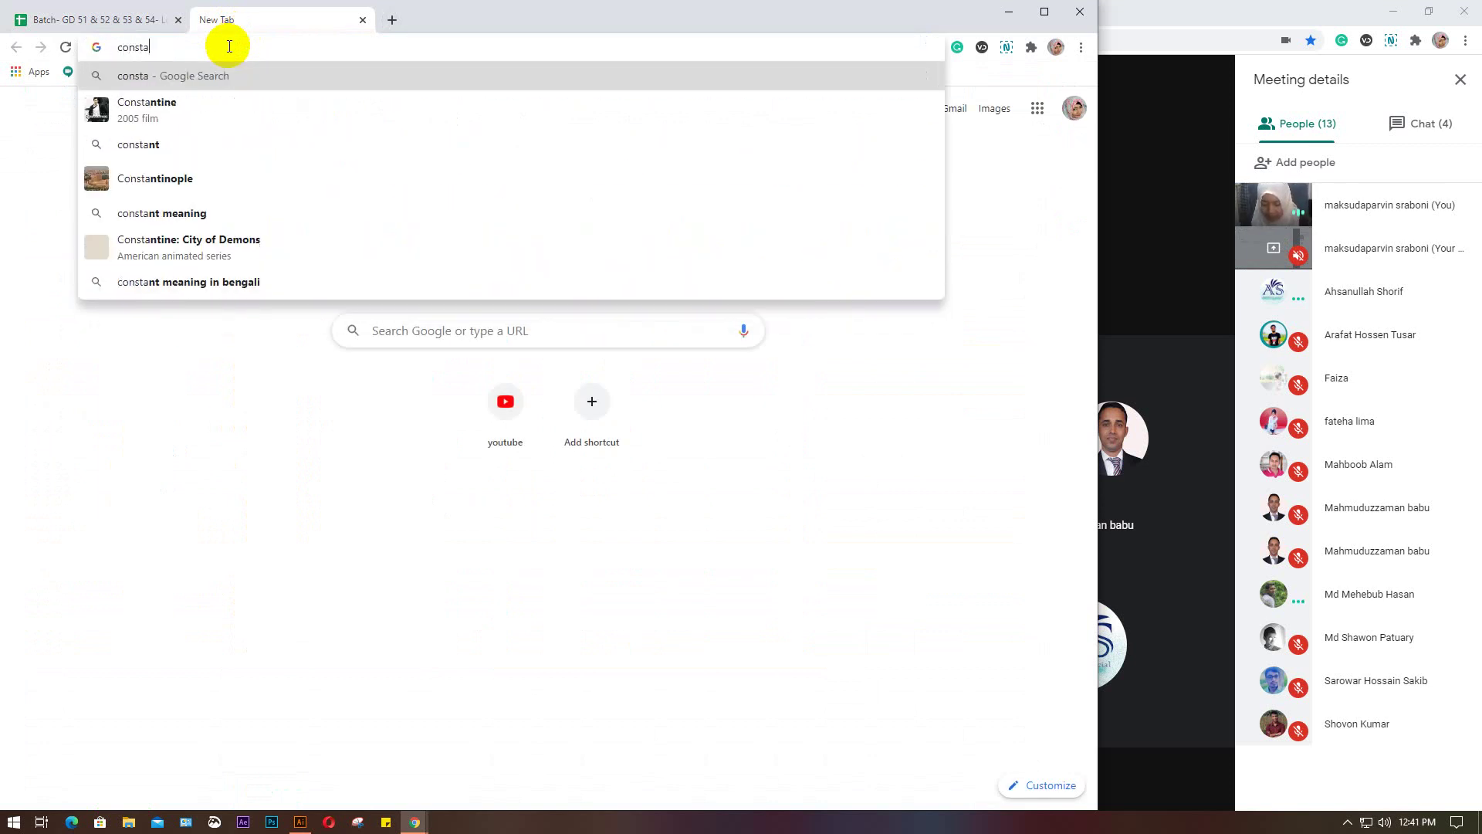
key("BackSpace")
type("ract")
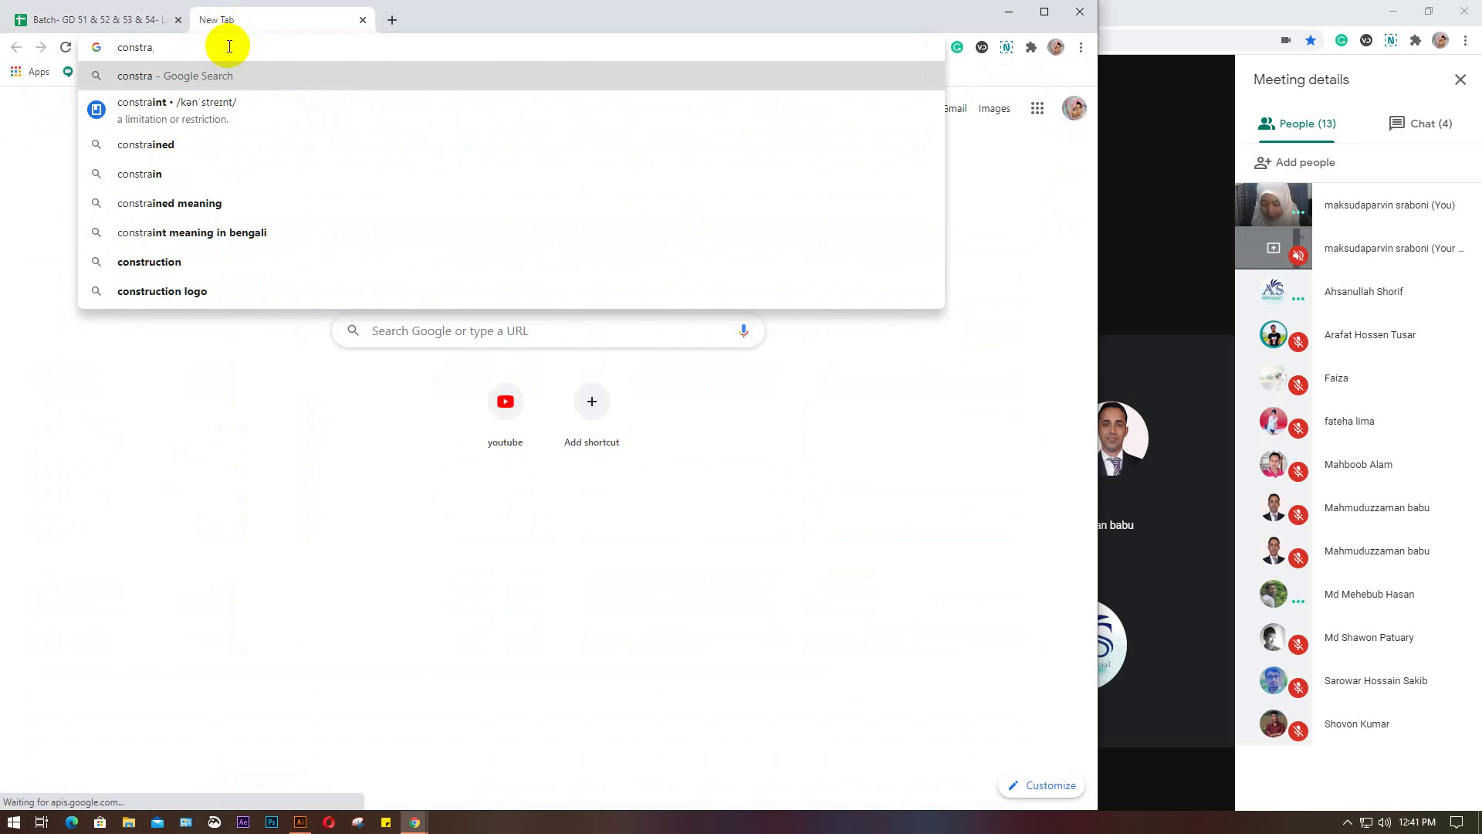
type("ion ")
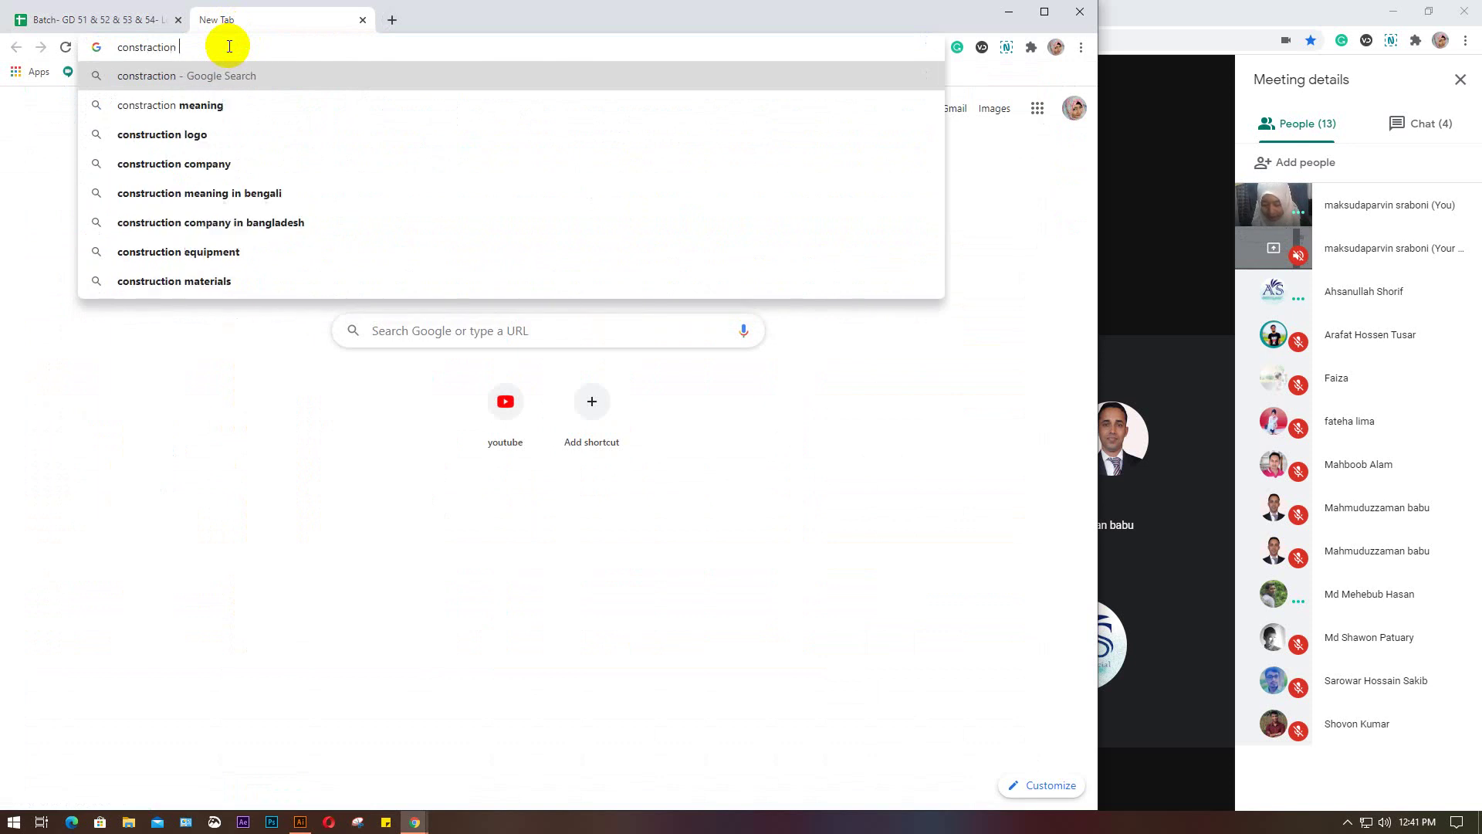
type("logo")
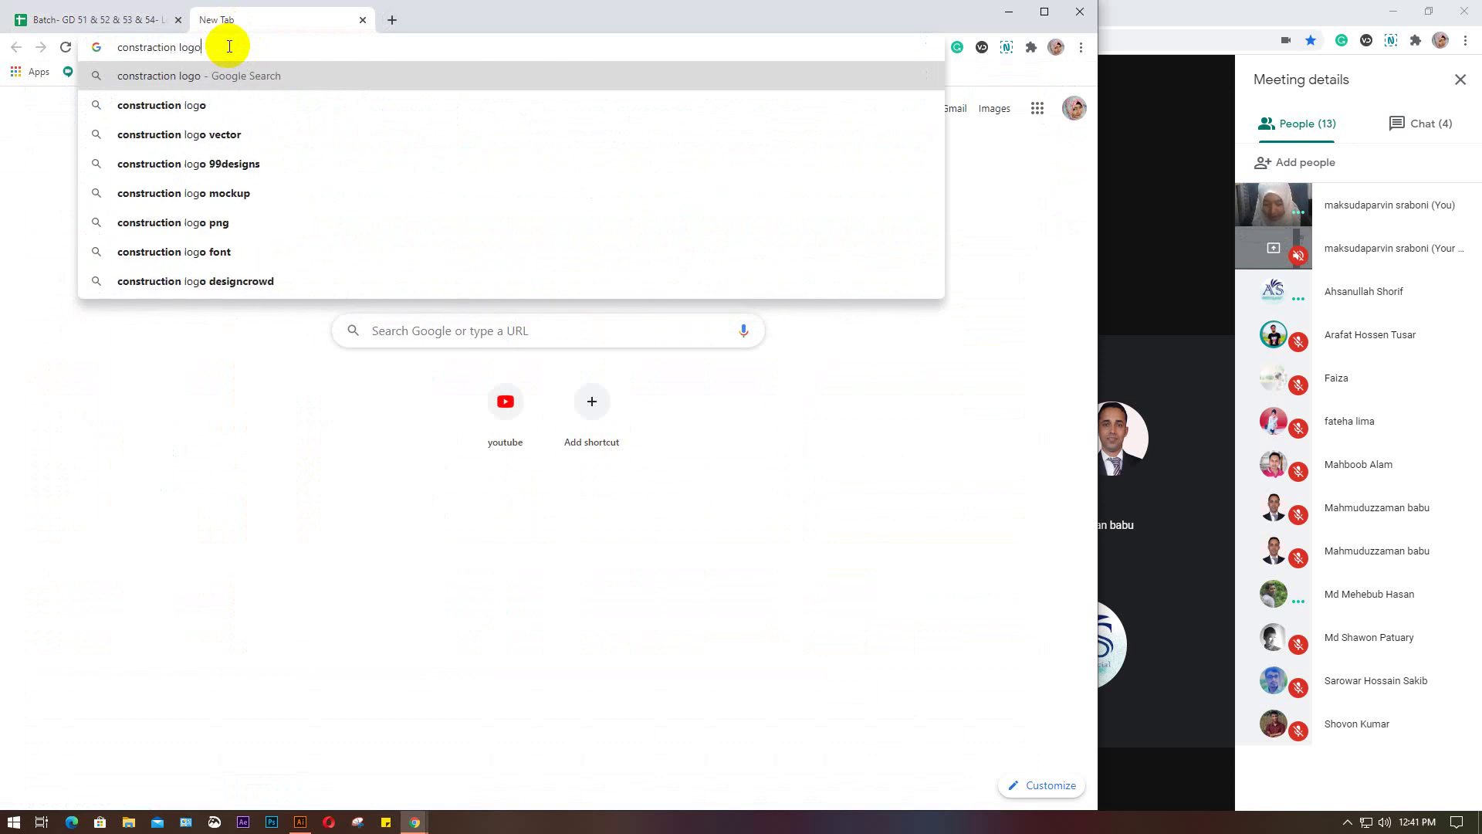
key("Return")
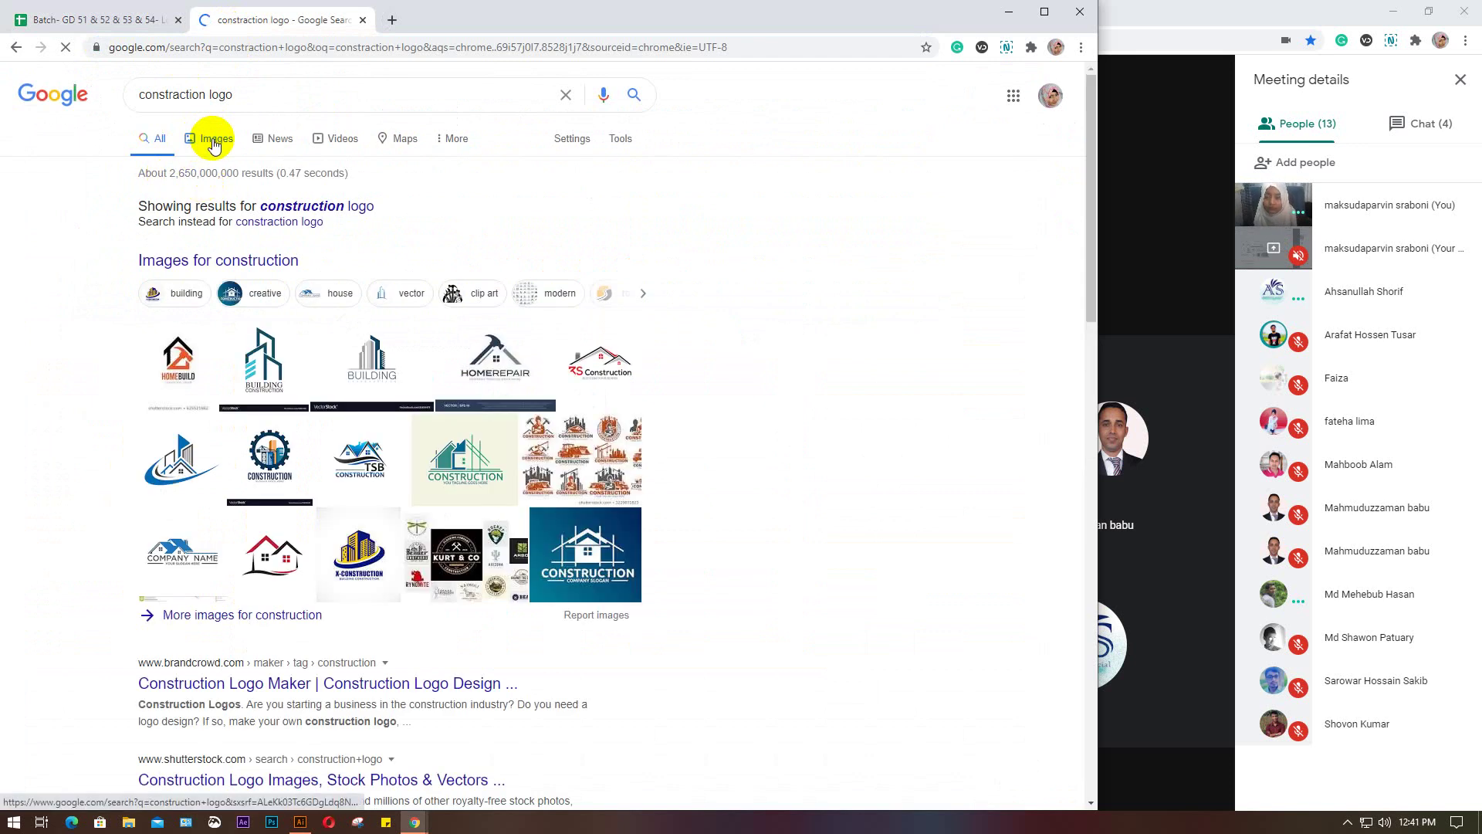
Switch to Images results and browse the construction logo designs
left_click(215, 144)
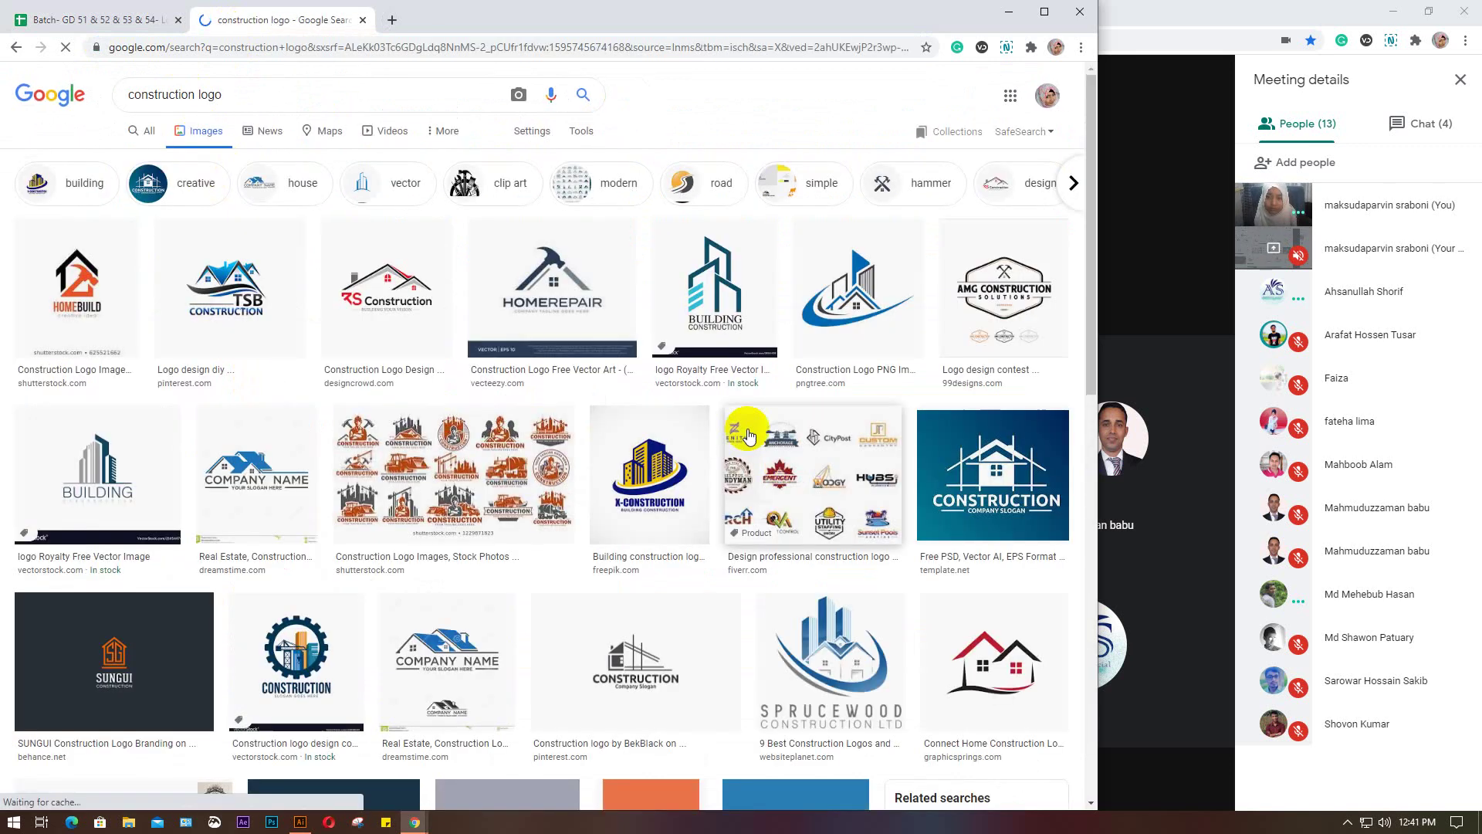
scroll(241, 358, "down", 5)
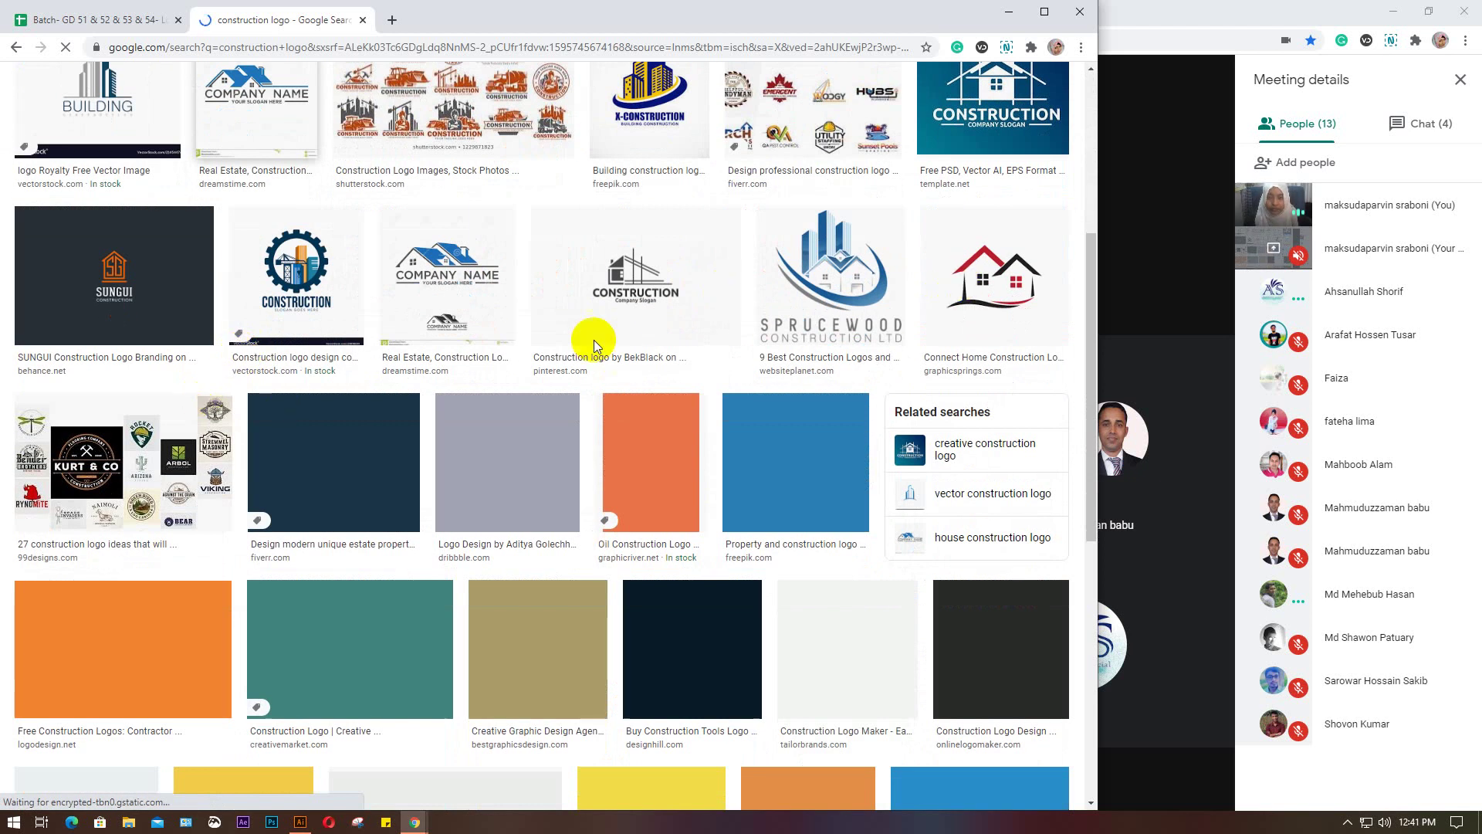
scroll(274, 417, "down", 3)
scroll(272, 458, "up", 8)
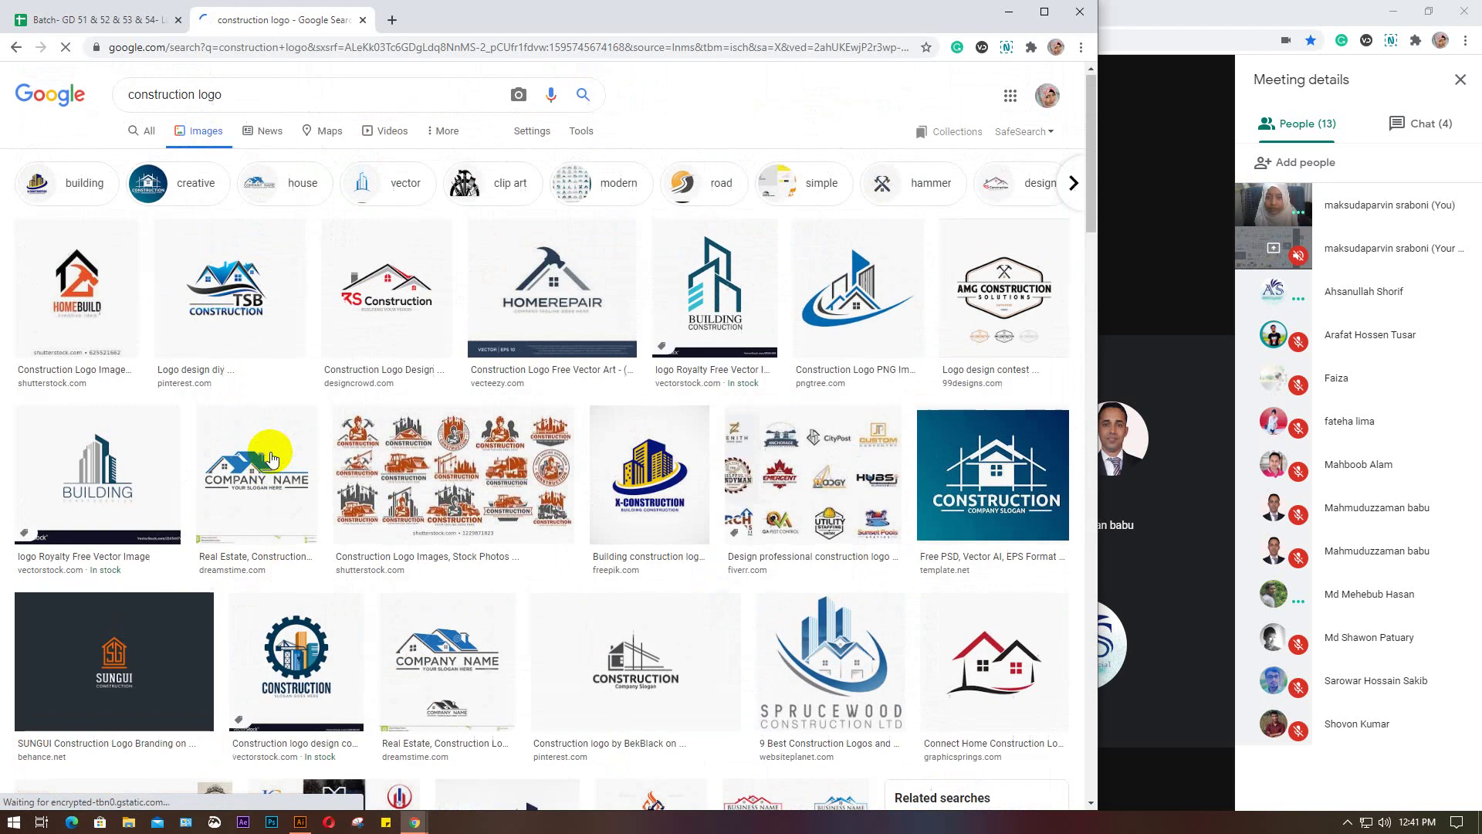
Refine the query to 'construction electrical logo' and preview the green energy building logo
left_click(198, 94)
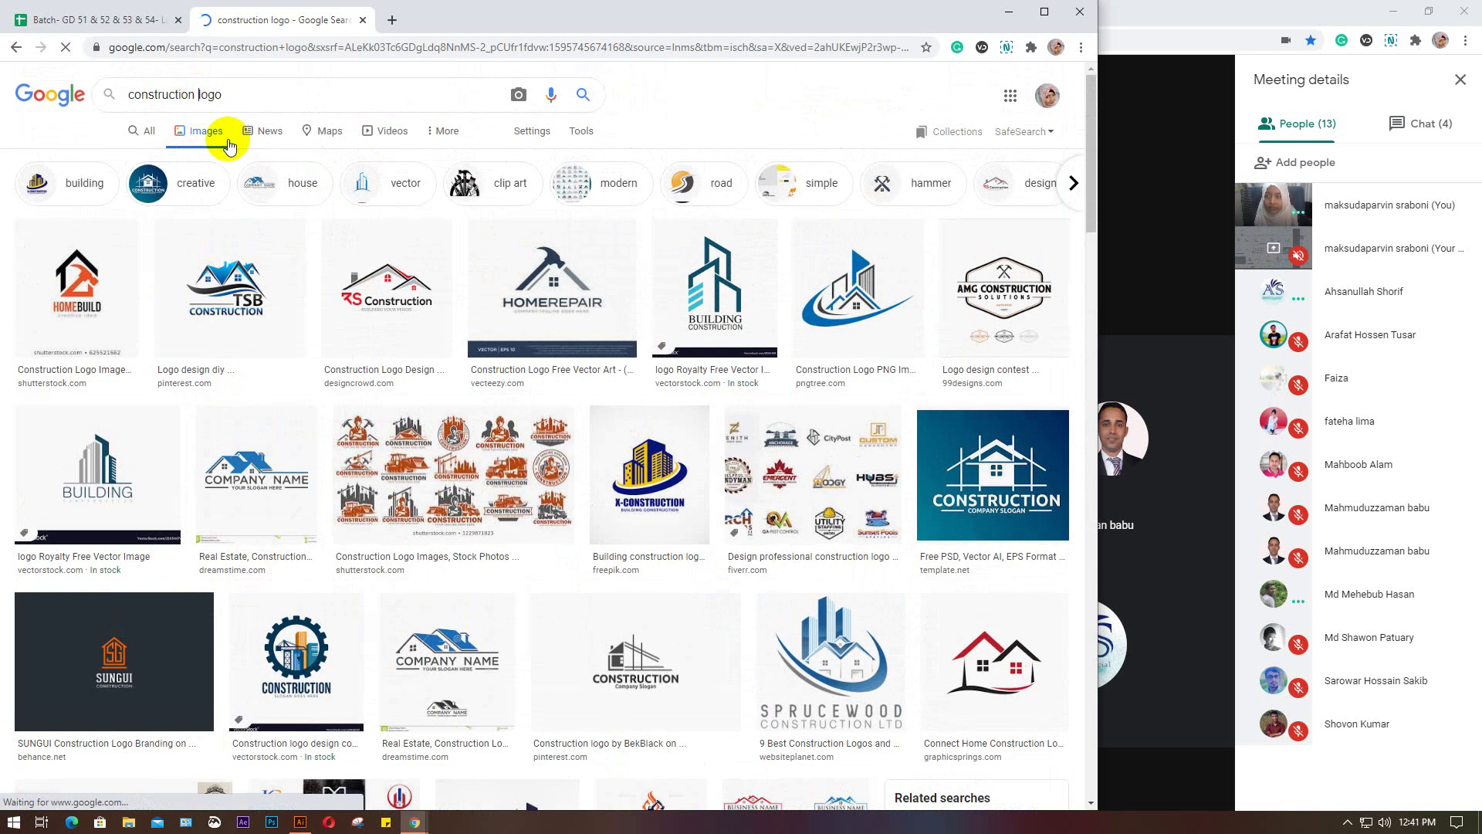
type("e")
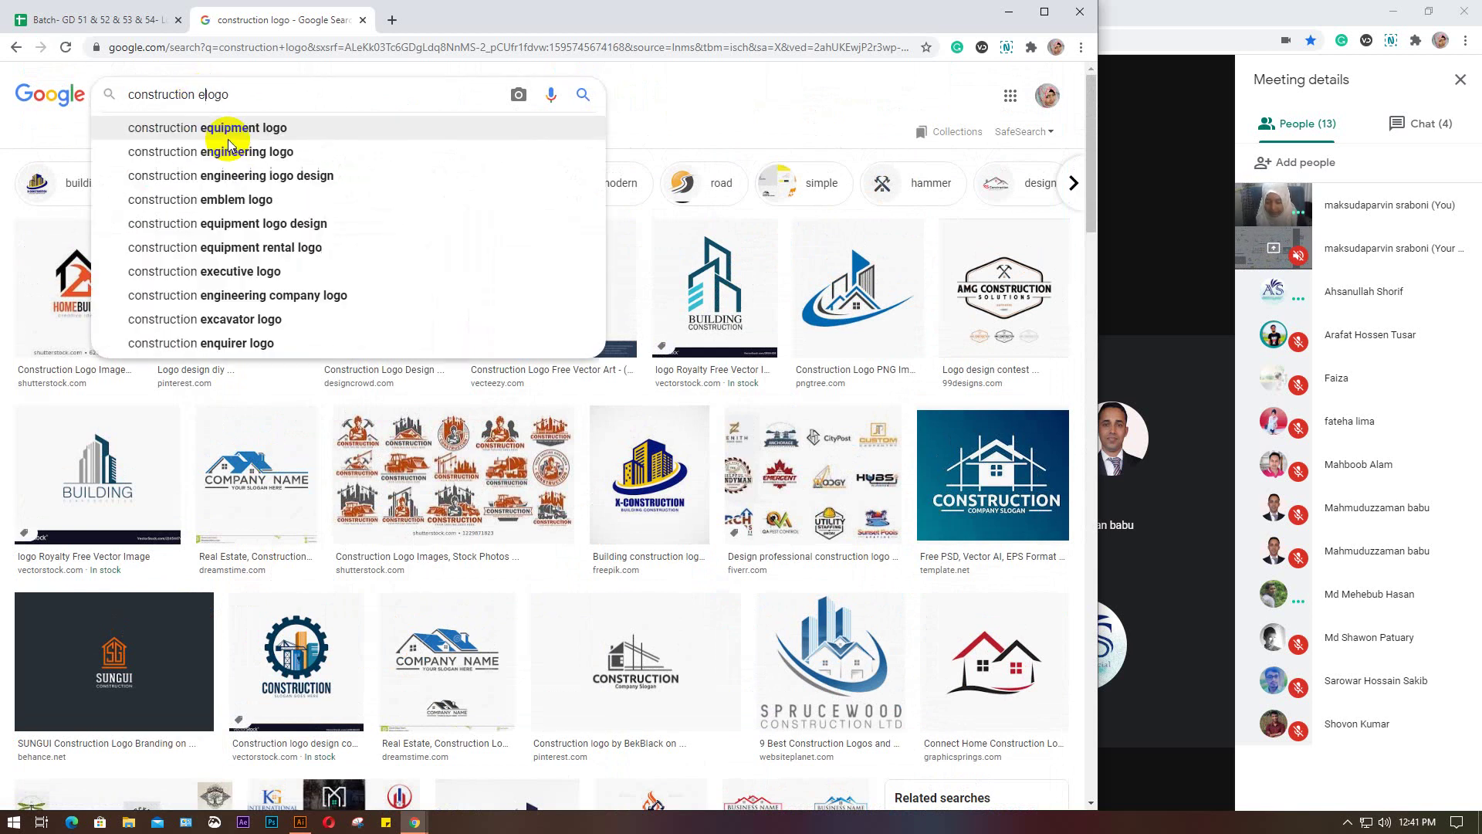
type("lect")
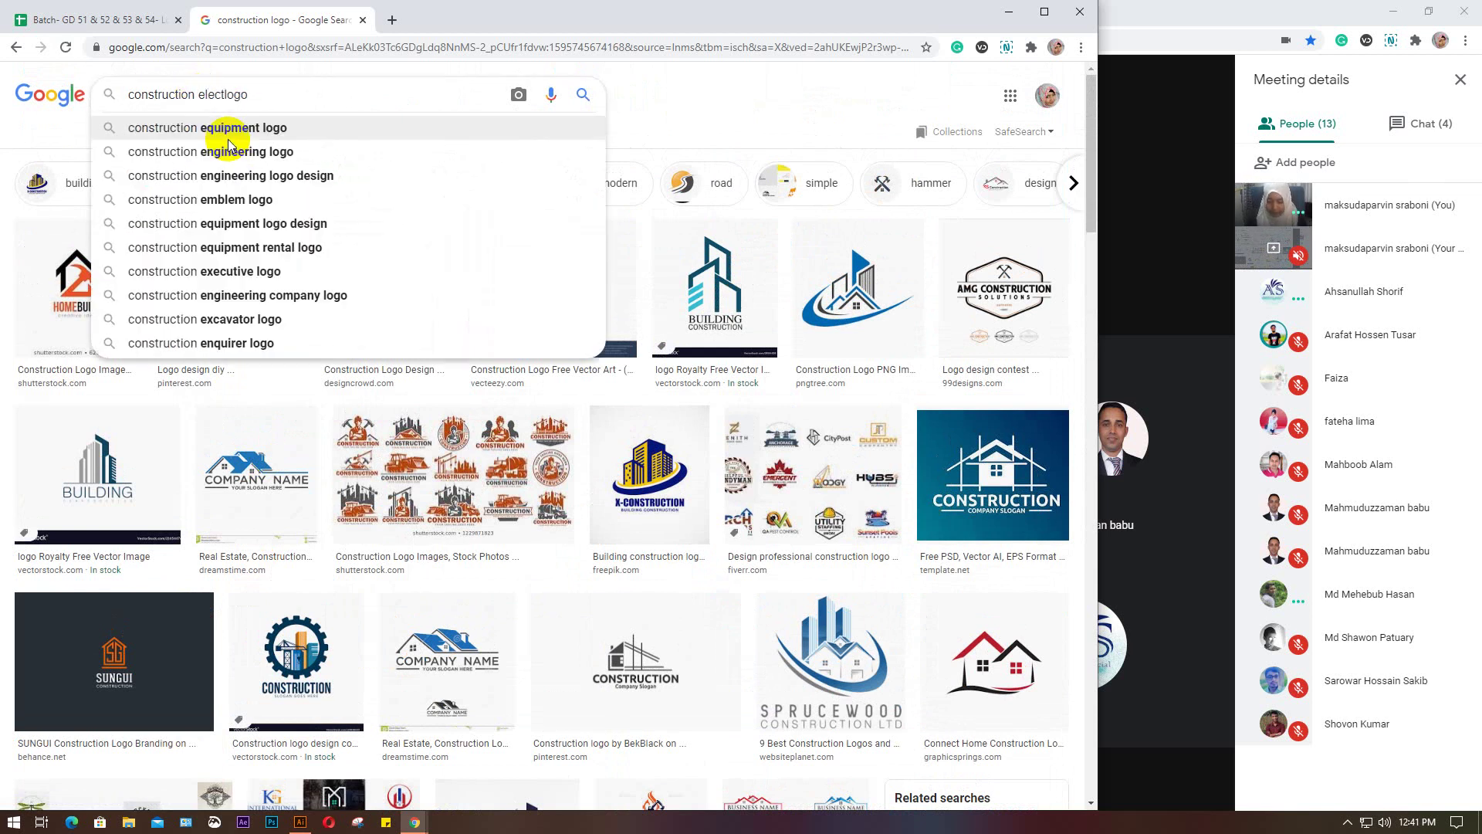
type("rical")
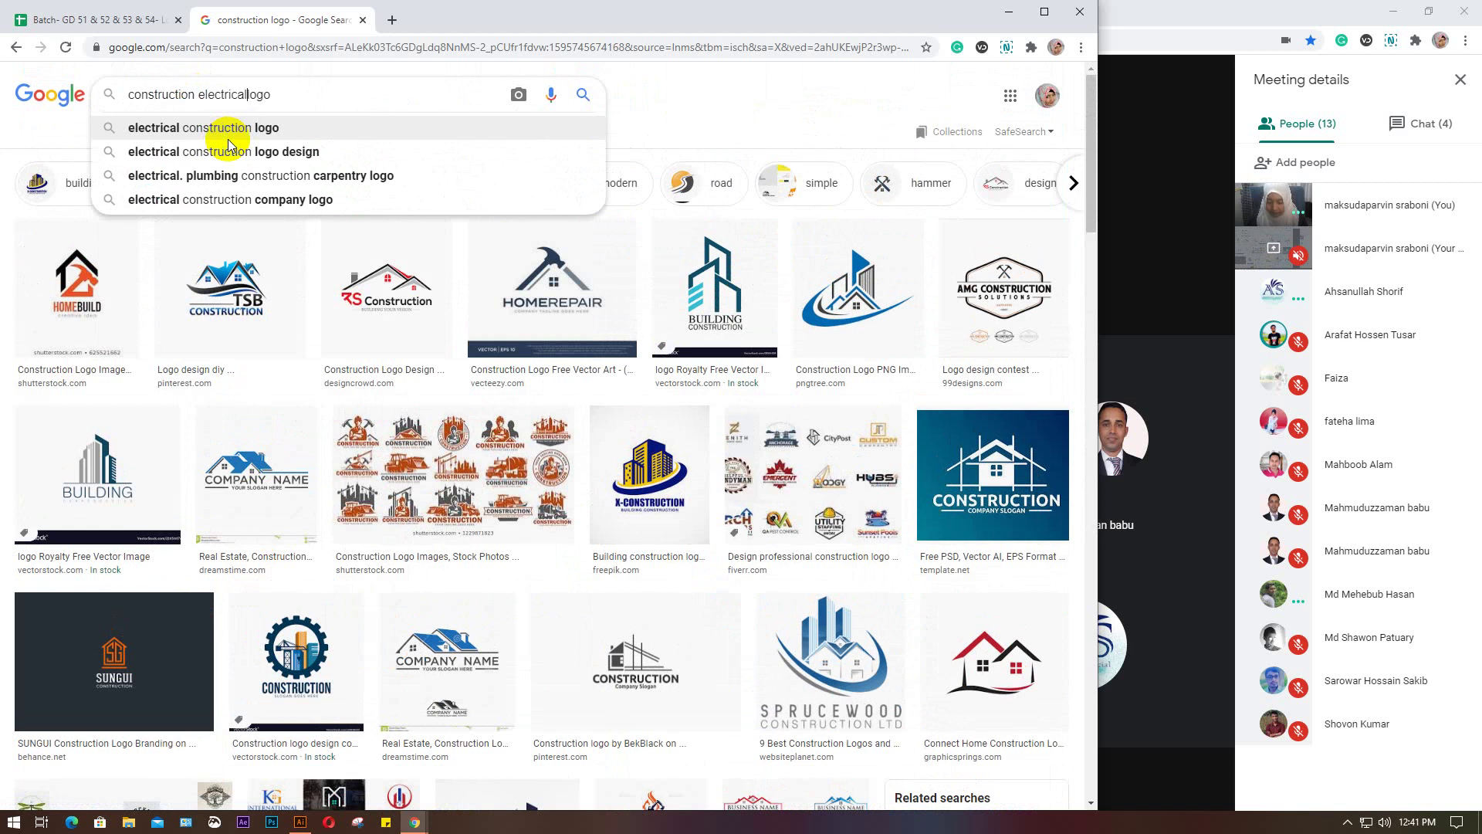
key("Return")
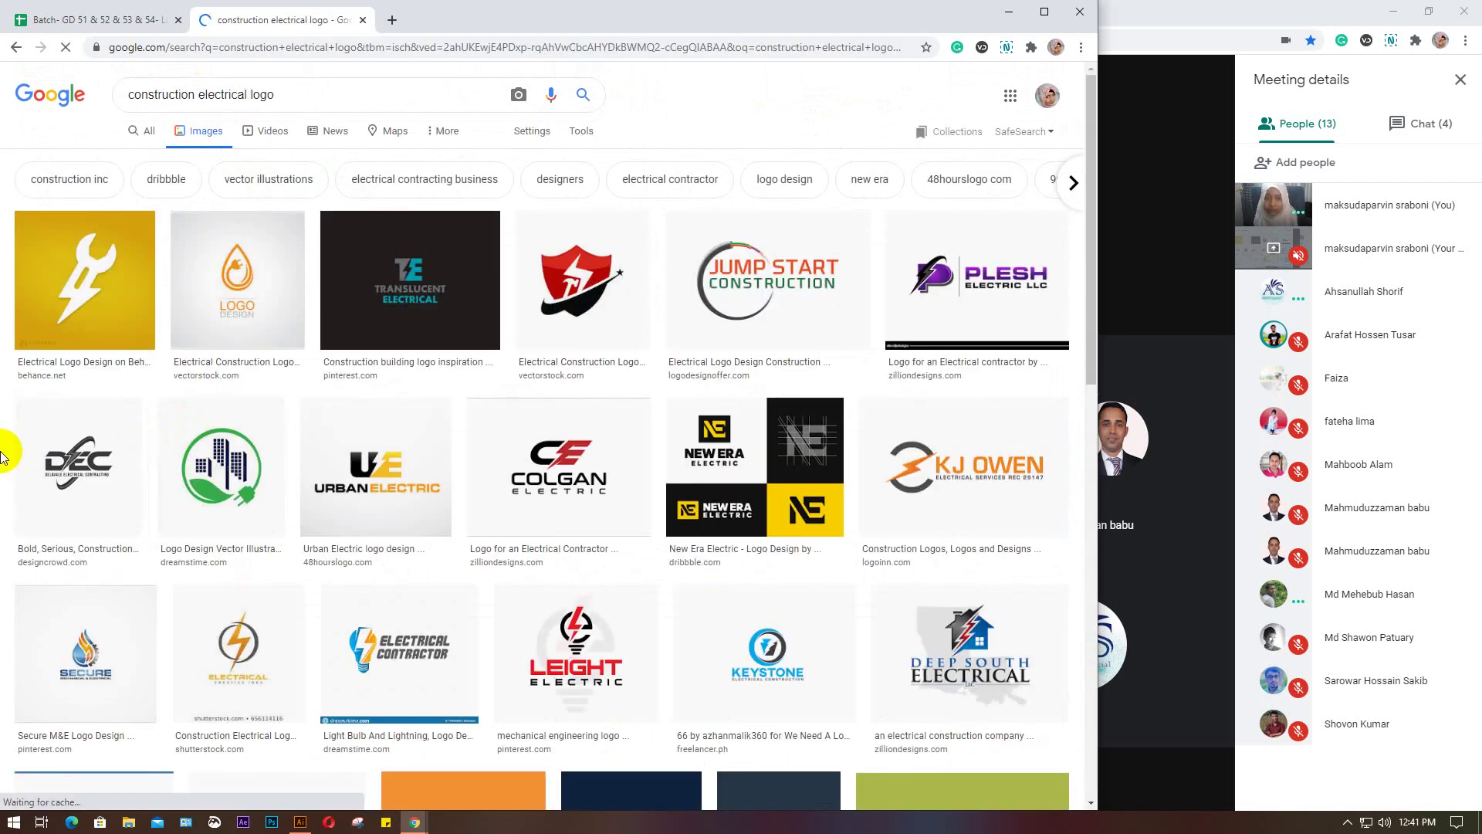
scroll(3, 452, "down", 2)
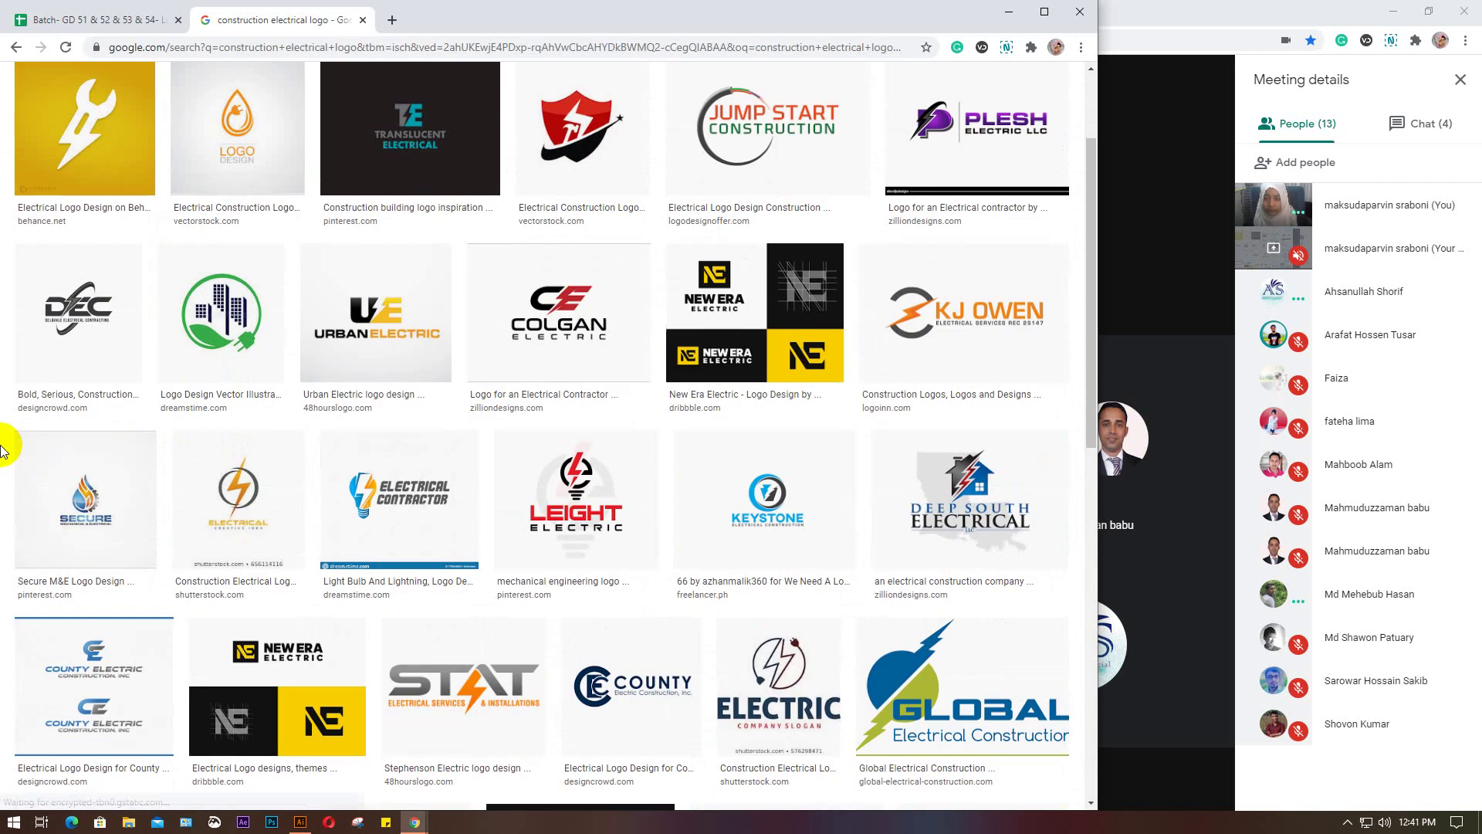
left_click(228, 307)
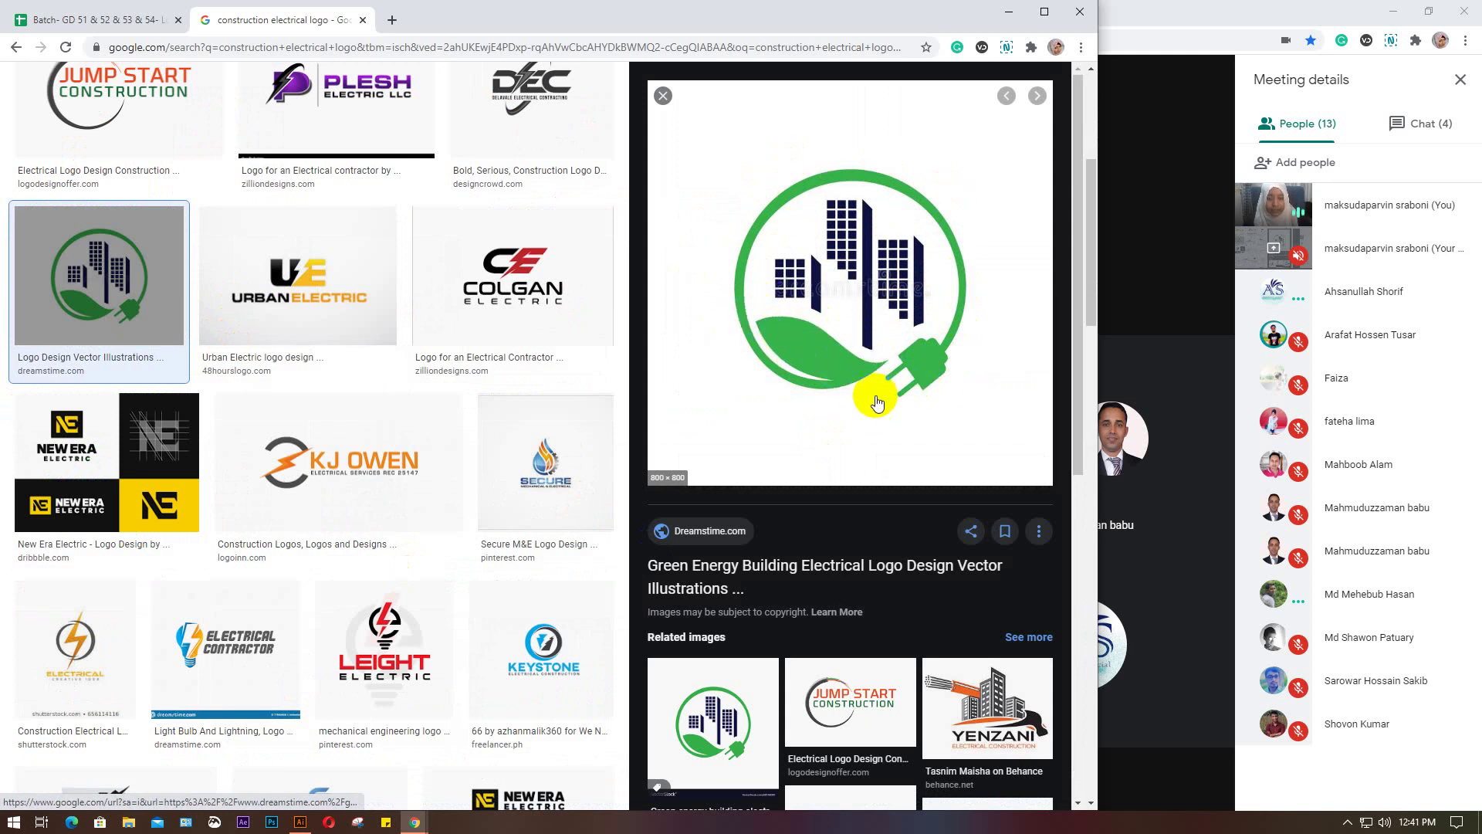
Preview the Colgan Electric, Leight Electric and Deep South Electrical logos
left_click(785, 373)
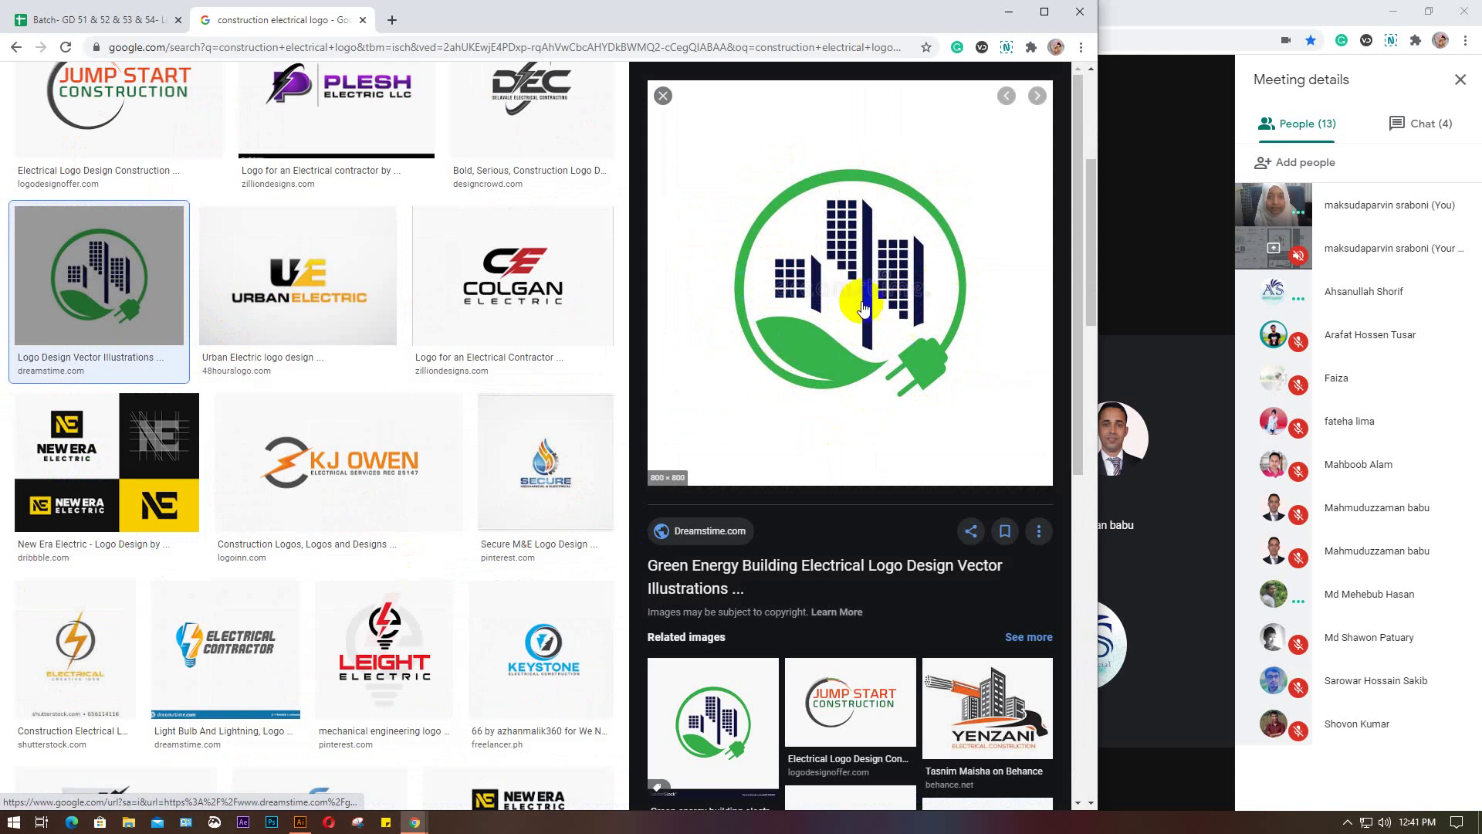
left_click(821, 338)
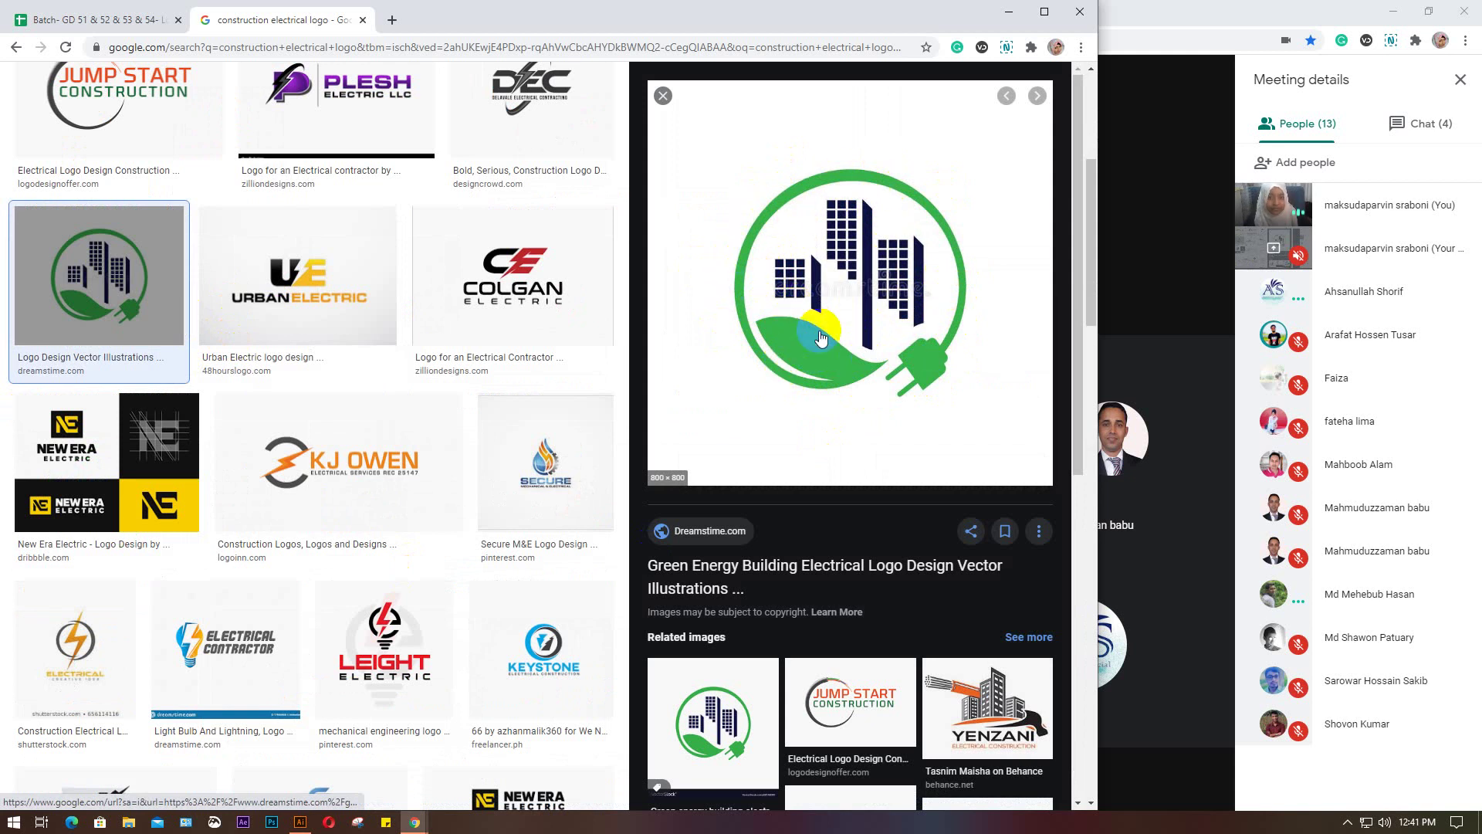
left_click(521, 282)
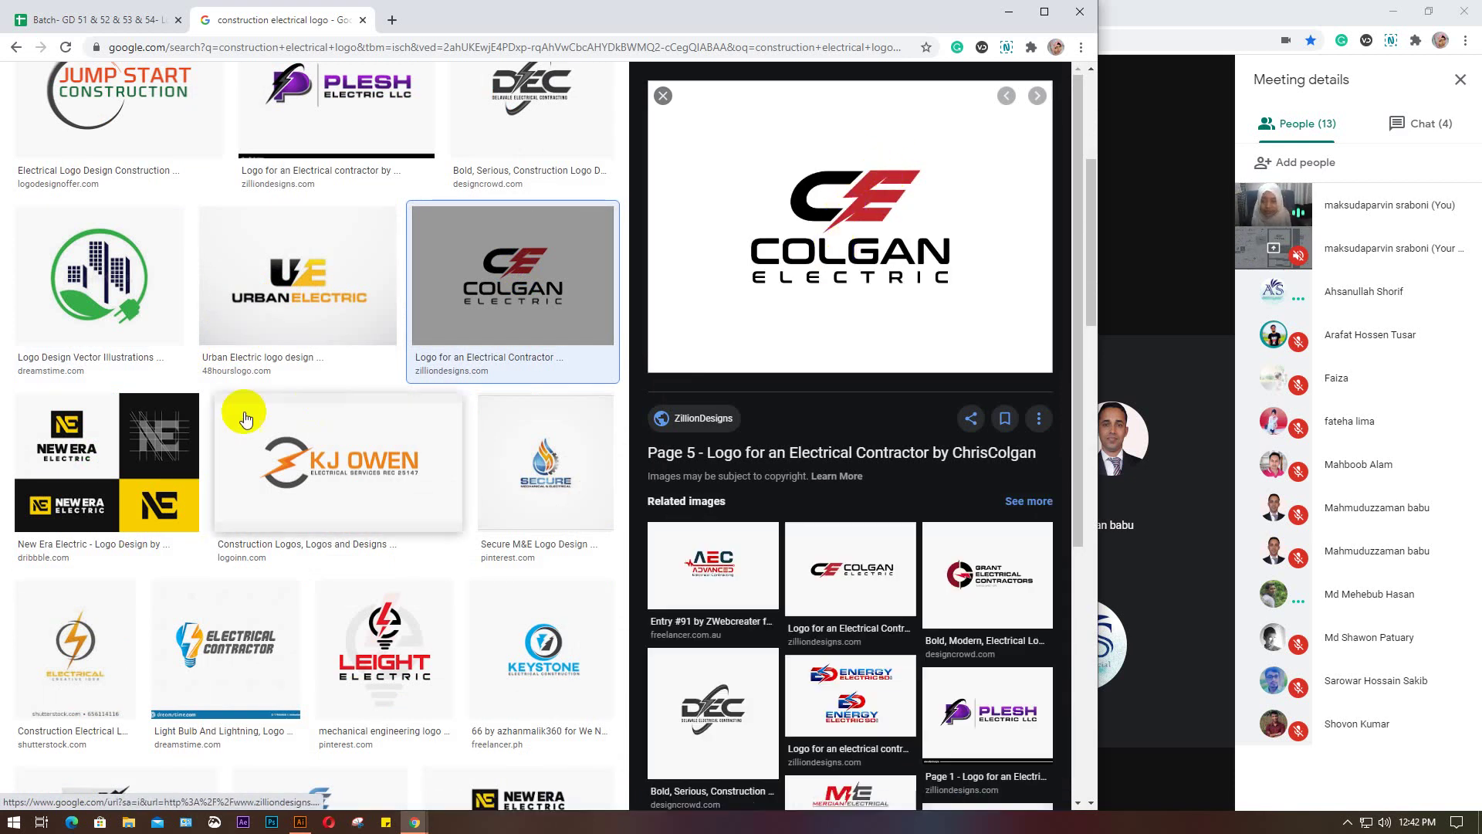
scroll(242, 407, "down", 3)
scroll(349, 326, "down", 1)
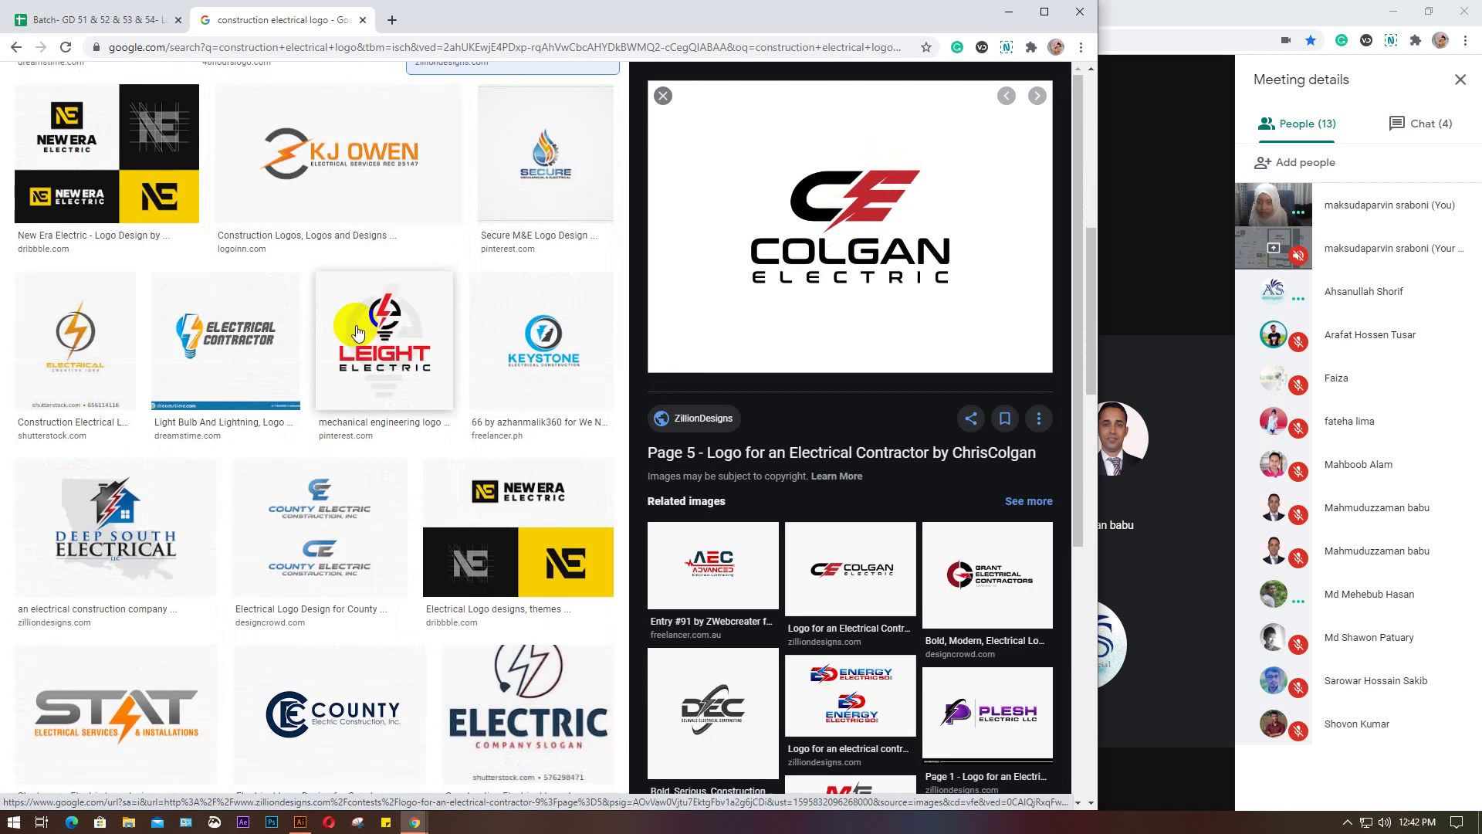
left_click(409, 324)
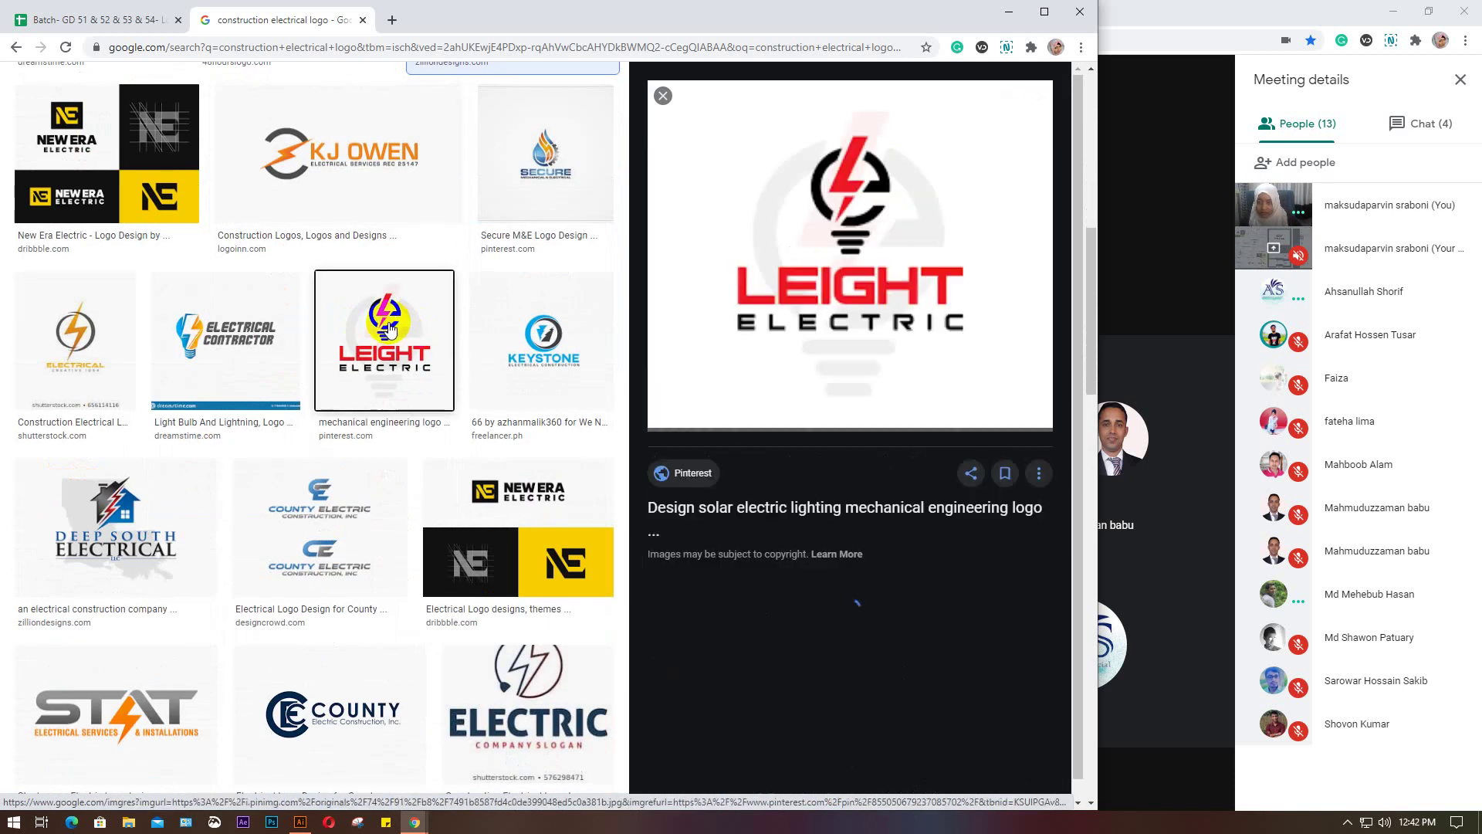
left_click(112, 516)
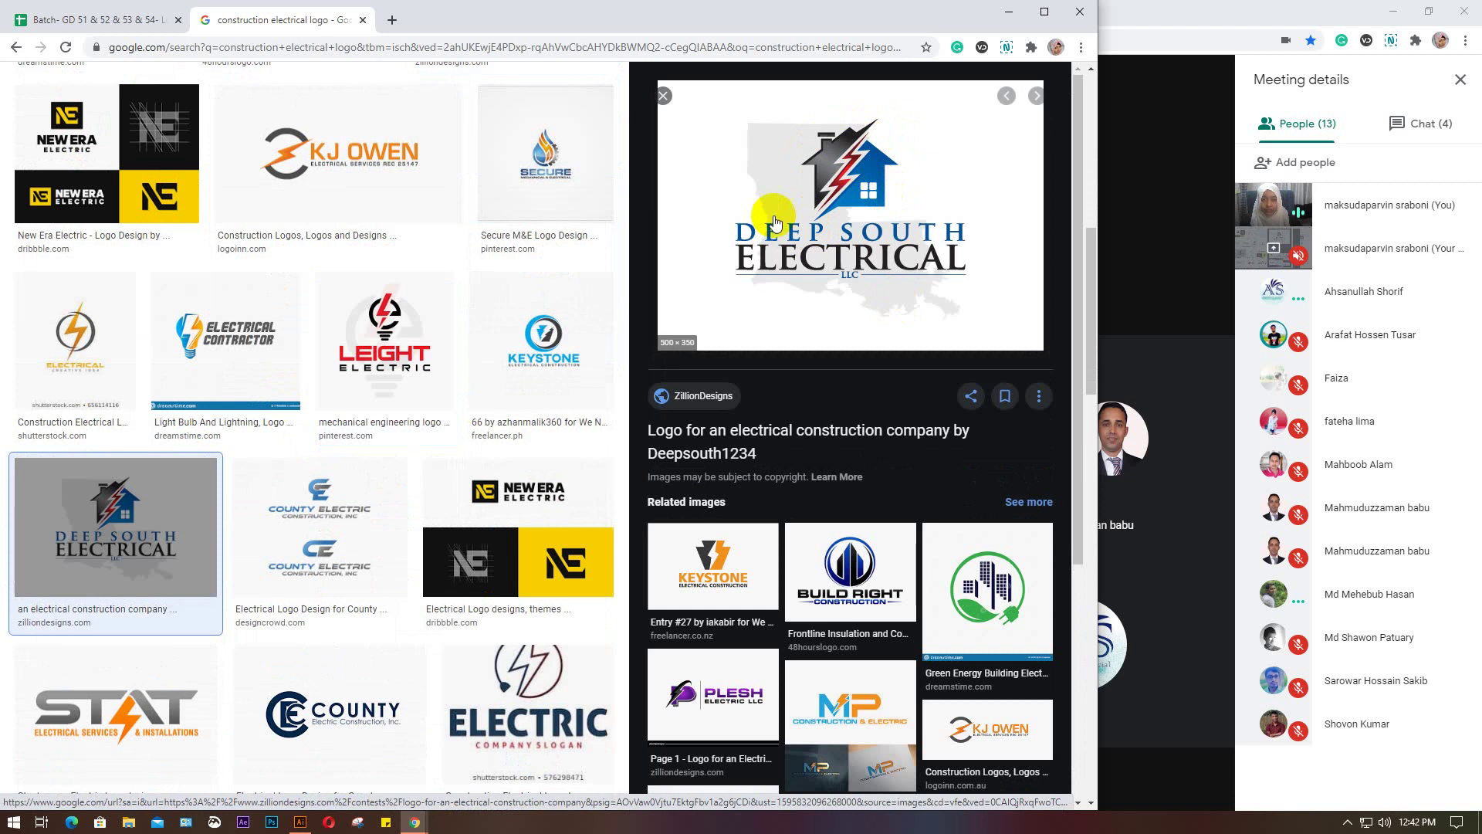
Preview the Plesh Electric logo, then the AEC Advanced Electrical Contracting logo
left_click(867, 462)
scroll(867, 462, "down", 3)
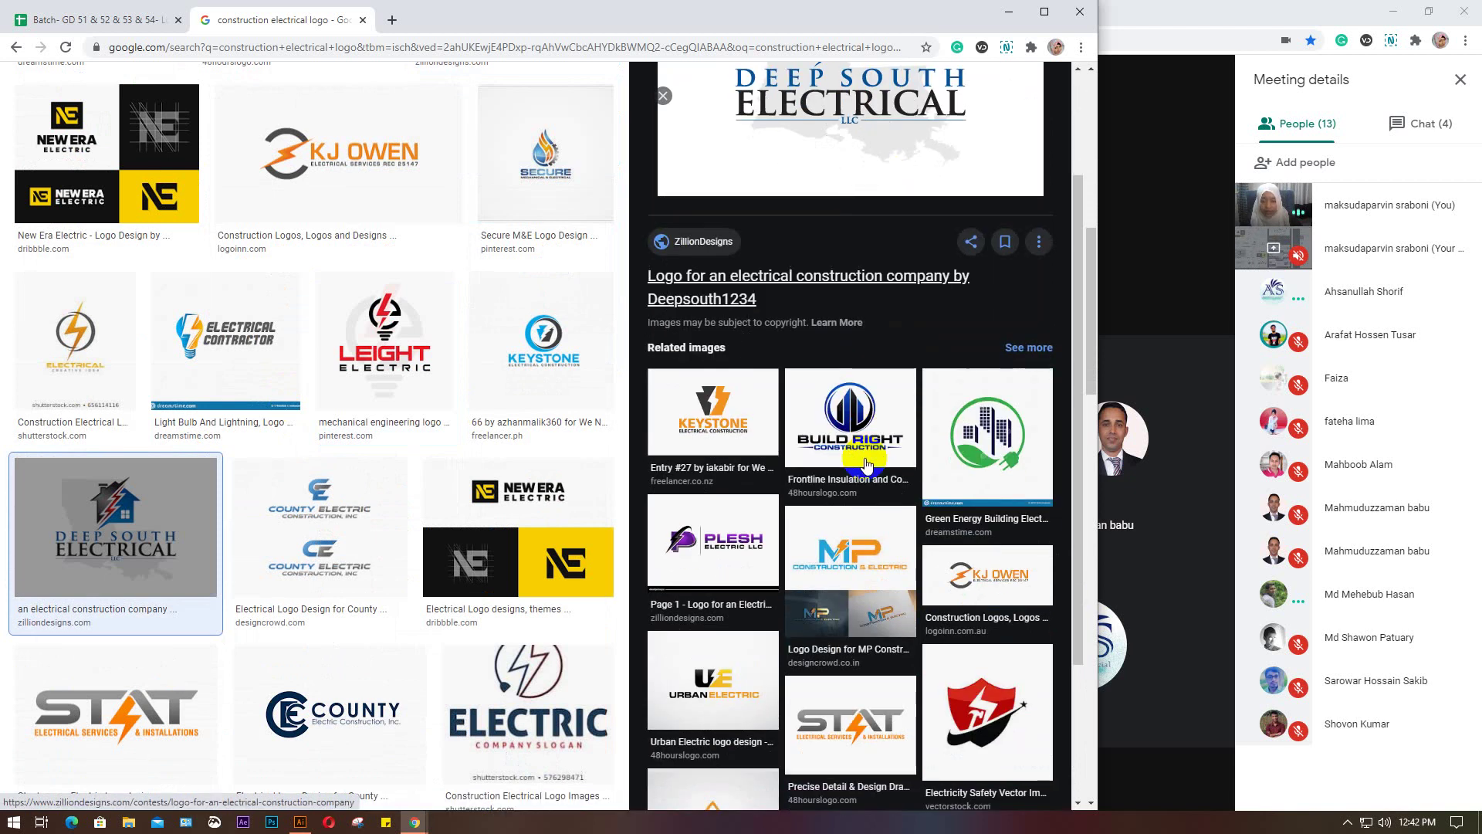
left_click(715, 539)
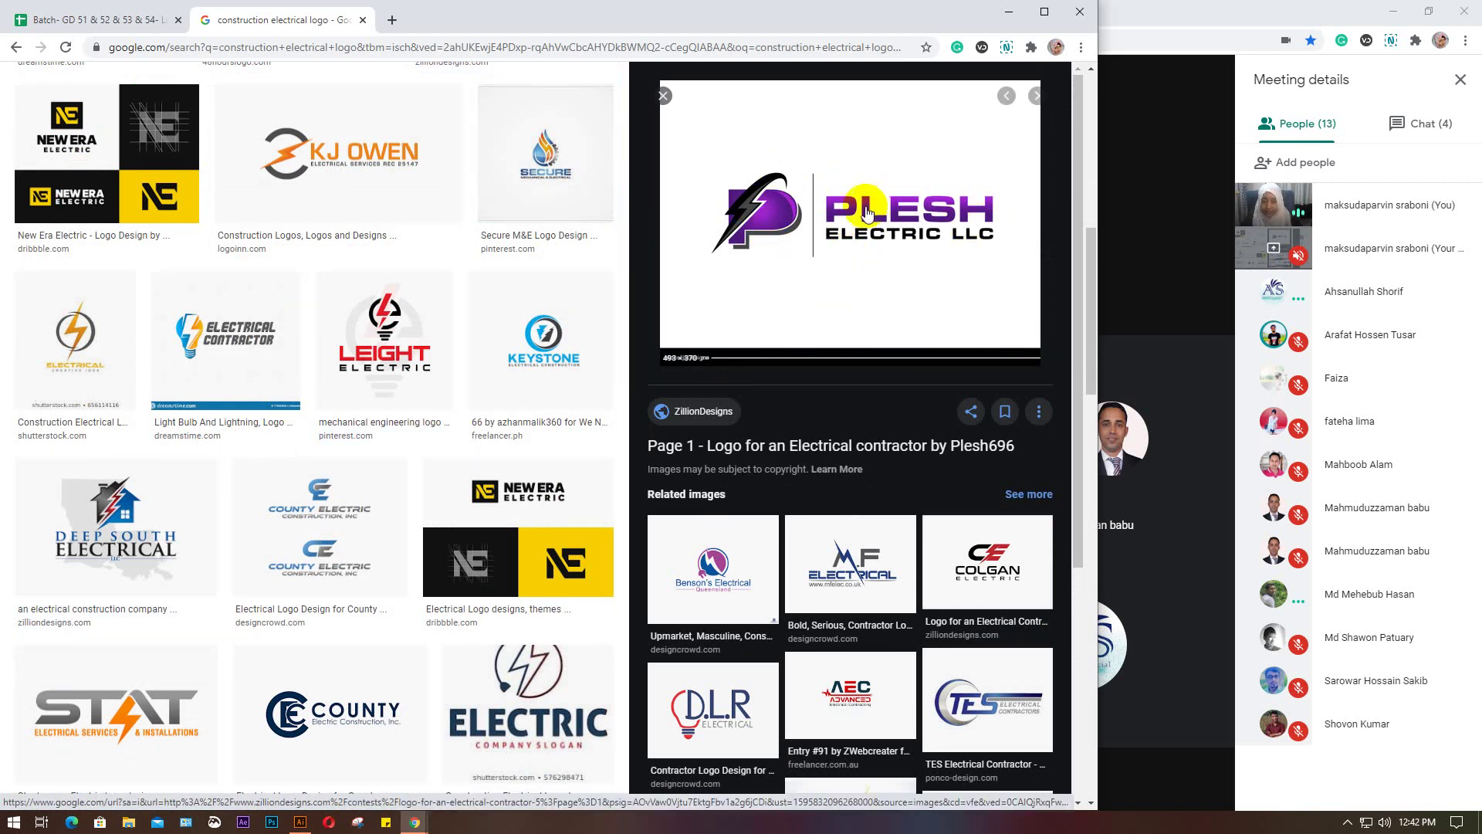
scroll(957, 560, "down", 2)
scroll(957, 560, "down", 2)
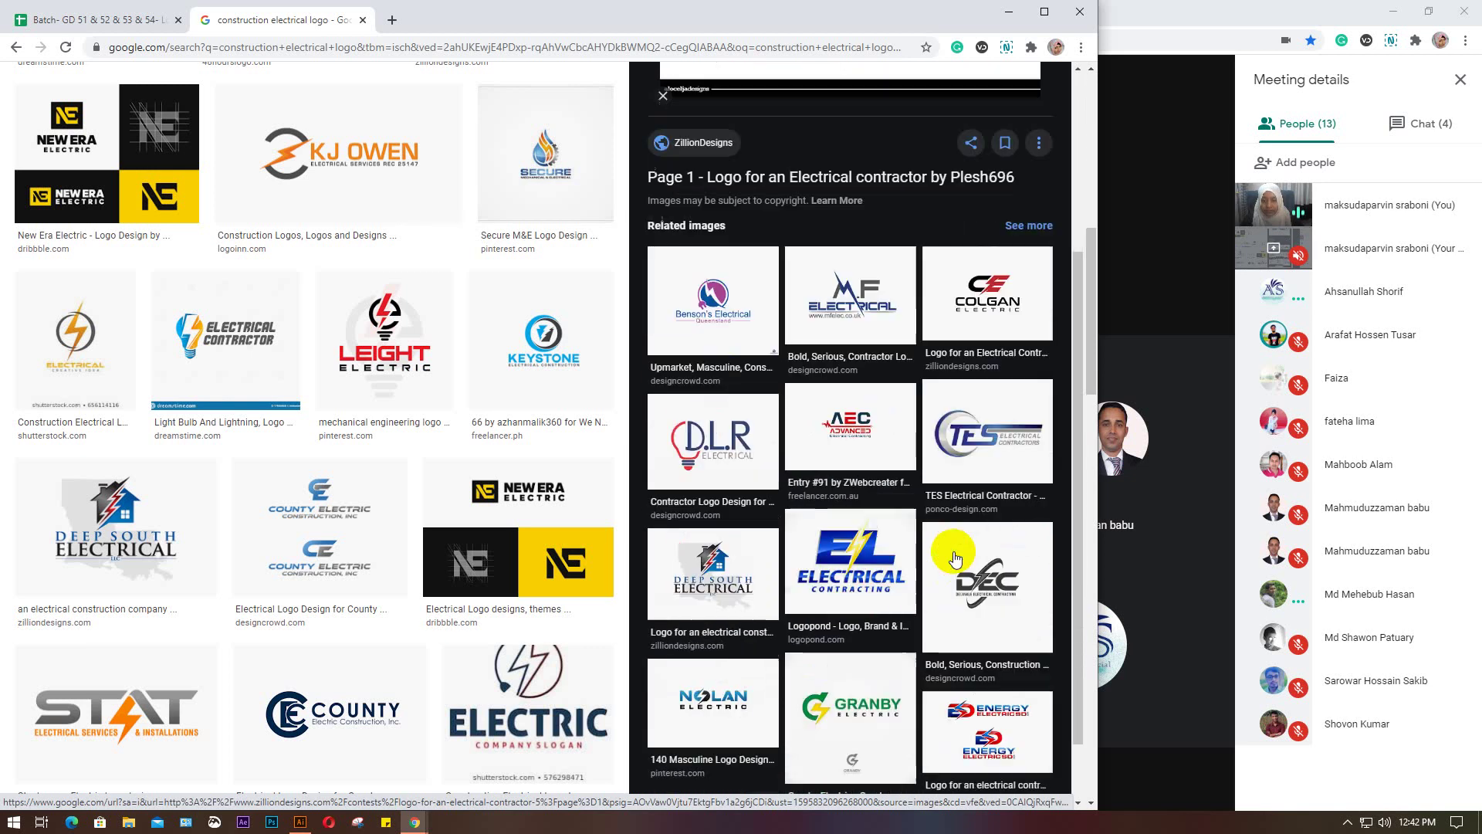
left_click(844, 397)
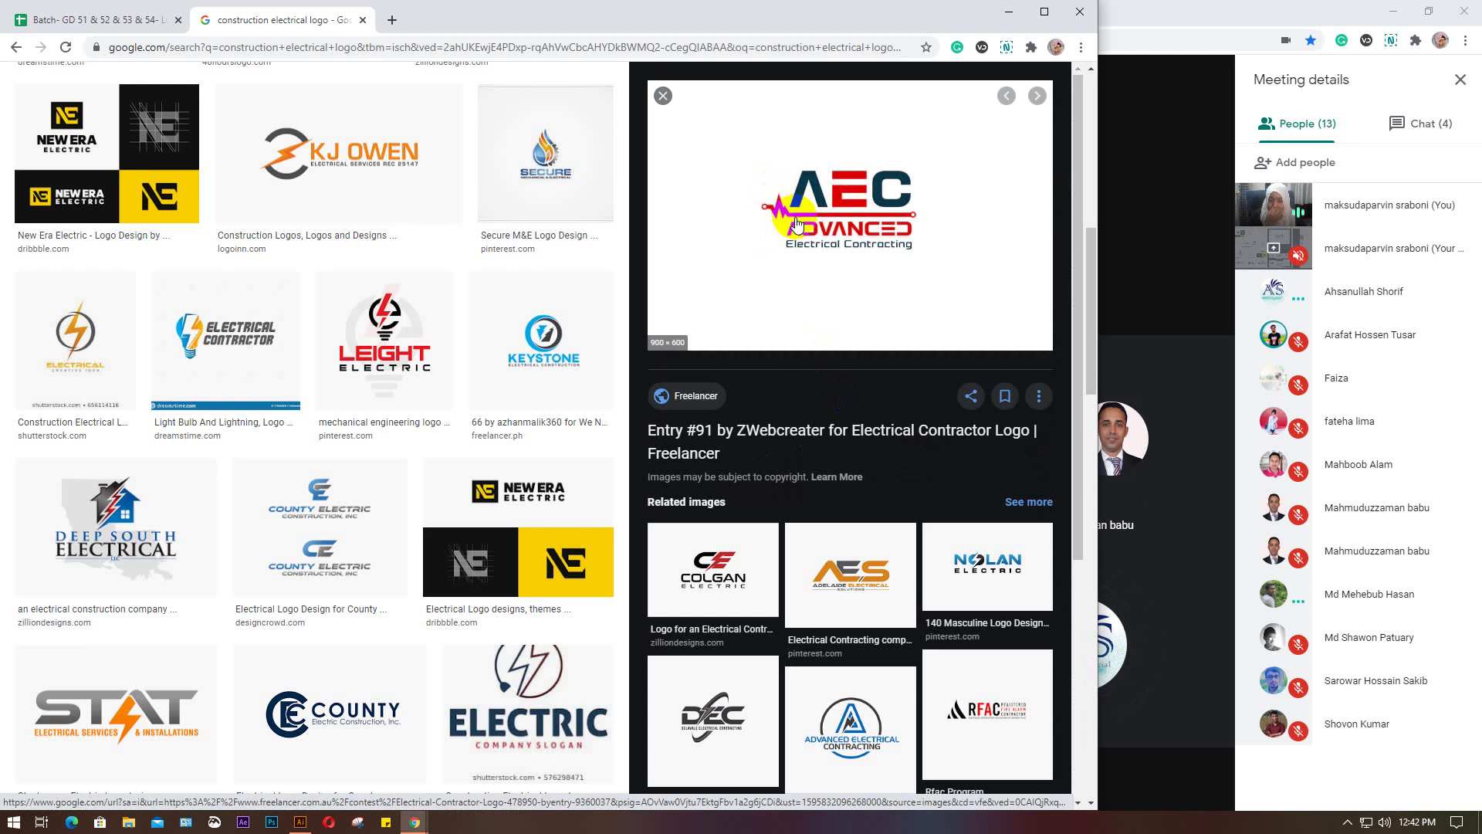
scroll(813, 390, "down", 3)
Preview the Advanced Electrical Contracting logo and then the STAT electrical services logo
left_click(847, 576)
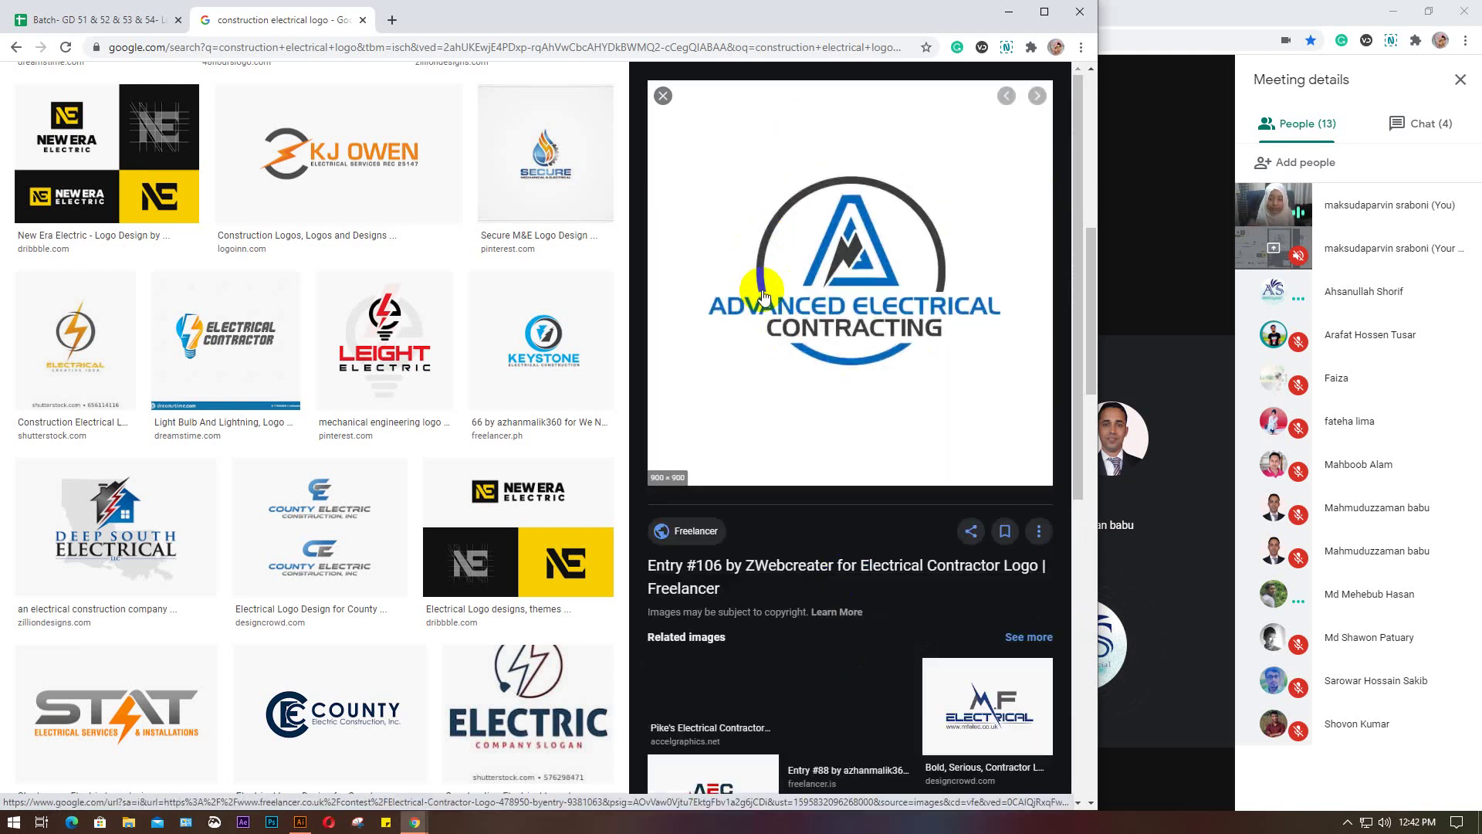
scroll(762, 296, "down", 2)
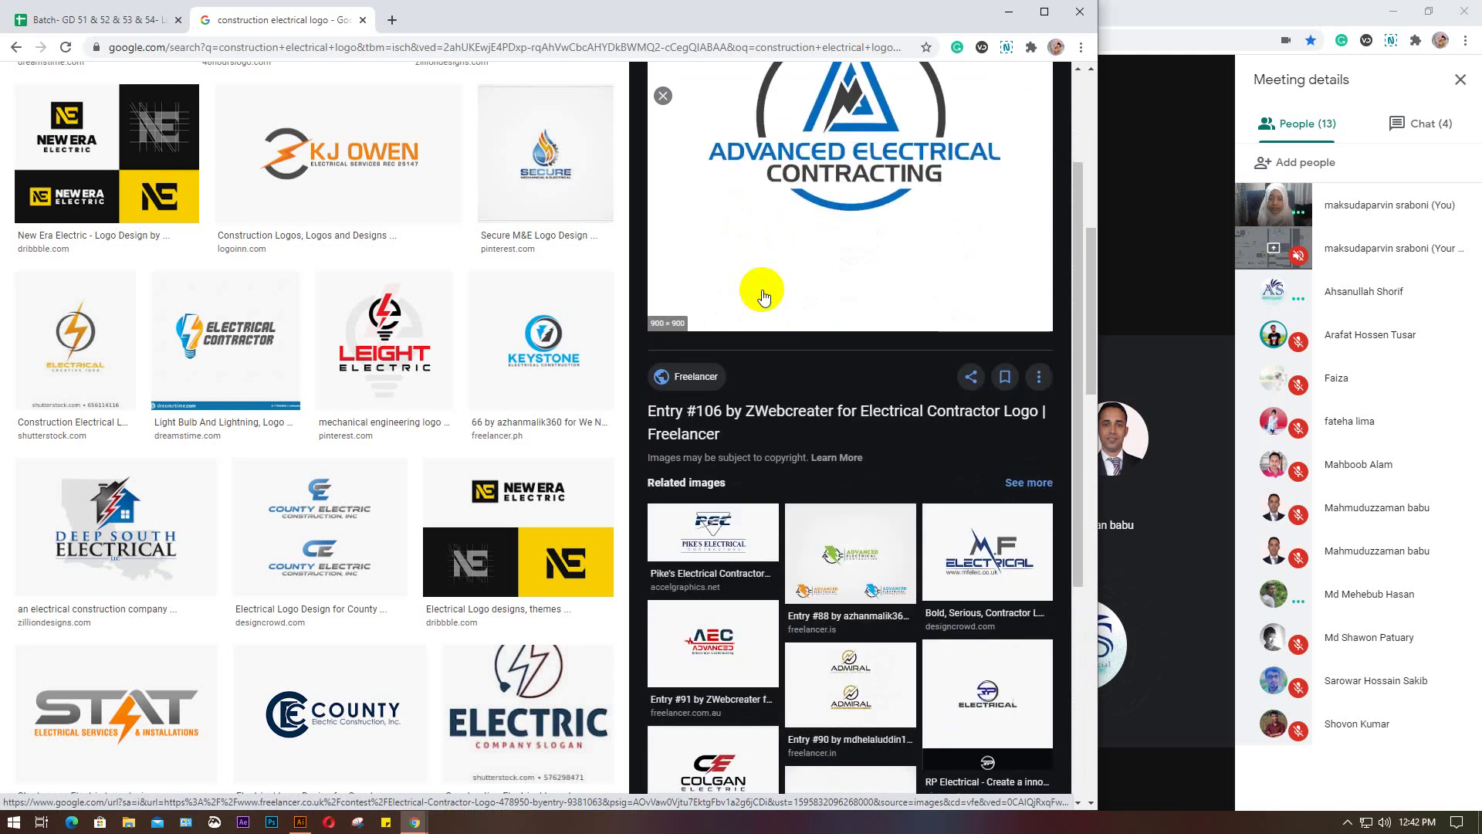
scroll(763, 296, "down", 2)
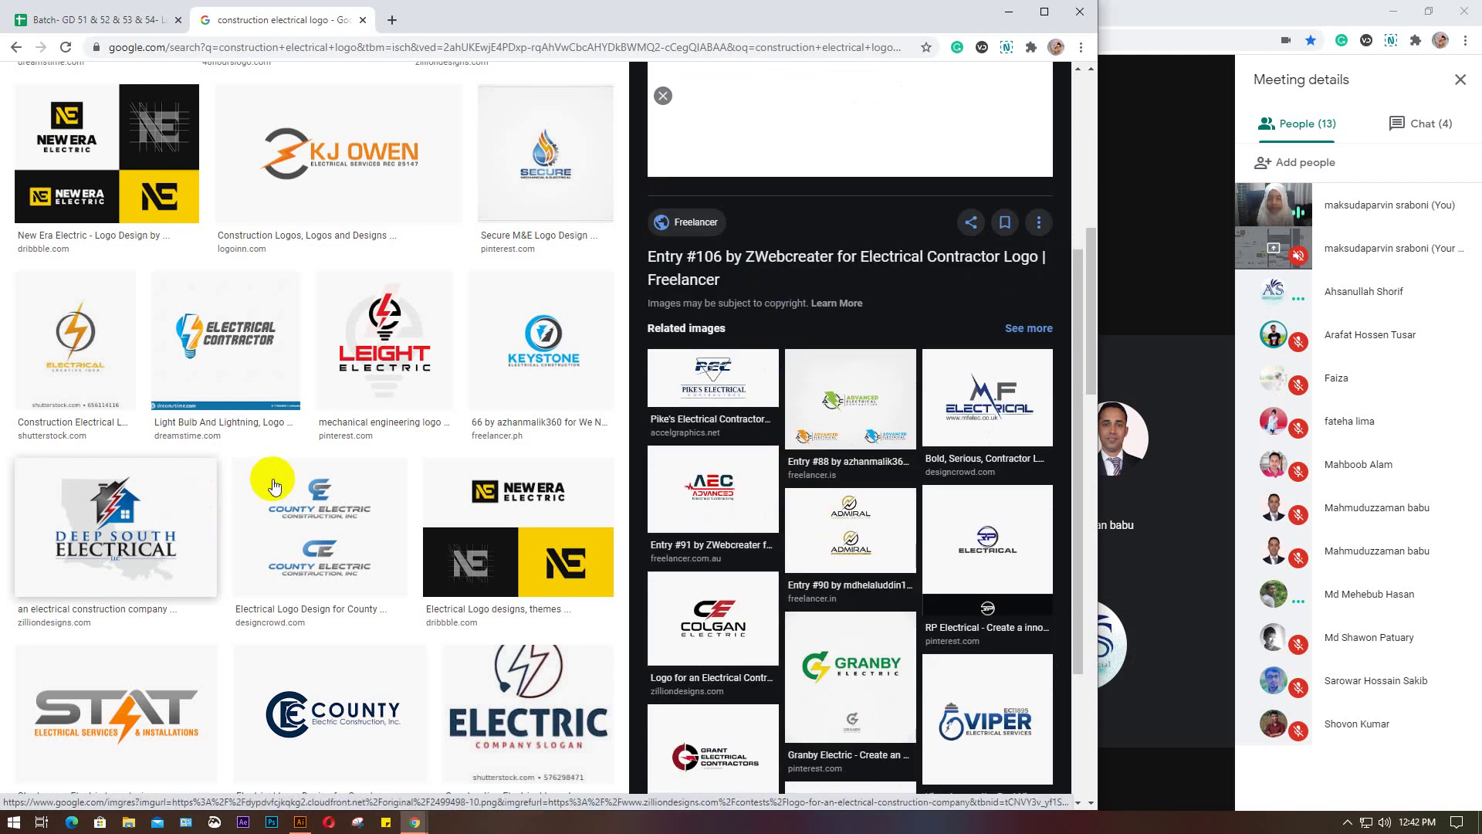
scroll(274, 485, "down", 5)
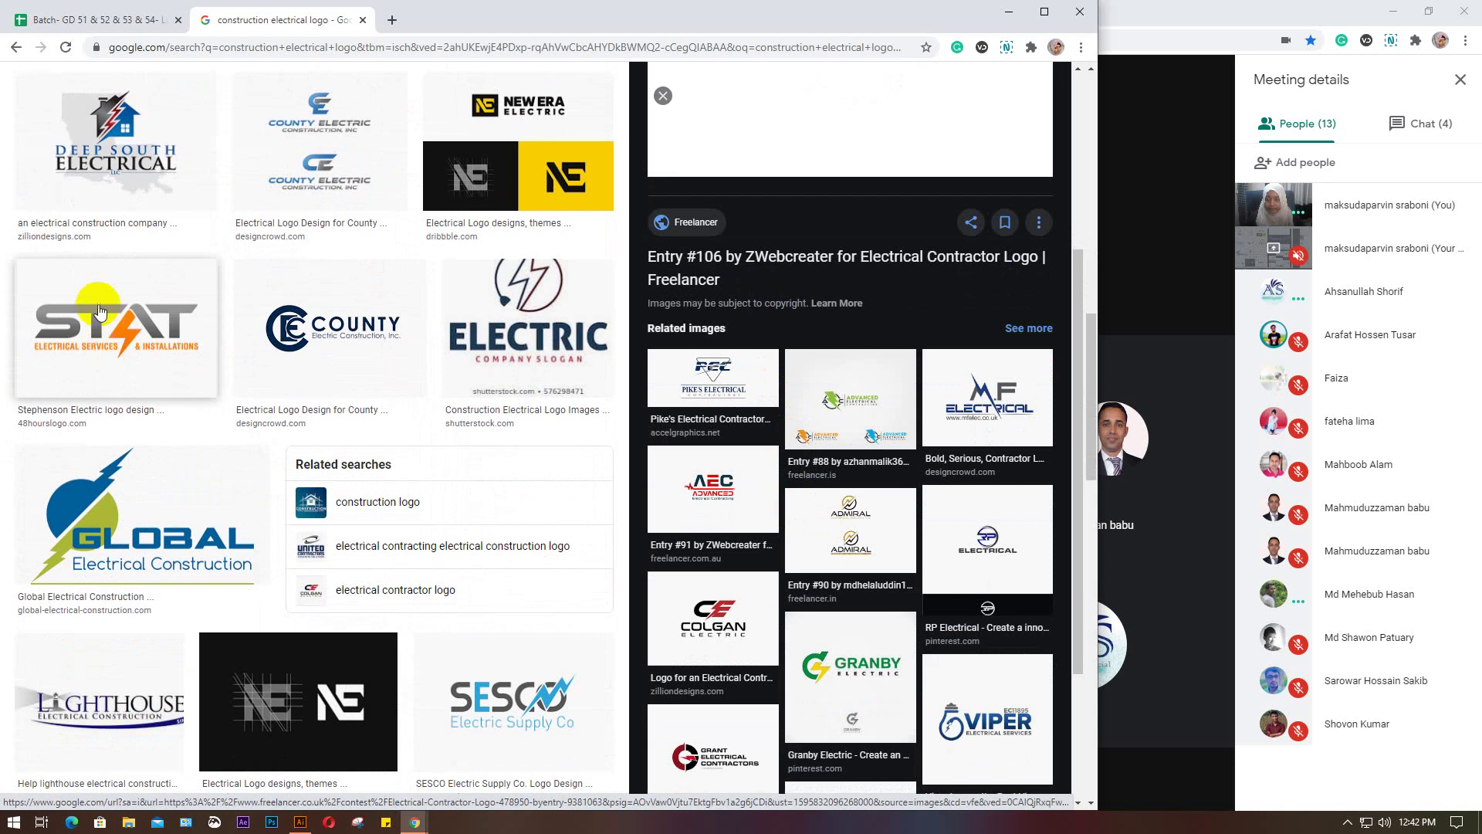
left_click(100, 312)
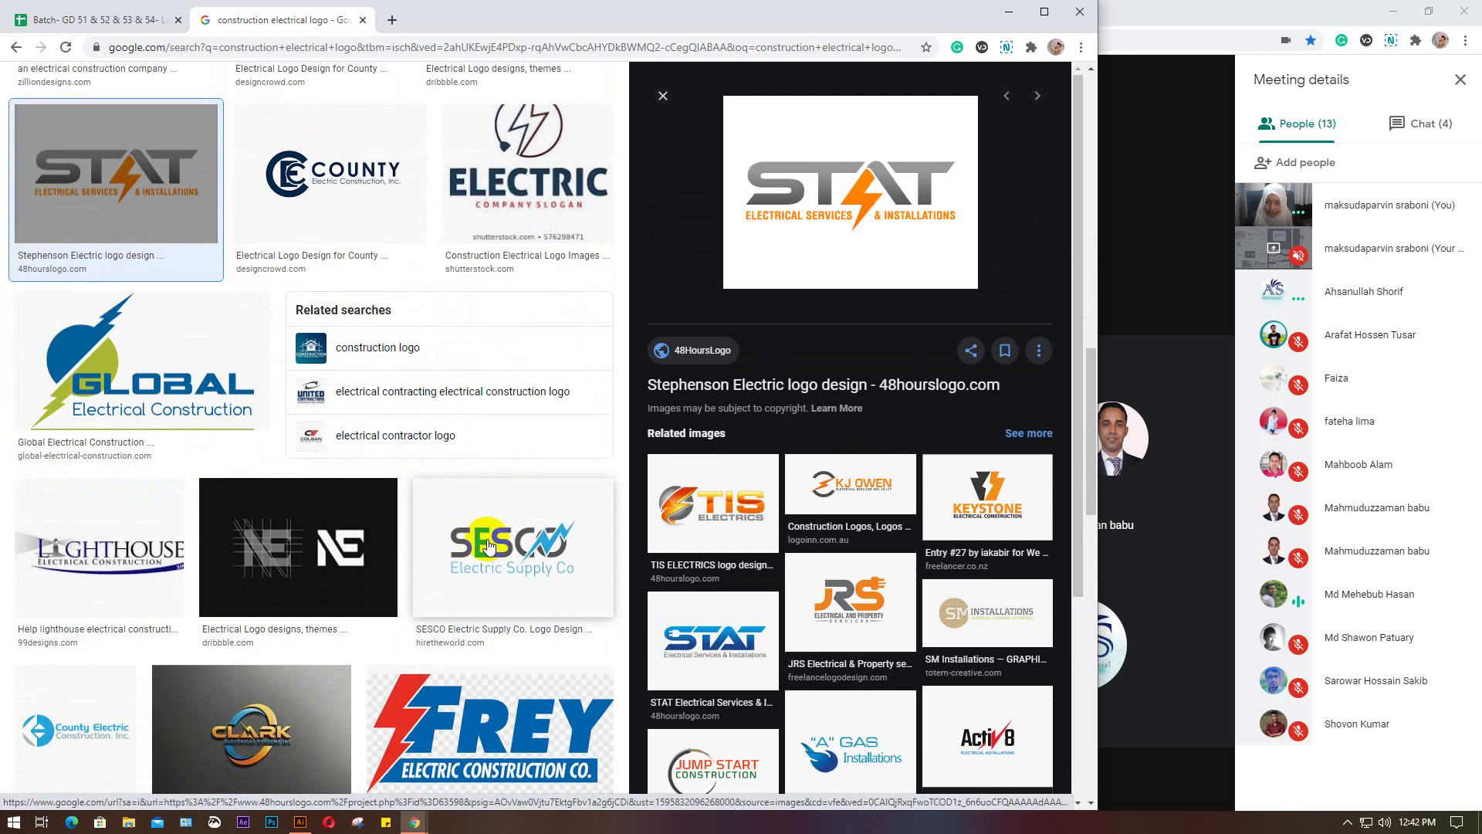
Preview the Zeus & Co. electrical logo and browse its template.net related images
scroll(488, 546, "down", 3)
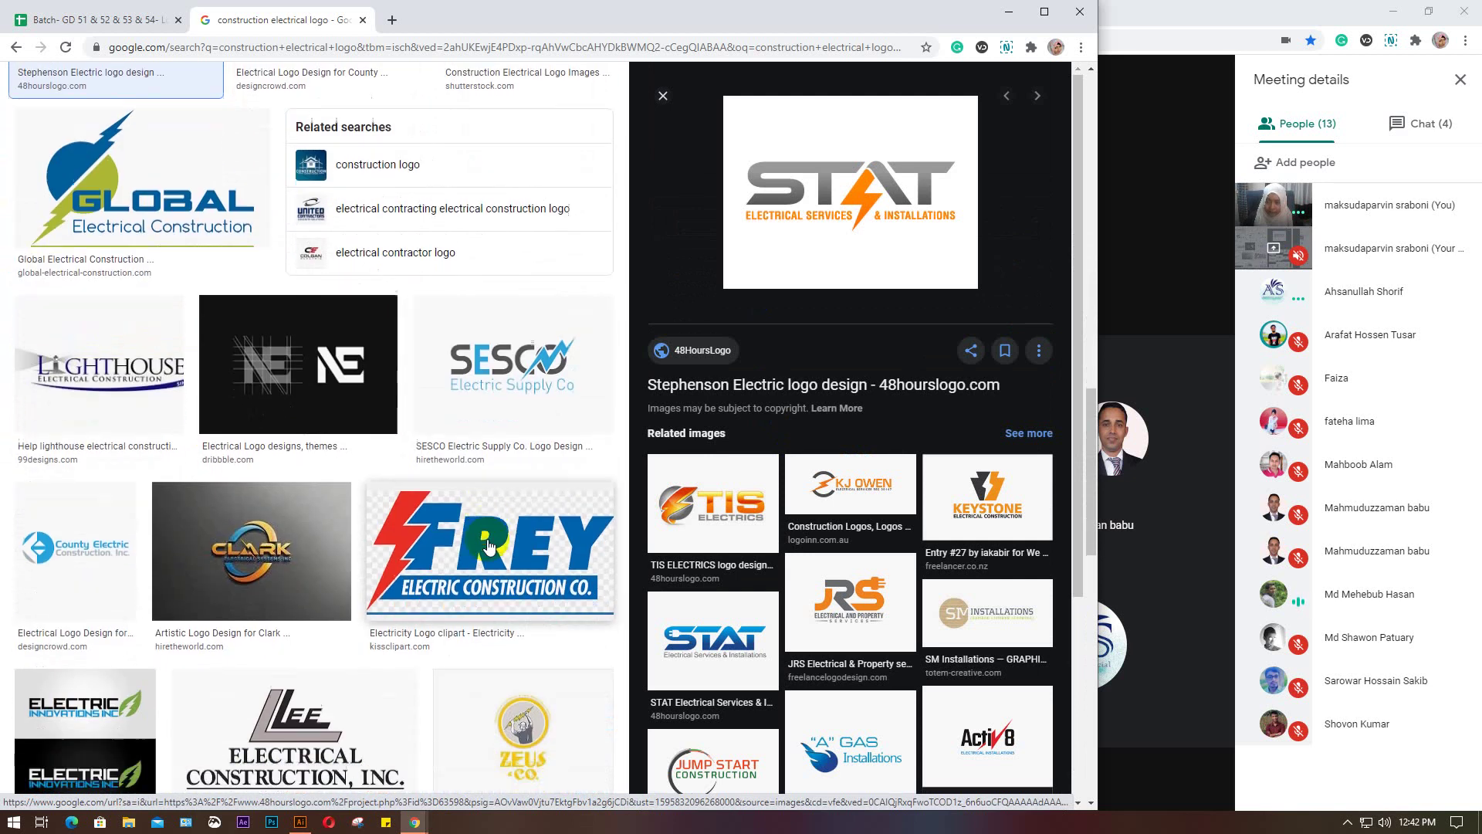
scroll(783, 581, "down", 3)
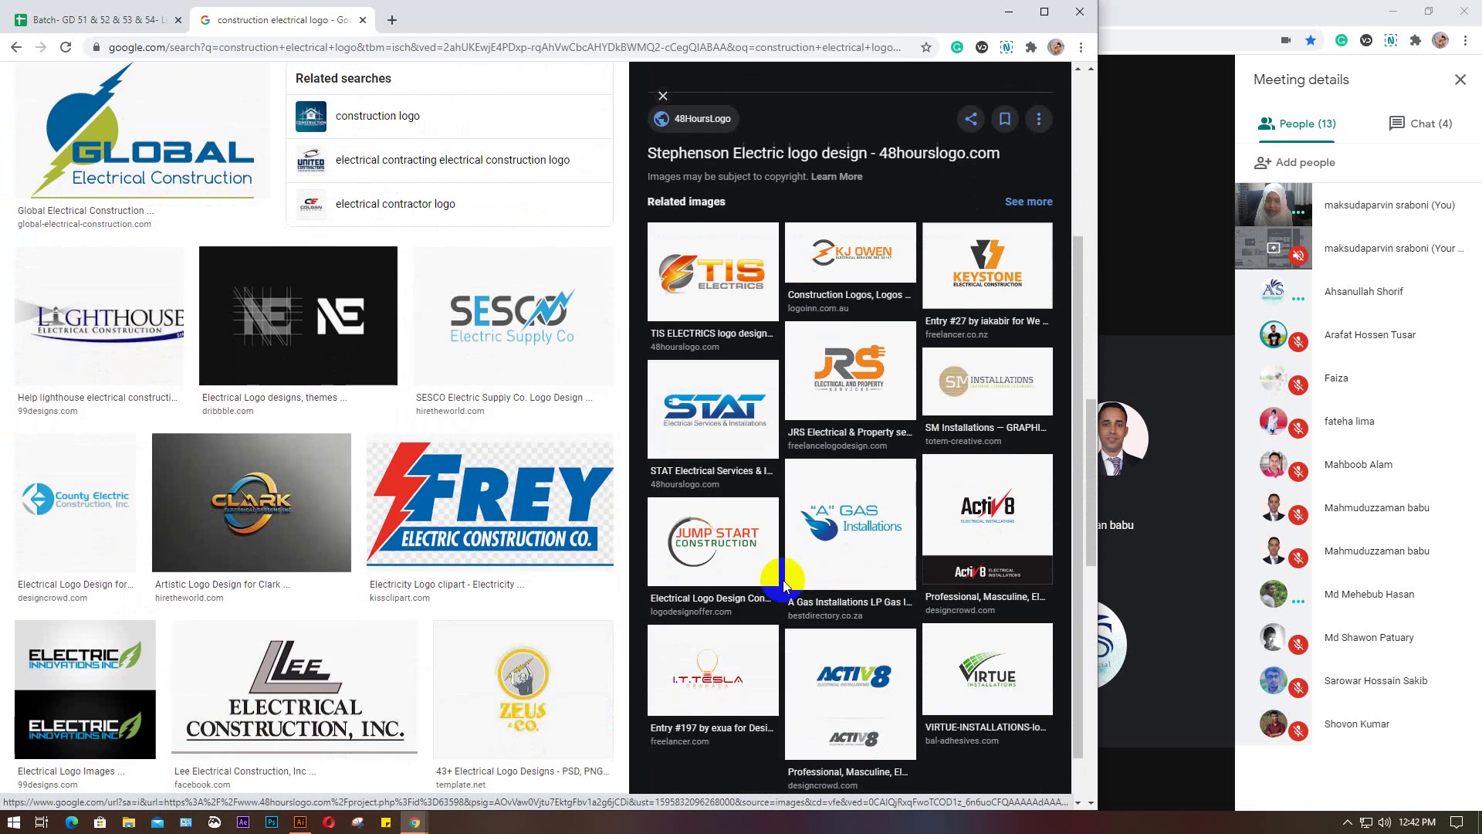
scroll(774, 562, "down", 1)
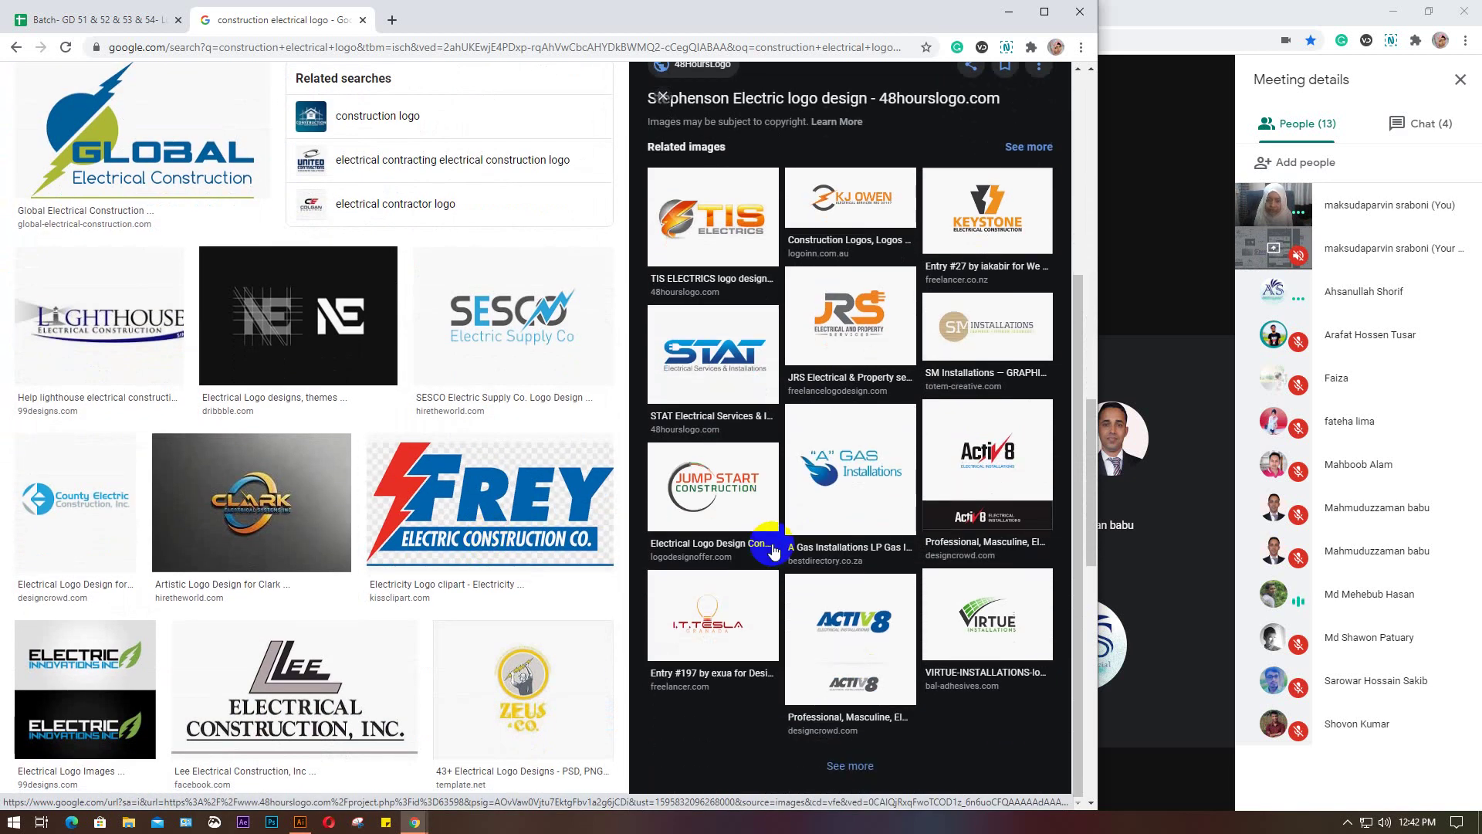
scroll(502, 498, "down", 2)
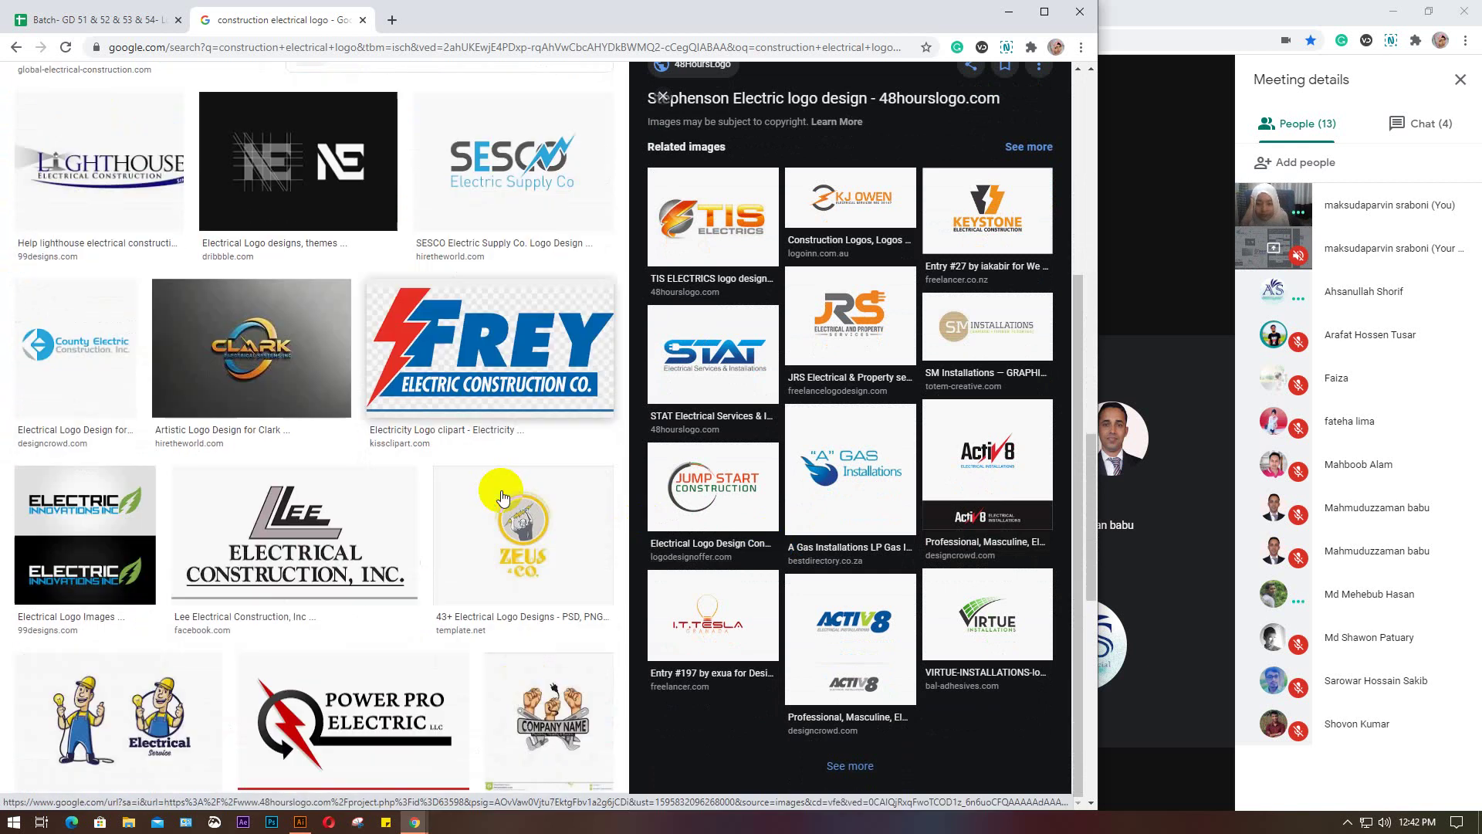
left_click(521, 536)
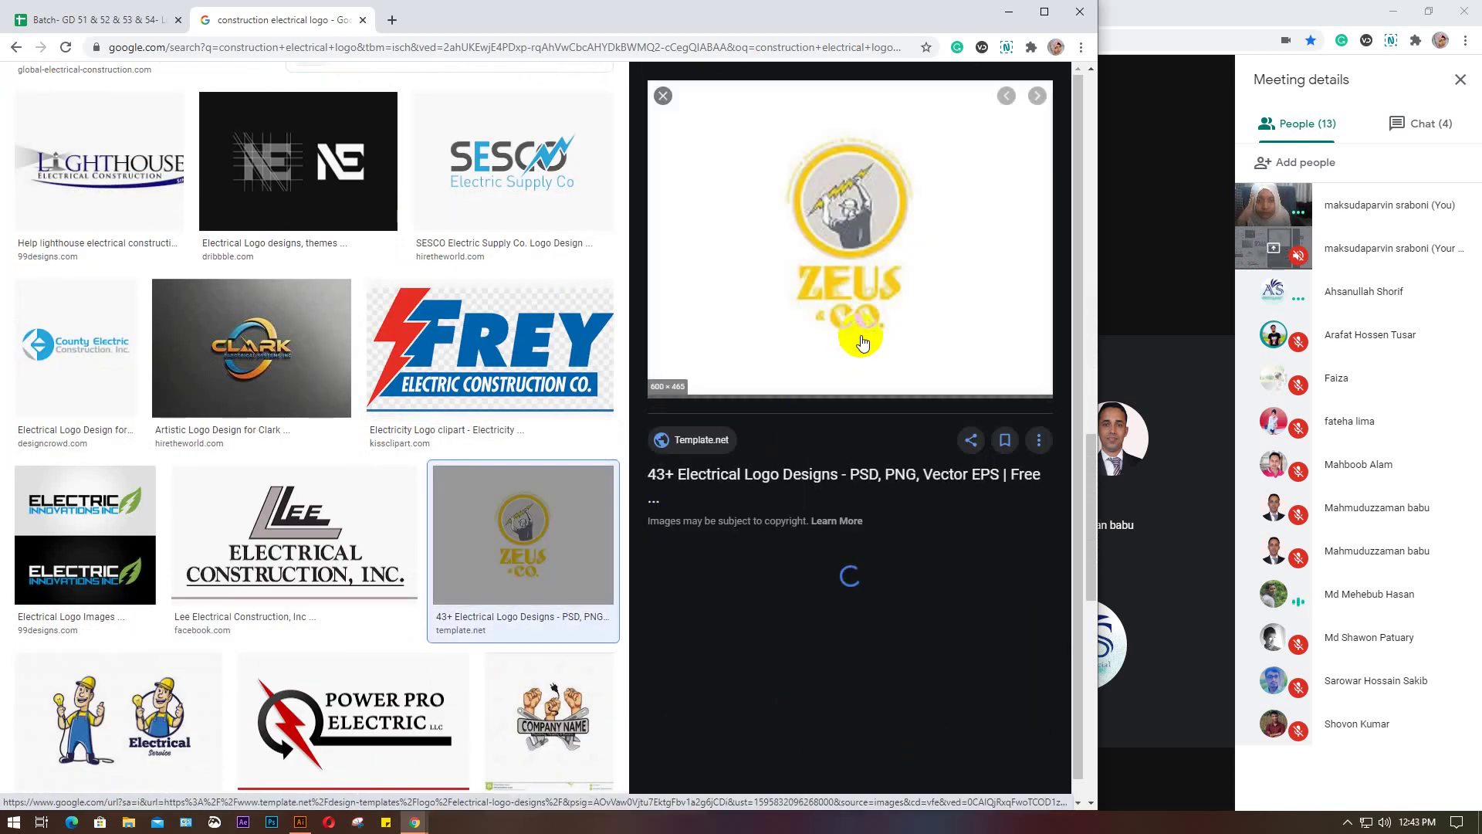
scroll(862, 342, "down", 1)
scroll(862, 342, "down", 5)
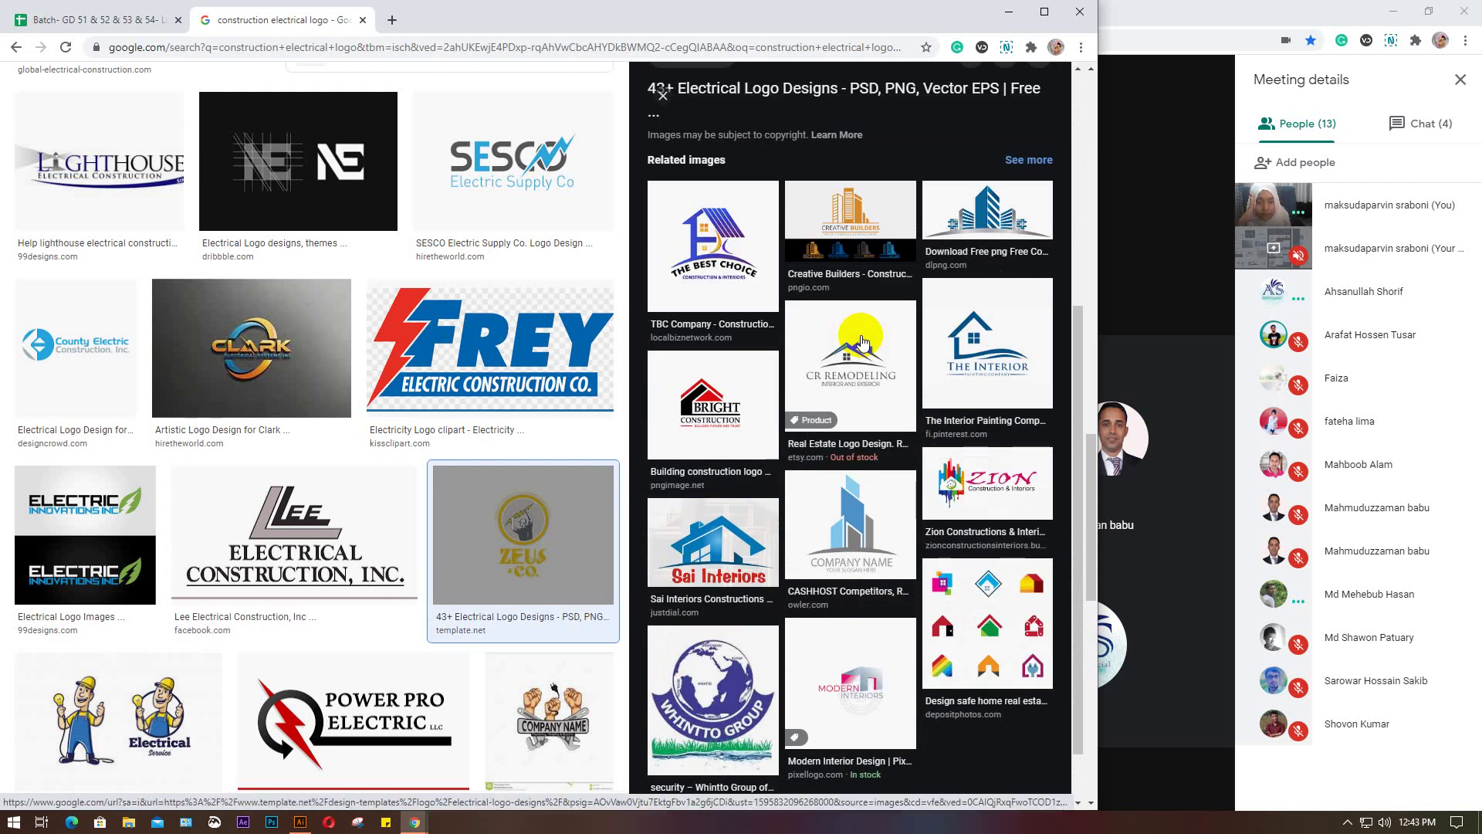
scroll(418, 358, "down", 3)
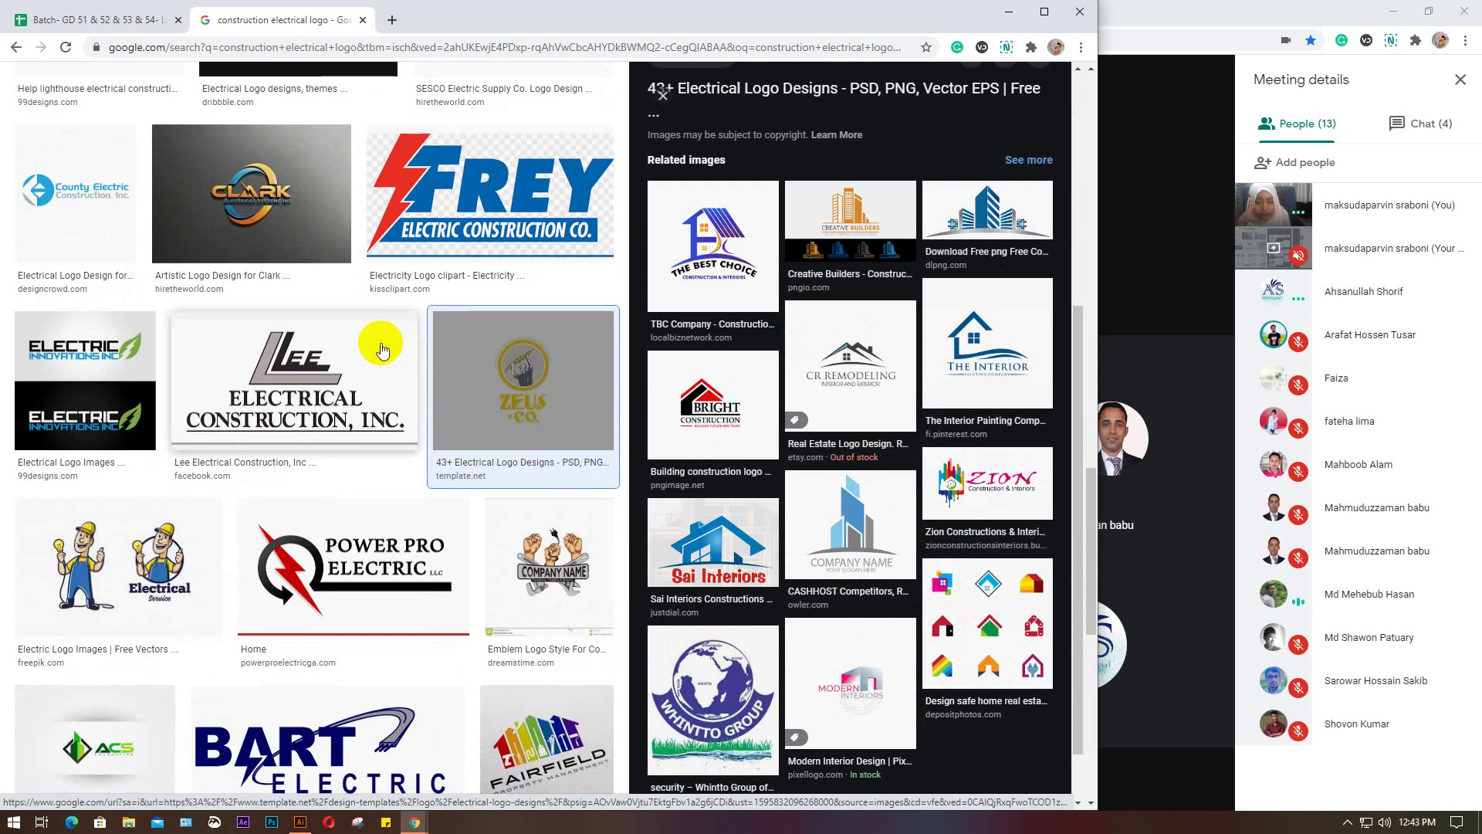
scroll(381, 350, "down", 3)
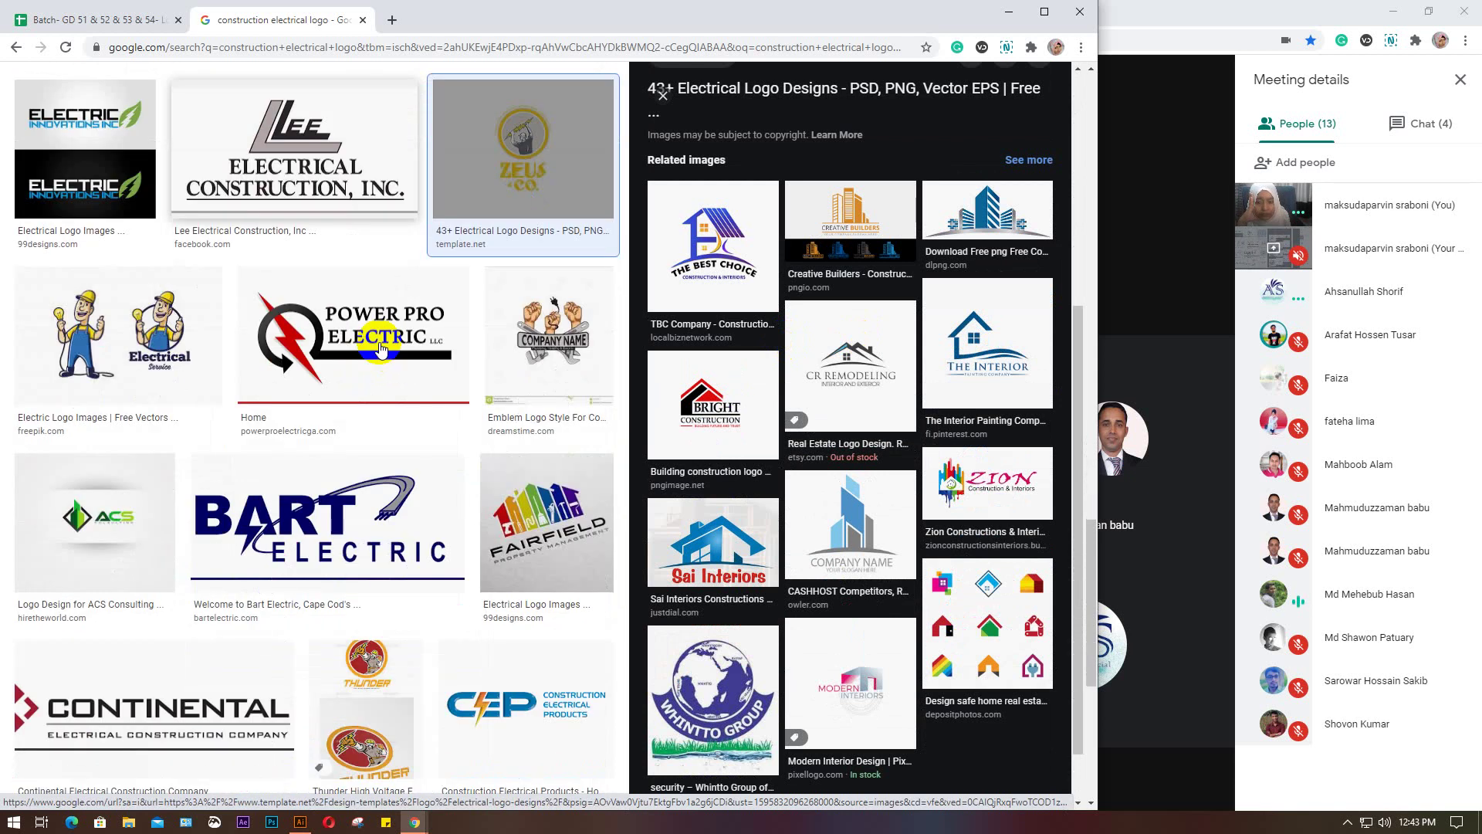
scroll(381, 349, "down", 1)
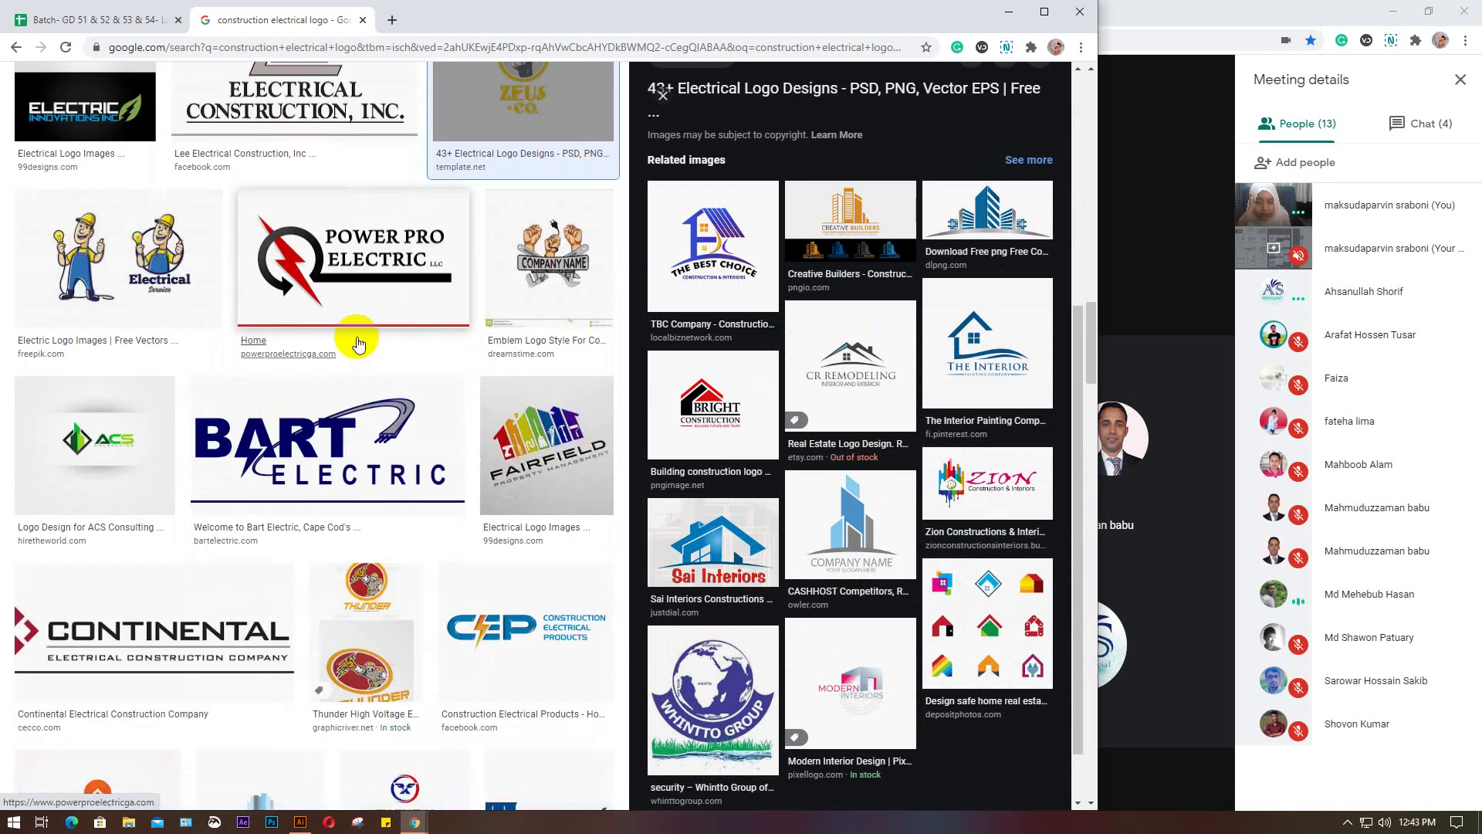
scroll(379, 349, "down", 2)
scroll(364, 351, "down", 2)
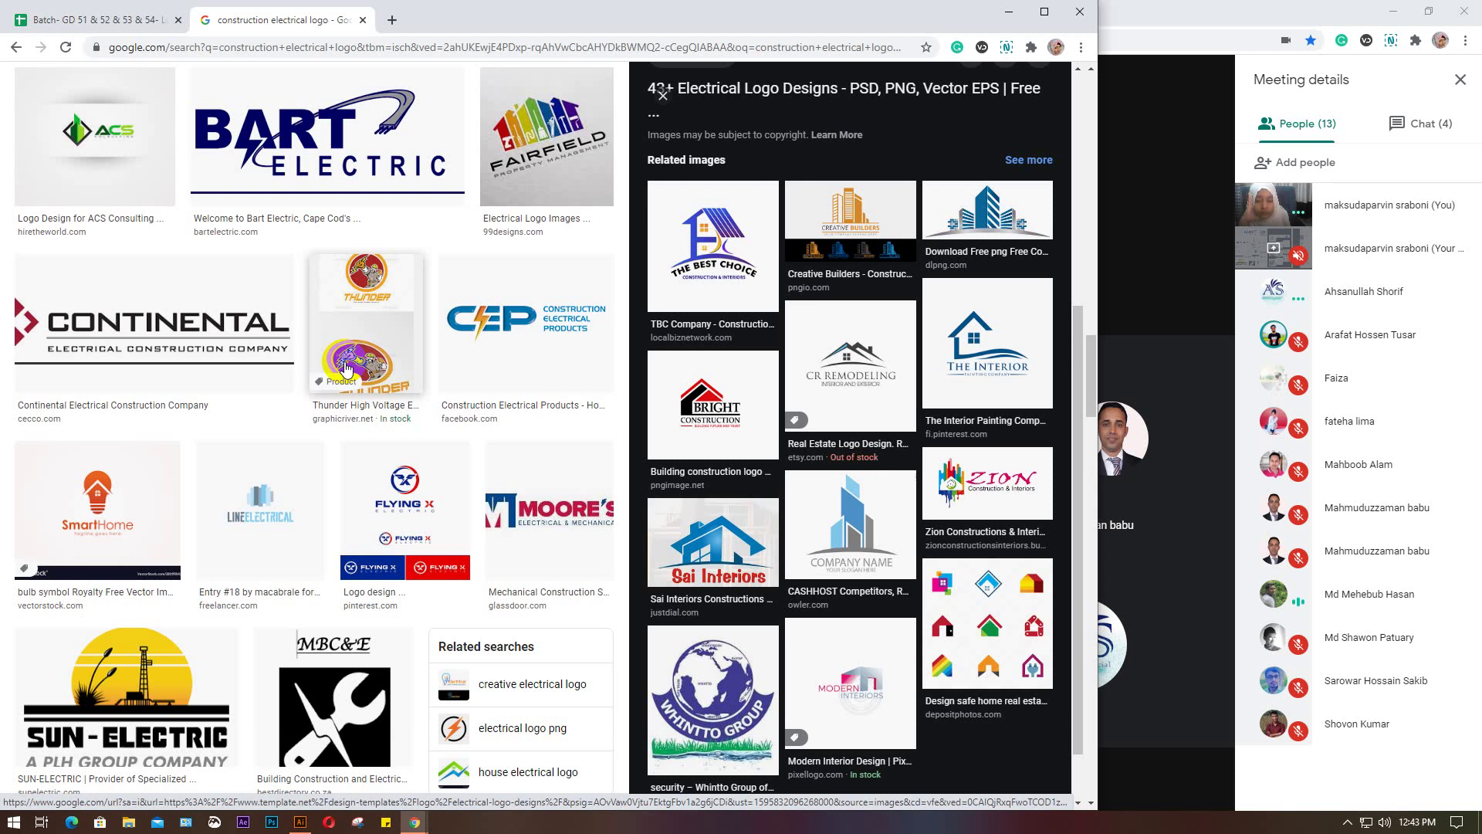
scroll(345, 371, "down", 2)
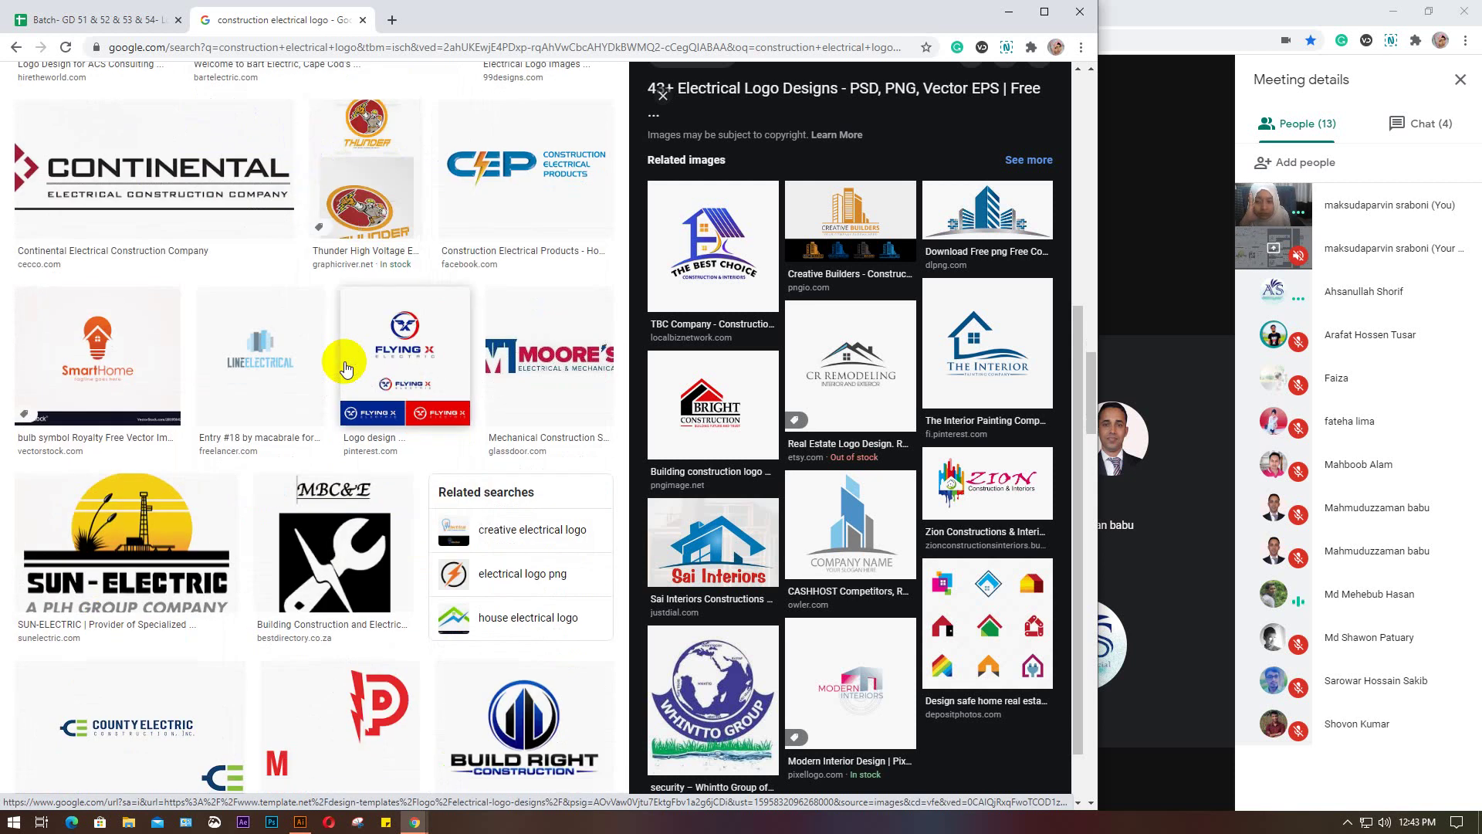
scroll(345, 369, "down", 3)
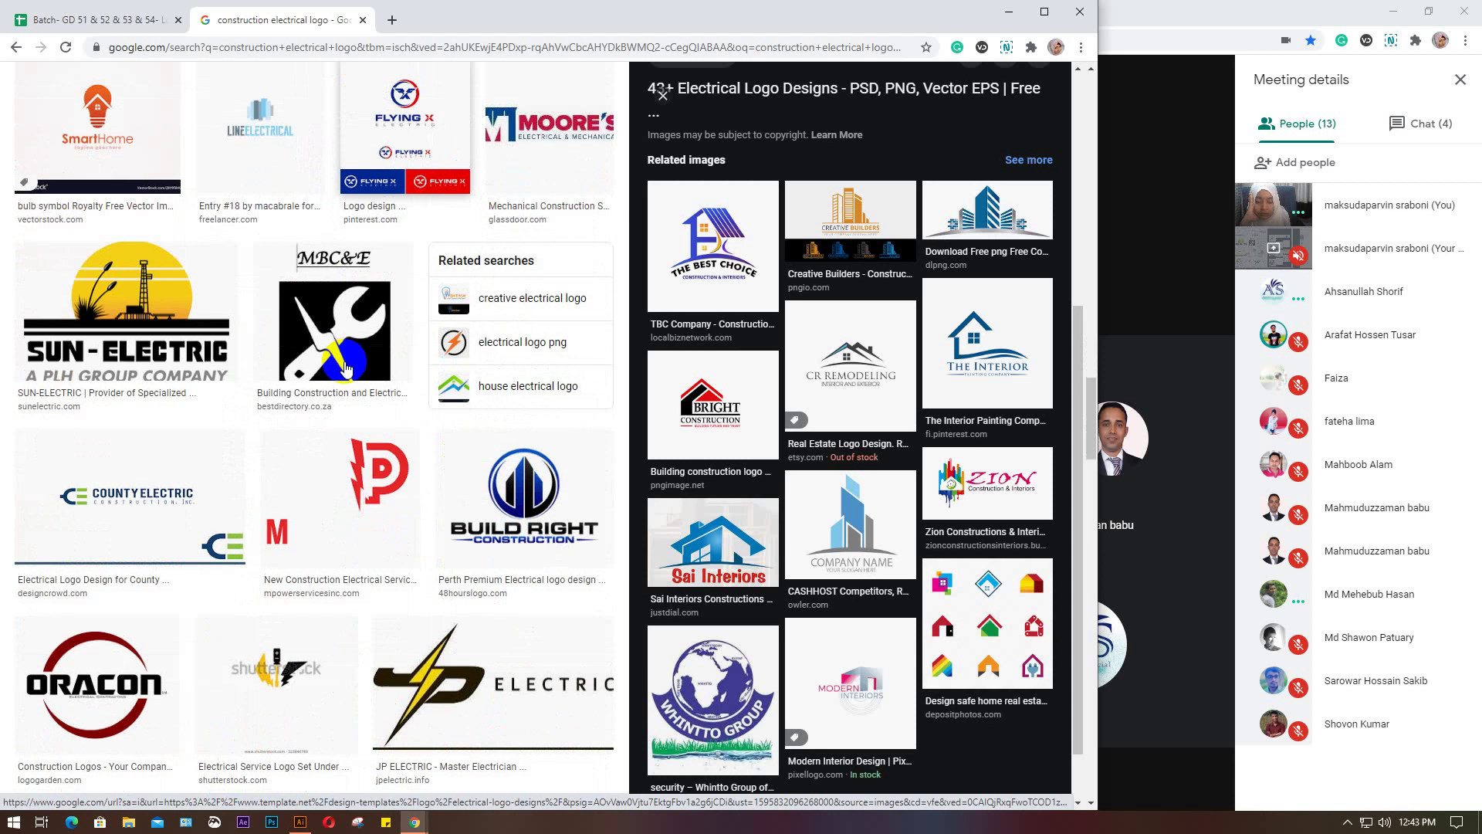
scroll(345, 371, "down", 4)
scroll(345, 369, "down", 2)
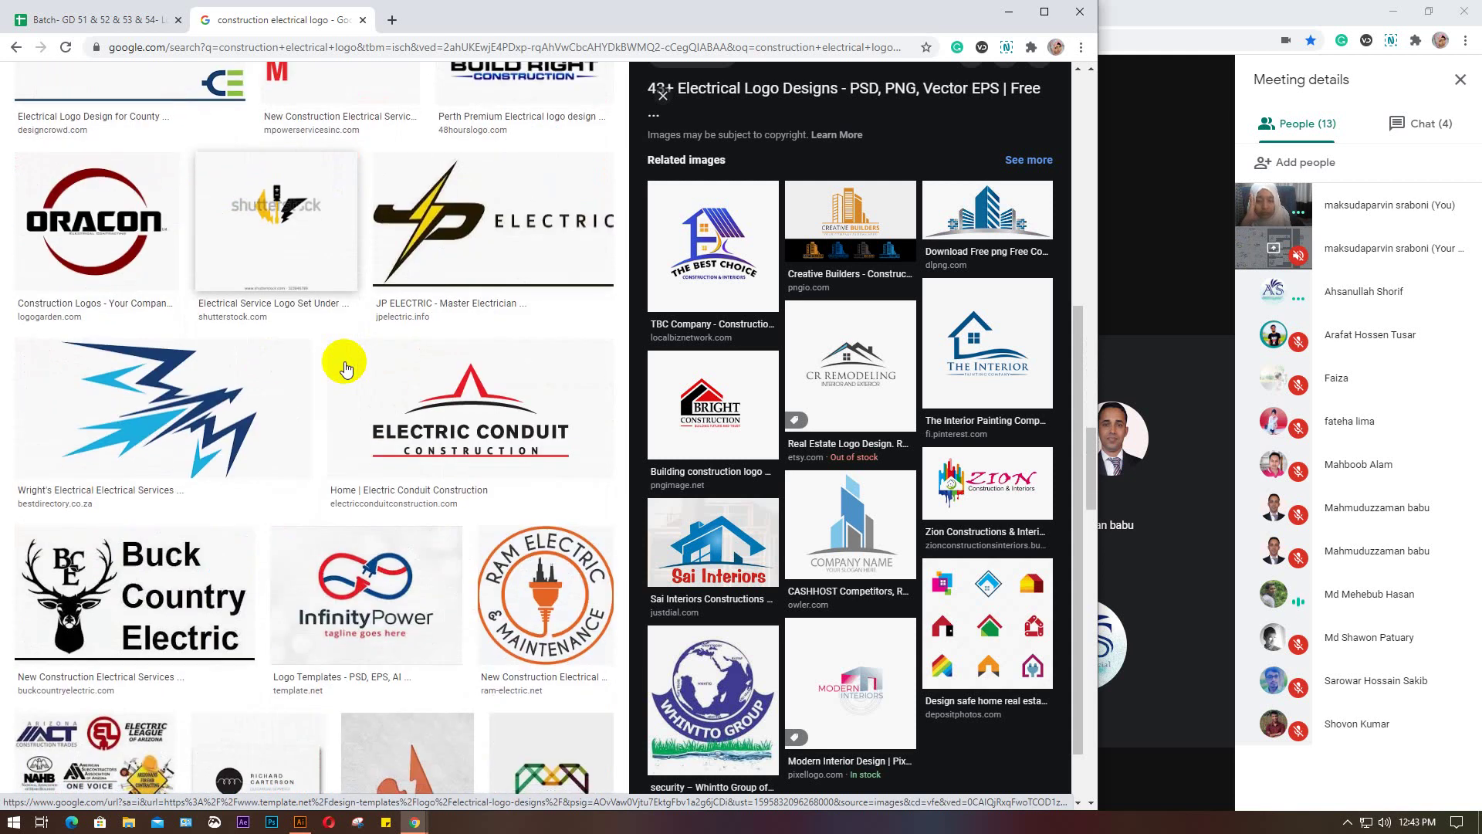
scroll(345, 369, "down", 2)
scroll(345, 369, "down", 2)
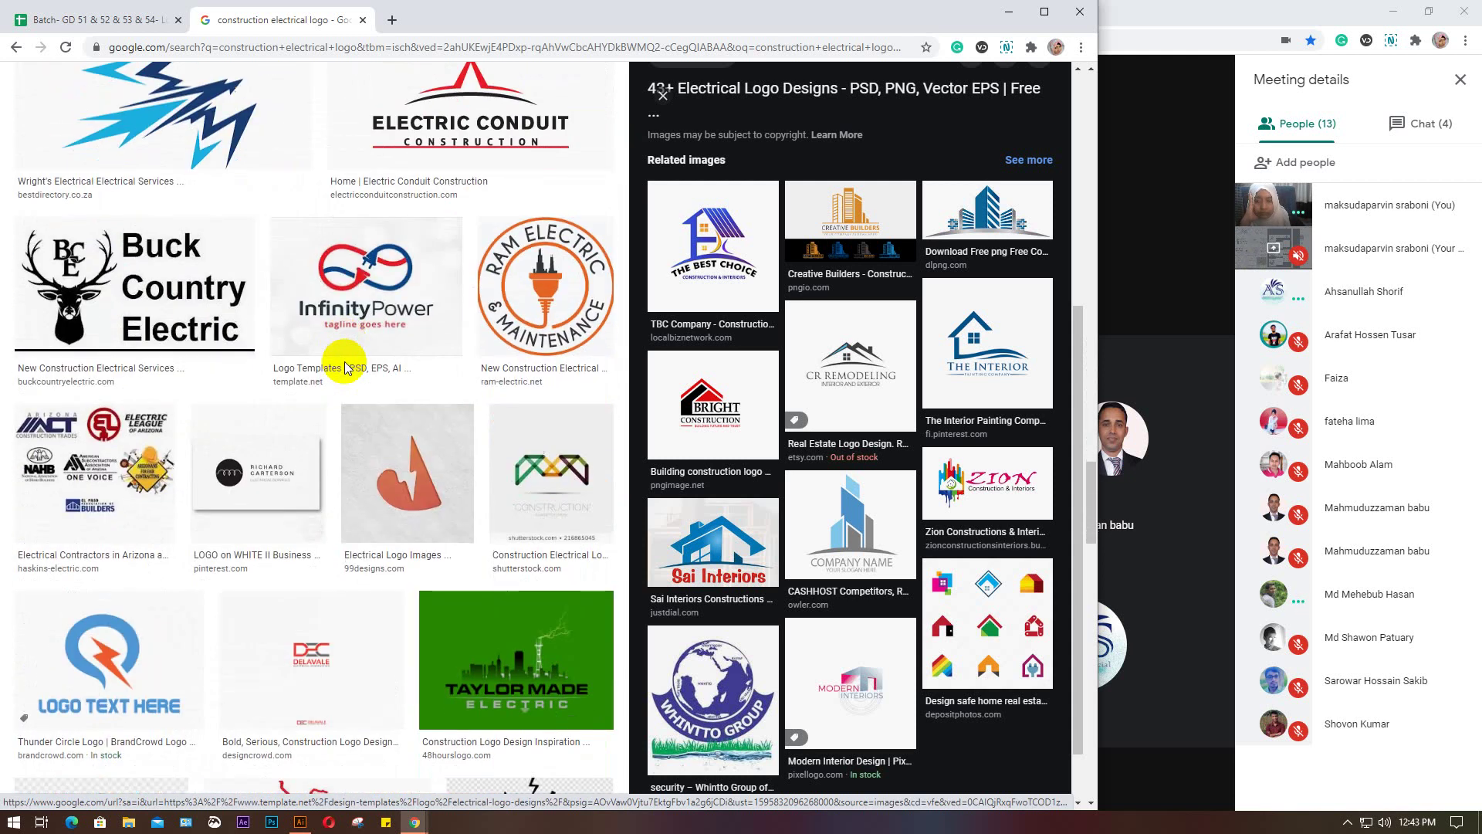
scroll(345, 369, "down", 3)
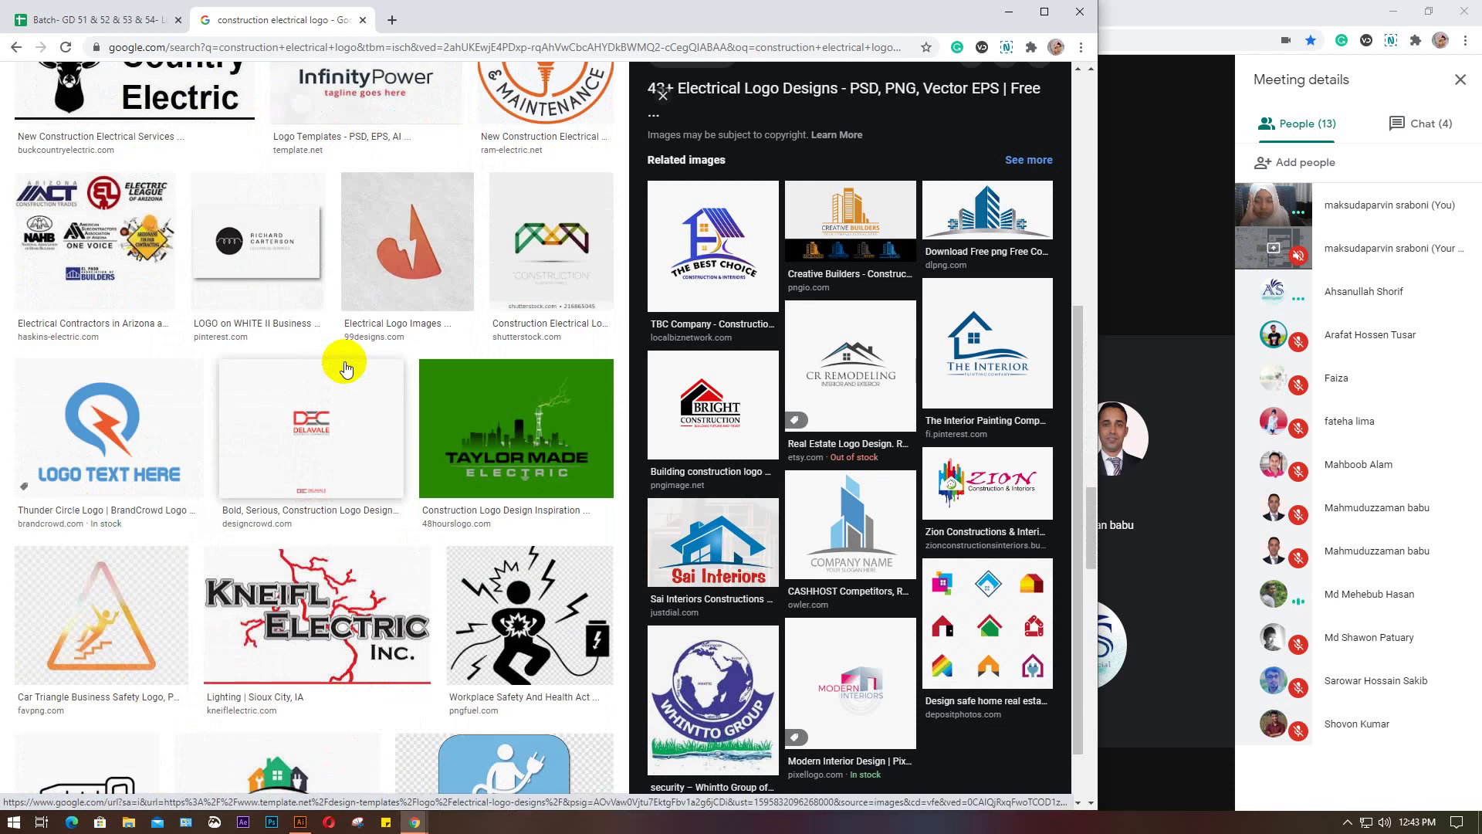
scroll(345, 369, "down", 2)
scroll(346, 369, "down", 1)
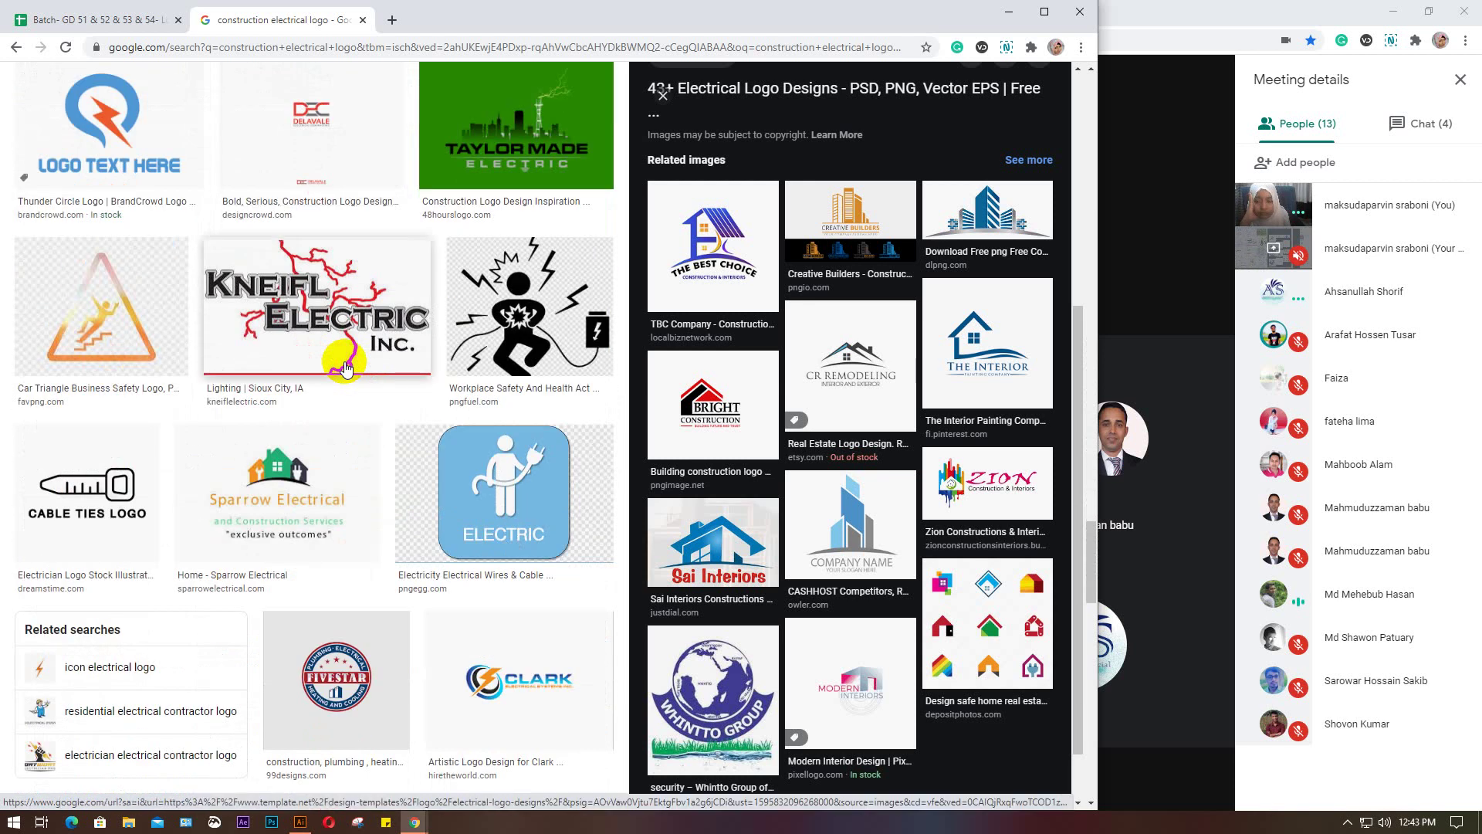
scroll(345, 369, "down", 2)
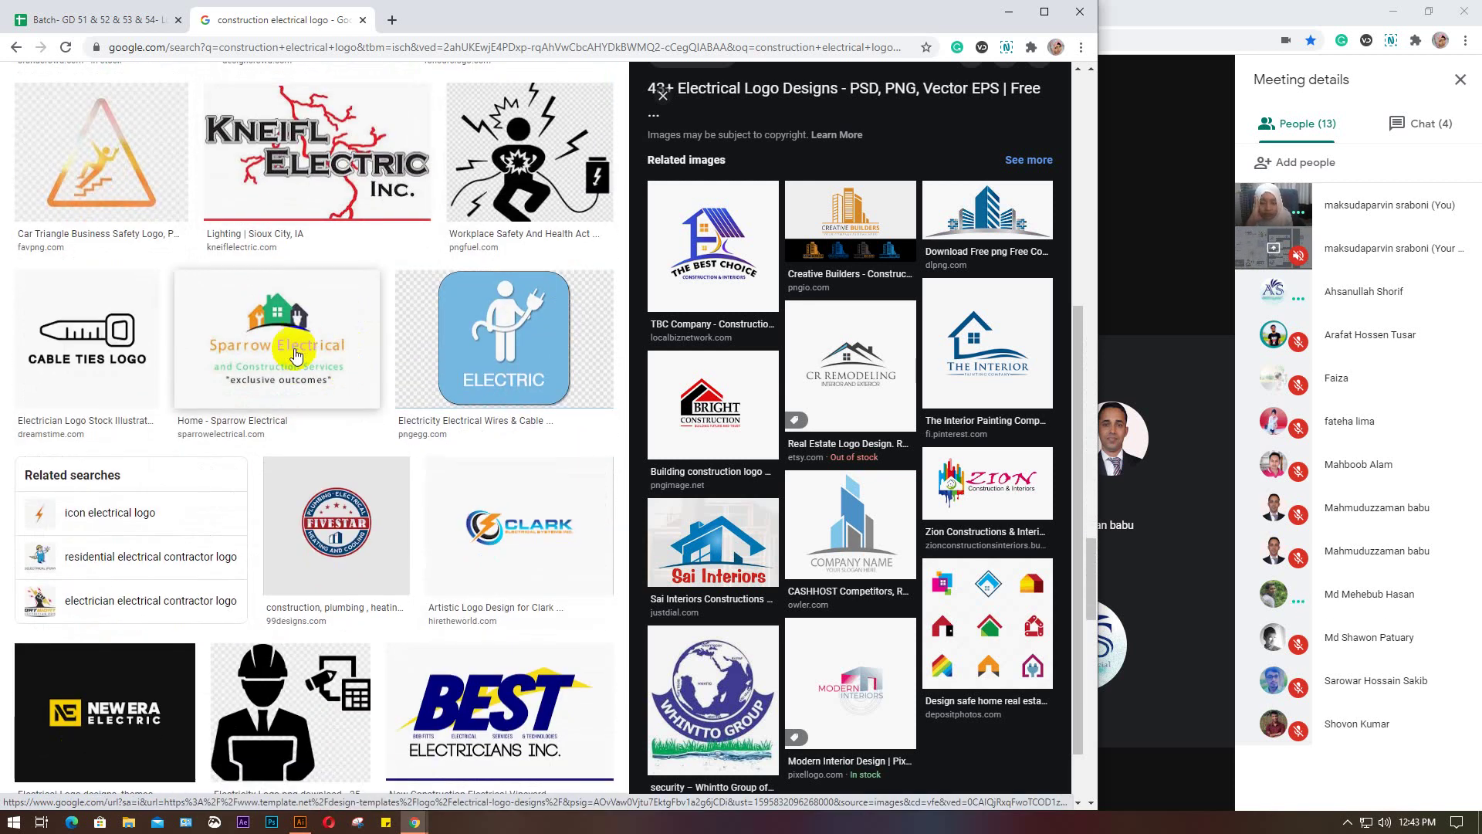
scroll(297, 342, "up", 3)
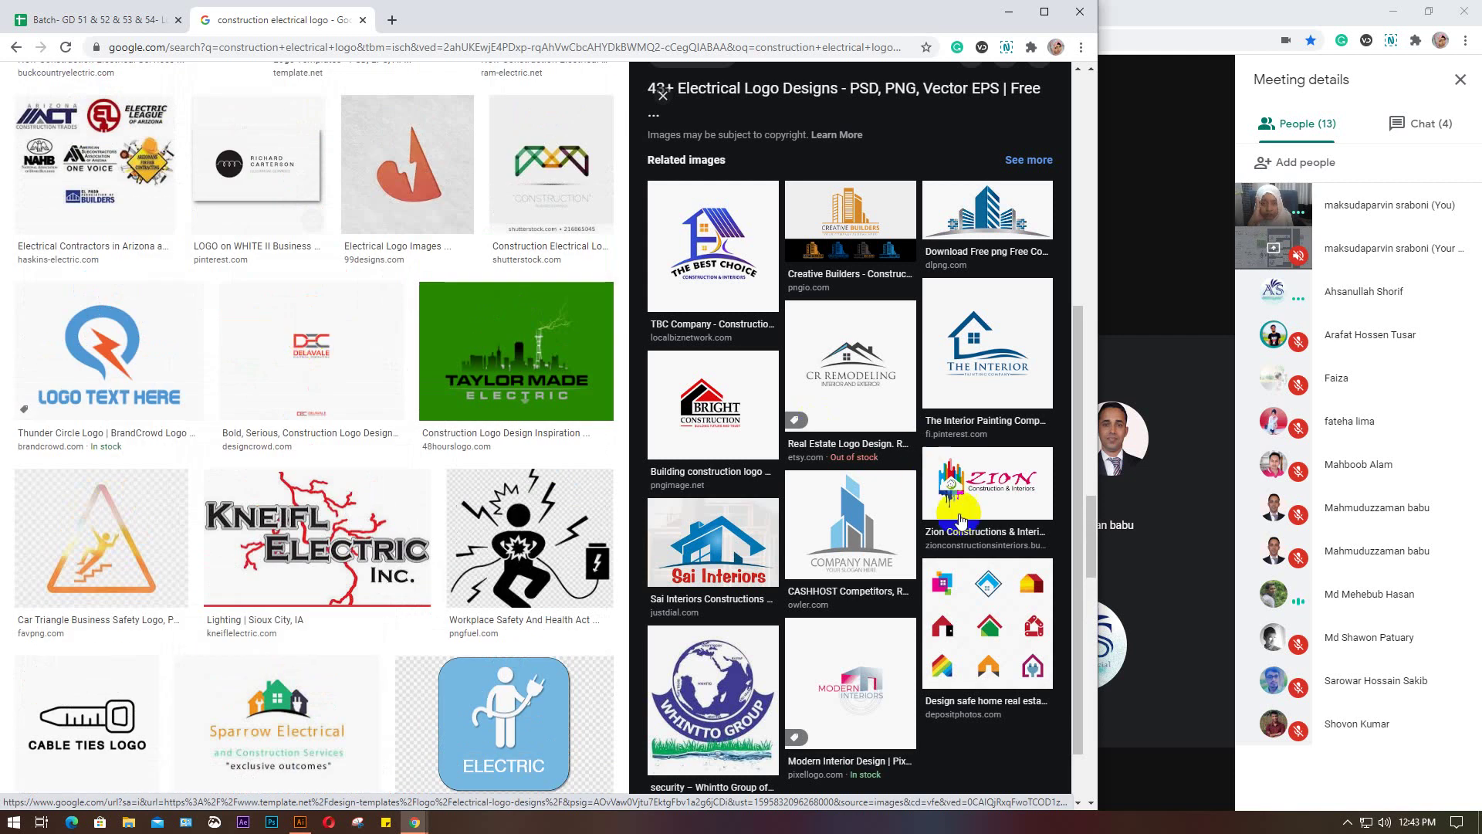
Remove 'electrical' from the query to search 'construction logo' again
left_click_drag(1091, 540, 1058, 106)
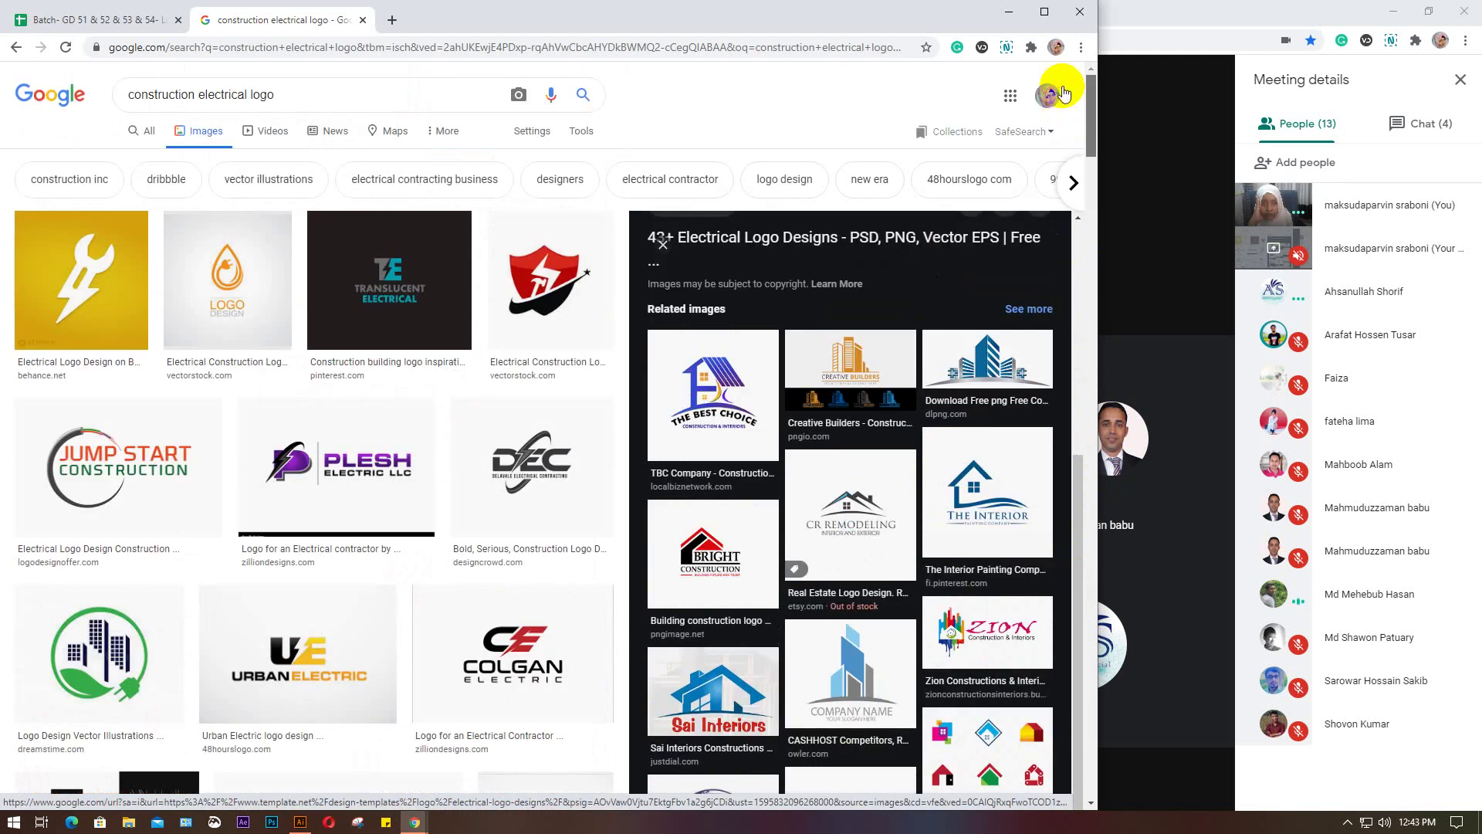
left_click_drag(247, 95, 206, 95)
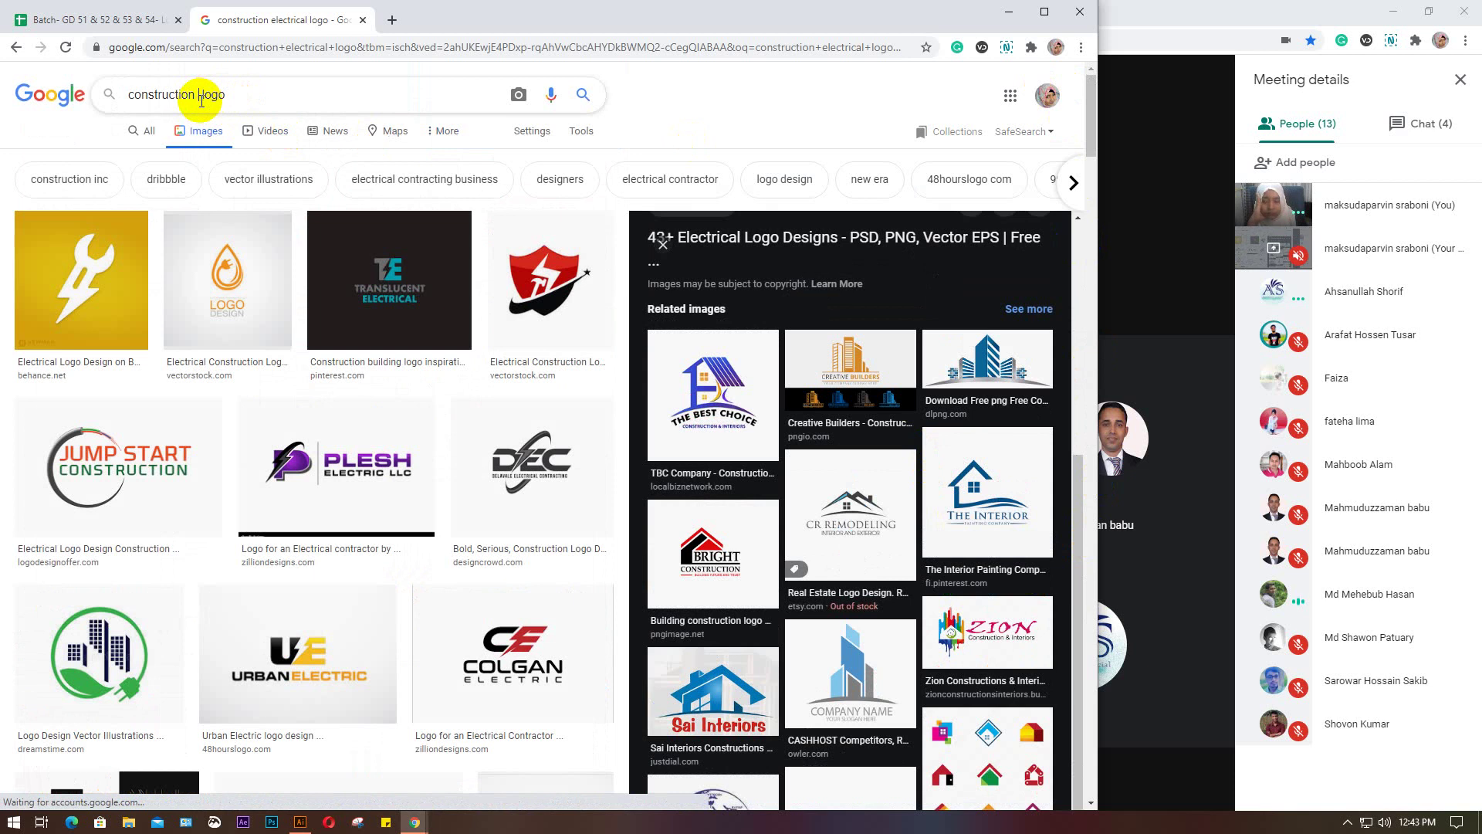
key("Return")
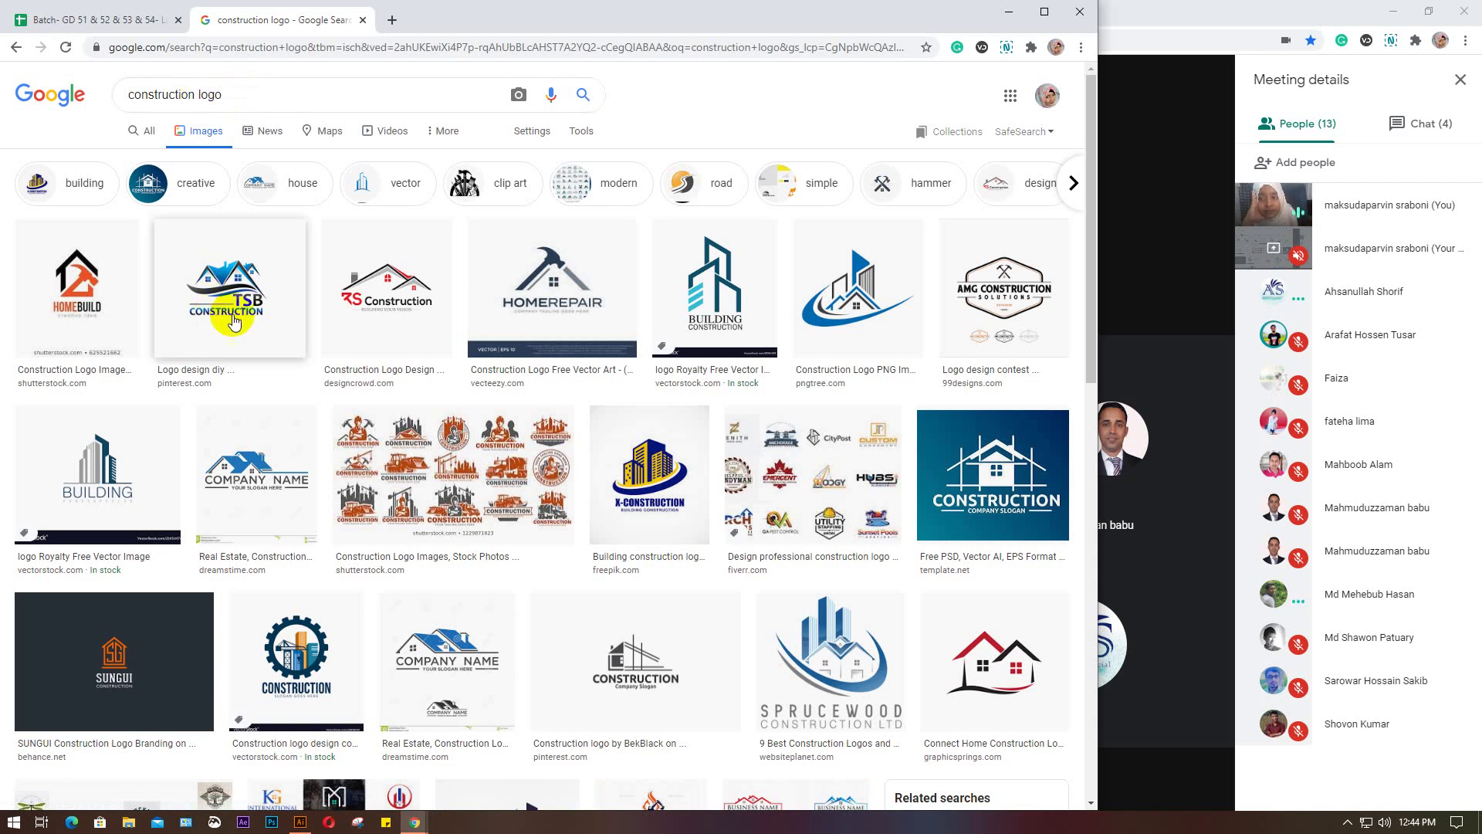
Preview the HOMEBUILD logo, the orange logo collage and the AMG Construction Solutions logo
left_click(69, 301)
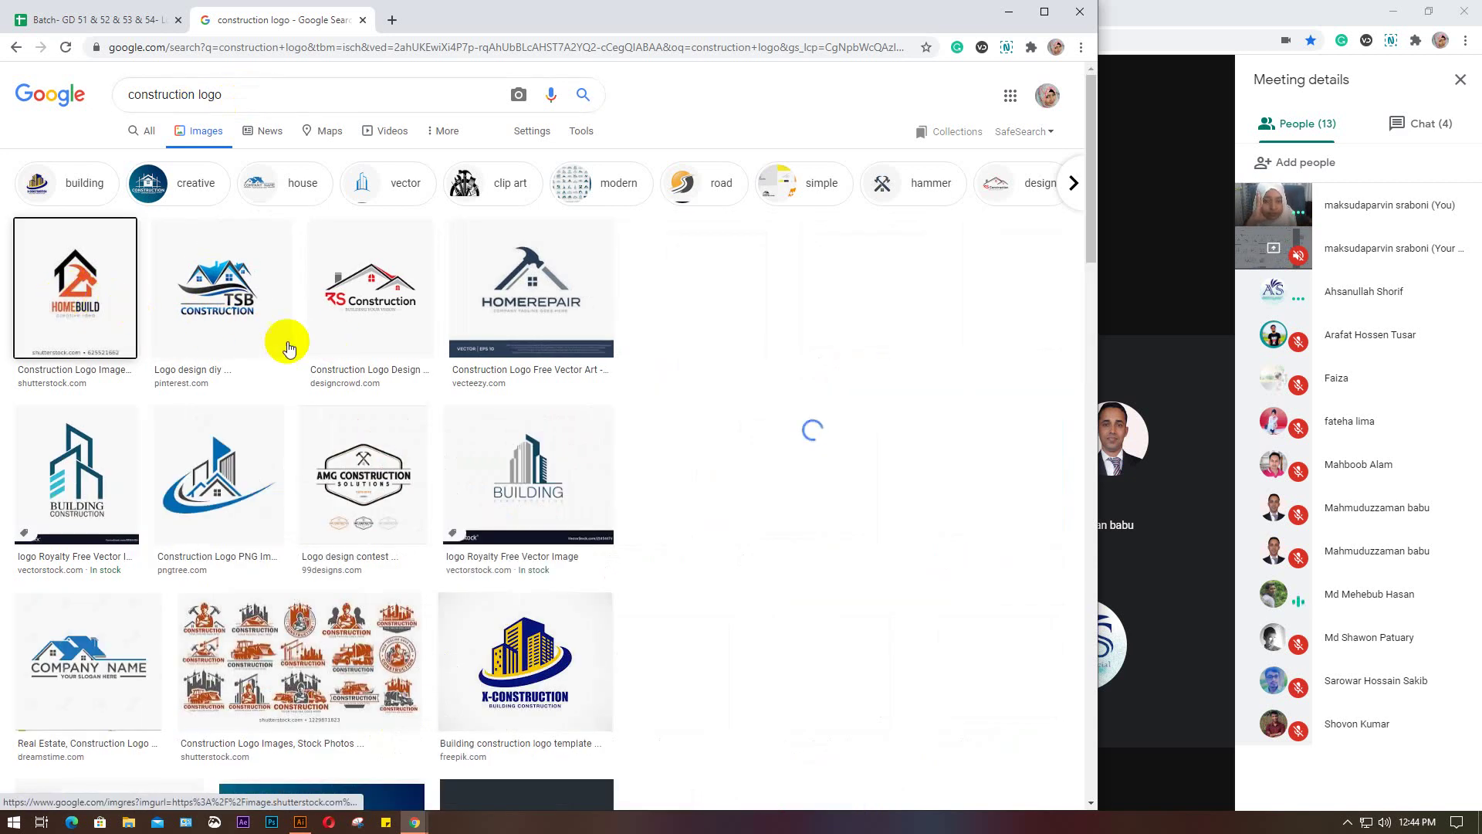
scroll(312, 346, "down", 4)
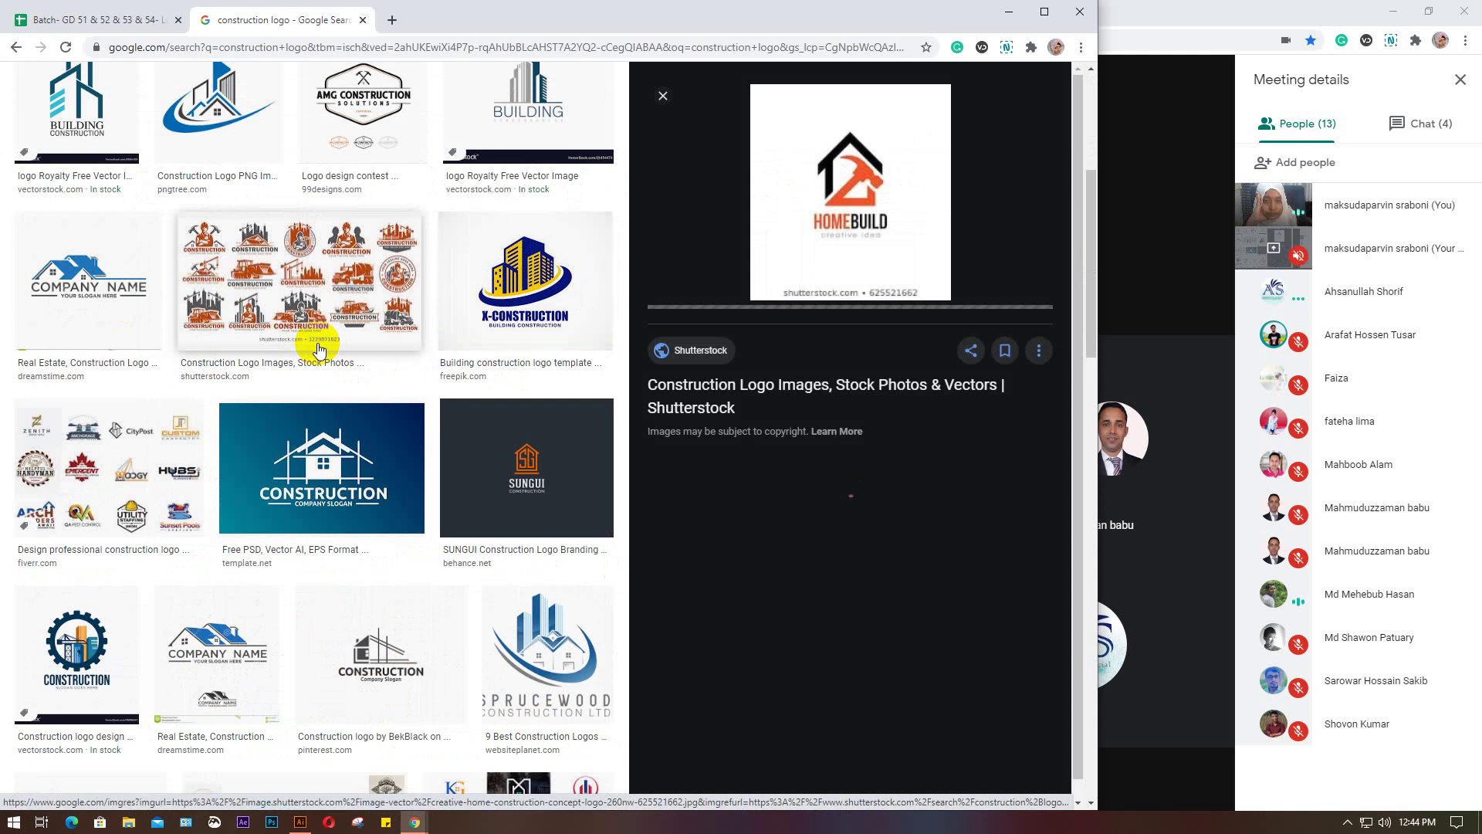
scroll(320, 352, "up", 3)
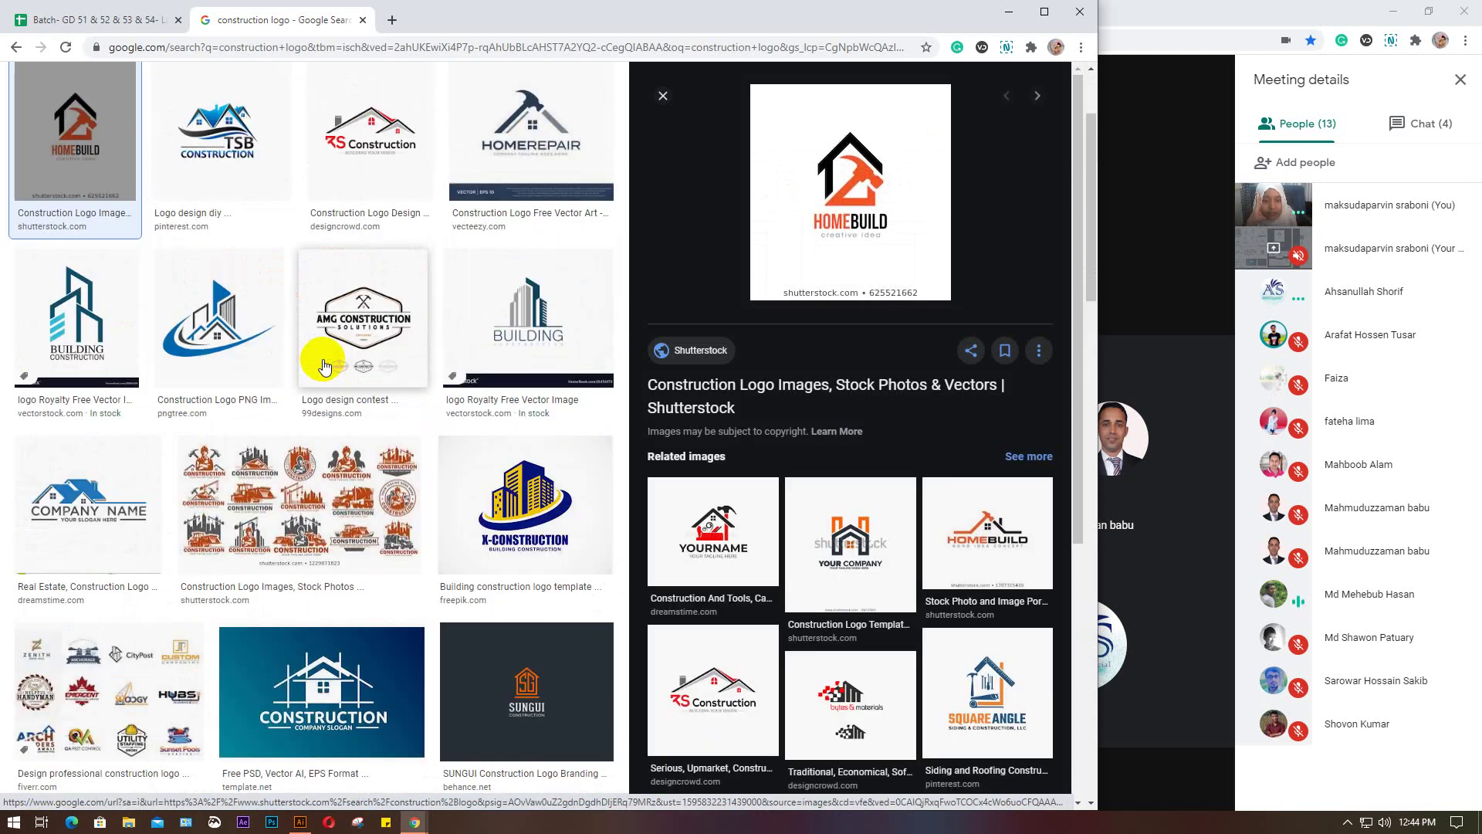
scroll(324, 366, "down", 4)
scroll(325, 366, "up", 4)
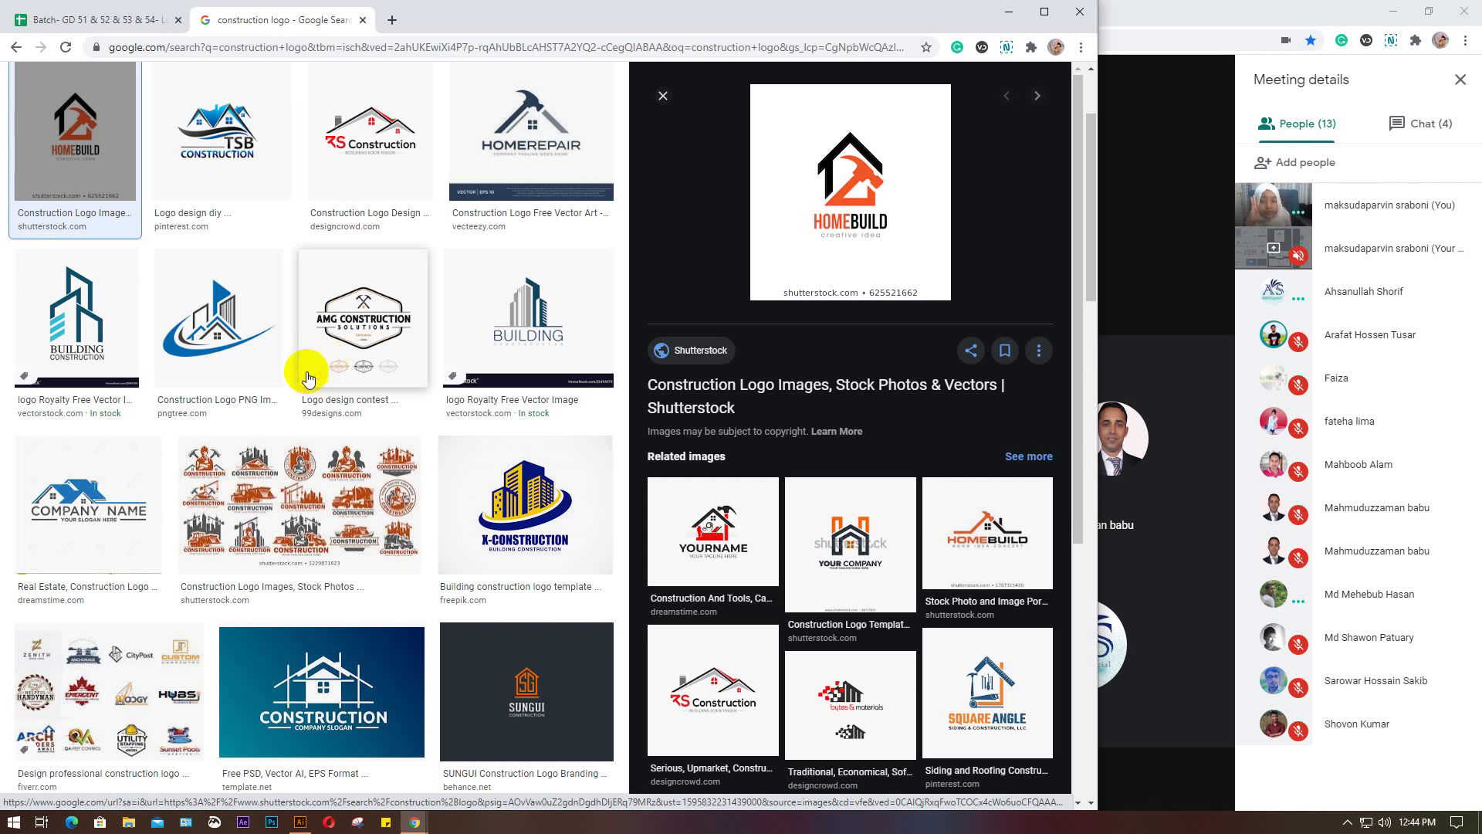
left_click(296, 467)
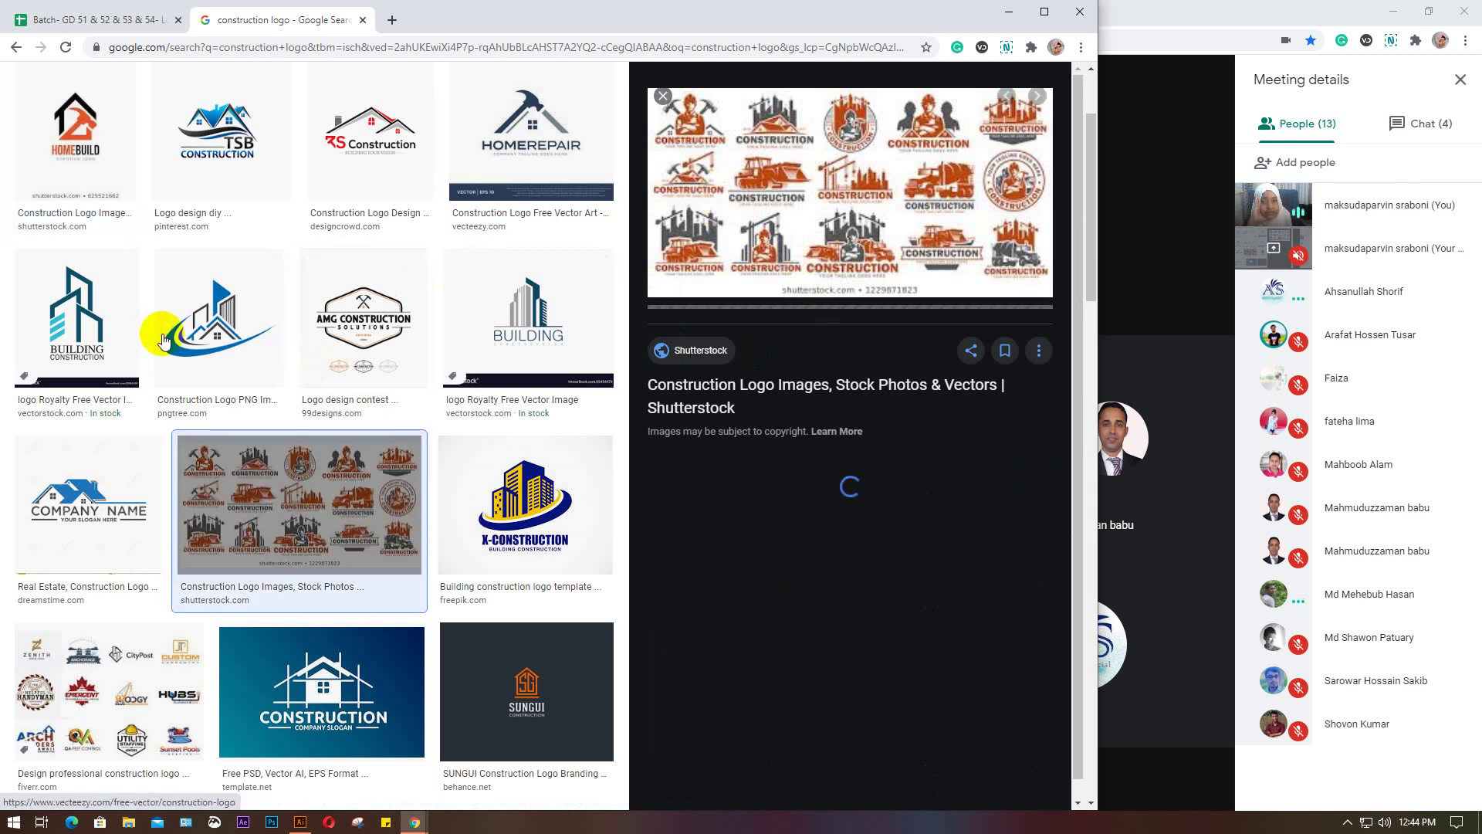
left_click(351, 323)
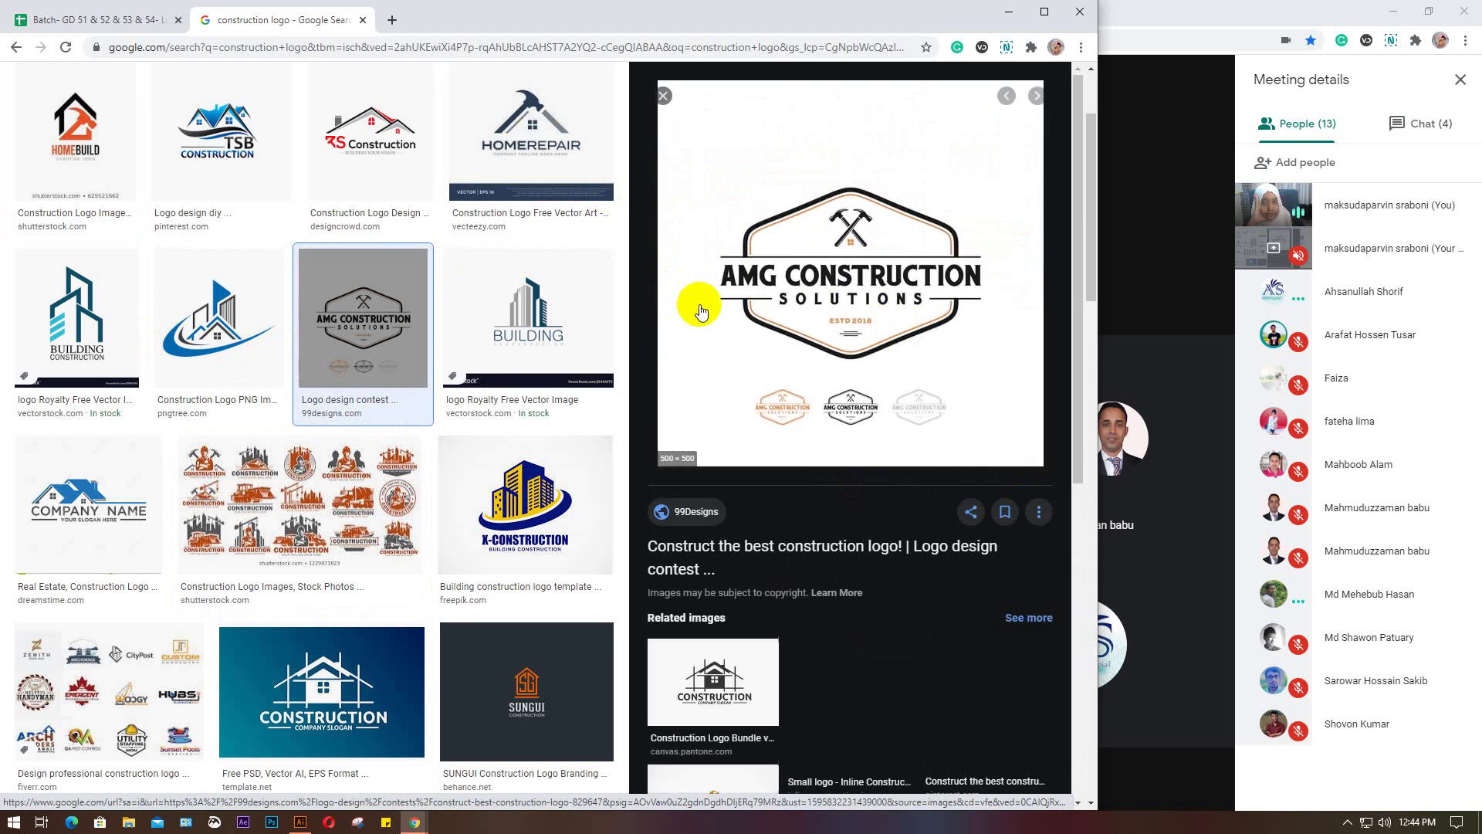
scroll(315, 311, "up", 2)
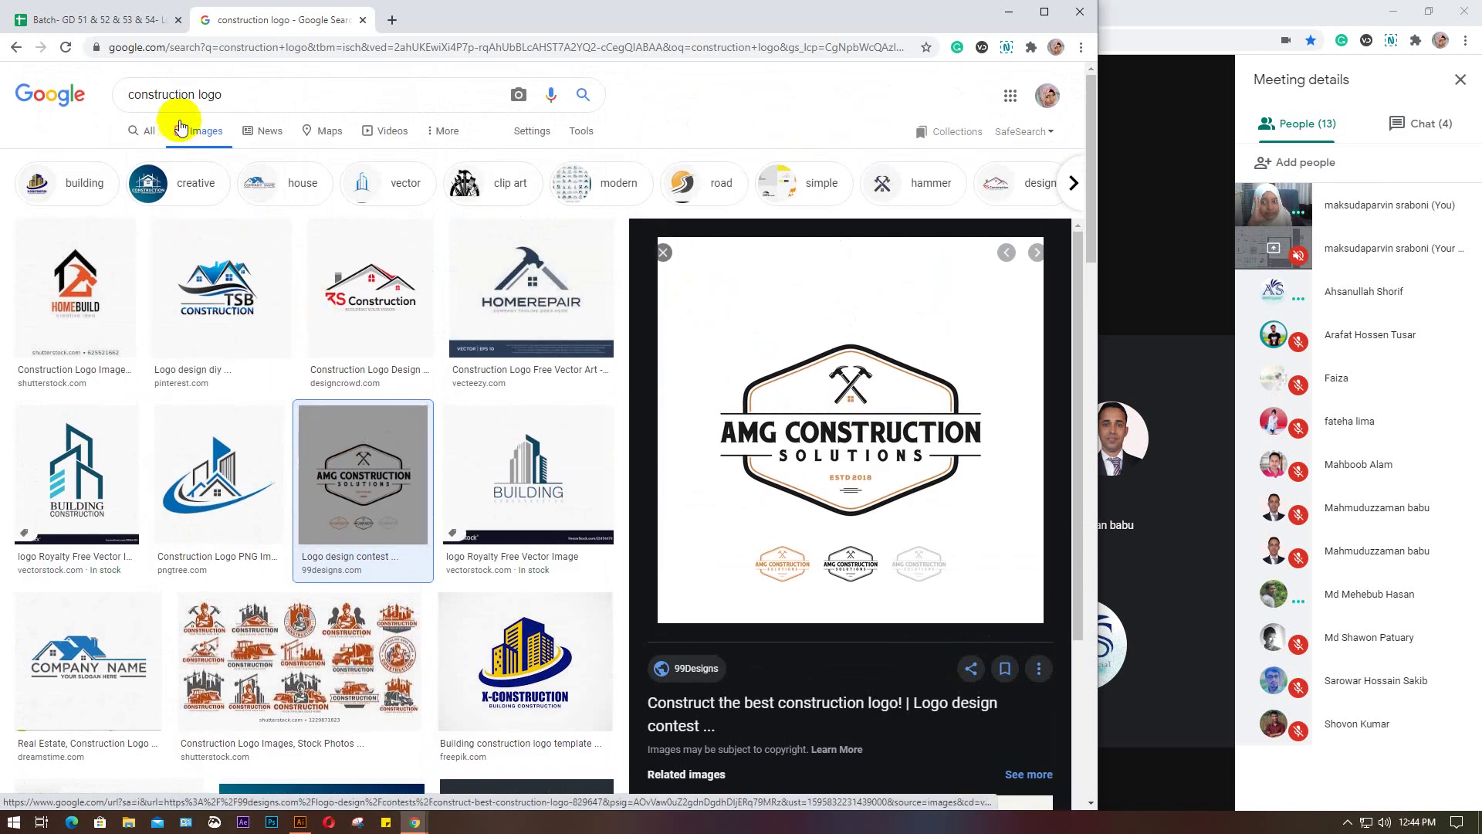
Search images for 'apple previous logo' and preview OSXDaily's original Apple logo
left_click_drag(235, 94, 120, 96)
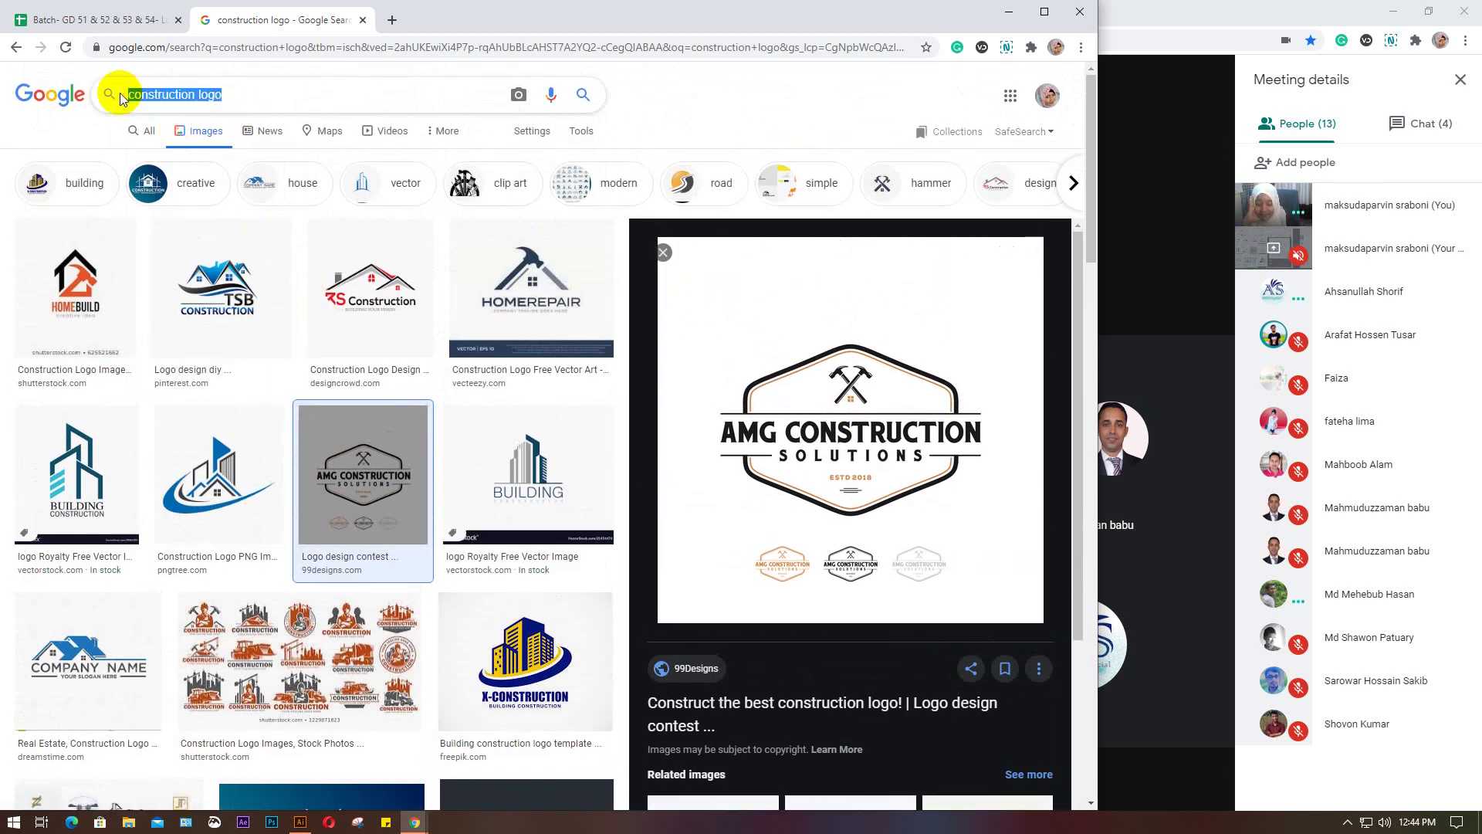
type("appl")
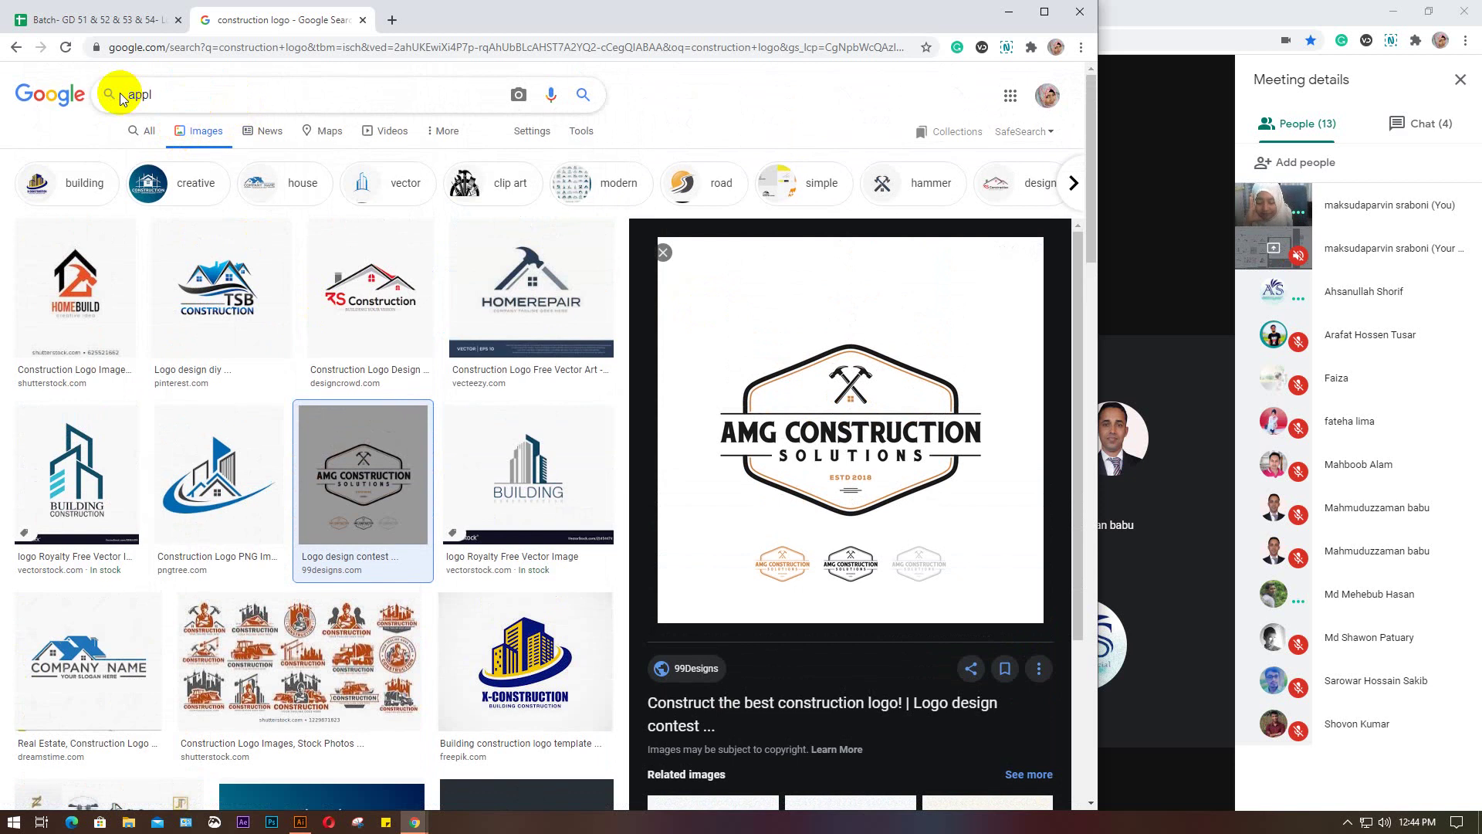
type("e")
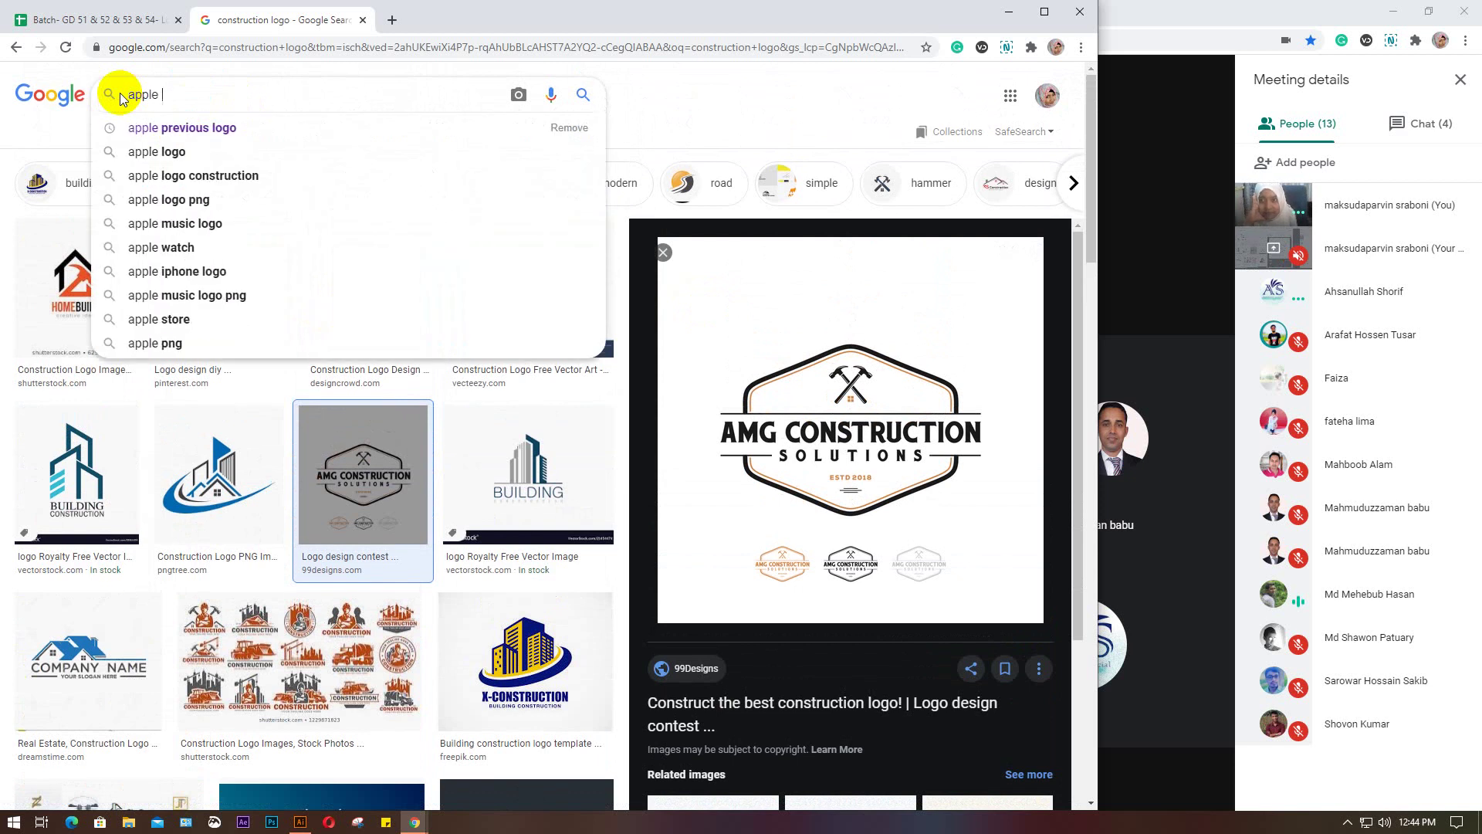
left_click(204, 128)
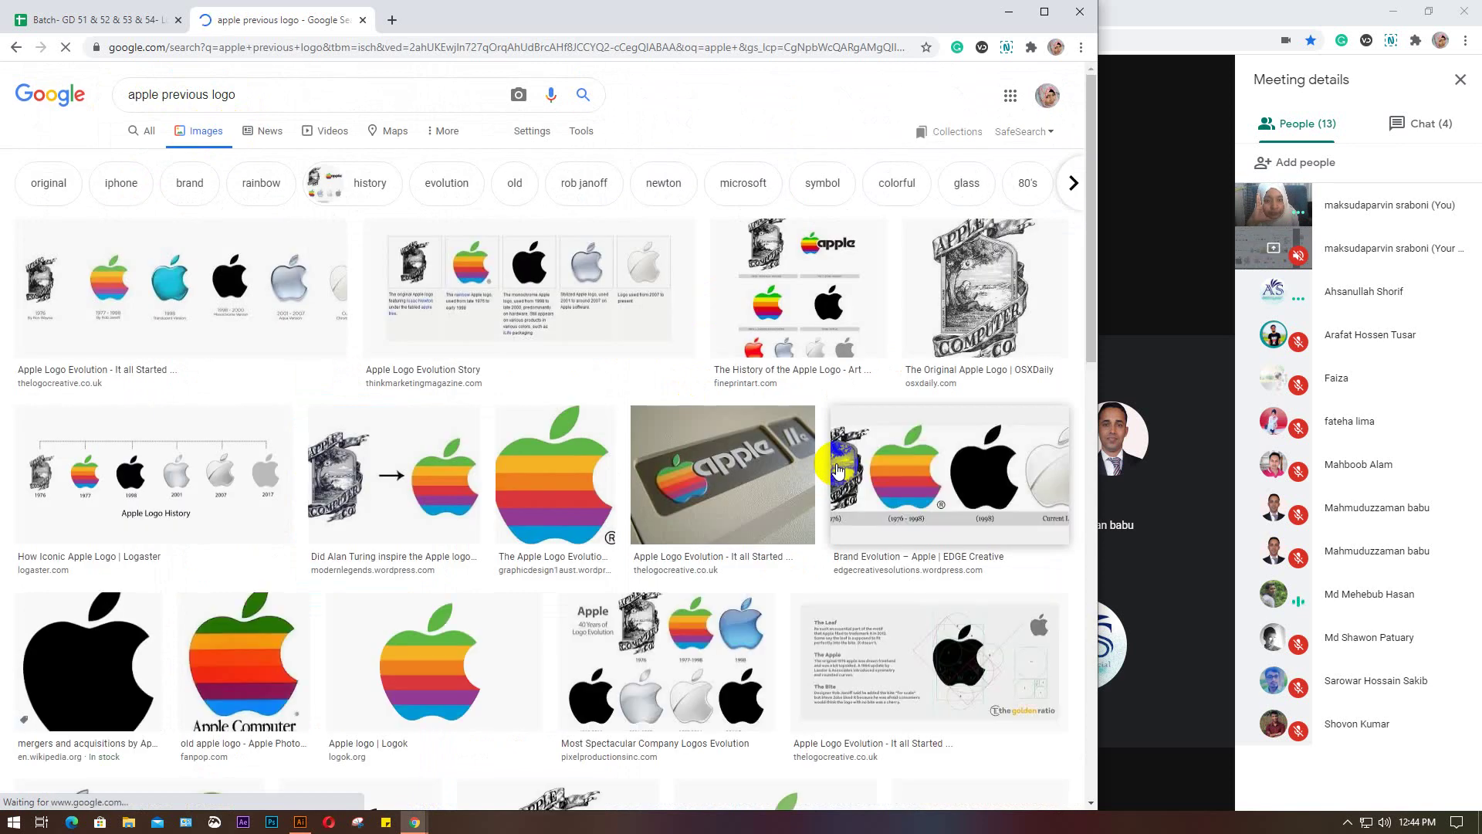
left_click(510, 294)
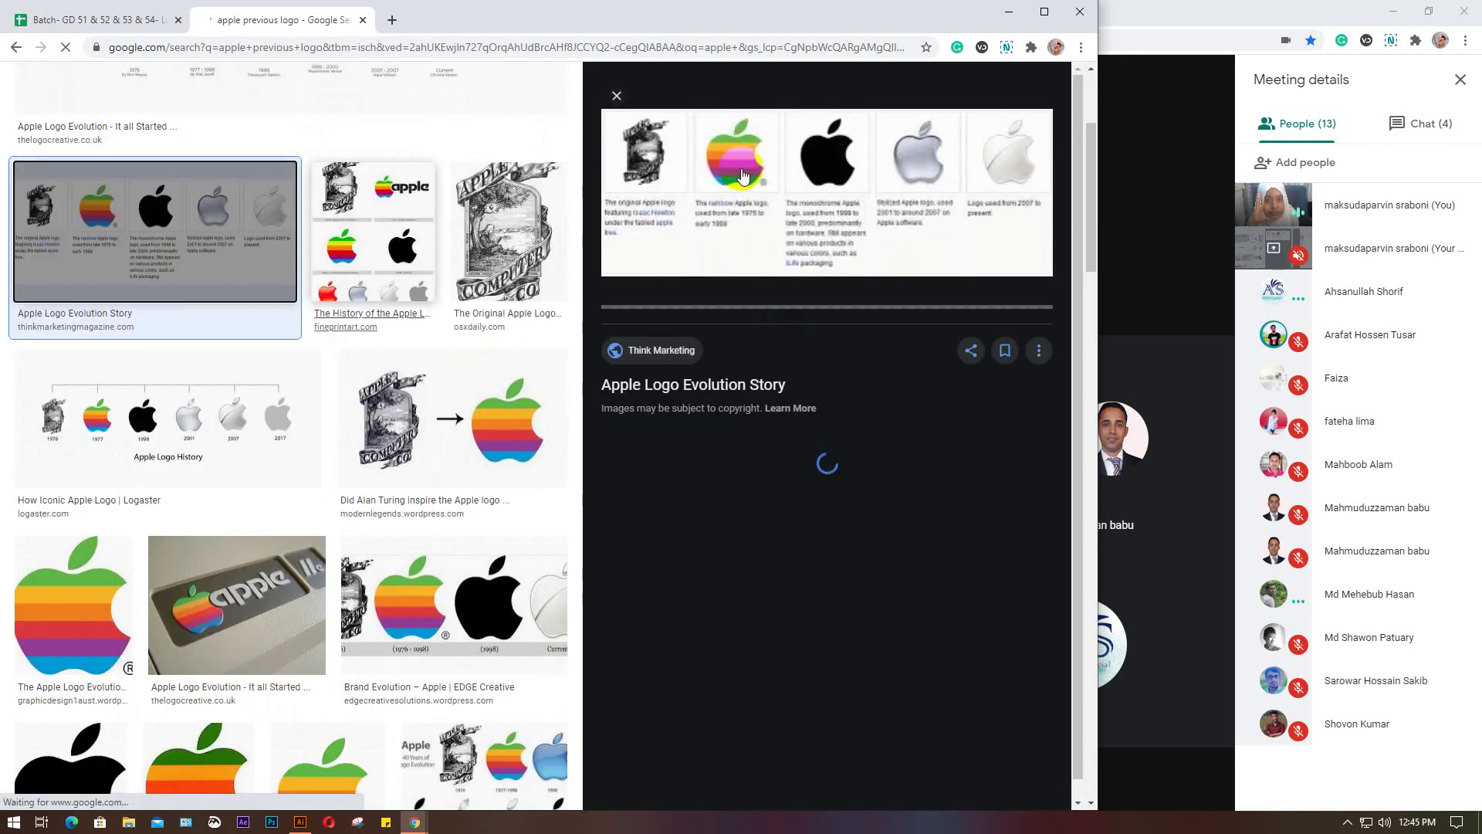
left_click(513, 201)
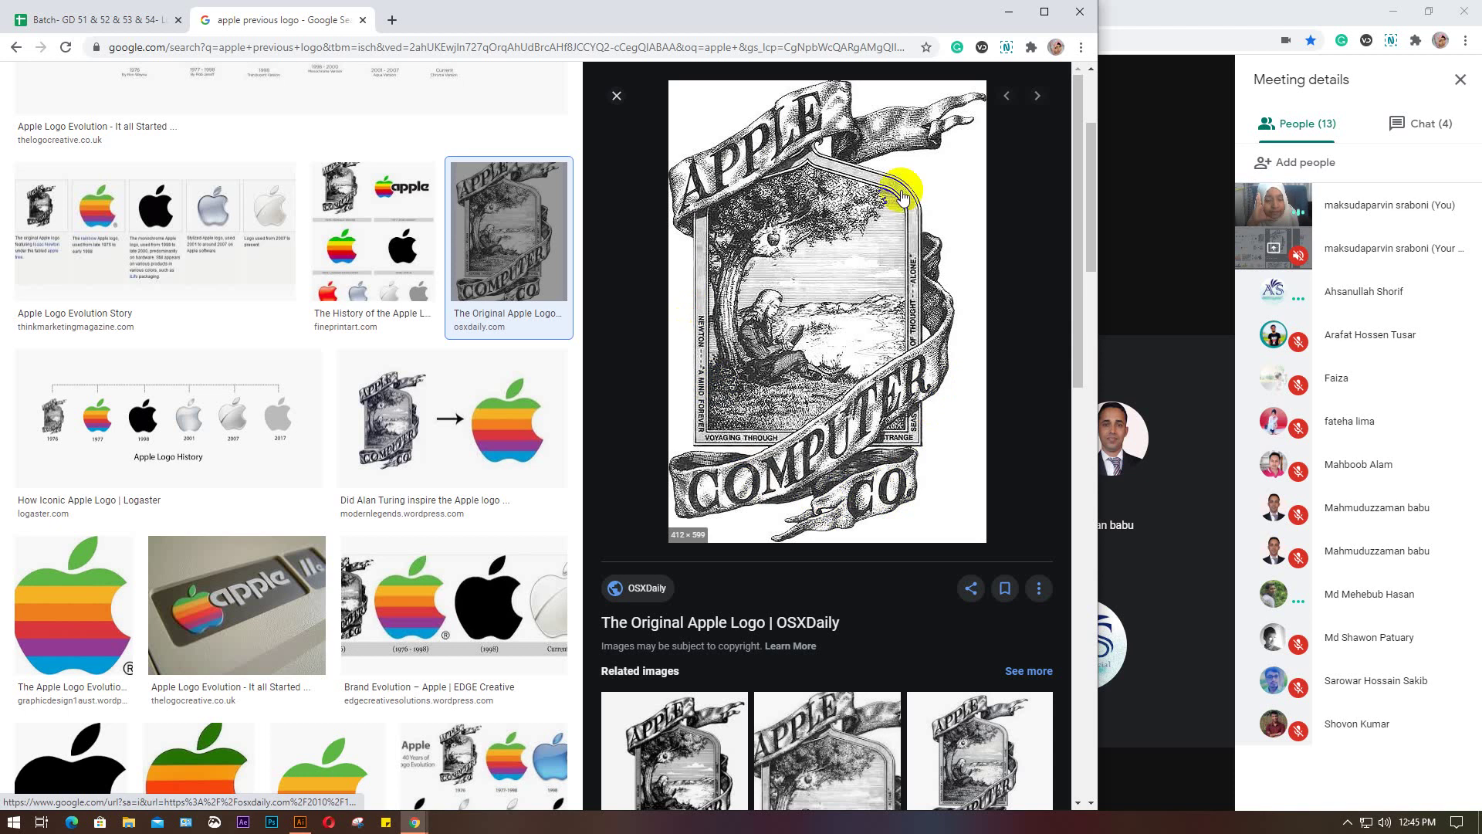
Preview the Apple brand evolution image and the Wonder Years logo timeline
scroll(873, 422, "down", 2)
left_click(477, 593)
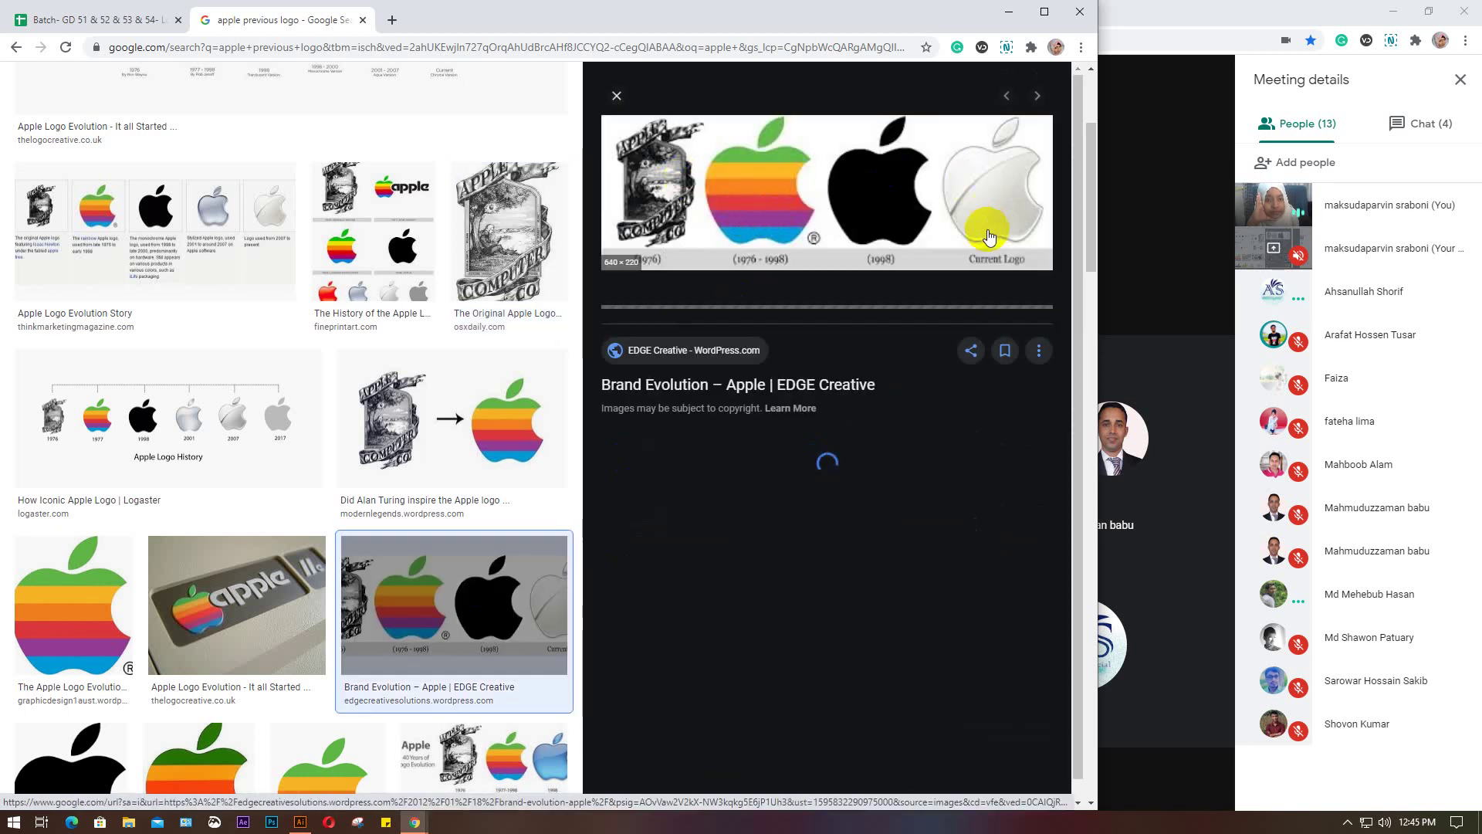
scroll(988, 234, "down", 2)
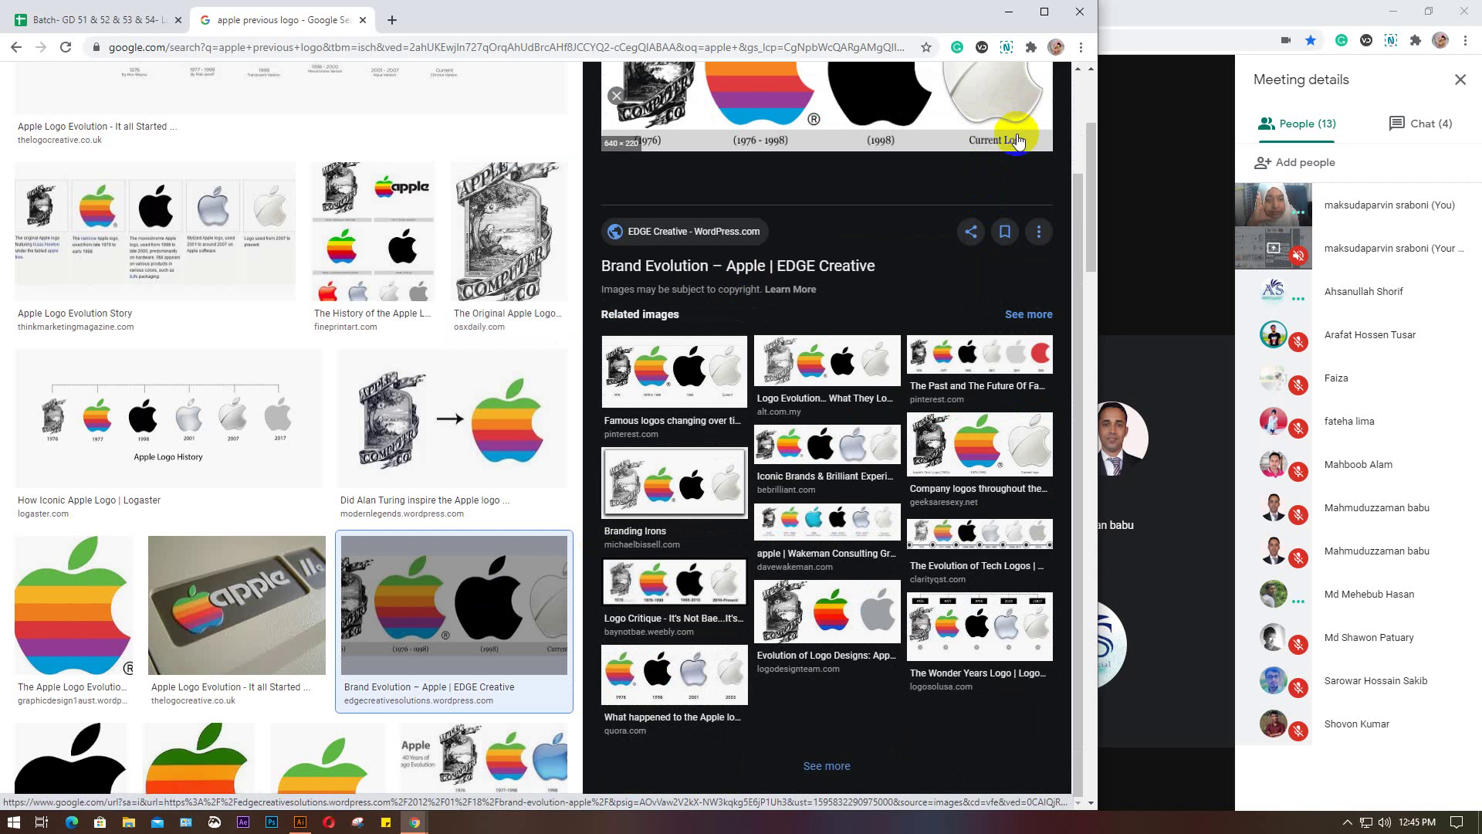
left_click(964, 627)
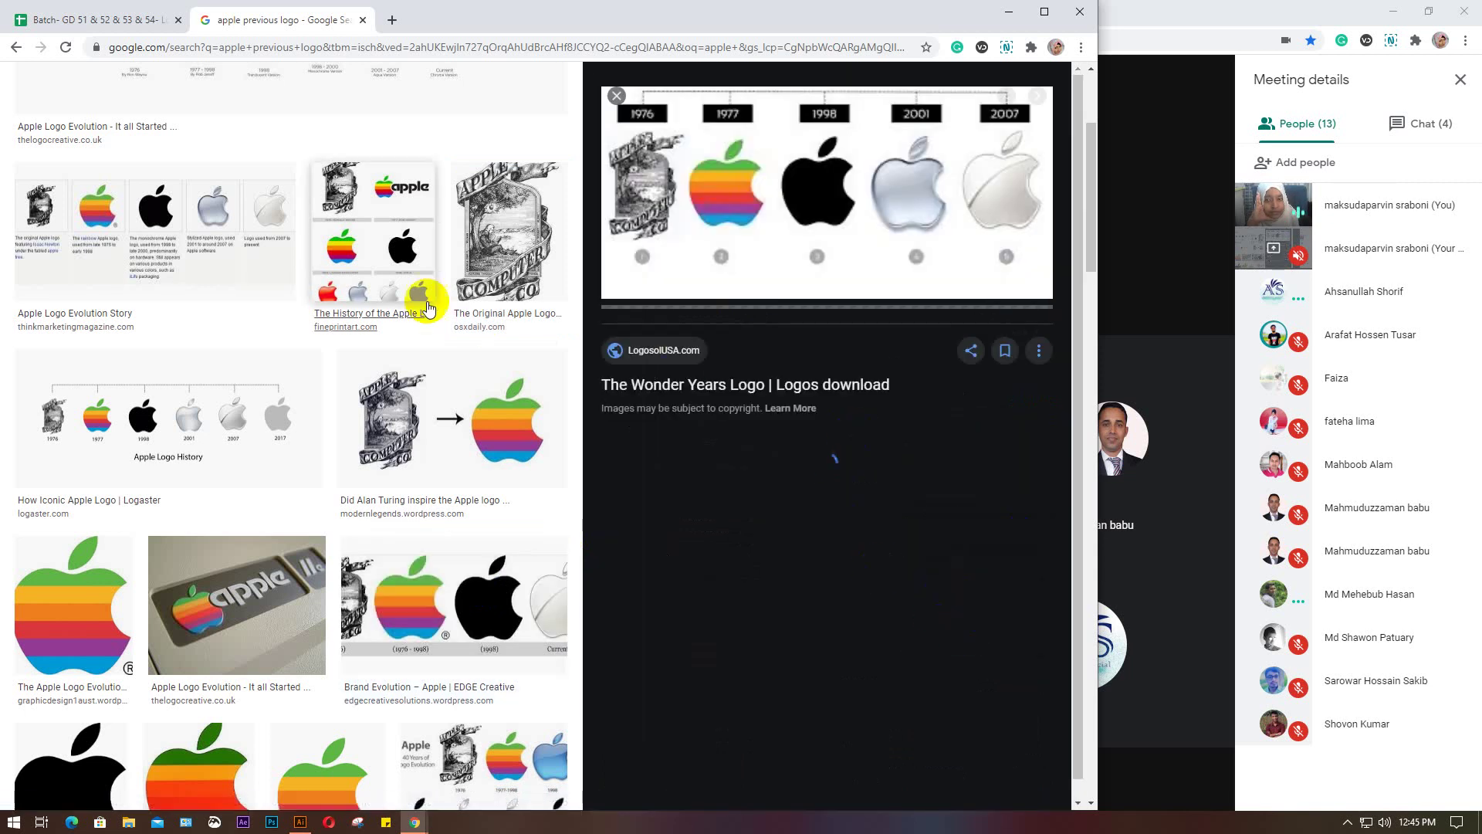
scroll(426, 306, "down", 3)
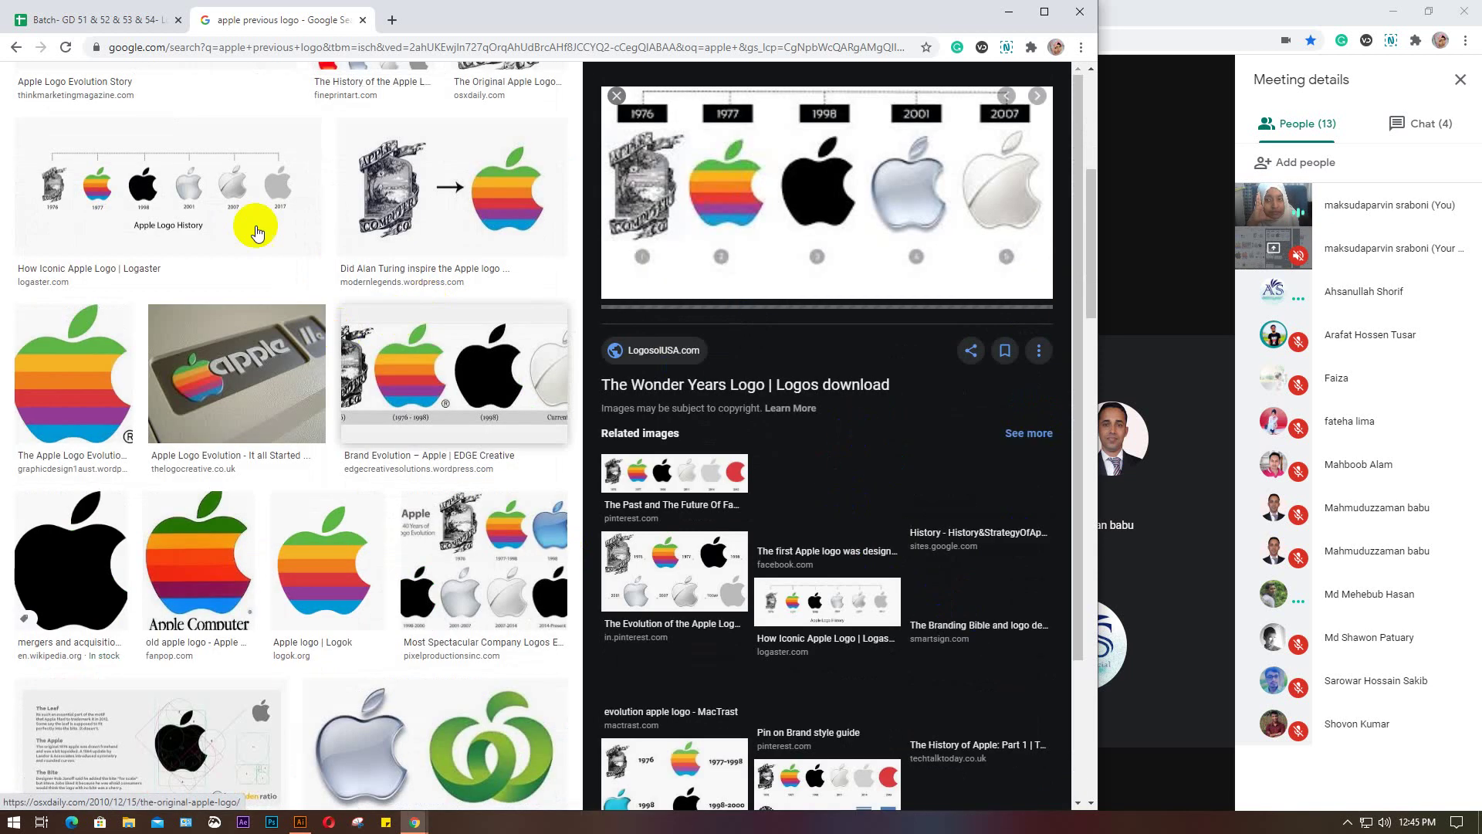
Preview the Logaster history image, then Pixel Productions' 40 Years of Logo Evolution chart
left_click(233, 186)
scroll(237, 188, "down", 2)
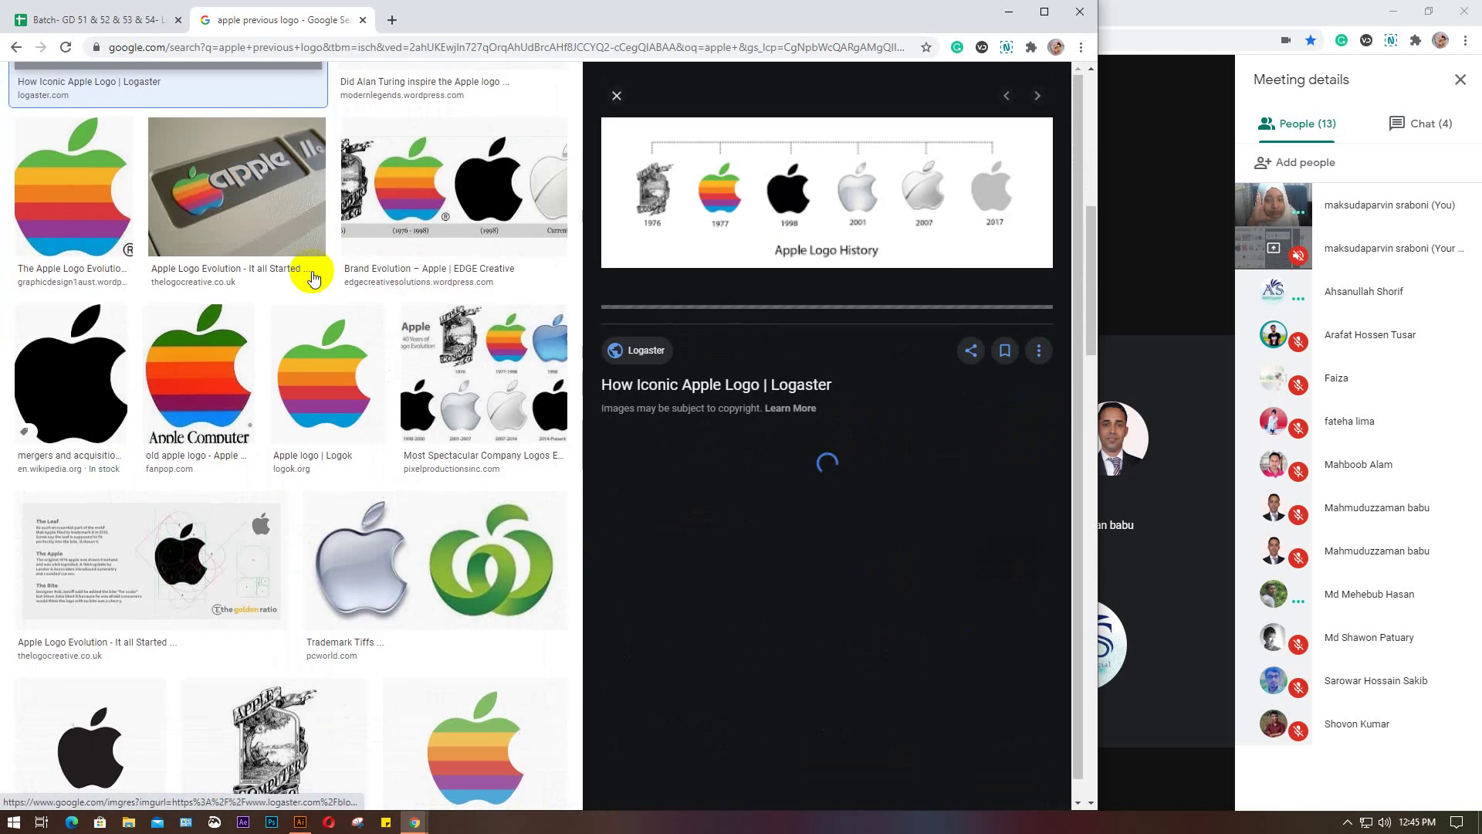
left_click(429, 363)
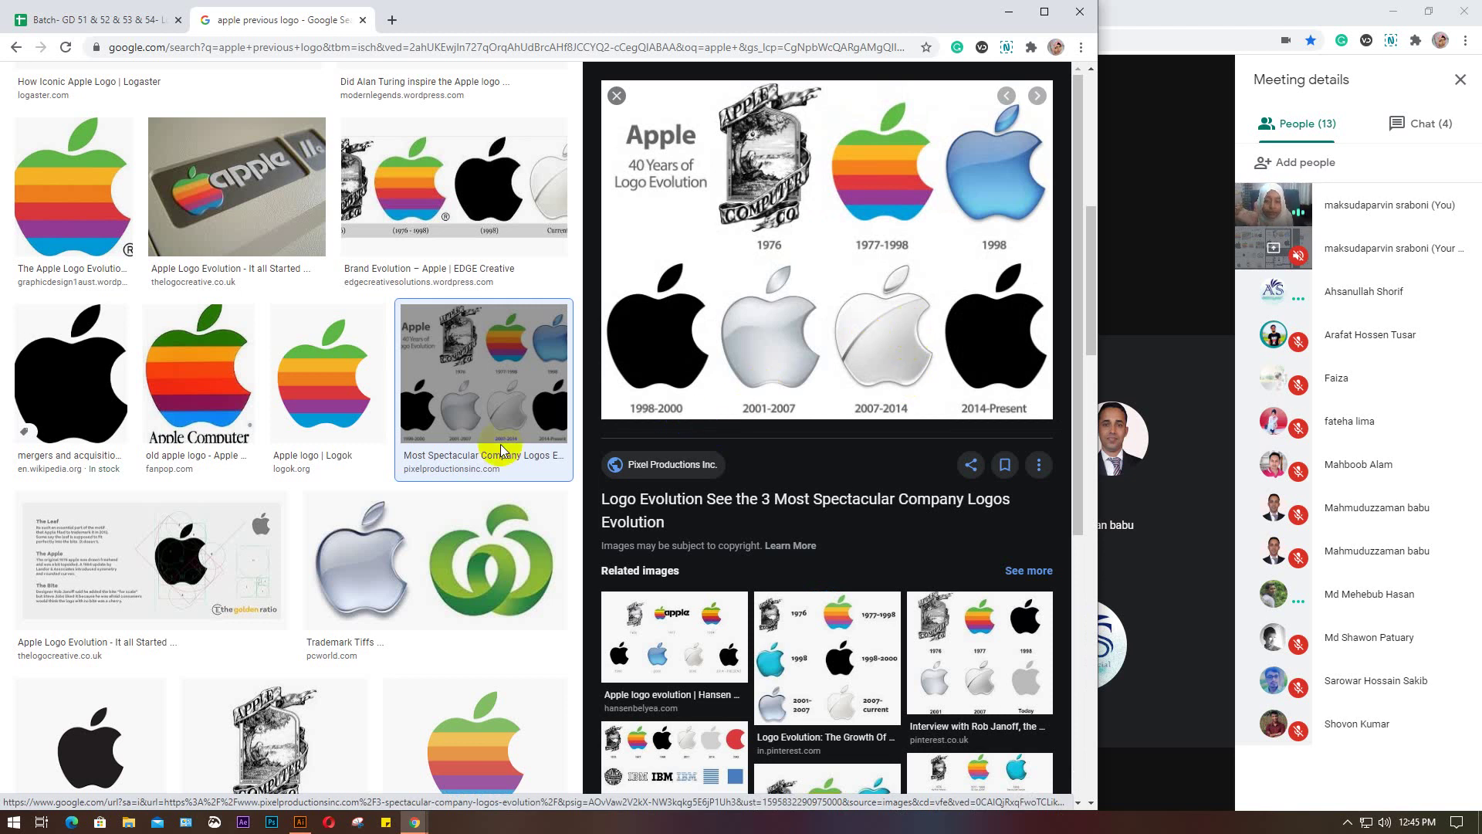
scroll(475, 556, "up", 7)
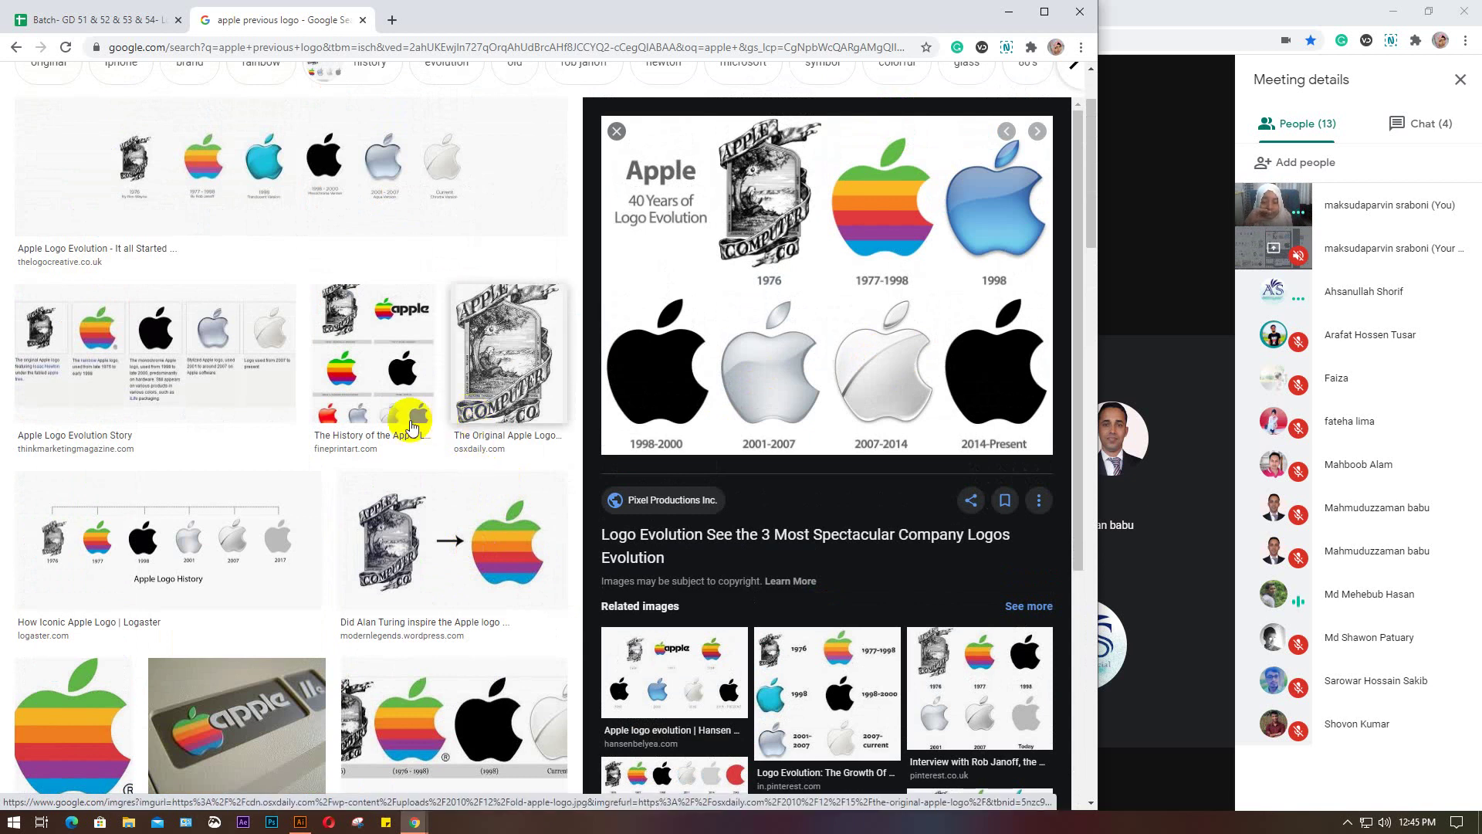
scroll(411, 427, "down", 3)
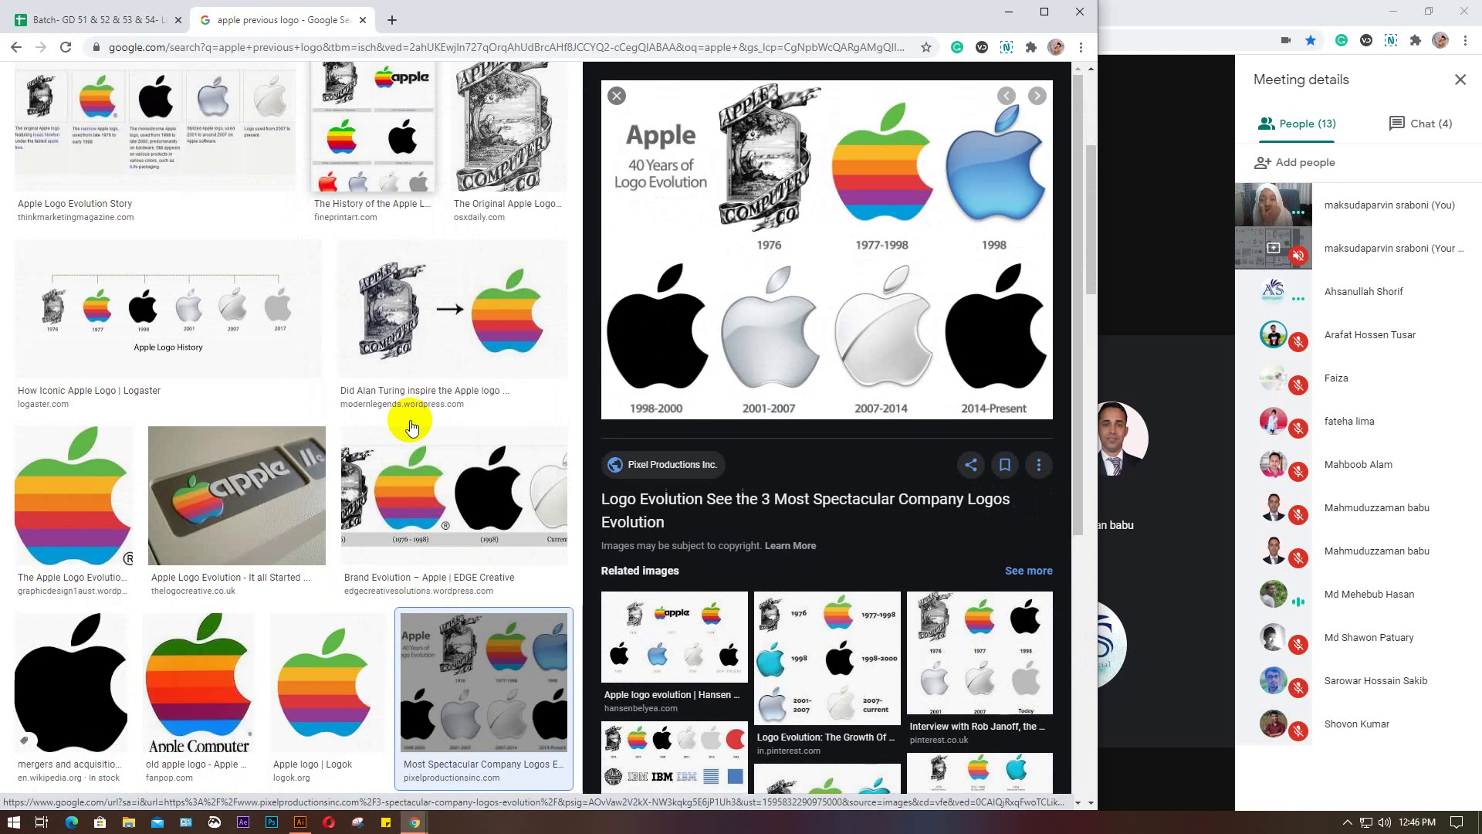
scroll(412, 427, "down", 2)
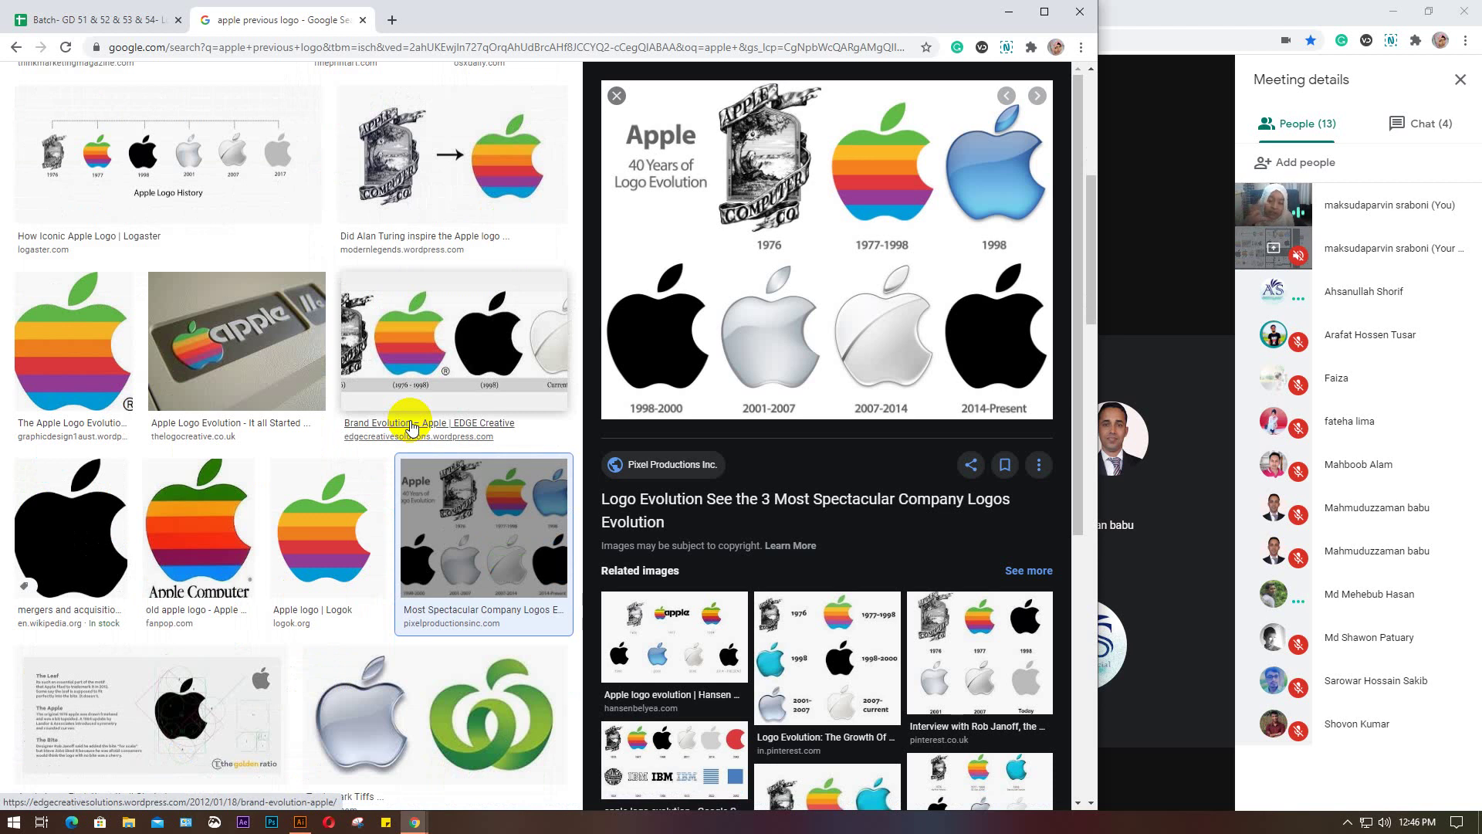
scroll(412, 427, "down", 10)
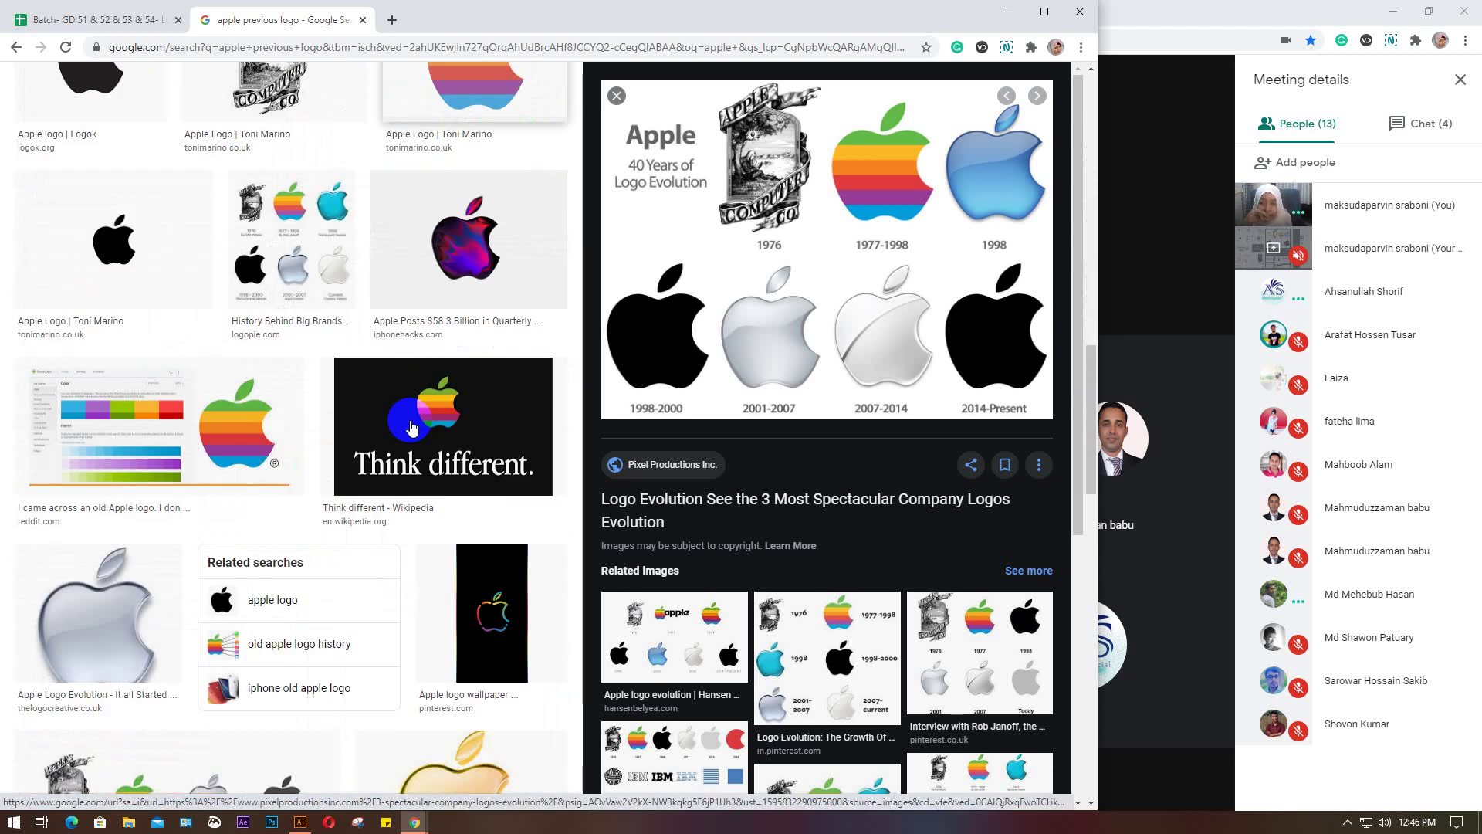
scroll(411, 427, "down", 7)
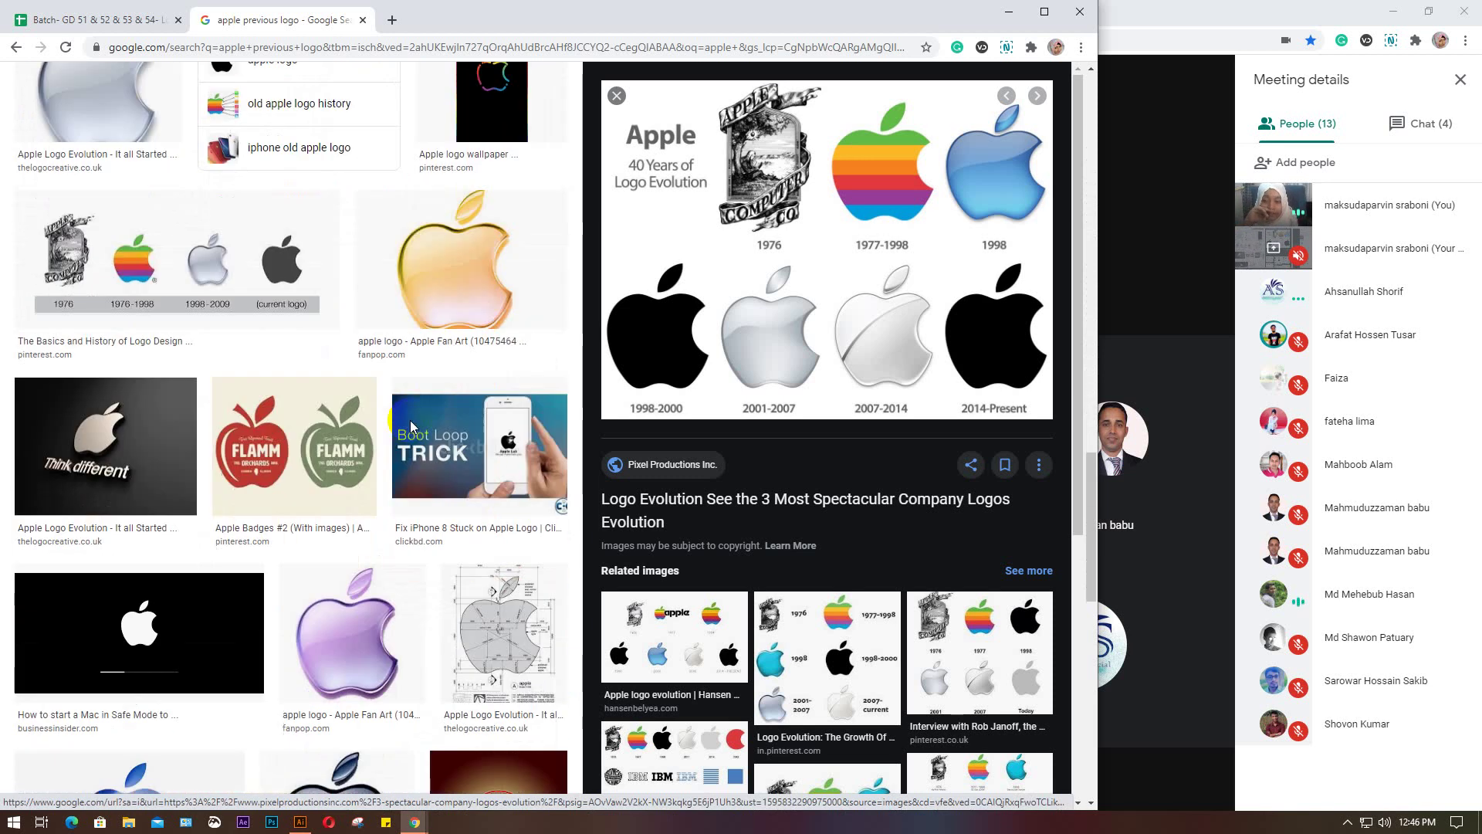
scroll(411, 427, "down", 3)
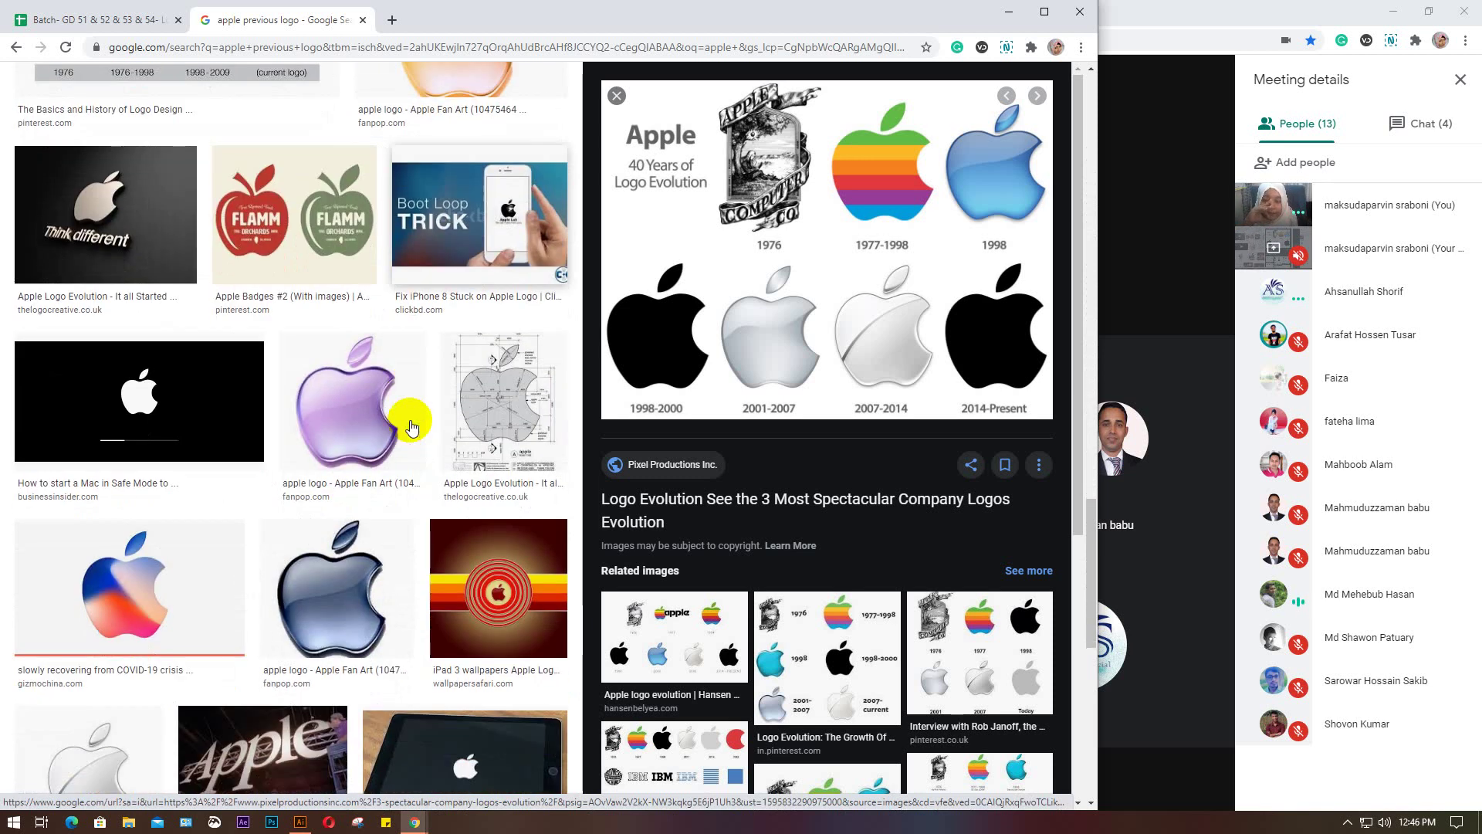
scroll(411, 427, "down", 3)
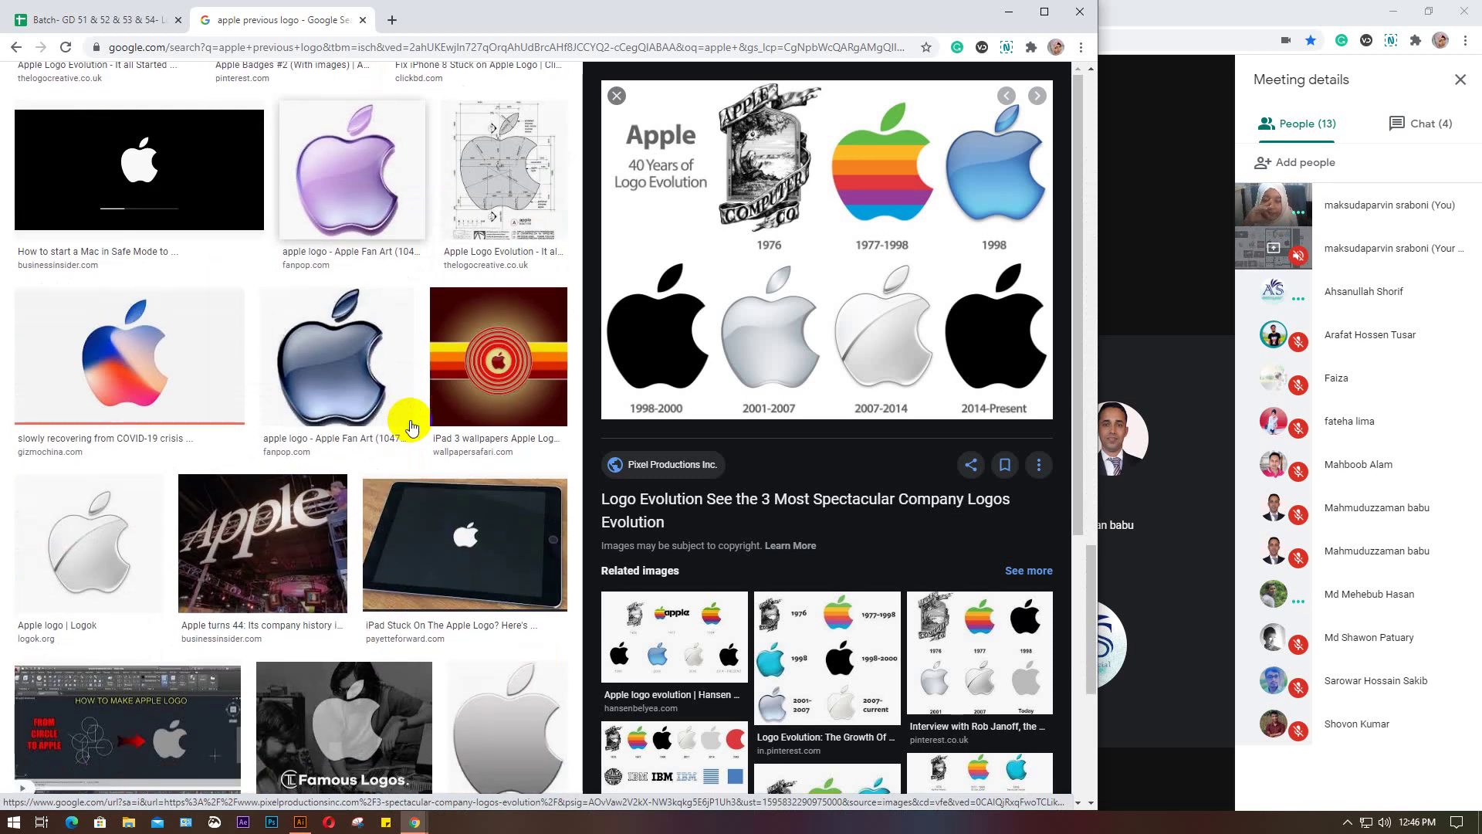
scroll(411, 427, "up", 15)
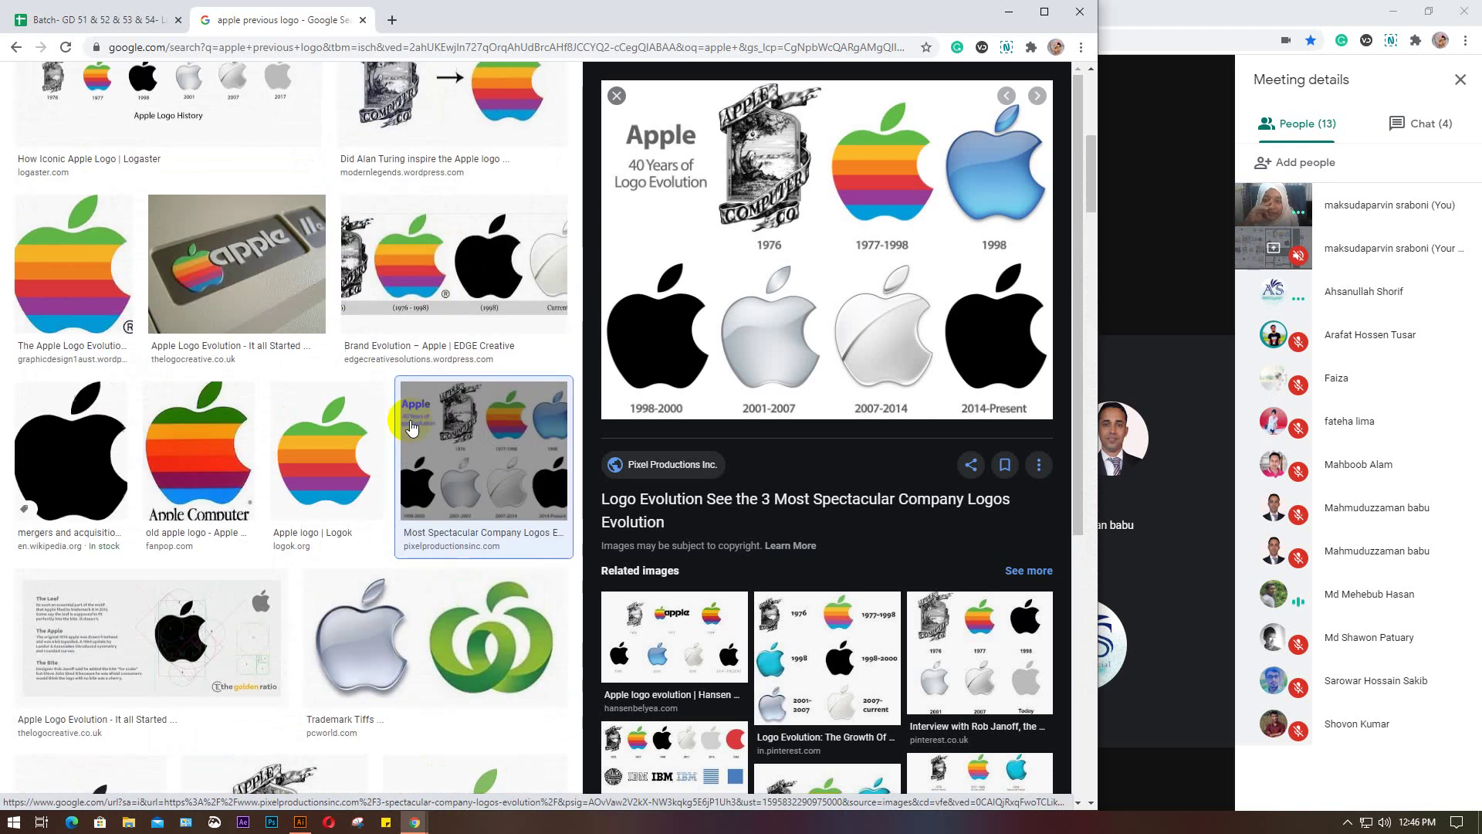
scroll(411, 427, "up", 5)
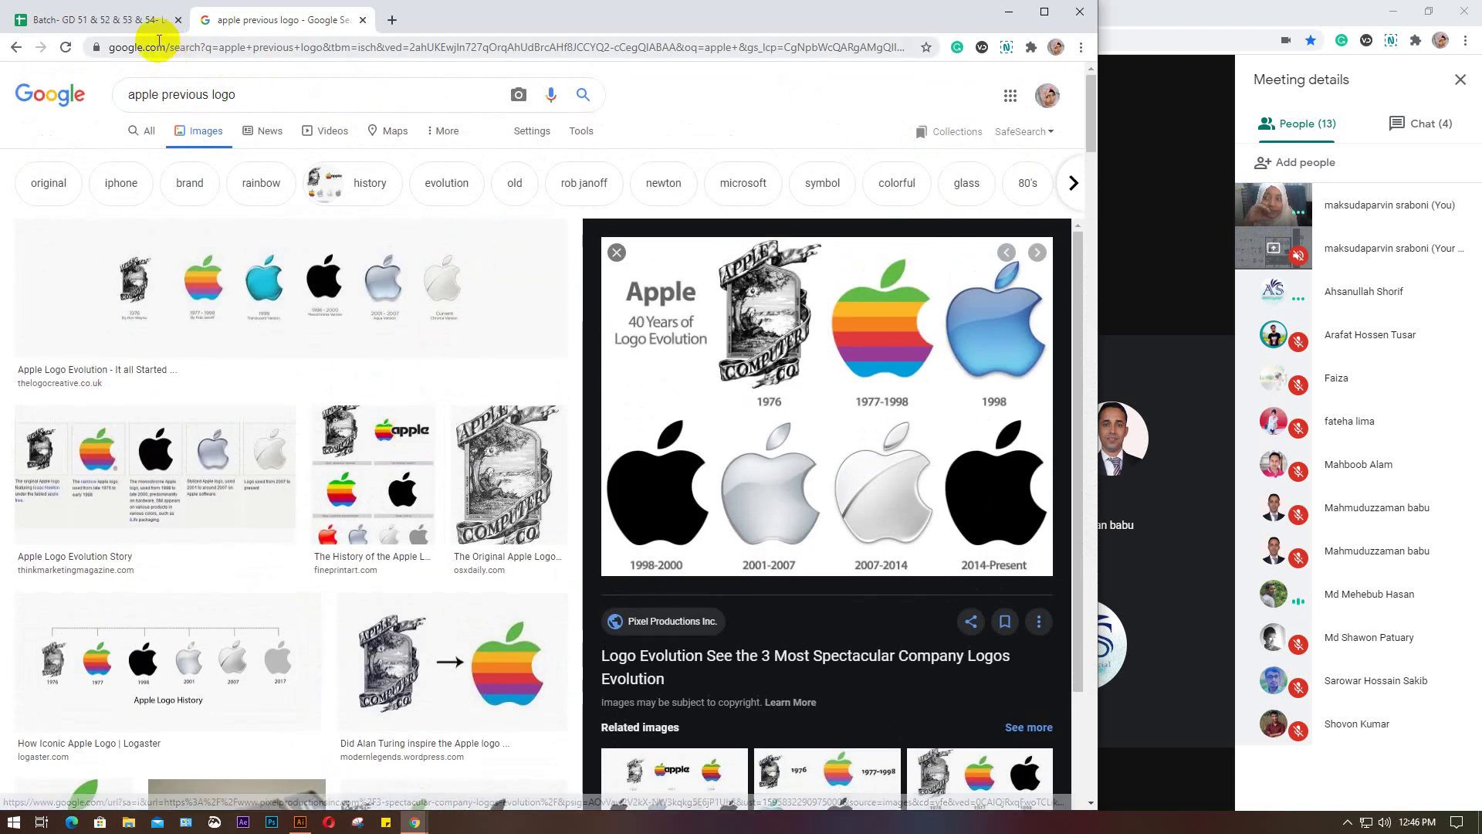
Close the apple logo search tab and minimize Chrome to show the Meet call controls
left_click(360, 21)
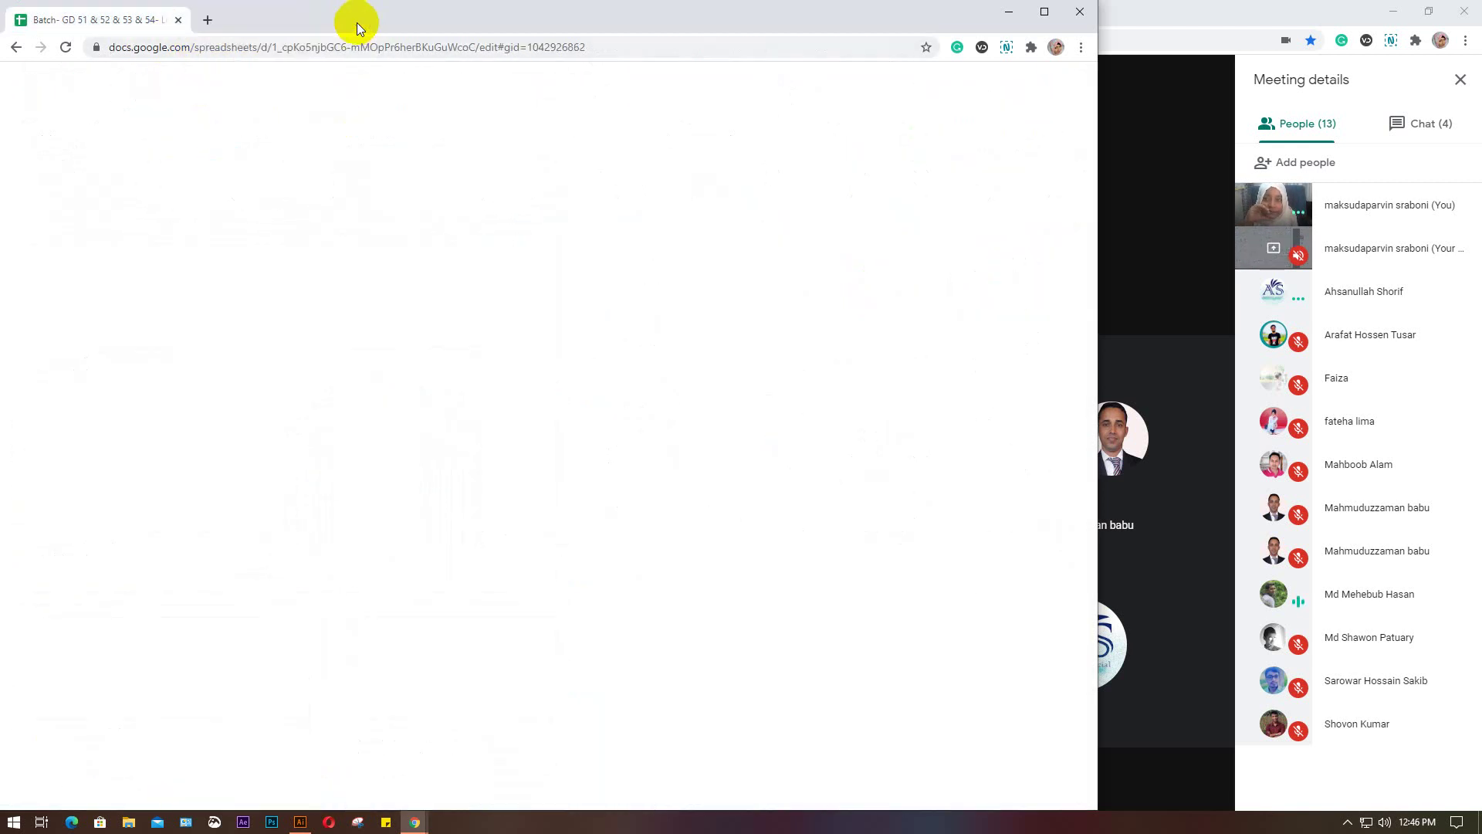
left_click(1009, 12)
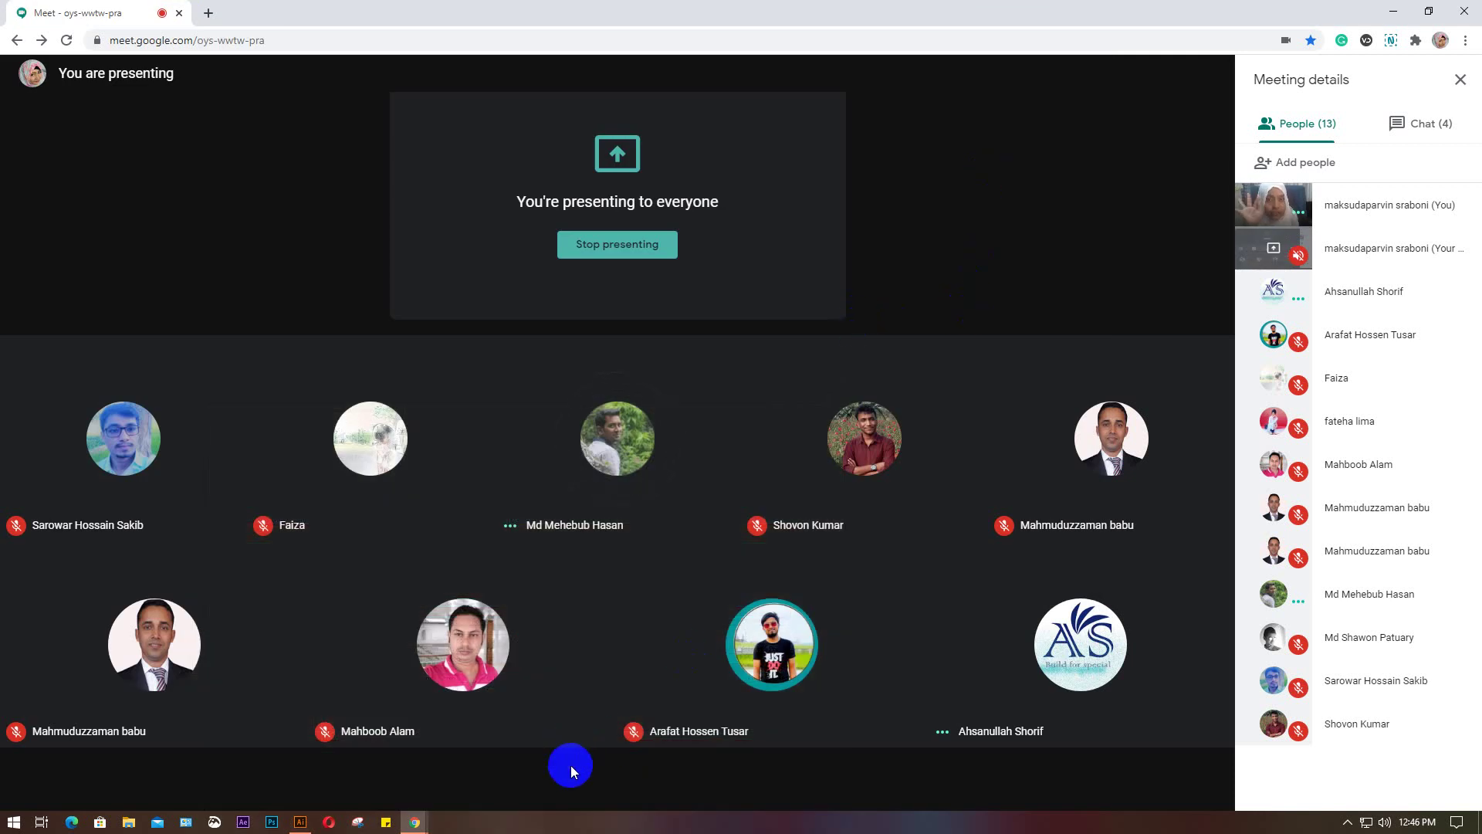
left_click(571, 766)
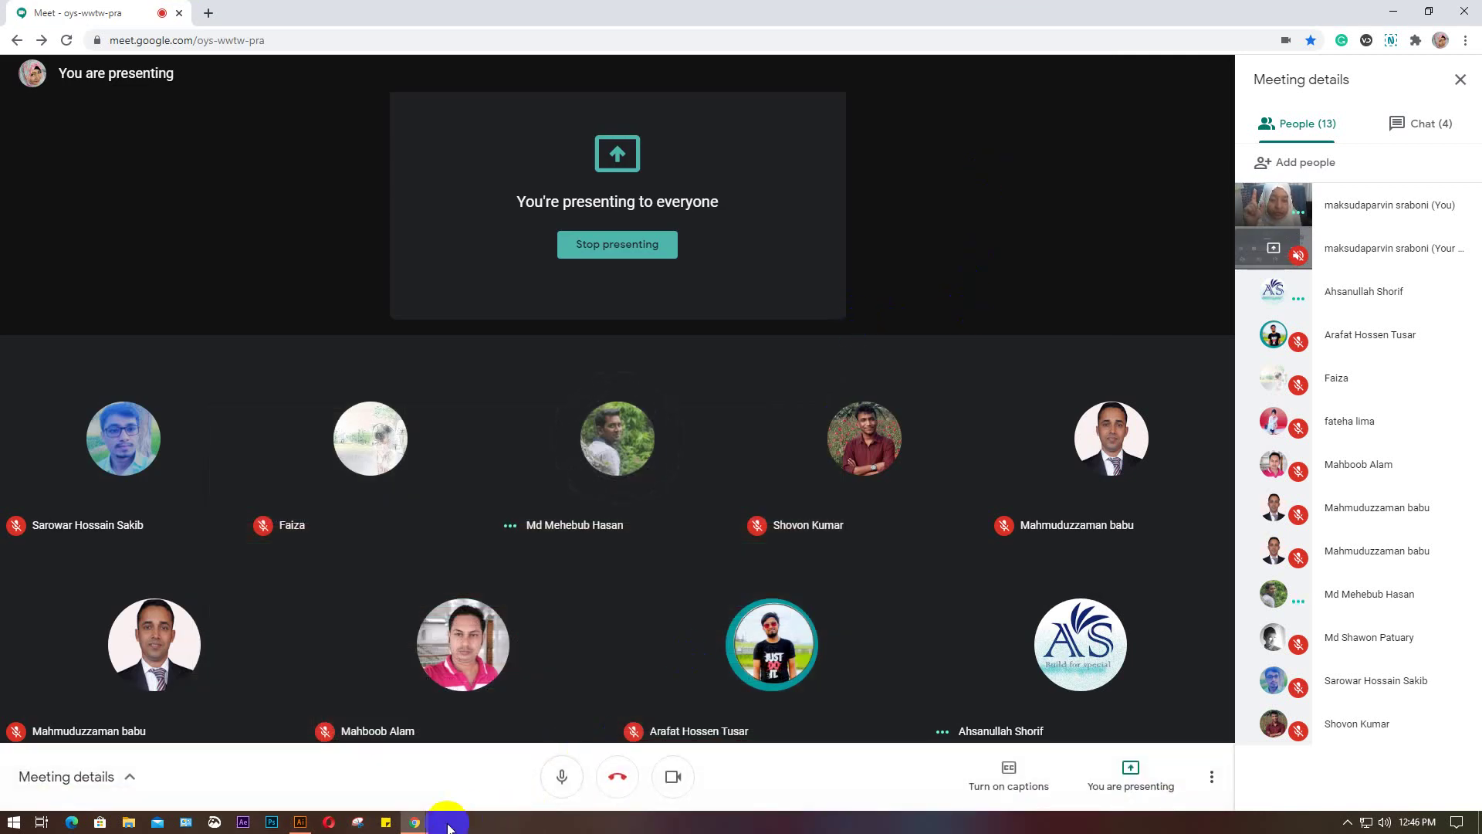
left_click(301, 821)
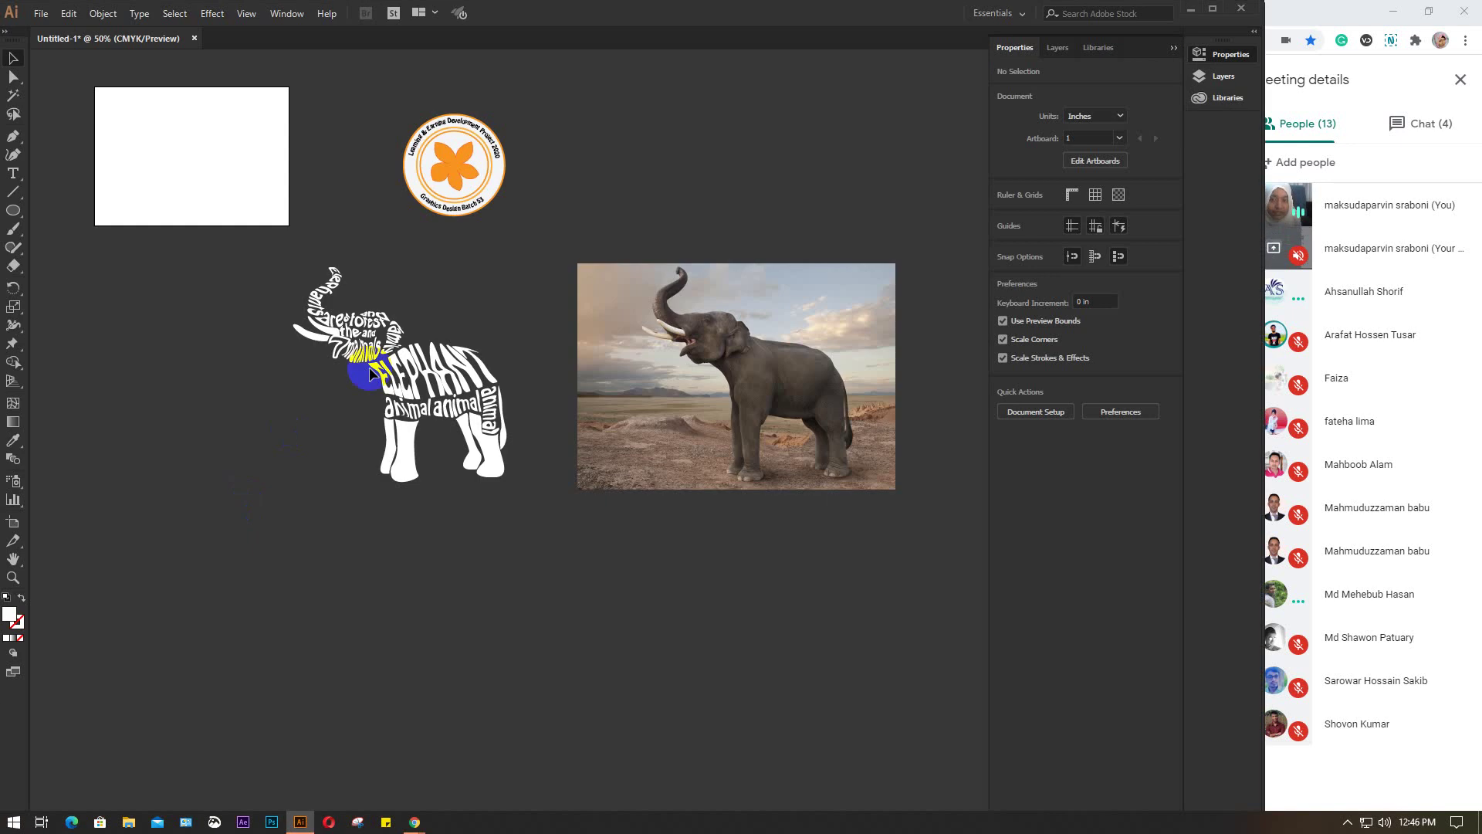
left_click_drag(262, 260, 514, 553)
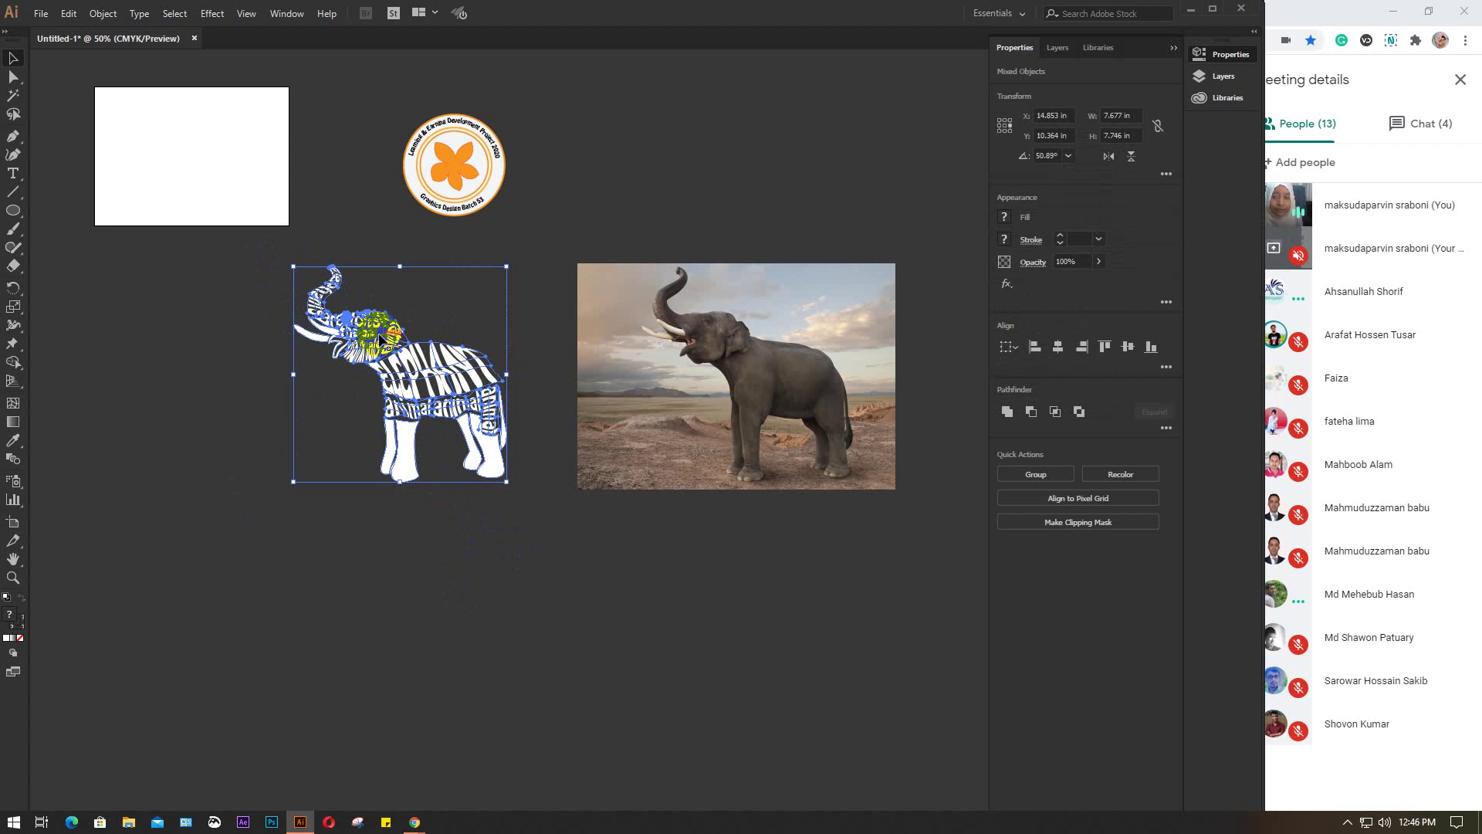
left_click(265, 344)
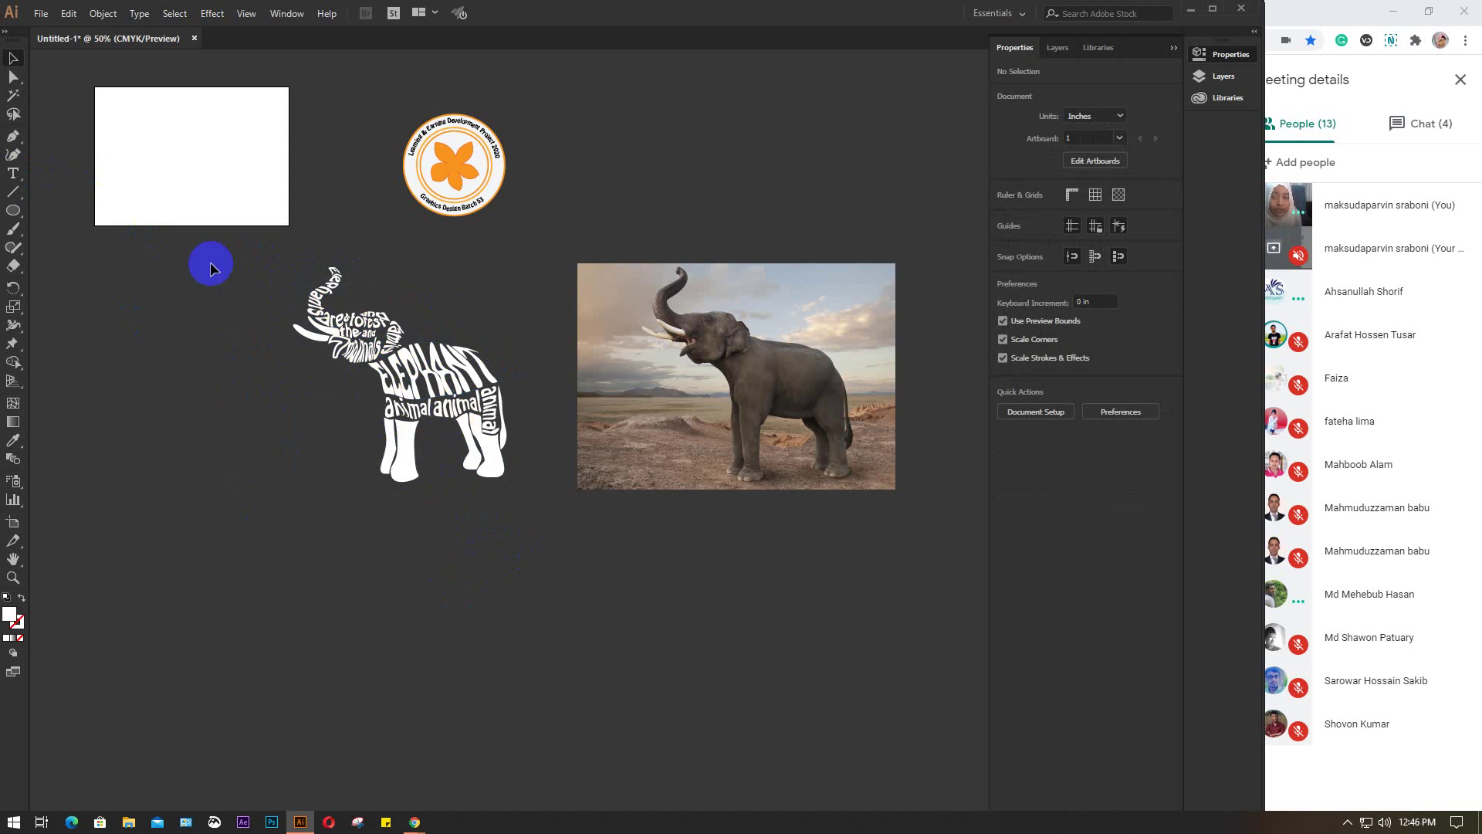
left_click(12, 174)
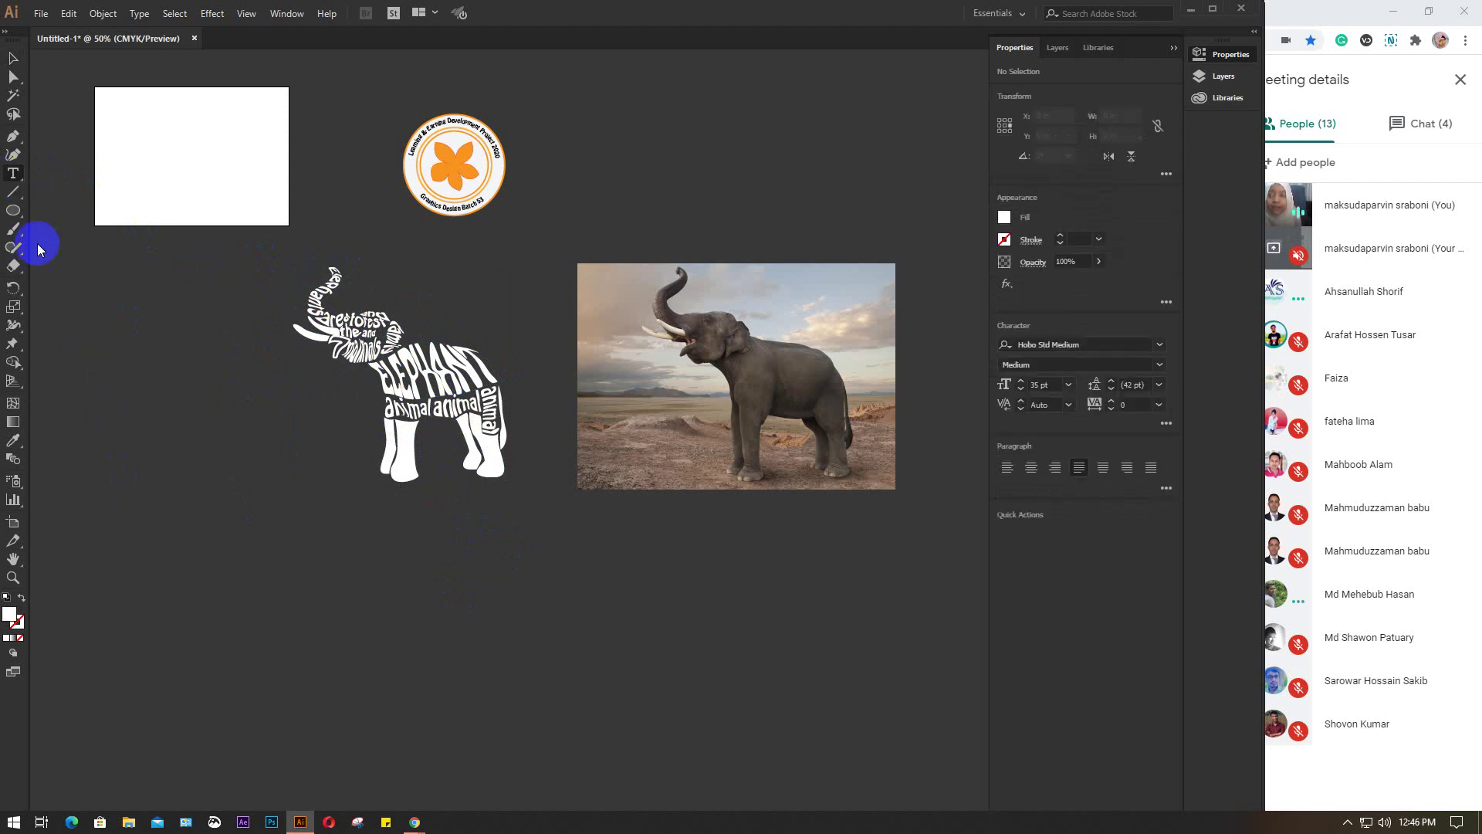
left_click(13, 210)
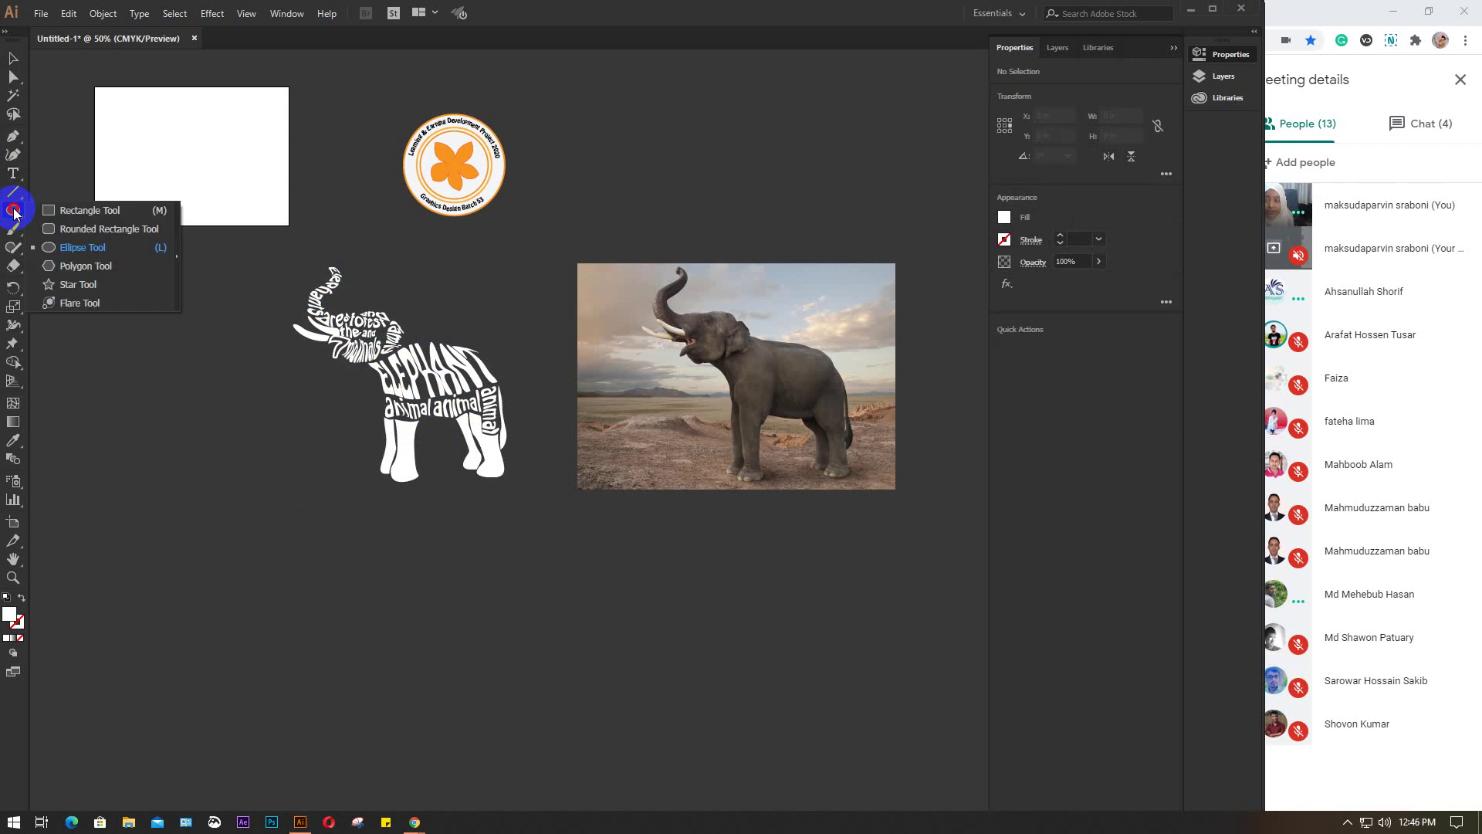
left_click_drag(14, 209, 94, 290)
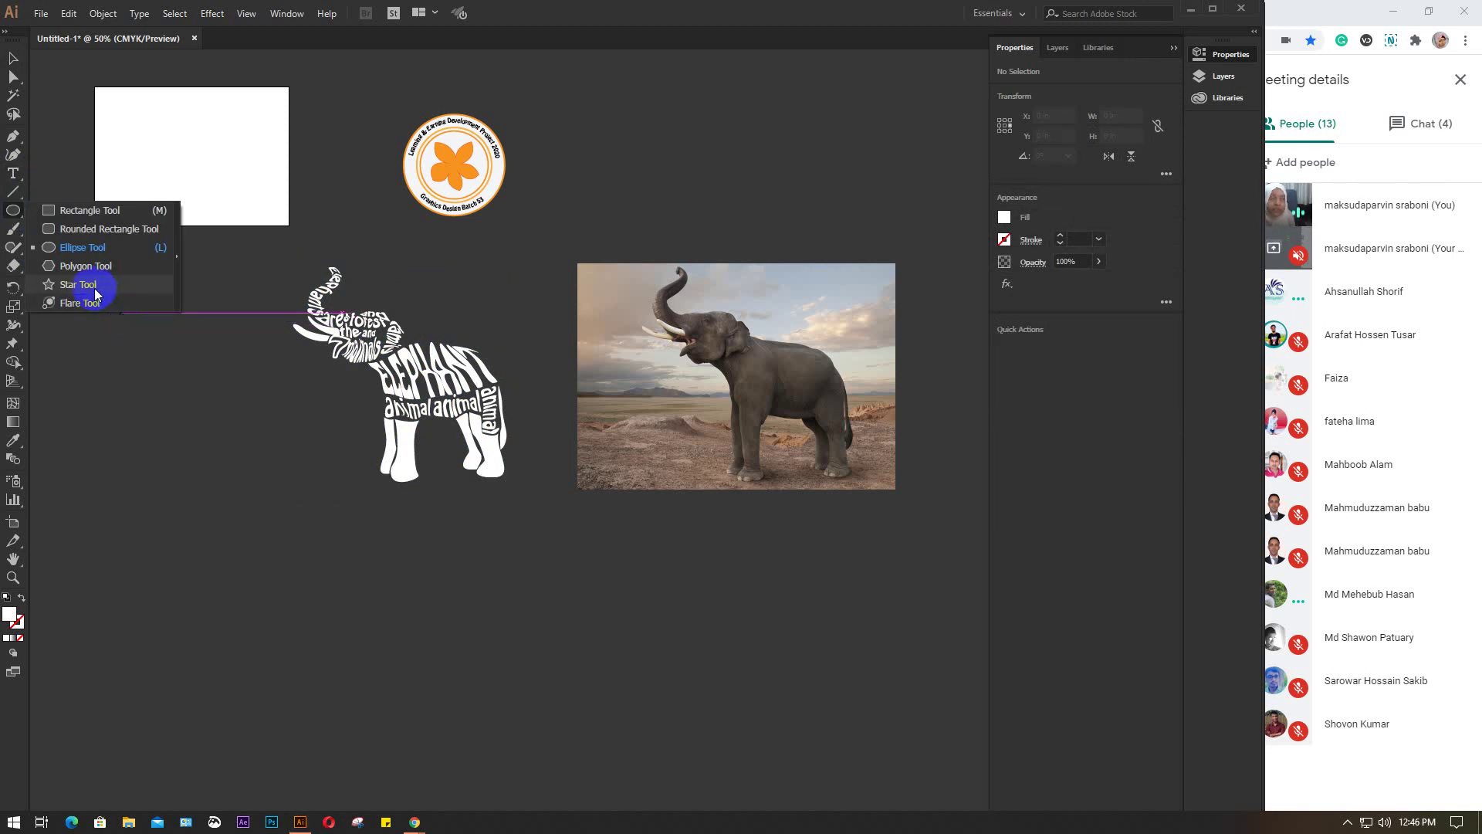
left_click_drag(94, 289, 11, 143)
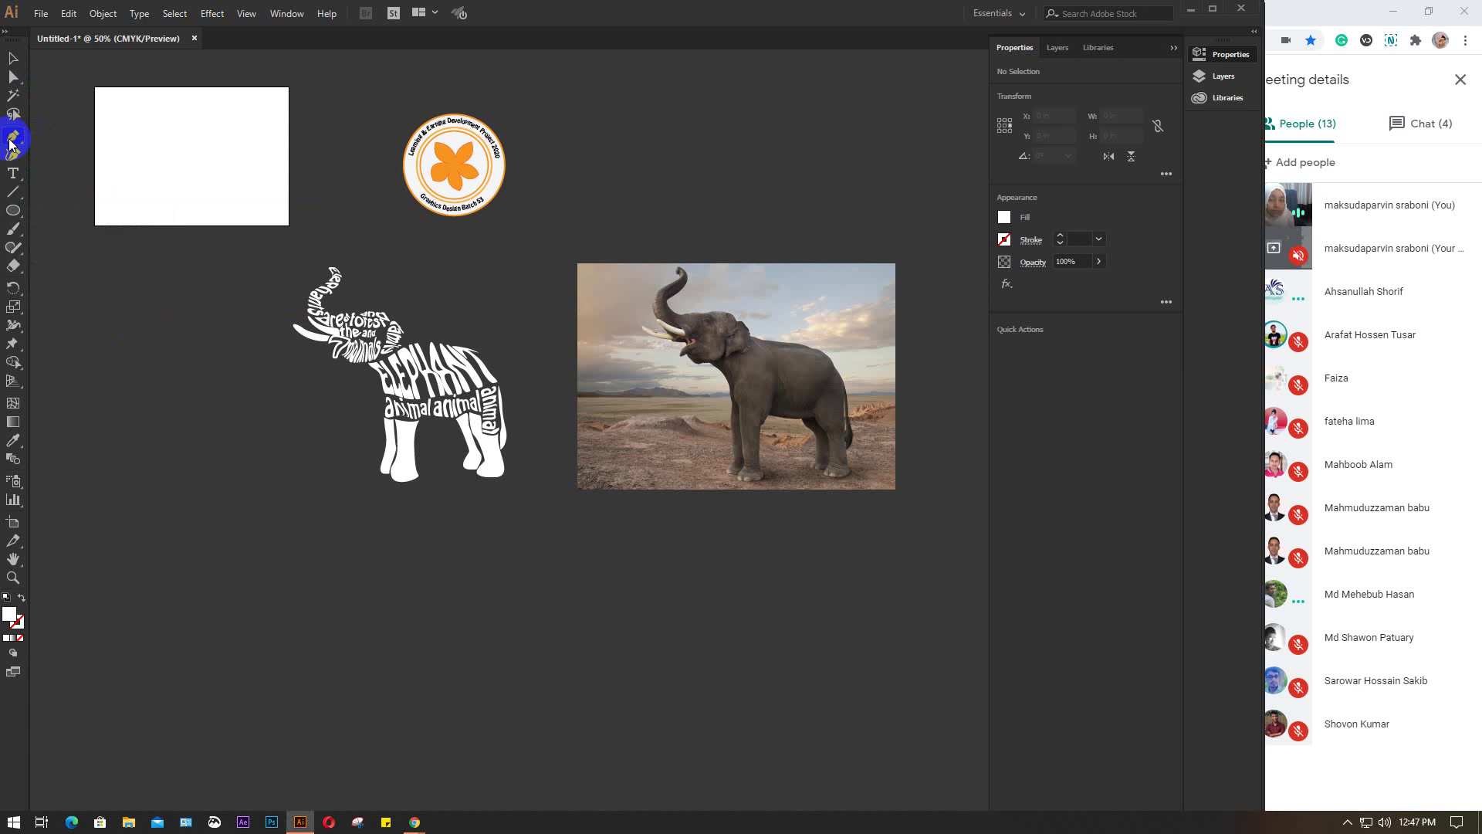
left_click(15, 59)
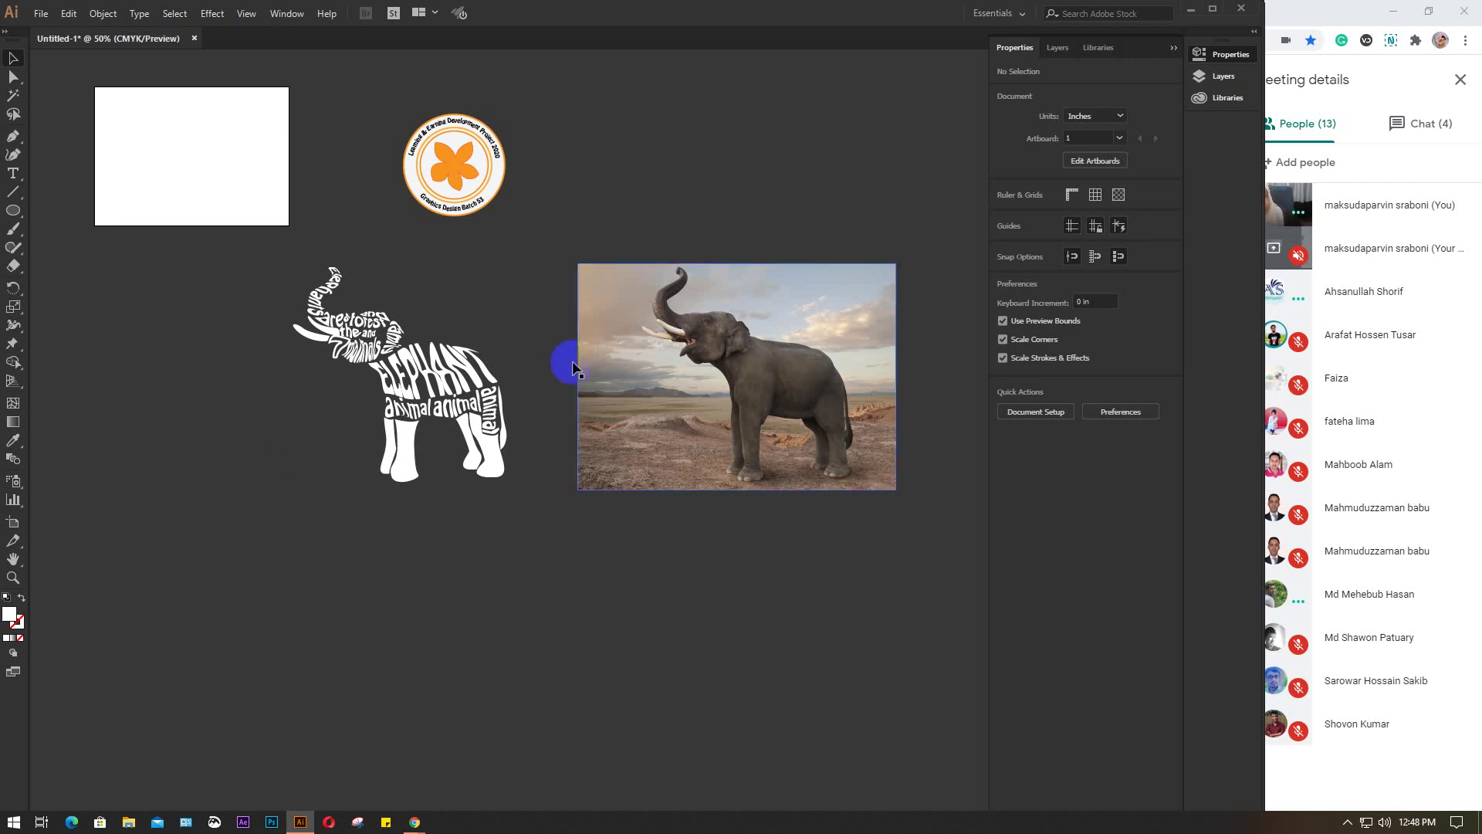
Minimize Illustrator and search YouTube for 'logo design' in a new Chrome tab
left_click(1189, 14)
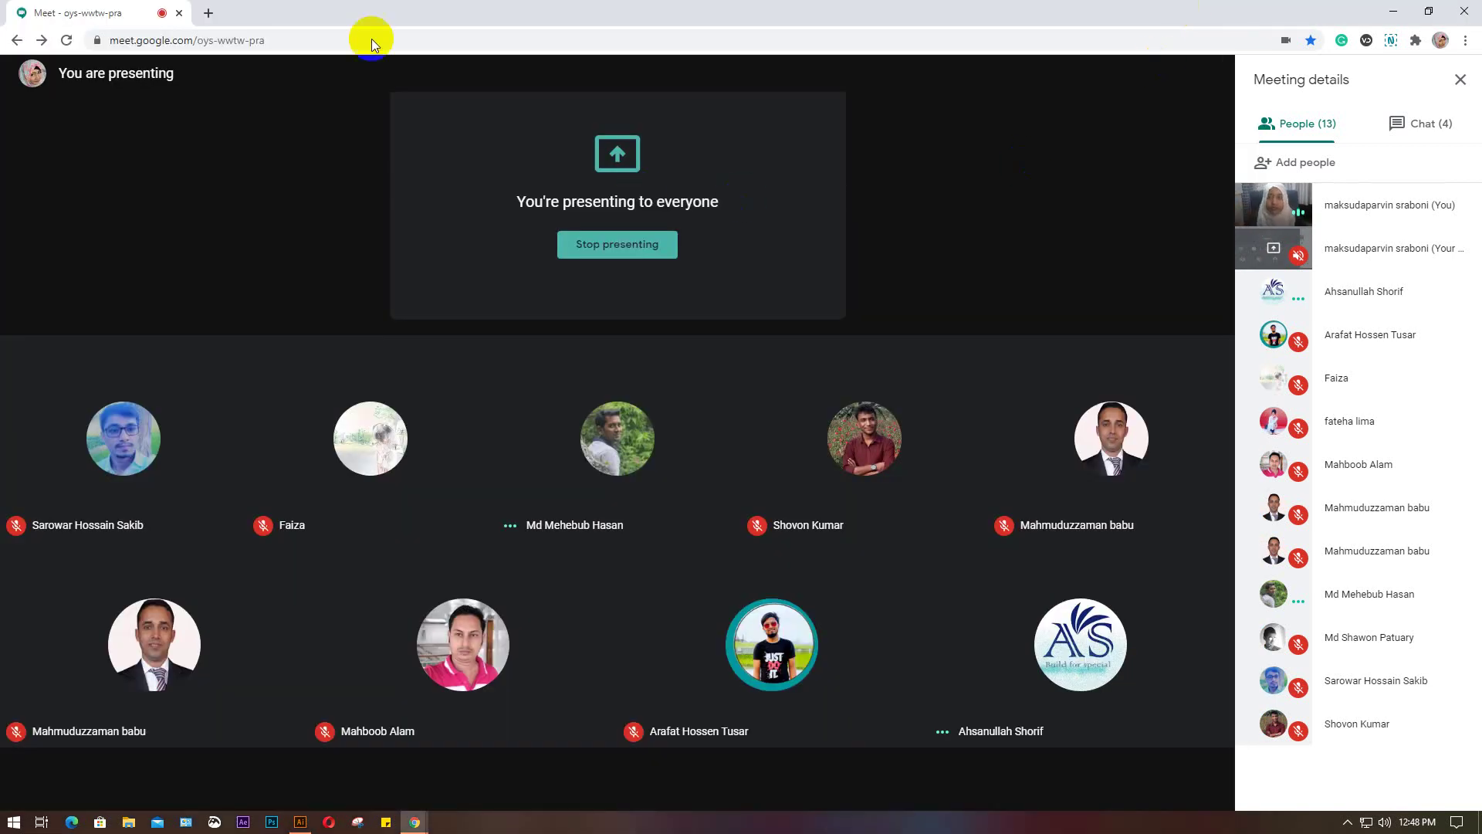
left_click(212, 13)
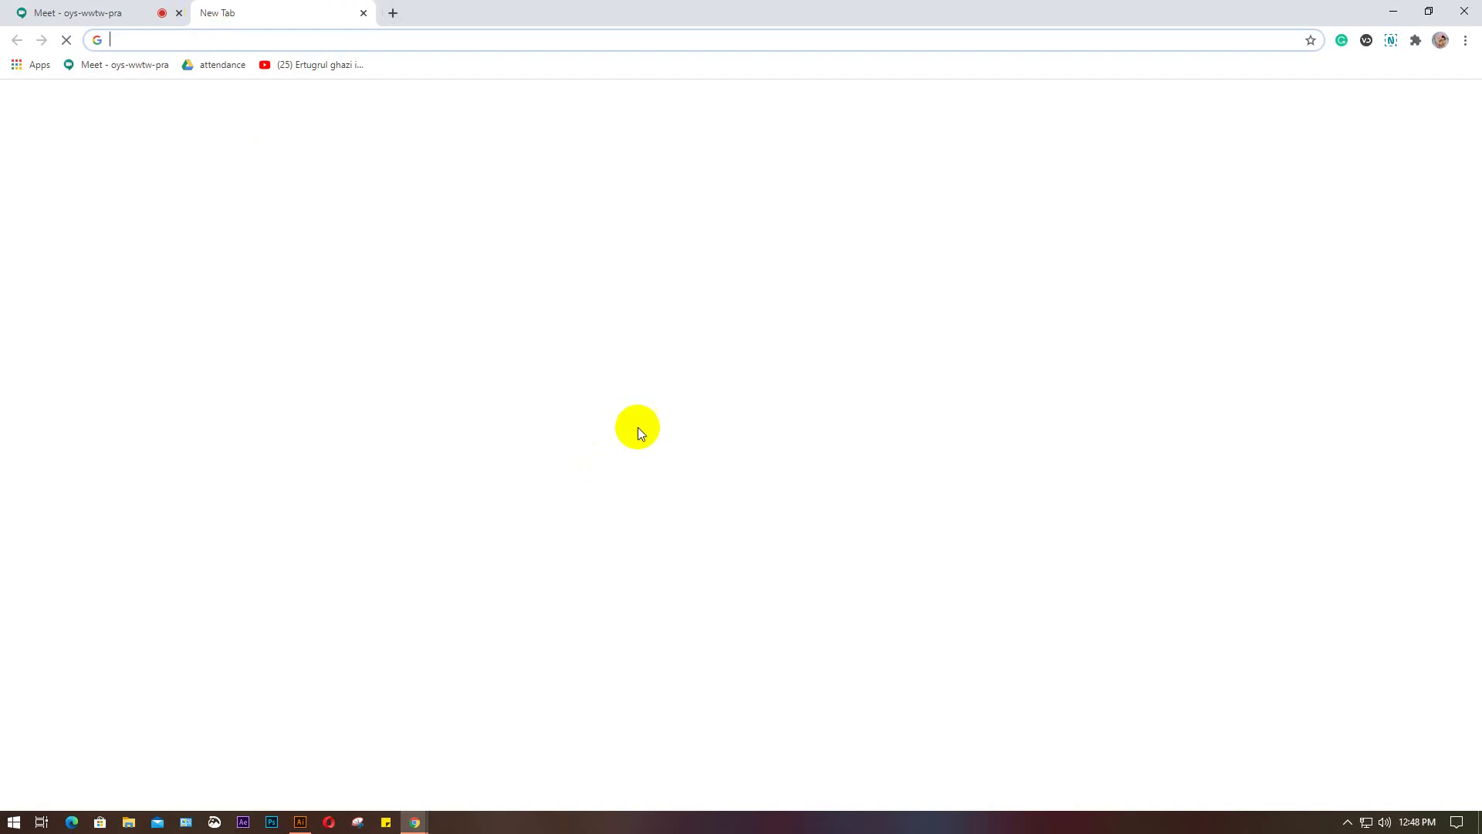
left_click(698, 395)
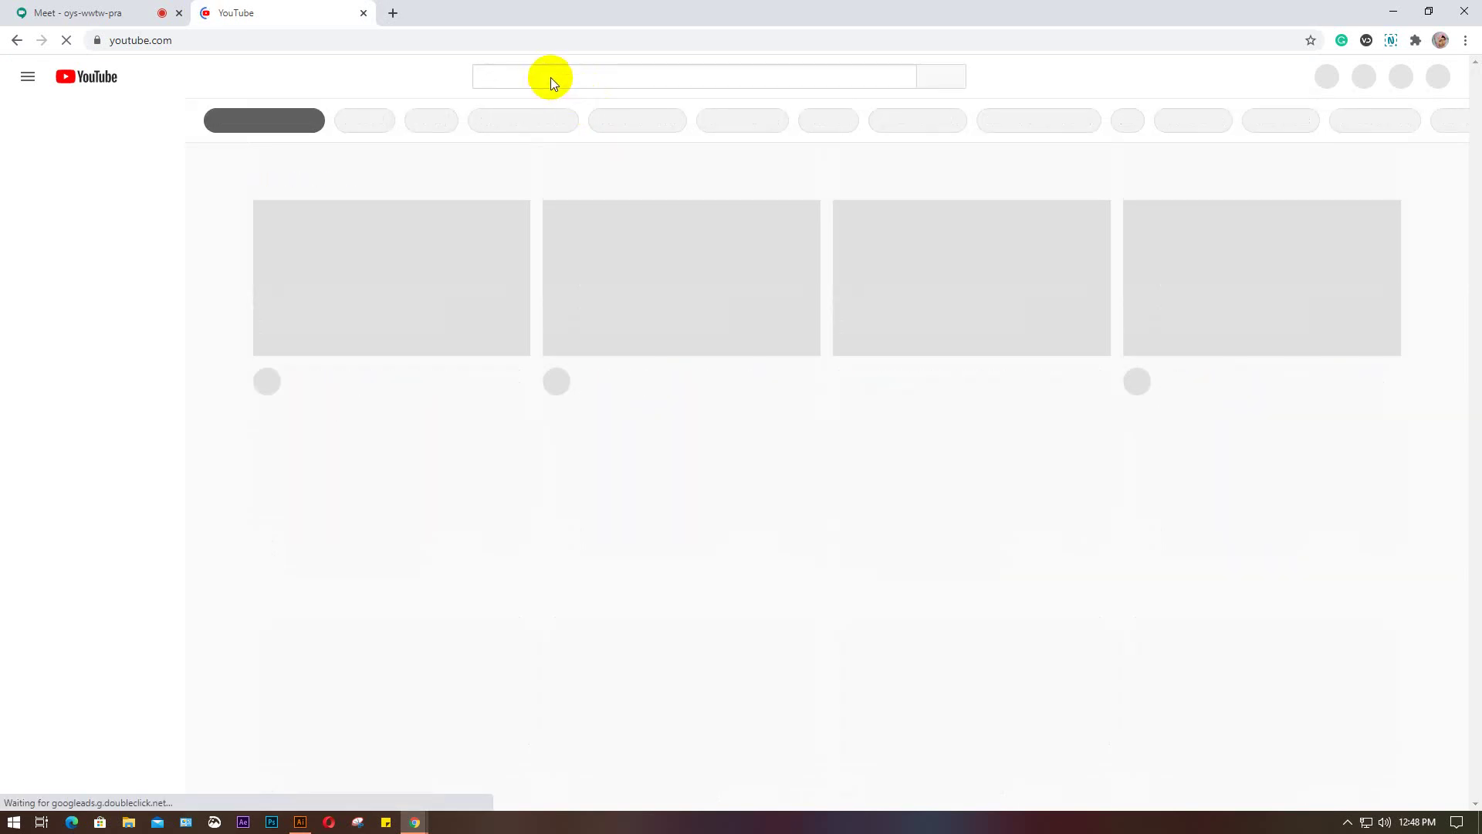
left_click(552, 77)
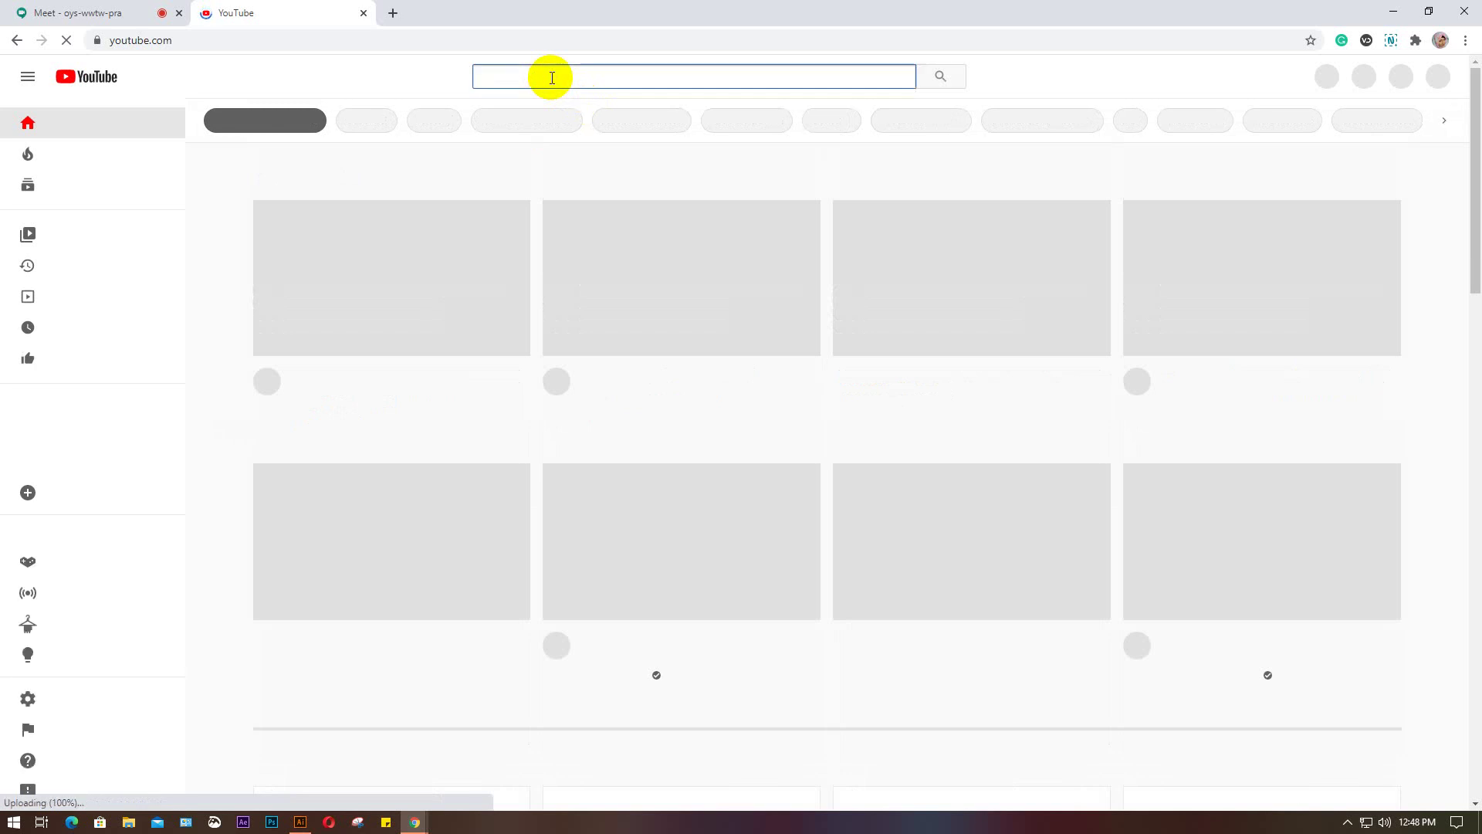
type("logo")
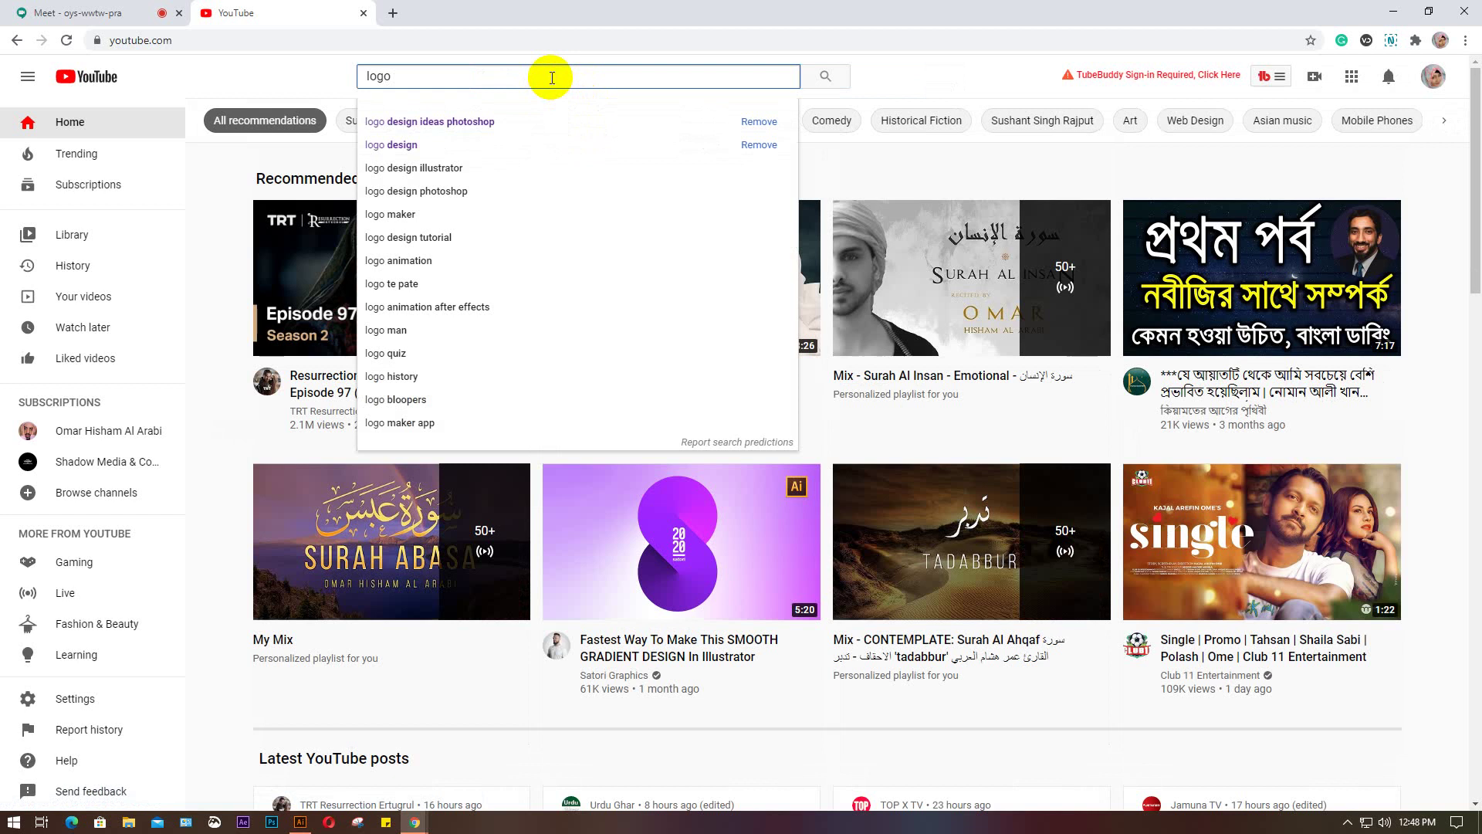
type(" design")
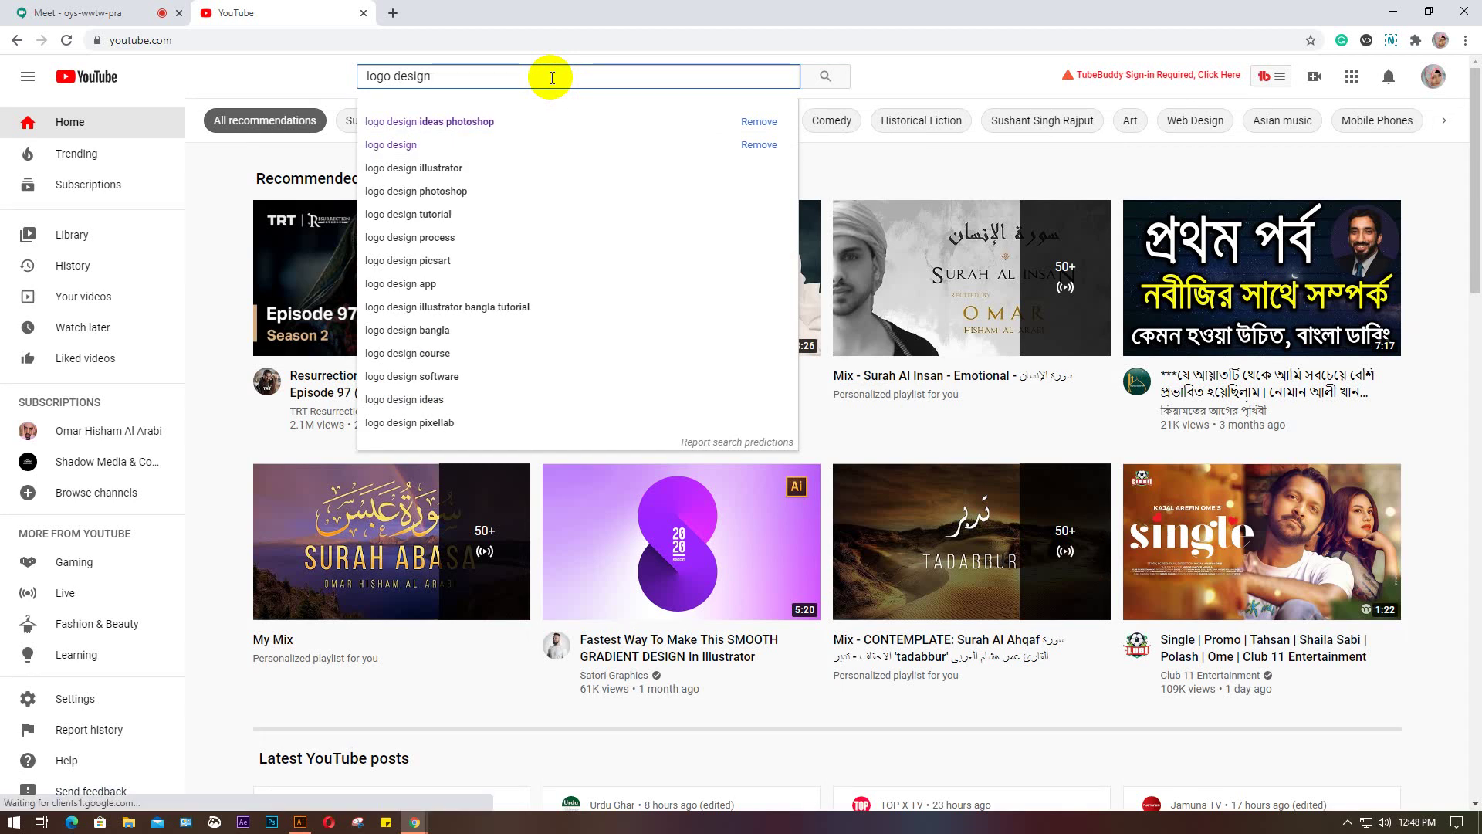
key("Return")
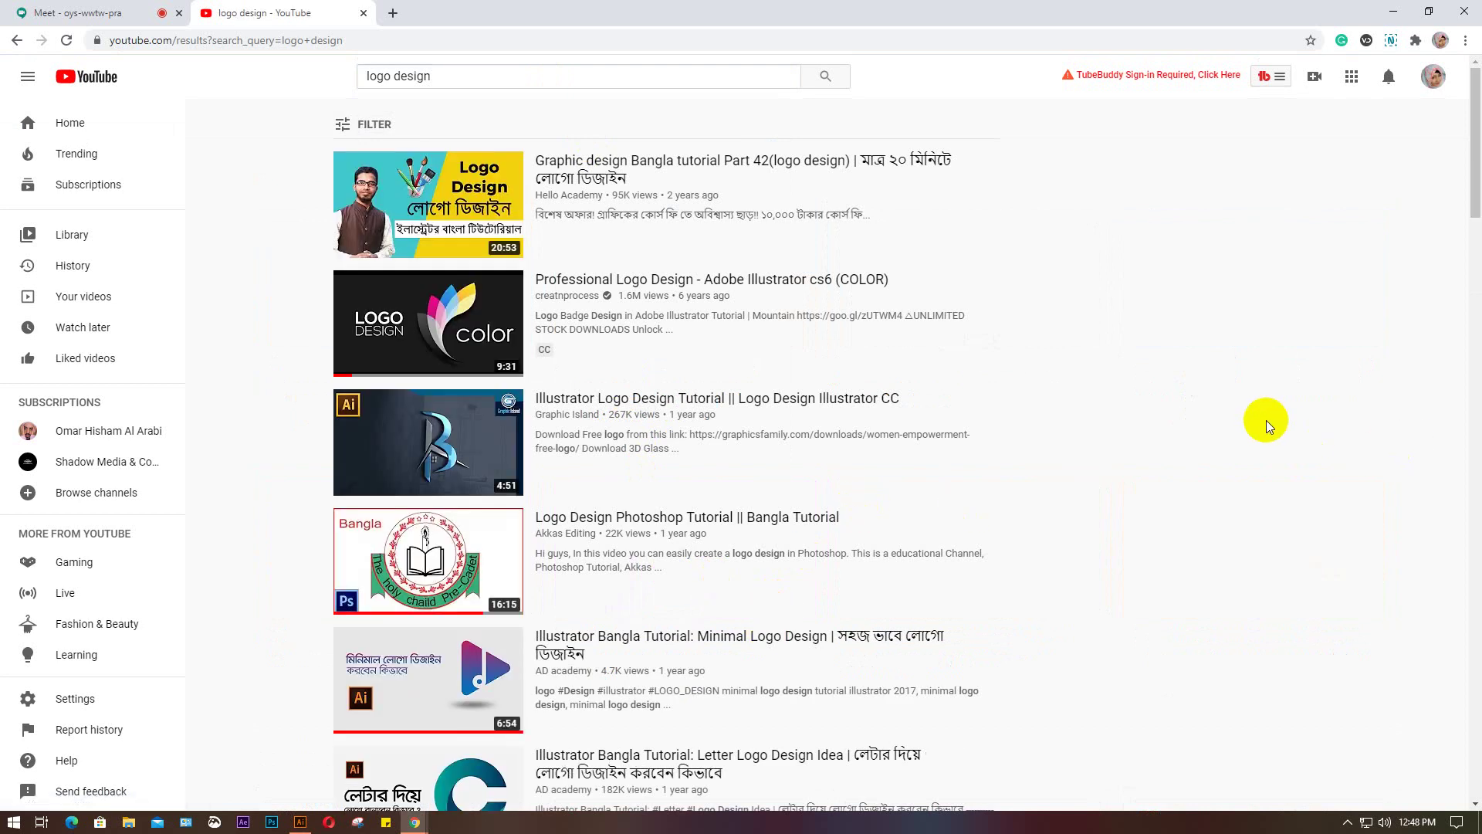
scroll(1267, 421, "down", 2)
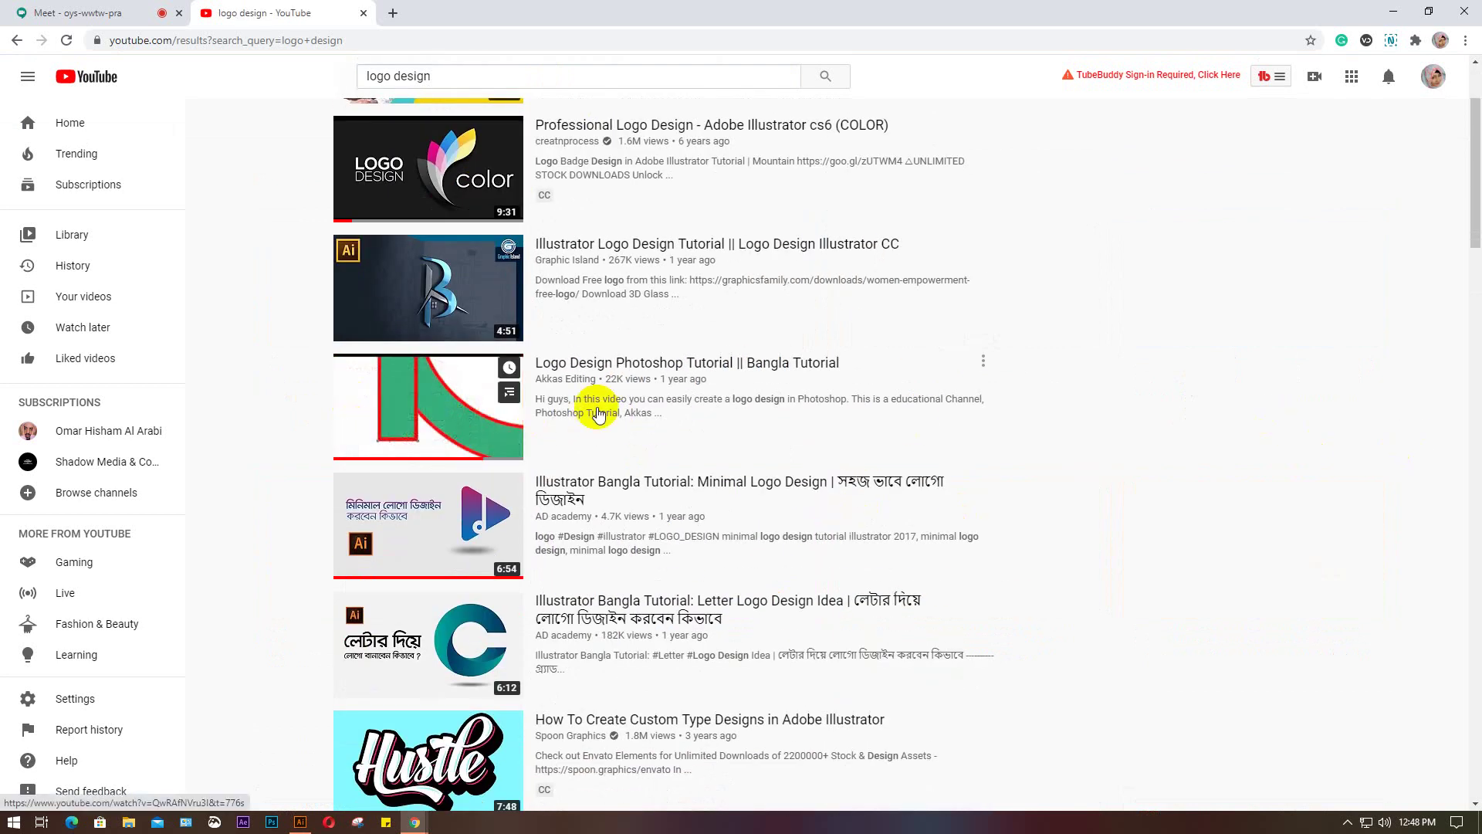
mouse_move(362, 433)
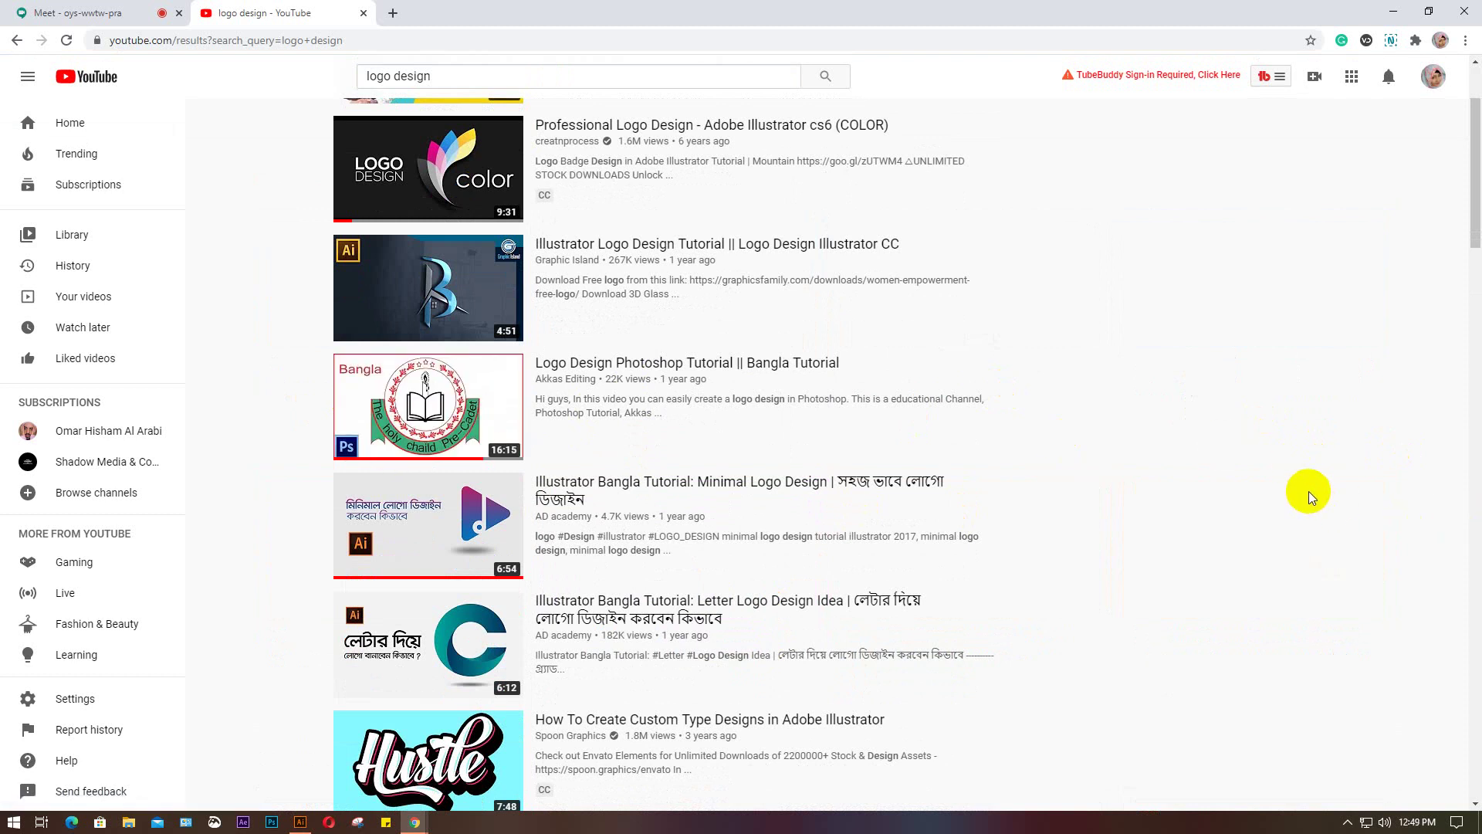
mouse_move(391, 454)
scroll(1272, 512, "down", 2)
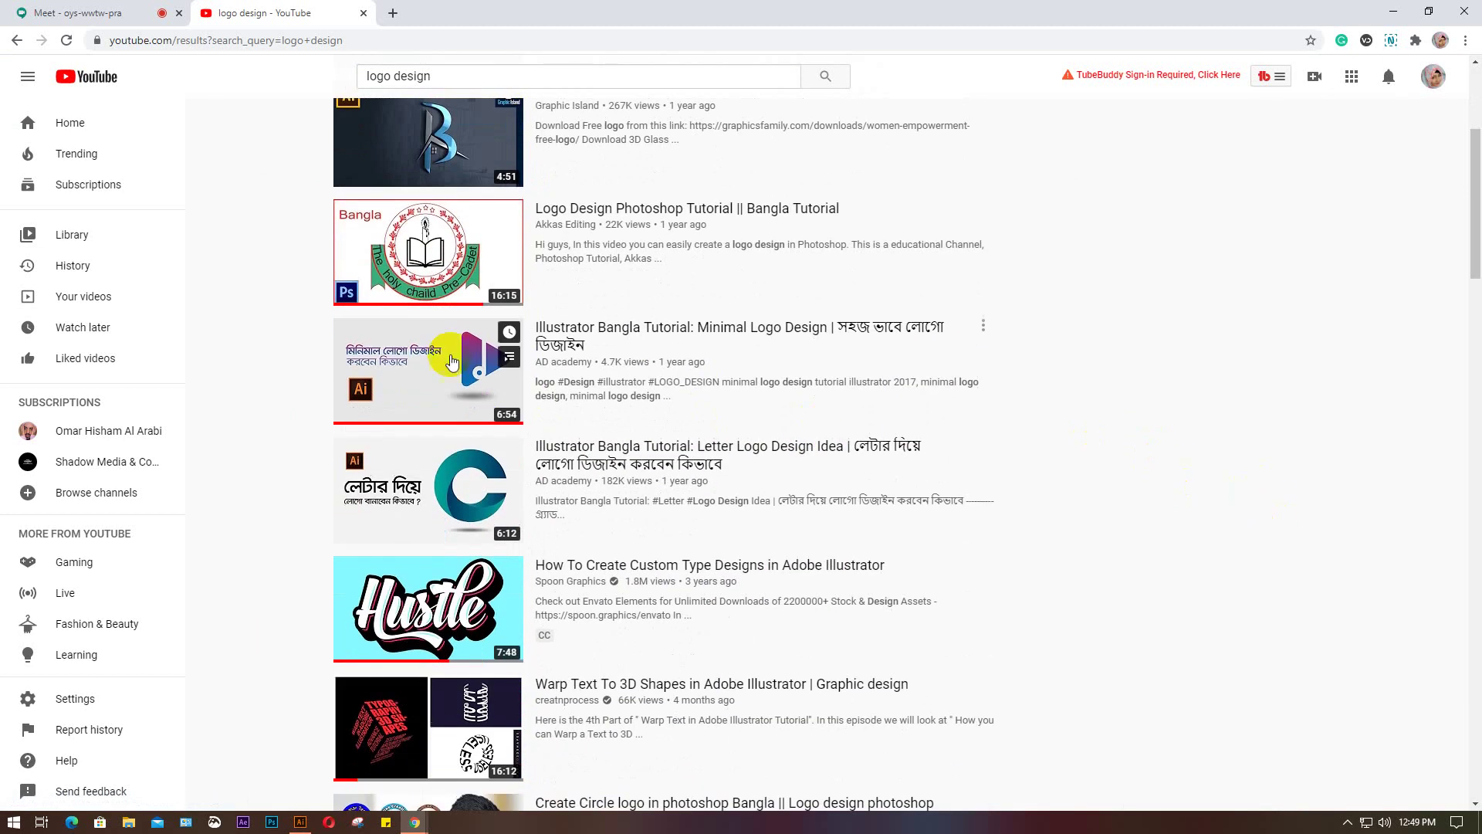
scroll(1175, 433, "down", 3)
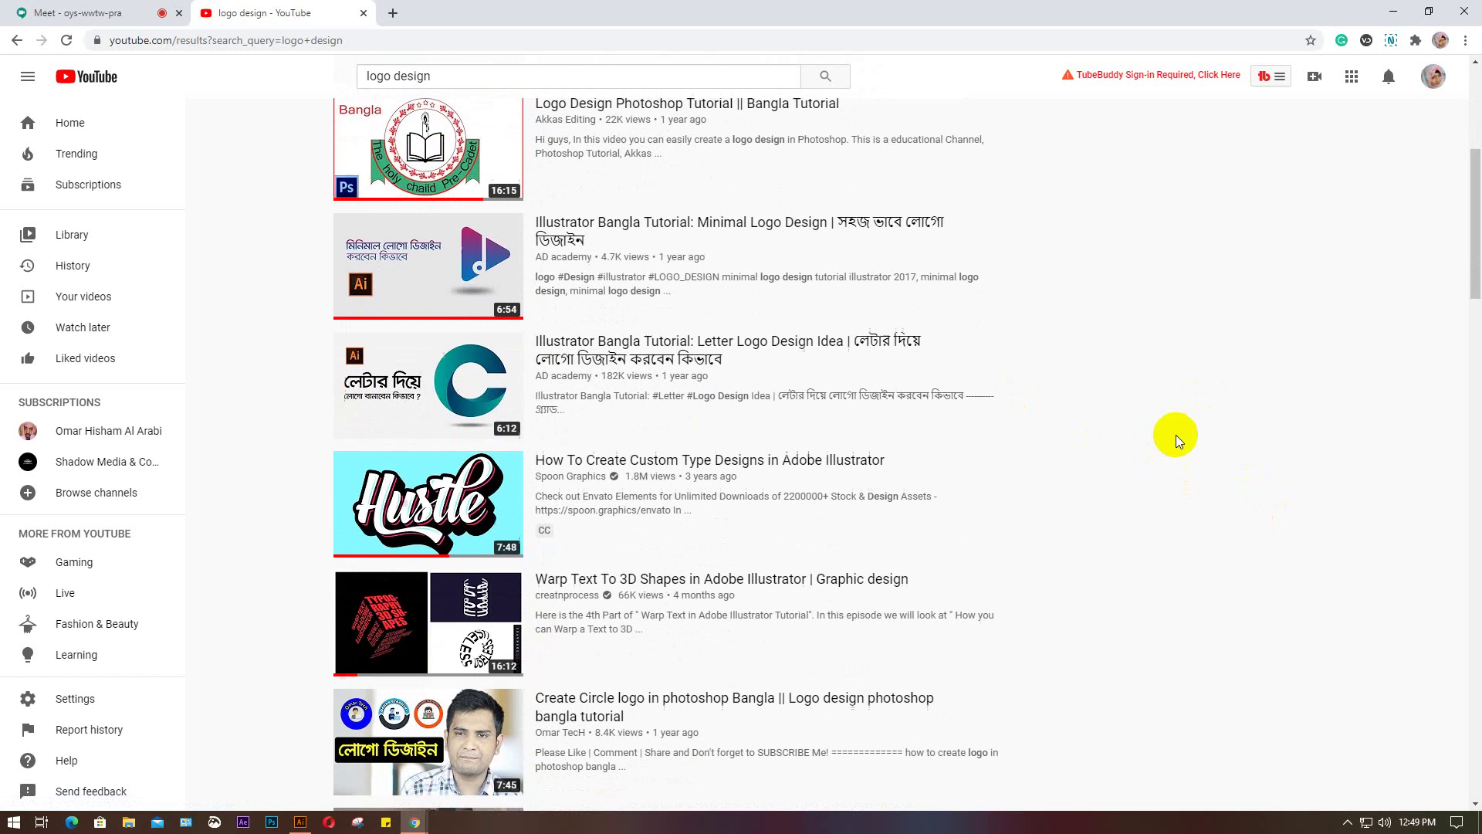
scroll(1186, 454, "down", 1)
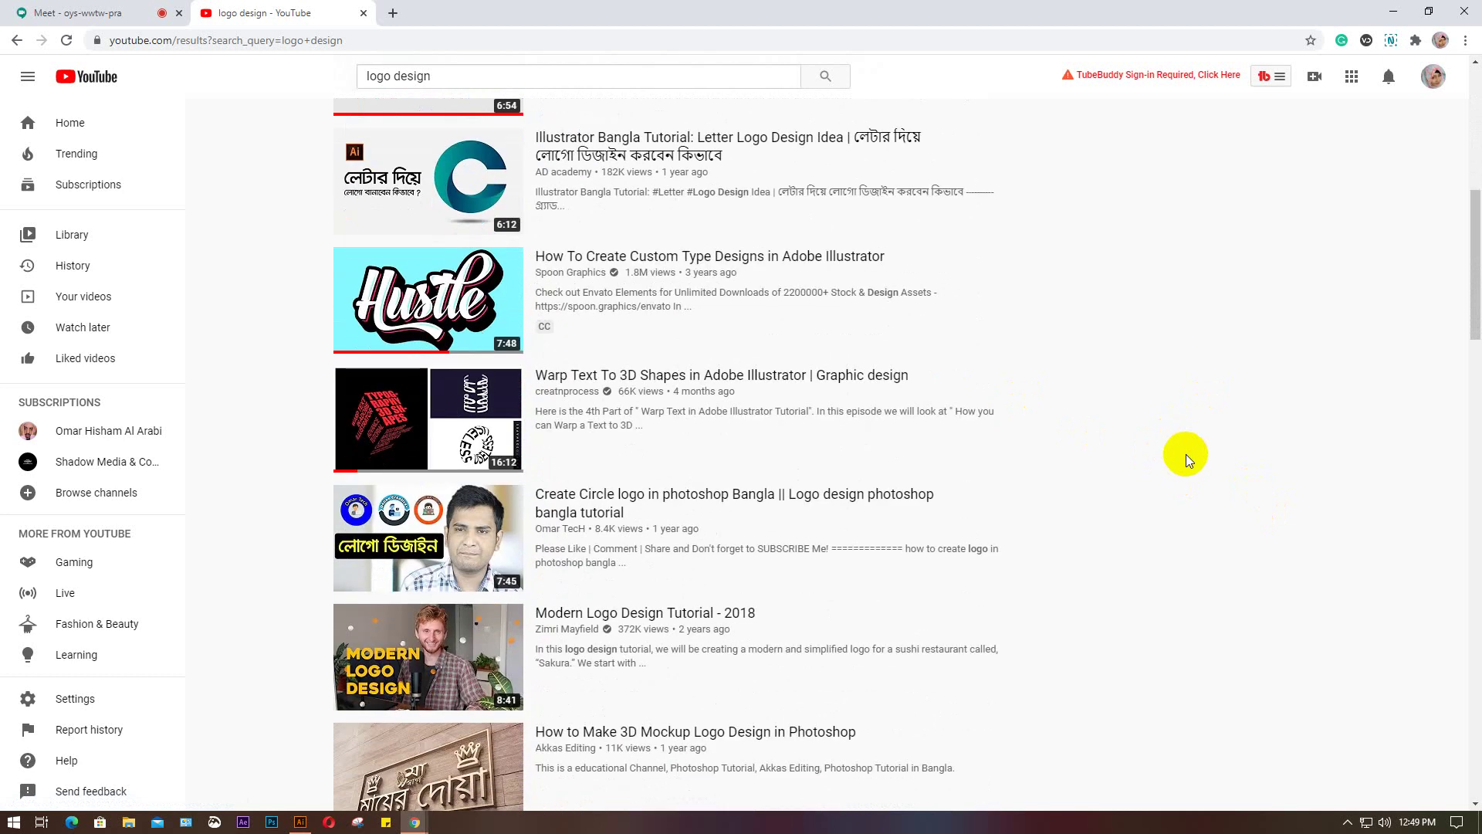
scroll(1186, 454, "down", 4)
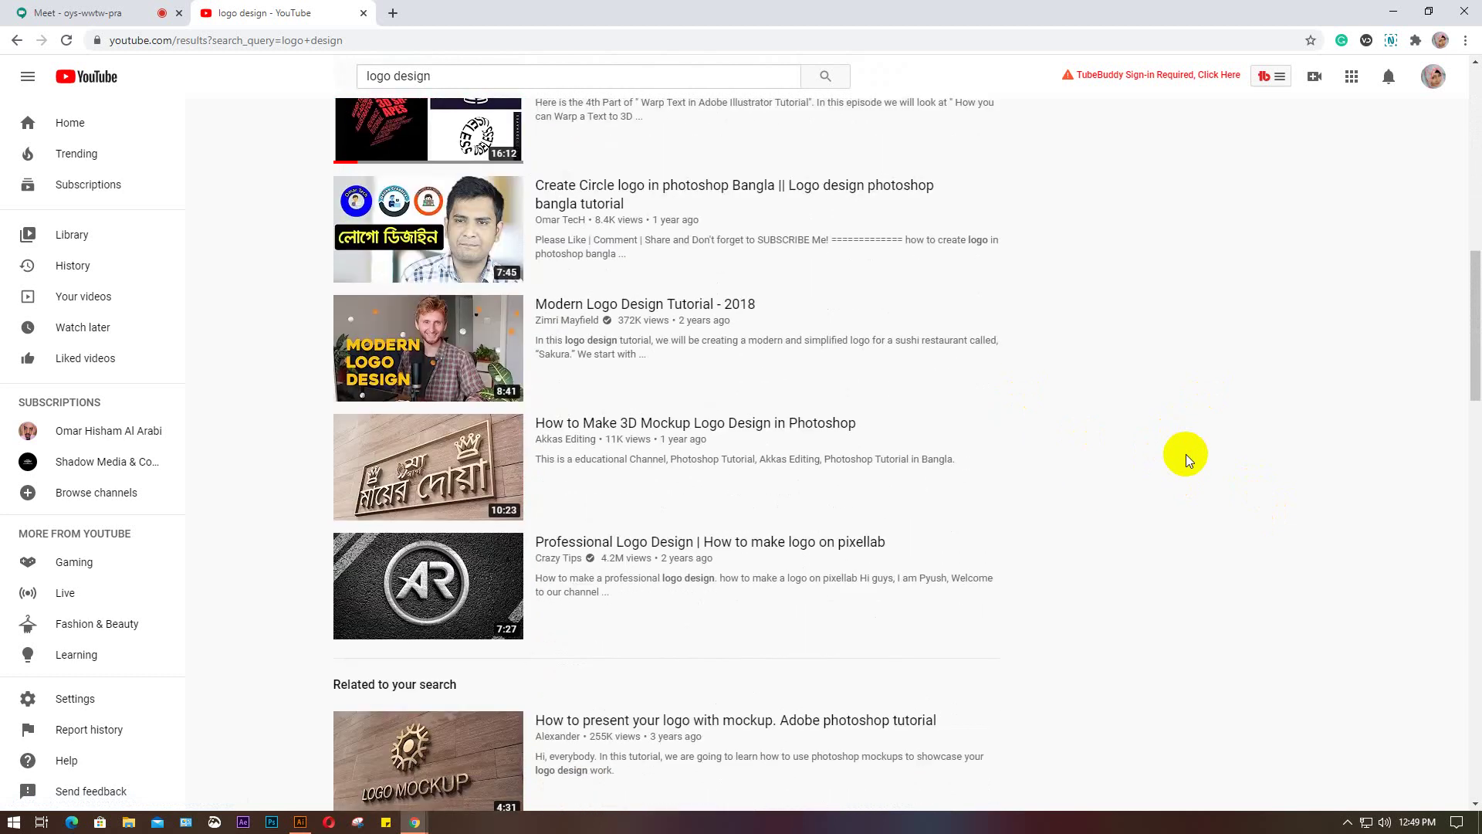
scroll(1186, 454, "down", 2)
mouse_move(470, 329)
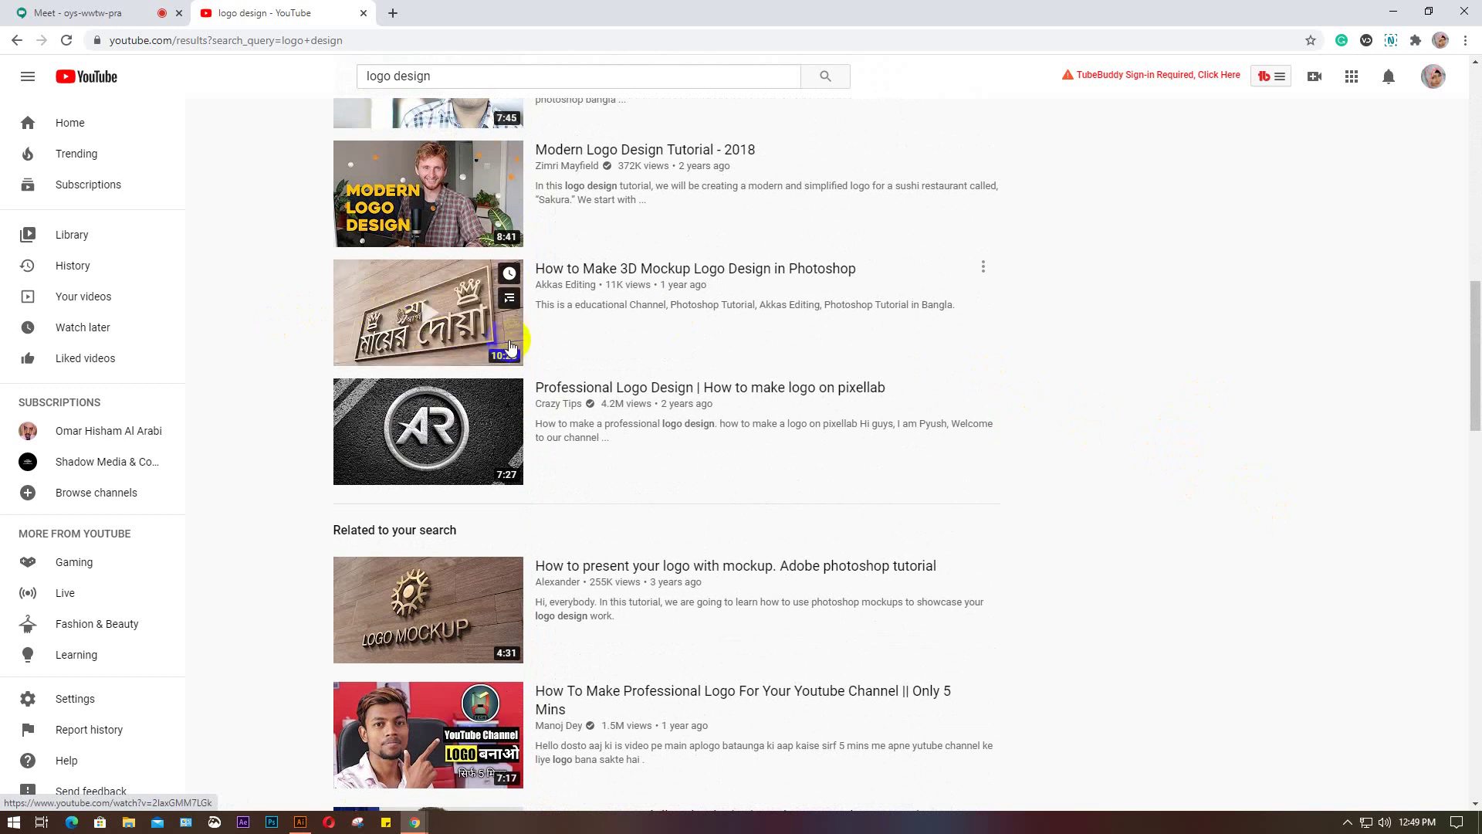
scroll(509, 345, "down", 2)
mouse_move(430, 281)
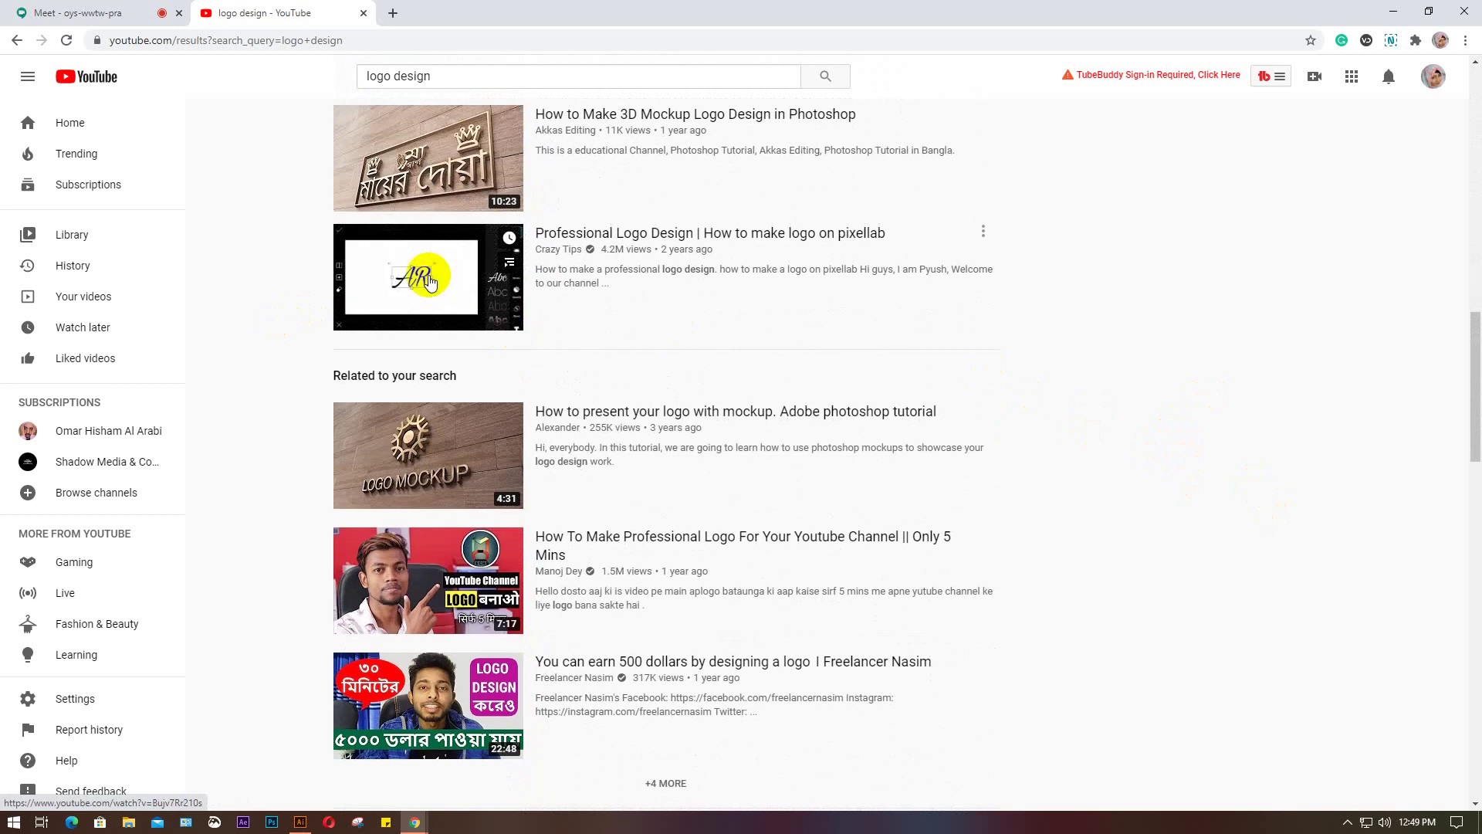
mouse_move(456, 475)
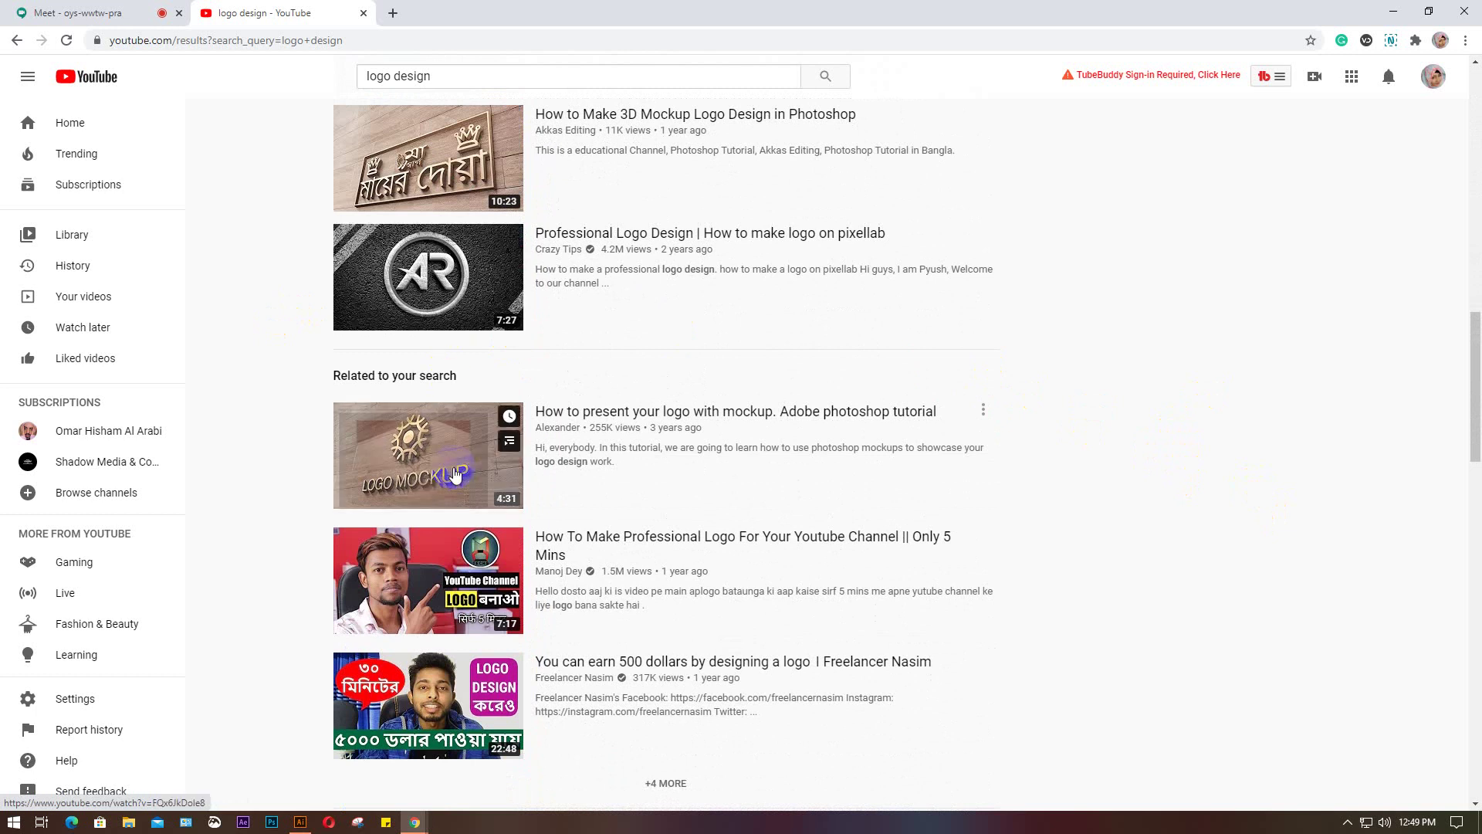
scroll(1257, 512, "down", 8)
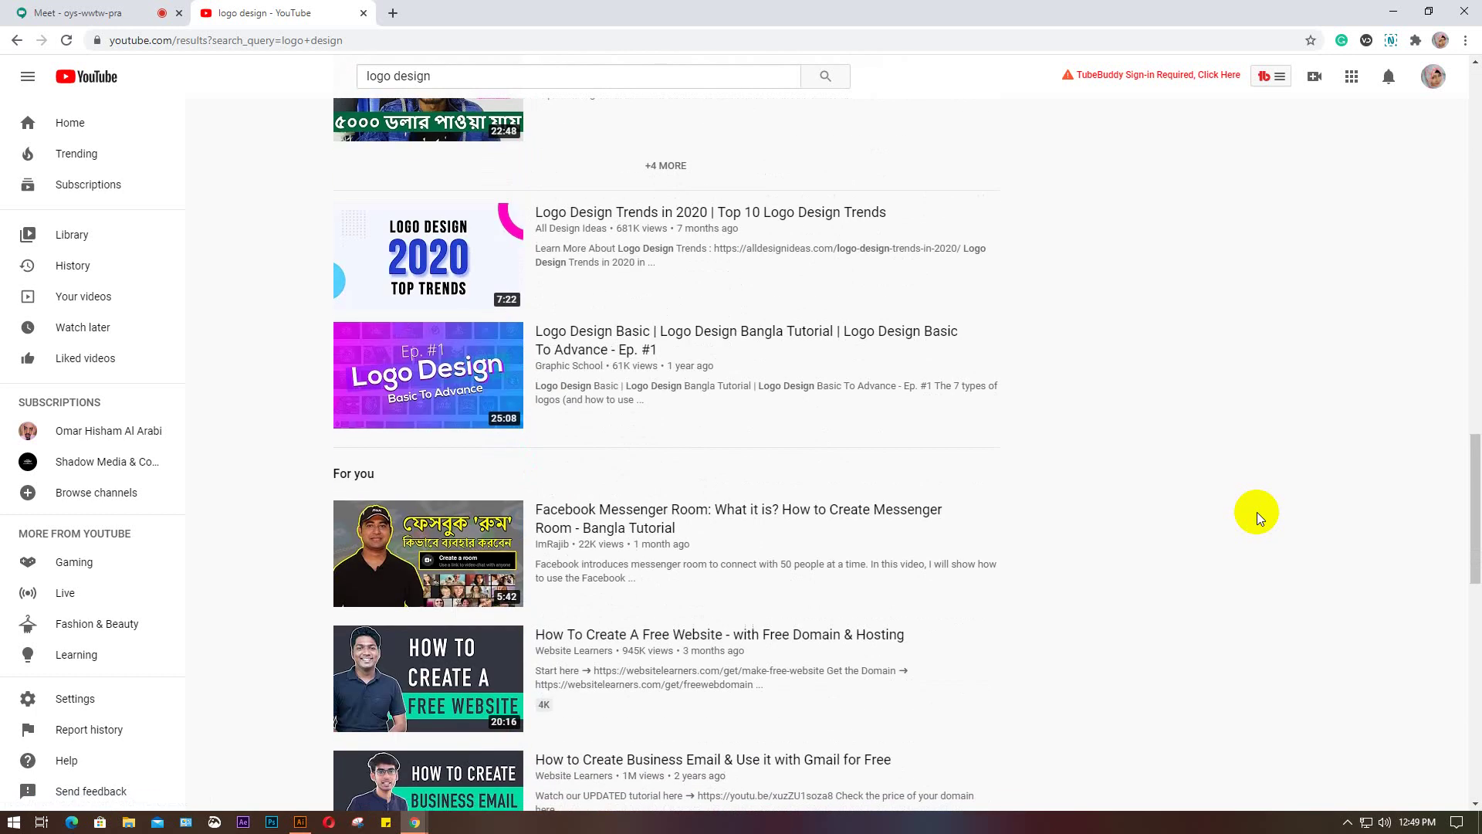
scroll(1257, 512, "down", 4)
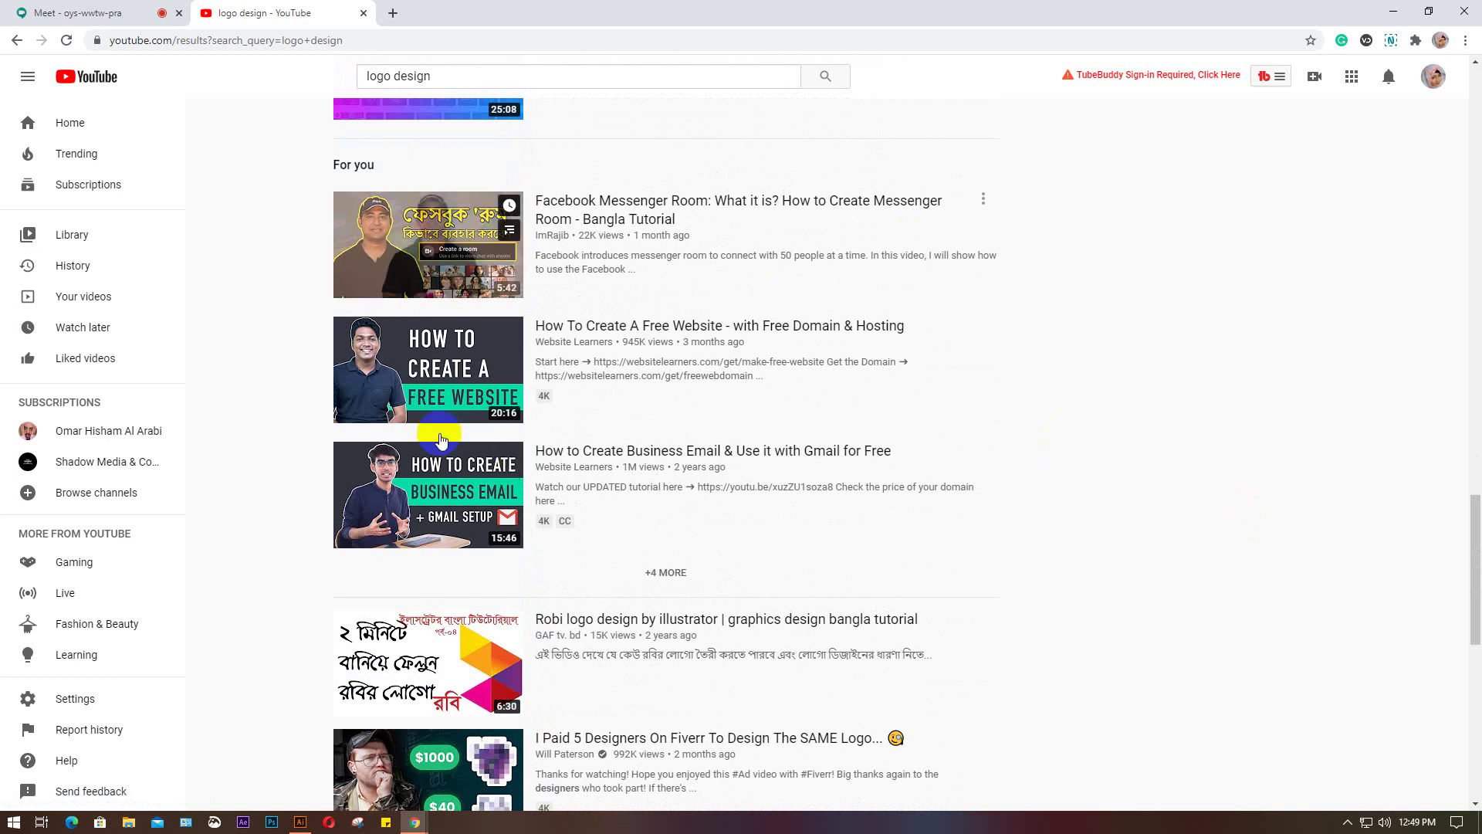
scroll(494, 671, "down", 4)
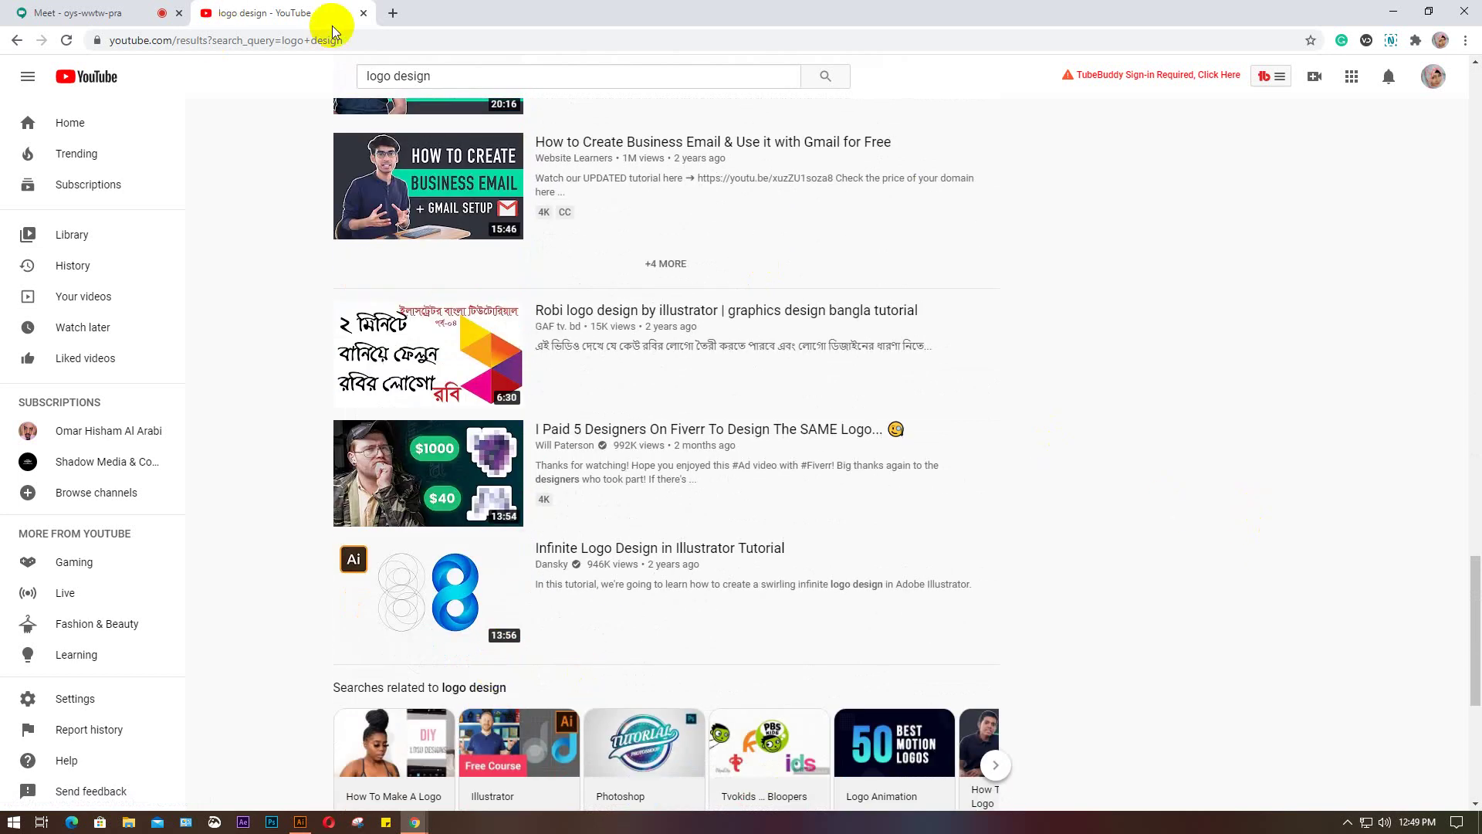
Close the YouTube tab and return to the Untitled-1 Illustrator document, dismissing the Object menu
left_click(362, 13)
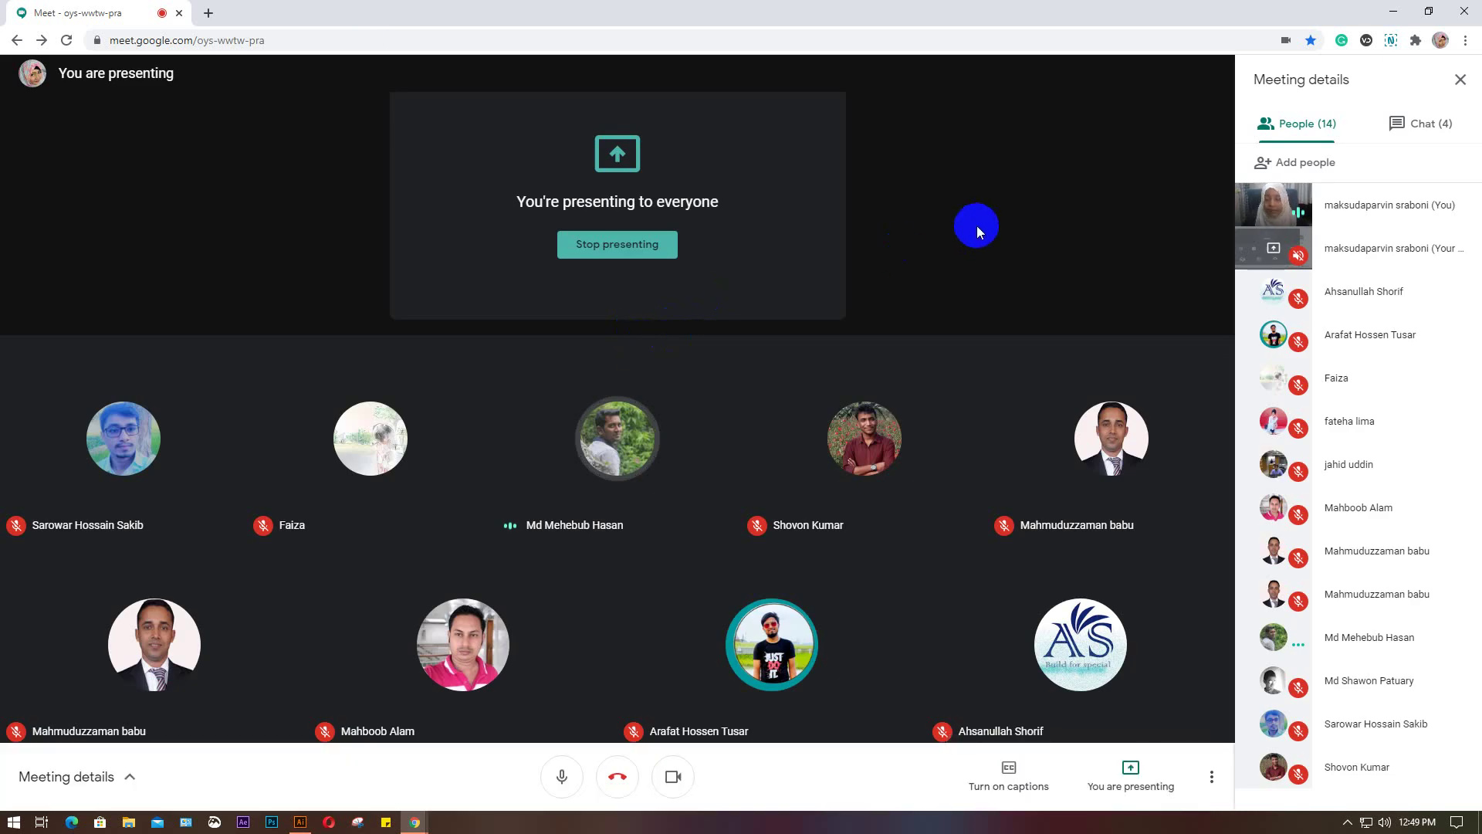
left_click(300, 822)
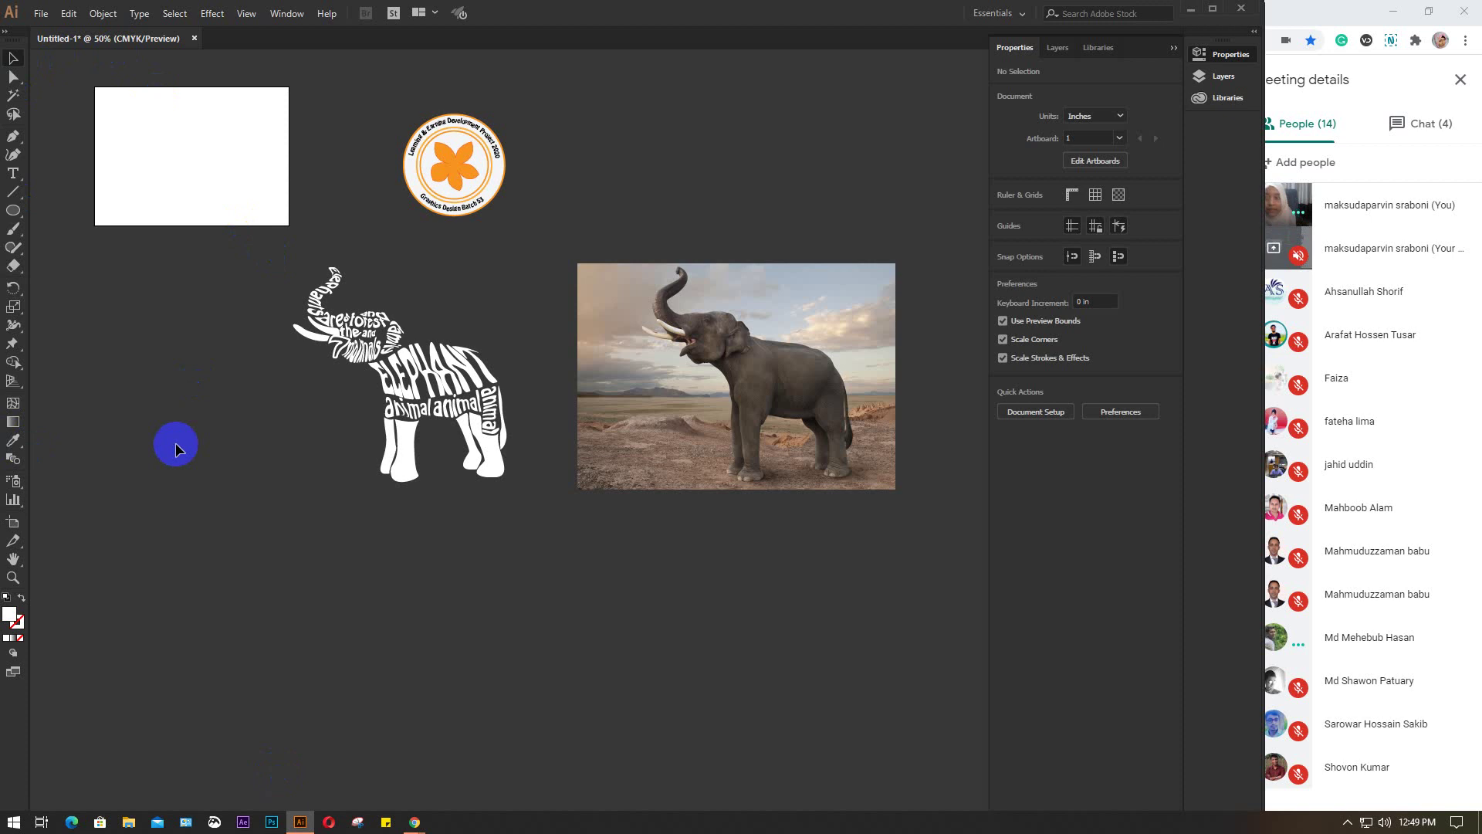
left_click(103, 14)
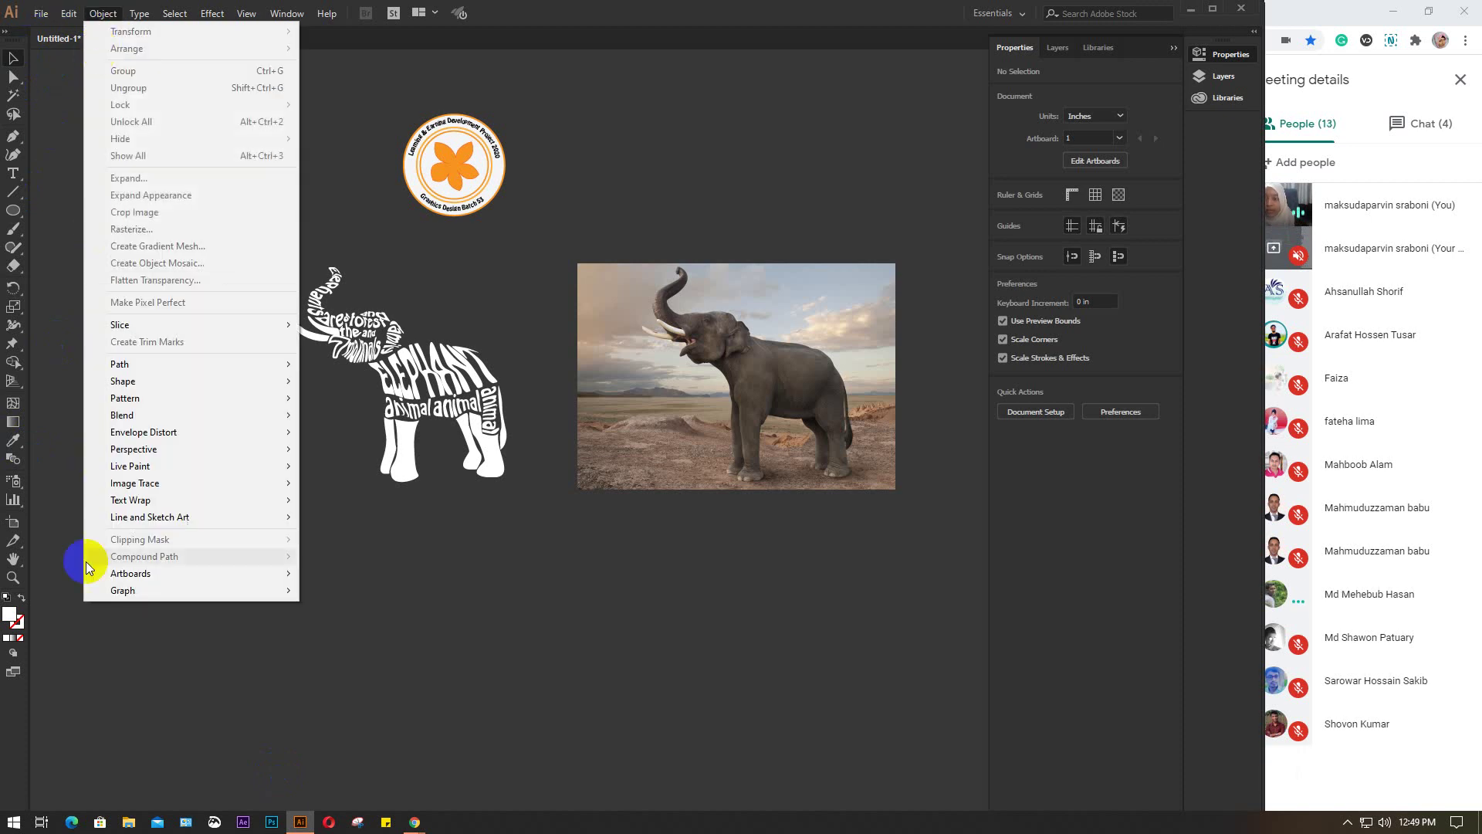
left_click(497, 600)
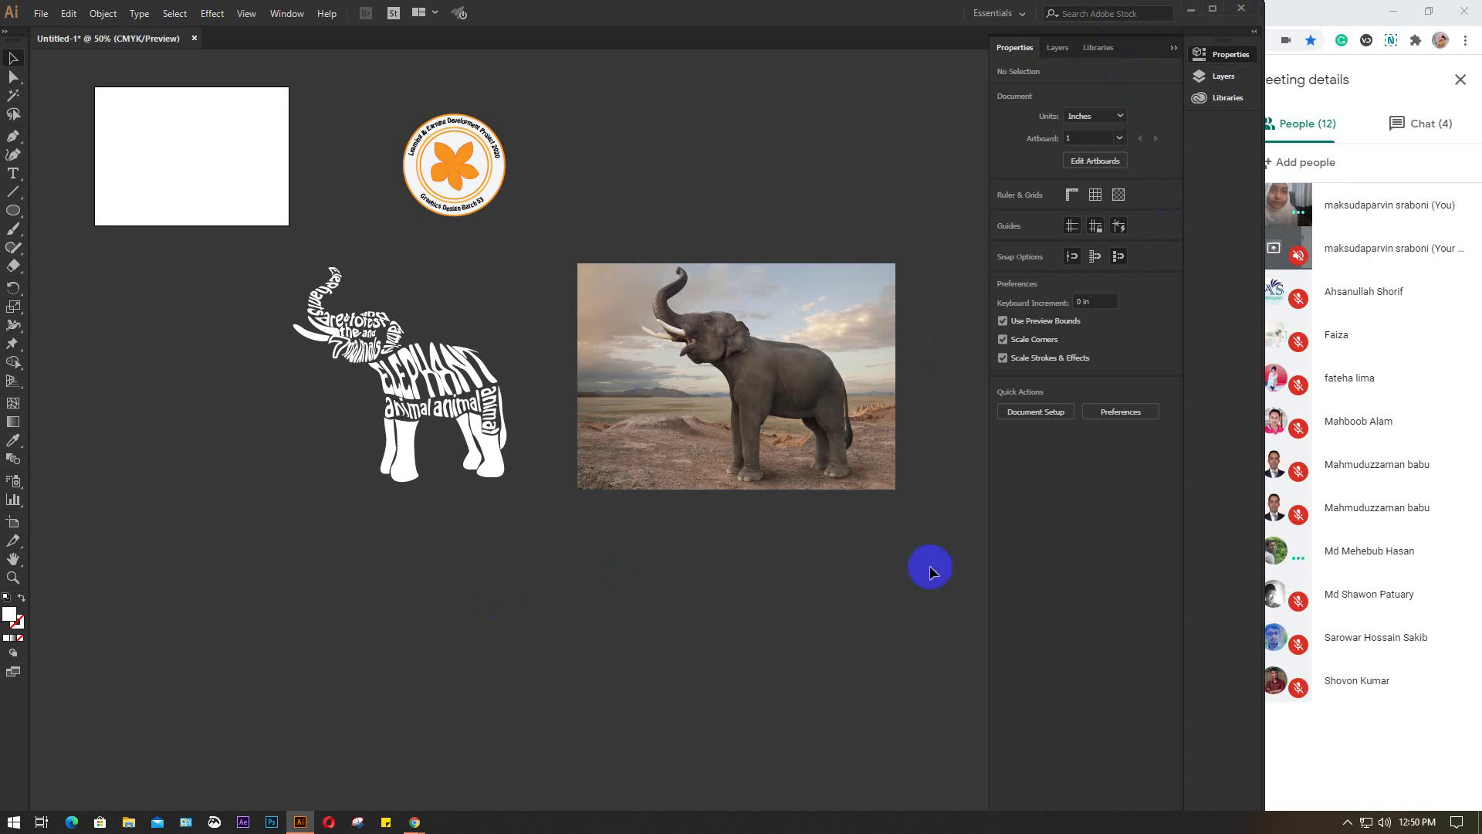
Bring the Lot 15 attendance spreadsheet forward and select cell AI19 on the GD 53 sheet
left_click(411, 781)
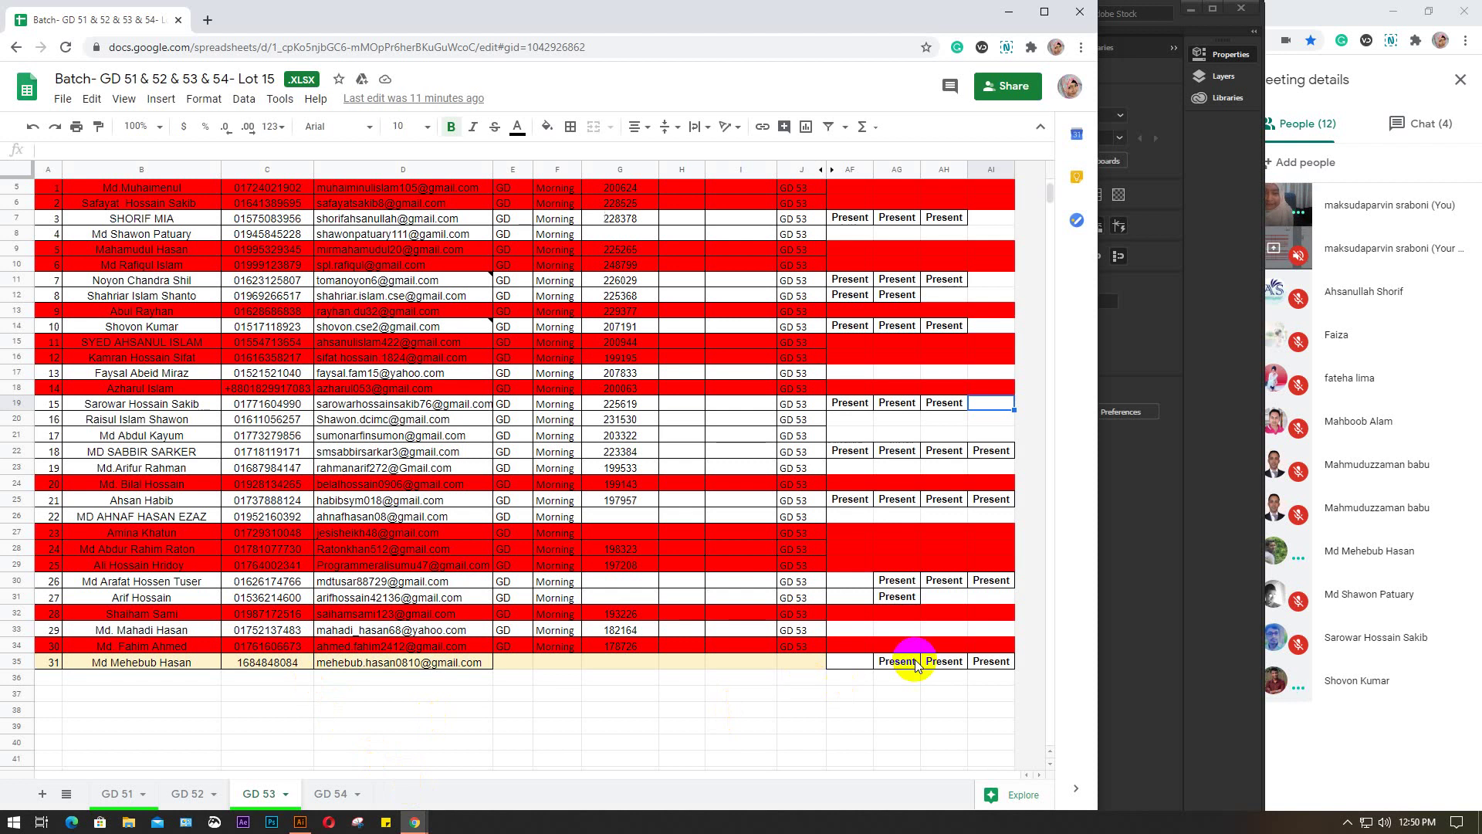
scroll(995, 469, "up", 1)
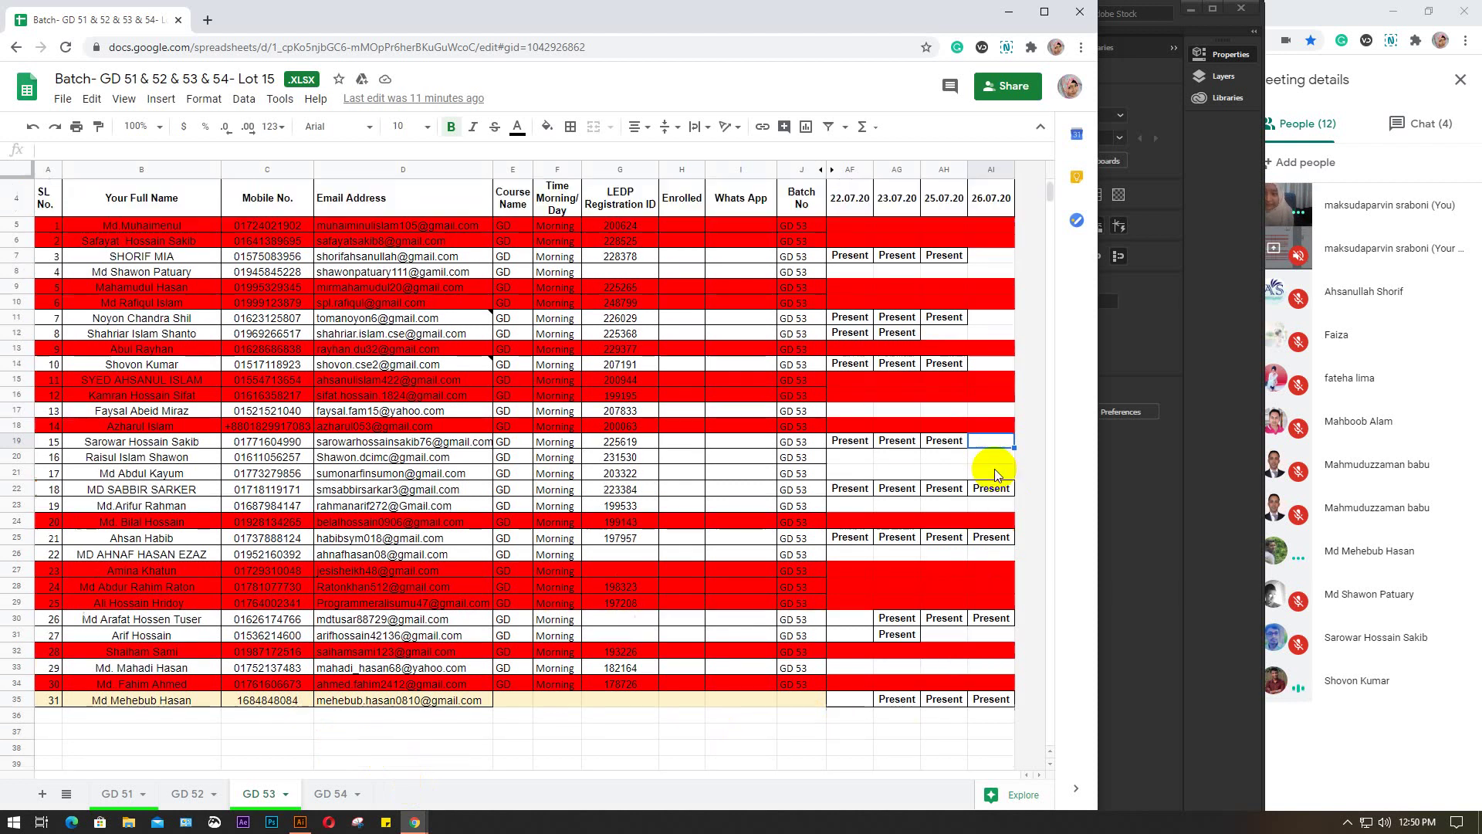
left_click(17, 440)
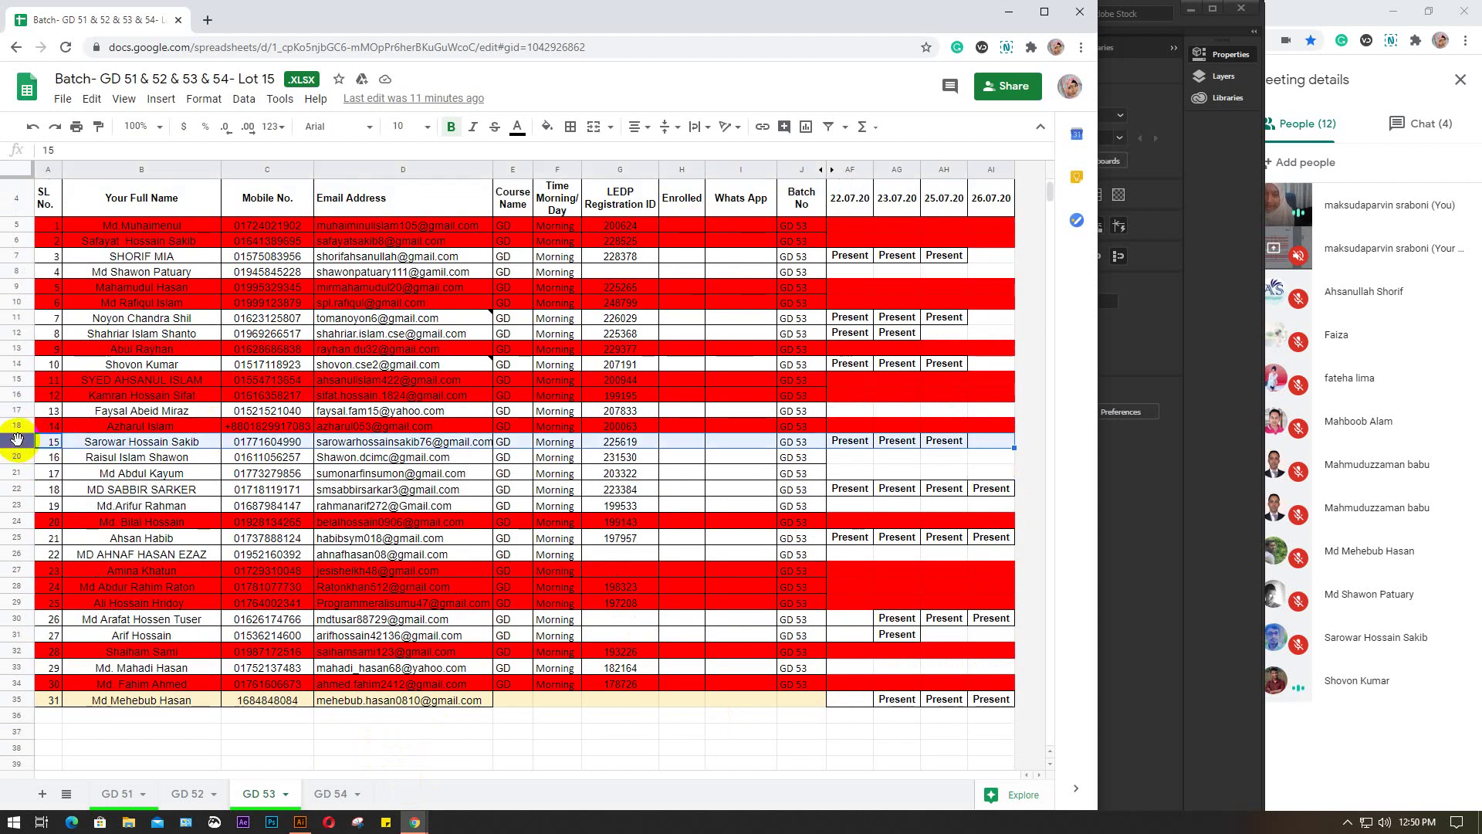
left_click(991, 442)
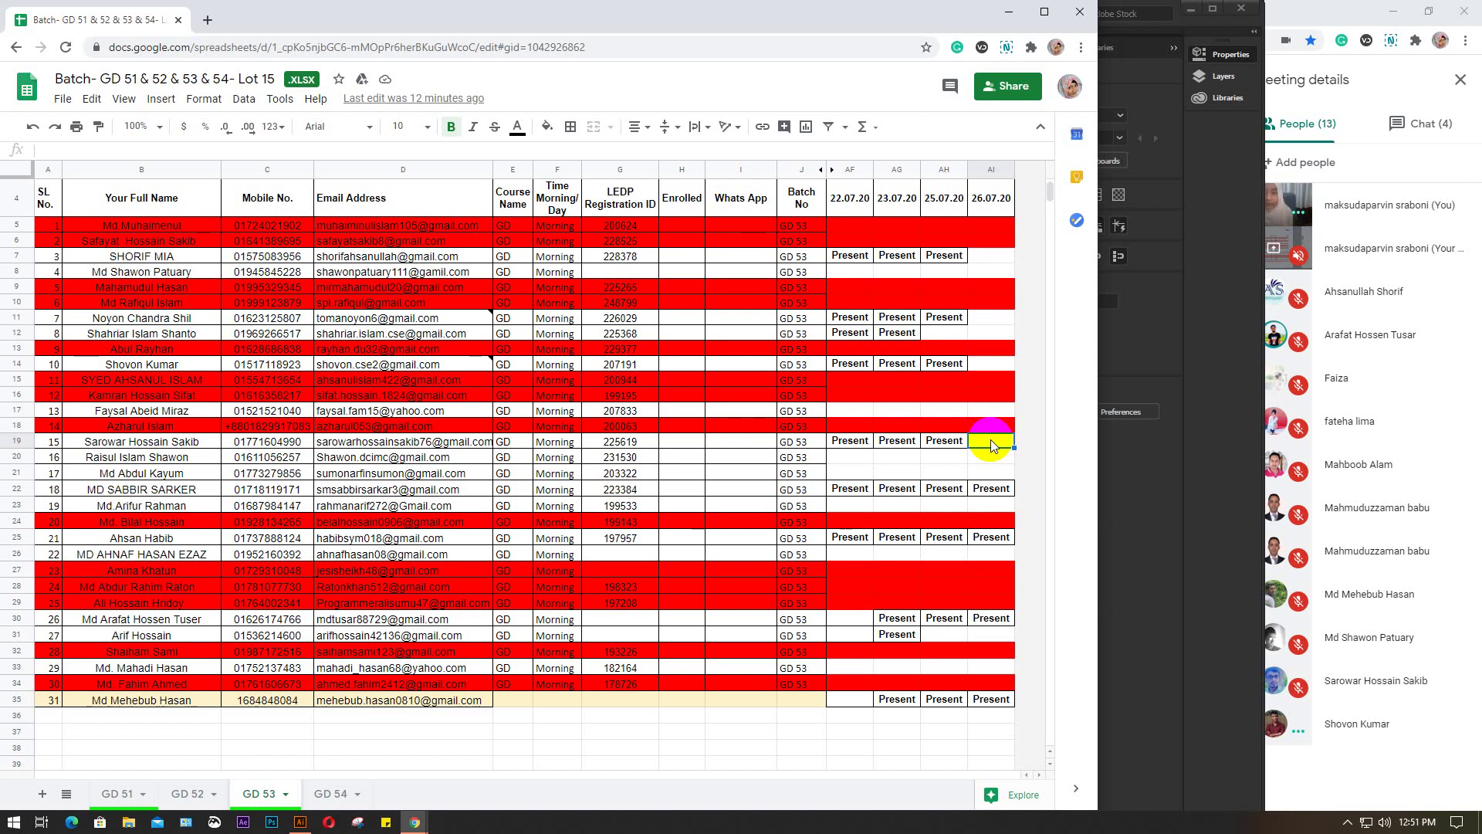
Paste Present under 26.07.20 for rows 19, 14, 8 and 7, then go to GD 54
type("Present")
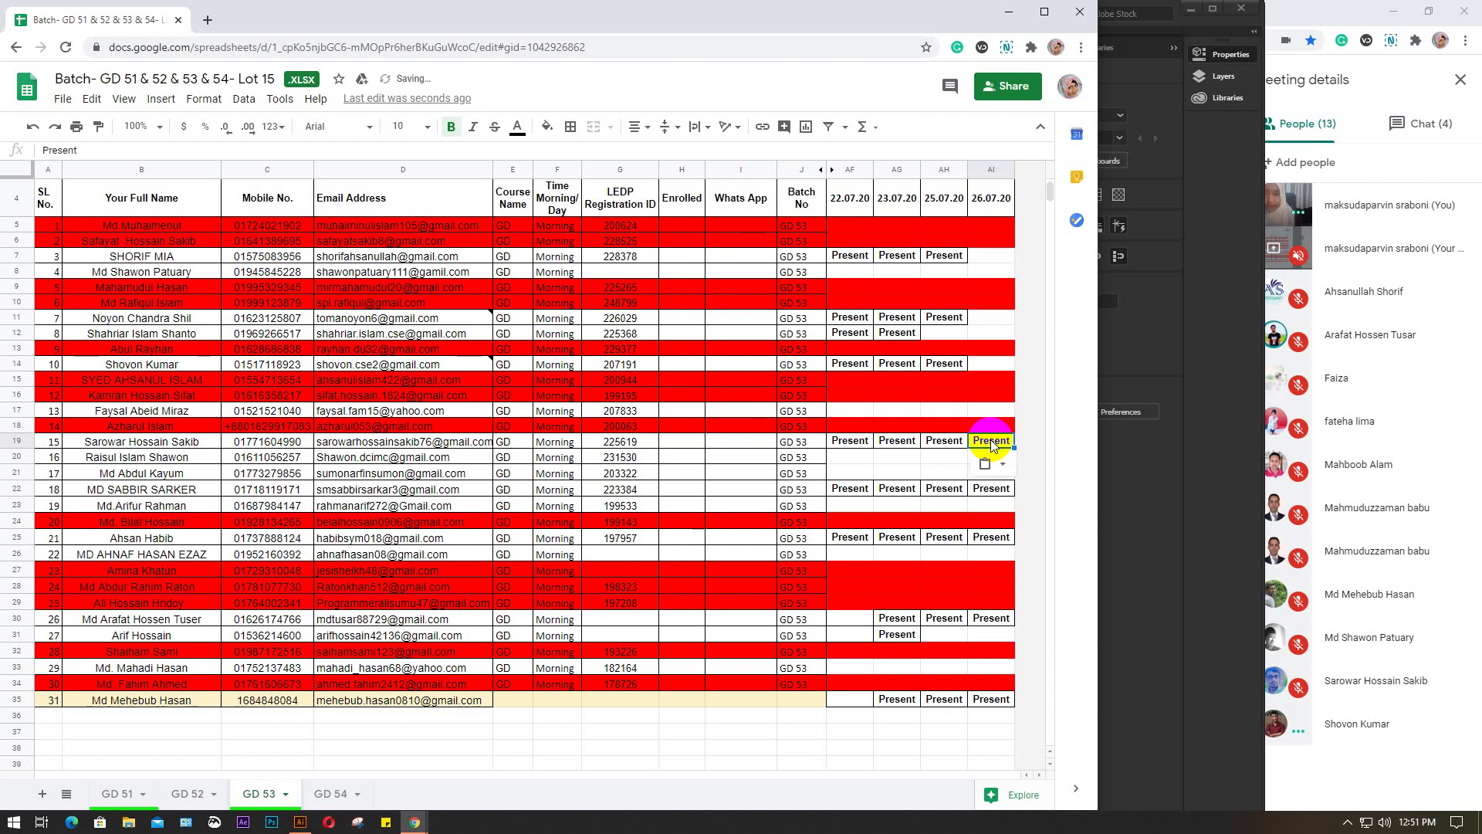
left_click(990, 363)
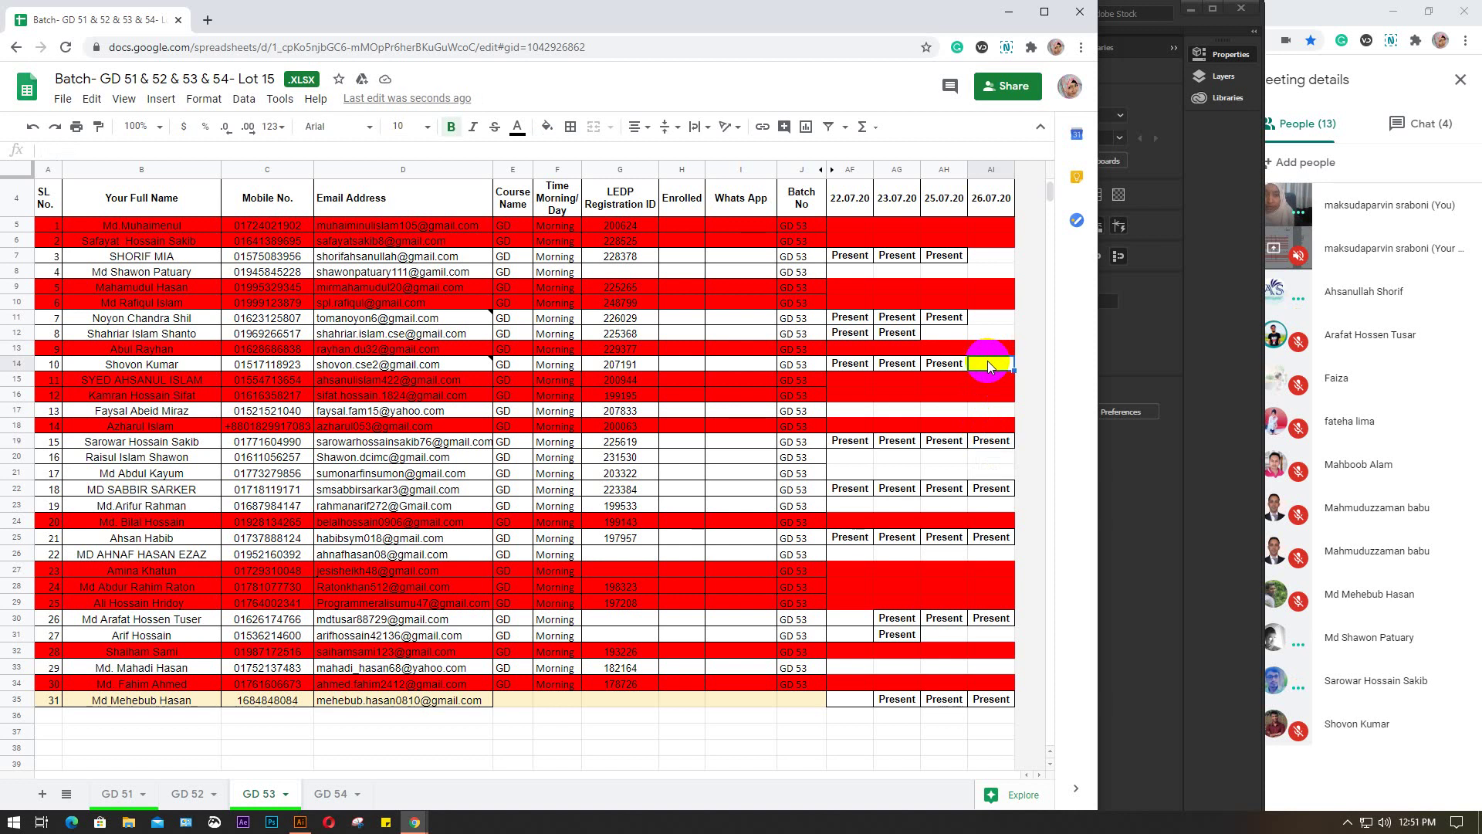
type("Present")
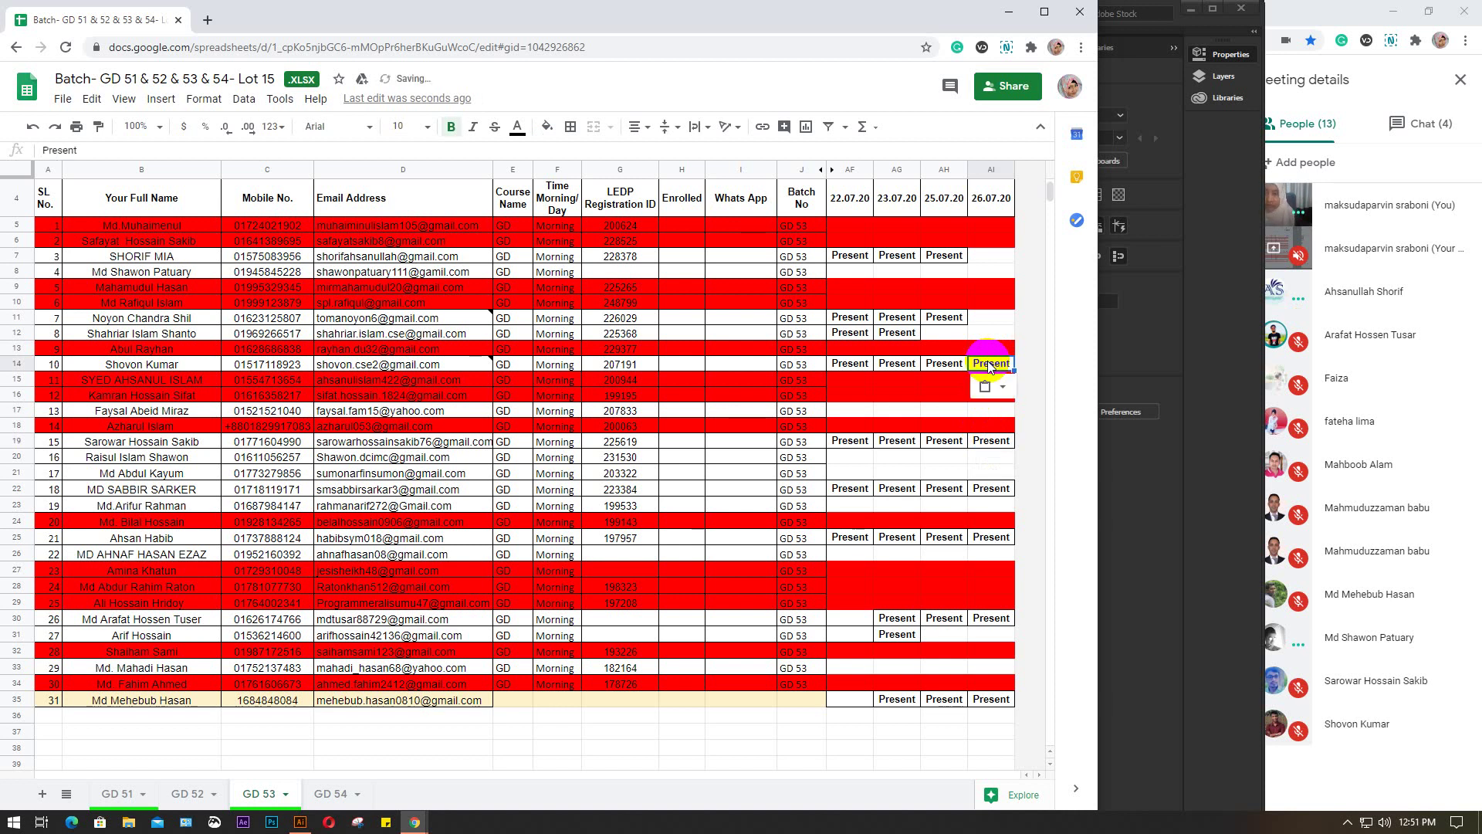
left_click(991, 337)
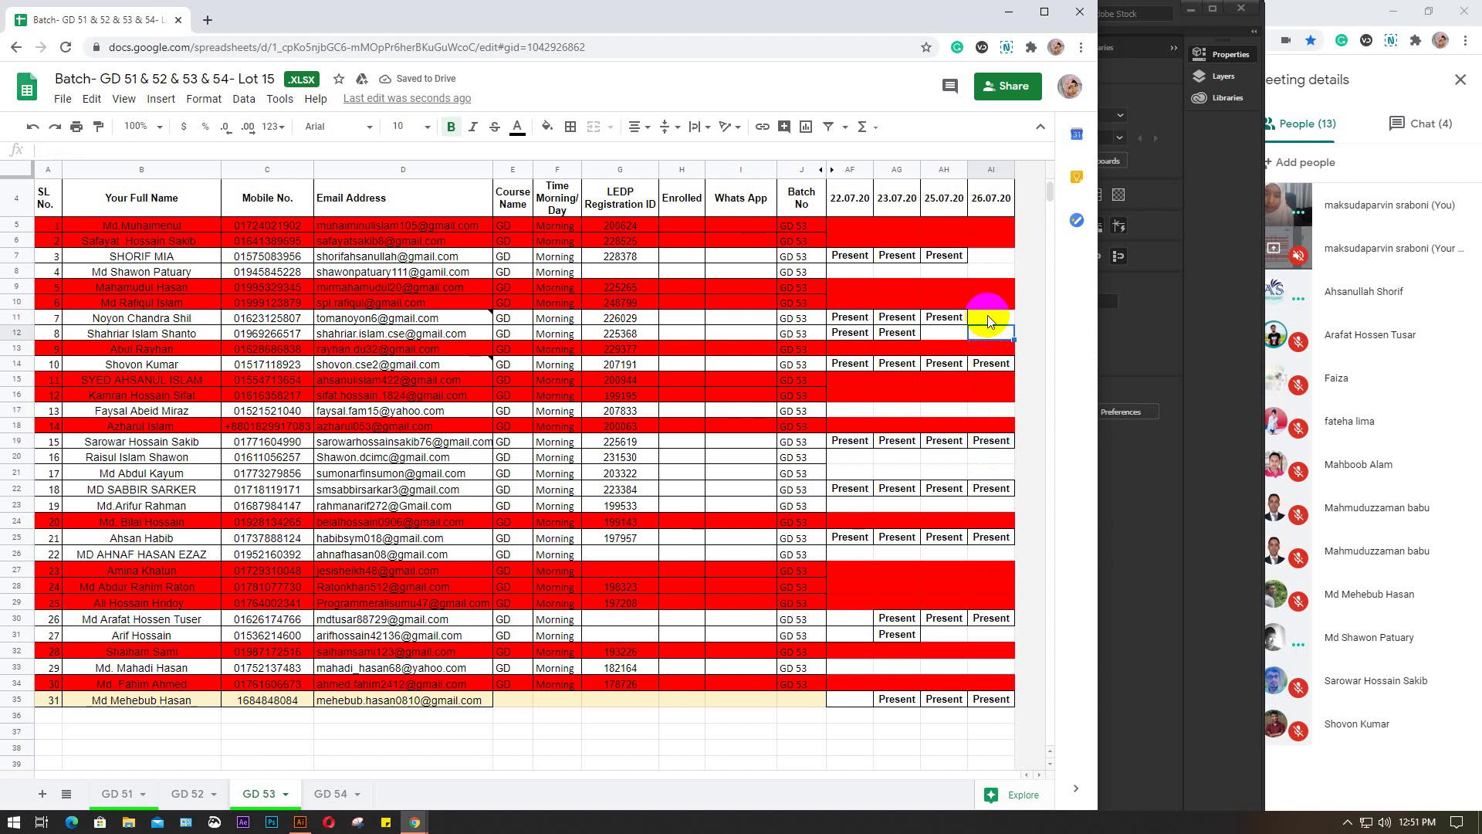
left_click(979, 271)
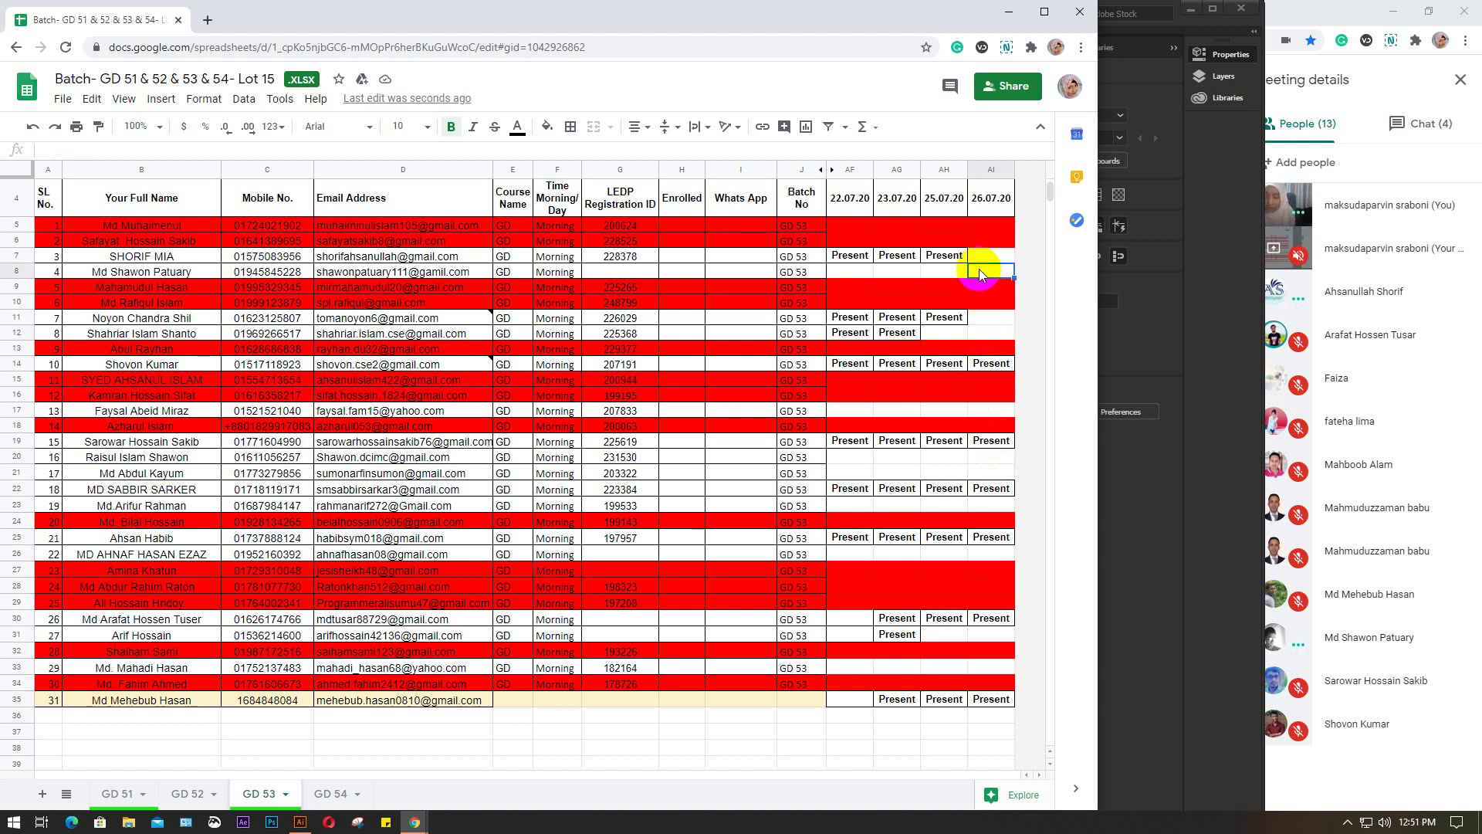
type("Present")
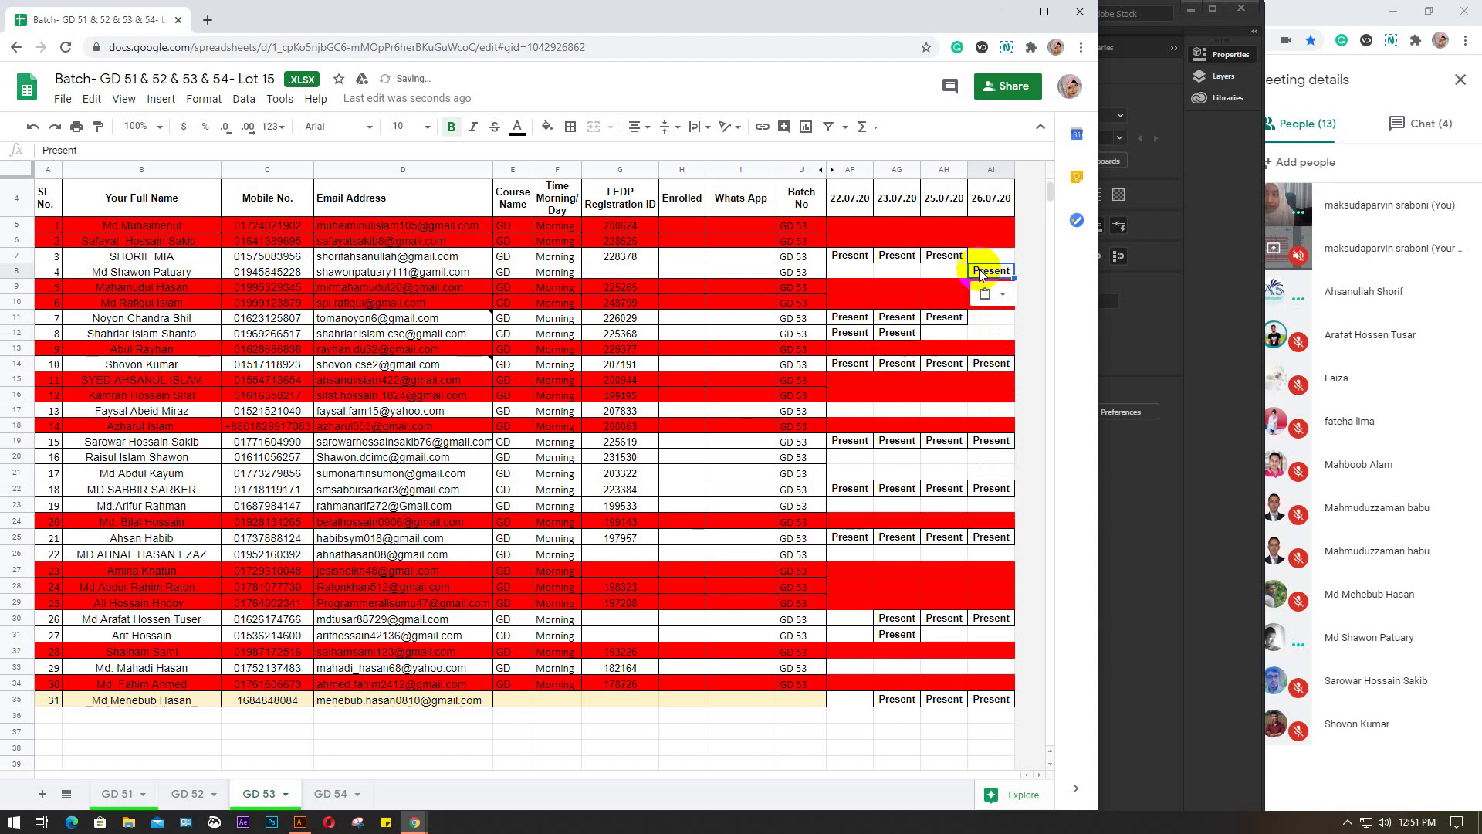
left_click(987, 255)
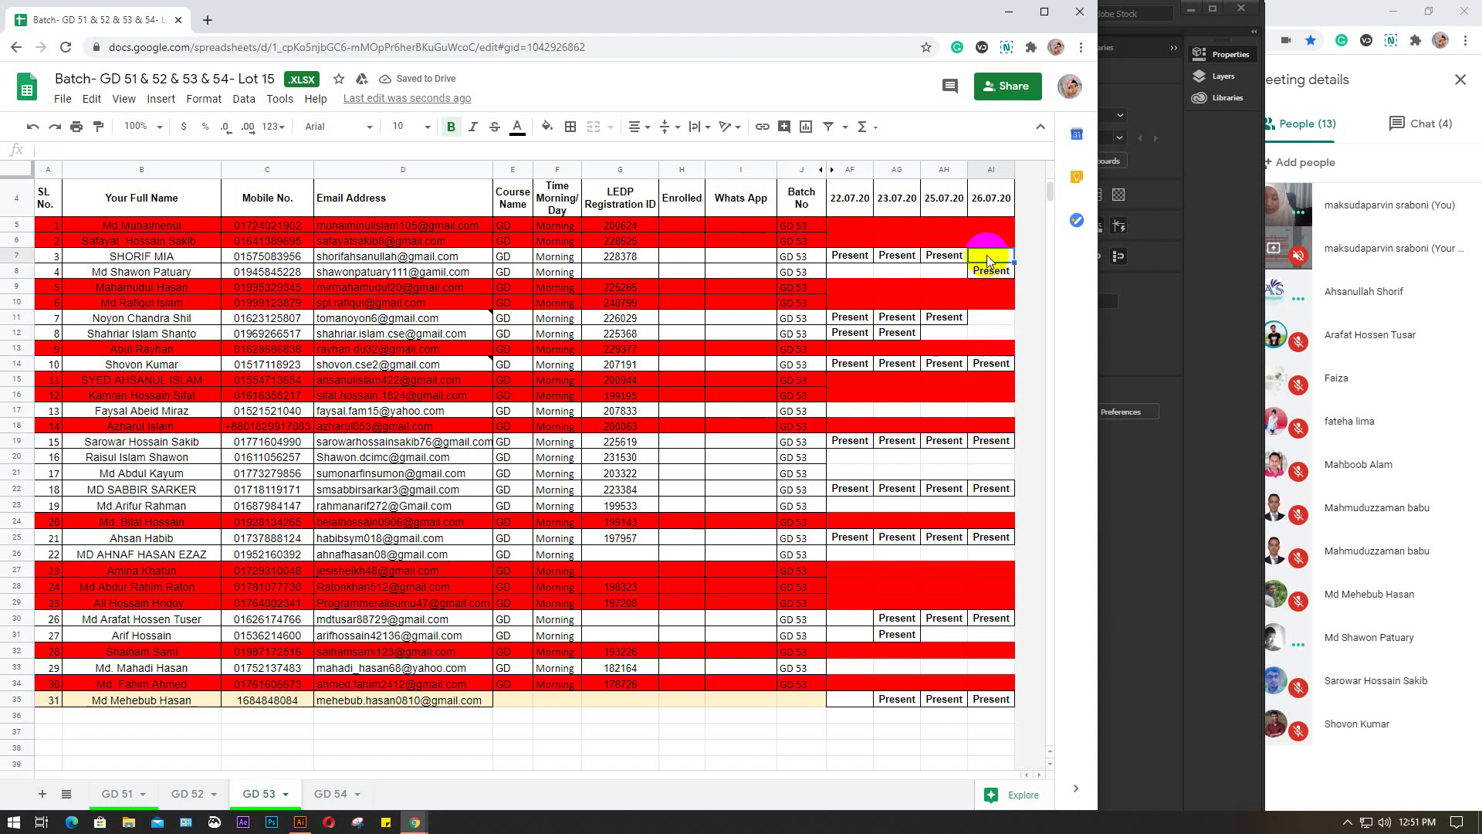
type("Present")
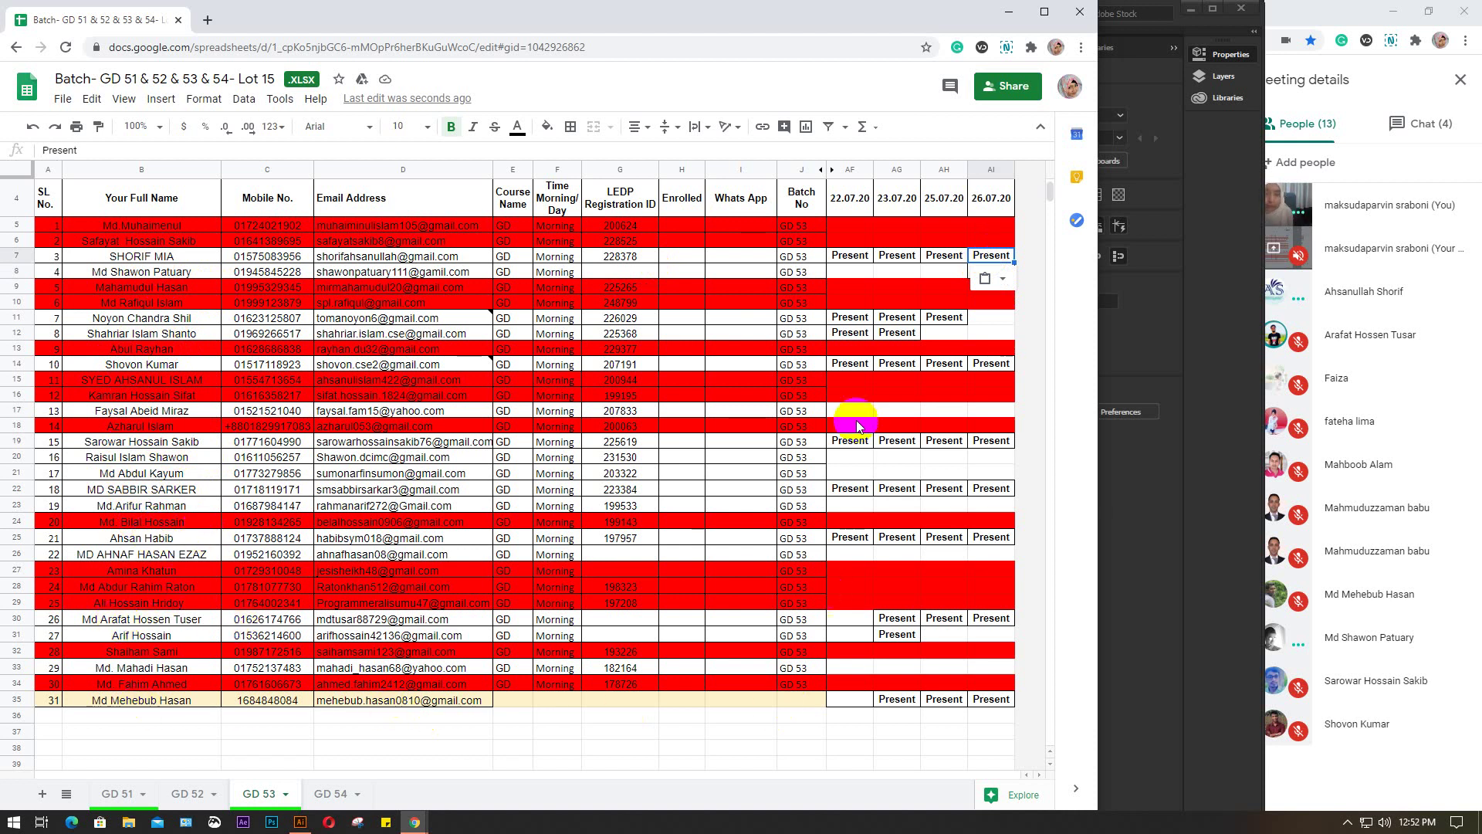
left_click(330, 795)
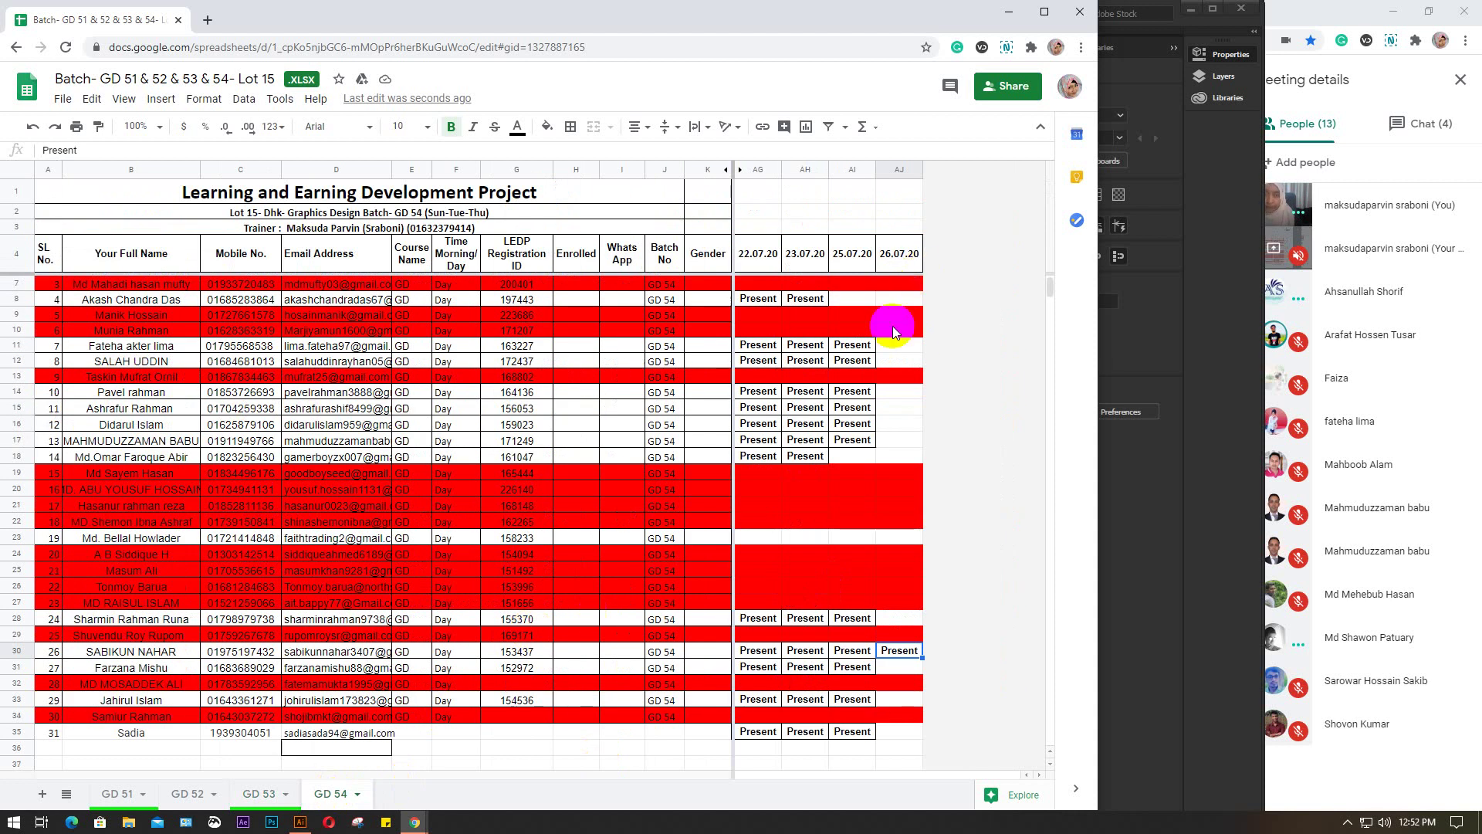
On GD 54, paste Present under 26.07.20 into rows 17 and 11
left_click(898, 441)
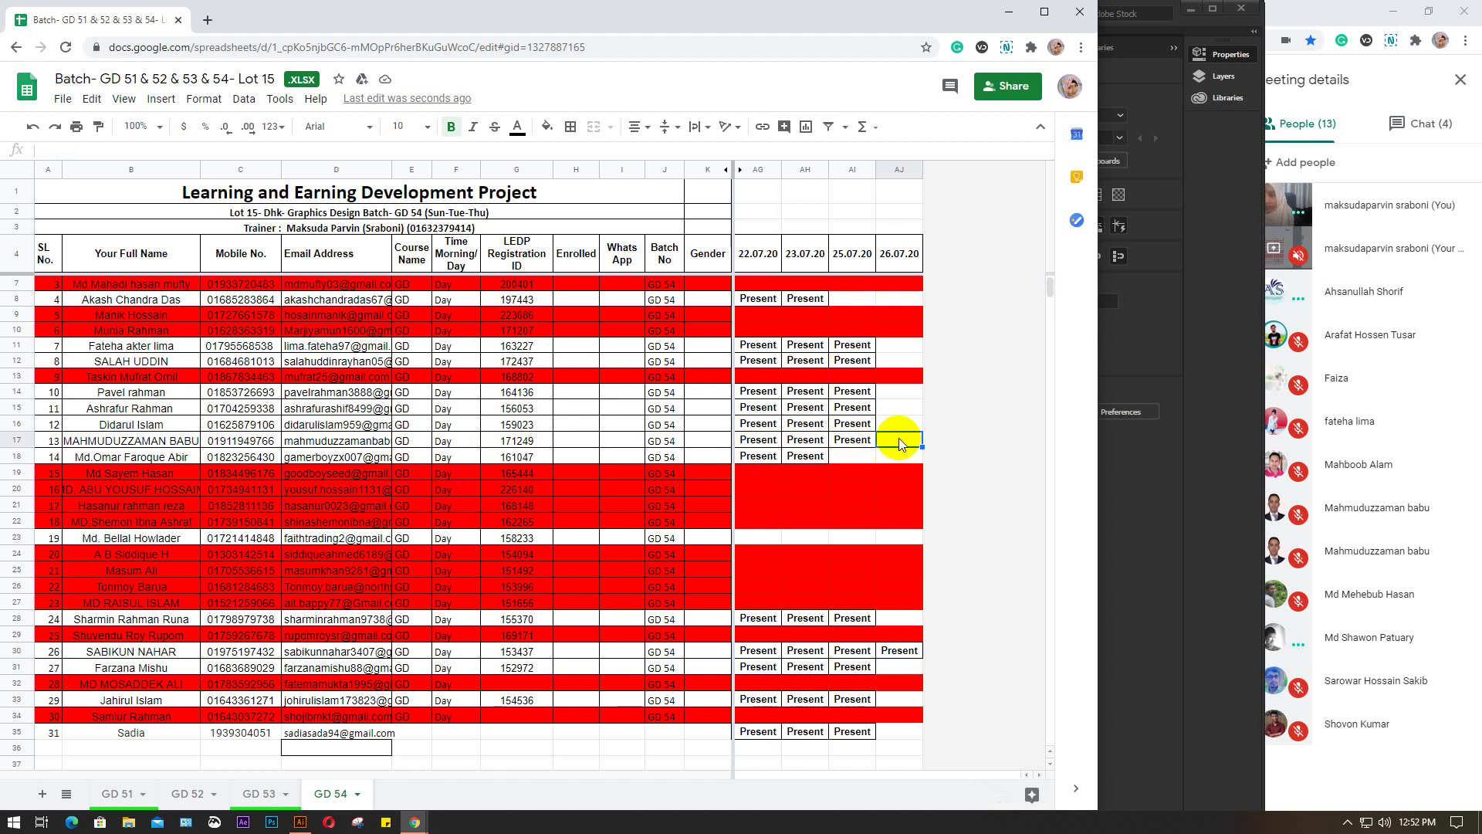
type("Present")
left_click(897, 348)
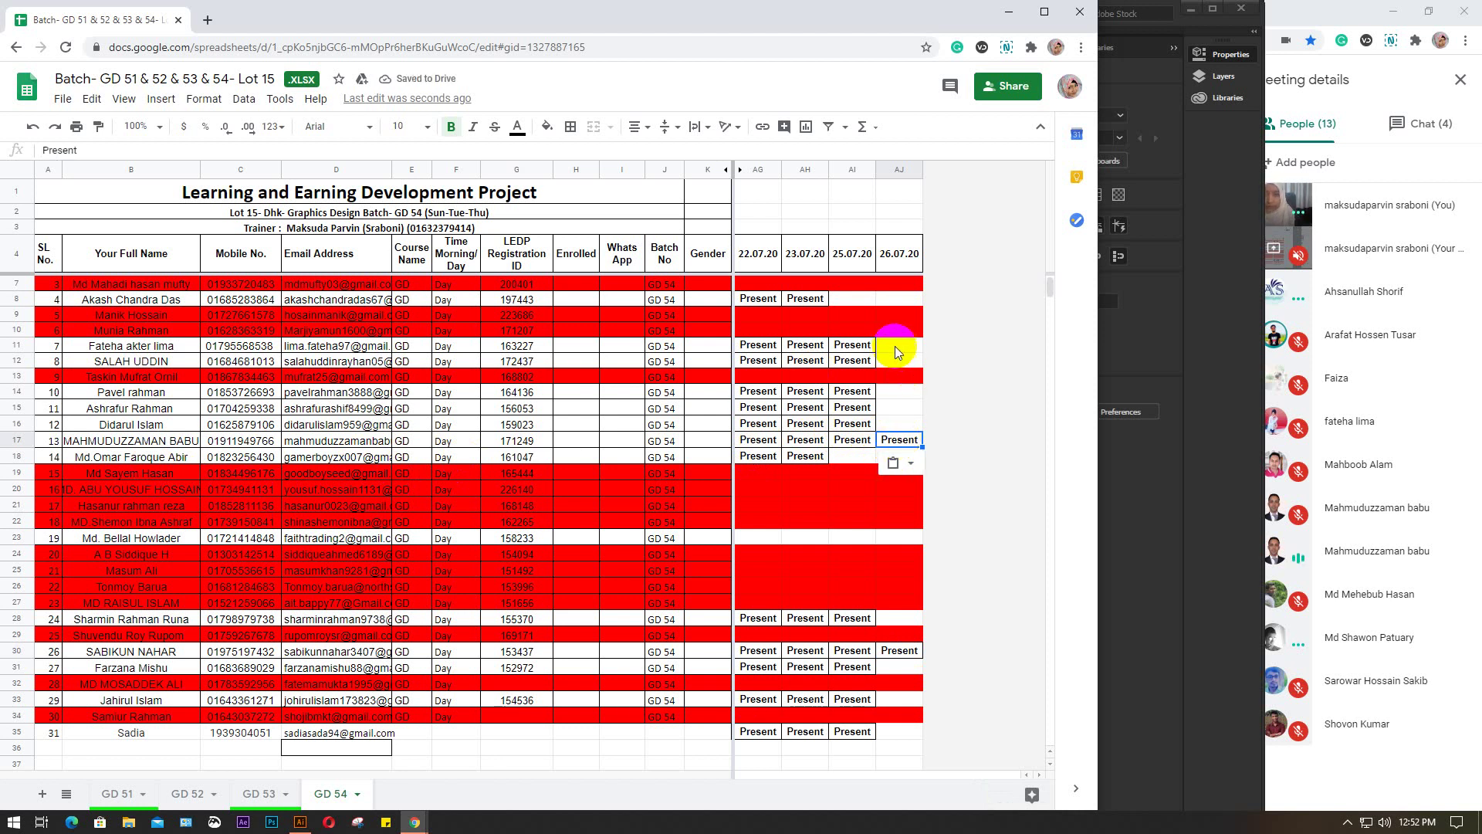
type("Present")
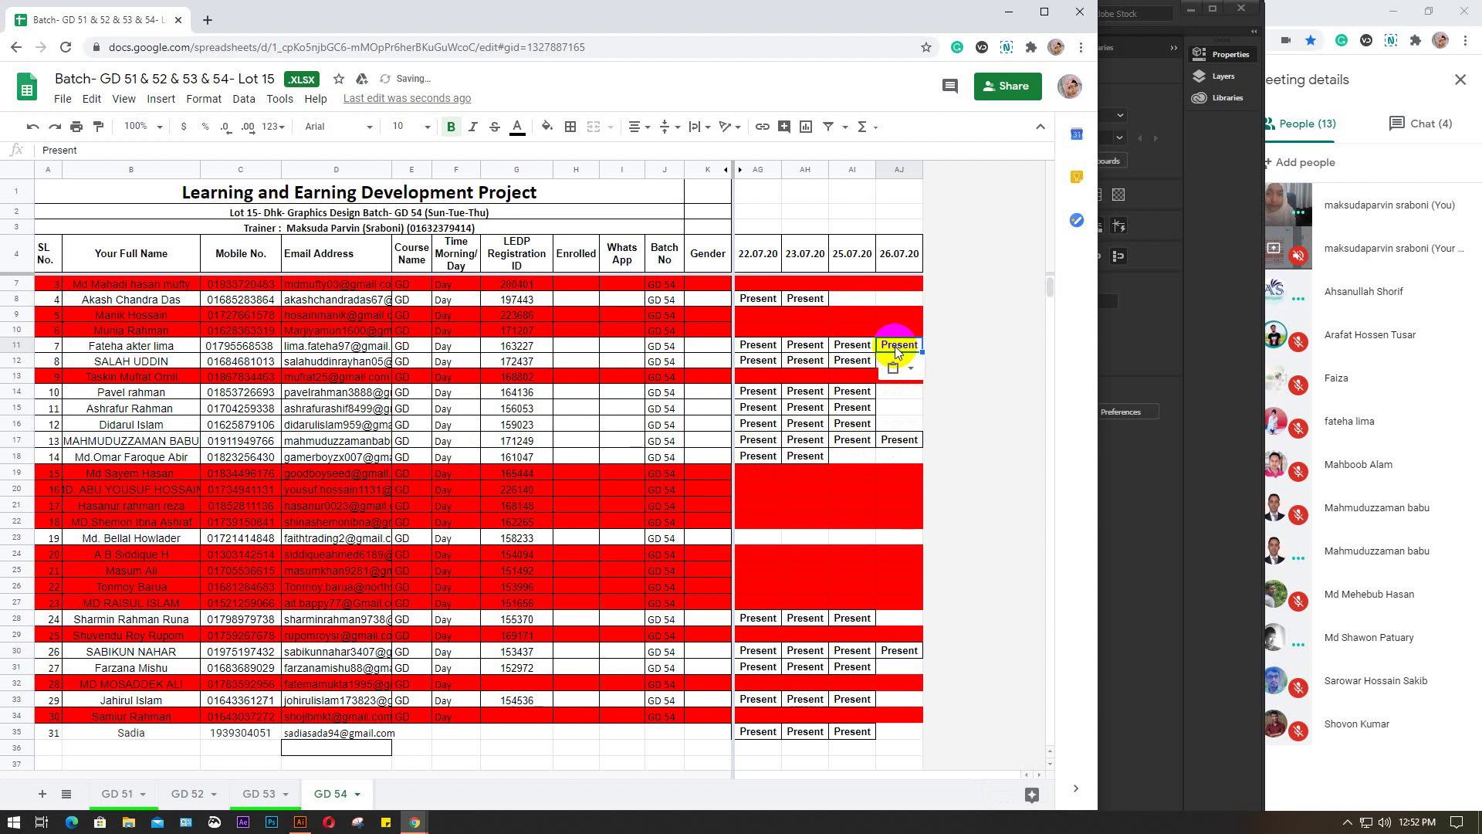
scroll(896, 346, "up", 1)
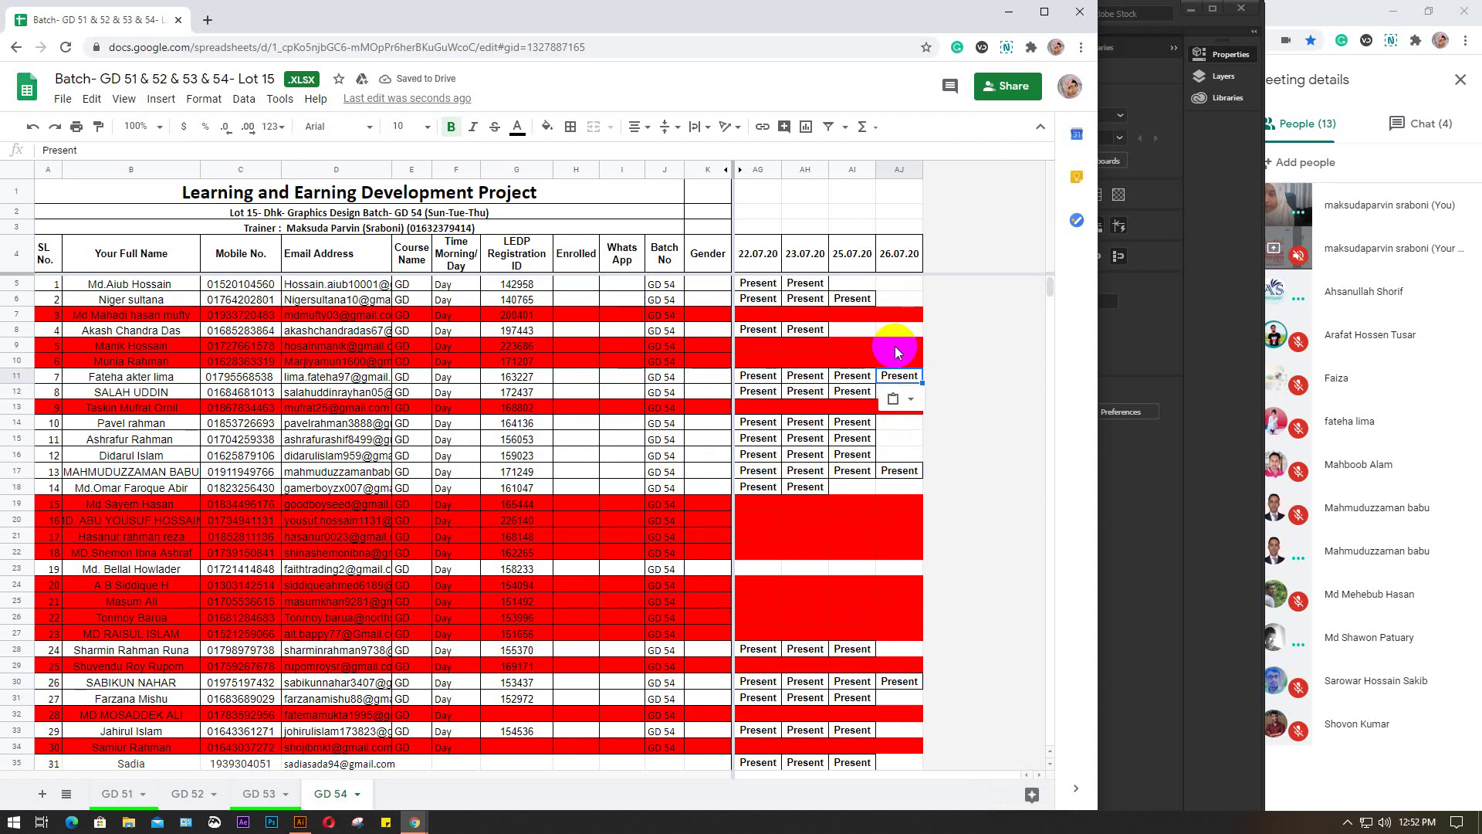
Mark row 13 of GD 52 Present under 26.07.20, then return to GD 53
left_click(189, 794)
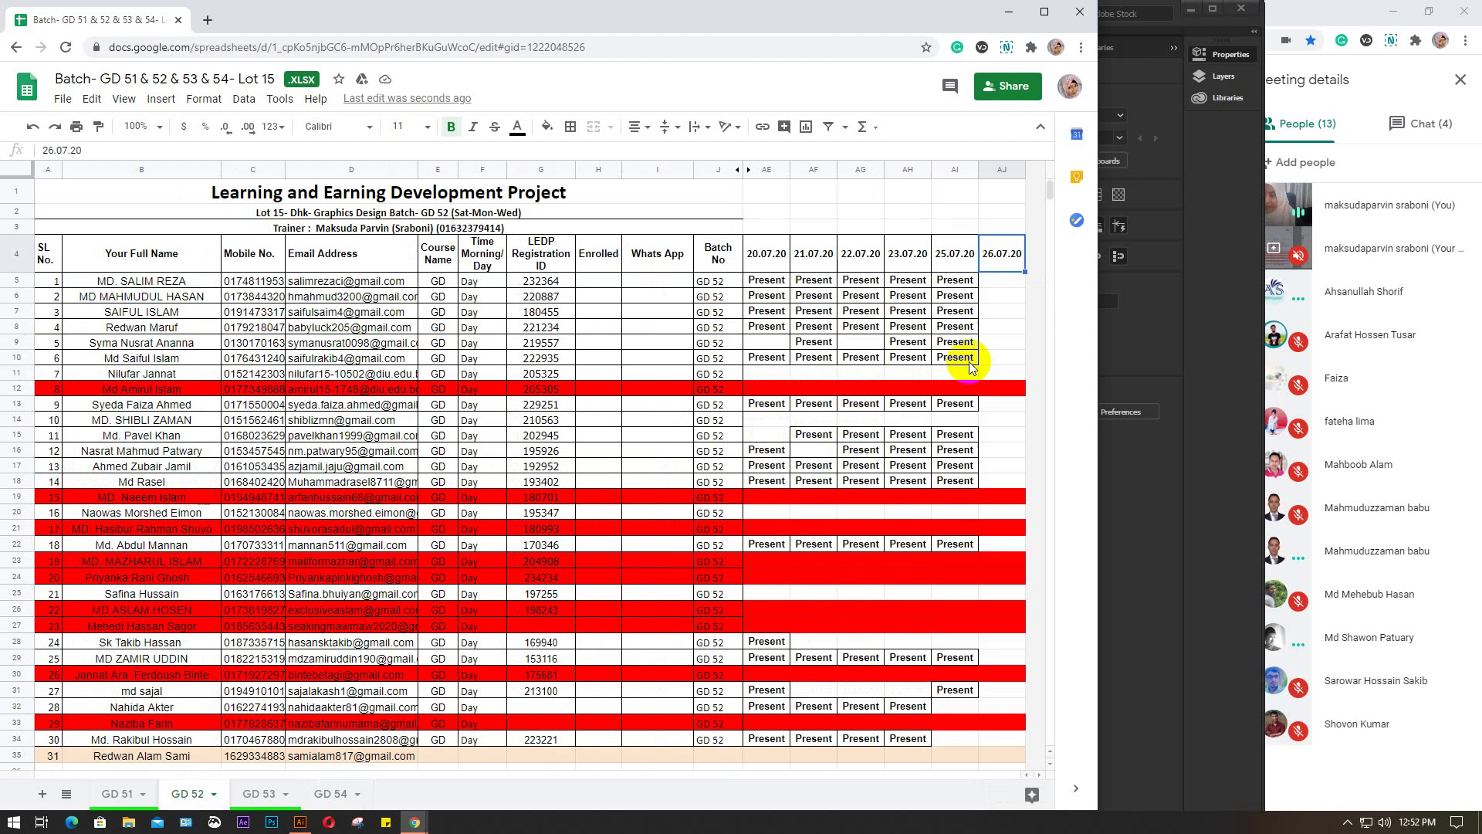
left_click(16, 404)
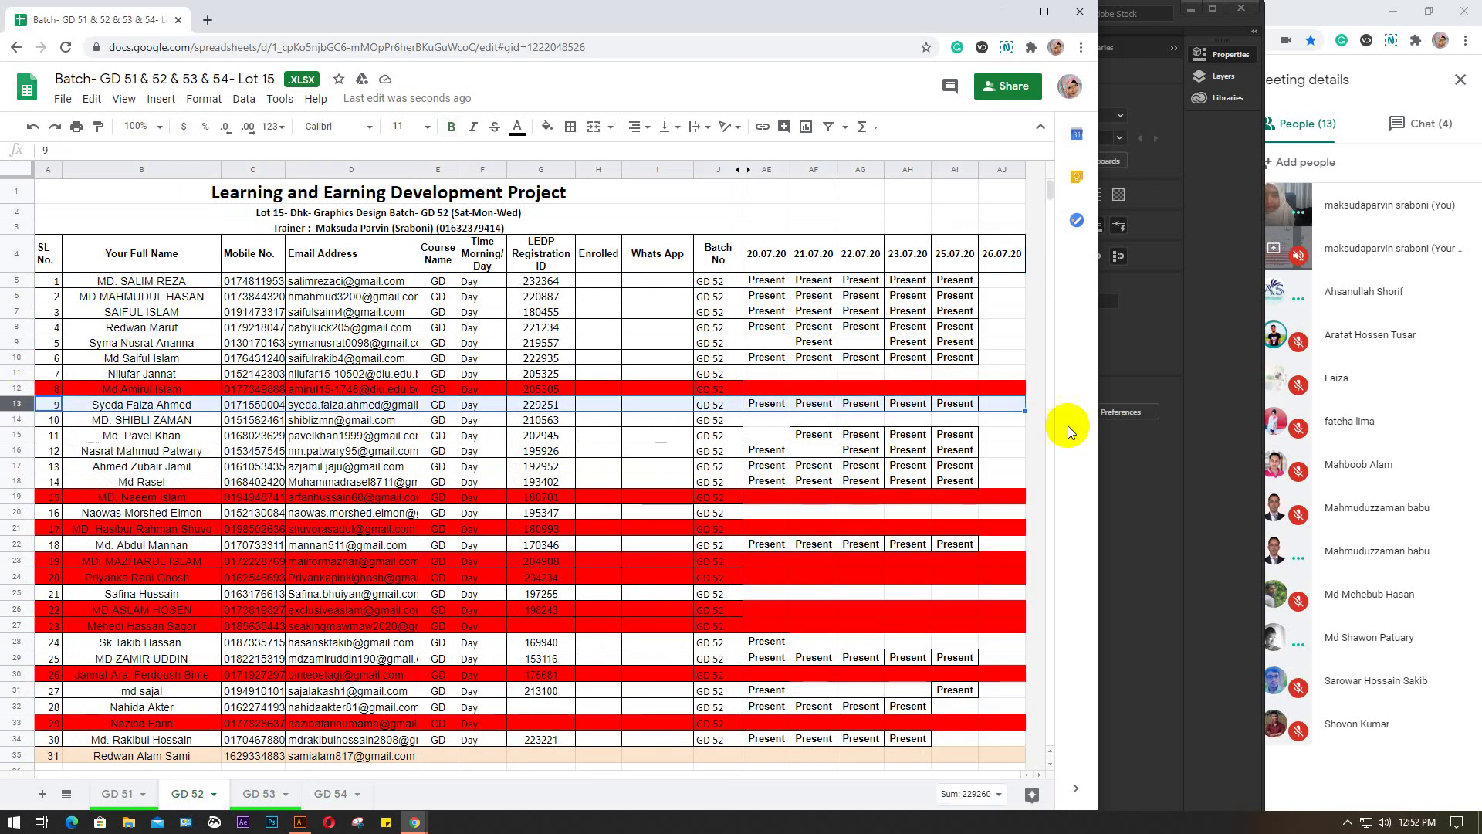
left_click(996, 401)
type("Present")
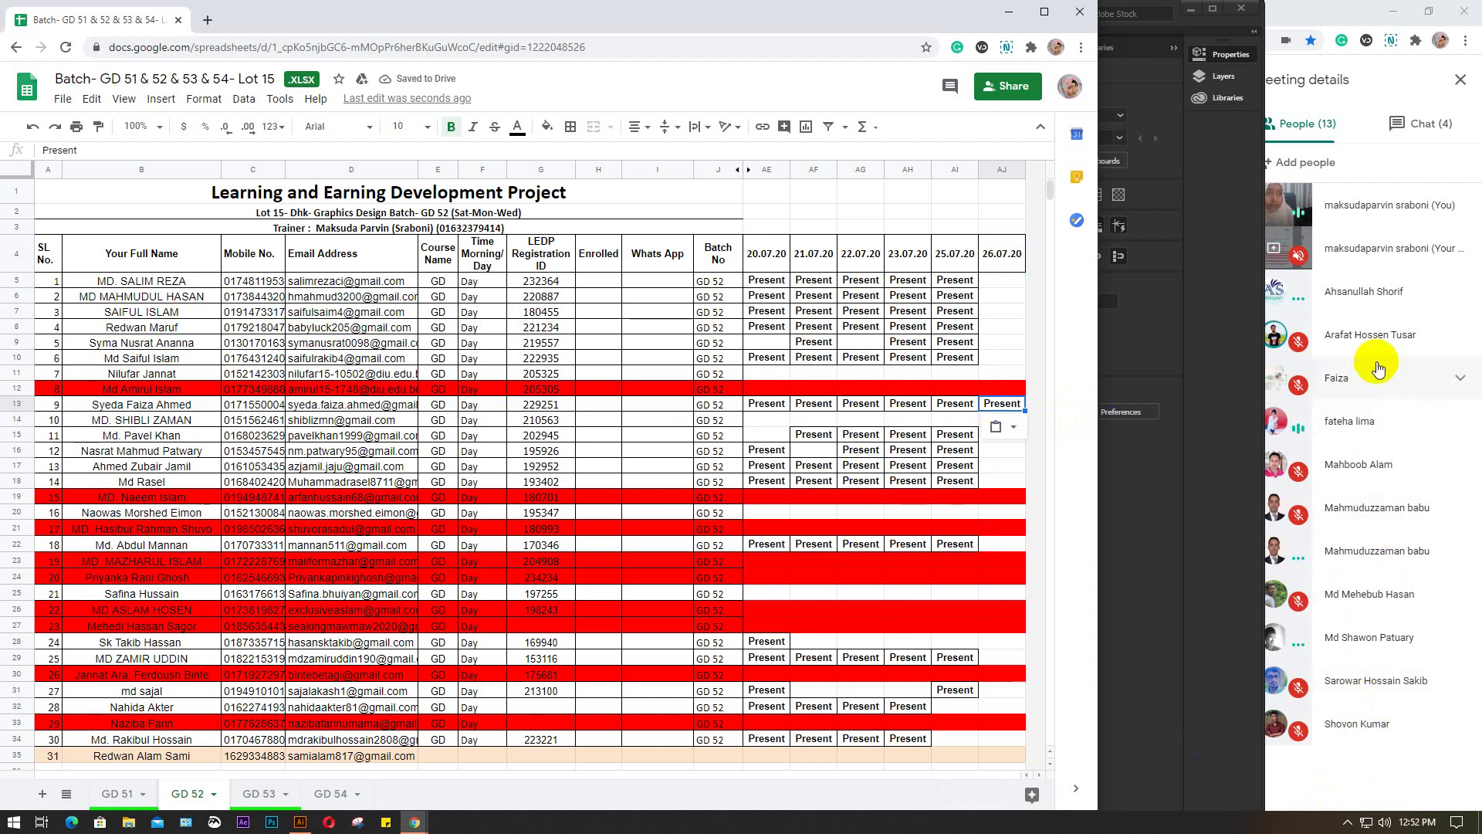
left_click(257, 795)
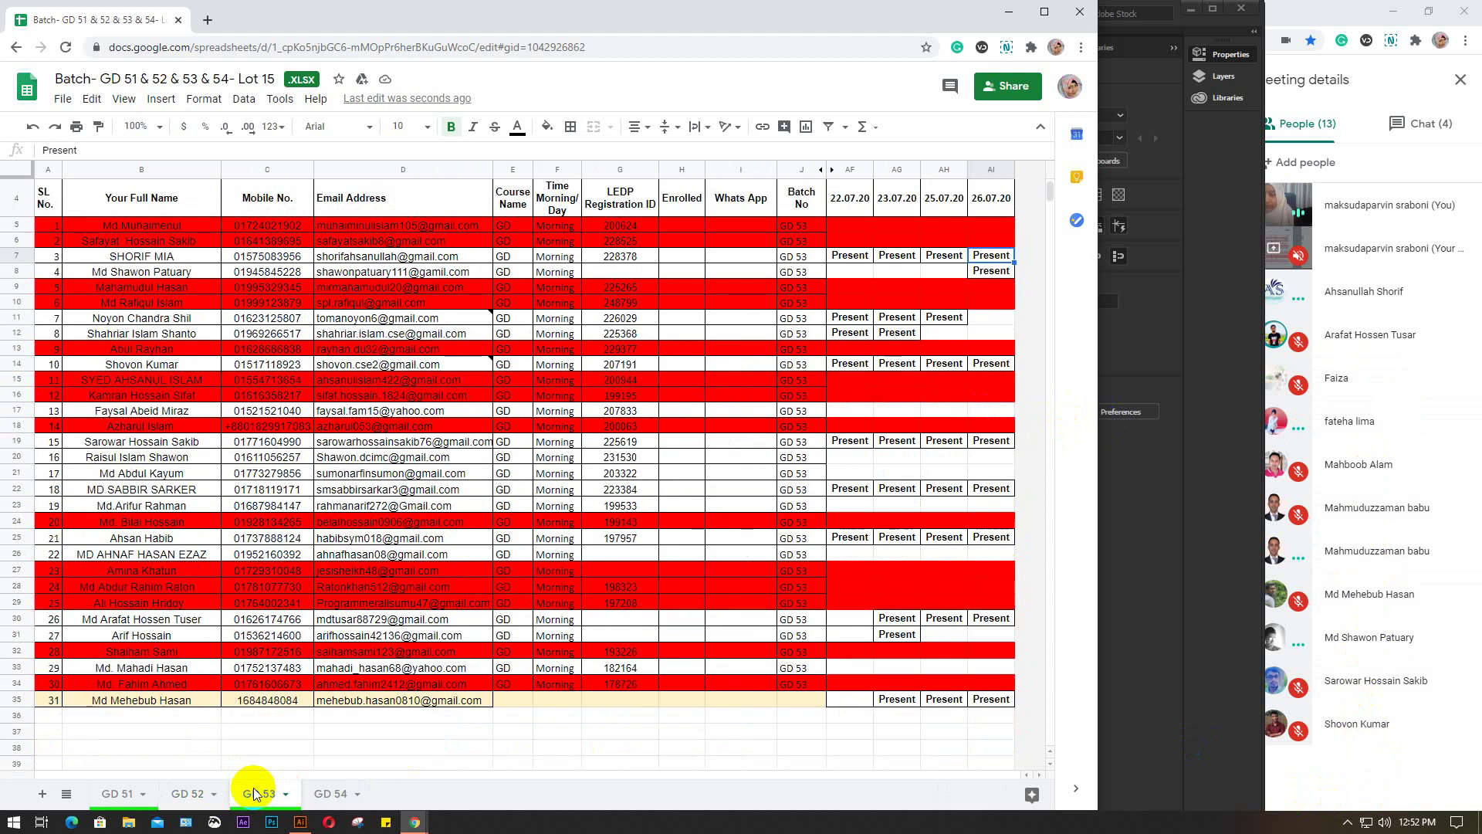
Enter the LEDP registration number in row 8 of GD 53 and minimize Chrome
left_click(17, 271)
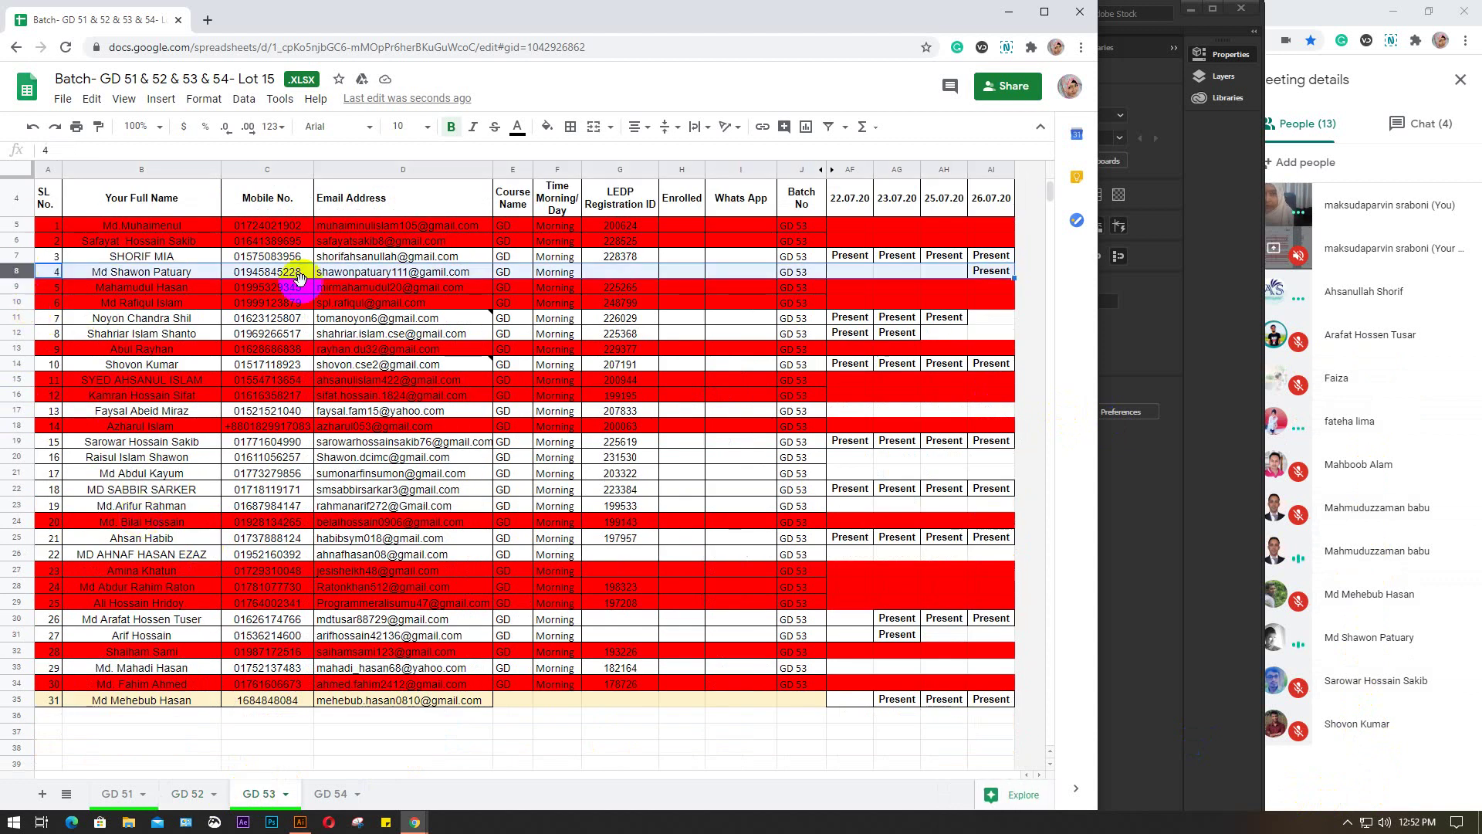
left_click(618, 272)
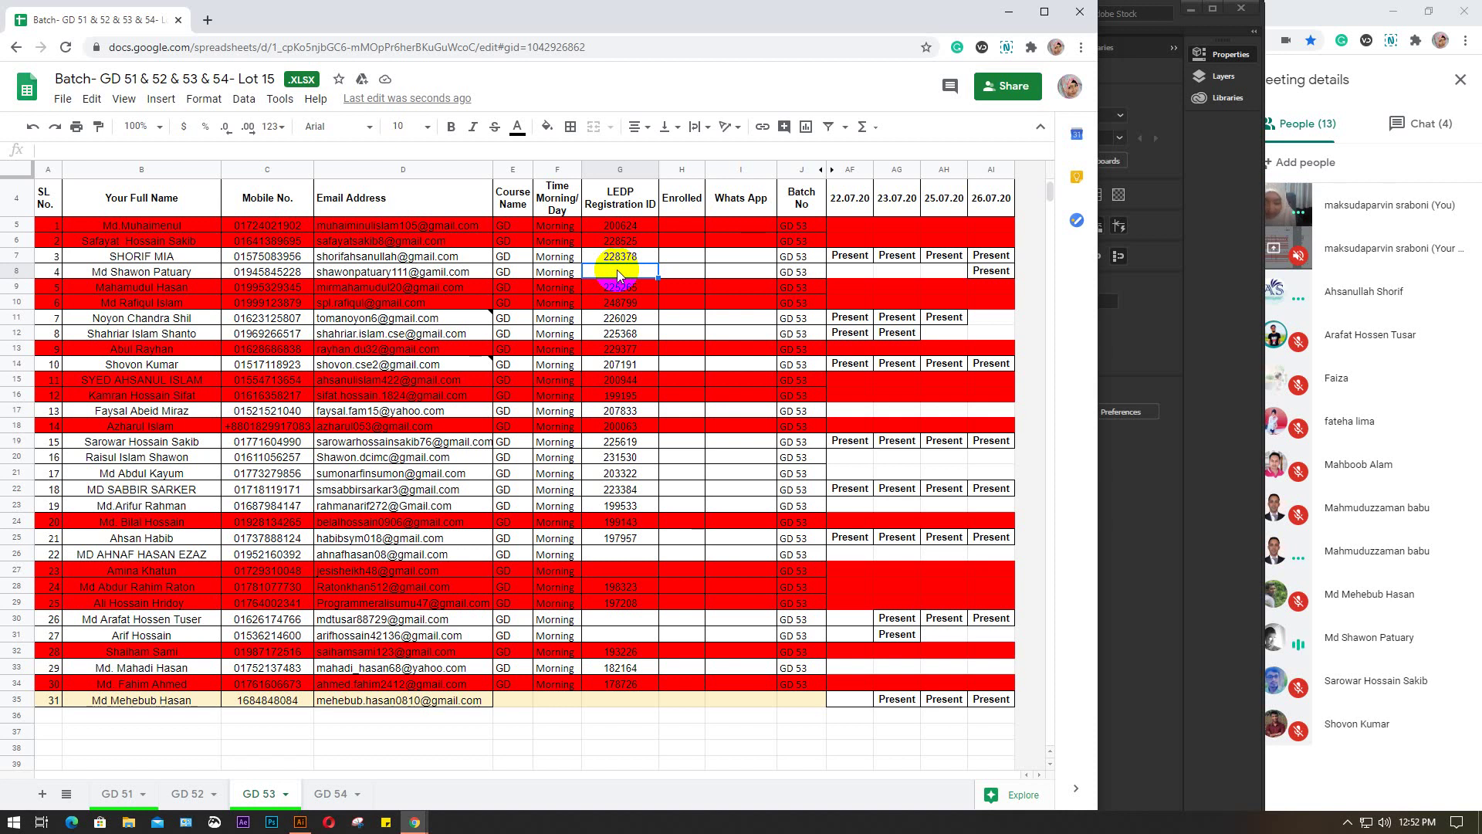
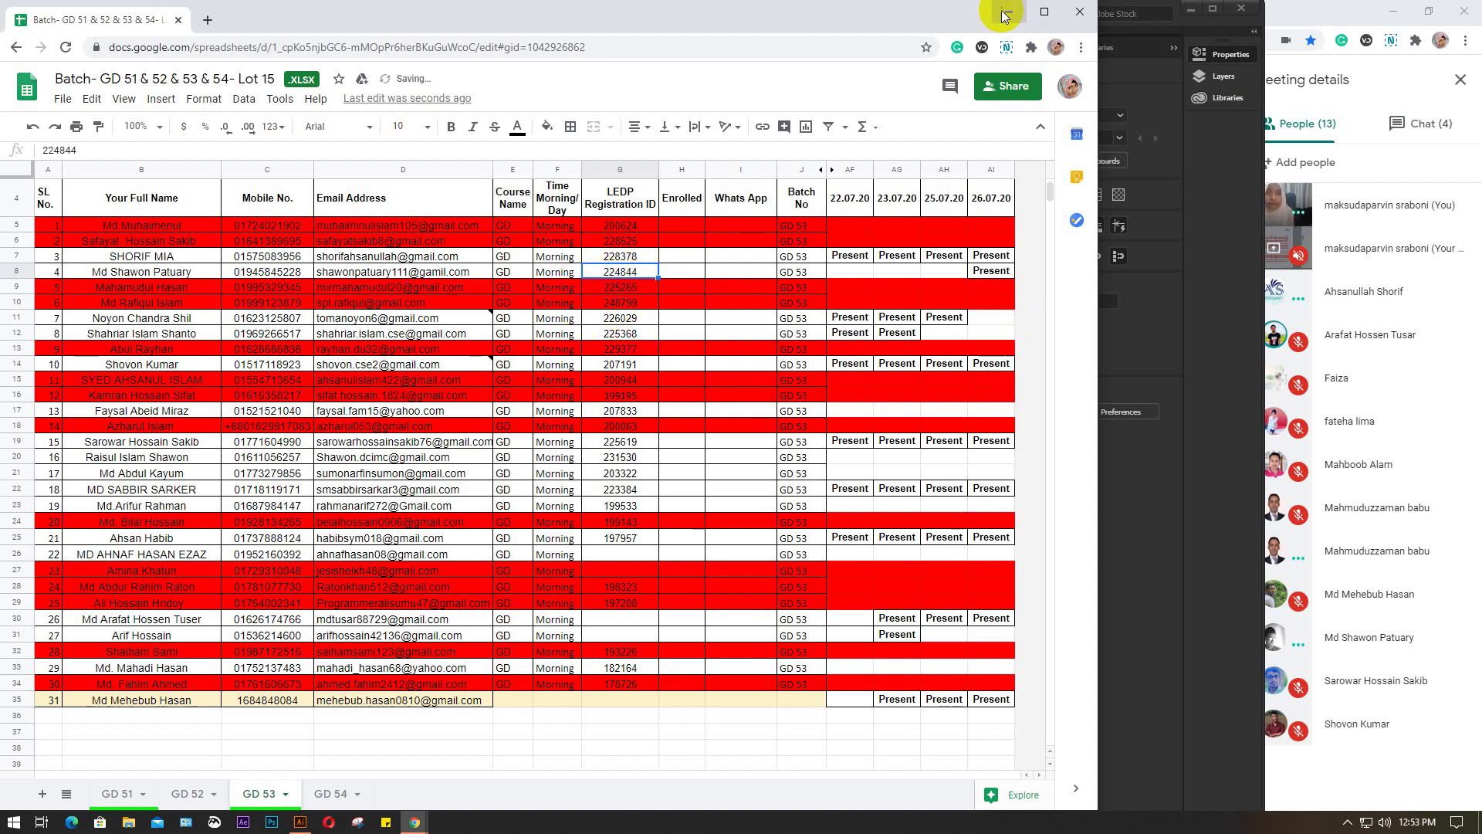
left_click(1008, 11)
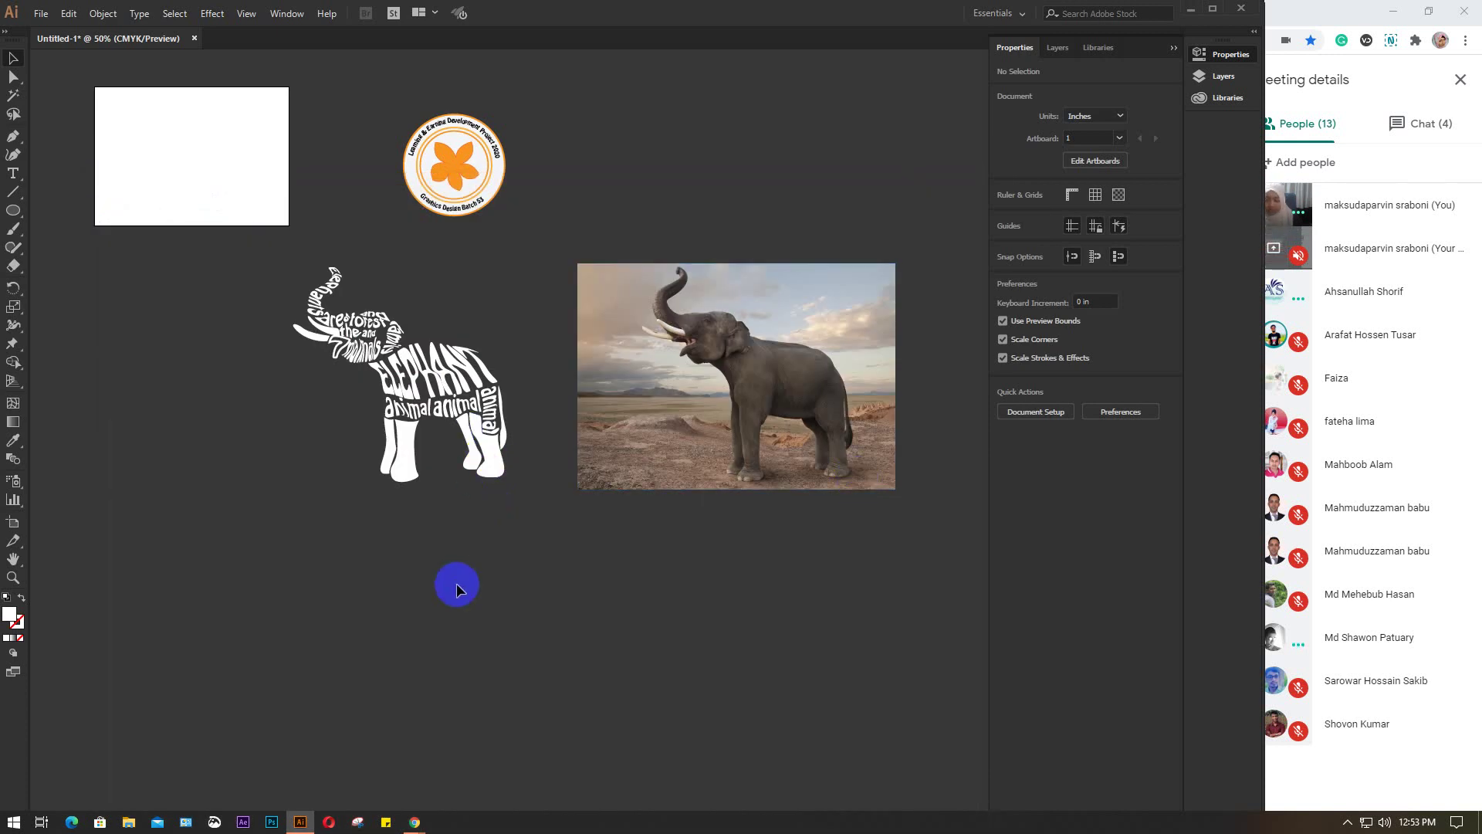
Reframe the Illustrator view at 100% over empty canvas and pick the Type tool
key("ctrl+minus")
left_click_drag(453, 609, 472, 551)
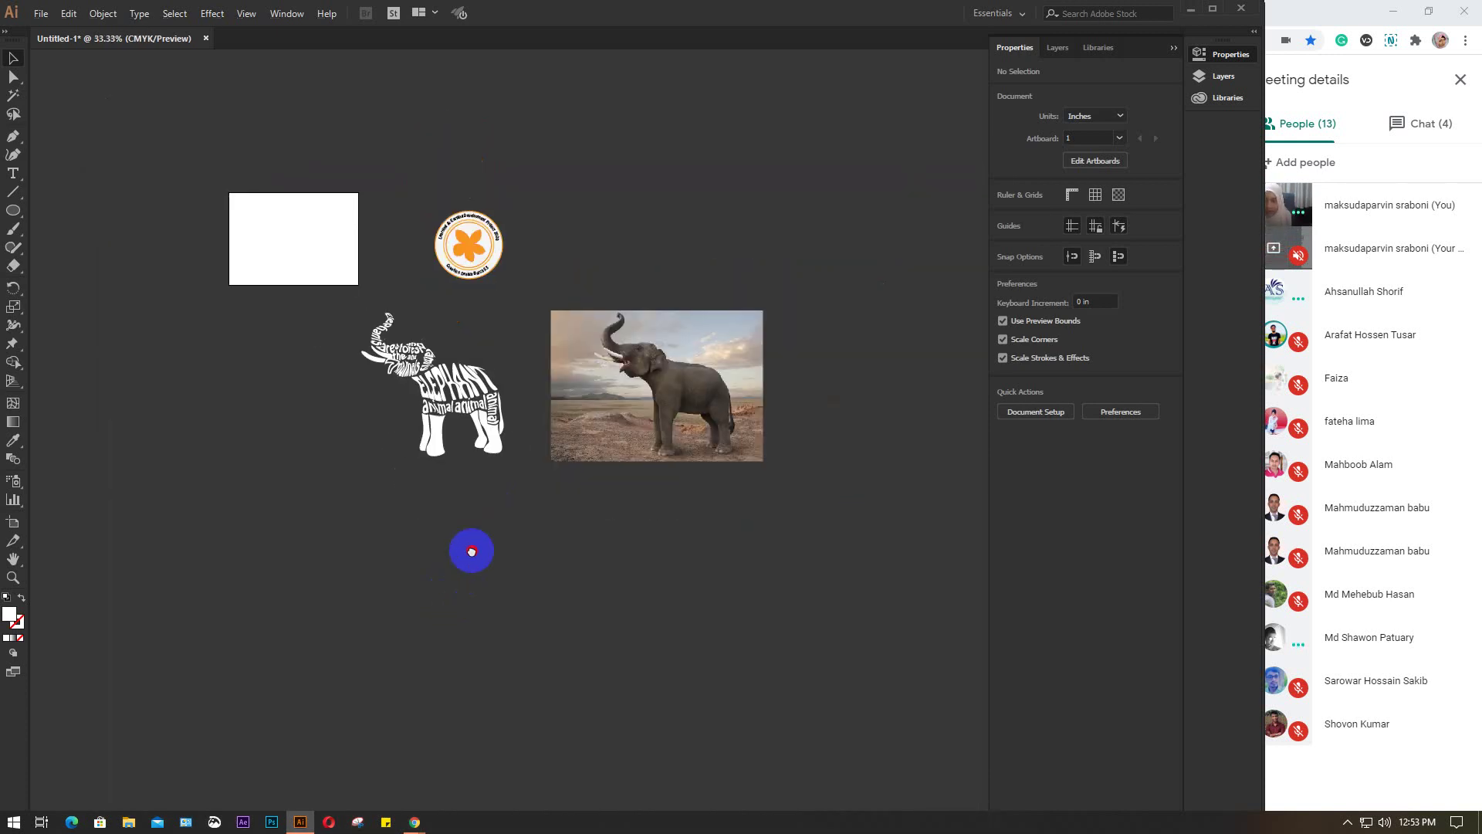
key("ctrl+plus")
key("ctrl+plus")
key("ctrl+plus")
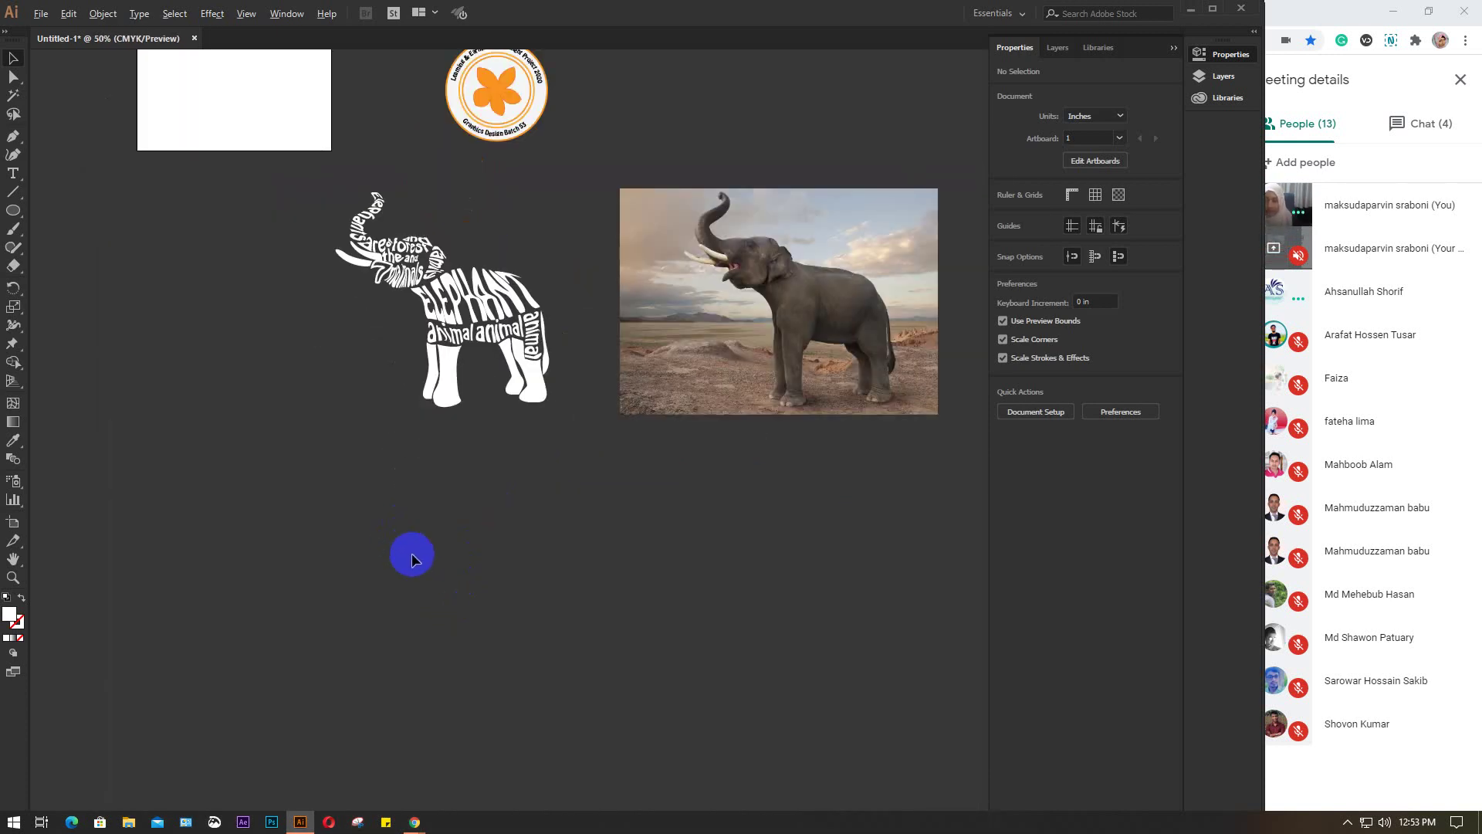
scroll(291, 489, "left", 5)
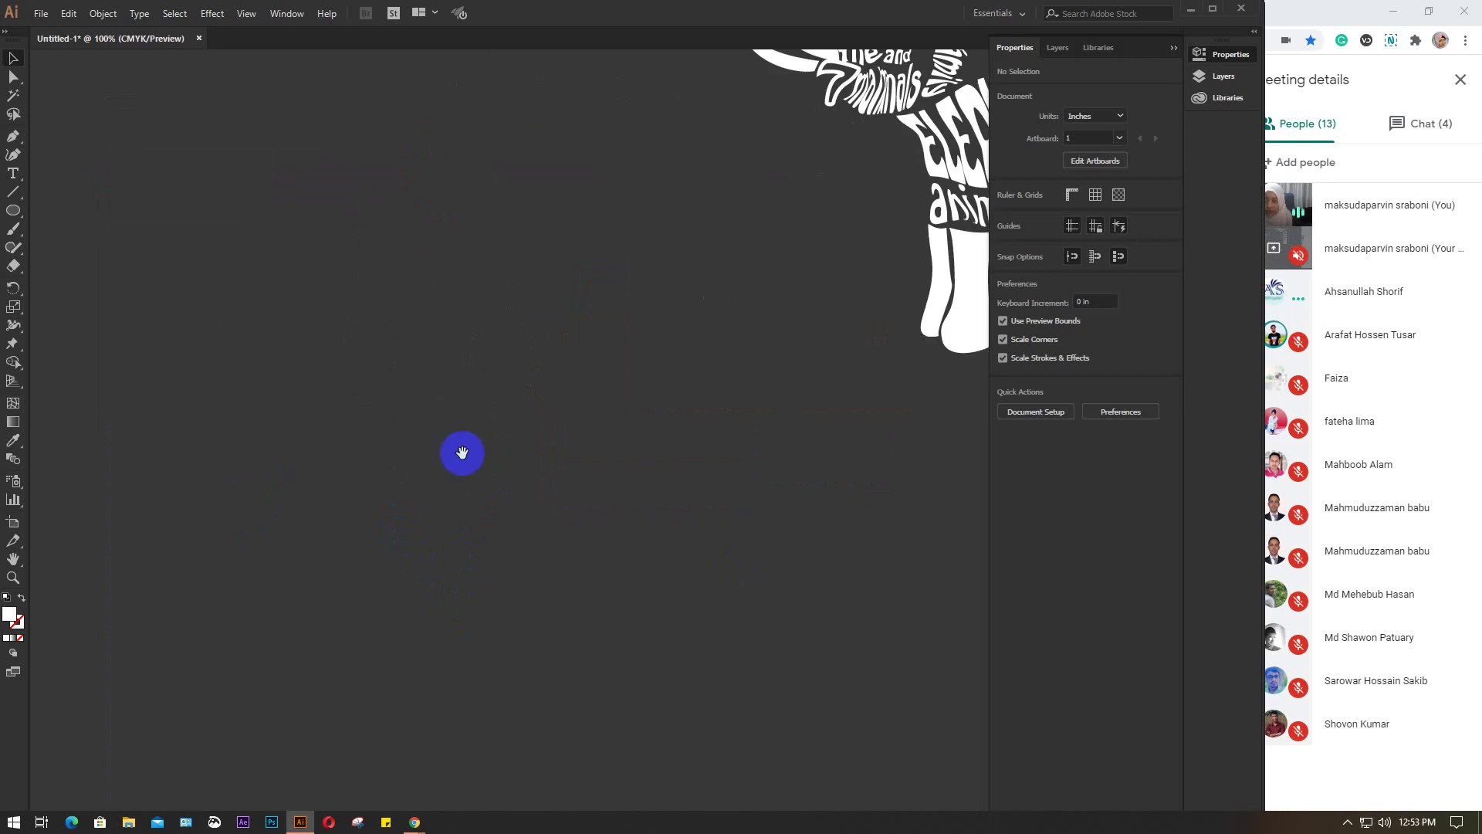
scroll(671, 530, "up", 2)
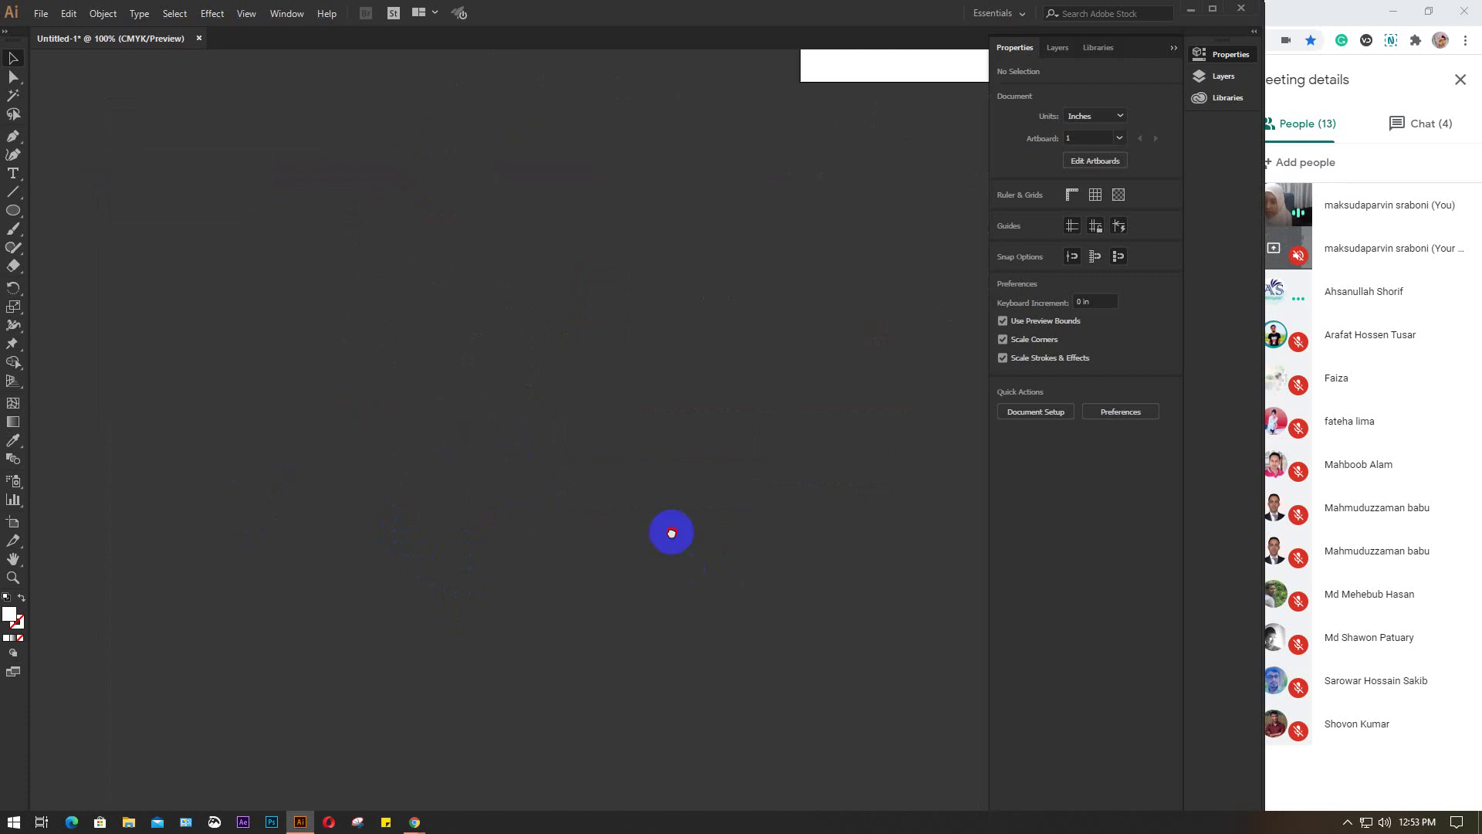
scroll(672, 520, "left", 1)
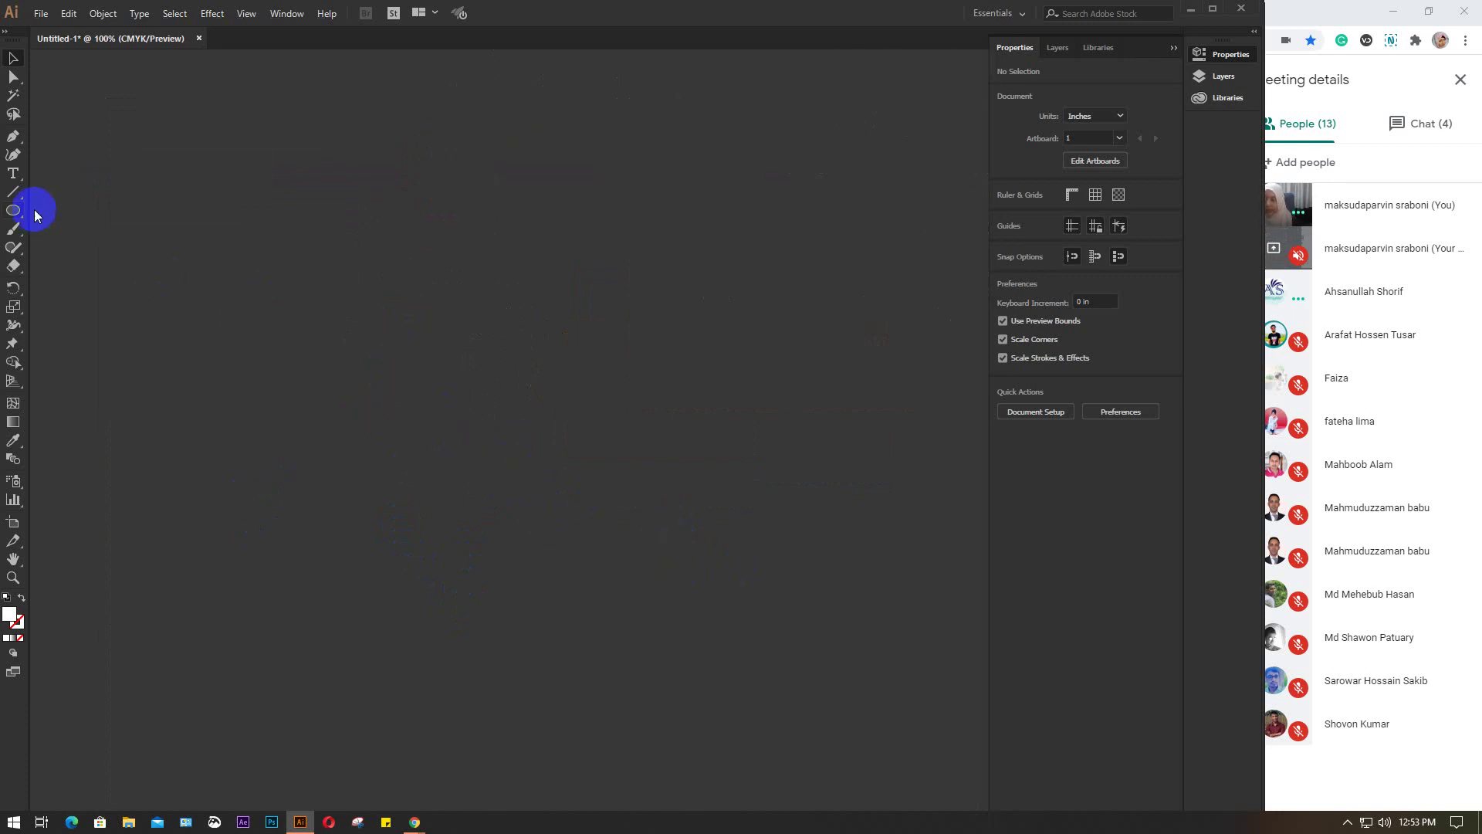
left_click(13, 173)
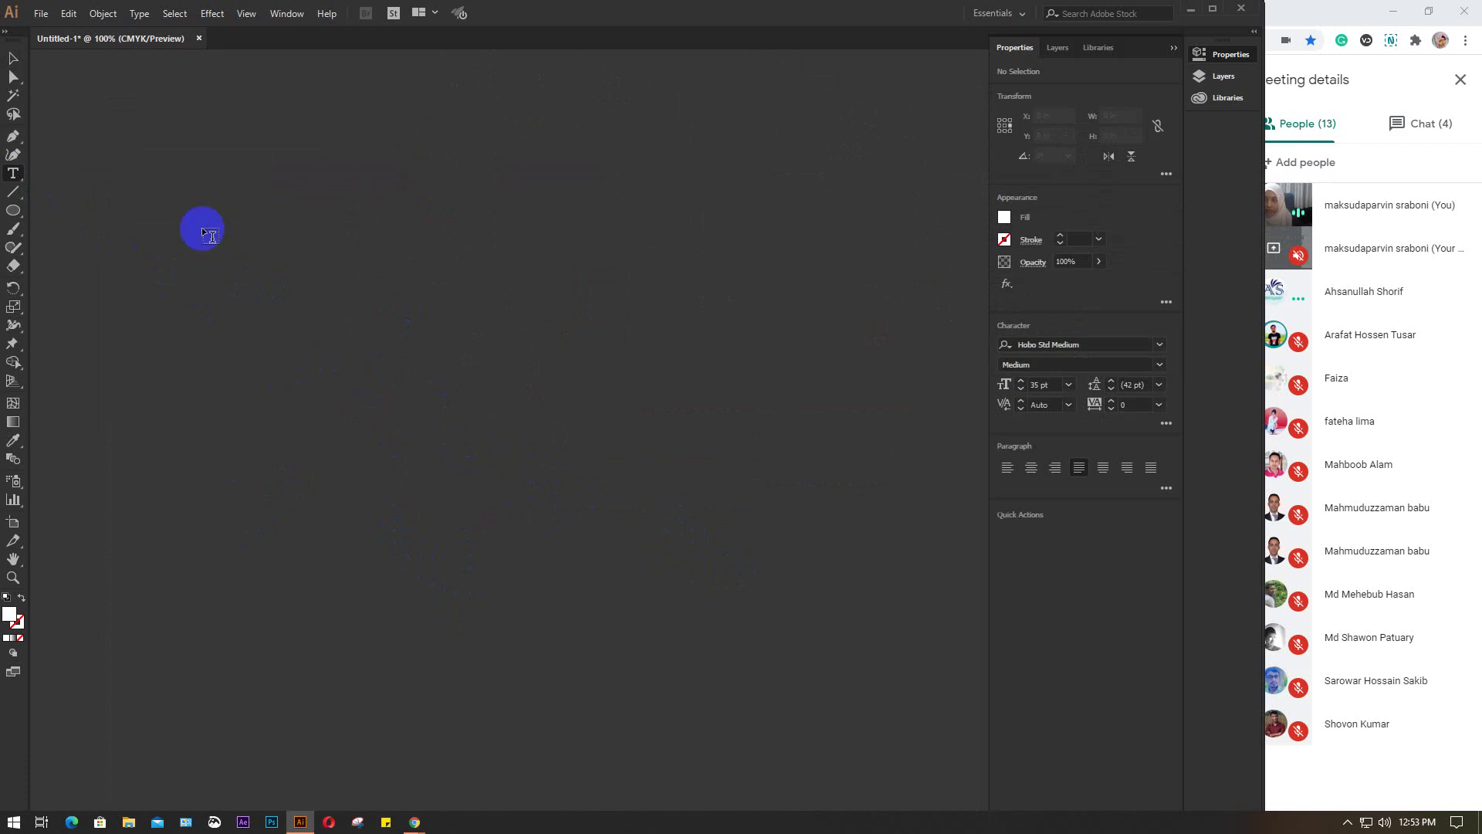
Draw a large area-text frame of lorem ipsum and reduce its font size to 13 pt
left_click_drag(272, 191, 755, 735)
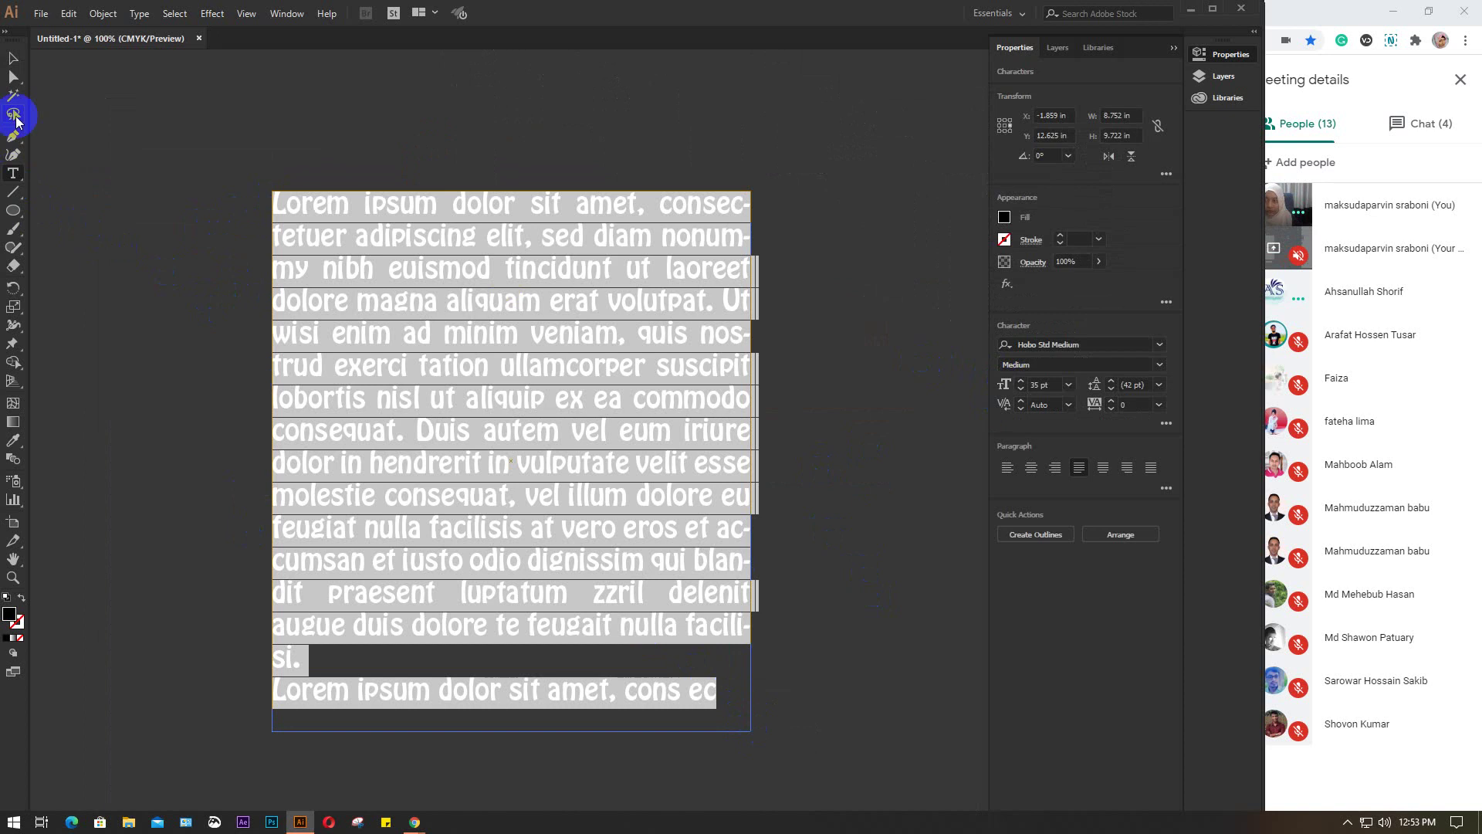
left_click(11, 58)
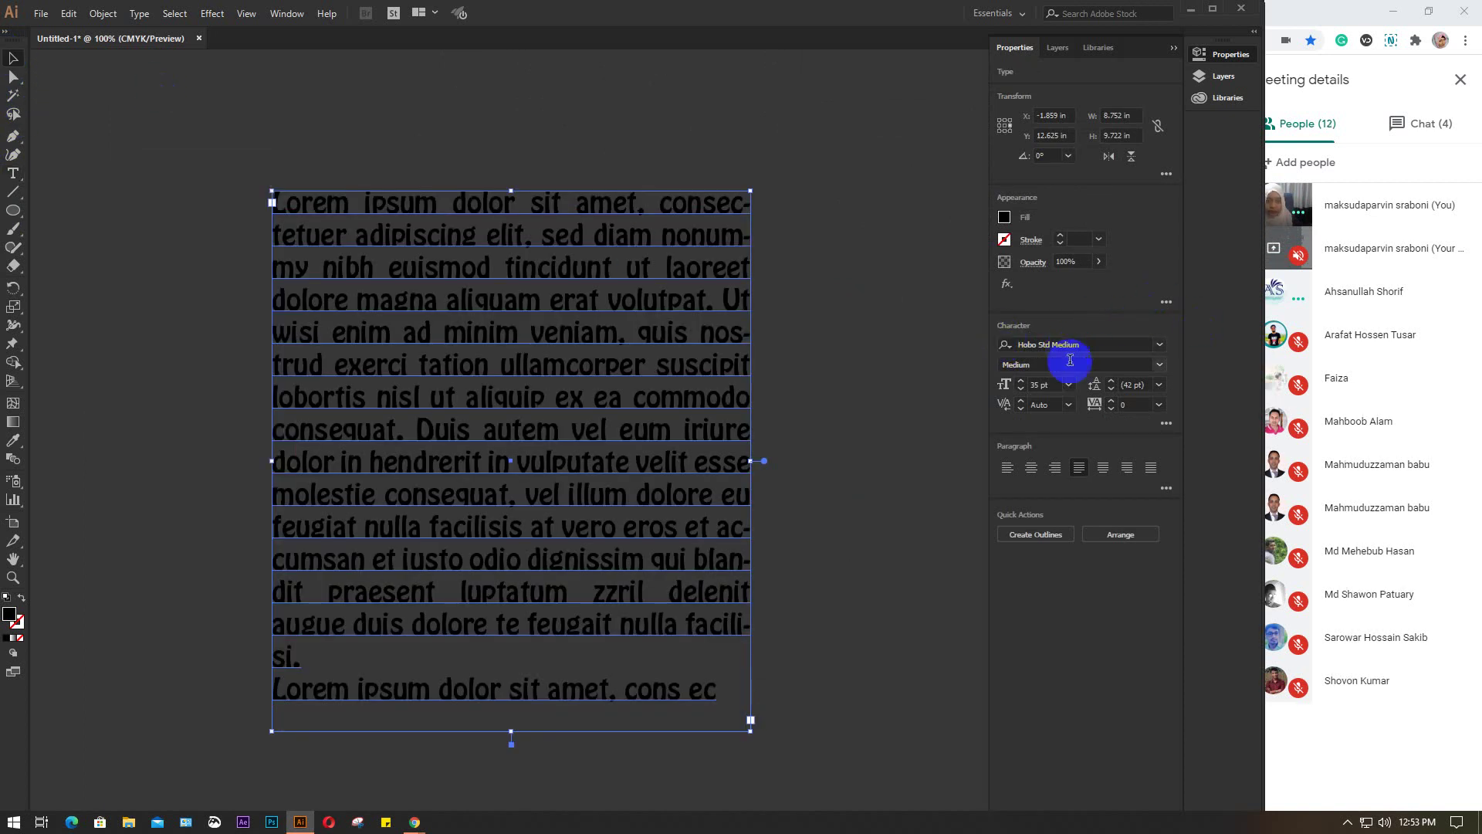
left_click(1056, 384)
scroll(1046, 384, "down", 12)
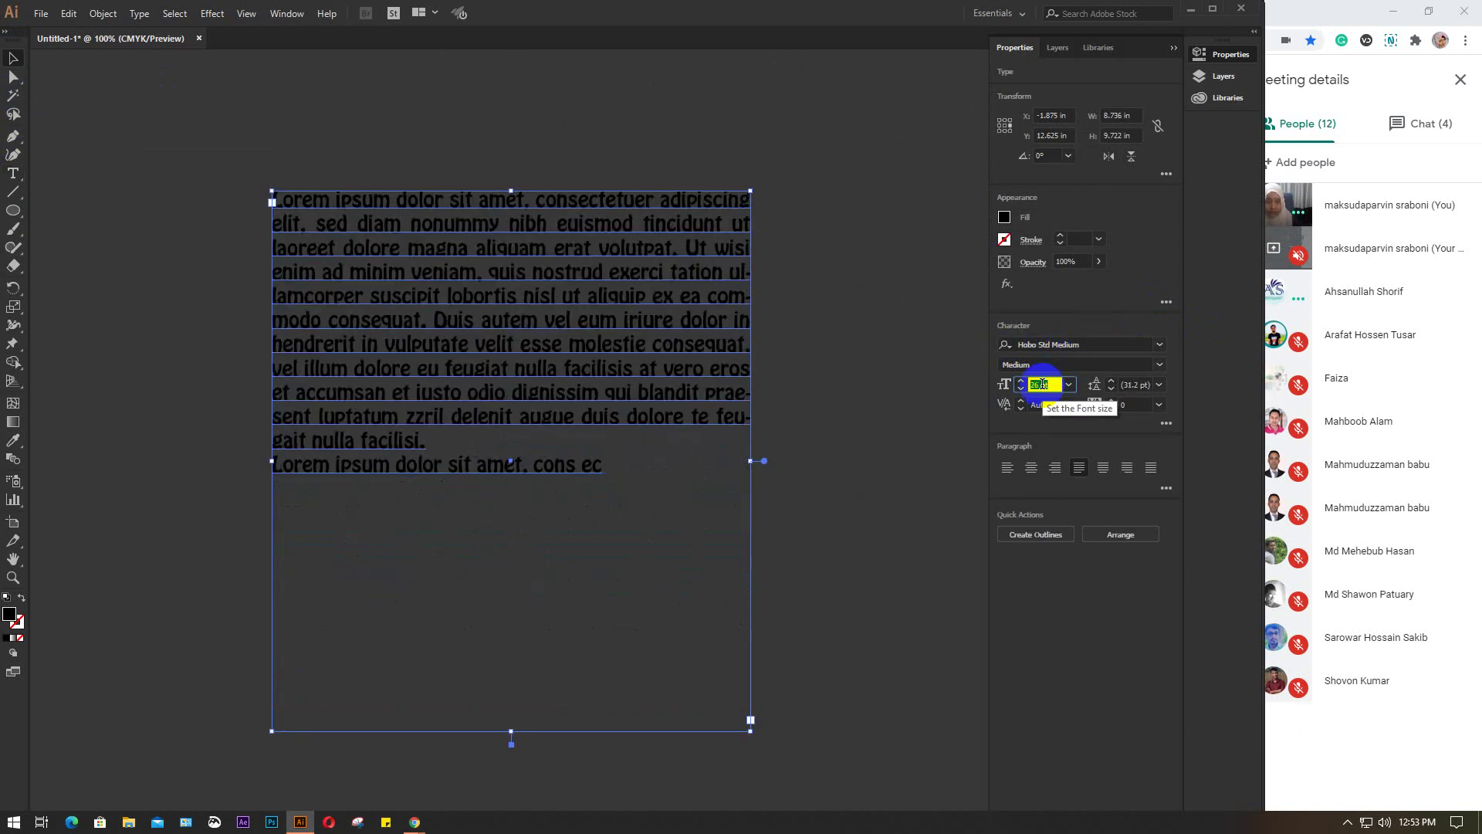
scroll(1044, 384, "down", 4)
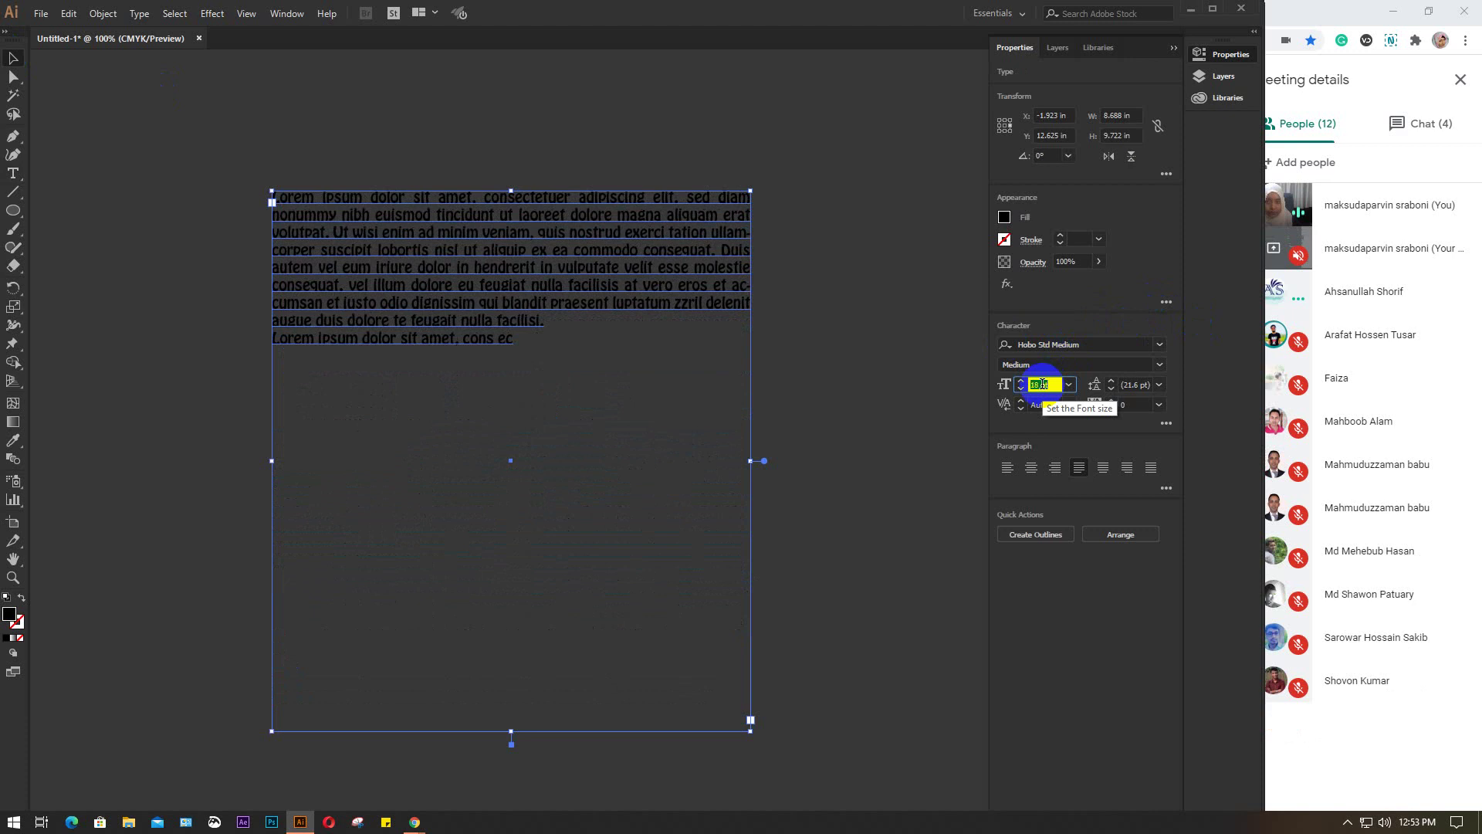
scroll(1043, 384, "down", 1)
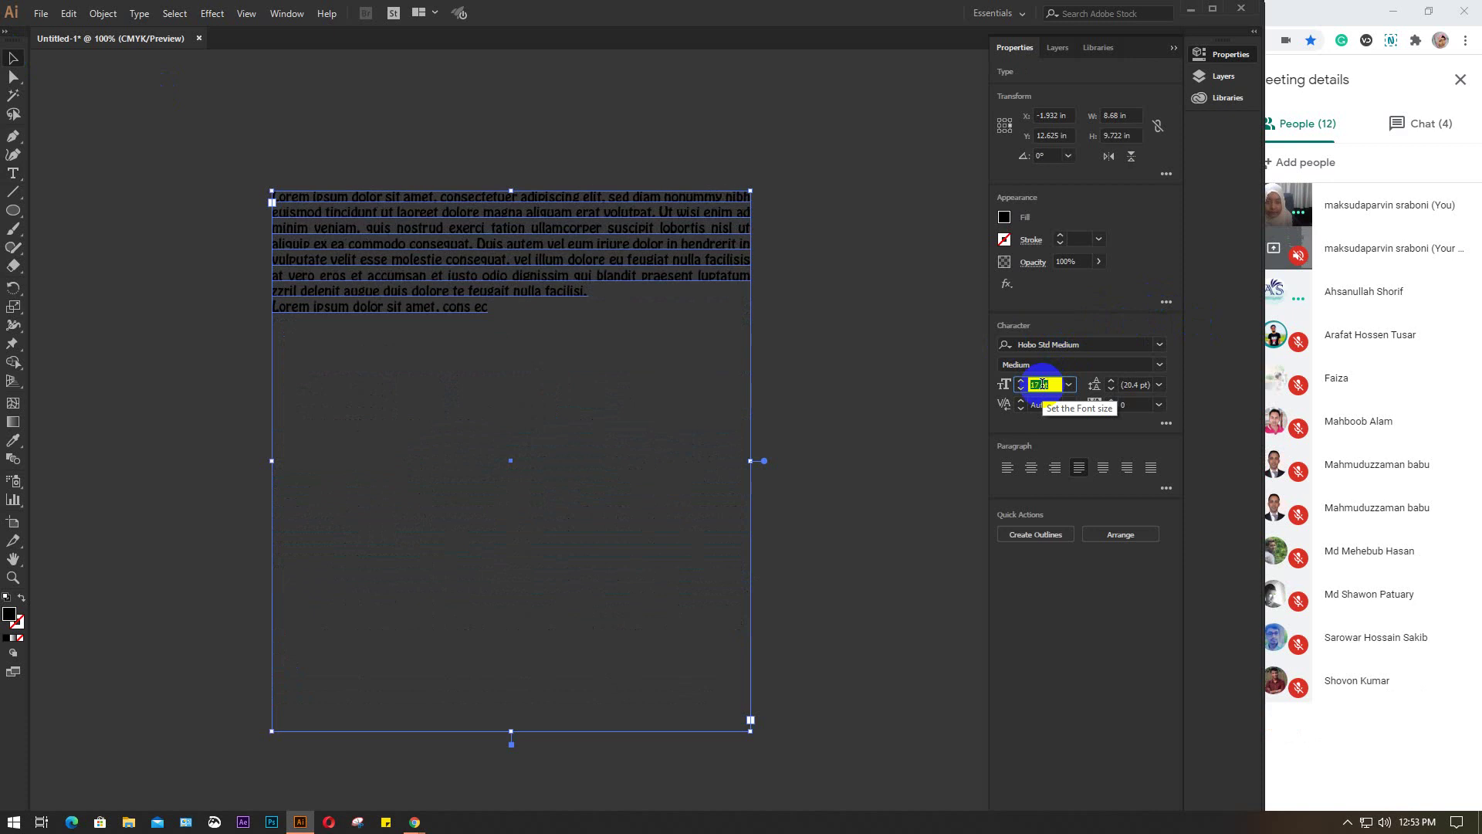
scroll(1043, 383, "down", 1)
scroll(1043, 383, "down", 2)
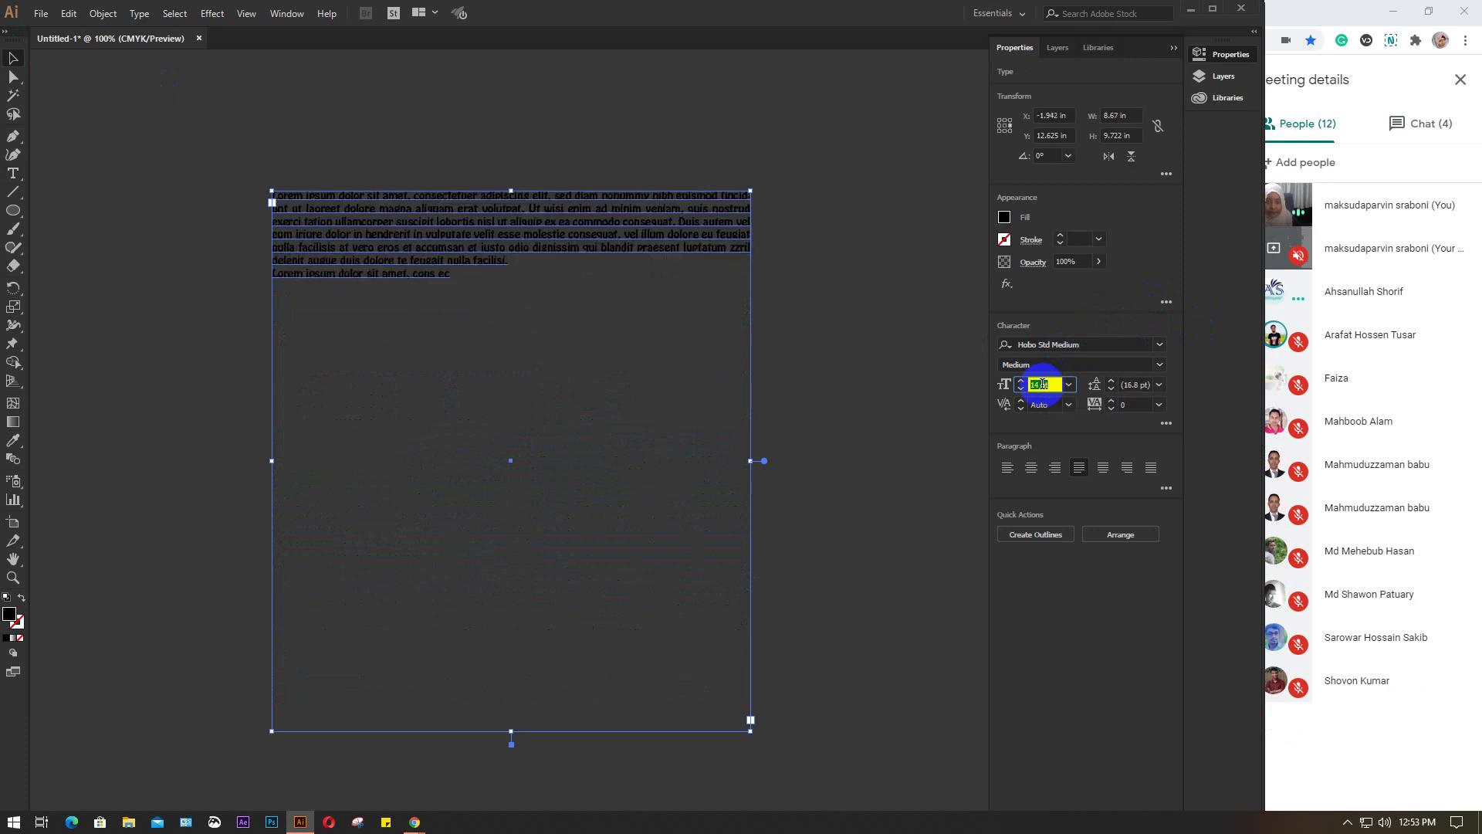
scroll(1044, 384, "down", 1)
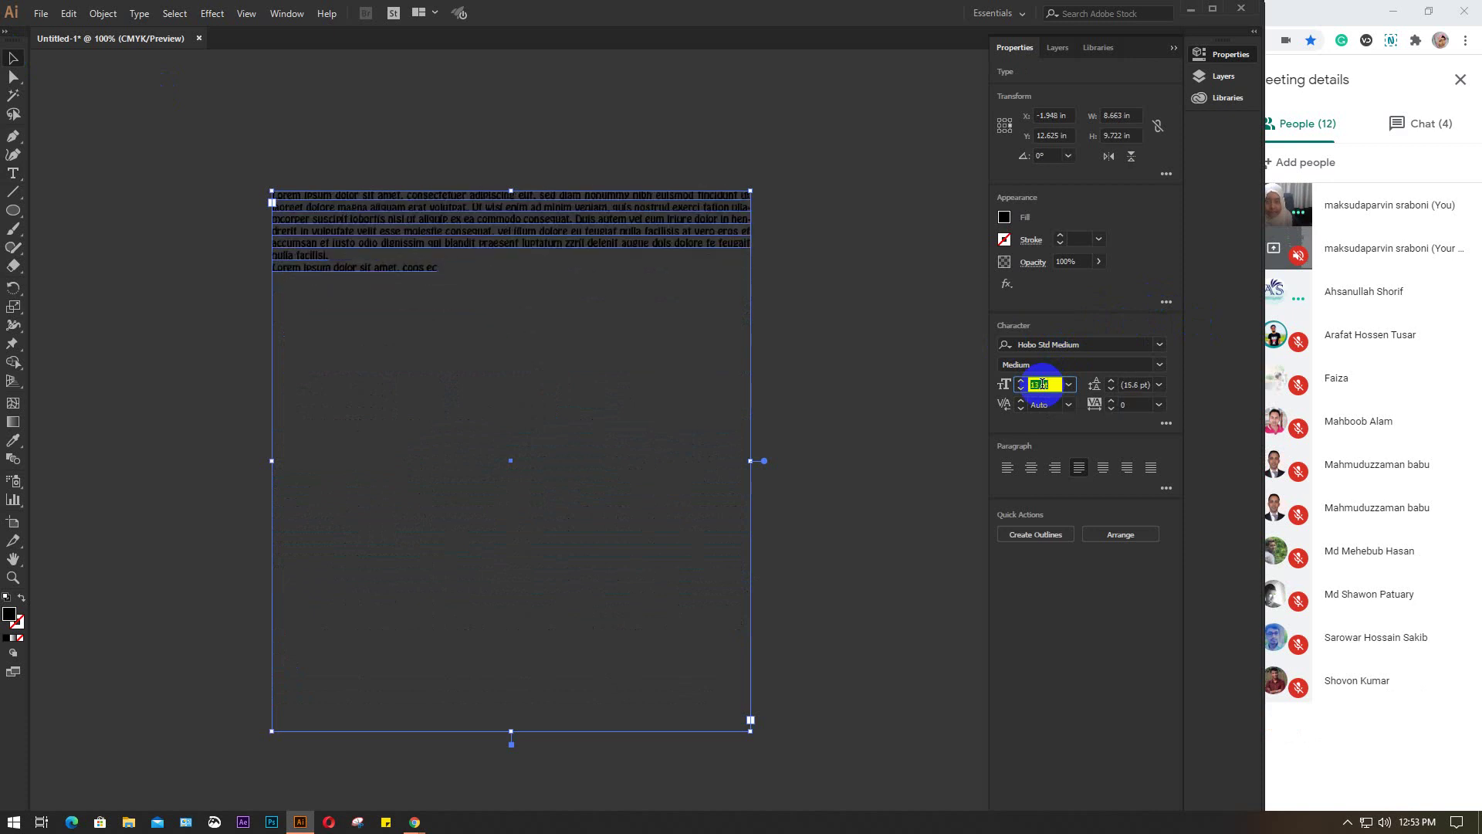
Delete the stray partial last line and paste extra copies of the paragraph to fill the frame
left_click(14, 173)
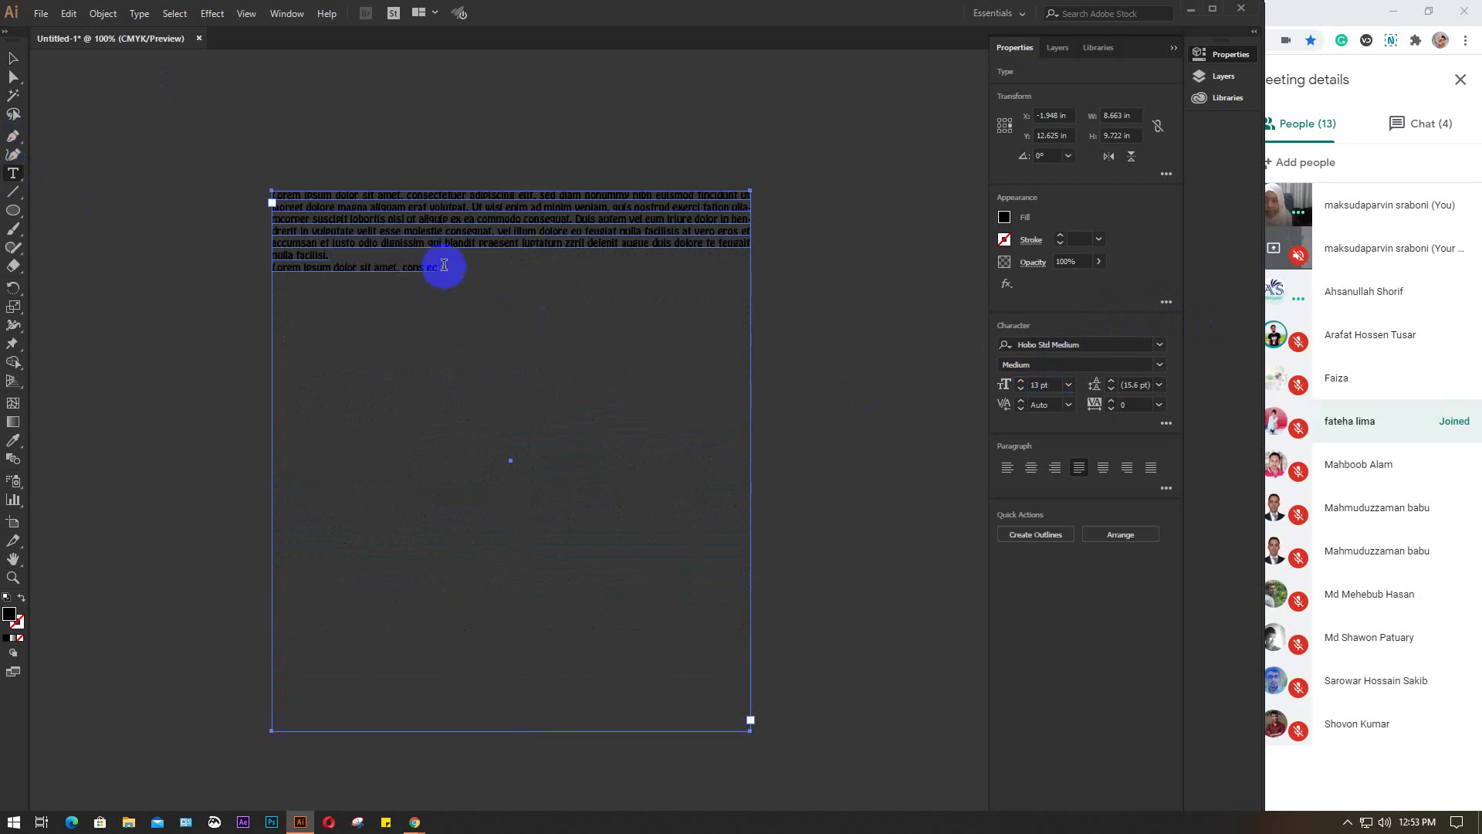
left_click_drag(439, 265, 264, 265)
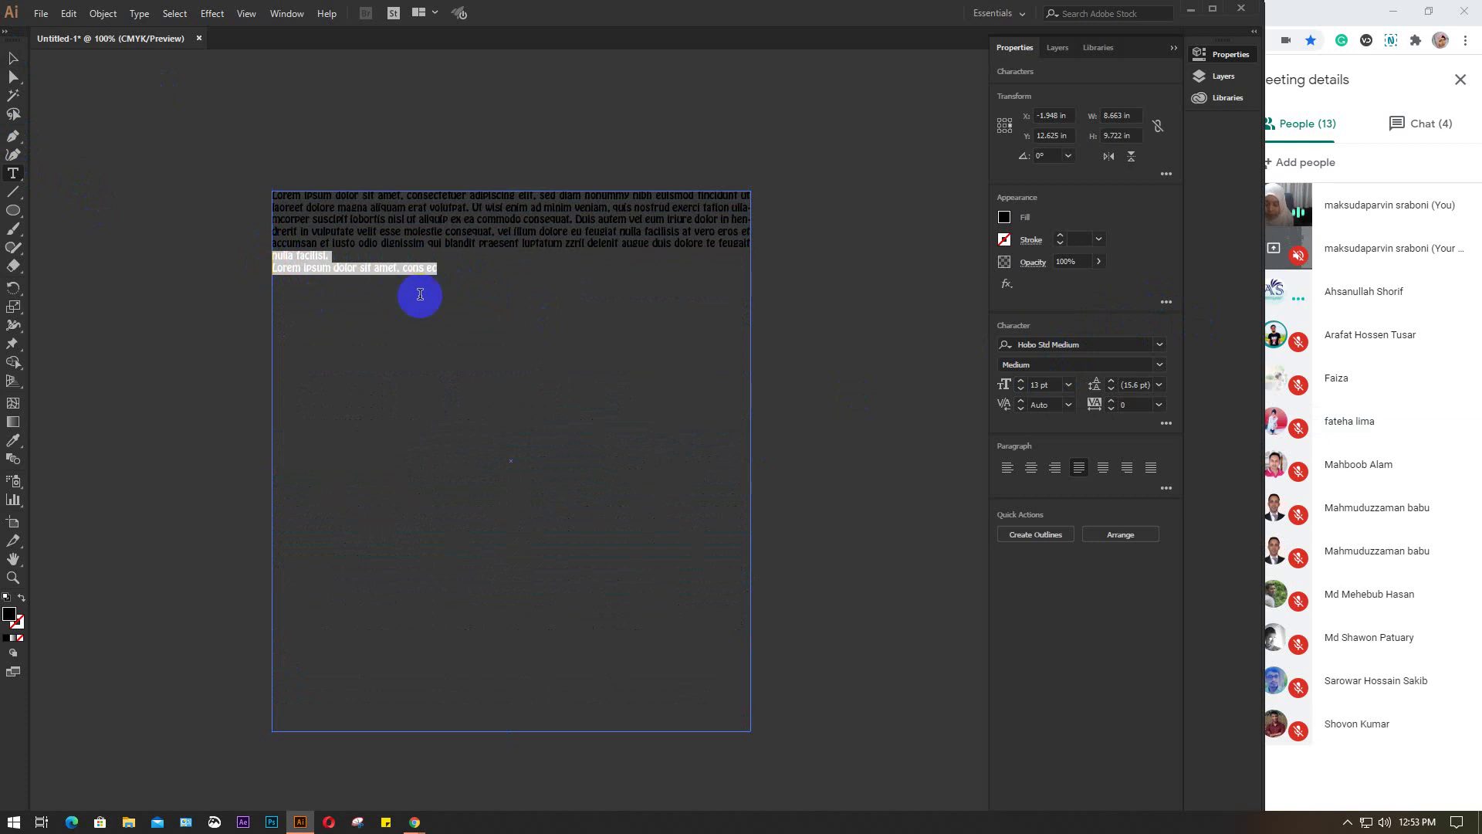
key("BackSpace")
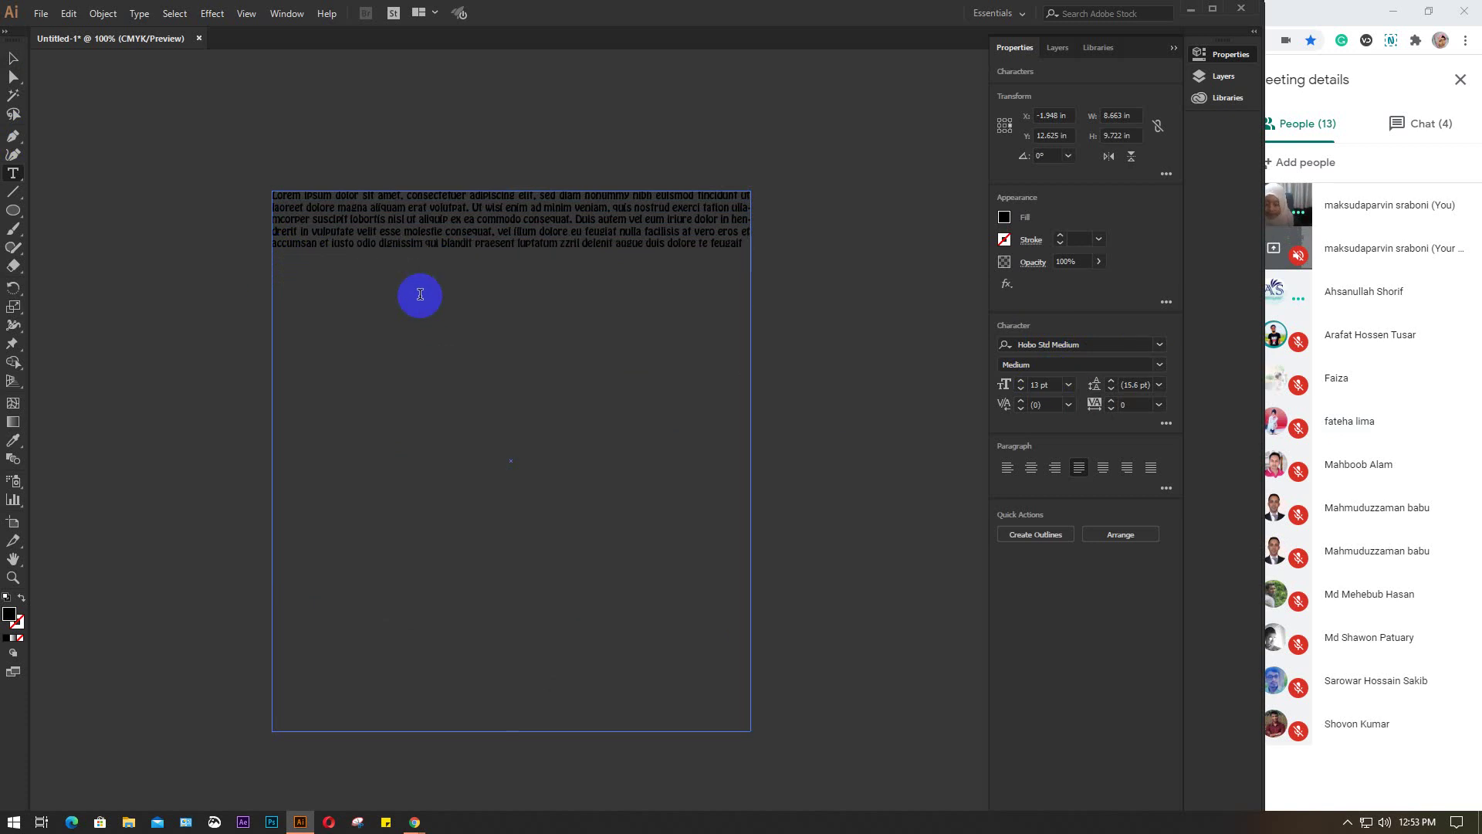
key("ctrl+a")
key("ctrl+c")
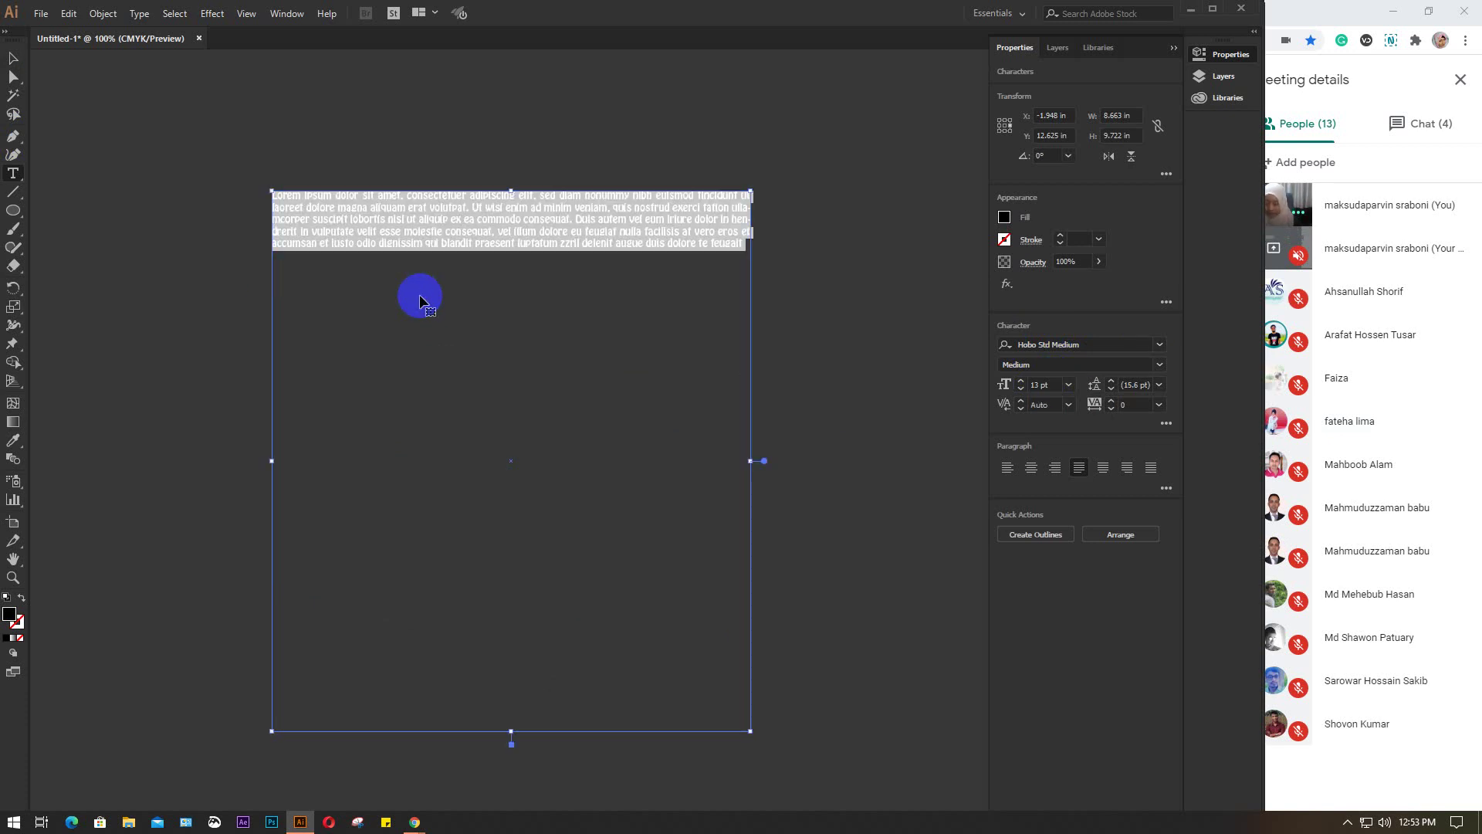
left_click(735, 241)
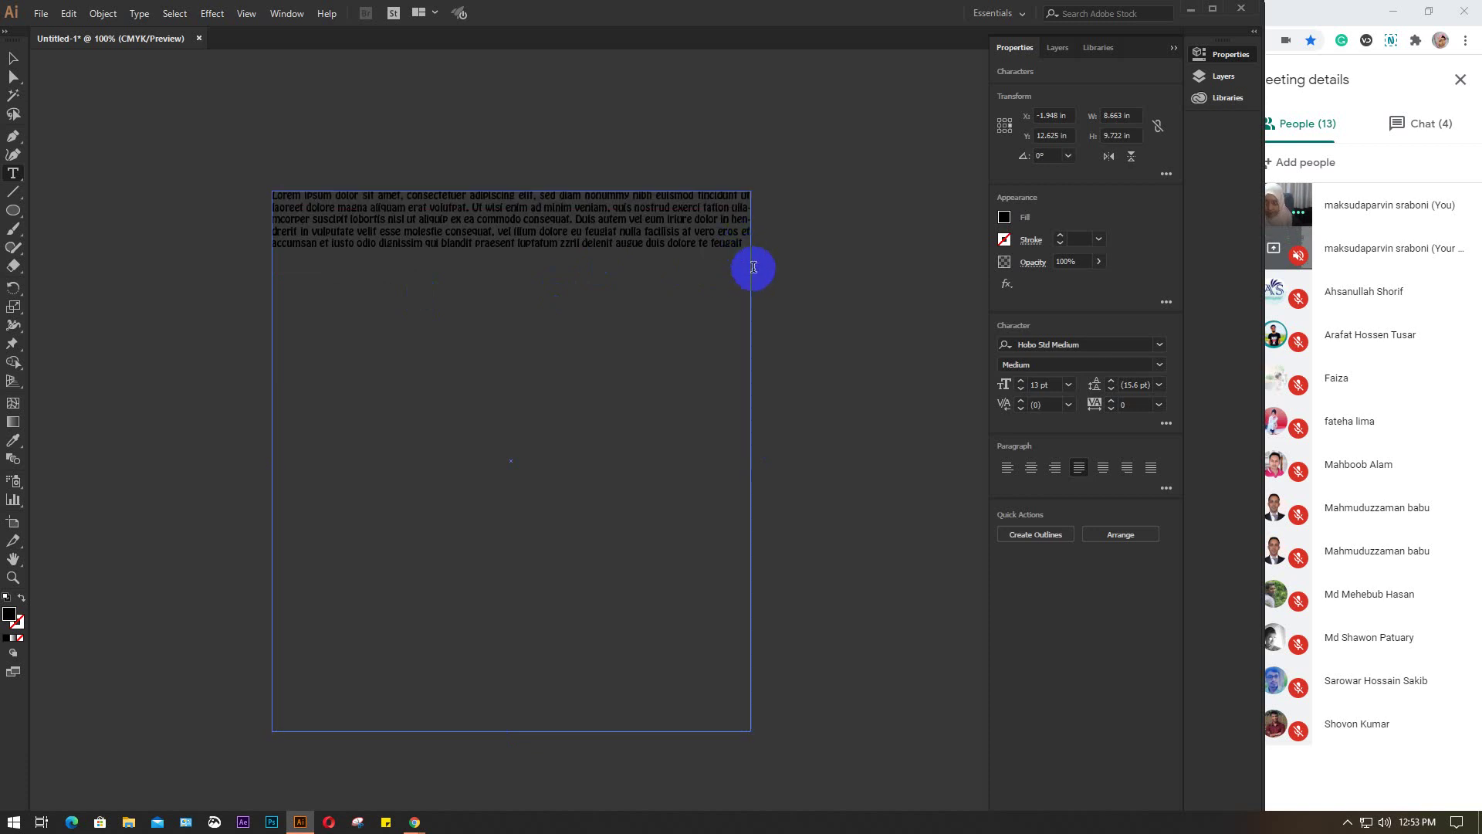
key("ctrl+v")
key("ctrl+v")
key("ctrl+v")
key("ctrl+v")
key("ctrl+v")
key("ctrl+v")
key("ctrl+v")
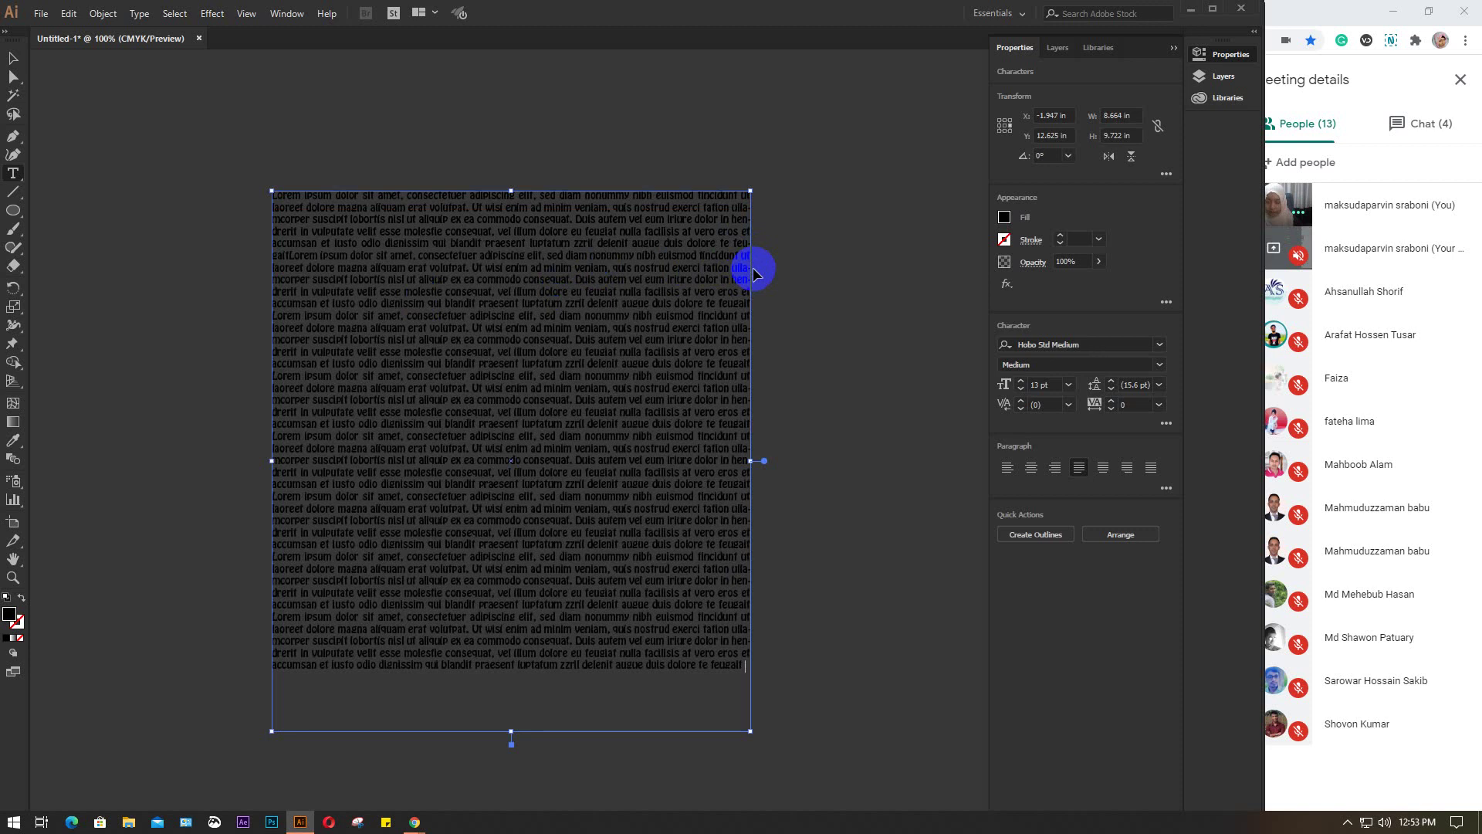
Try a white fill on the lorem ipsum text frame
left_click(12, 58)
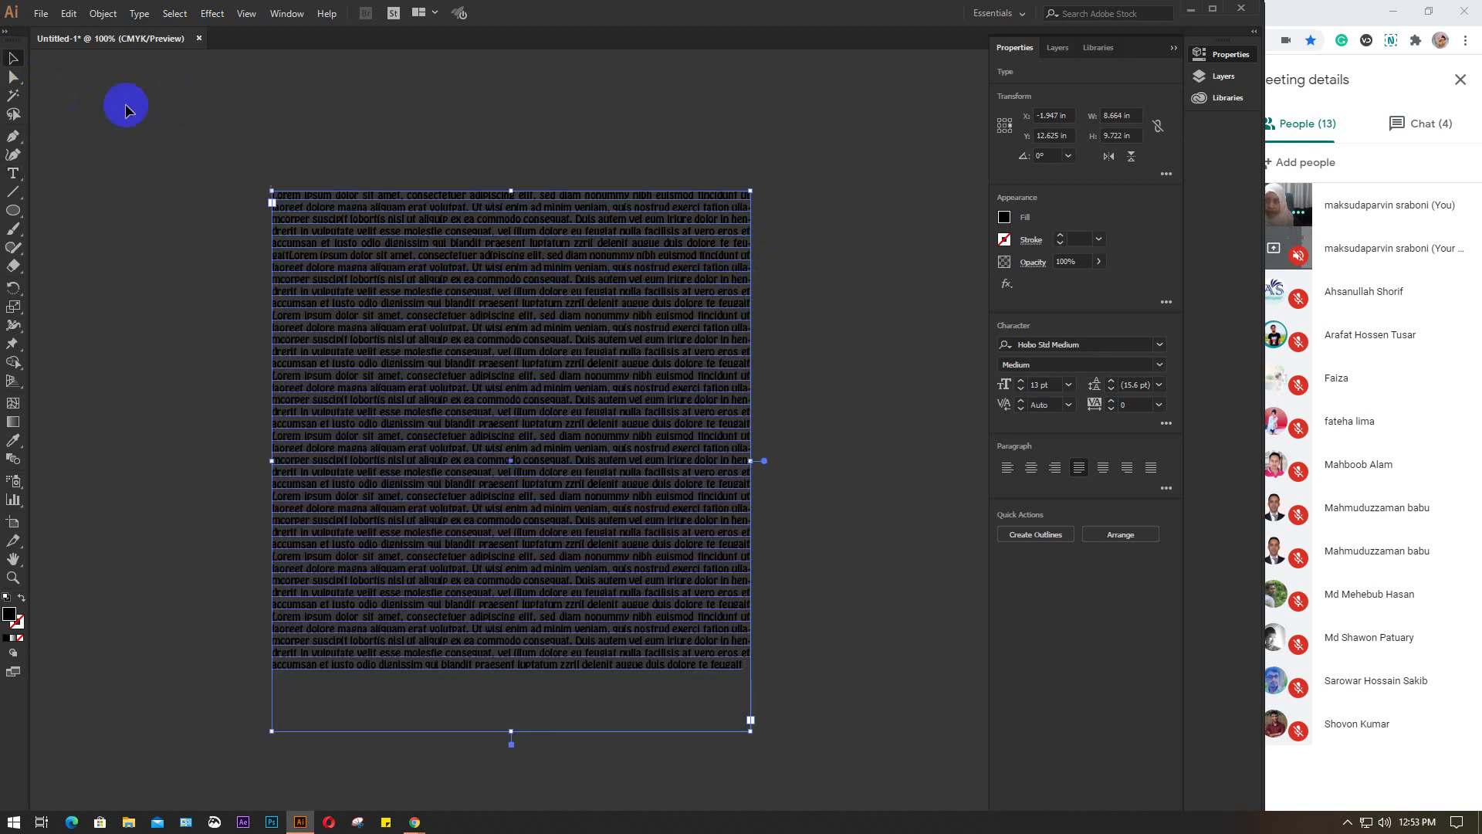
left_click(1004, 218)
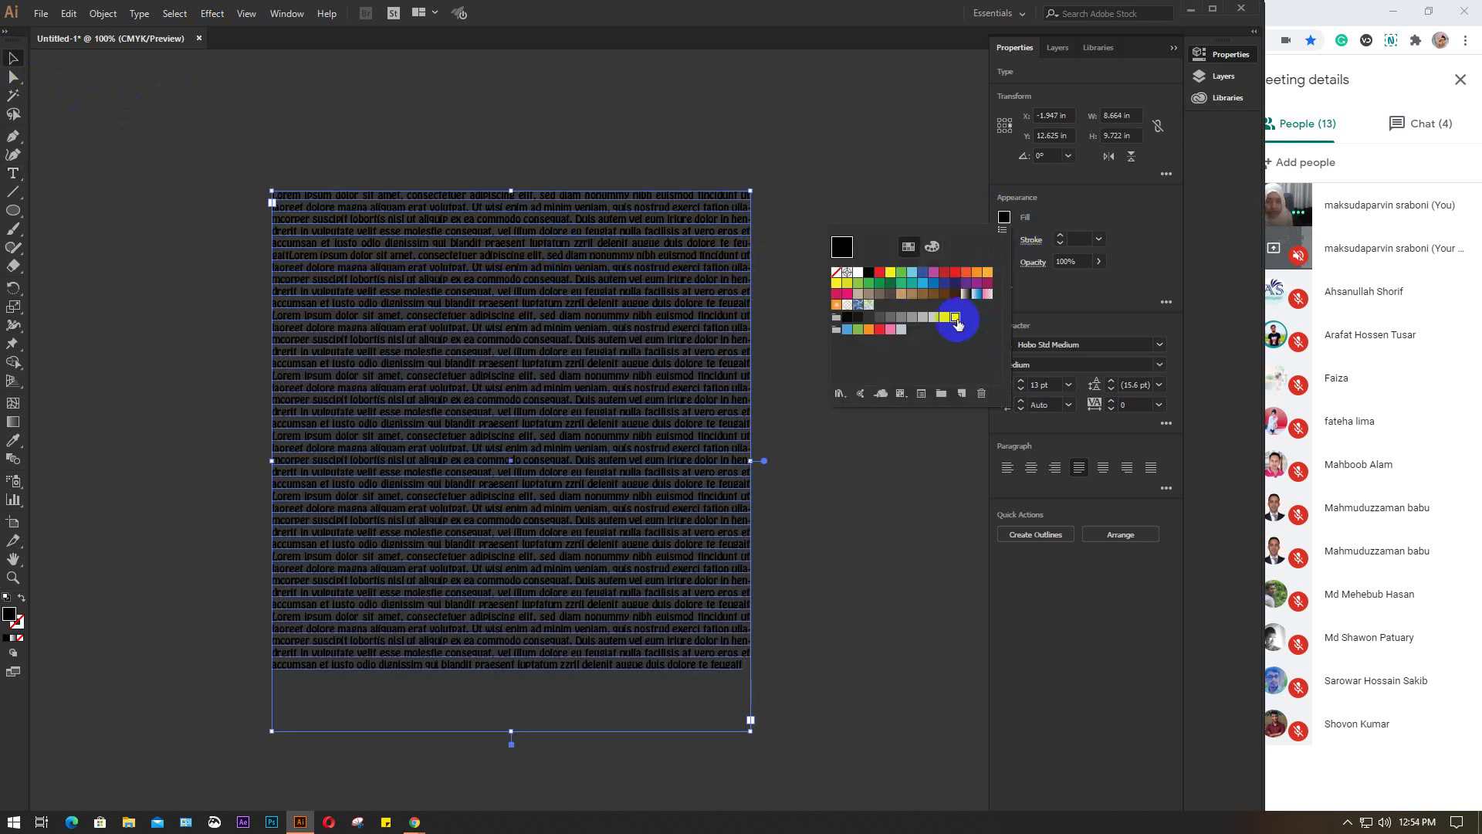
left_click(858, 272)
left_click(831, 473)
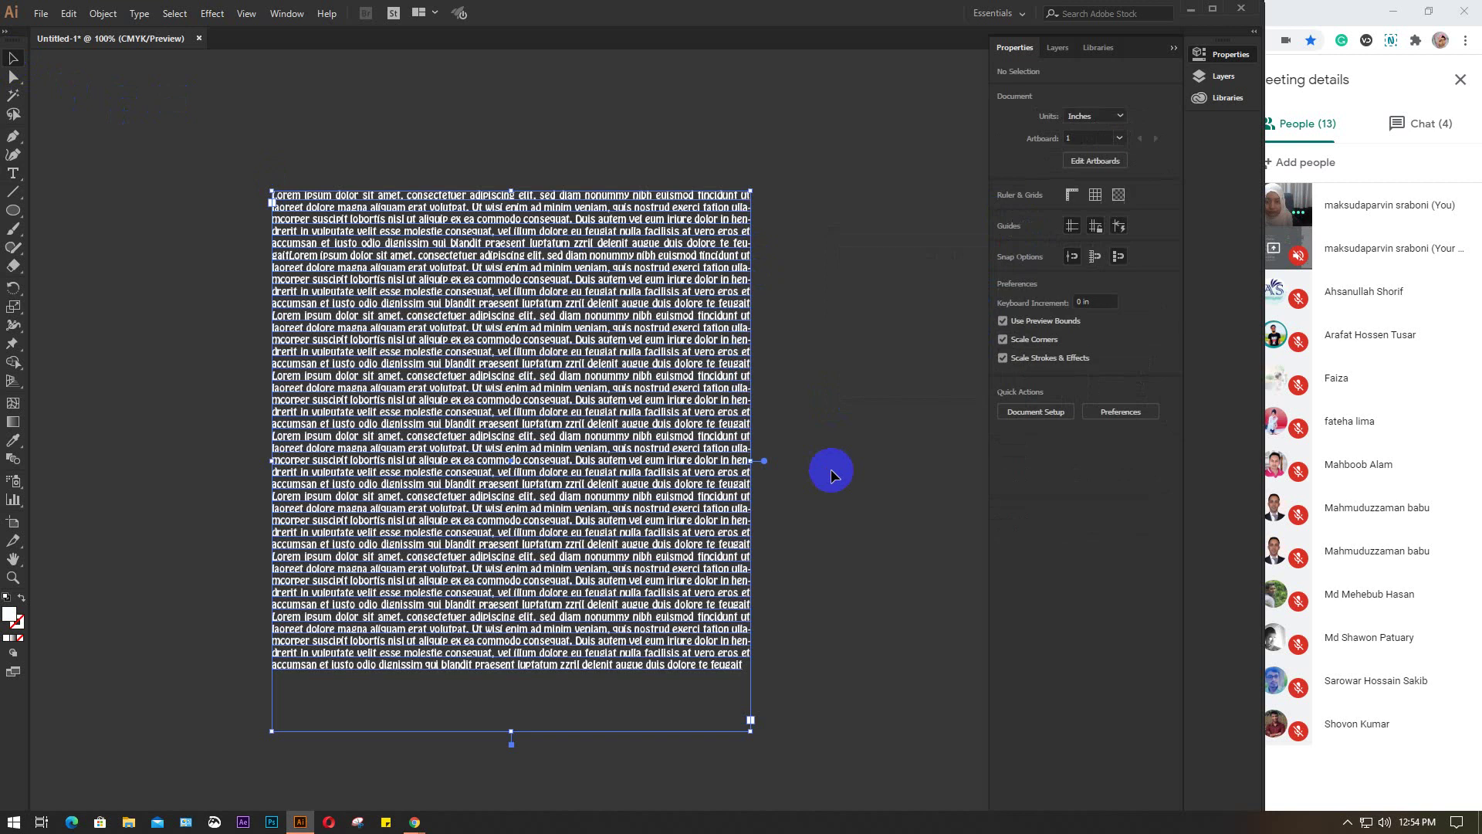
Try orange and several green swatches, settling on a light yellow-green text fill
key("ctrl+a")
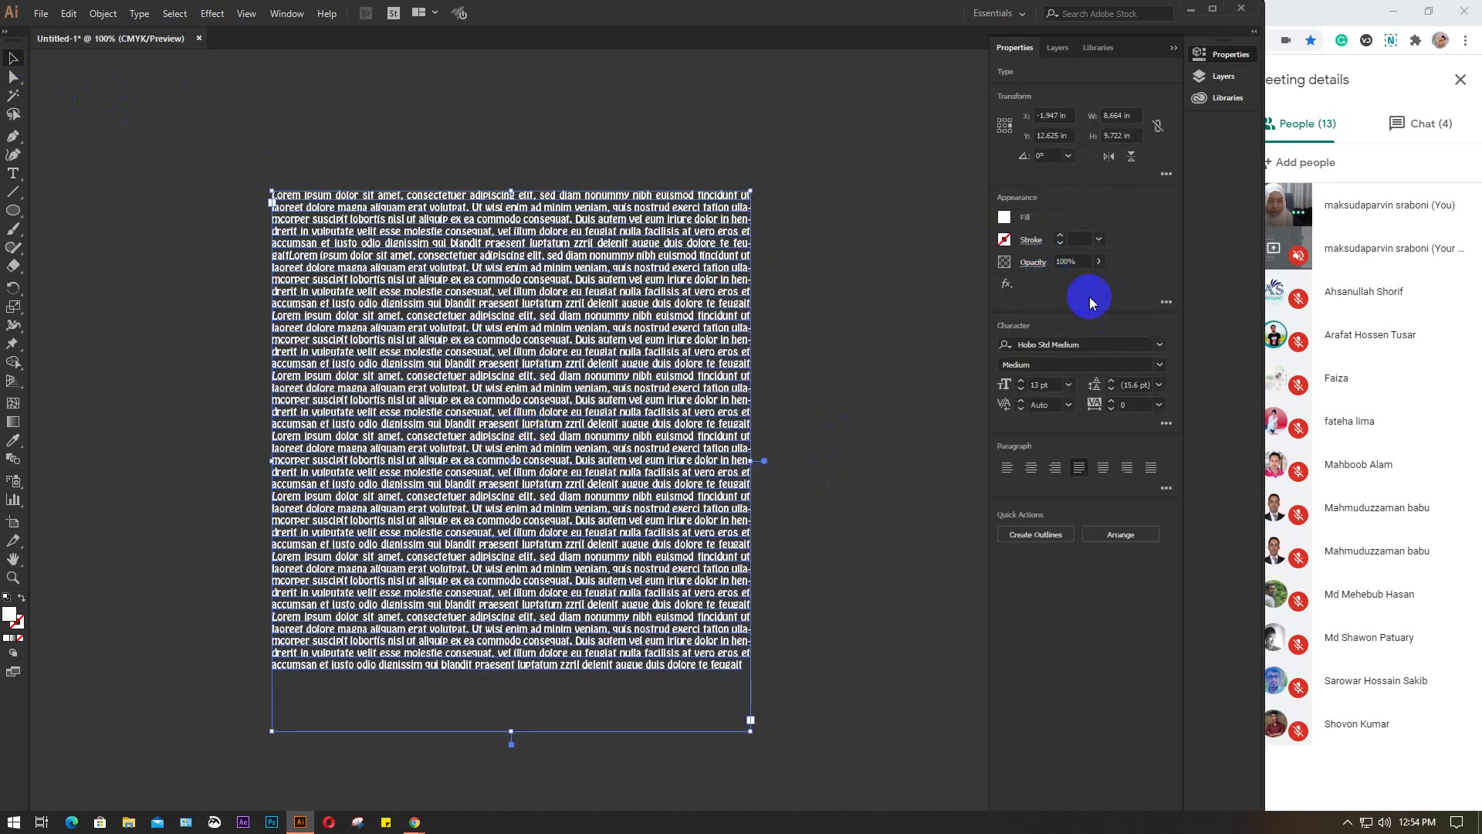
left_click(1004, 219)
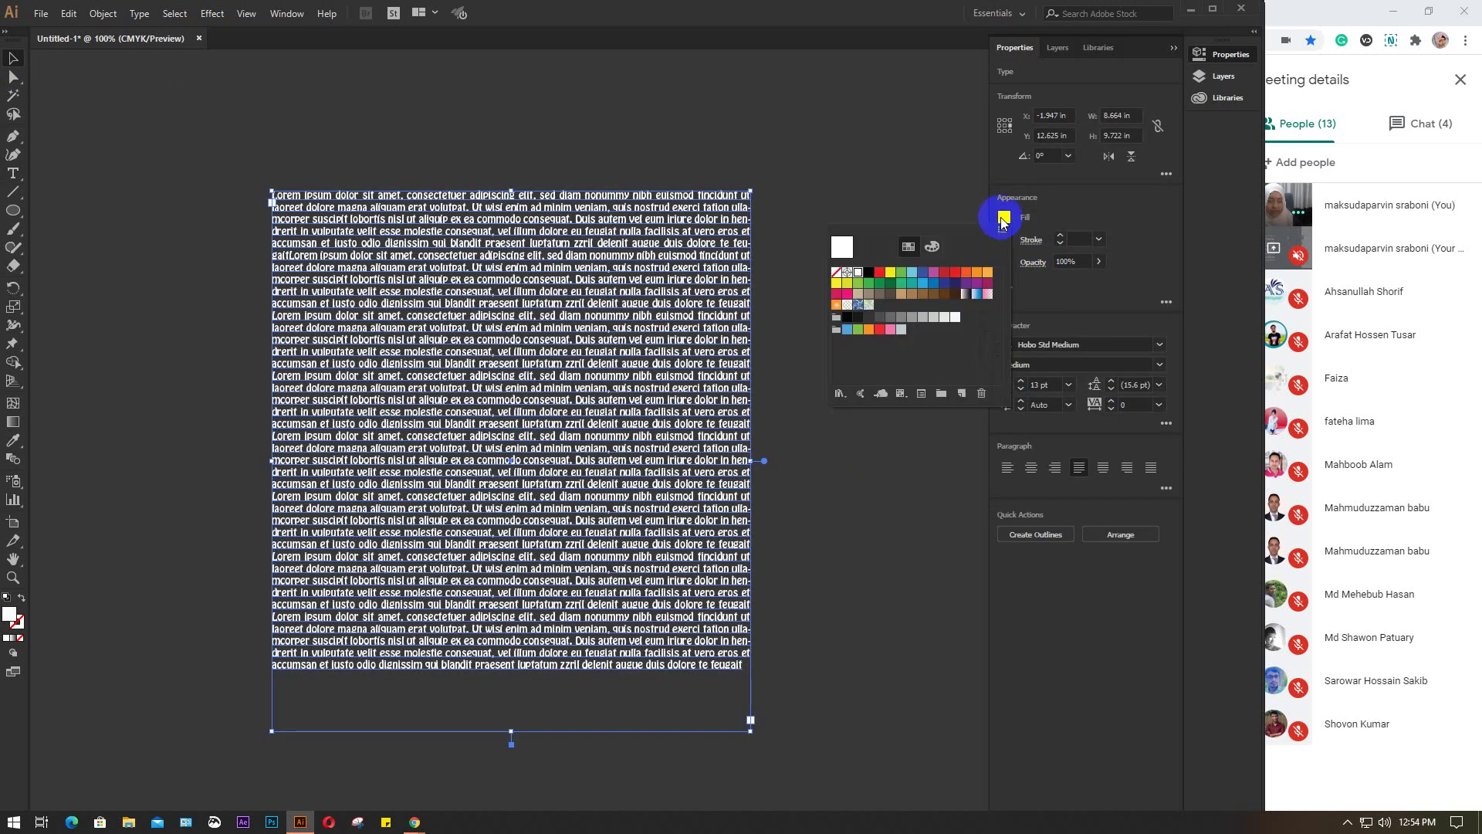
left_click(988, 272)
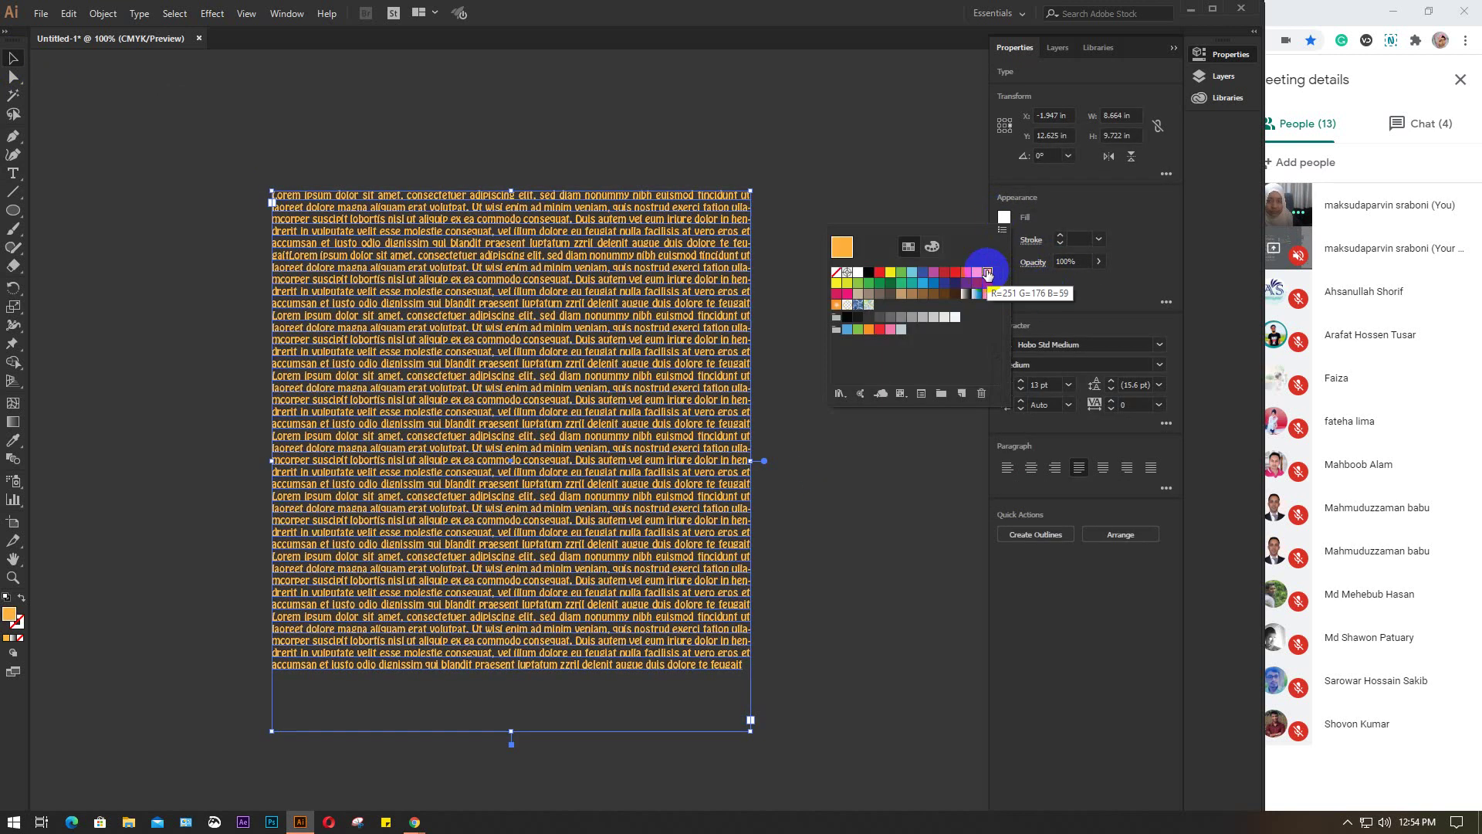
left_click(902, 285)
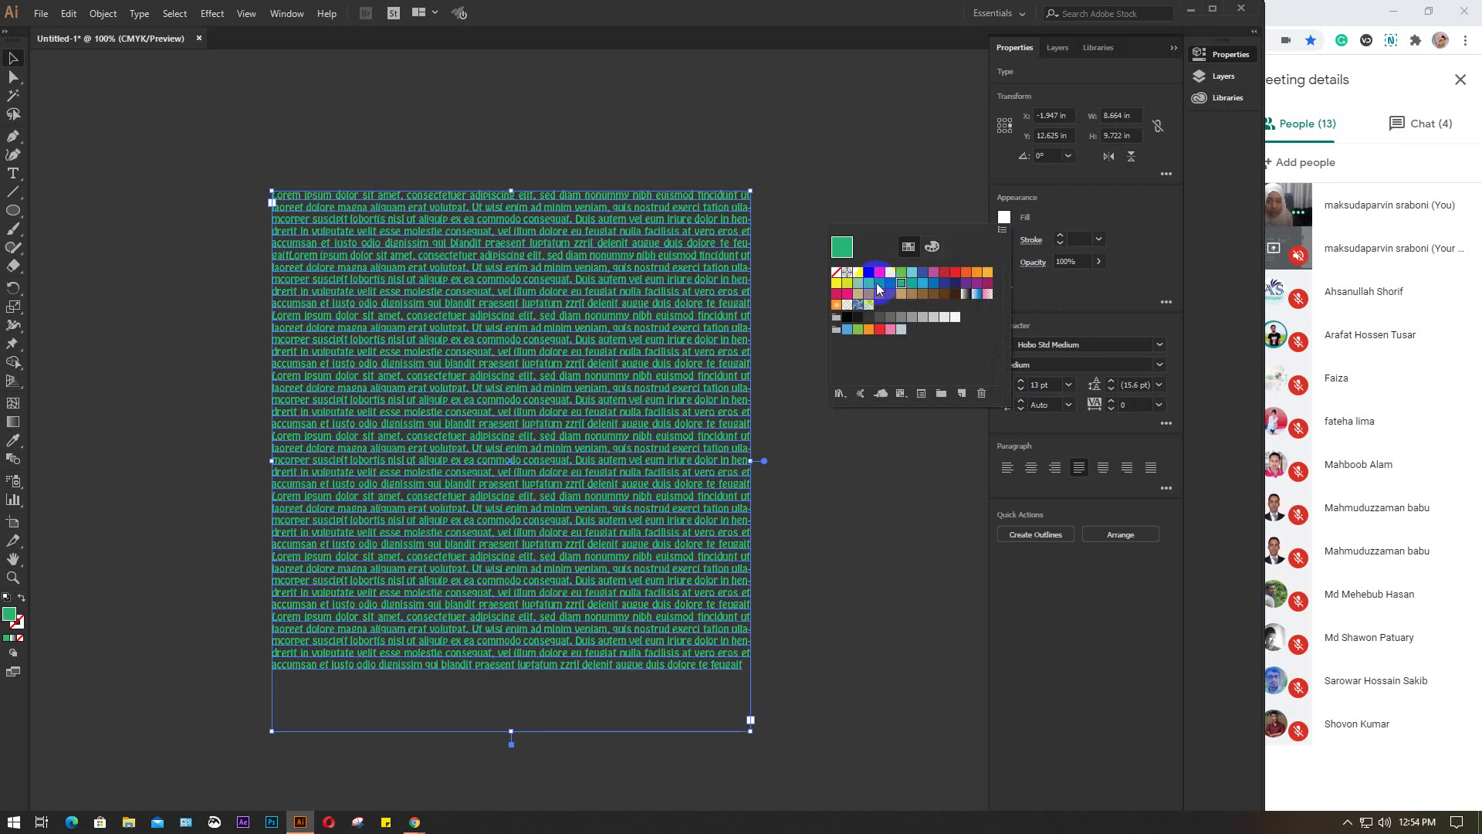
left_click(881, 282)
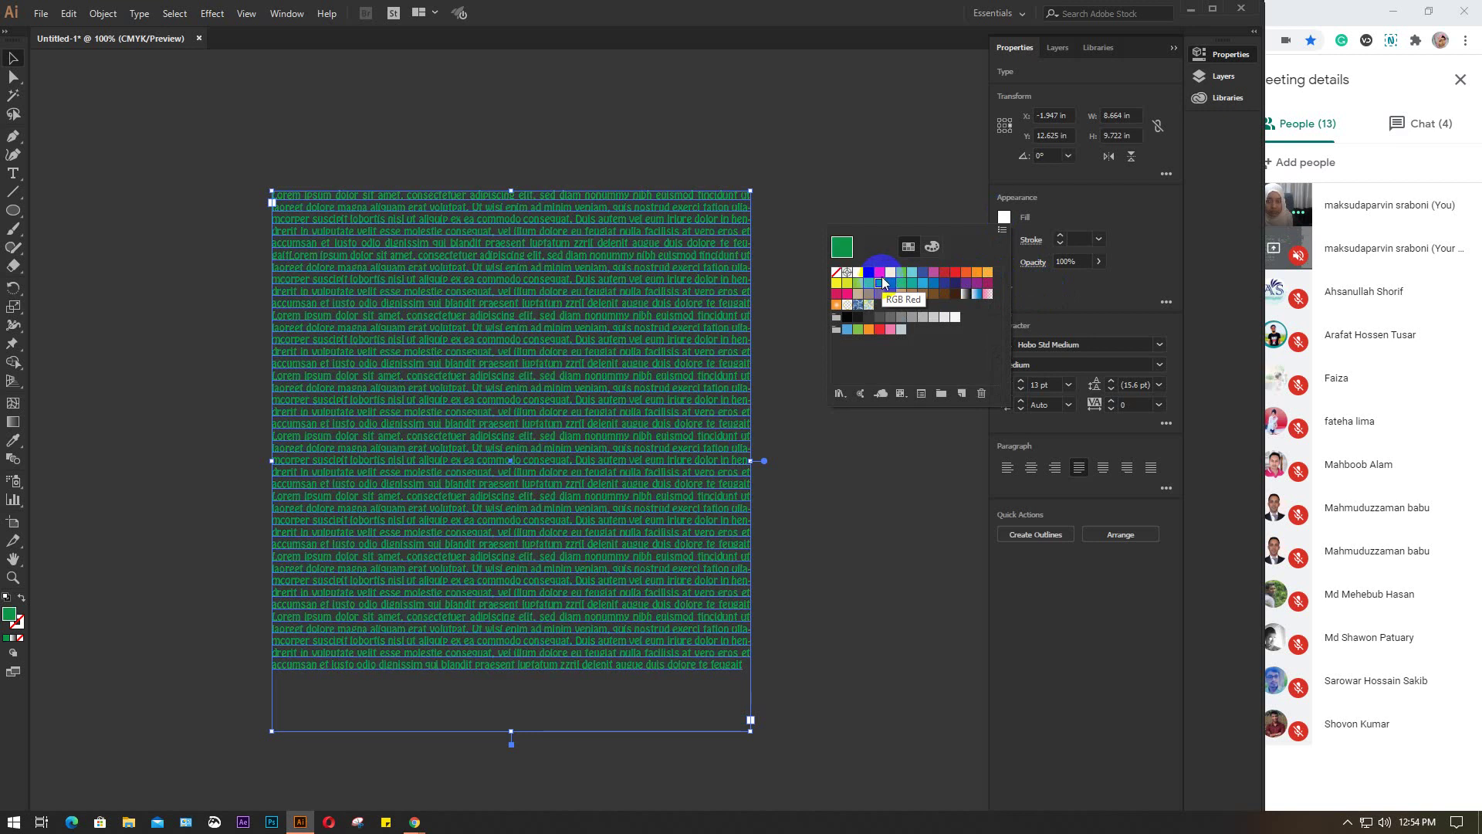
left_click(868, 286)
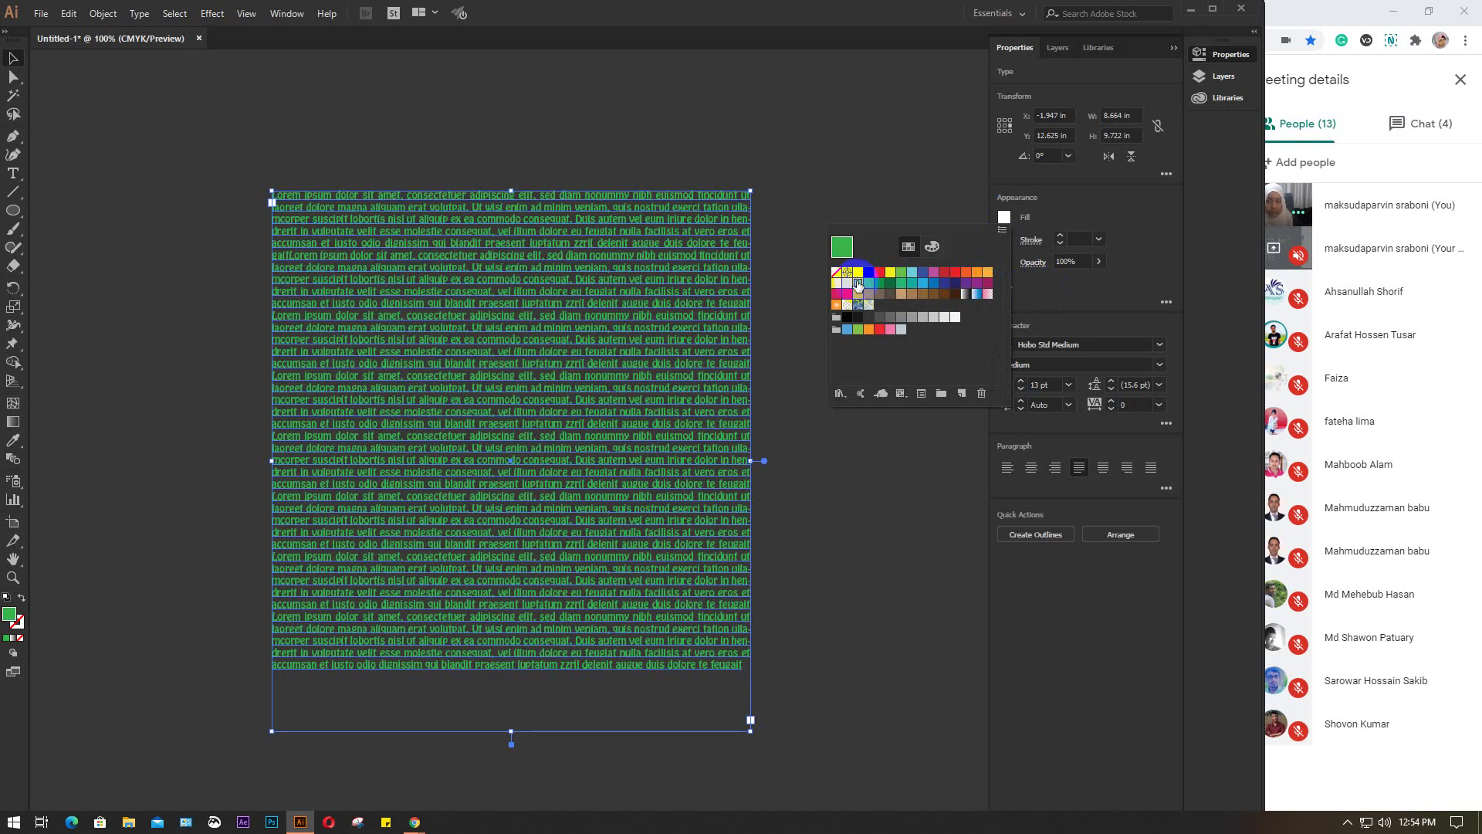
left_click(859, 286)
left_click(821, 487)
left_click(821, 487)
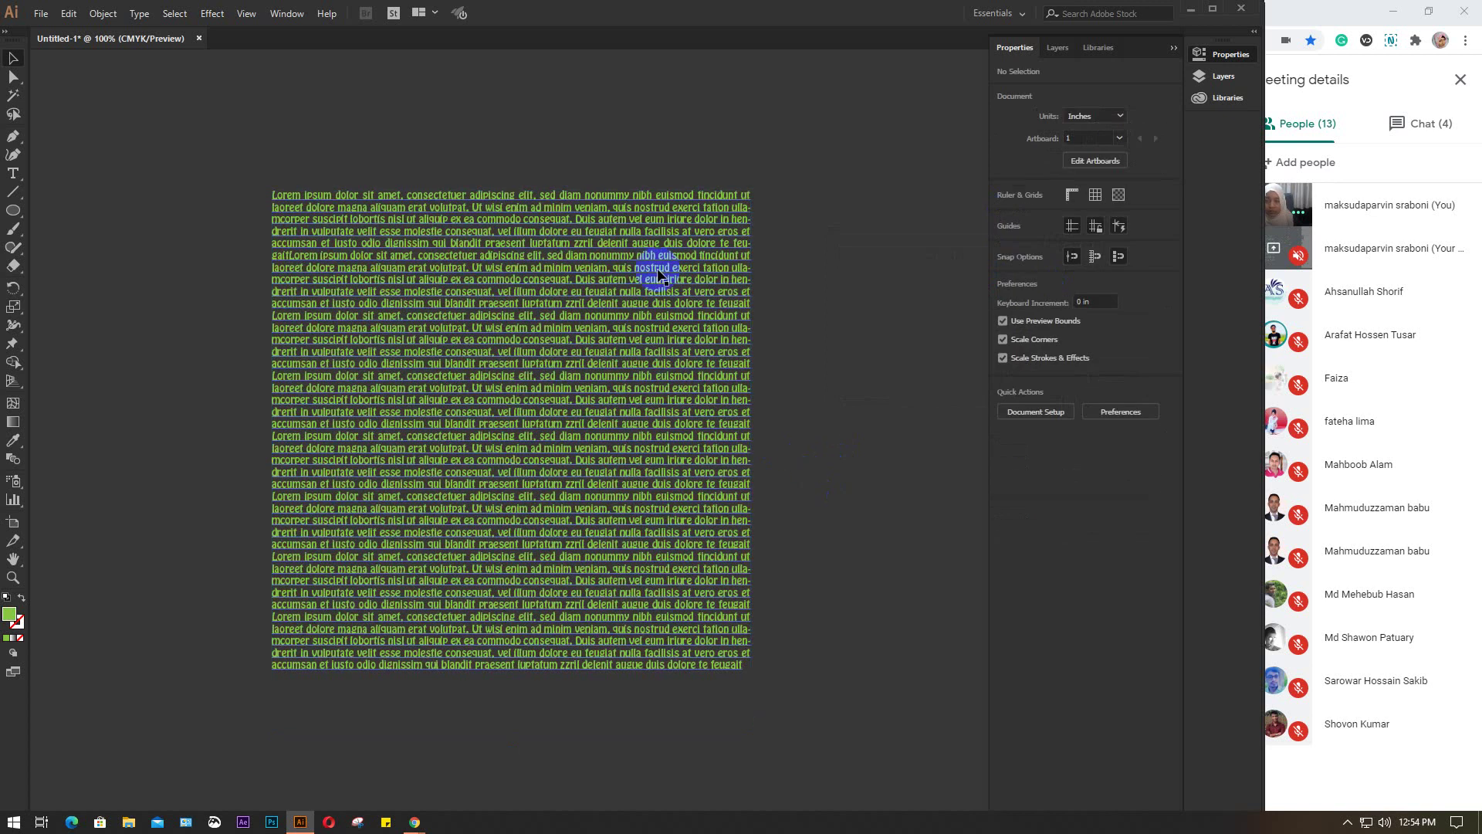
Deselect the text frame and bring the Chrome window back to the front
left_click(553, 421)
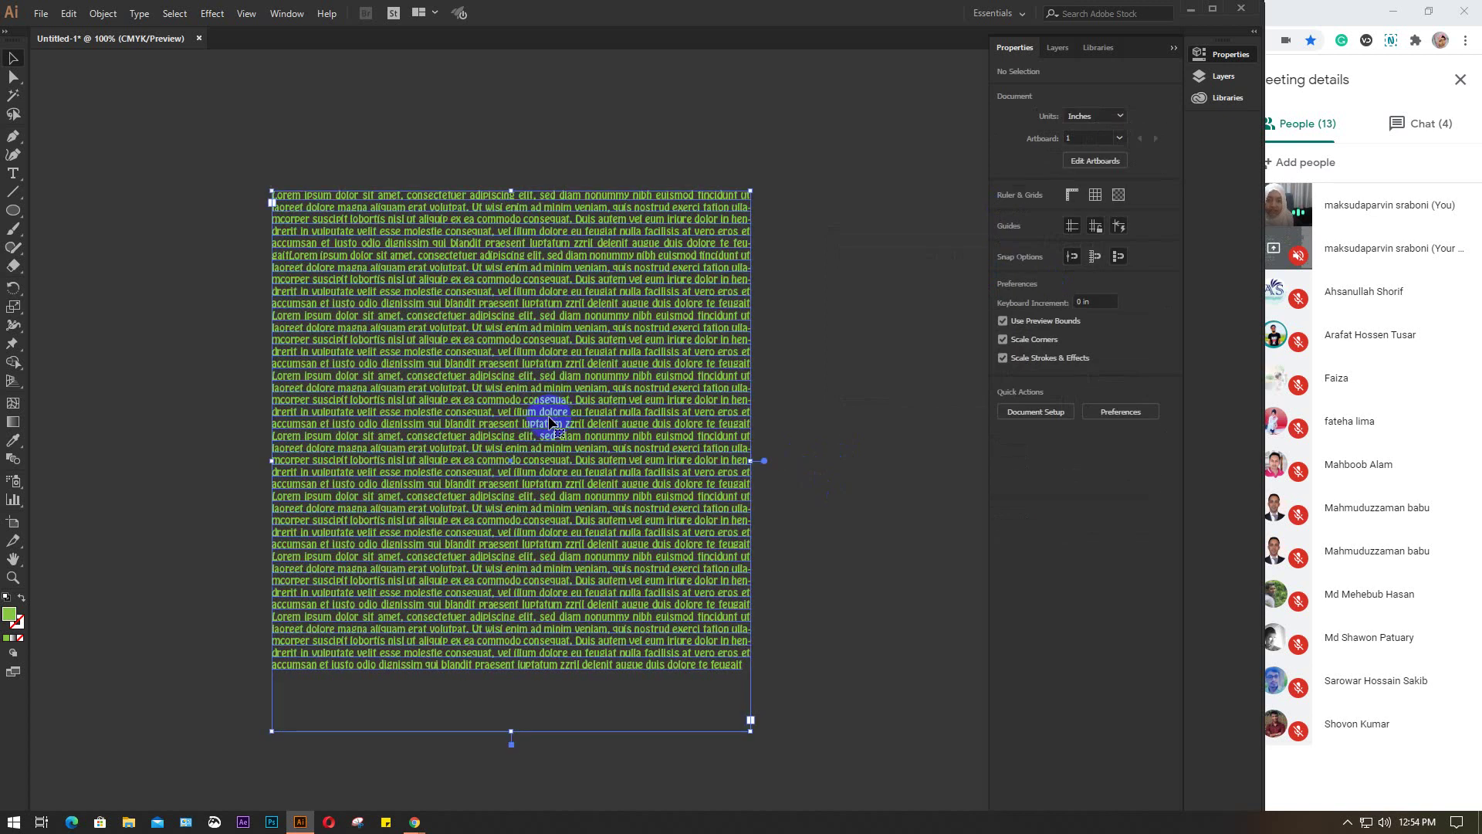
left_click(865, 345)
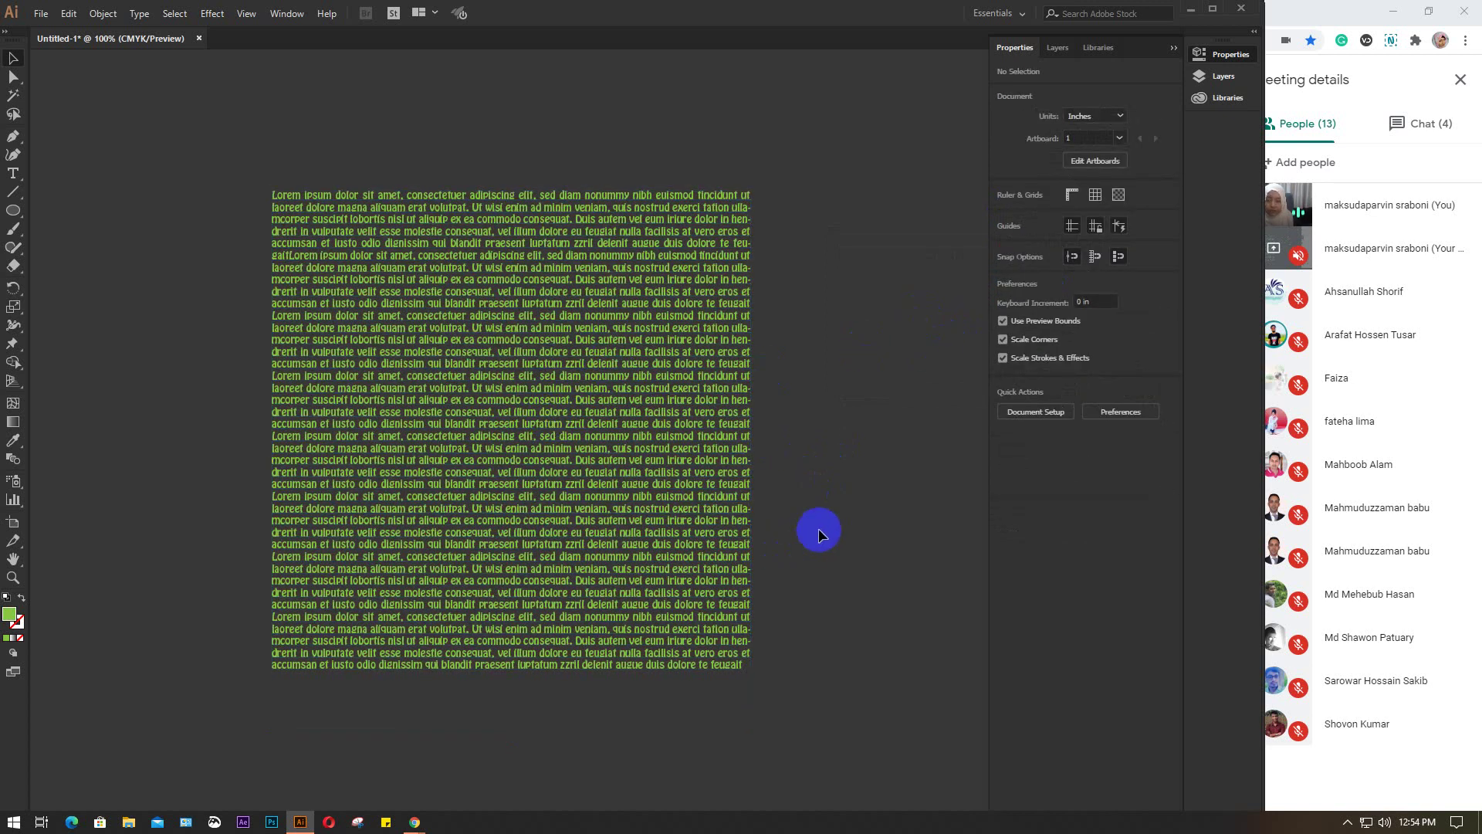
left_click(415, 820)
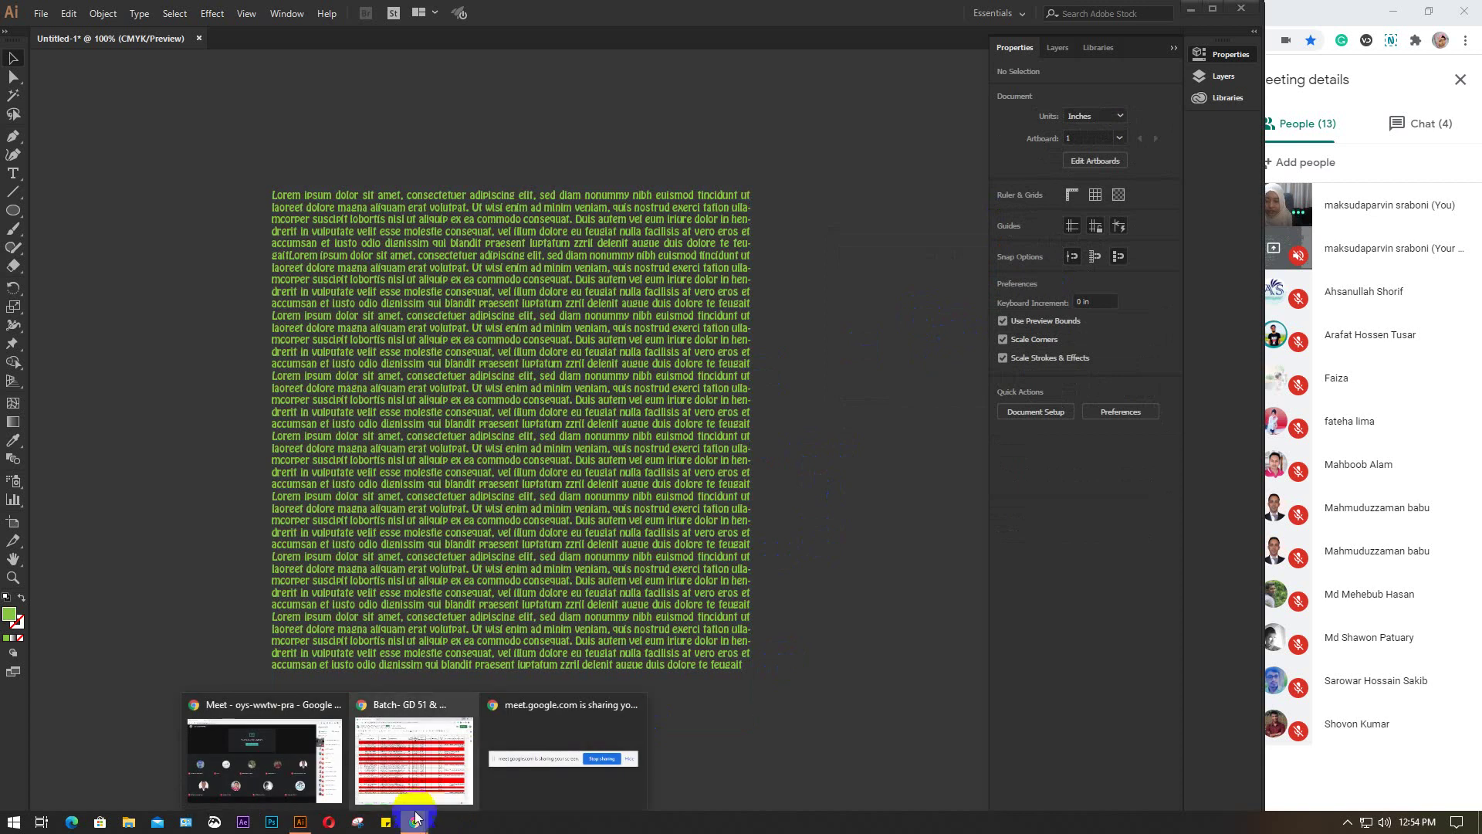
left_click(414, 760)
Search Google Images for 'text wrap' in a new browser tab
left_click(203, 20)
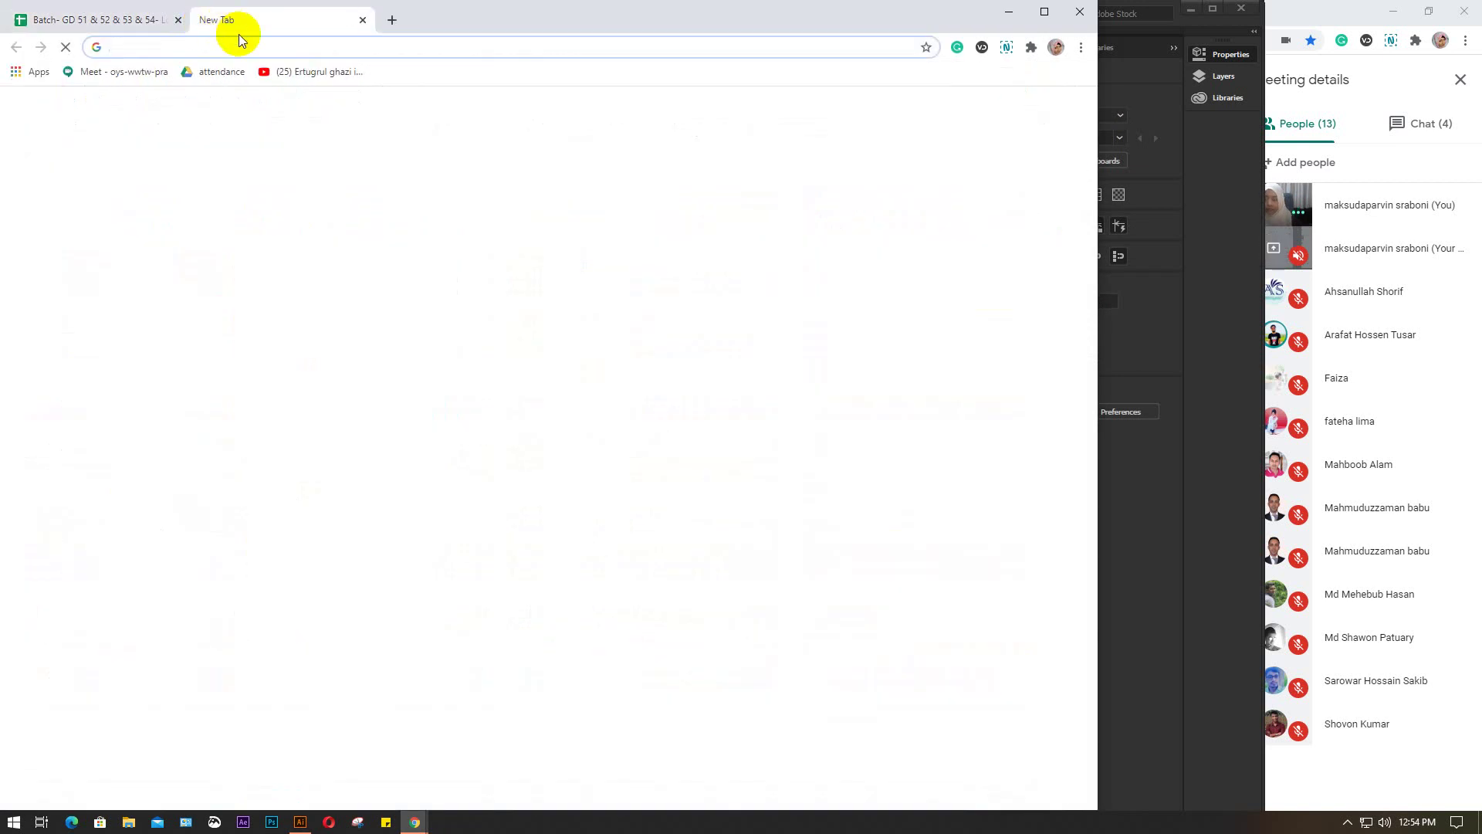
type("text wrap")
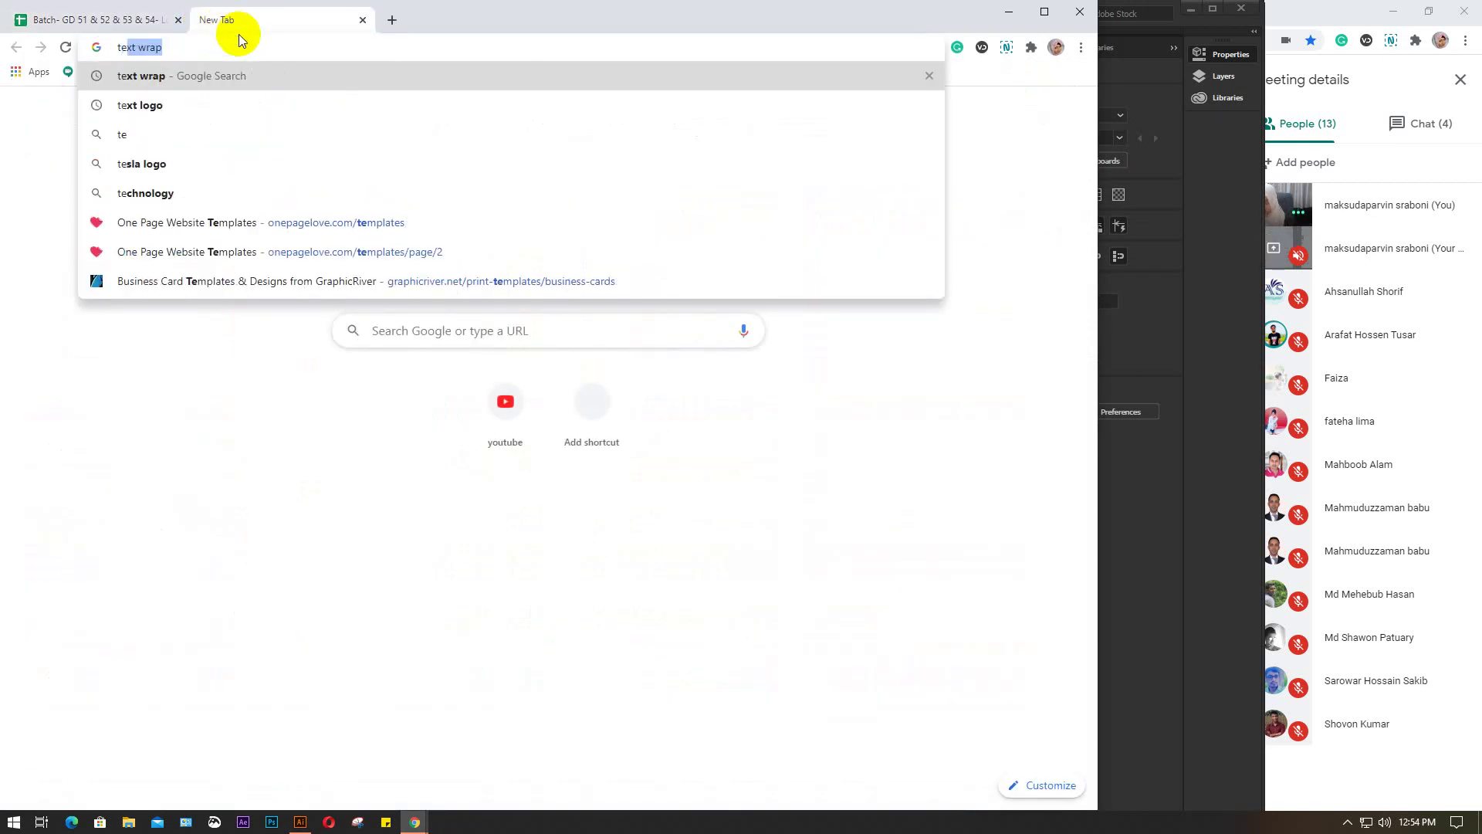
key("Return")
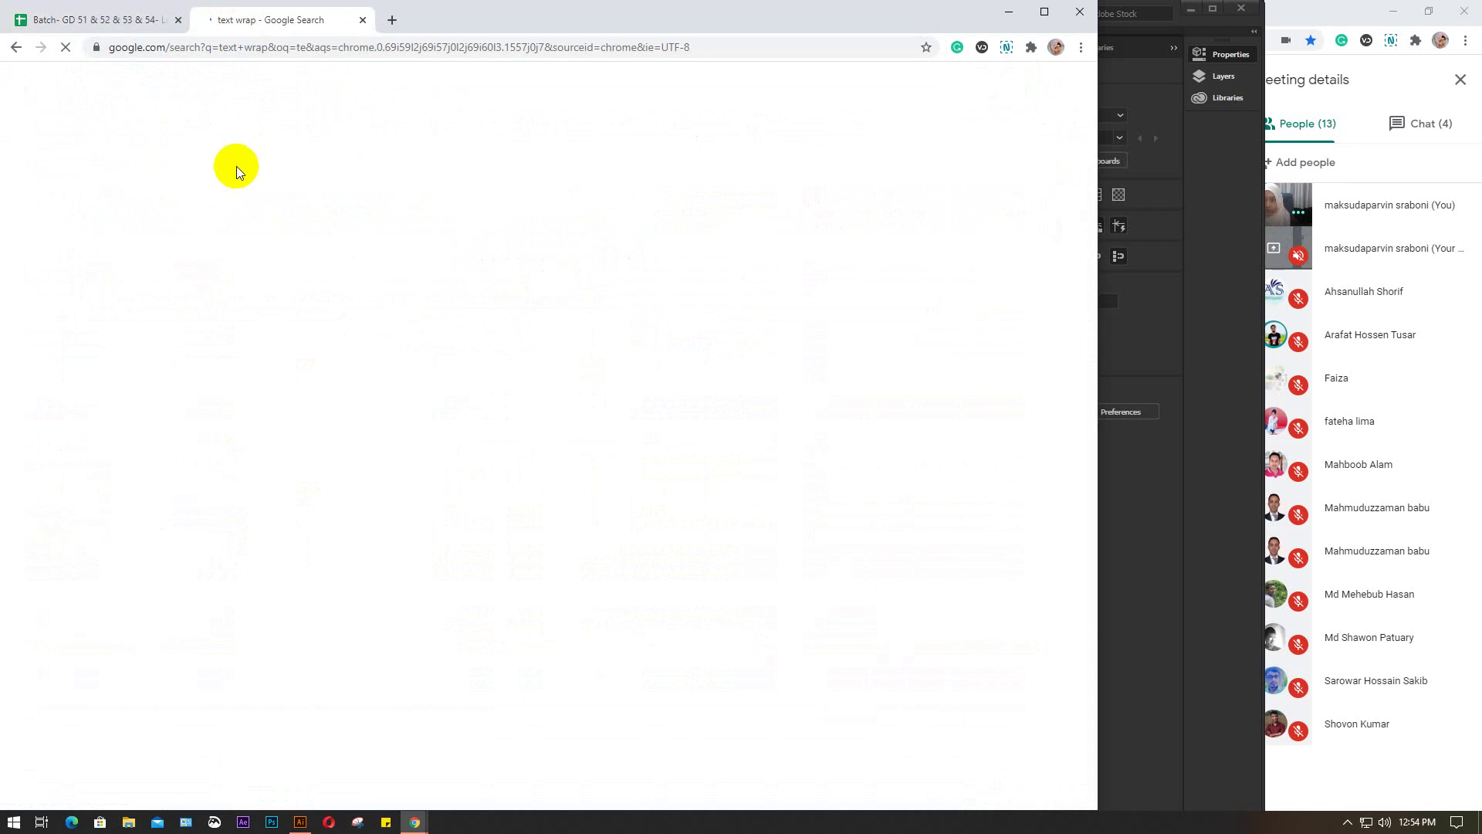
left_click(200, 139)
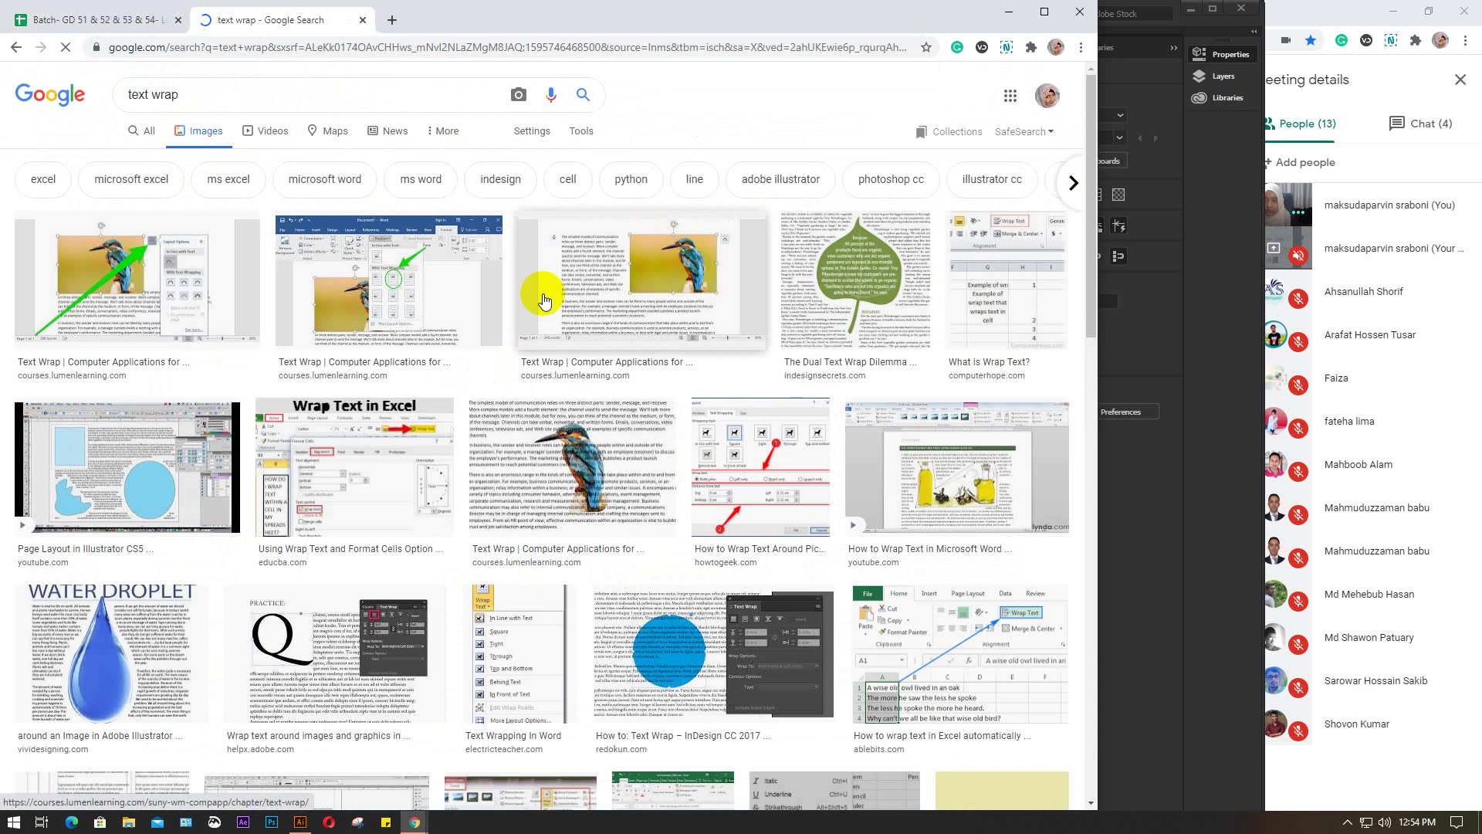
Preview the kingfisher, tiger and other text-wrap examples, then minimize Chrome
left_click(628, 307)
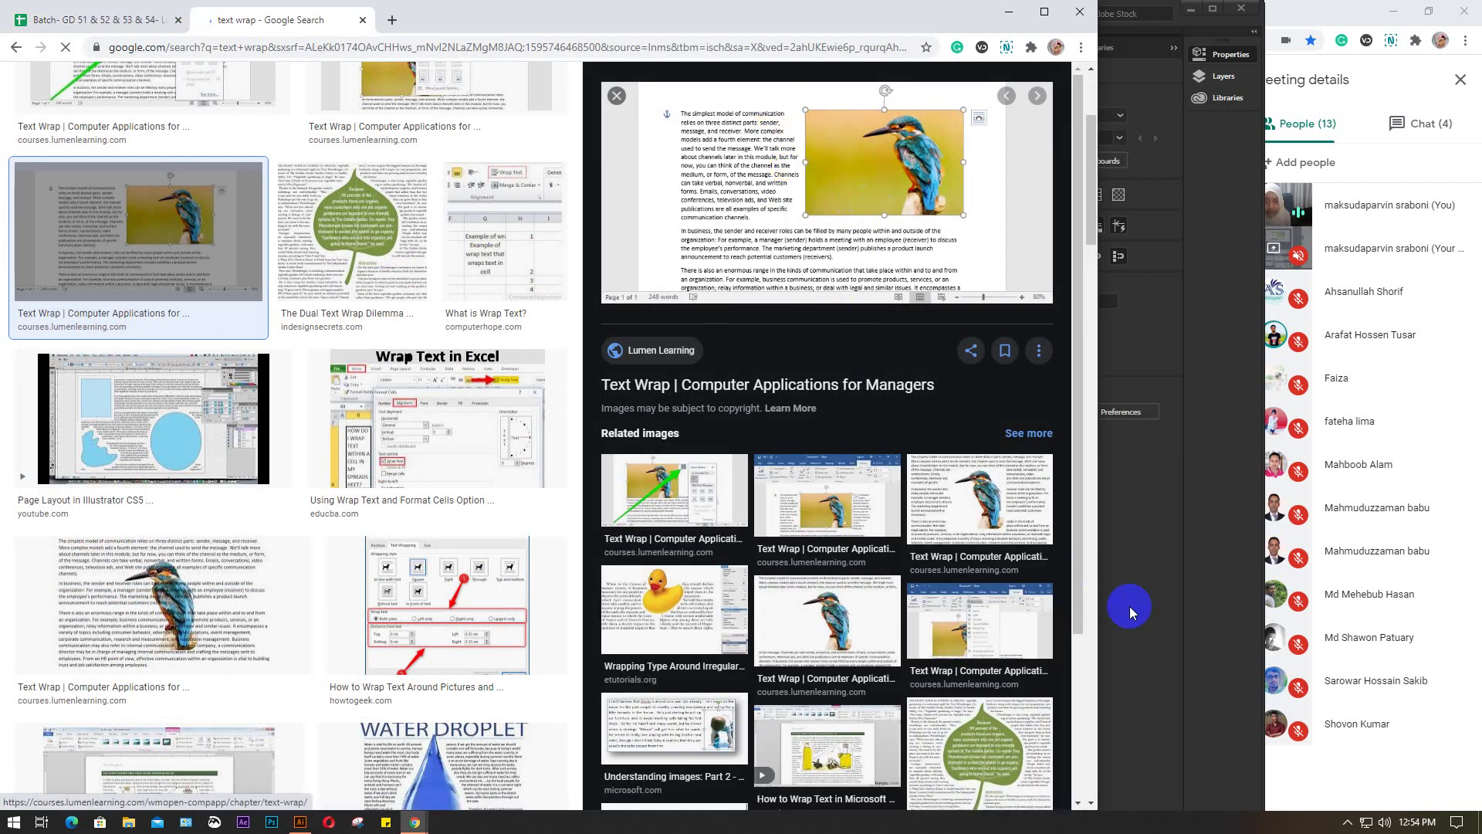
left_click(970, 511)
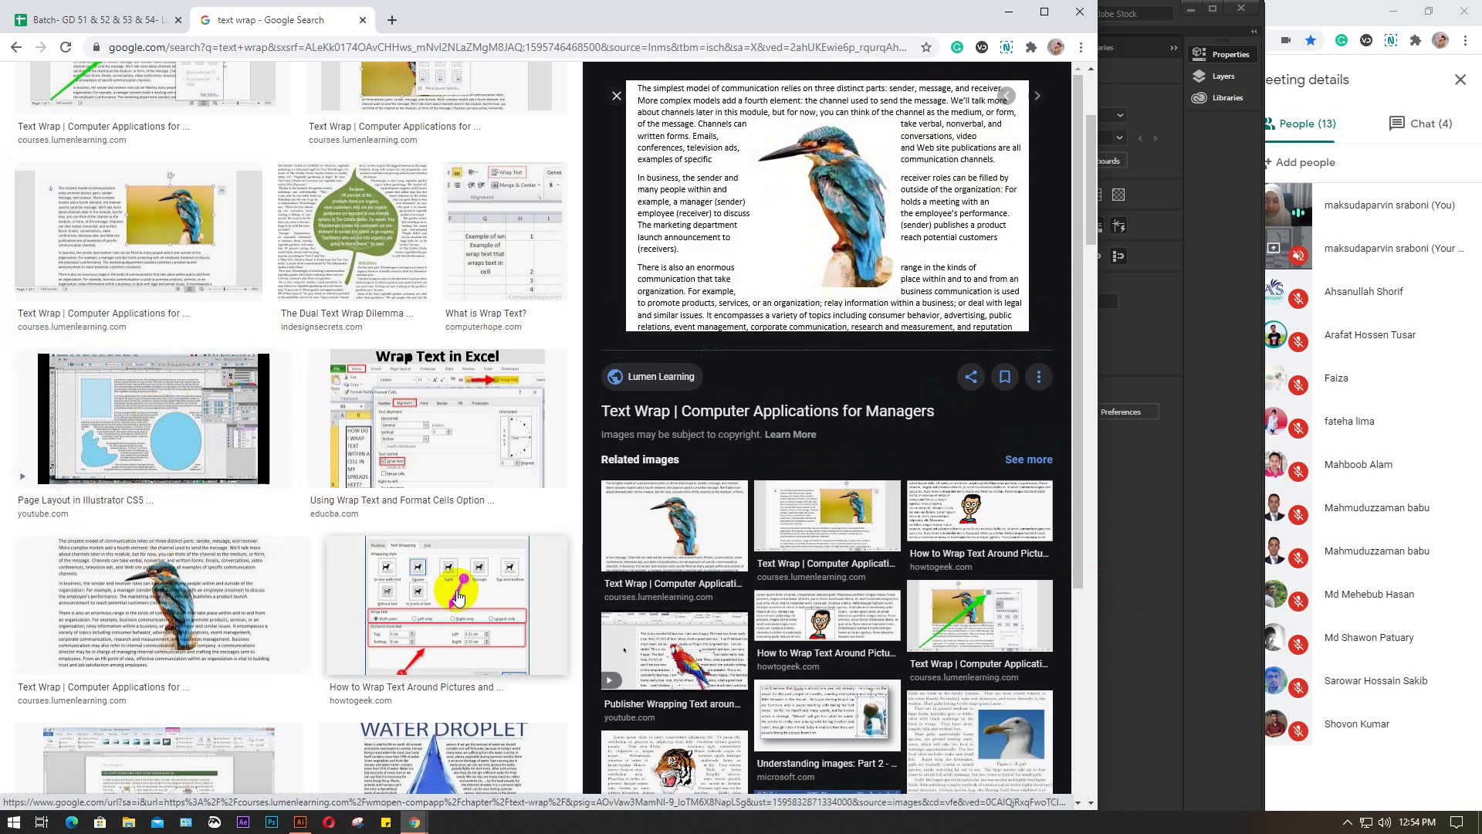
scroll(777, 598, "down", 2)
scroll(777, 598, "down", 1)
left_click(682, 542)
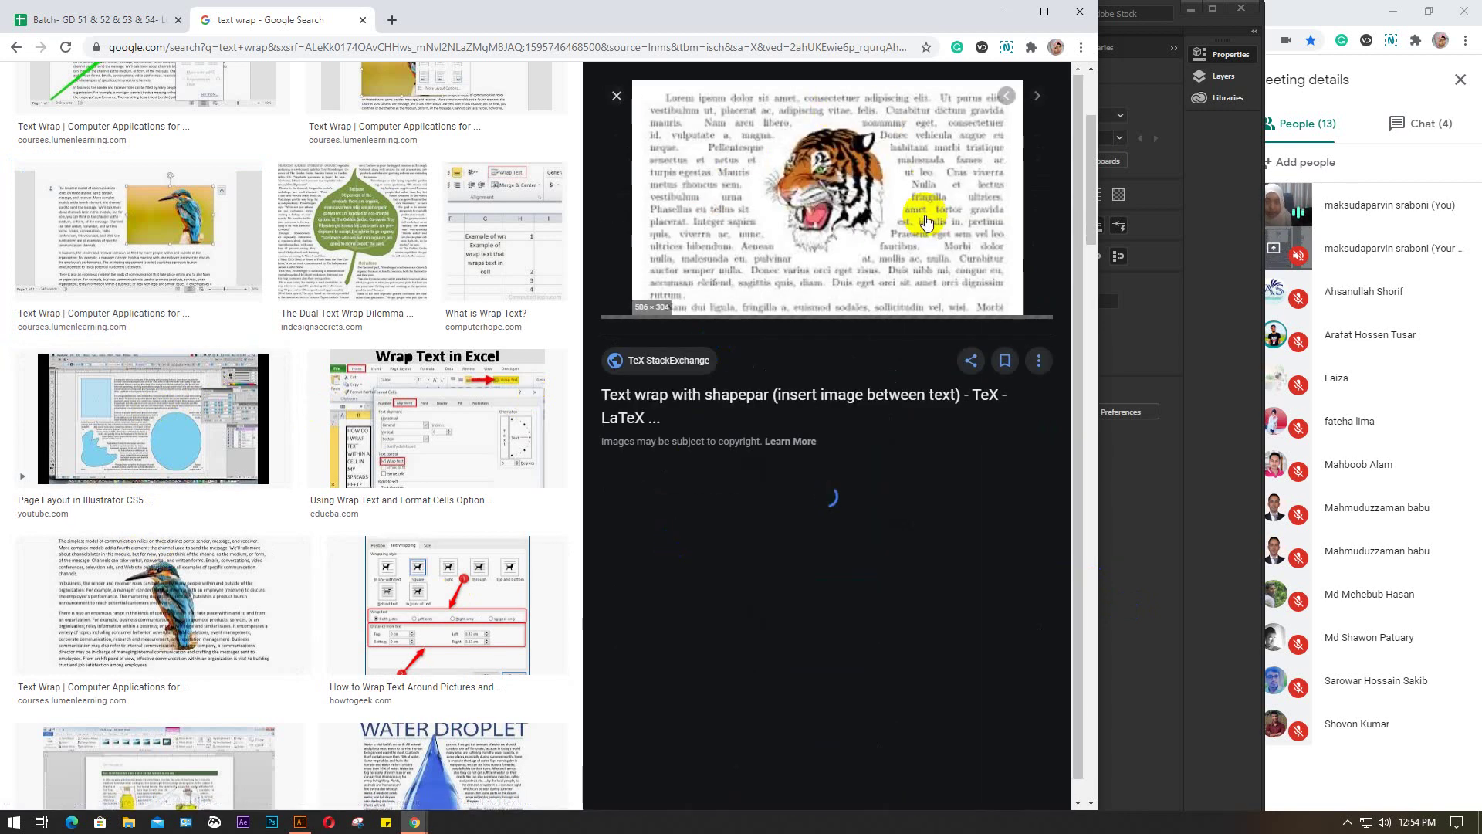
left_click(1019, 13)
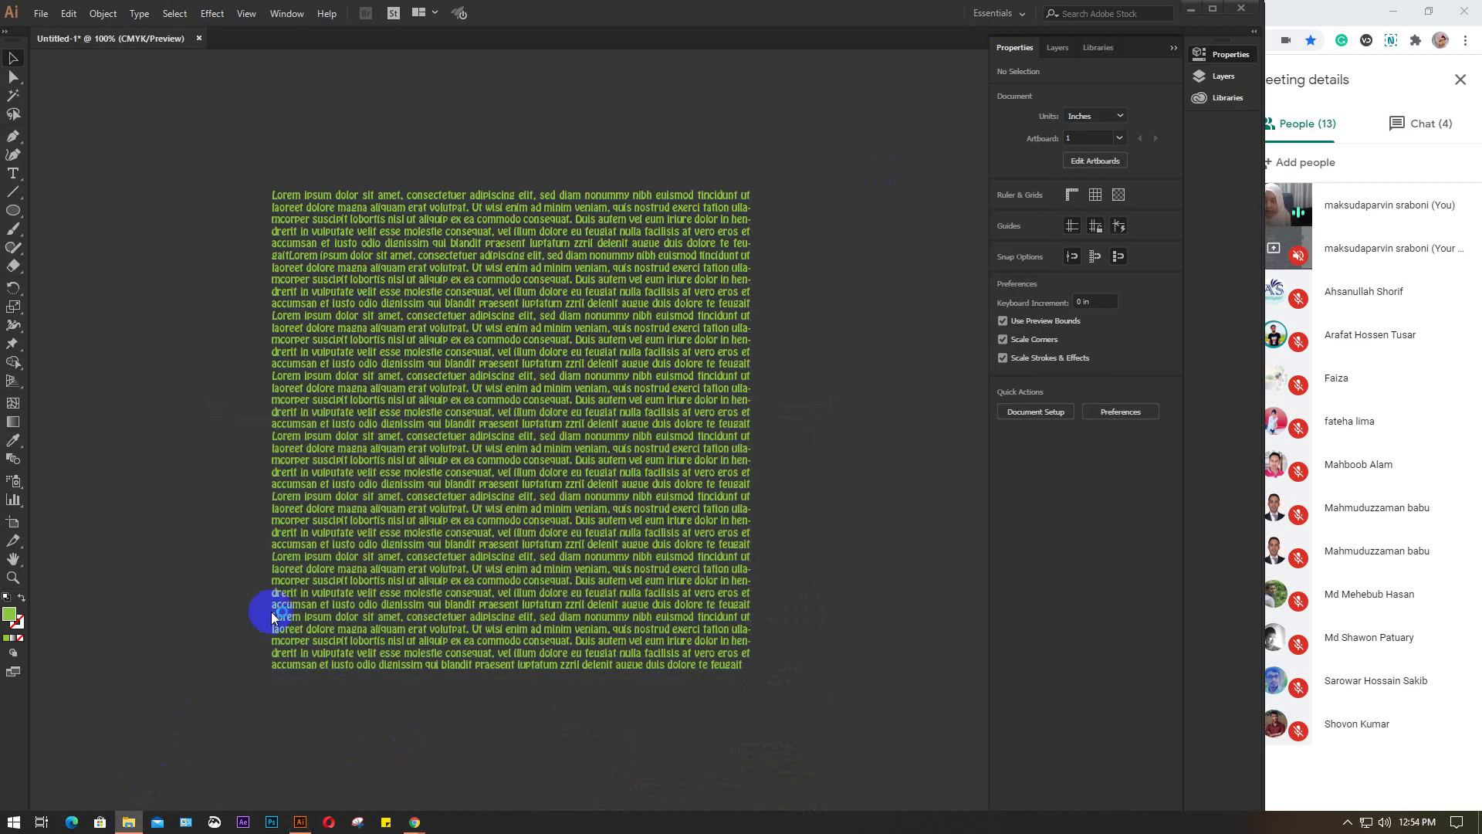
Place the heart-flowers Desktop photo at 3.472 in, overlapping the text block's right edge
key("super+e")
left_click(59, 109)
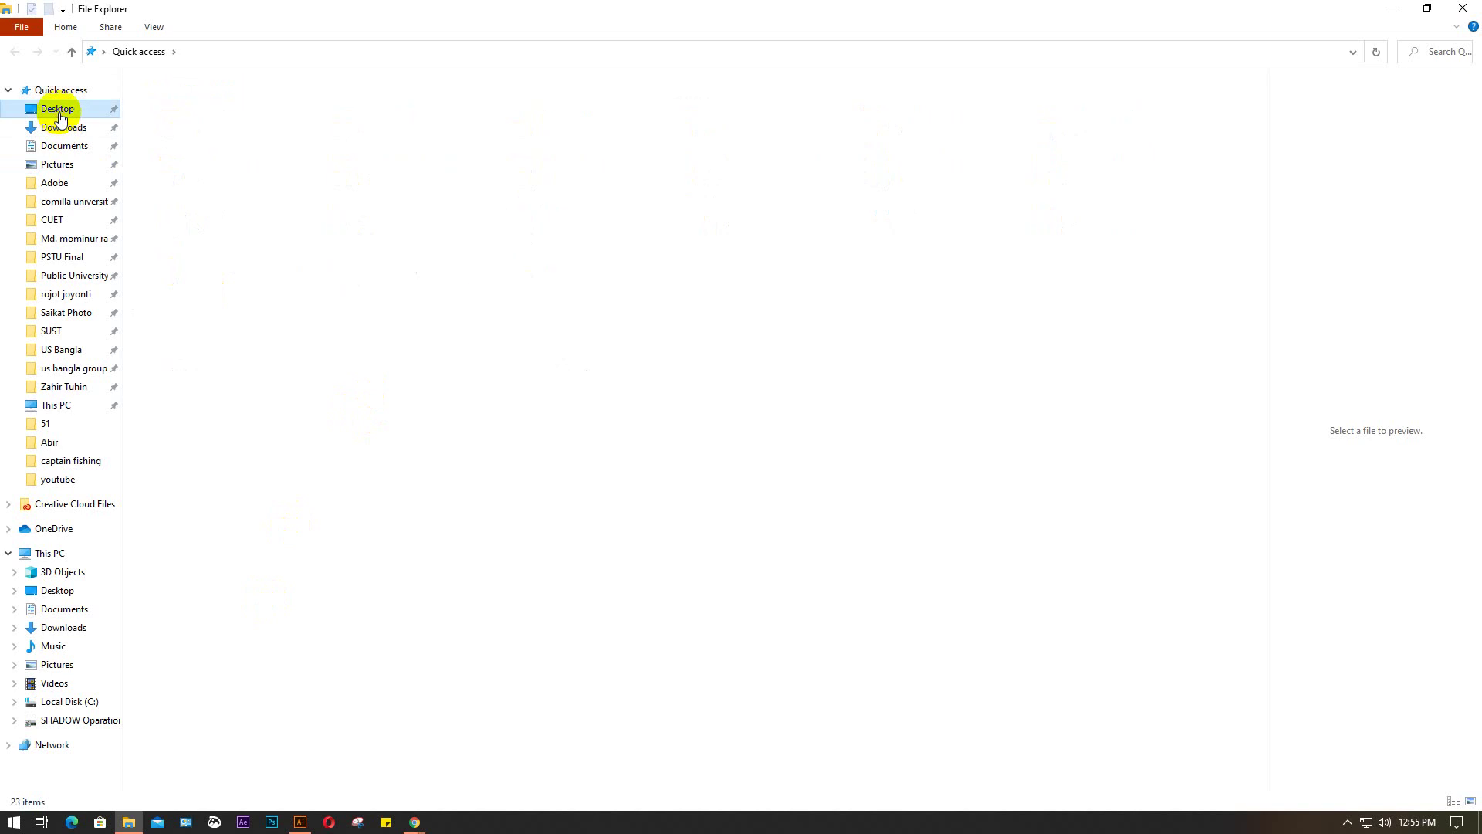
left_click(1106, 124)
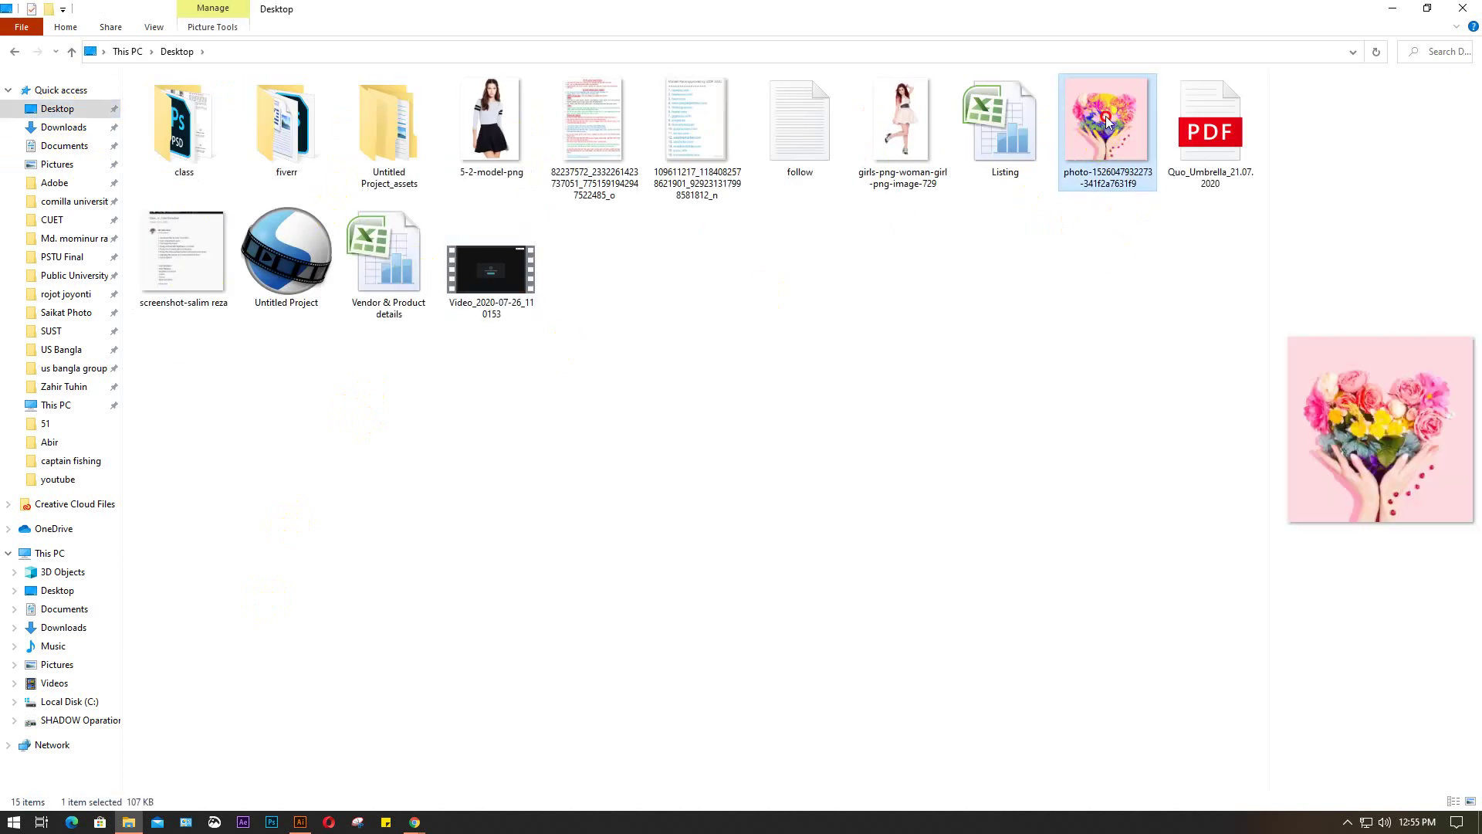
left_click_drag(1104, 127, 448, 535)
left_click_drag(837, 153, 545, 443)
left_click_drag(483, 489, 850, 315)
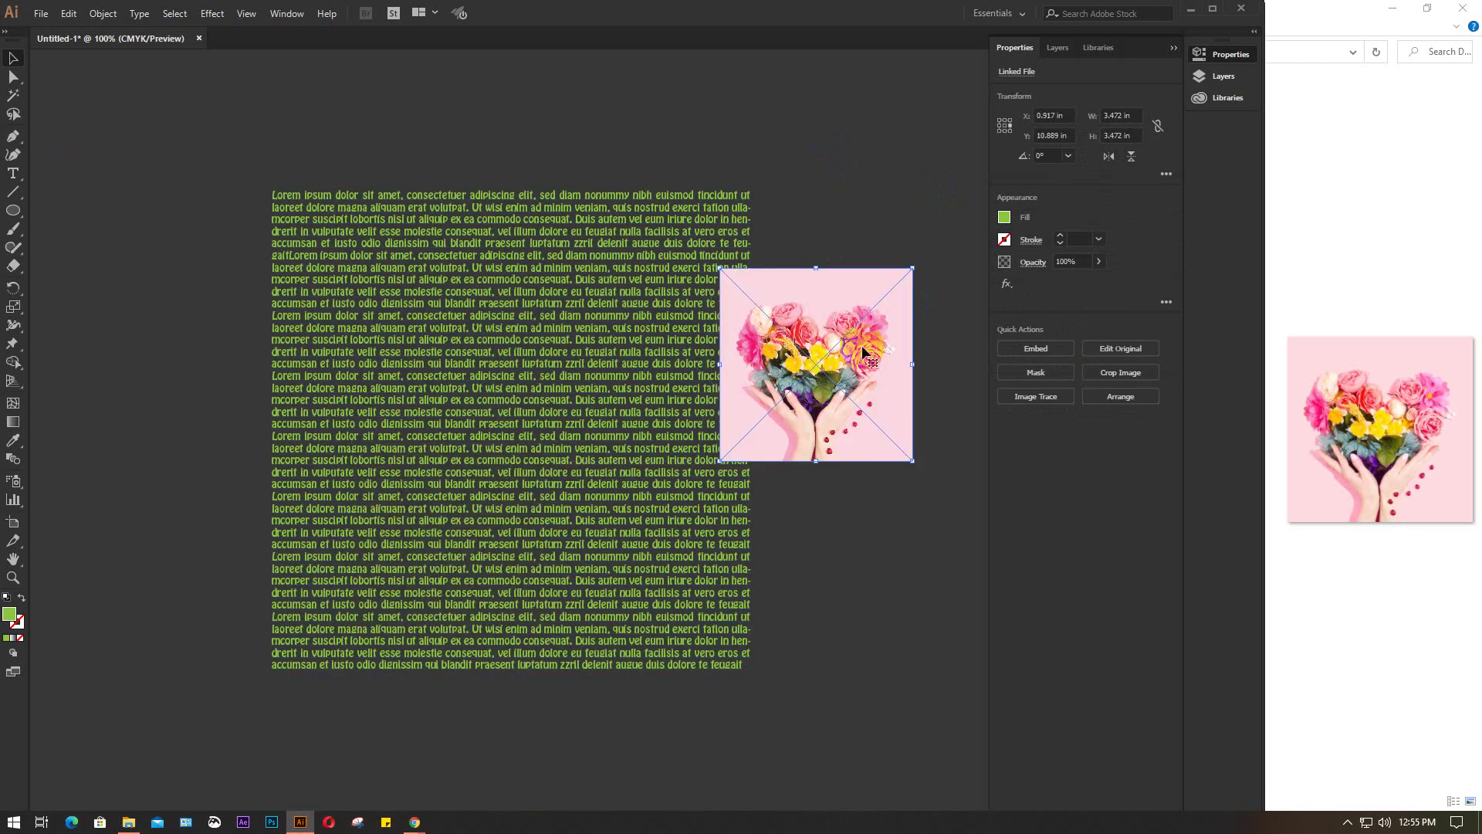
Embed the flower photo and move it into the middle of the lorem ipsum text
left_click(1037, 348)
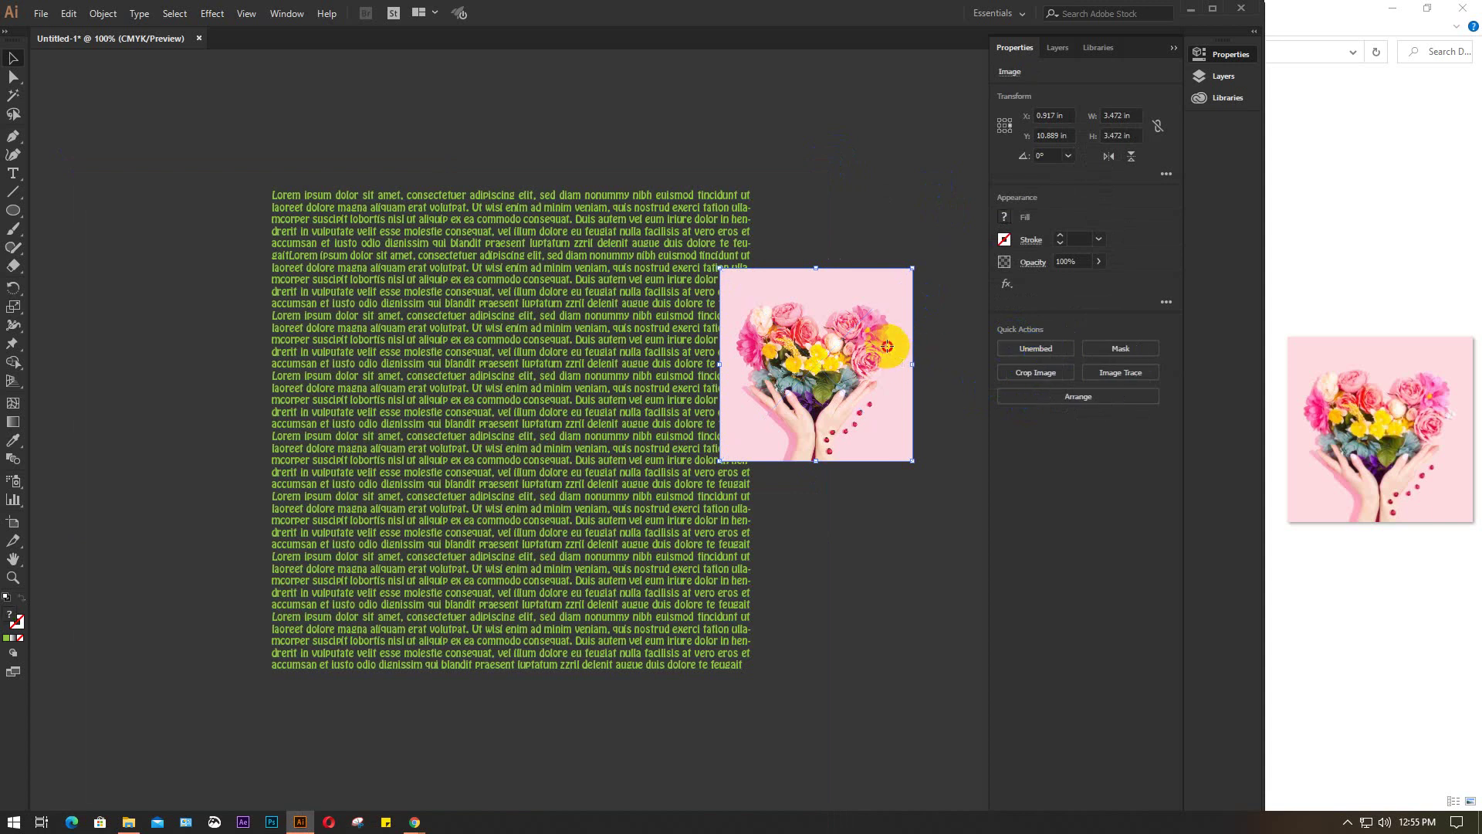
left_click_drag(886, 349, 544, 389)
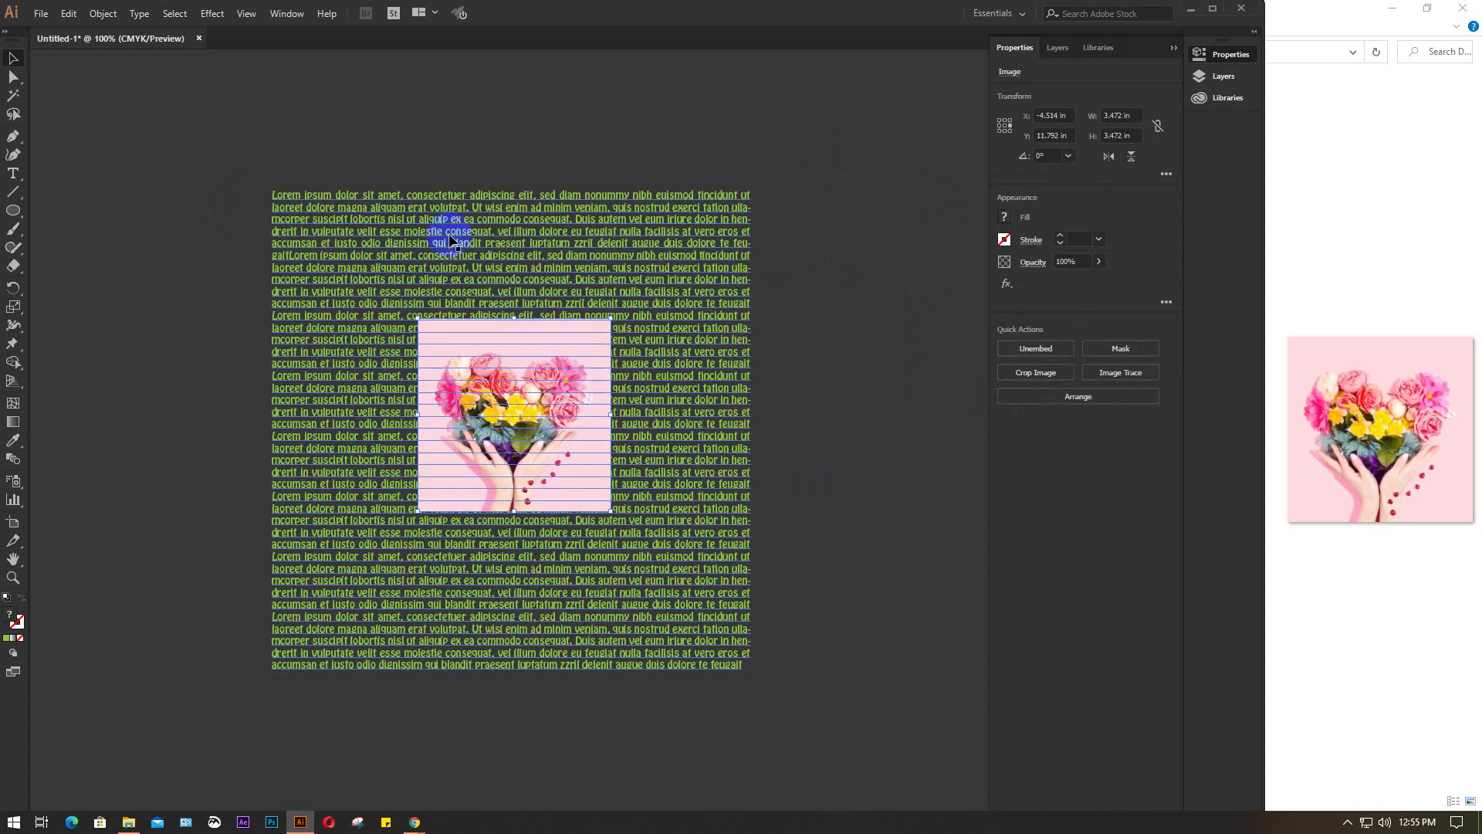
left_click(847, 419)
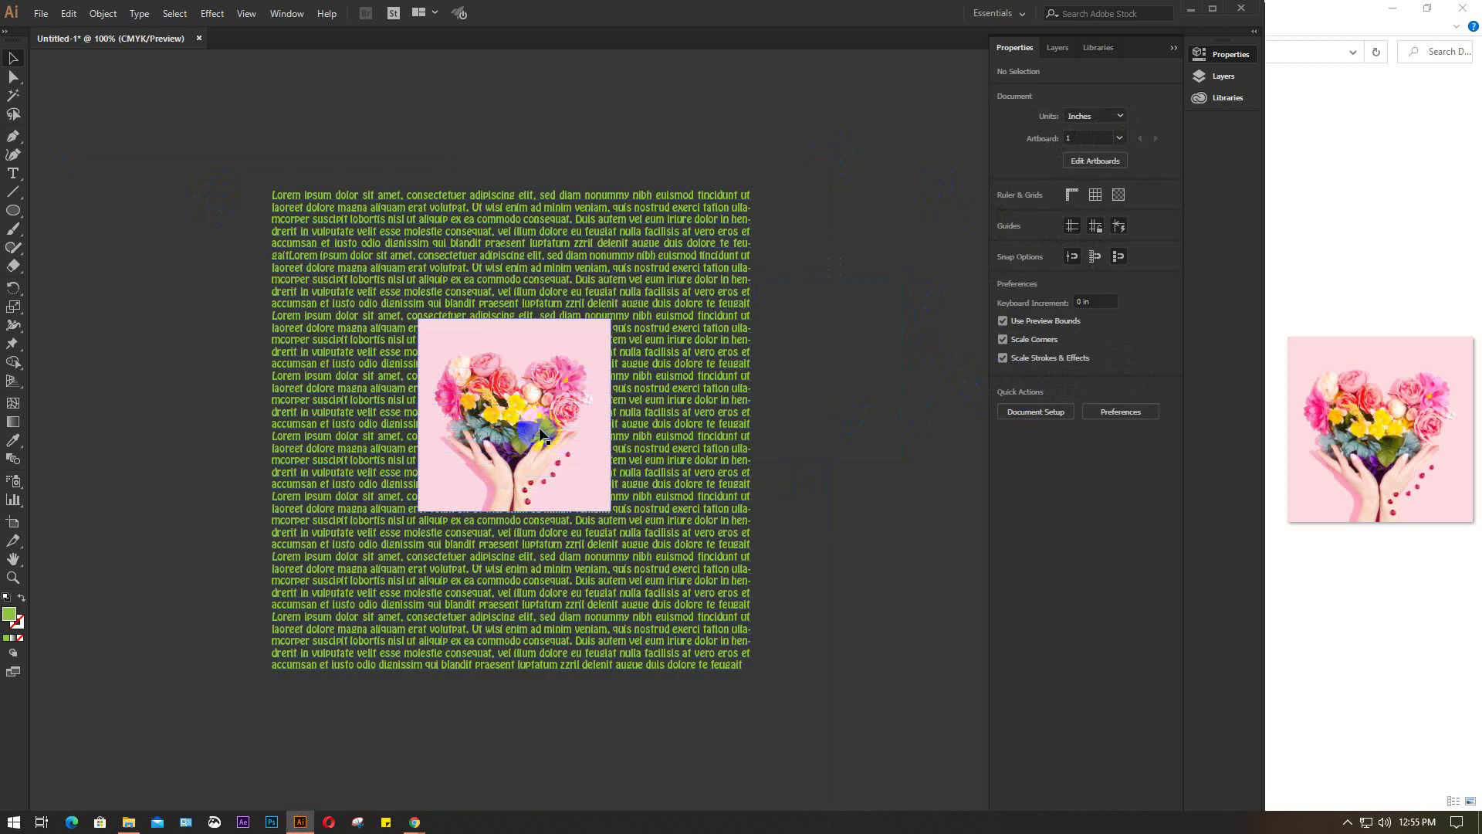
Select the text and flower photo together and apply Object > Text Wrap > Make
left_click(512, 445)
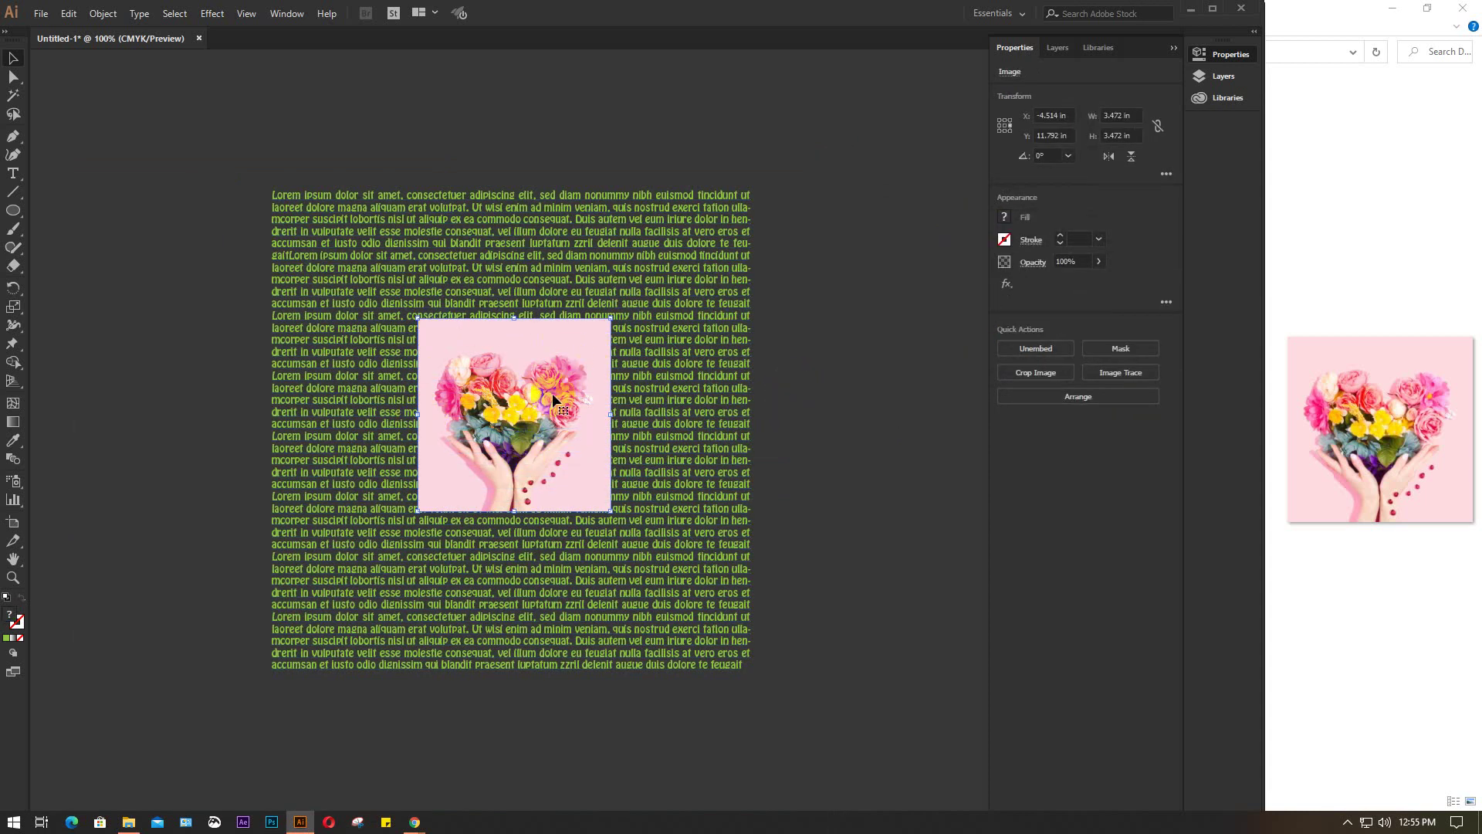
left_click(668, 538)
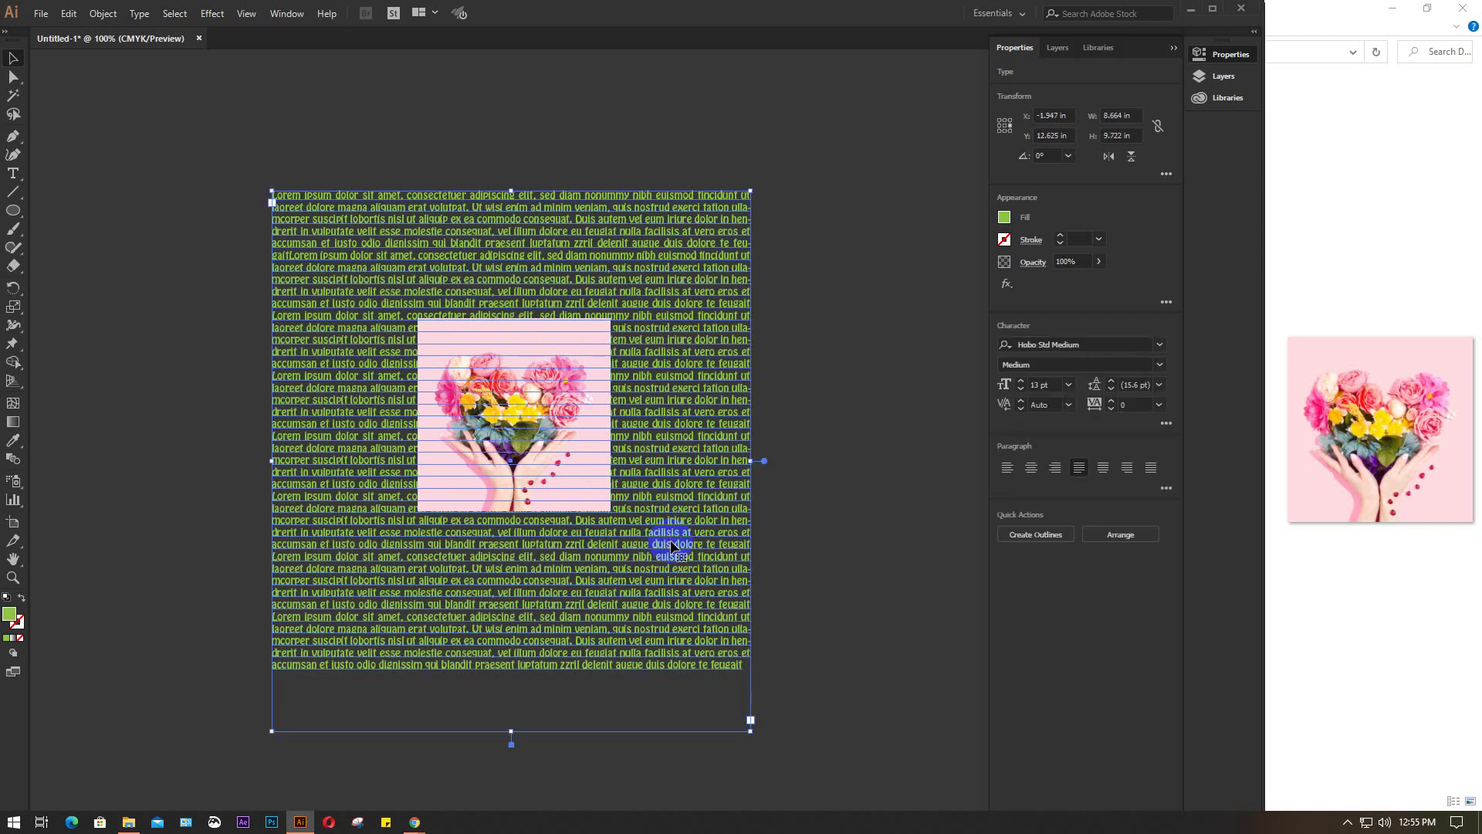
left_click(615, 346)
left_click(846, 325)
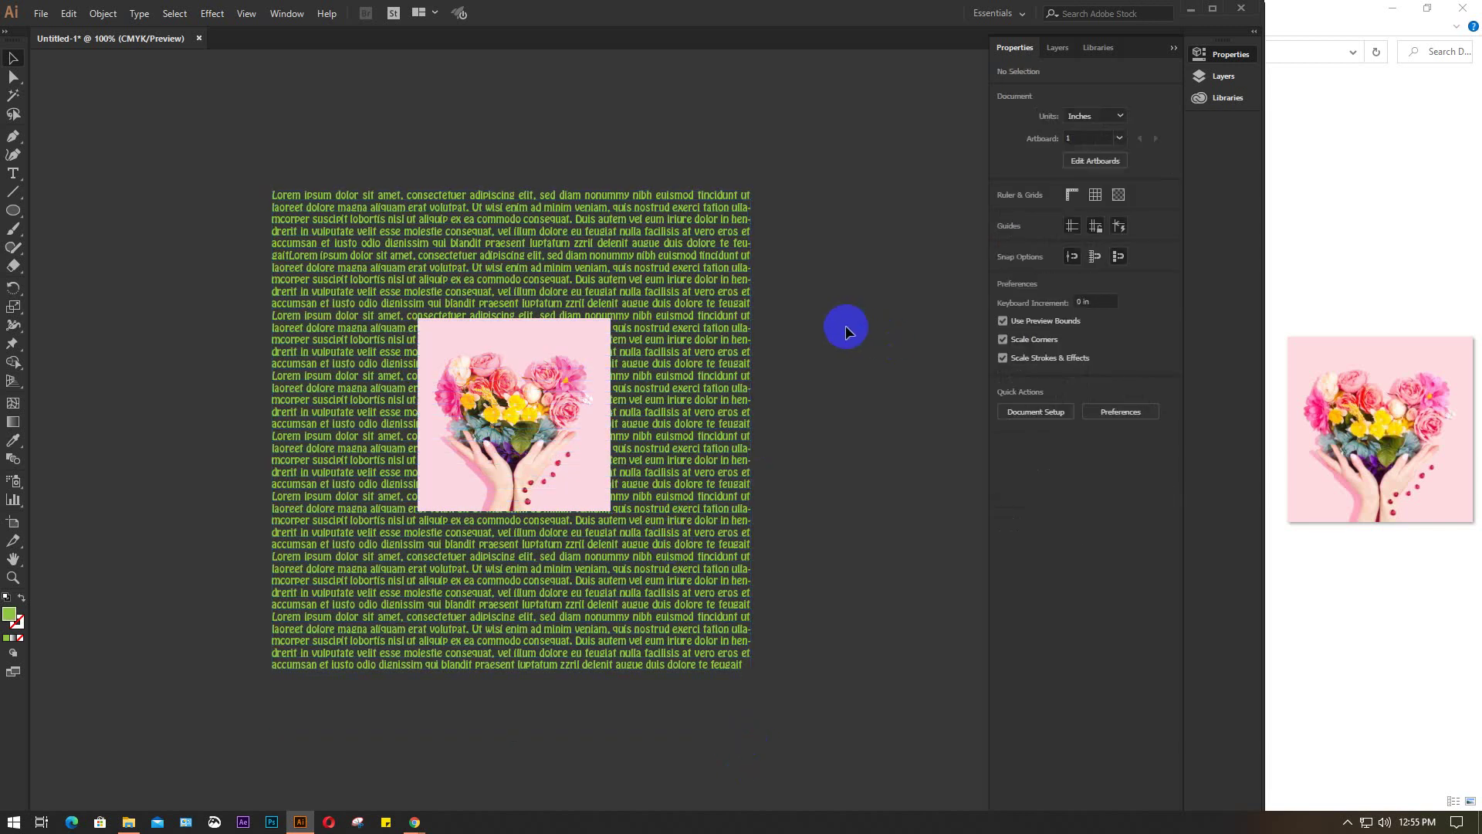
left_click_drag(830, 301, 480, 515)
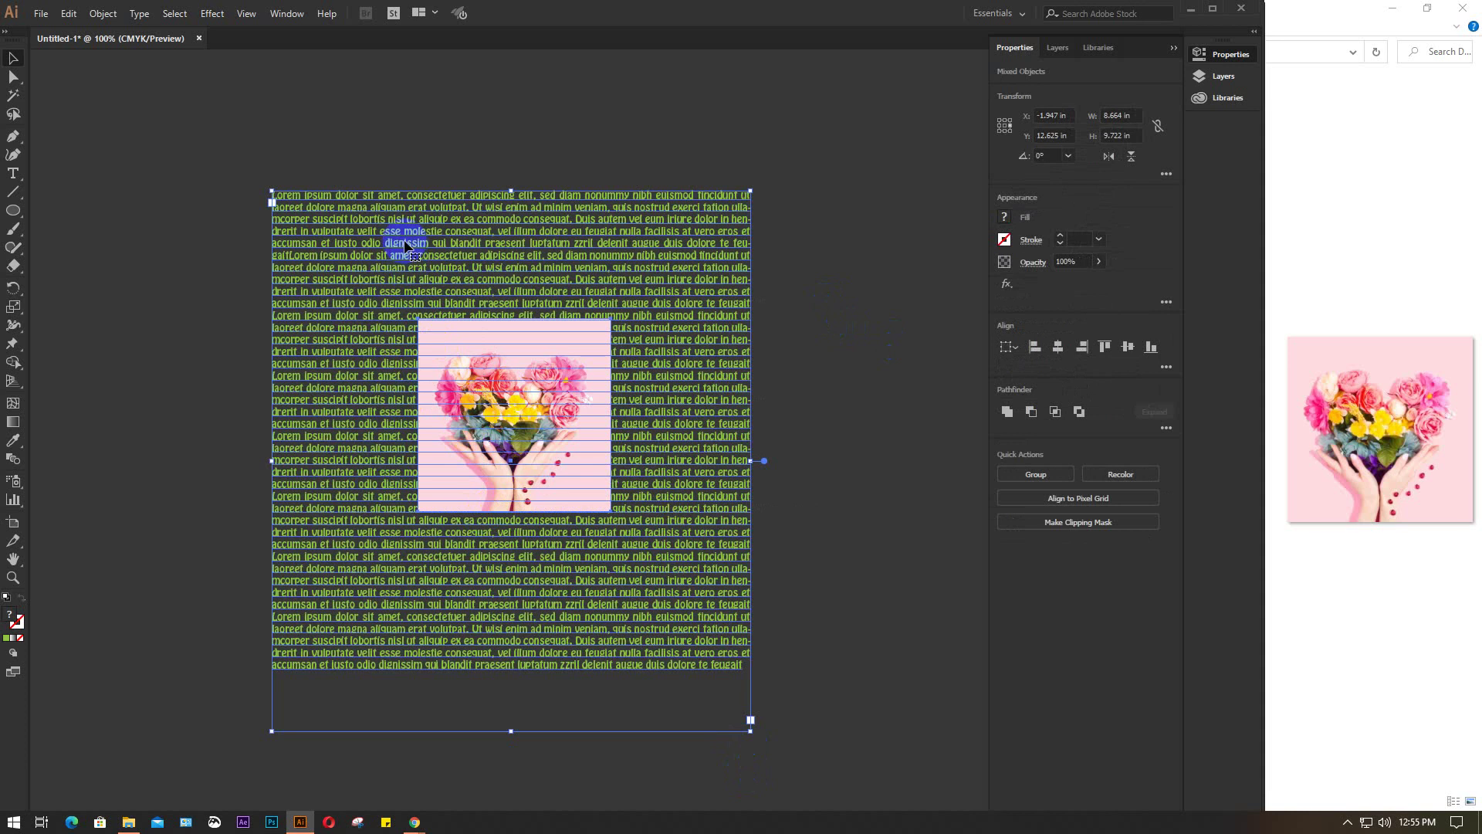
left_click(96, 17)
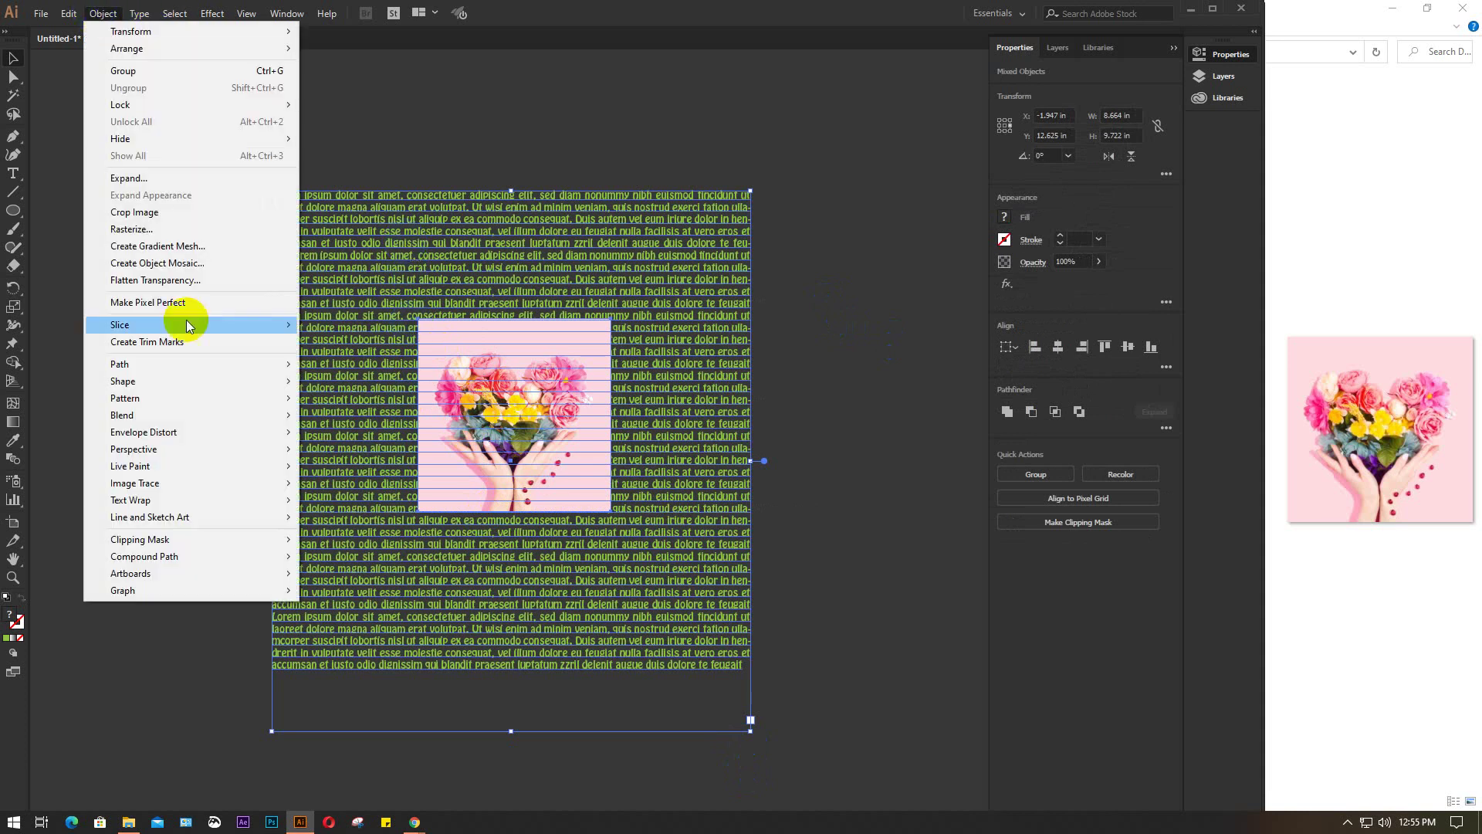
mouse_move(130, 502)
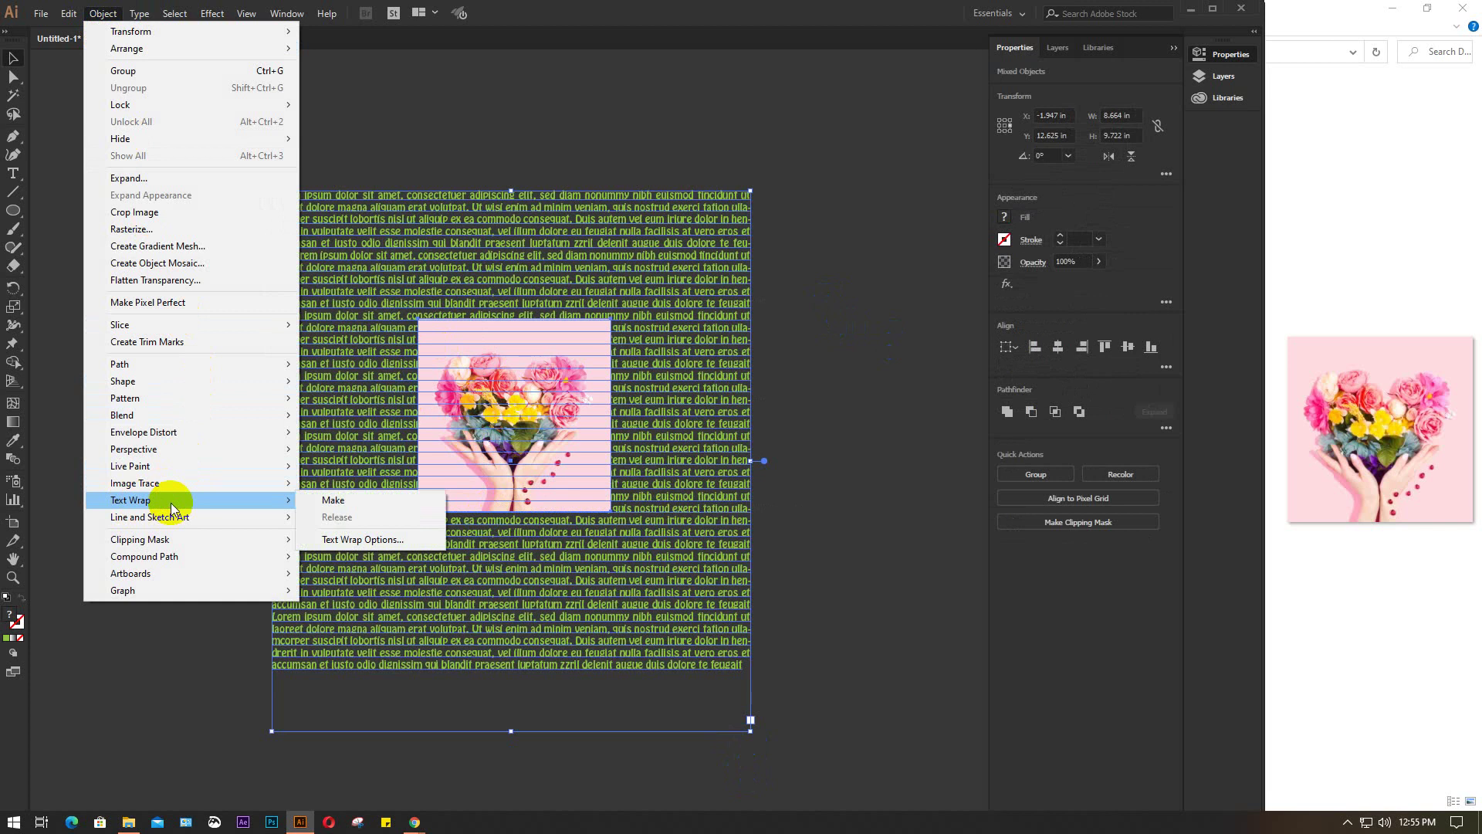
left_click(355, 502)
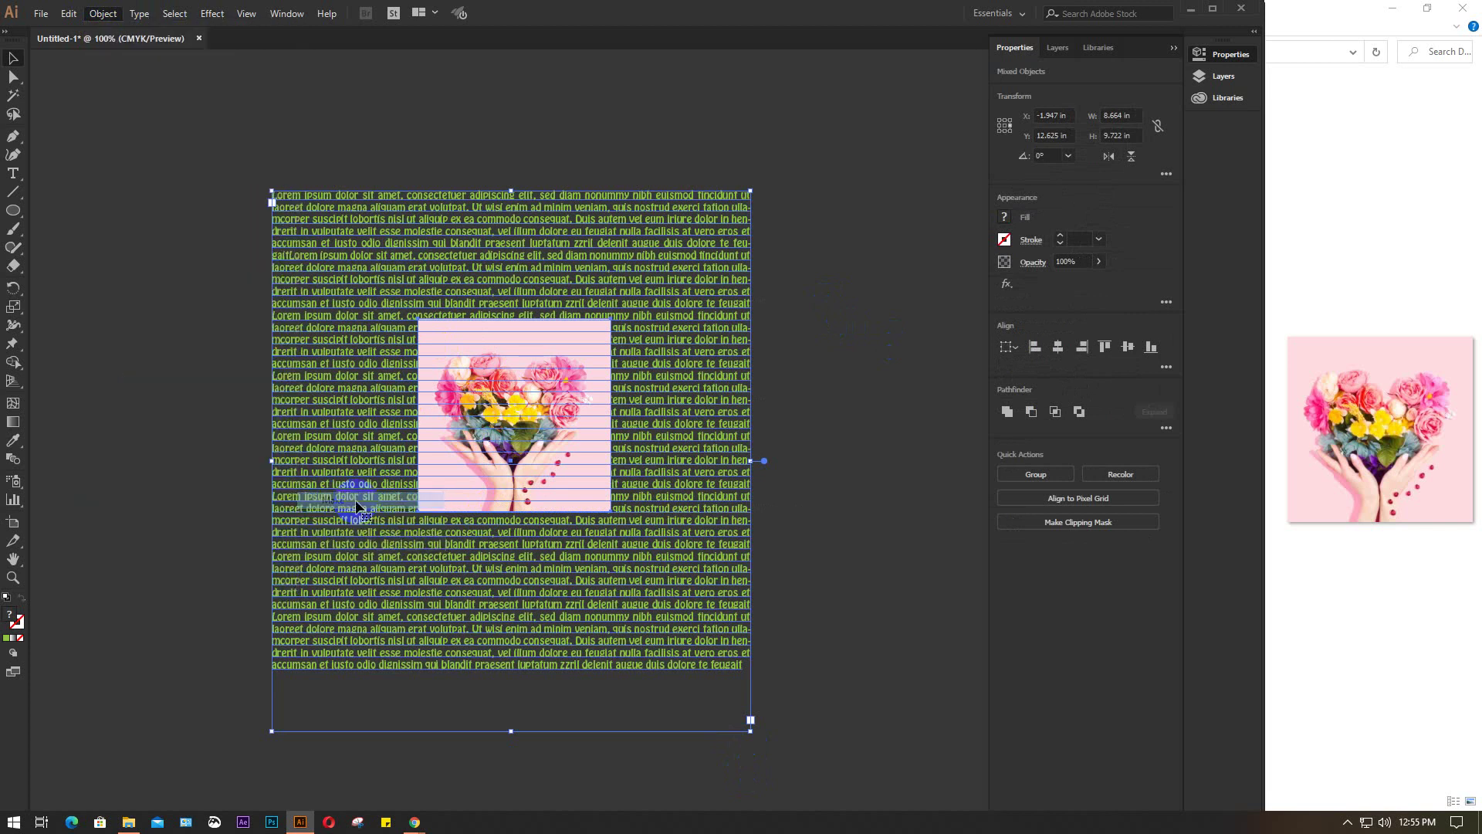
Check the wrap result and reselect the flower photo
left_click(854, 335)
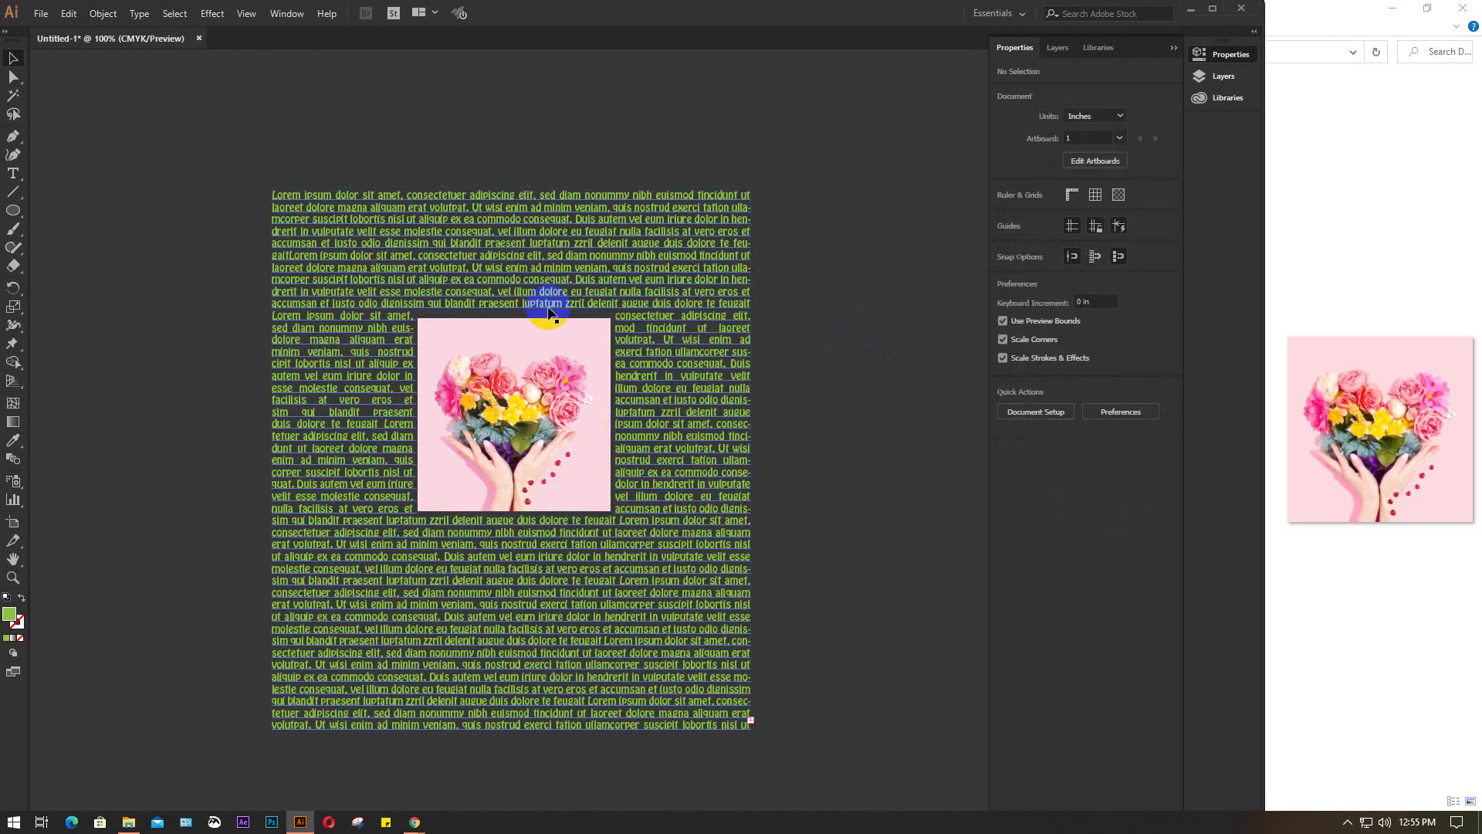
left_click(512, 391)
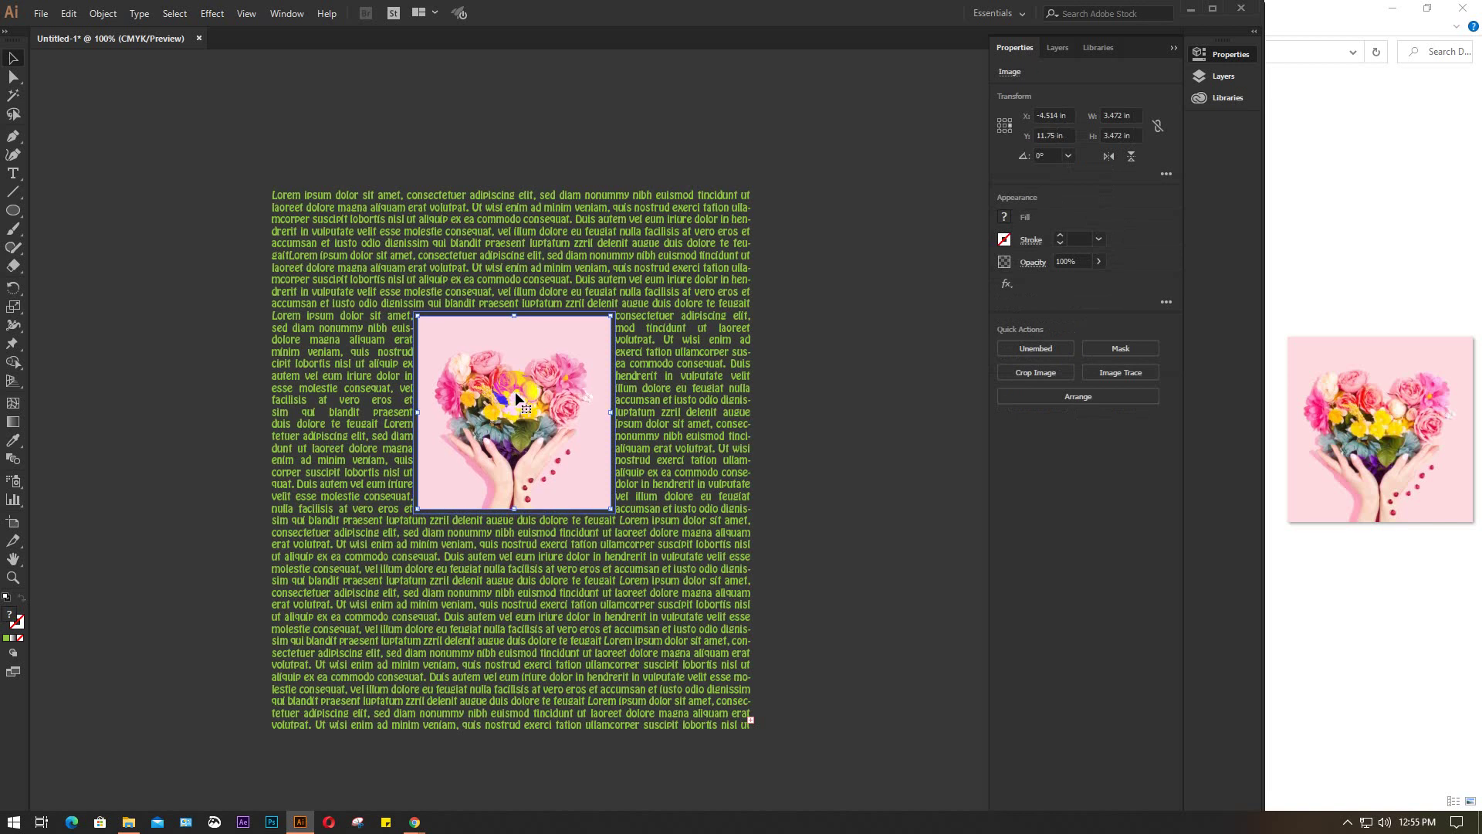
left_click(899, 407)
left_click(826, 600)
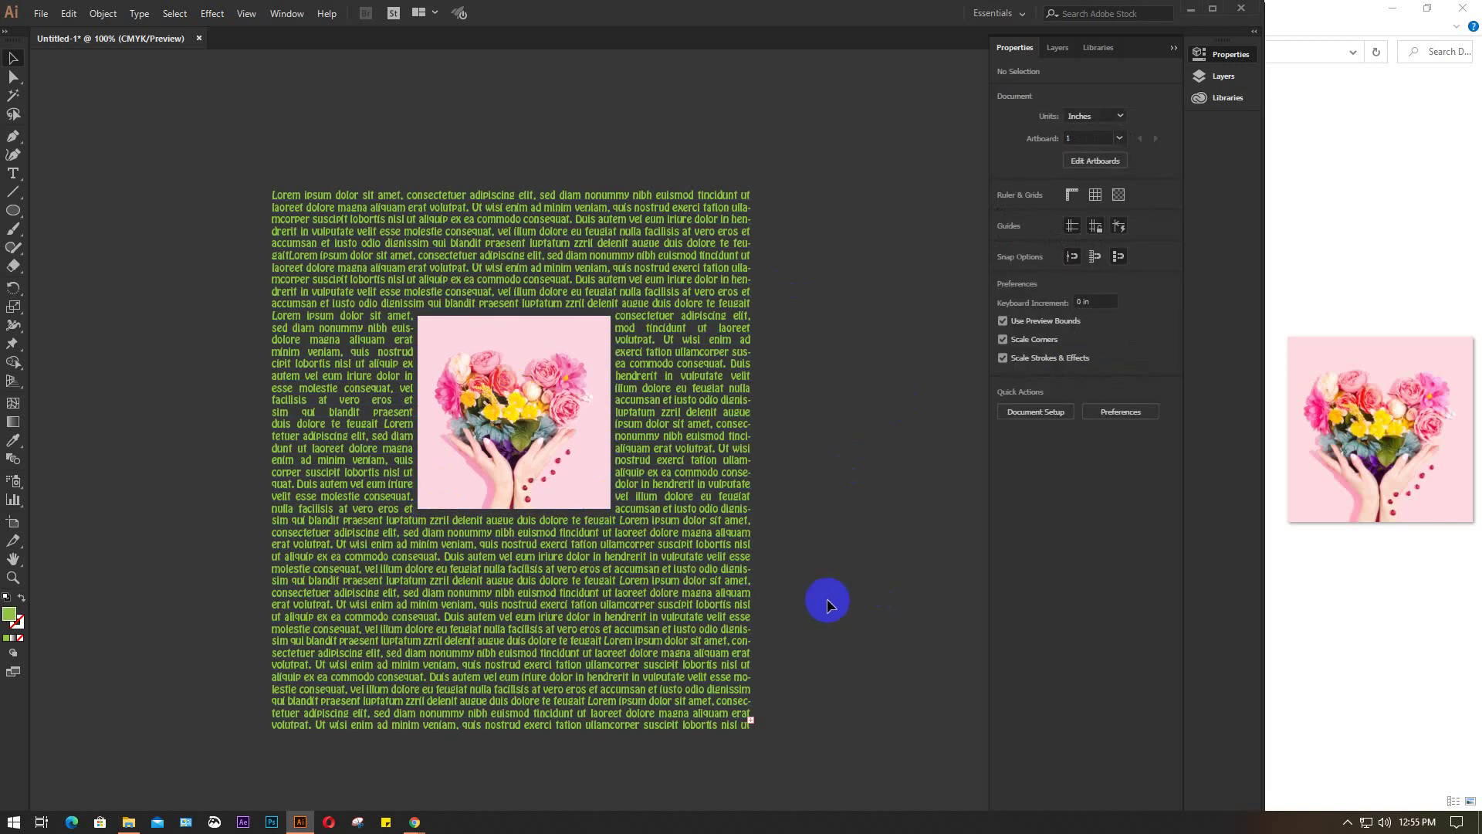
left_click(515, 424)
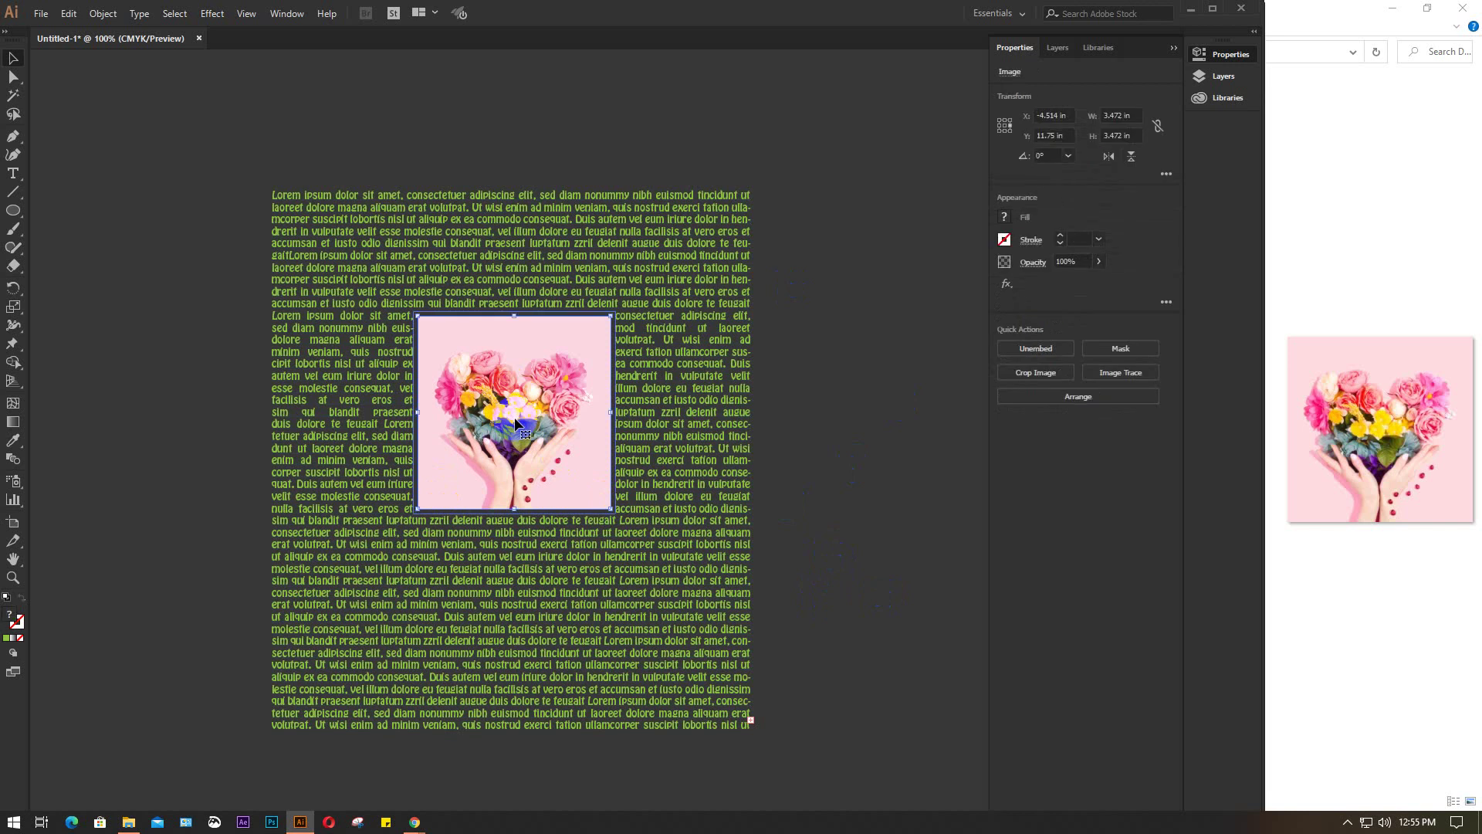
Set the flower photo's Text Wrap Options to a 10 pt offset with Invert Wrap off
left_click(103, 16)
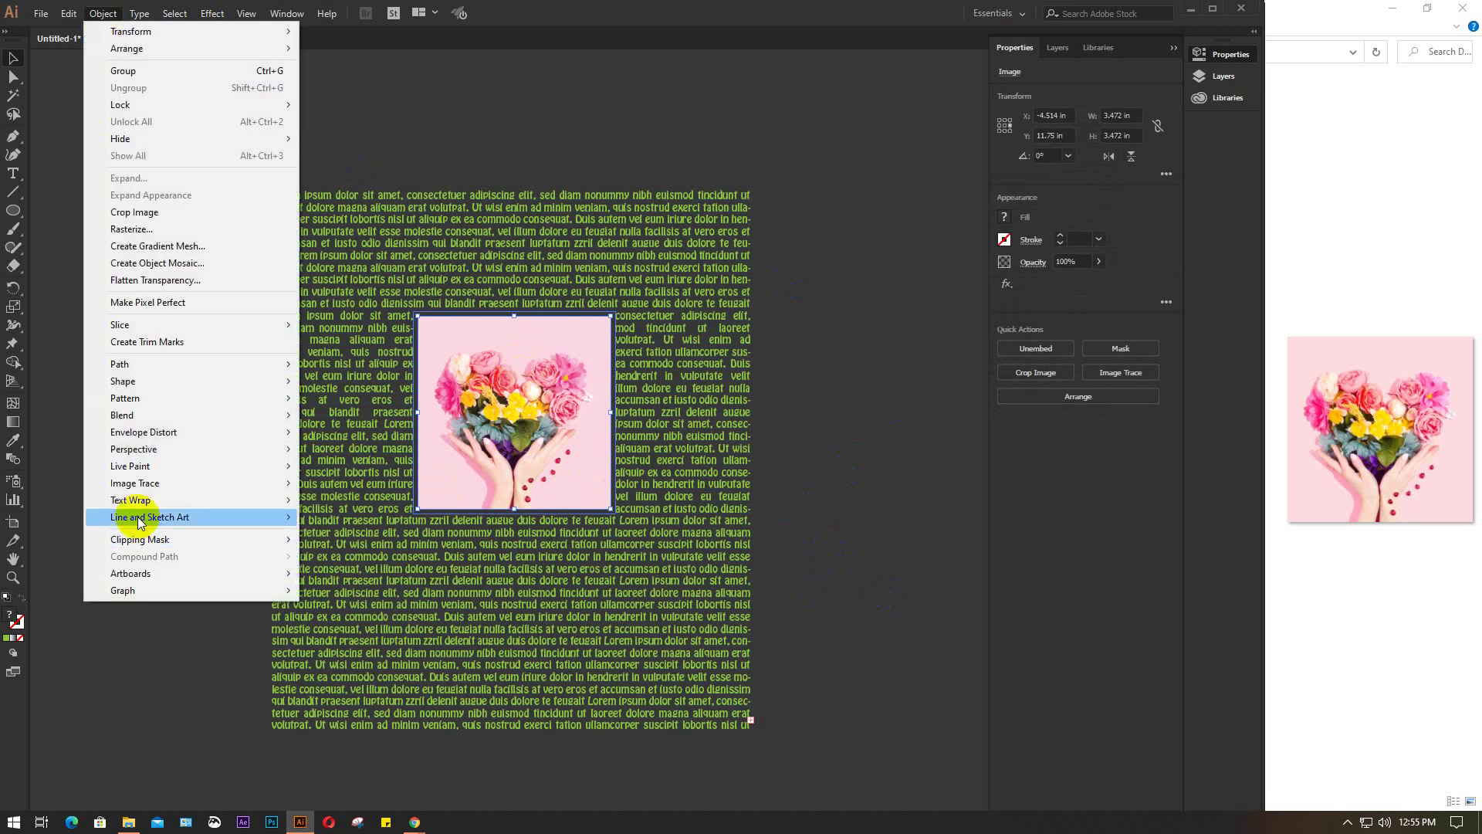
left_click(139, 503)
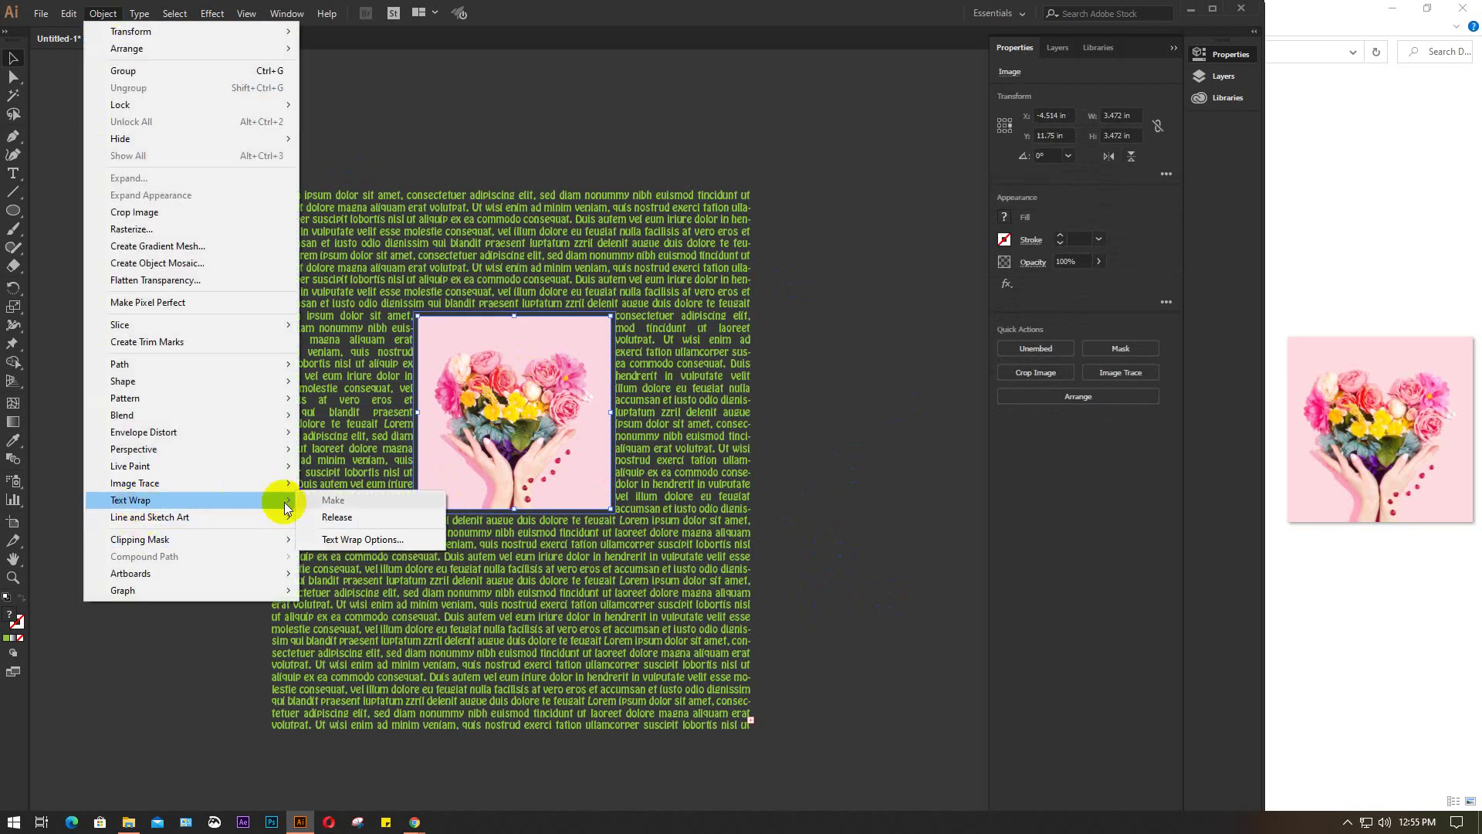
left_click(371, 541)
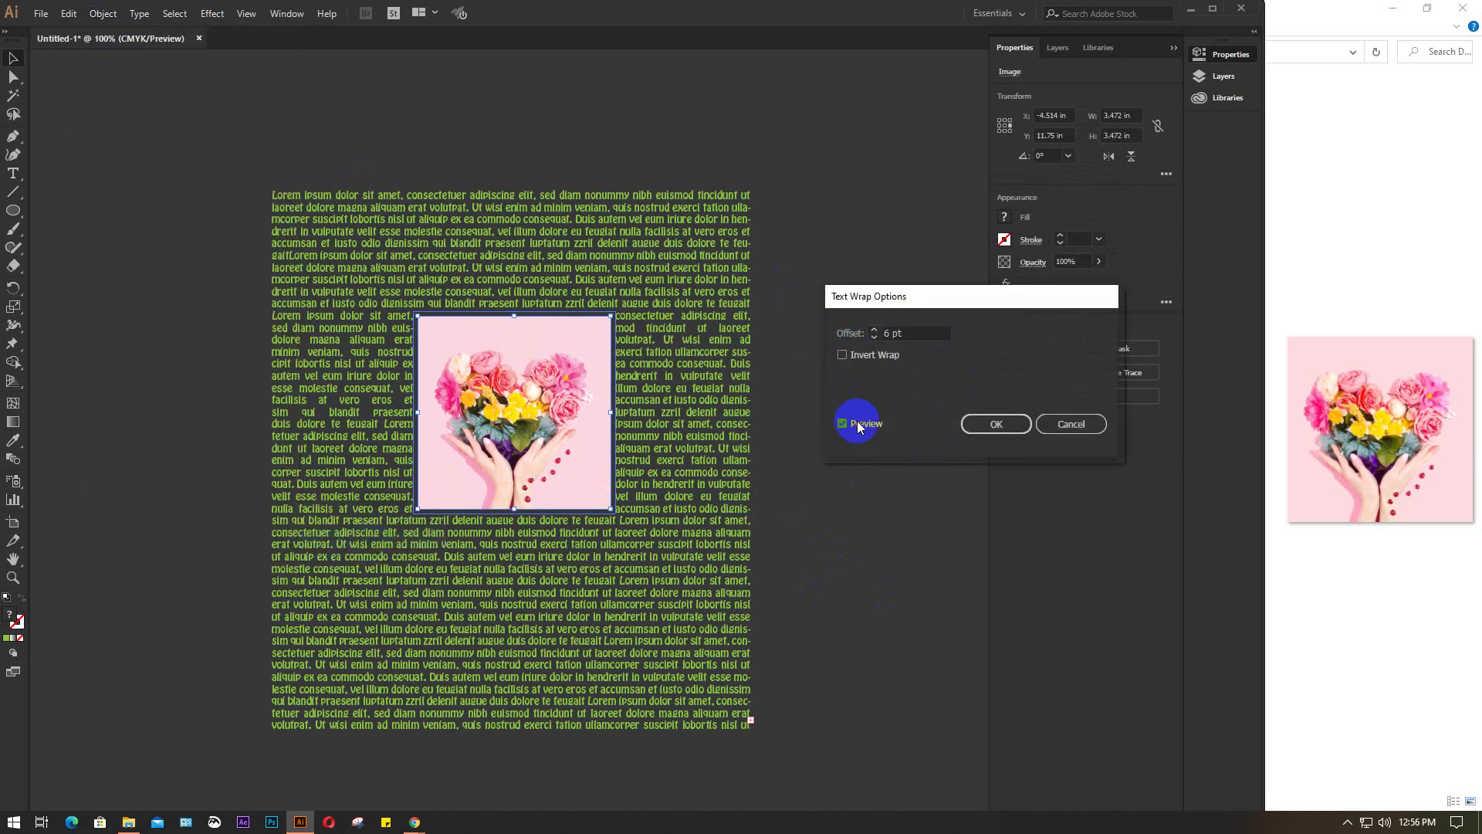
left_click(917, 341)
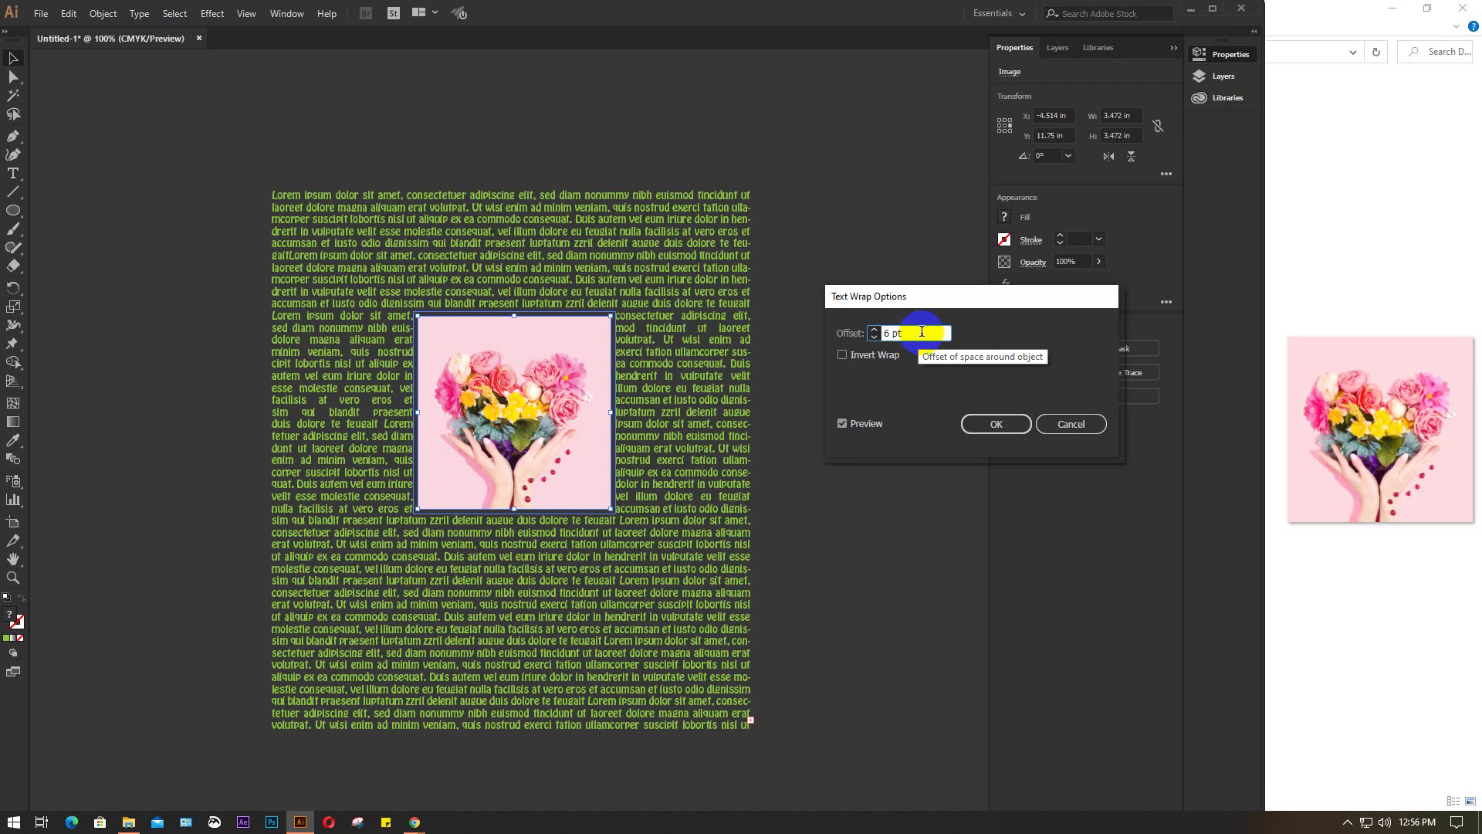
key("Up")
key("Up")
key("Up")
key("Up")
key("Up")
key("Up")
key("Up")
key("Up")
key("Up")
key("Up")
key("Up")
key("Up")
key("Up")
key("Up")
key("Up")
key("Up")
key("Up")
key("Up")
key("Up")
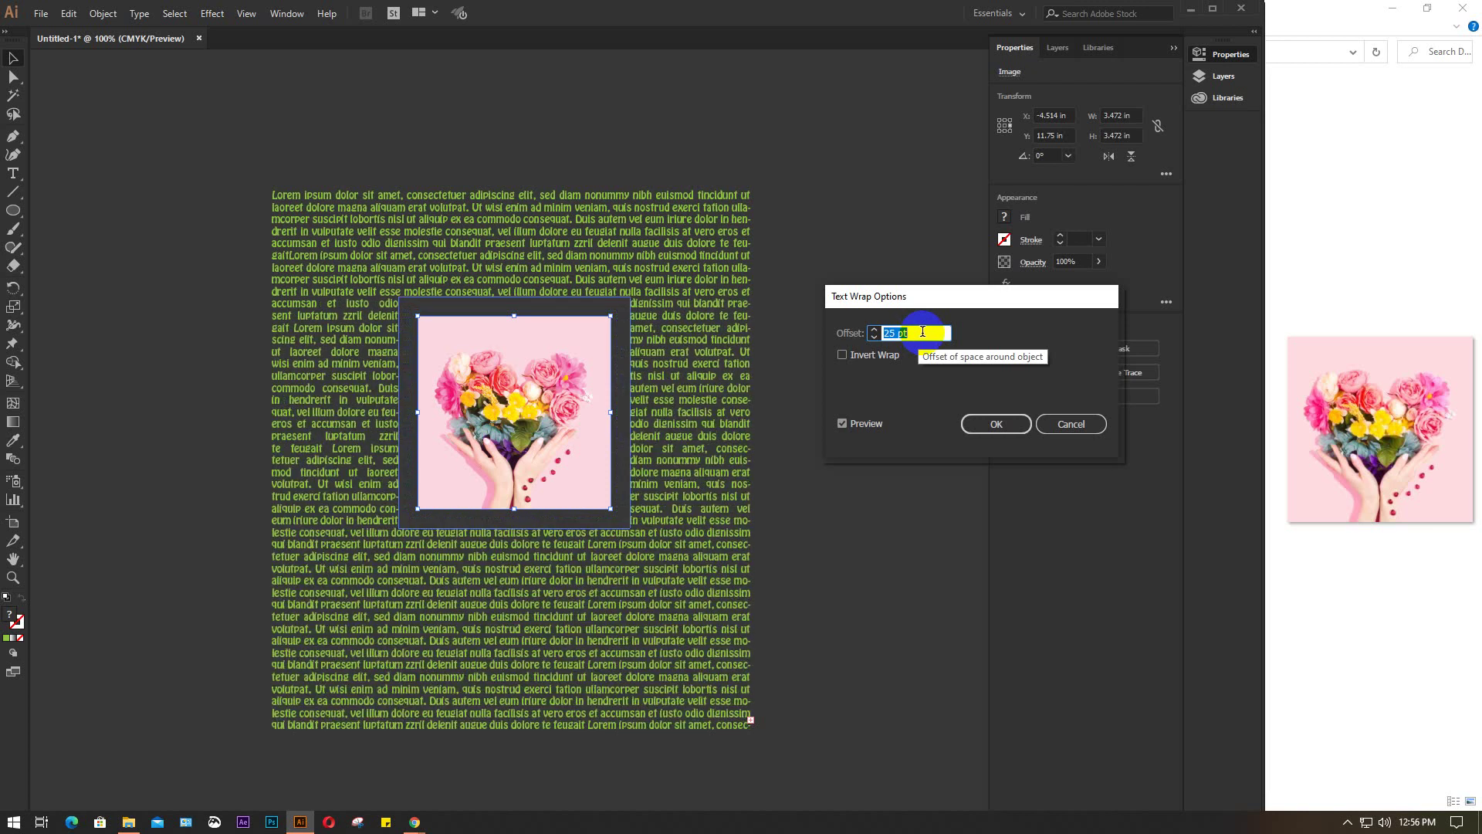
key("Up")
key("Up")
key("Up")
key("Up")
key("Up")
key("Up")
key("Up")
key("Up")
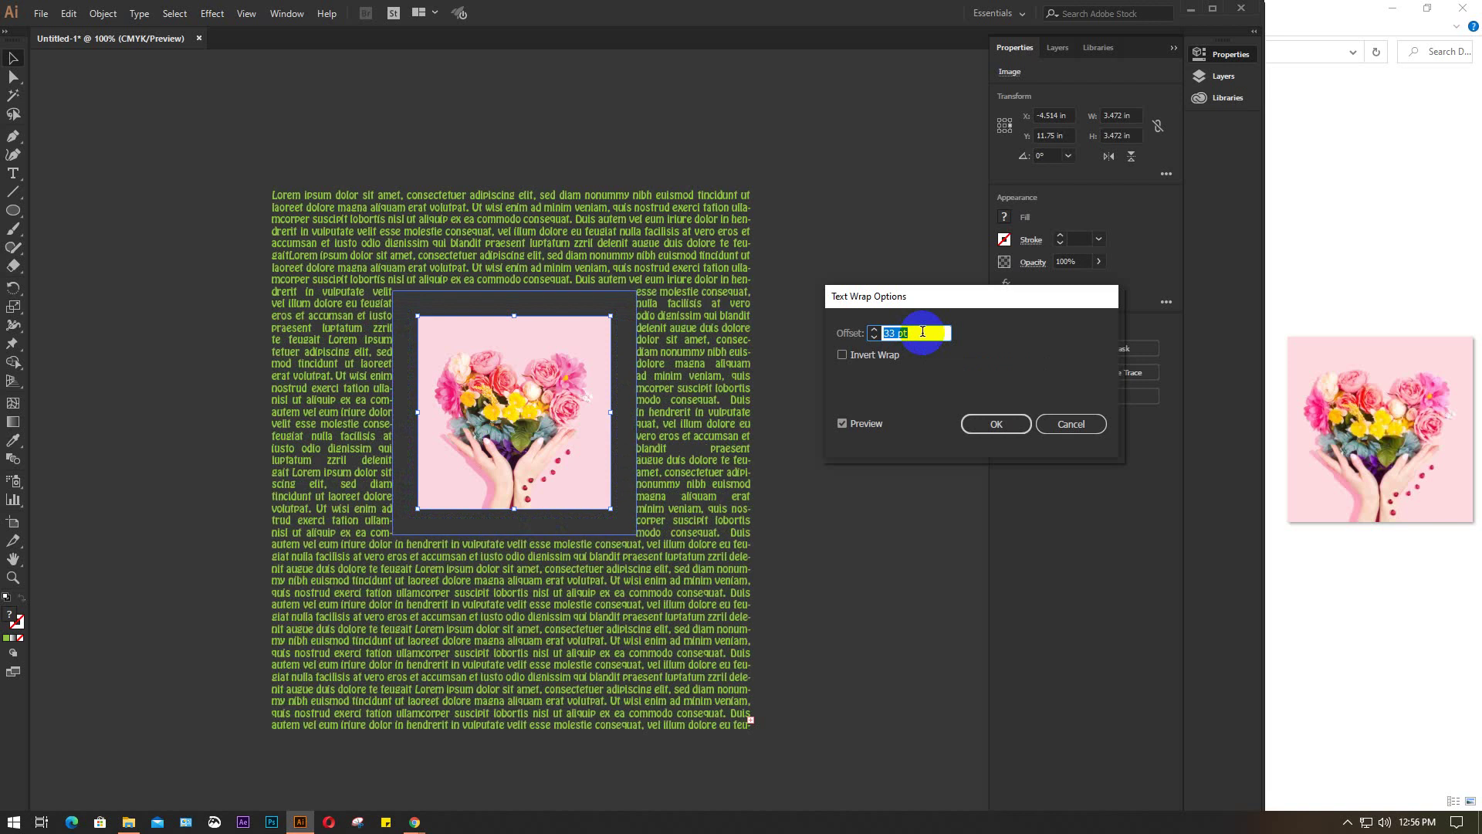
key("Down")
key("Down")
key("Down")
key("Down")
key("Down")
key("Down")
key("Down")
key("Down")
key("Down")
key("Down")
key("Down")
key("Down")
key("Down")
key("Down")
key("Down")
key("Down")
key("Down")
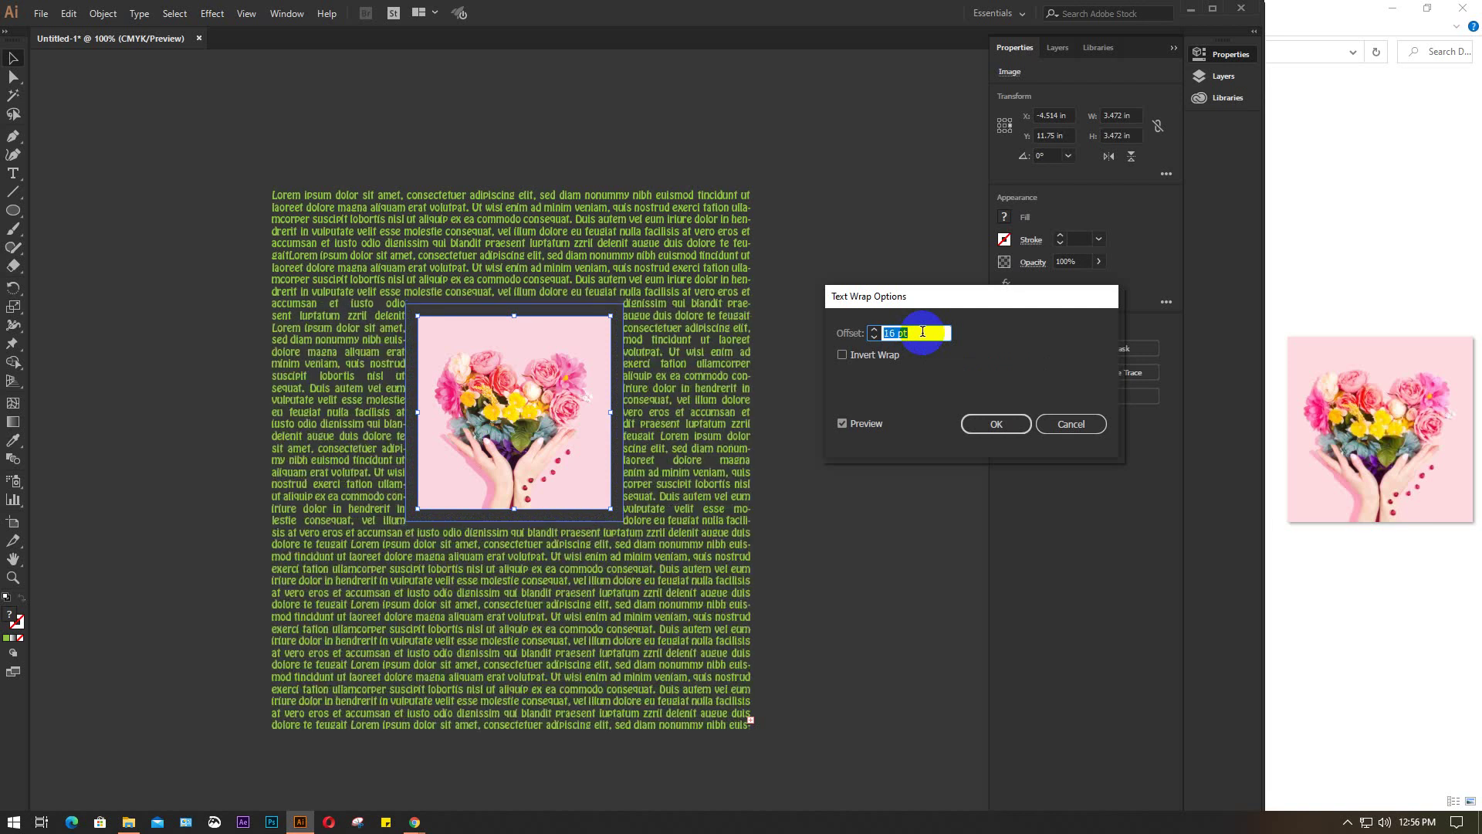
key("Down")
key("Down")
key("Down")
key("Down")
key("Down")
key("Down")
key("Down")
key("Down")
key("Down")
key("Down")
key("Down")
key("Down")
key("Down")
key("Down")
key("Down")
key("Down")
key("Down")
key("Down")
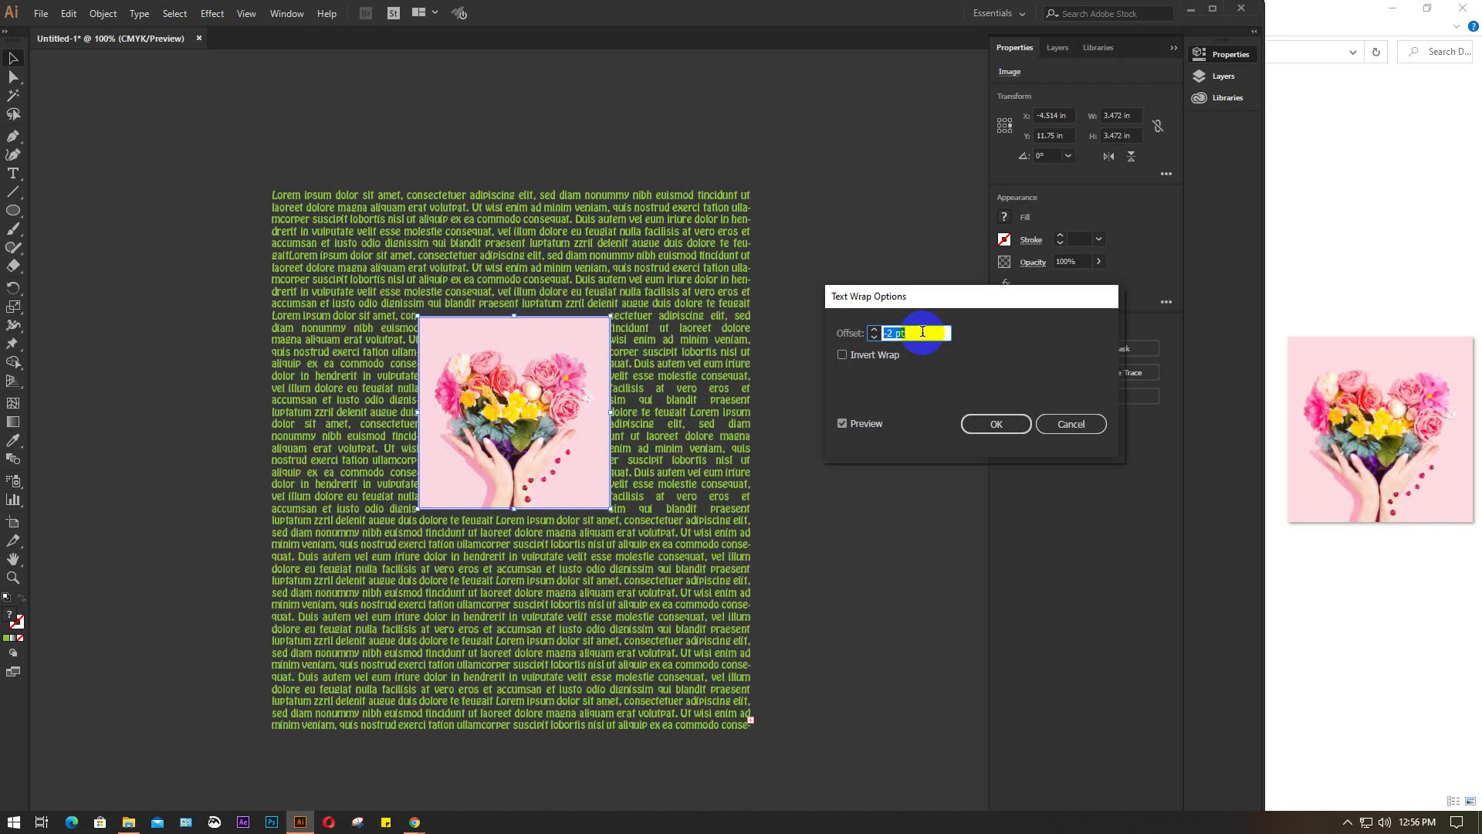
key("Up")
key("Up")
key("Up")
key("Up")
key("Up")
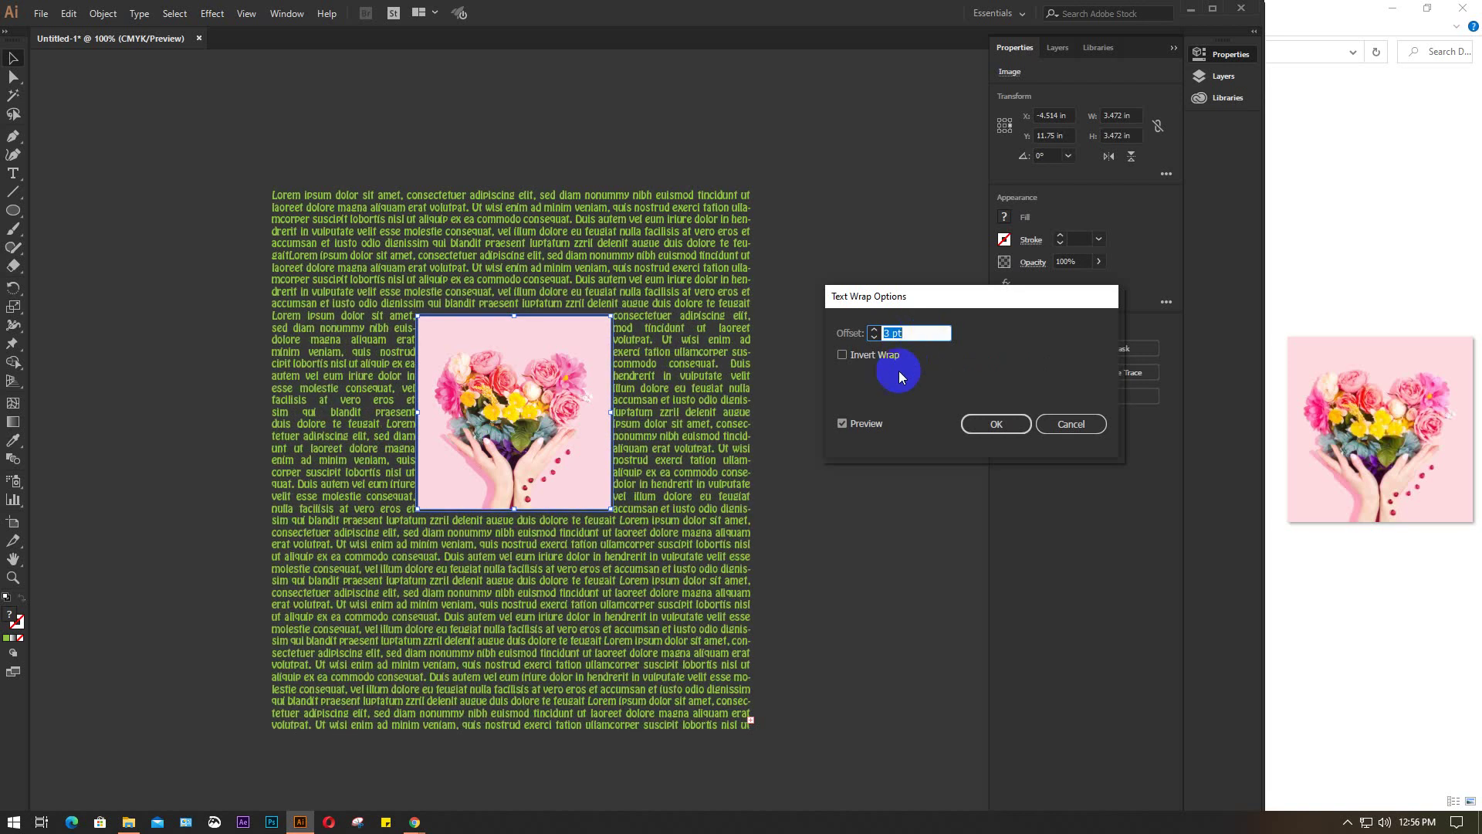
left_click(857, 358)
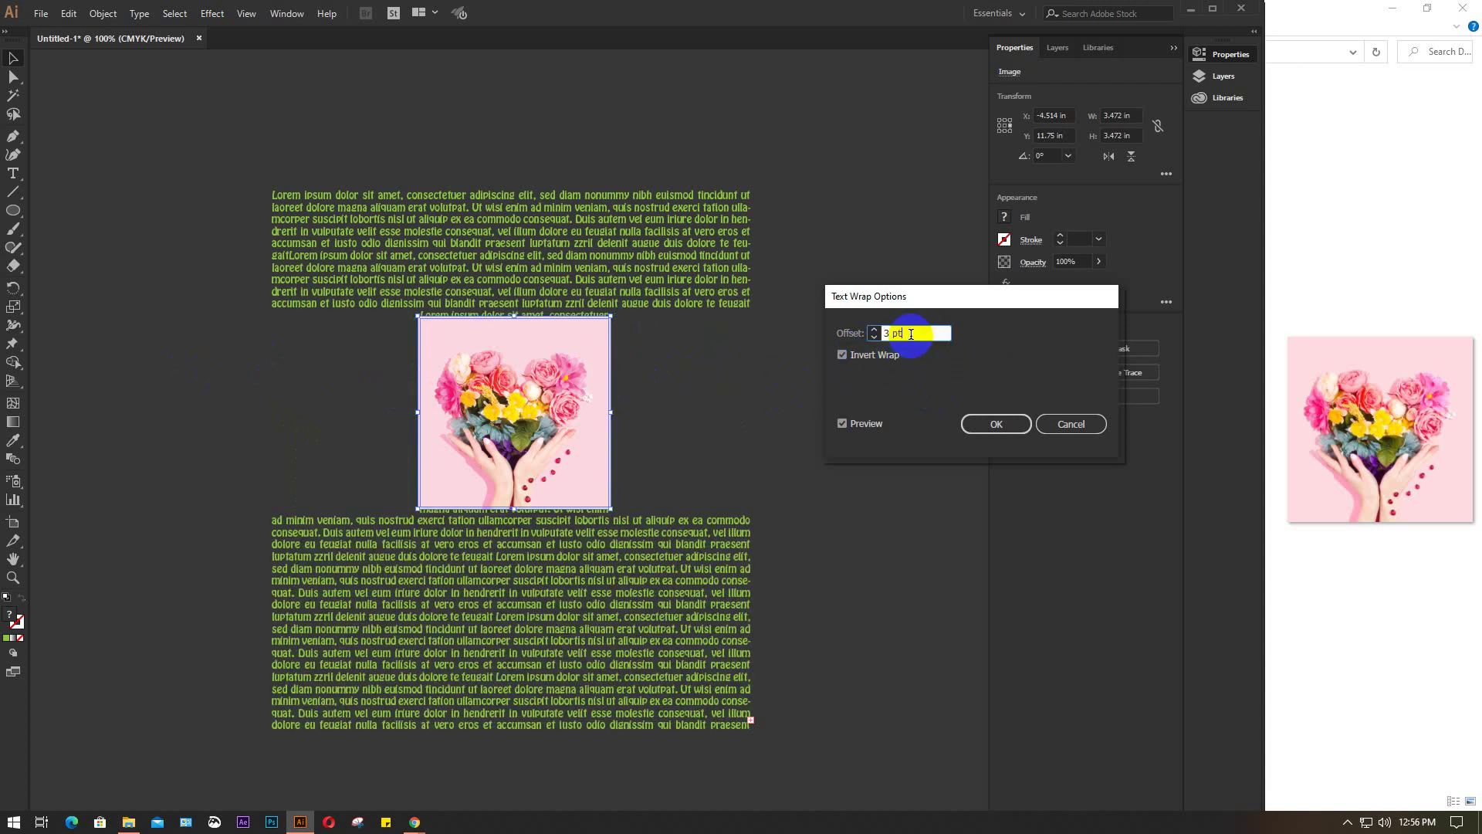
key("Up")
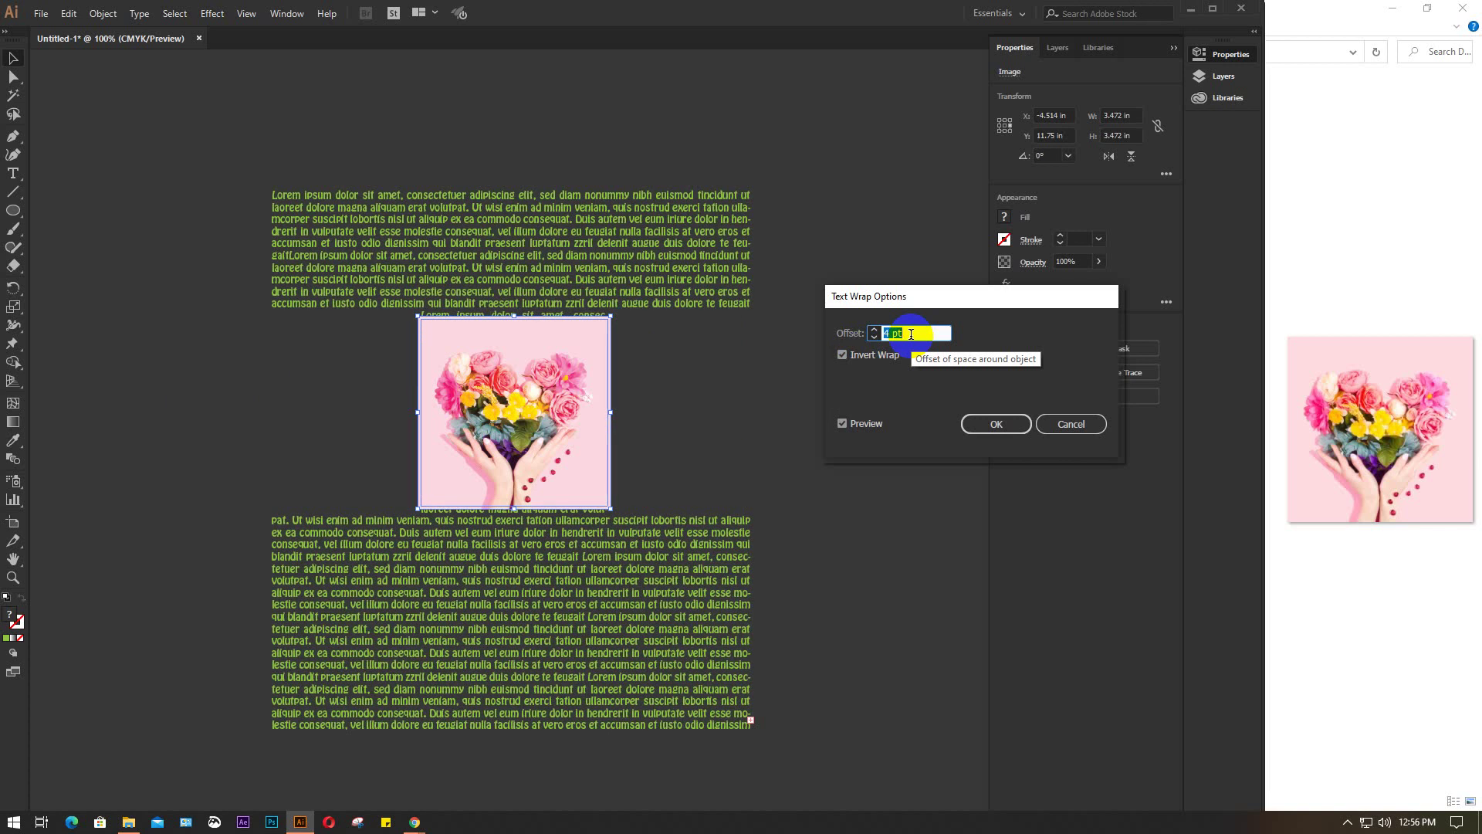
key("Up")
key("Up")
key("Up")
key("Up")
key("Up")
key("Up")
key("Up")
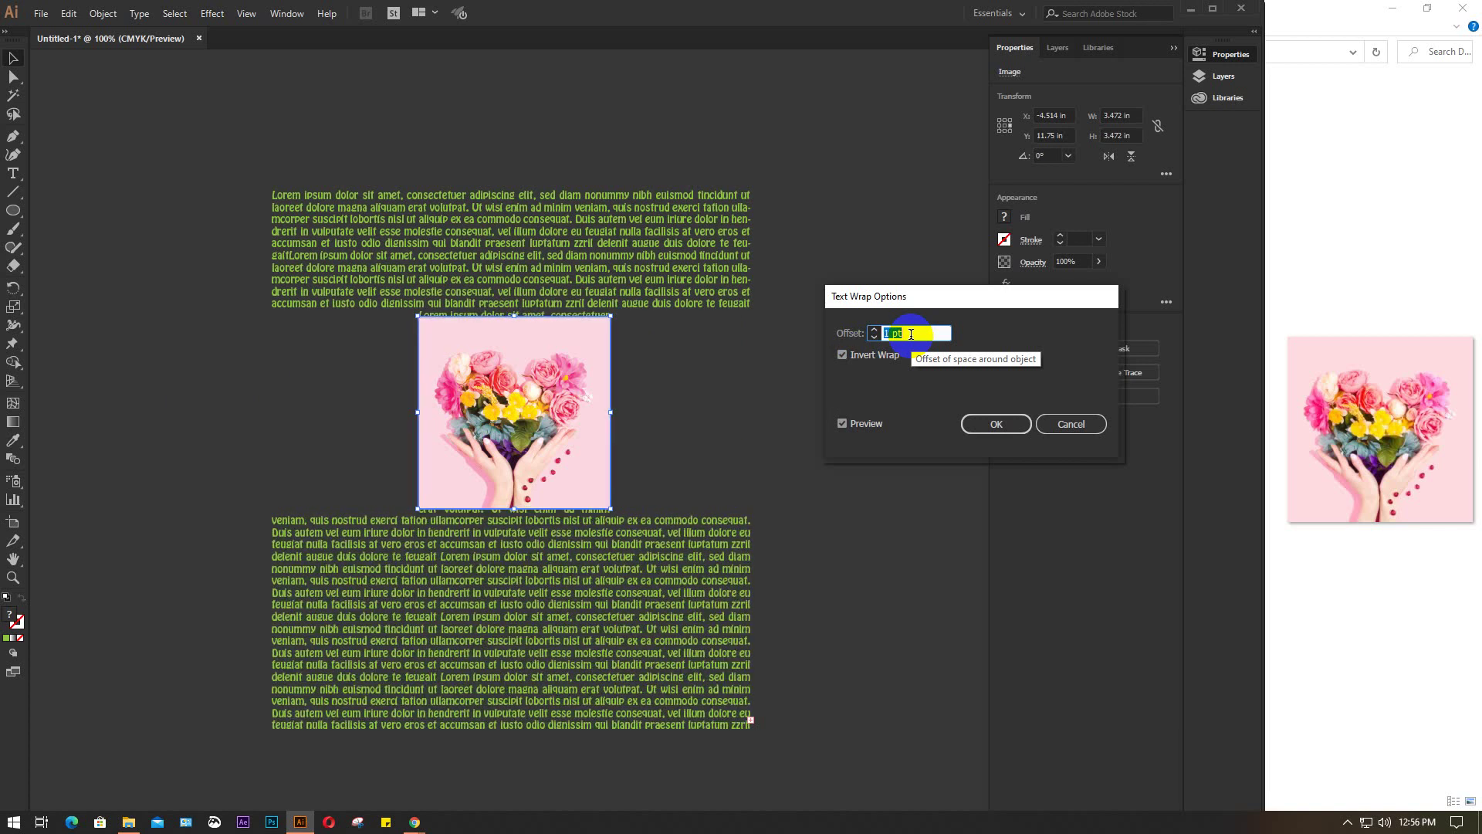
key("Up")
key("Up")
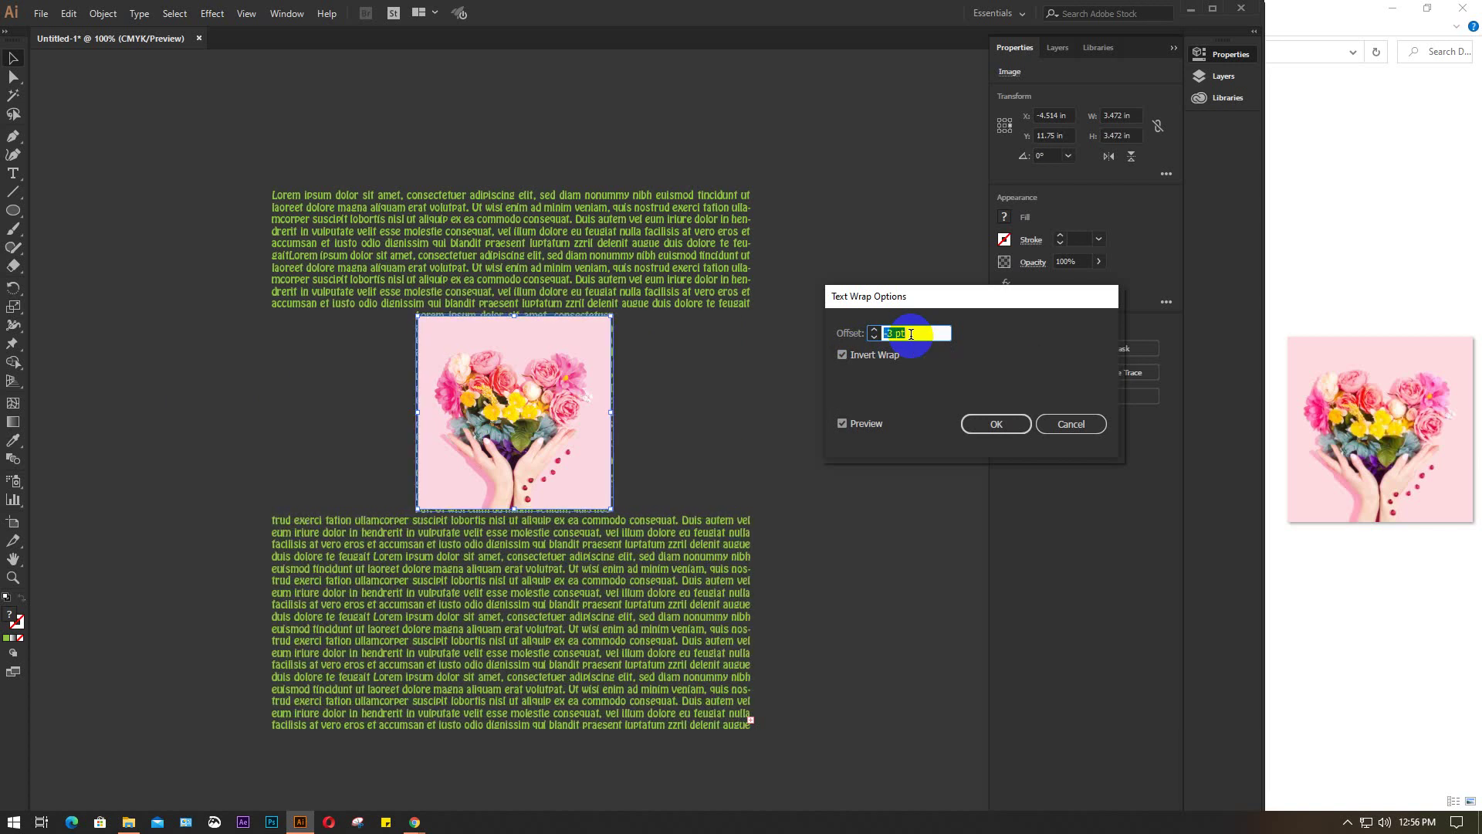
key("Down")
key("Down")
key("Down")
key("Down")
key("Down")
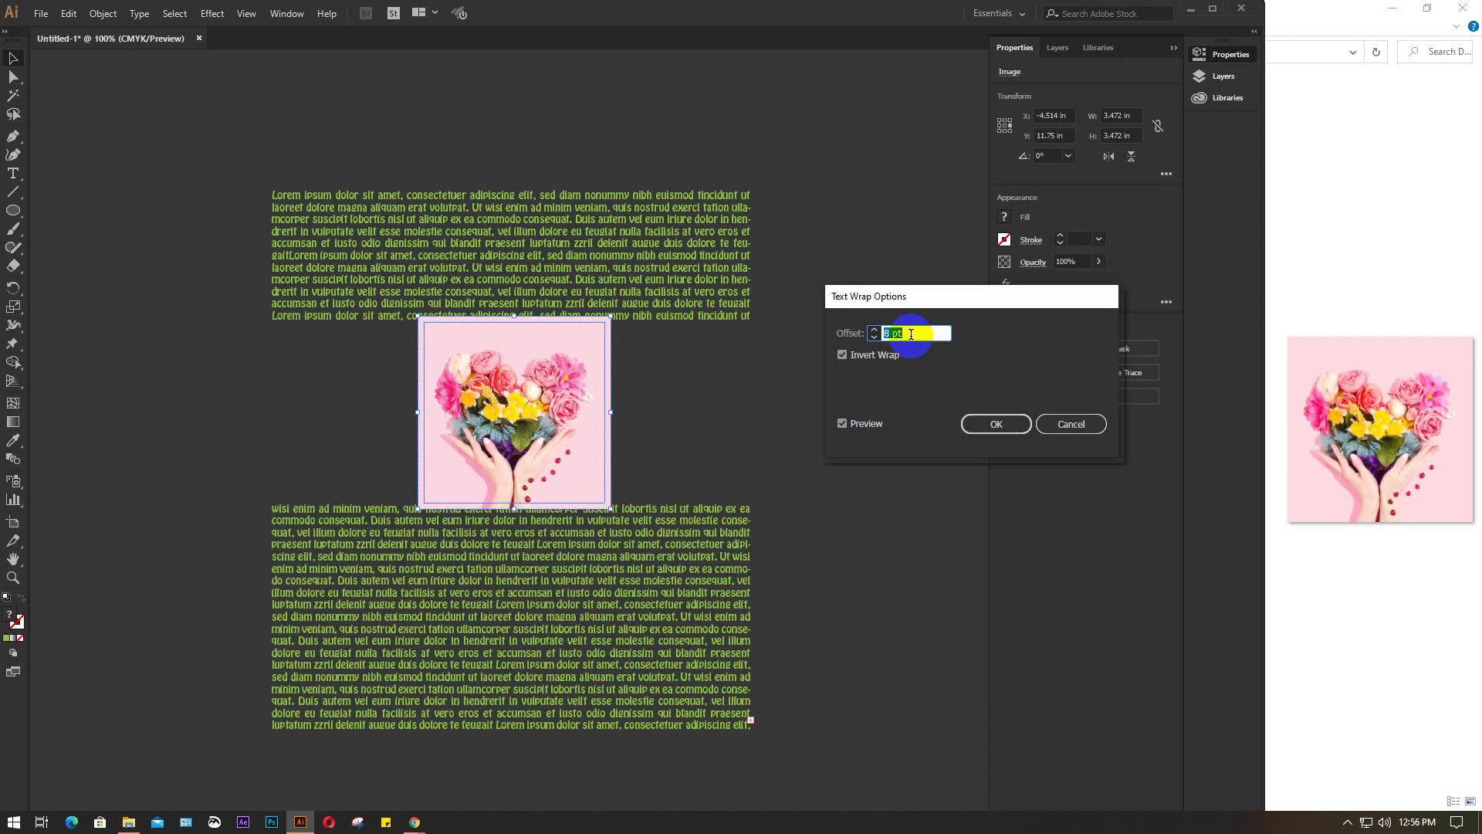
key("Up")
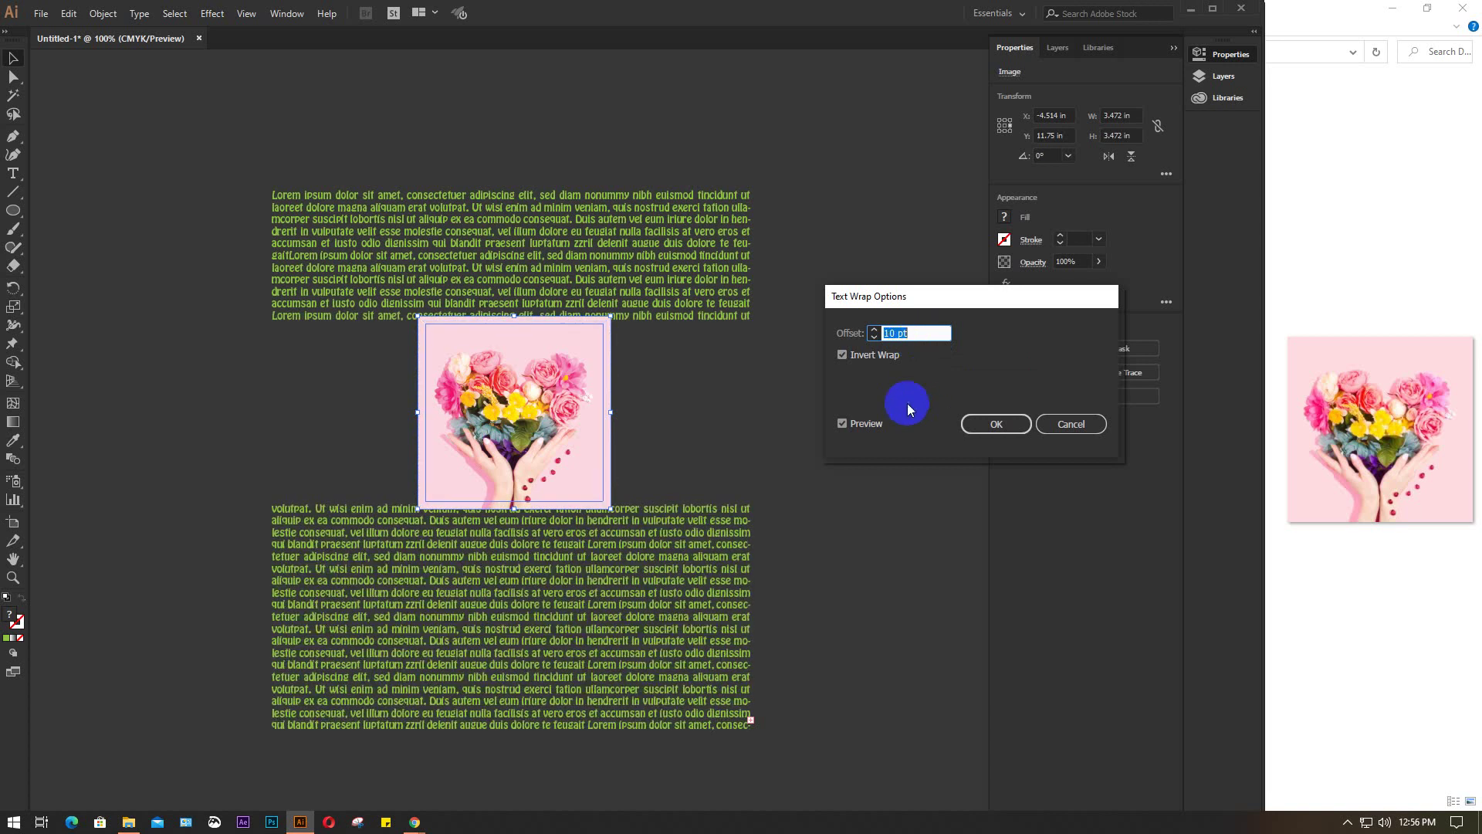
left_click(878, 353)
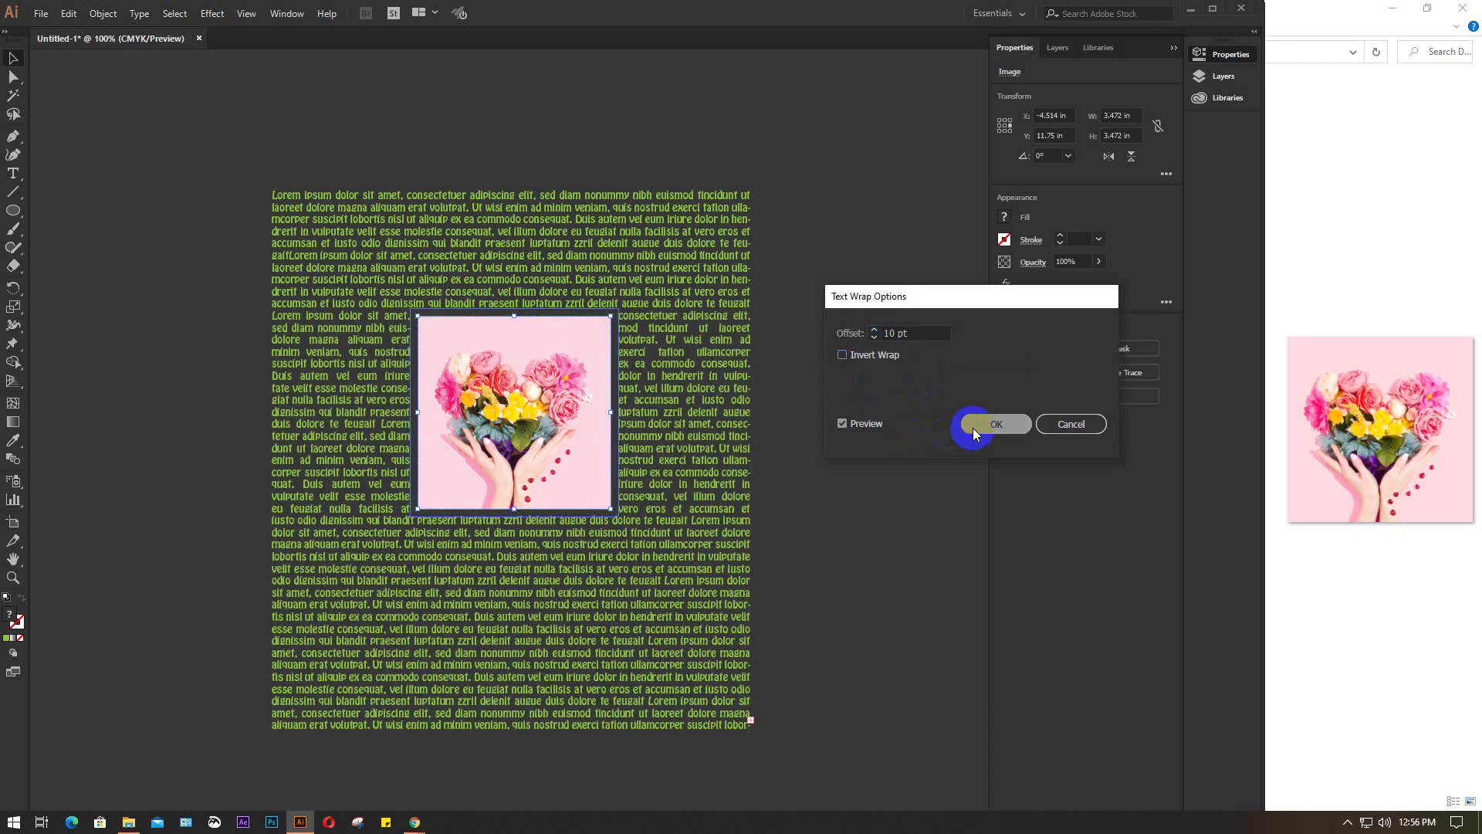
left_click(973, 427)
Shrink the flower photo to about 1.4 in at the text's top-right, then drag in the standing model photo
left_click(622, 483)
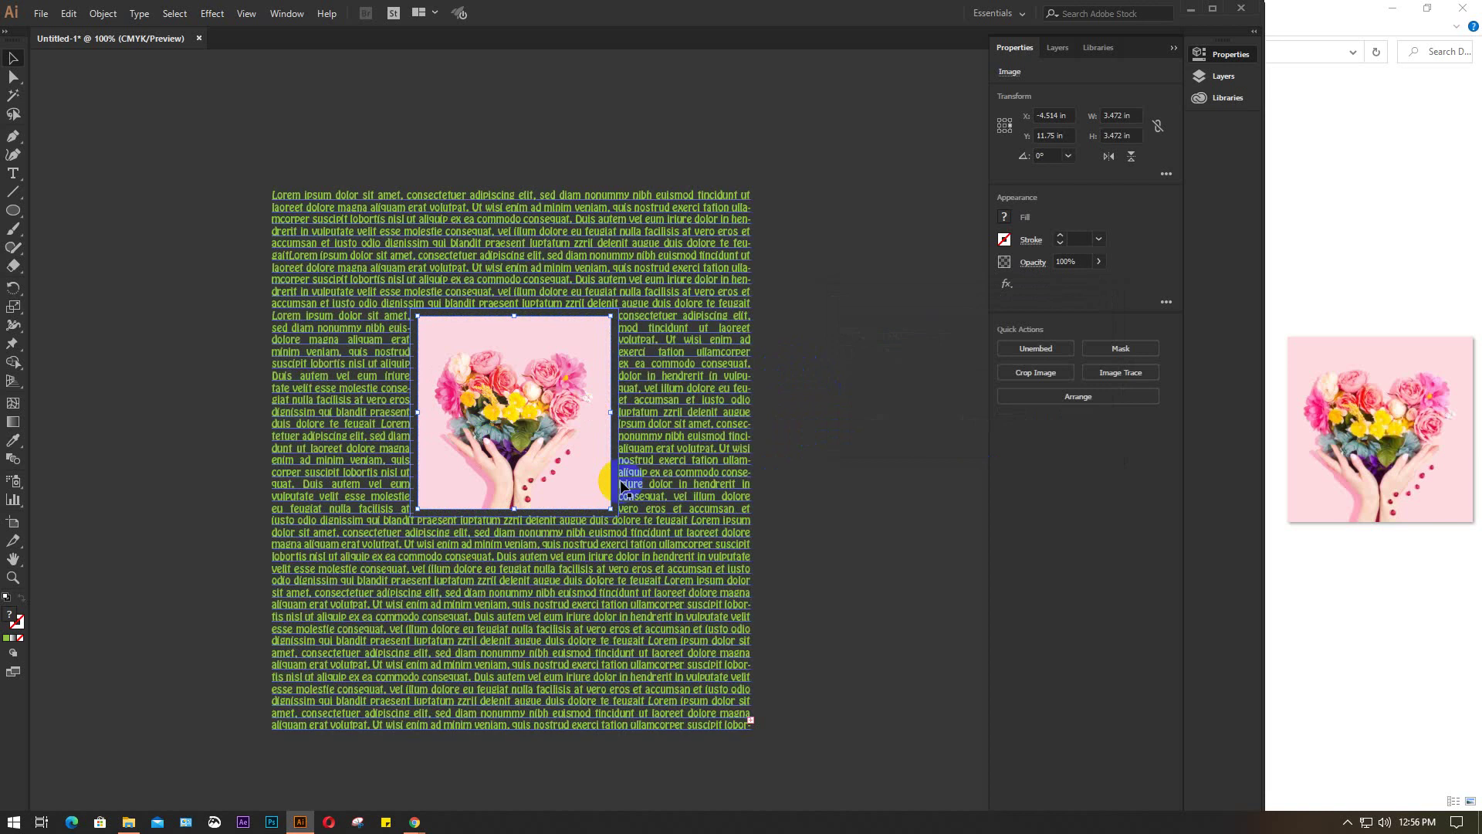
left_click(609, 506)
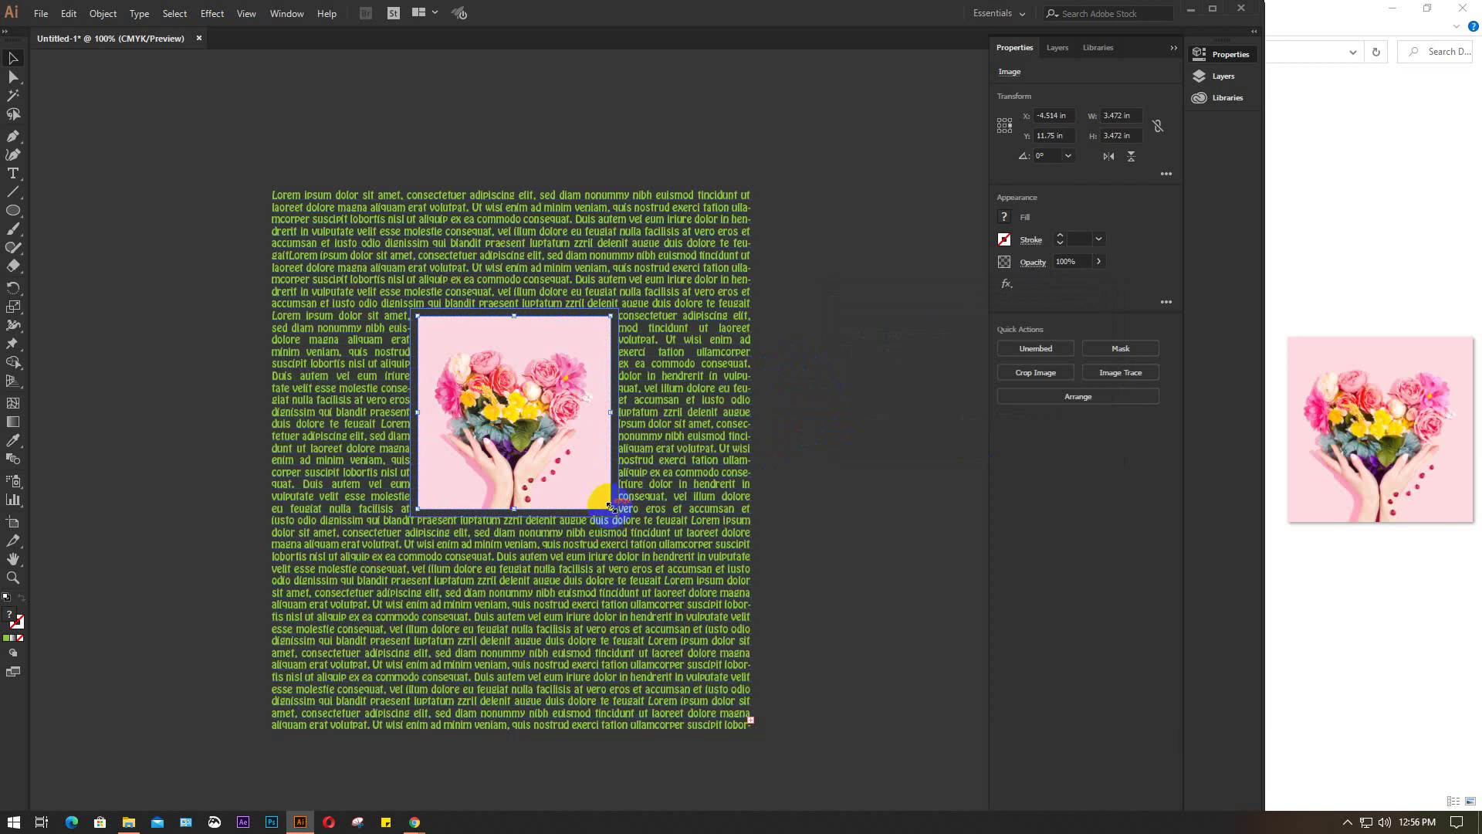
left_click_drag(610, 506, 507, 394)
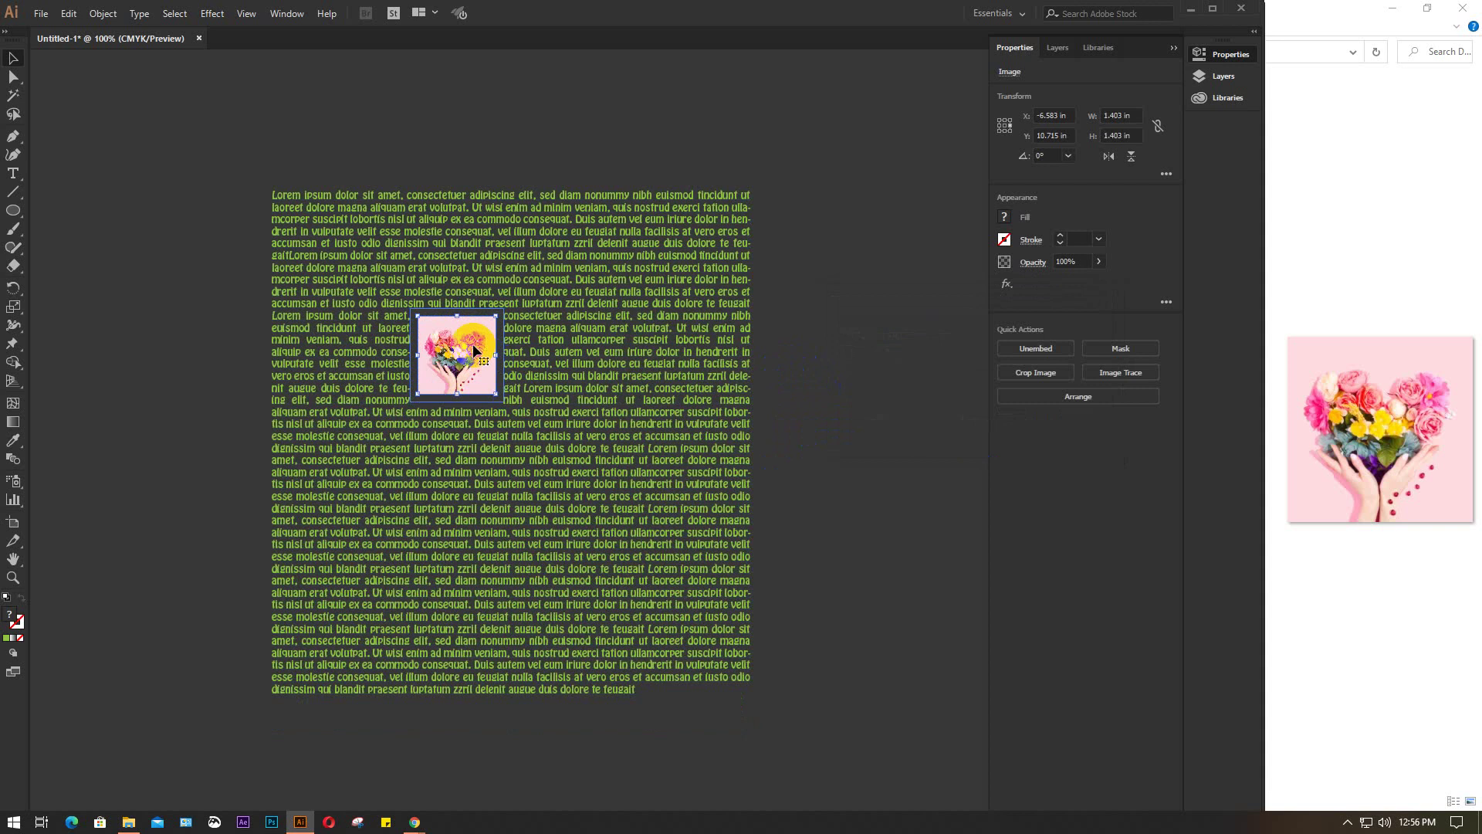
left_click_drag(462, 352, 655, 276)
left_click(804, 254)
left_click(123, 734)
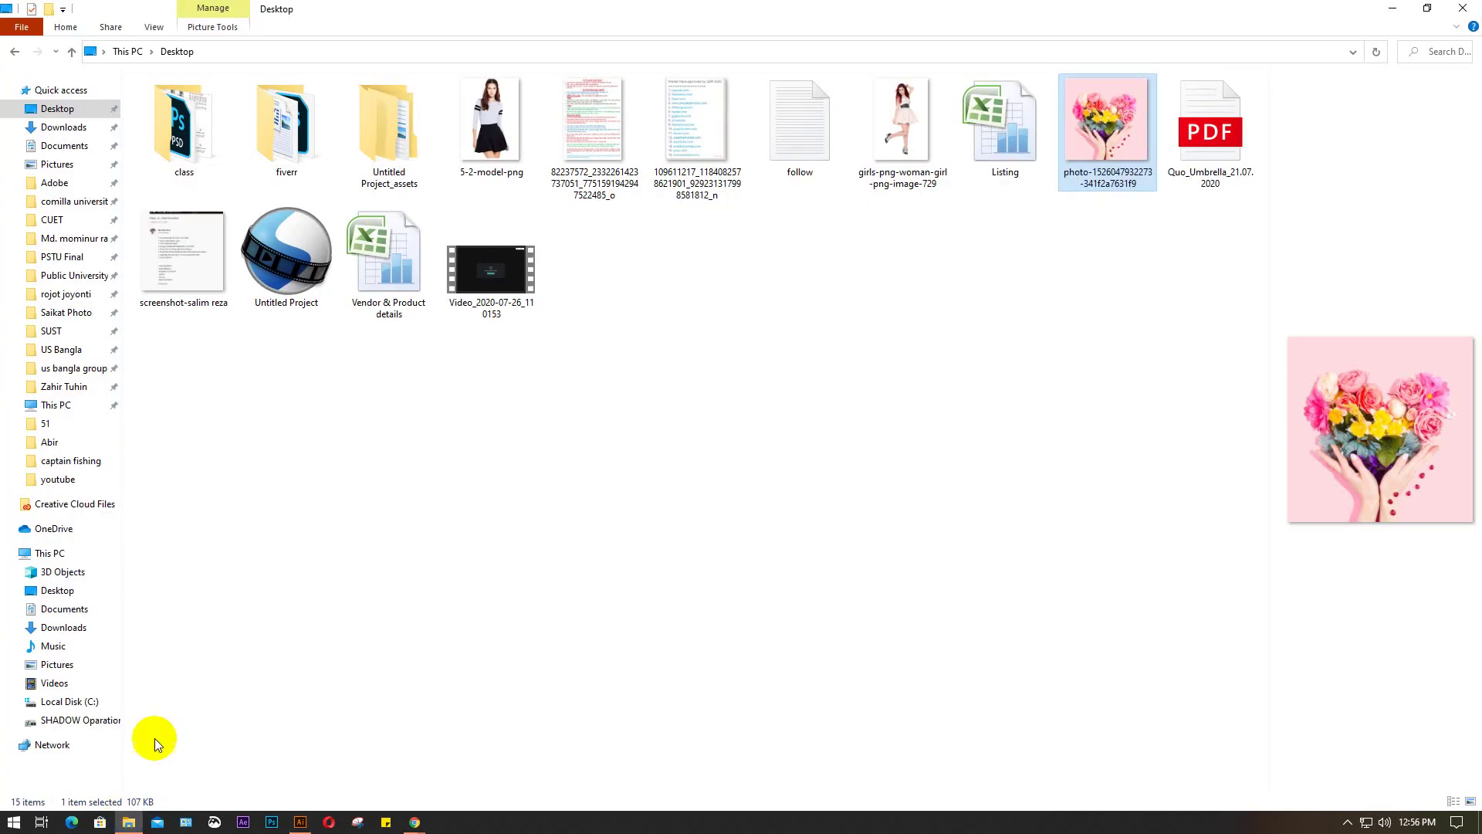
left_click_drag(908, 123, 387, 672)
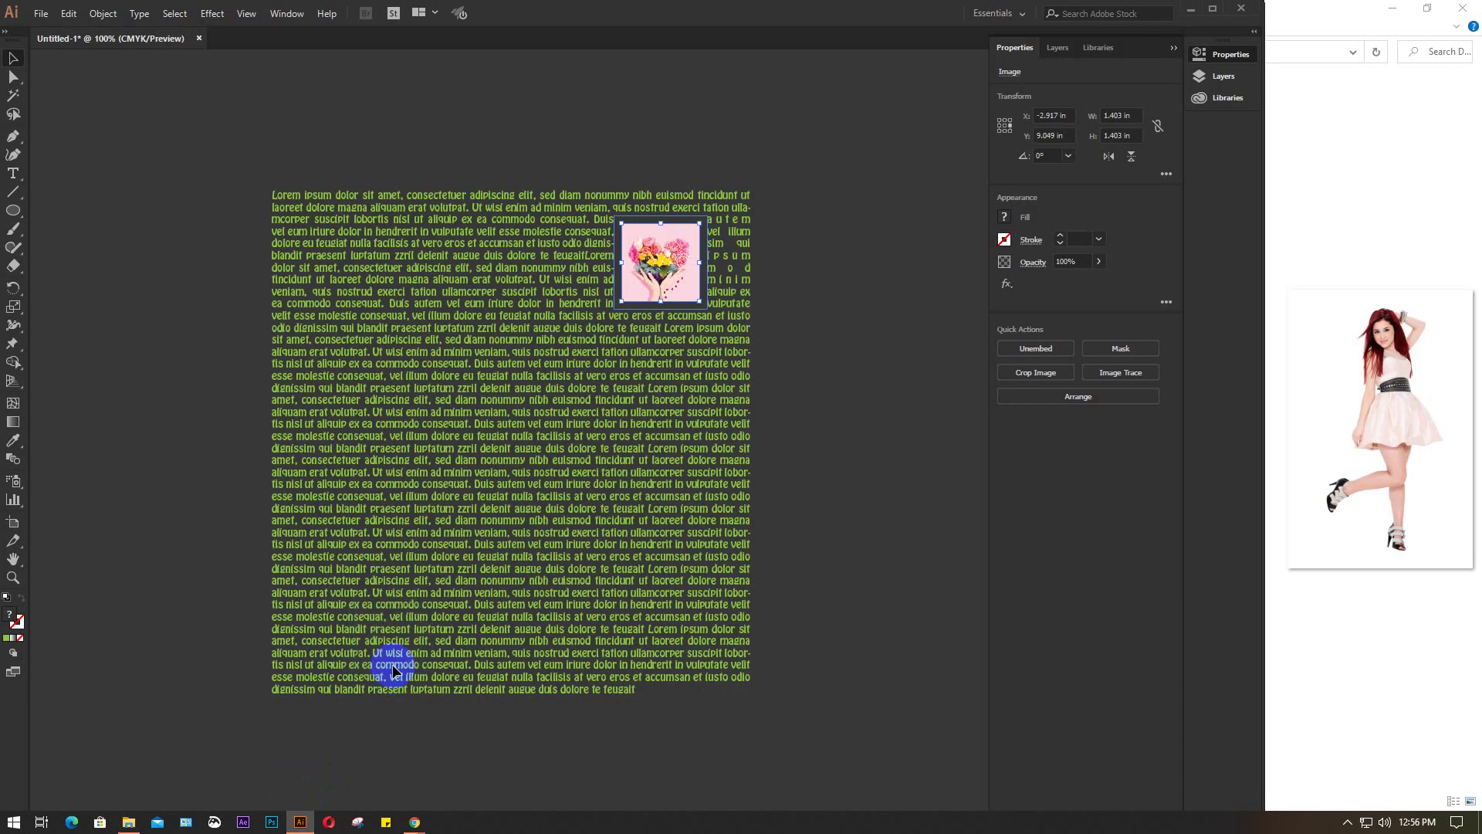
Embed the model photo, size it to about 2.68 × 4.03 in over the text, and select both
left_click(1033, 351)
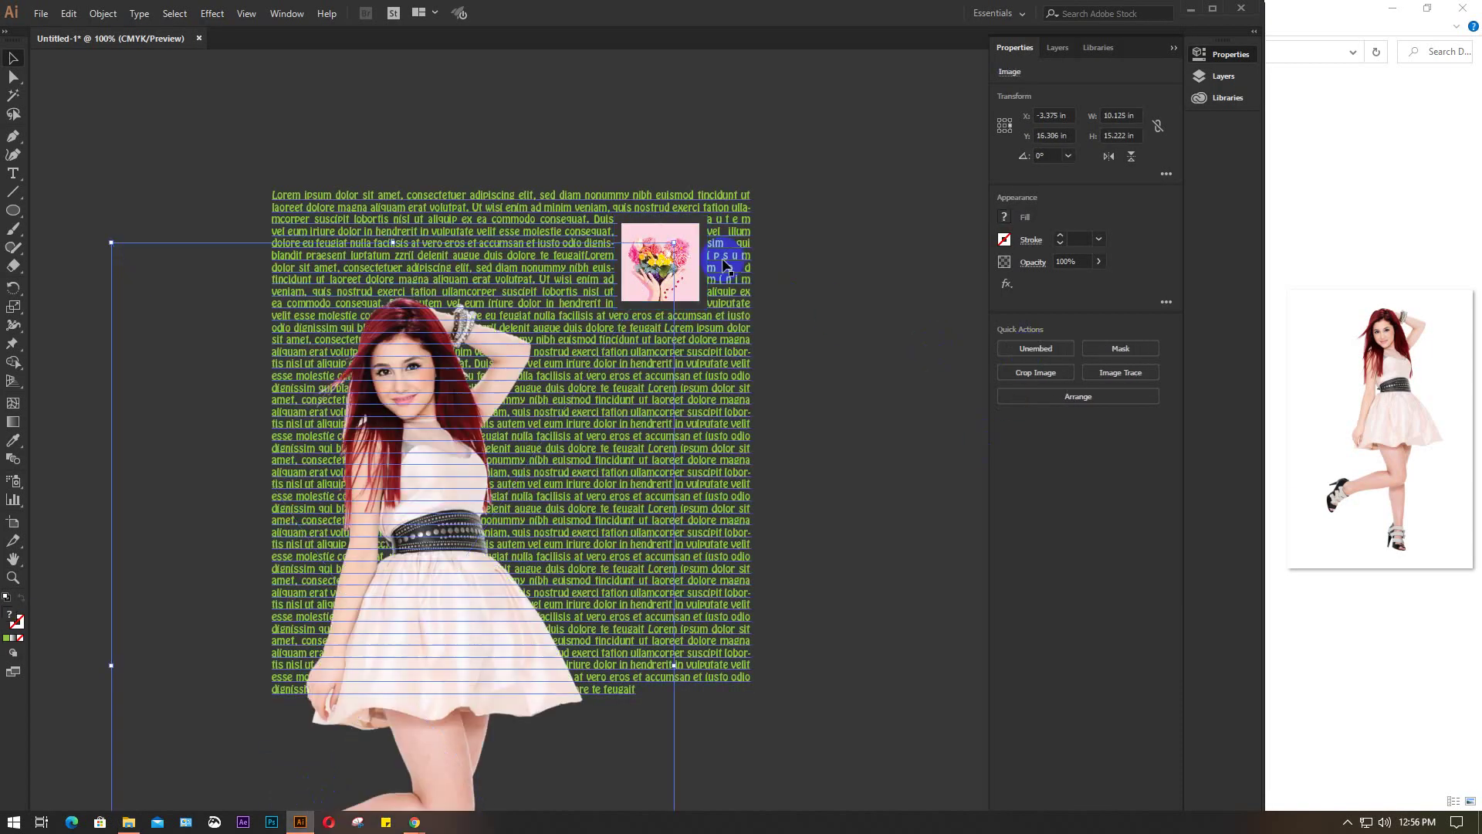
left_click_drag(674, 244, 446, 601)
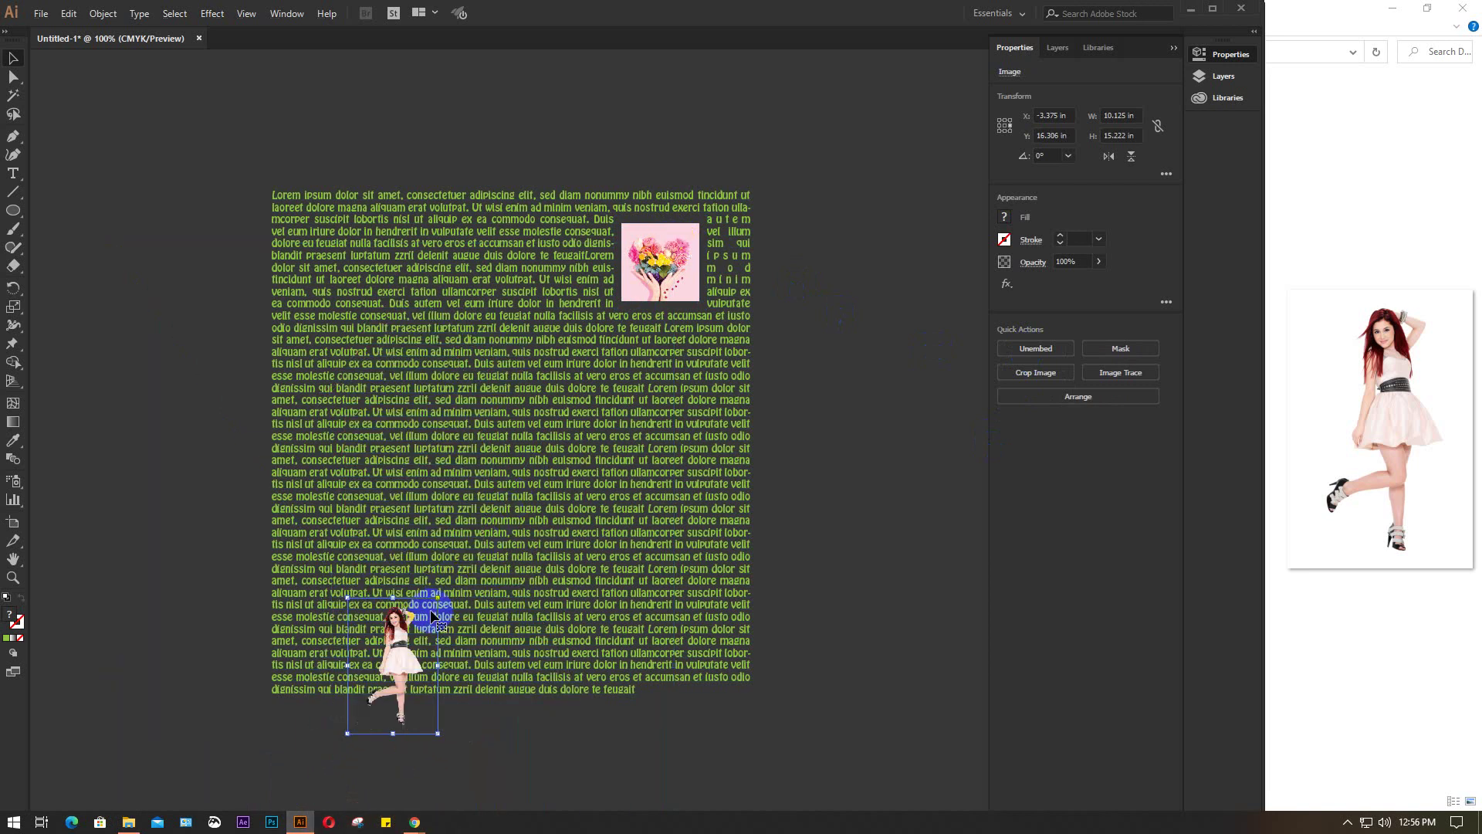
left_click_drag(399, 663, 444, 421)
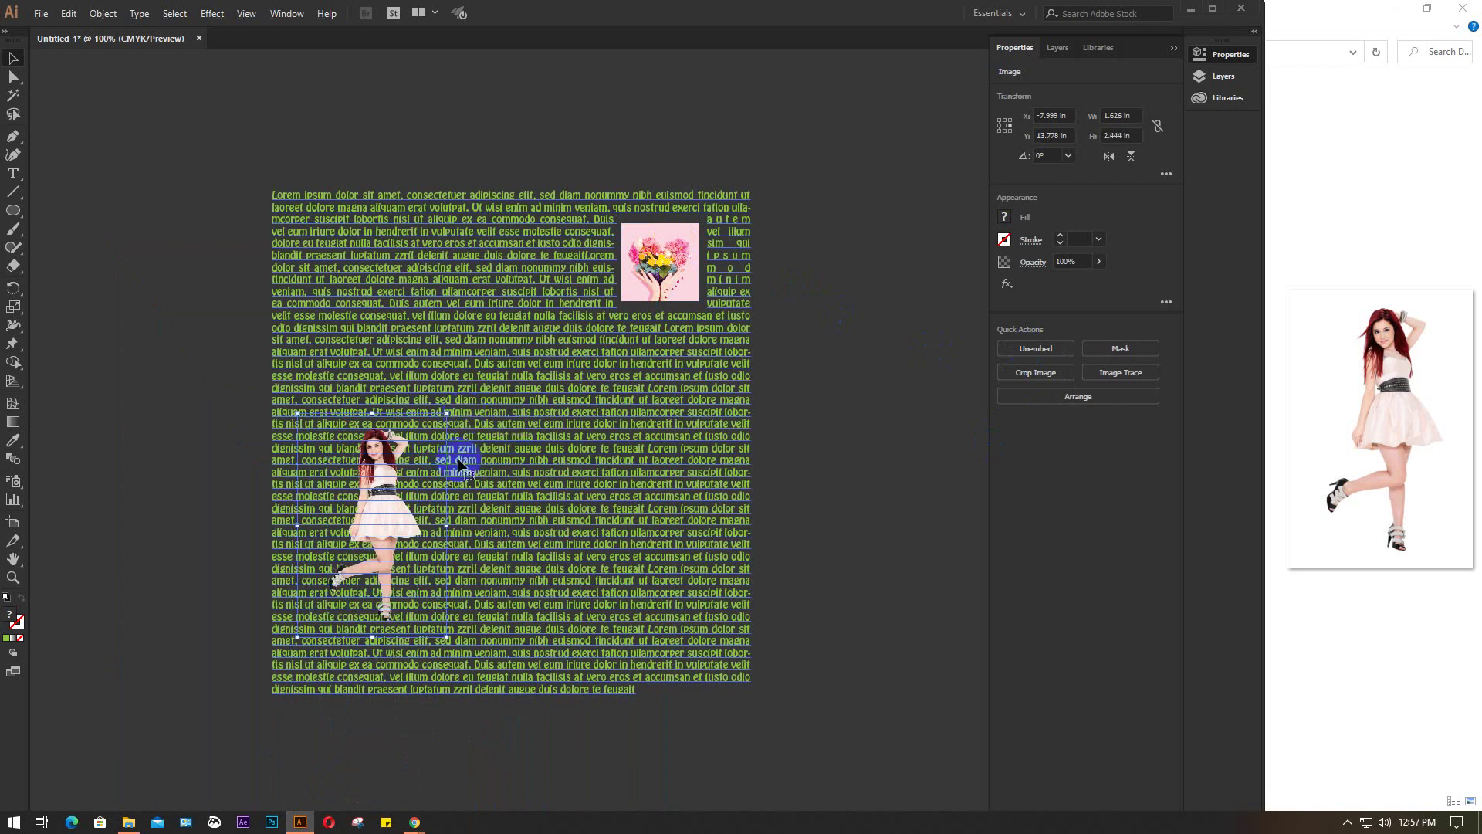
left_click_drag(381, 529, 390, 519)
left_click(837, 481)
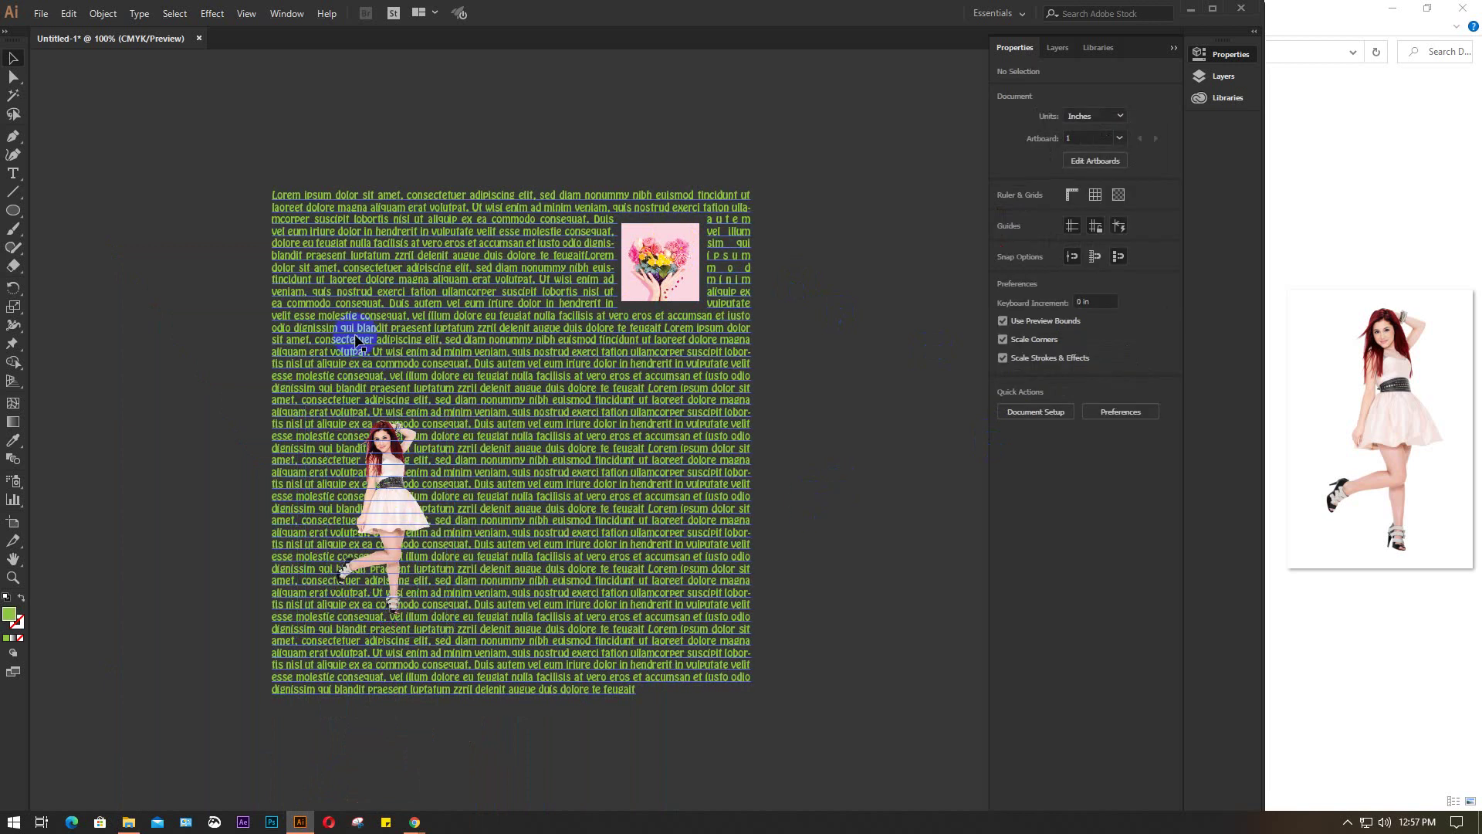
left_click_drag(388, 511, 439, 511)
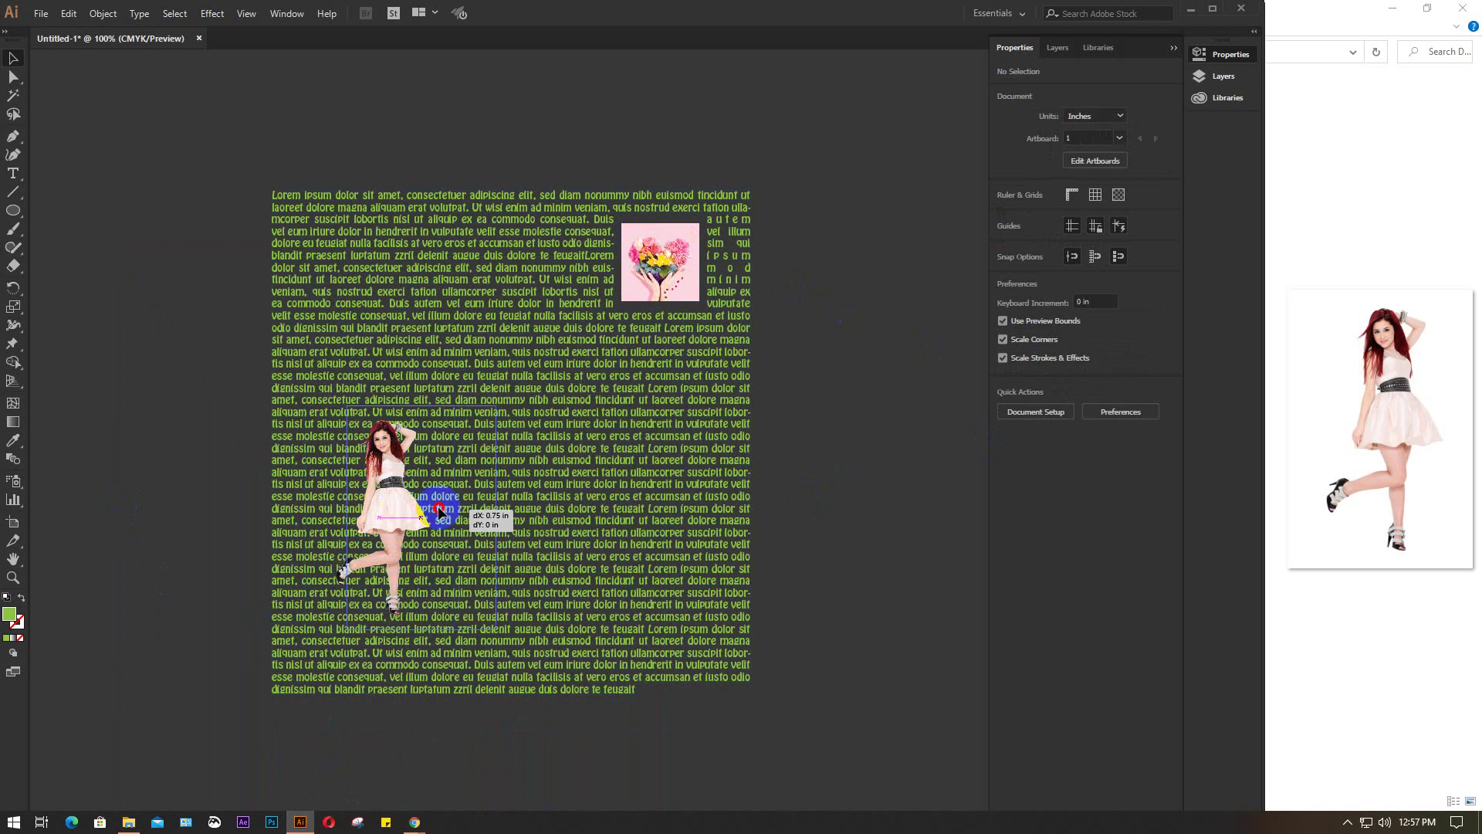
left_click_drag(193, 432, 484, 569)
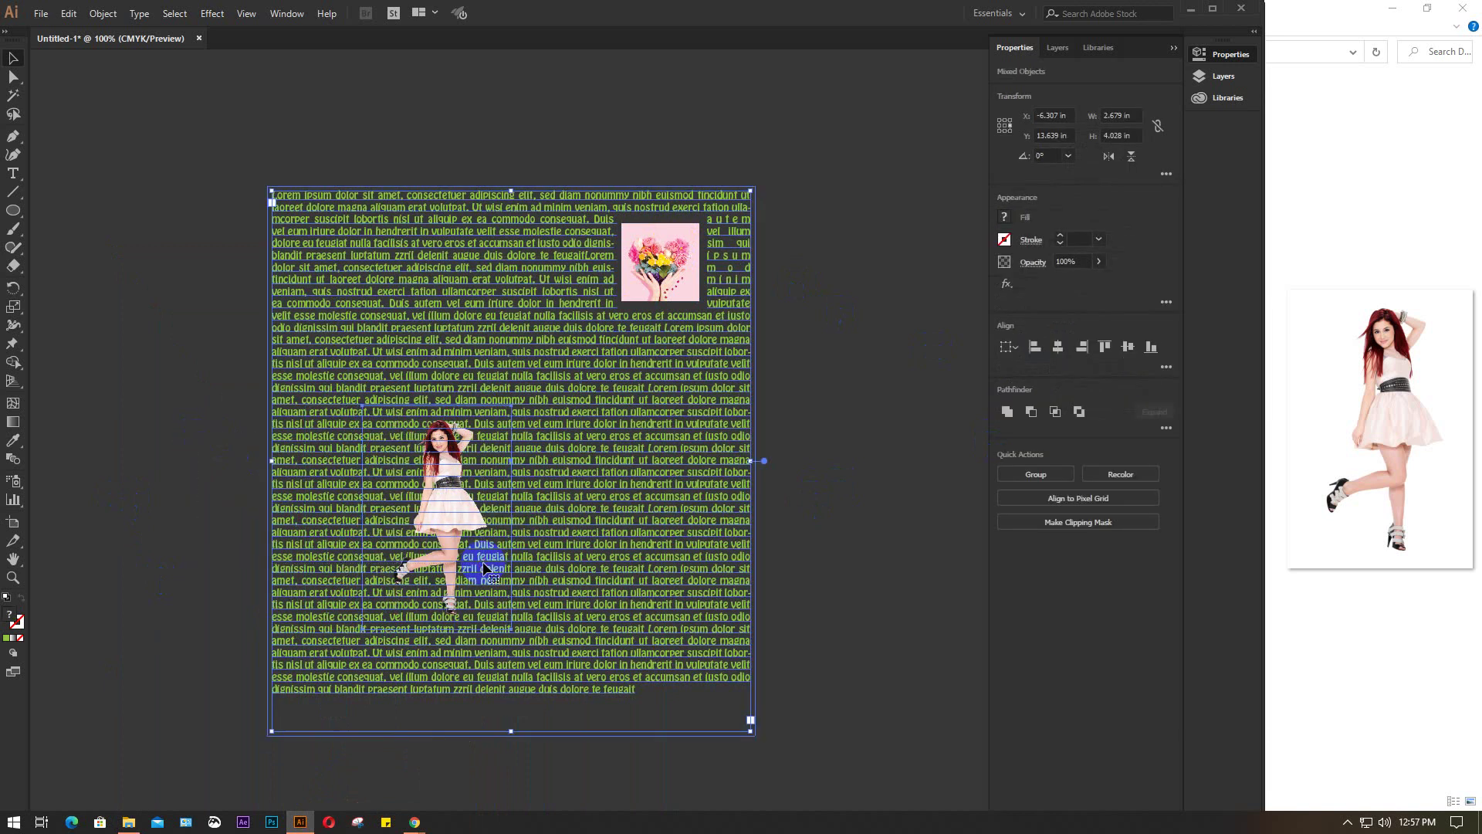
Apply Object > Text Wrap > Make so the text flows around the standing woman's outline
left_click(116, 15)
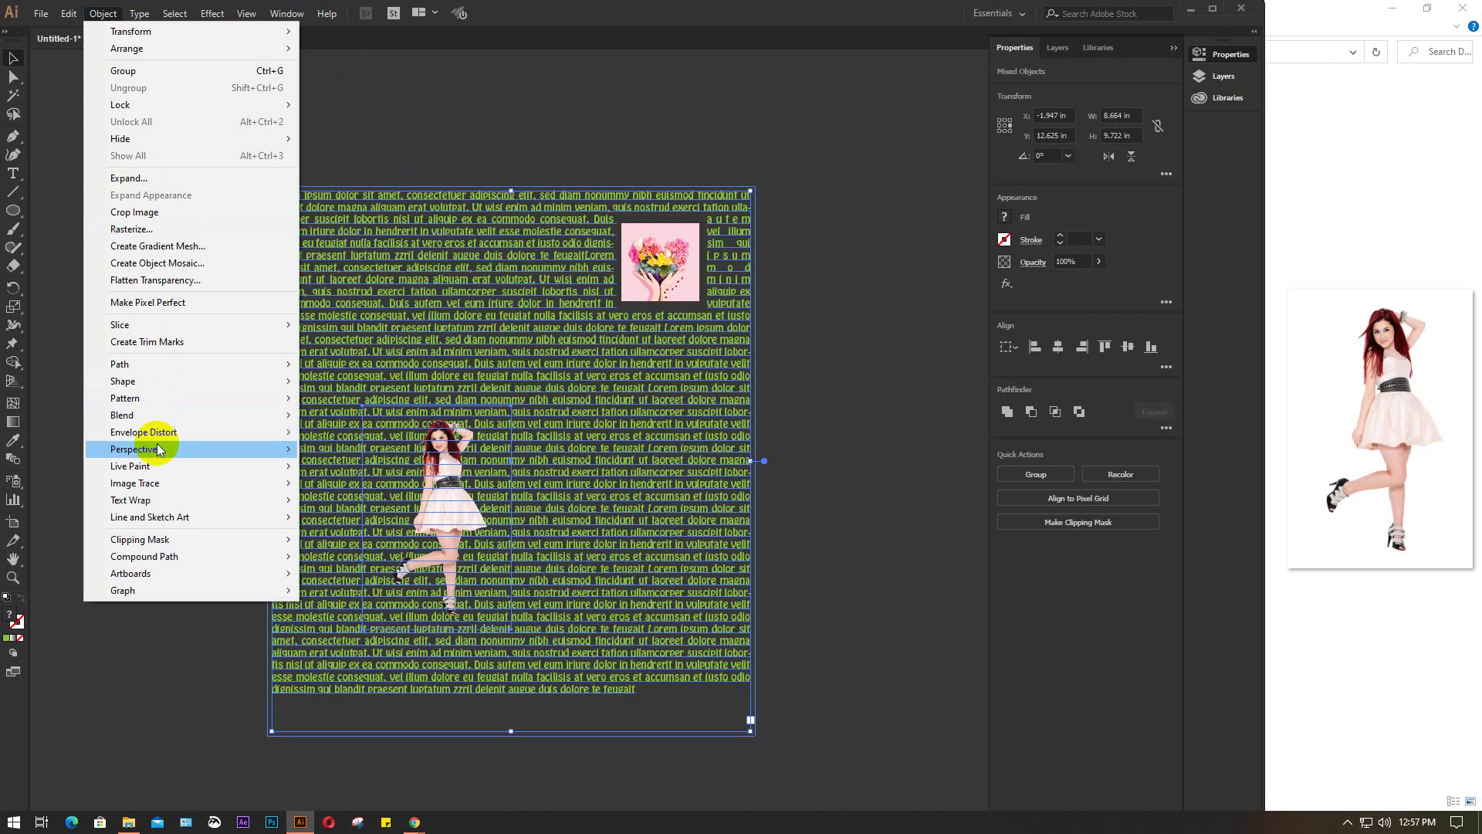
mouse_move(156, 509)
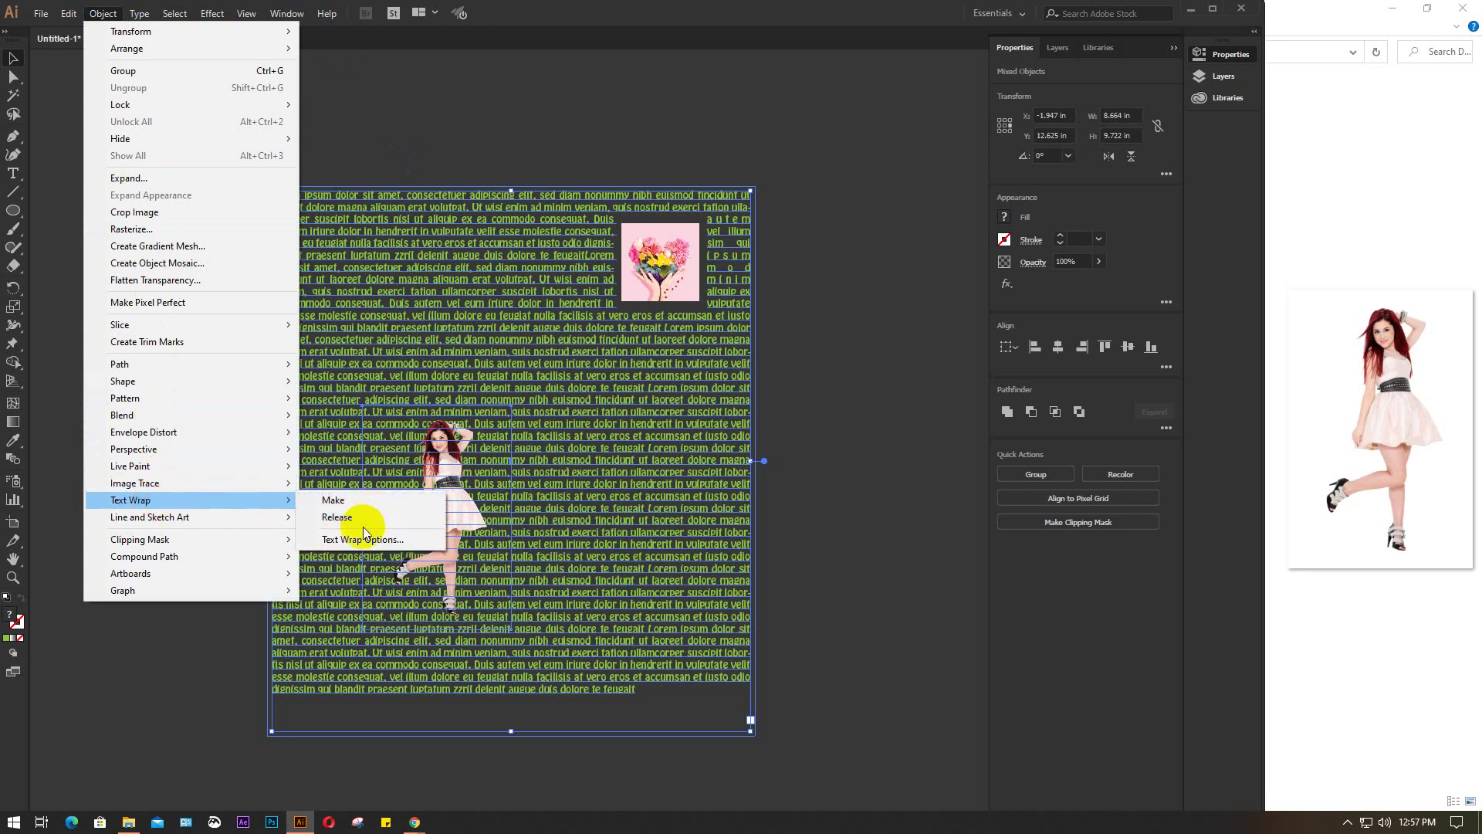
left_click(345, 503)
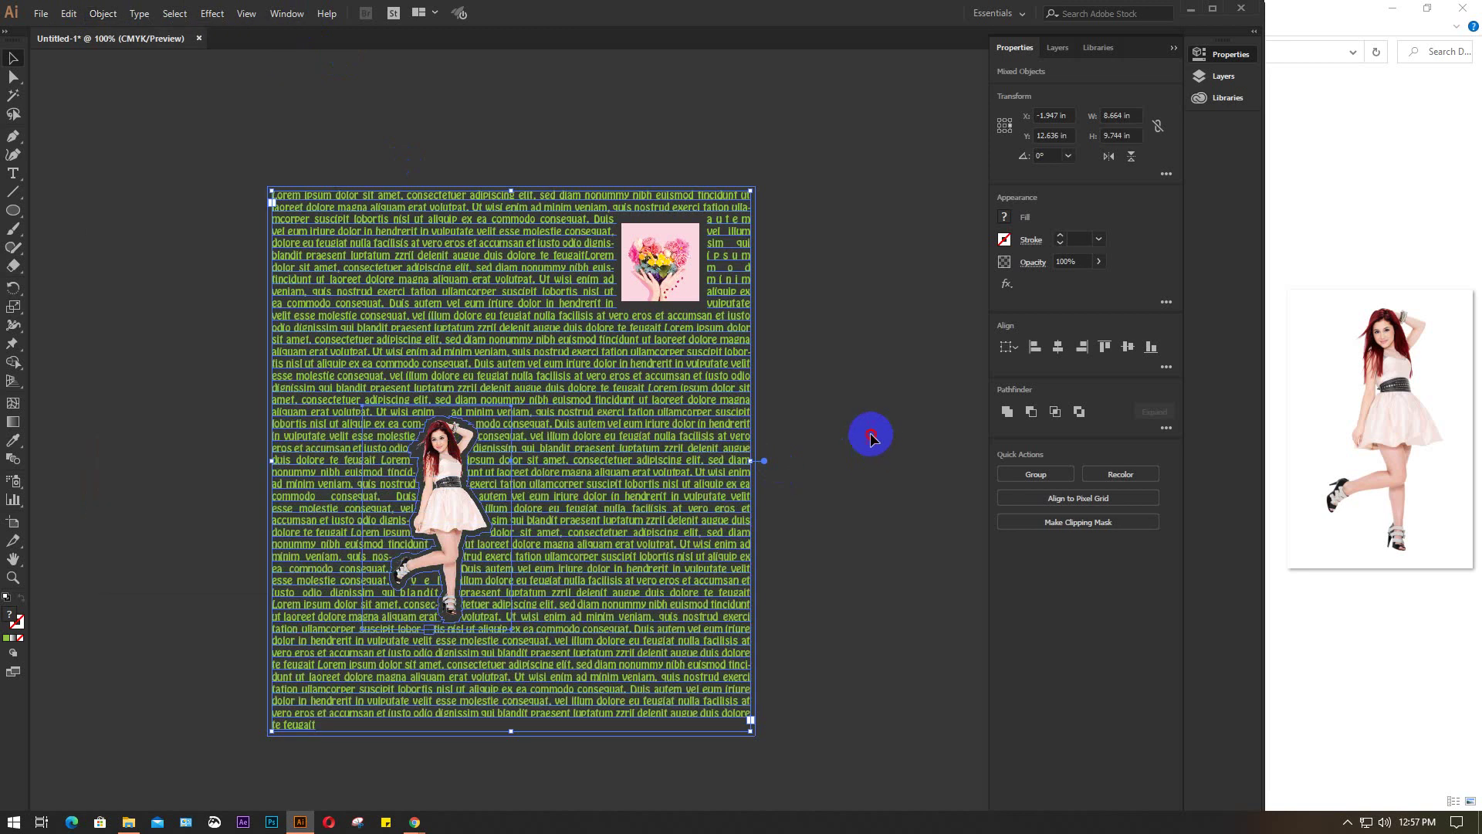
left_click(871, 437)
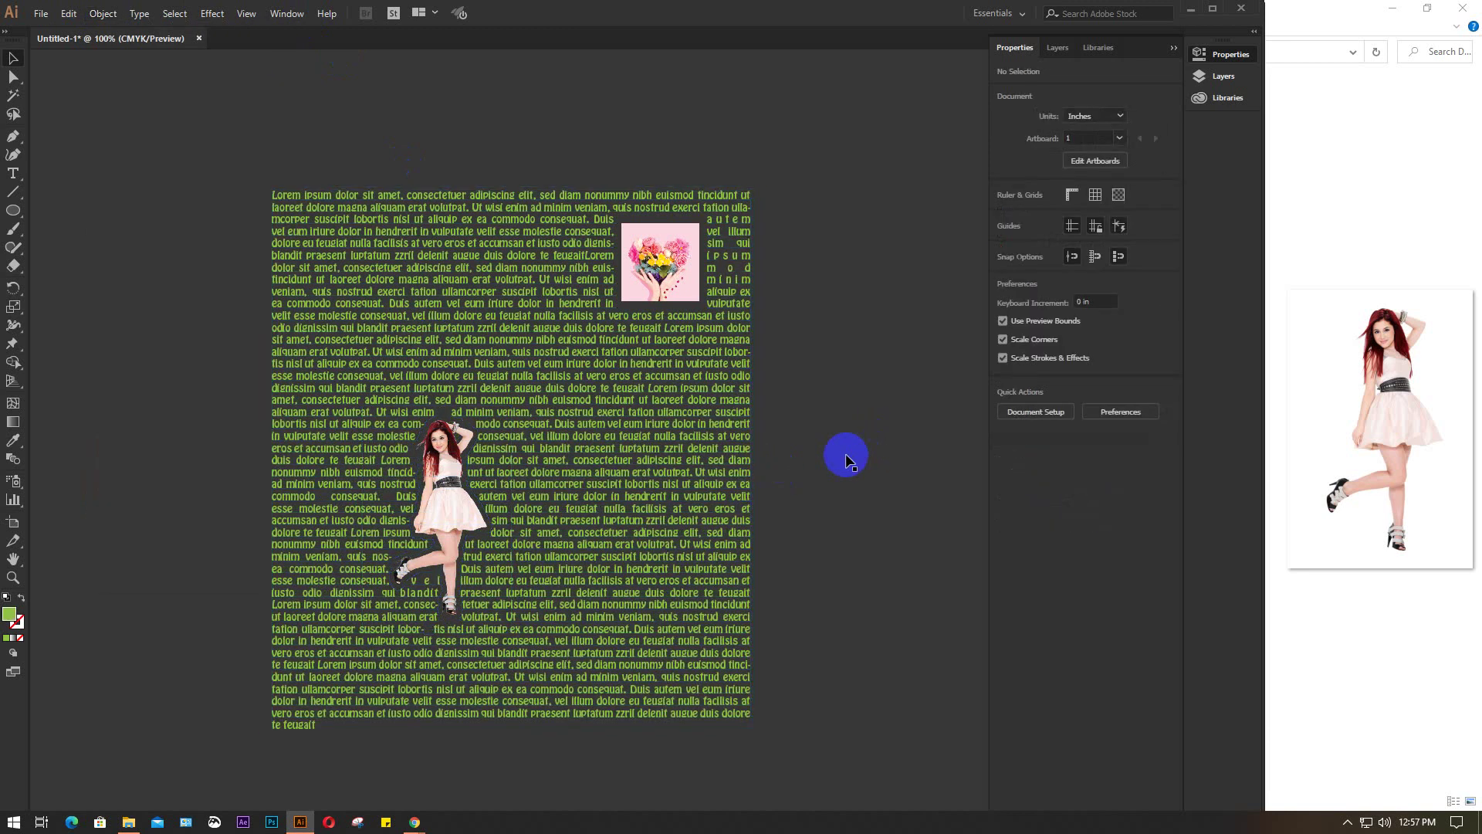
Give the model photo's text wrap a 10 pt offset with Invert Wrap off
left_click(435, 500)
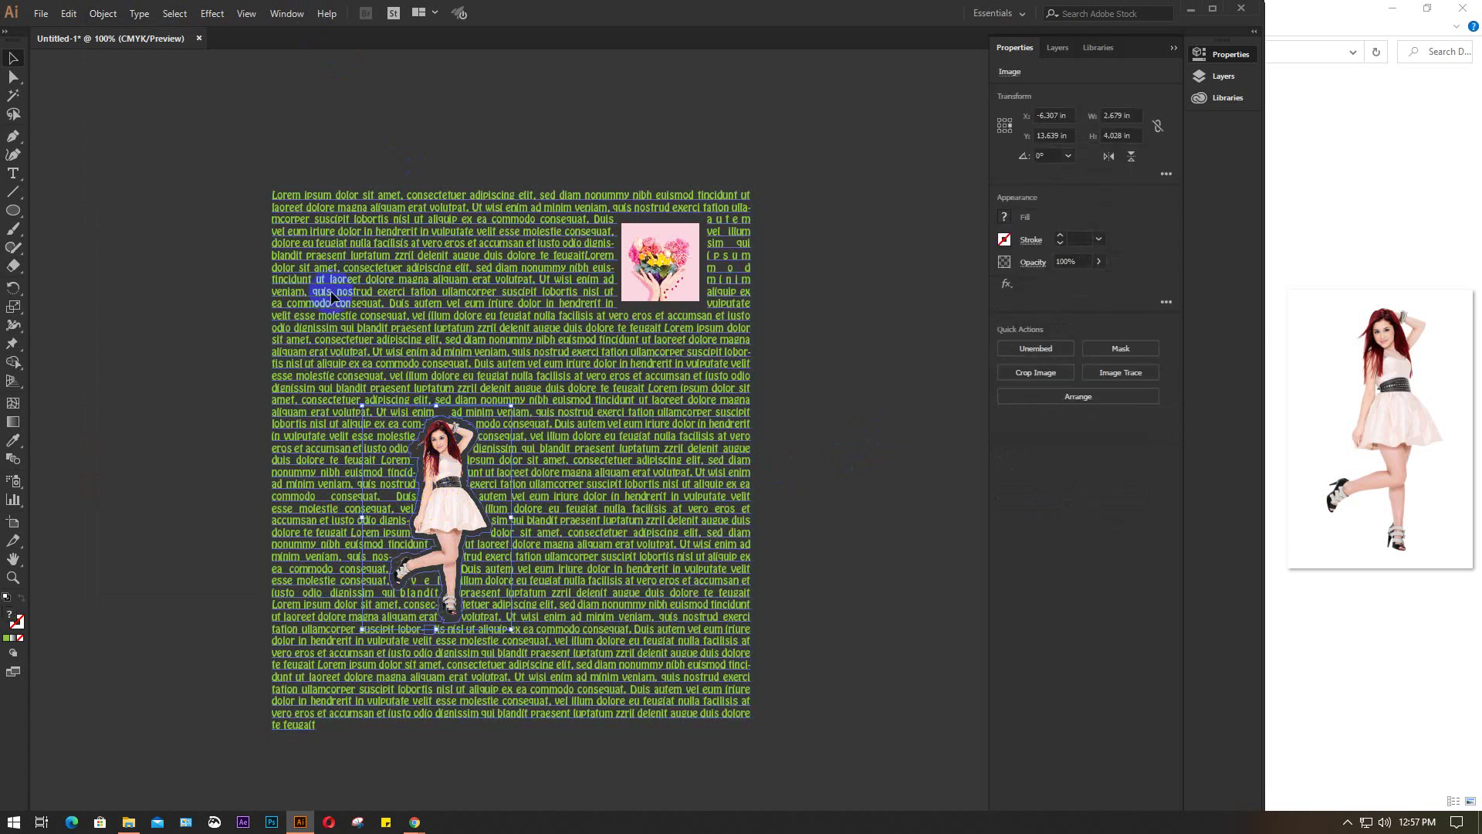
left_click(103, 13)
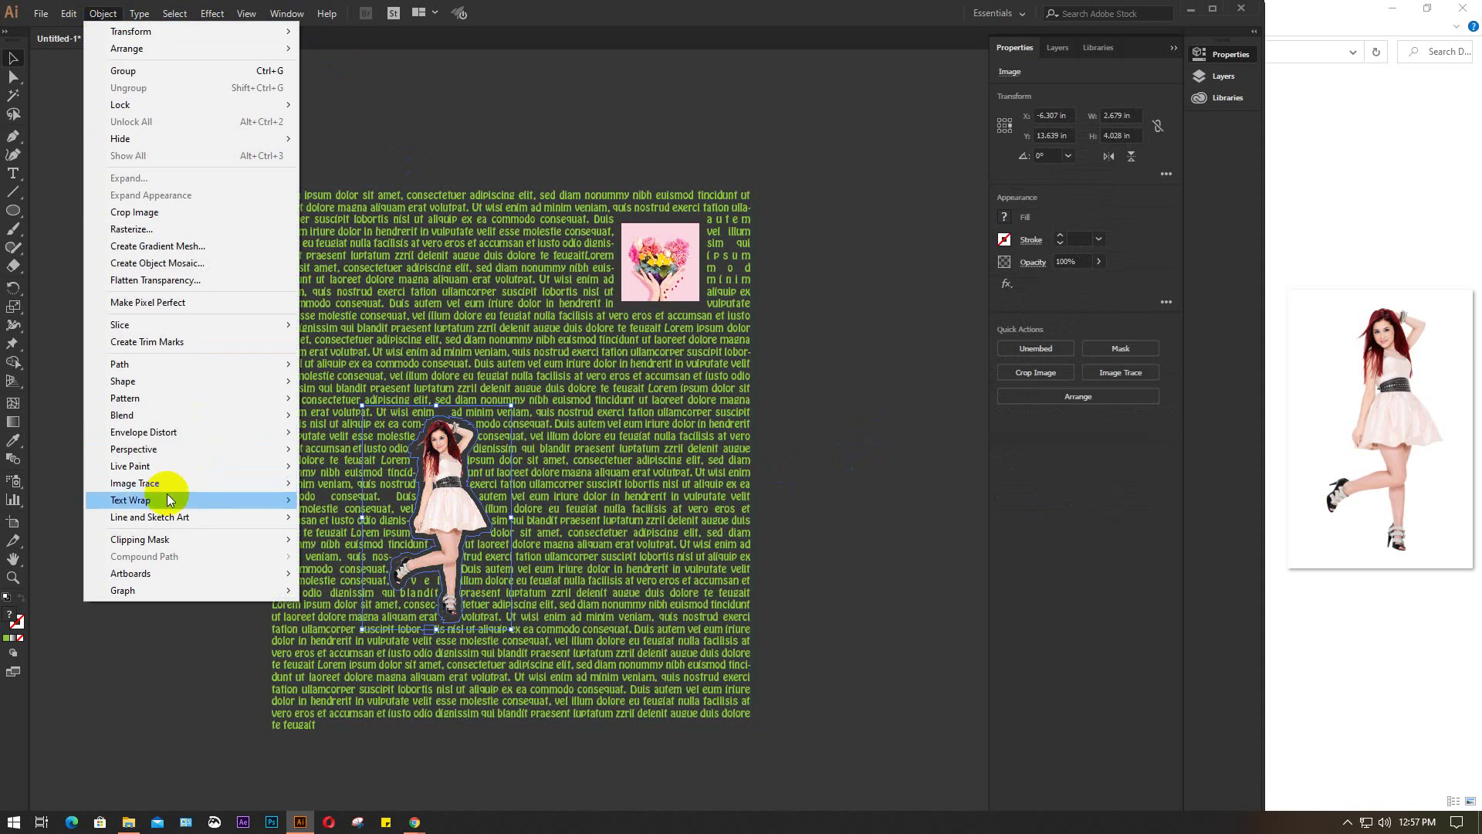
mouse_move(158, 500)
left_click(340, 542)
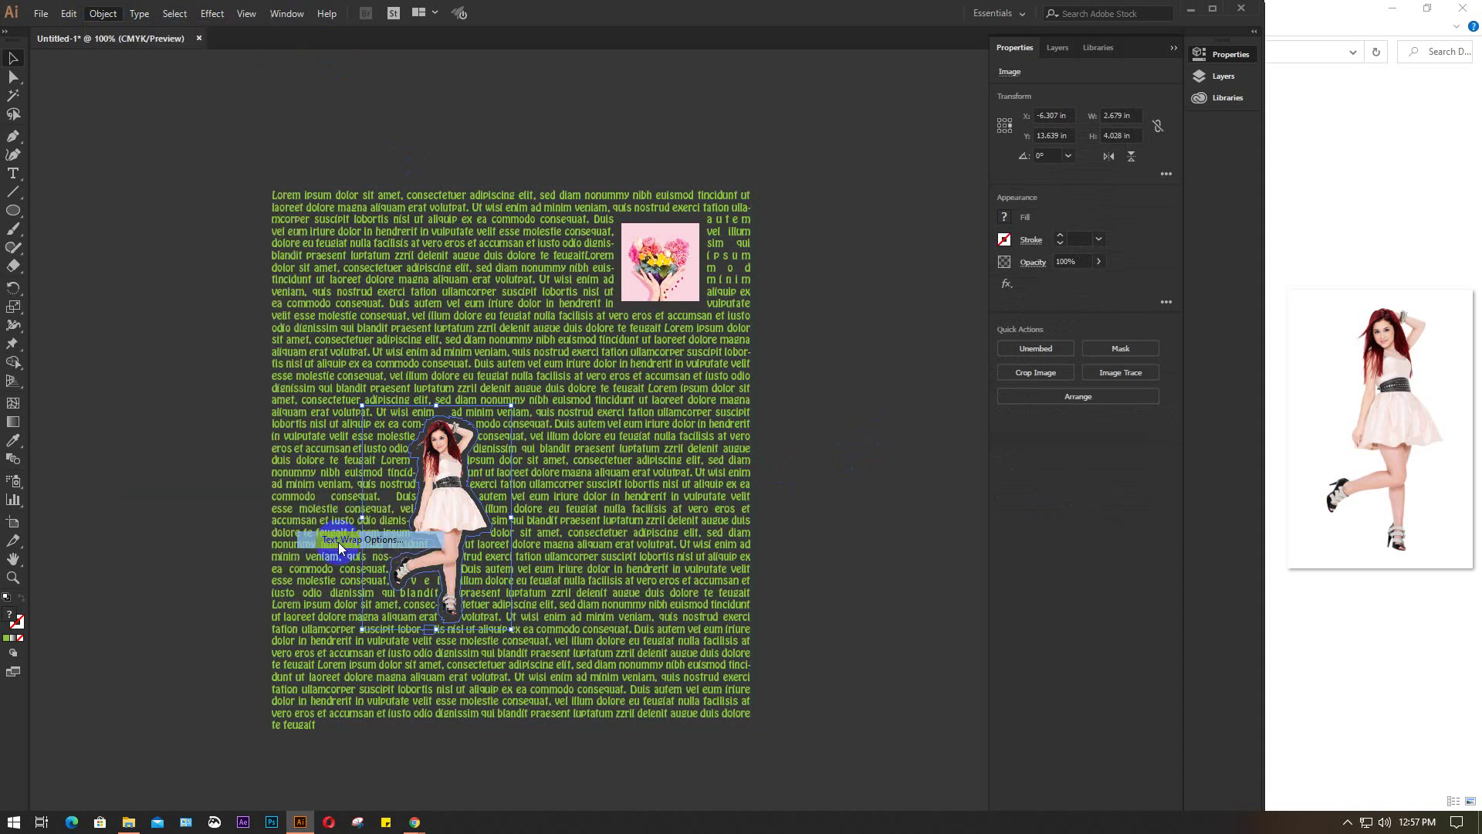
left_click(880, 355)
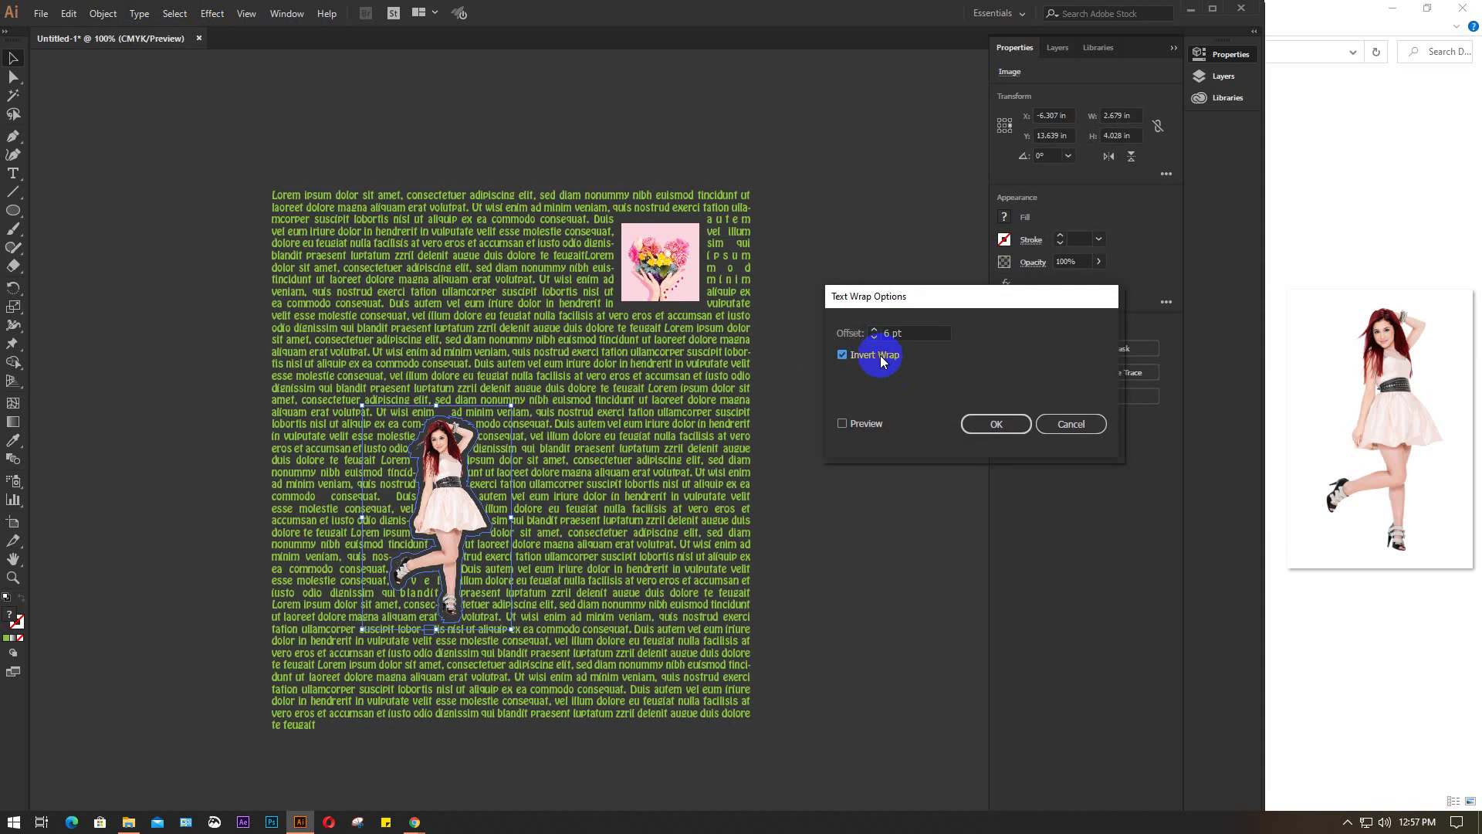
left_click(861, 427)
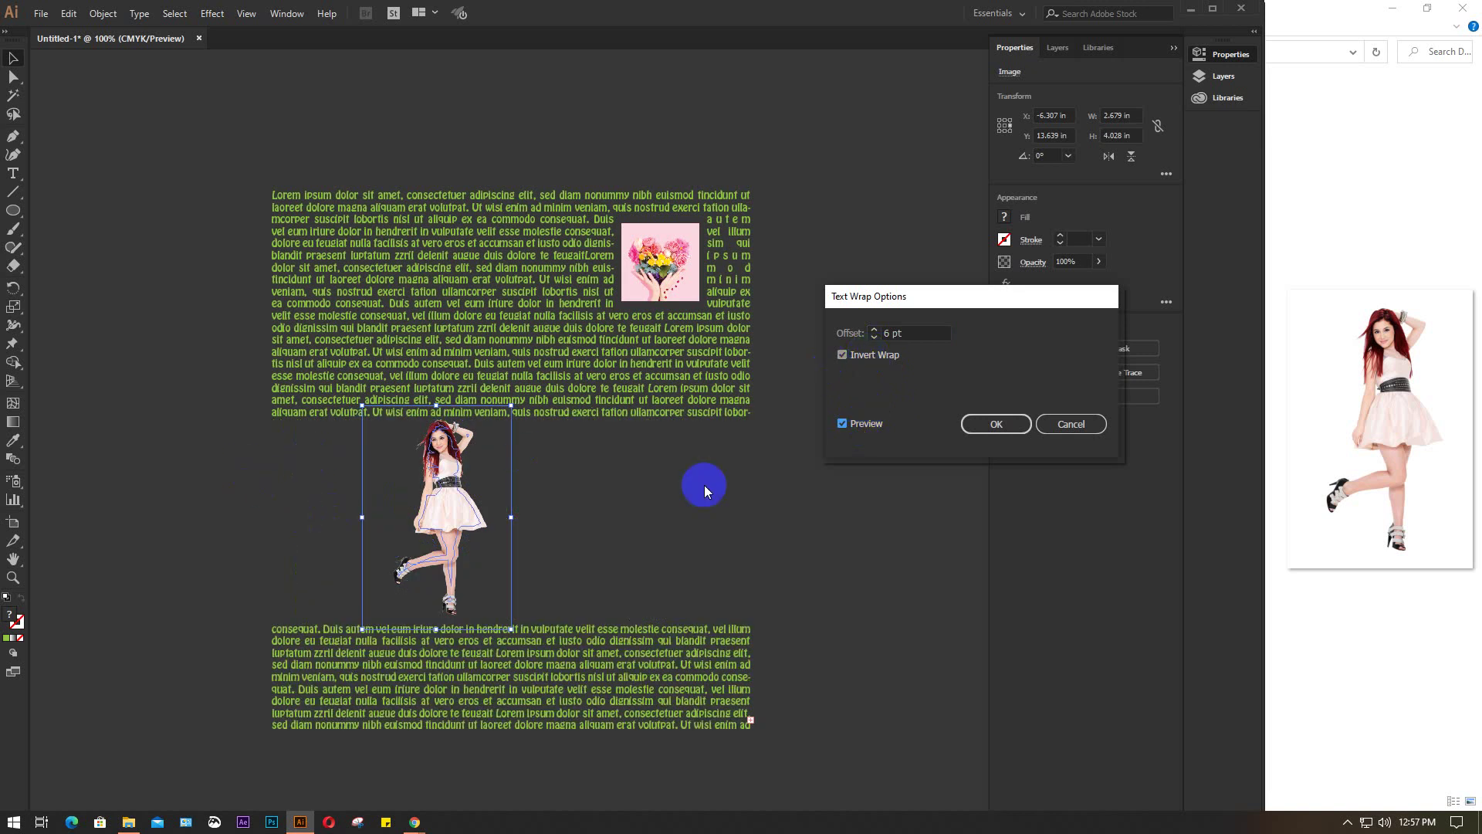
left_click(875, 358)
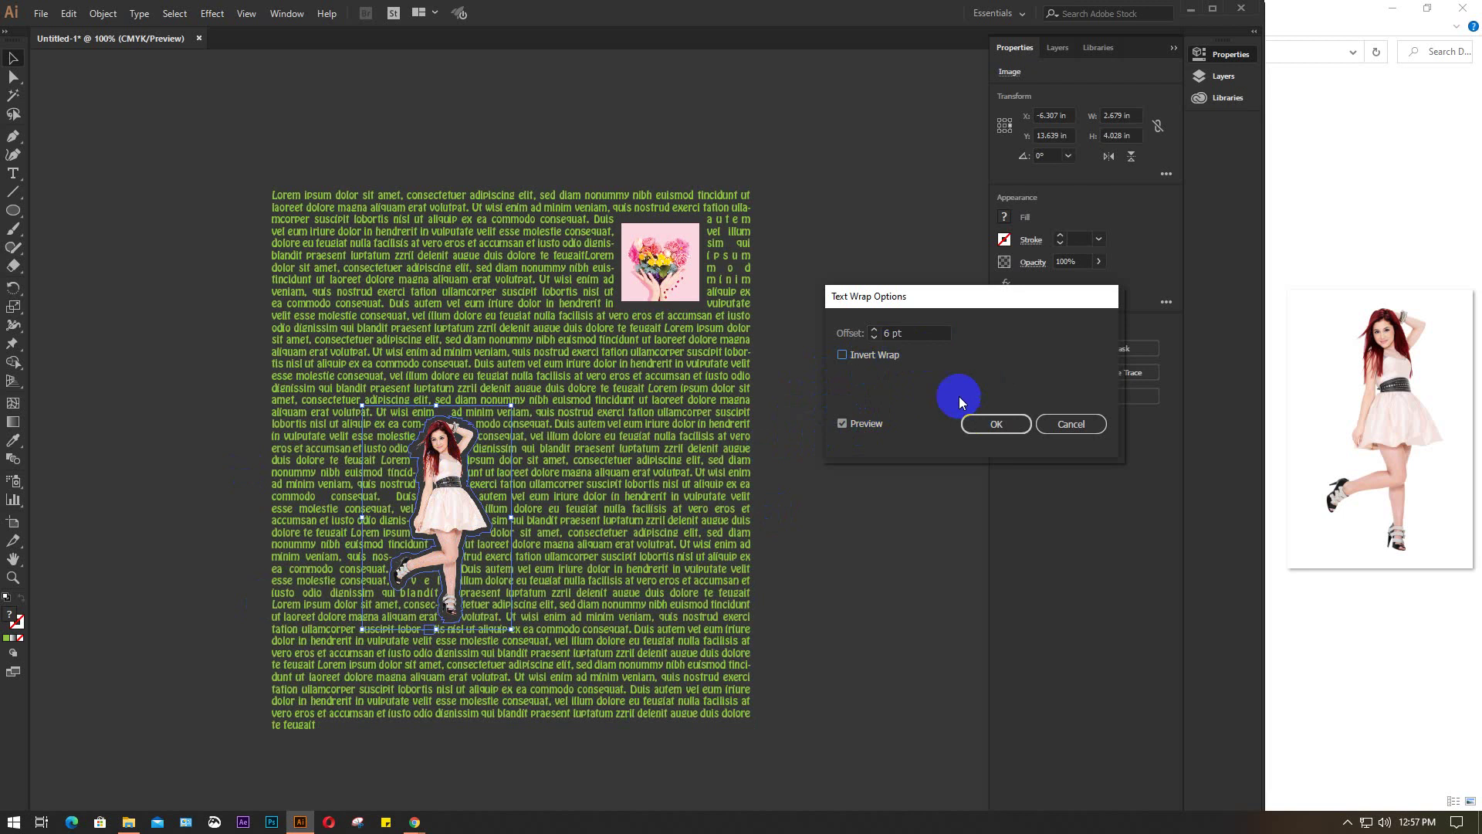
double_click(921, 330)
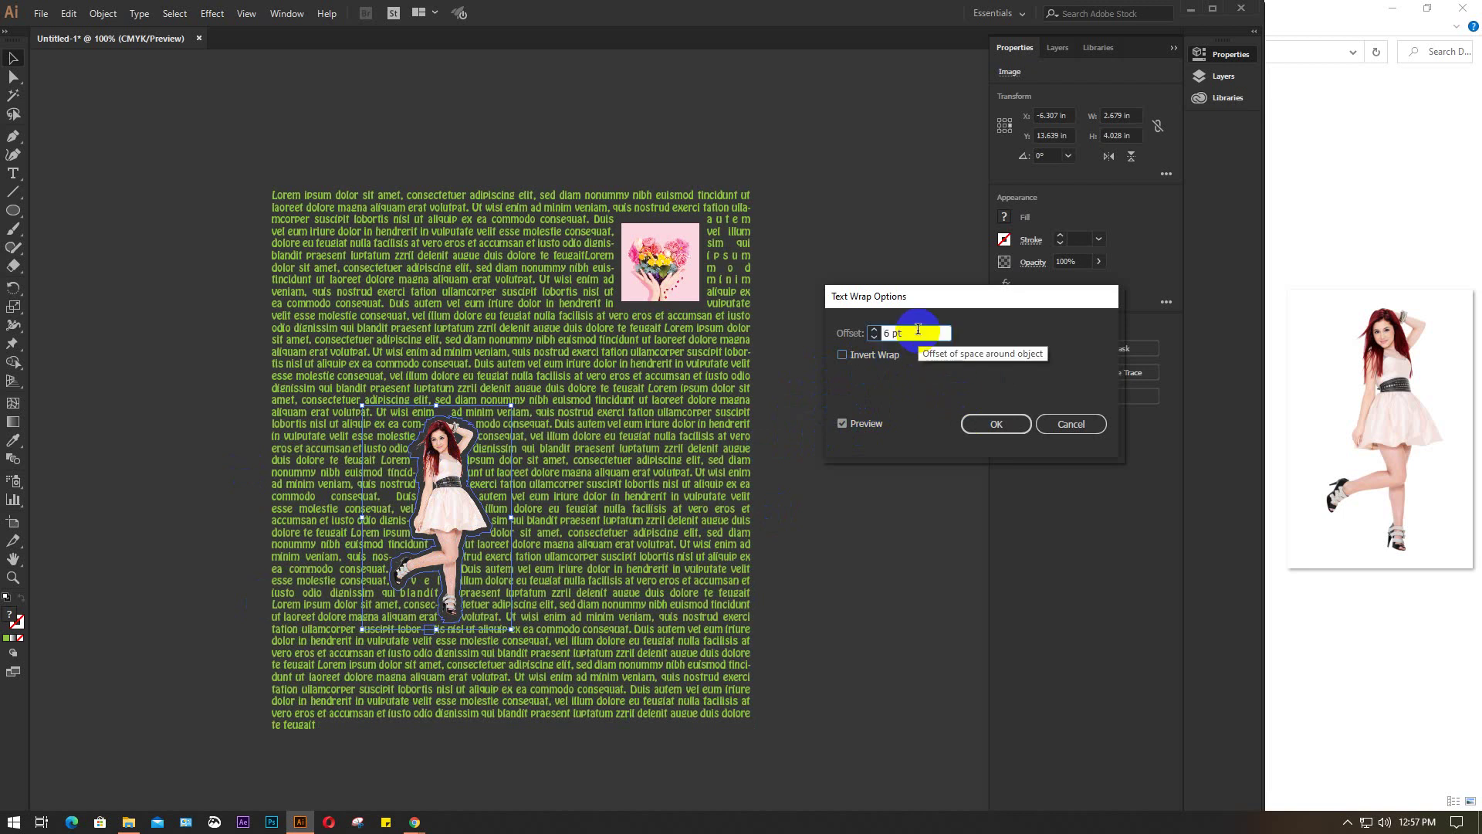
key("Up")
key("Up")
key("Up")
key("Up")
key("Up")
key("Up")
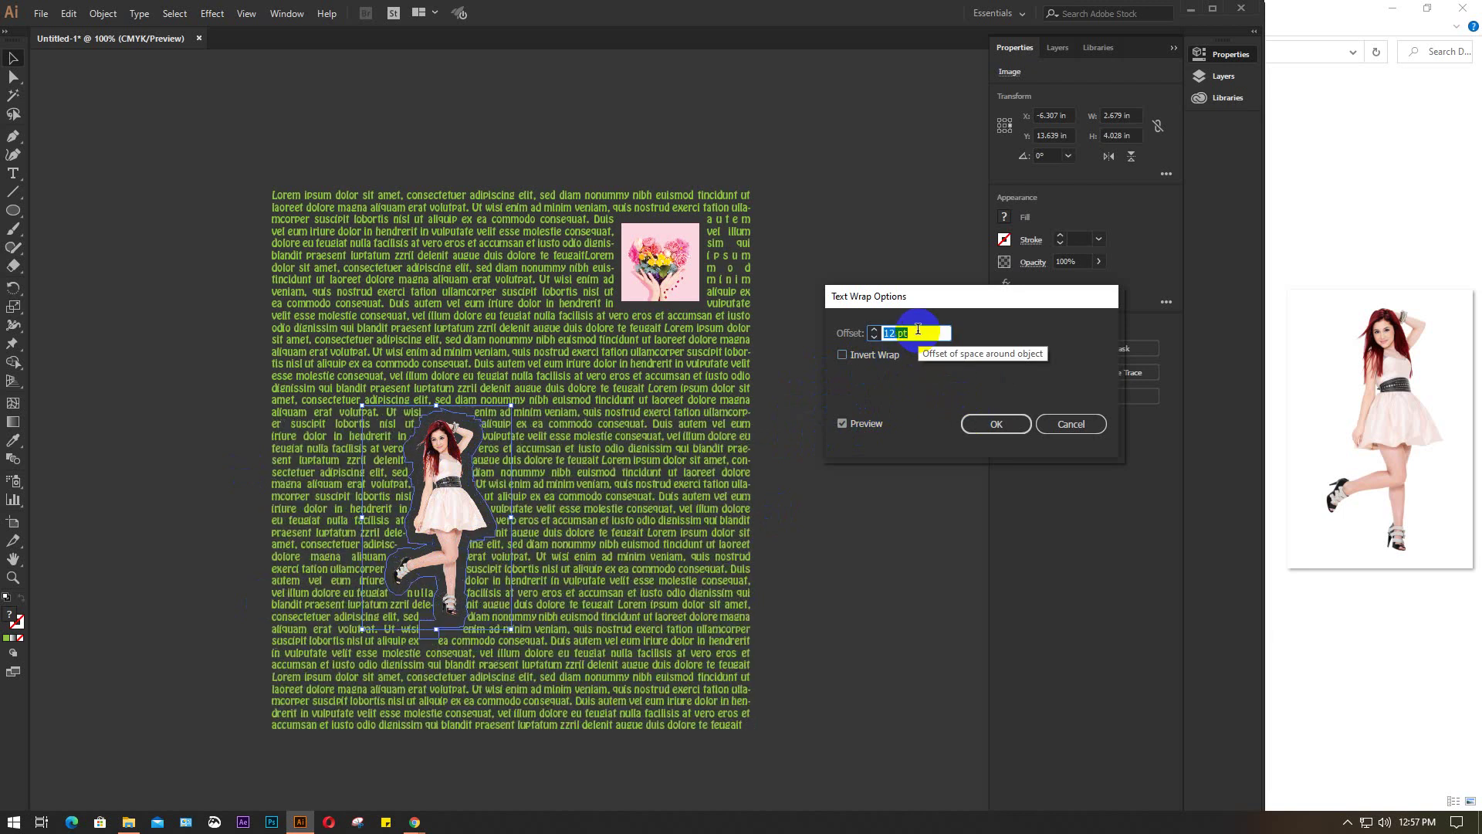
key("Up")
key("Up")
key("Up")
key("Up")
key("Up")
key("Up")
key("Up")
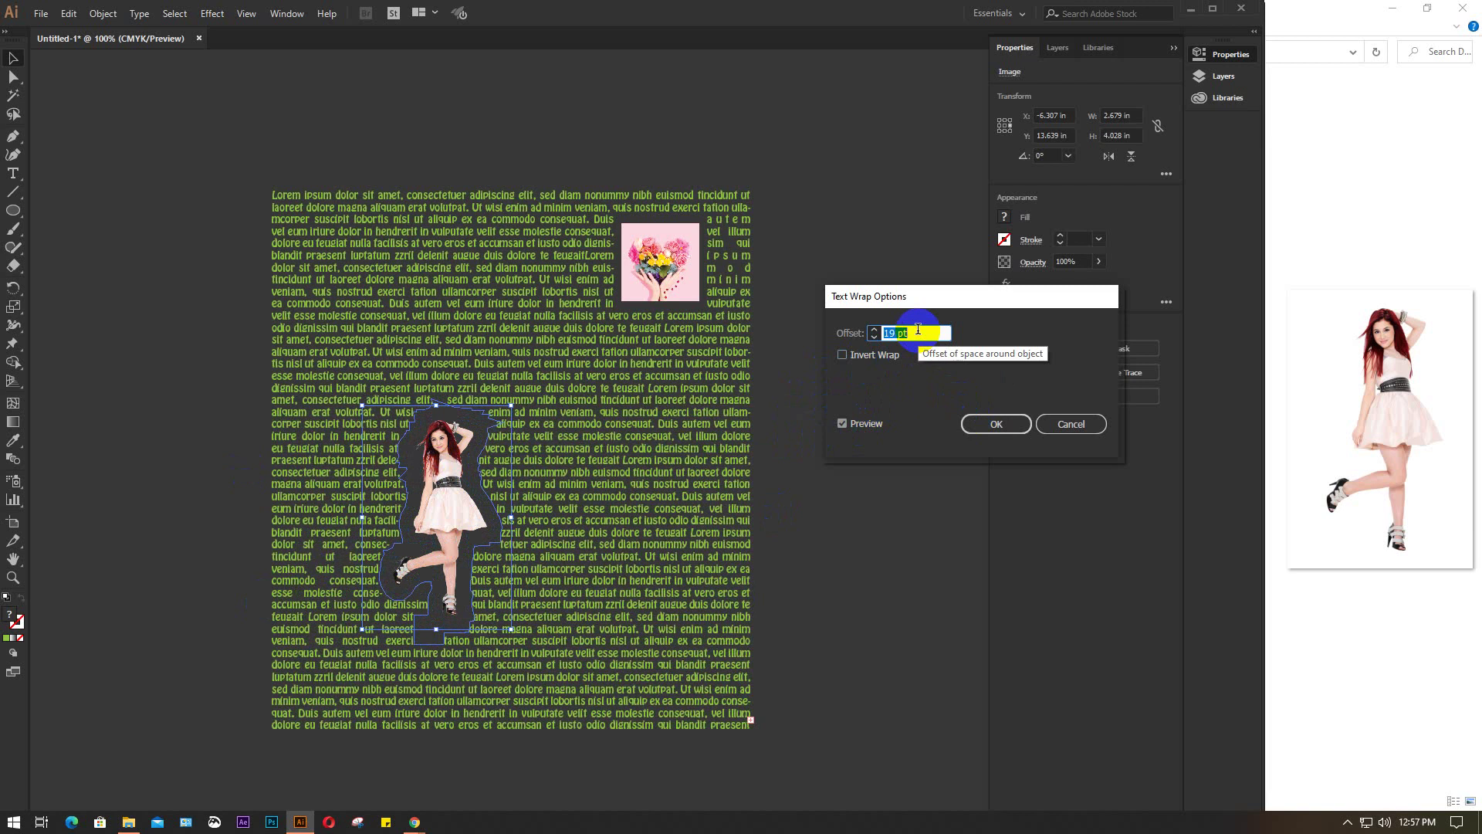
key("Down")
key("Down")
key("Down")
key("Down")
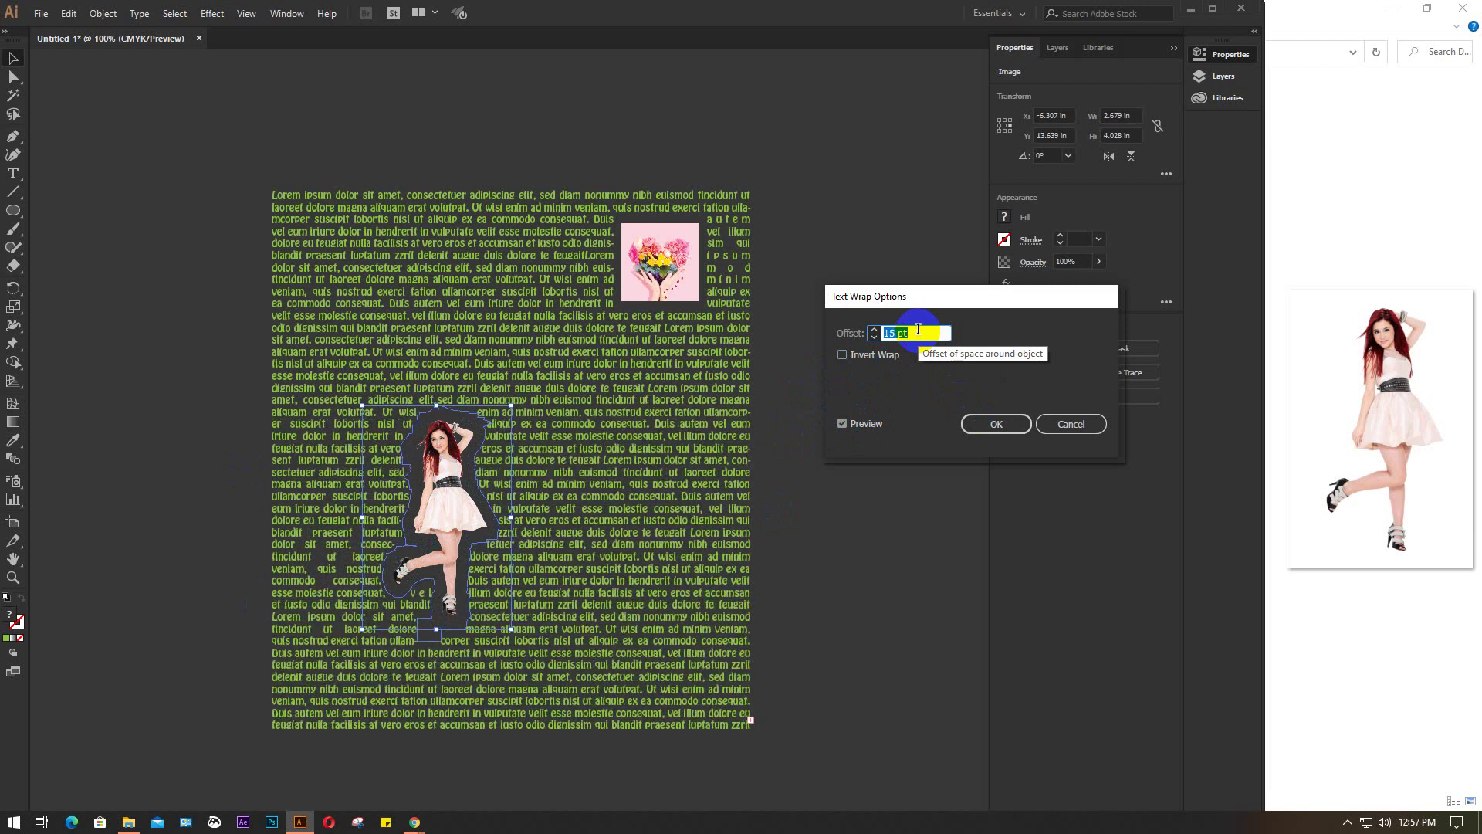
key("Down")
key("Down")
key("Down")
key("Down")
key("Down")
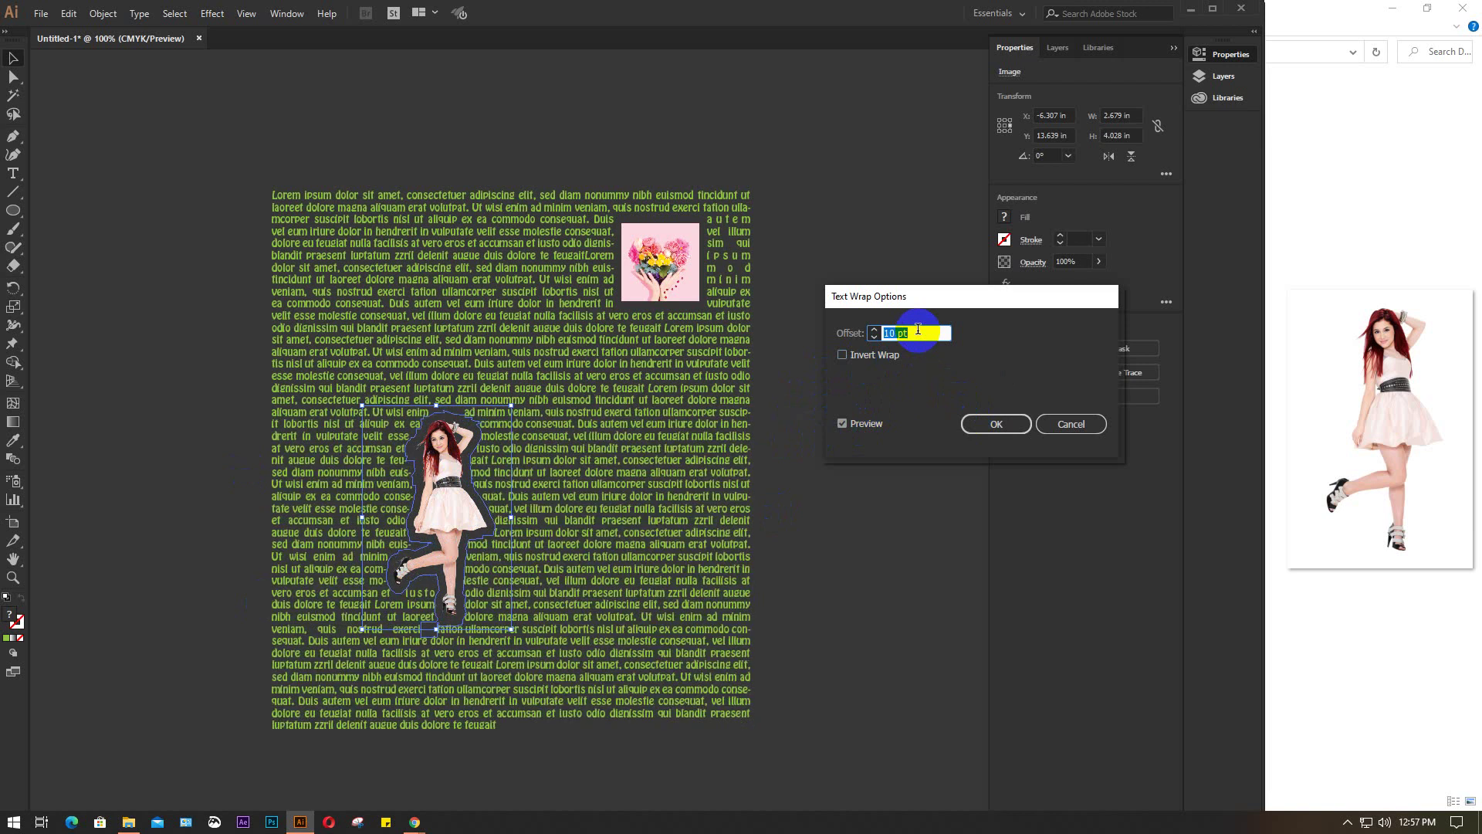
left_click(1001, 425)
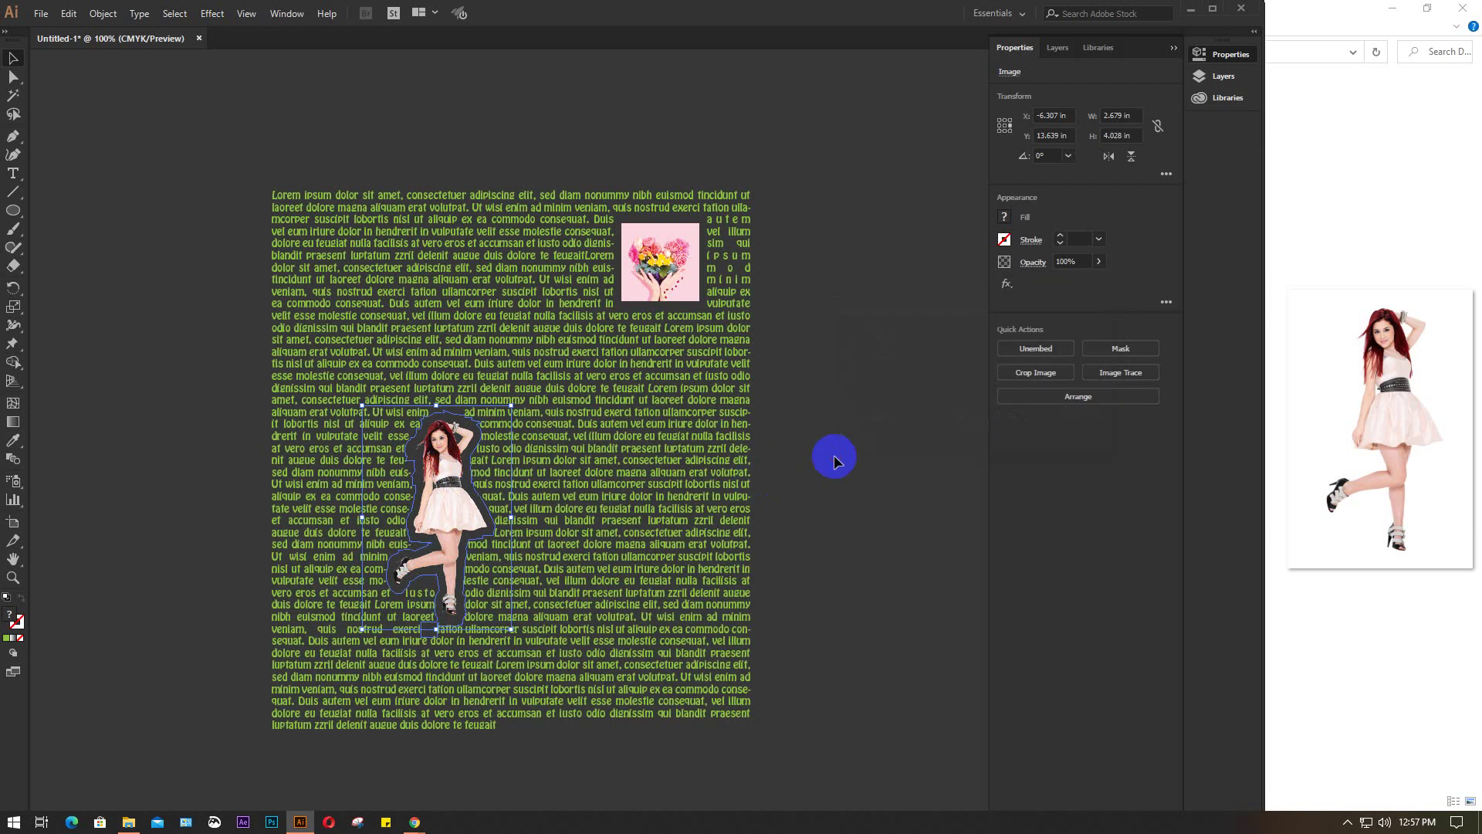
left_click(834, 457)
Move the dancing-girl figure right and drag the flower photo down onto her
left_click_drag(452, 497, 619, 513)
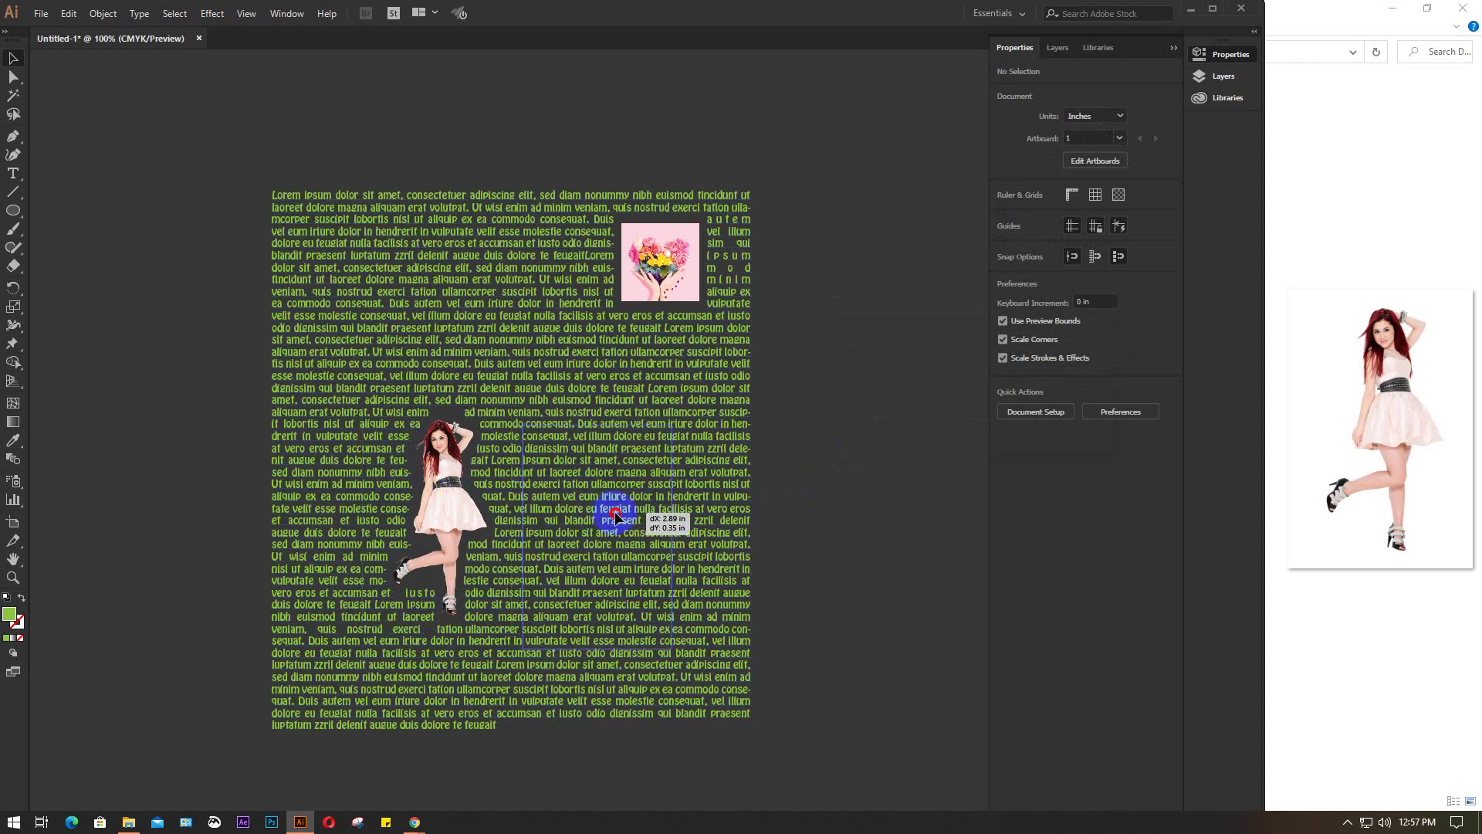
left_click(891, 484)
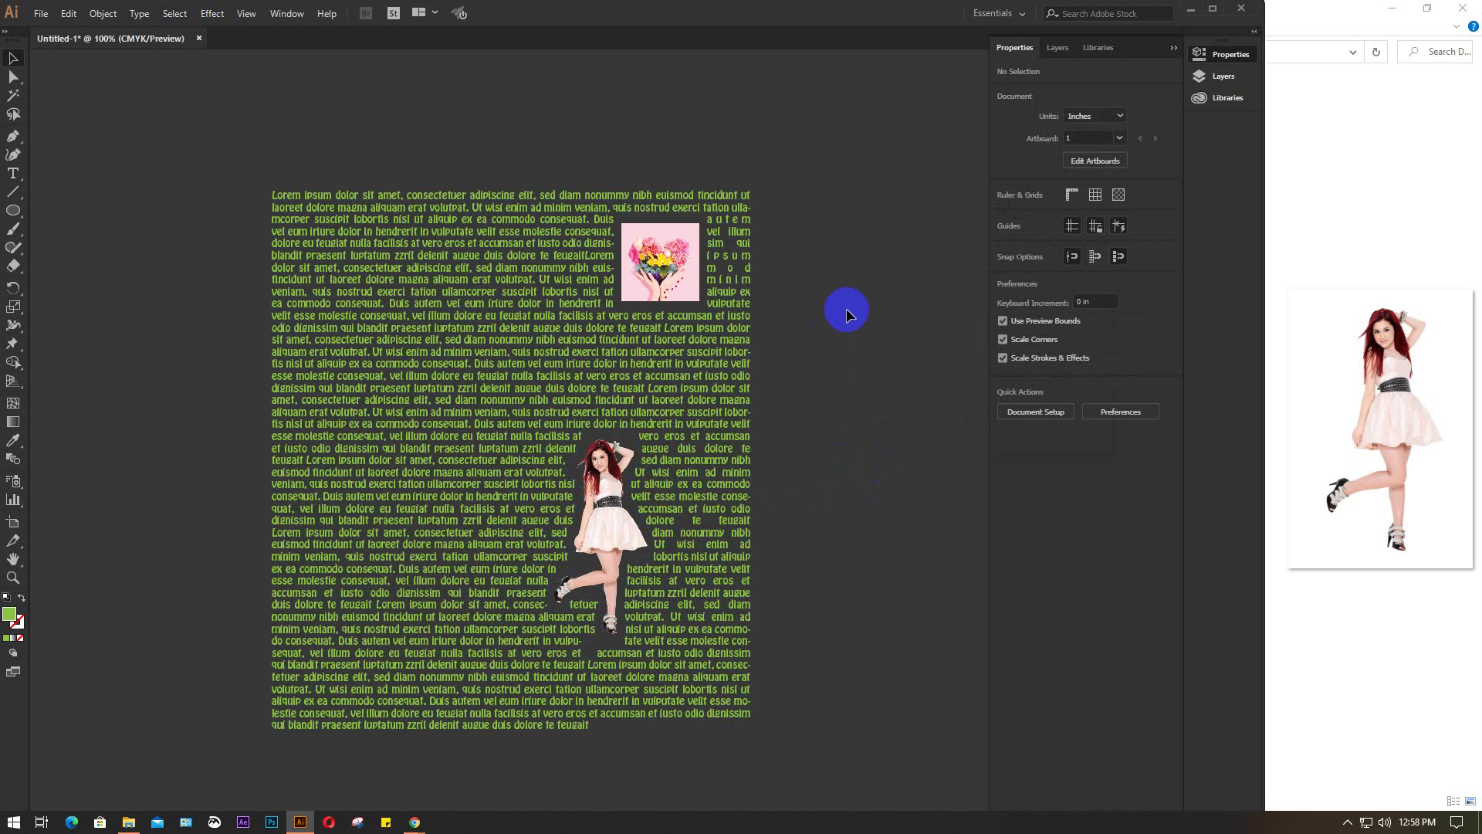
left_click(645, 274)
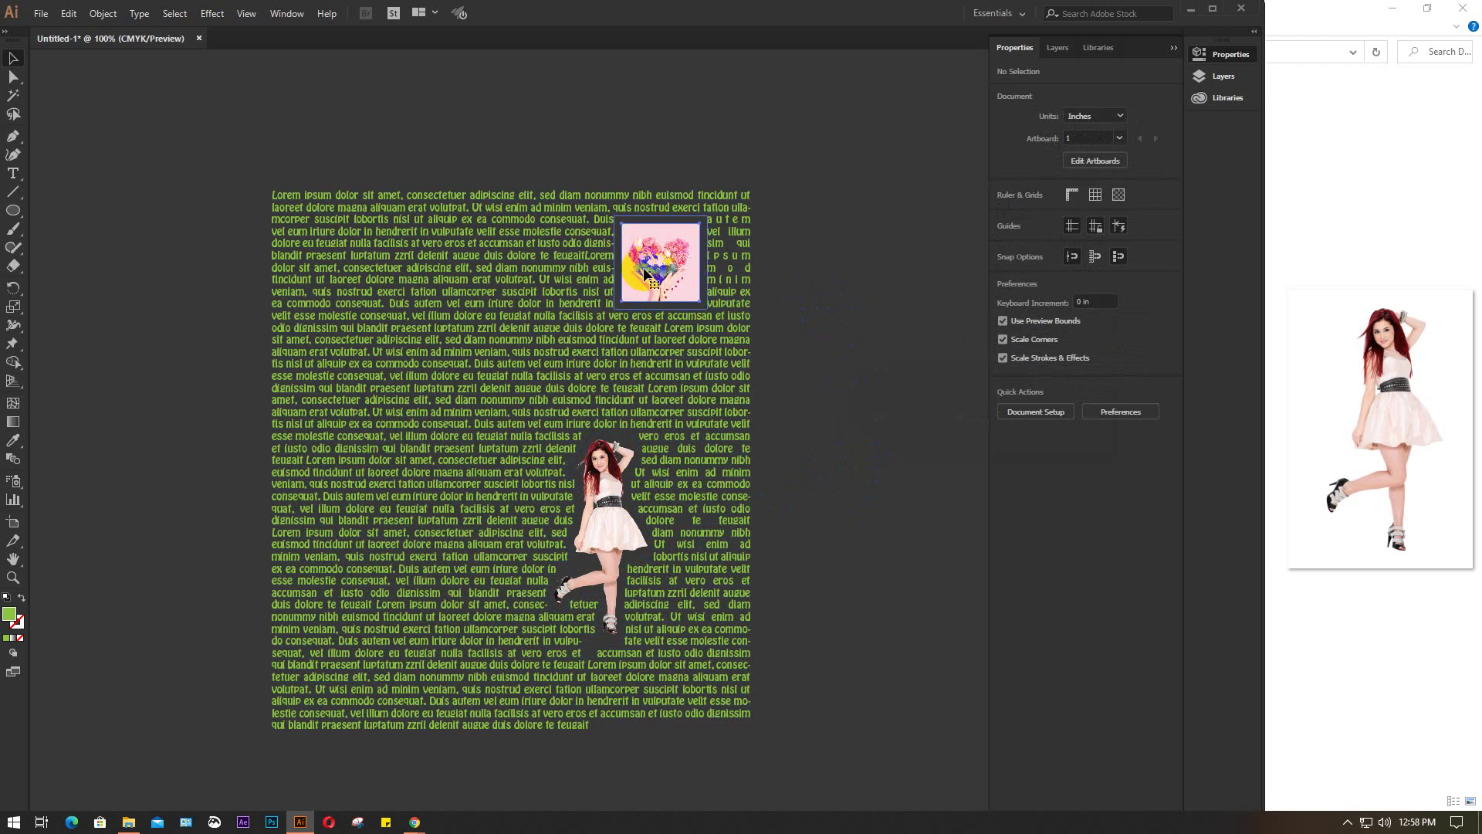
left_click_drag(645, 274, 592, 534)
Delete the wrapped images and set the text fill to light grey
key("Delete")
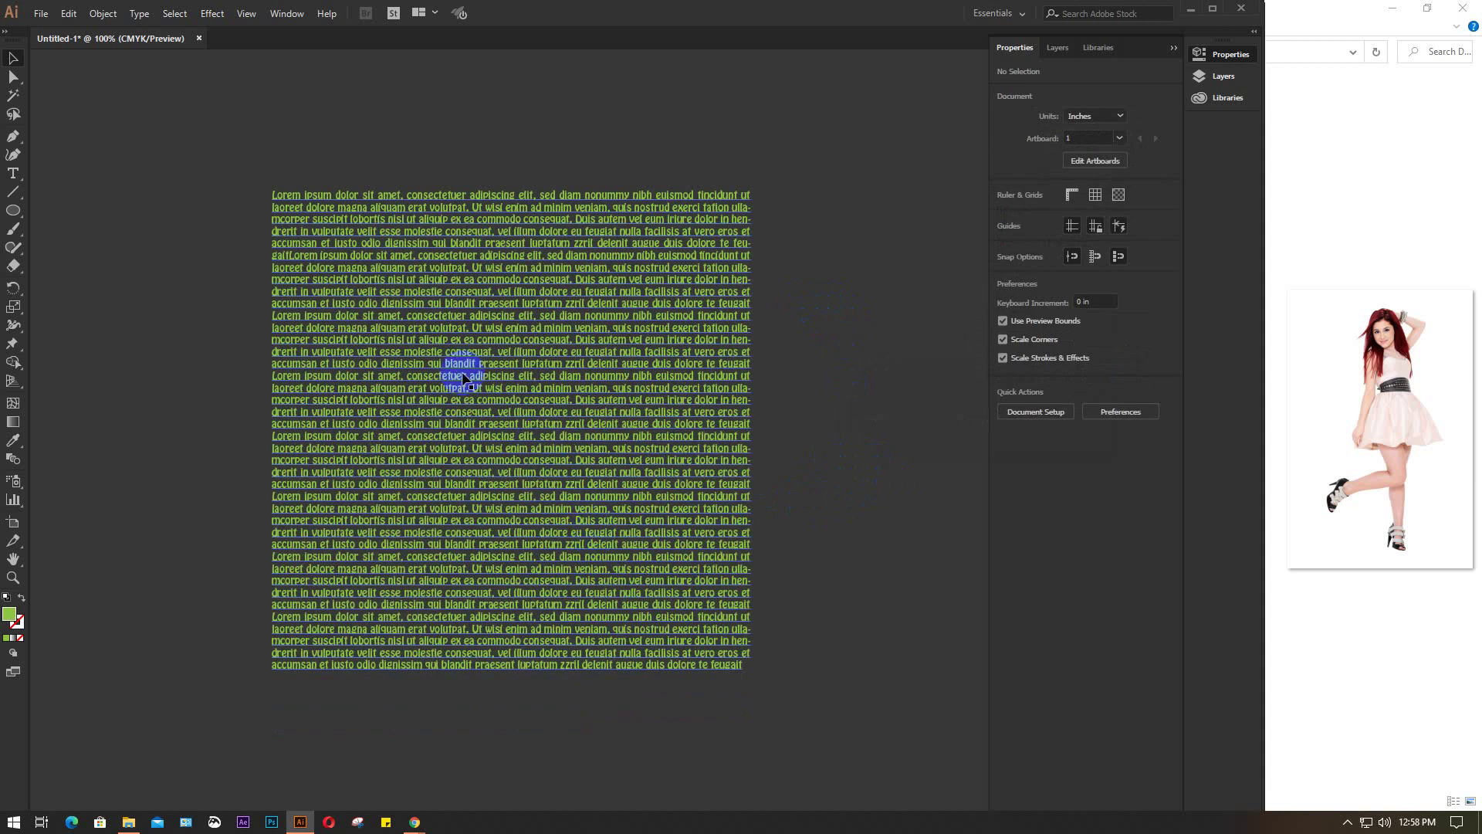
key("ctrl+a")
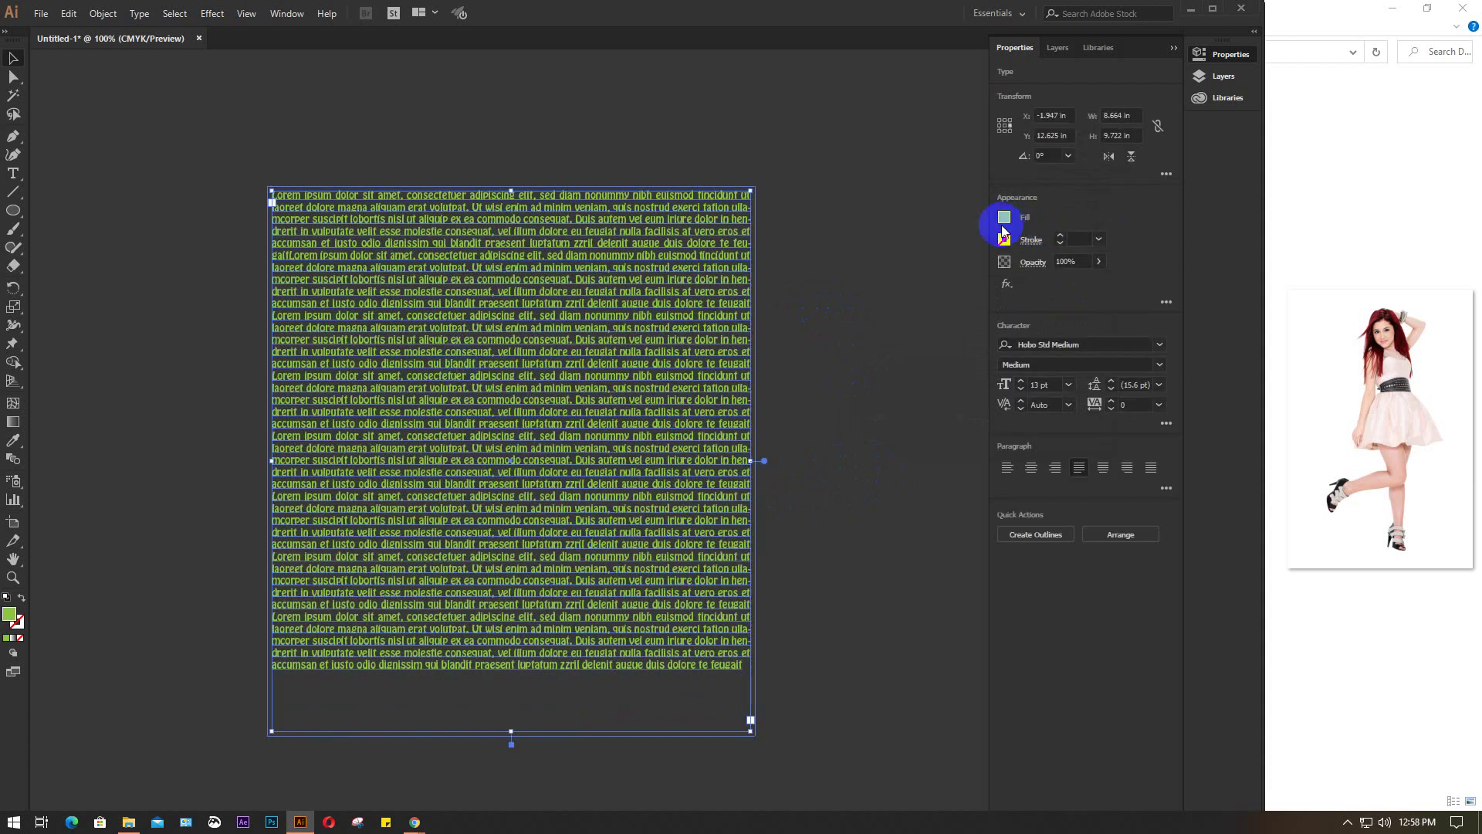
left_click(1004, 220)
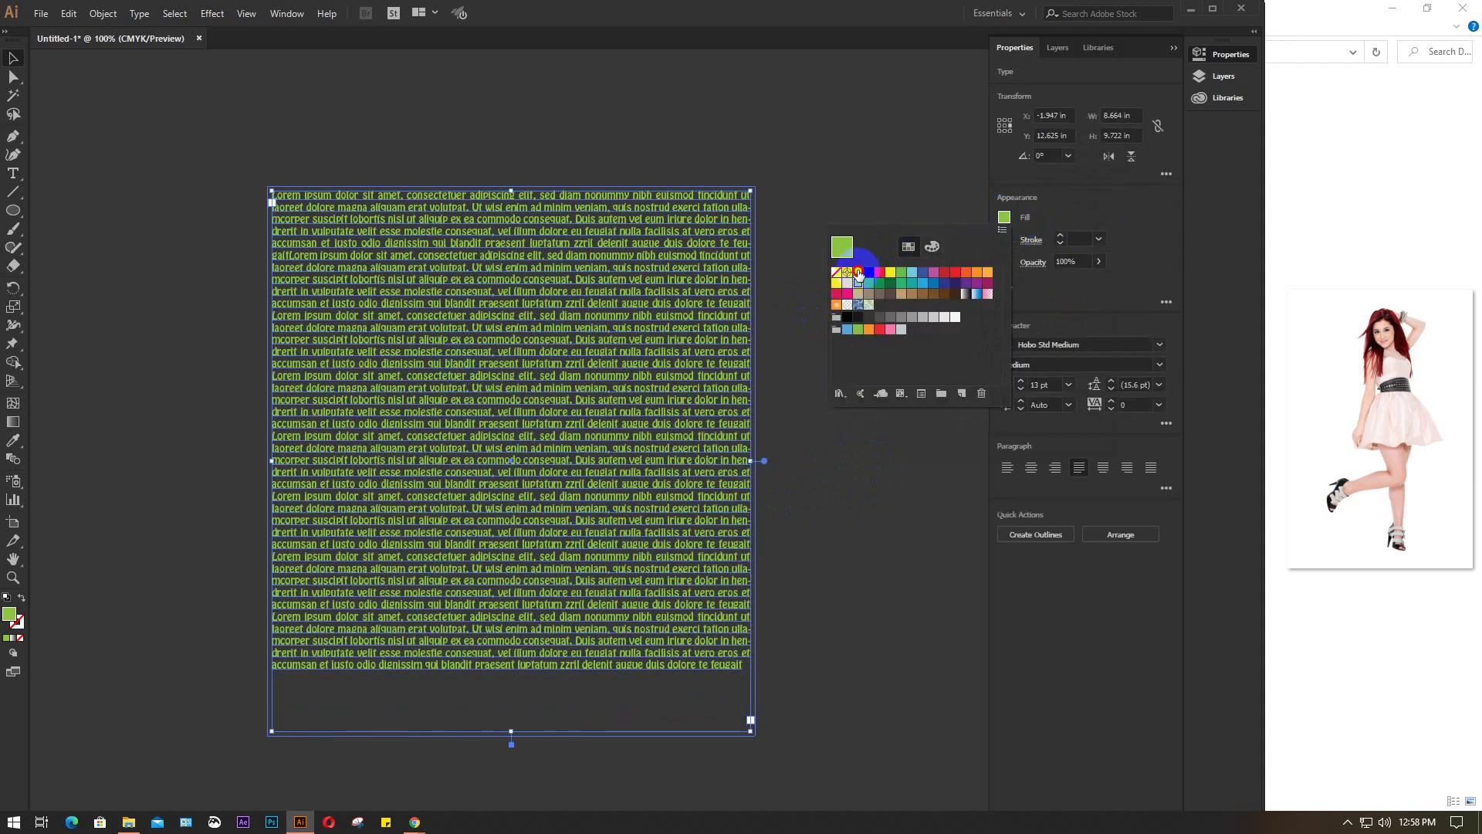
left_click(858, 272)
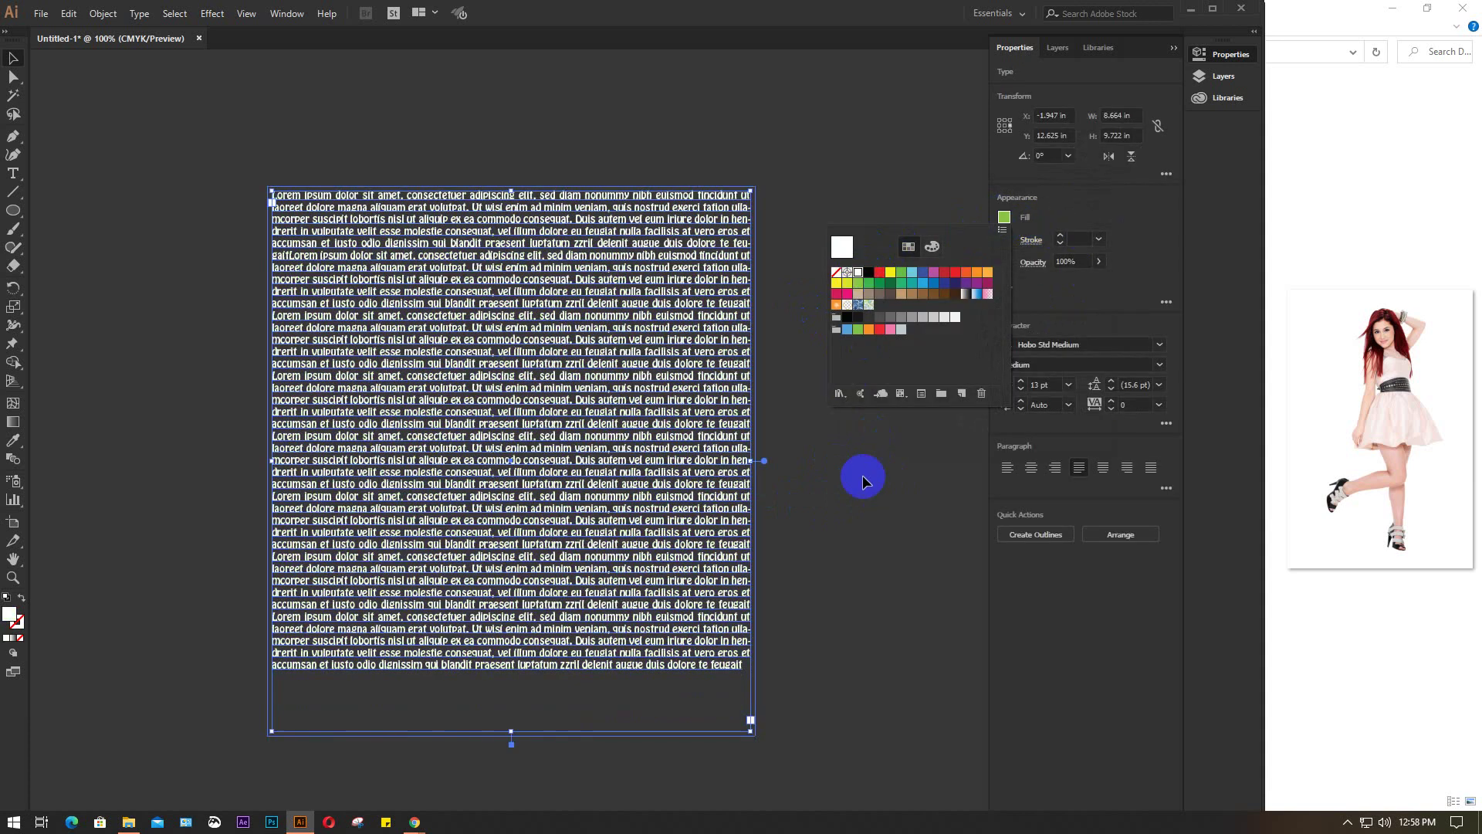
left_click(933, 318)
left_click(855, 520)
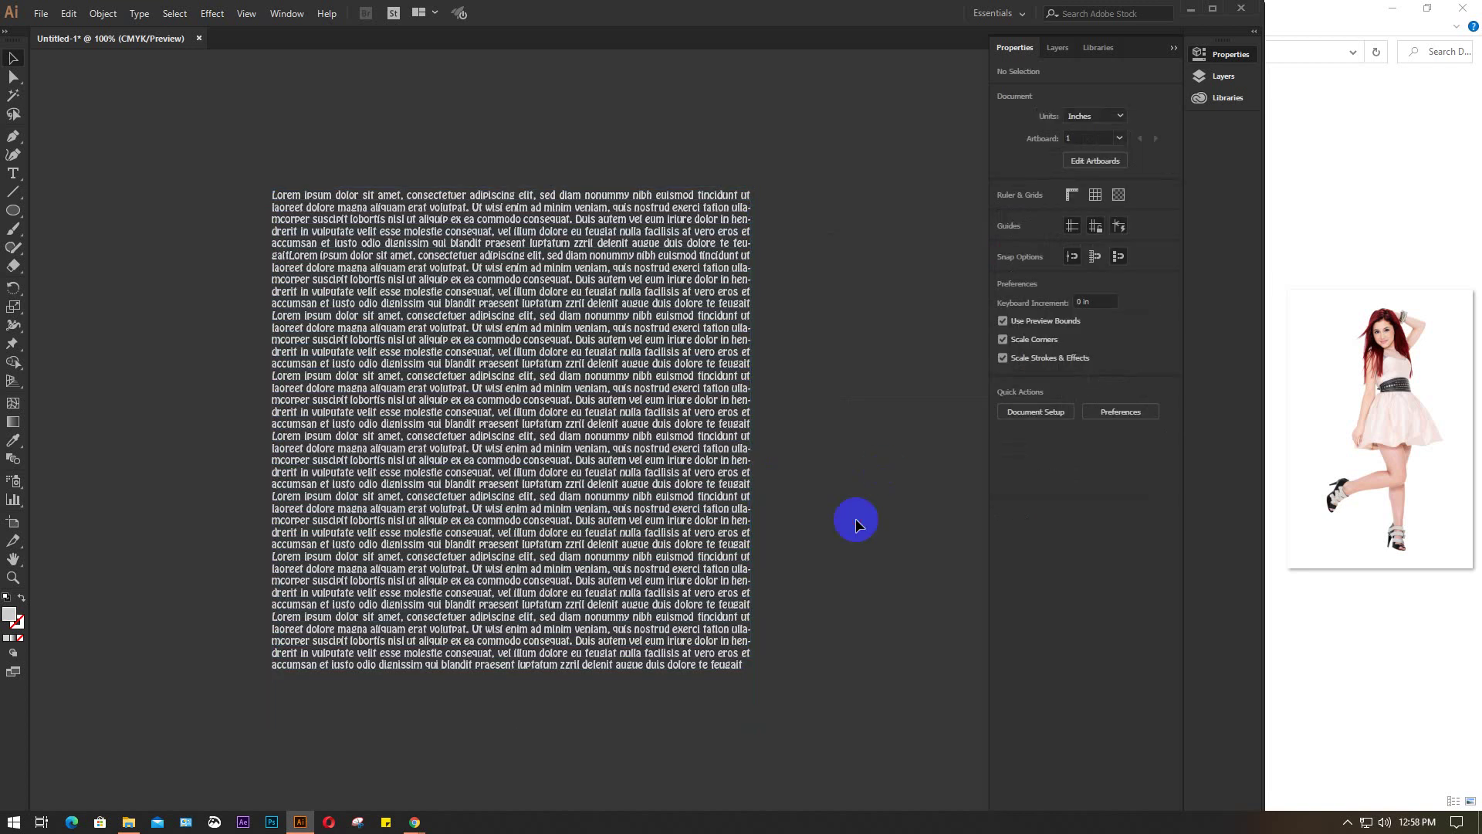
Drag 5-2-model-png from the Desktop folder into the document
mouse_move(128, 822)
left_click(124, 745)
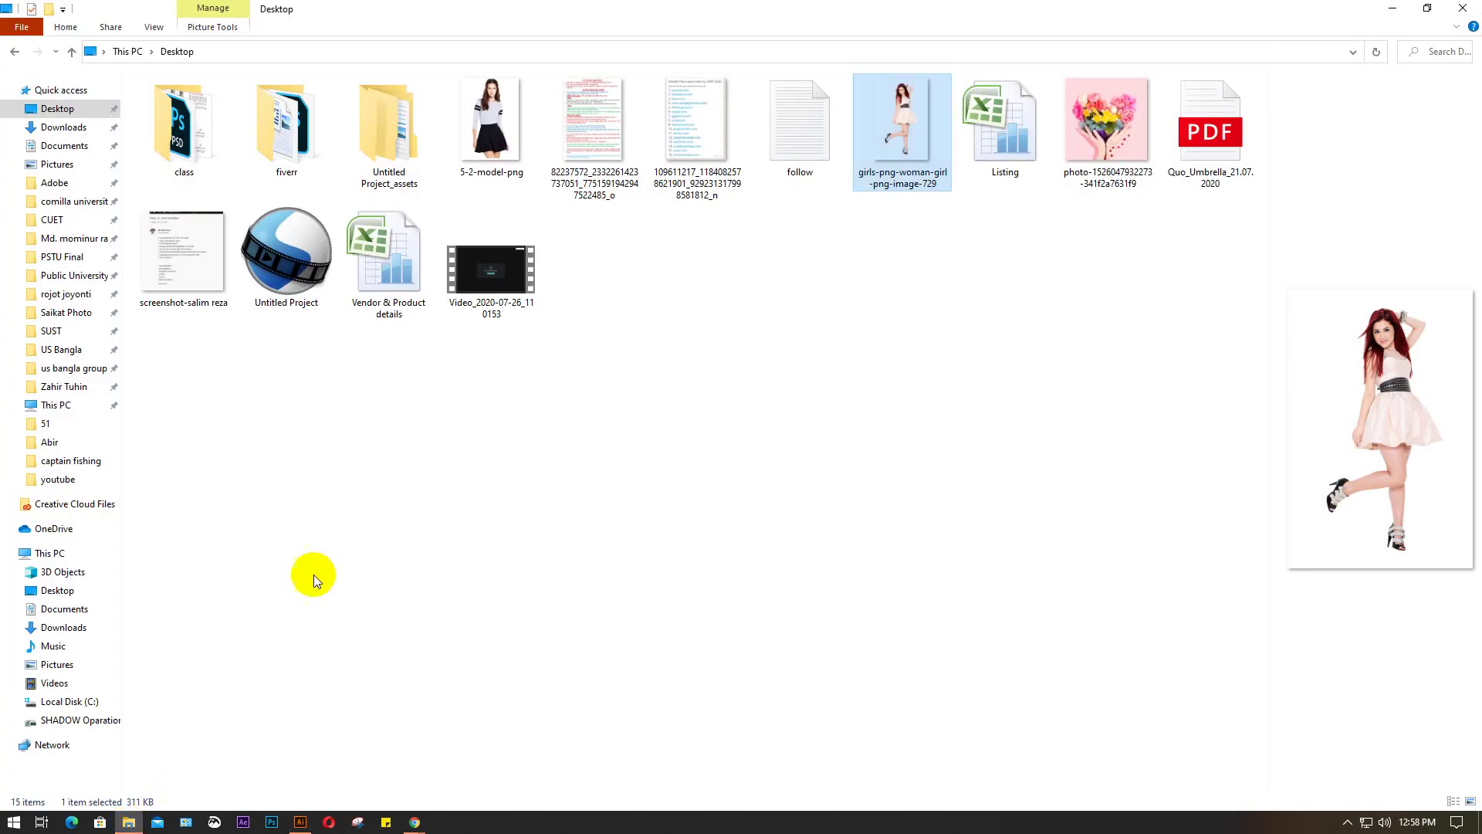
left_click_drag(486, 118, 509, 458)
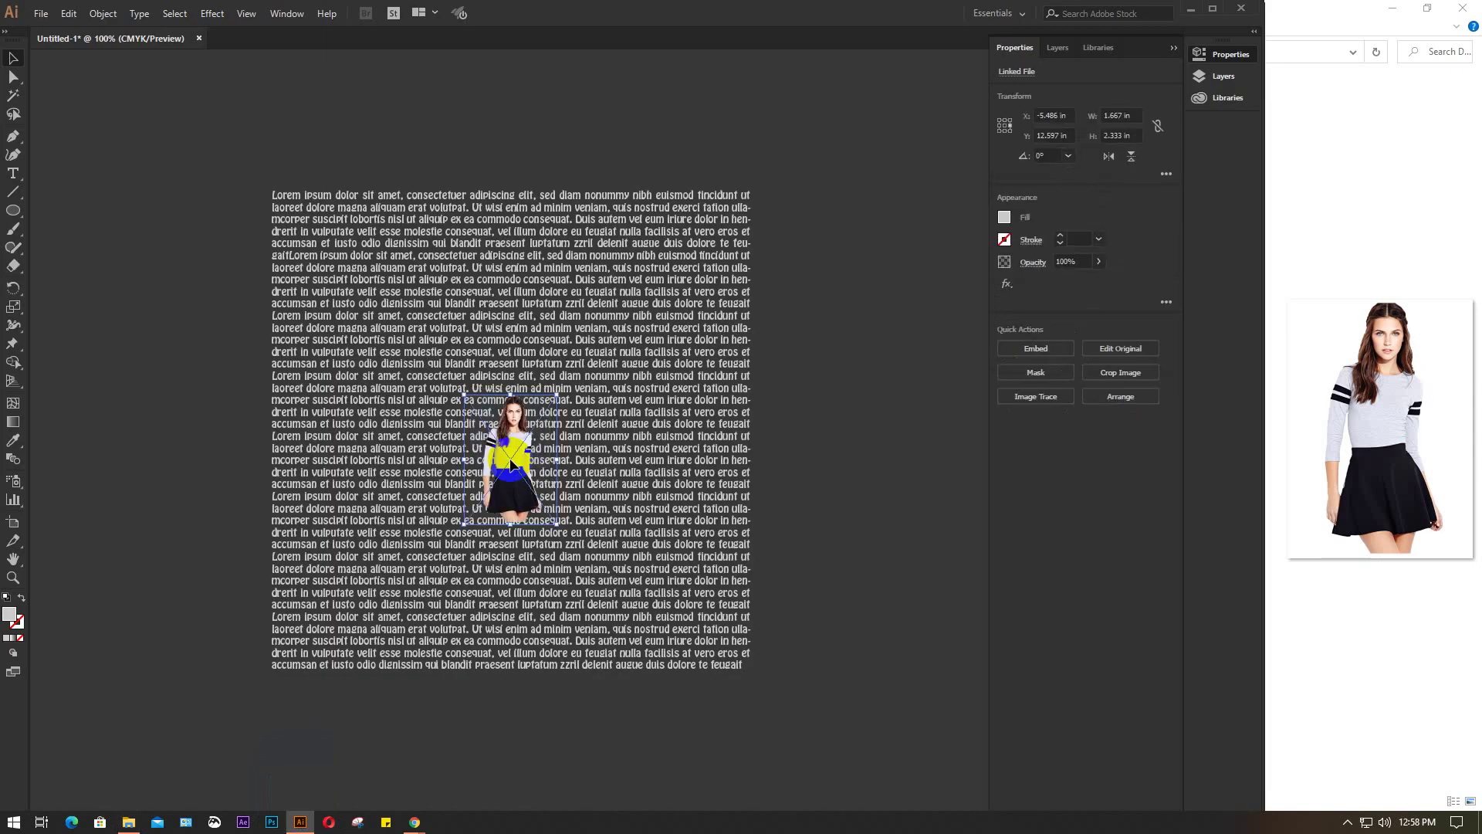
Enlarge the model photo to about 5.77 × 8.08 in, embed it, and centre it over the text
left_click_drag(562, 528, 682, 686)
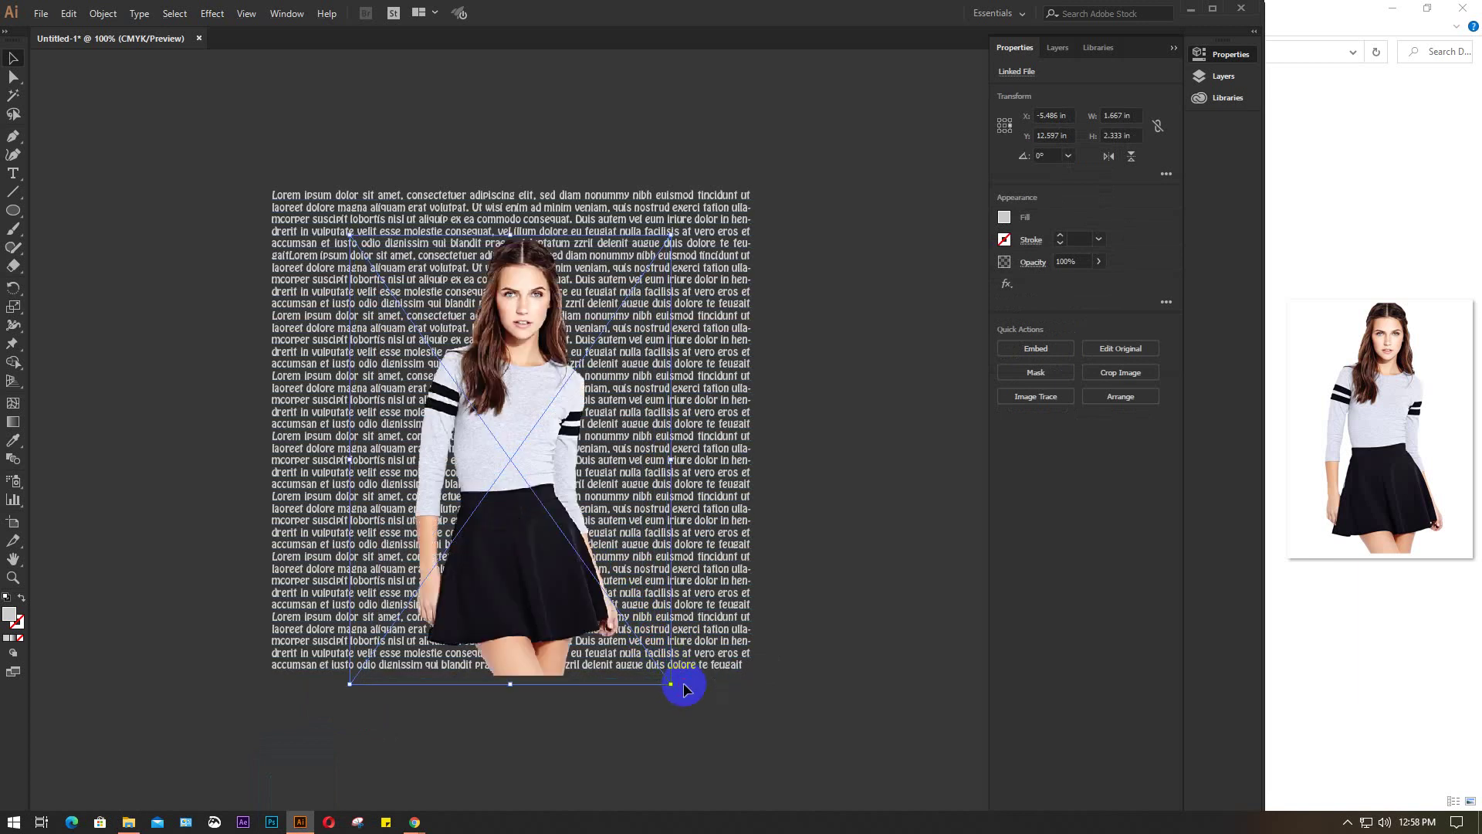
left_click(1036, 348)
left_click_drag(543, 420, 549, 390)
left_click(865, 373)
Send the model photo to the back, behind the text
left_click(529, 397)
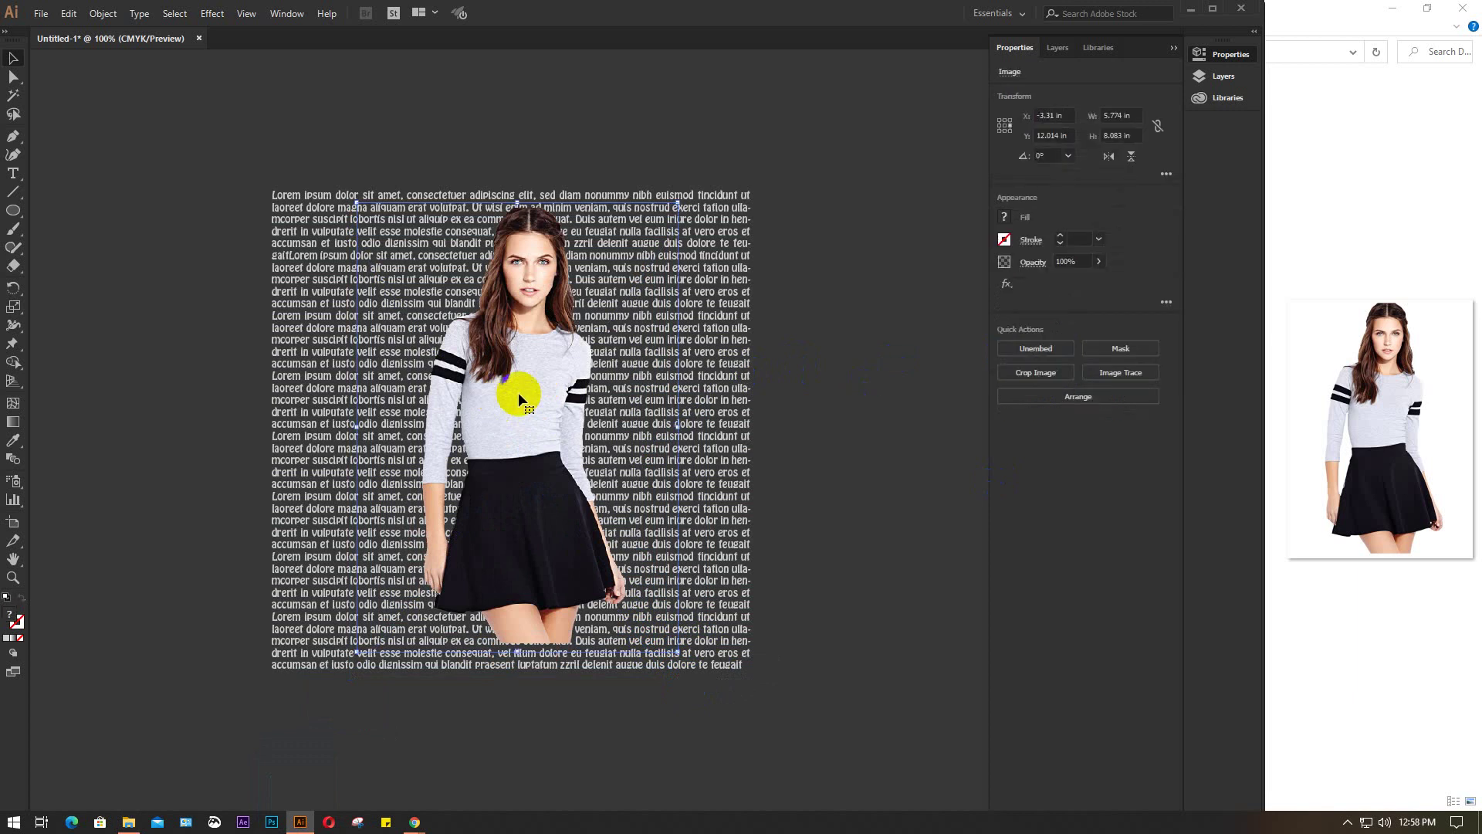
right_click(518, 394)
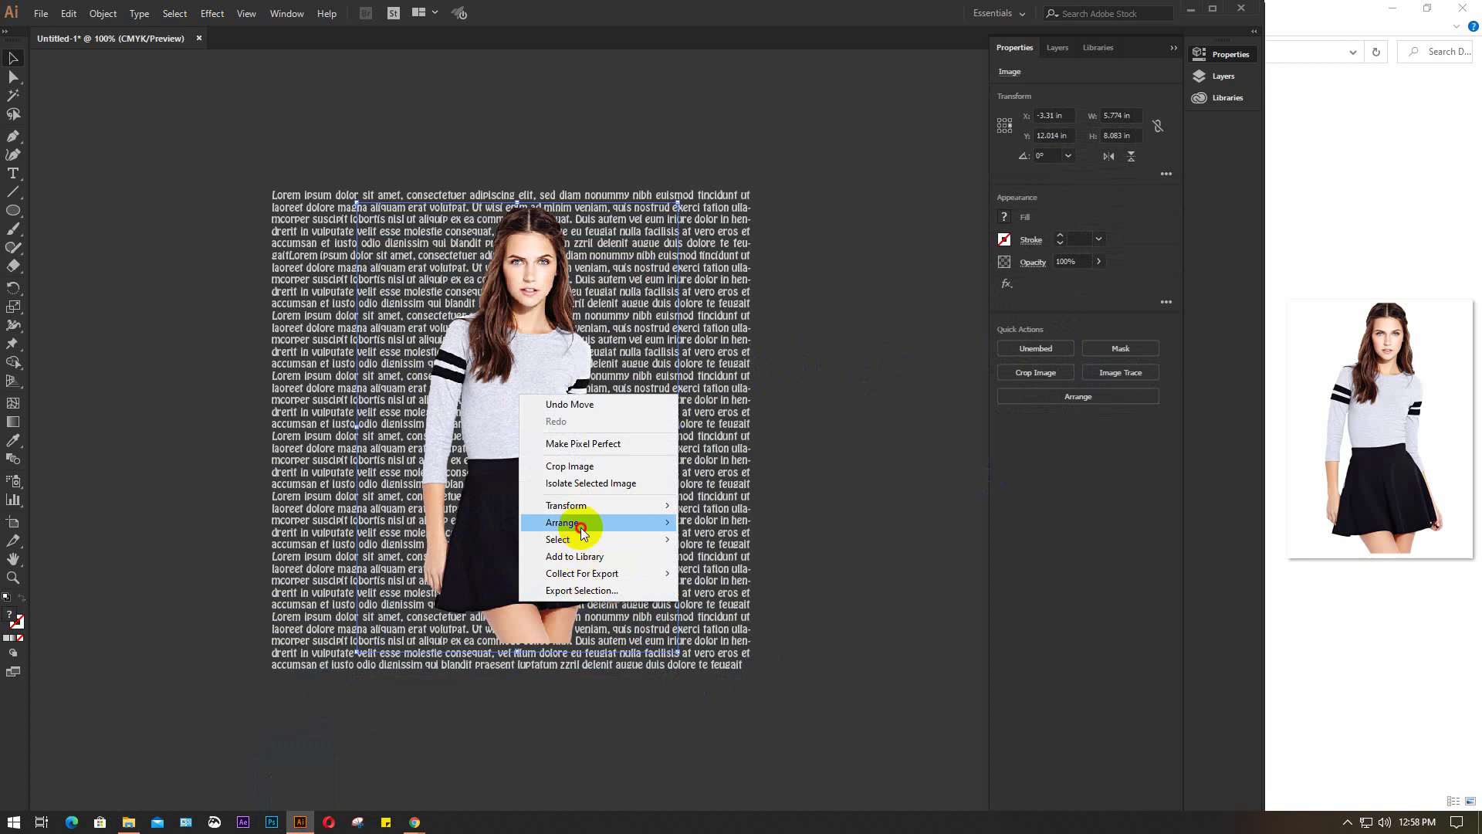
mouse_move(571, 523)
left_click(753, 575)
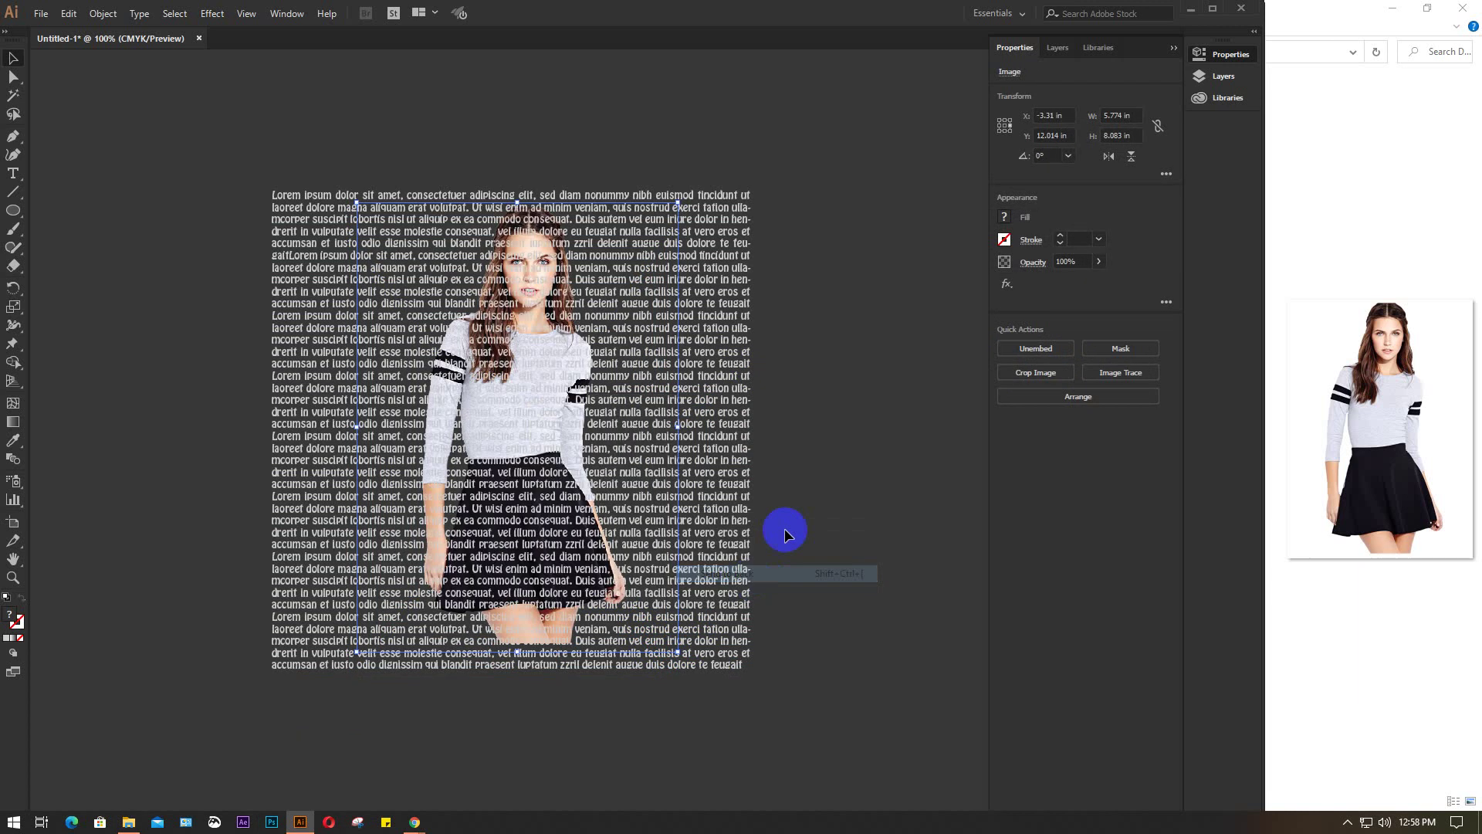
left_click(821, 381)
Recolour the text pale grey, then select and remove the text block
left_click_drag(712, 414, 723, 410)
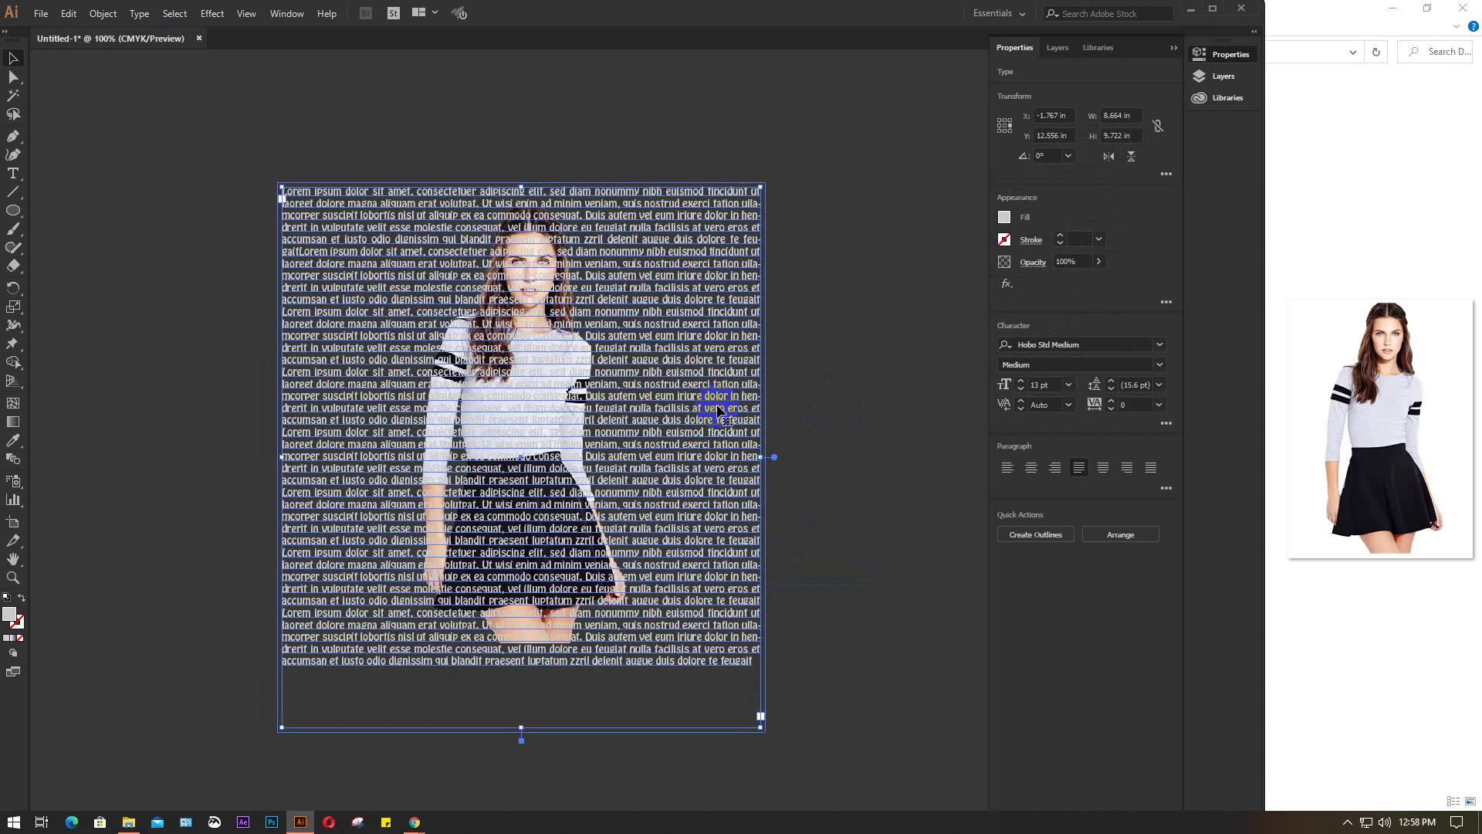
left_click(1004, 217)
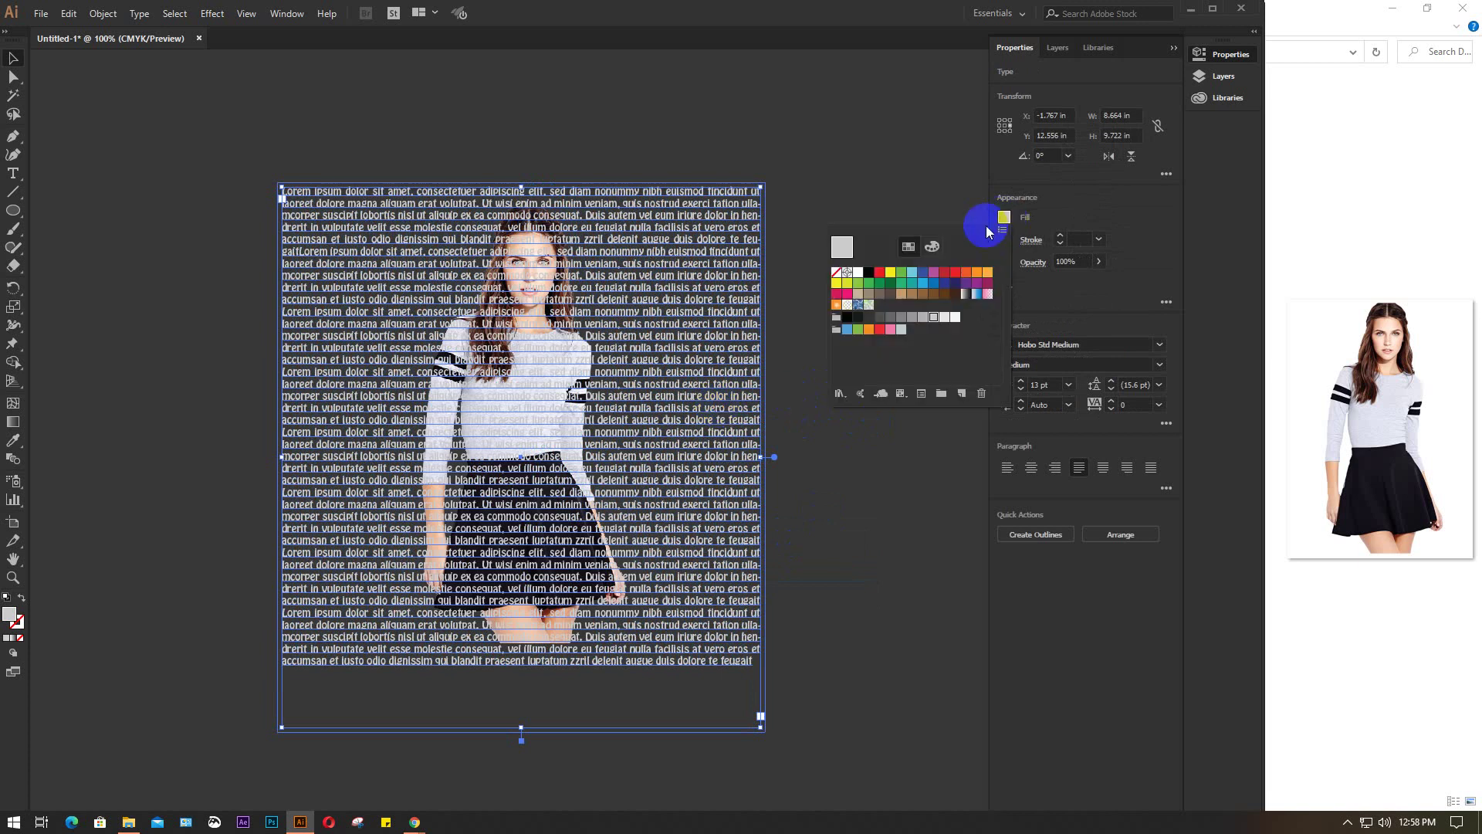
left_click(873, 275)
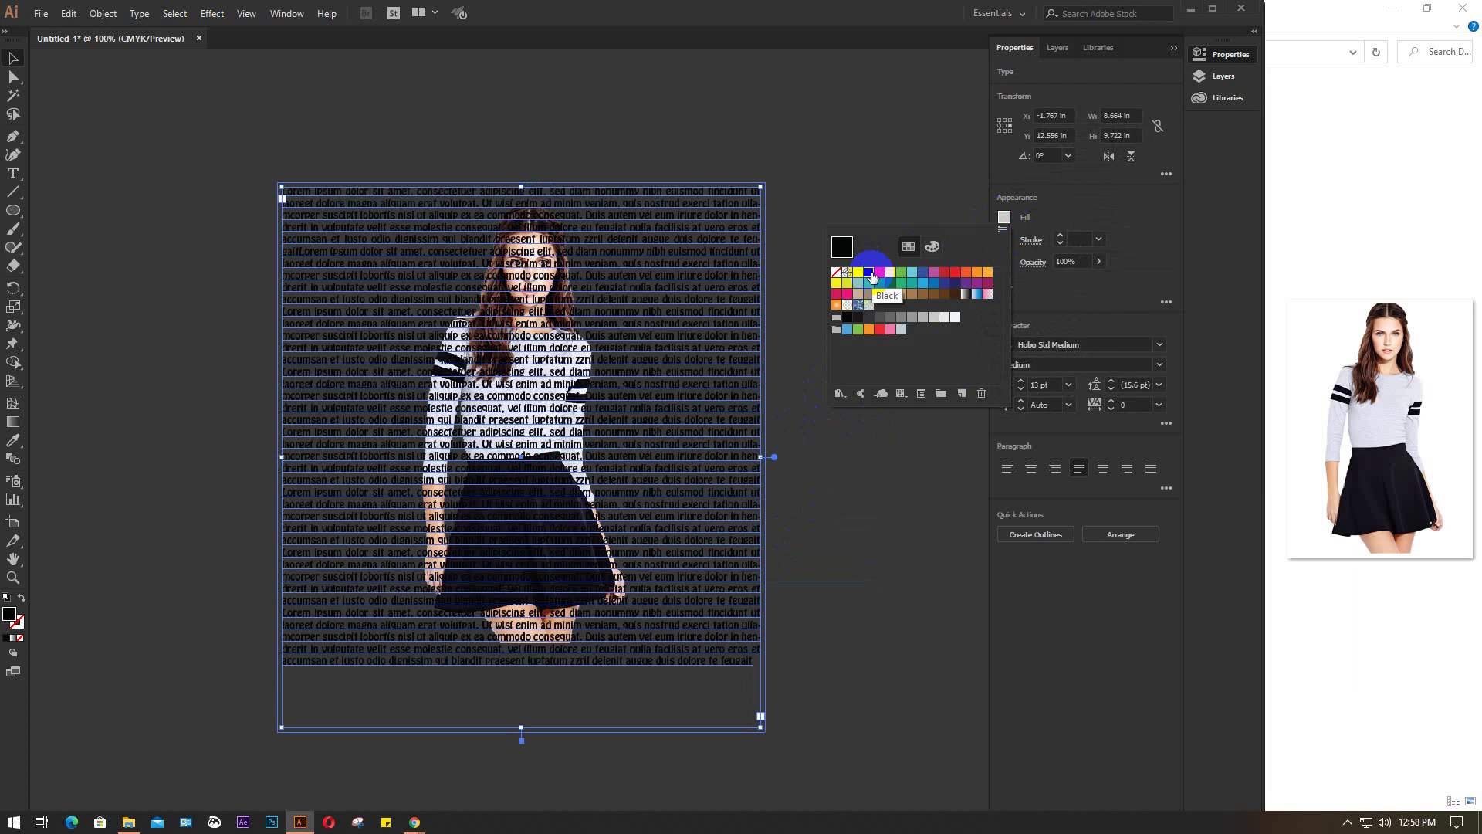
left_click(879, 318)
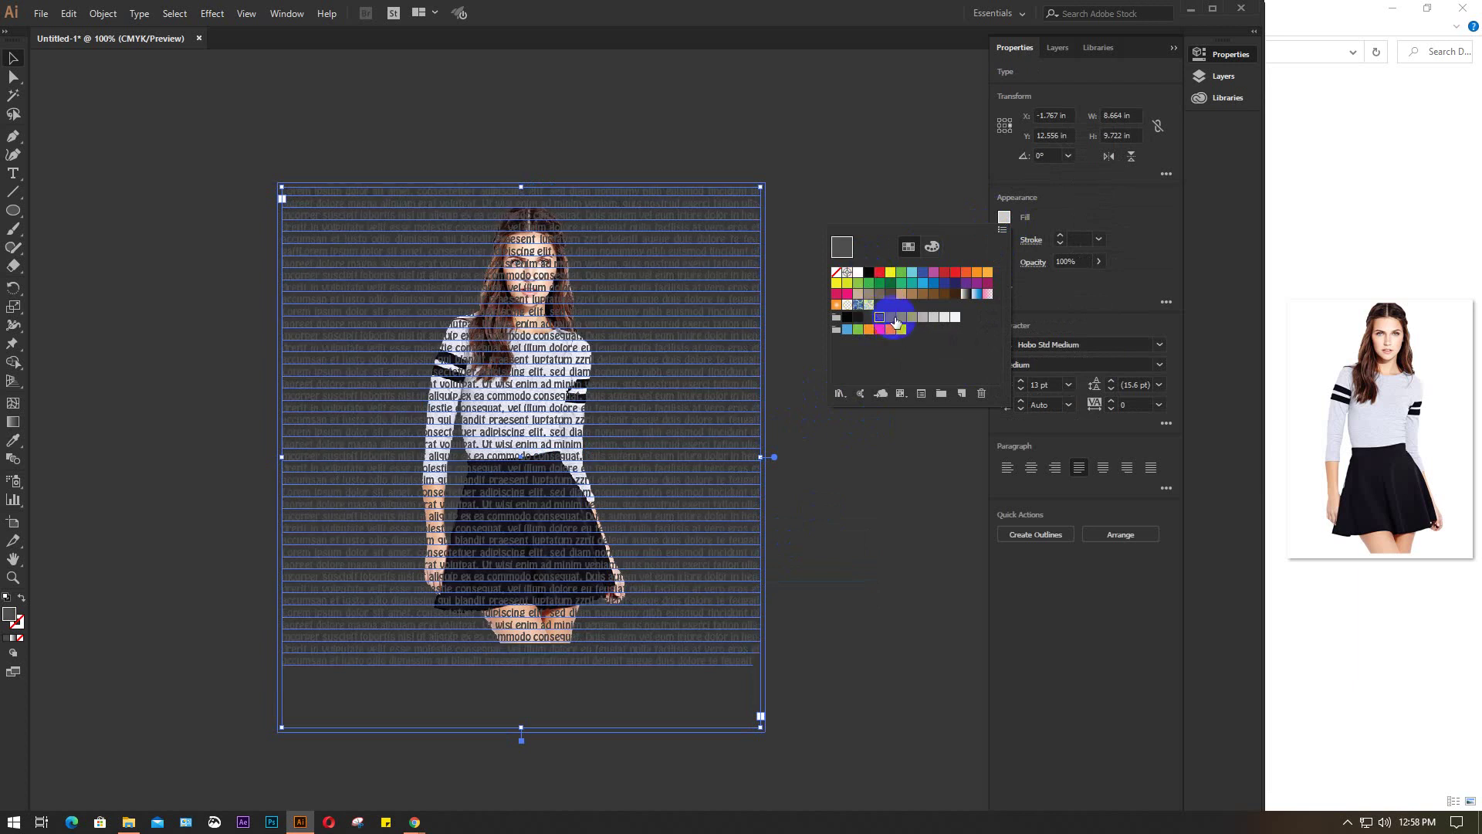
left_click(912, 317)
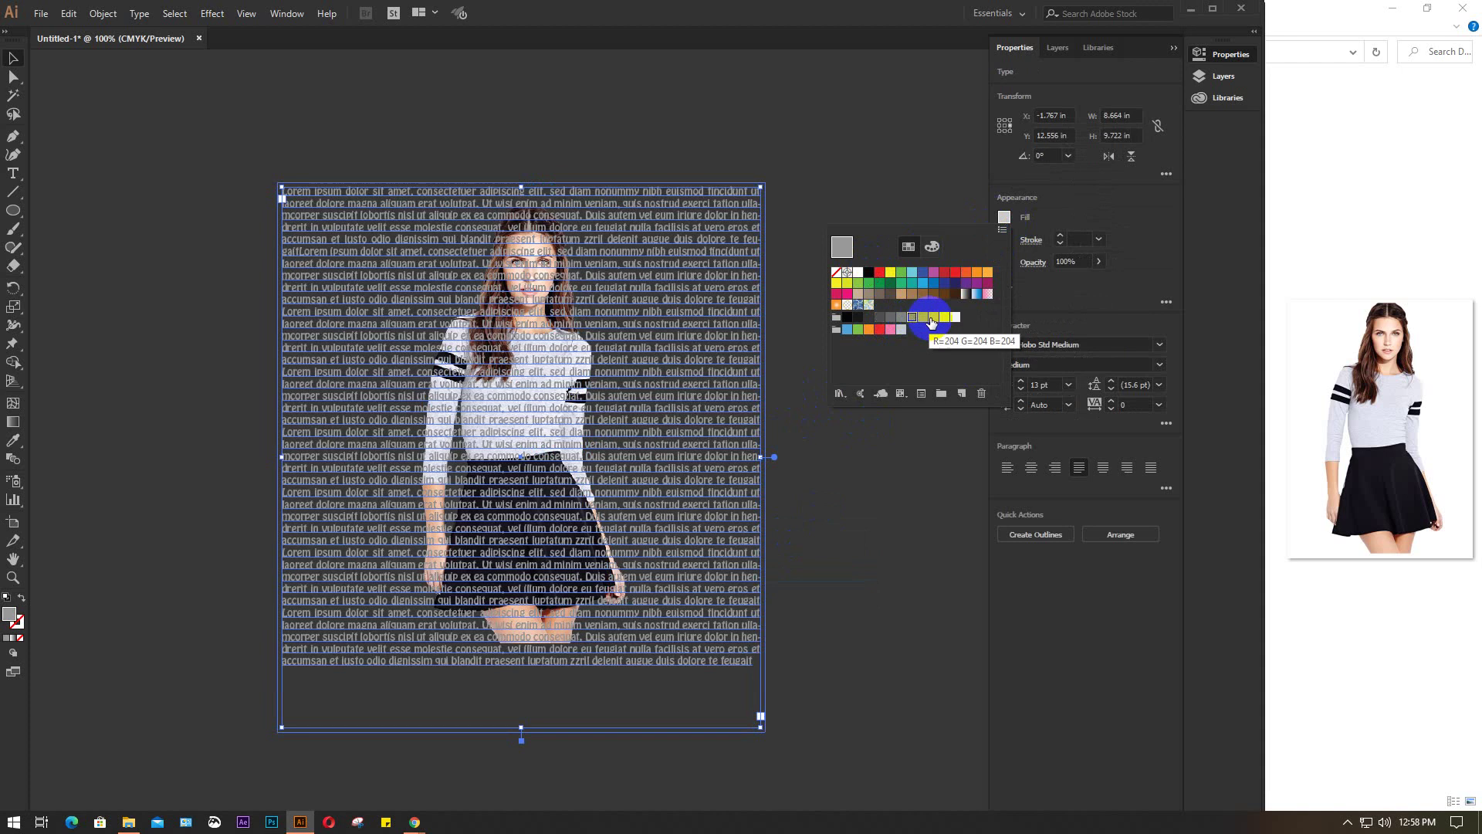
left_click(933, 317)
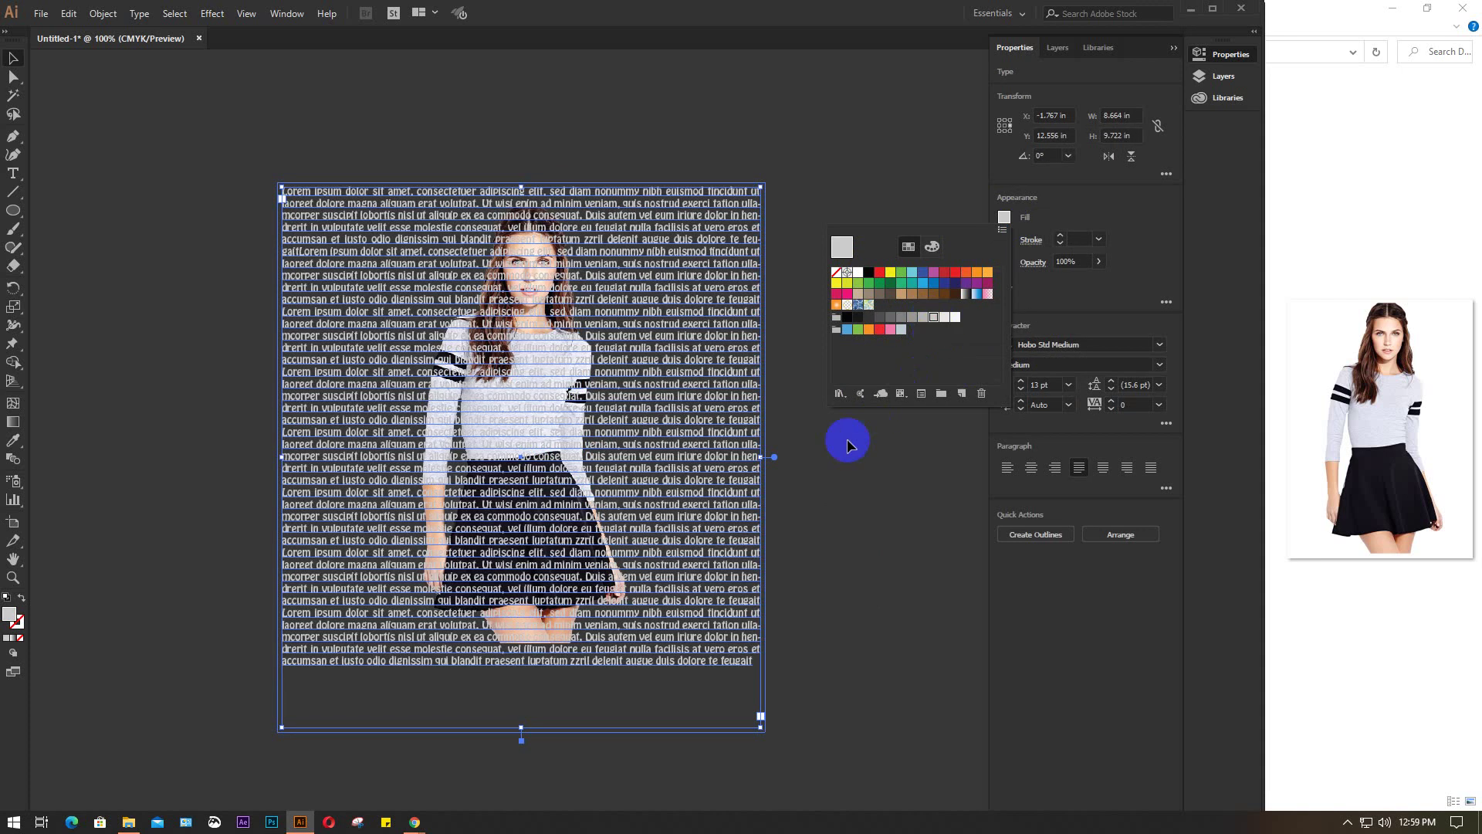
left_click(883, 480)
left_click(884, 481)
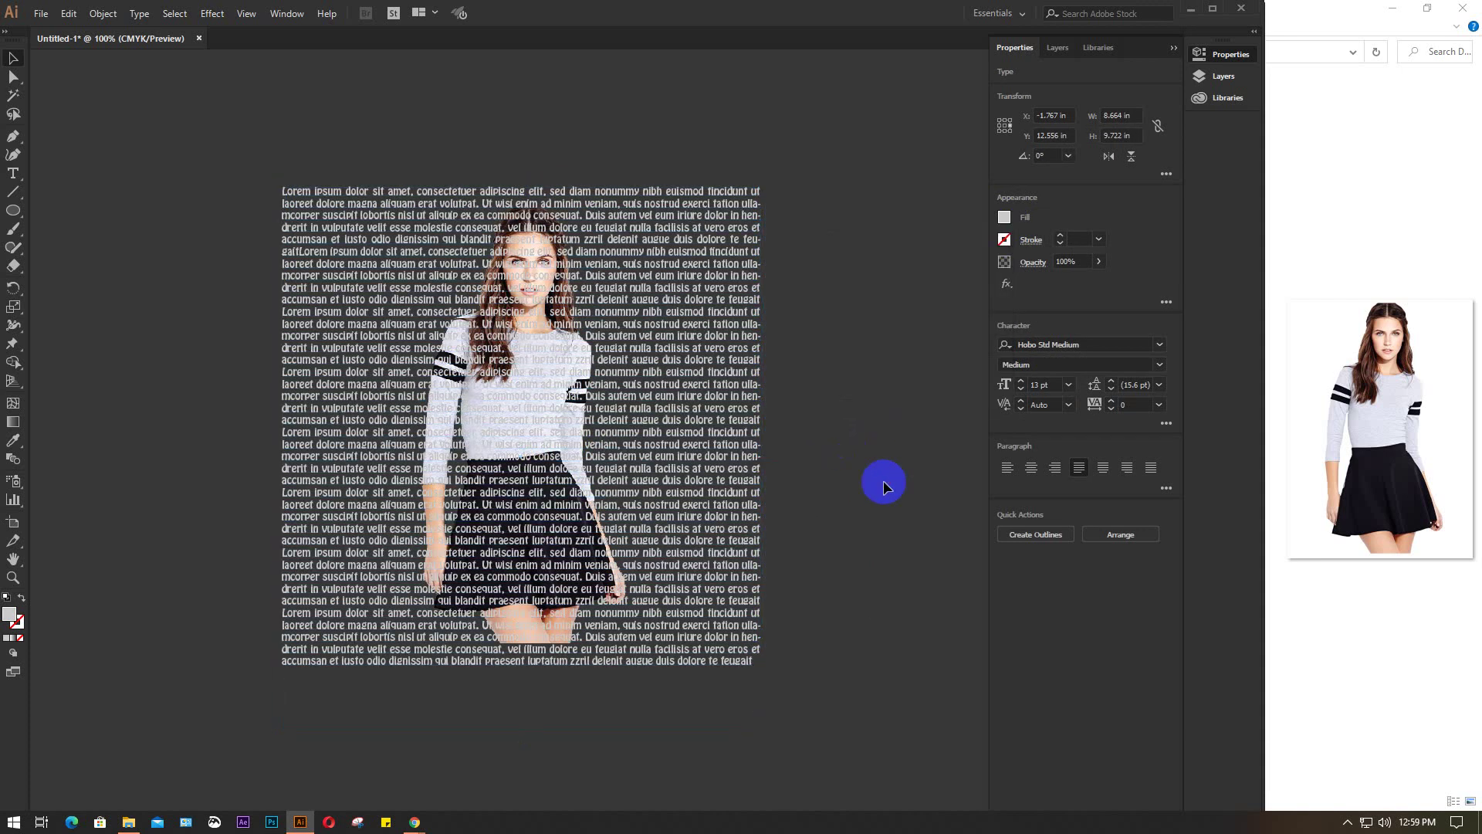
left_click(716, 333)
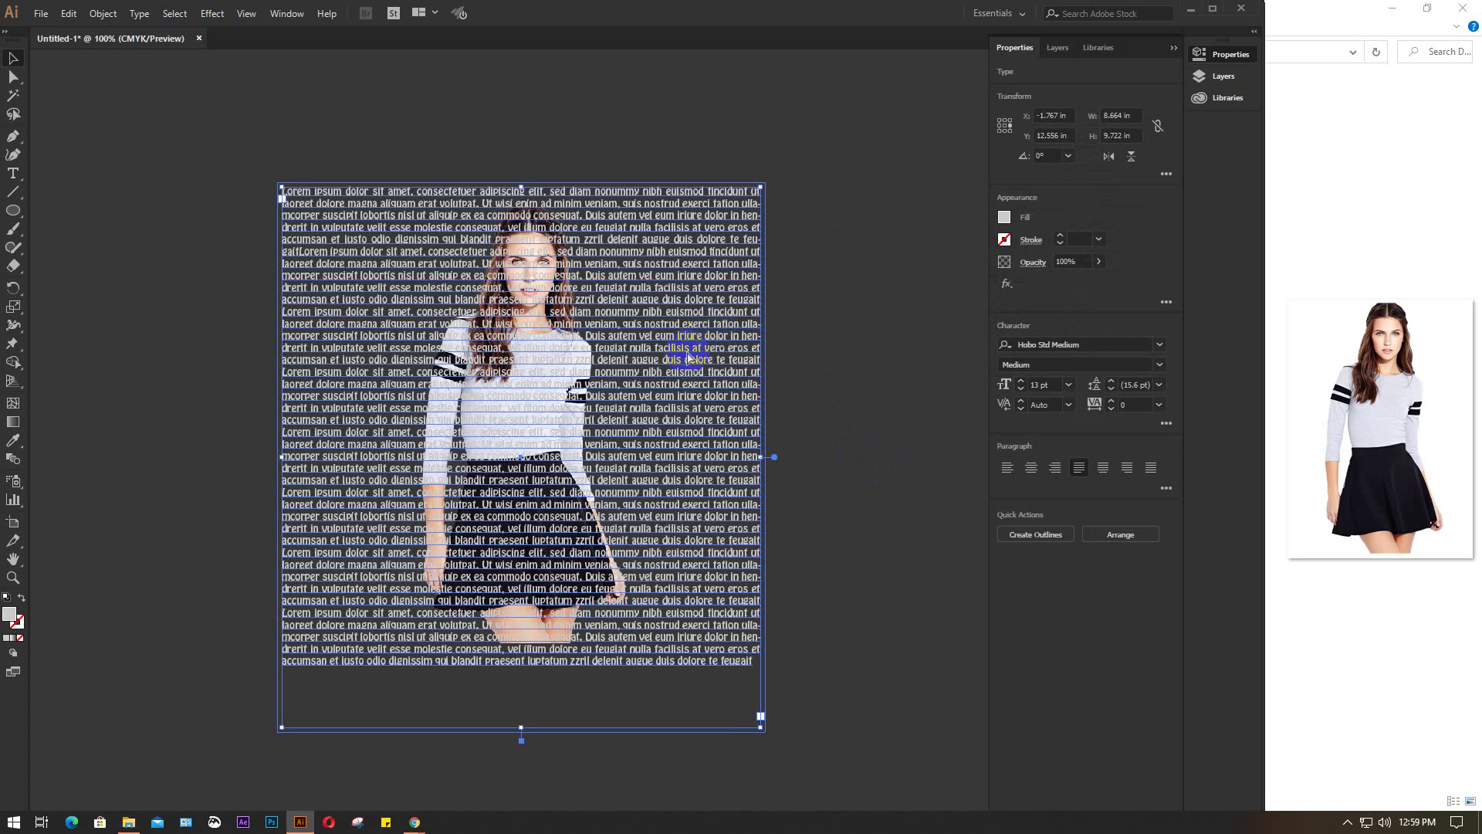
key("Delete")
Fade the model photo to 30% opacity
left_click(559, 363)
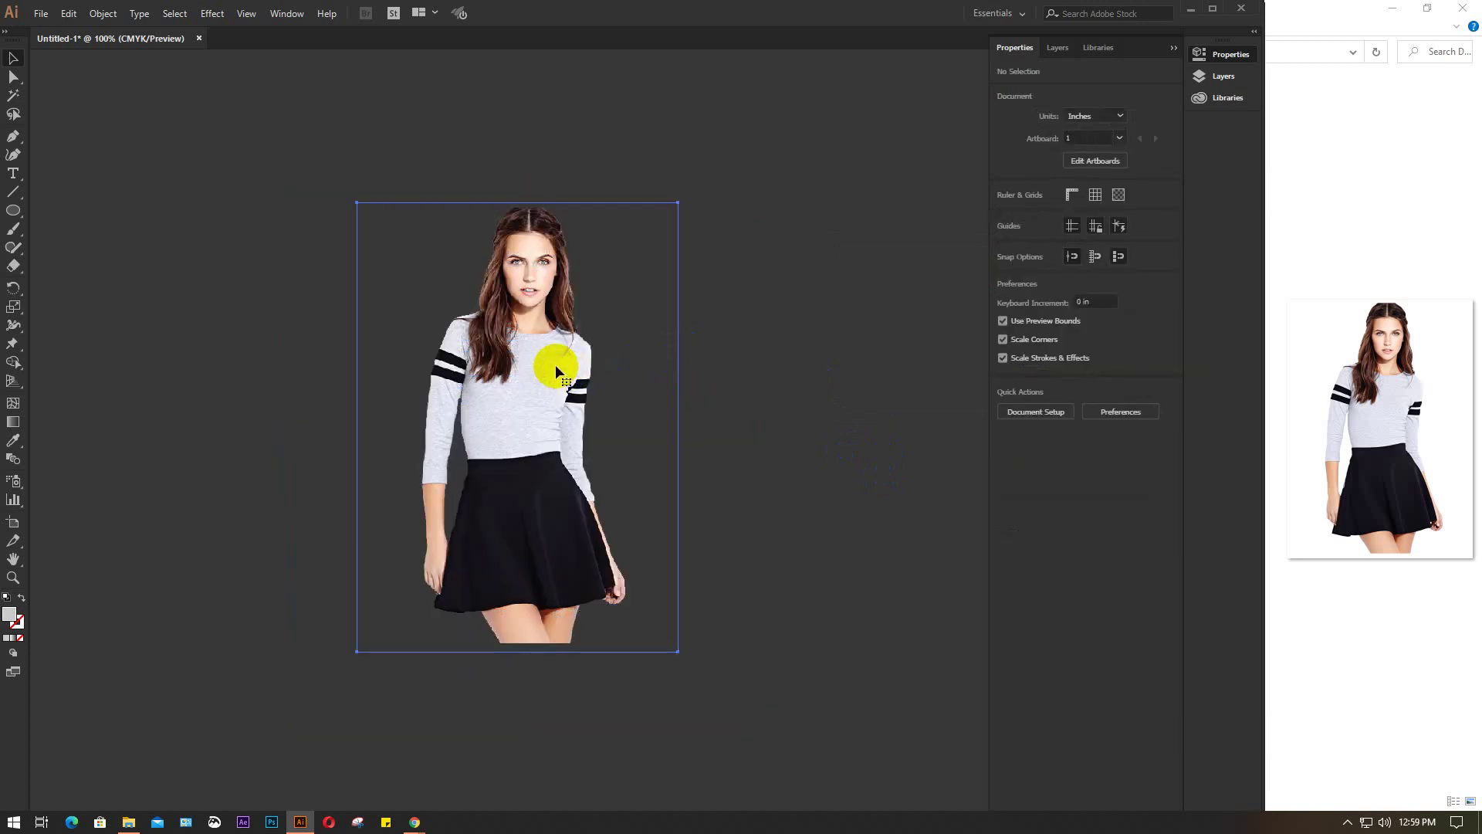
left_click(1073, 261)
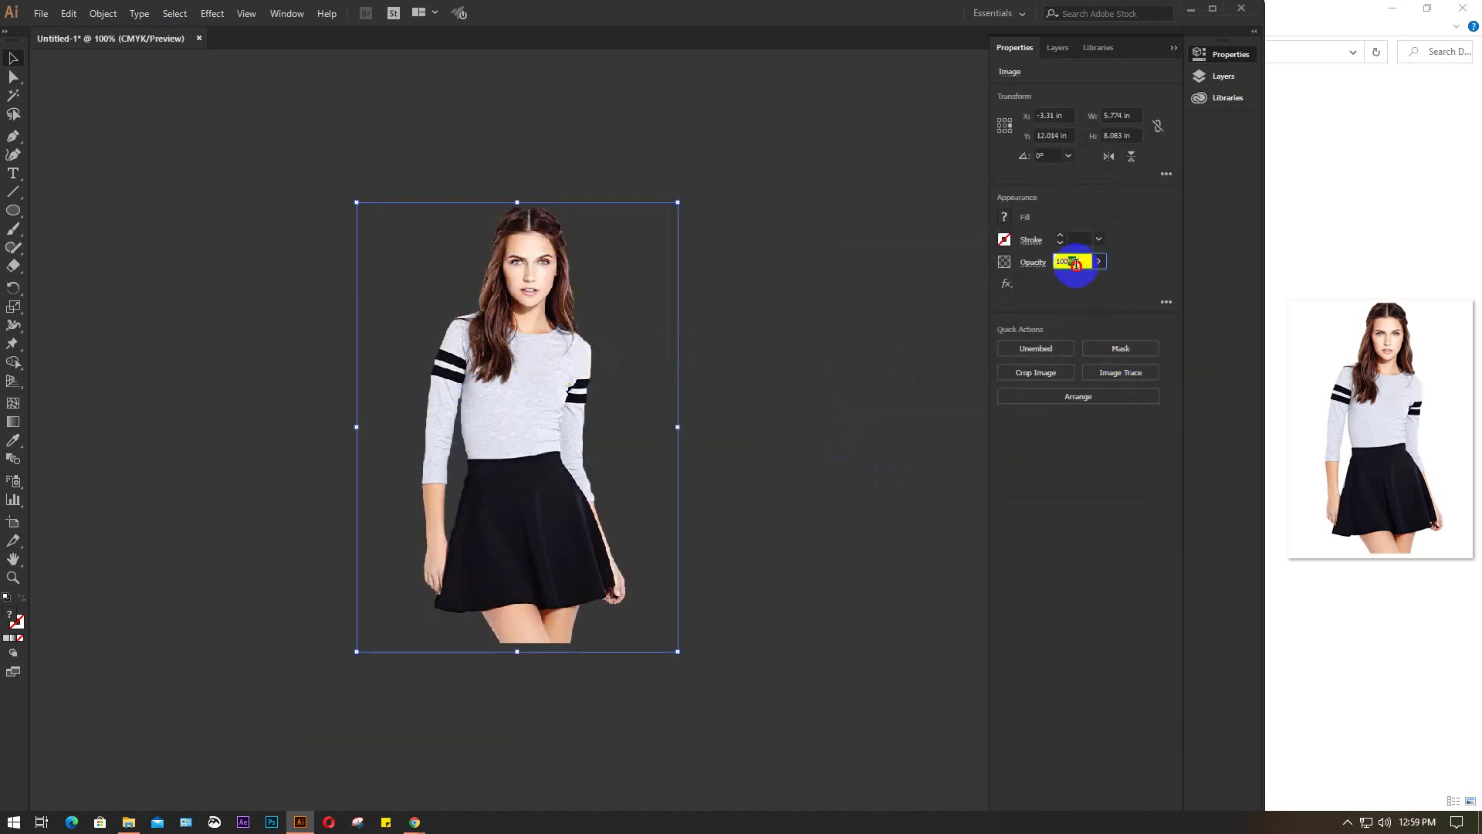
type("30")
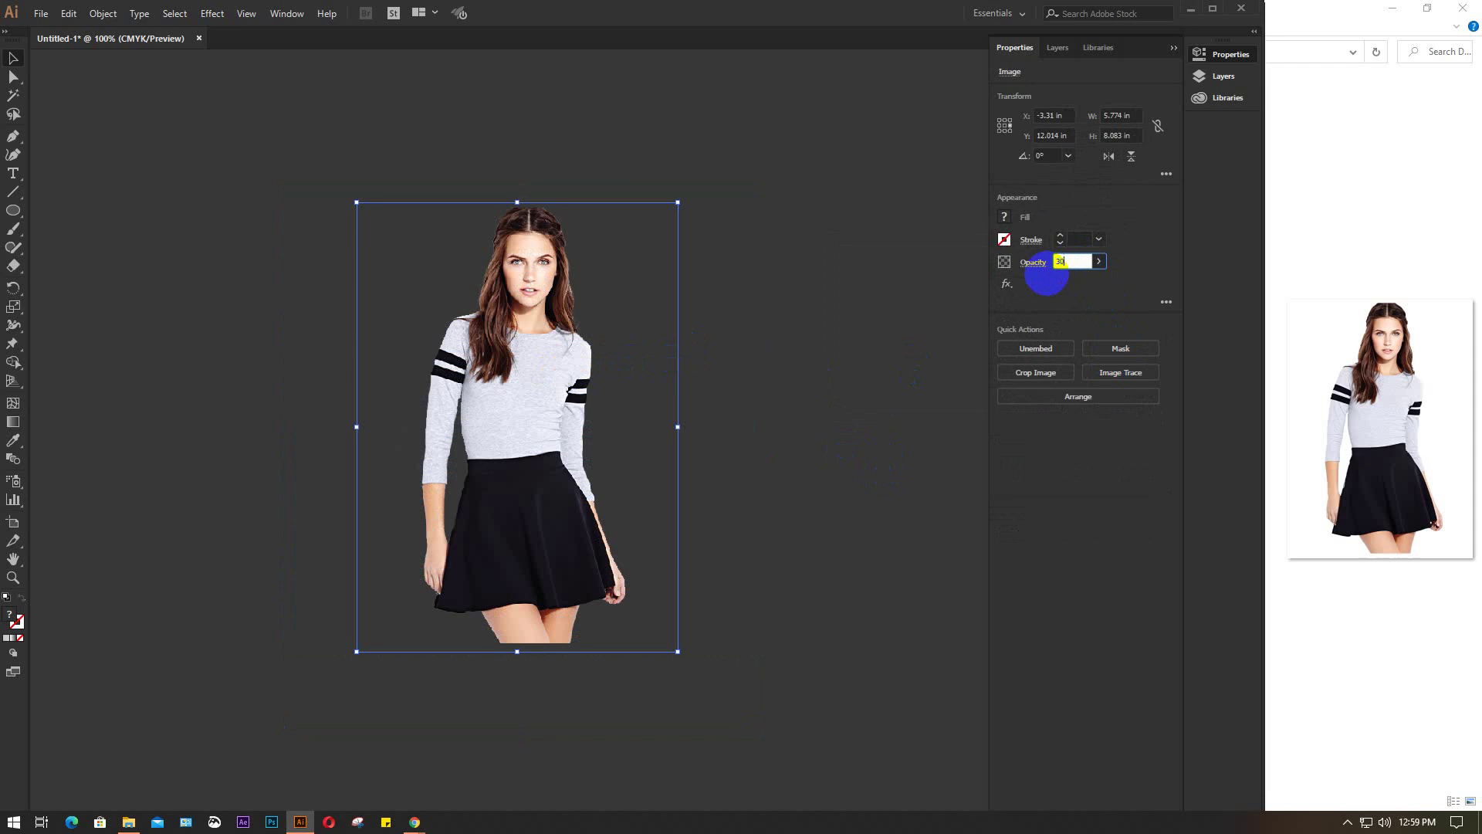
key("Return")
Select the restored text and the photo together and group them with Ctrl+G
left_click(763, 396)
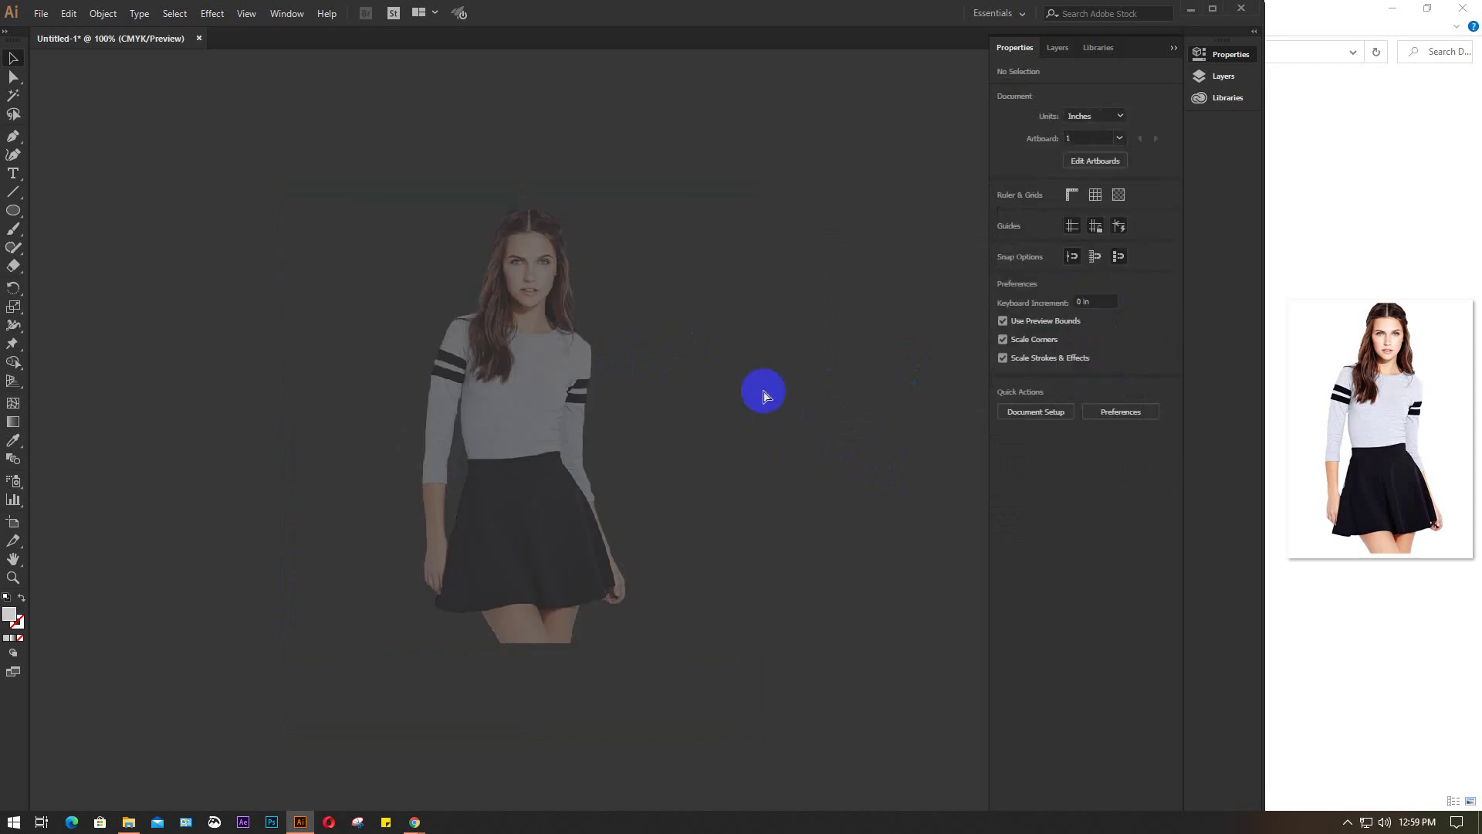
left_click(750, 397)
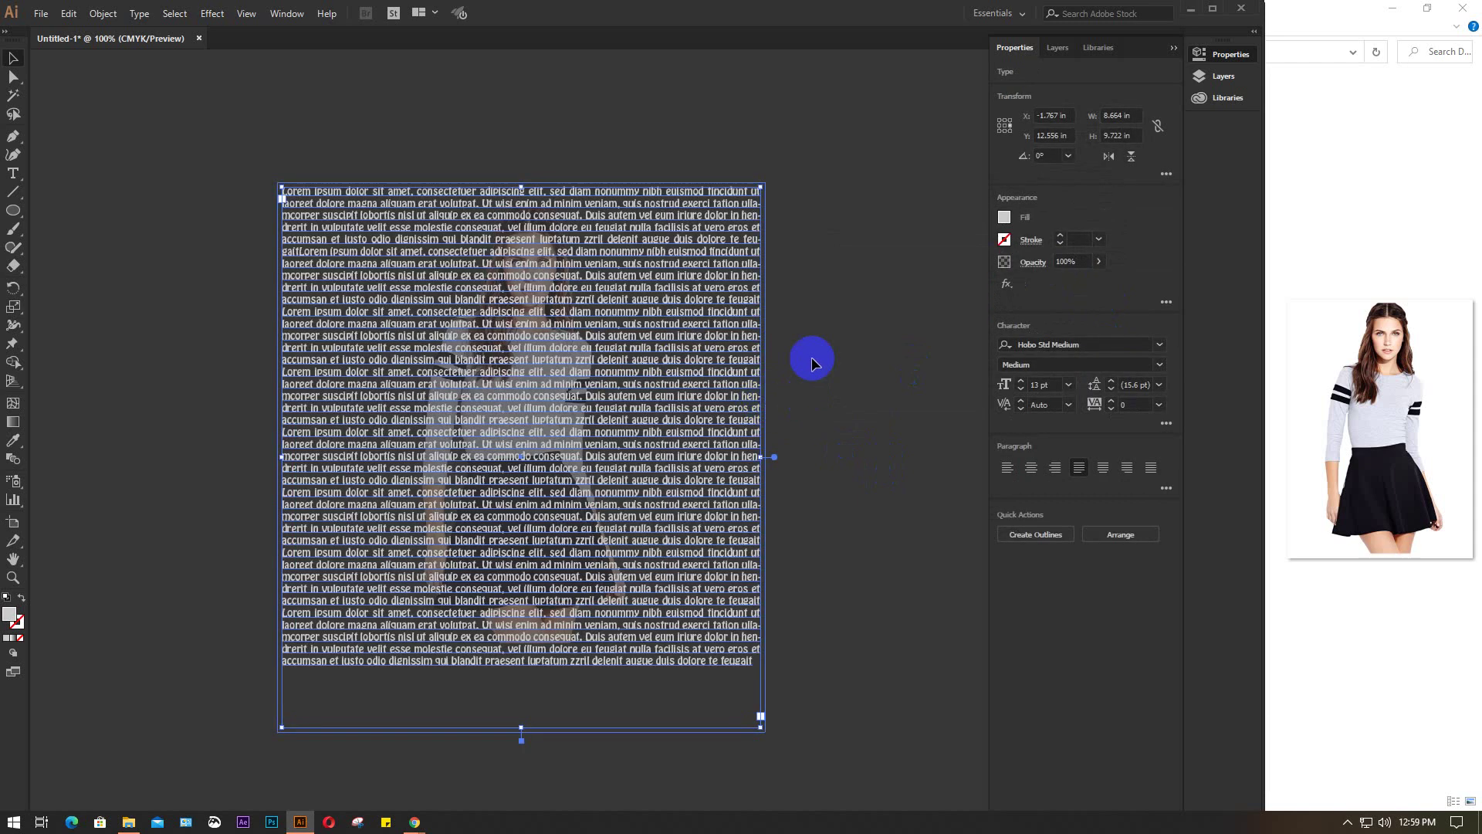
left_click(811, 354)
left_click_drag(189, 166, 808, 699)
key("ctrl+z")
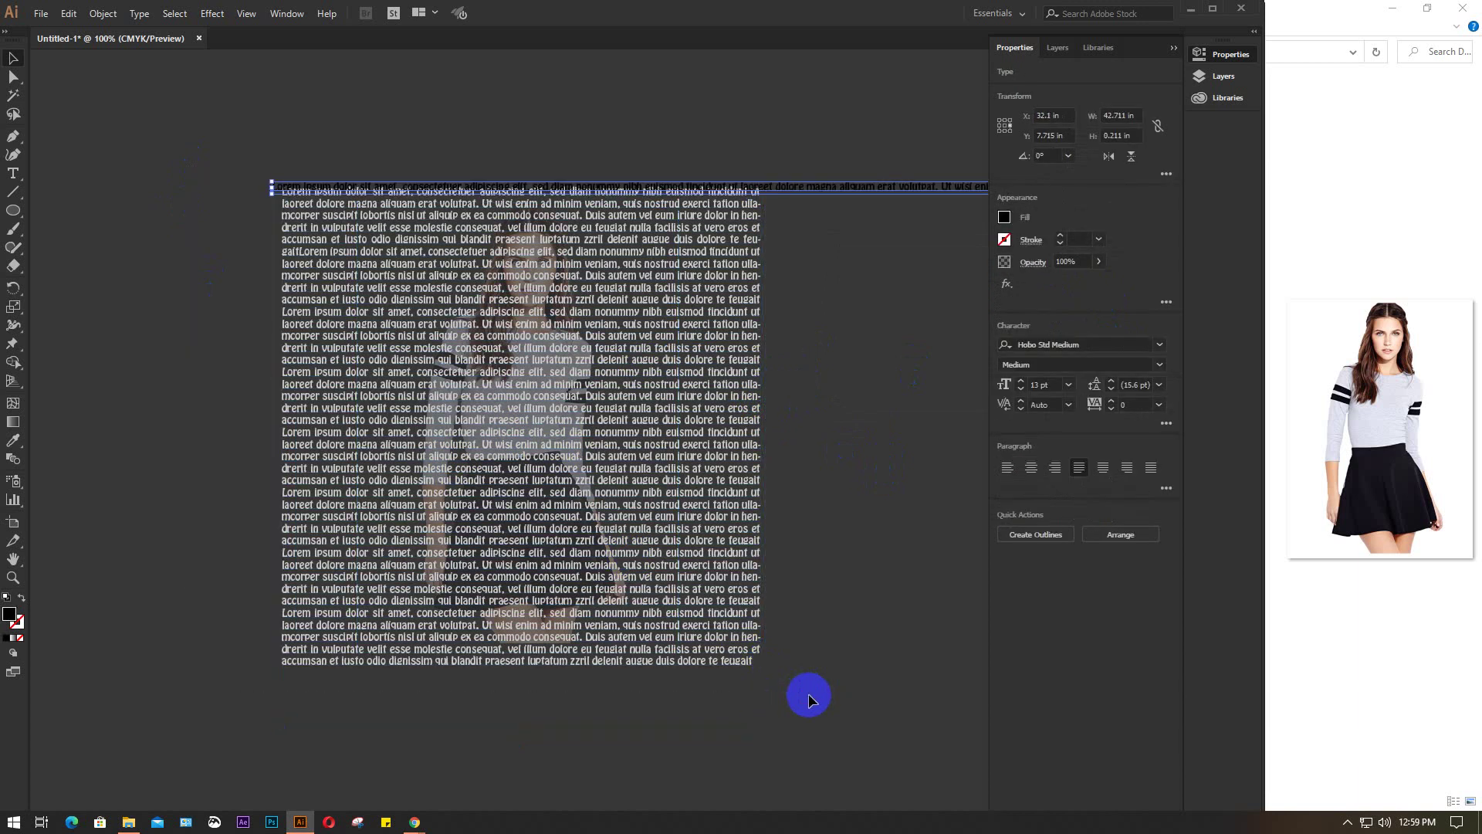
key("ctrl+shift+z")
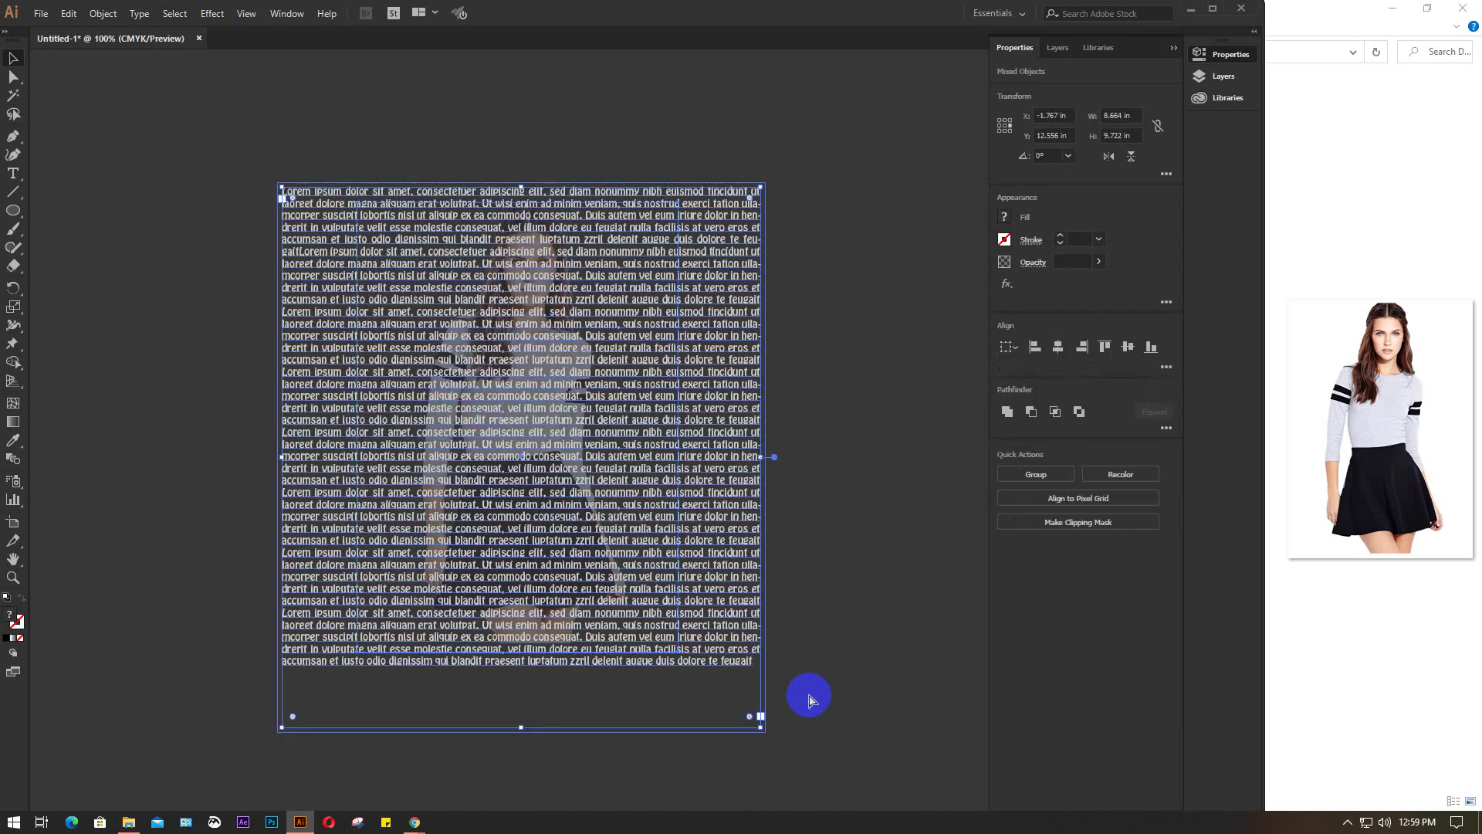
key("ctrl+g")
scroll(684, 497, "down", 4)
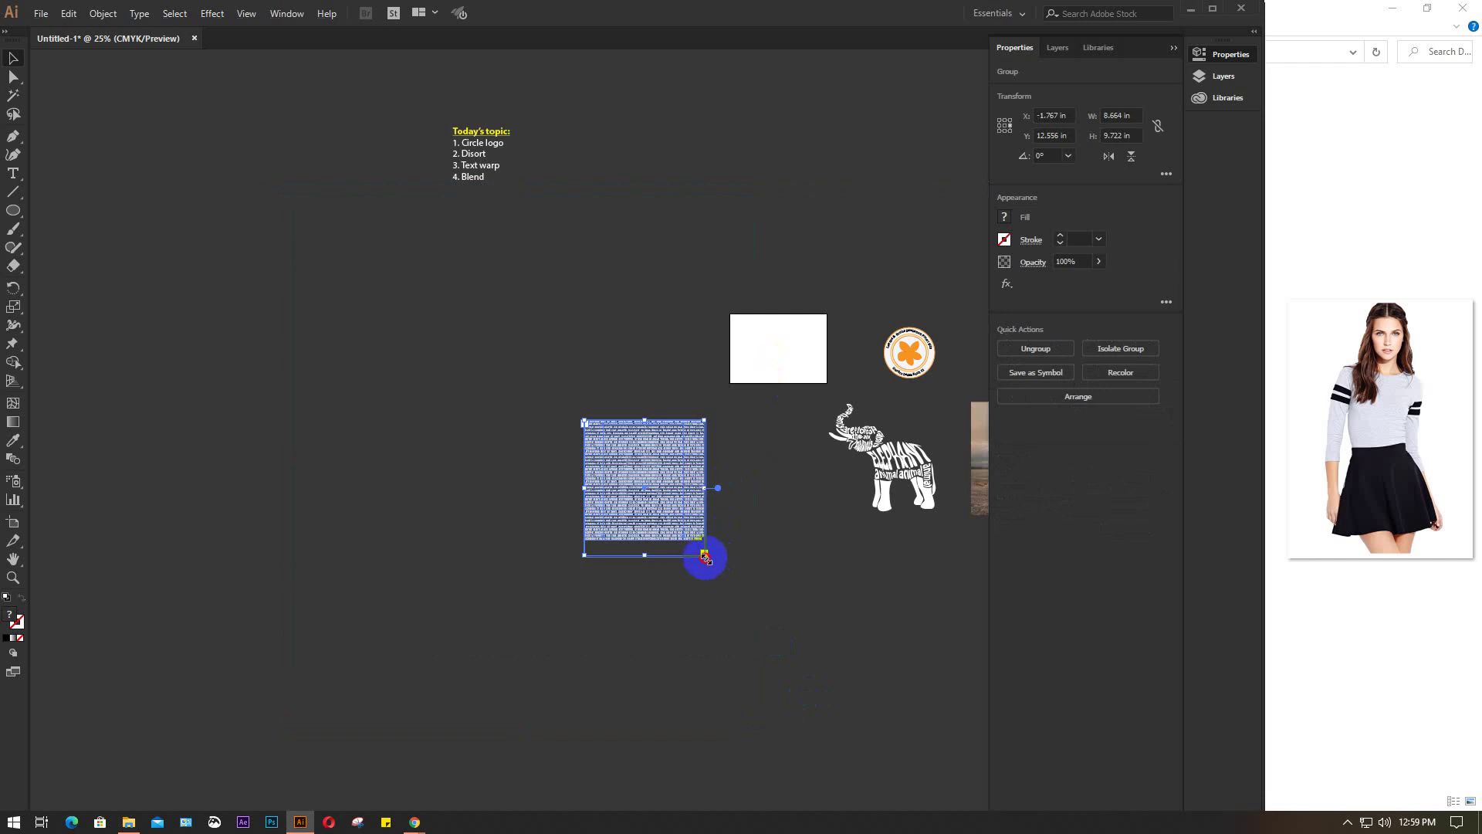
Shrink the text-and-image group down to fit onto the white artboard
left_click_drag(704, 556, 506, 453)
scroll(776, 348, "up", 8)
scroll(506, 447, "down", 1)
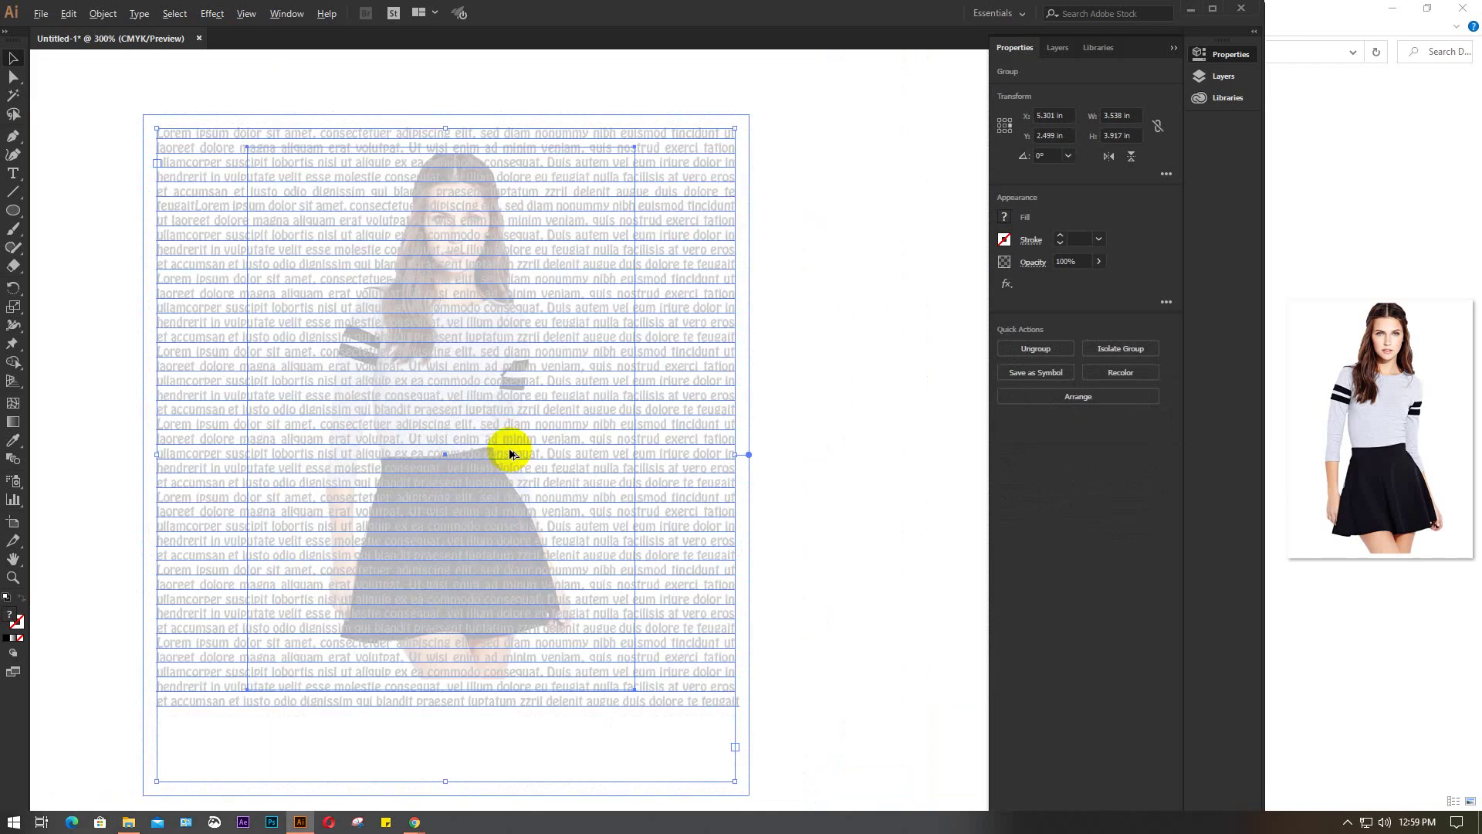
left_click(822, 388)
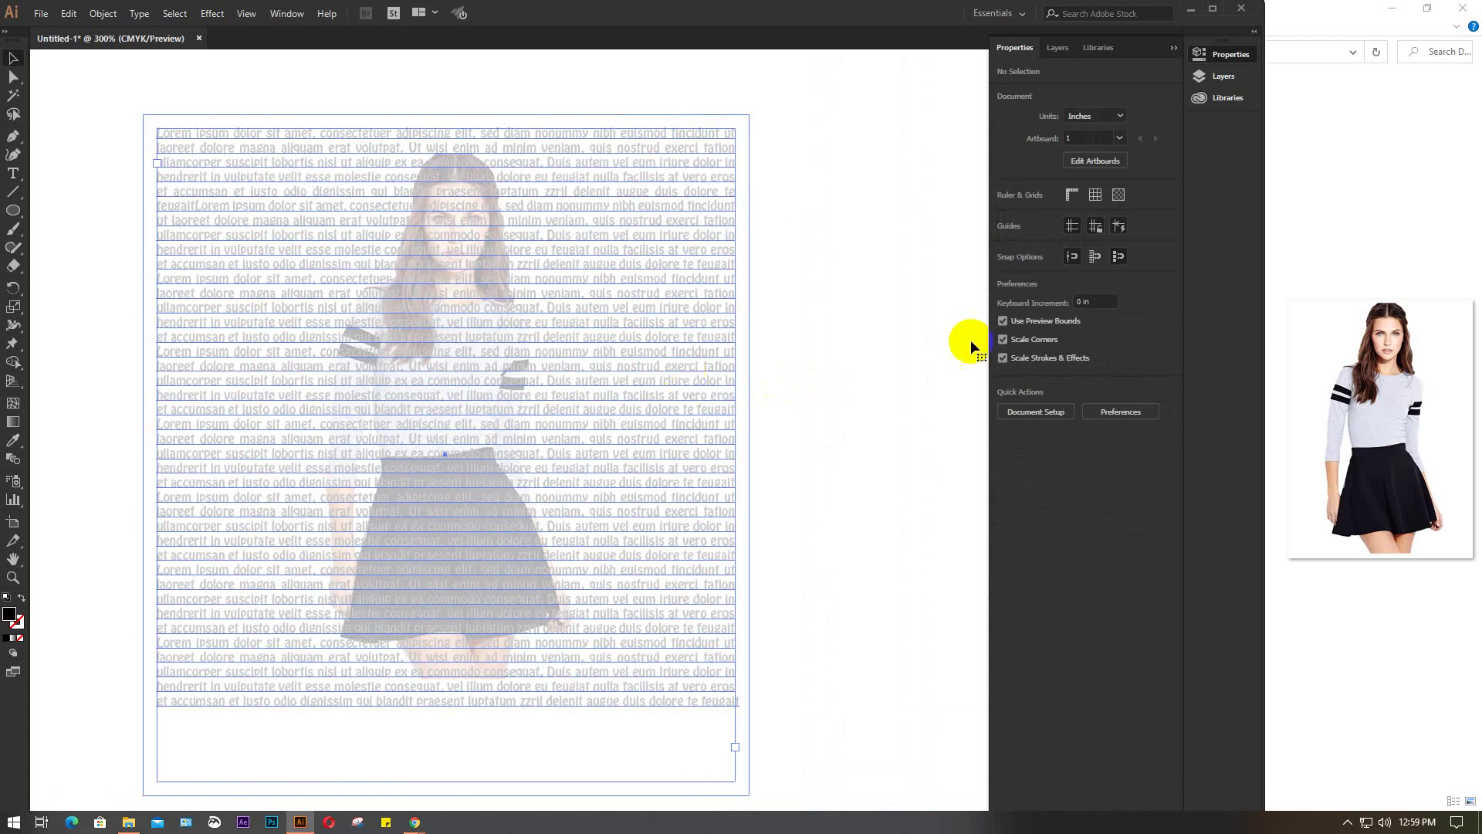
Change the lorem-ipsum text fill to a dark grey swatch
key("ctrl+a")
left_click(1003, 217)
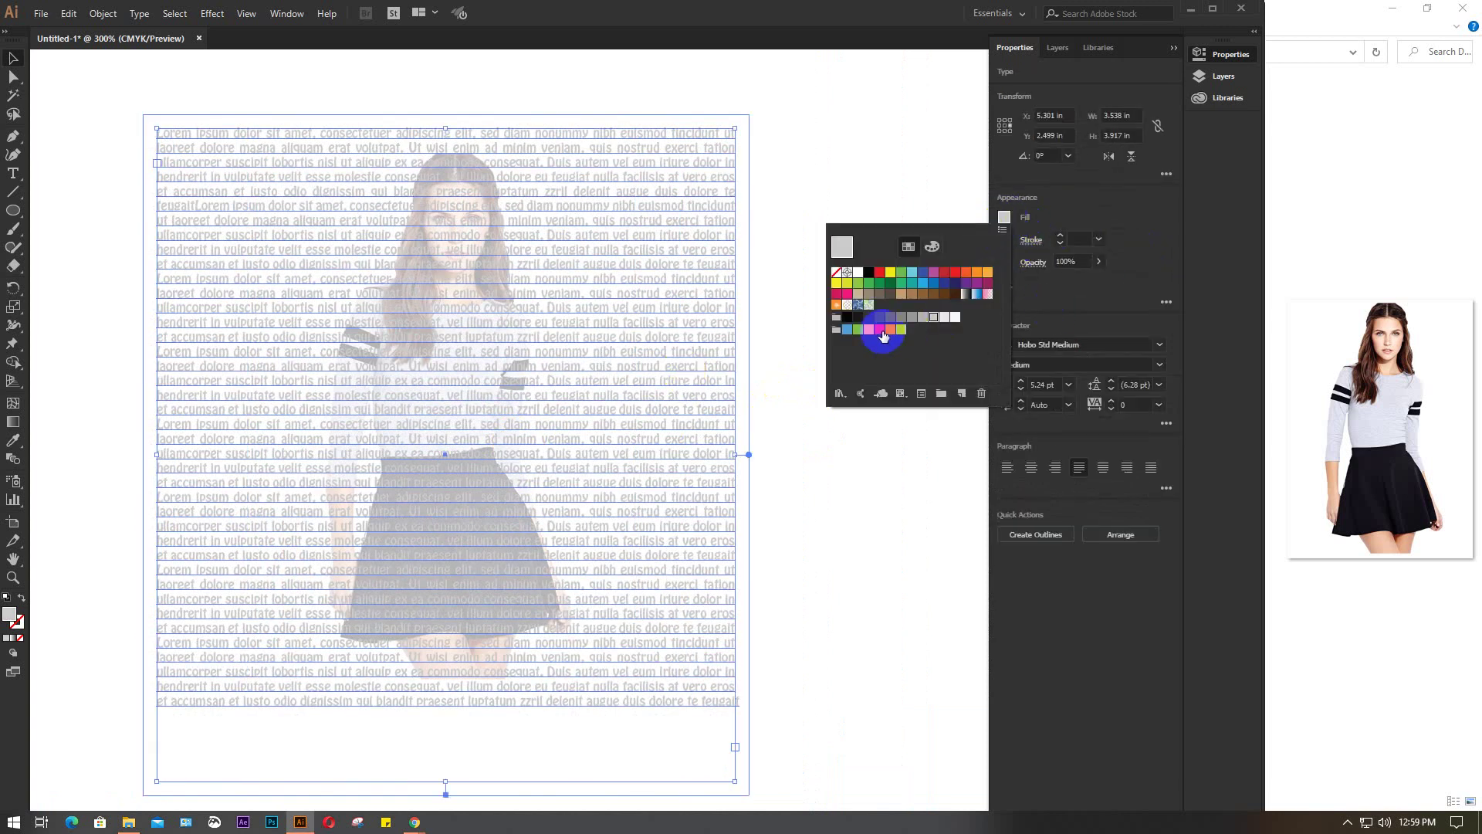
left_click(857, 318)
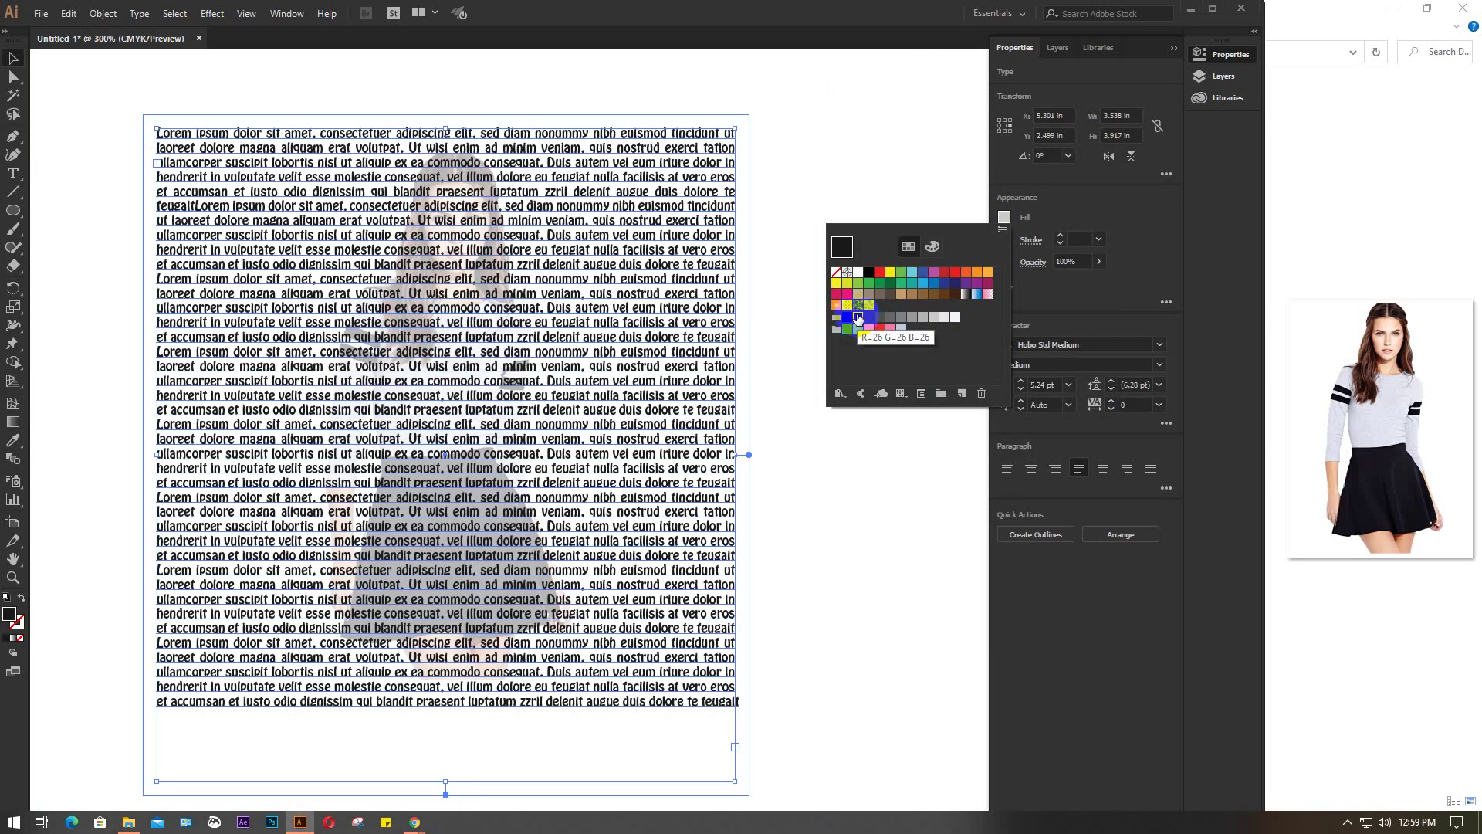
left_click(868, 318)
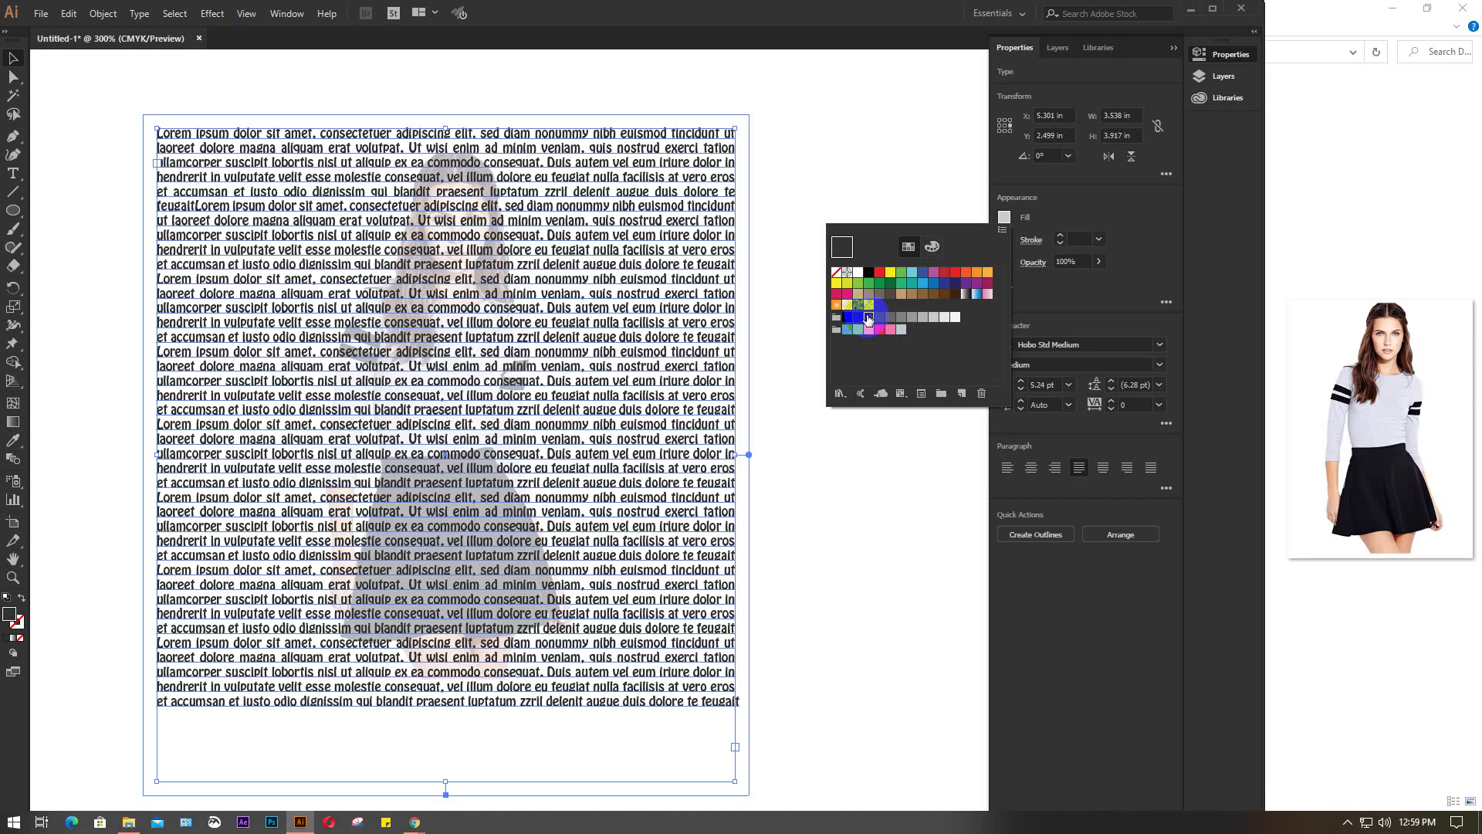
left_click(813, 461)
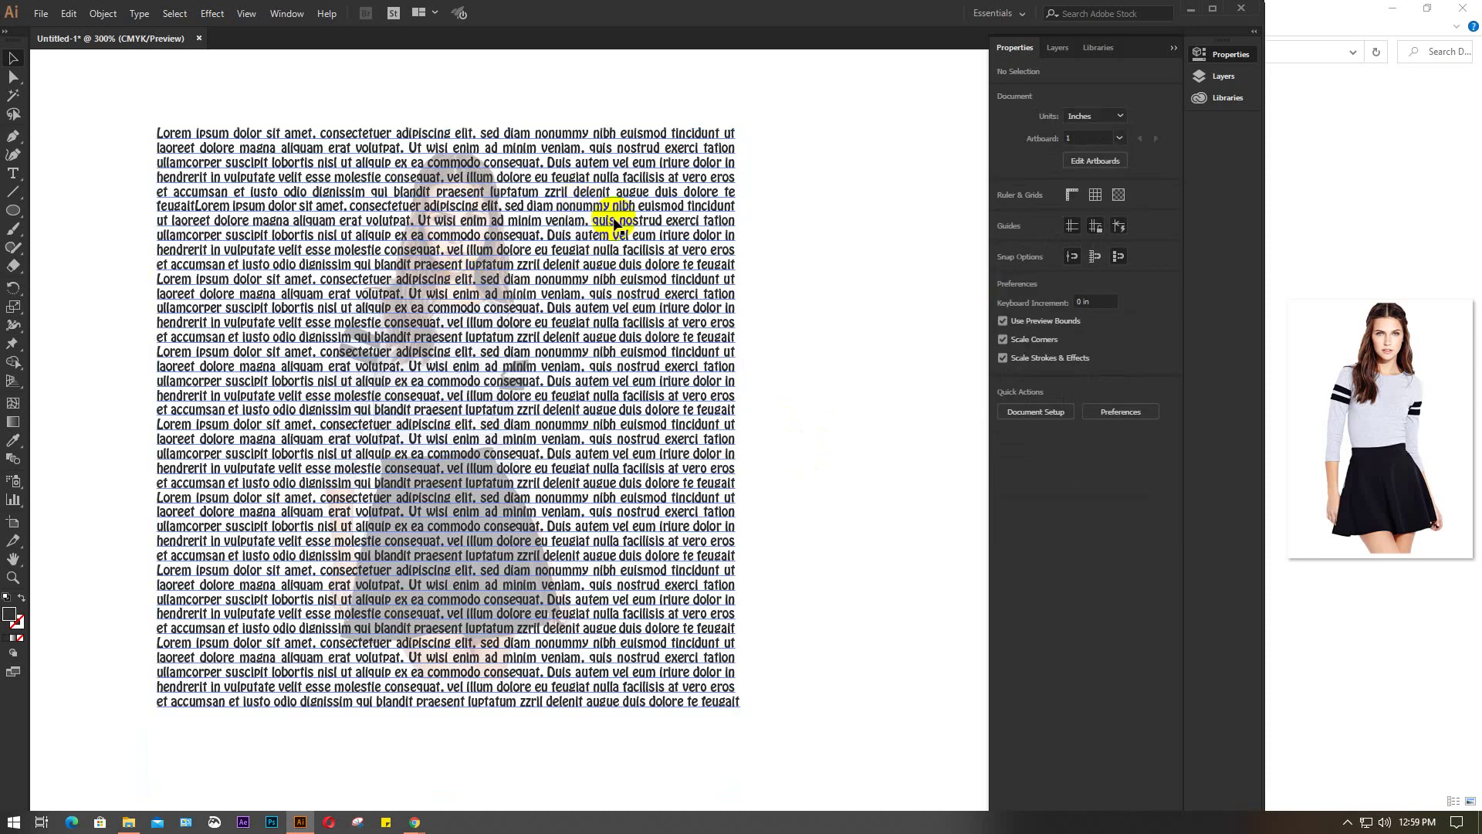
left_click(630, 259)
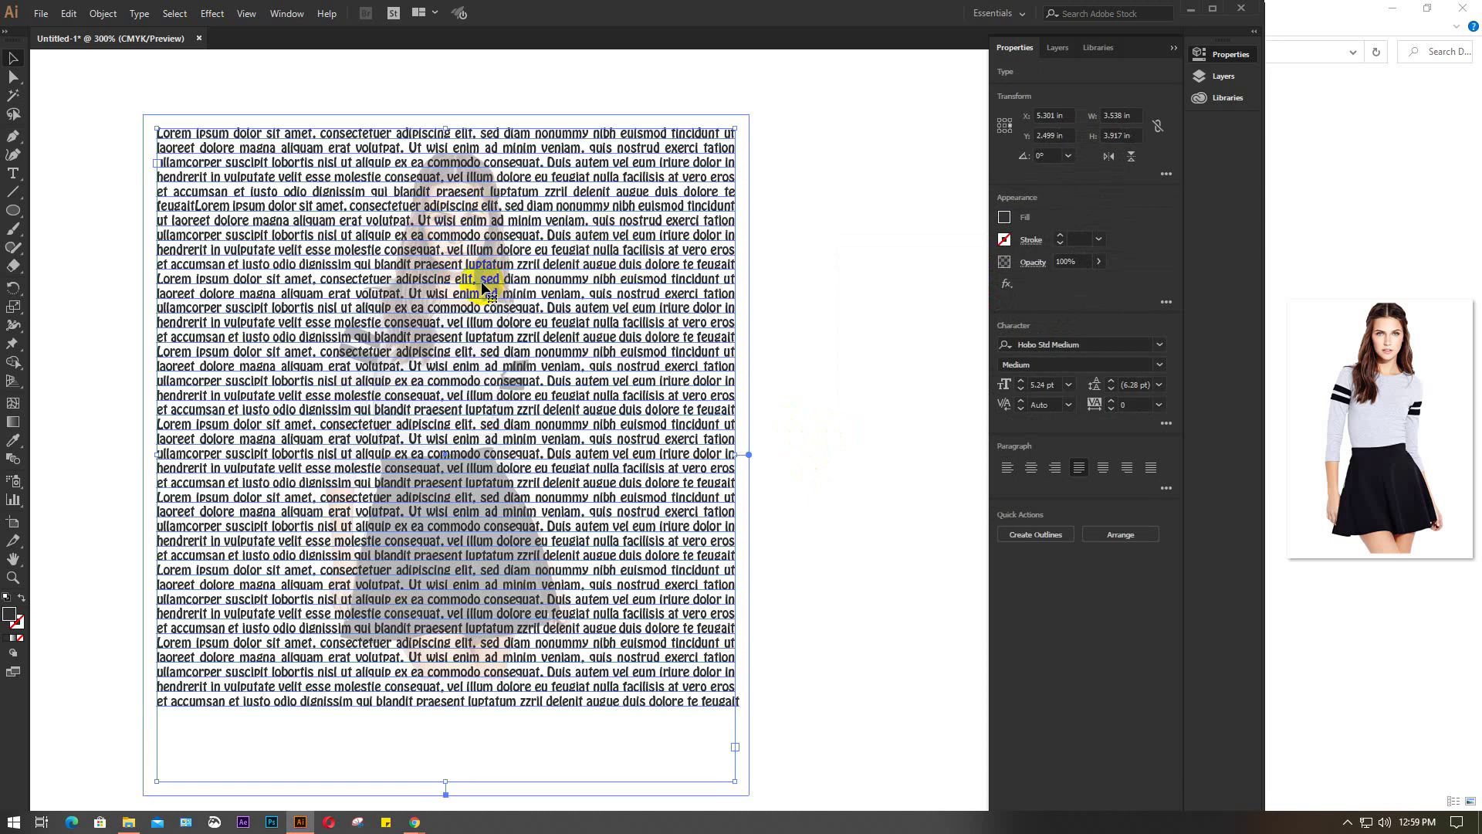
Send the lorem-ipsum text one step backward in the stacking order
right_click(616, 305)
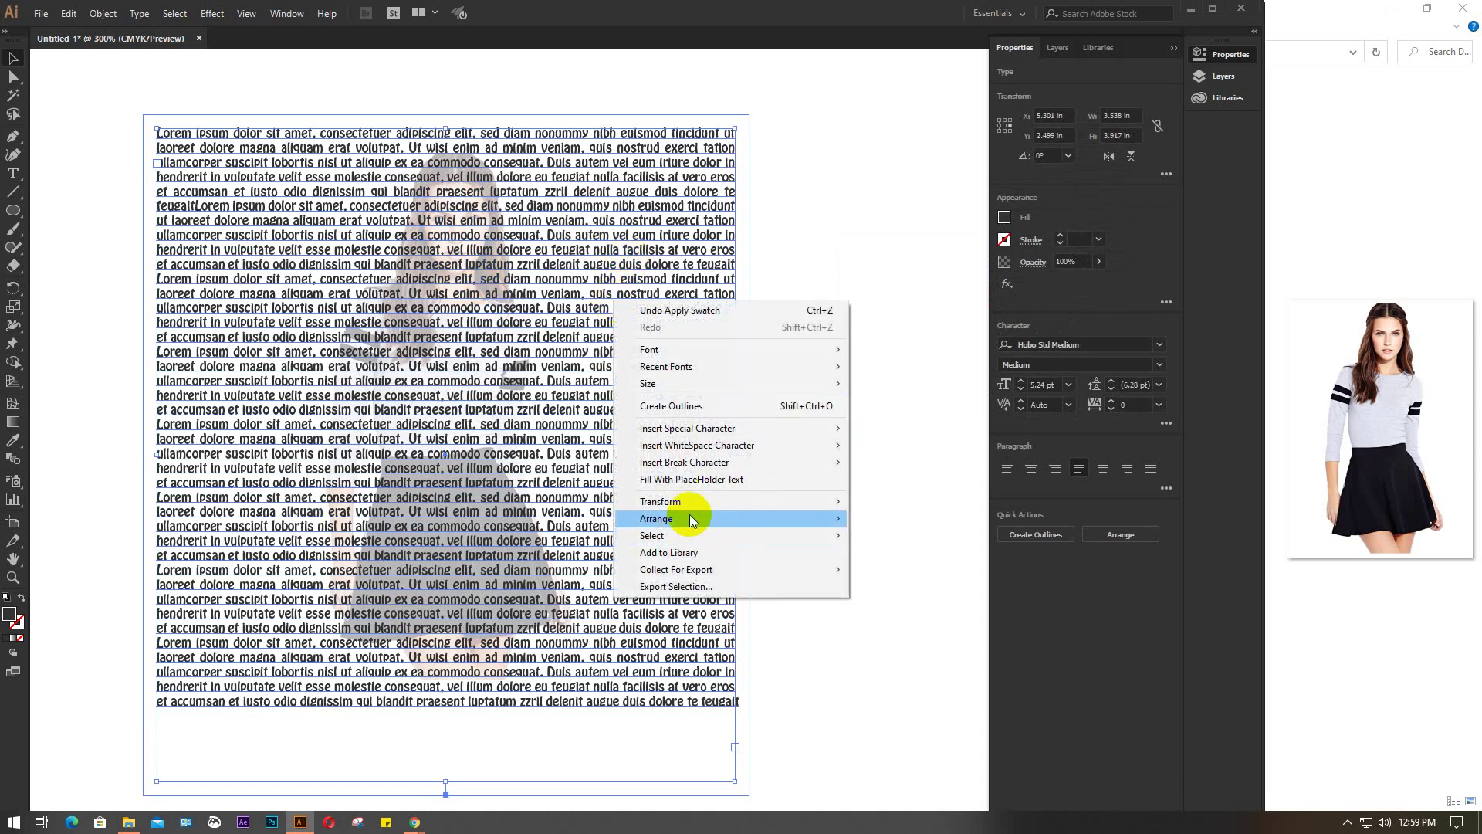
mouse_move(704, 518)
left_click(926, 558)
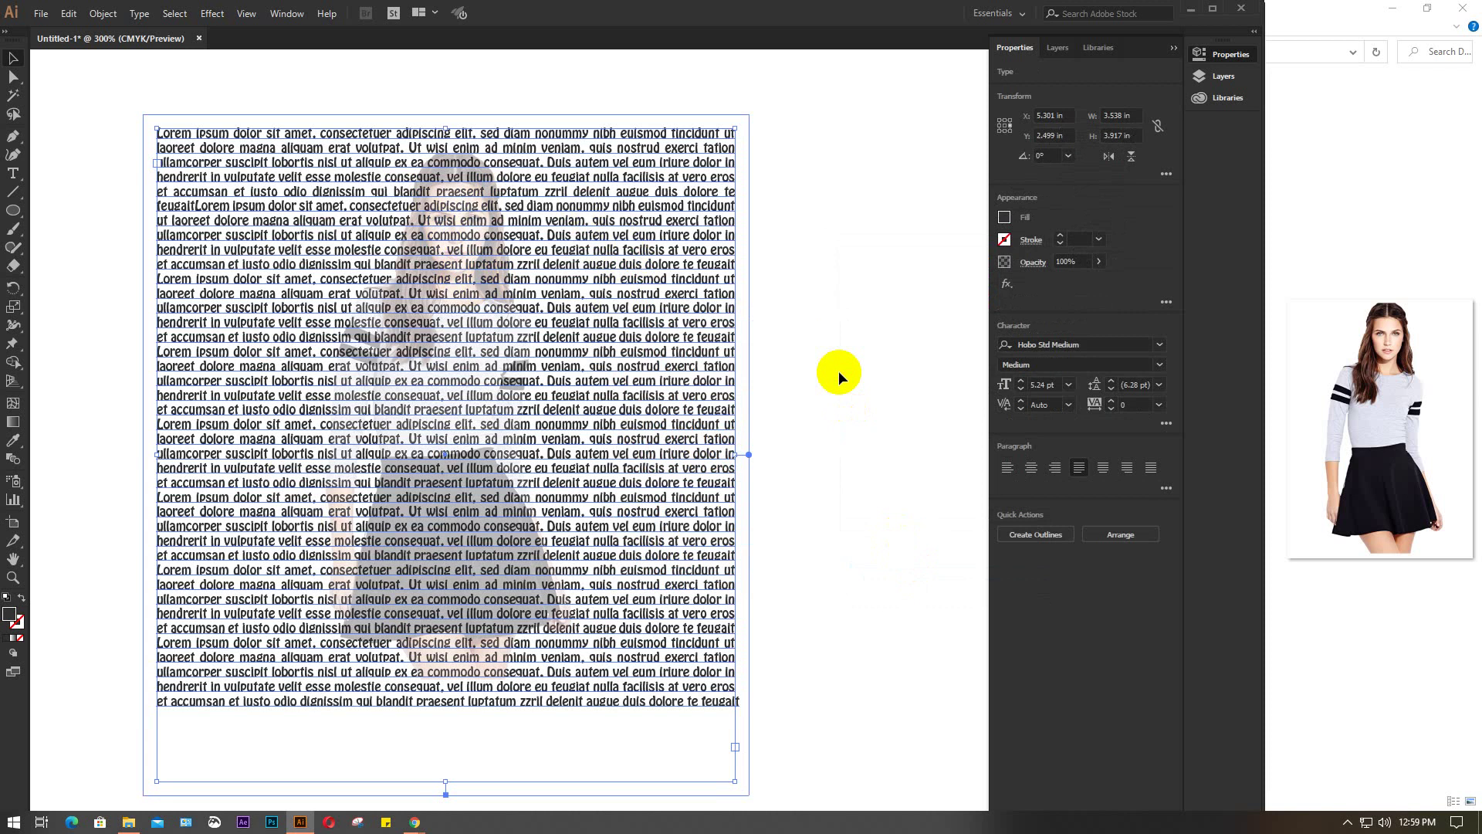
left_click(840, 376)
Set the model image's opacity to 50%
left_click(472, 324)
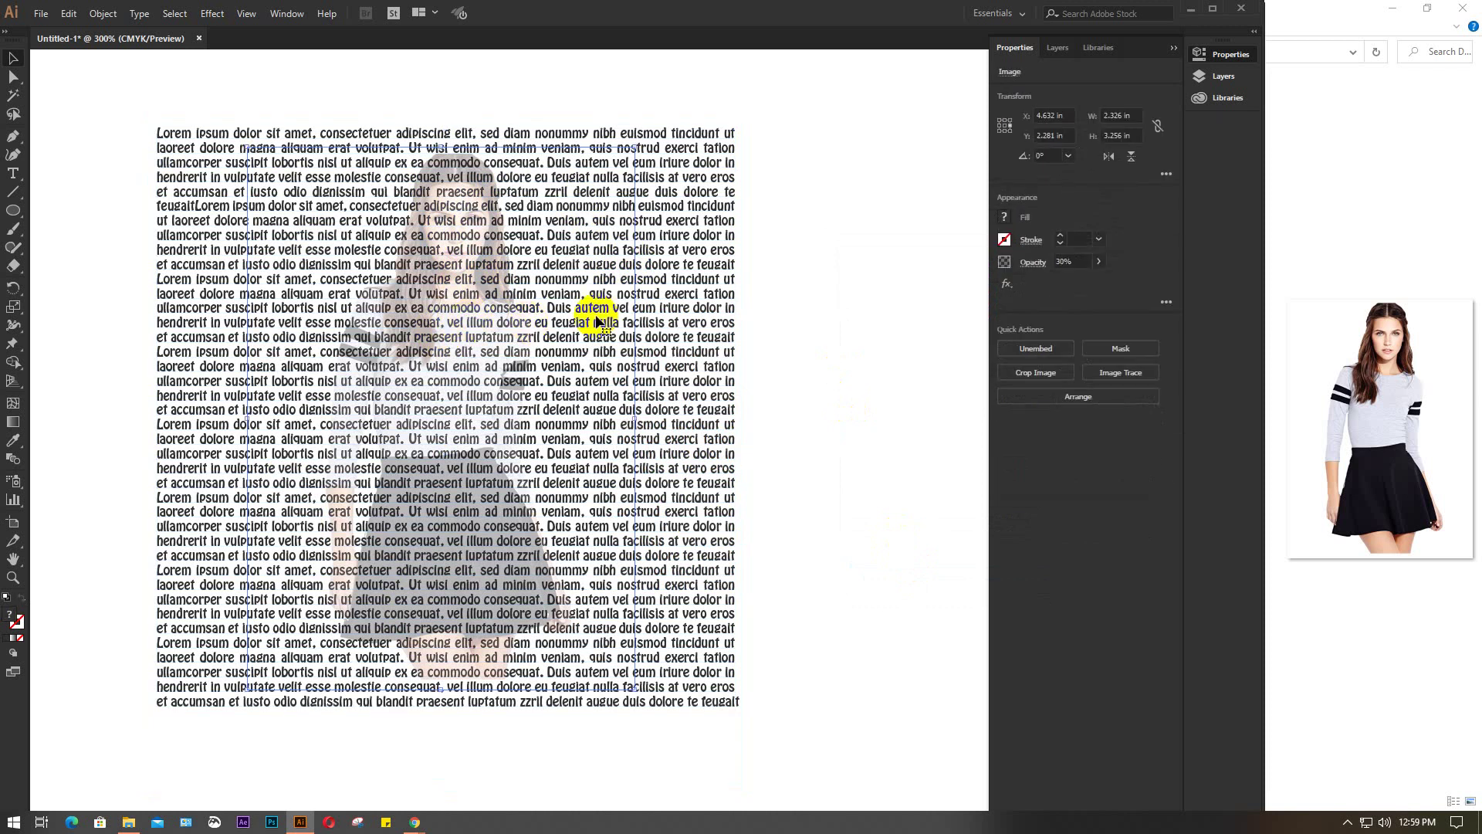
left_click(1081, 261)
type("50")
key("Return")
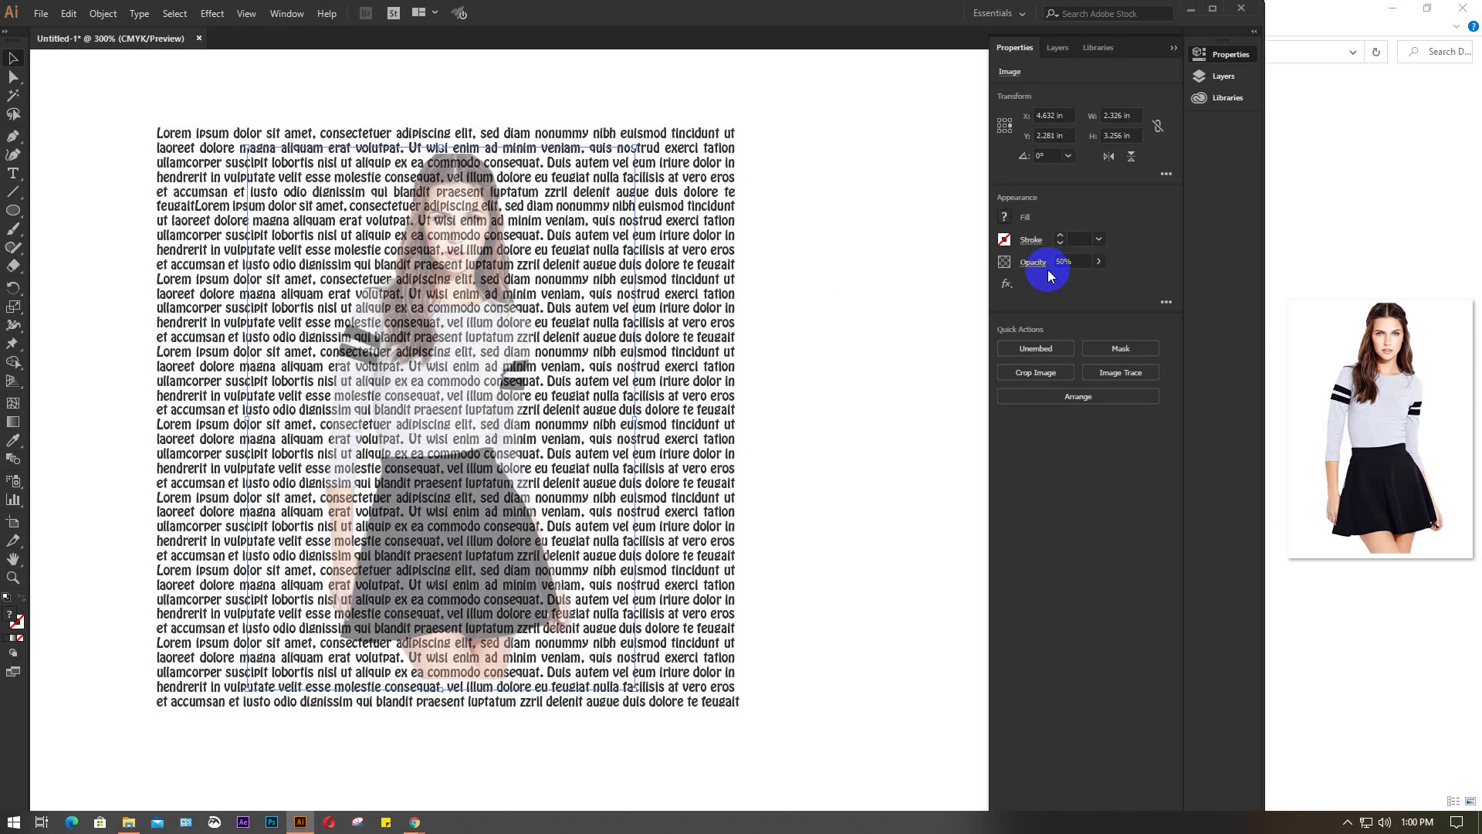
left_click(788, 332)
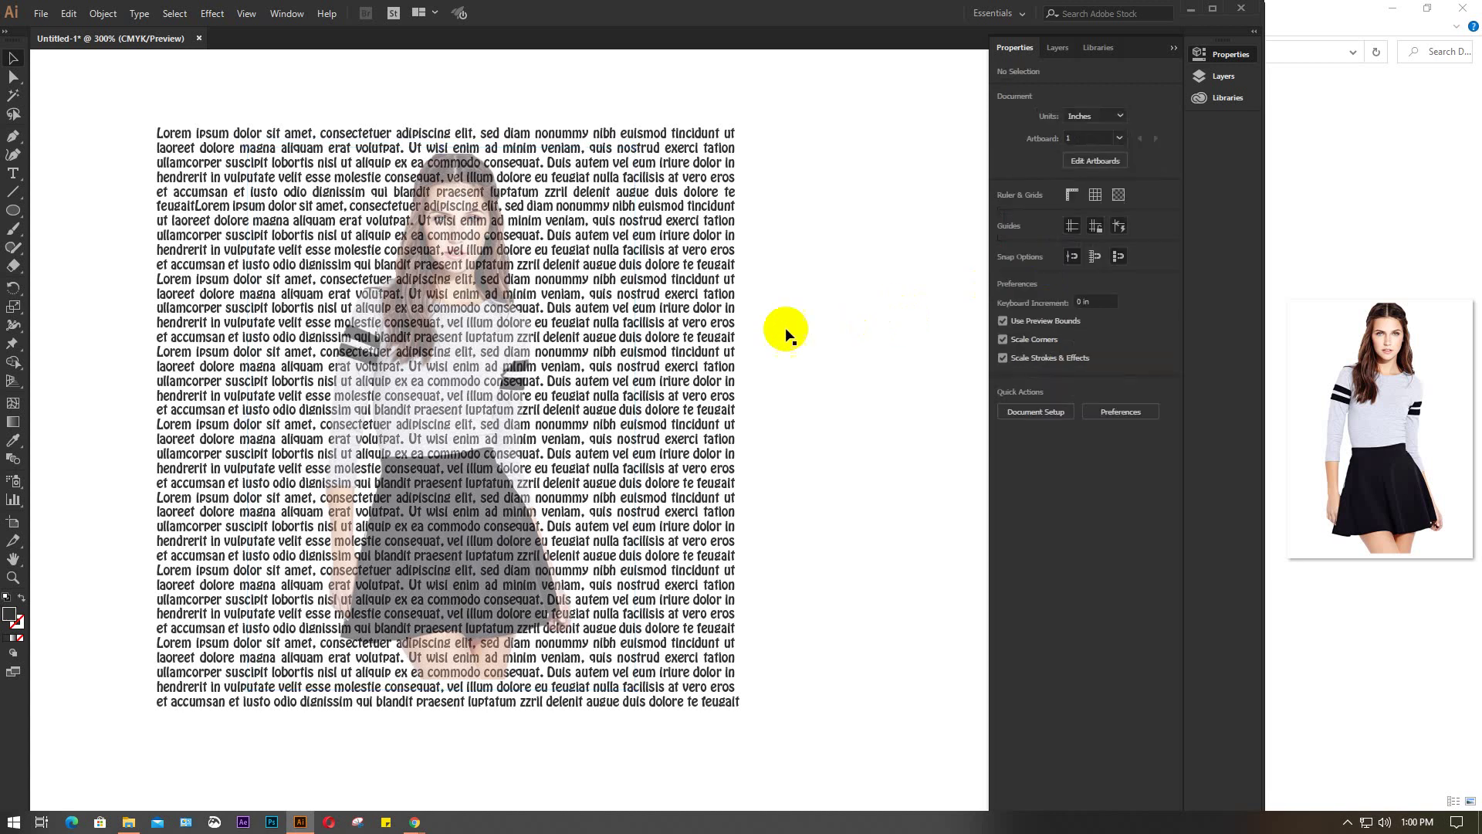
Send the model image behind the lorem-ipsum text
left_click(482, 334)
right_click(484, 333)
mouse_move(538, 467)
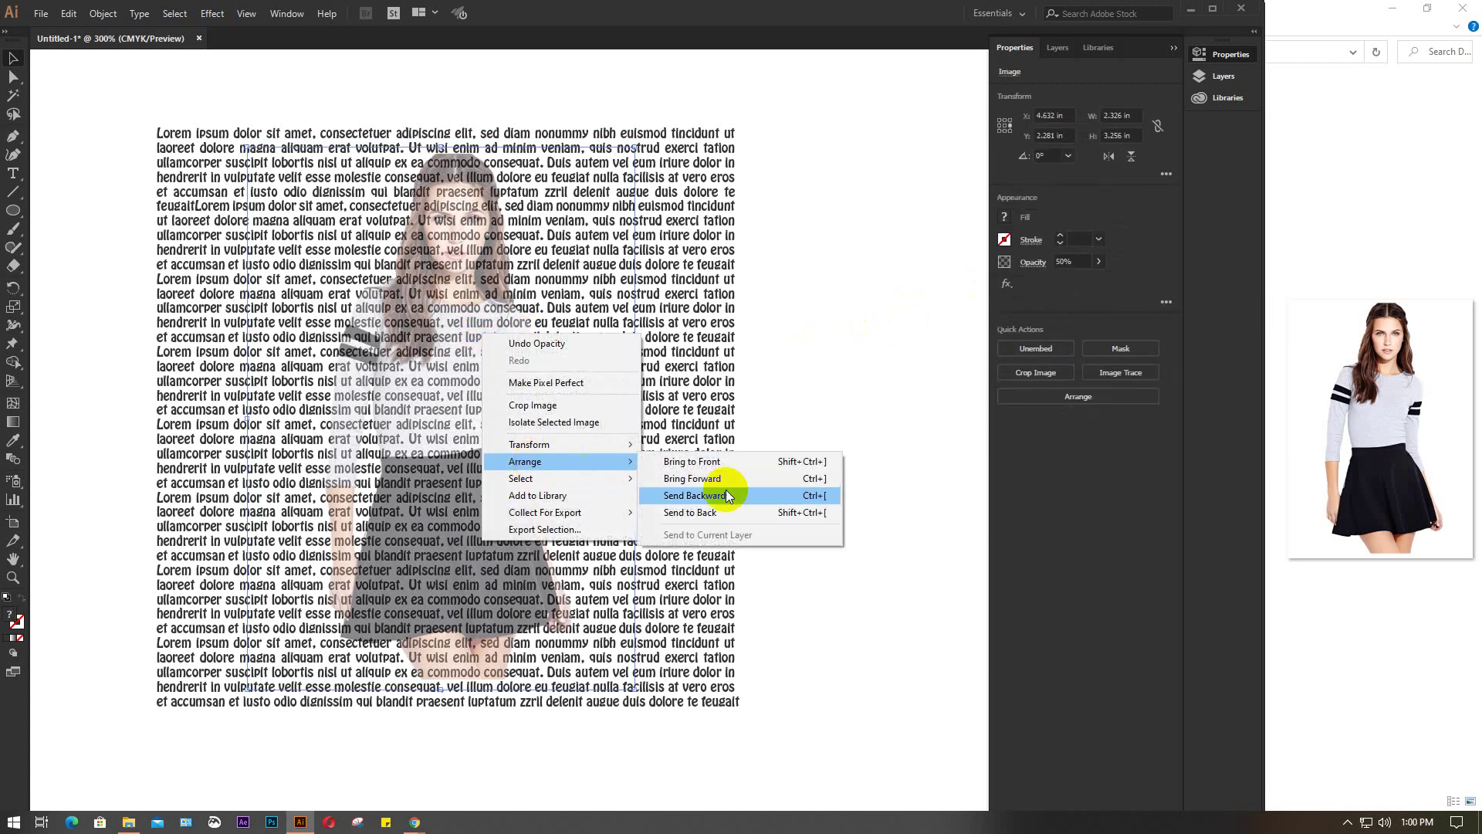
left_click(718, 511)
left_click(845, 384)
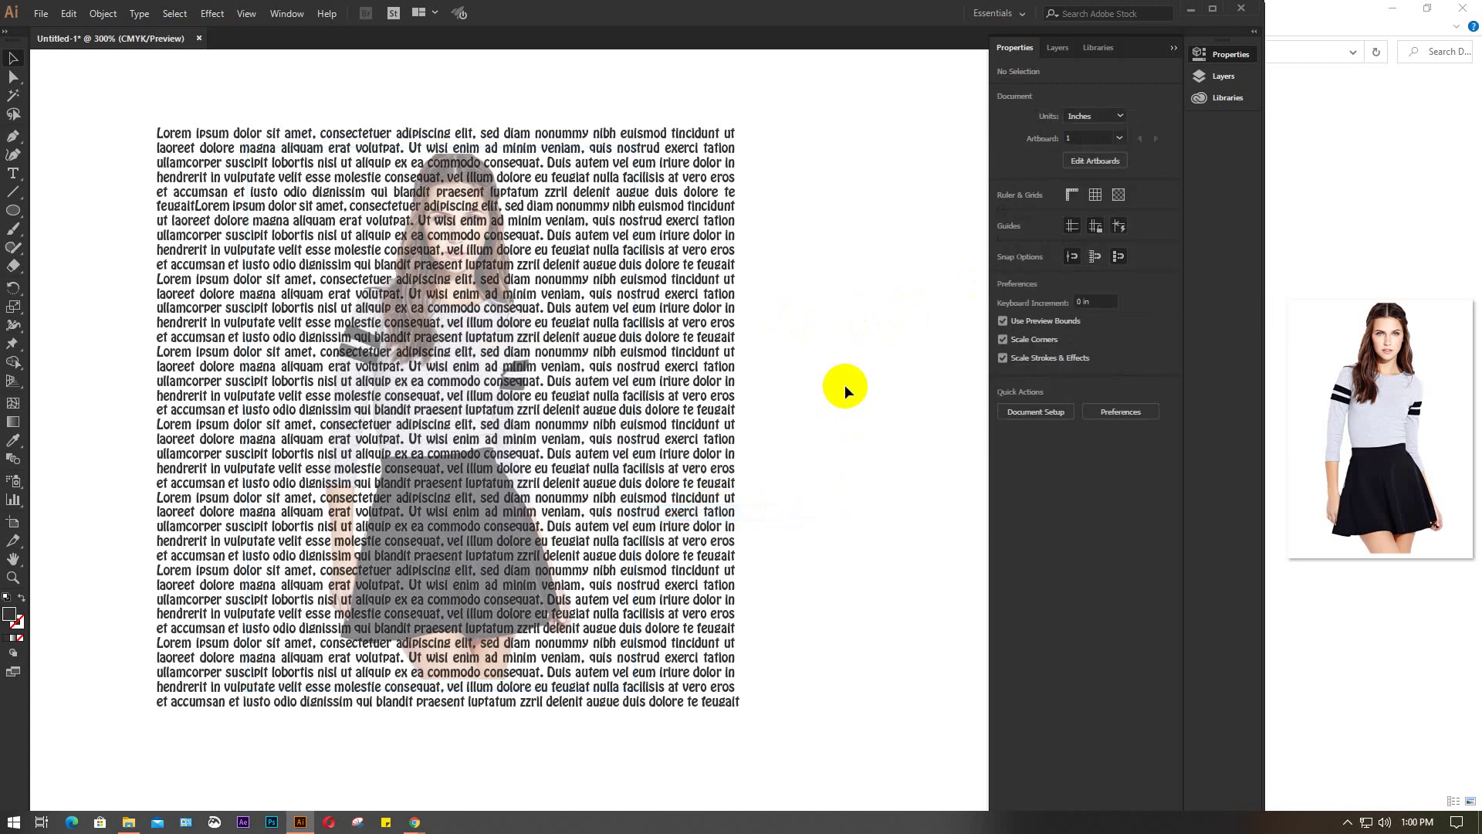
Give the lorem-ipsum text a black stroke
left_click(700, 383)
left_click(1004, 238)
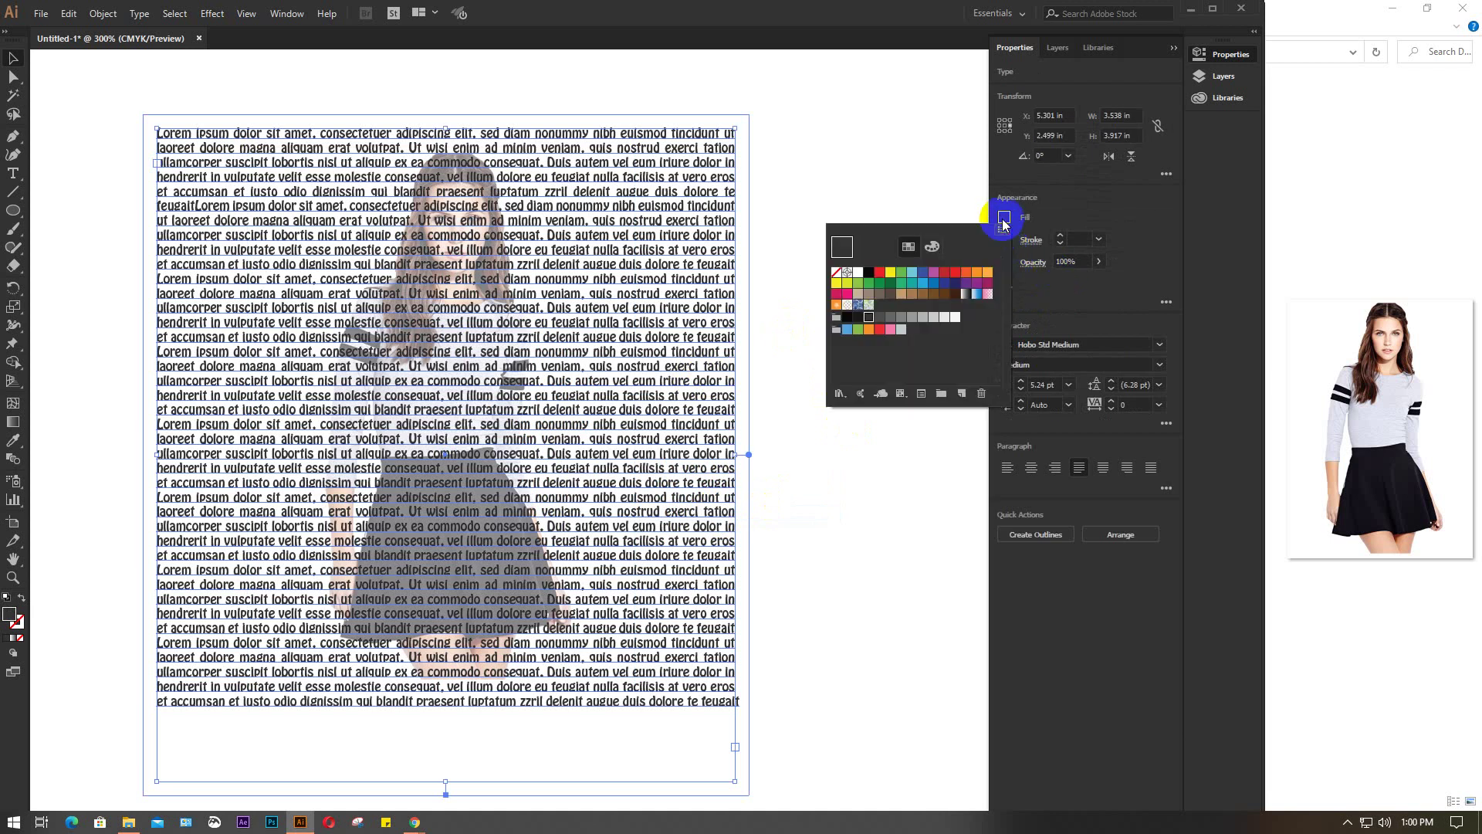
left_click(869, 272)
left_click(840, 544)
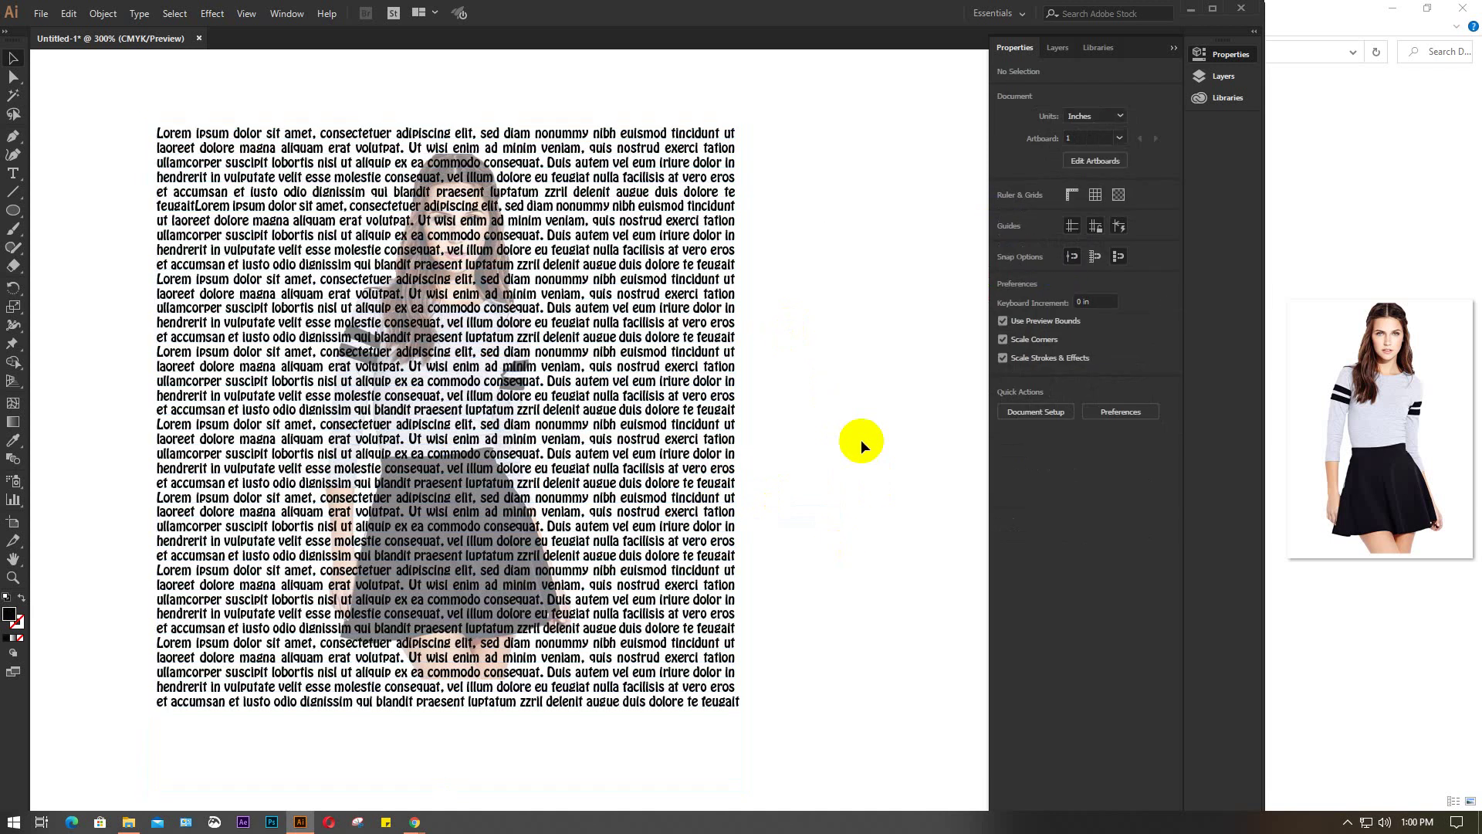
Zoom out to view the whole artboard alongside the surrounding artwork
key("ctrl+minus")
key("ctrl+minus")
key("ctrl+minus")
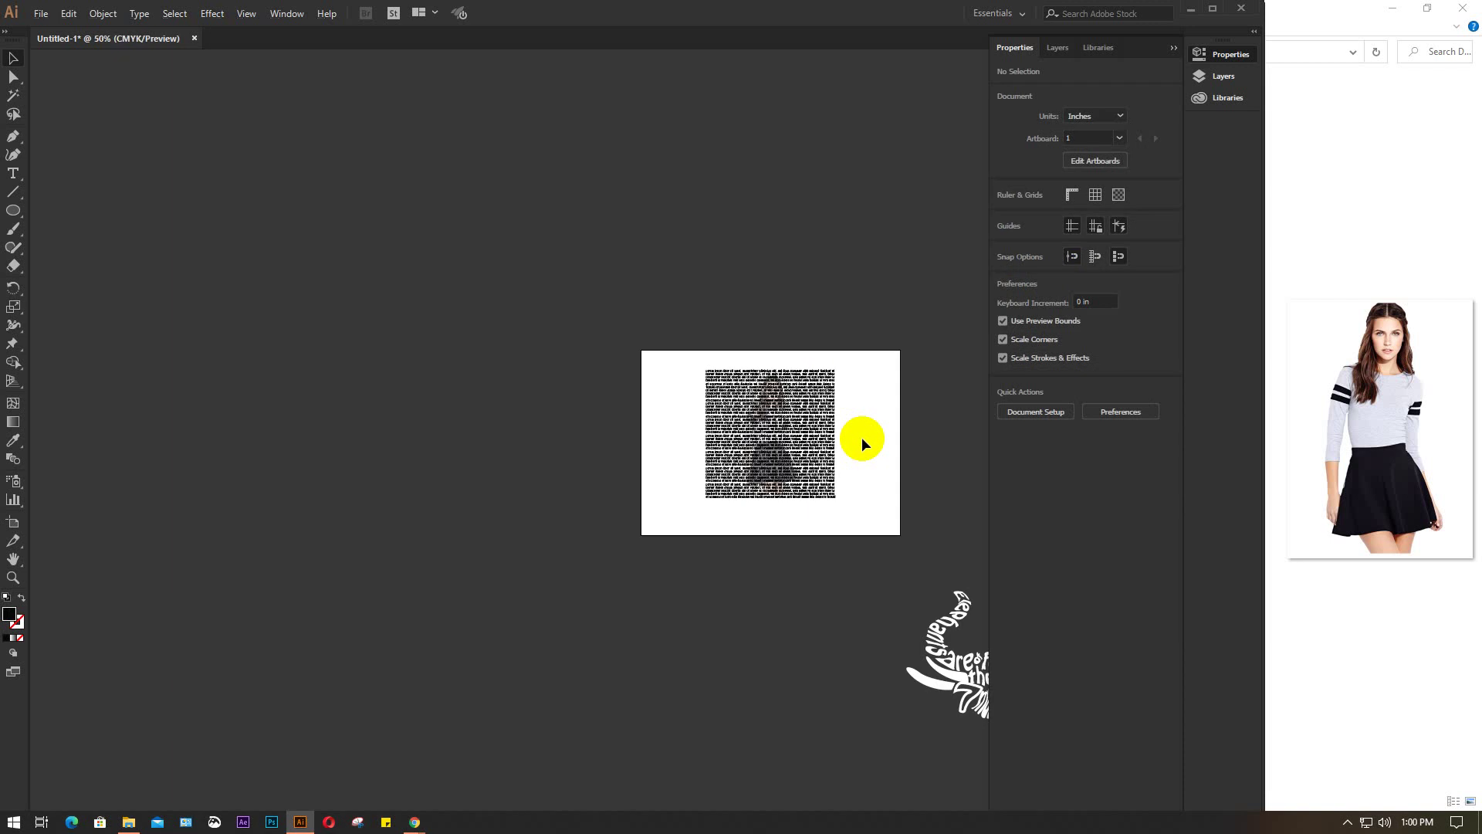
key("ctrl+minus")
left_click_drag(854, 506, 593, 513)
scroll(593, 514, "down", 2)
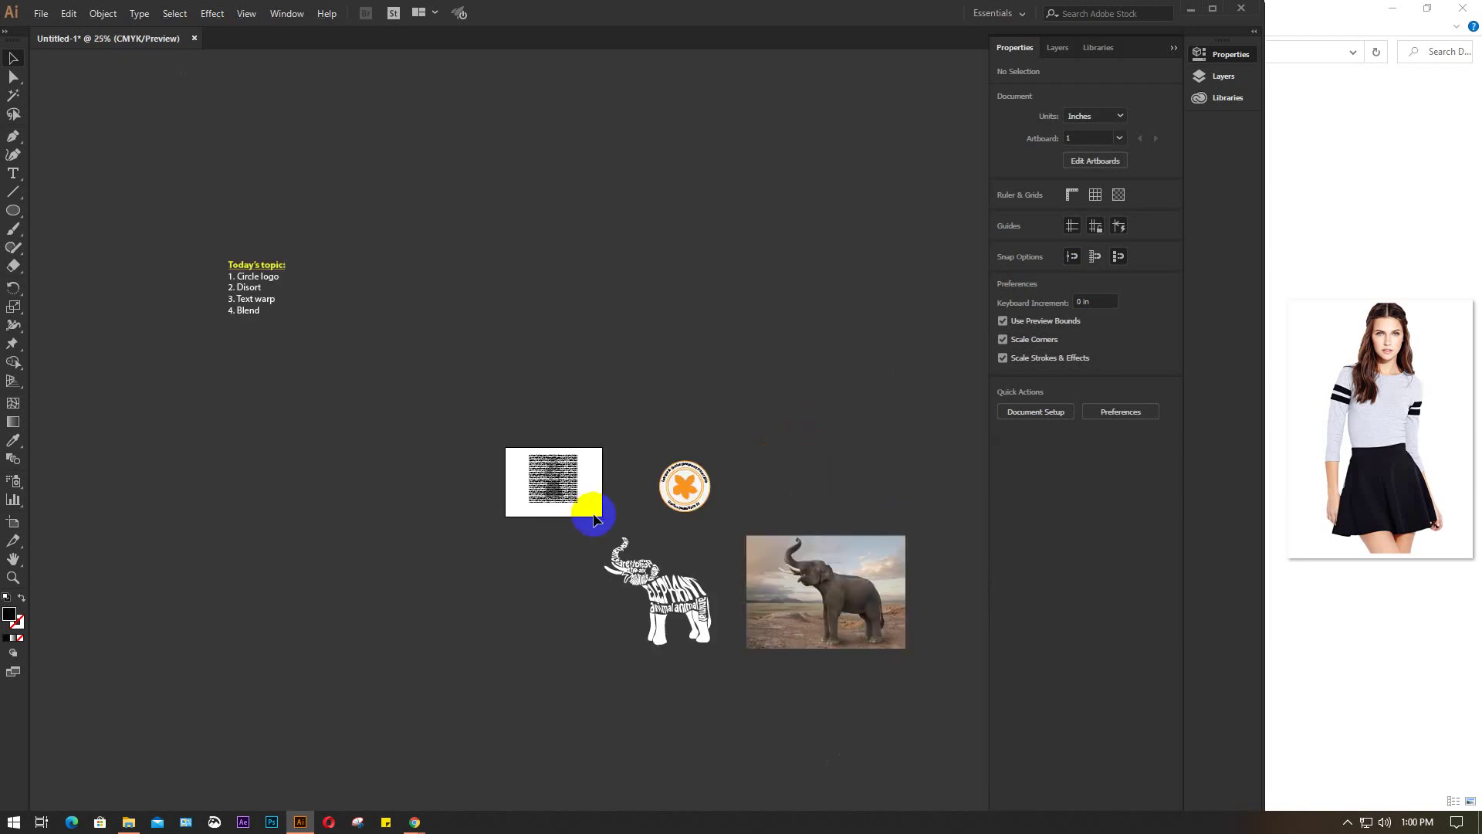
left_click(253, 286)
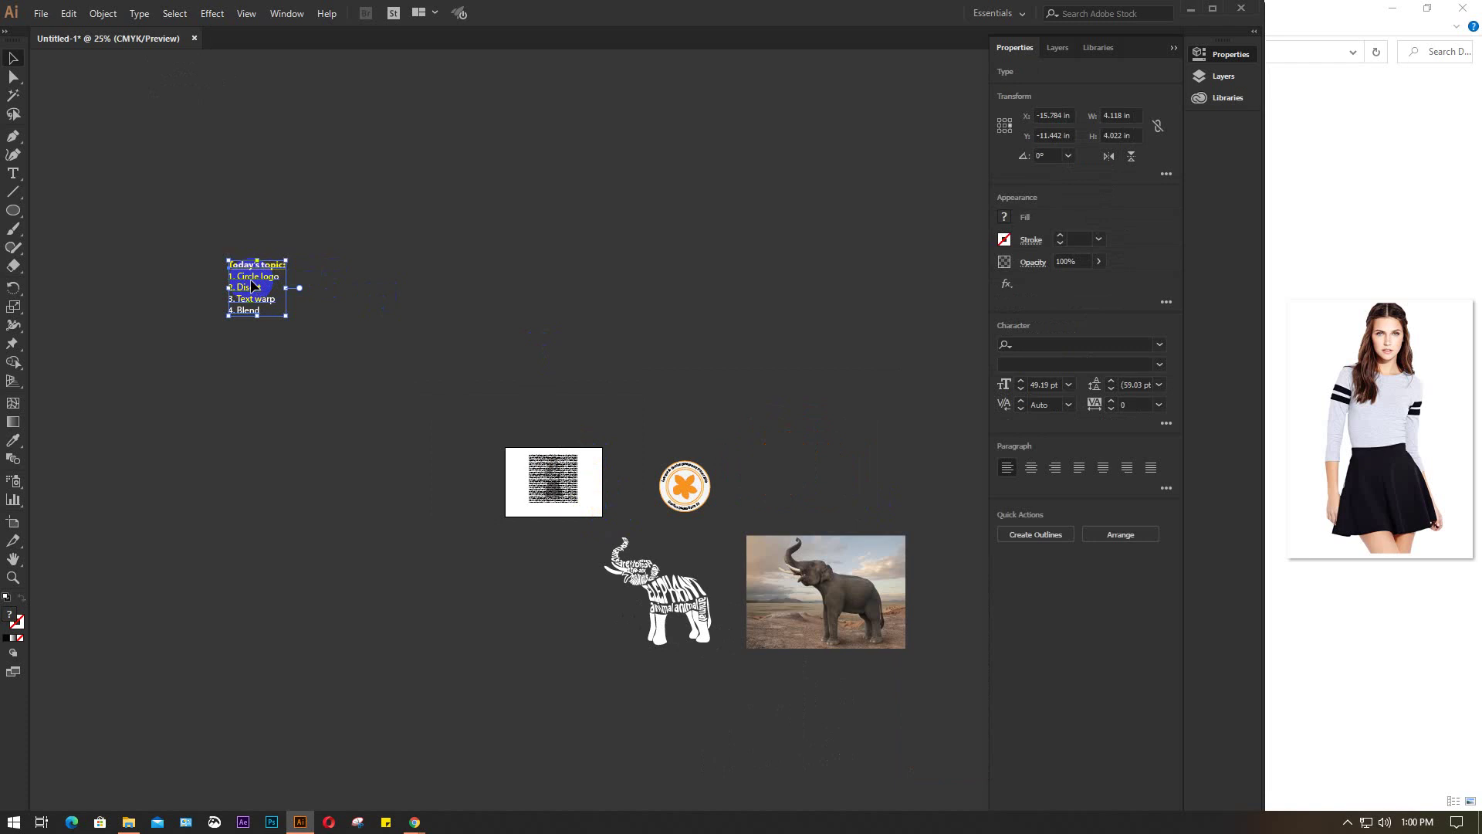
left_click(534, 279)
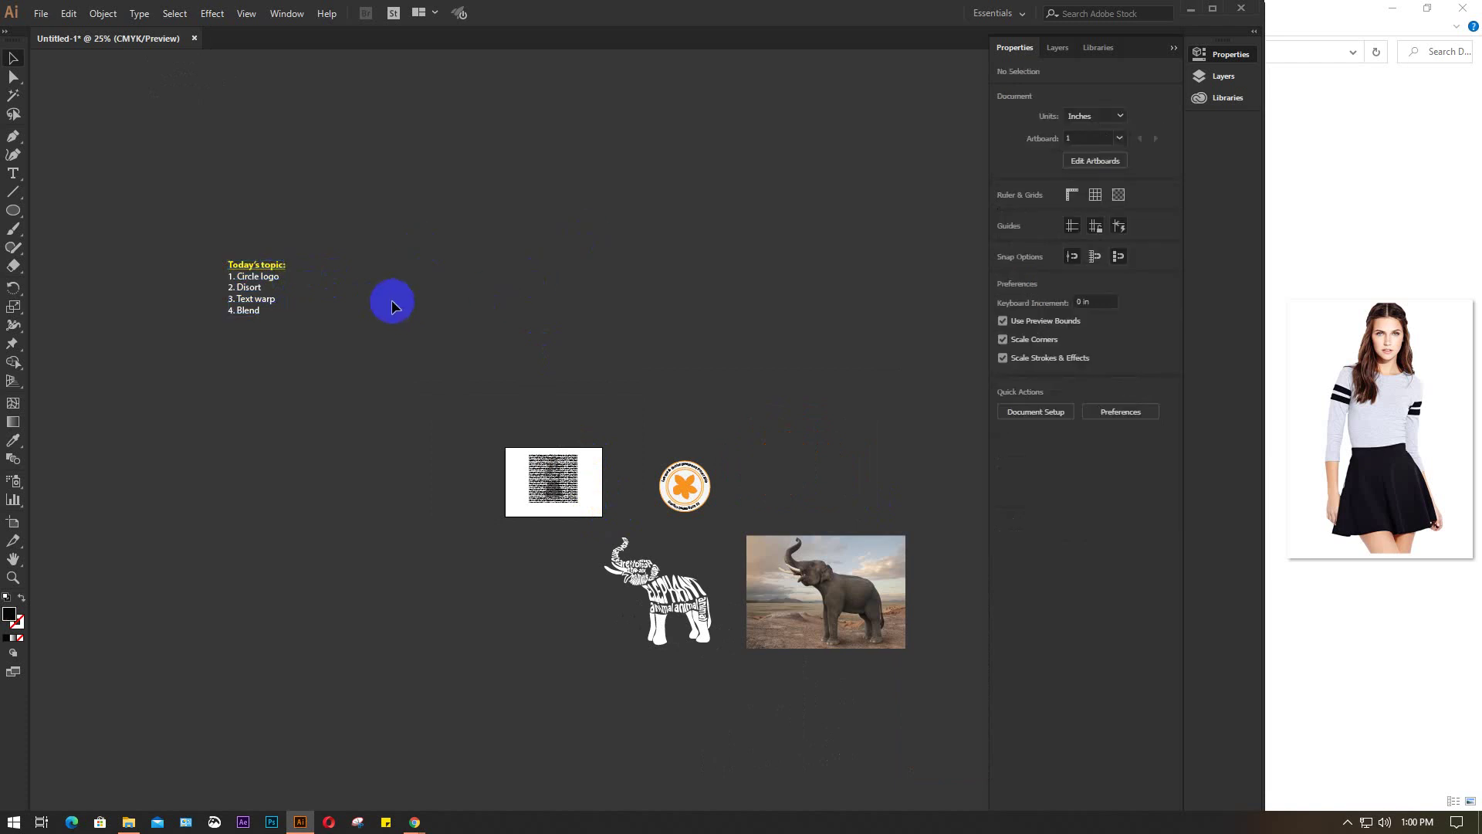
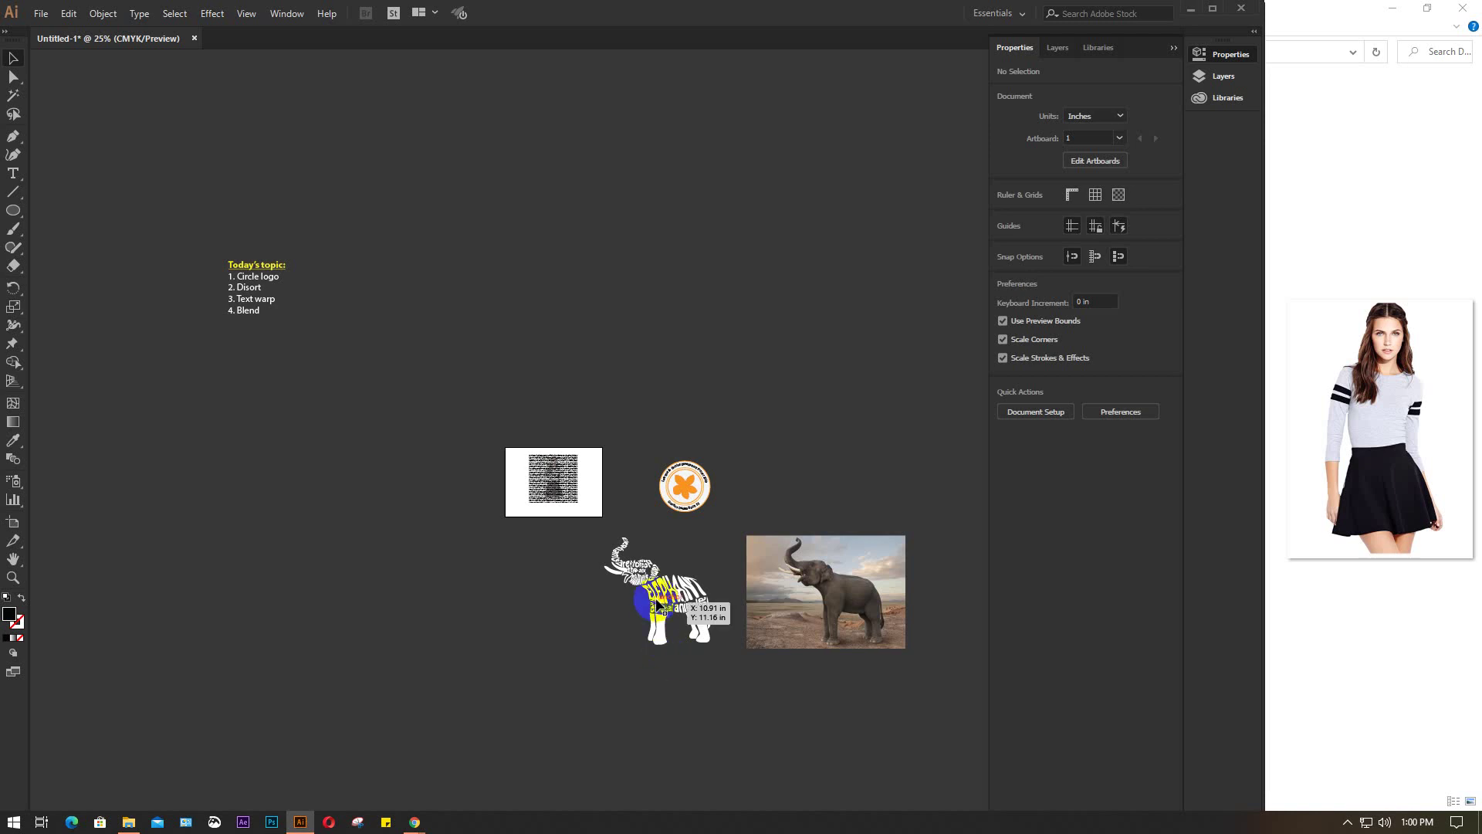
Inspect the warped text on the elephant's trunk and its effects list
scroll(661, 602, "up", 3)
left_click_drag(661, 603, 523, 465)
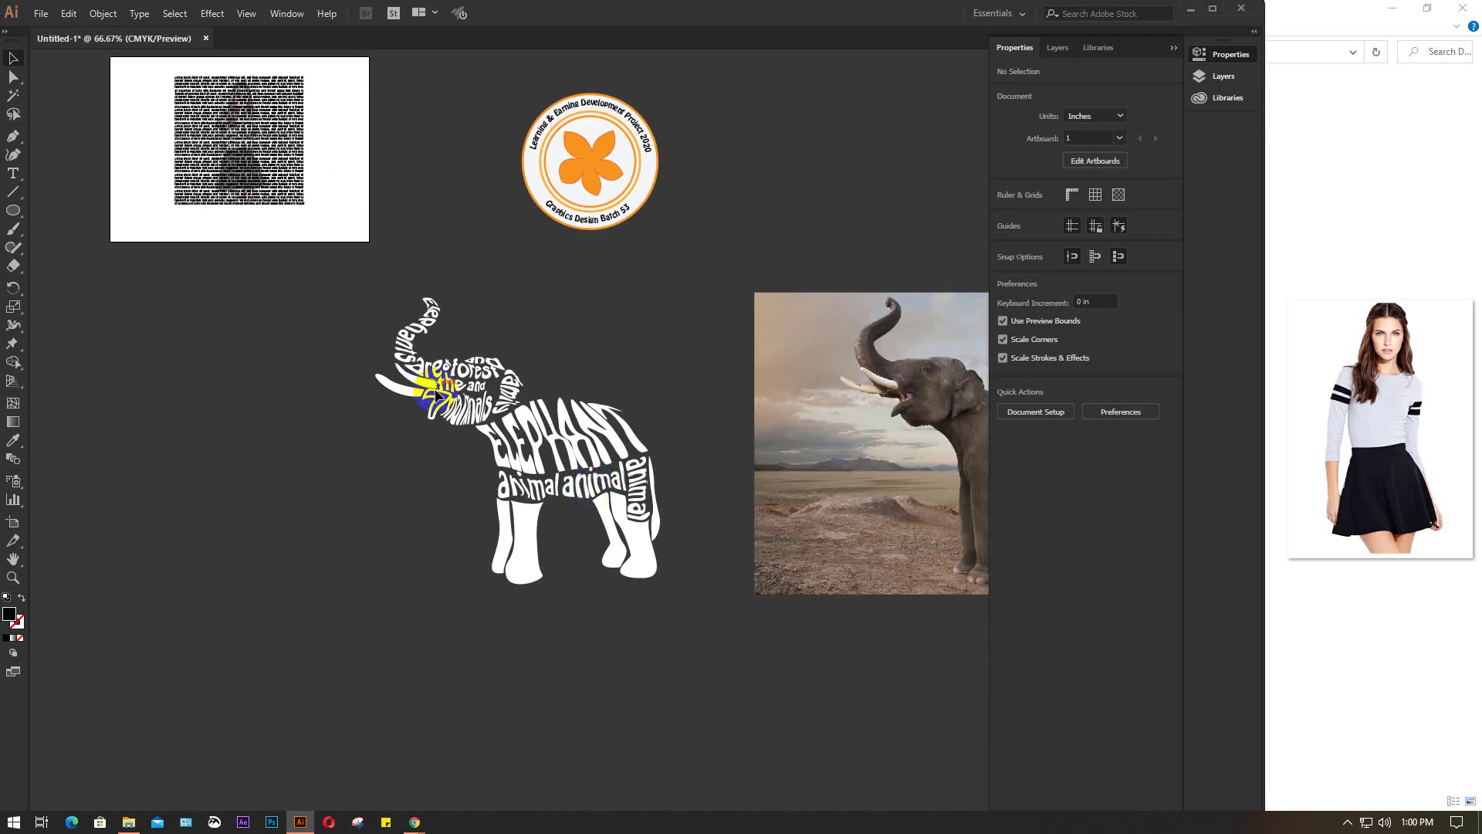
left_click(414, 340)
left_click(212, 13)
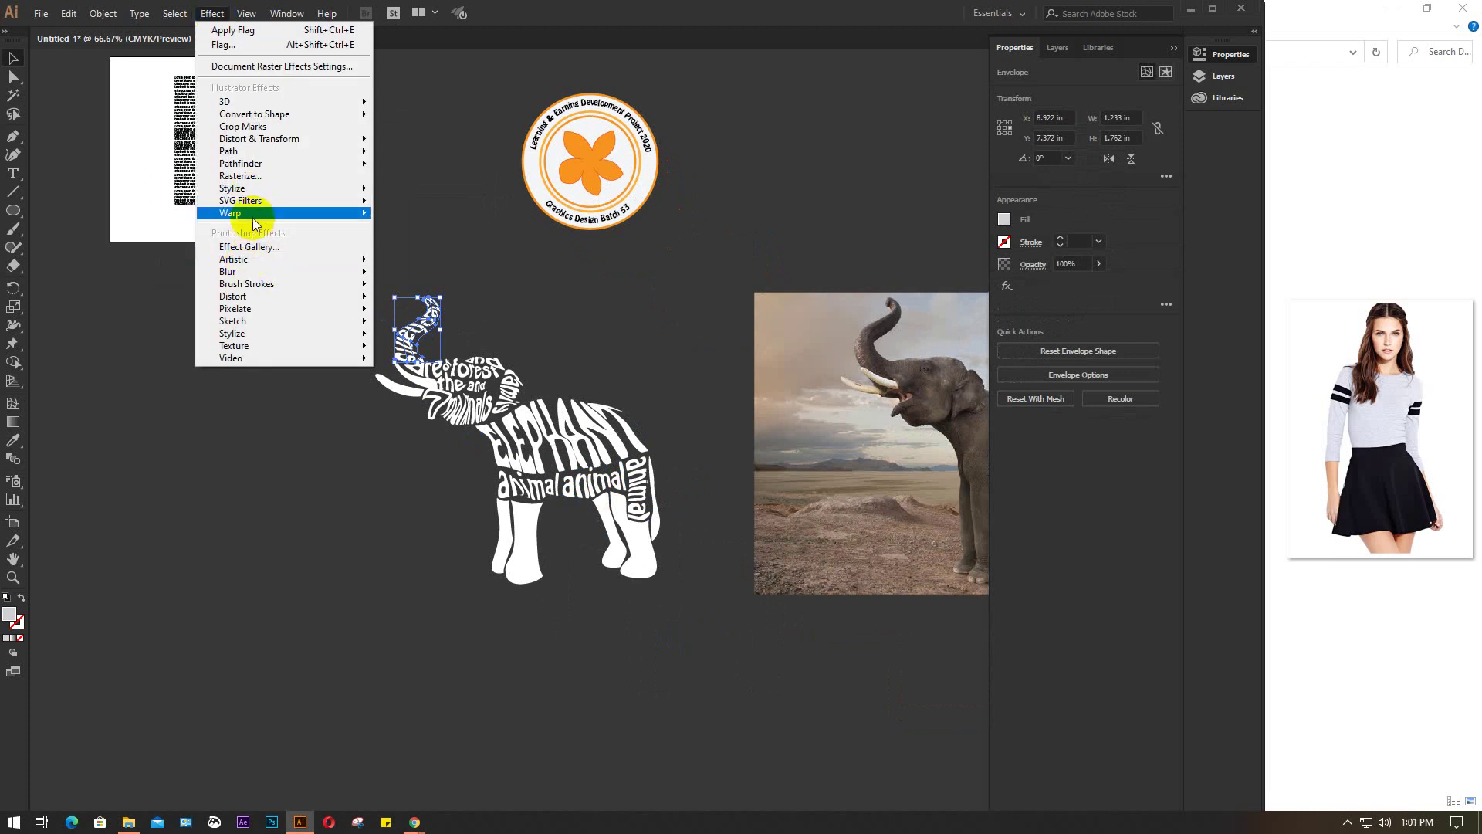
mouse_move(266, 216)
left_click(281, 540)
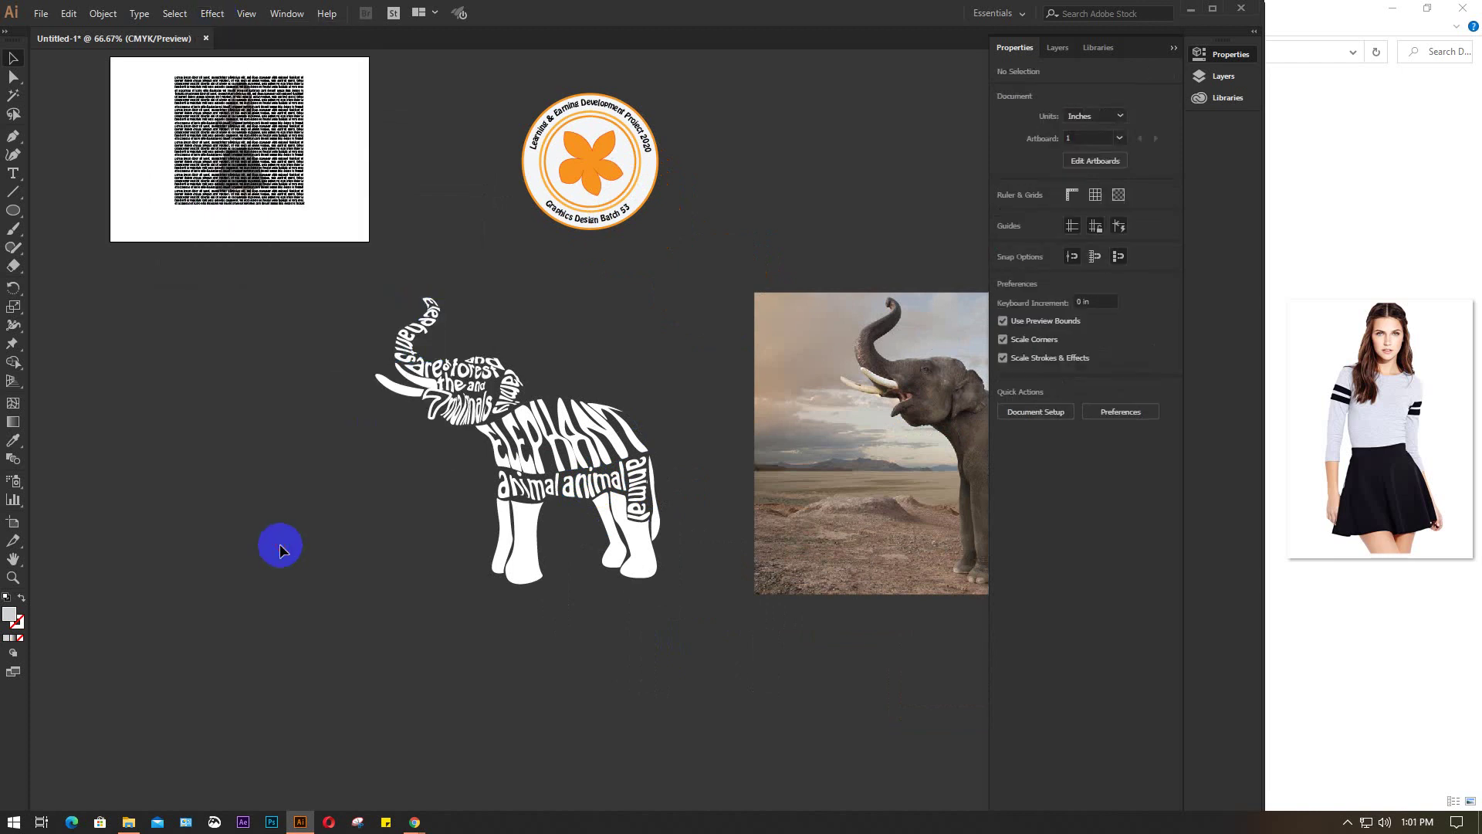
Review the portrait's text block and its font style options
scroll(358, 586, "down", 5, "alt")
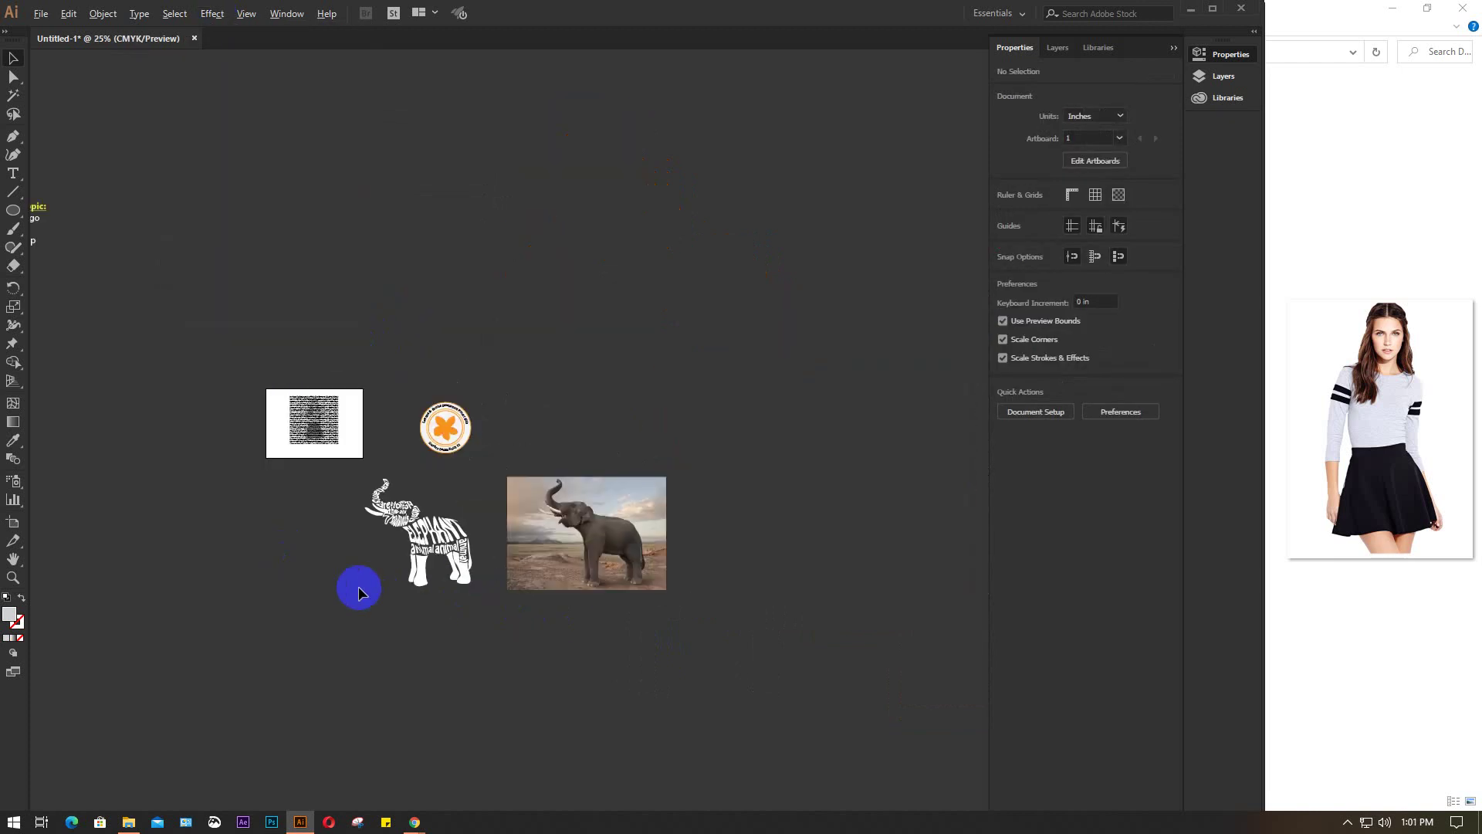
scroll(495, 402, "up", 5, "alt")
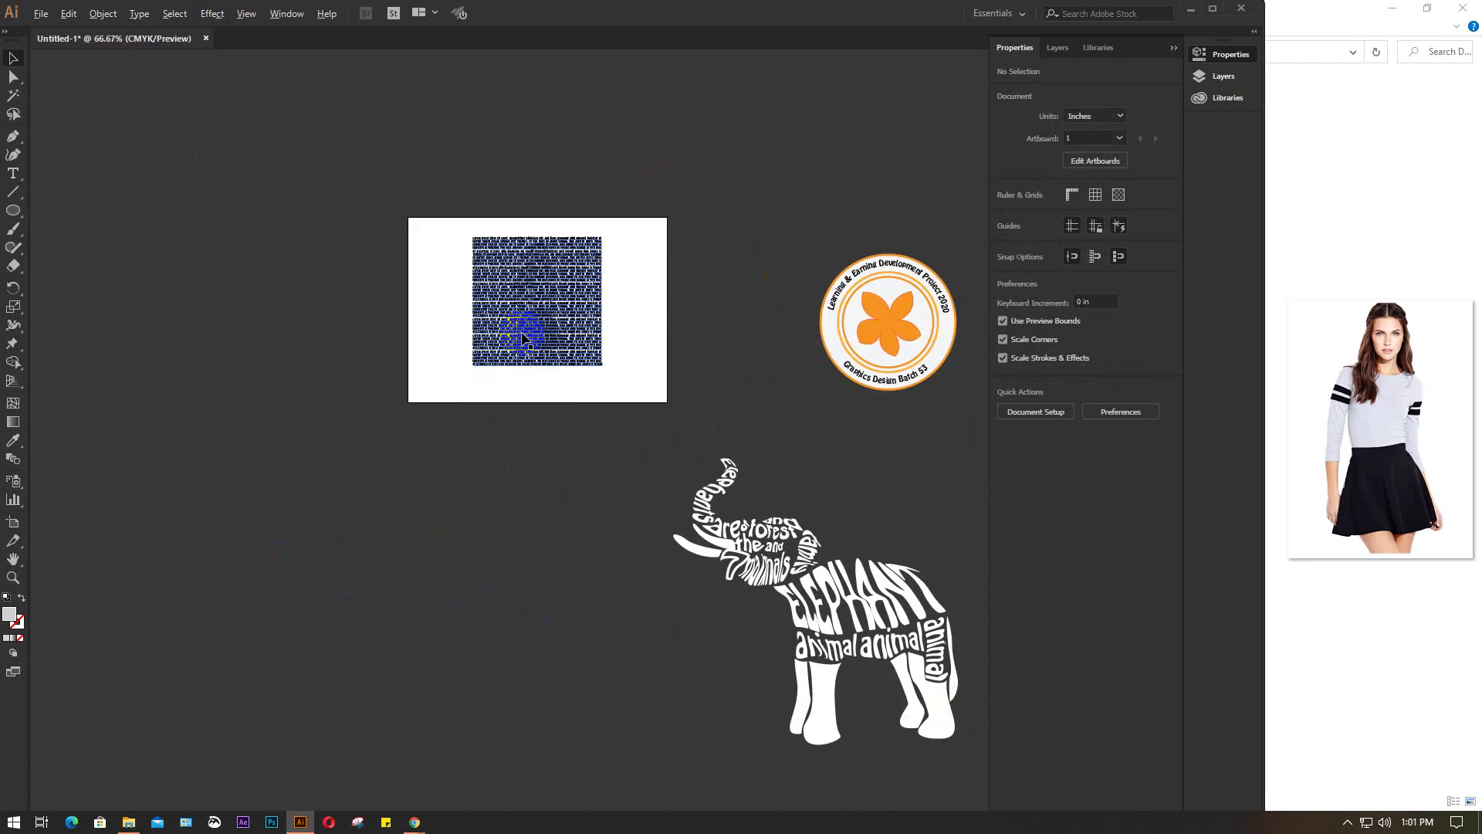
scroll(612, 225, "up", 4, "alt")
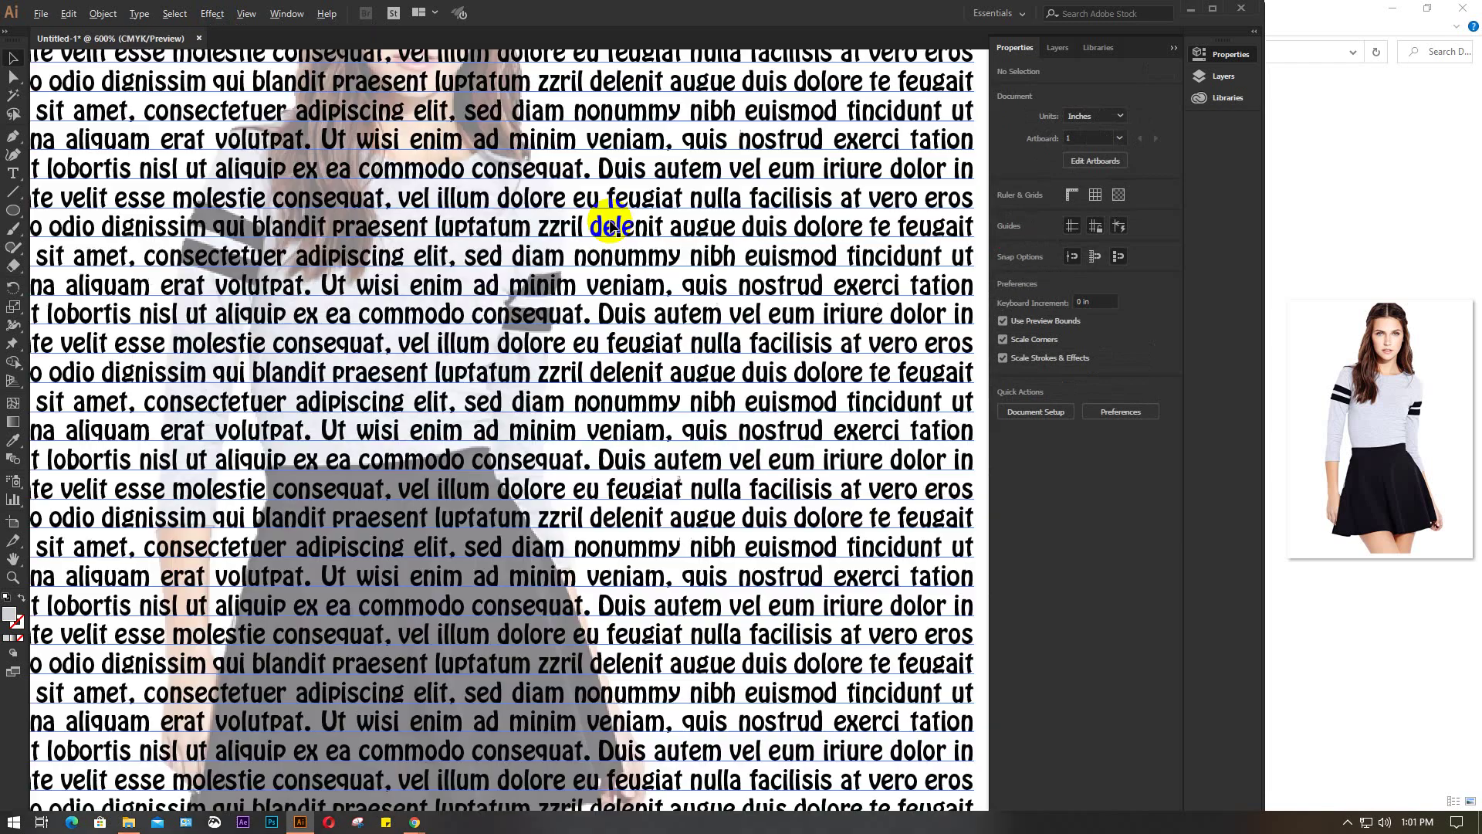
scroll(611, 228, "down", 2, "alt")
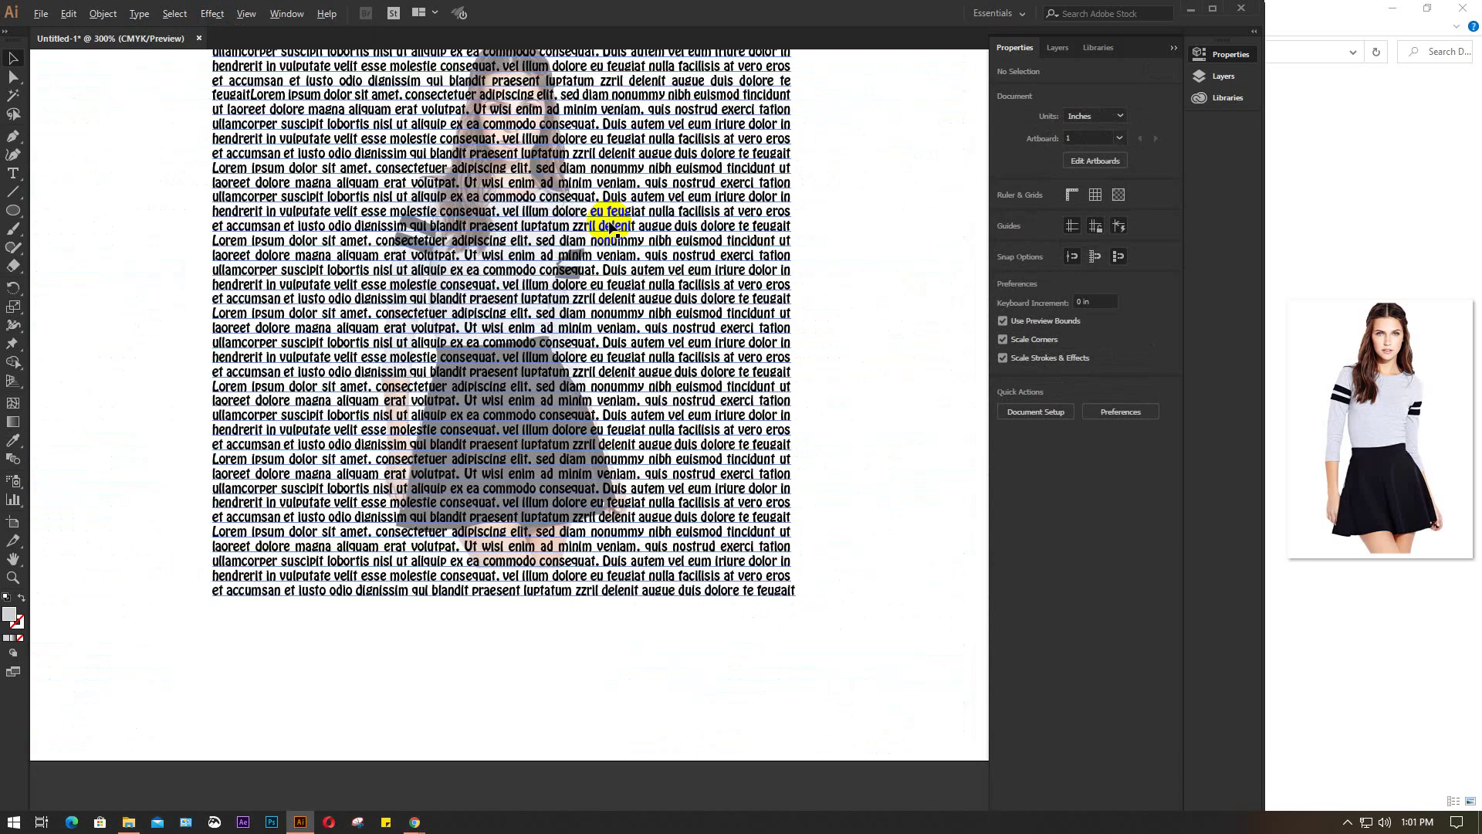
left_click(651, 257)
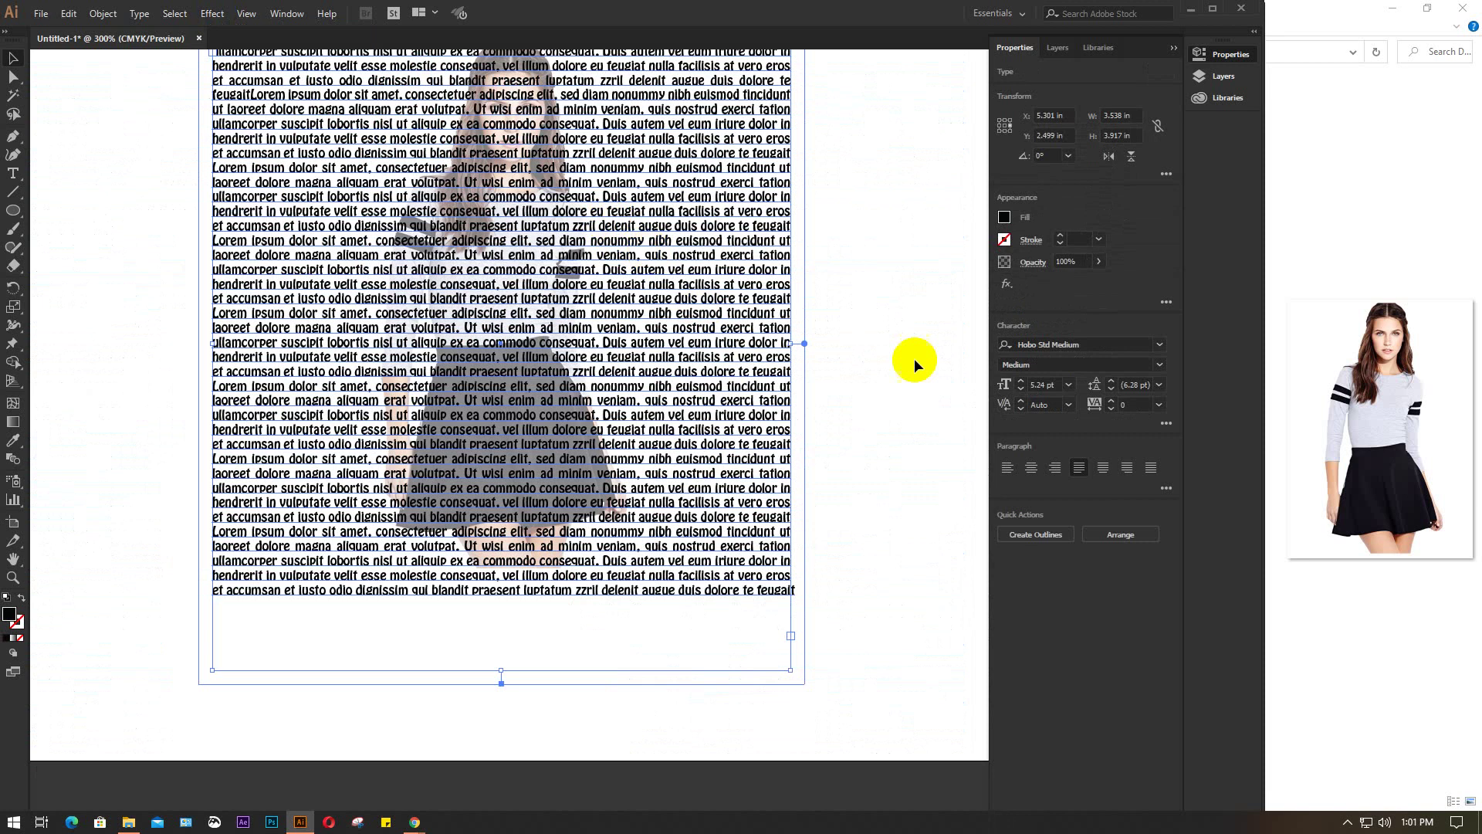
left_click(1157, 369)
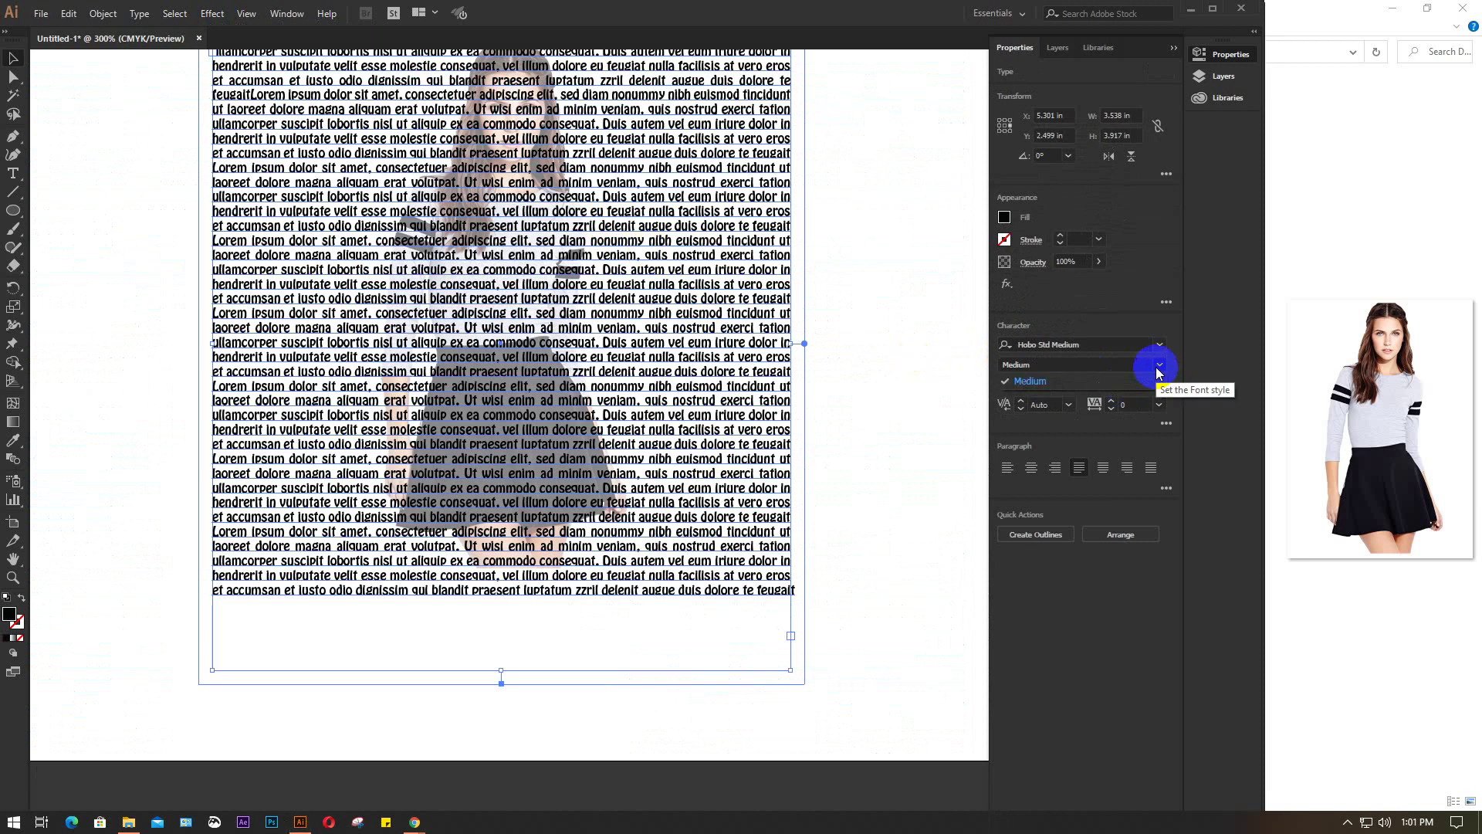
left_click(835, 317)
Delete the portrait, circle logo, warped elephant and elephant photo together
scroll(835, 317, "down", 4, "alt")
left_click_drag(811, 538, 545, 563)
scroll(545, 563, "down", 3, "alt")
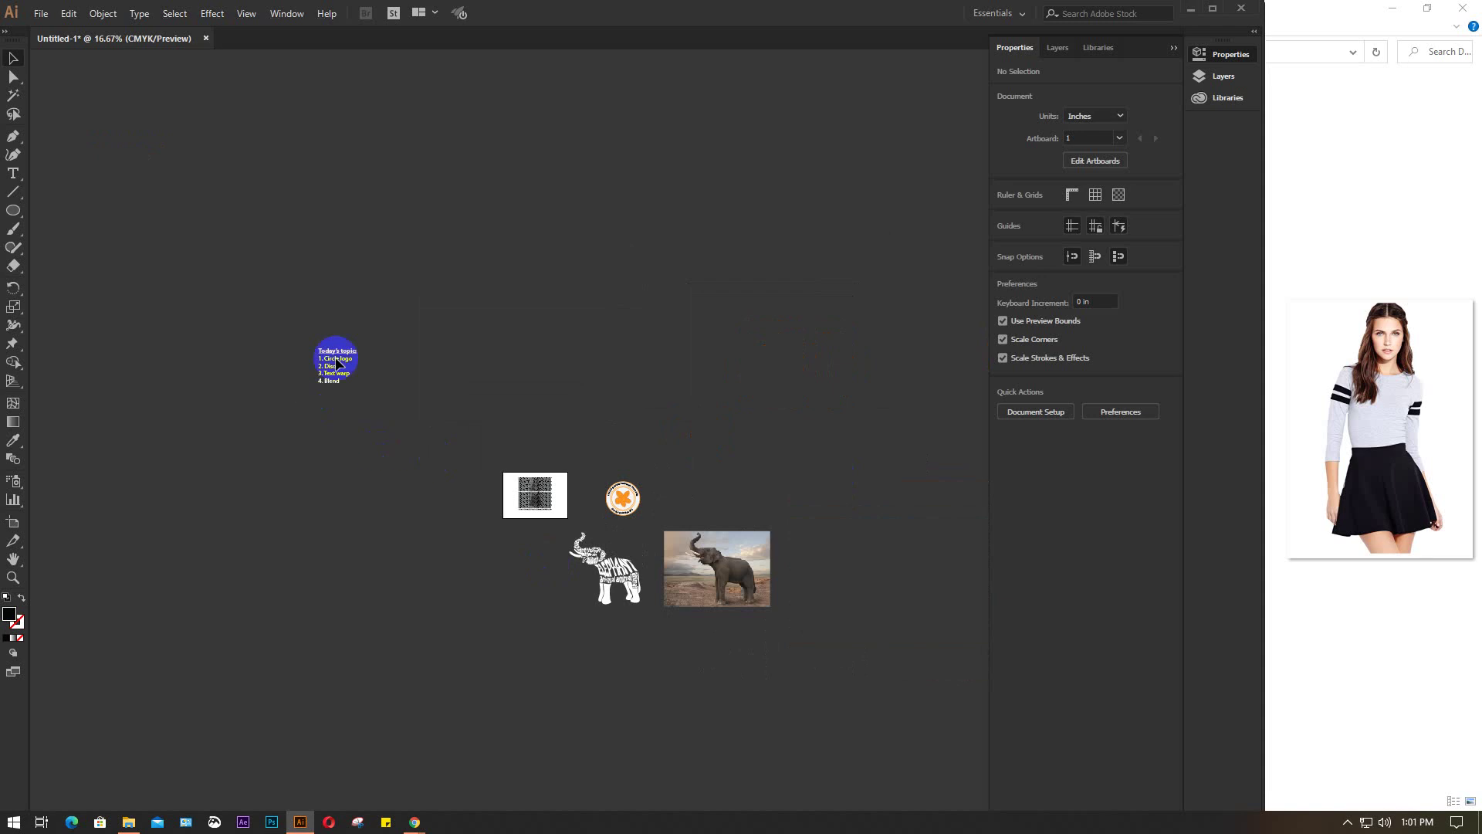
left_click_drag(426, 442, 881, 697)
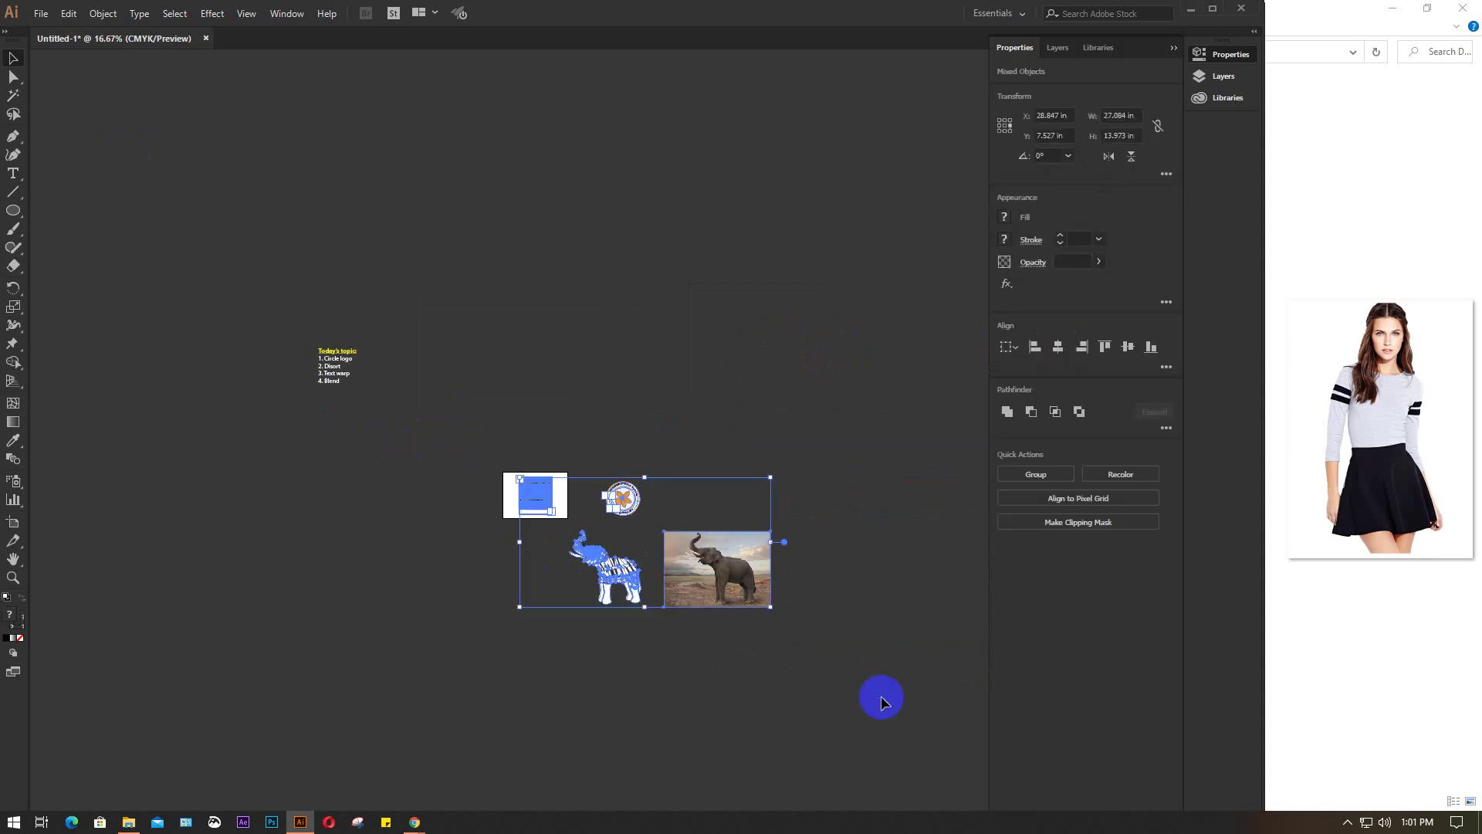
key("Delete")
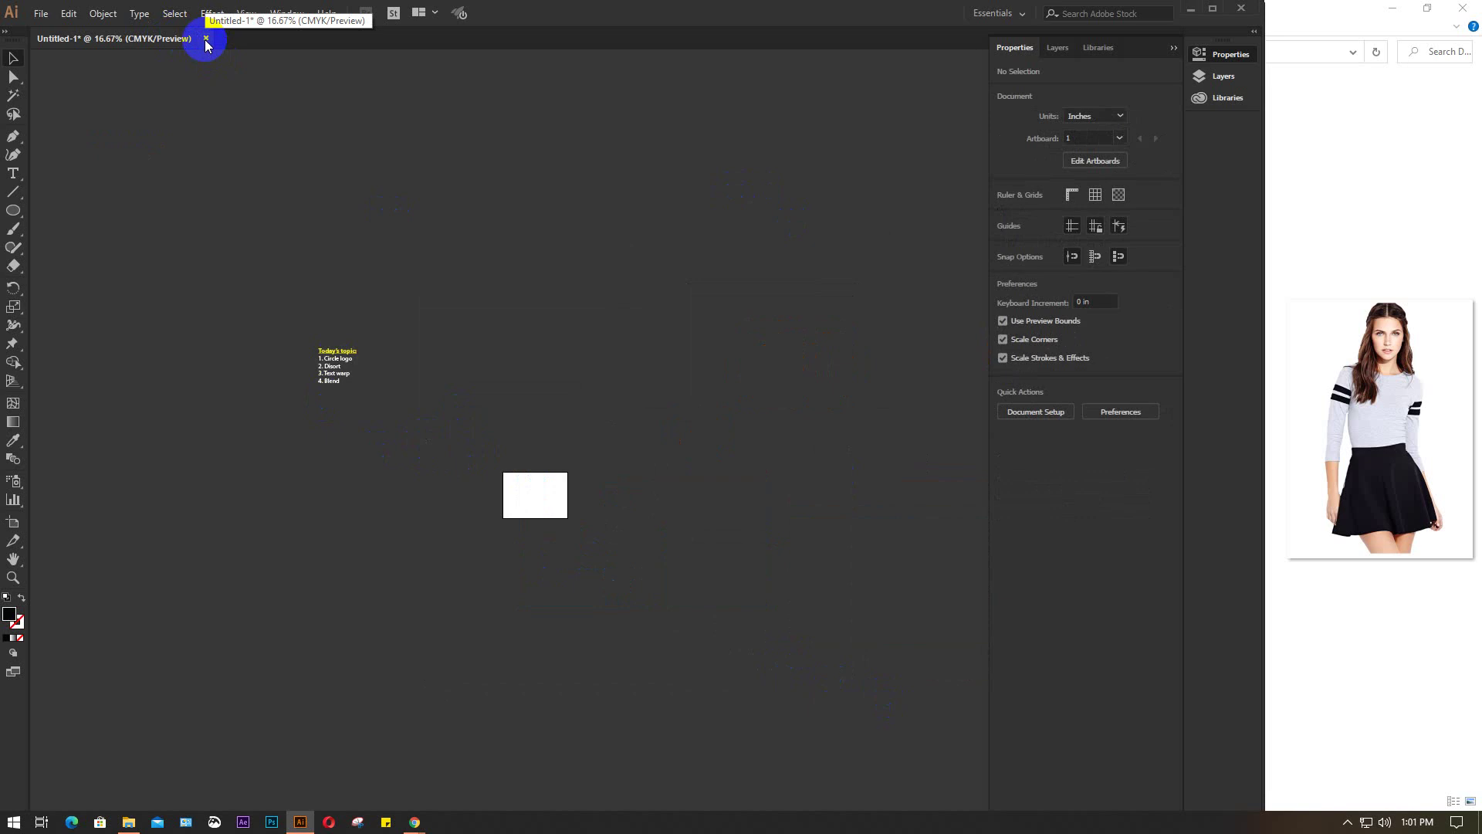
Close the Desktop folder window and minimize Illustrator to return to the meeting
scroll(414, 371, "up", 3)
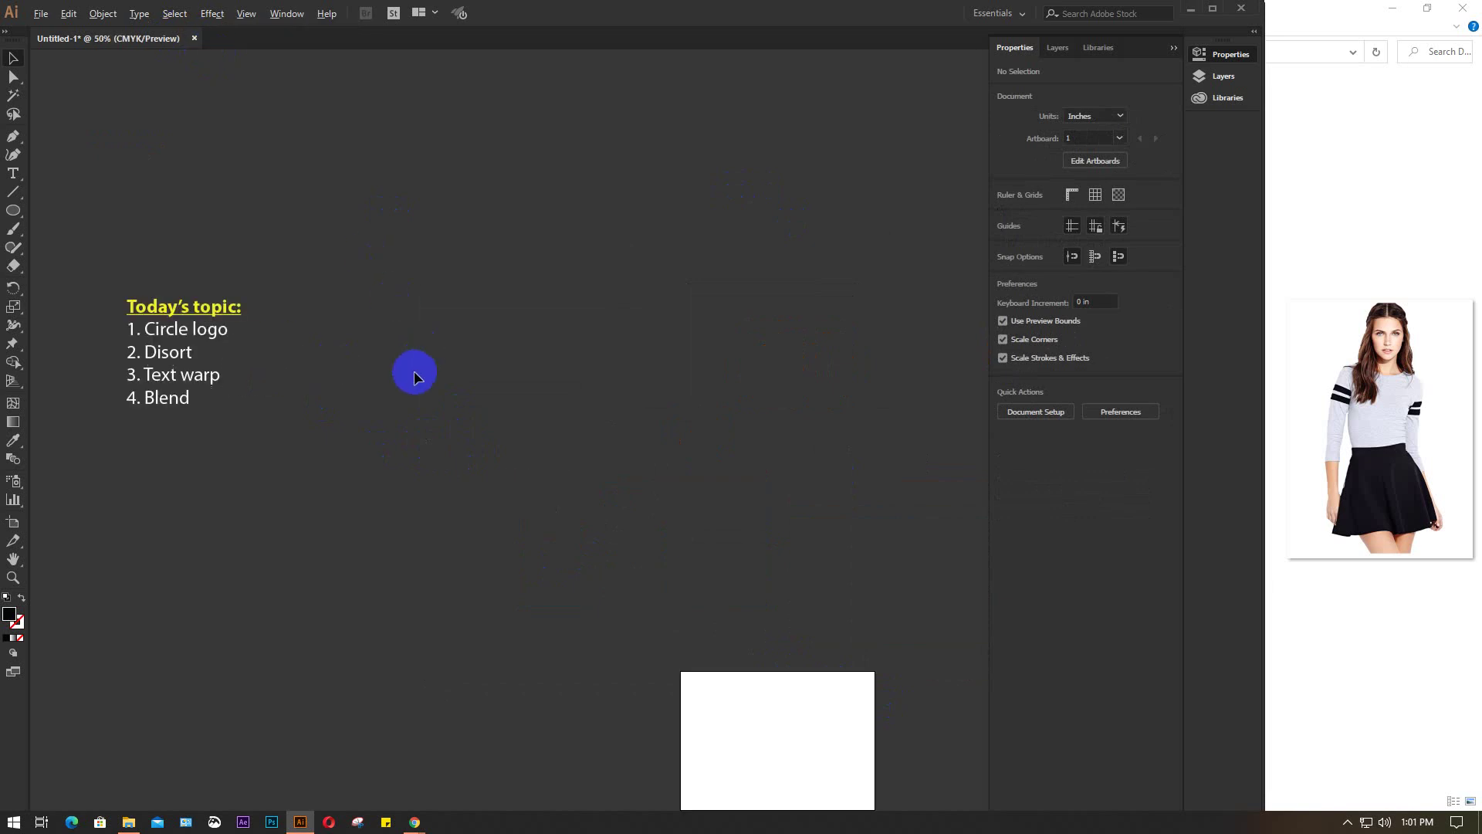
left_click(1329, 8)
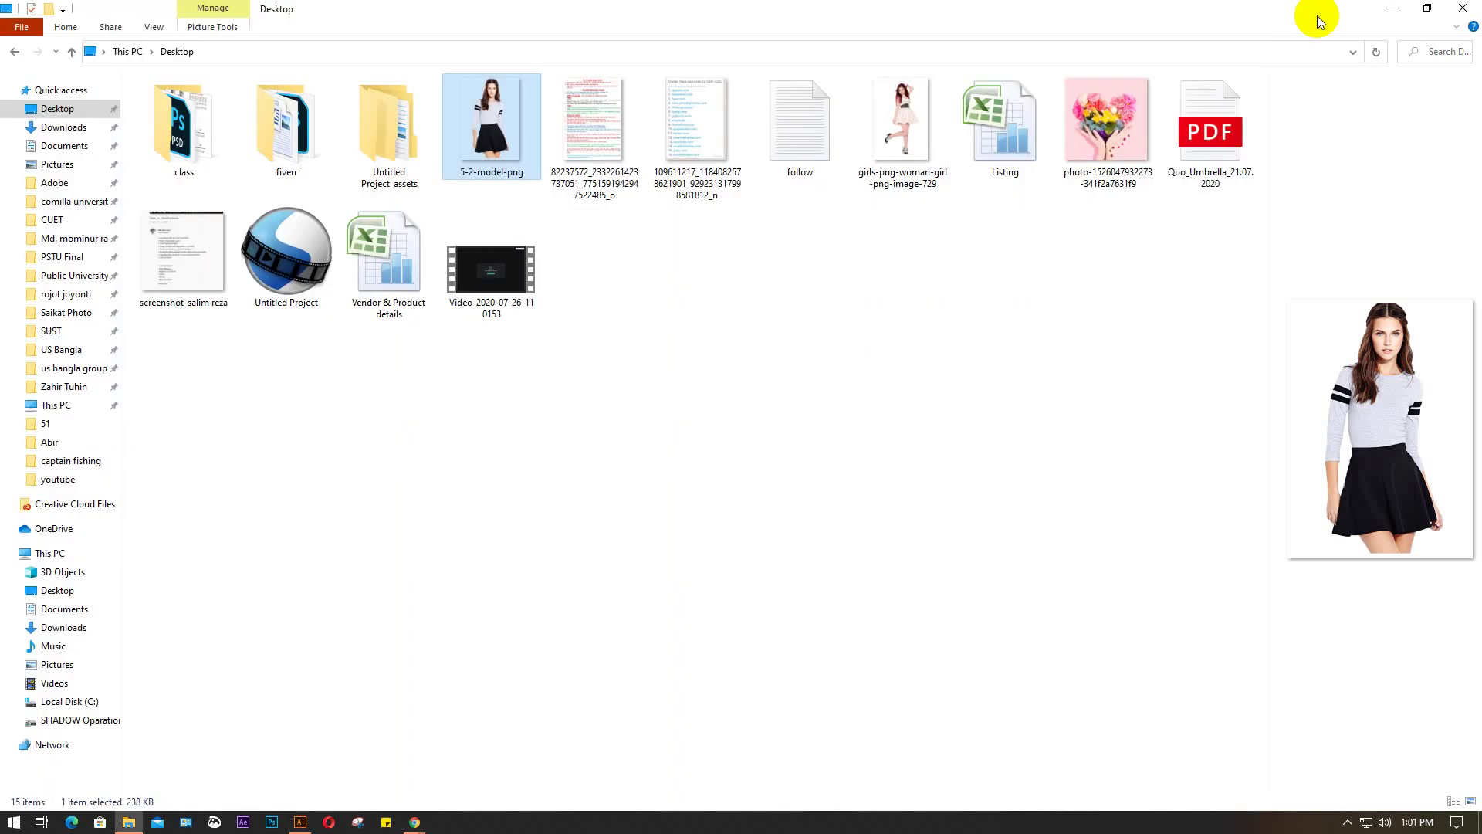
left_click(1464, 11)
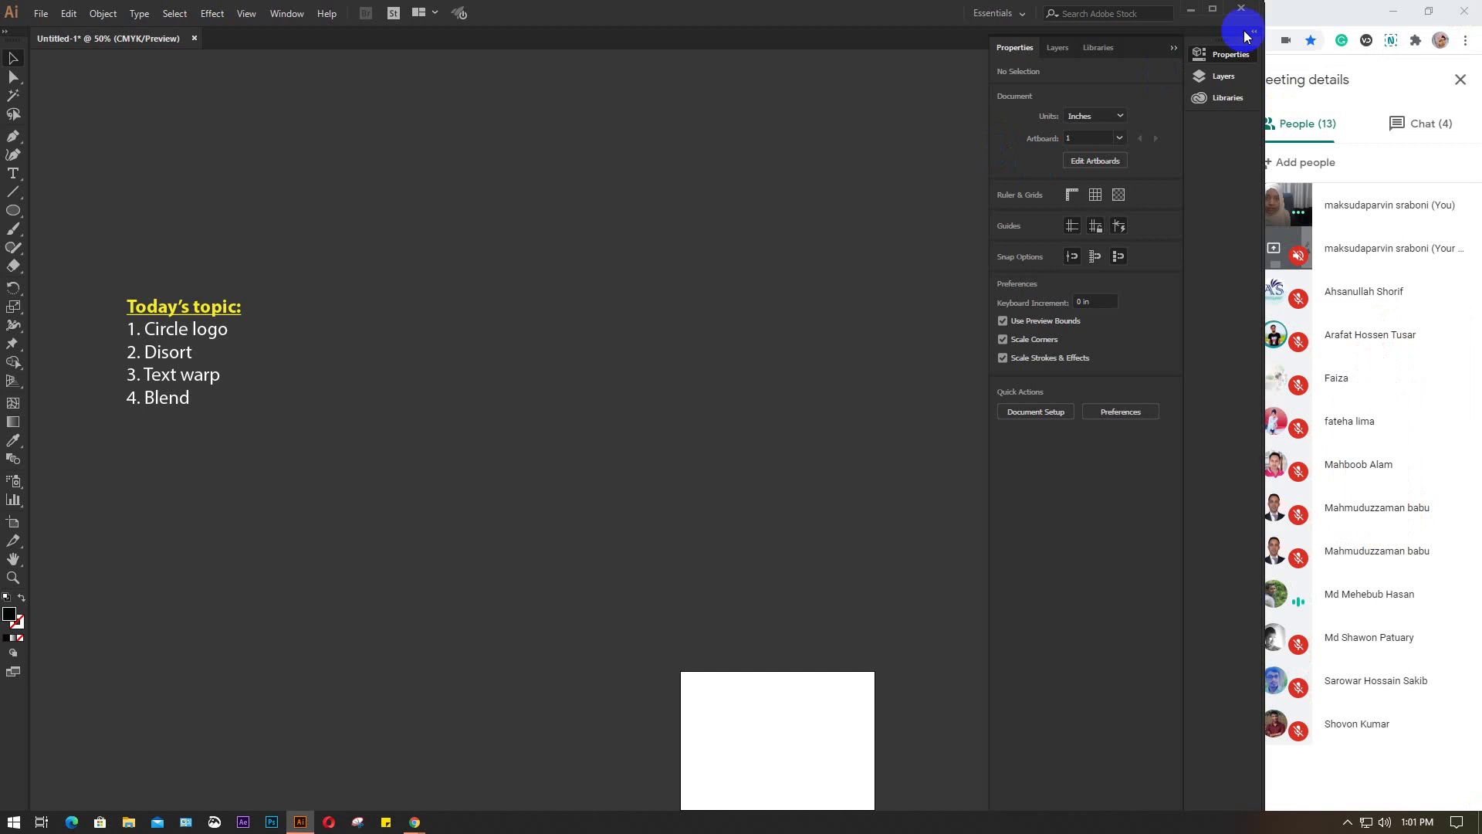
left_click(1193, 12)
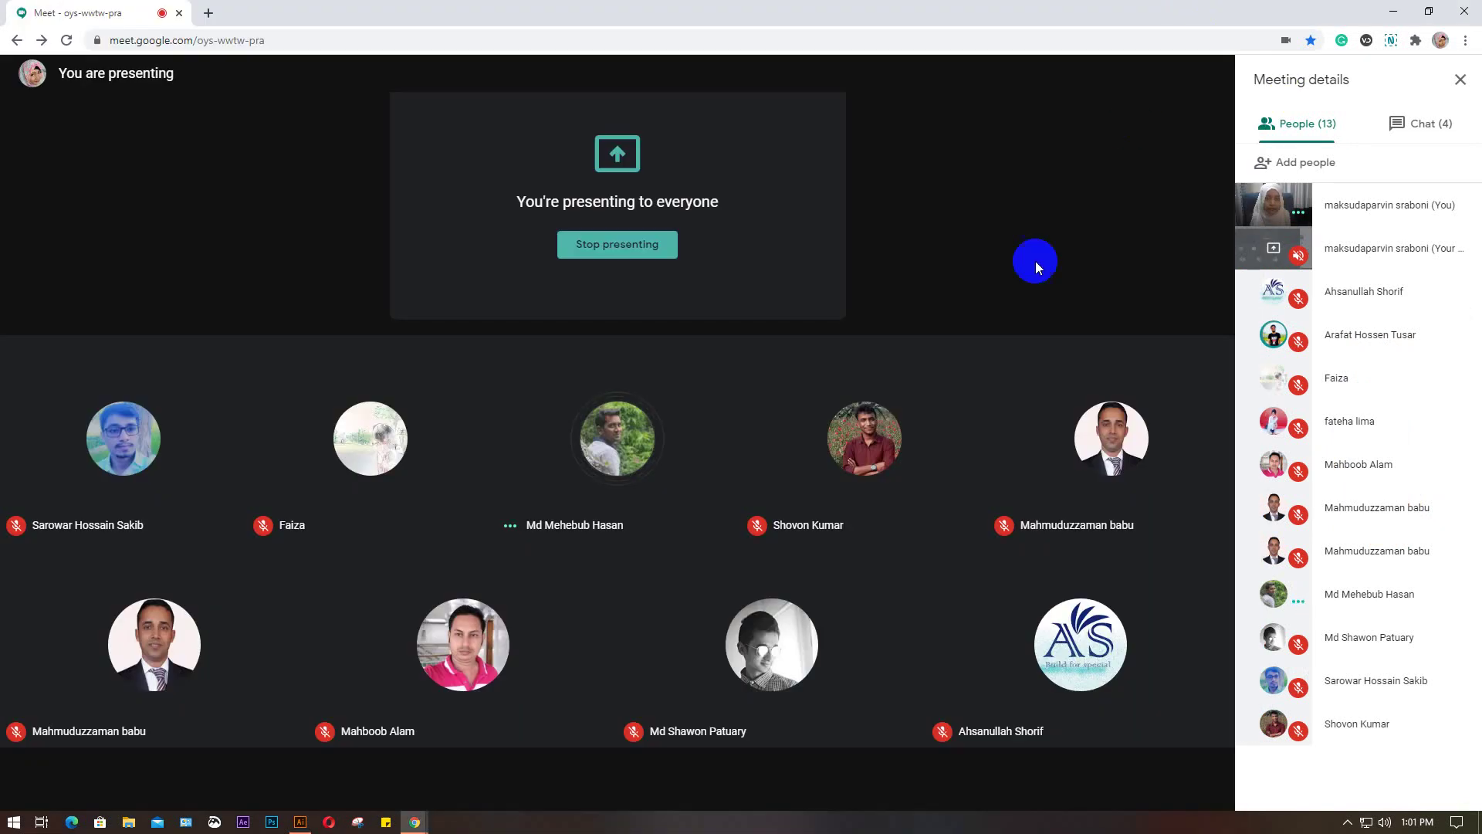
Stop presenting, switch the camera off, and leave the Google Meet call
left_click(591, 243)
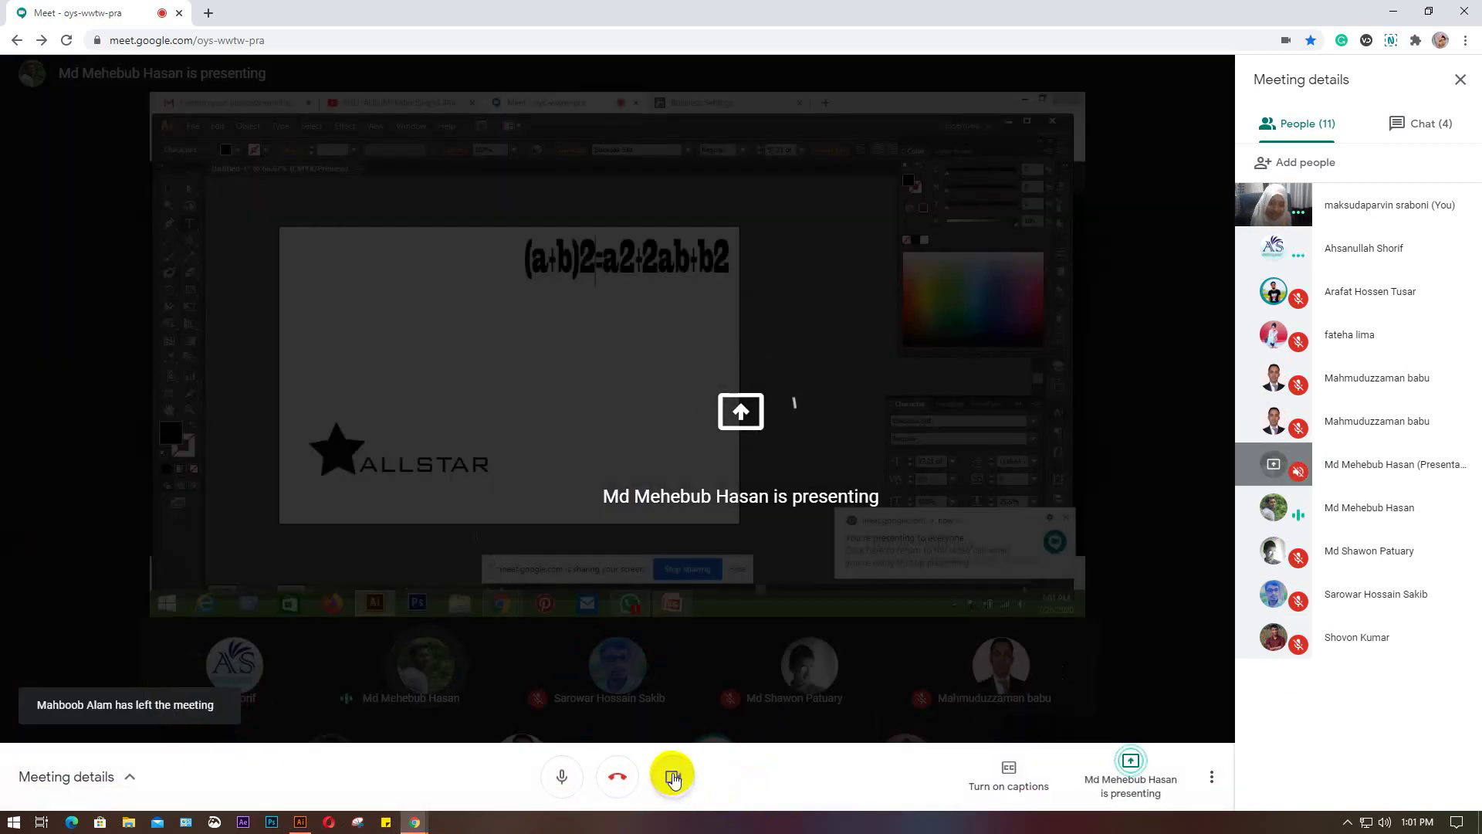
left_click(669, 758)
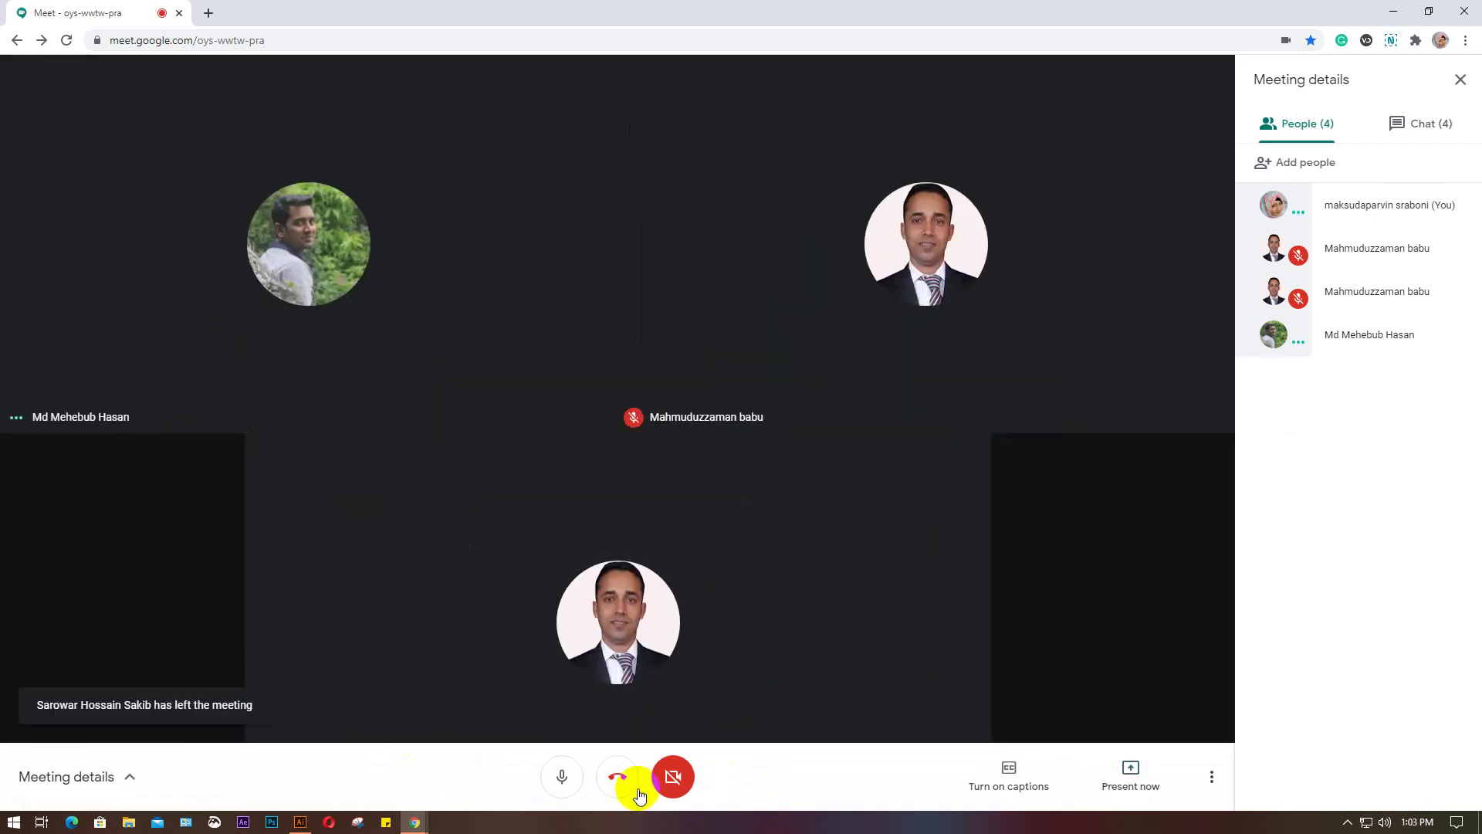
left_click(619, 777)
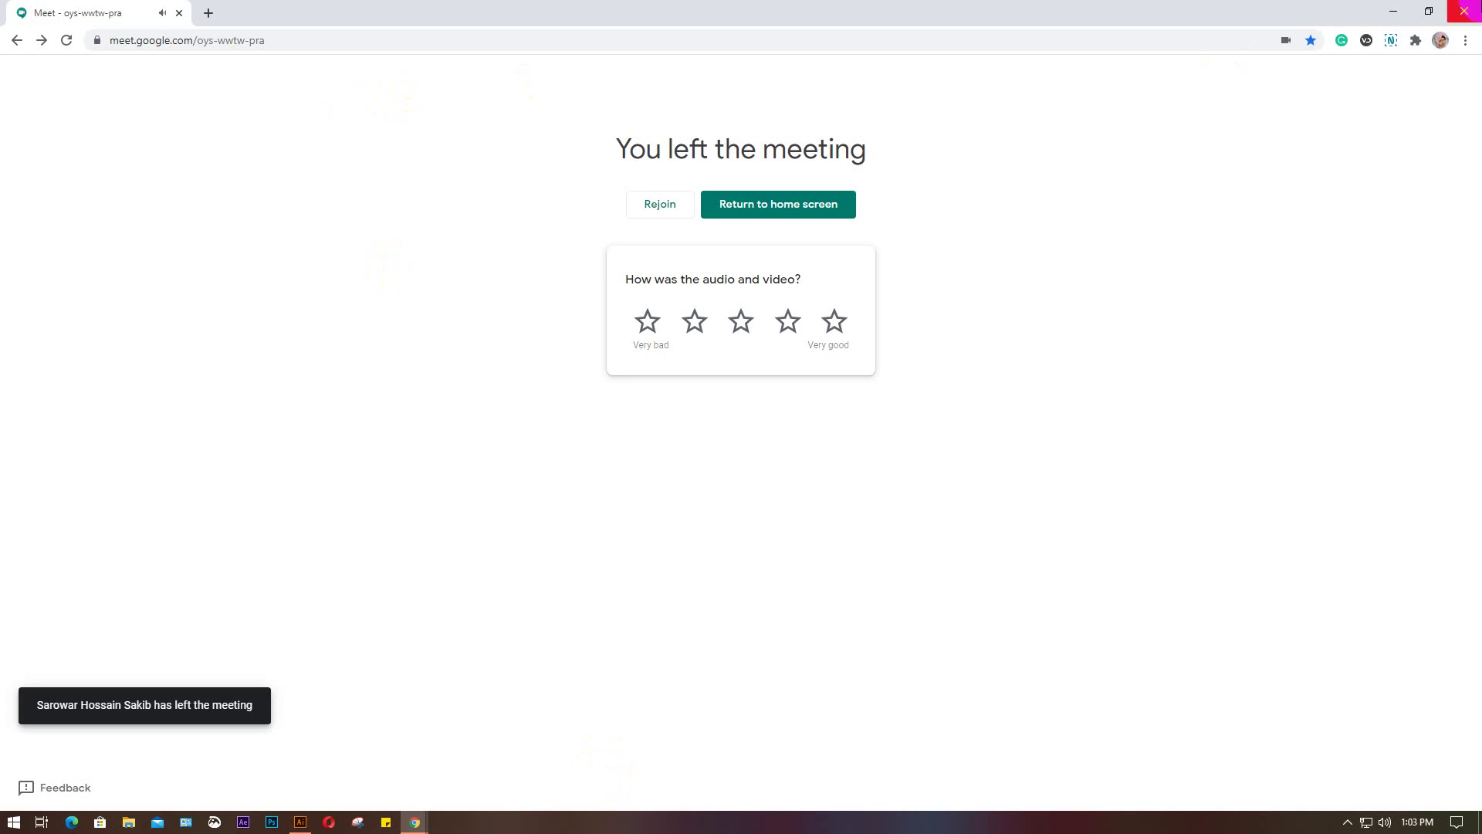
Close Chrome and refresh the Windows desktop three times
left_click(1464, 11)
right_click(916, 238)
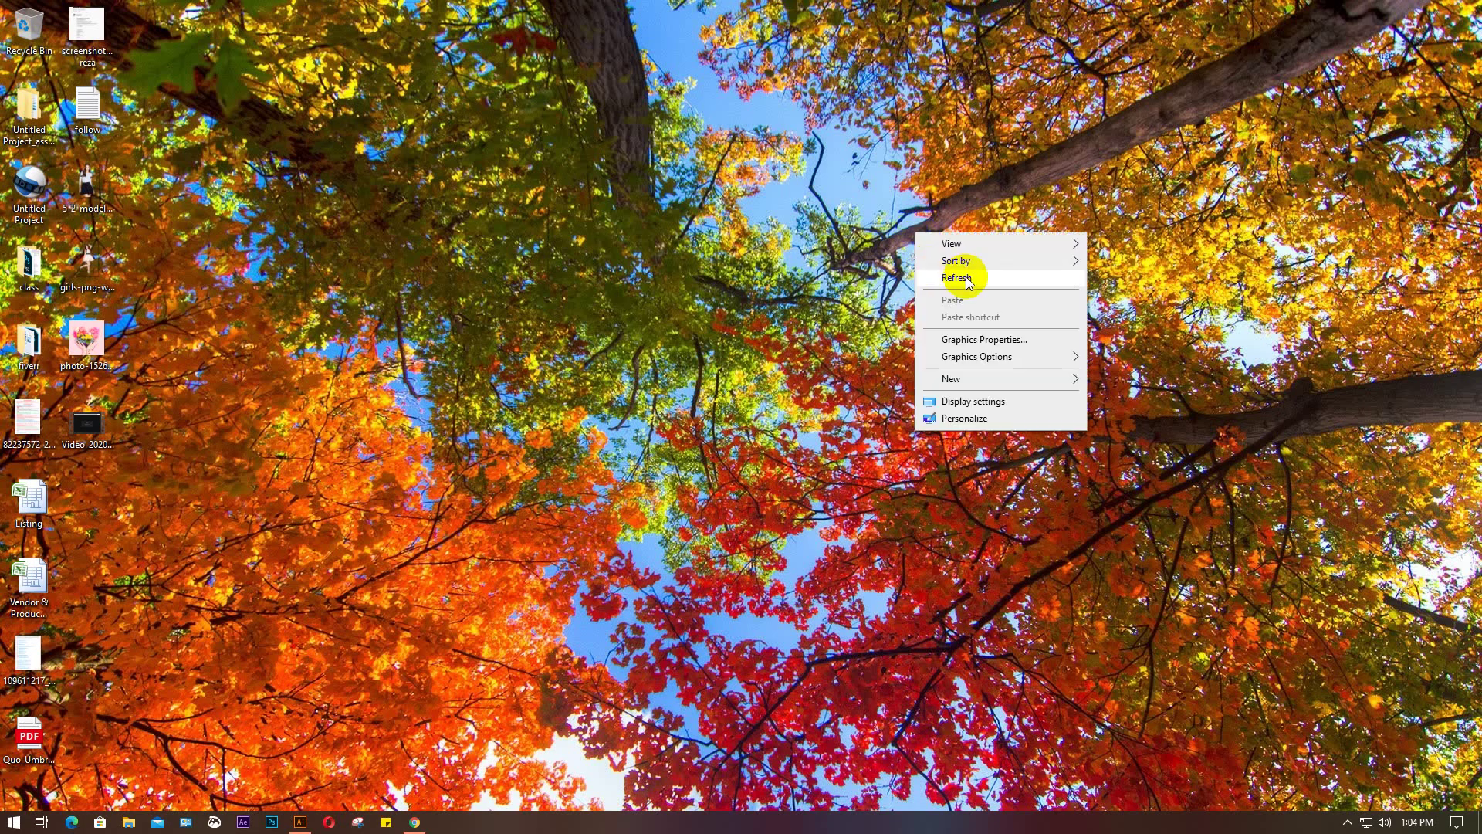
left_click(942, 278)
right_click(836, 150)
left_click(896, 196)
right_click(839, 109)
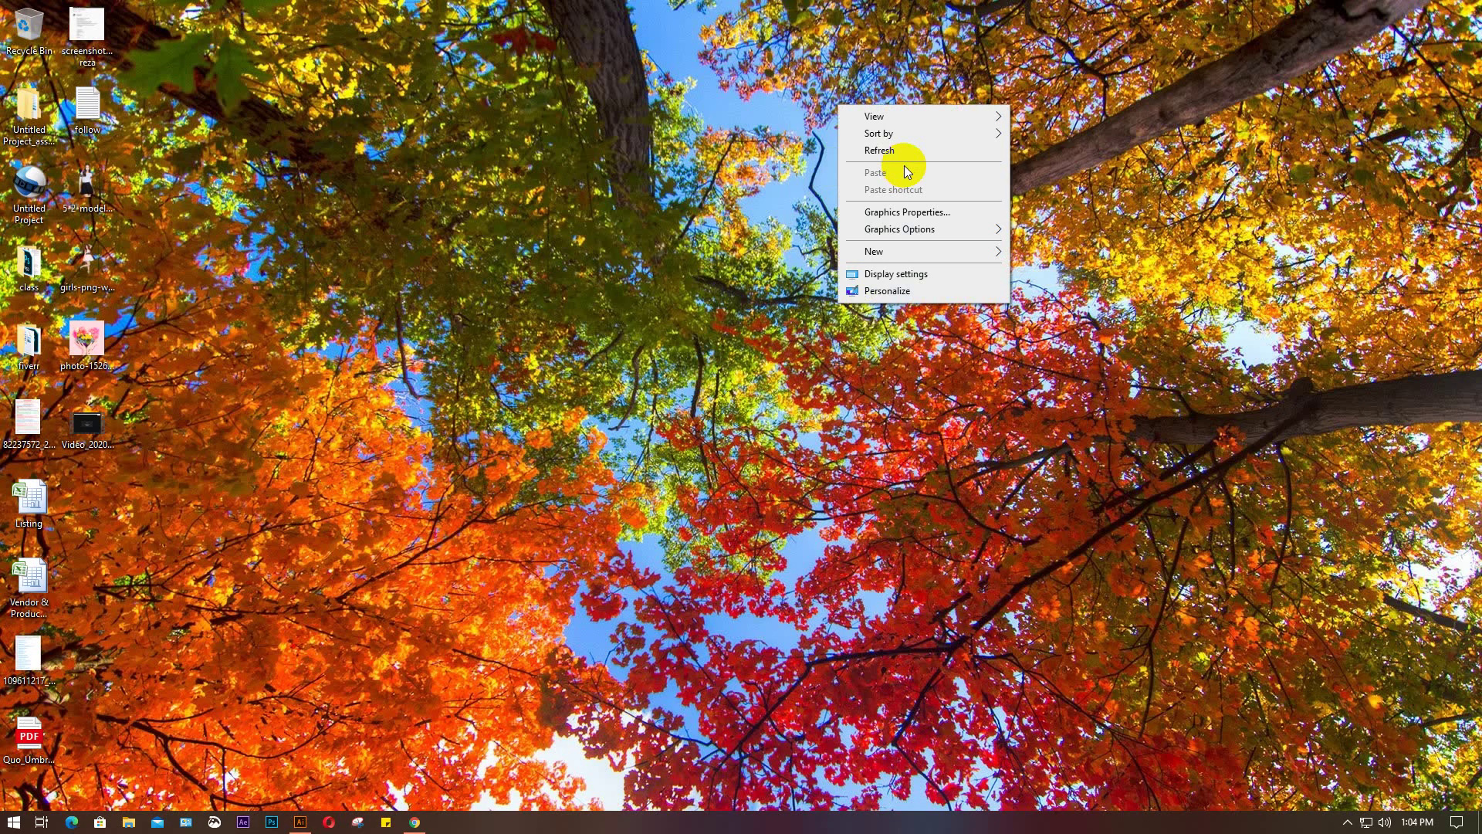
left_click(905, 151)
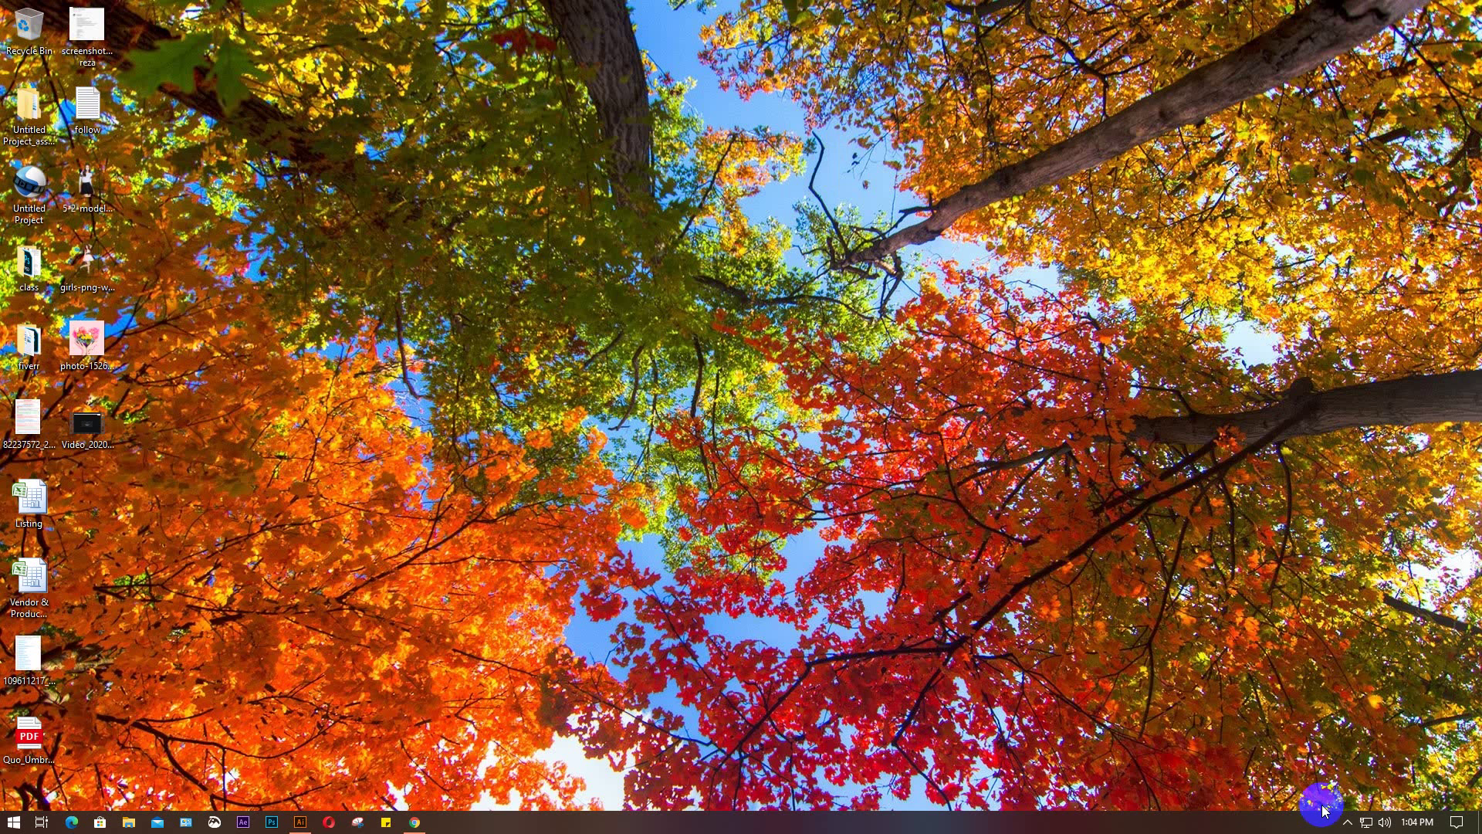